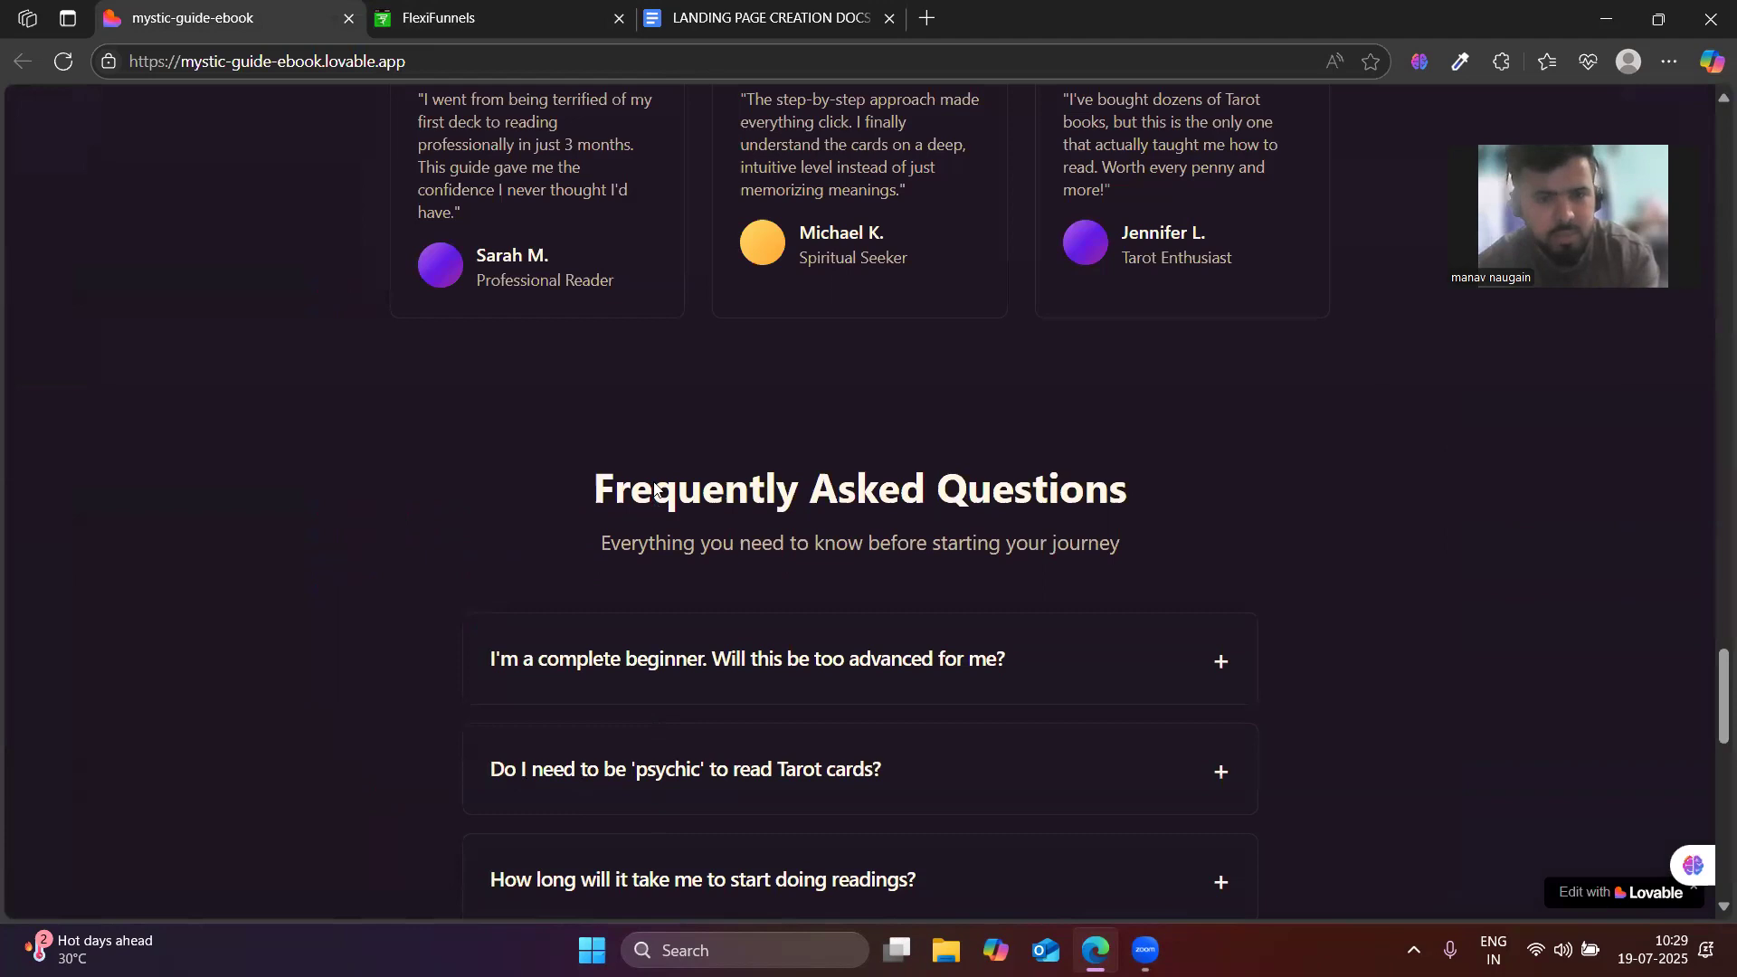
- Look through the whole mystic-guide-ebook reference page to survey its sections, from the problem cards to the closing offer
scroll(655, 482, up, 18)
scroll(525, 467, down, 20)
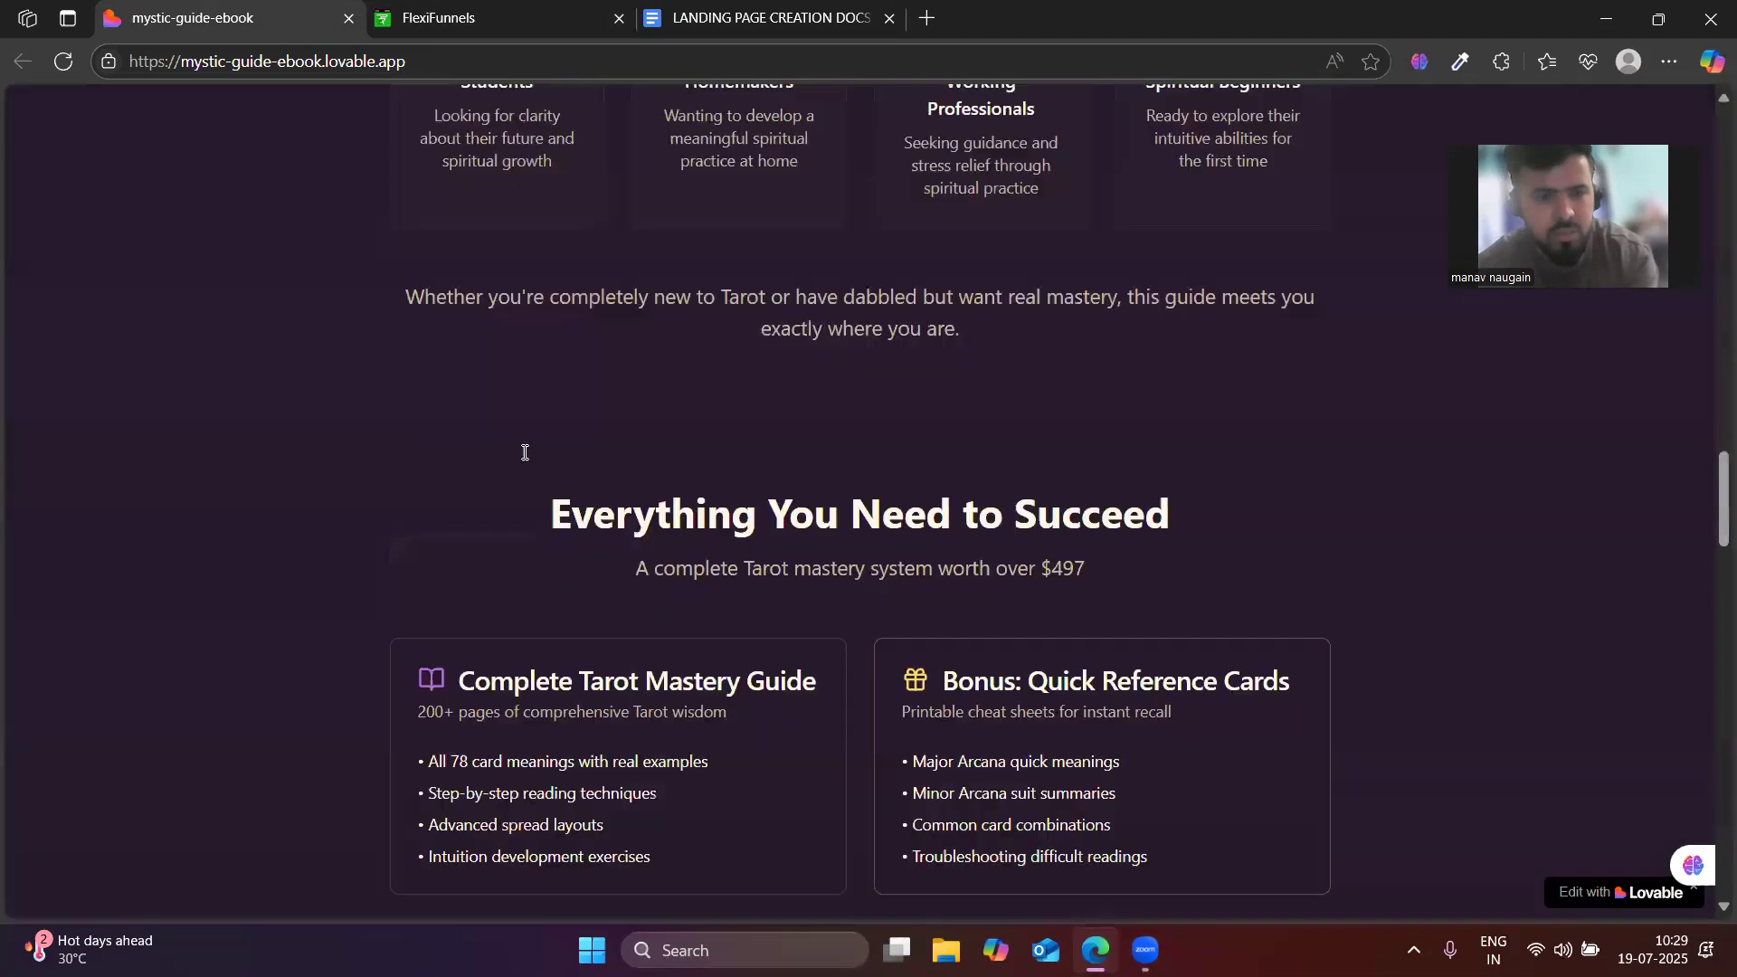
scroll(526, 471, down, 8)
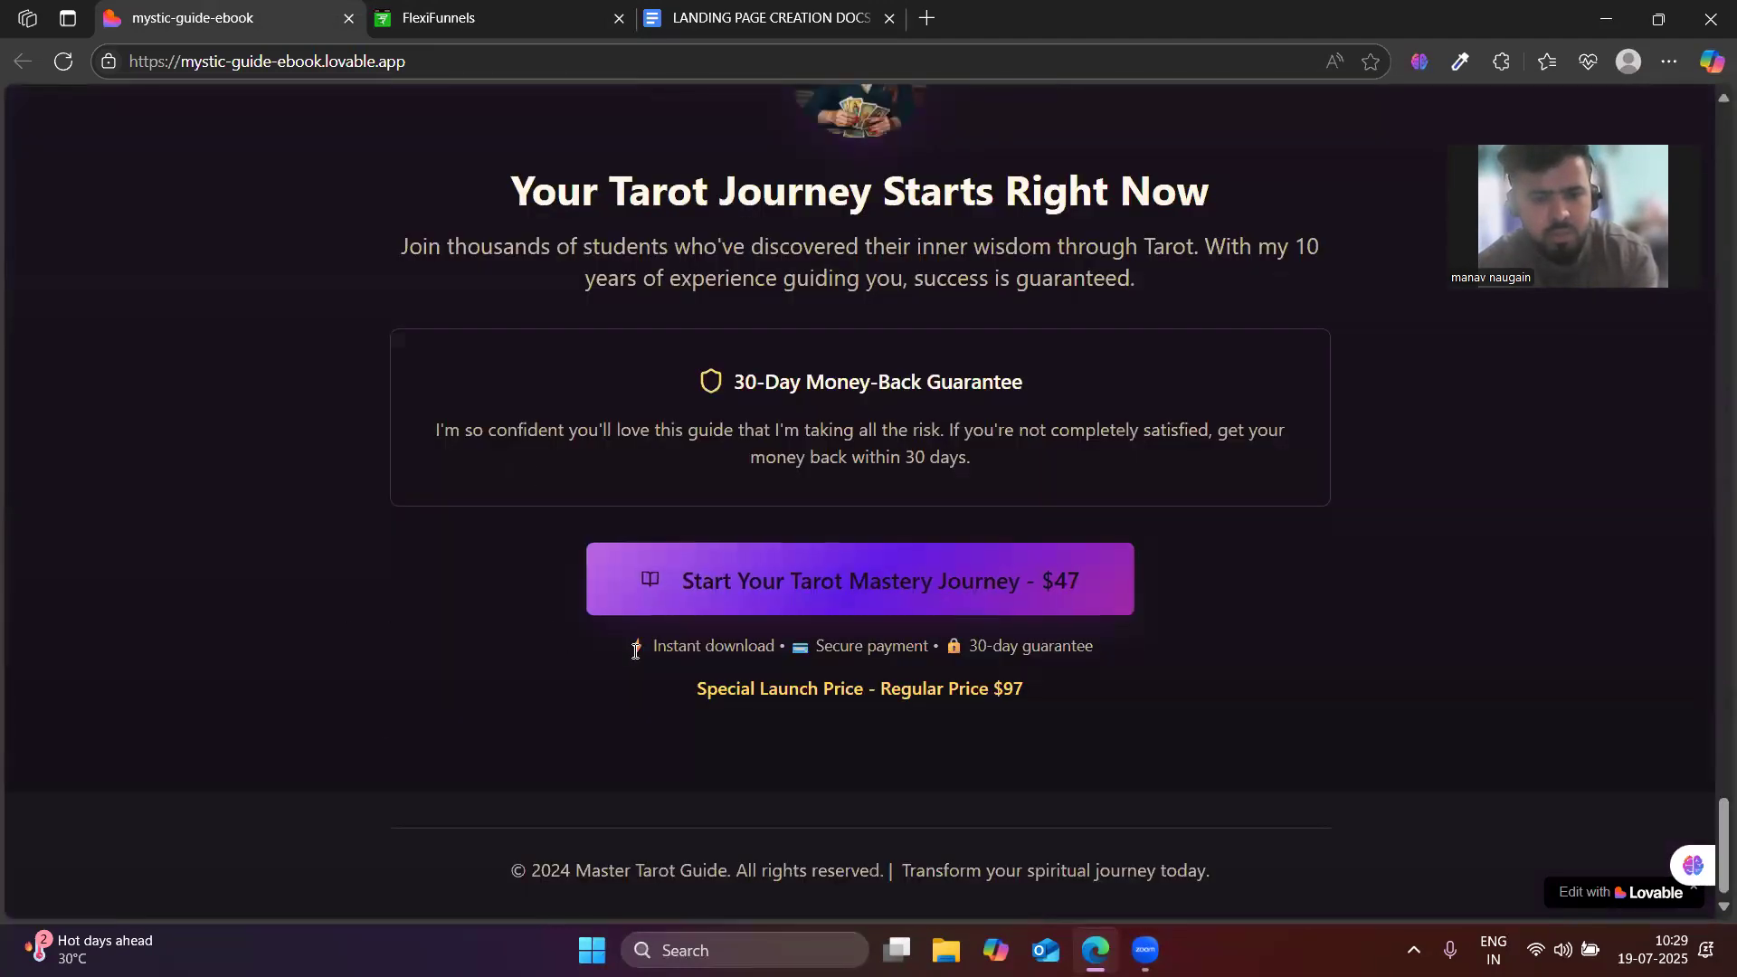
scroll(672, 615, up, 10)
scroll(677, 611, up, 15)
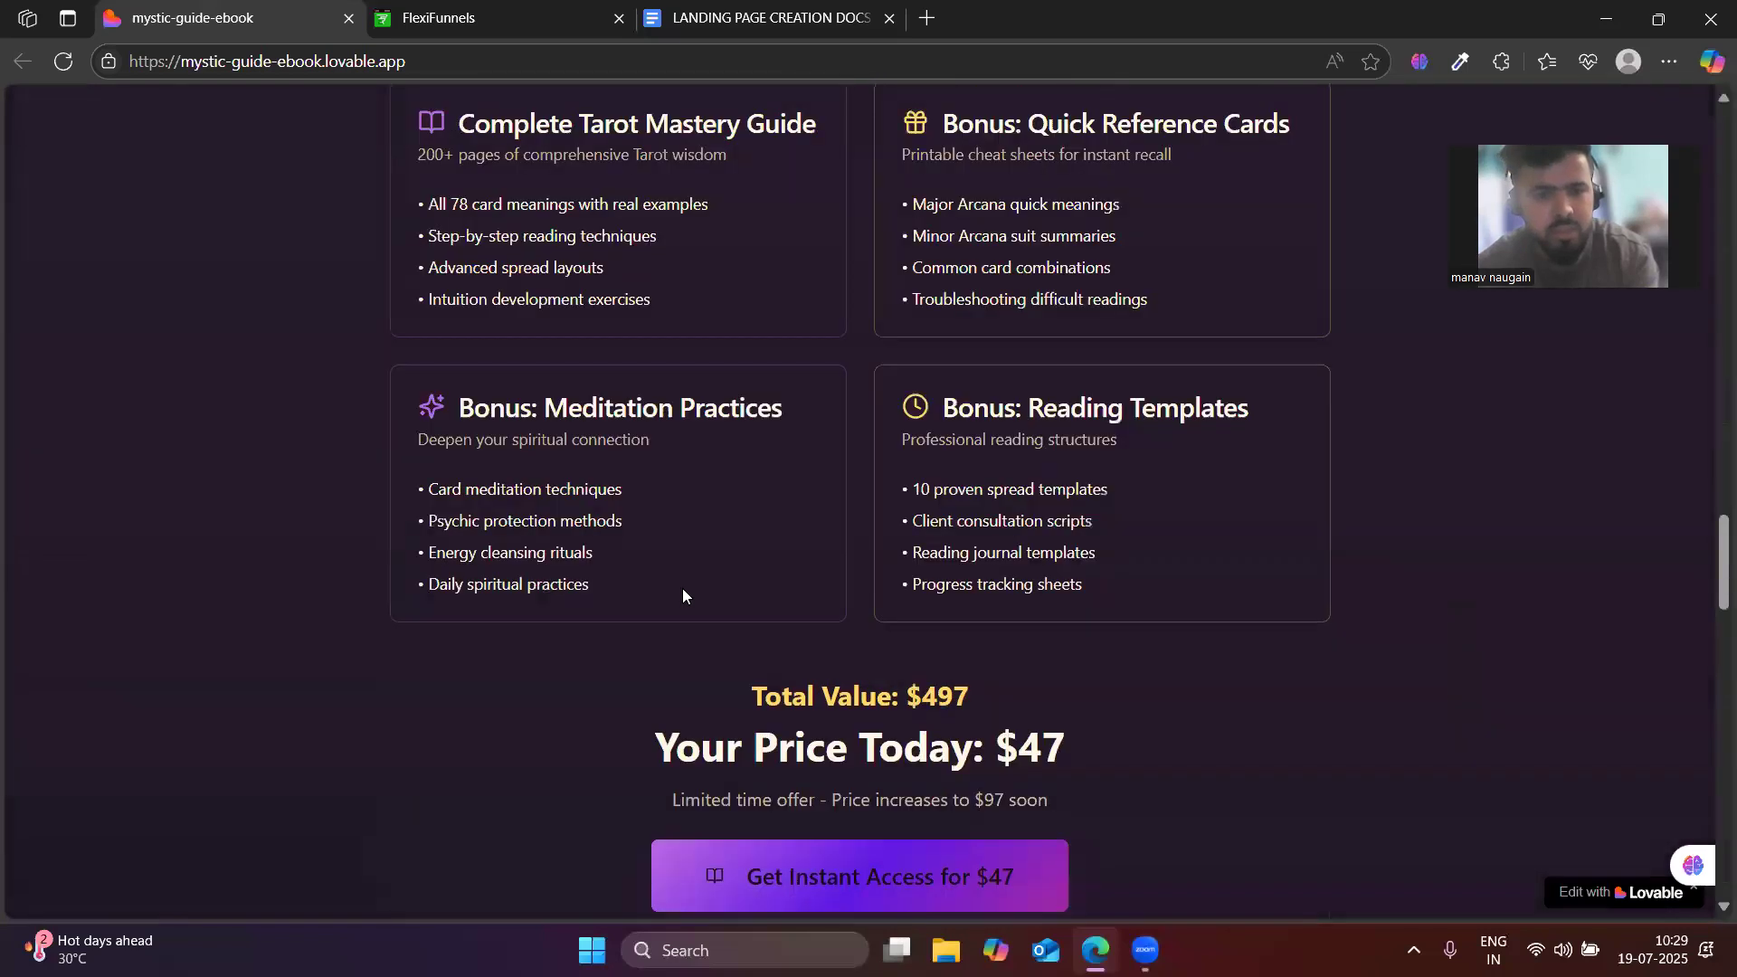
scroll(633, 516, up, 2)
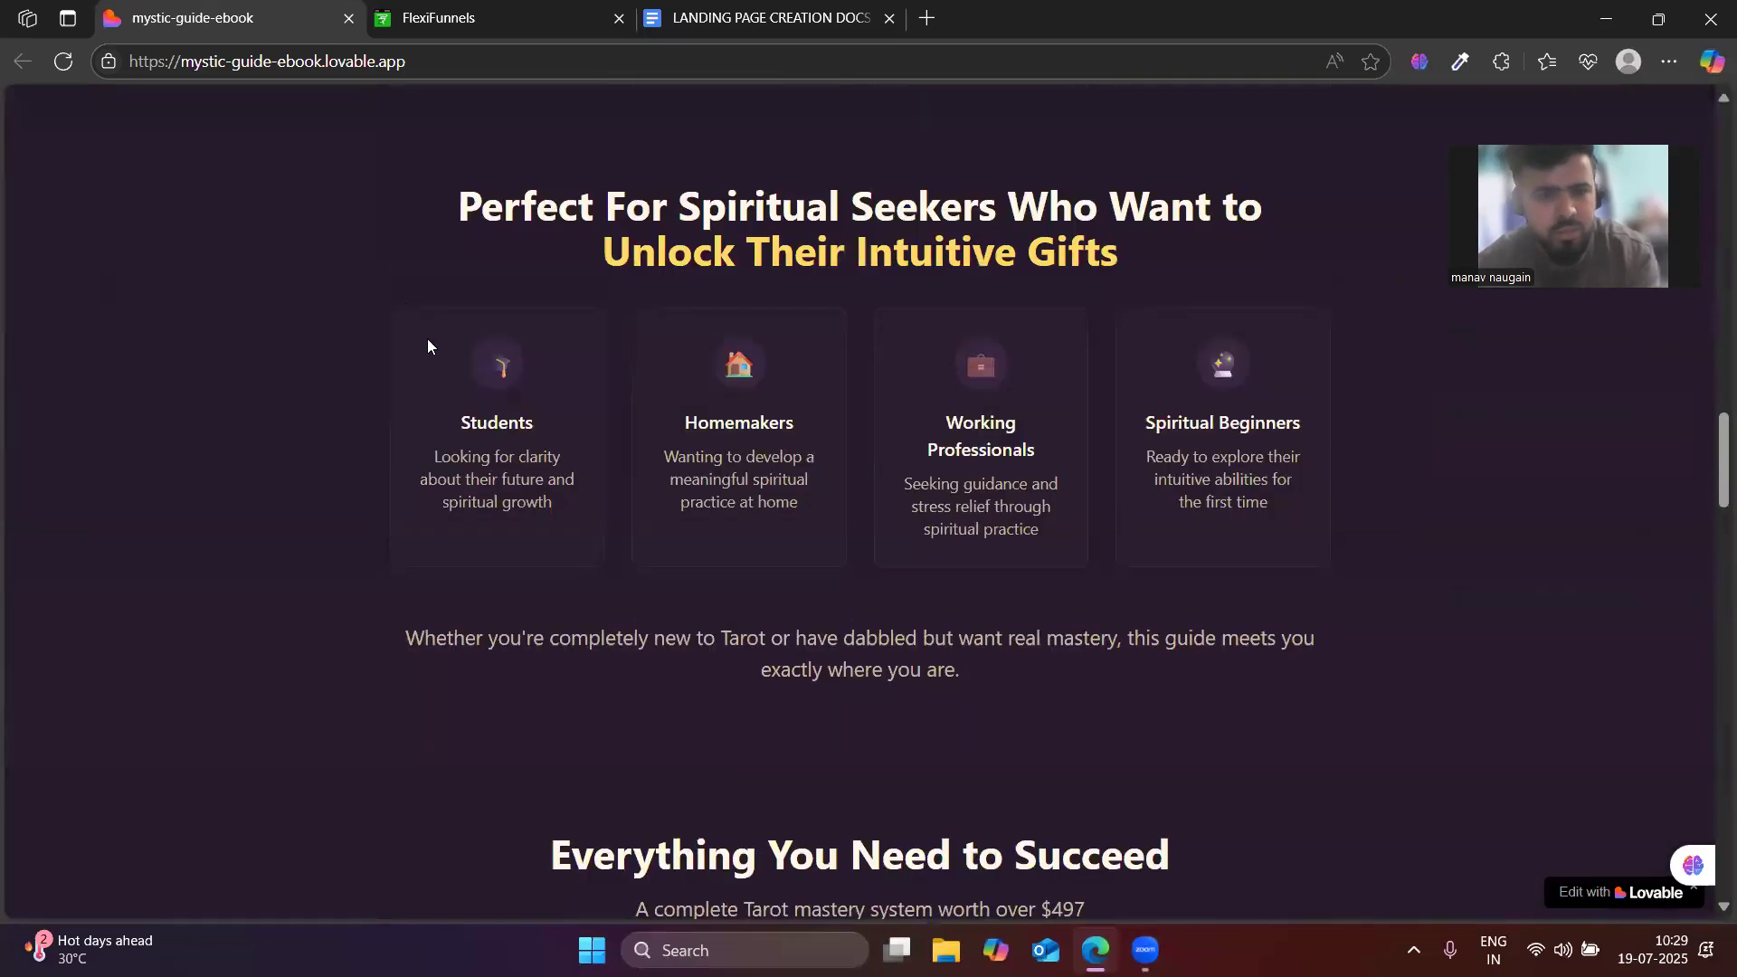
scroll(623, 382, up, 12)
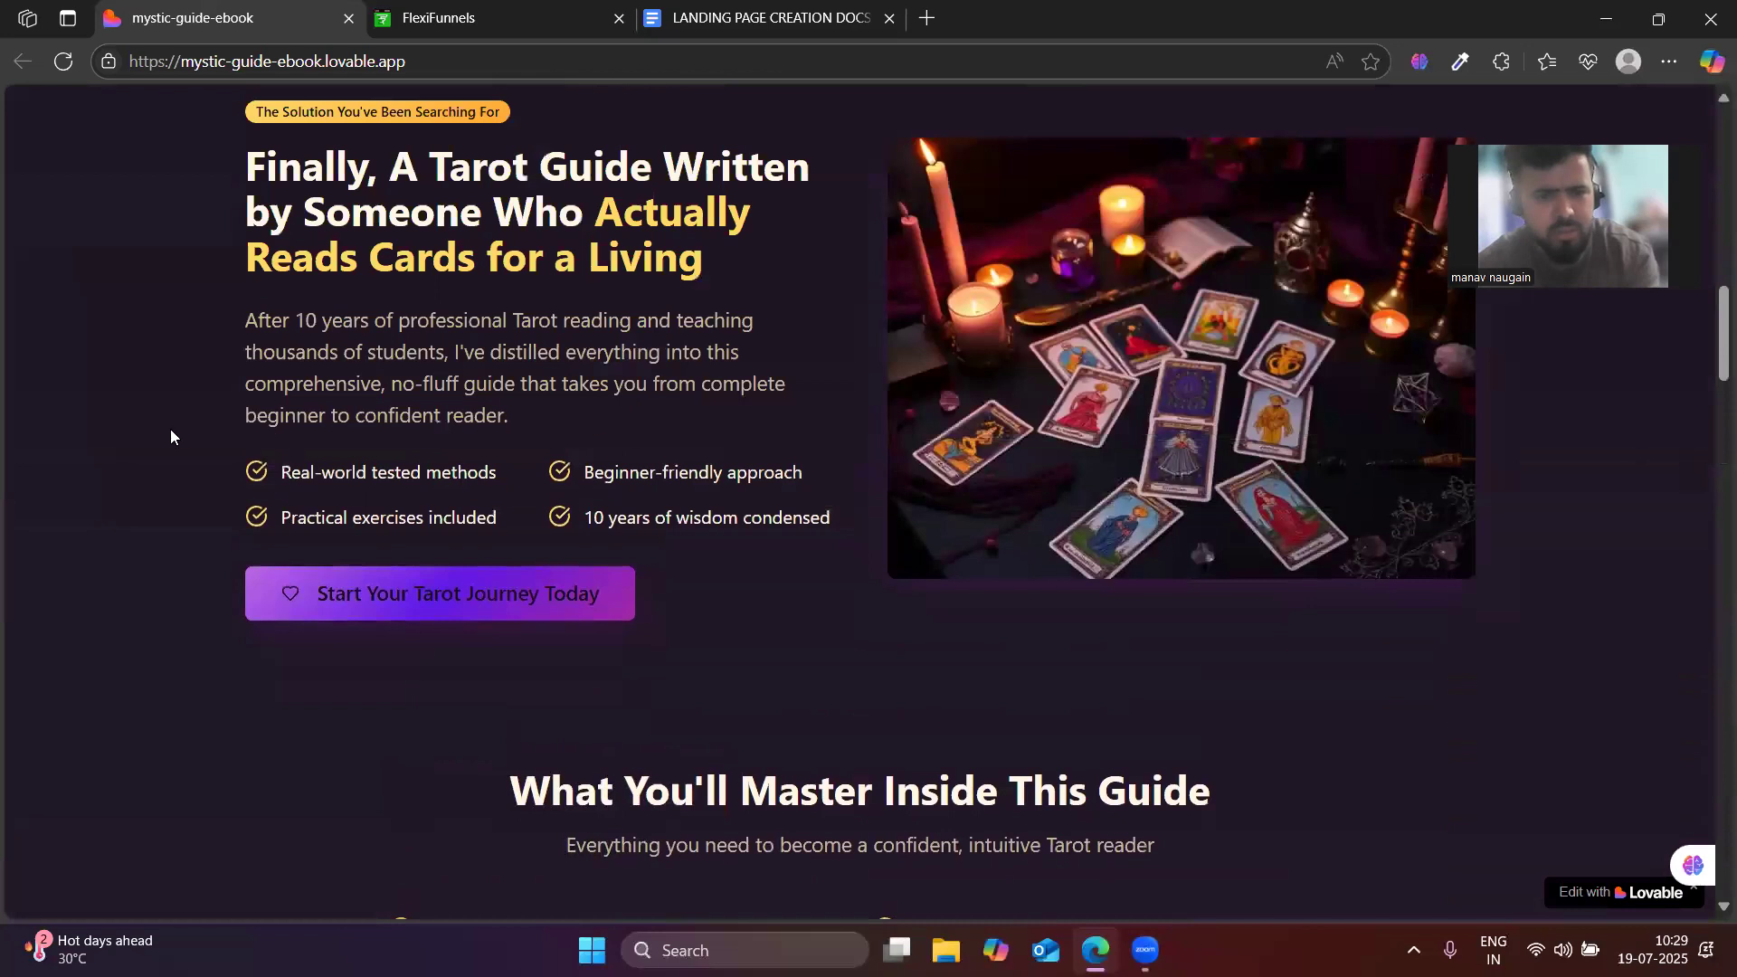
scroll(593, 407, up, 4)
scroll(616, 371, up, 7)
scroll(631, 610, down, 20)
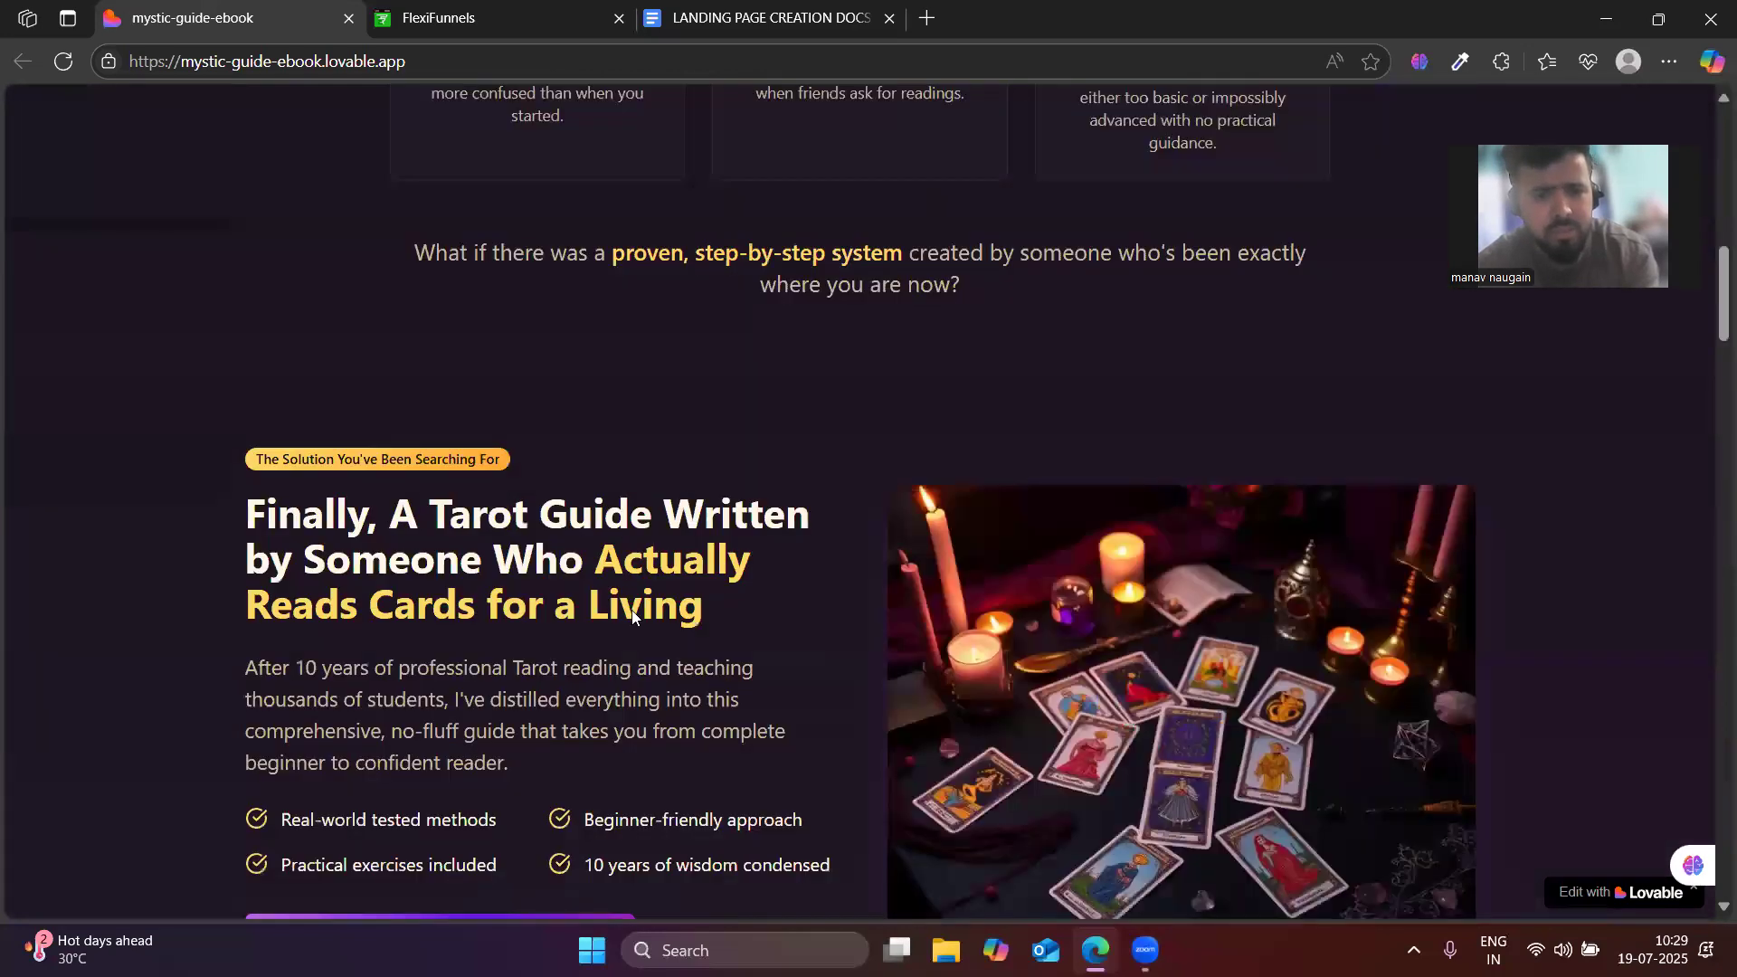
scroll(588, 792, down, 20)
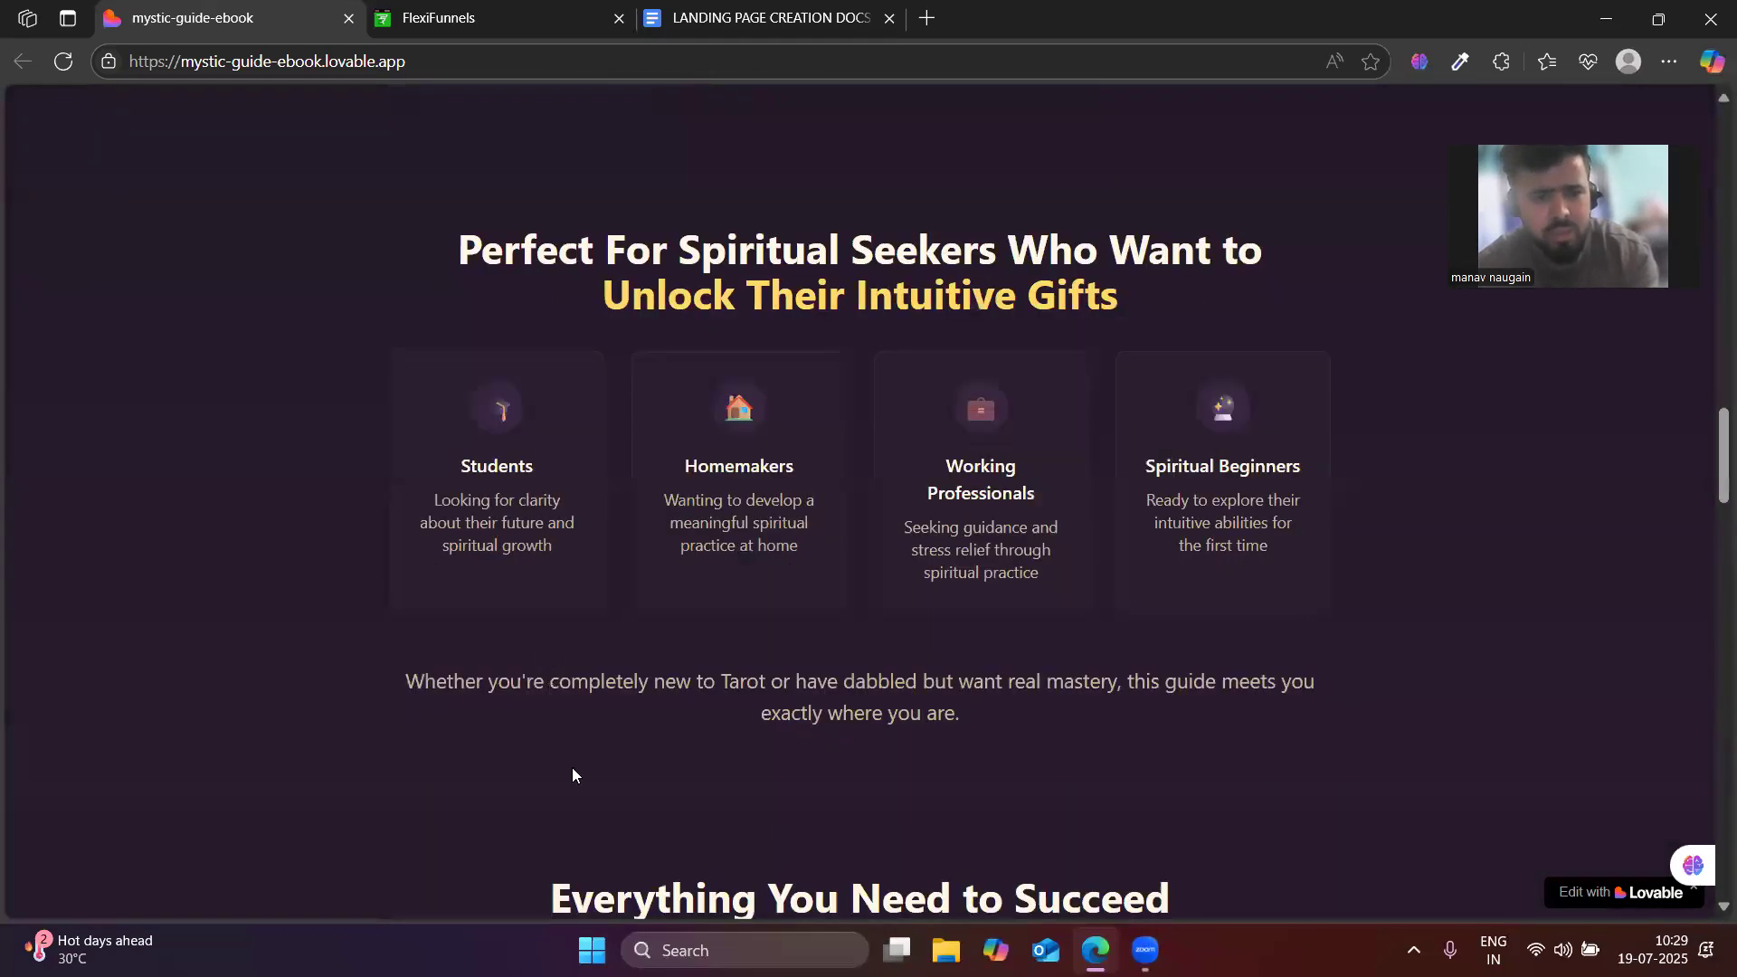
scroll(608, 800, down, 7)
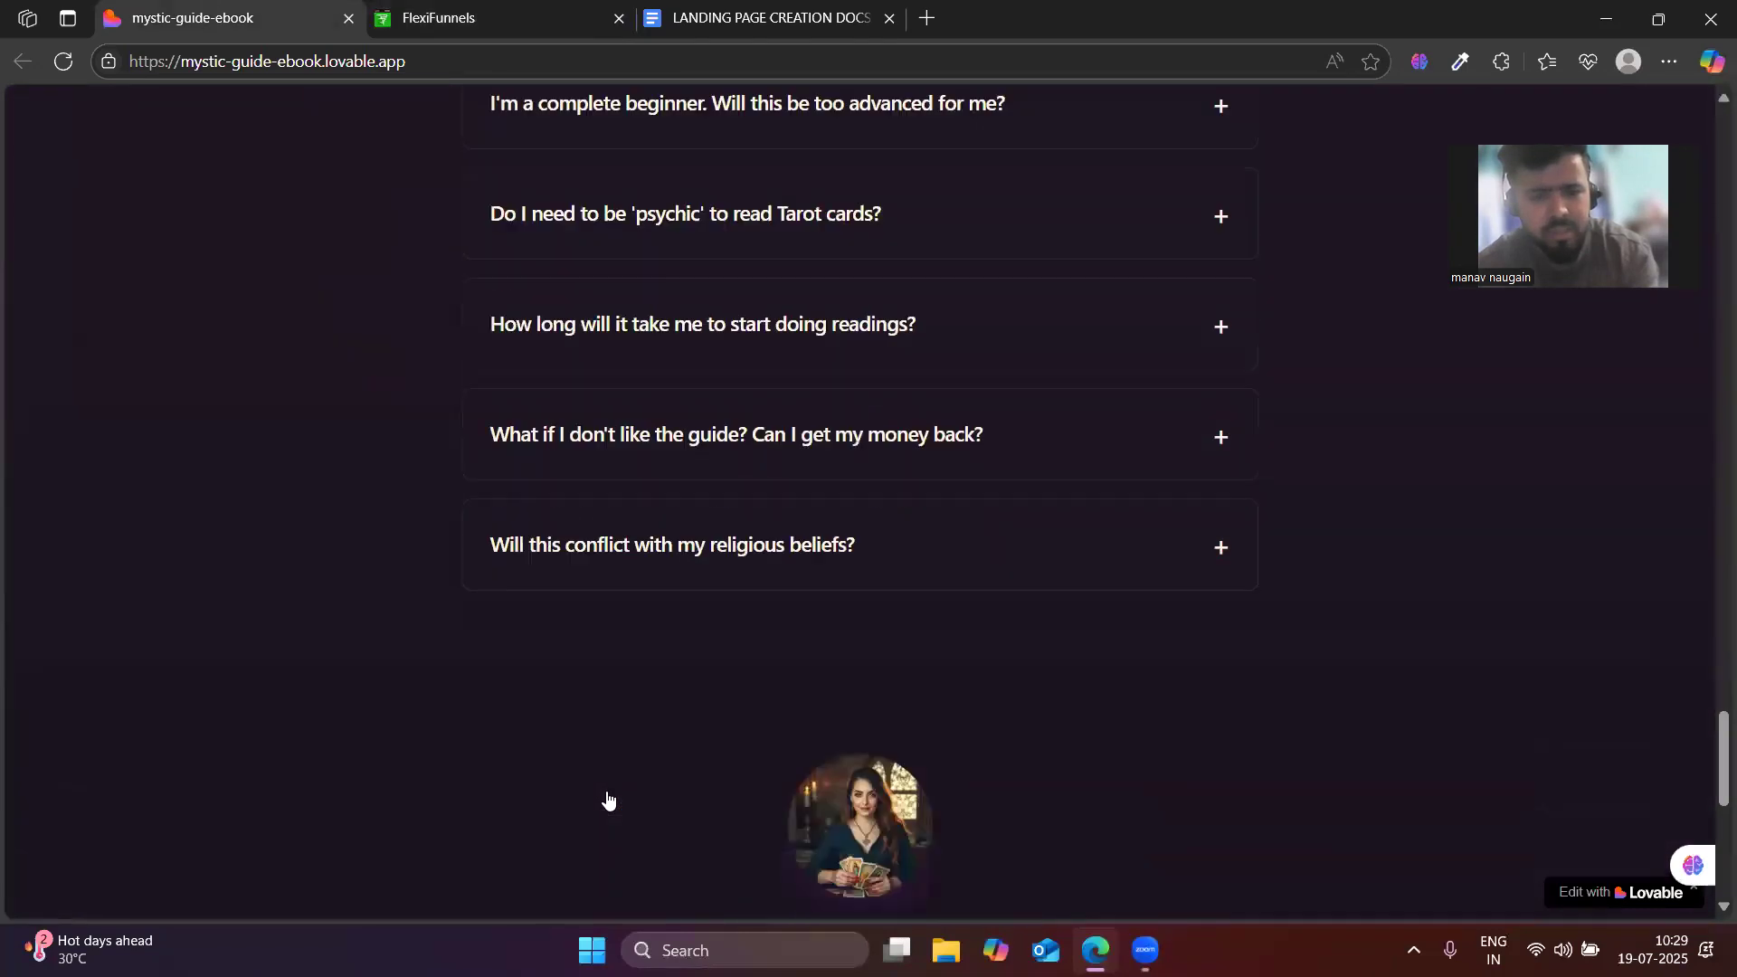
click(1443, 930)
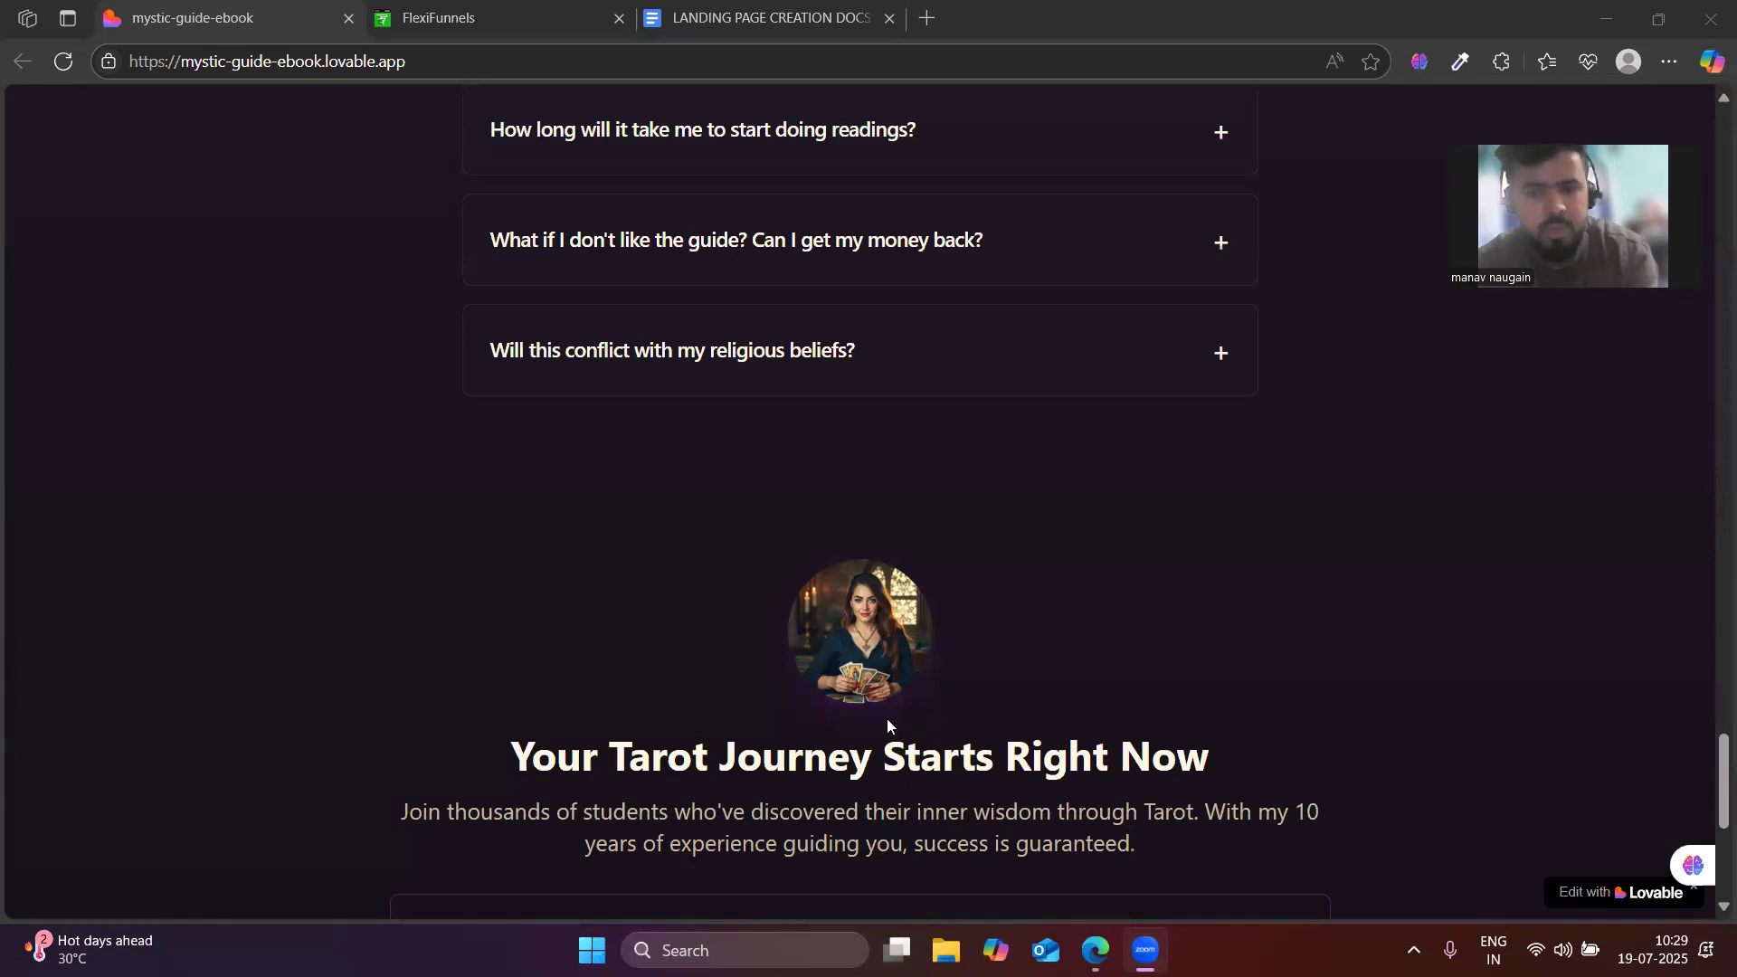
- Examine the reference page's sections in order, from the problem cards through the audience cards, bonuses, pricing and testimonials to the FAQ
scroll(832, 697, up, 10)
scroll(836, 693, up, 20)
scroll(836, 693, down, 5)
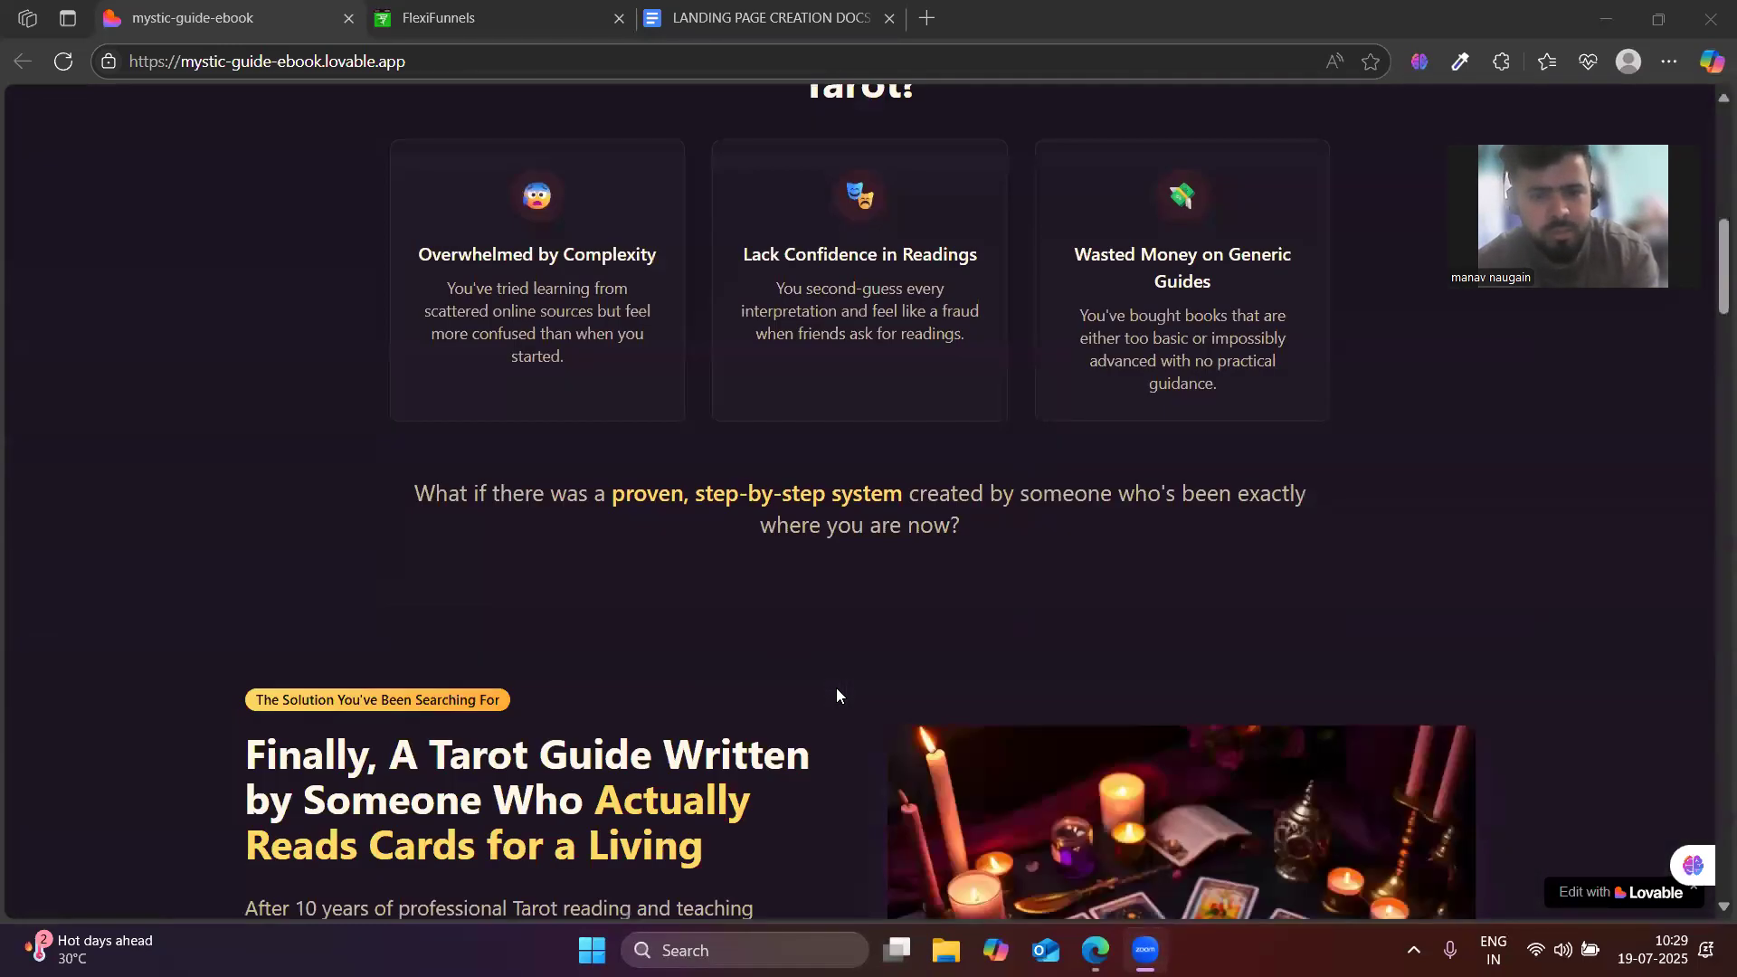
scroll(837, 693, down, 10)
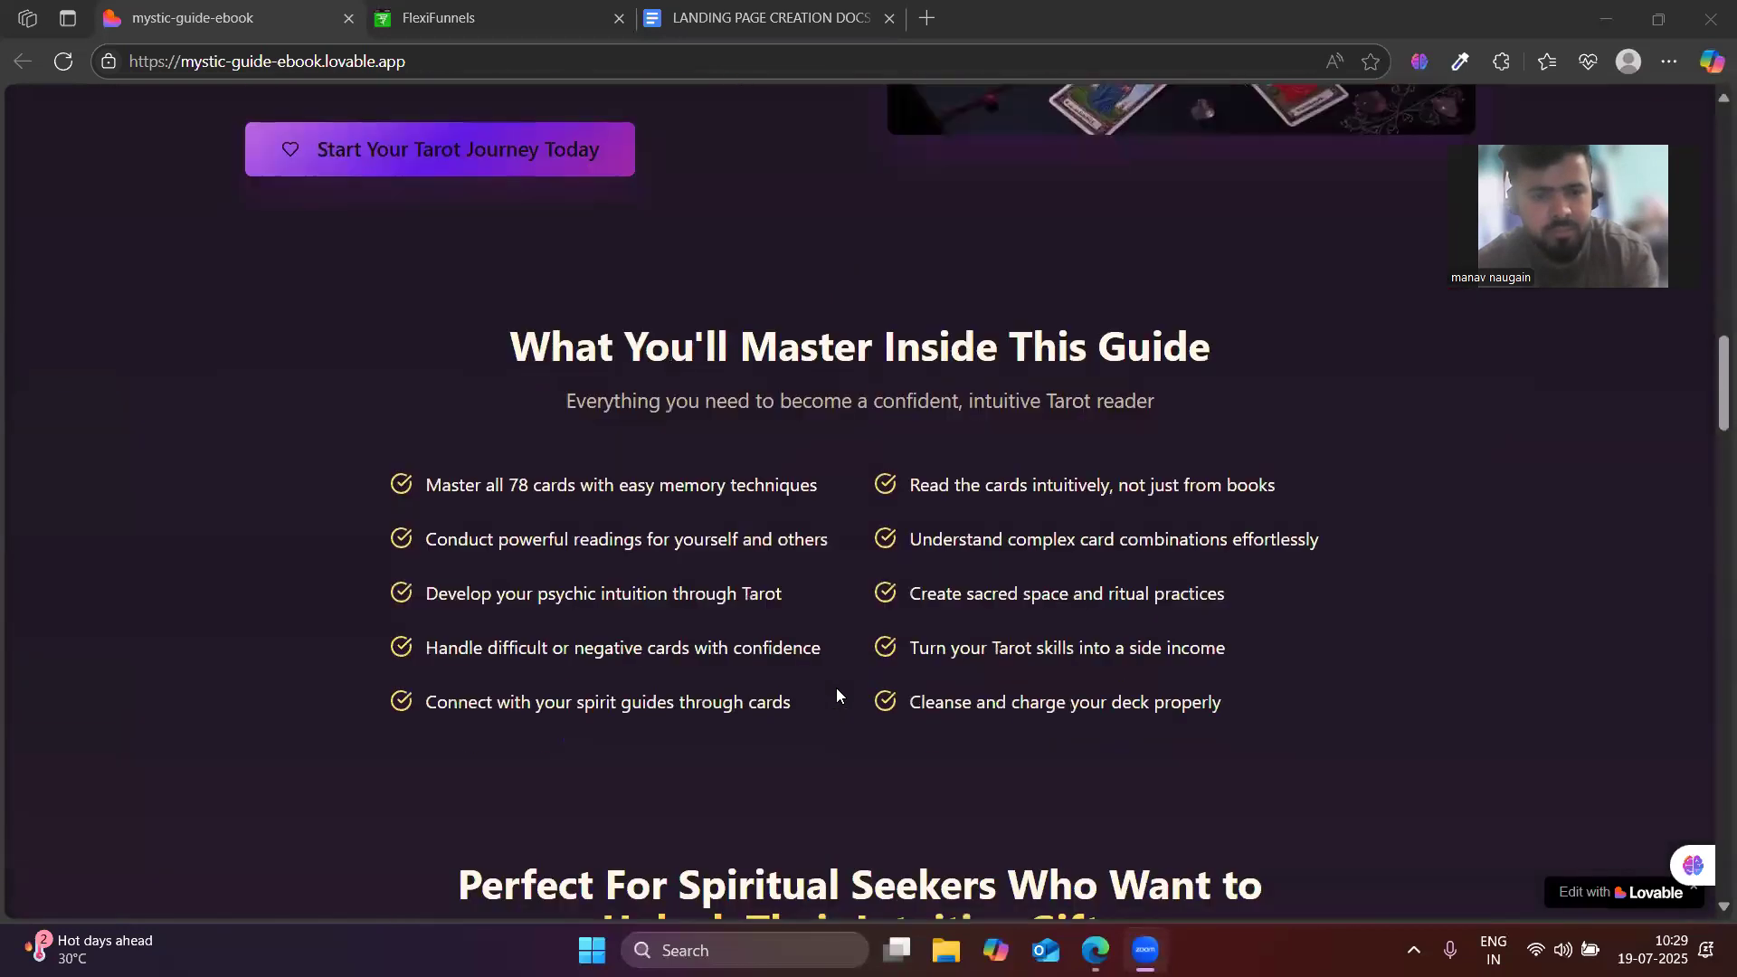
scroll(836, 694, down, 1)
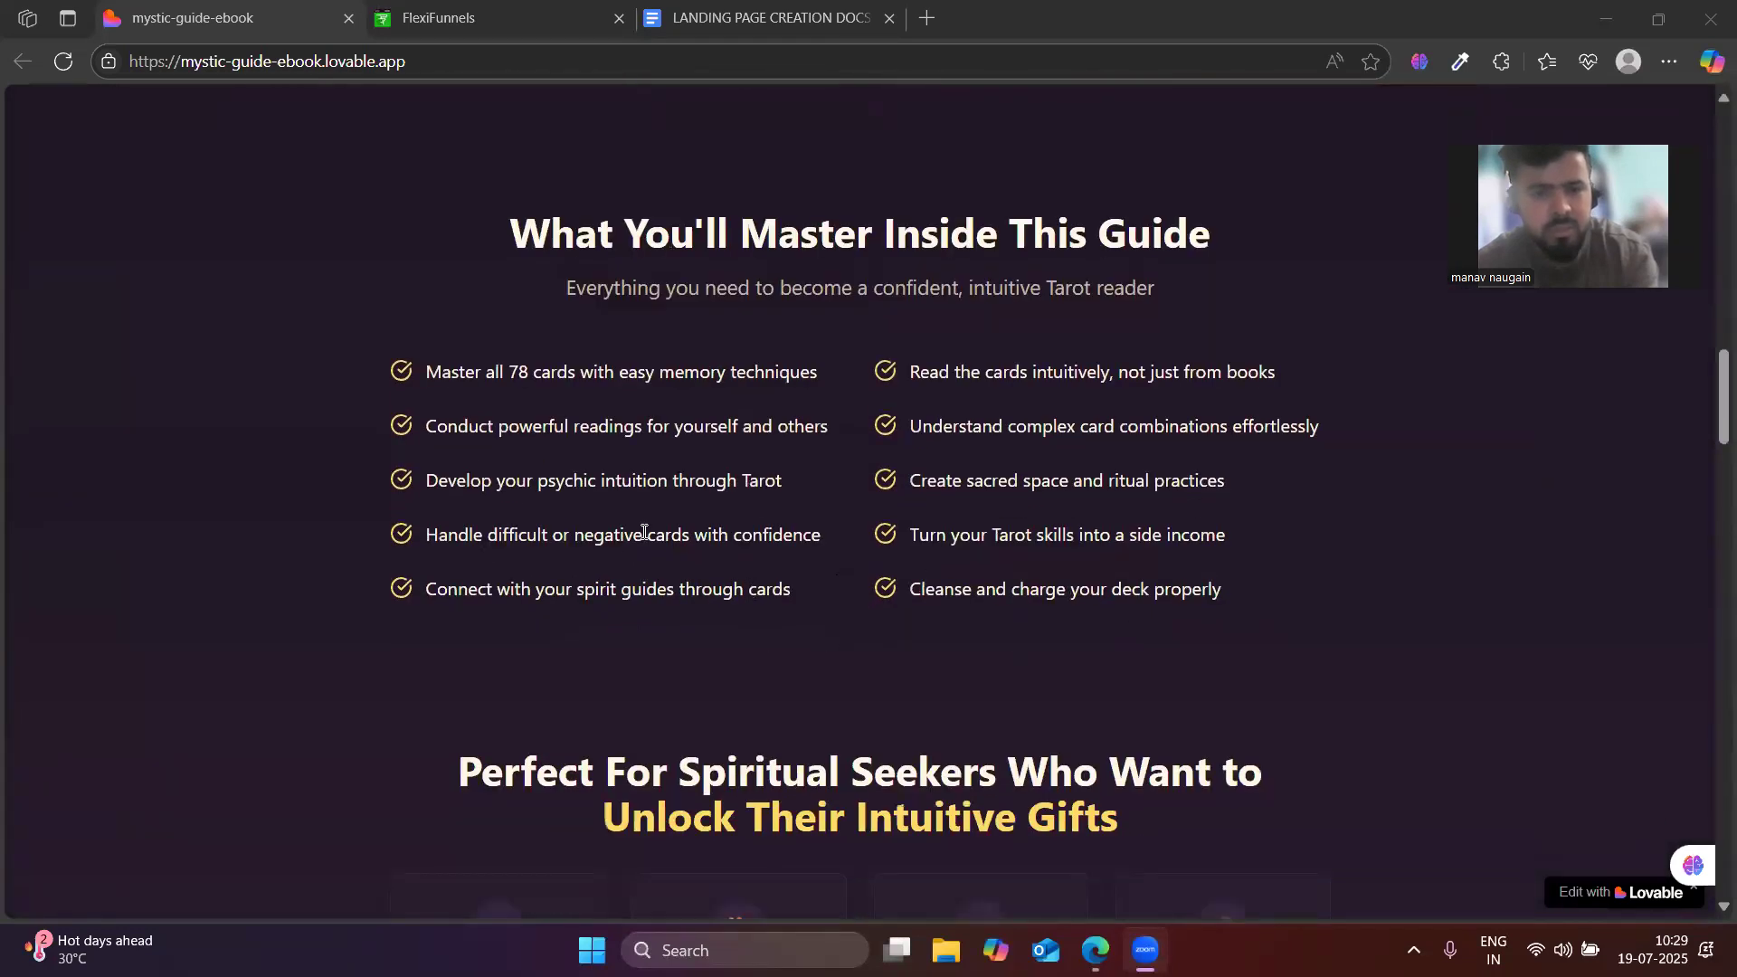
scroll(725, 624, down, 2)
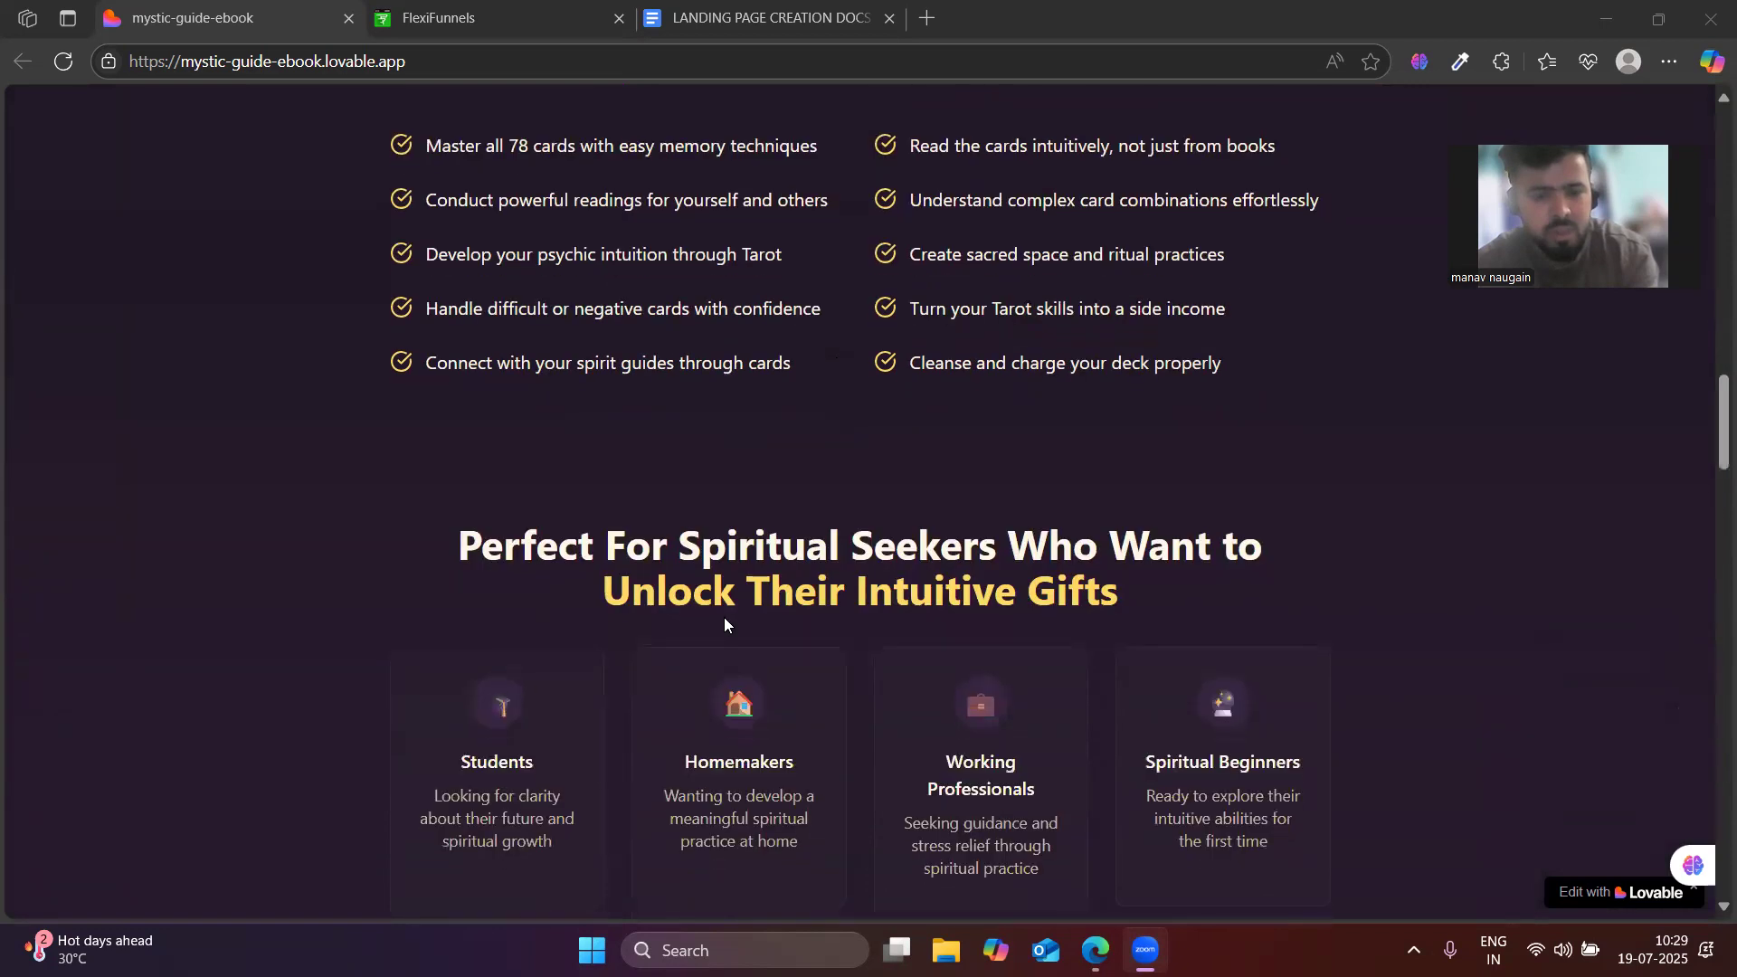
scroll(724, 623, down, 1)
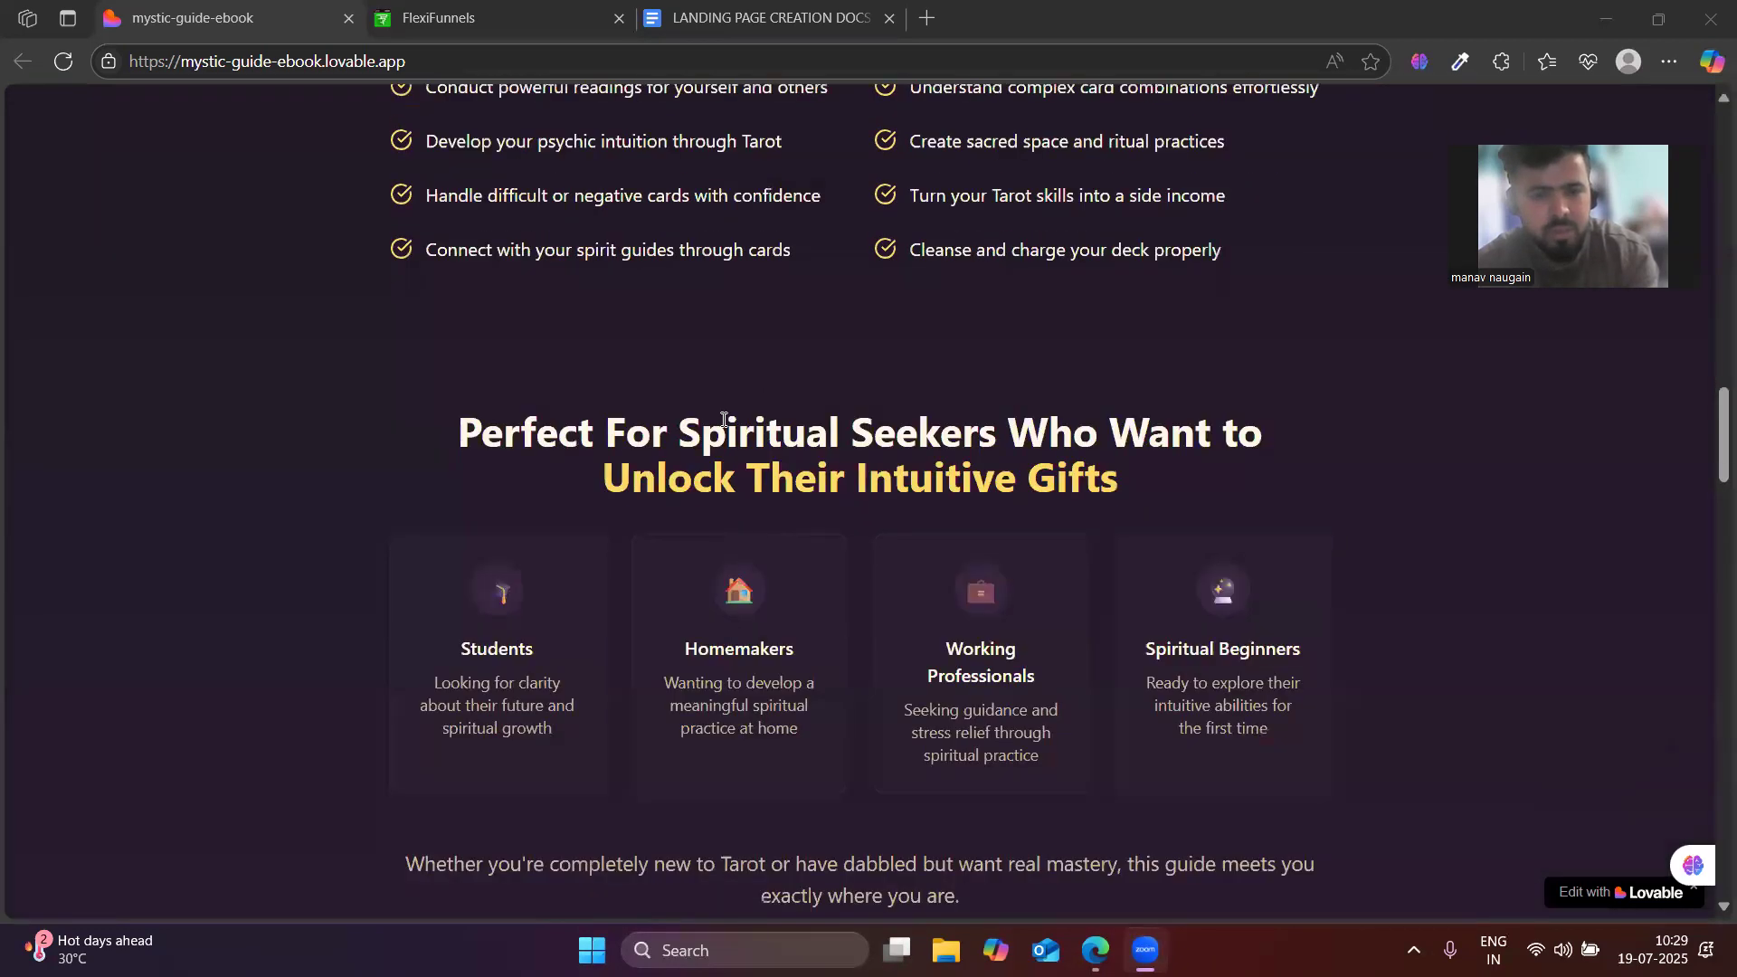
scroll(699, 476, down, 1)
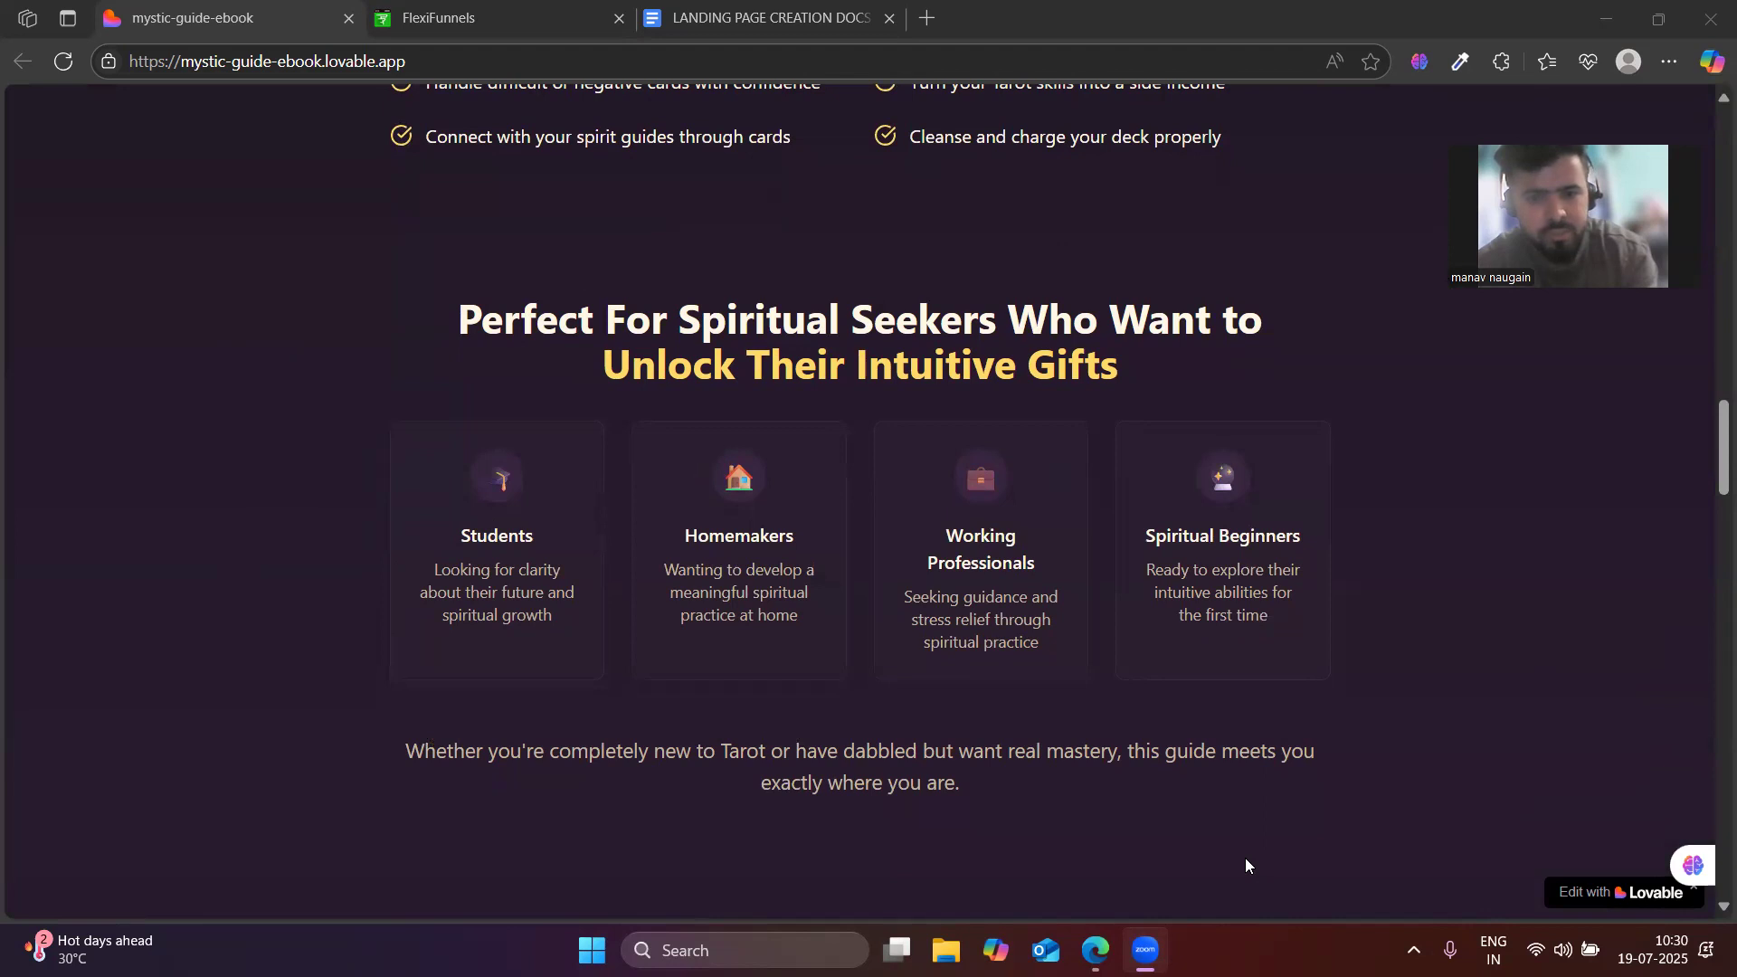
scroll(735, 299, down, 6)
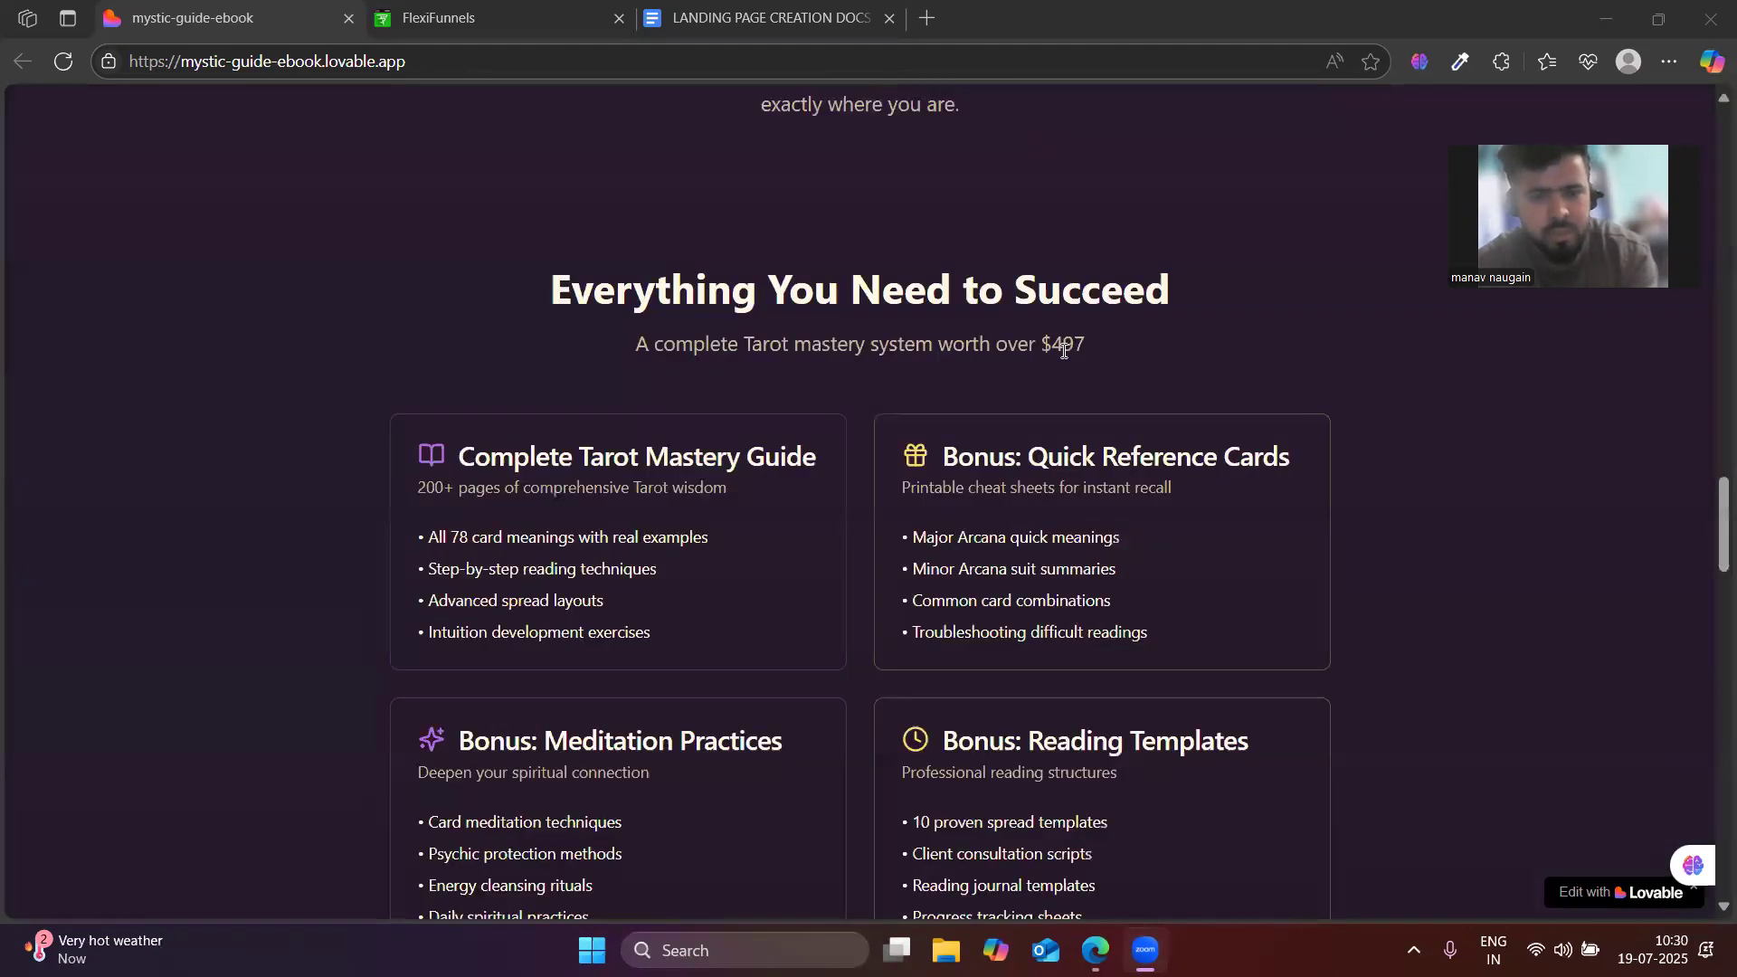
scroll(705, 349, down, 3)
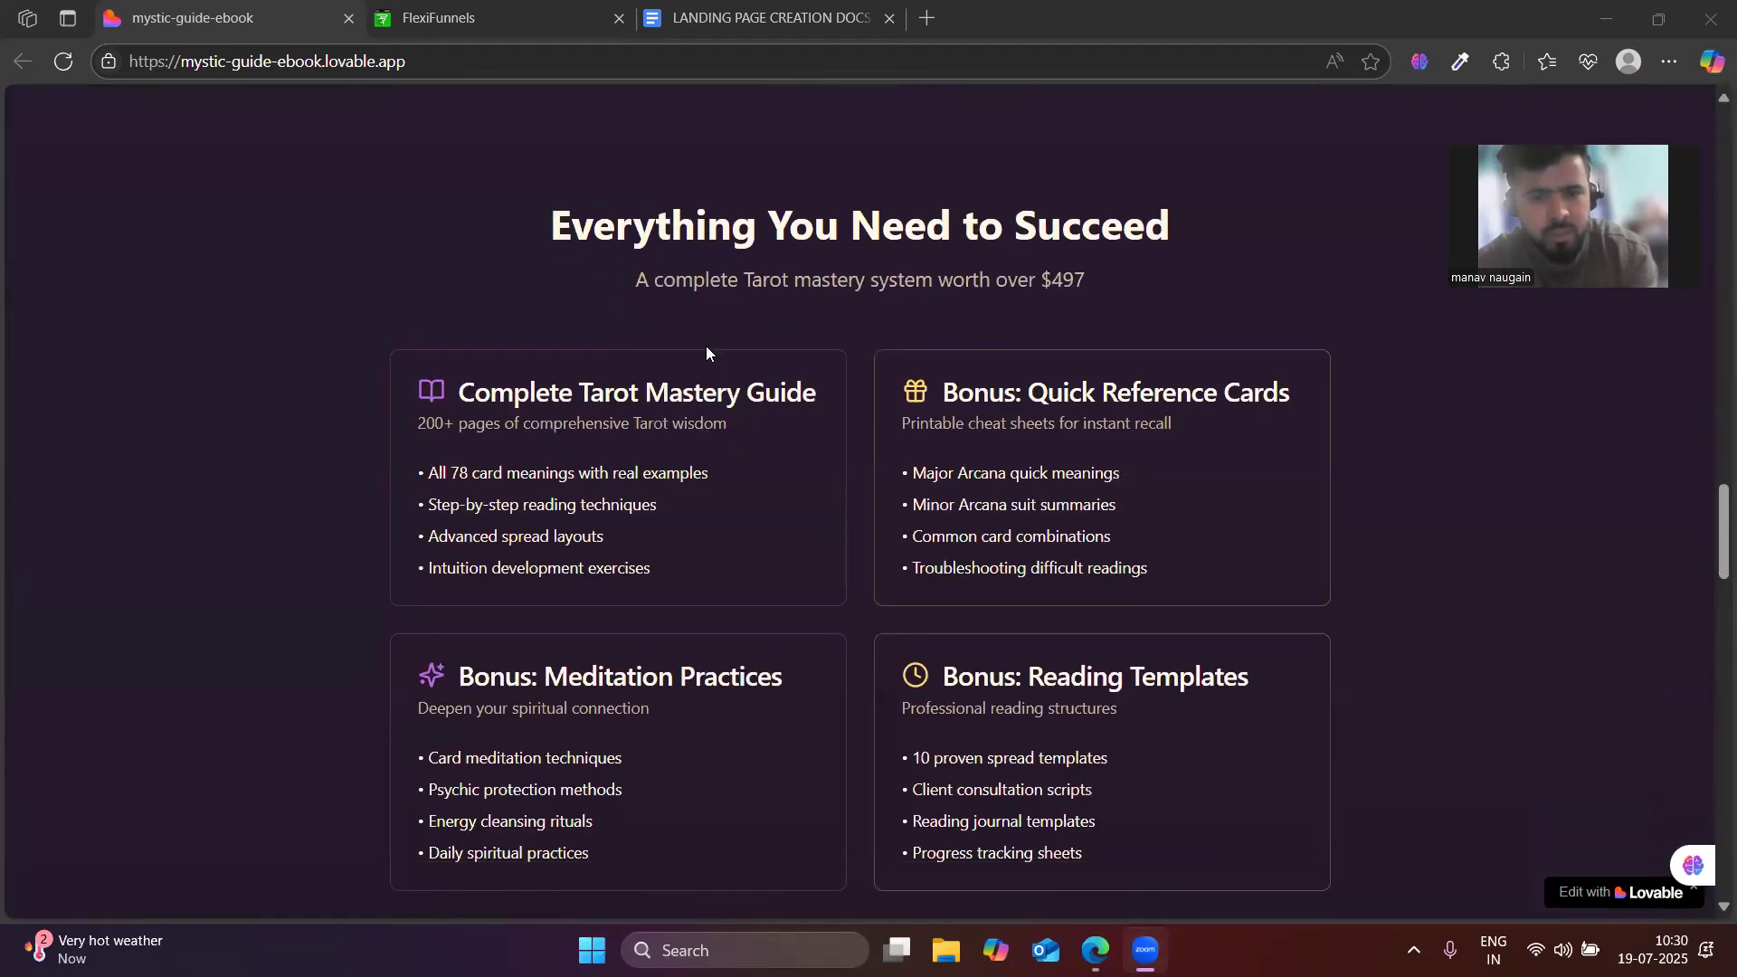
scroll(664, 624, down, 5)
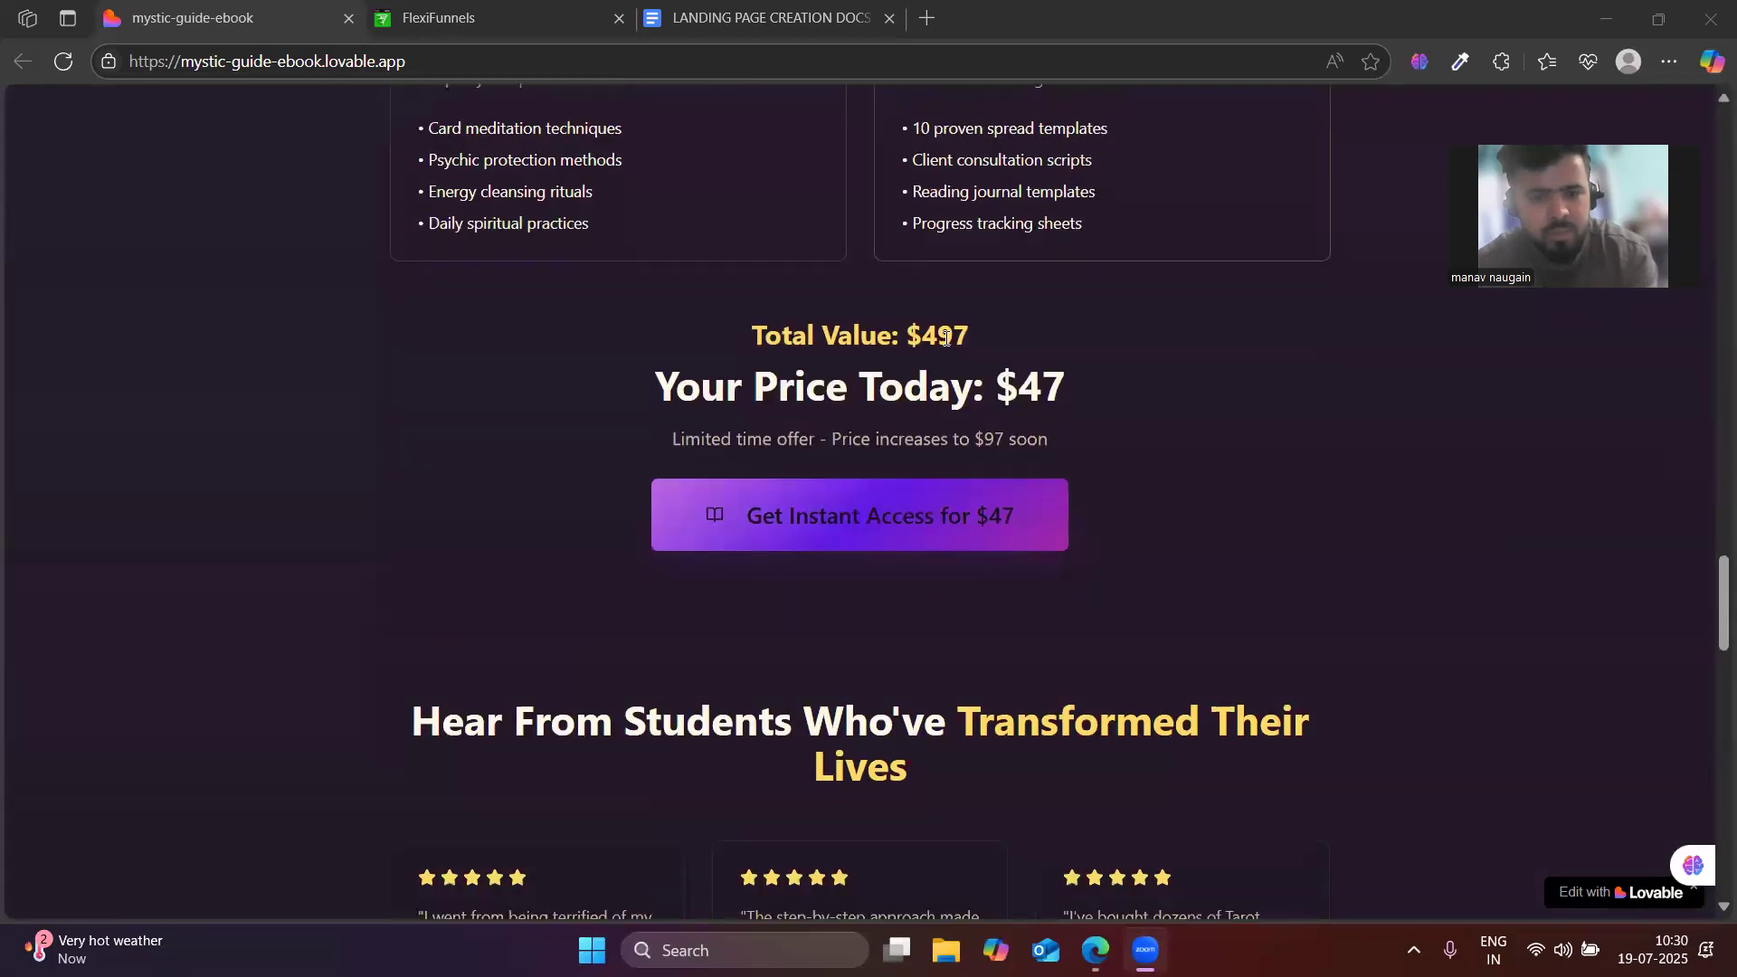
scroll(990, 284, down, 3)
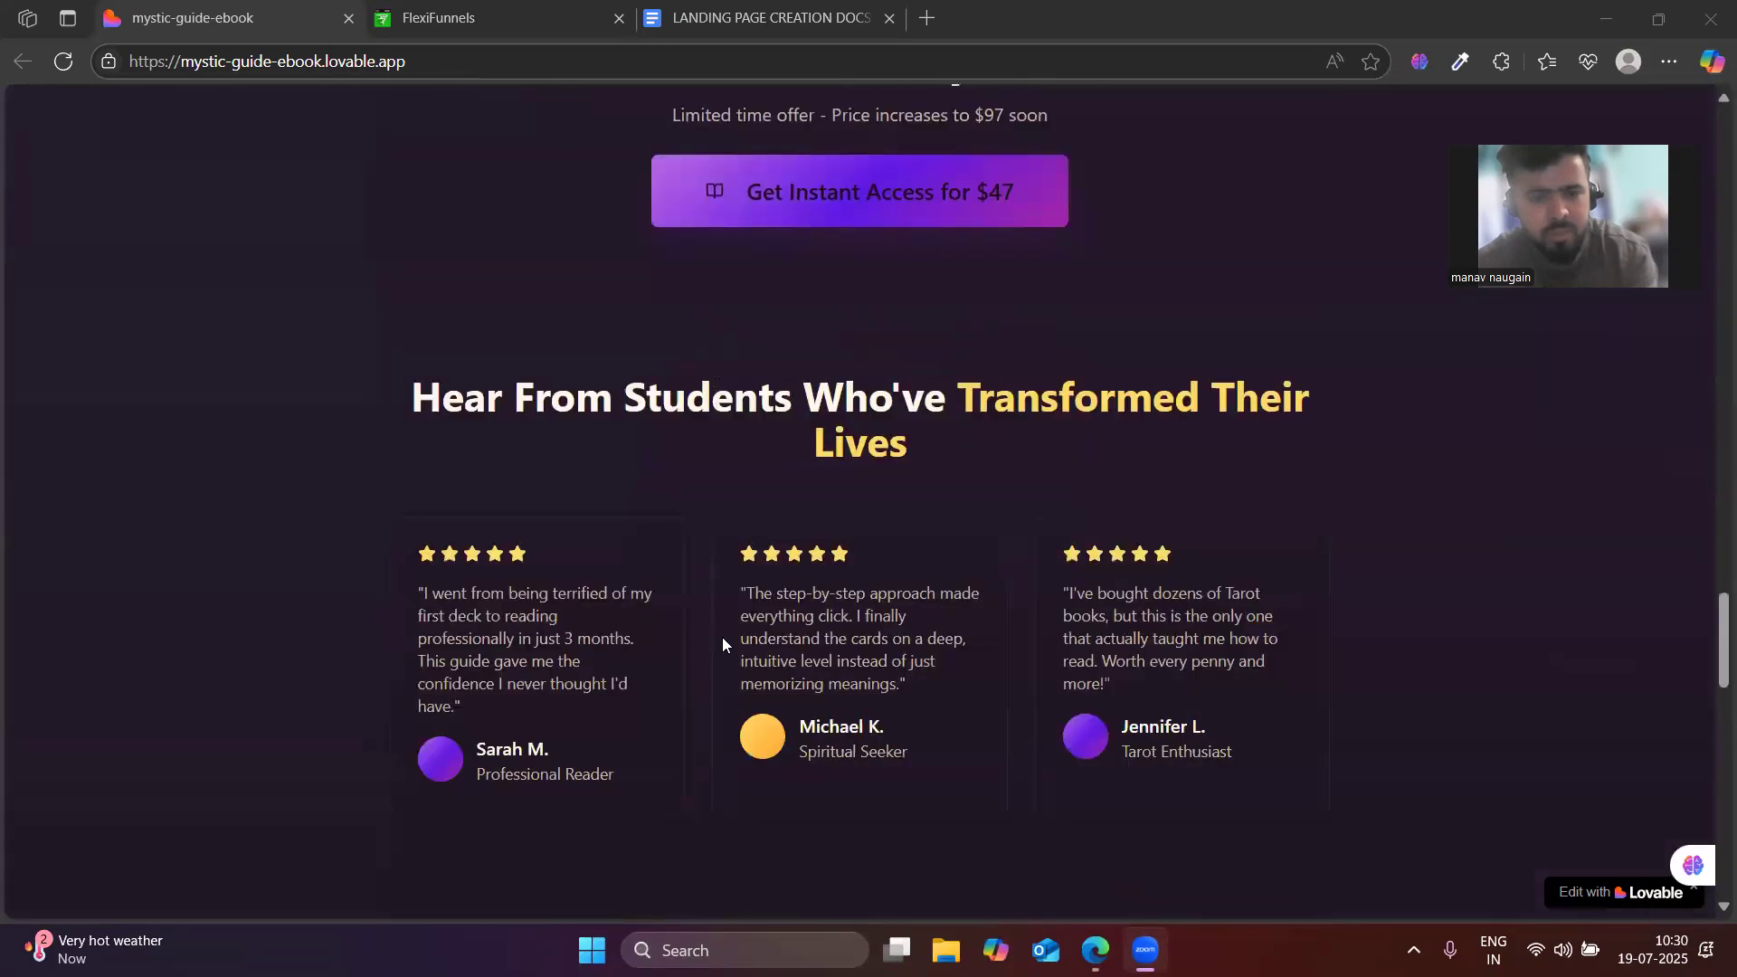
scroll(833, 529, down, 5)
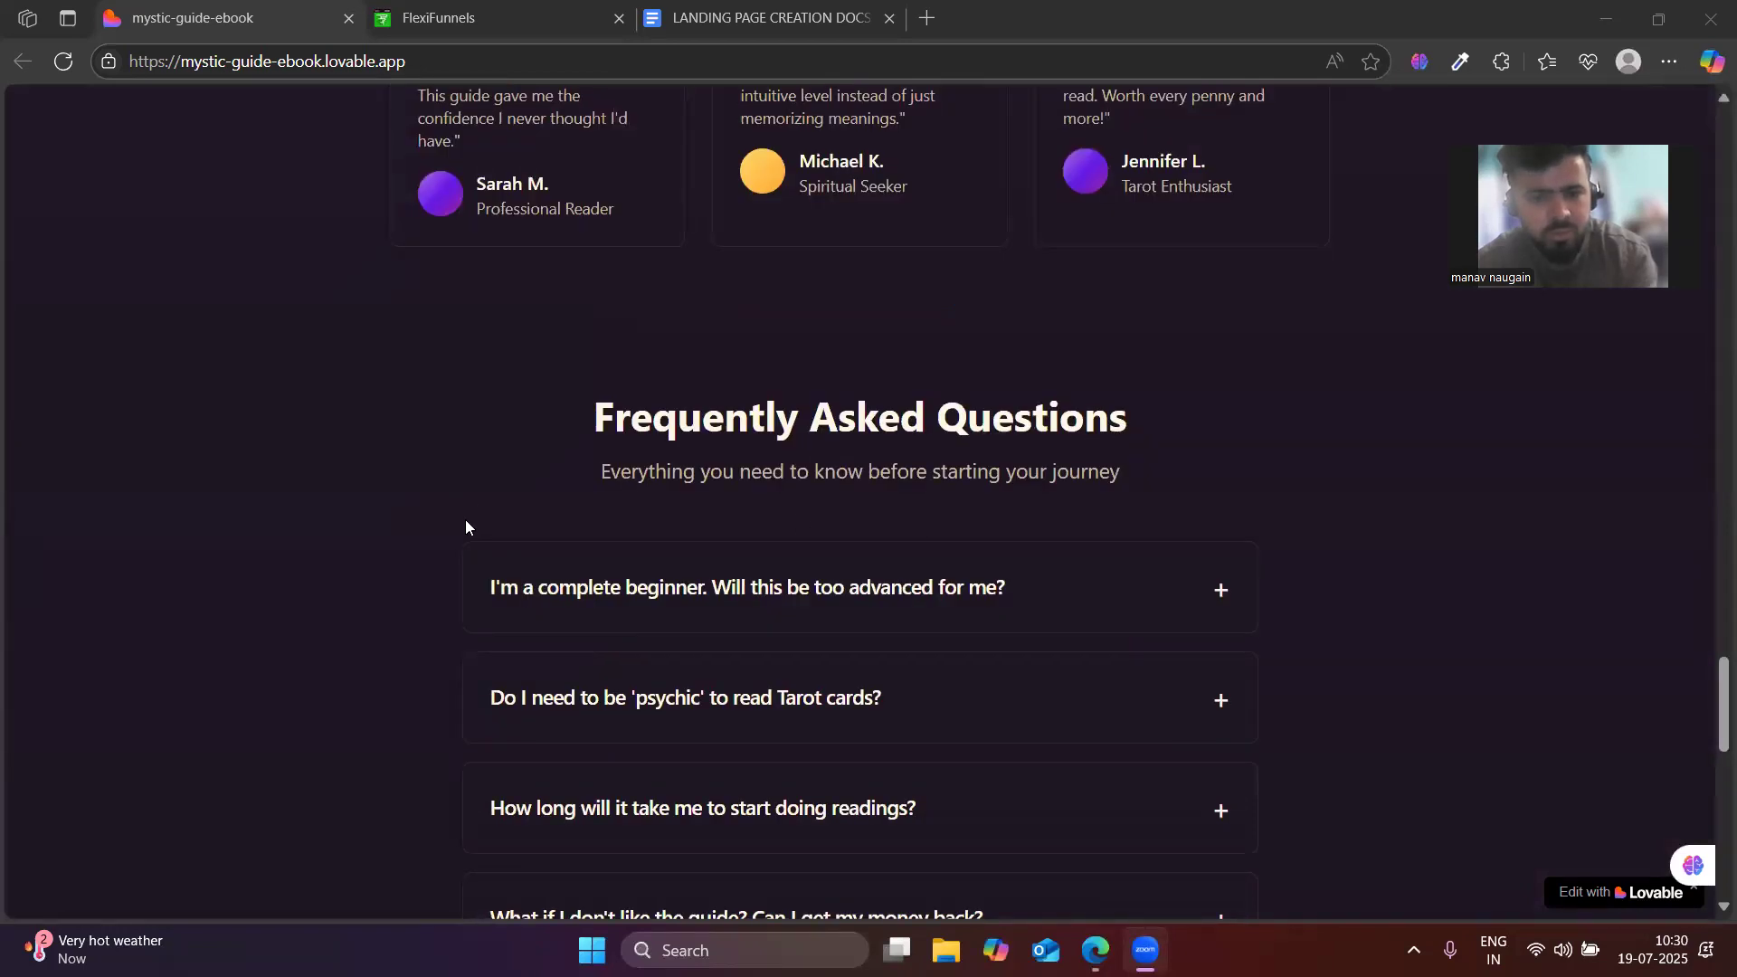
scroll(469, 527, down, 1)
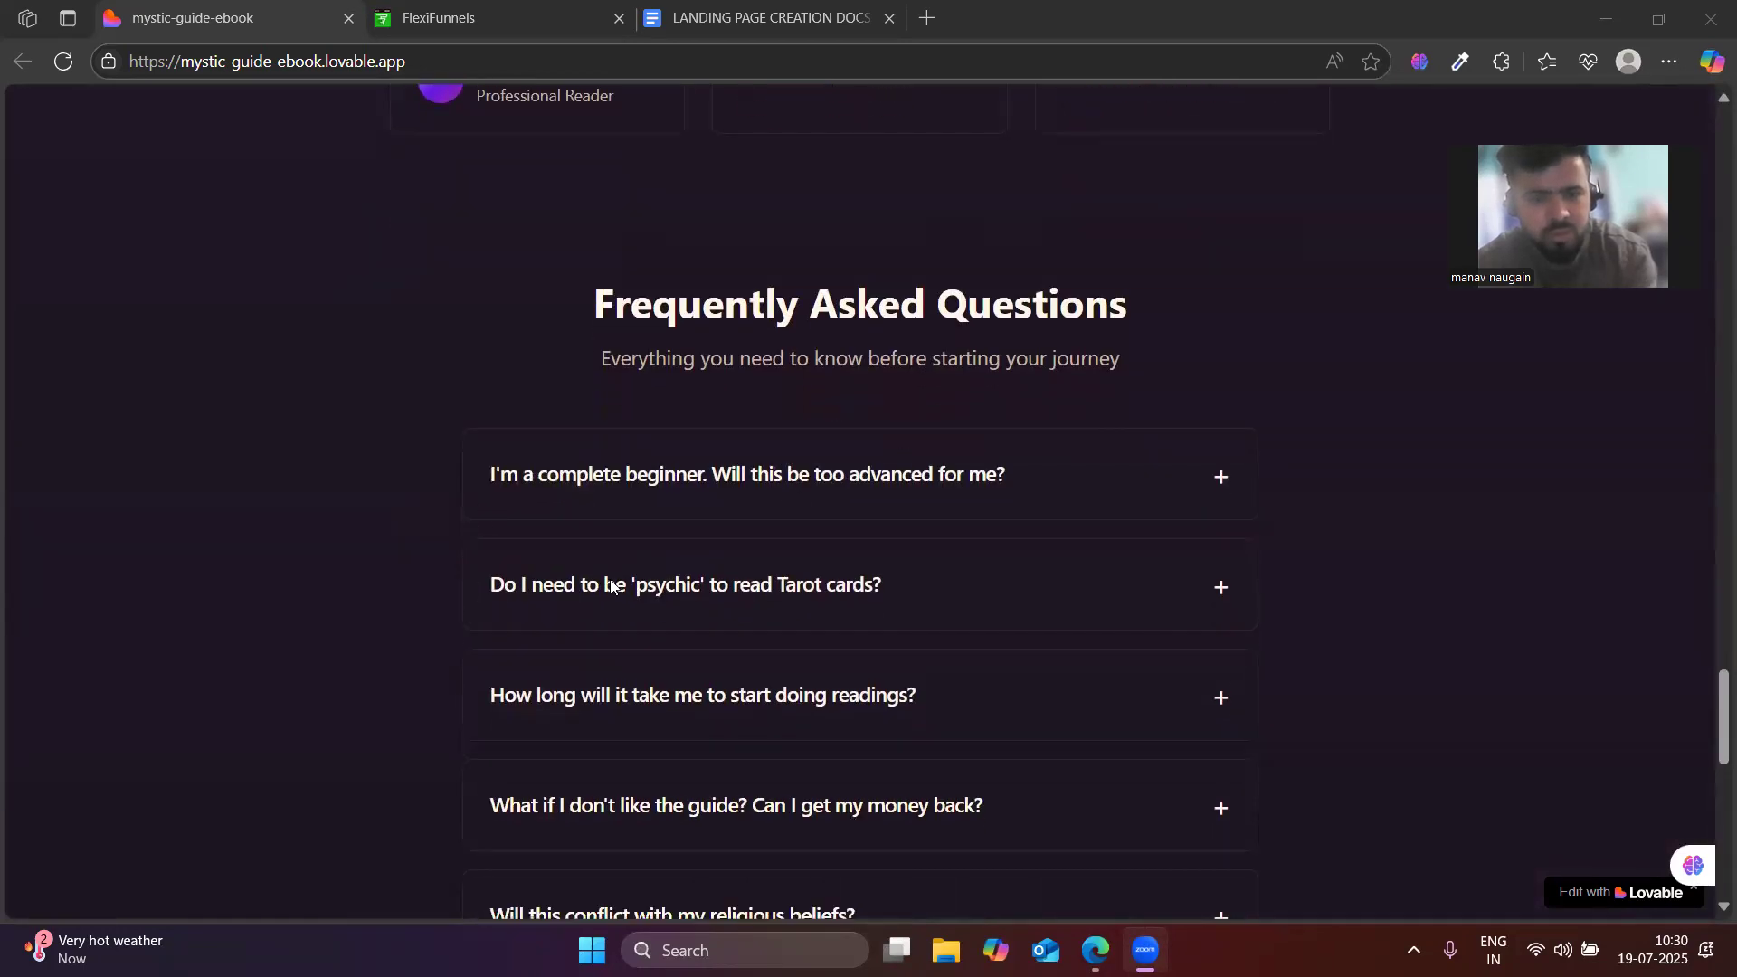
scroll(608, 587, down, 1)
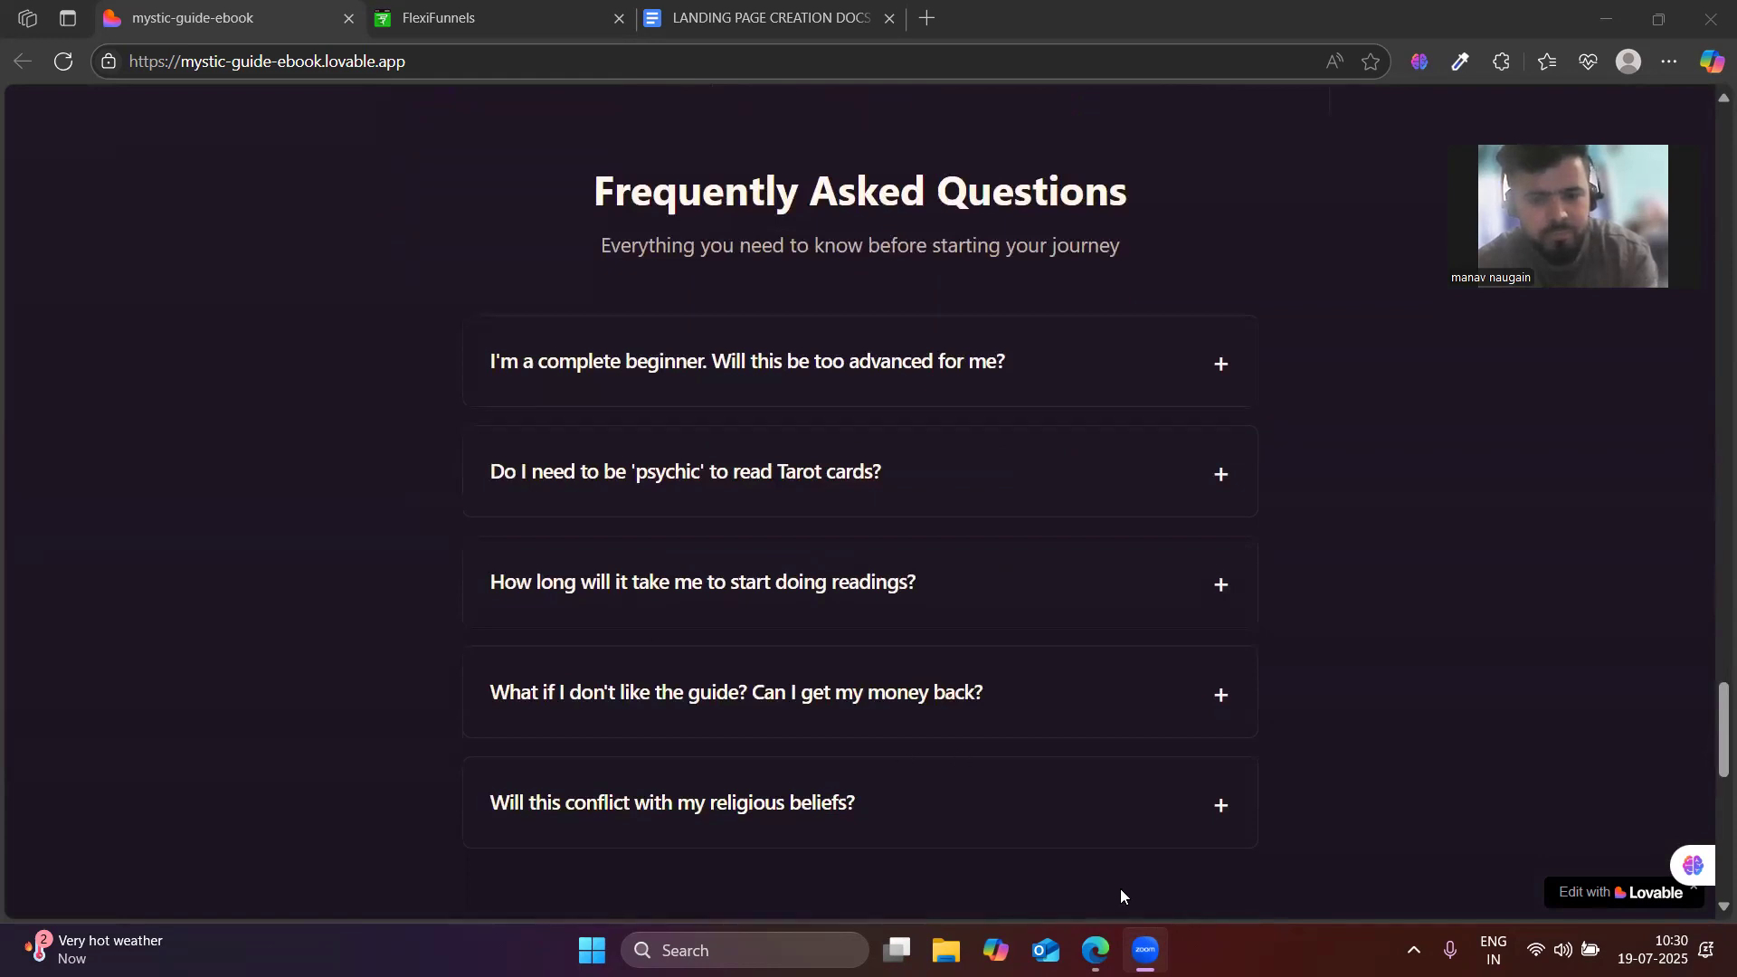
- Compare the layout of the reference page's "What You'll Master Inside This Guide" checklist and "Perfect For Spiritual Seekers" audience cards
scroll(935, 704, up, 18)
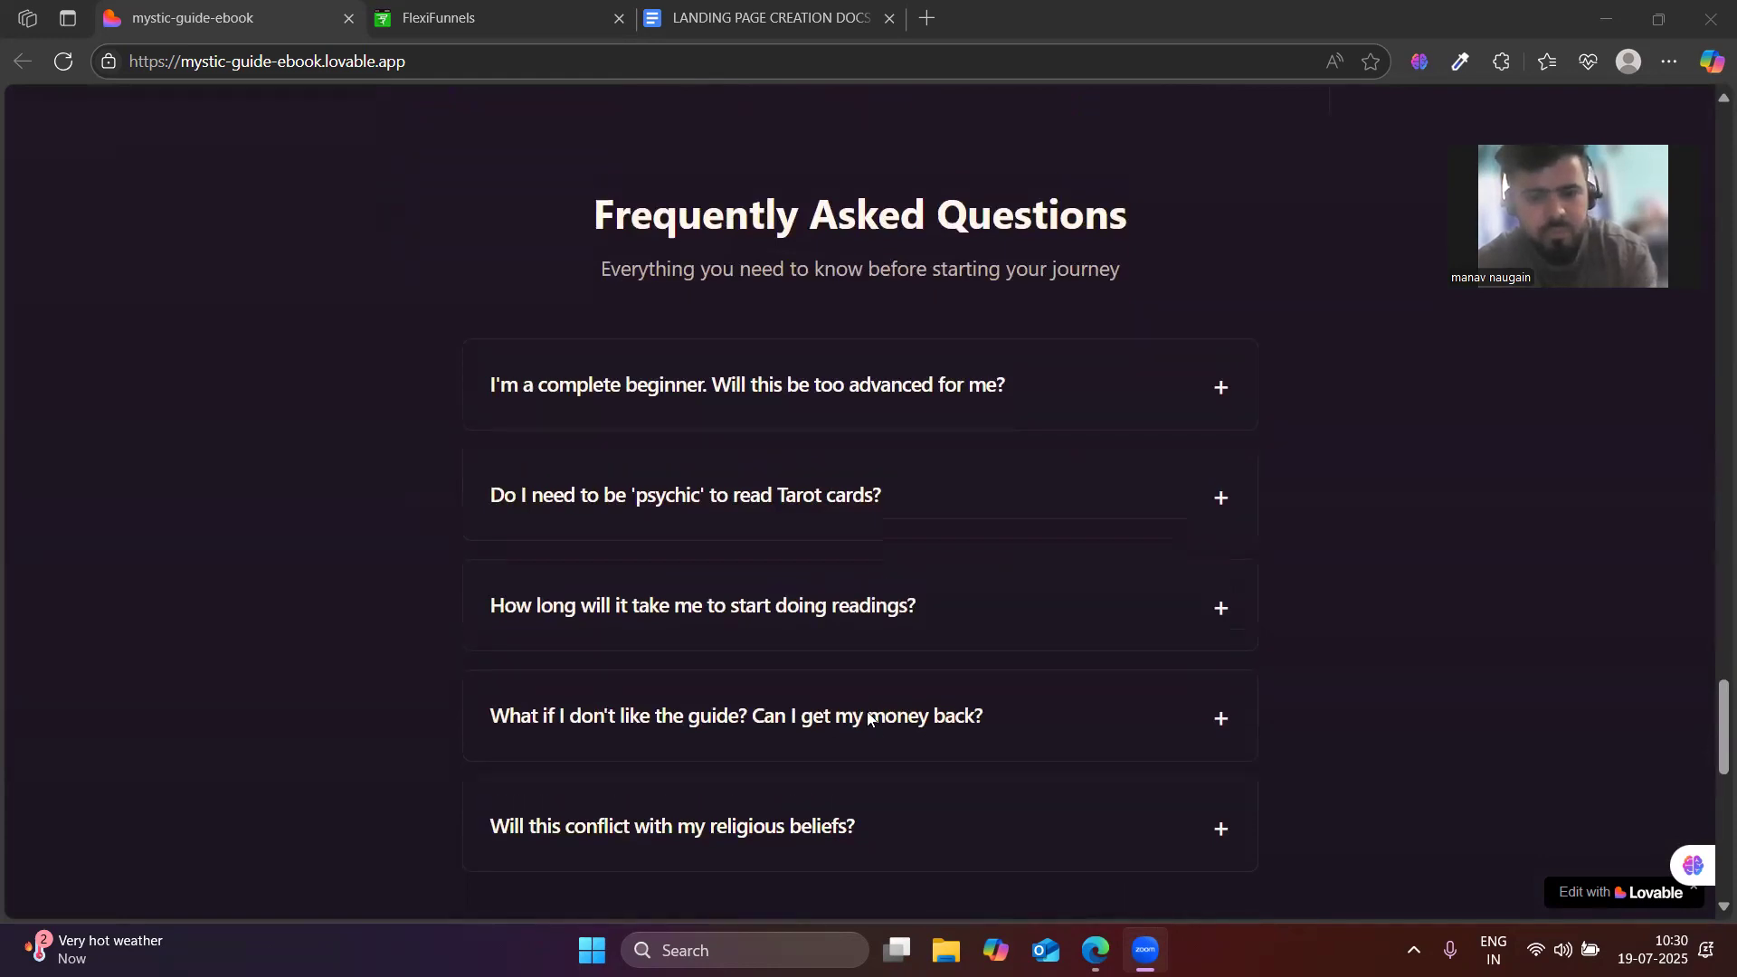
scroll(866, 717, up, 6)
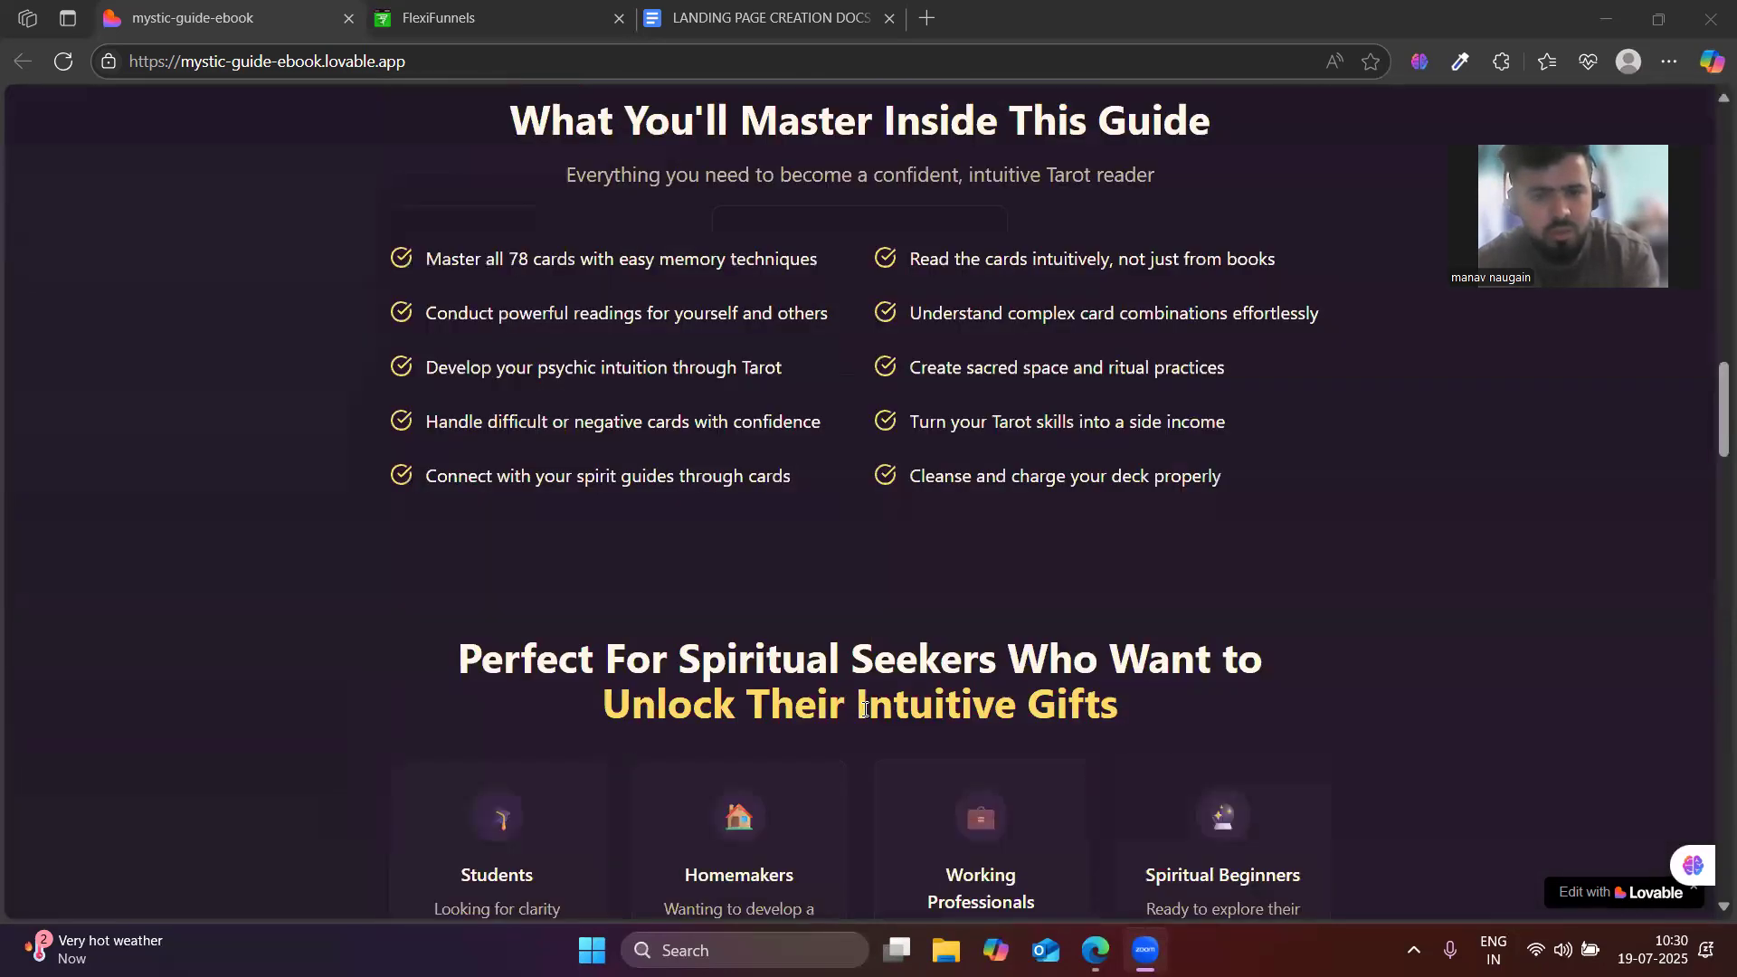
scroll(866, 710, up, 5)
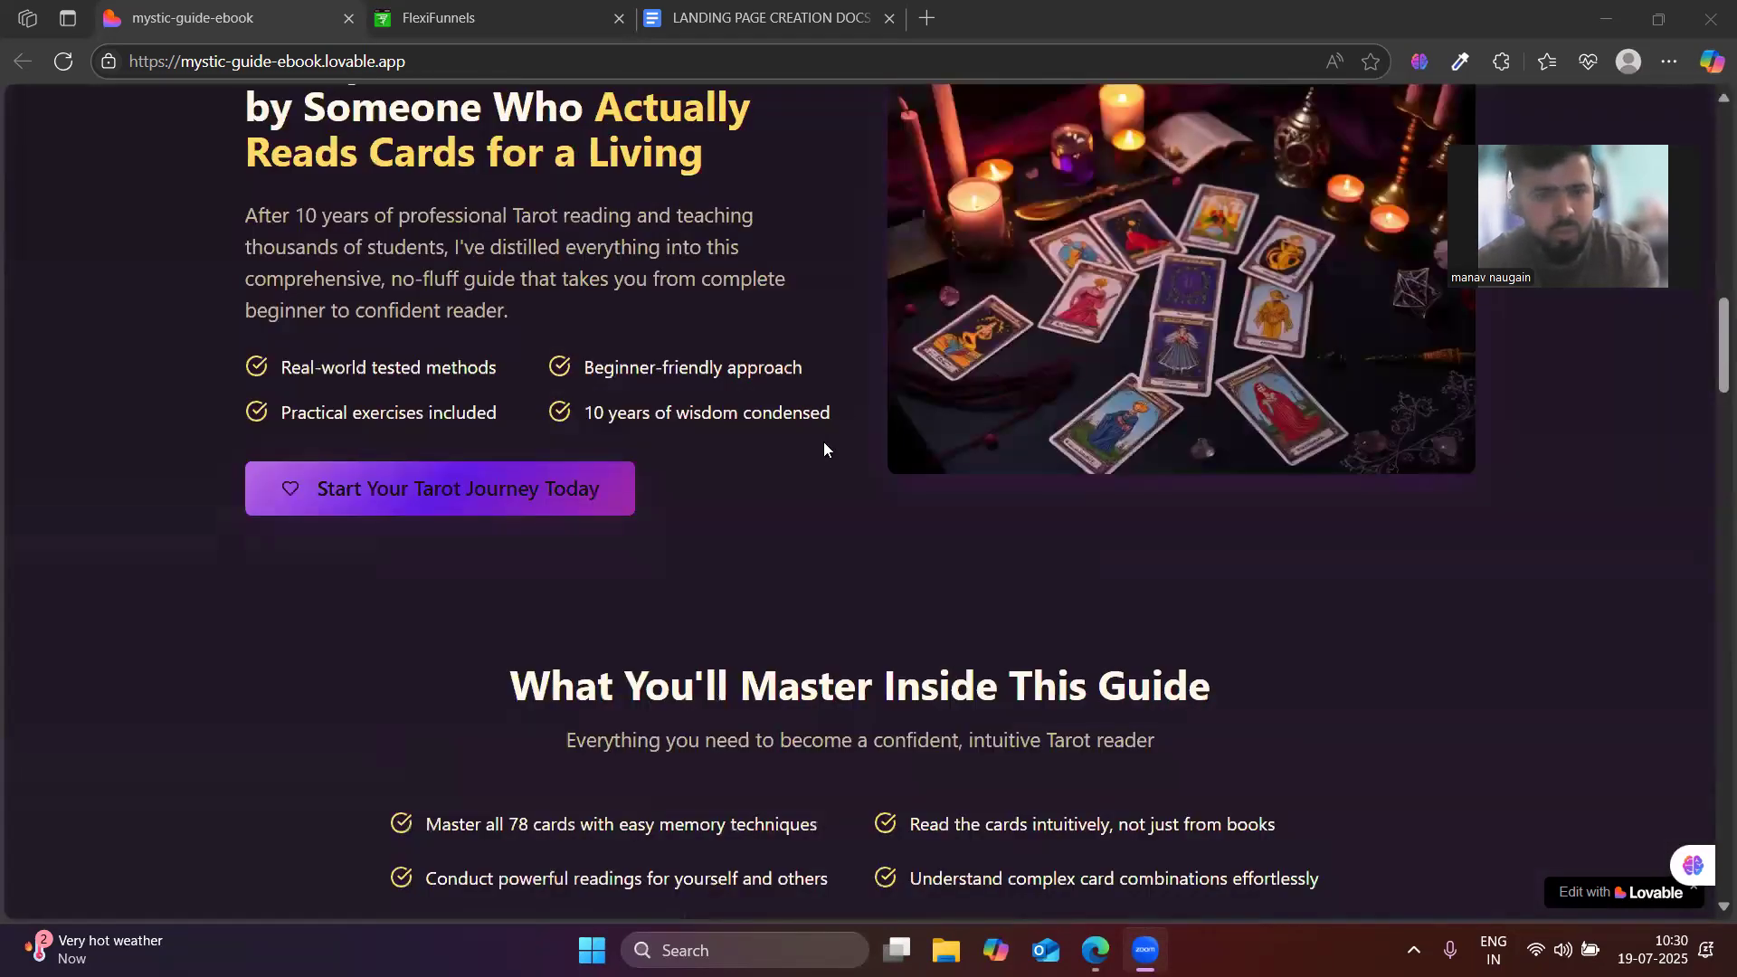
scroll(823, 449, down, 3)
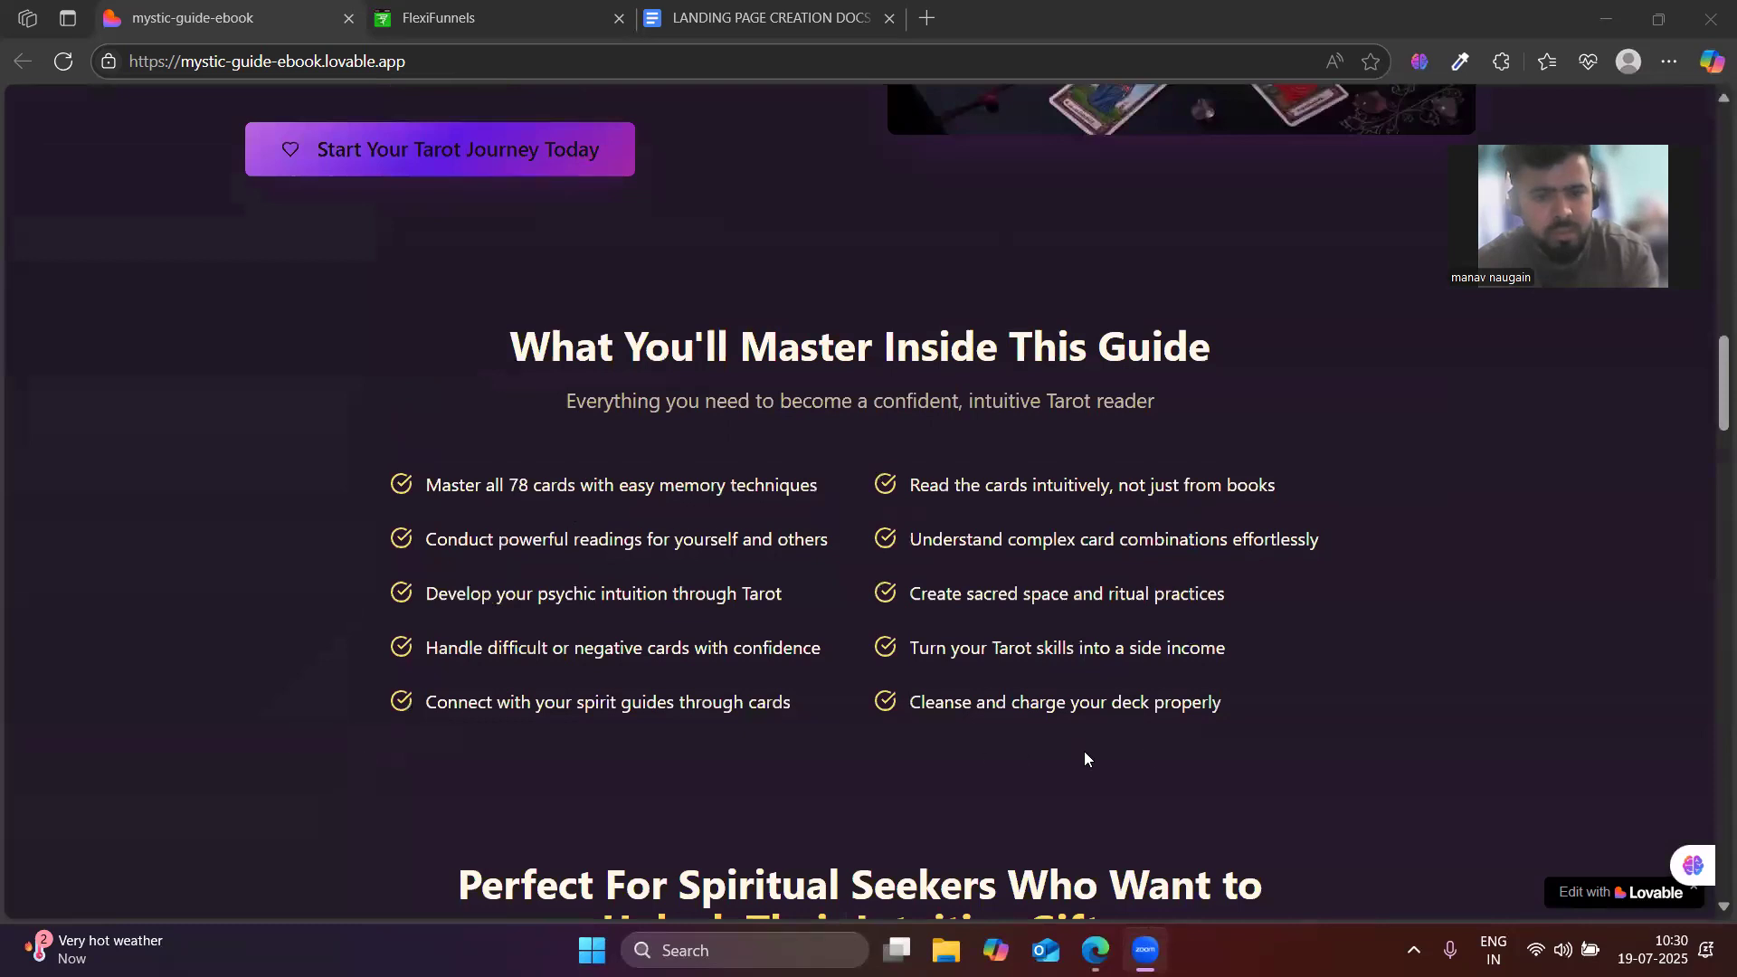
scroll(986, 405, down, 1)
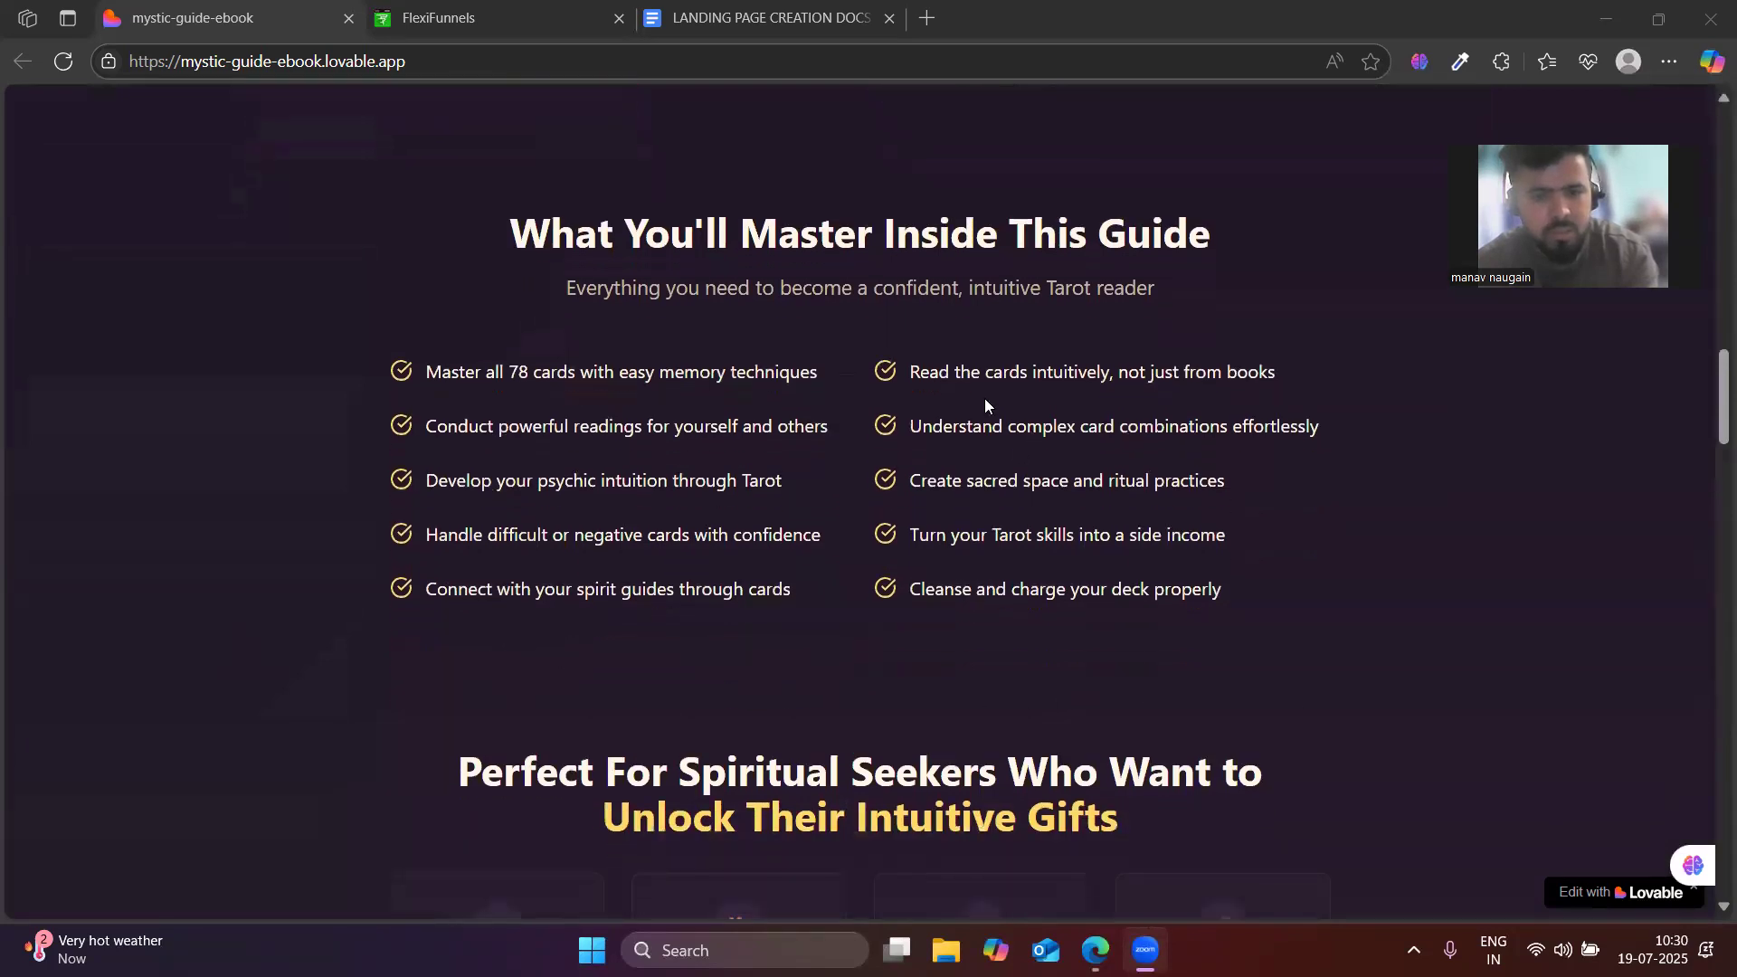
scroll(754, 584, down, 4)
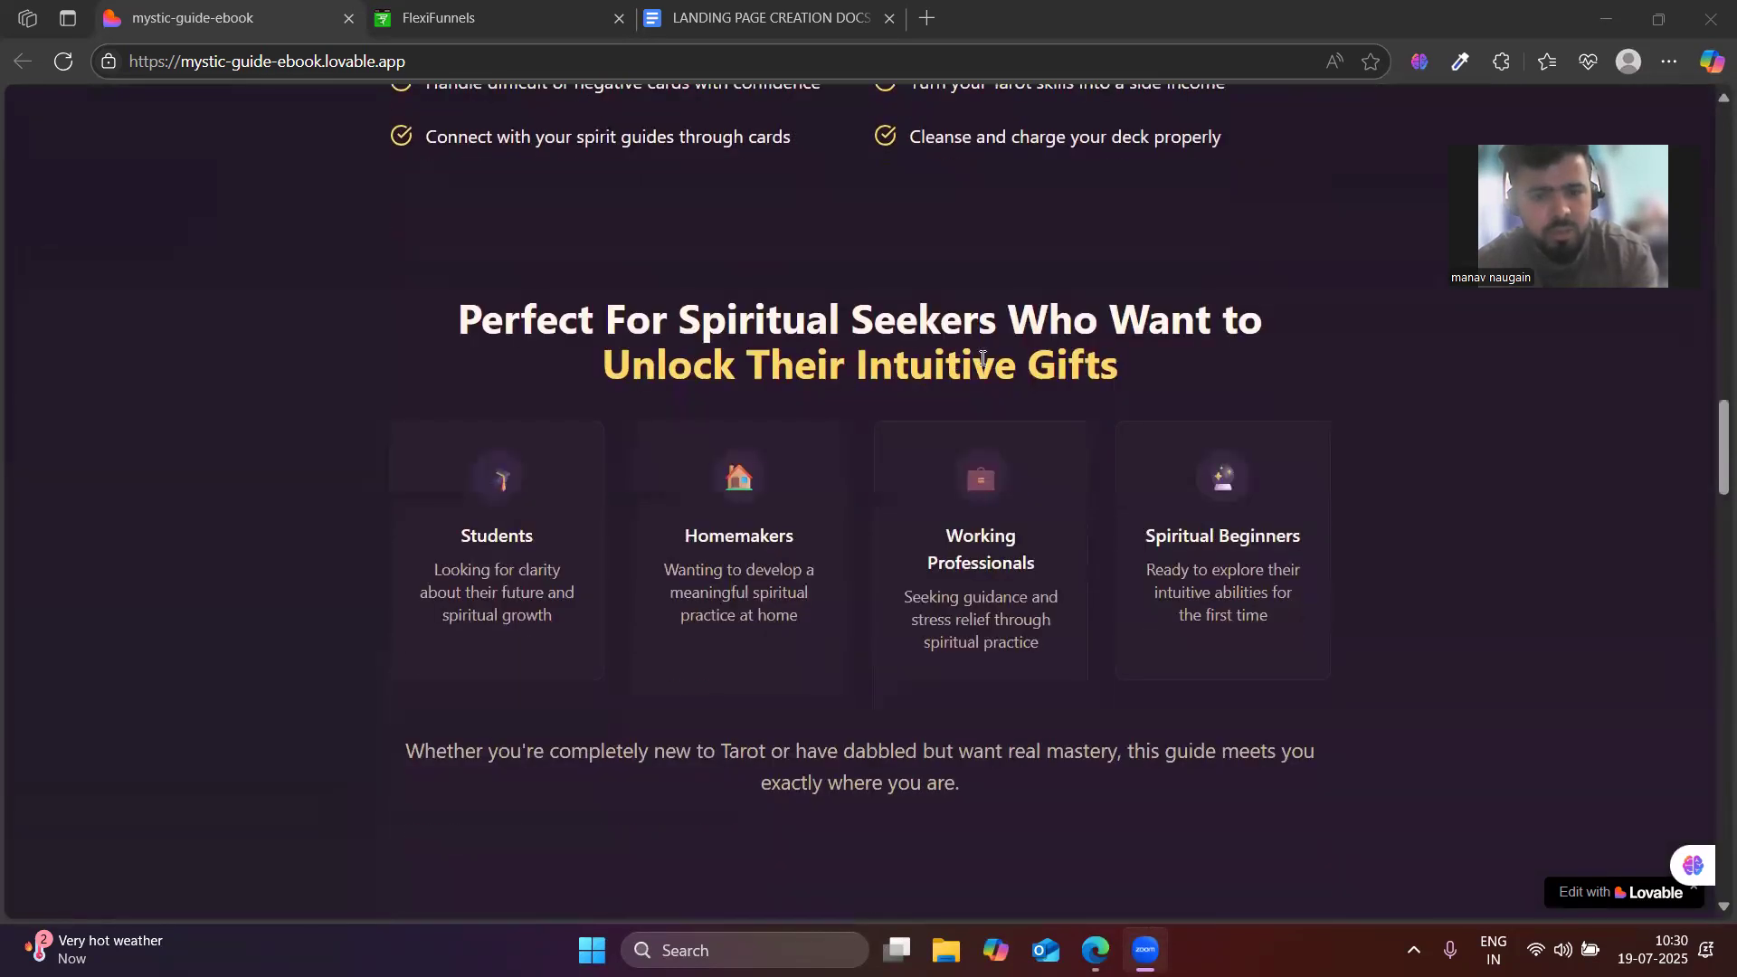
scroll(360, 345, down, 1)
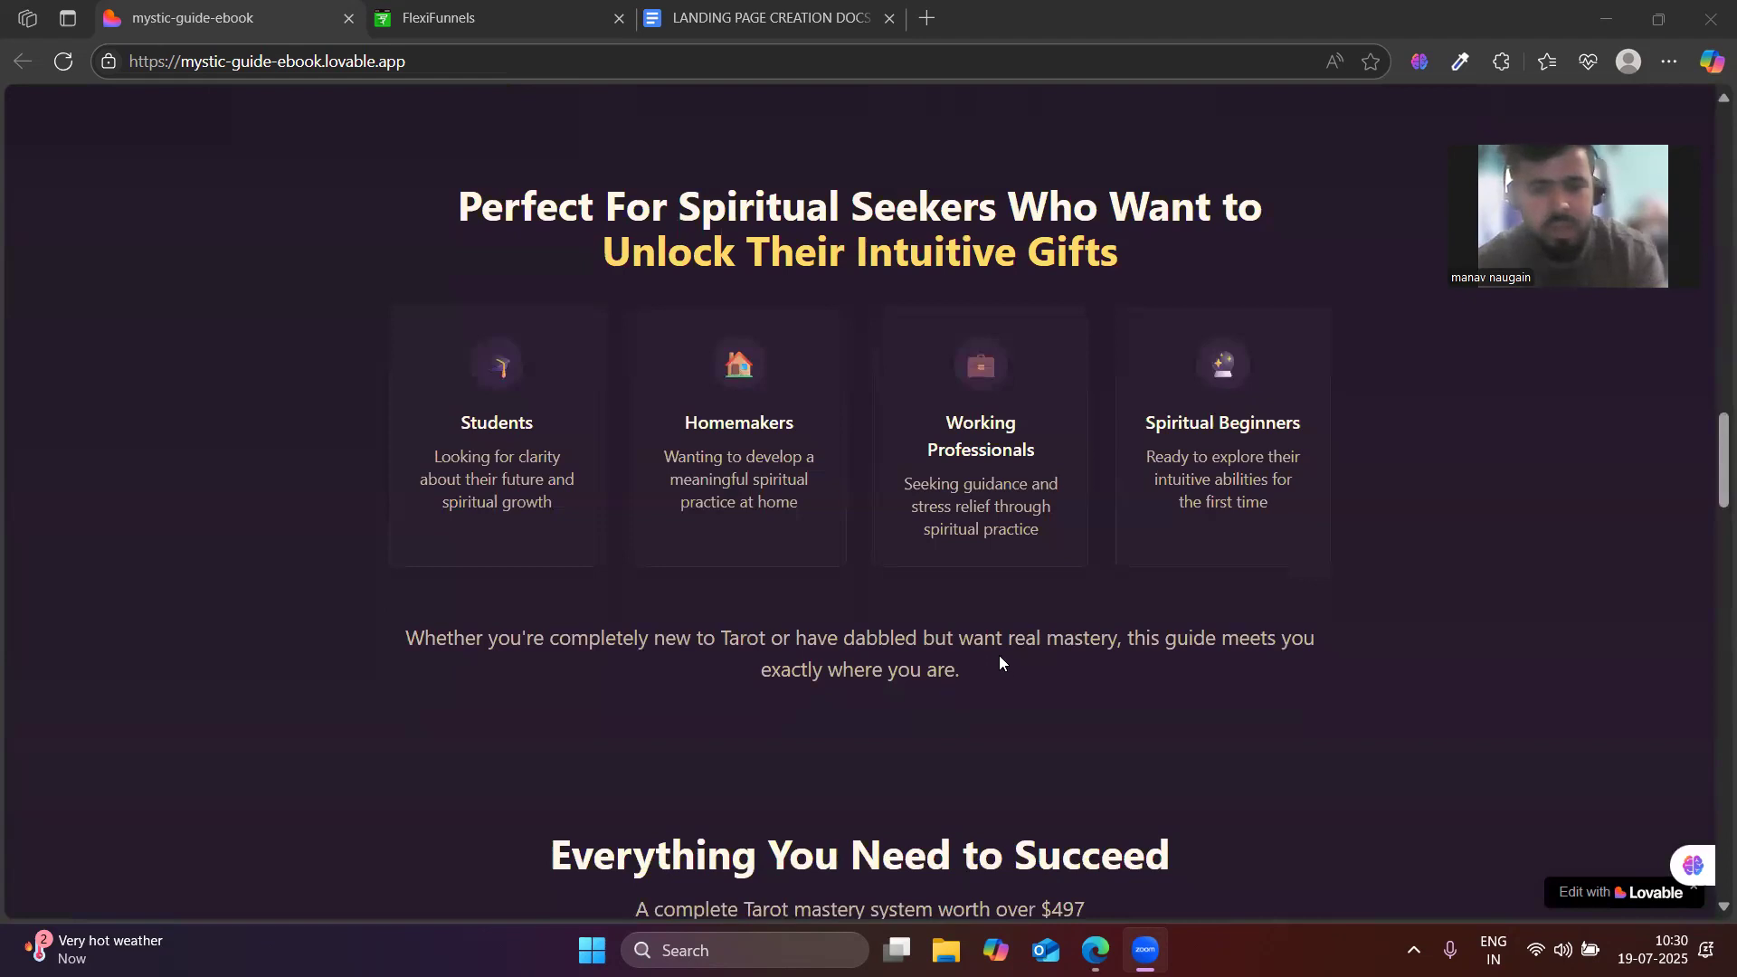
scroll(847, 658, up, 3)
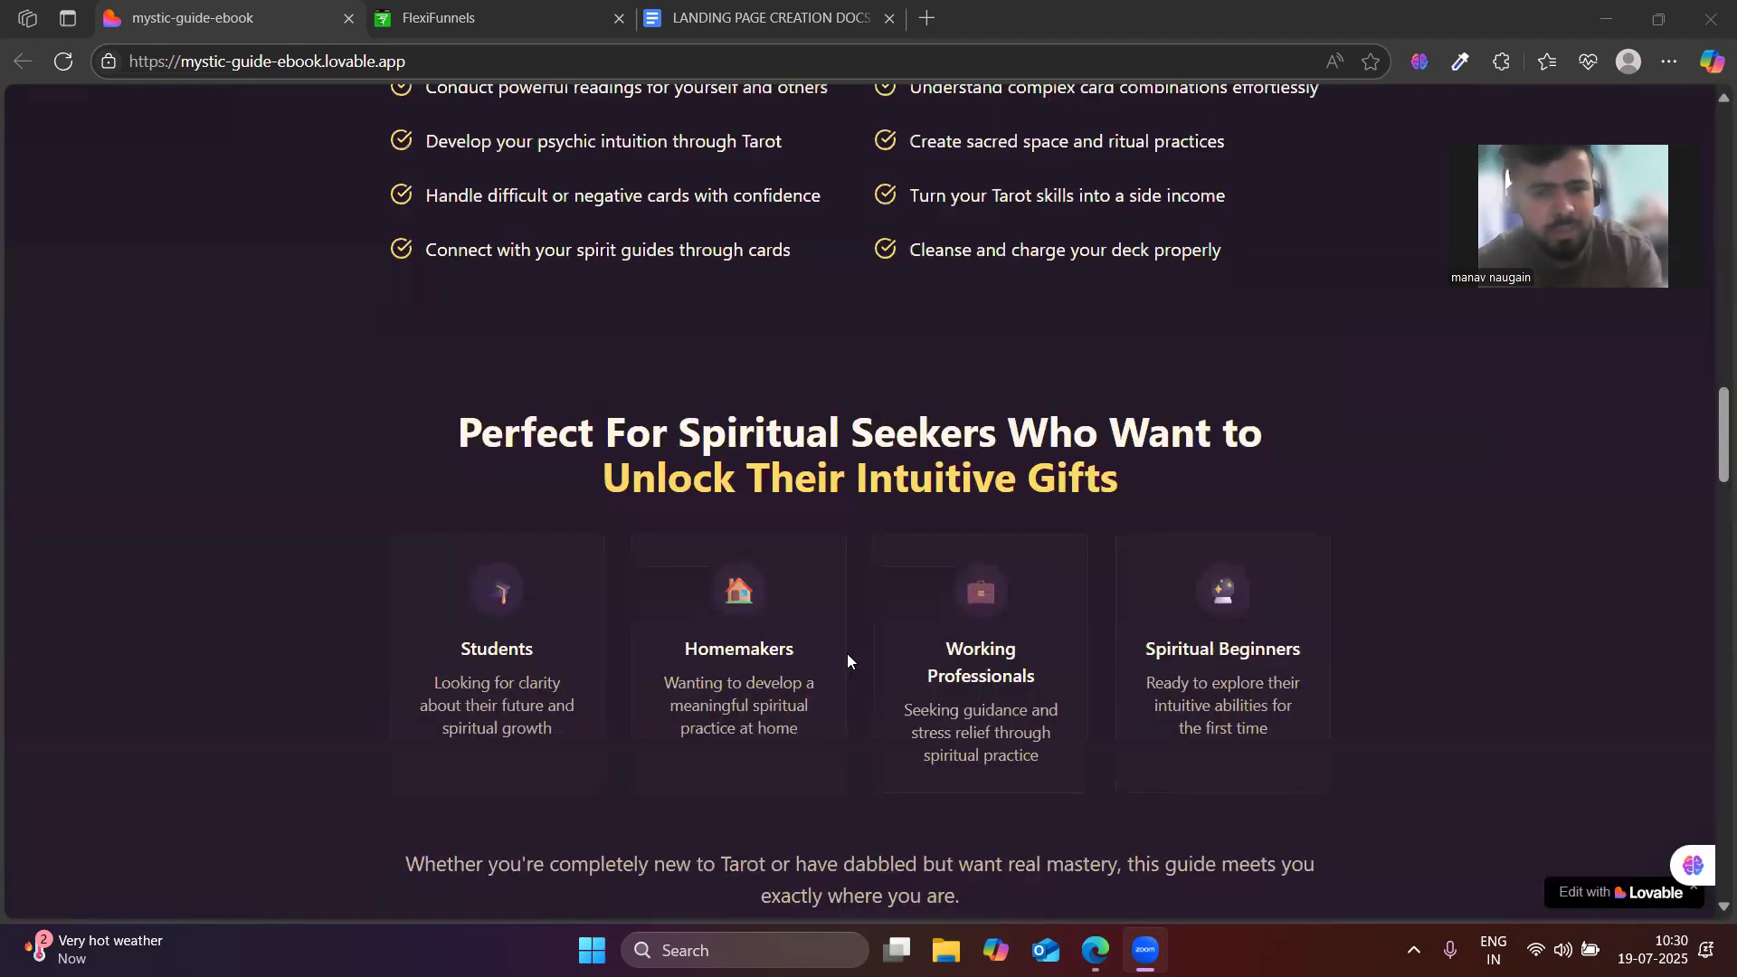
scroll(1038, 648, down, 1)
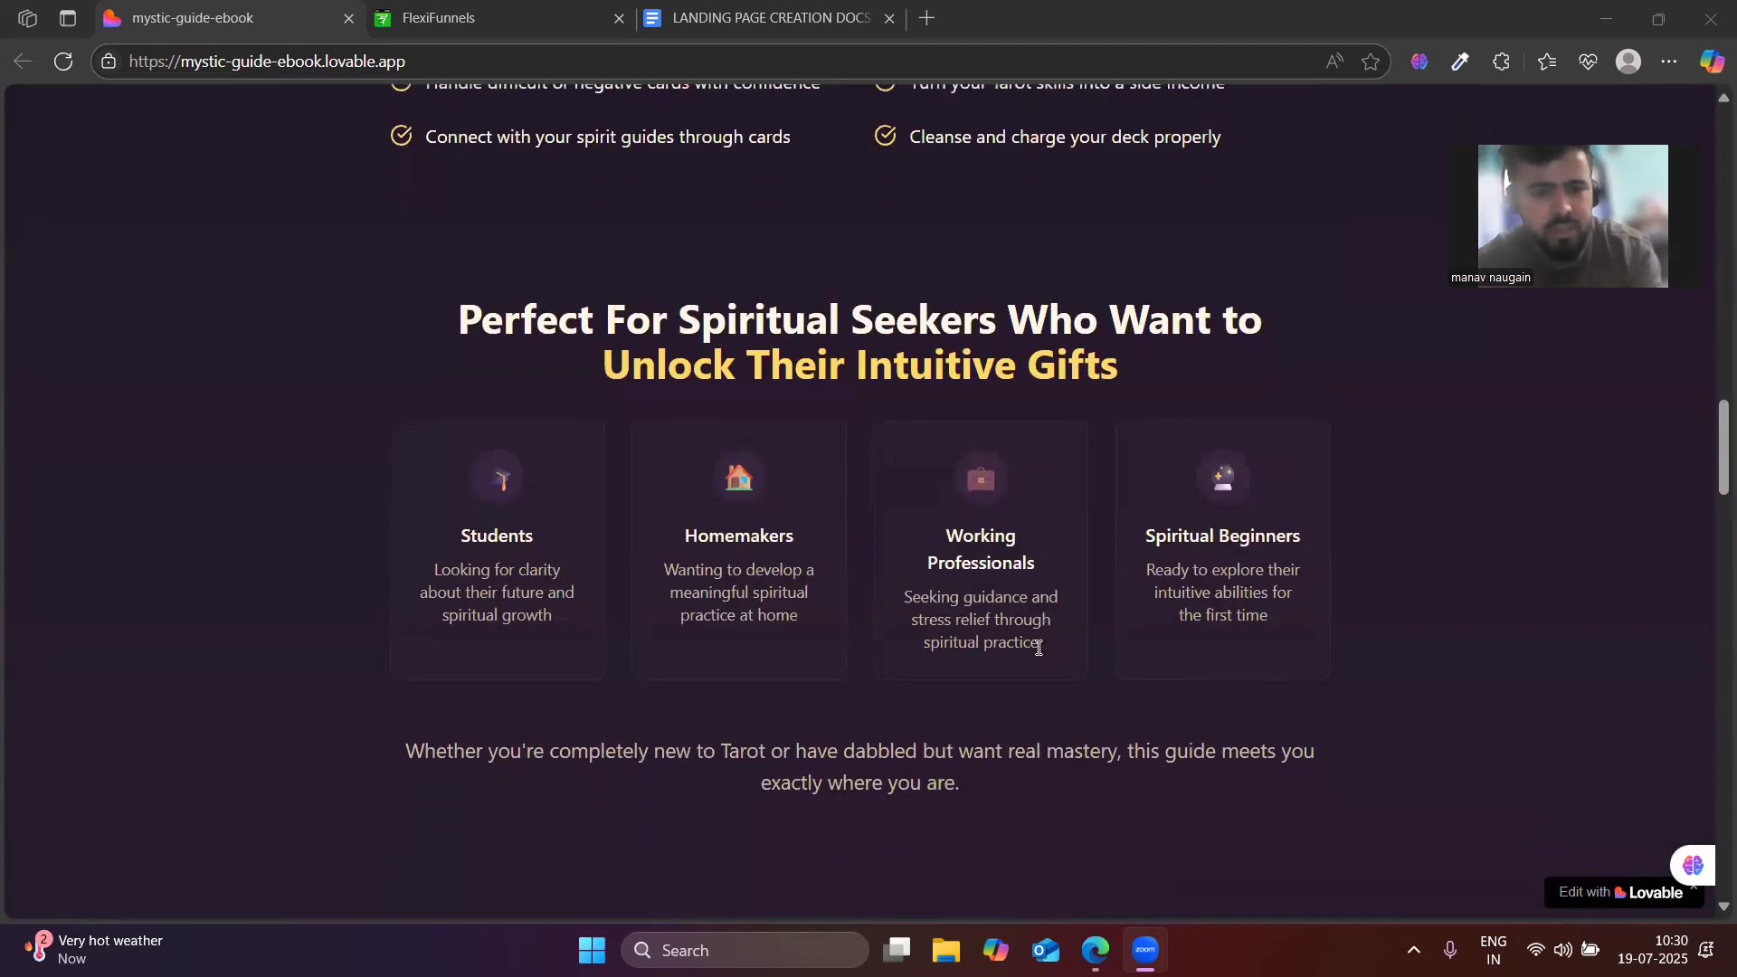
scroll(731, 440, up, 7)
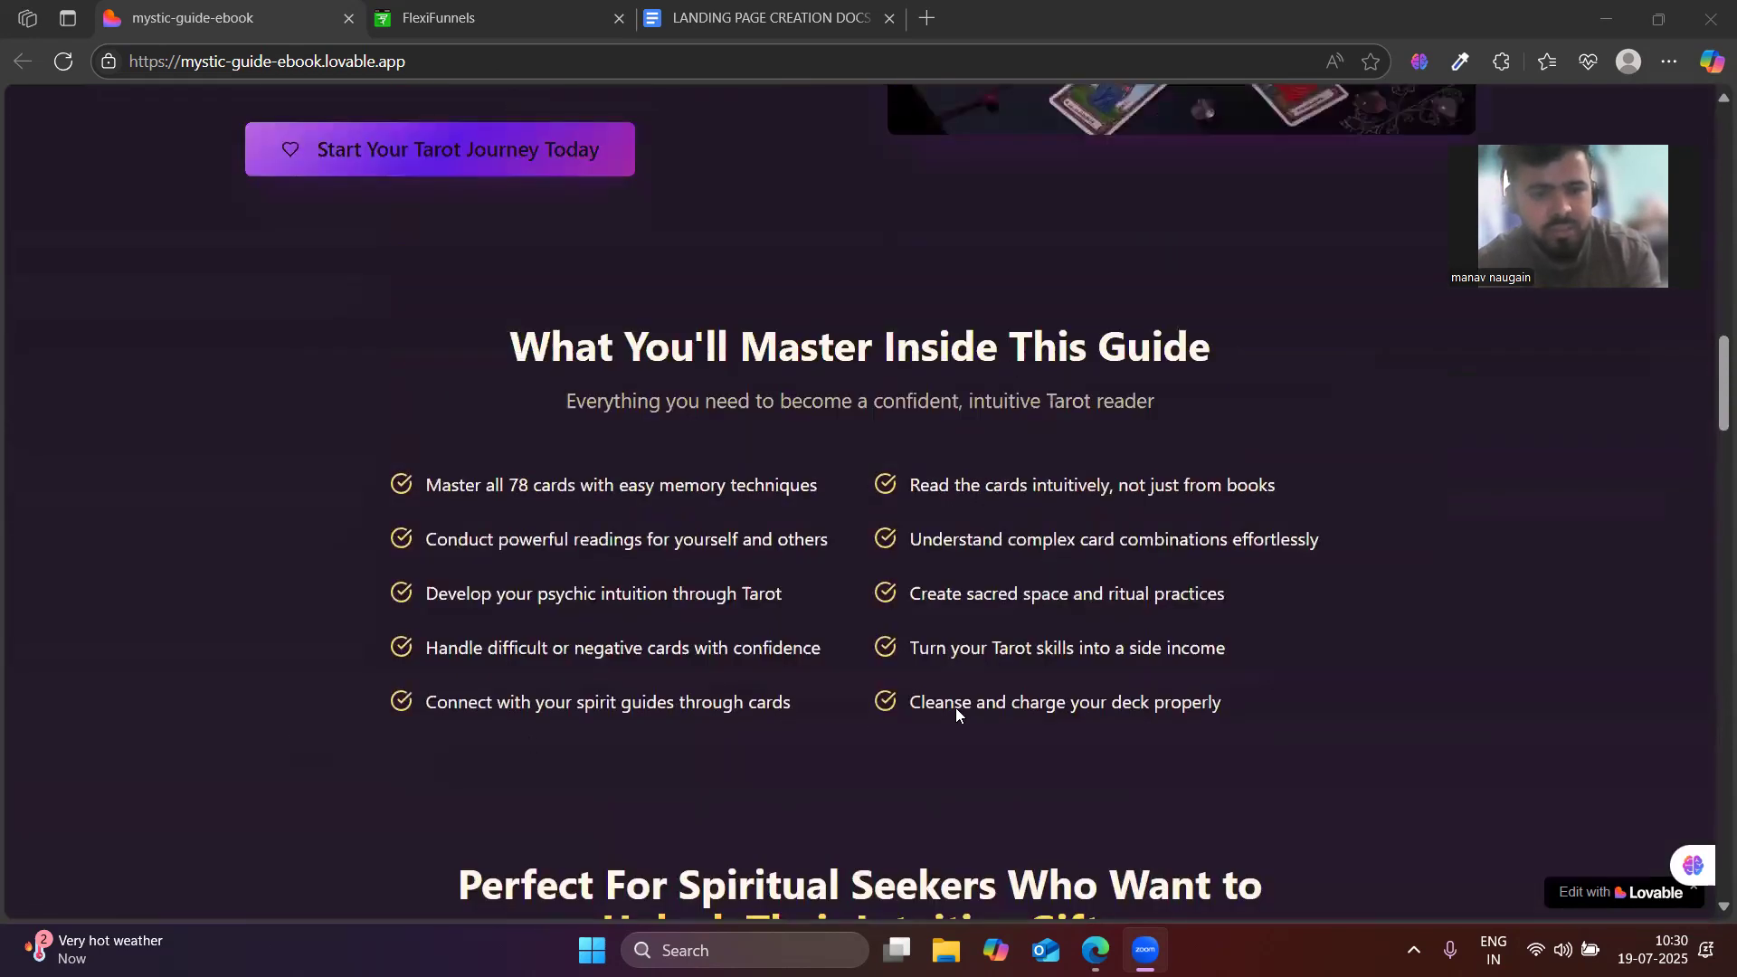
scroll(851, 727, up, 1)
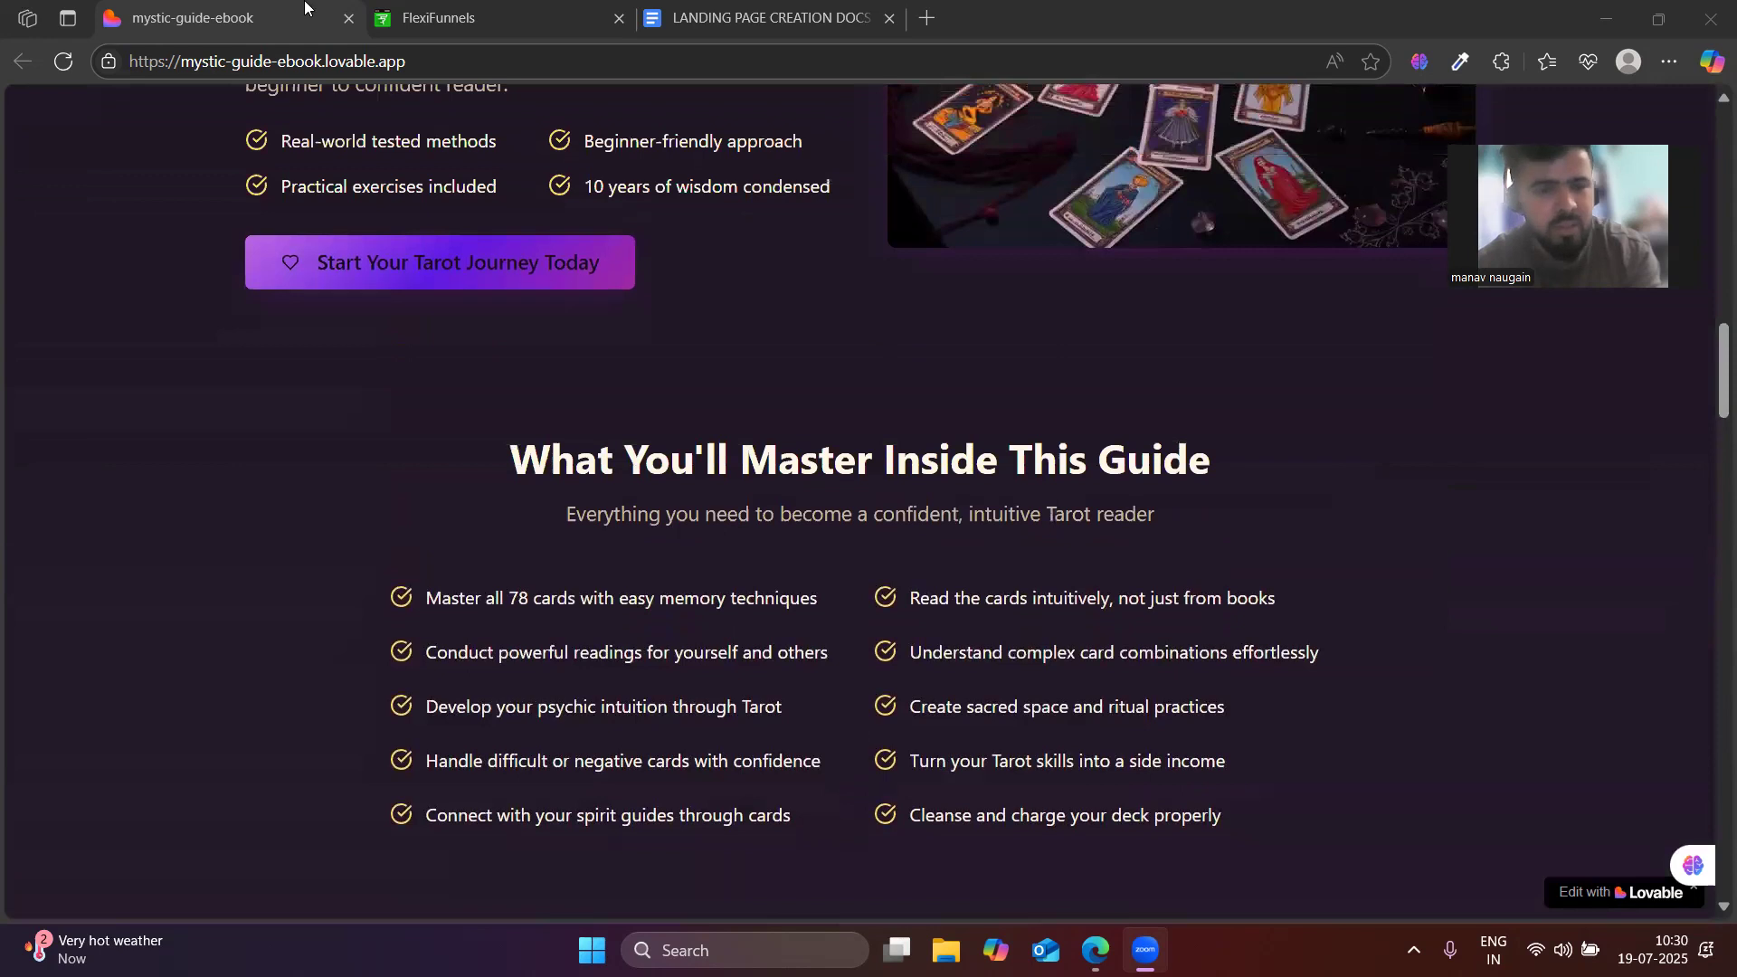
- Check the Sales page's checklist section in the FlexiFunnels editor against the reference page and survey the reference sections down to the testimonials
click(524, 7)
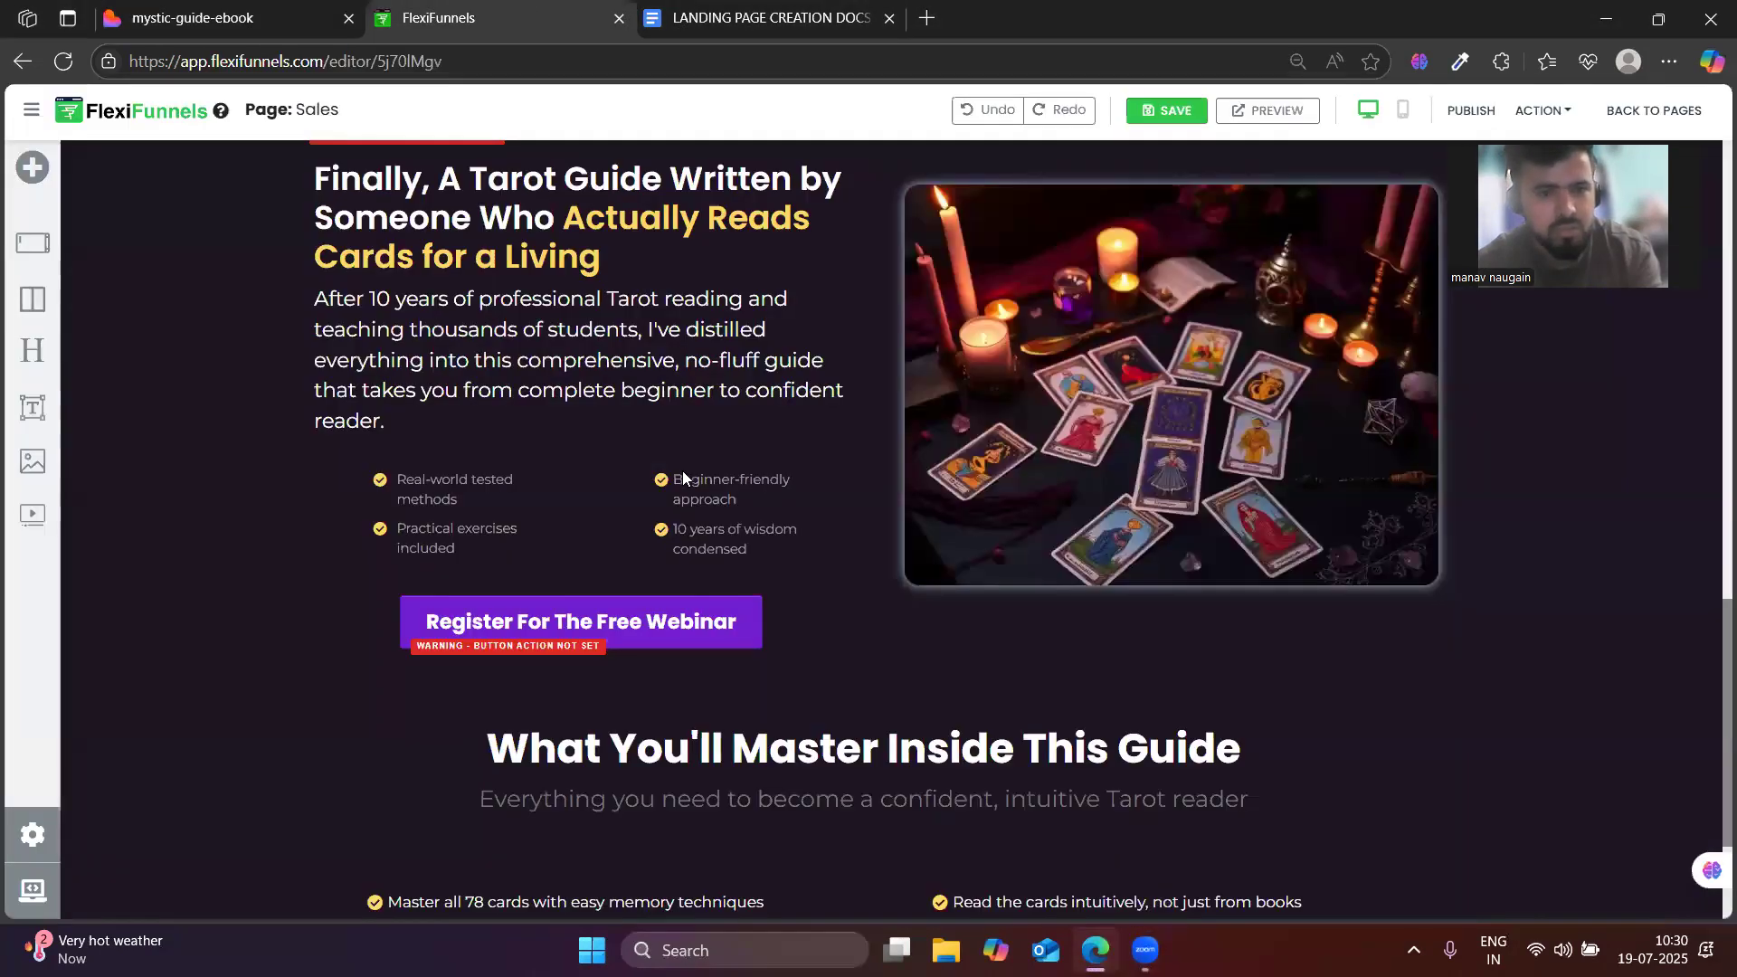
scroll(872, 699, down, 4)
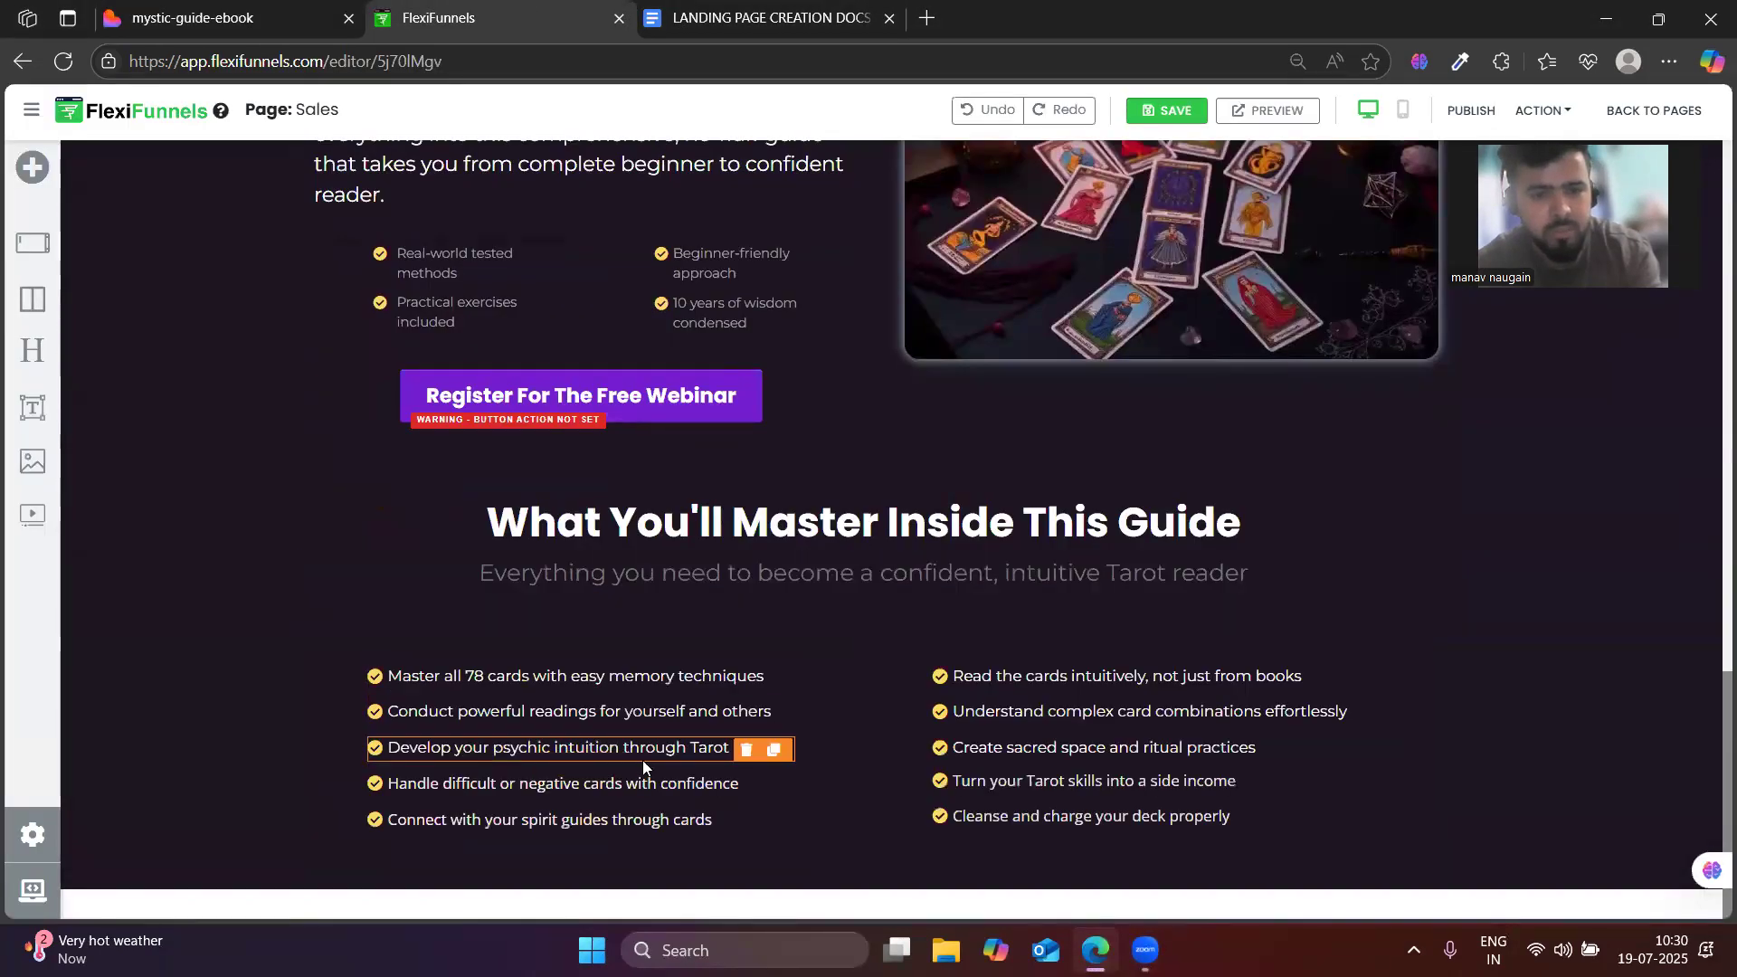
key(ctrl+shift+Tab)
scroll(883, 660, down, 1)
scroll(883, 660, down, 15)
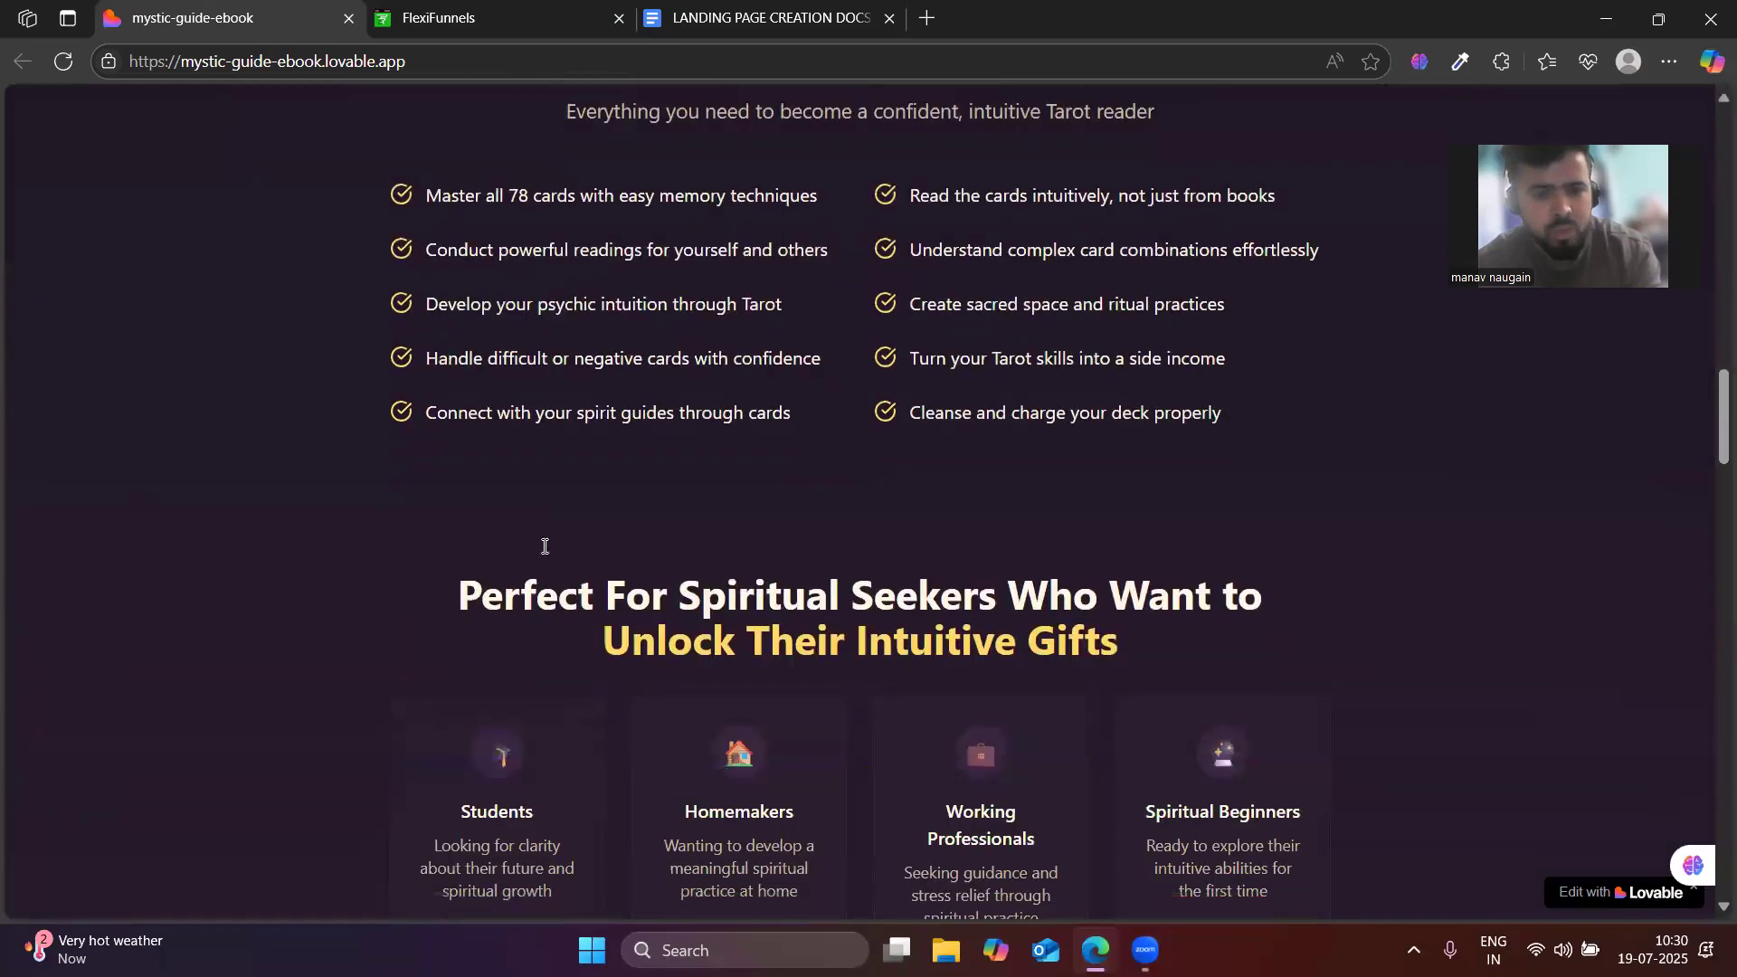
scroll(704, 520, down, 20)
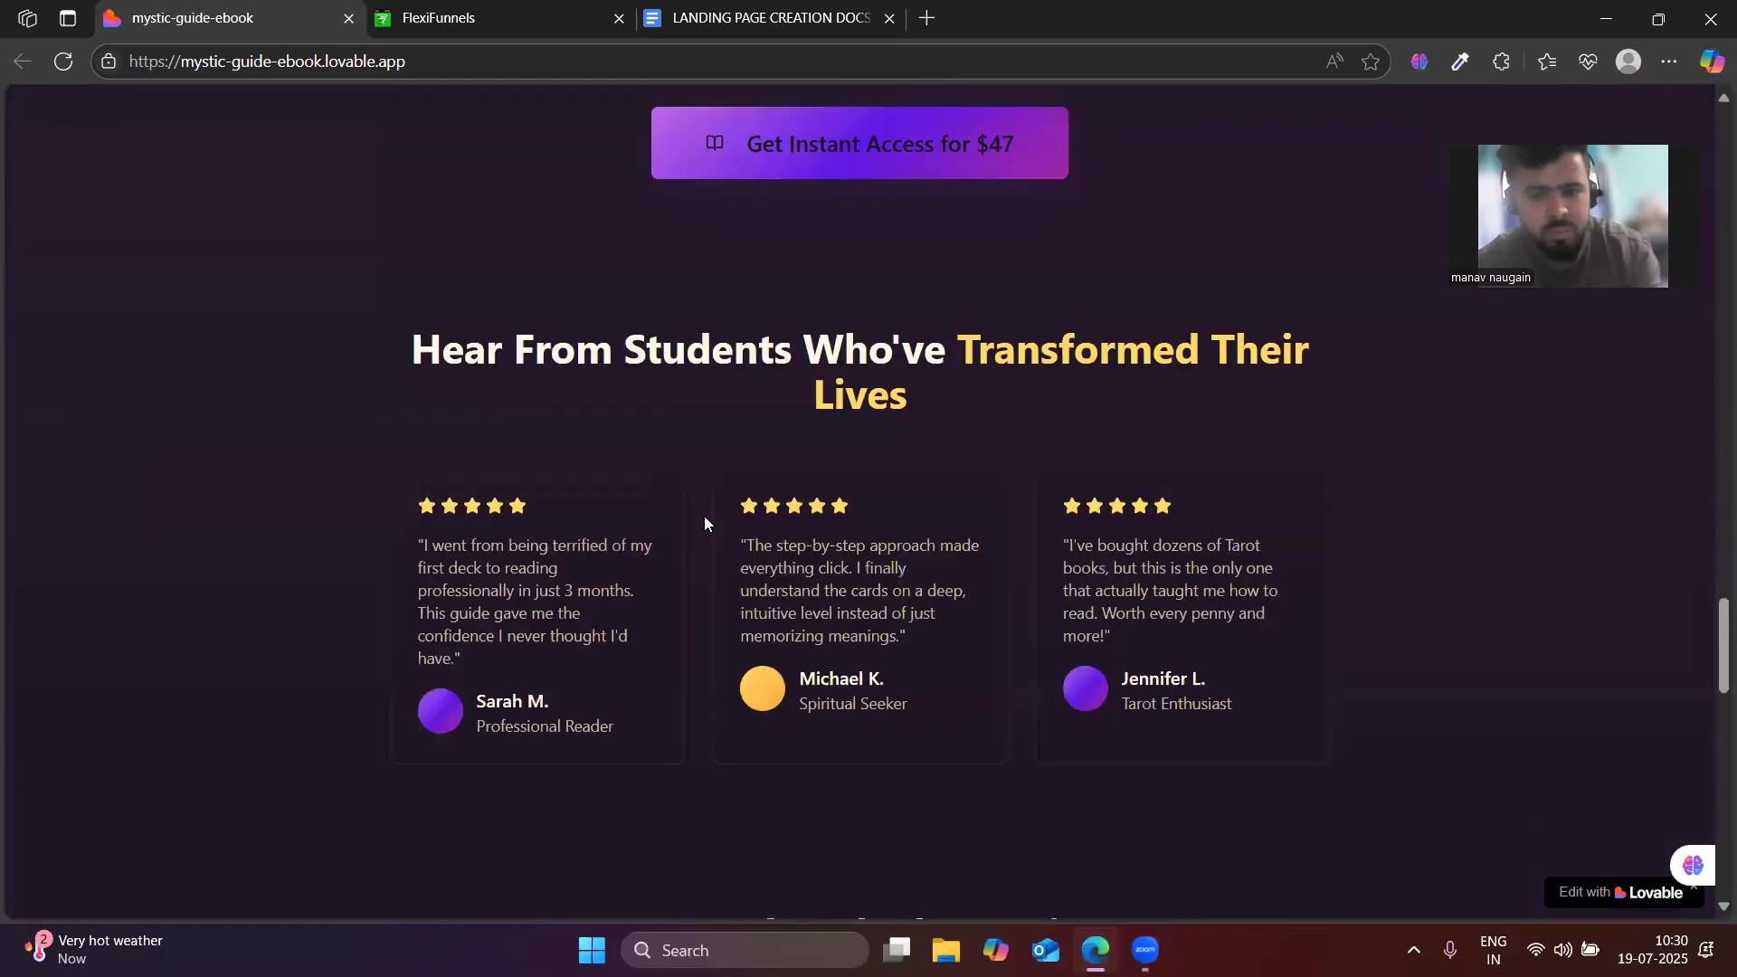
scroll(704, 534, up, 10)
scroll(701, 552, up, 10)
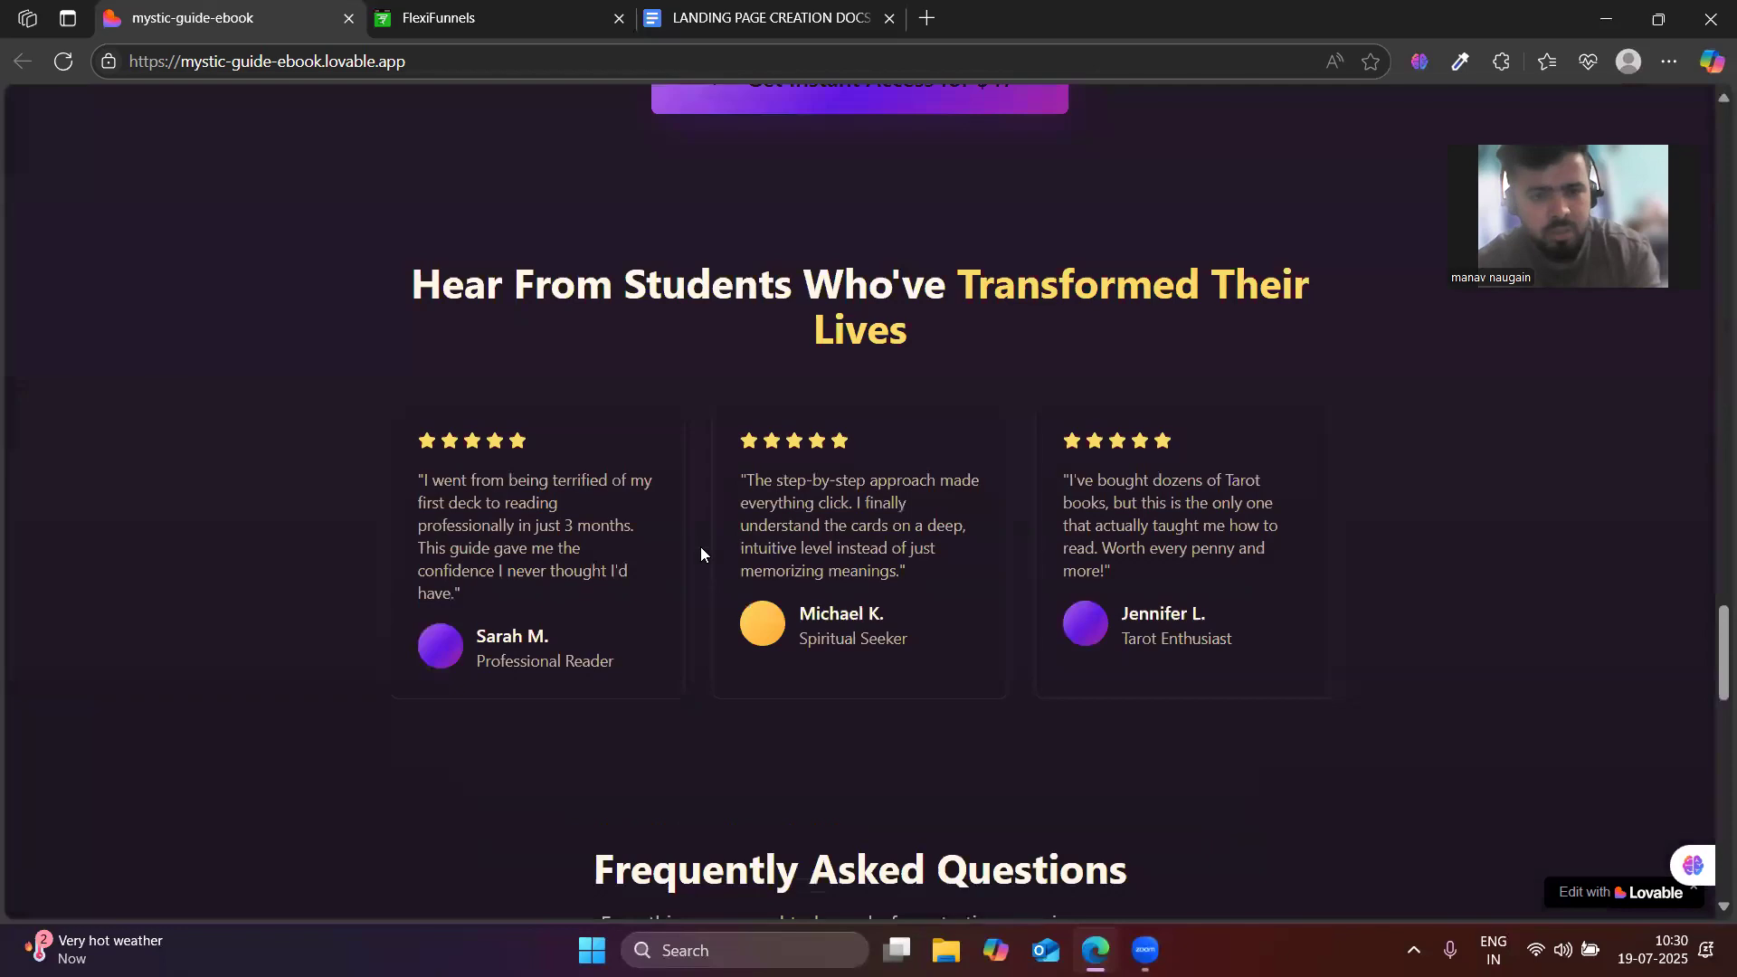
scroll(701, 554, up, 3)
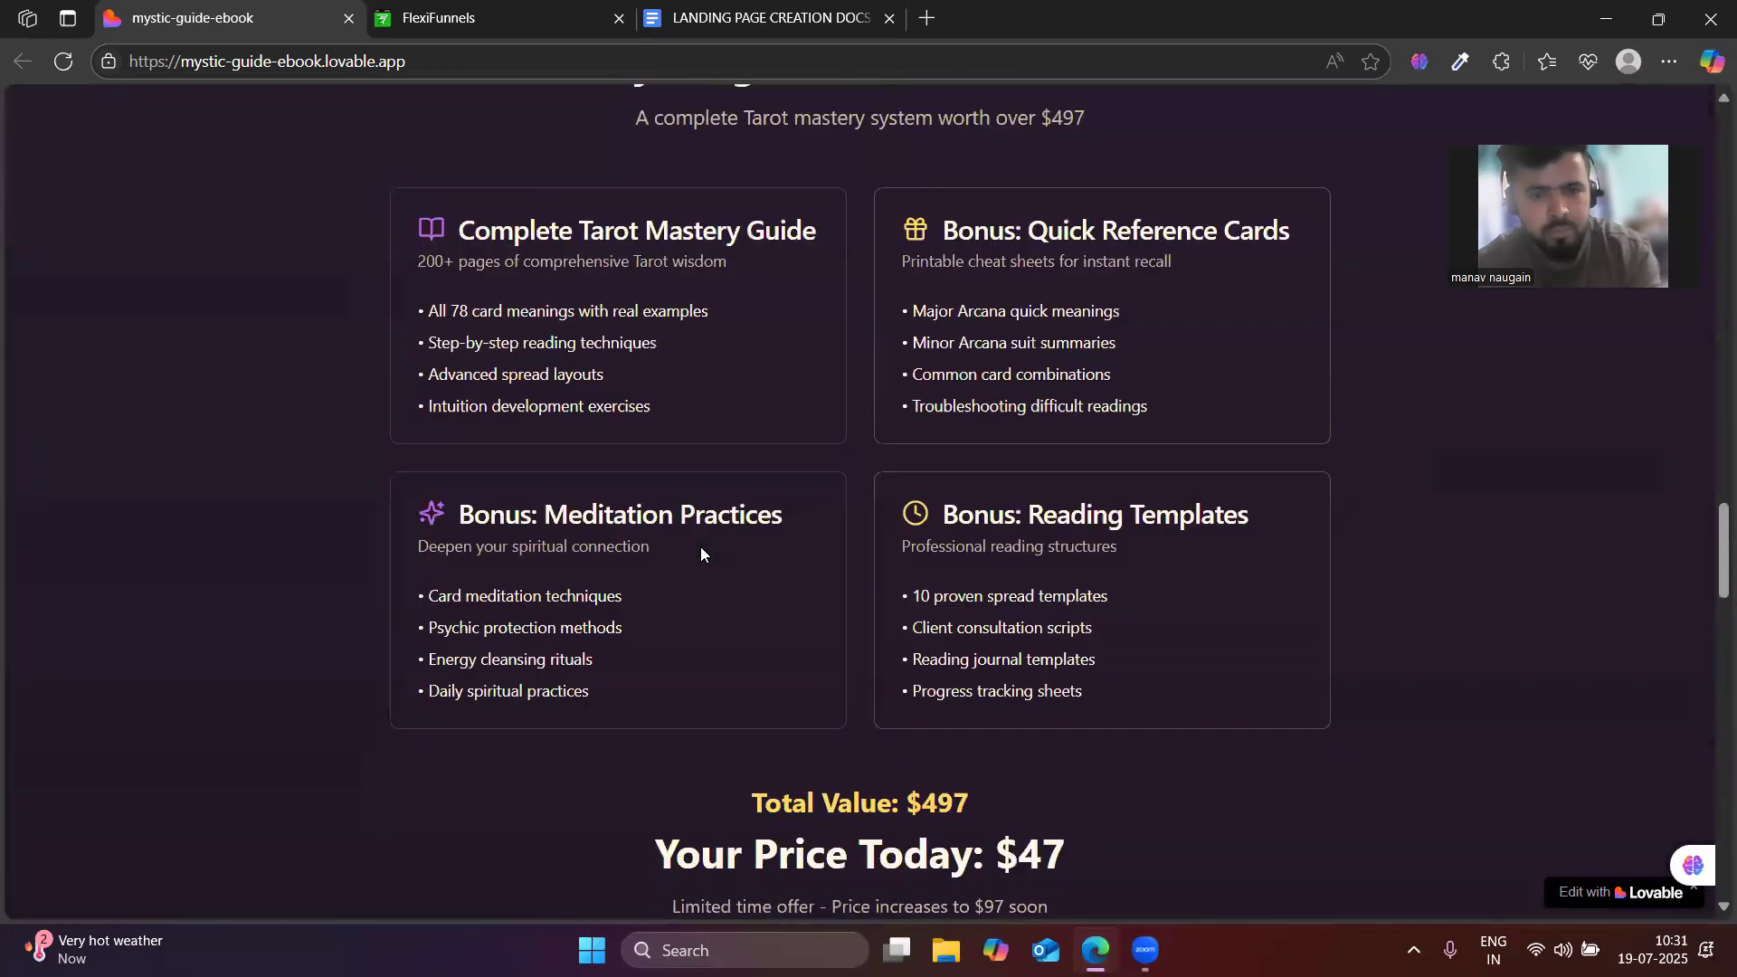
click(1022, 807)
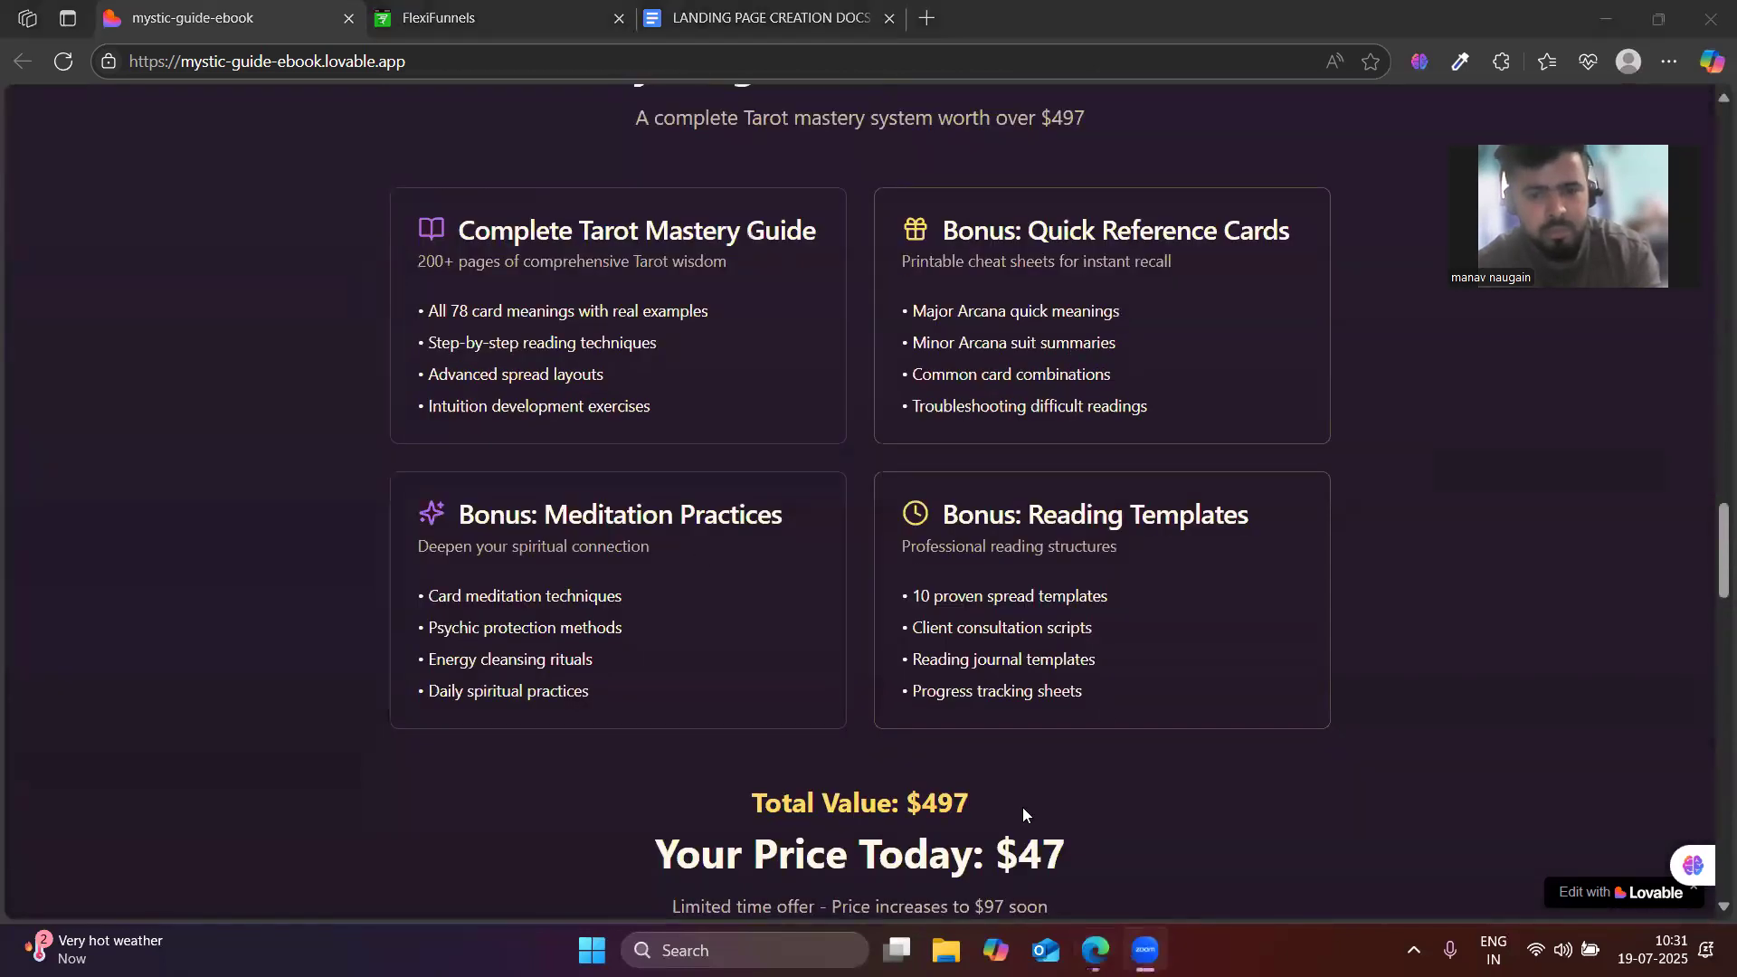
- Compare the reference page's "What You'll Master Inside This Guide" checklist with its rebuilt version on the FlexiFunnels Sales page
scroll(416, 670, up, 1)
scroll(427, 633, up, 10)
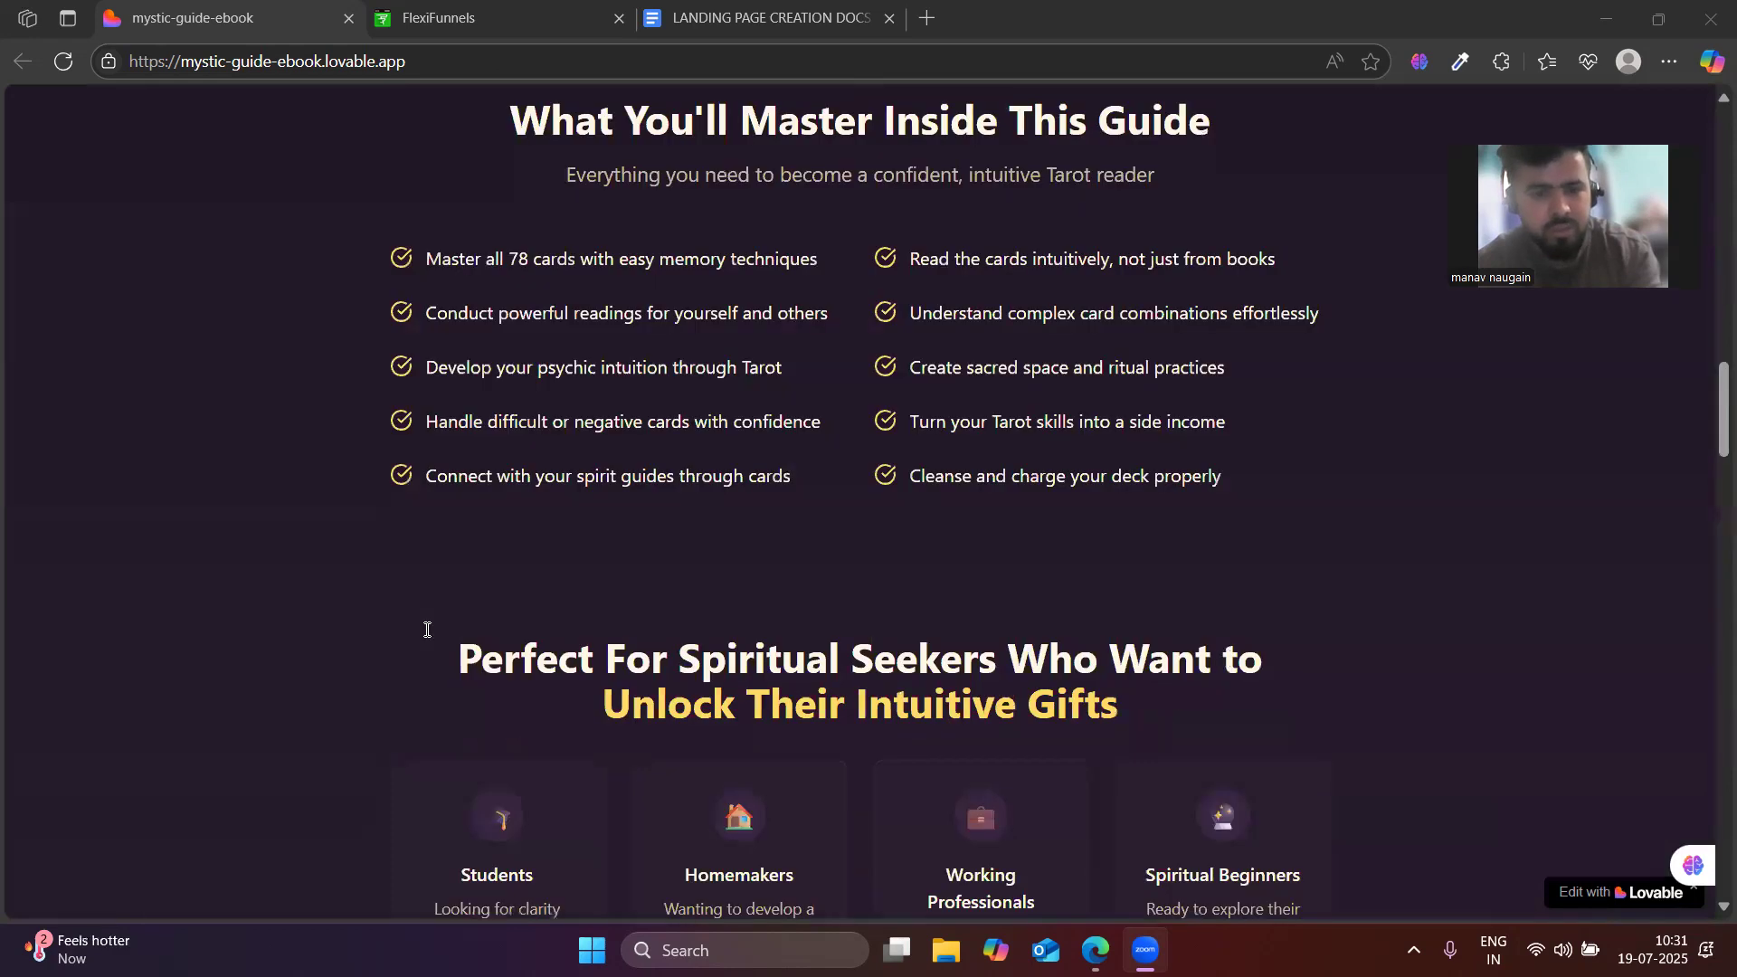
scroll(427, 630, up, 5)
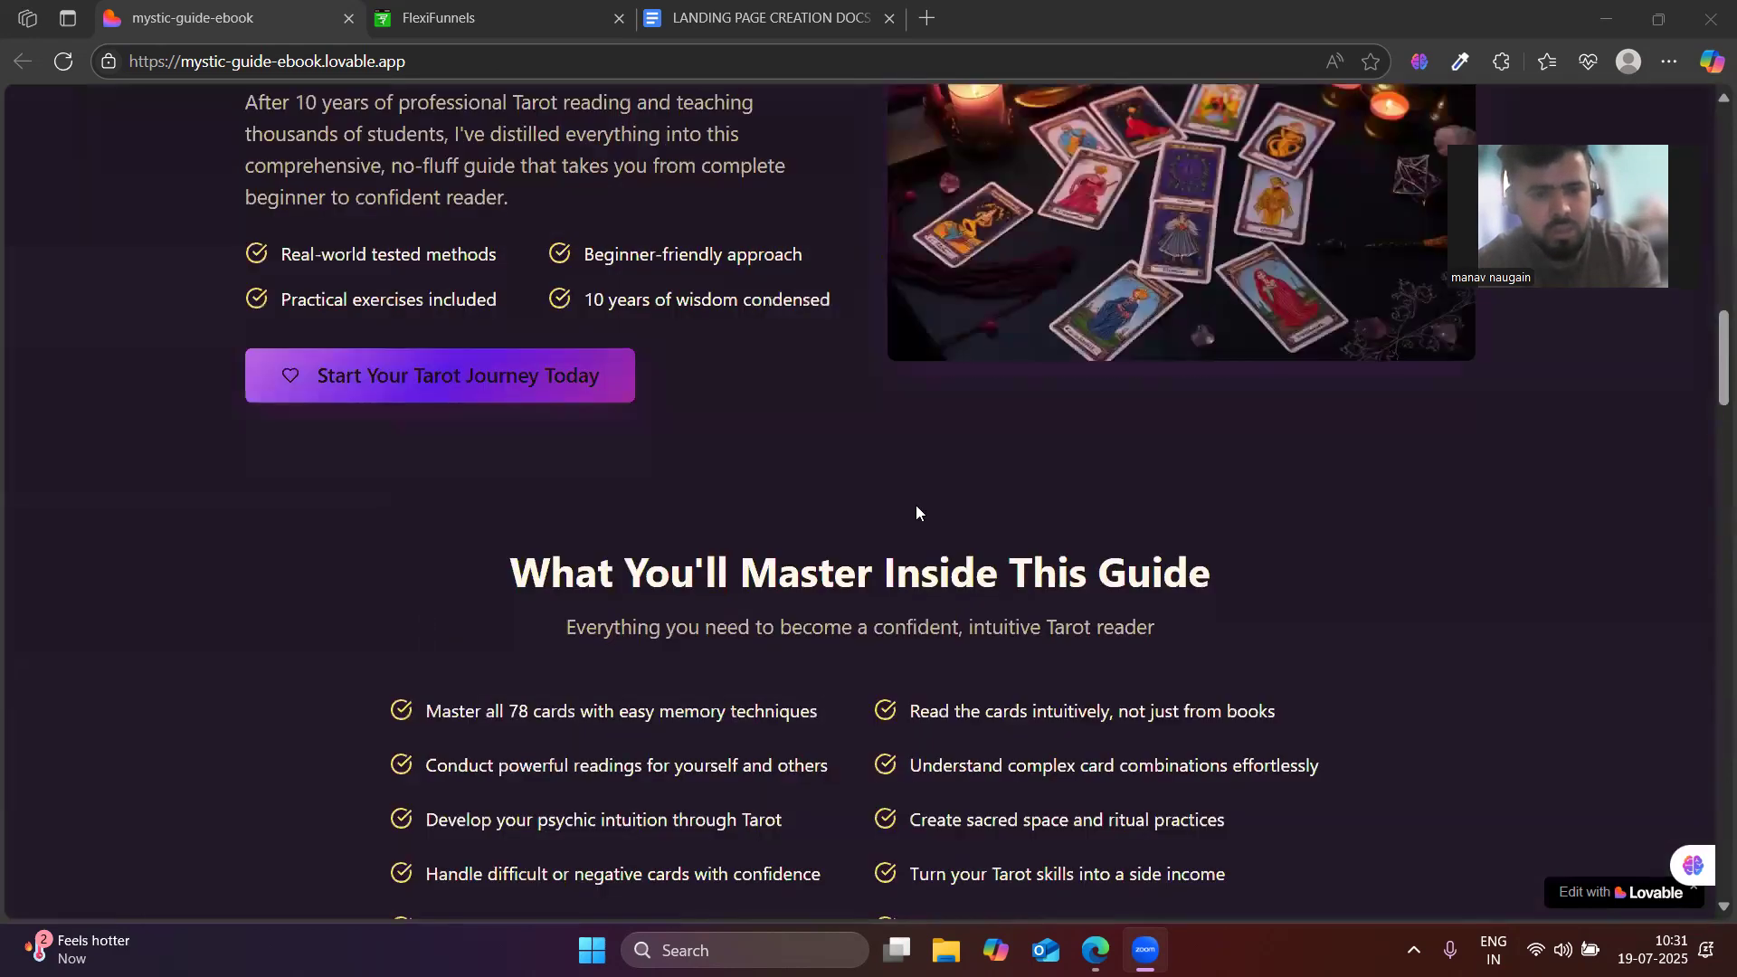
scroll(917, 513, down, 3)
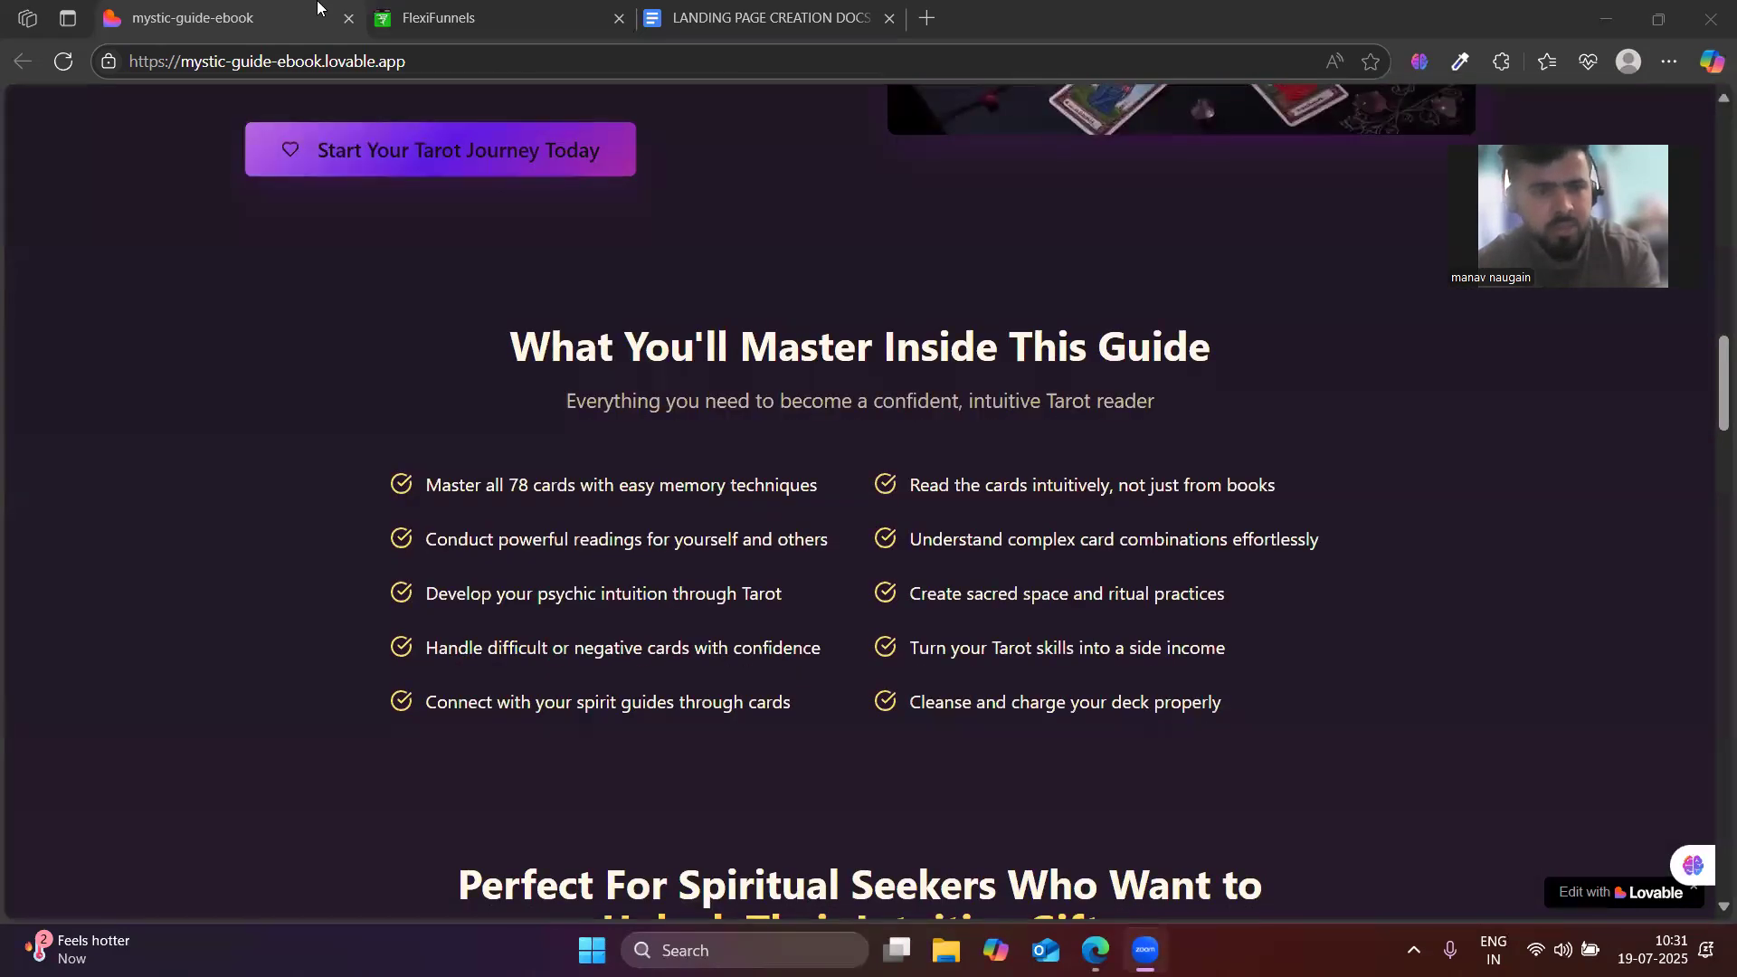
click(566, 13)
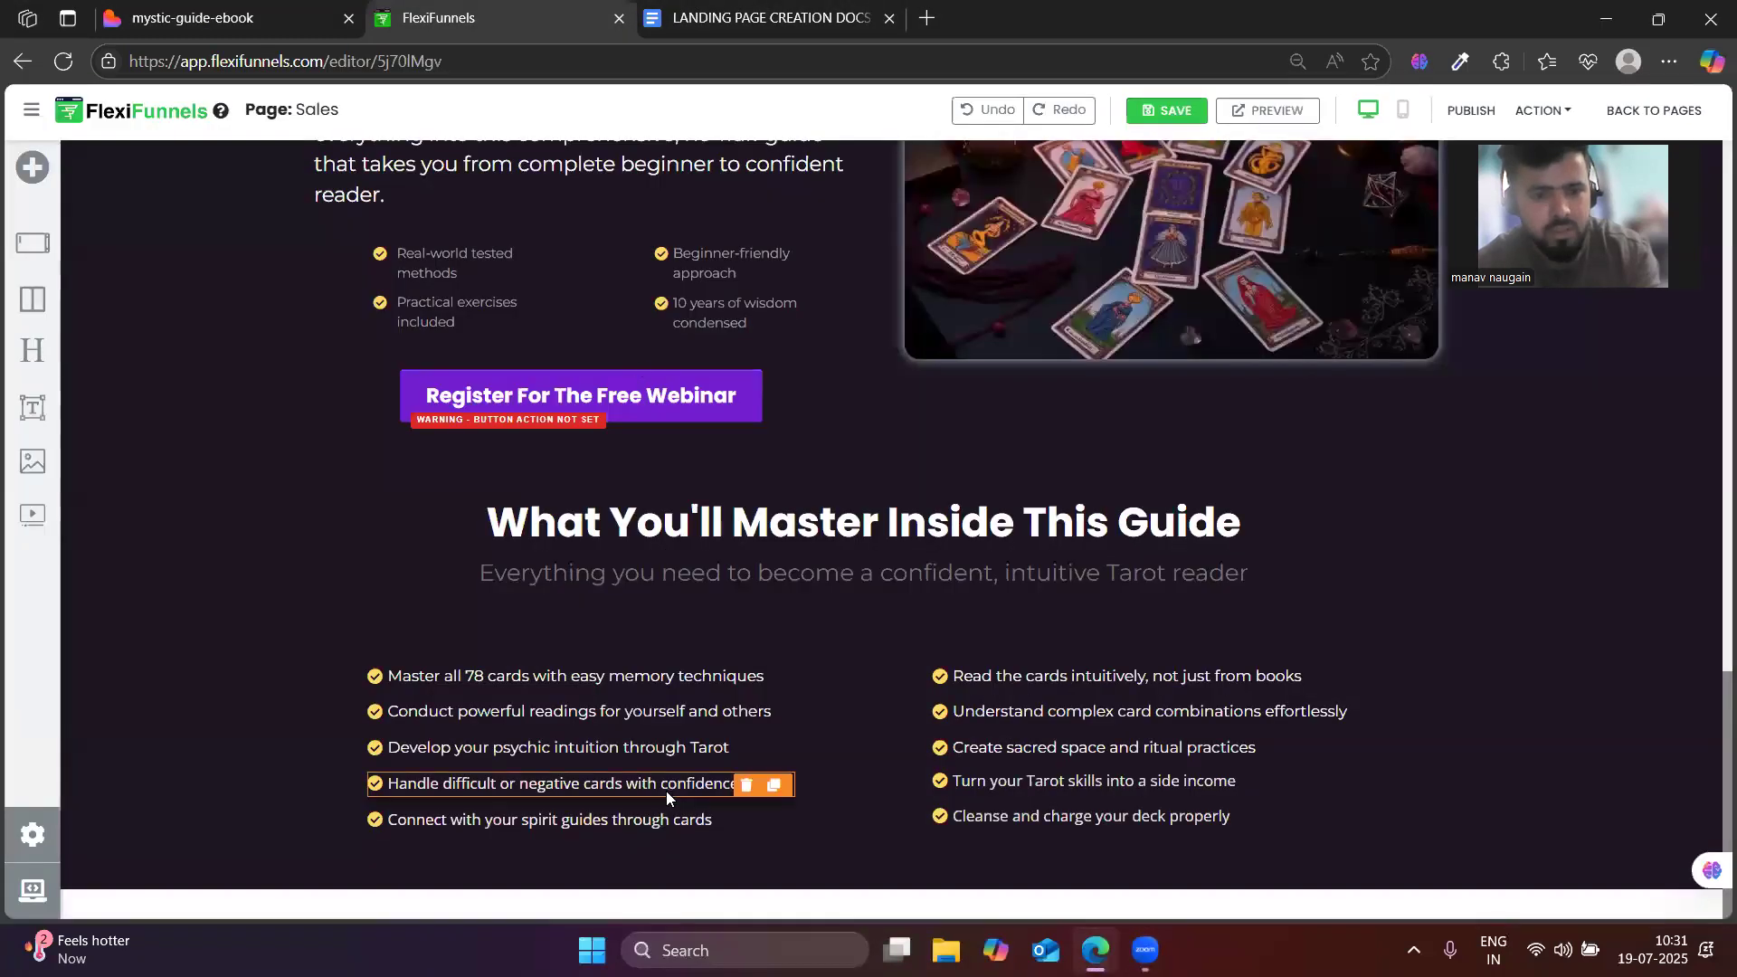
key(ctrl+shift+Tab)
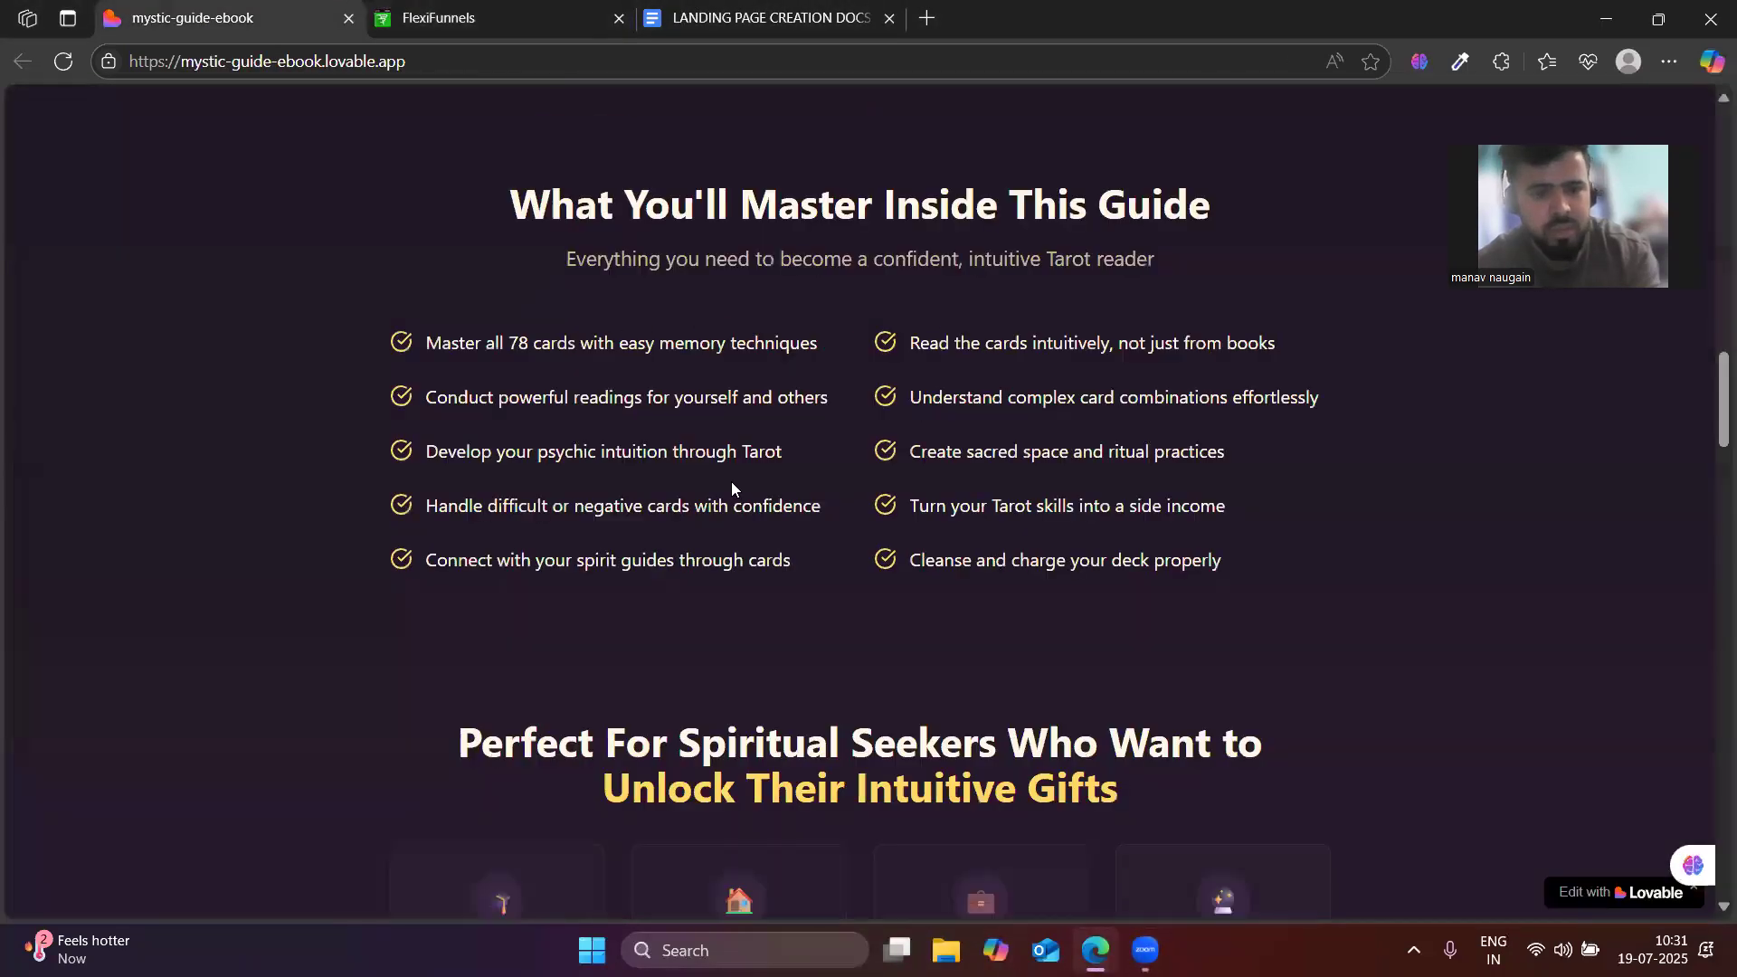
- Skim the mystic-guide-ebook reference page down to its footer and back to the "Finally, A Tarot Guide" solution section
scroll(332, 479, down, 20)
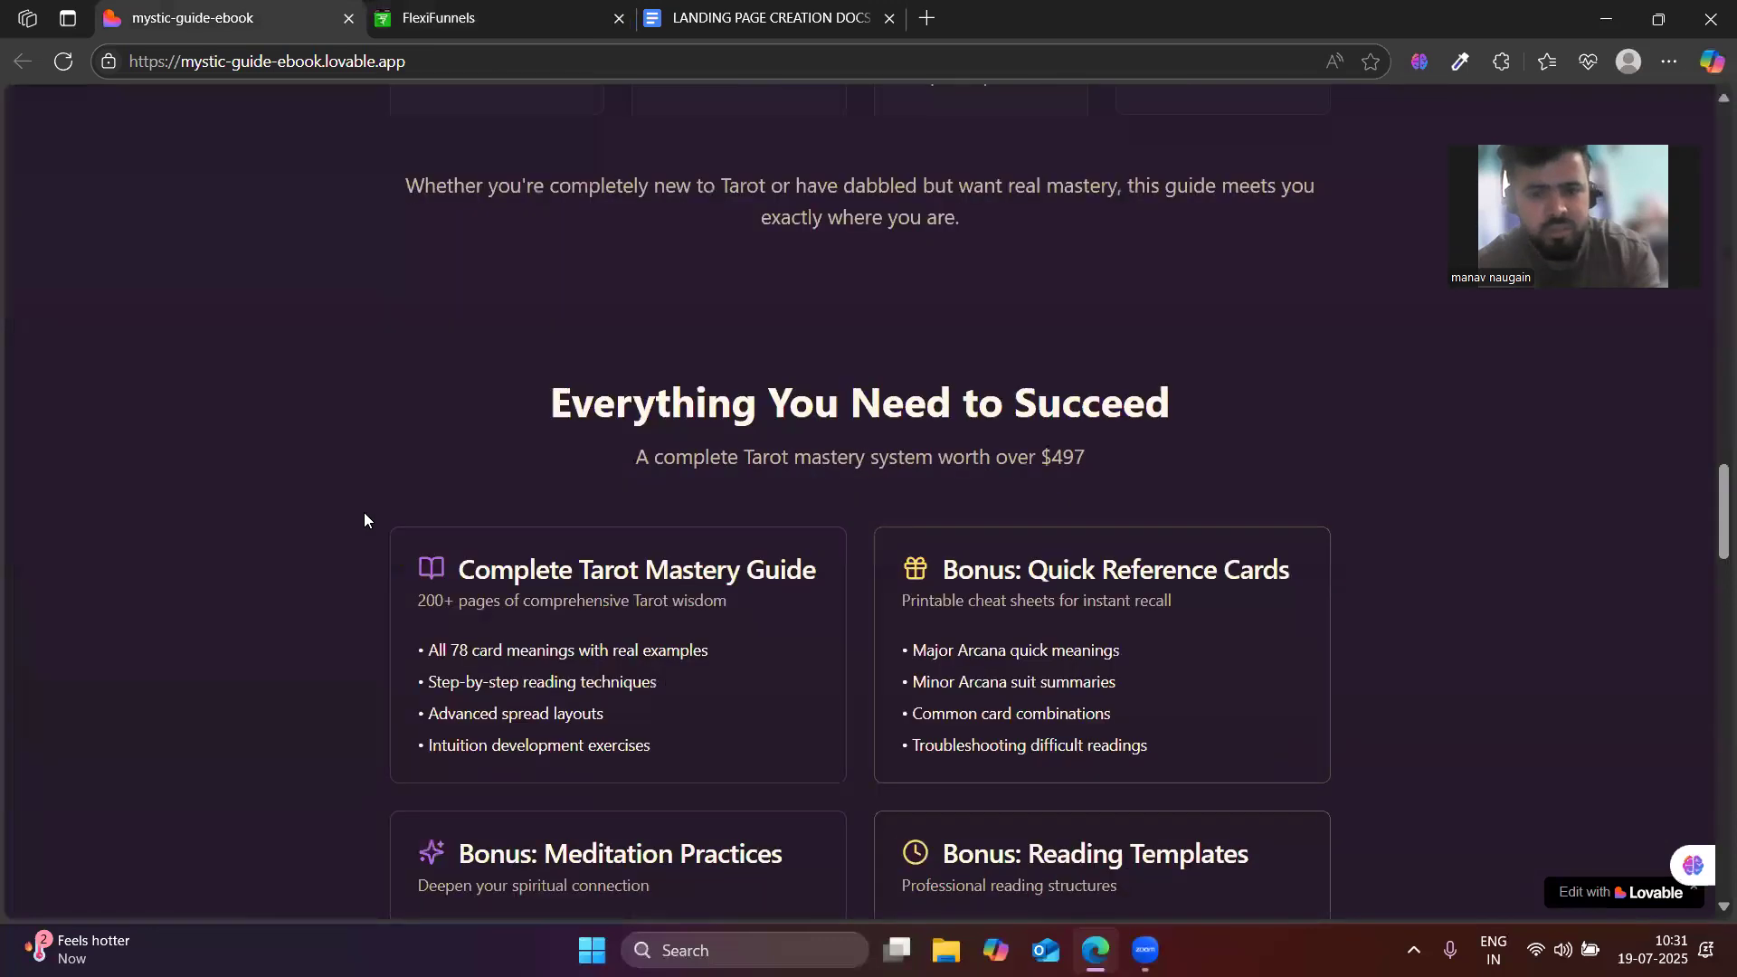
scroll(363, 625, down, 1)
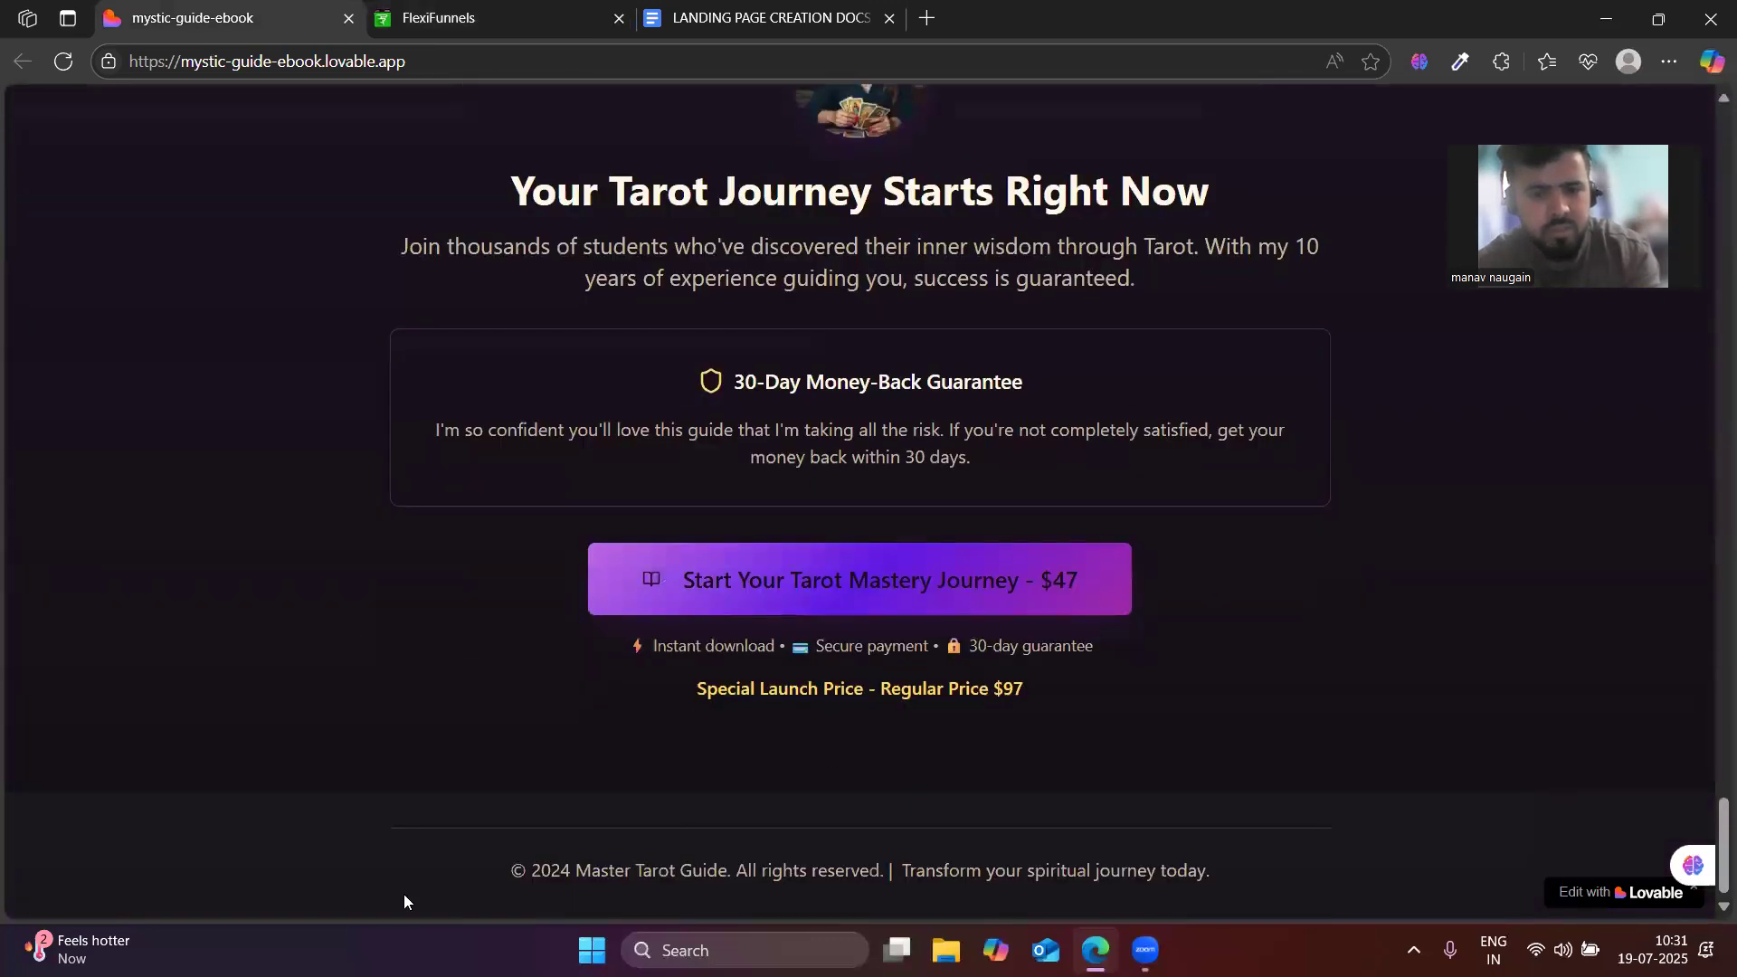
scroll(919, 608, up, 20)
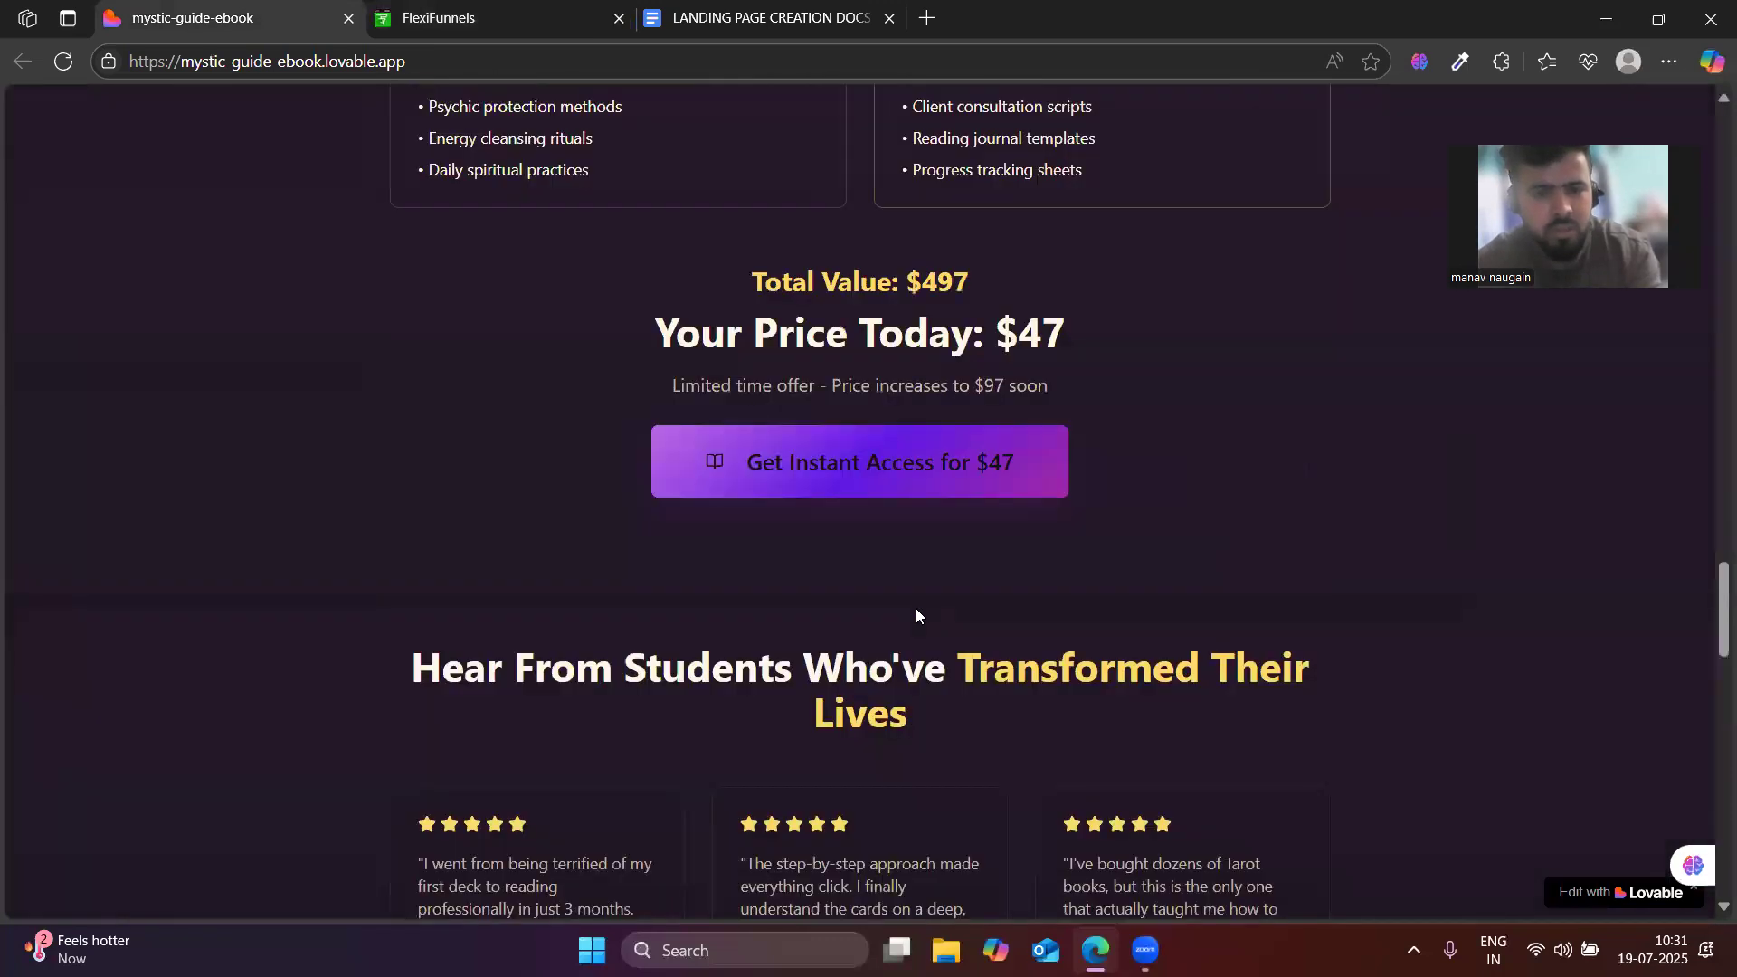
scroll(871, 554, up, 10)
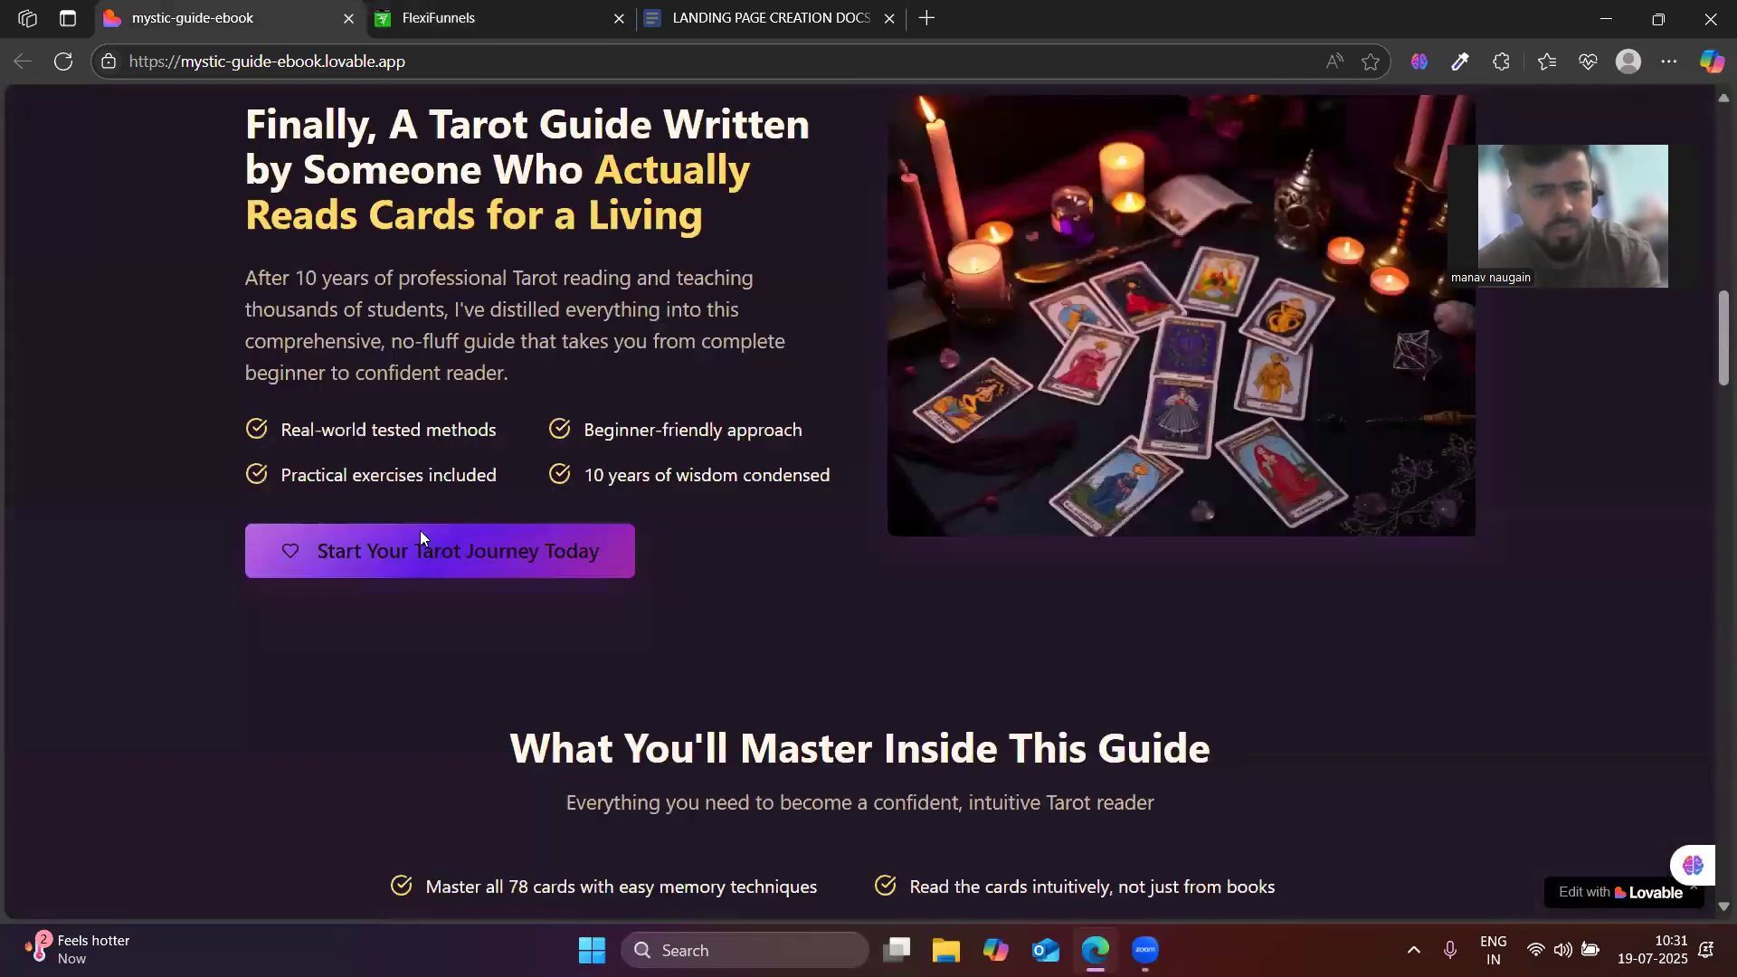
scroll(908, 444, up, 9)
scroll(690, 439, down, 5)
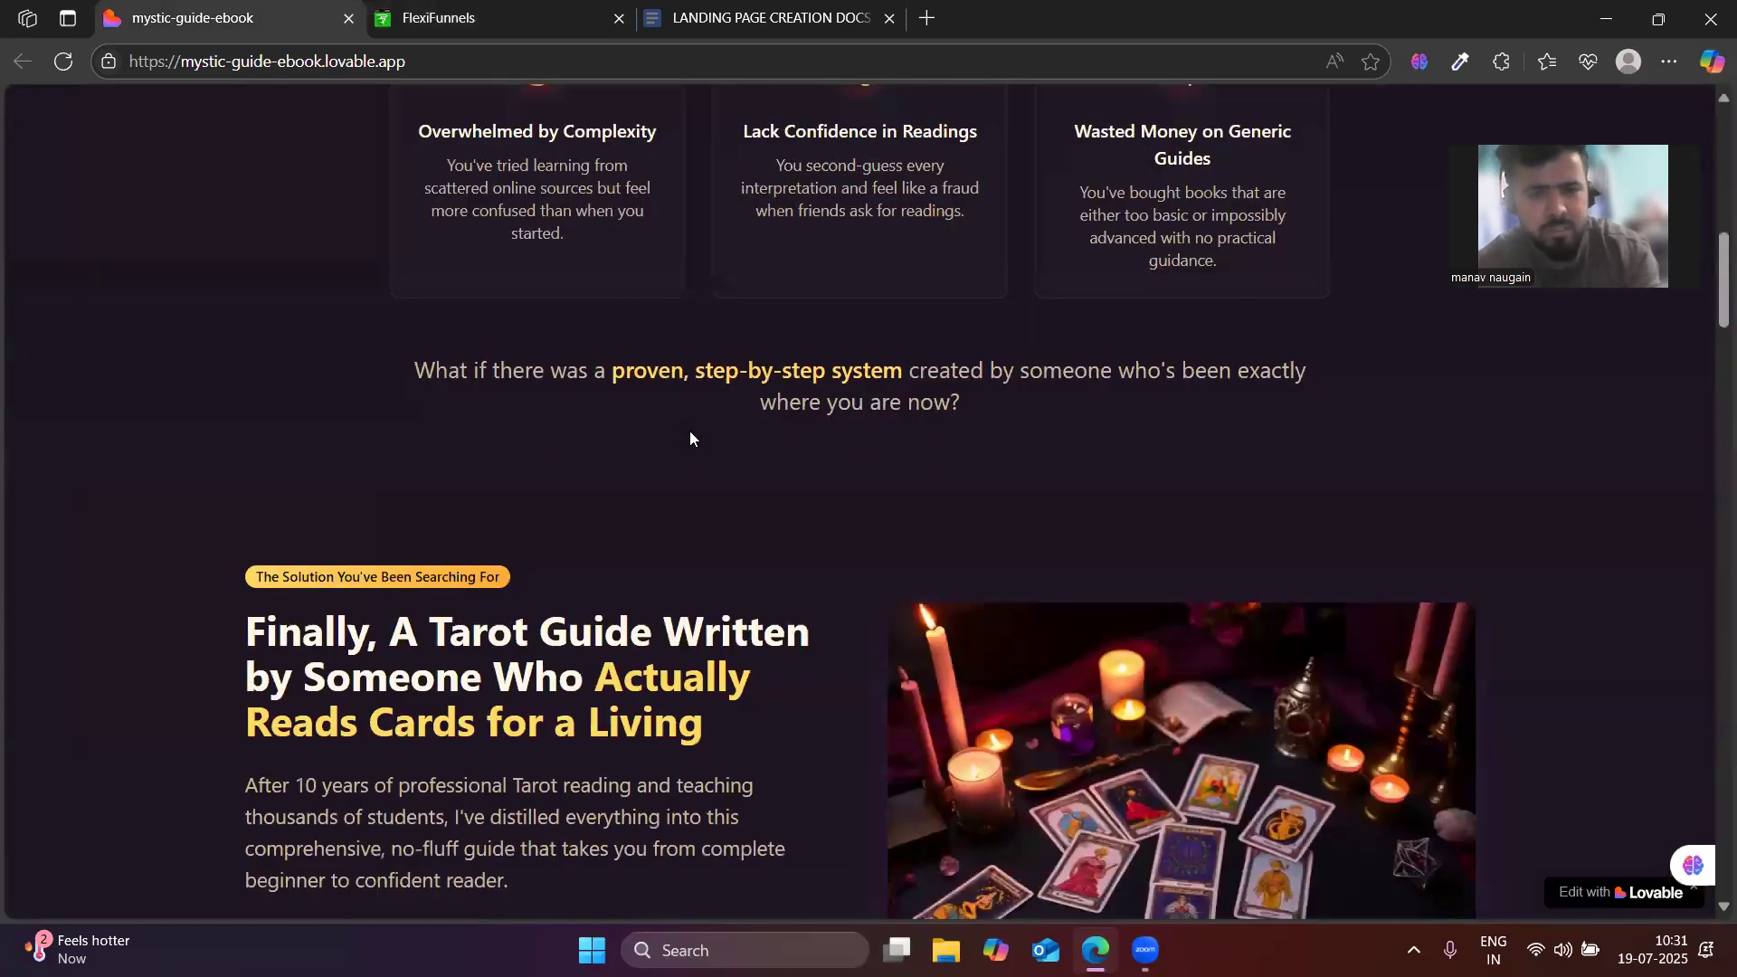
scroll(691, 439, down, 15)
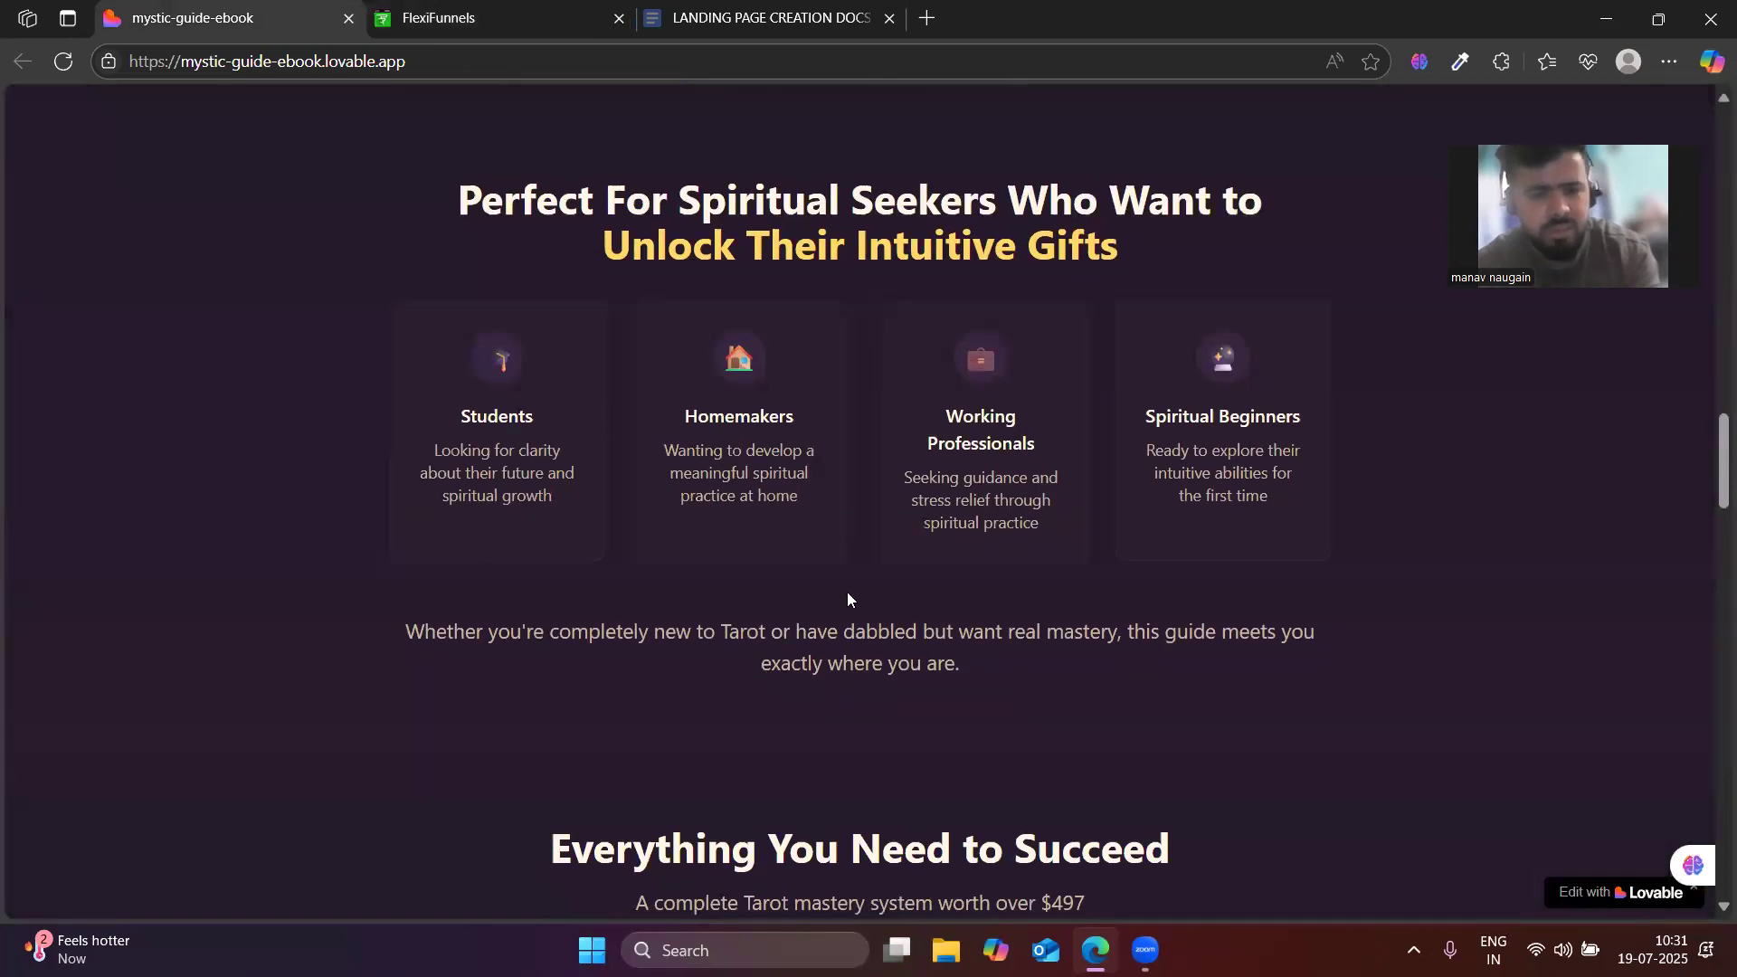
scroll(847, 594, down, 15)
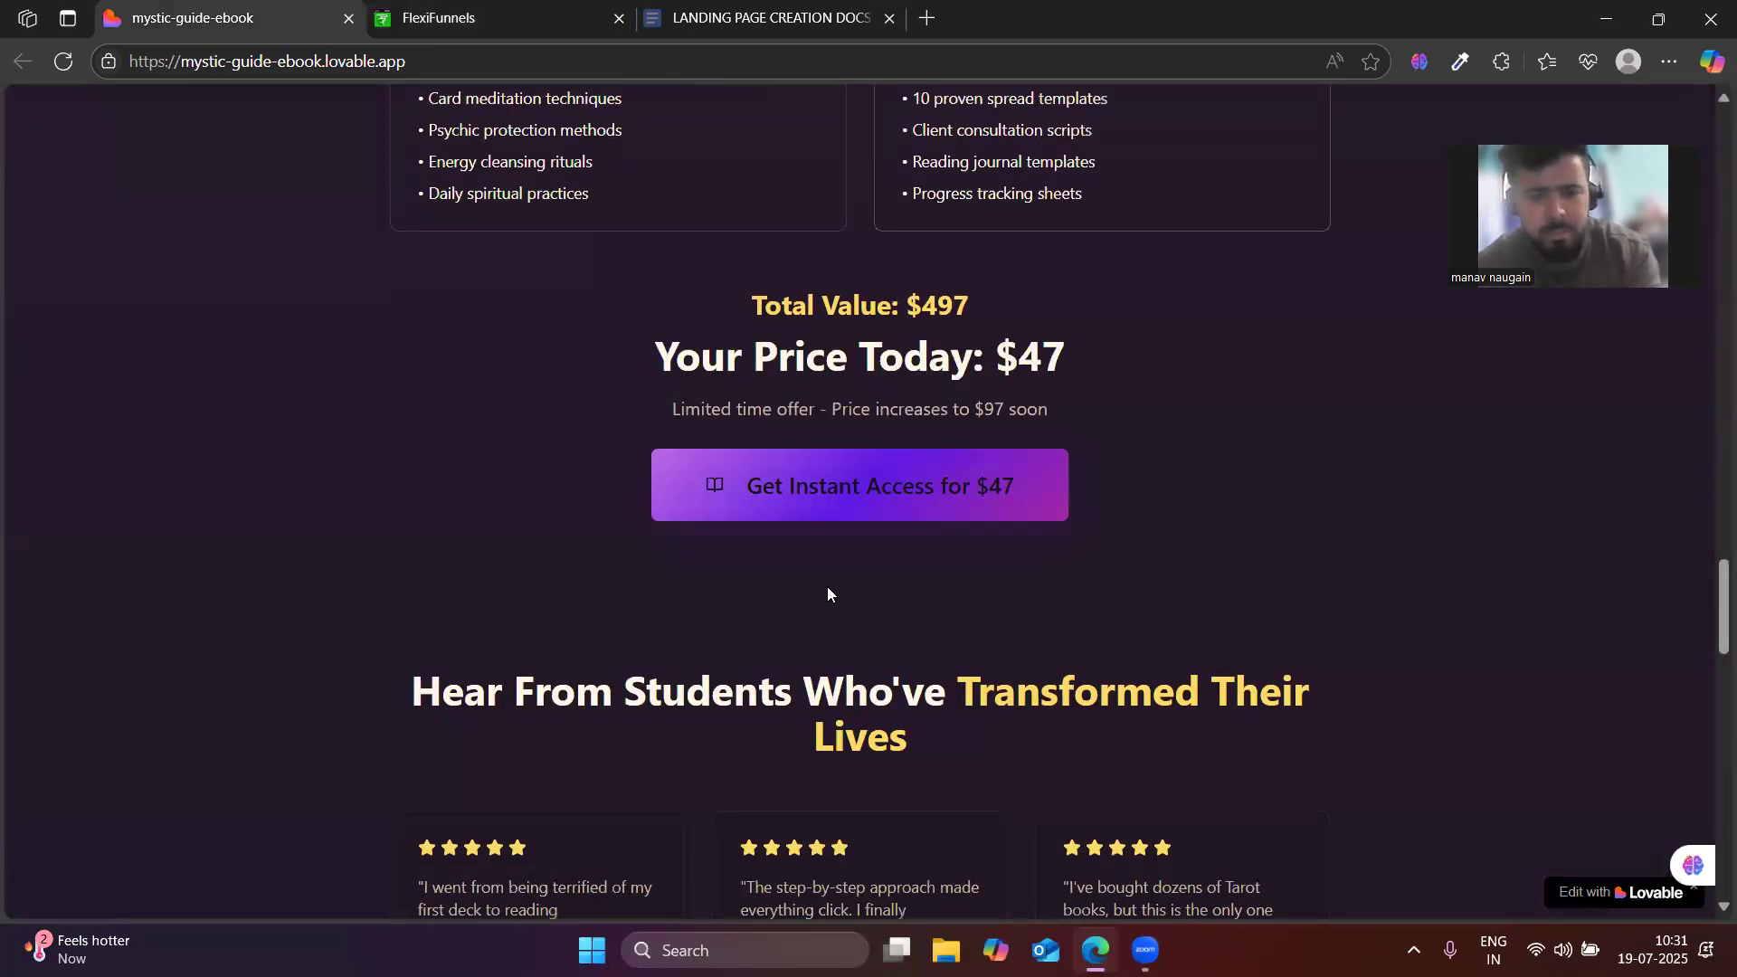
scroll(827, 586, up, 15)
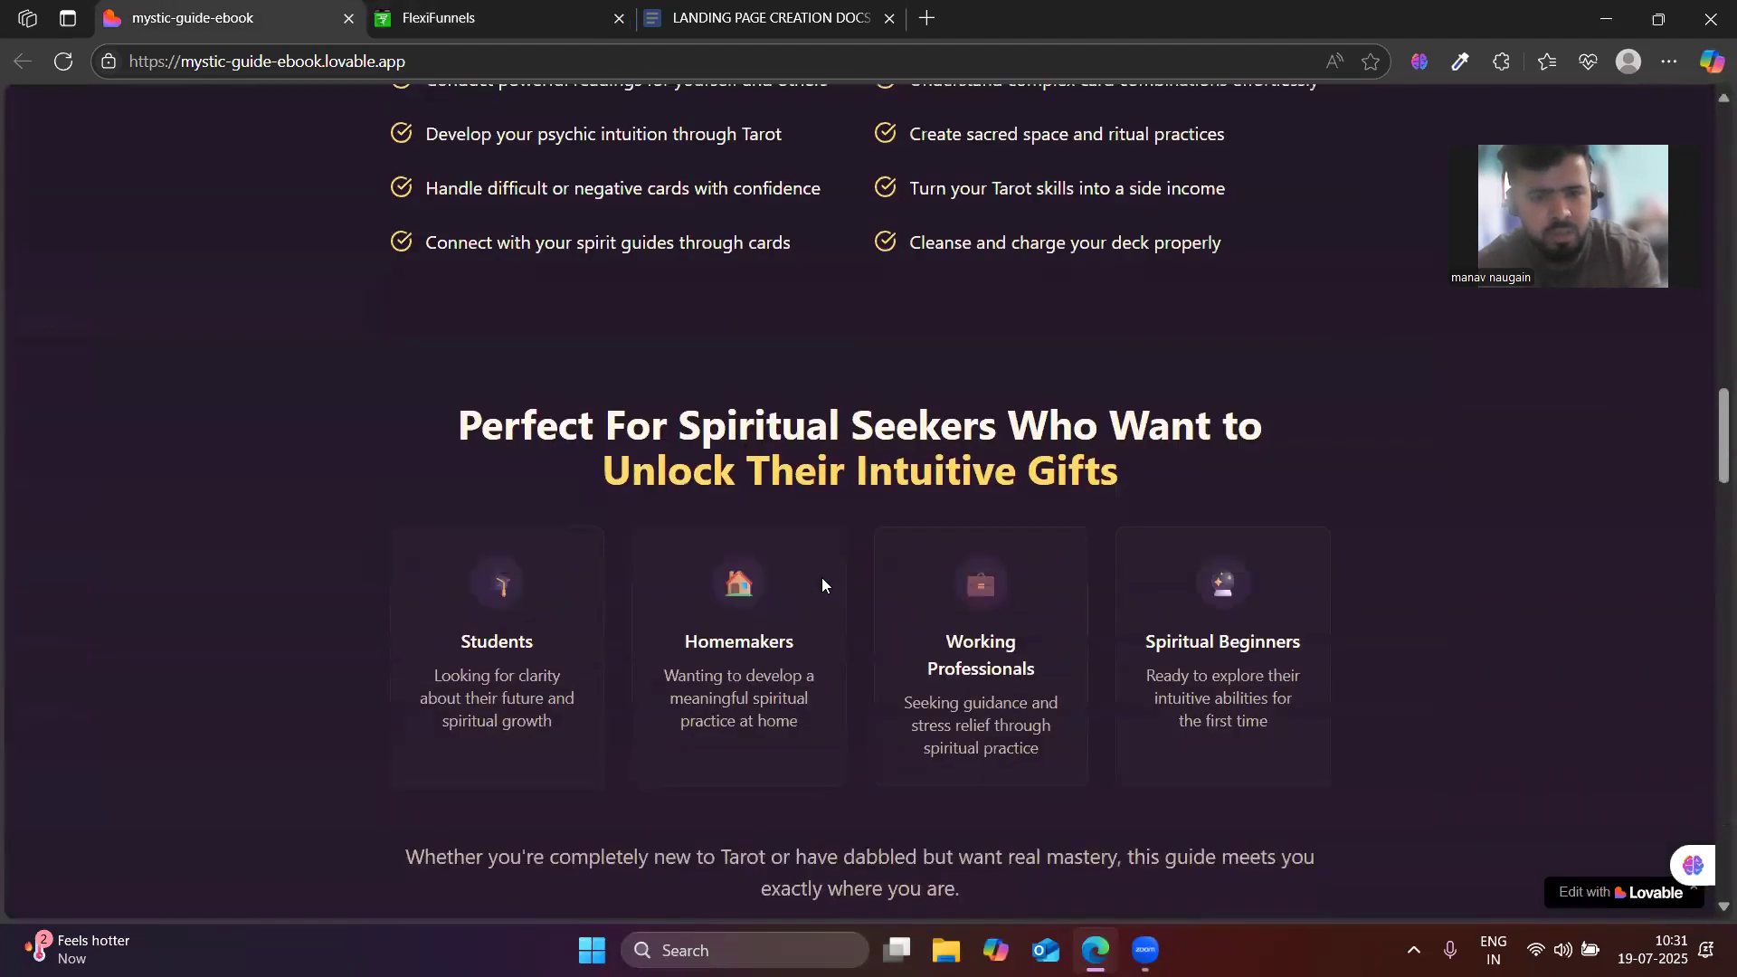
scroll(724, 579, up, 3)
scroll(692, 548, down, 3)
scroll(724, 507, up, 9)
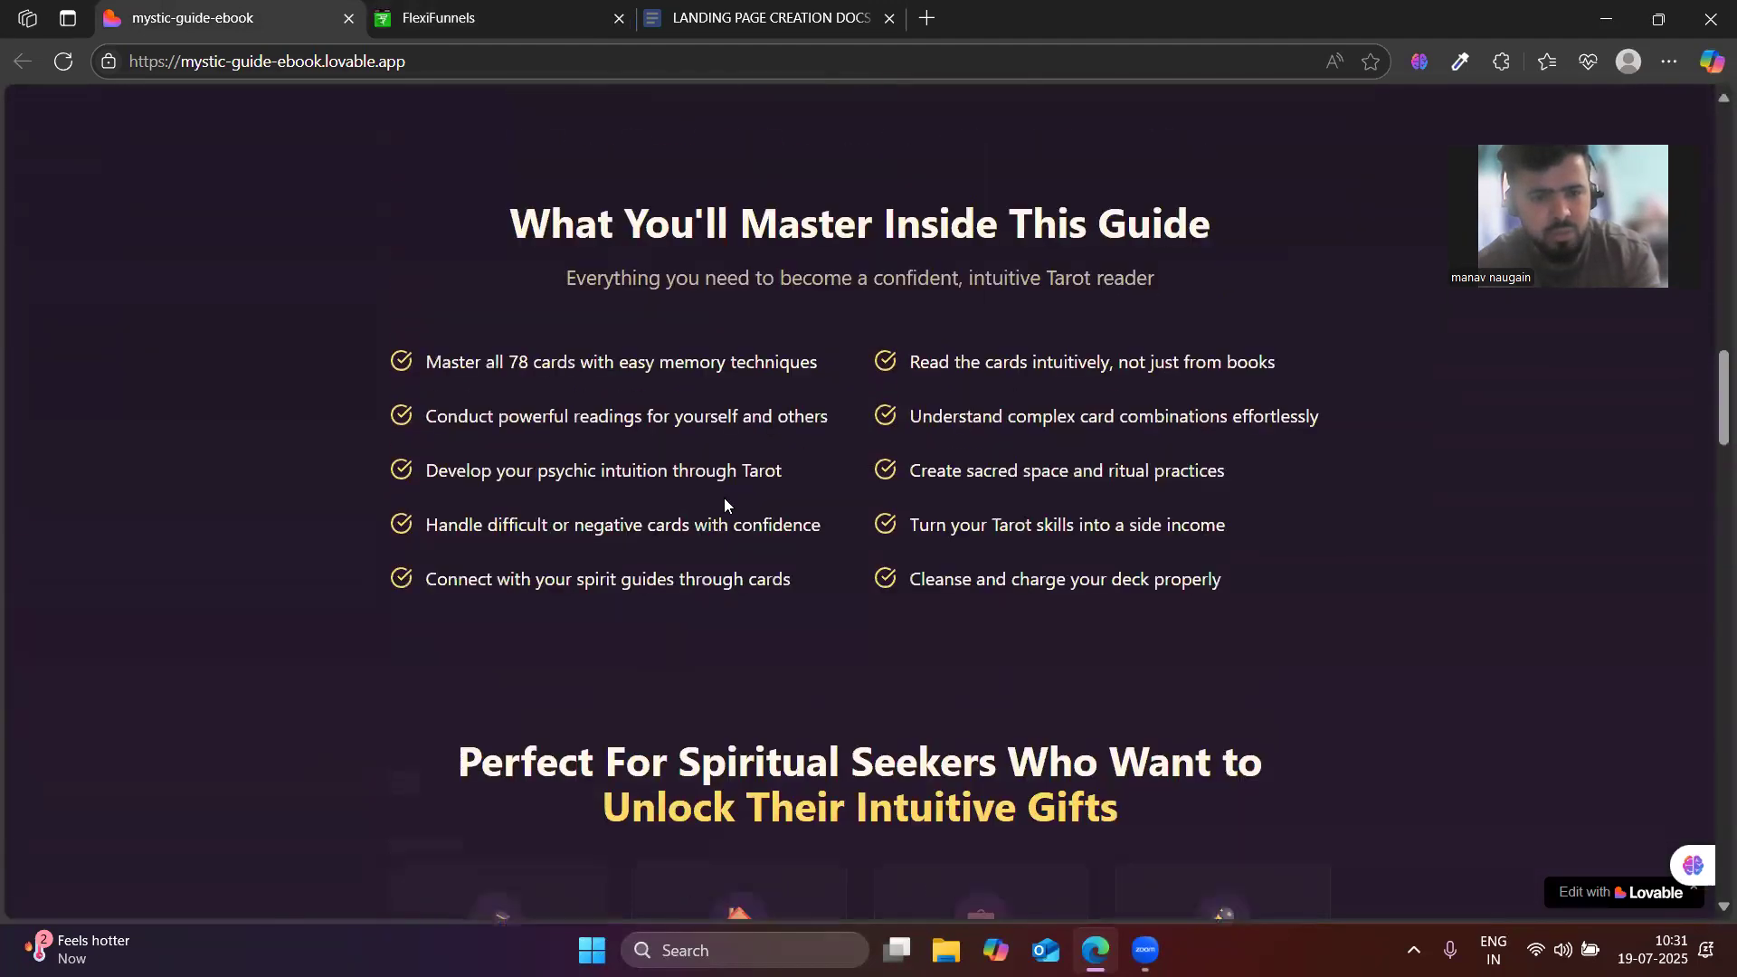
scroll(814, 557, up, 2)
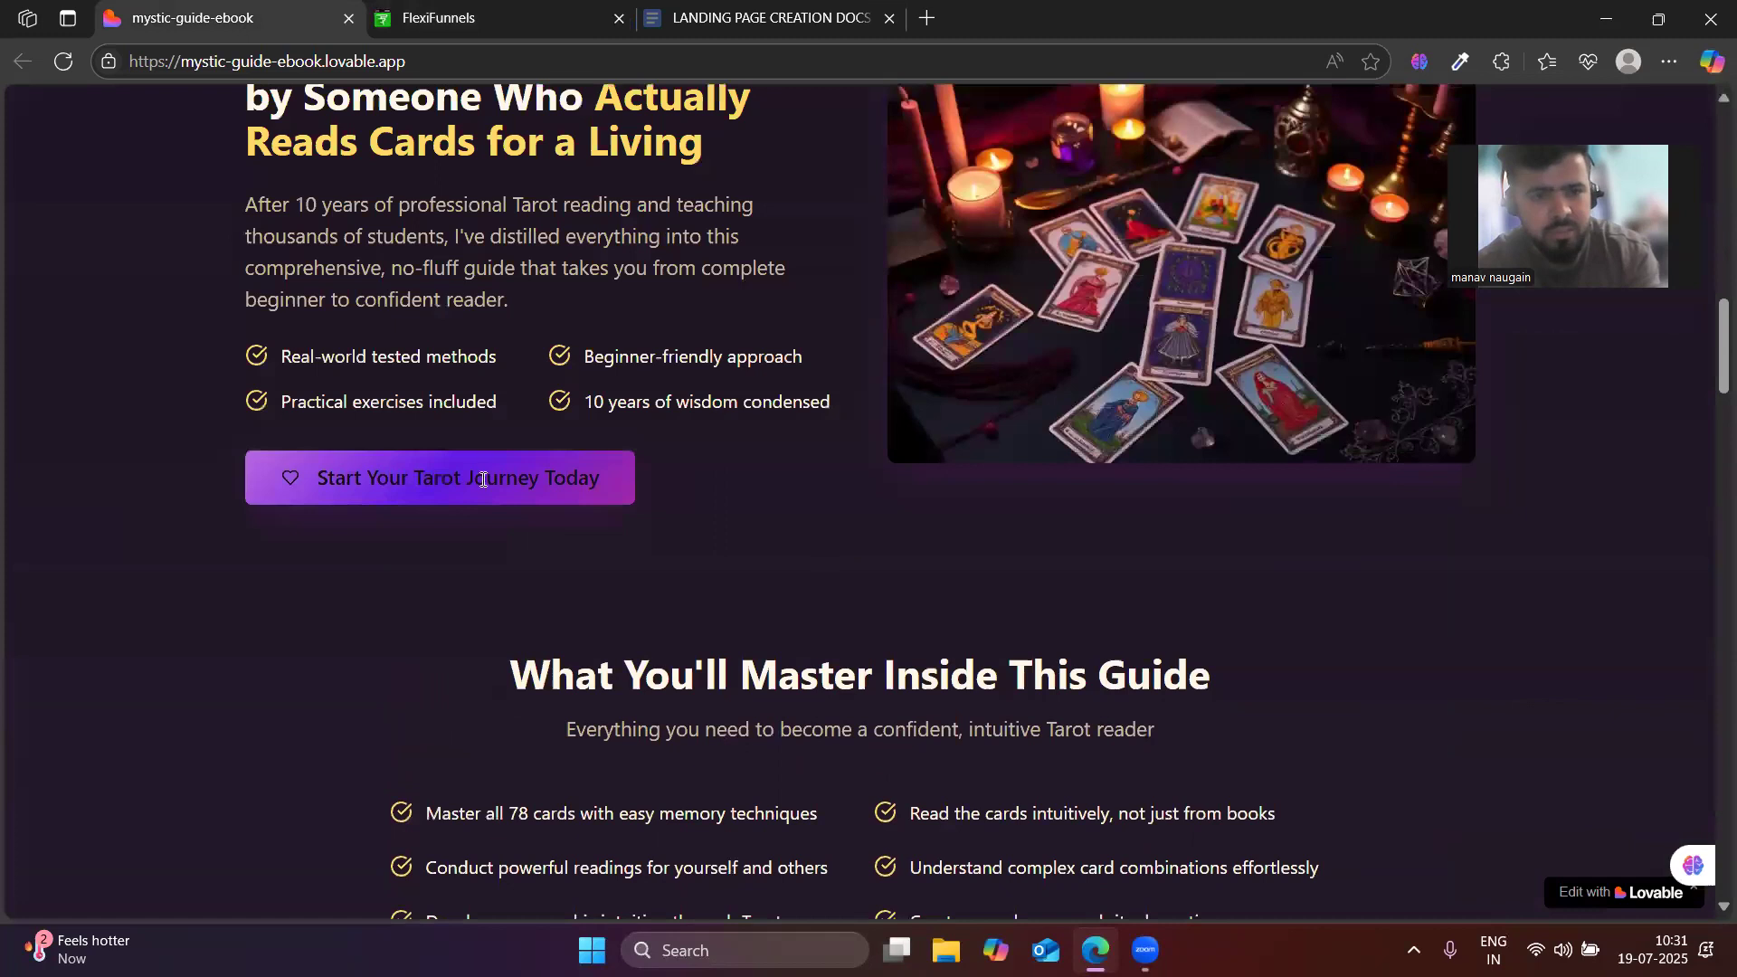
scroll(586, 431, up, 1)
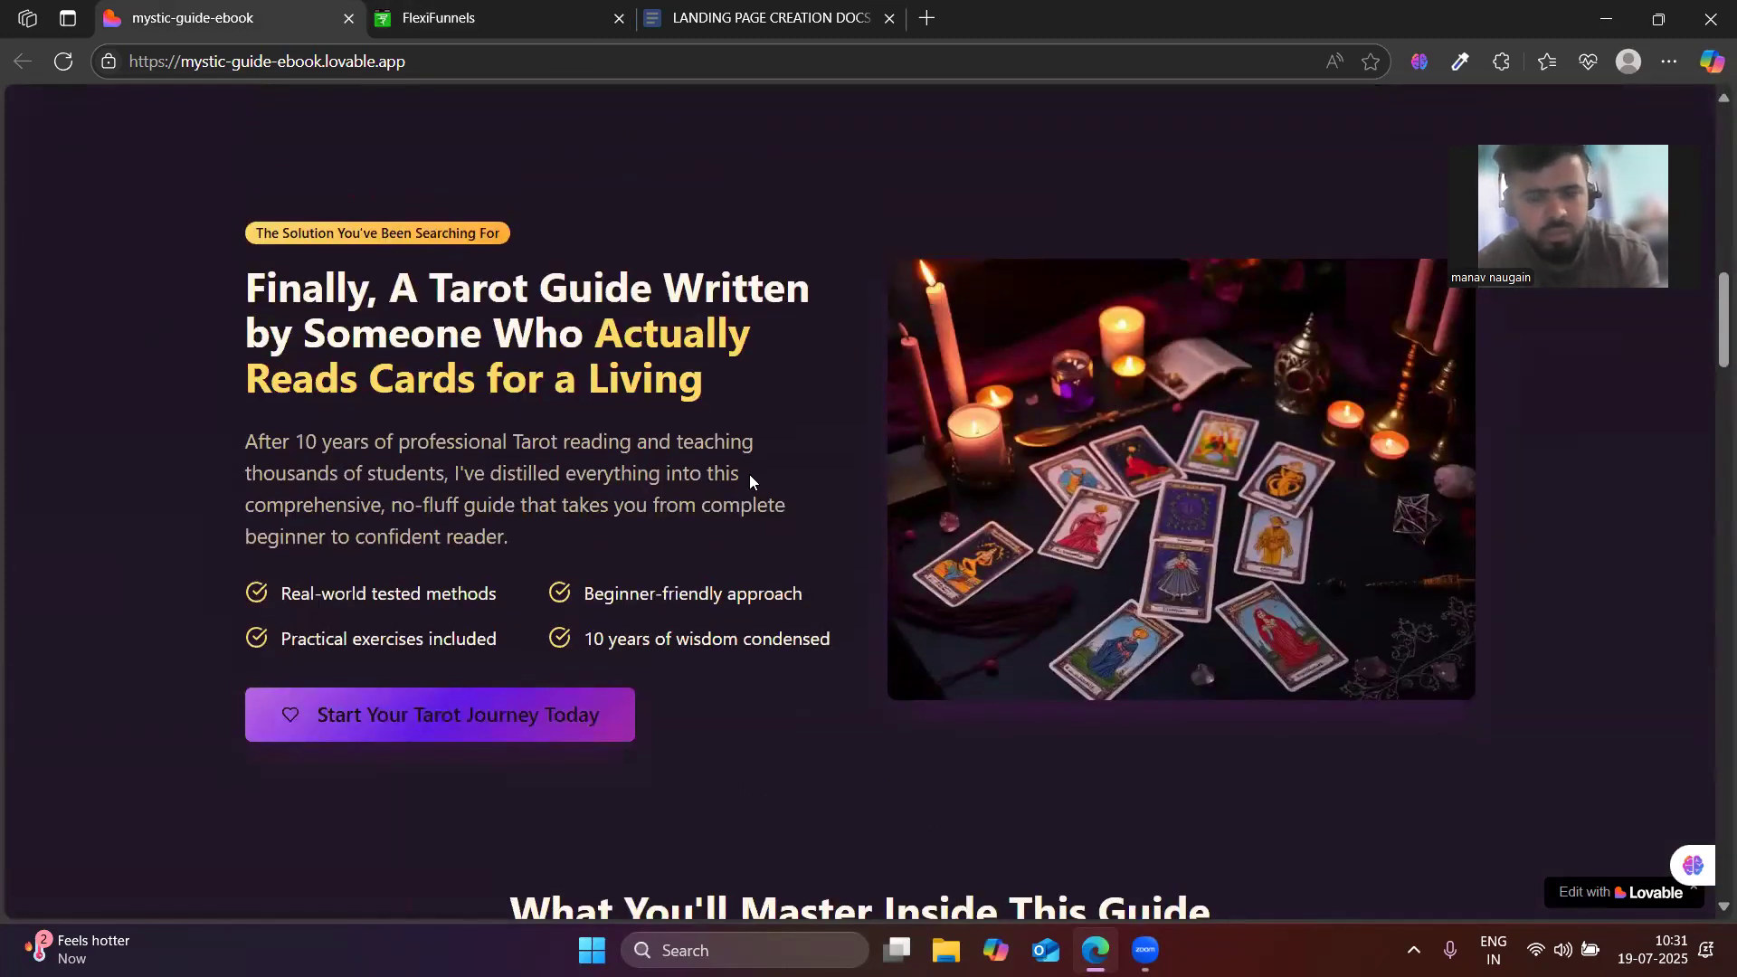
- Examine the reference page's sections from the solution block through the audience cards, bonuses, pricing, testimonials and FAQ to the closing guarantee offer
scroll(751, 476, down, 1)
scroll(1011, 525, down, 8)
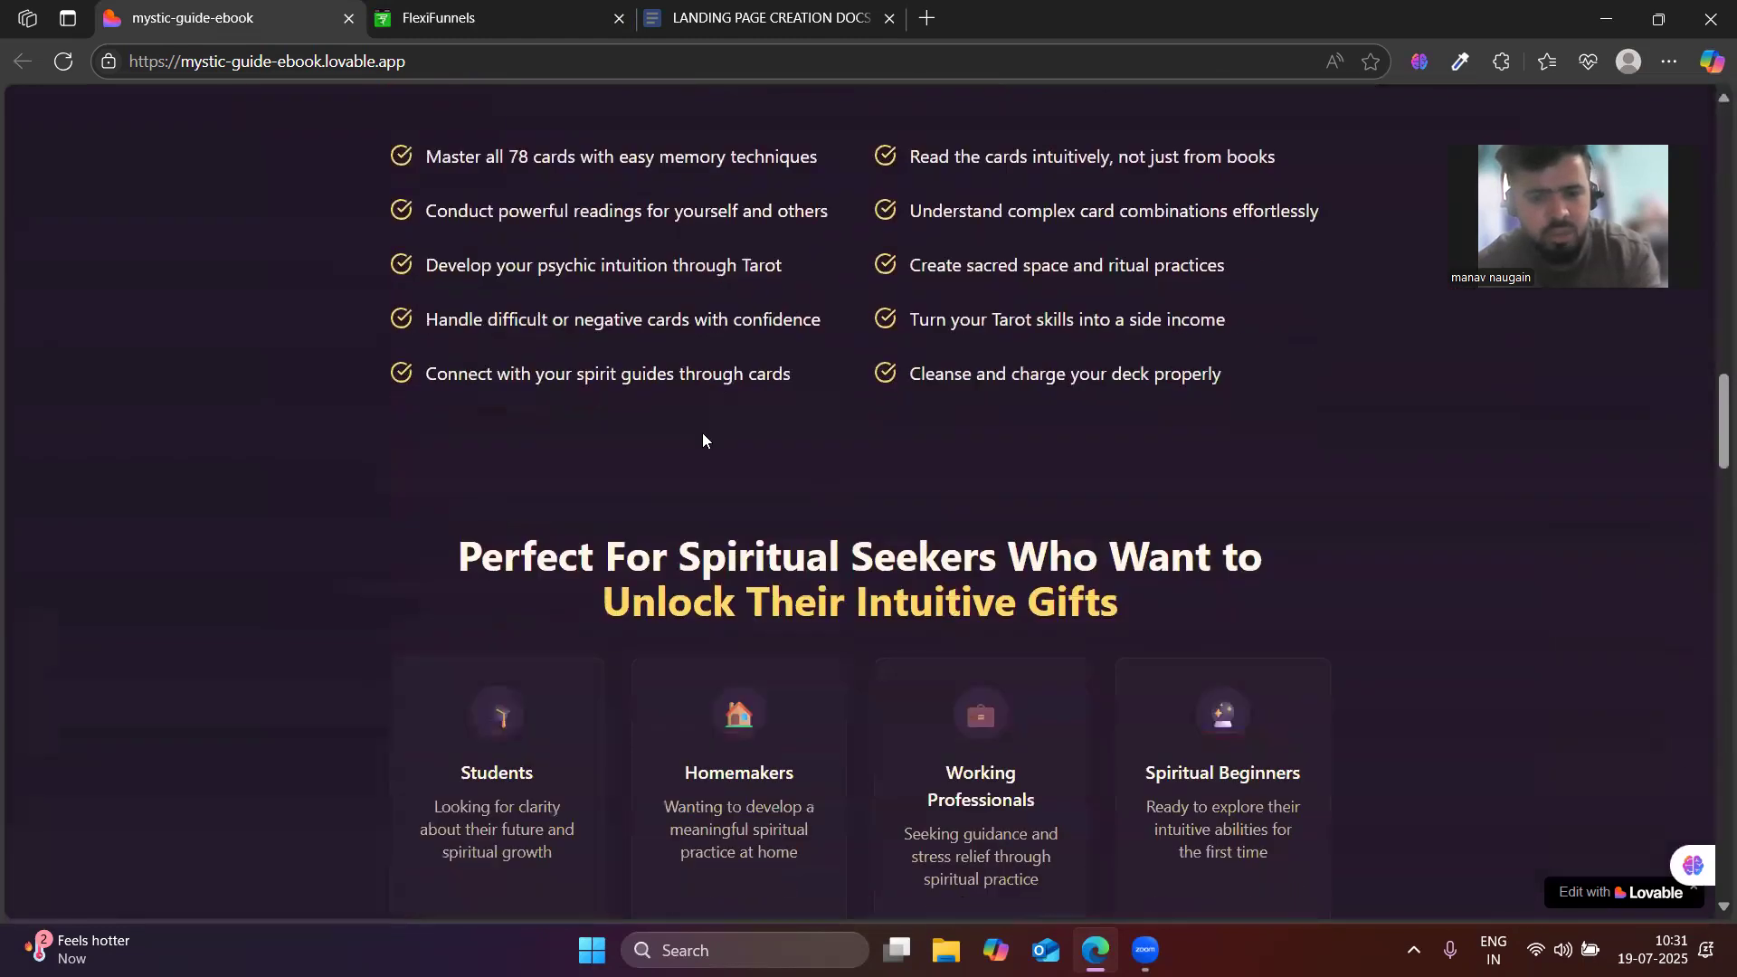
scroll(446, 310, down, 1)
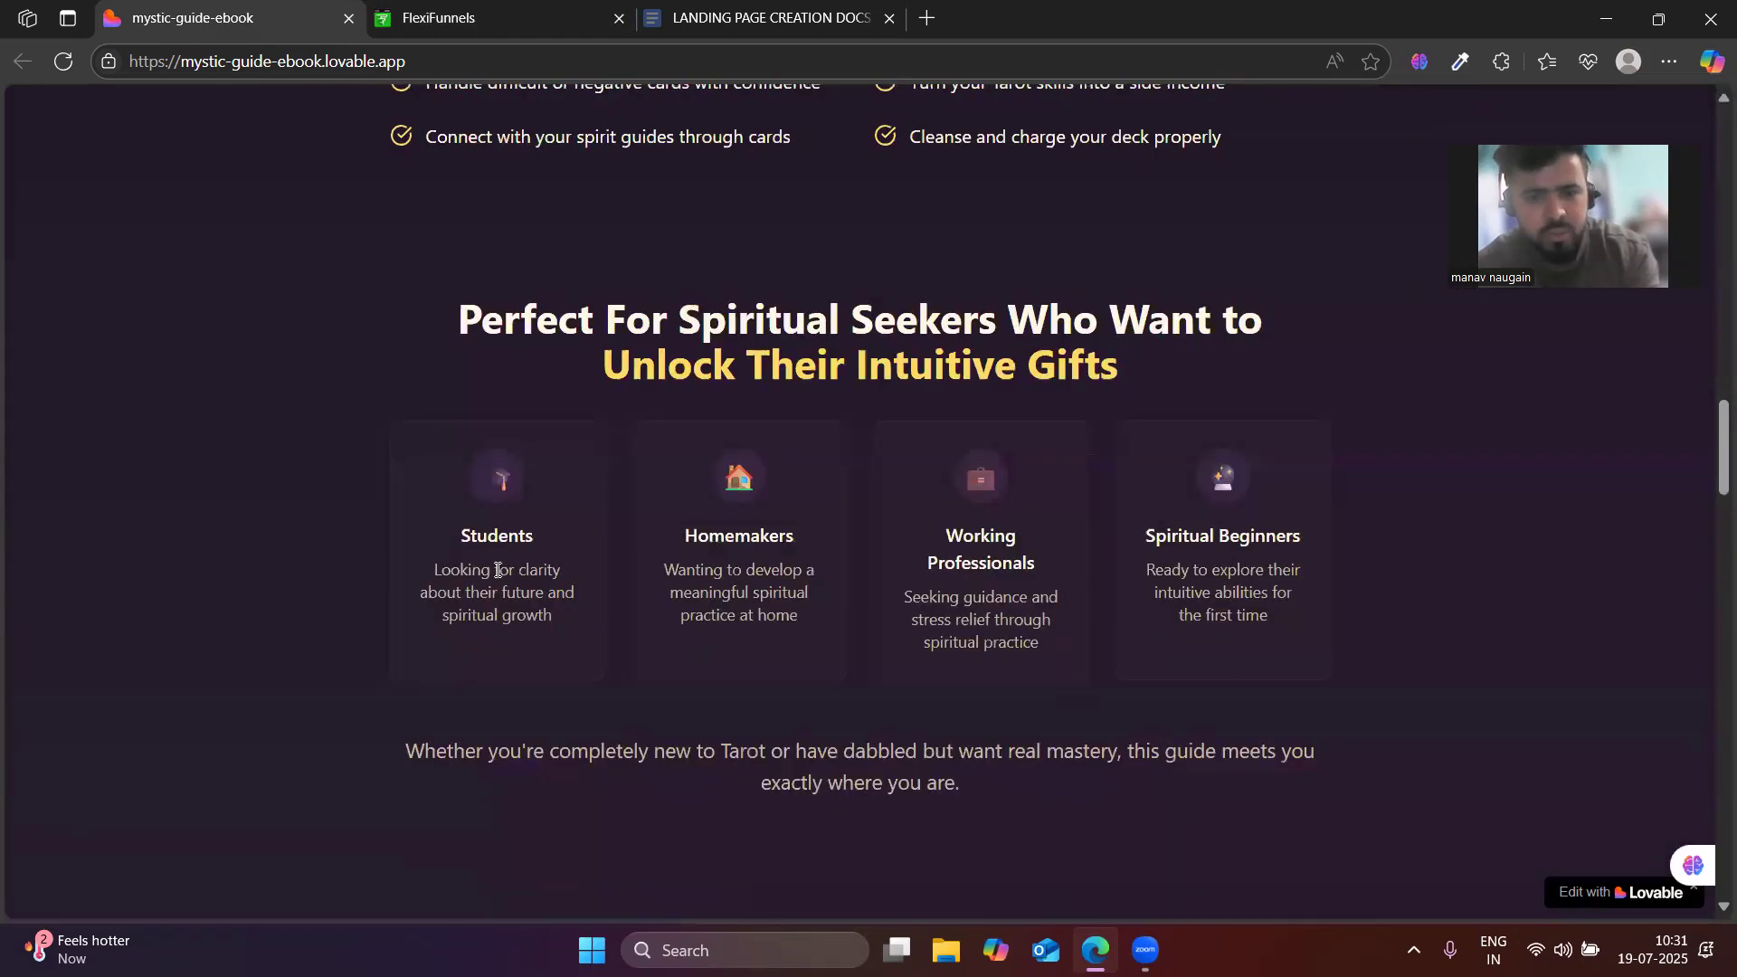
scroll(923, 489, down, 6)
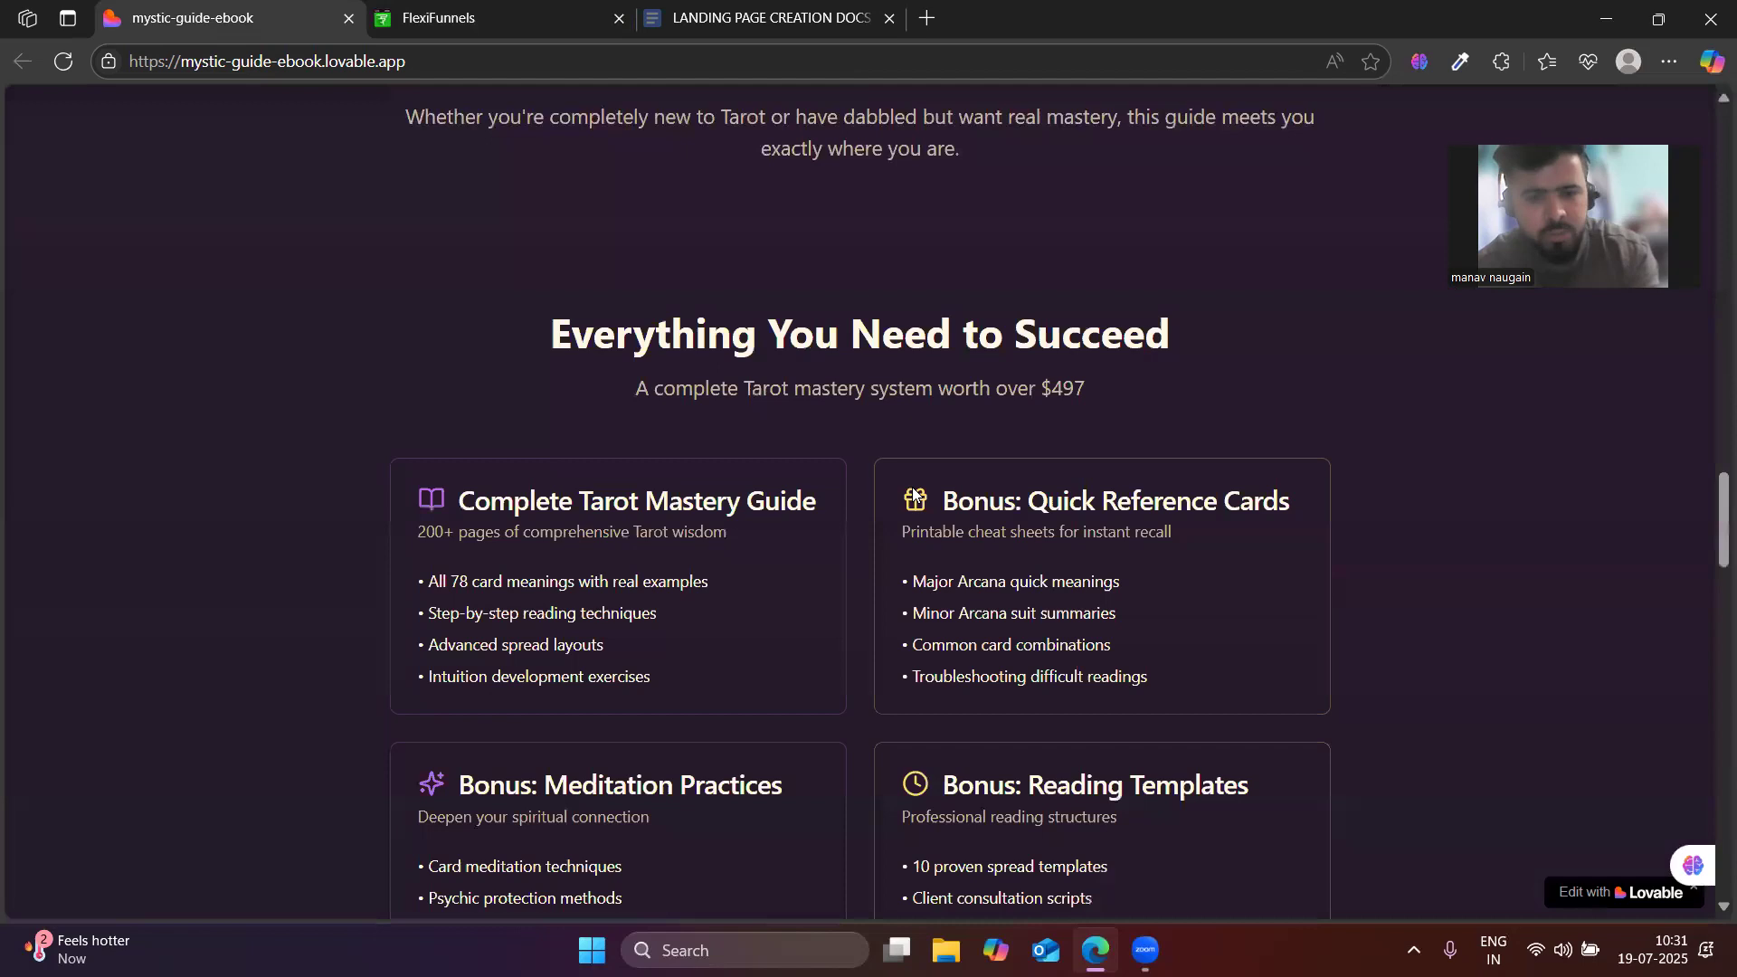
scroll(605, 337, down, 1)
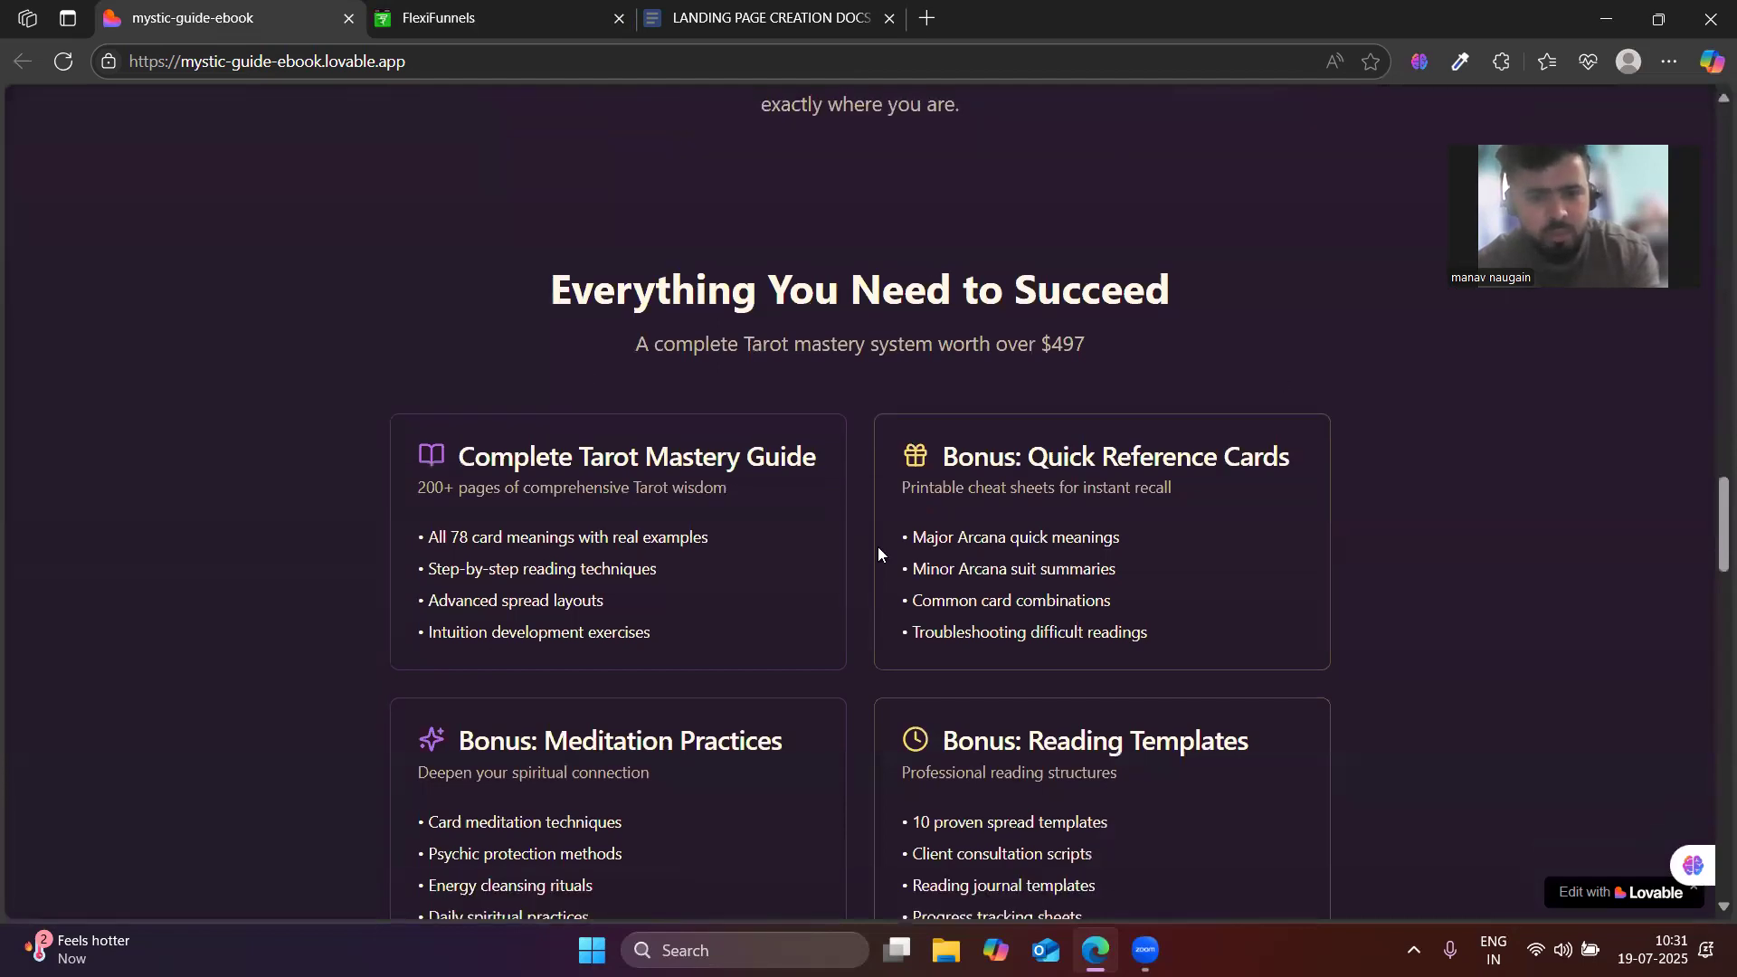
scroll(747, 642, down, 6)
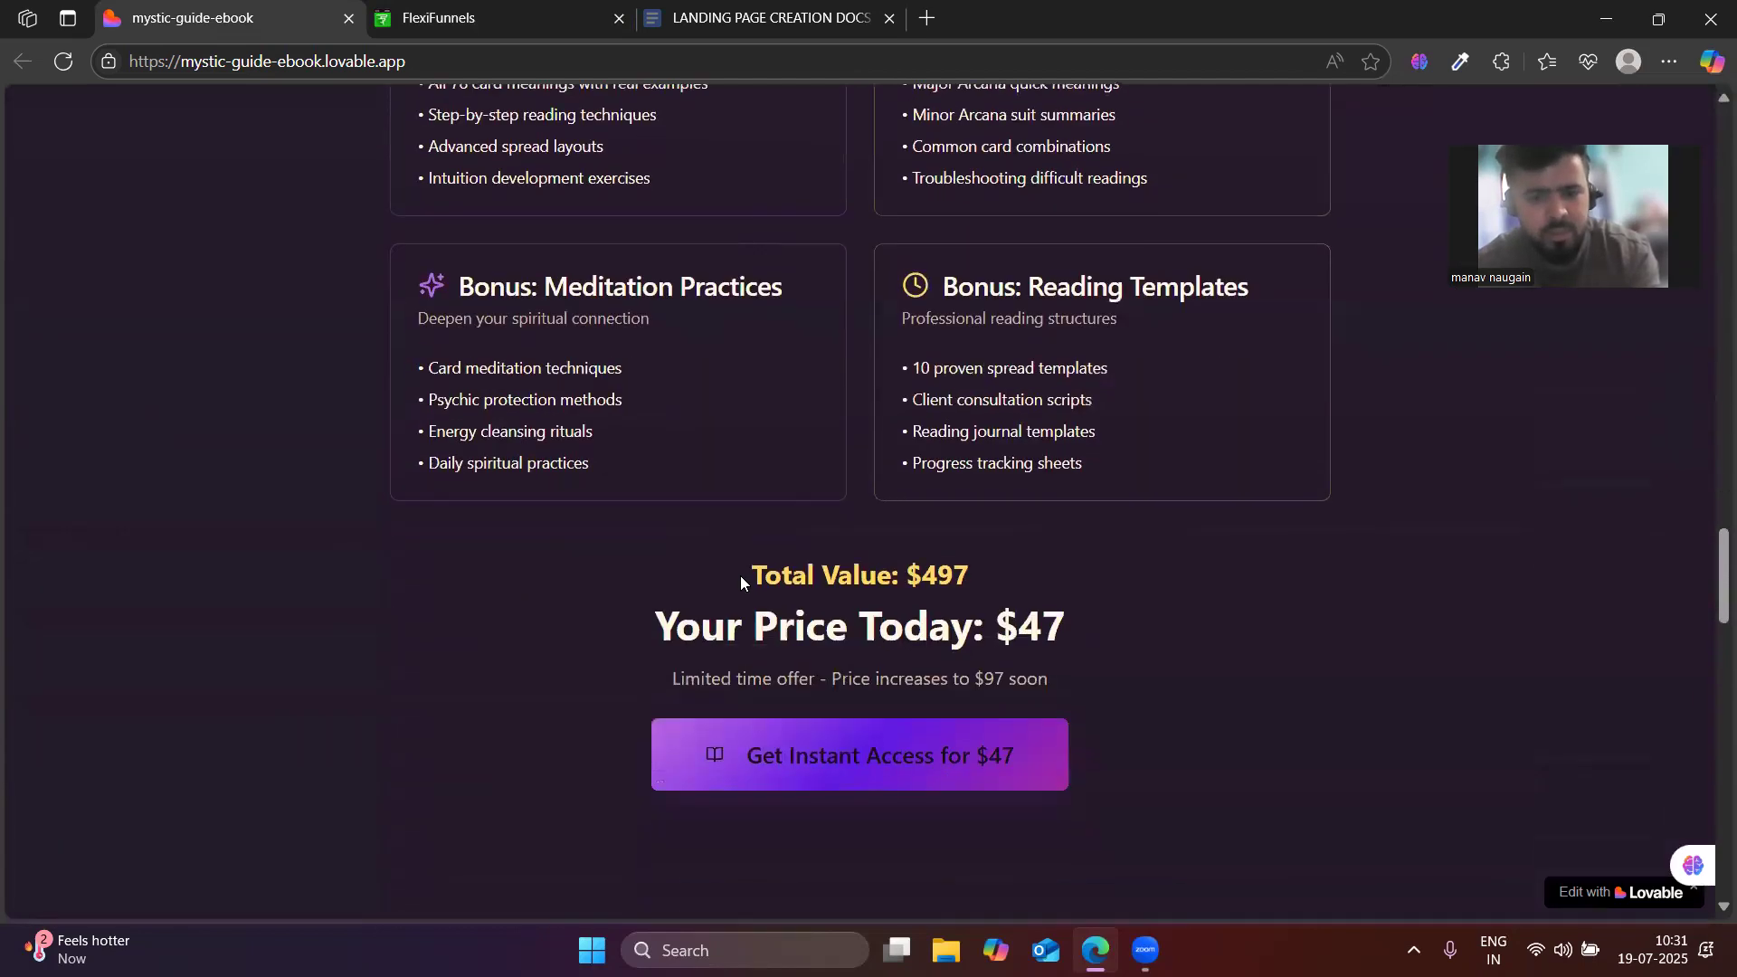
scroll(915, 573, down, 4)
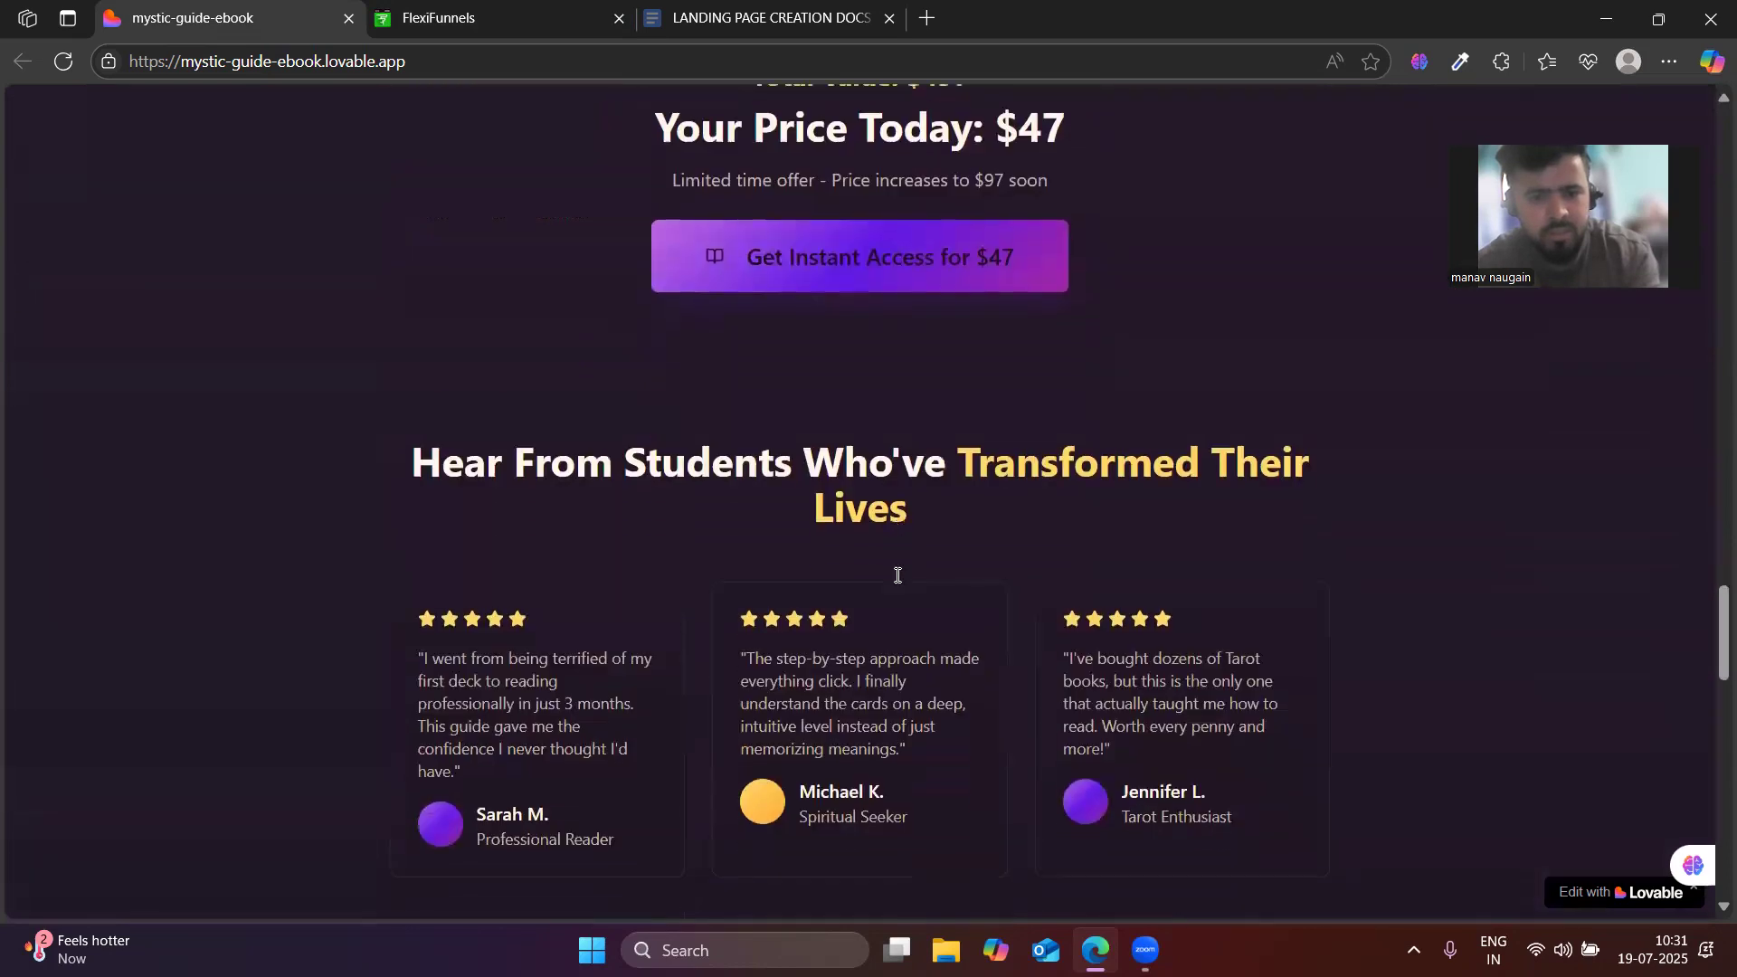
scroll(567, 610, down, 4)
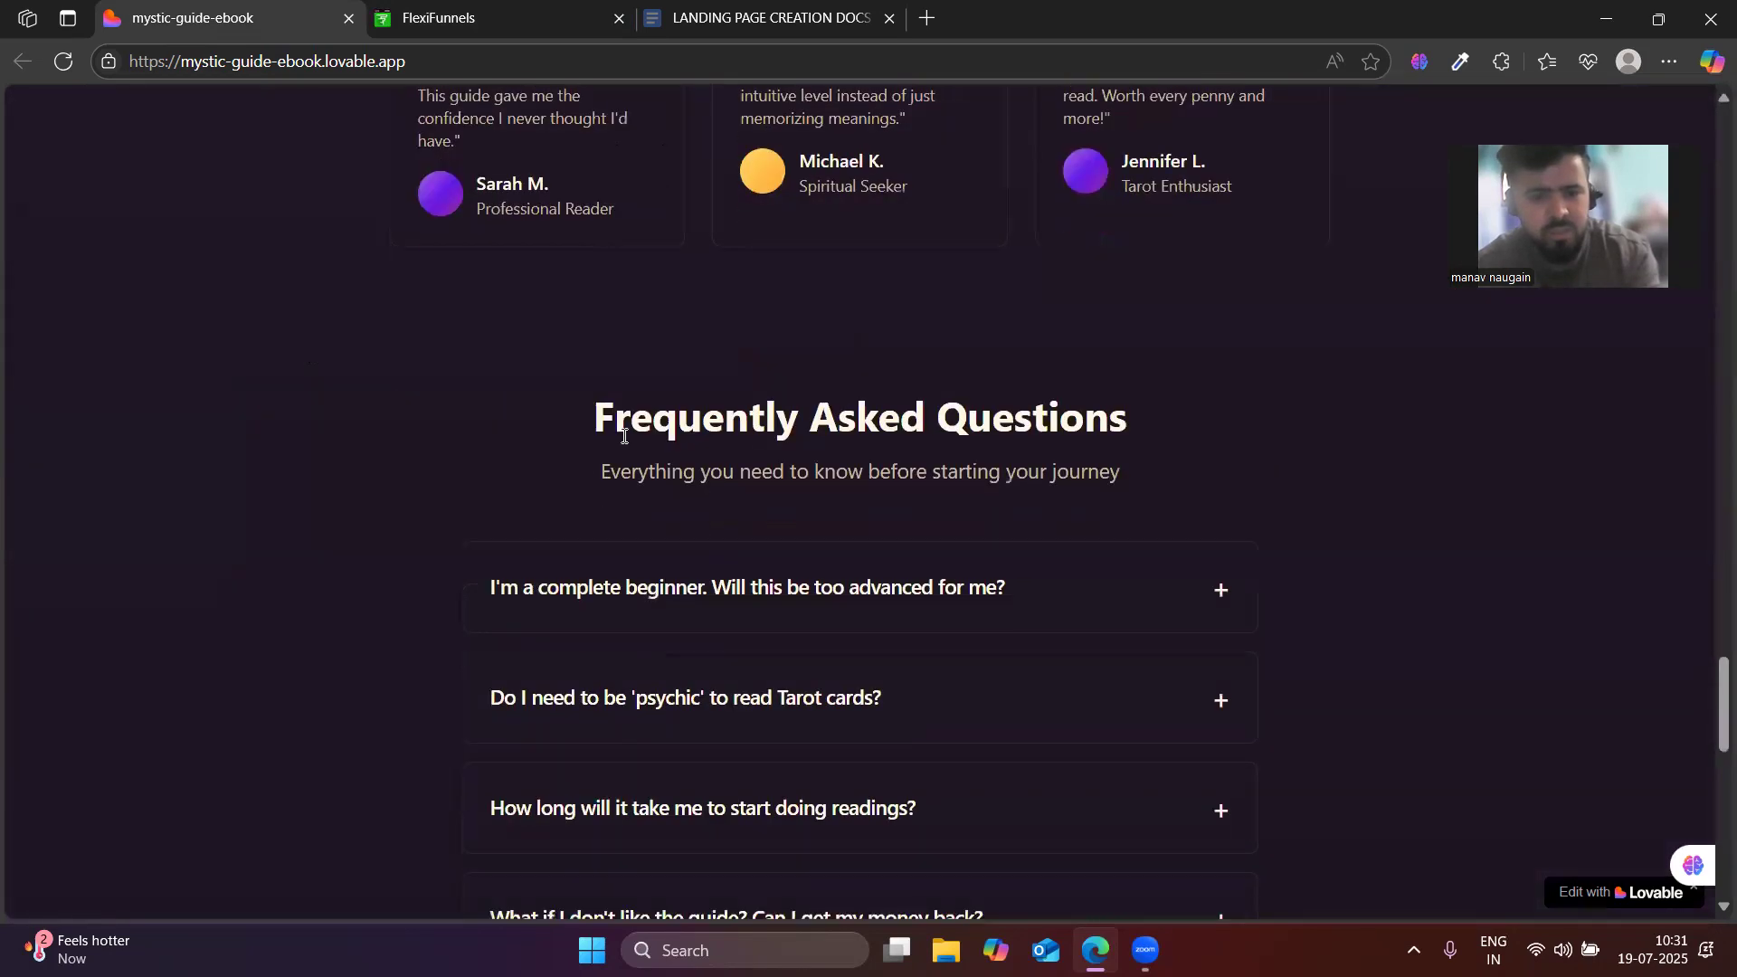
scroll(625, 588, down, 8)
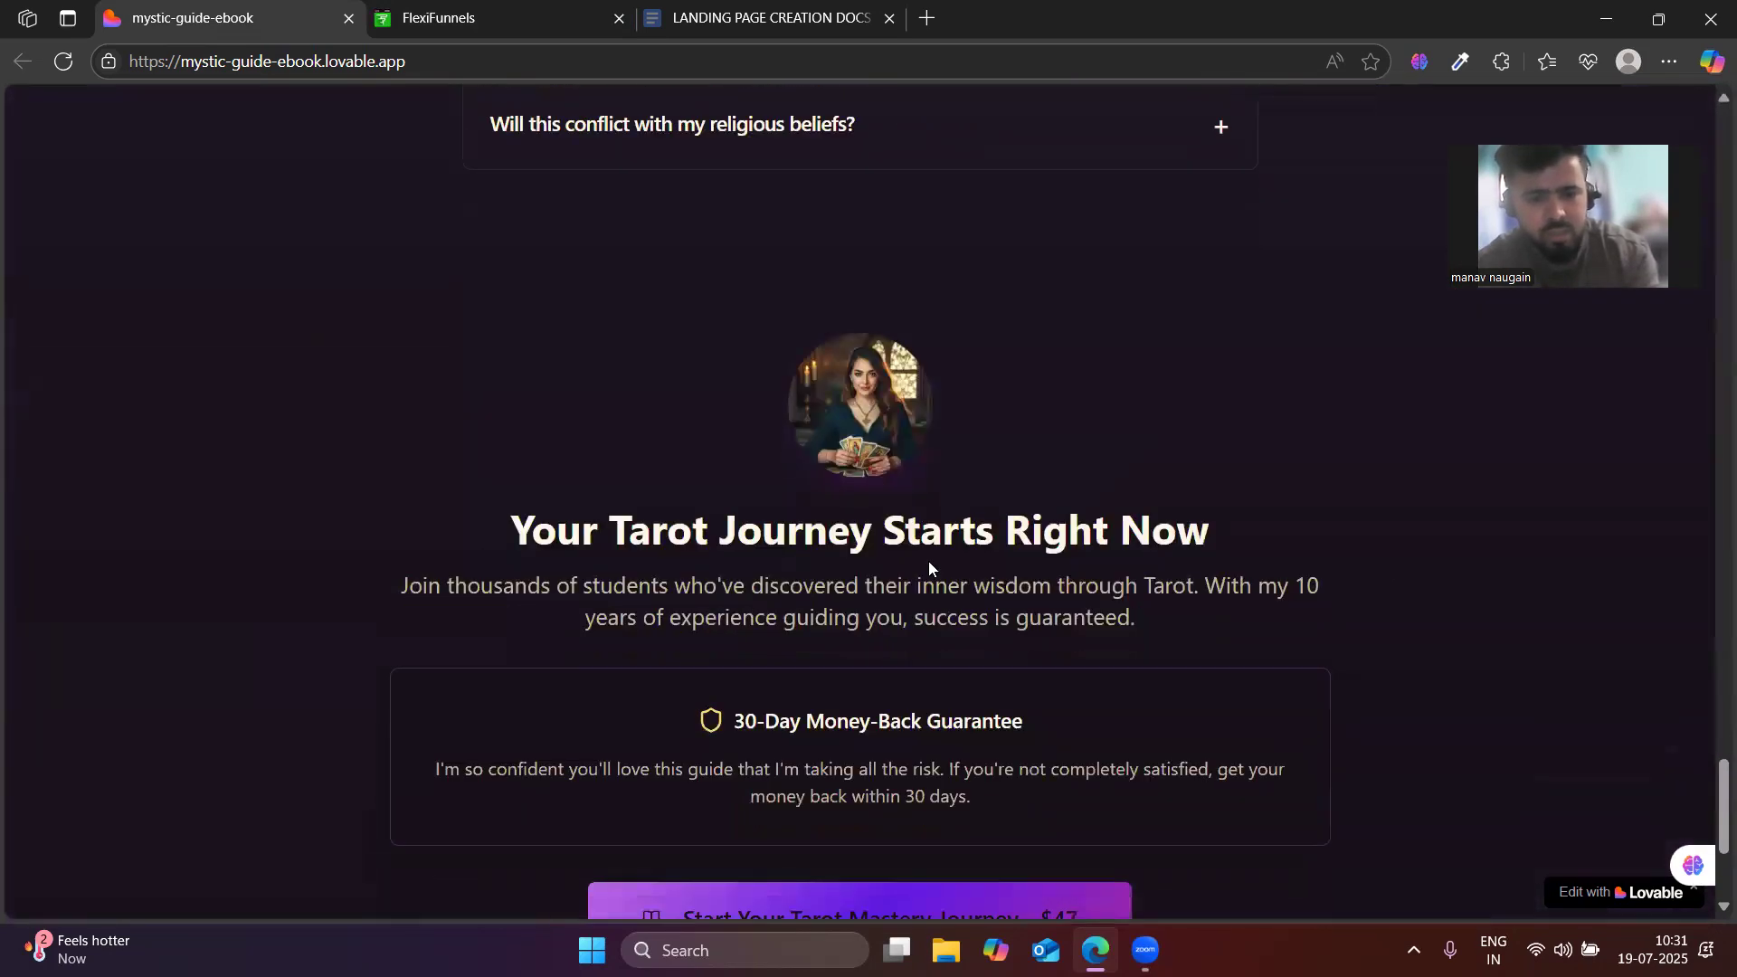
scroll(1118, 698, down, 2)
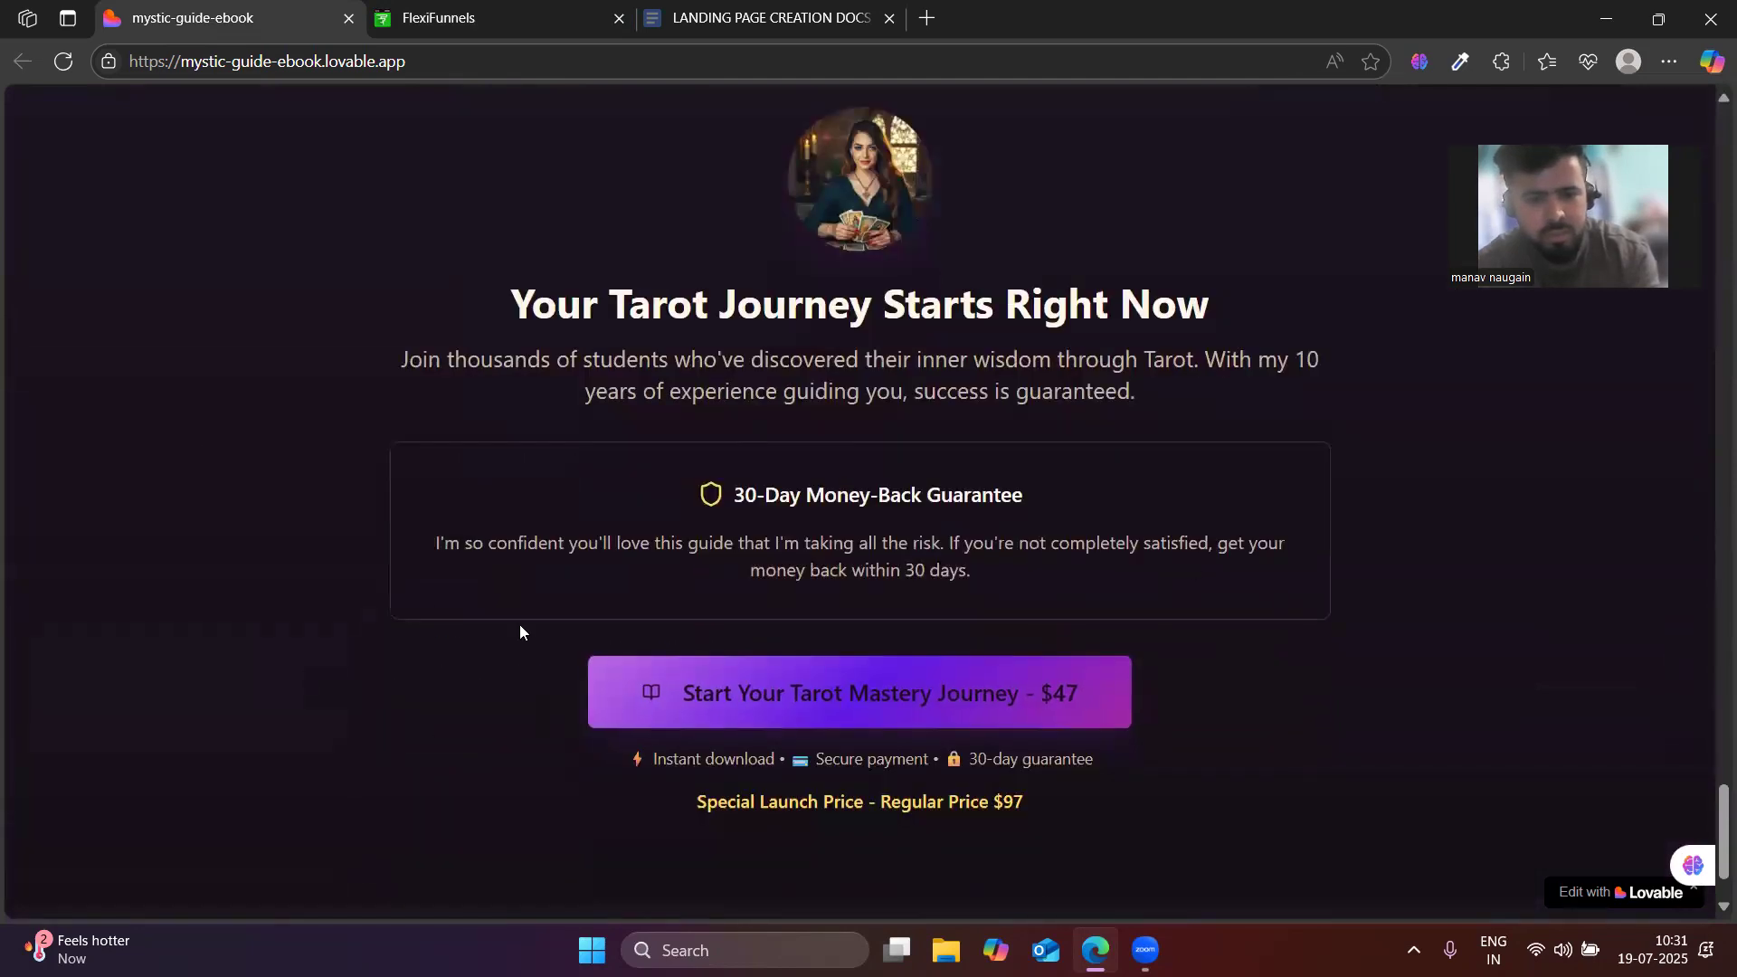
scroll(477, 811, down, 1)
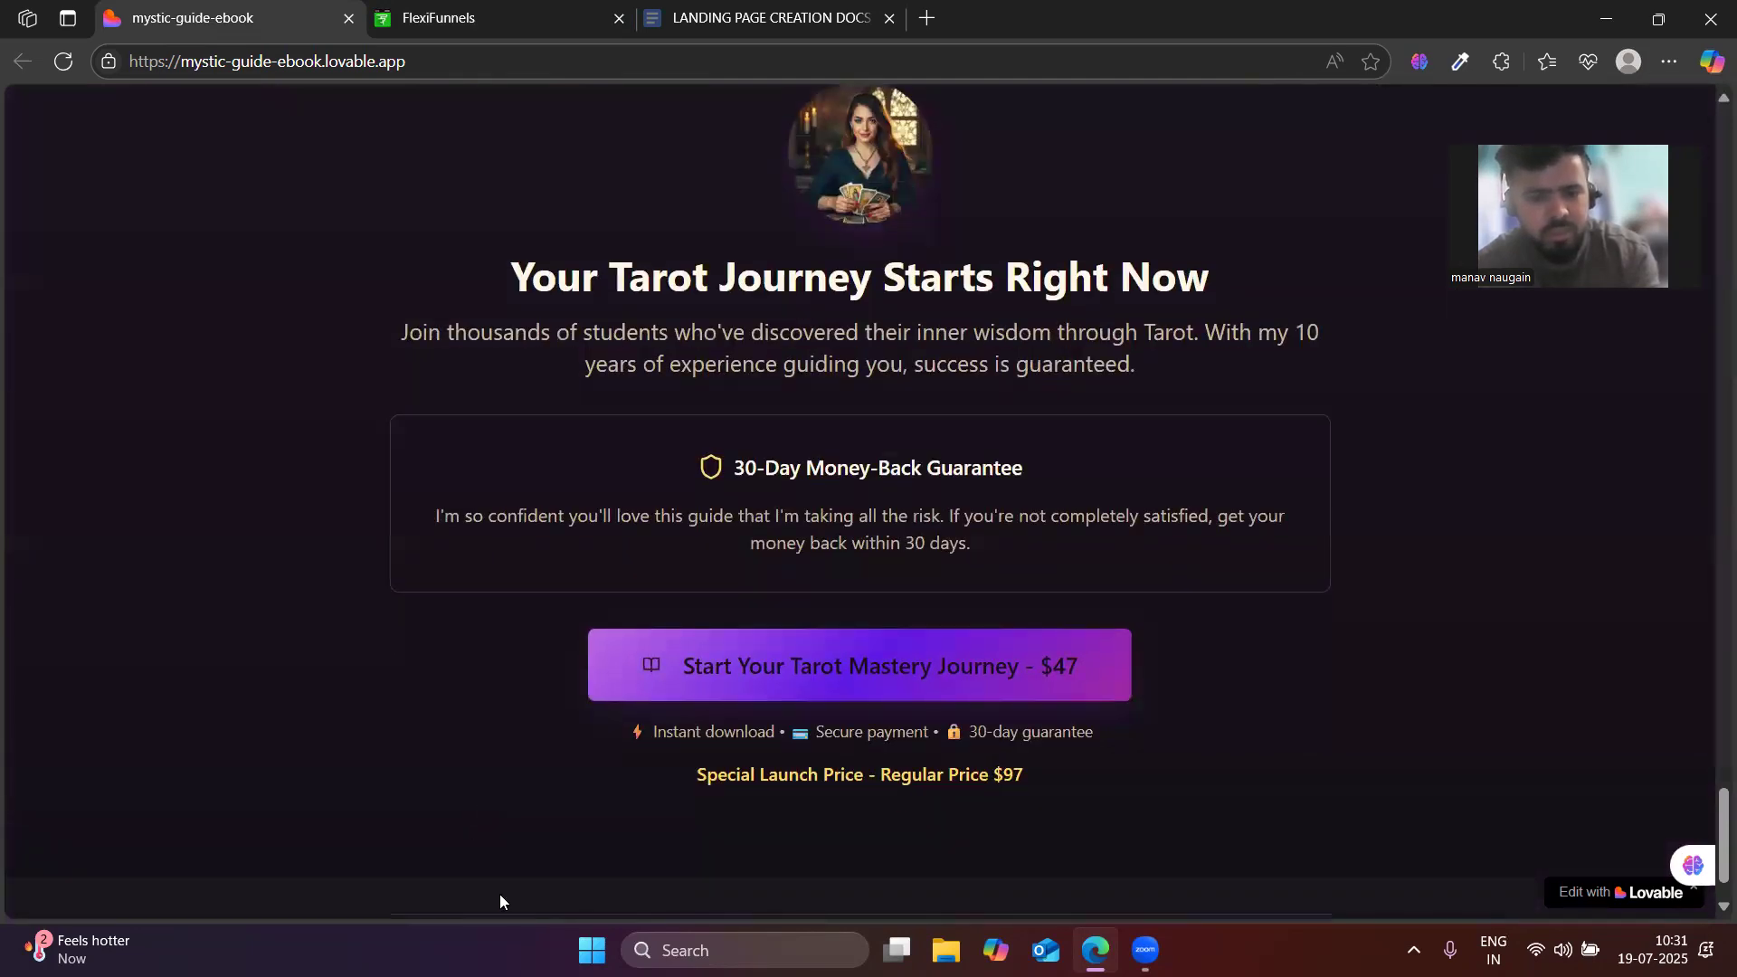
- Return to the Sales page in the FlexiFunnels editor and review its rebuilt solution and checklist sections
scroll(684, 619, up, 15)
drag(1709, 597, 1660, 90)
click(457, 17)
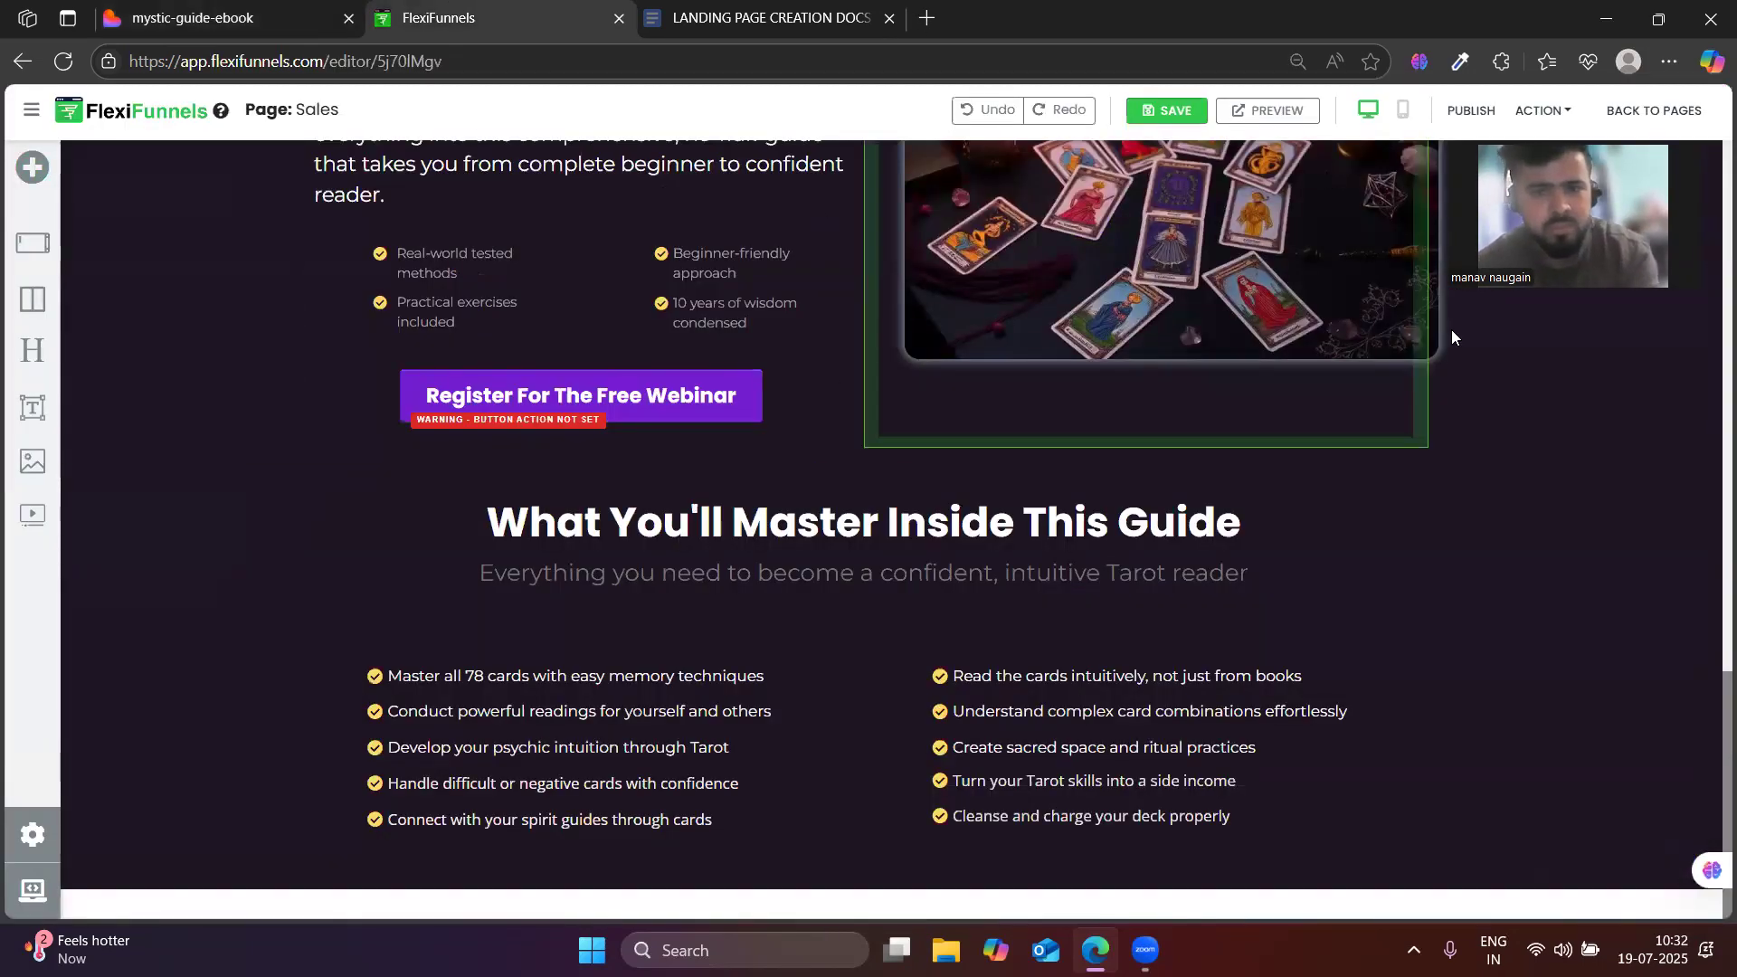
scroll(1710, 420, up, 1)
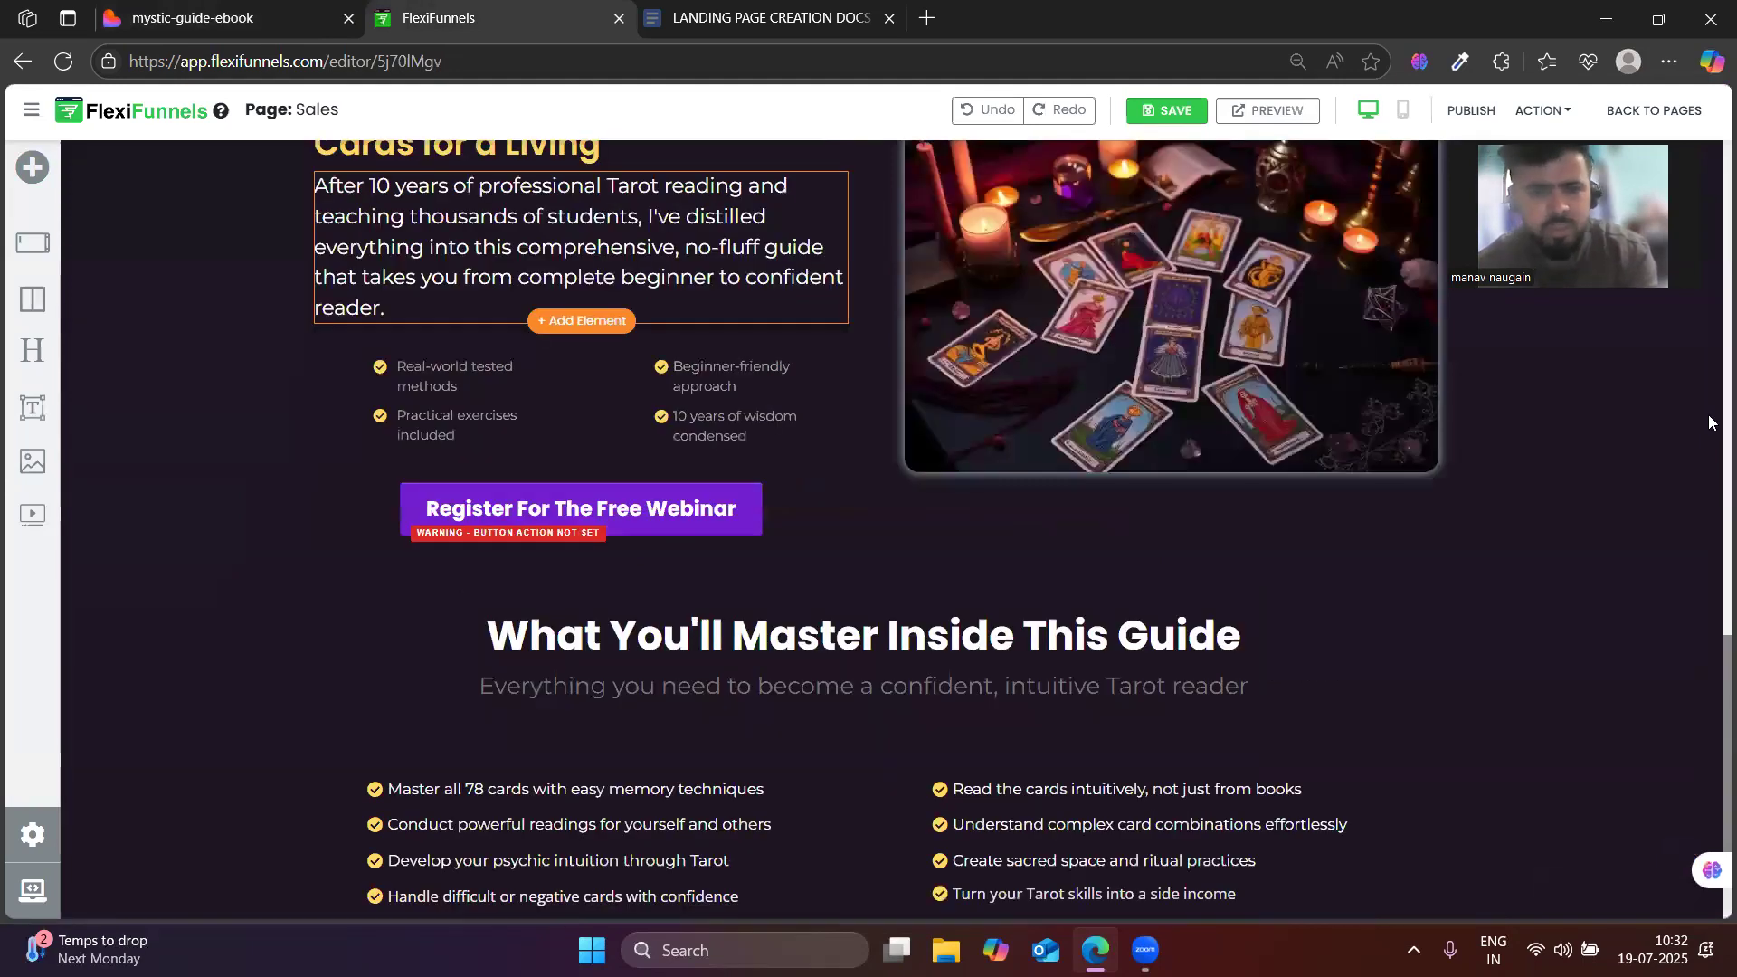
- Check the reference page's "Perfect For Spiritual Seekers" block and add a new section below the checklist on the Sales page
scroll(696, 842, down, 1)
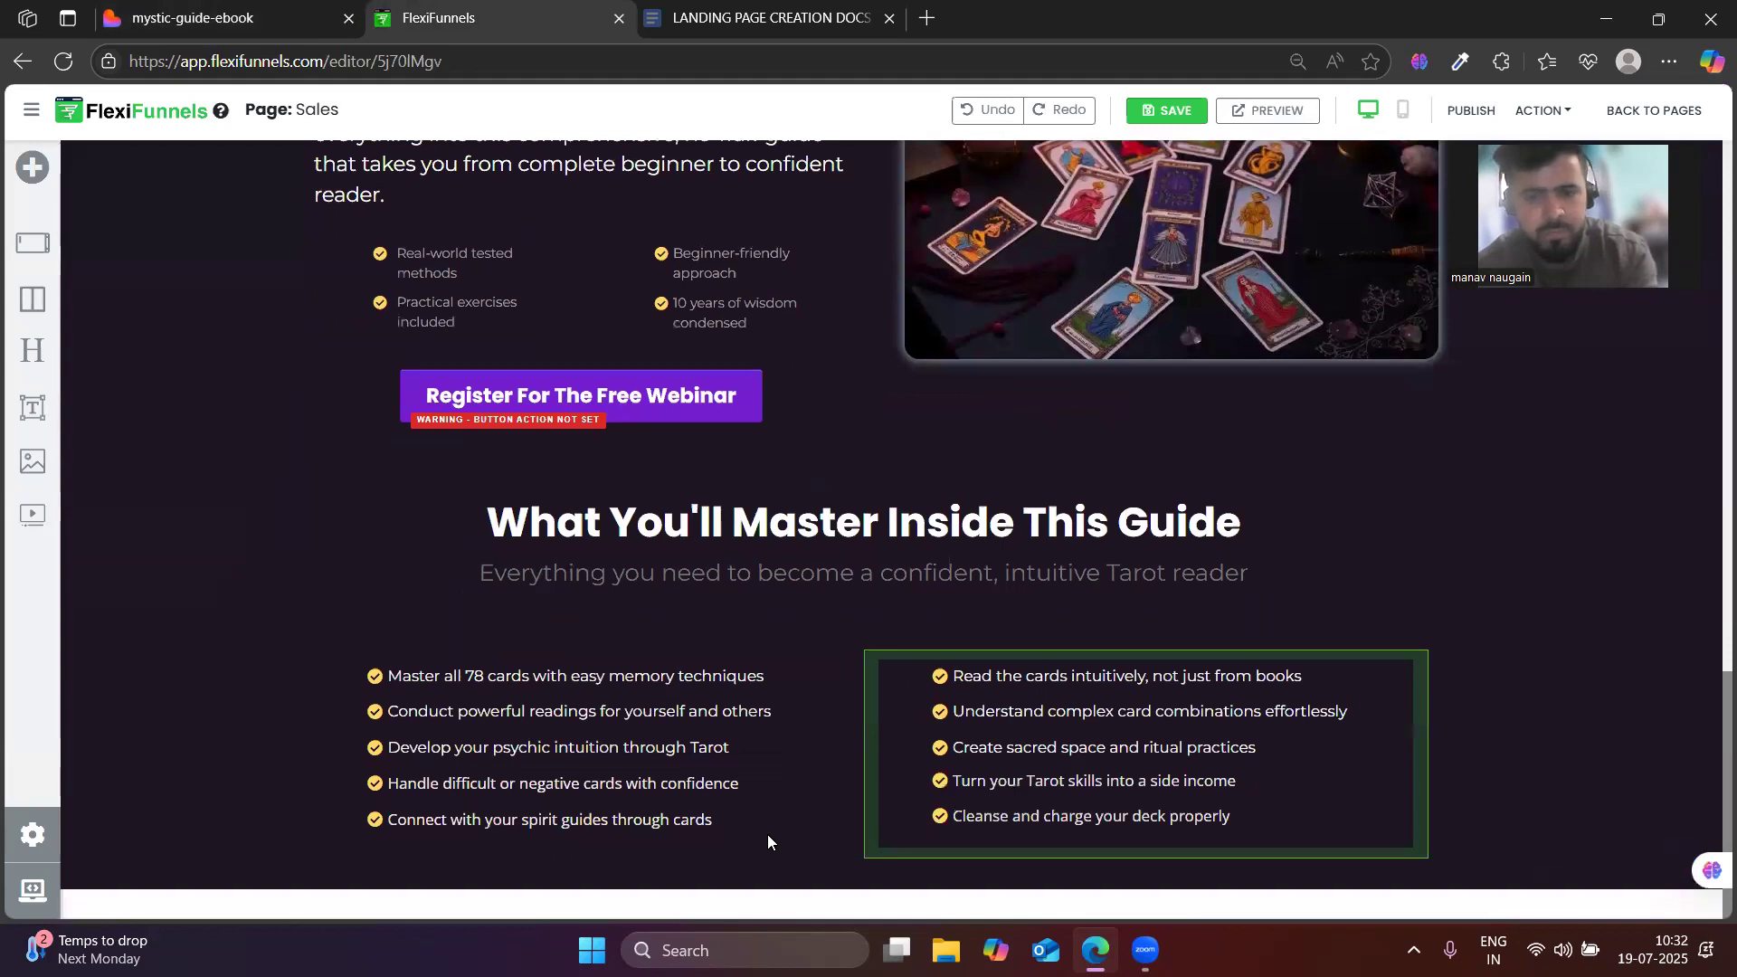
click(283, 26)
scroll(690, 703, down, 5)
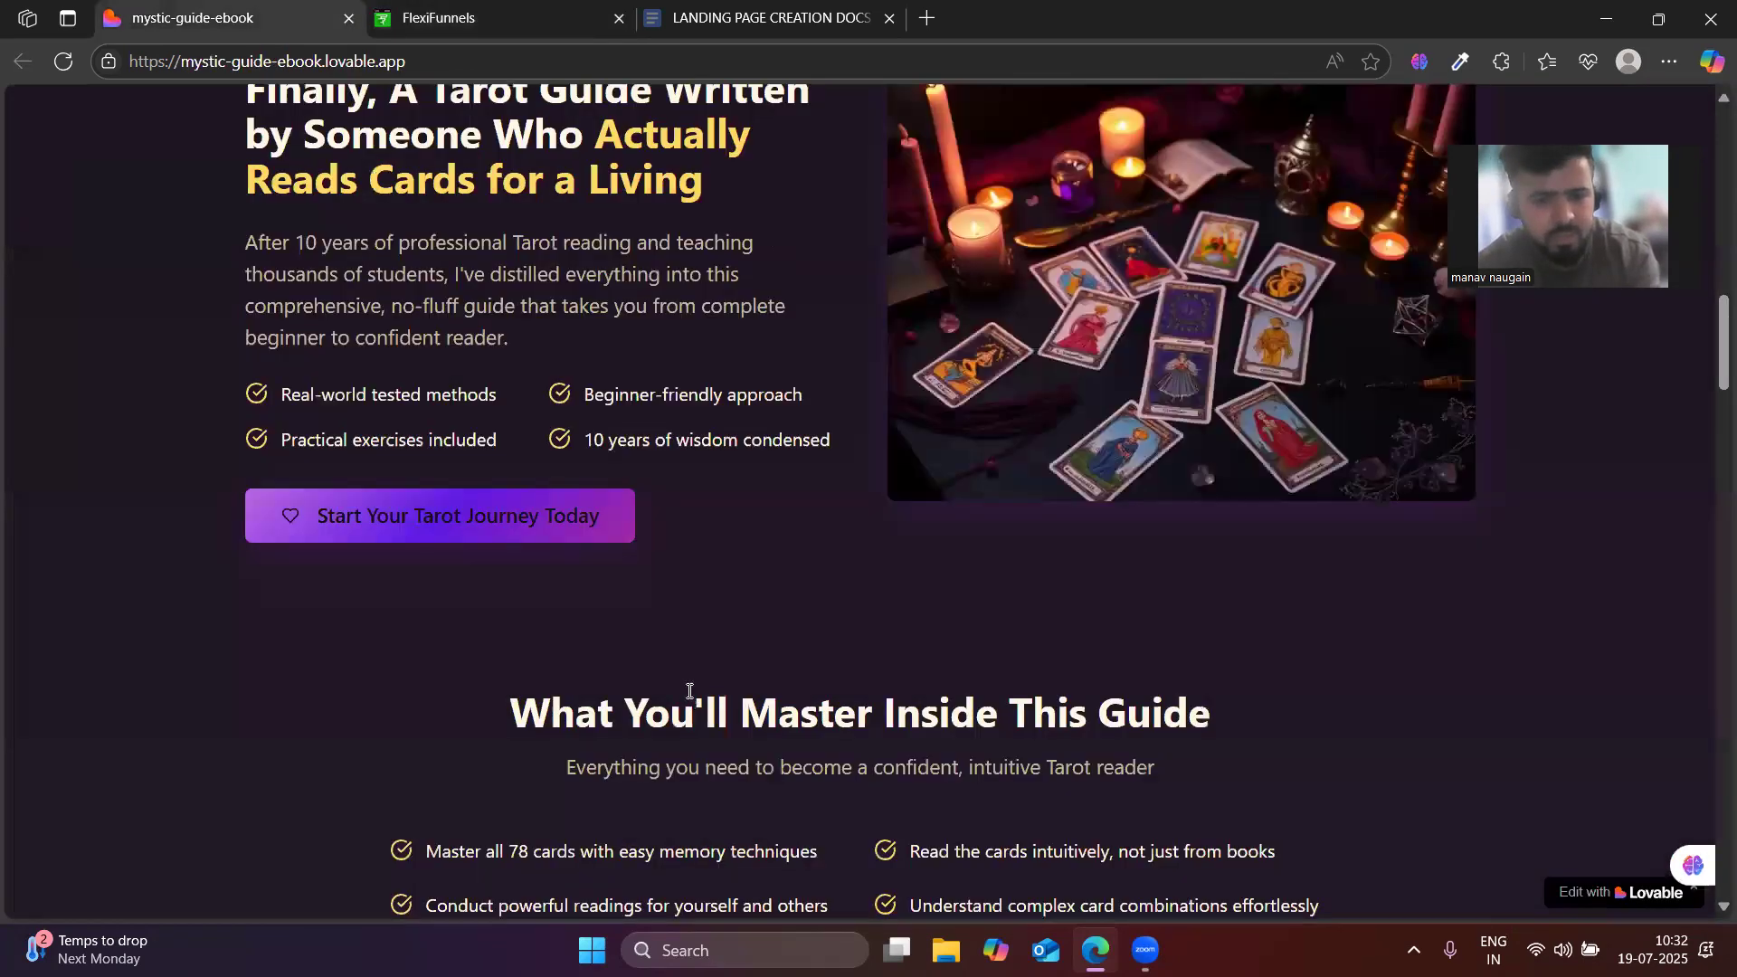
scroll(687, 697, up, 2)
scroll(695, 495, down, 8)
scroll(674, 520, up, 1)
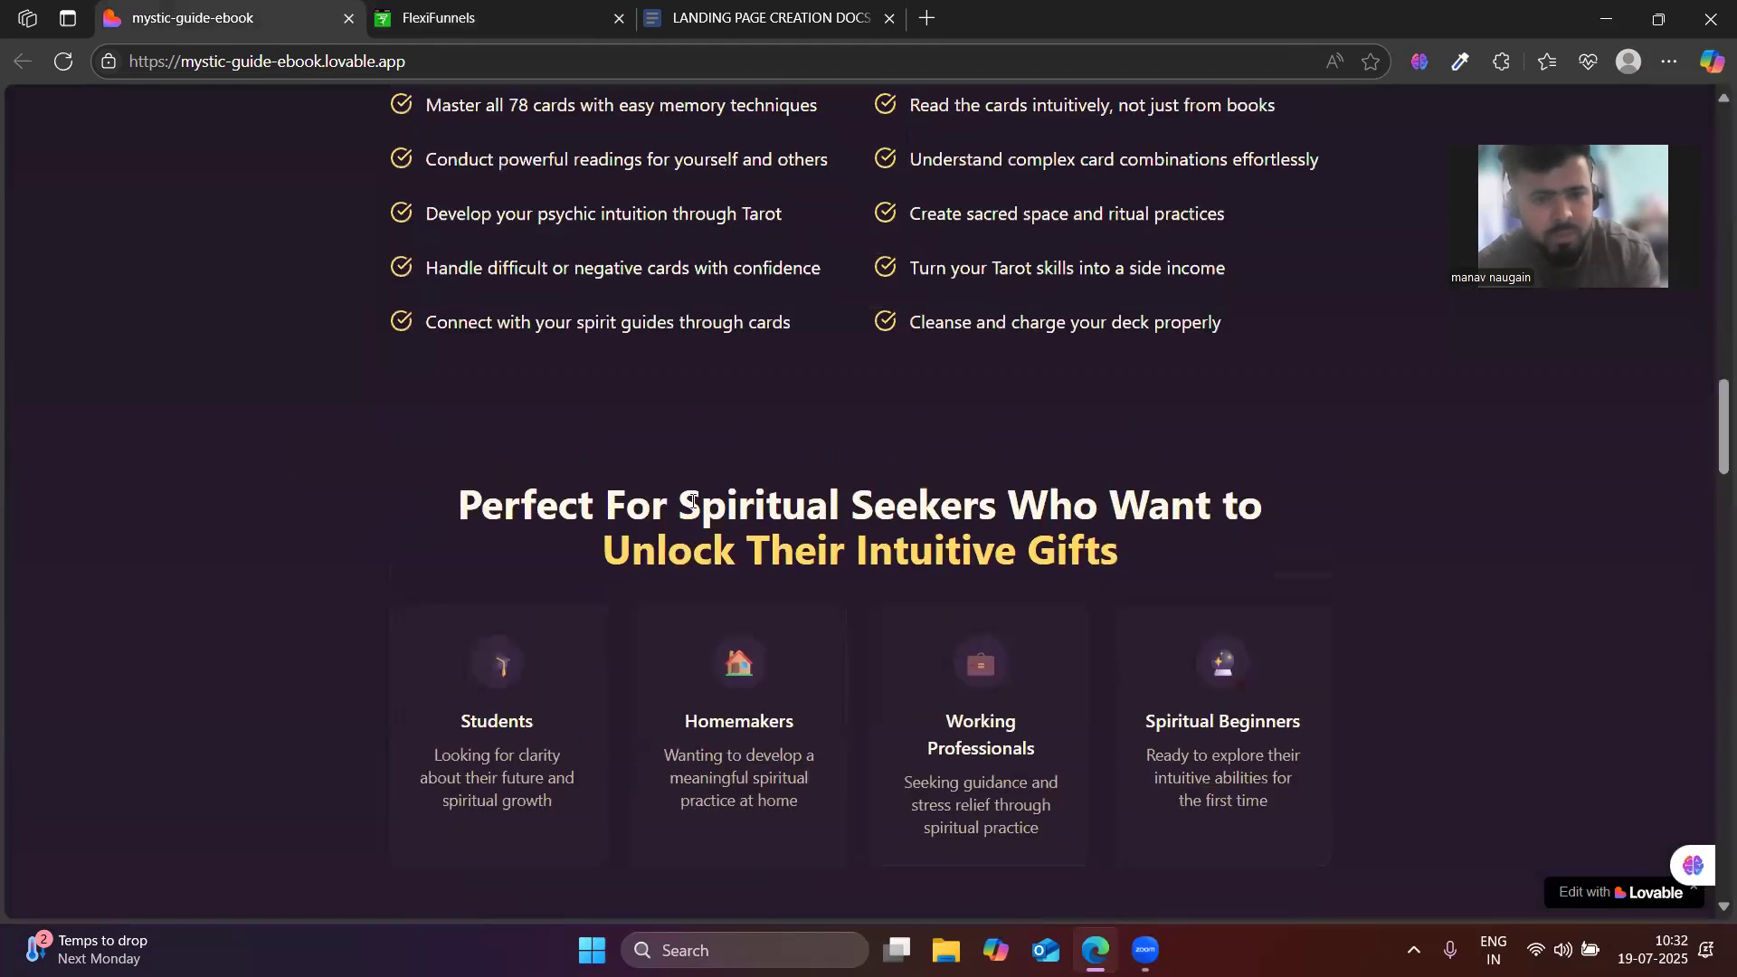
click(453, 18)
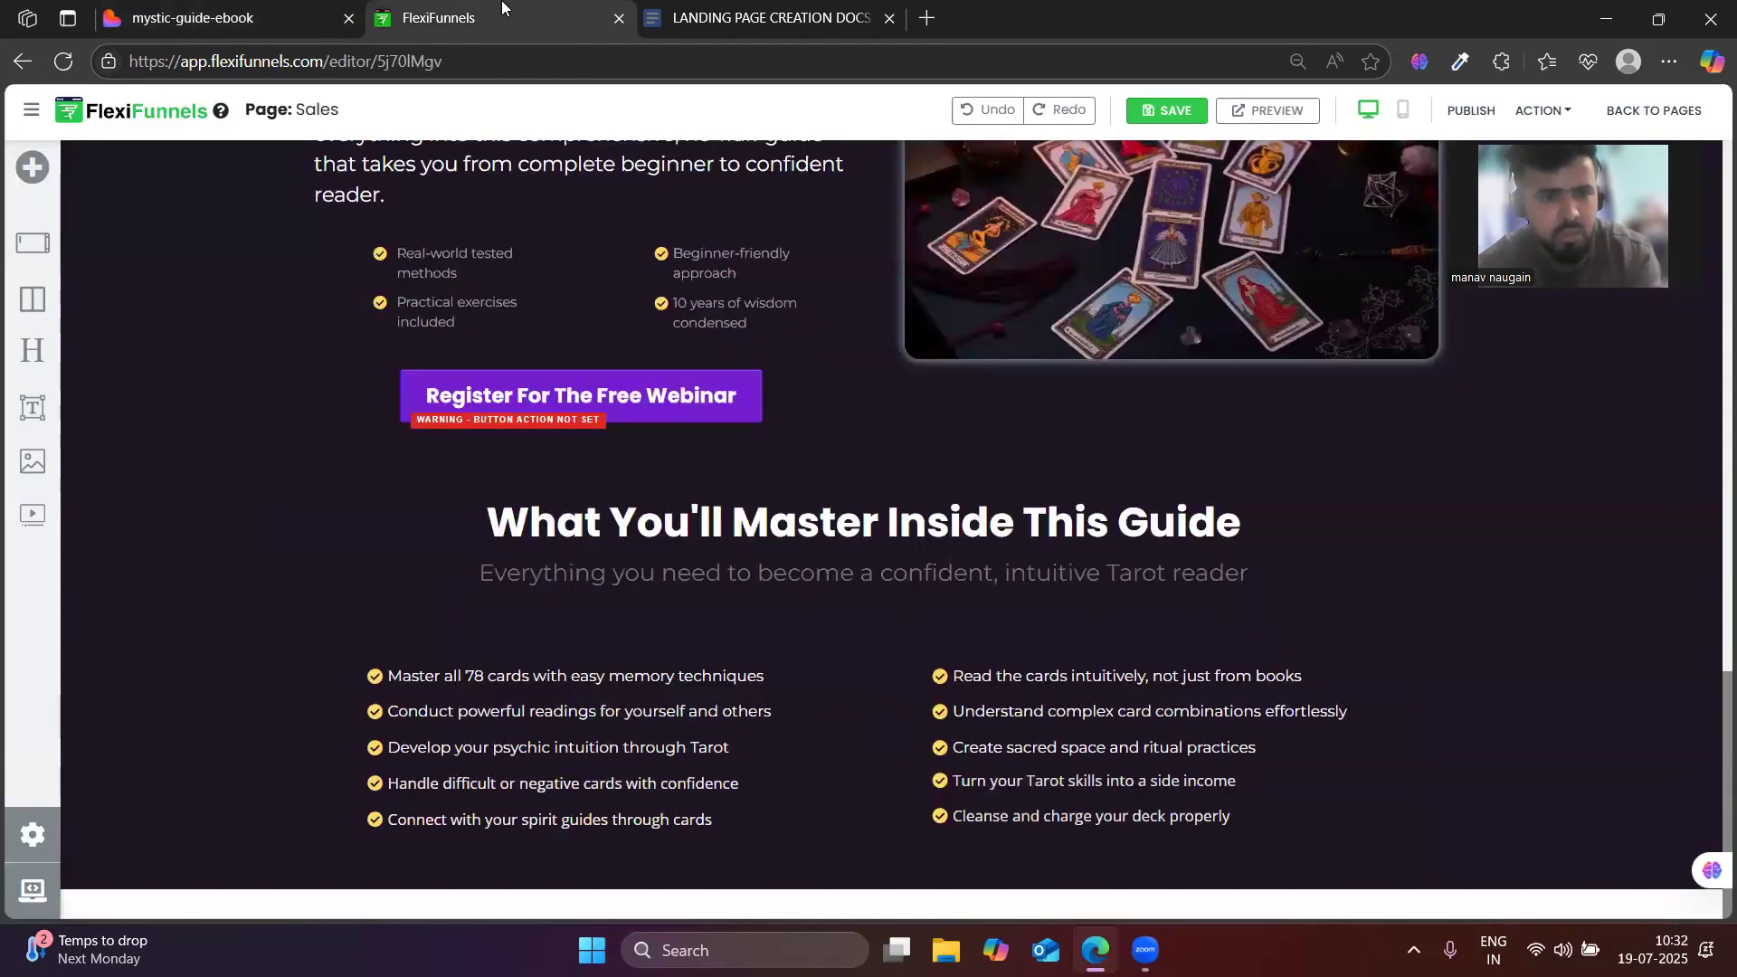
drag(33, 236, 816, 904)
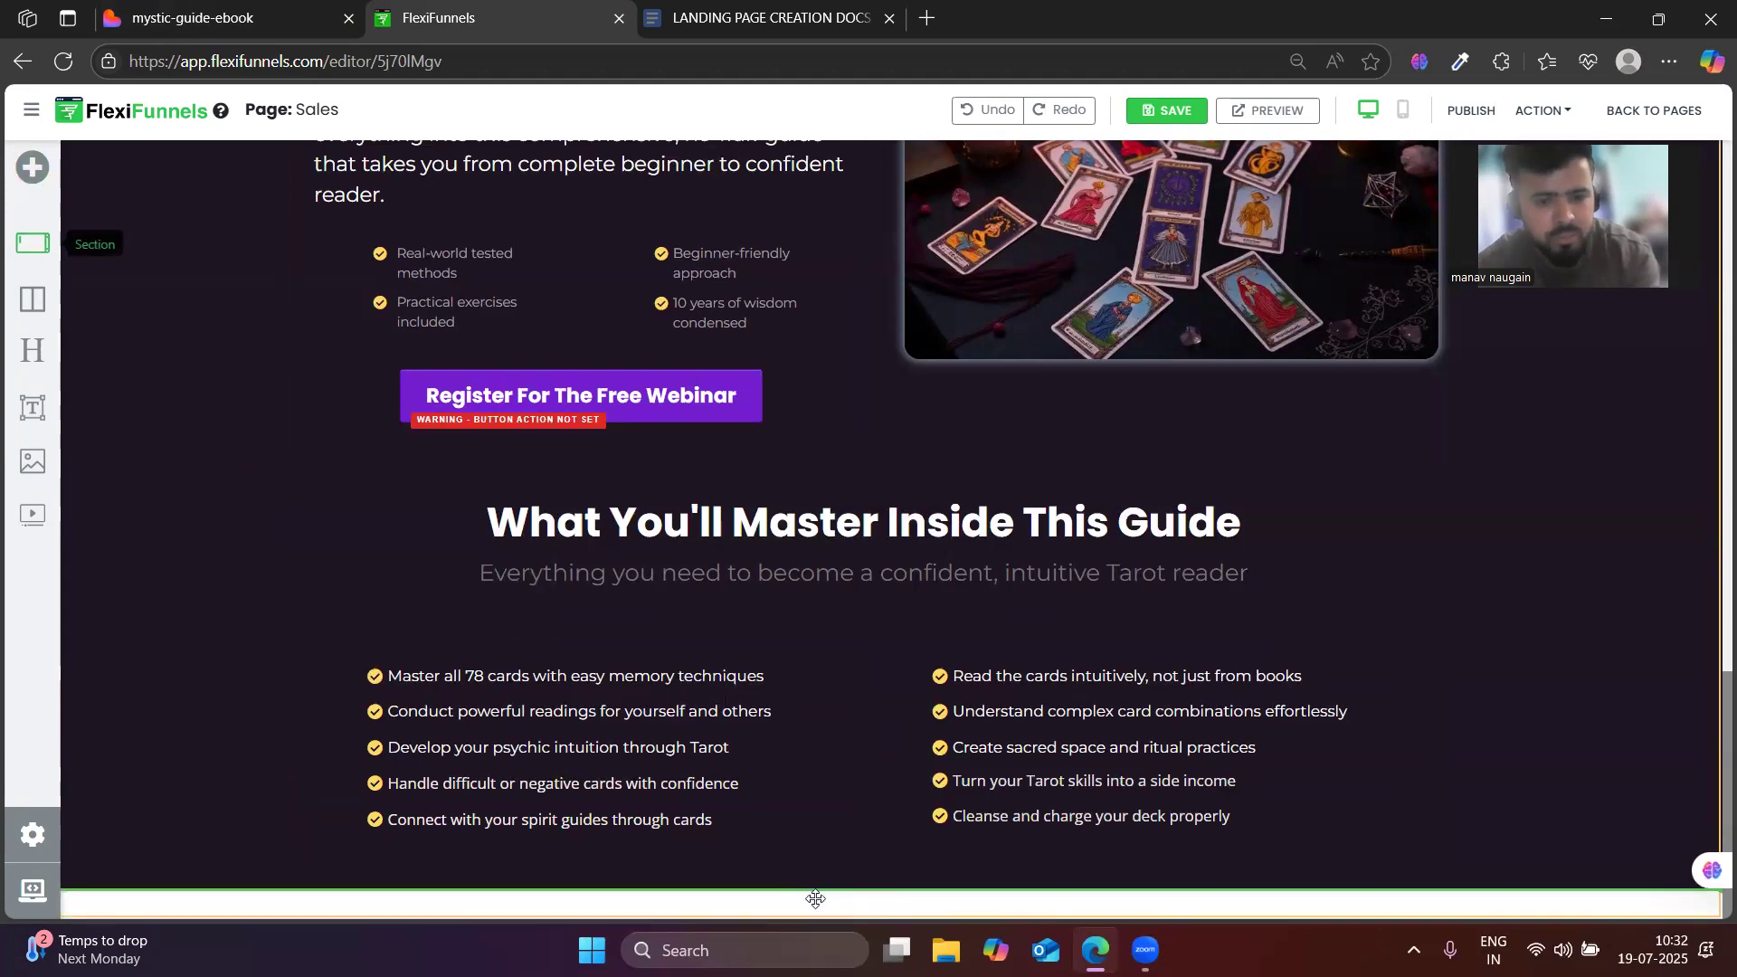
scroll(823, 801, down, 2)
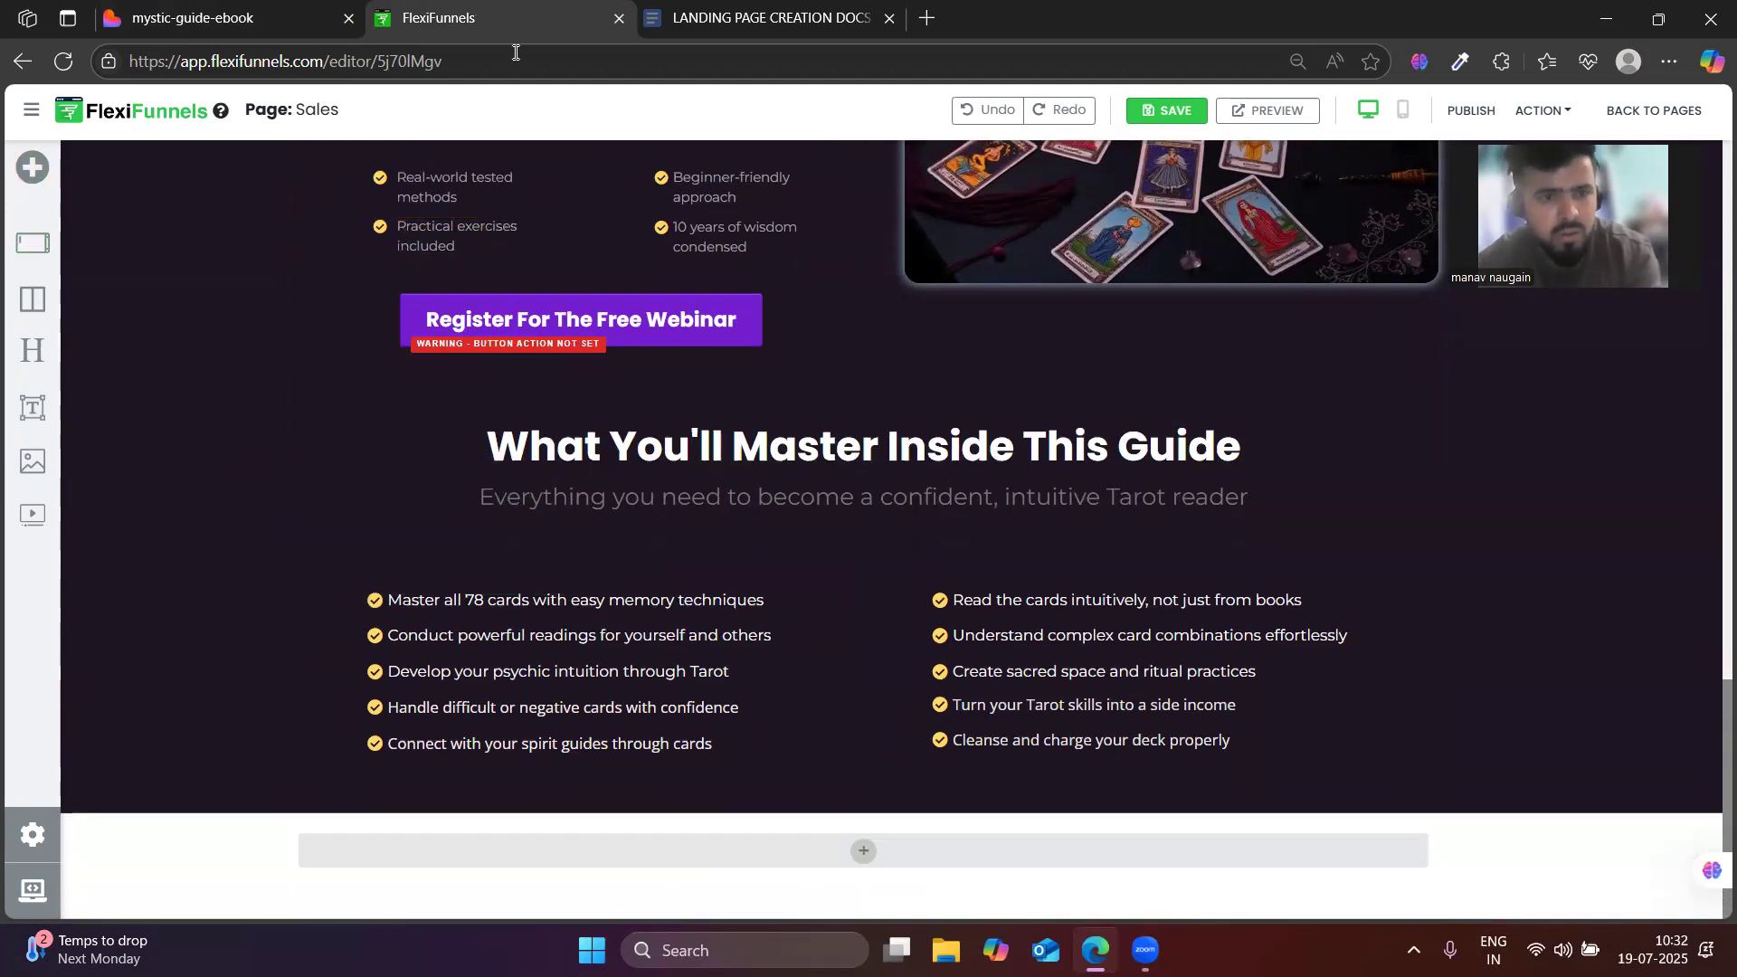
- Compare with the reference page again and add a headline element to the new empty section
click(160, 8)
click(495, 7)
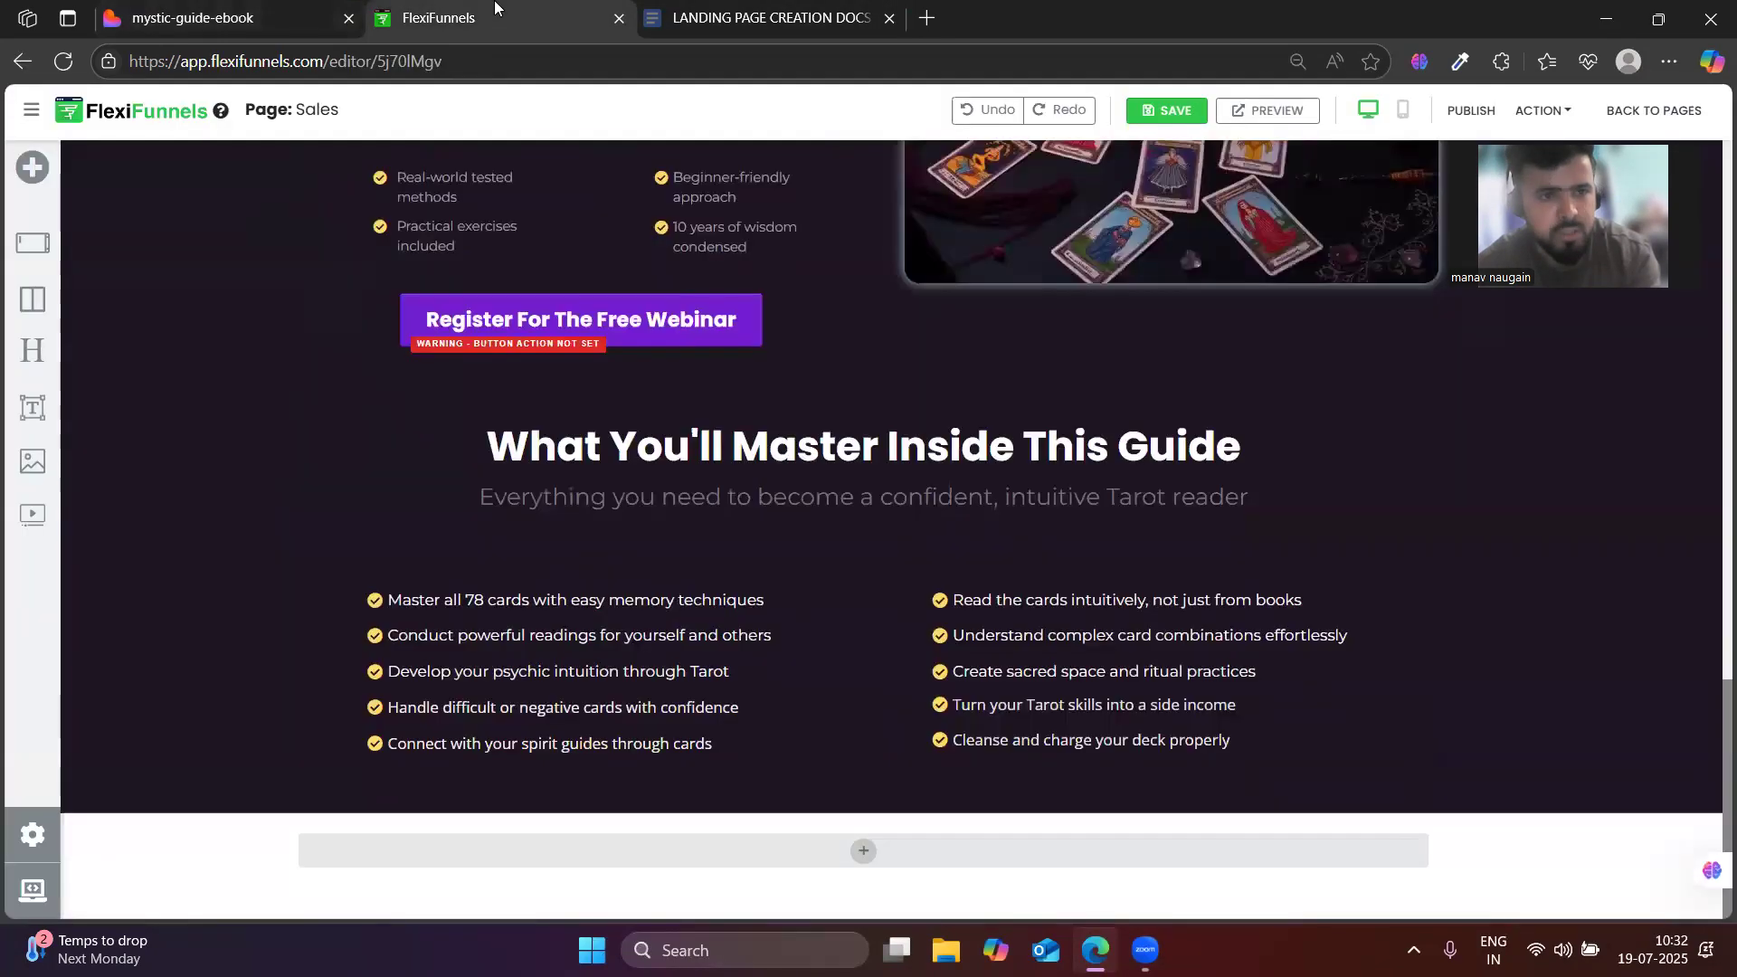
click(320, 7)
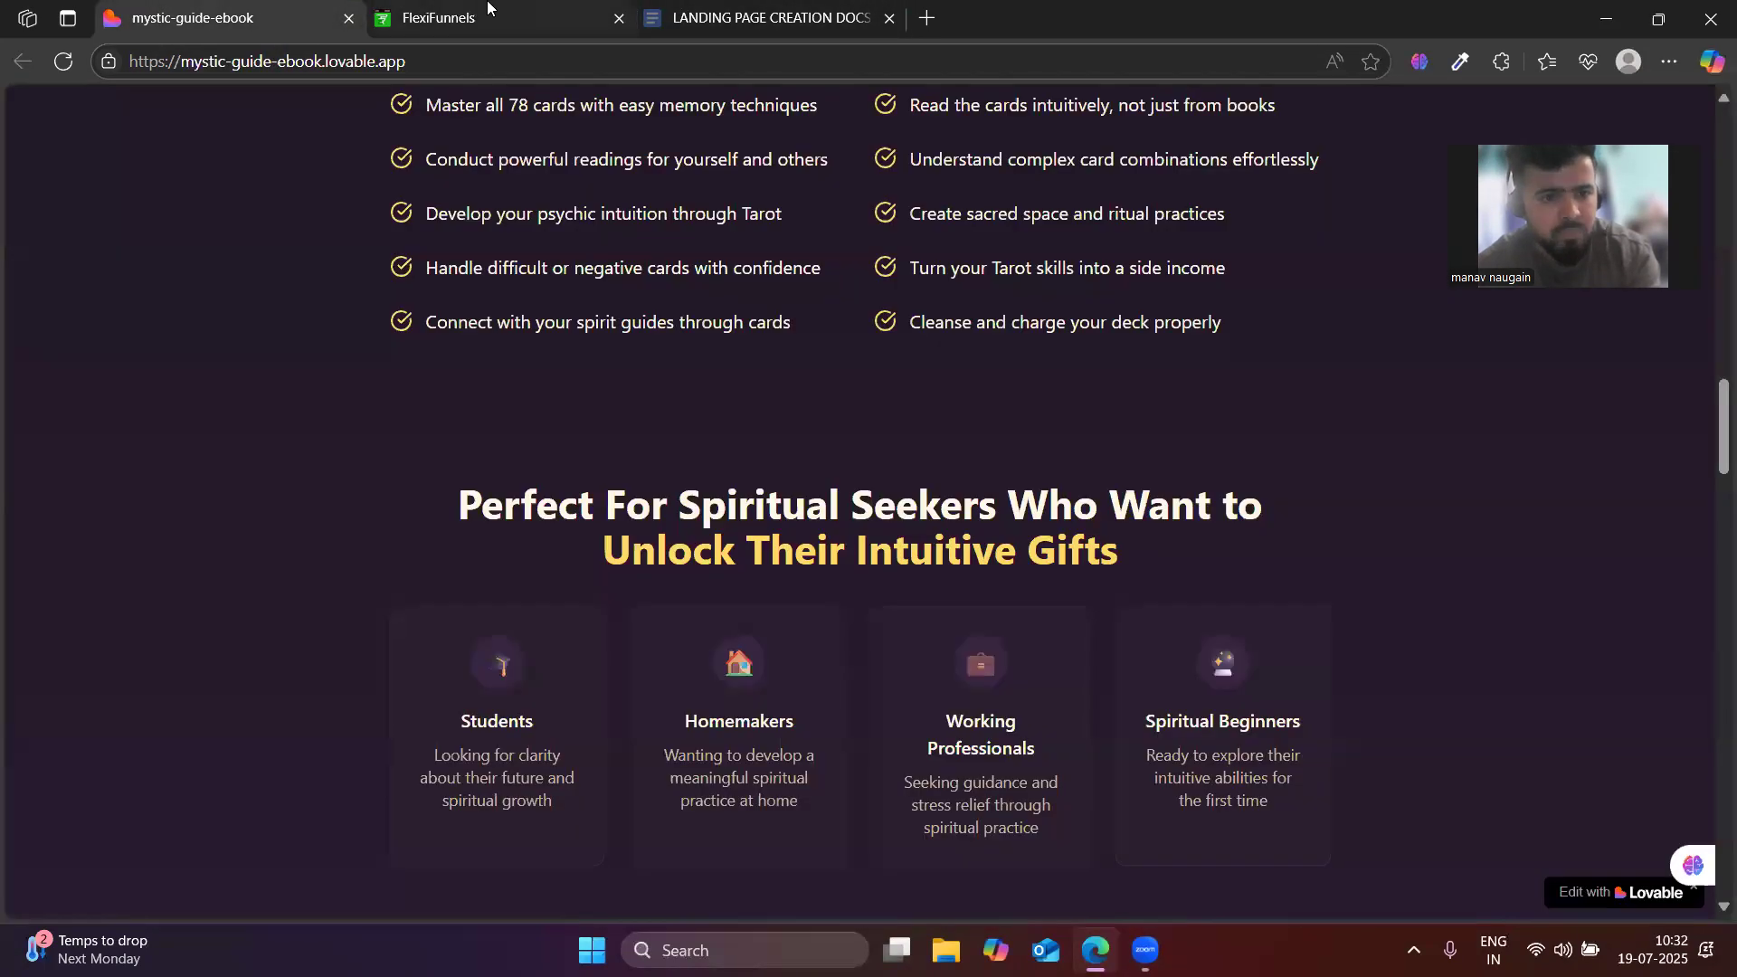
click(492, 7)
drag(31, 350, 735, 862)
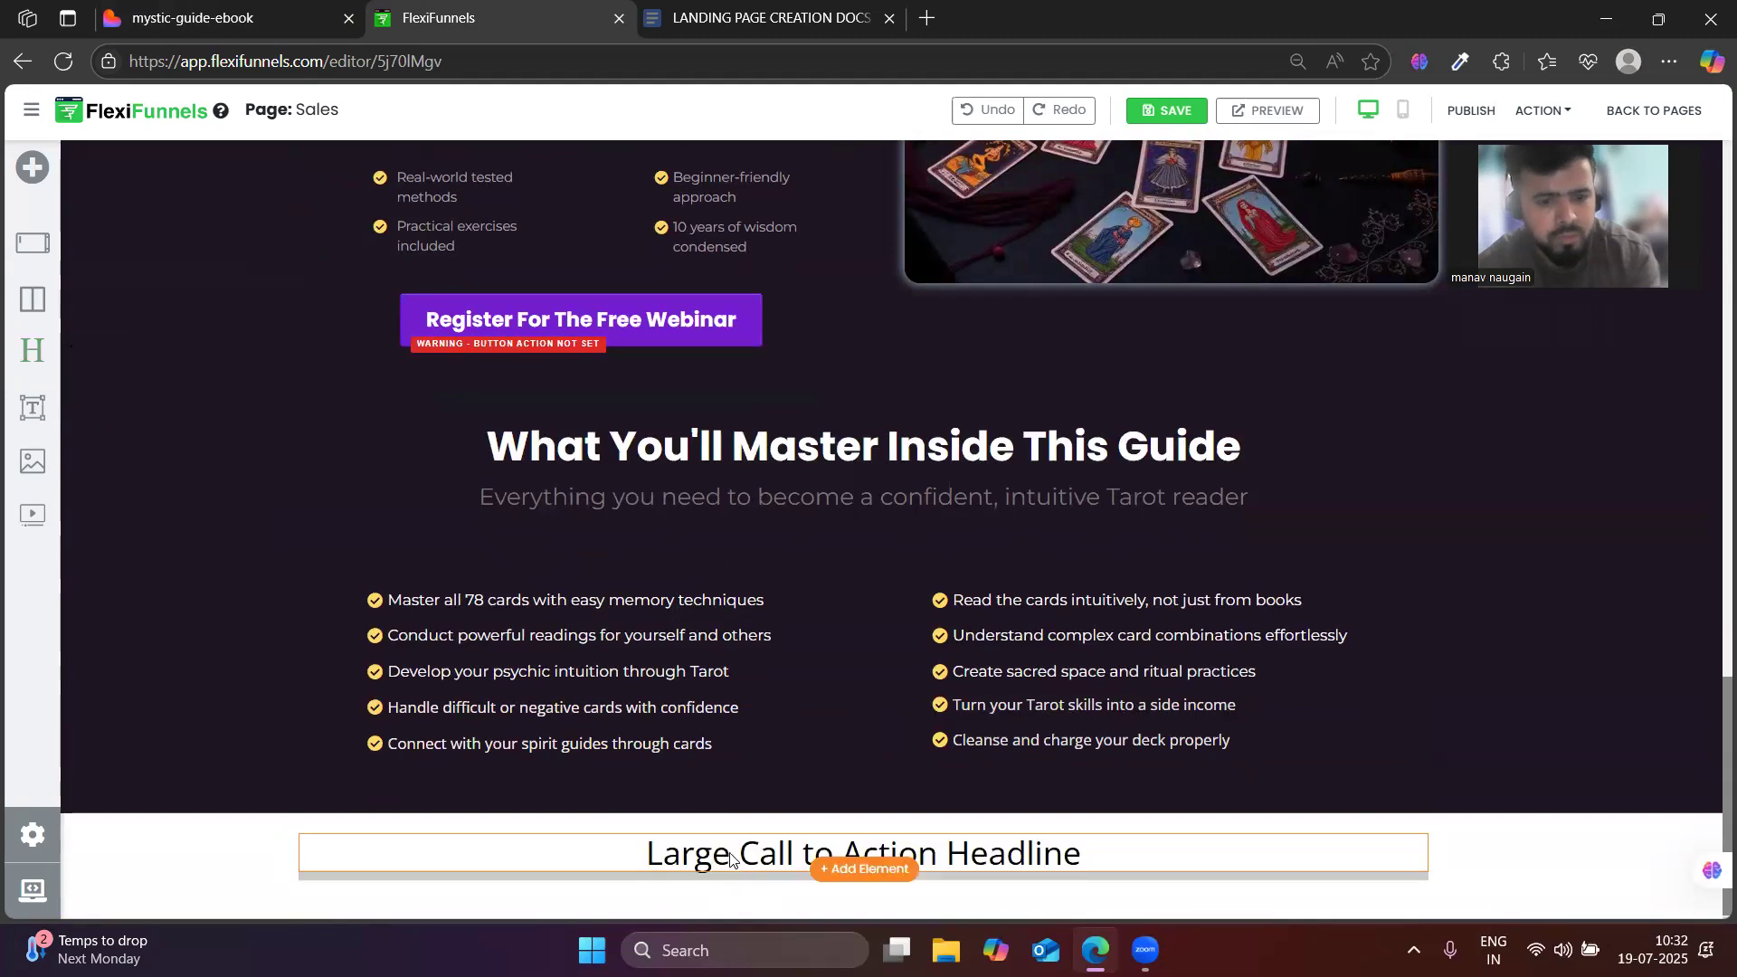
- Sample the background colour #271B2D beside the "Perfect For Spiritual Seekers" section on the reference page
click(301, 11)
scroll(335, 488, up, 2)
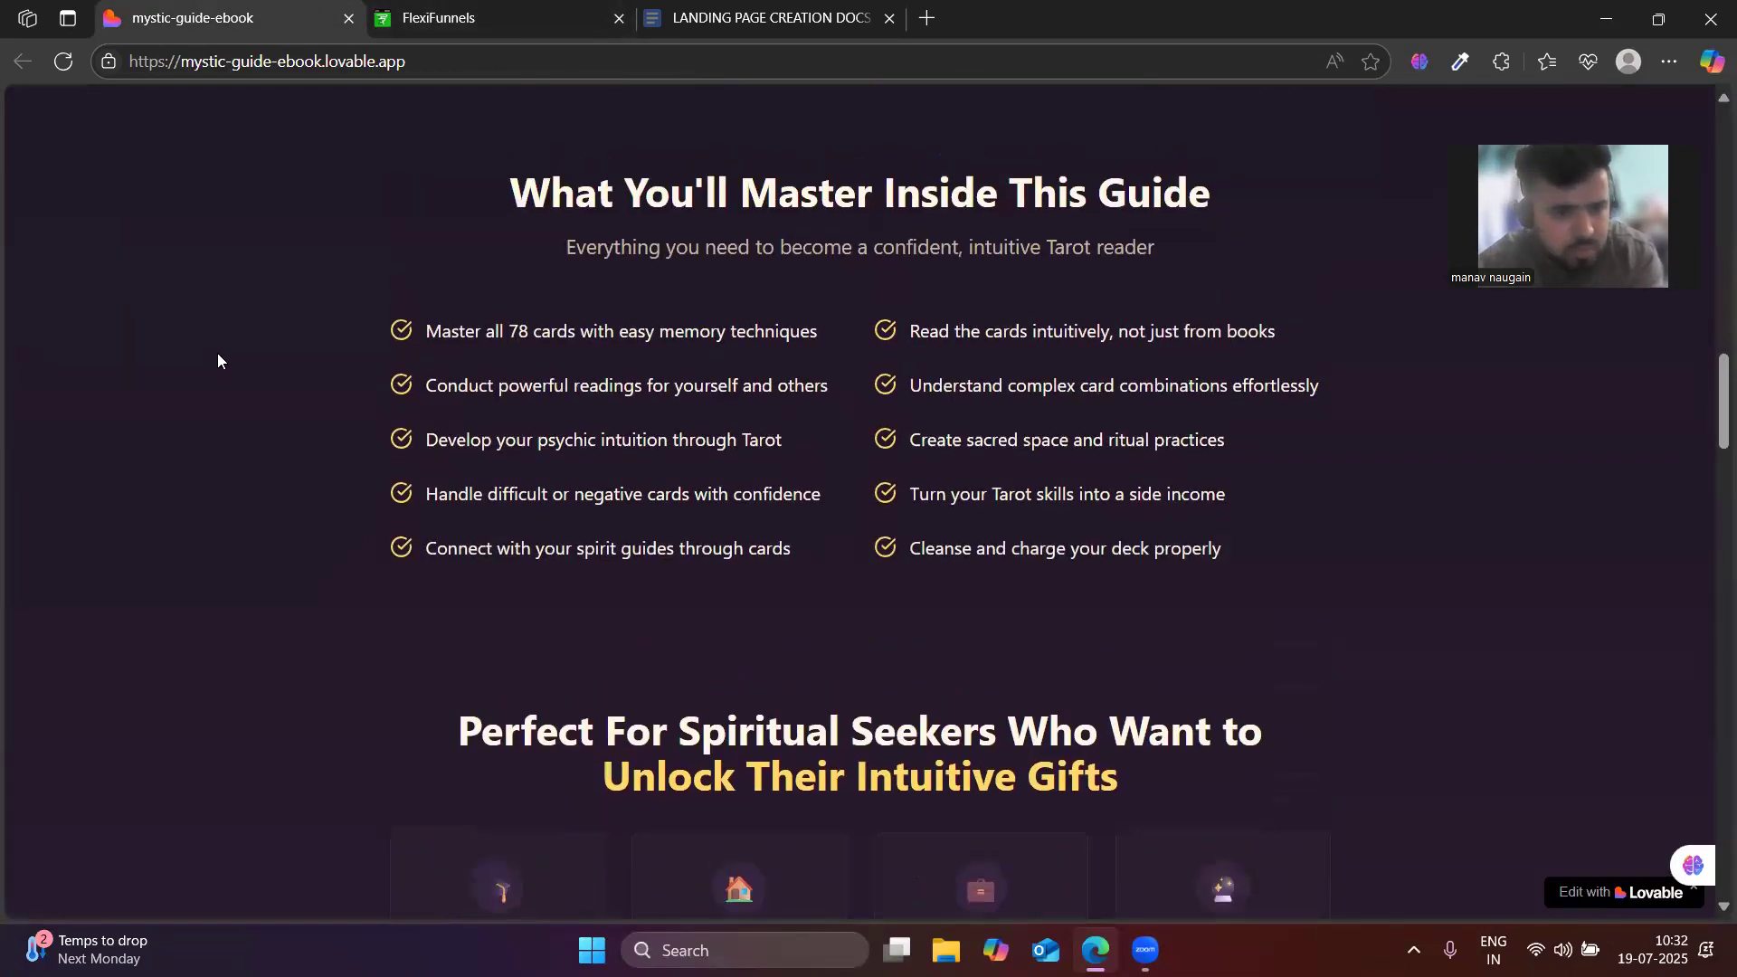
scroll(217, 715, down, 4)
scroll(262, 579, up, 2)
scroll(264, 602, down, 7)
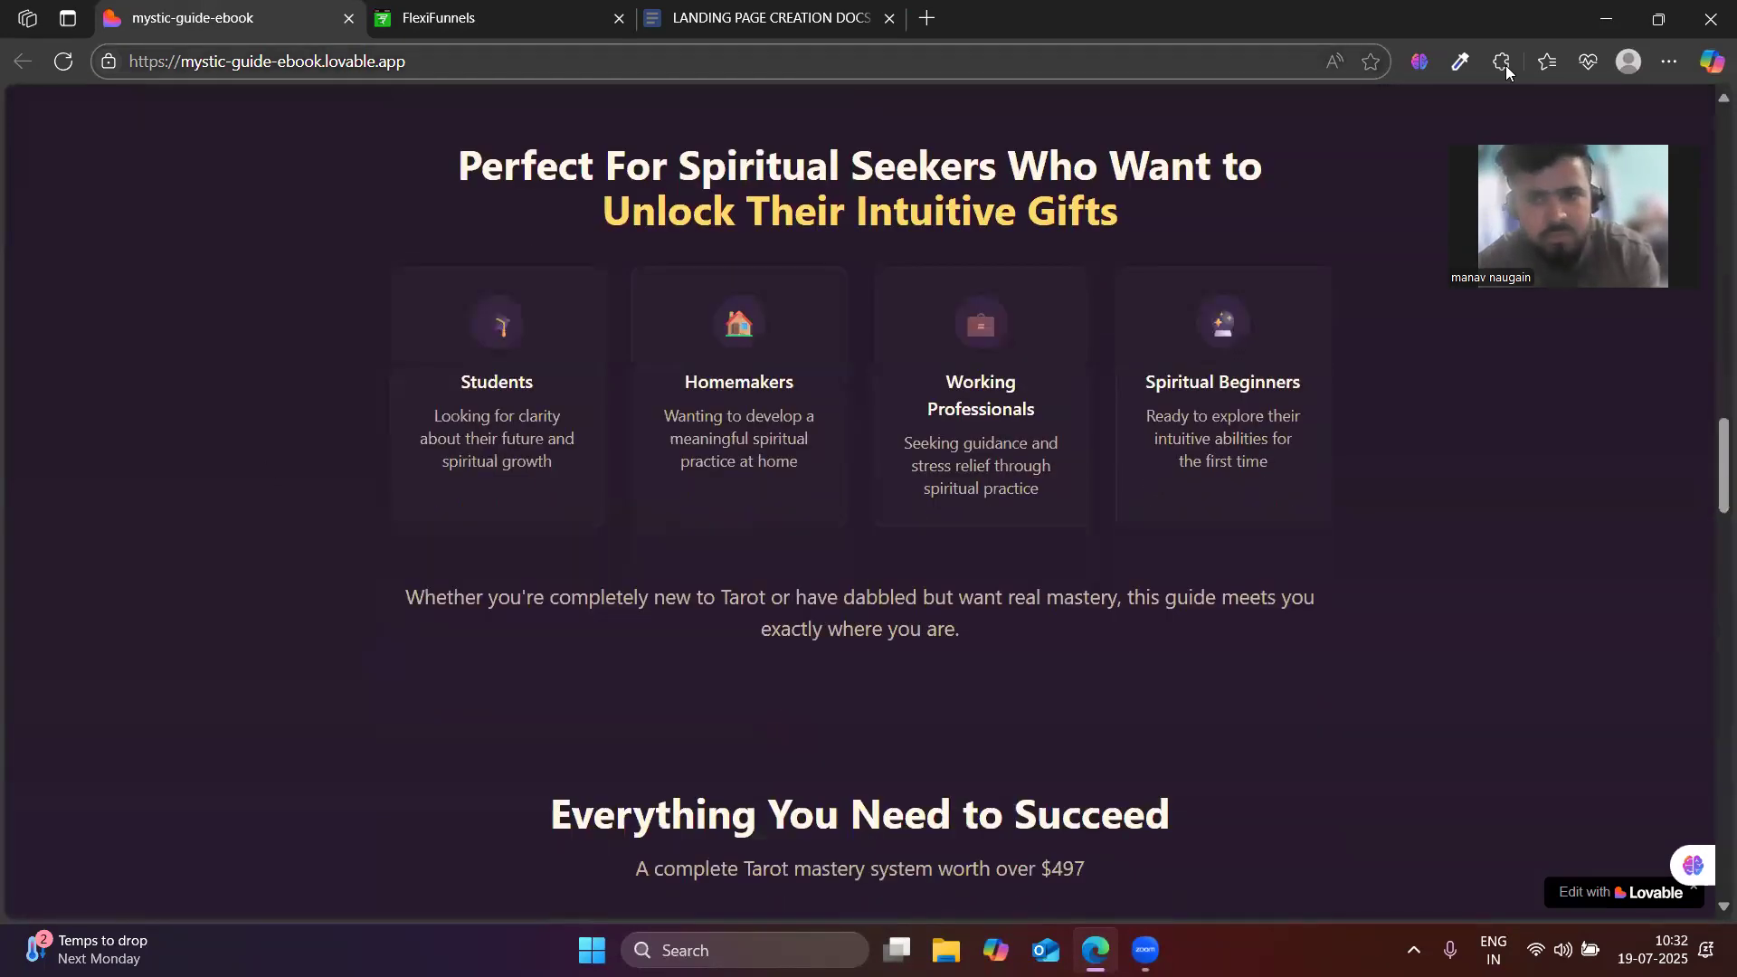
click(1461, 637)
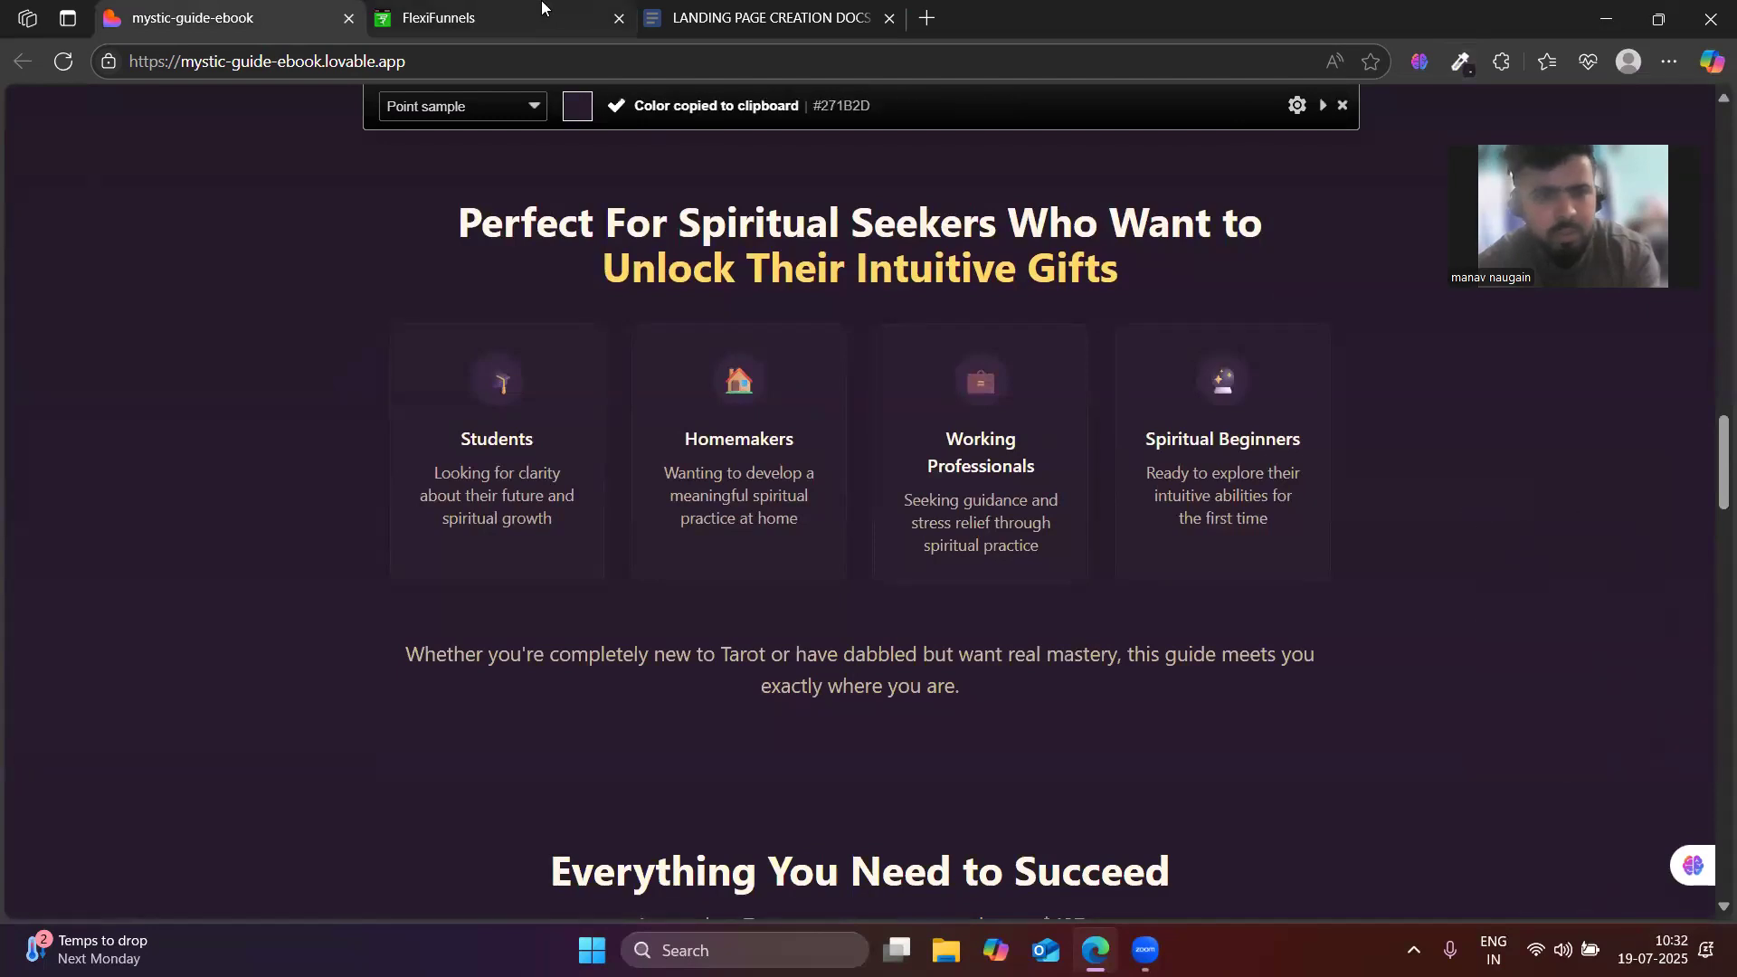
- Set the new section's background on the Sales page to the sampled colour #271b2d
key(ctrl+Tab)
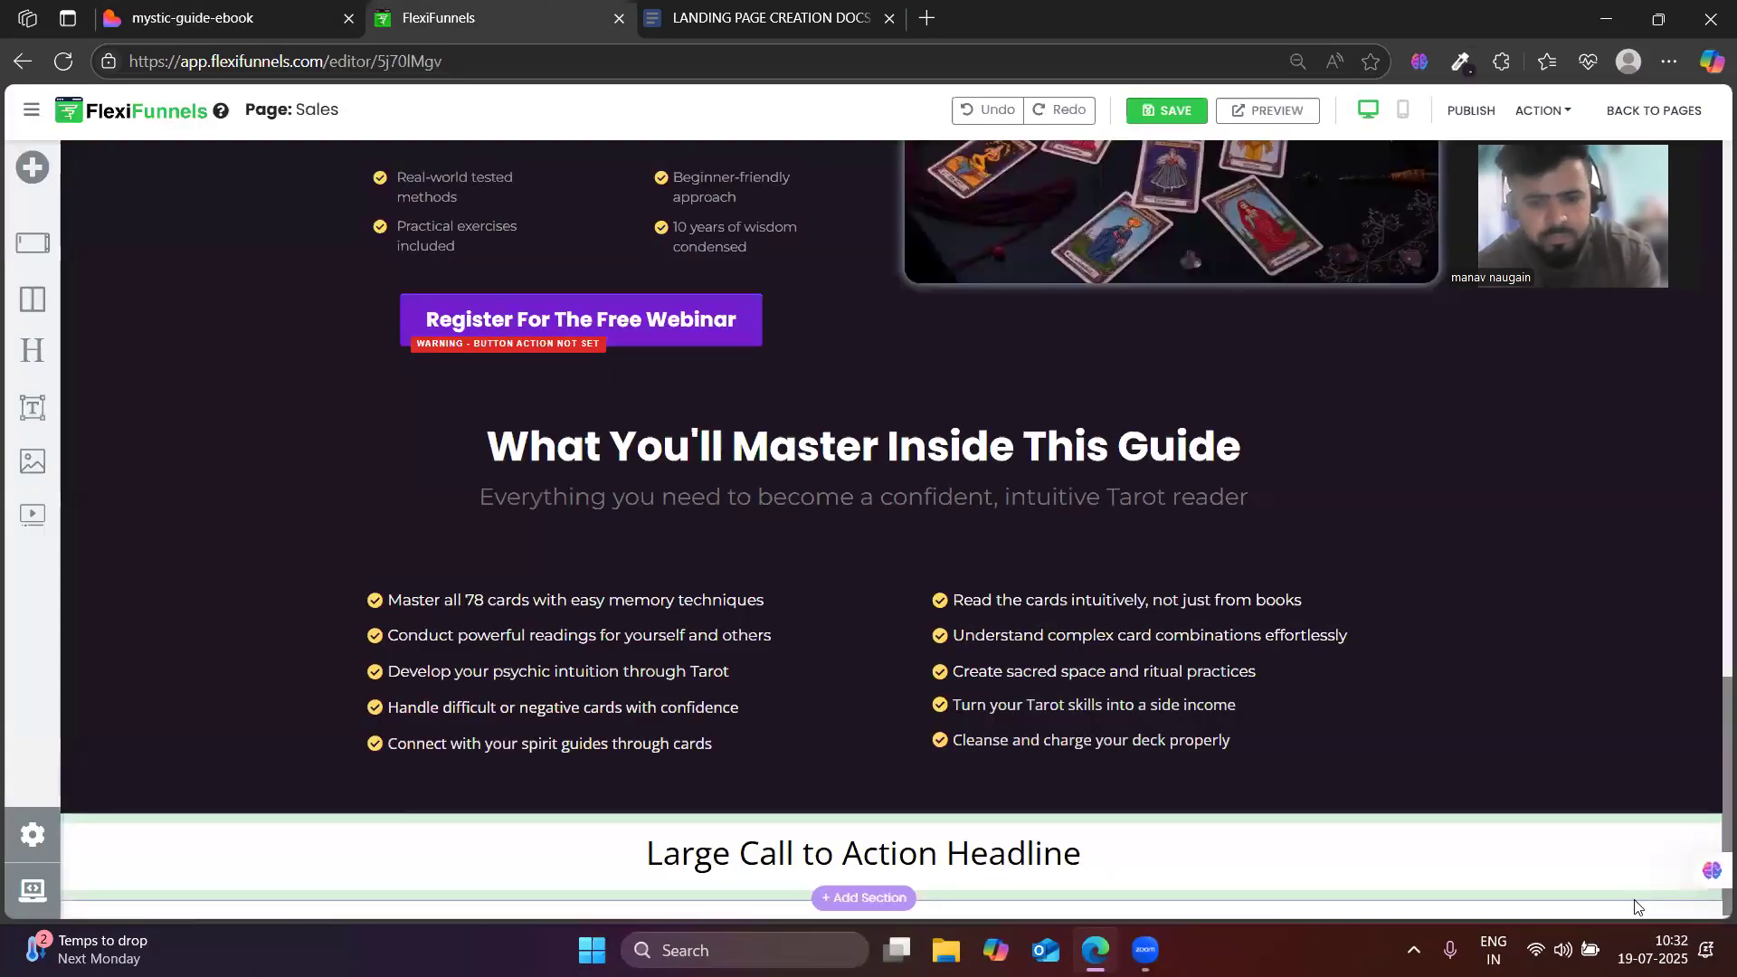
scroll(1627, 880, down, 1)
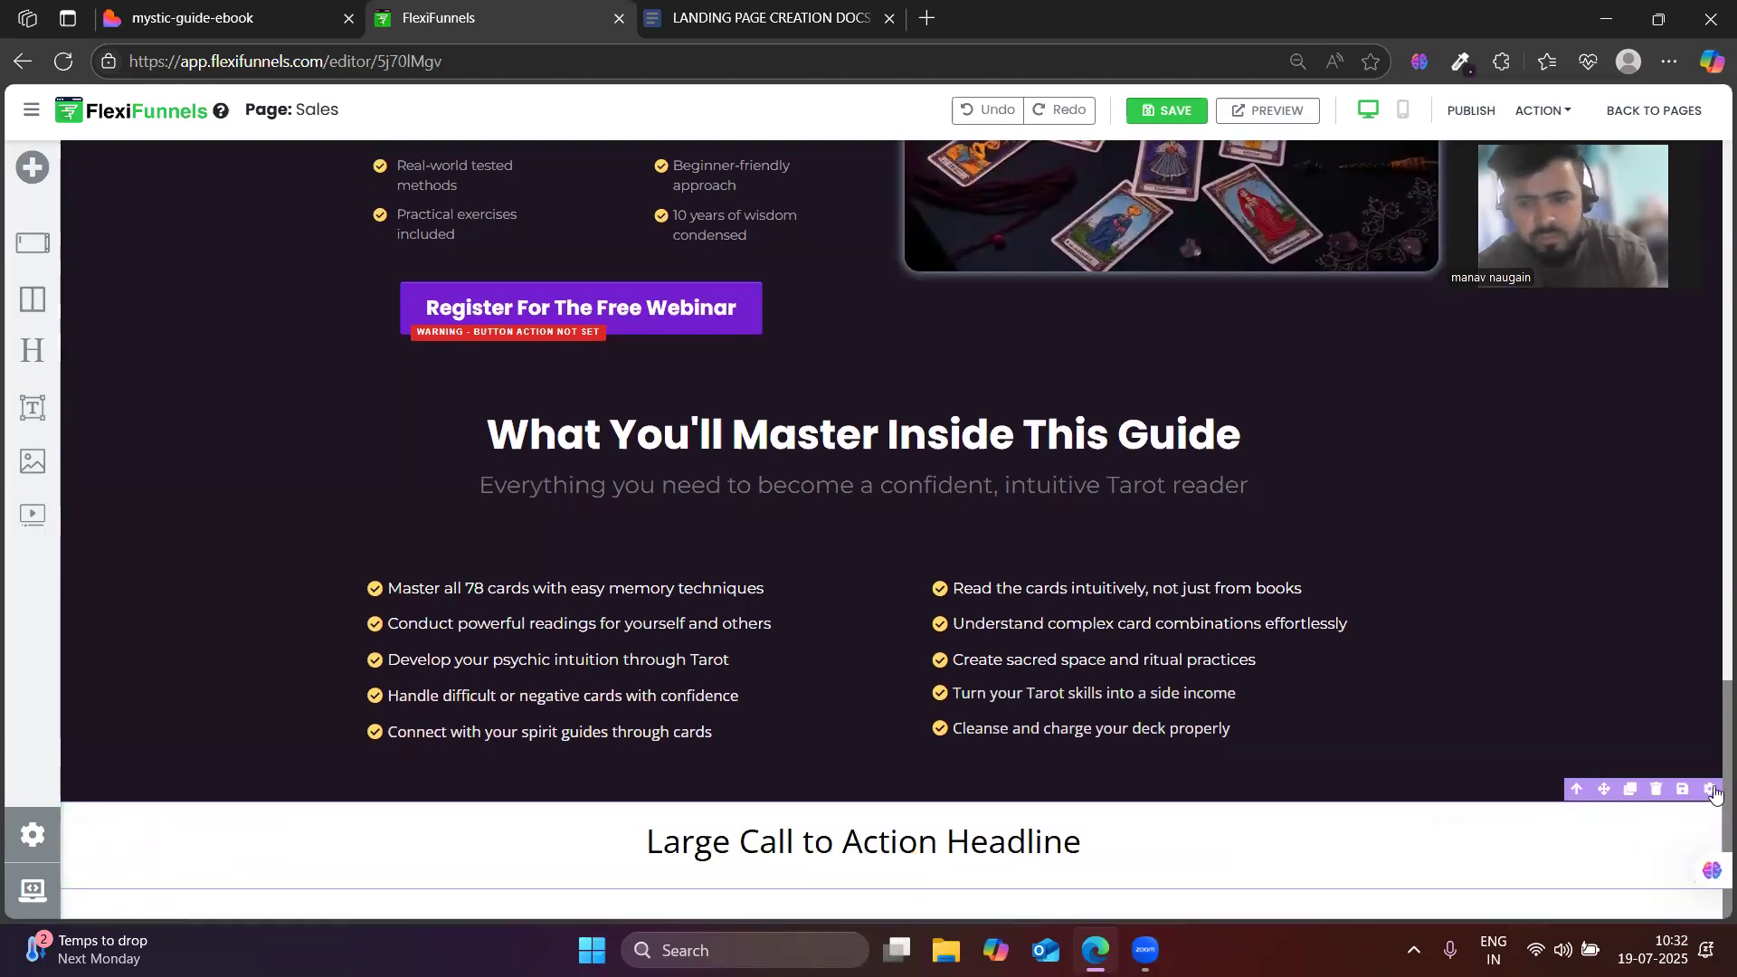
click(1711, 791)
click(1501, 377)
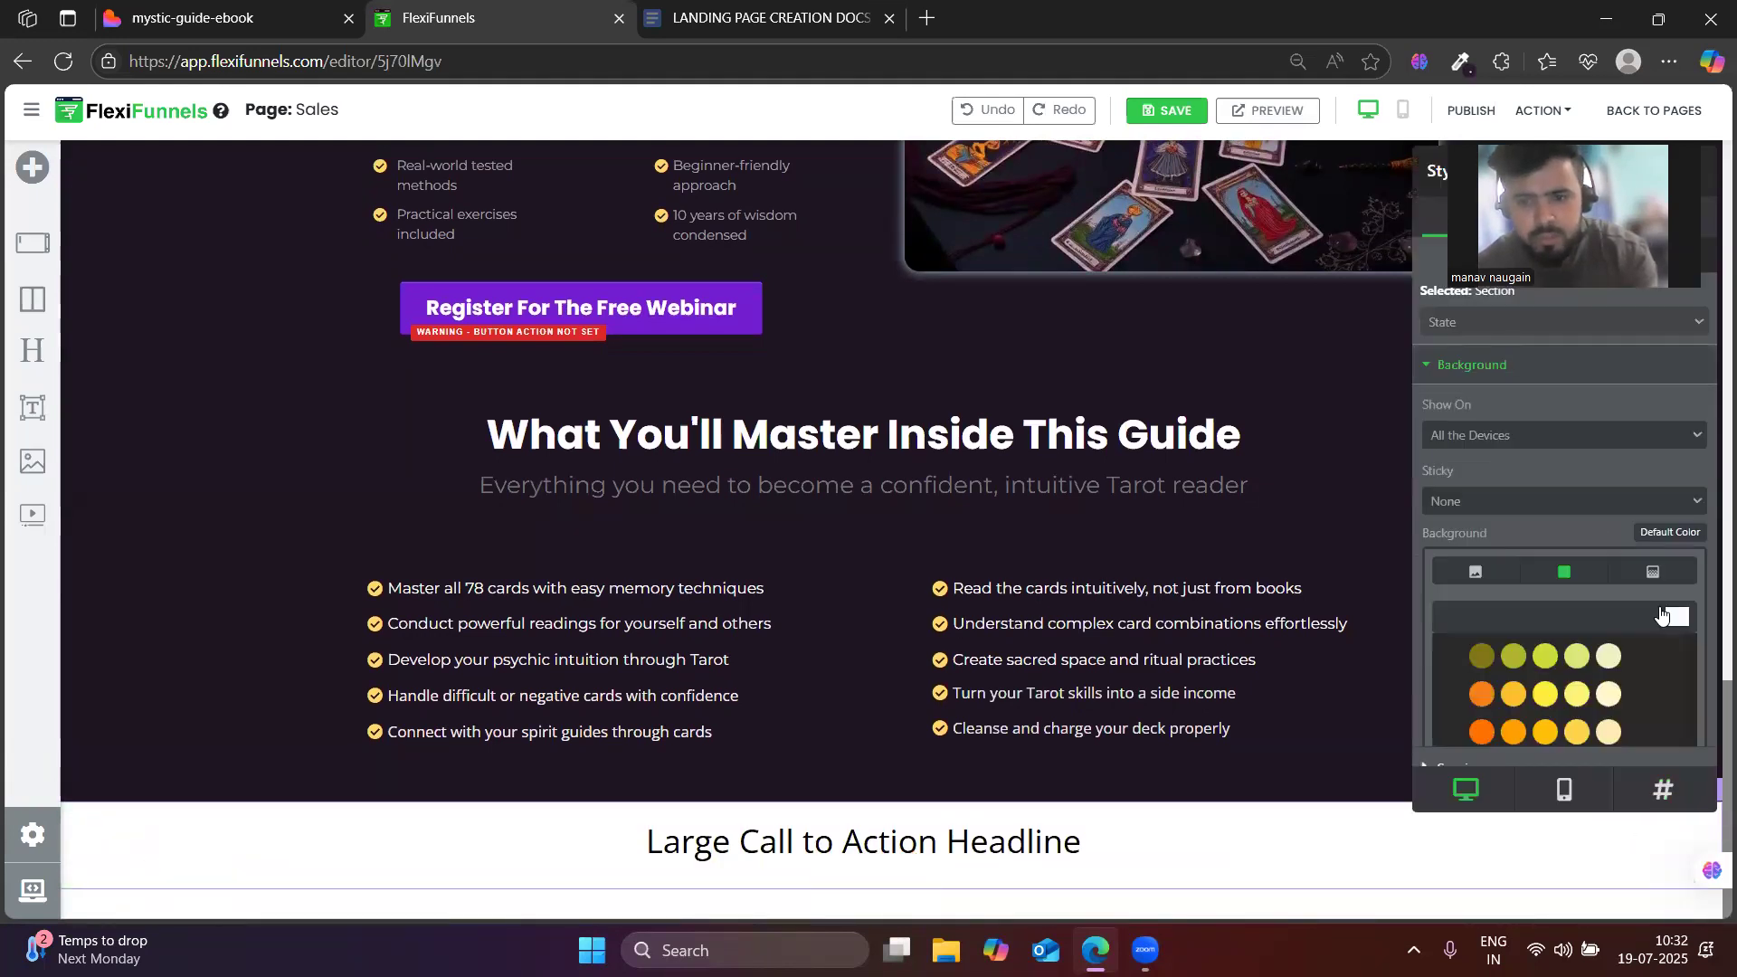
click(1678, 621)
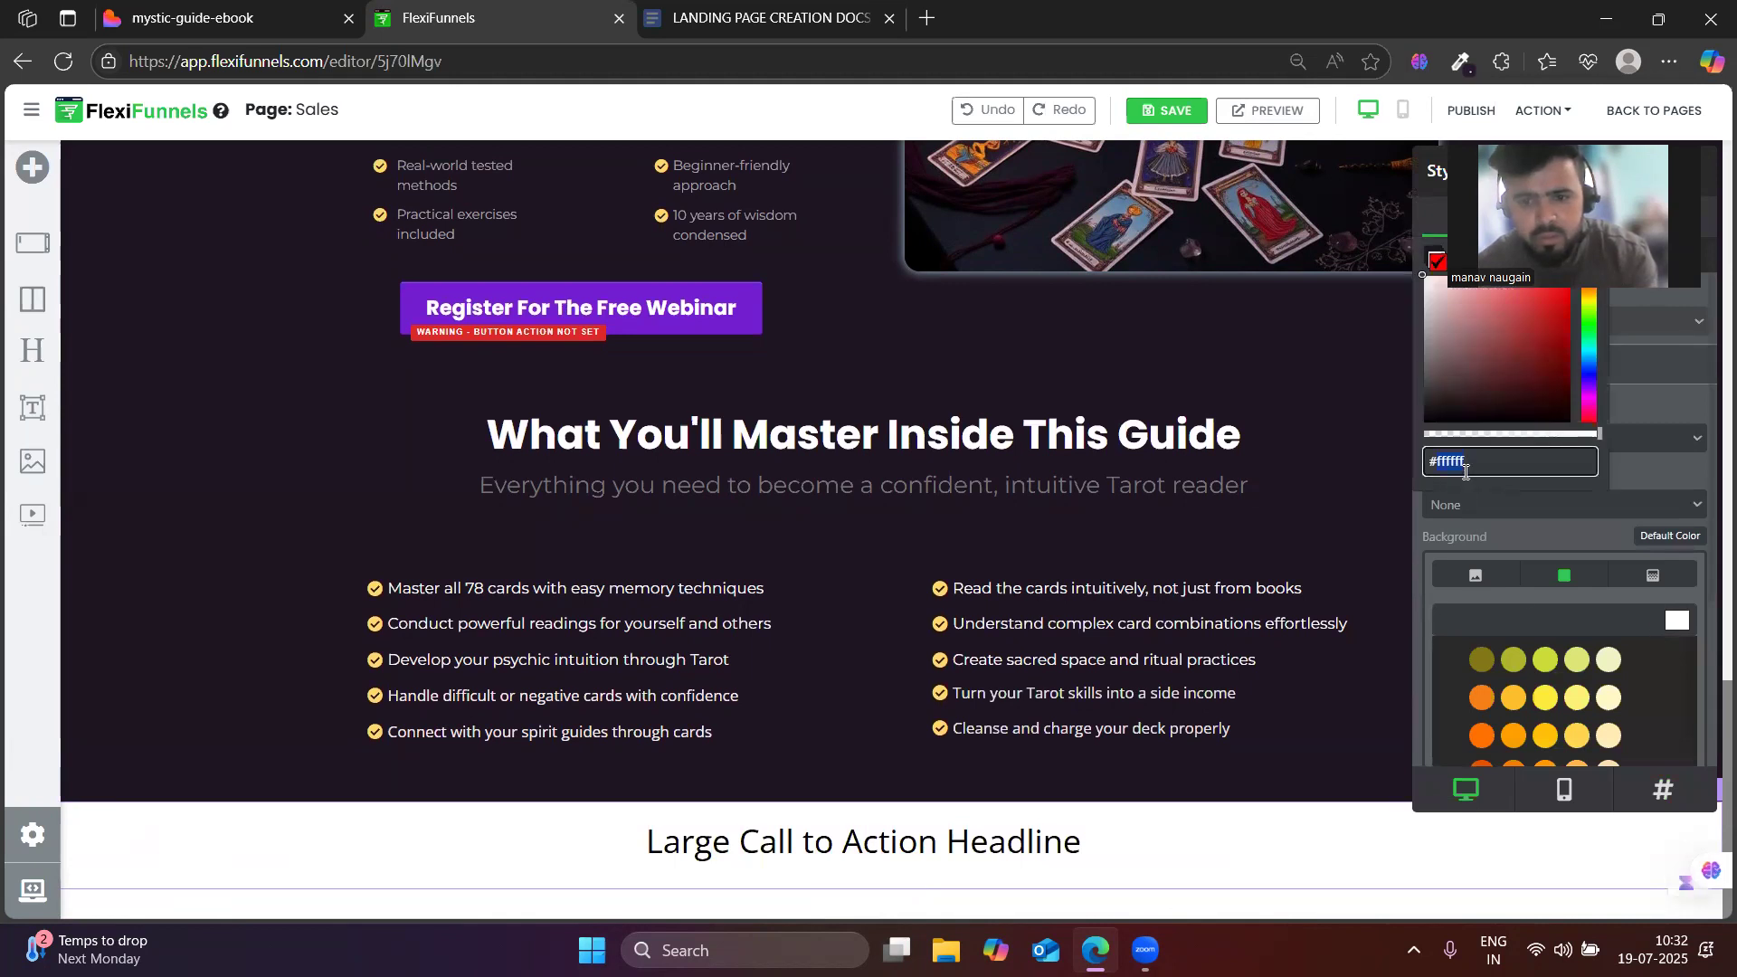
key(ctrl+v)
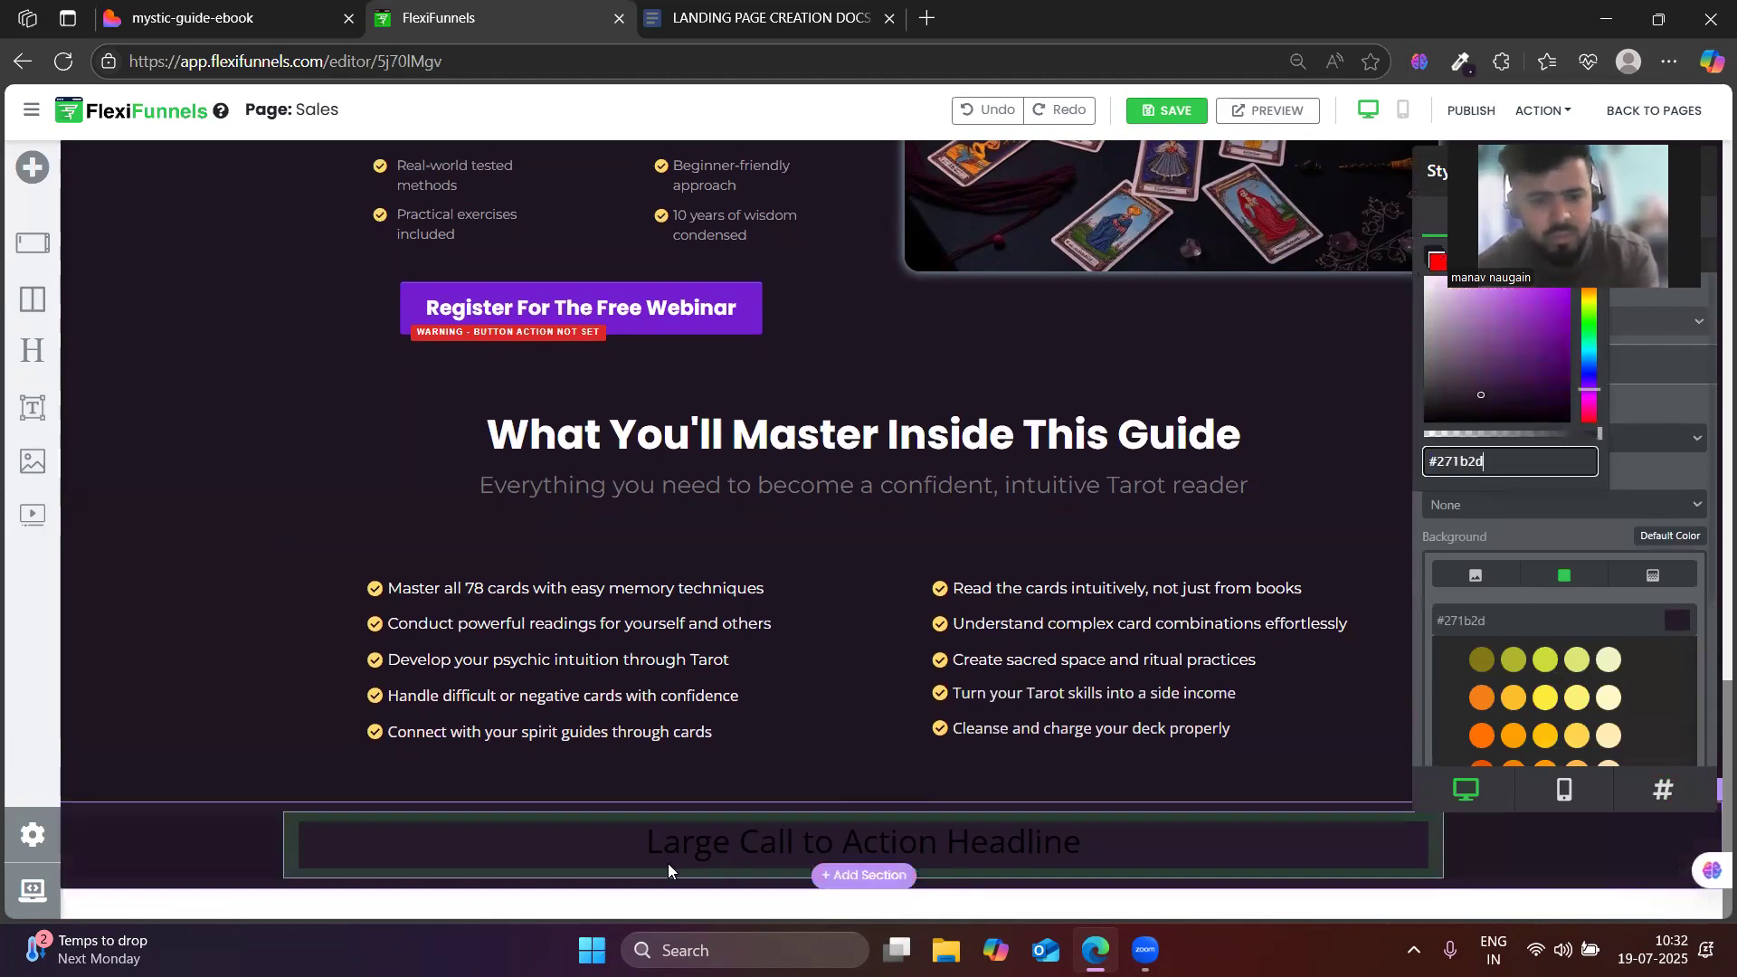
- Copy the reference heading "Perfect For Spiritual Seekers Who Want to Unlock Their Intuitive Gifts" over the new section's placeholder headline
click(742, 10)
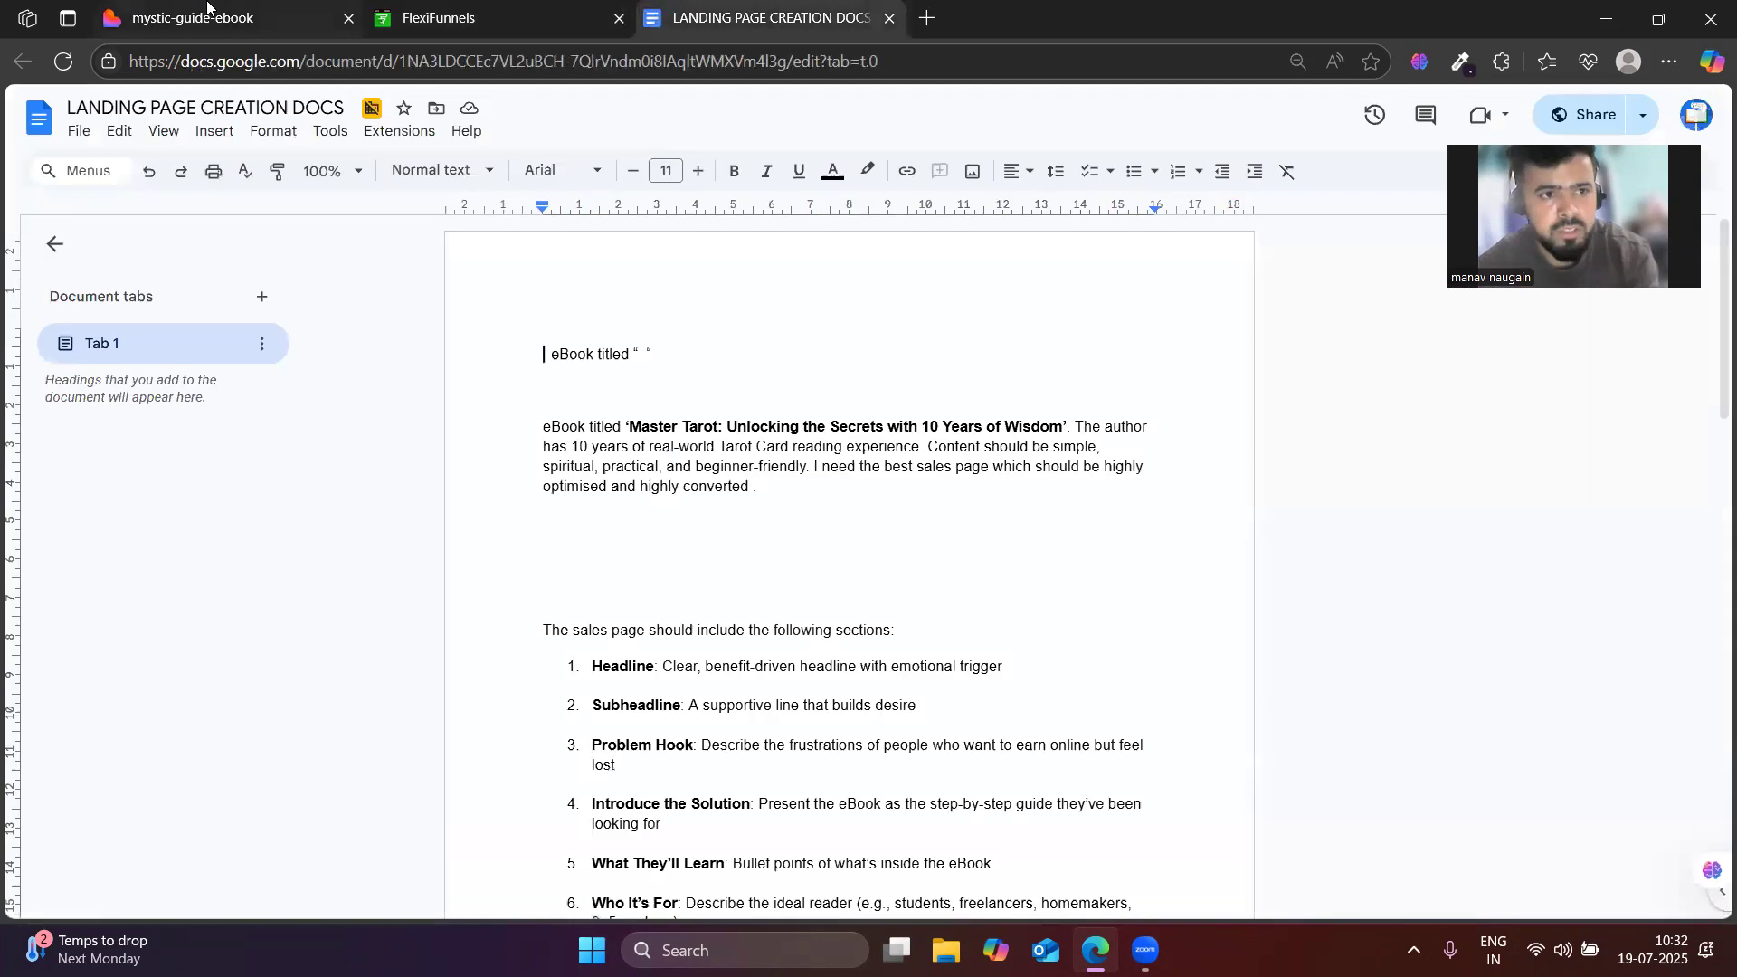
click(195, 14)
scroll(794, 727, up, 3)
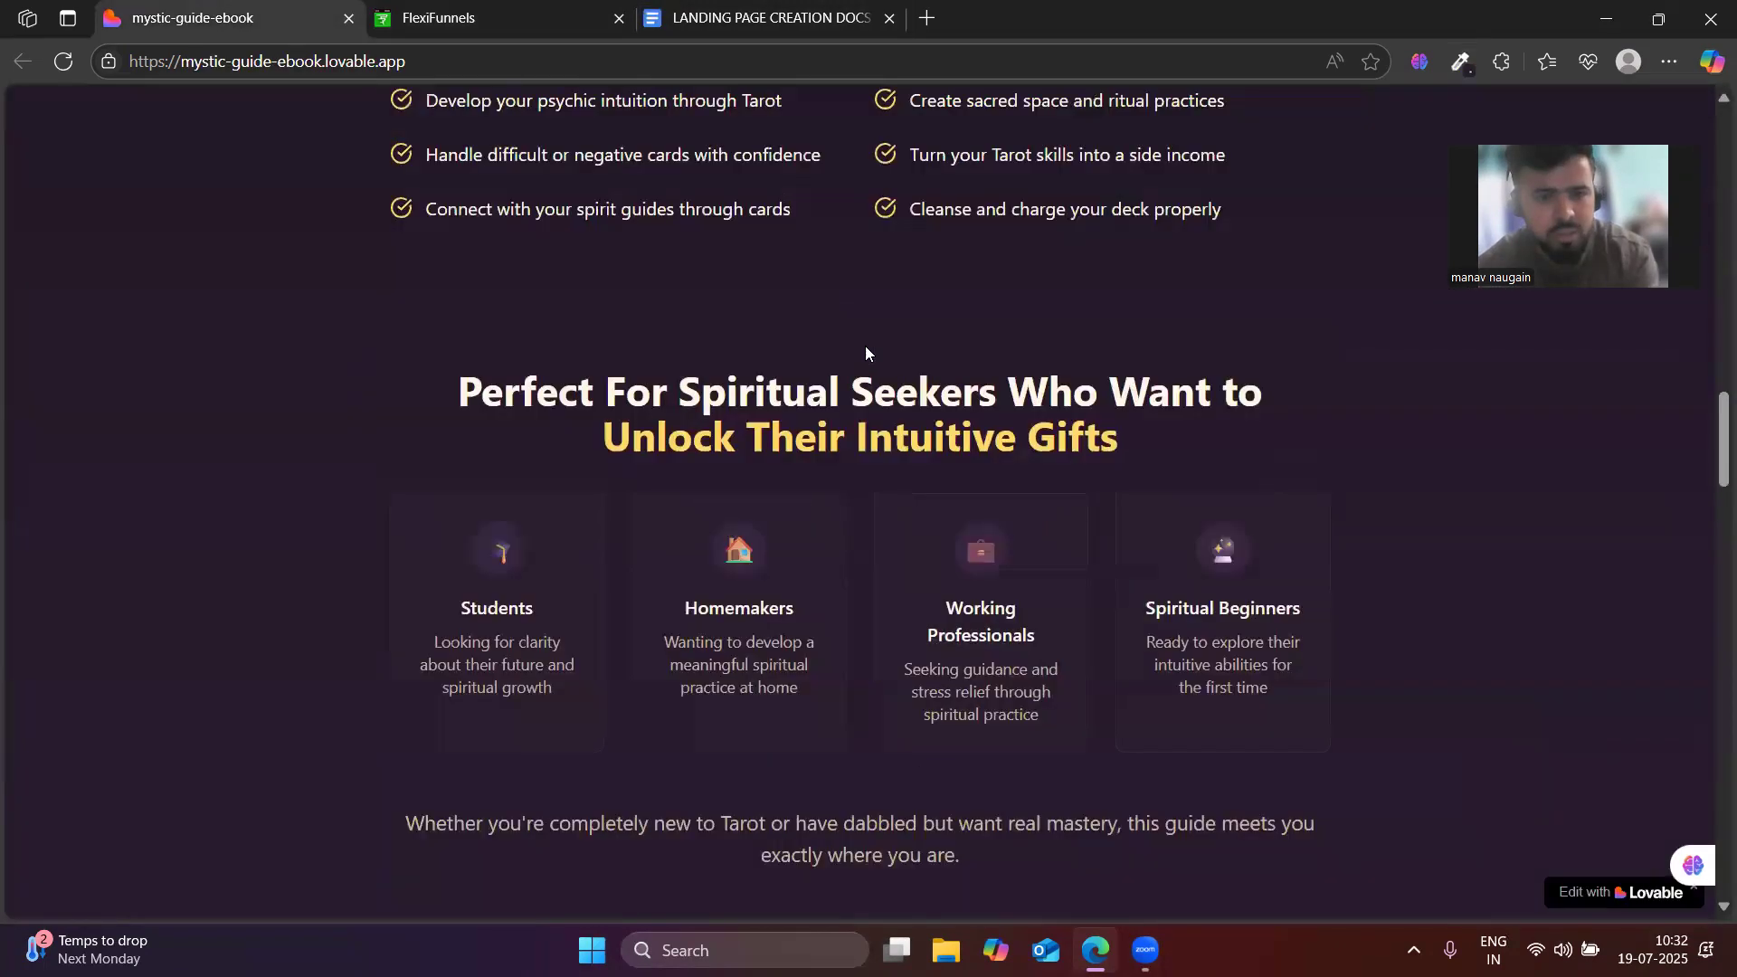
triple_click(793, 388)
key(ctrl+c)
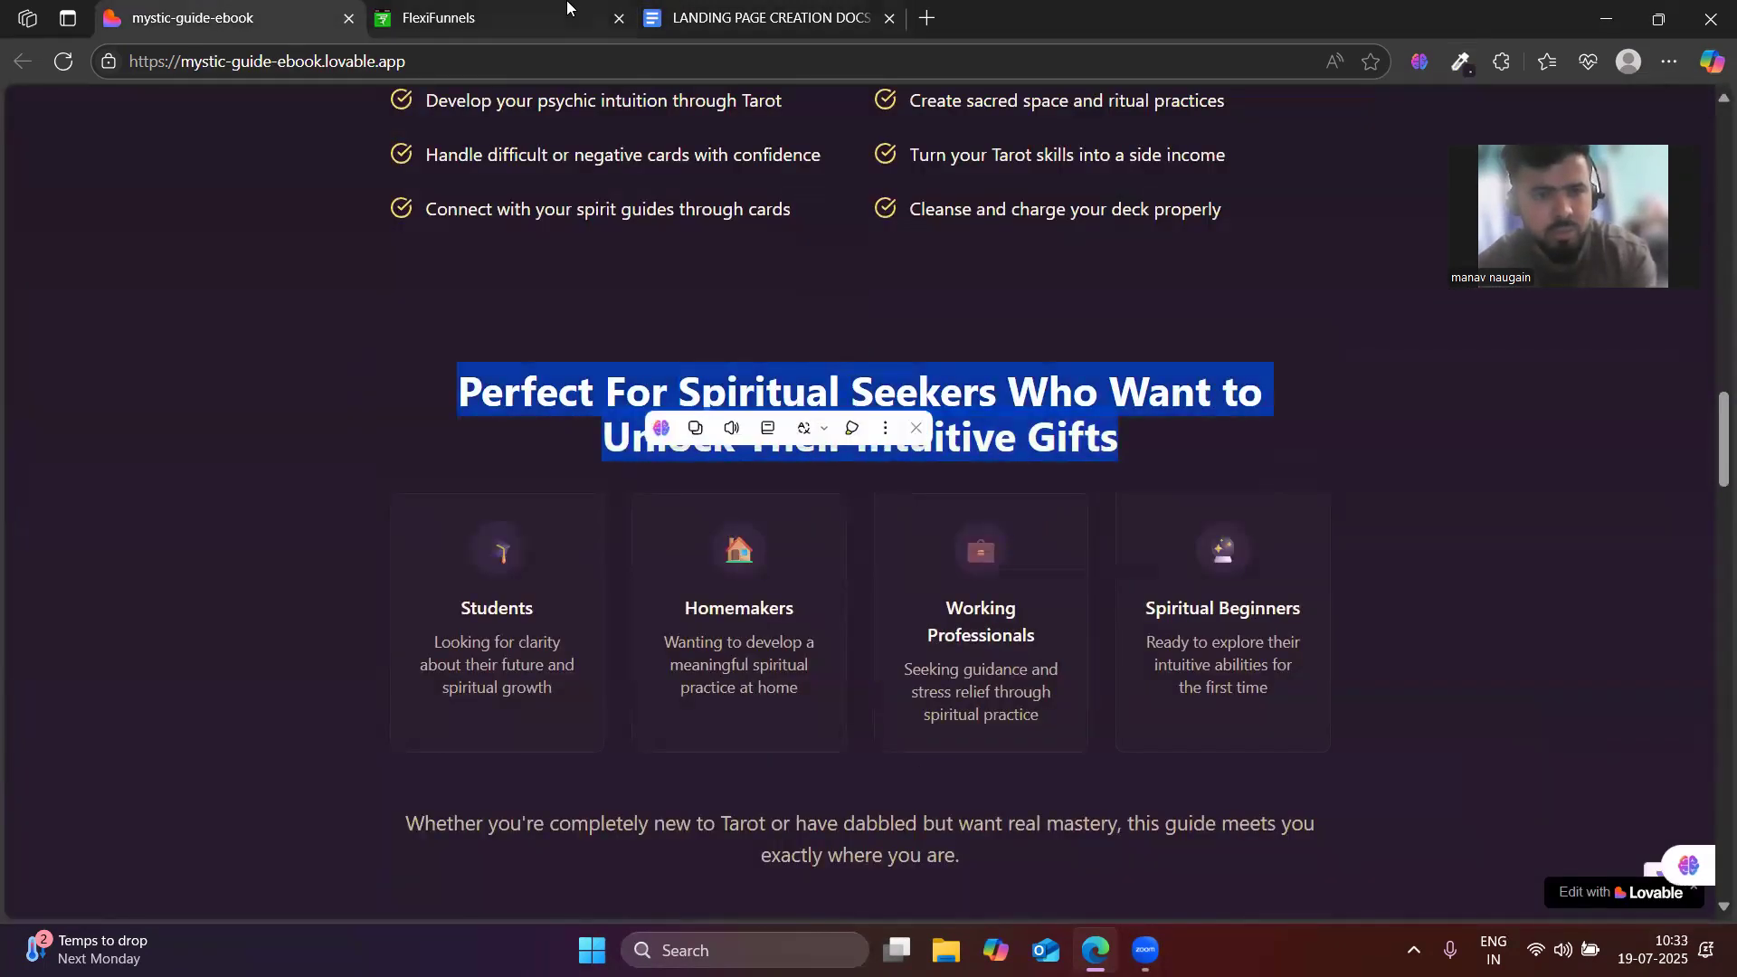
click(567, 7)
triple_click(684, 839)
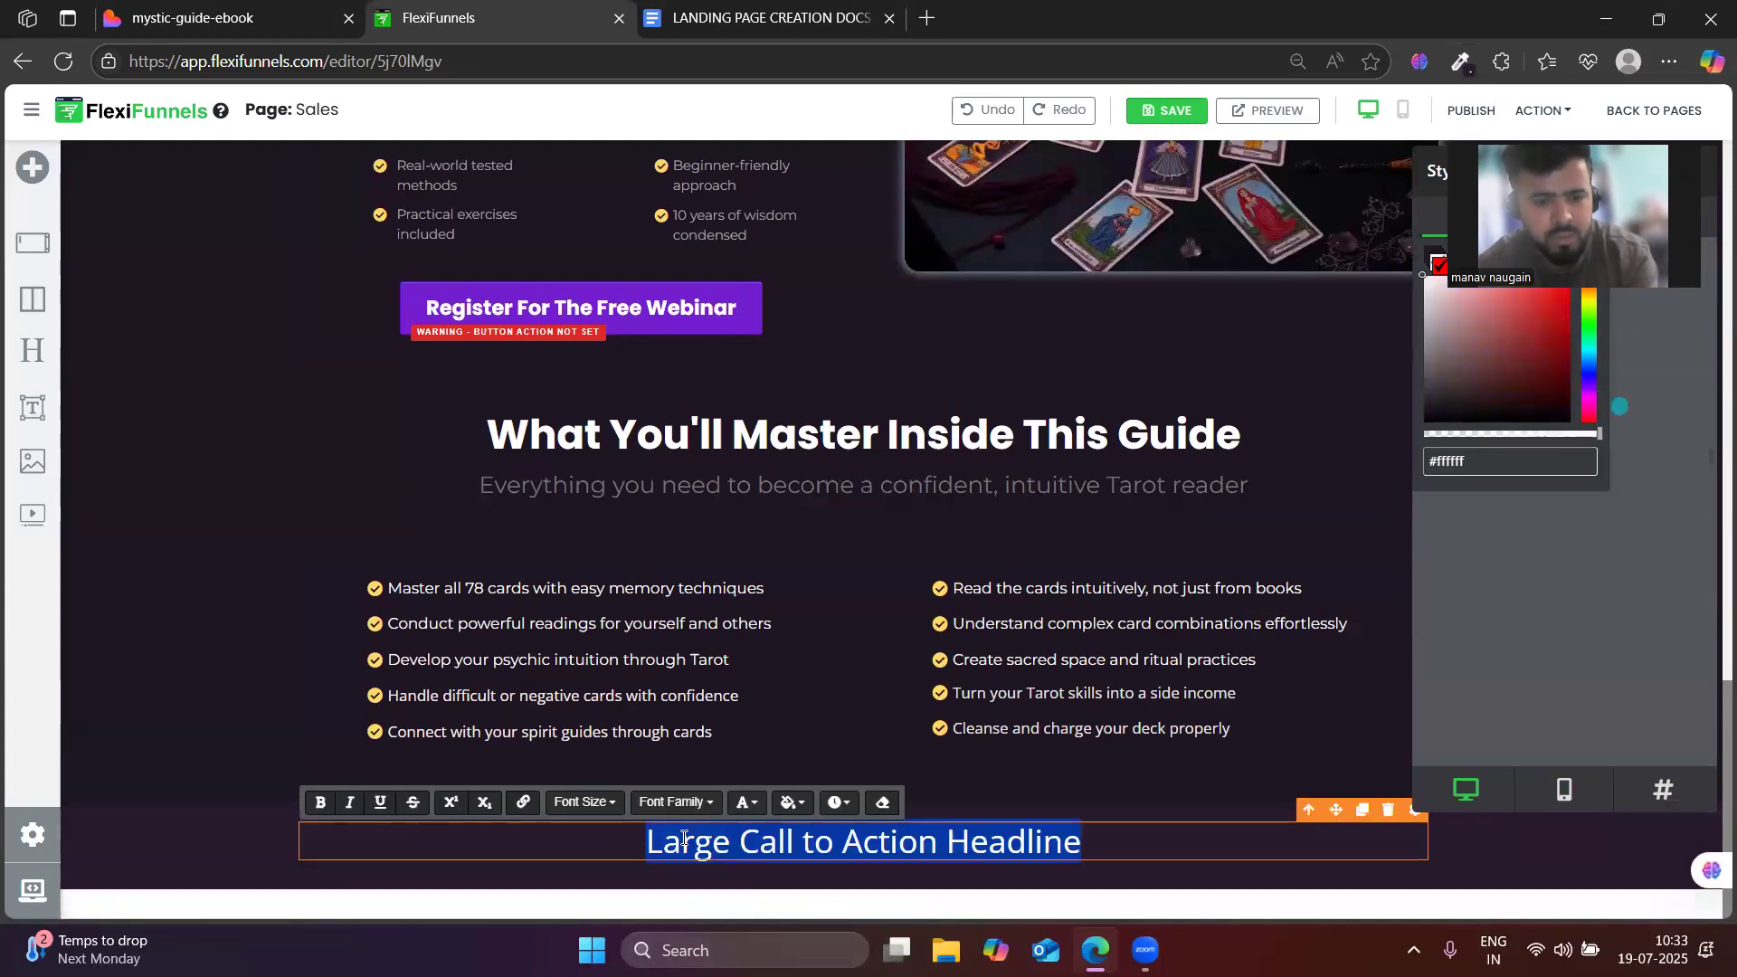
key(ctrl+v)
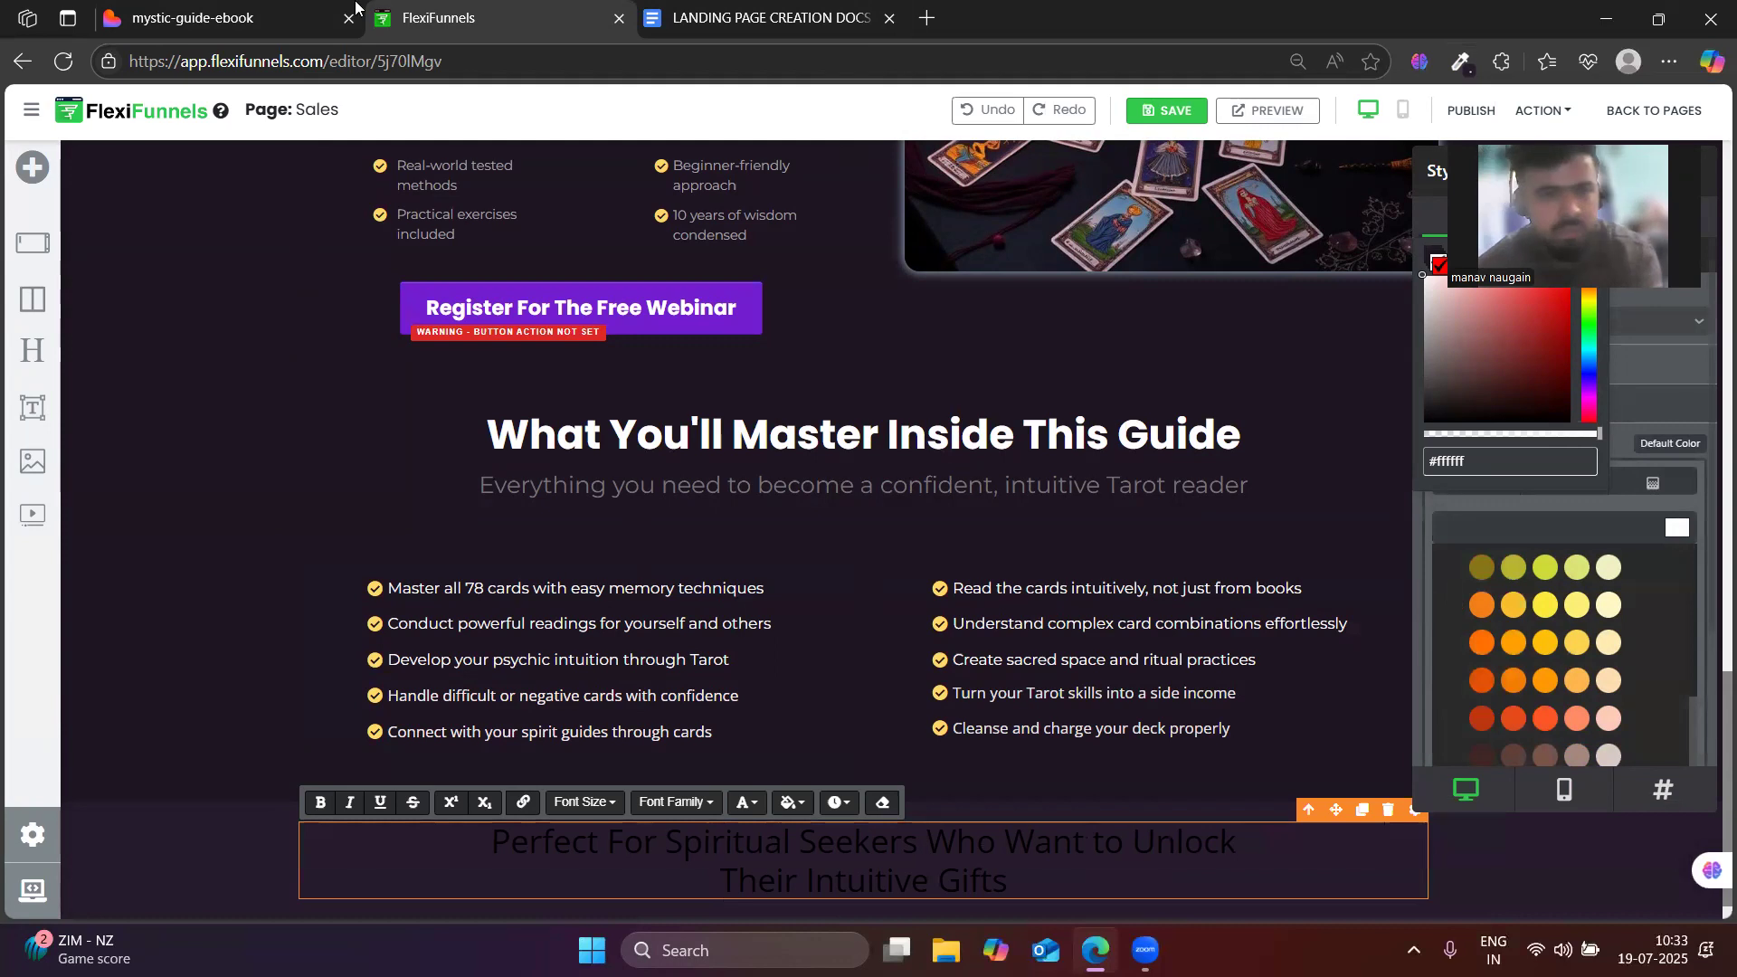
- Match the reference heading's line break by starting the headline's second line at "Unlock Their Intuitive Gifts"
click(276, 18)
click(765, 487)
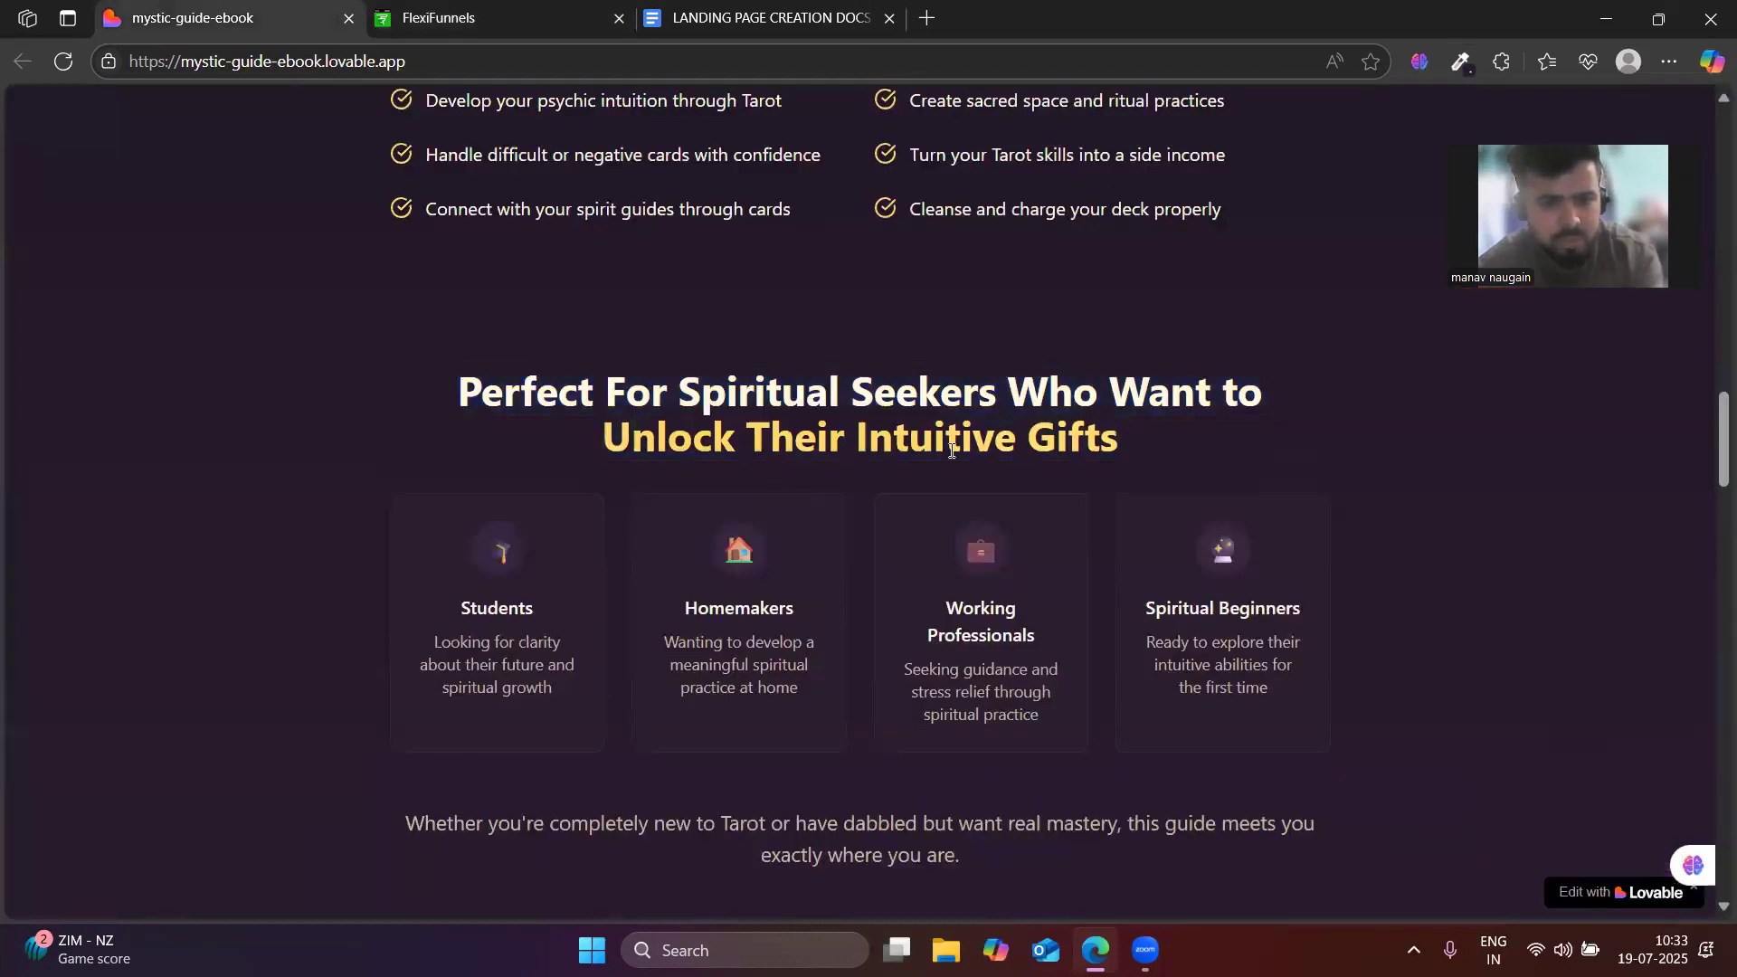
click(480, 11)
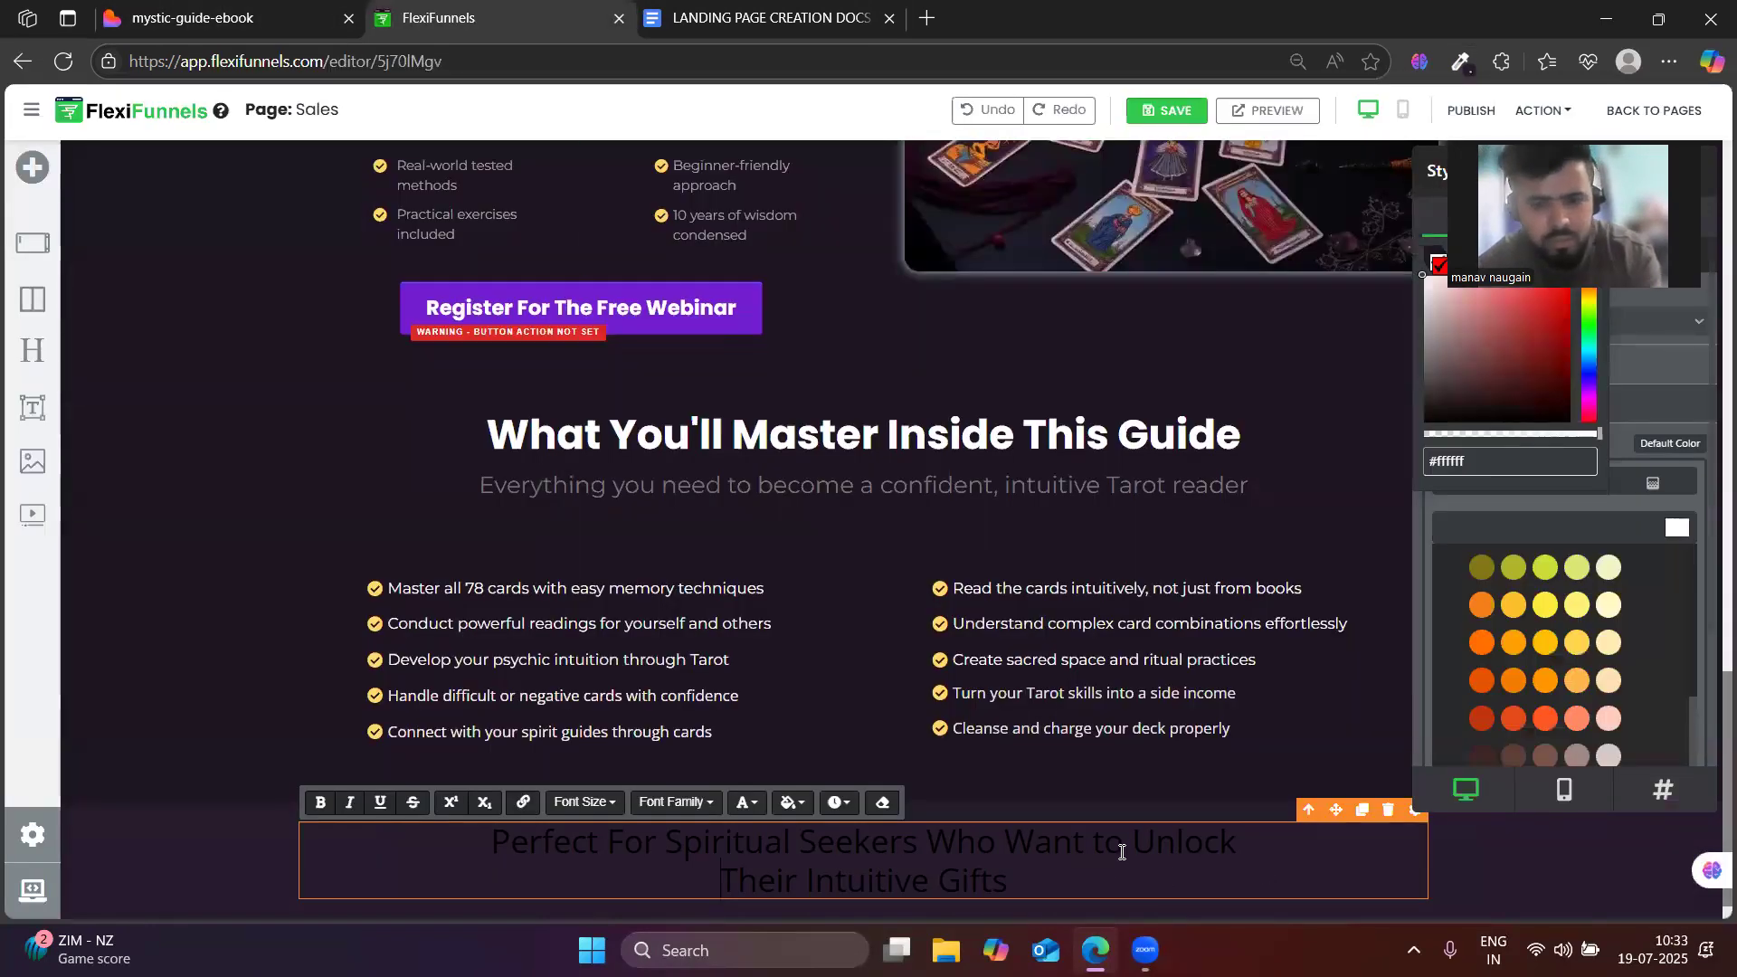
key(ctrl+z)
key(ctrl+z)
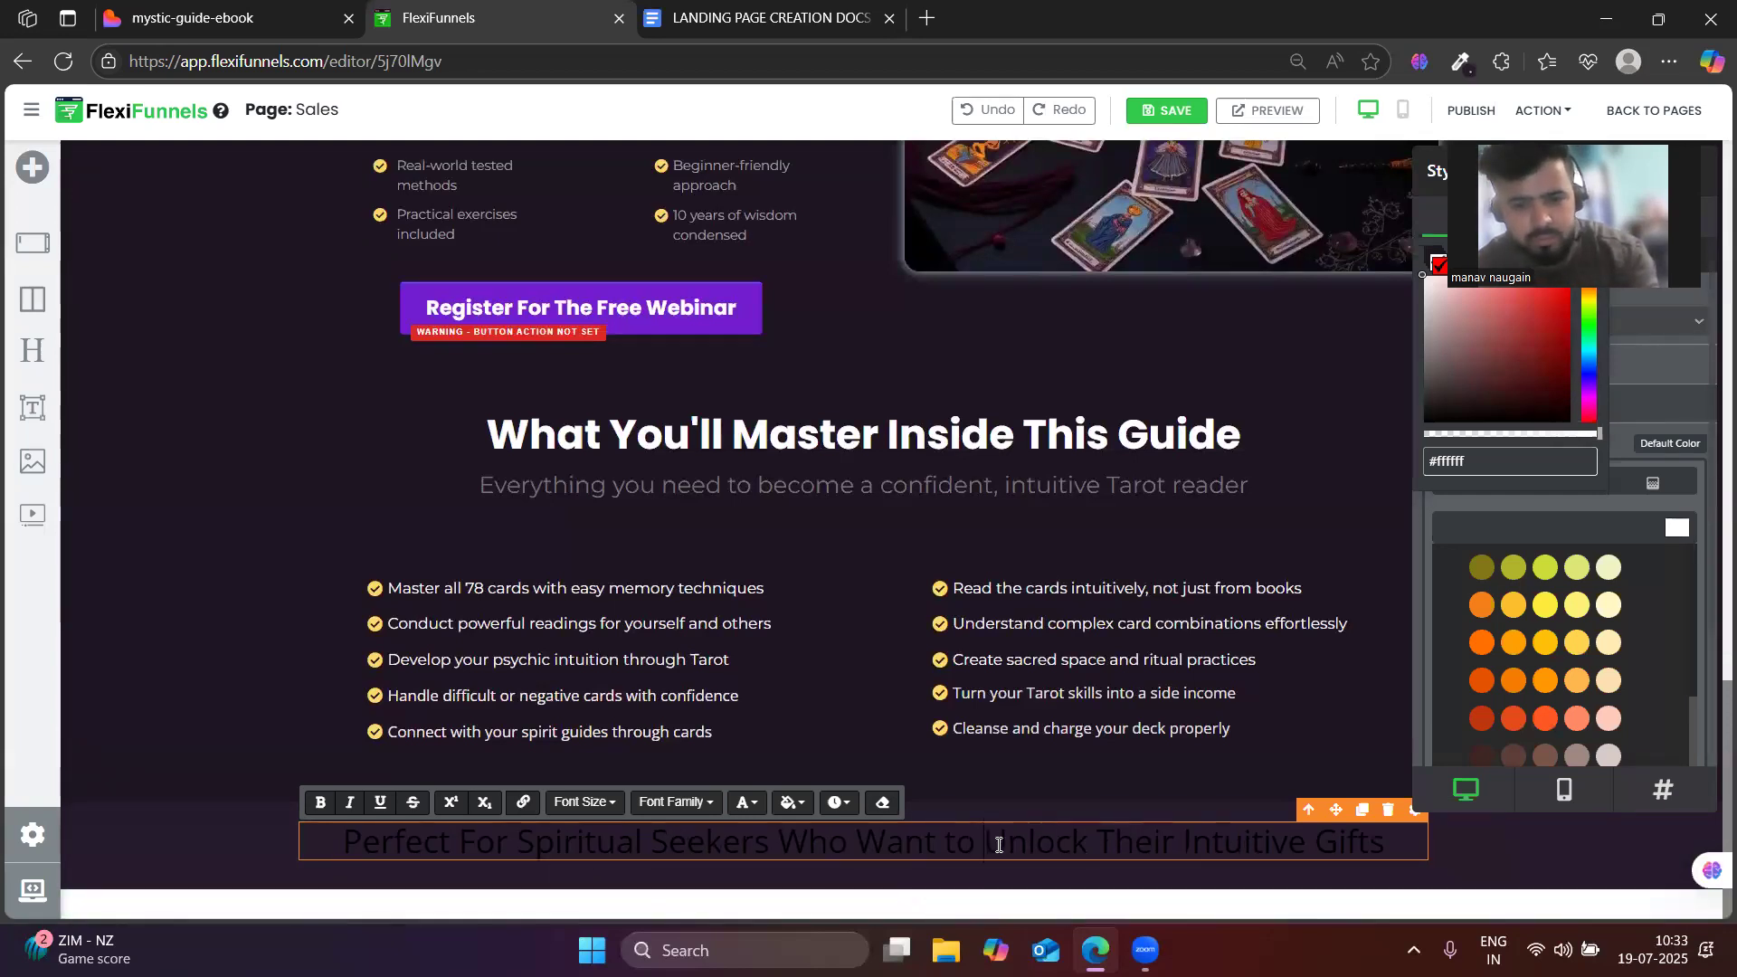
key(Return)
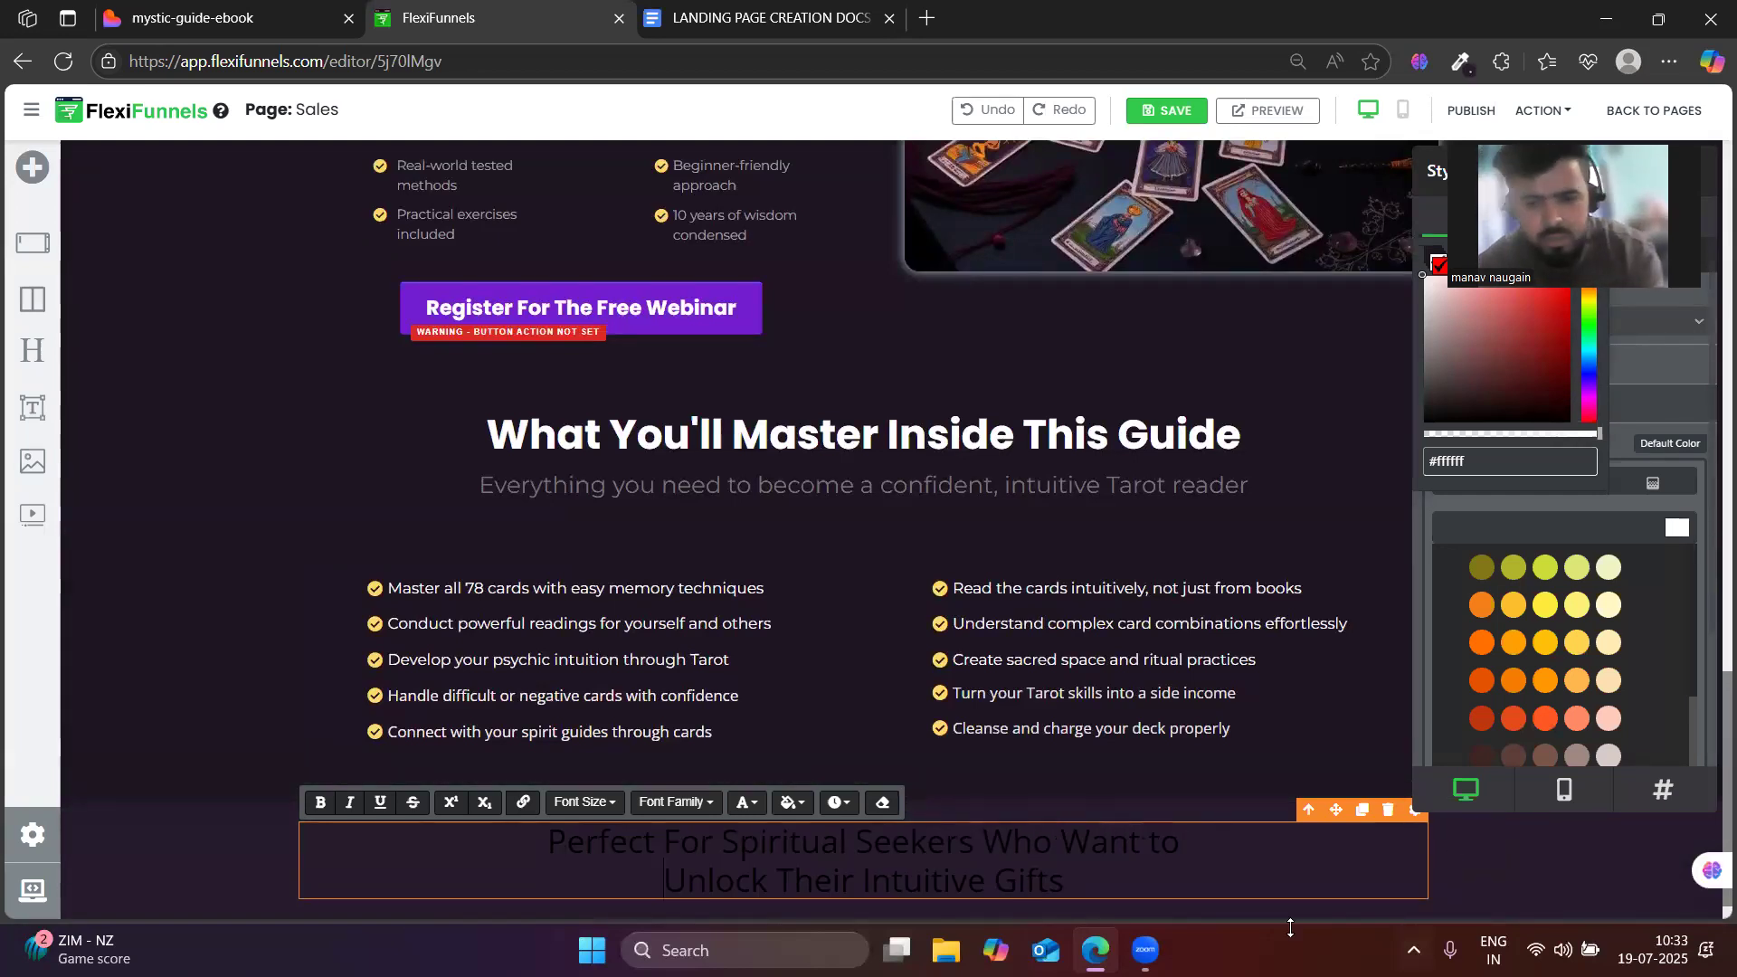
- Set the text colour of the "Perfect For Spiritual Seekers" headline to white (#FFFFFF)
click(304, 890)
click(895, 845)
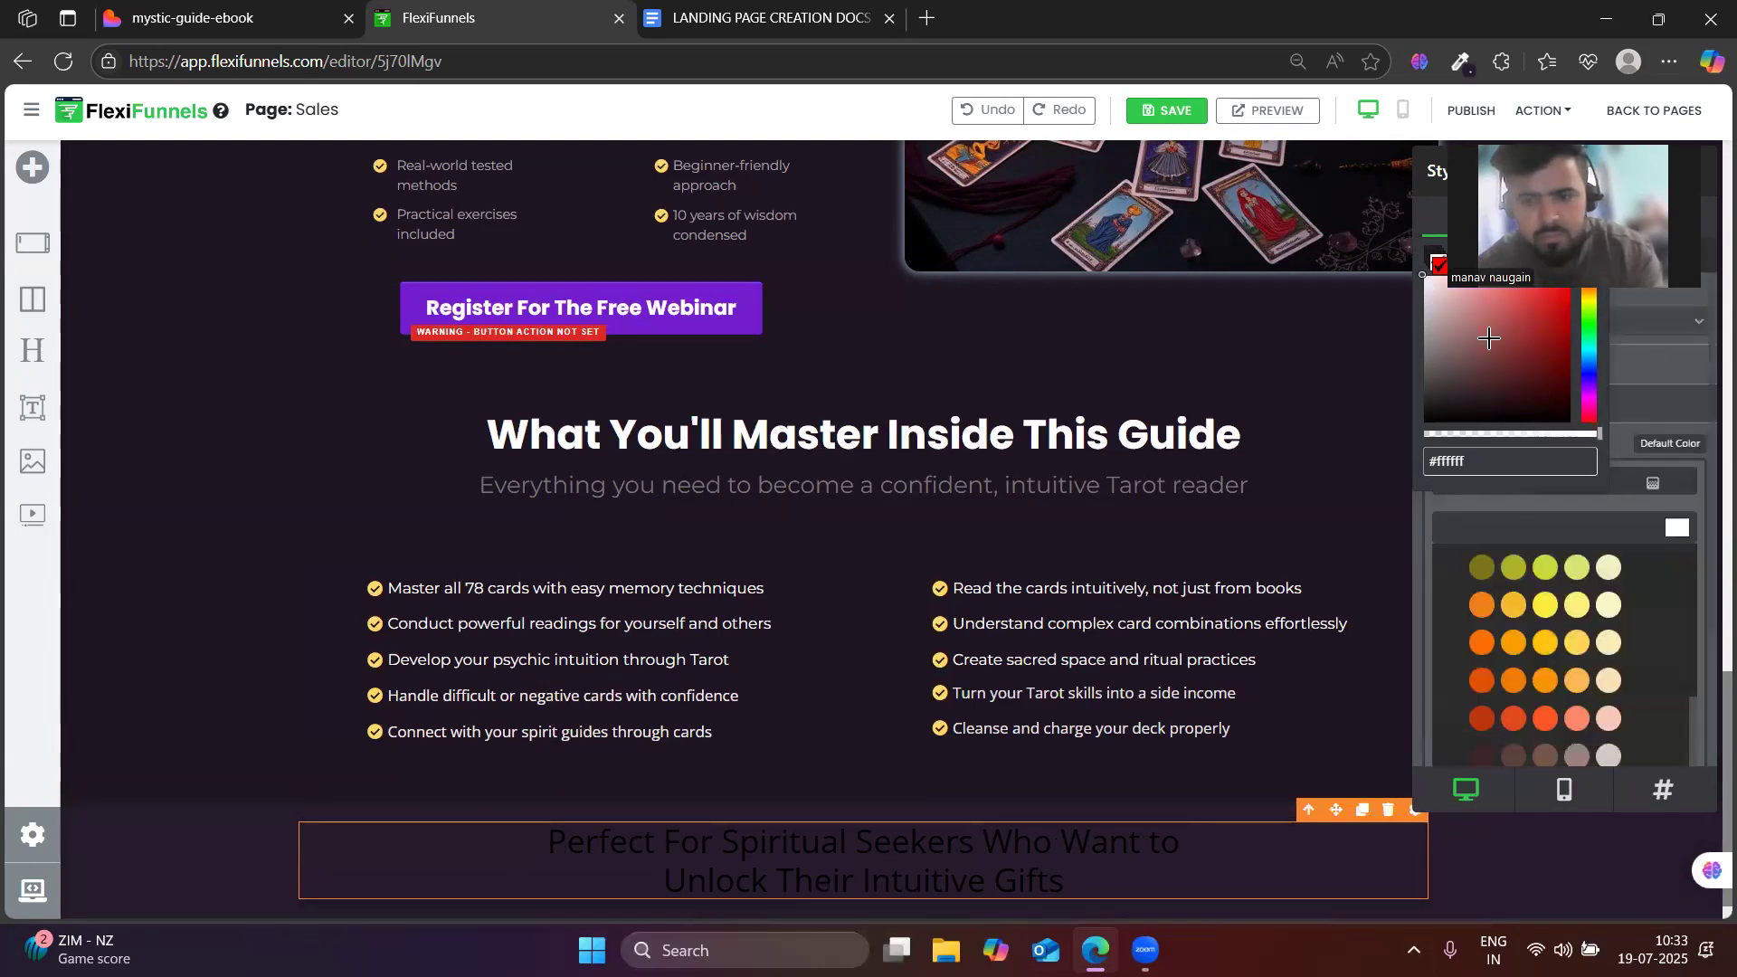
click(1534, 864)
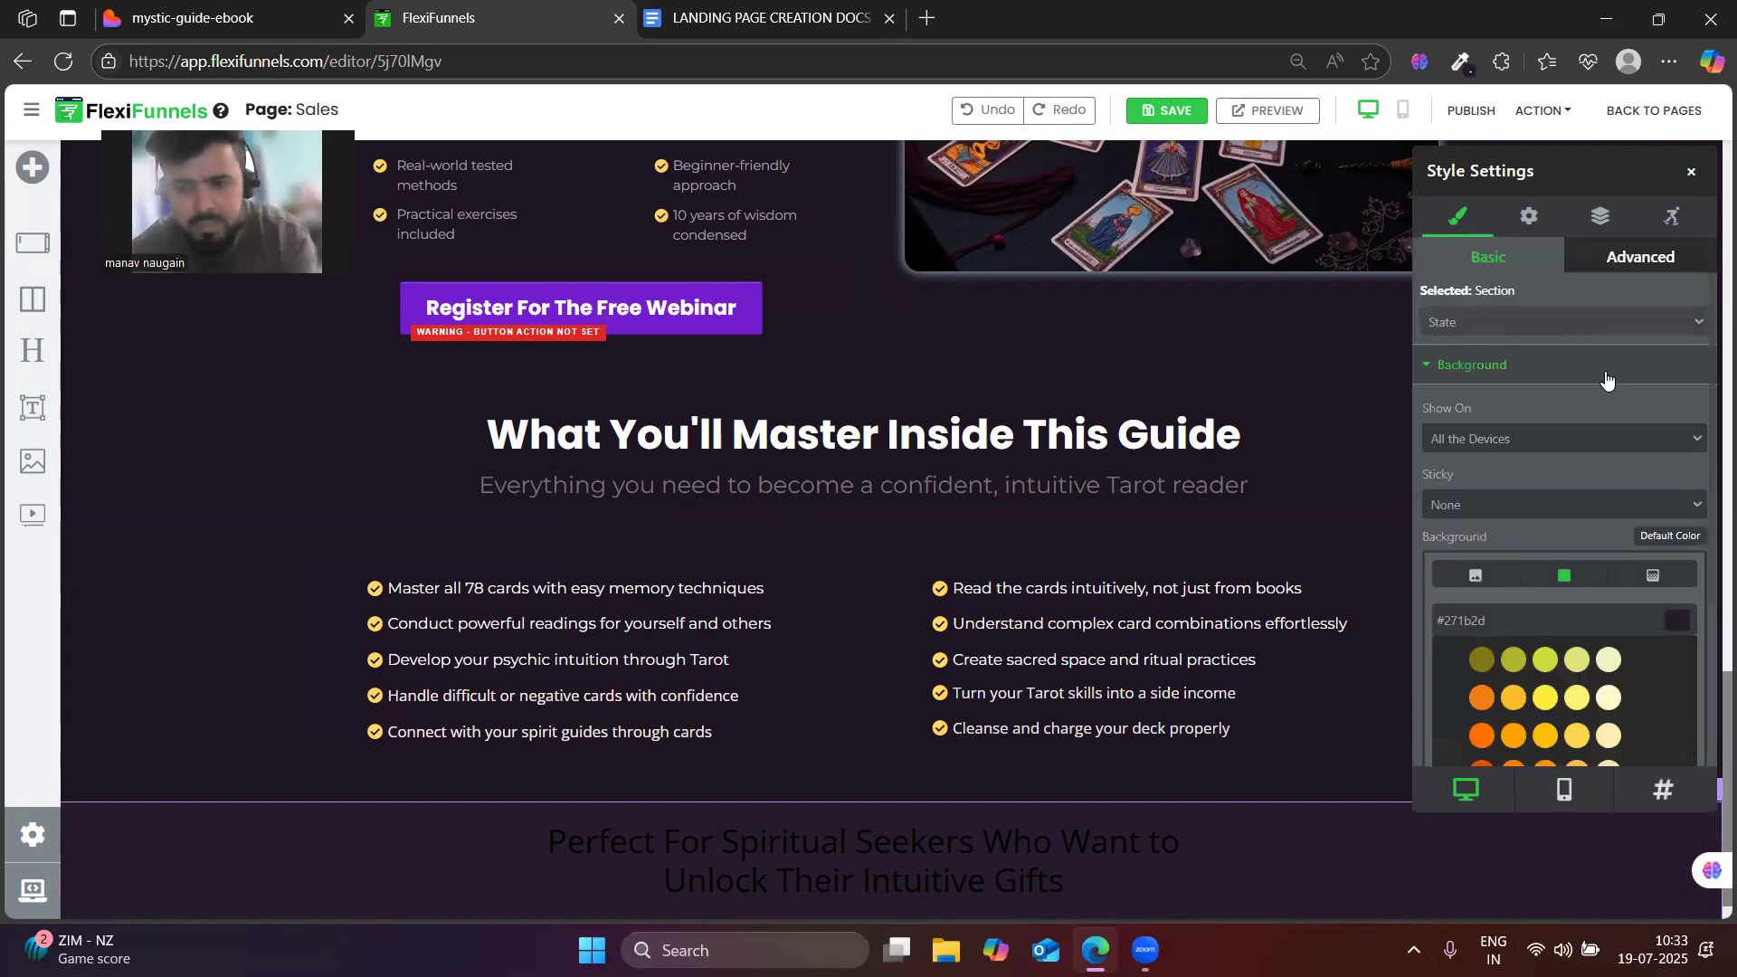
click(1523, 384)
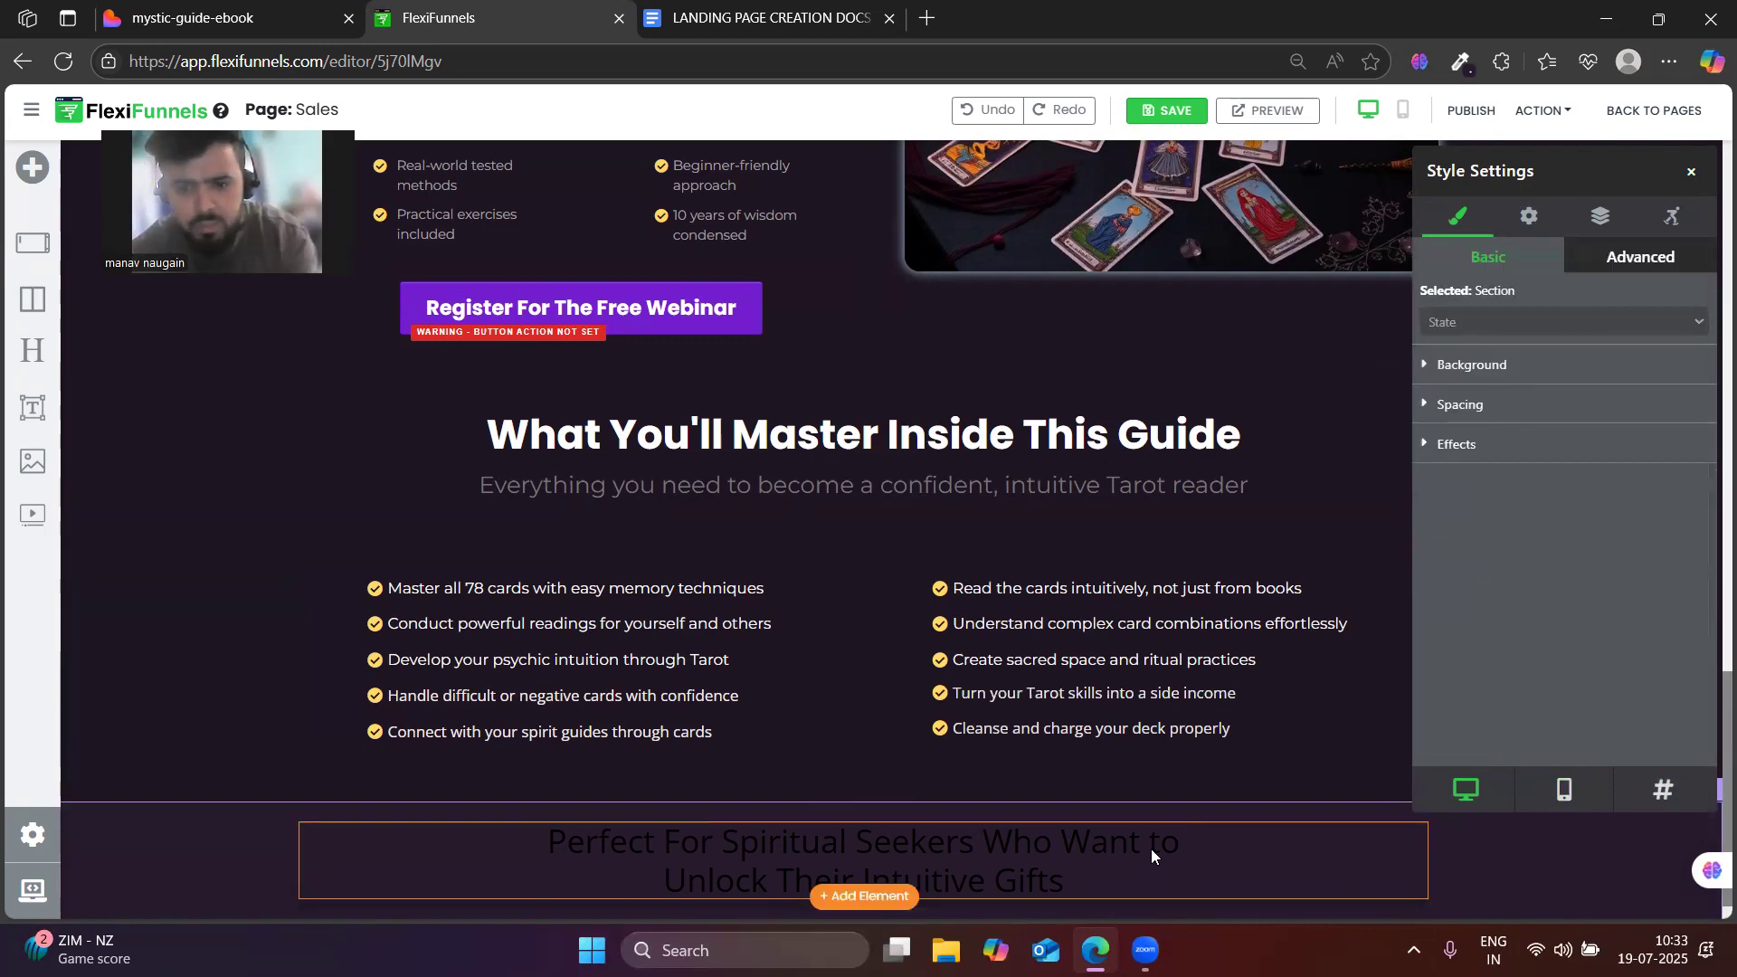
click(1171, 851)
click(1692, 173)
click(1416, 816)
click(1480, 374)
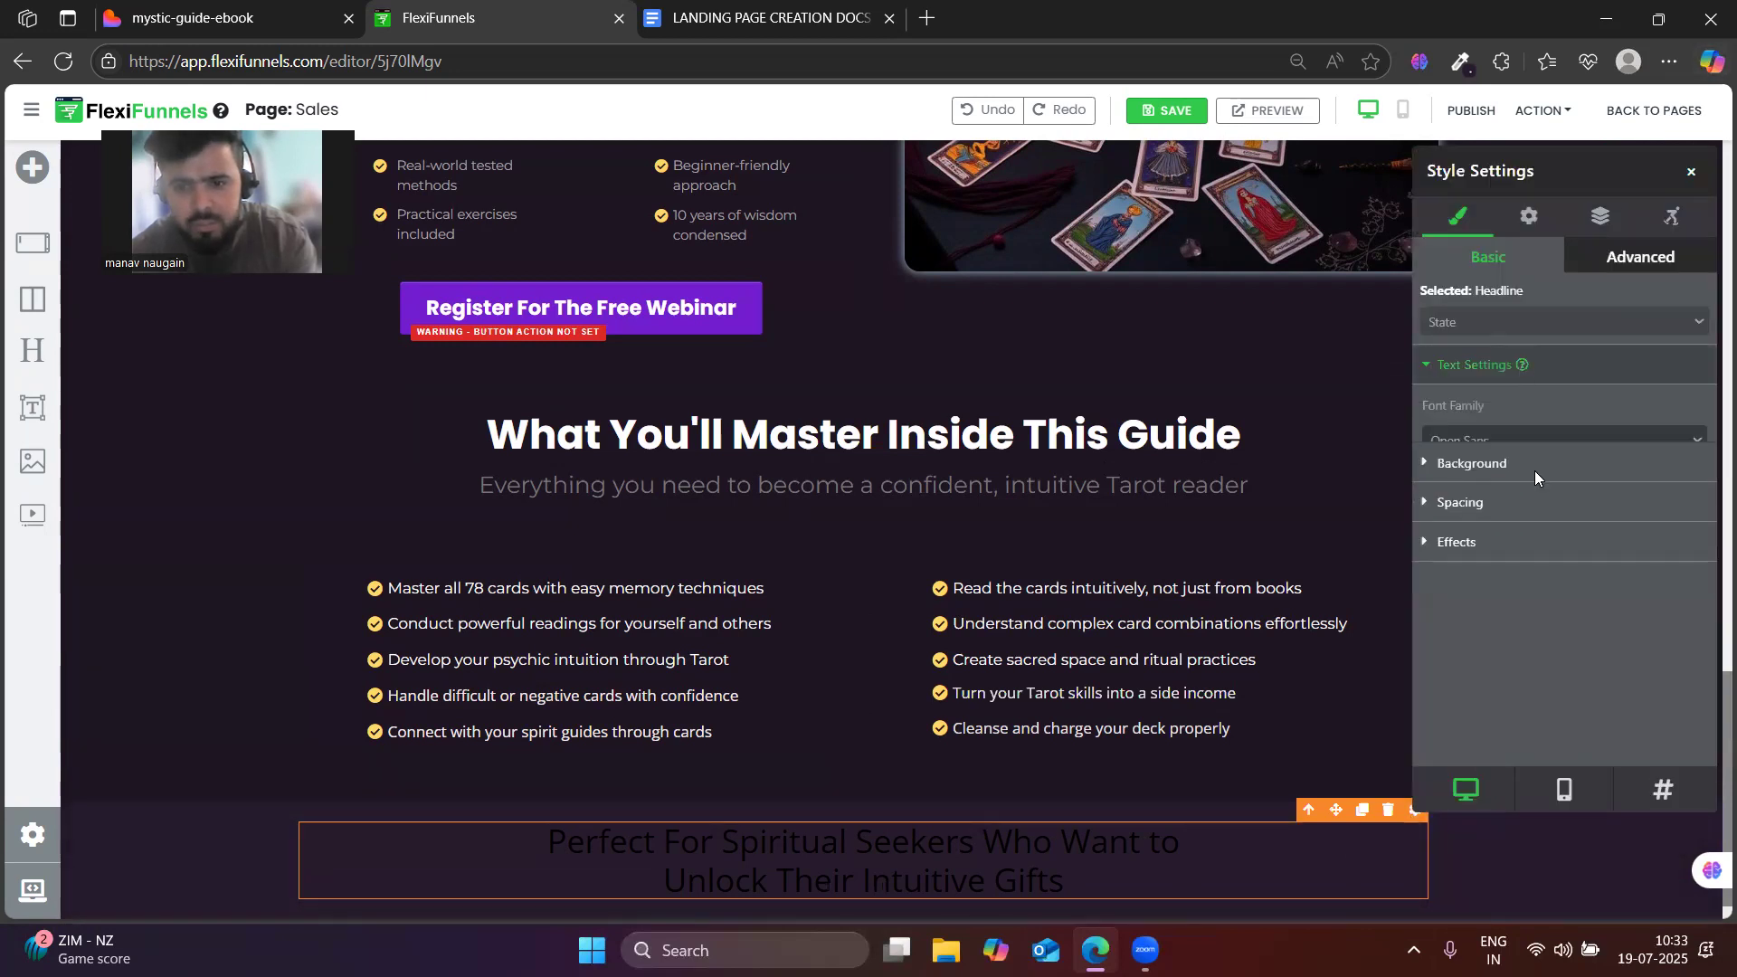
scroll(1531, 635, down, 2)
click(1525, 504)
click(1513, 527)
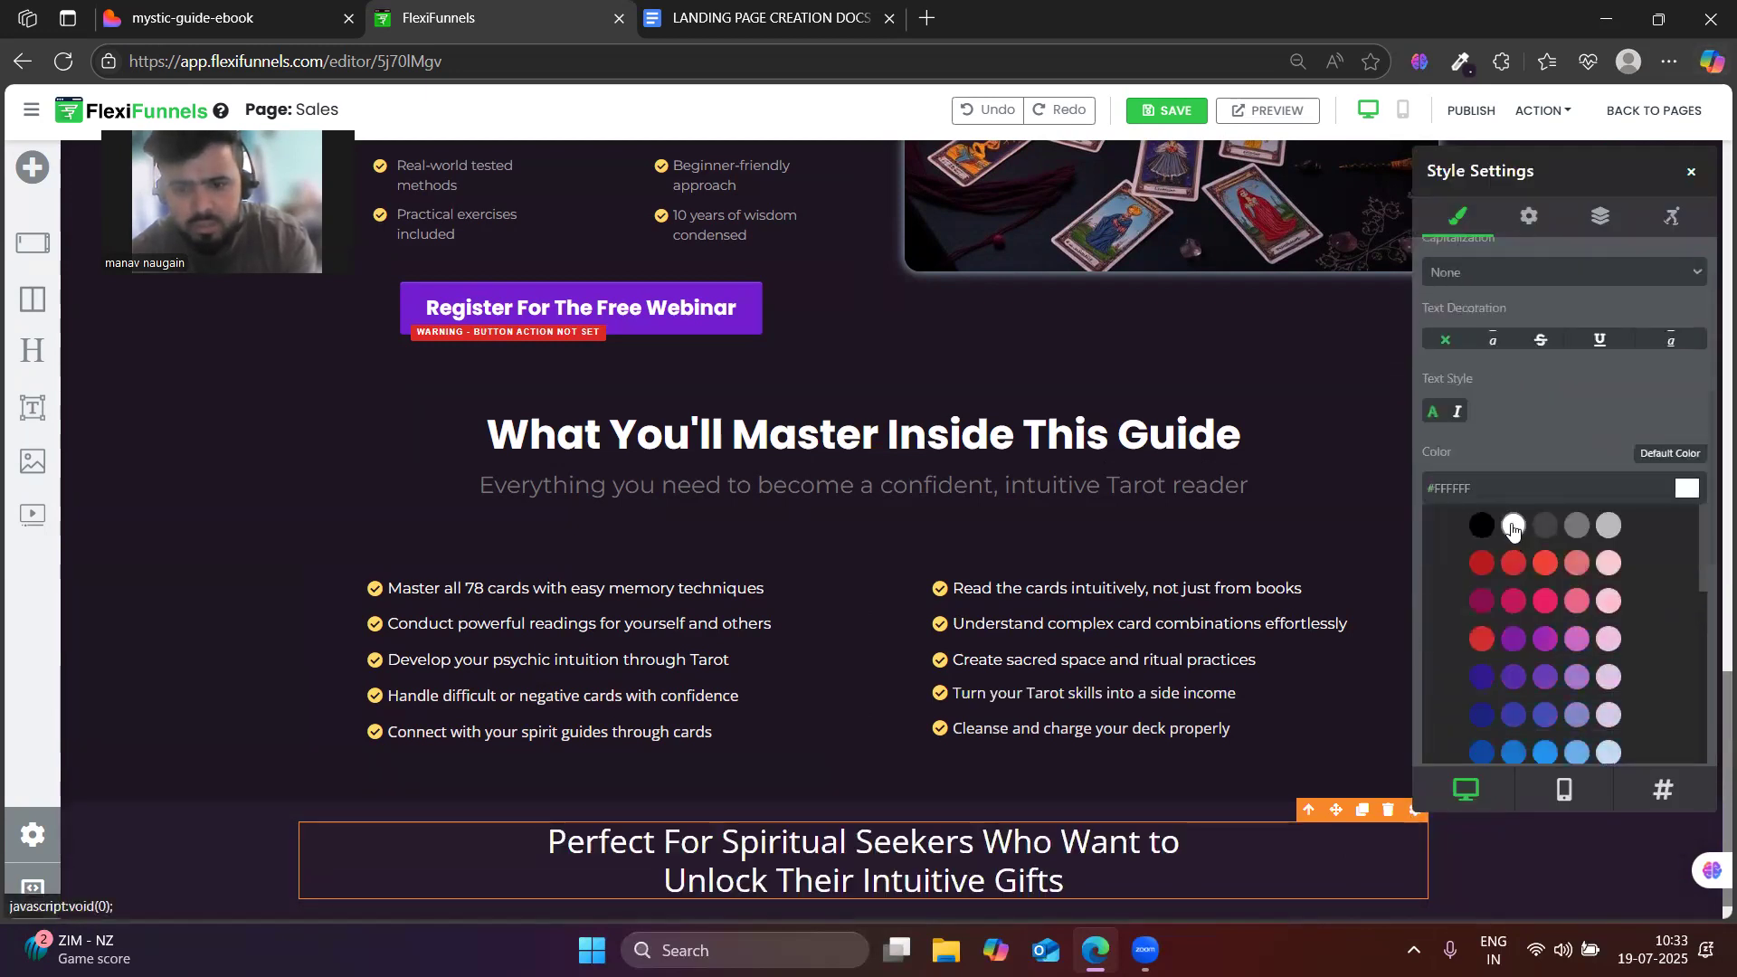
- Set the "Perfect For Spiritual Seekers" headline's font family to Poppins and its weight to Bold
scroll(1526, 467, up, 6)
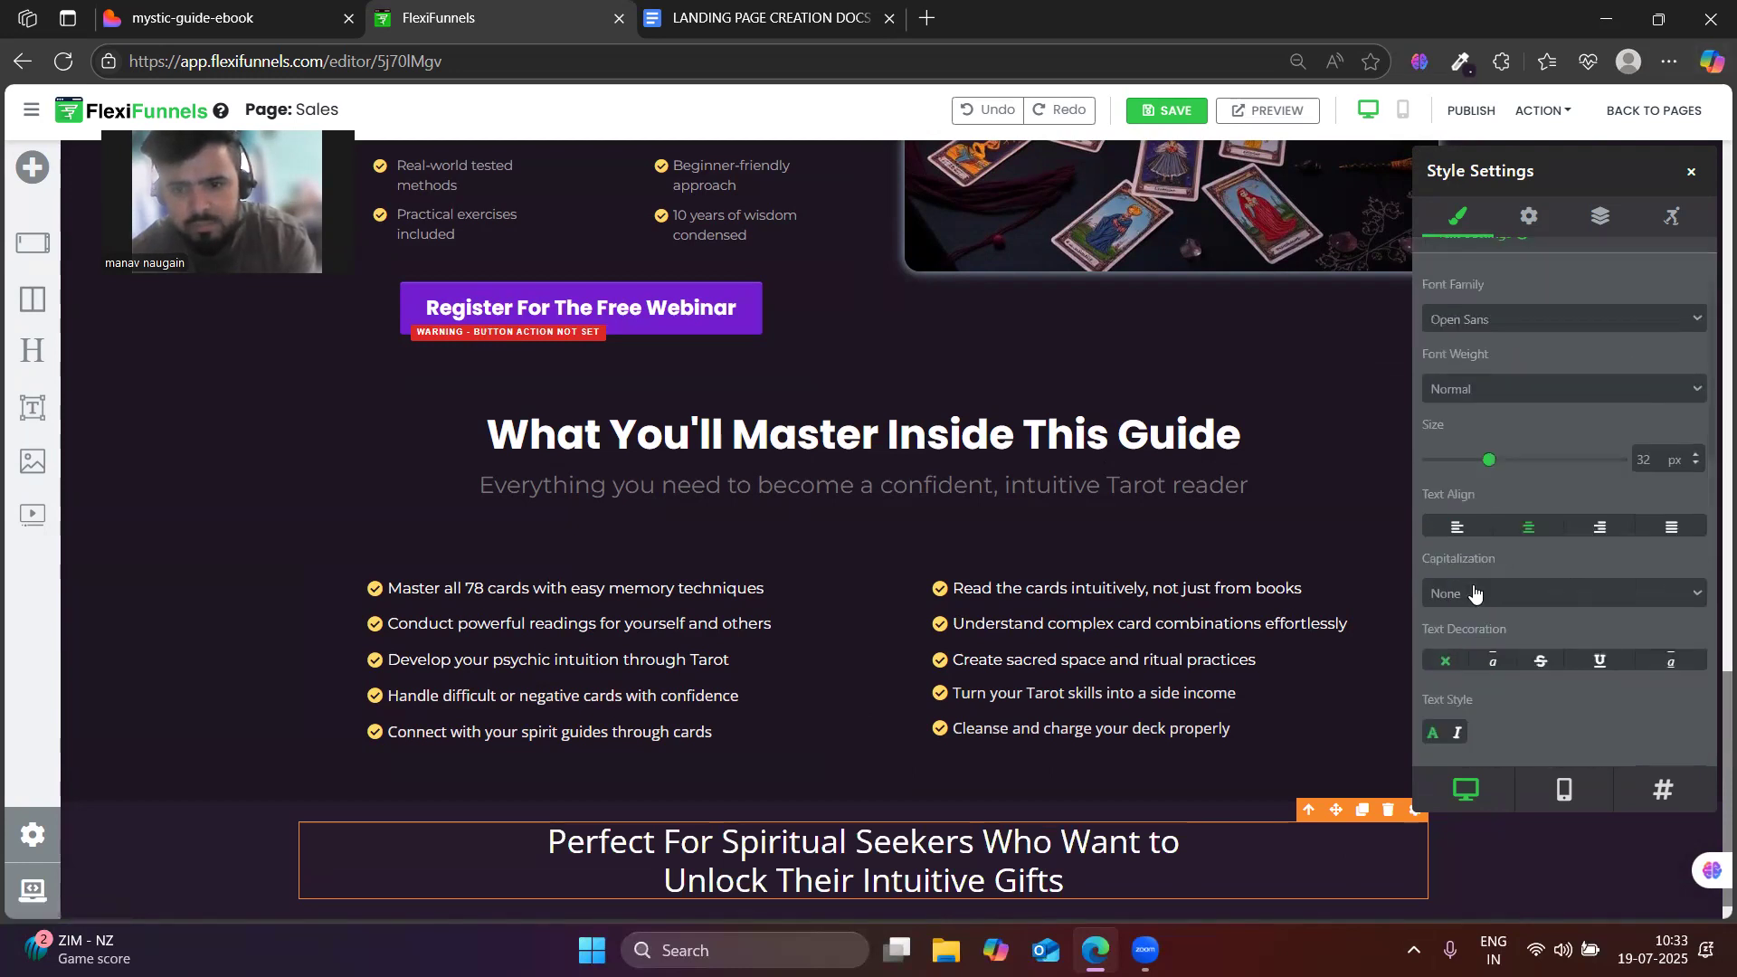
click(1470, 453)
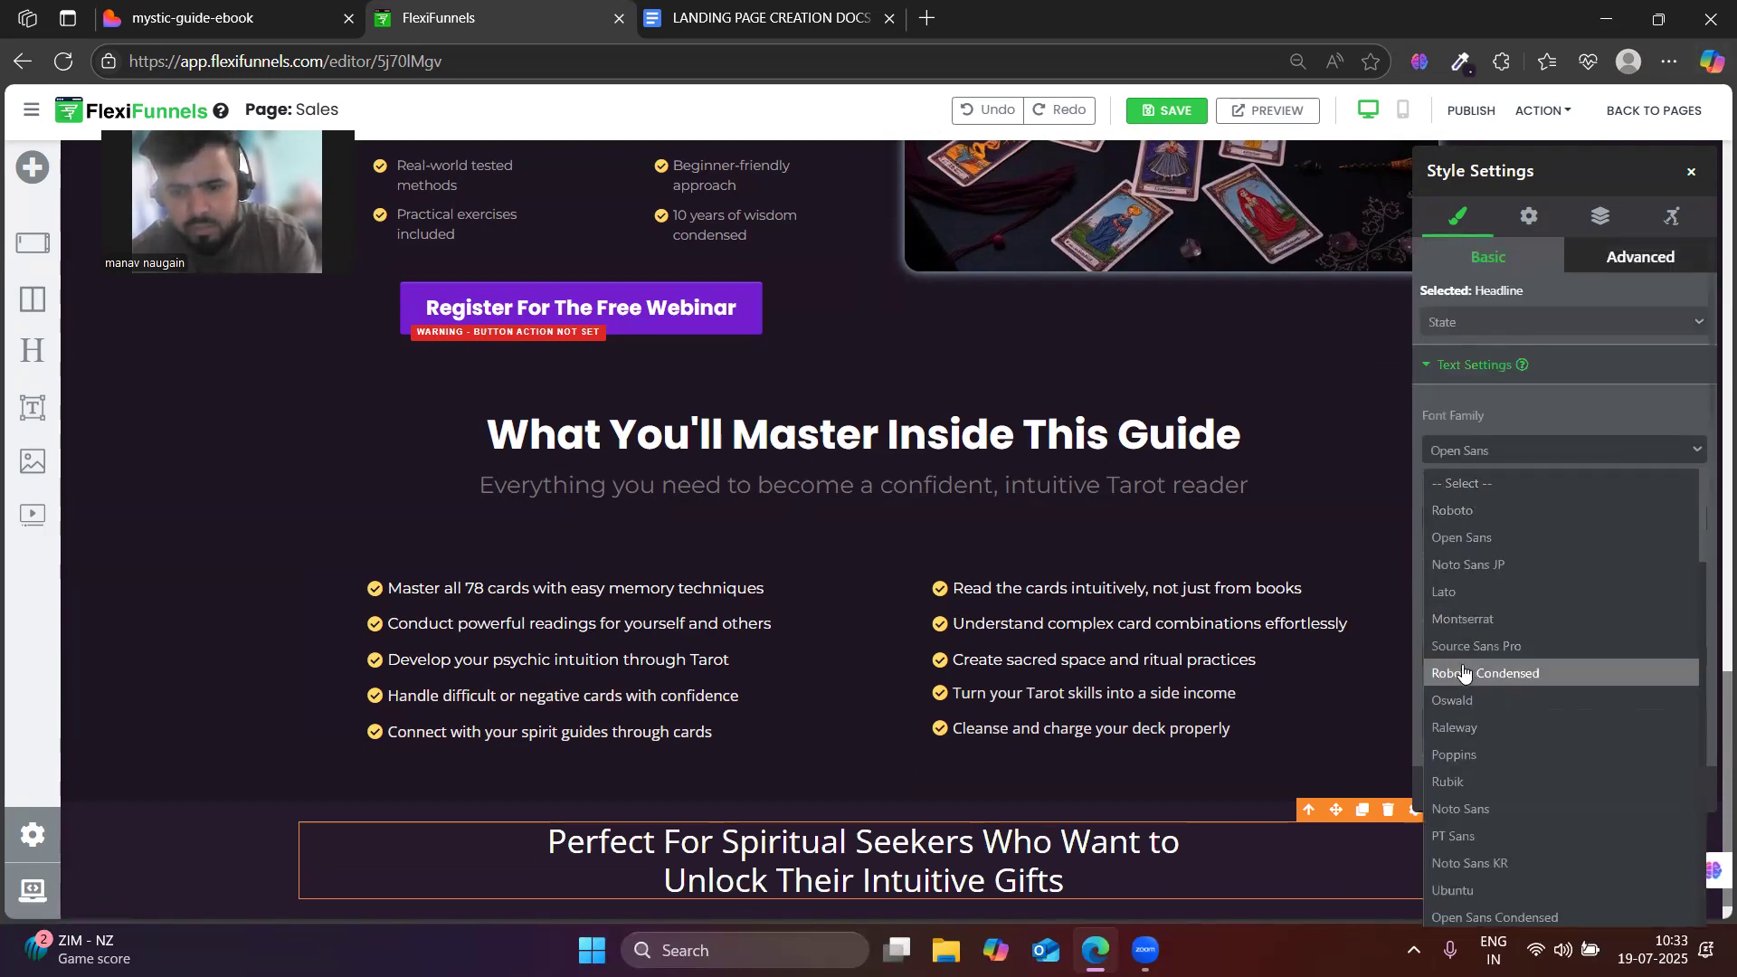
scroll(1464, 673, down, 1)
click(1459, 634)
click(1483, 520)
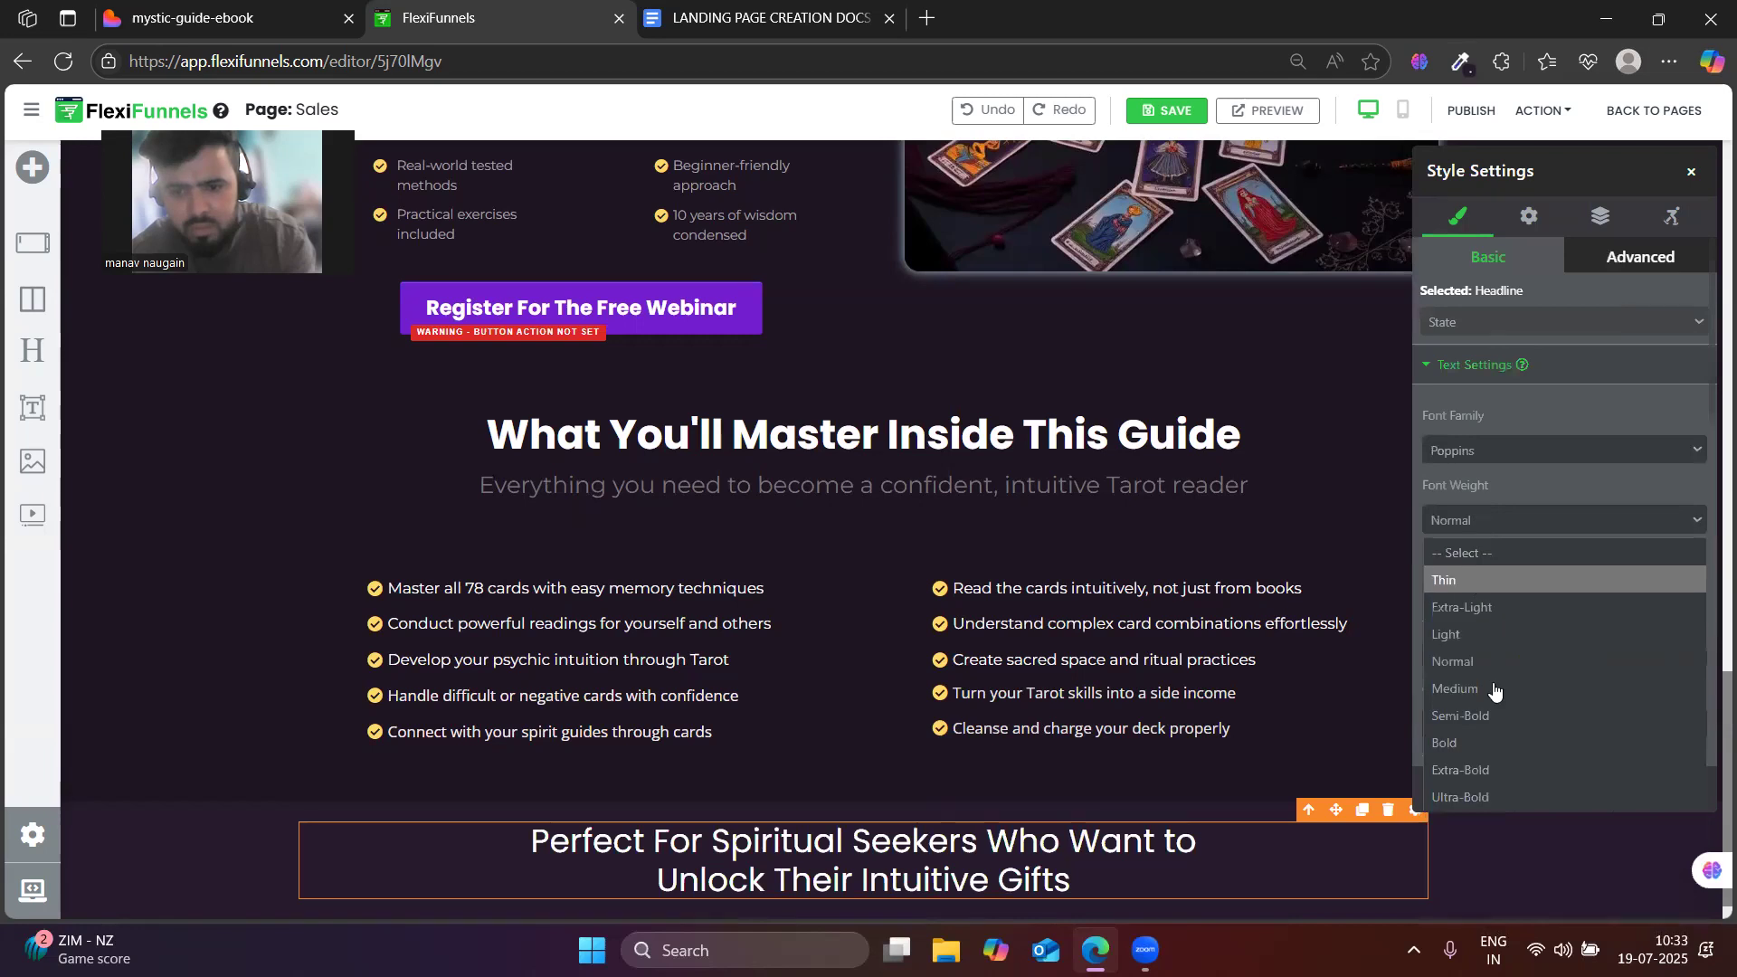
click(1467, 743)
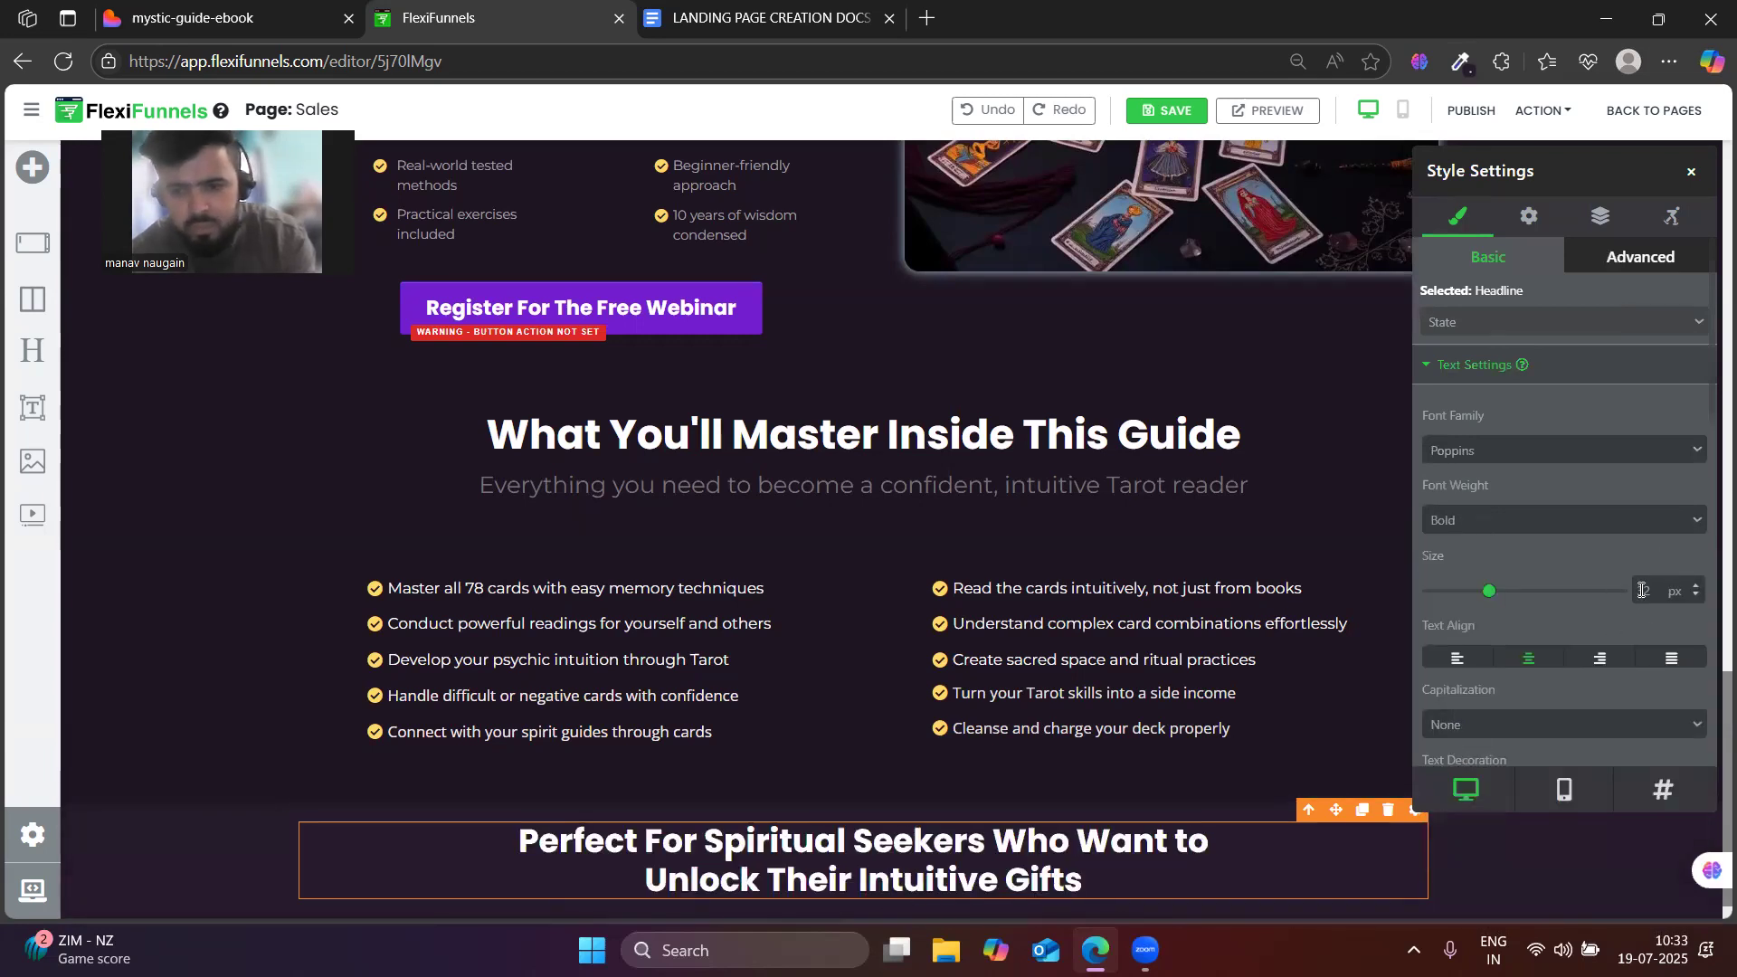
- Set the "Perfect For Spiritual Seekers" headline's font size to 40 px
scroll(1642, 590, up, 8)
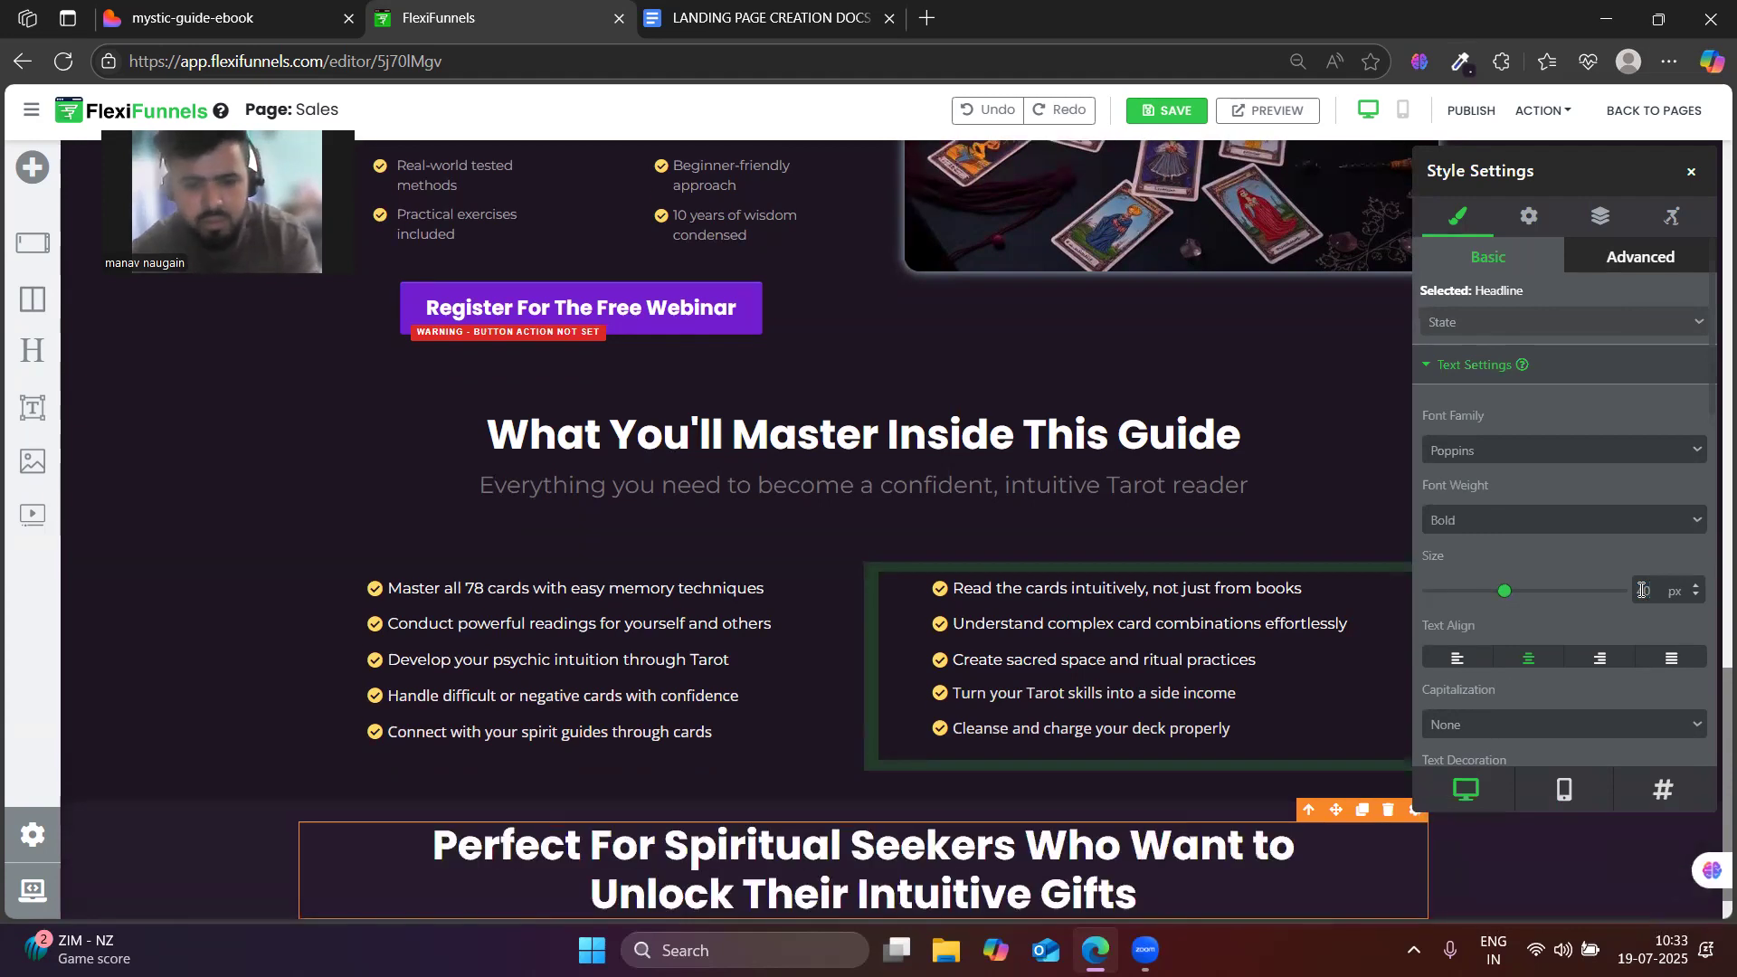
scroll(1593, 633, down, 1)
scroll(1331, 742, down, 1)
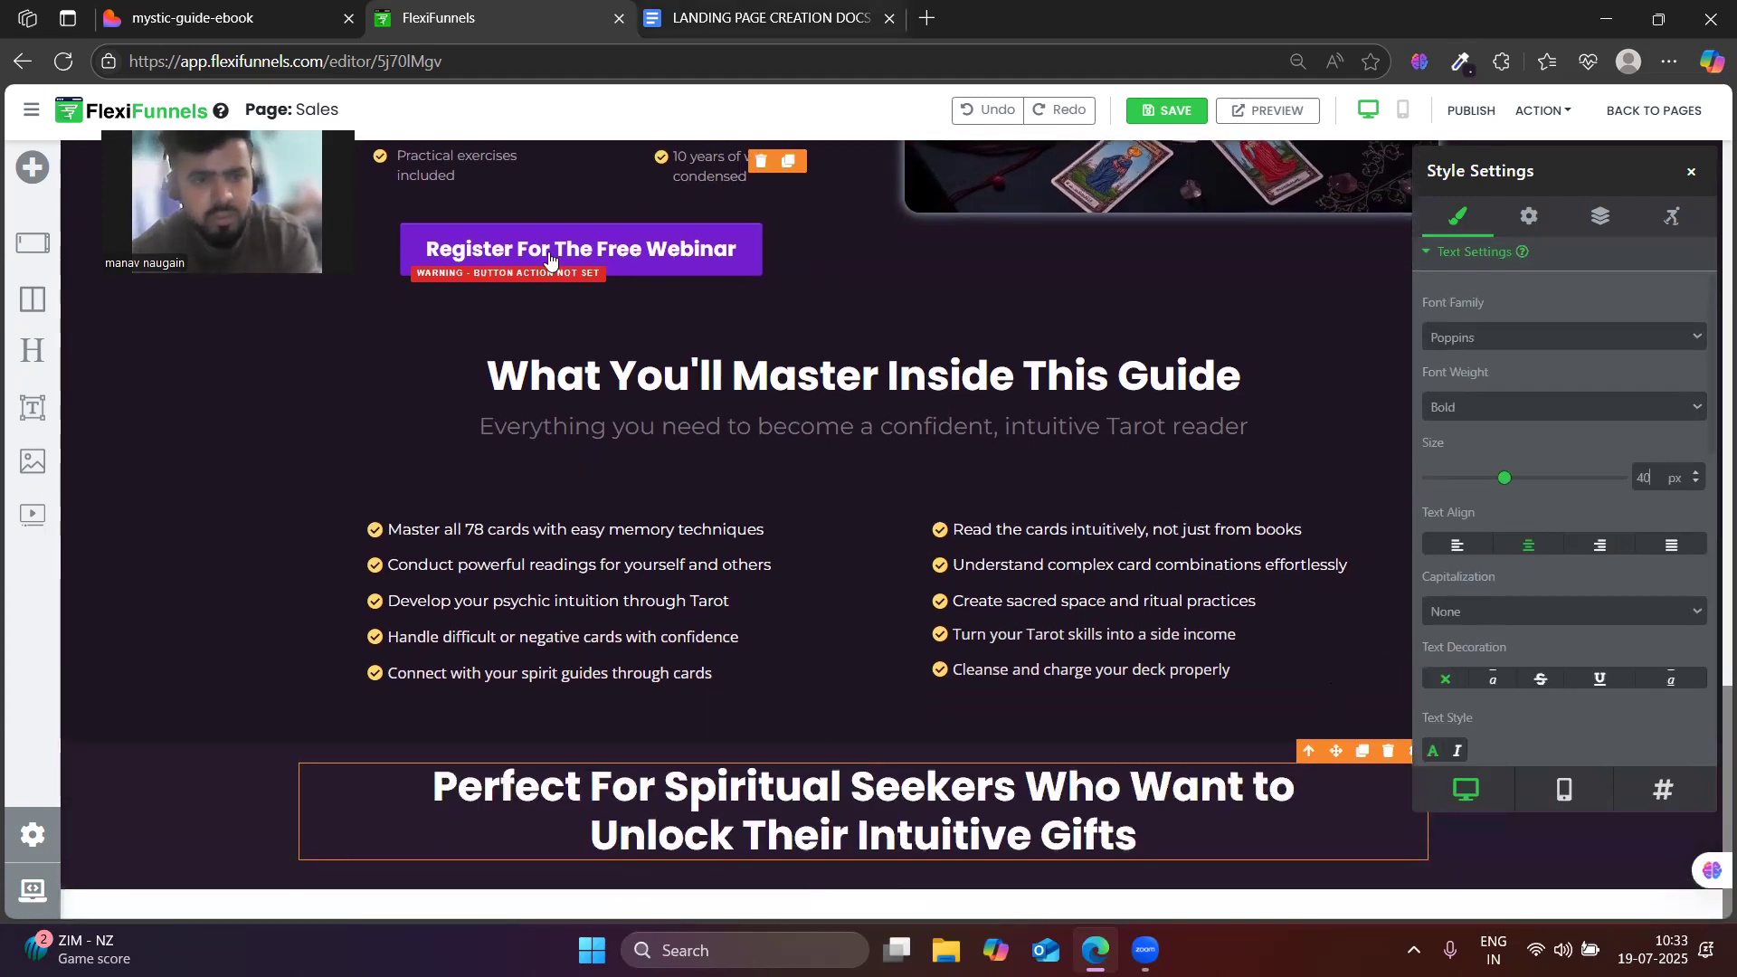
- Sample the gold #FFD966 from the reference heading's second line and apply it to the headline's "Unlock Their Intuitive Gifts" text
click(240, 20)
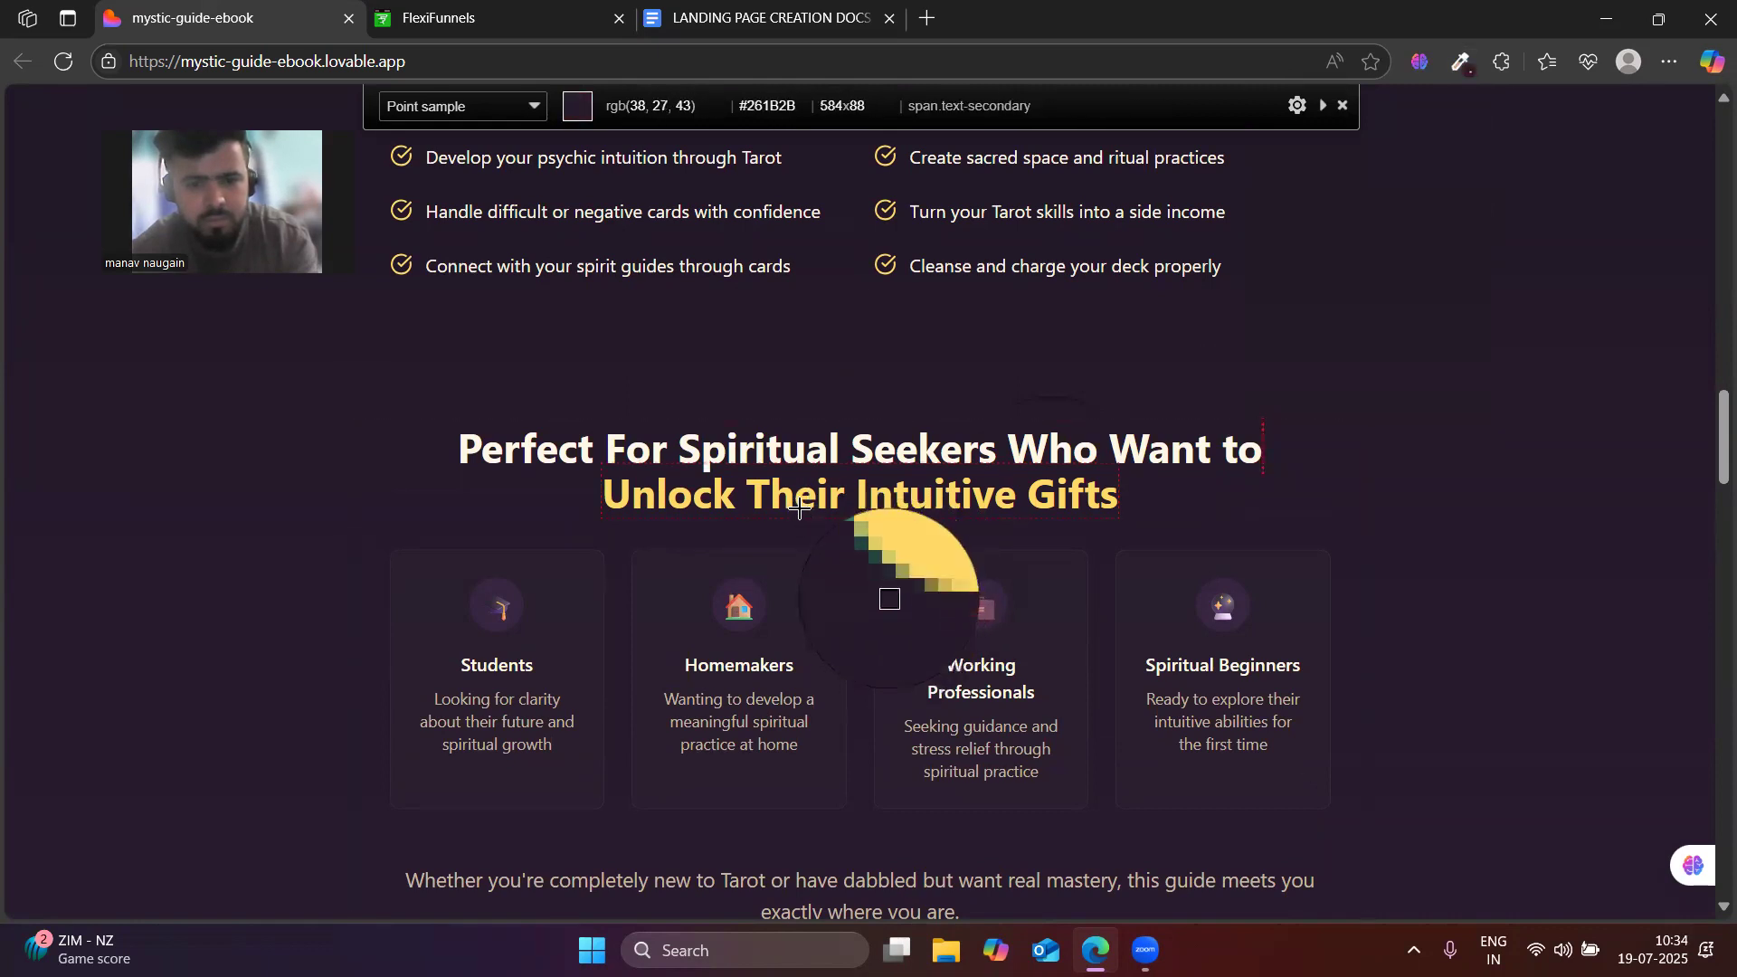
click(802, 493)
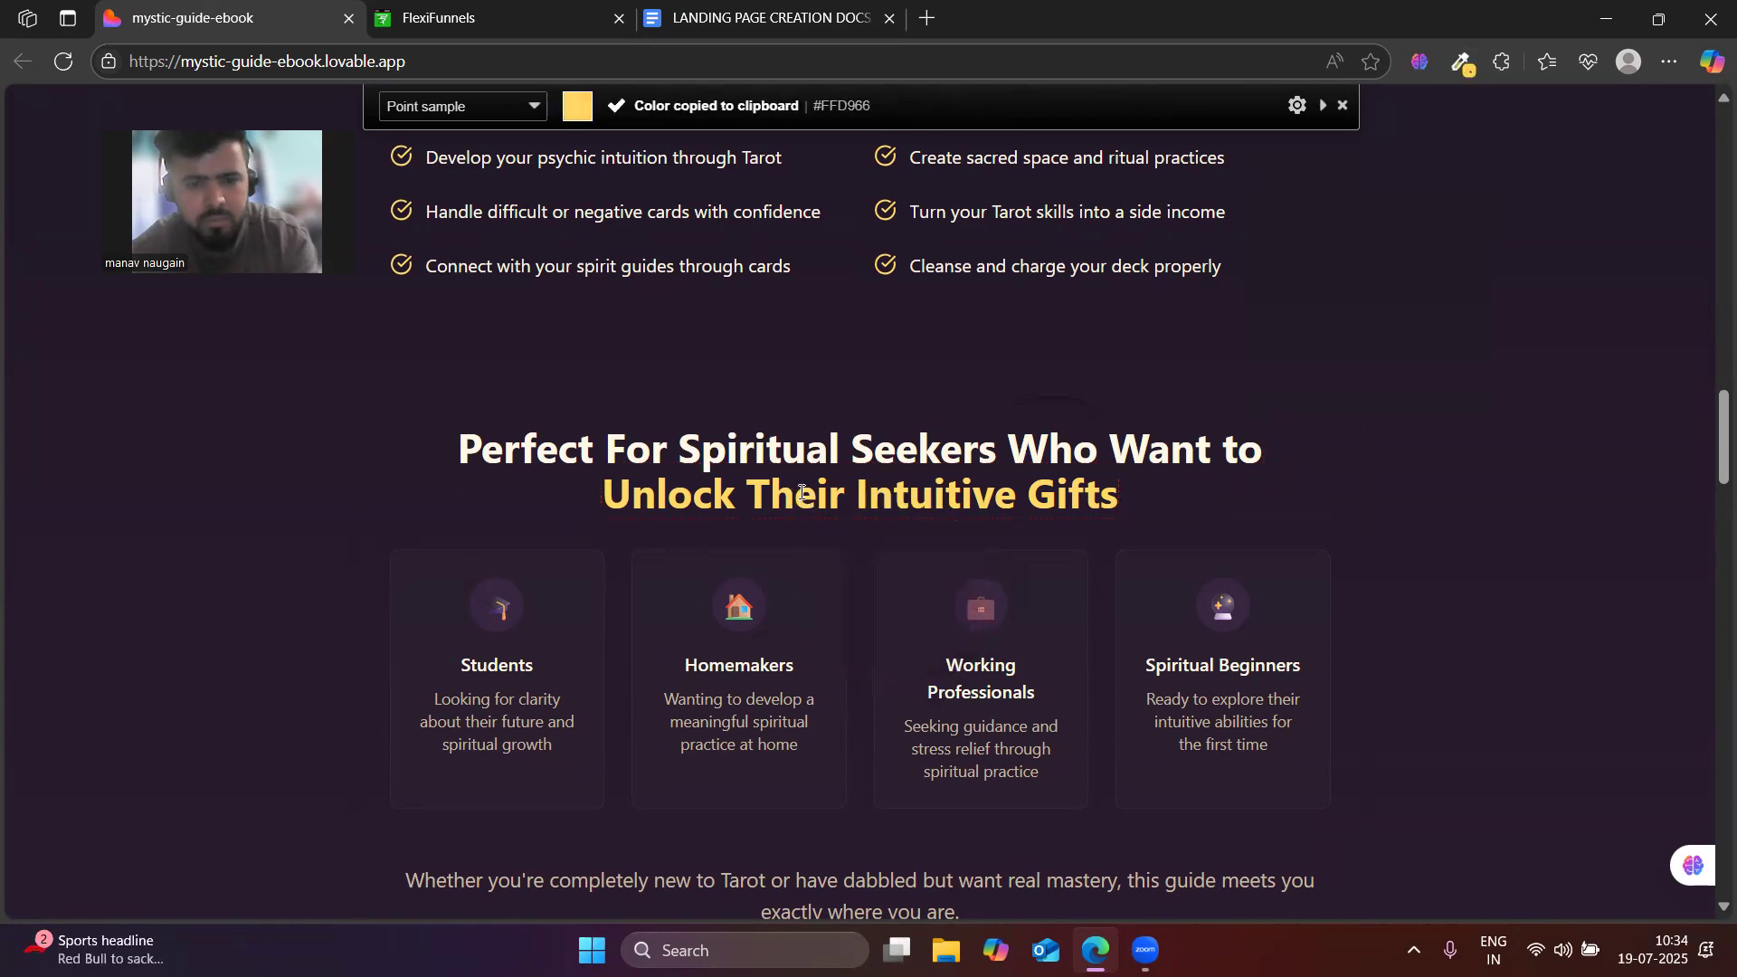
click(512, 20)
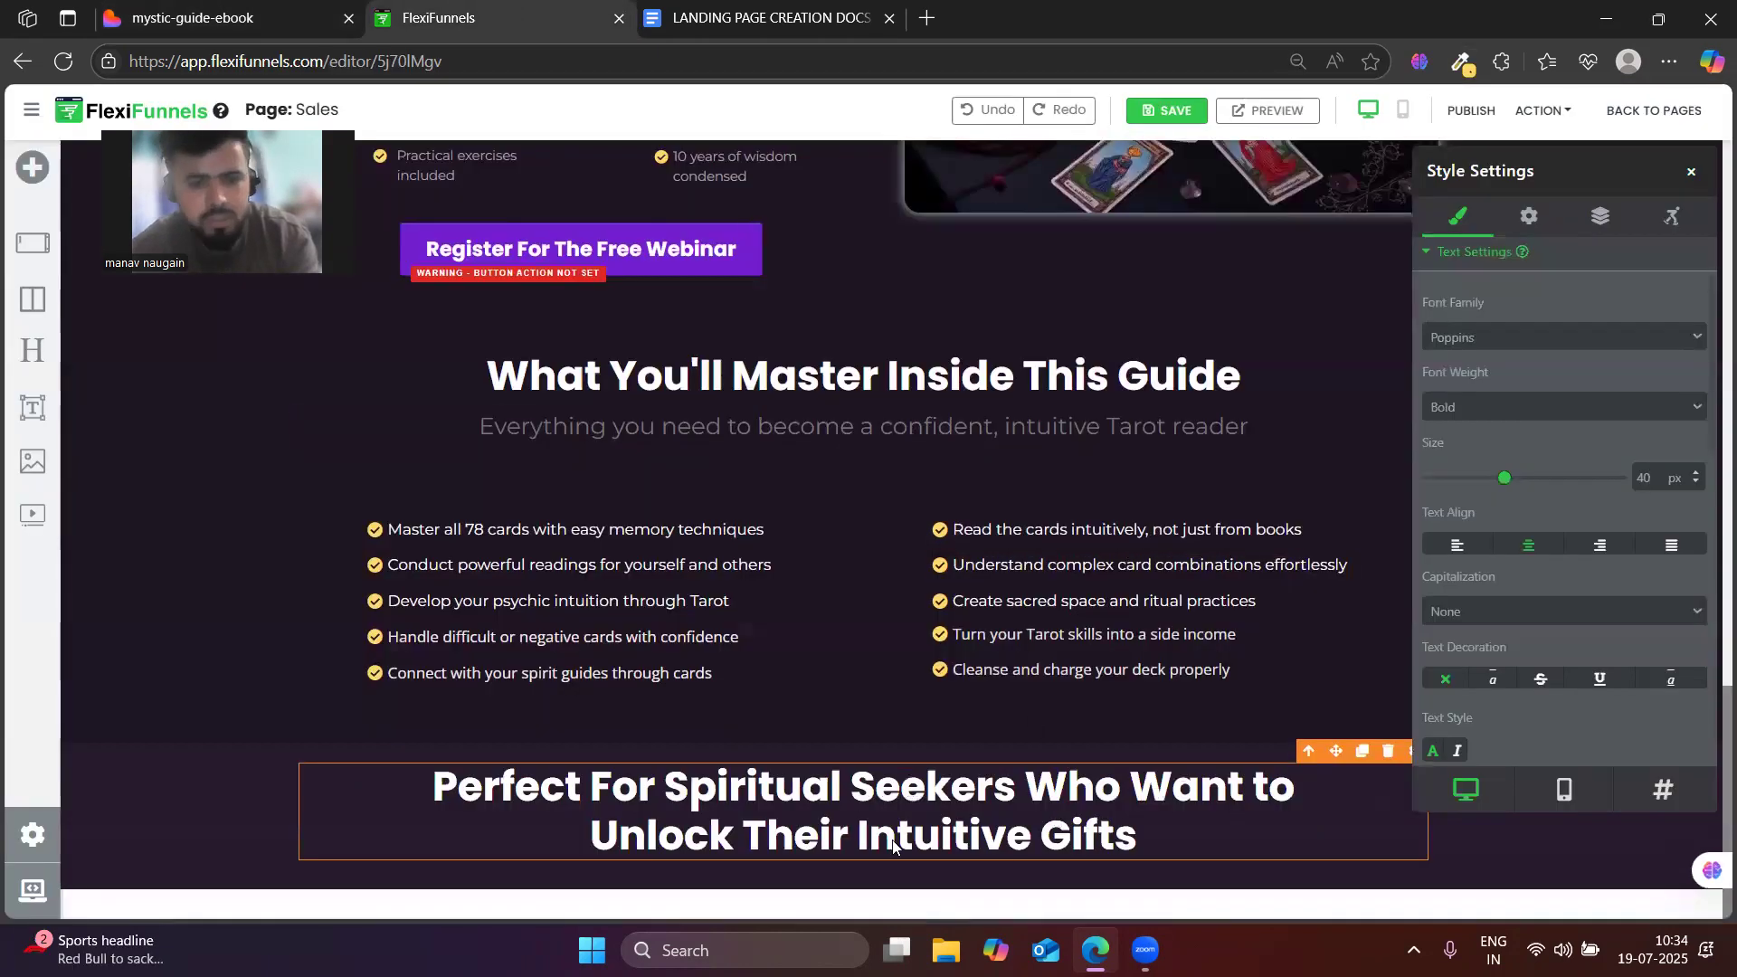
triple_click(742, 847)
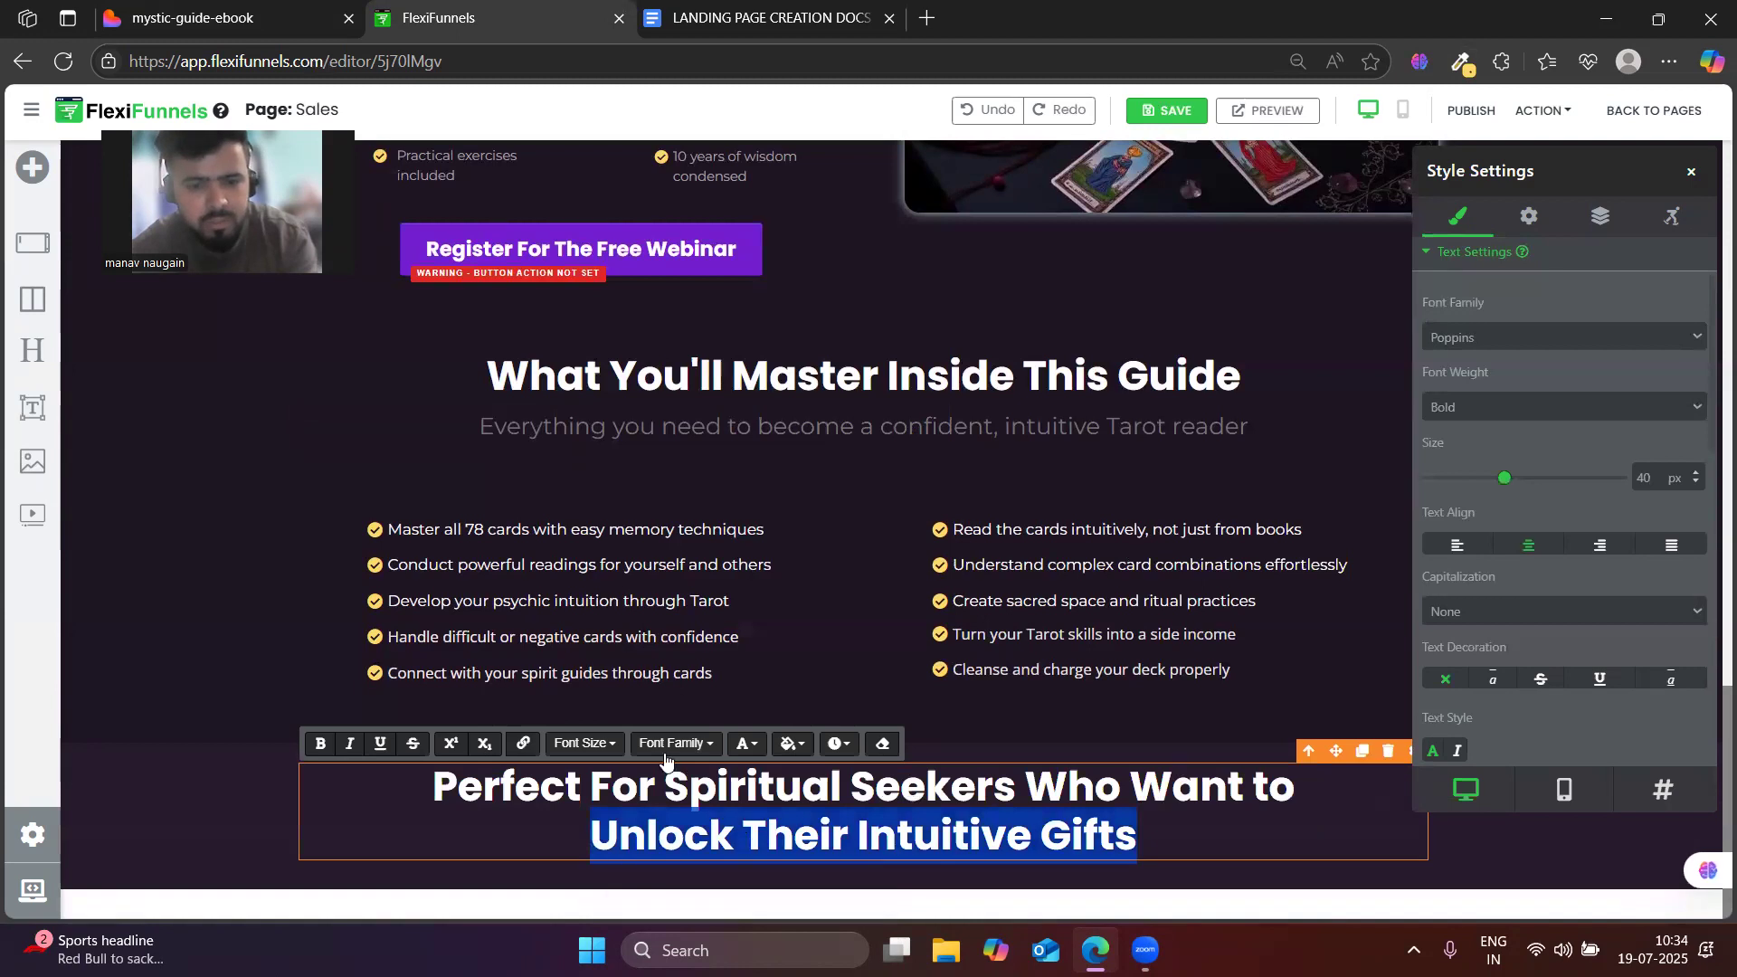
click(744, 747)
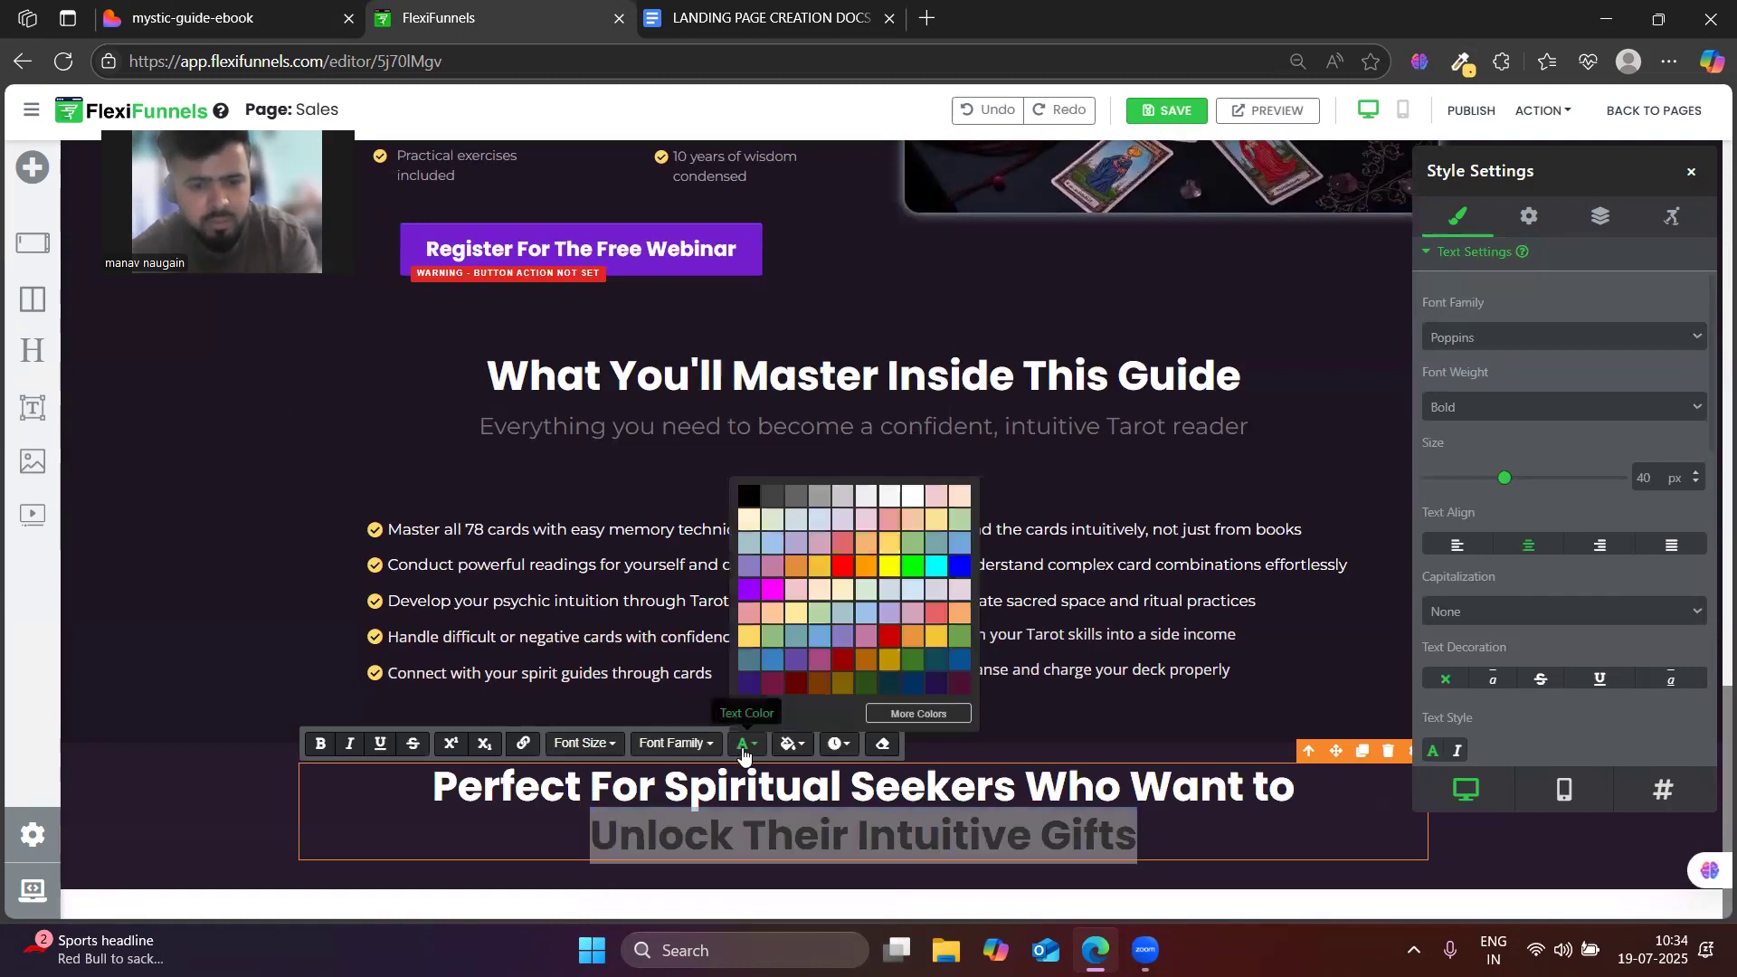
click(912, 716)
key(ctrl+v)
click(911, 701)
click(1191, 850)
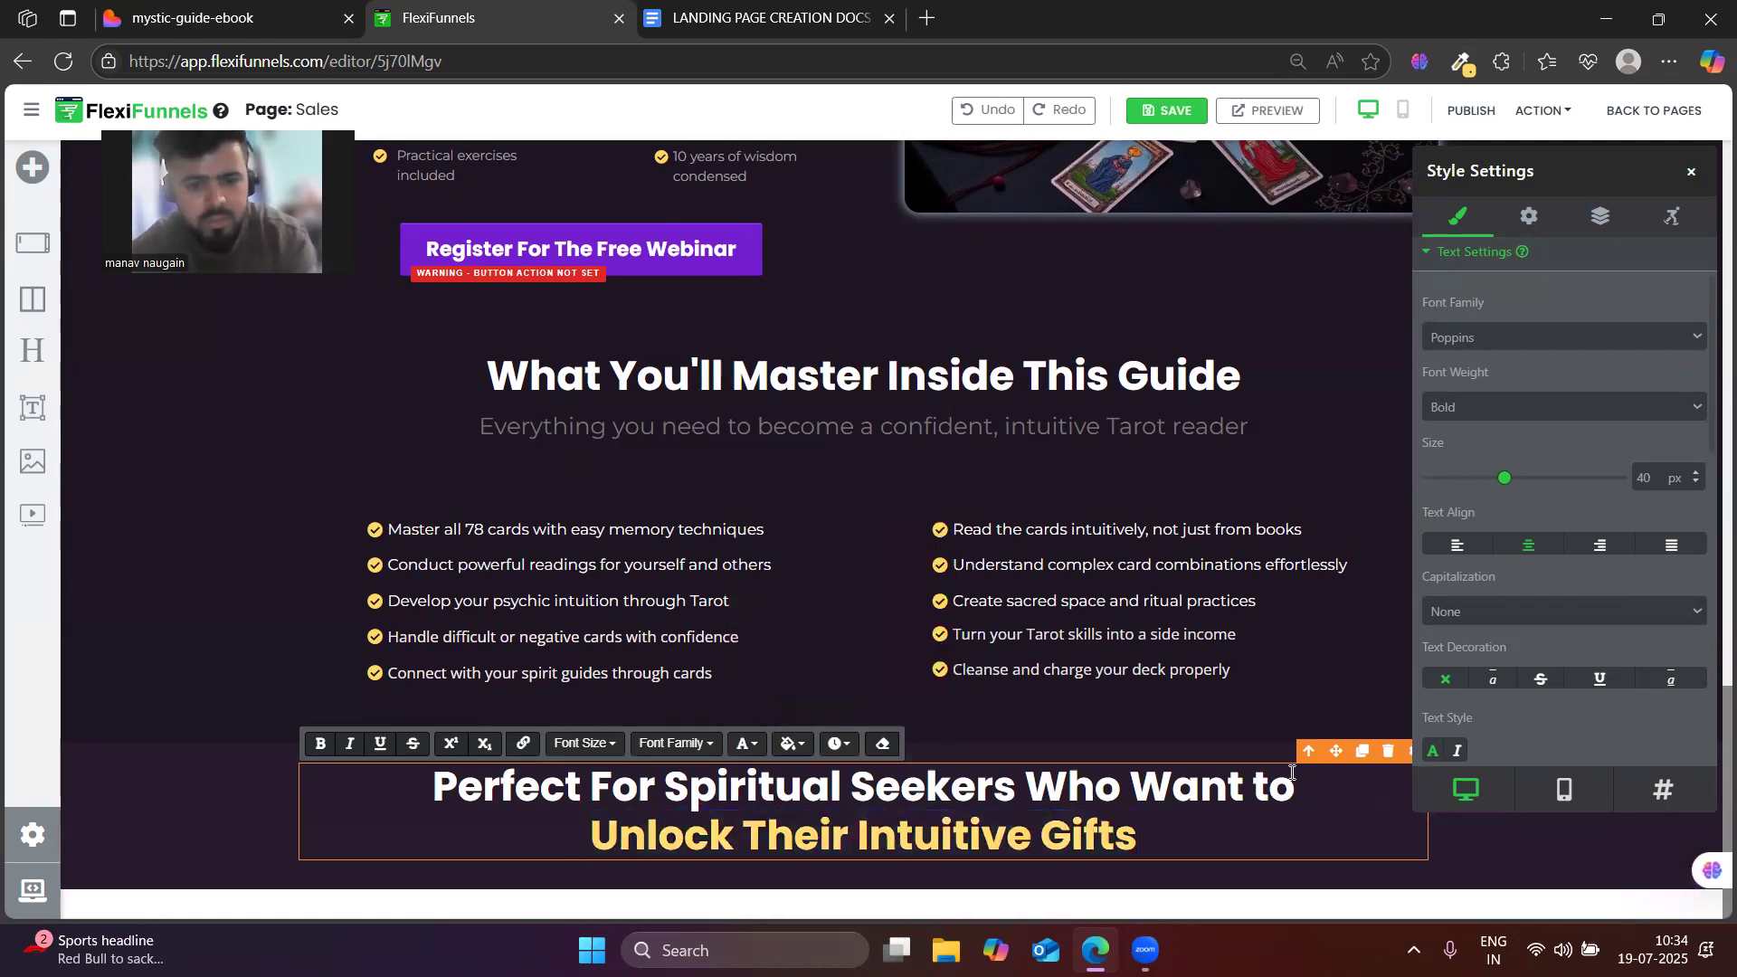
click(194, 18)
click(418, 8)
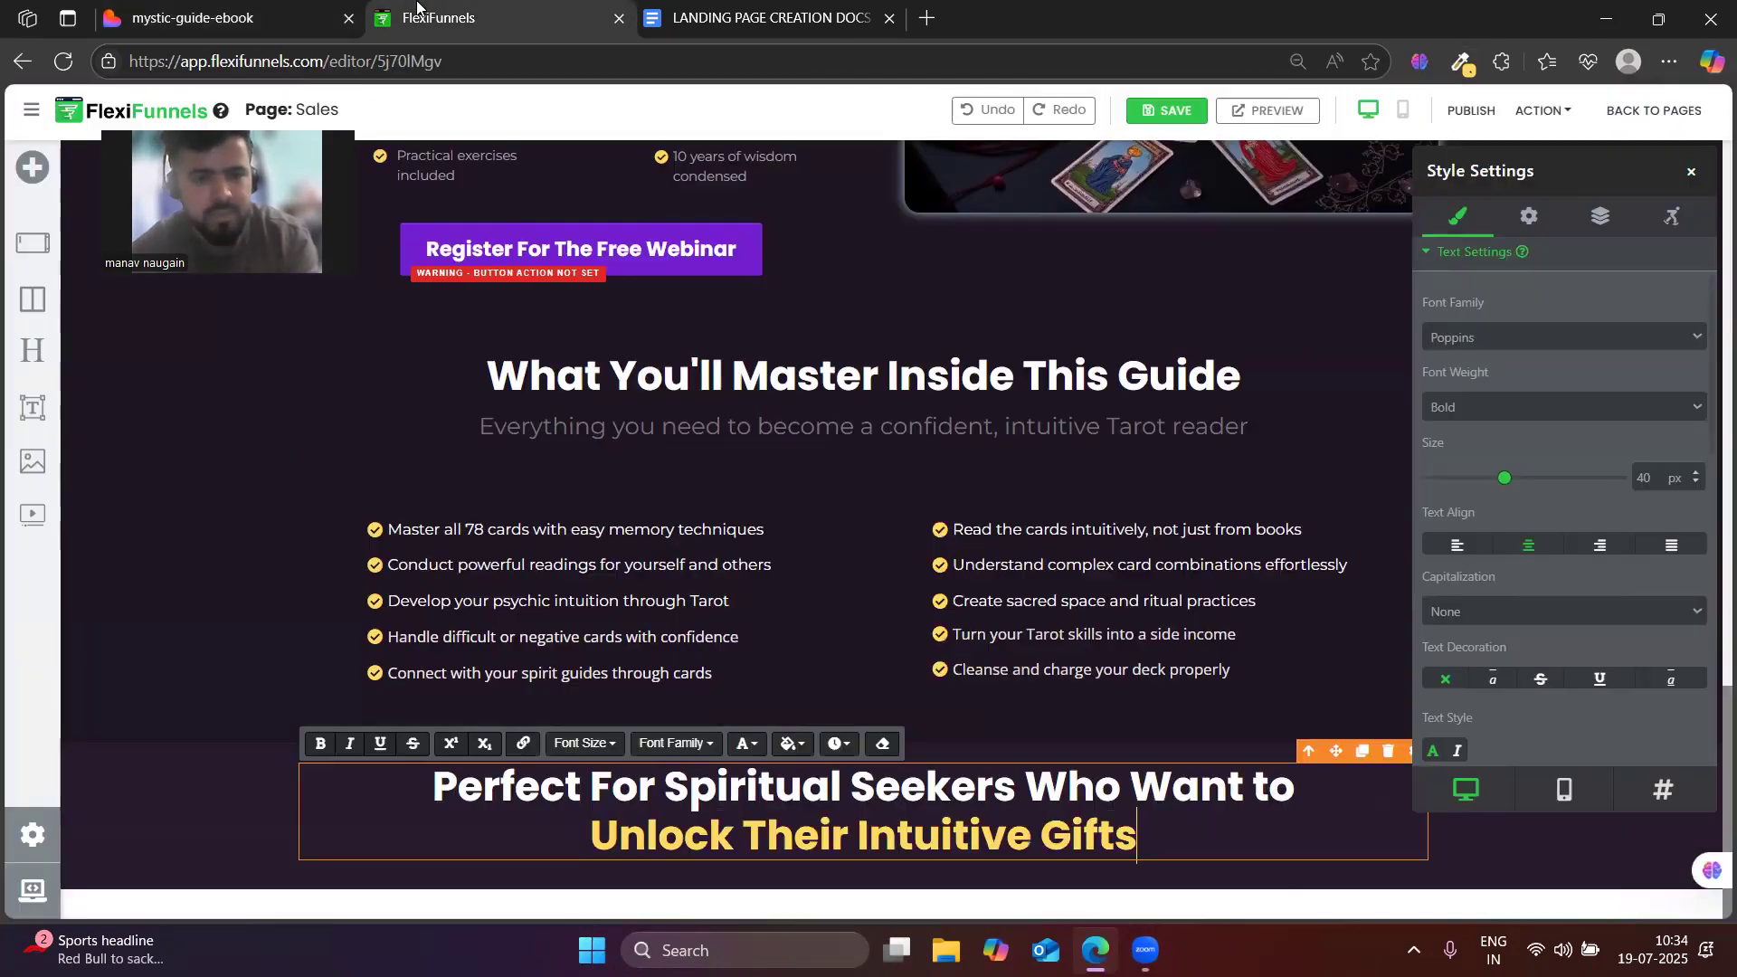
click(1695, 172)
click(1695, 174)
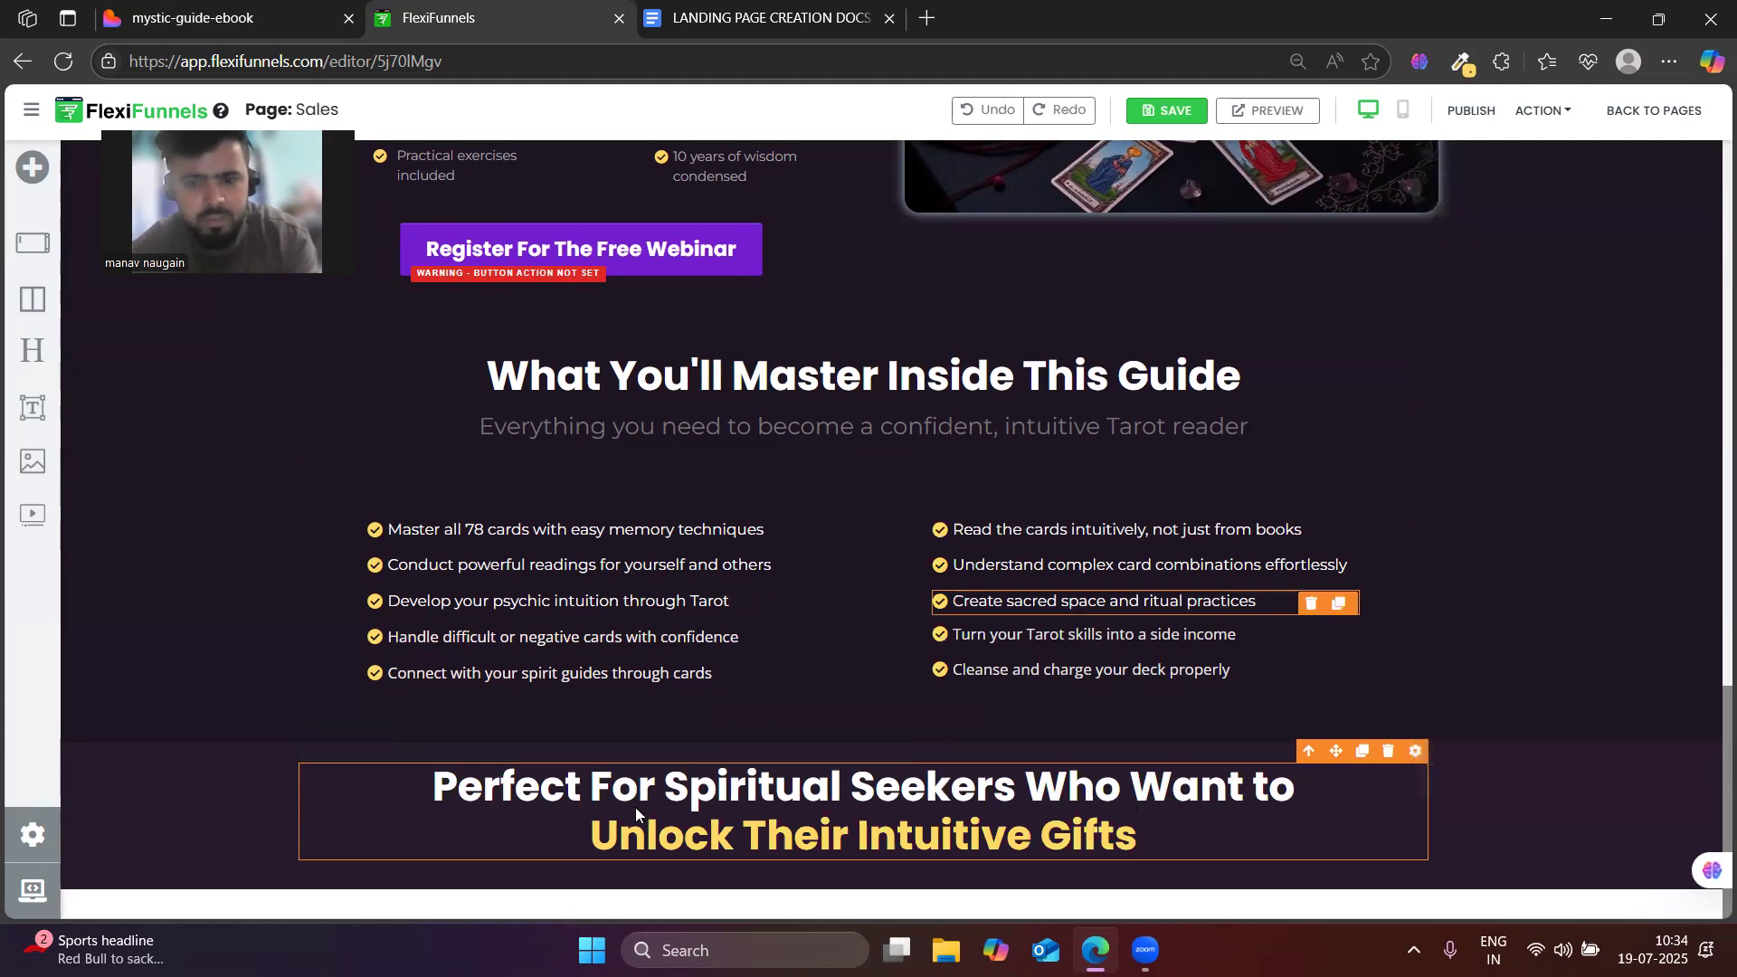
- Add an empty nested section directly beneath the "Perfect For Spiritual Seekers" headline for the reference's audience cards
click(304, 12)
scroll(568, 632, down, 1)
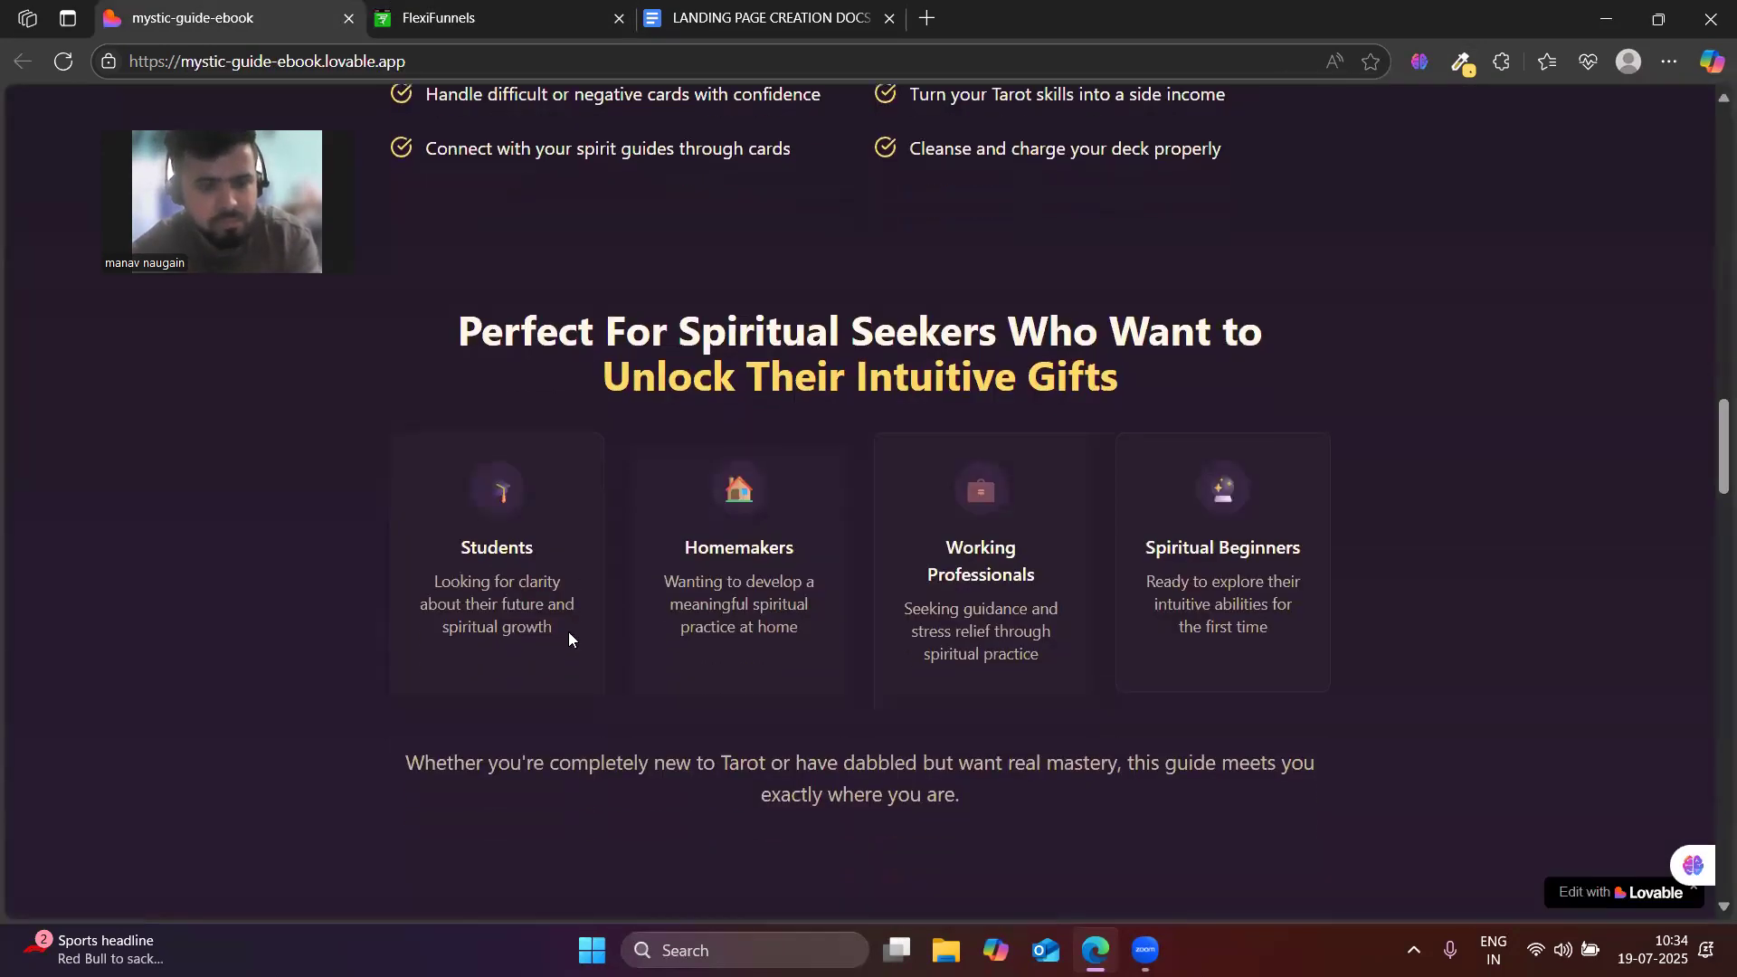
click(514, 13)
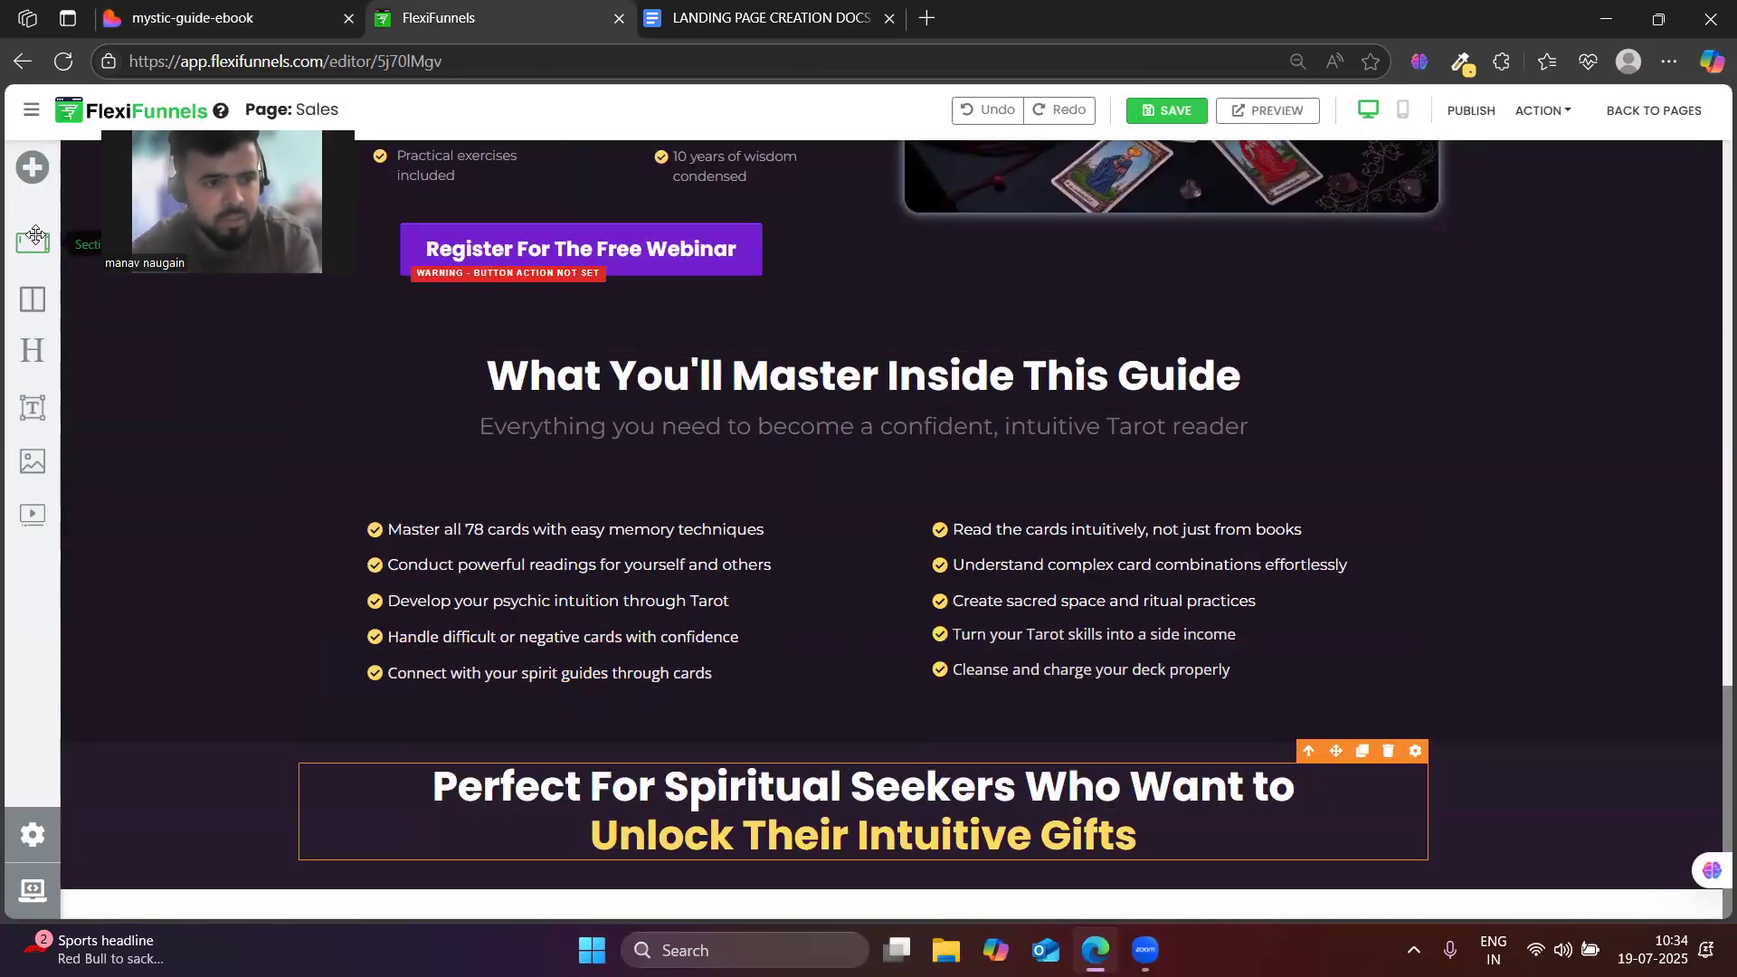
drag(28, 244, 724, 871)
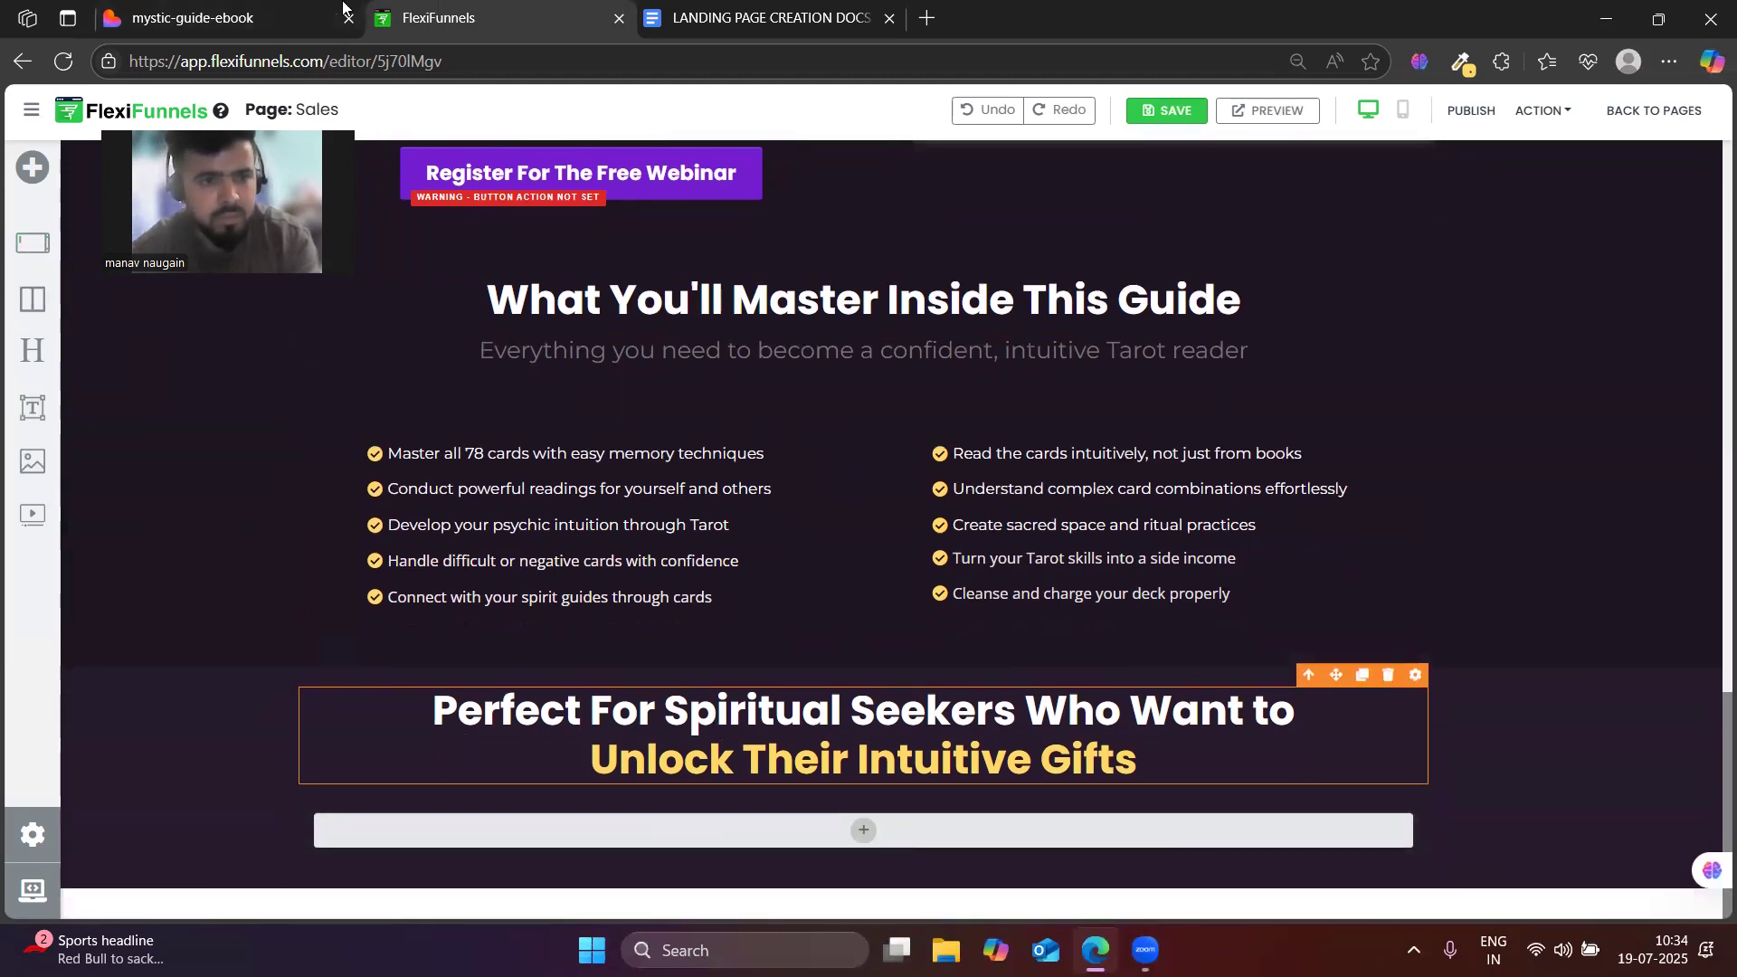
- Insert a four-column row into the empty section beneath the headline, matching the reference's four audience cards
click(310, 10)
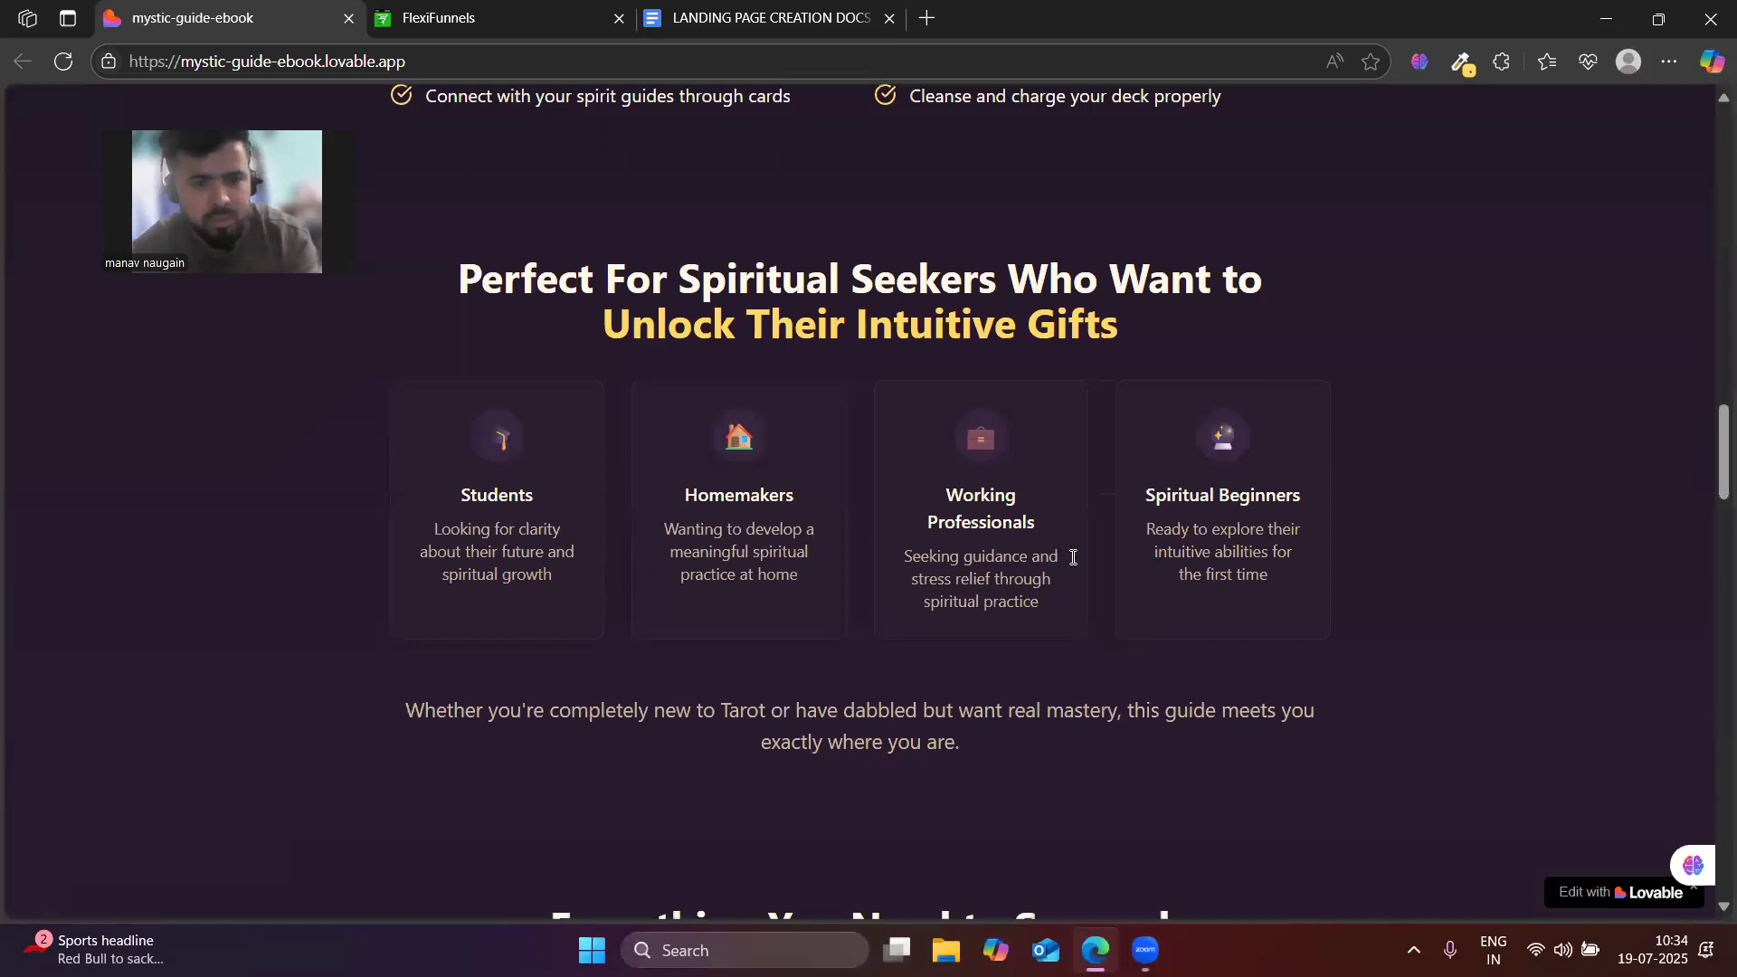
click(478, 11)
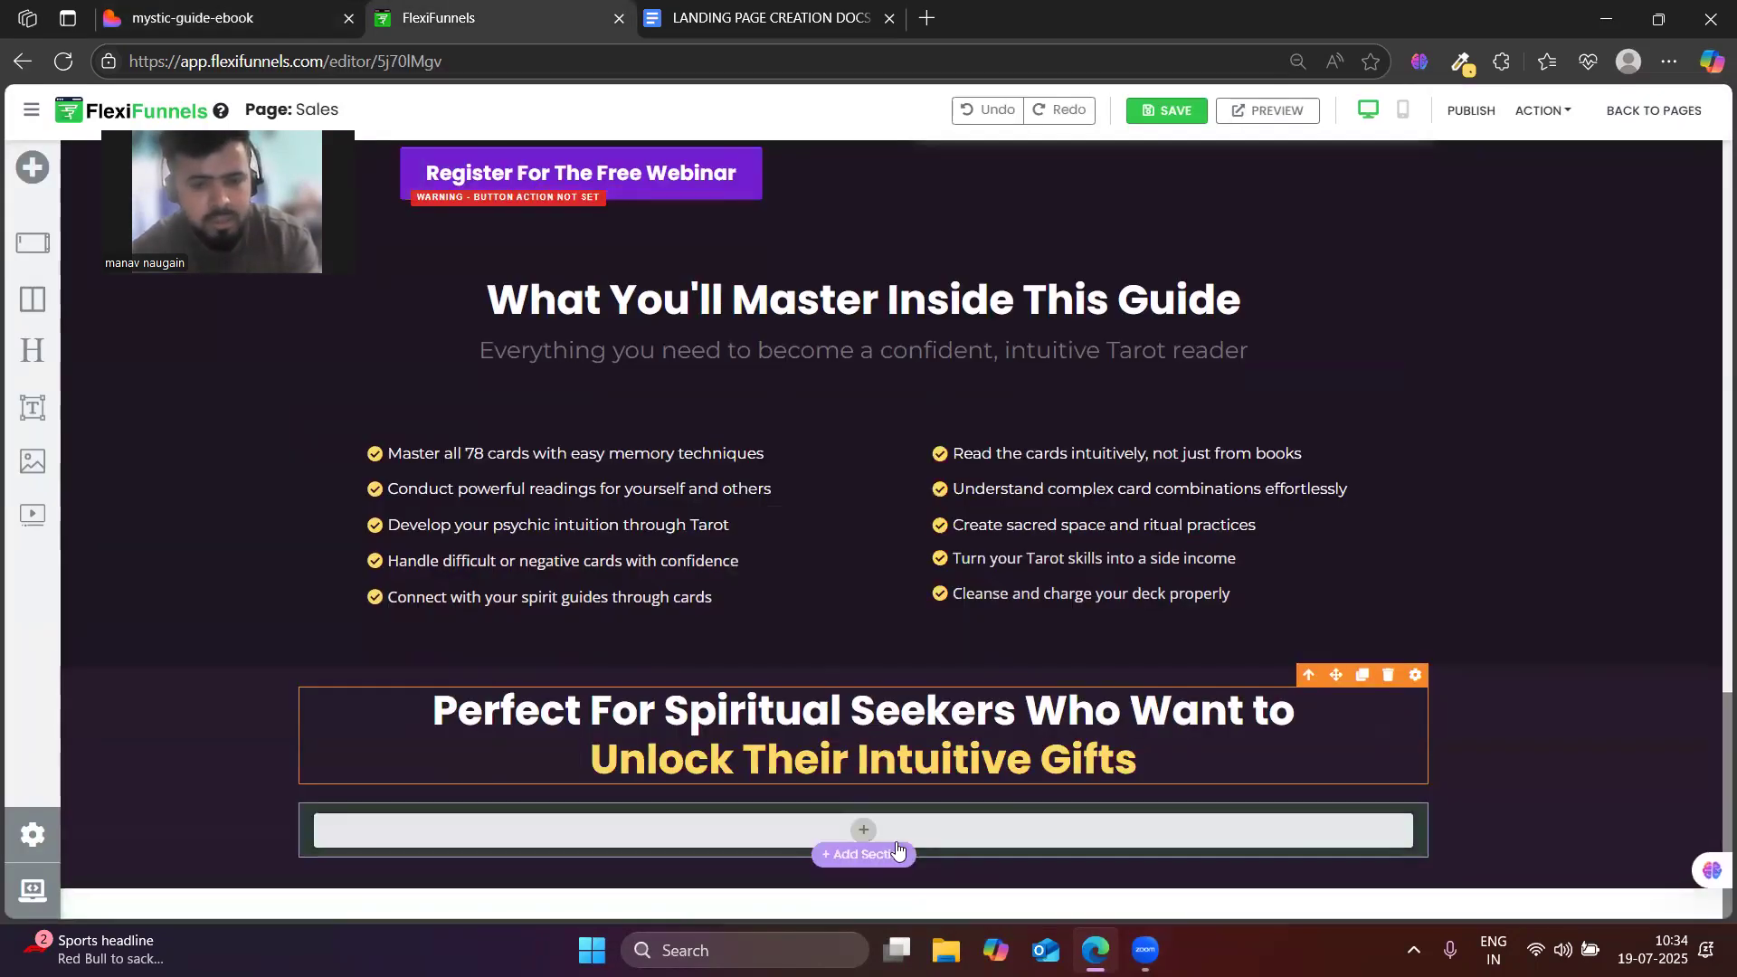
click(864, 829)
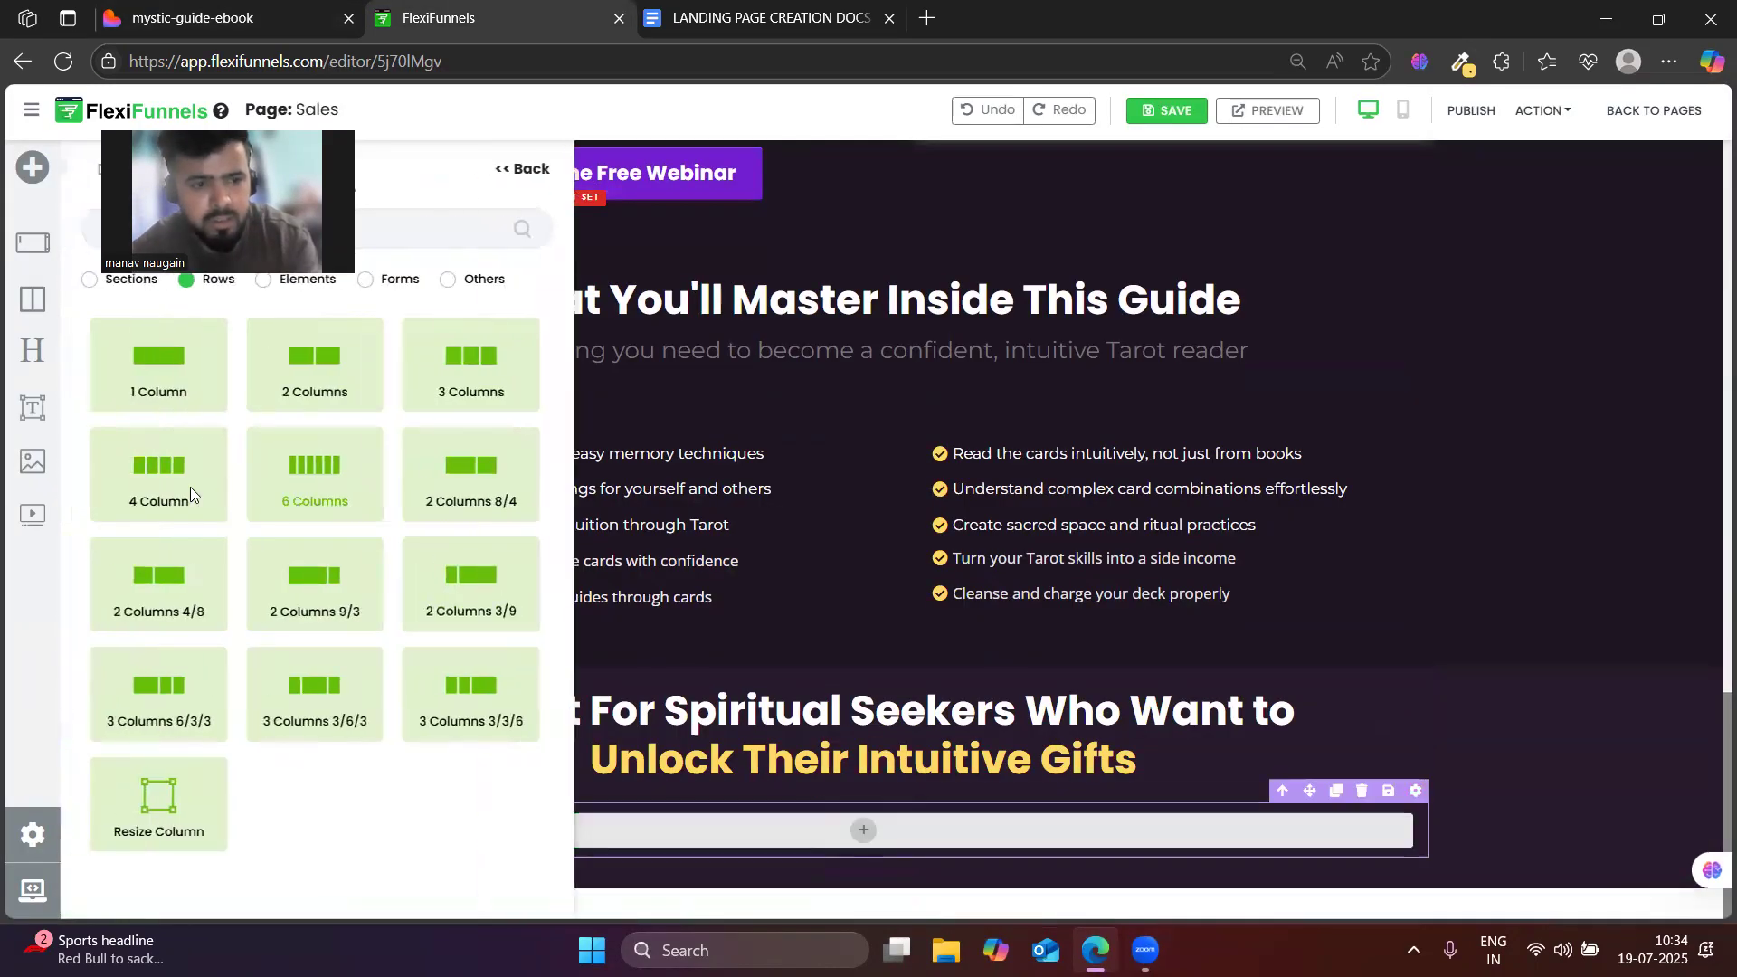
drag(131, 474, 858, 829)
scroll(313, 799, down, 1)
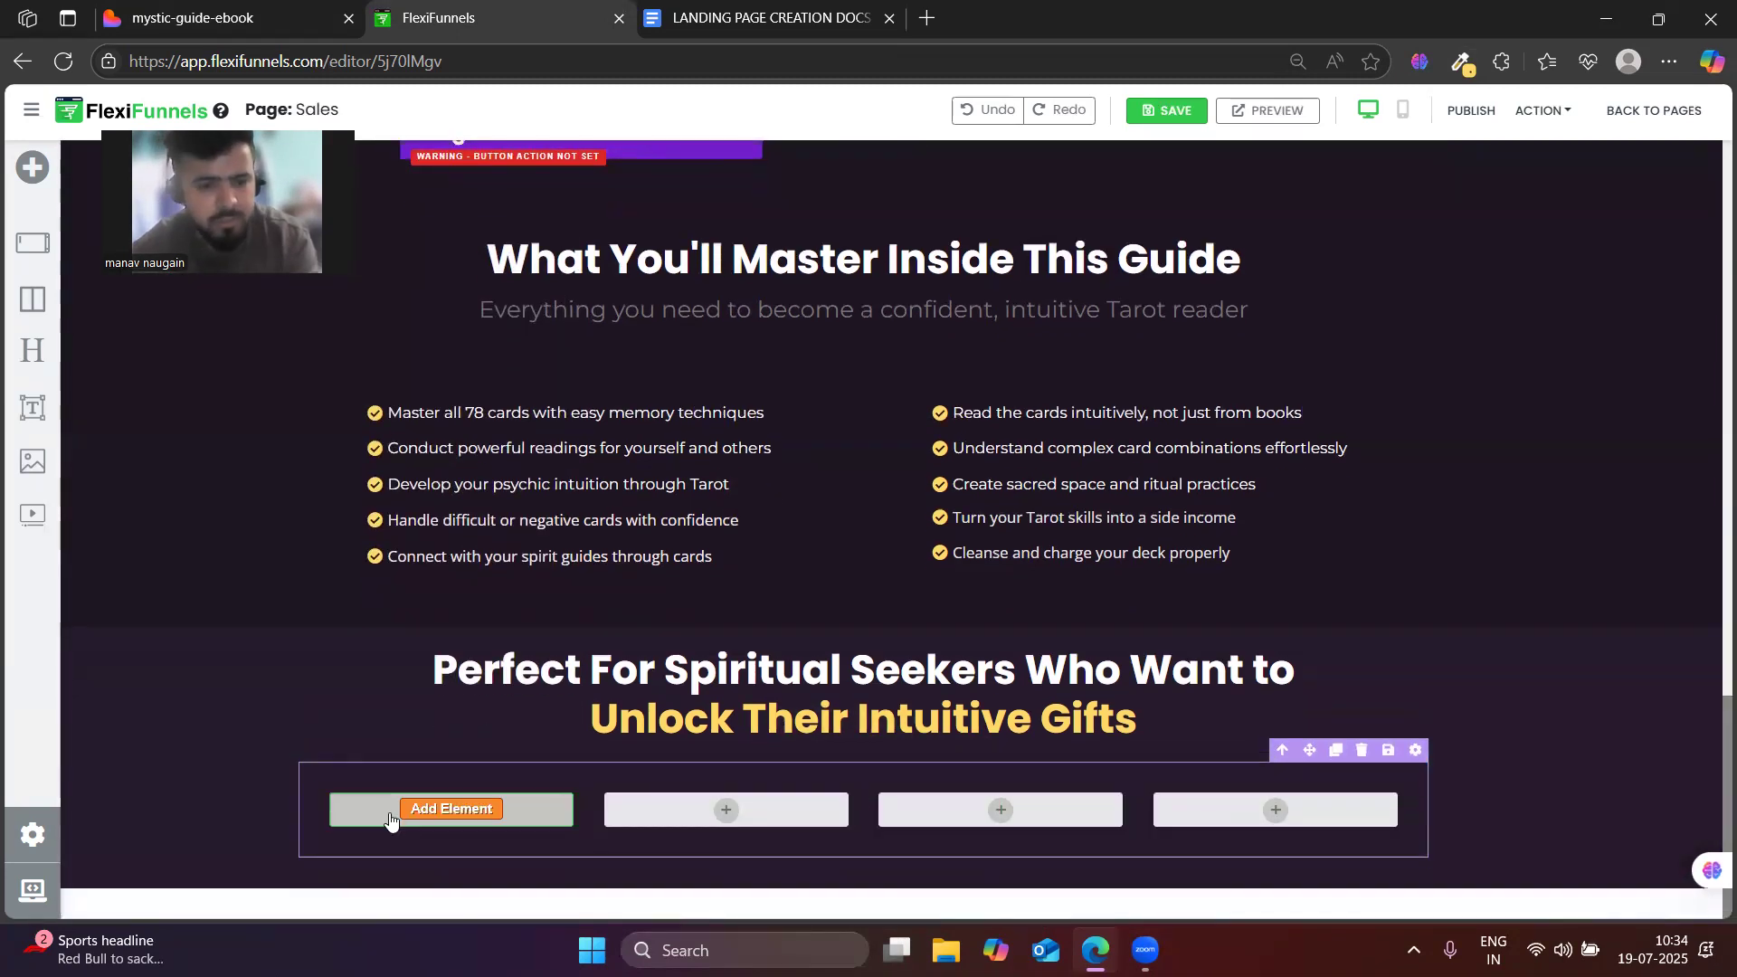
- Add a small headline element to the first column and replace its placeholder with the reference card title "Students"
click(281, 3)
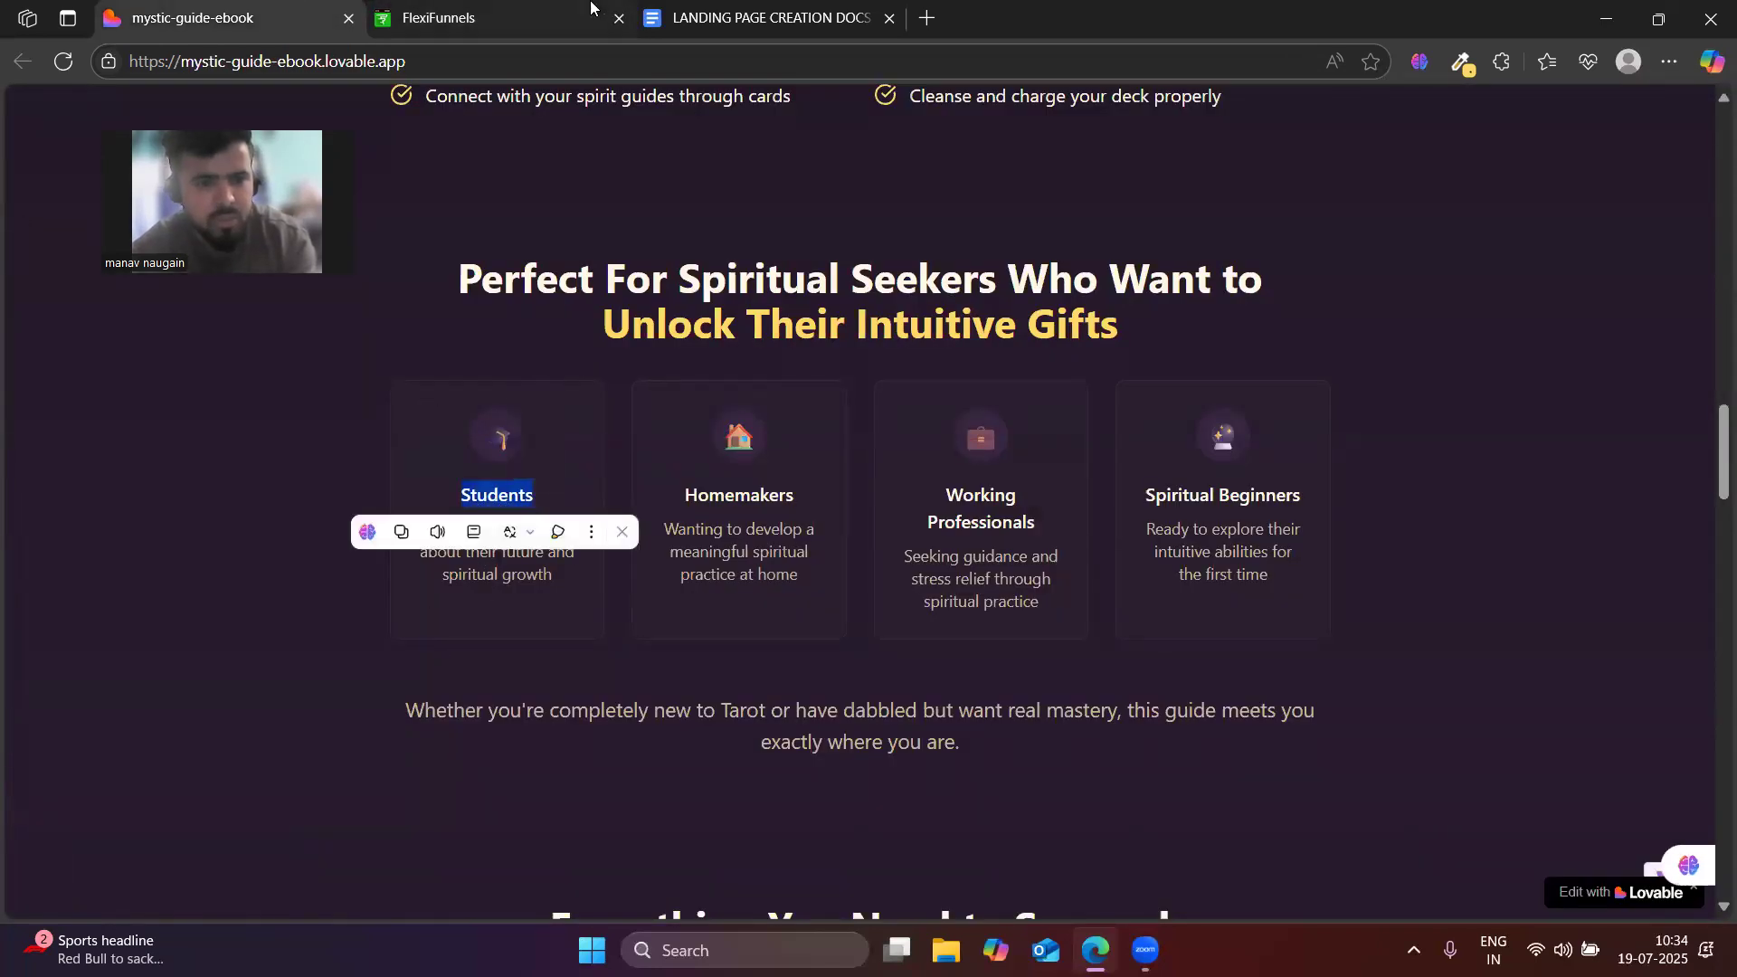
click(503, 20)
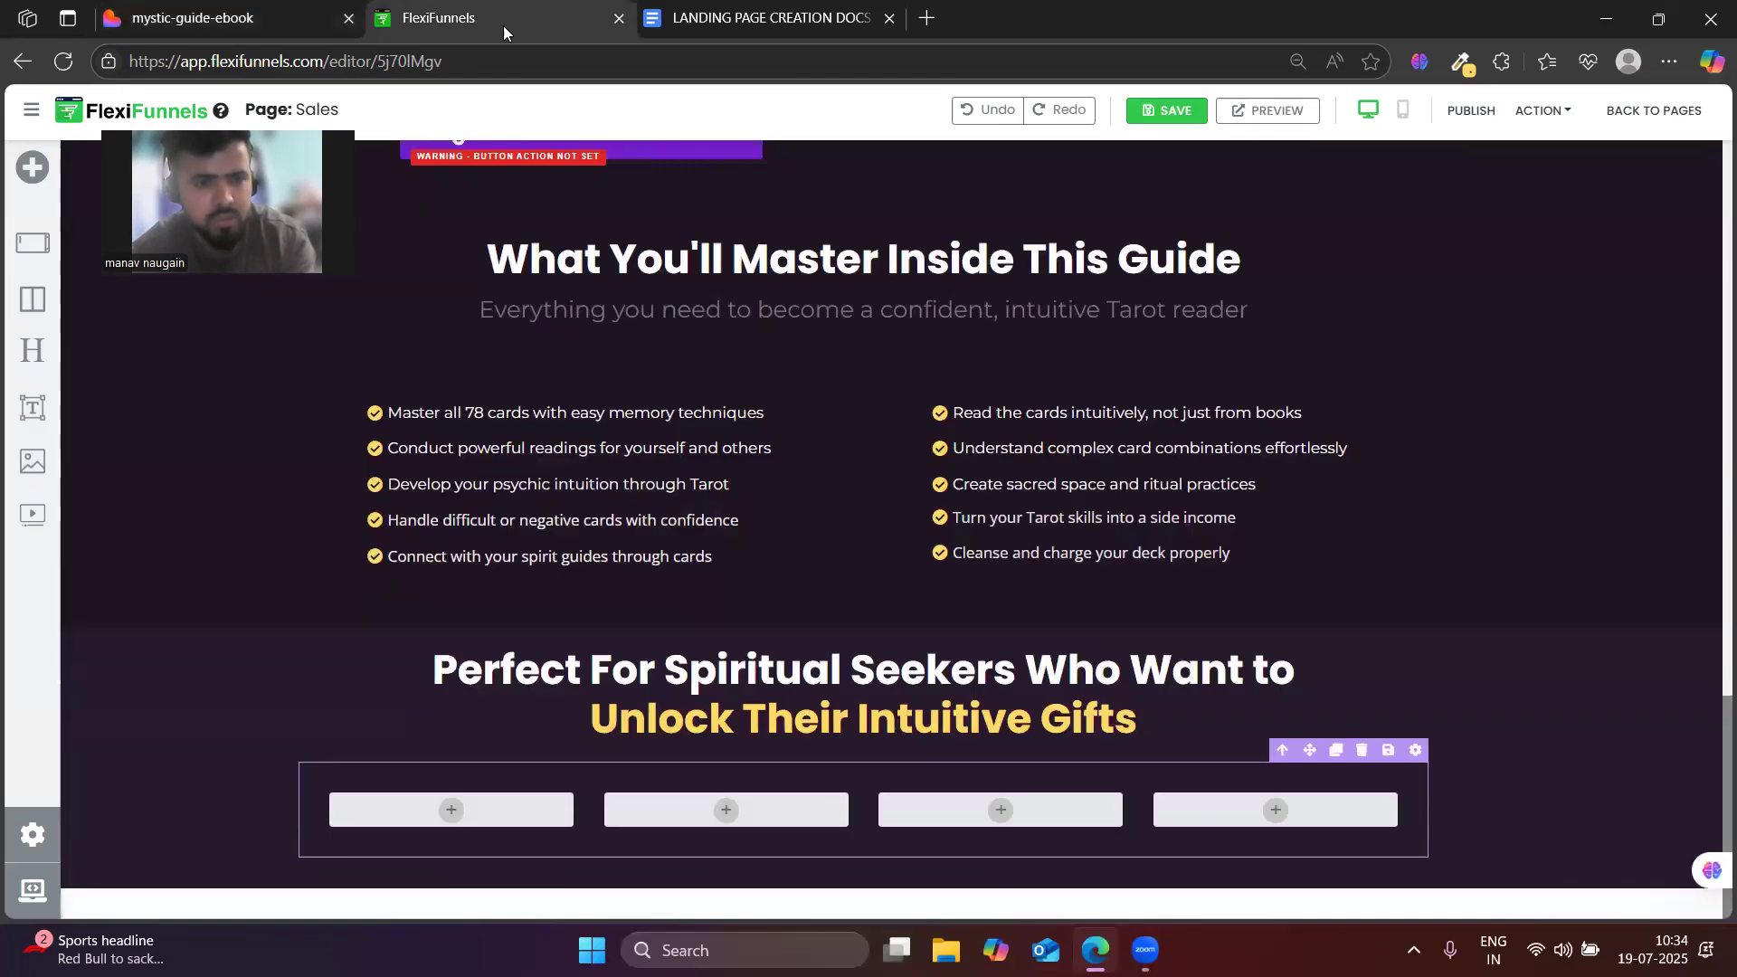
drag(361, 672, 450, 821)
click(457, 810)
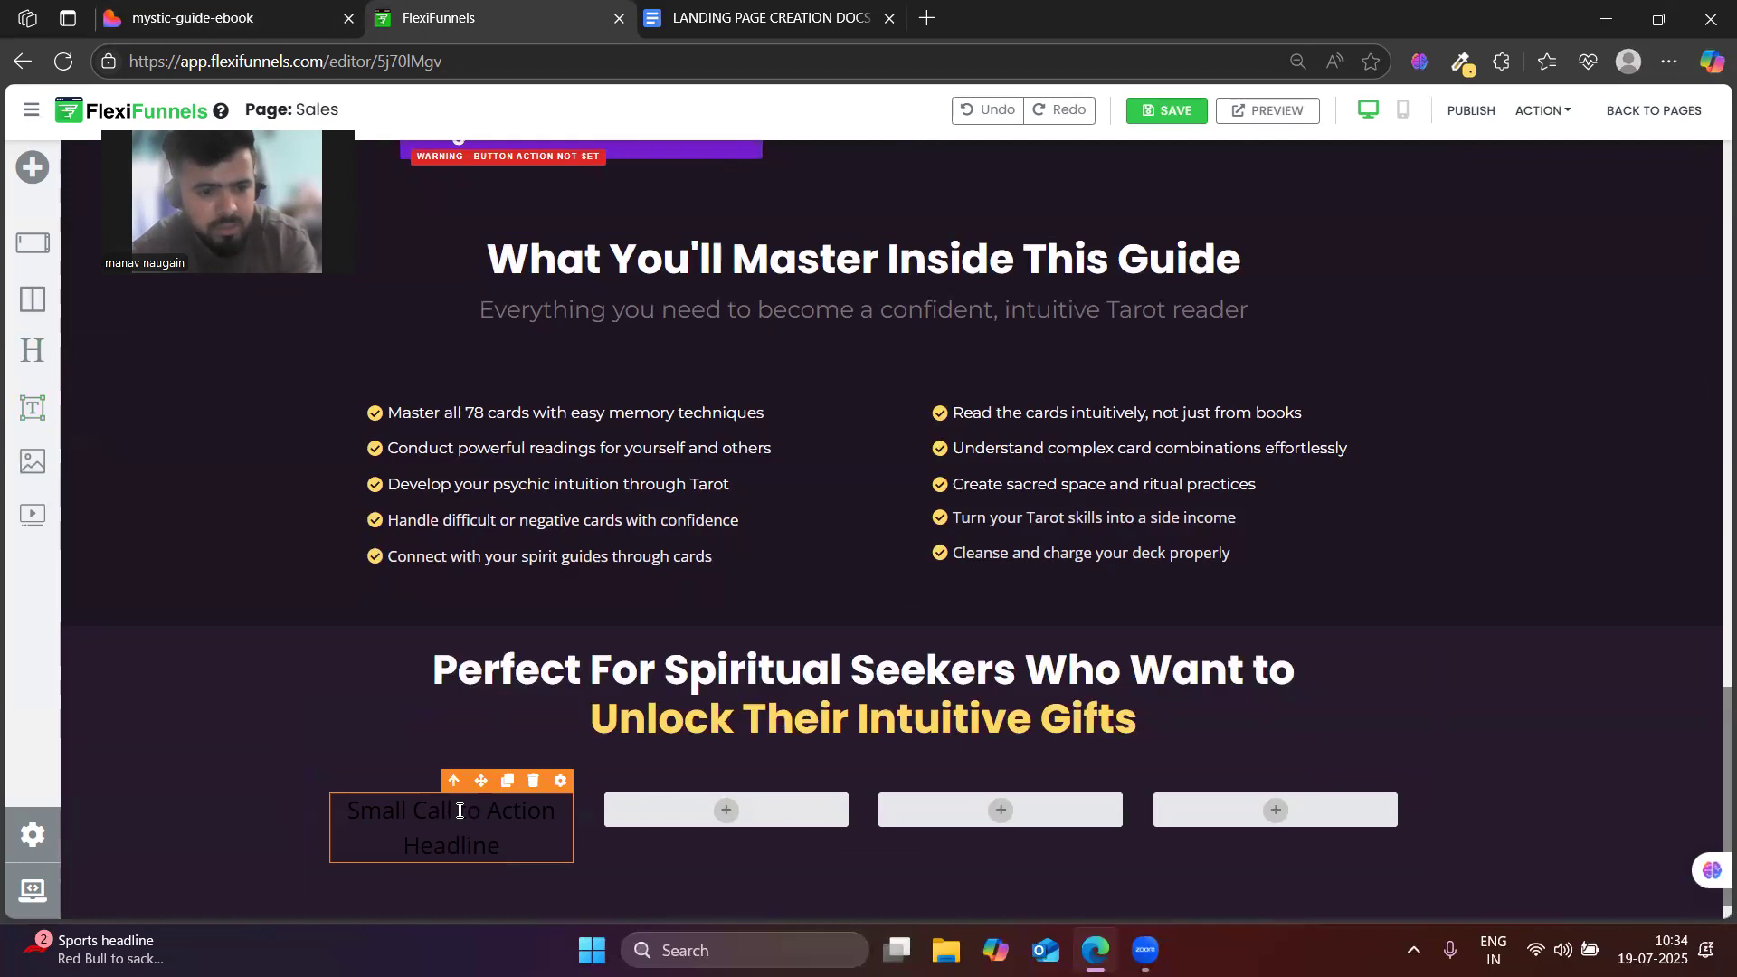
key(ctrl+a)
text(Students)
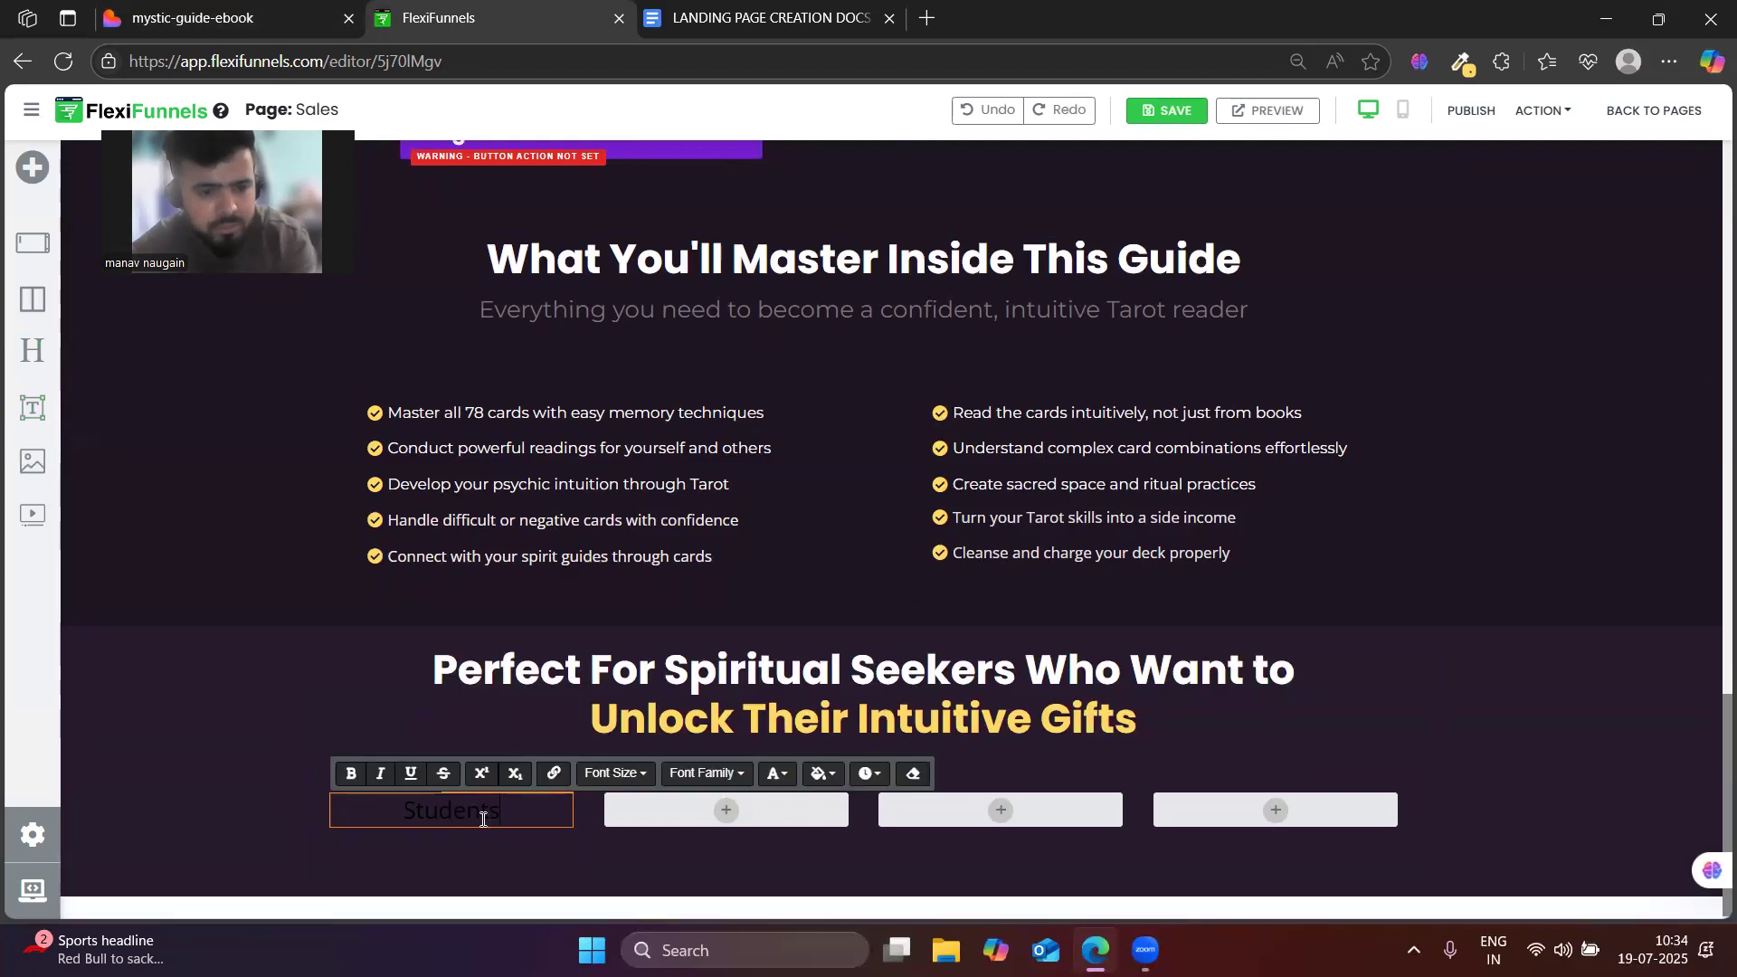
click(588, 860)
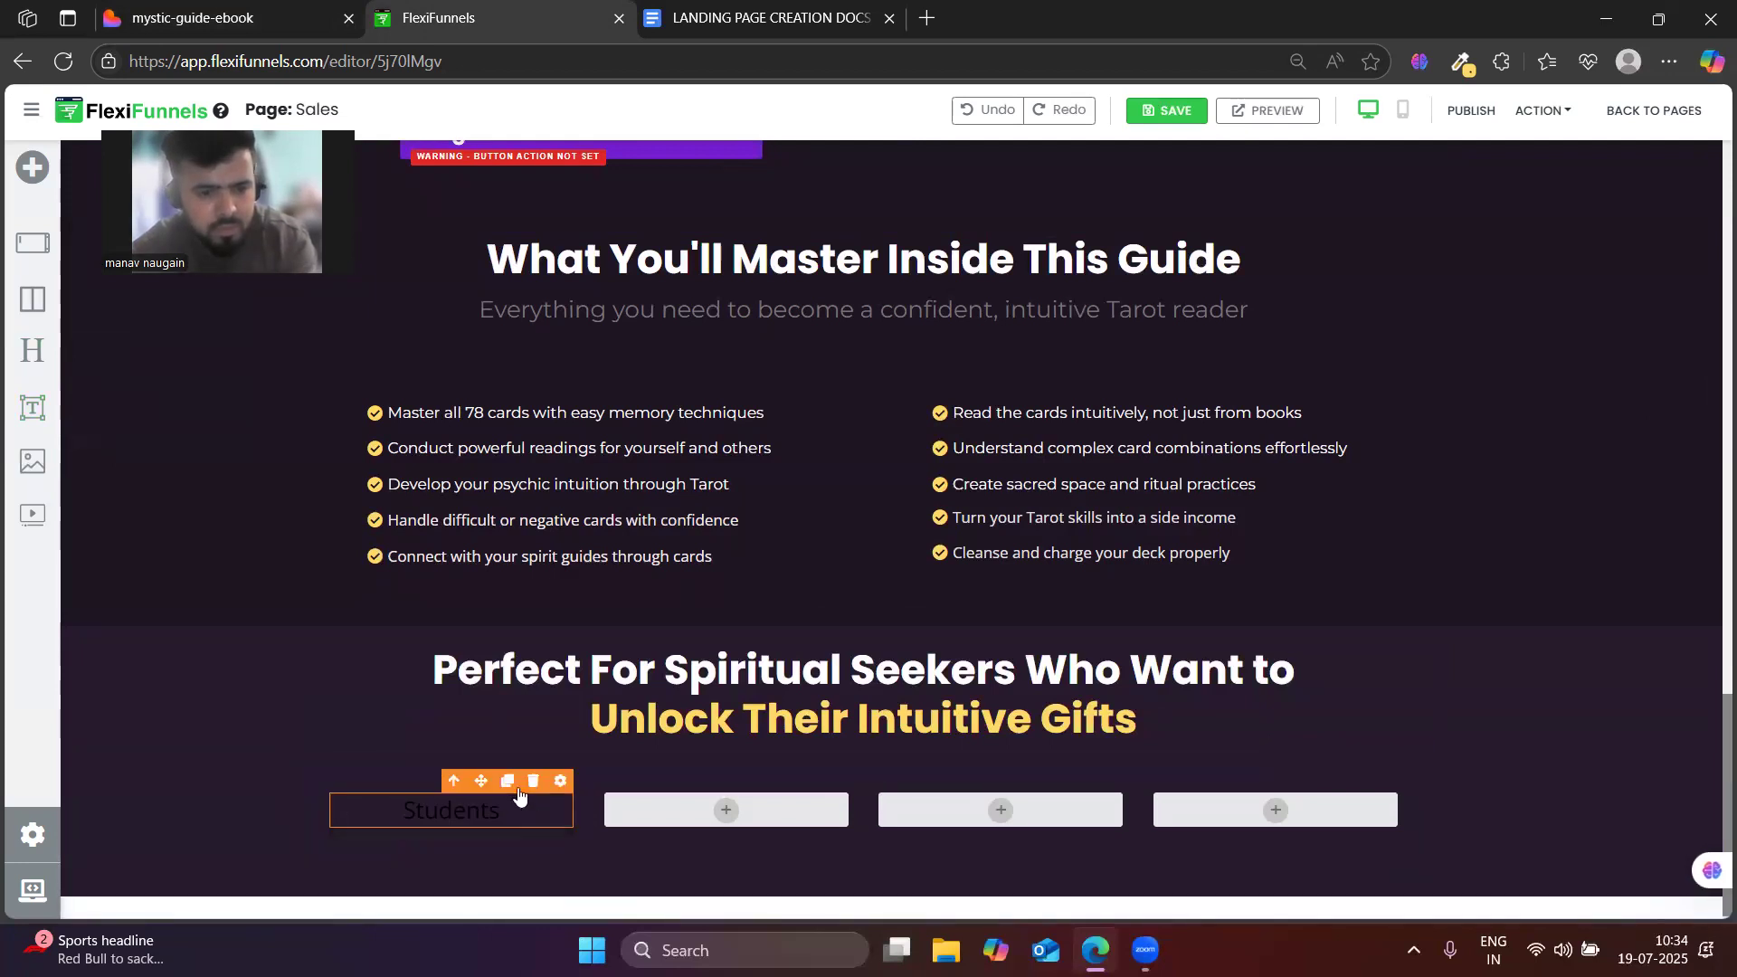
- Duplicate the "Students" headline and replace the lower copy's text with "Looking for clarity about their future and spiritual growth" from the reference
click(509, 783)
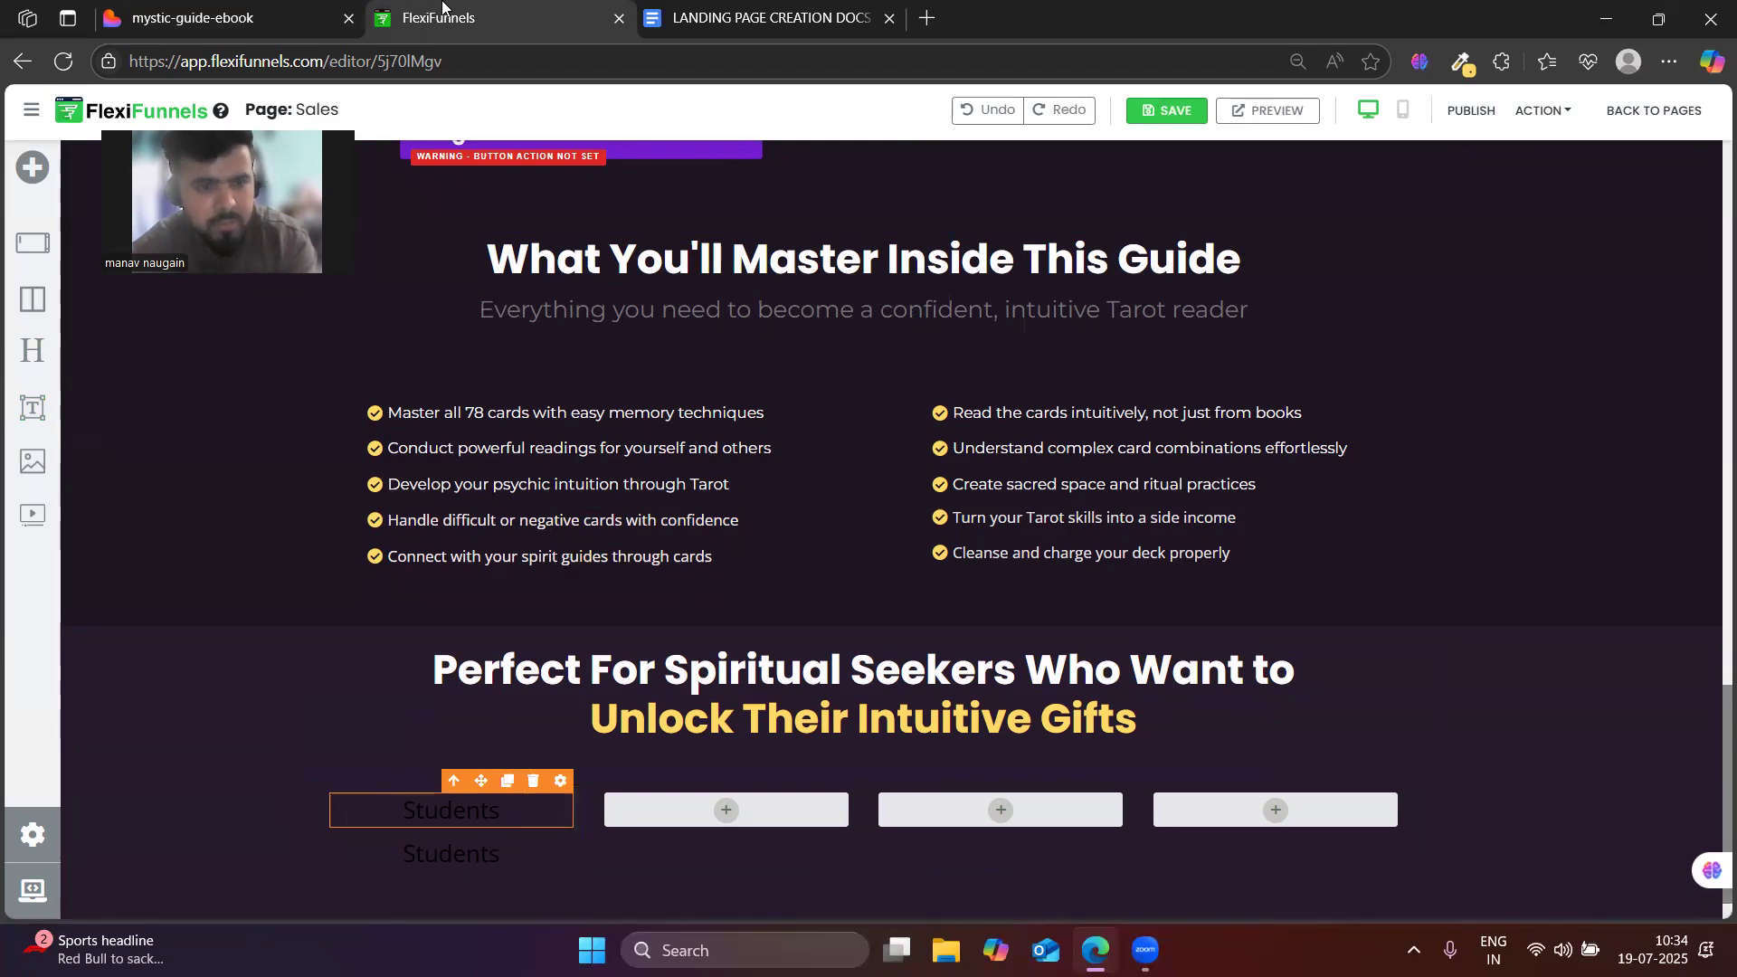
click(238, 18)
triple_click(532, 581)
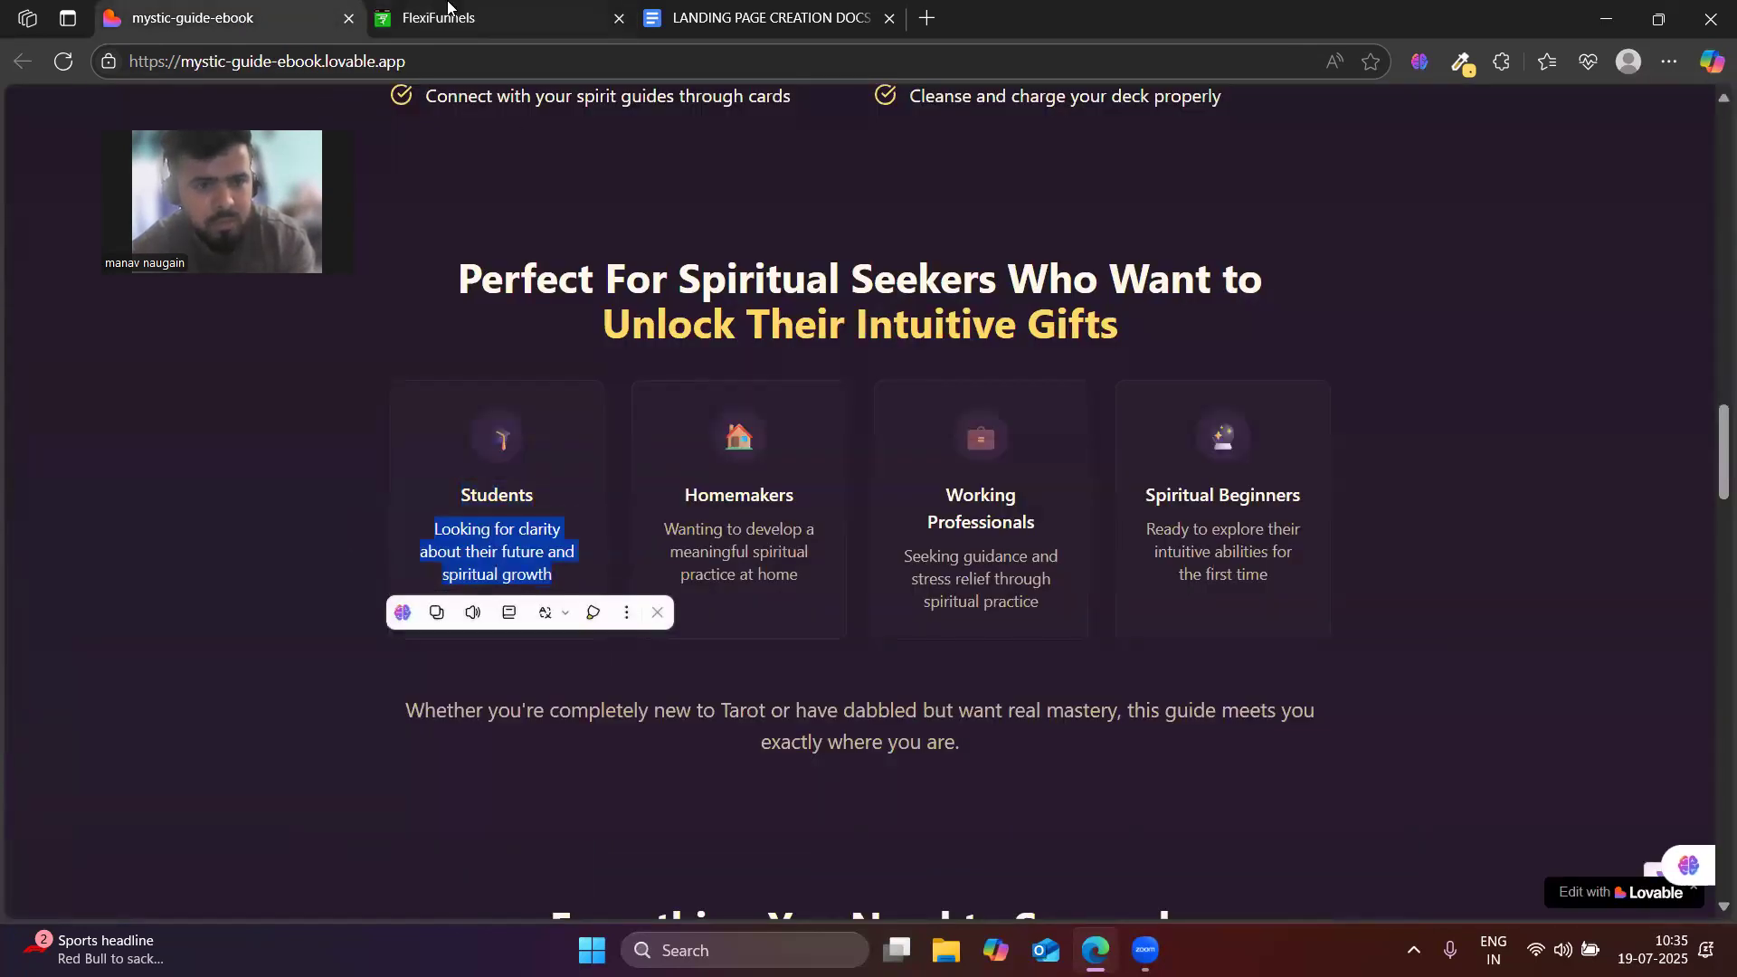
click(438, 18)
double_click(463, 850)
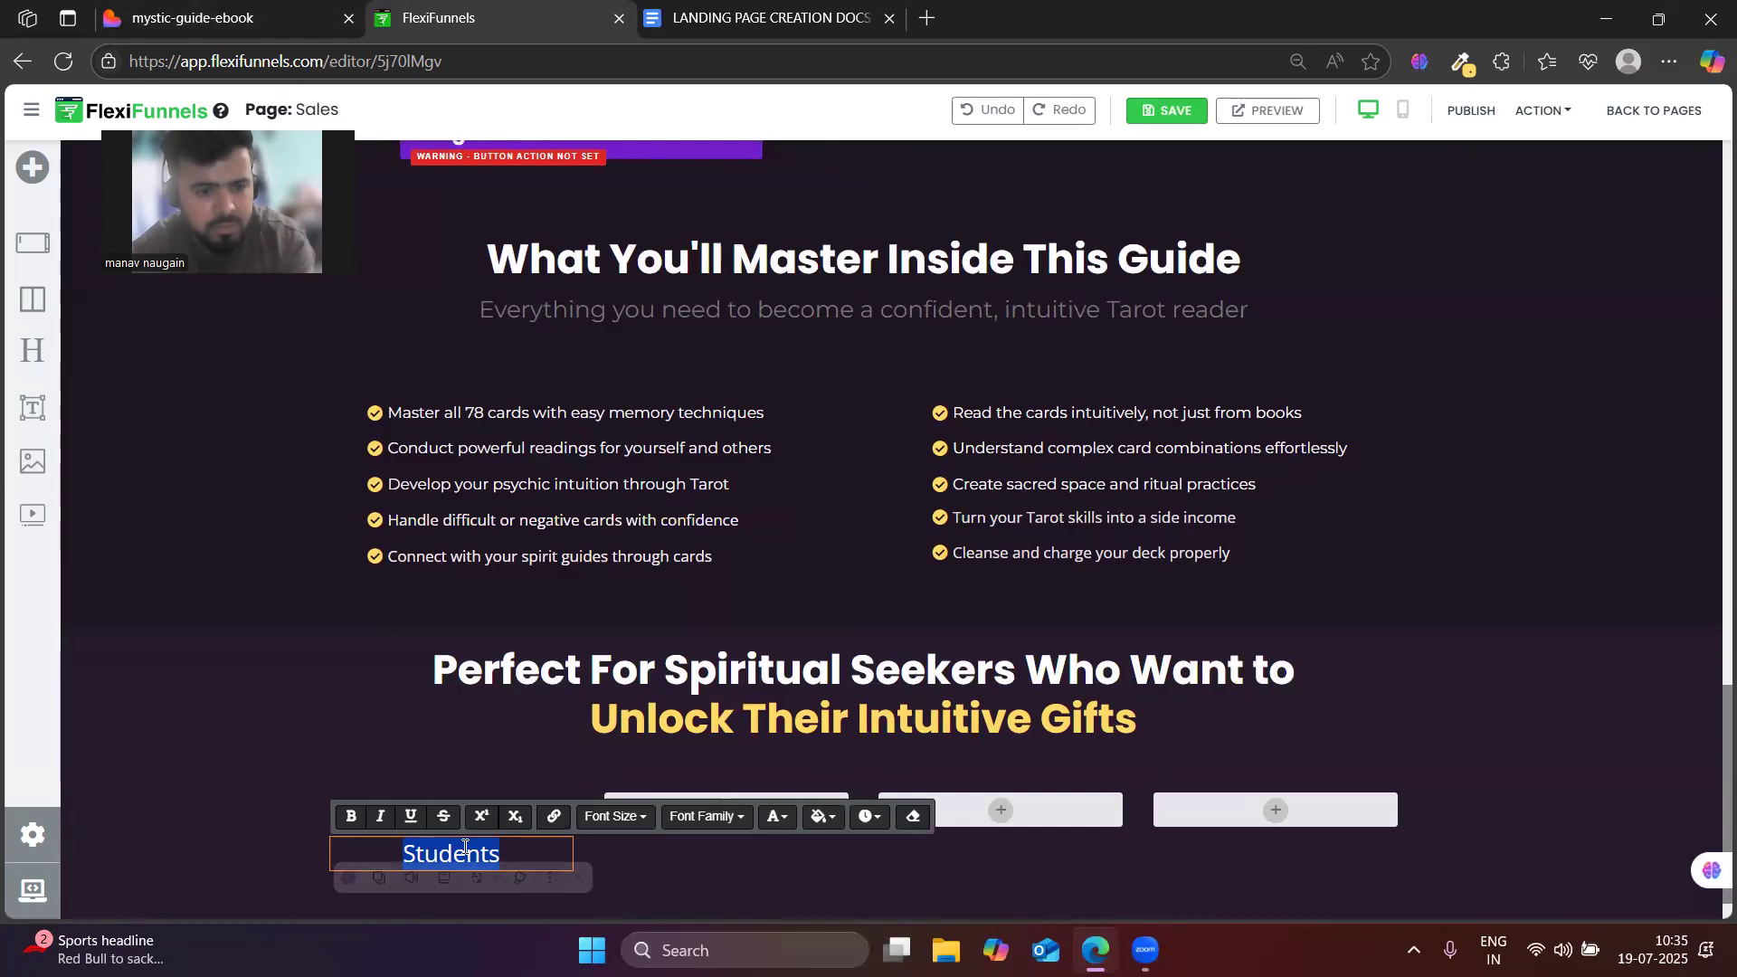
key(ctrl+v)
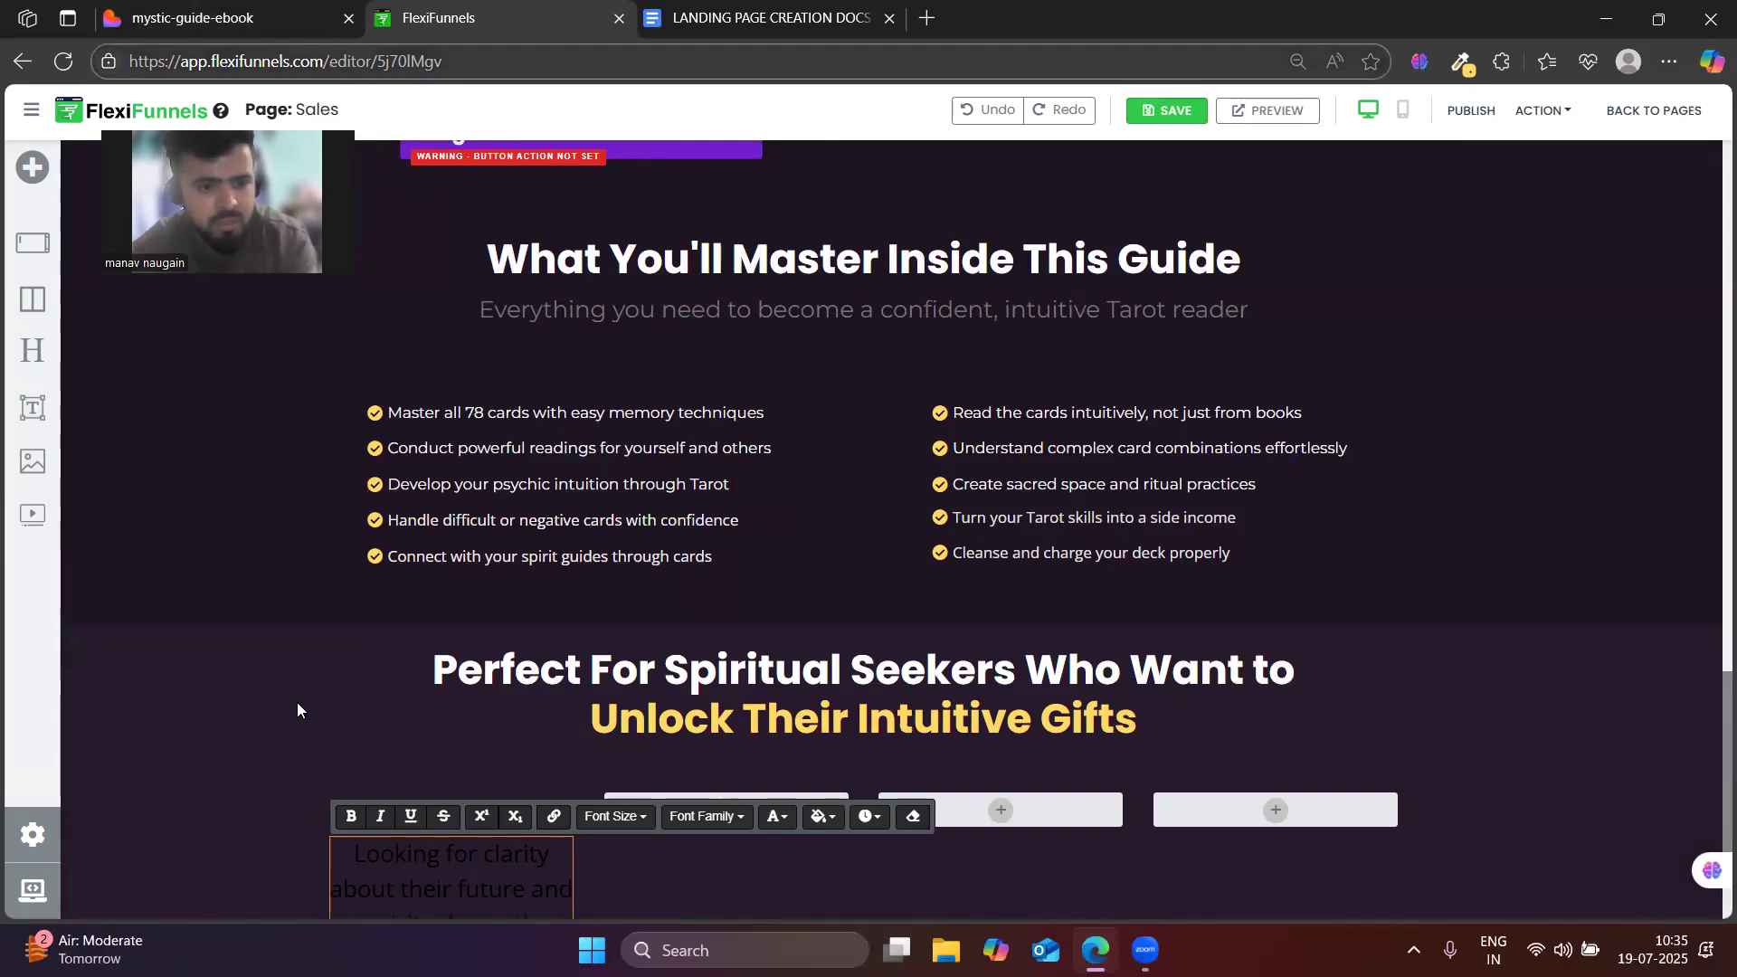
click(352, 785)
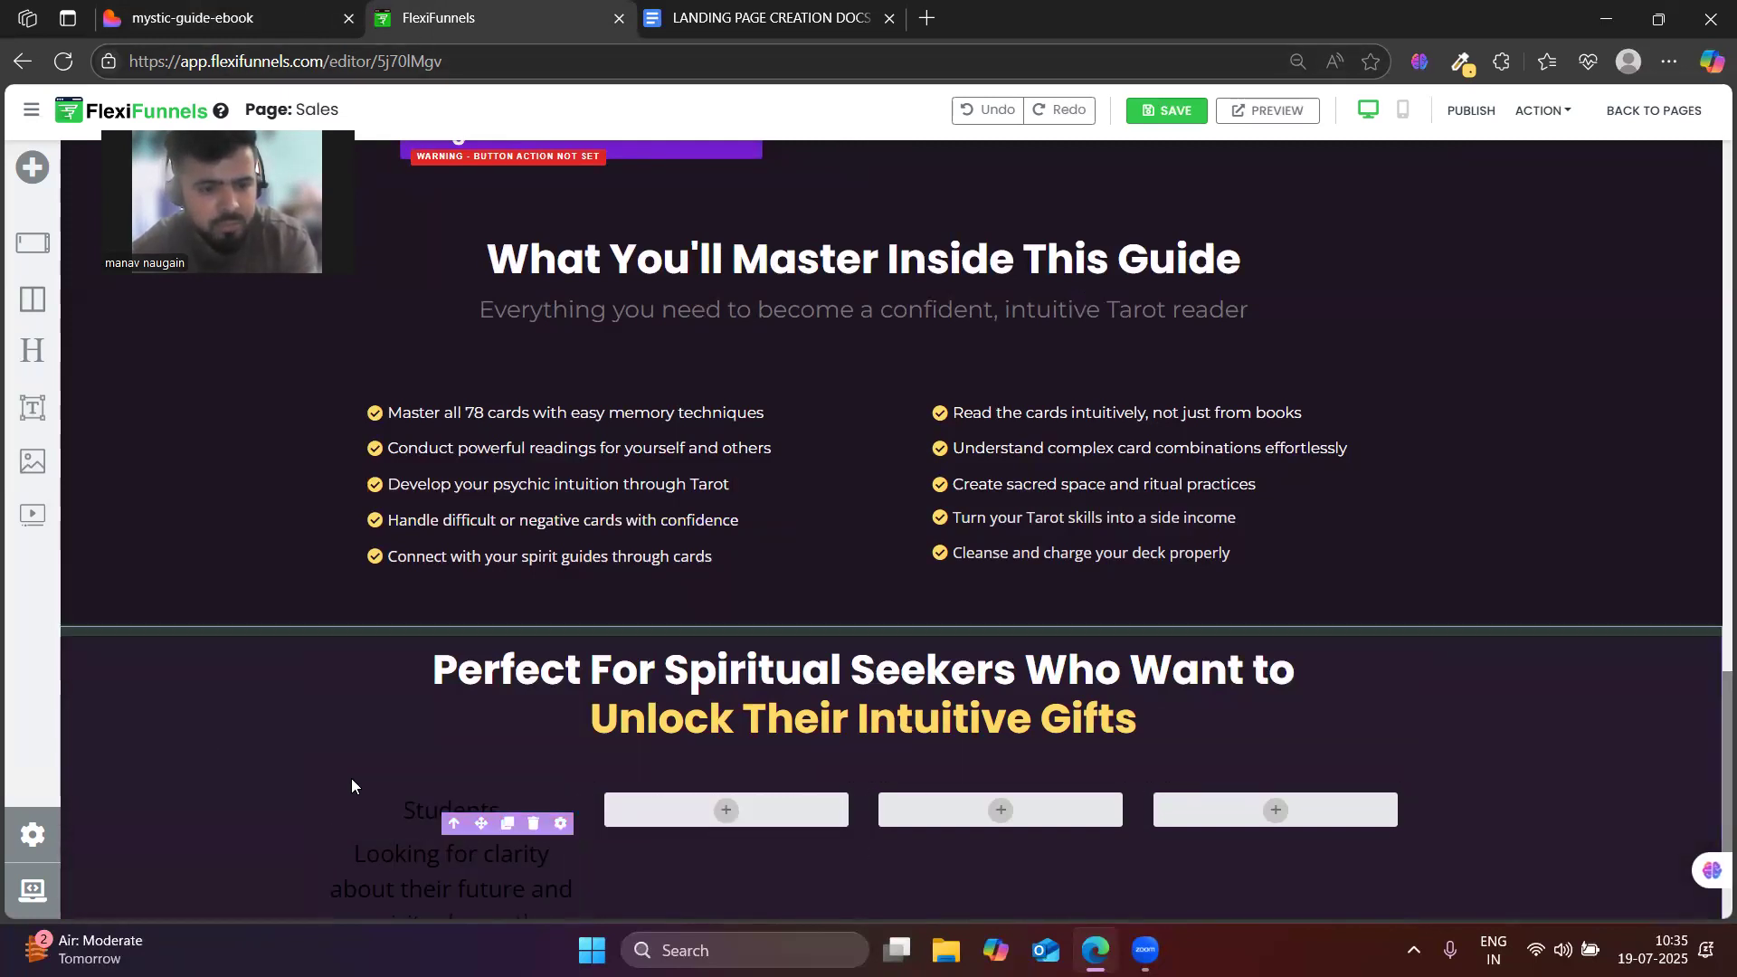
- Duplicate the "Students" headline again and replace the uppermost copy's text with the reference card's graduation cap emoji 🎓
click(389, 809)
click(508, 784)
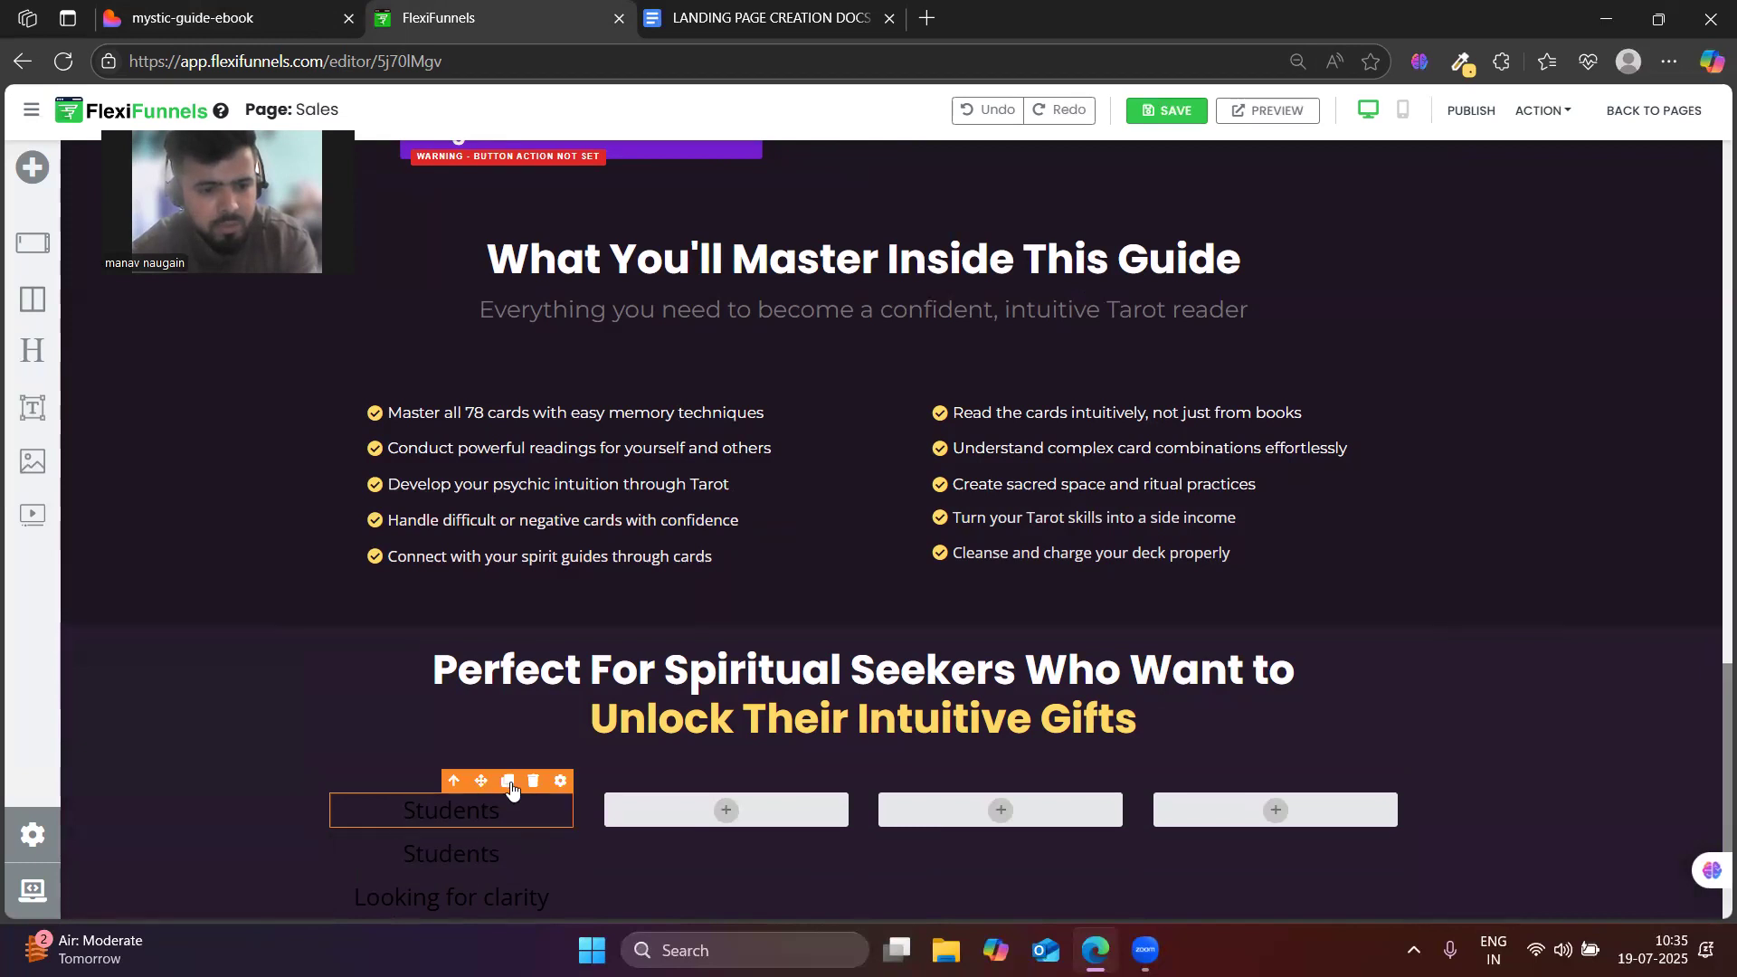
click(262, 20)
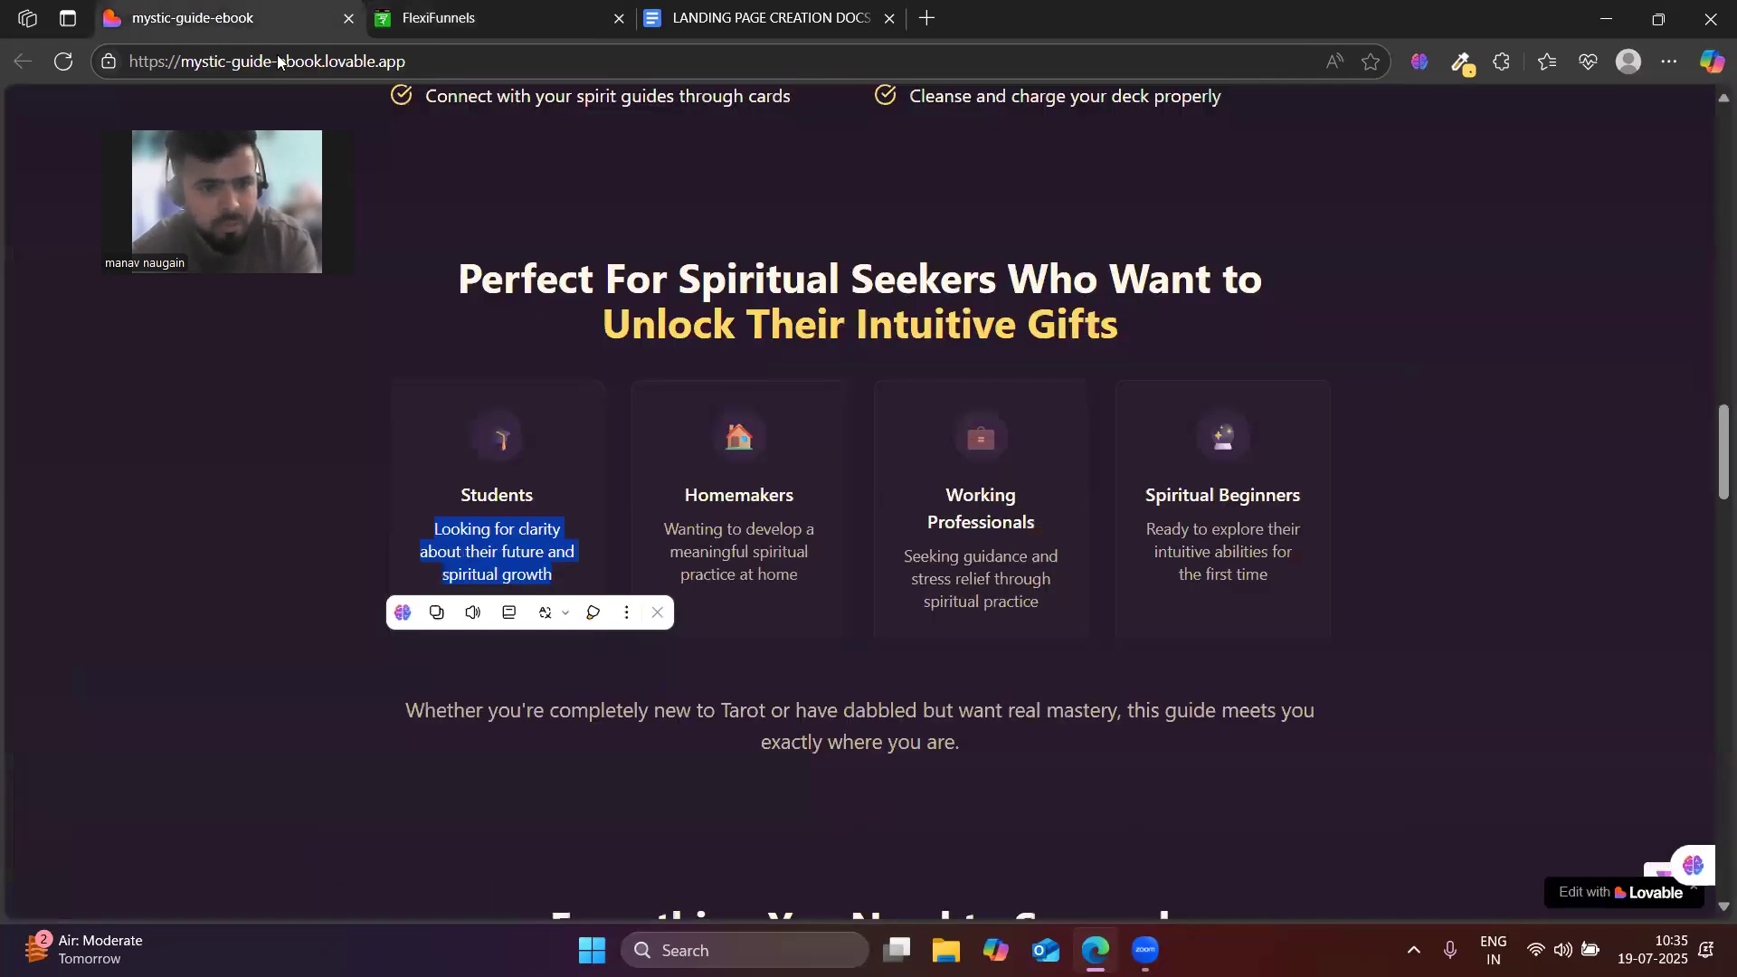
click(506, 435)
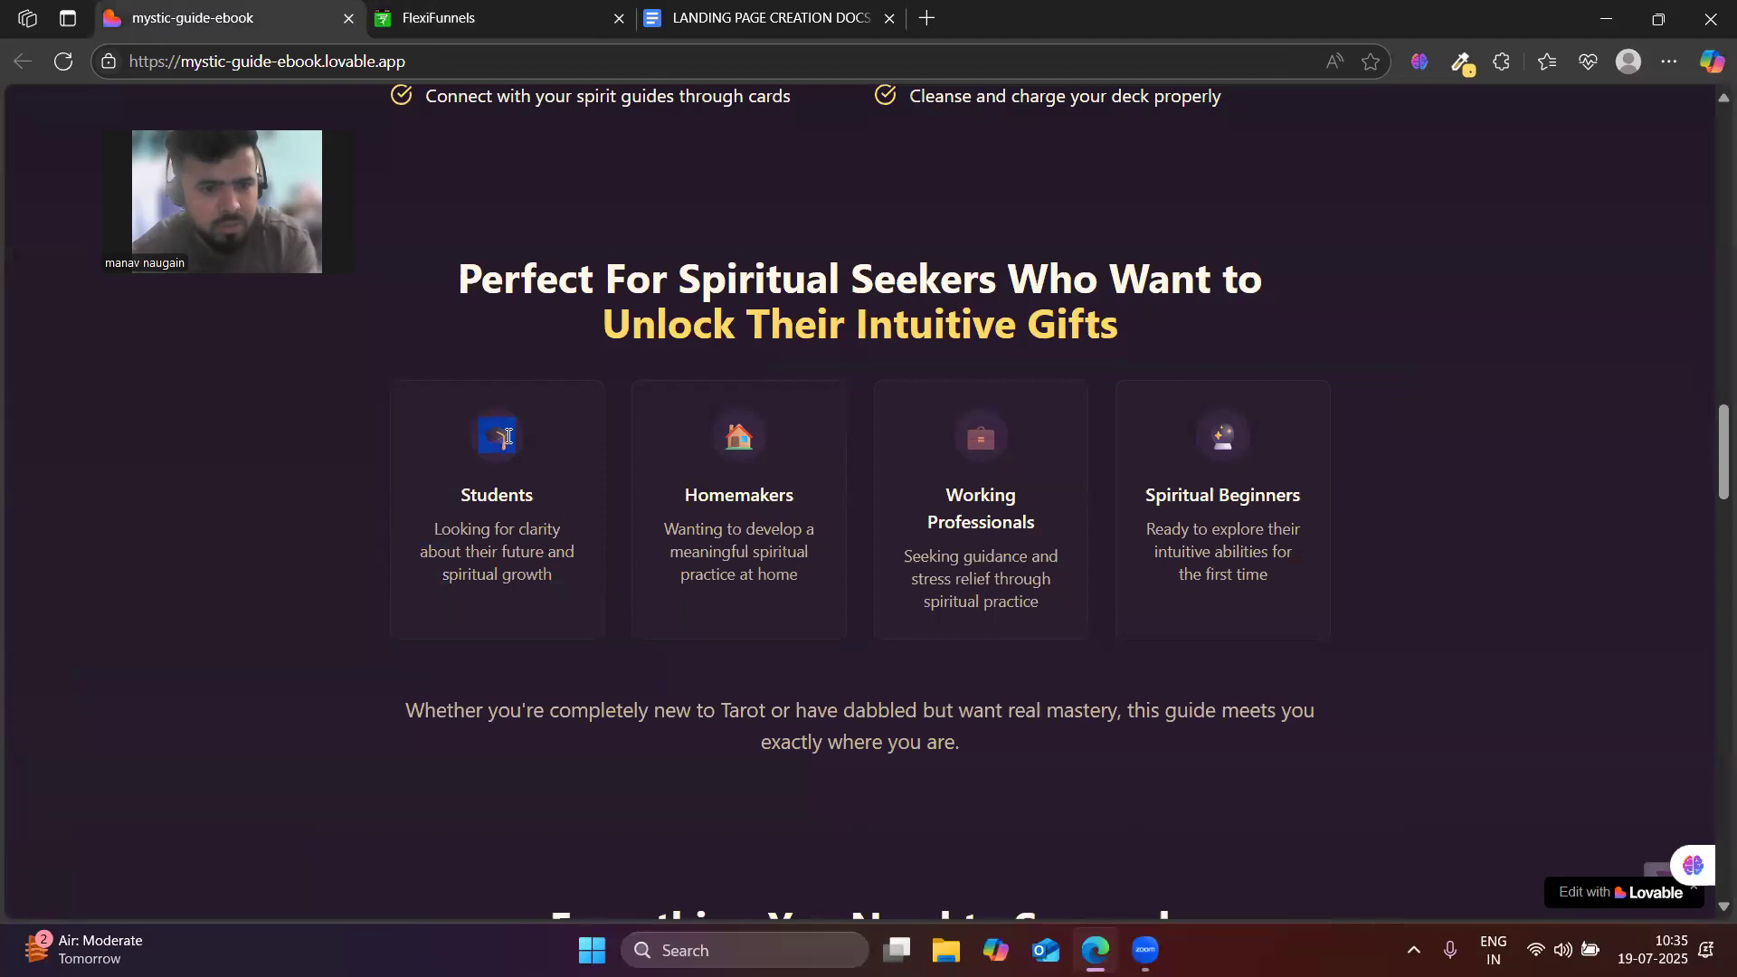
click(497, 16)
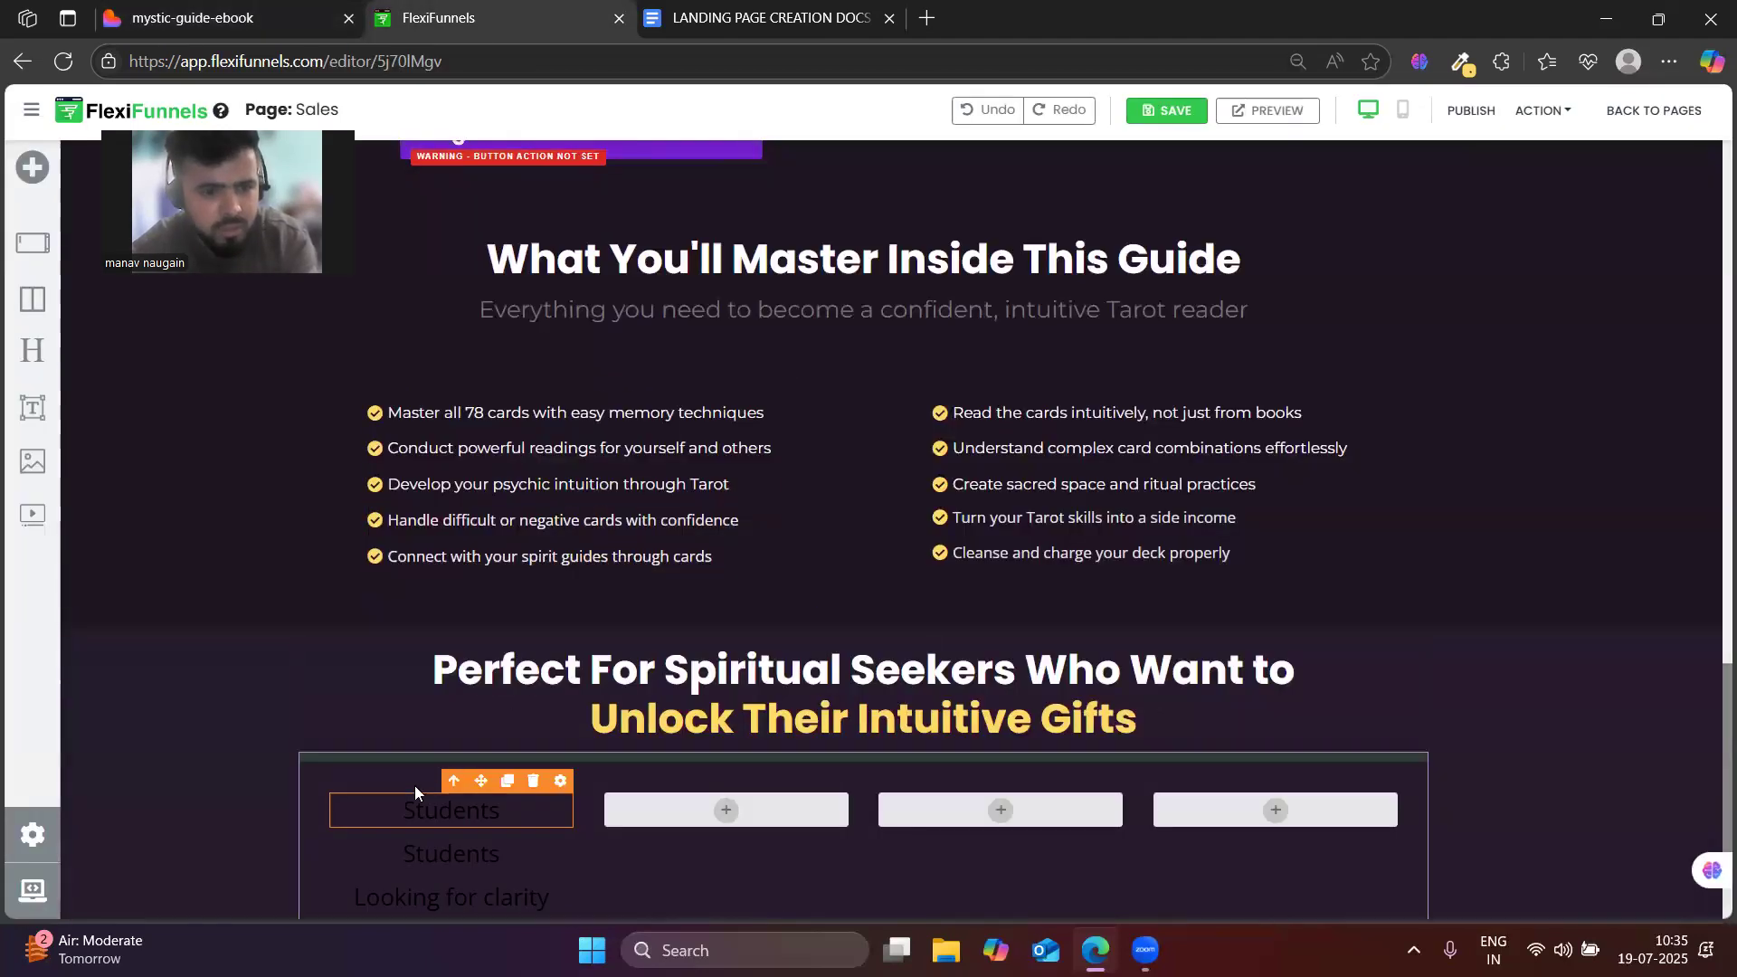
click(413, 818)
double_click(412, 818)
text(🎓)
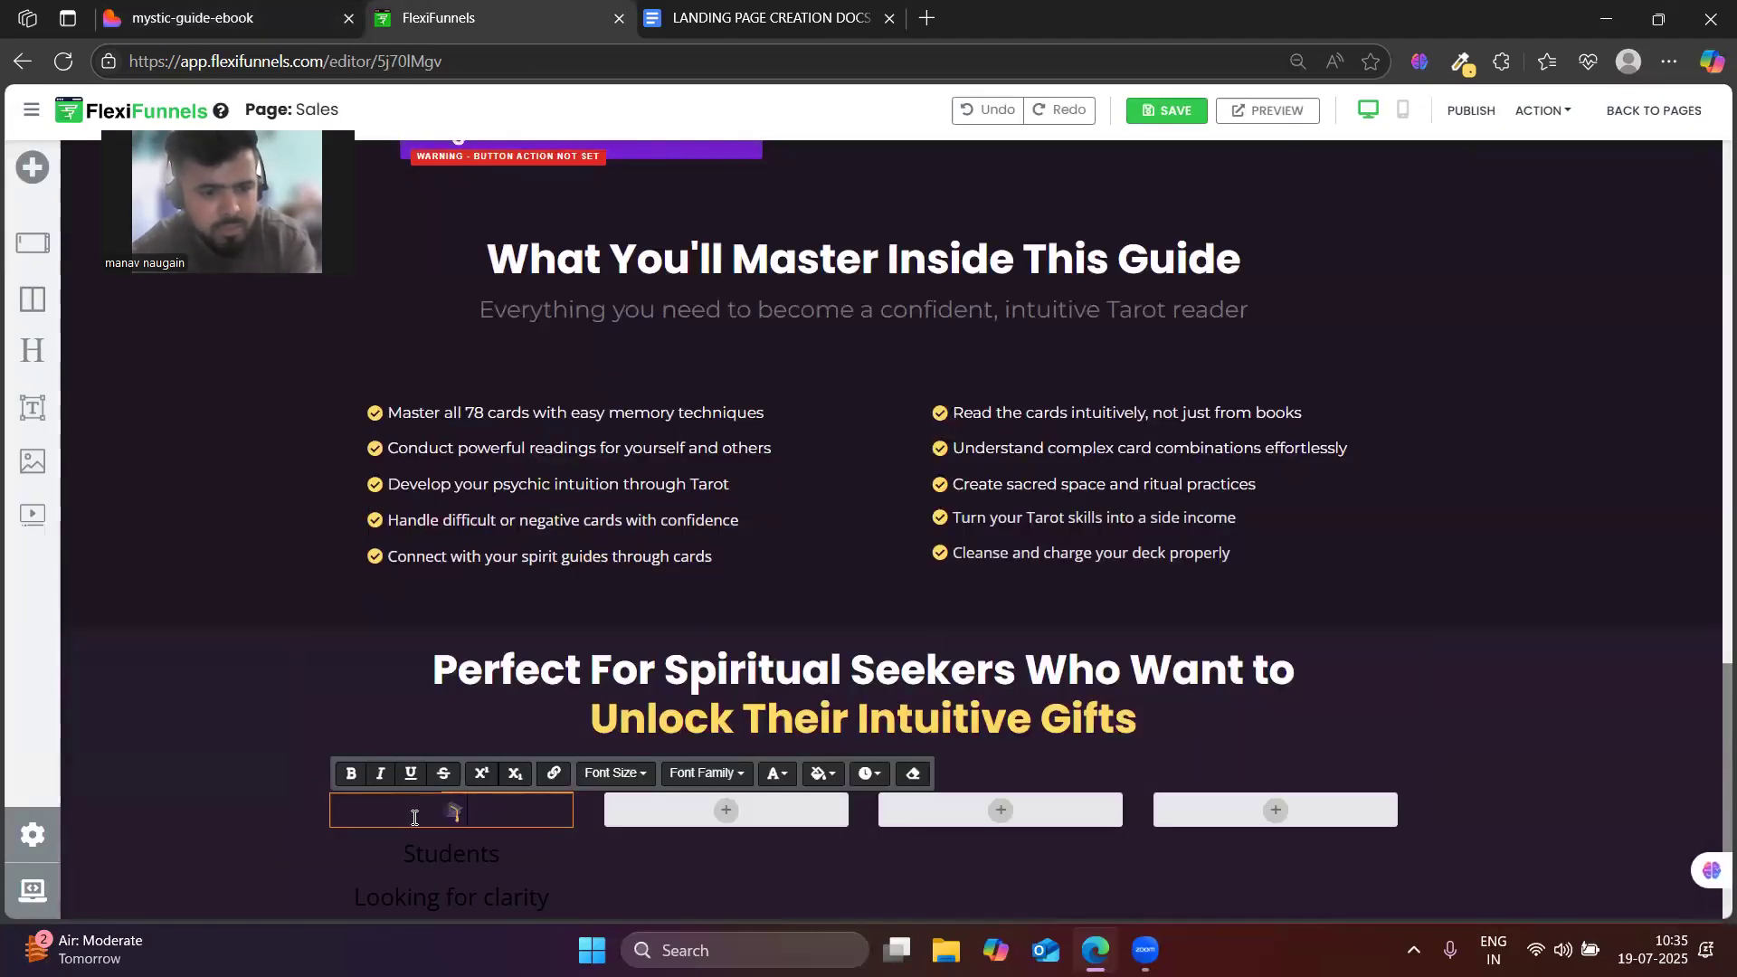
click(244, 804)
- Set the text colour of the first column's "Students" title to white
scroll(471, 828, down, 2)
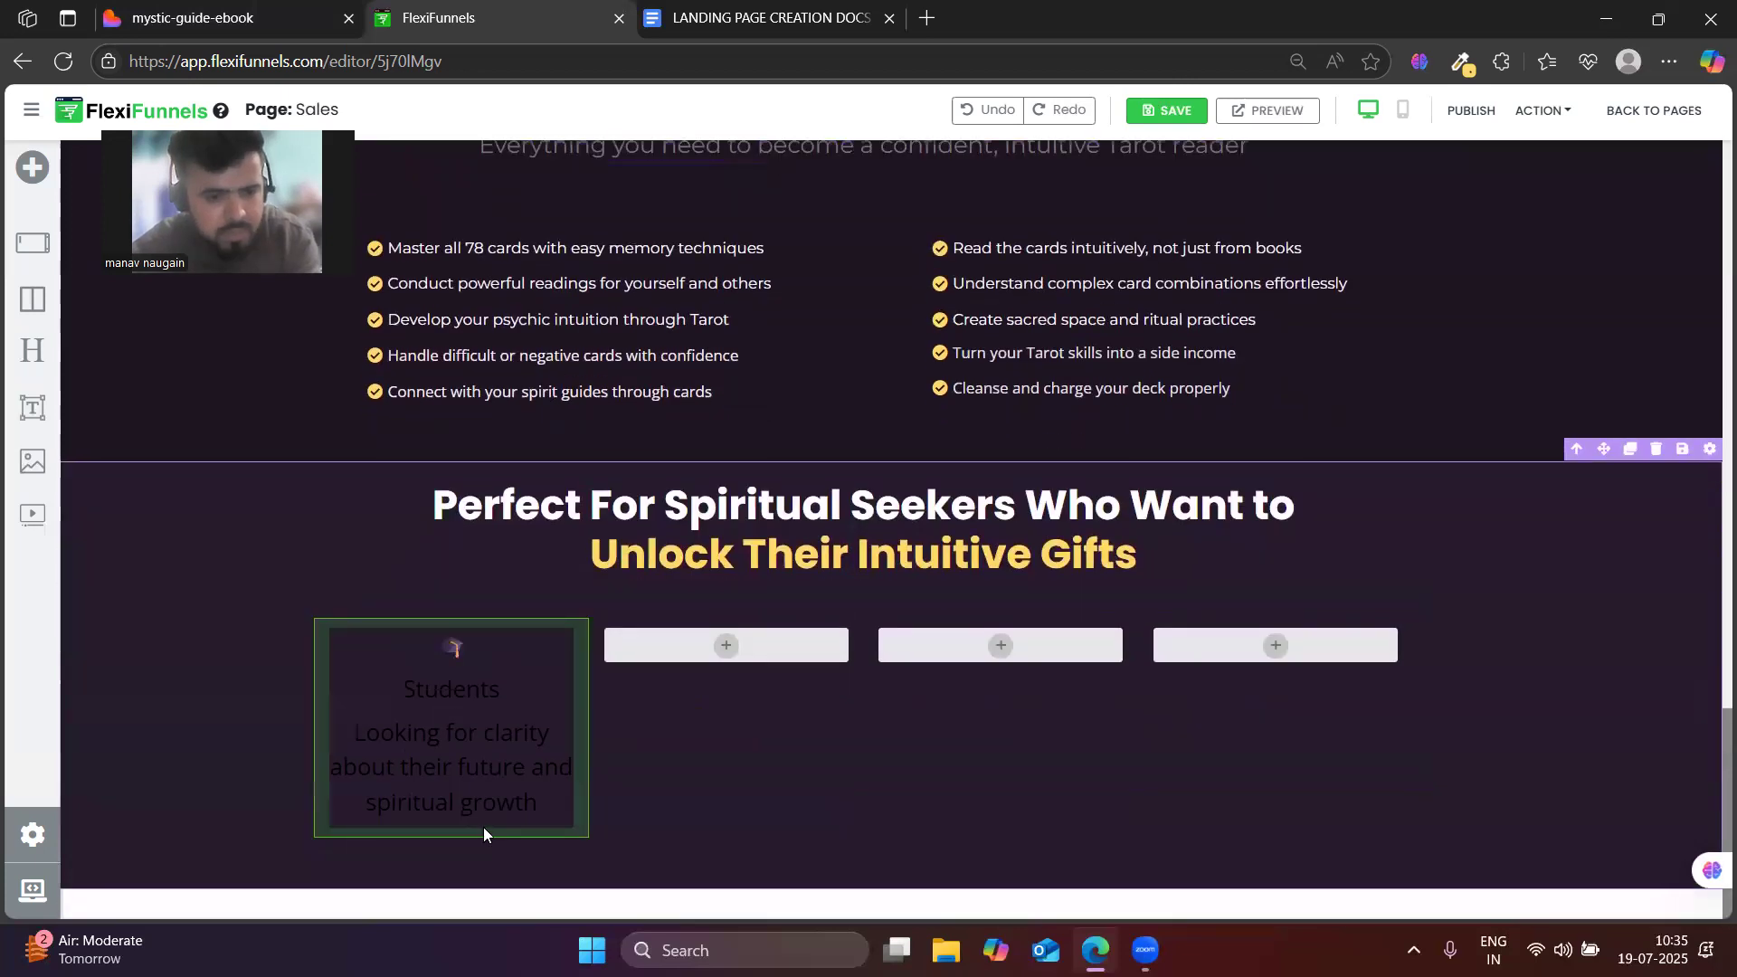
click(523, 686)
click(1480, 365)
scroll(1502, 670, down, 3)
scroll(1529, 731, down, 2)
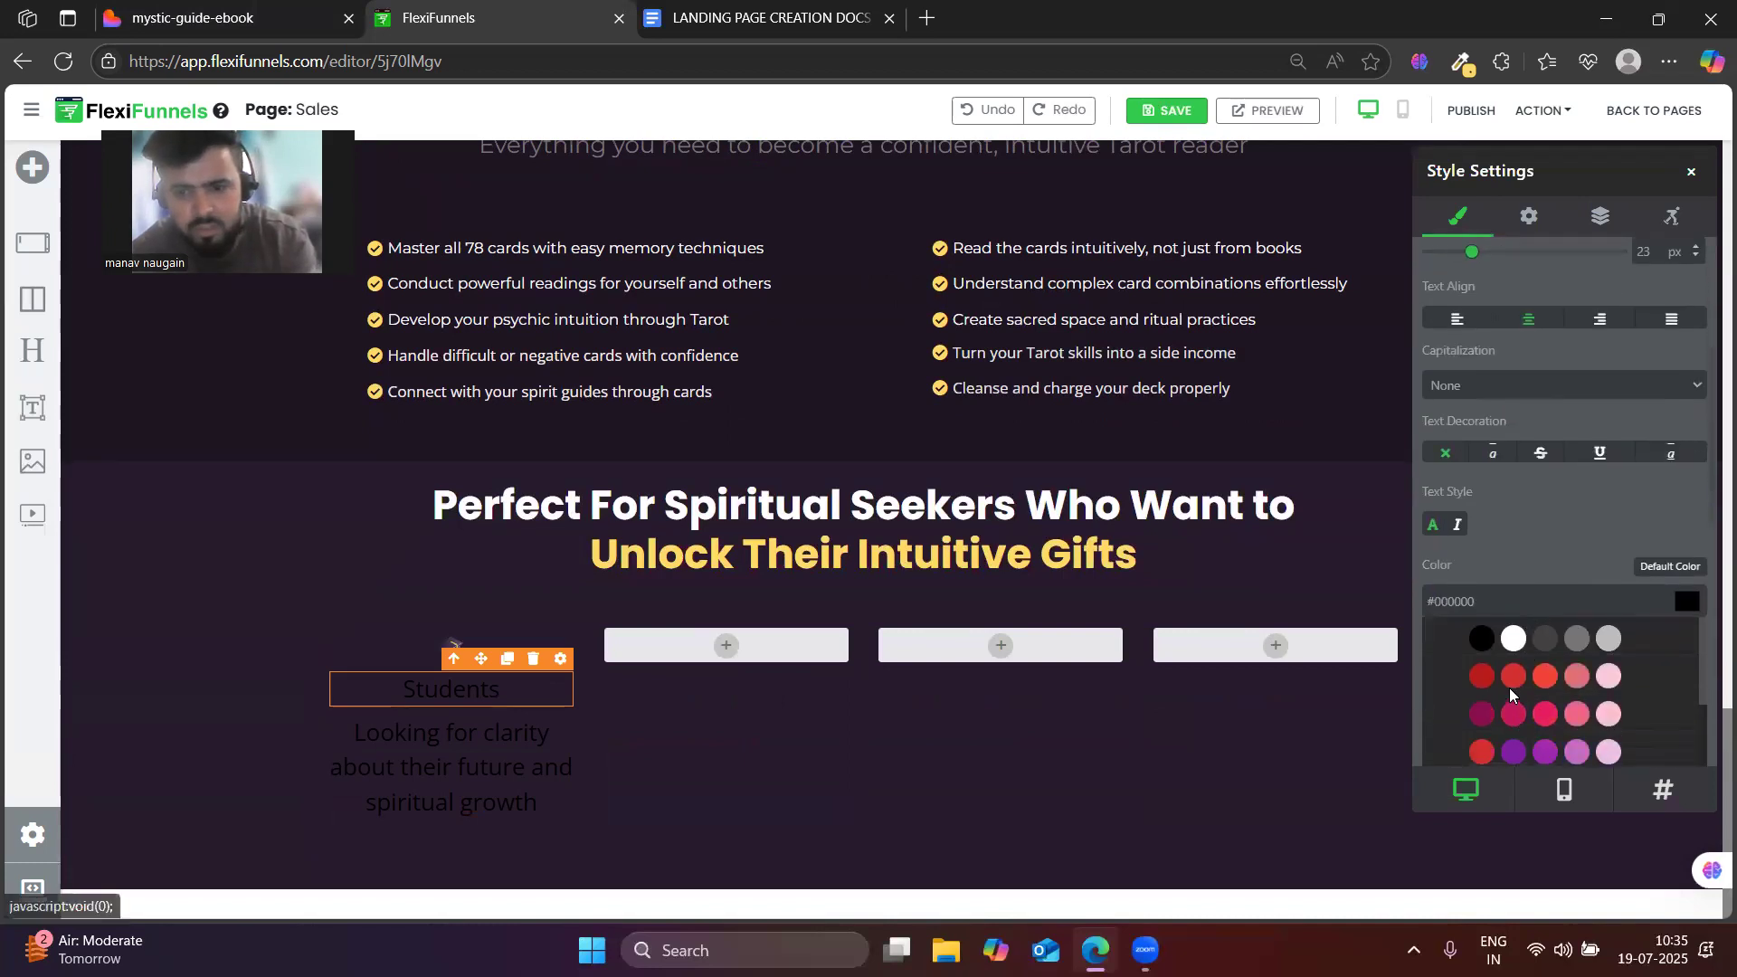
click(1511, 636)
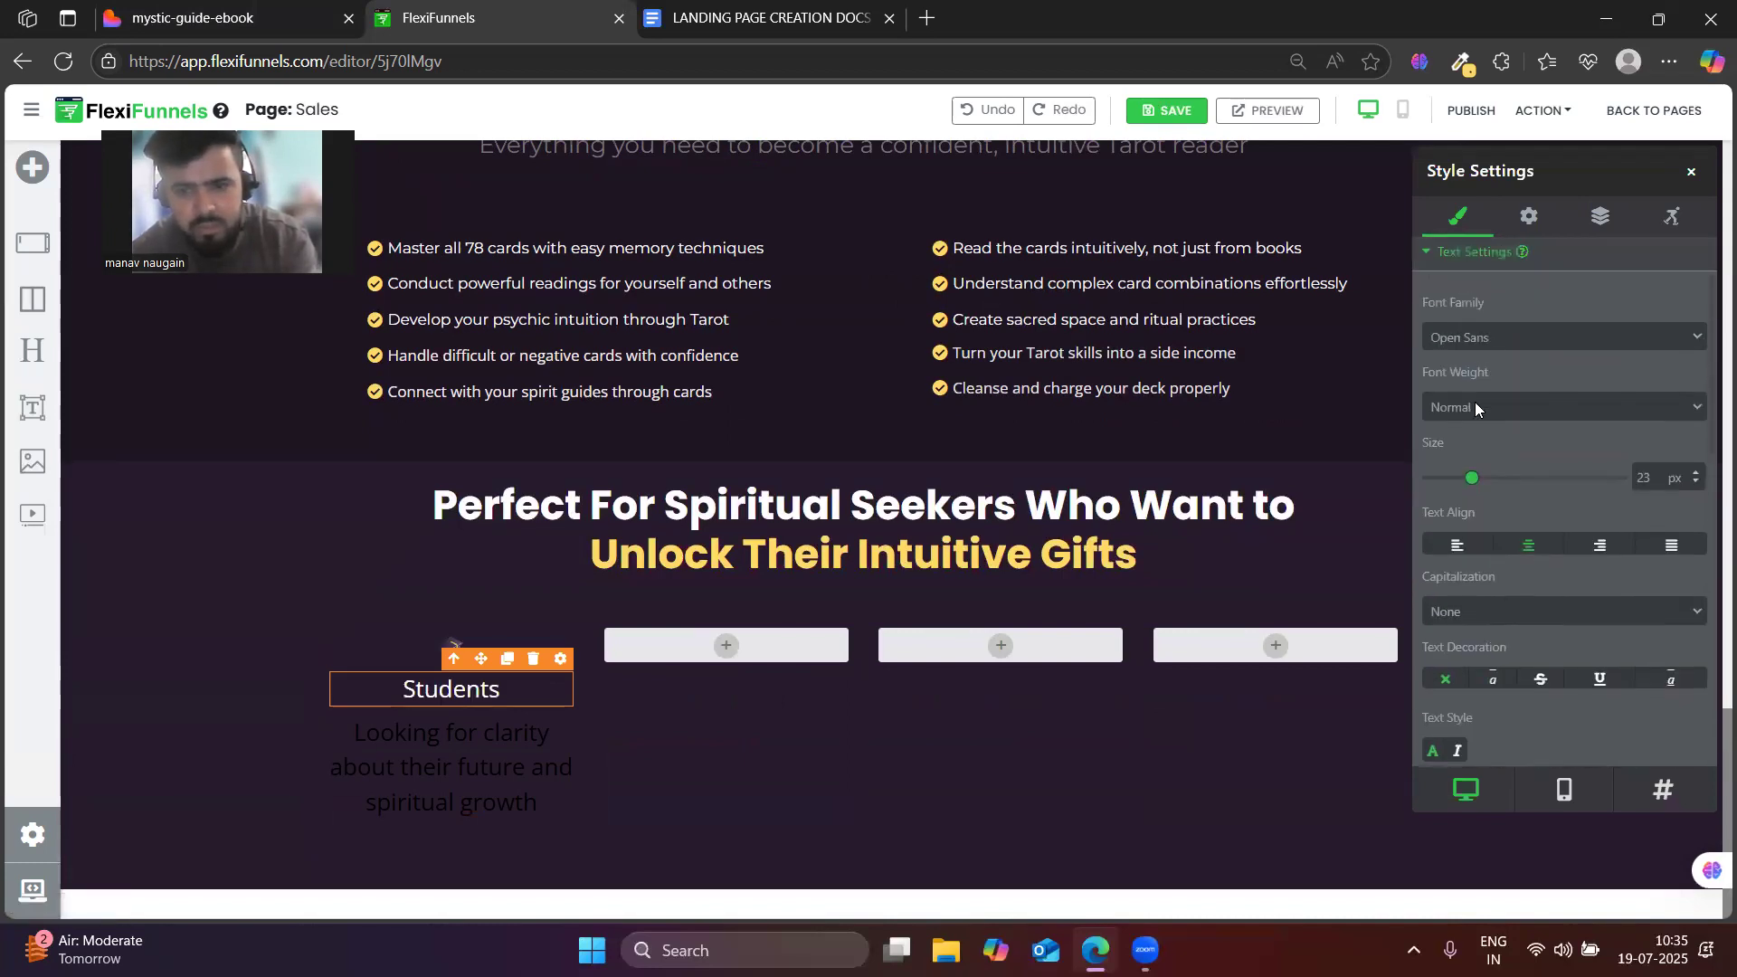
- Set the first column's "Students" title to the Montserrat font at a size of 20 px
click(1475, 333)
click(1486, 507)
click(1498, 409)
click(1450, 555)
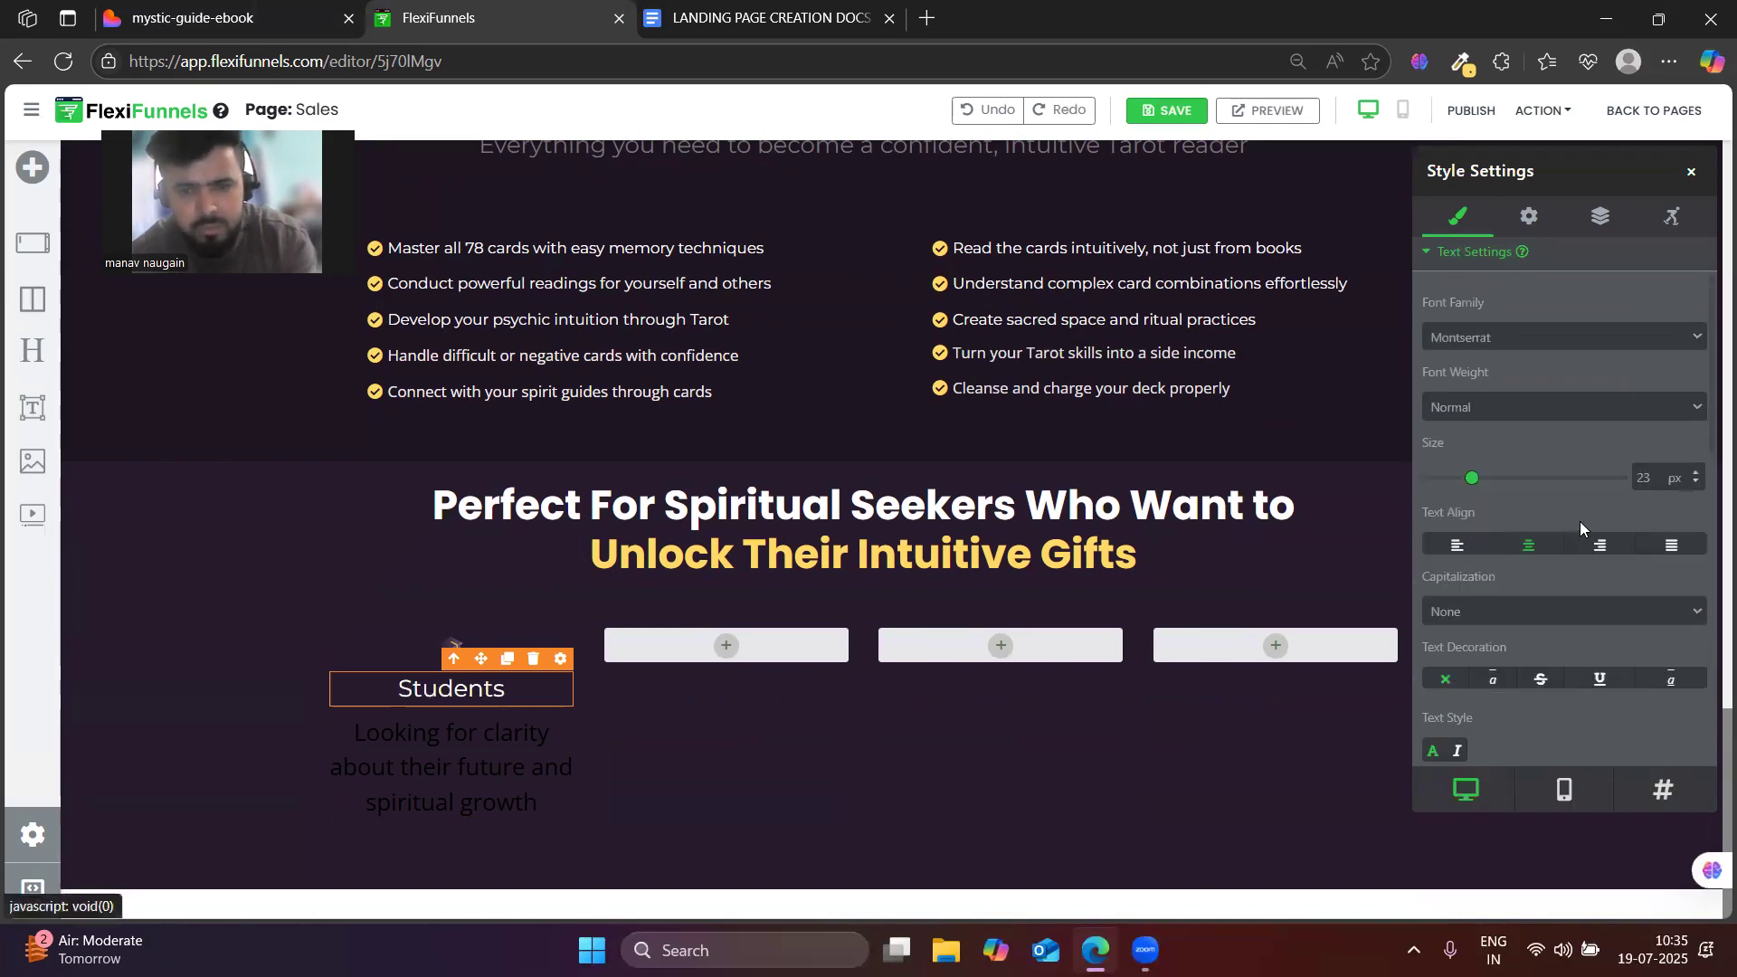
text(20)
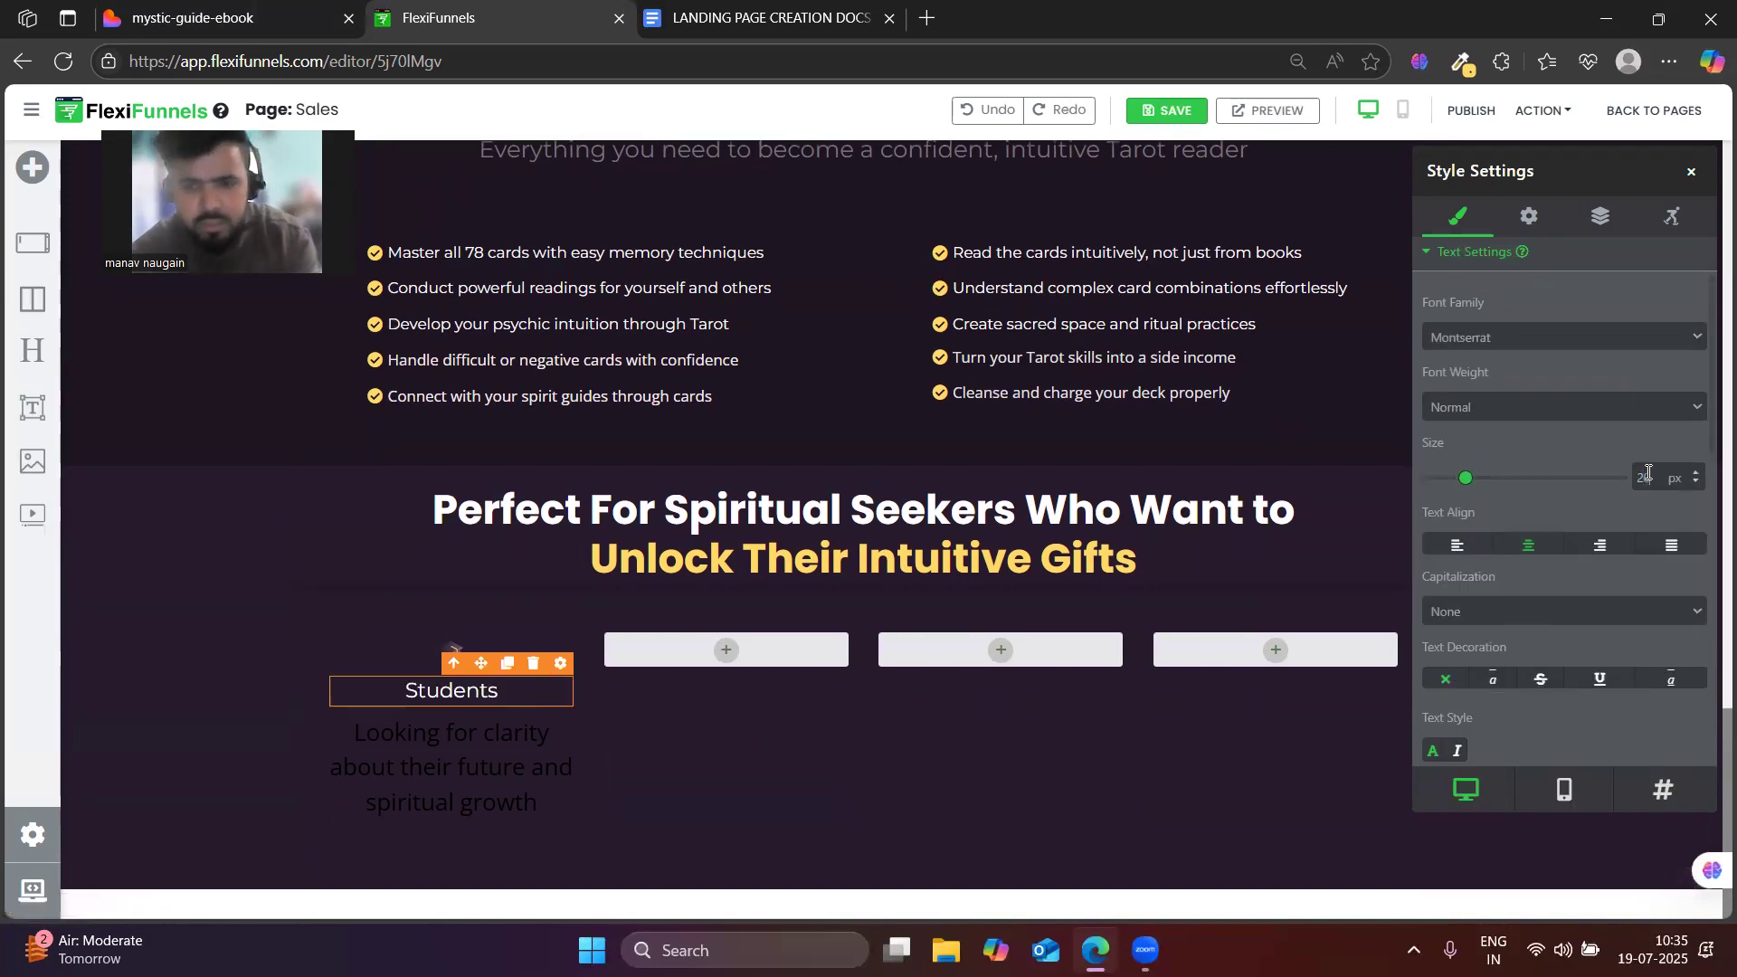
- Set the text colour of the description below the "Students" title to white (#FFFFFF)
click(394, 768)
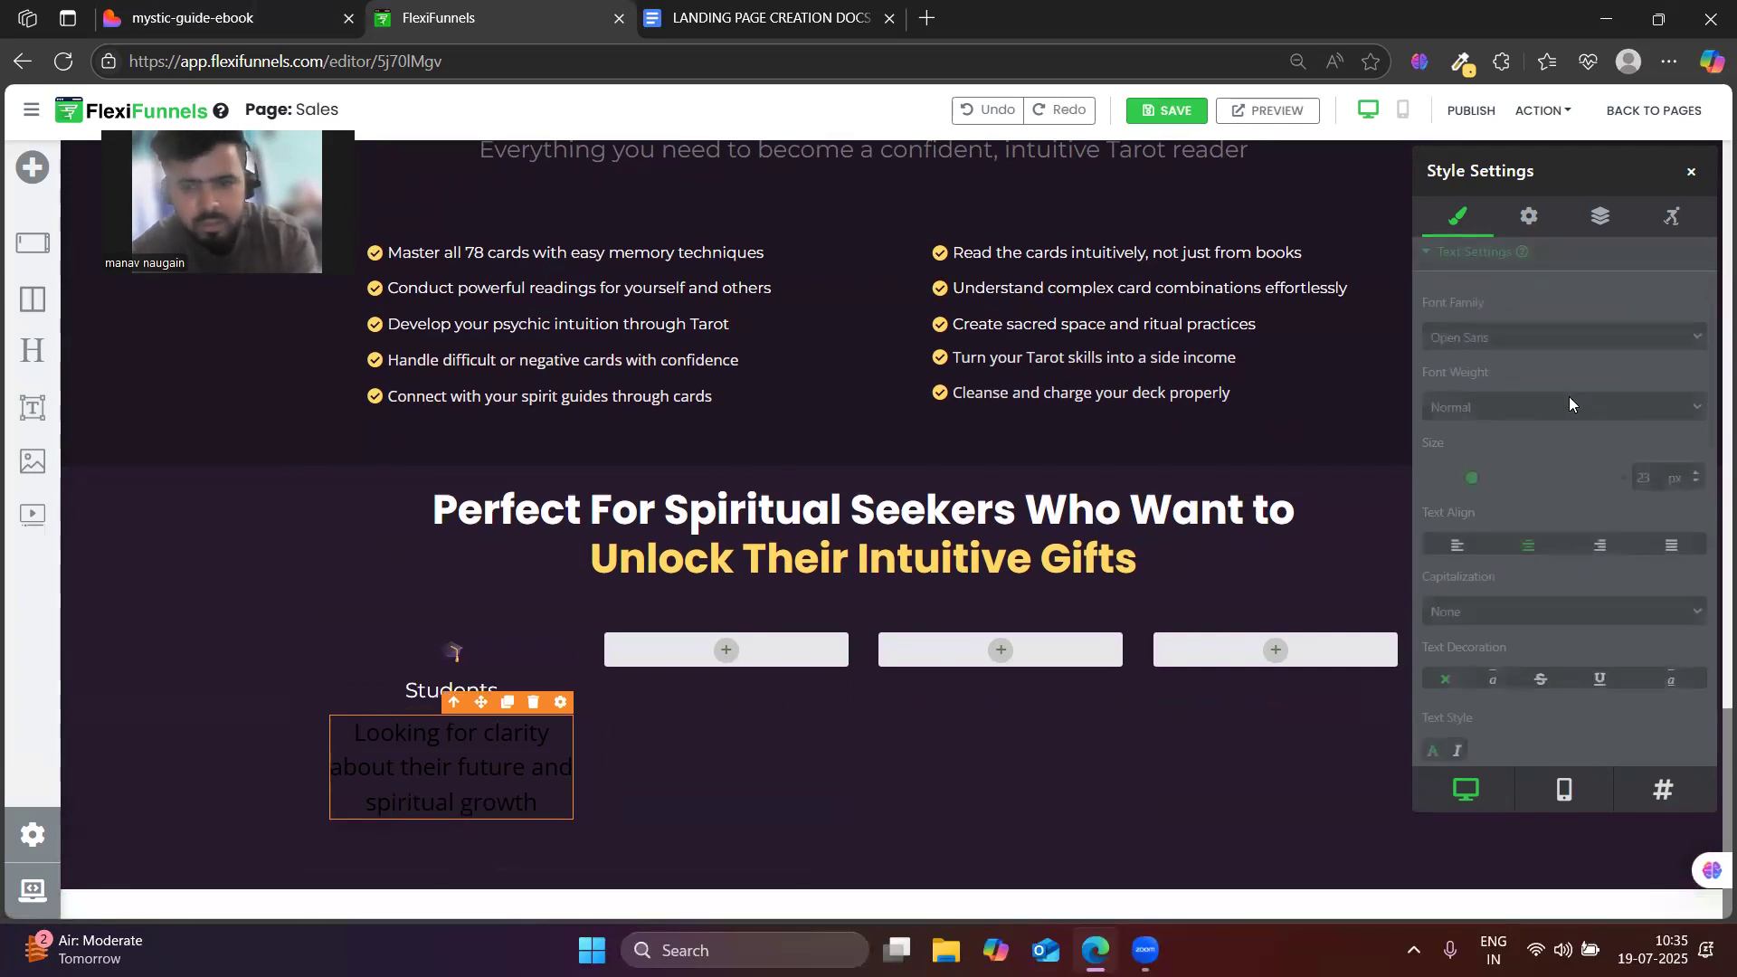
scroll(1562, 649, down, 3)
click(1514, 525)
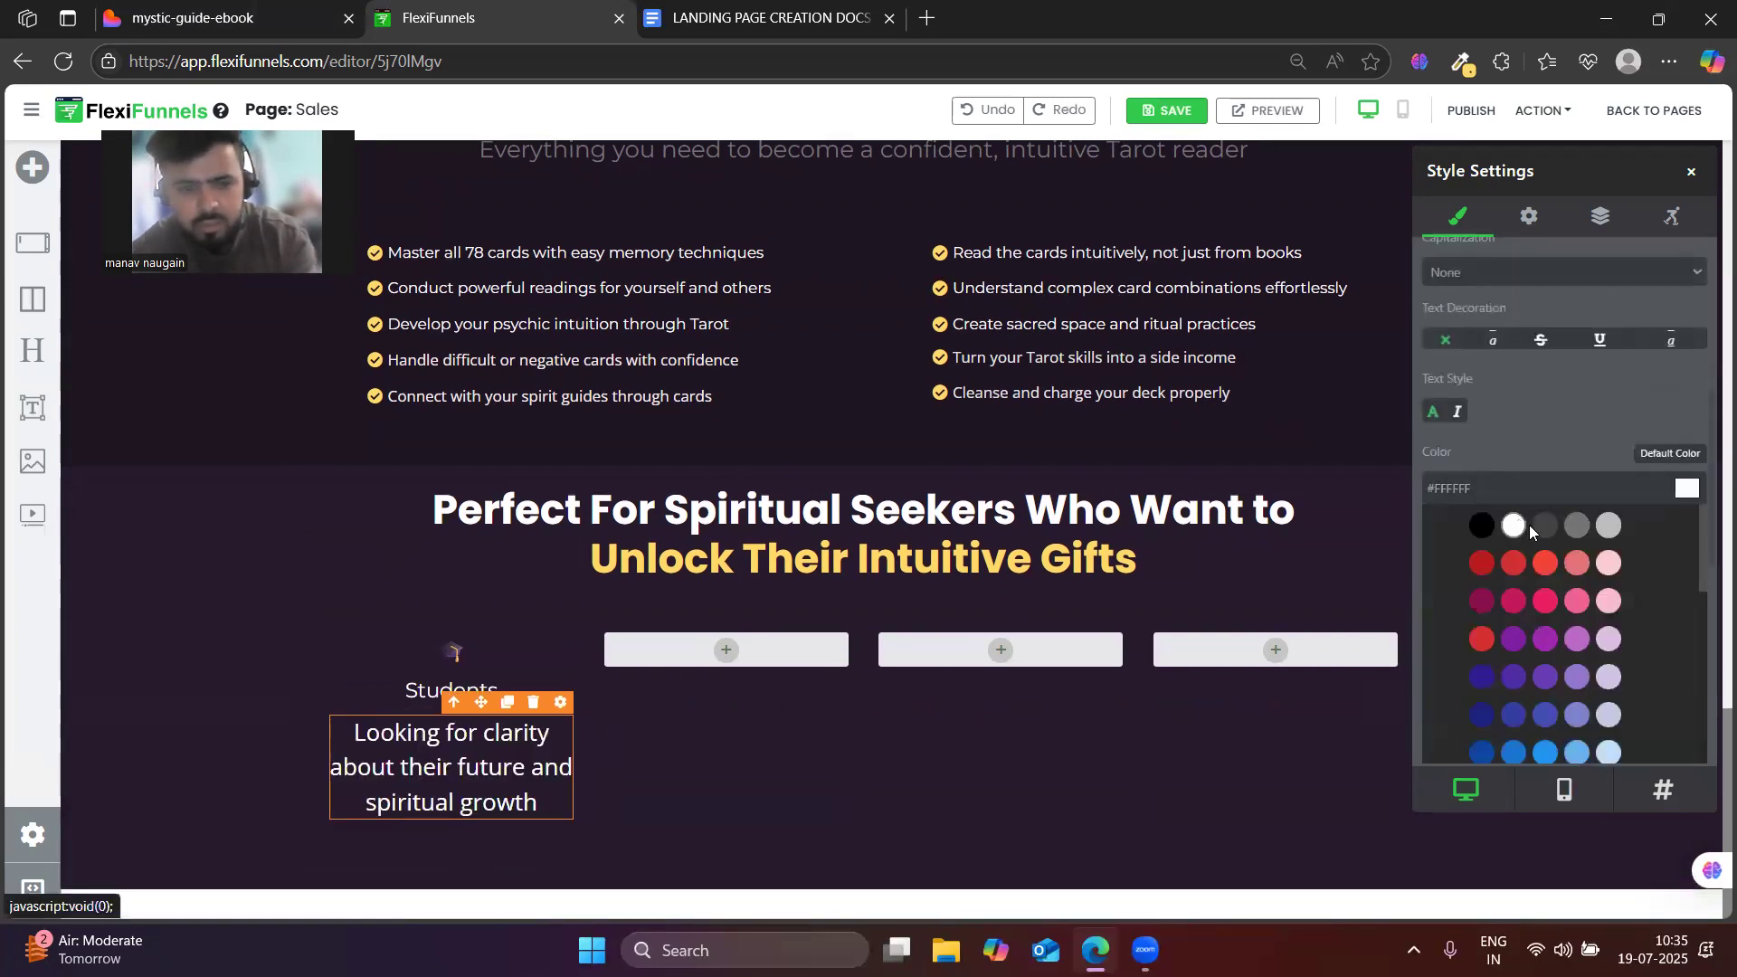
- Set the "Looking for clarity about their future and spiritual growth" description to Montserrat at 18 px
scroll(1534, 506, up, 4)
click(1482, 344)
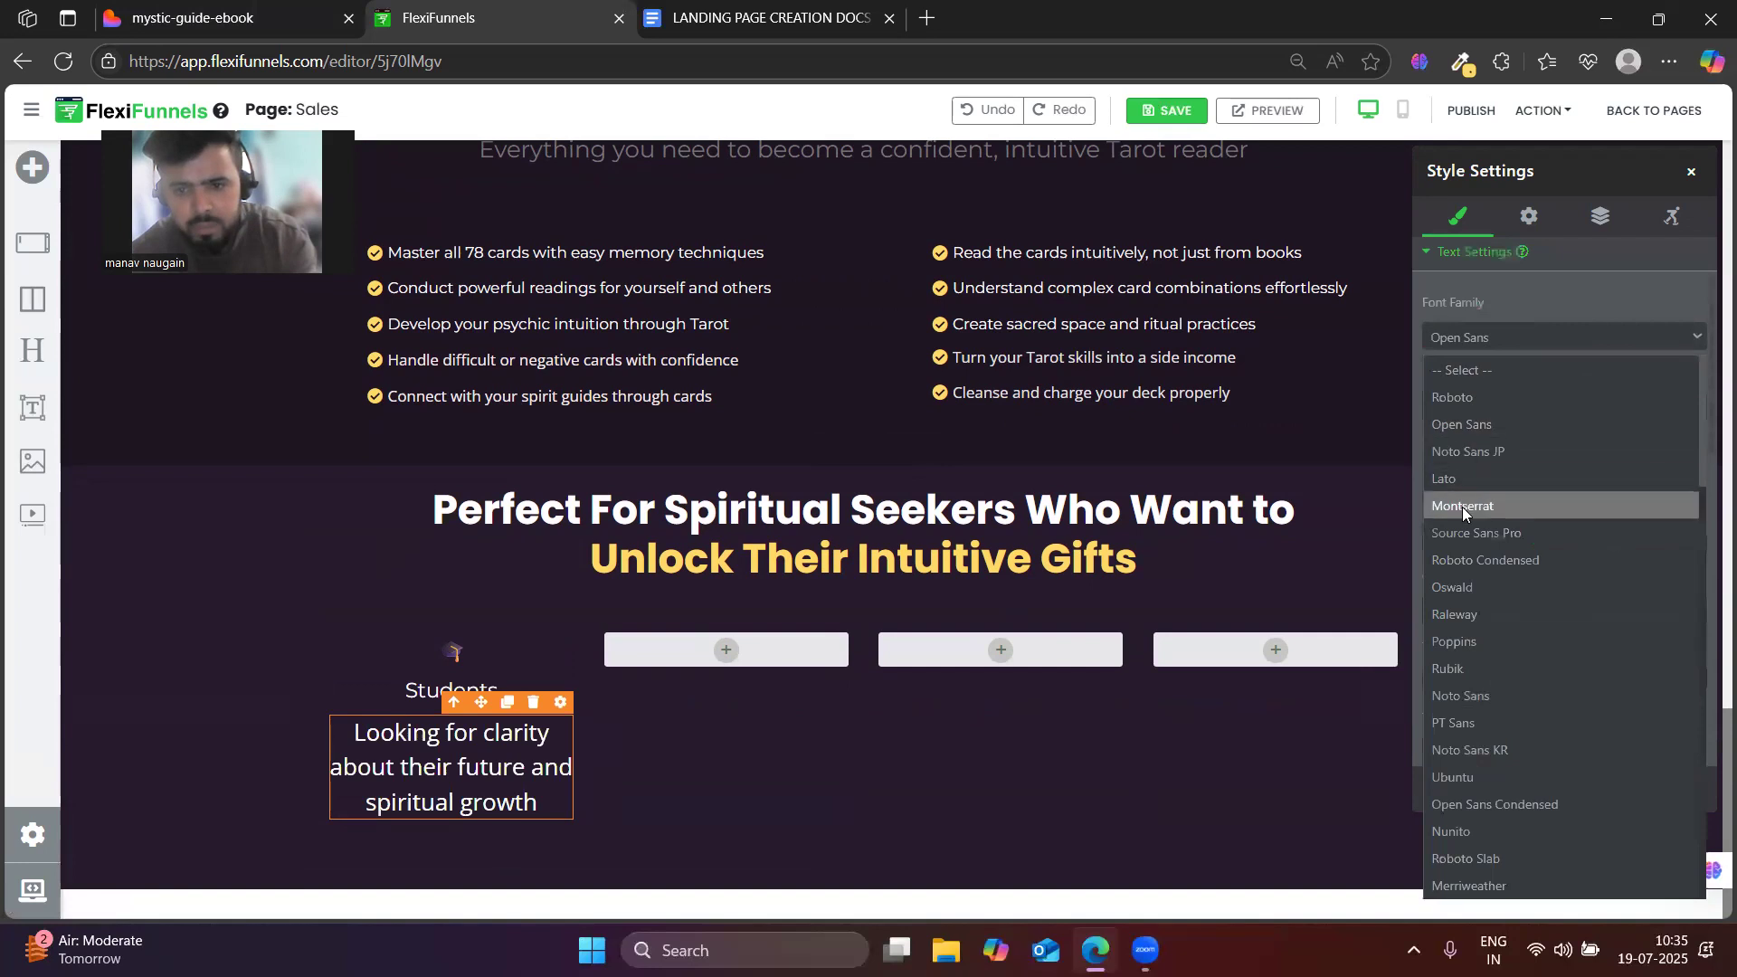
click(1462, 507)
click(1478, 406)
click(1462, 521)
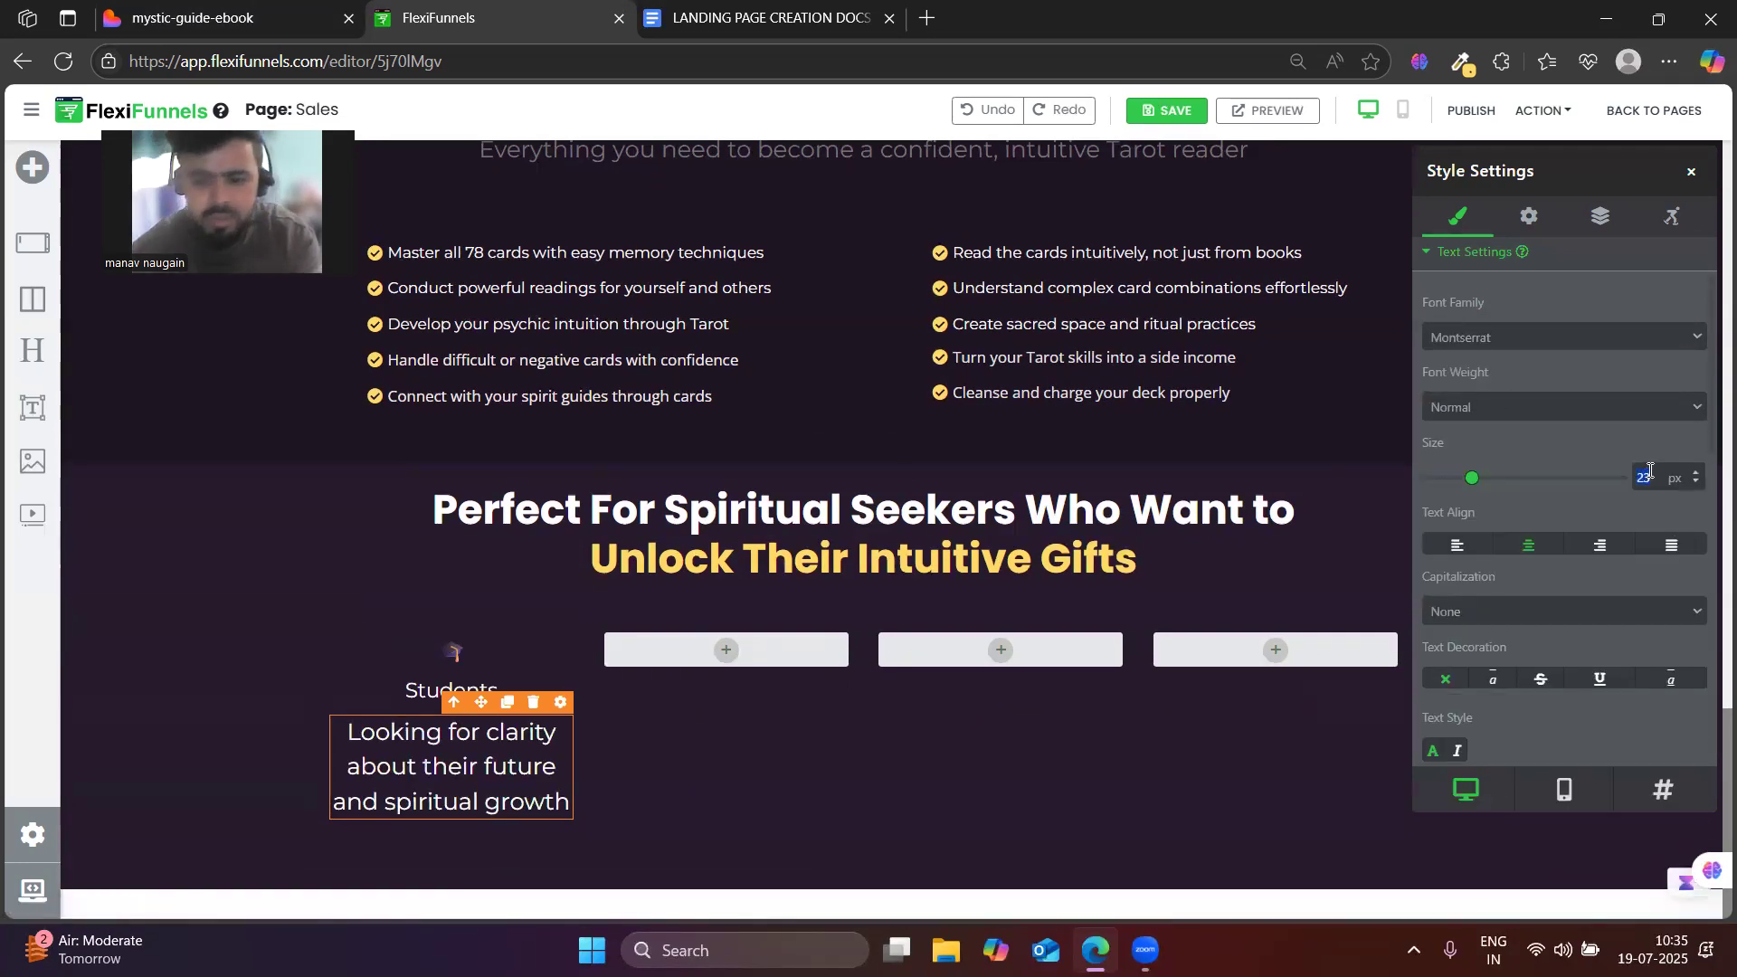
text(18)
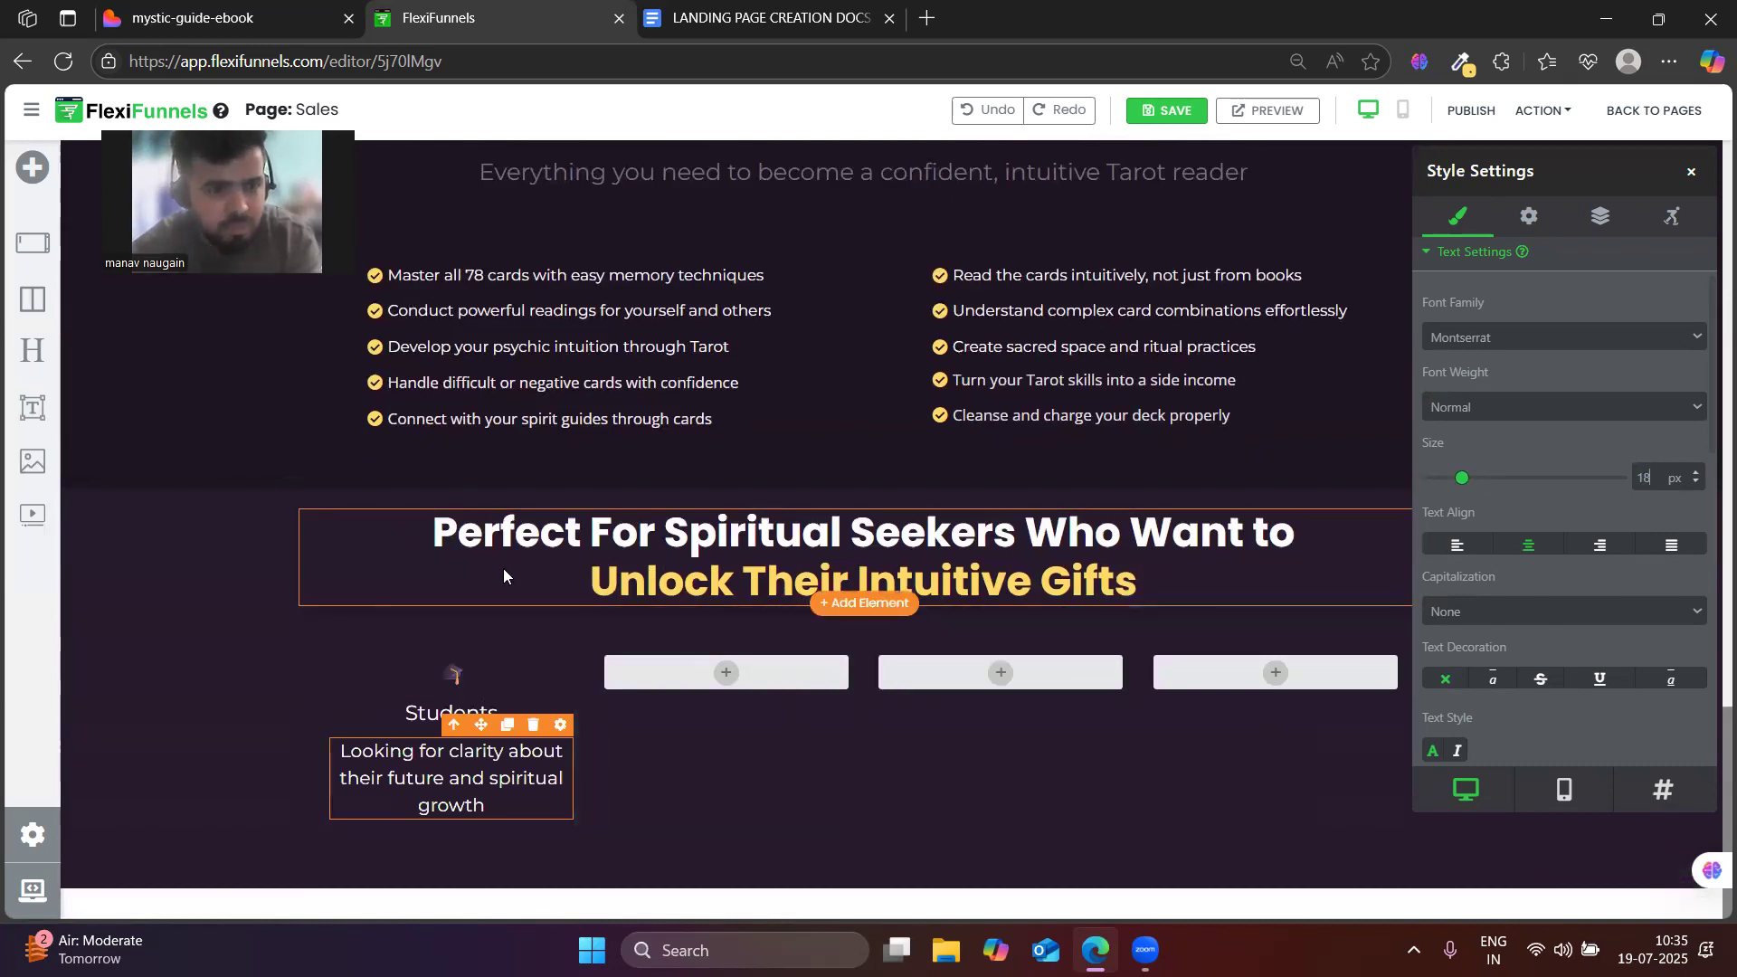
- Add a solid 3 px border around all sides of the first column holding the "Students" card
click(321, 11)
click(398, 11)
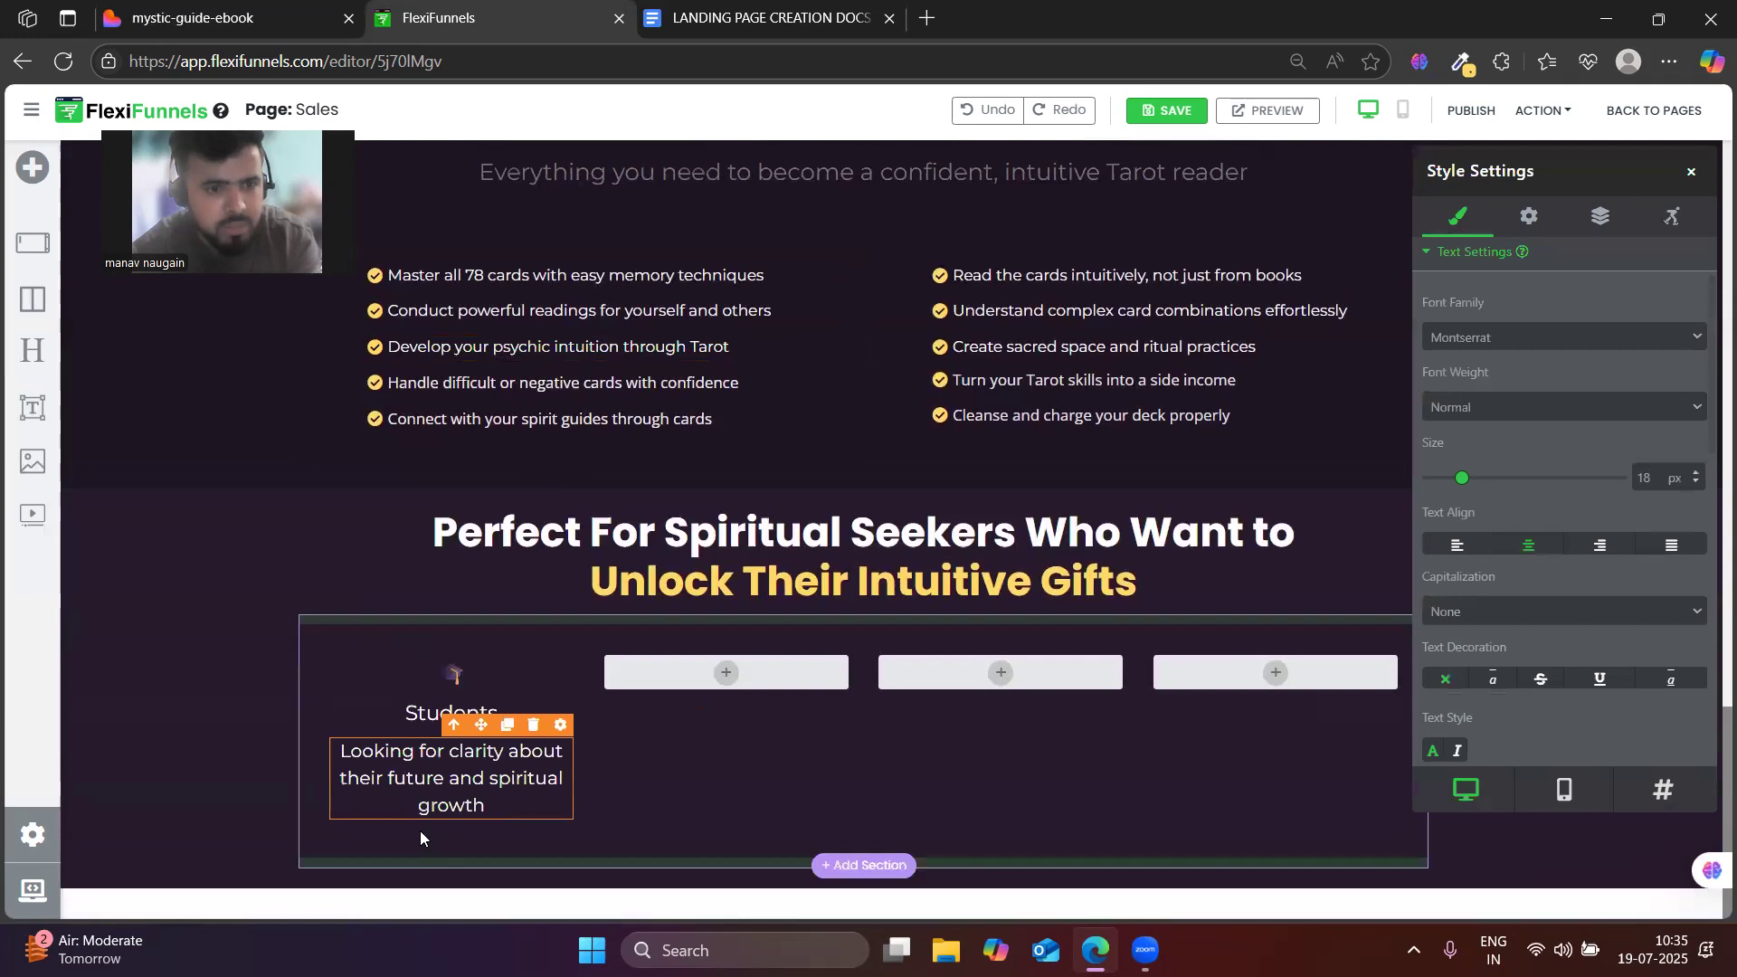
click(355, 689)
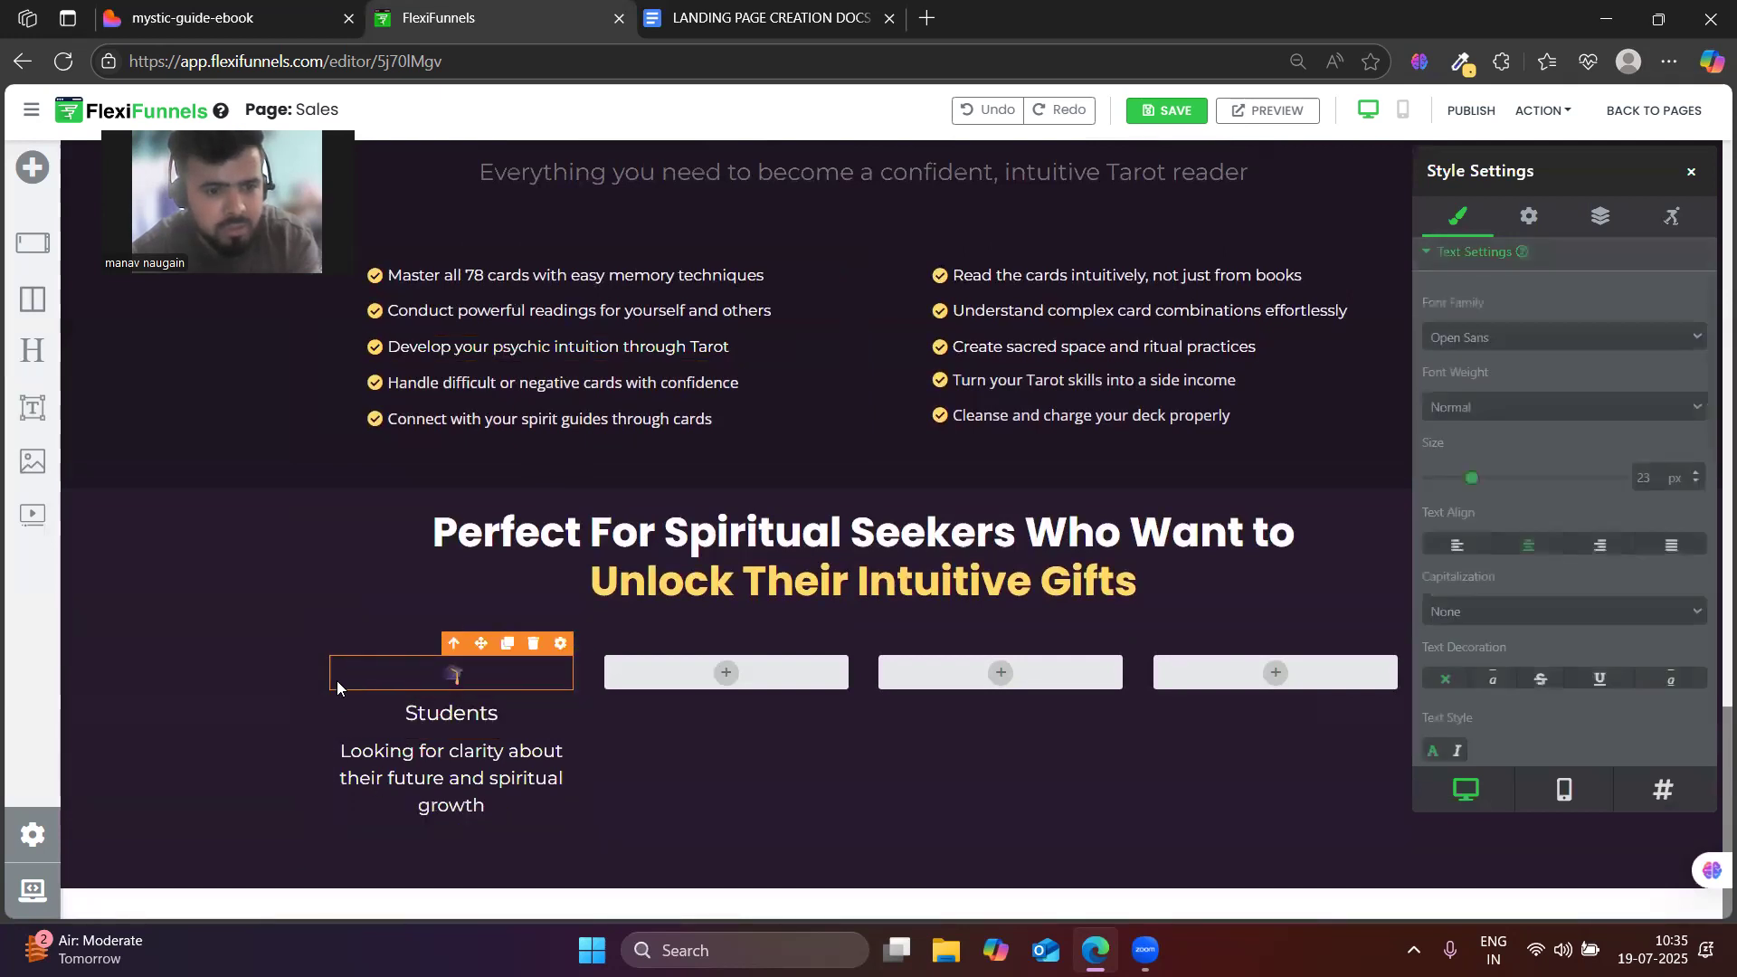
click(328, 704)
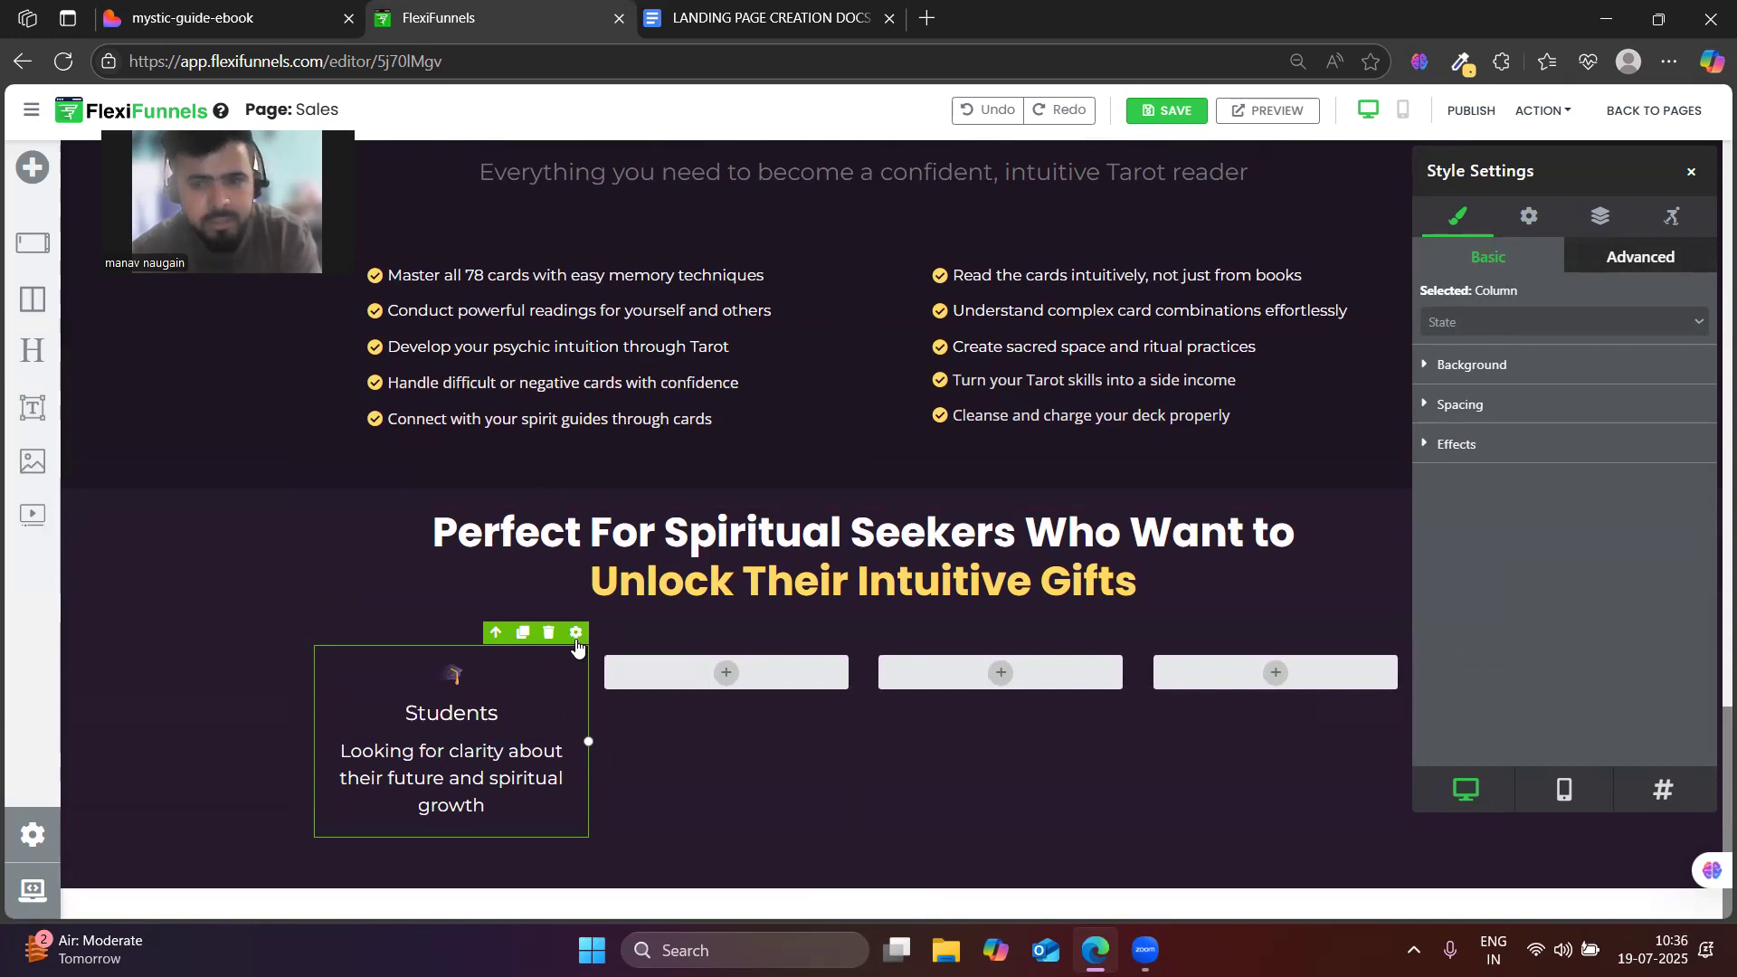
click(1454, 445)
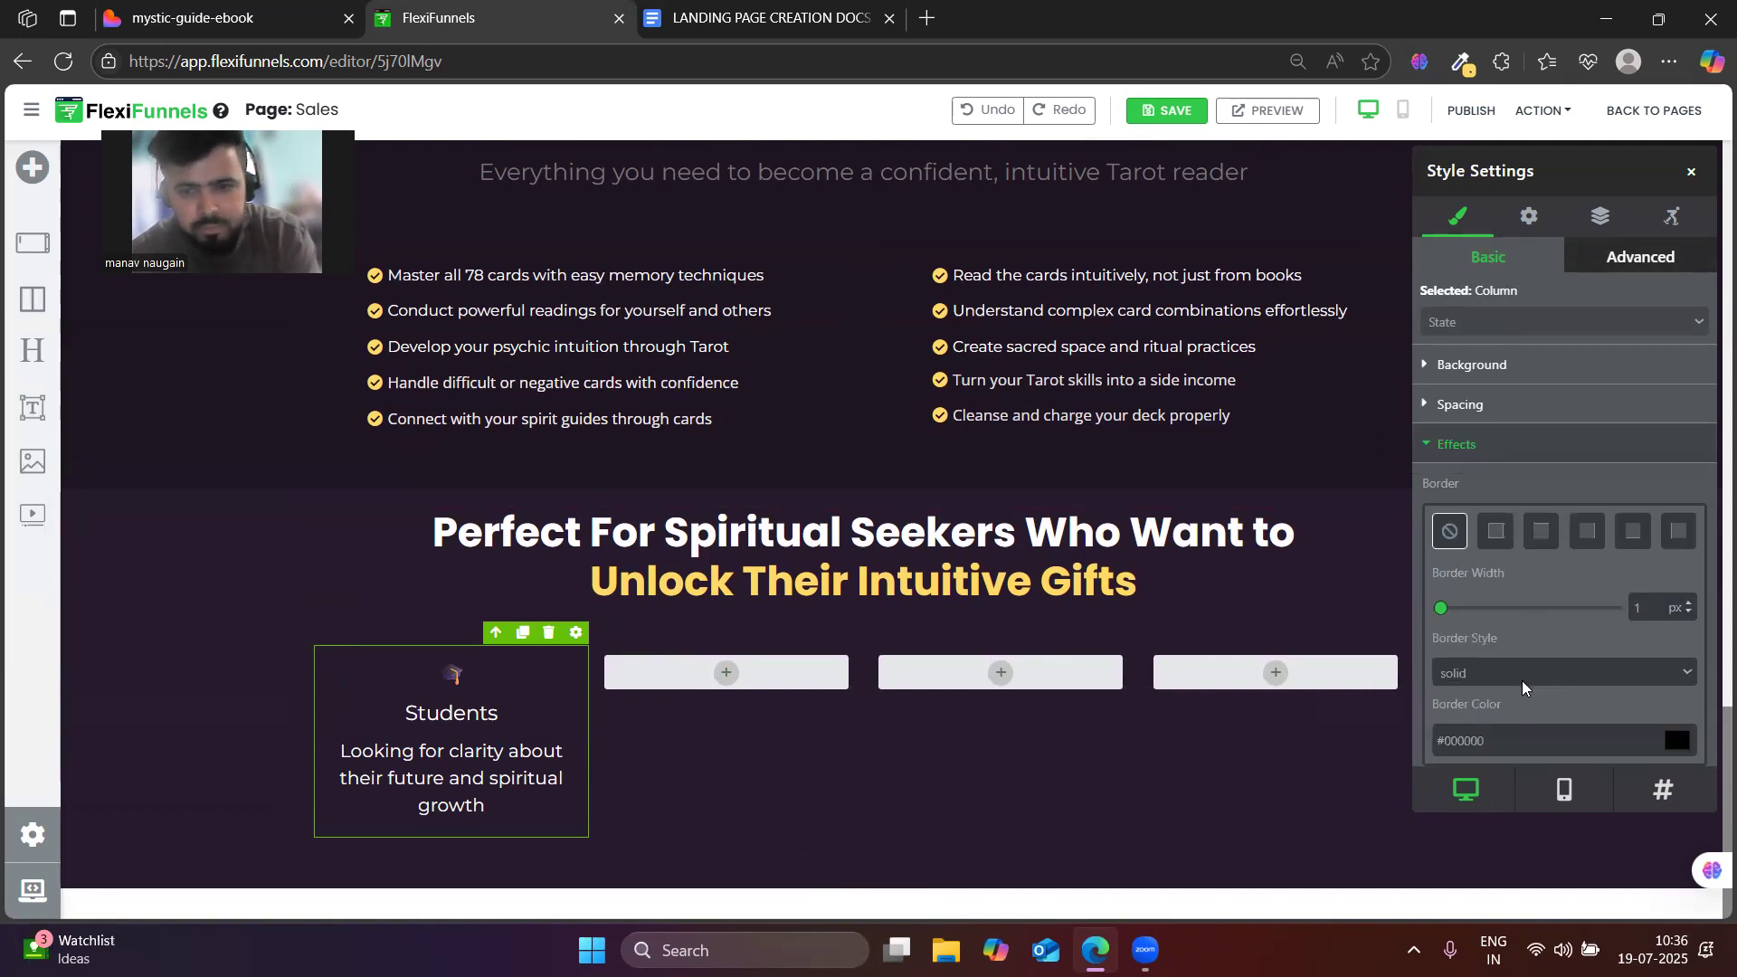
scroll(1511, 674, down, 1)
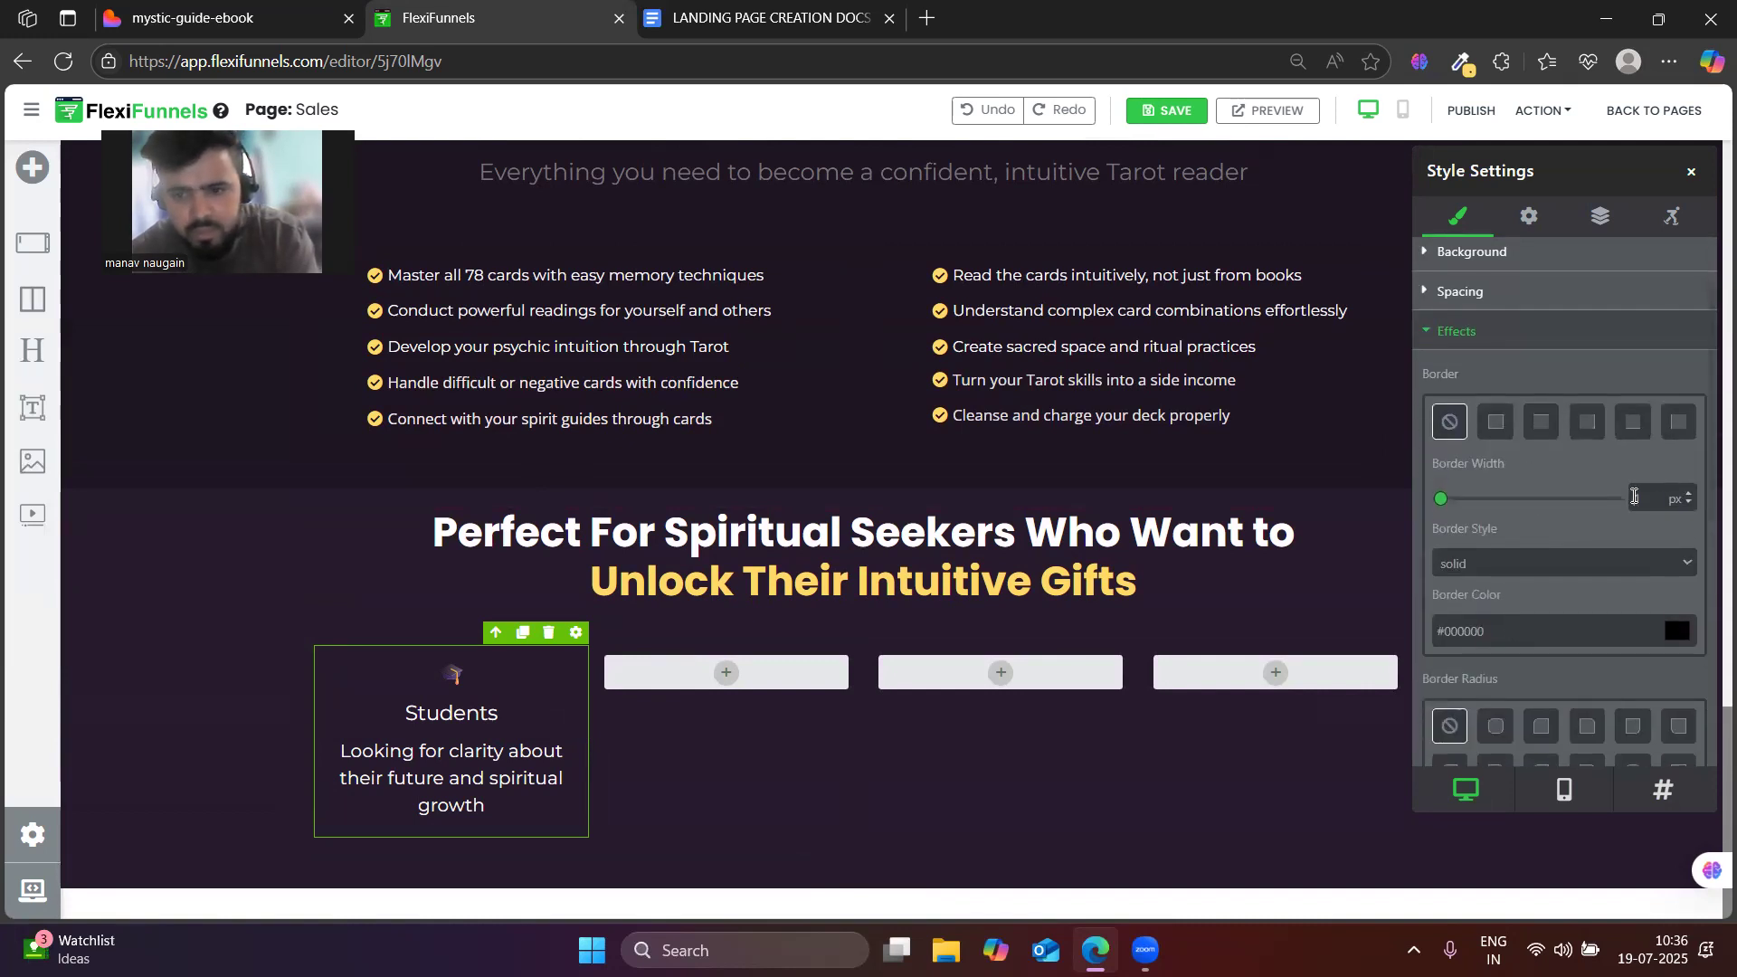
text(5)
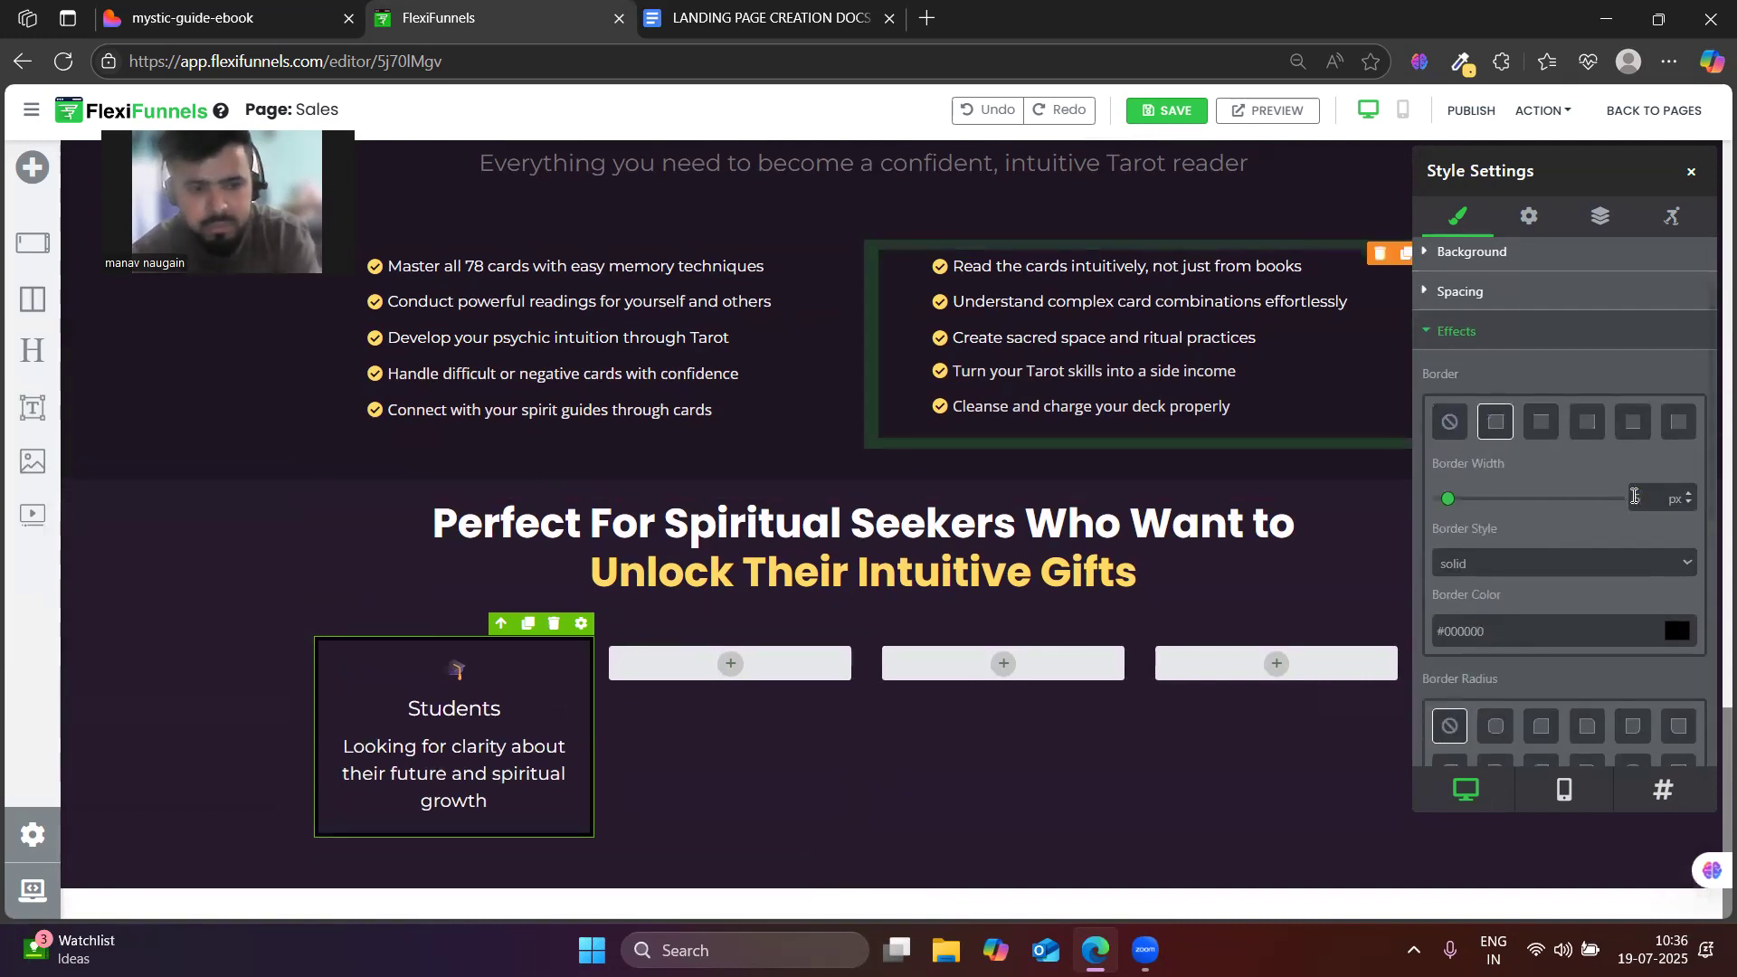
key(BackSpace)
text(3)
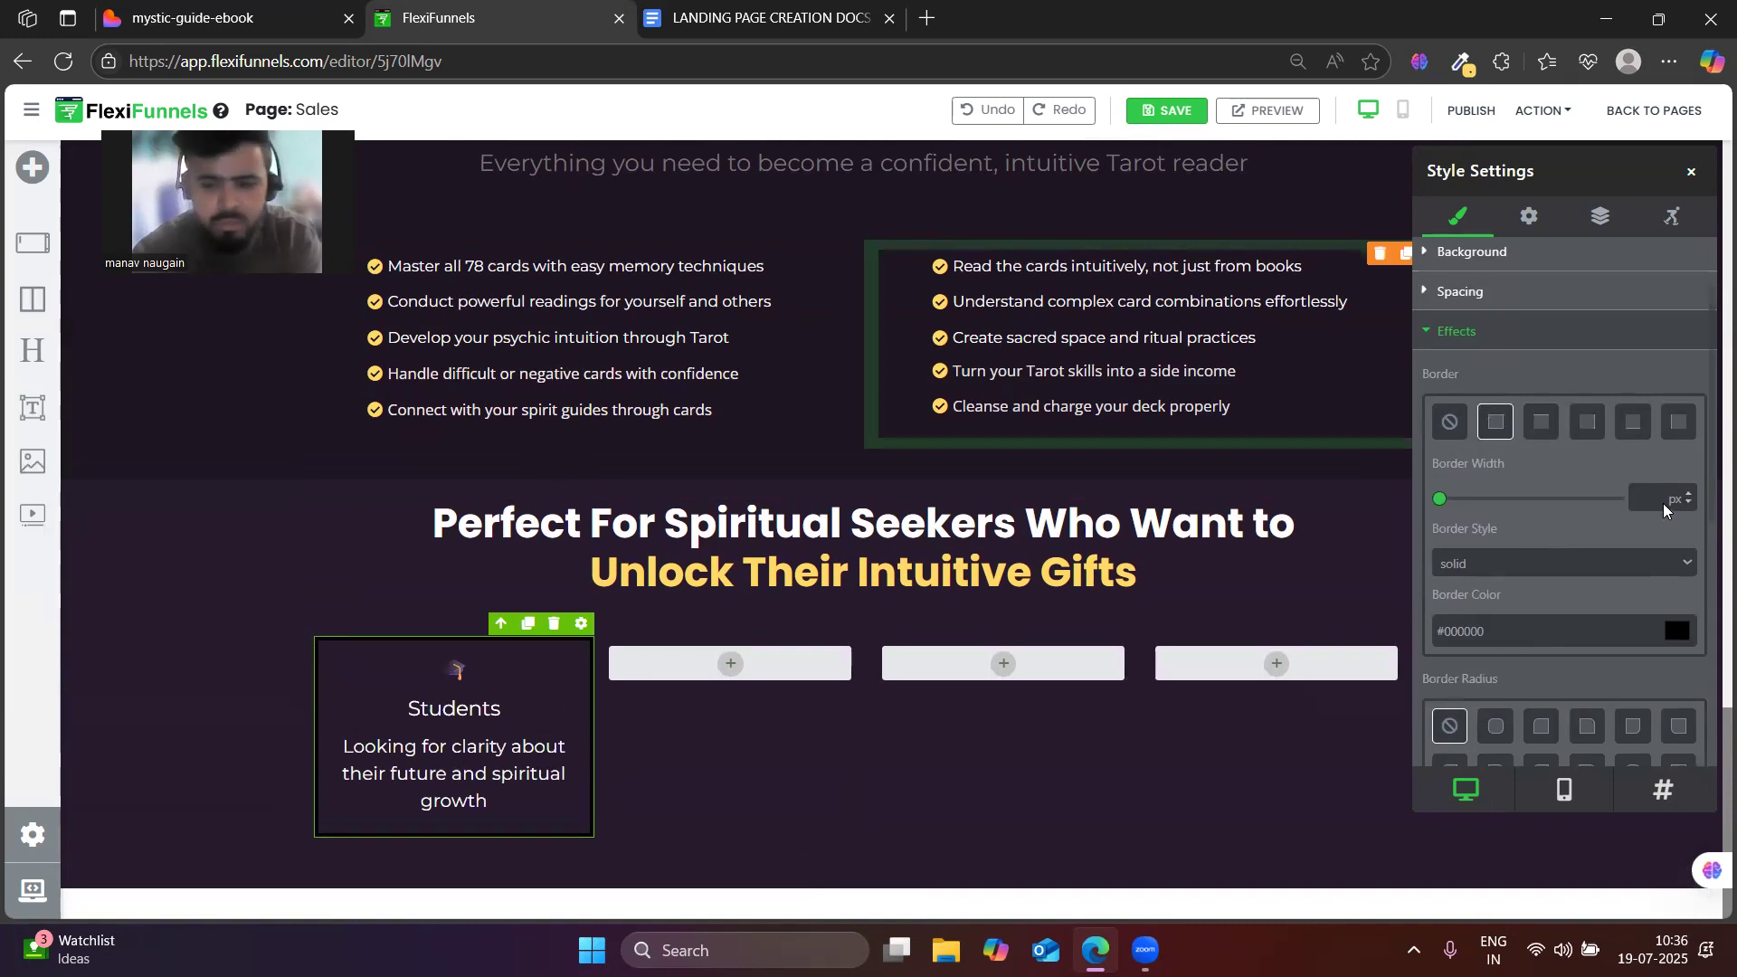
- Set the border colour of the "Students" column to the dark blue #041828
scroll(1598, 548, down, 1)
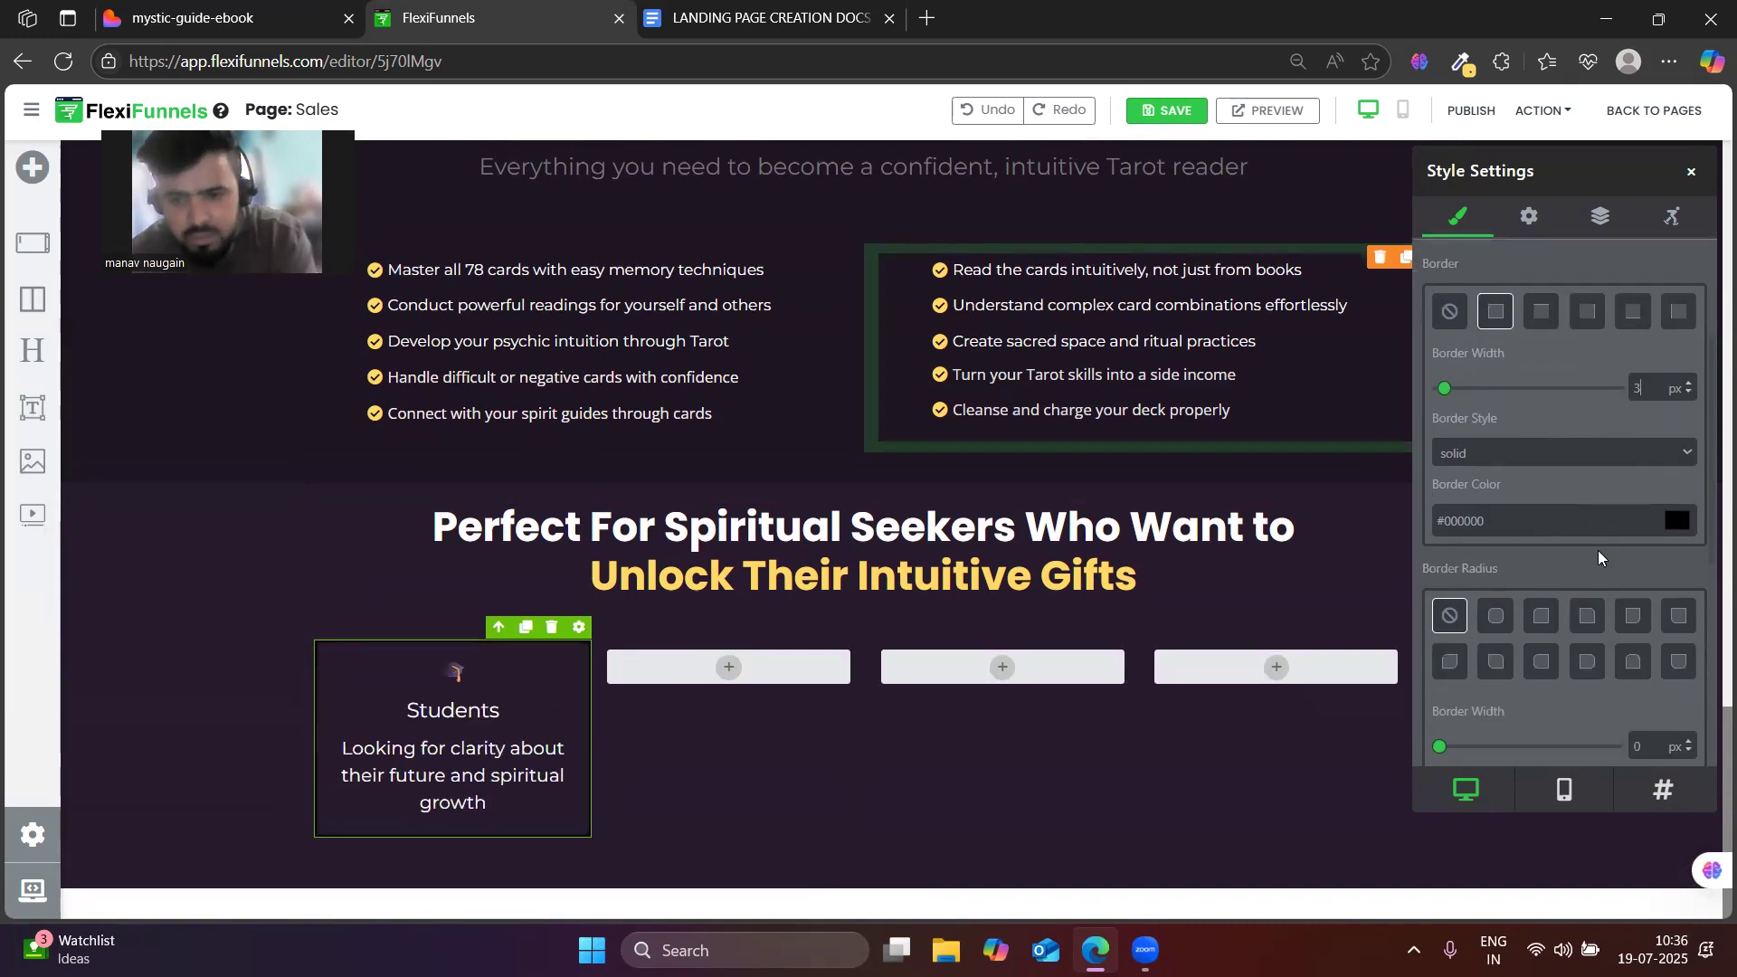
click(1671, 527)
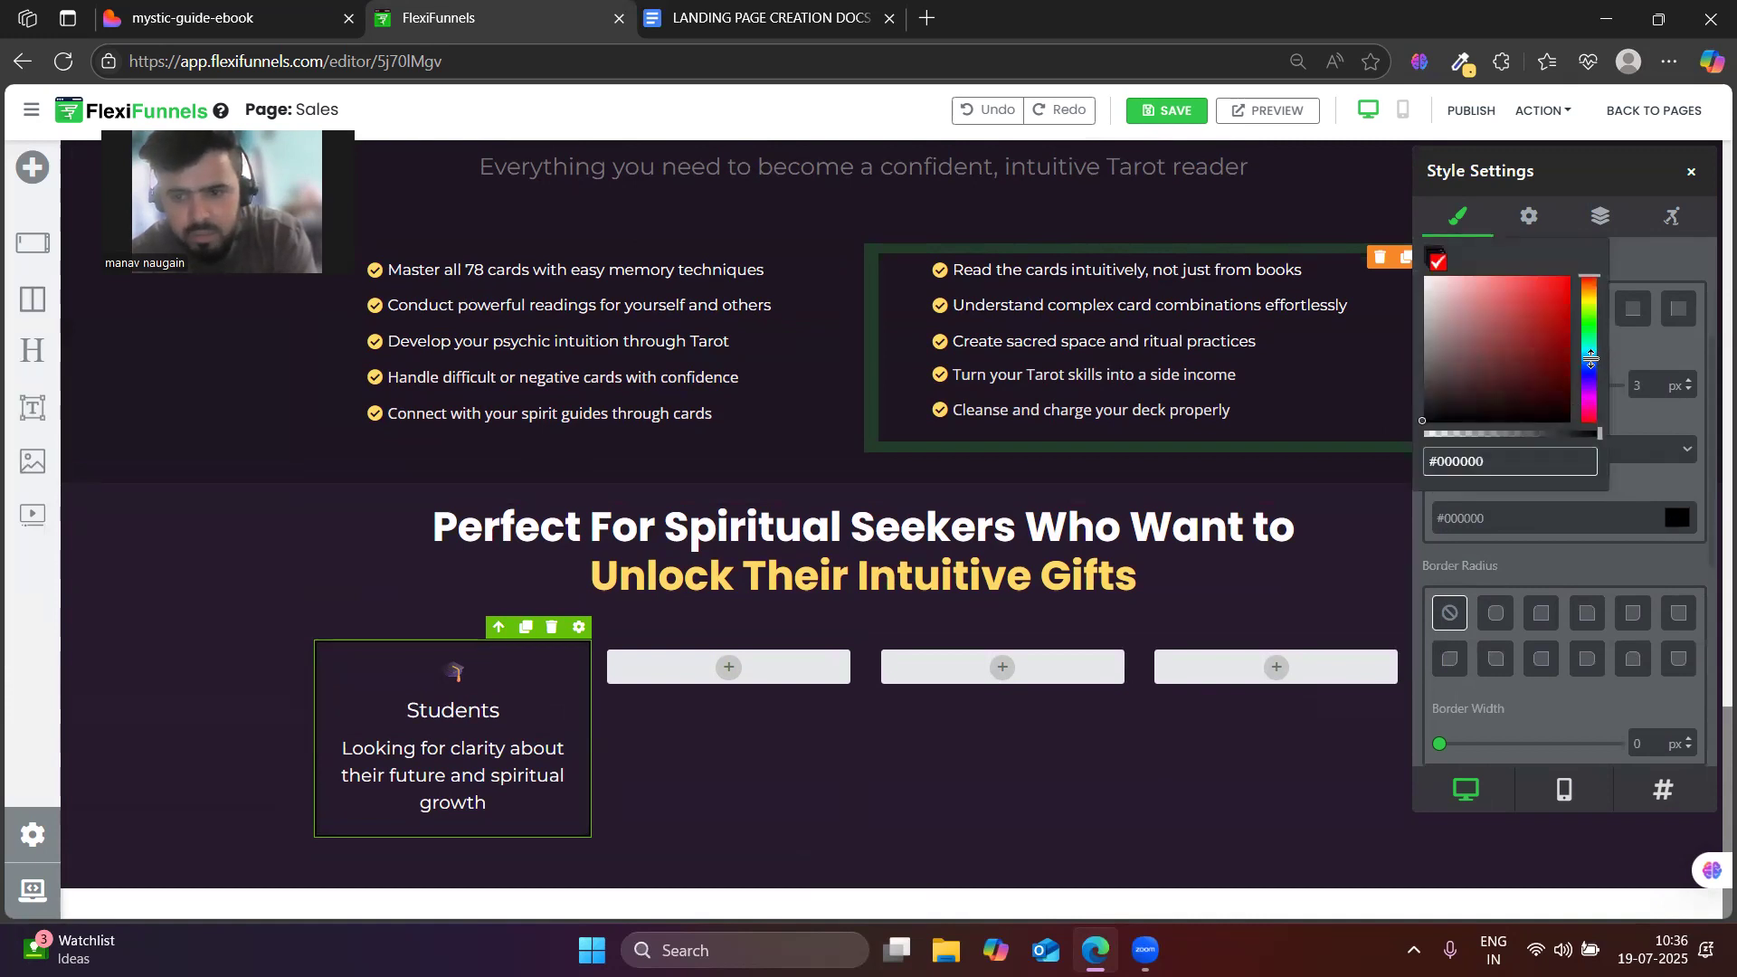
click(1592, 359)
click(1536, 399)
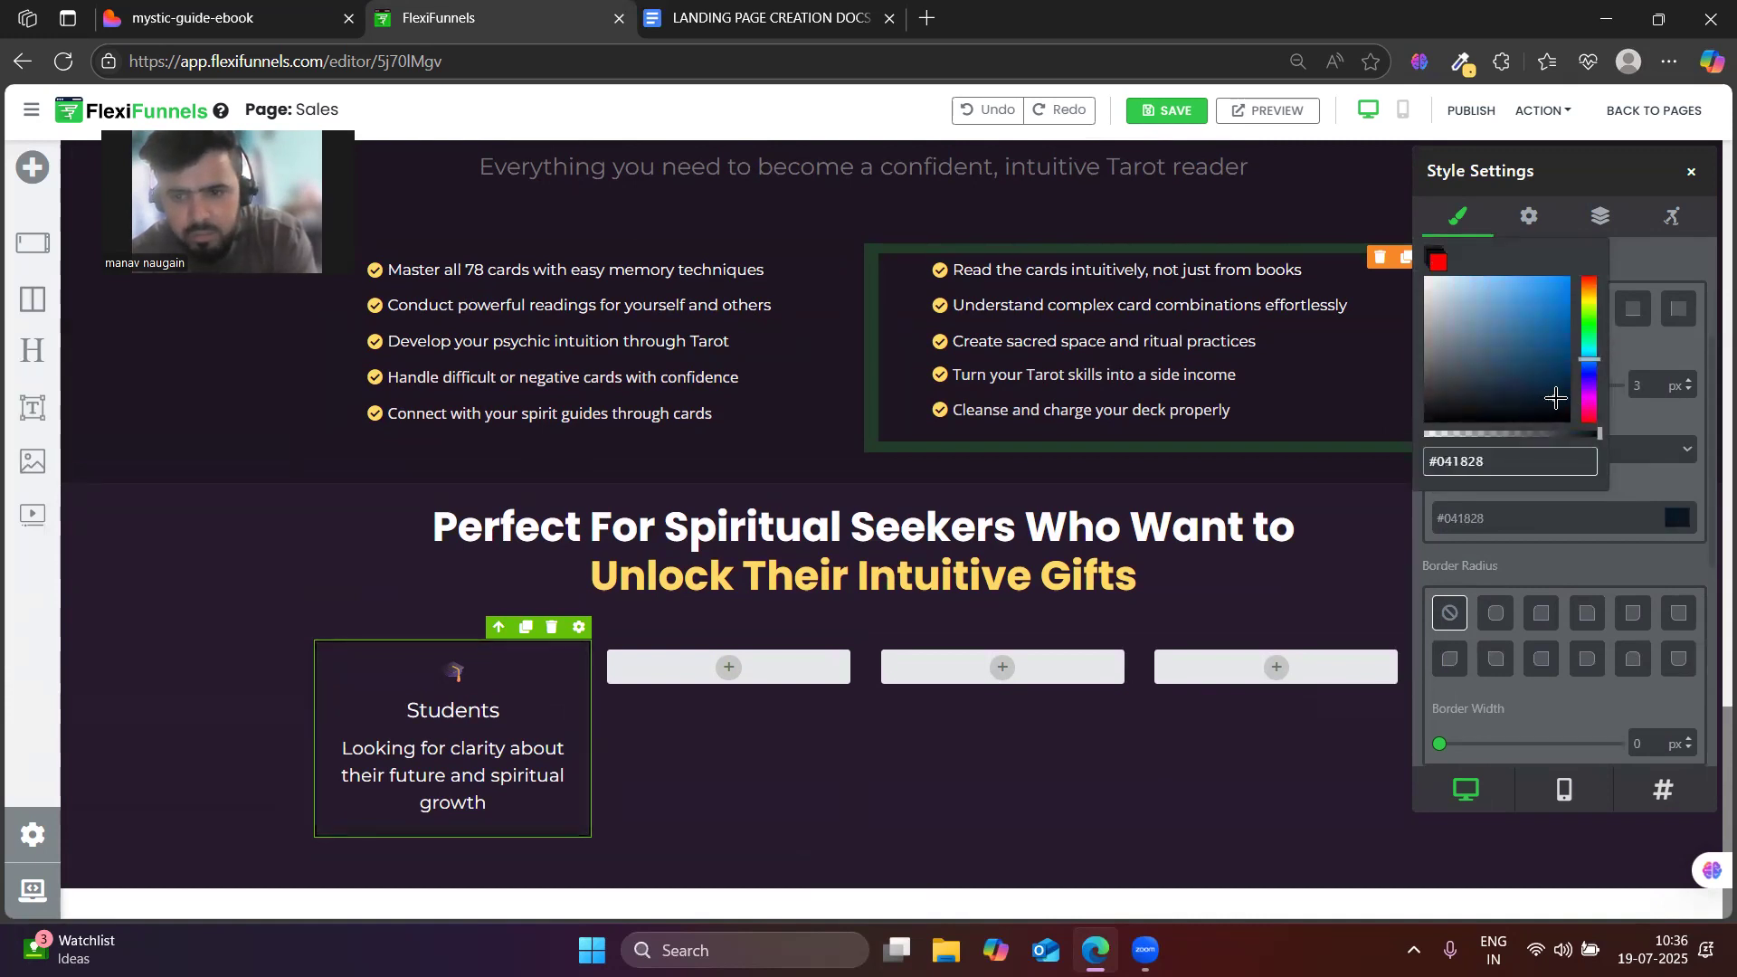
- Round all corners of the "Students" column with a border radius of 3 px
scroll(1486, 684, down, 1)
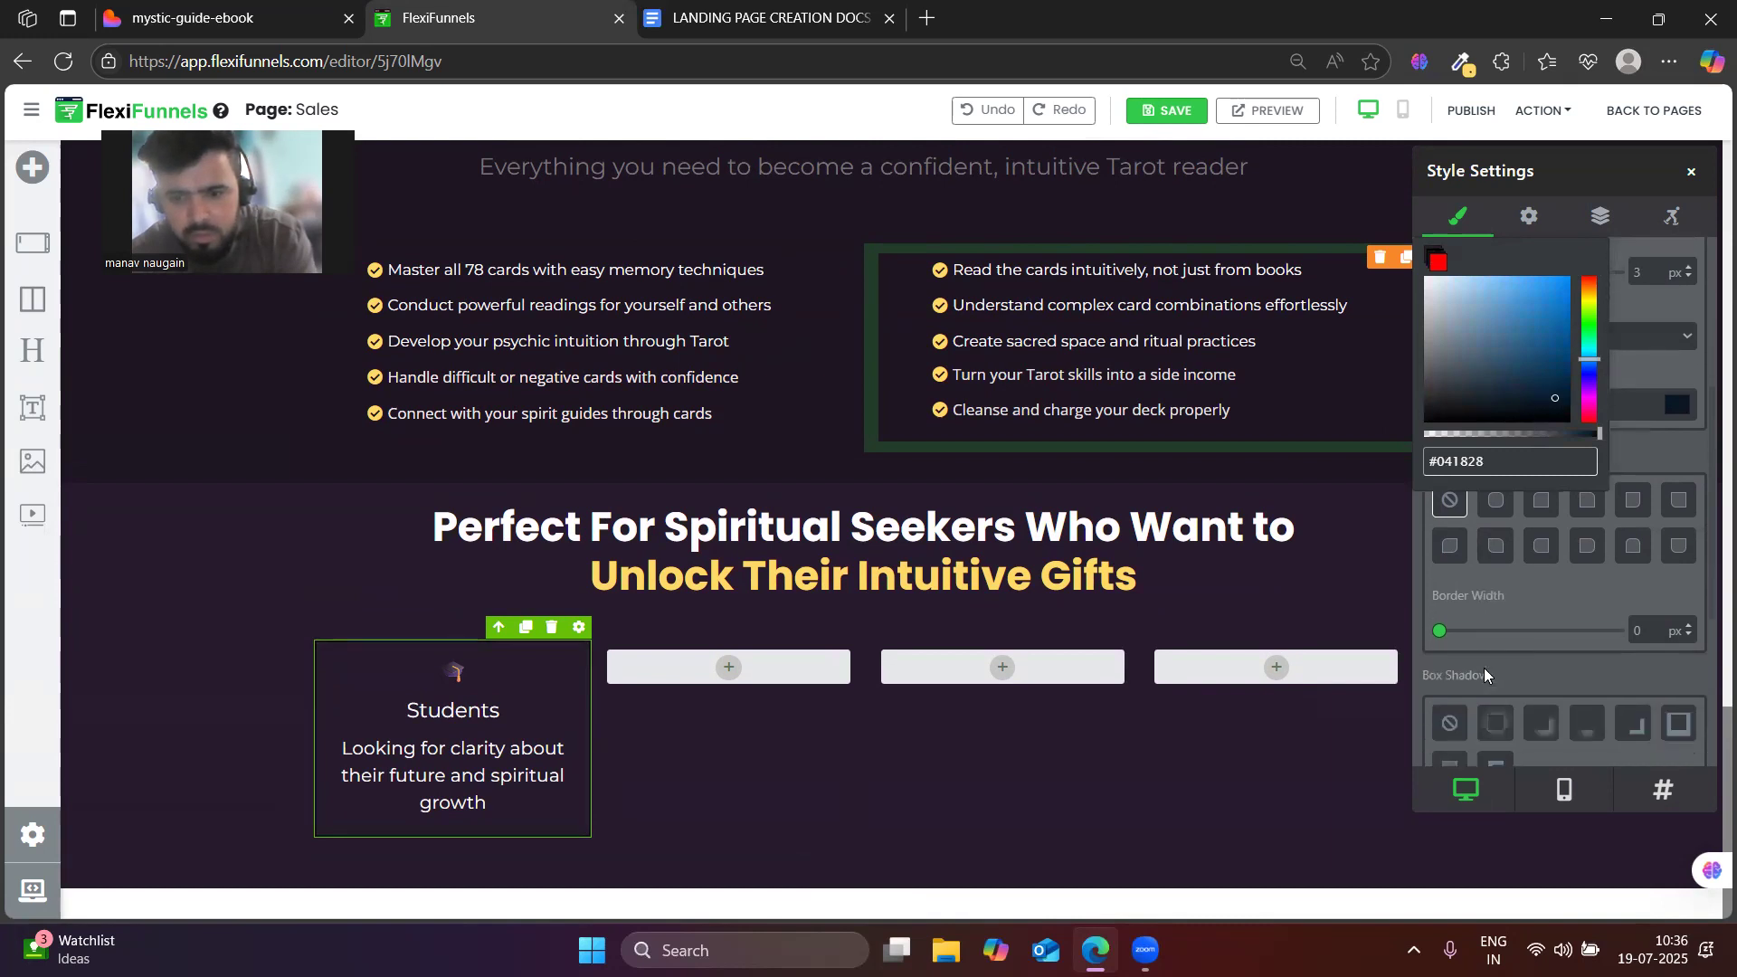
click(1498, 510)
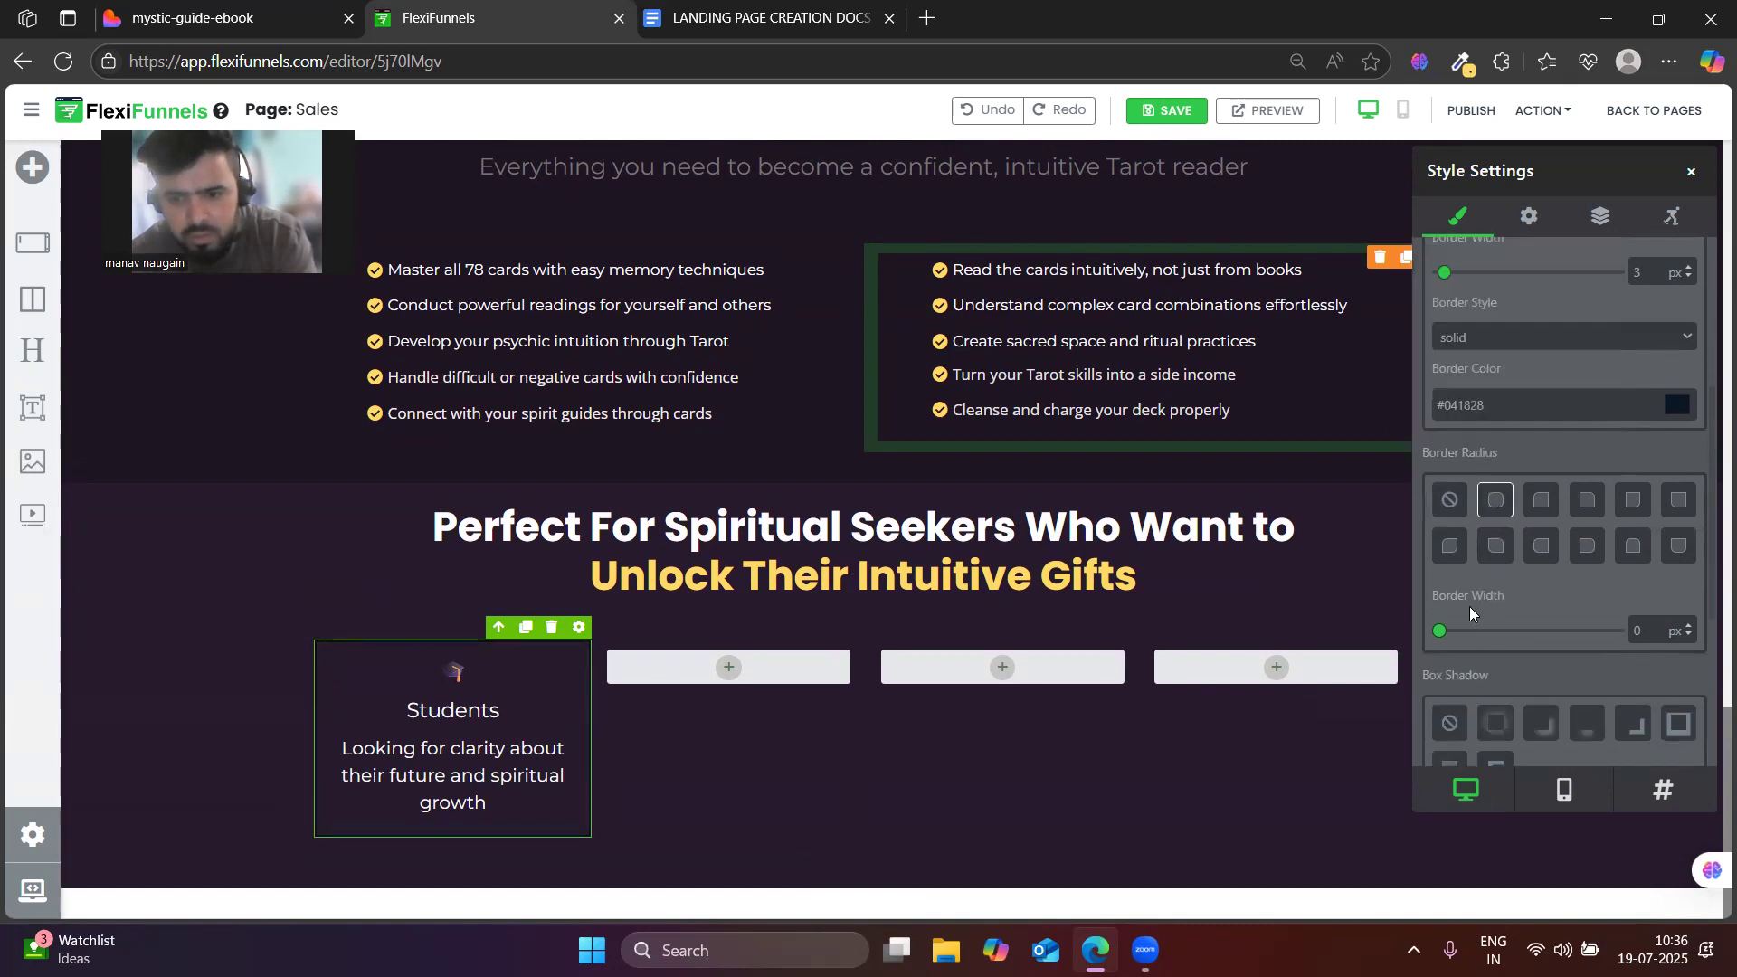
click(1640, 628)
text(3)
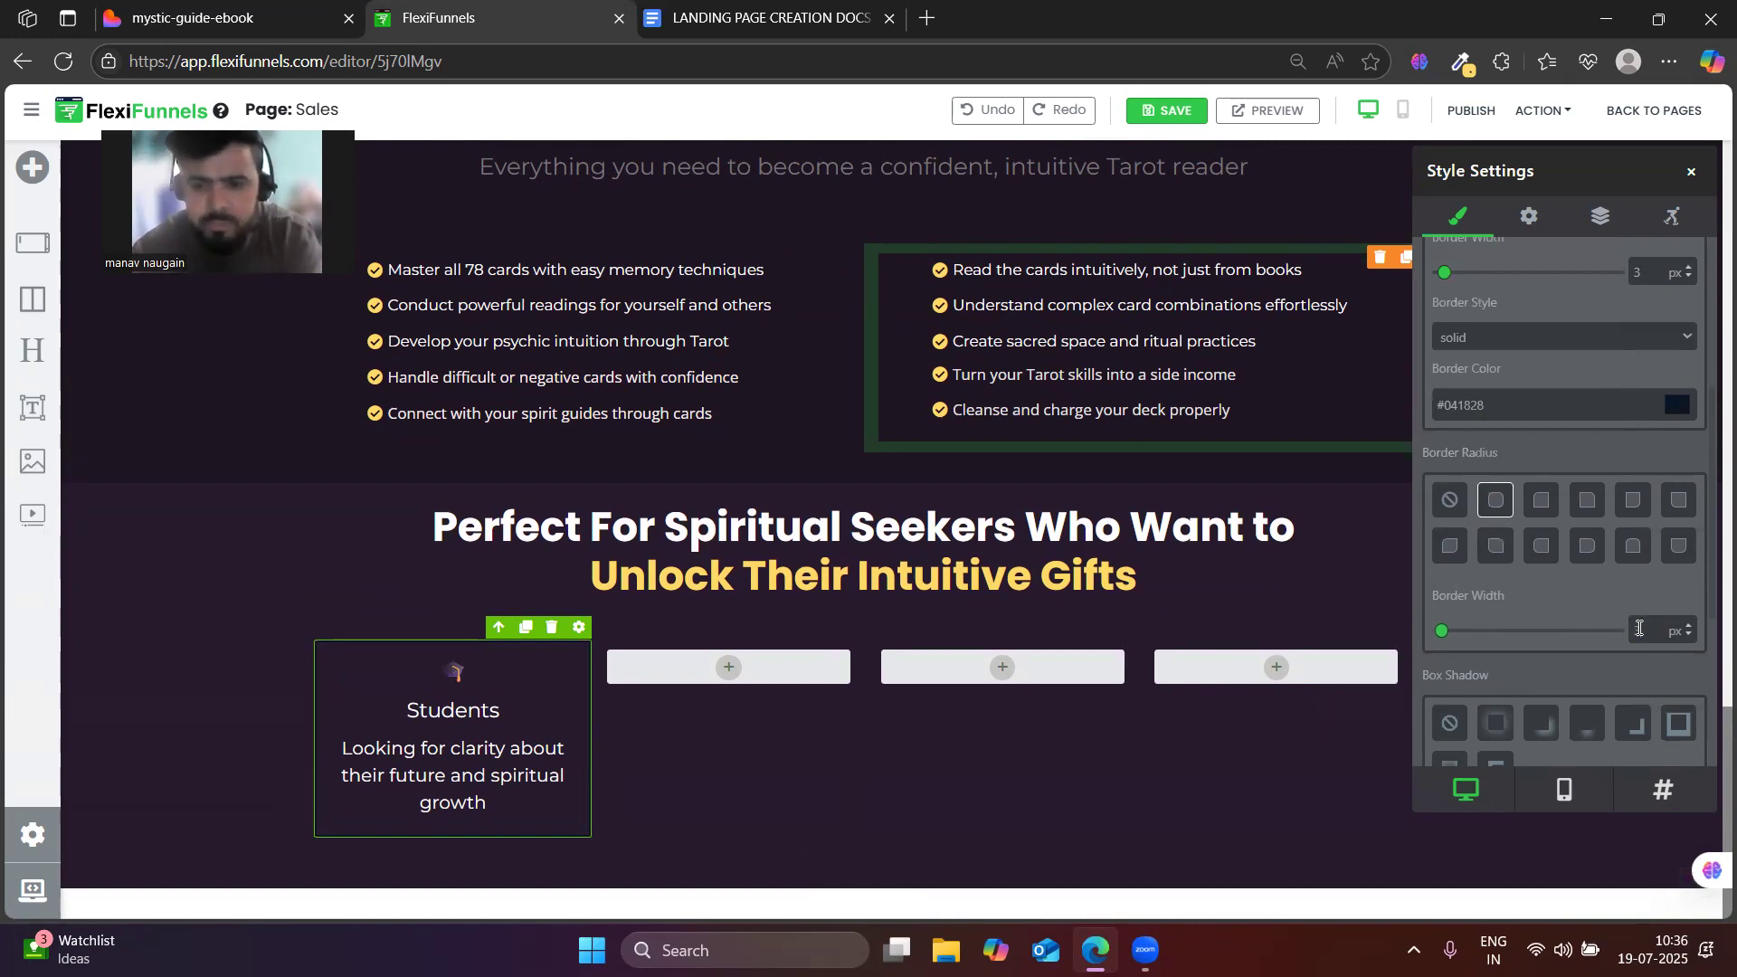
- Set the box shadow colour of the "Students" column to the deep blue #0a476f
scroll(1542, 628, down, 1)
click(1495, 613)
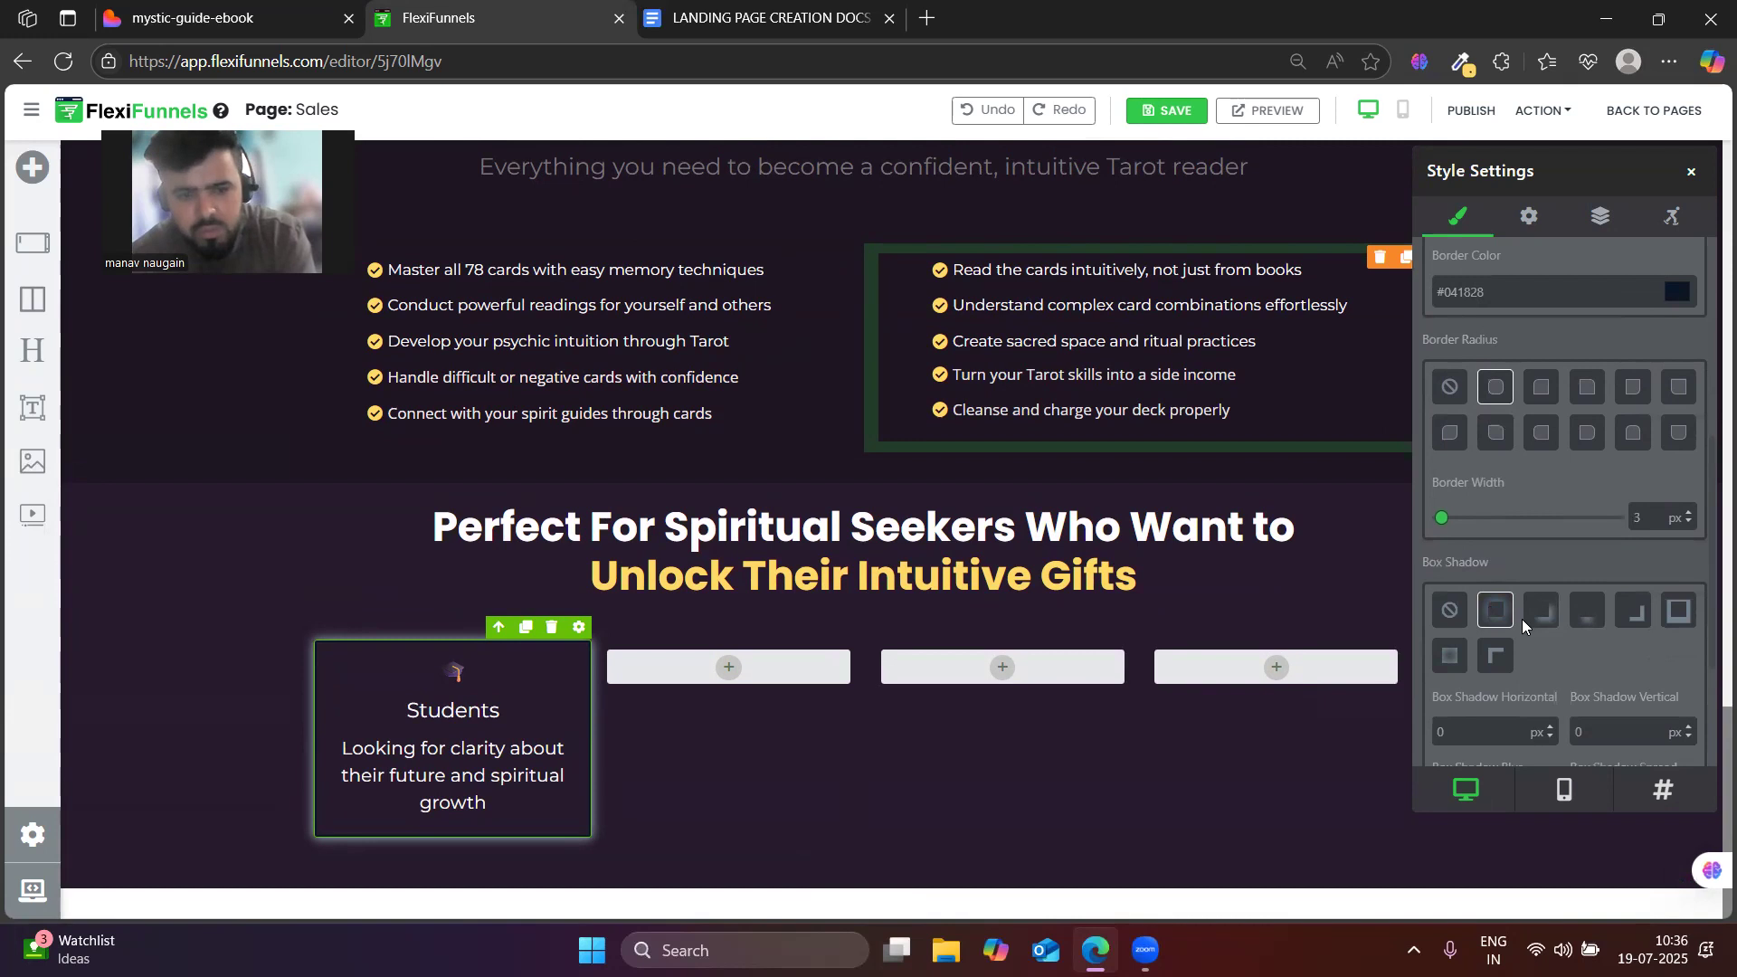
click(1460, 616)
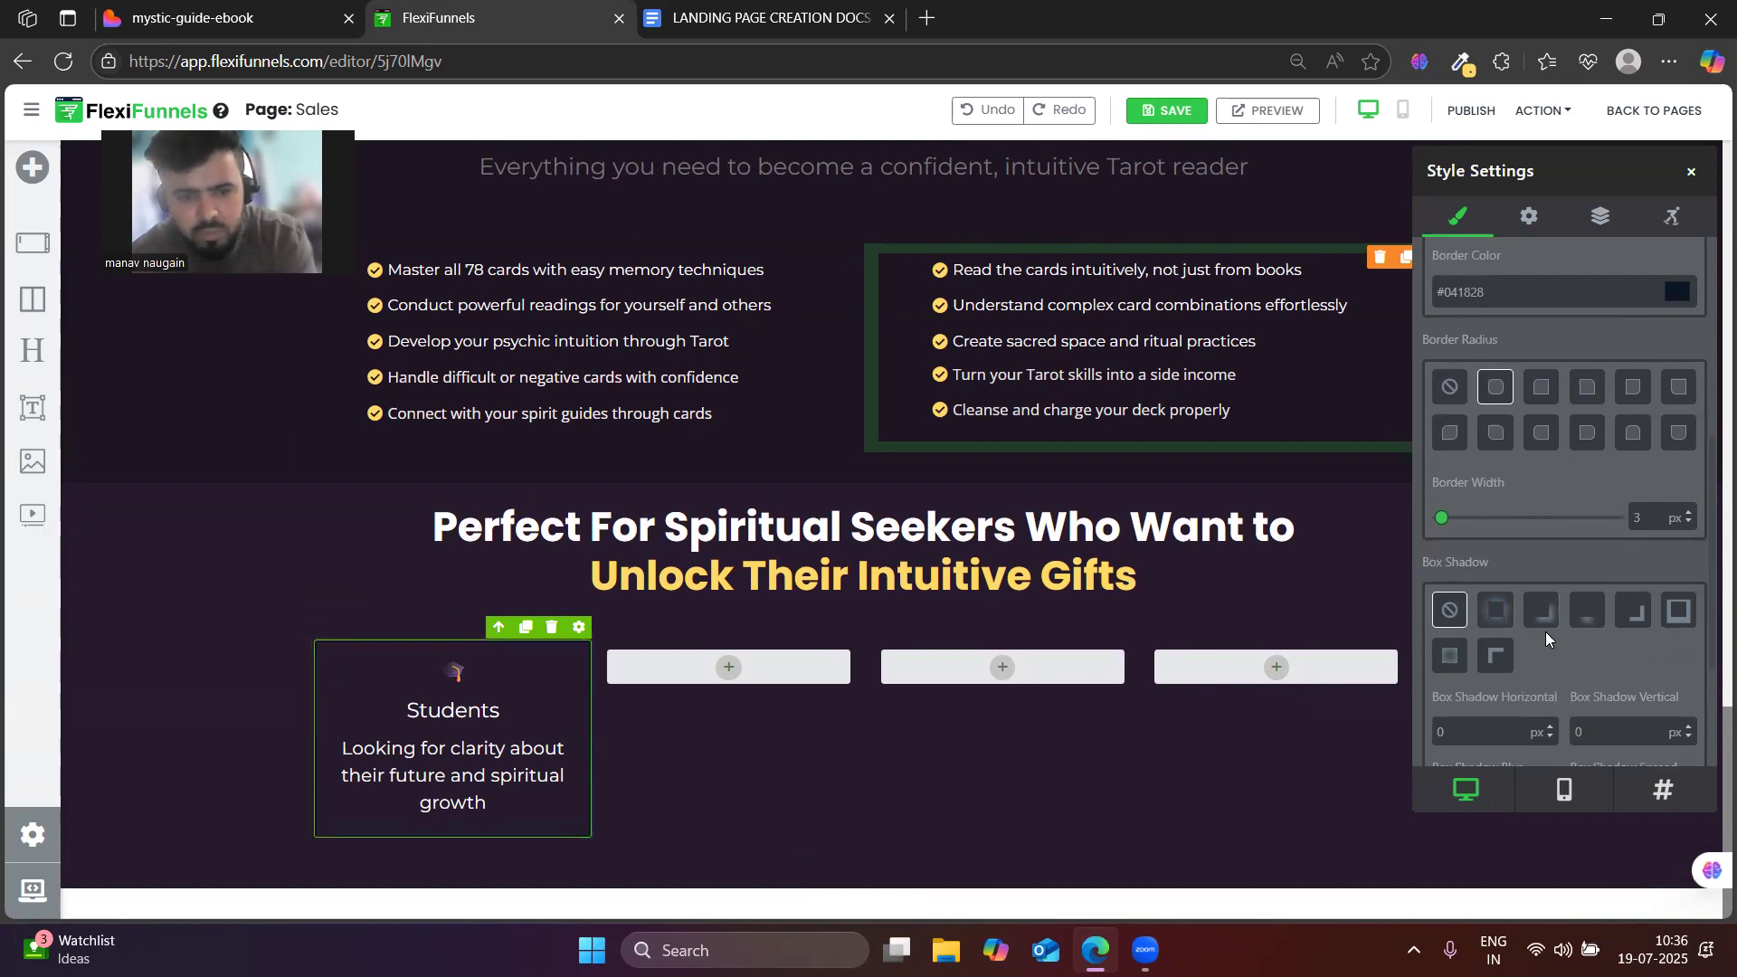
scroll(1547, 633, down, 3)
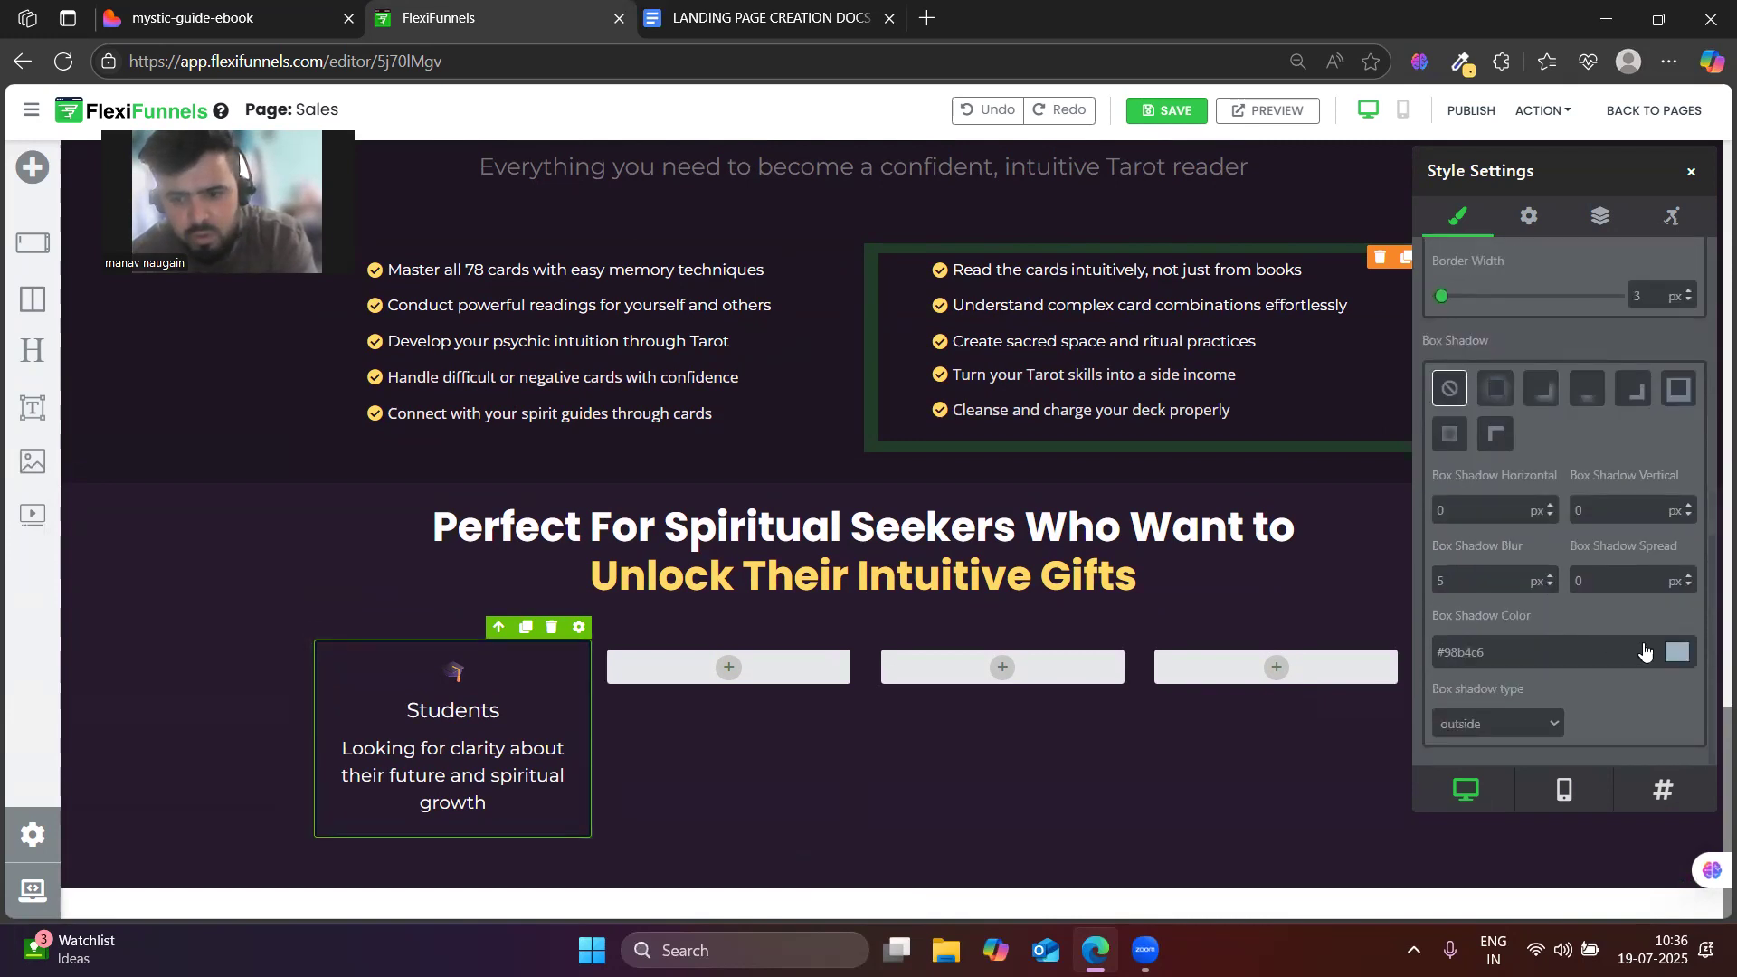
click(1680, 655)
mouse_move(1542, 371)
mouse_down()
mouse_move(1509, 361)
mouse_move(1536, 320)
mouse_move(1520, 362)
mouse_move(1543, 316)
mouse_move(1556, 374)
mouse_move(1557, 358)
mouse_up()
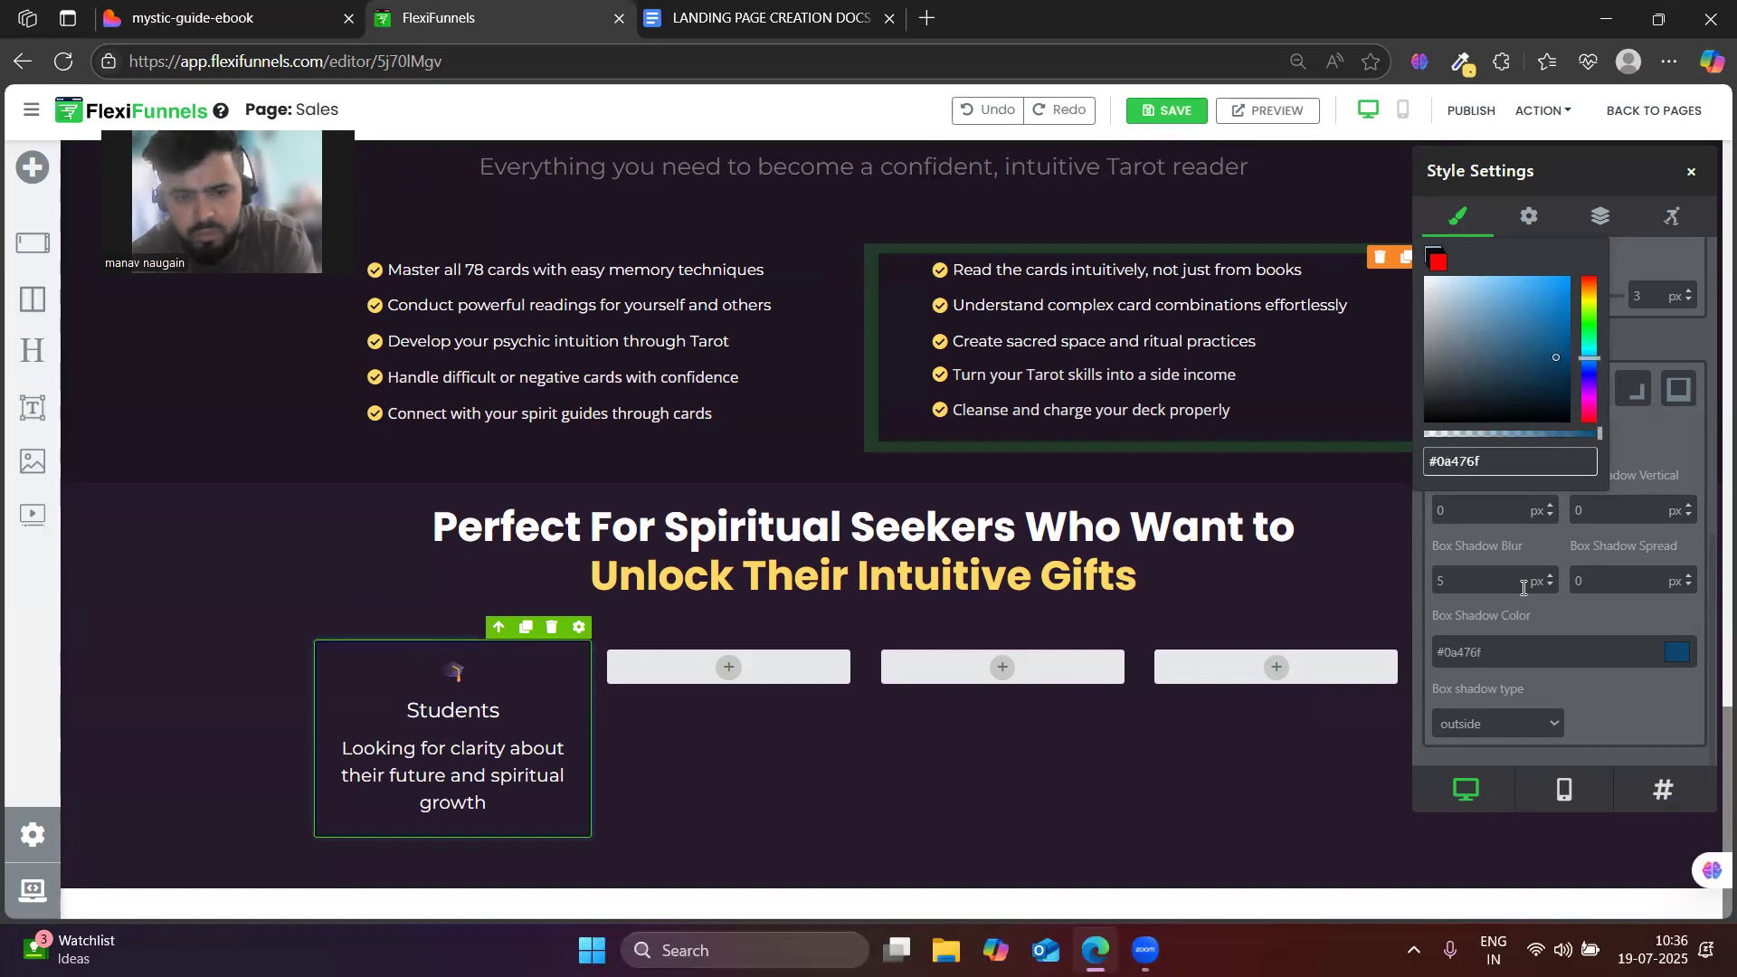
- Try a top margin of 8 px on the "Students" column
click(222, 695)
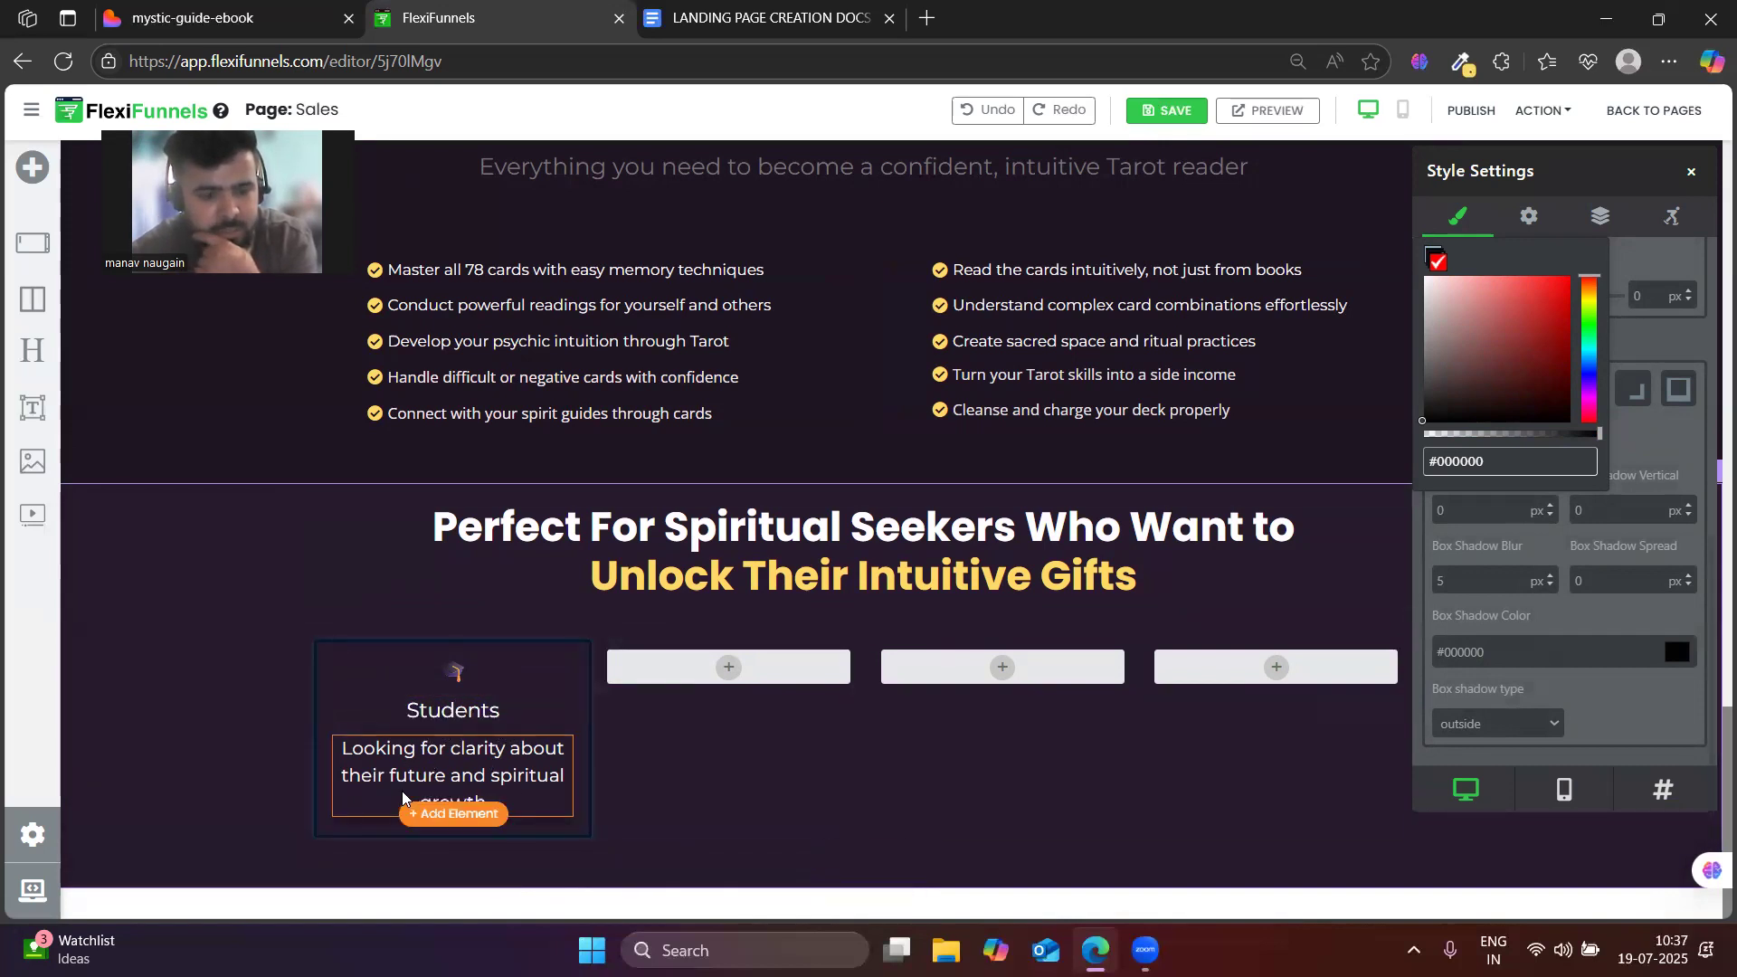
click(562, 655)
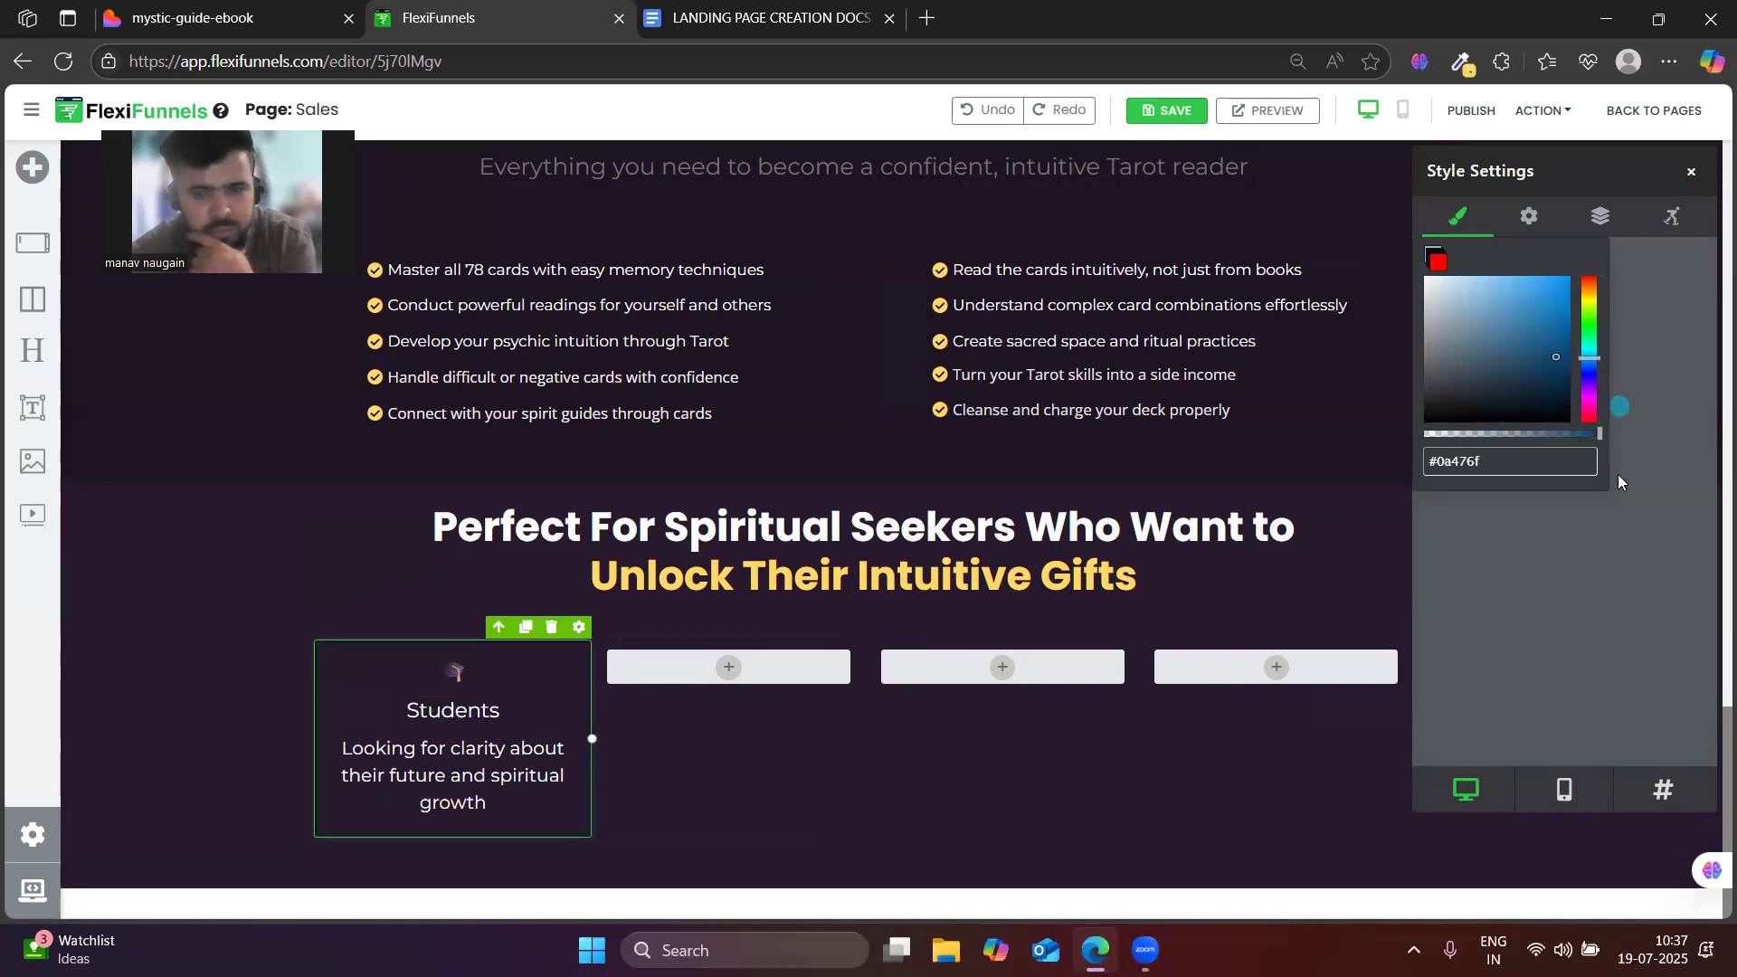
click(1506, 218)
click(1459, 215)
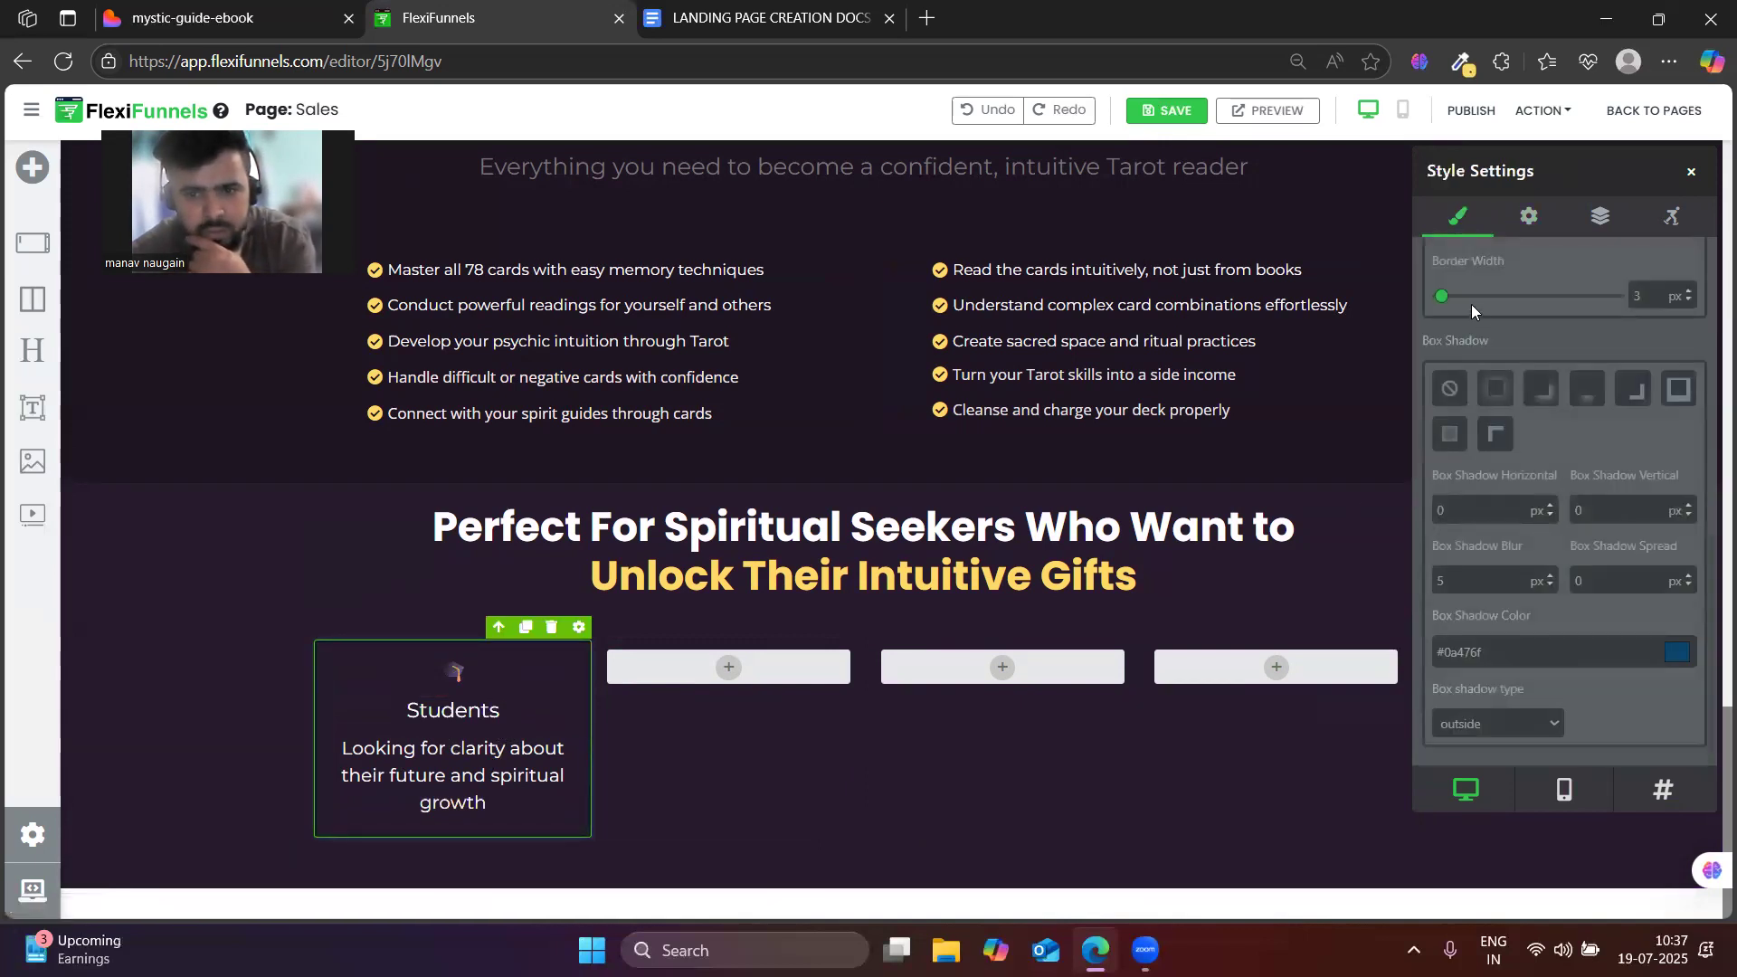
scroll(1464, 336, up, 2)
scroll(1464, 337, up, 3)
click(1462, 428)
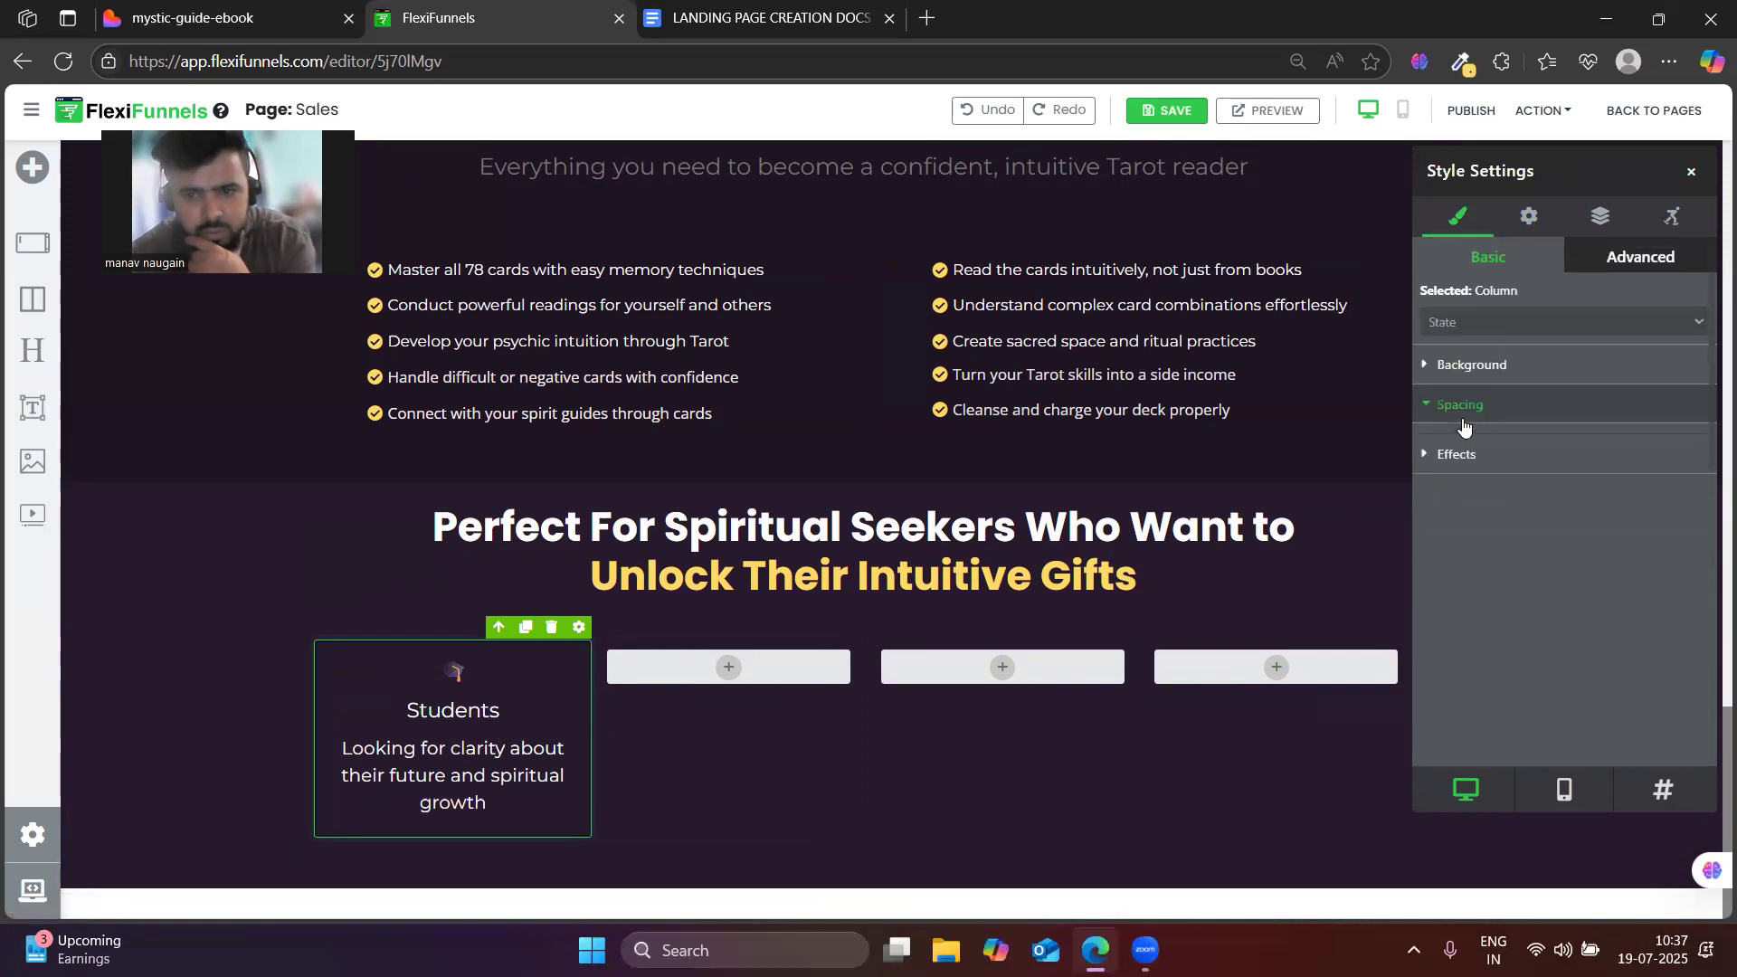
click(1461, 406)
click(1461, 406)
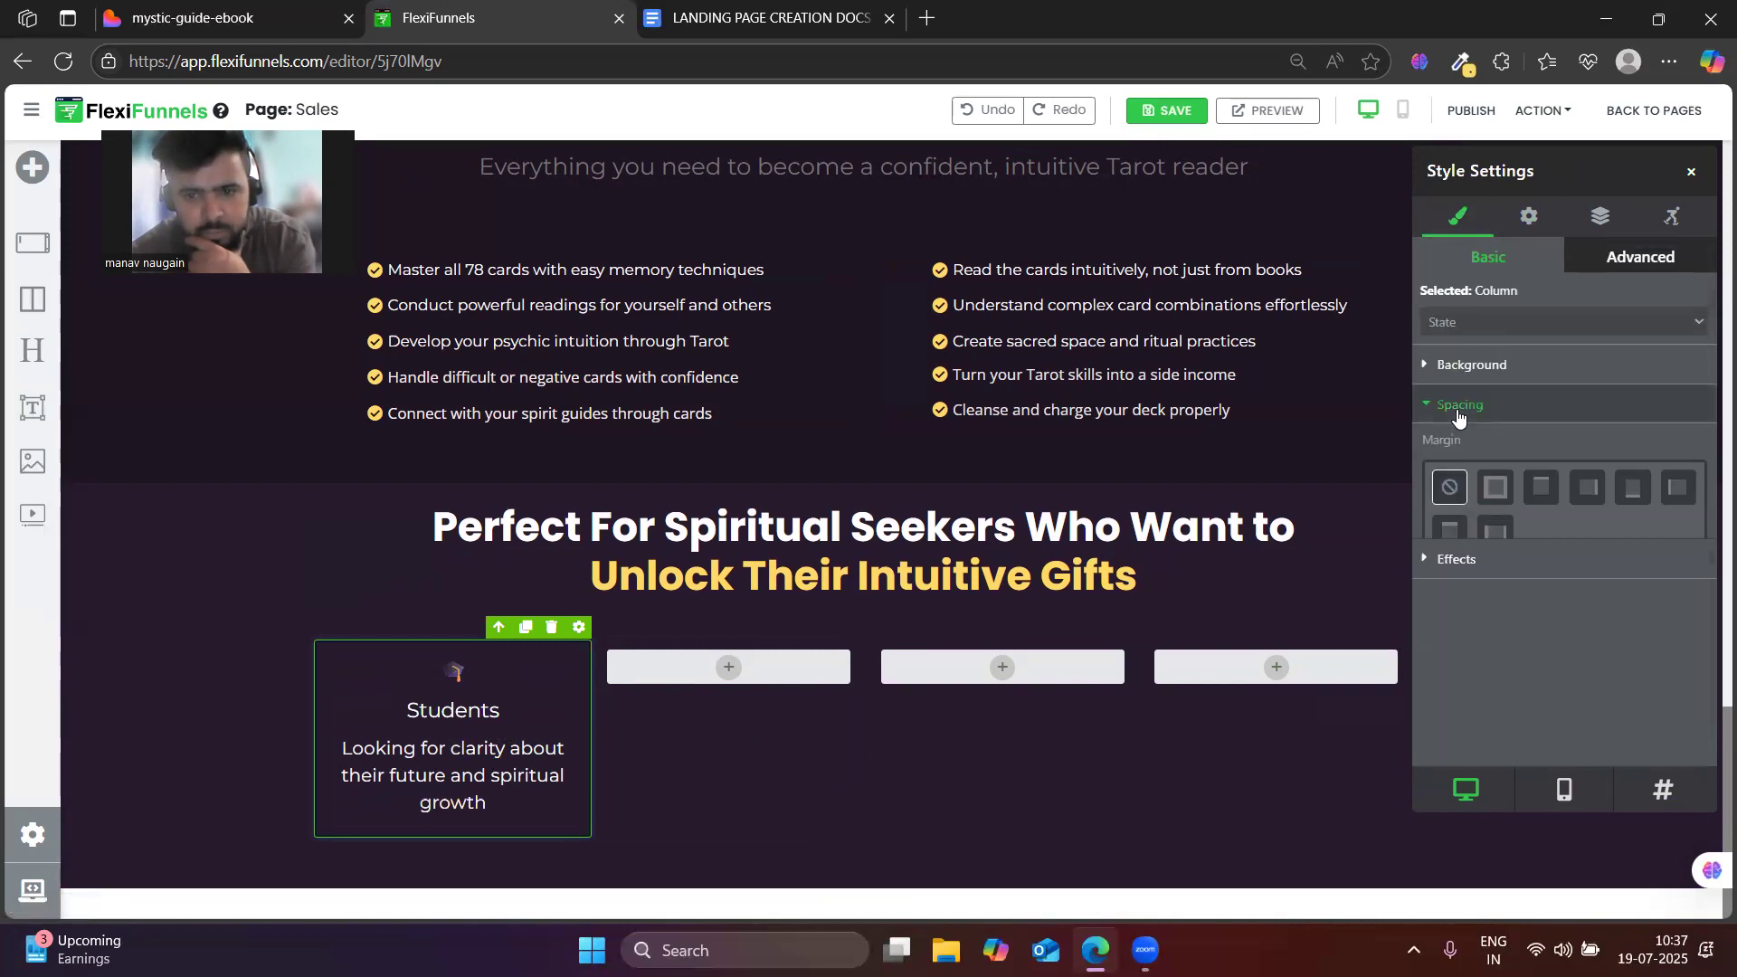
click(1499, 501)
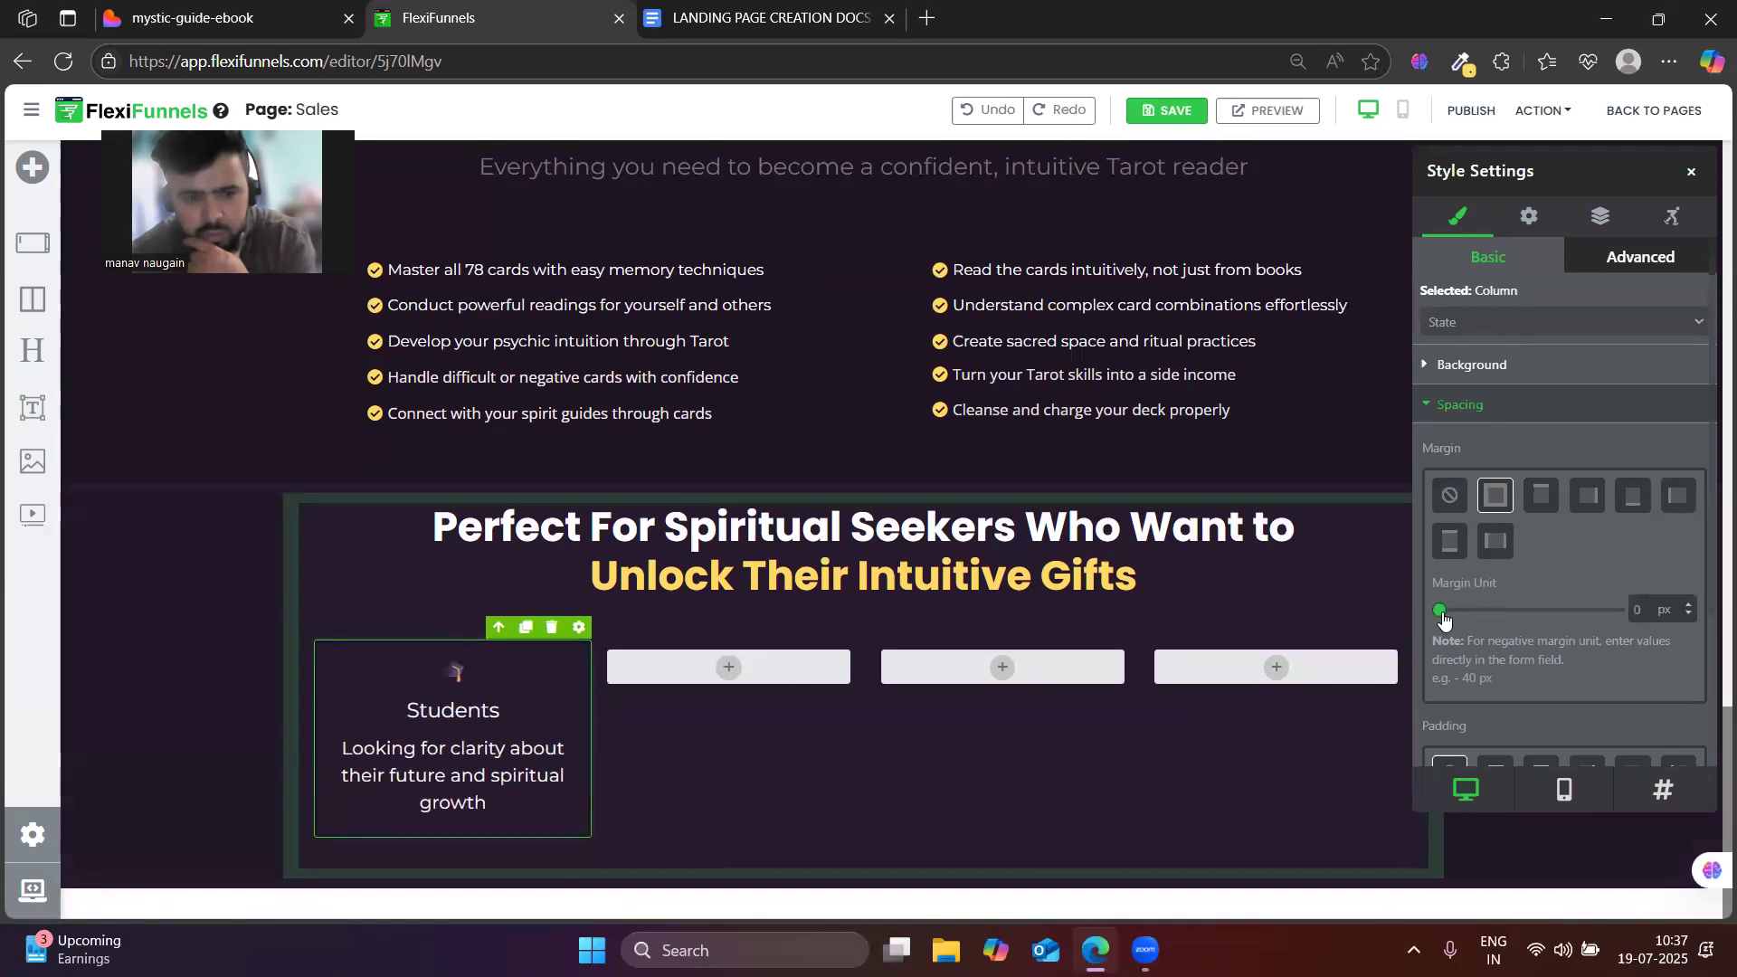
click(1540, 498)
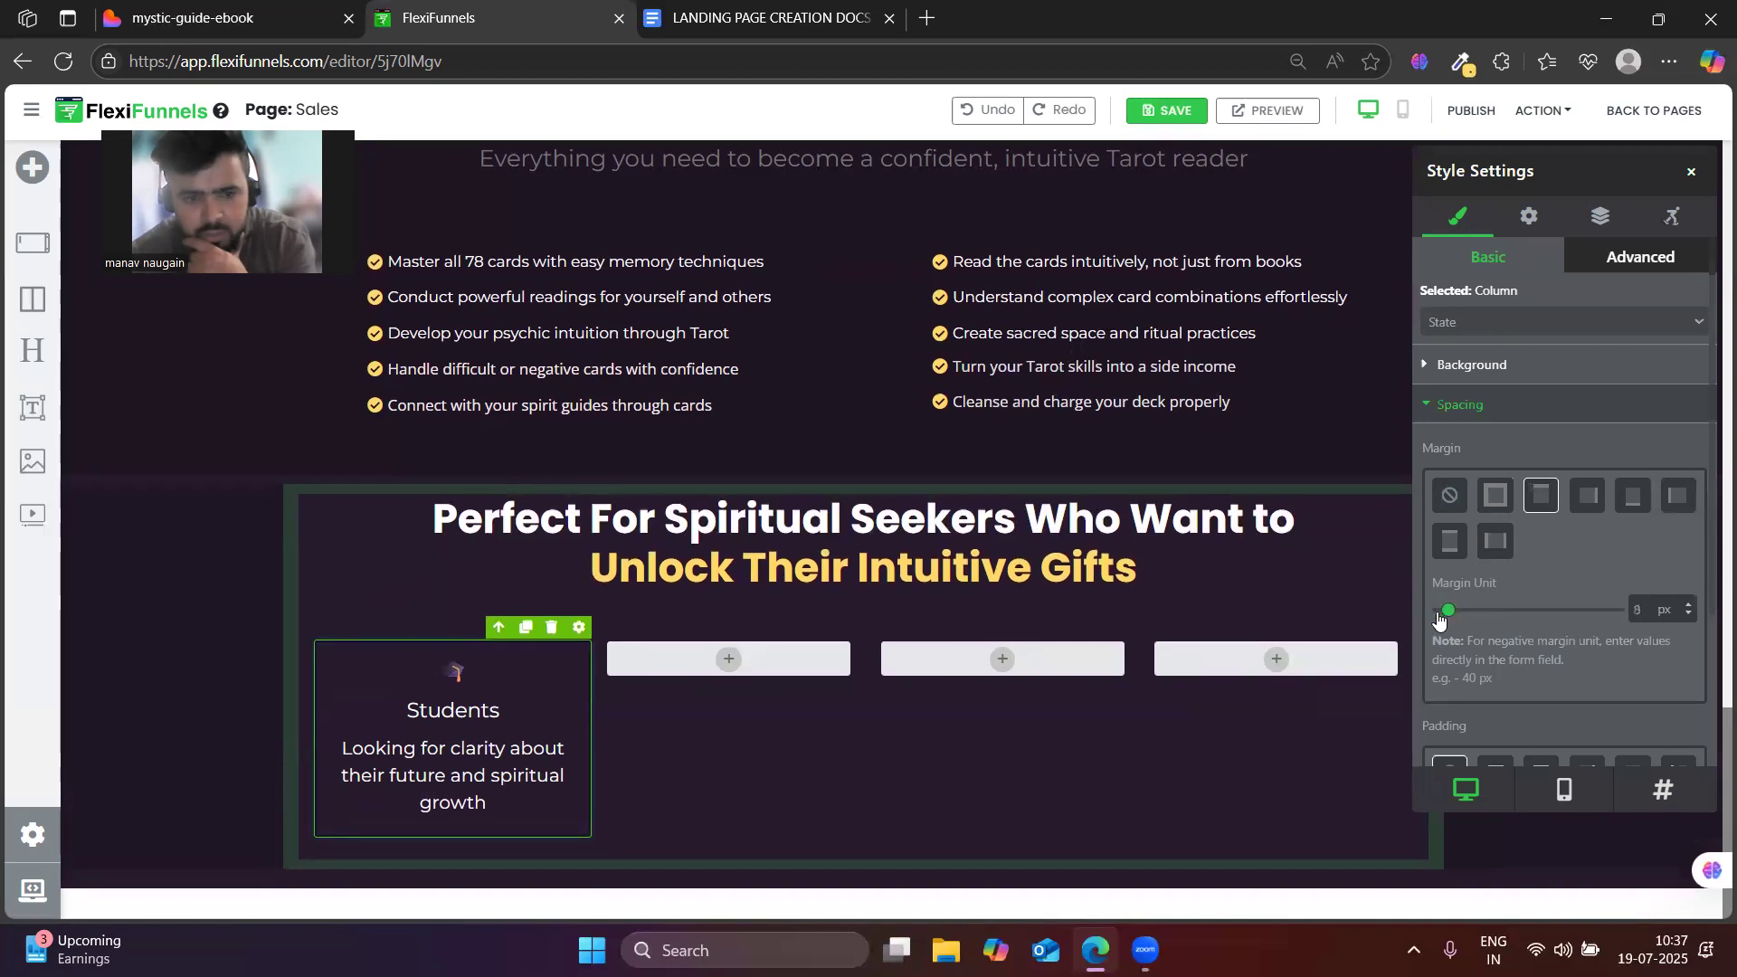
- Try a top padding of 16 px on the "Students" column
click(351, 662)
click(334, 646)
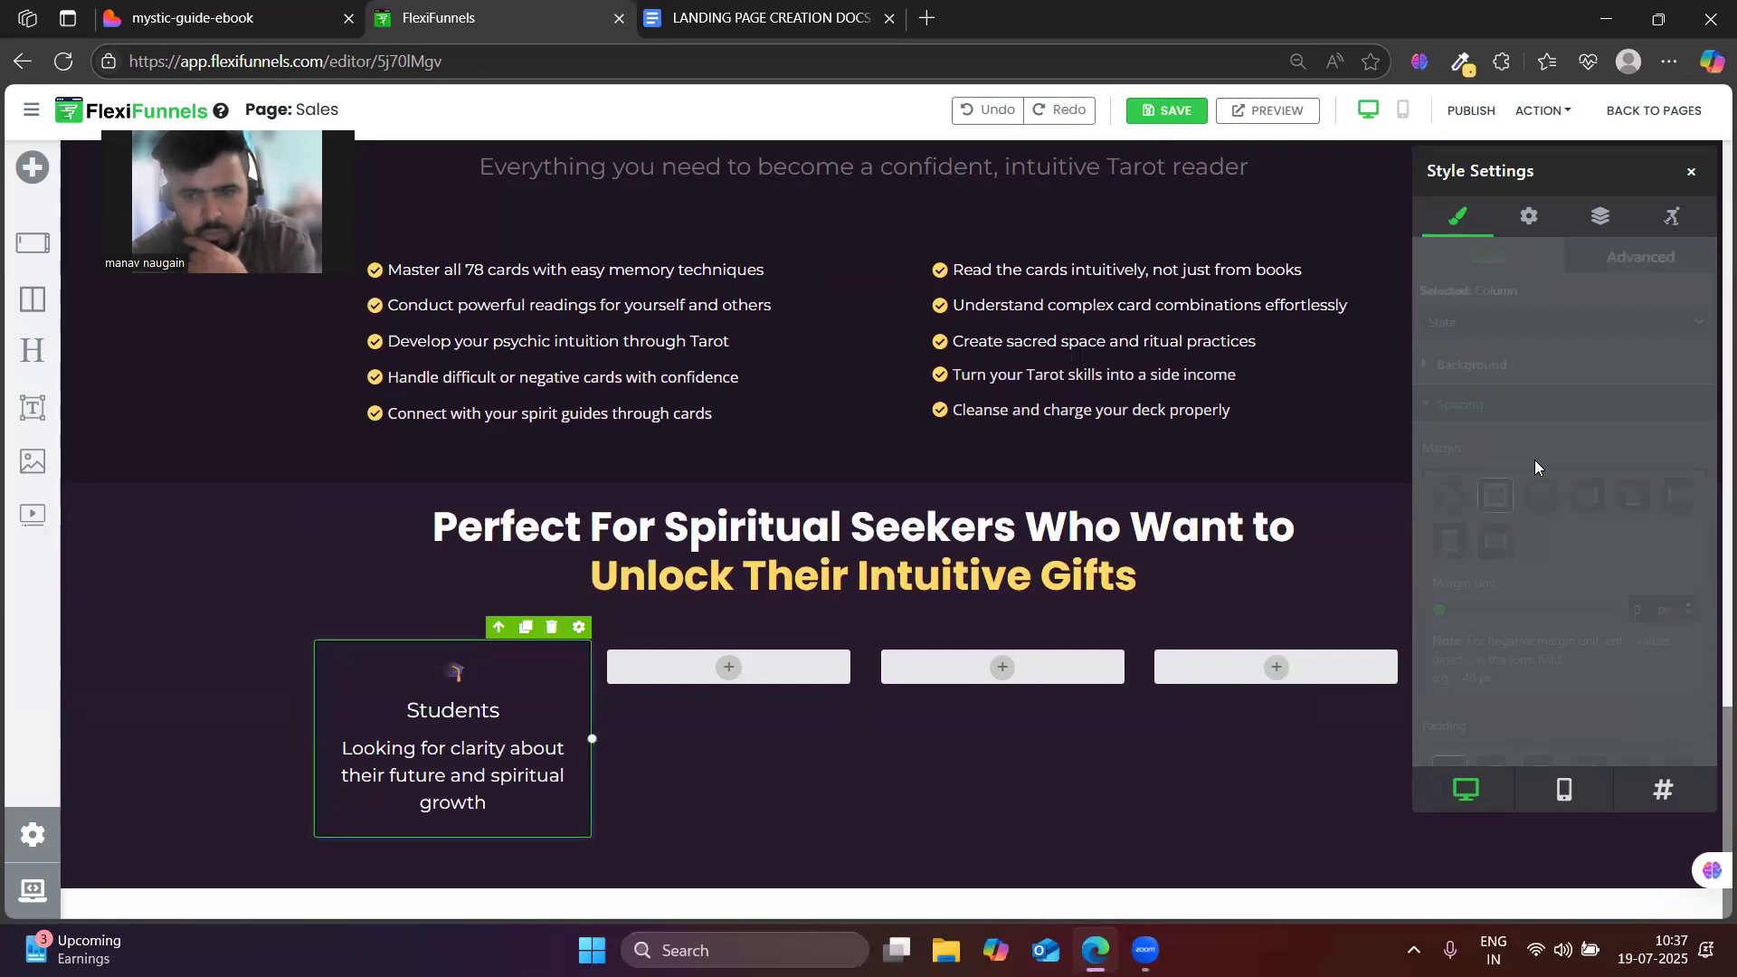
click(1461, 404)
click(1462, 414)
scroll(1486, 550, down, 3)
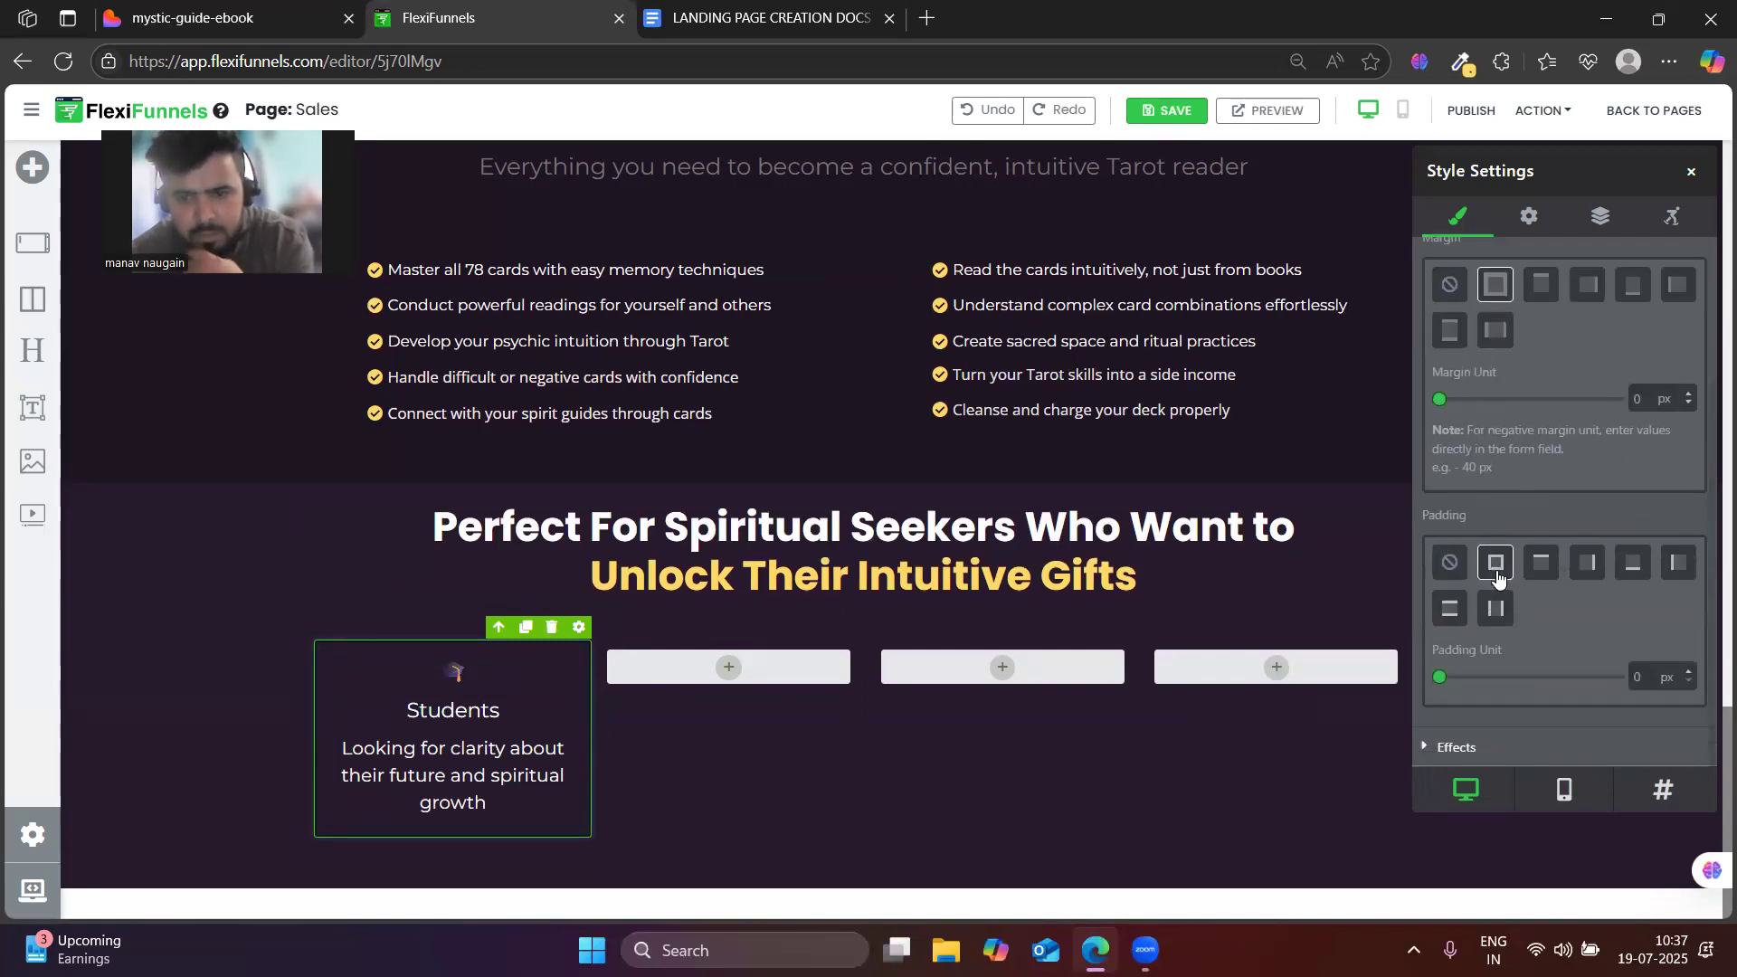
drag(1440, 691, 1460, 697)
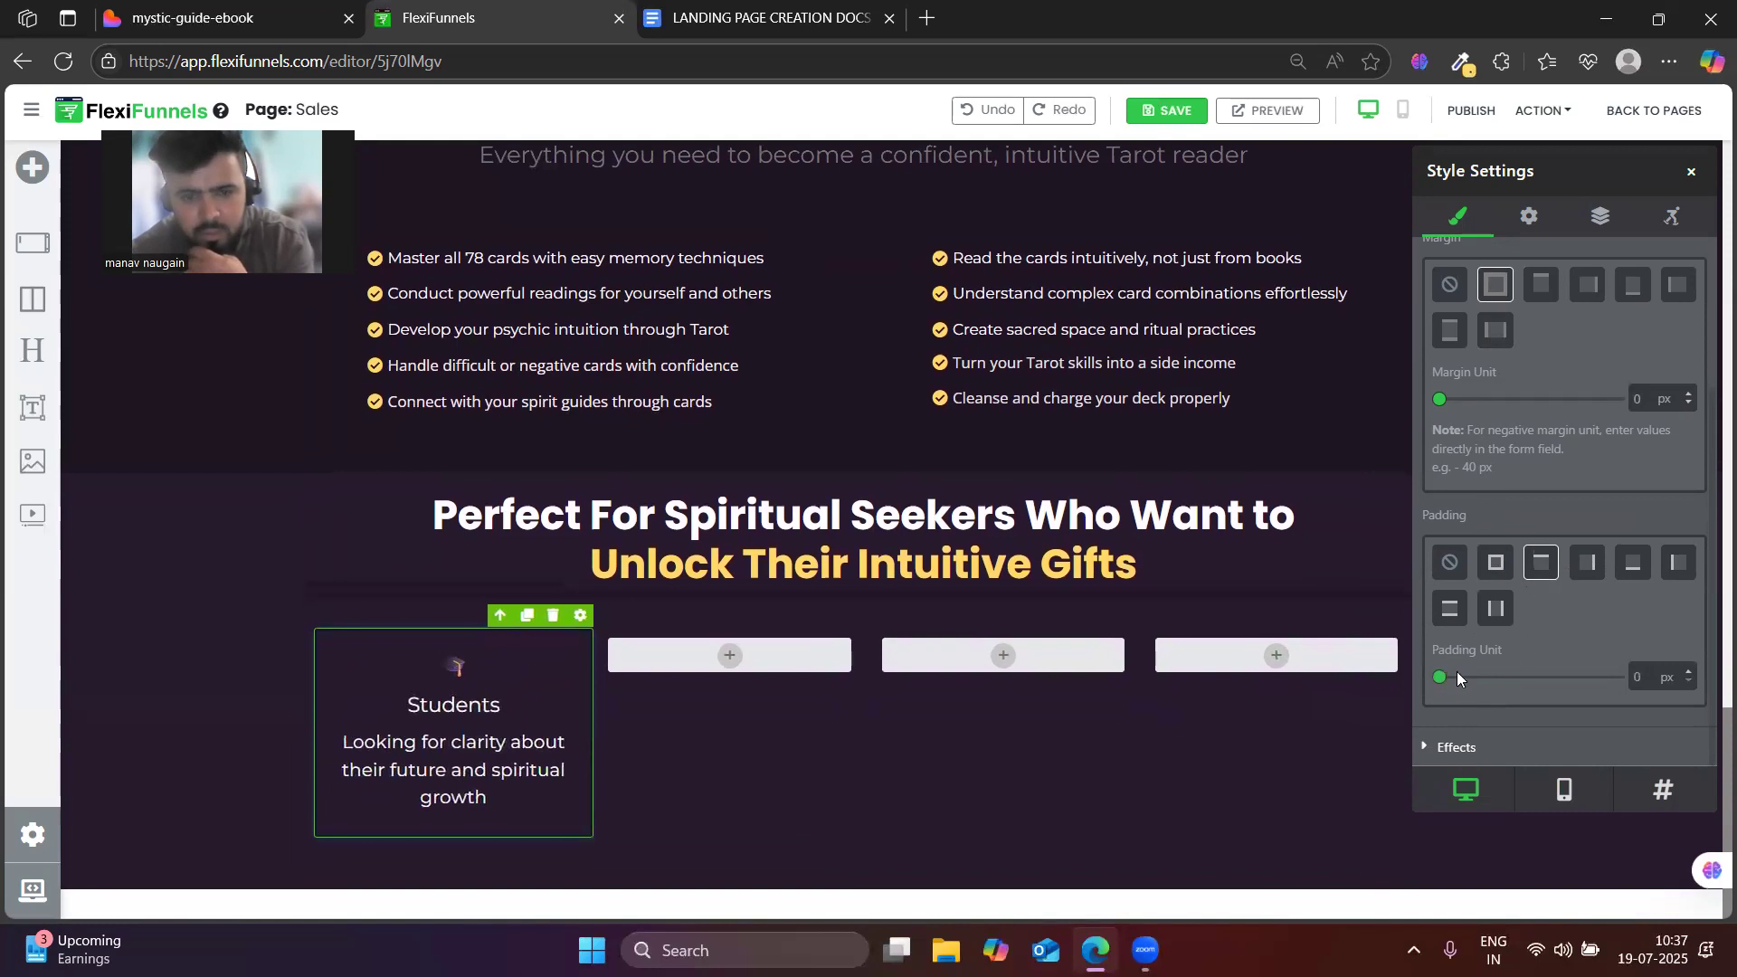
click(1457, 676)
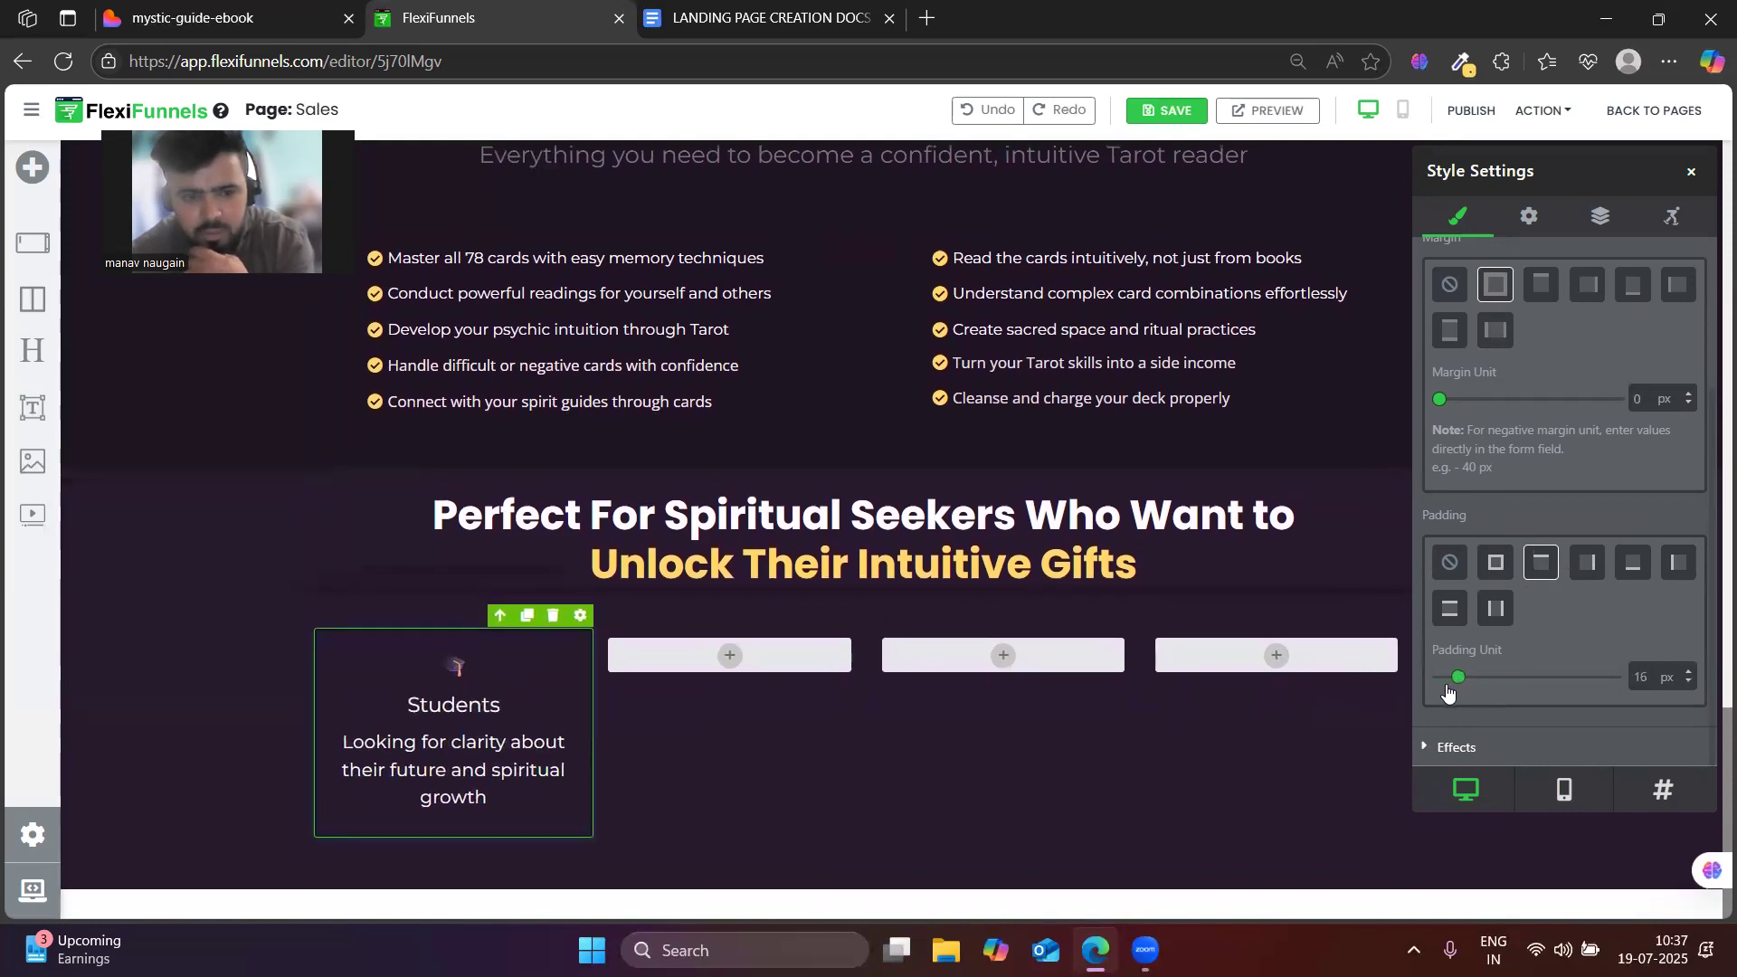
- Clear the padding of the "Students" column and give it a top padding of 15 px
click(1452, 563)
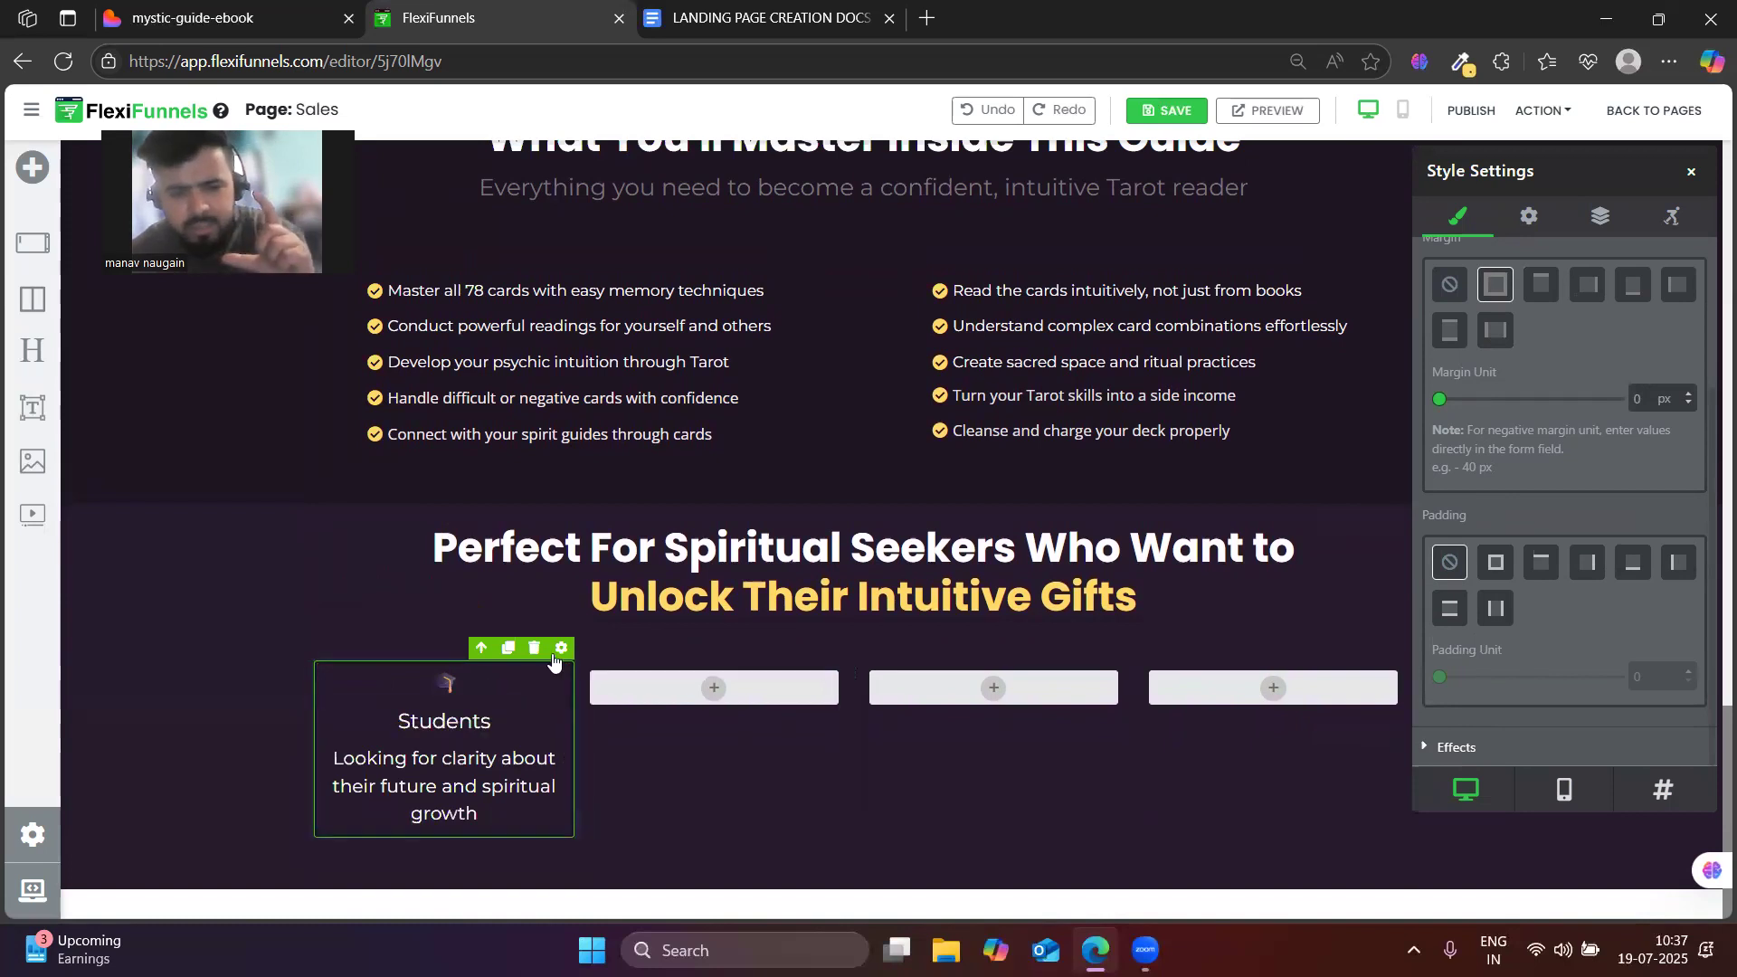
click(1541, 564)
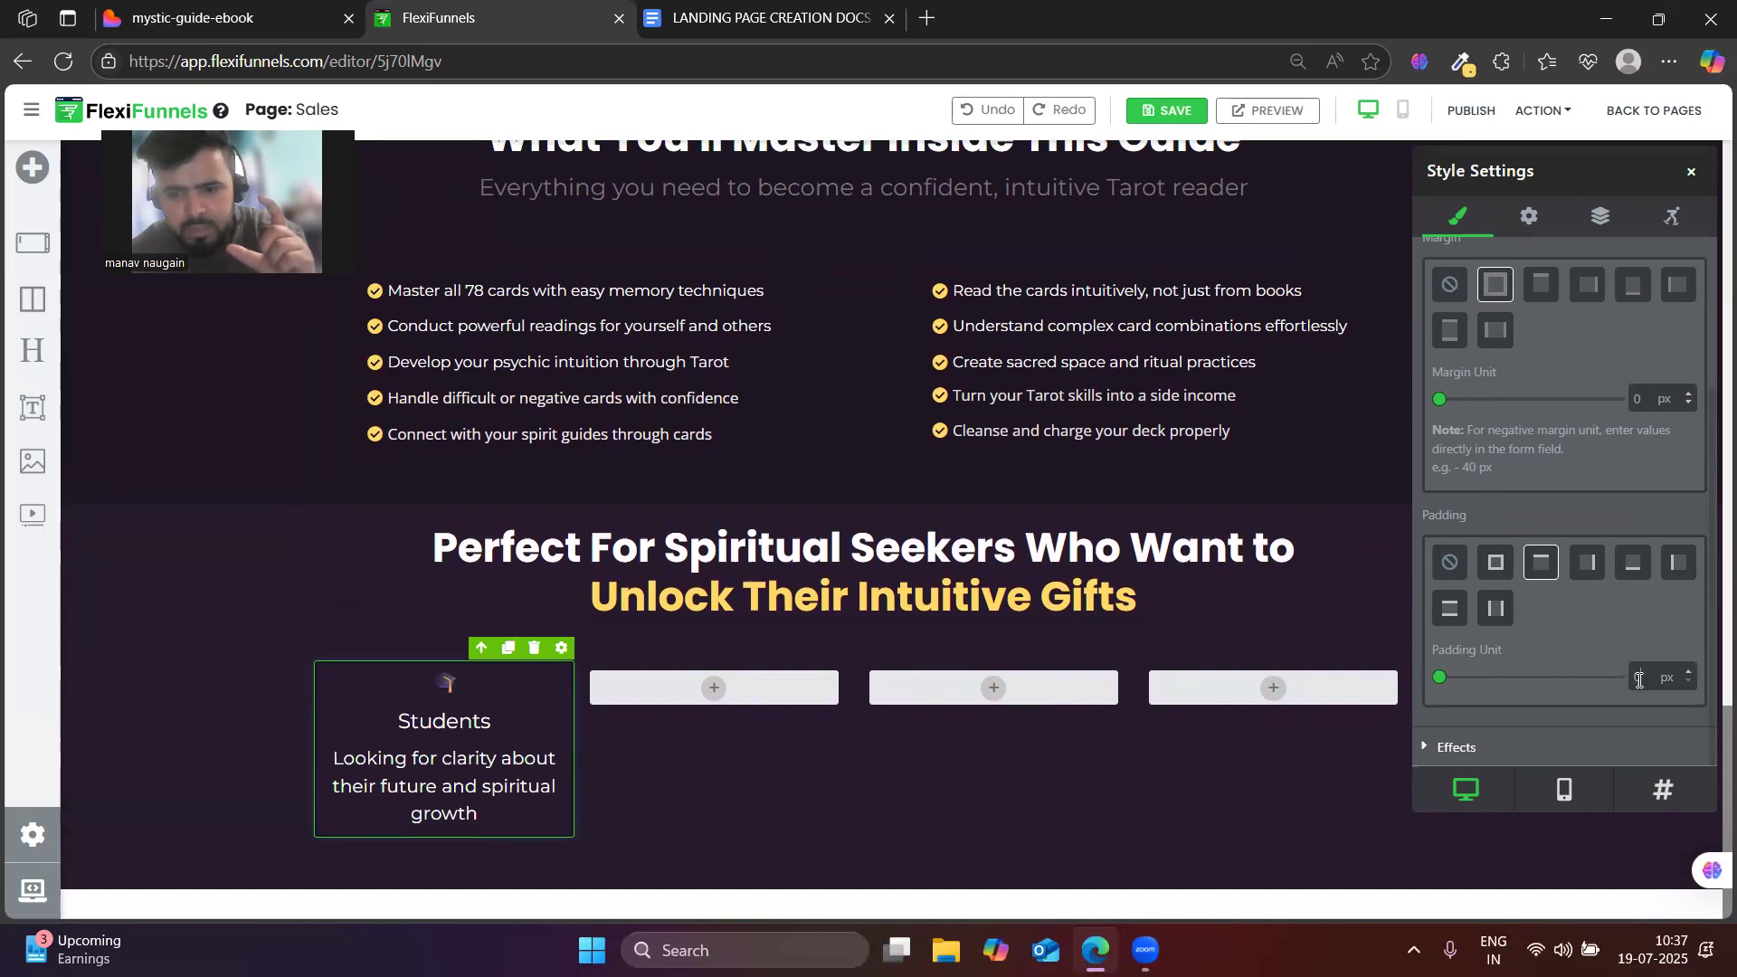
text(15)
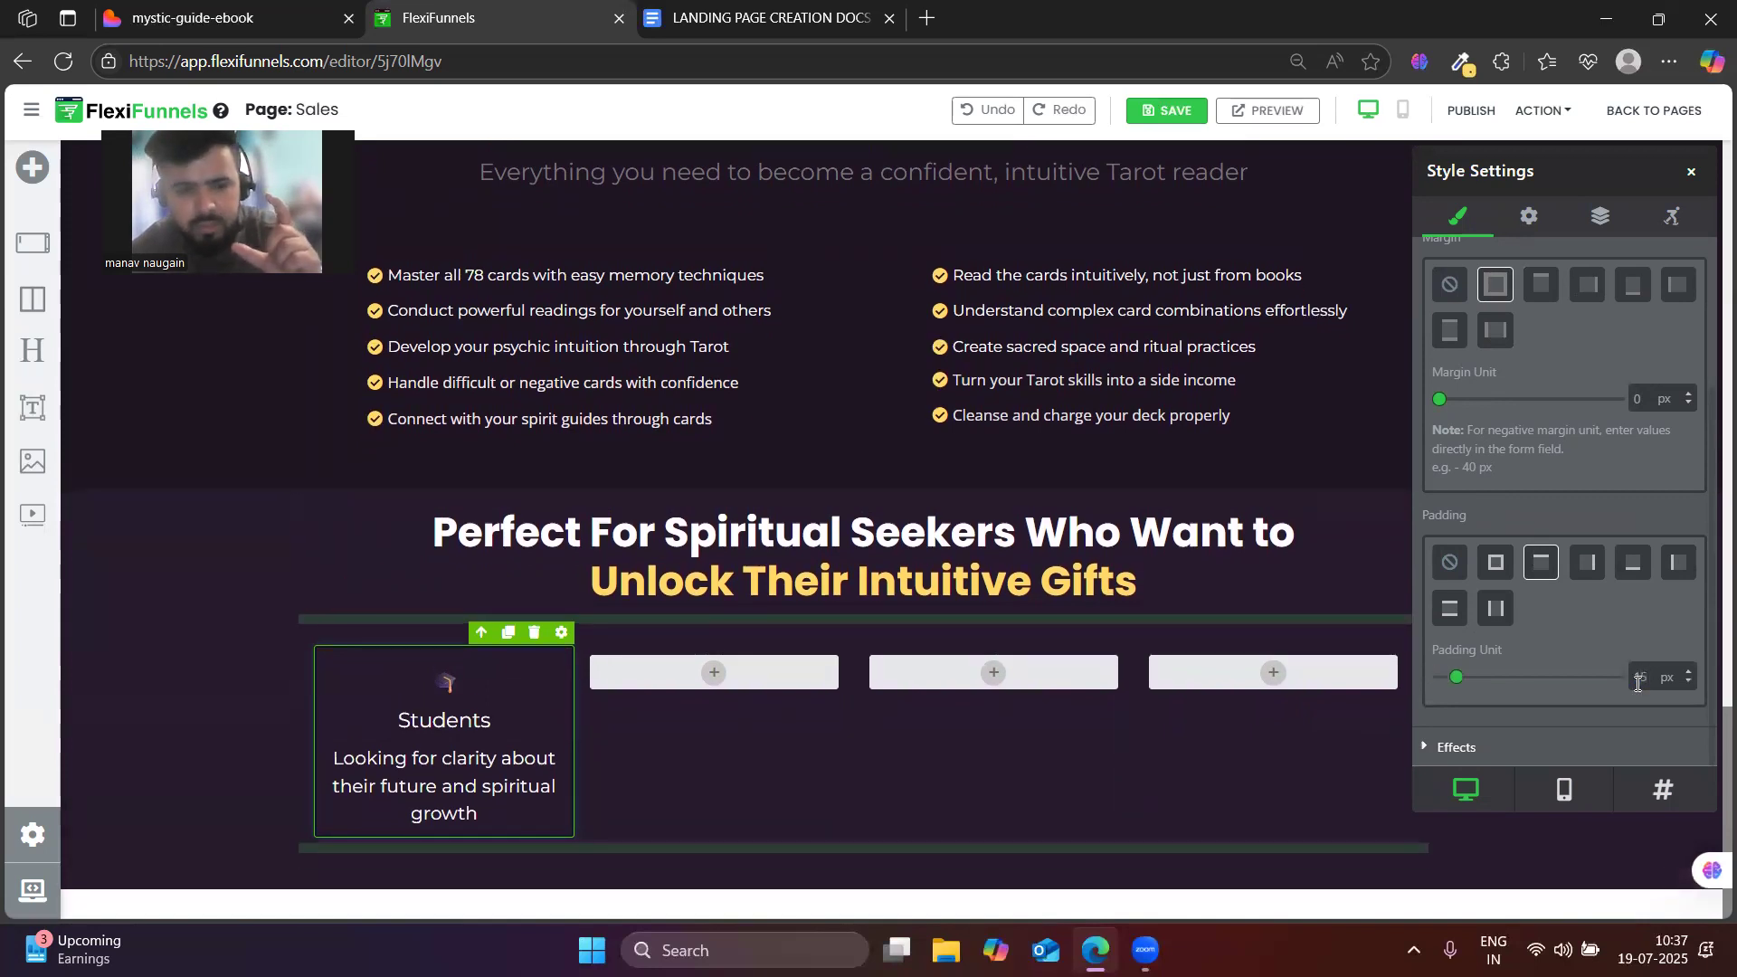
click(211, 683)
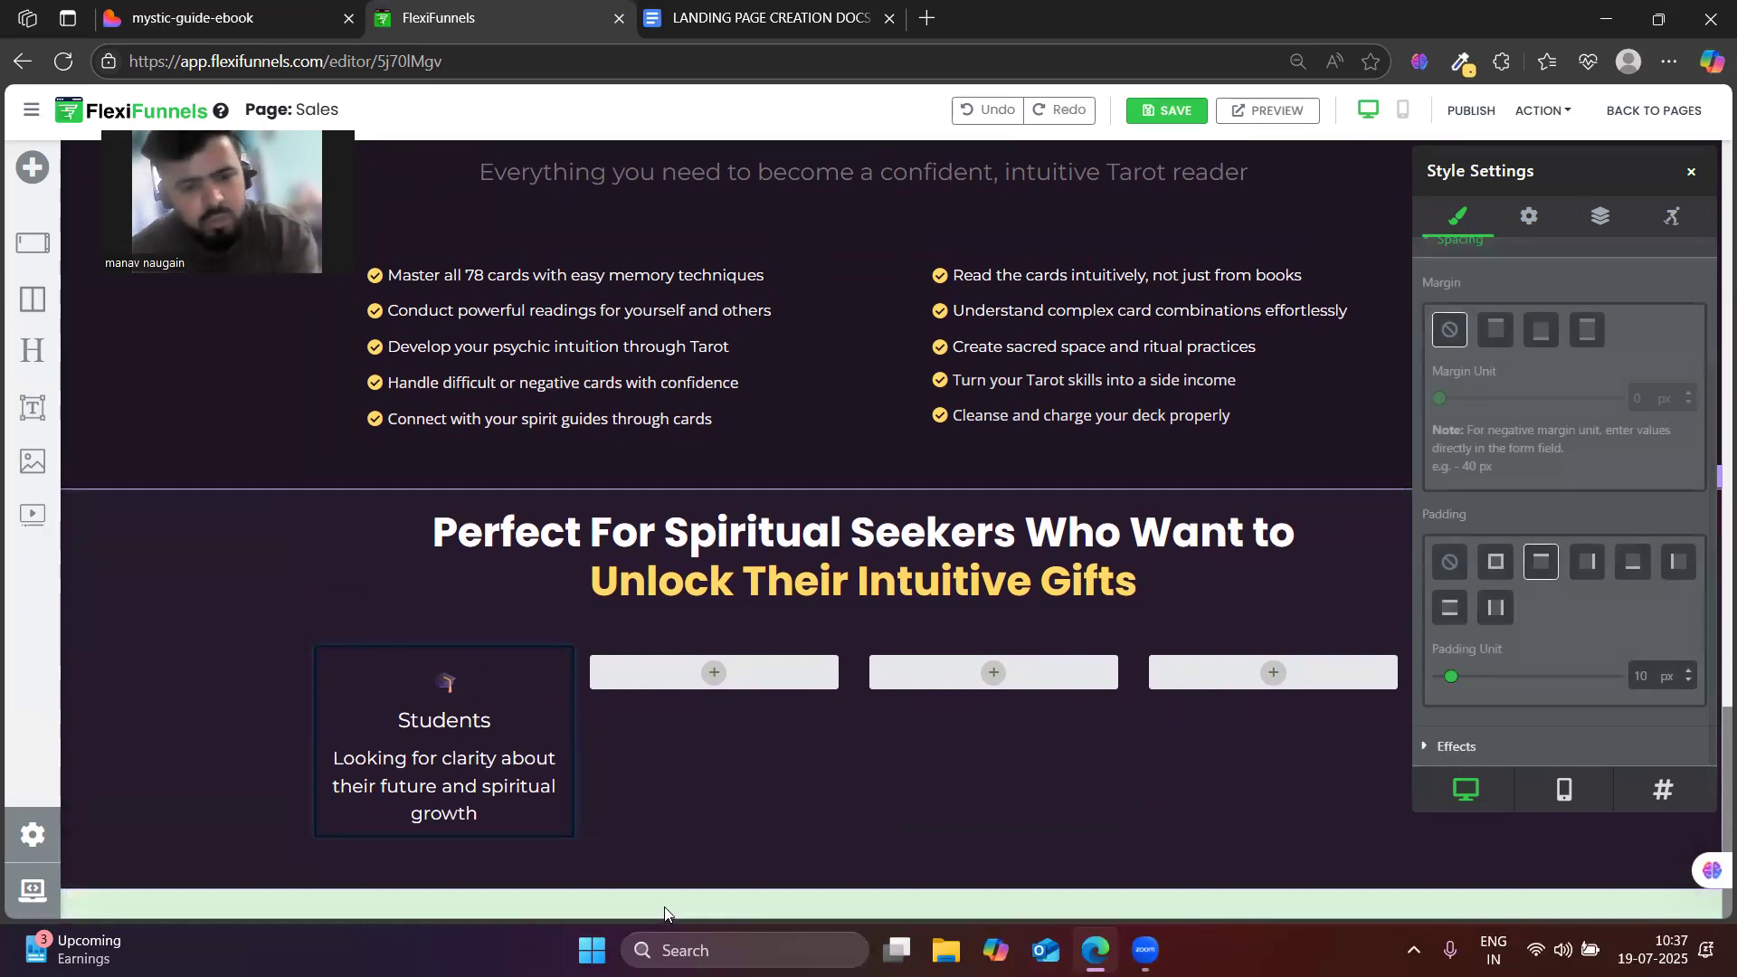
- Clone the "Students" column three times to get the four cards shown on the mystic-guide-ebook reference page
click(530, 655)
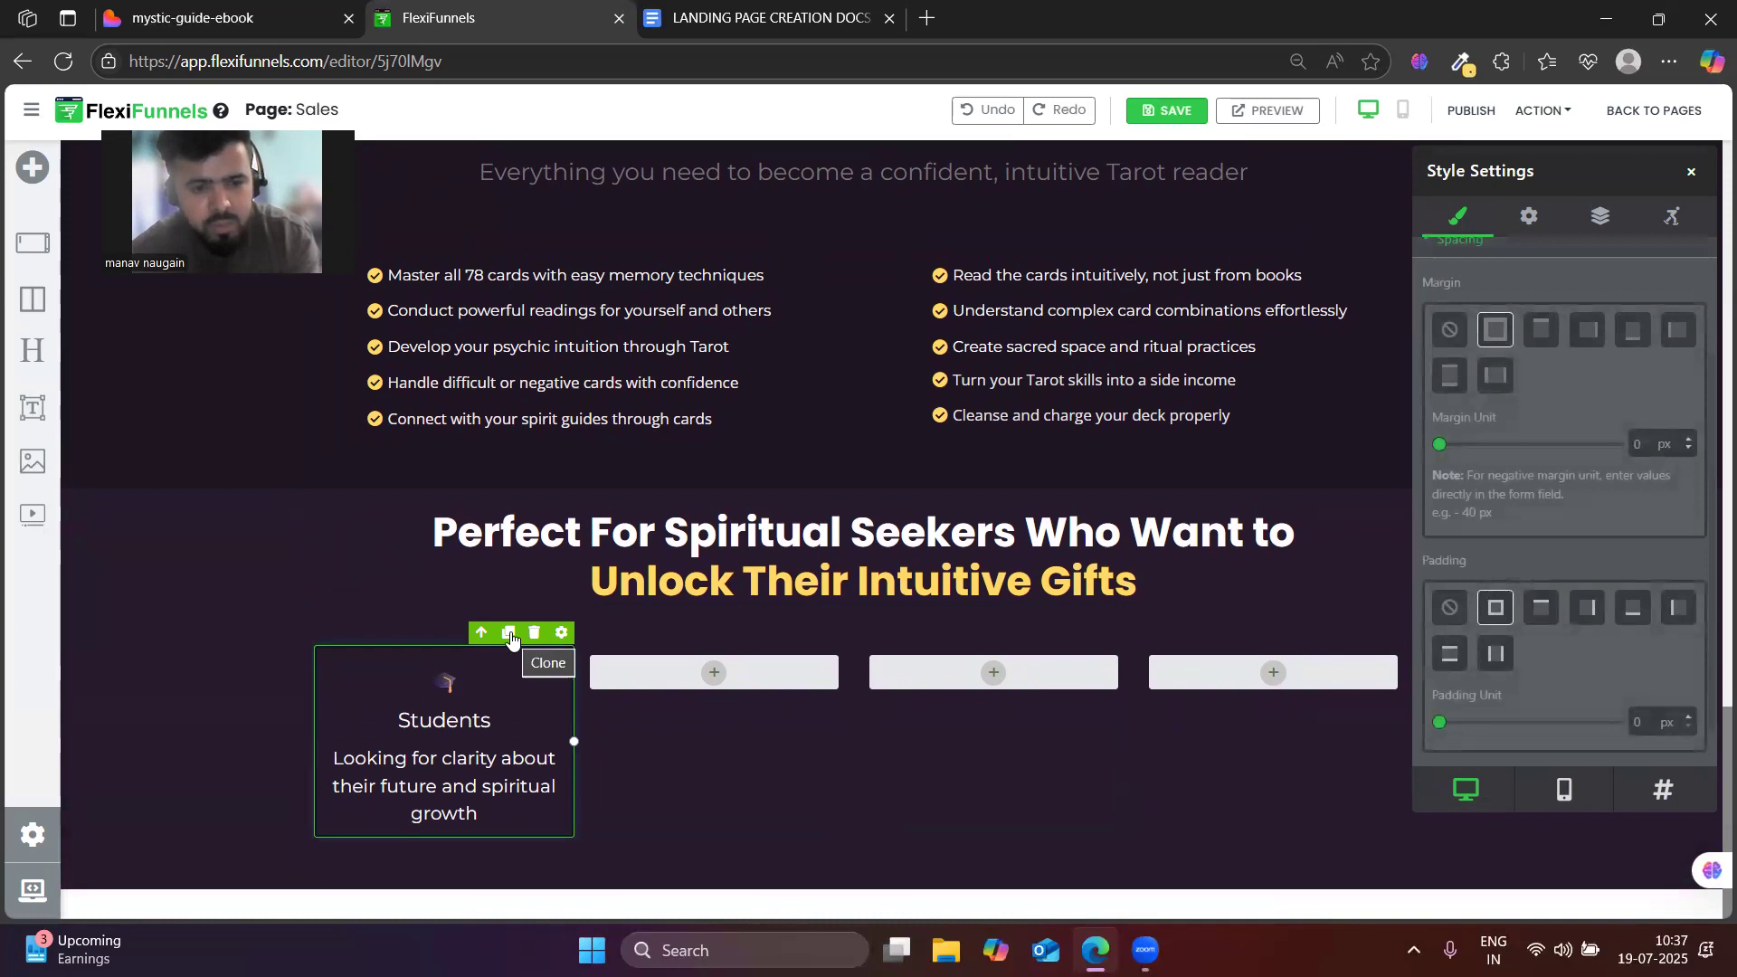
click(510, 635)
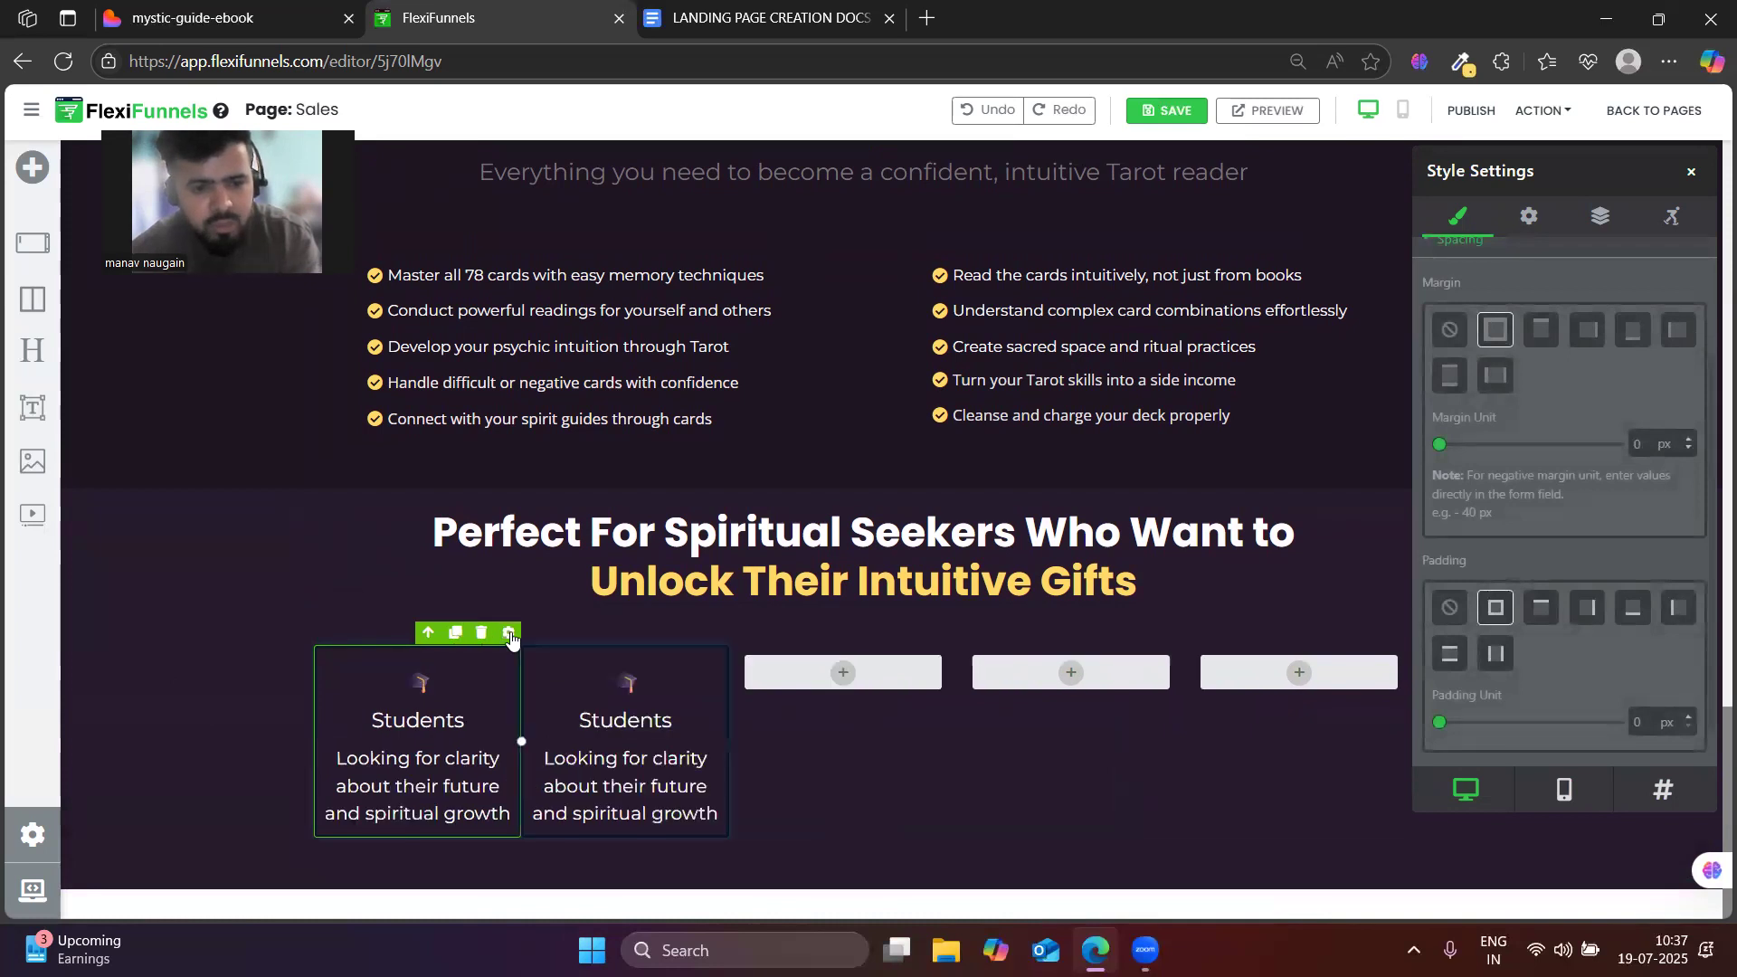
click(454, 636)
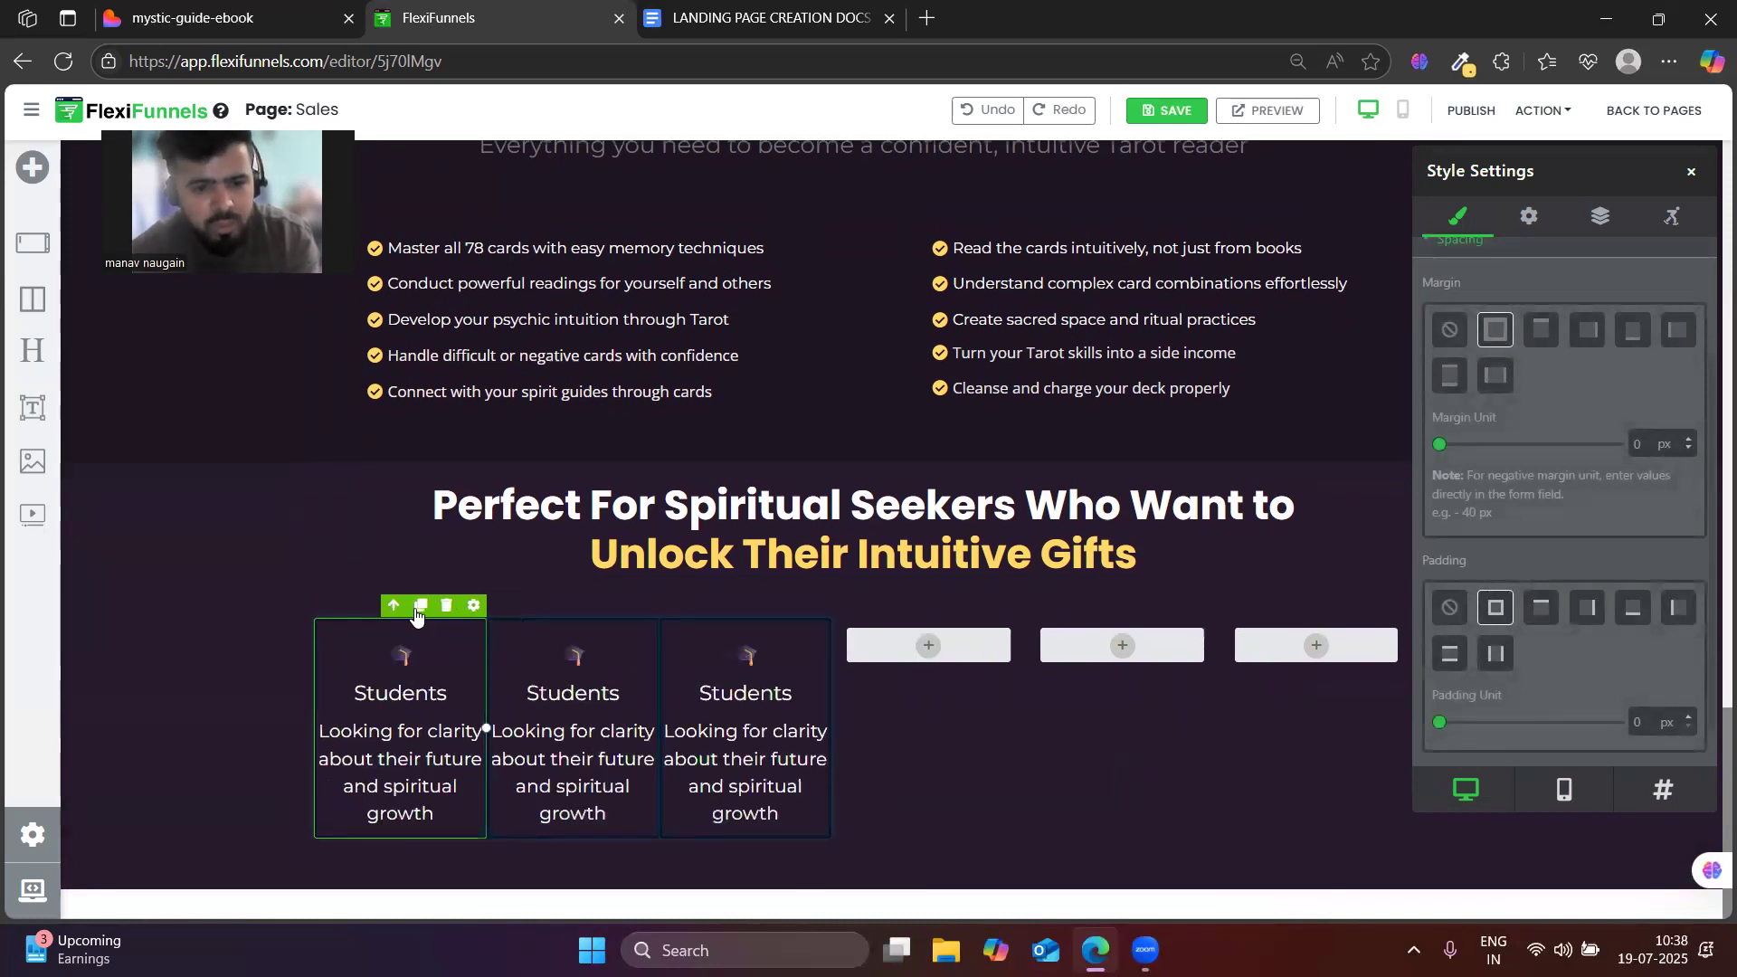
click(417, 610)
click(235, 8)
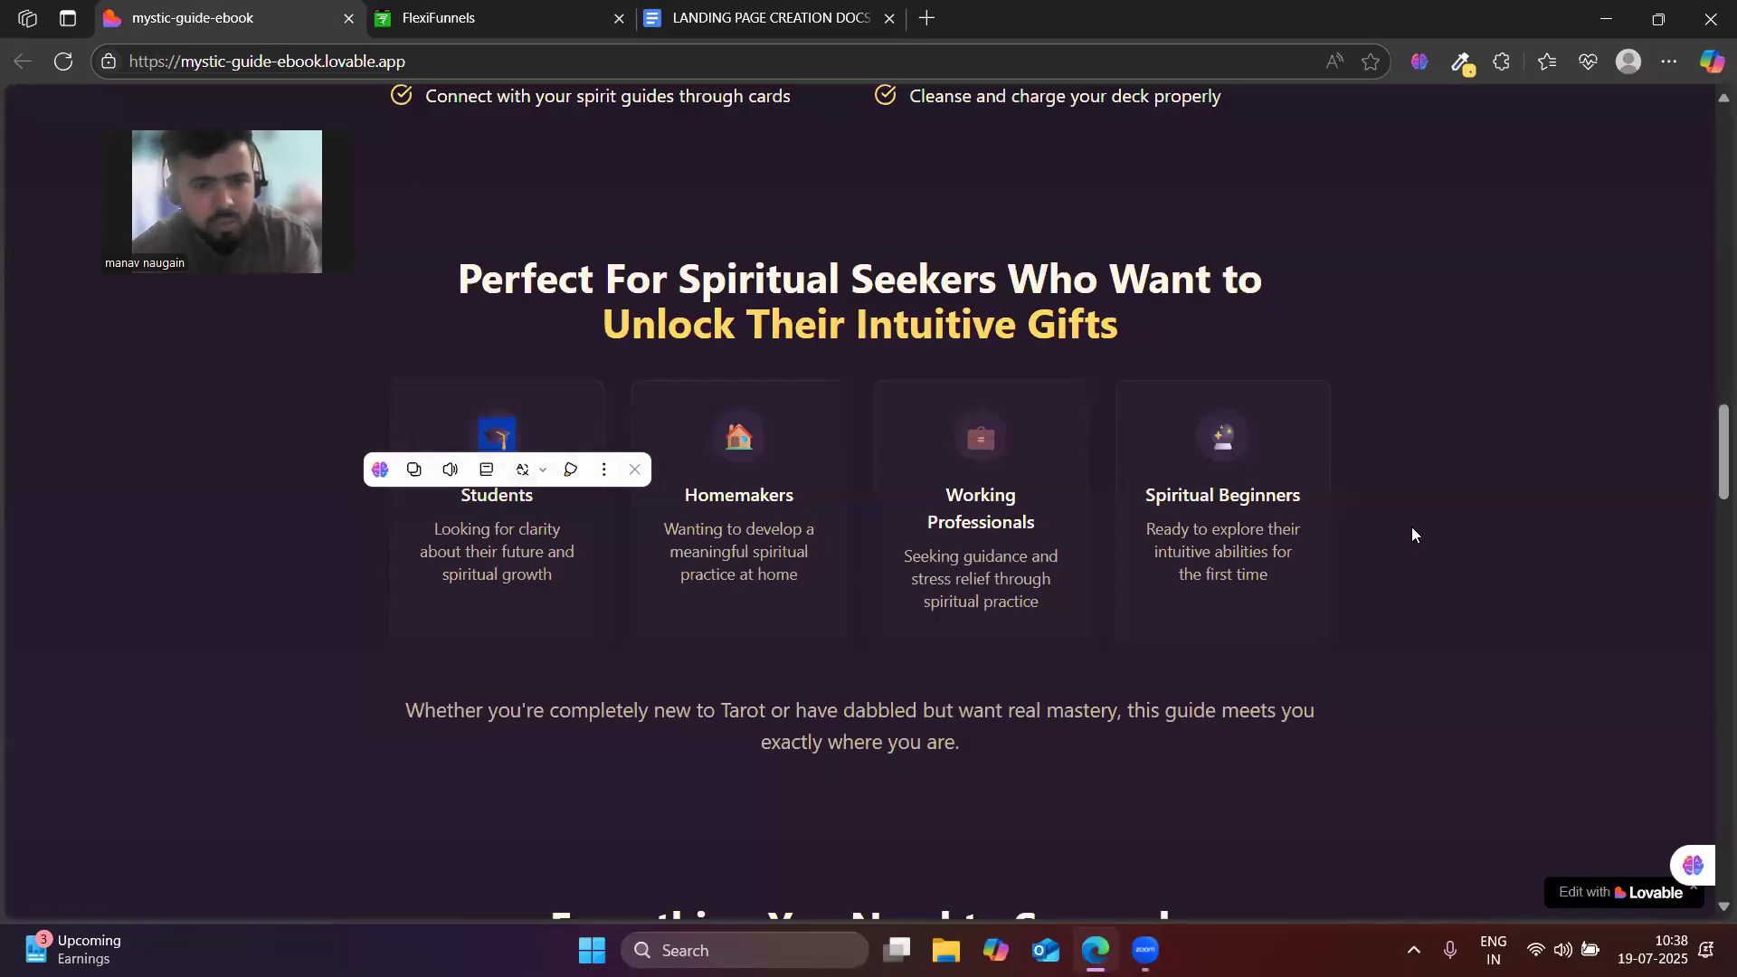
click(404, 11)
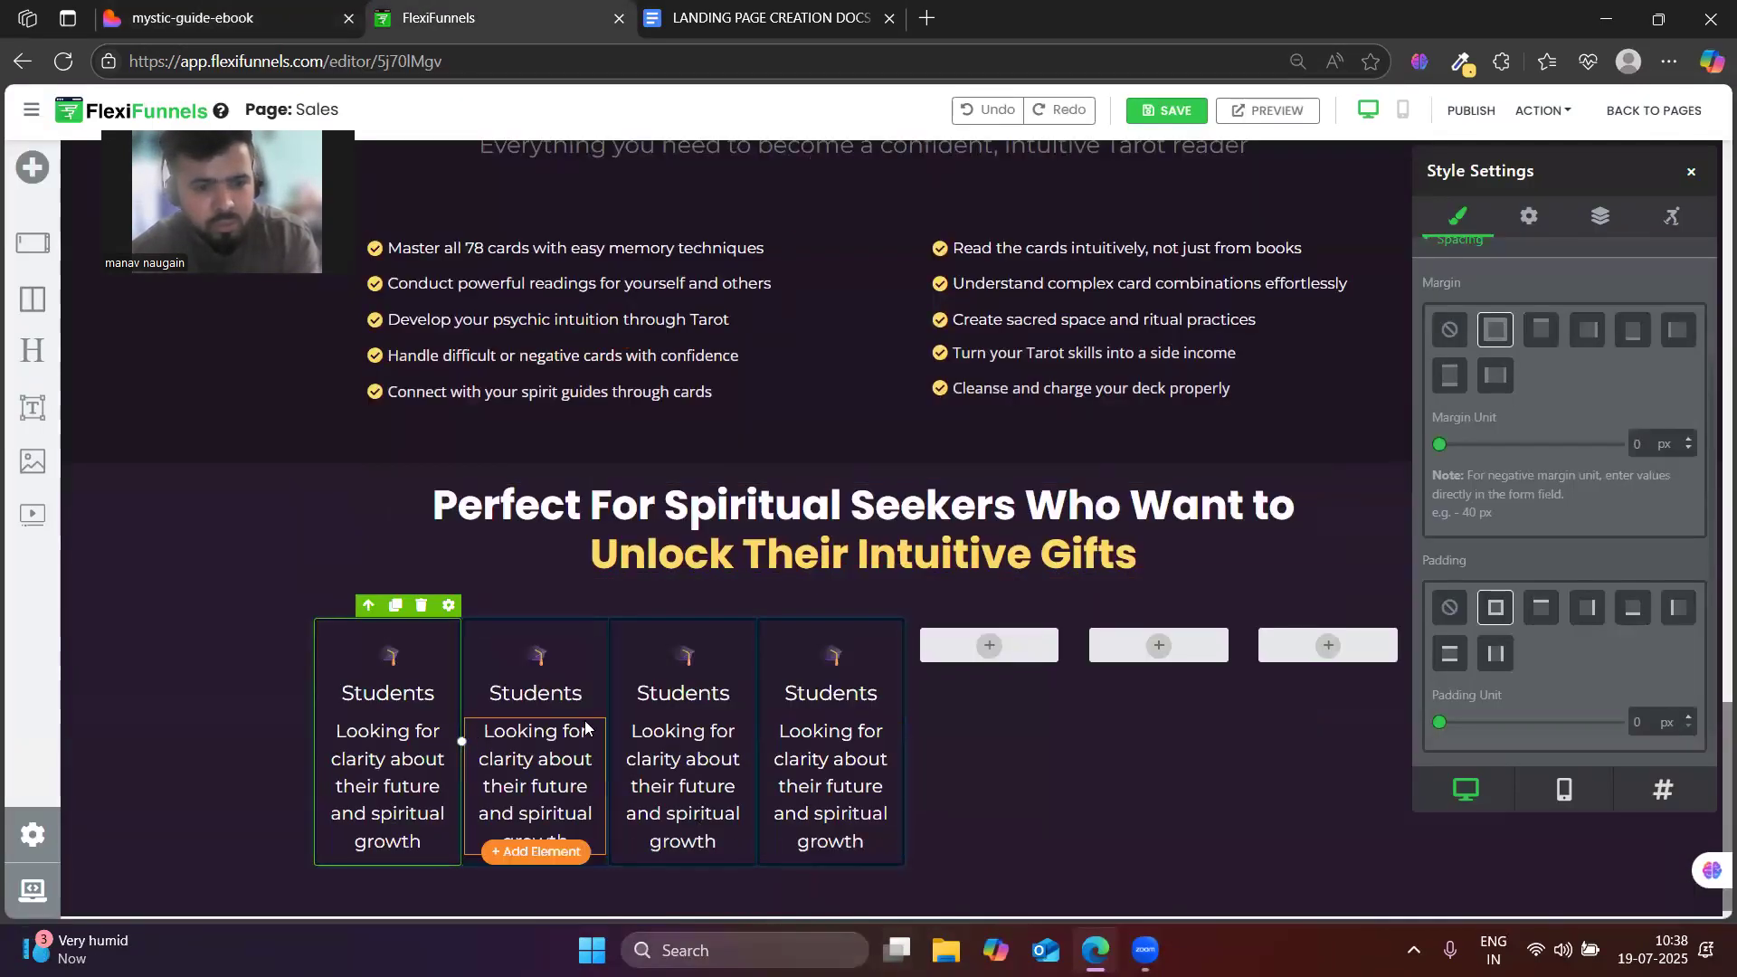
- Delete the three empty columns beside the "Students" cards and close the element and style settings
click(1049, 627)
click(1035, 607)
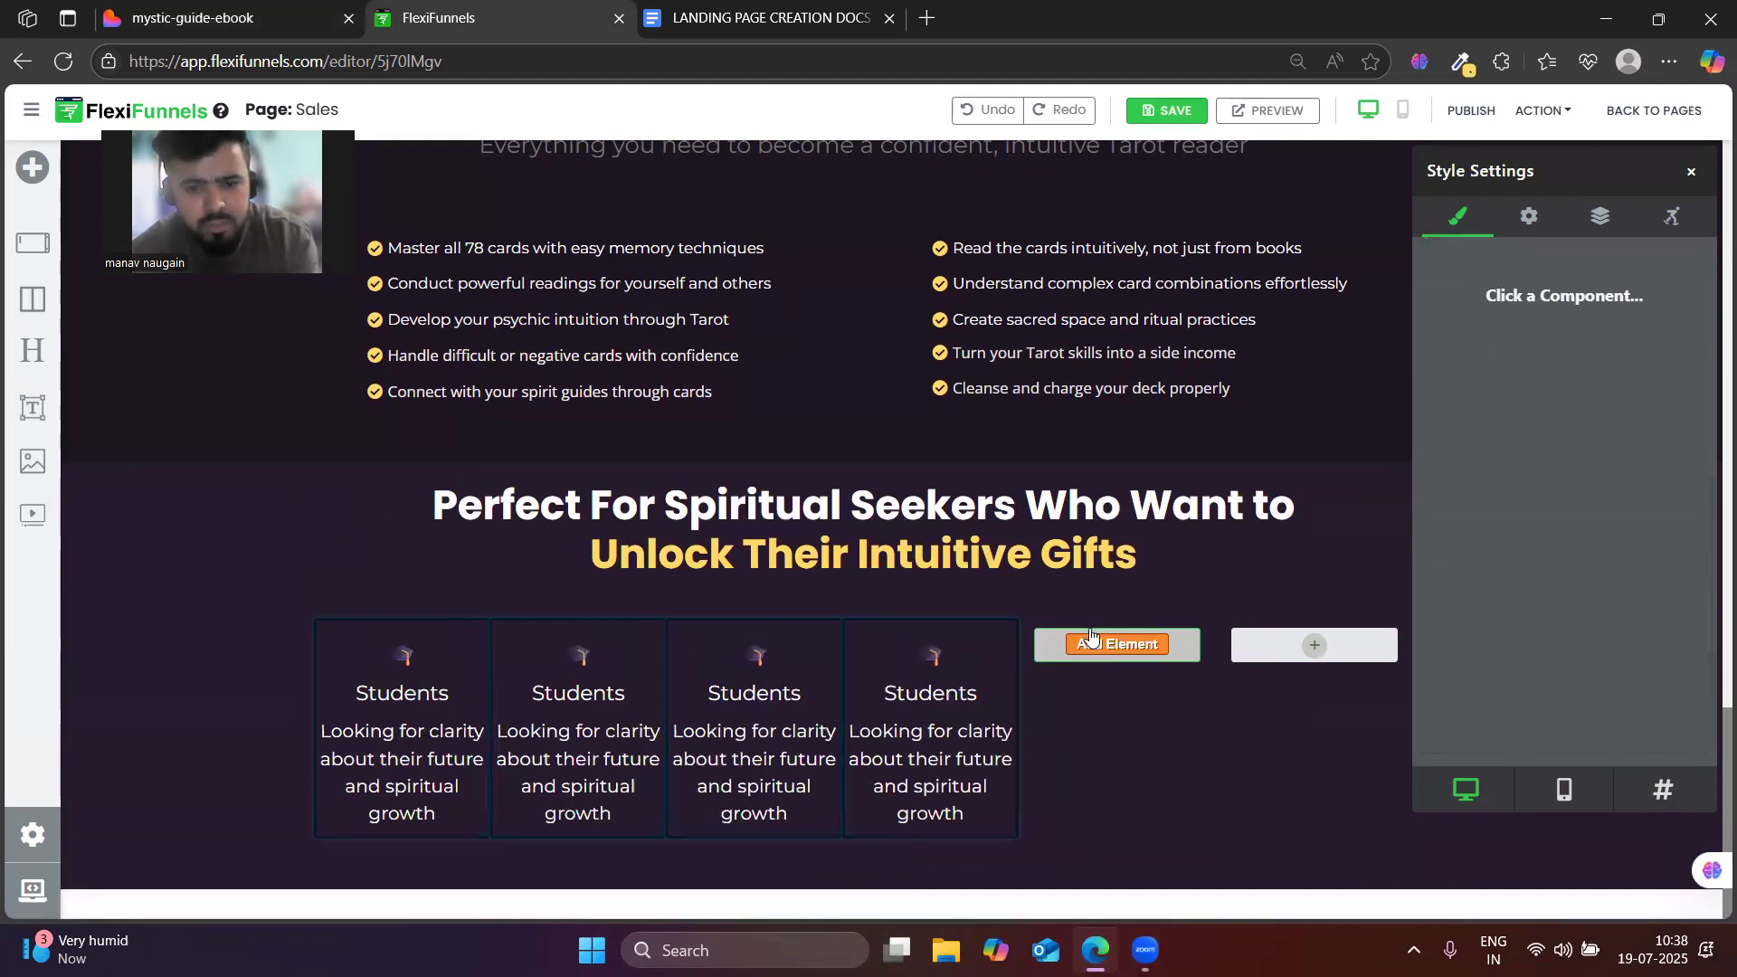
click(1089, 638)
click(1175, 605)
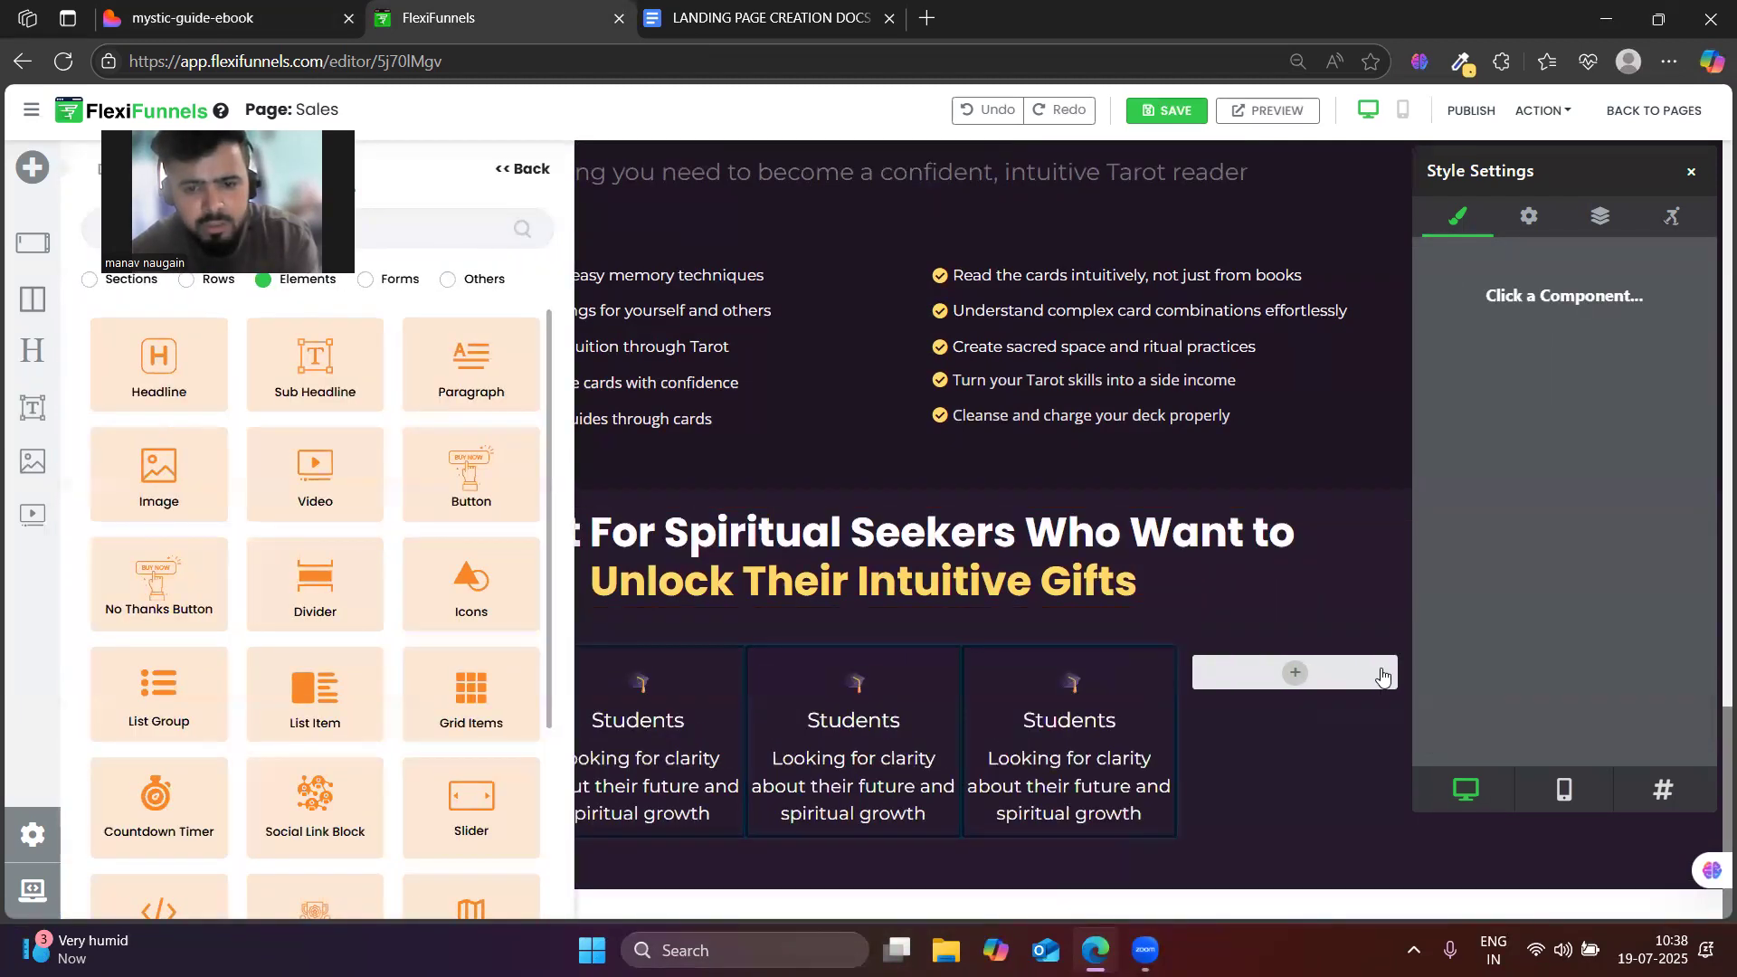
click(1237, 658)
click(1385, 631)
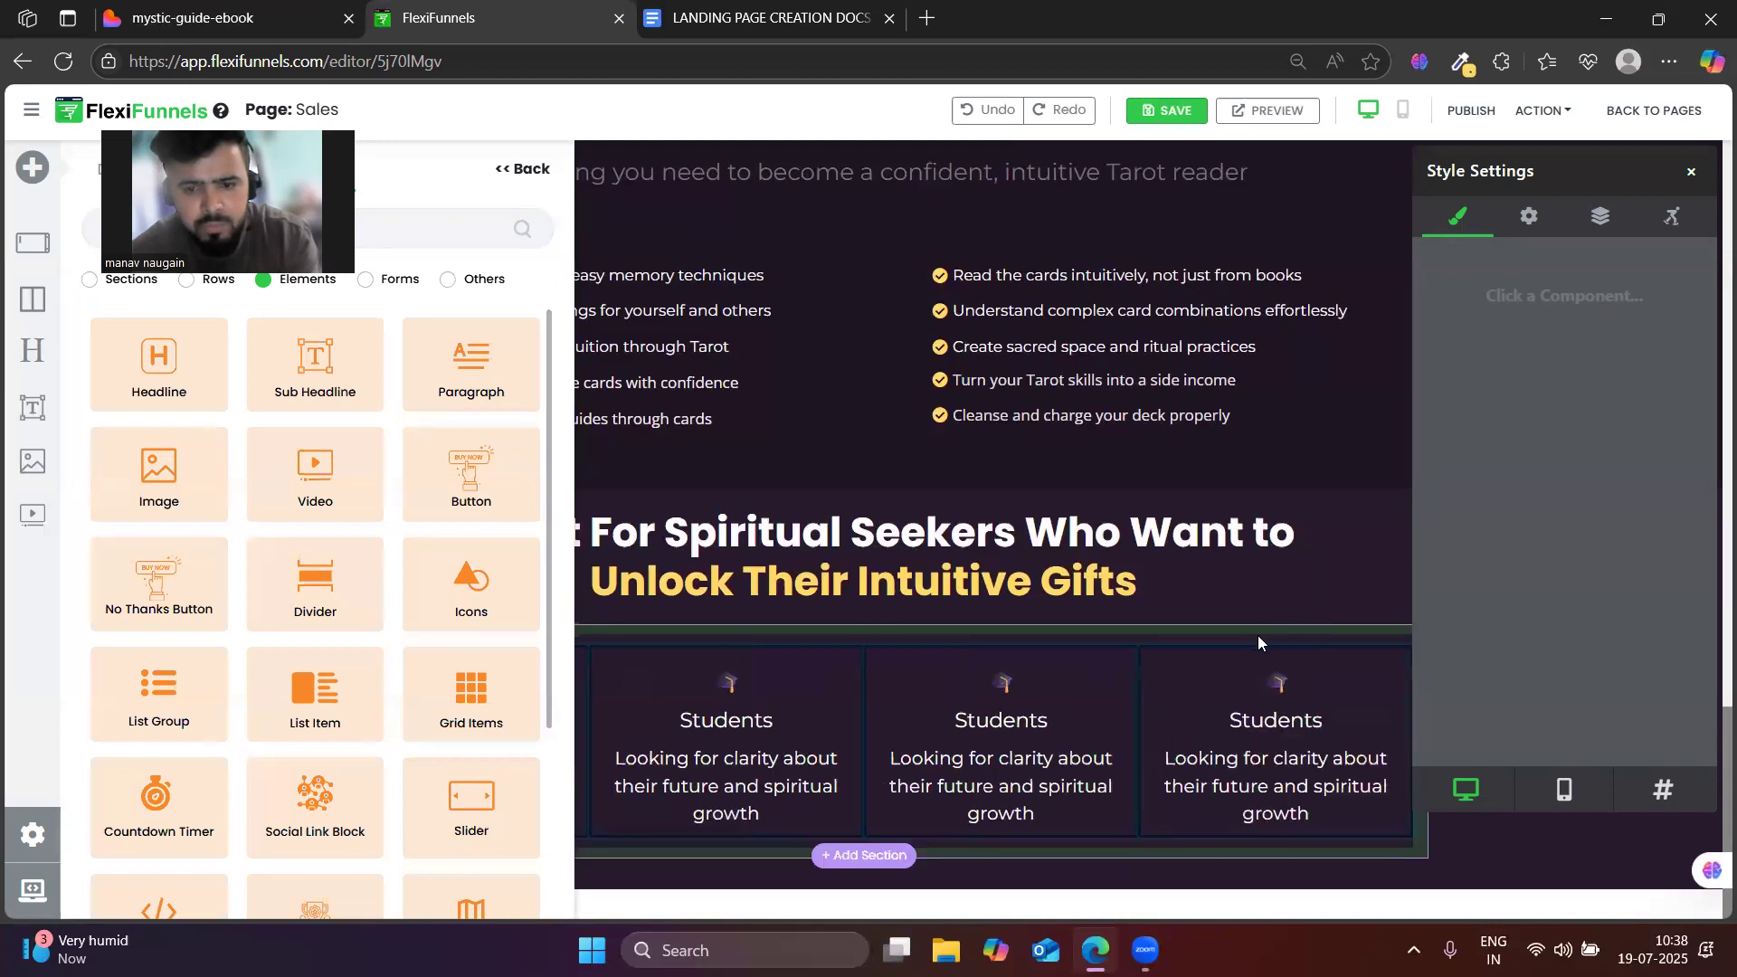
click(536, 171)
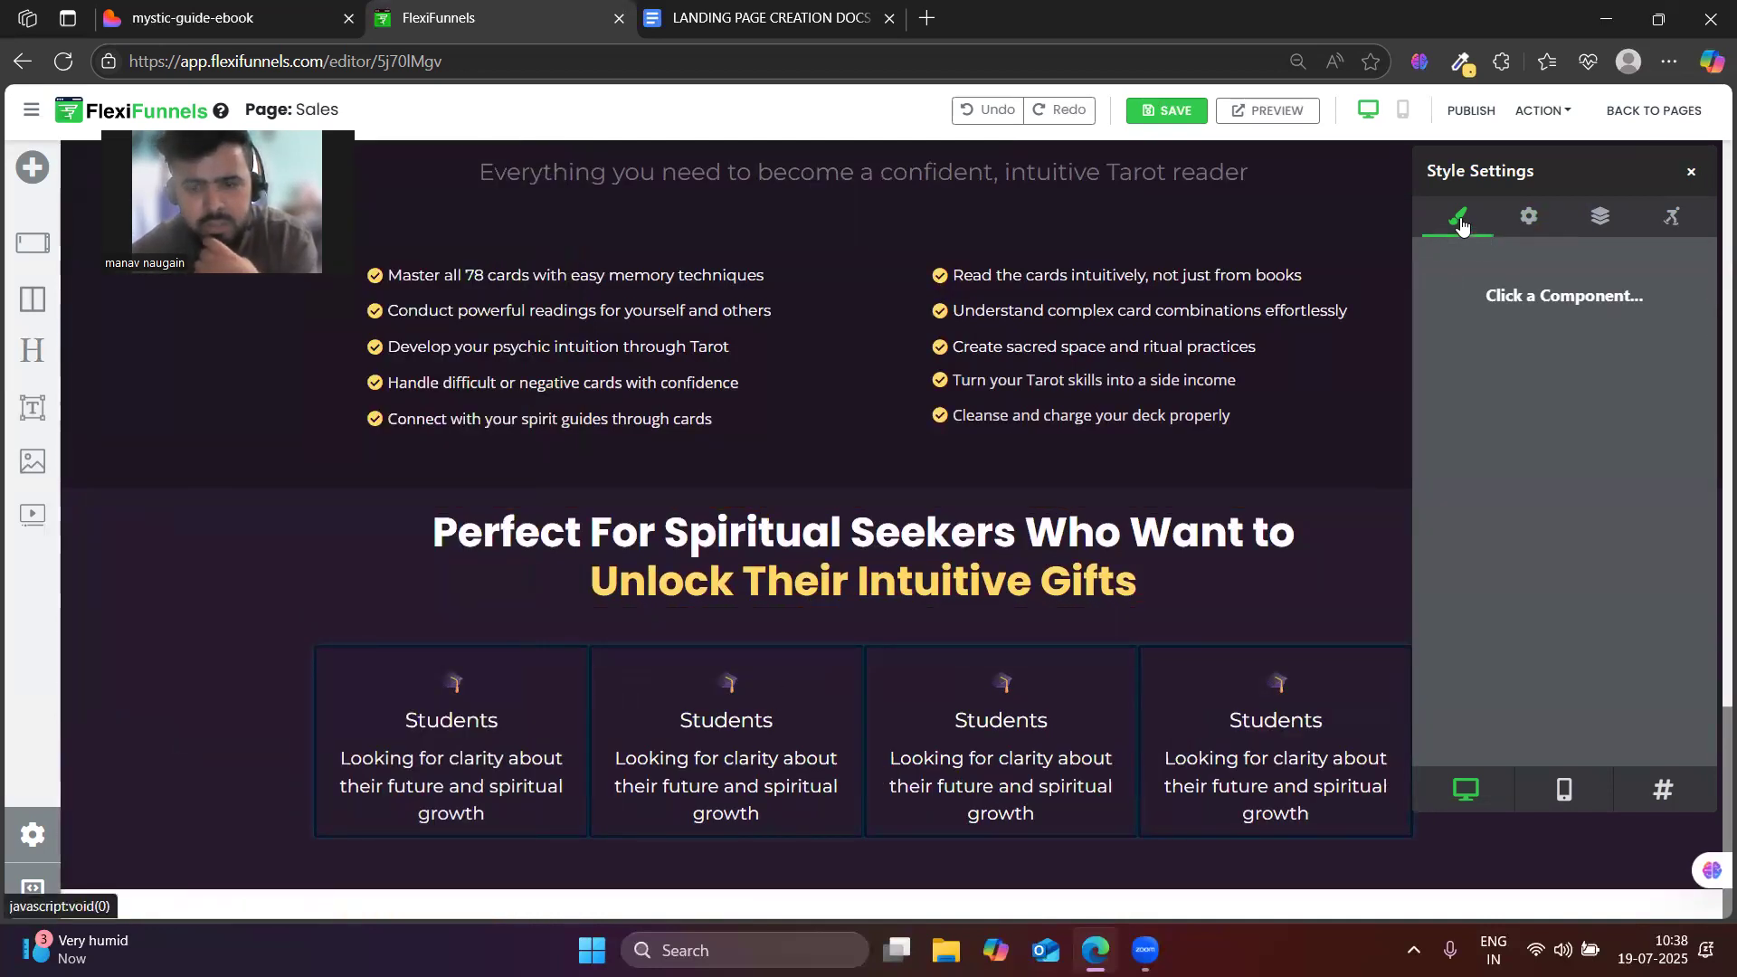
click(1689, 175)
- Replace the second card's title with "Homemakers", copied from the mystic-guide-ebook reference page
click(295, 8)
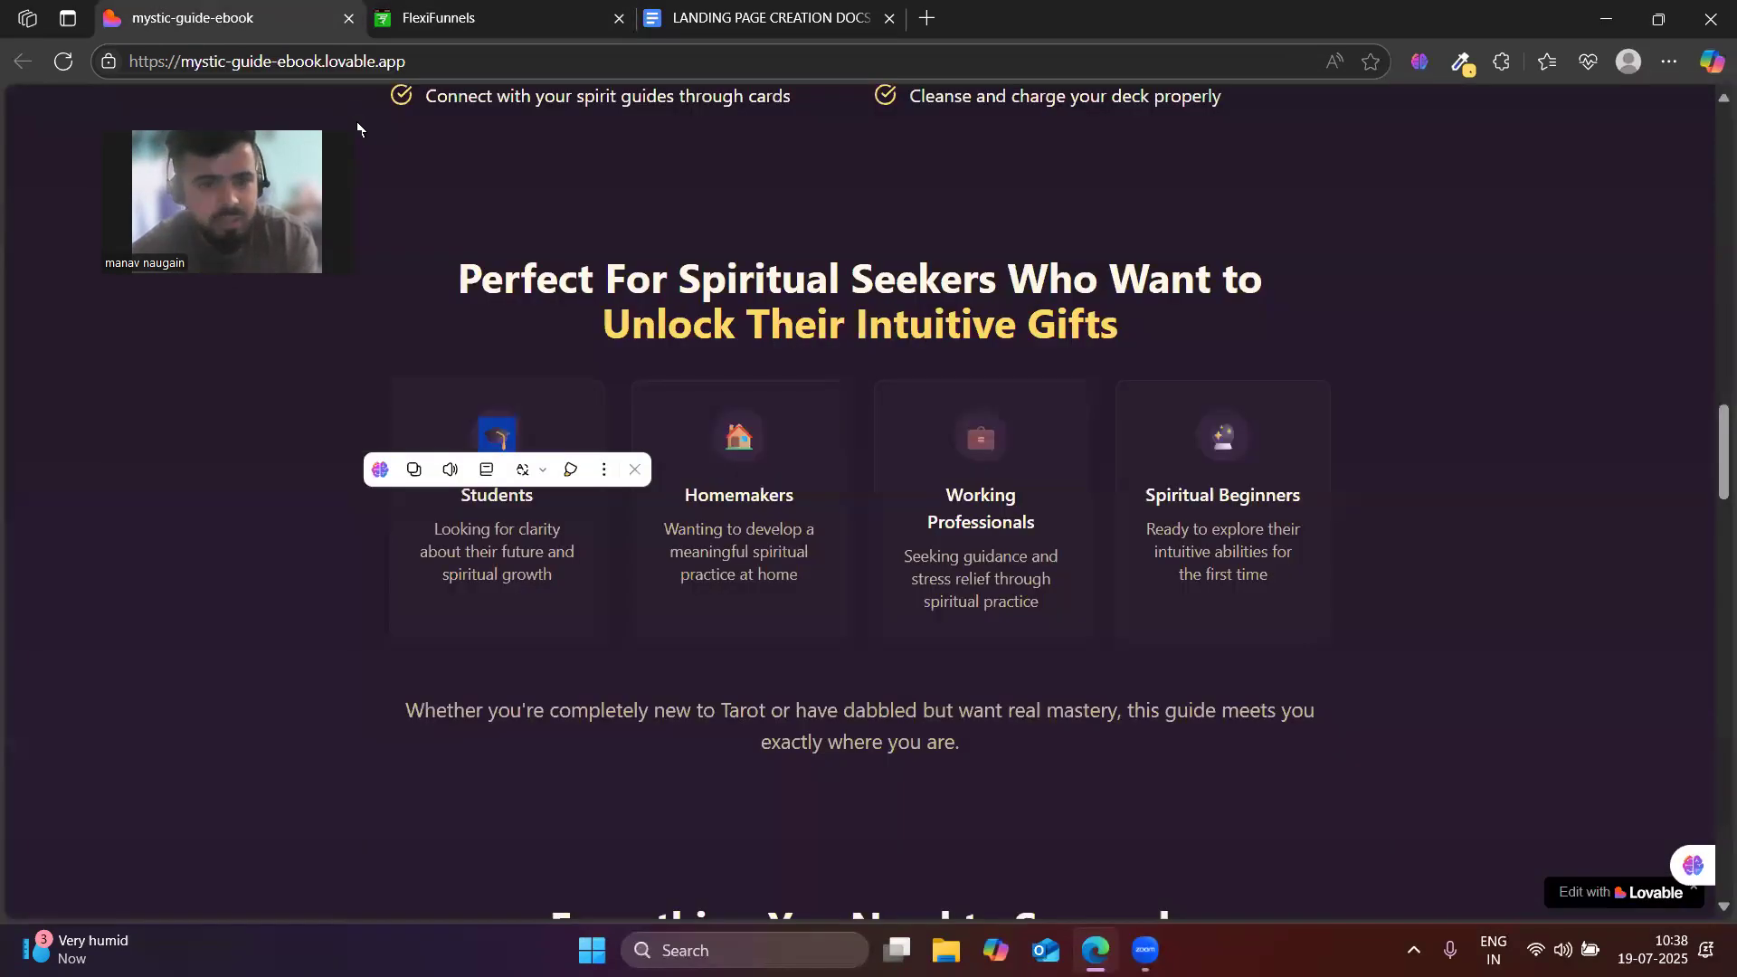
double_click(717, 496)
key(ctrl+c)
key(ctrl+Tab)
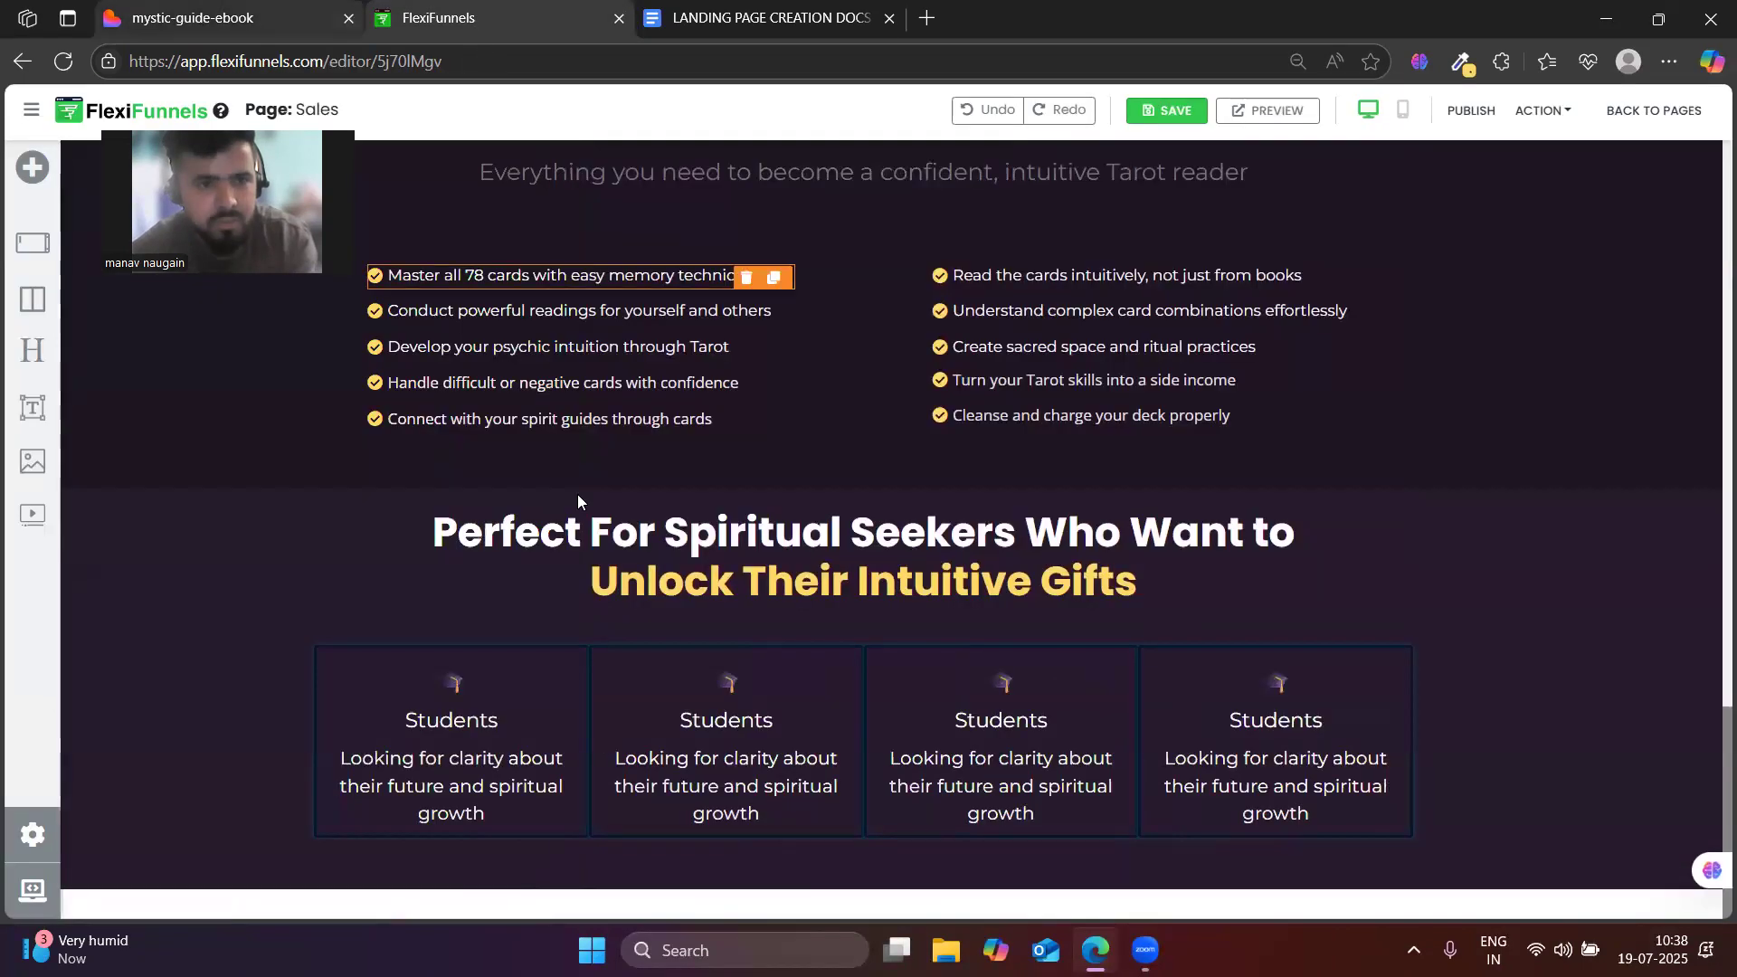
double_click(692, 718)
key(ctrl+v)
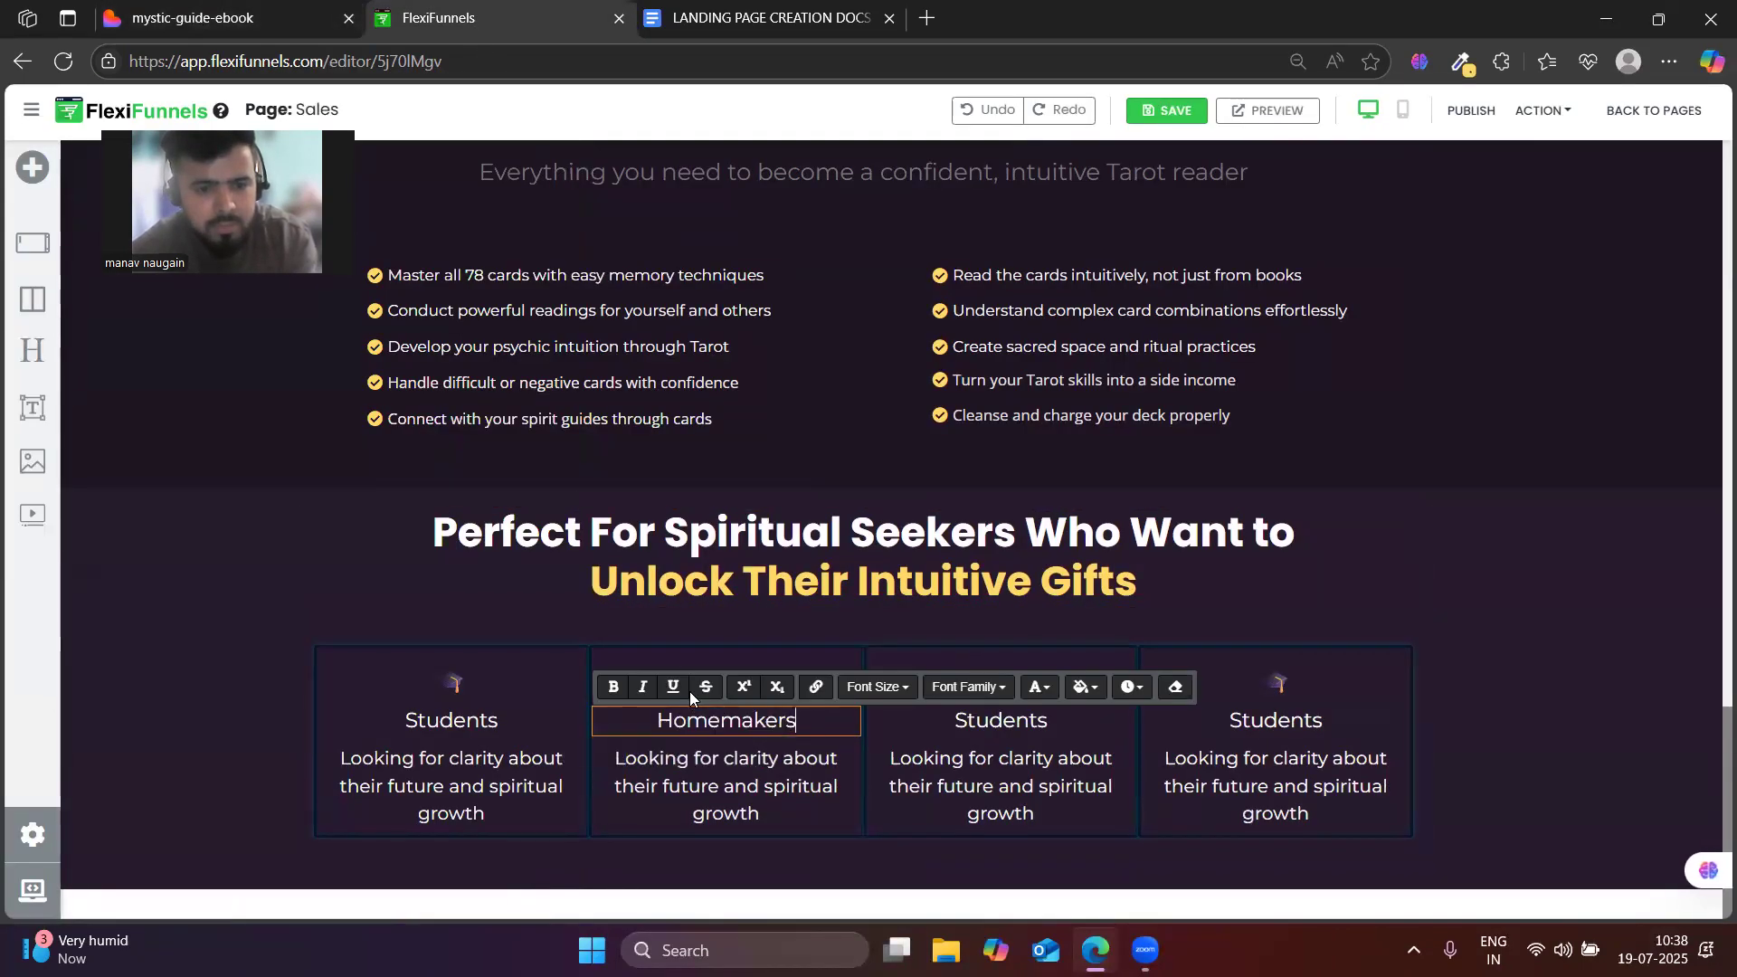
- Replace the second card's description with "Wanting to develop a meaningful spiritual practice at home", copied from the reference page
click(268, 9)
triple_click(715, 582)
key(ctrl+c)
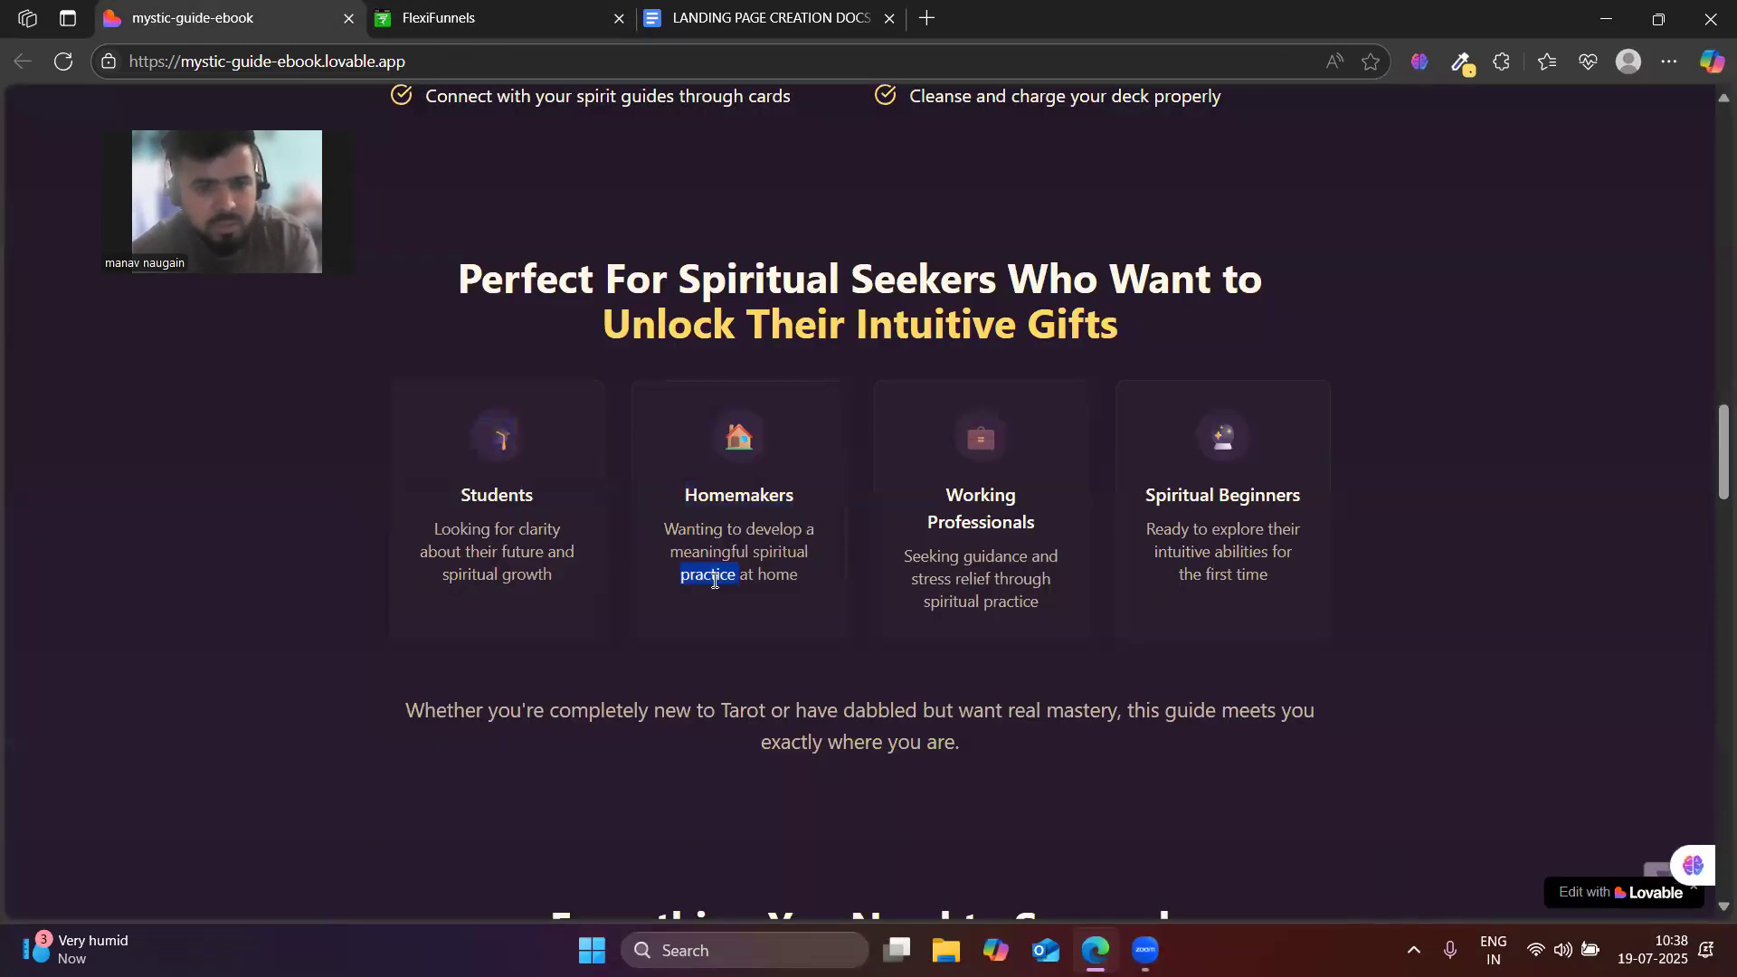
key(ctrl+Tab)
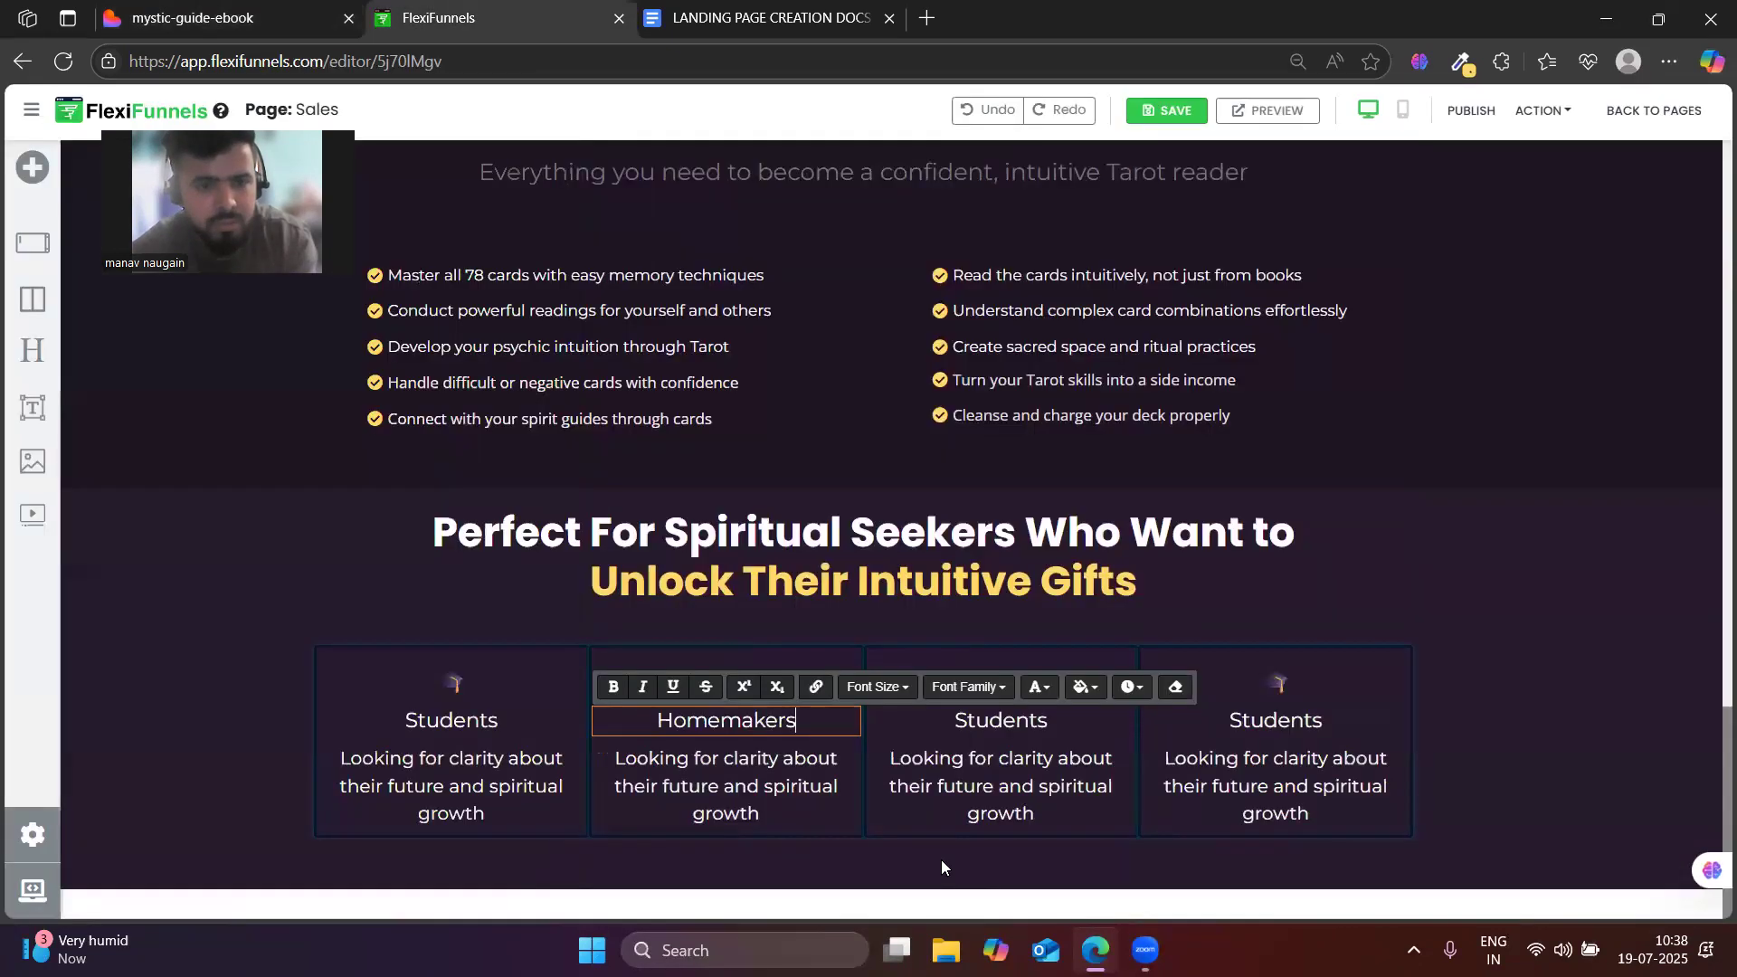
triple_click(688, 759)
key(ctrl+v)
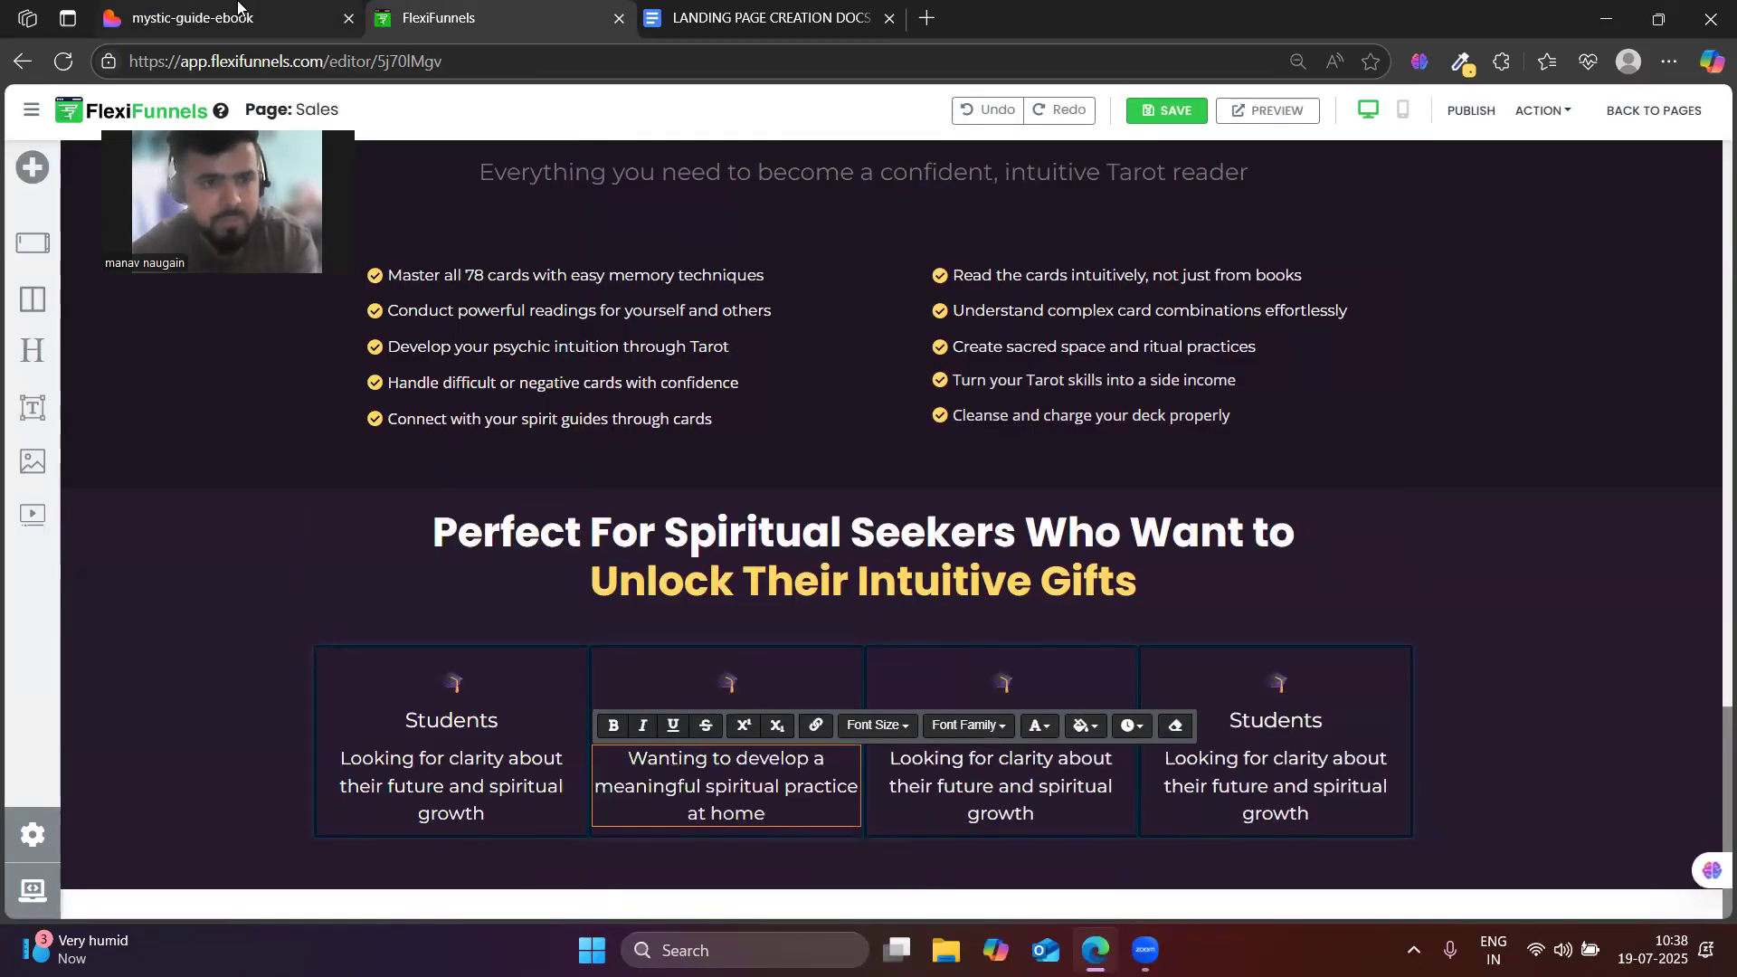
- Replace the third card's title with "Working Professionals", copied from the reference page
key(ctrl+shift+Tab)
triple_click(992, 525)
key(ctrl+c)
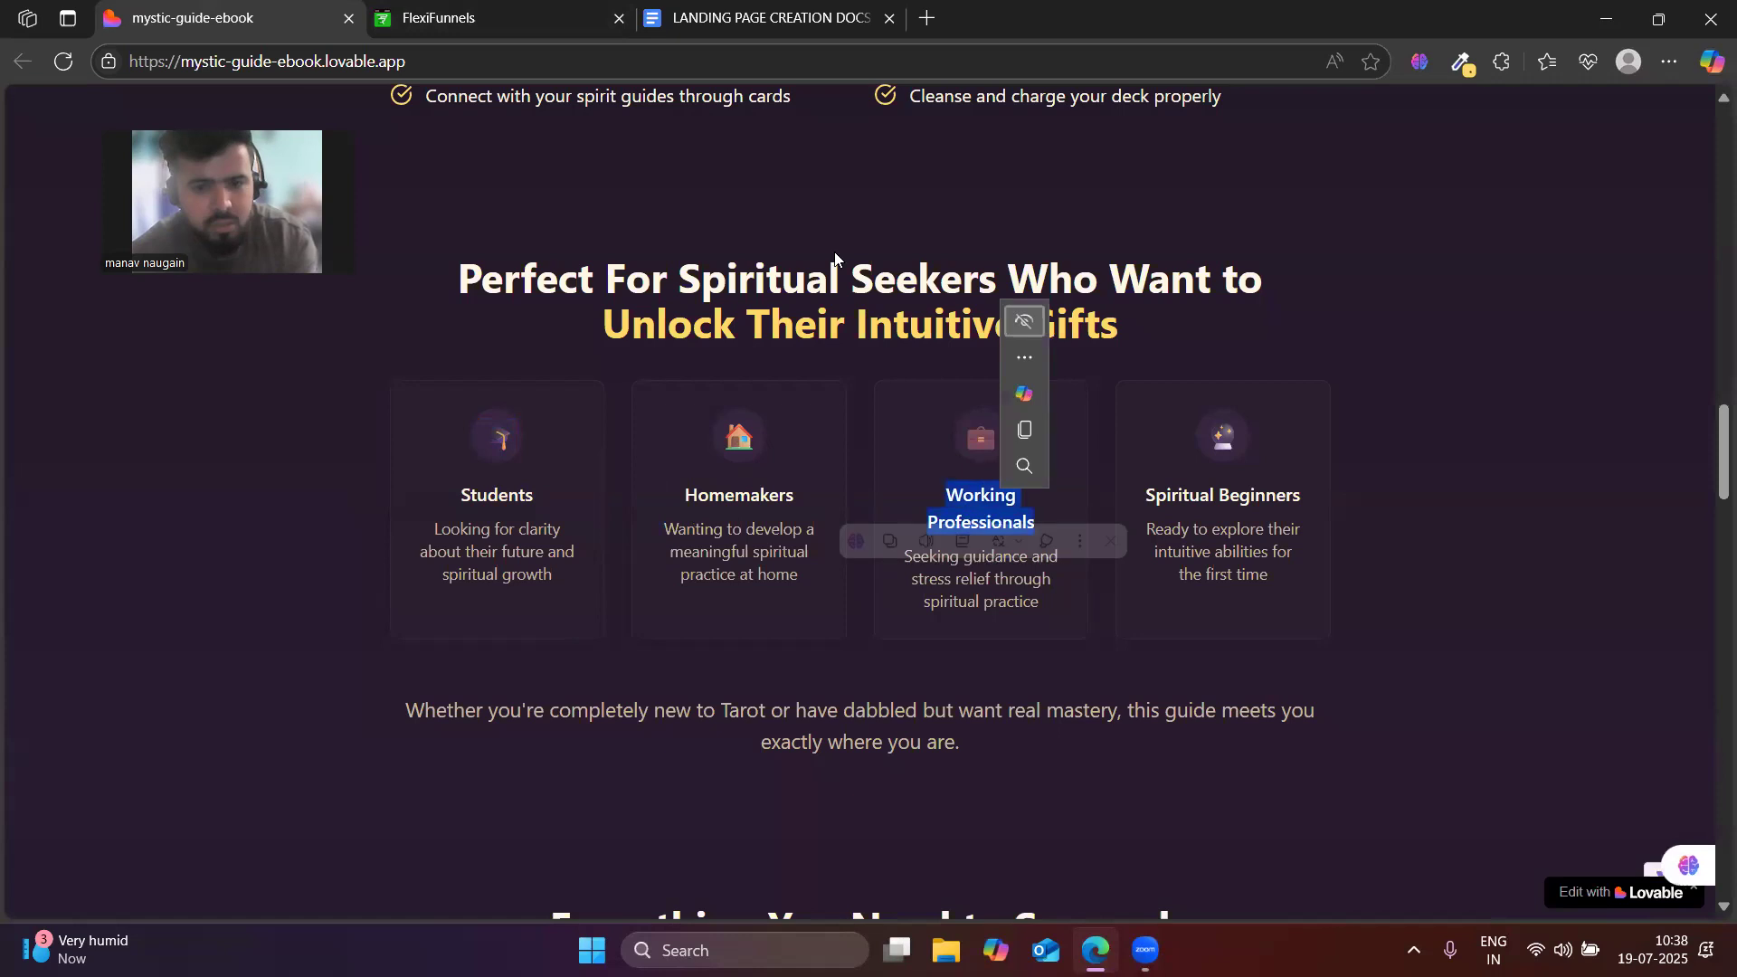
key(ctrl+Tab)
click(1039, 823)
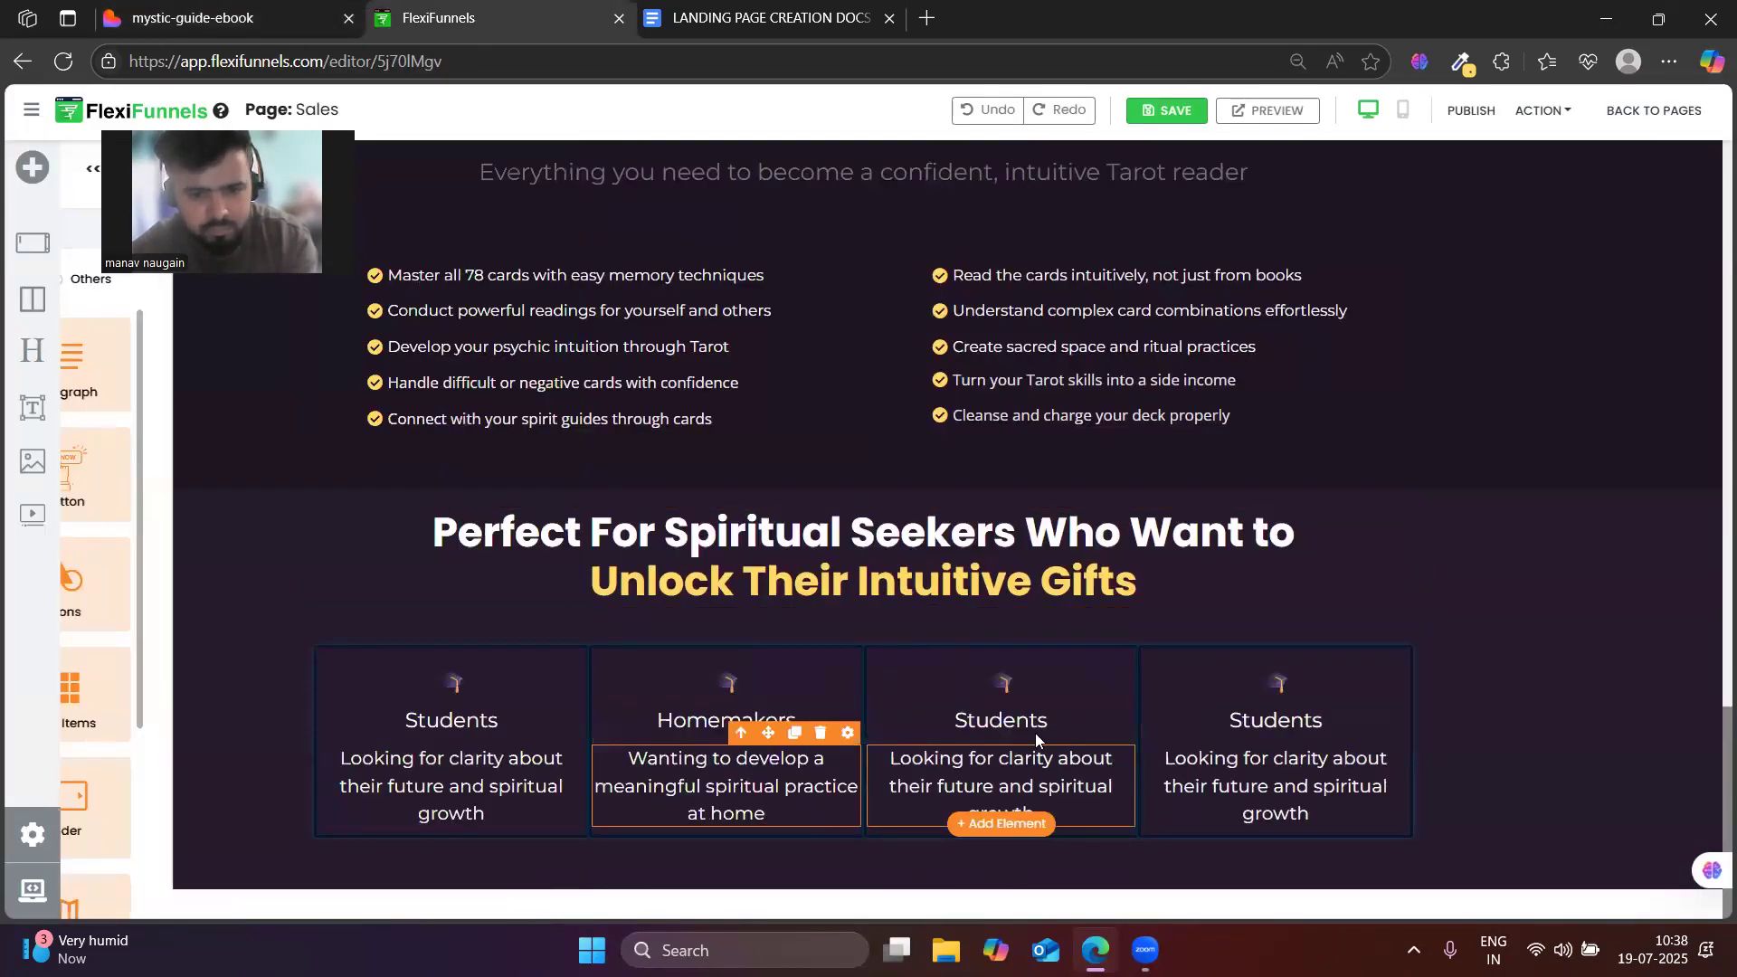
double_click(1006, 711)
key(ctrl+v)
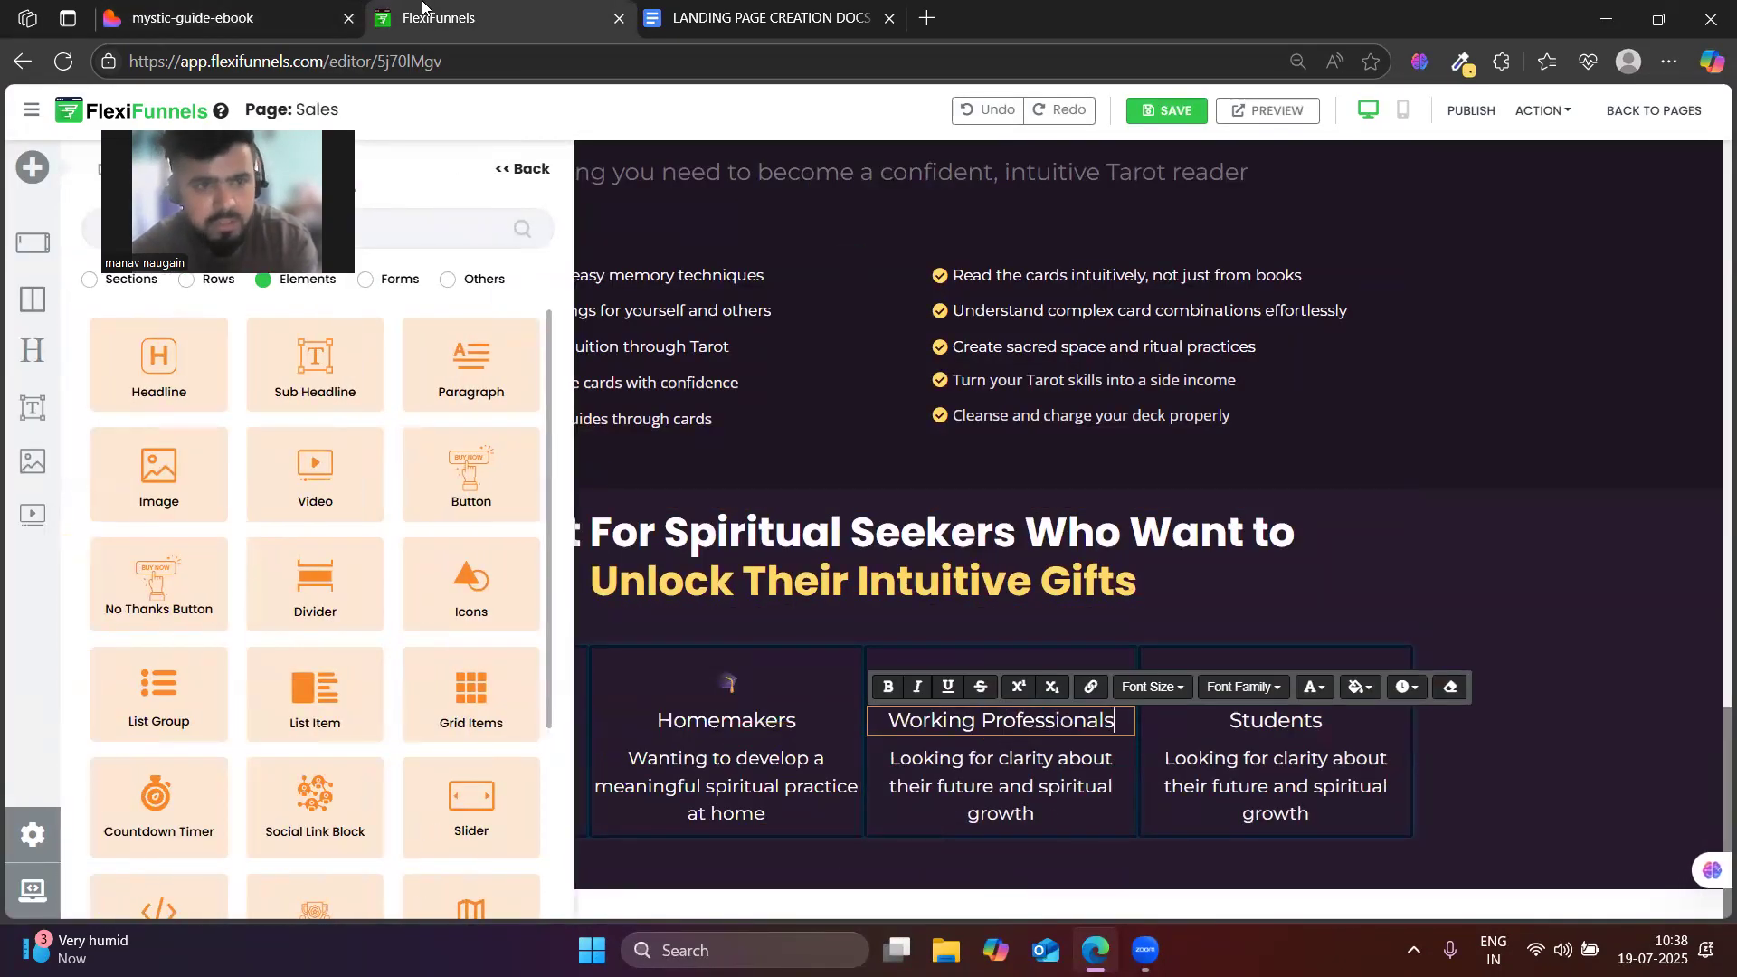
- Replace the third card's description with "Seeking guidance and stress relief through spiritual practice", copied from the reference page
key(ctrl+shift+Tab)
double_click(976, 599)
triple_click(975, 599)
key(ctrl+c)
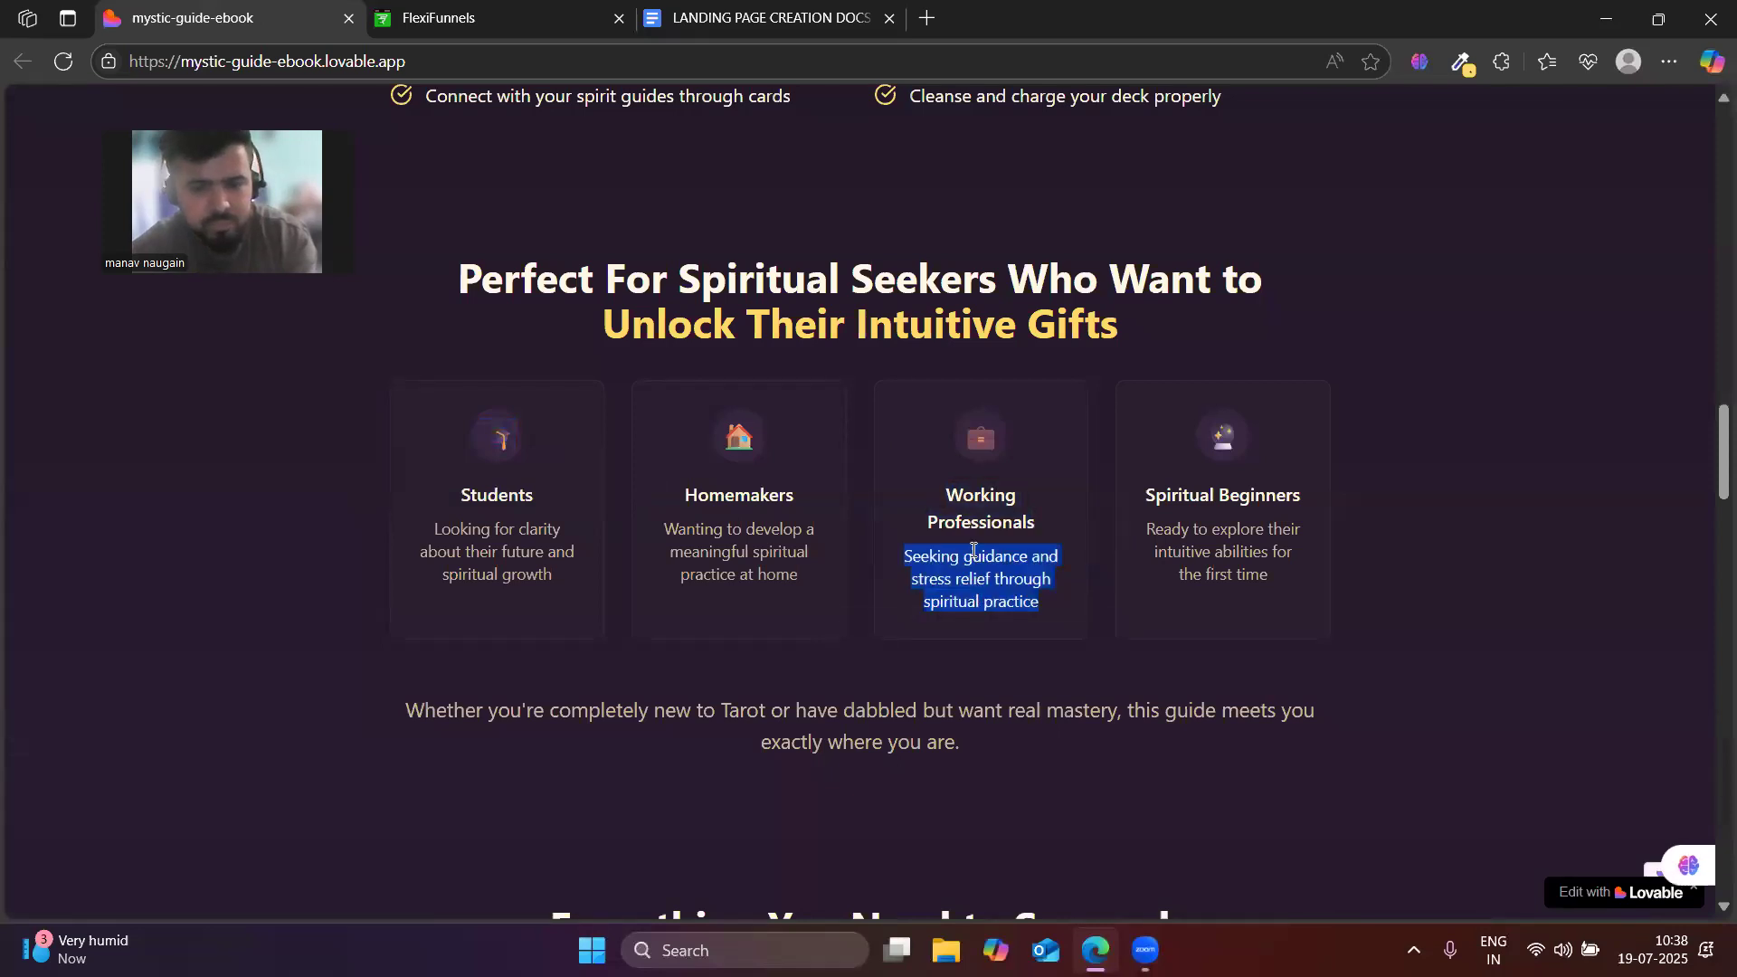
key(ctrl+Tab)
click(1025, 779)
triple_click(1025, 777)
key(ctrl+v)
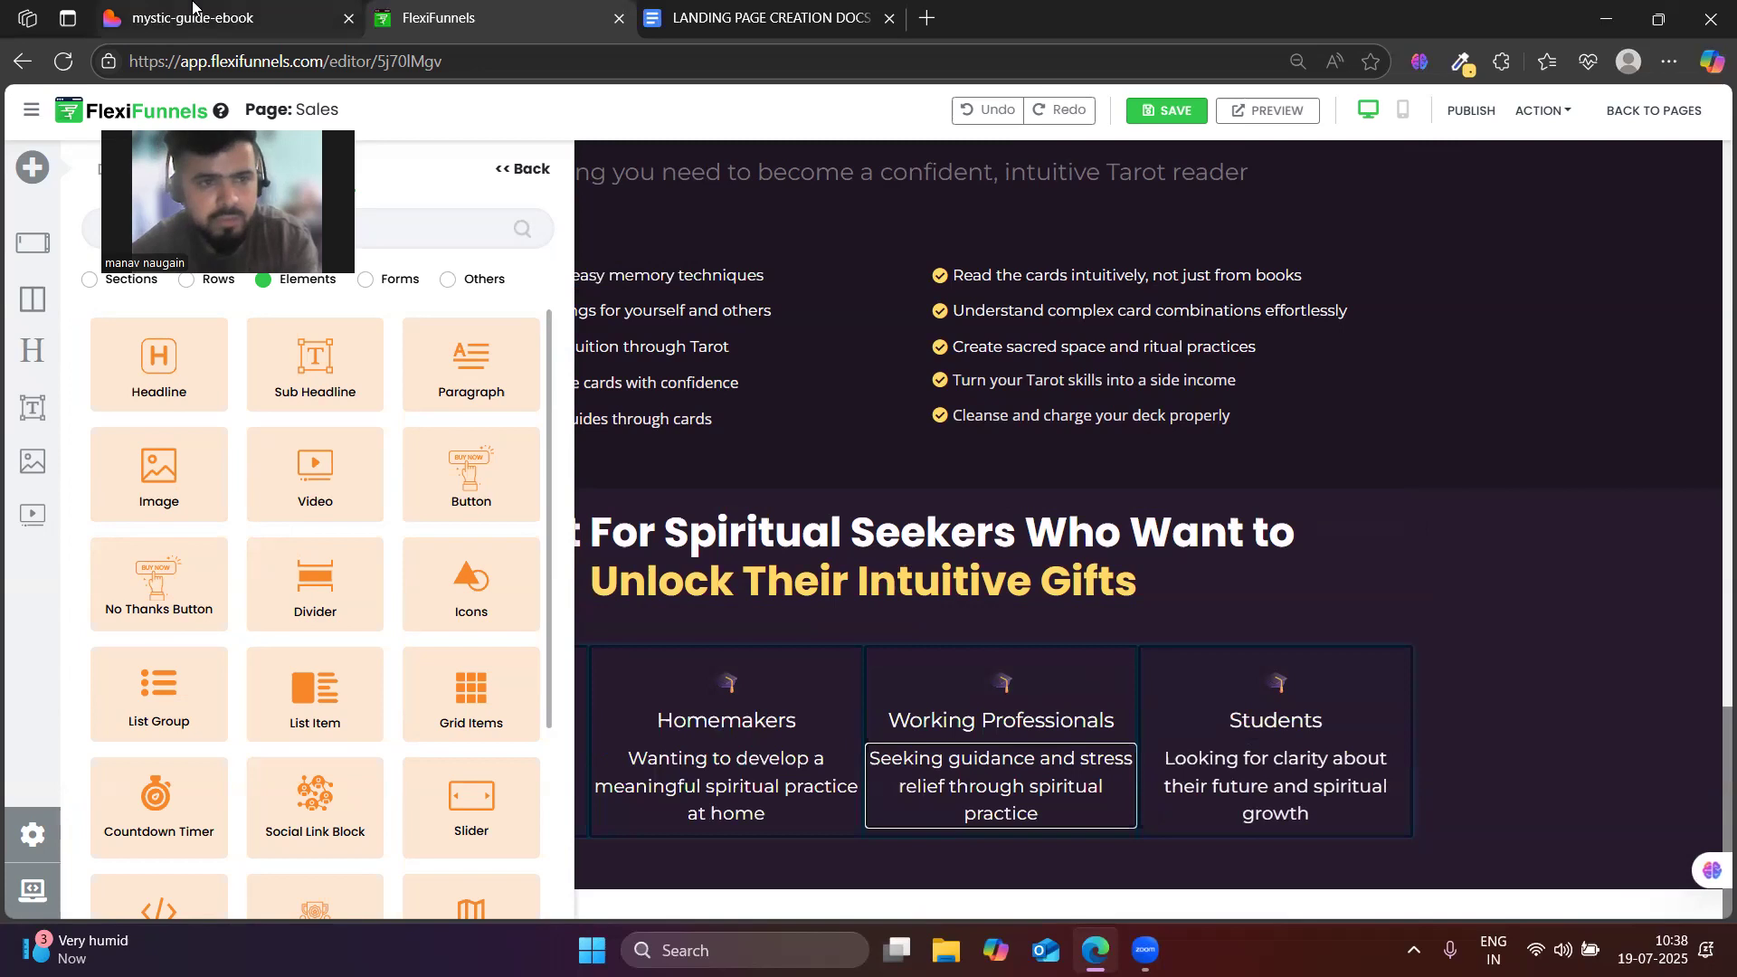
- Replace the fourth card's title with "Spiritual Beginners", copied from the reference page
key(ctrl+shift+Tab)
triple_click(1192, 494)
key(ctrl+c)
key(ctrl+Tab)
click(1258, 728)
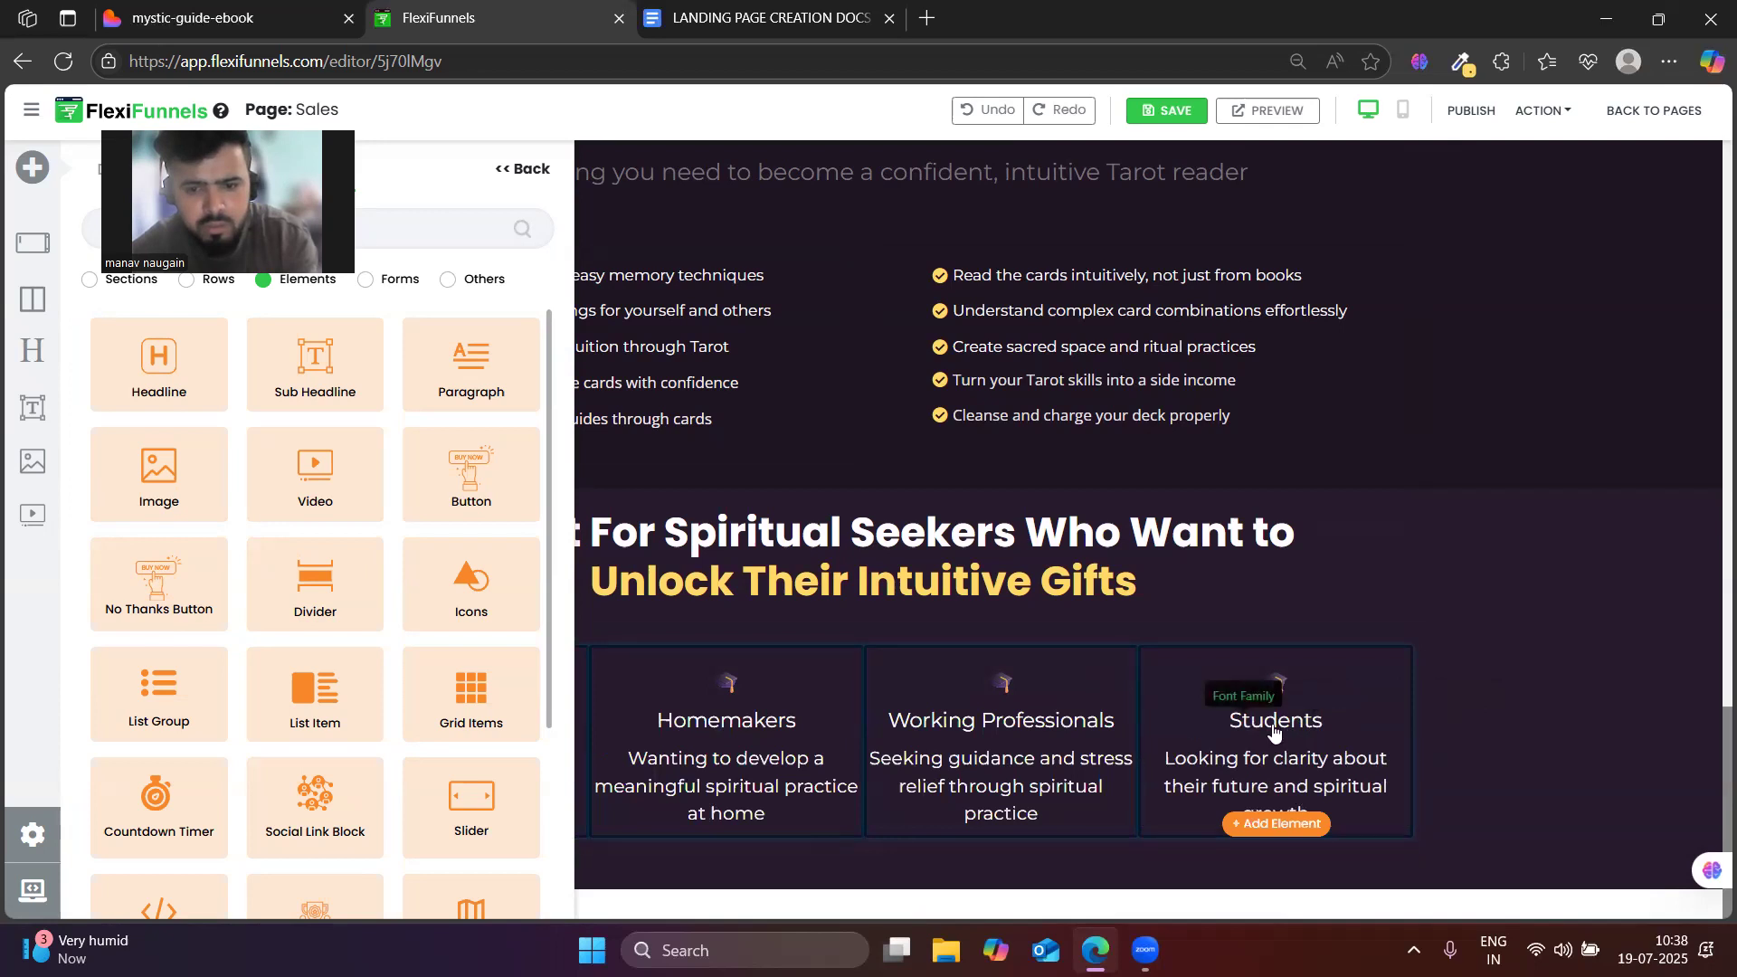
click(531, 171)
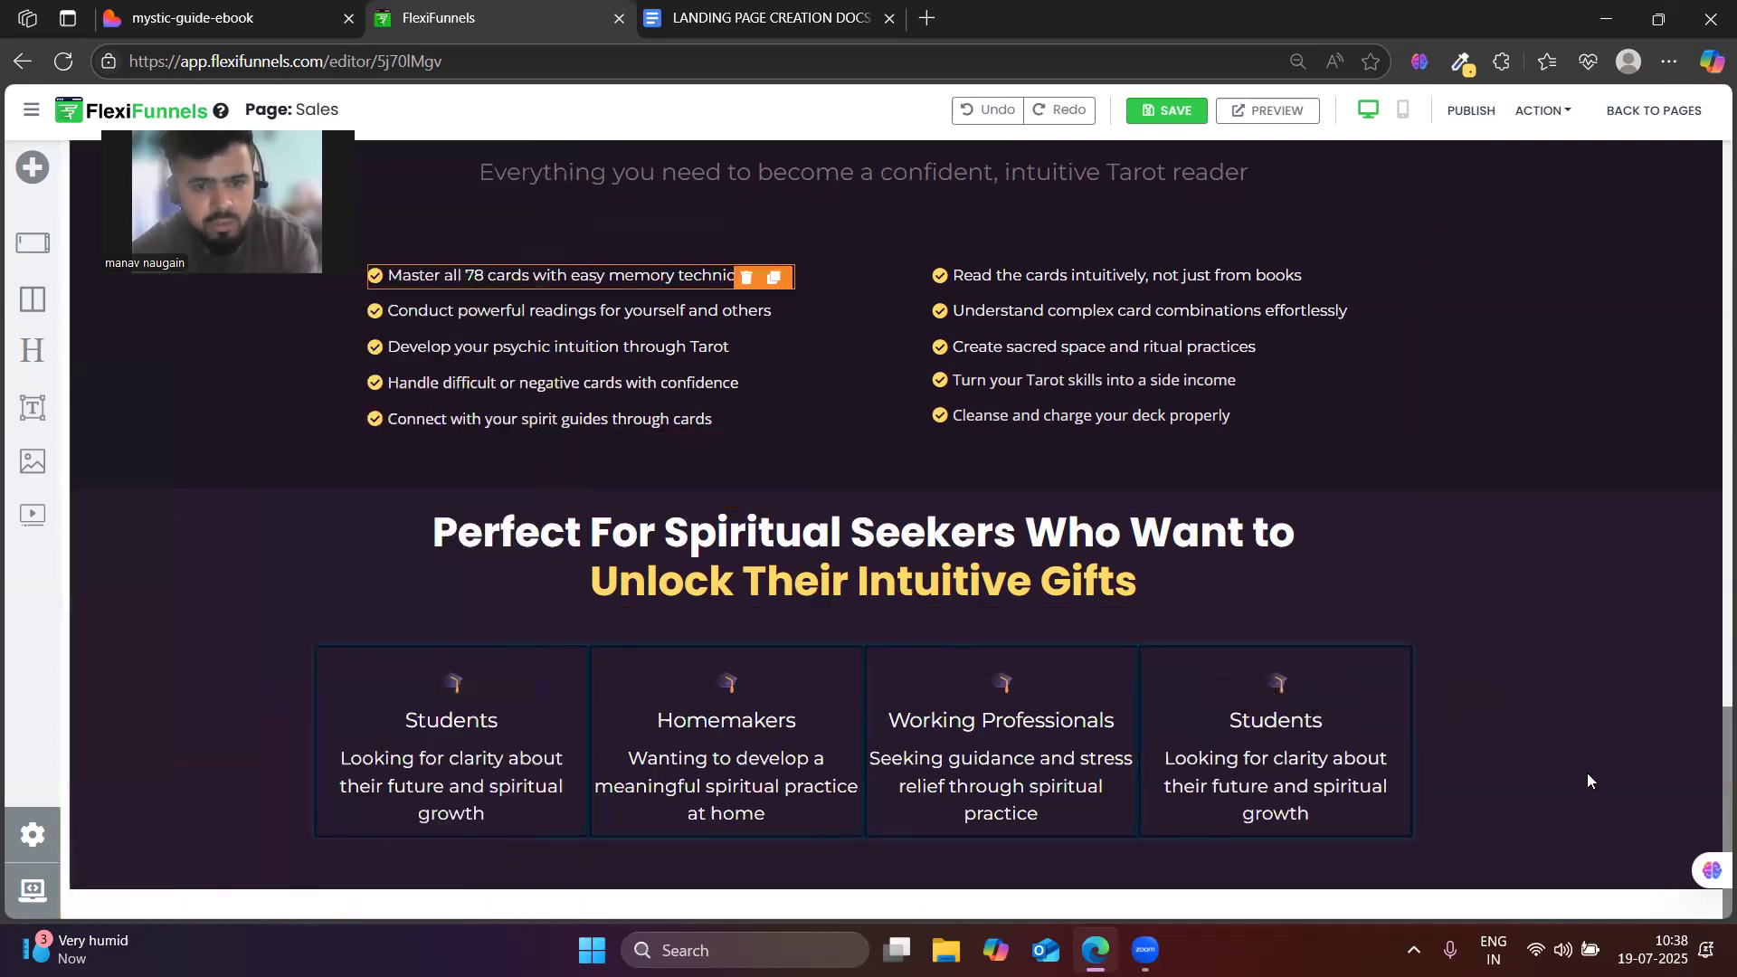
double_click(1284, 724)
text(Spiritual Beginners)
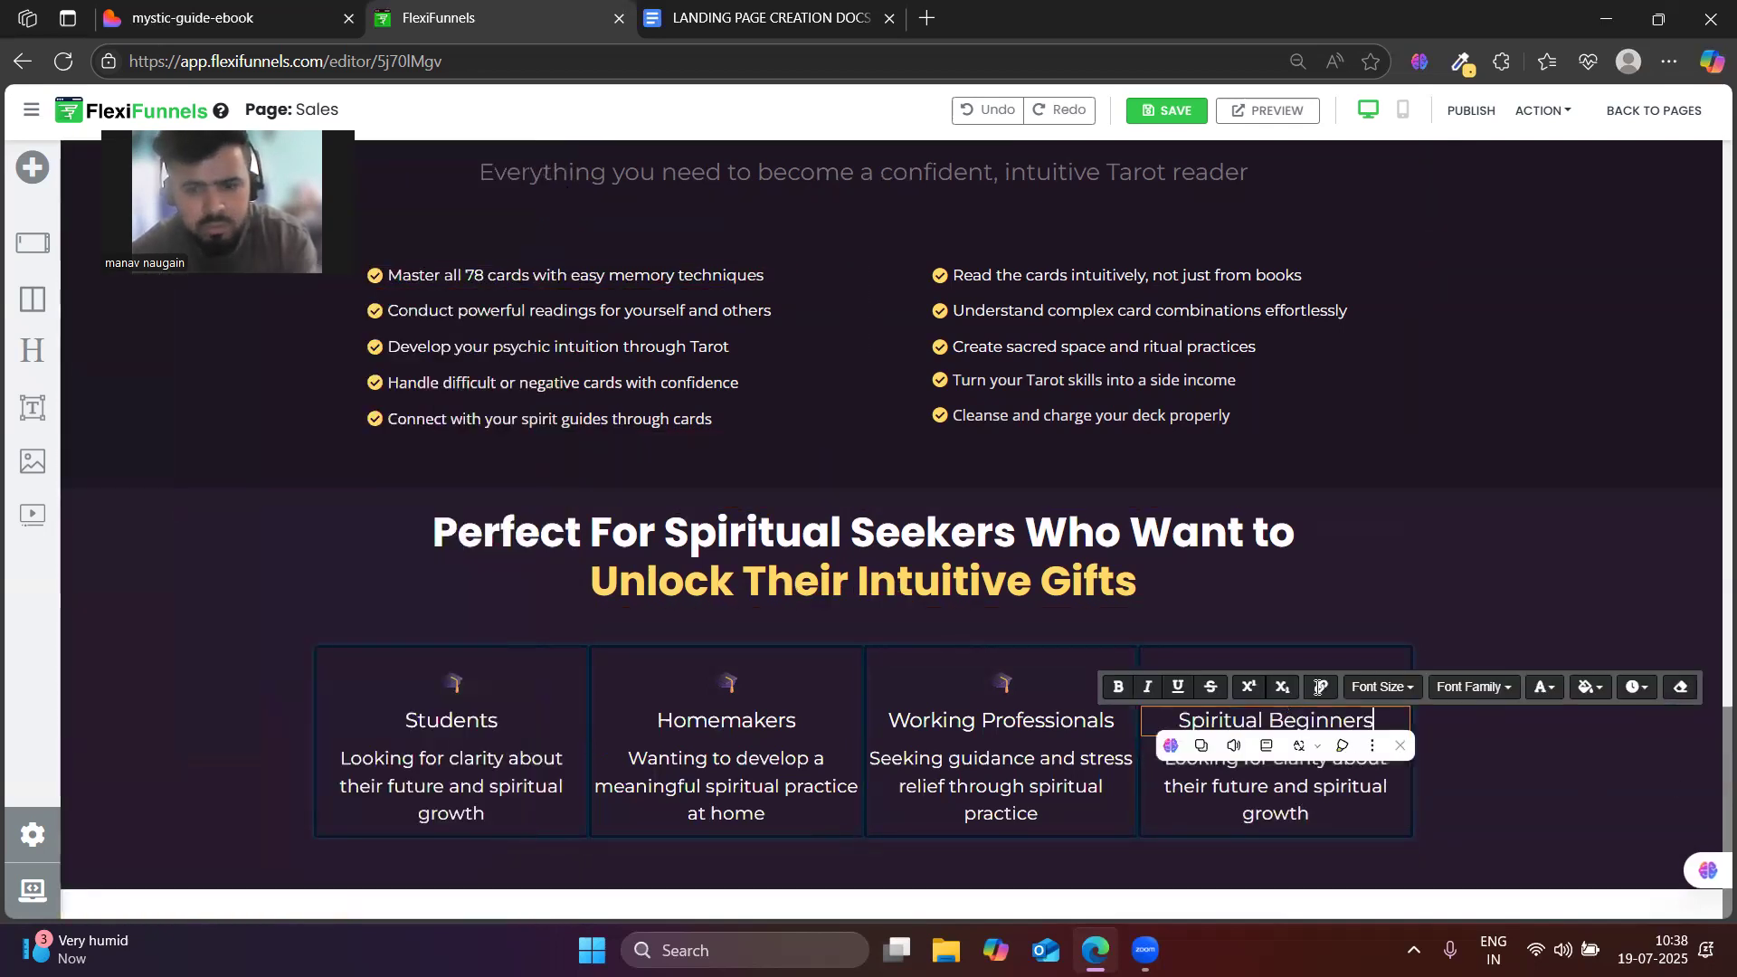
- Replace the fourth card's description with "Ready to explore their intuitive abilities for the first time" from the reference page, and return to that page
click(291, 7)
triple_click(1183, 530)
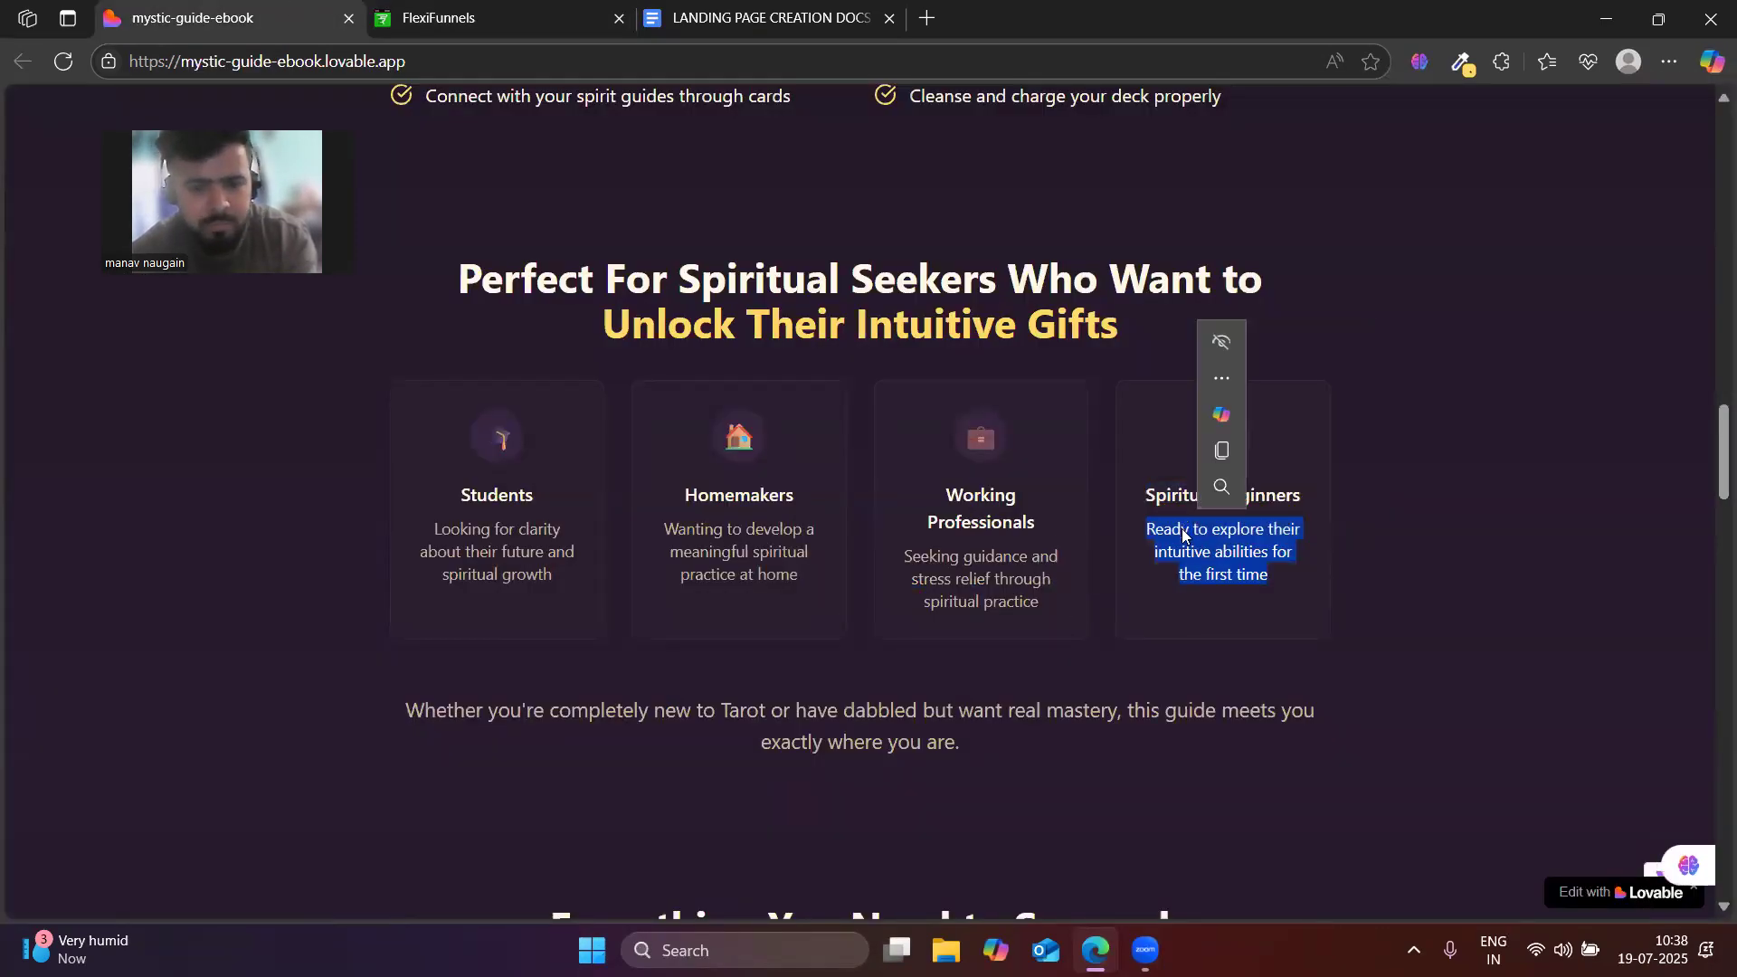
click(502, 8)
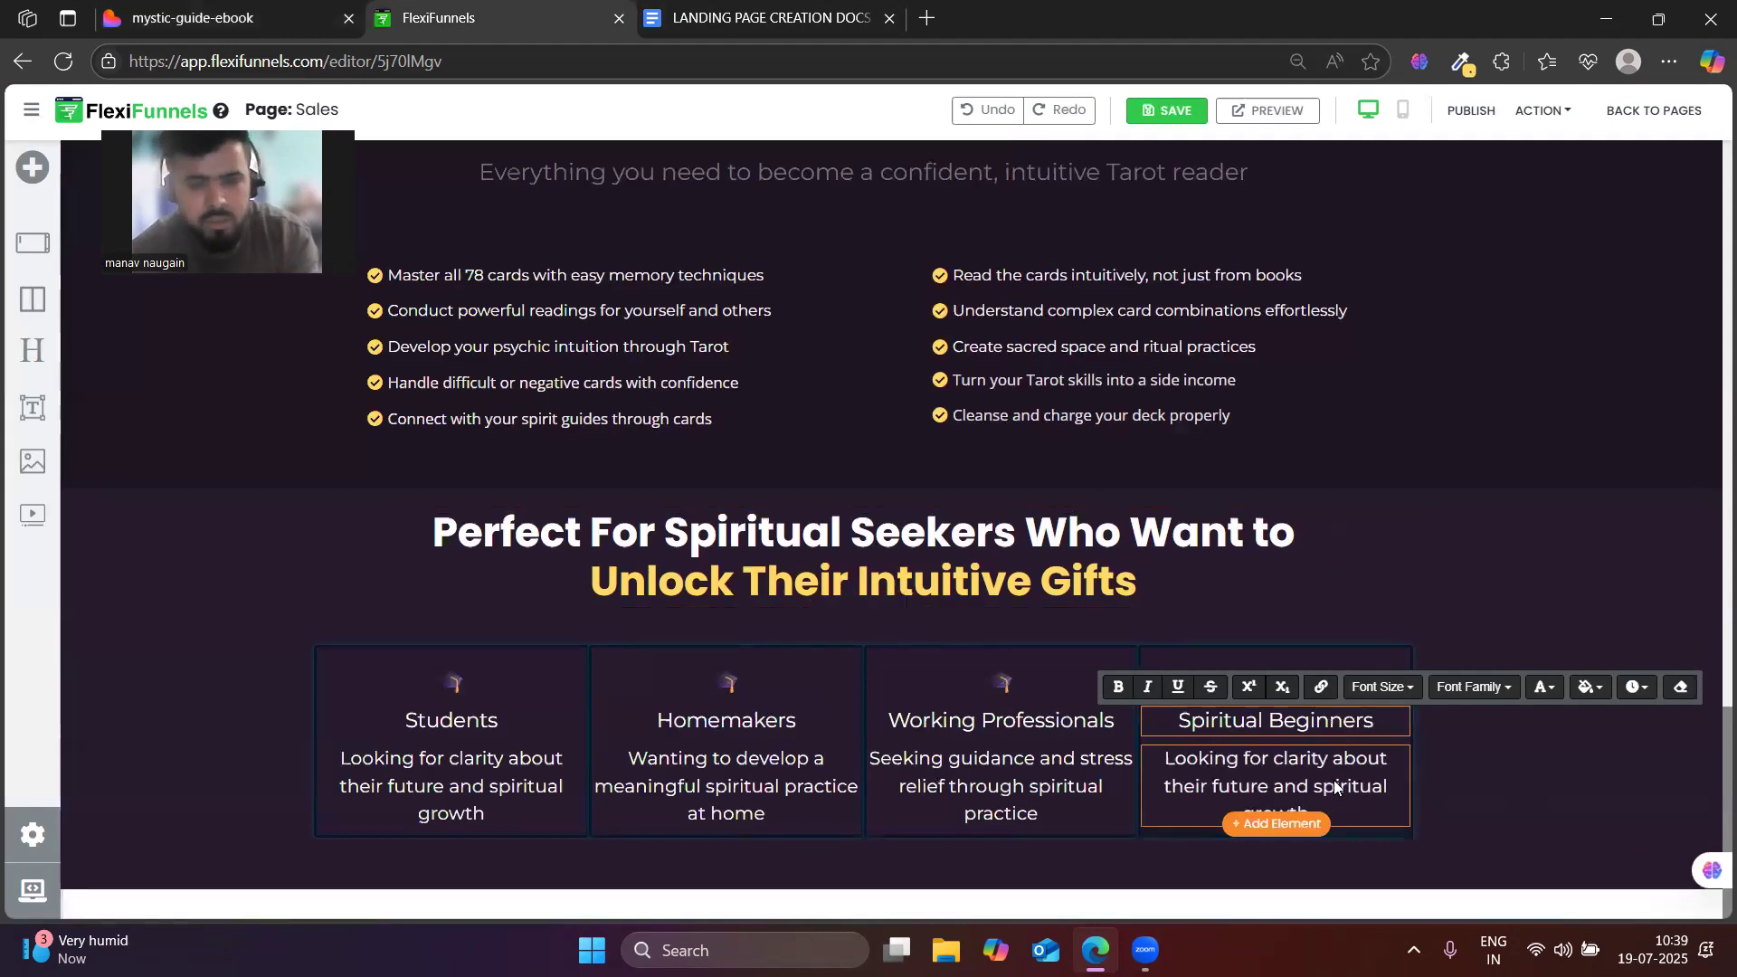
click(1238, 782)
triple_click(1237, 783)
key(ctrl+v)
click(1580, 803)
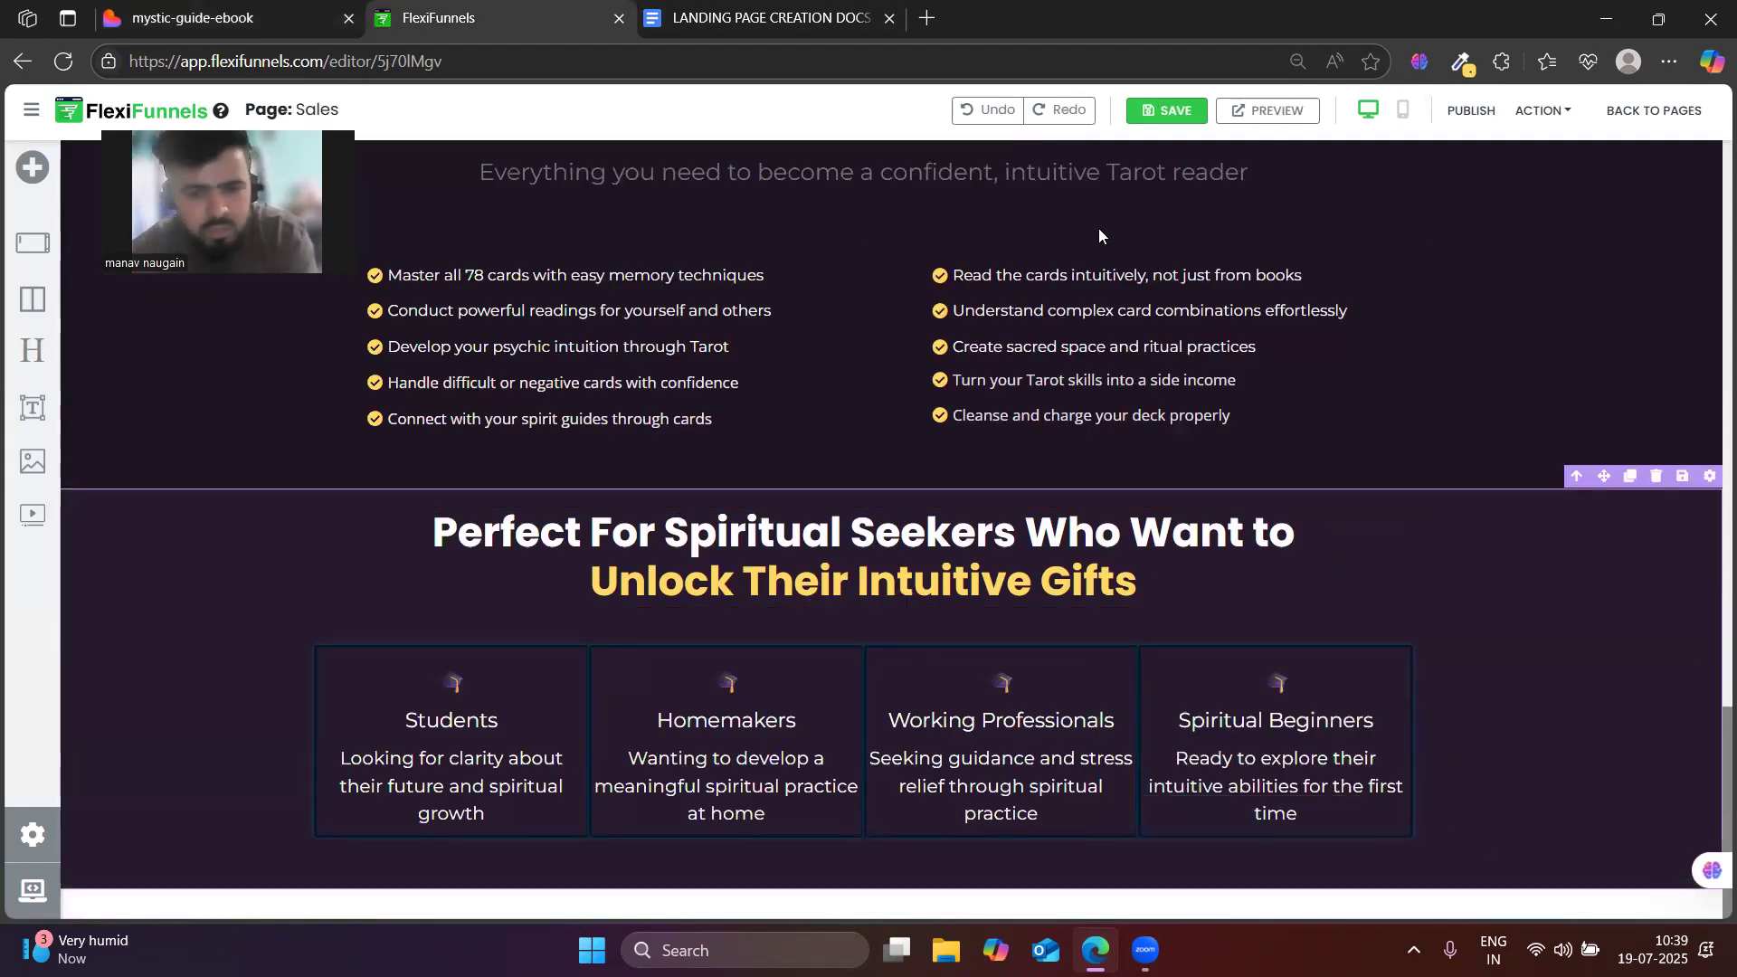
click(226, 18)
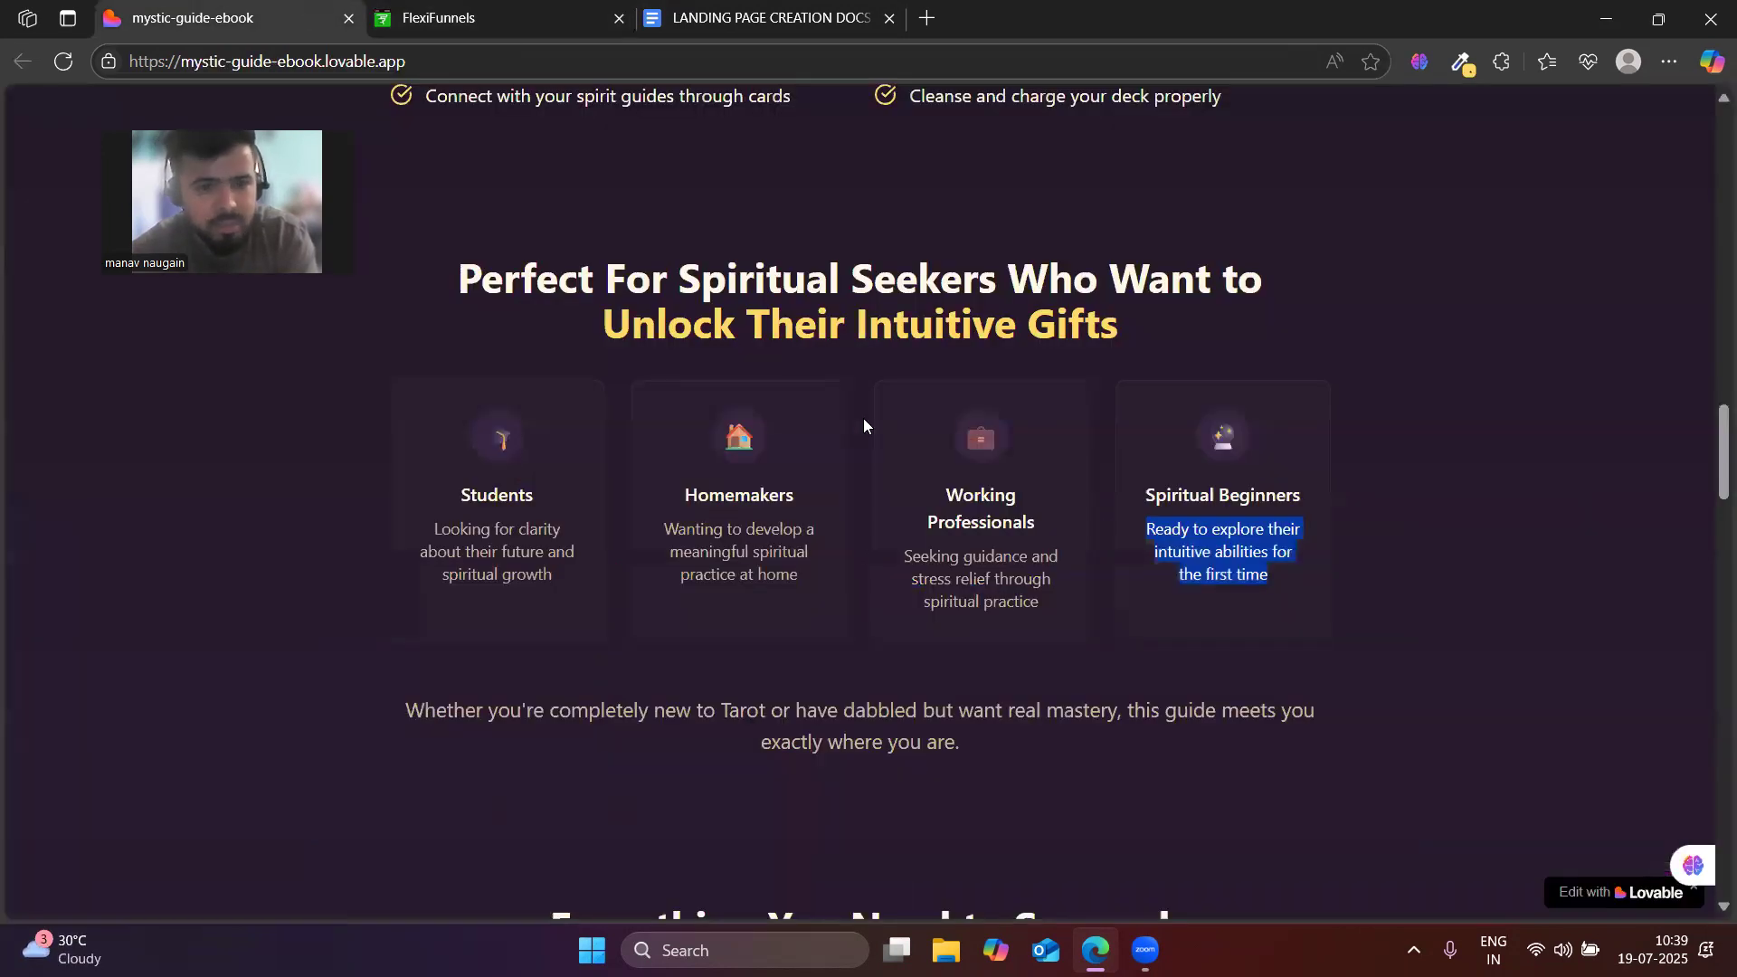
- Replace the Homemakers card's icon with the house emoji 🏠 copied from the reference page
double_click(734, 432)
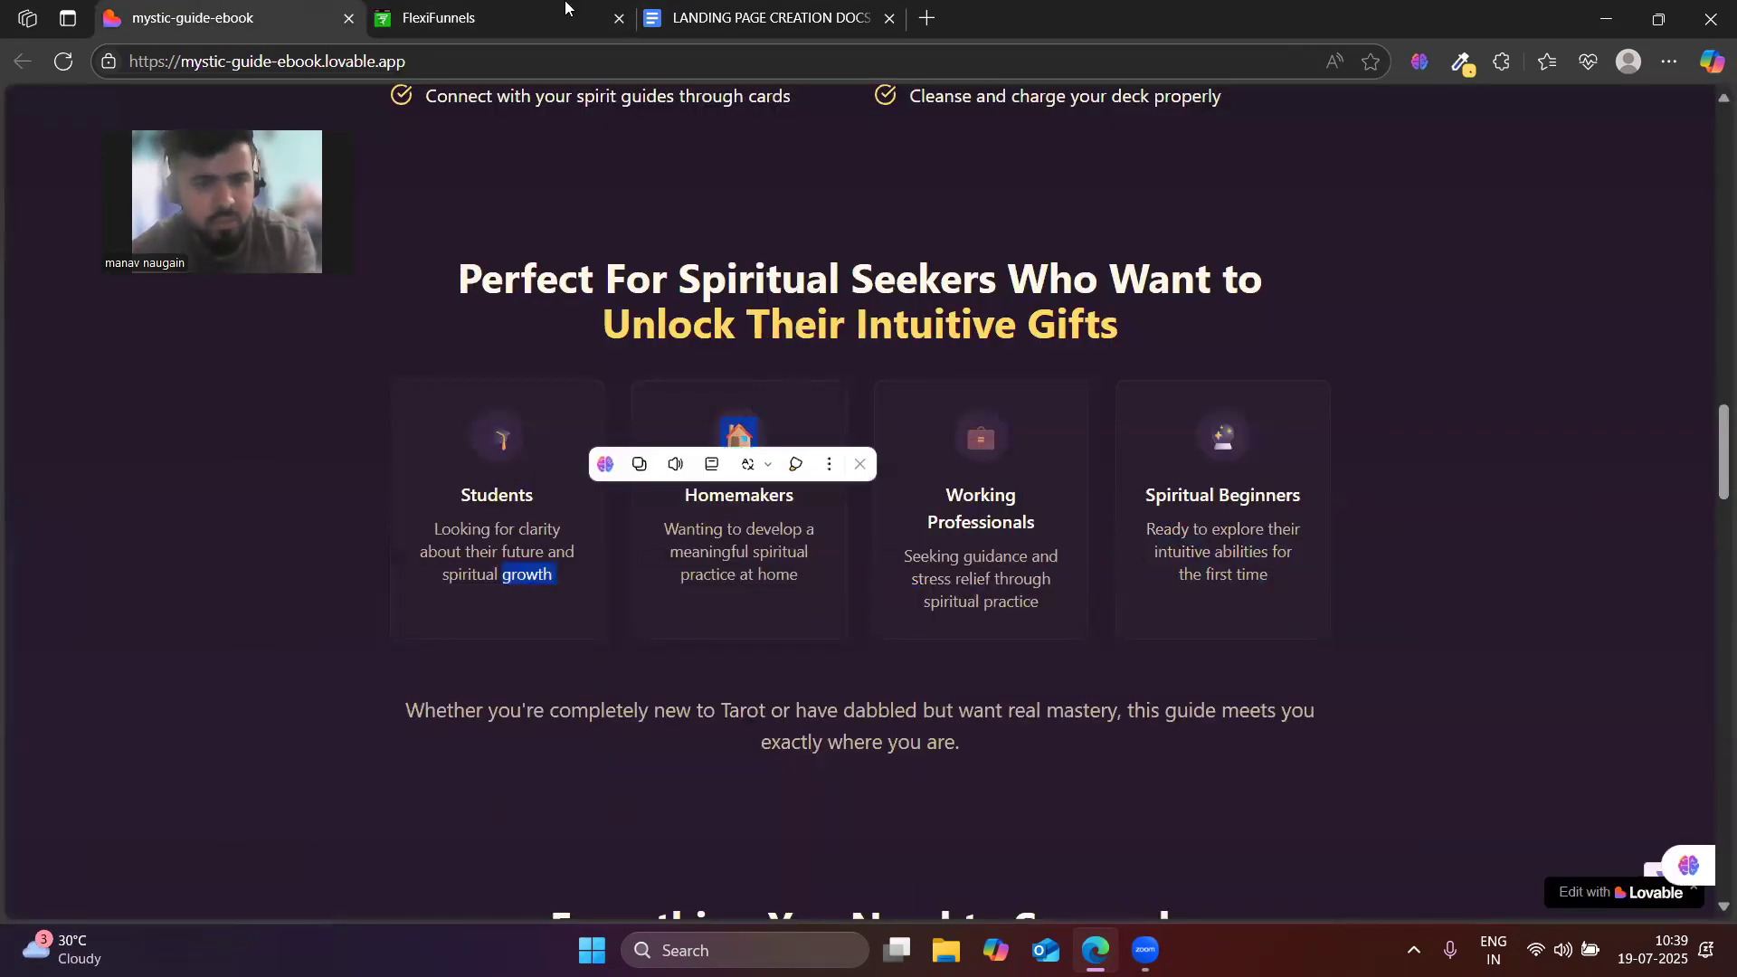
click(774, 416)
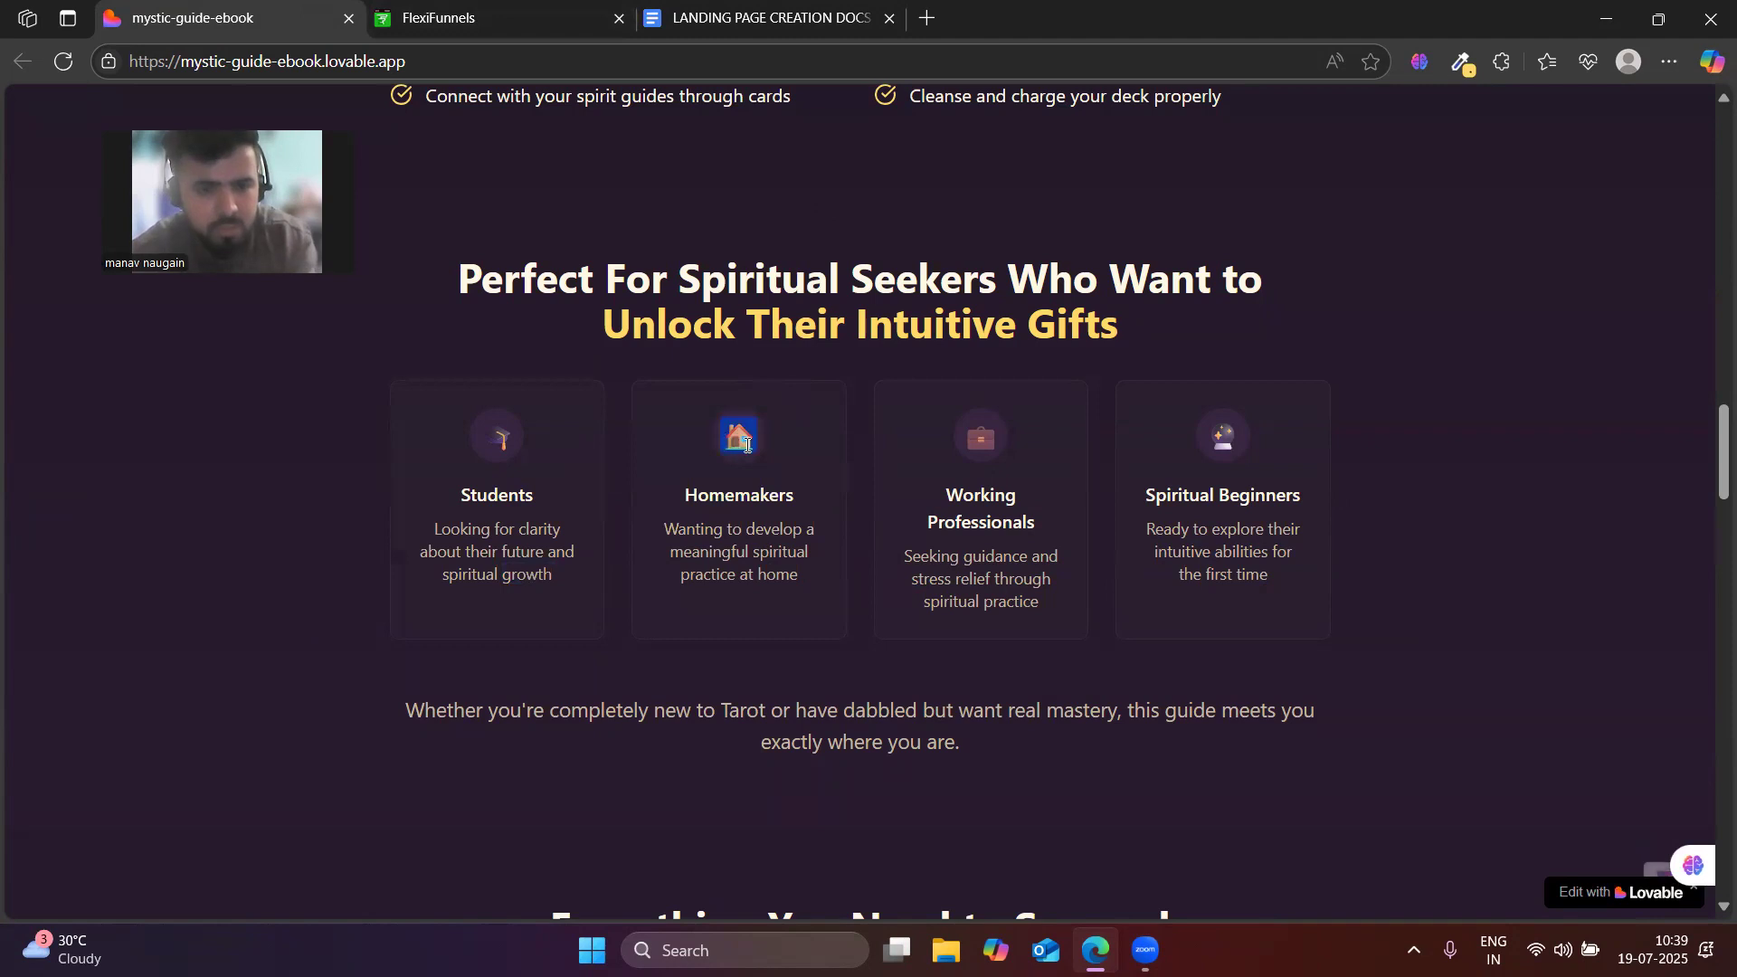
key(ctrl+Tab)
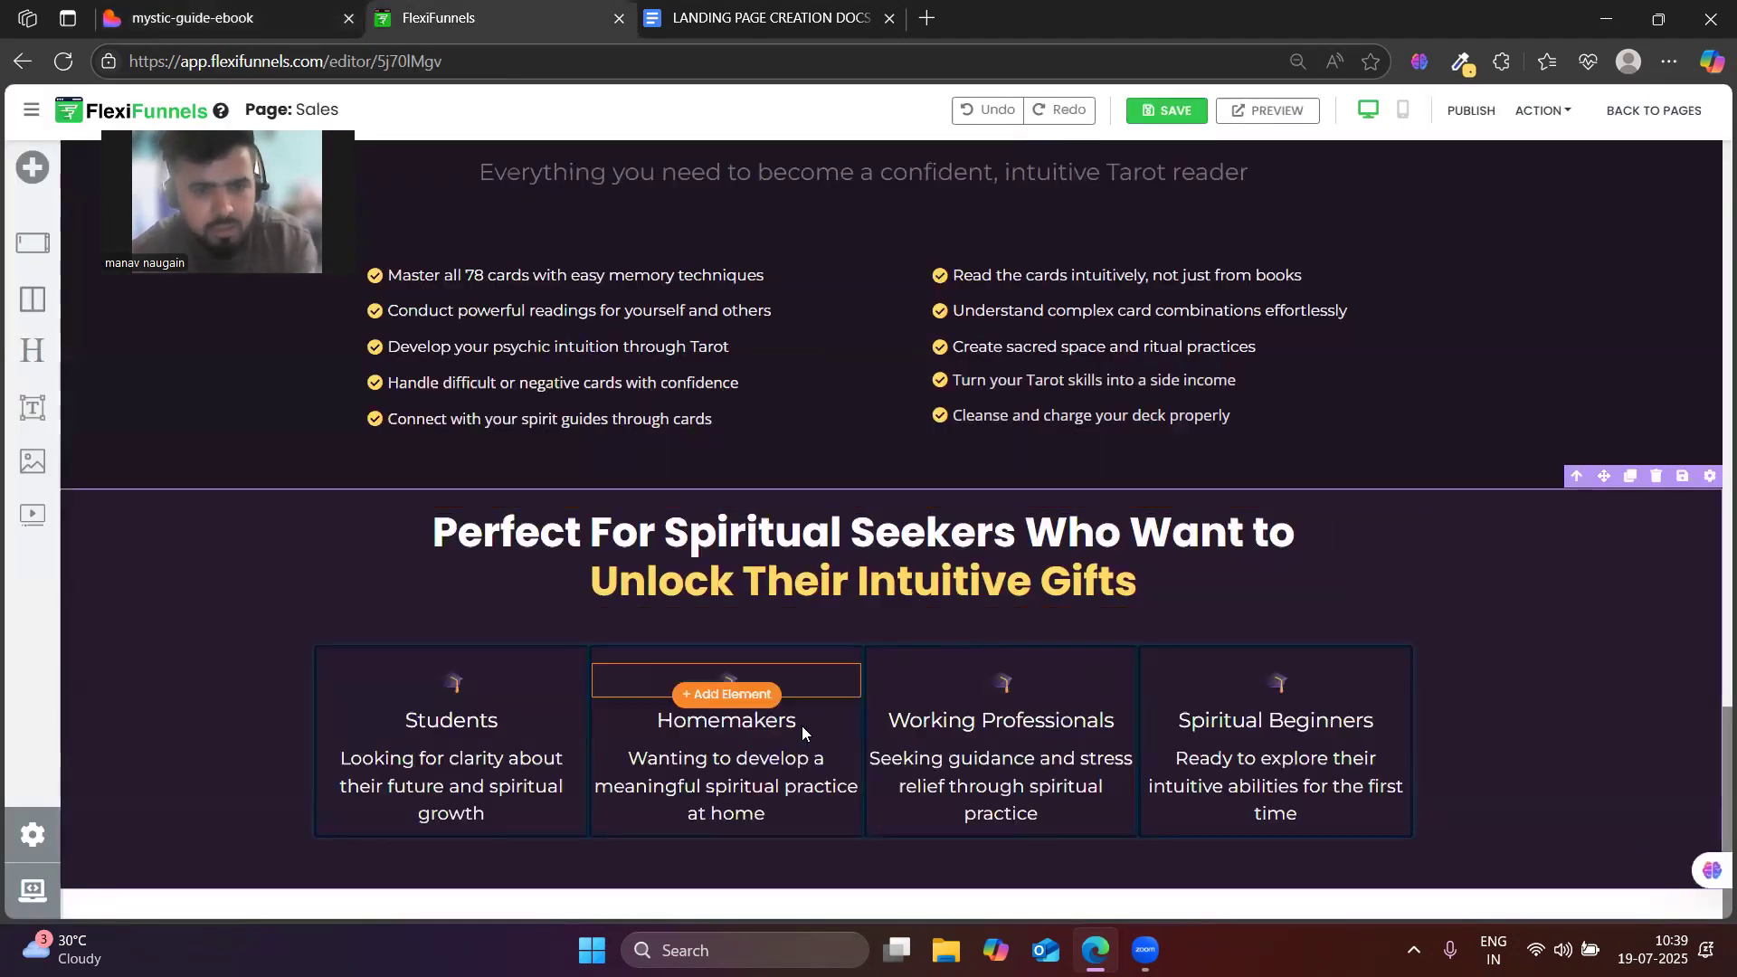
double_click(731, 680)
text(🏠)
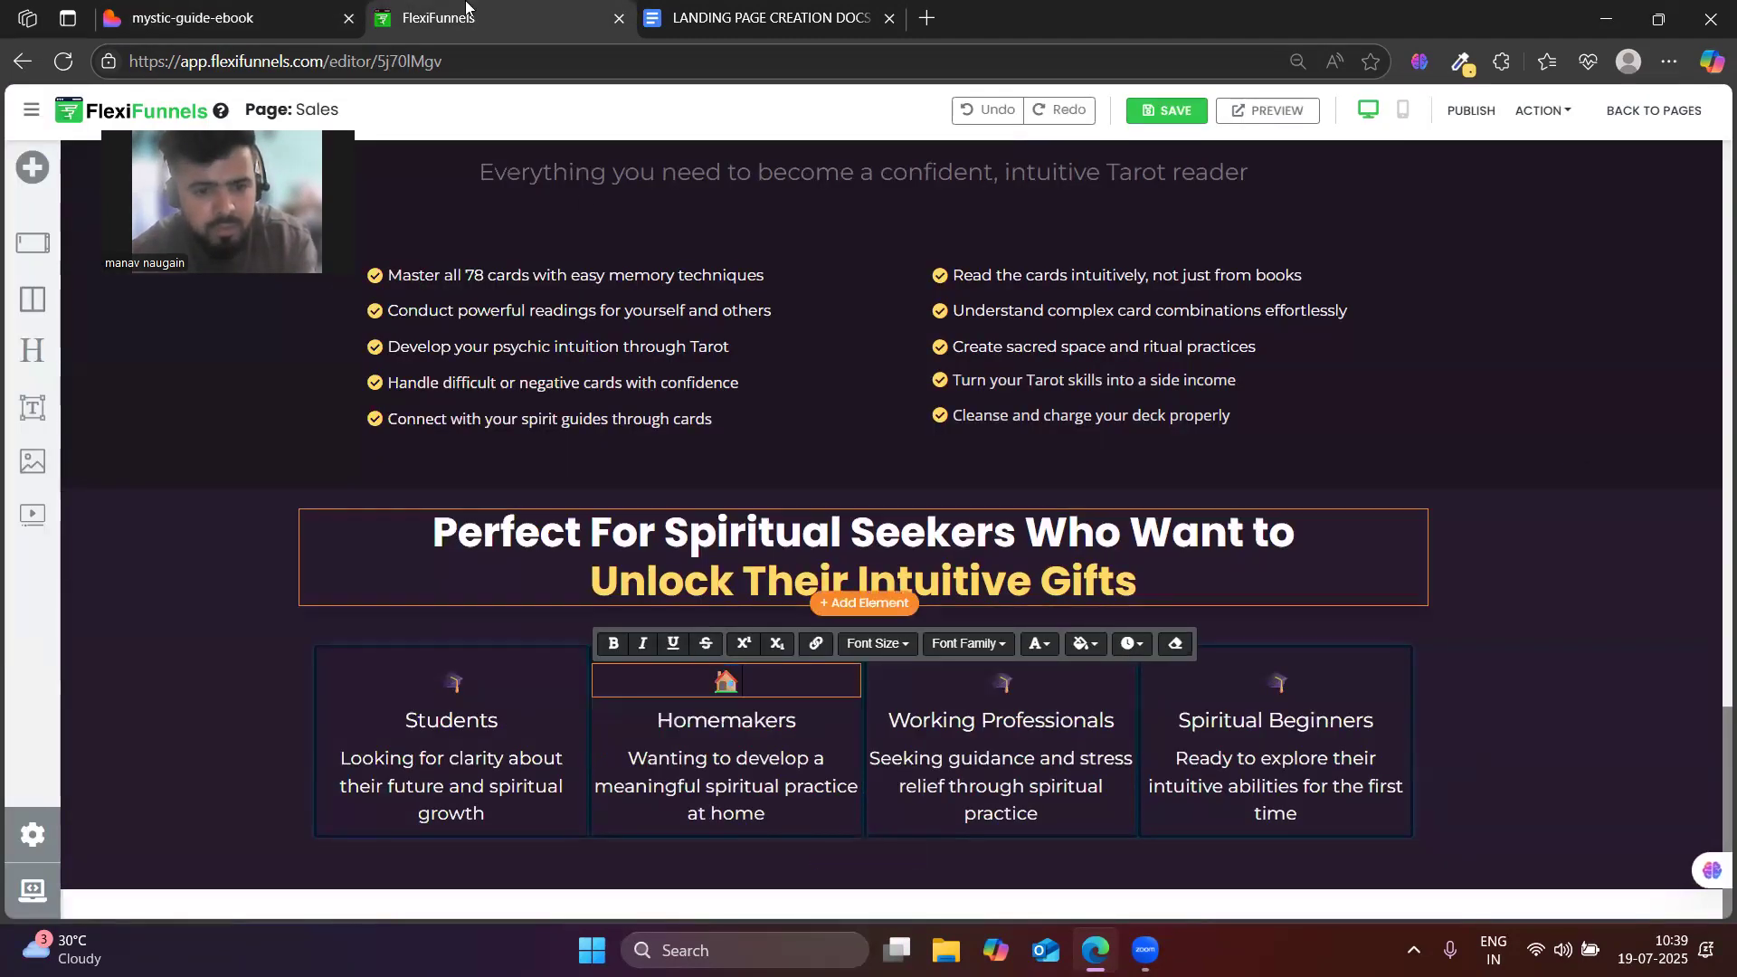
- Replace the Working Professionals card's icon with the briefcase emoji copied from the reference page
click(295, 10)
double_click(976, 438)
click(506, 30)
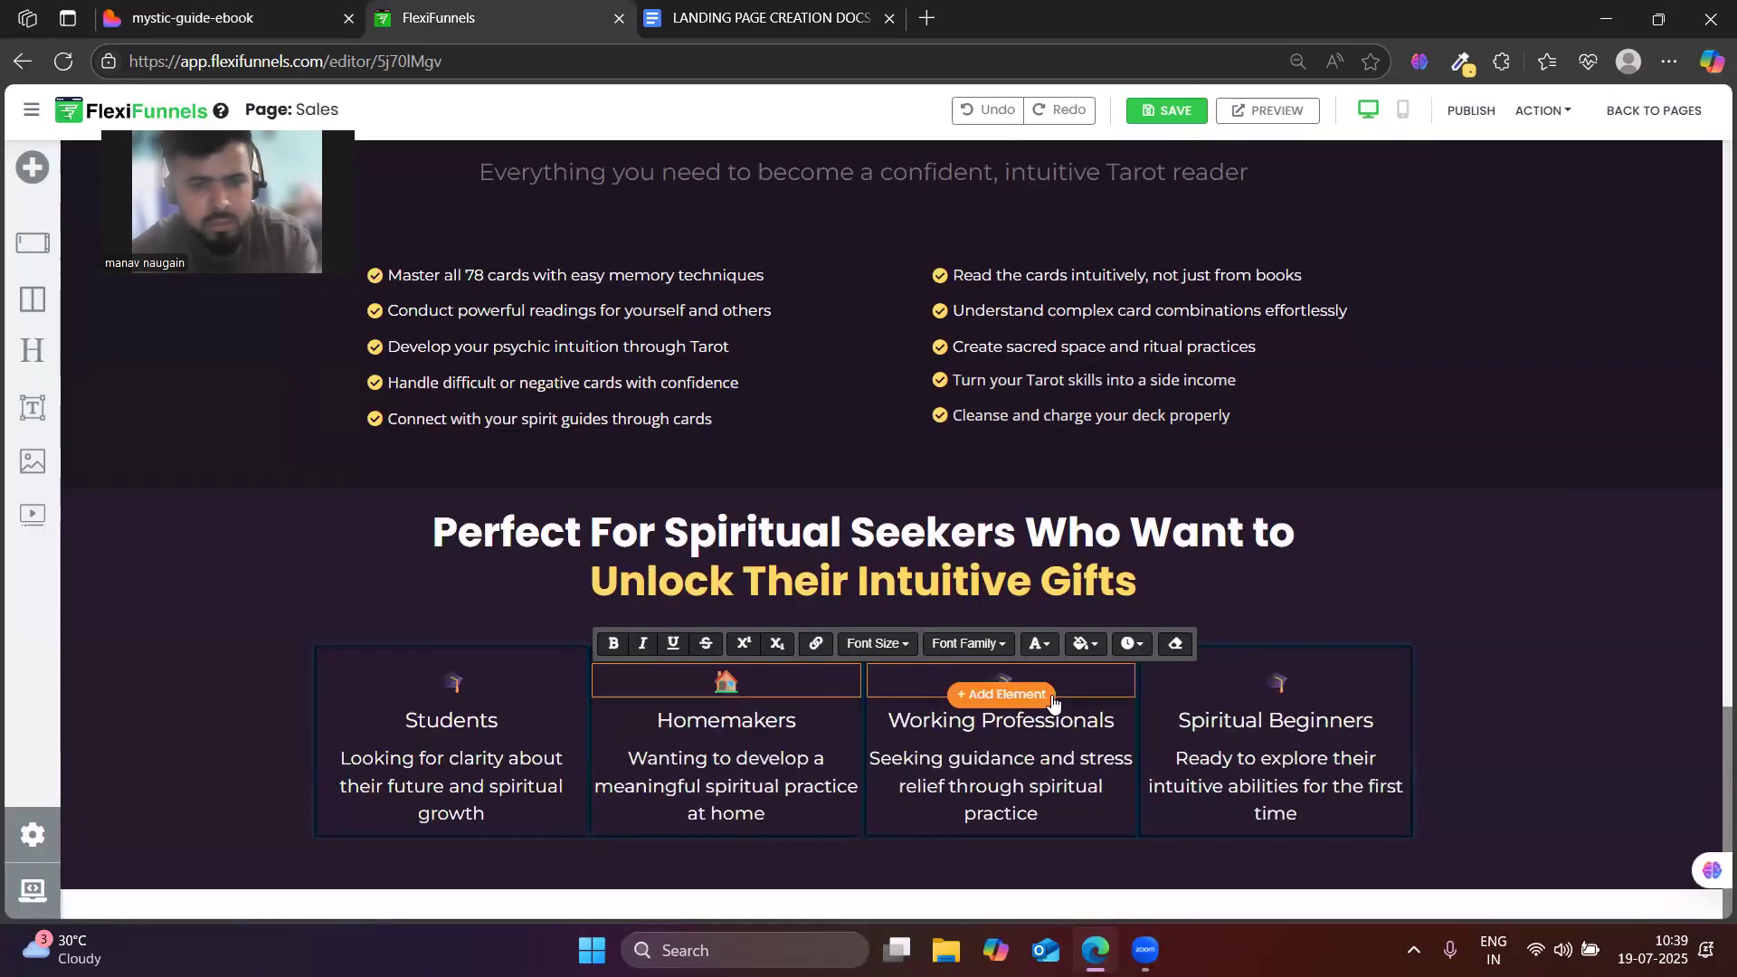
click(1006, 679)
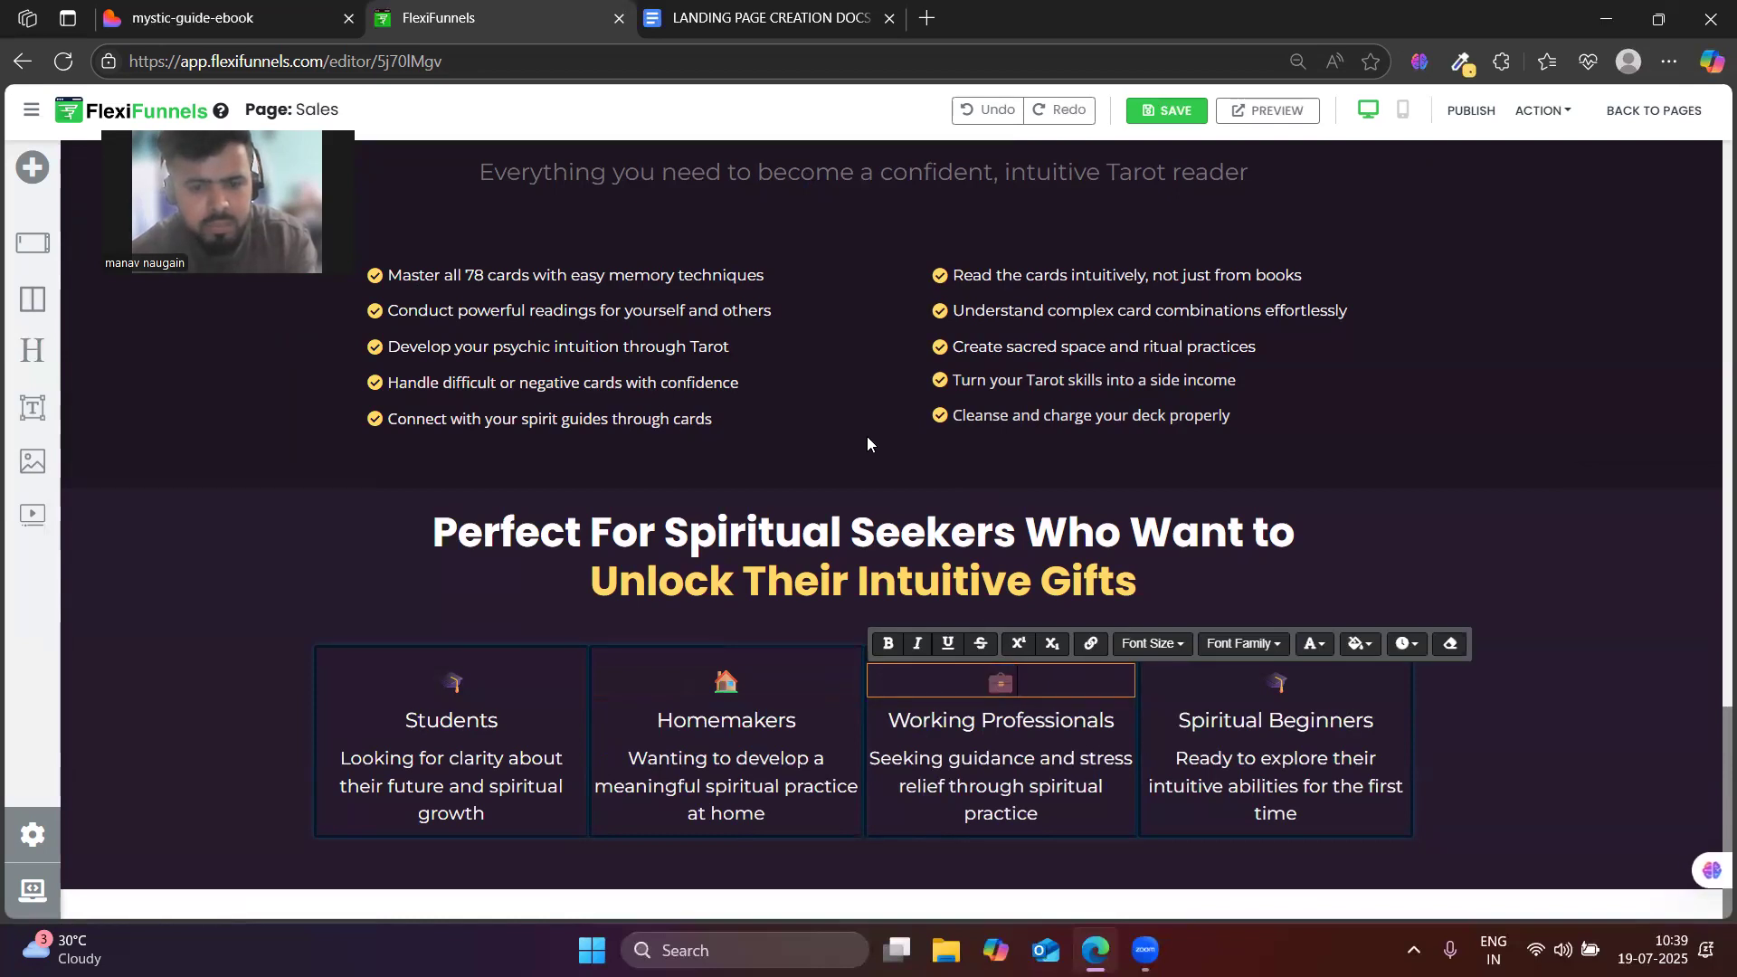
- Replace the Spiritual Beginners card's icon with the crystal ball emoji copied from the reference page
click(187, 15)
double_click(1223, 434)
key(ctrl+c)
key(ctrl+Tab)
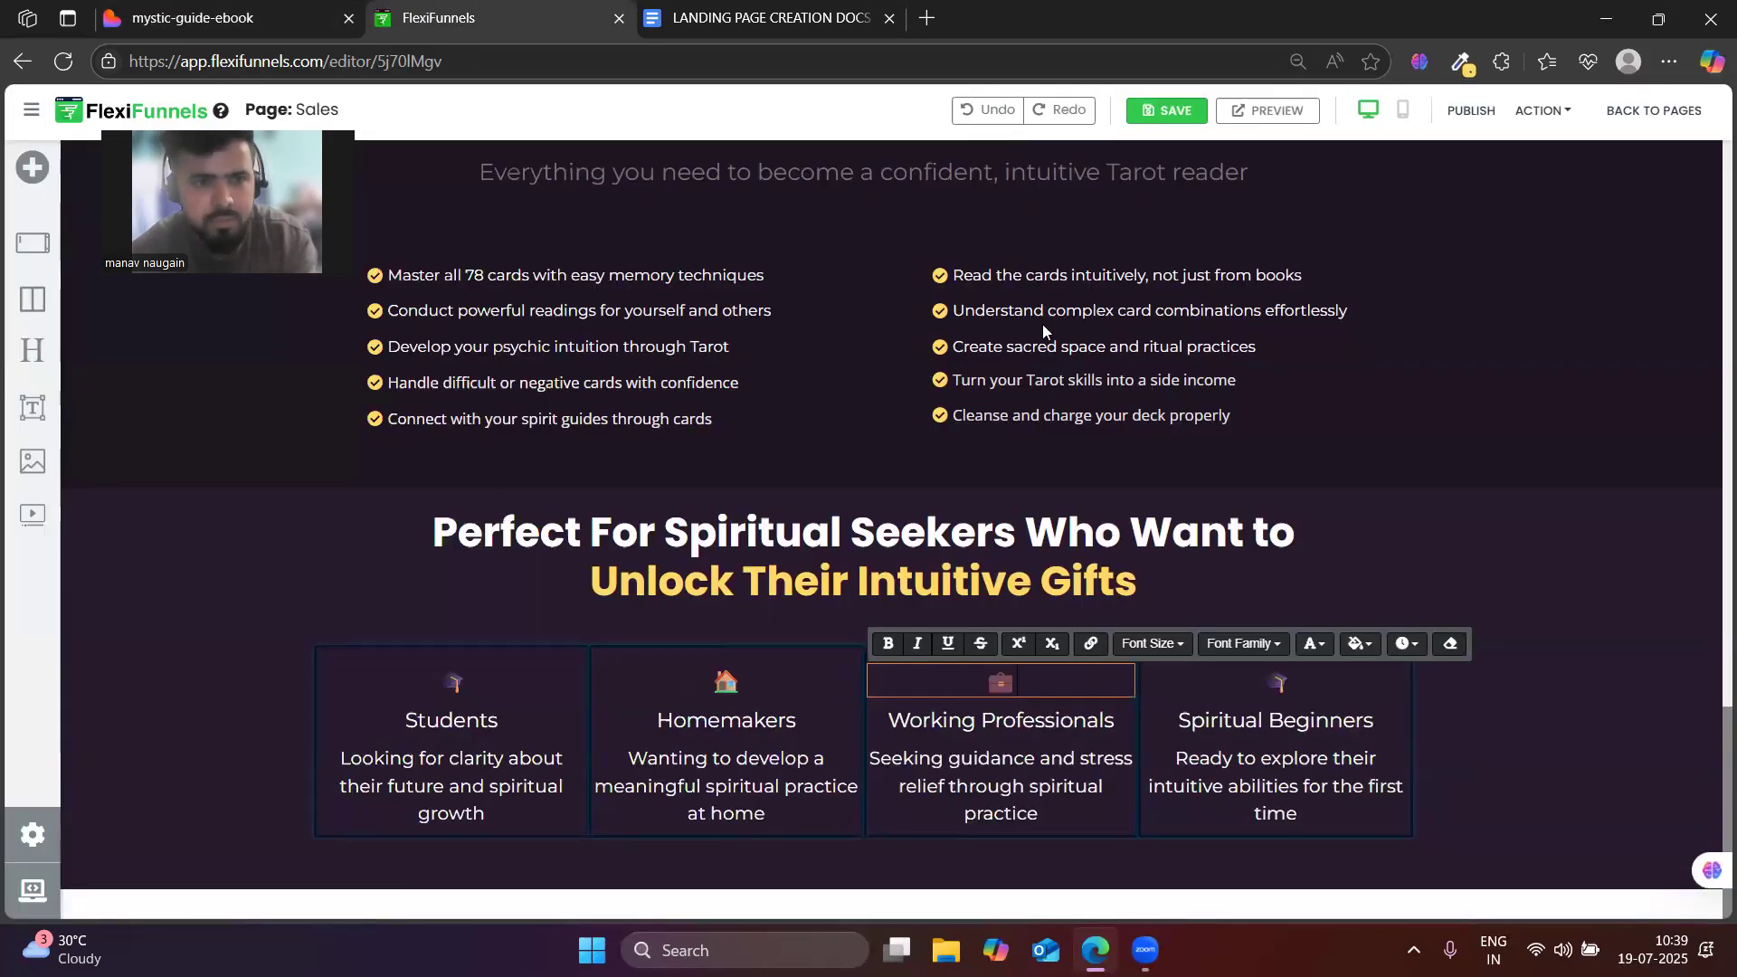
click(1290, 675)
key(ctrl+v)
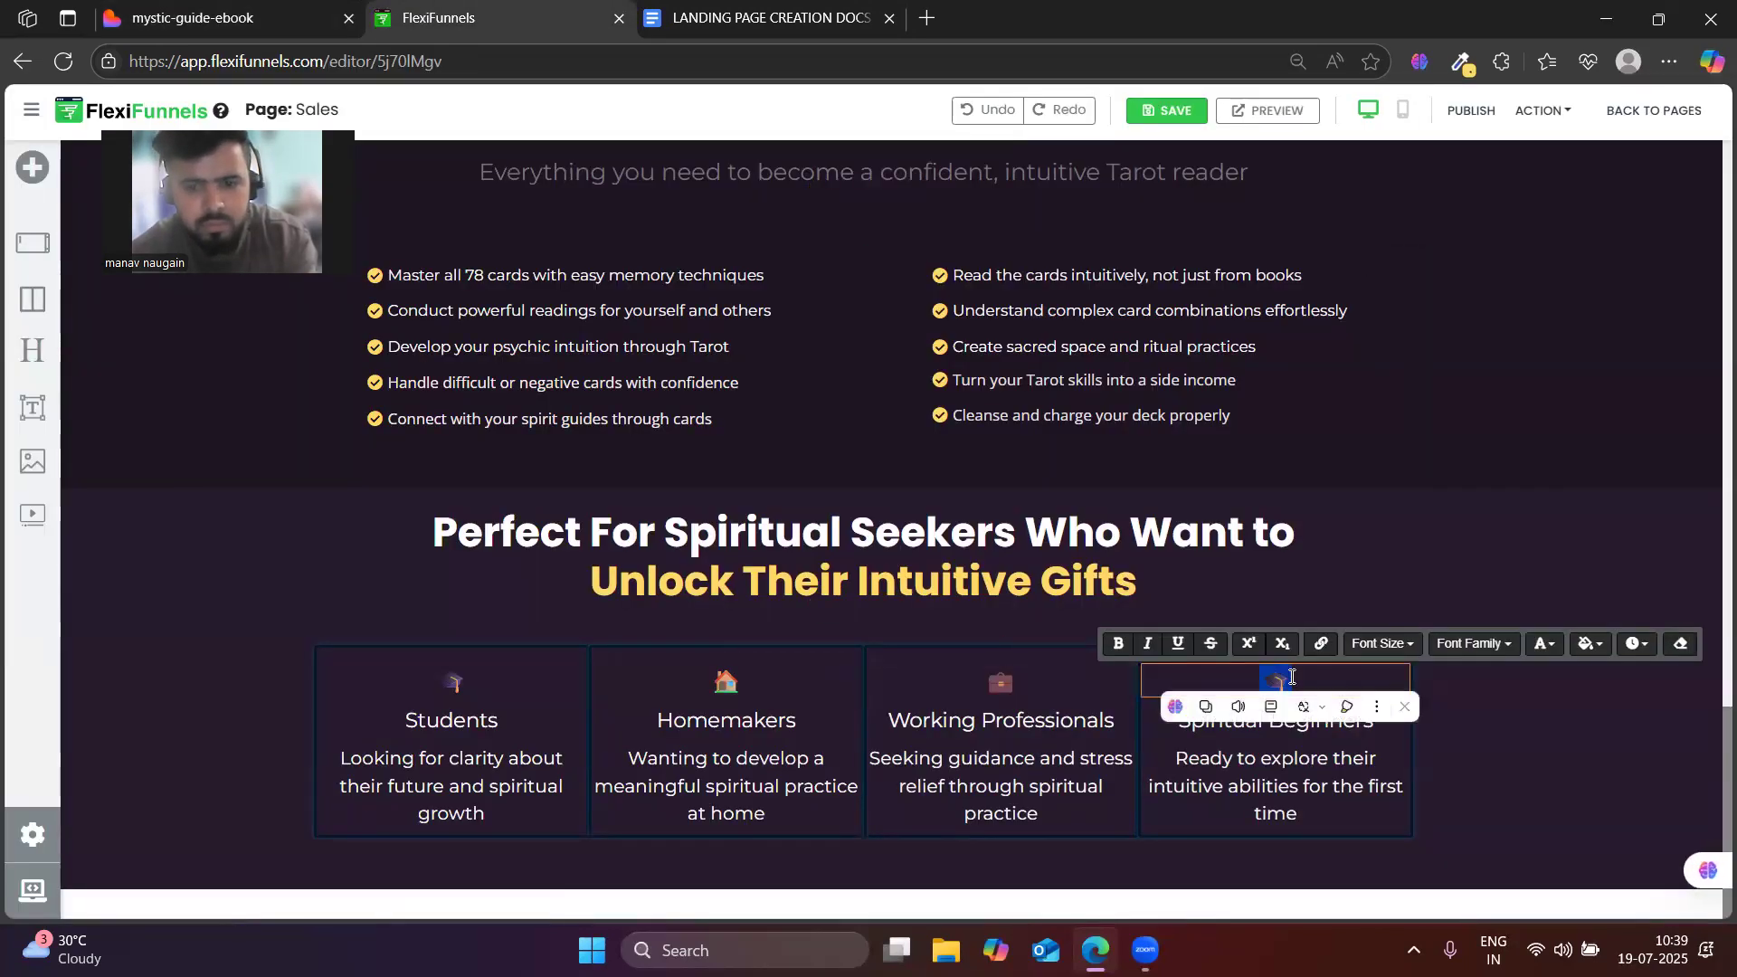
click(1644, 780)
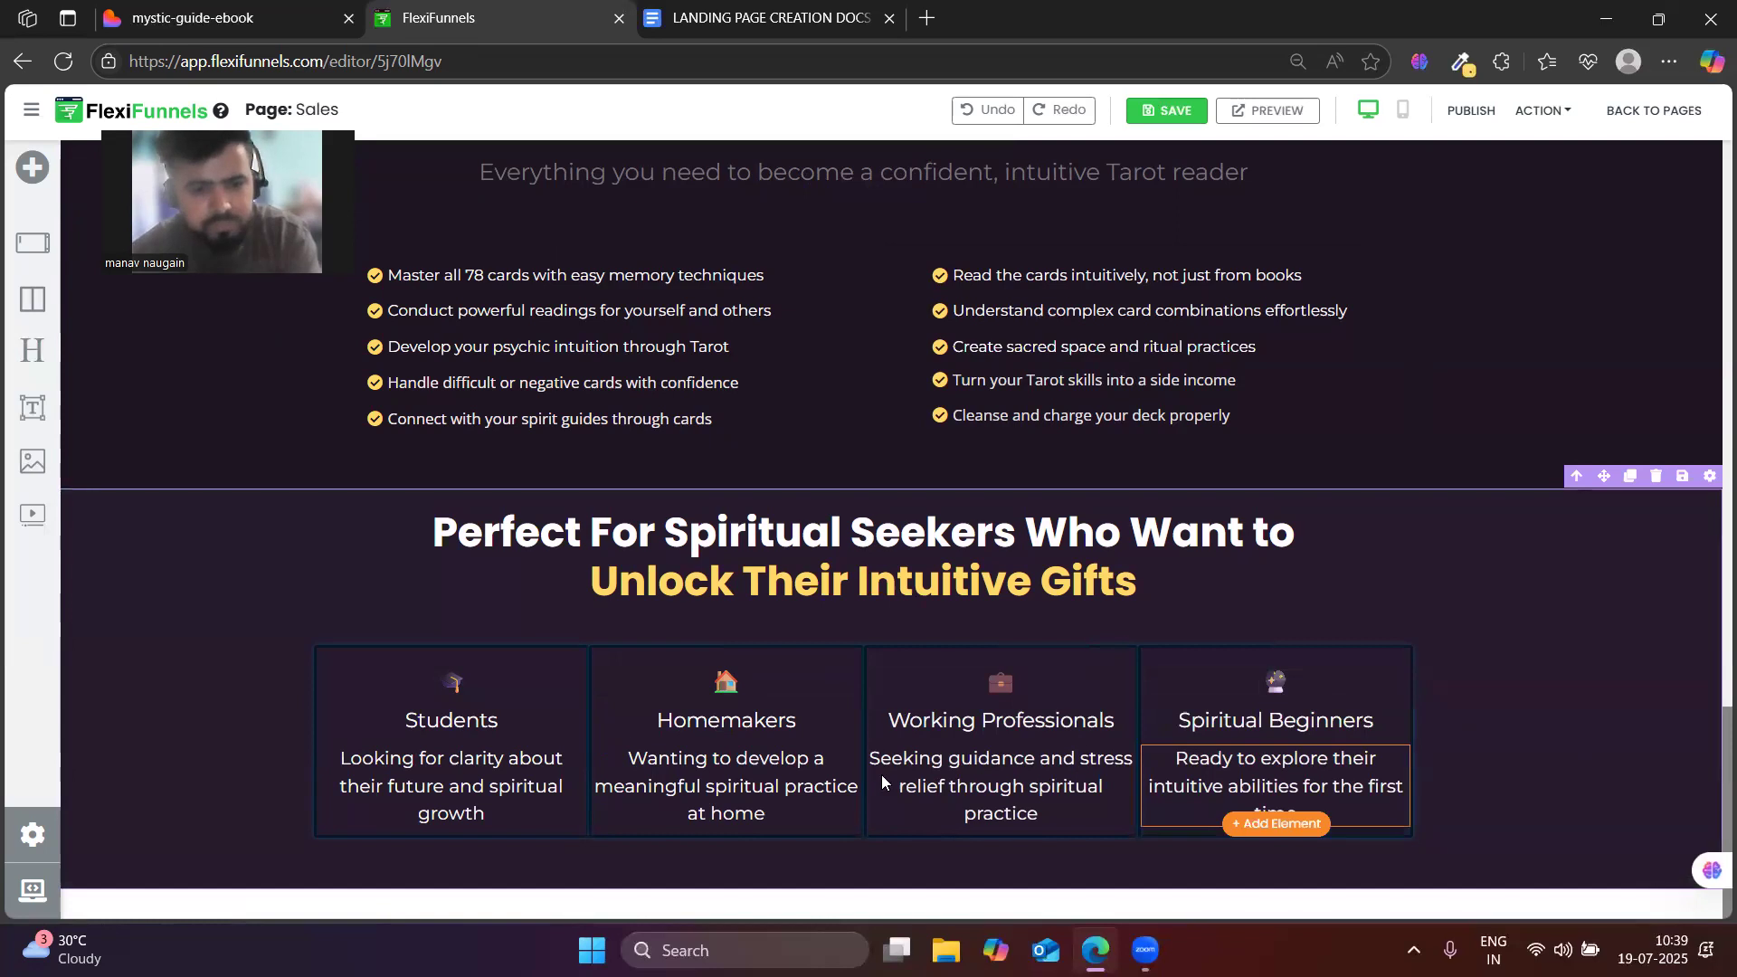
- Set the right margin of the Students card's column to 20 px
click(520, 652)
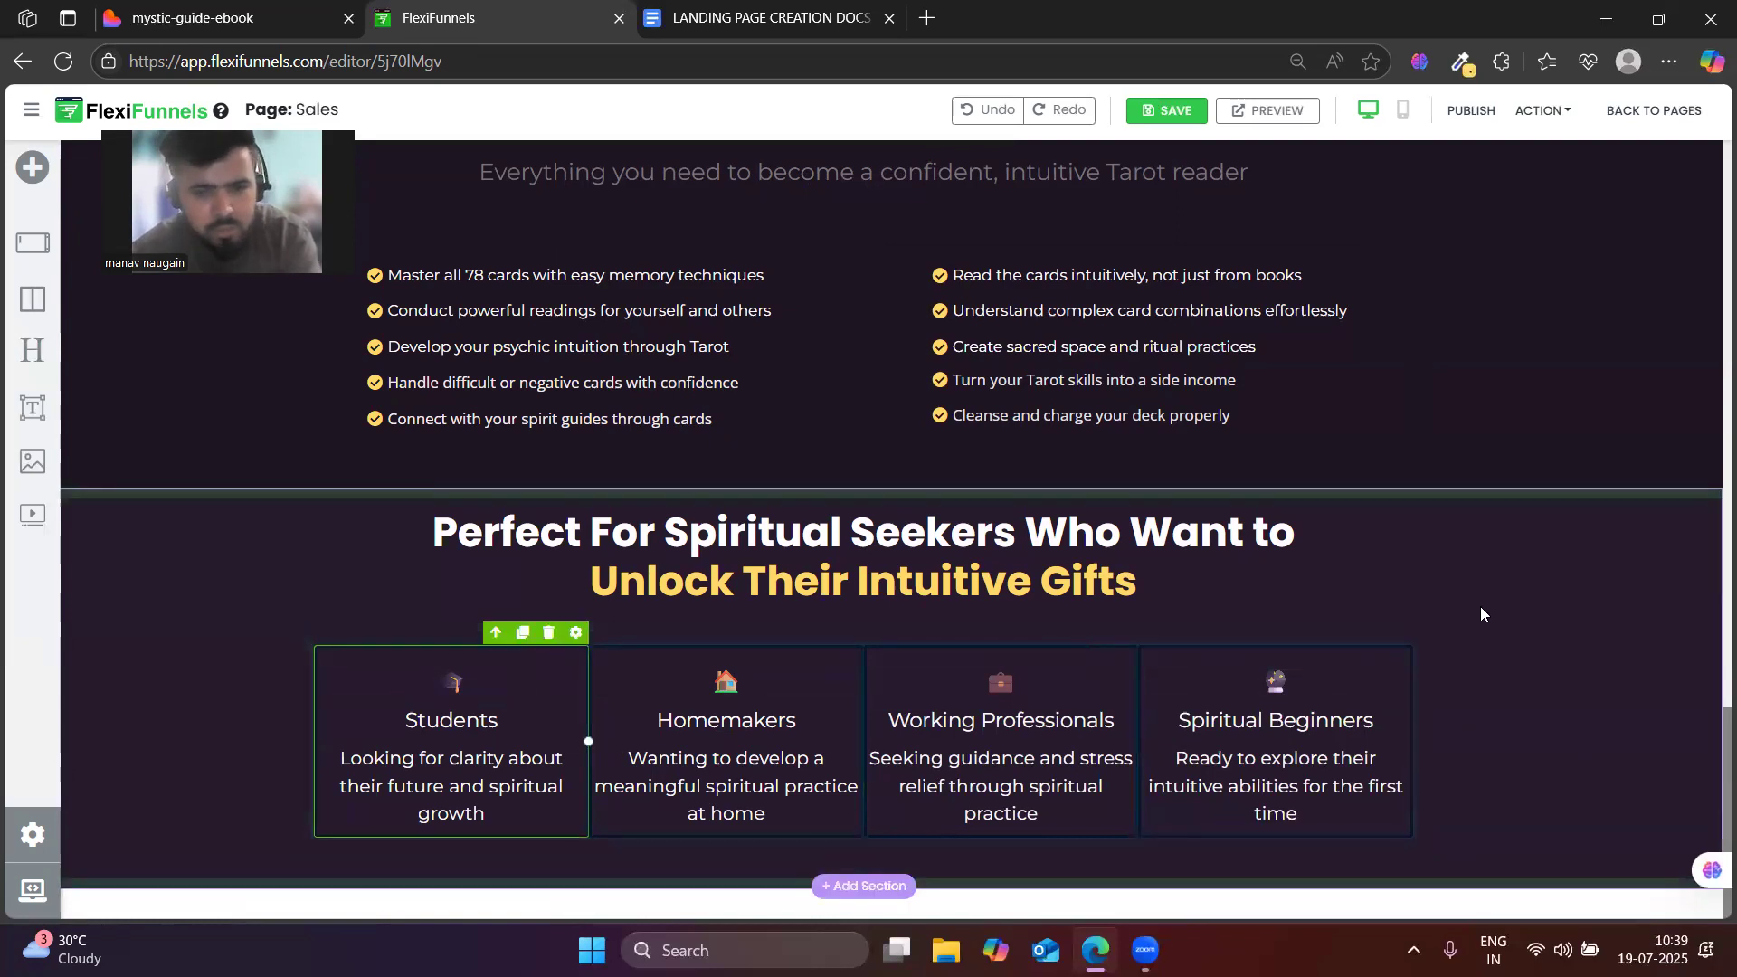
click(575, 633)
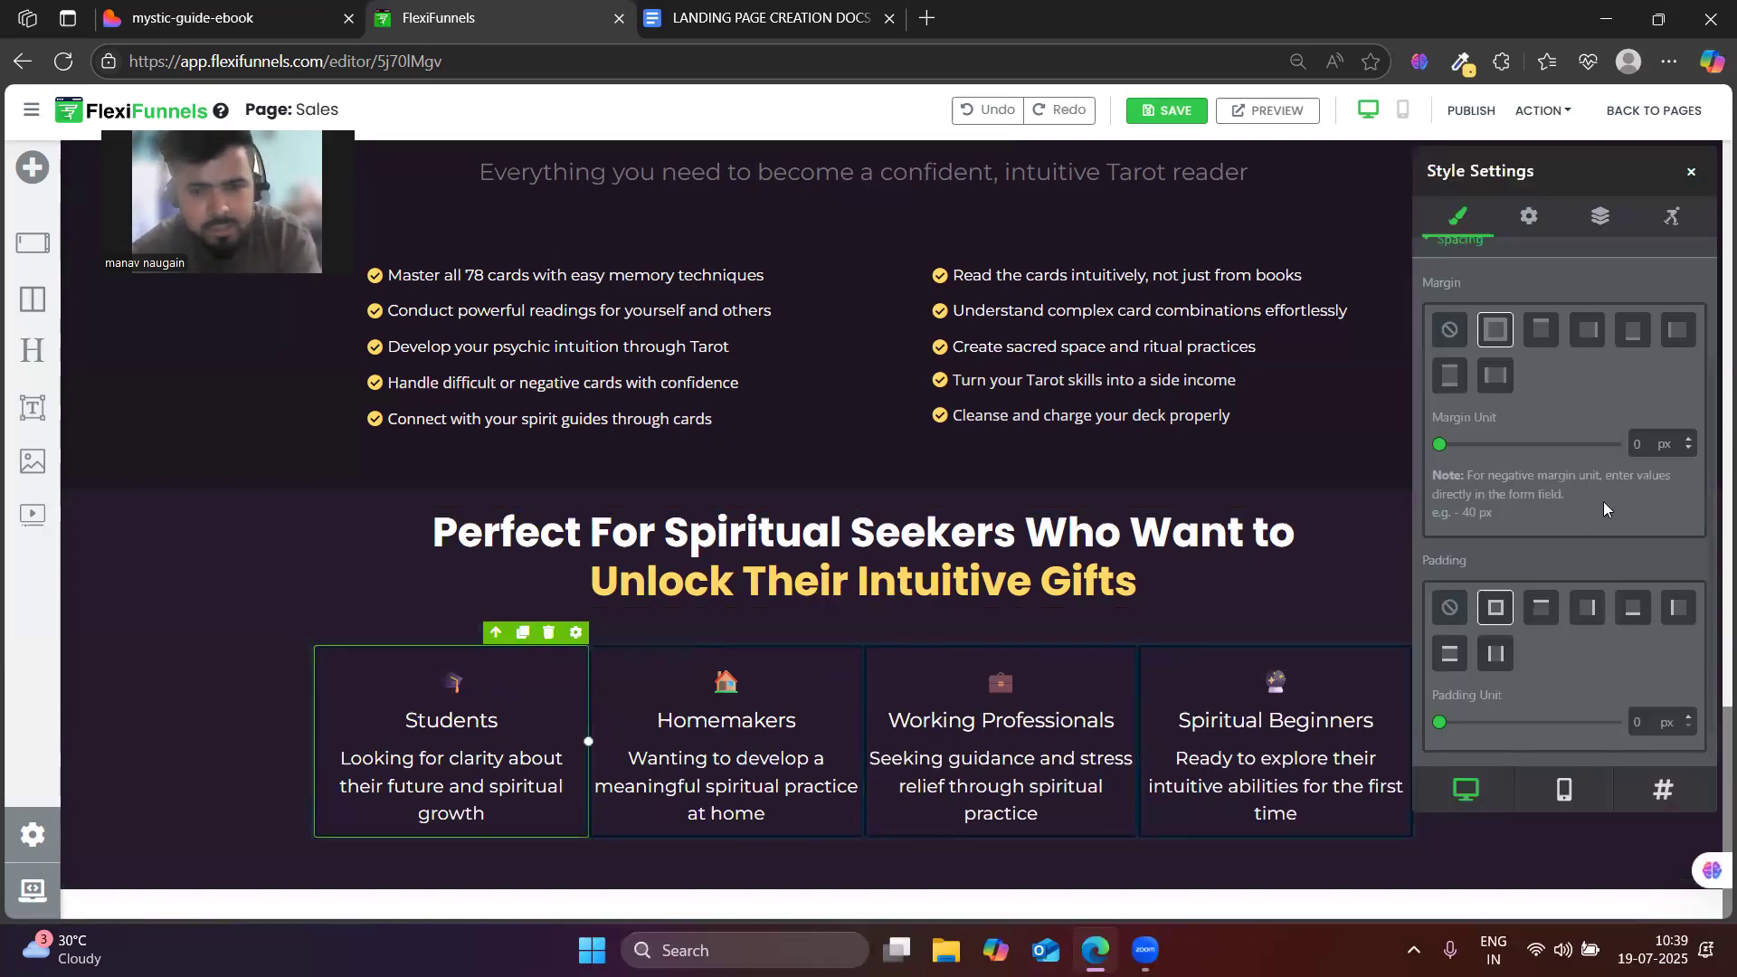
scroll(1556, 497, up, 2)
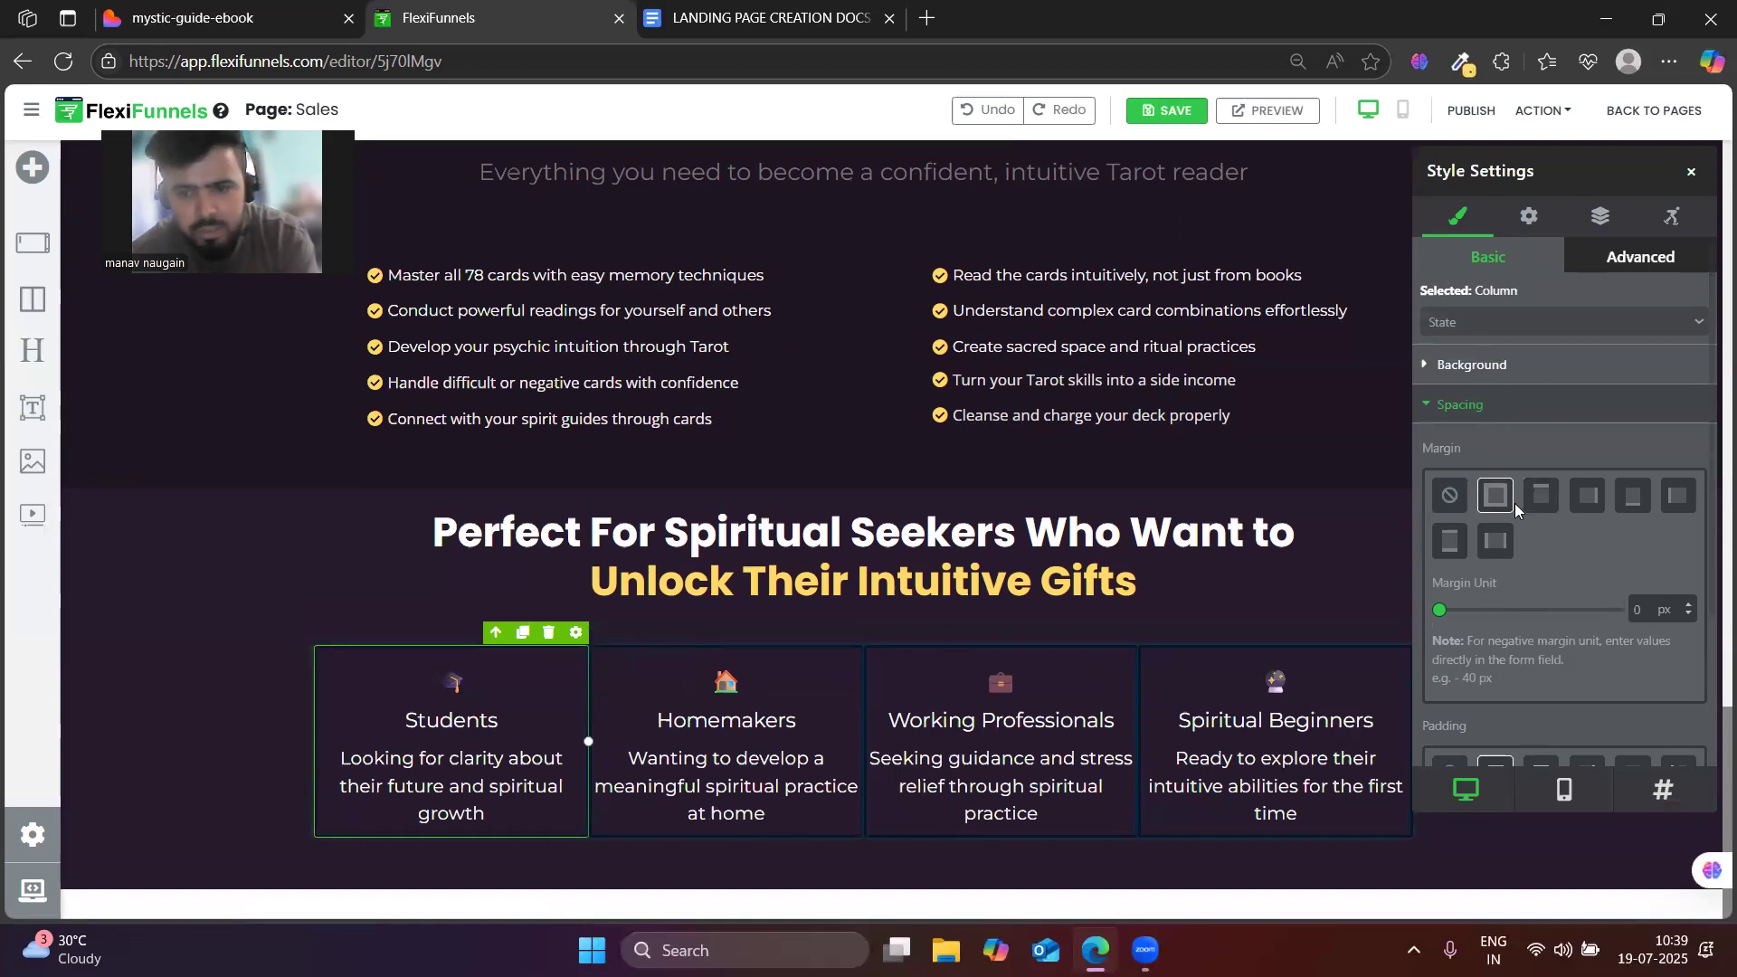
click(1598, 504)
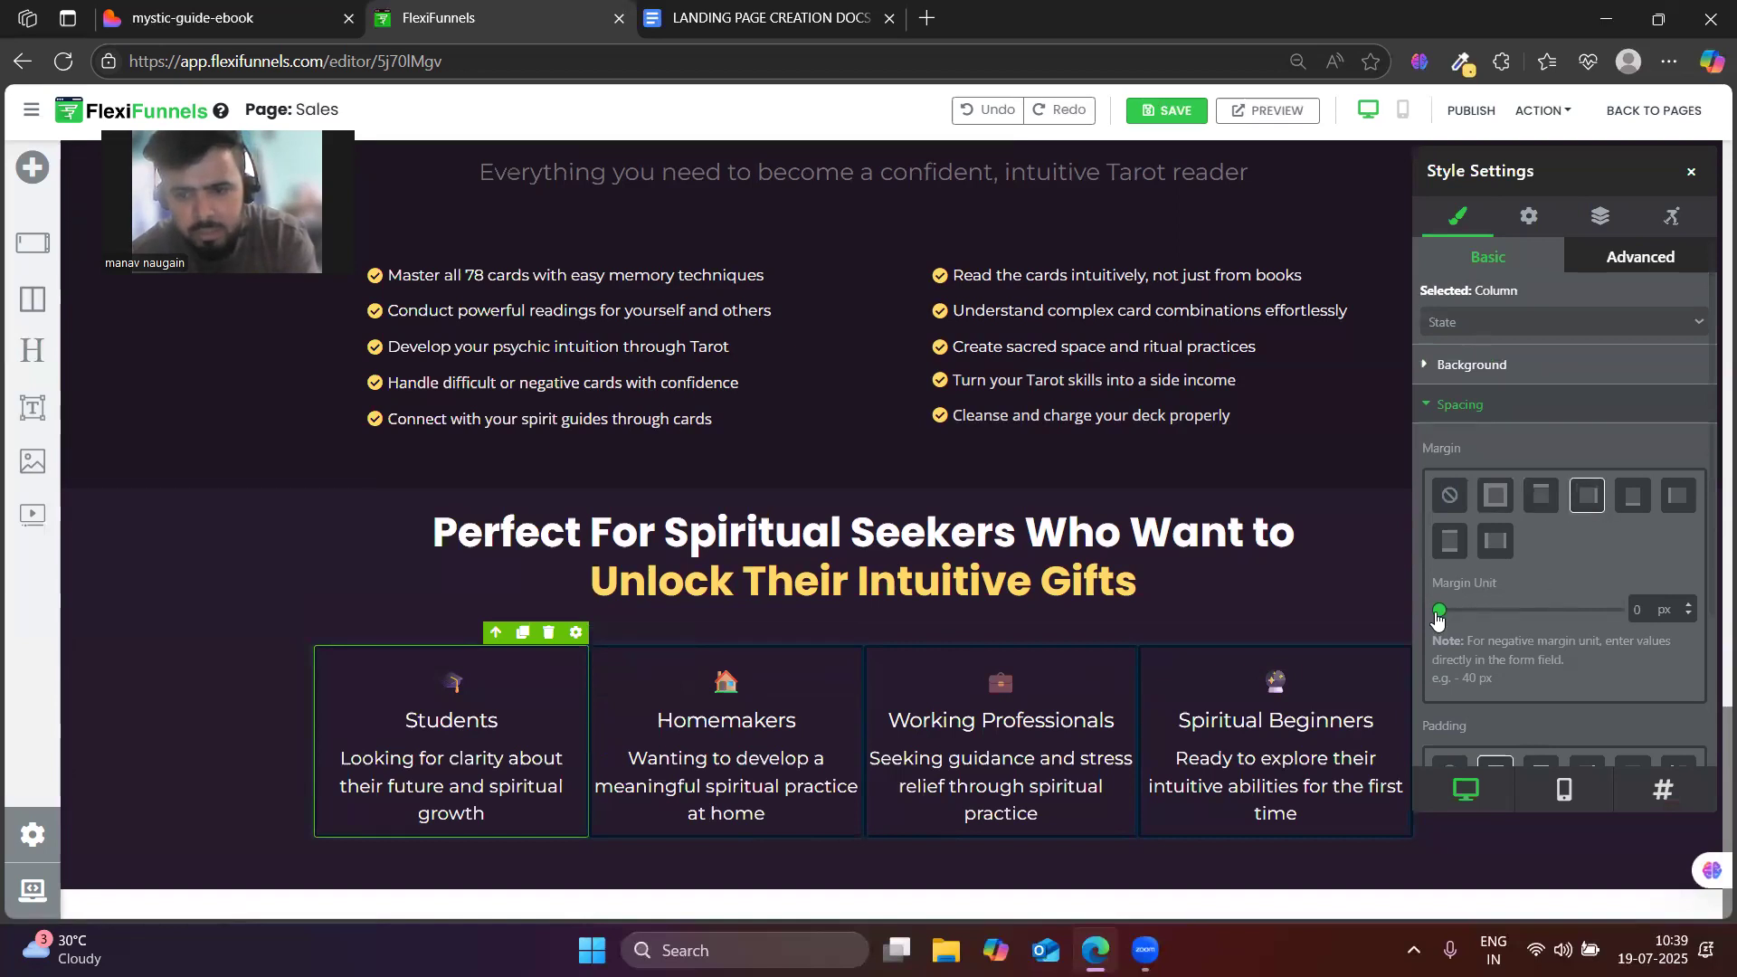
double_click(1641, 611)
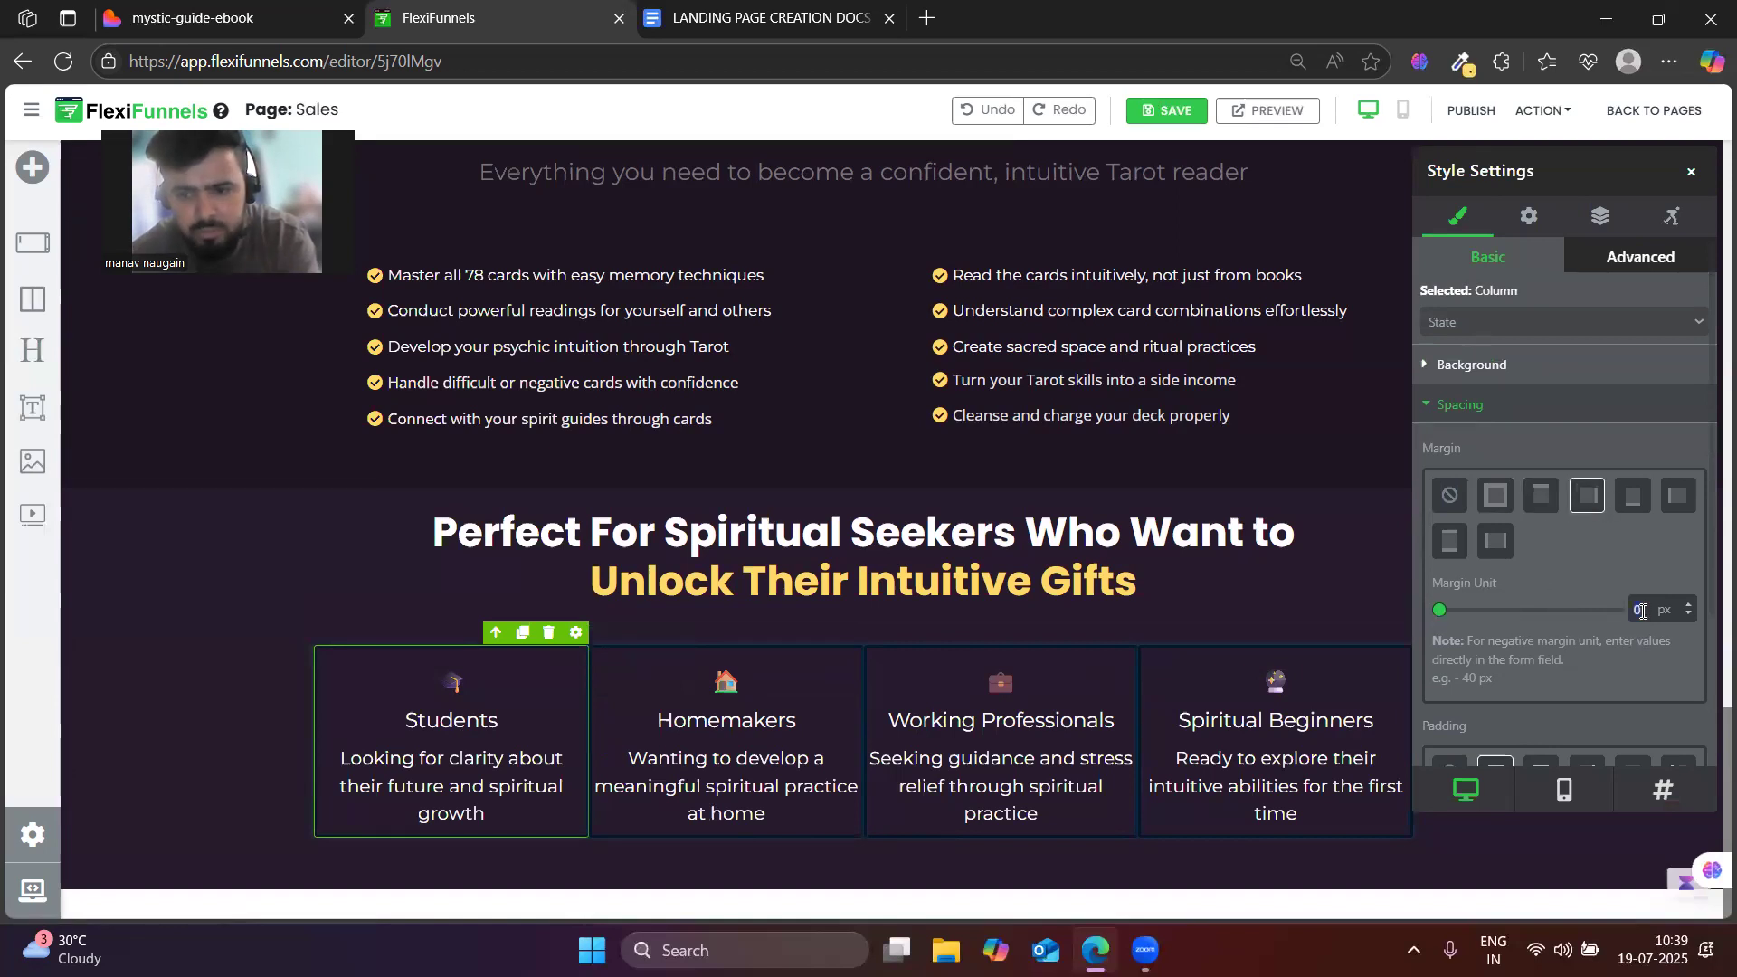
text(10)
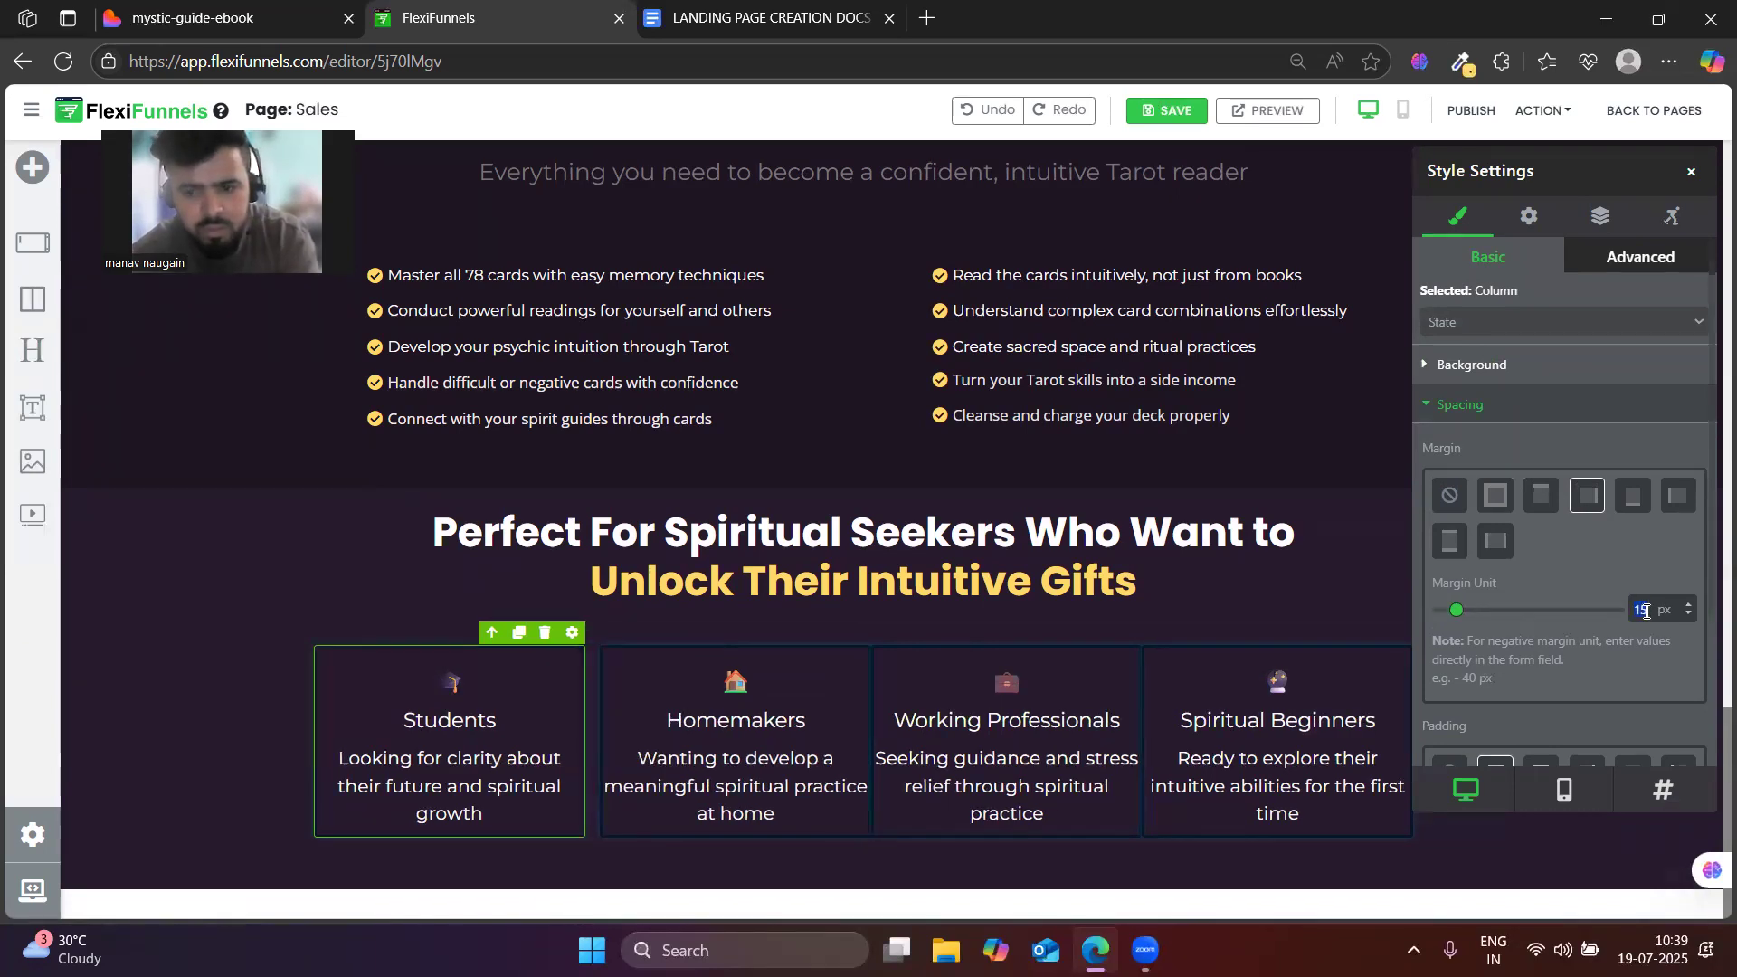
text(20)
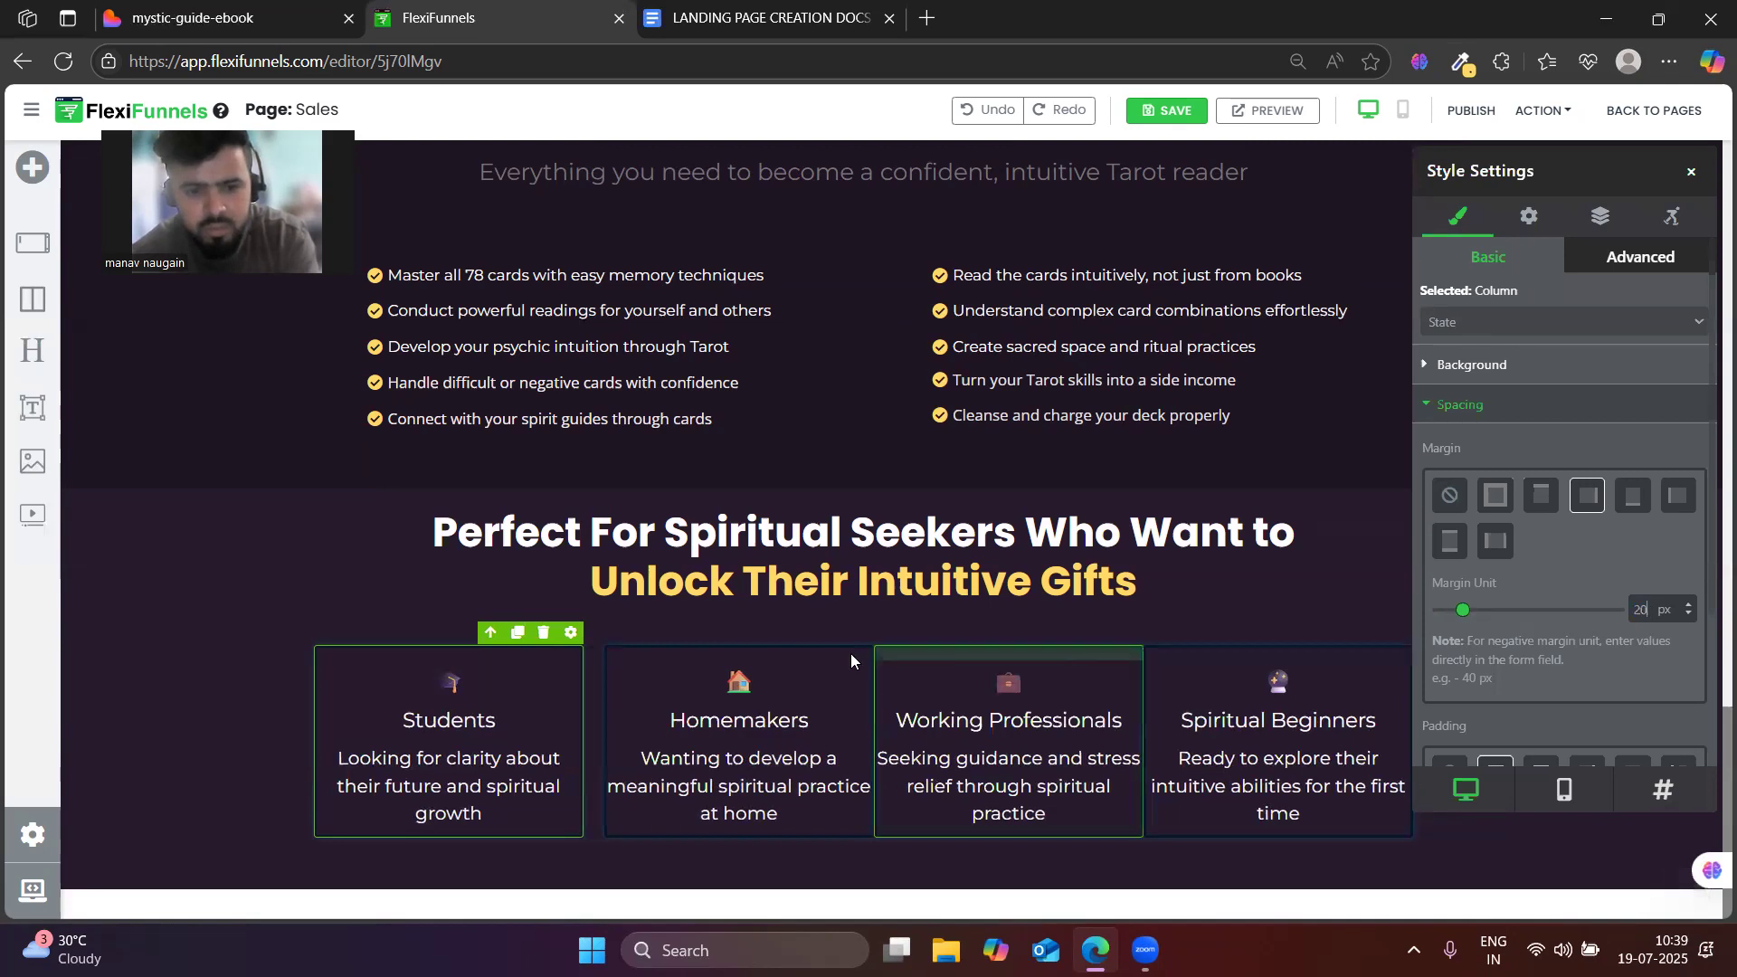
- Try a 20 px margin on all sides of the Homemakers card's column, and undo it
click(749, 657)
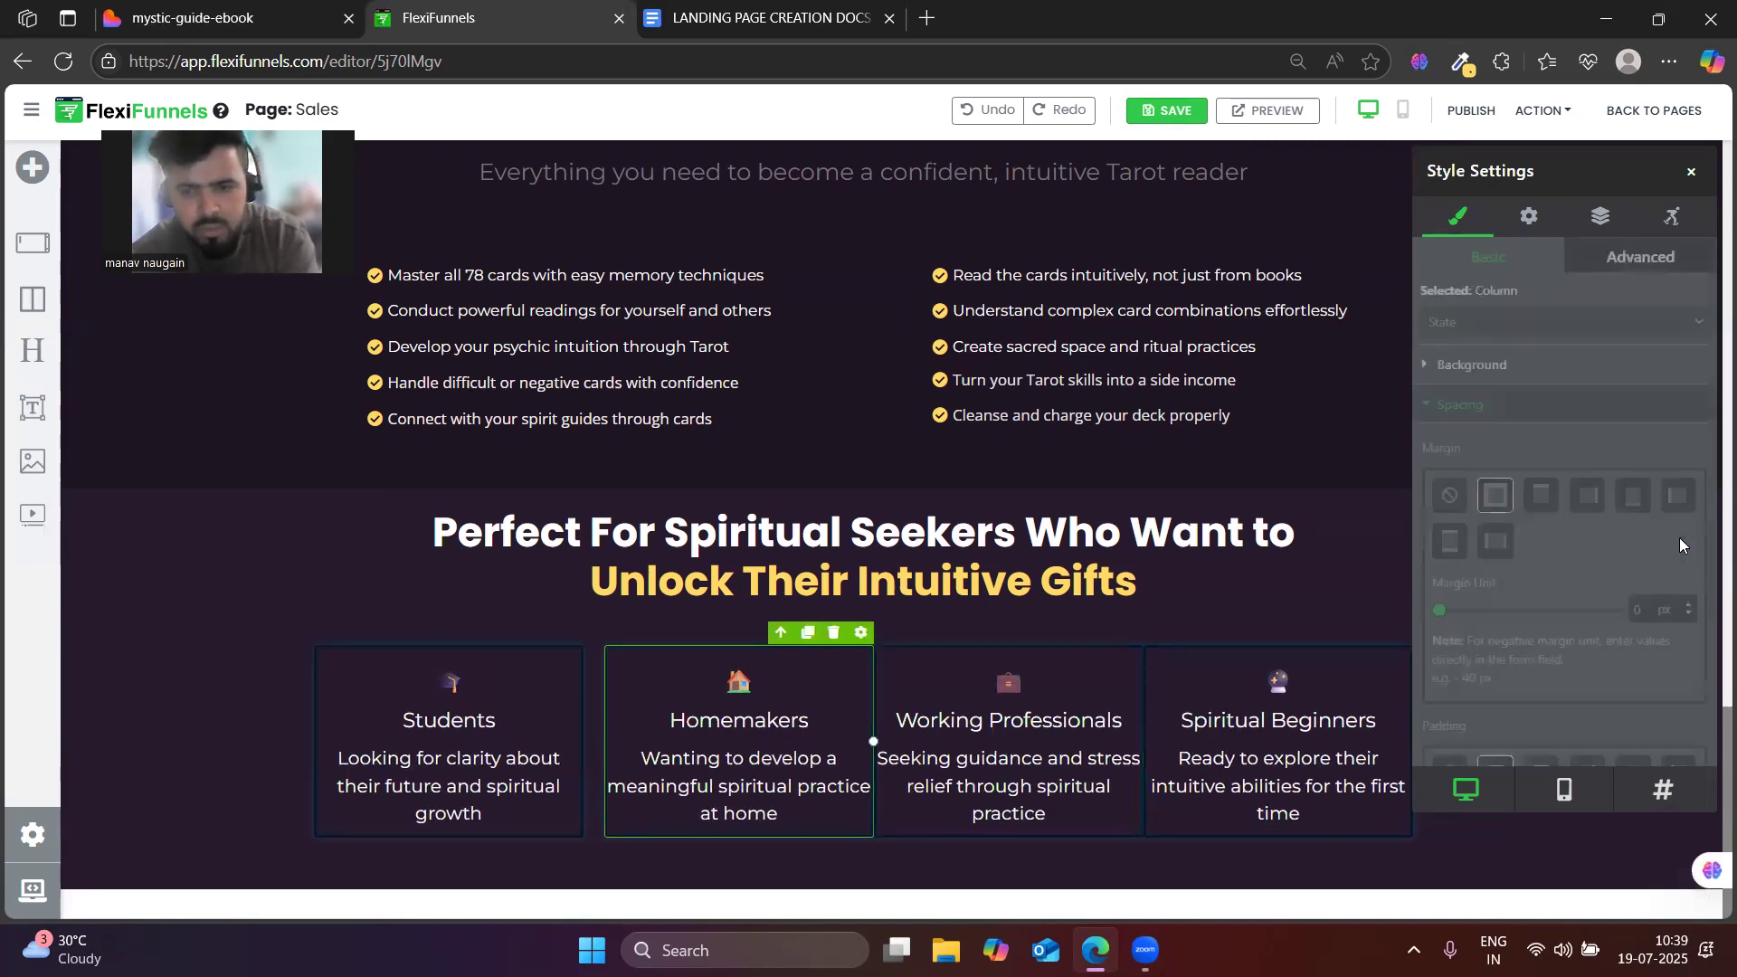
double_click(1638, 609)
text(20)
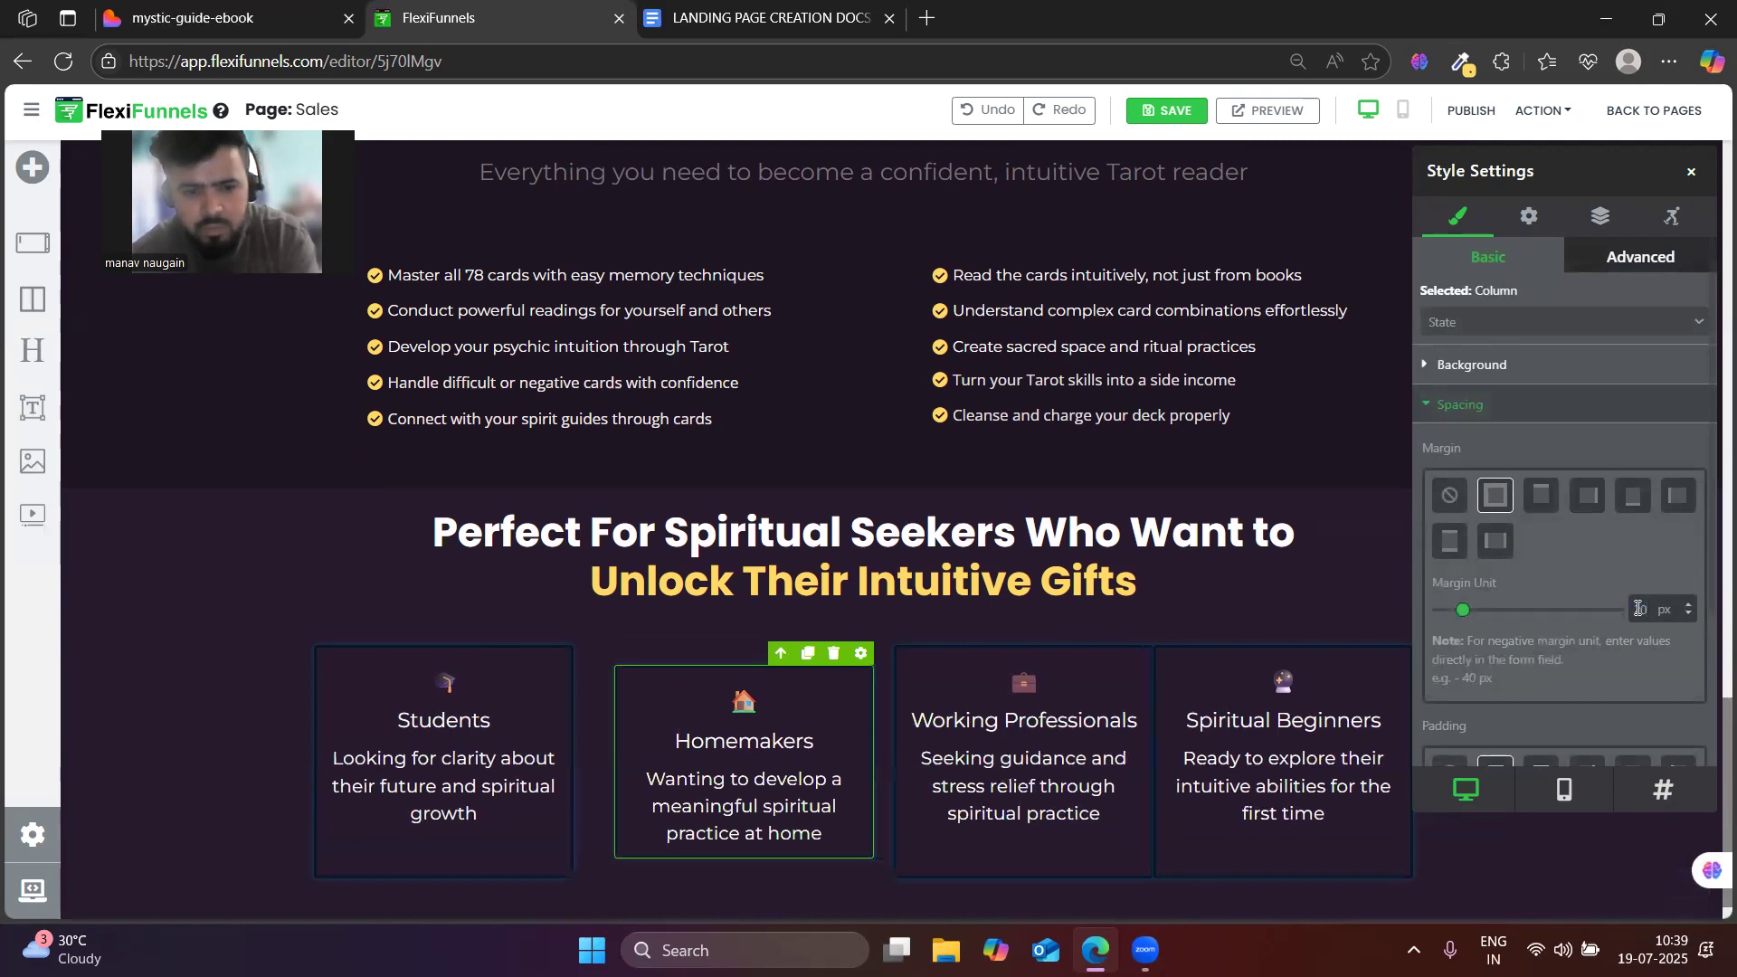
key(ctrl+z)
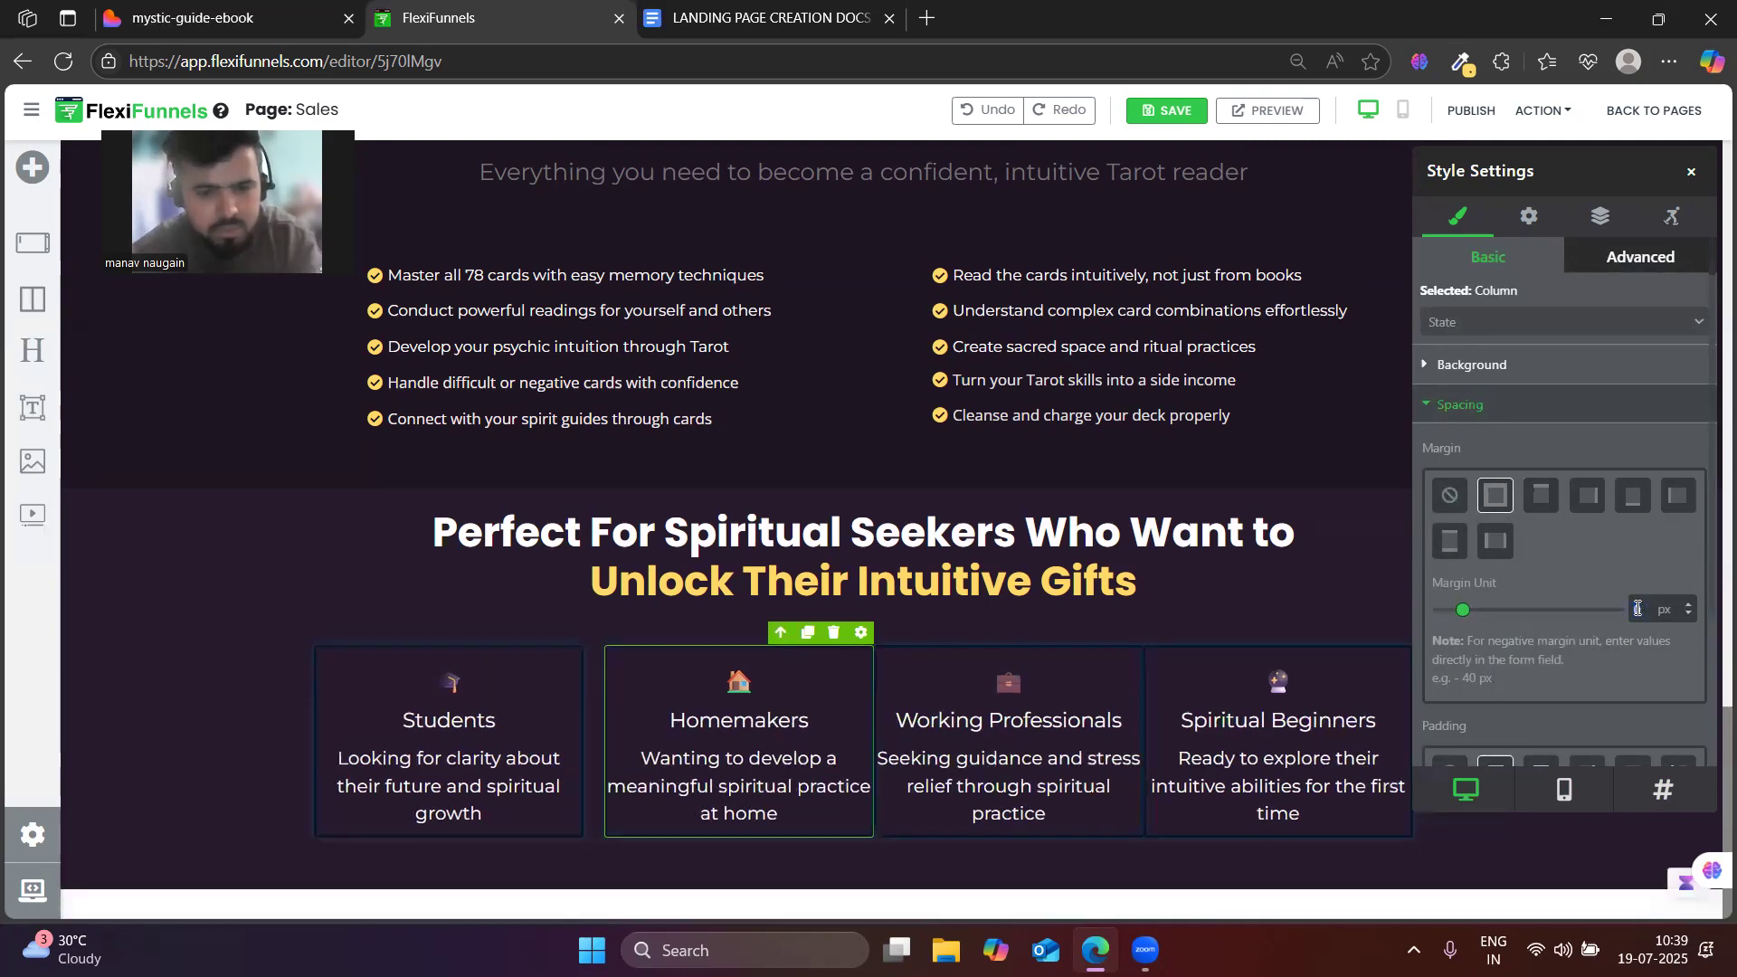
- Set a 20 px margin on all sides of the Working Professionals and Spiritual Beginners columns
click(890, 644)
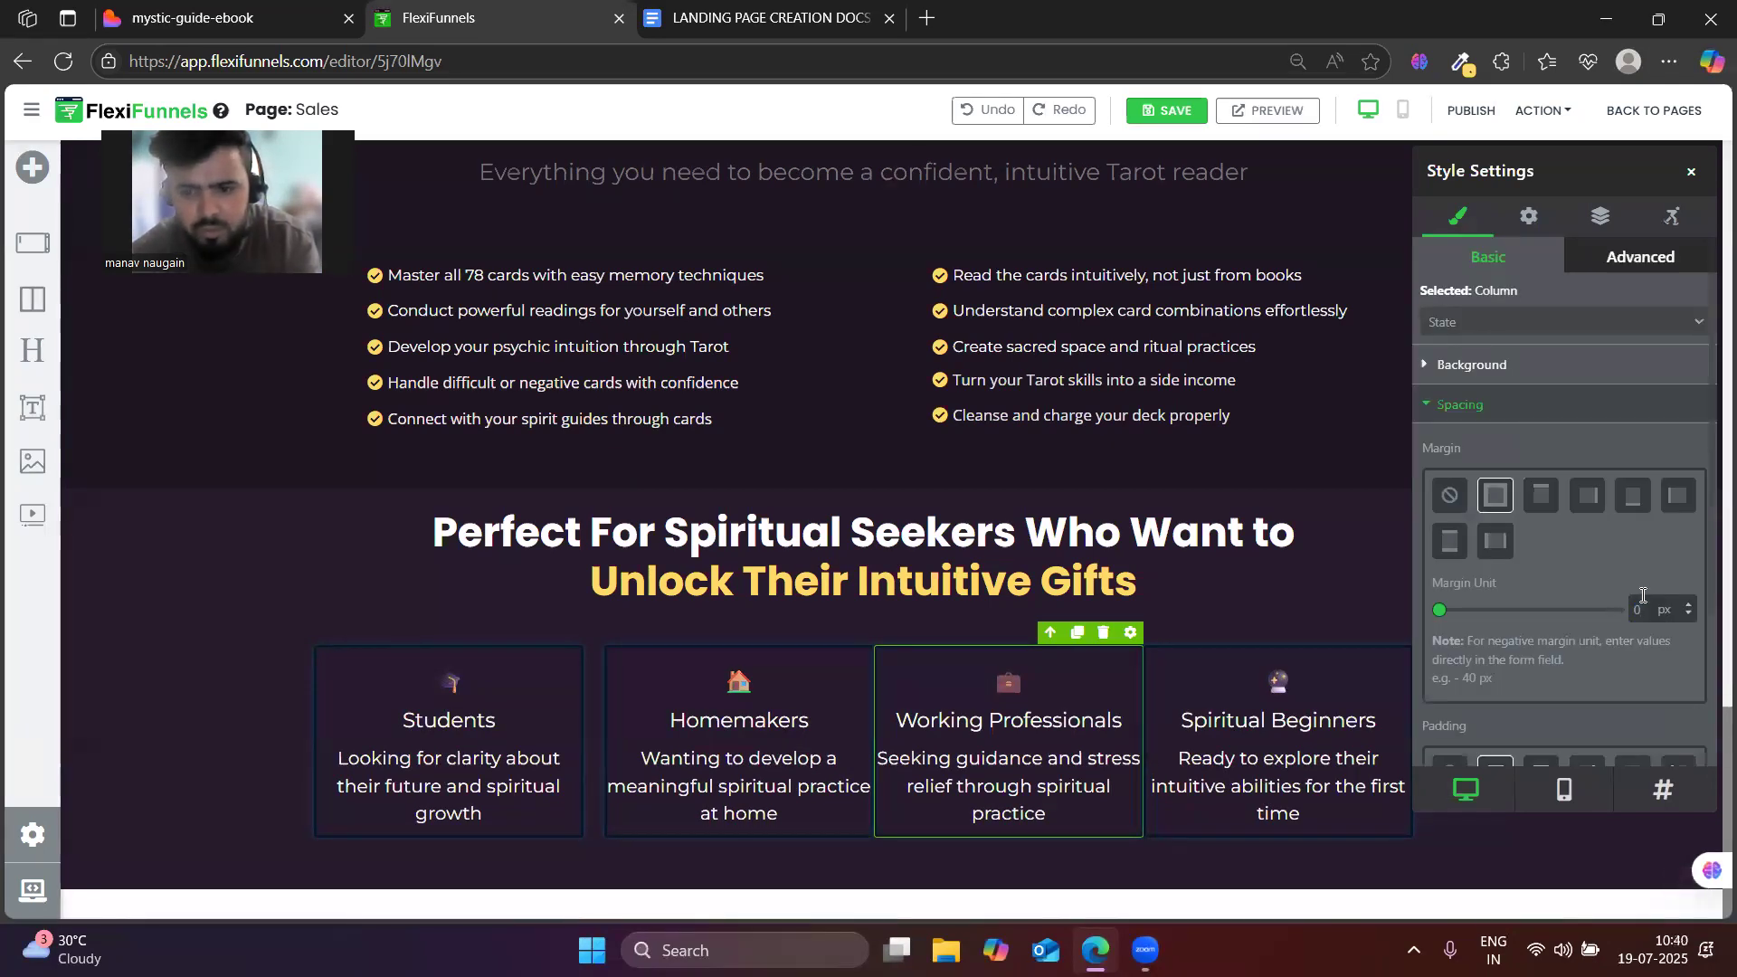
double_click(1637, 608)
text(20)
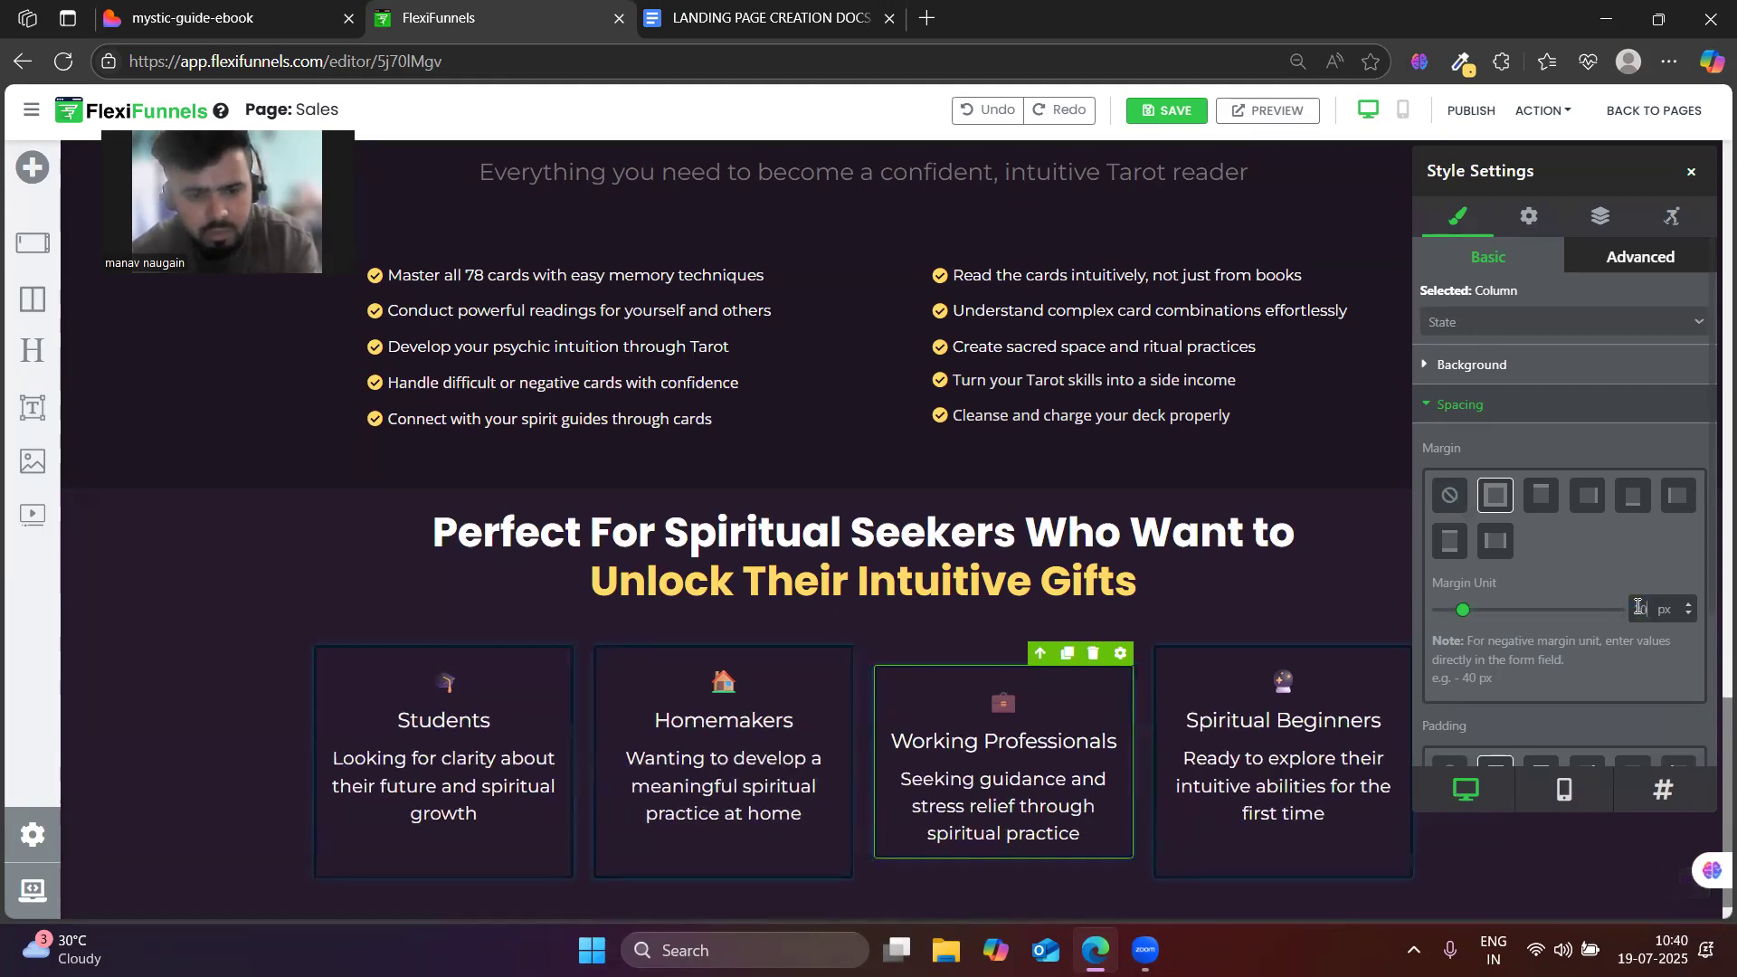
click(1168, 651)
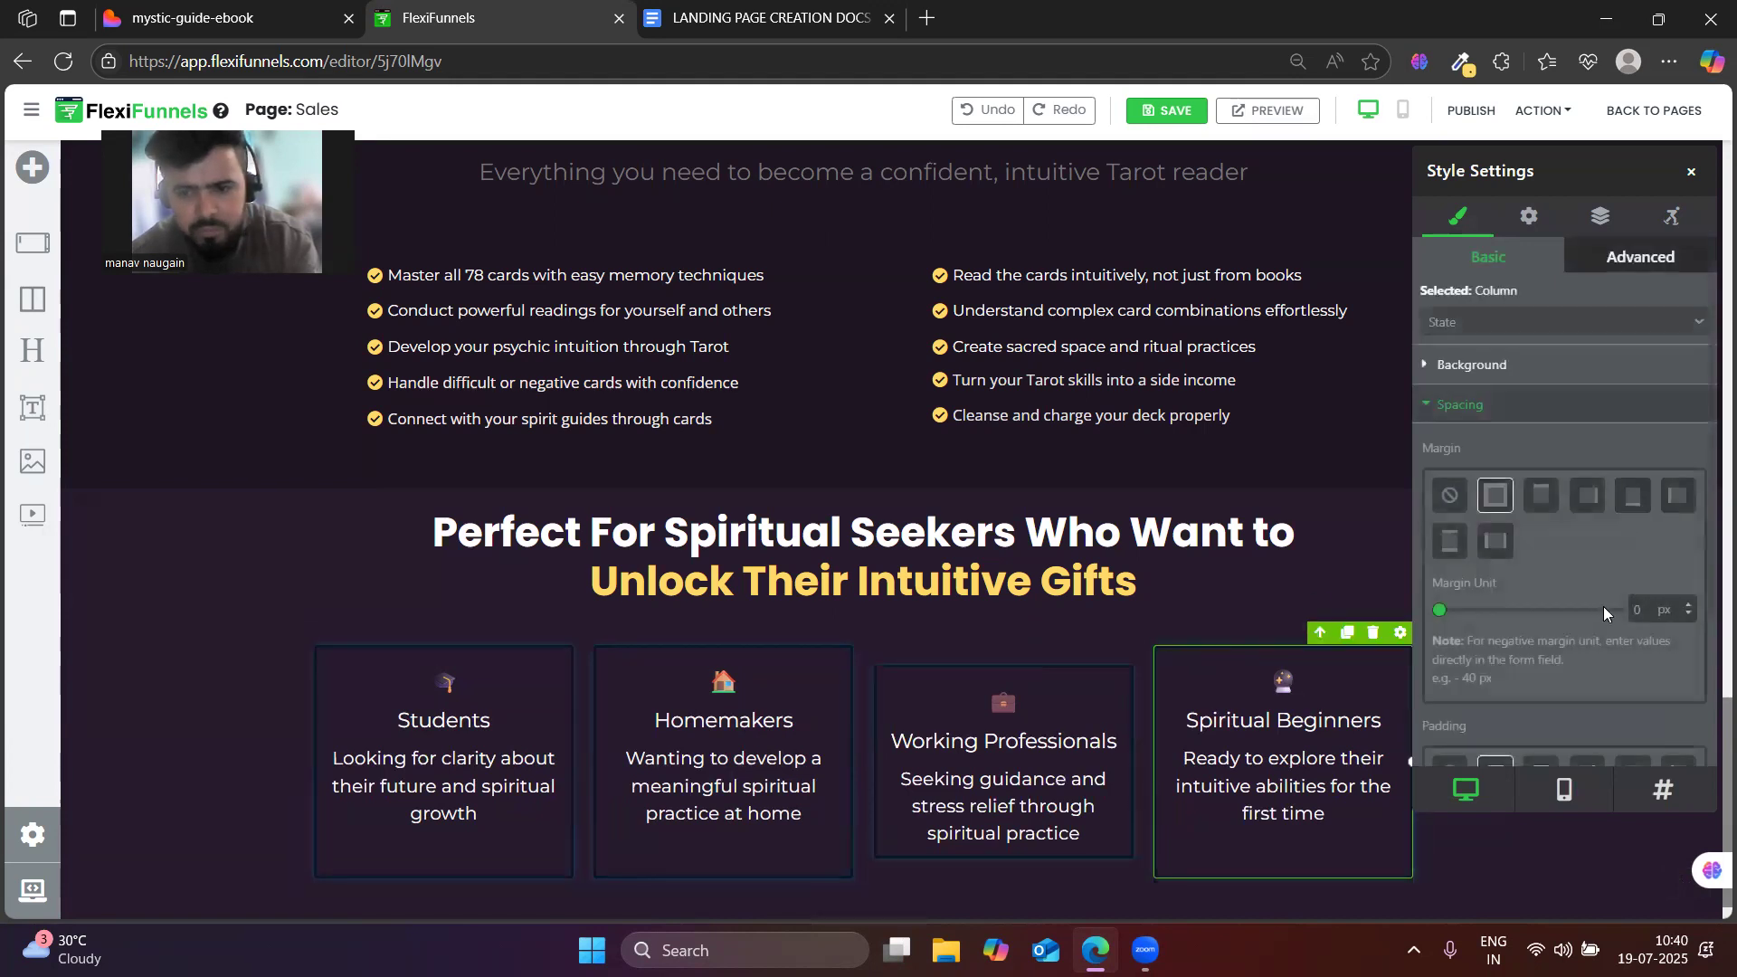
click(1634, 615)
text(20)
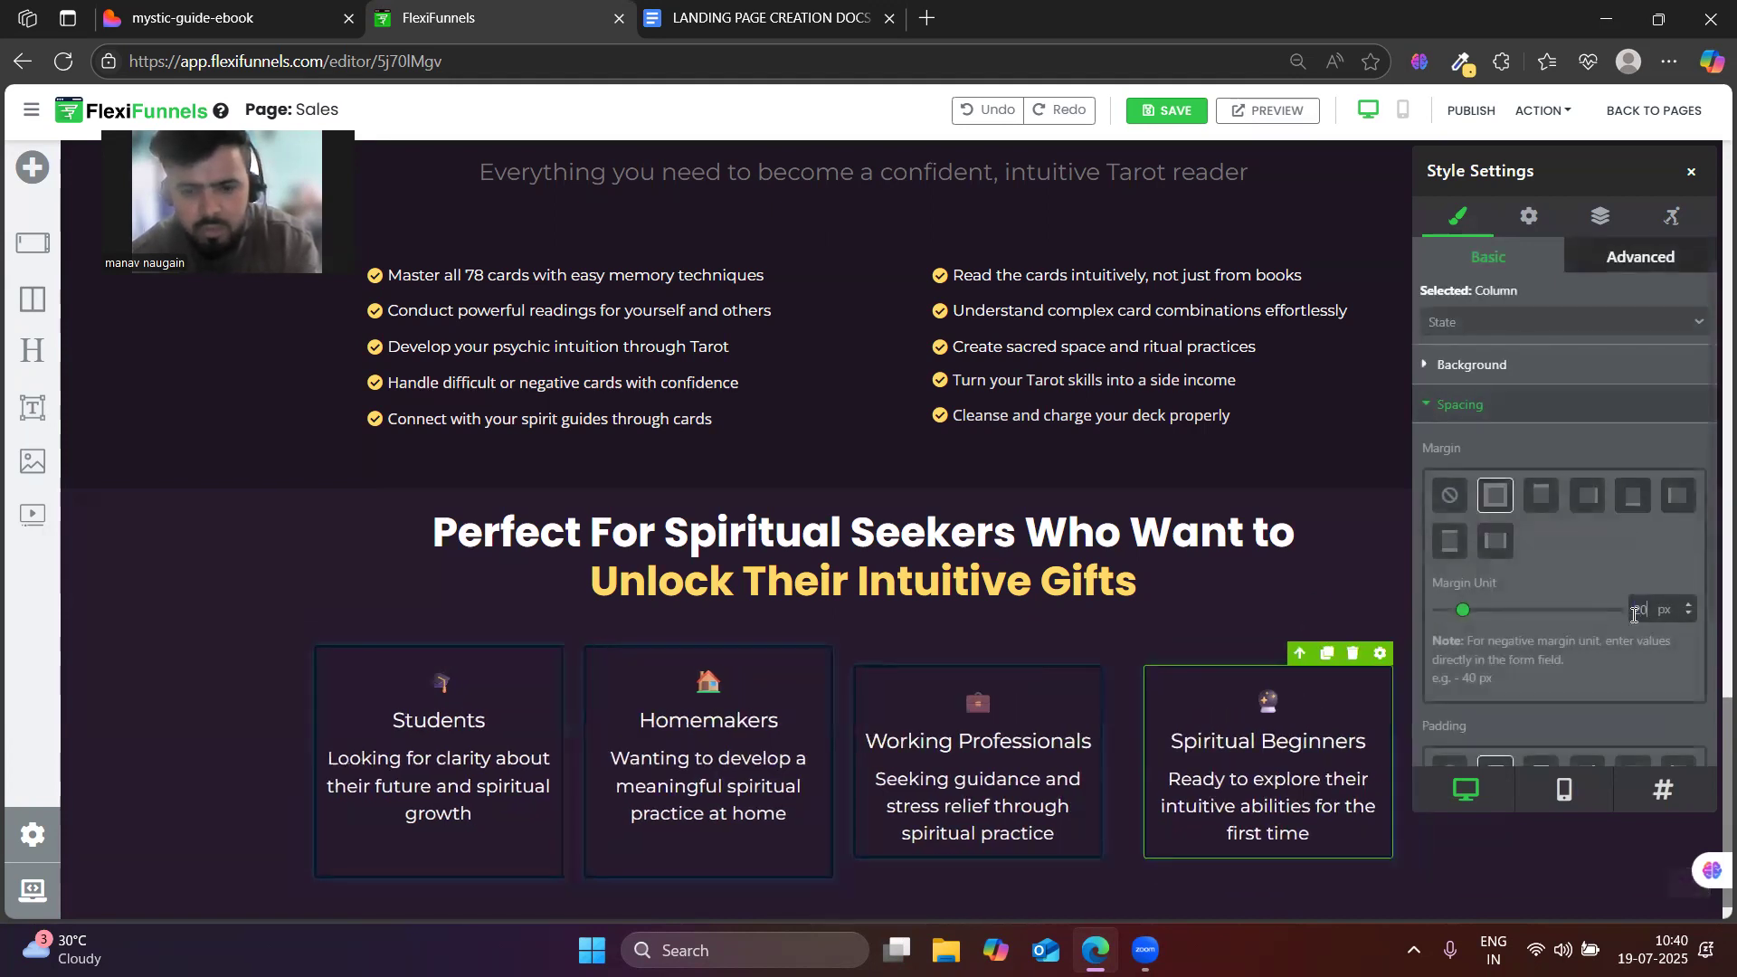
- Set a 20 px margin on all sides of the Homemakers and Students columns
click(519, 662)
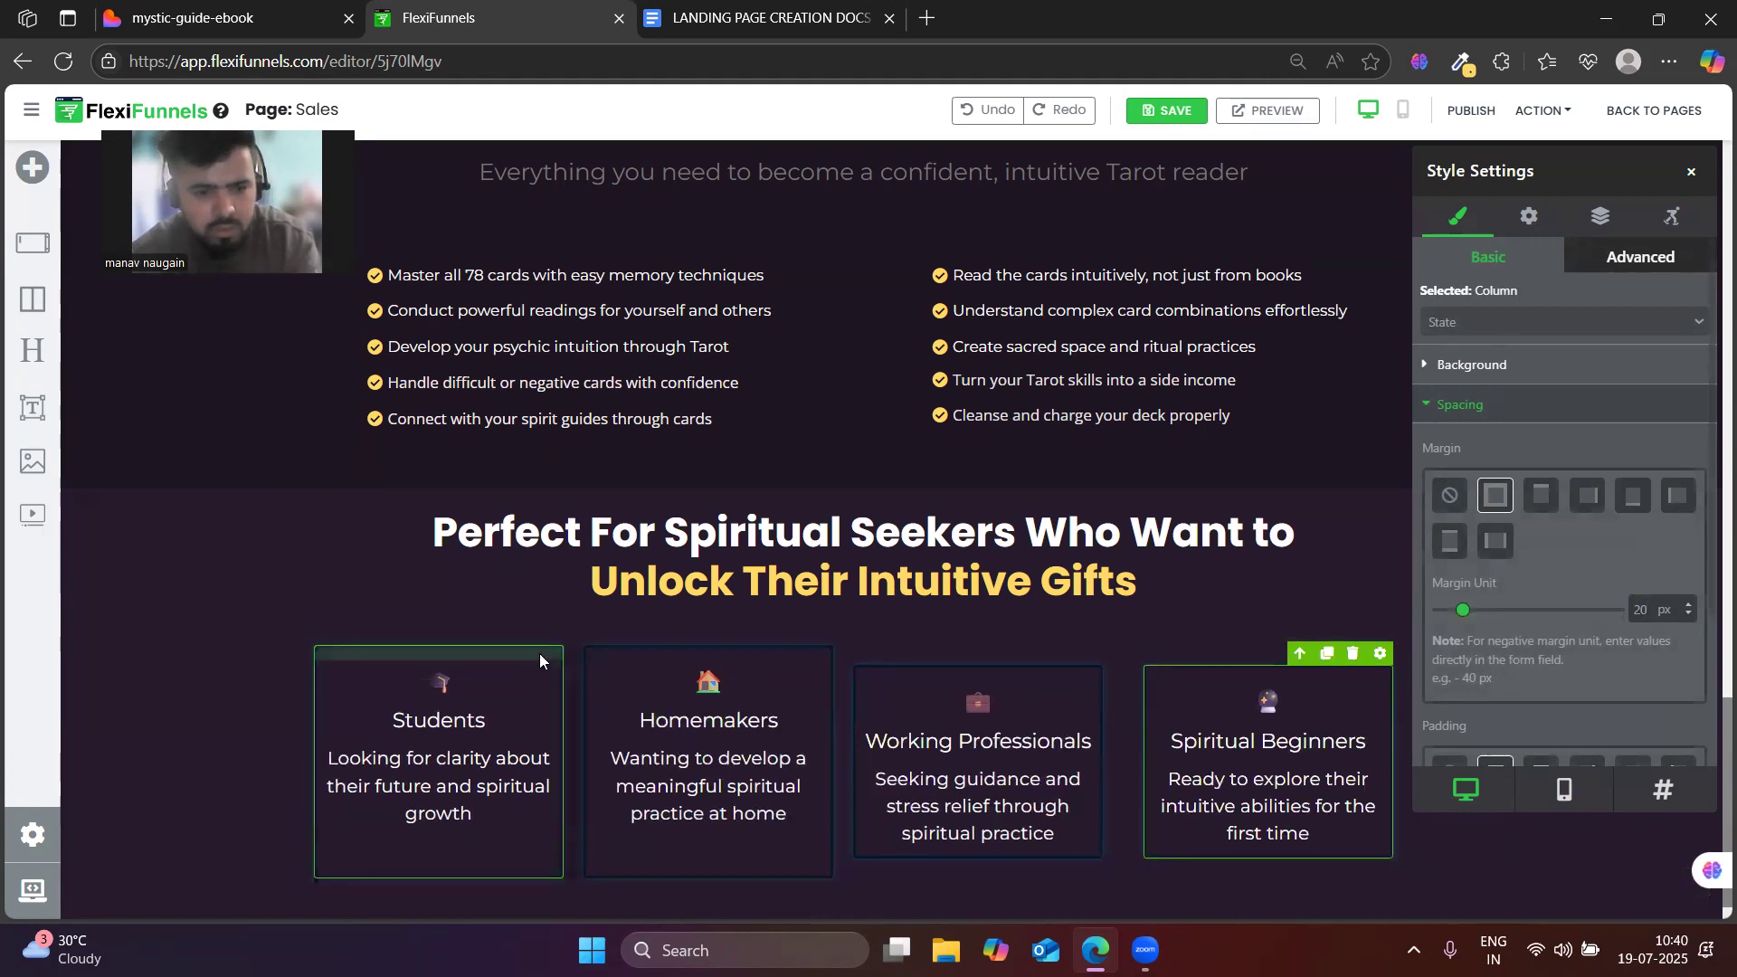
click(735, 647)
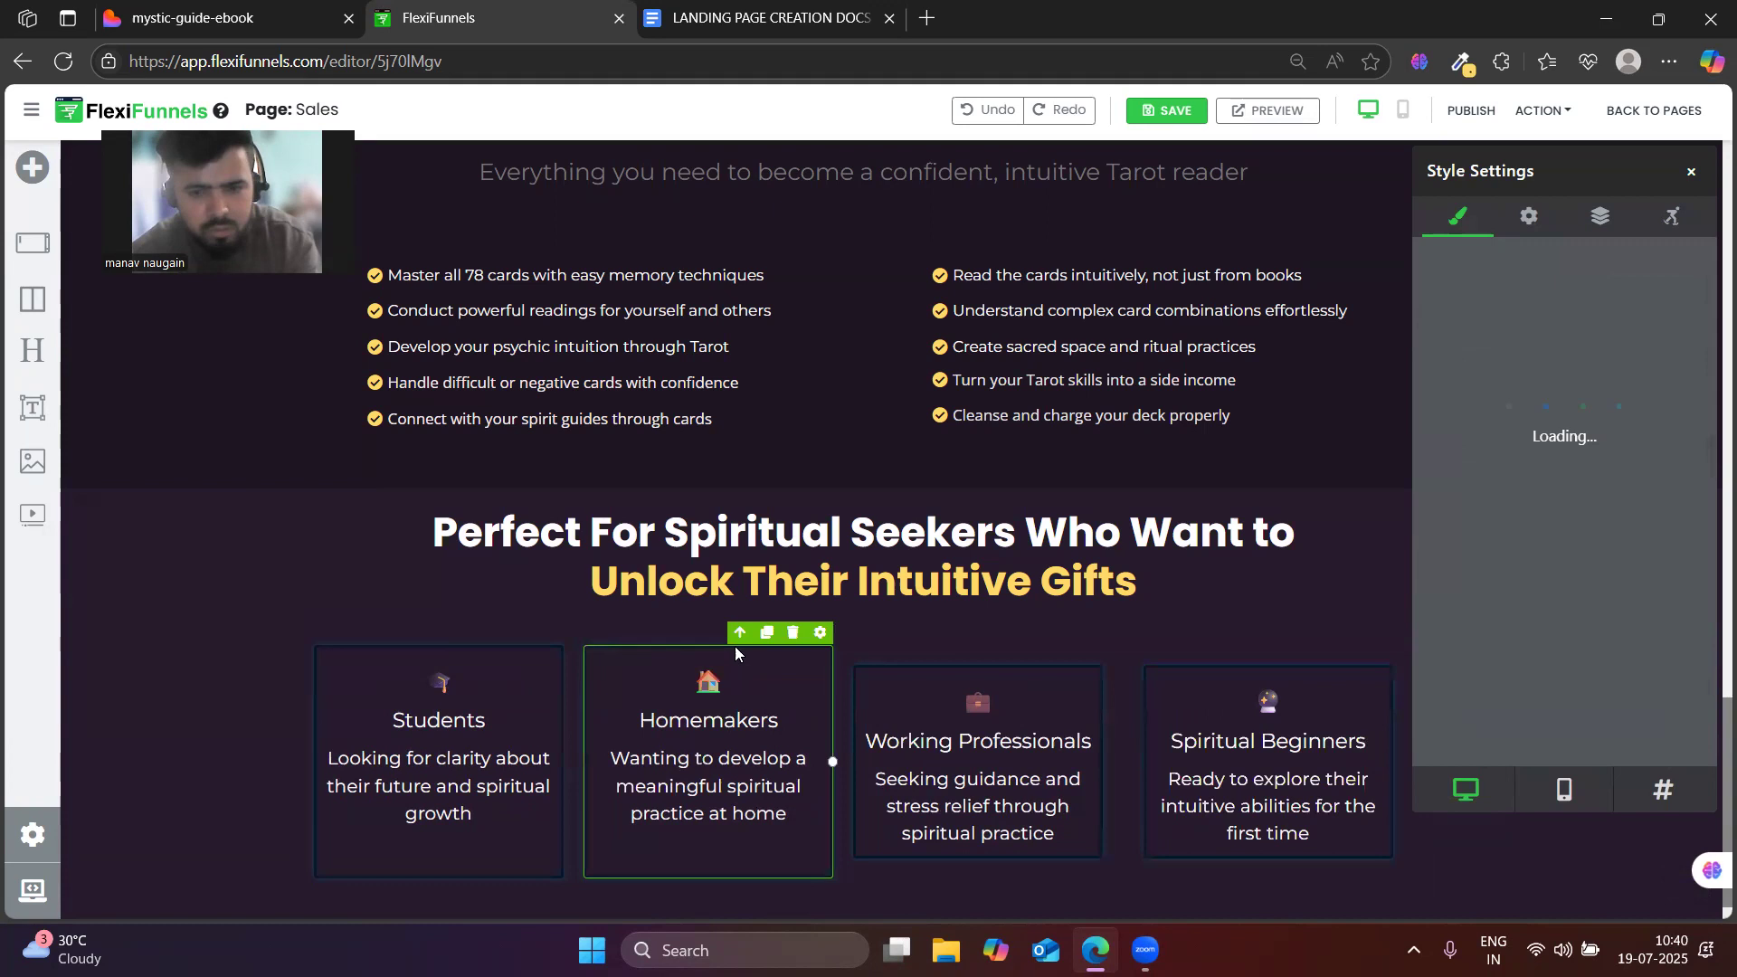
click(1636, 608)
text(20)
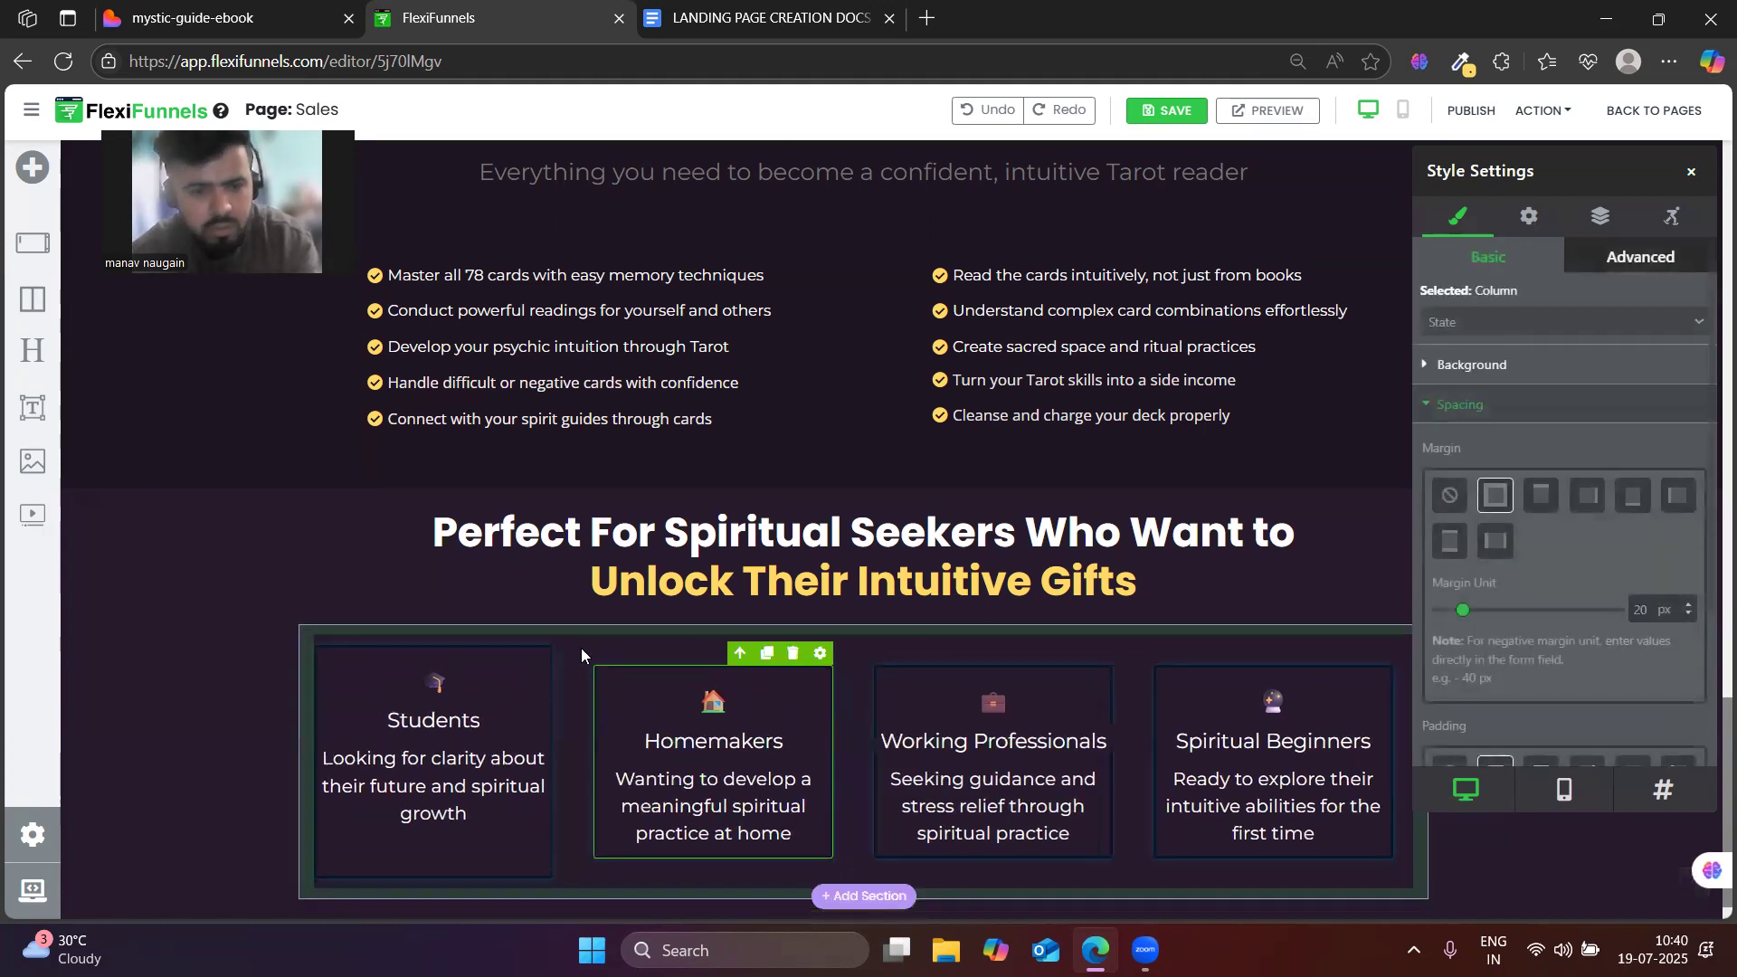
click(342, 665)
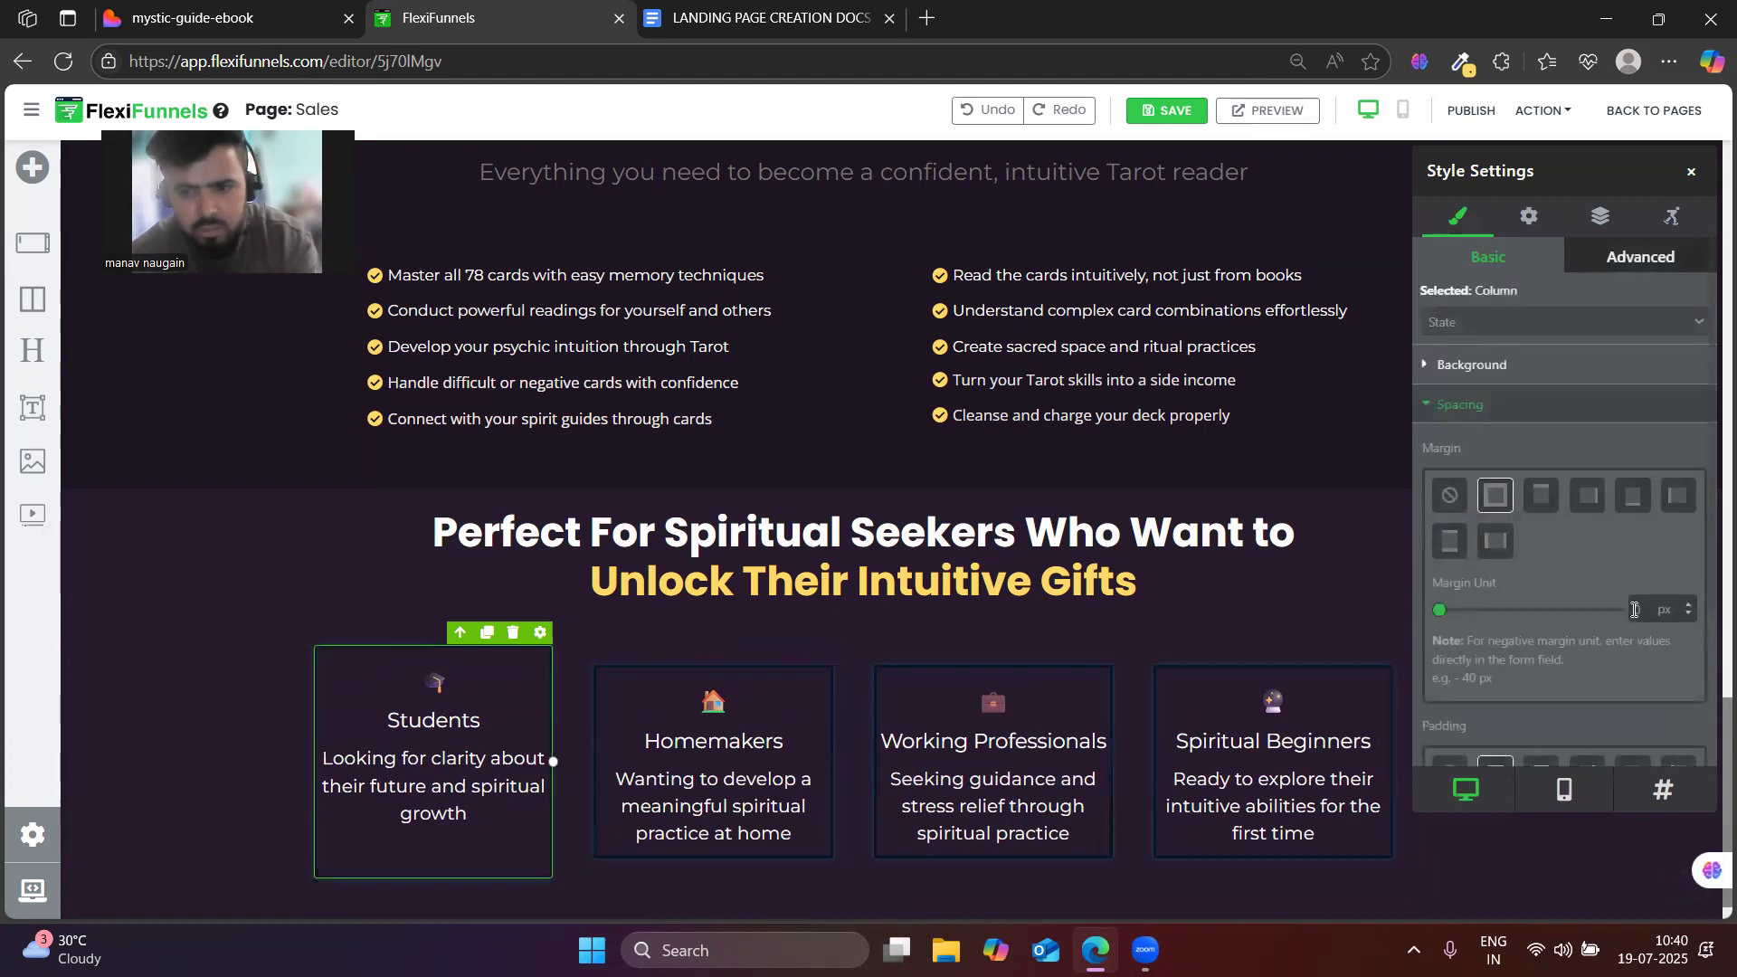
click(1634, 609)
text(20)
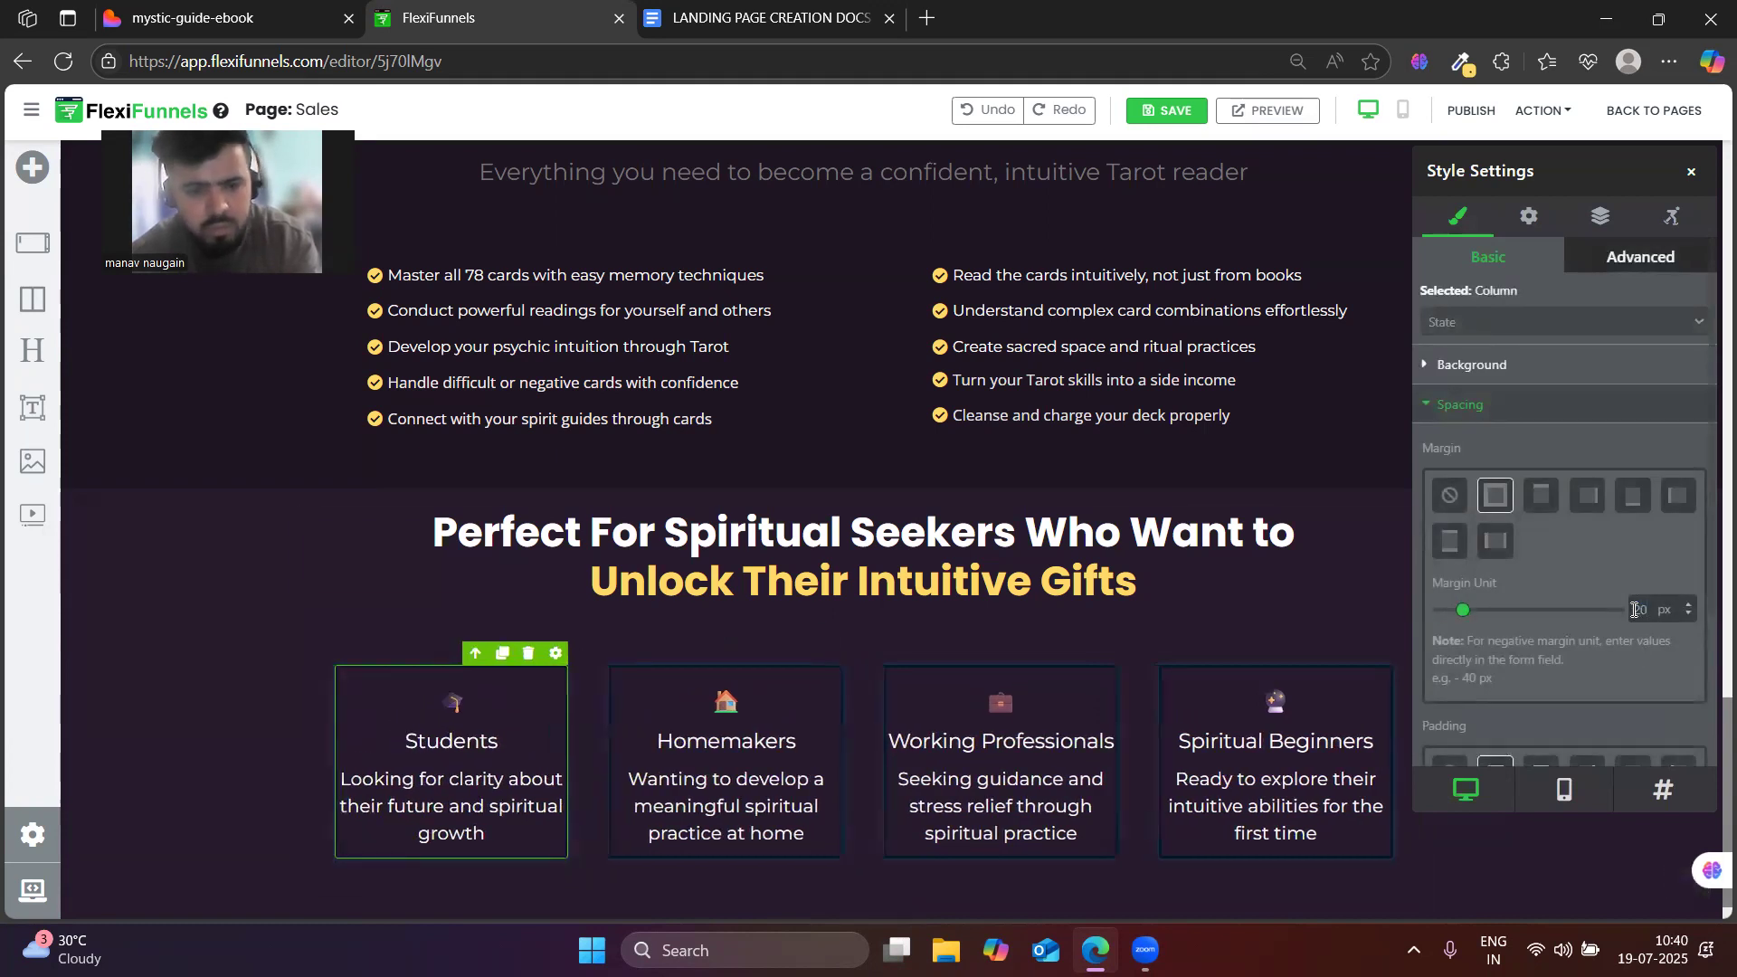
click(107, 738)
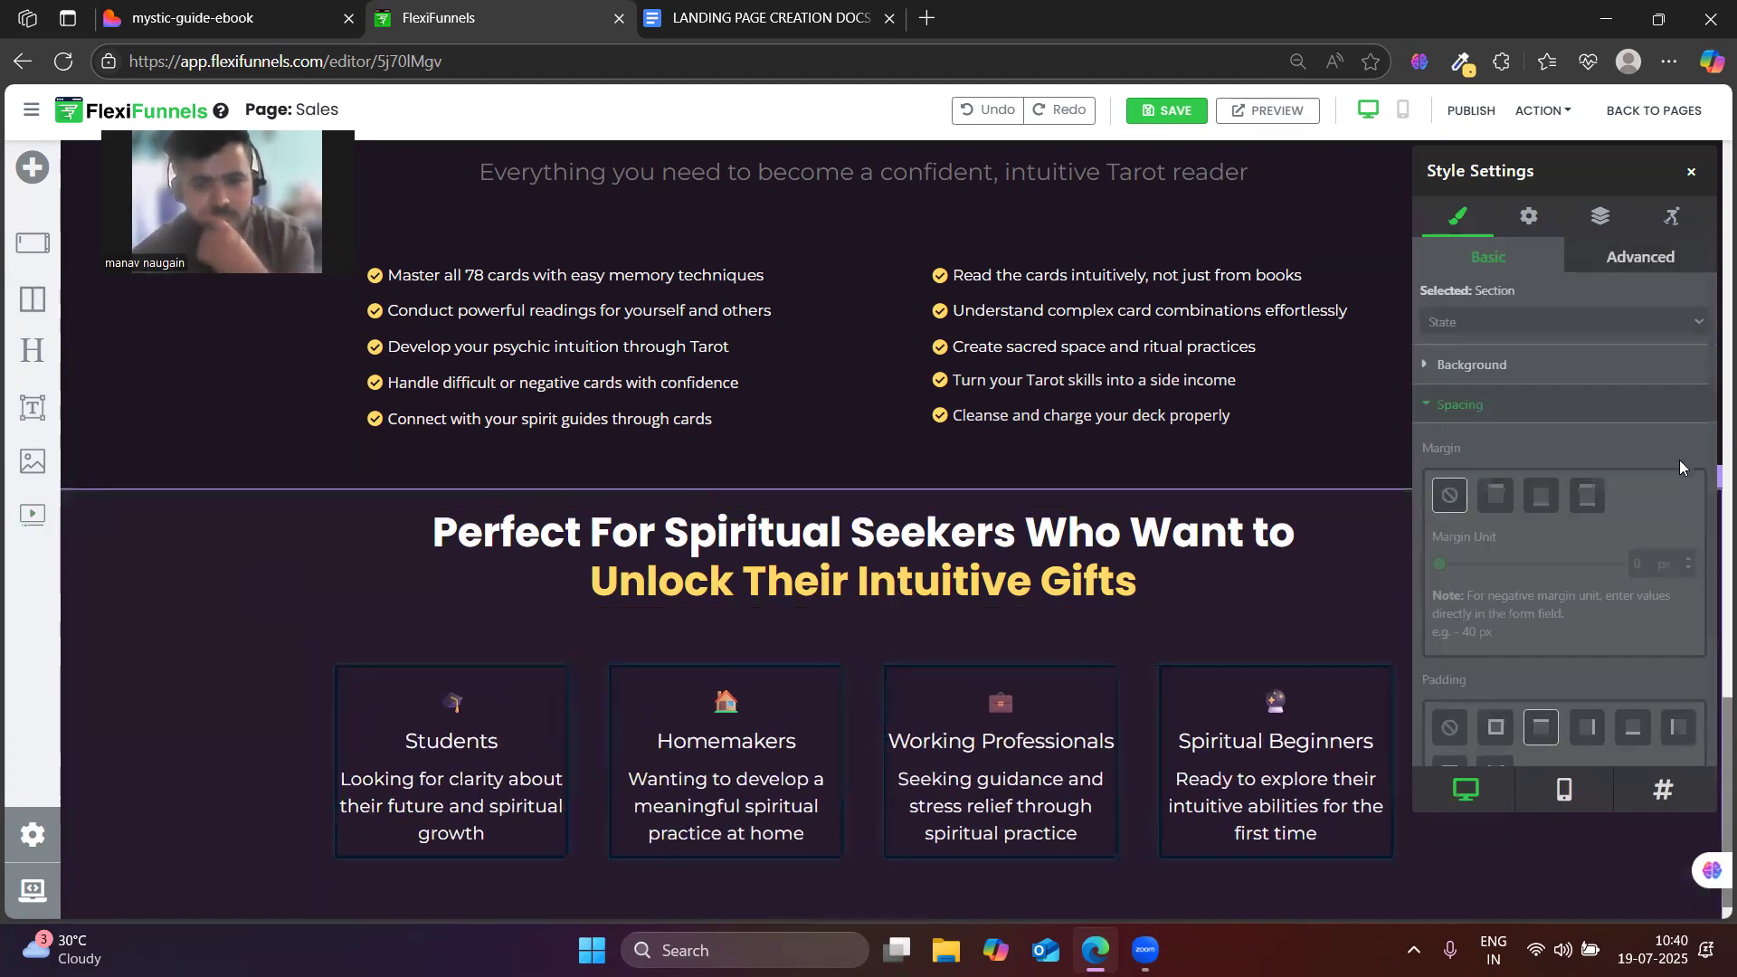
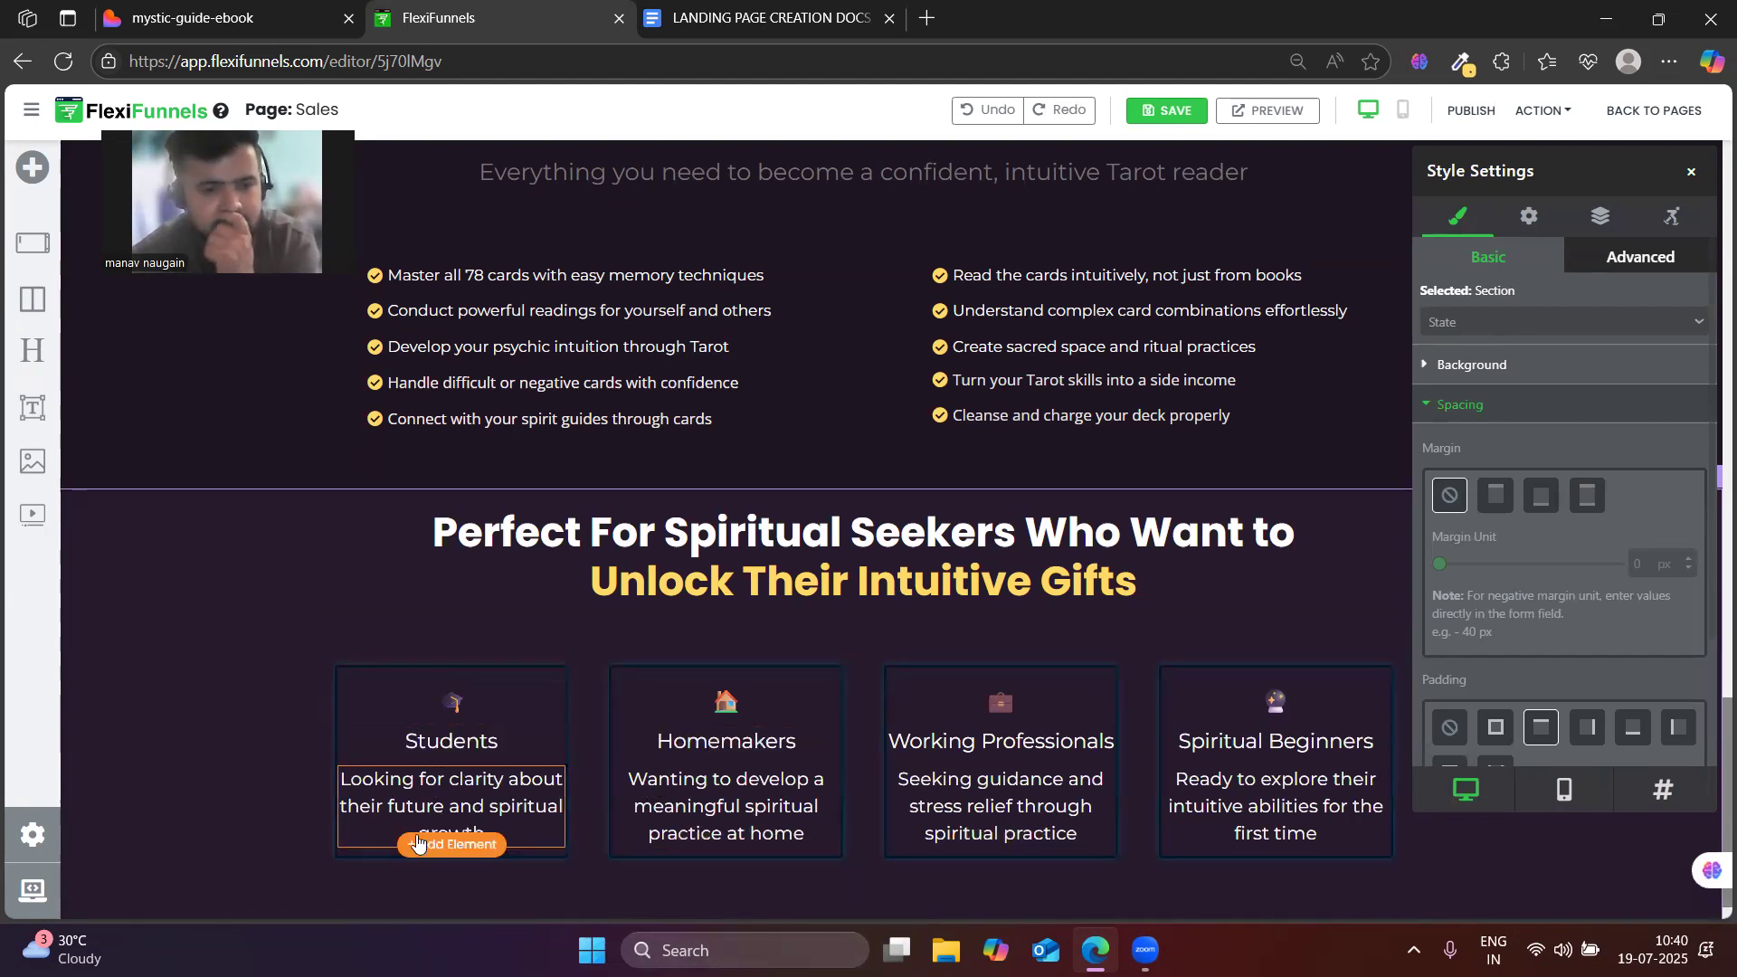
- Set the combined top and bottom padding of the Students card's column to 27 px
click(385, 671)
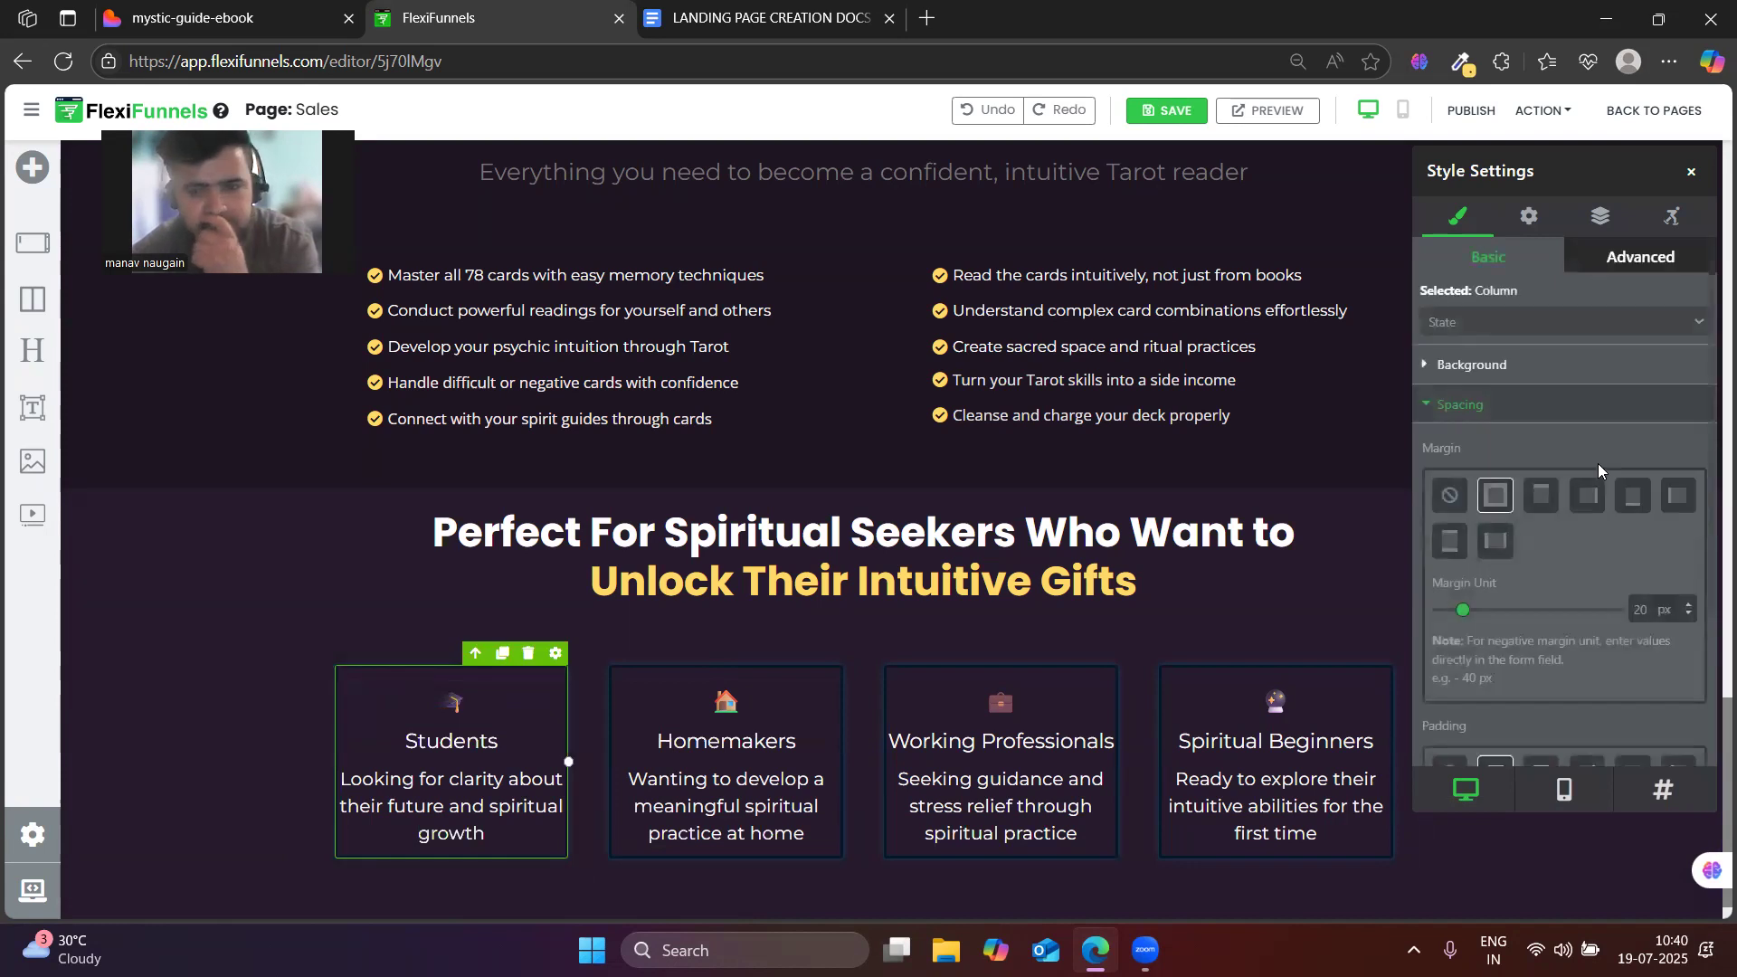
scroll(1470, 579, down, 3)
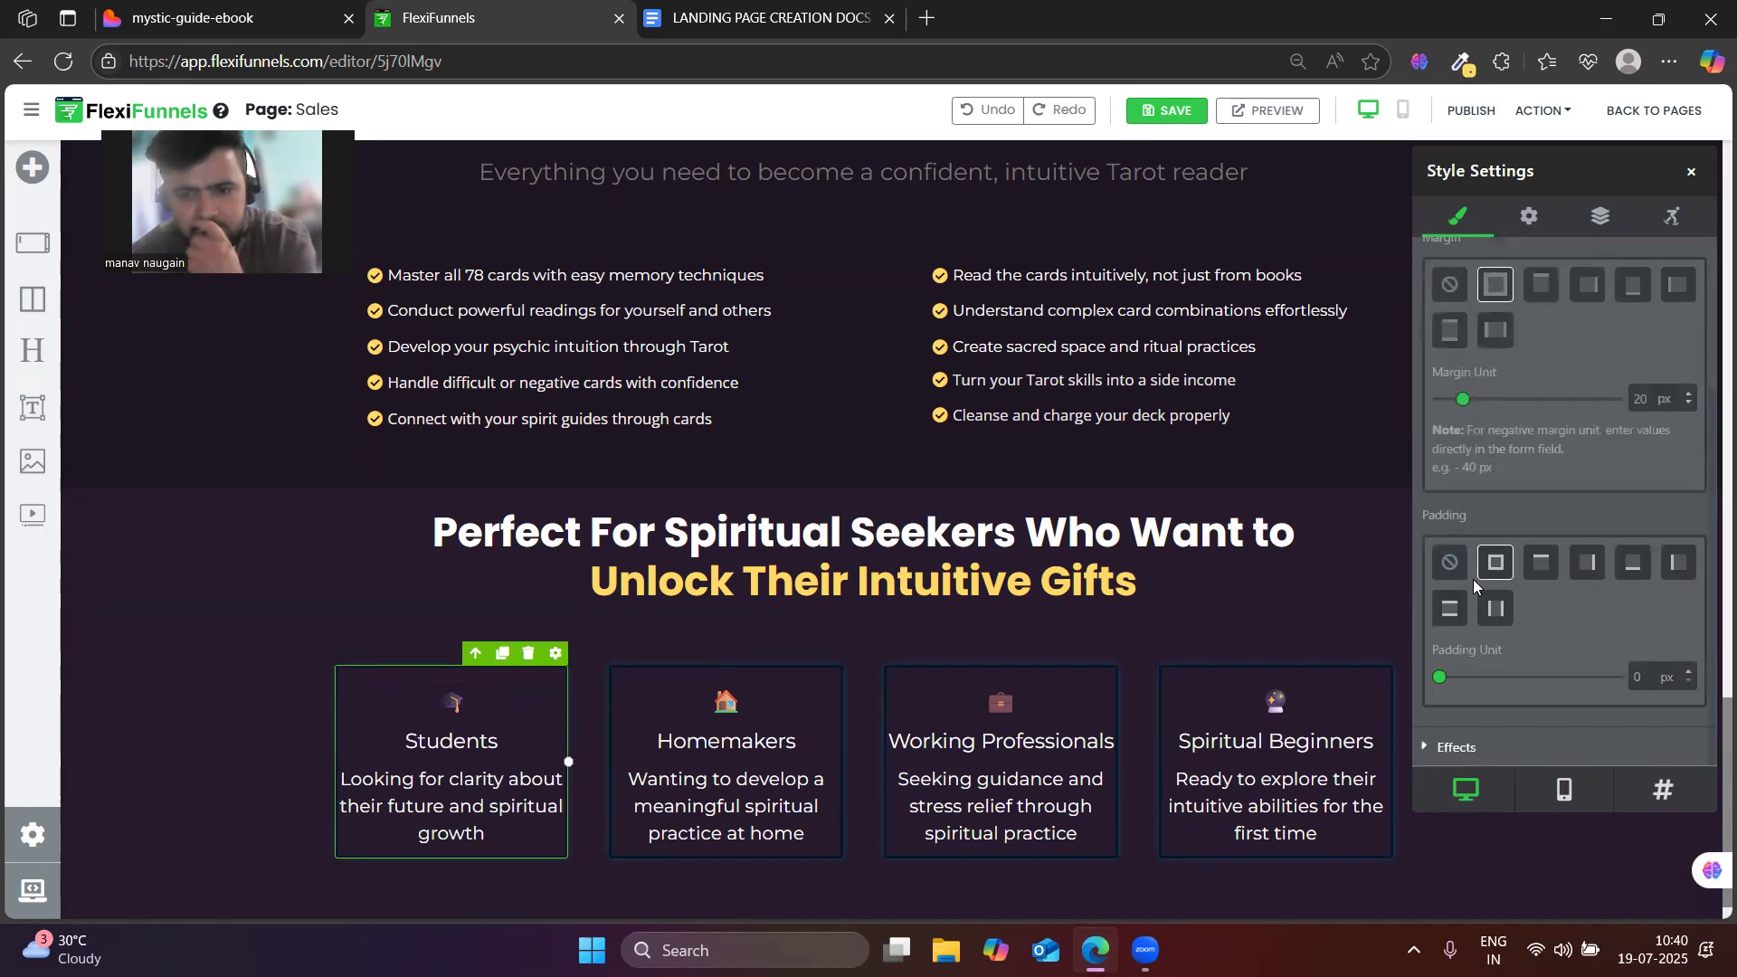
click(1541, 563)
mouse_move(1460, 677)
mouse_down()
mouse_move(1498, 693)
mouse_move(1439, 702)
mouse_move(1513, 695)
mouse_move(1440, 695)
mouse_up()
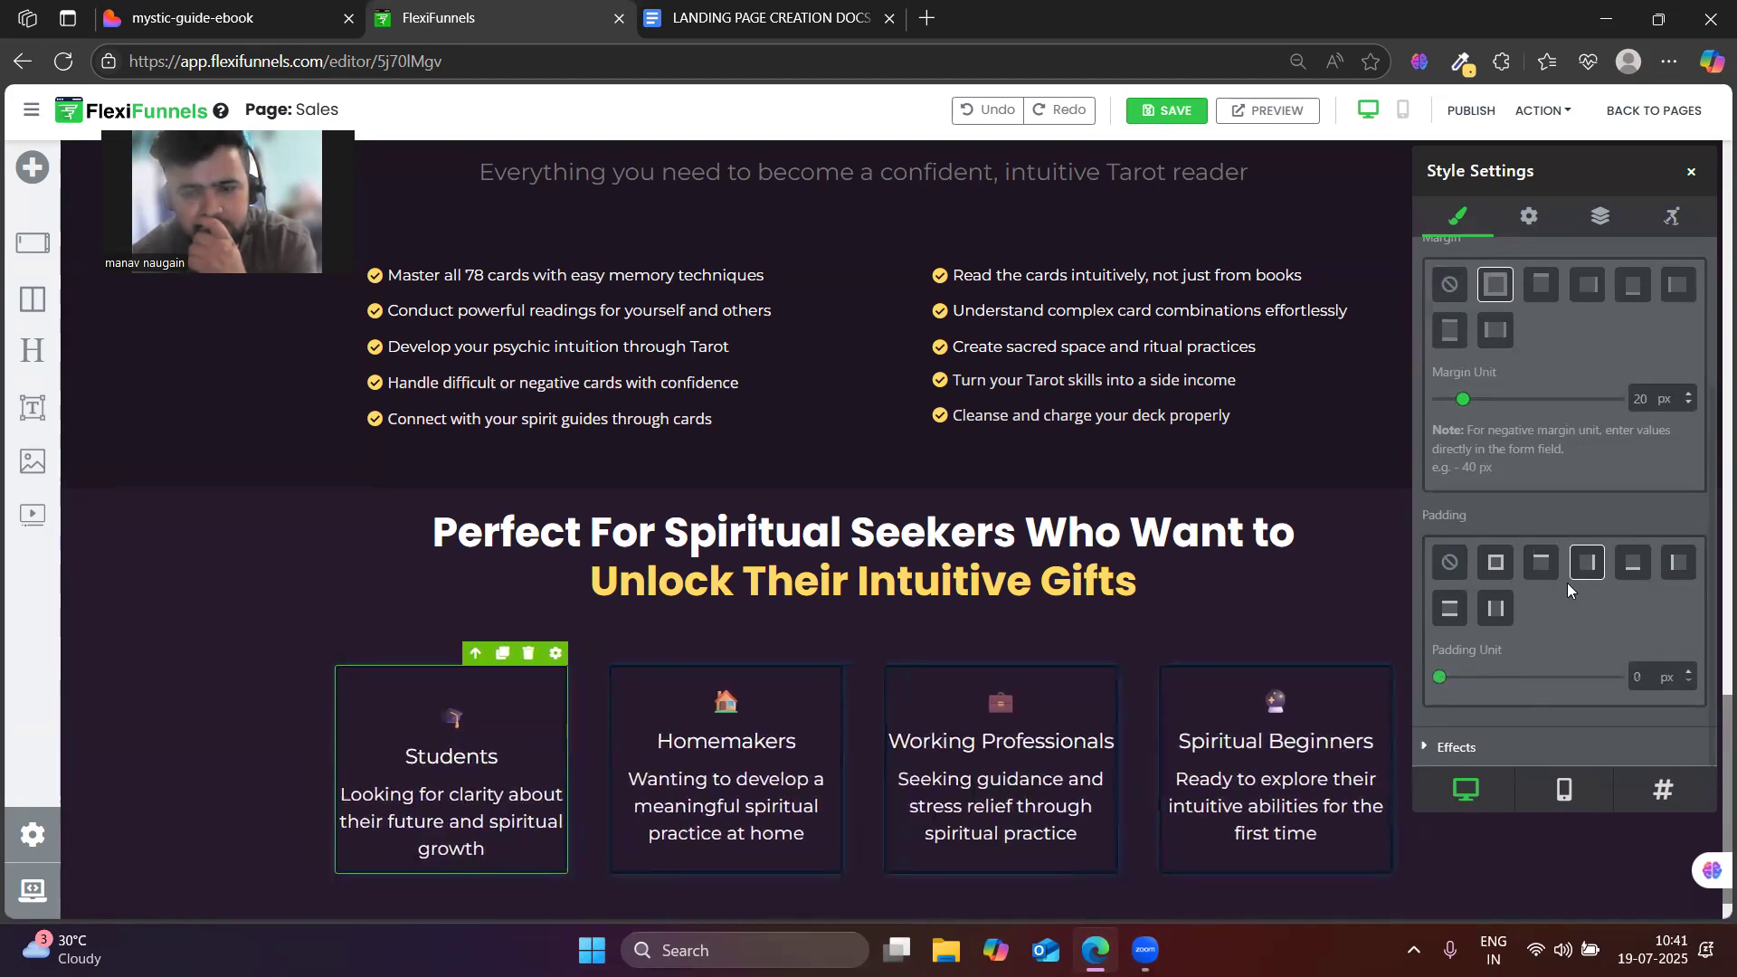
click(1449, 608)
mouse_move(1476, 680)
mouse_down()
mouse_move(1487, 690)
mouse_move(1472, 689)
mouse_up()
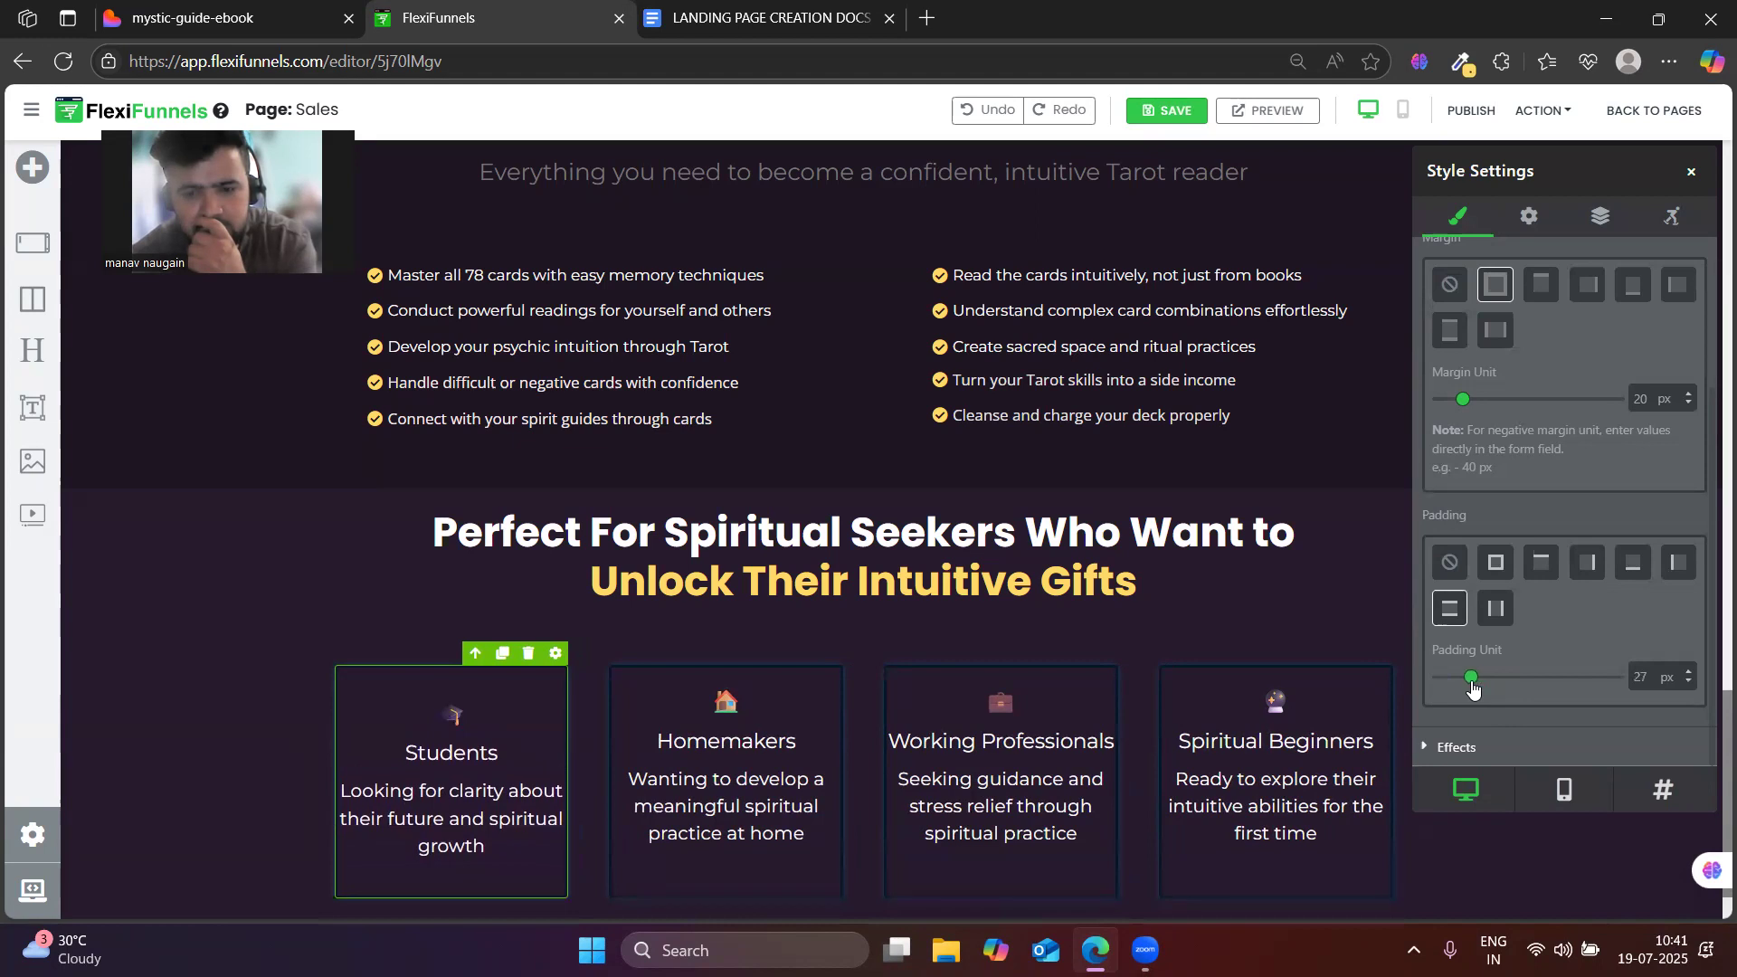
- Try font sizes of 15 px and 20 px on the Students card's description, and return it to 18 px
click(464, 825)
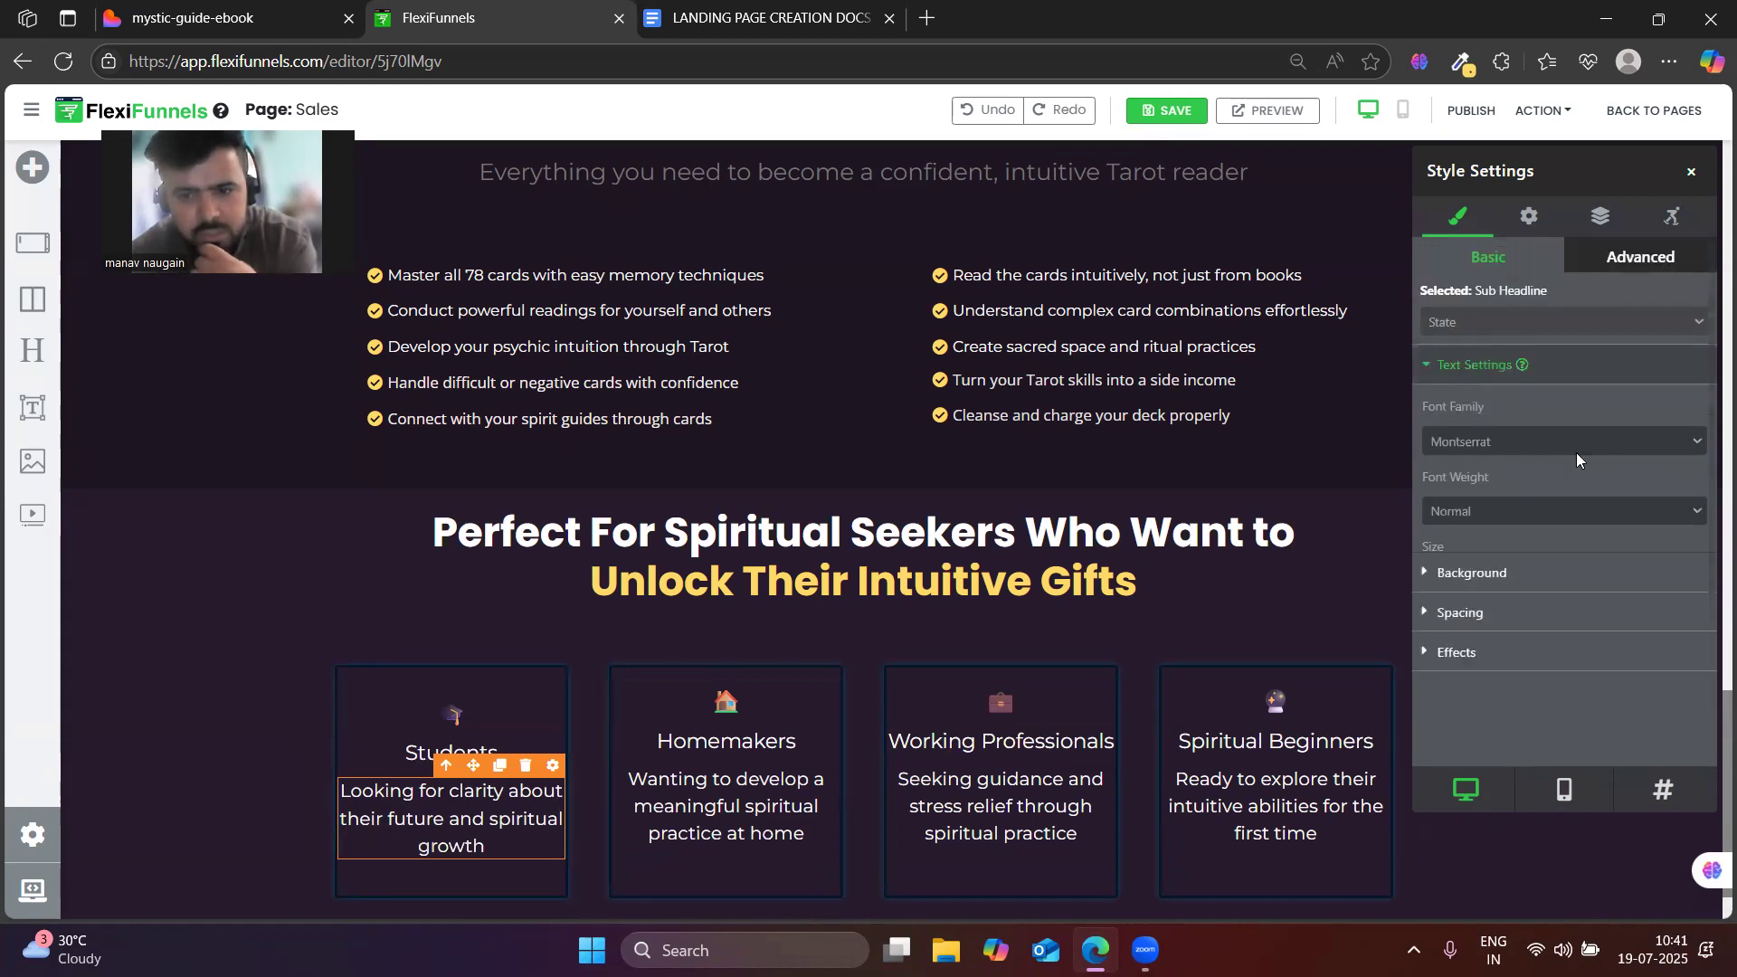
double_click(1641, 589)
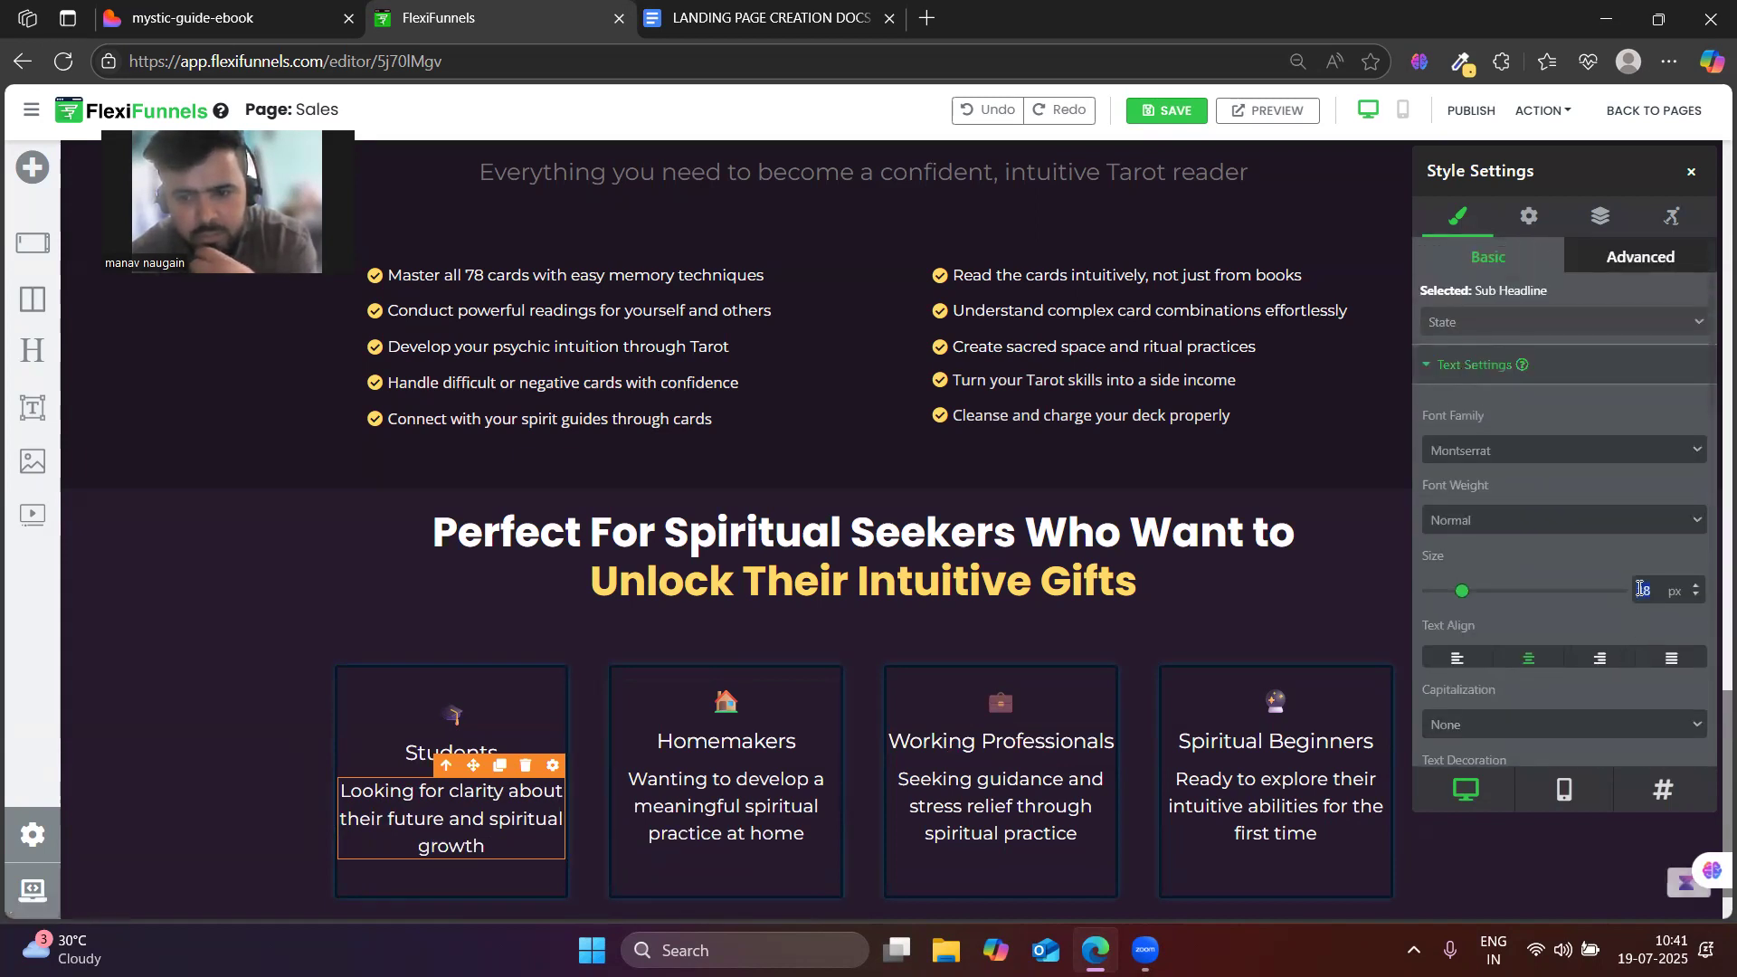
text(15)
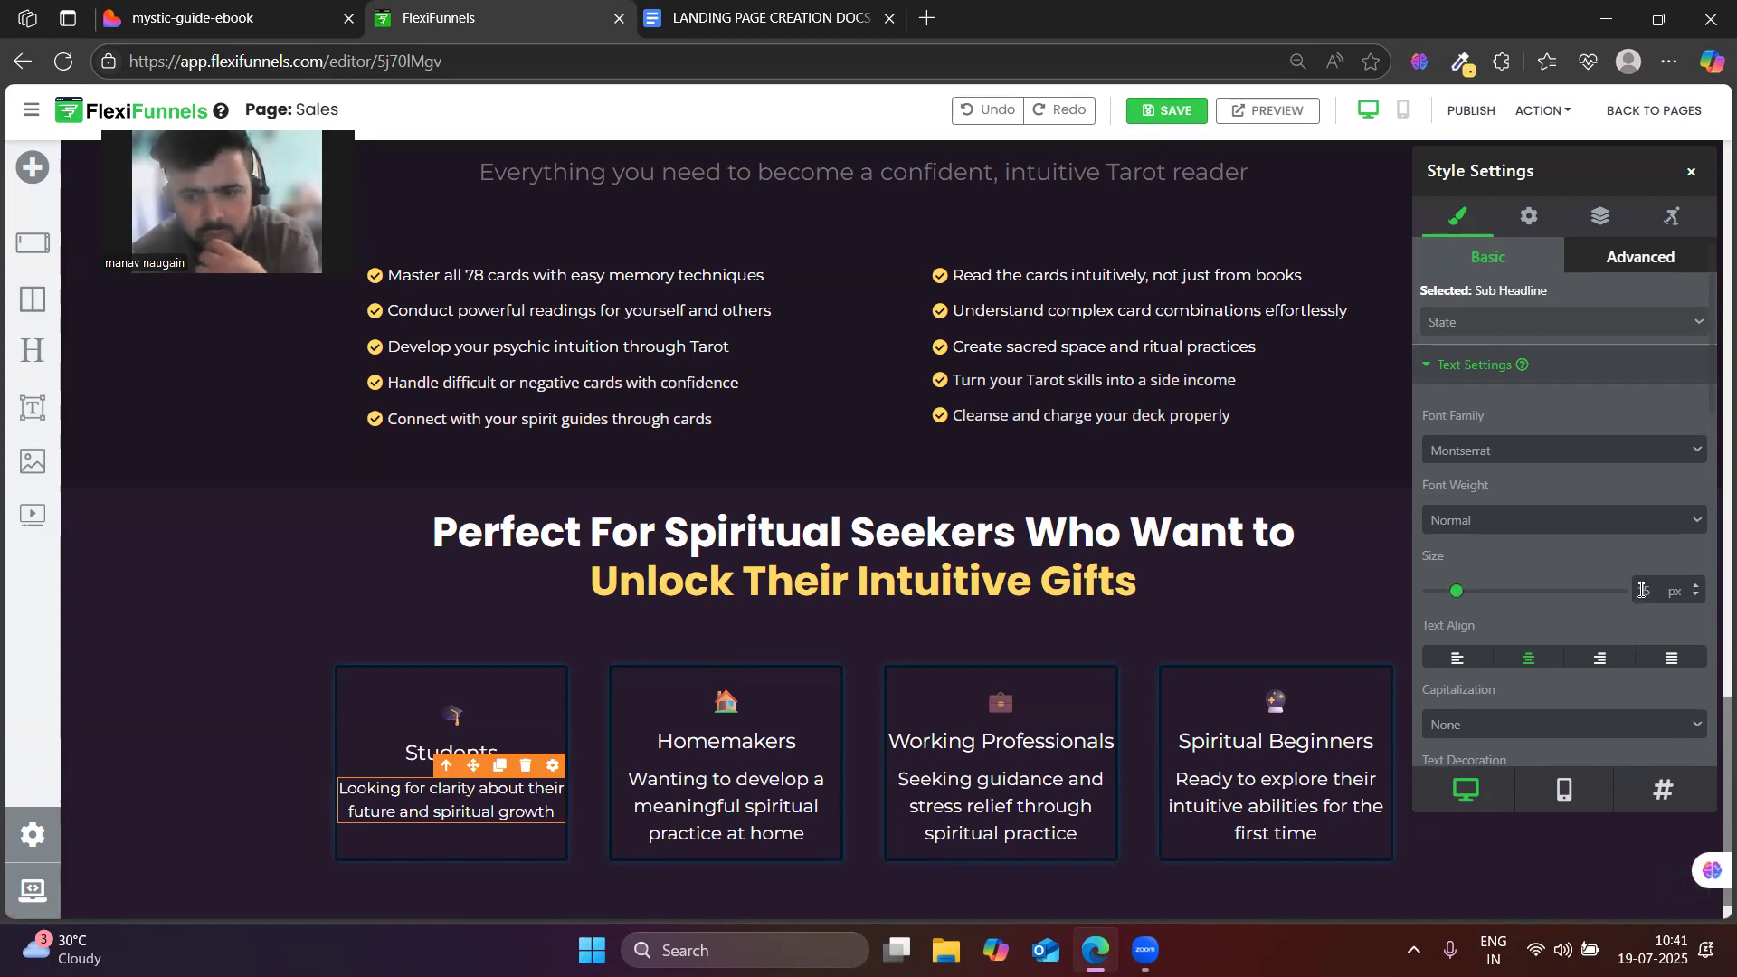
double_click(1643, 589)
text(20)
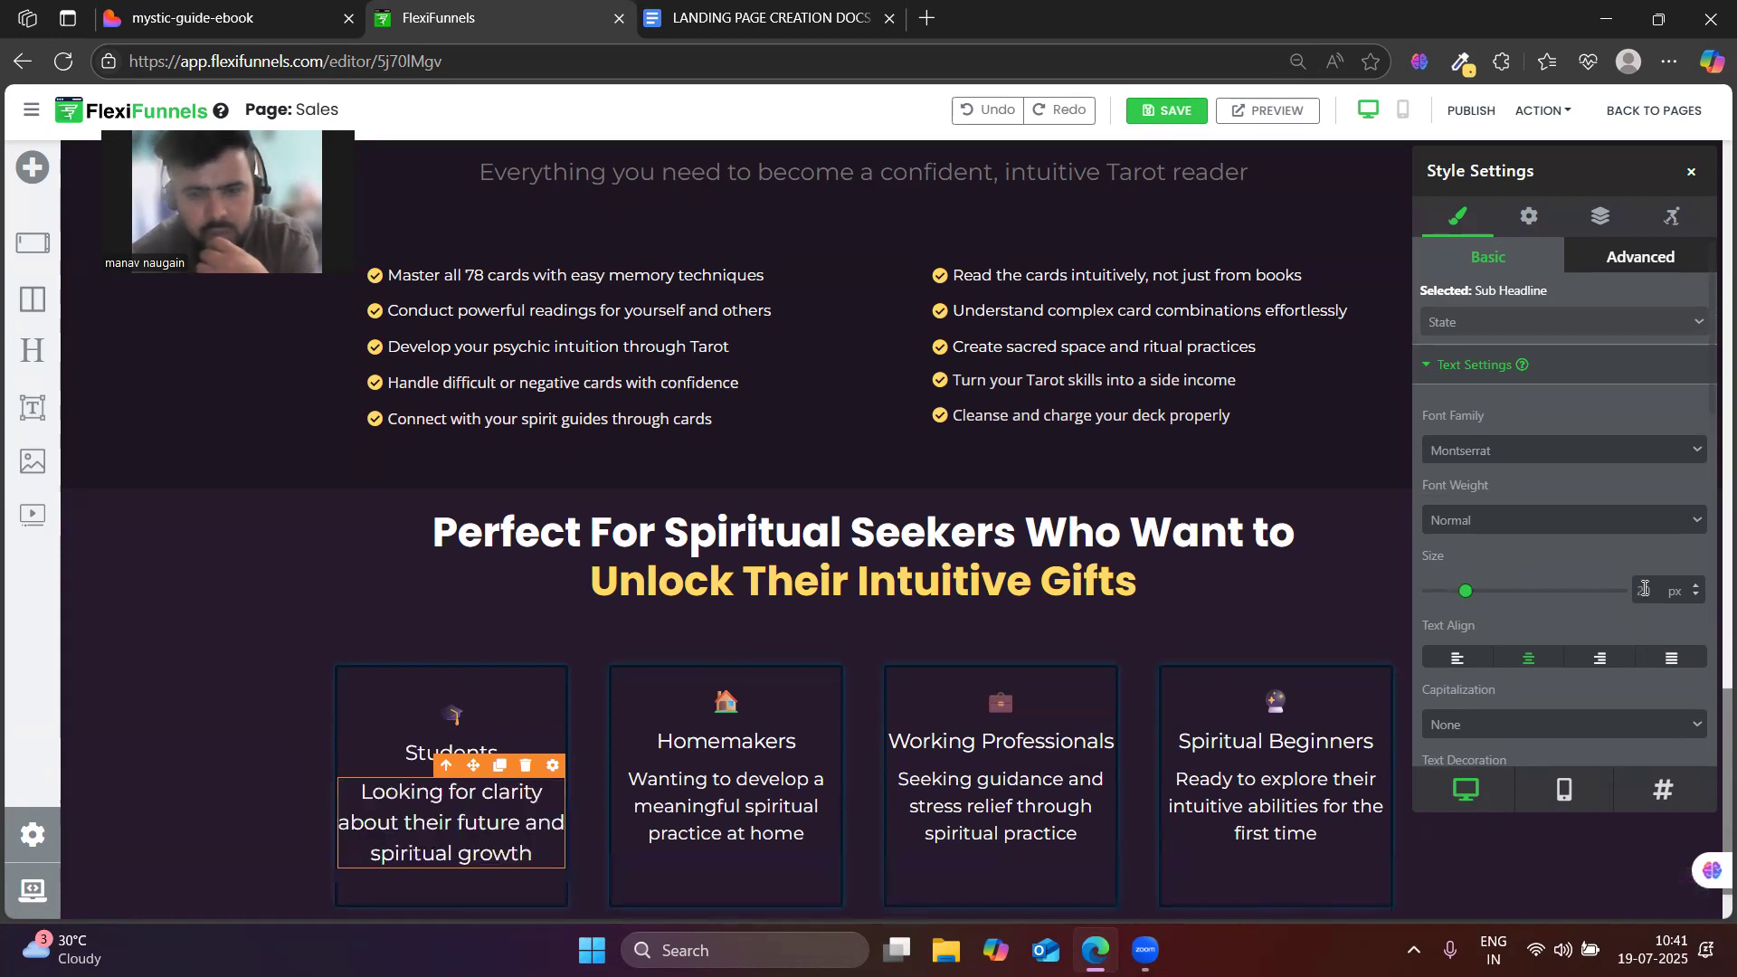
click(398, 755)
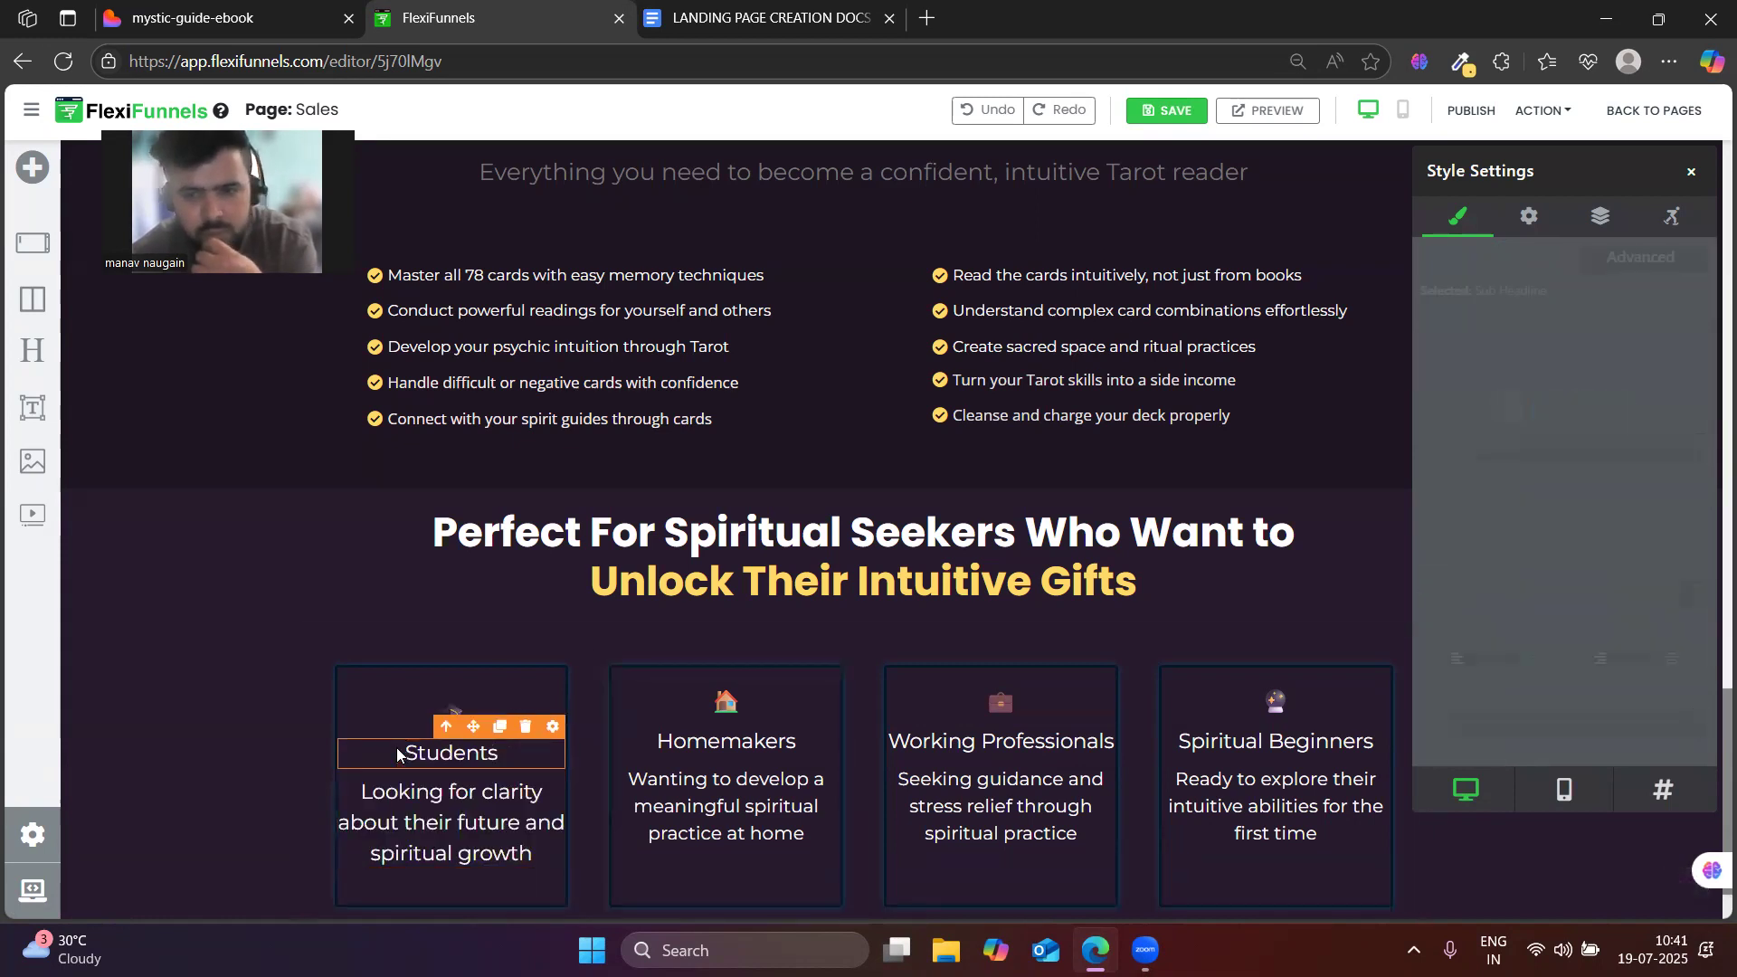
click(419, 798)
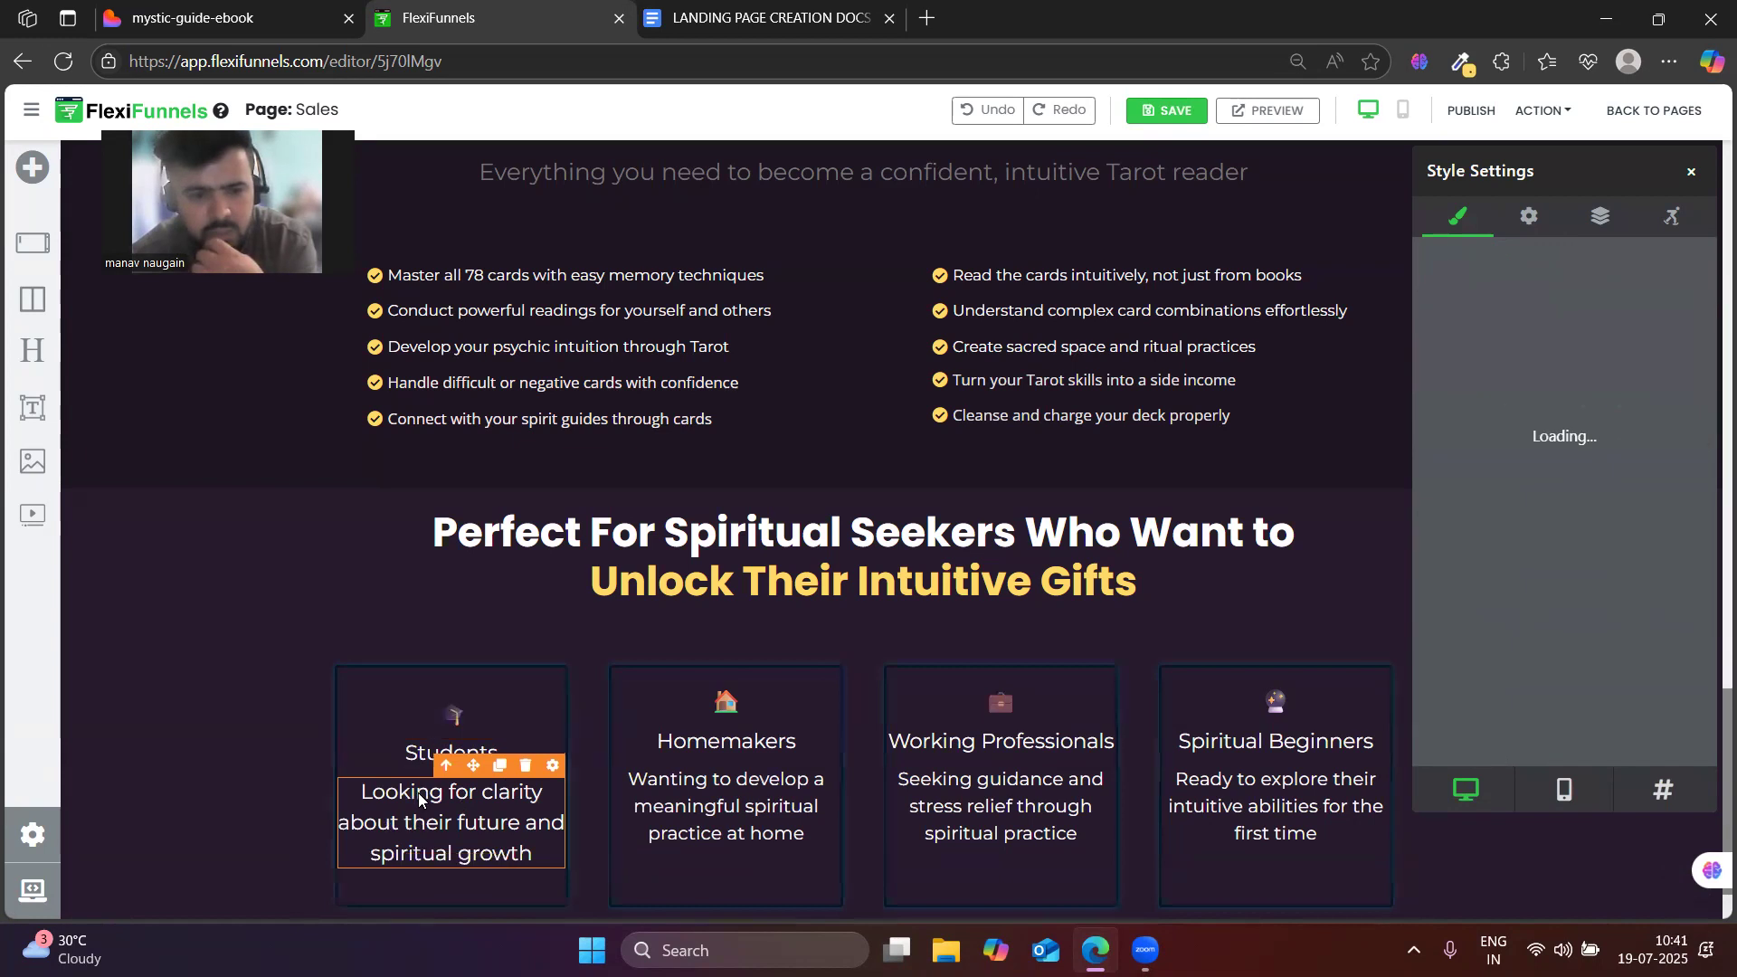
double_click(1647, 593)
text(18)
- Insert a line break before "spiritual growth" in the Students card's description
click(724, 742)
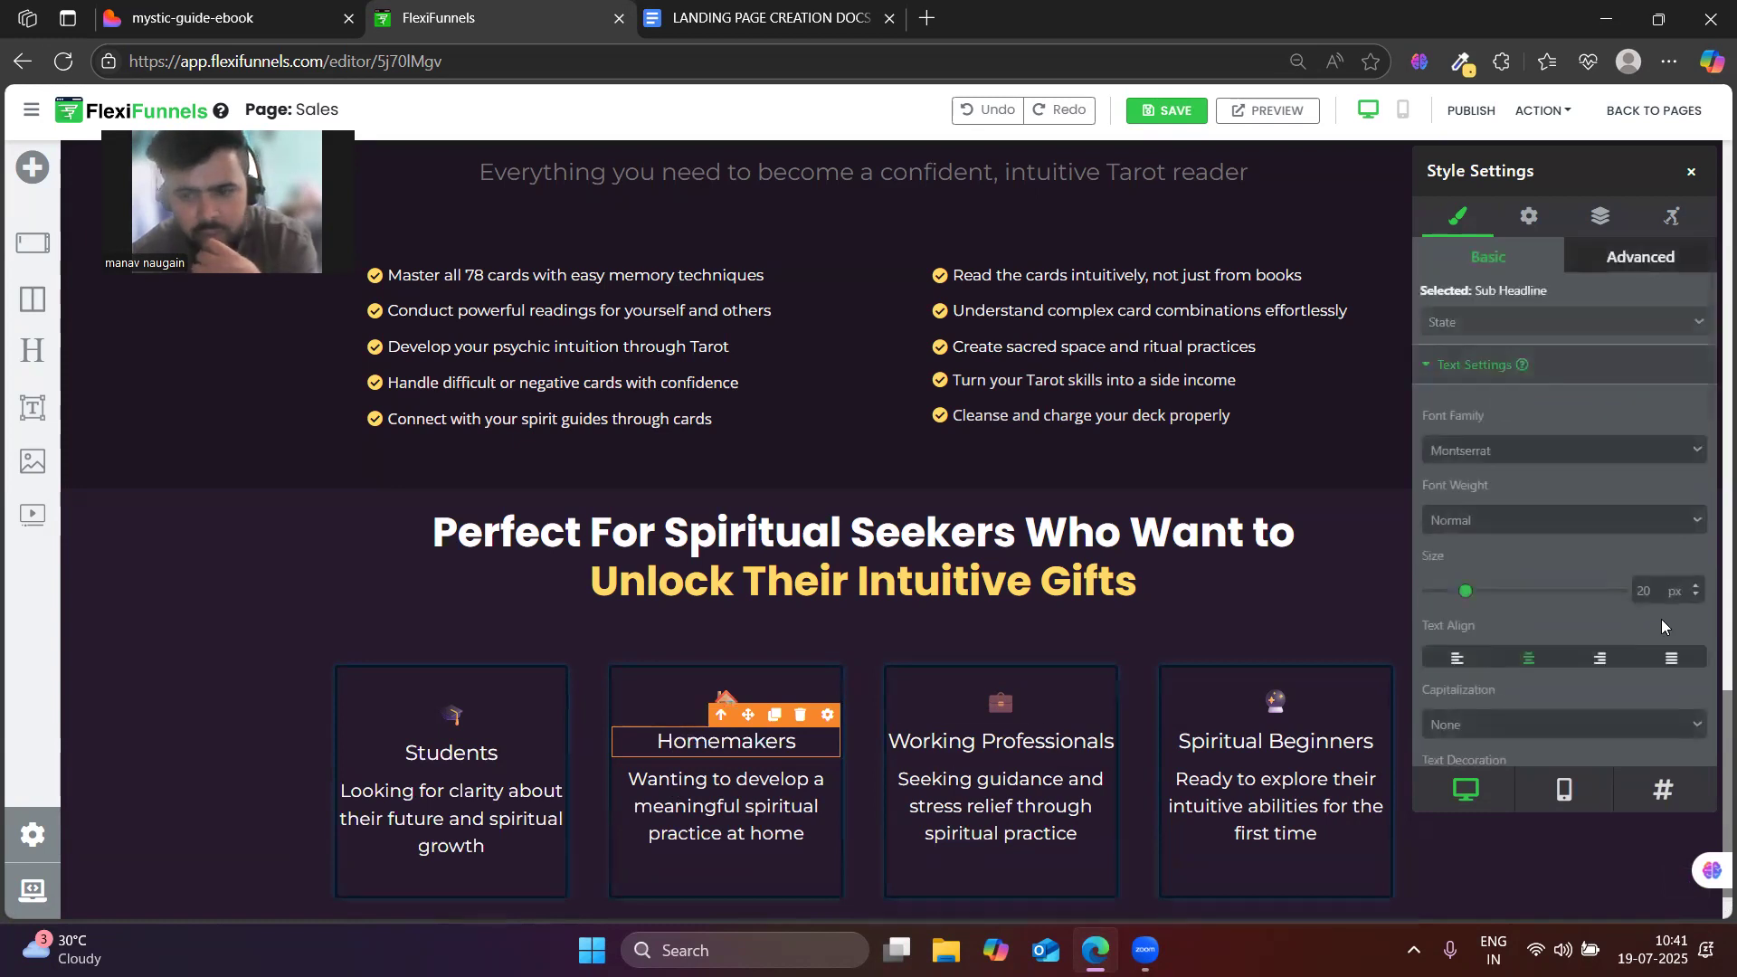
click(722, 805)
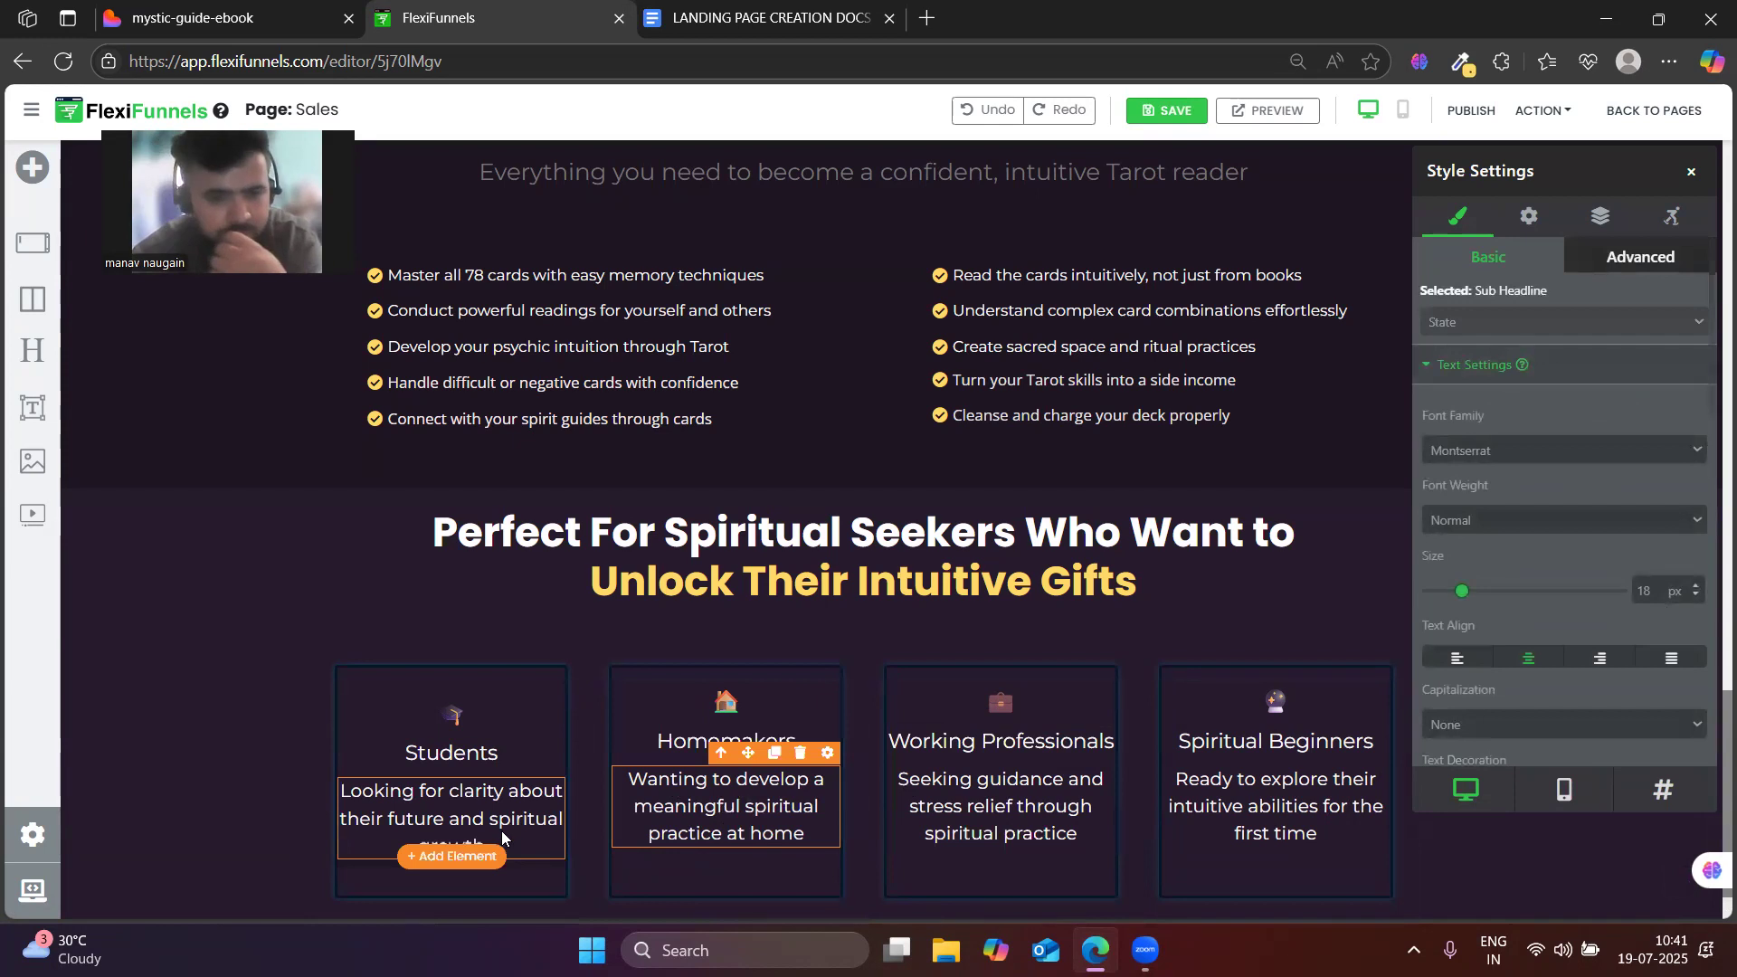
click(435, 818)
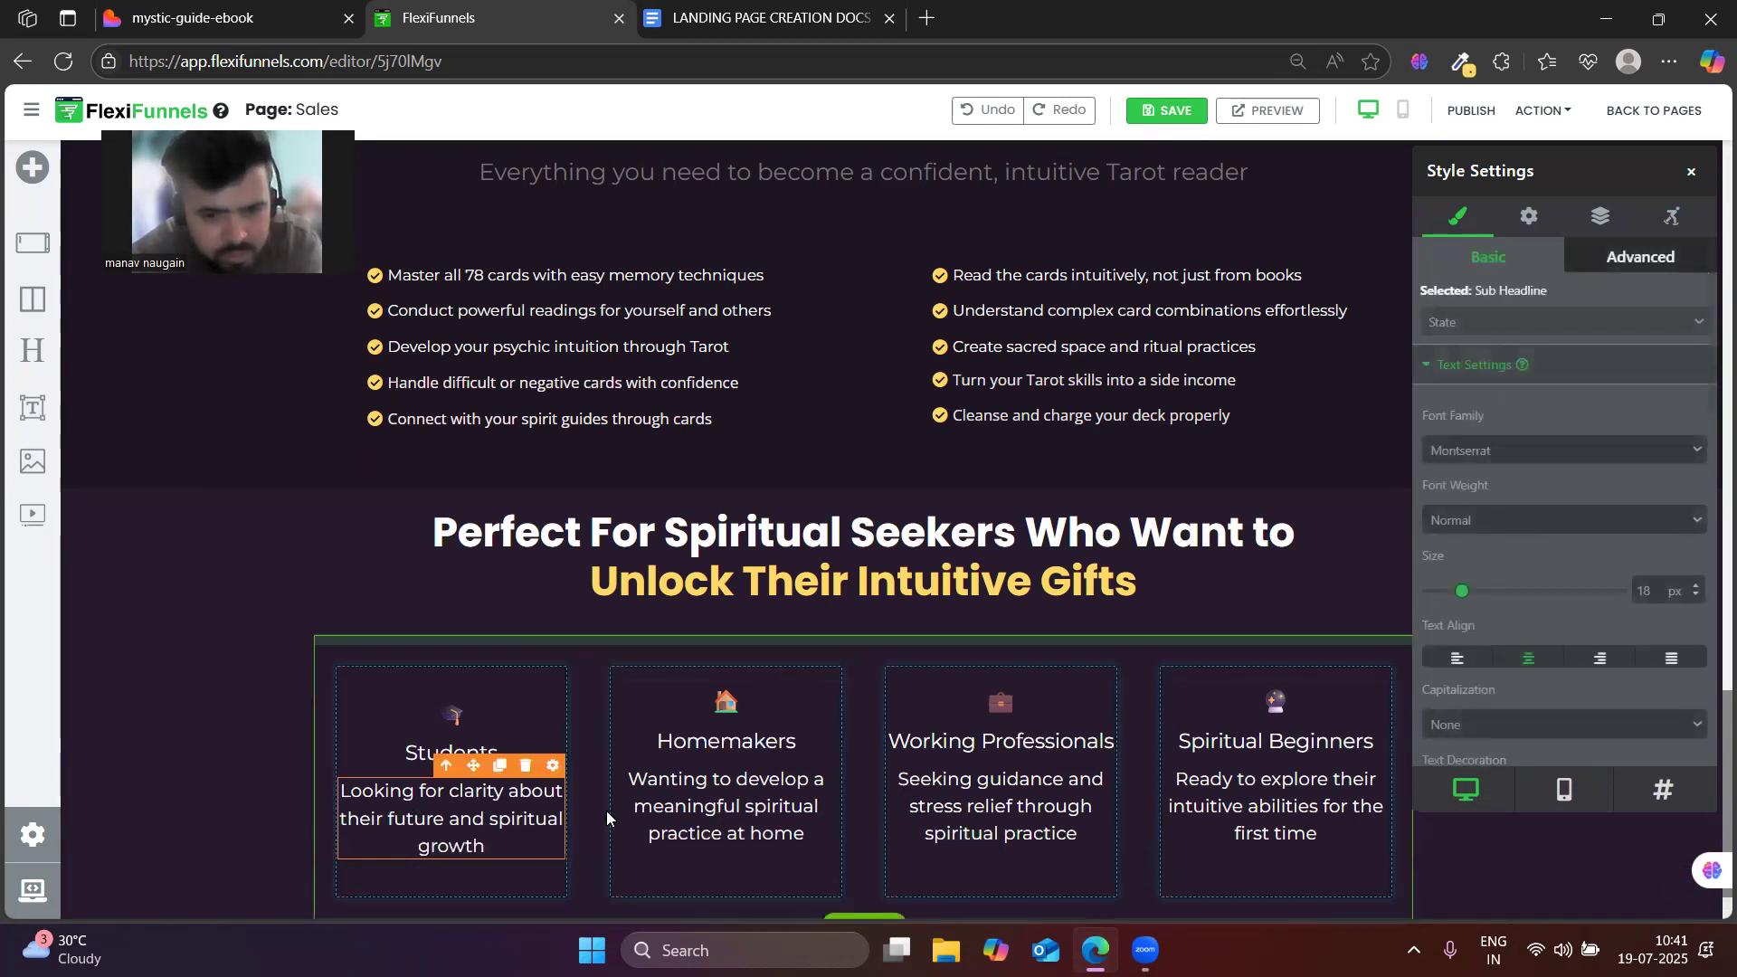
click(461, 817)
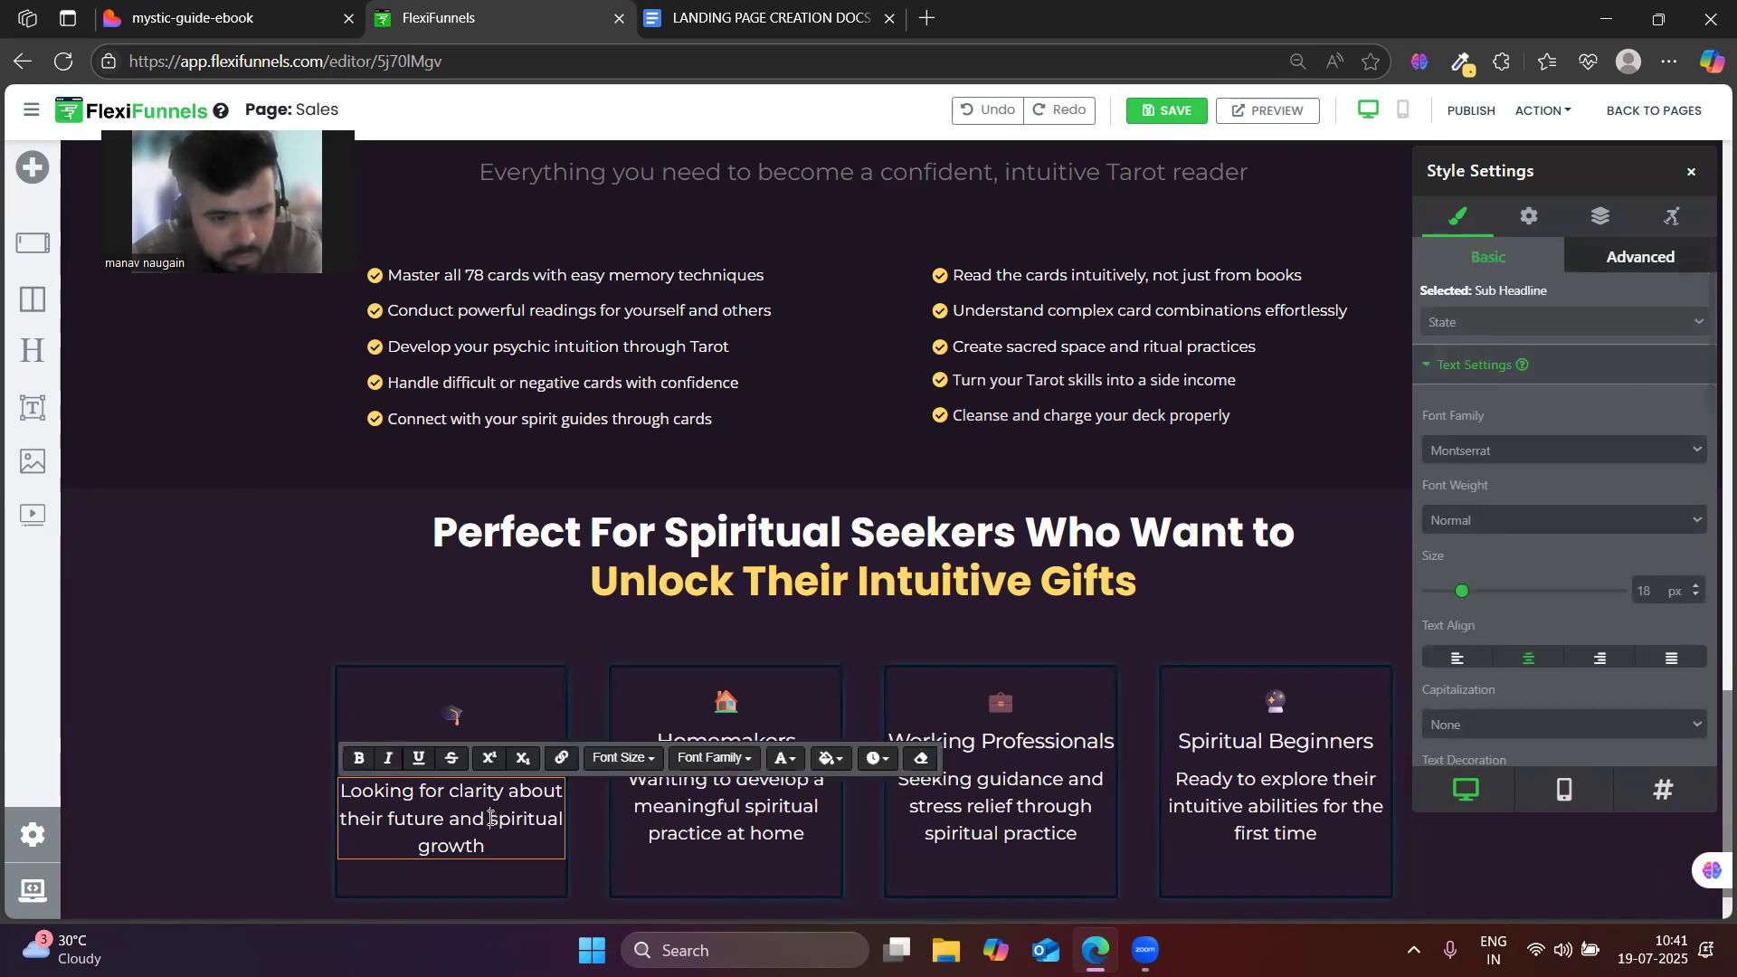
key(Return)
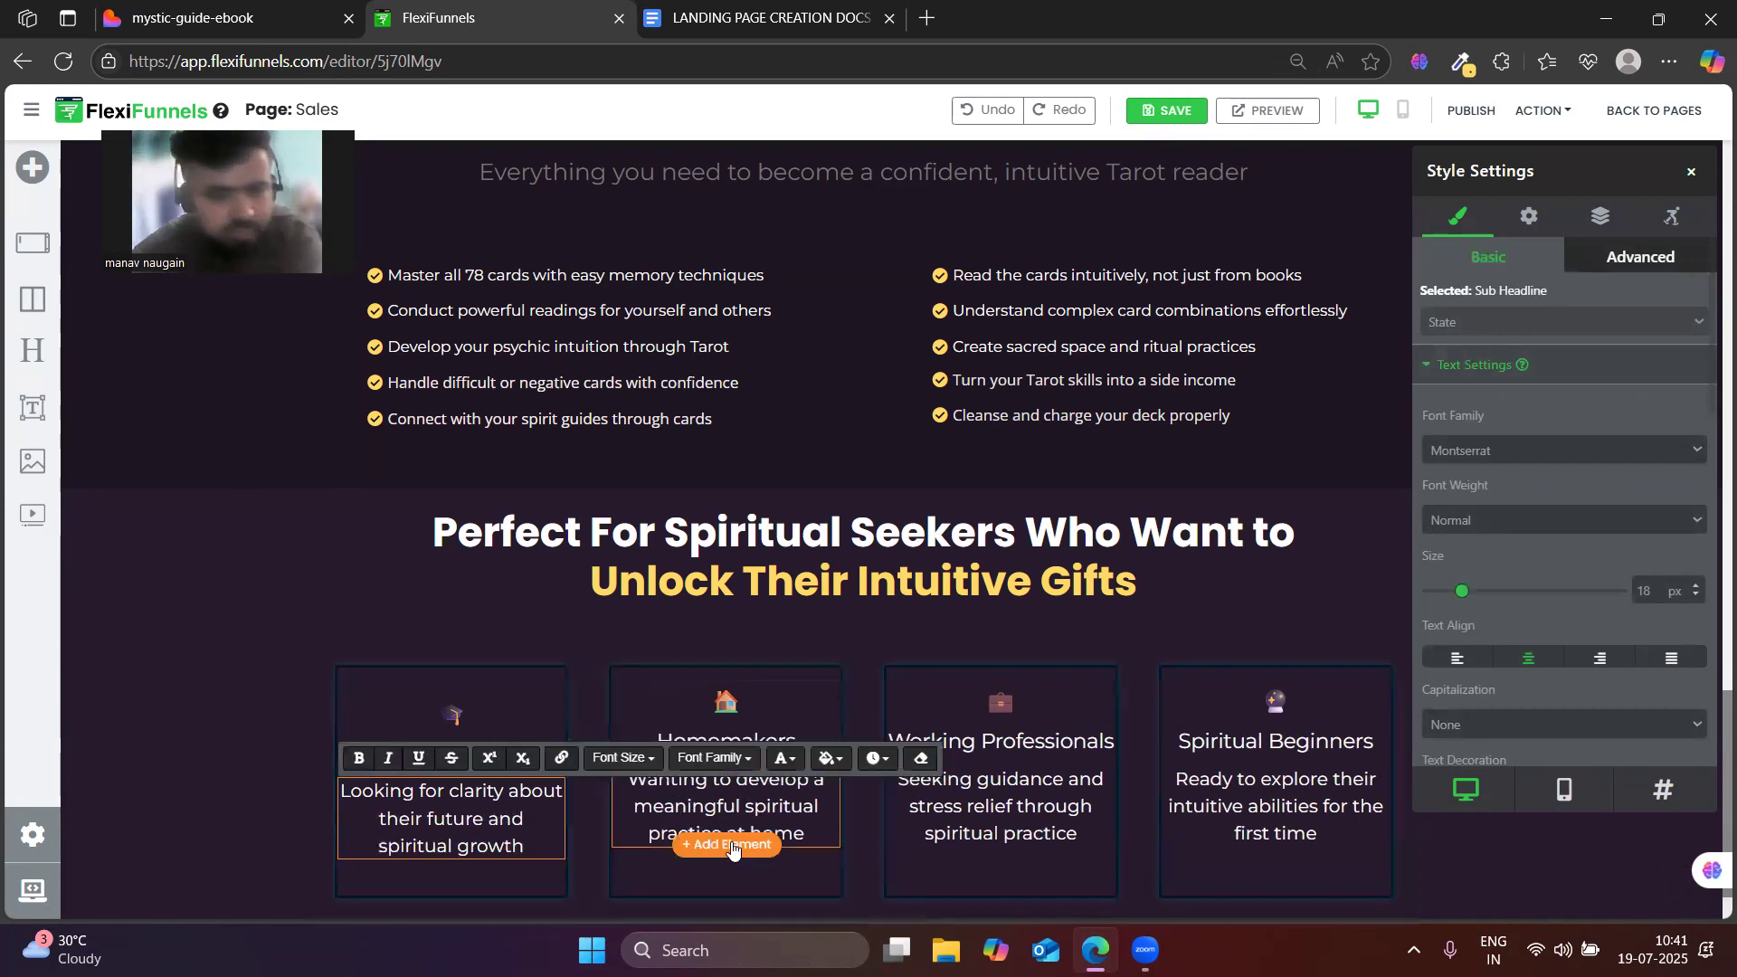
click(732, 847)
click(536, 171)
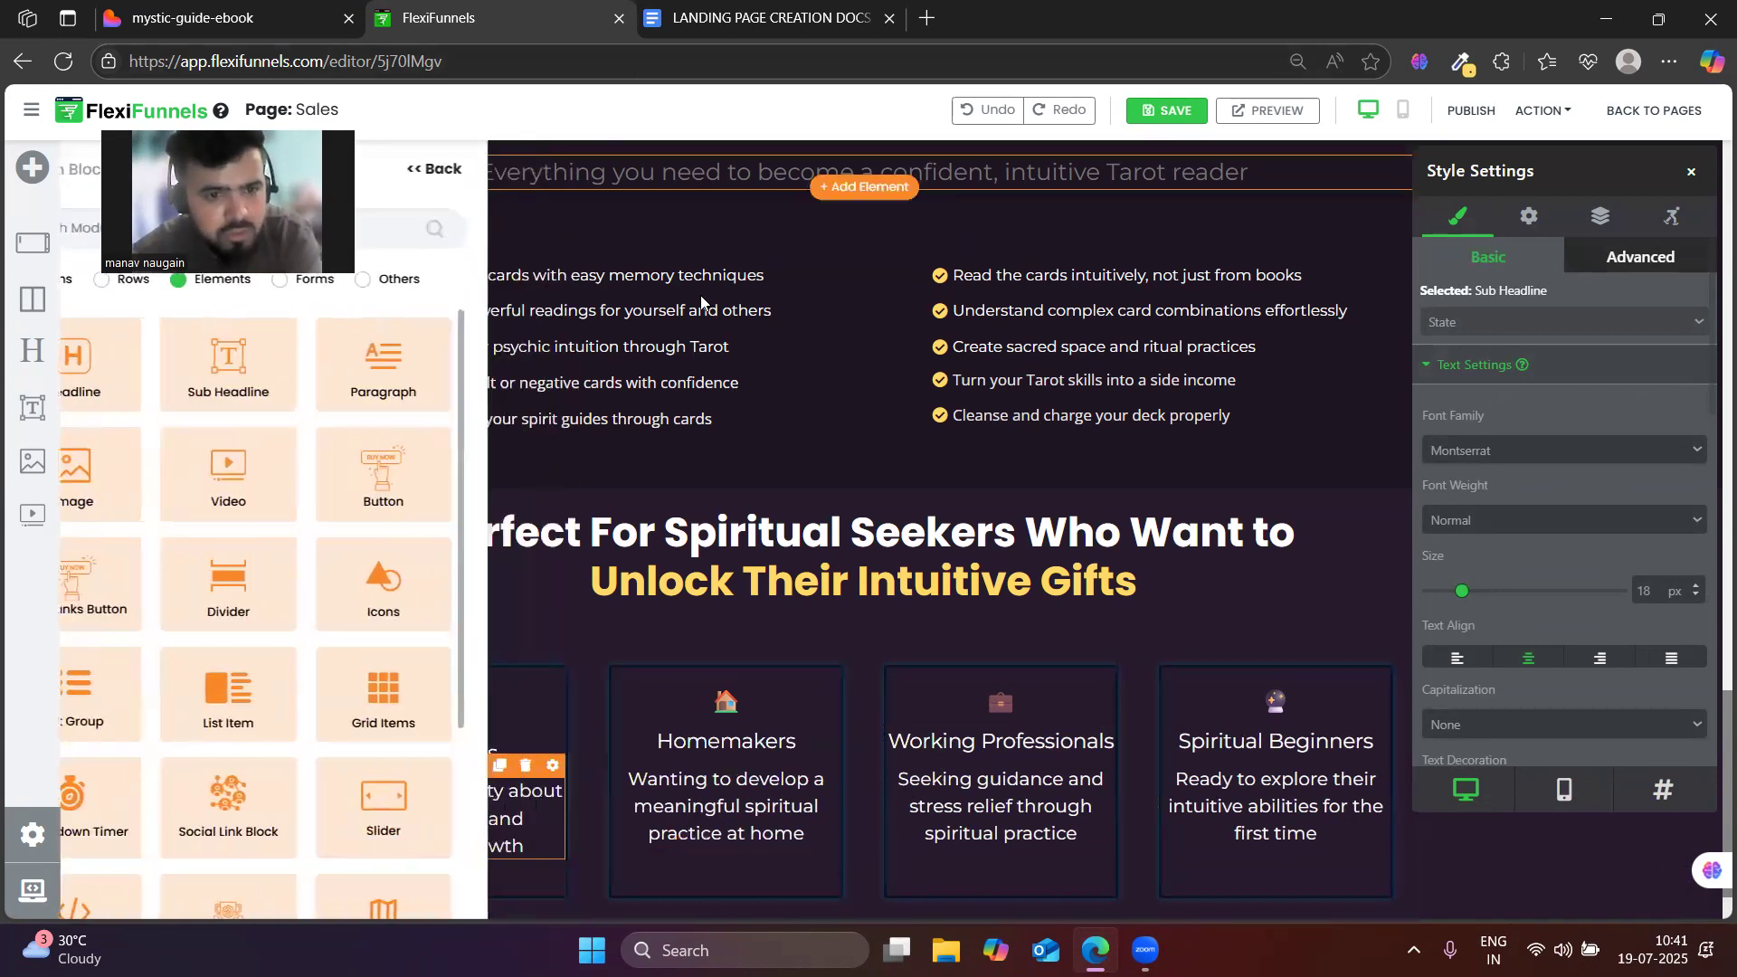
click(1076, 639)
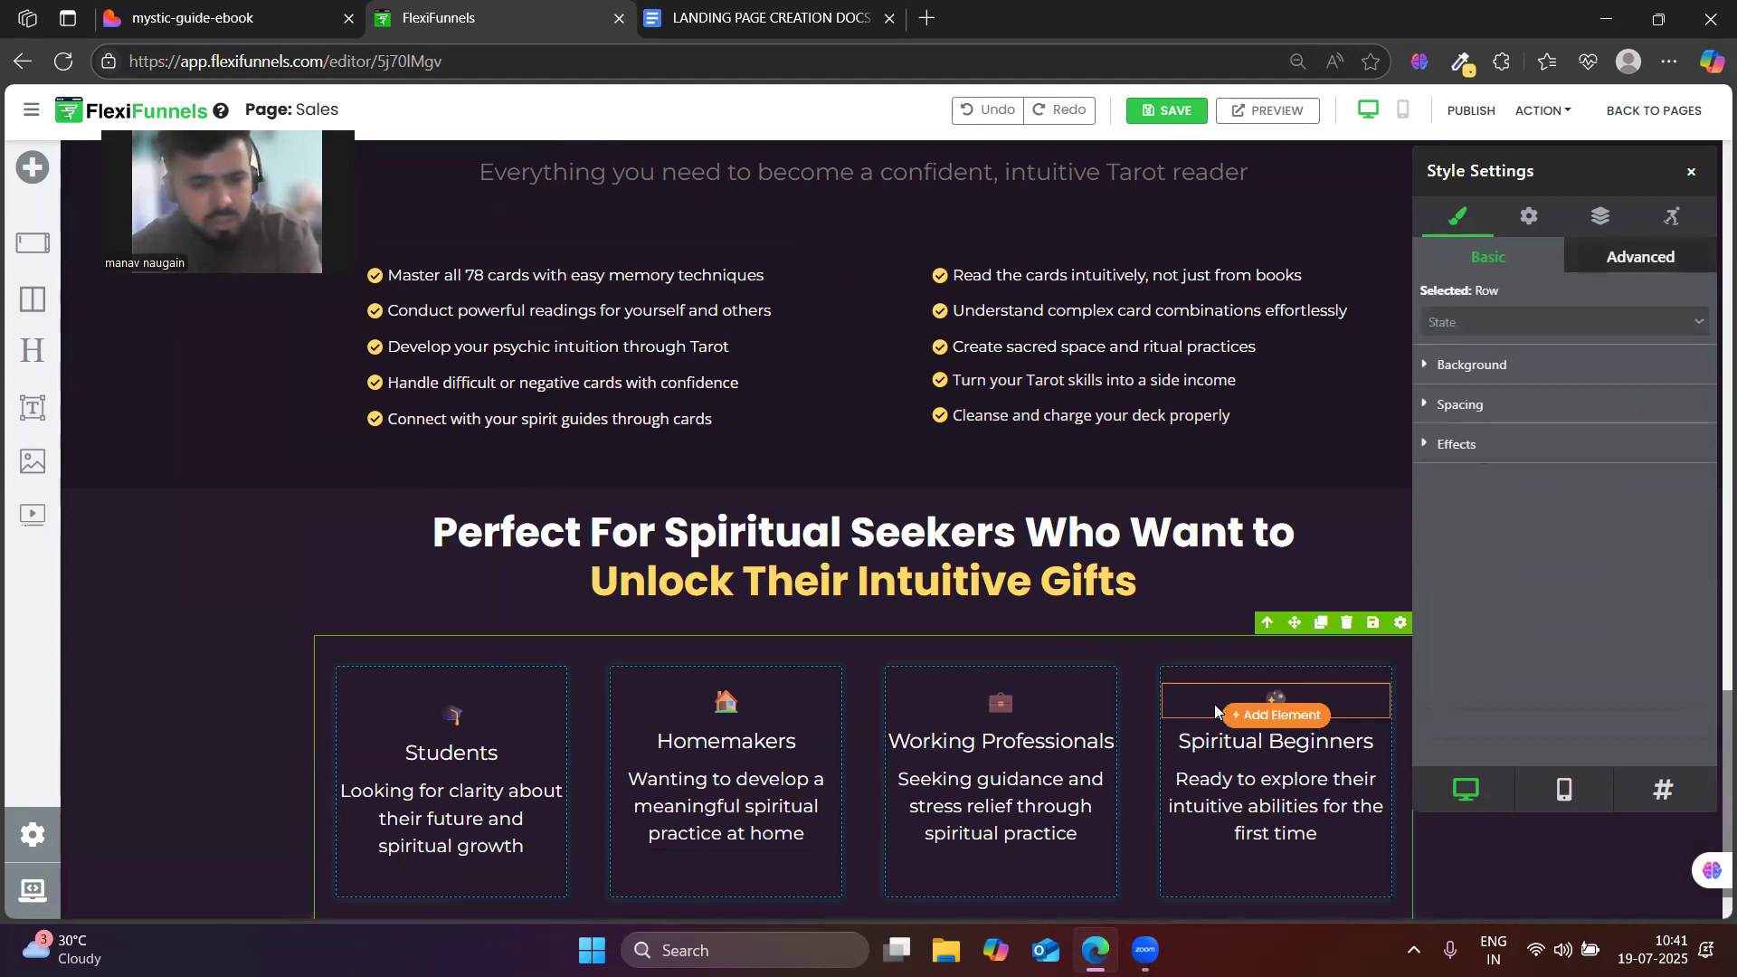
click(519, 794)
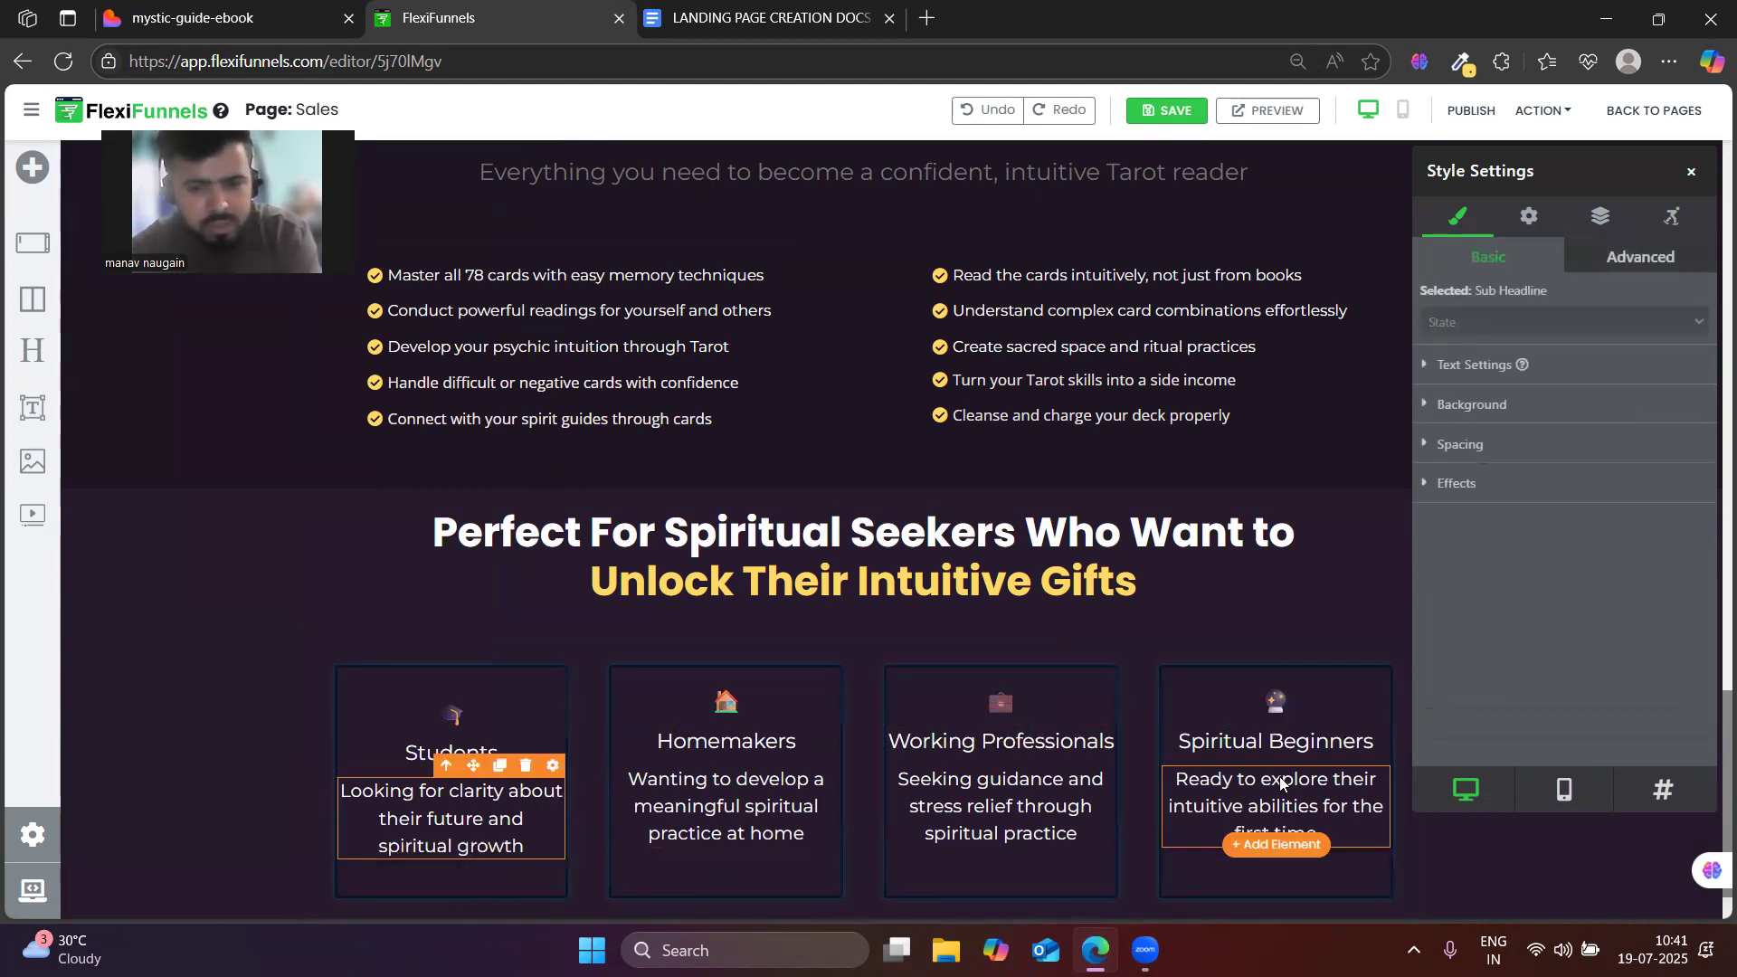
- Set the font size of the Working Professionals card's title to 18 px after trying 15 px
scroll(1187, 770, down, 1)
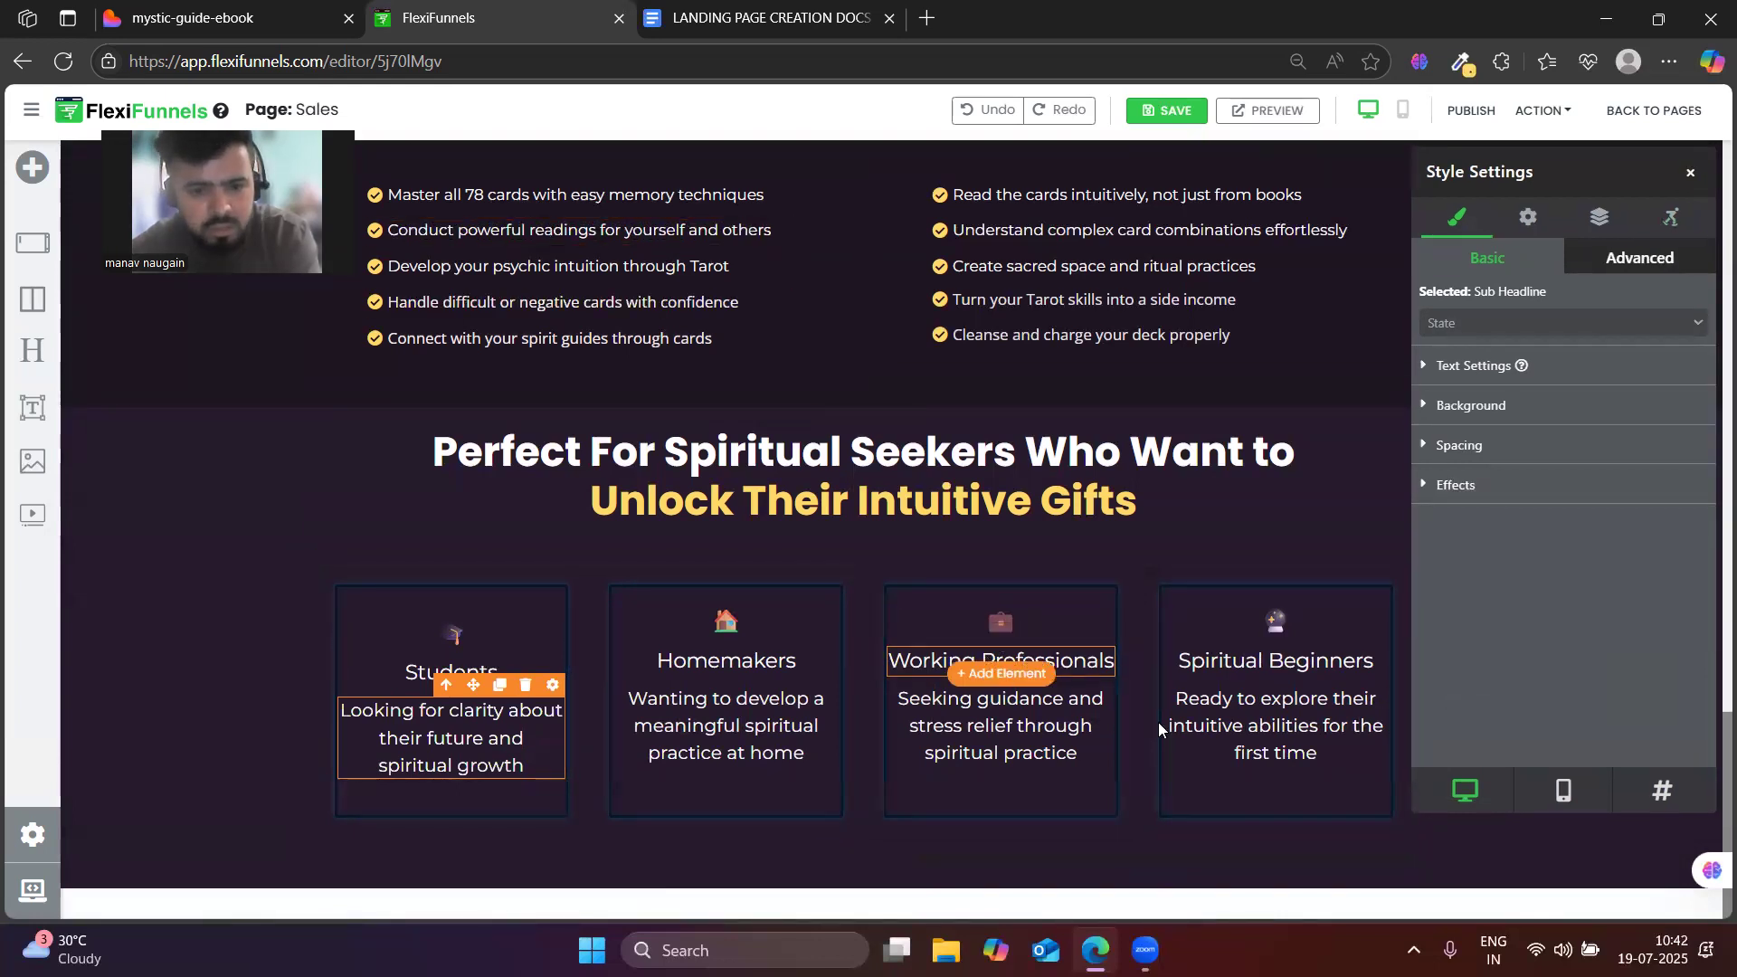
click(937, 671)
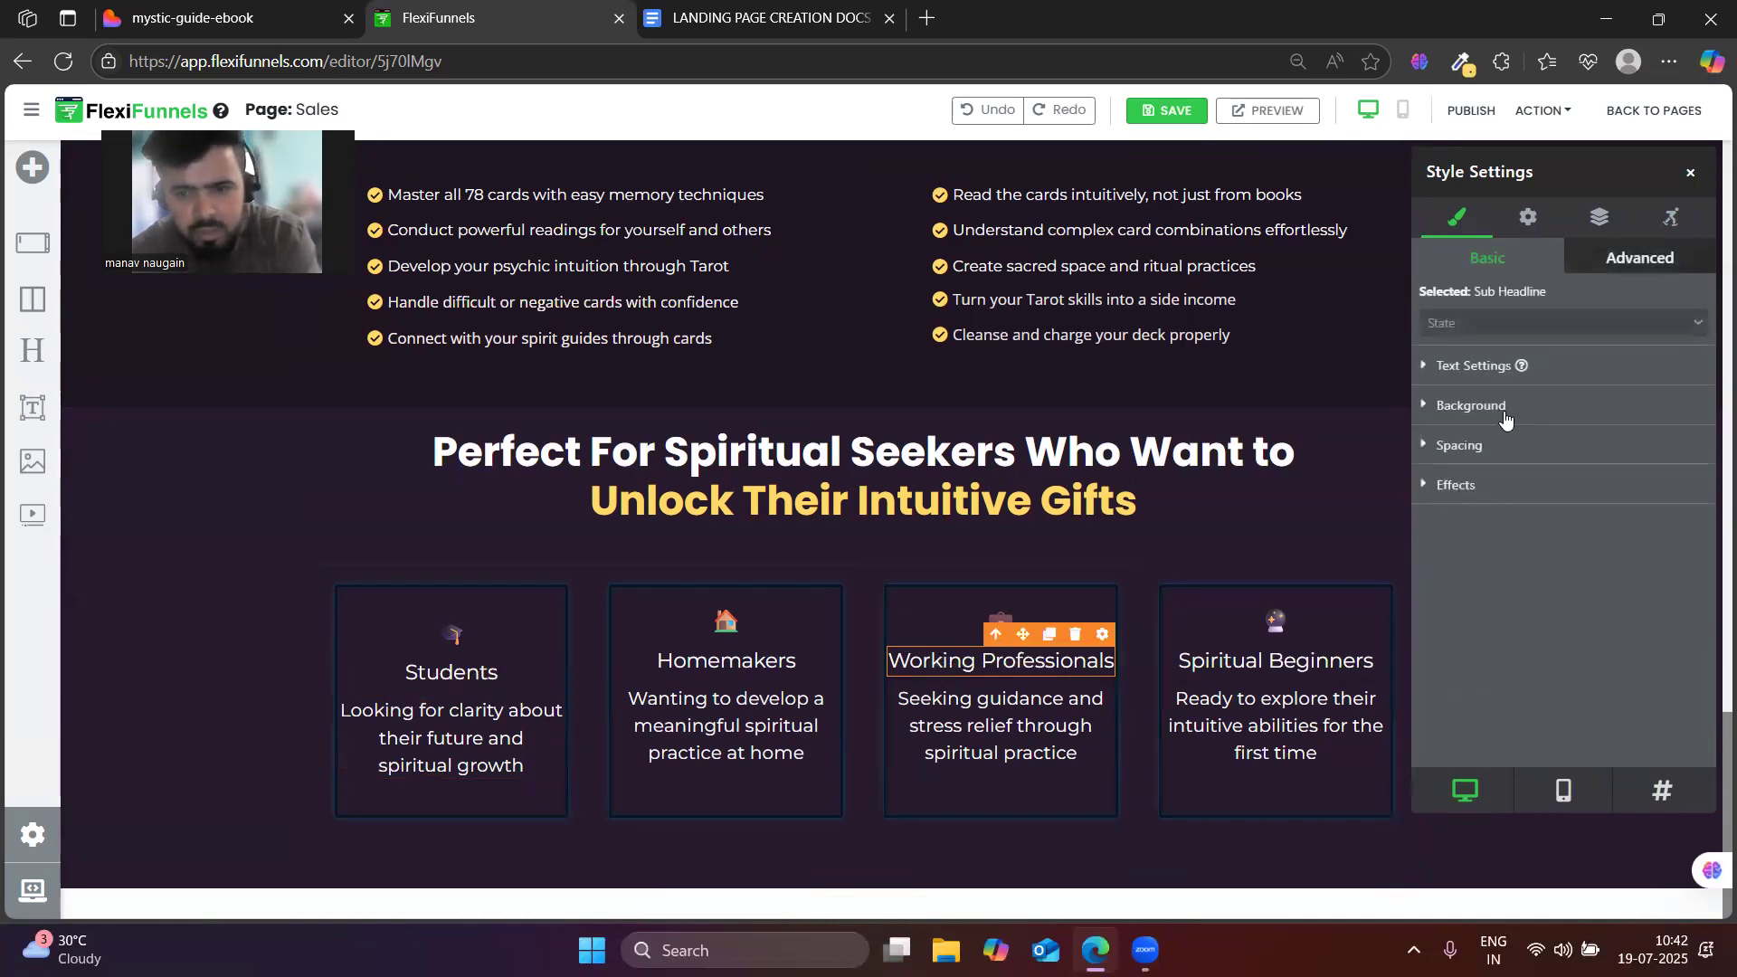
click(1475, 367)
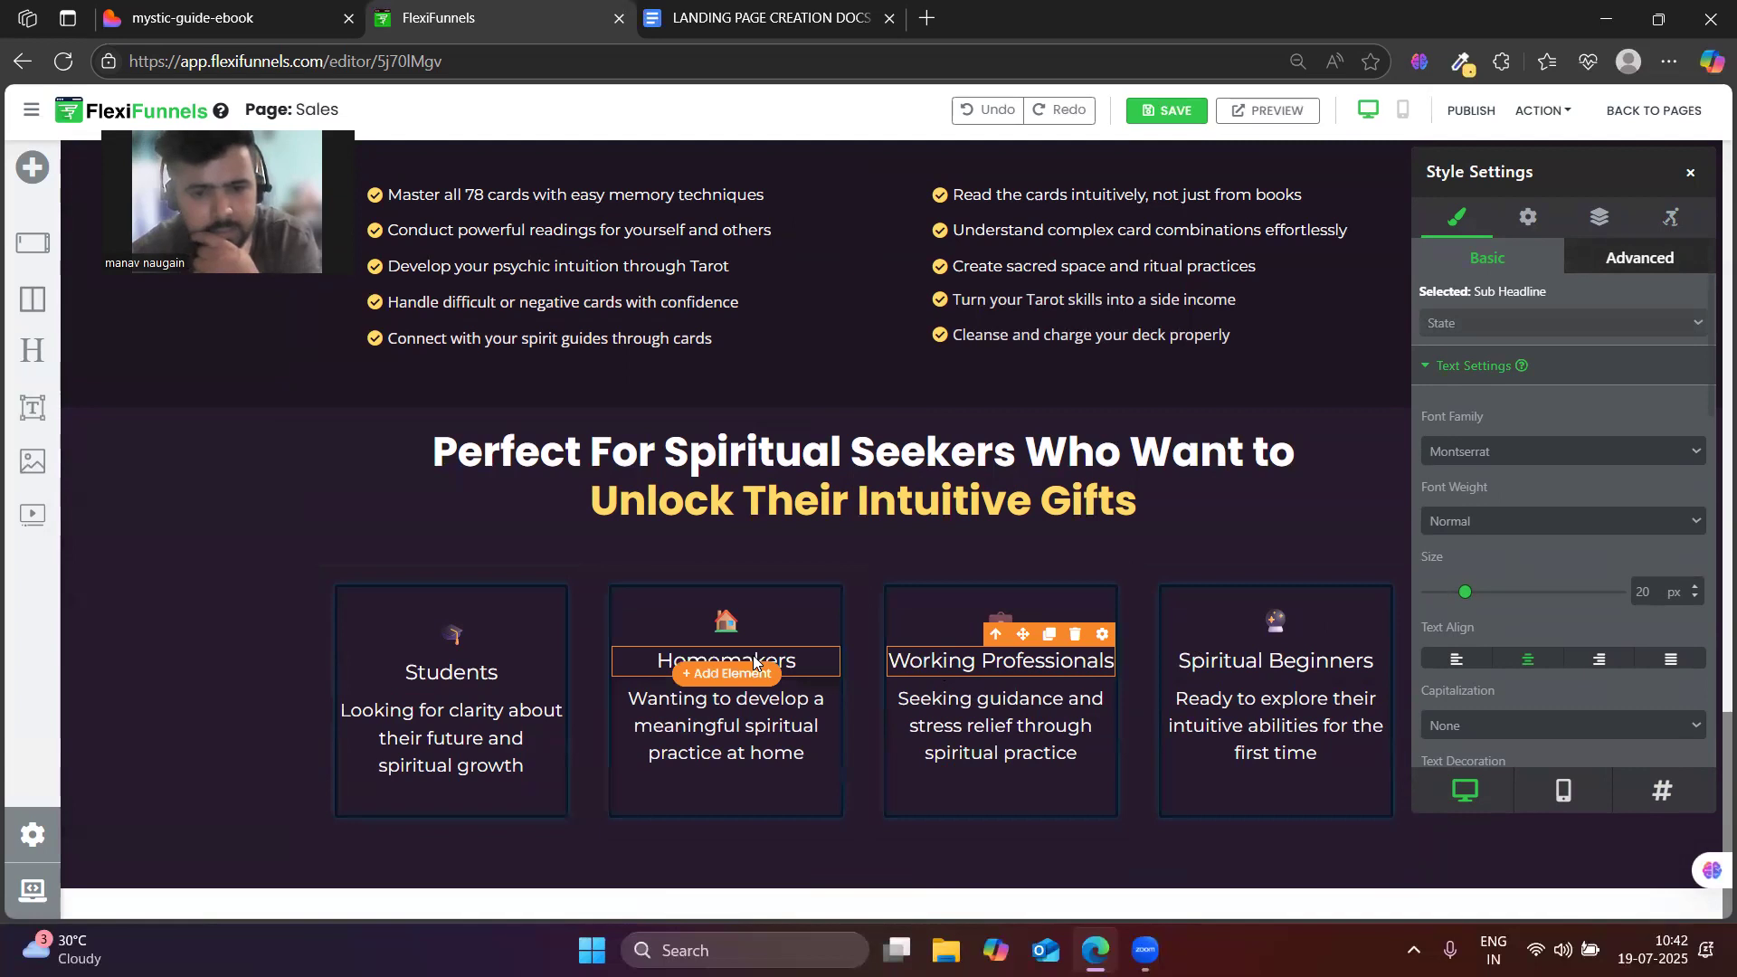
double_click(1636, 593)
text(15)
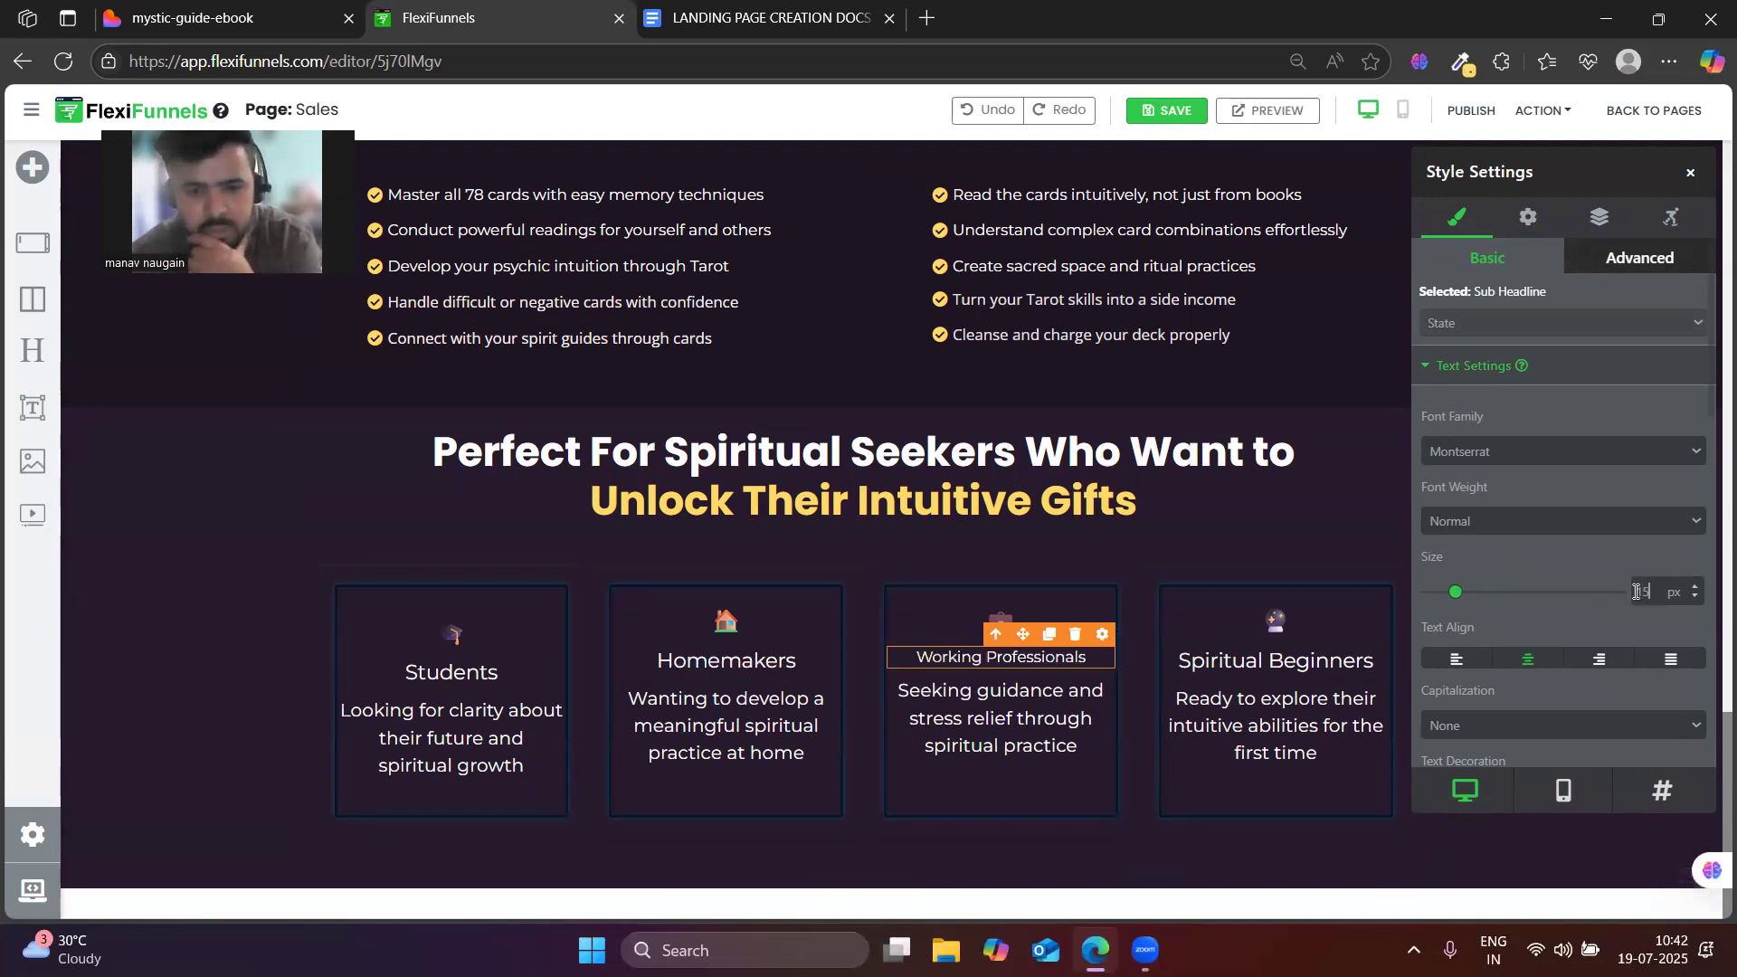
double_click(1636, 593)
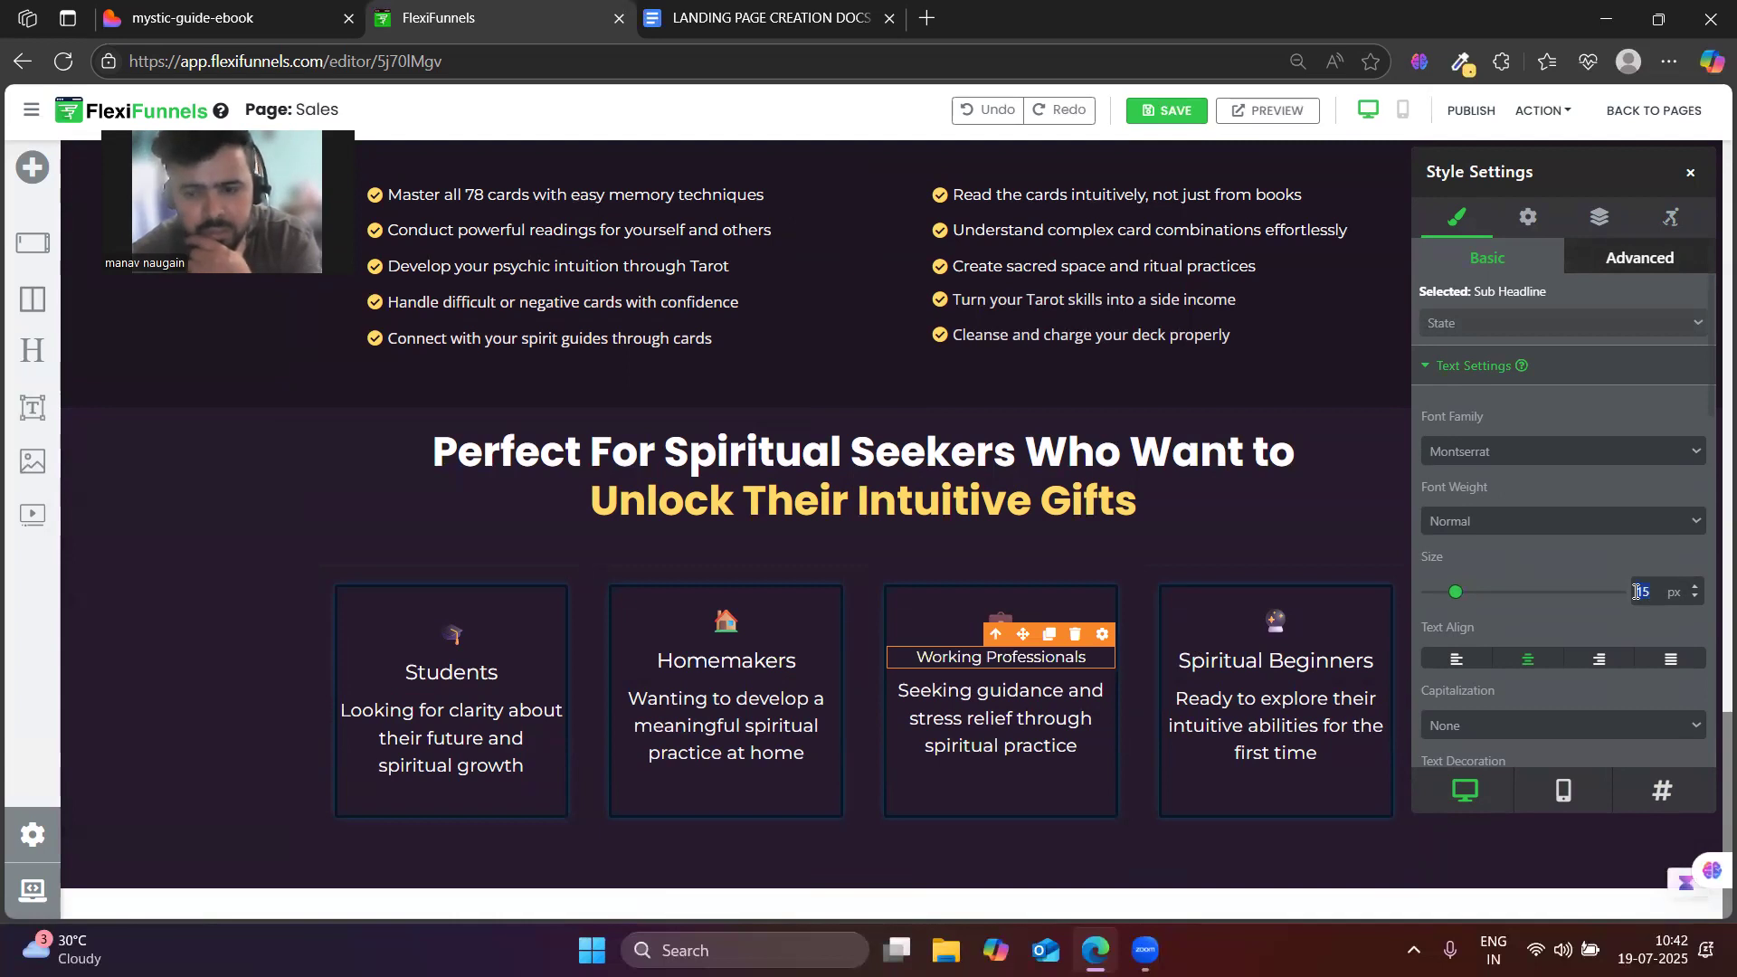
text(18)
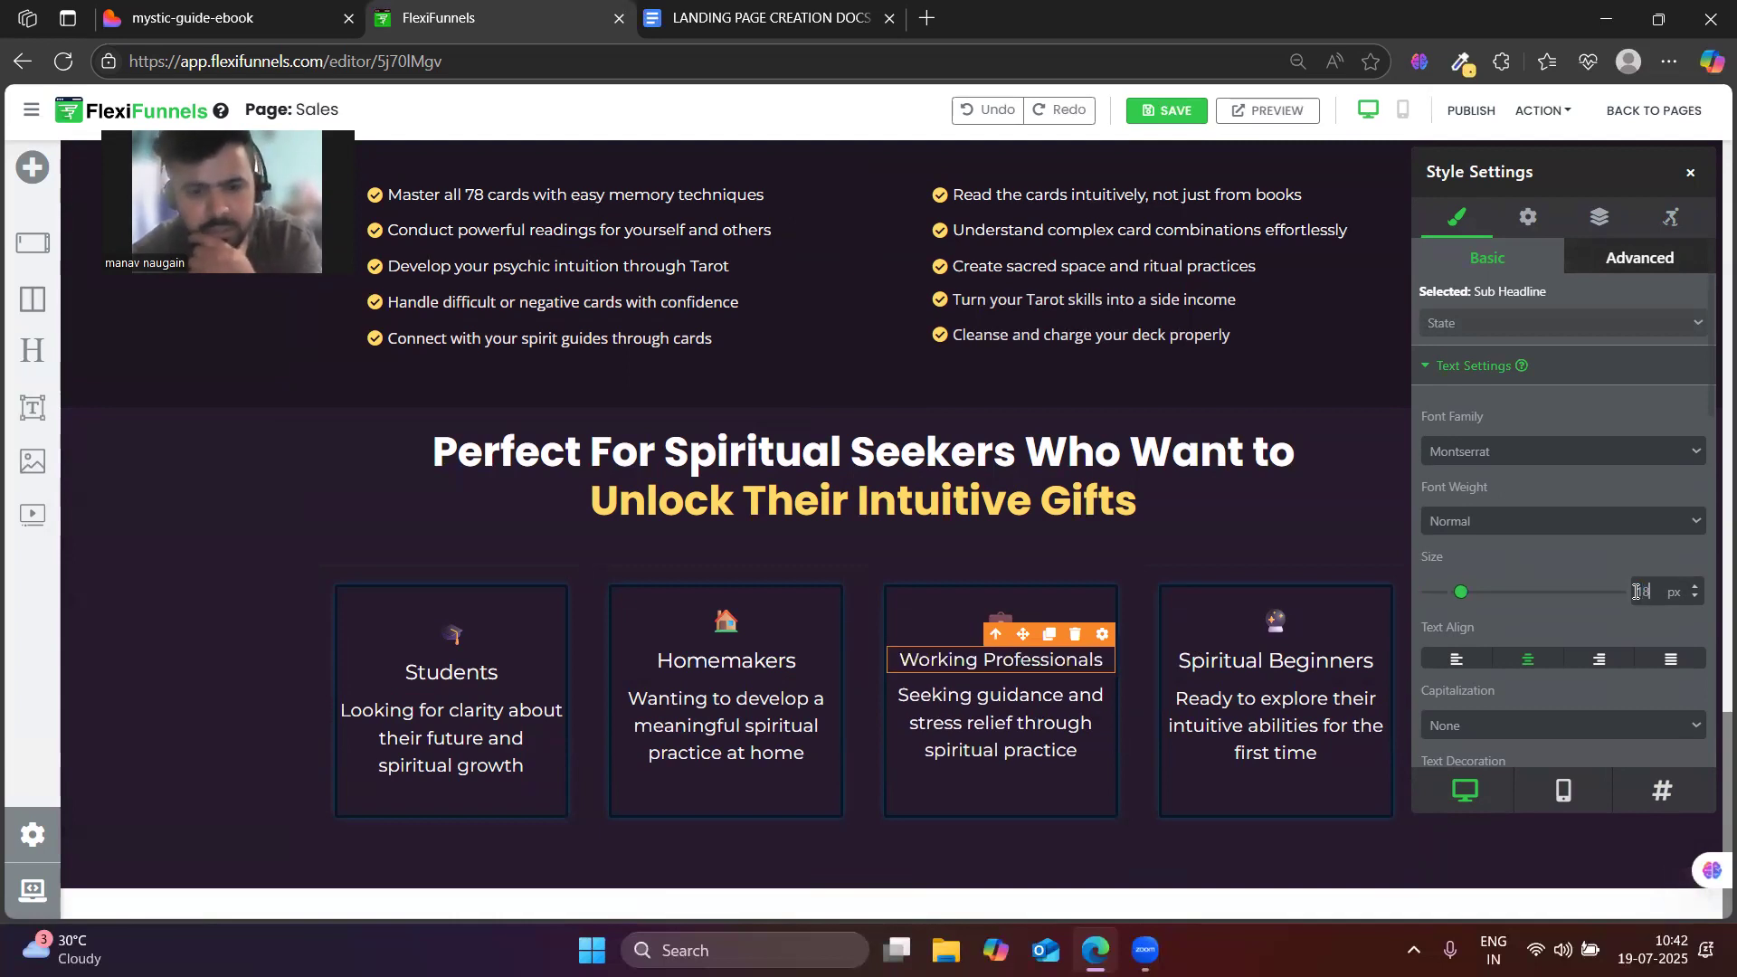
- Set the font size of the Spiritual Beginners, Homemakers and Students card titles to 18 px, and close the style settings
click(1243, 664)
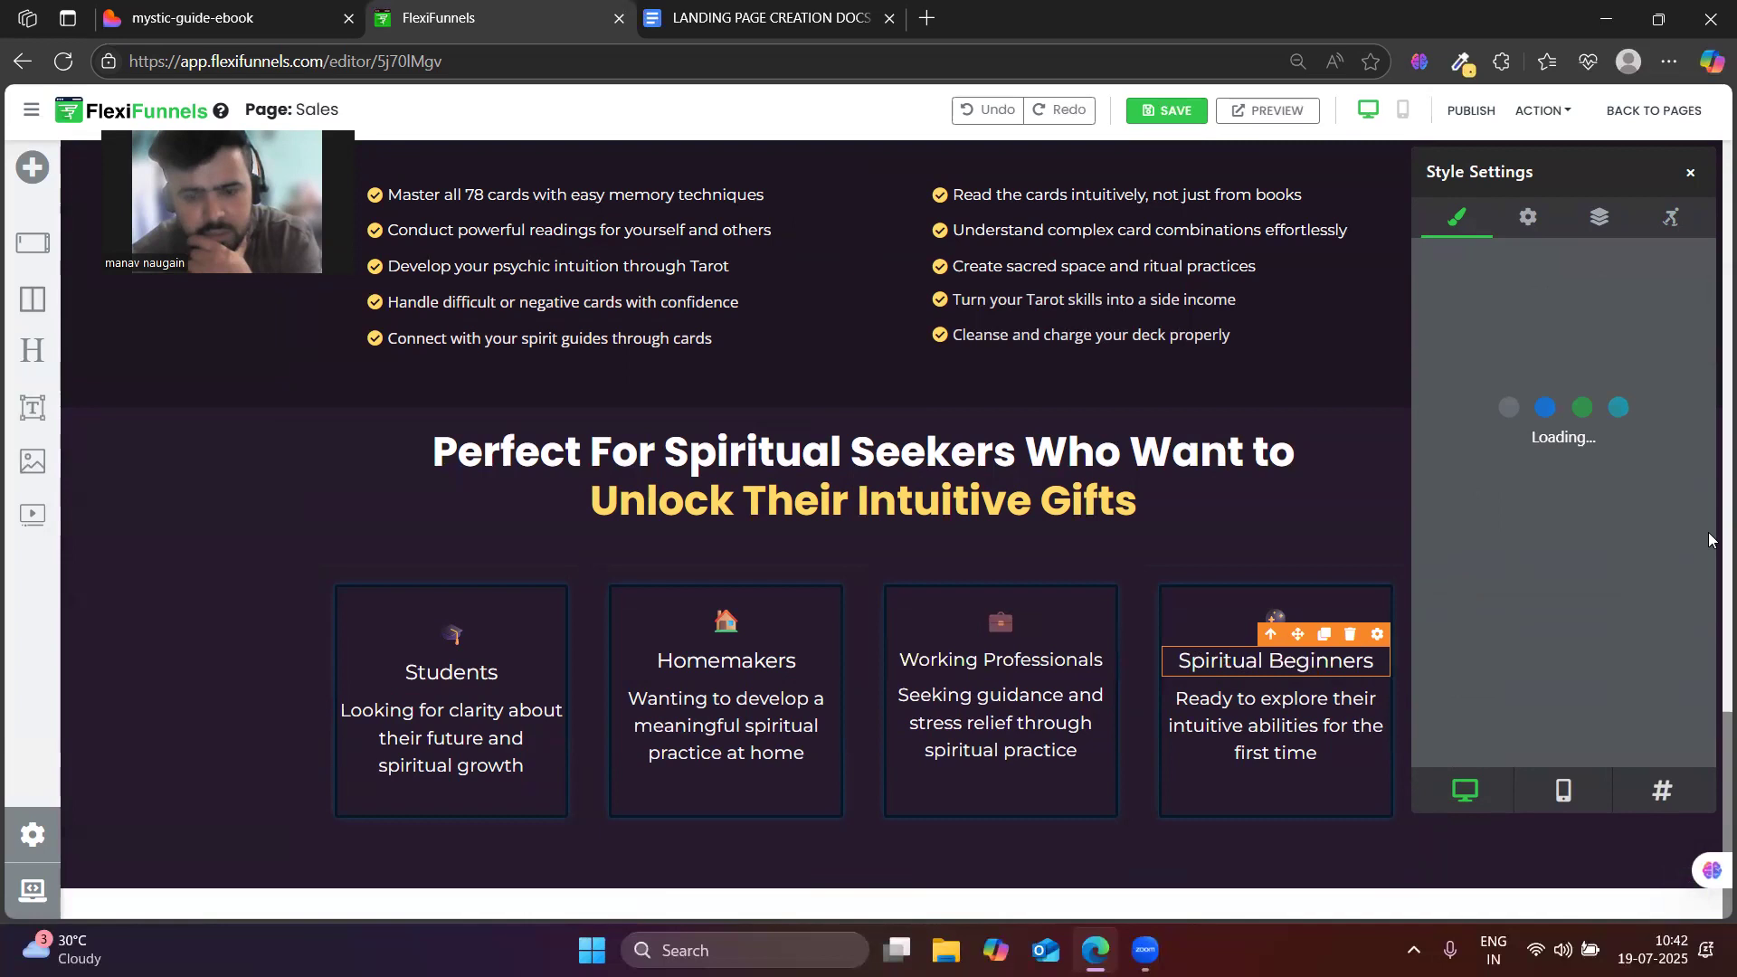
double_click(1644, 591)
text(18)
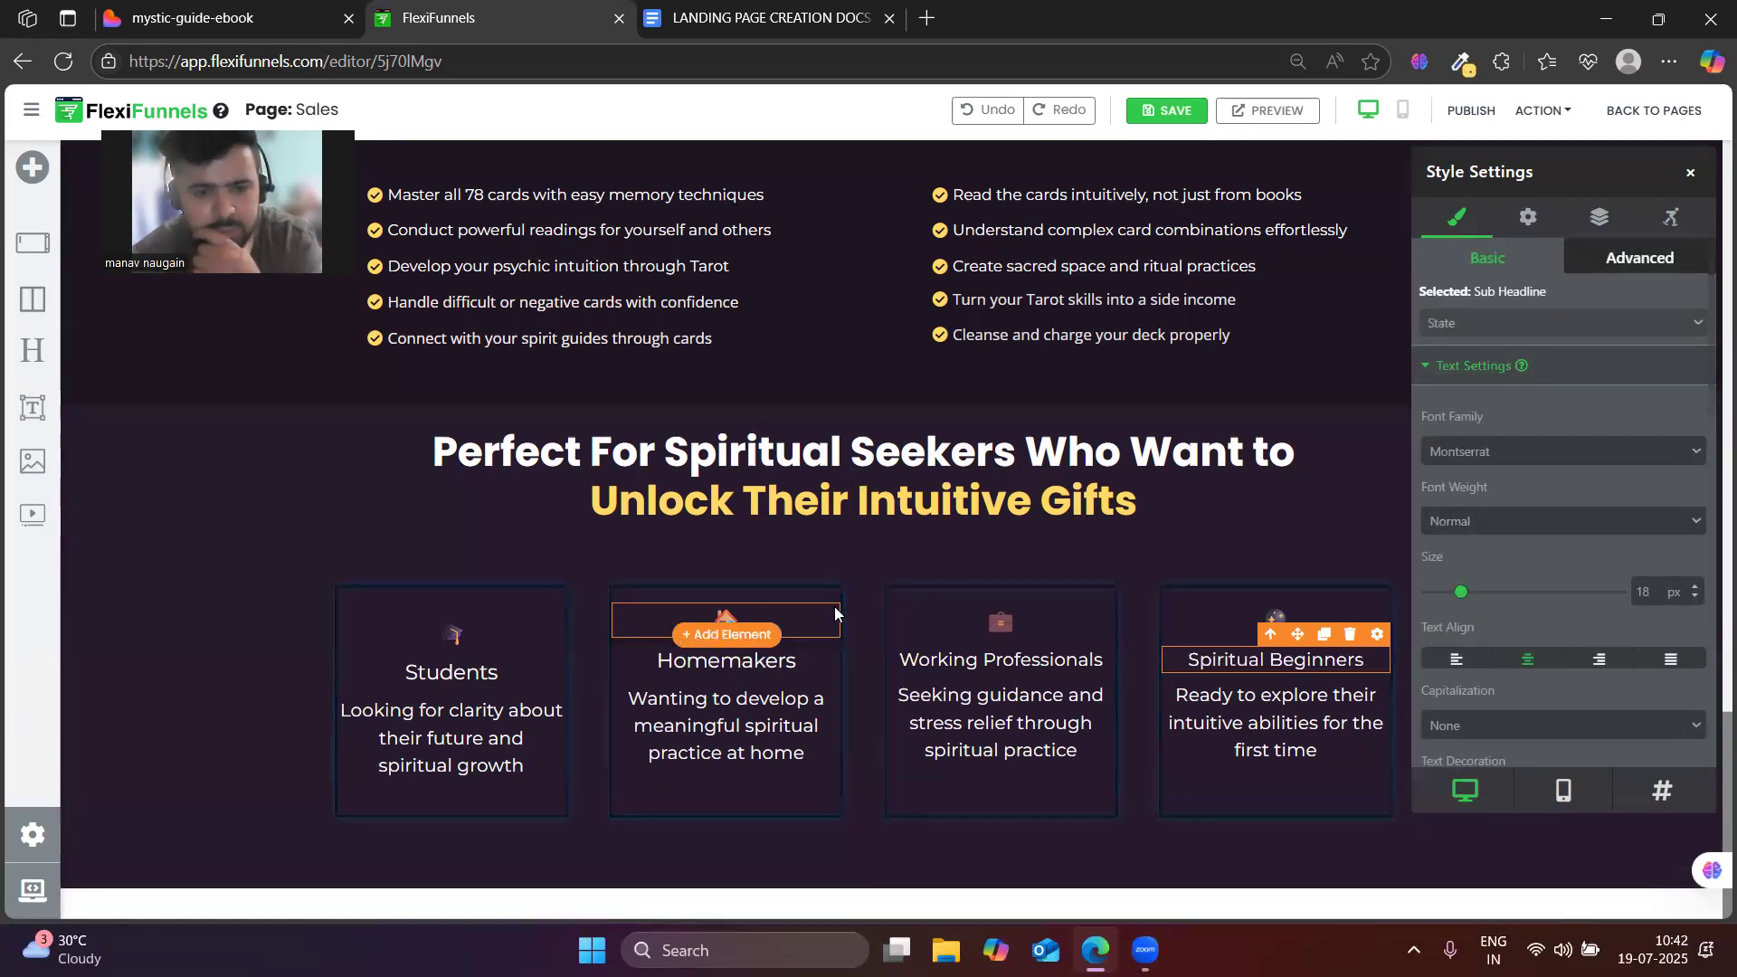
click(788, 666)
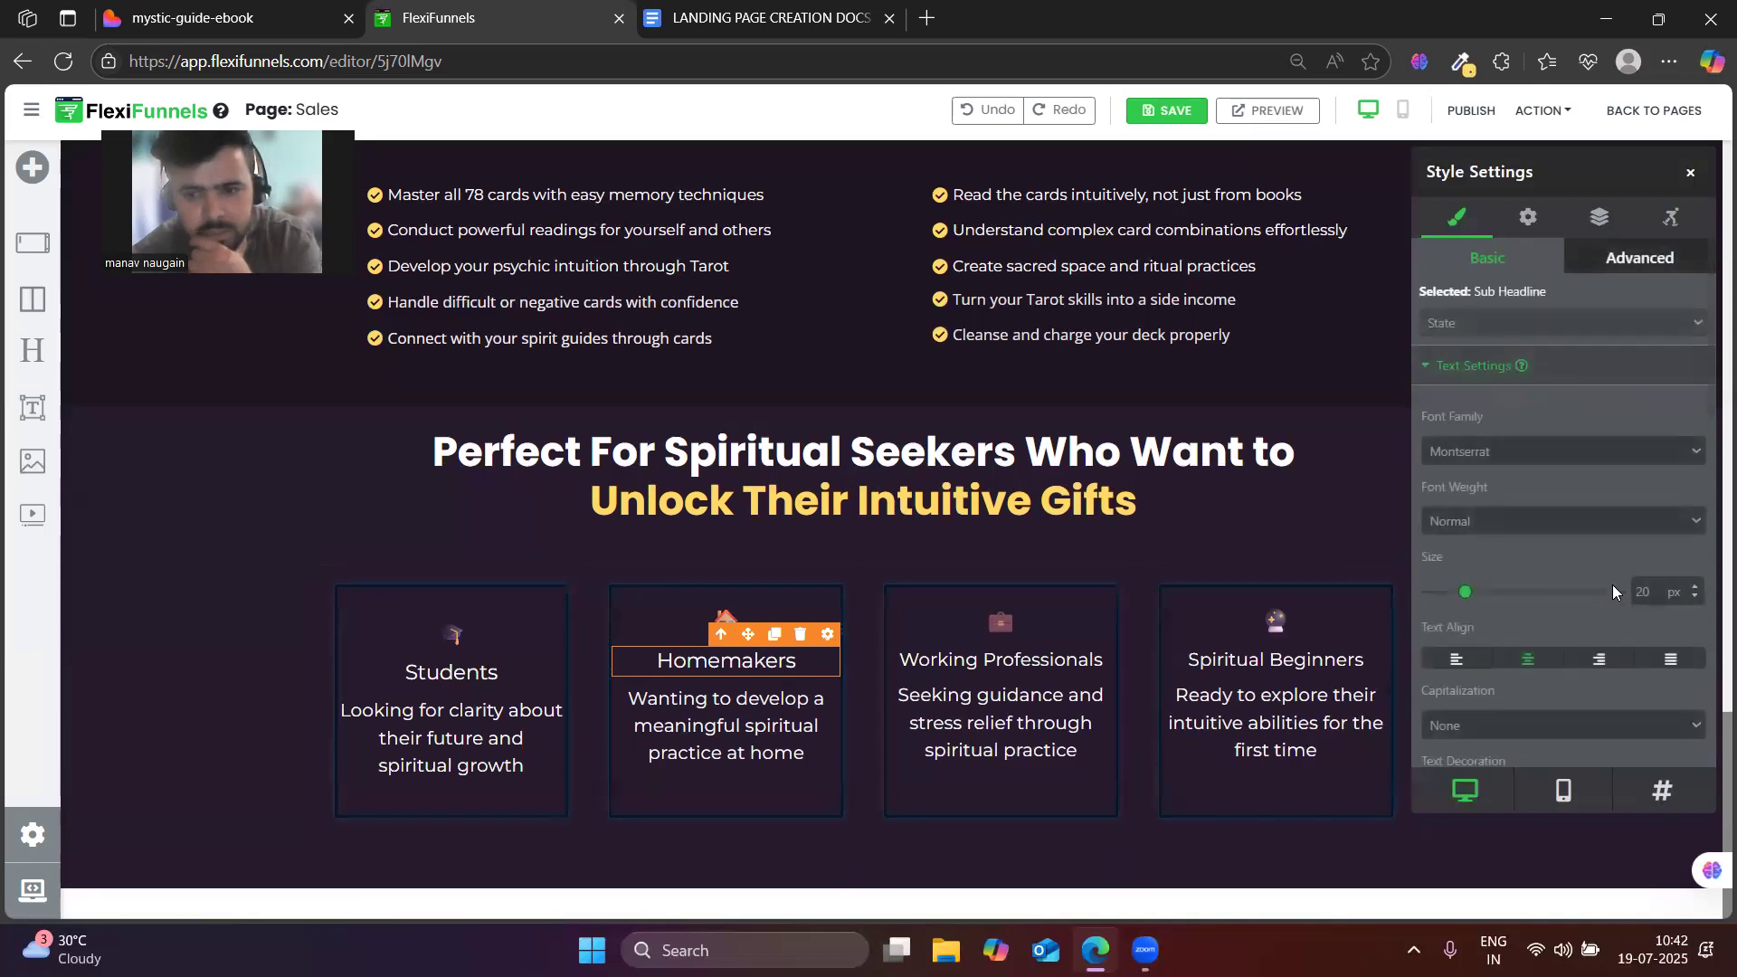
double_click(1639, 590)
text(18)
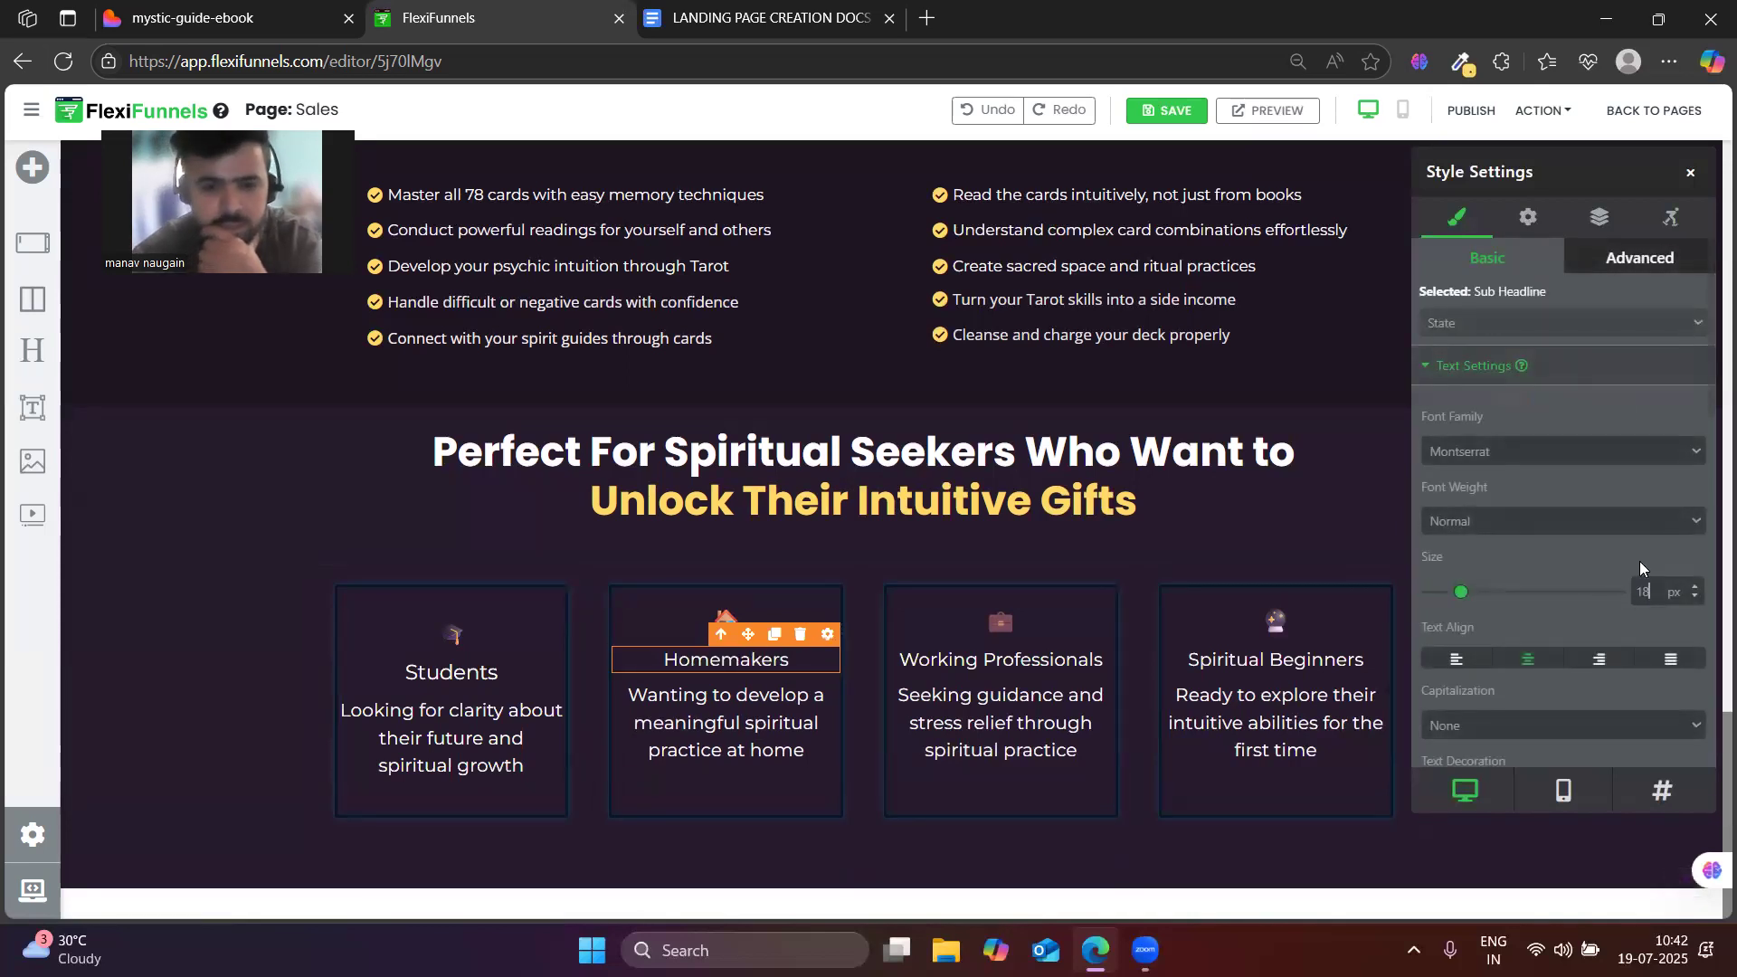
click(454, 671)
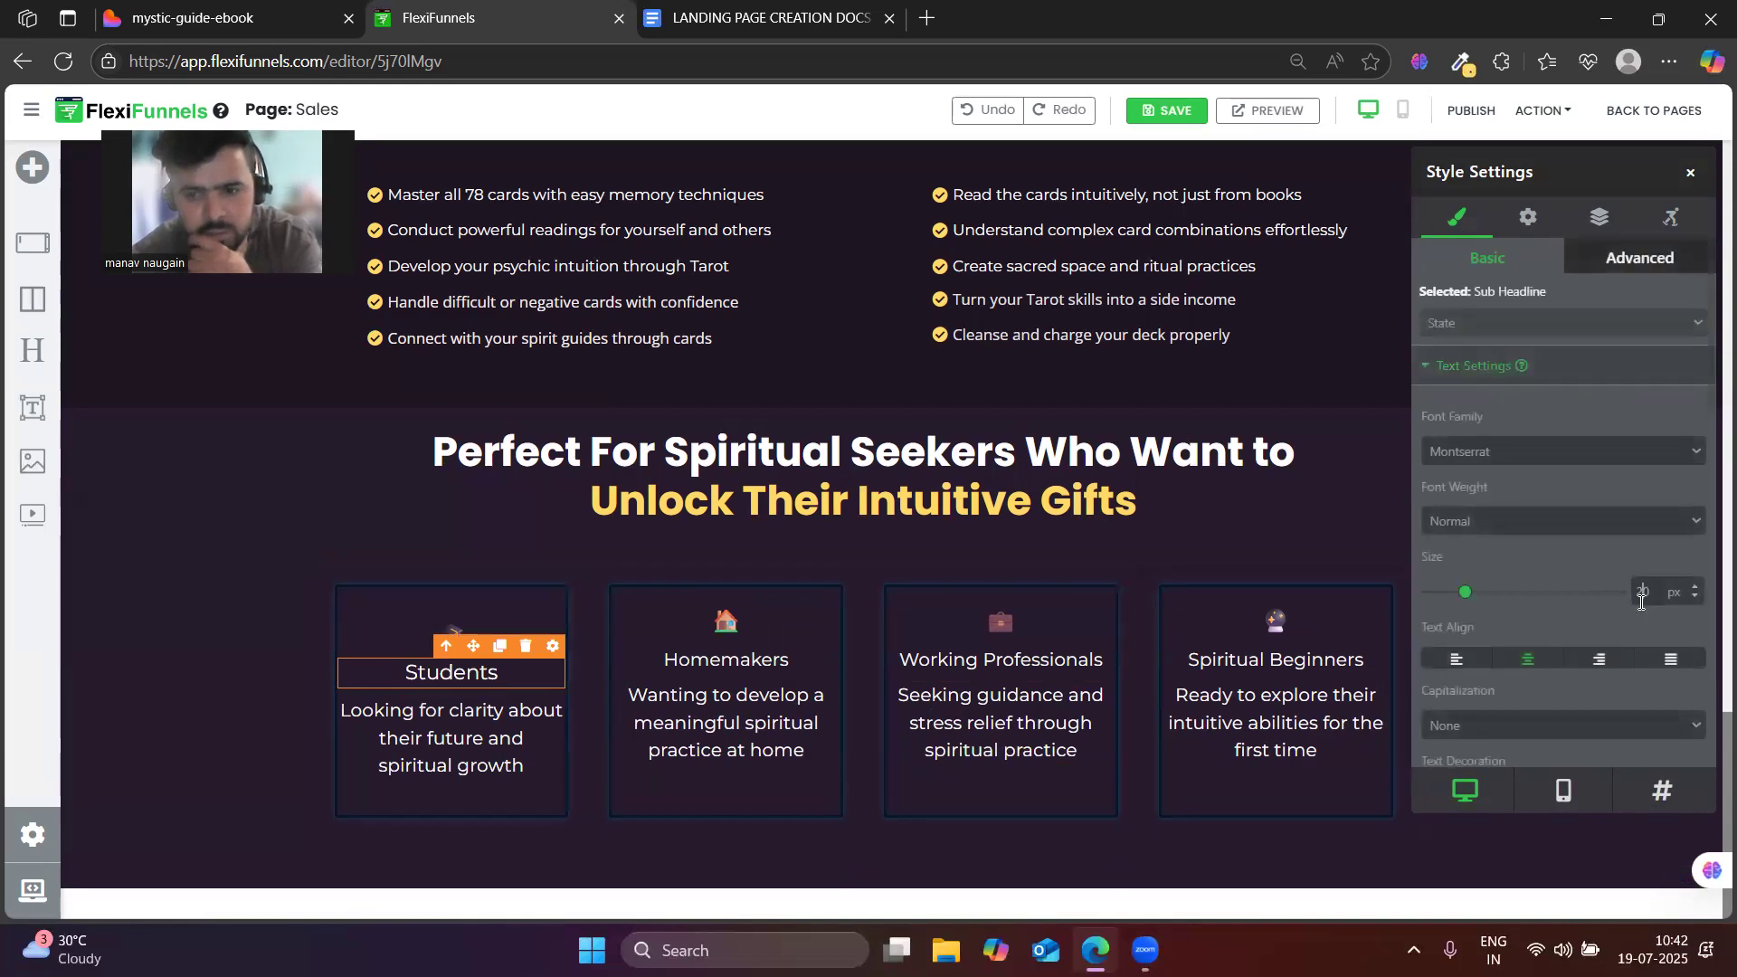
text(18)
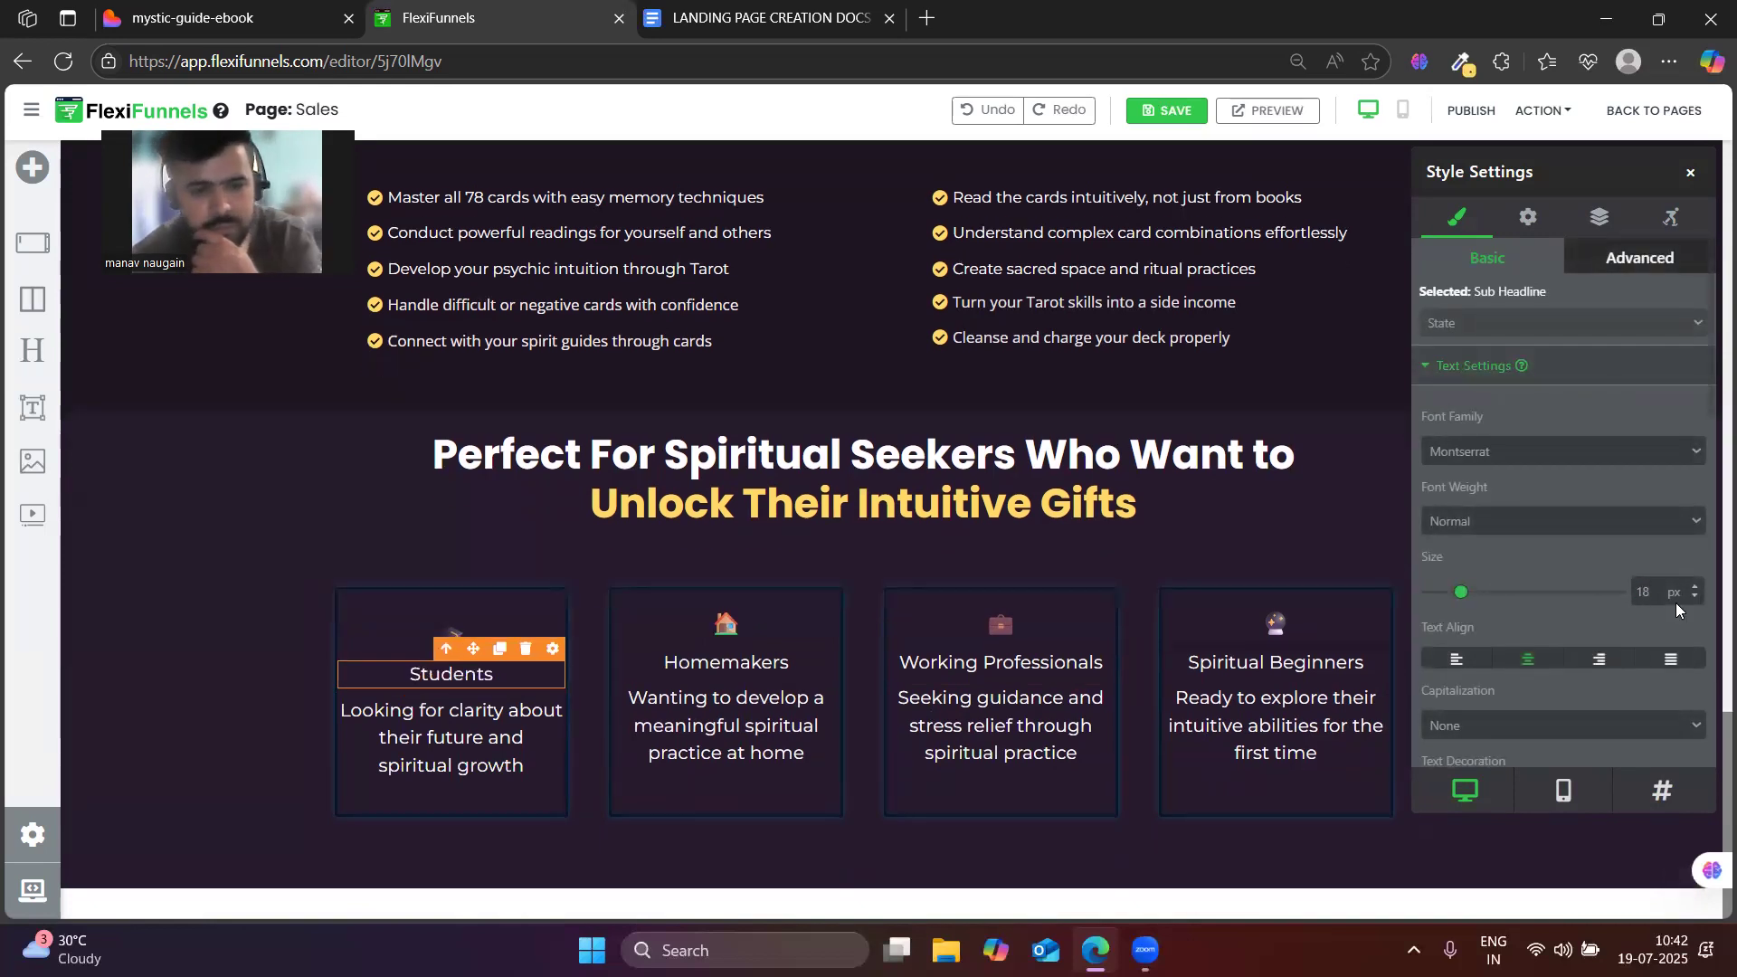
click(253, 680)
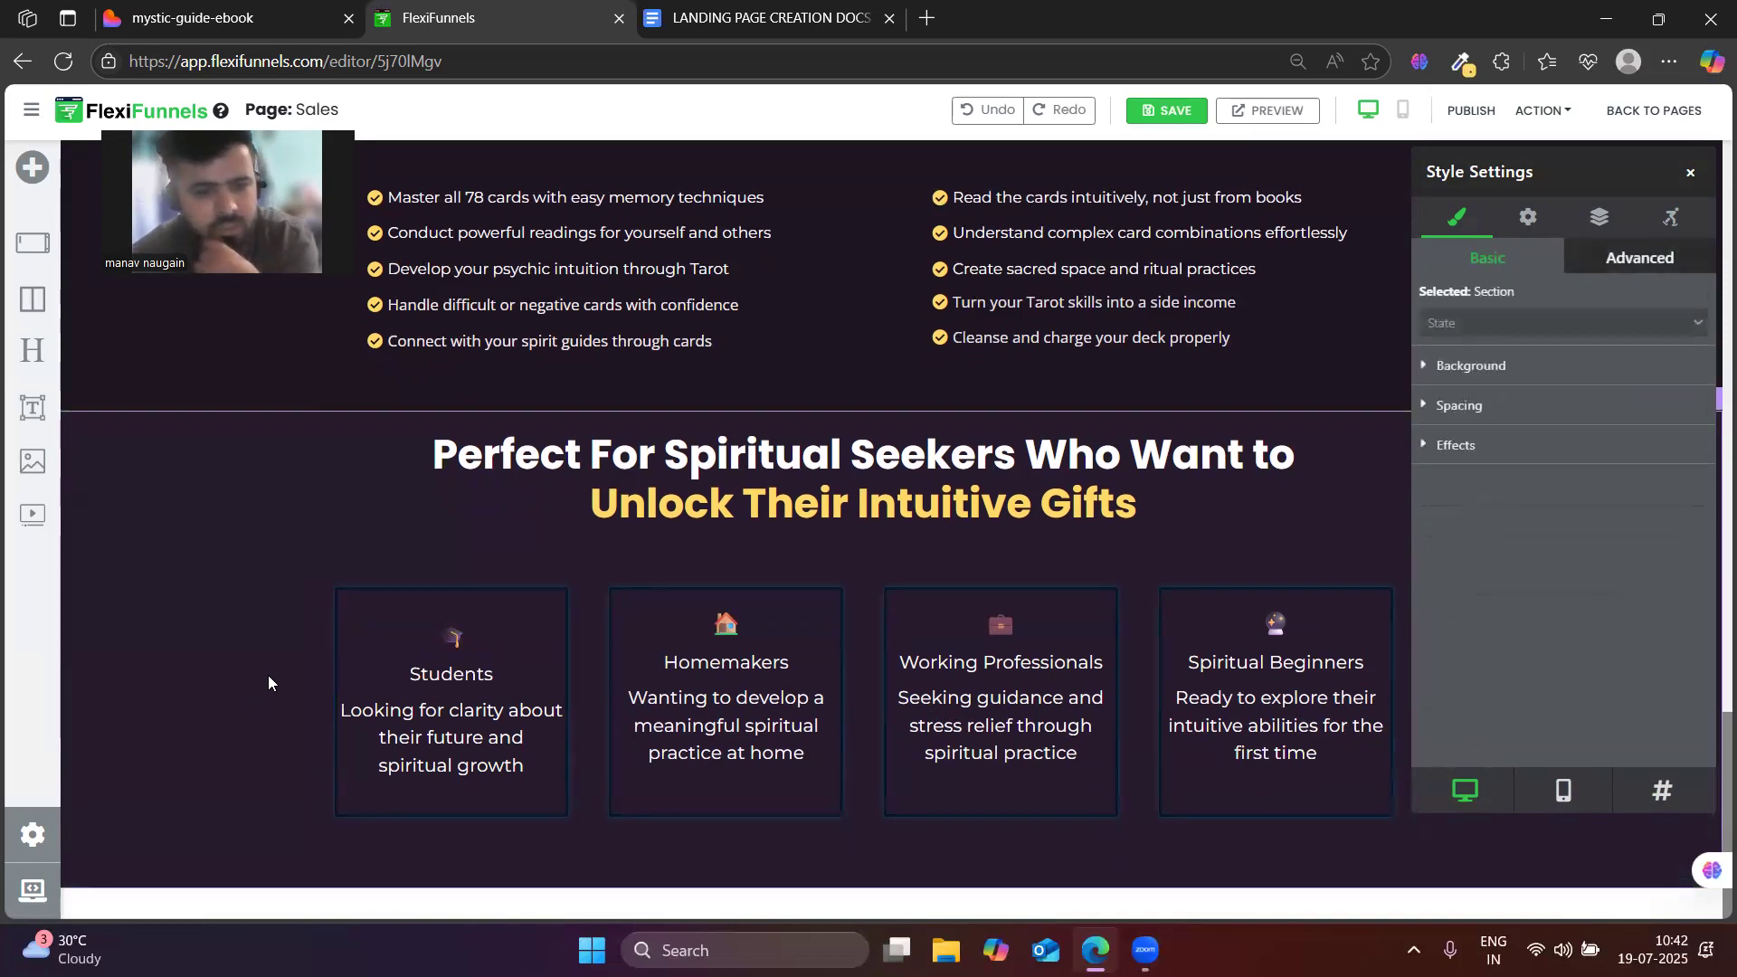
click(1691, 175)
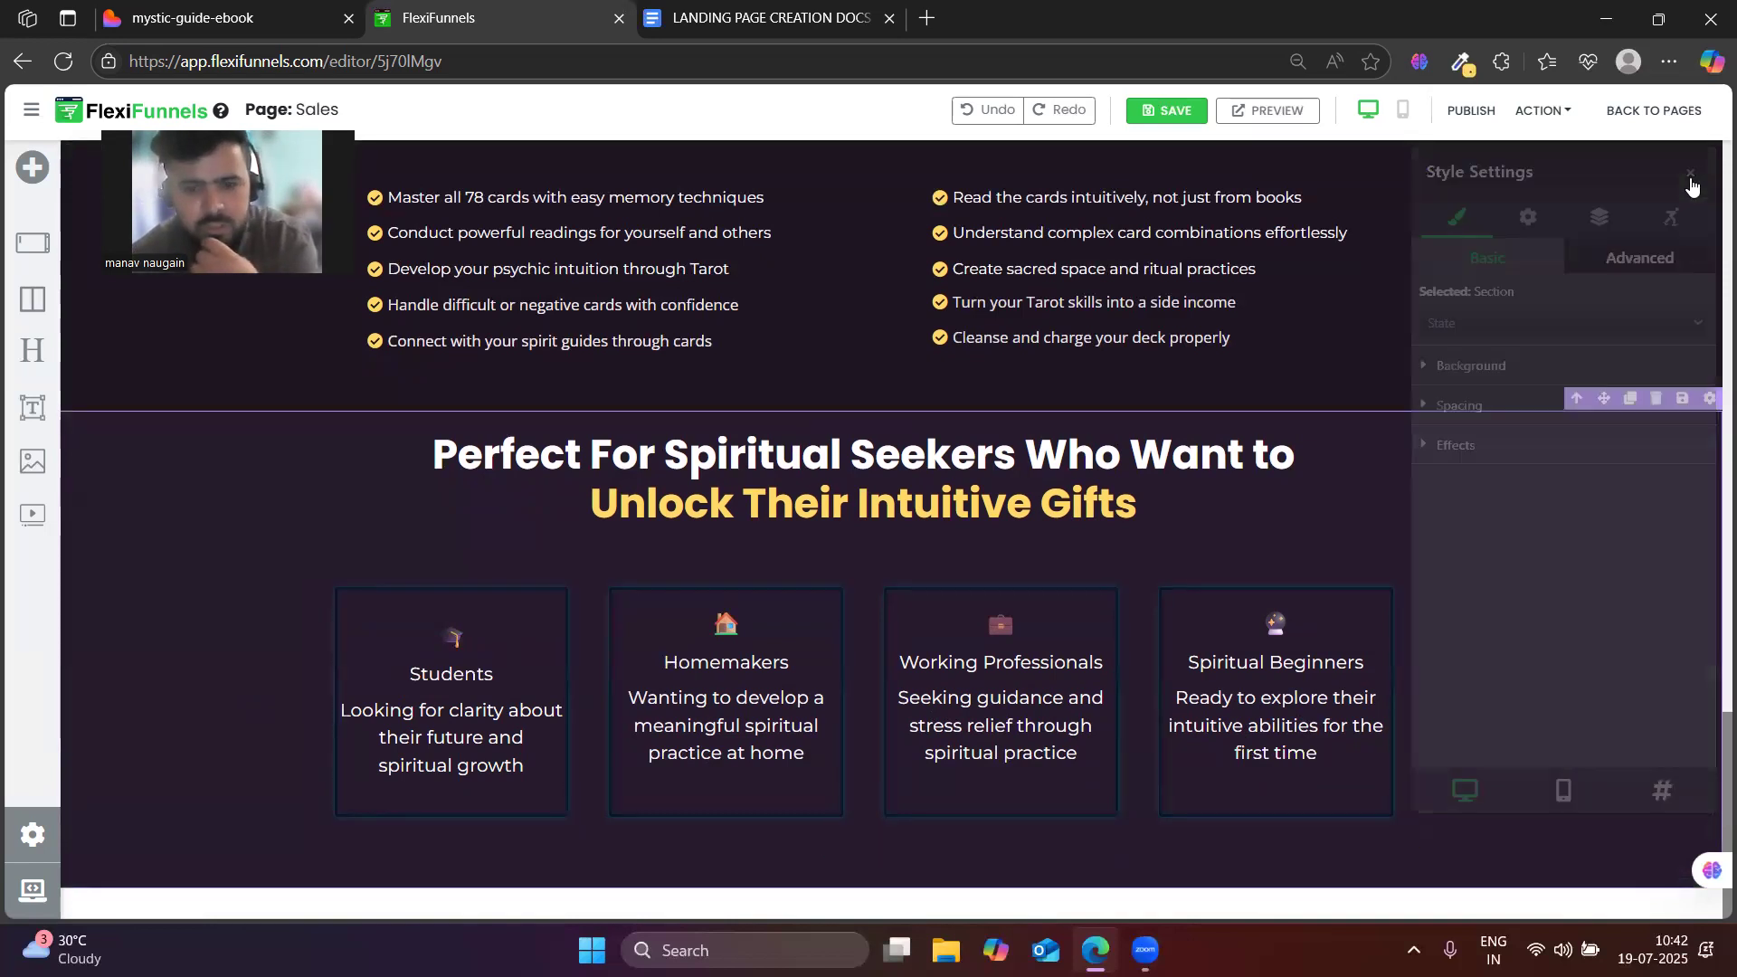
- Add a sub headline below the four cards with the mystic-guide-ebook page's text beginning "Whether you're completely new to Tarot"
scroll(1540, 612, up, 2)
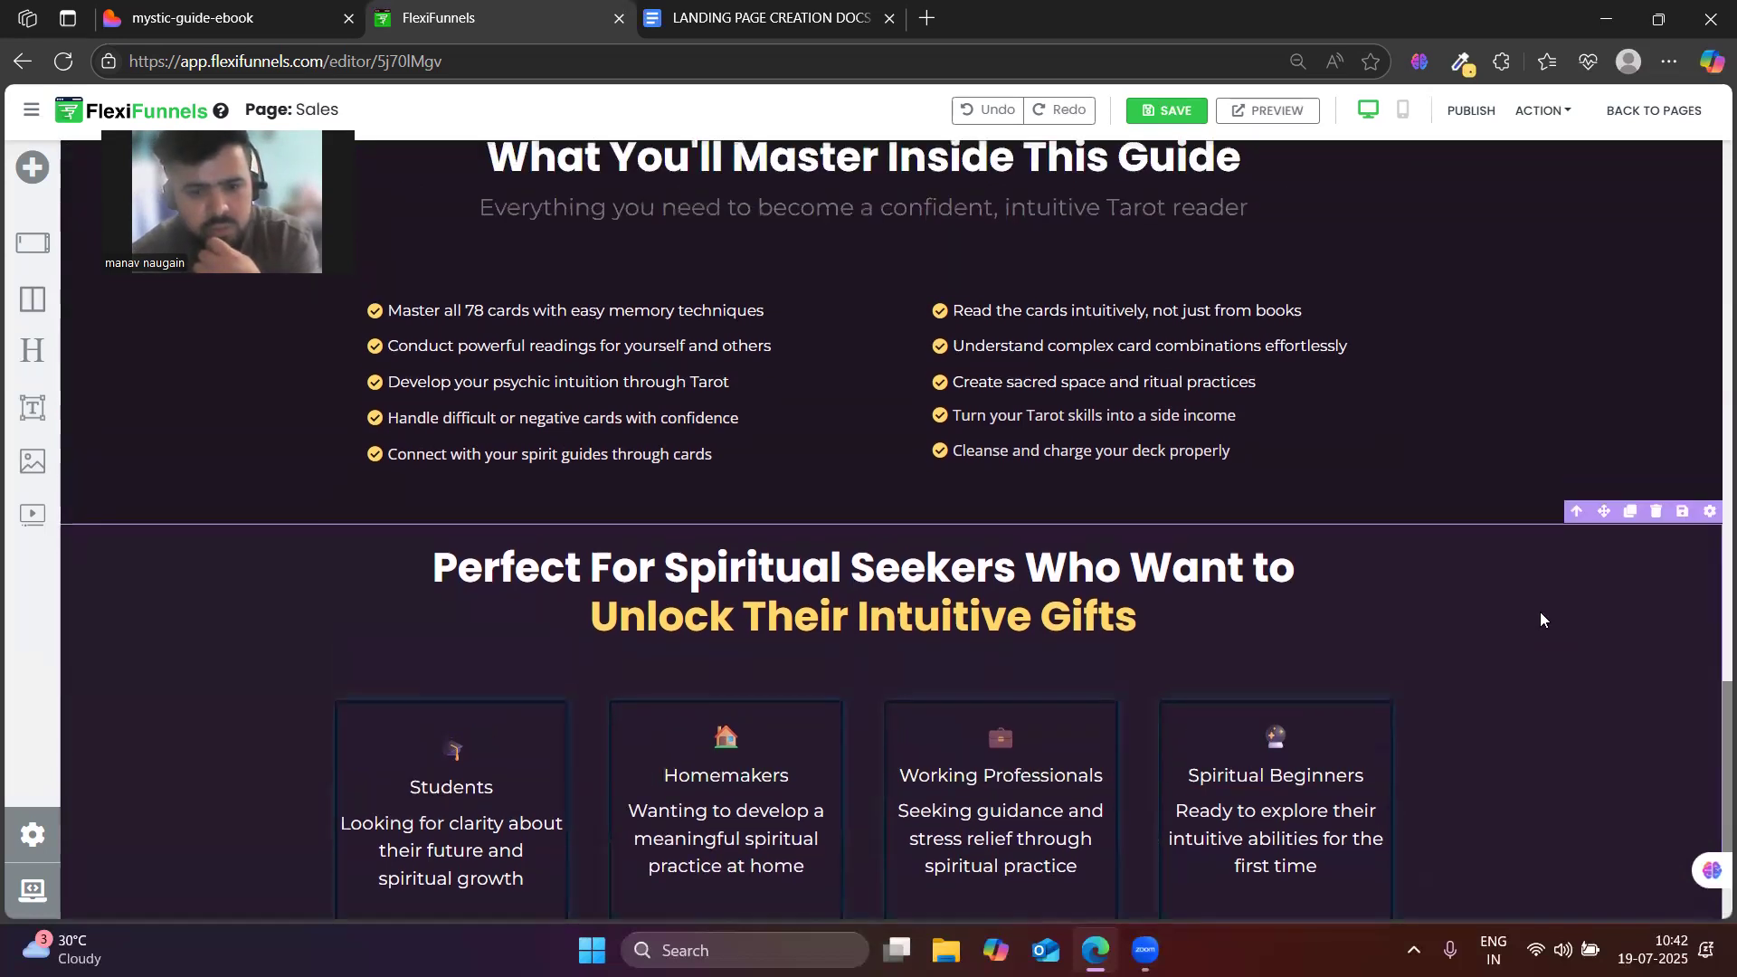
scroll(1540, 612, down, 2)
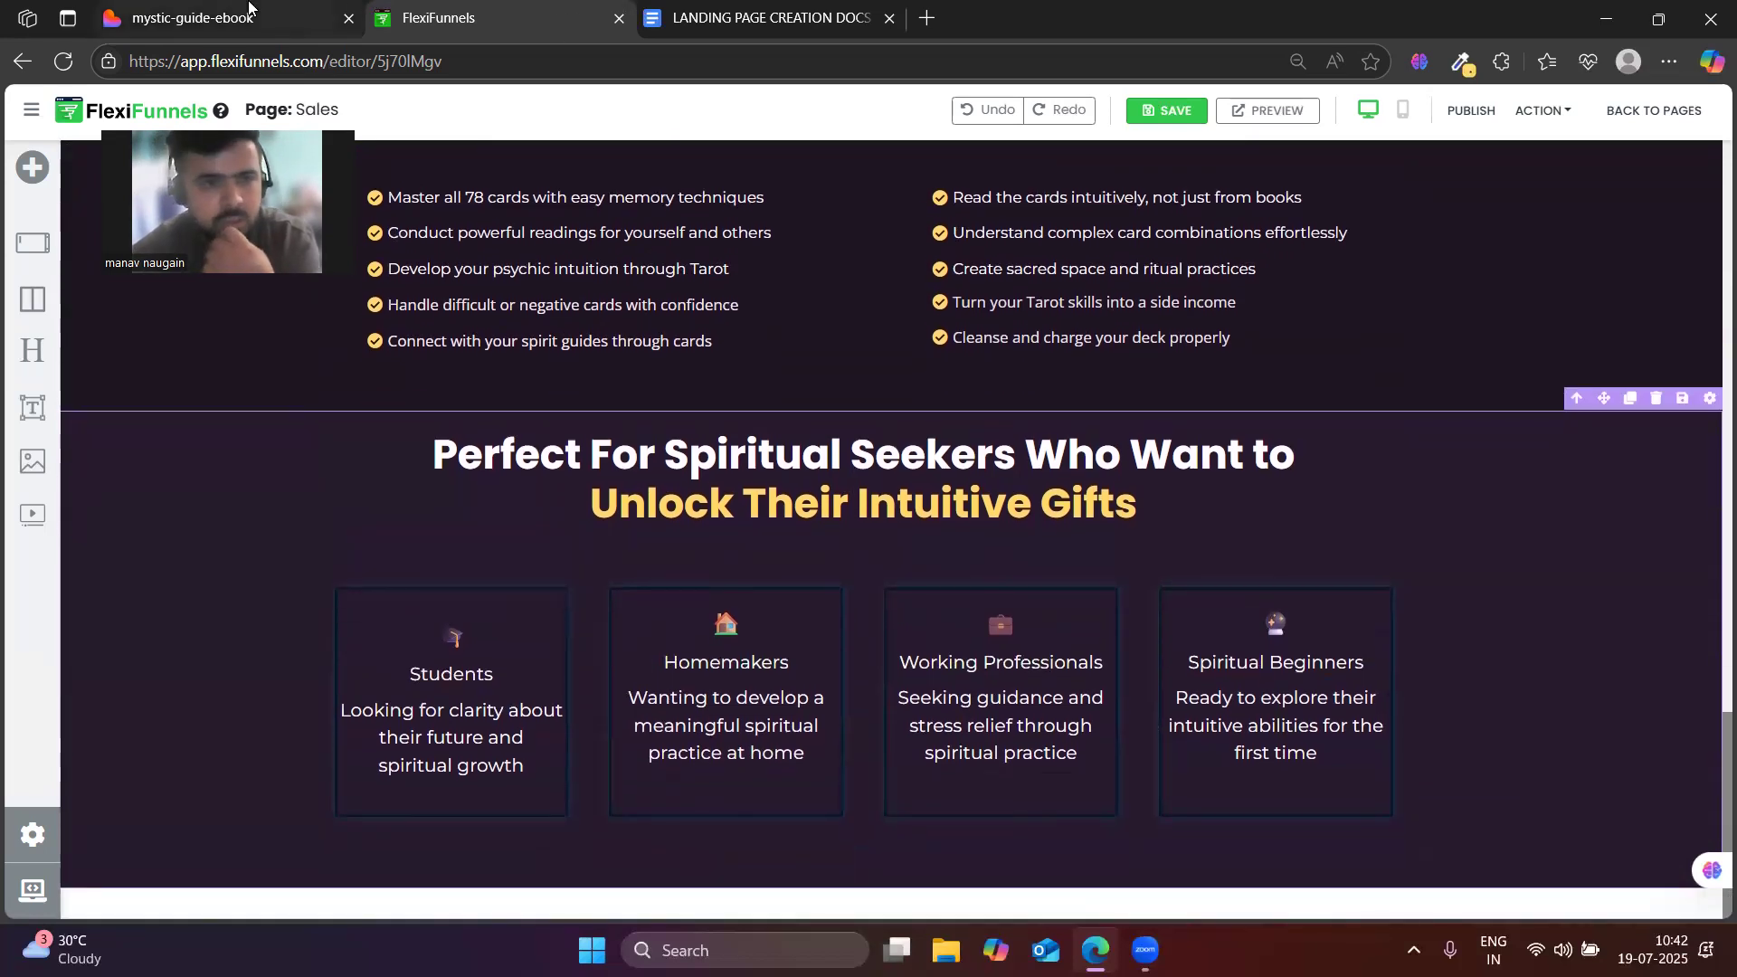
click(249, 7)
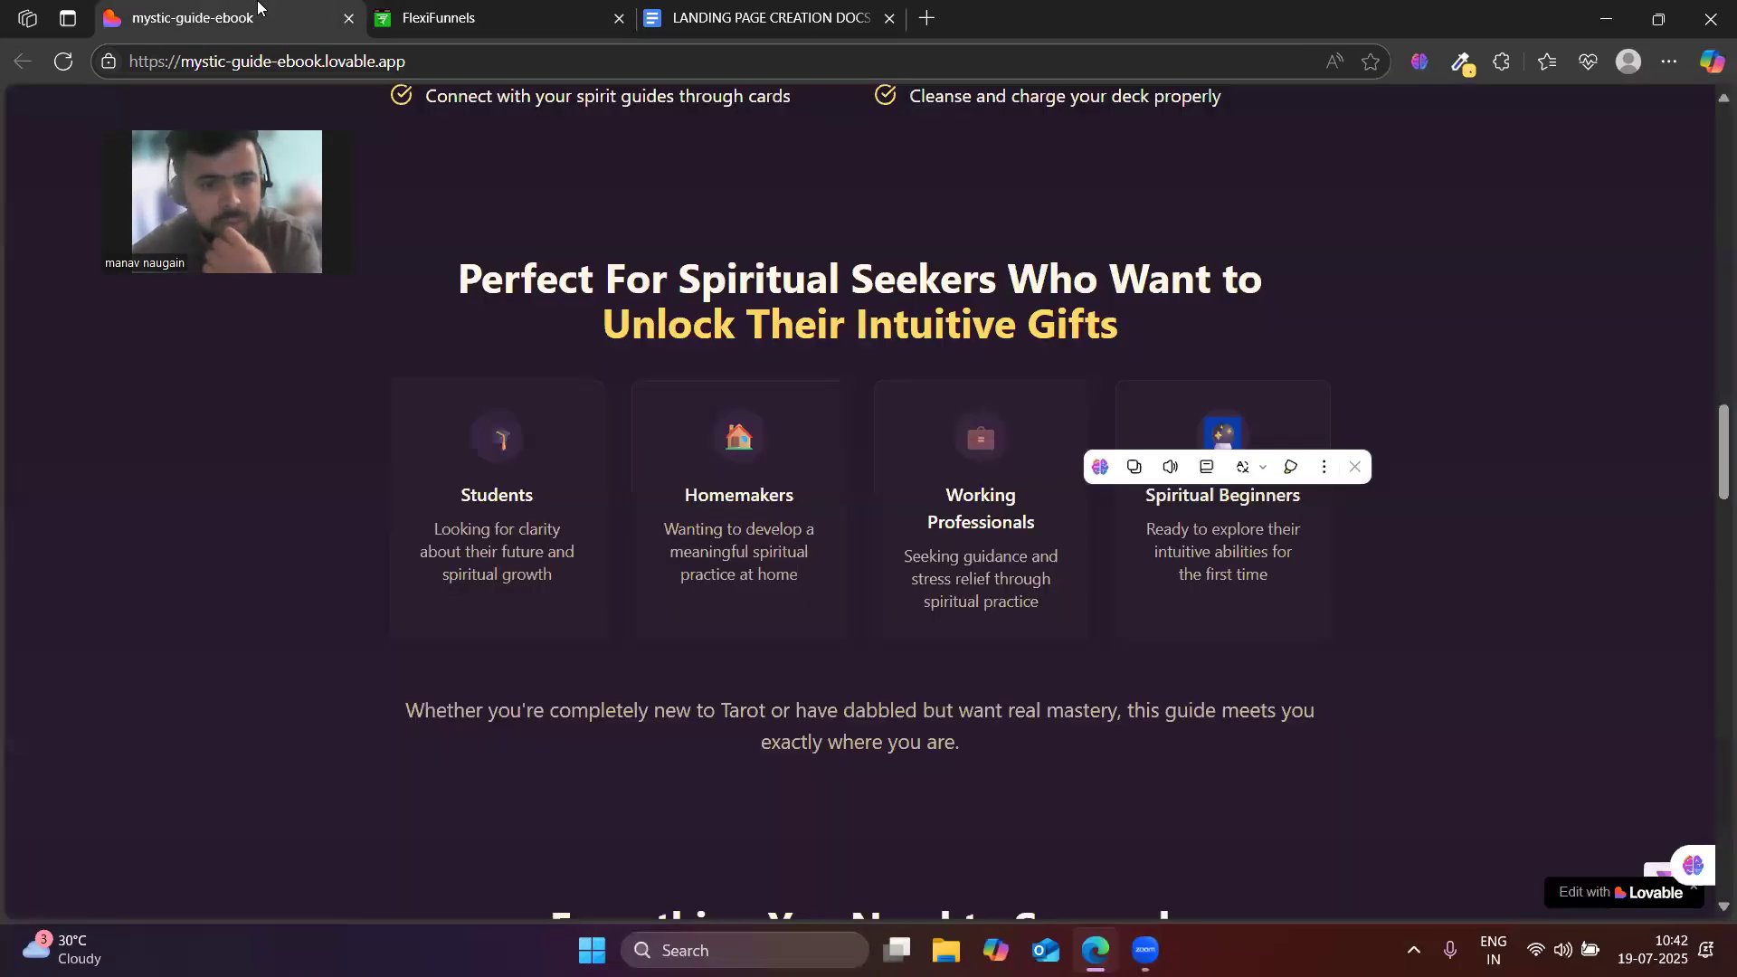
triple_click(829, 709)
key(ctrl+c)
click(438, 7)
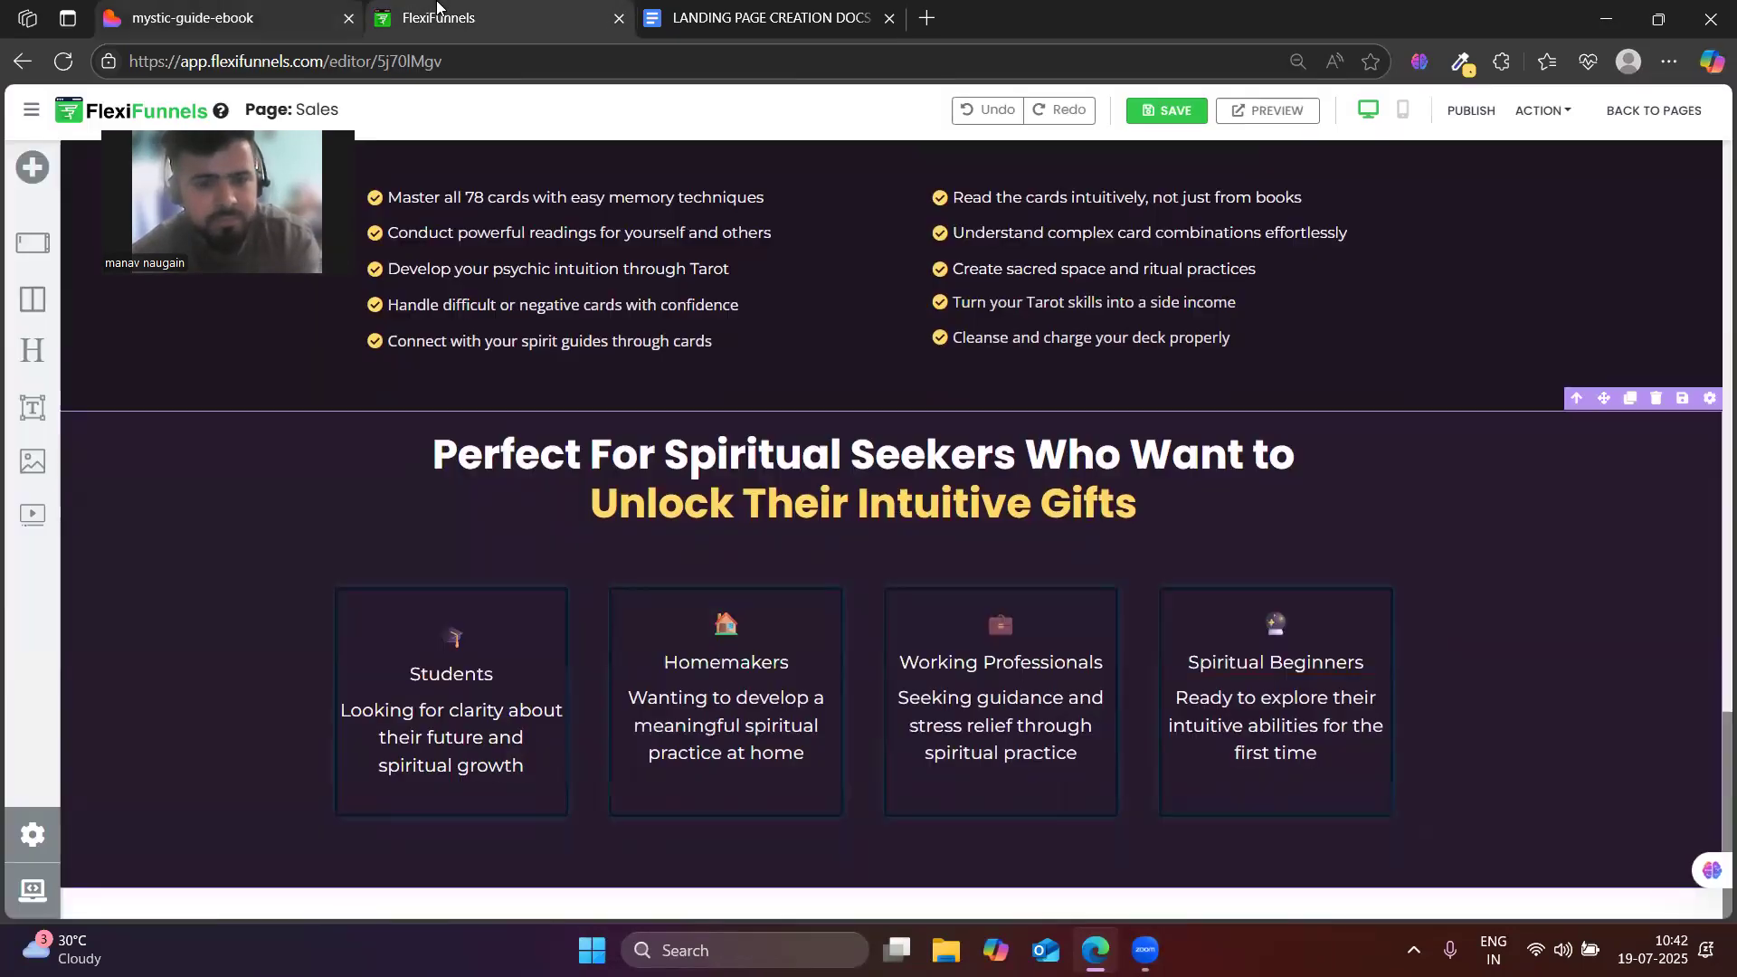
drag(30, 407, 744, 851)
triple_click(733, 861)
key(ctrl+v)
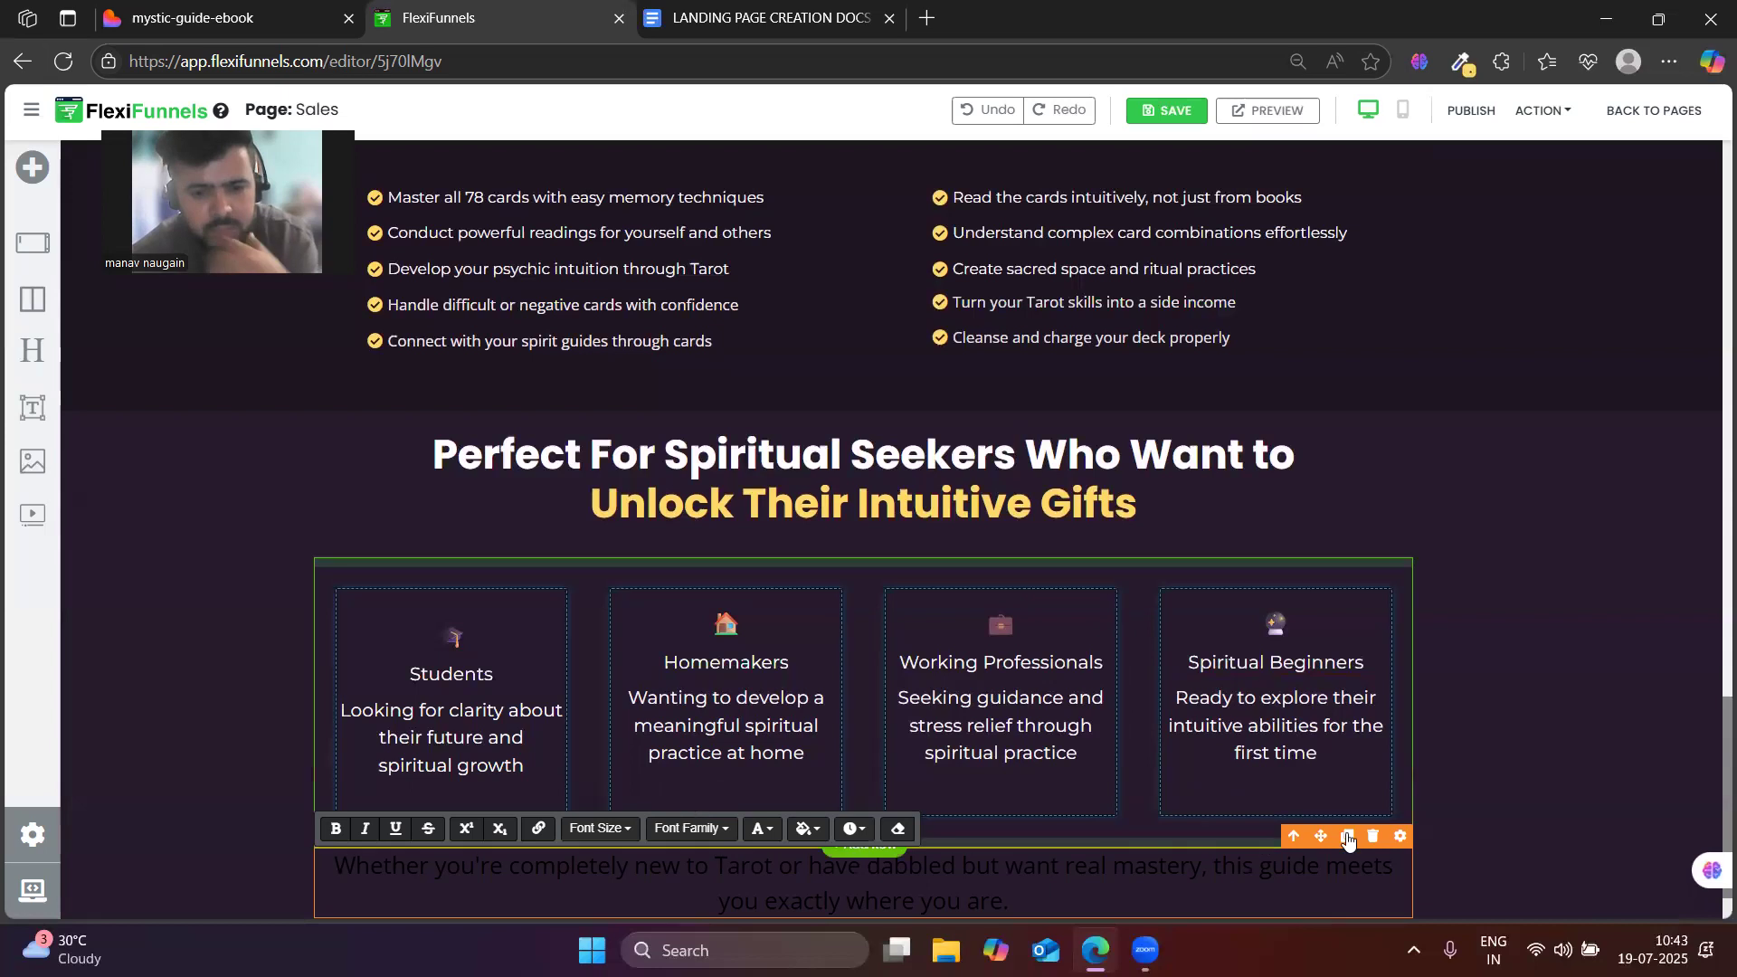
- Set the text color of the closing sub headline below the four cards to light grey #BDBDBD
click(1400, 837)
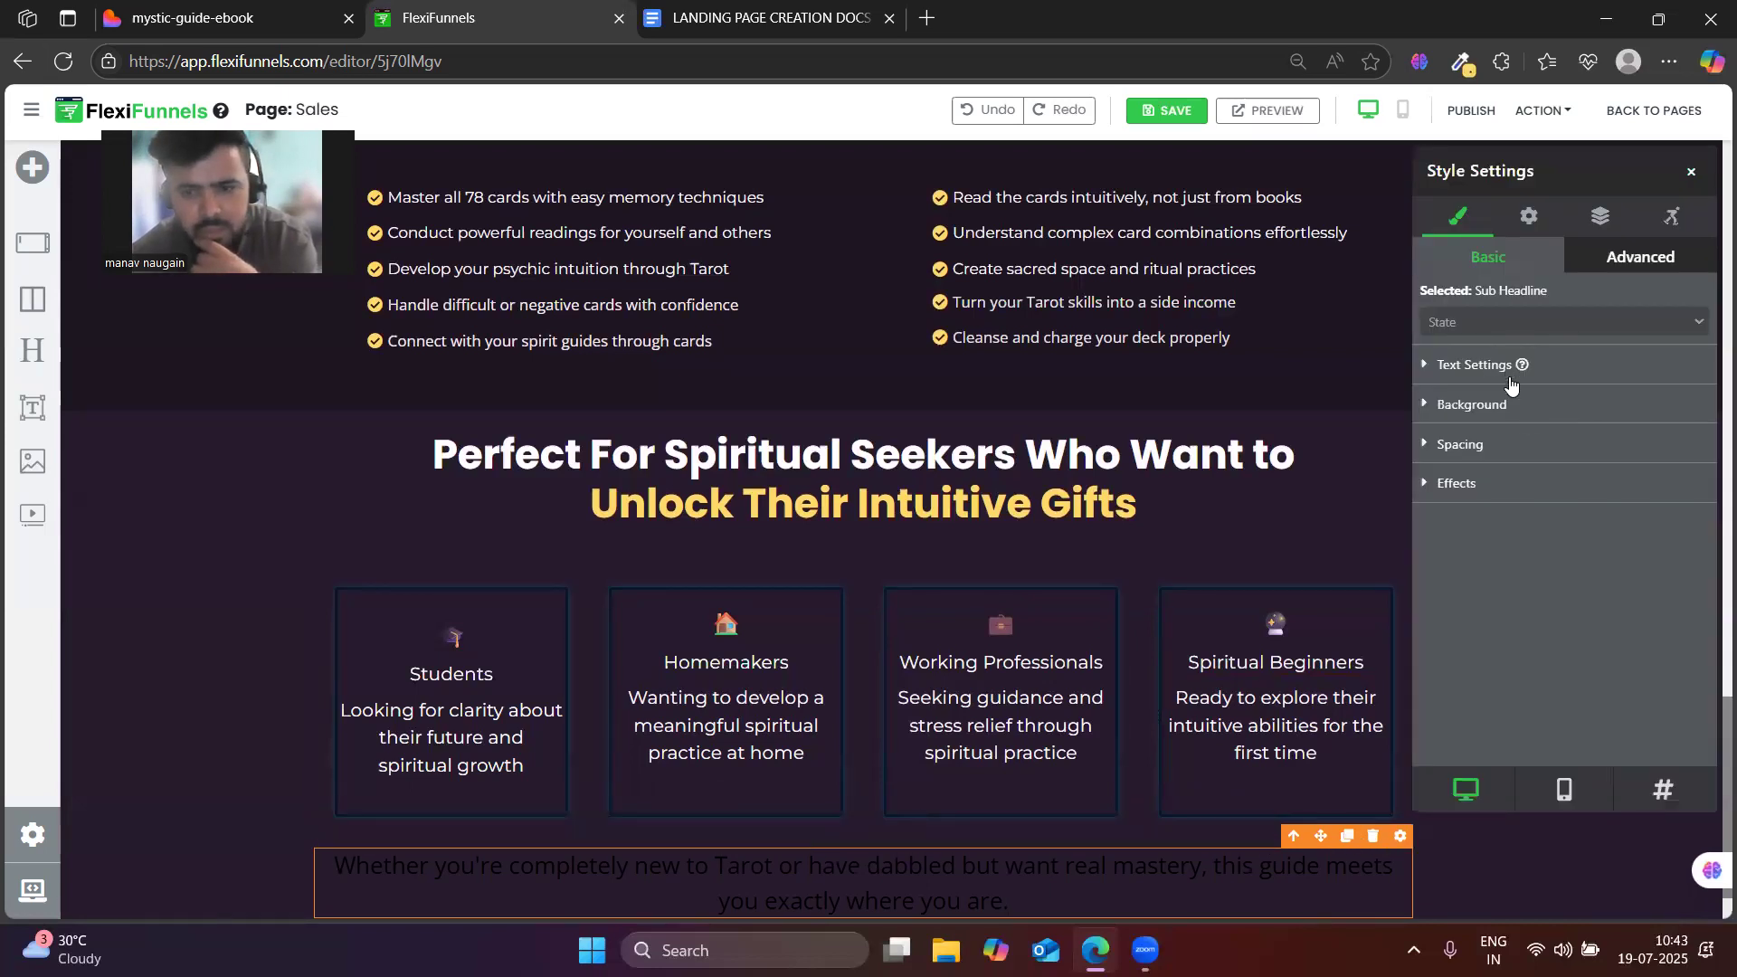
click(1475, 364)
click(1558, 632)
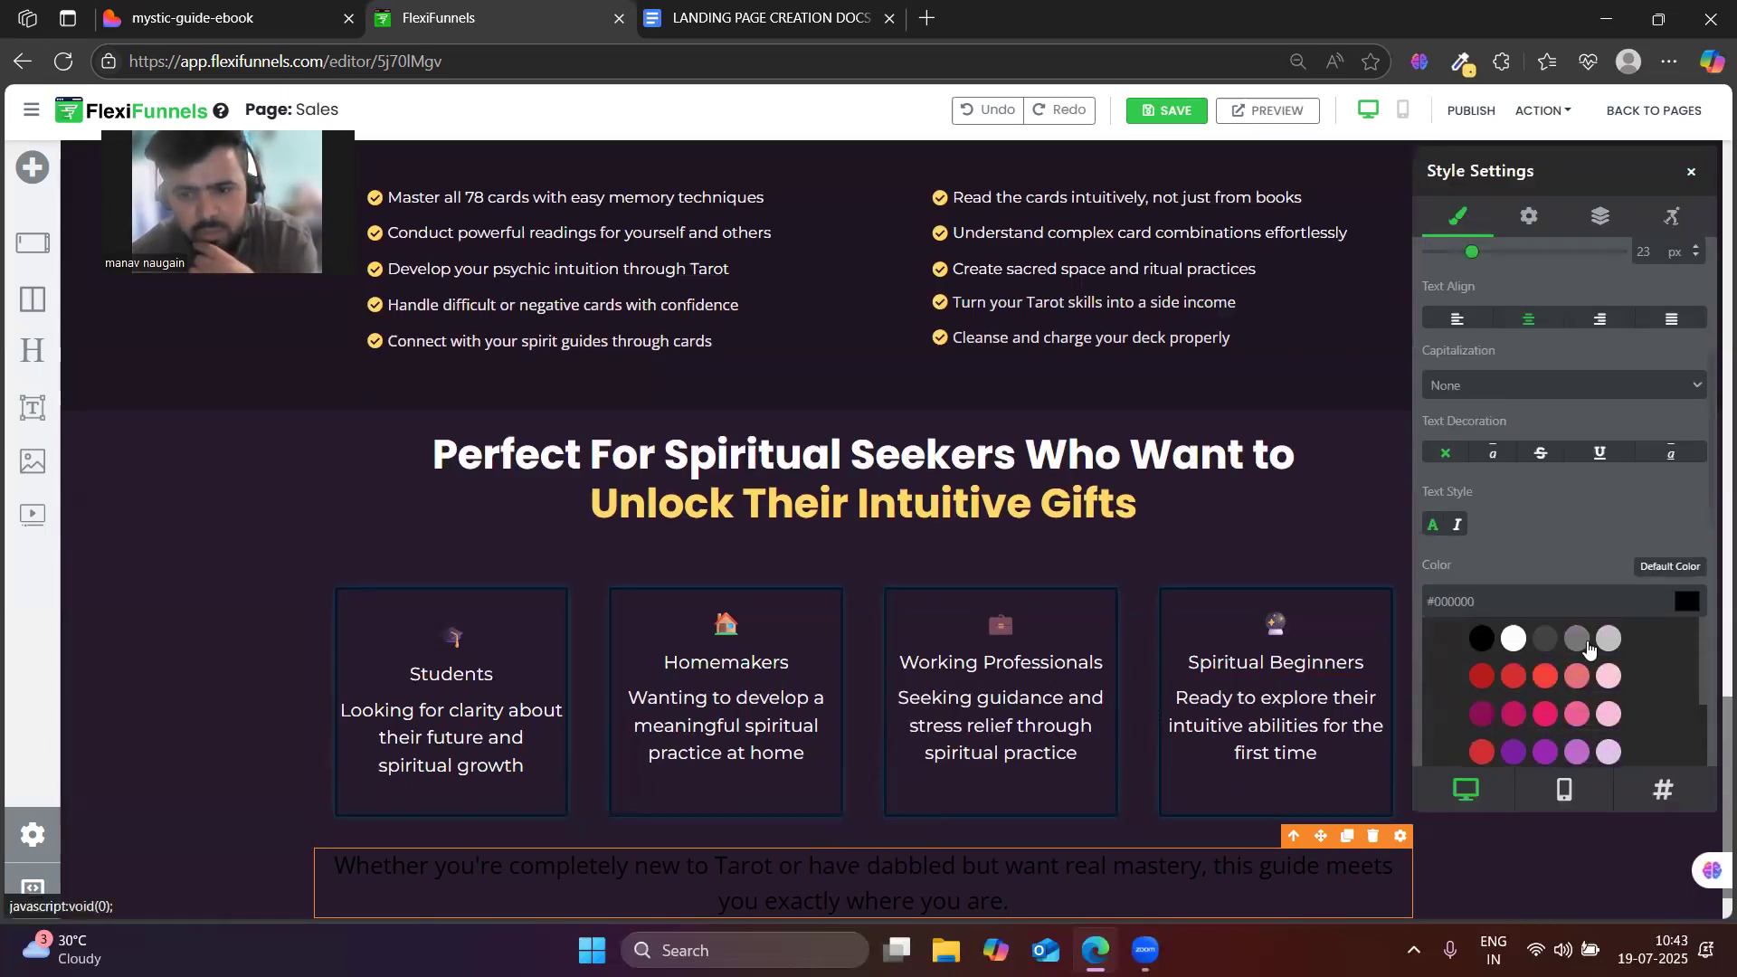
click(1609, 640)
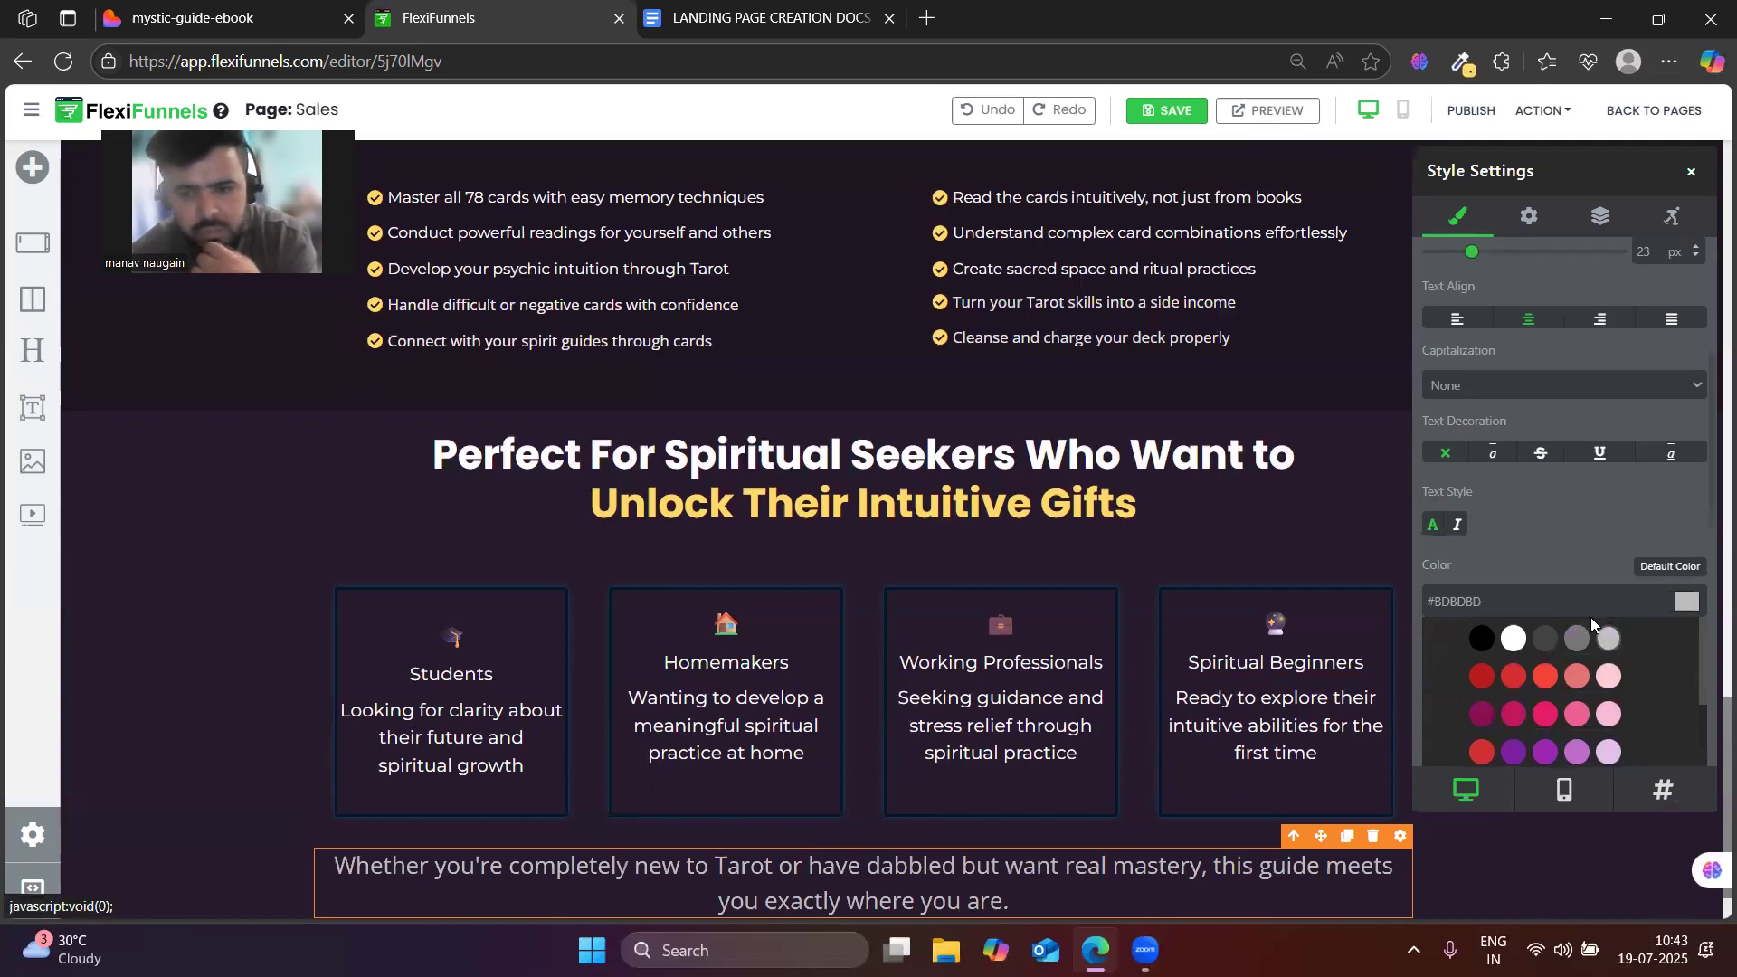
- Set the closing sub headline's font family to Montserrat with Normal weight
scroll(1552, 458, up, 3)
click(1468, 337)
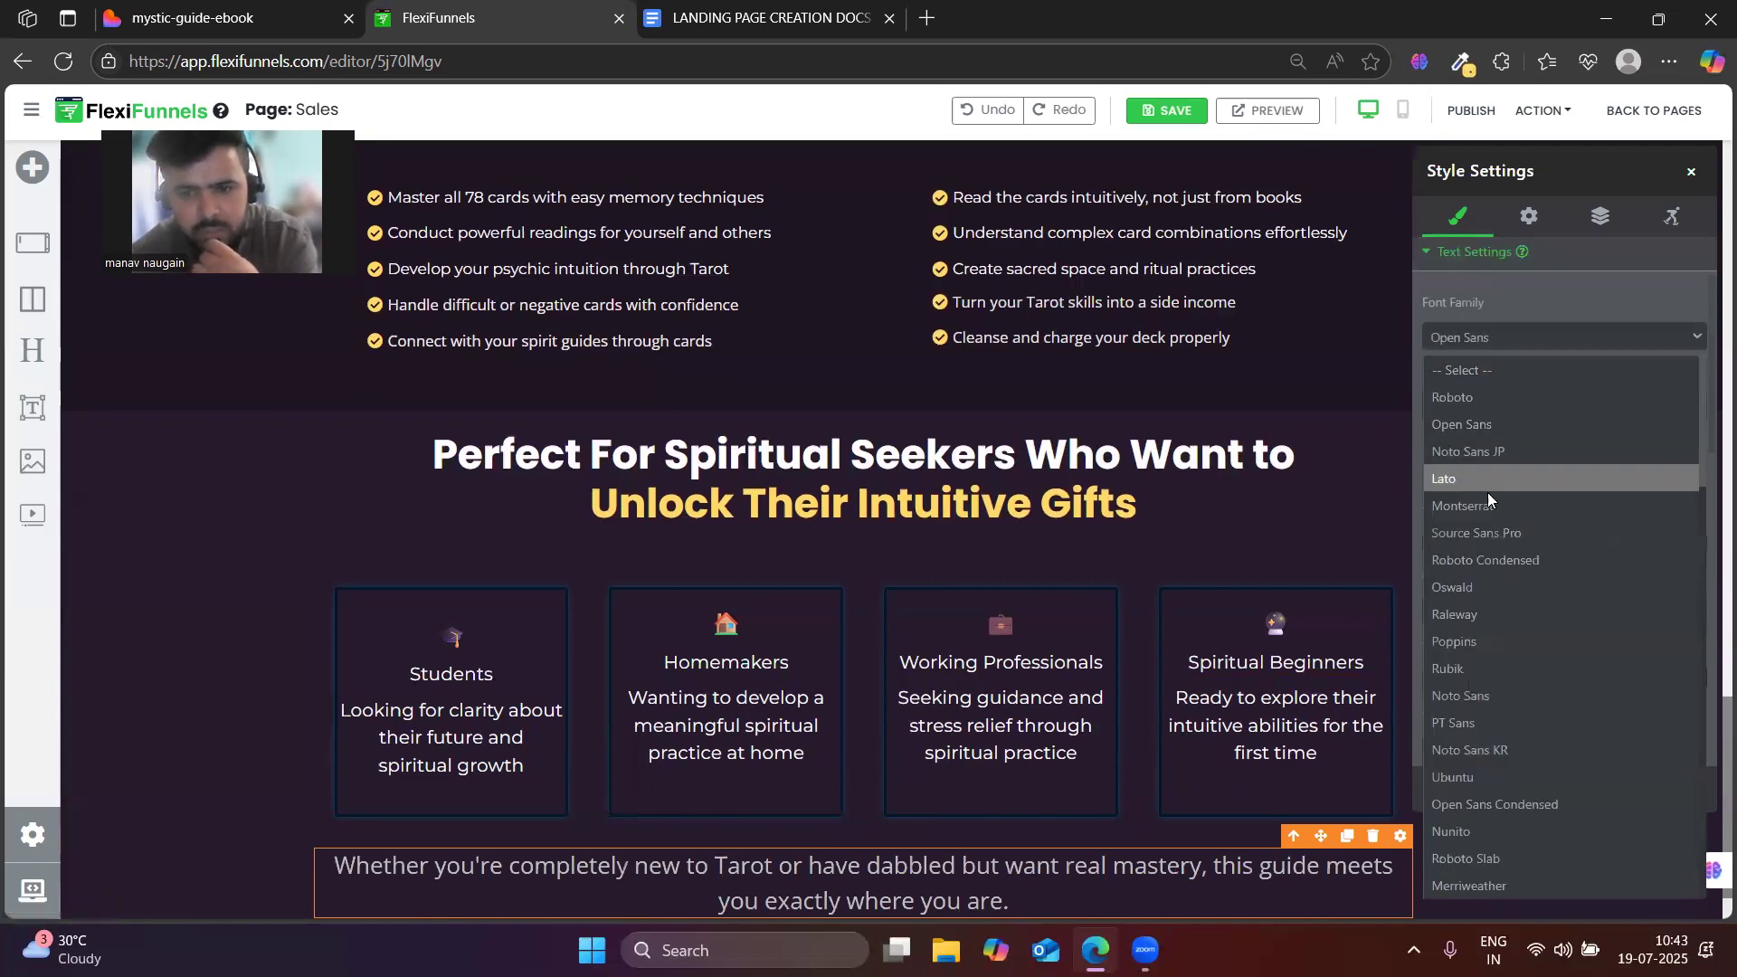
click(1486, 499)
click(1502, 409)
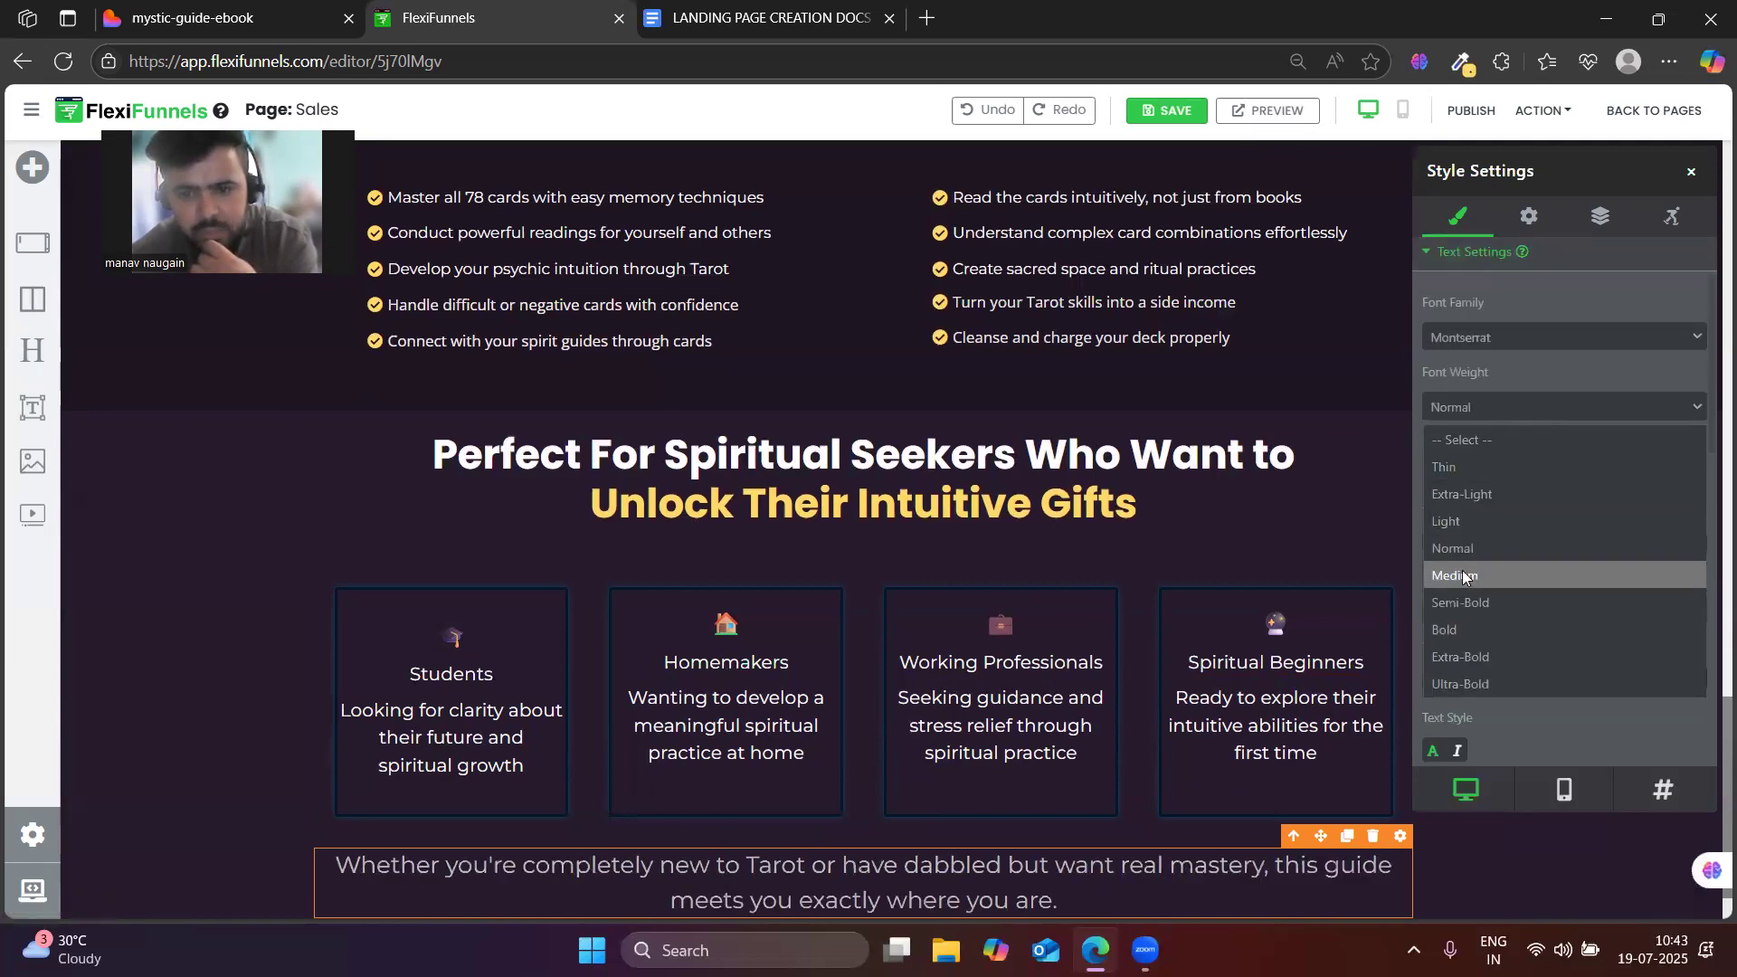
click(1460, 550)
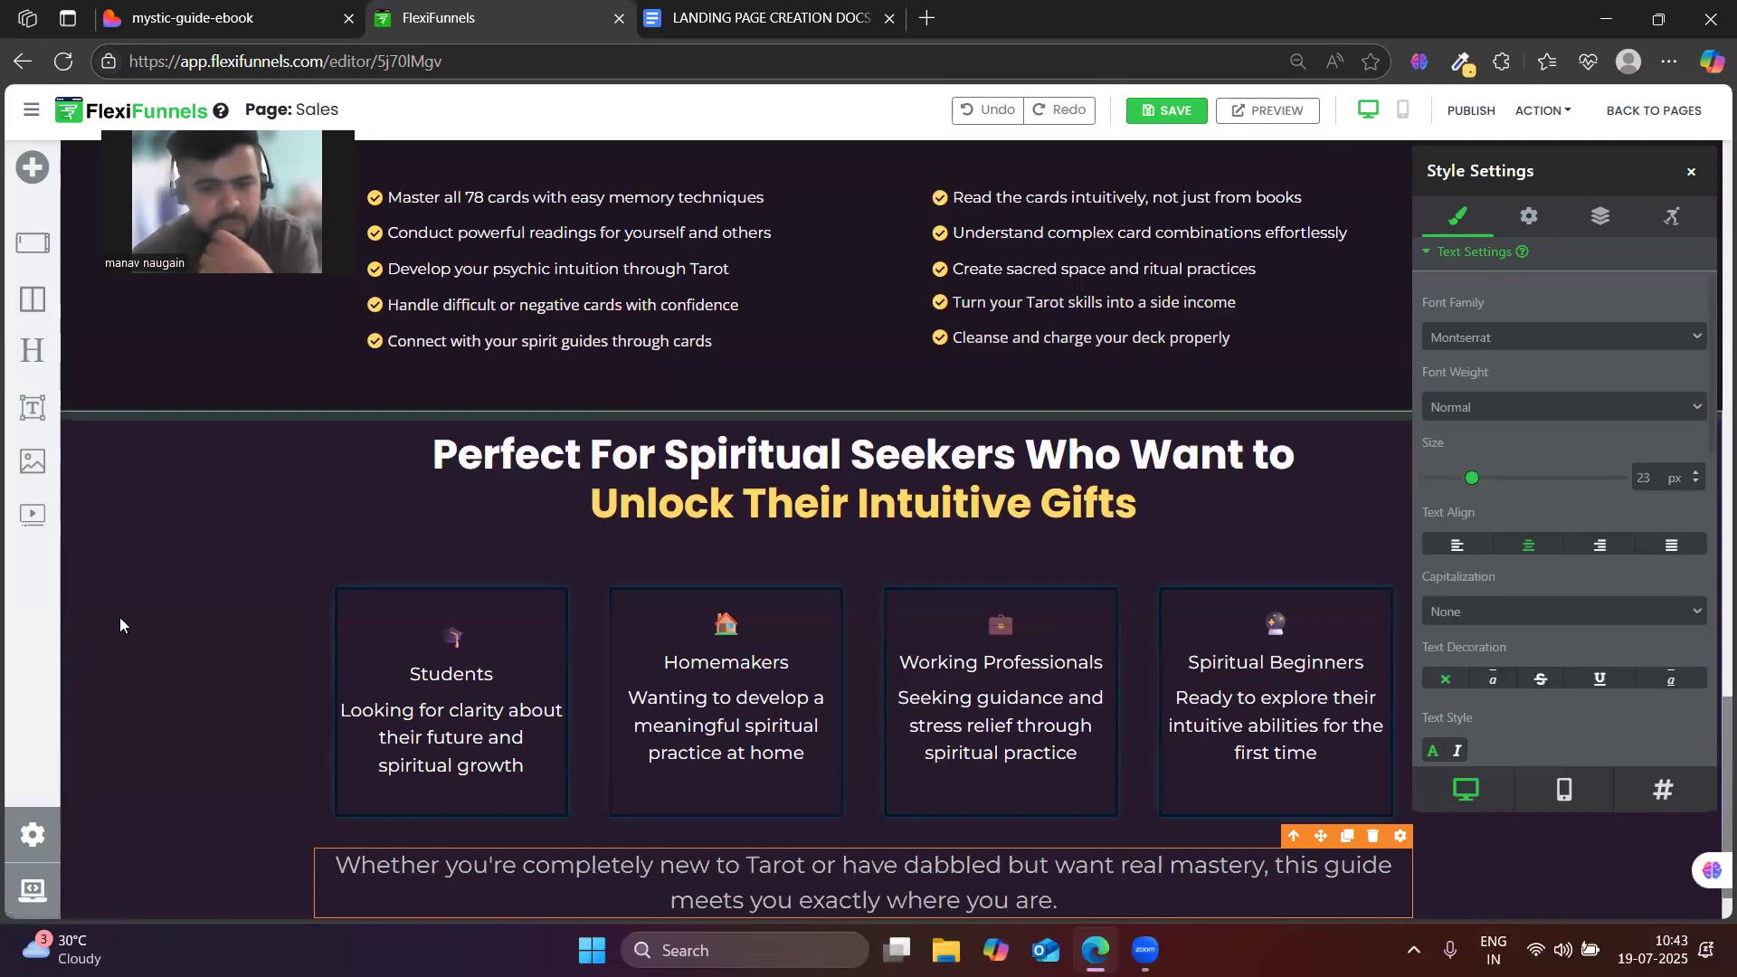
- Compare the closing text with the mystic-guide-ebook page, publish the Sales page and close the style settings
click(307, 16)
click(437, 7)
click(308, 11)
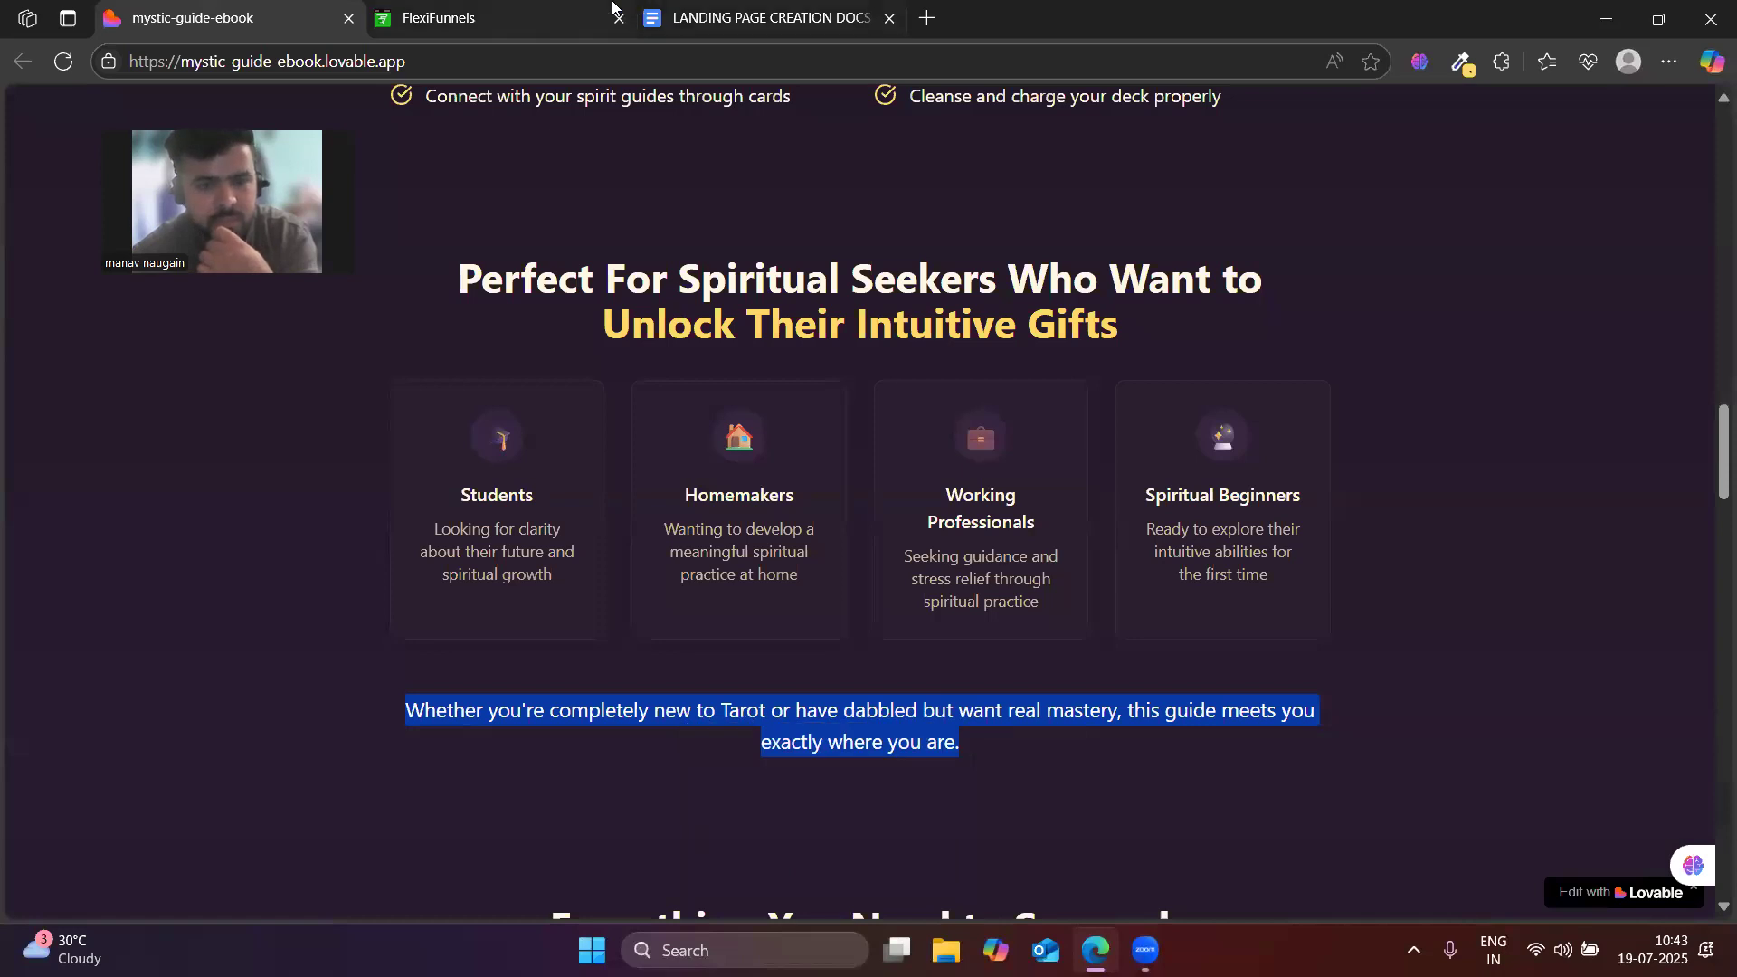
click(592, 9)
scroll(1099, 854, down, 1)
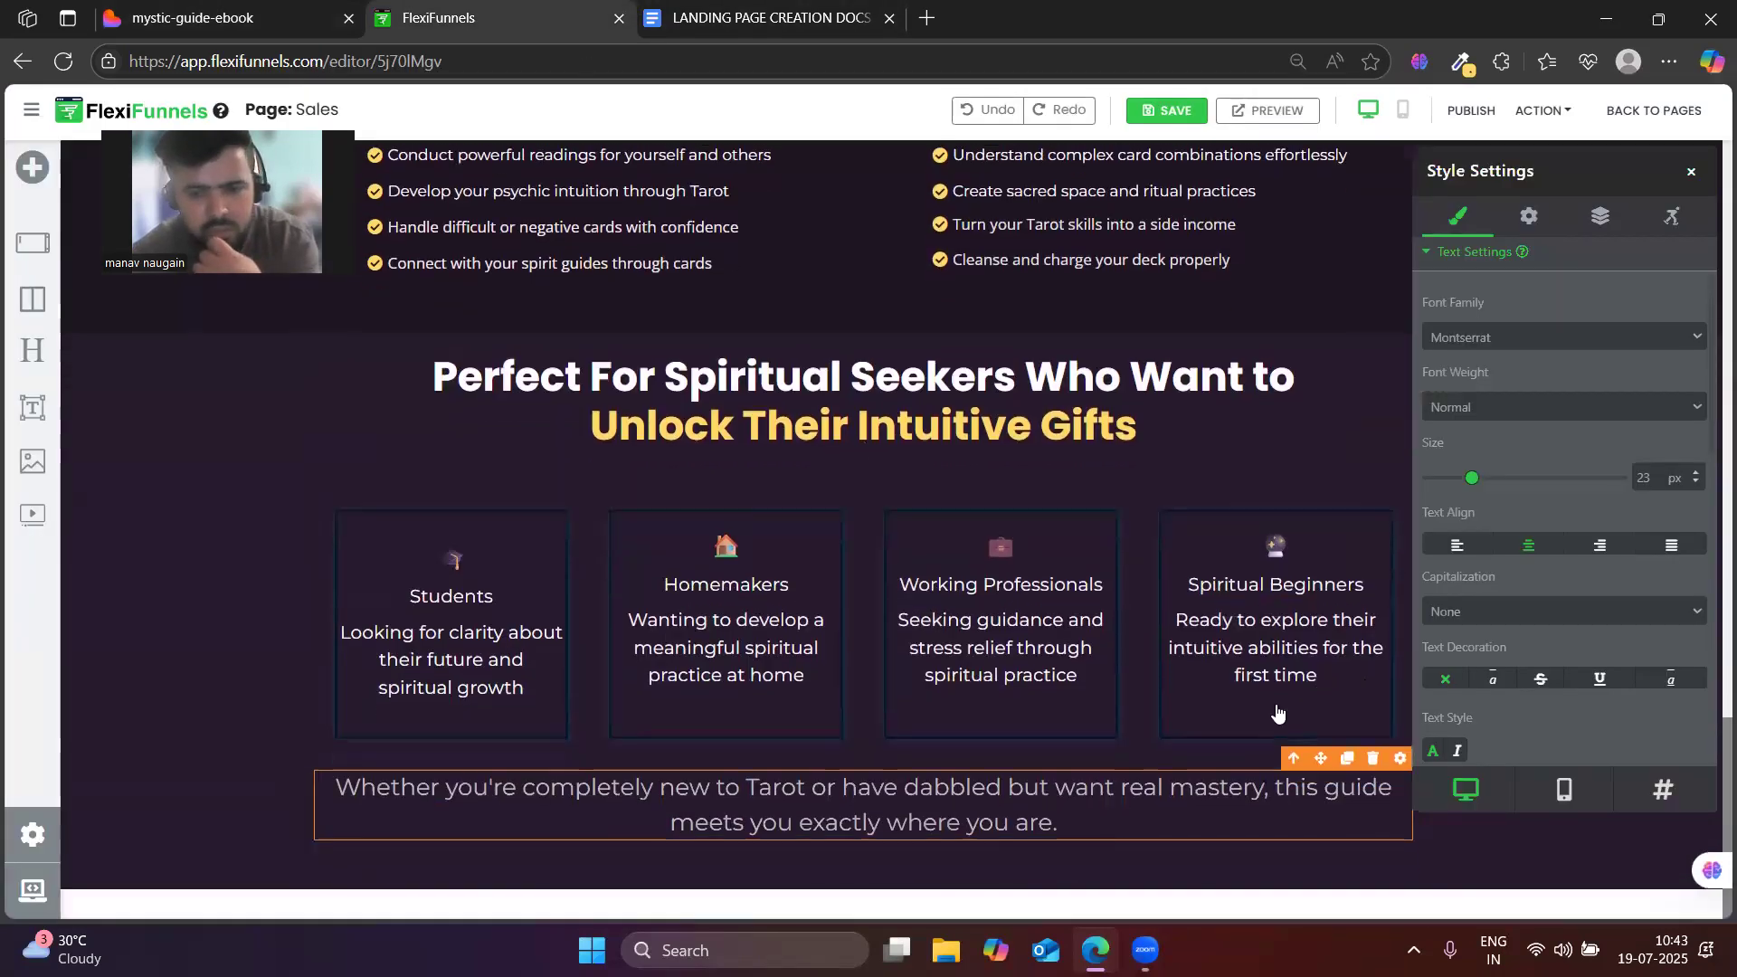
click(1473, 112)
click(1689, 176)
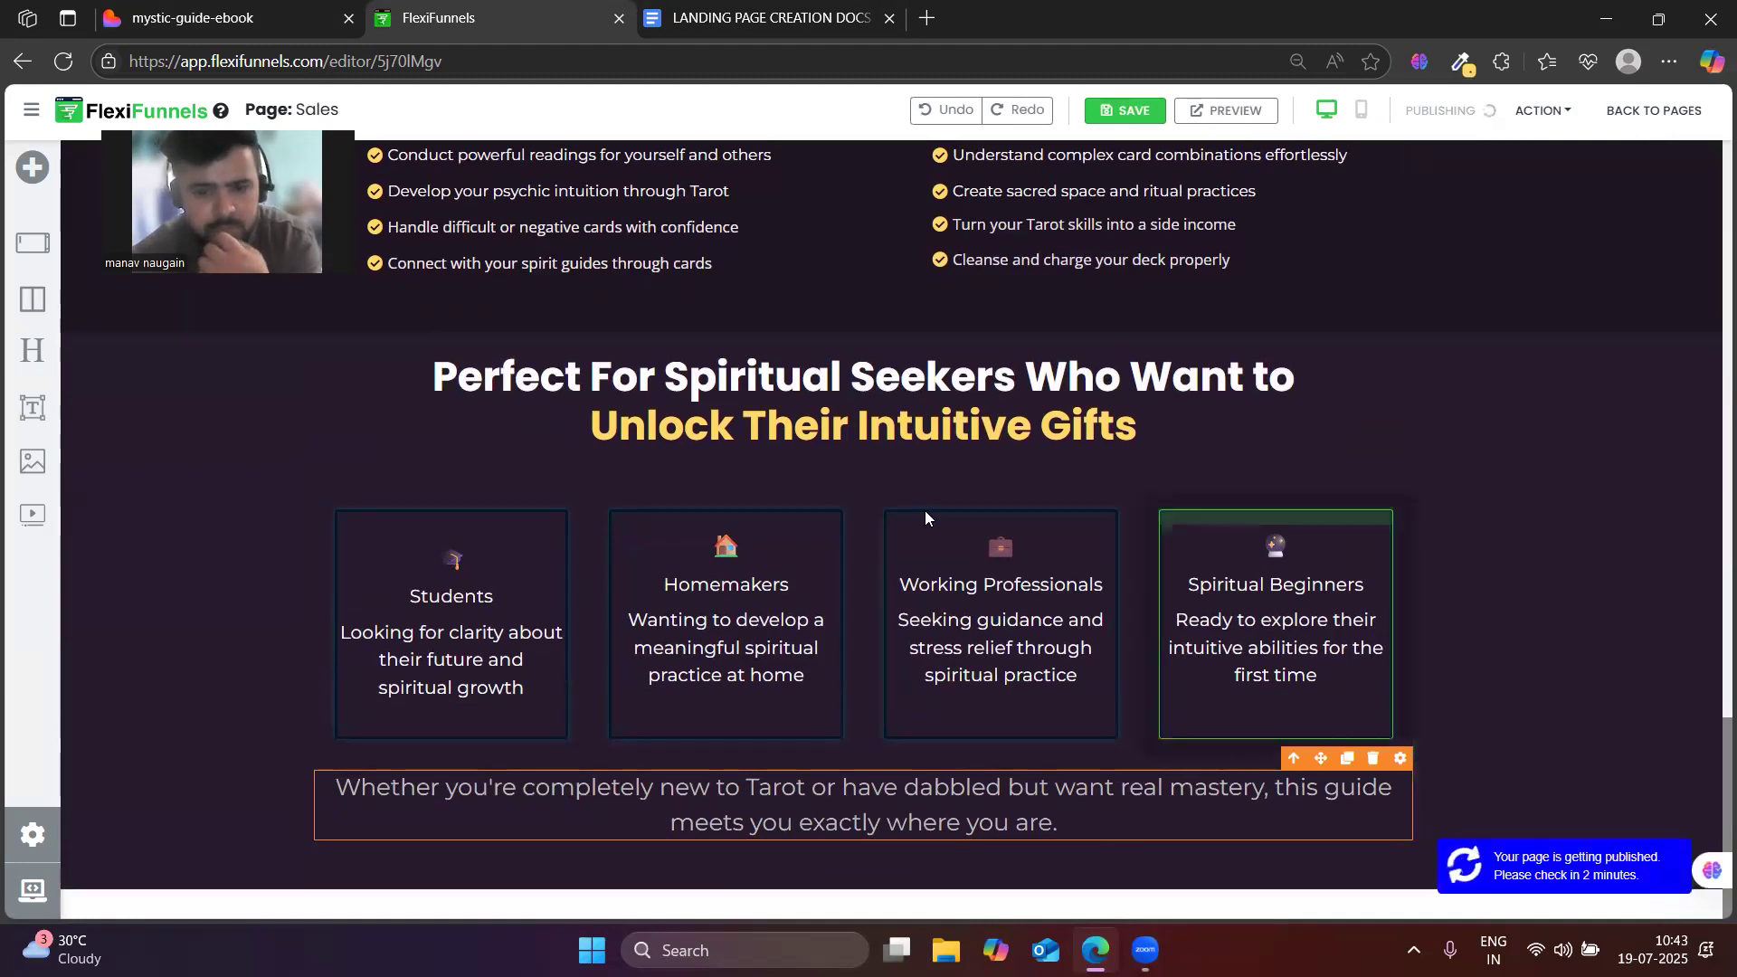
- Look over the section after the audience cards on the mystic-guide-ebook page and select its main heading
click(278, 7)
click(385, 9)
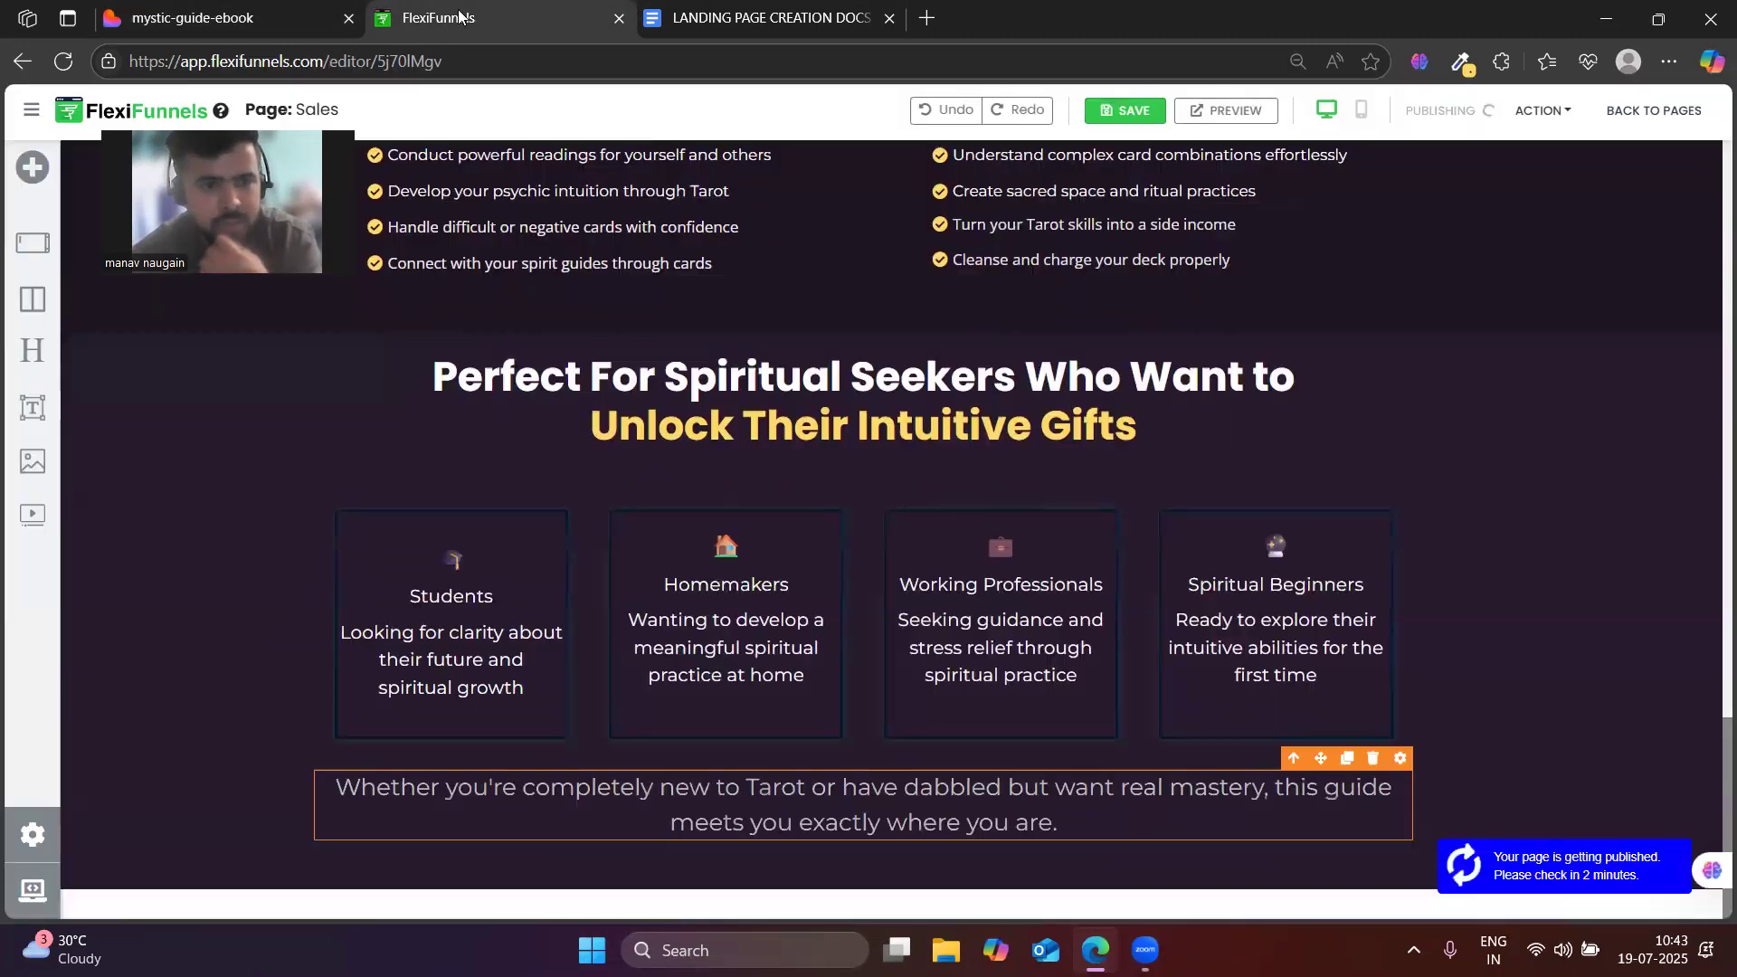
click(272, 14)
scroll(670, 816, down, 6)
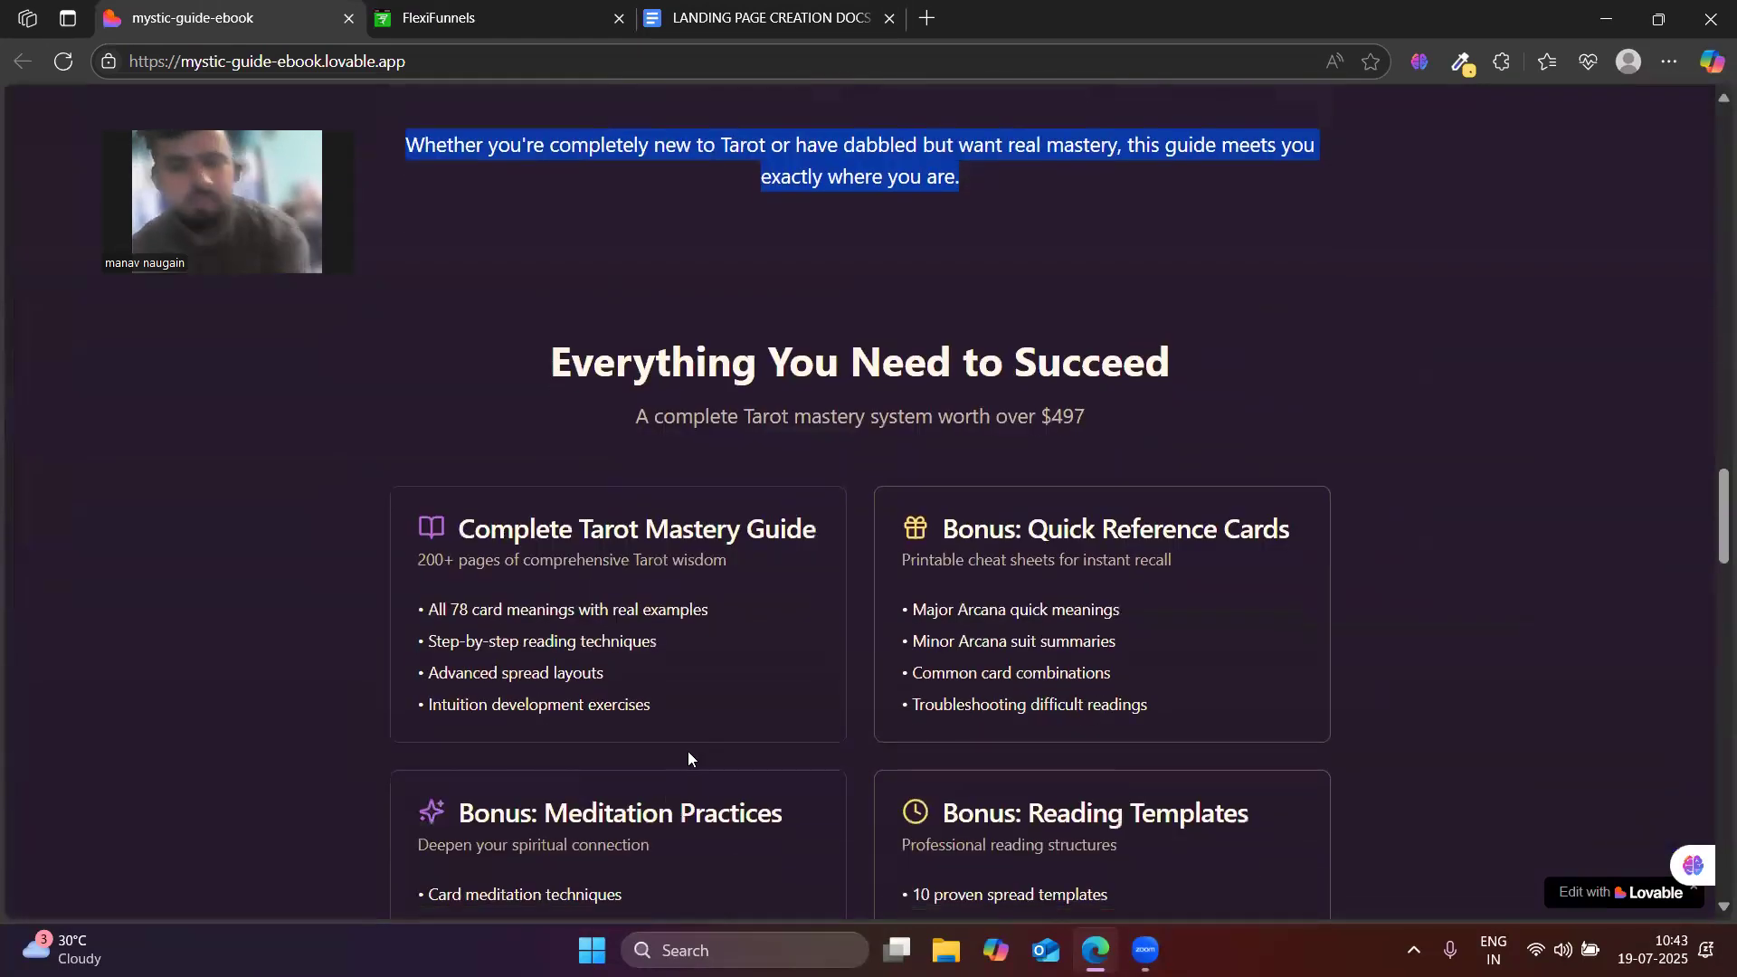
scroll(776, 649, down, 3)
scroll(775, 665, up, 3)
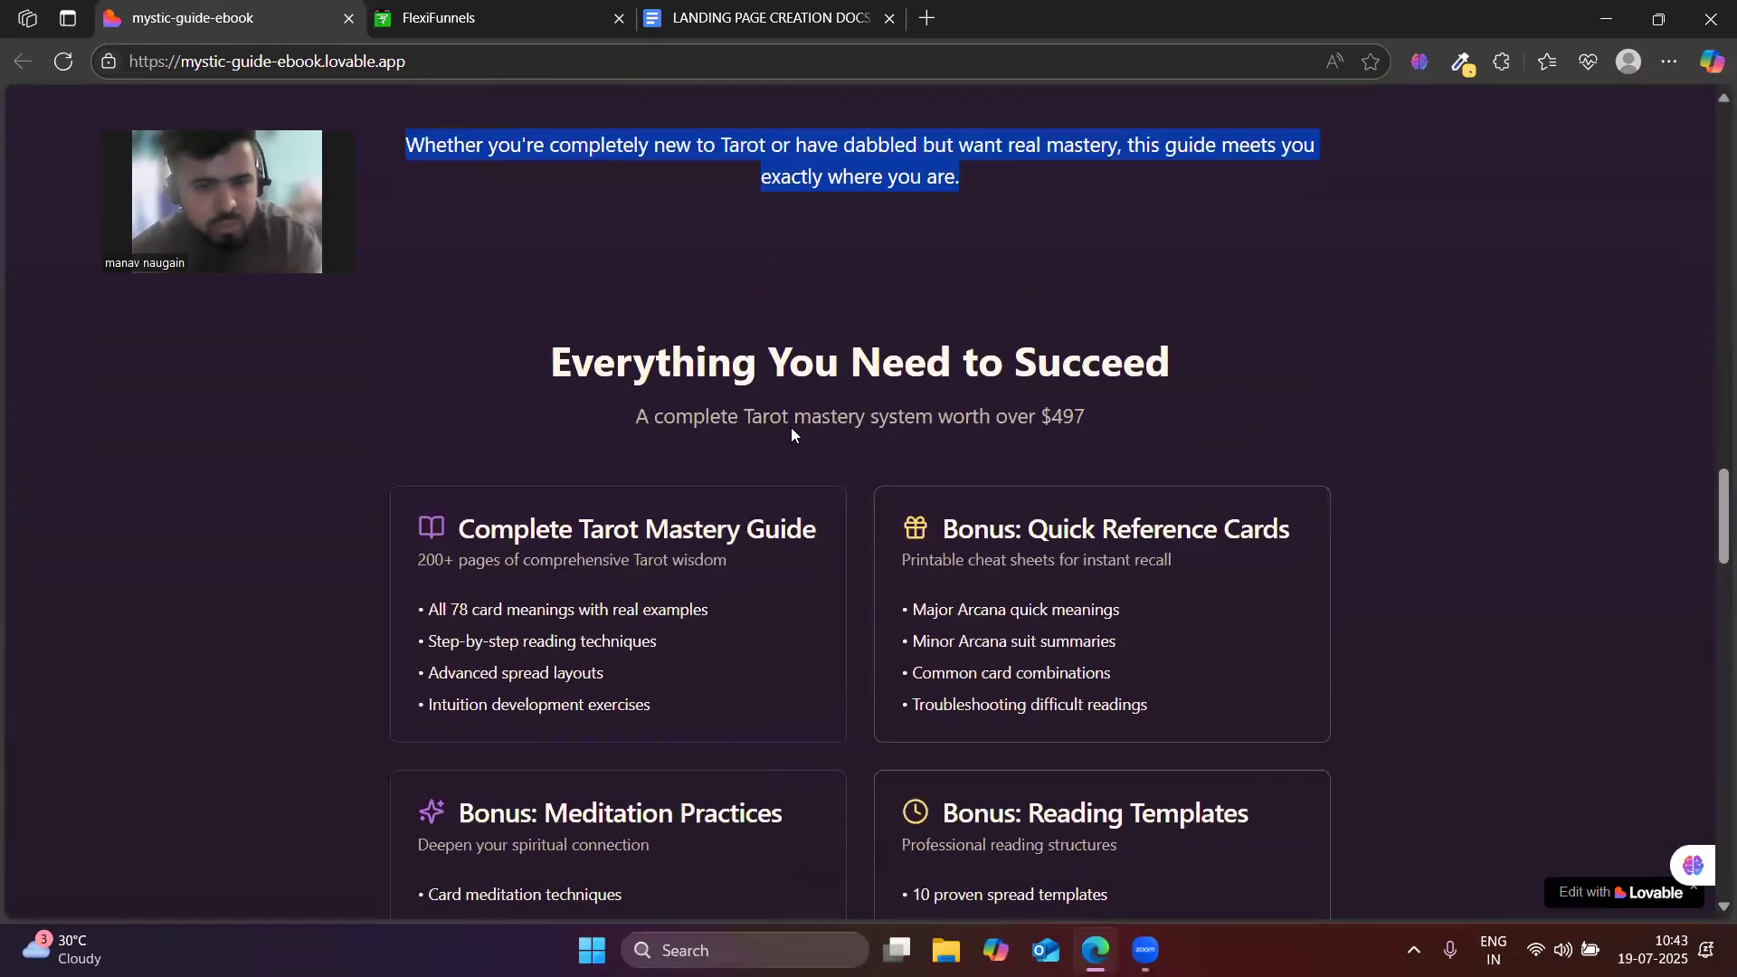
double_click(744, 378)
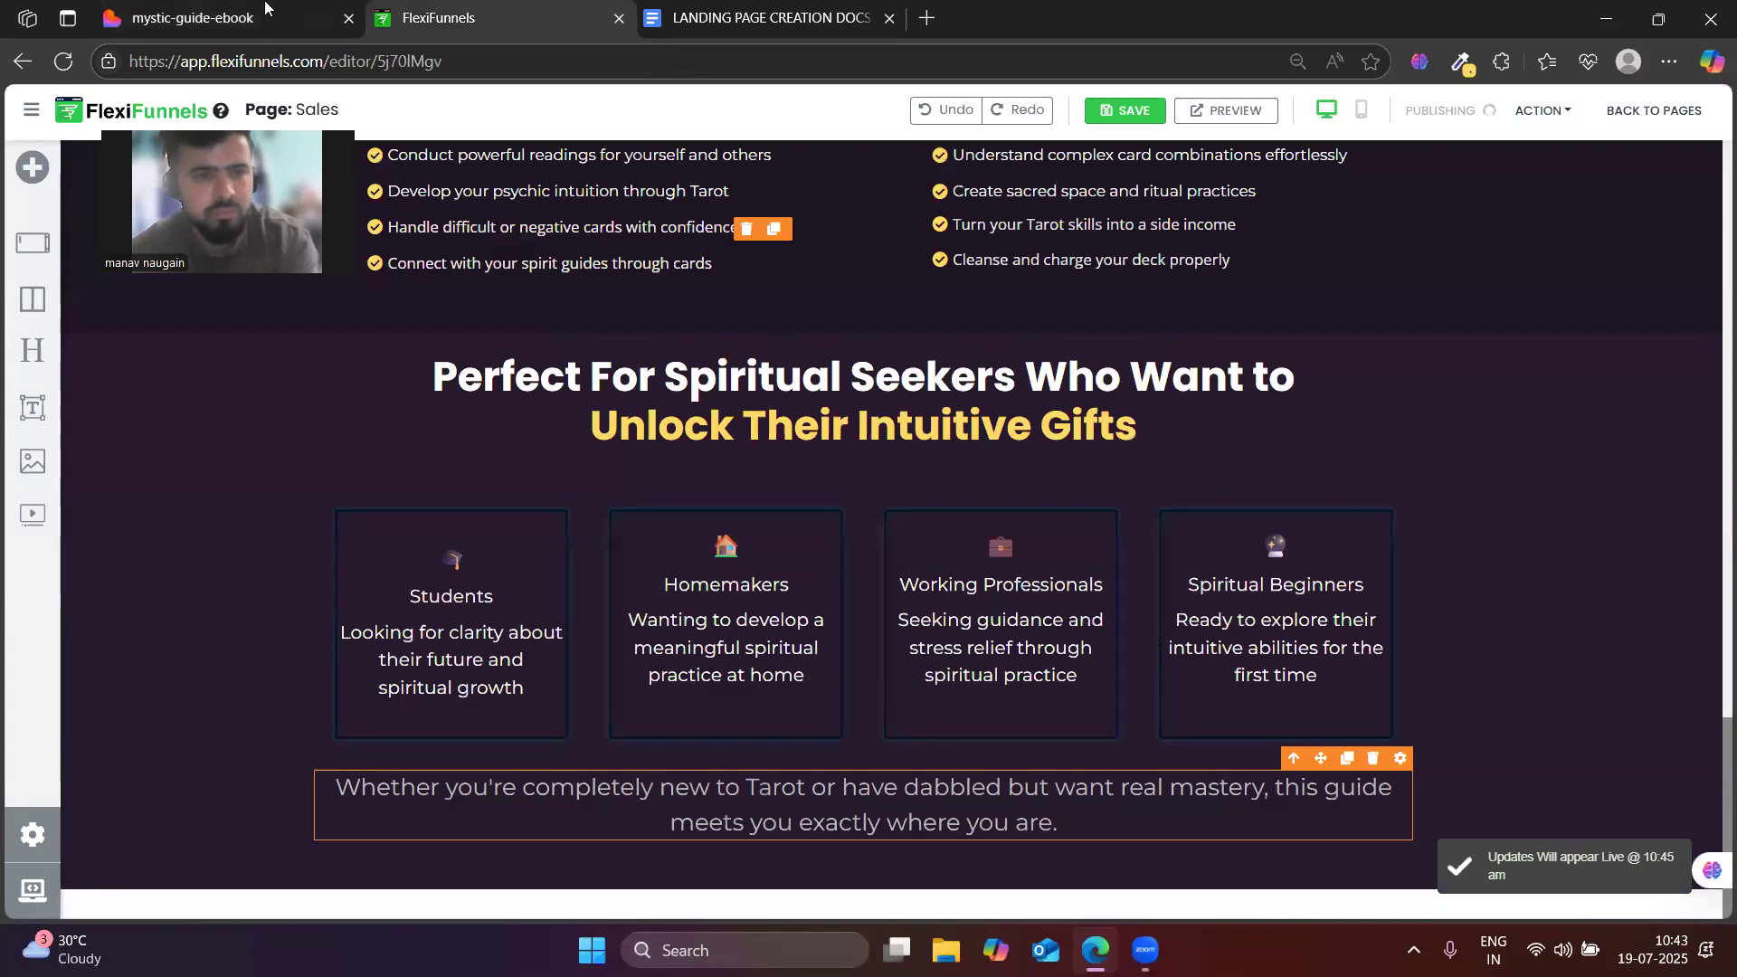
click(265, 9)
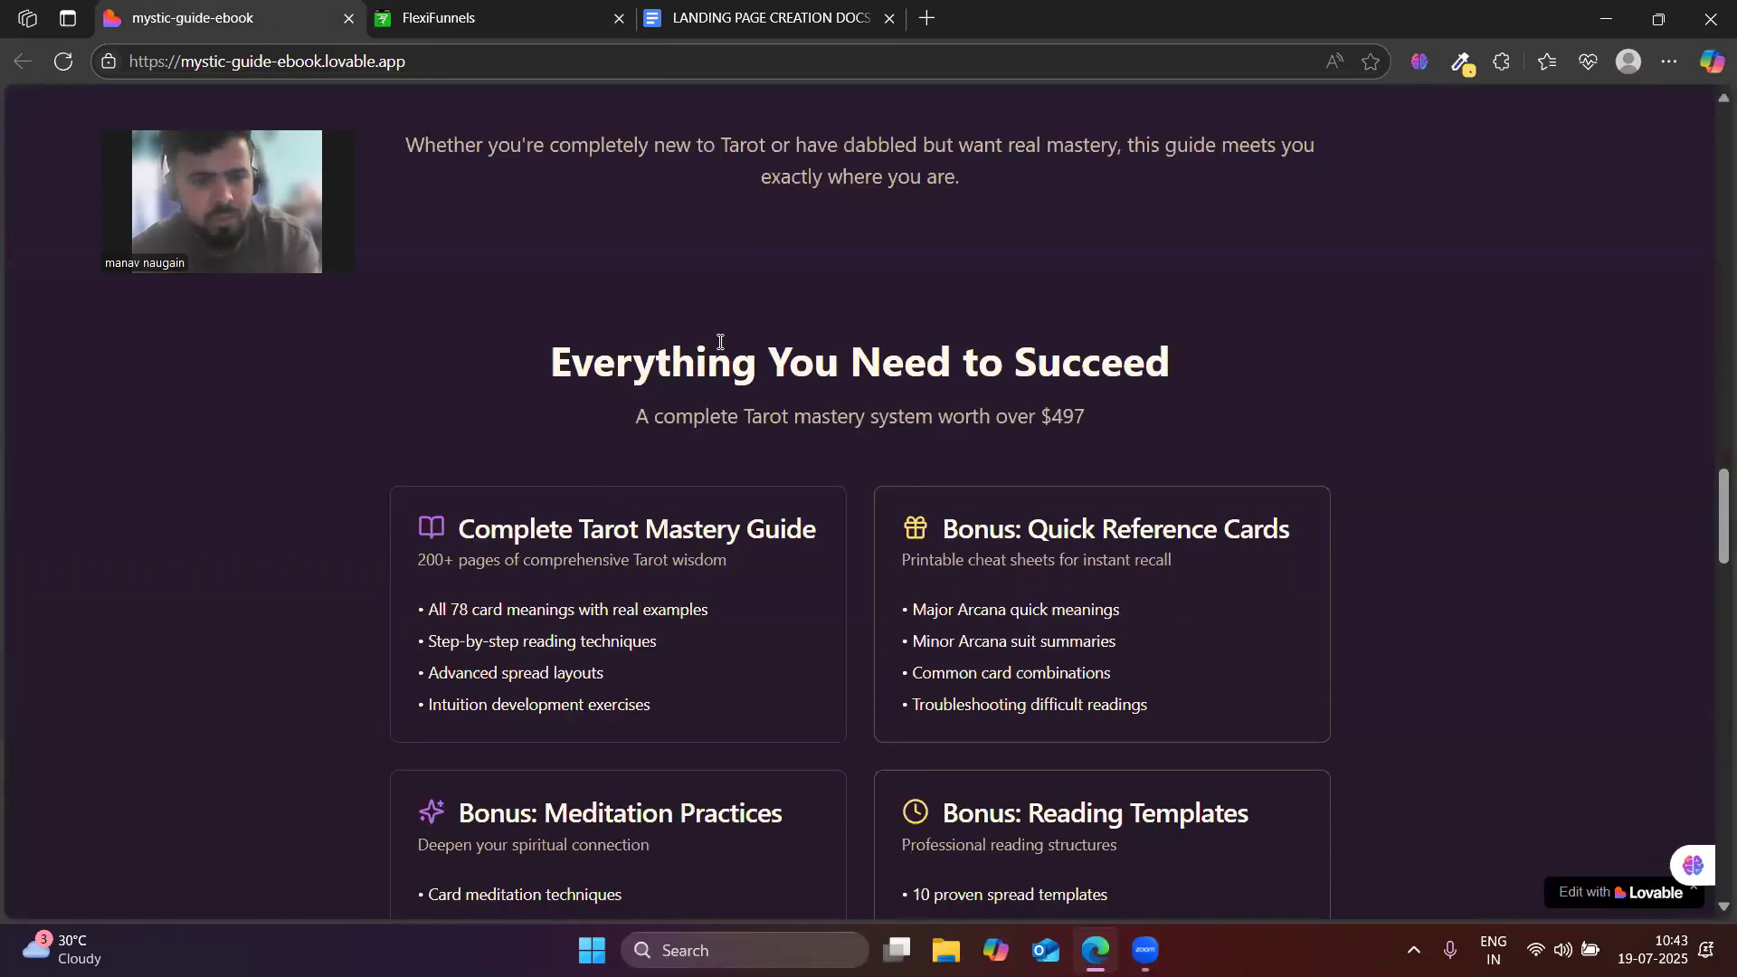
triple_click(708, 366)
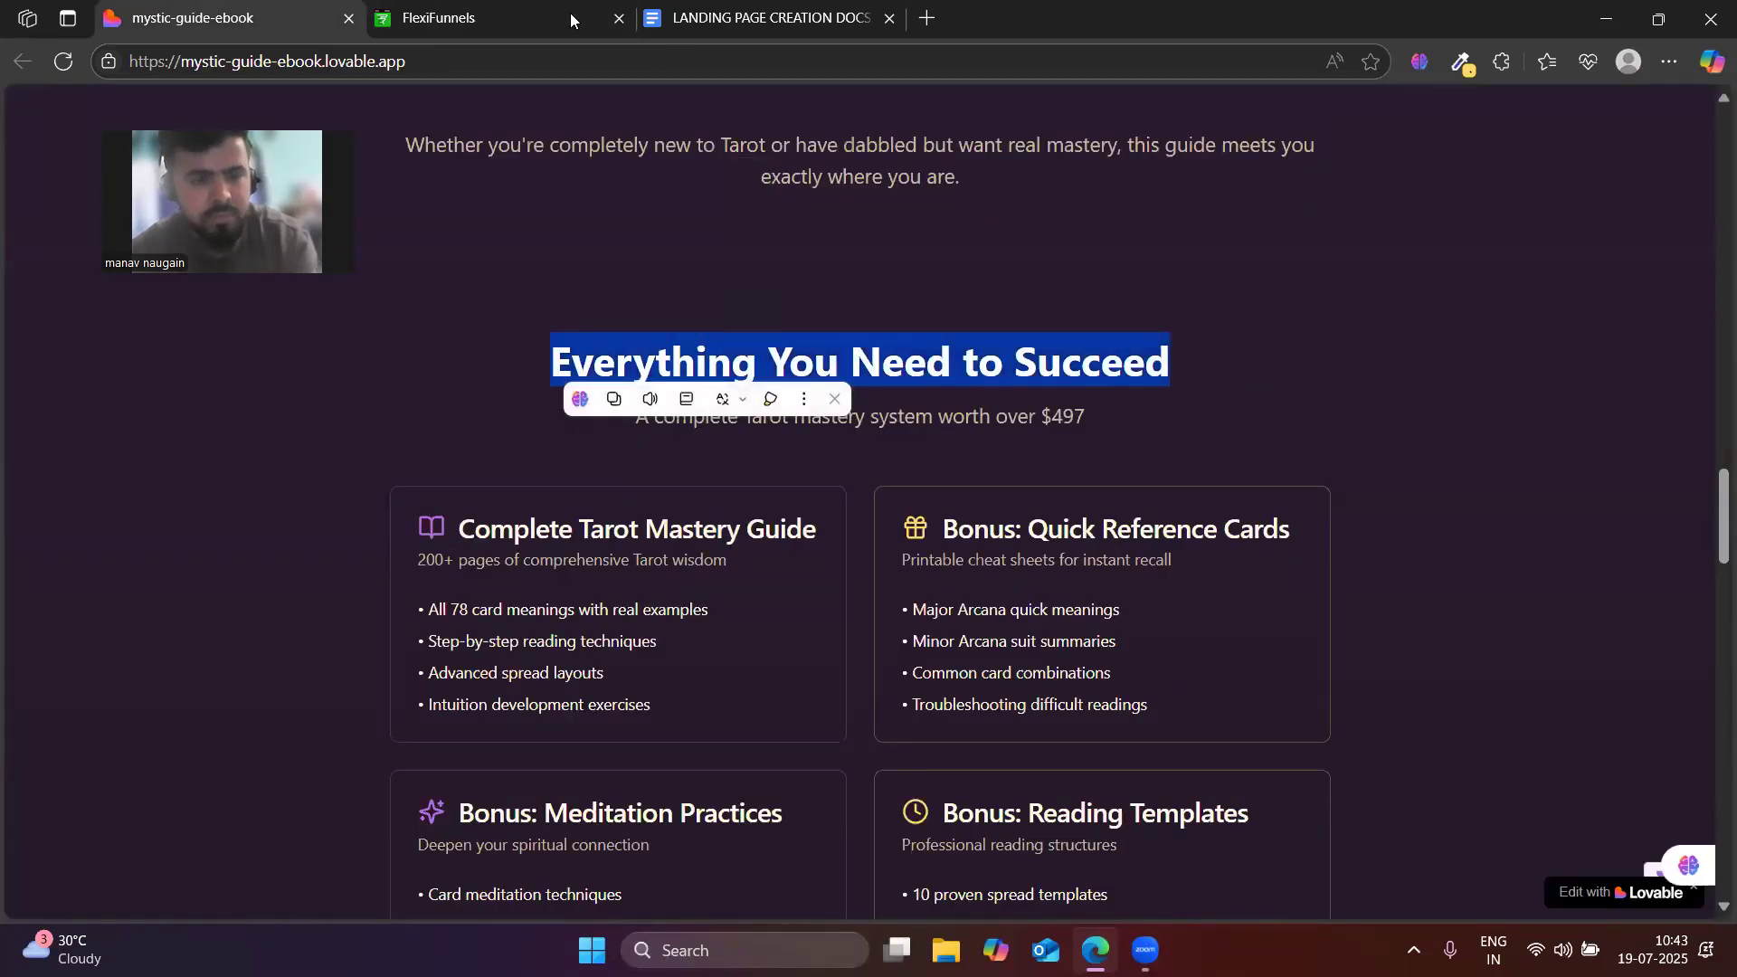
- Add an empty section below the closing text and sample the background color #261B2D from the mystic-guide-ebook page
click(525, 14)
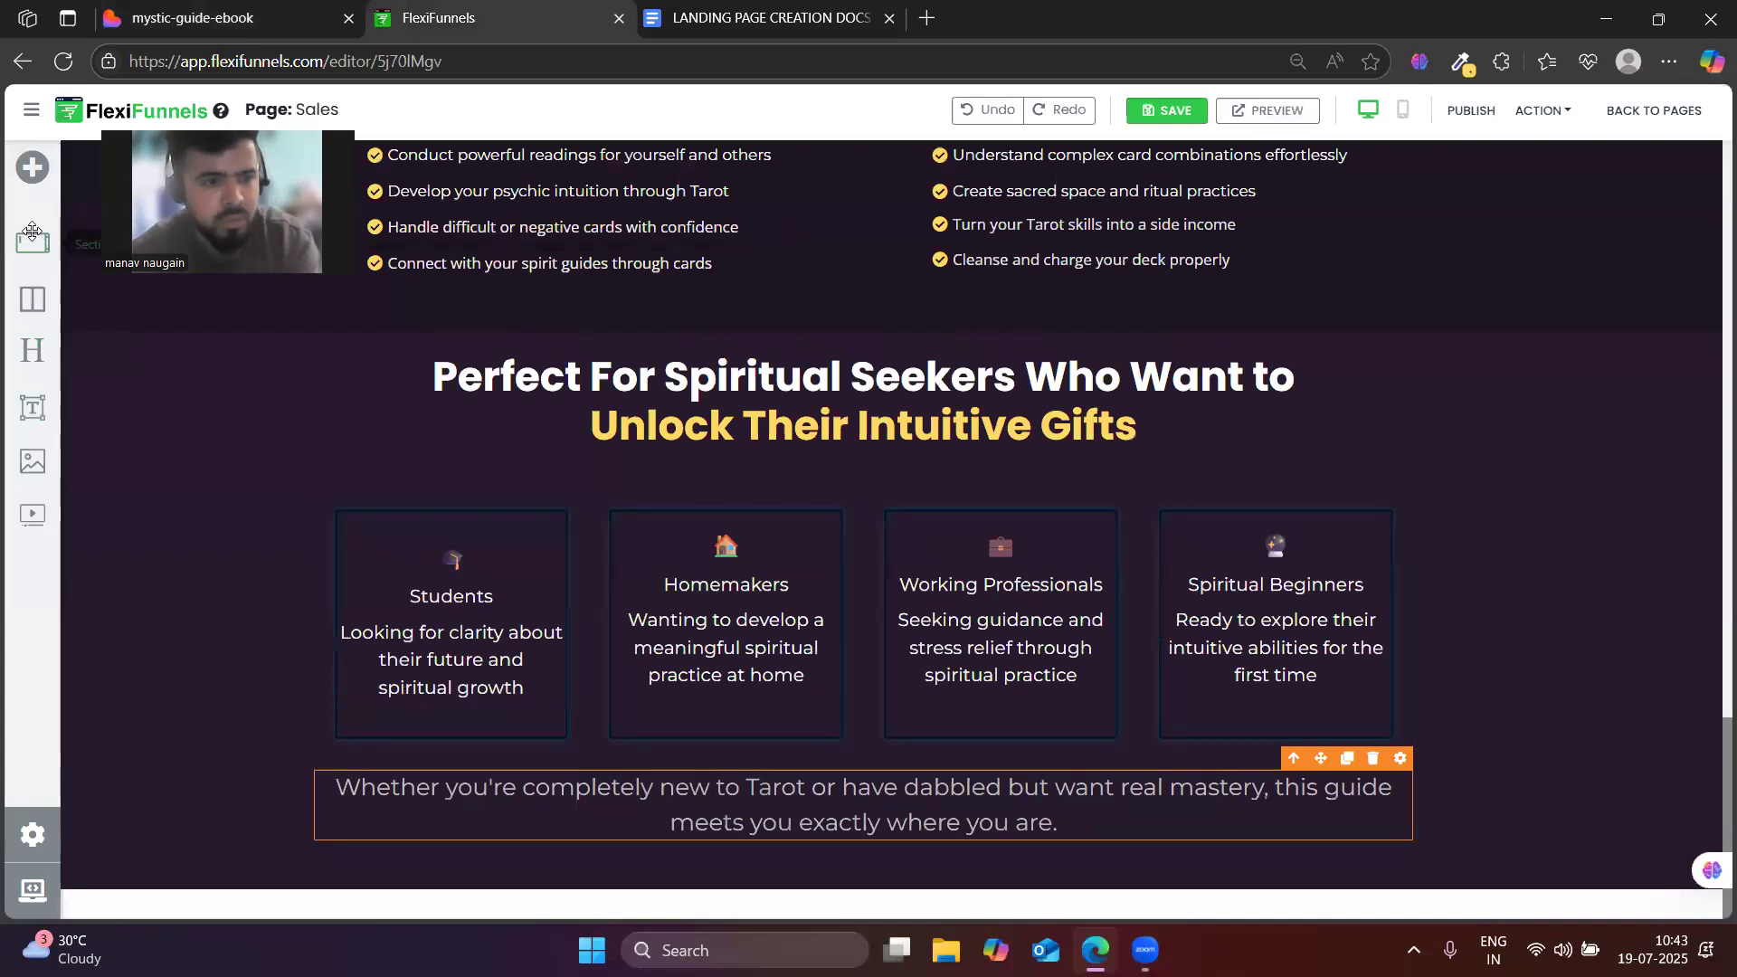
drag(30, 226, 711, 909)
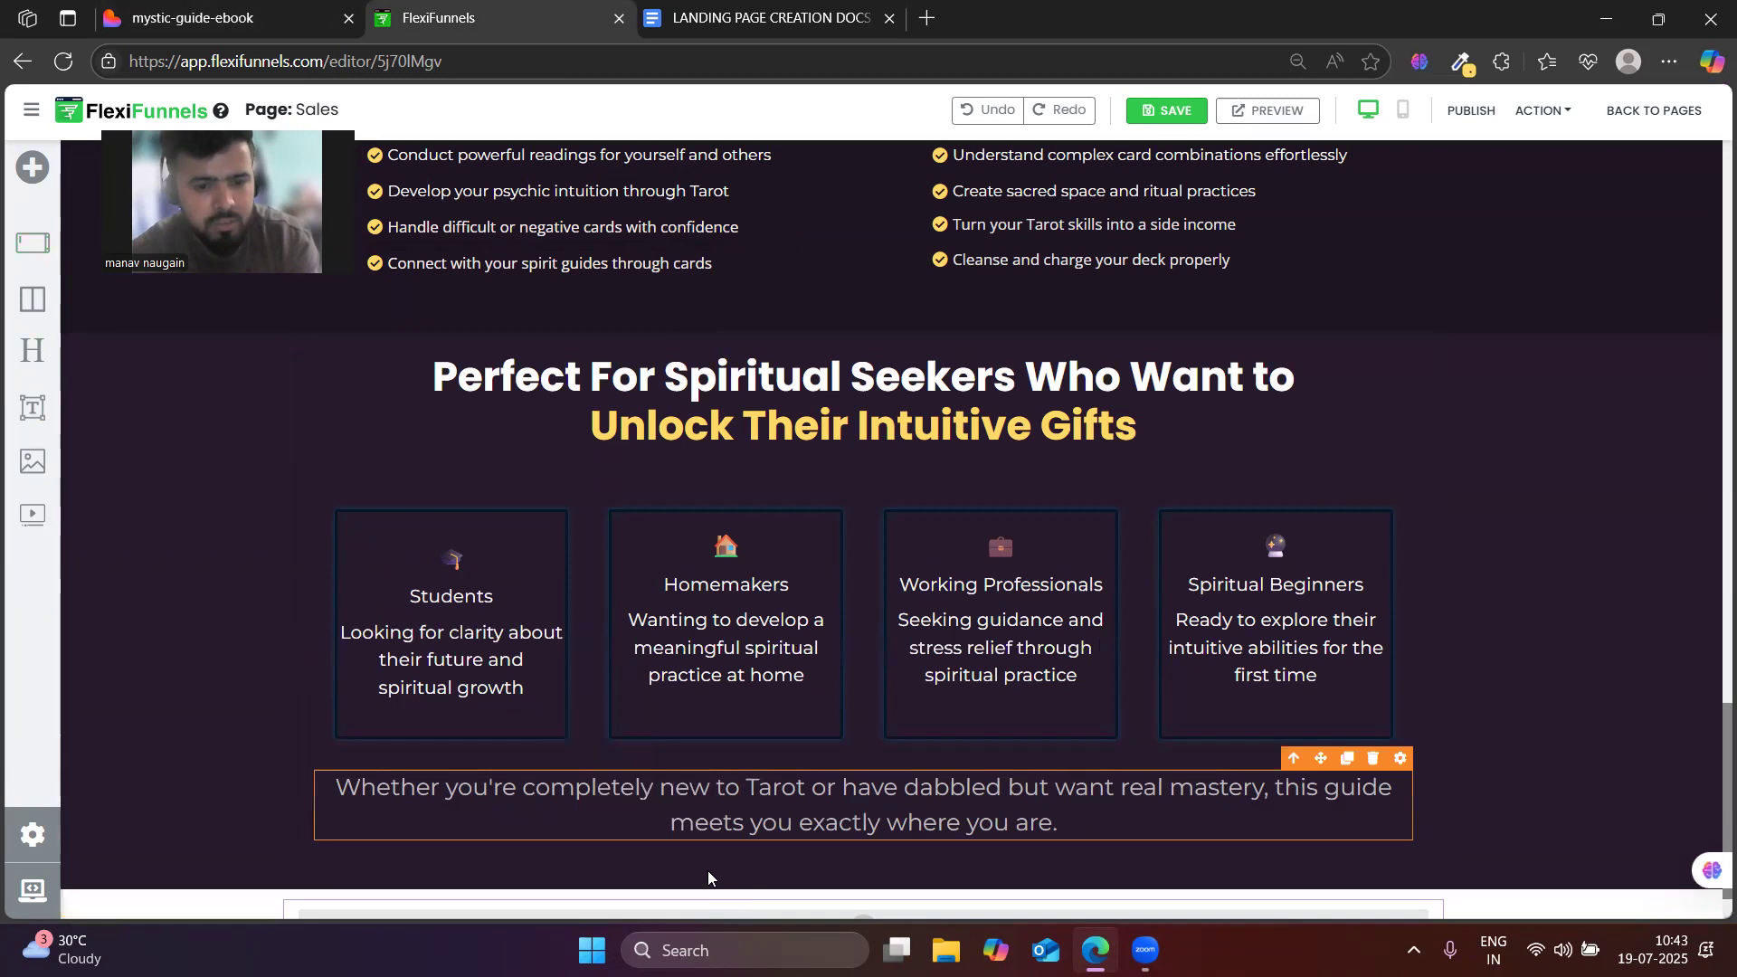
click(290, 18)
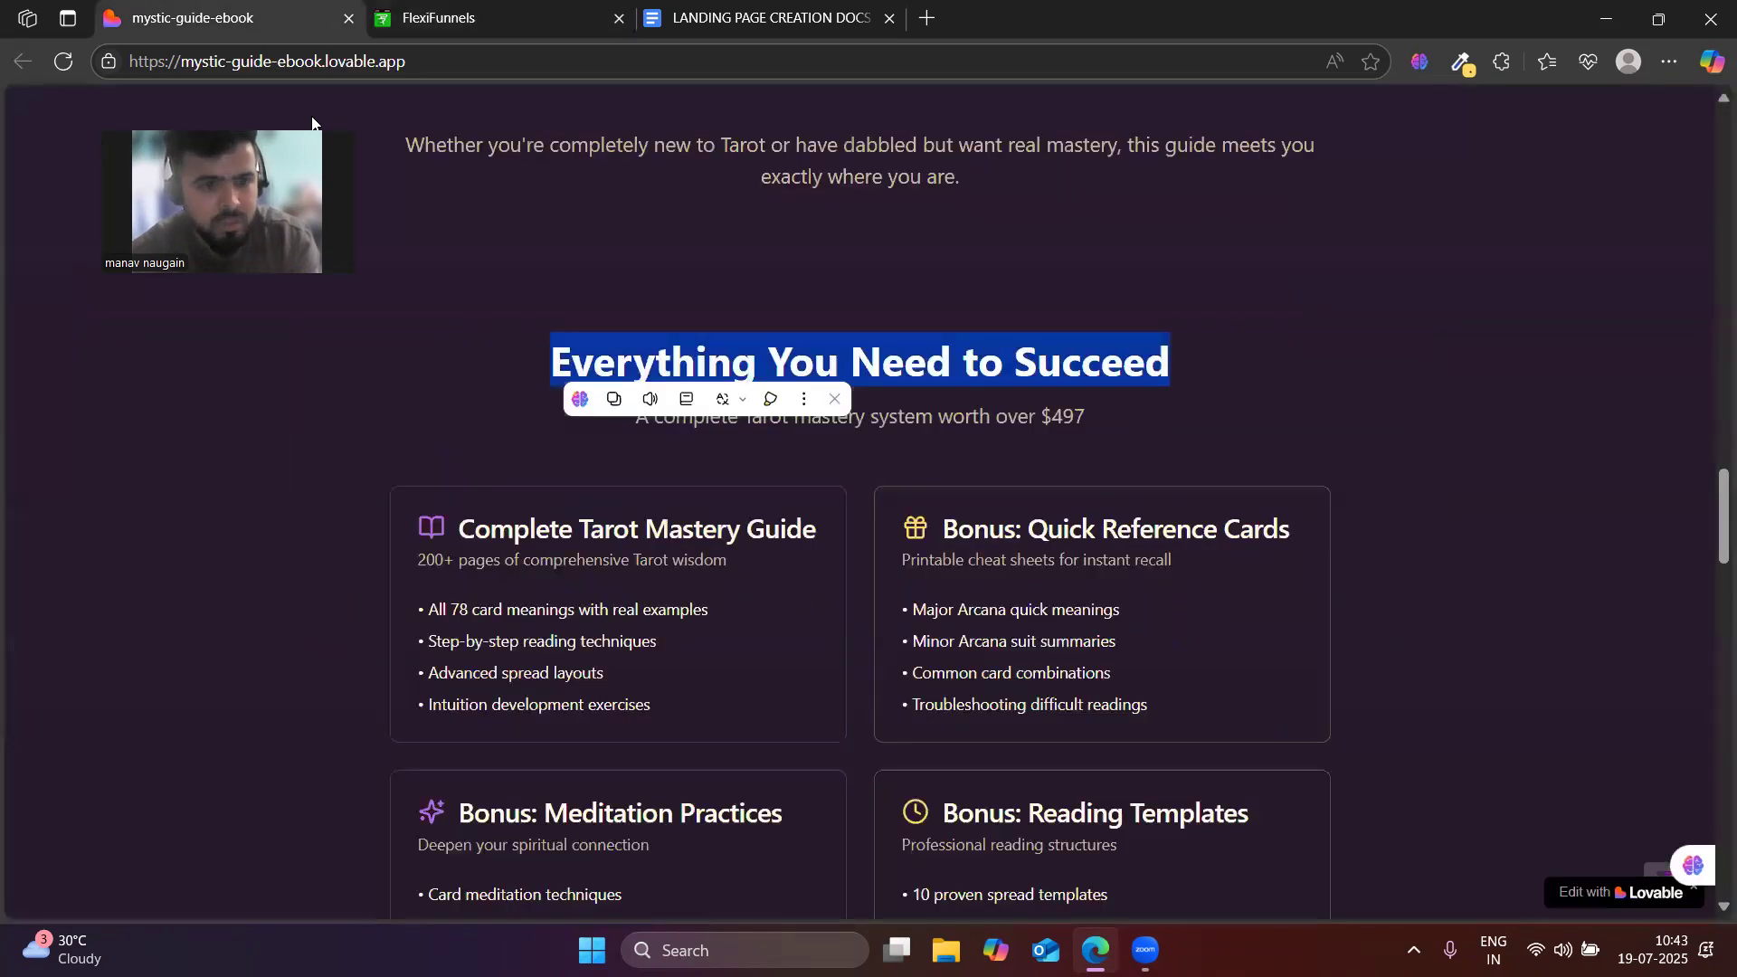
scroll(433, 541, up, 3)
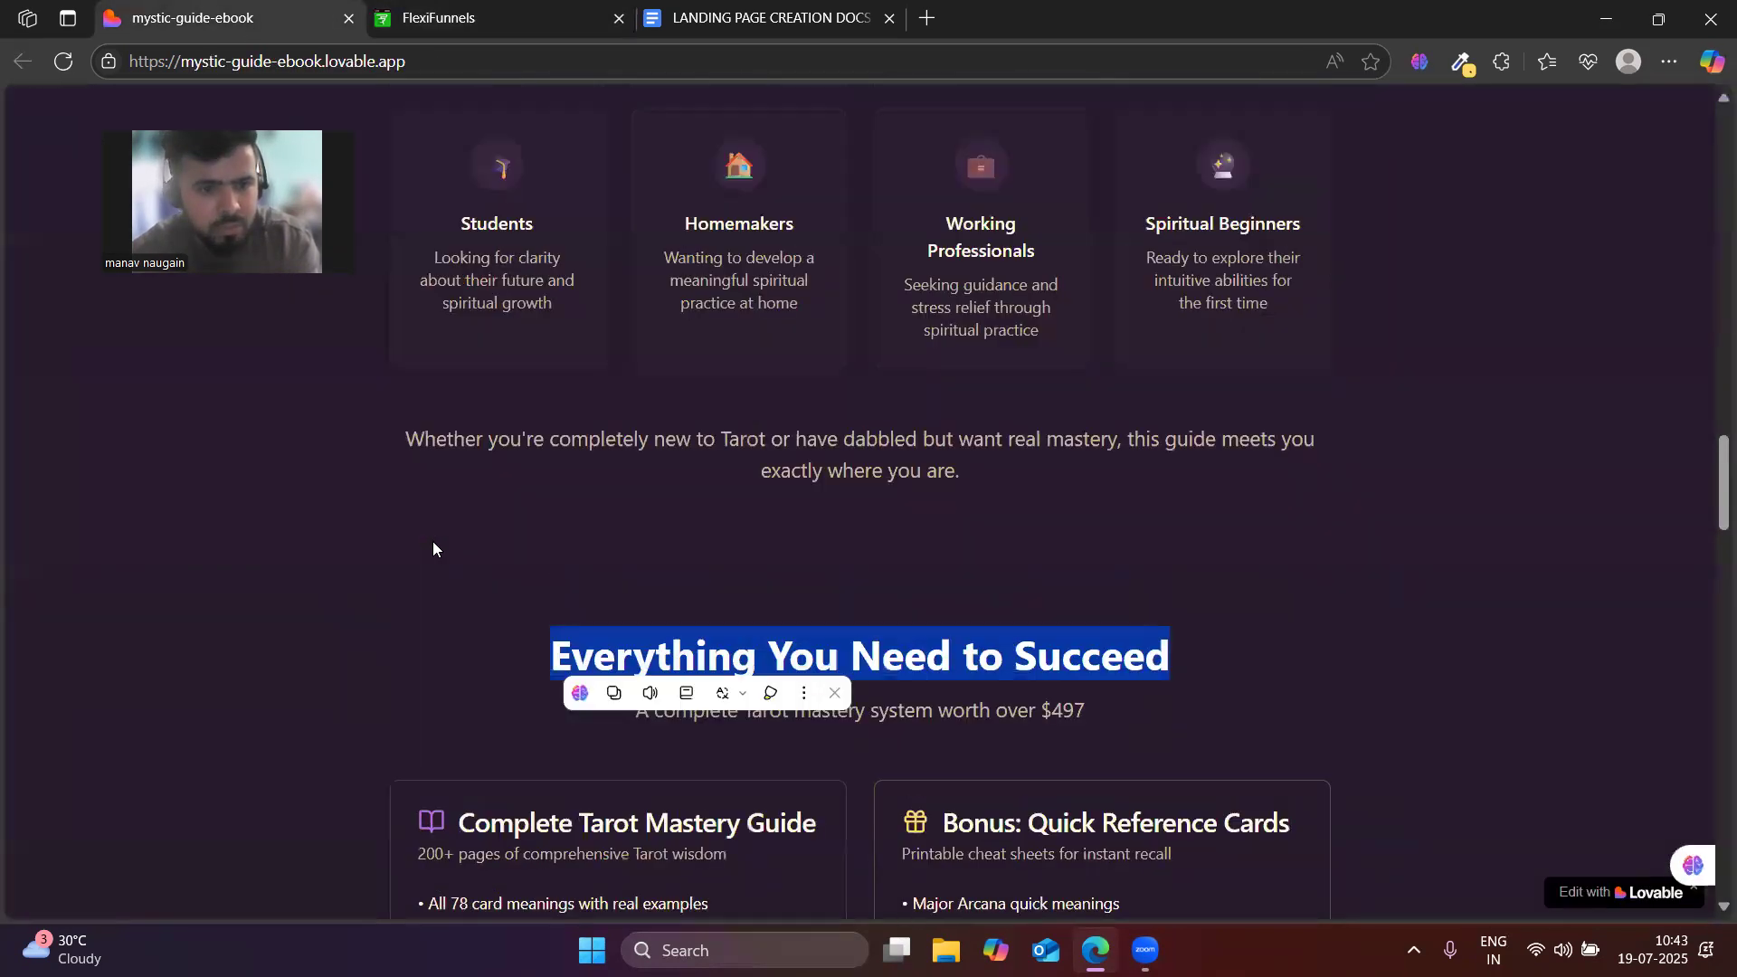
scroll(371, 604, up, 1)
scroll(391, 601, down, 2)
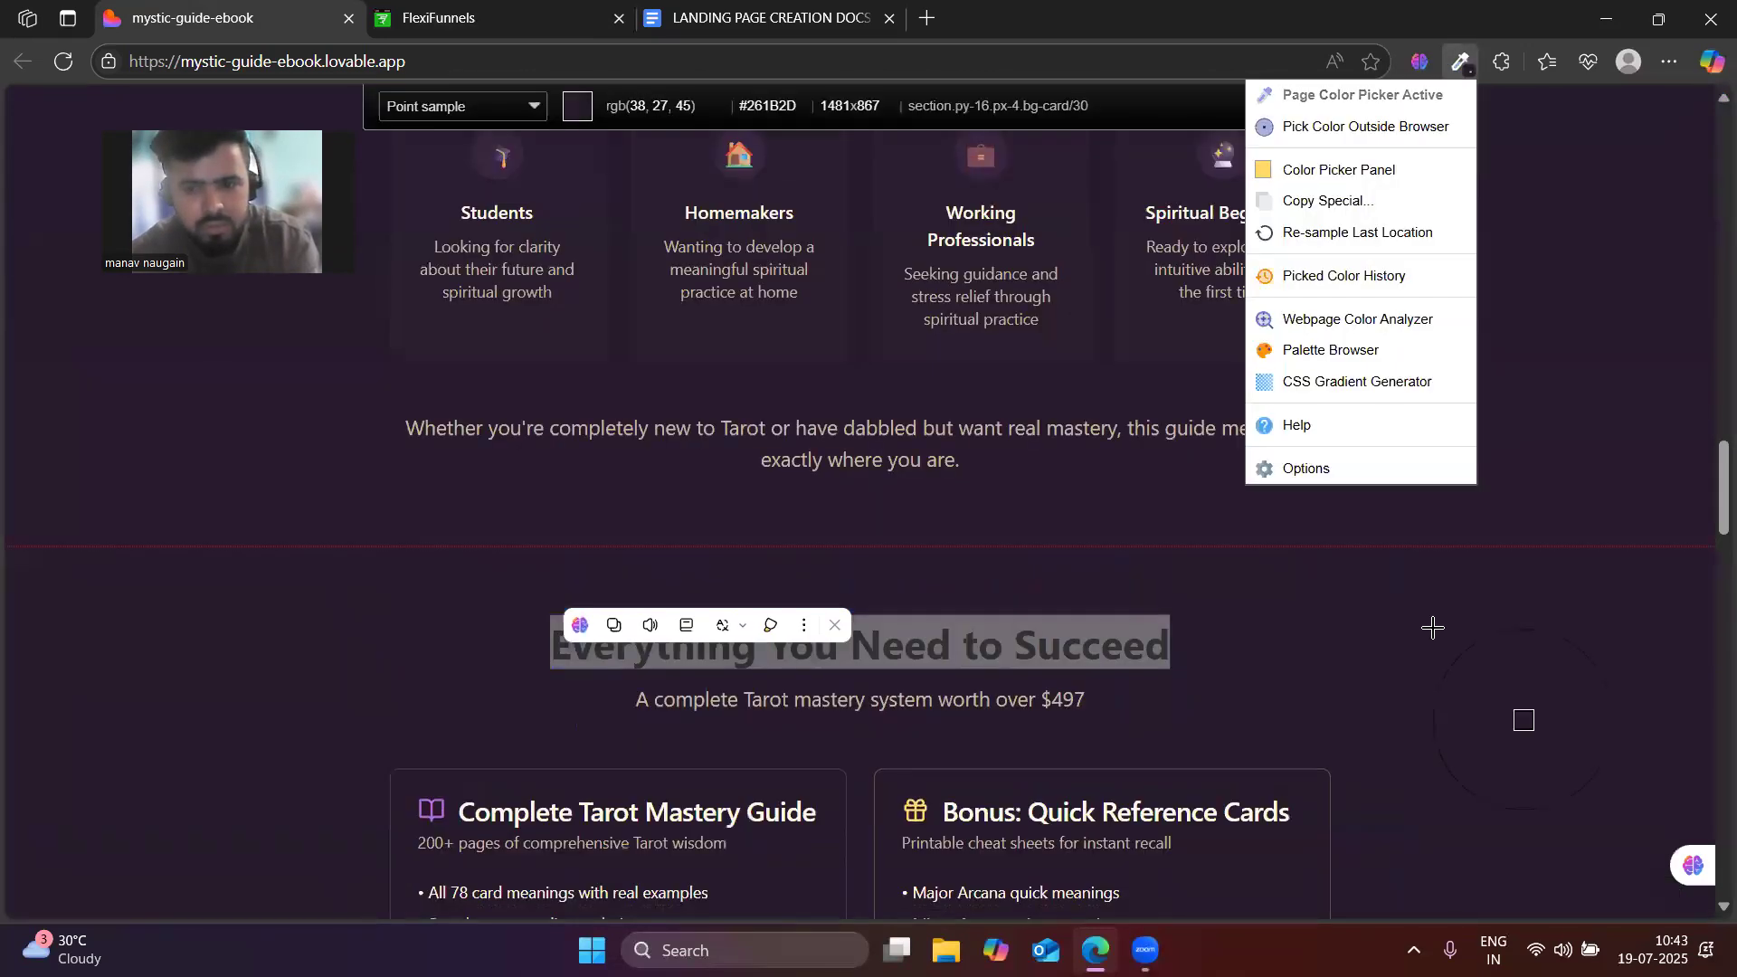
click(1434, 626)
- Set the new empty section's background color to #261B2D and close the style settings
click(469, 7)
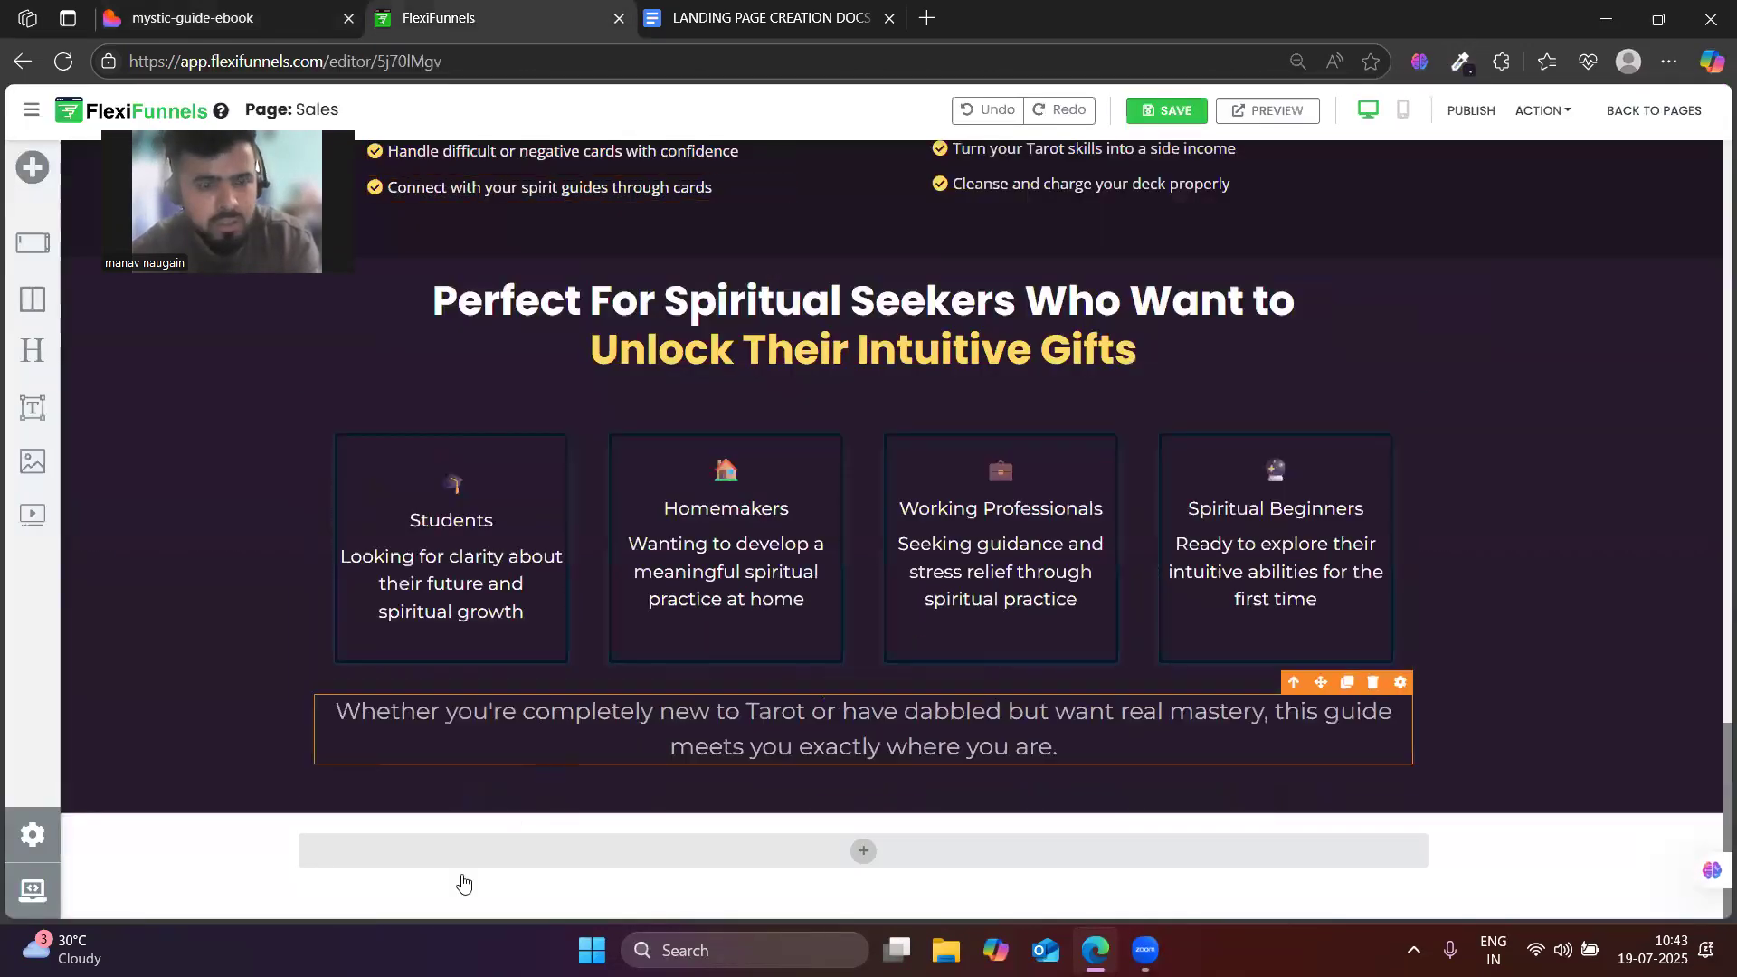
click(1710, 800)
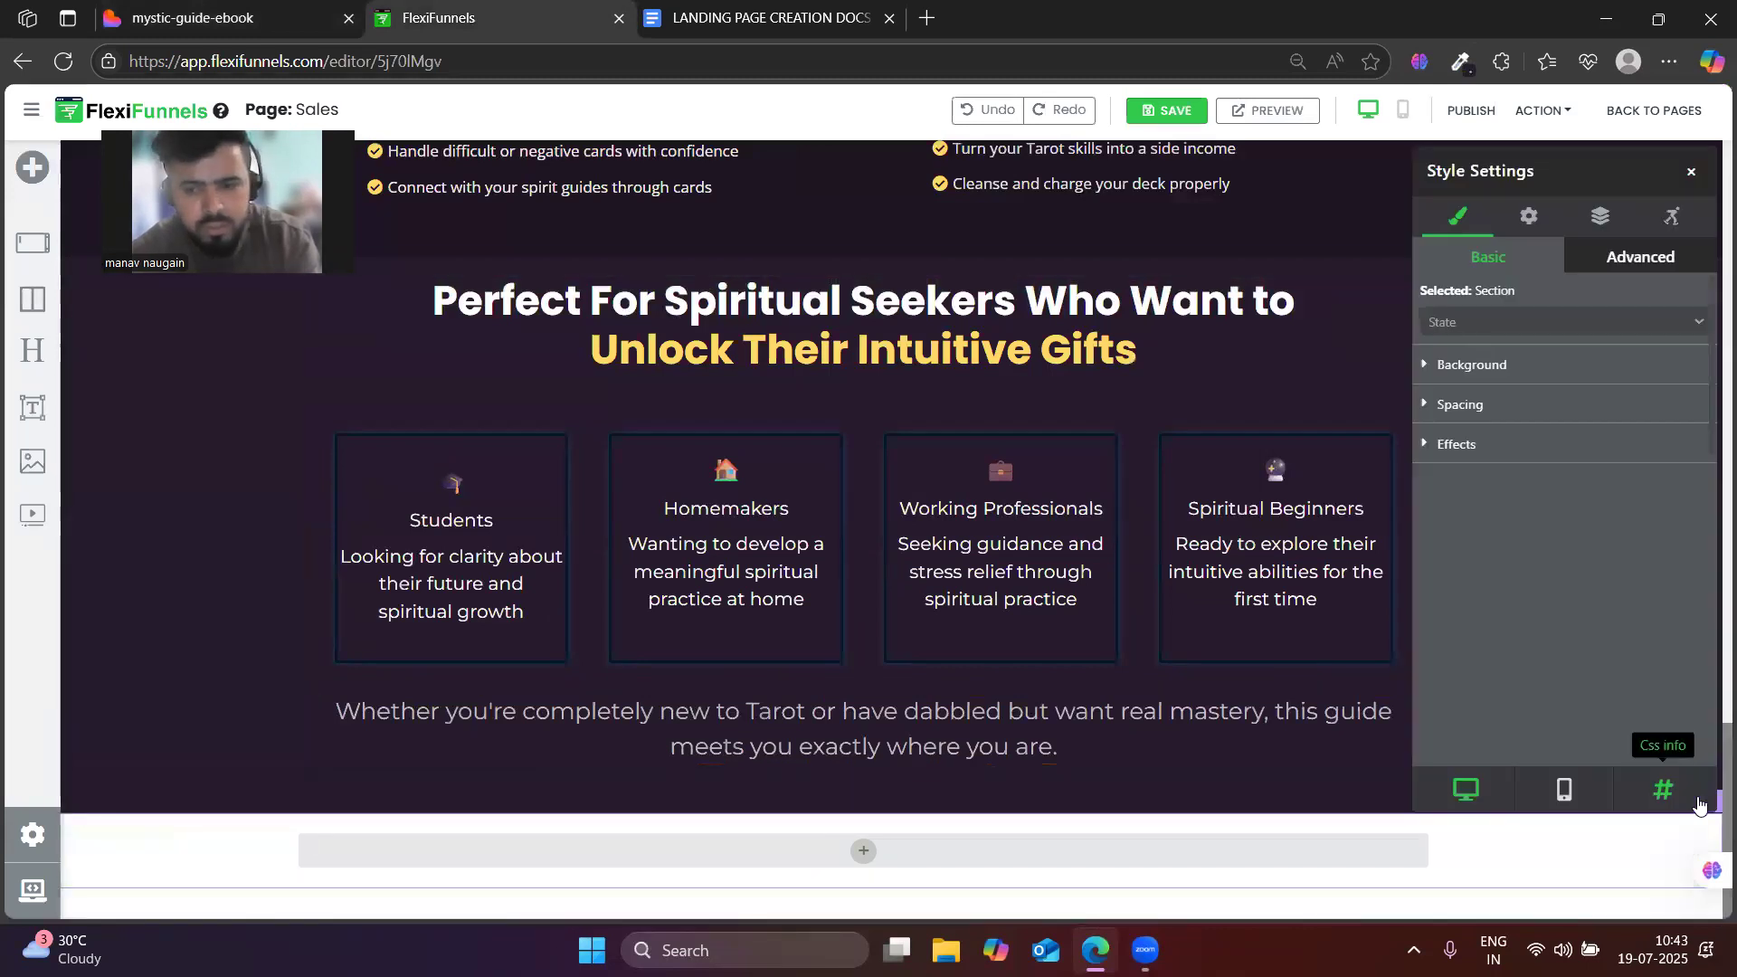
click(1484, 366)
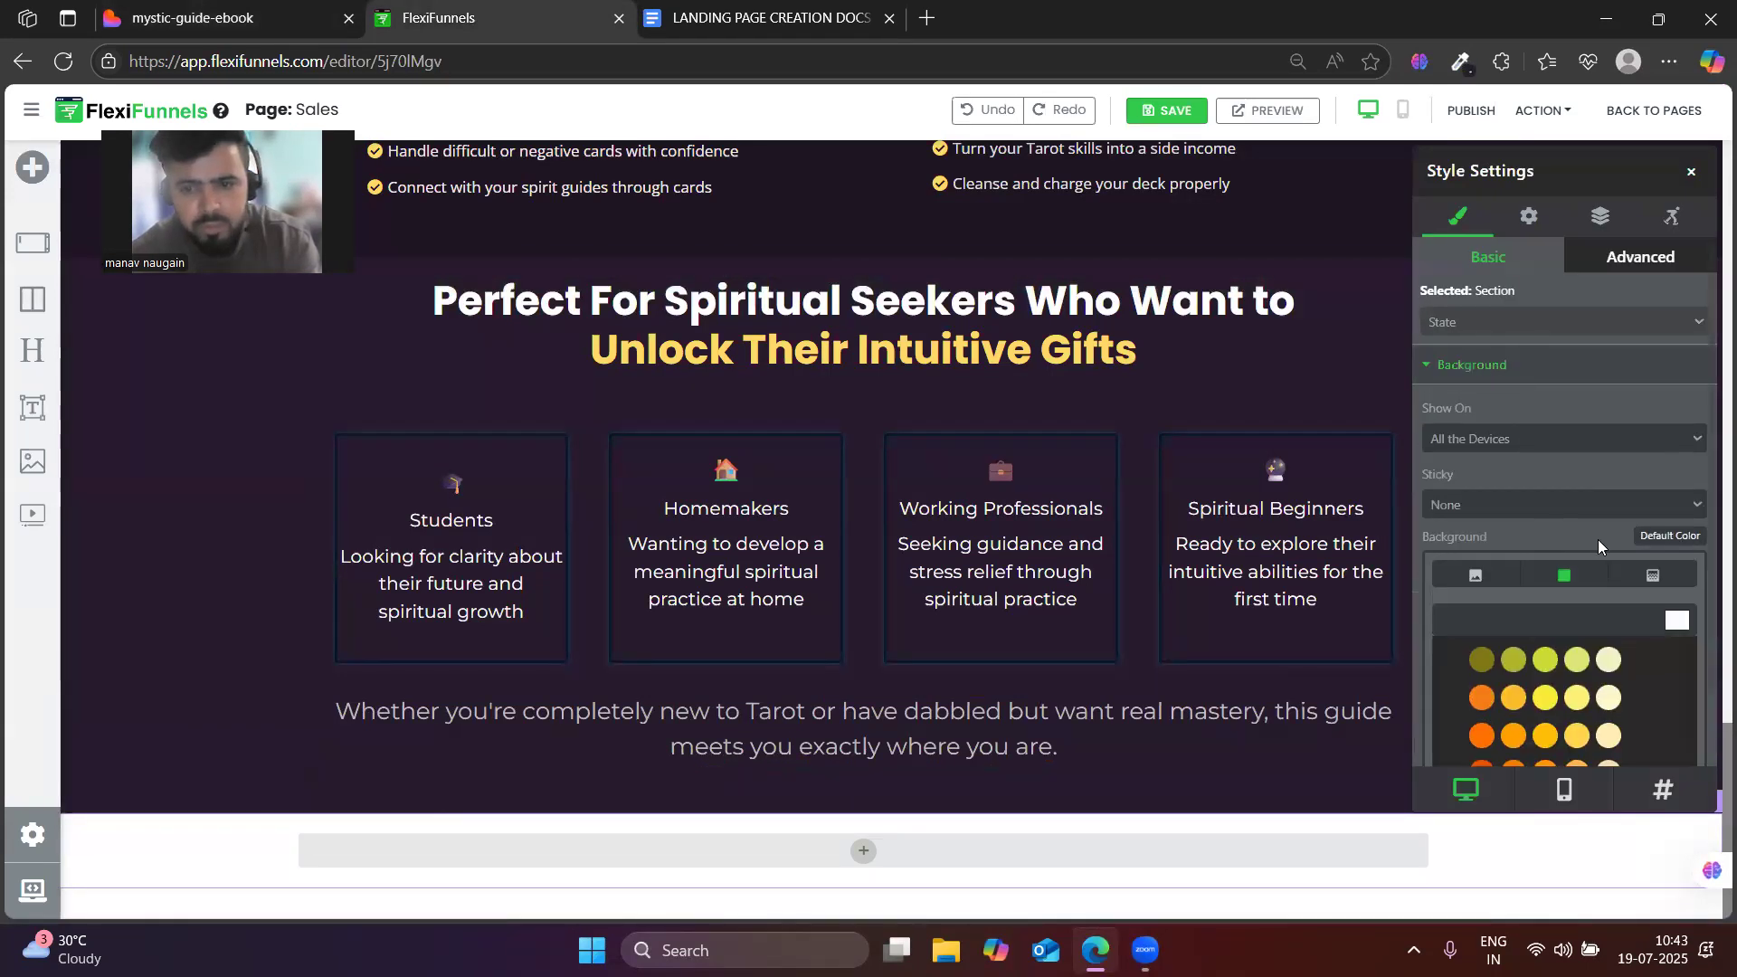
click(1676, 619)
key(ctrl+v)
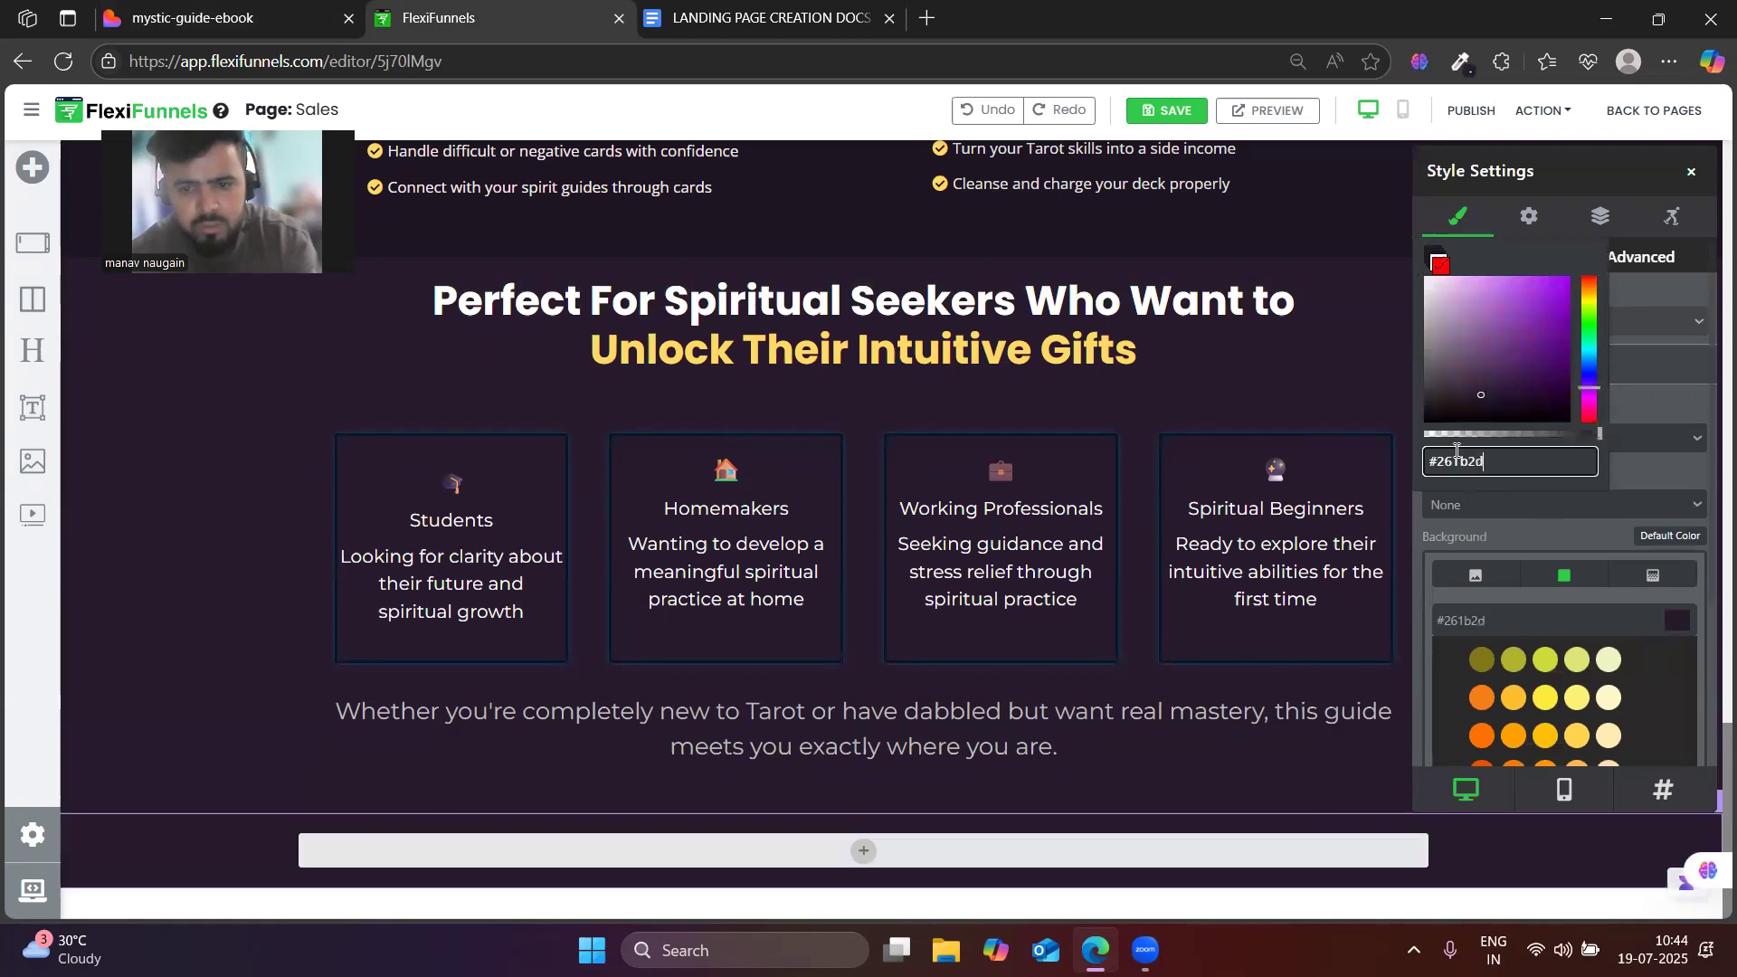
click(1691, 173)
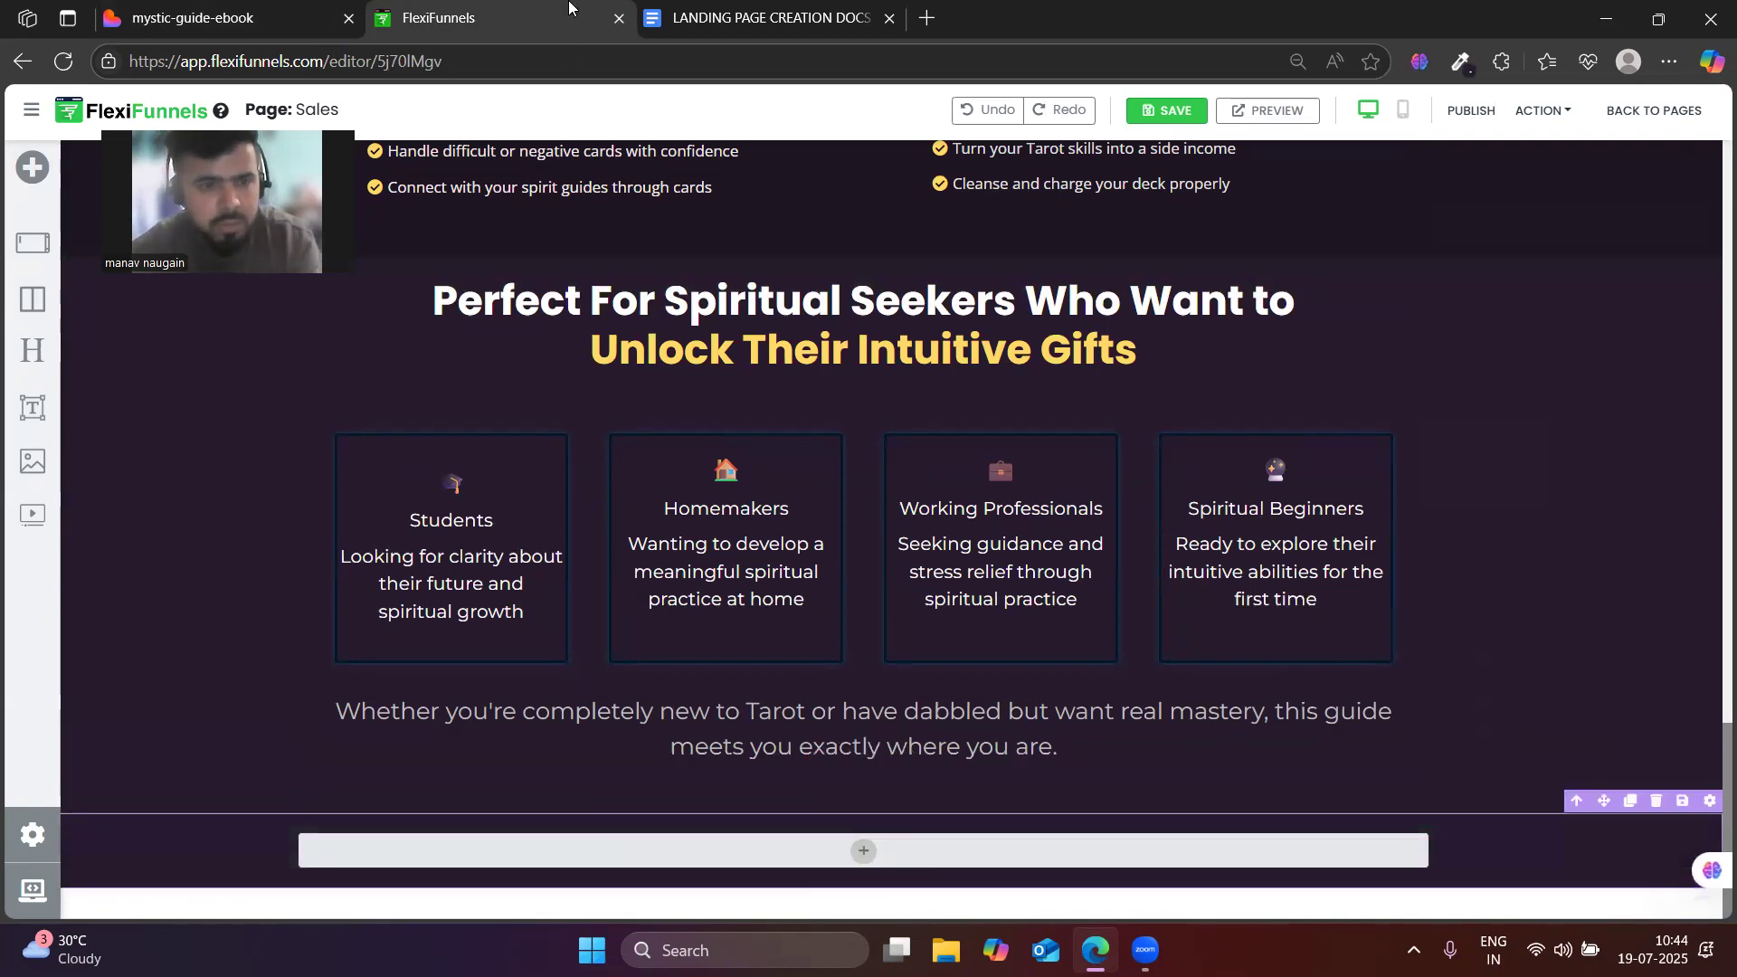
- Add a headline to the new section with the text "Everything You Need to Succeed" copied from the mystic-guide-ebook page
drag(33, 351, 825, 854)
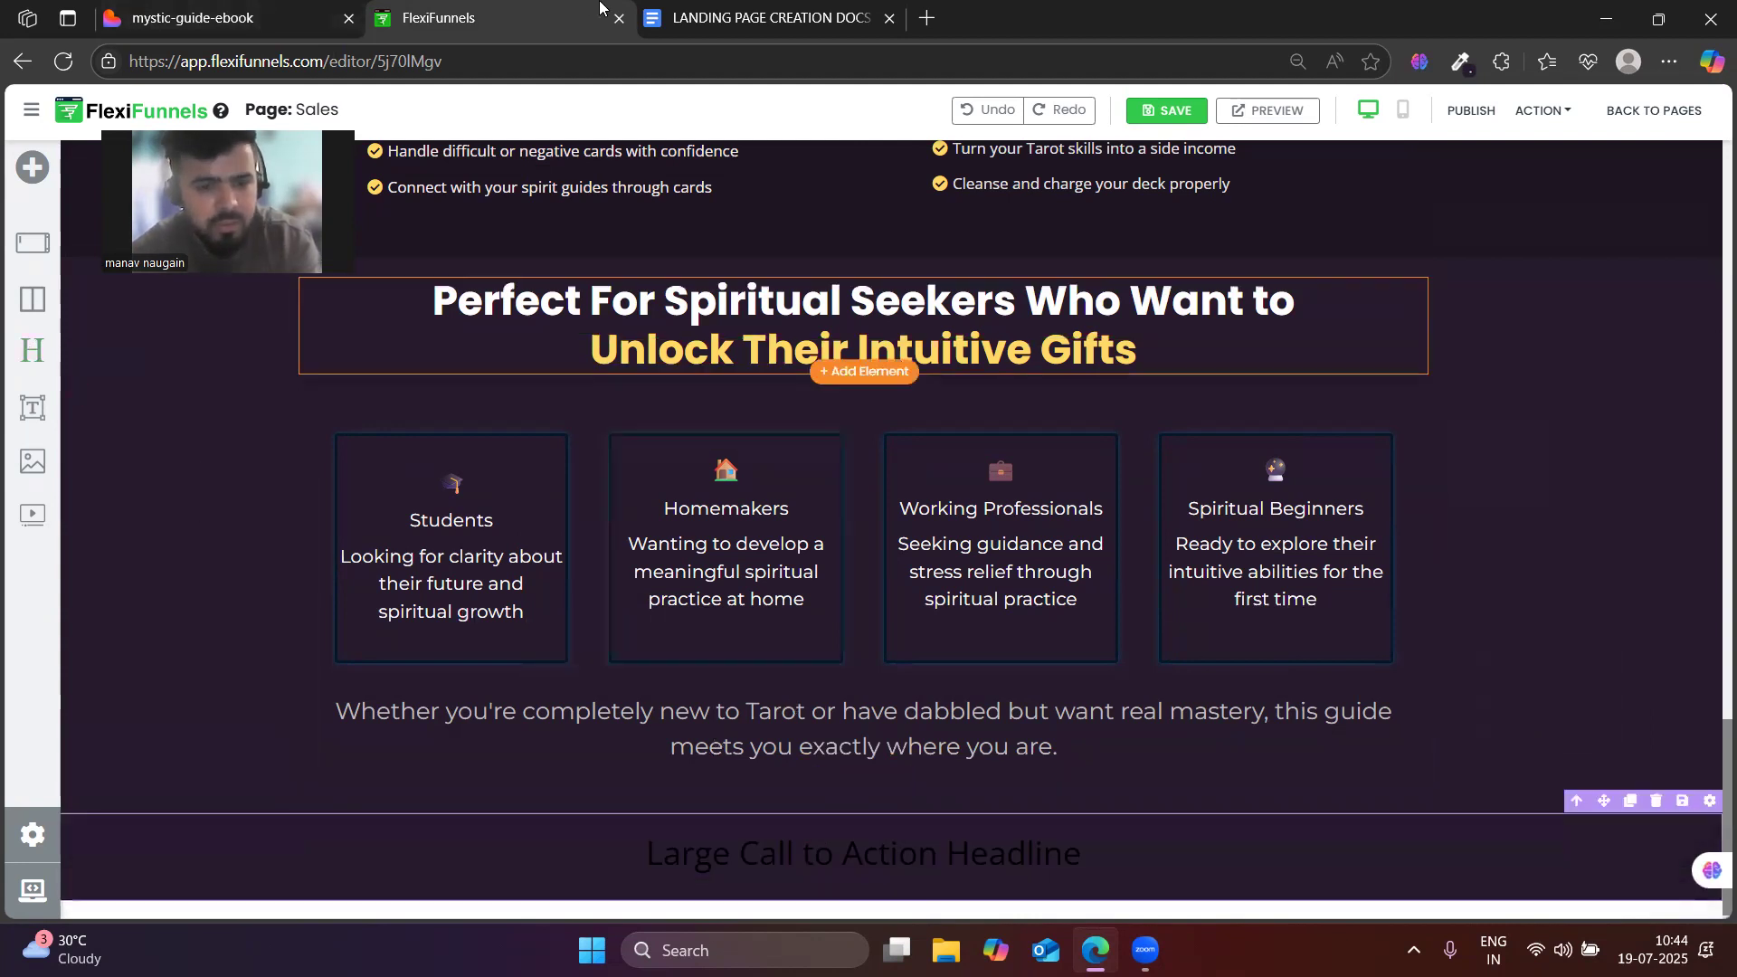
triple_click(904, 874)
key(ctrl+v)
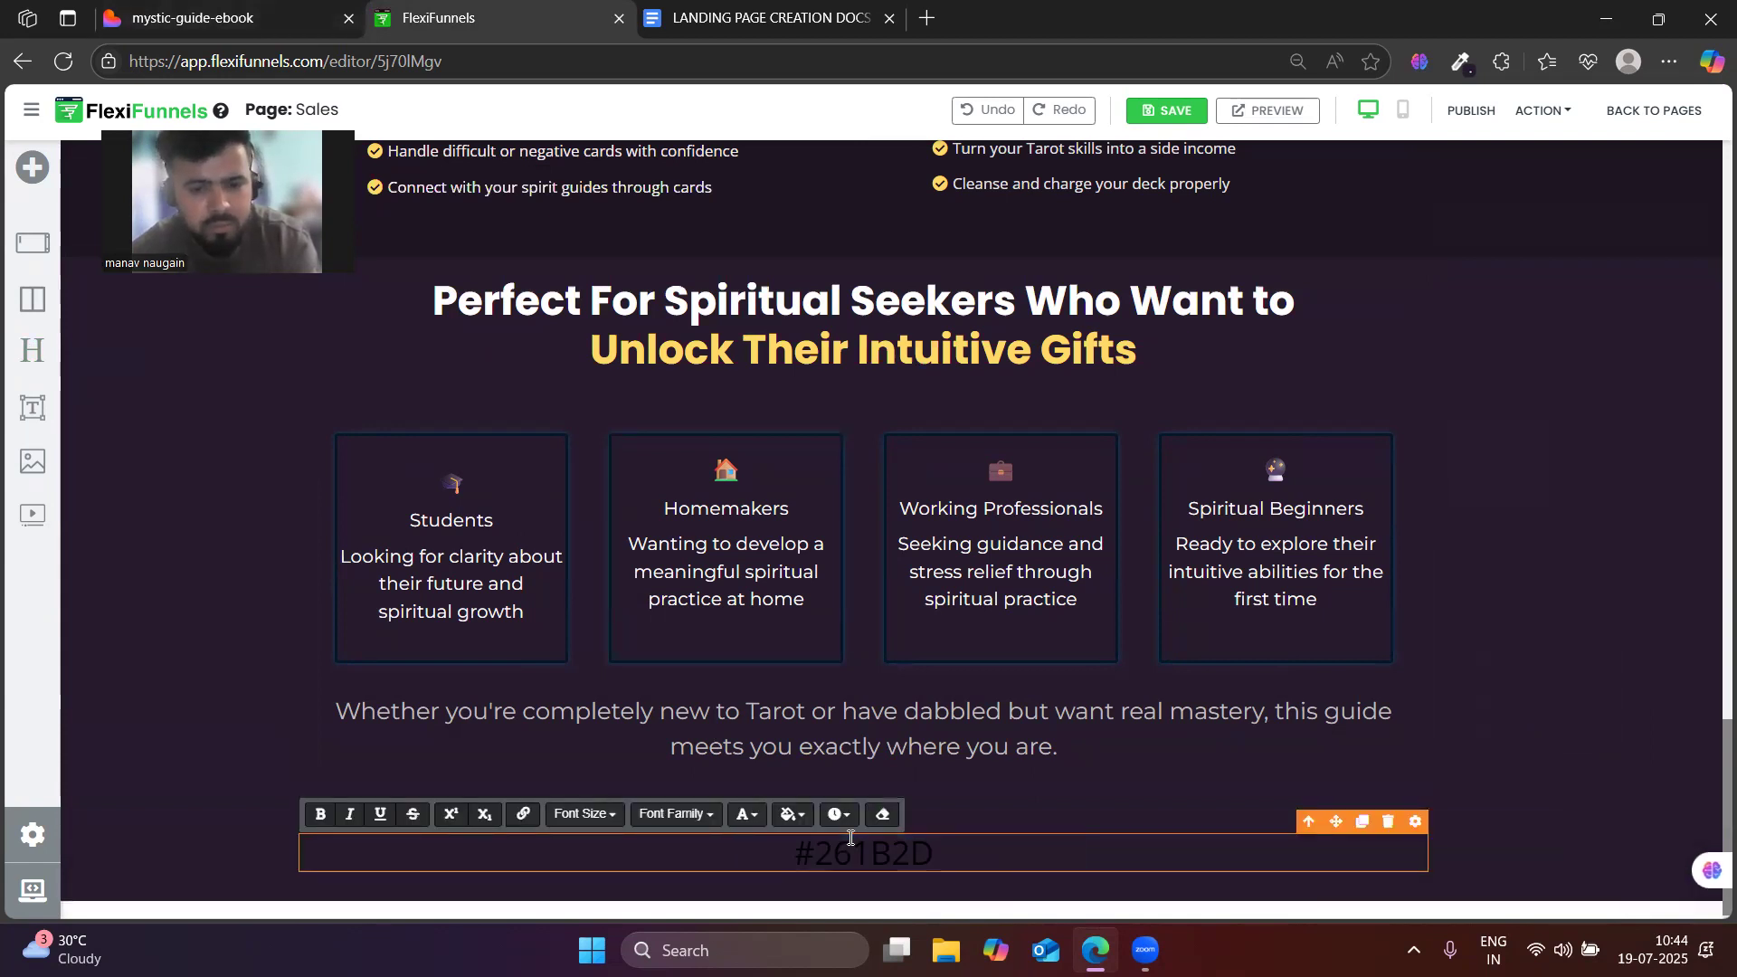
click(342, 7)
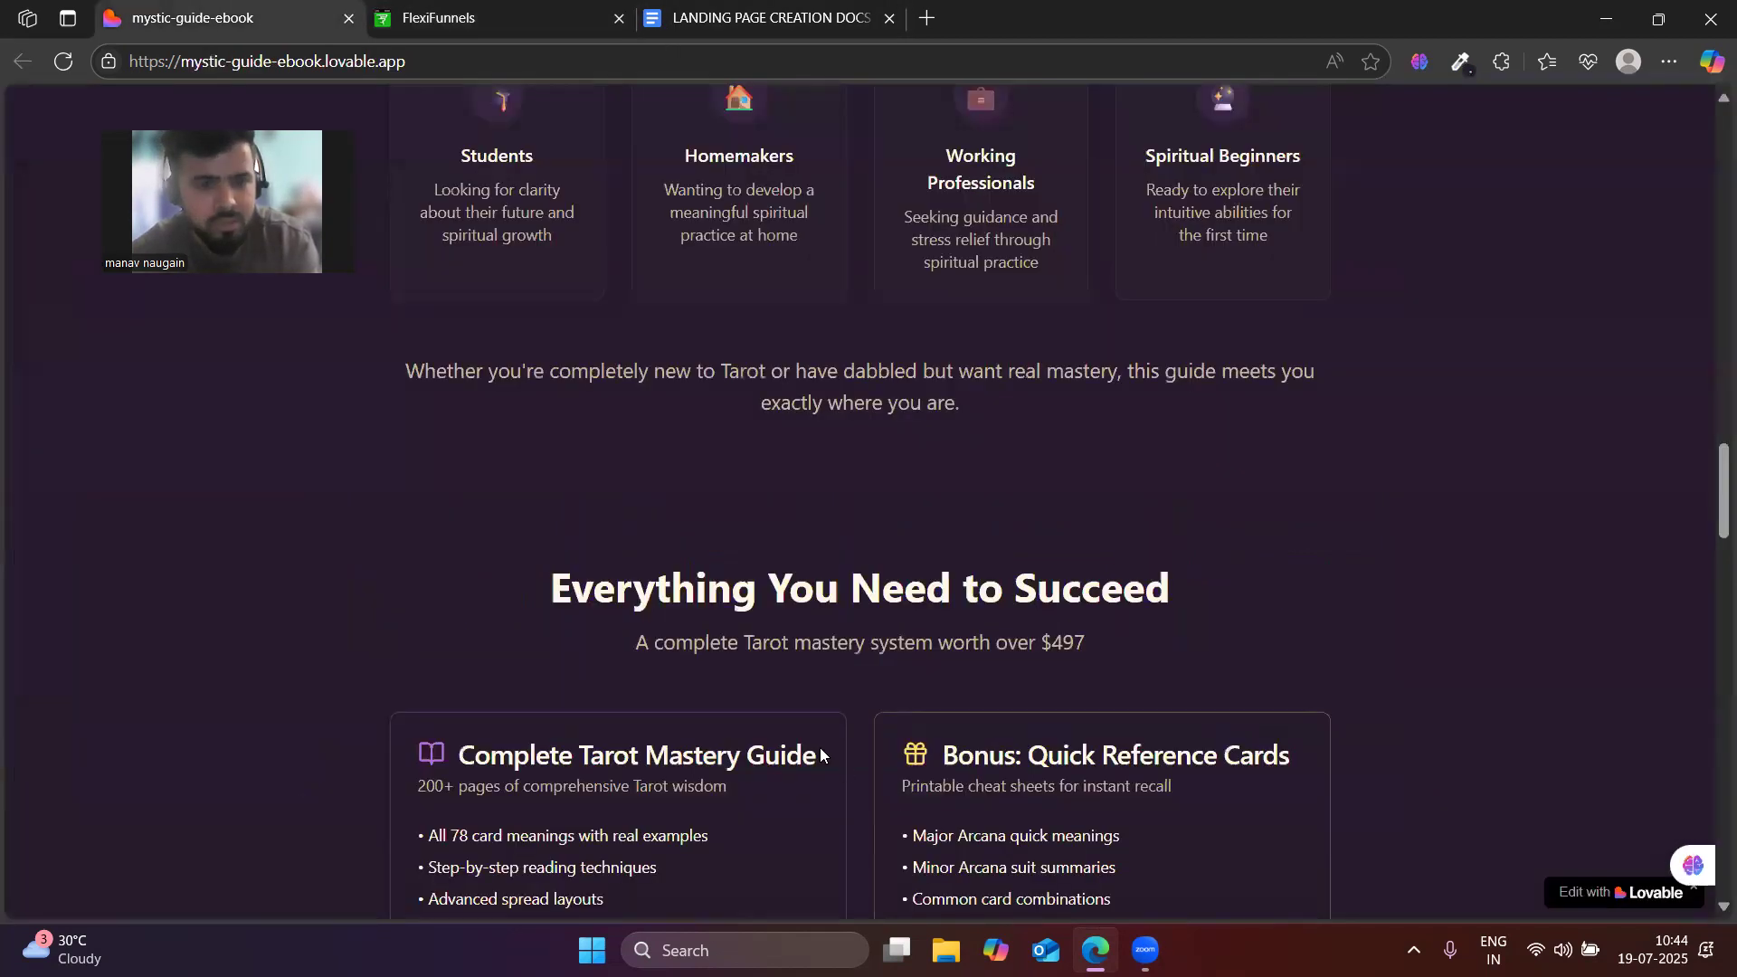
triple_click(739, 593)
key(ctrl+c)
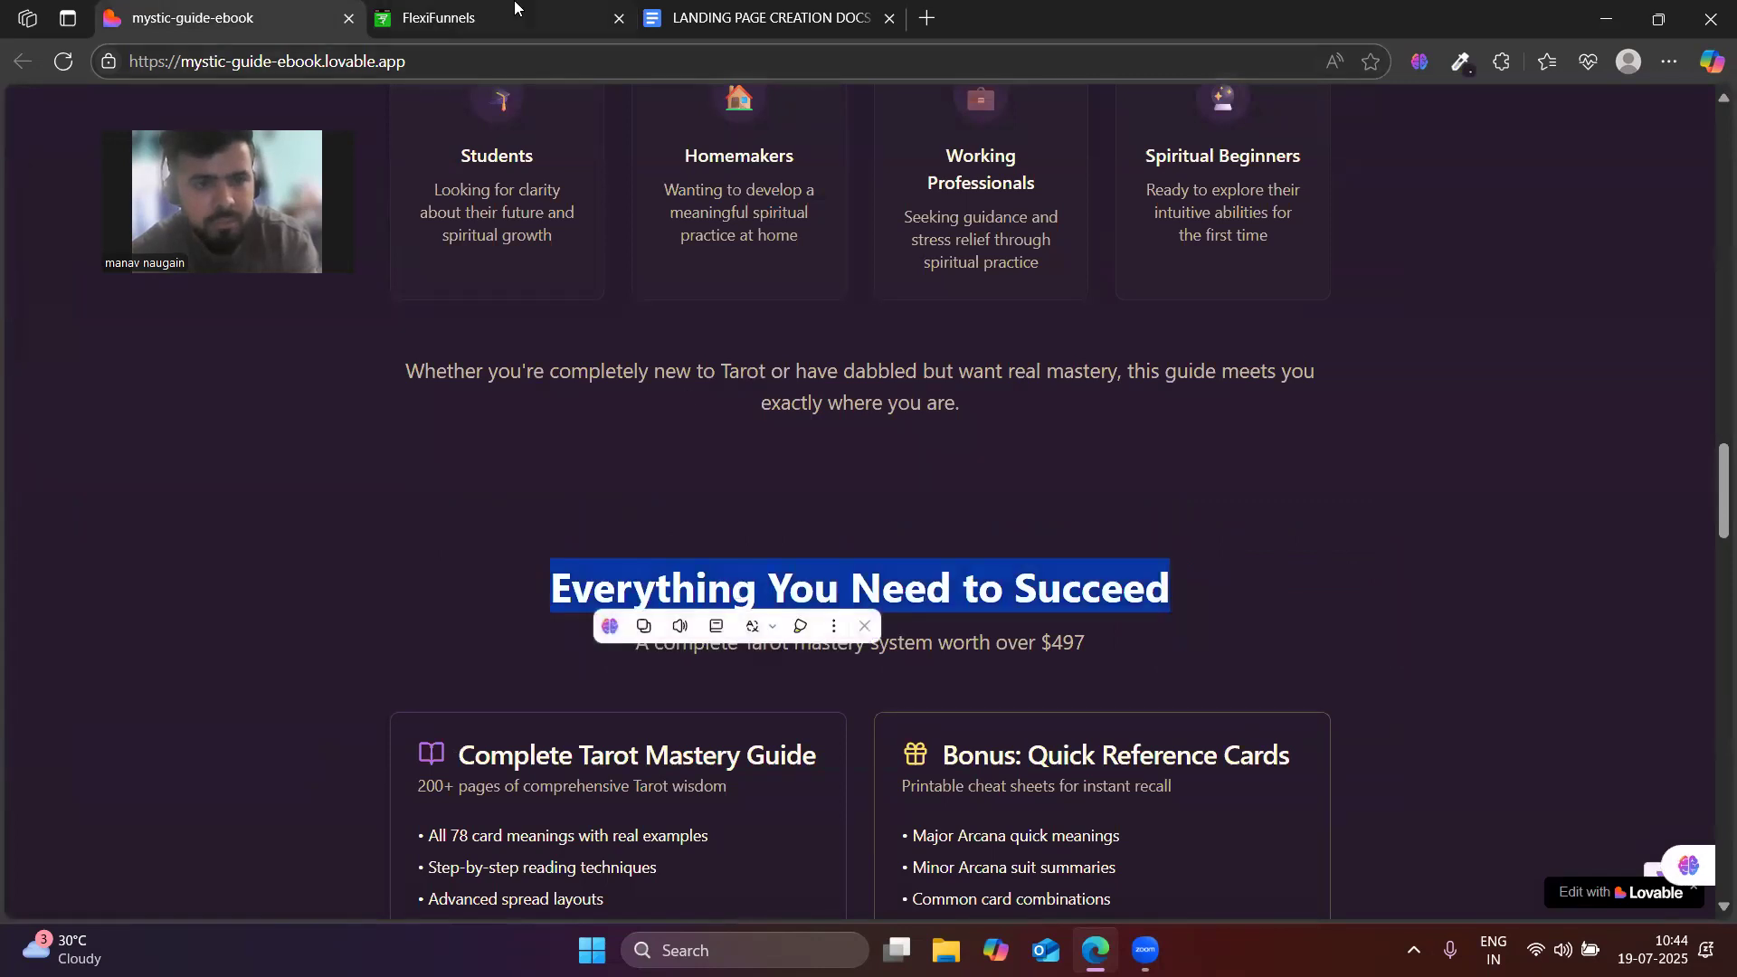
click(444, 18)
triple_click(892, 865)
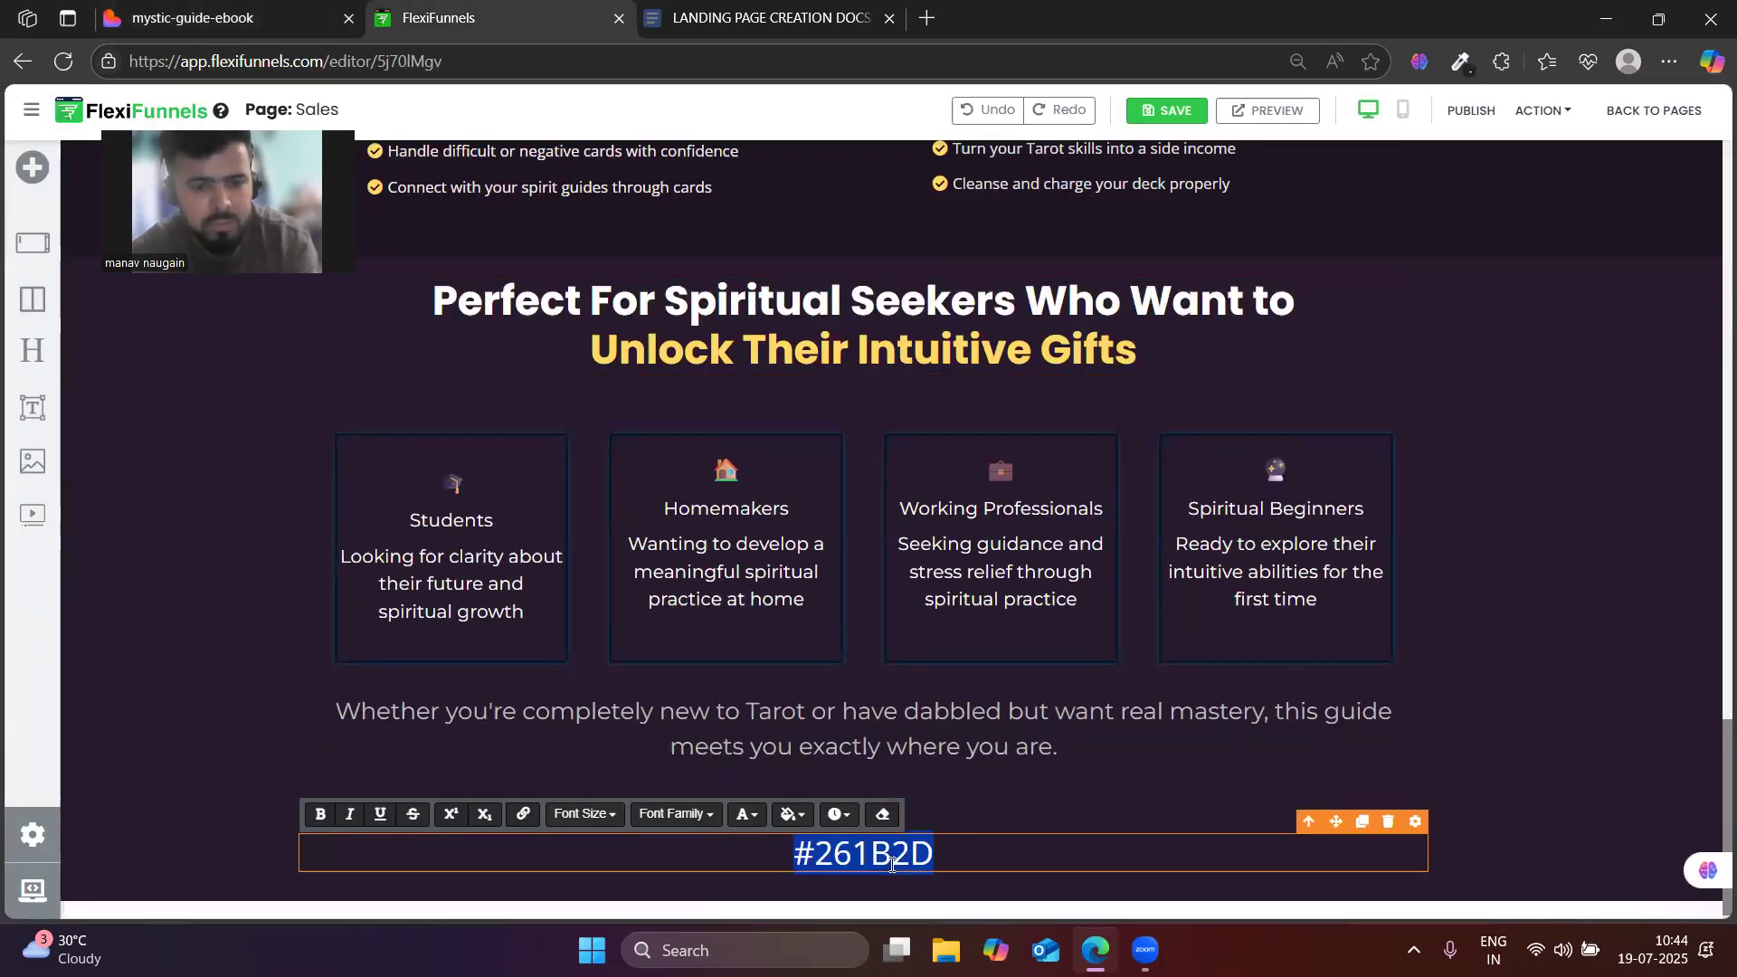
key(ctrl+v)
click(1370, 864)
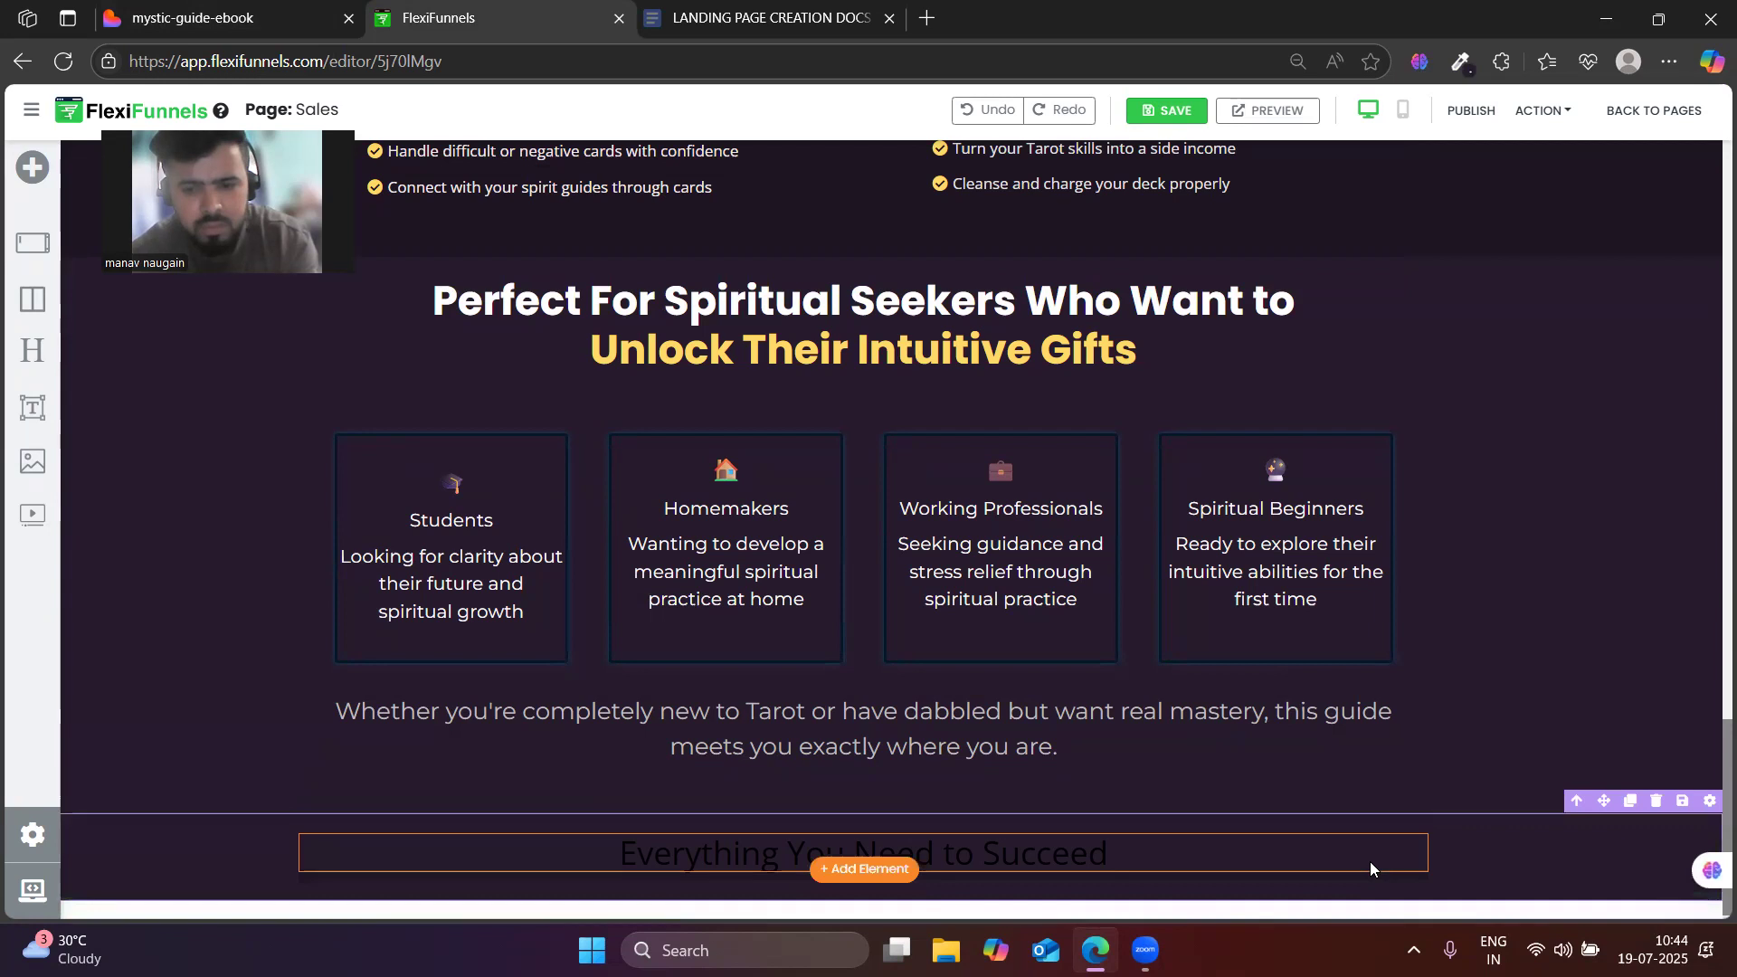
- Set the text color of the "Everything You Need to Succeed" headline to white #FFFFFF
click(1370, 864)
click(1417, 821)
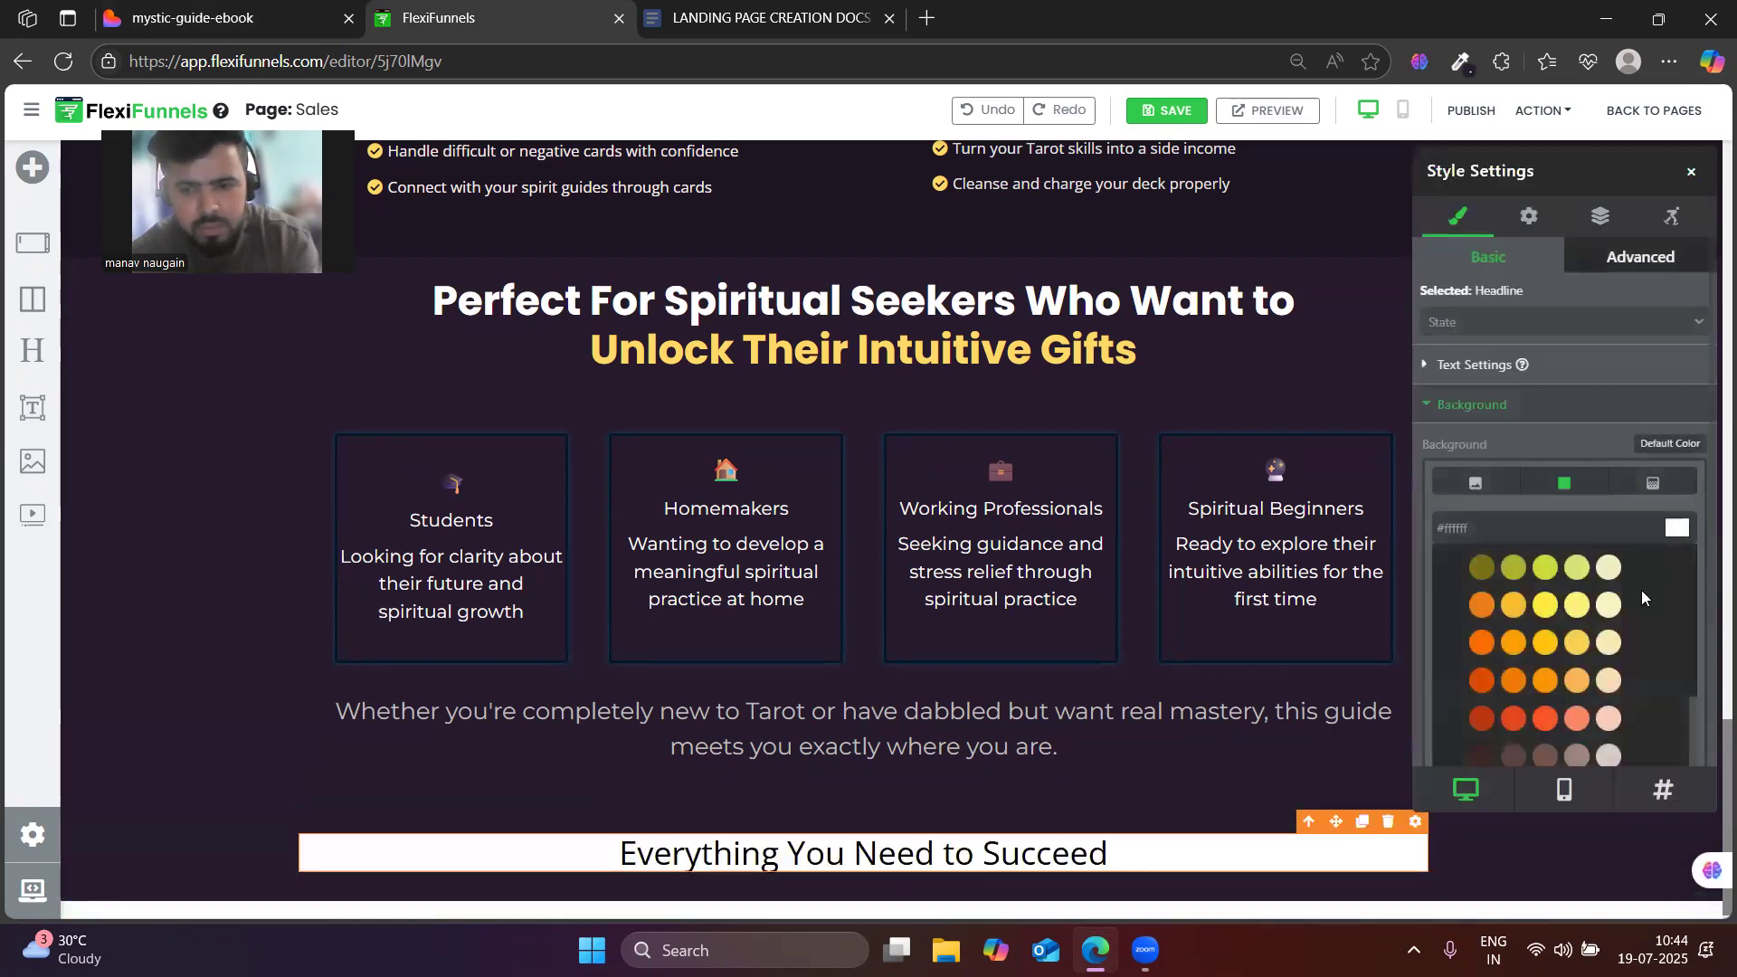
scroll(1575, 597, up, 5)
click(1473, 365)
scroll(1588, 587, down, 3)
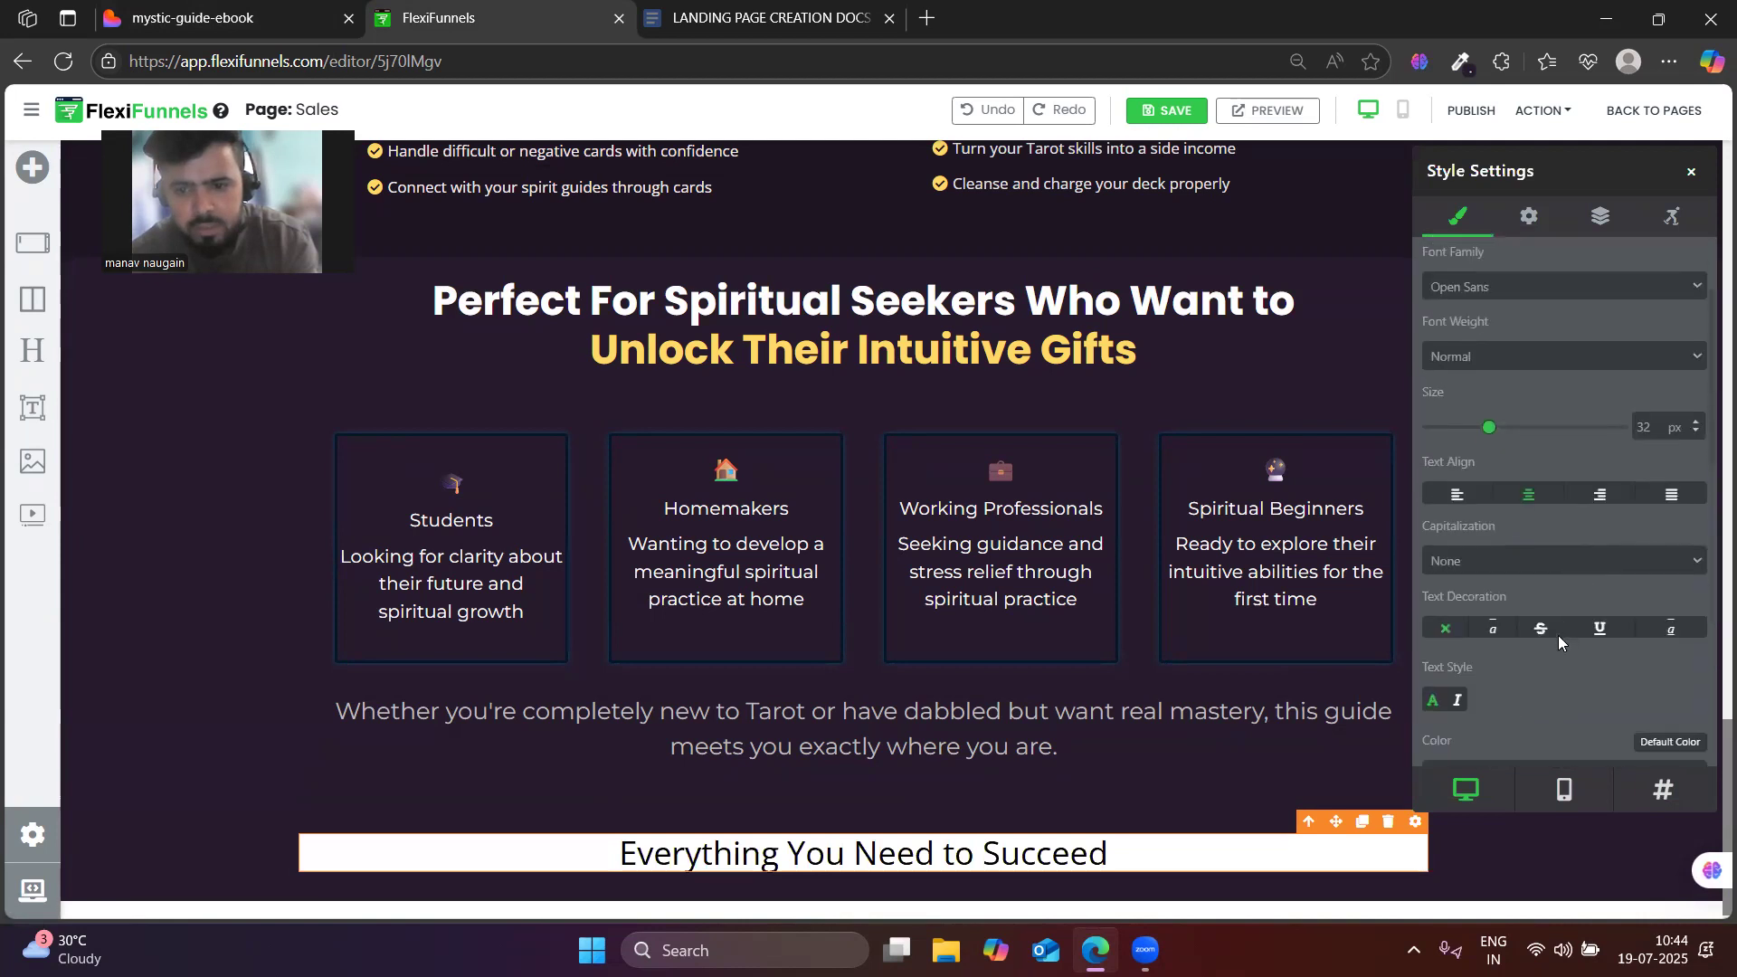
scroll(1549, 657, down, 3)
click(1514, 526)
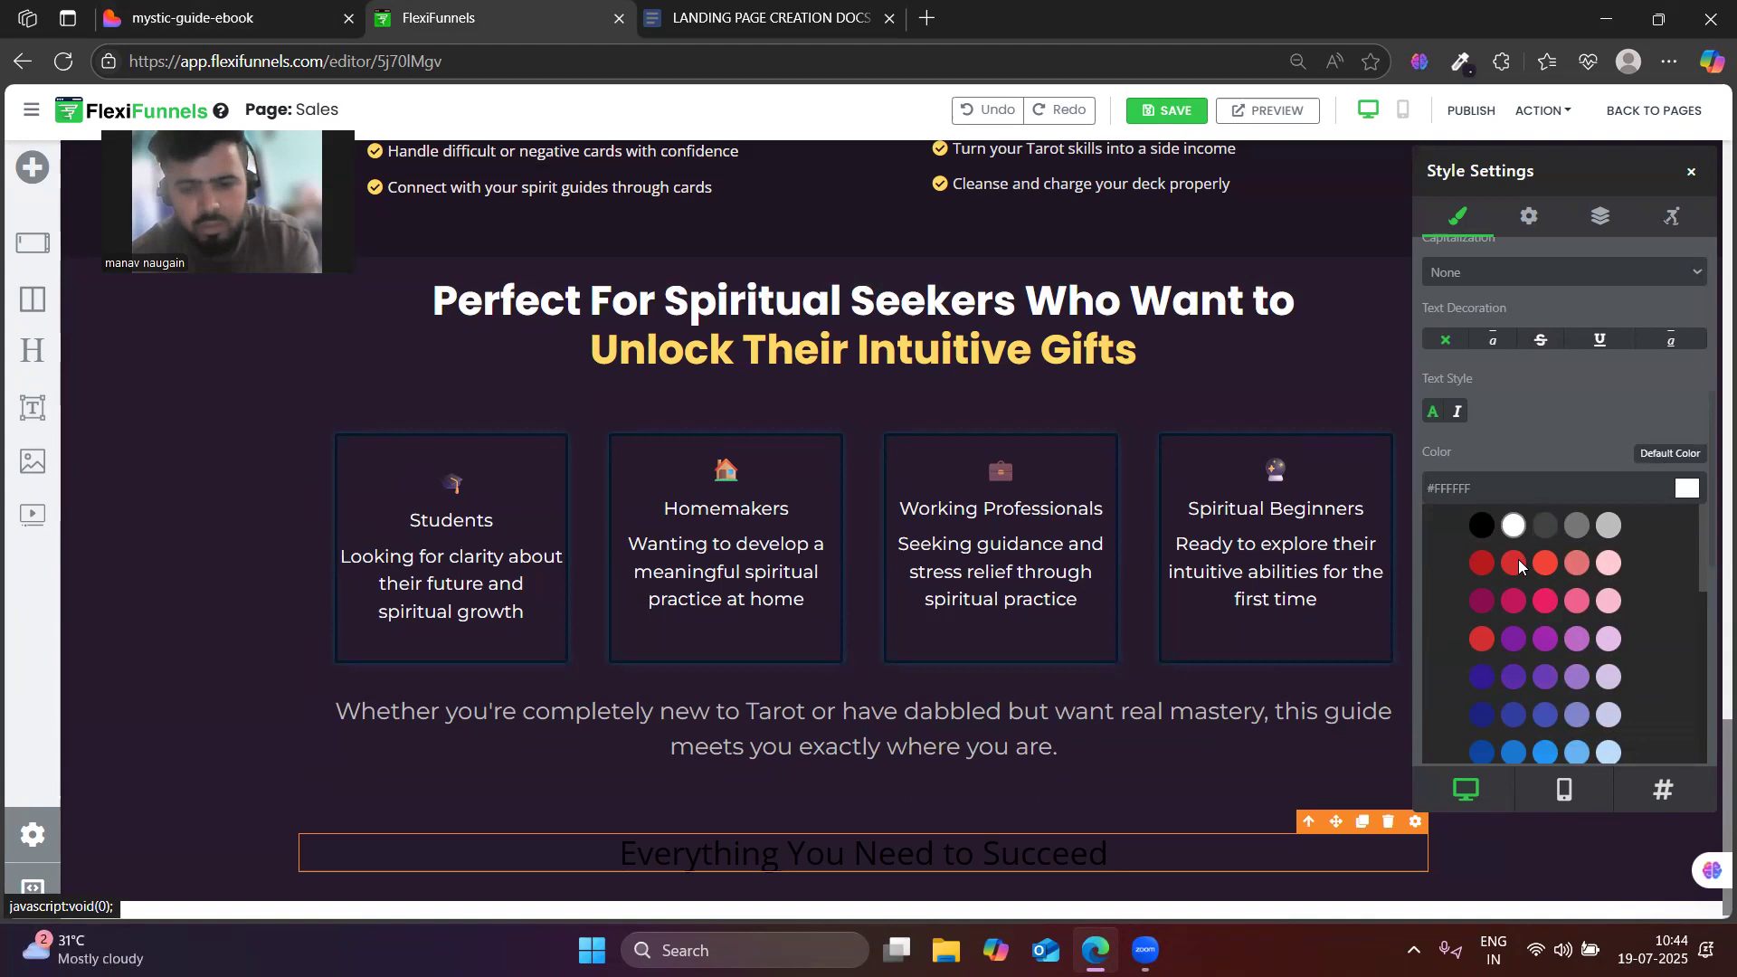
click(1514, 526)
scroll(1523, 578, up, 5)
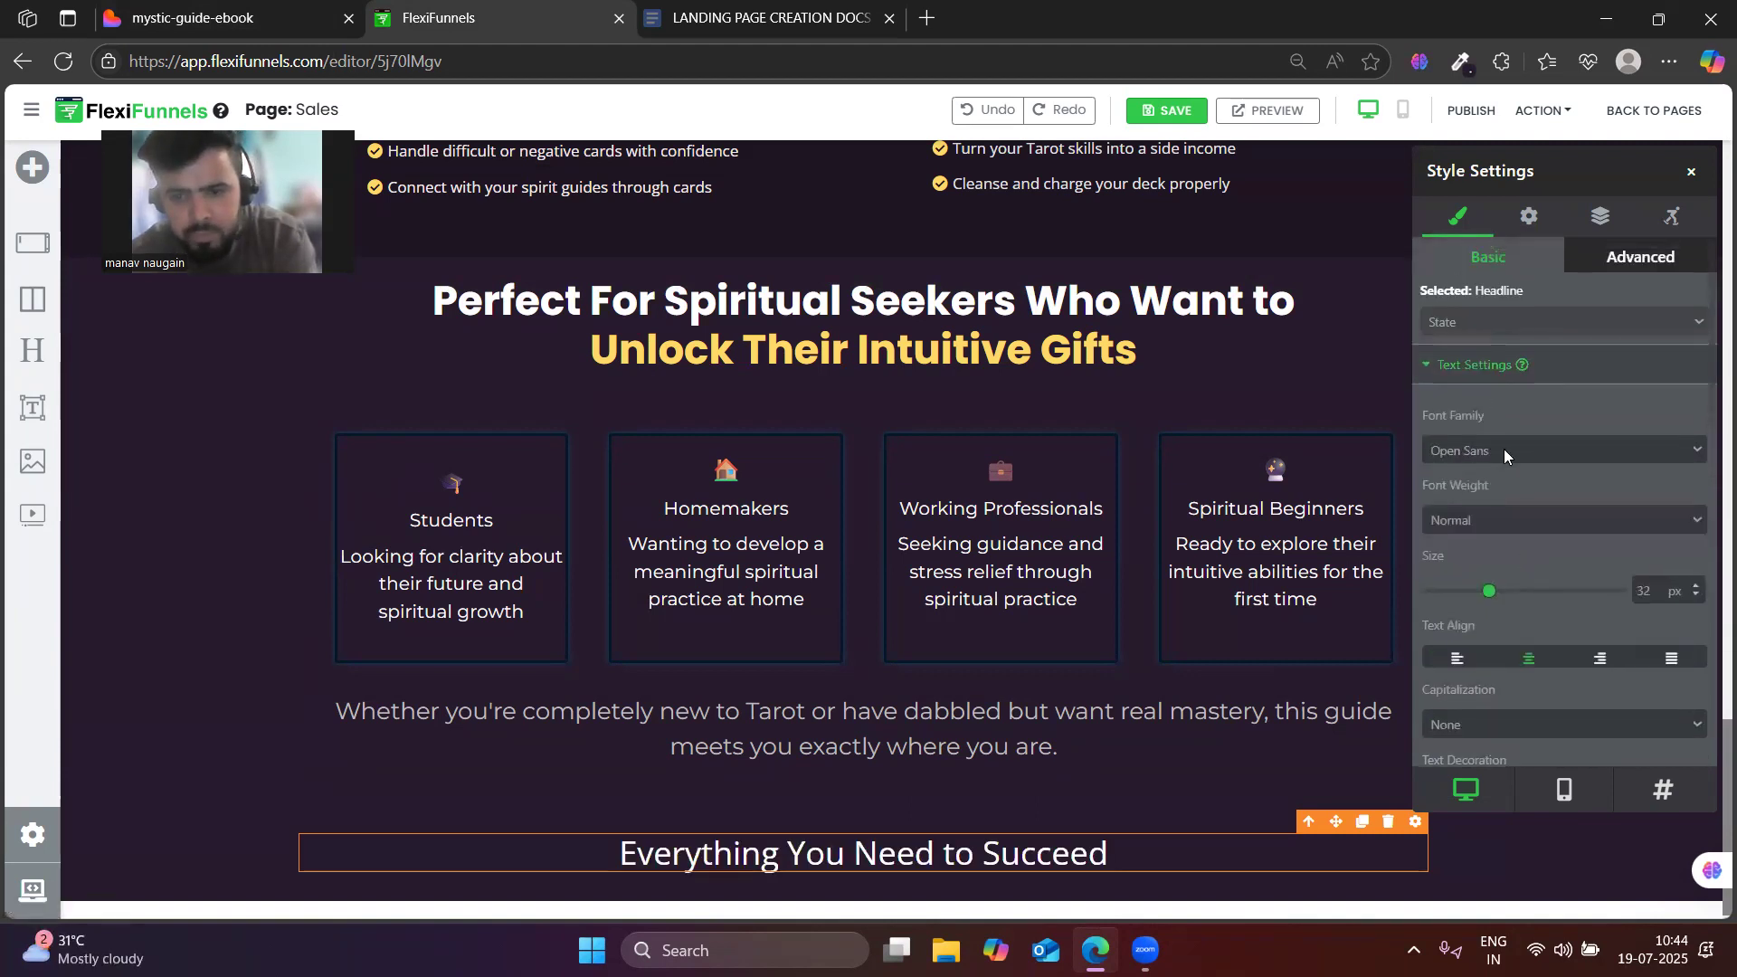
- Set the "Everything You Need to Succeed" headline's font to Poppins with Bold weight
click(1504, 449)
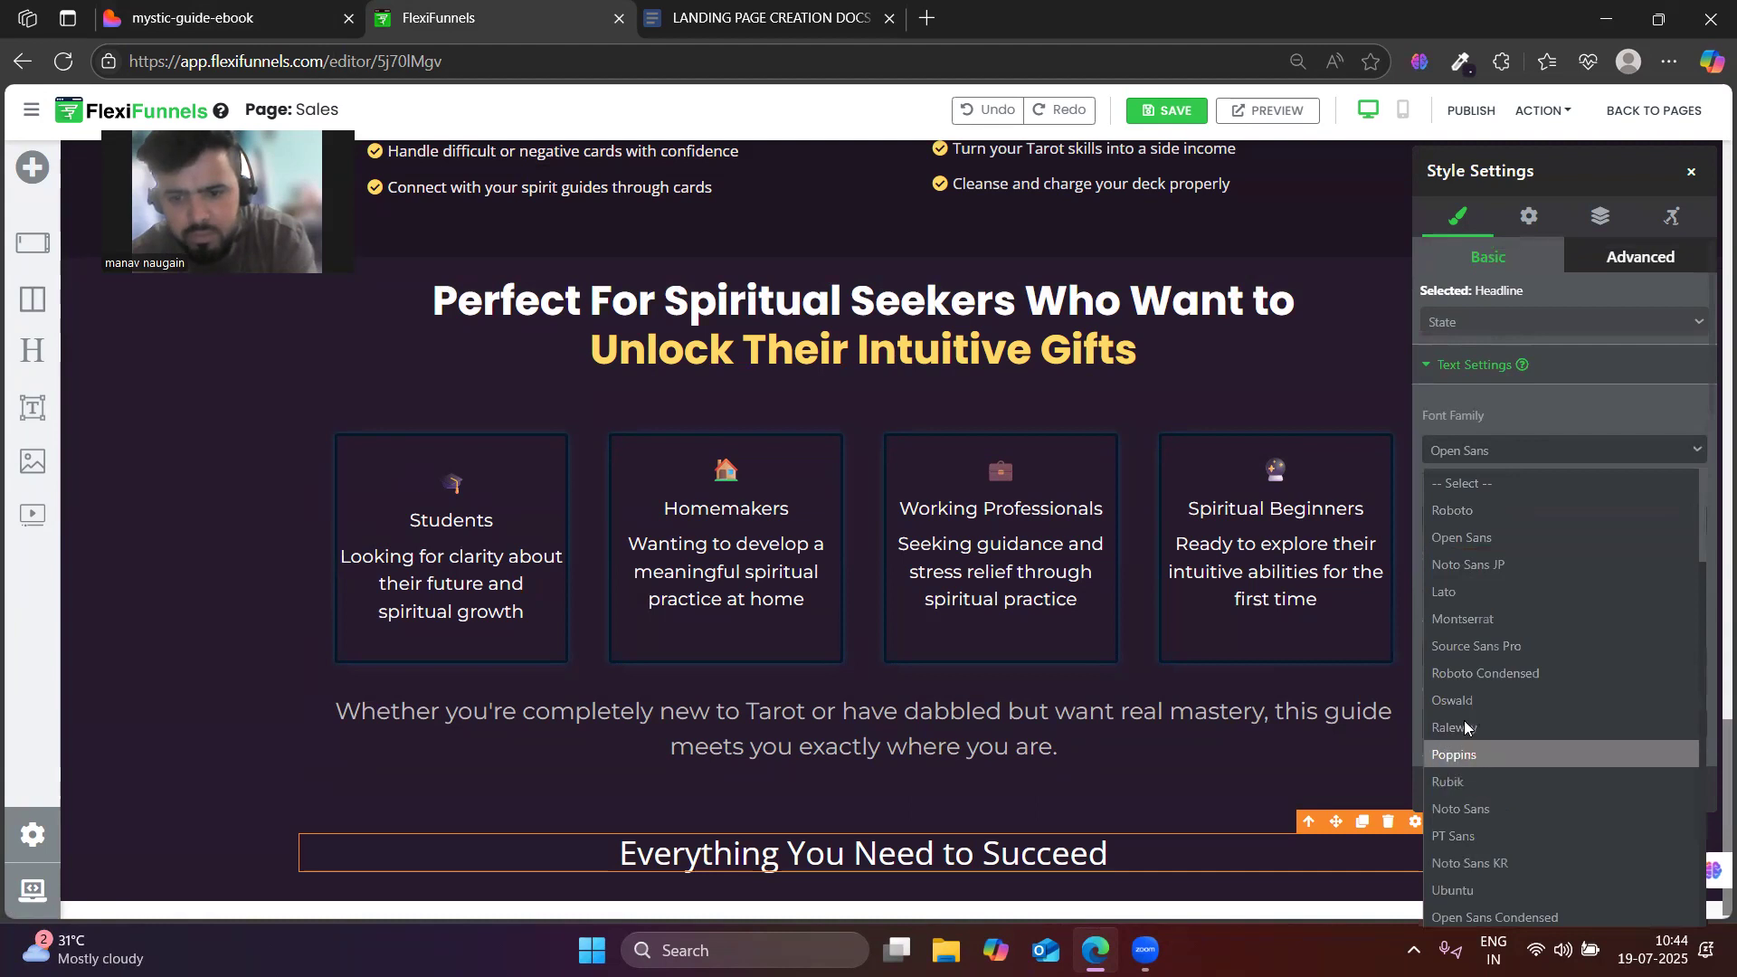
click(1469, 755)
click(1521, 531)
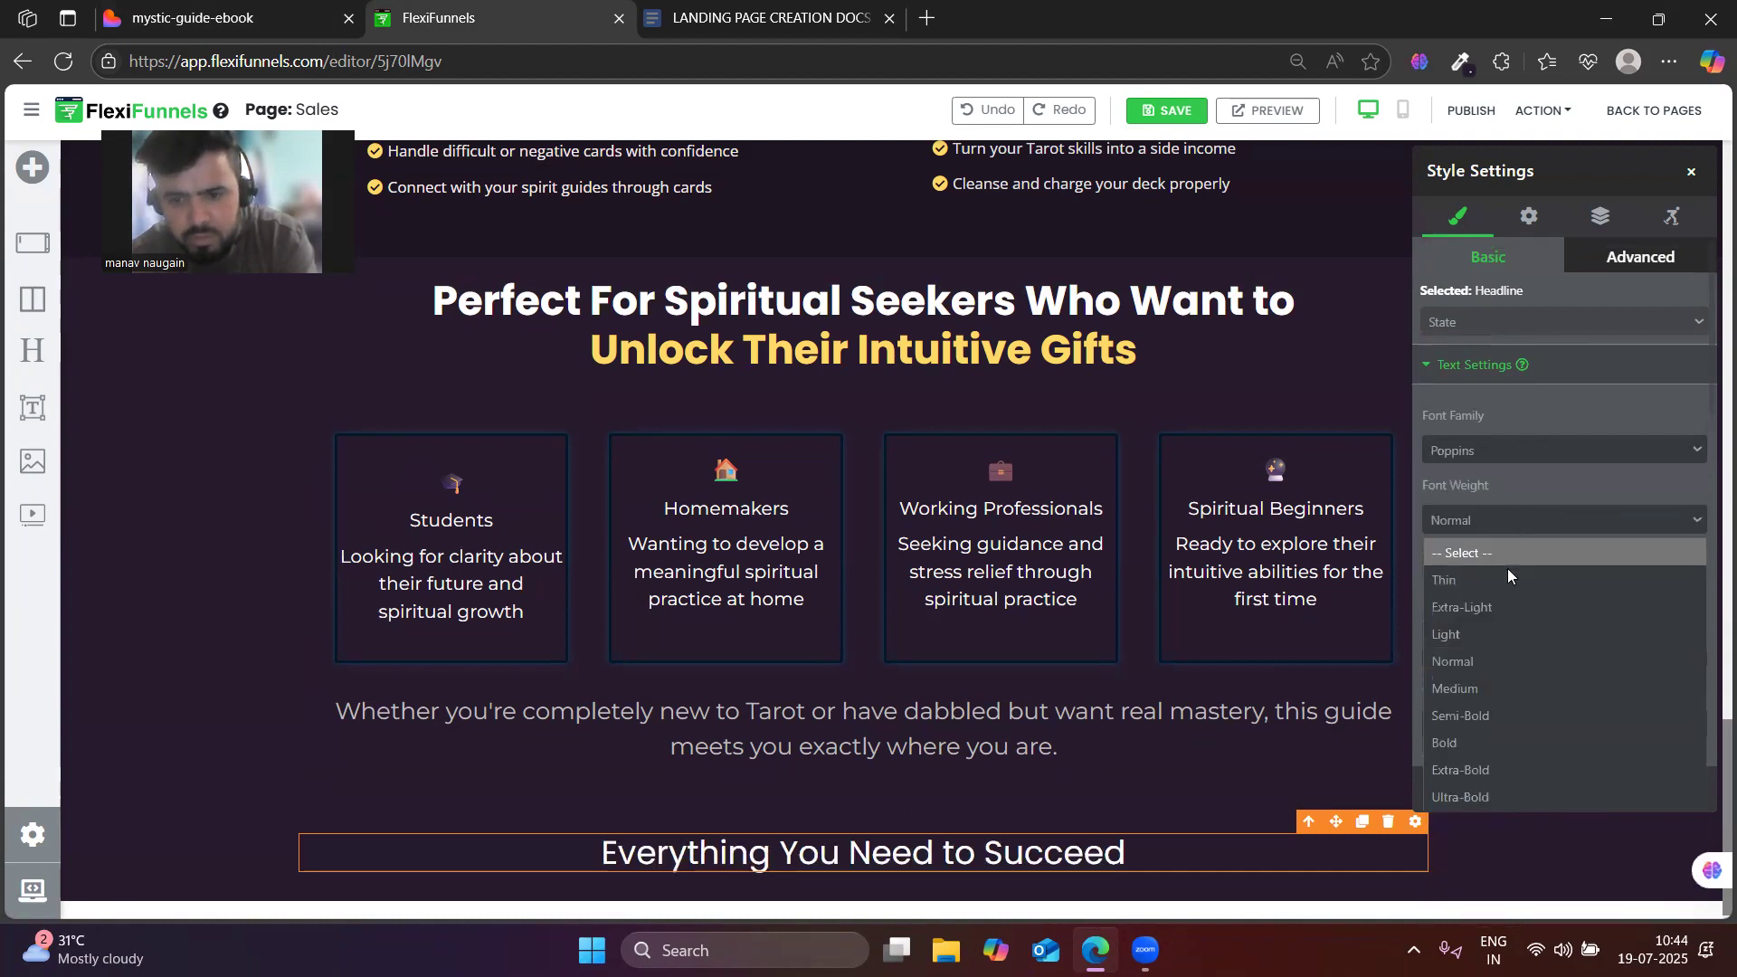
click(1465, 749)
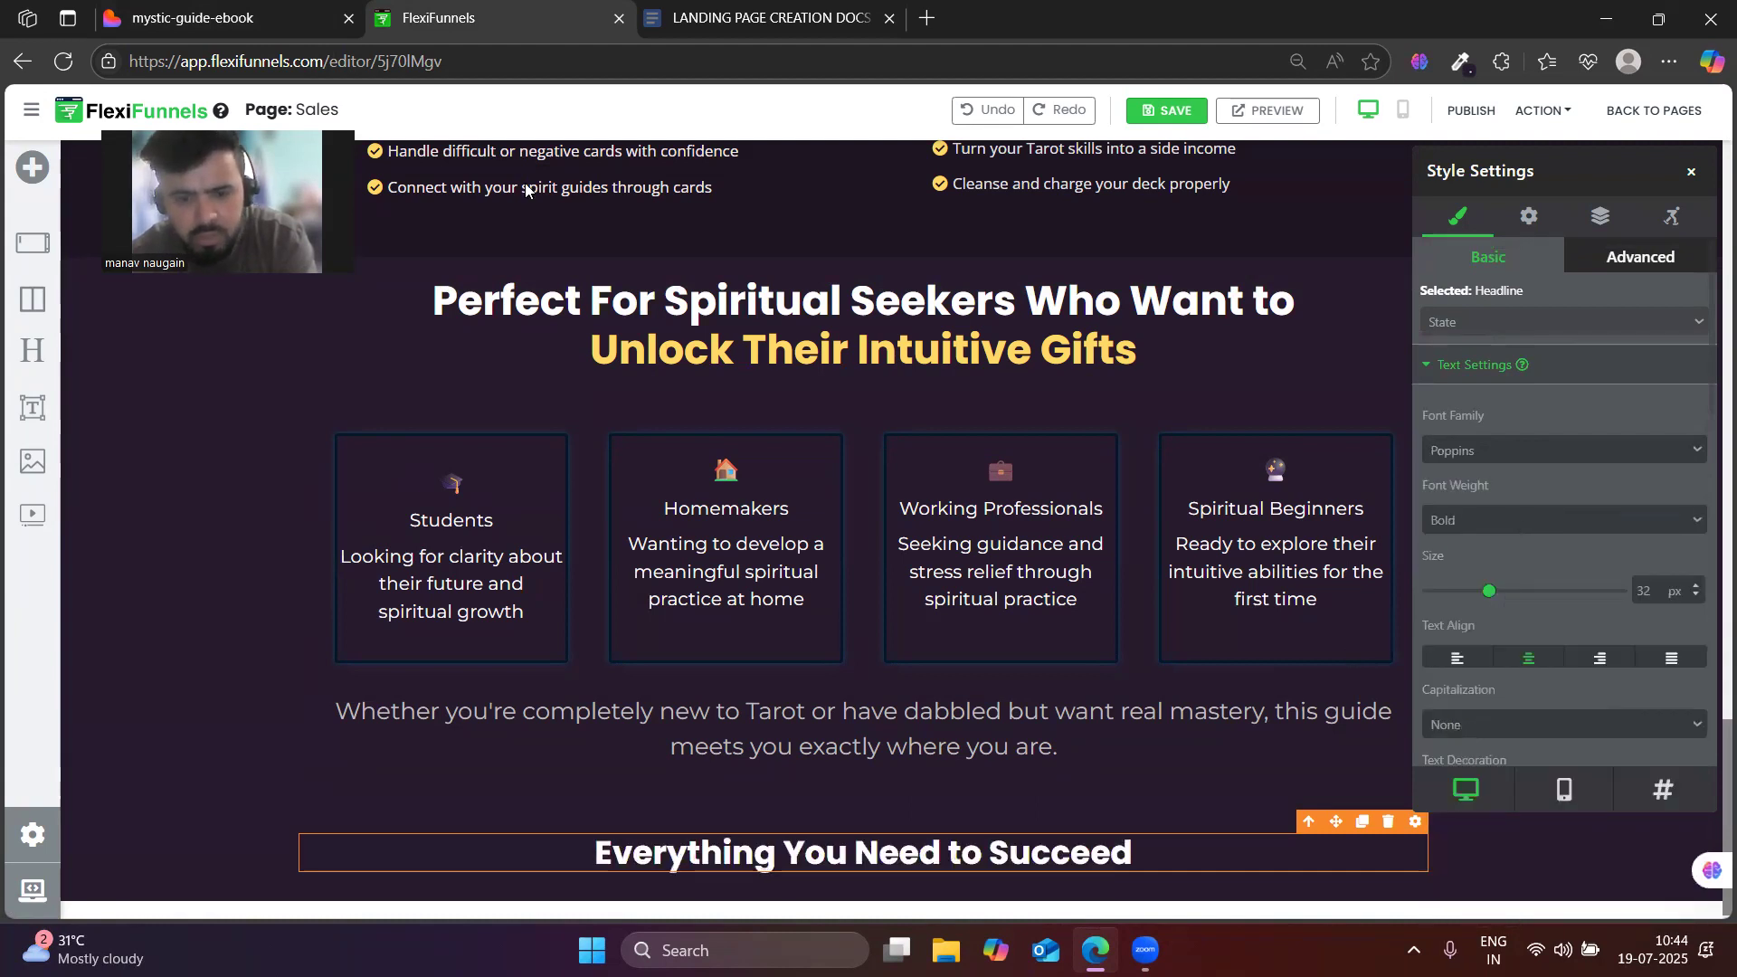
- Add a subheadline below "Everything You Need to Succeed" with the text "A complete Tarot mastery system worth over $497" copied from the mystic-guide-ebook page
click(222, 16)
click(439, 13)
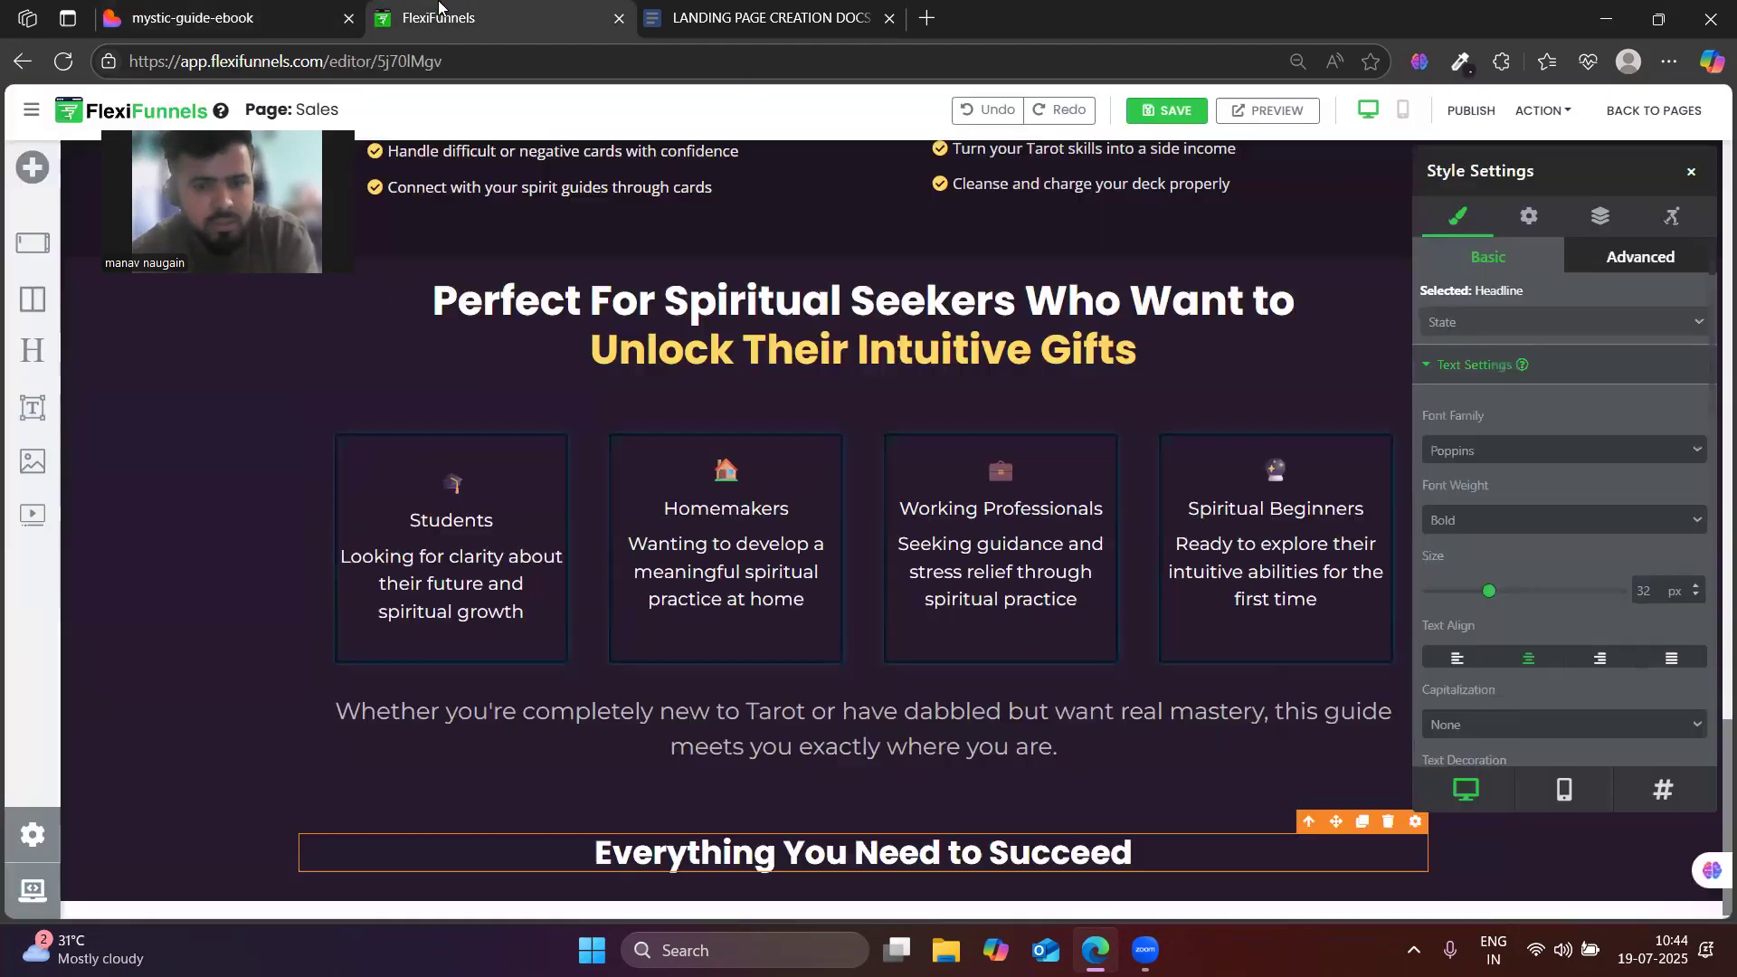
click(225, 7)
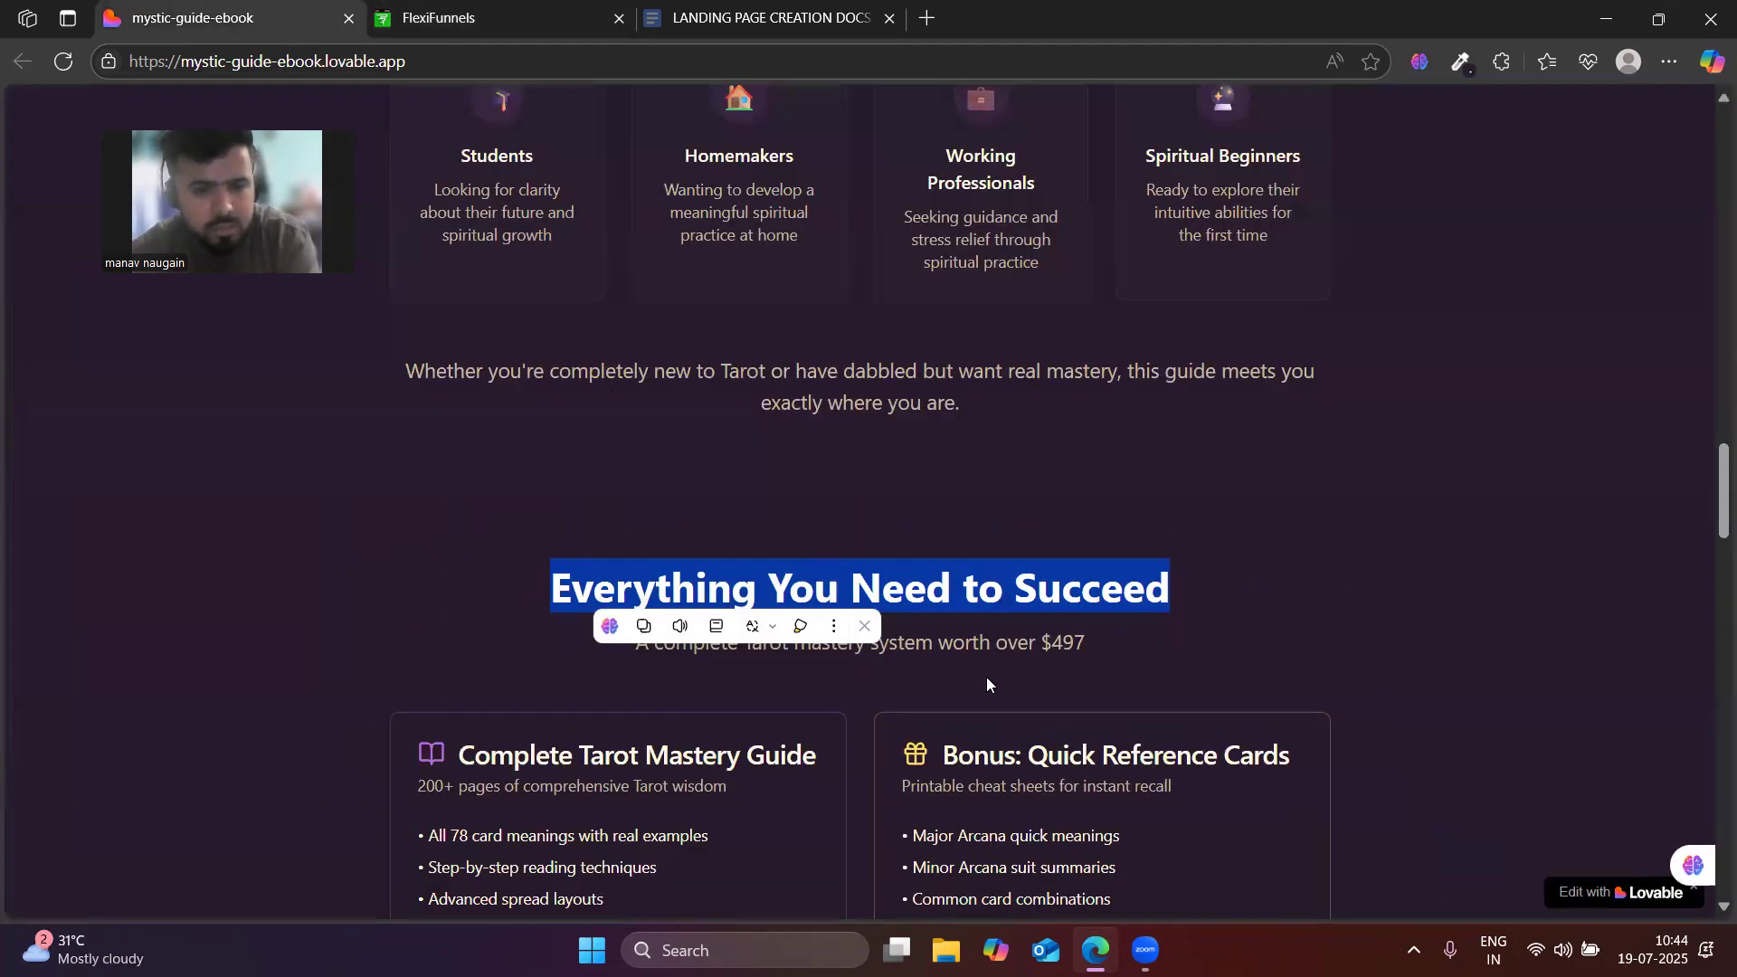
click(444, 9)
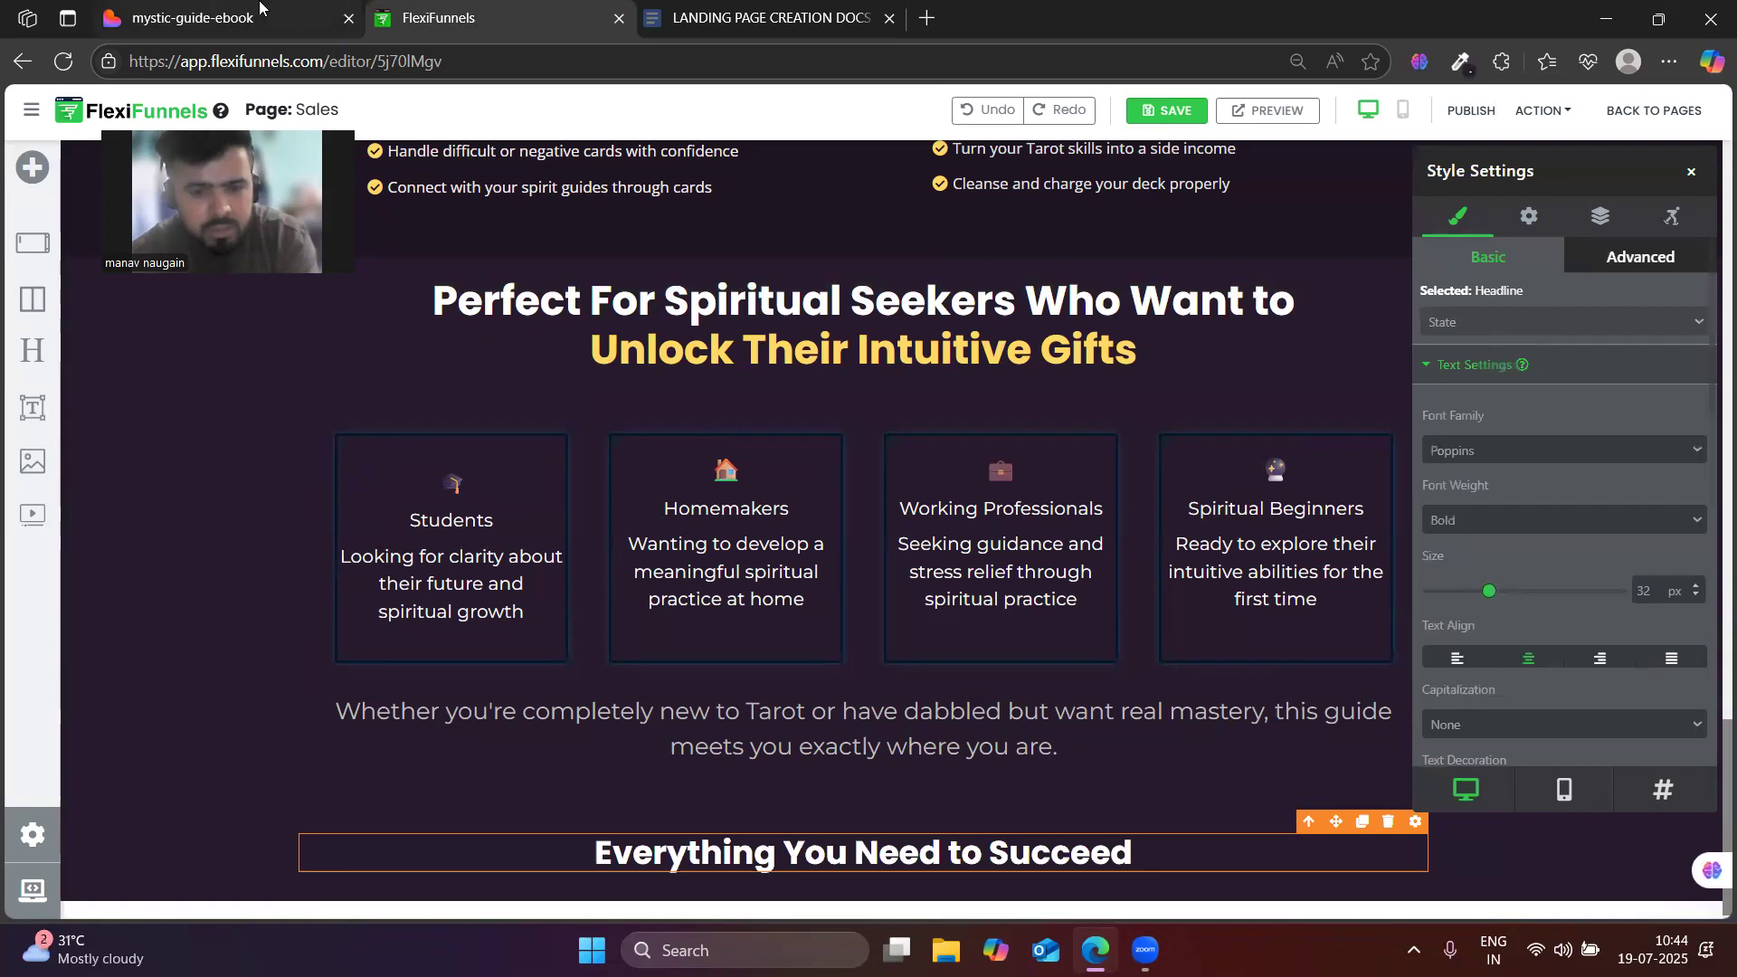
click(253, 9)
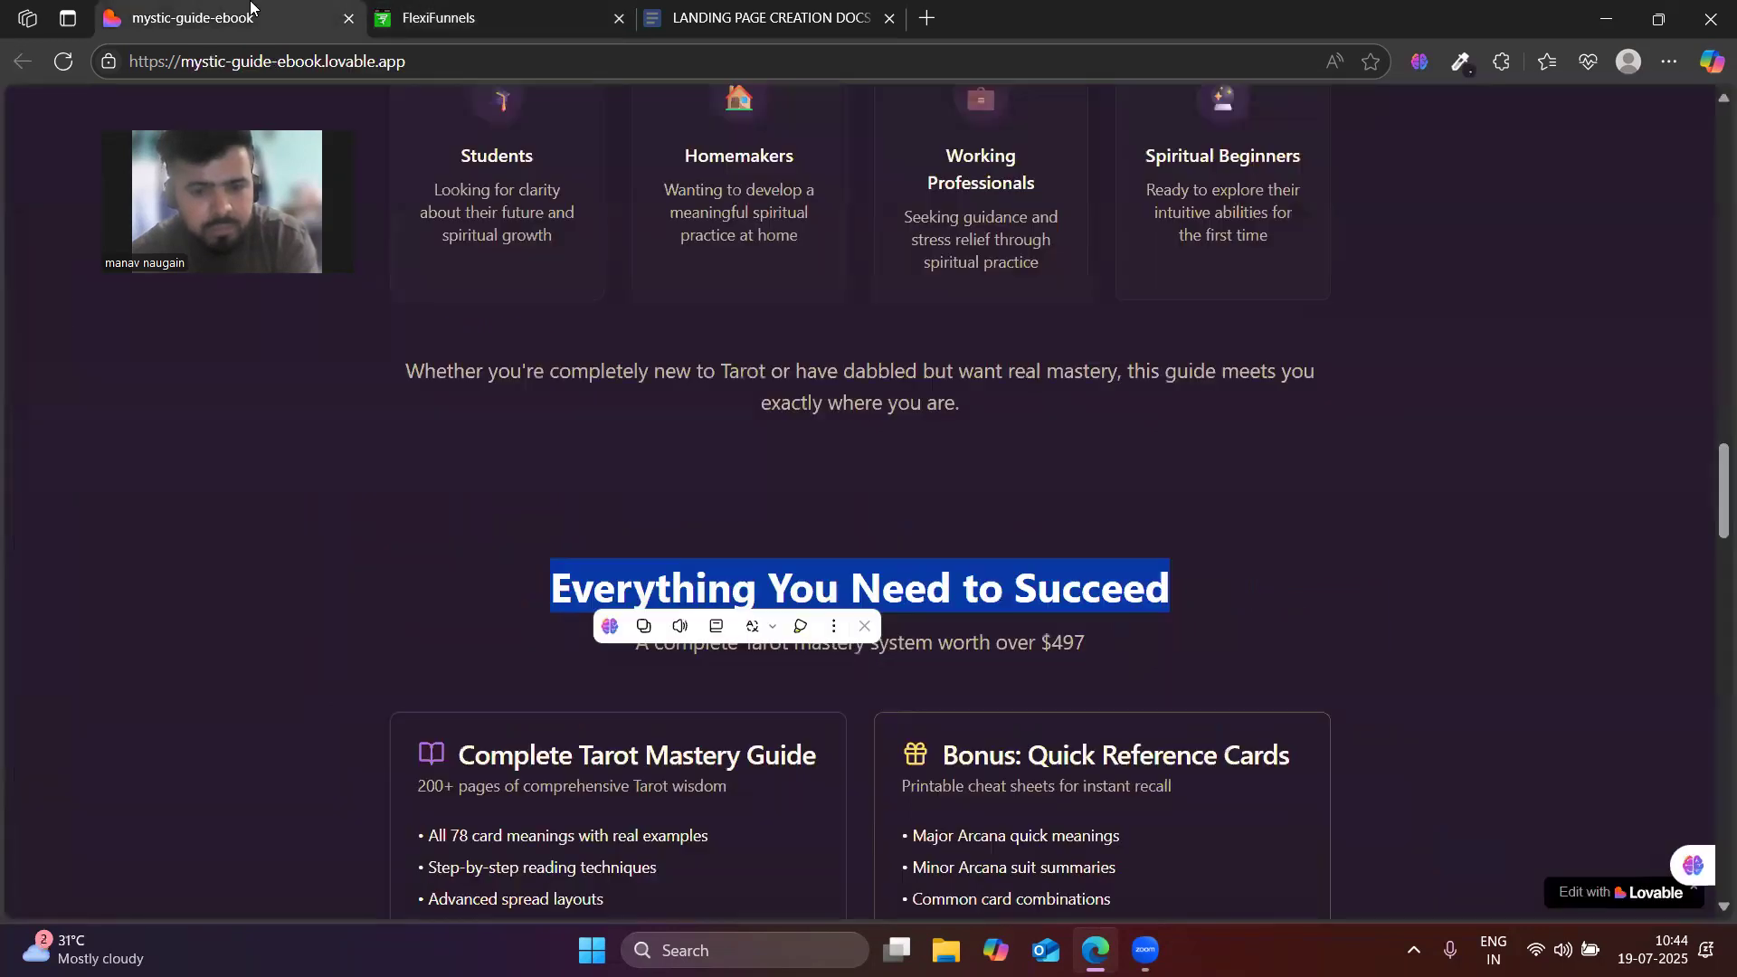
triple_click(1005, 644)
key(ctrl+c)
click(459, 7)
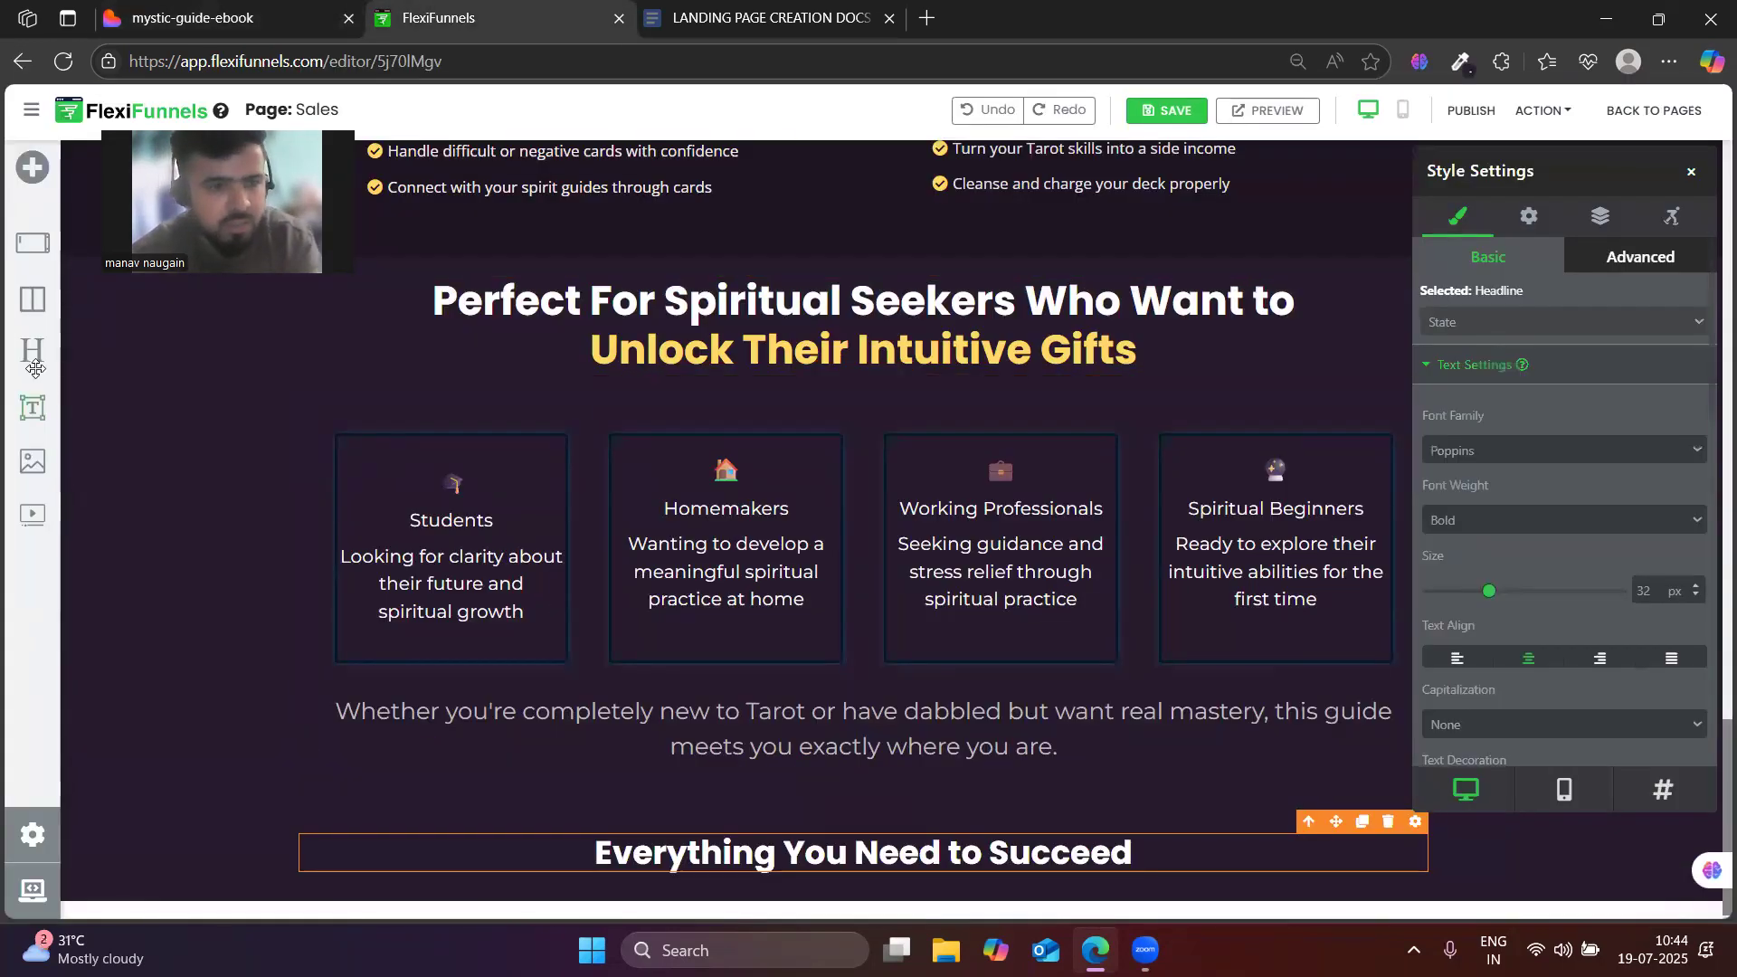
drag(32, 408, 781, 902)
click(780, 899)
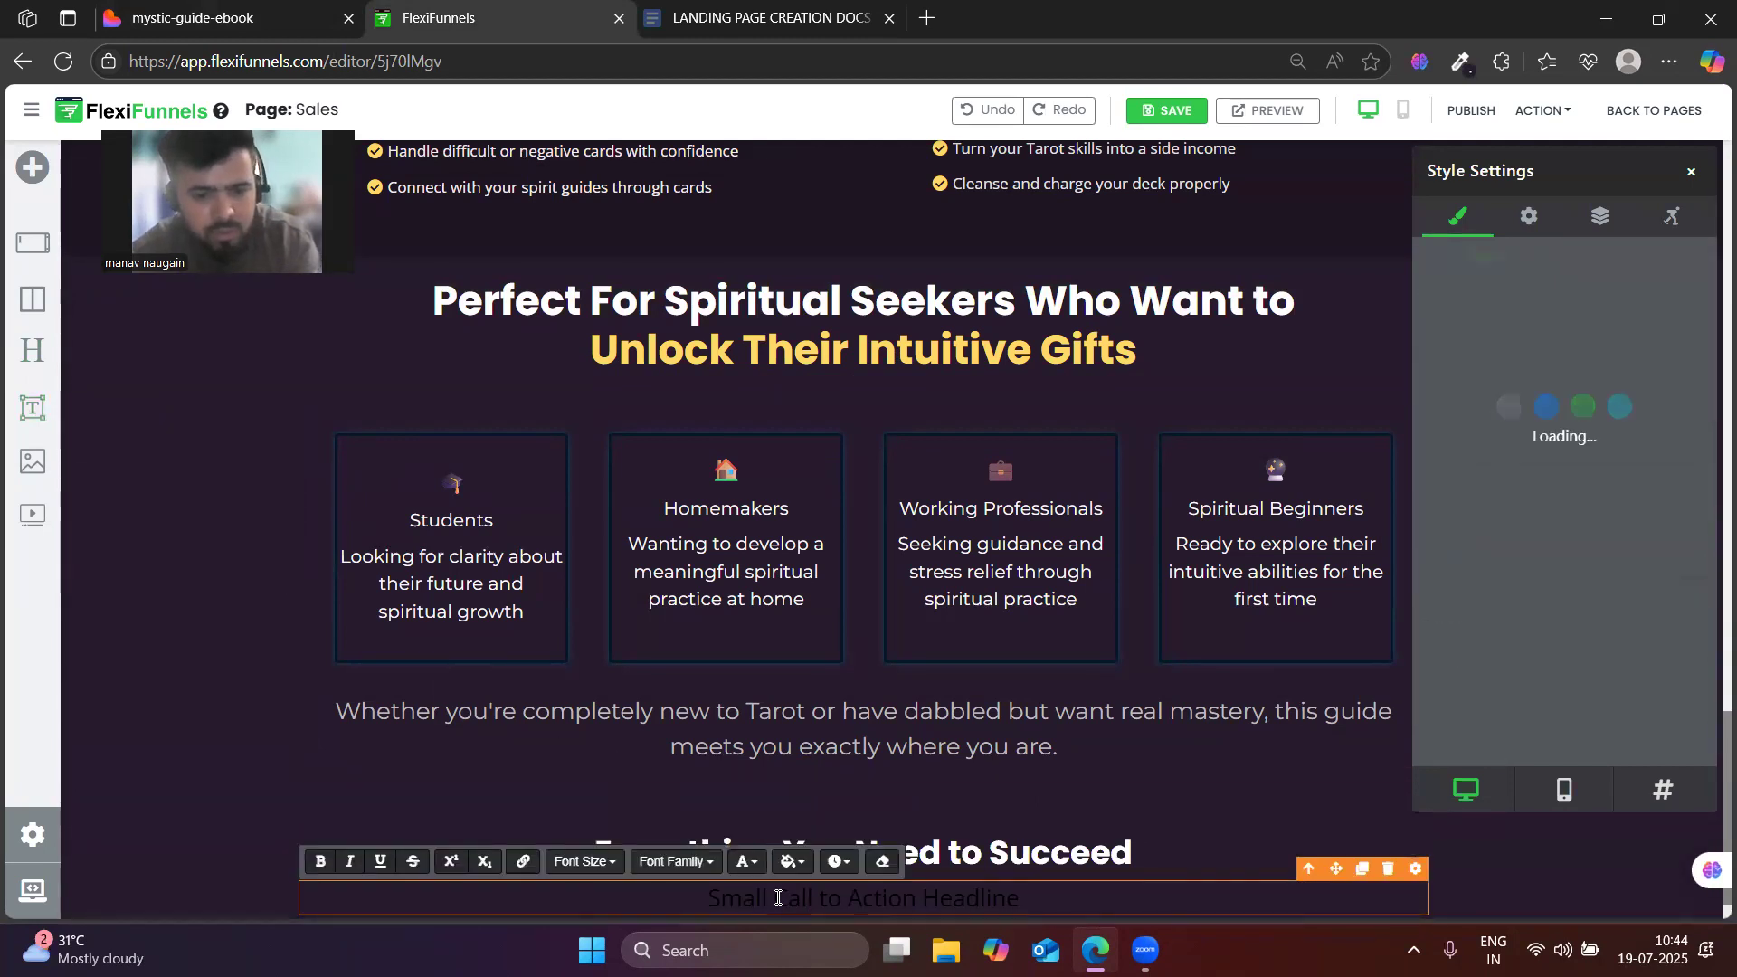
triple_click(778, 897)
key(ctrl+v)
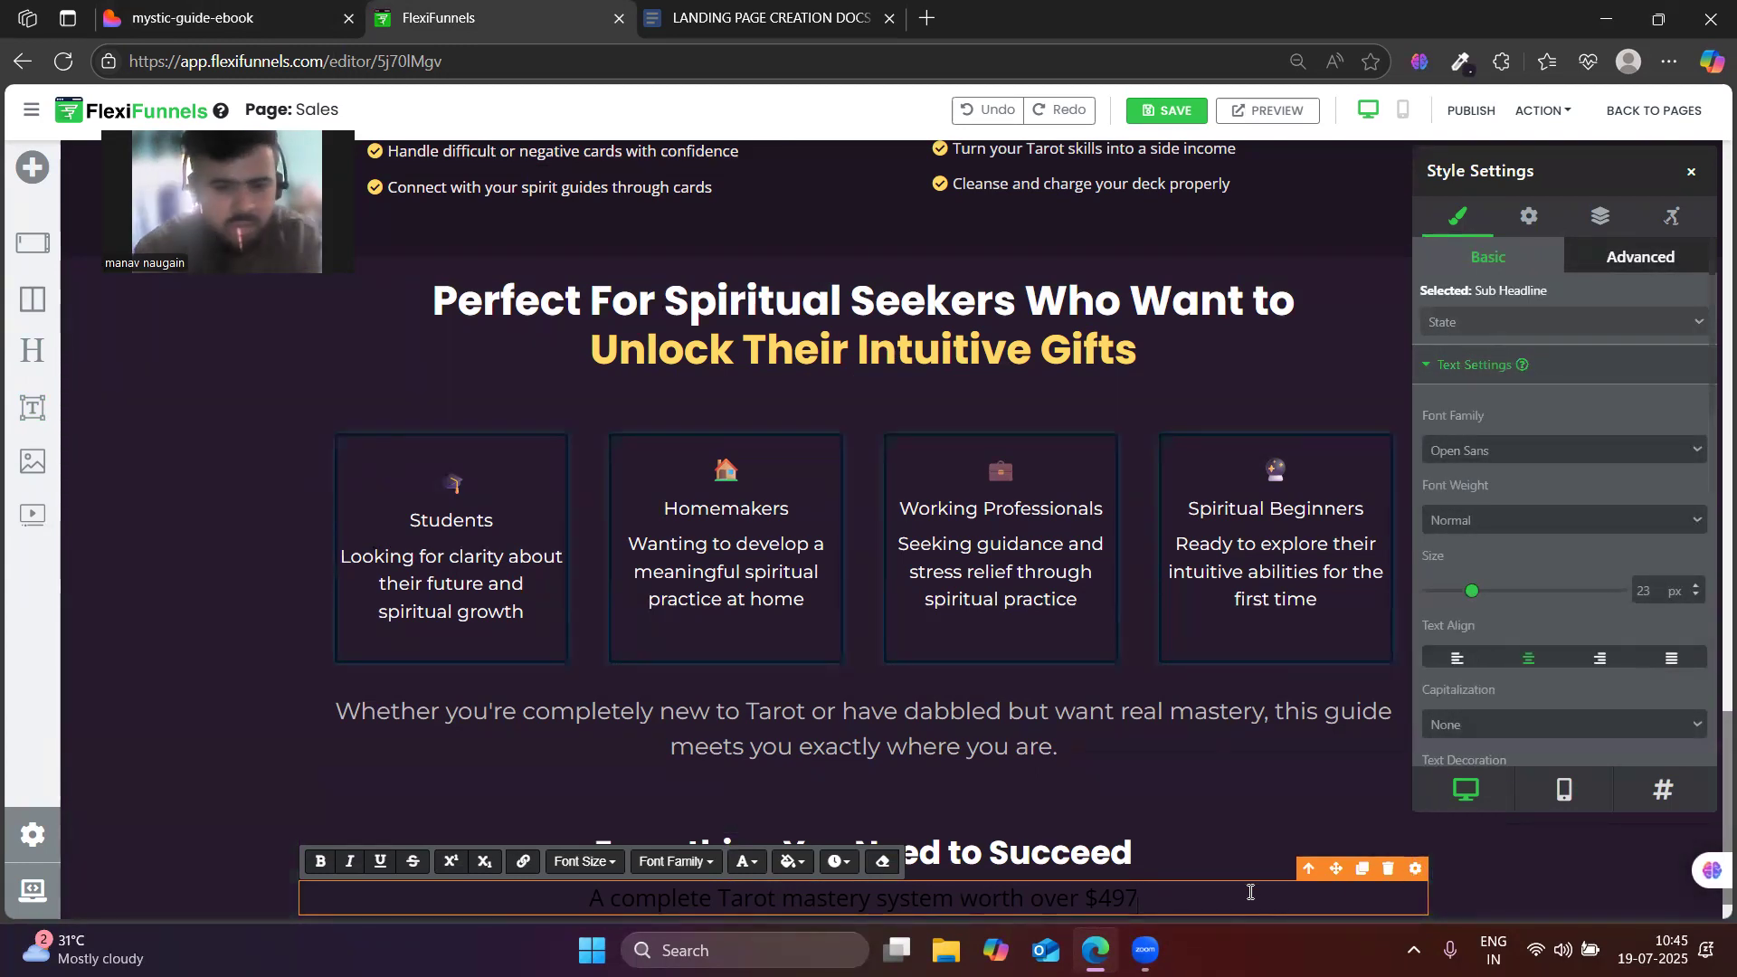
- Replace the price at the end of the new subheadline with "INR 199"
key(BackSpace)
key(BackSpace)
key(BackSpace)
key(BackSpace)
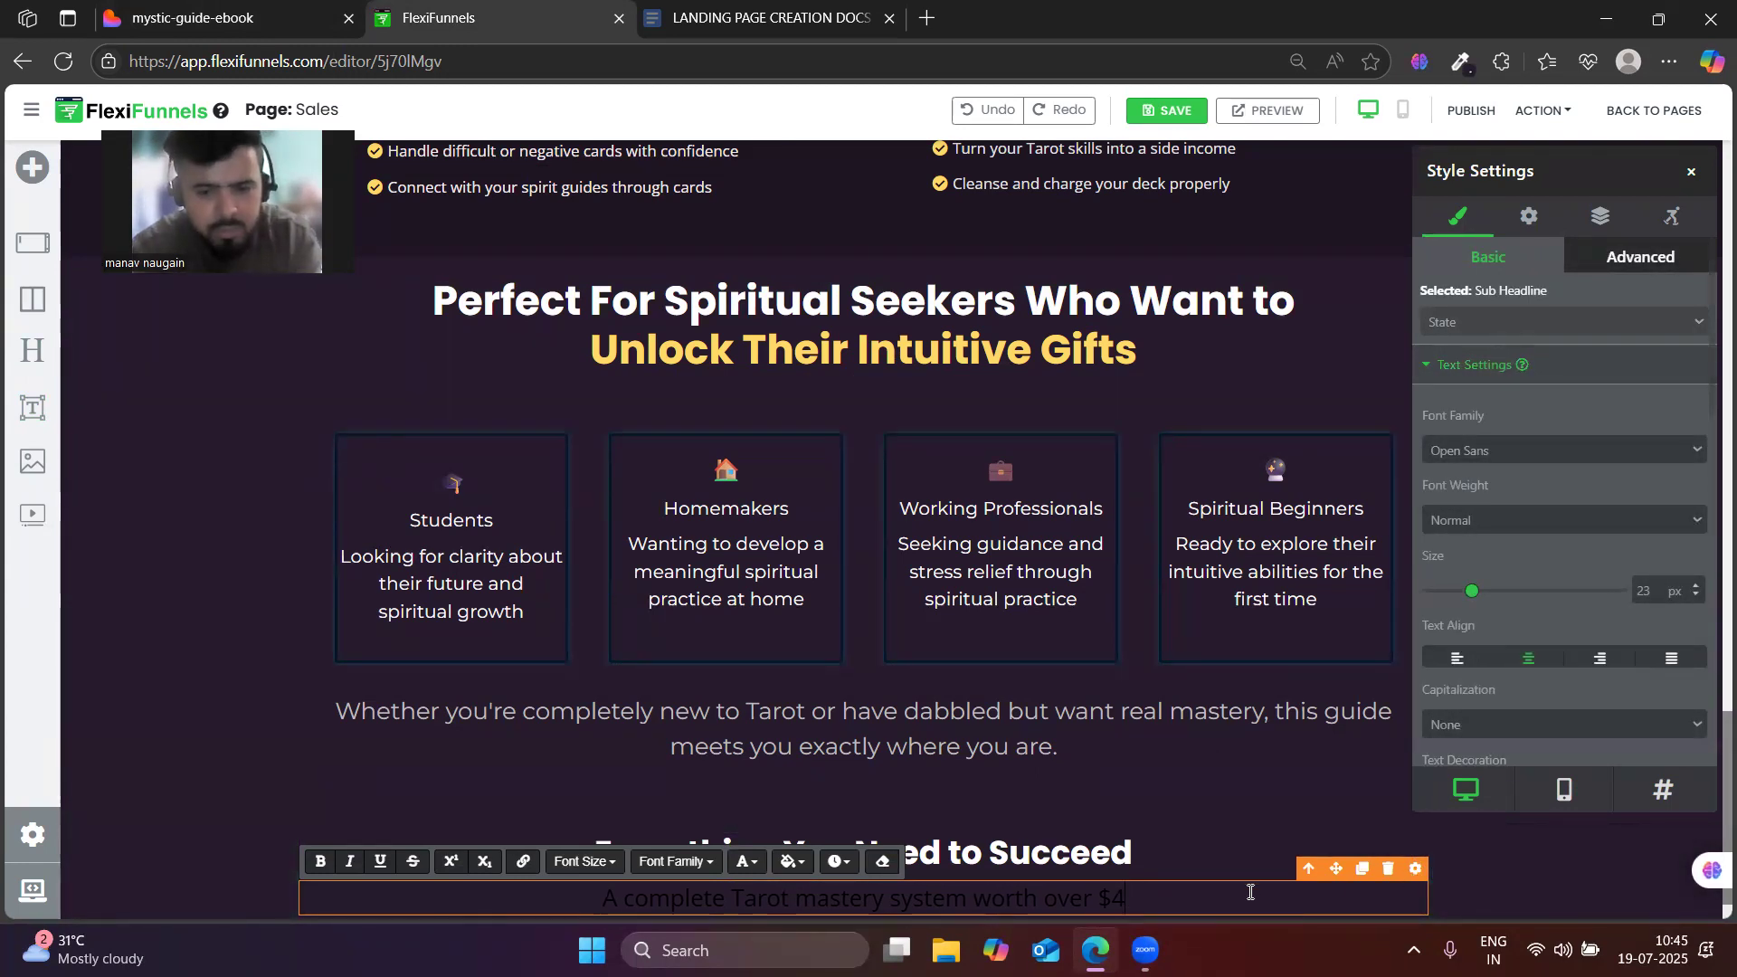
text(INR)
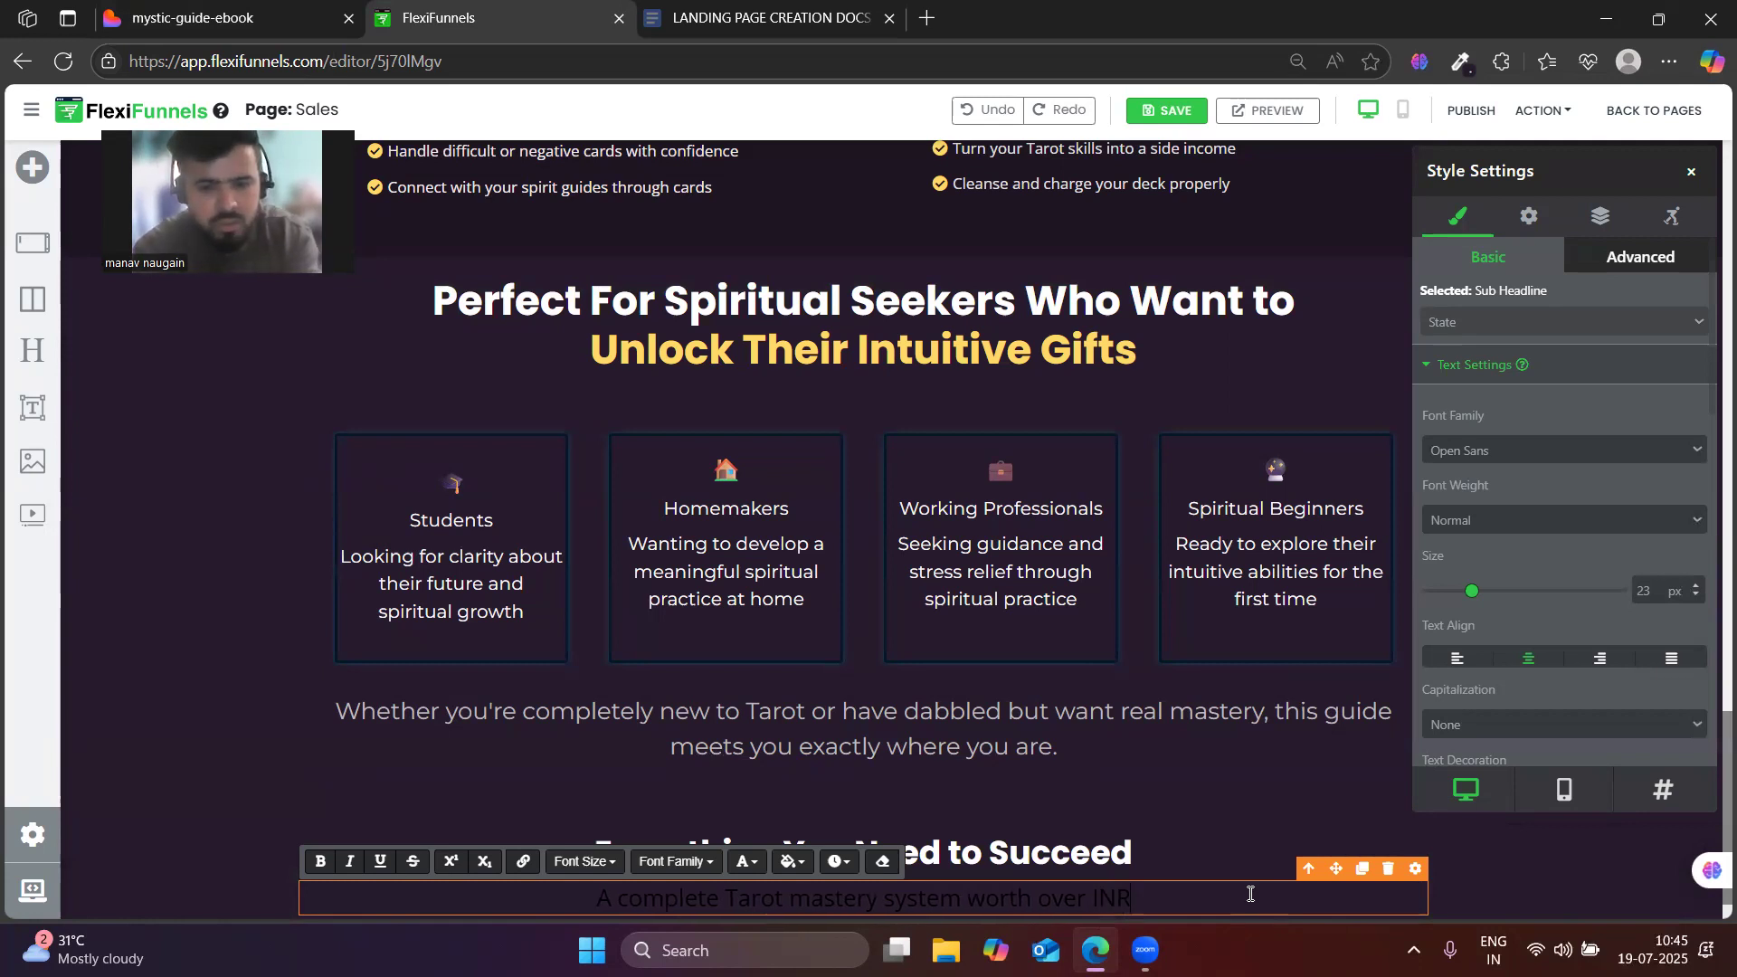
text( 1998)
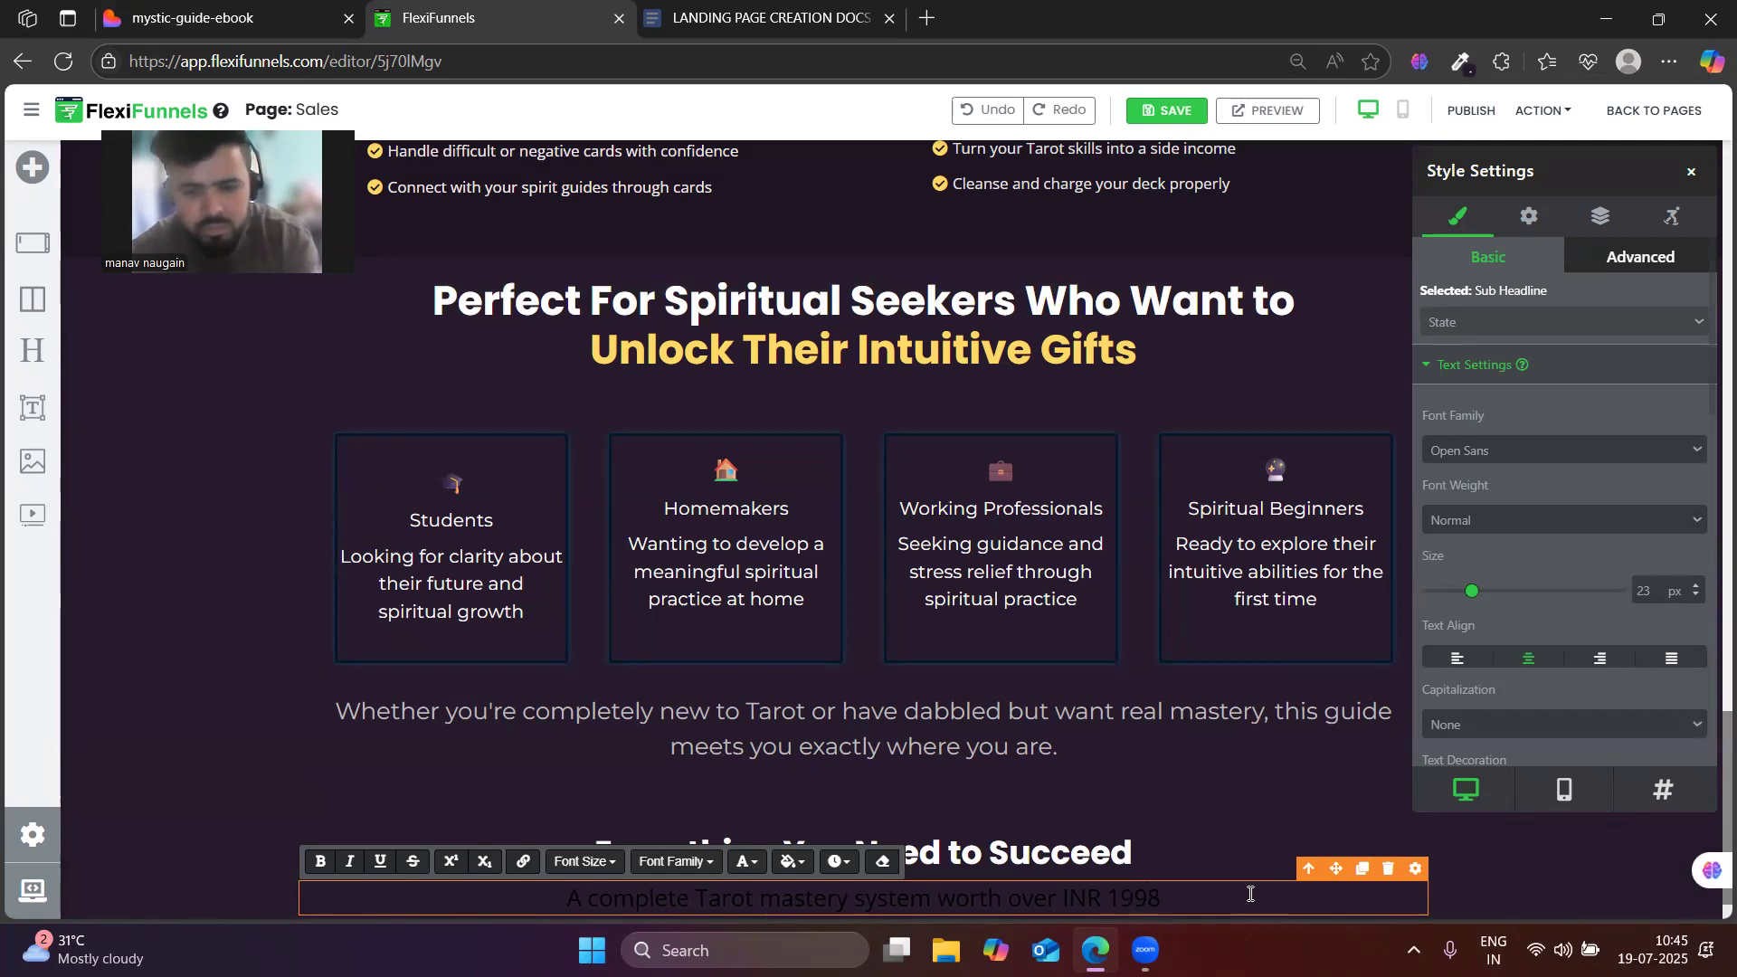
key(BackSpace)
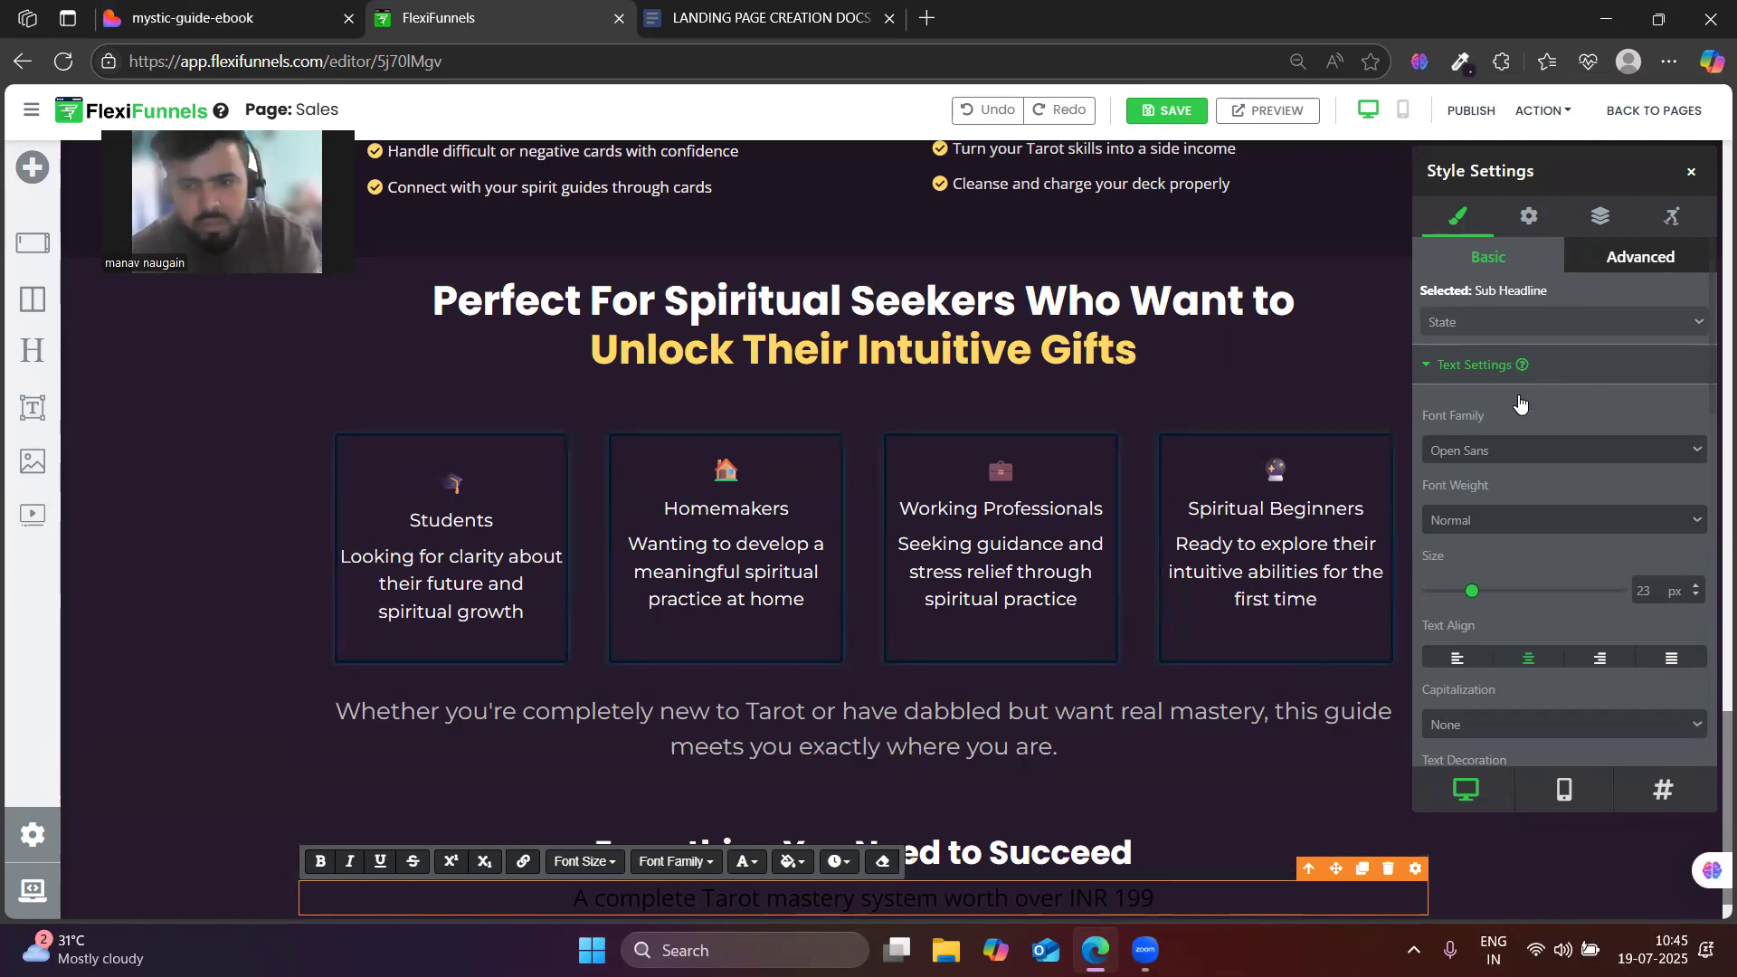
- Set the "A complete Tarot mastery system" subheadline's font to Montserrat and its text color to light grey #BDBDBD
click(1478, 362)
click(1479, 362)
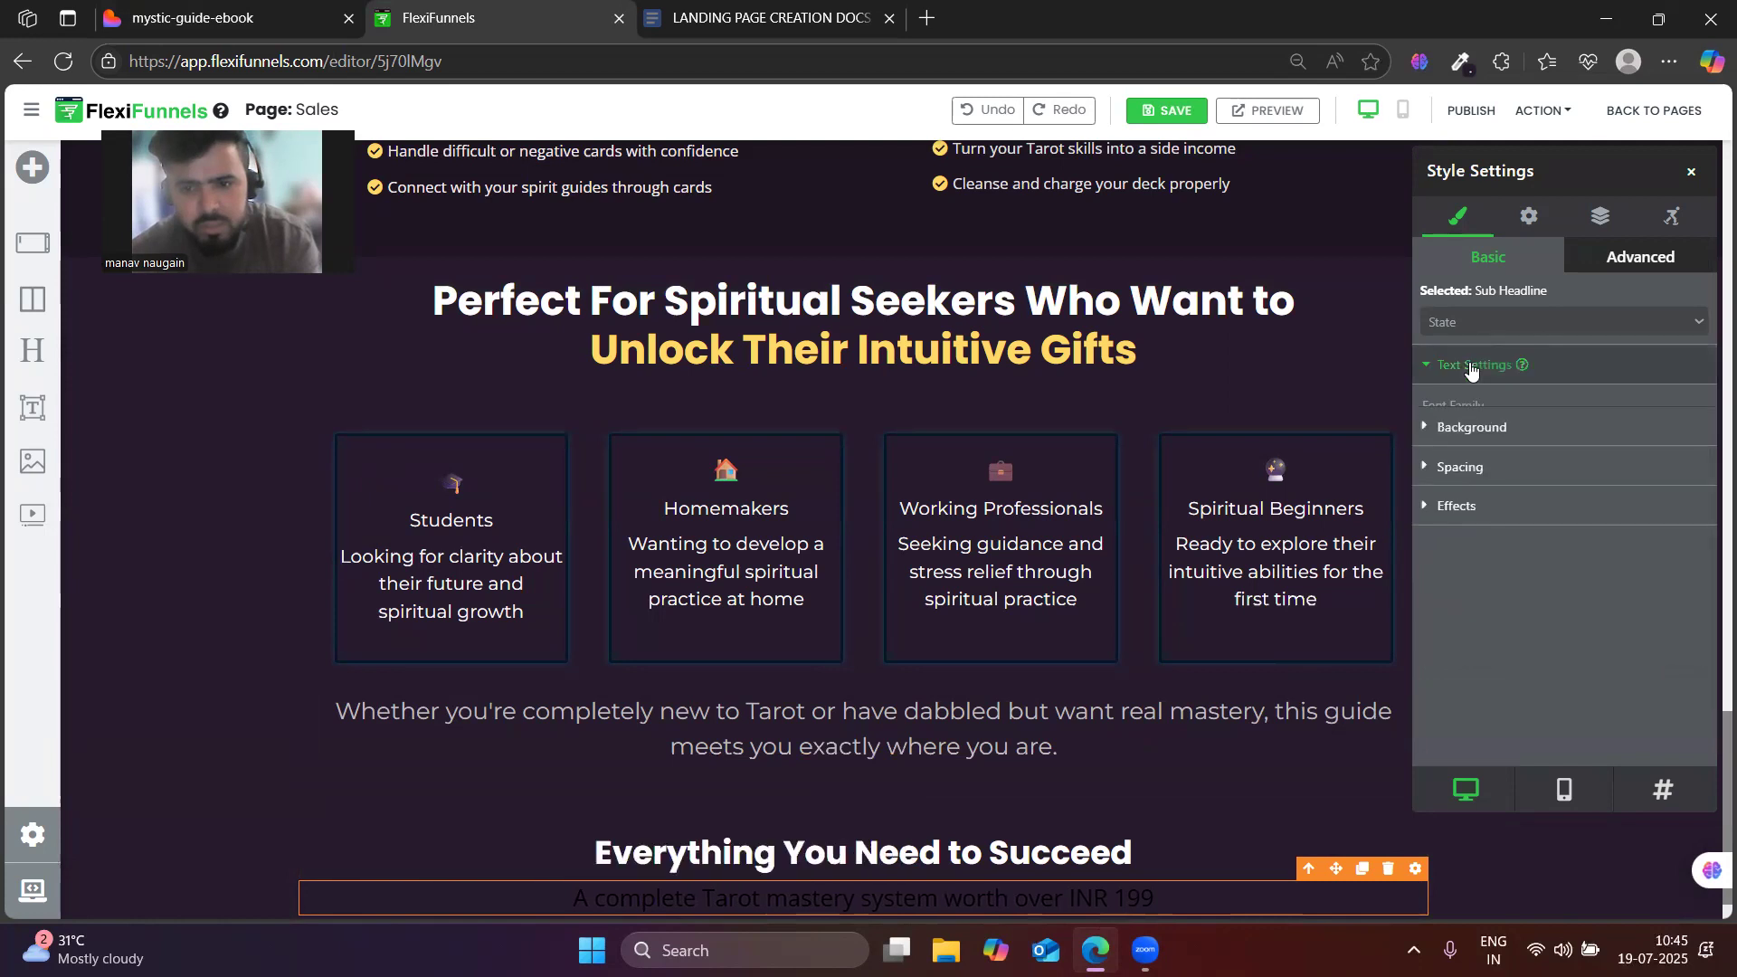
click(1482, 449)
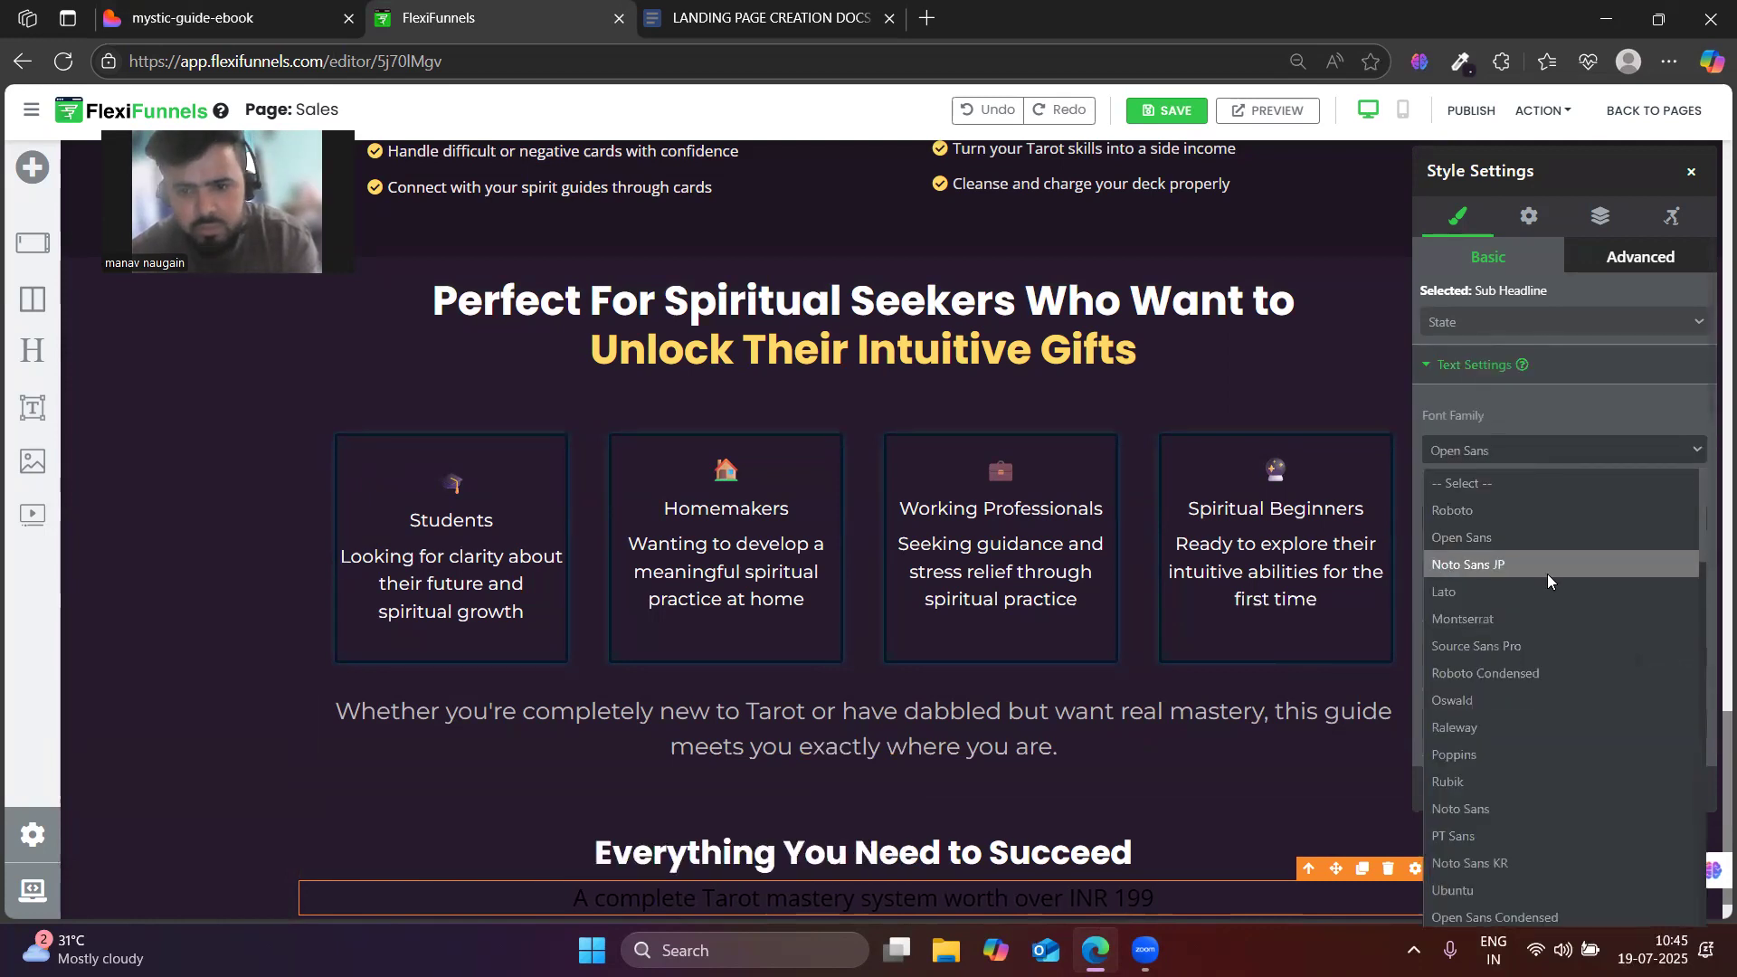
click(1499, 612)
scroll(1529, 726, down, 3)
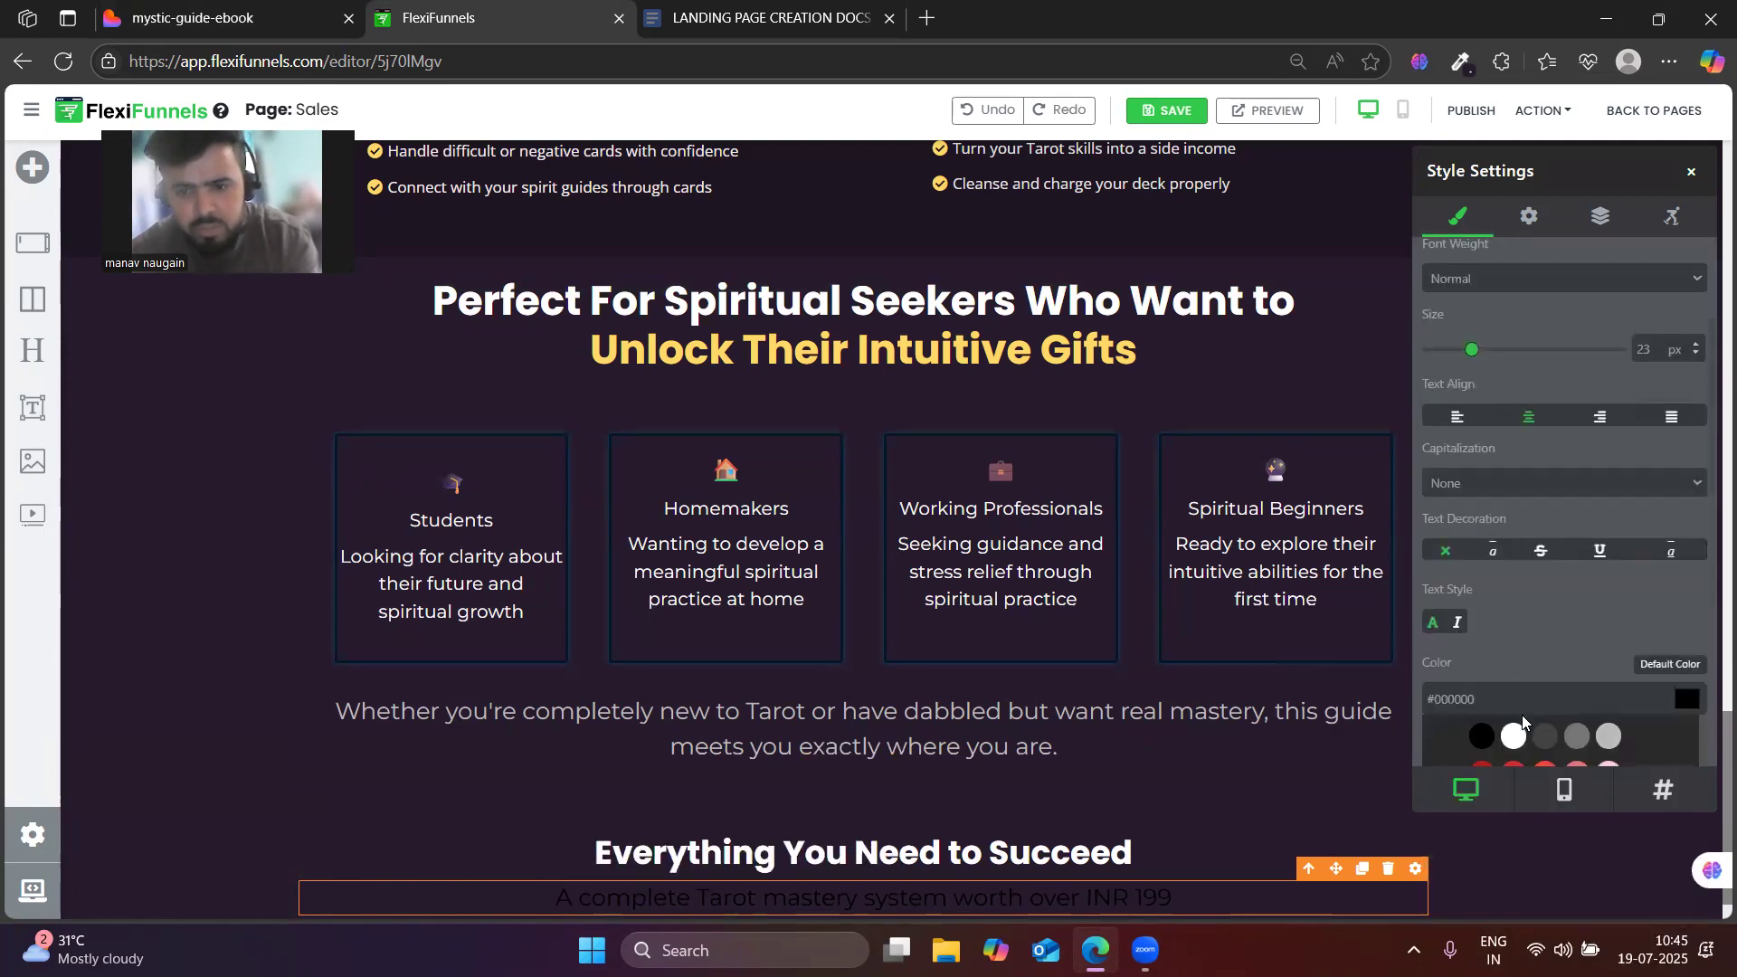
click(1514, 638)
click(1608, 640)
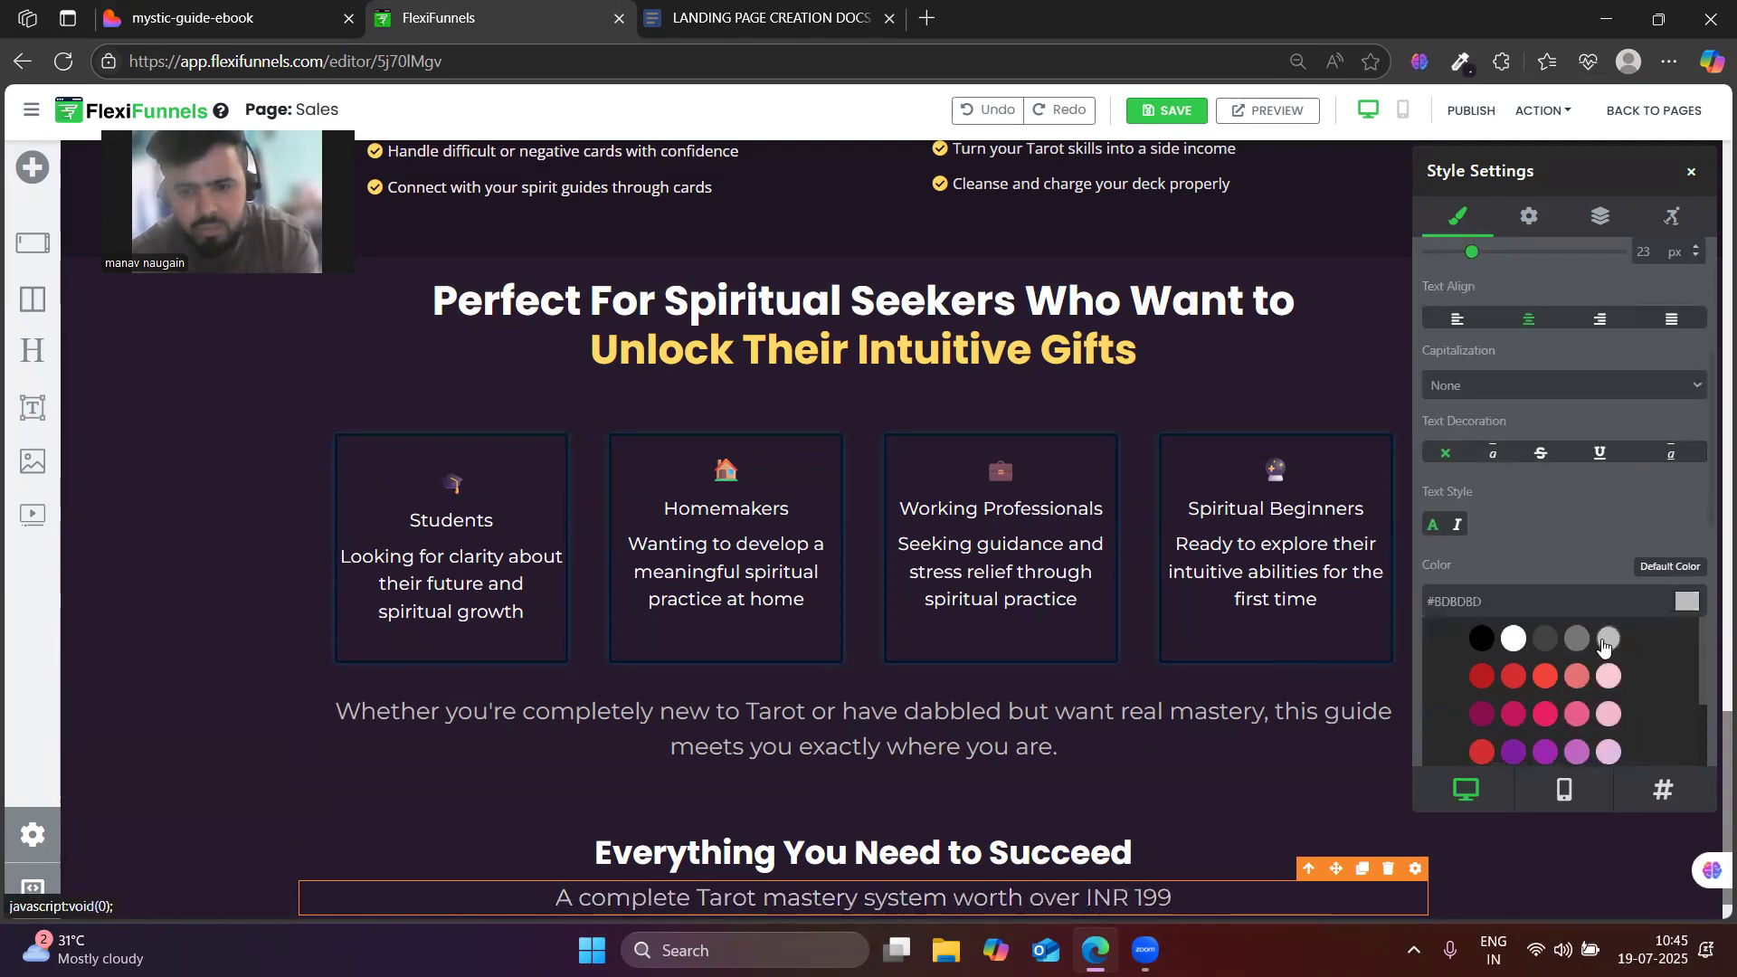
- Check the card layout on the mystic-guide-ebook page, and add a container with a one-column row below the subheadline in FlexiFunnels
click(303, 7)
scroll(719, 591, down, 3)
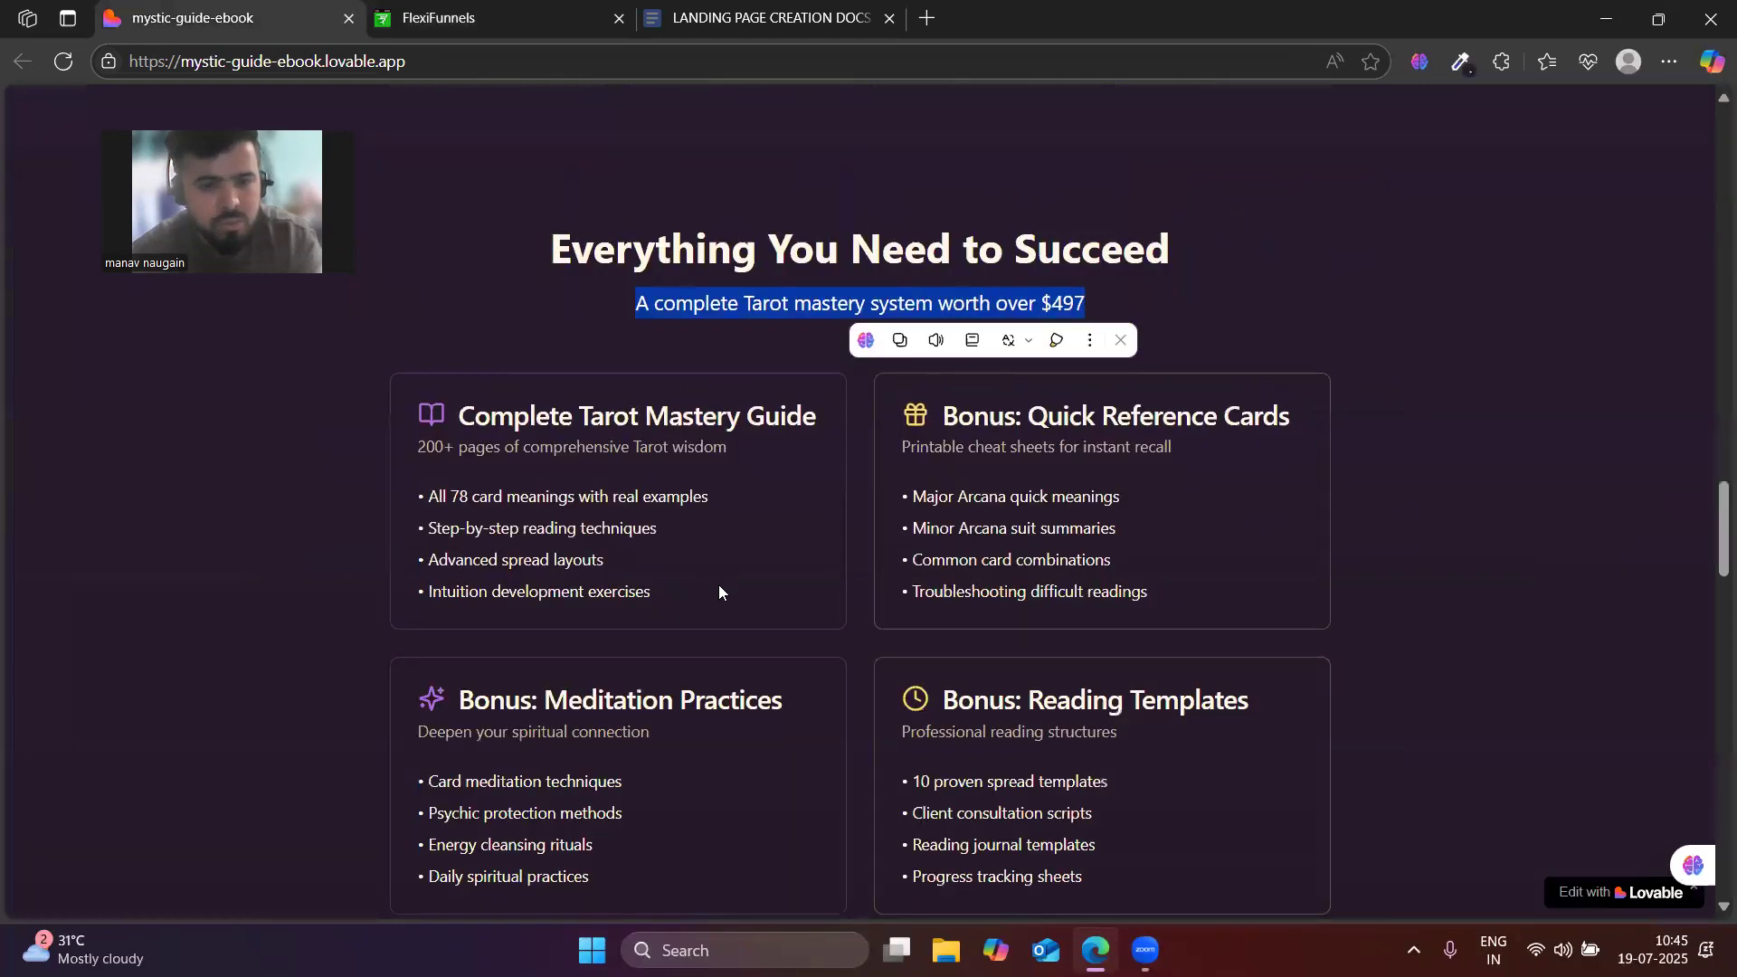
scroll(737, 608, up, 7)
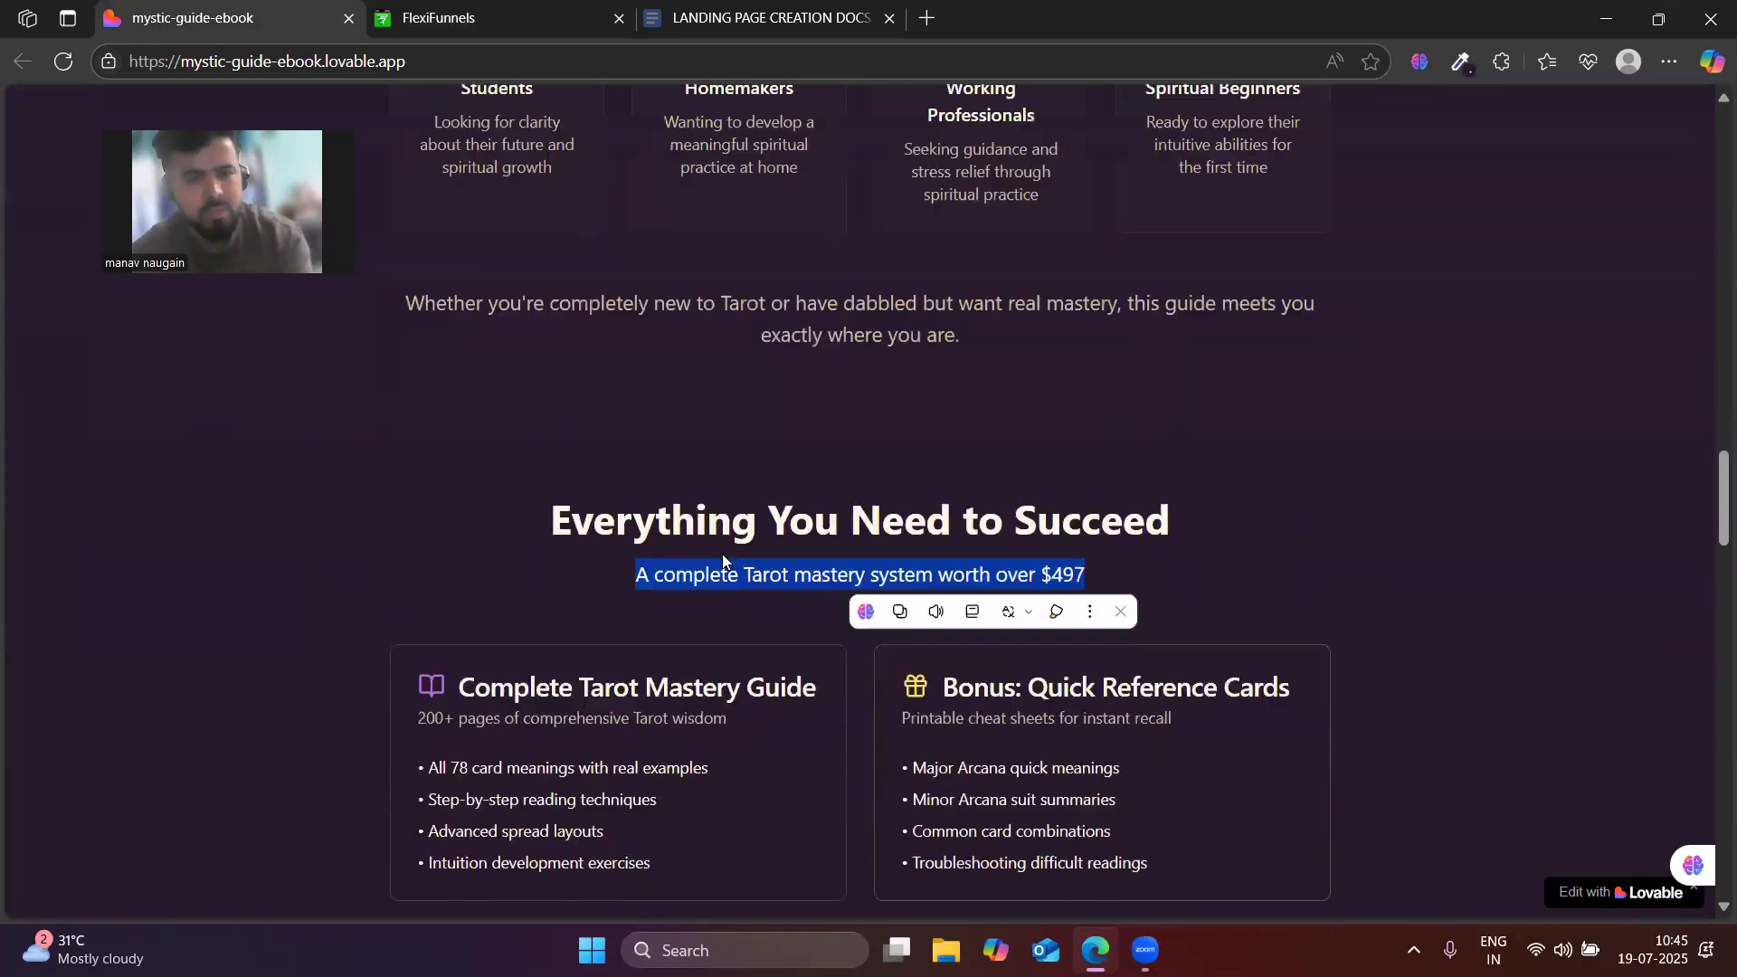
scroll(697, 654, down, 7)
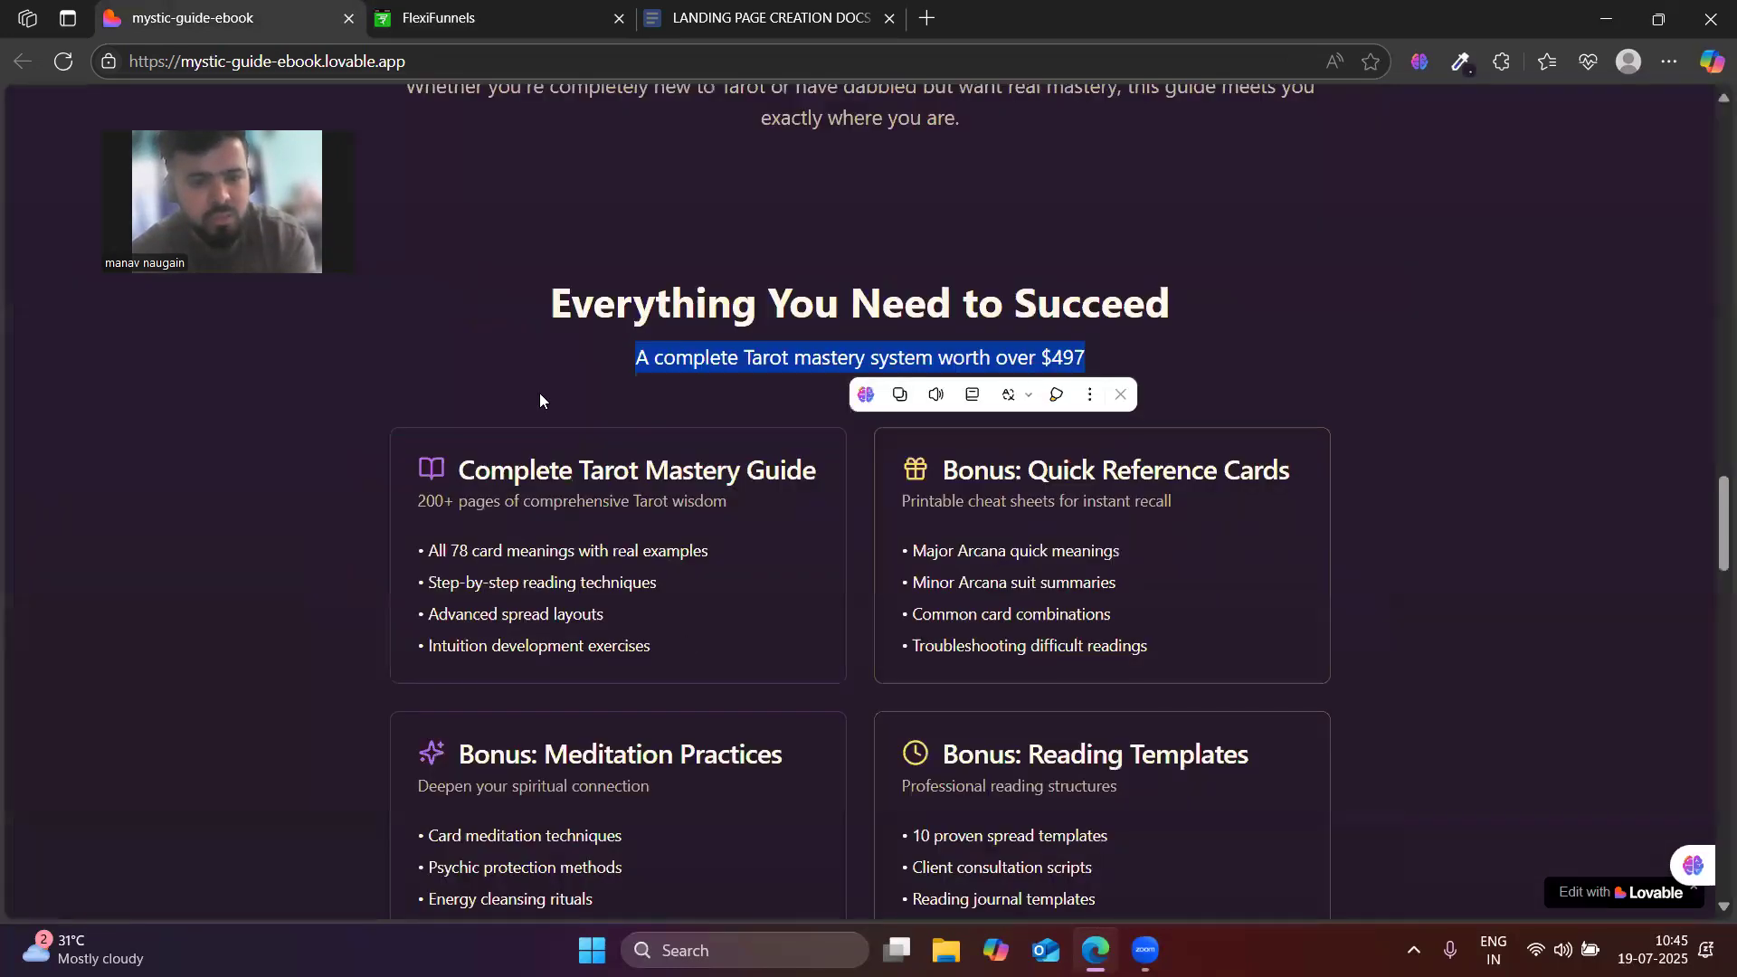
scroll(541, 399, down, 2)
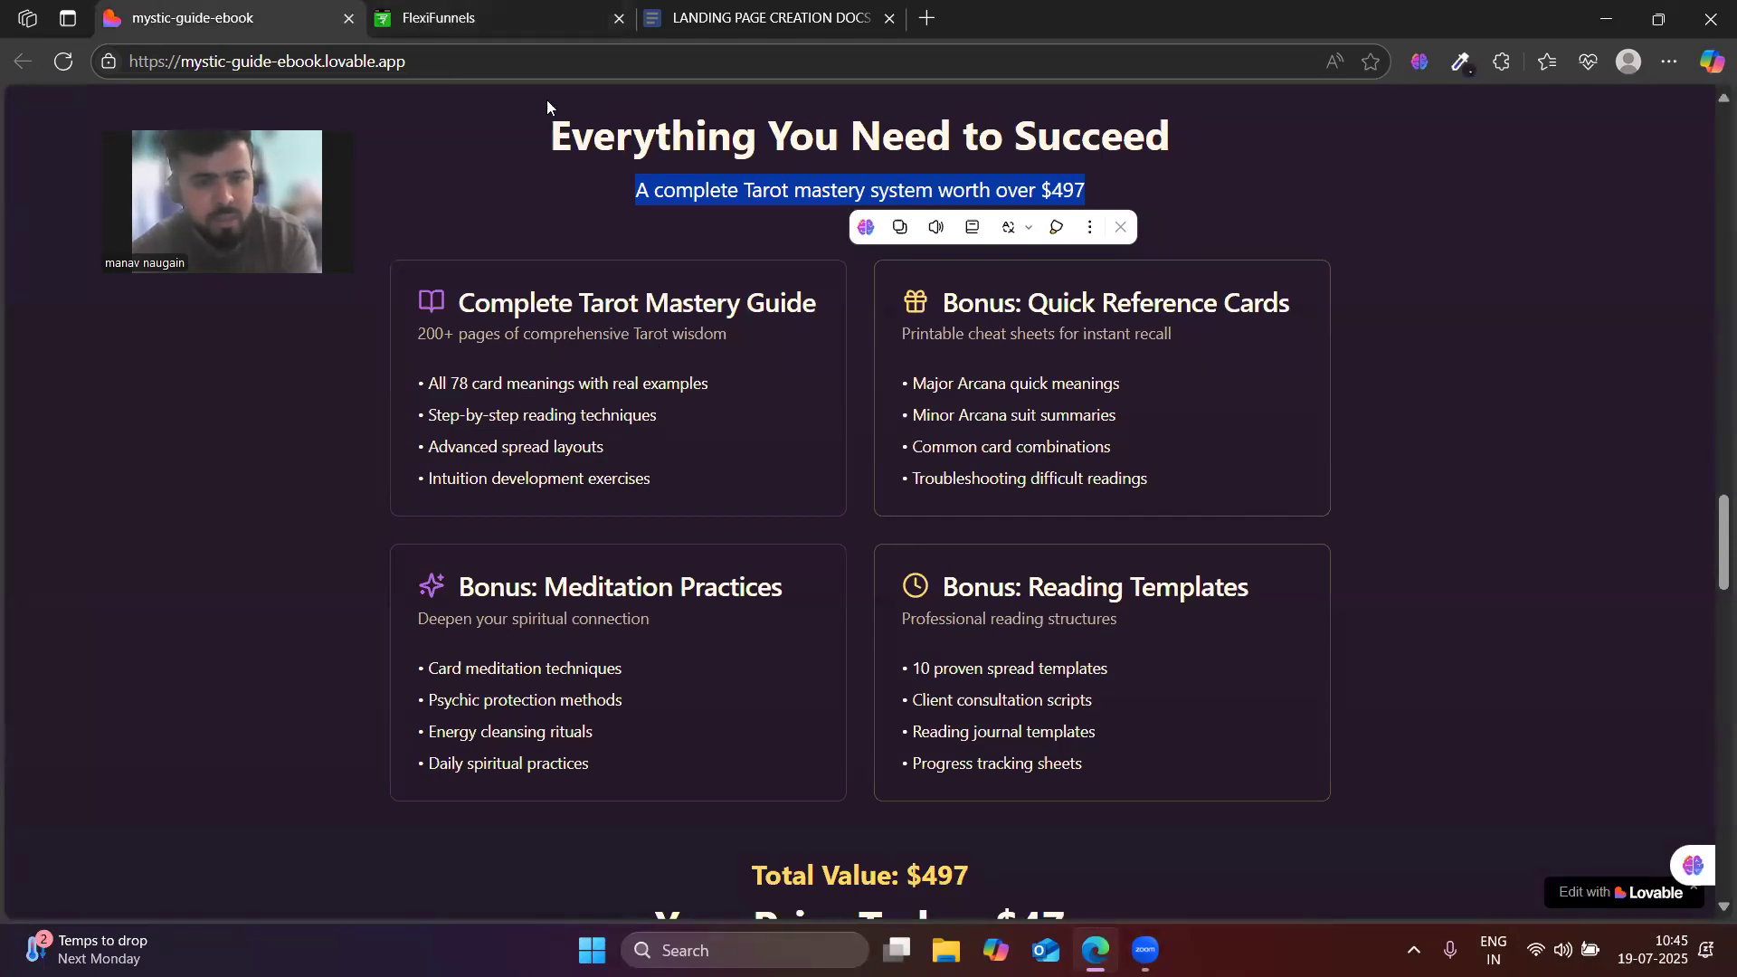
click(443, 13)
scroll(1659, 740, down, 3)
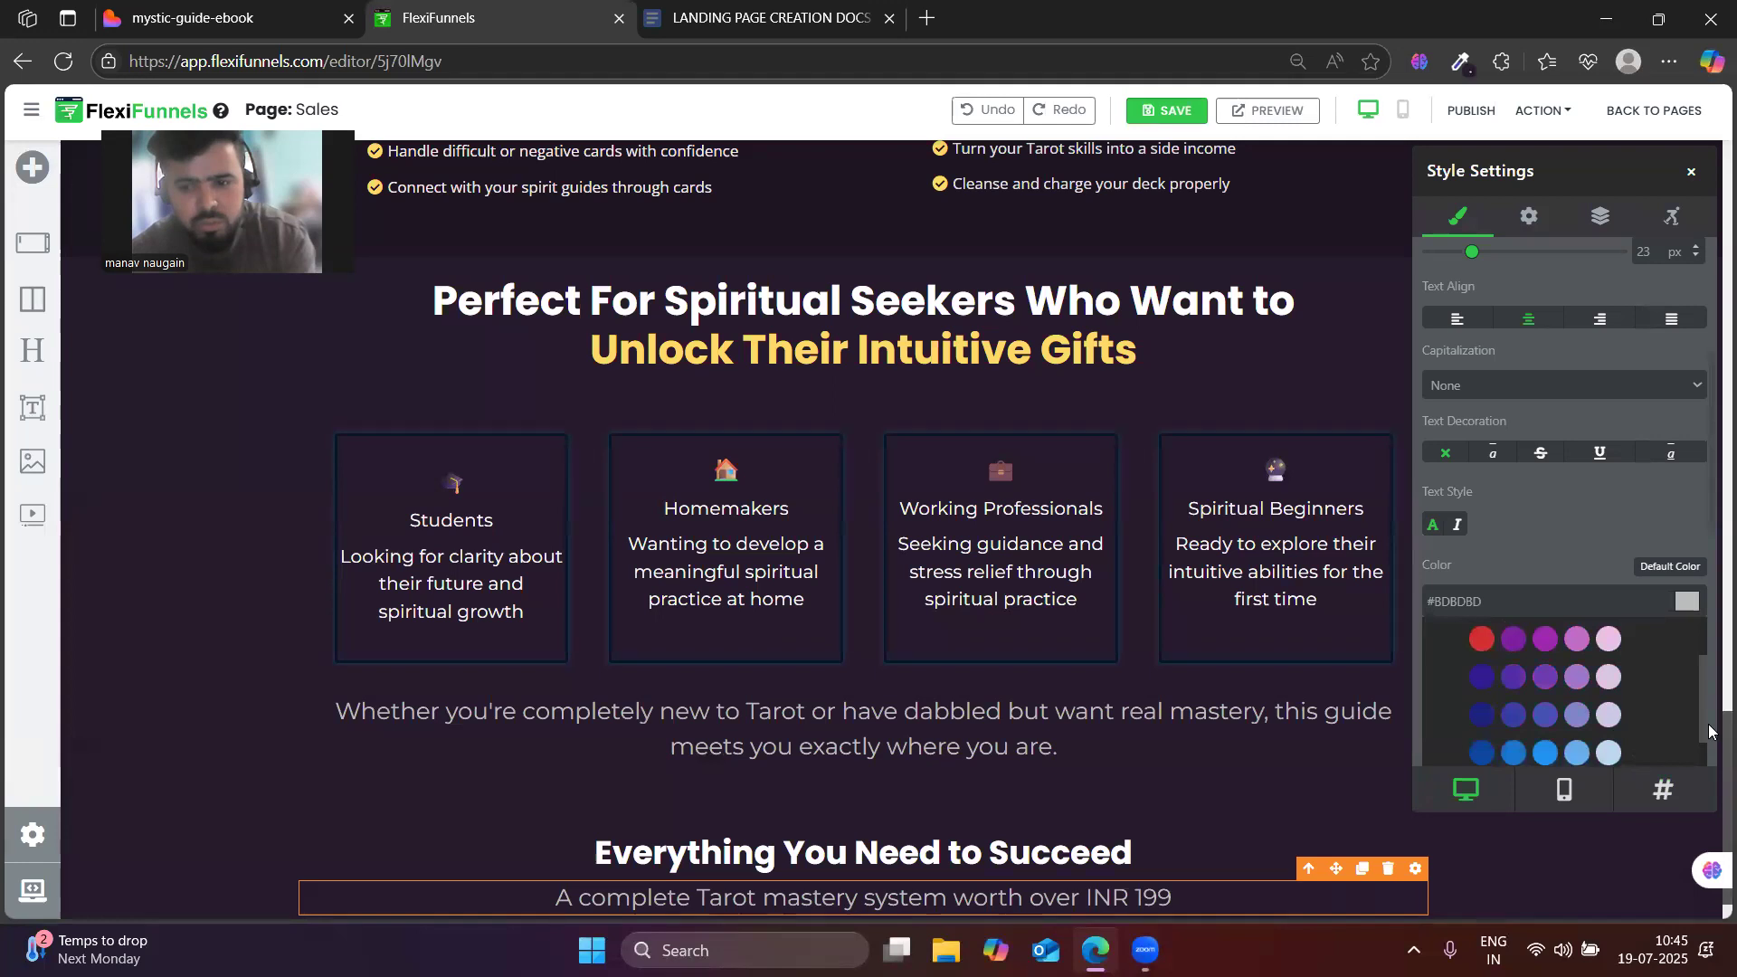
scroll(1710, 724, down, 1)
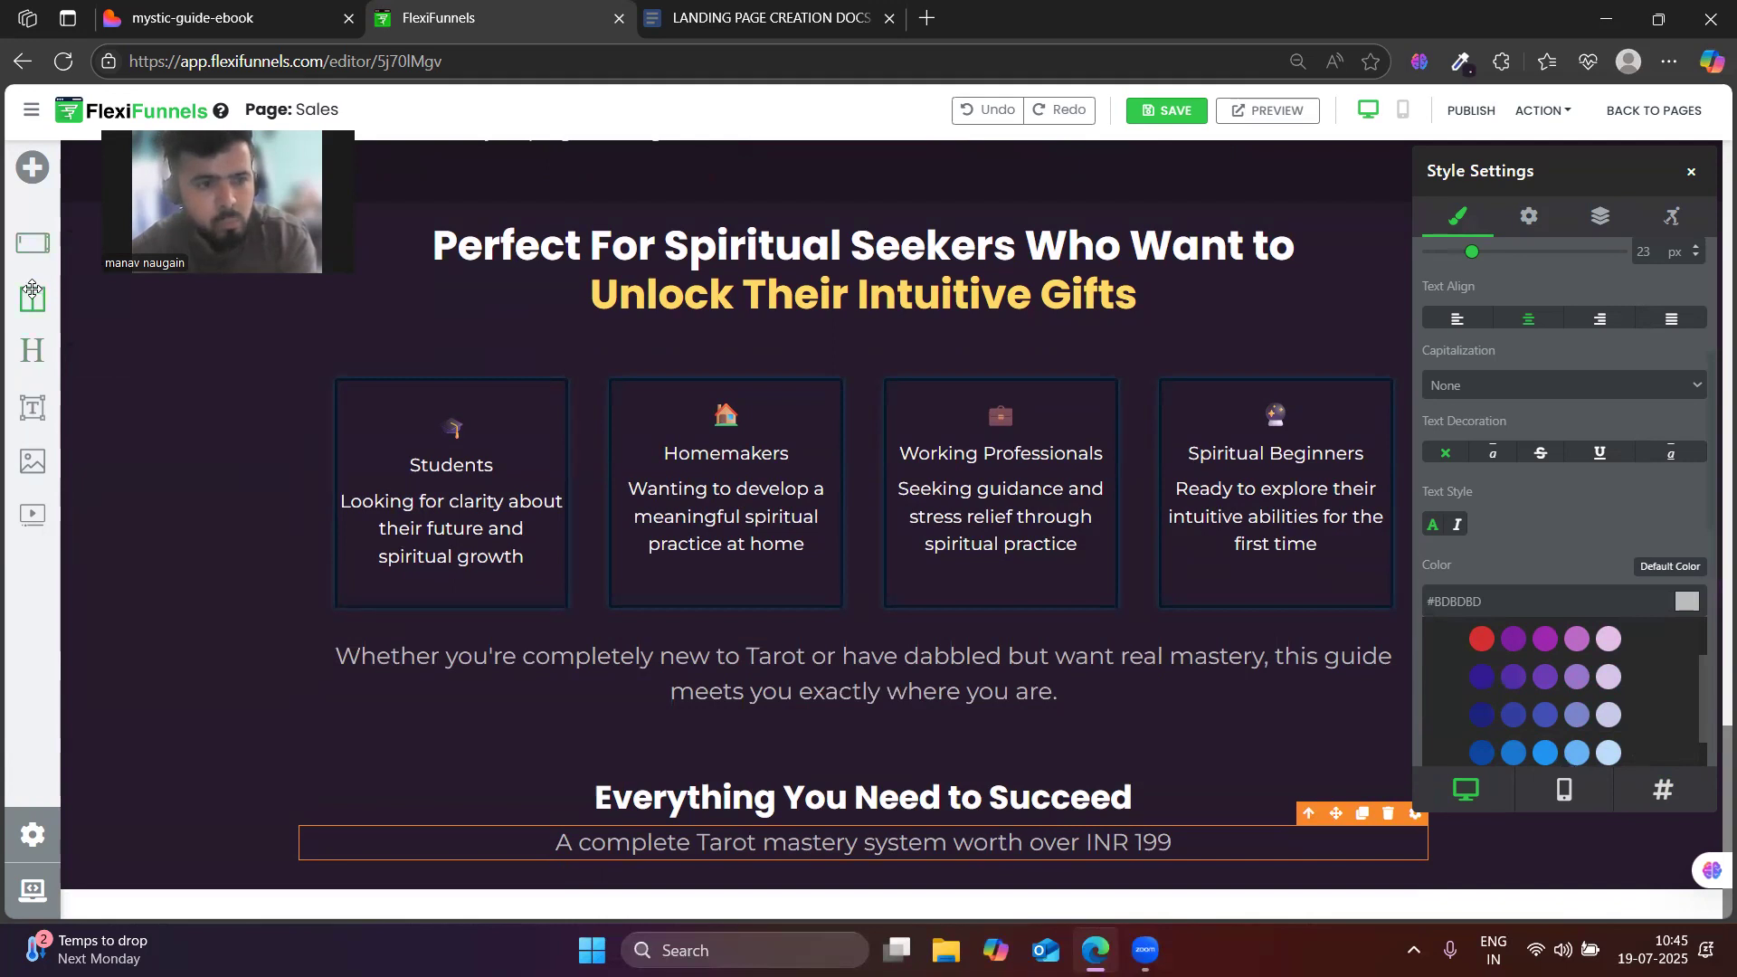
drag(26, 244, 764, 878)
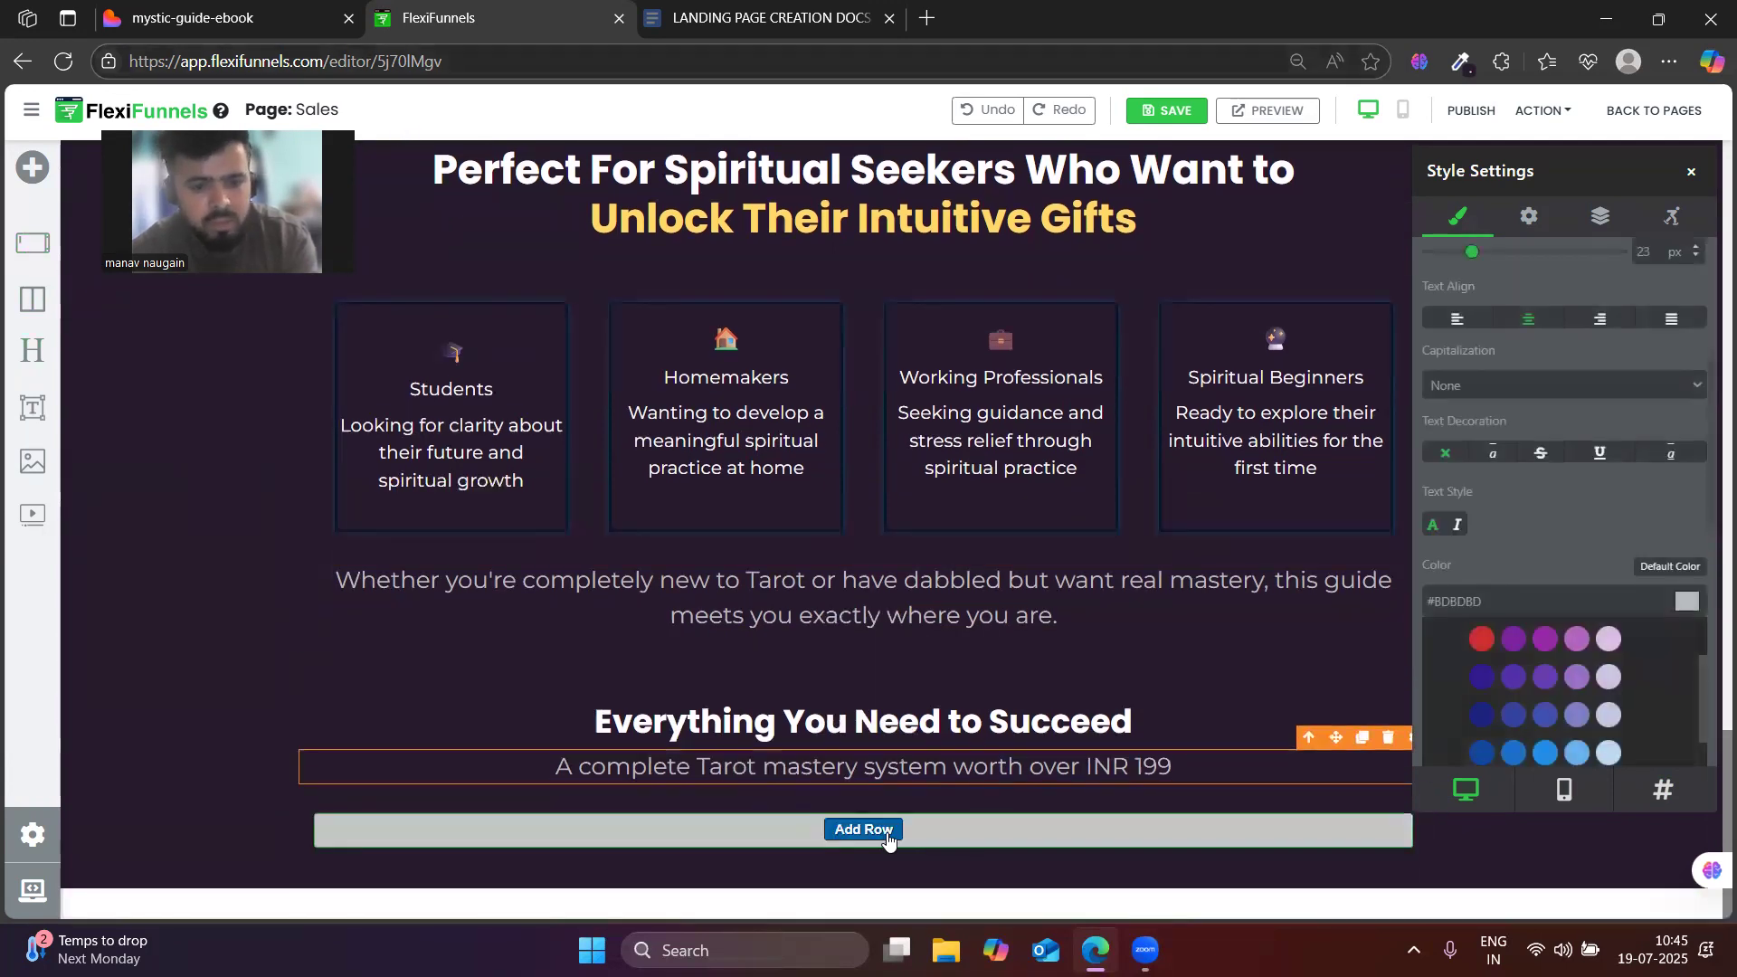
click(864, 830)
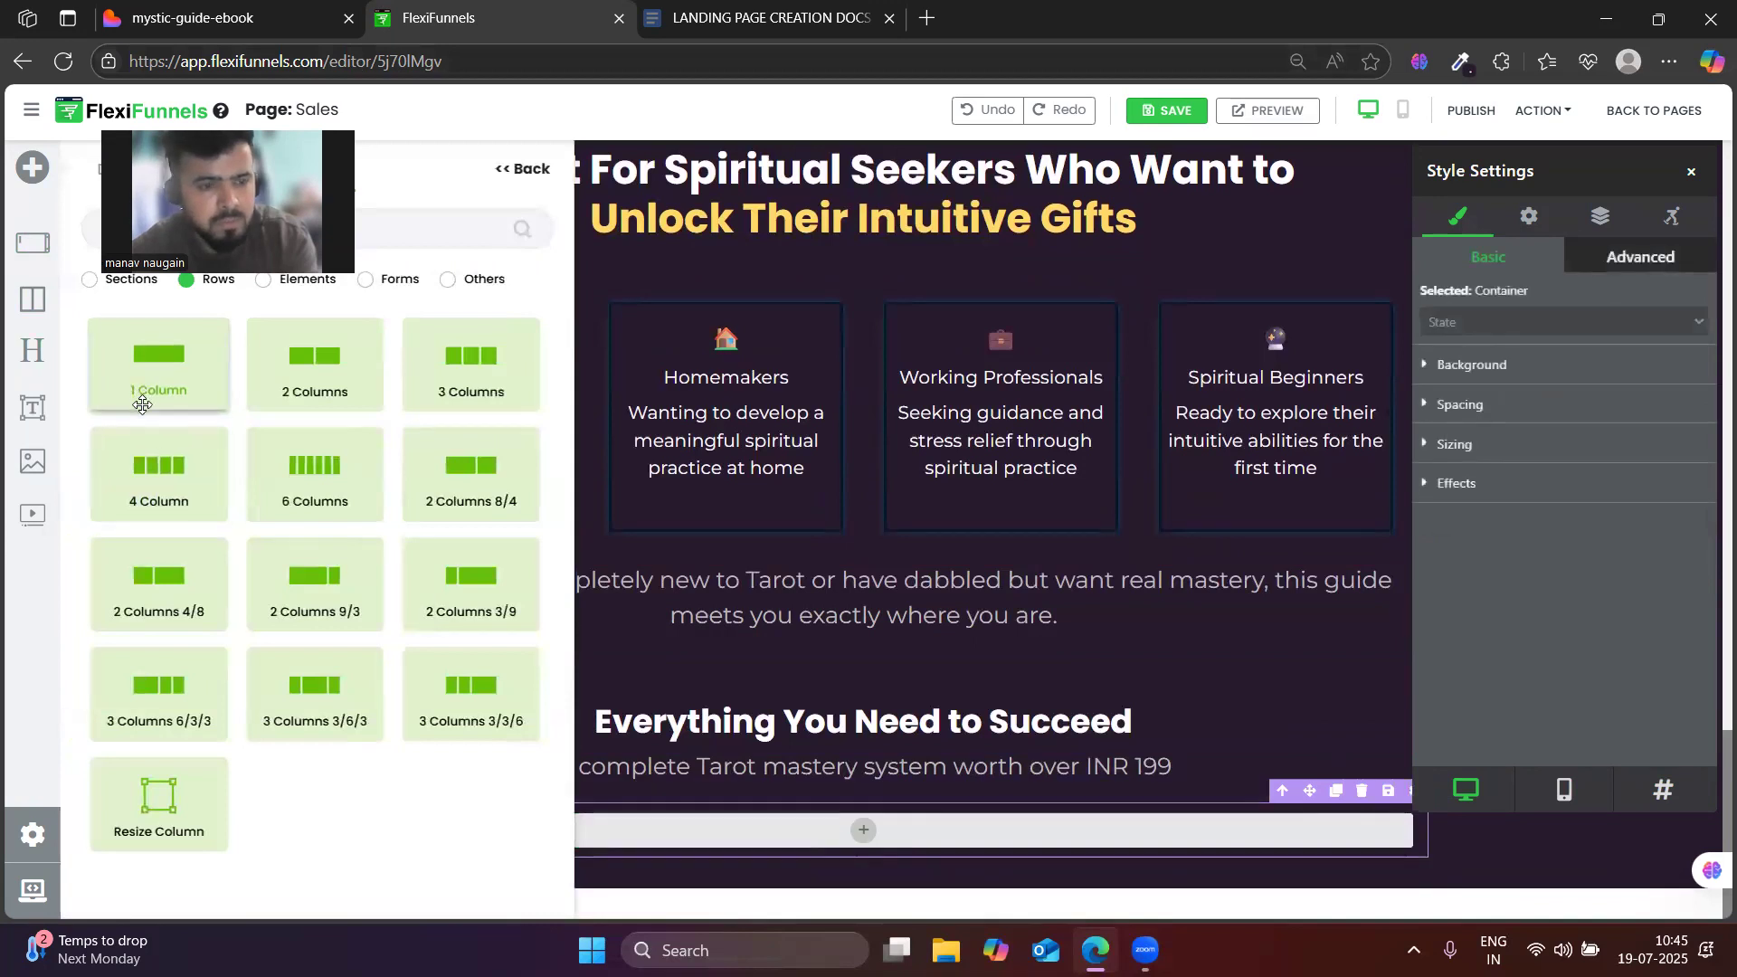
drag(137, 390, 822, 839)
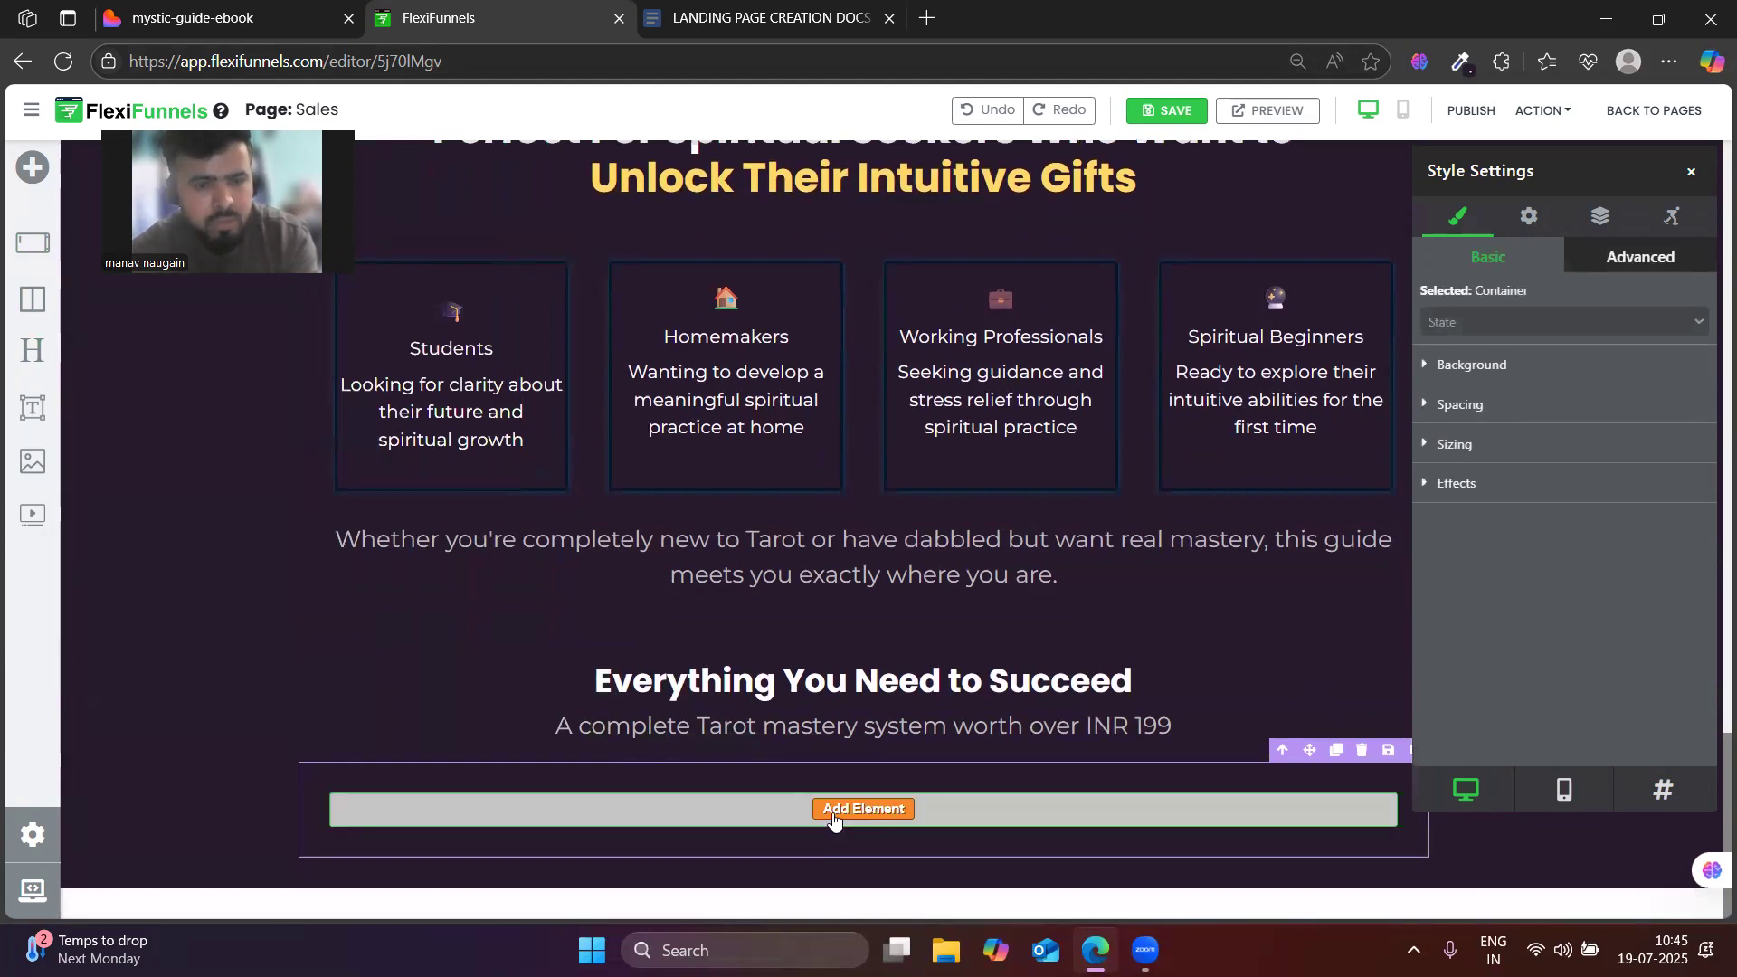
- Add a headline to the one-column row with the text "Complete Tarot Mastery Guide" copied from the mystic-guide-ebook page
click(760, 18)
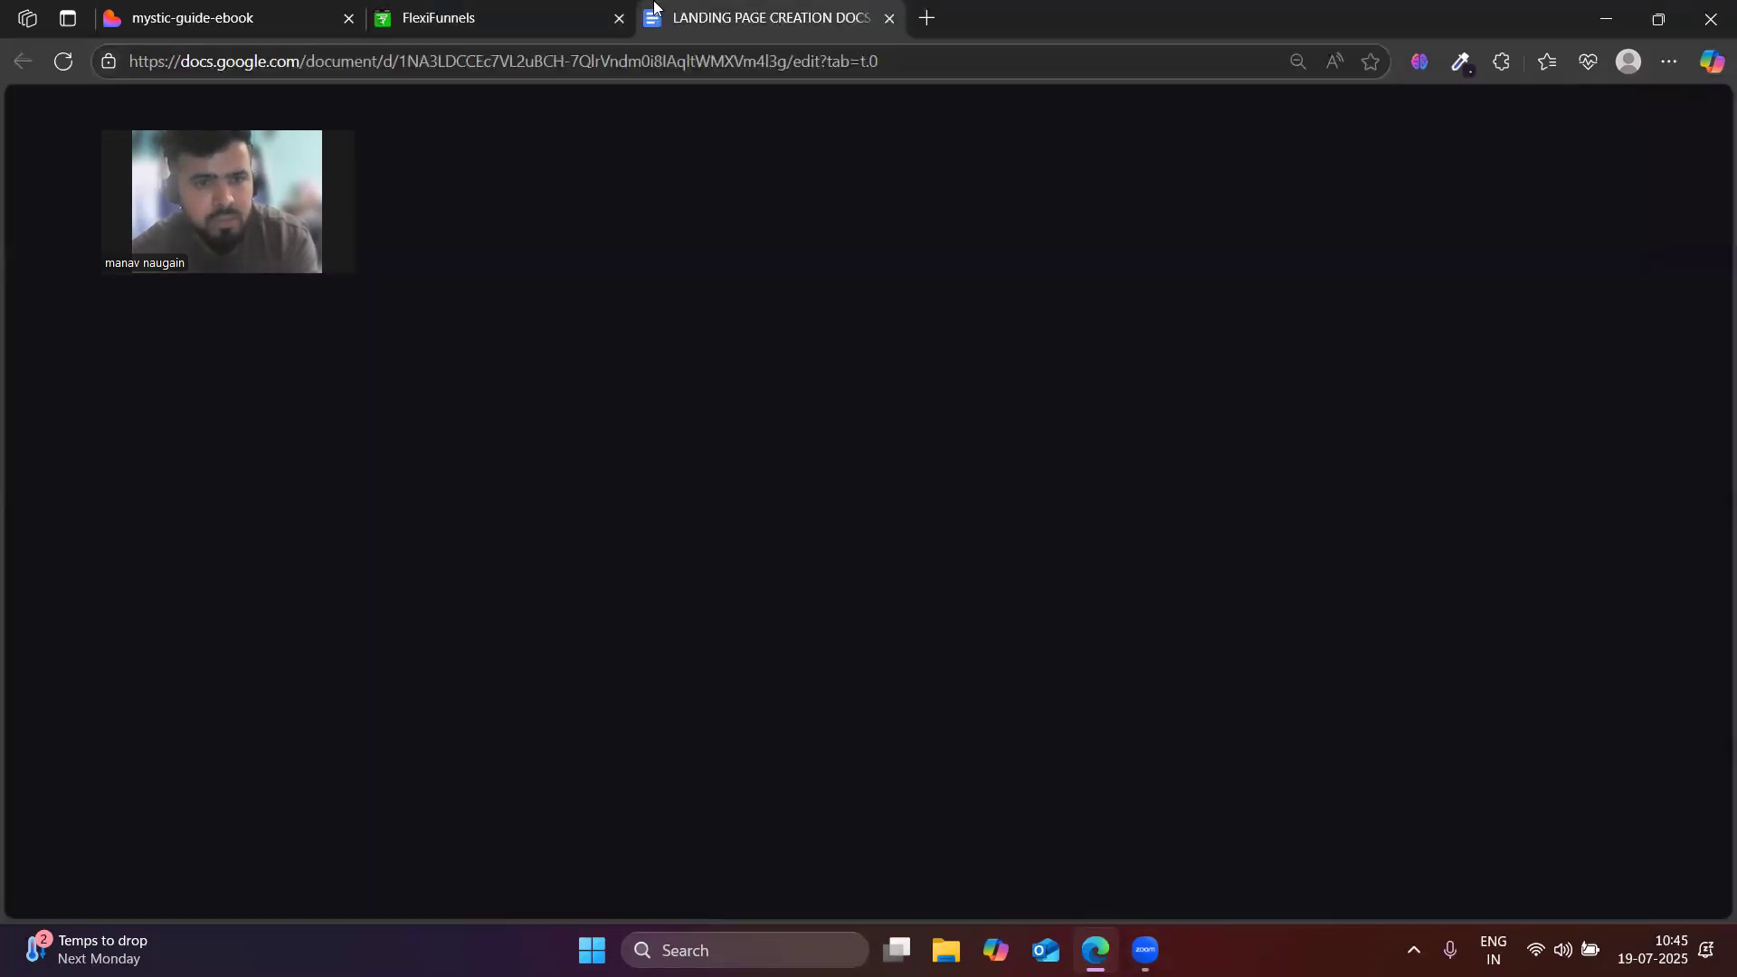
click(295, 8)
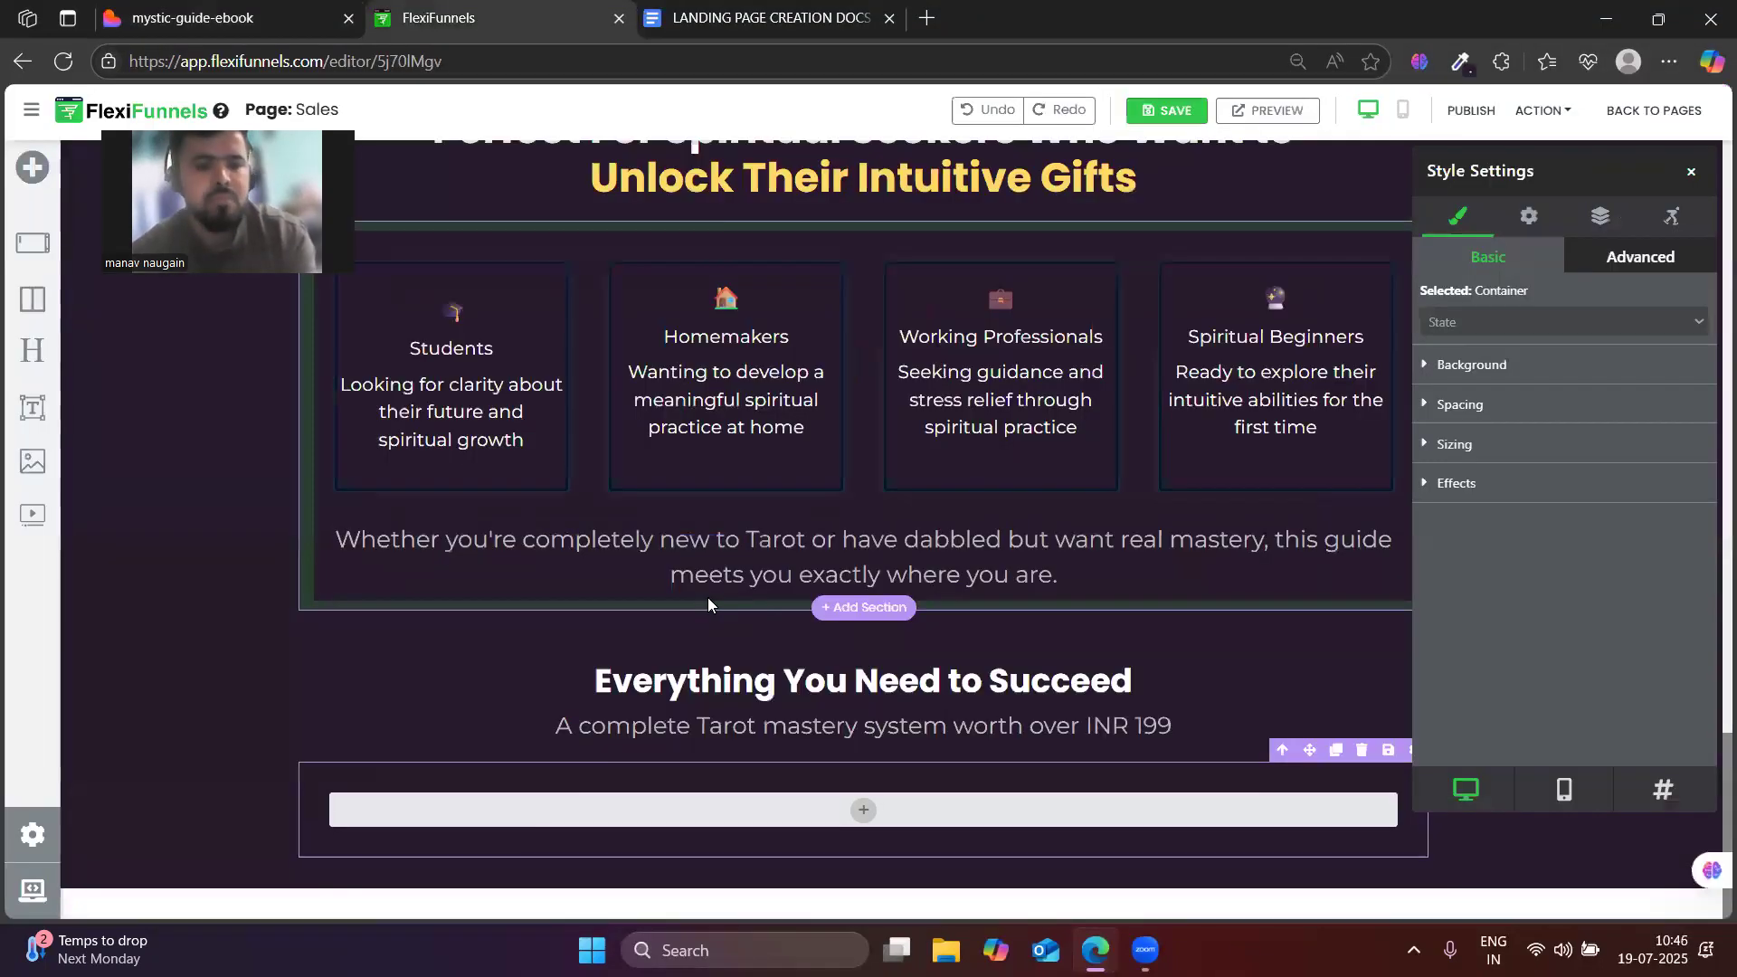
click(298, 19)
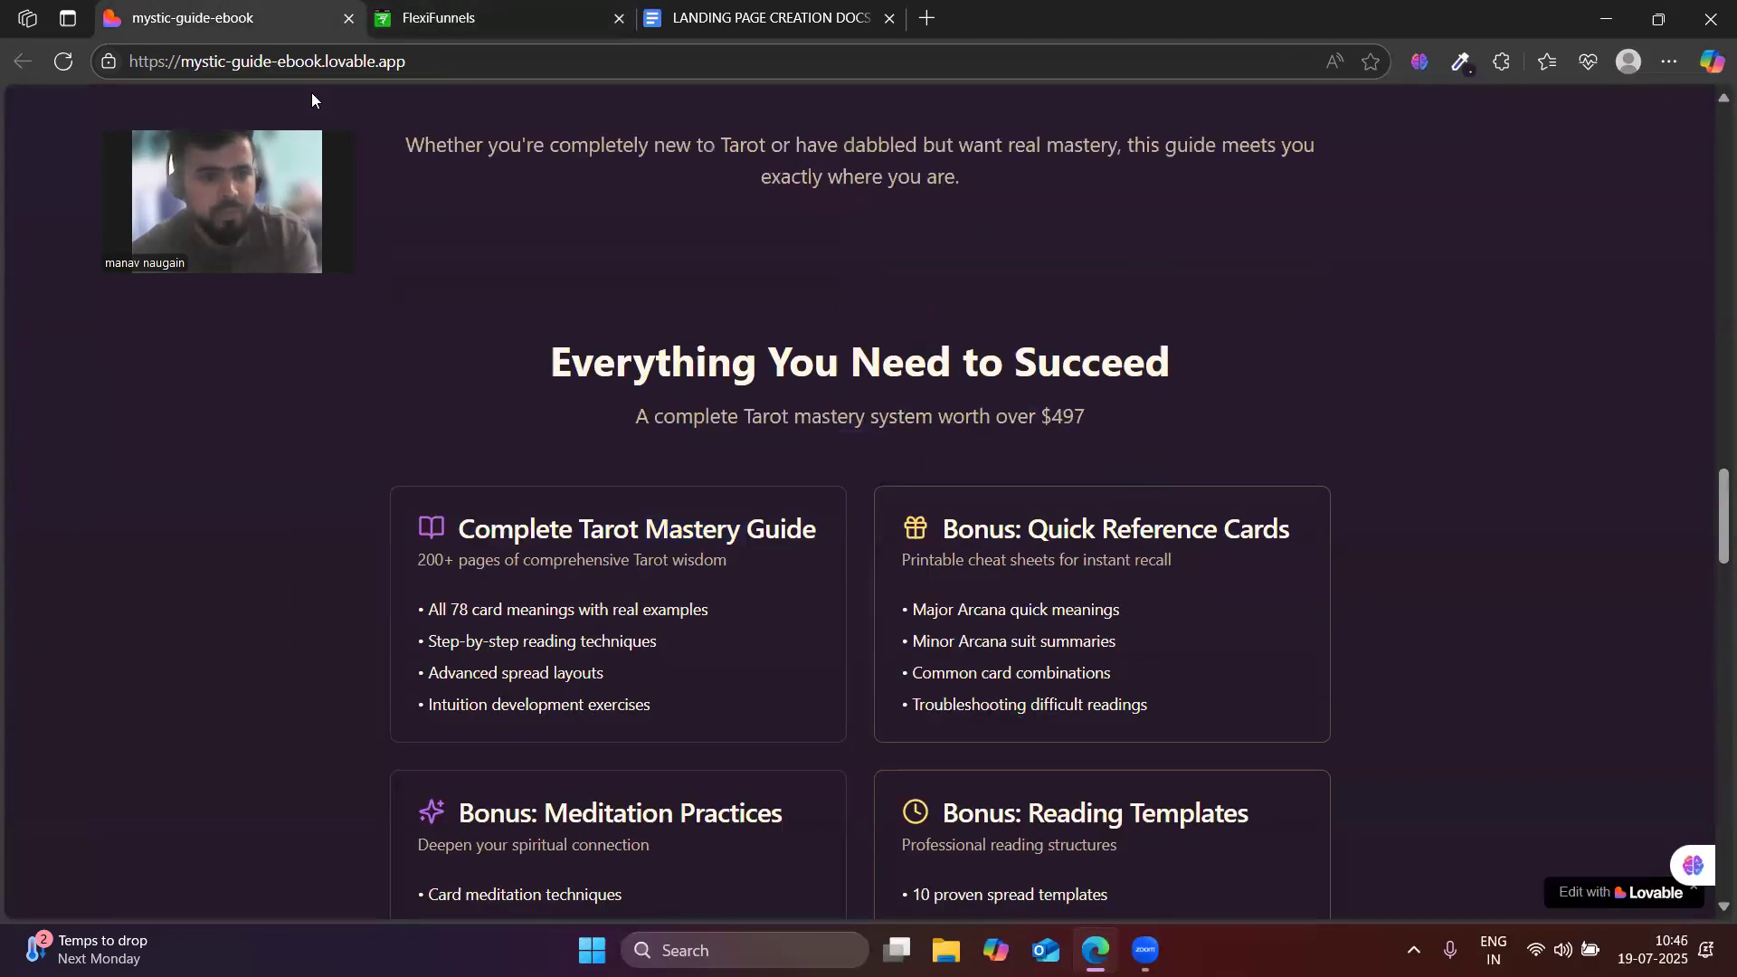
triple_click(493, 523)
click(418, 523)
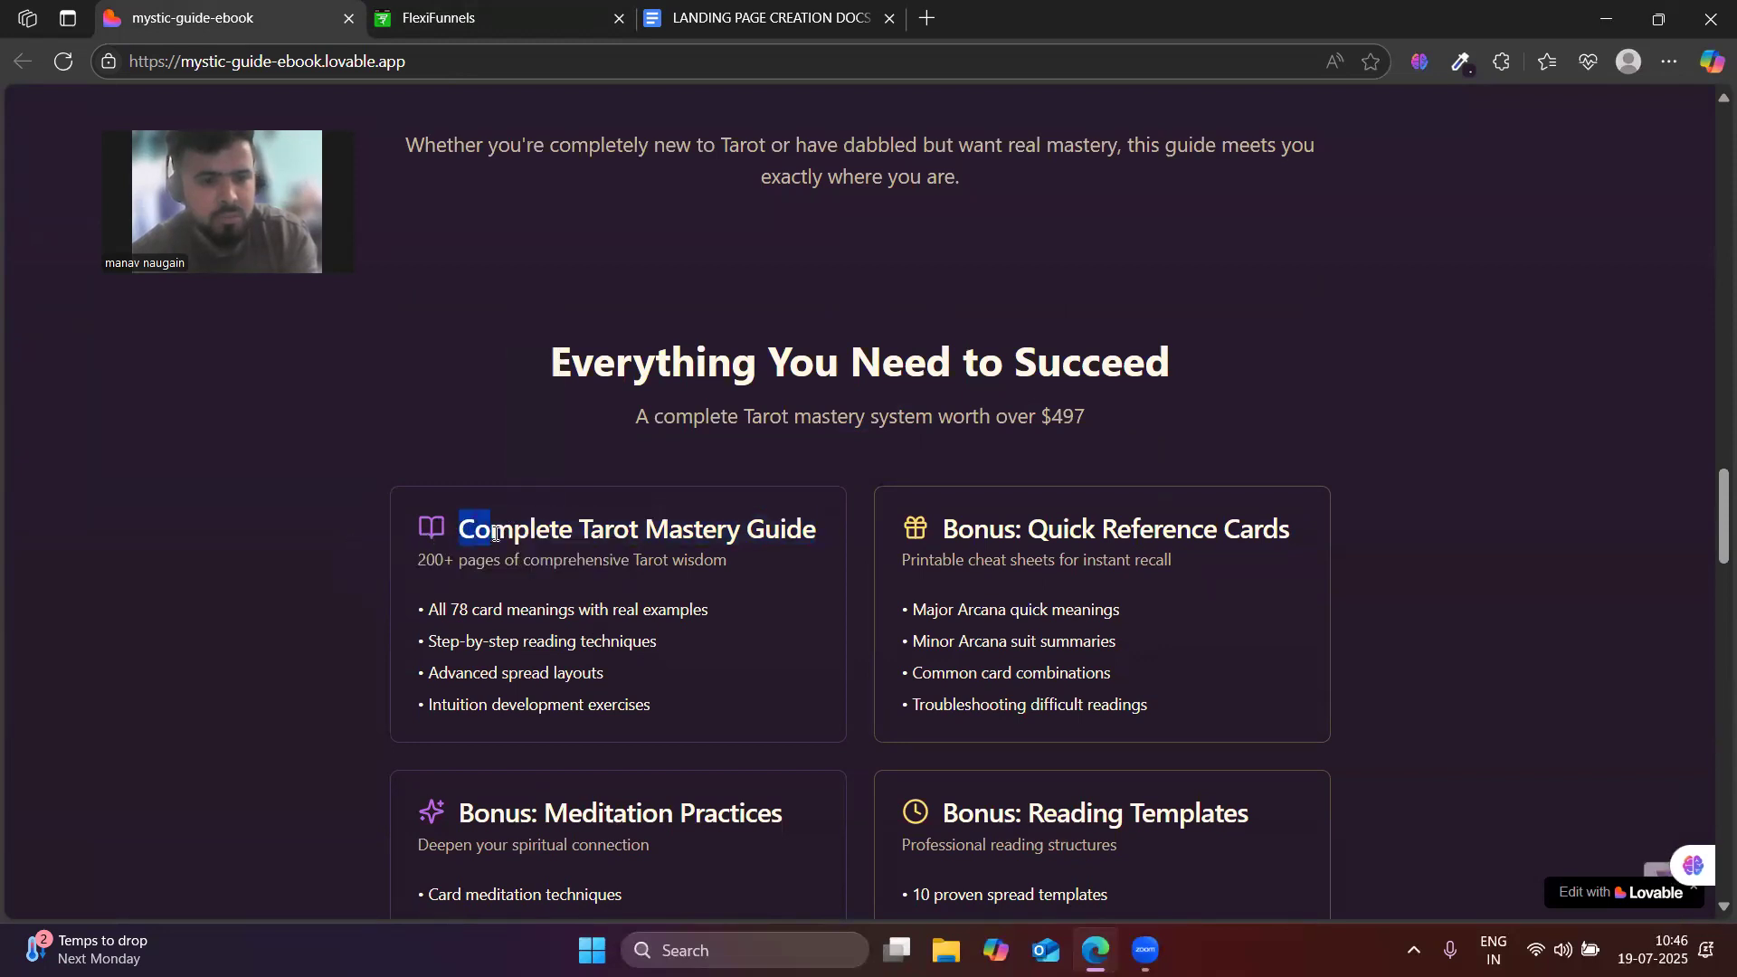
drag(495, 534, 816, 541)
key(ctrl+c)
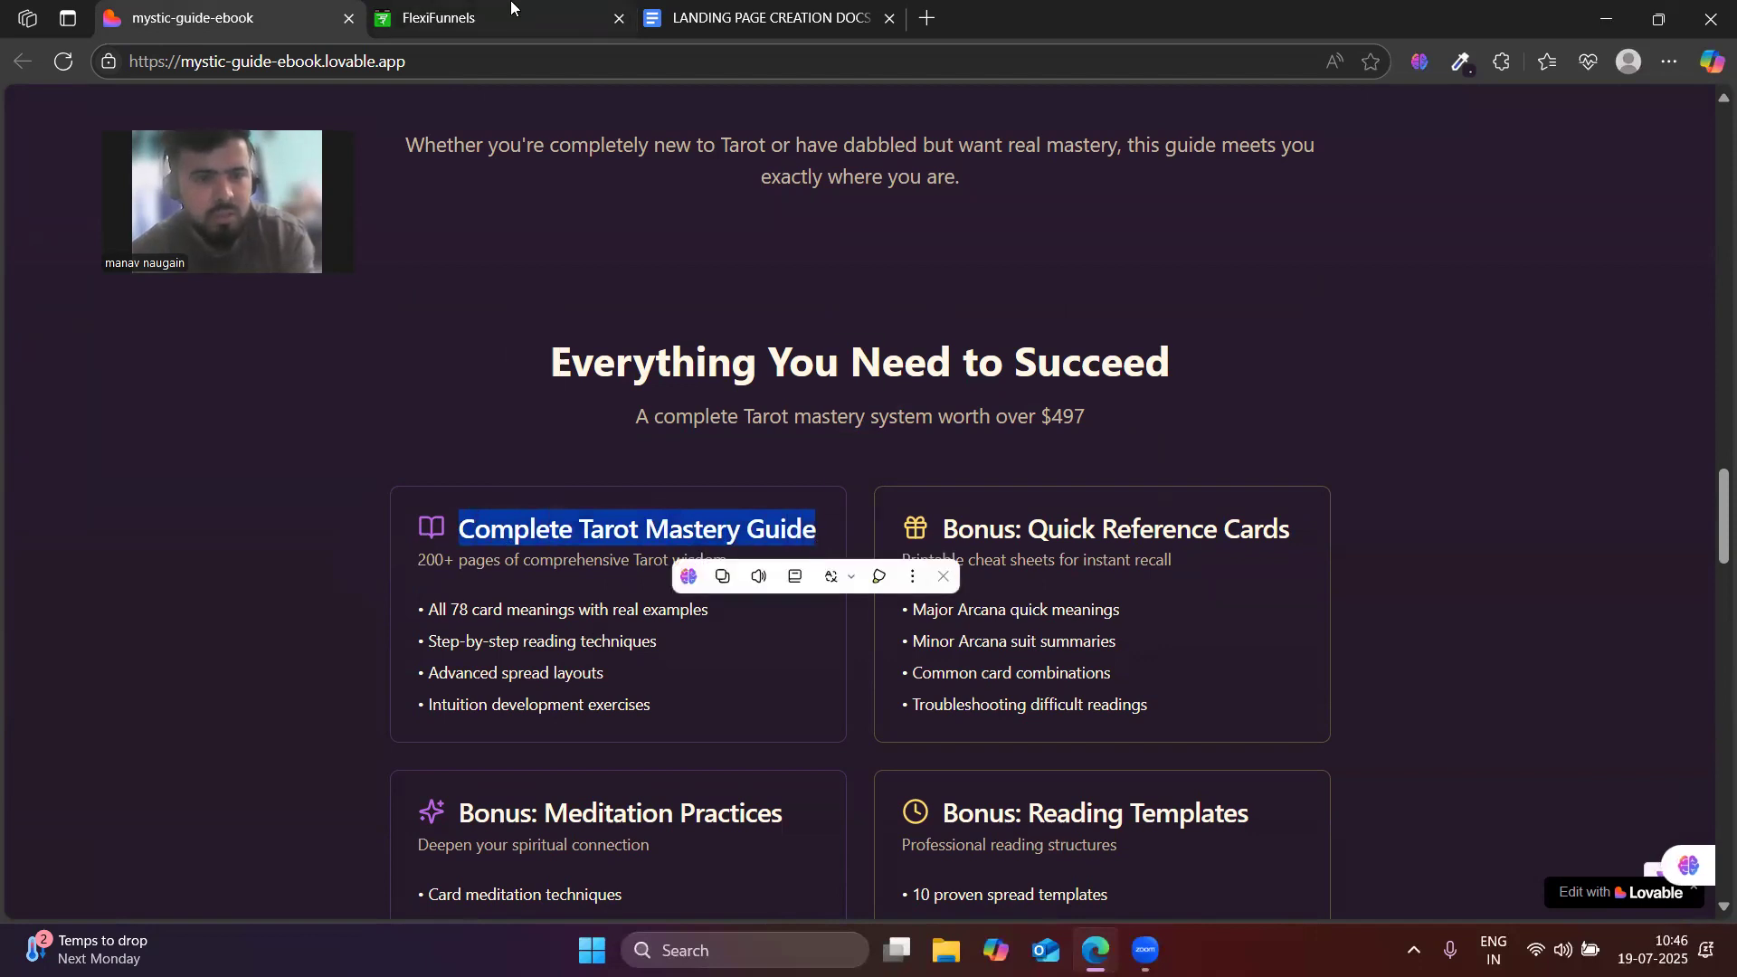
click(512, 7)
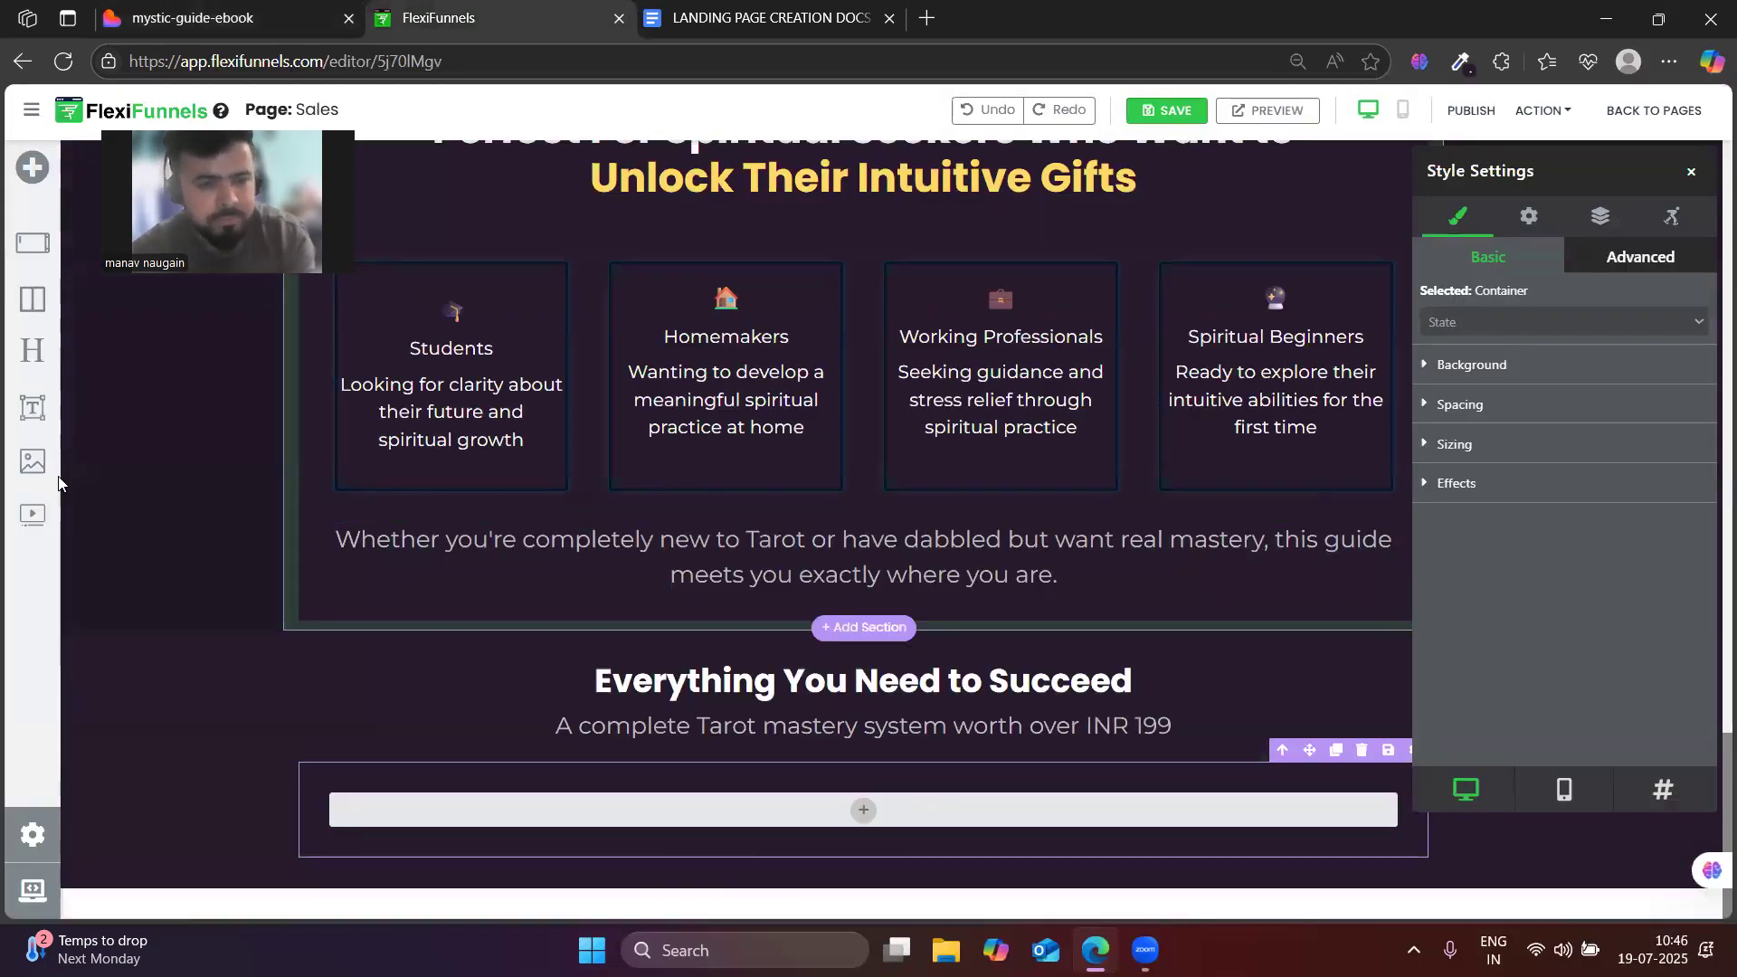
drag(33, 350, 849, 799)
click(786, 822)
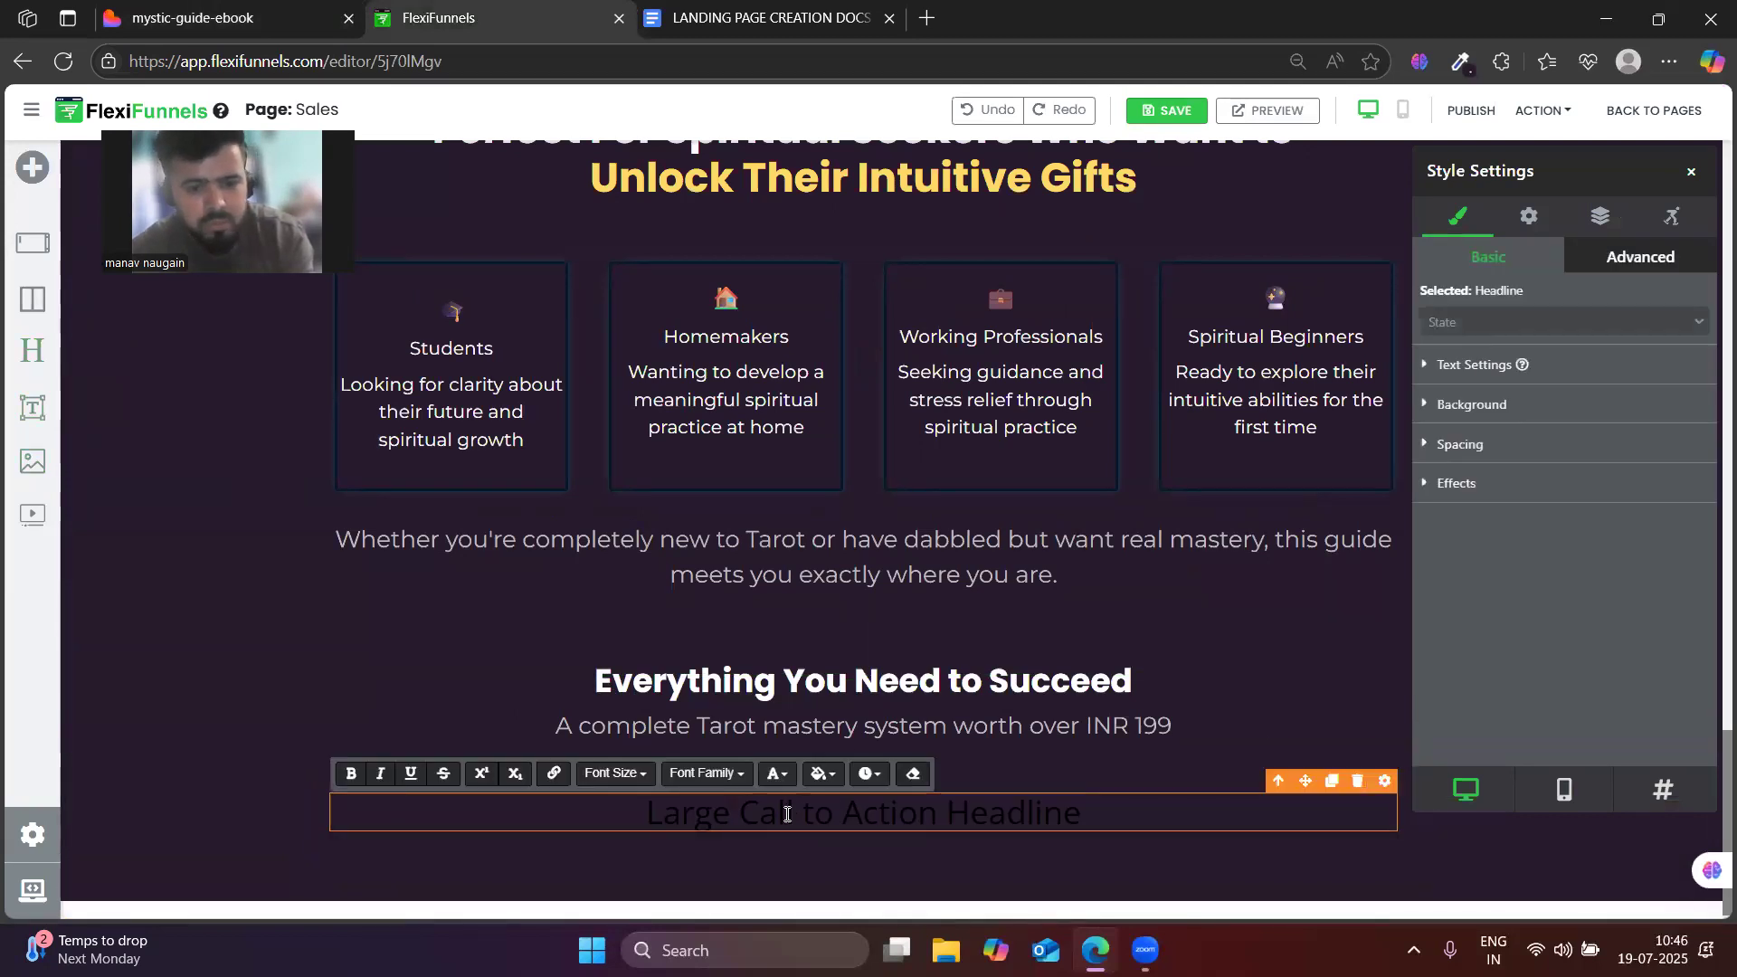
double_click(786, 819)
key(ctrl+a)
key(ctrl+v)
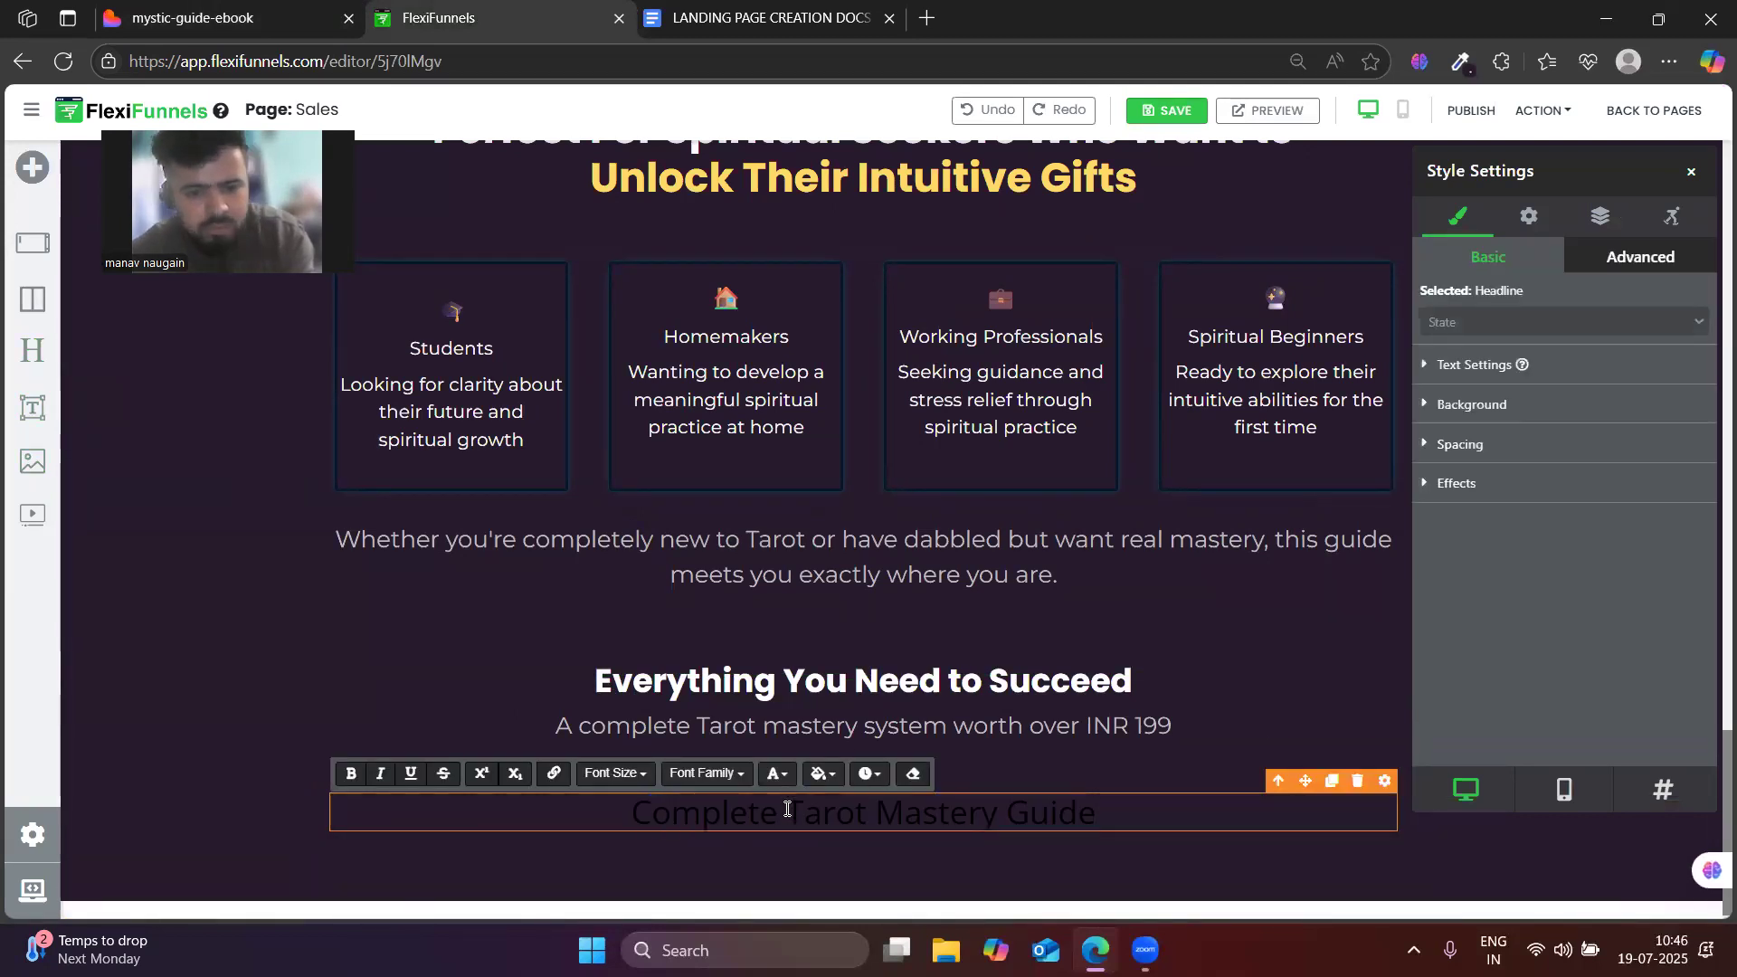
- Add a subheadline below the "Complete Tarot Mastery Guide" headline with the text "200+ pages of comprehensive Tarot wisdom" copied from the mystic-guide-ebook page
click(253, 7)
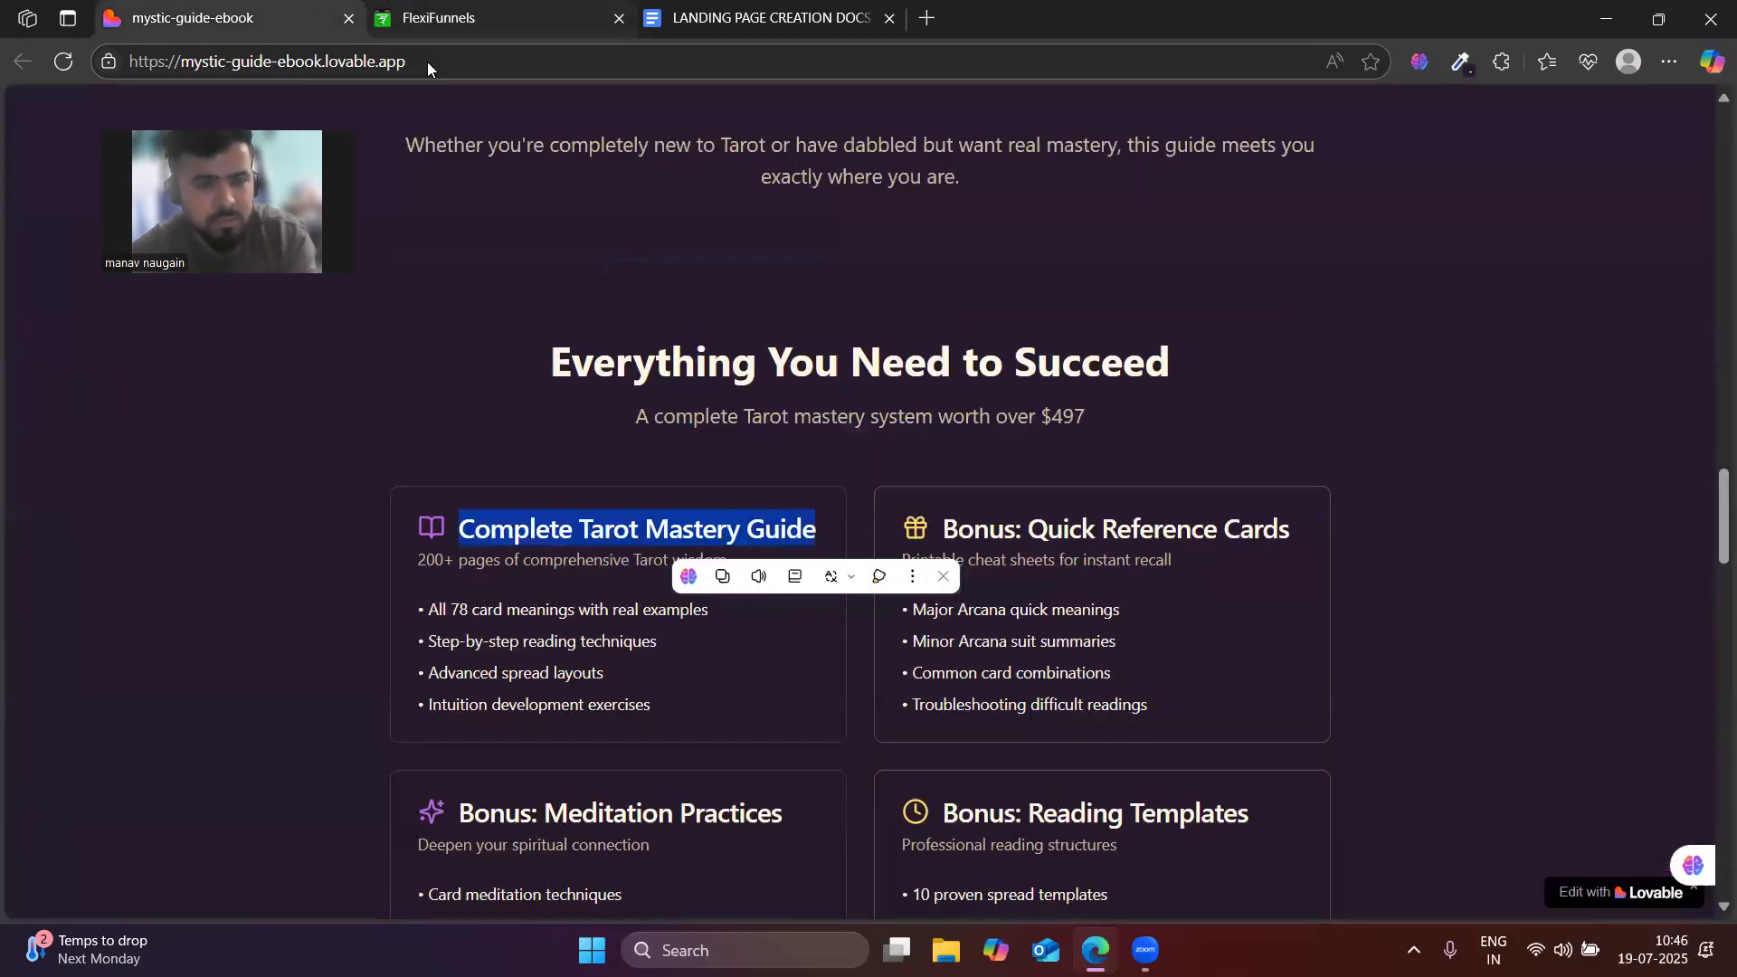
click(550, 605)
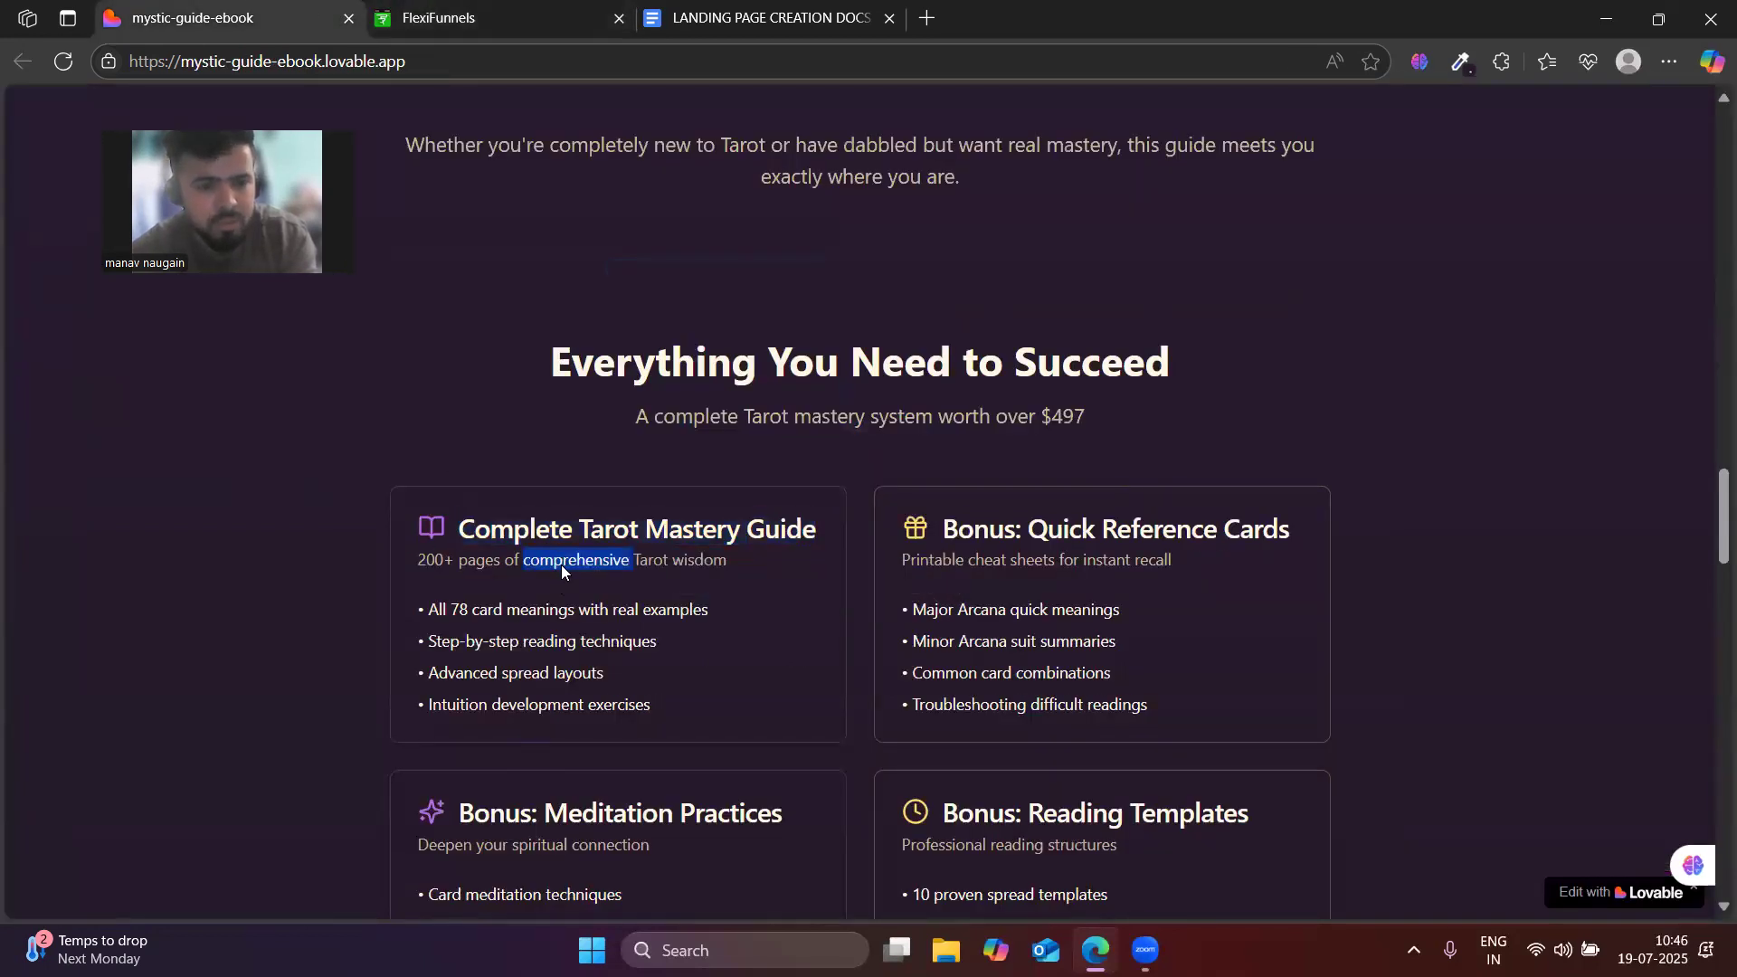
triple_click(561, 565)
key(ctrl+c)
click(499, 4)
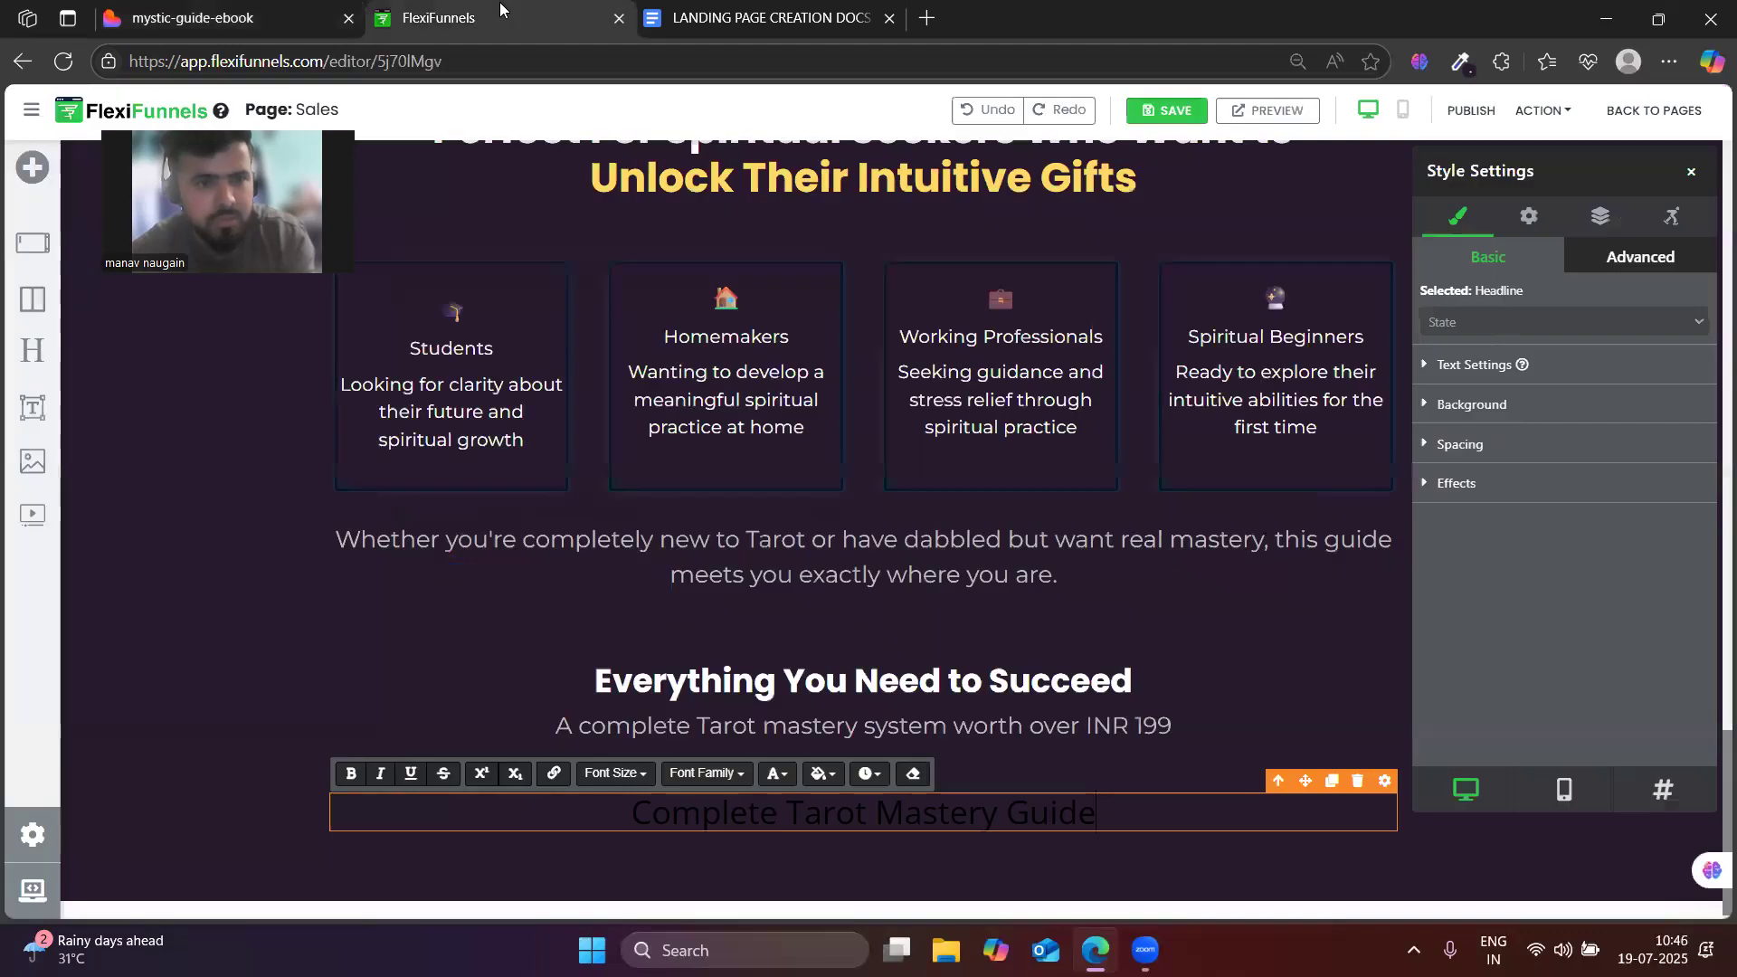
drag(32, 407, 704, 844)
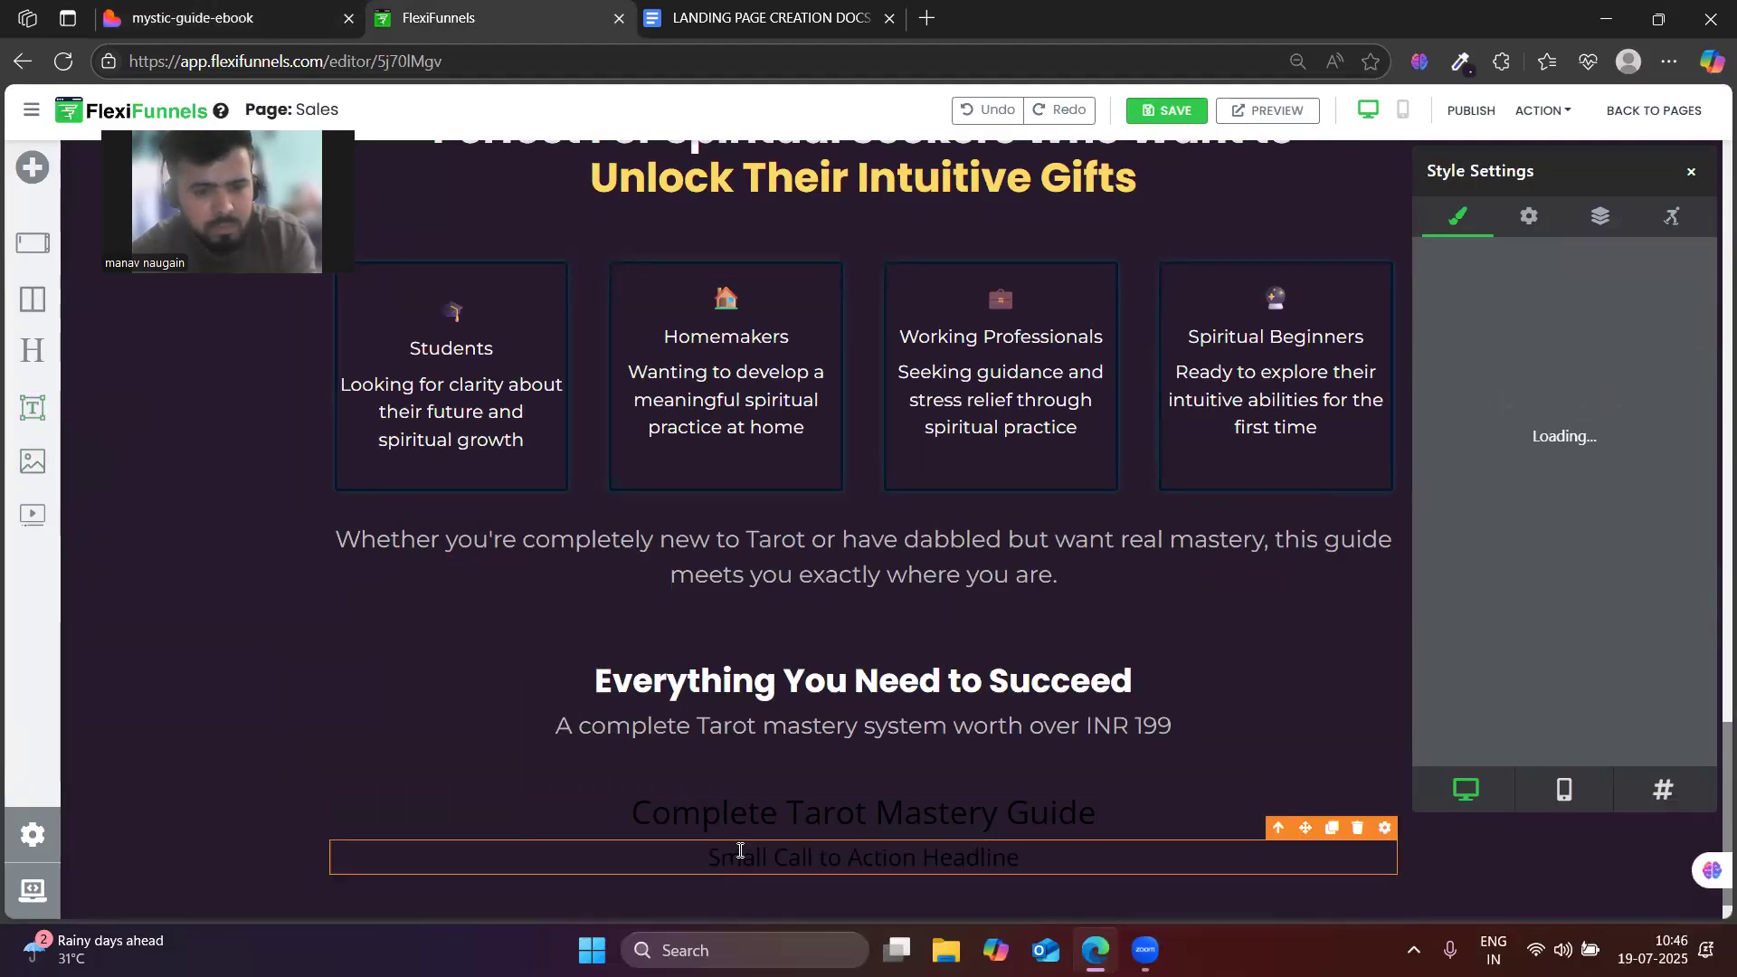
triple_click(740, 850)
key(ctrl+v)
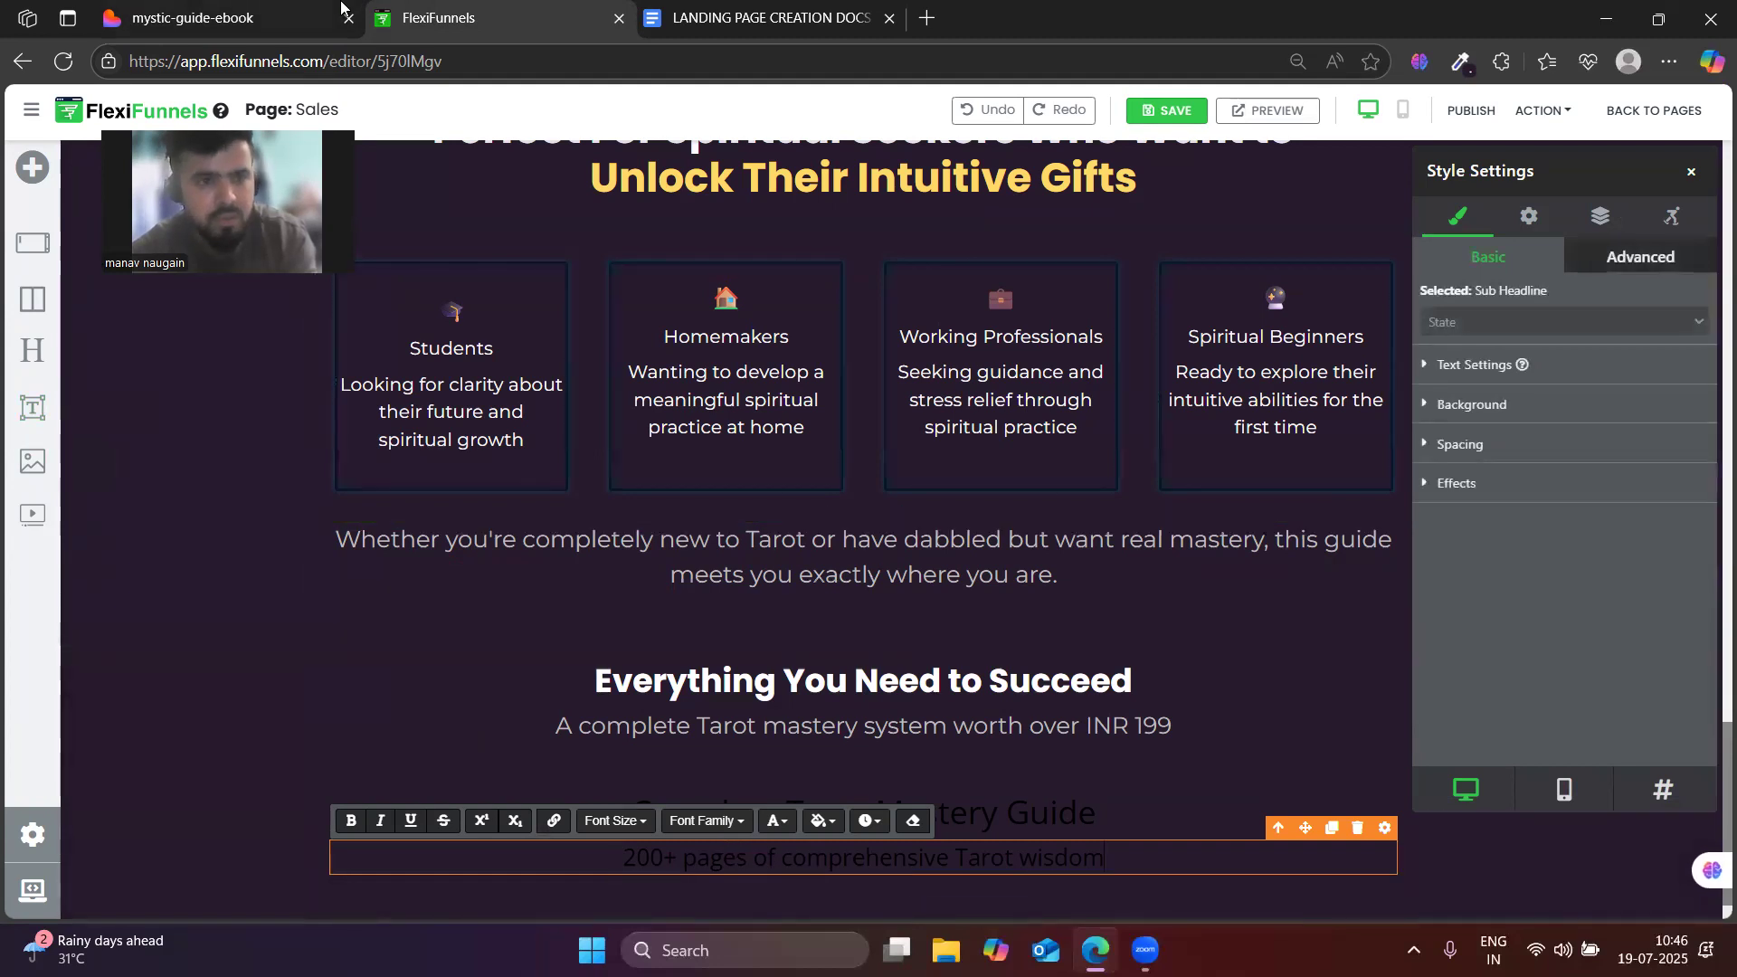
- Check the card's bullet points on the mystic-guide-ebook page, and add a List Group element below the "200+ pages" subheadline in FlexiFunnels
click(340, 9)
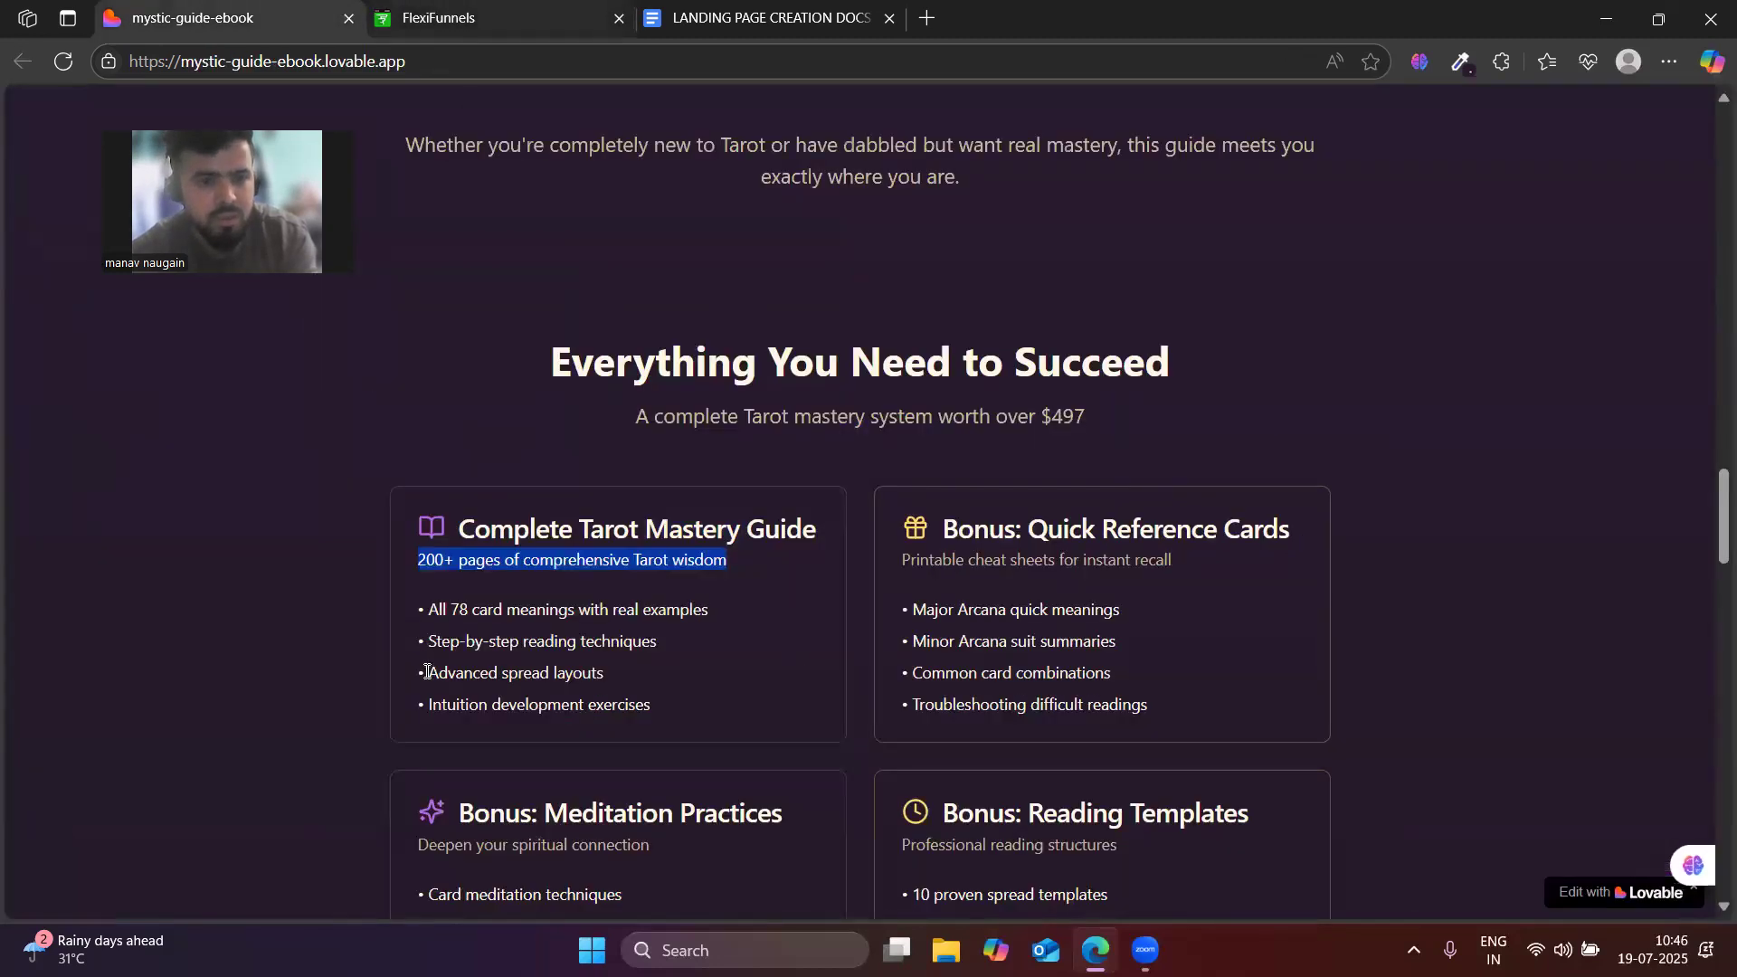
click(463, 8)
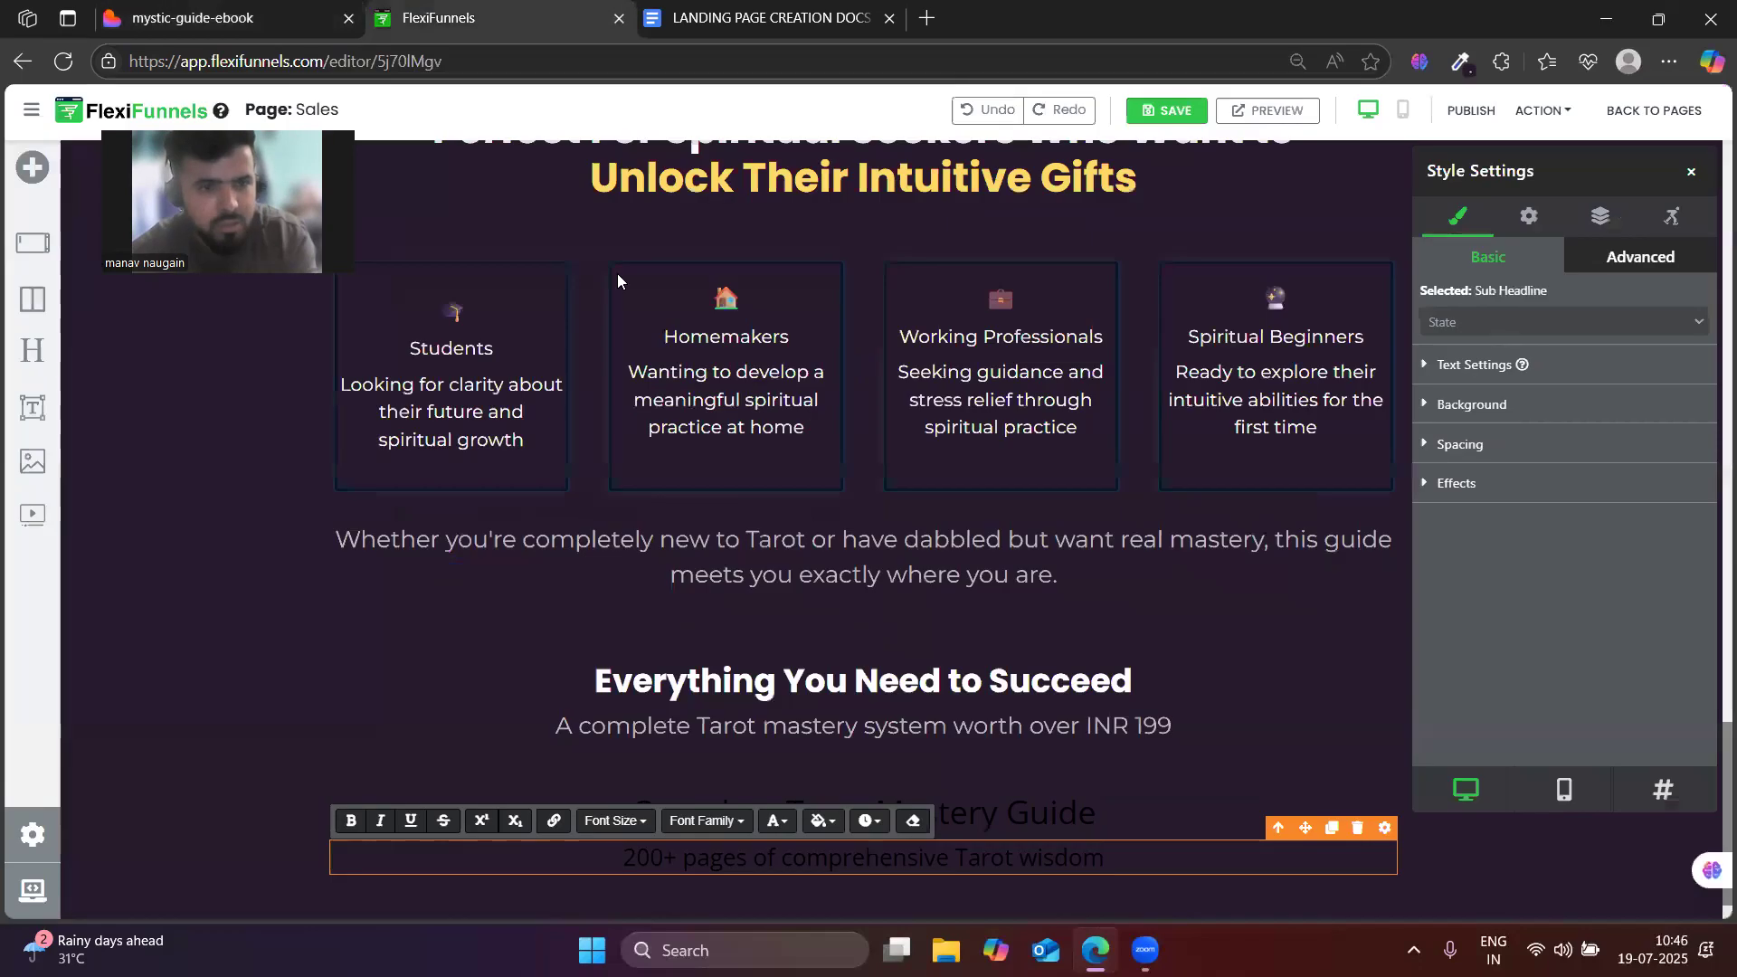
click(33, 167)
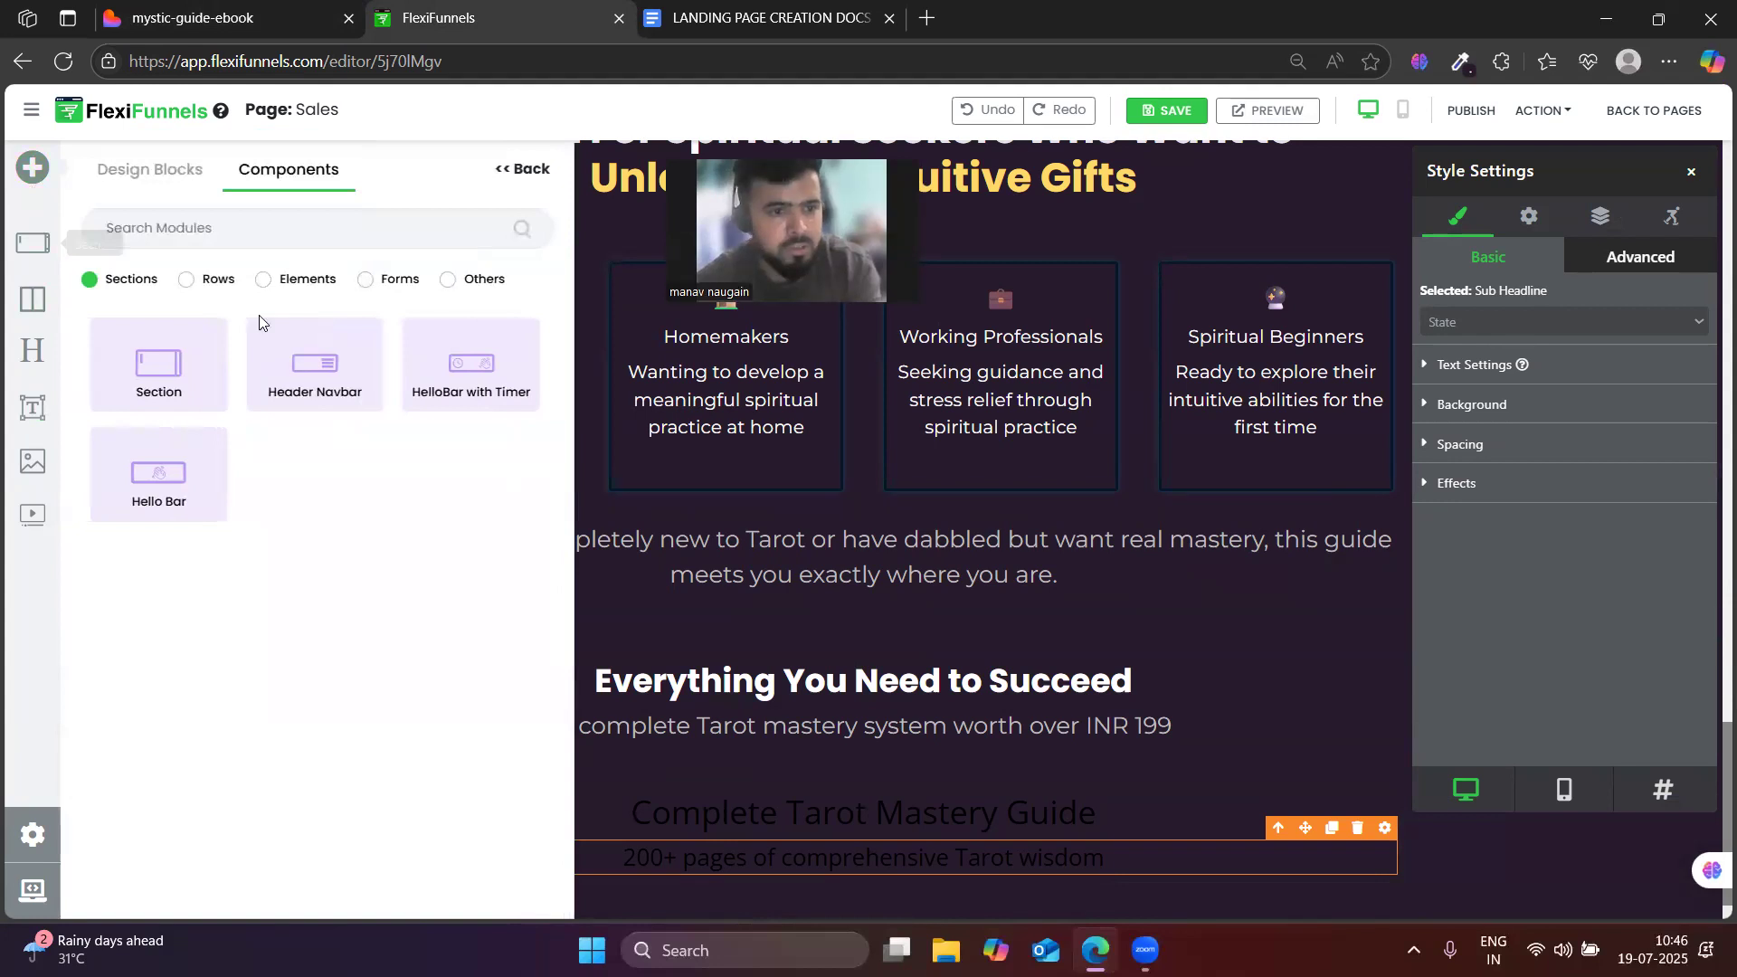
click(263, 282)
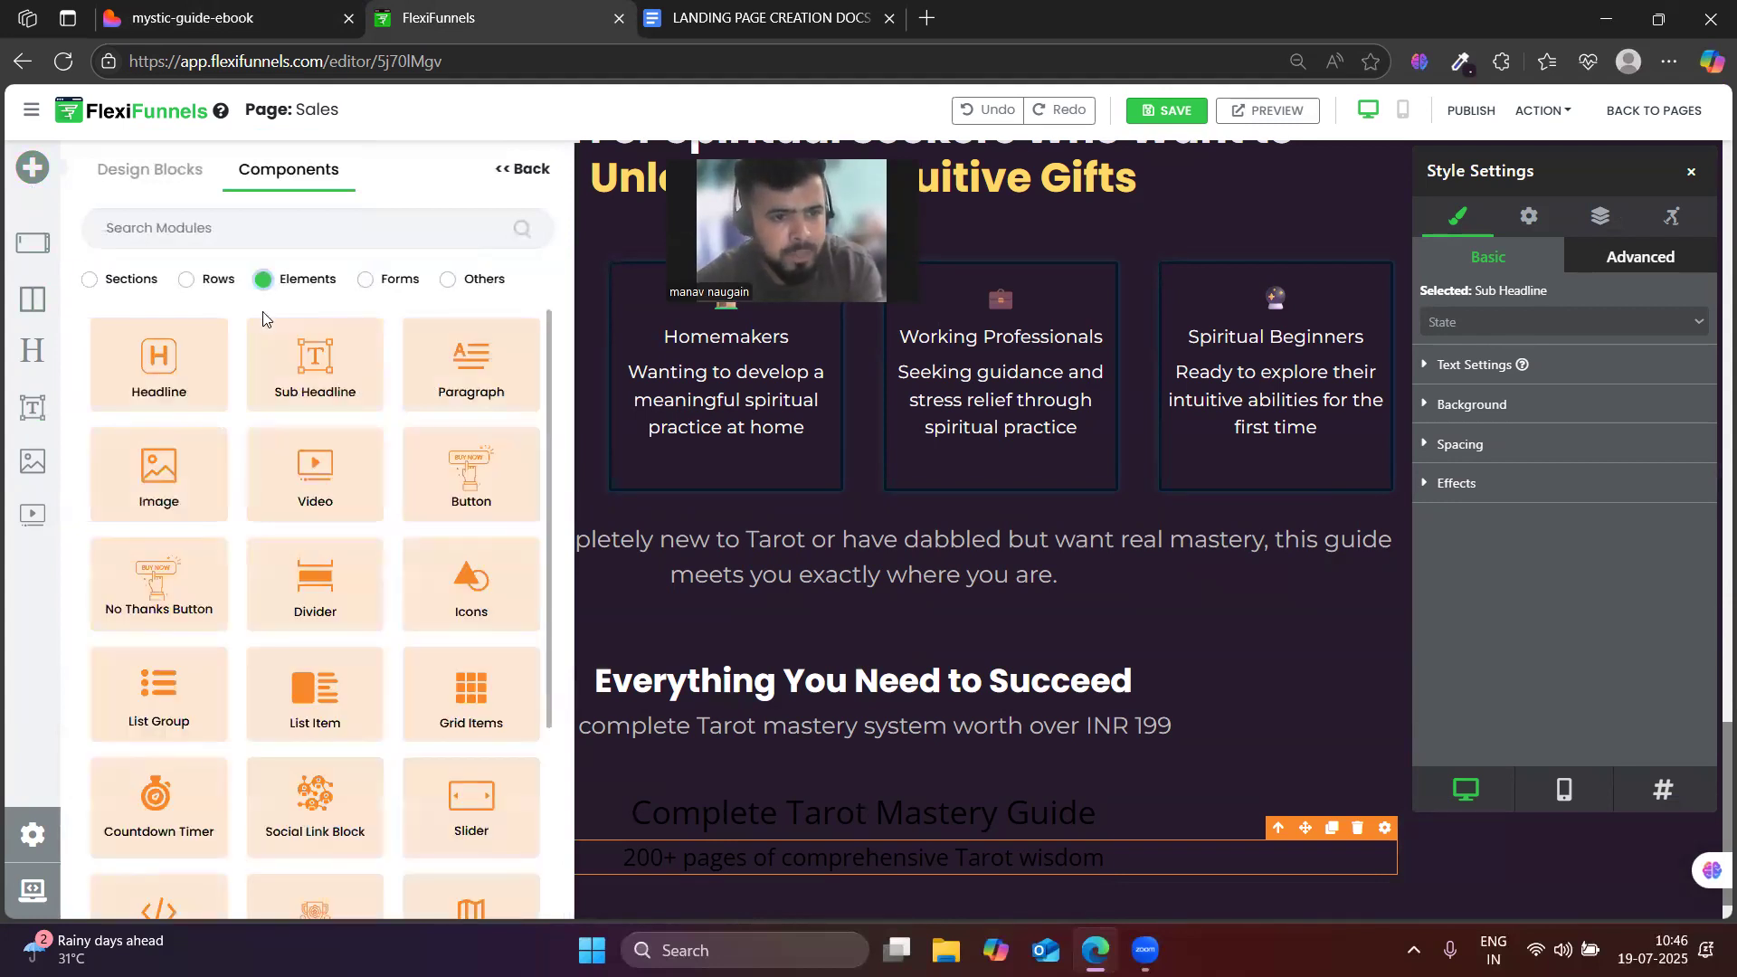
scroll(155, 715, down, 2)
drag(153, 568, 739, 818)
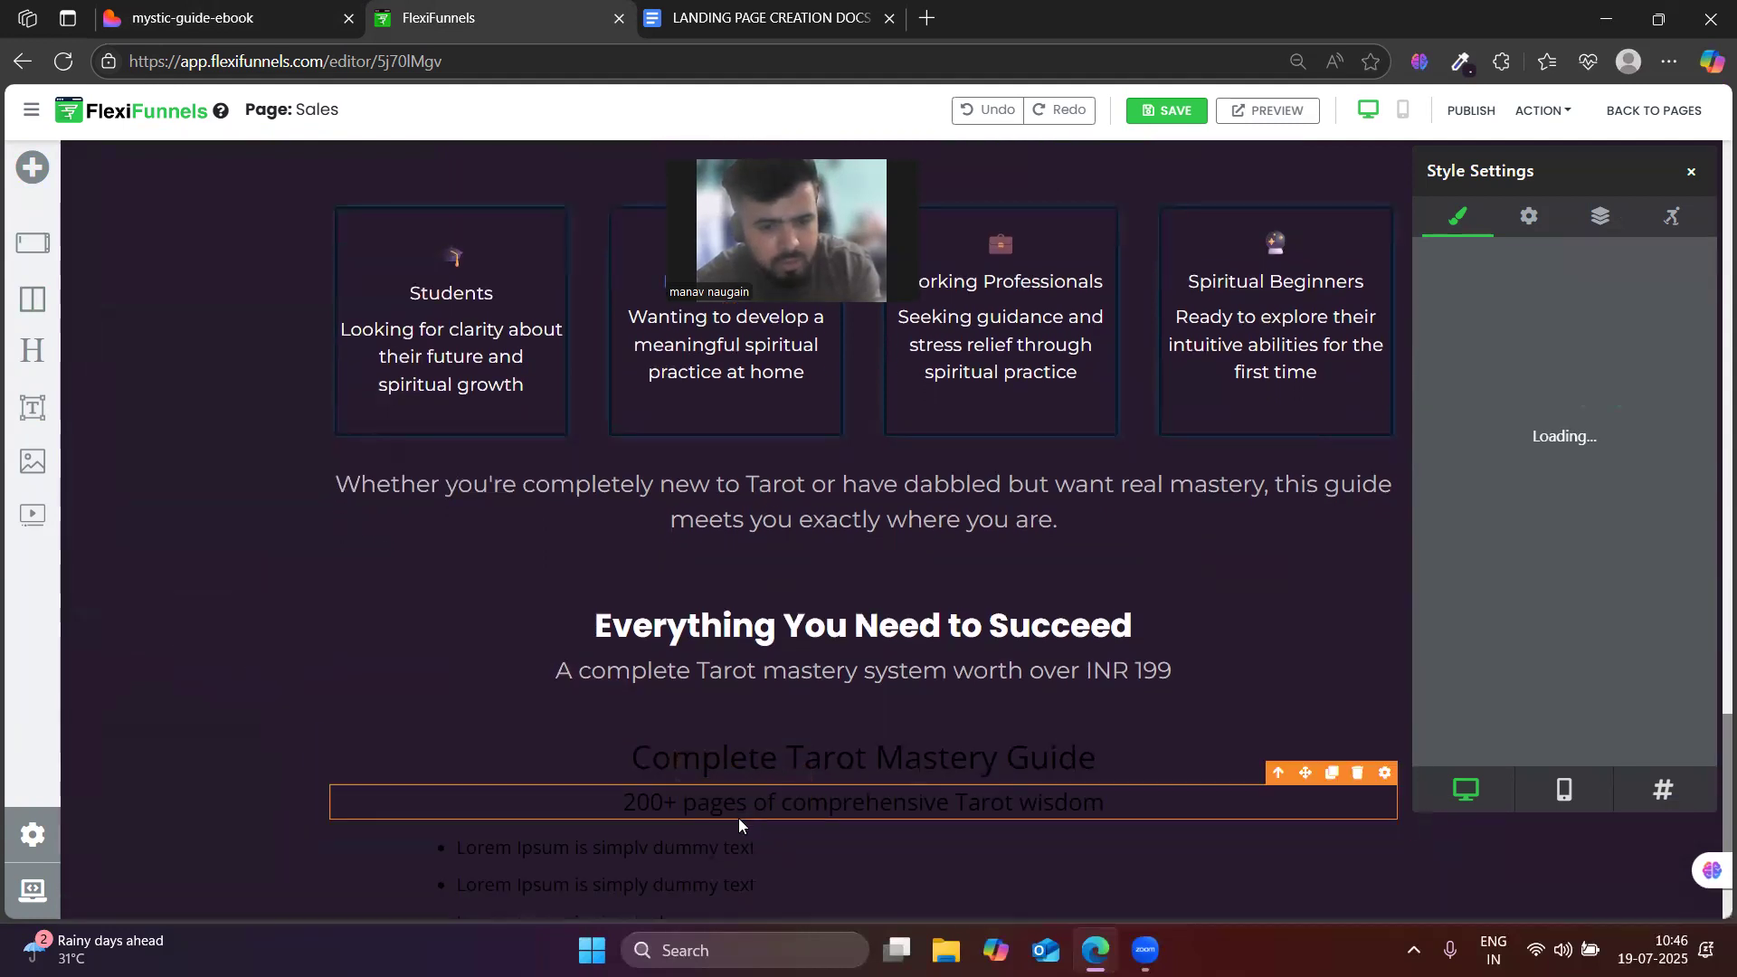
scroll(742, 783, down, 1)
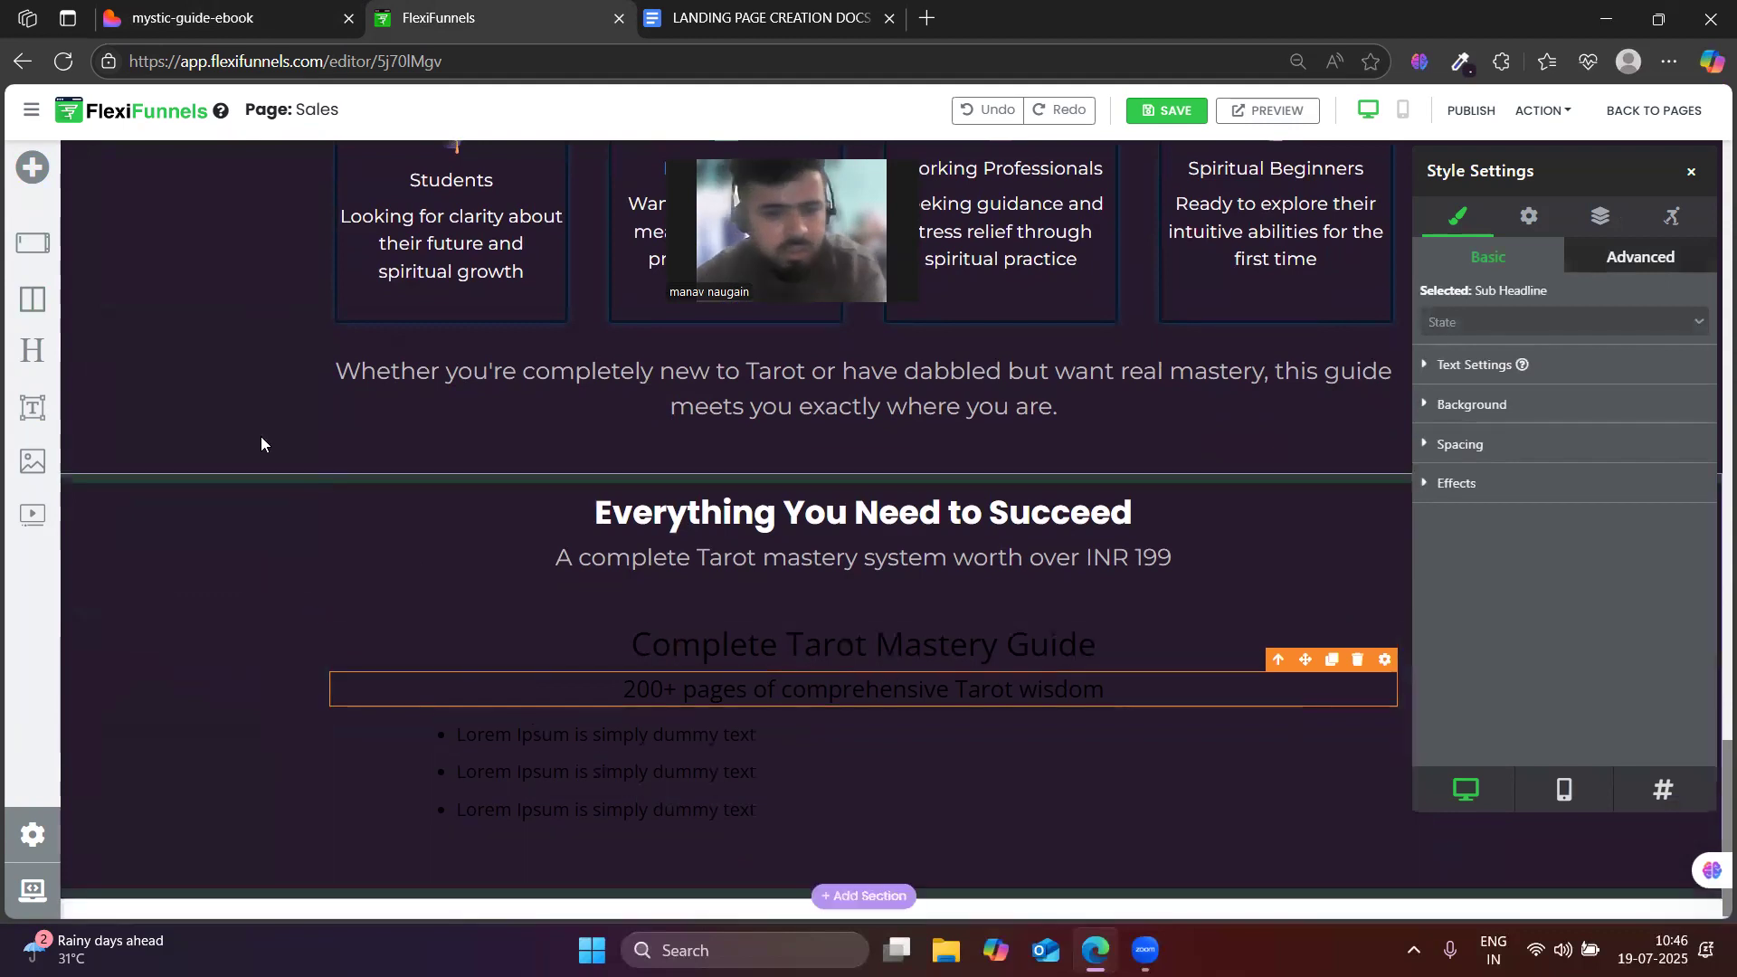
- Check the card's text alignment on the mystic-guide-ebook page, and left-align the card's headline and subheadline in FlexiFunnels
click(209, 18)
click(483, 9)
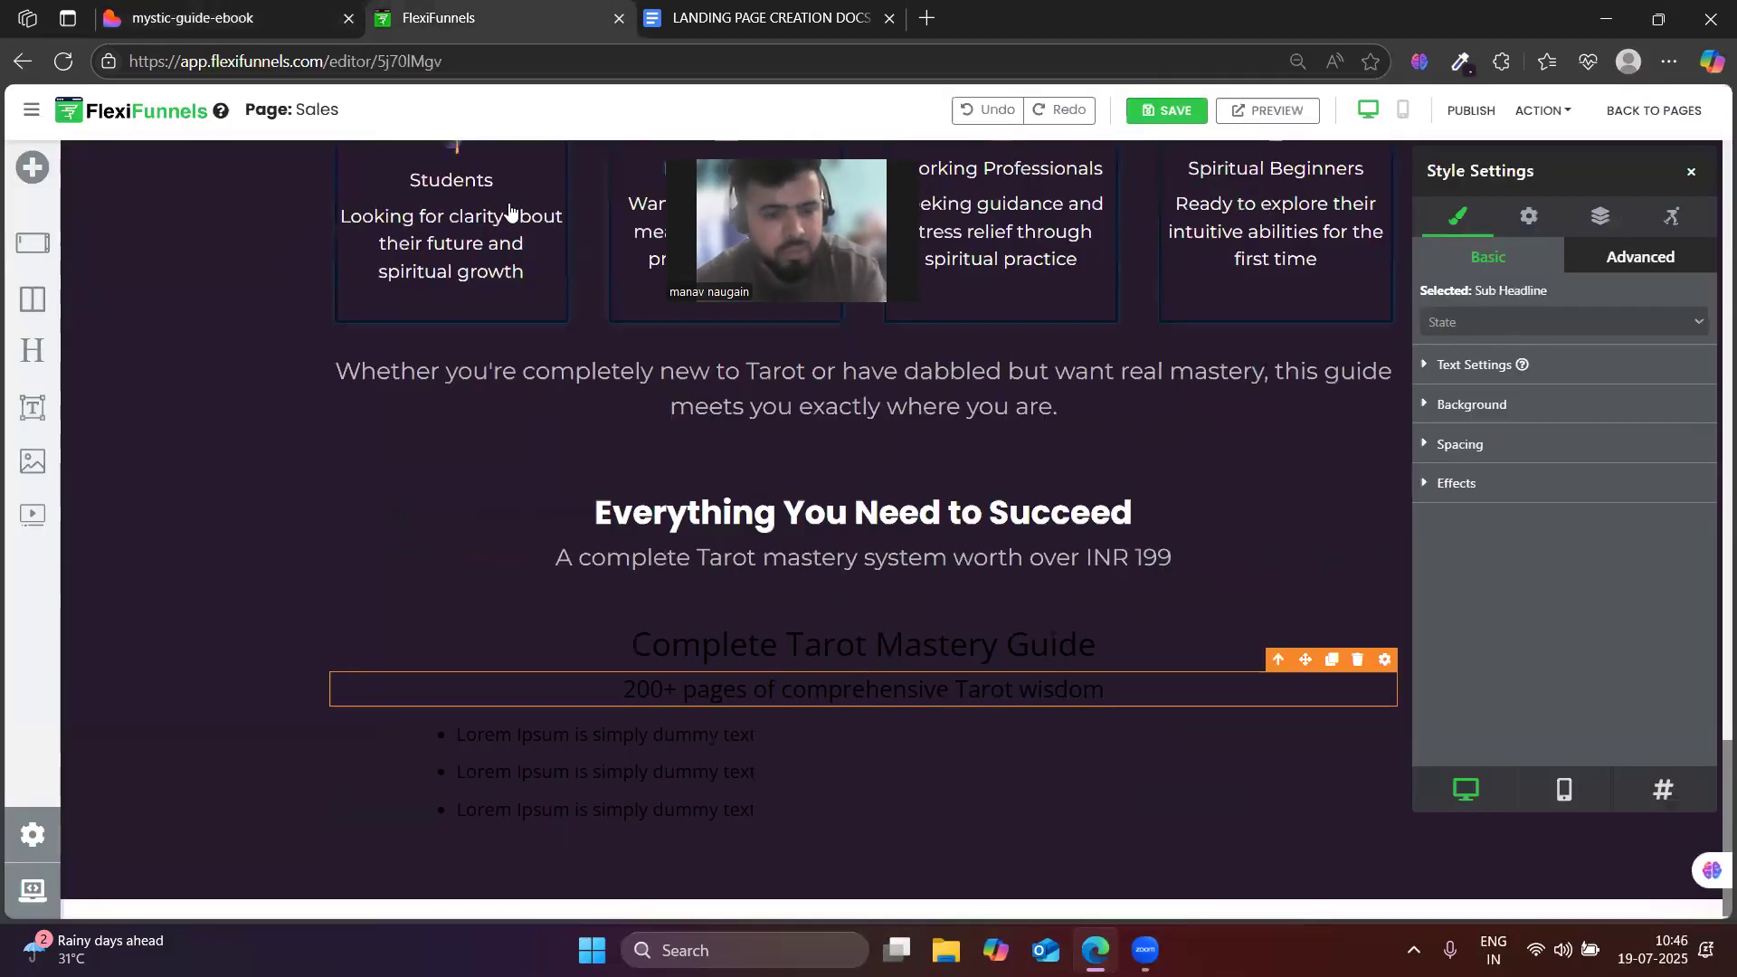
click(704, 643)
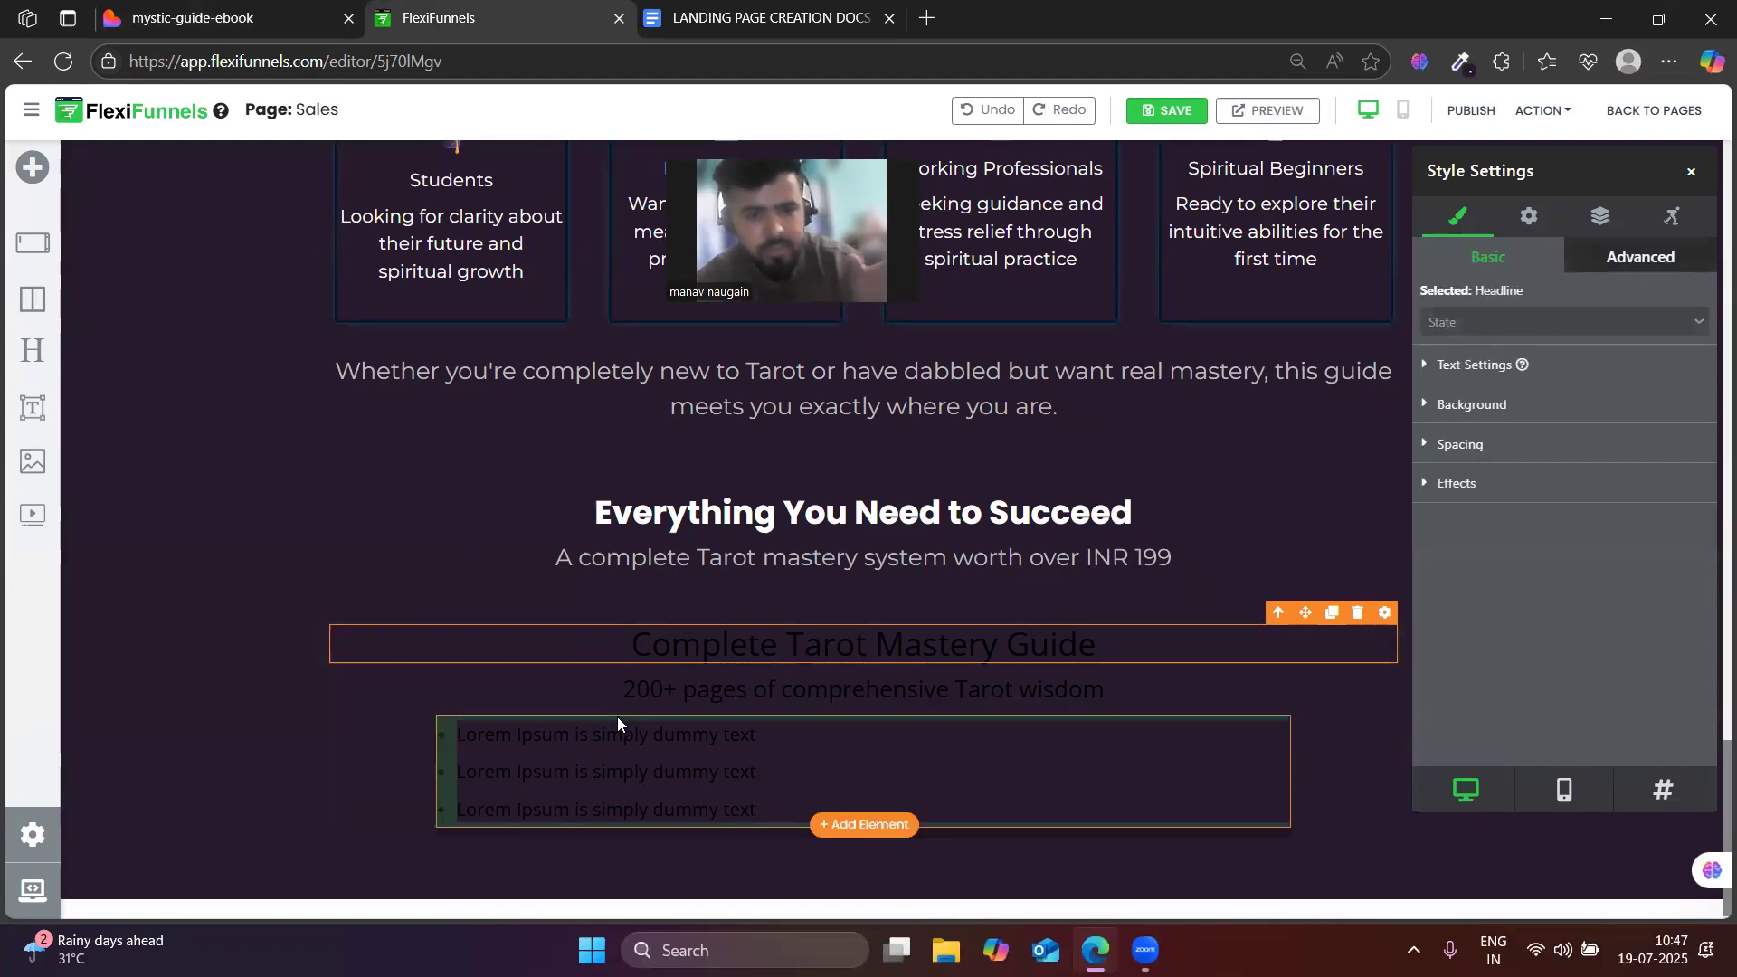
click(1520, 366)
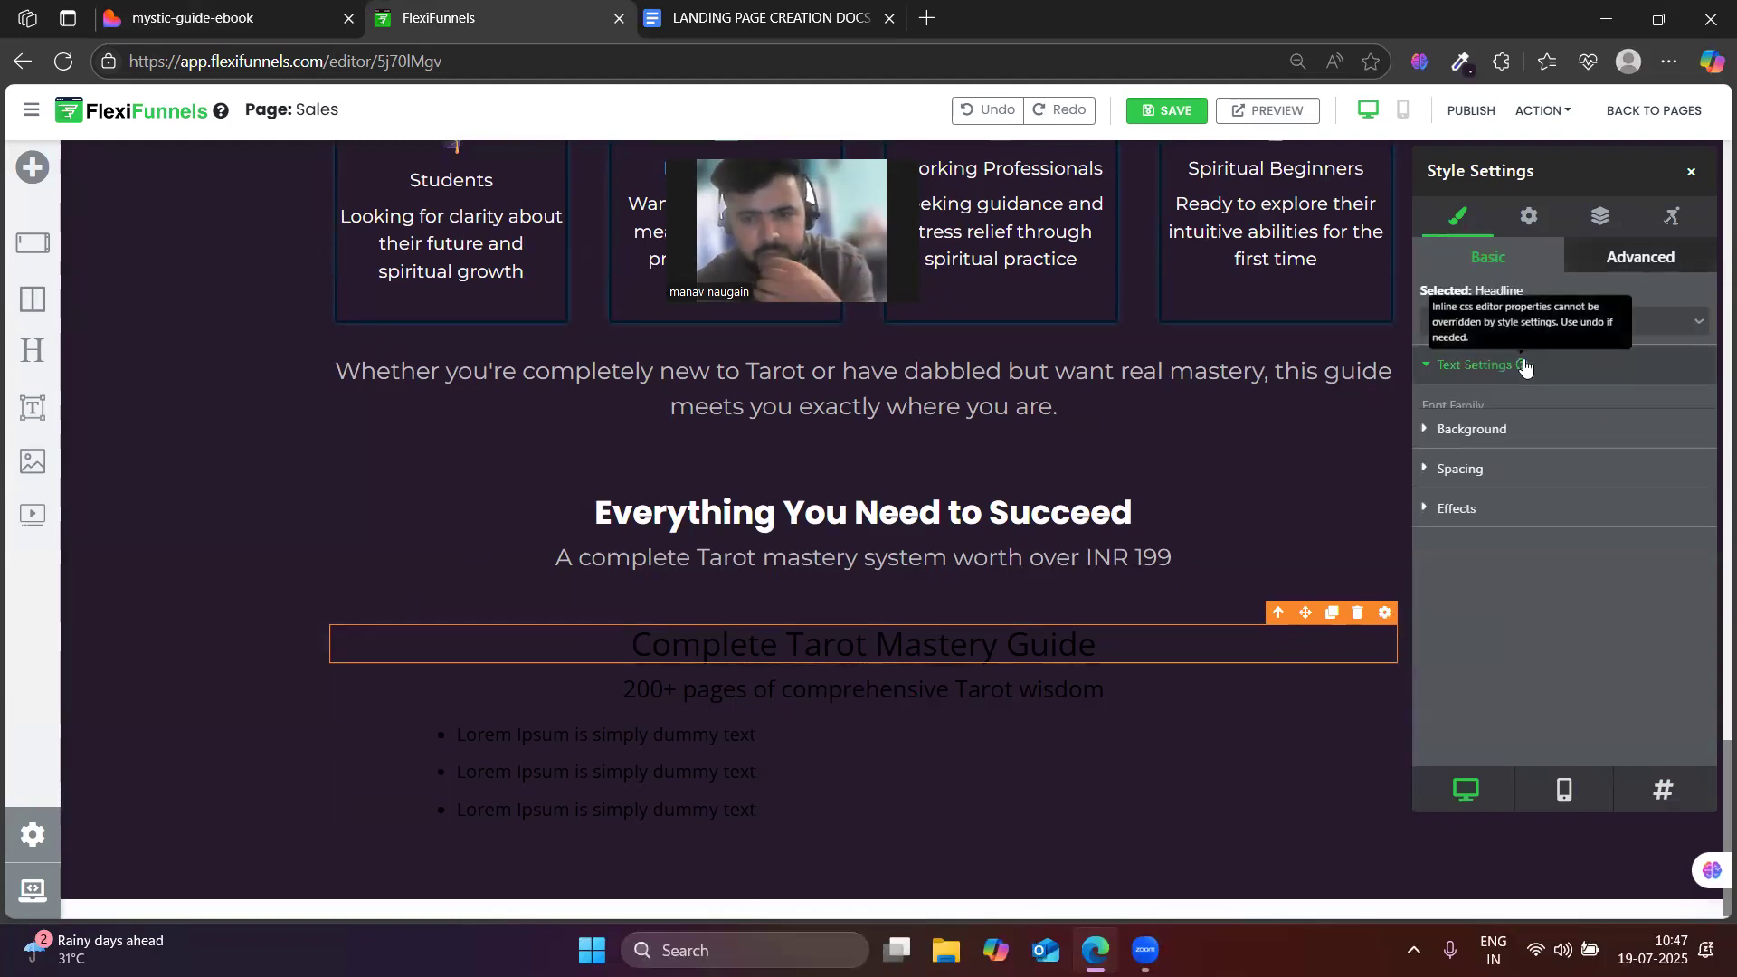
click(1457, 661)
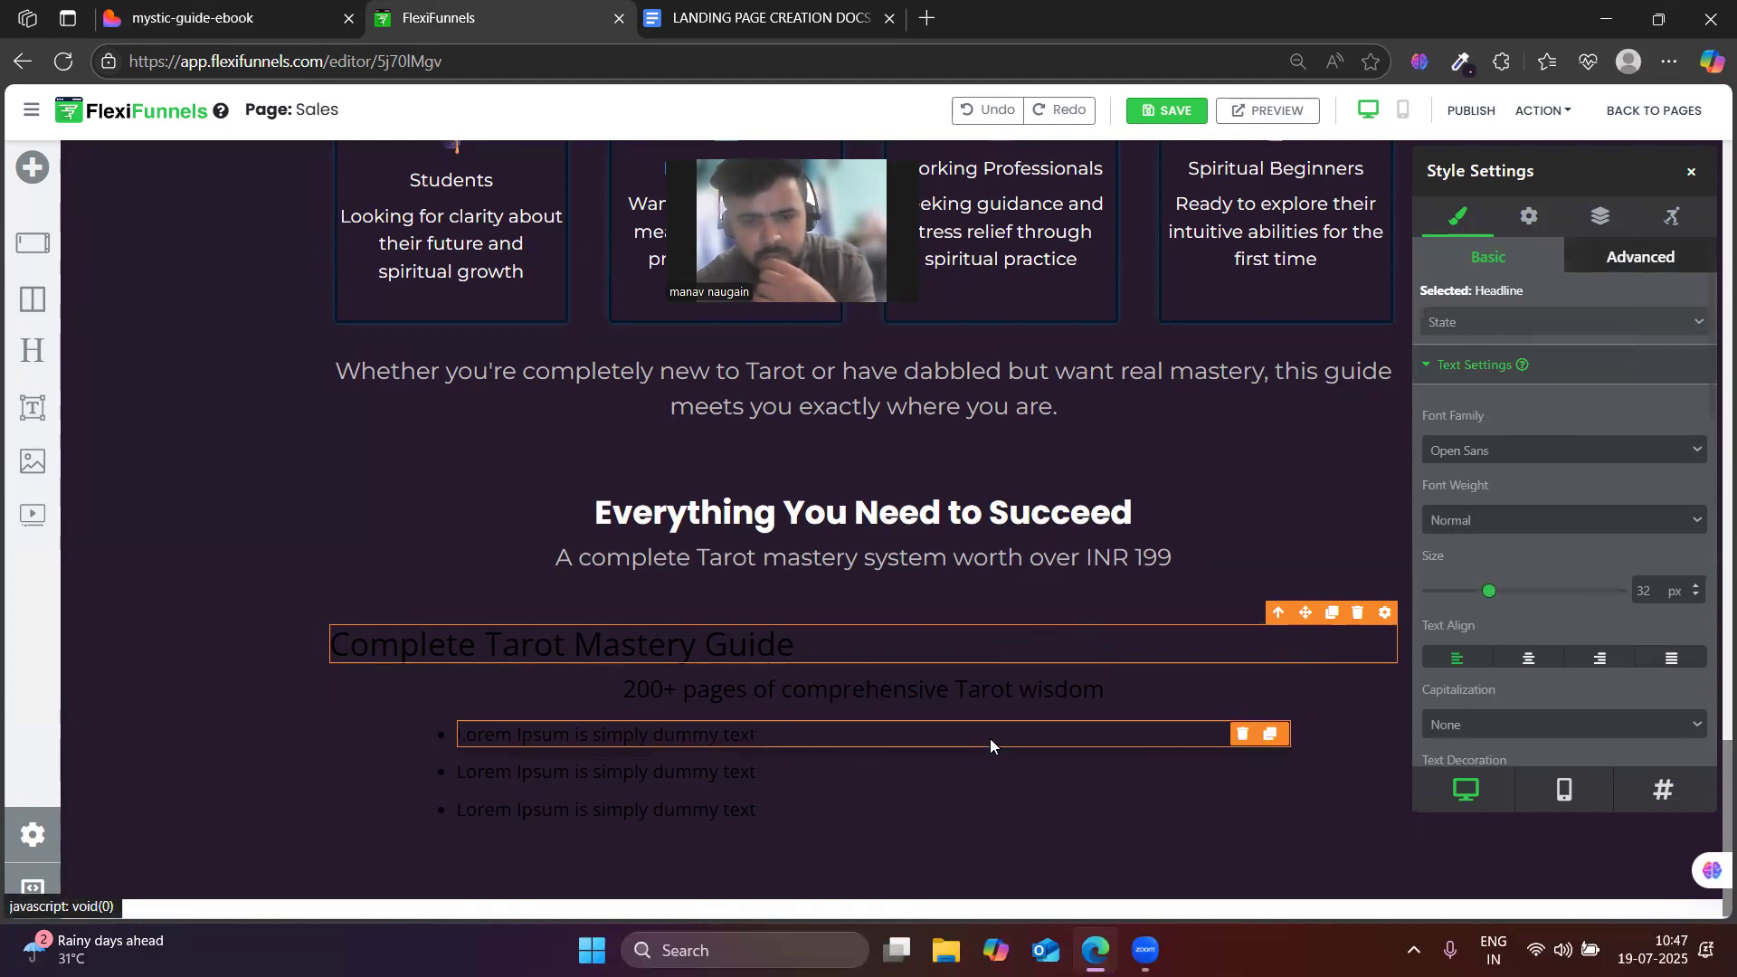
click(1001, 701)
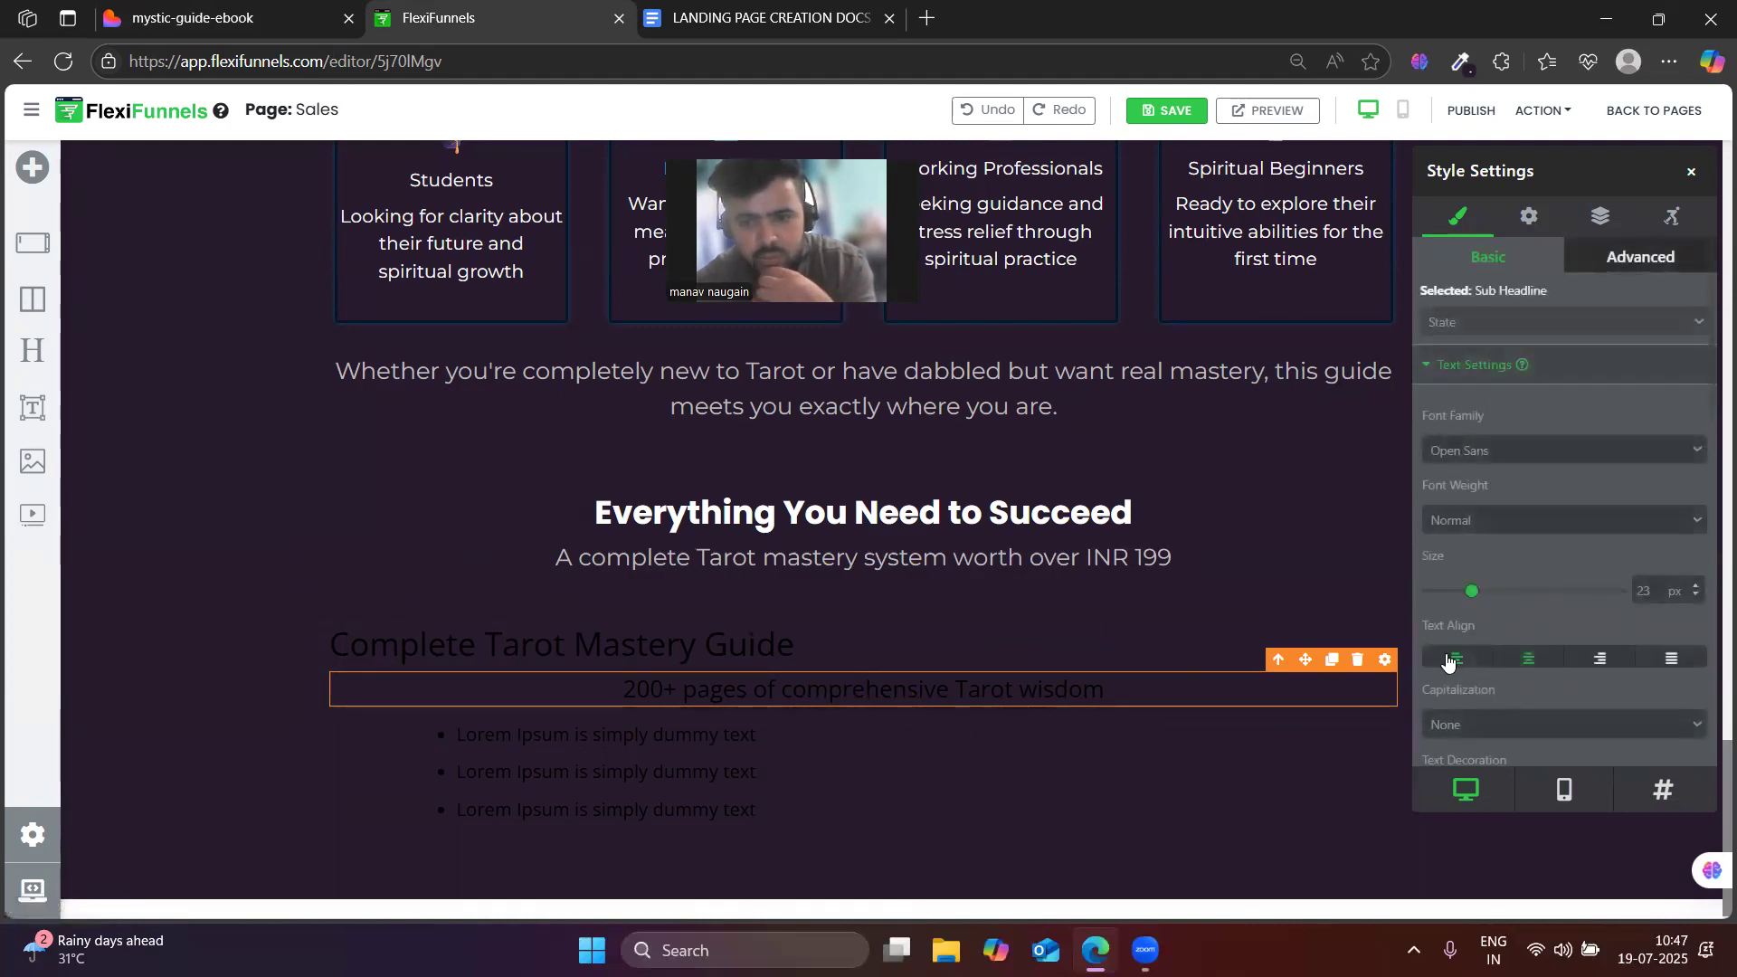
click(1453, 659)
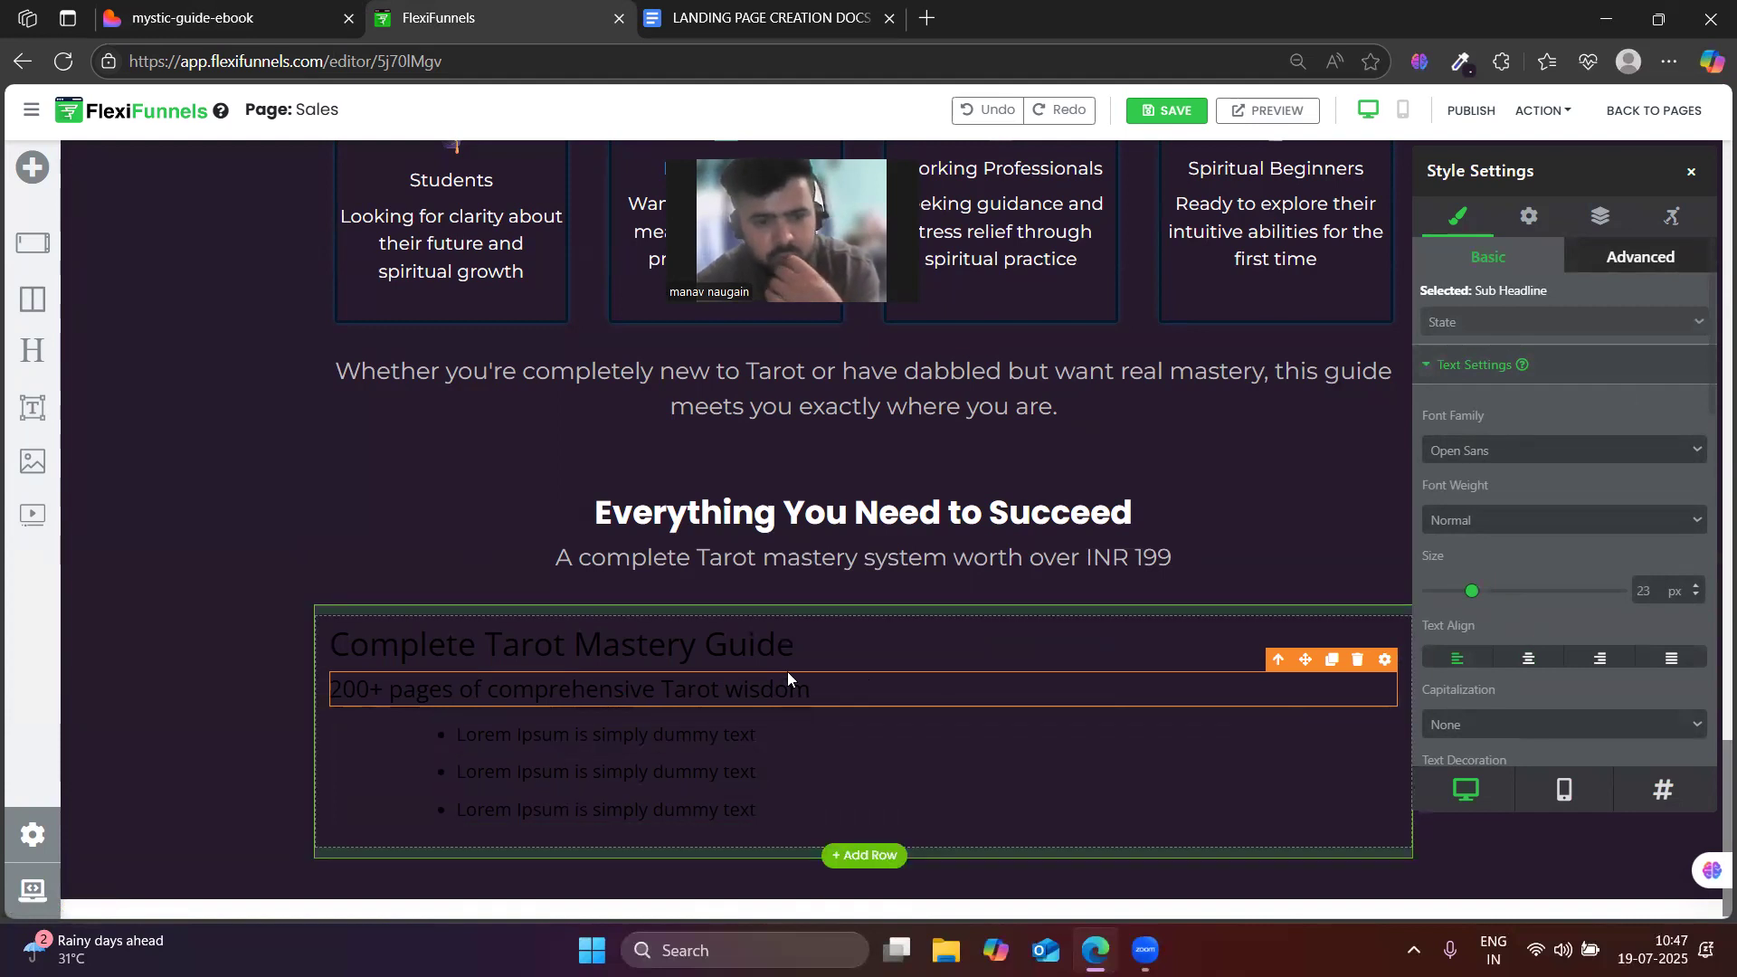
- Set the "Complete Tarot Mastery Guide" headline to Poppins with Medium weight and white text color #FFFFFF
click(780, 649)
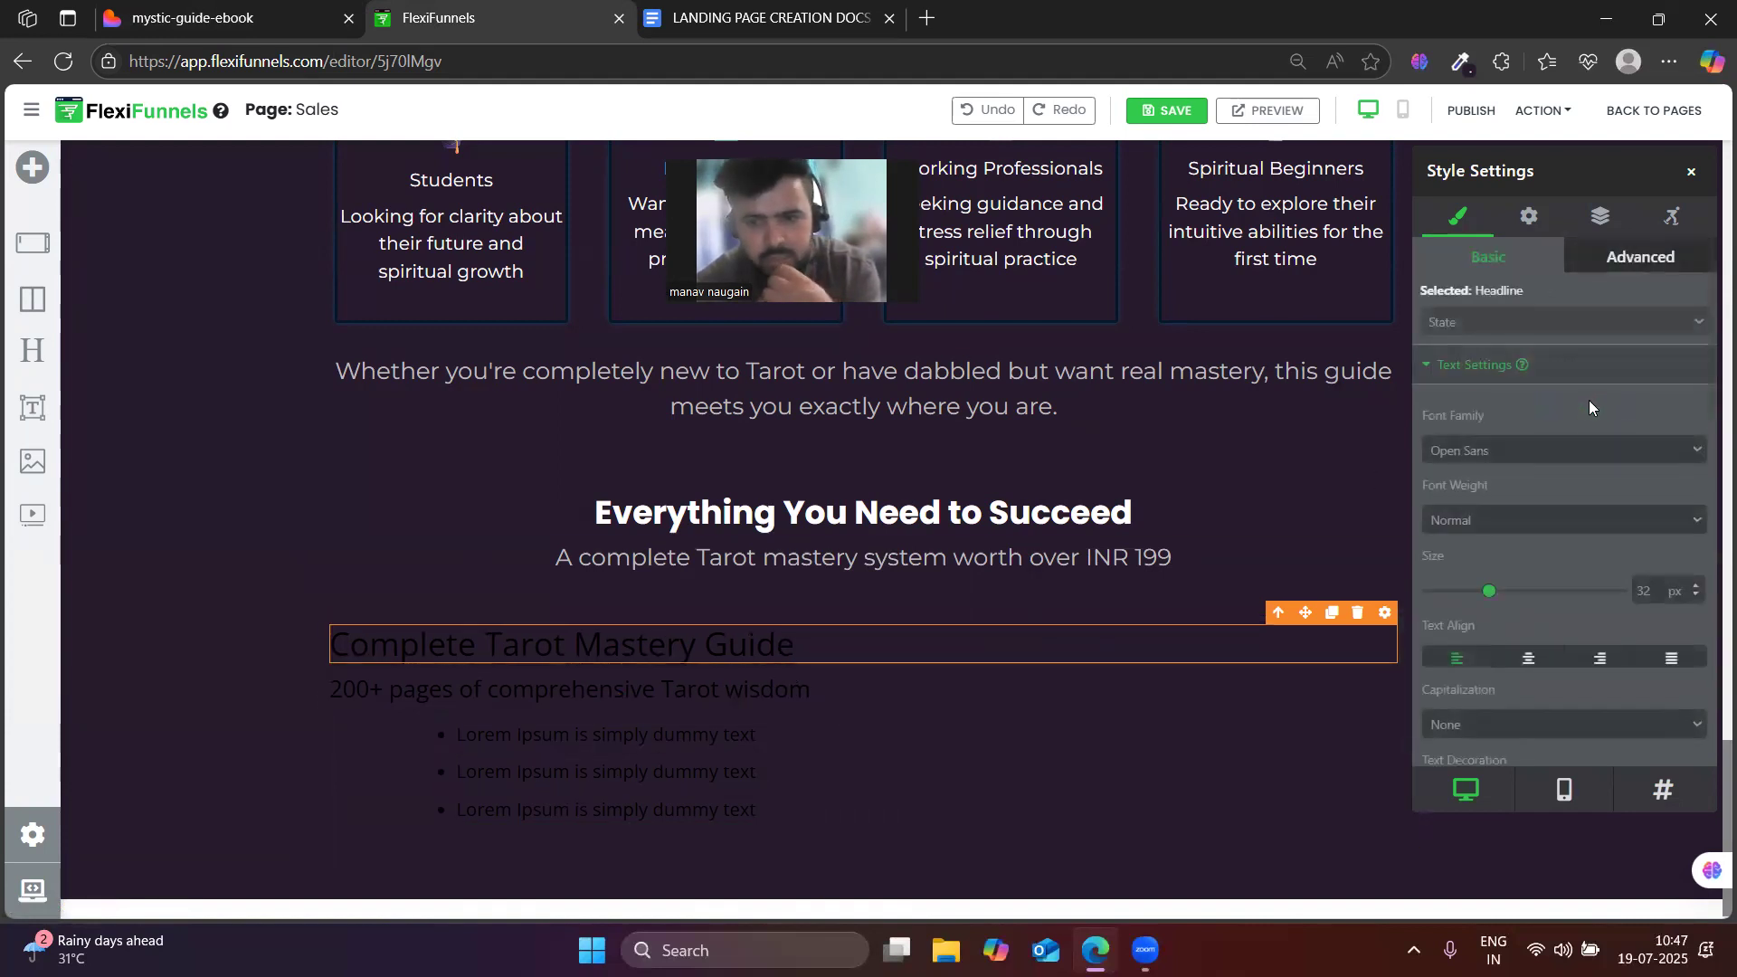
click(1498, 453)
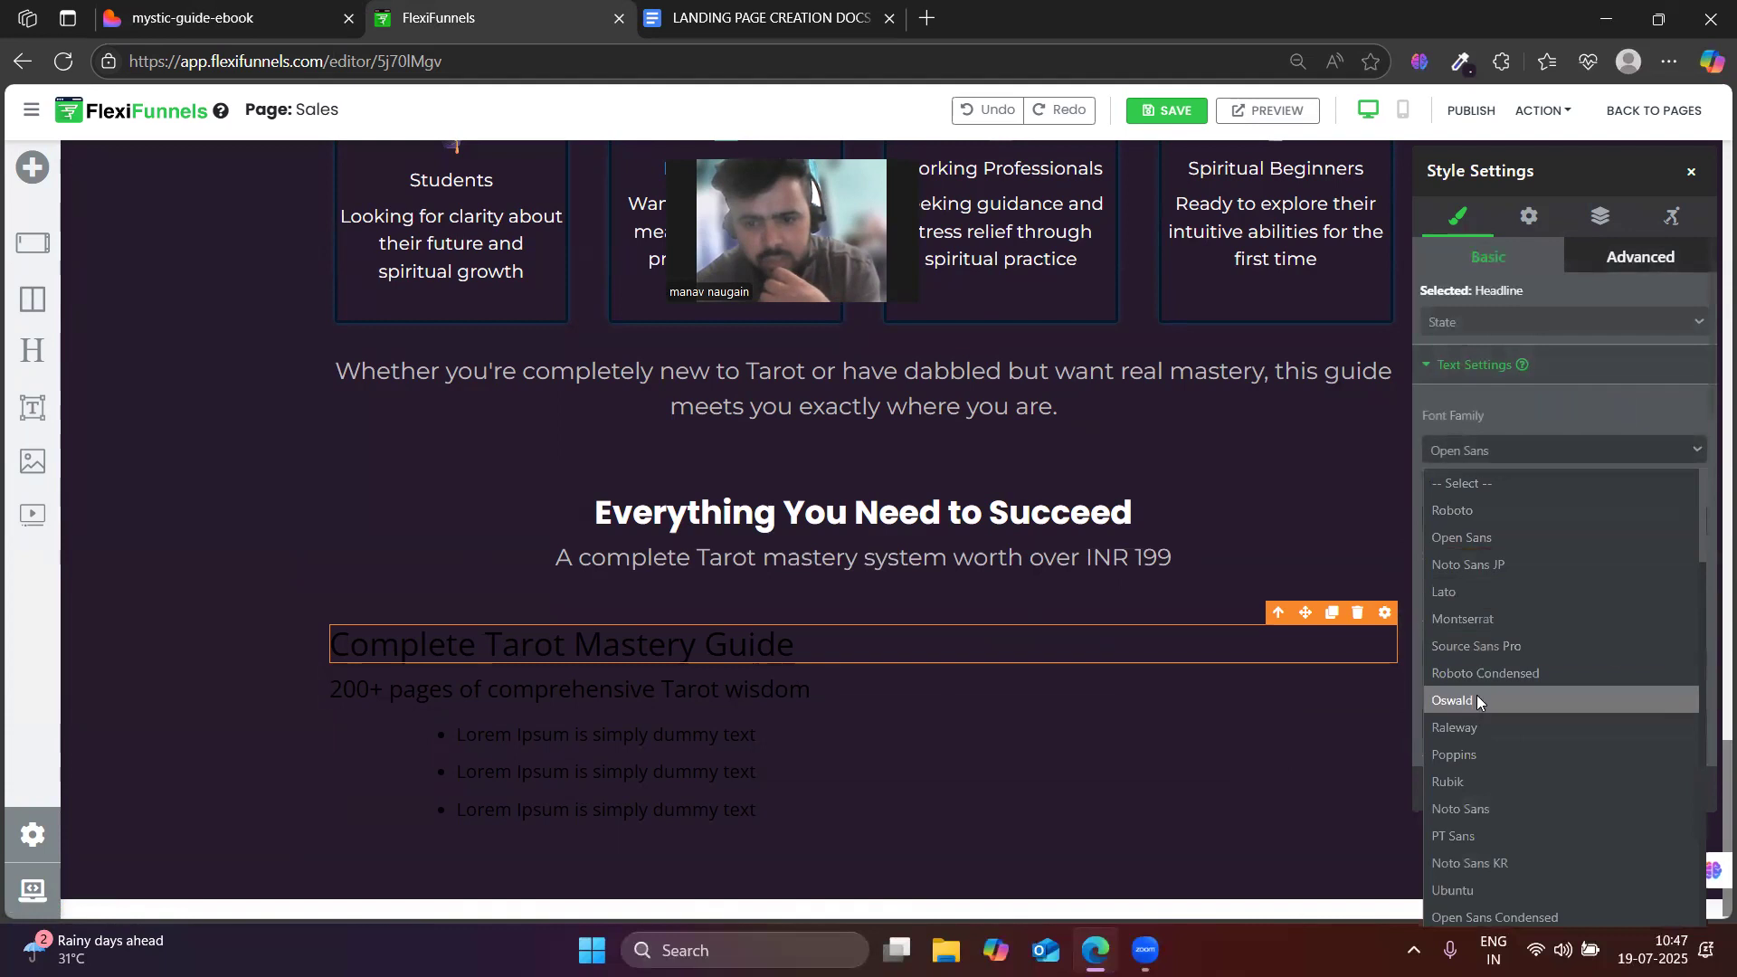
click(1457, 755)
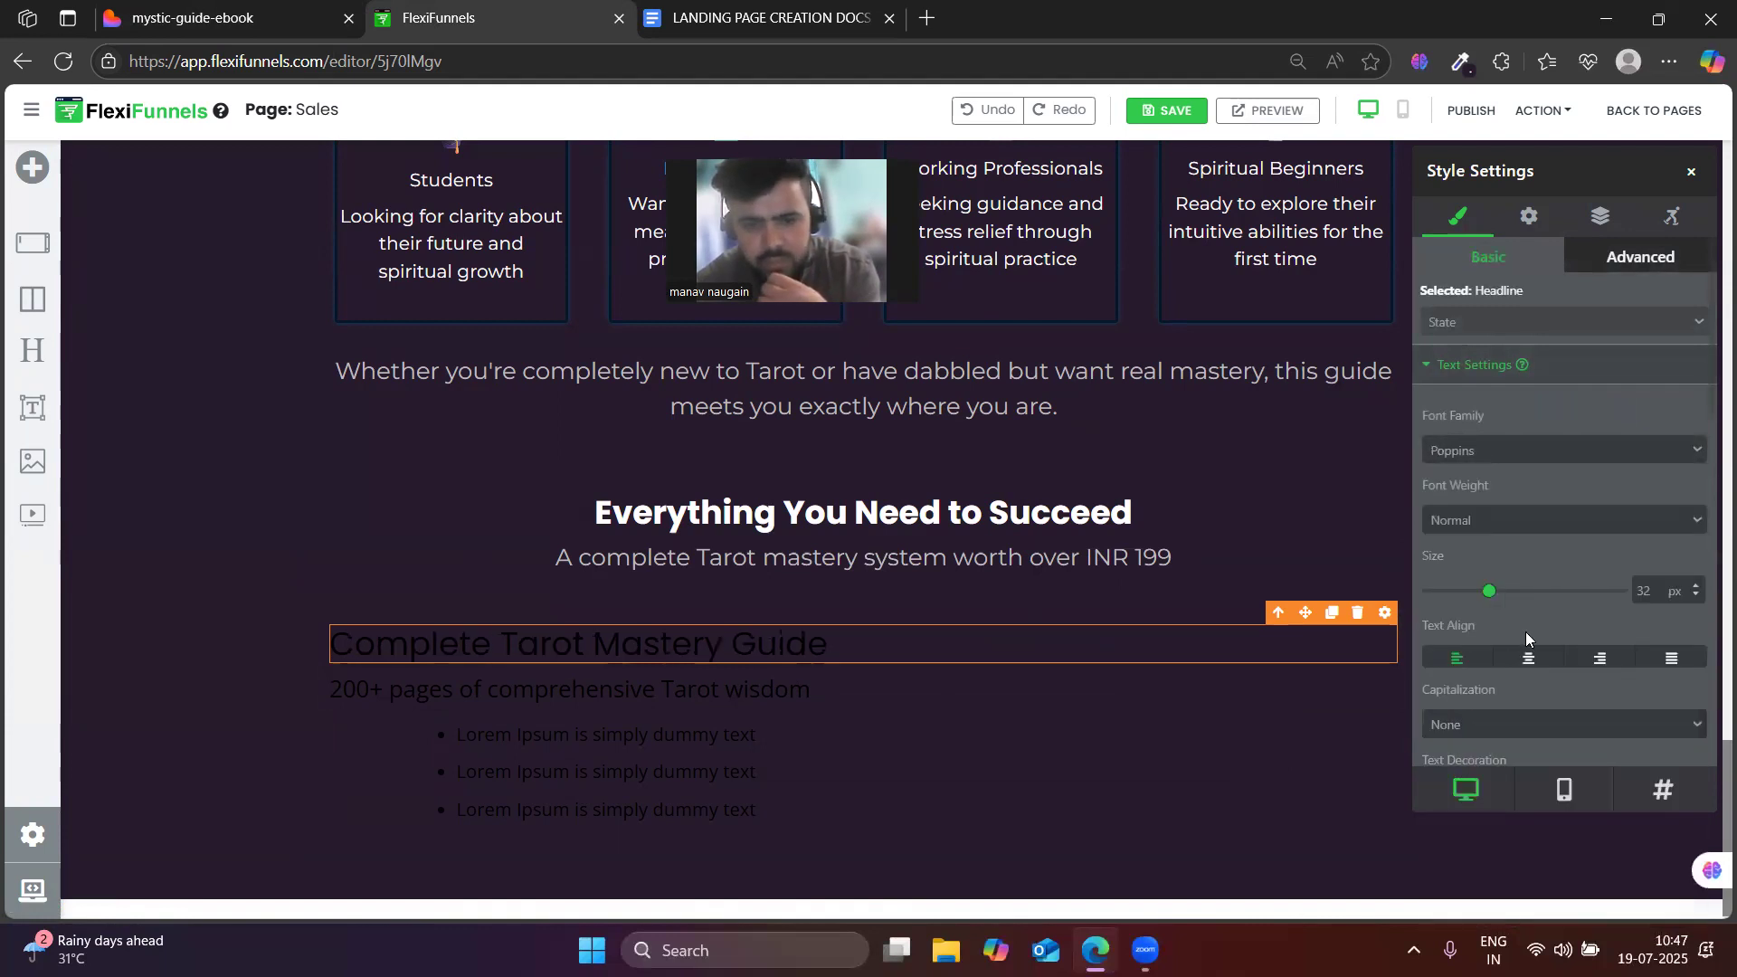
click(1469, 525)
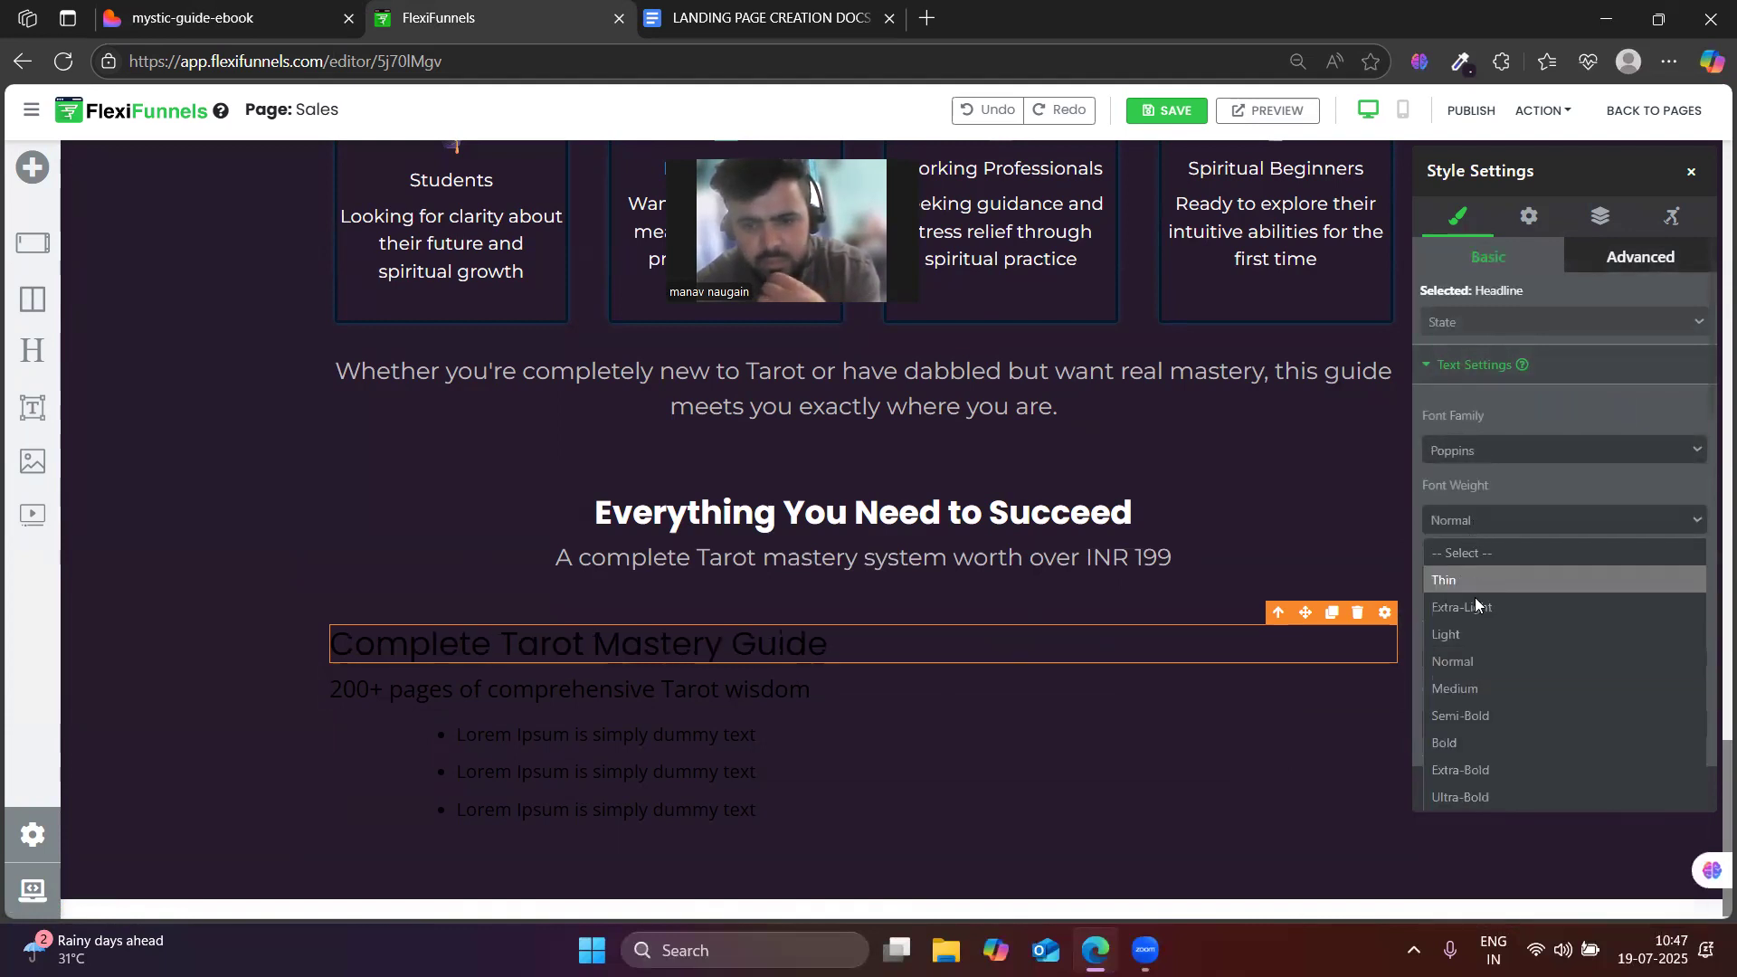
click(1473, 689)
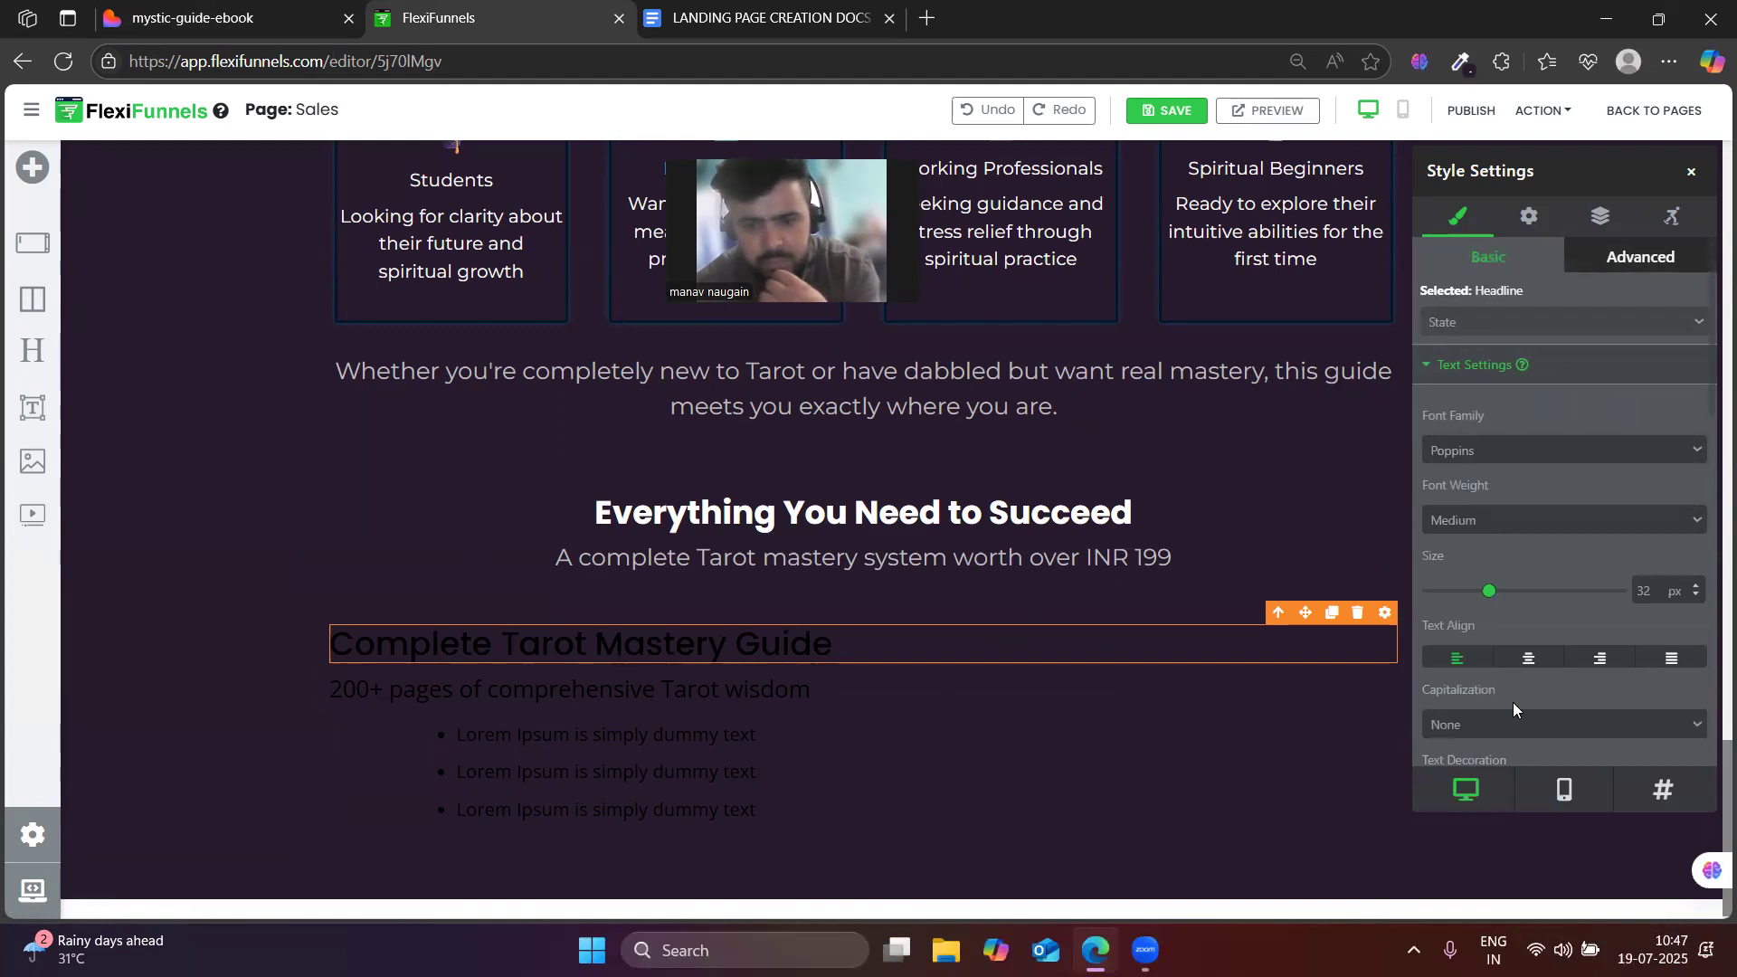
scroll(1507, 695, down, 3)
click(1514, 751)
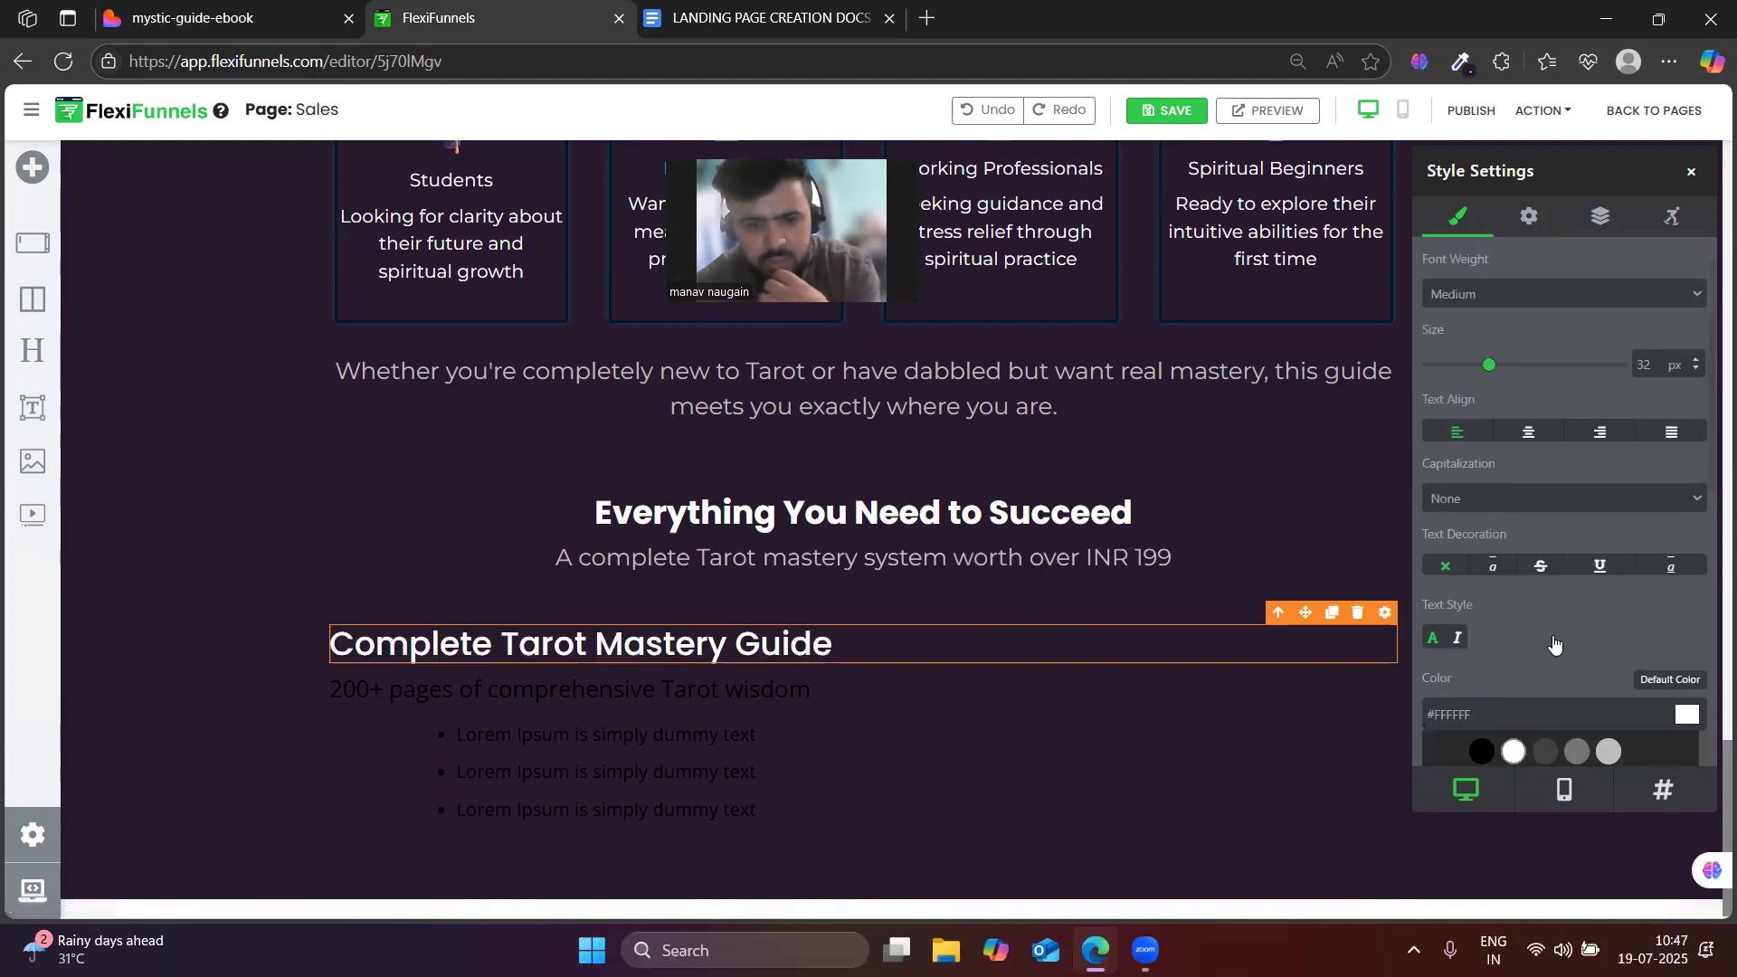
- Compare the card headline with the mystic-guide-ebook page, and set its font size to 25 px in FlexiFunnels
click(213, 5)
click(471, 6)
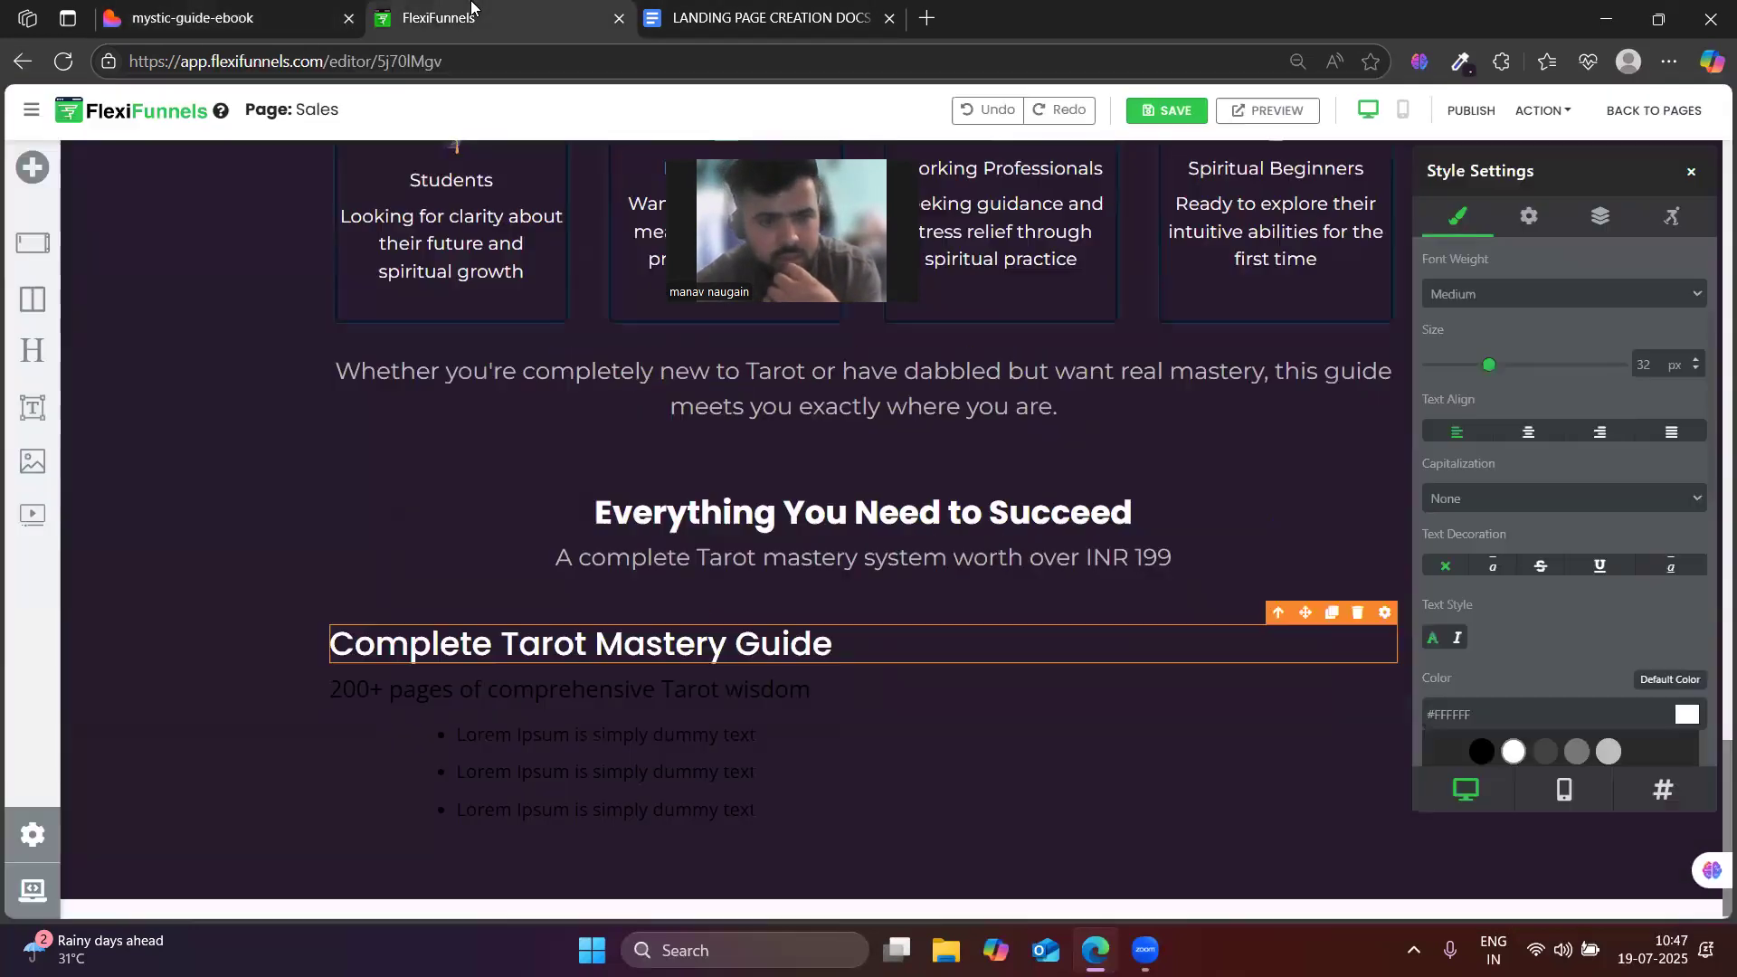
scroll(1647, 616, up, 3)
double_click(1641, 594)
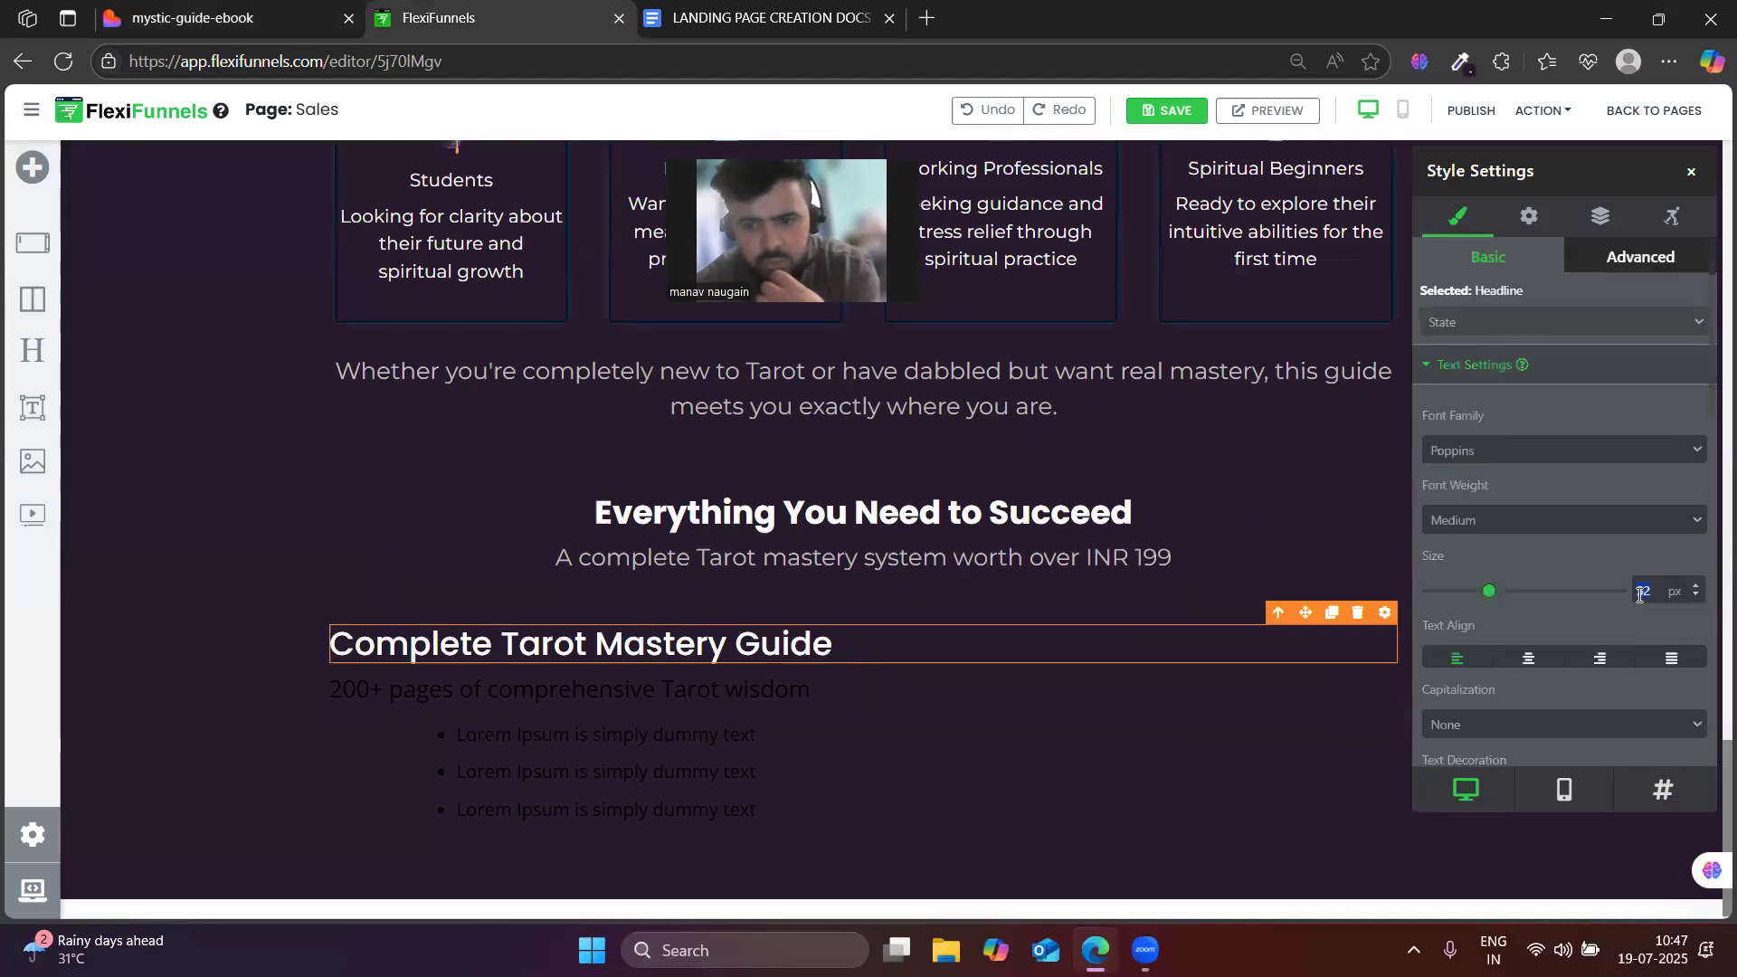
text(1)
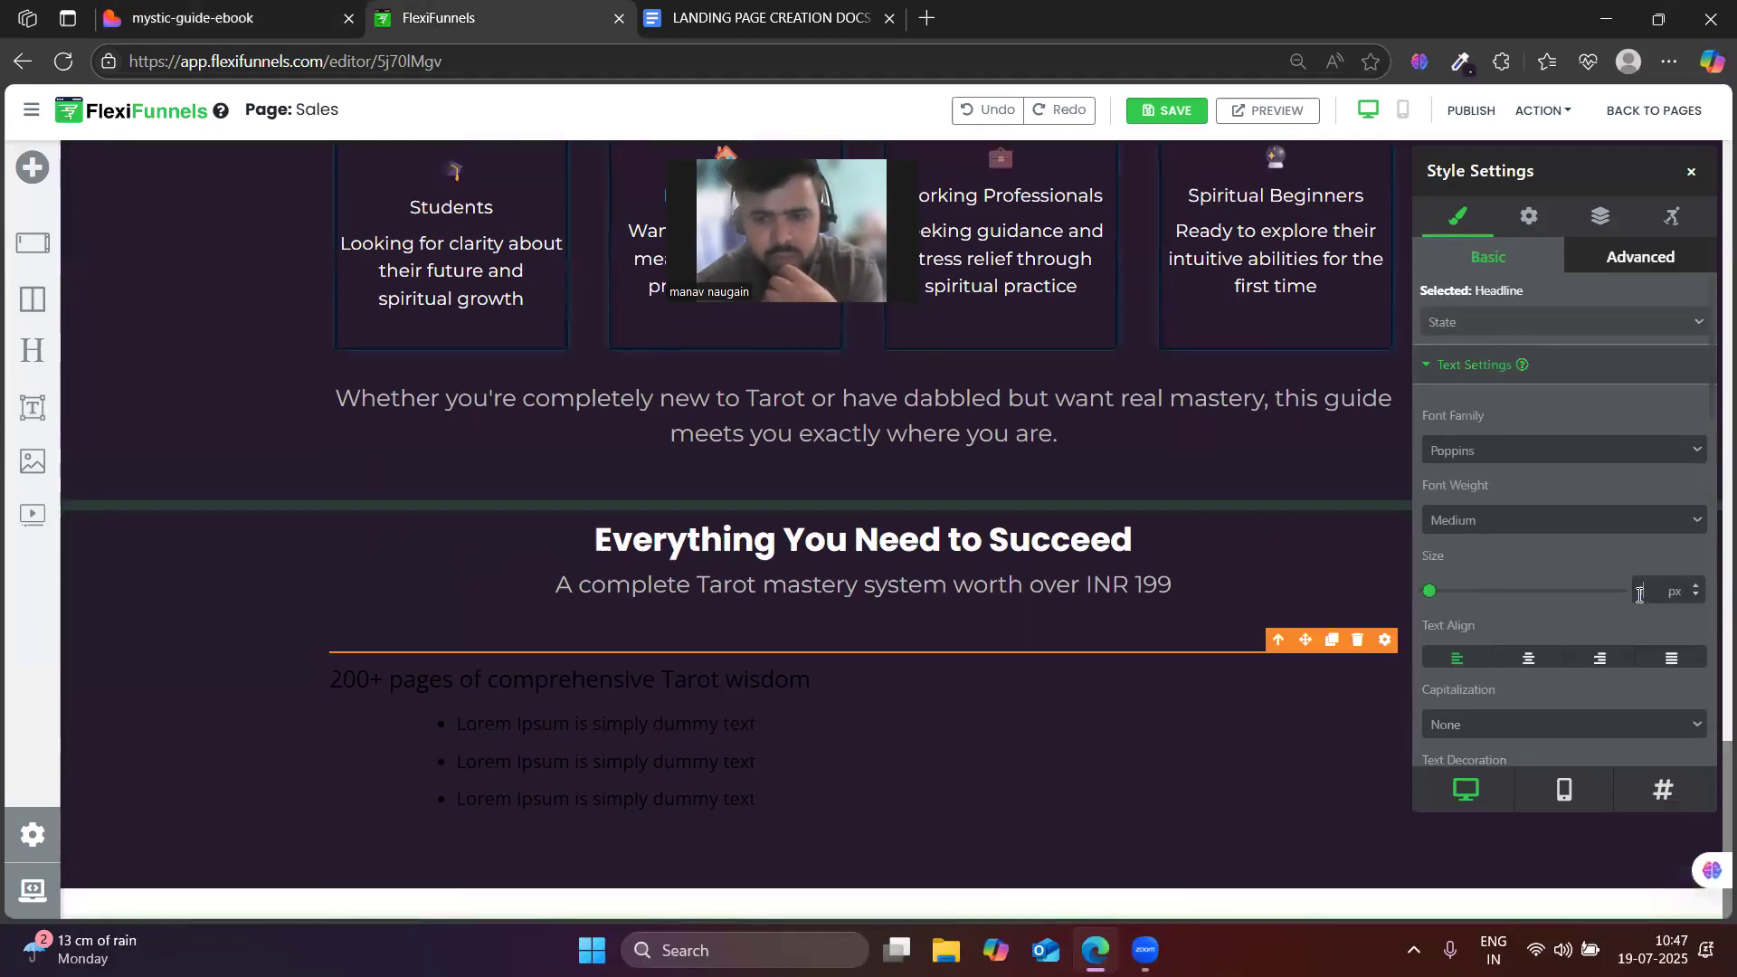
text(25)
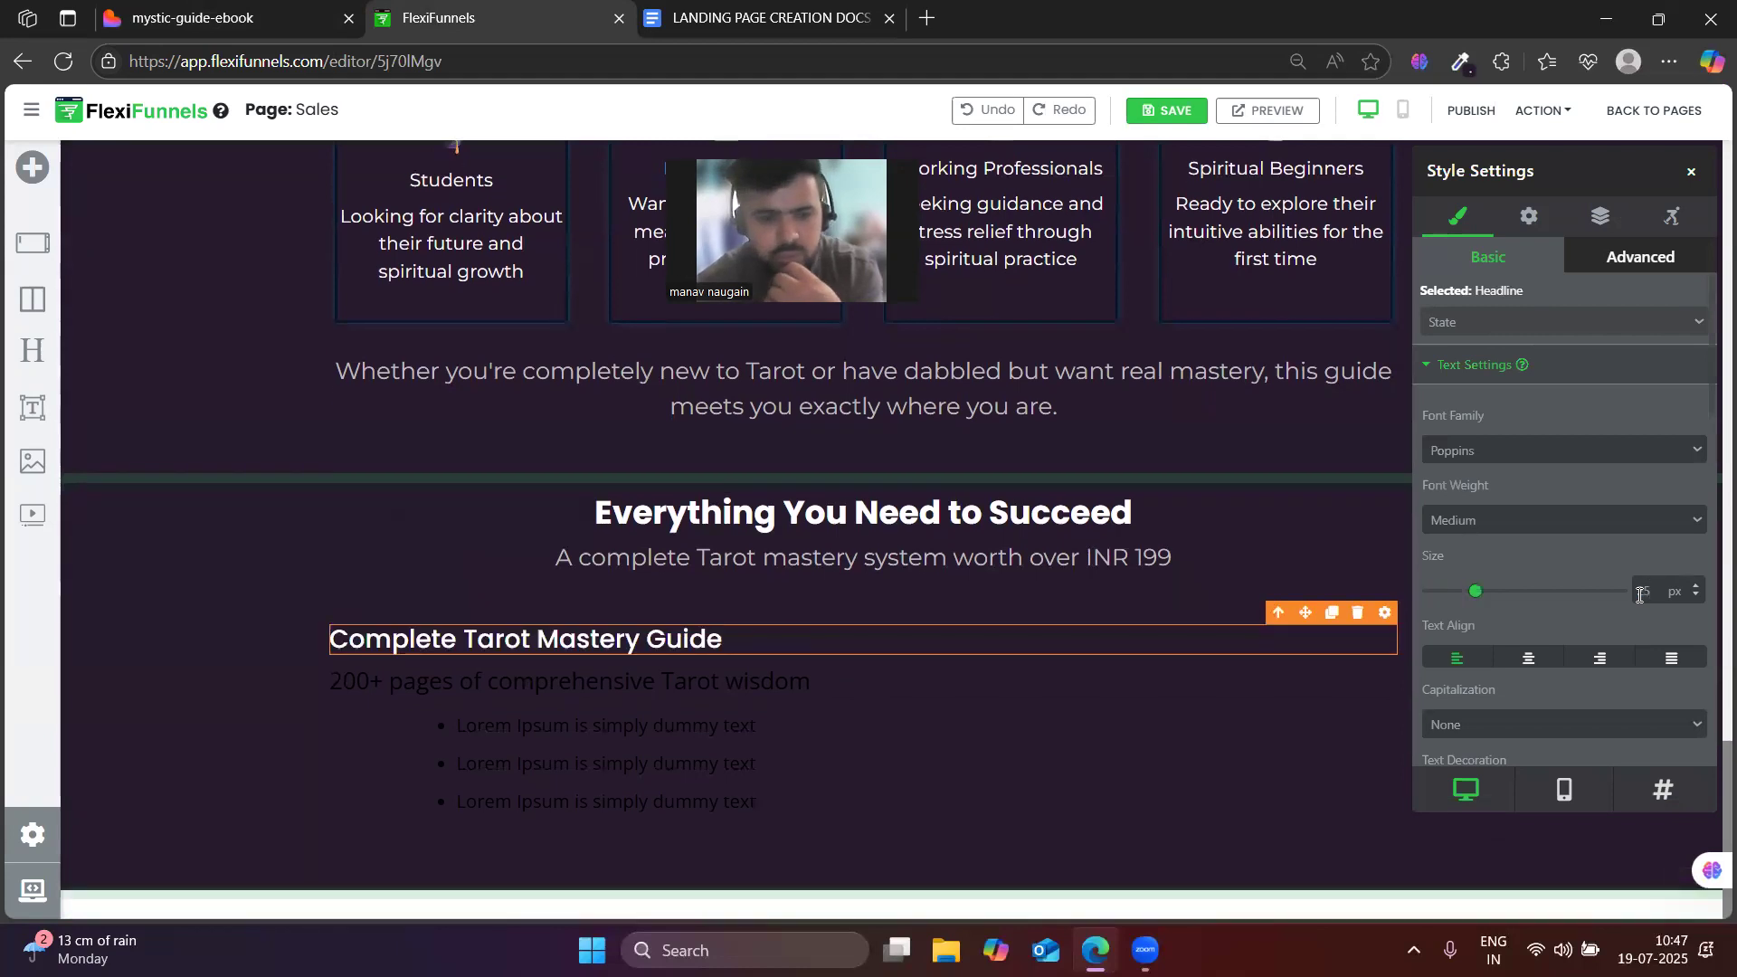
- Set the "200+ pages" subheadline to Montserrat with Normal weight and grey text color #757575, and compare it with the mystic-guide-ebook page
click(514, 679)
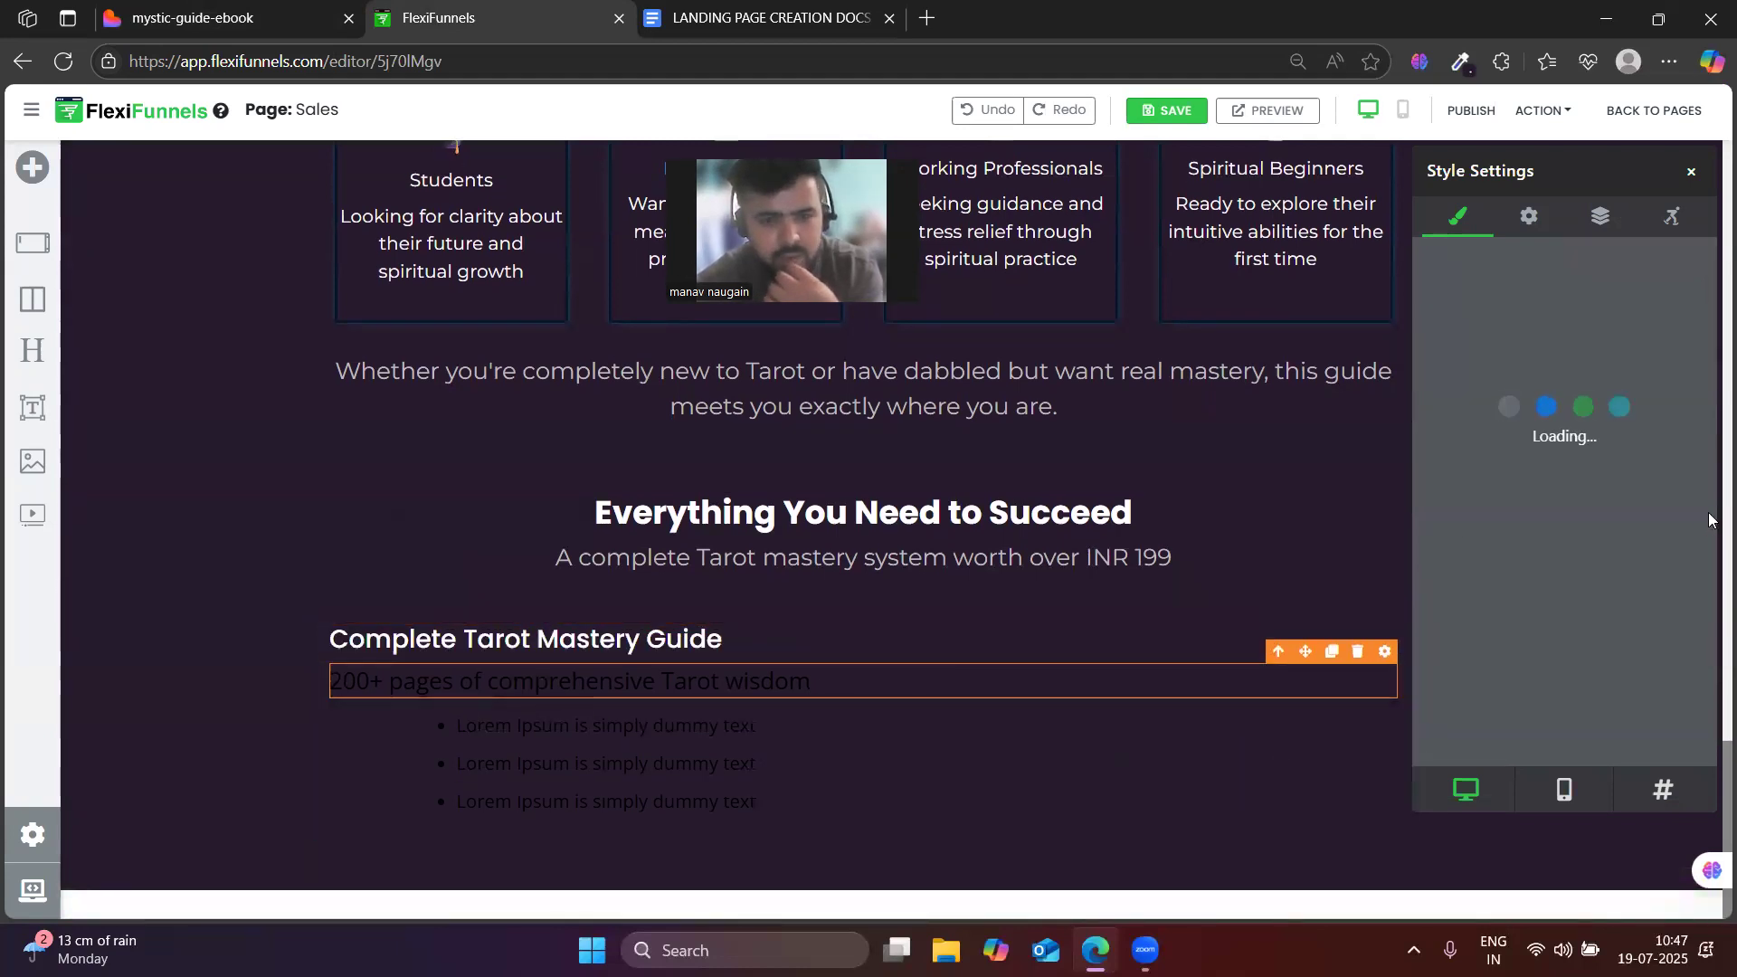
click(1538, 450)
click(1469, 614)
click(1501, 521)
click(1453, 661)
scroll(1620, 733, down, 4)
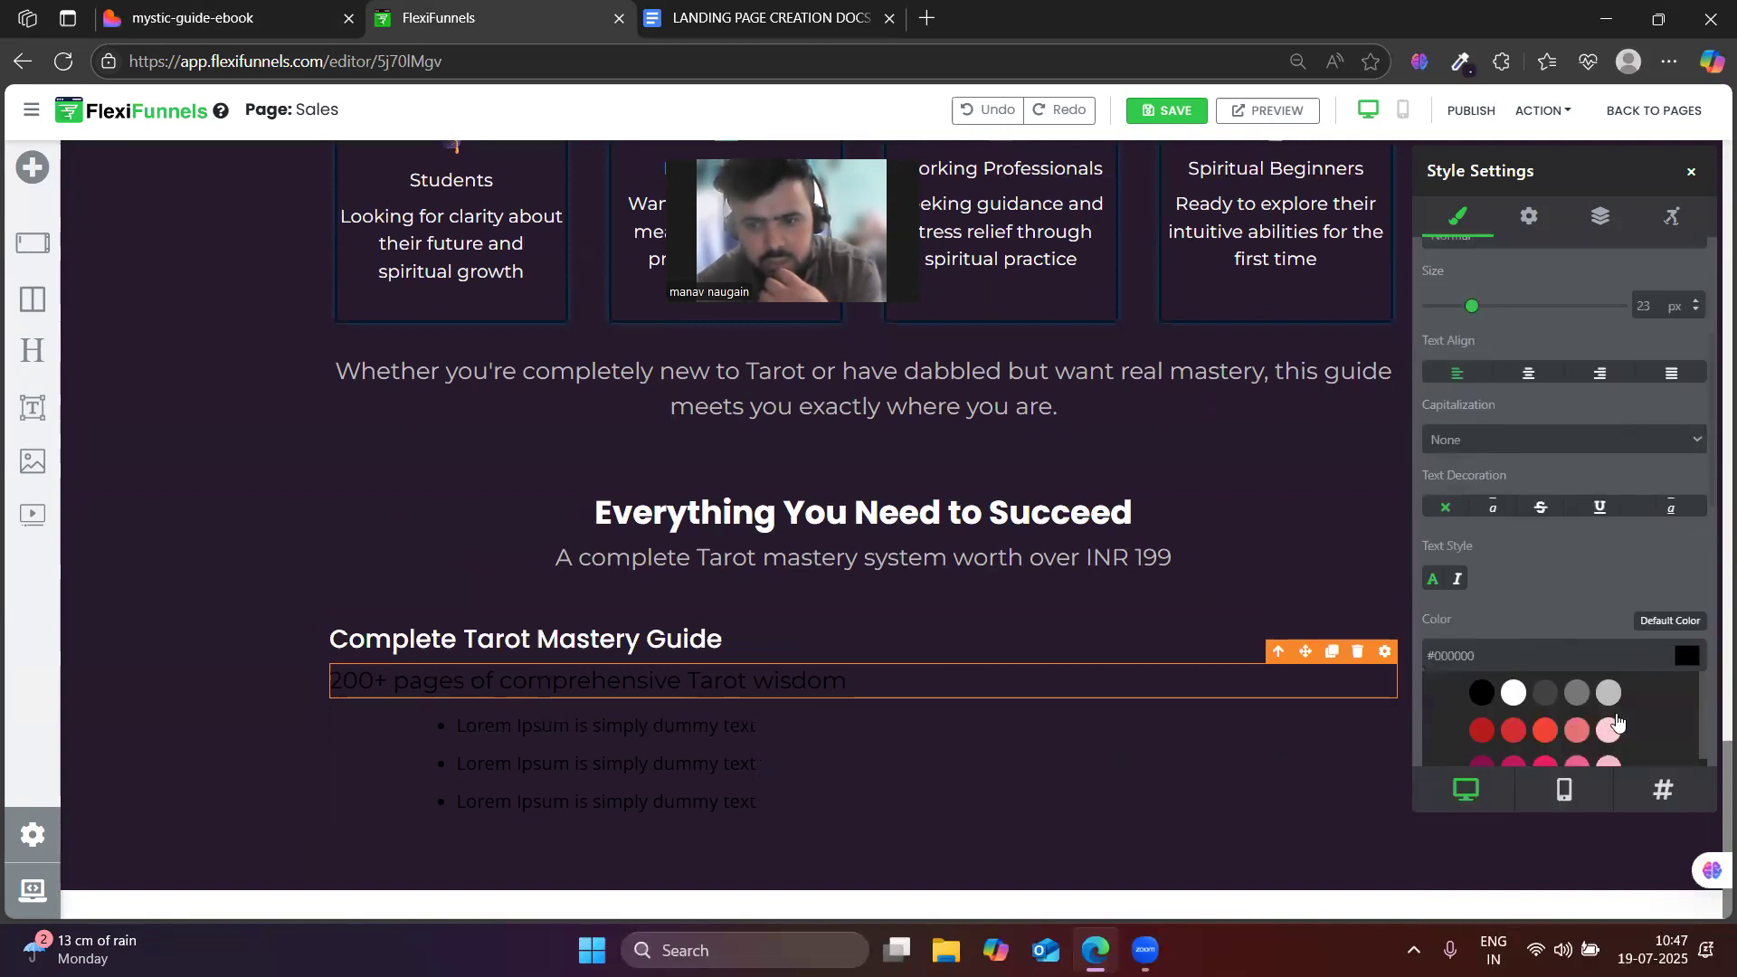
scroll(1618, 721, down, 2)
click(1580, 526)
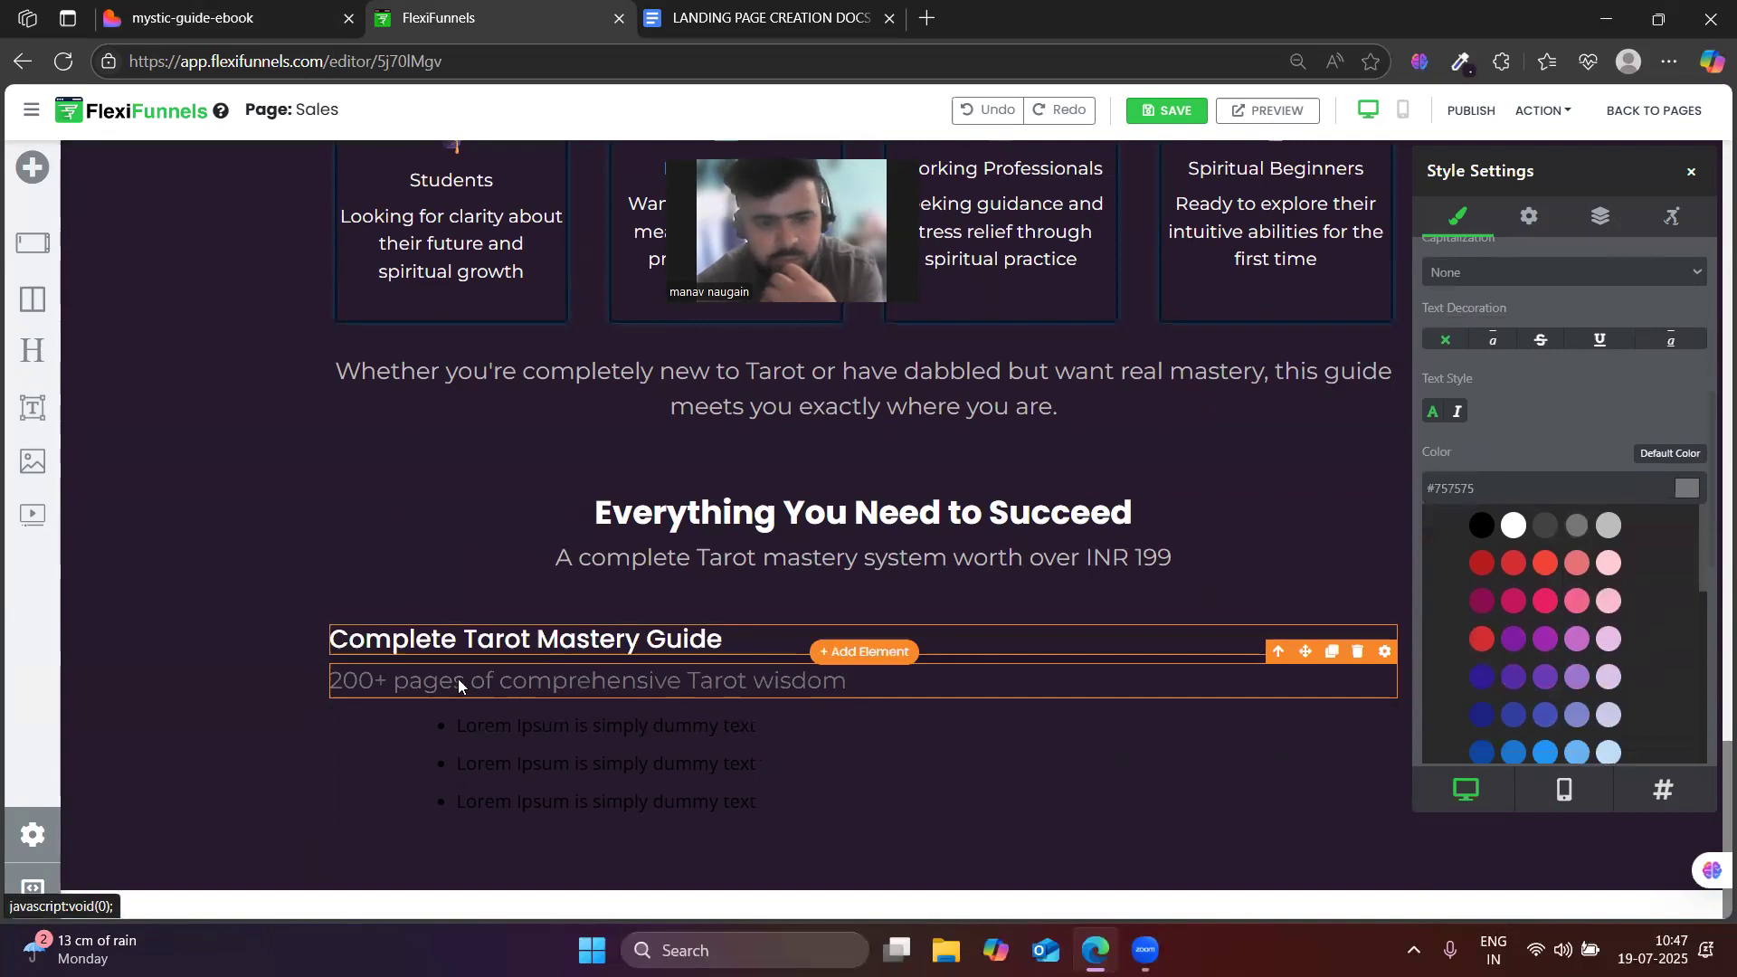
click(299, 8)
click(455, 15)
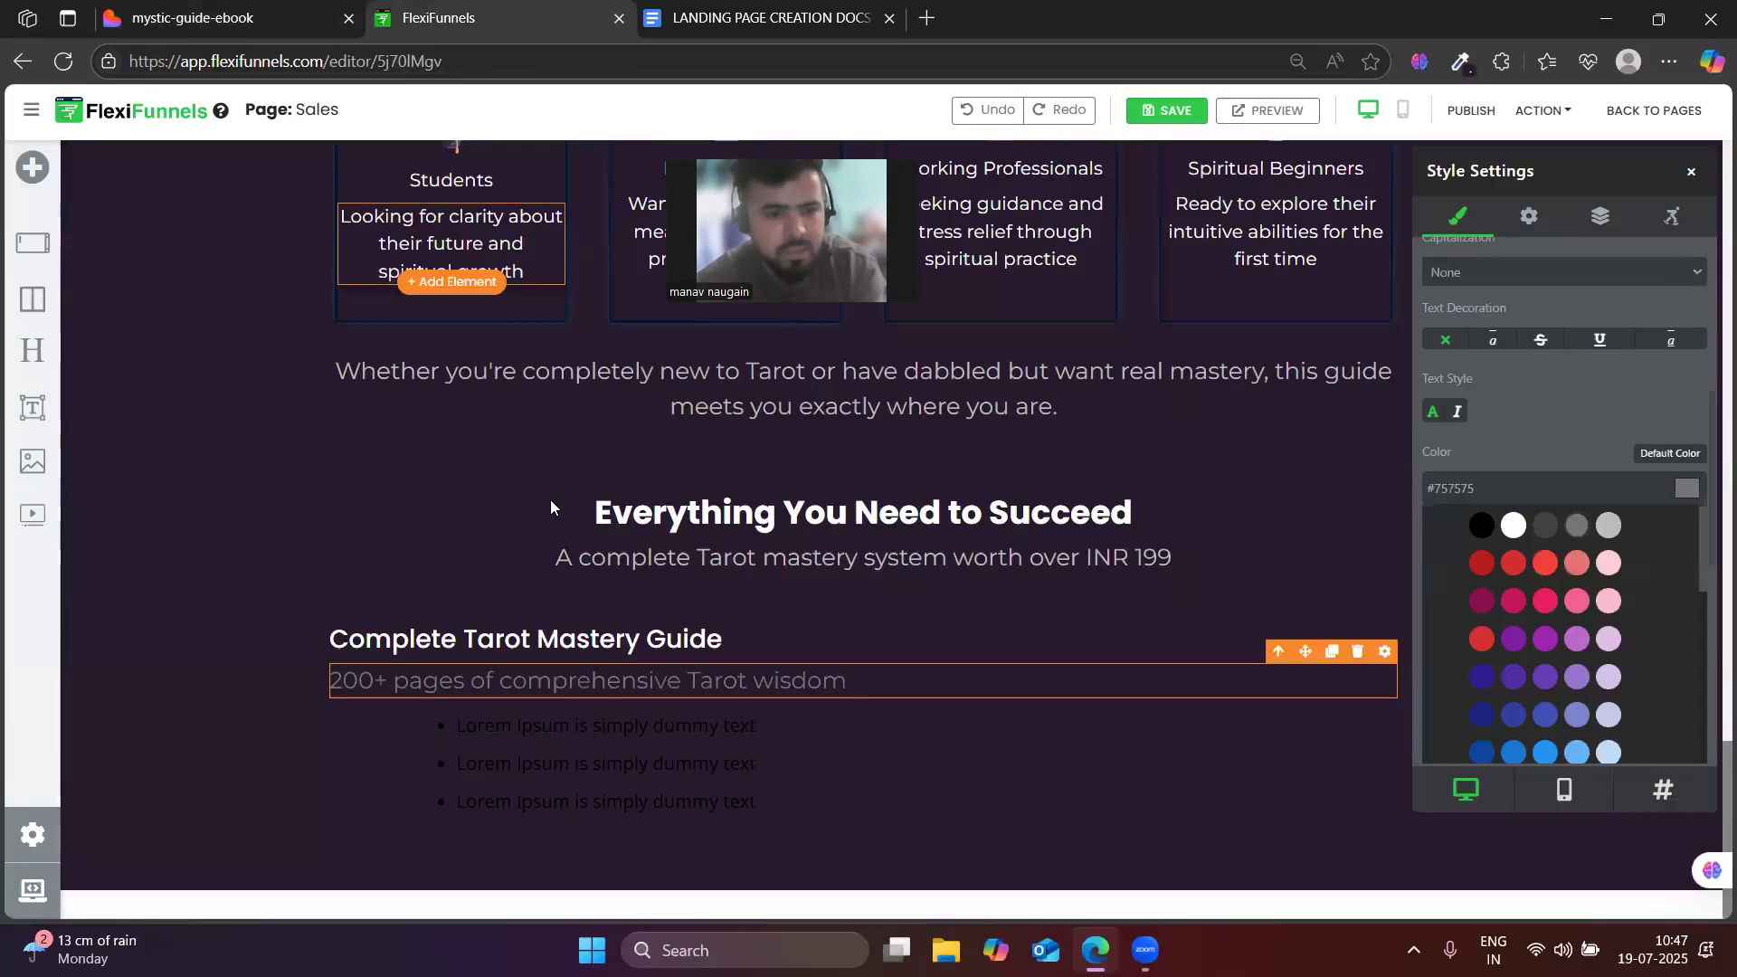
- Set the placeholder bullet list under the "200+ pages" subheadline to light grey text color #ebebeb and the Montserrat font
click(446, 762)
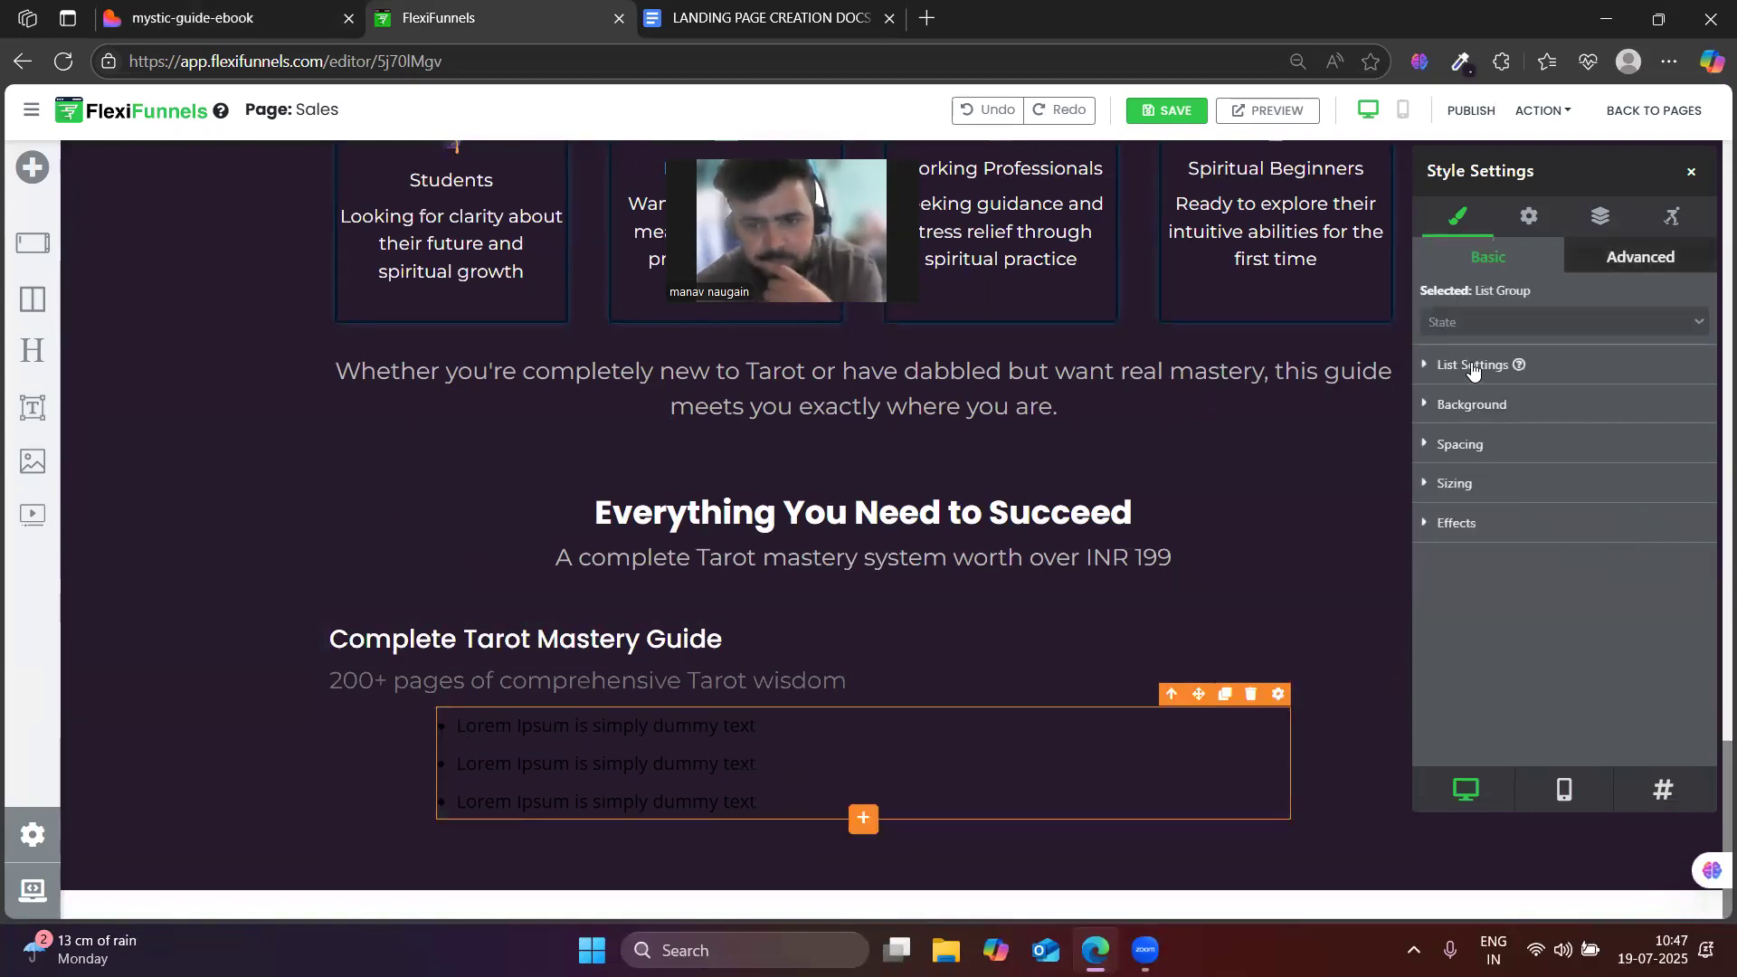
click(1473, 365)
scroll(1522, 628, down, 5)
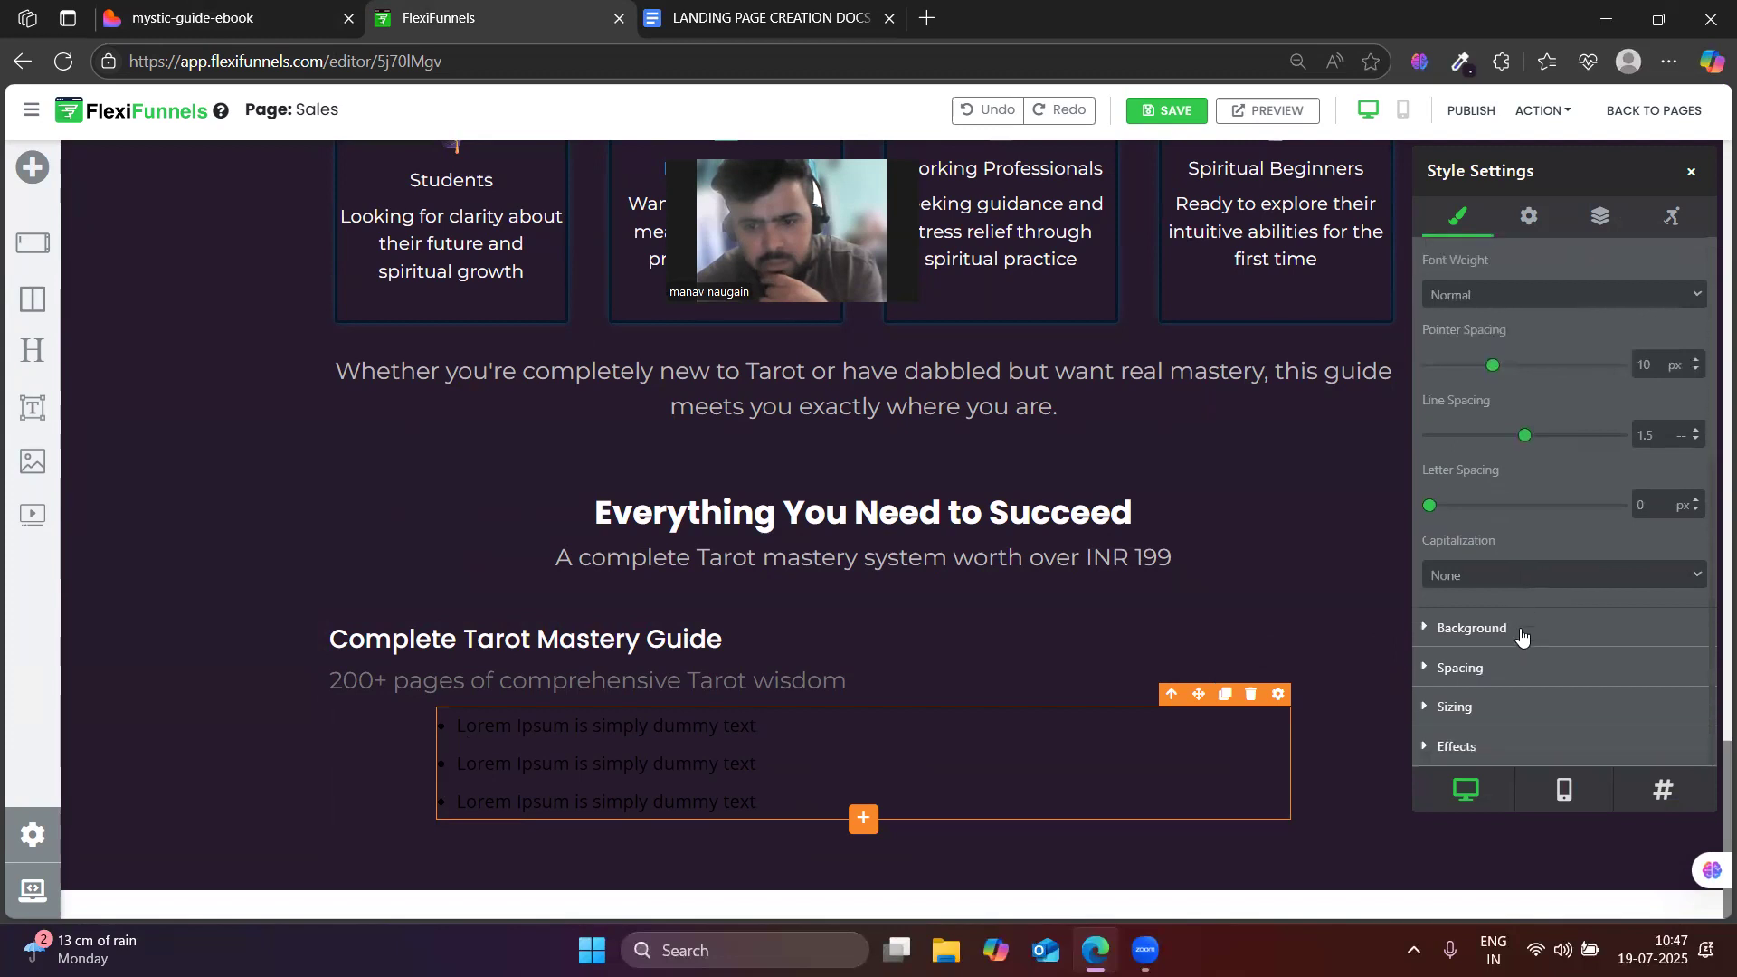
scroll(1522, 637, up, 5)
scroll(1518, 629, down, 5)
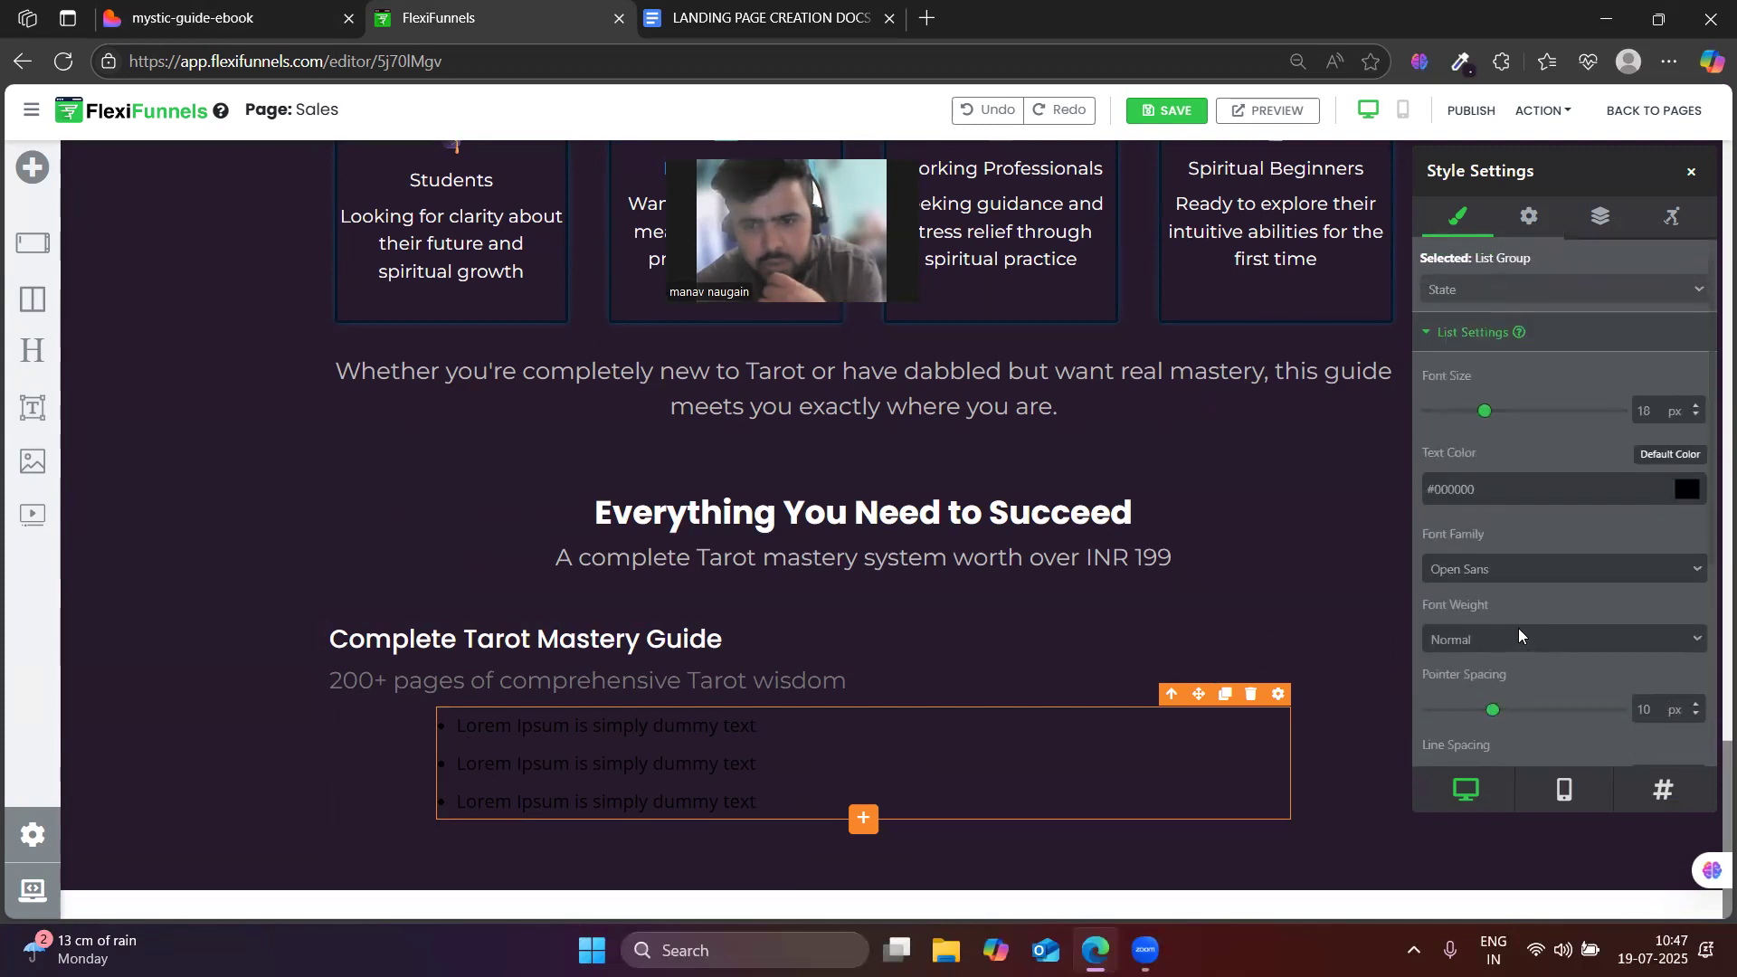
scroll(1522, 633, up, 5)
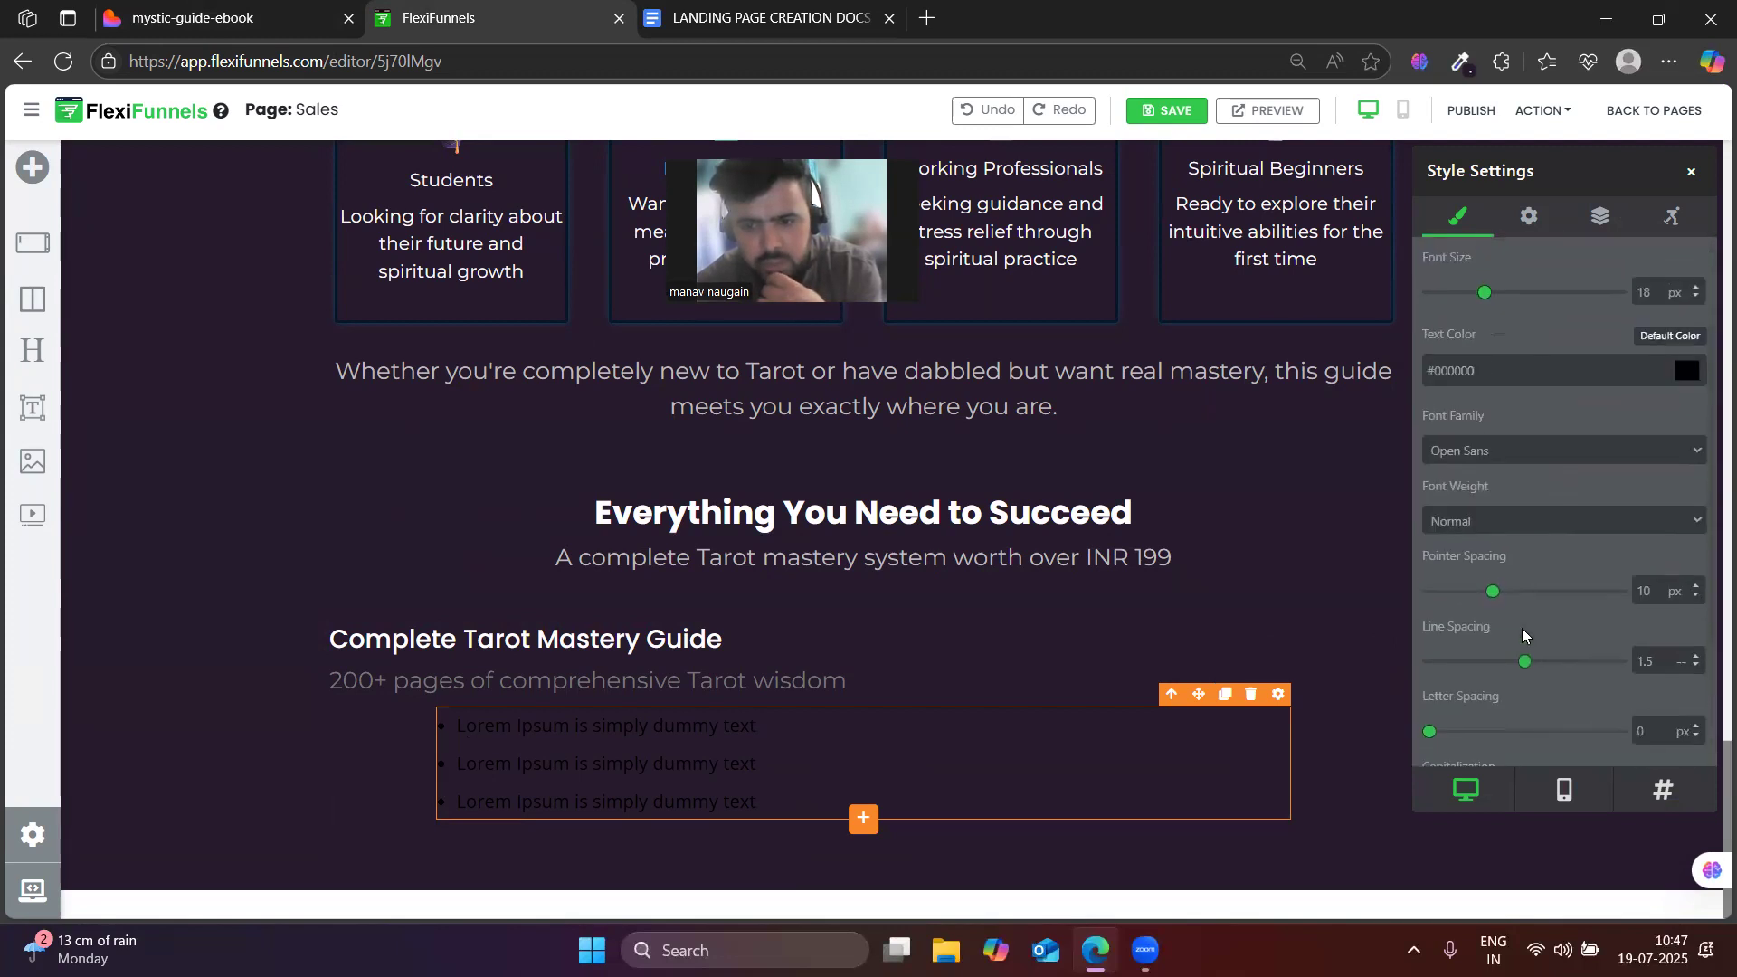
click(1677, 530)
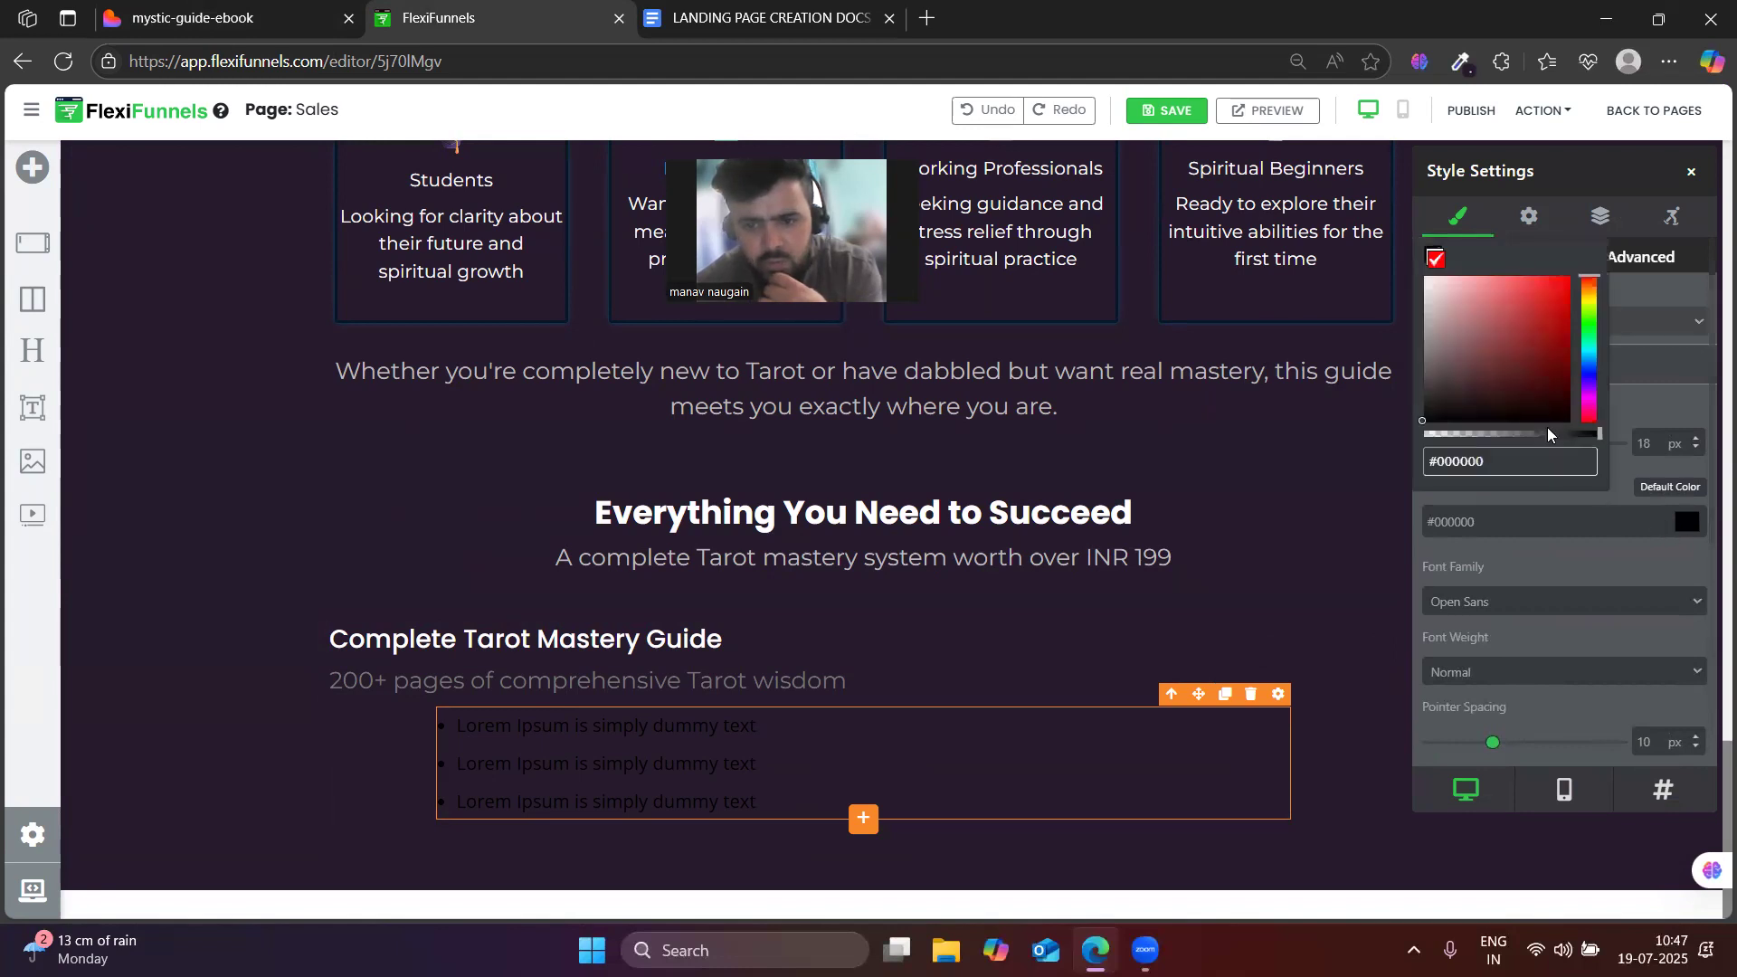
click(1430, 294)
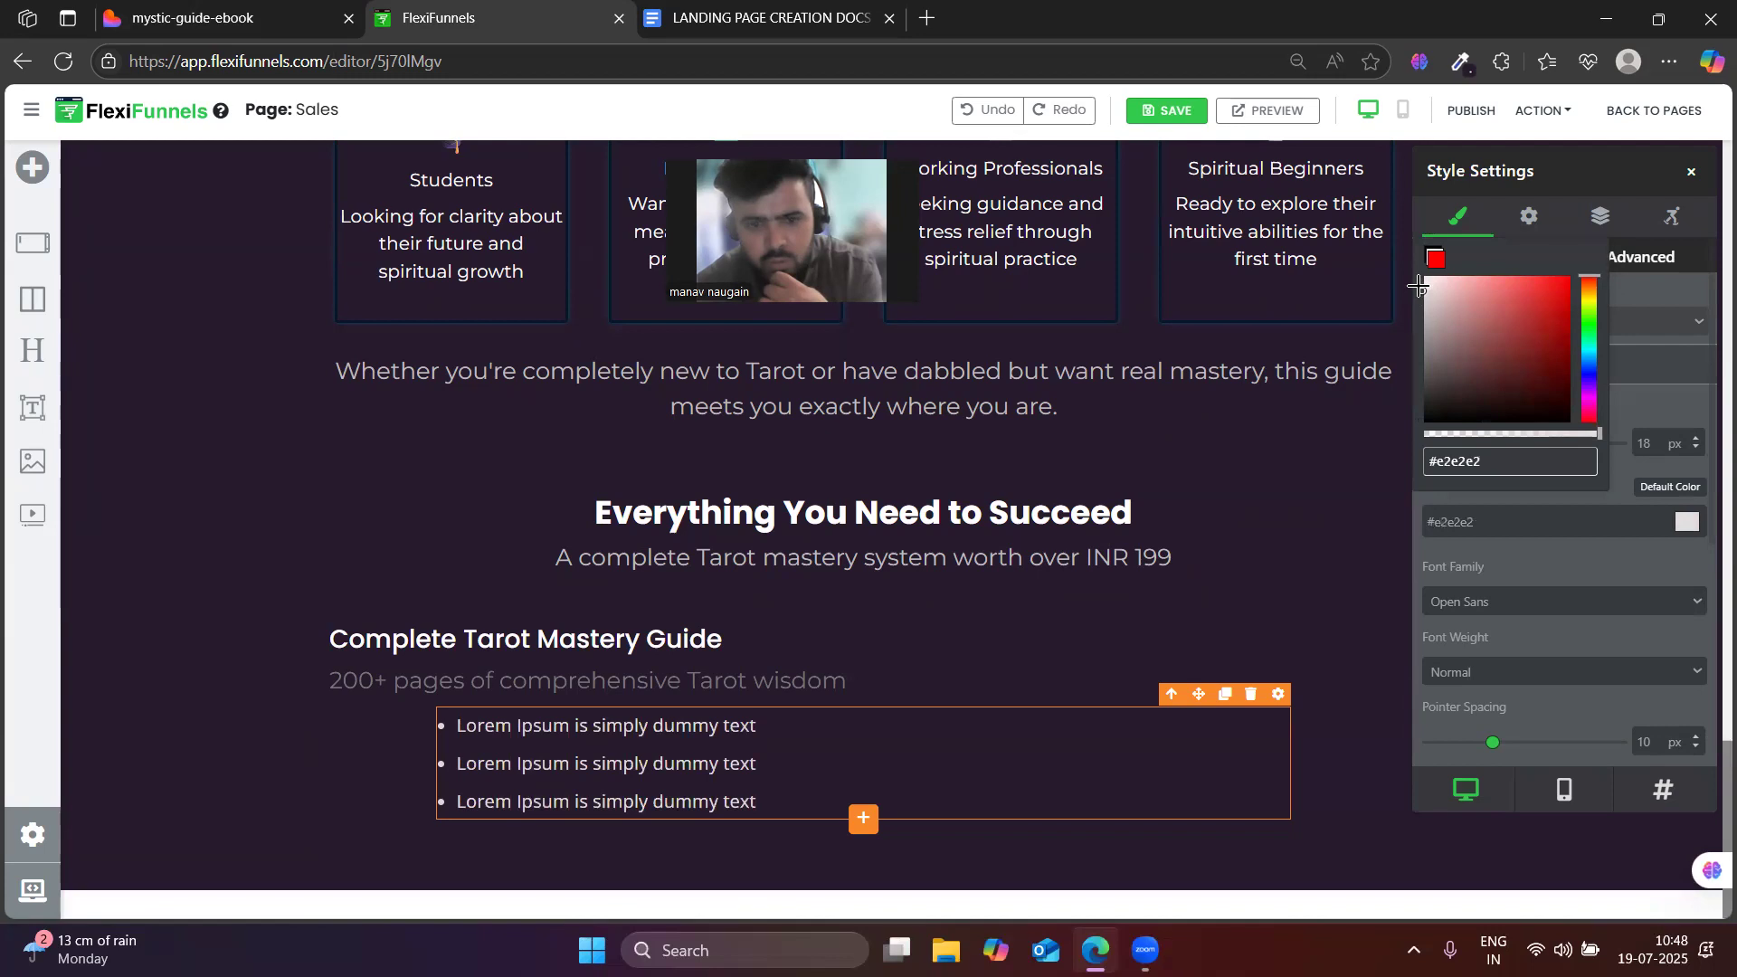
scroll(1586, 619, down, 1)
scroll(1586, 589, up, 1)
click(1504, 603)
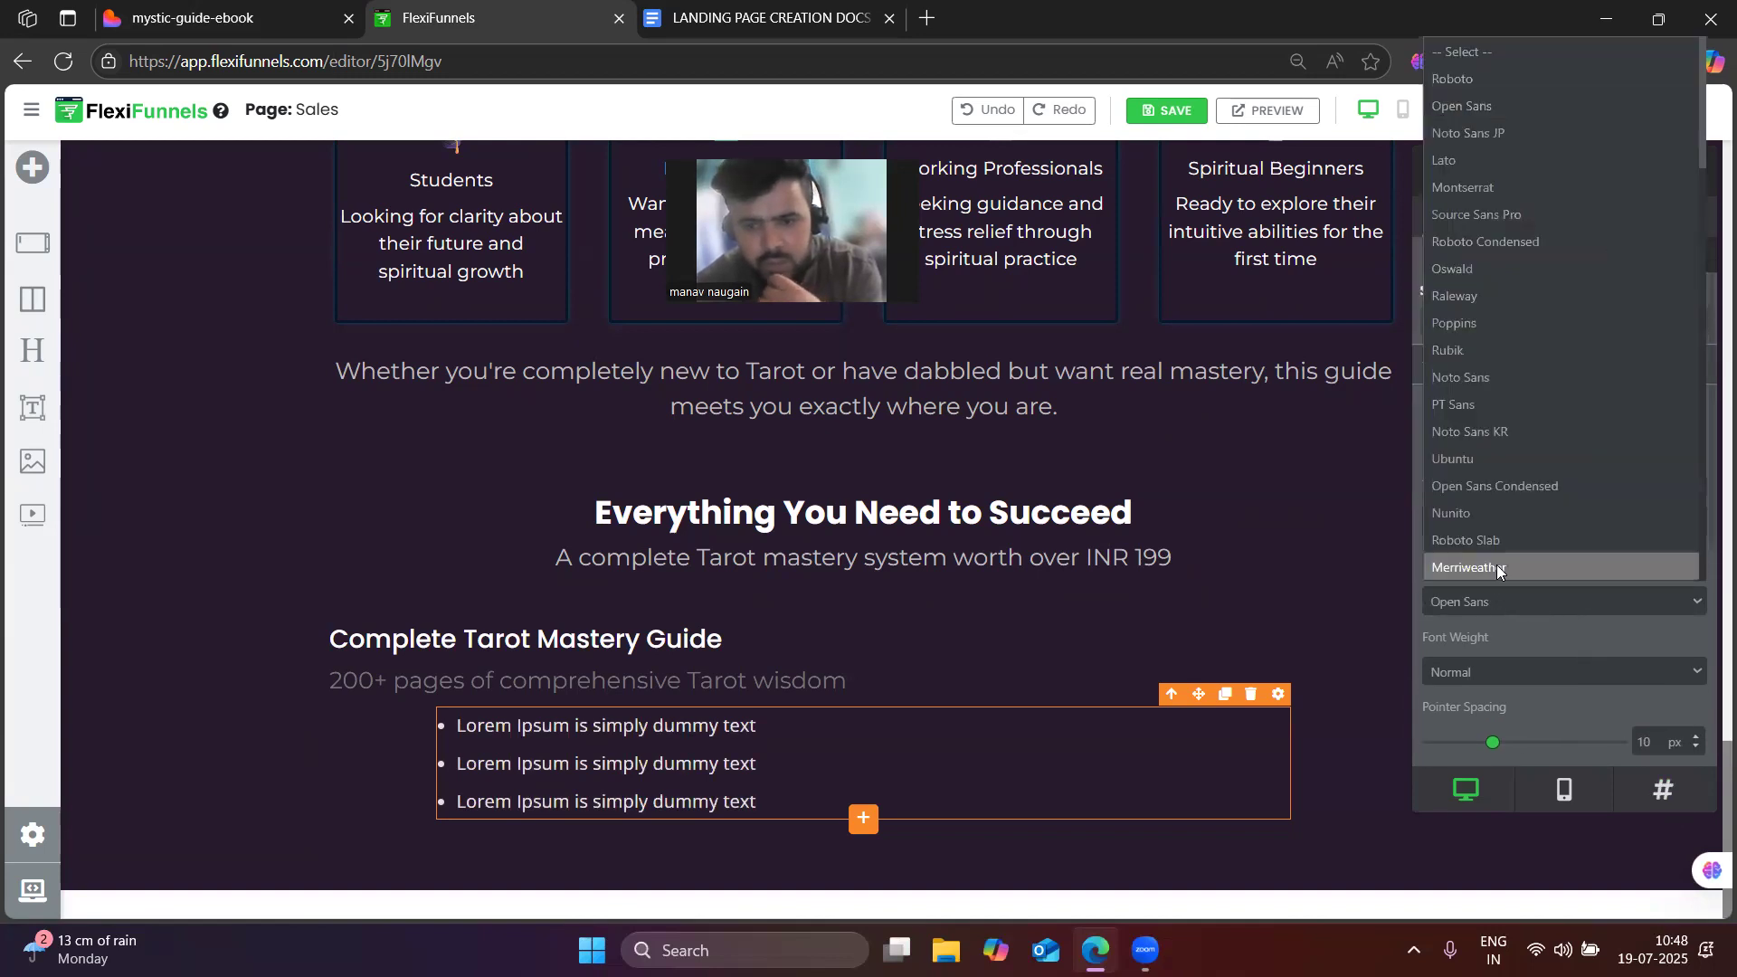
click(1481, 188)
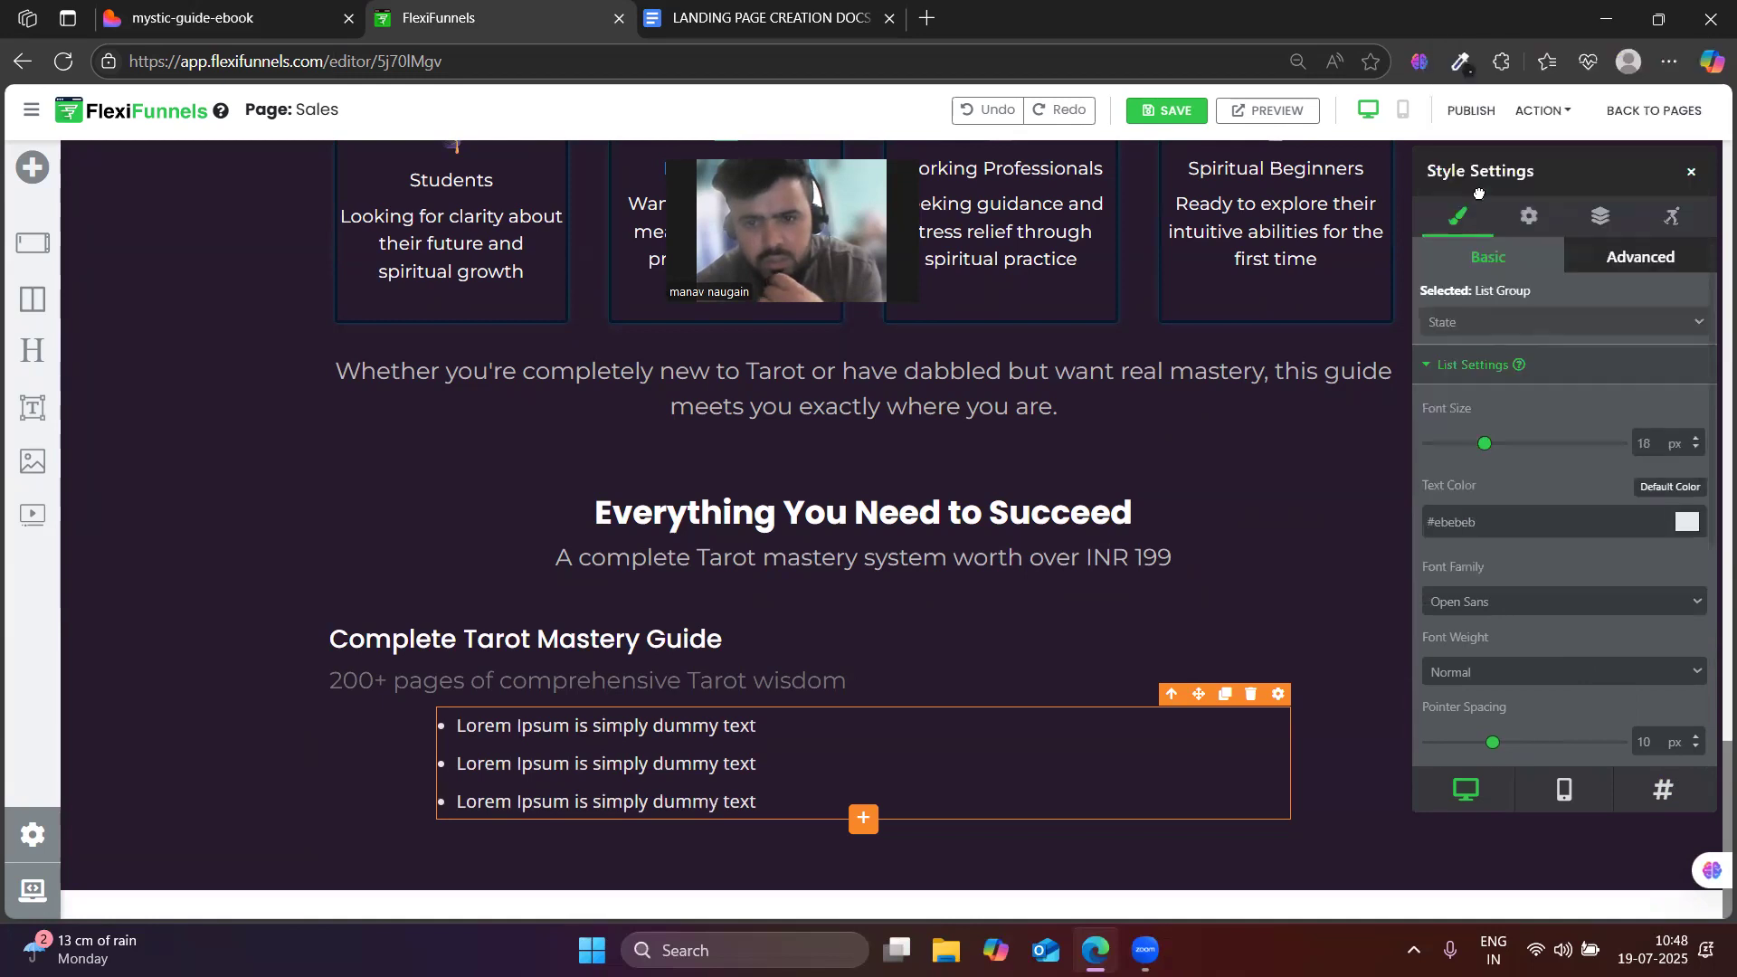
scroll(1544, 677, down, 4)
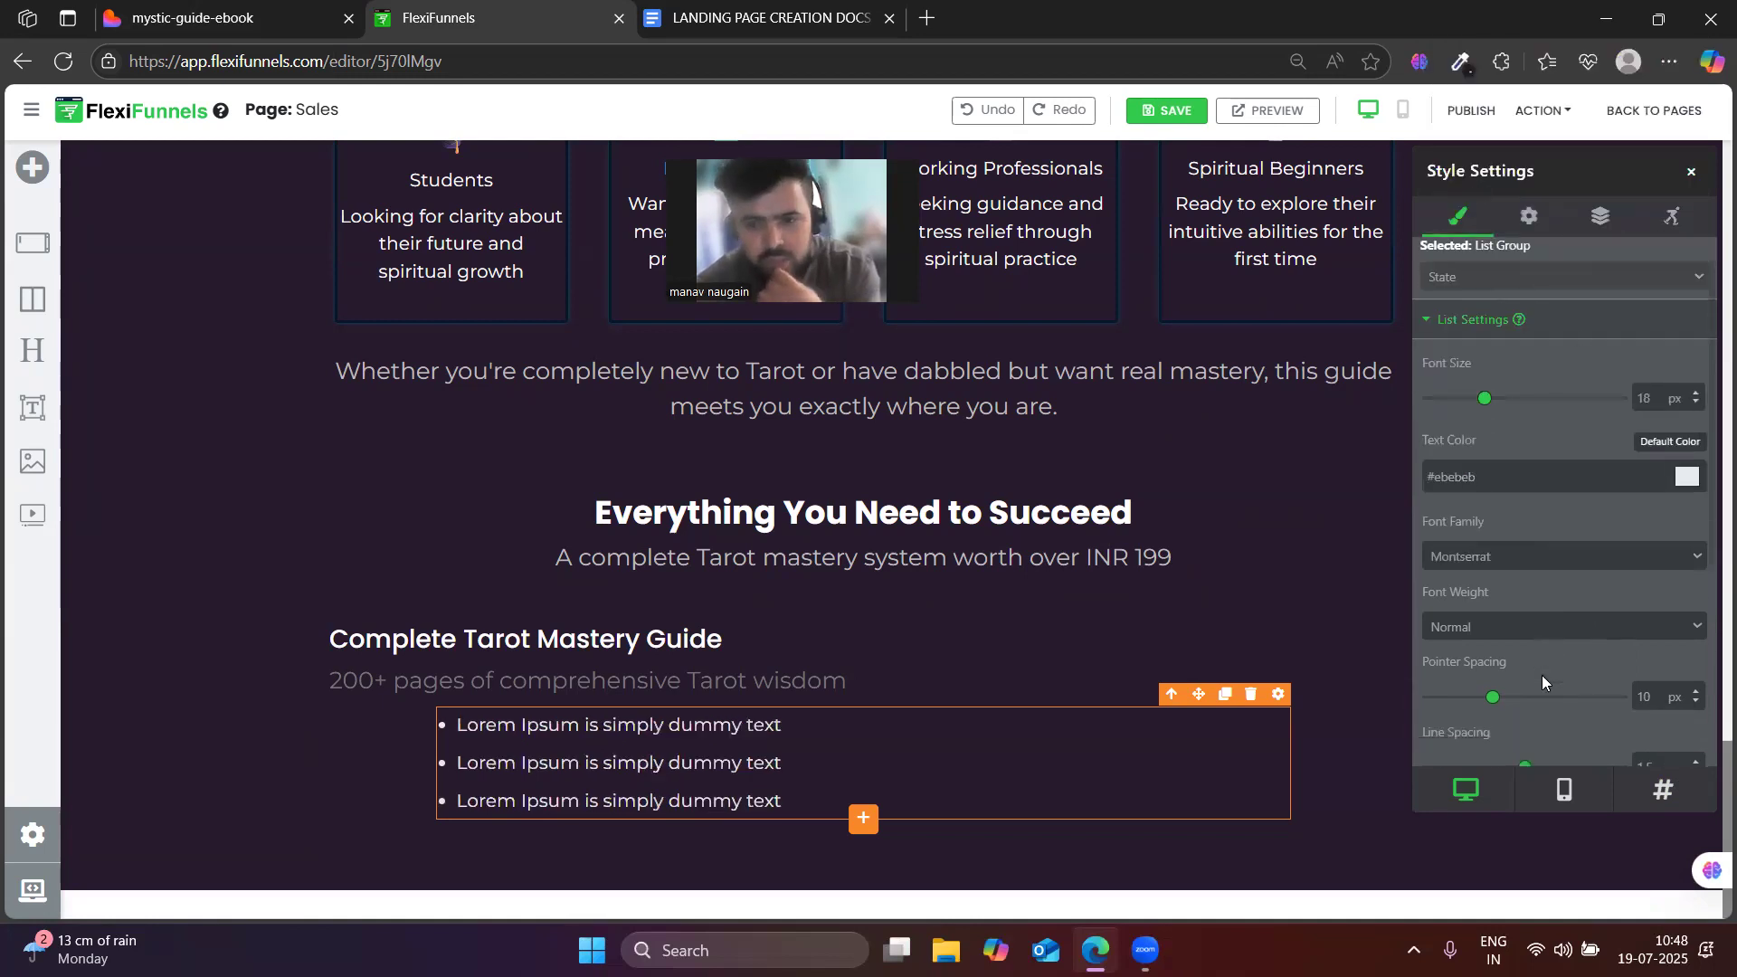
scroll(1543, 685, down, 1)
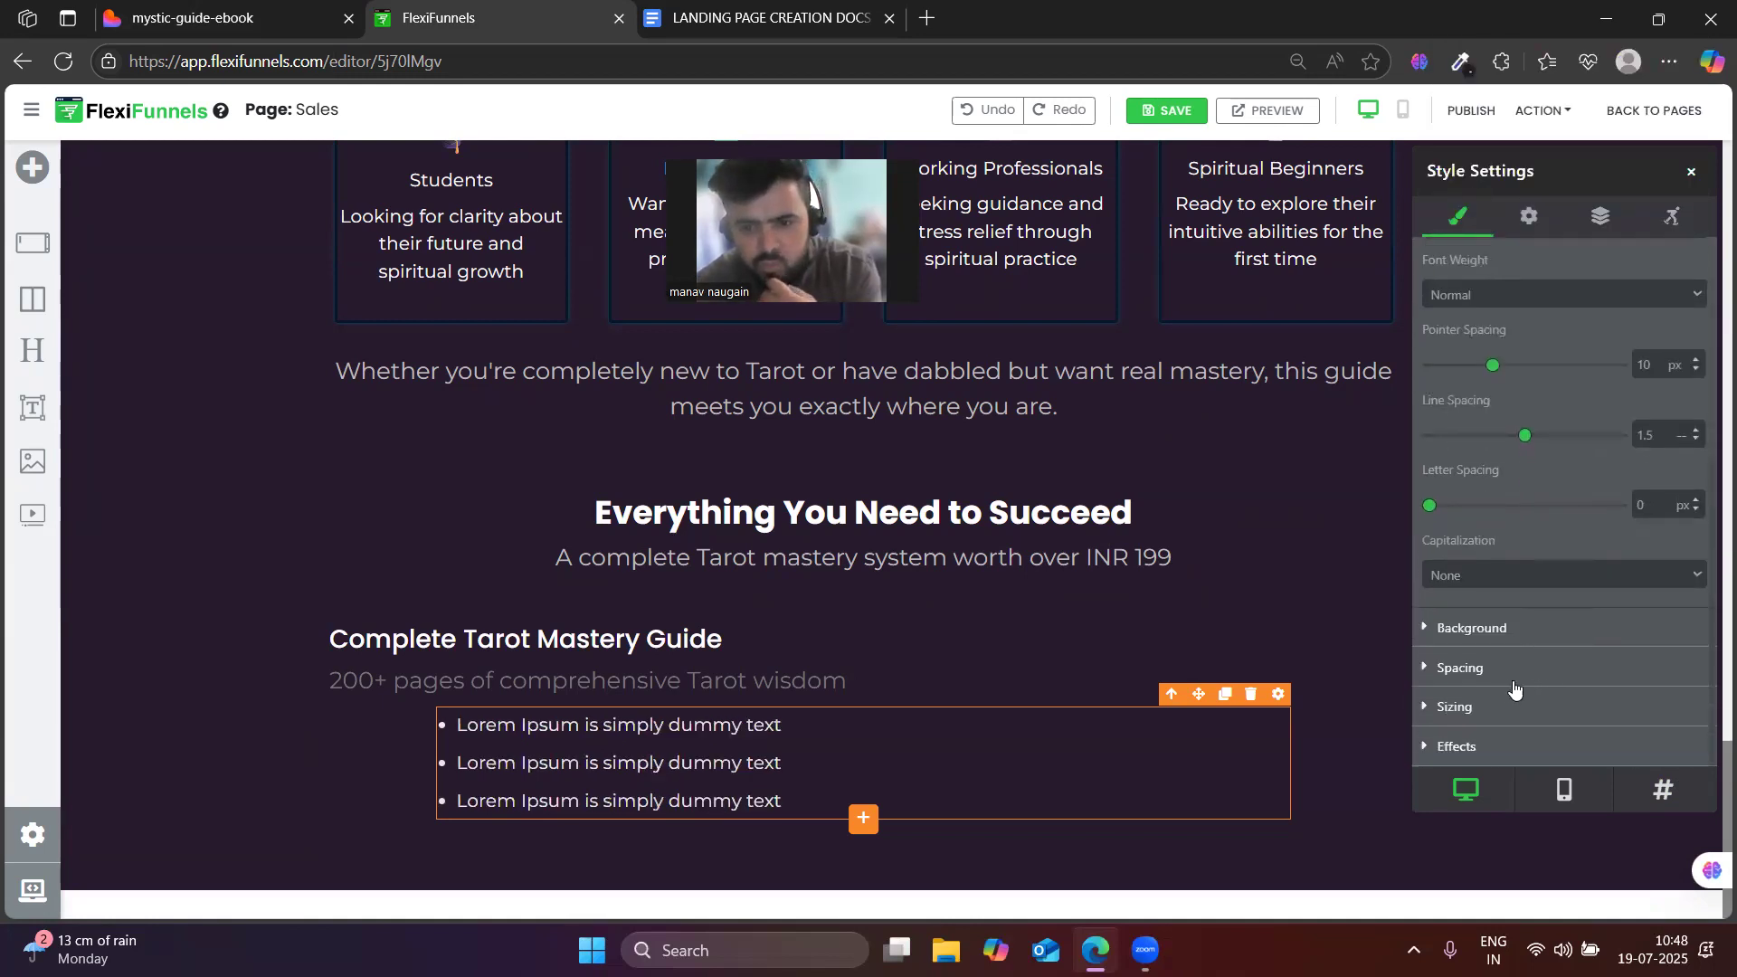
click(1471, 629)
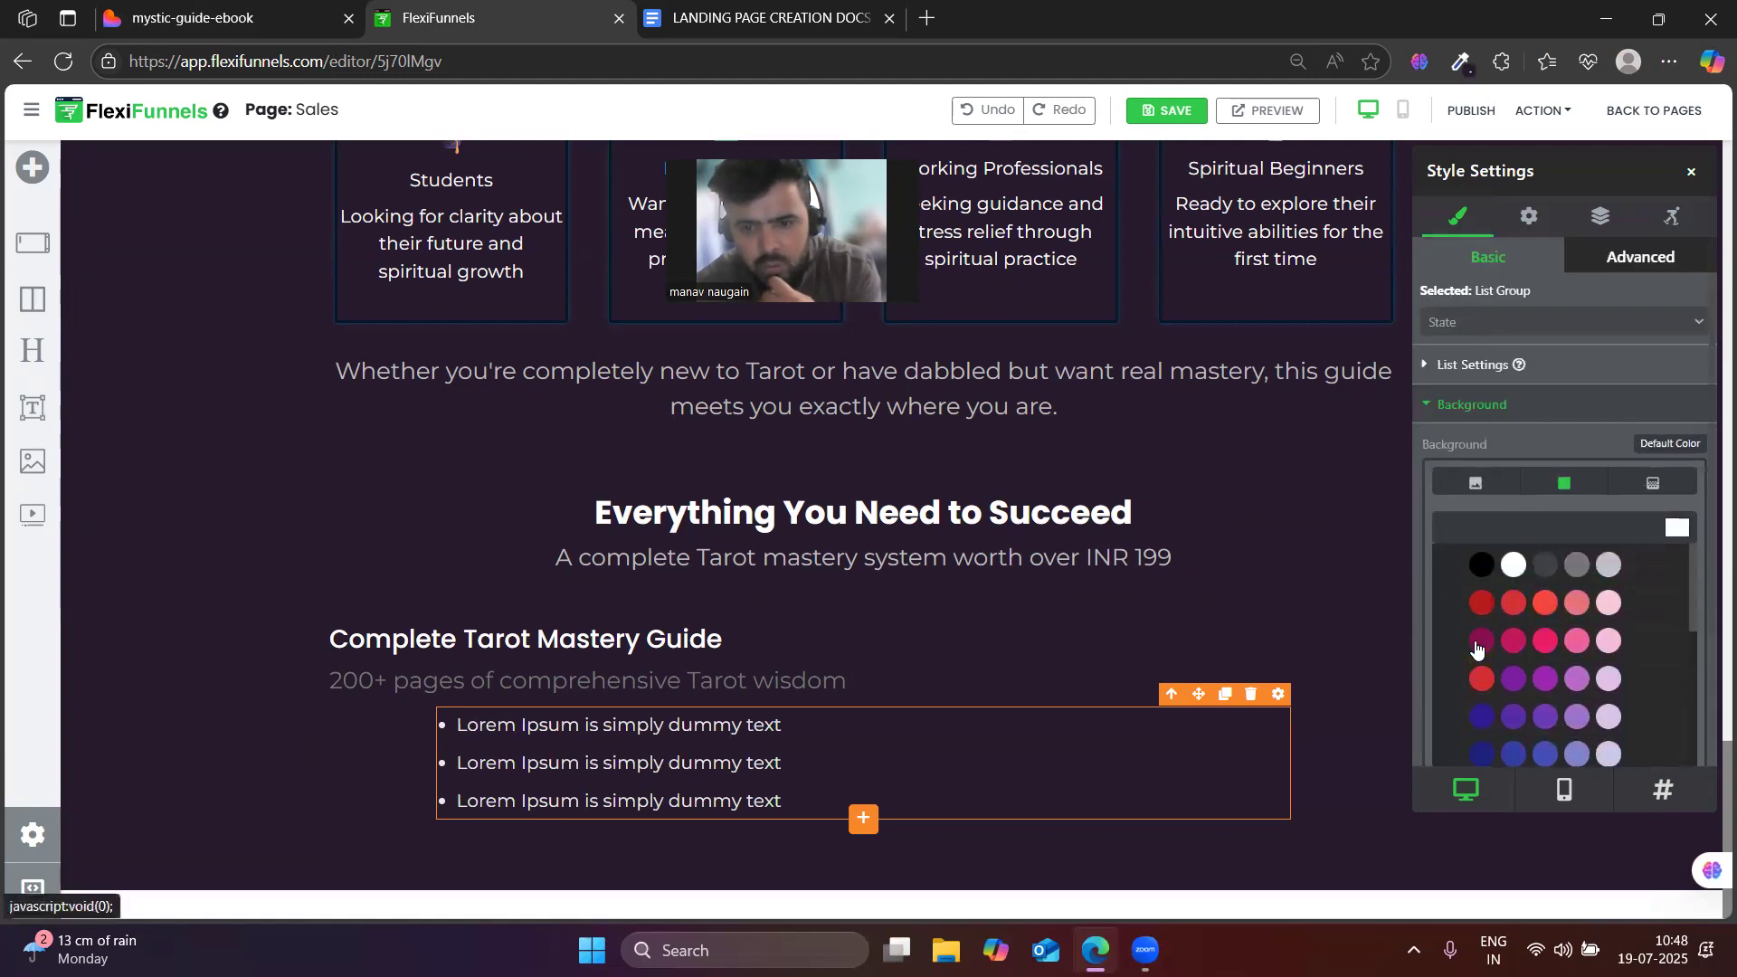
click(1454, 364)
scroll(1460, 619, down, 3)
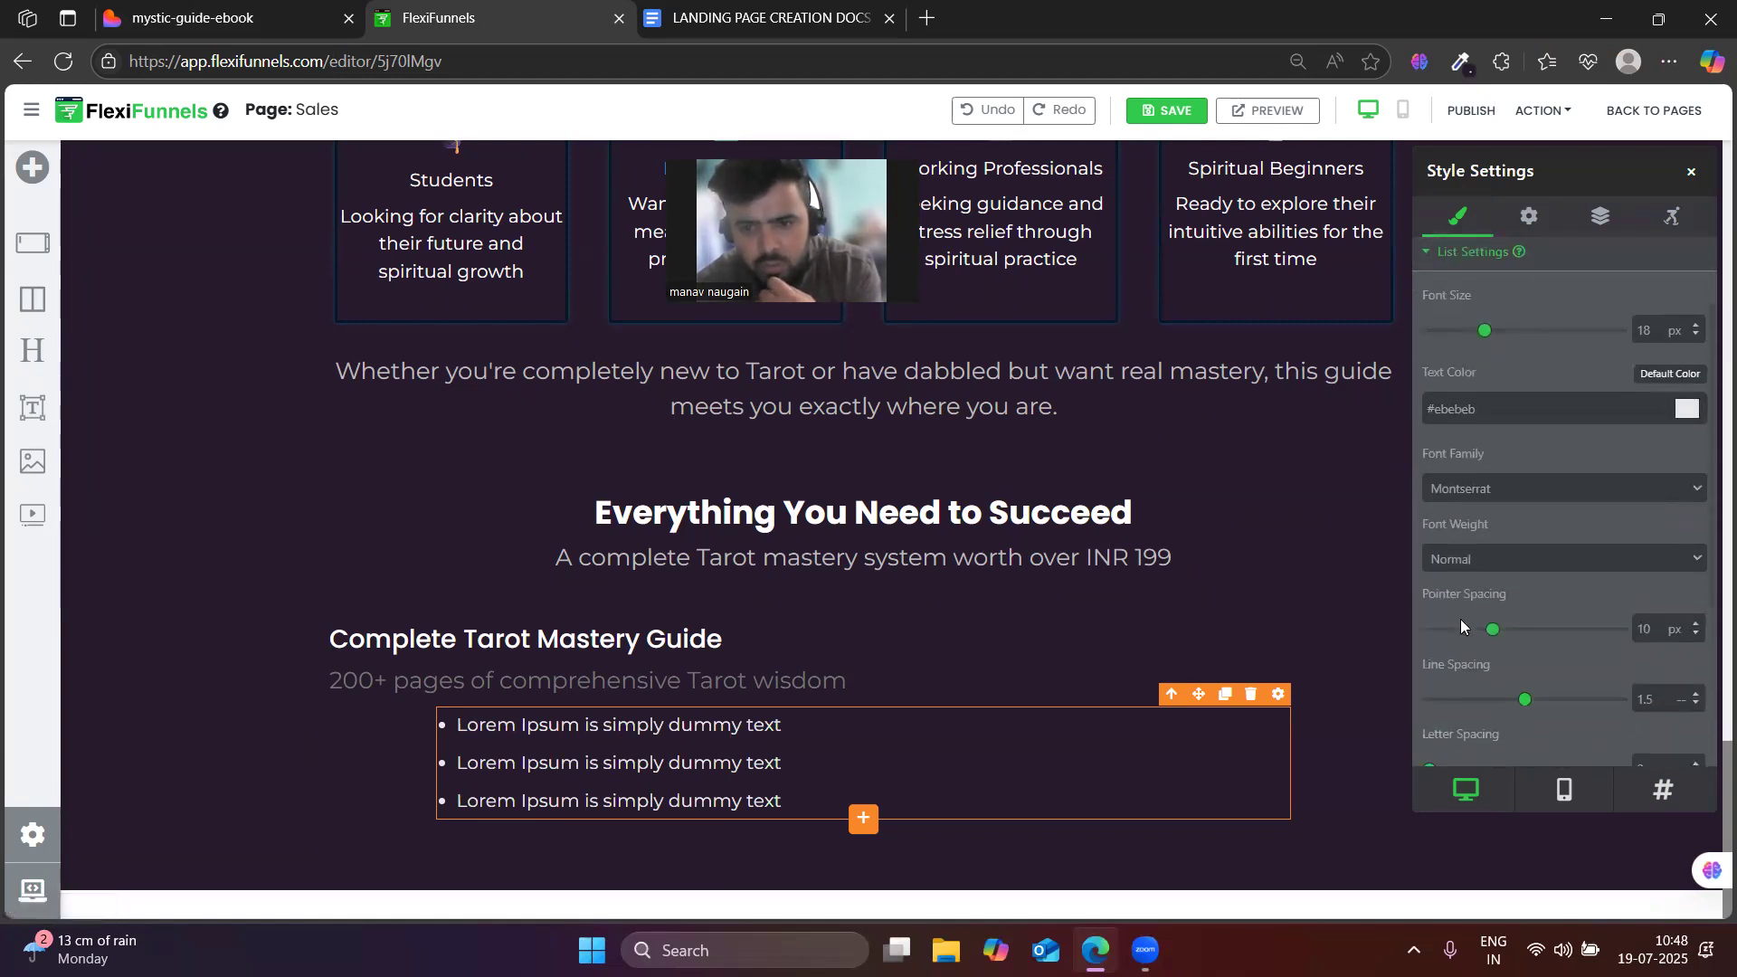
- Replace the first placeholder list item with "All 78 card meanings with real examples", copied from the mystic-guide-ebook page
scroll(1460, 620, down, 4)
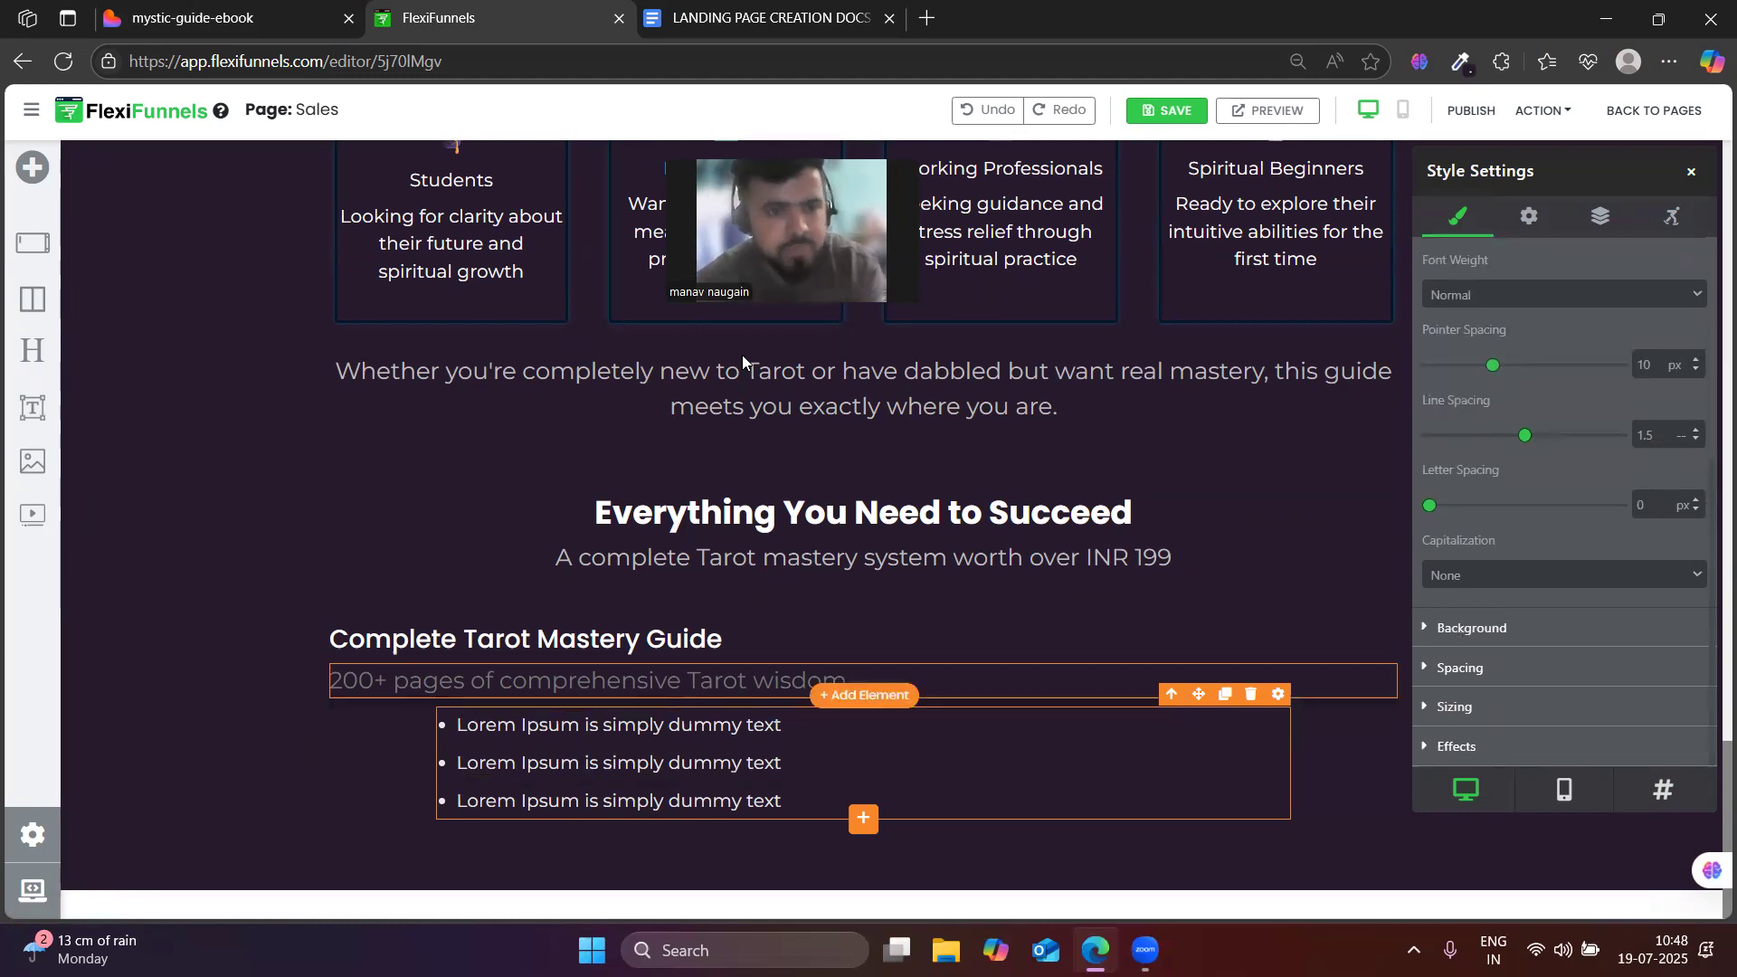
click(226, 18)
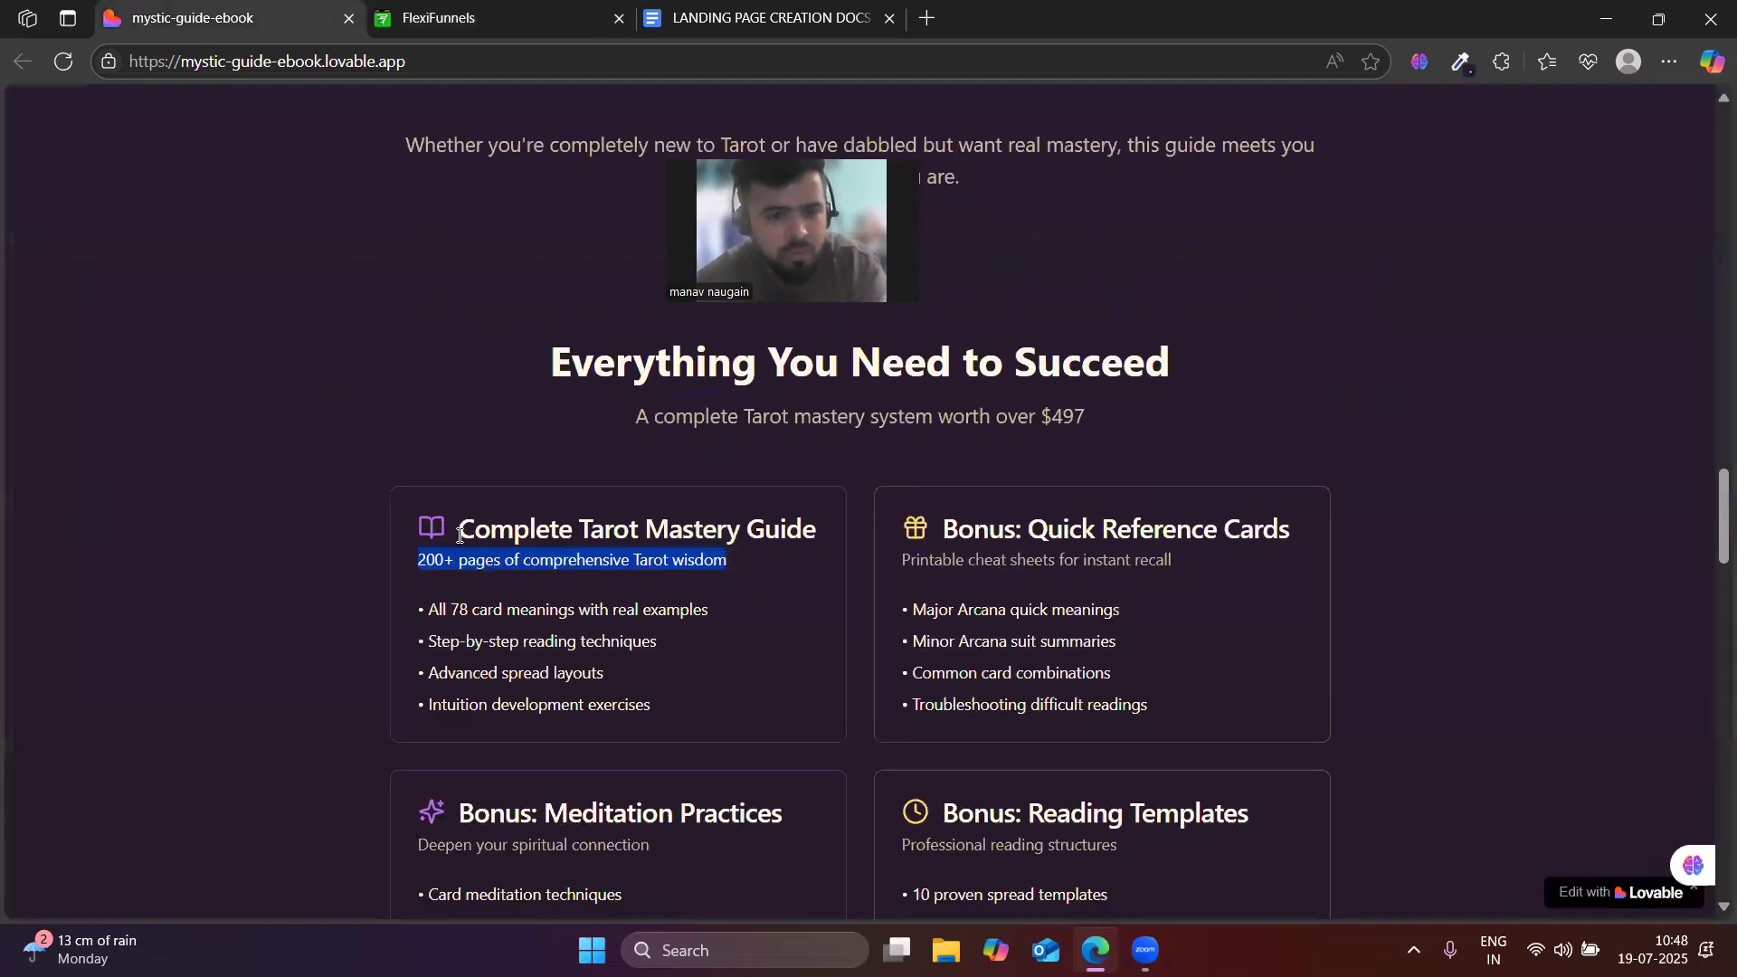
triple_click(469, 616)
click(544, 9)
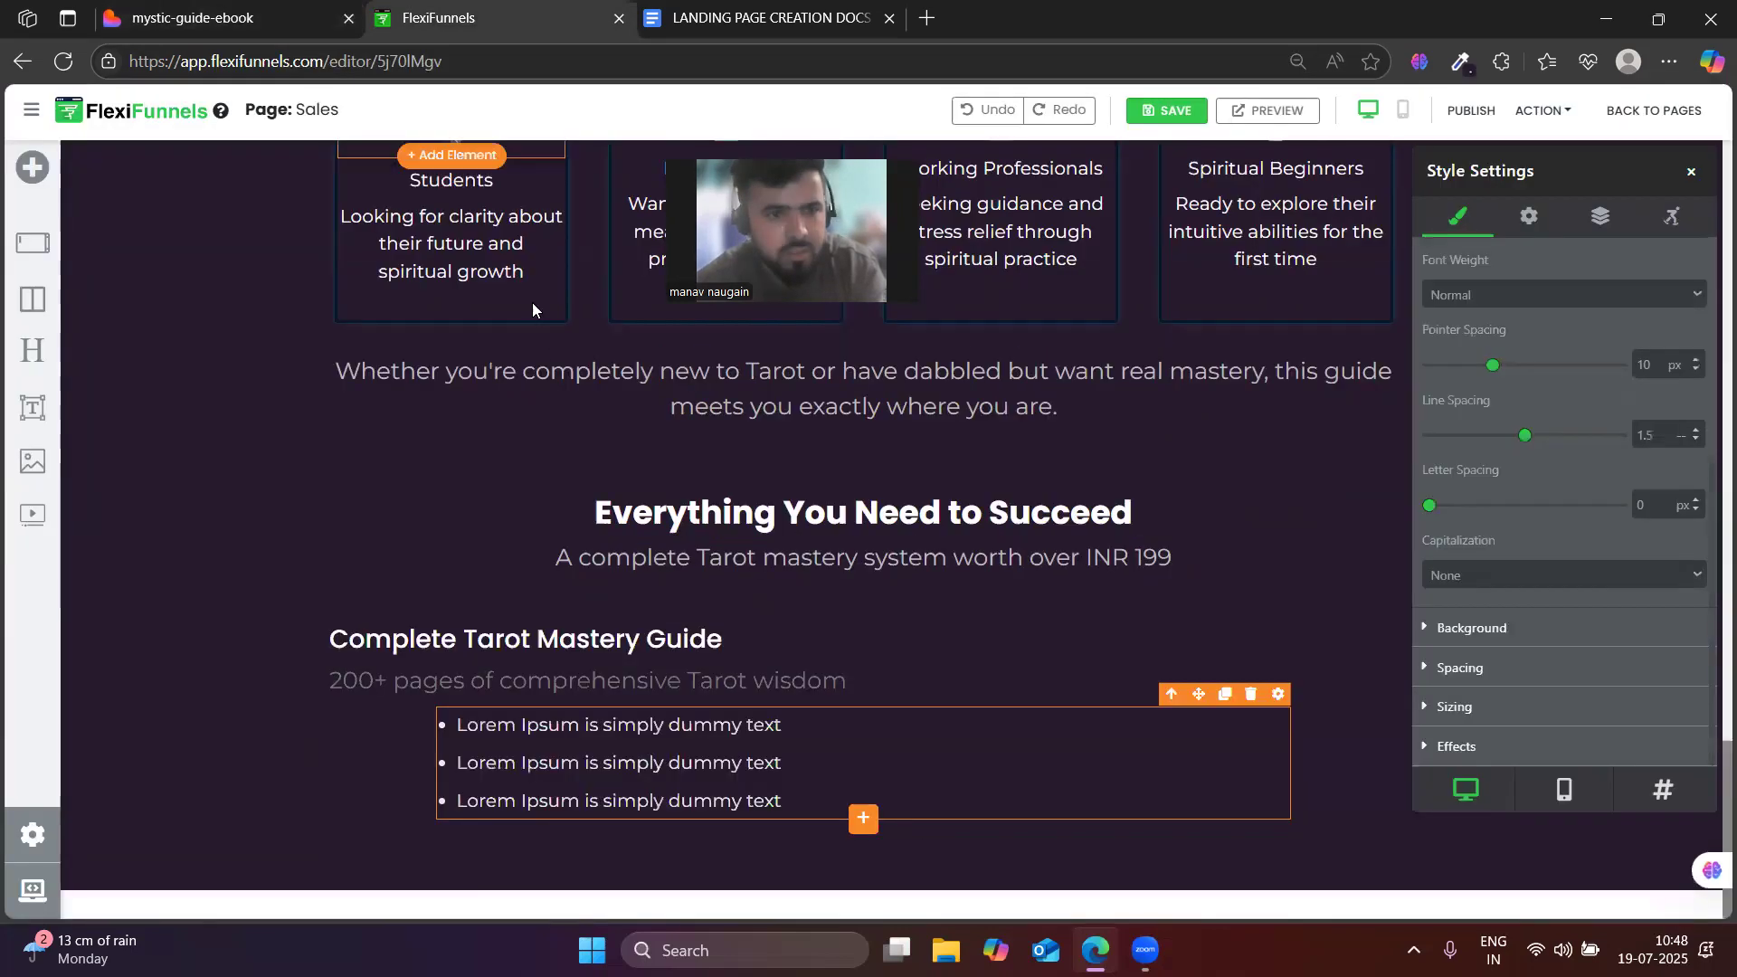
click(575, 721)
triple_click(576, 721)
text(- All 78 card meanings with real examples)
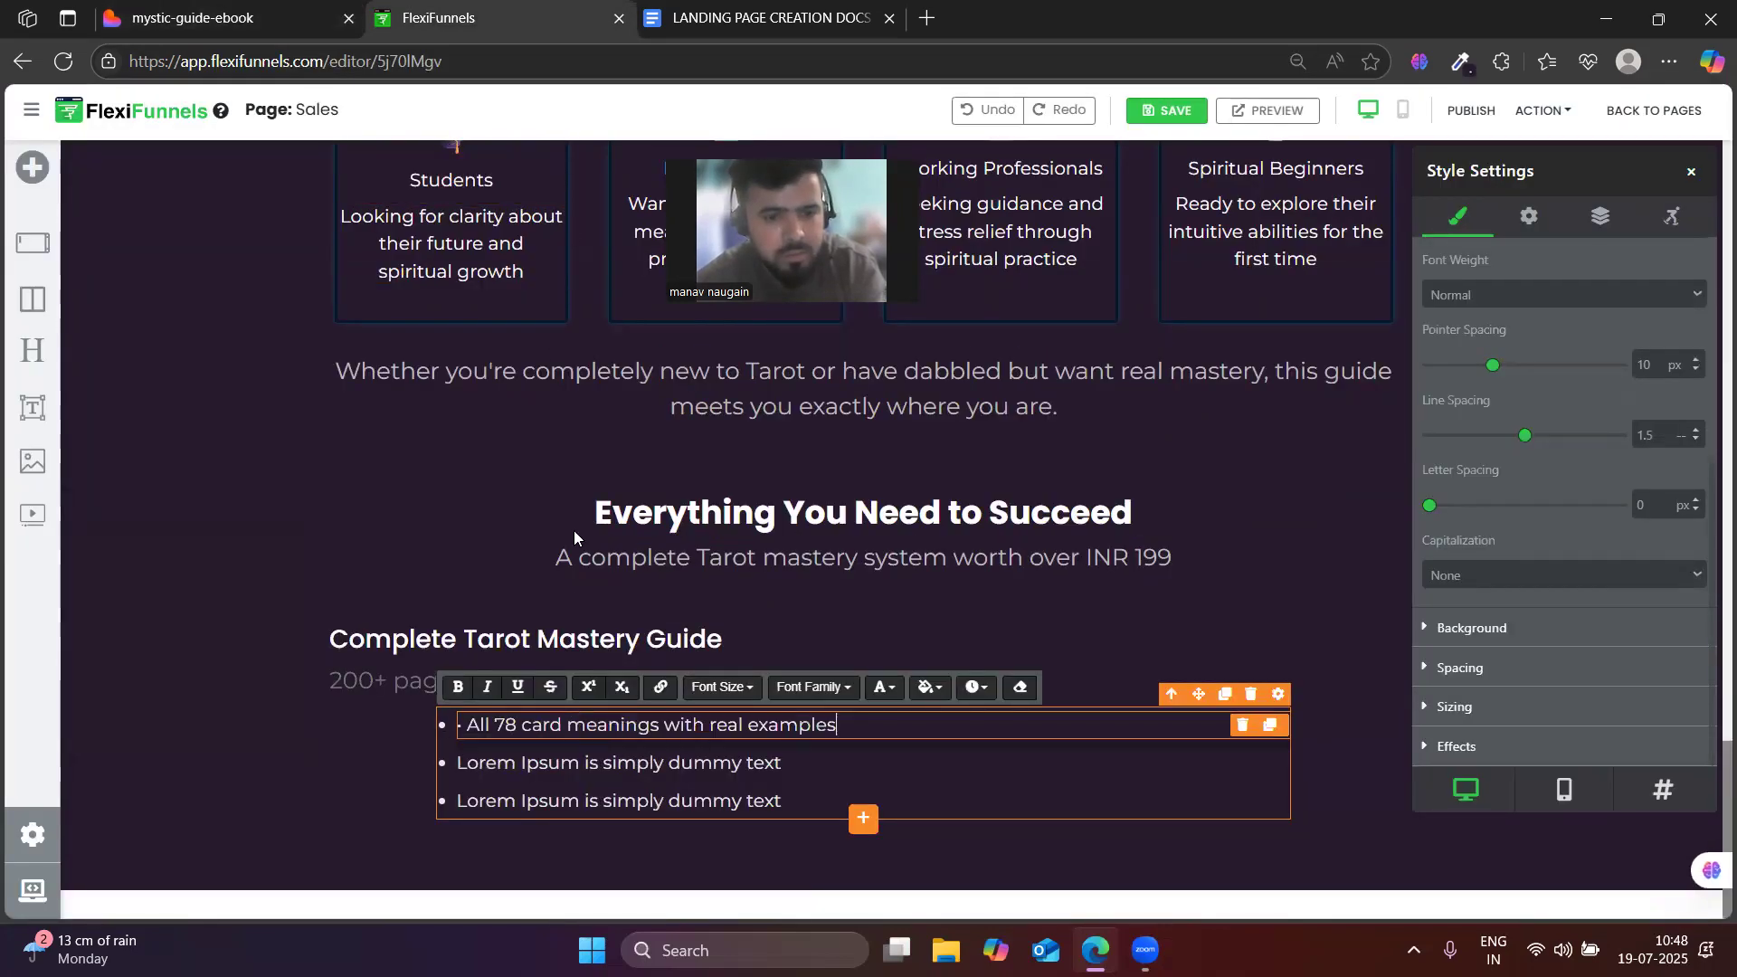
- Copy "Step-by-step reading techniques" from the mystic-guide-ebook page and paste it over the second list item in FlexiFunnels
click(226, 18)
click(576, 636)
triple_click(630, 639)
click(467, 11)
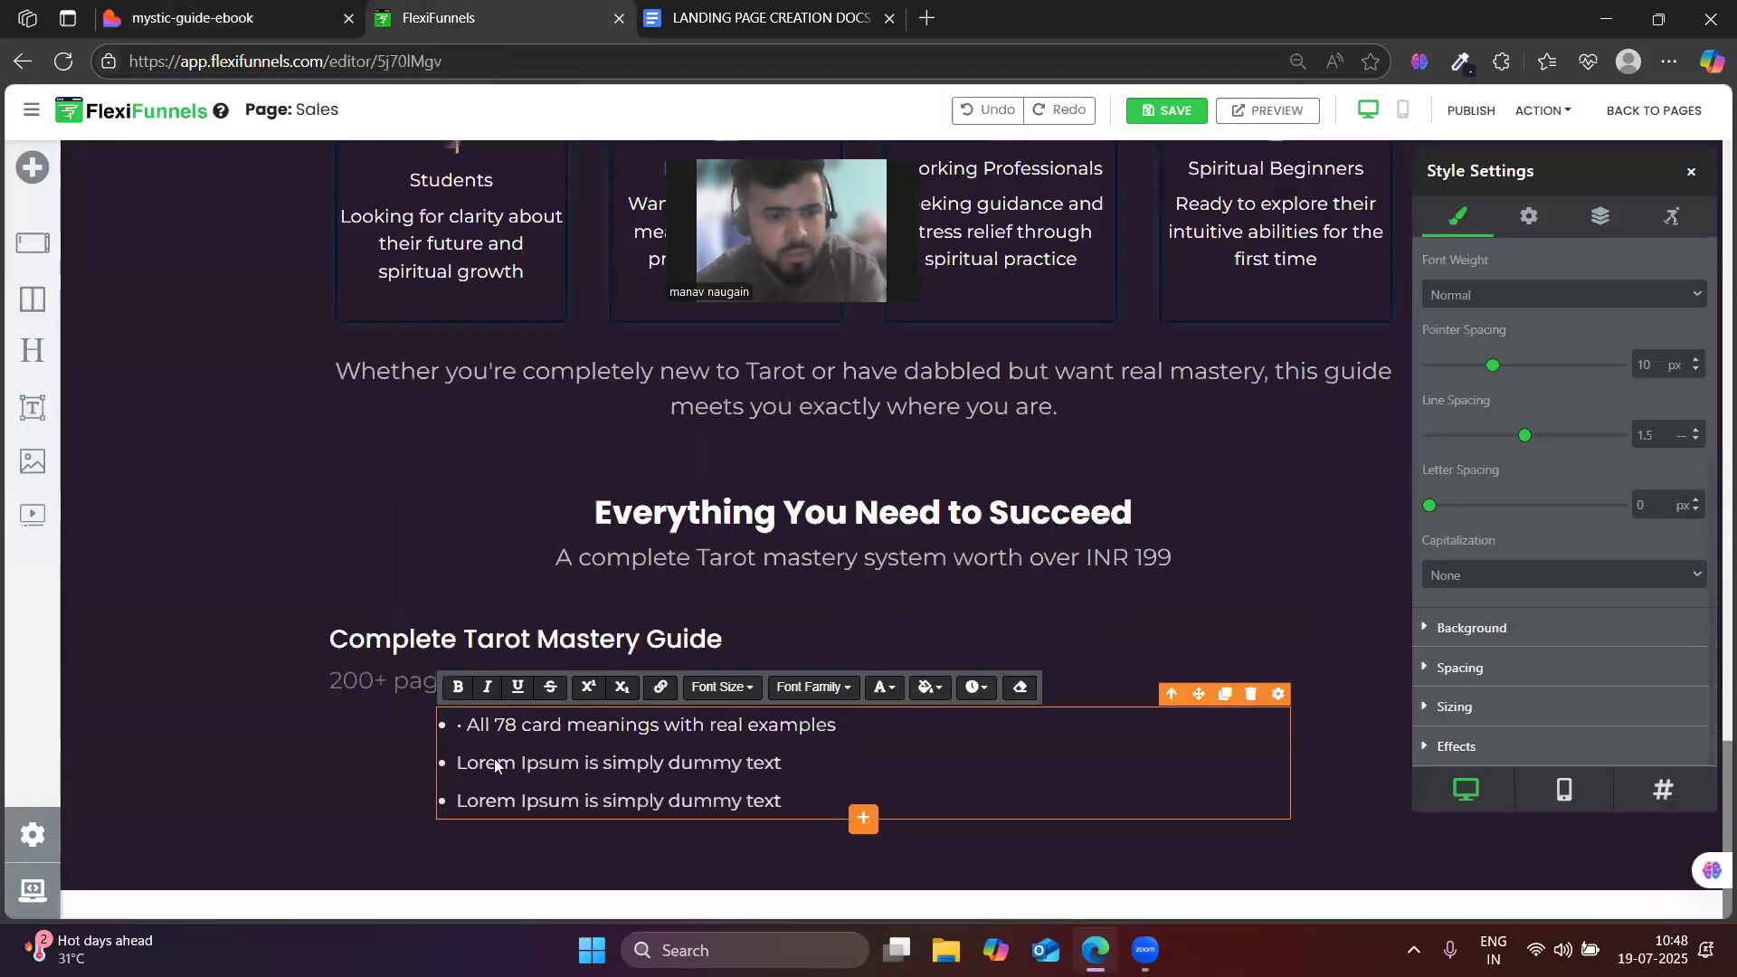
click(494, 762)
triple_click(494, 763)
text(· Step-by-step reading techniques)
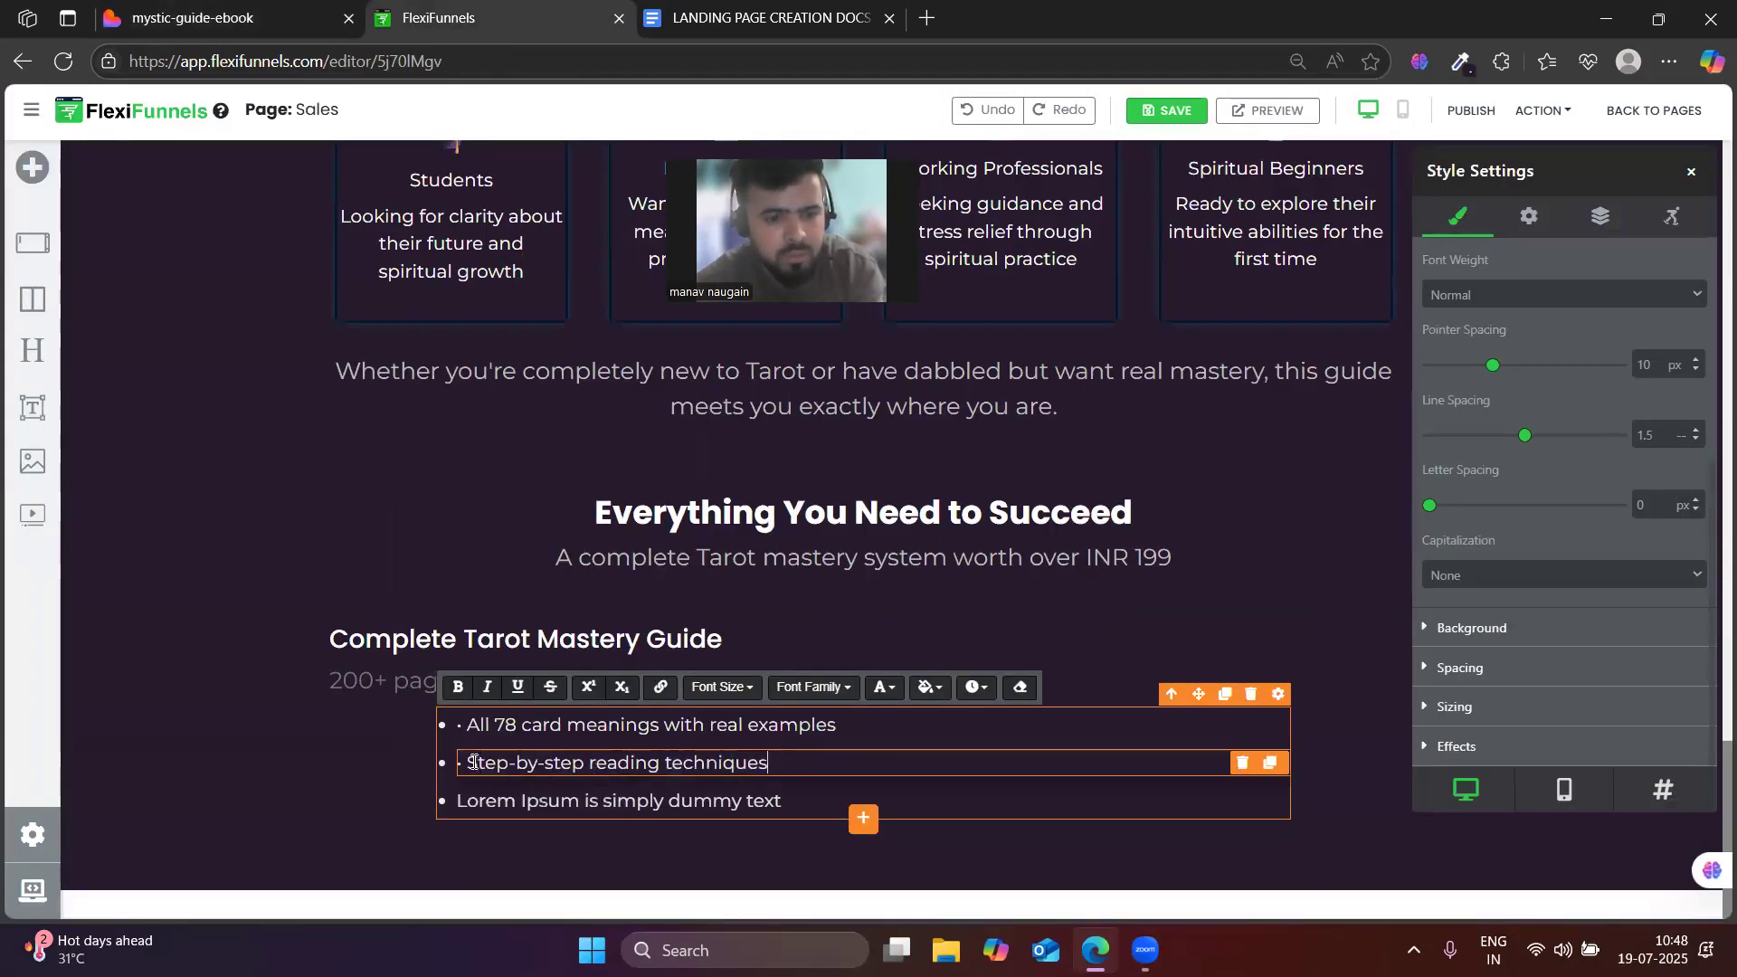
- Remove the extra pasted bullet characters from the start of the first two list items
click(472, 761)
key(BackSpace)
key(BackSpace)
click(470, 724)
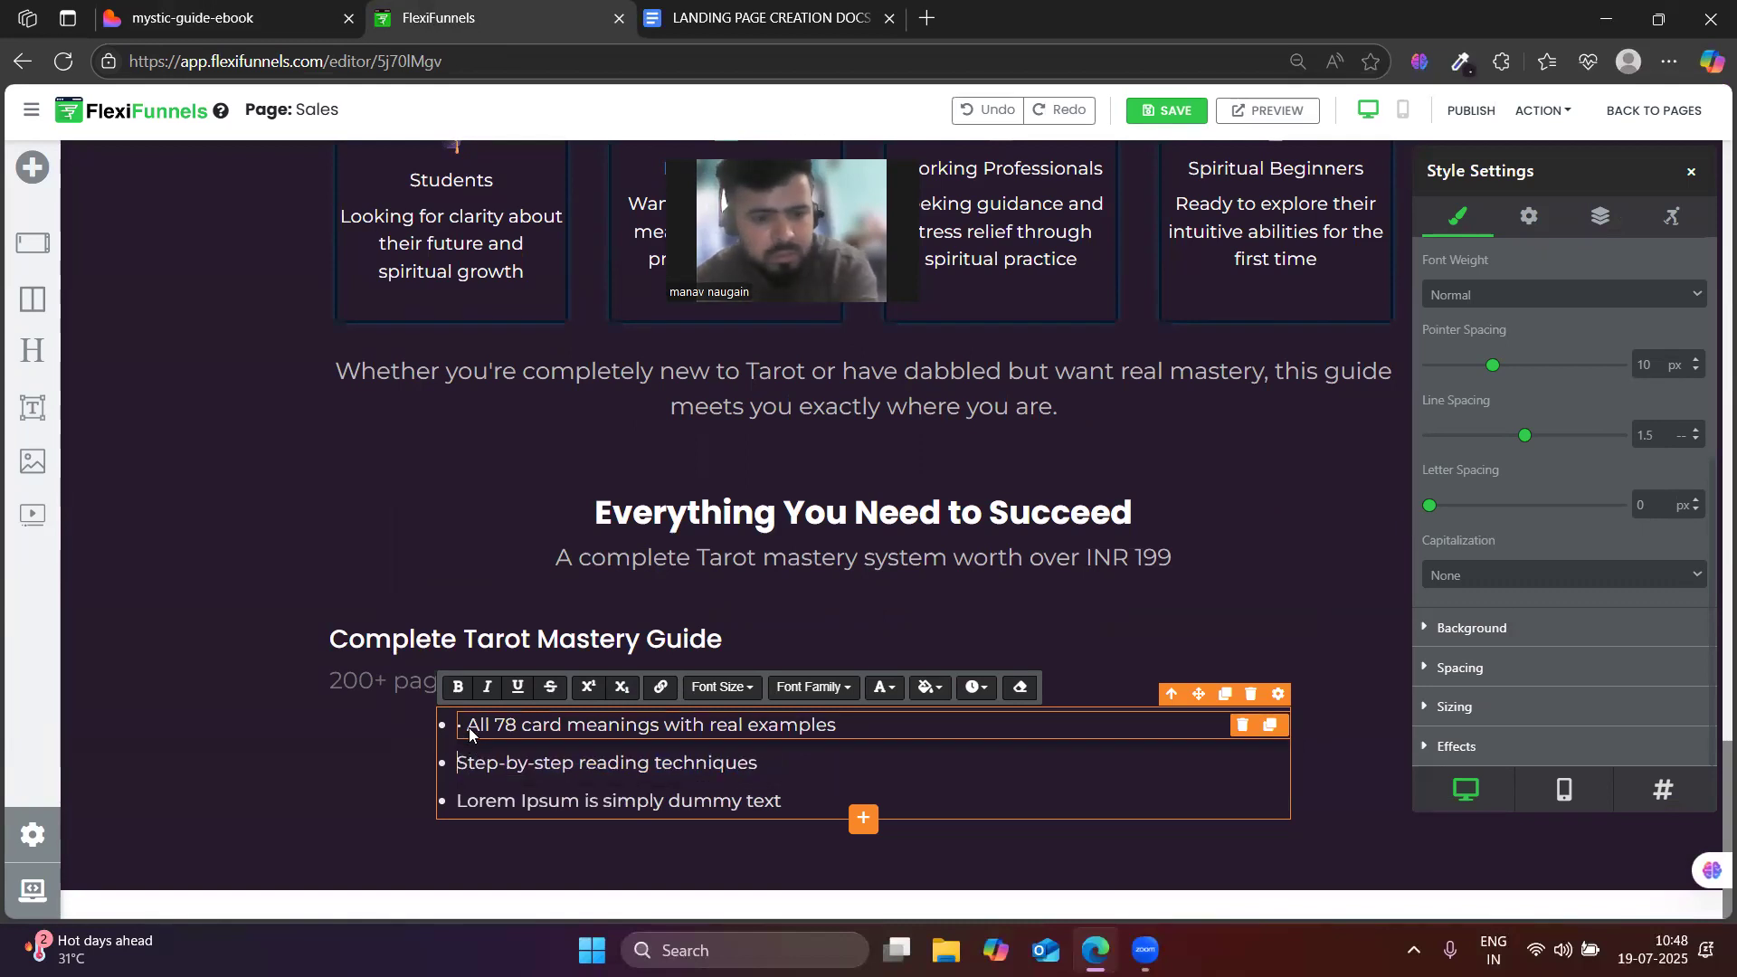
key(BackSpace)
key(BackSpace)
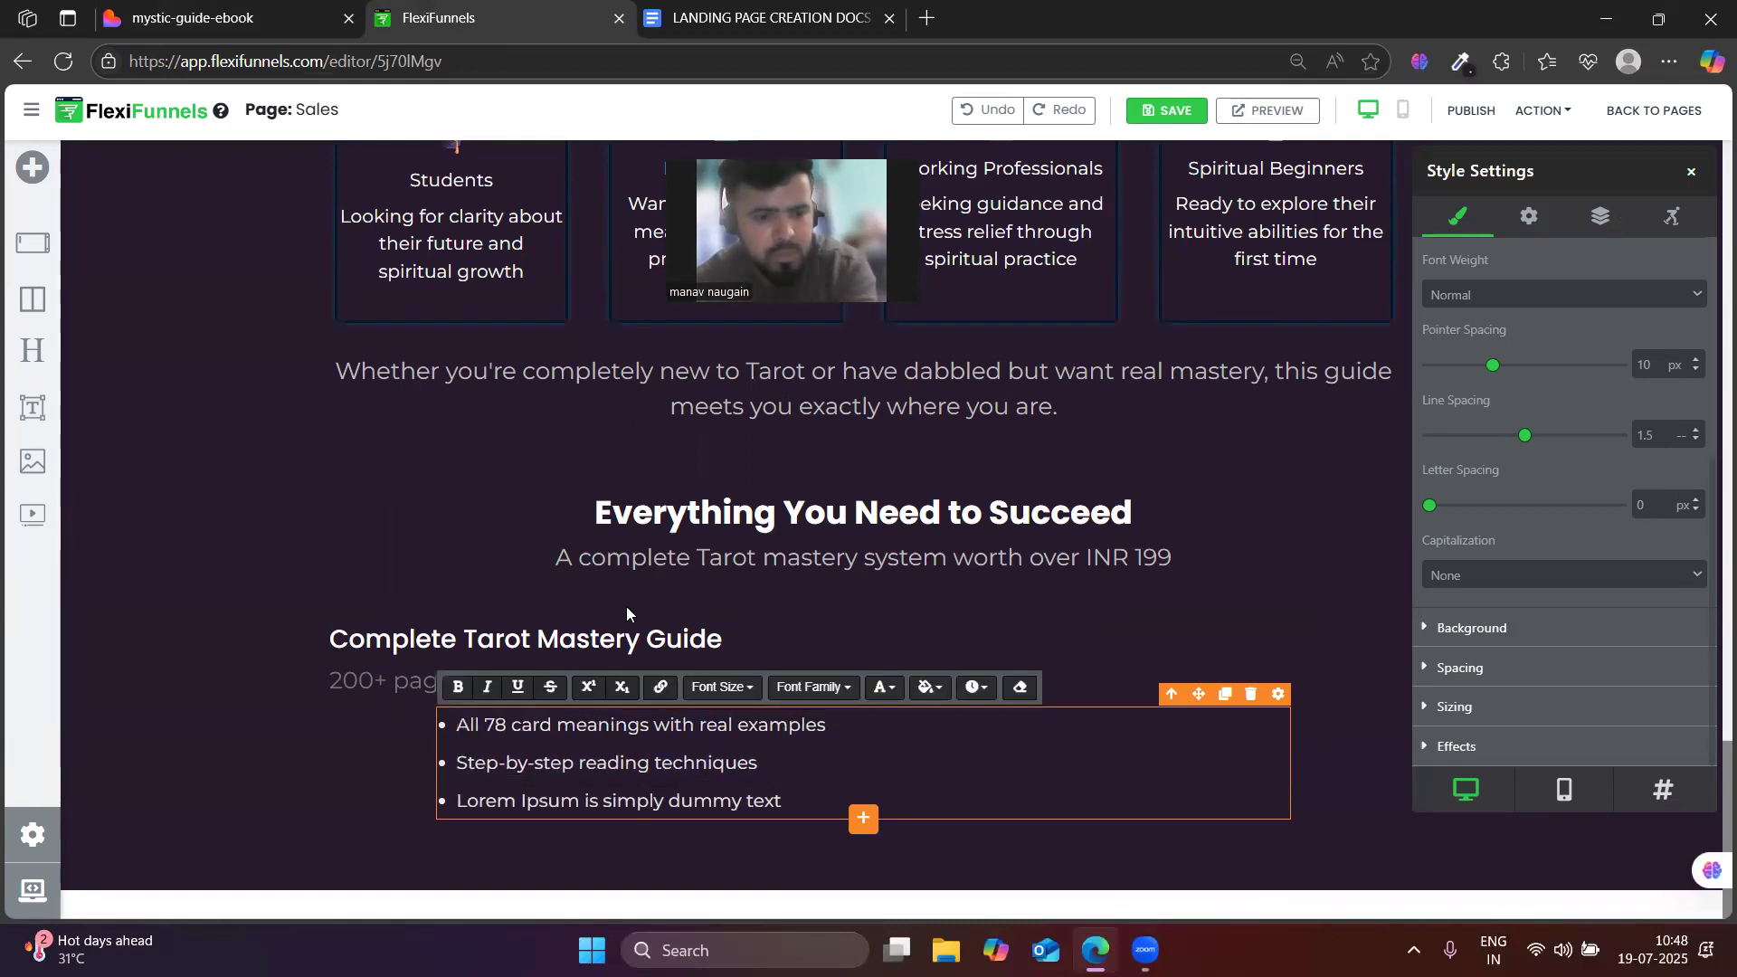
- Replace the third list item with "Advanced spread layouts", copied from the mystic-guide-ebook page
click(226, 18)
click(489, 664)
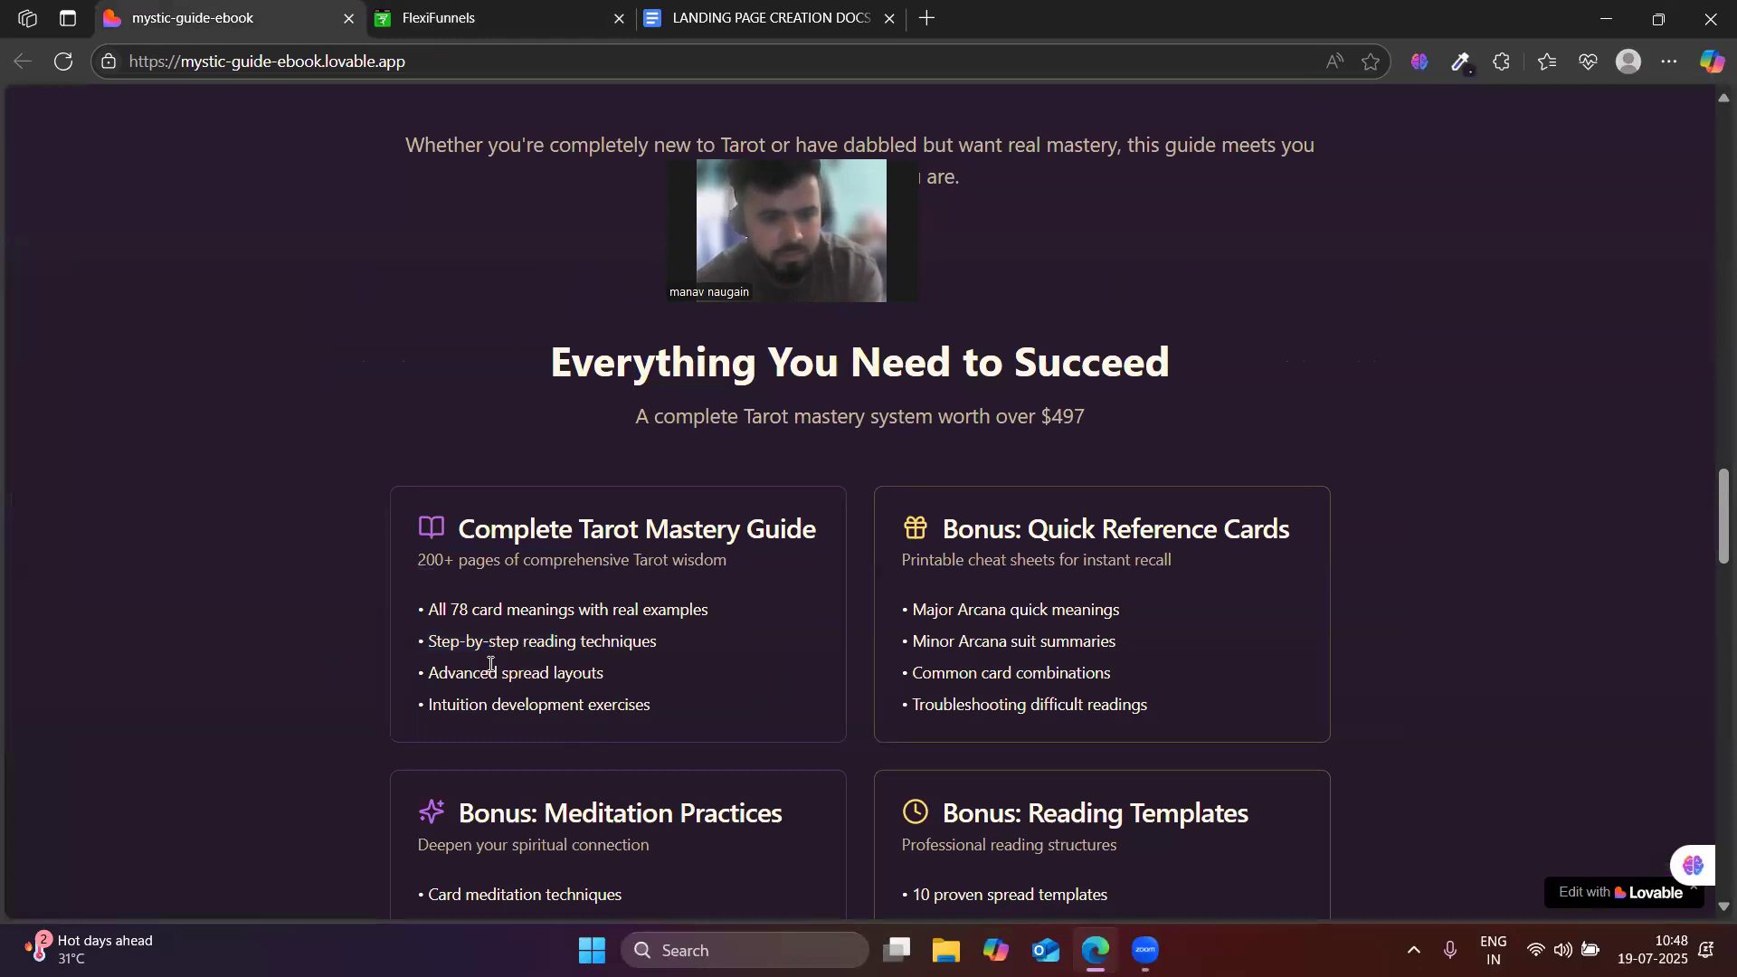
drag(439, 675, 615, 659)
key(ctrl+c)
click(606, 7)
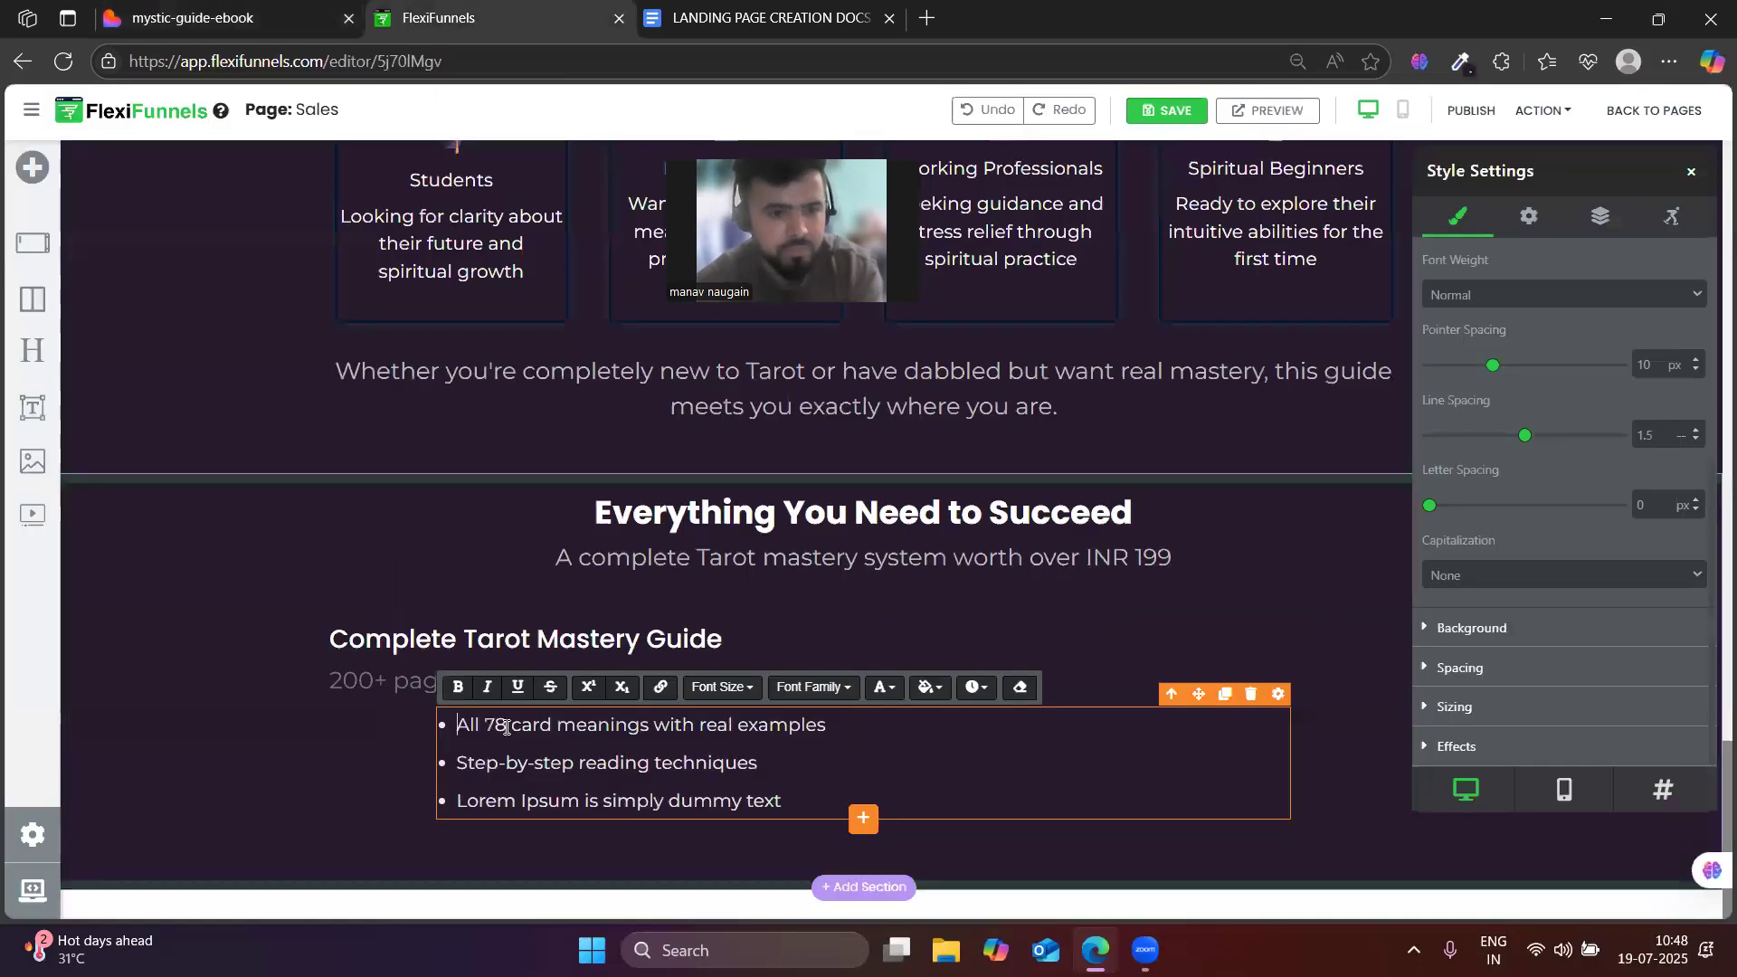
triple_click(503, 799)
key(ctrl+v)
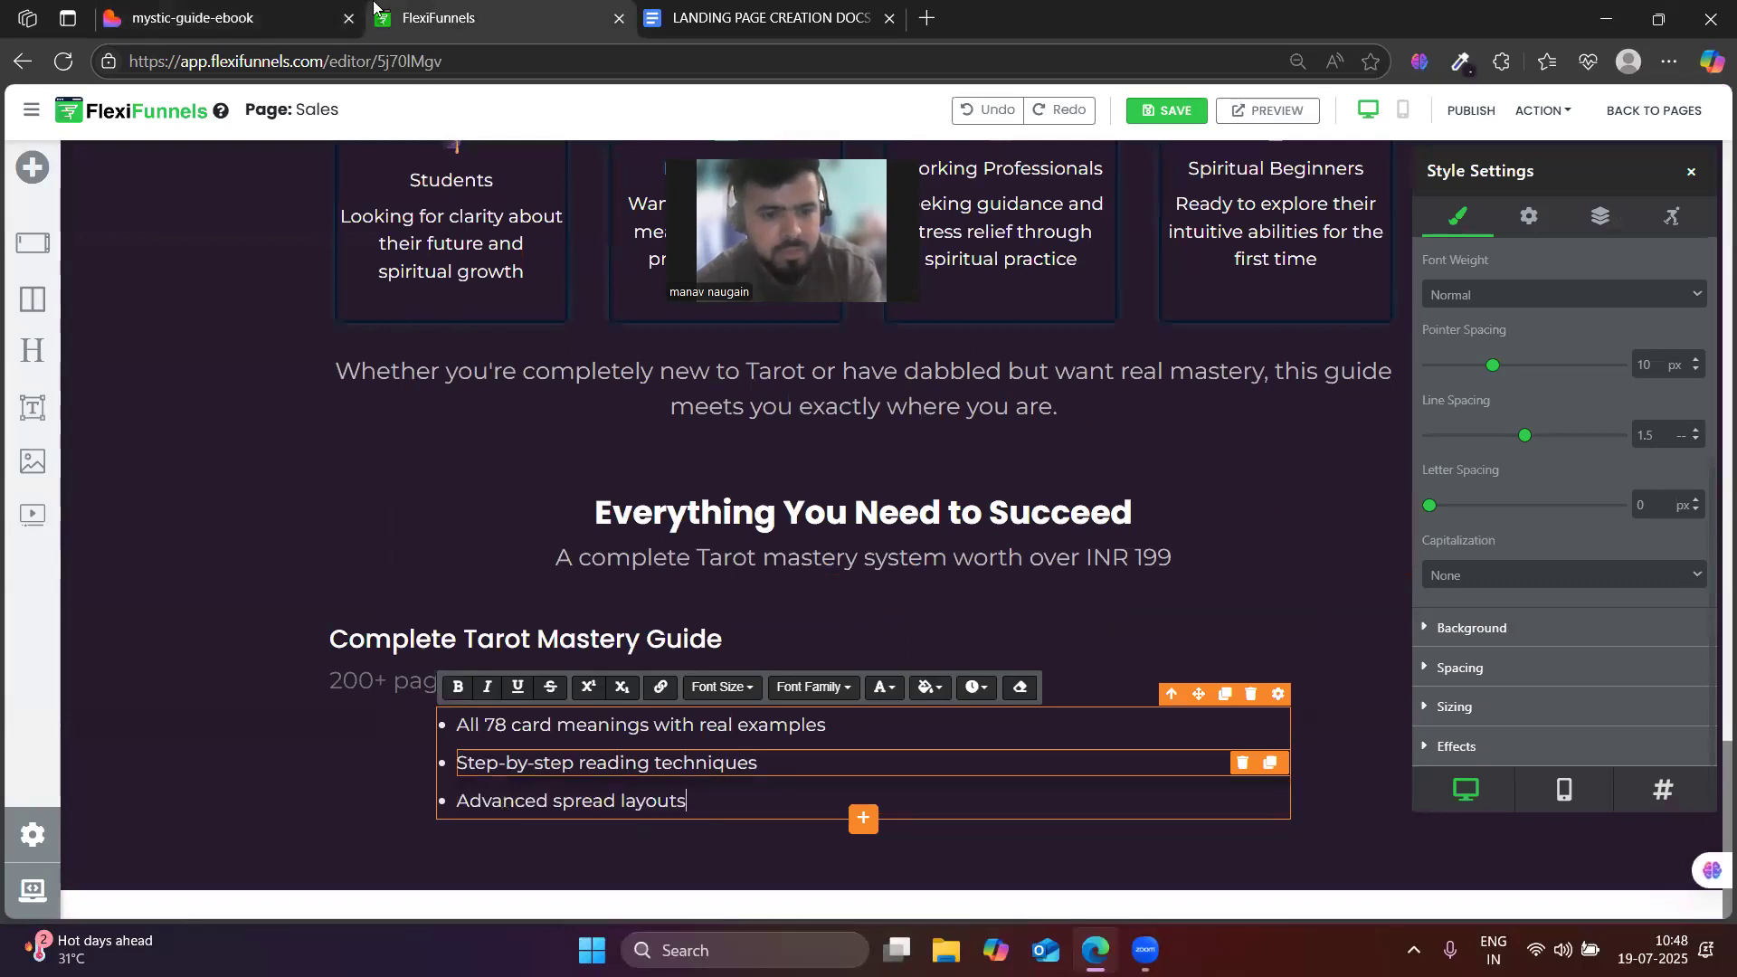
- Duplicate the last list item and replace the copy's text with "Intuition development exercises" from the mystic-guide-ebook page
click(226, 18)
drag(429, 704, 669, 711)
key(ctrl+c)
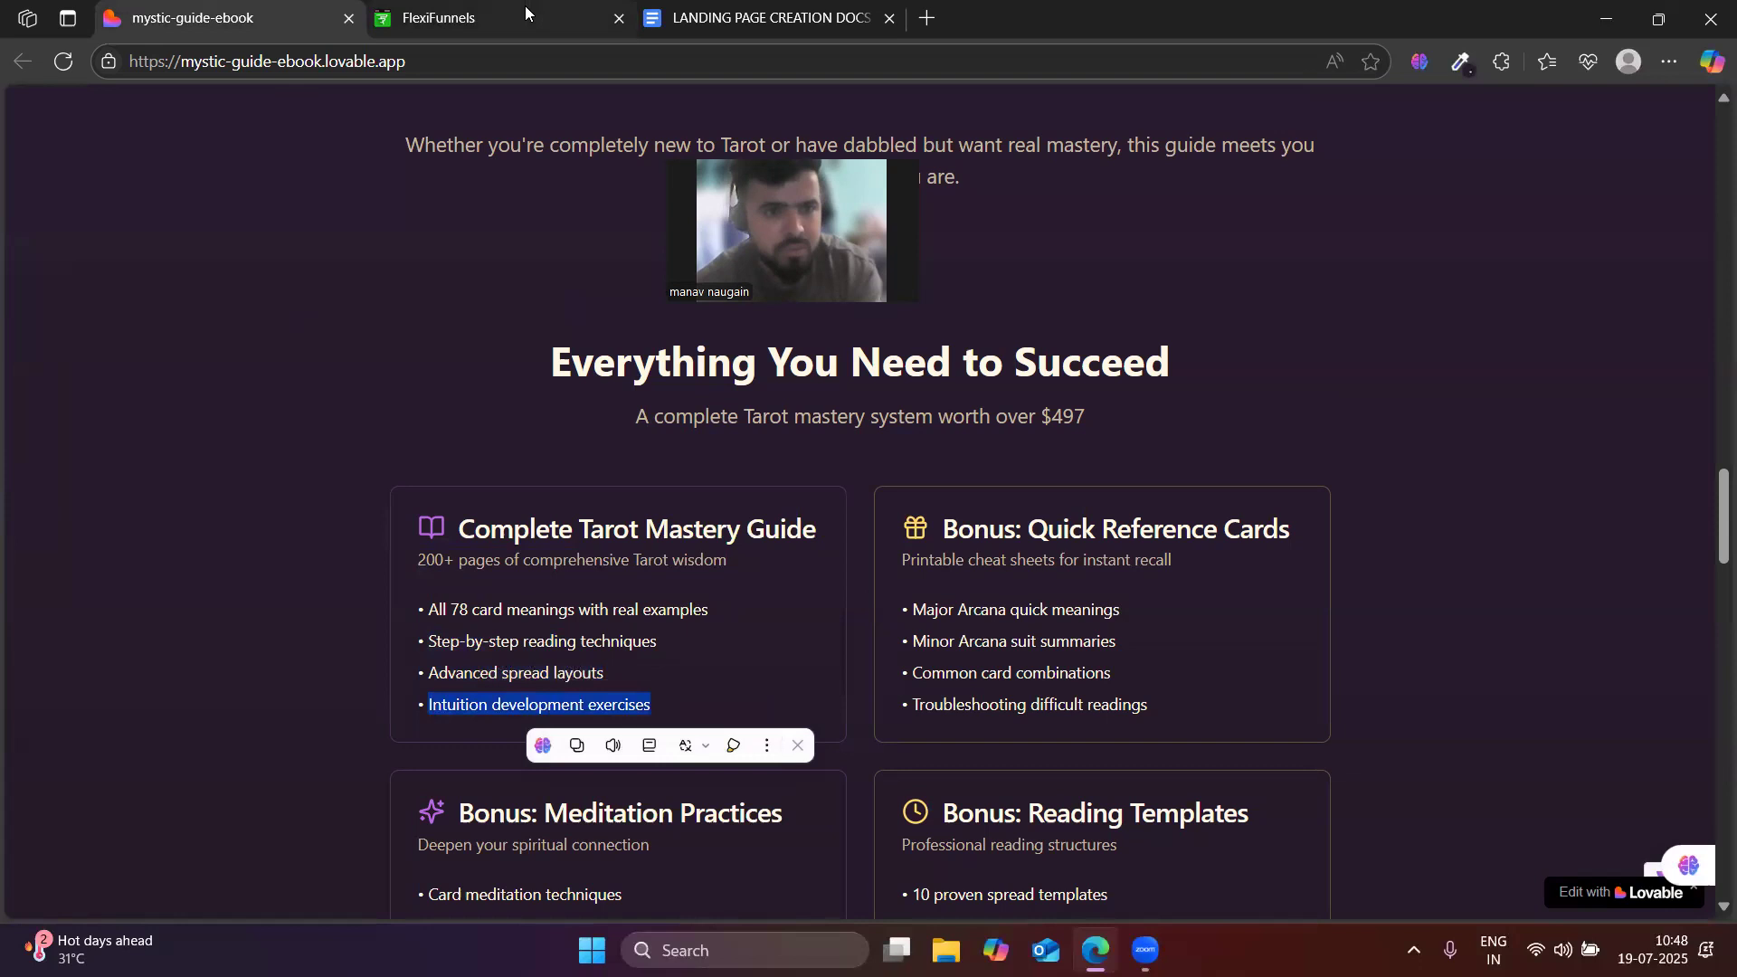
click(543, 8)
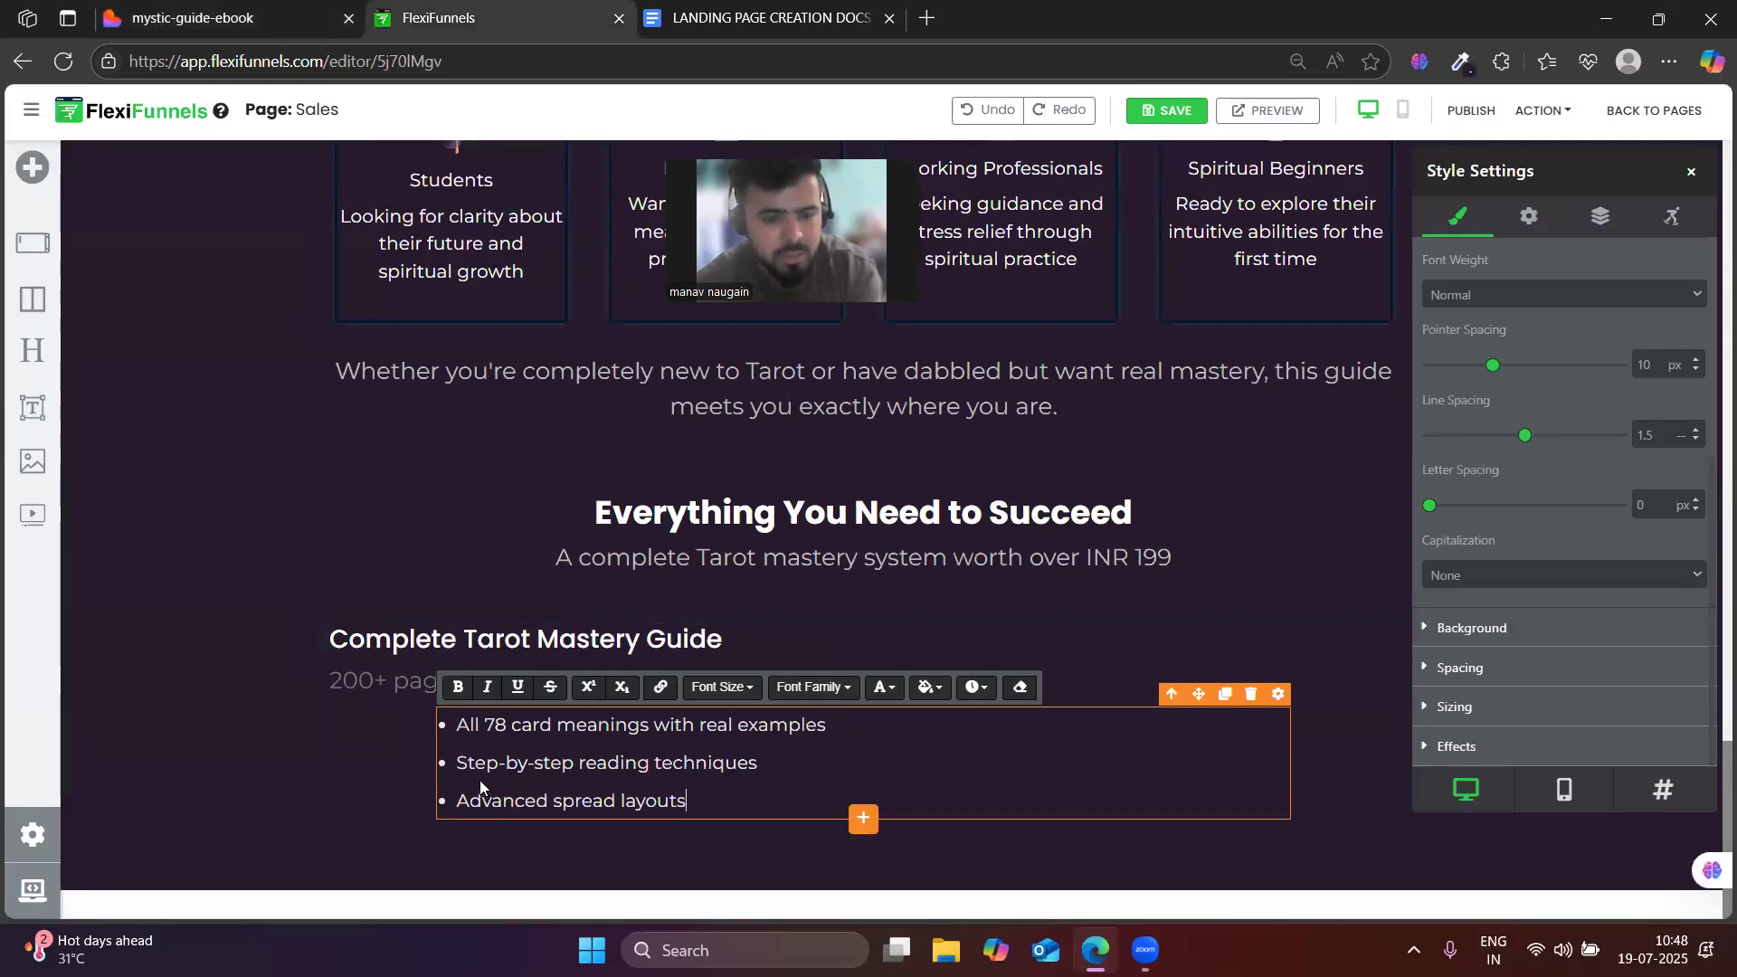
click(265, 762)
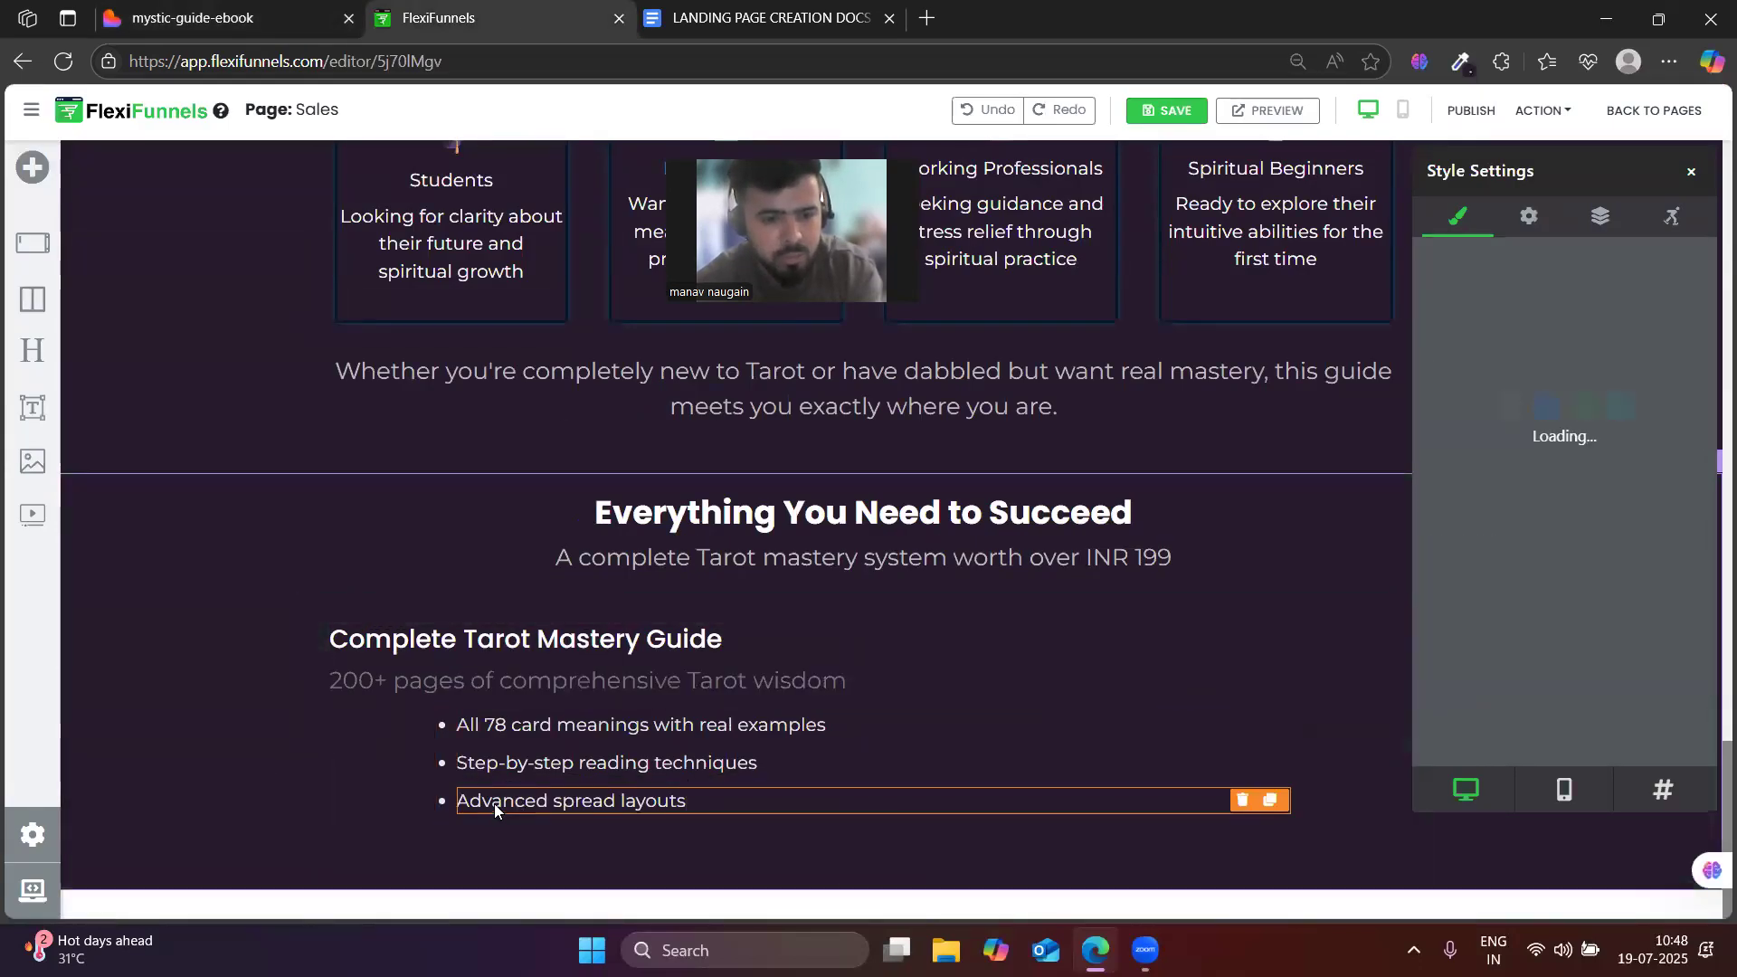
click(1270, 801)
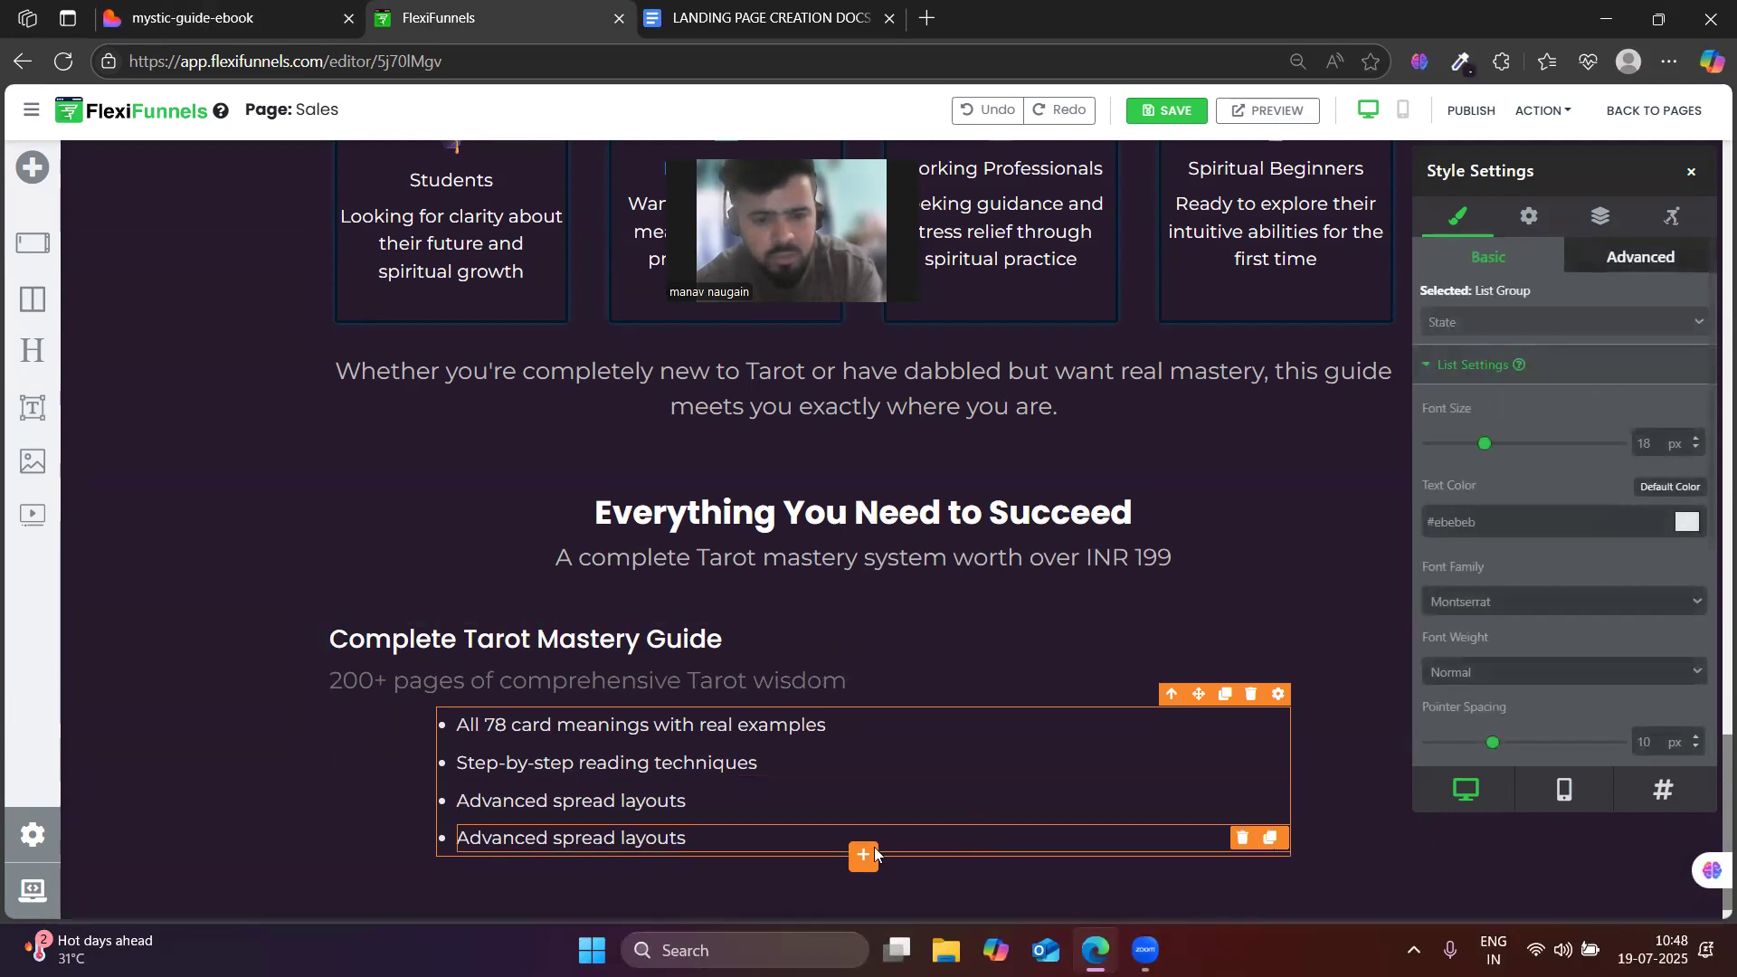
click(657, 844)
triple_click(657, 843)
key(ctrl+v)
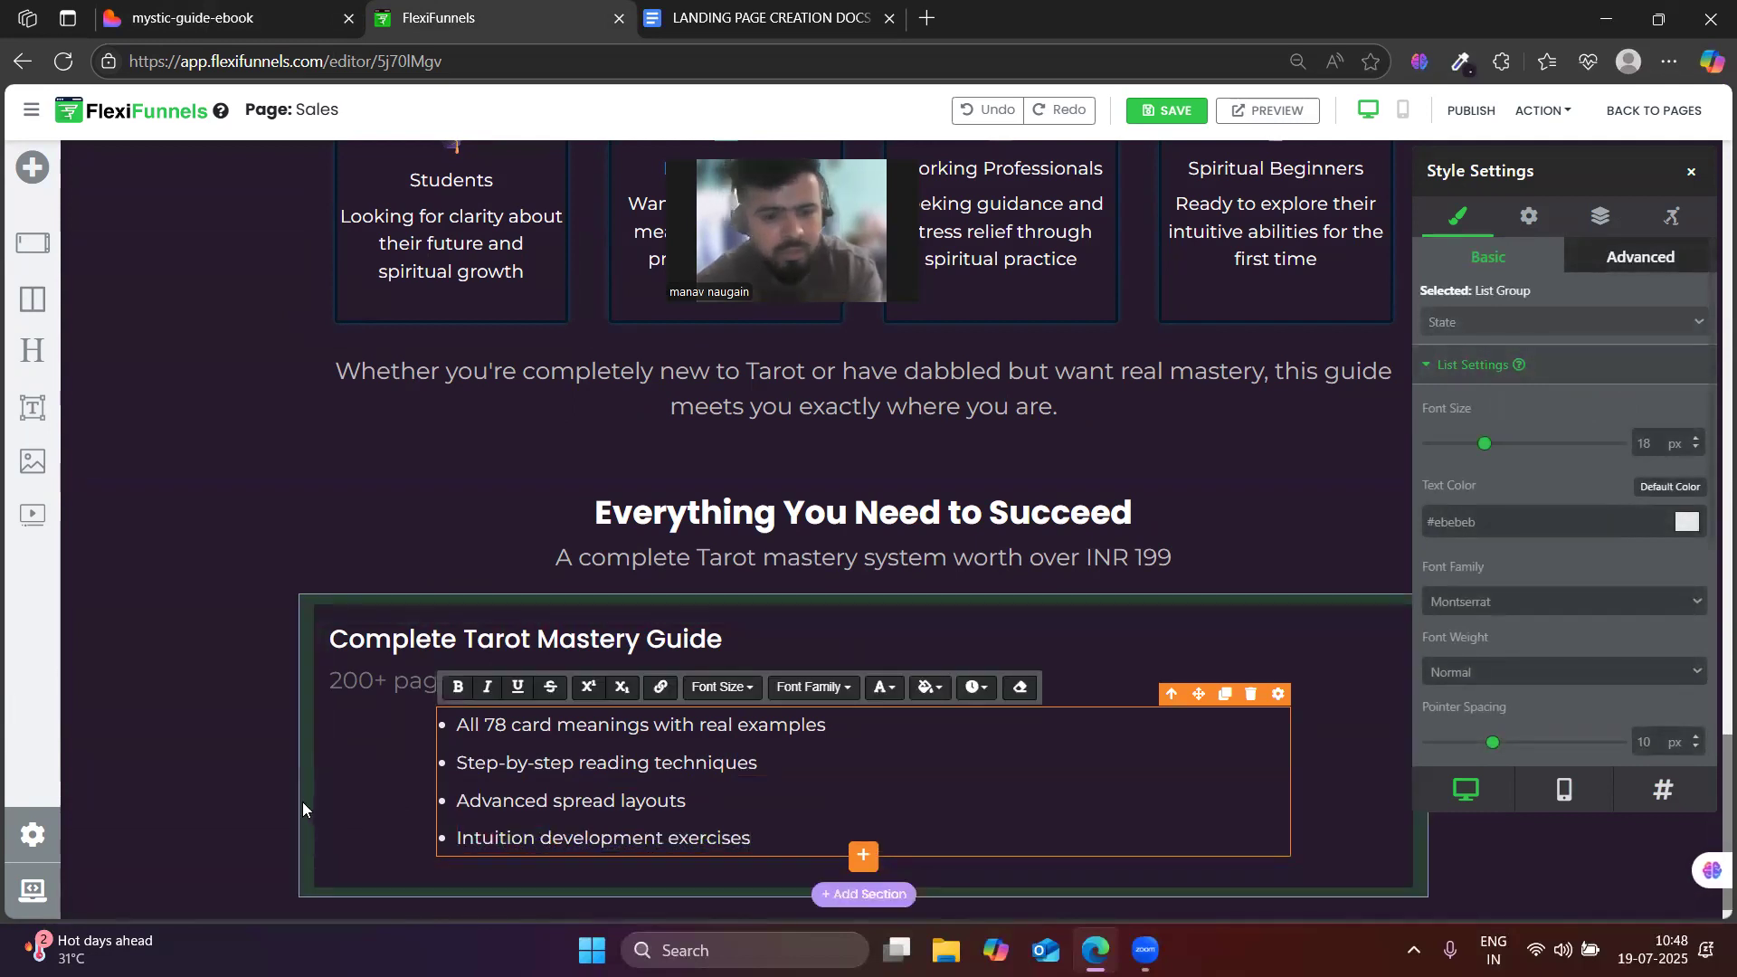
click(302, 802)
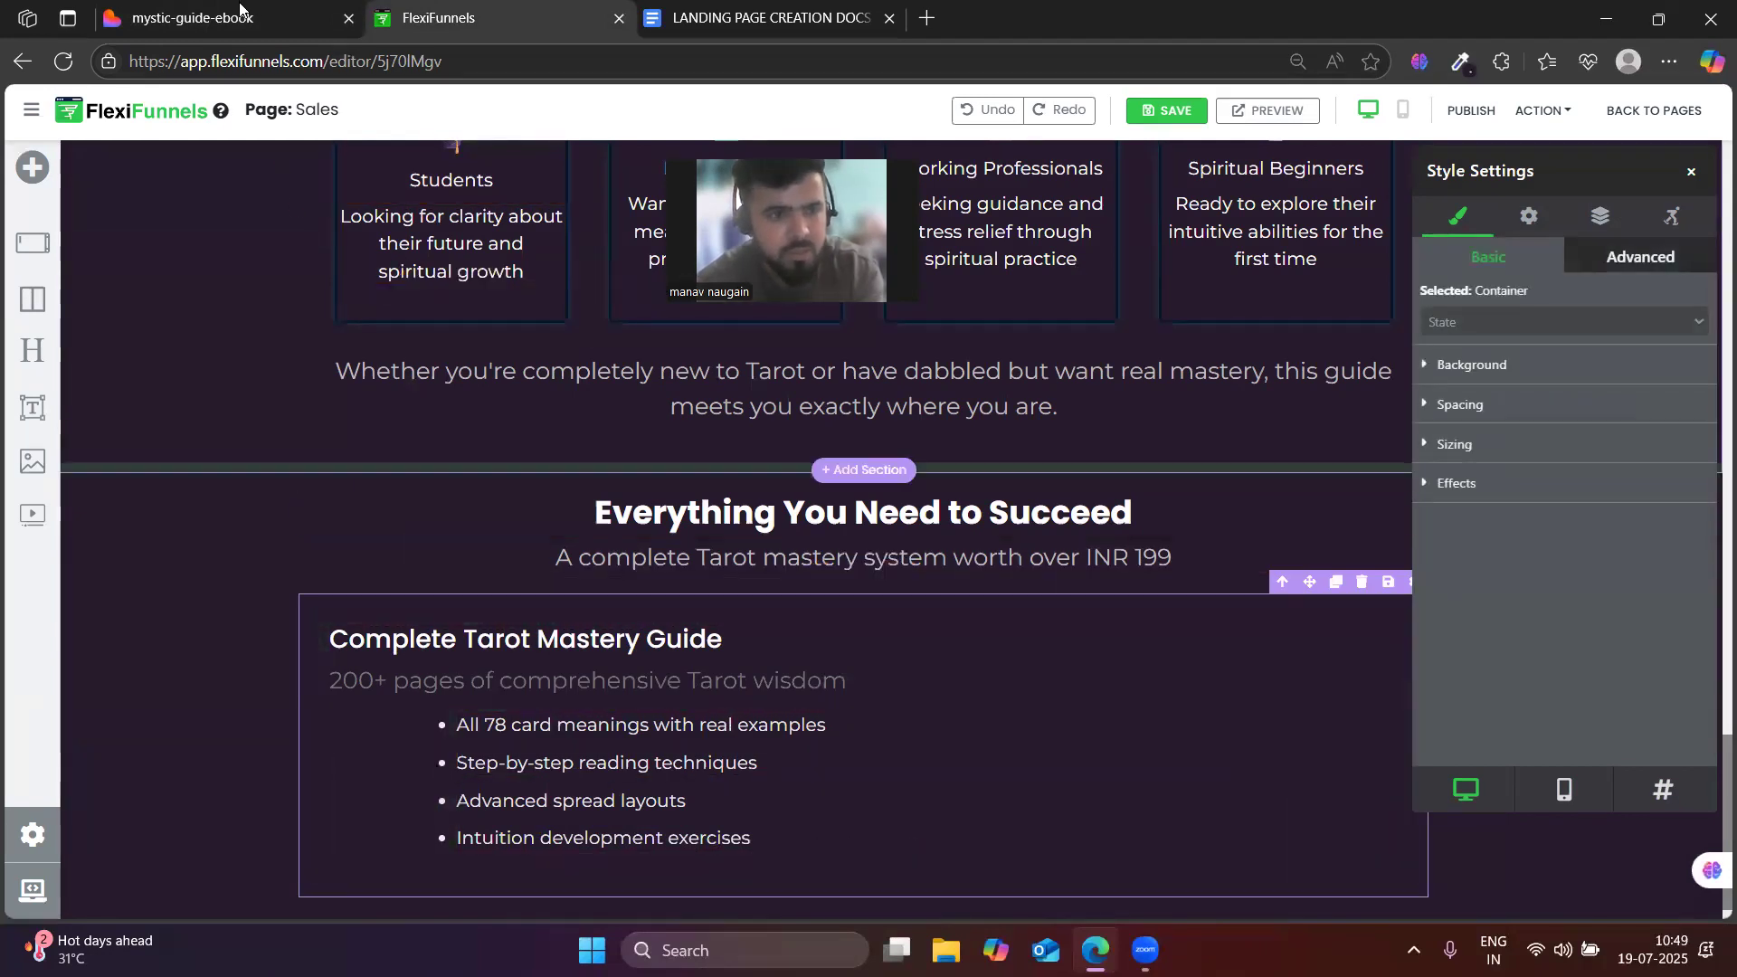
- Compare the list with the mystic-guide-ebook page and set its font size to 15 px and pointer spacing to 8 px
click(356, 7)
click(433, 9)
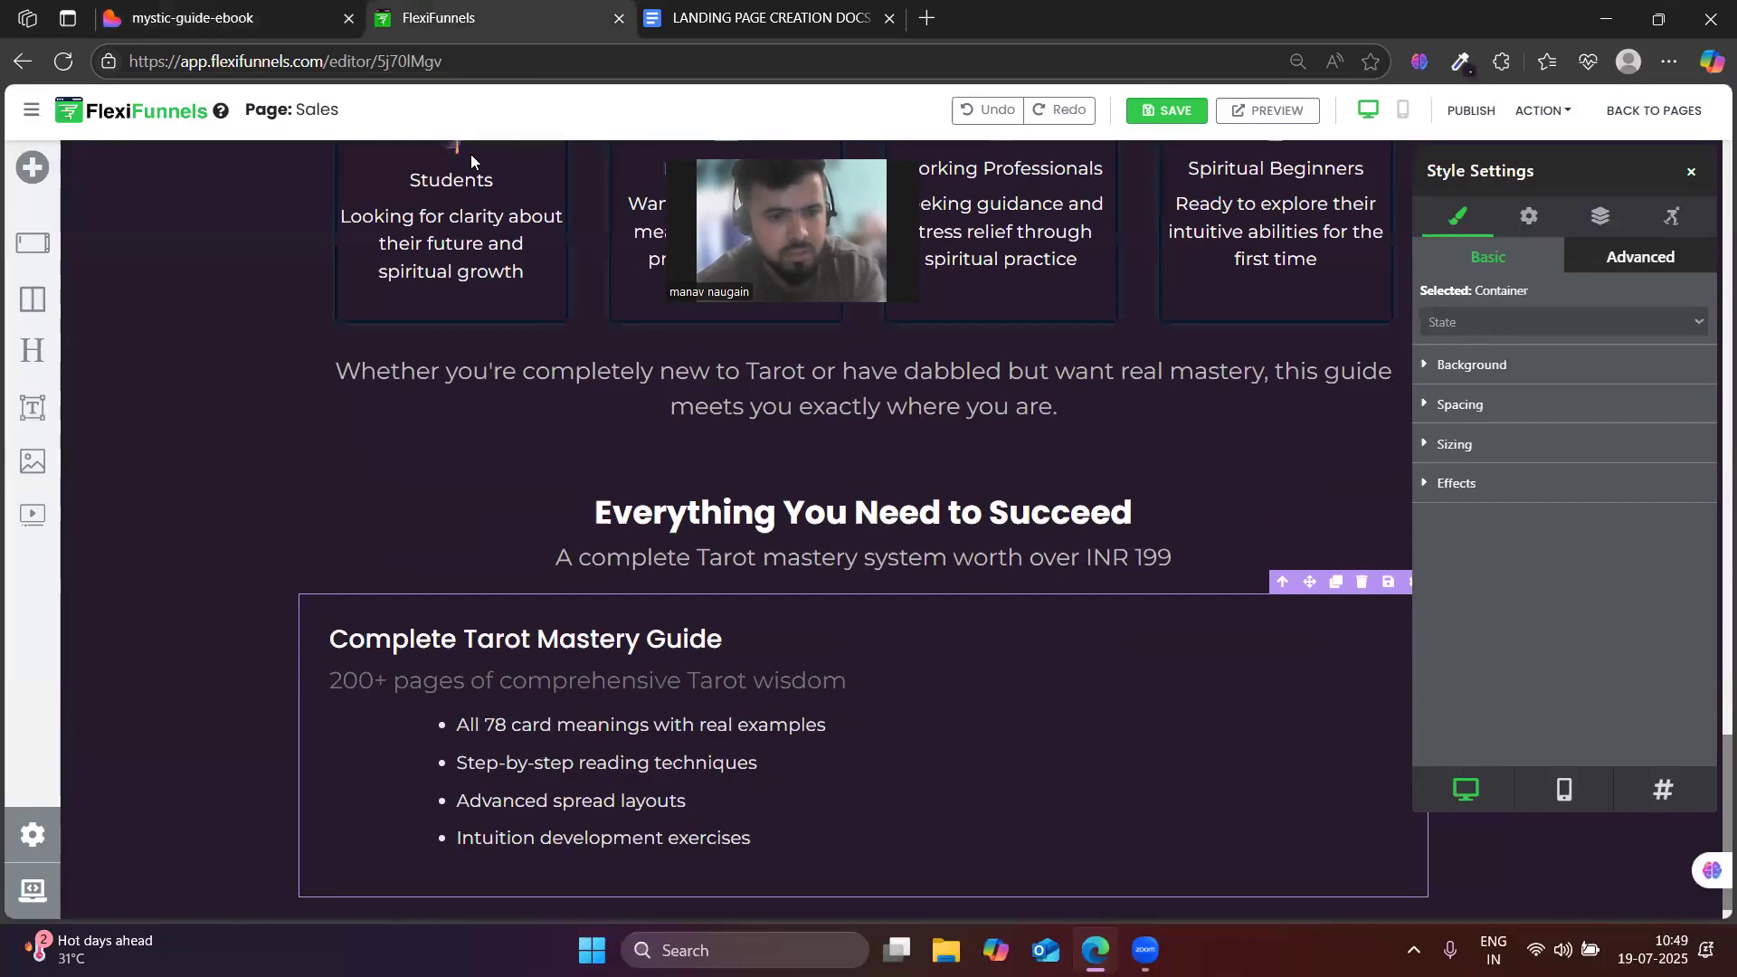
click(449, 745)
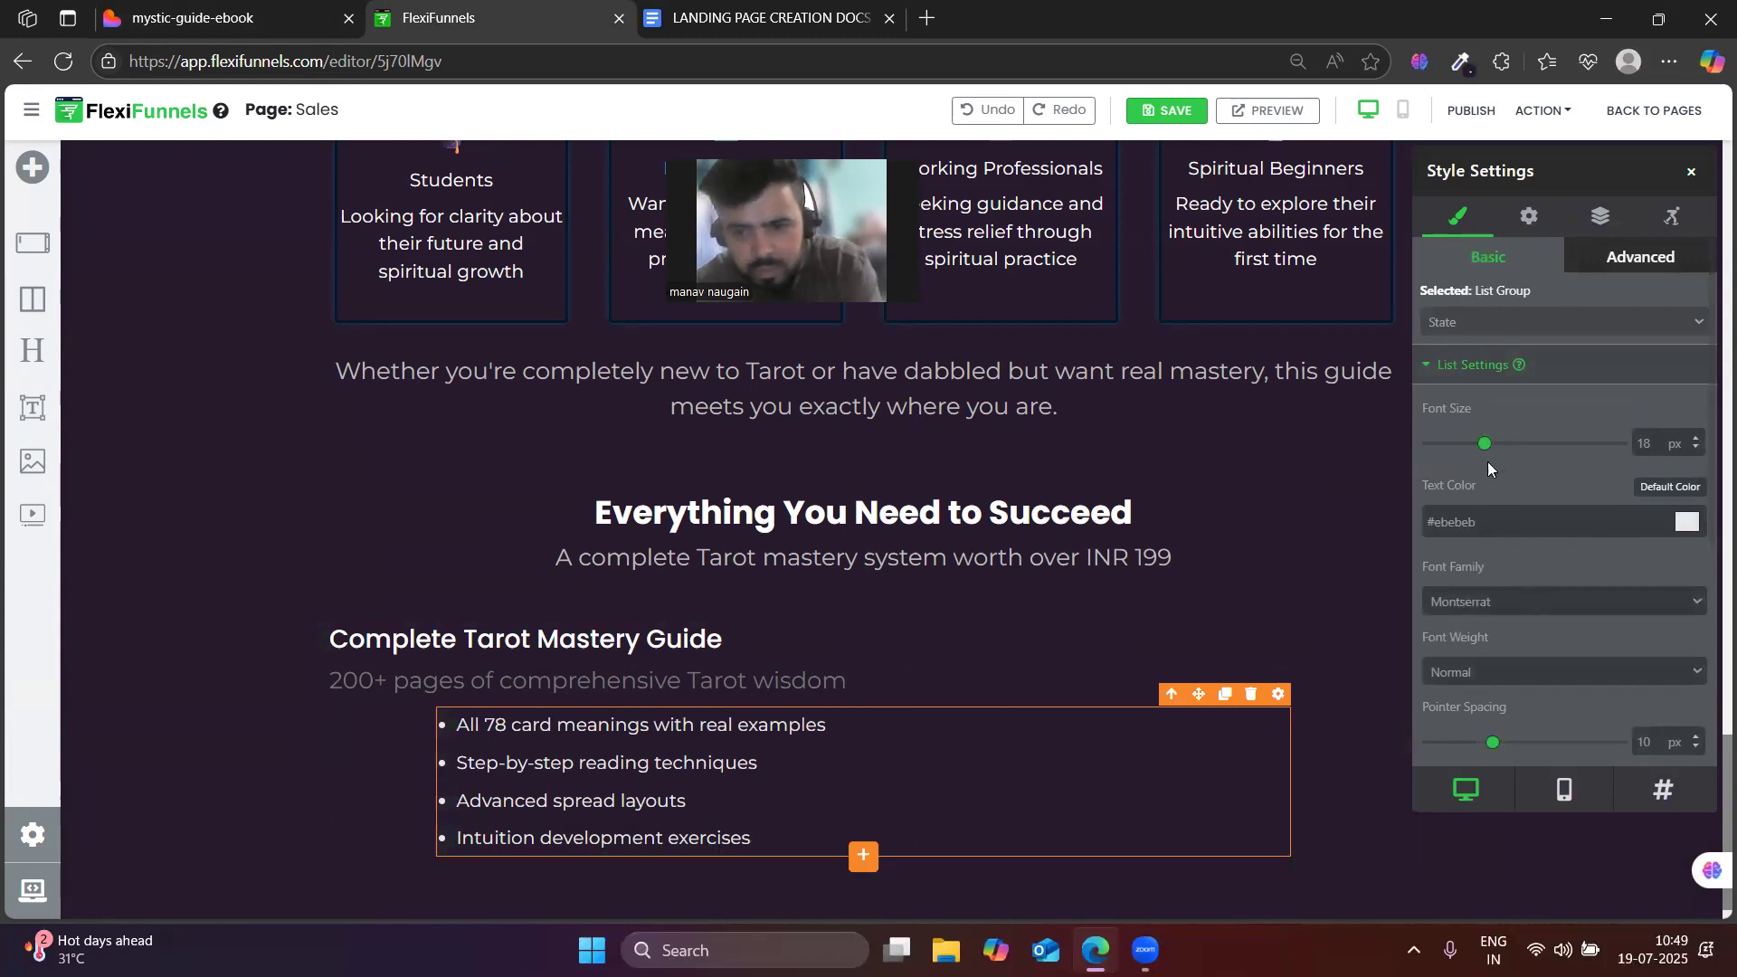
click(252, 7)
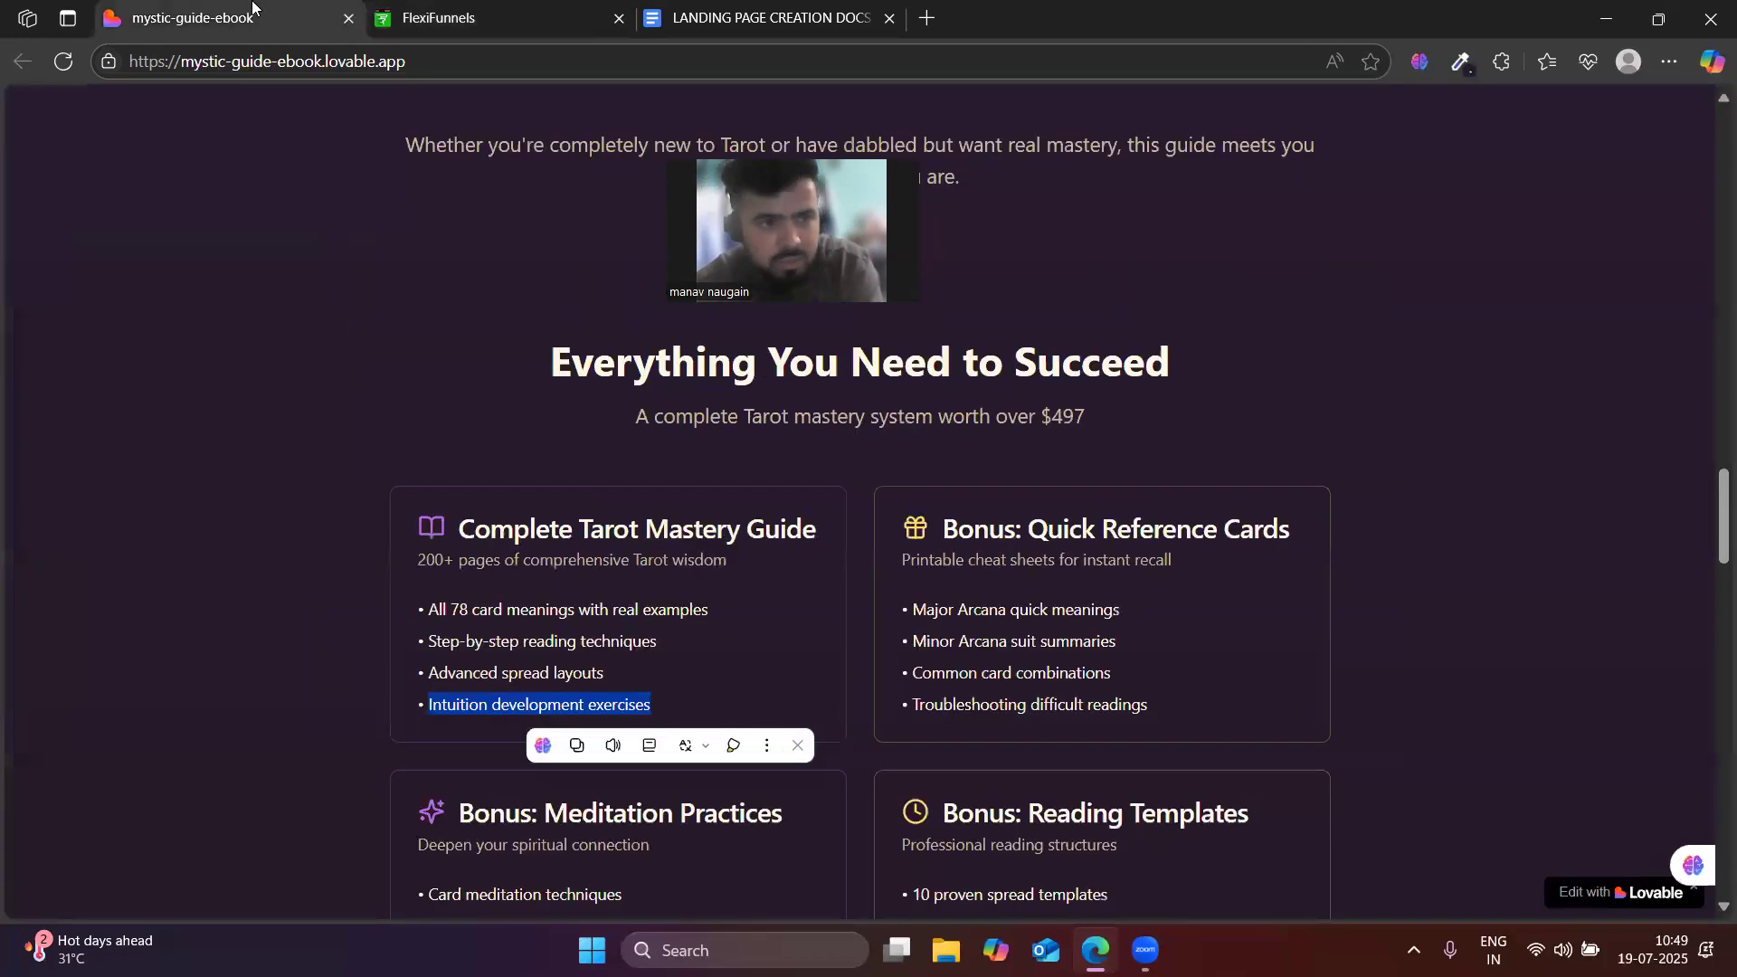
click(484, 9)
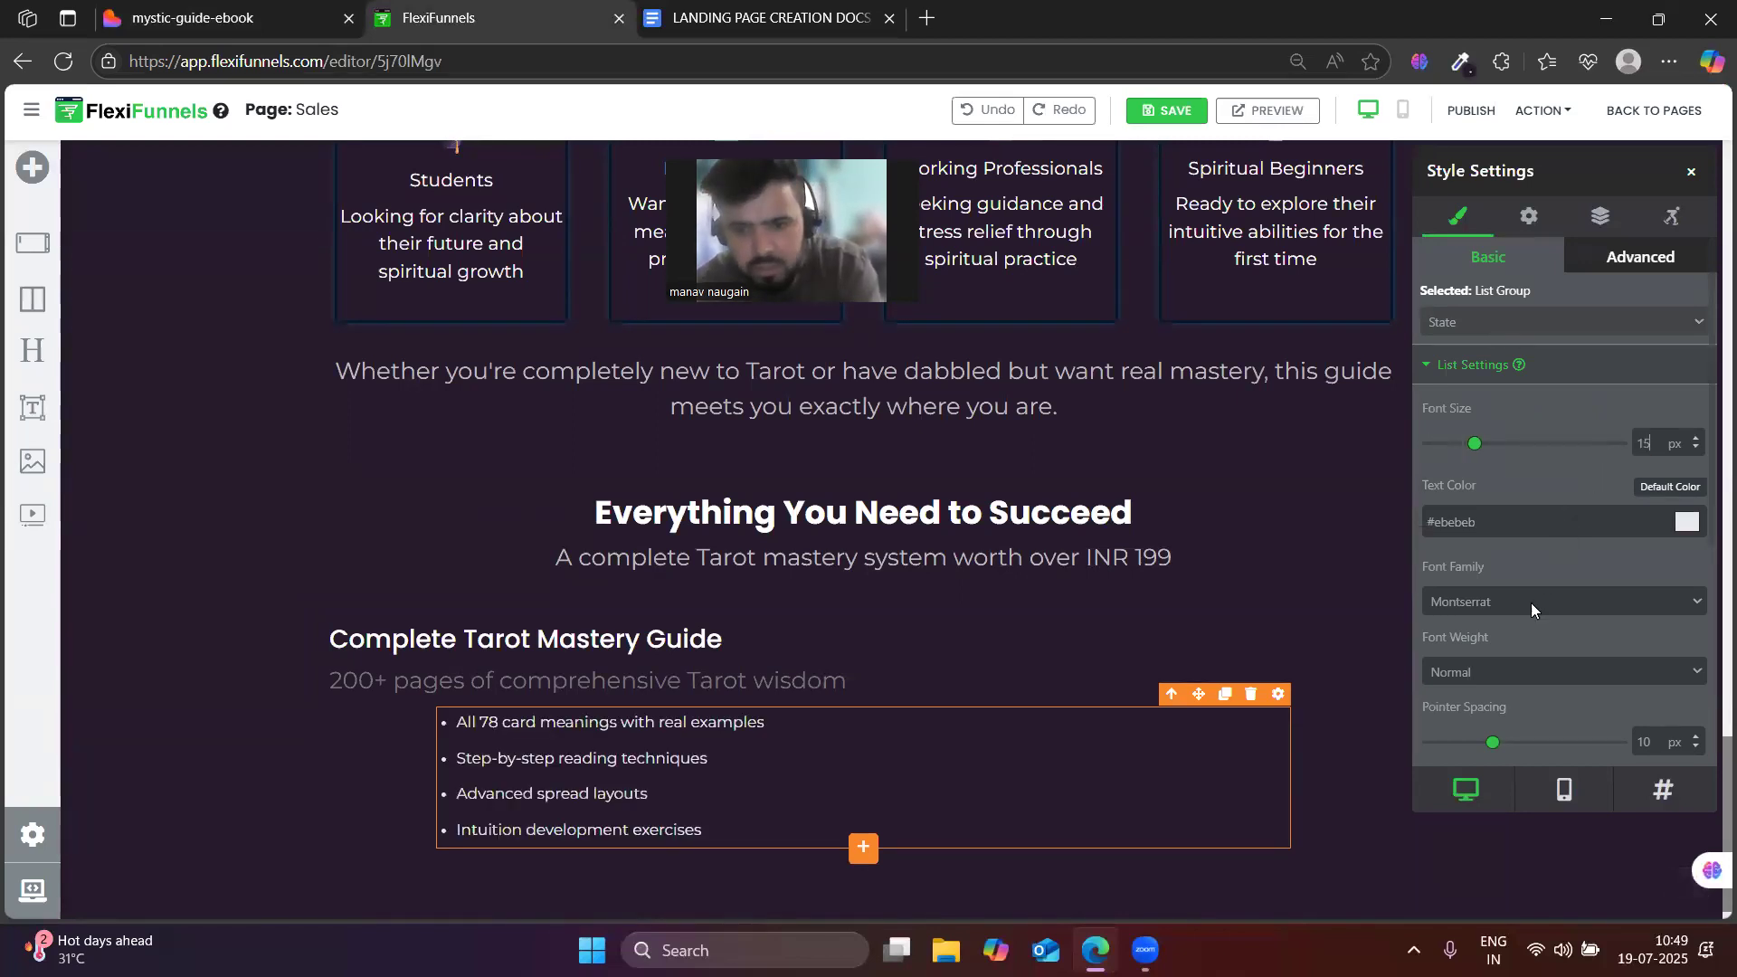
scroll(1529, 606, down, 1)
drag(1488, 633, 1484, 641)
- Set the list's width to 100%
scroll(1493, 646, down, 3)
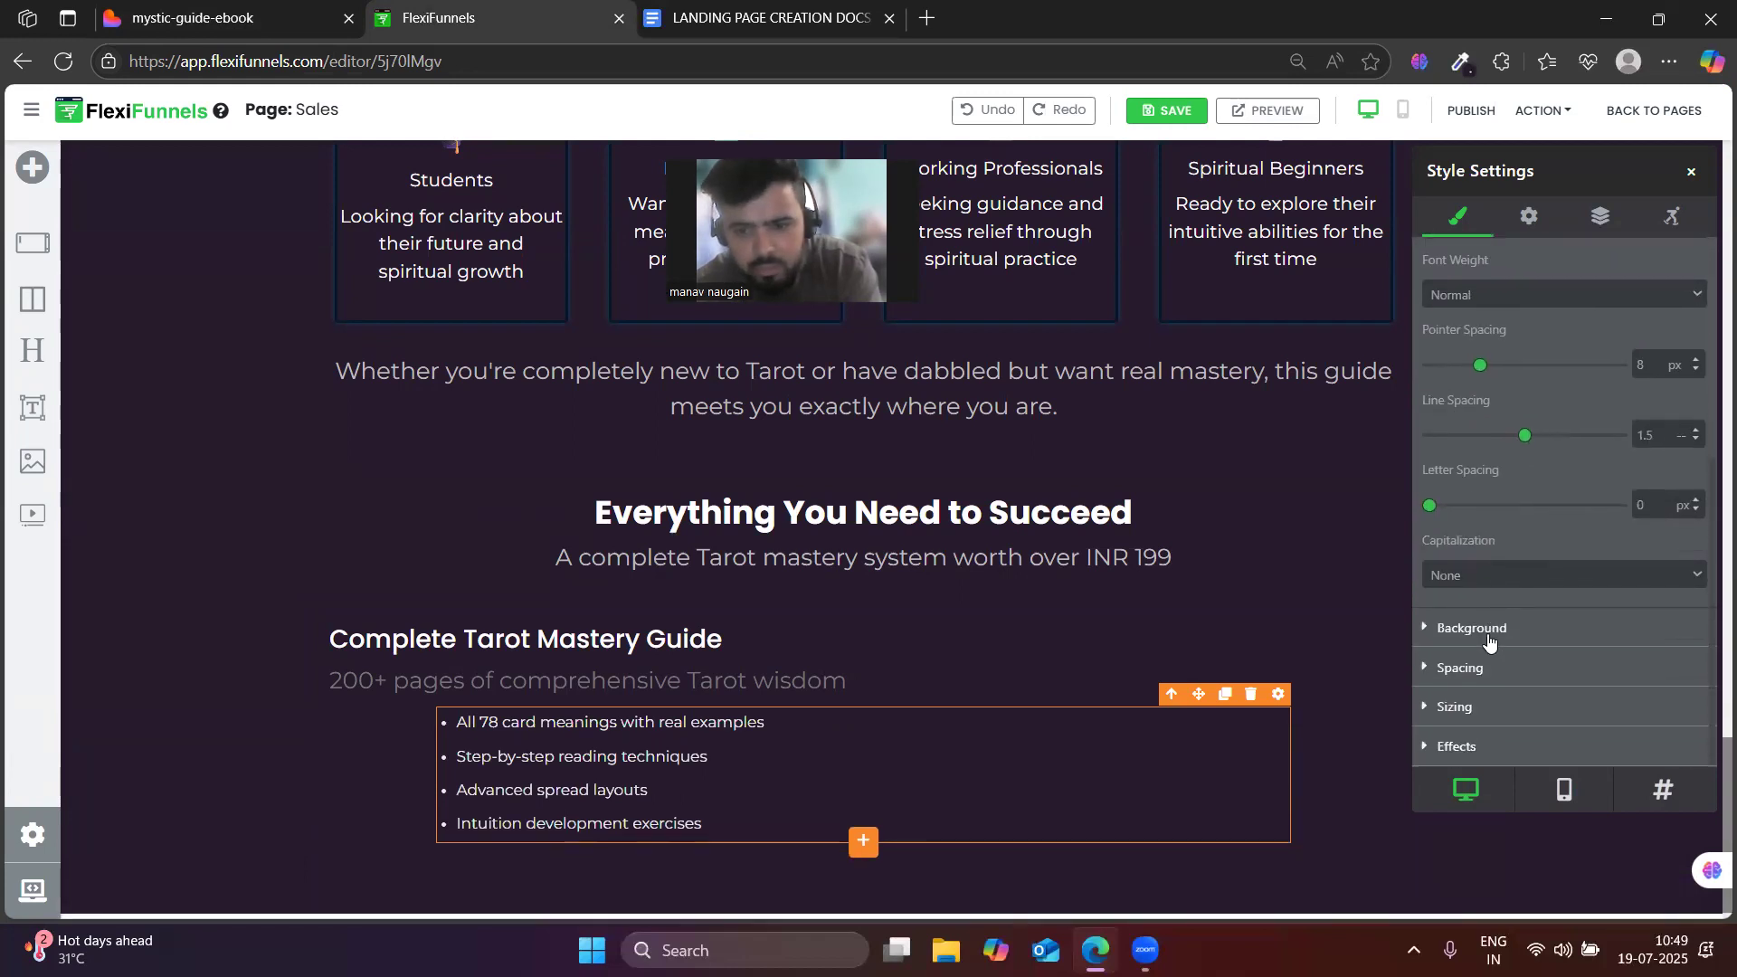
click(1456, 707)
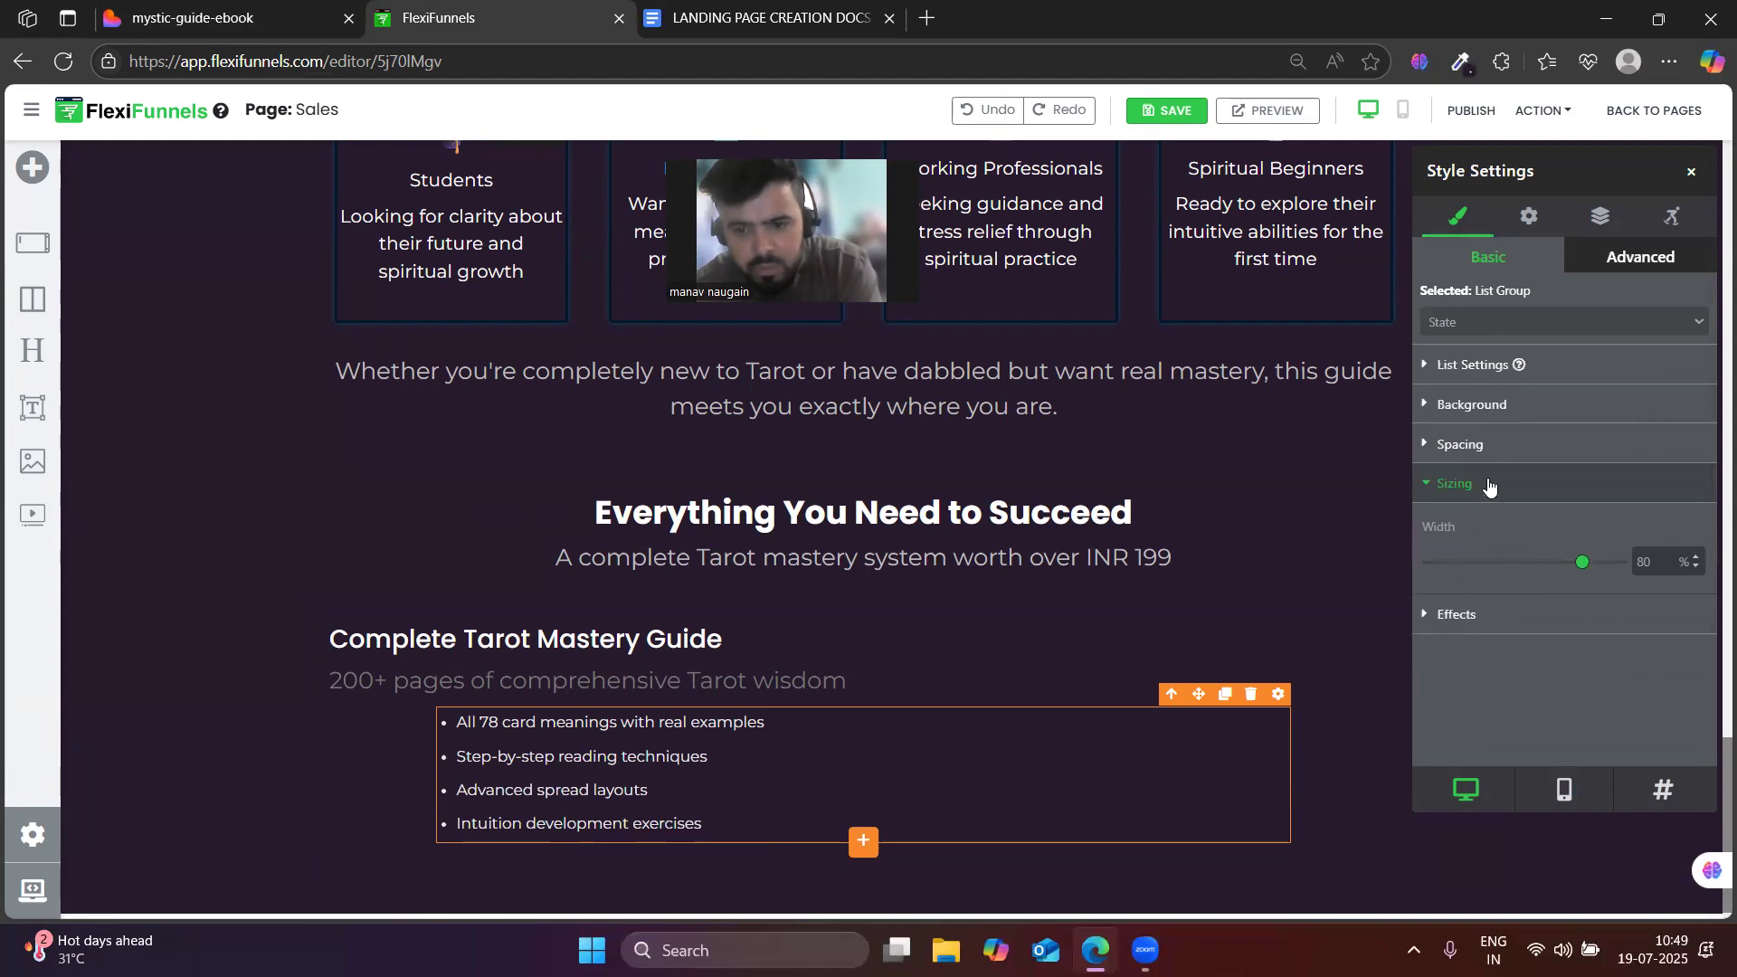
drag(1580, 572, 1623, 570)
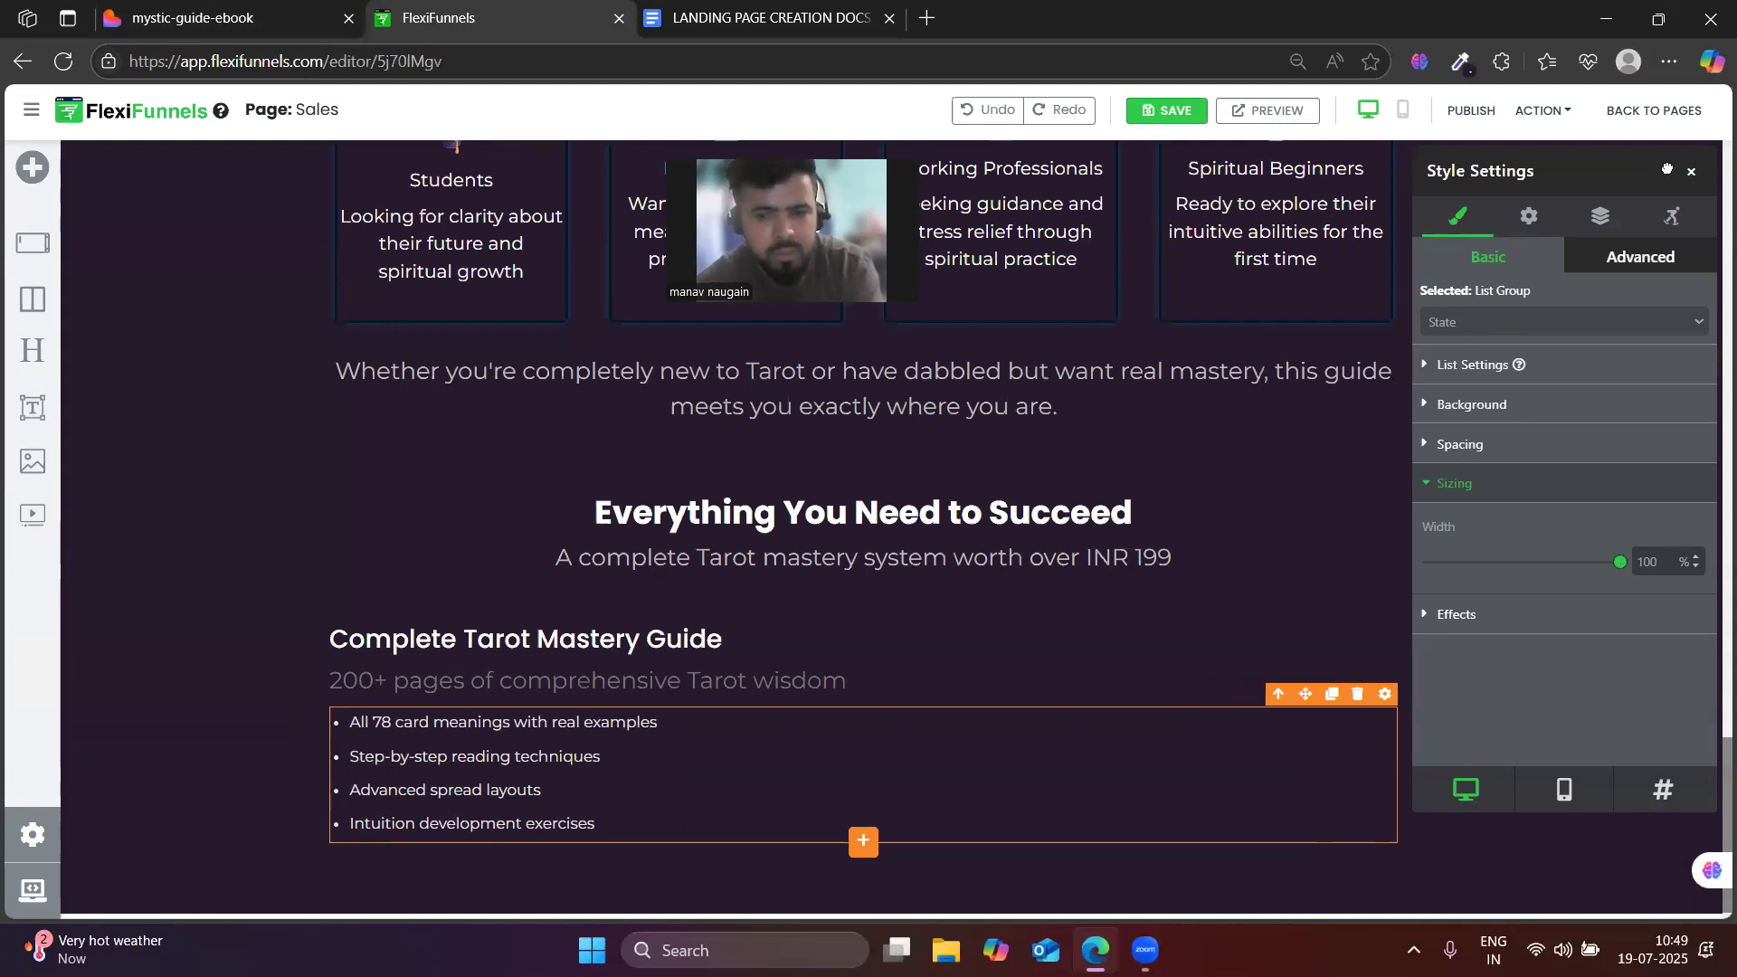
- Check the card design on the mystic-guide-ebook page and add a 3 px solid border around the Complete Tarot Mastery Guide column
click(279, 9)
click(451, 11)
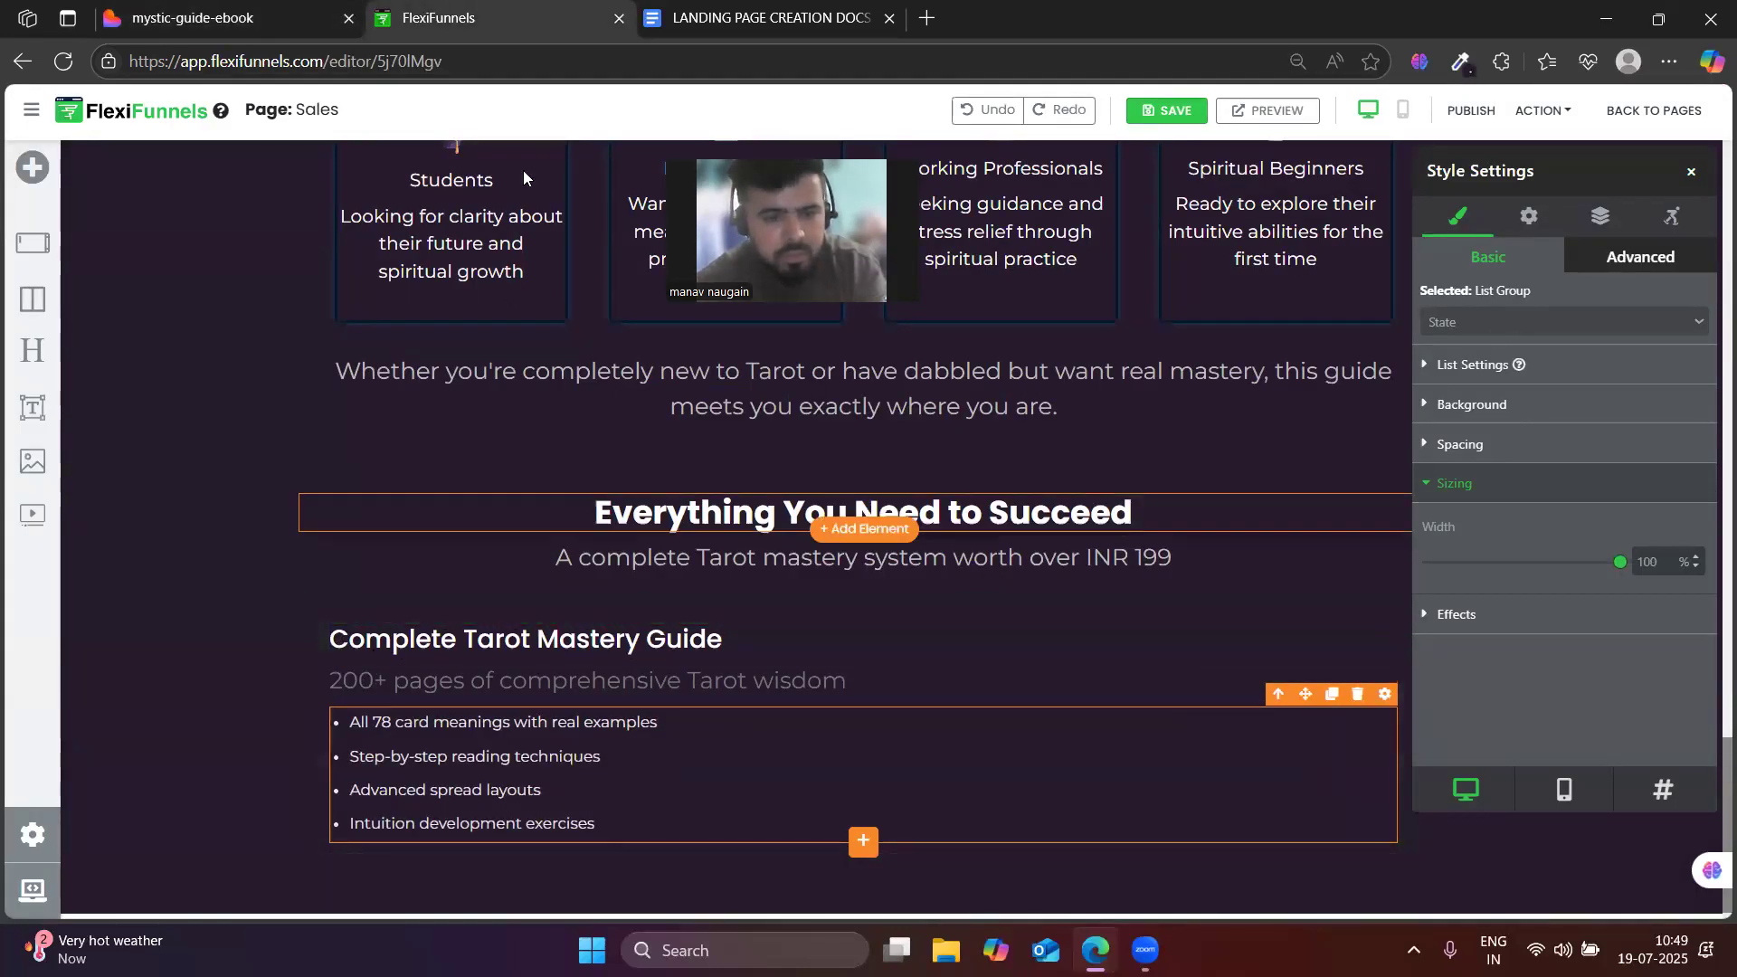
click(307, 11)
click(476, 11)
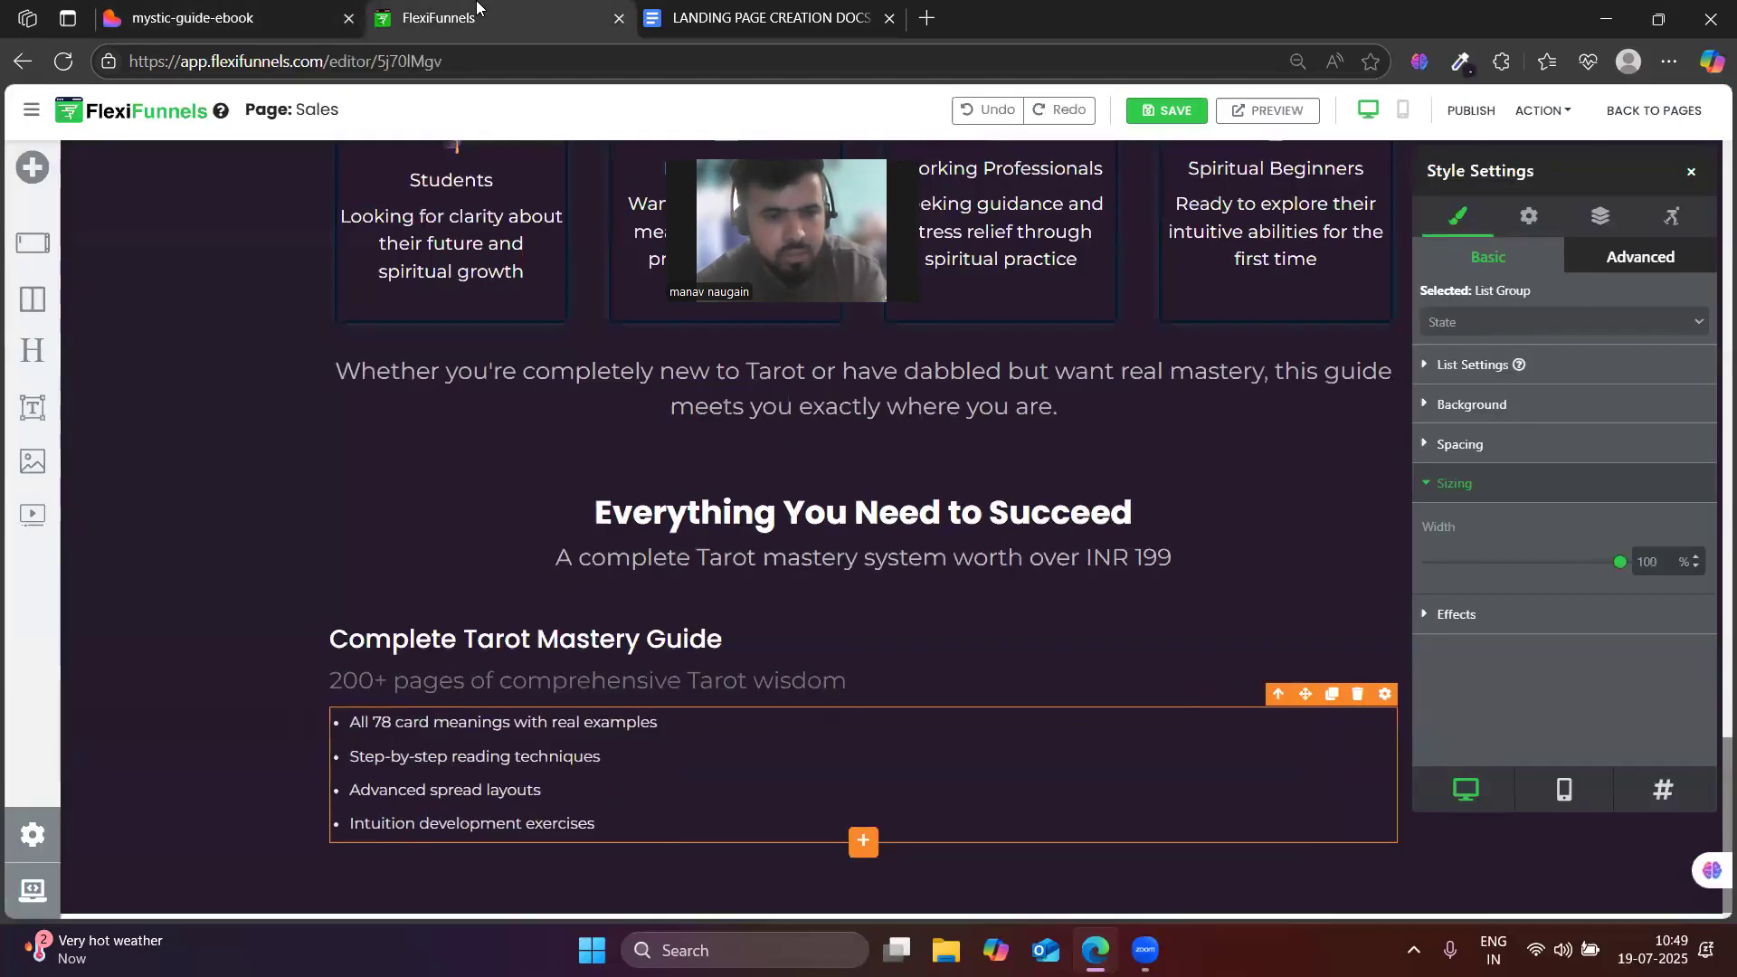
click(333, 619)
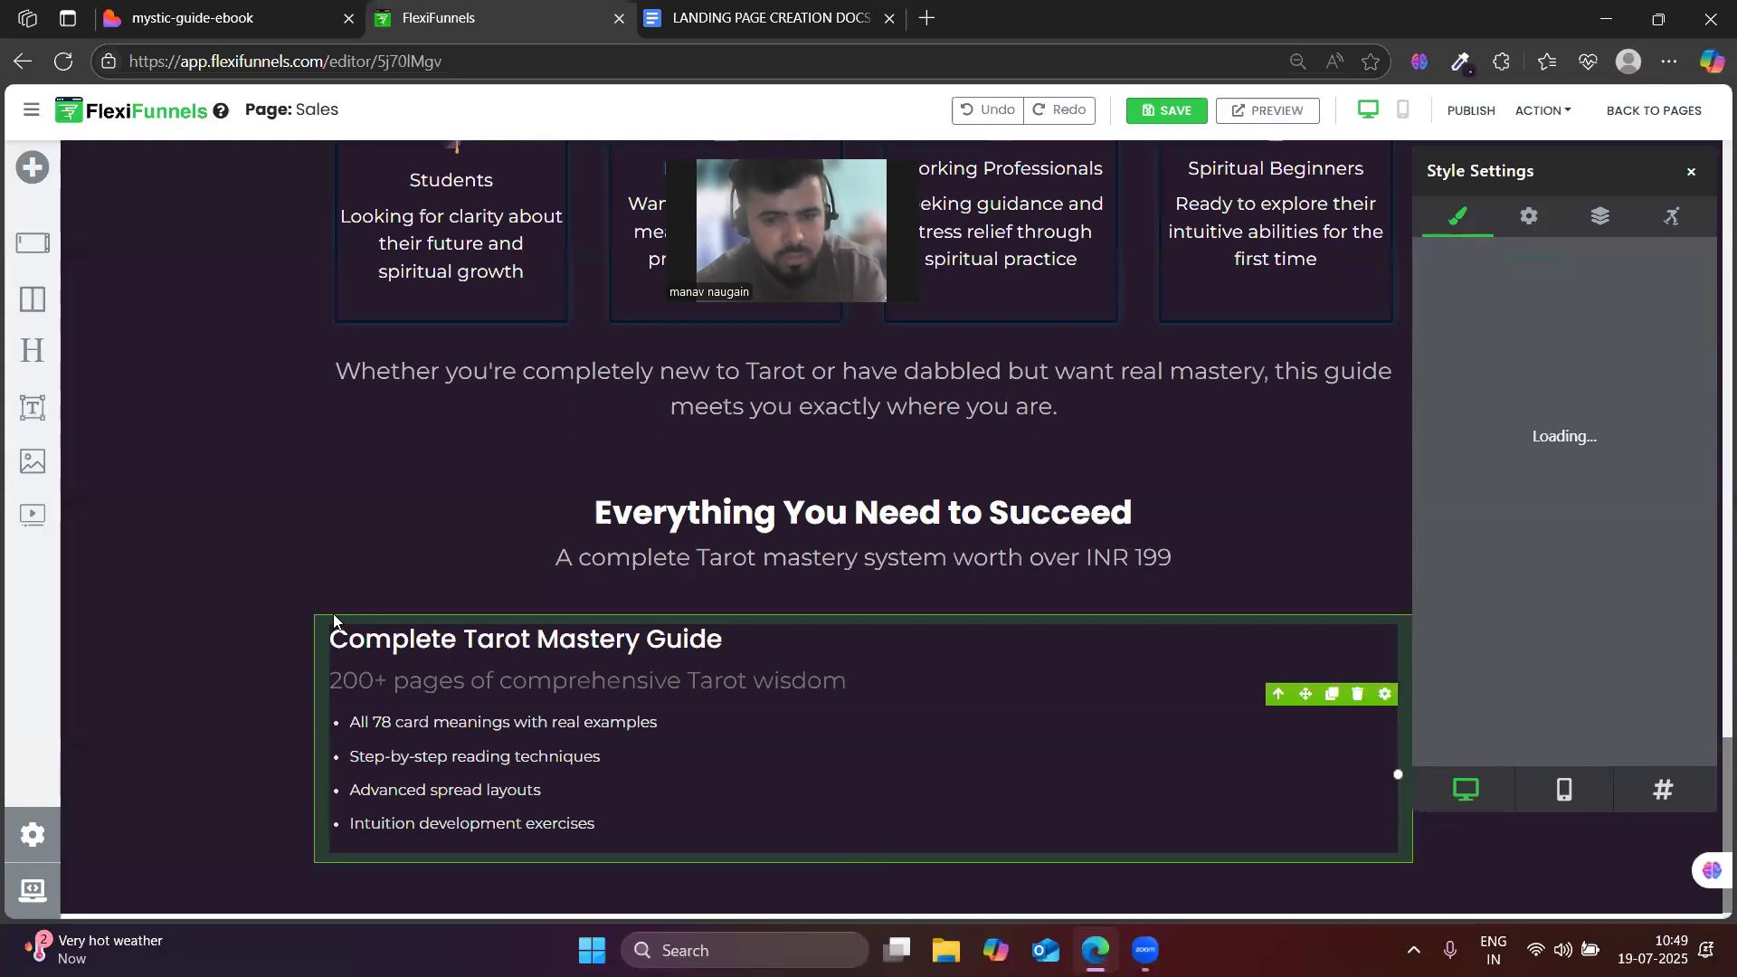
click(1484, 445)
scroll(1537, 657, down, 1)
scroll(1537, 657, up, 2)
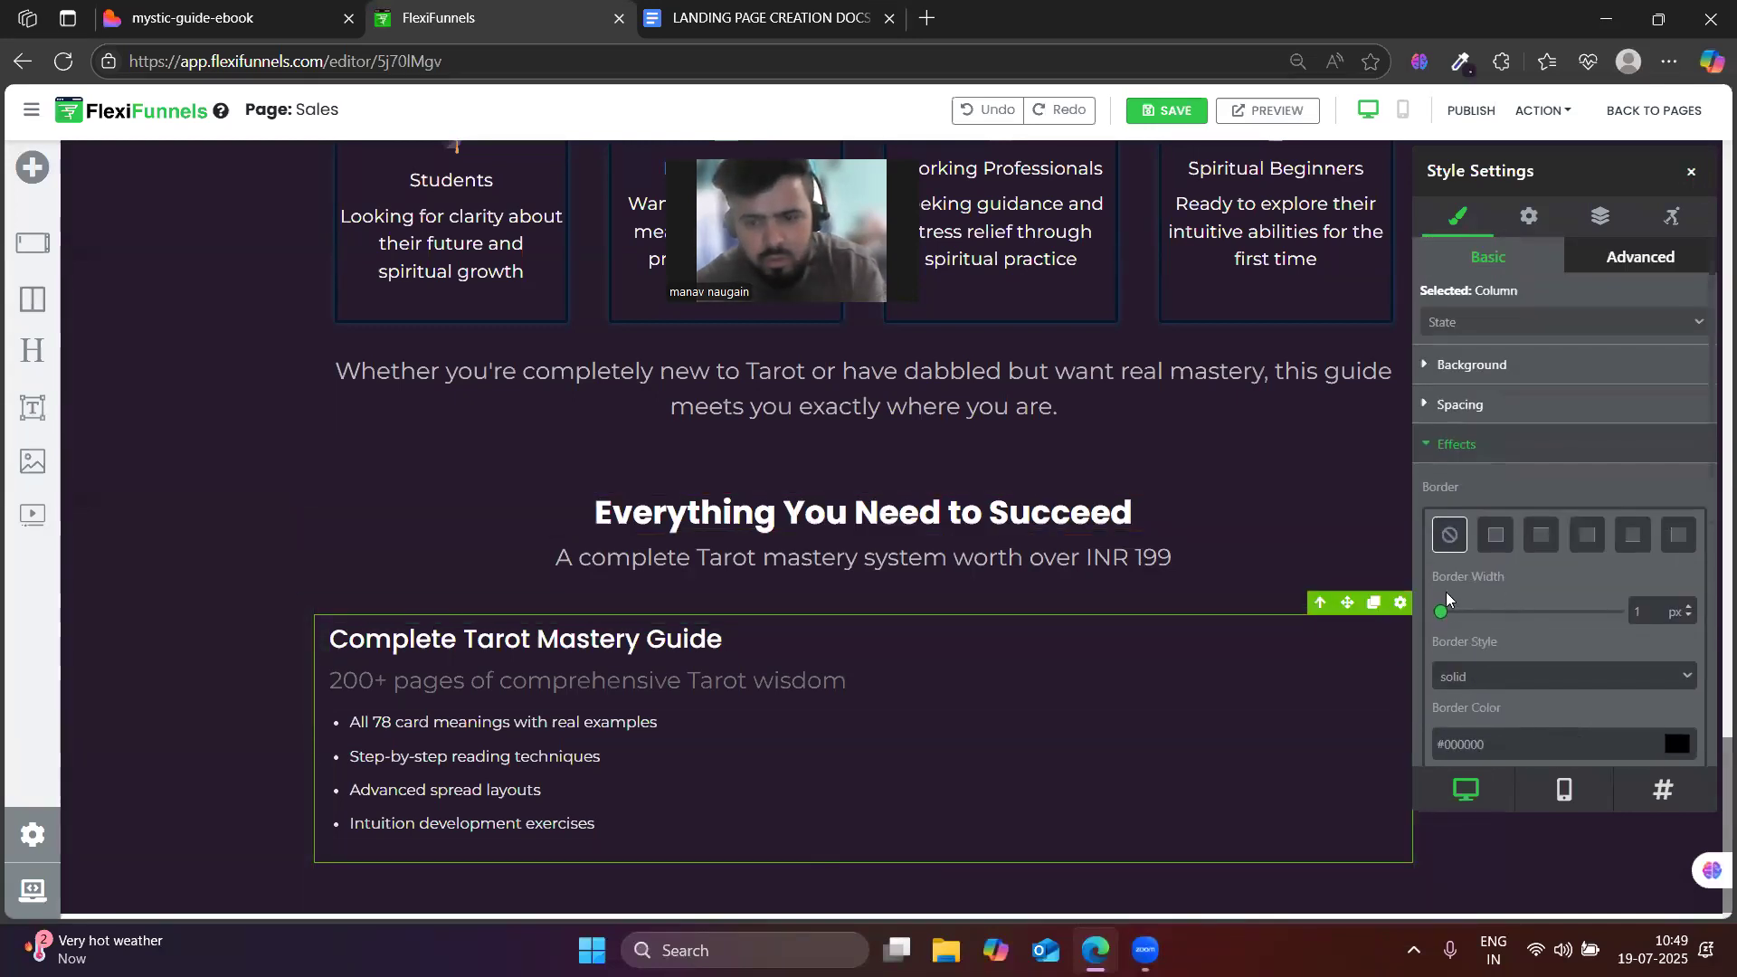
drag(1442, 618, 1439, 623)
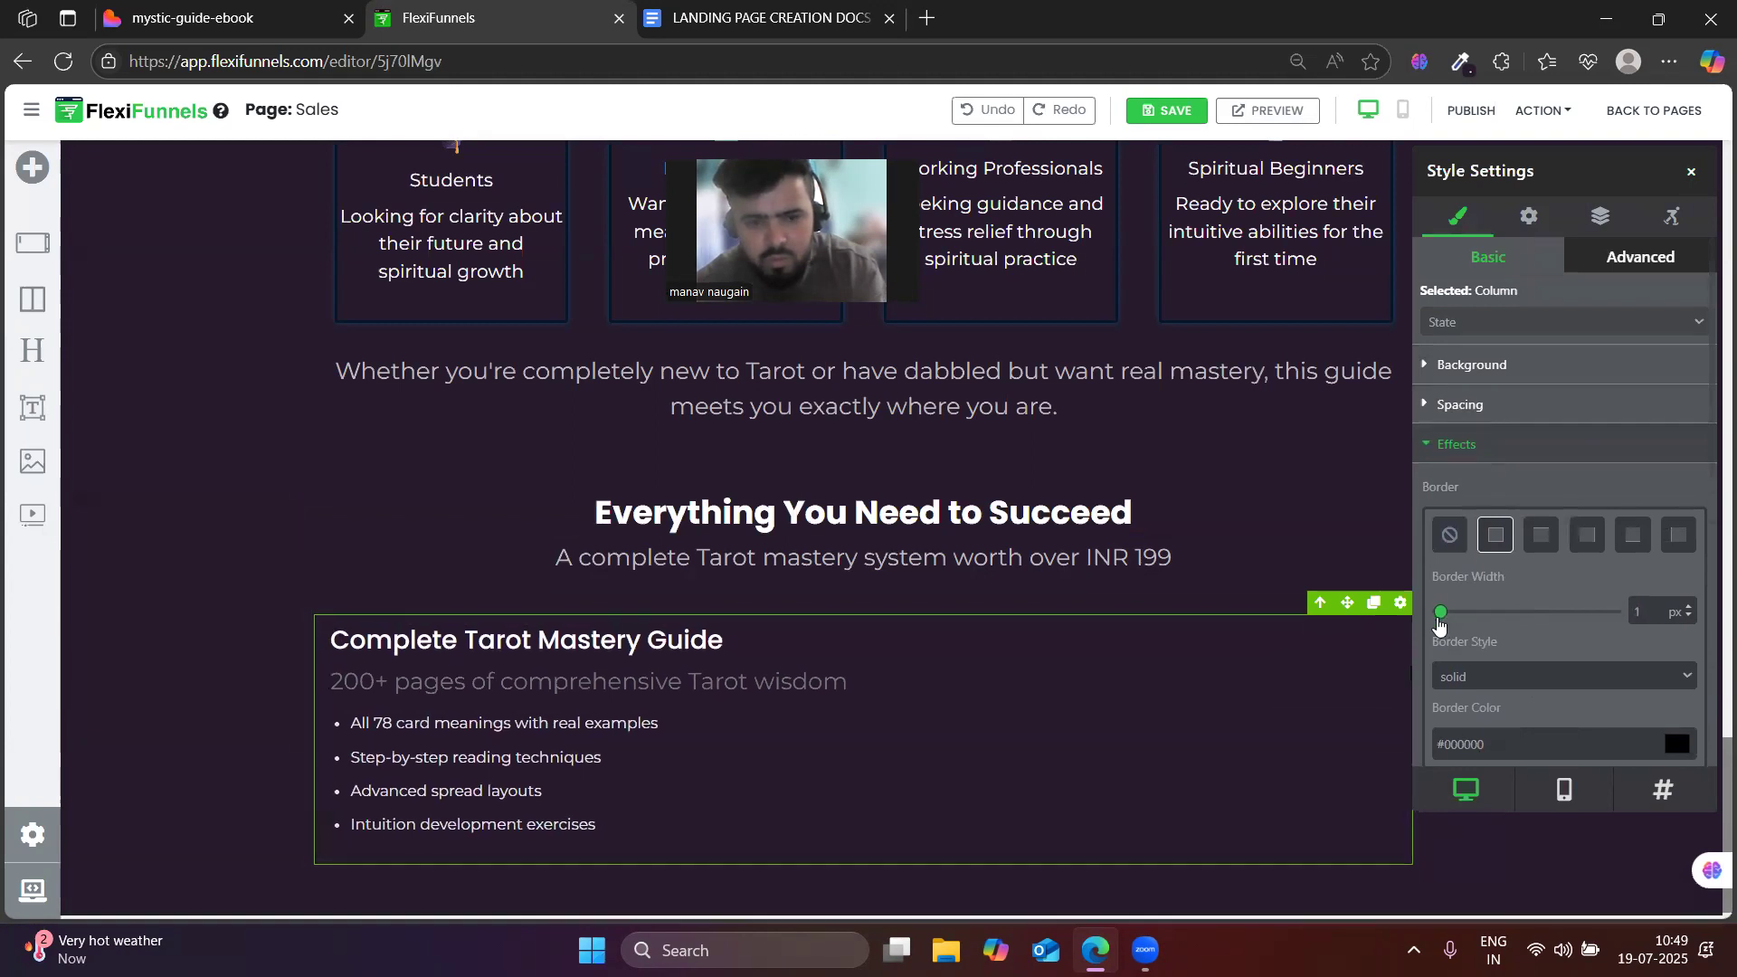
click(1638, 615)
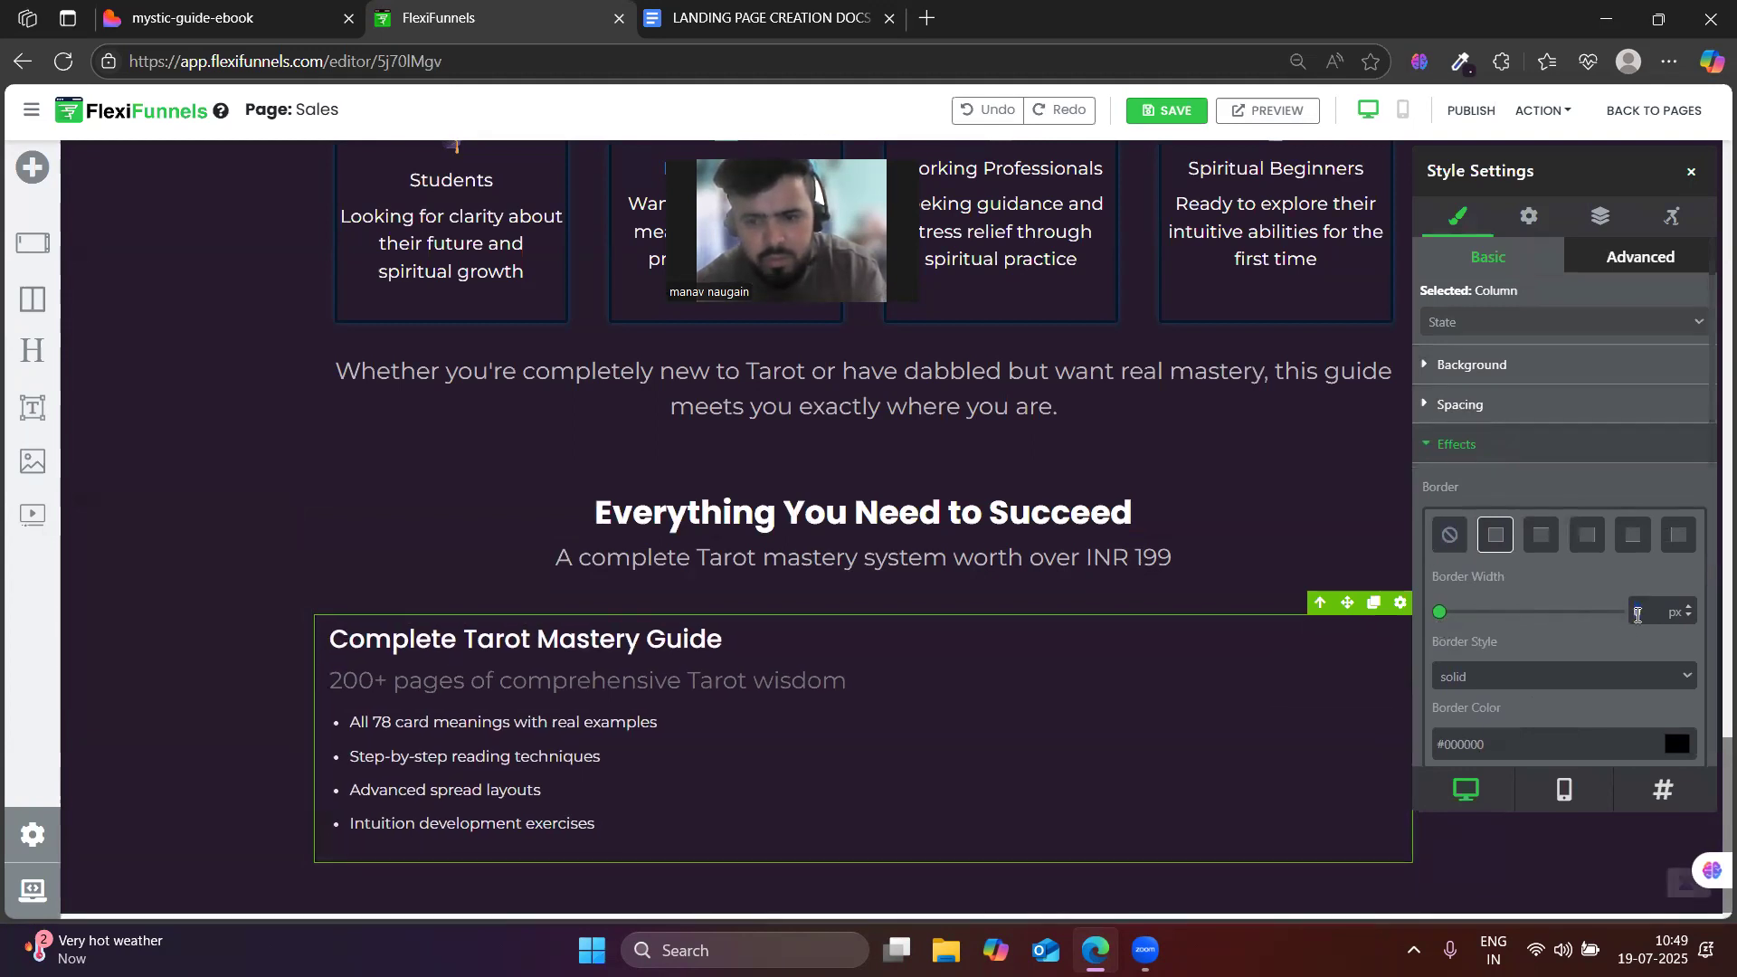
text(3)
- Set the border color of the Complete Tarot Mastery Guide column to purple #6d0c89, using the mystic-guide-ebook page as reference
click(269, 9)
click(443, 11)
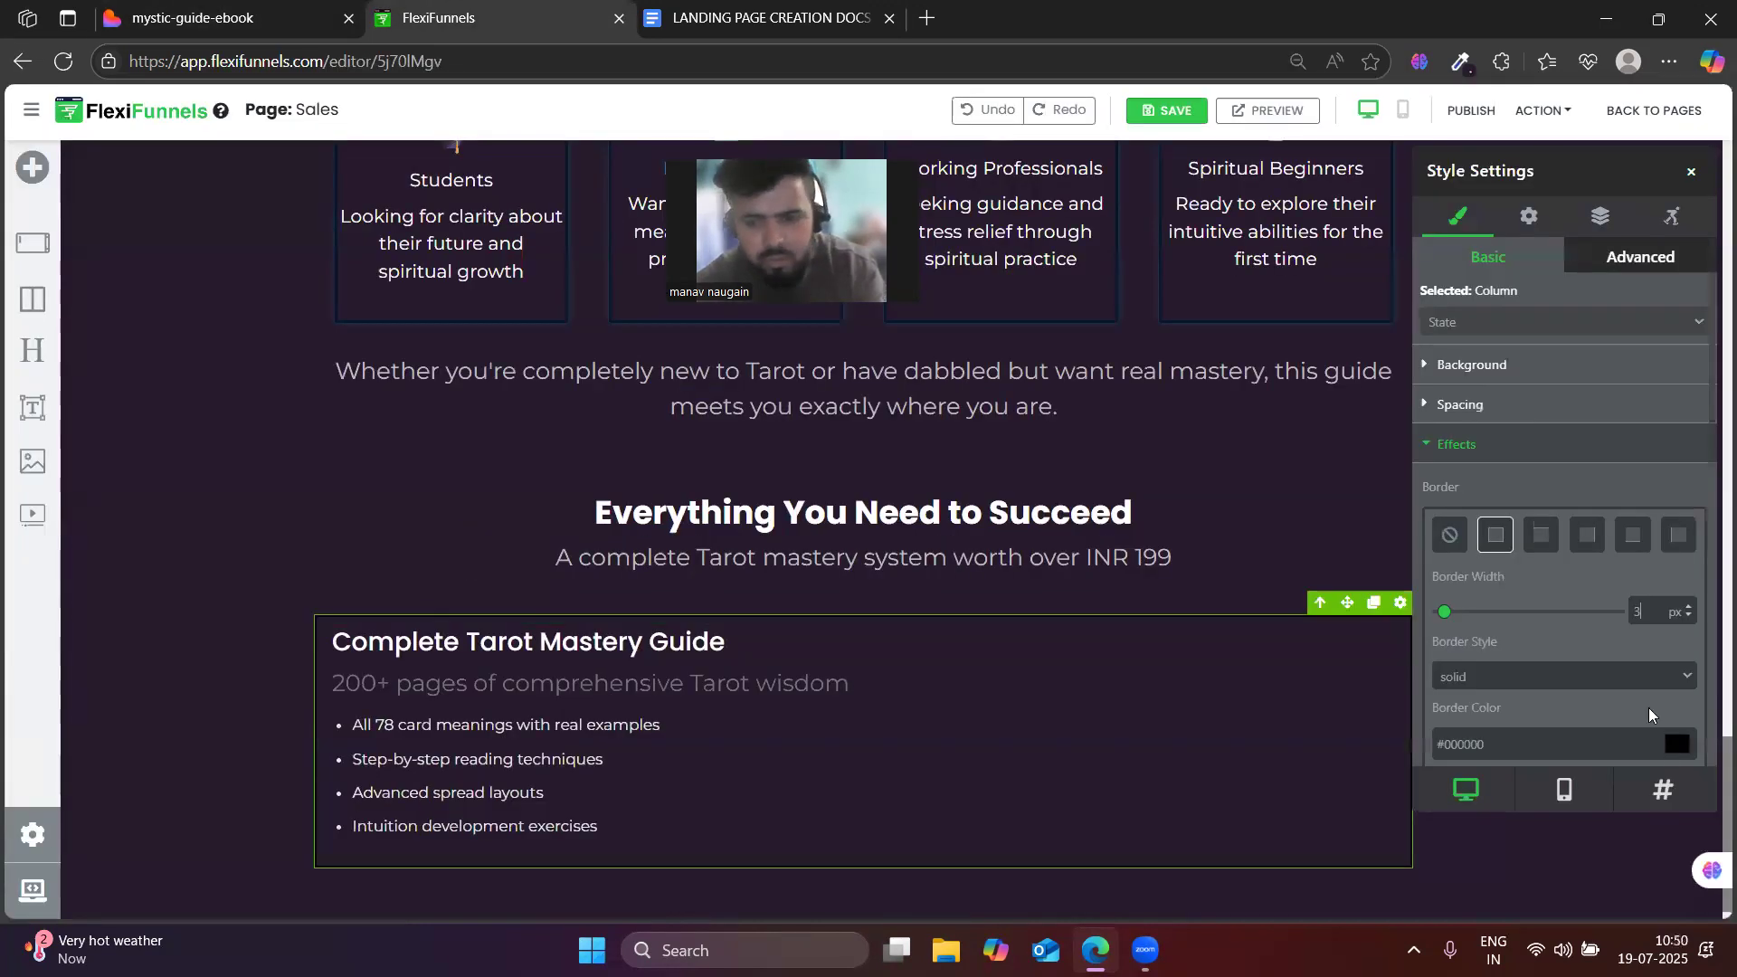
click(1674, 746)
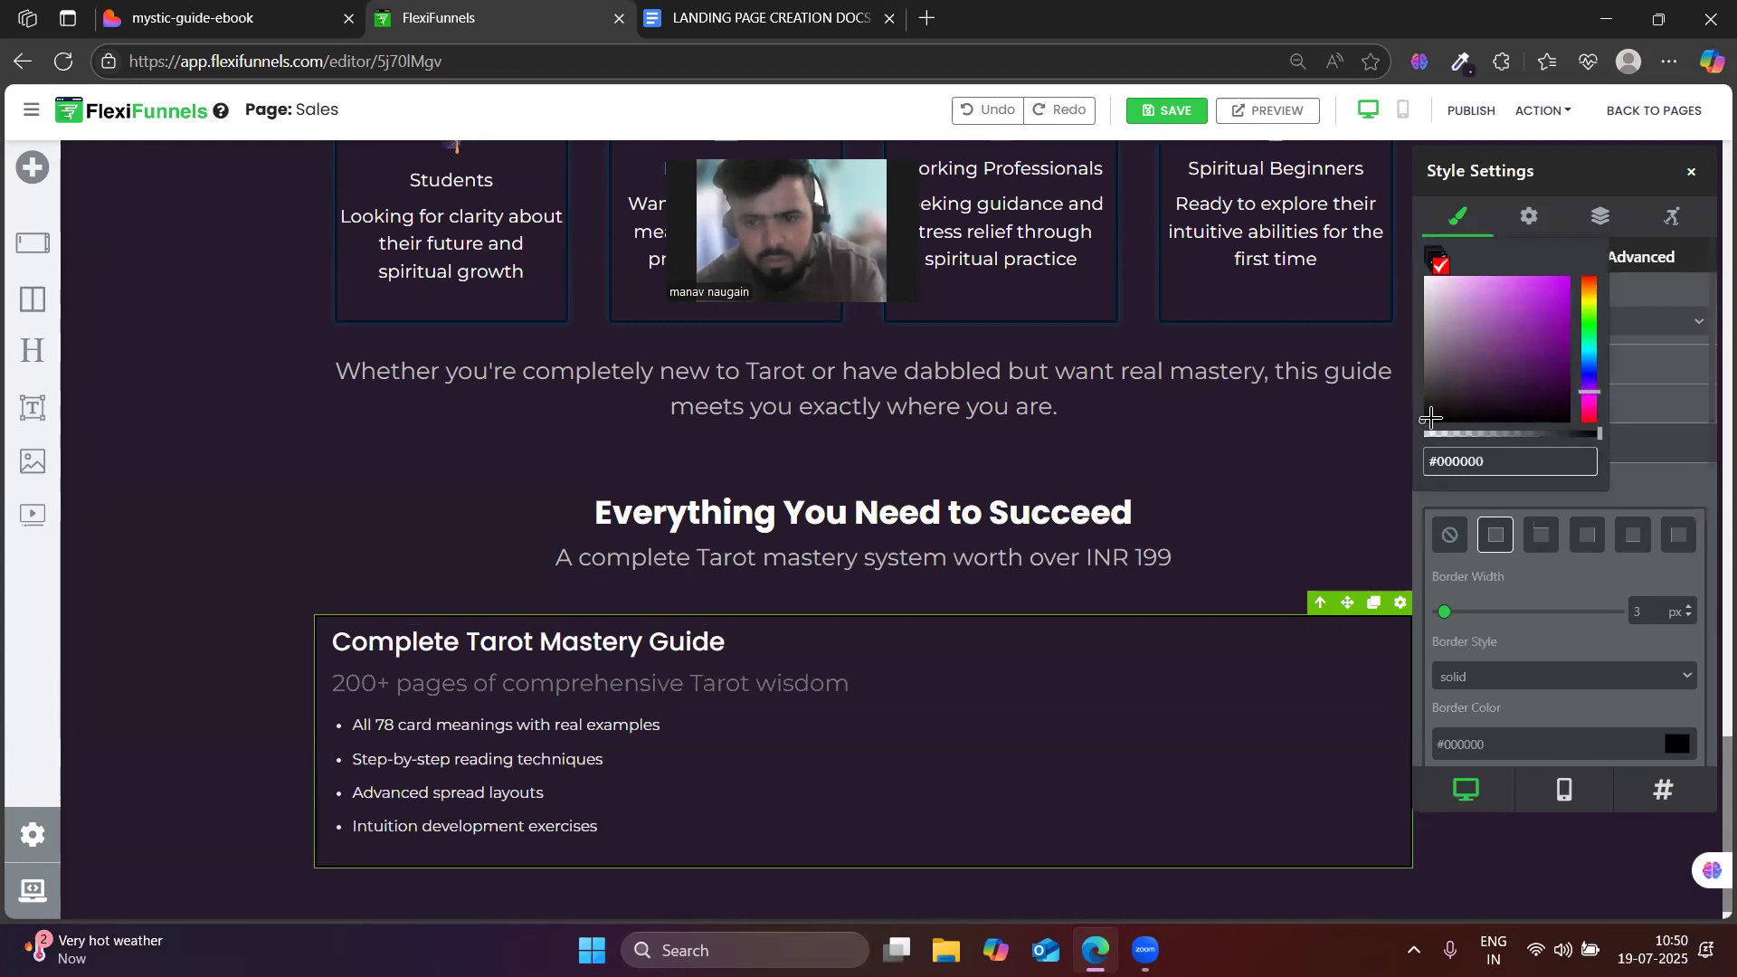
drag(1551, 349, 1556, 342)
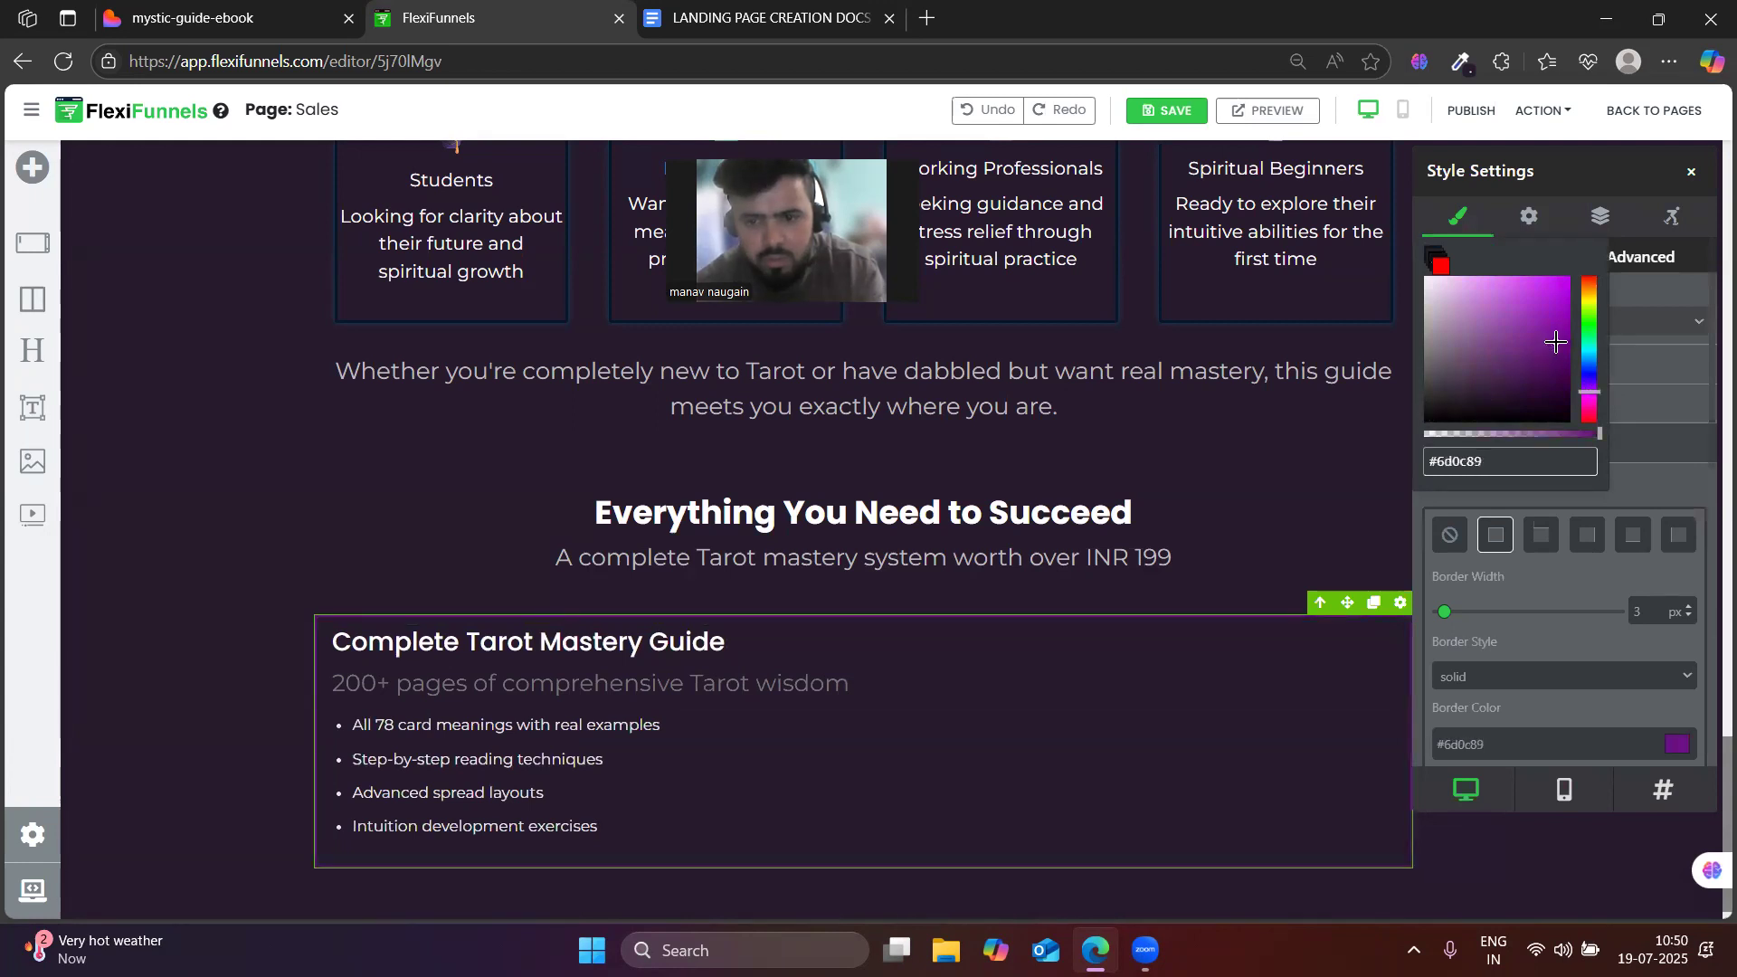
scroll(1656, 671, down, 1)
scroll(1656, 671, up, 1)
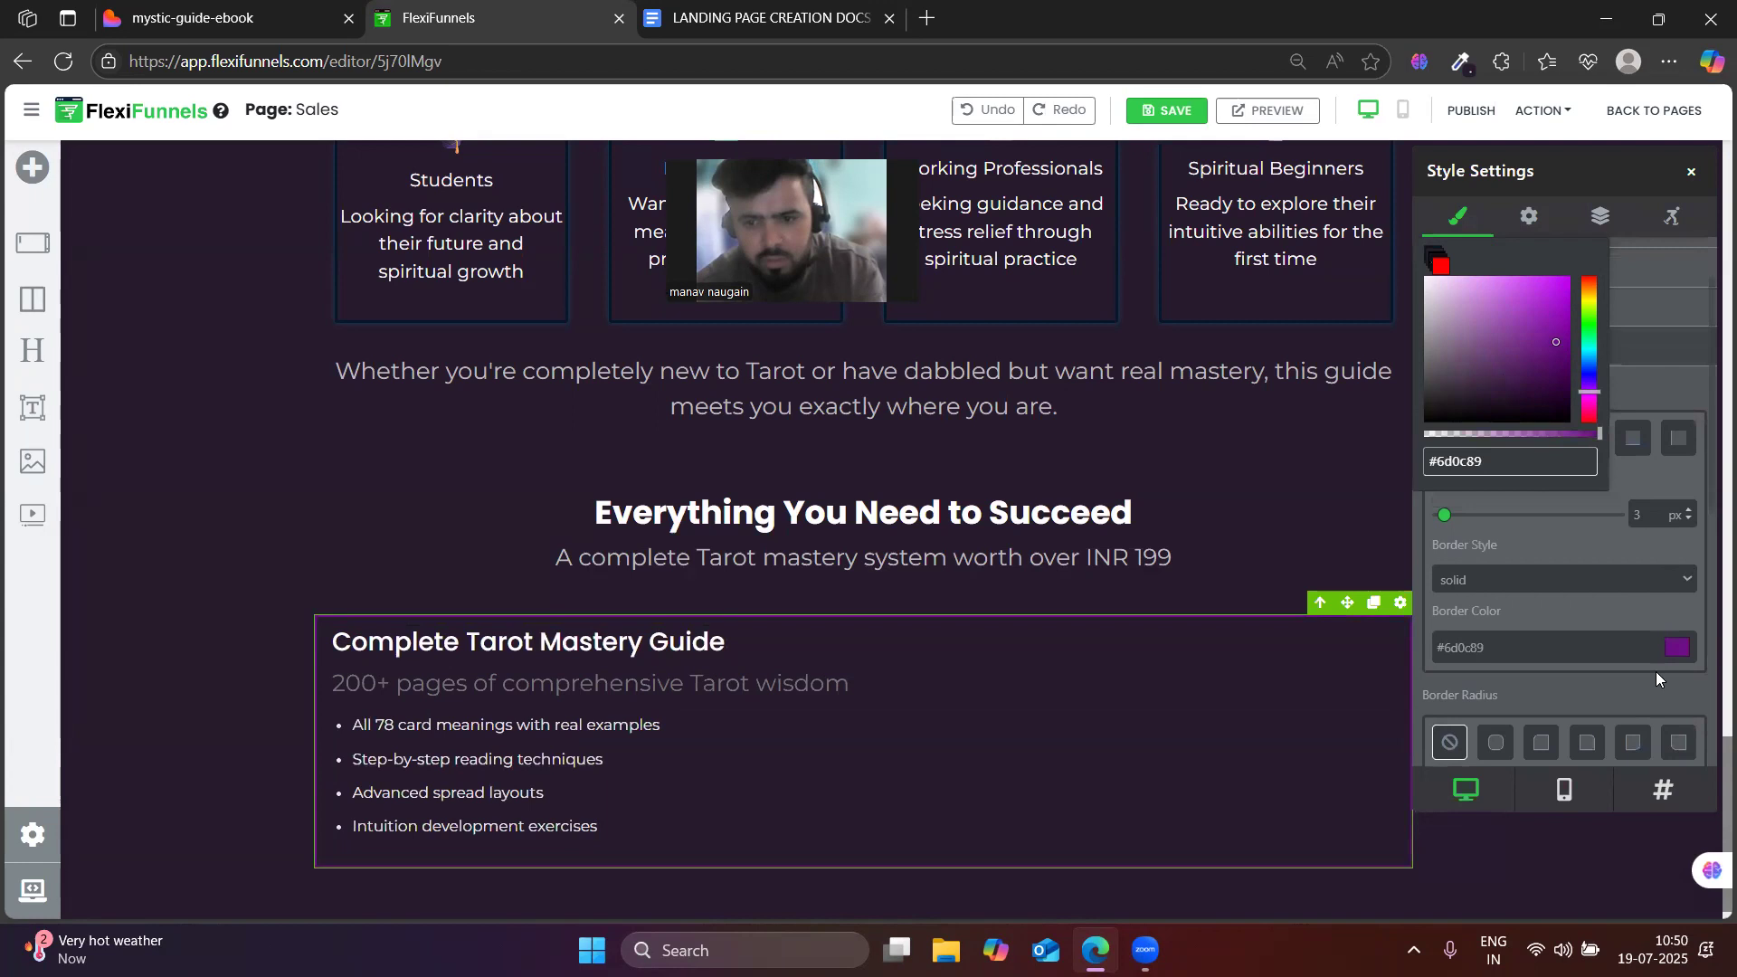
click(211, 577)
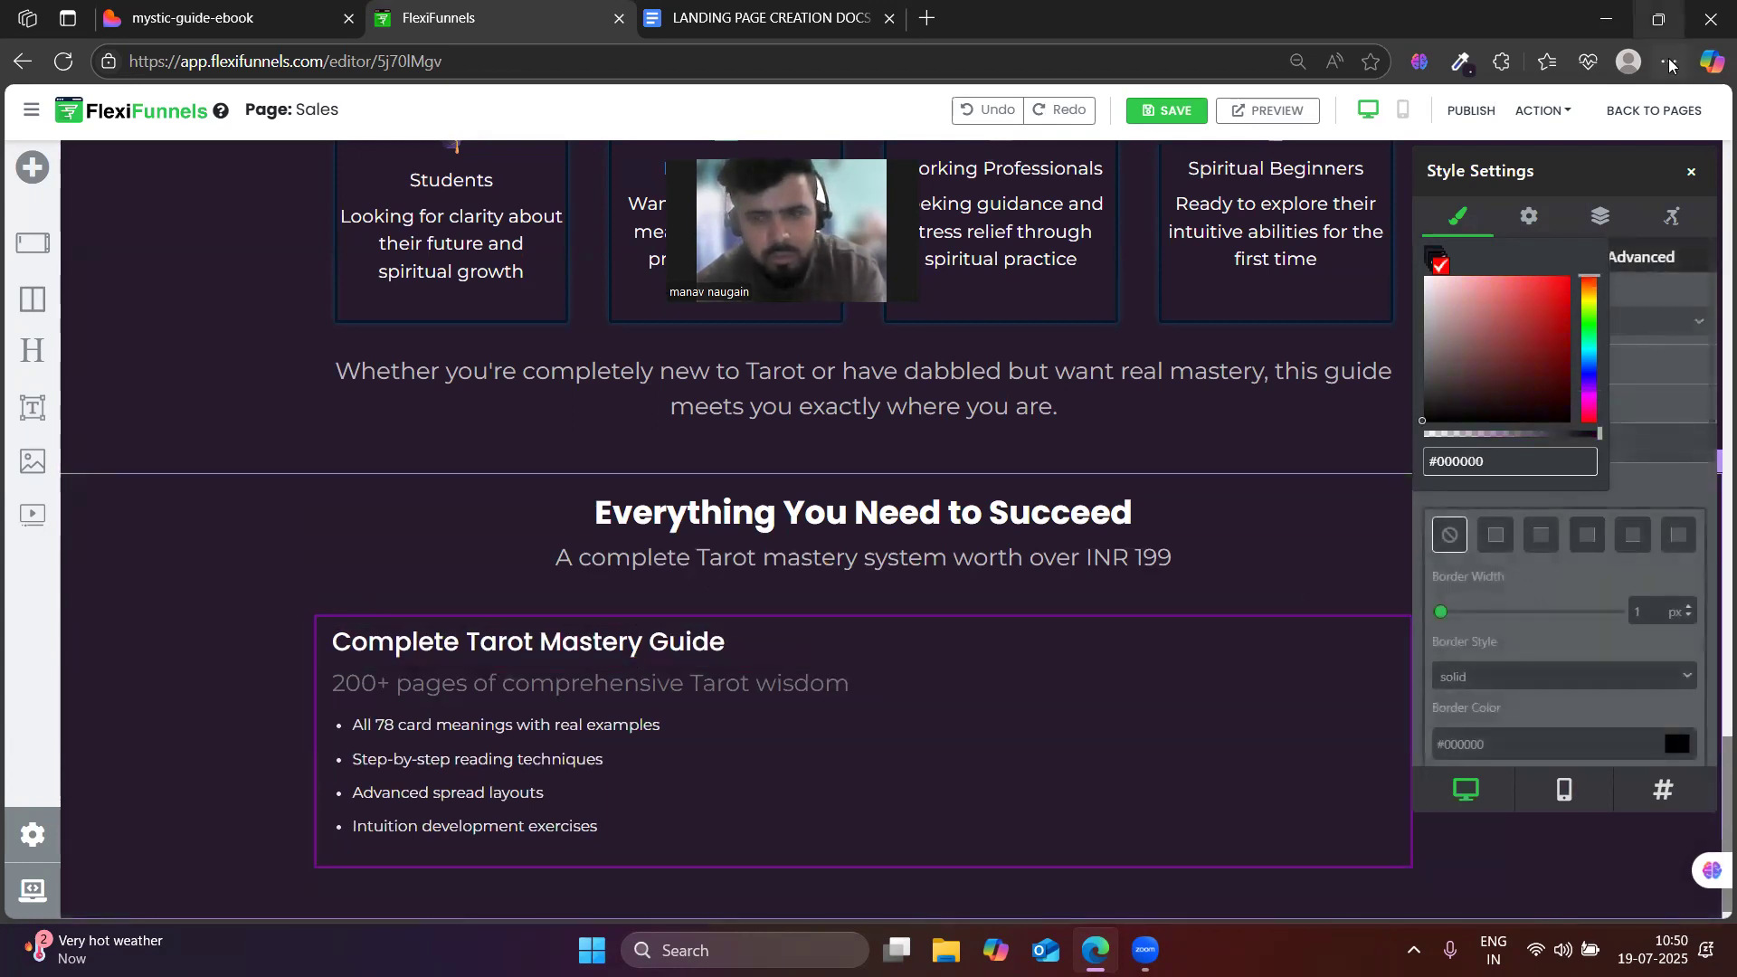
- Apply the soft all-sides box shadow preset to the Complete Tarot Mastery Guide column, with 10 px blur, 1 px spread and color #98b4c6
scroll(1600, 702, down, 4)
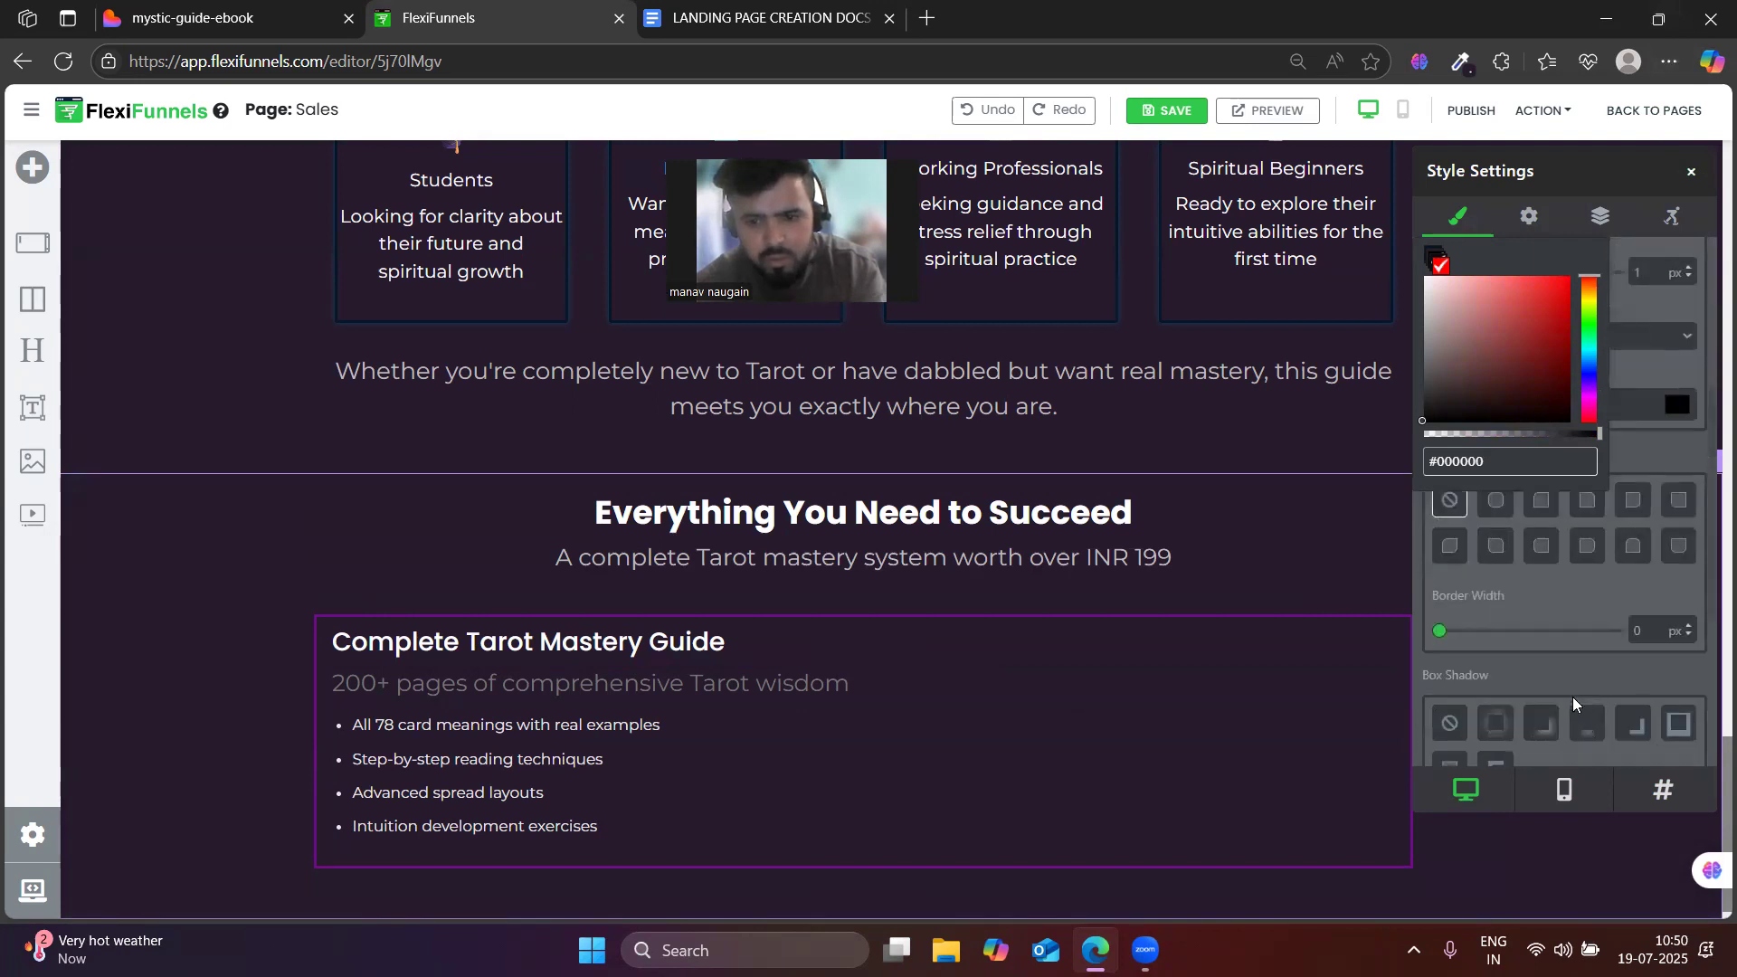
click(1505, 733)
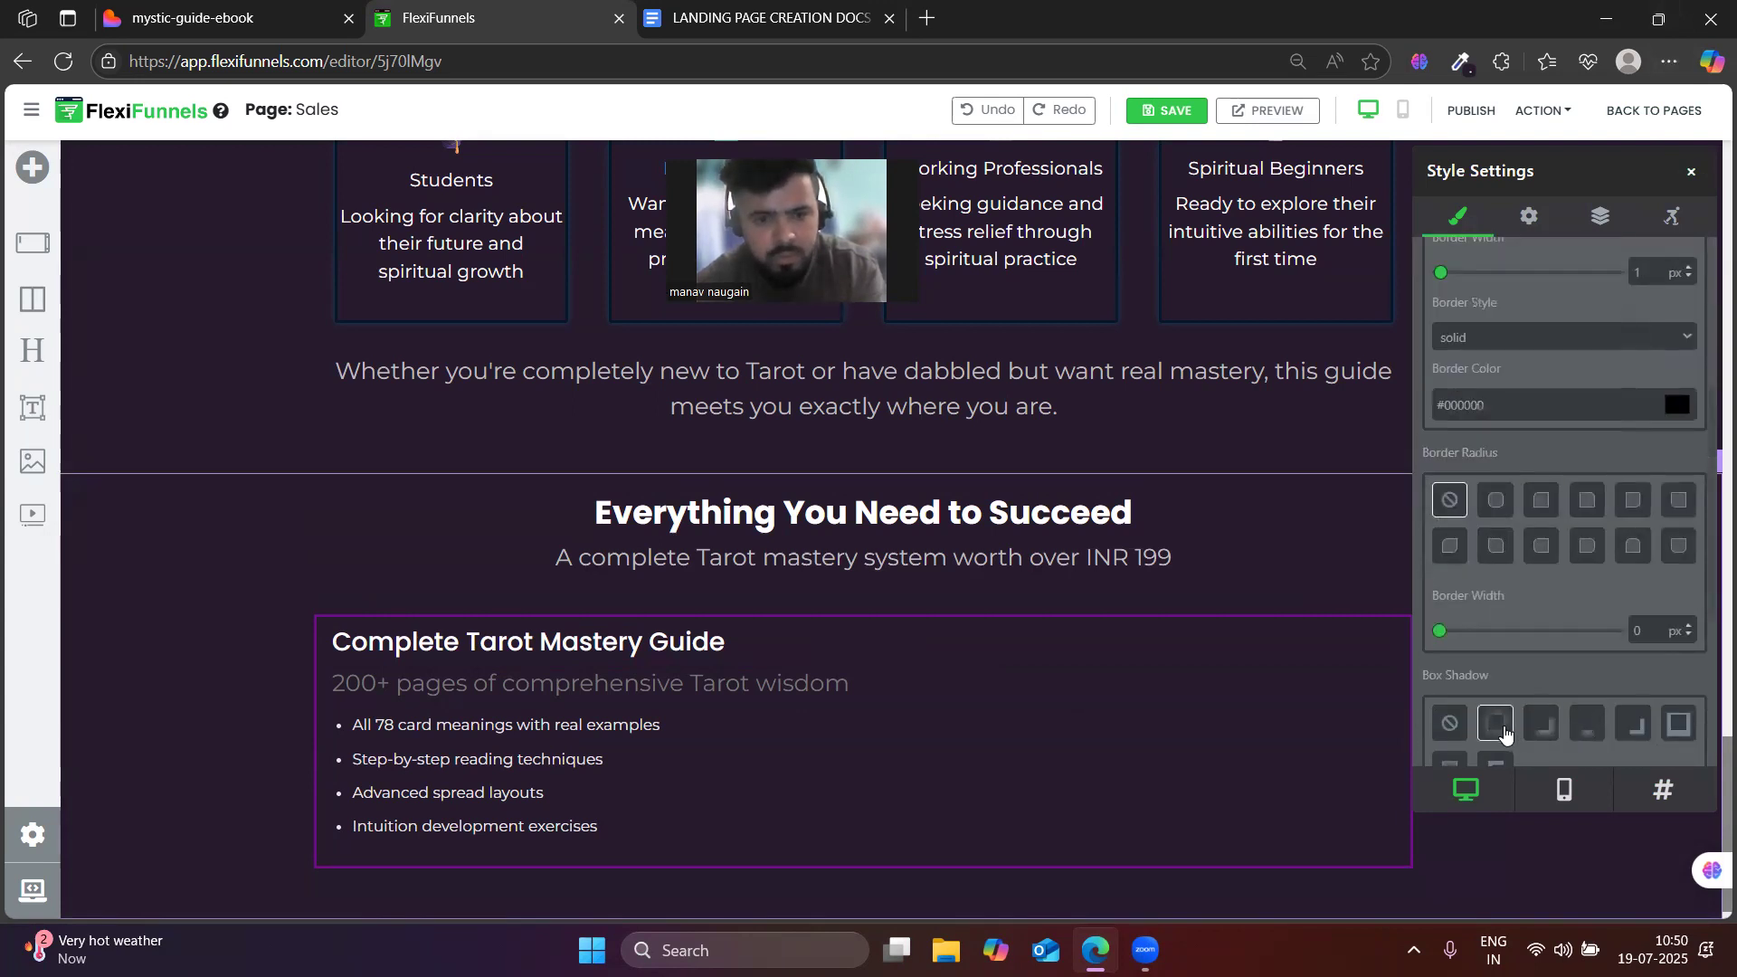
click(876, 619)
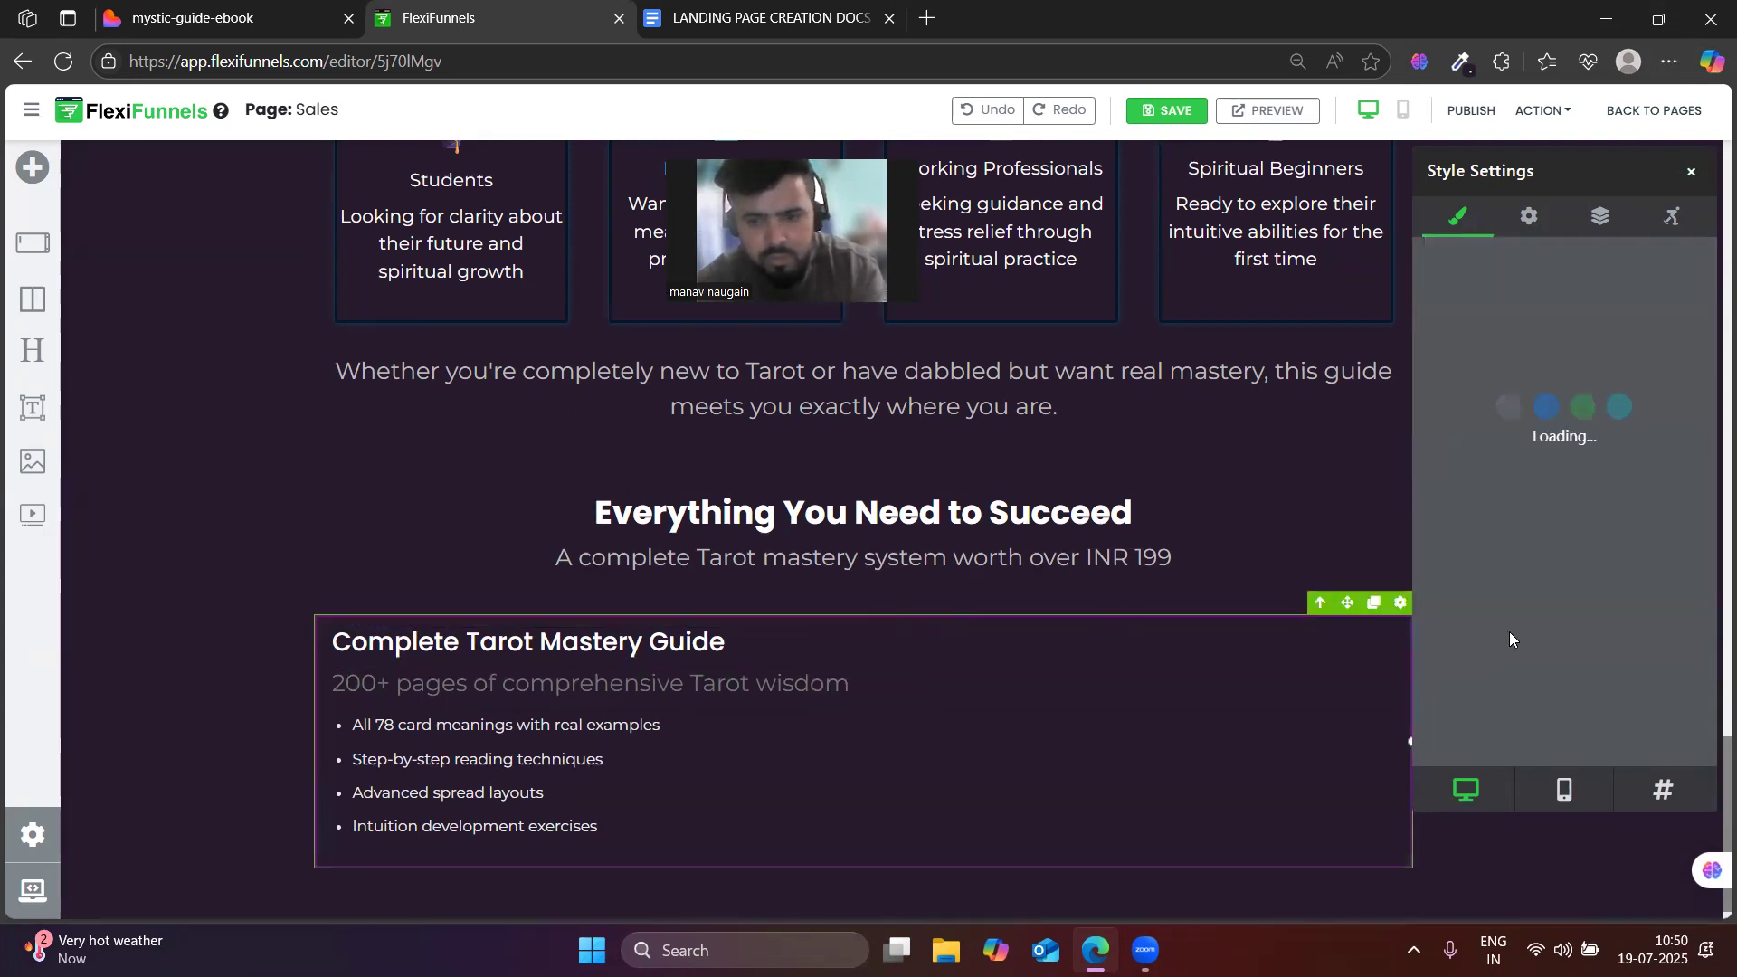
scroll(1504, 615, down, 3)
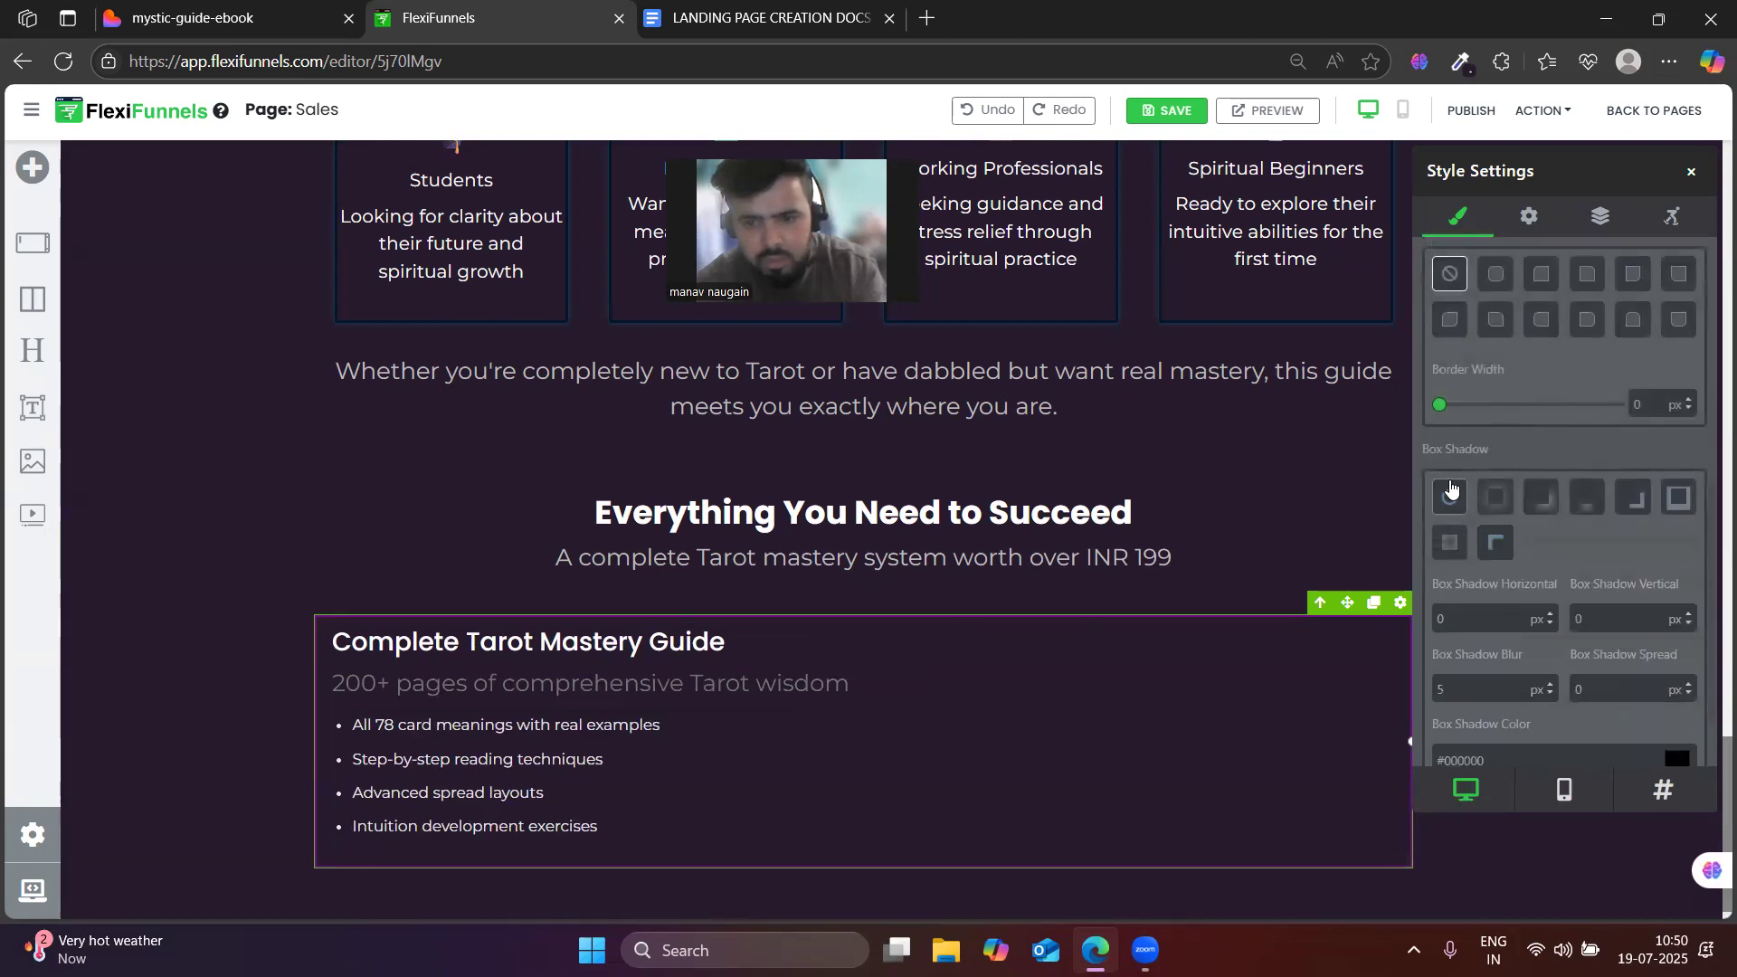
click(1508, 507)
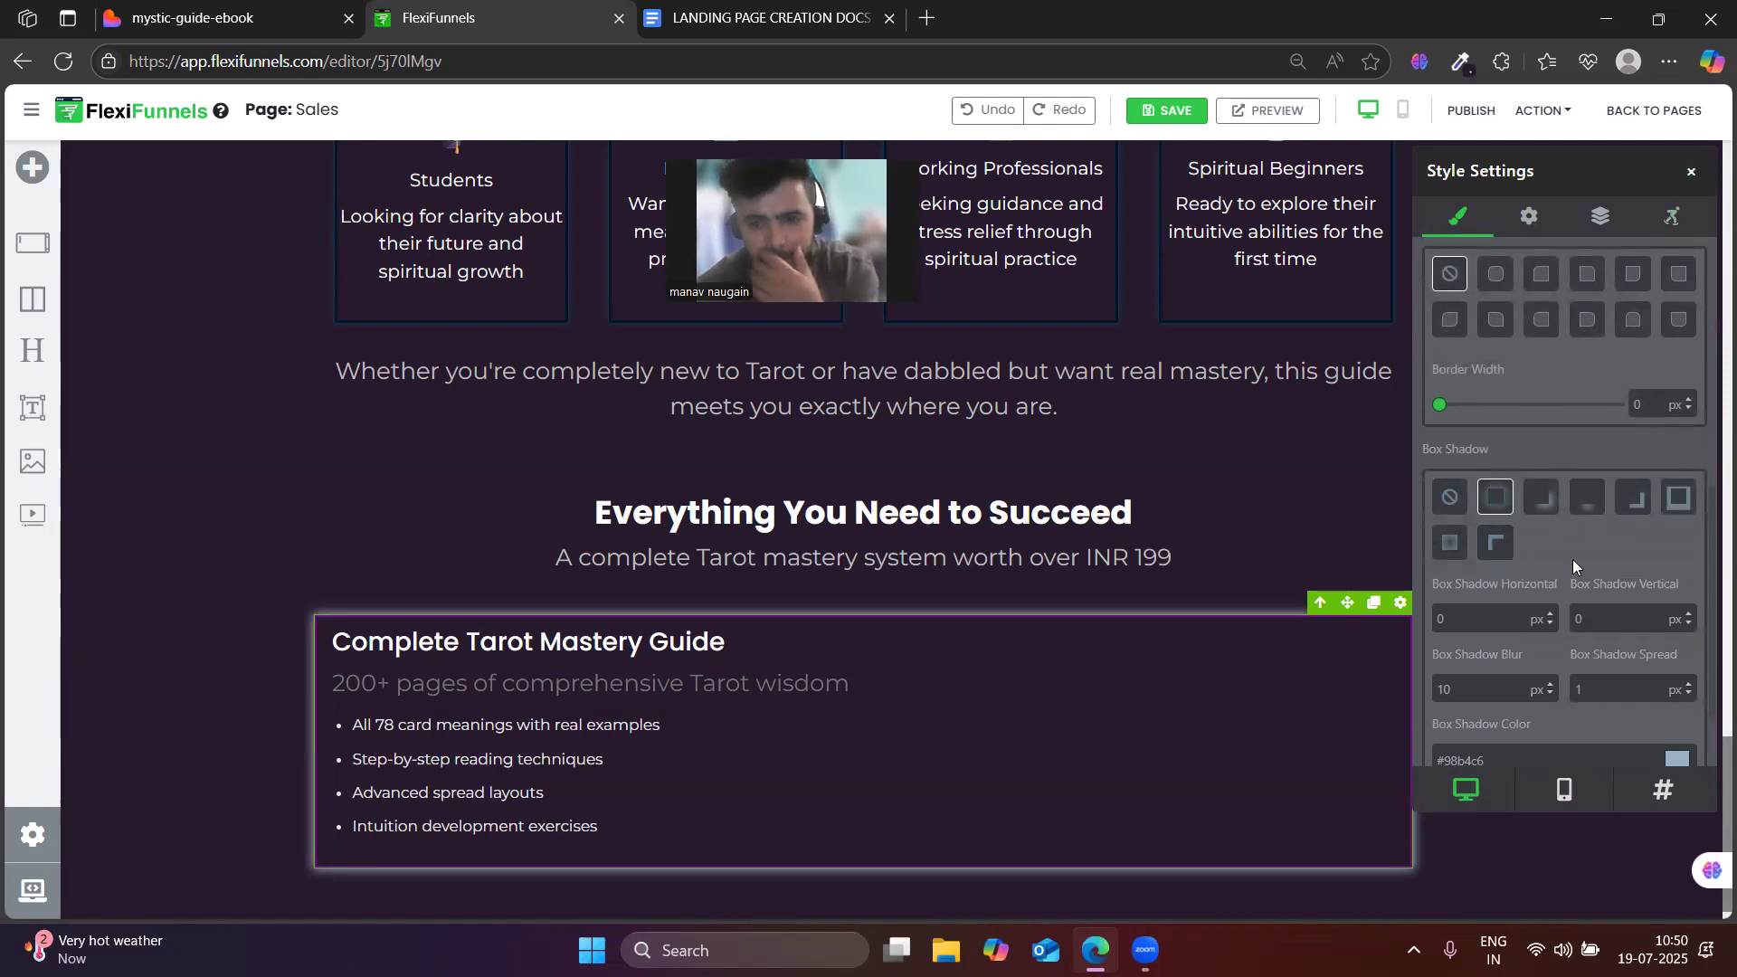
scroll(1567, 589, up, 2)
scroll(1567, 588, down, 4)
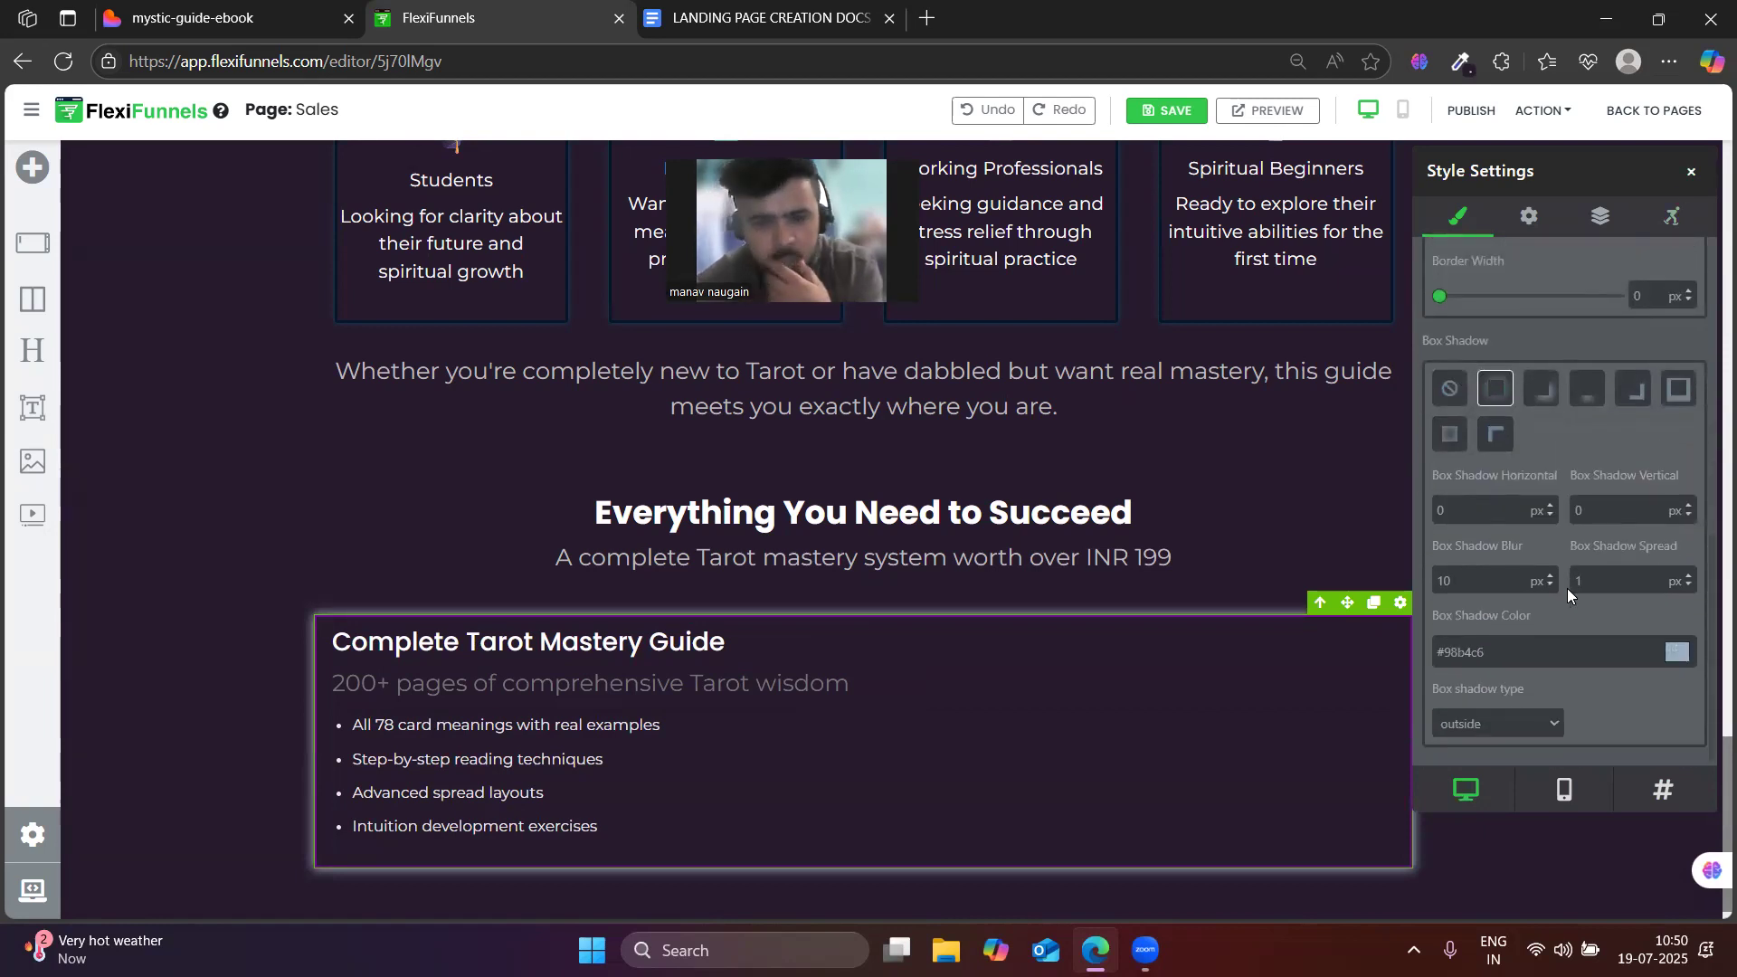
click(1691, 174)
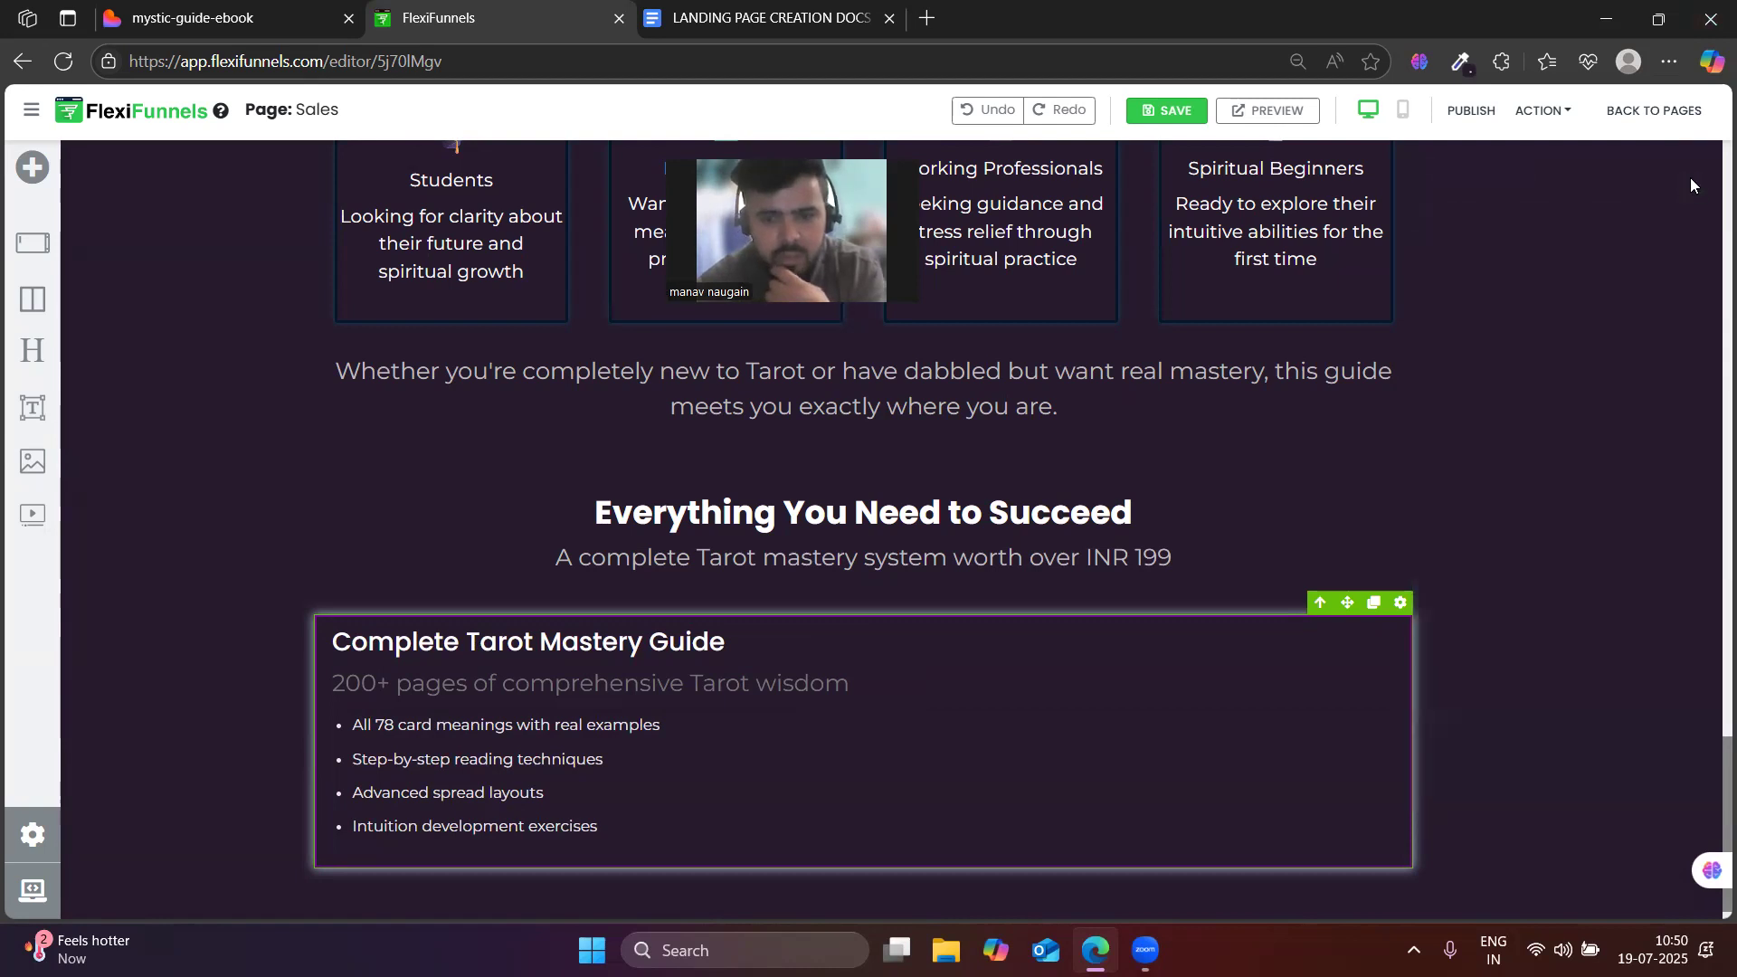
- Clone the Complete Tarot Mastery Guide column three times to make a row of four cards
scroll(1513, 651, down, 1)
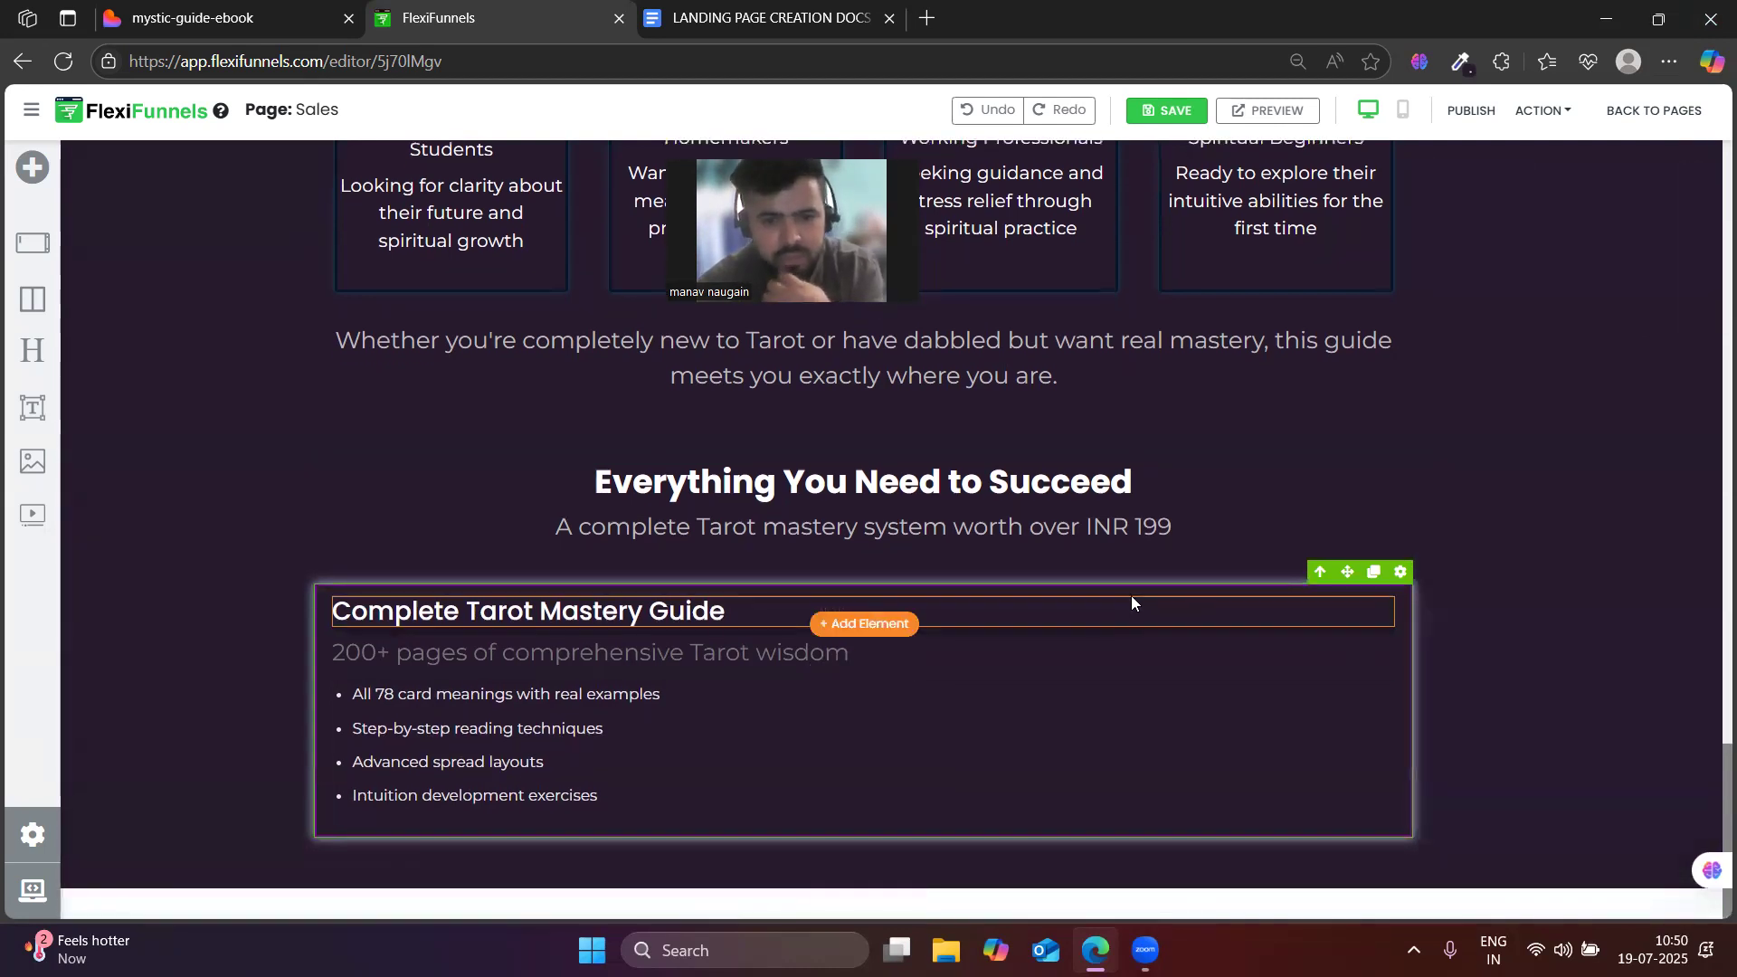
click(1372, 574)
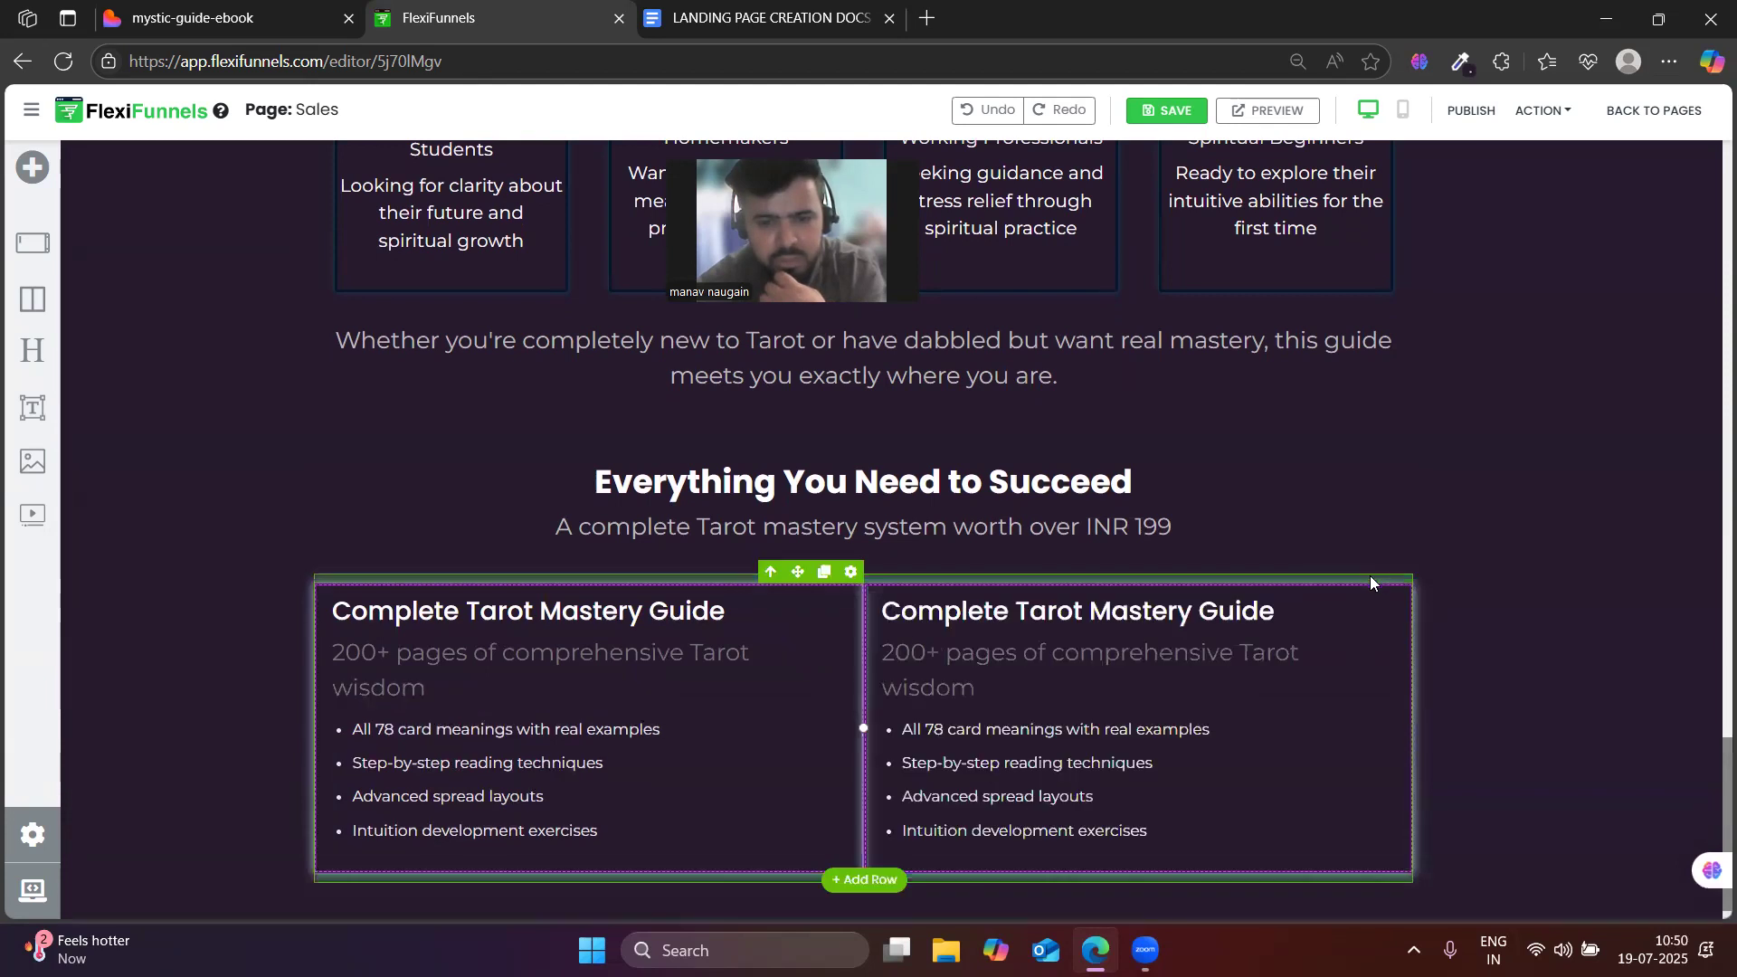
scroll(923, 674, down, 1)
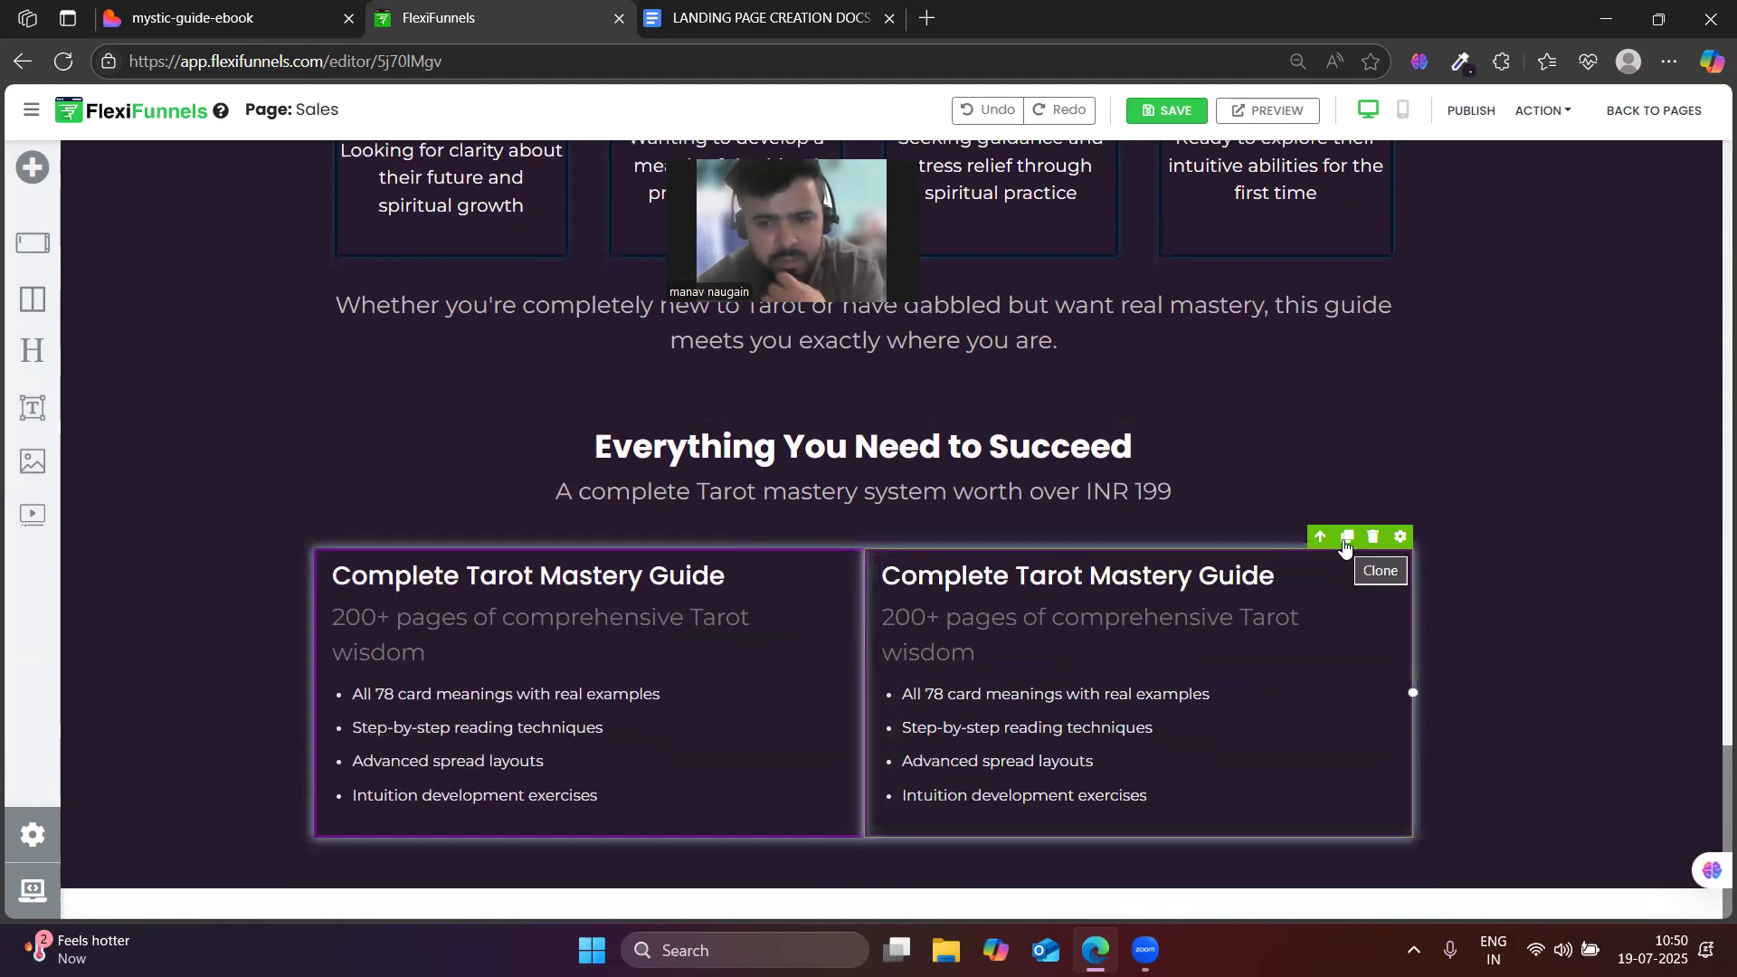
click(1345, 539)
scroll(1343, 540, down, 1)
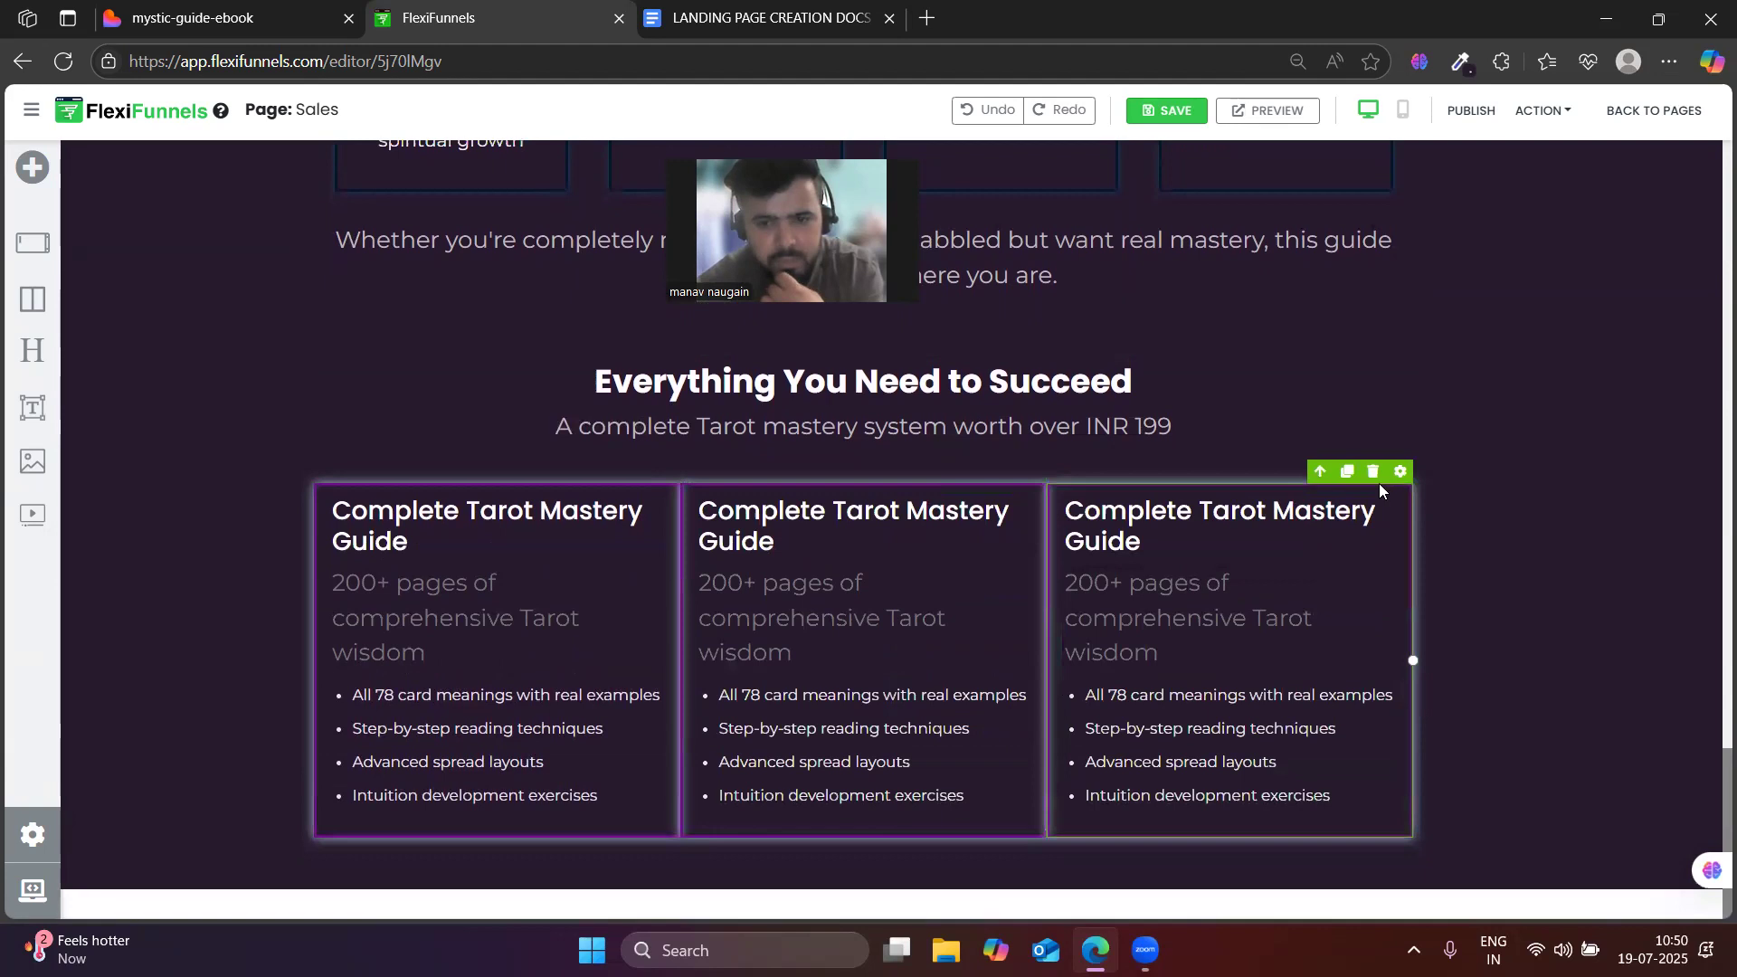
click(1358, 477)
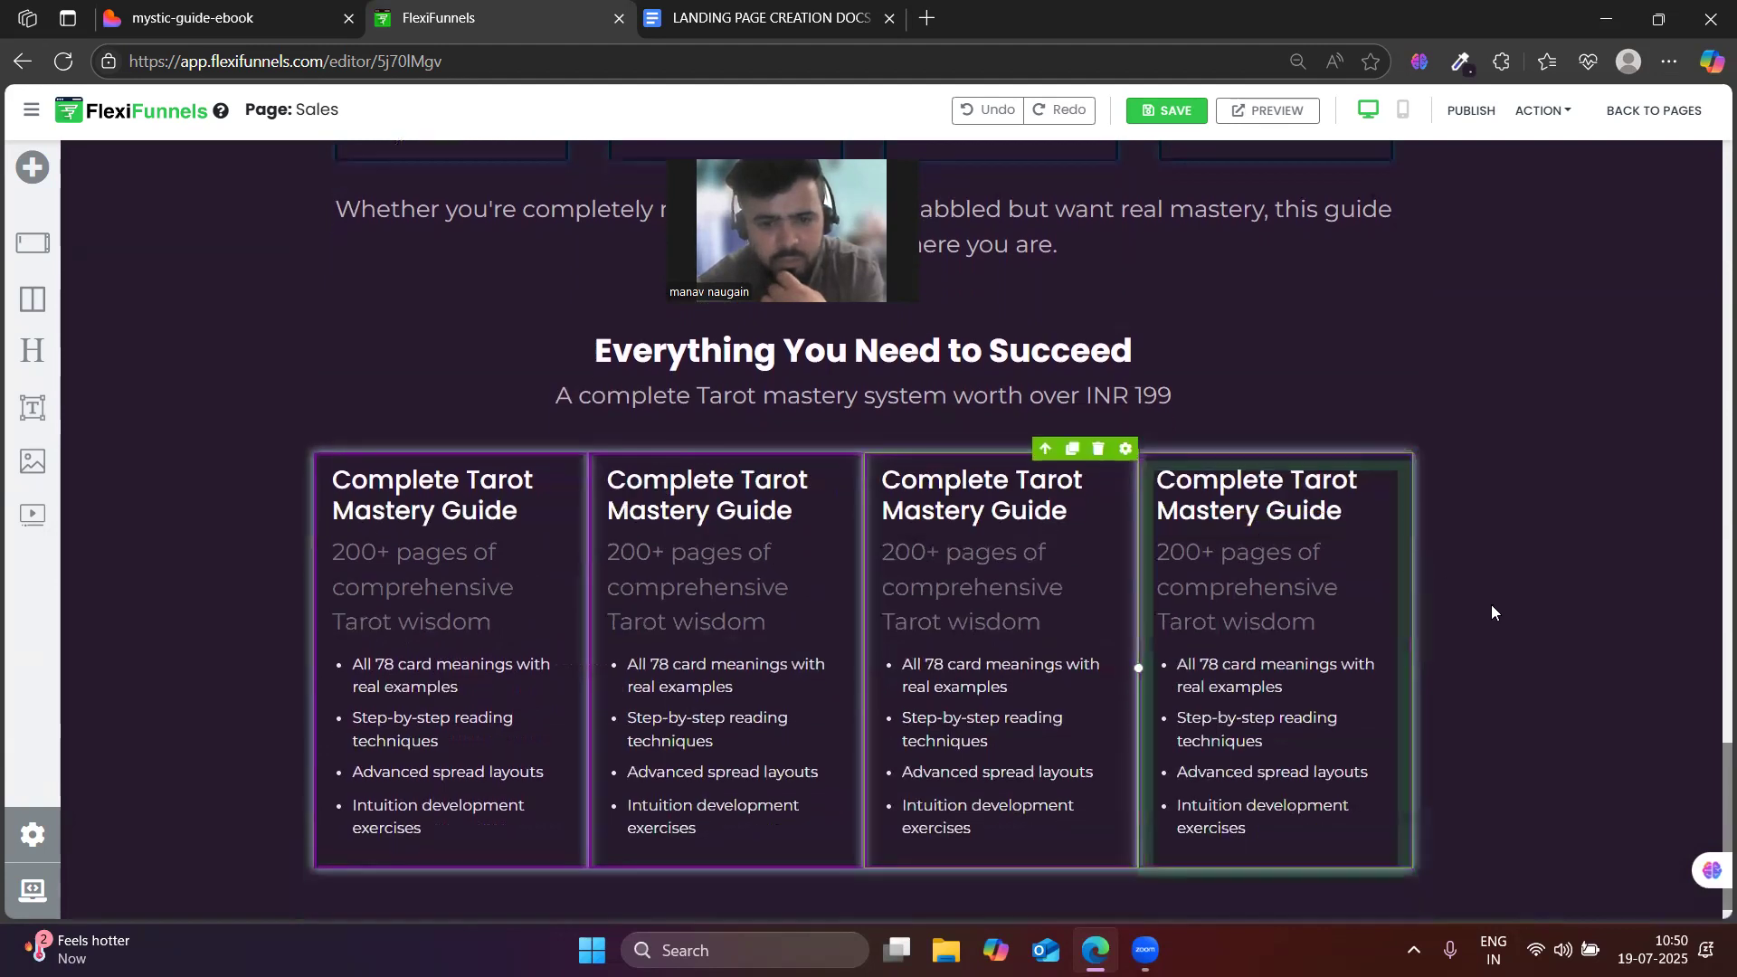
- Compare the four-card row with the arrangement and content of the cards on the mystic-guide-ebook page
scroll(1538, 670, up, 5)
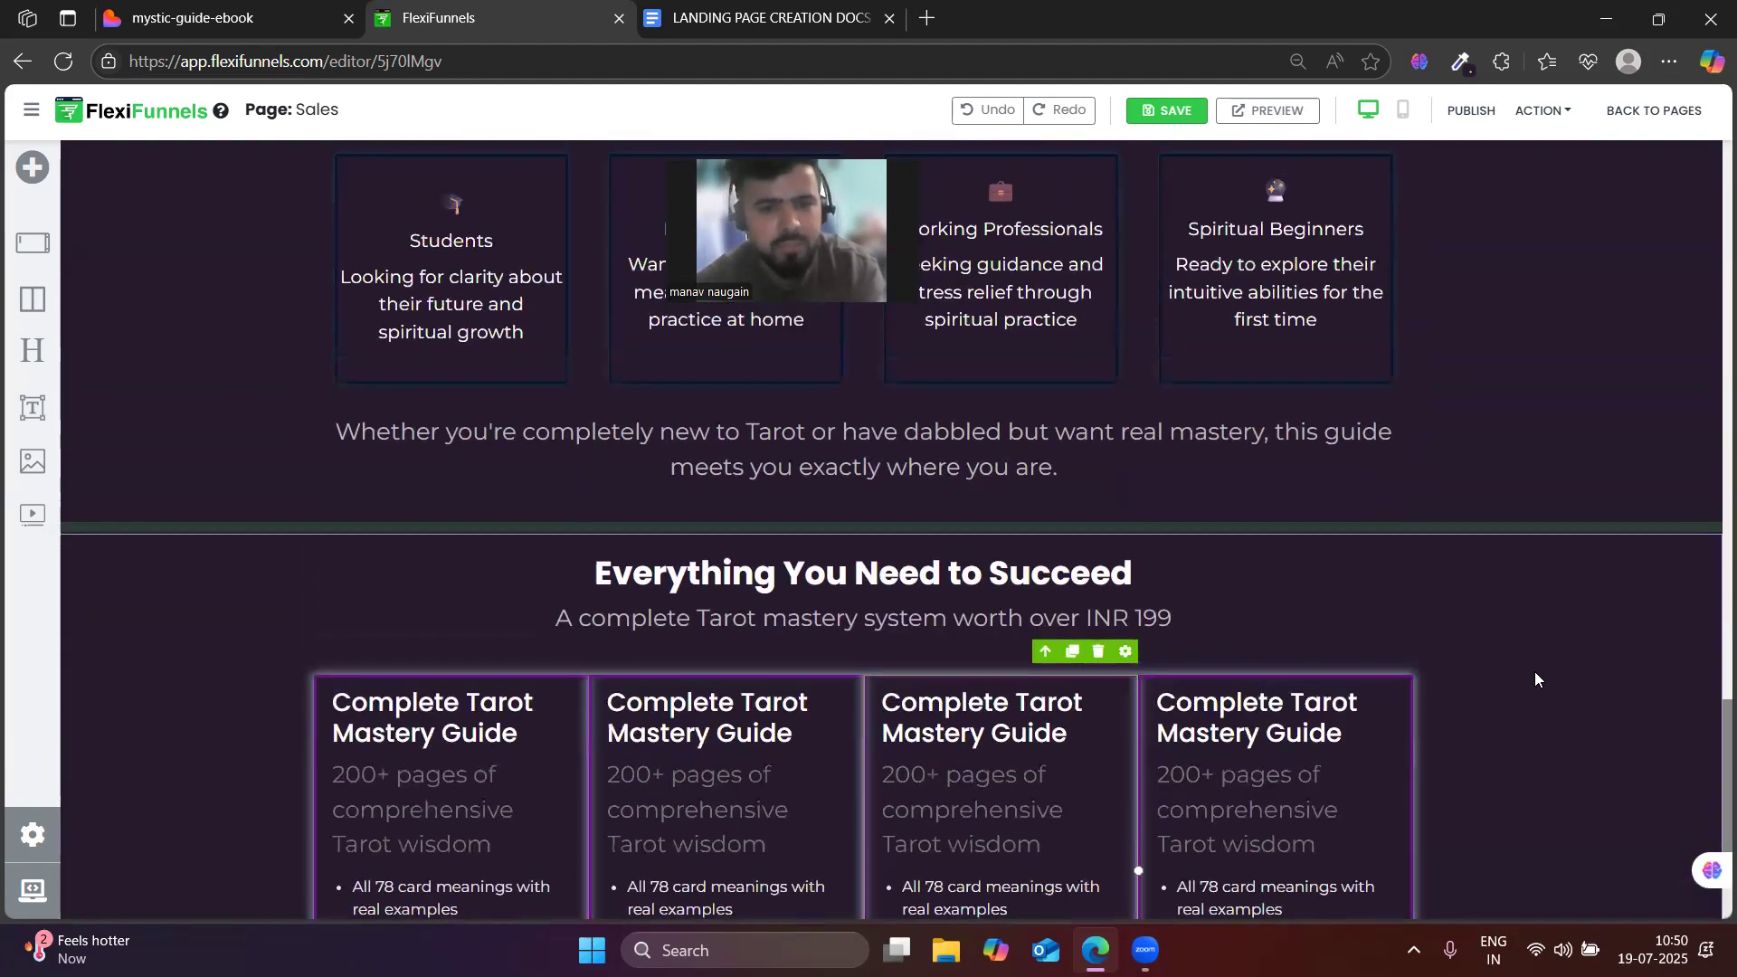
scroll(1536, 678, down, 5)
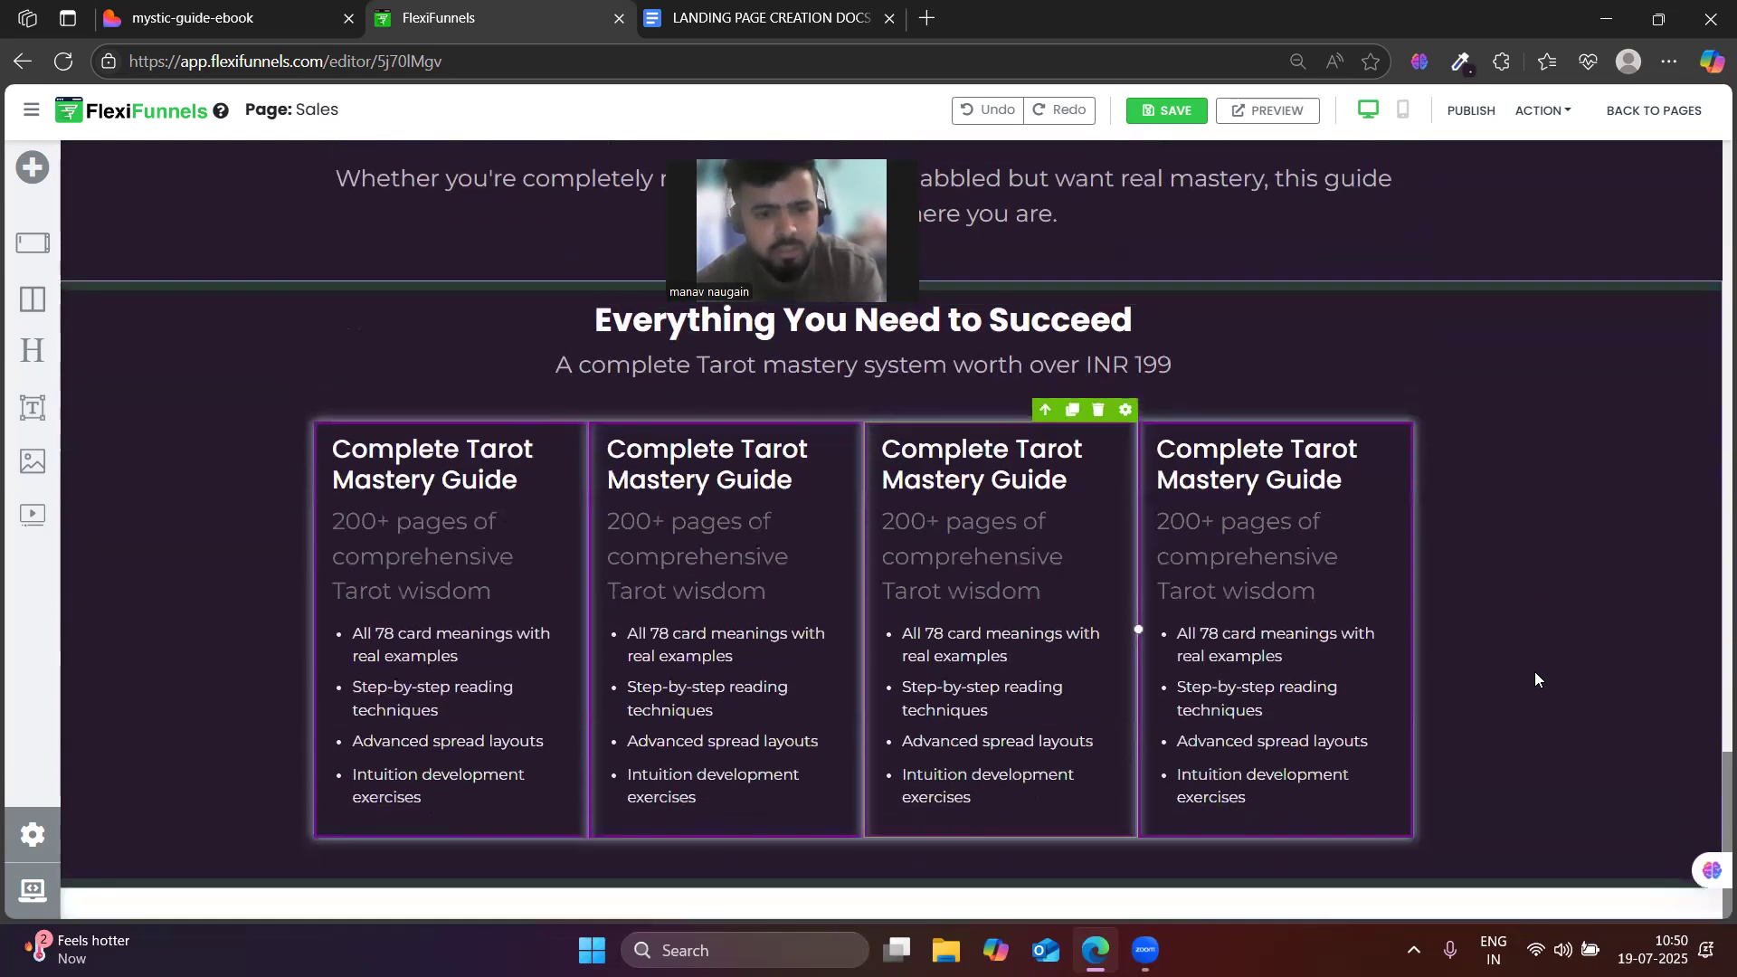
scroll(1535, 672, up, 8)
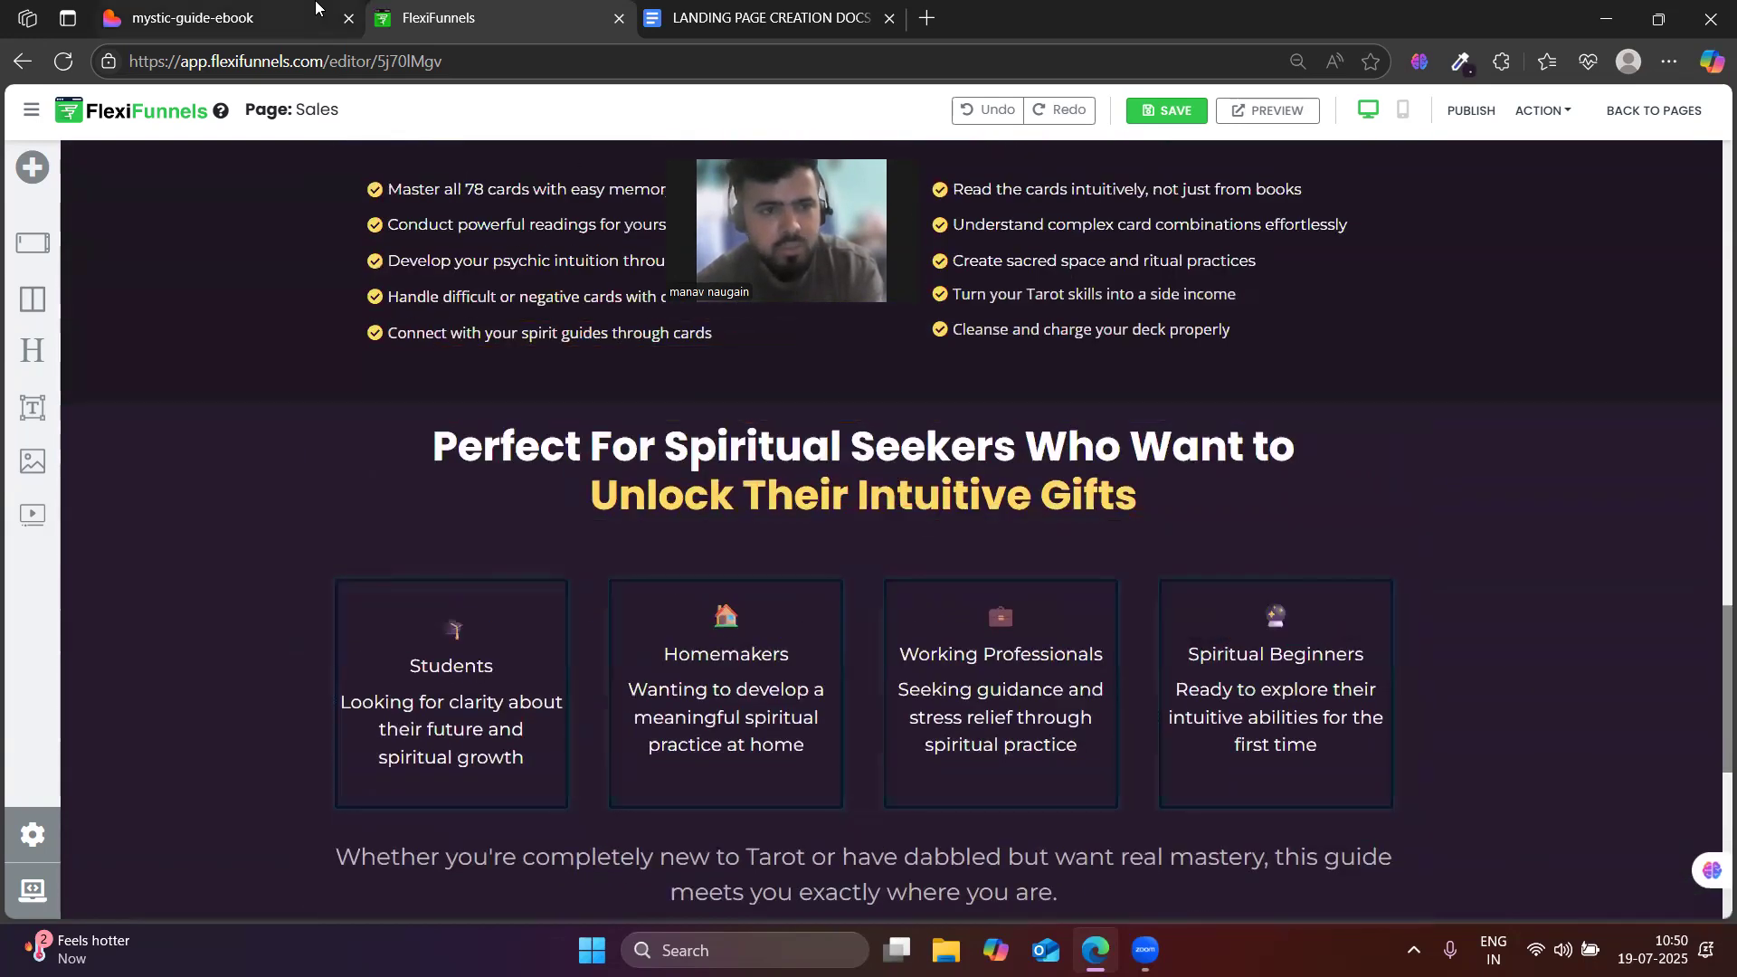
click(272, 18)
scroll(883, 726, down, 4)
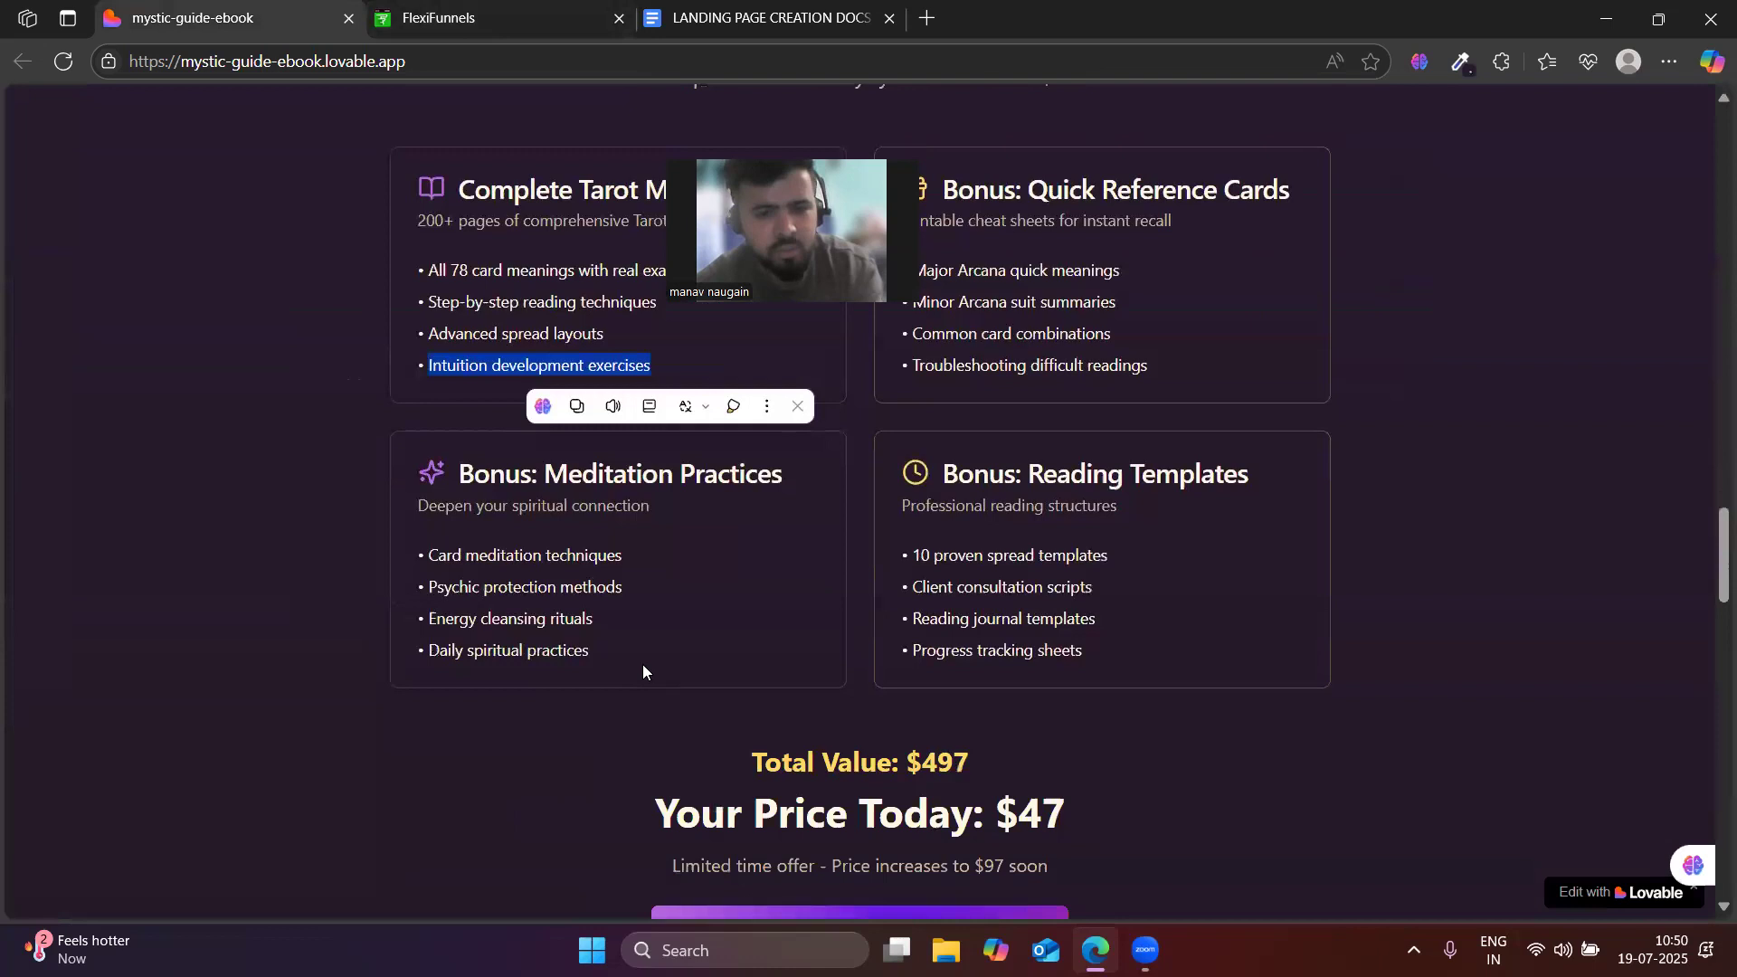
scroll(644, 634, up, 1)
click(495, 8)
scroll(838, 733, down, 8)
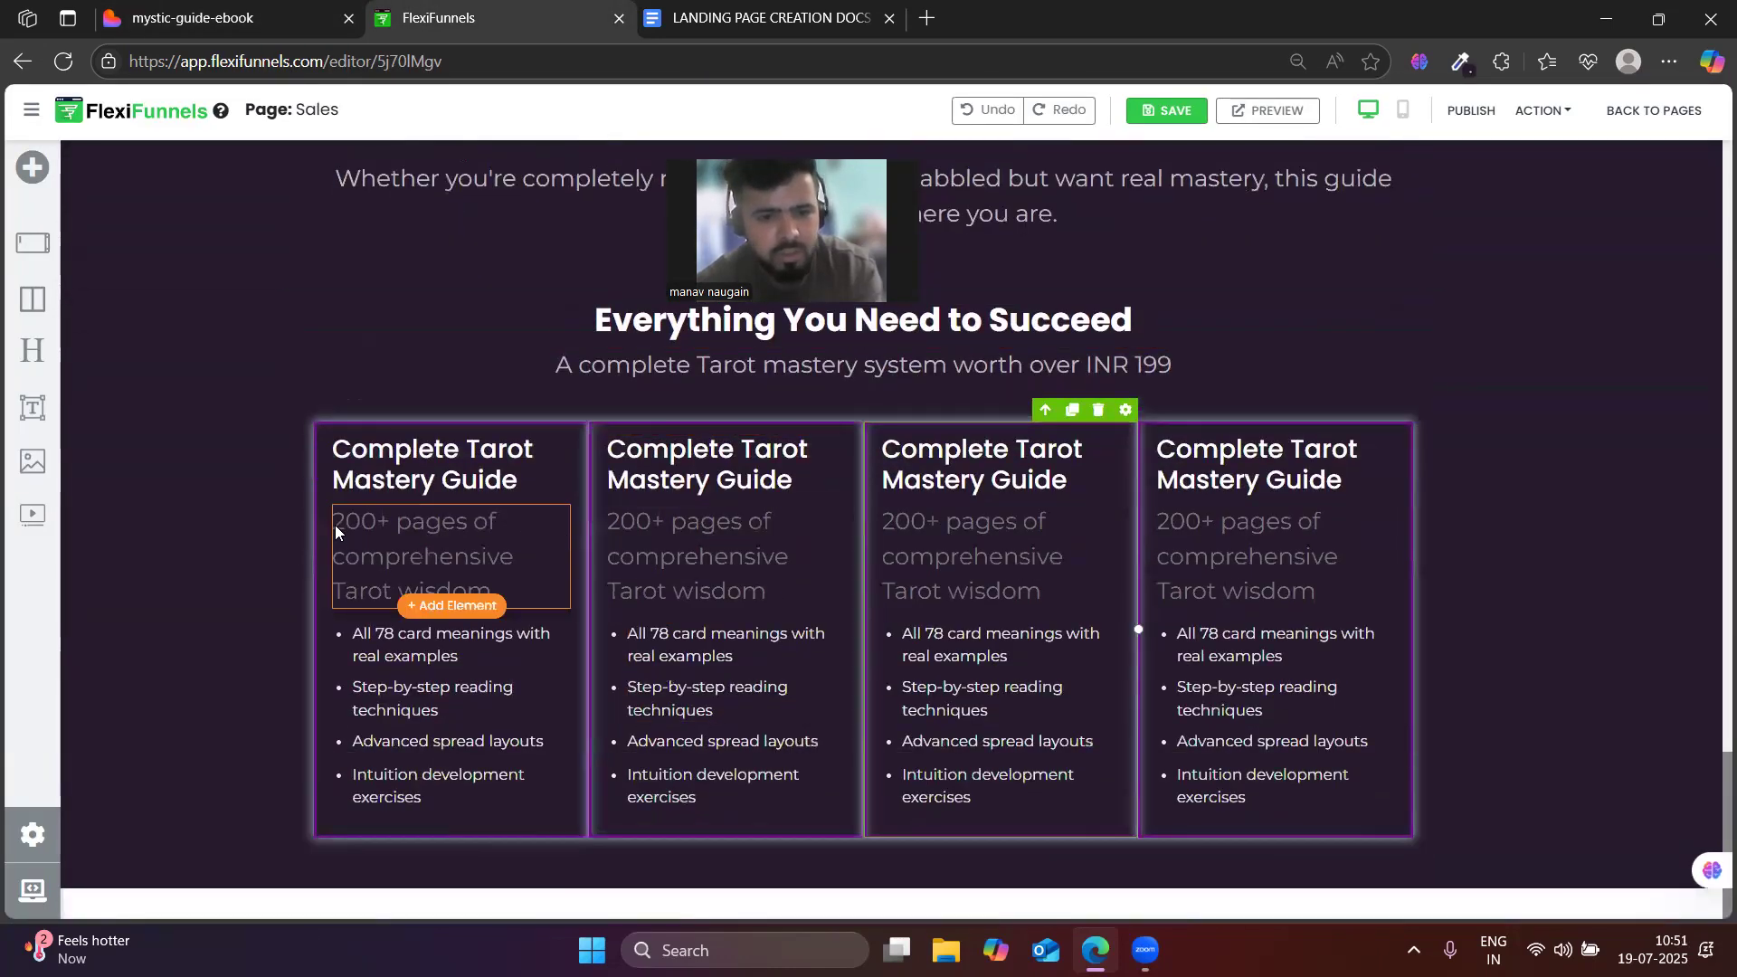
- Open the spacing settings of the first Complete Tarot Mastery Guide column
click(571, 431)
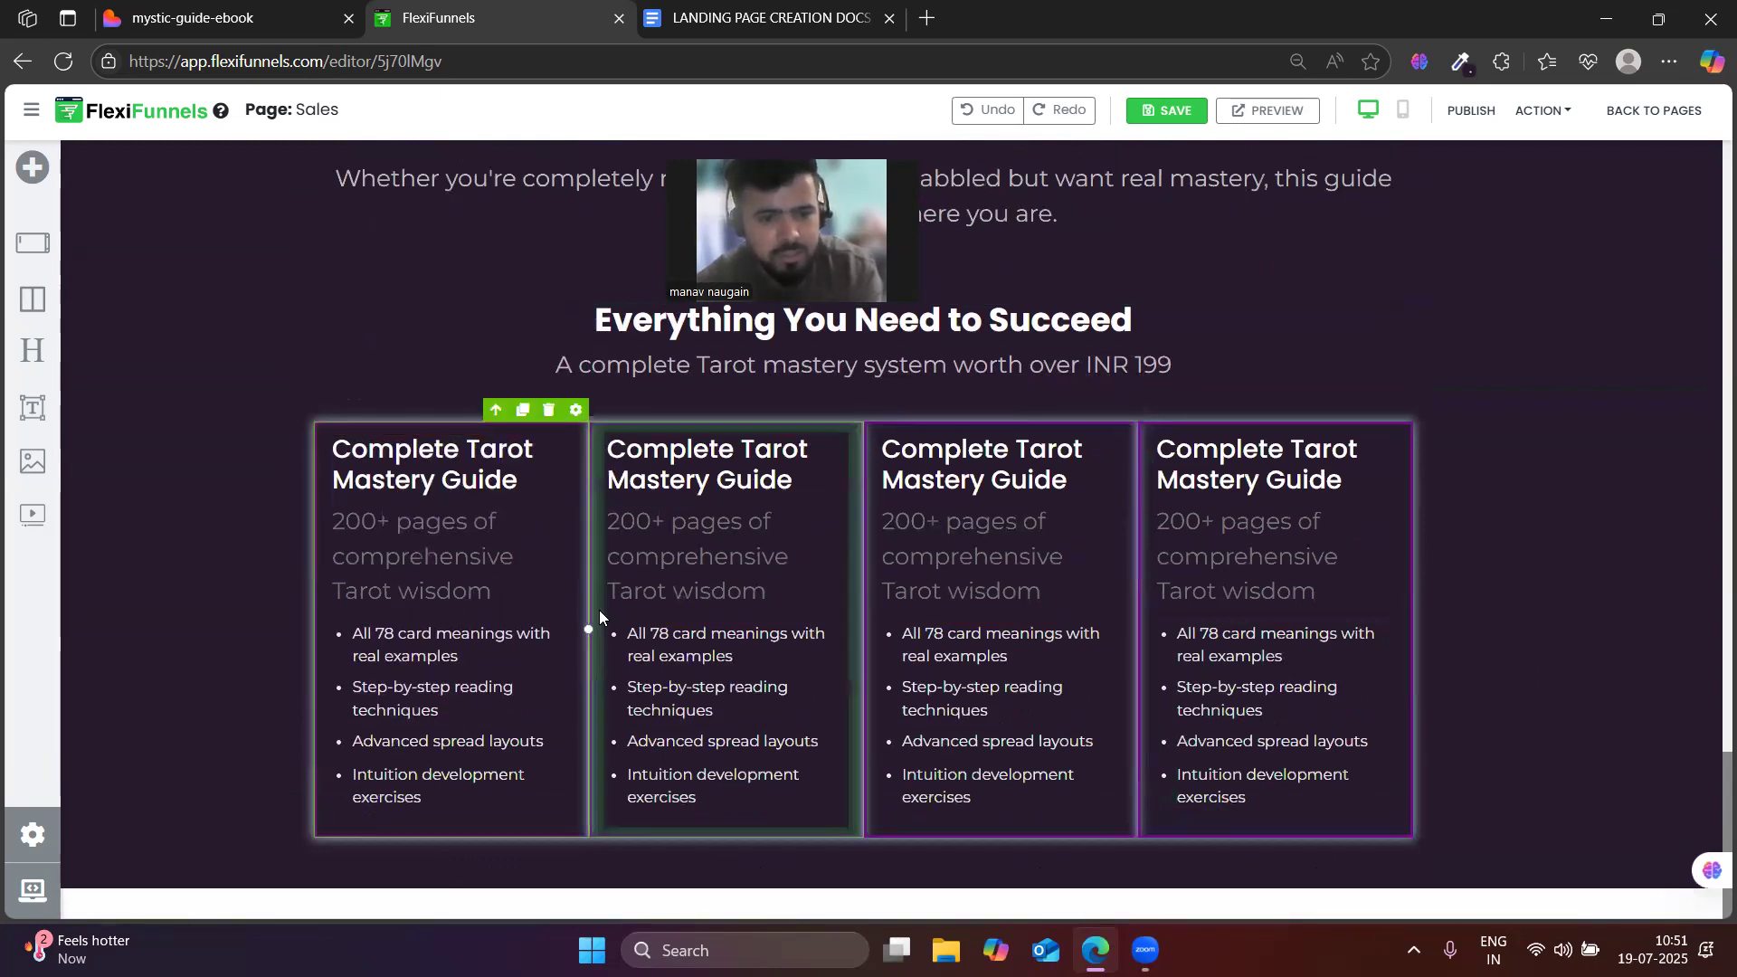
click(575, 410)
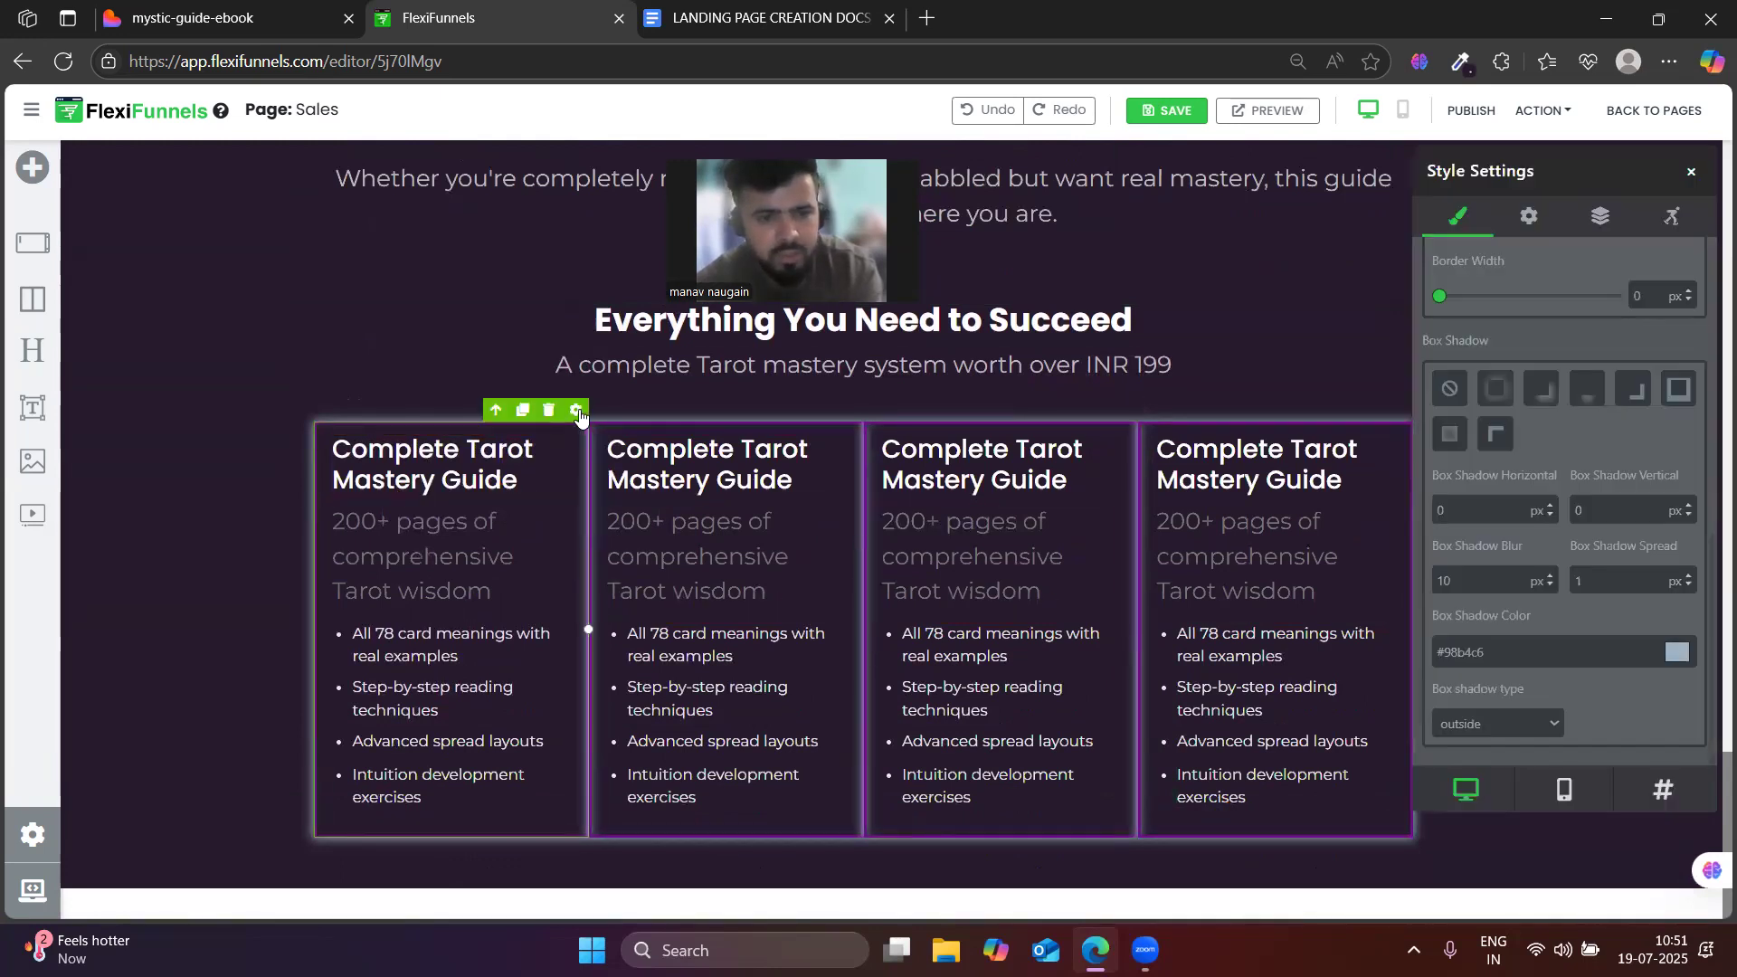
scroll(1515, 557, up, 4)
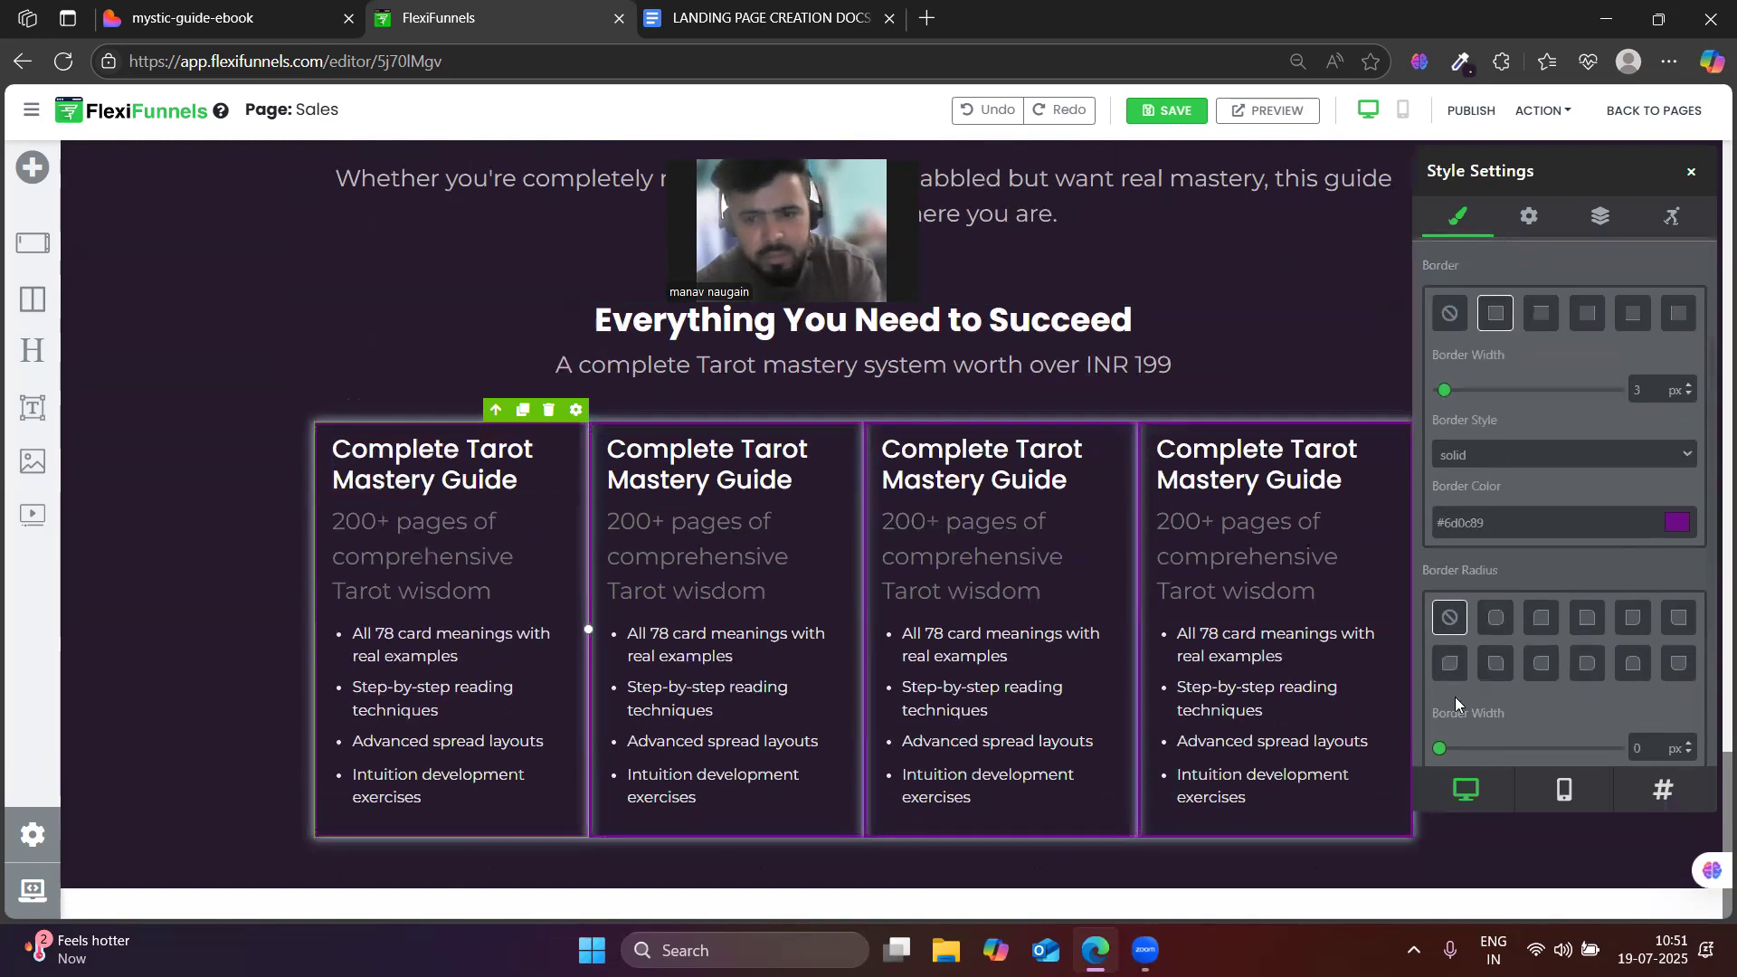
click(1479, 443)
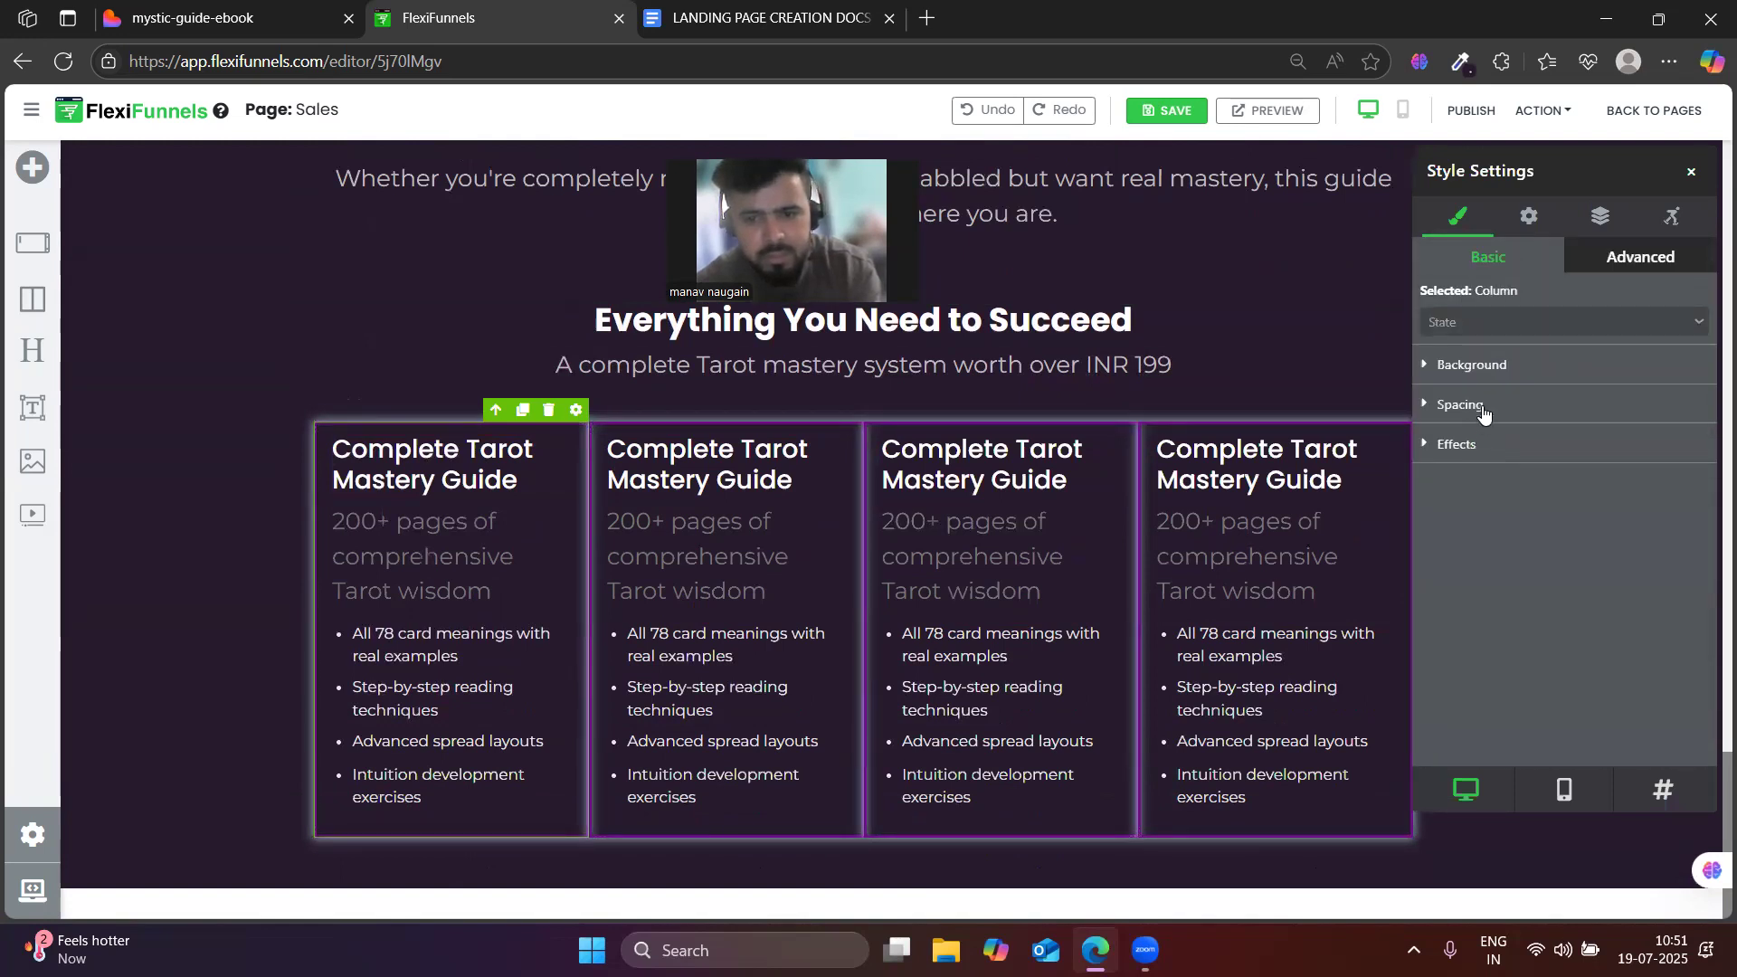
click(1478, 403)
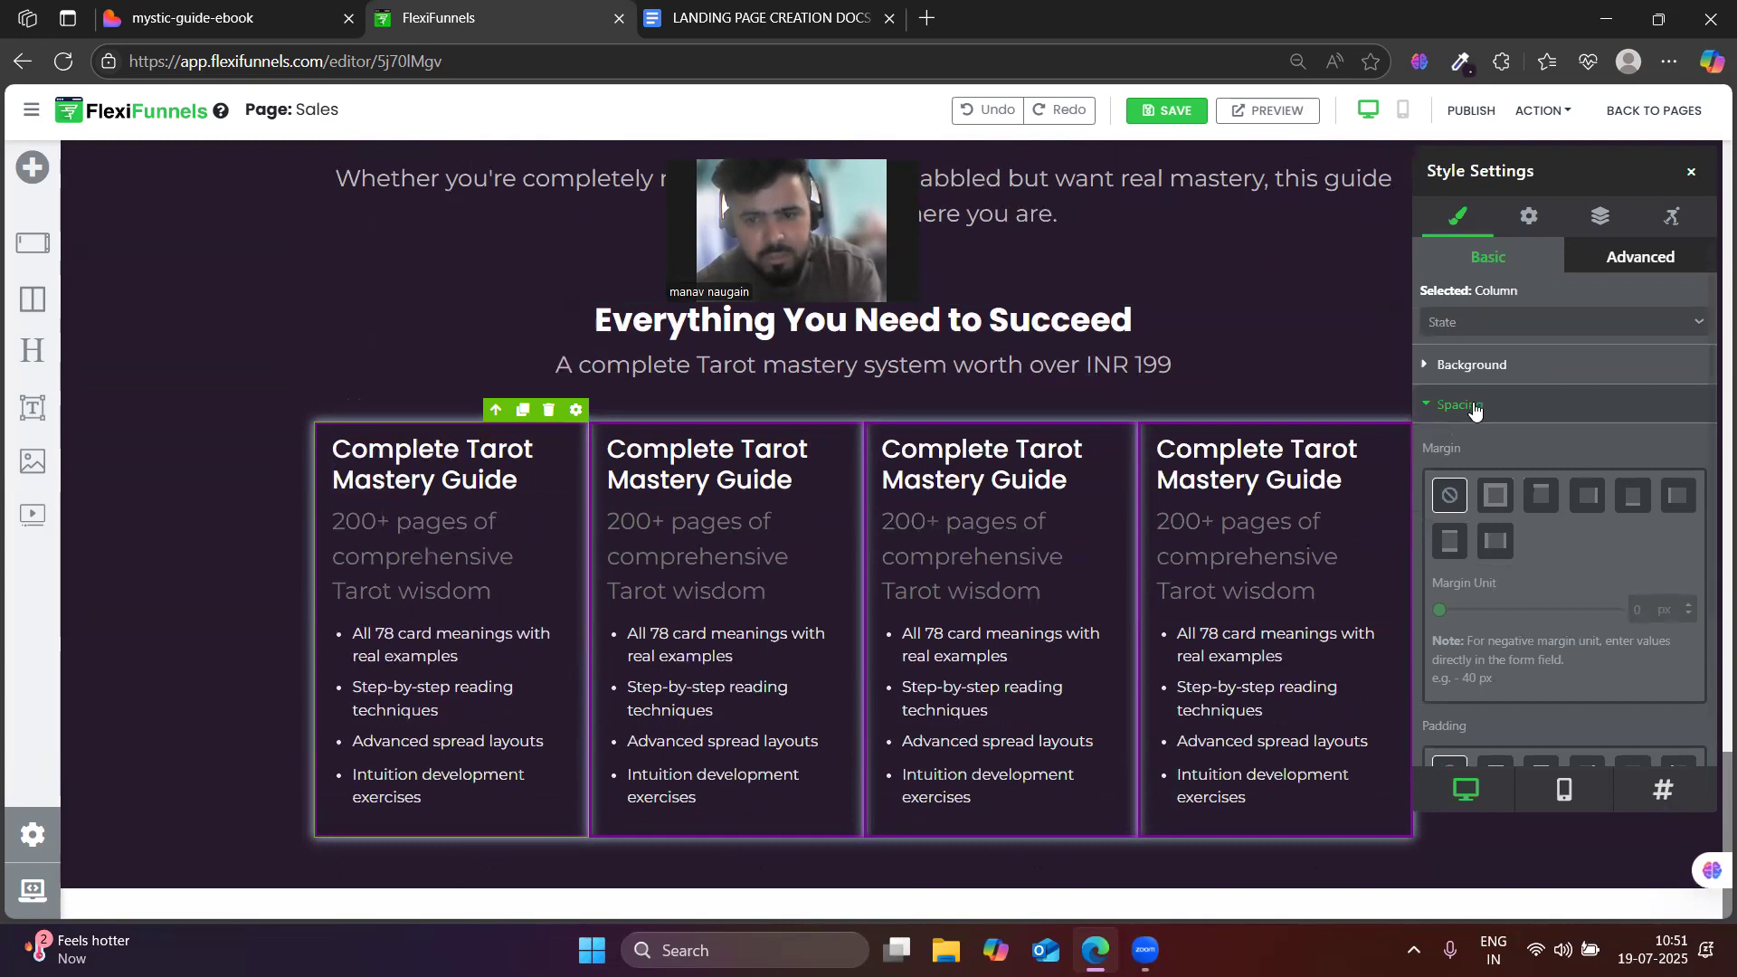
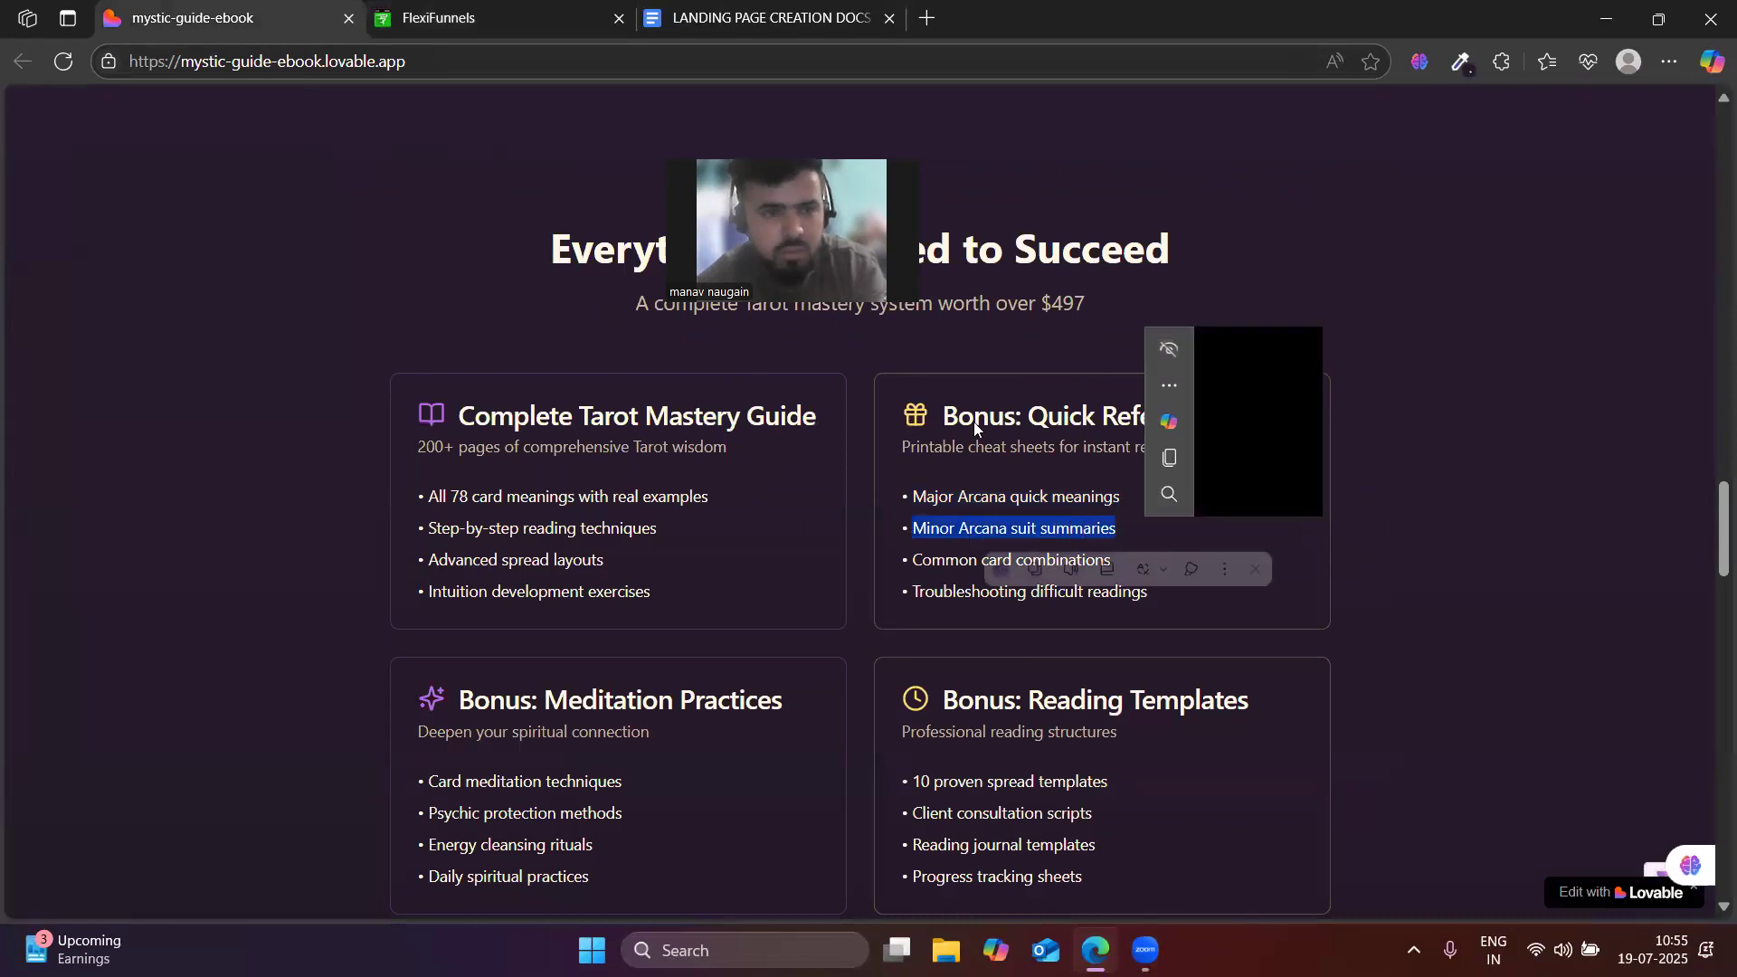
- Replace the second list item in the Bonus: Quick Reference Cards card with "Minor Arcana suit summaries"
key(ctrl+Tab)
triple_click(665, 648)
text(Minor Arcana suit summaries)
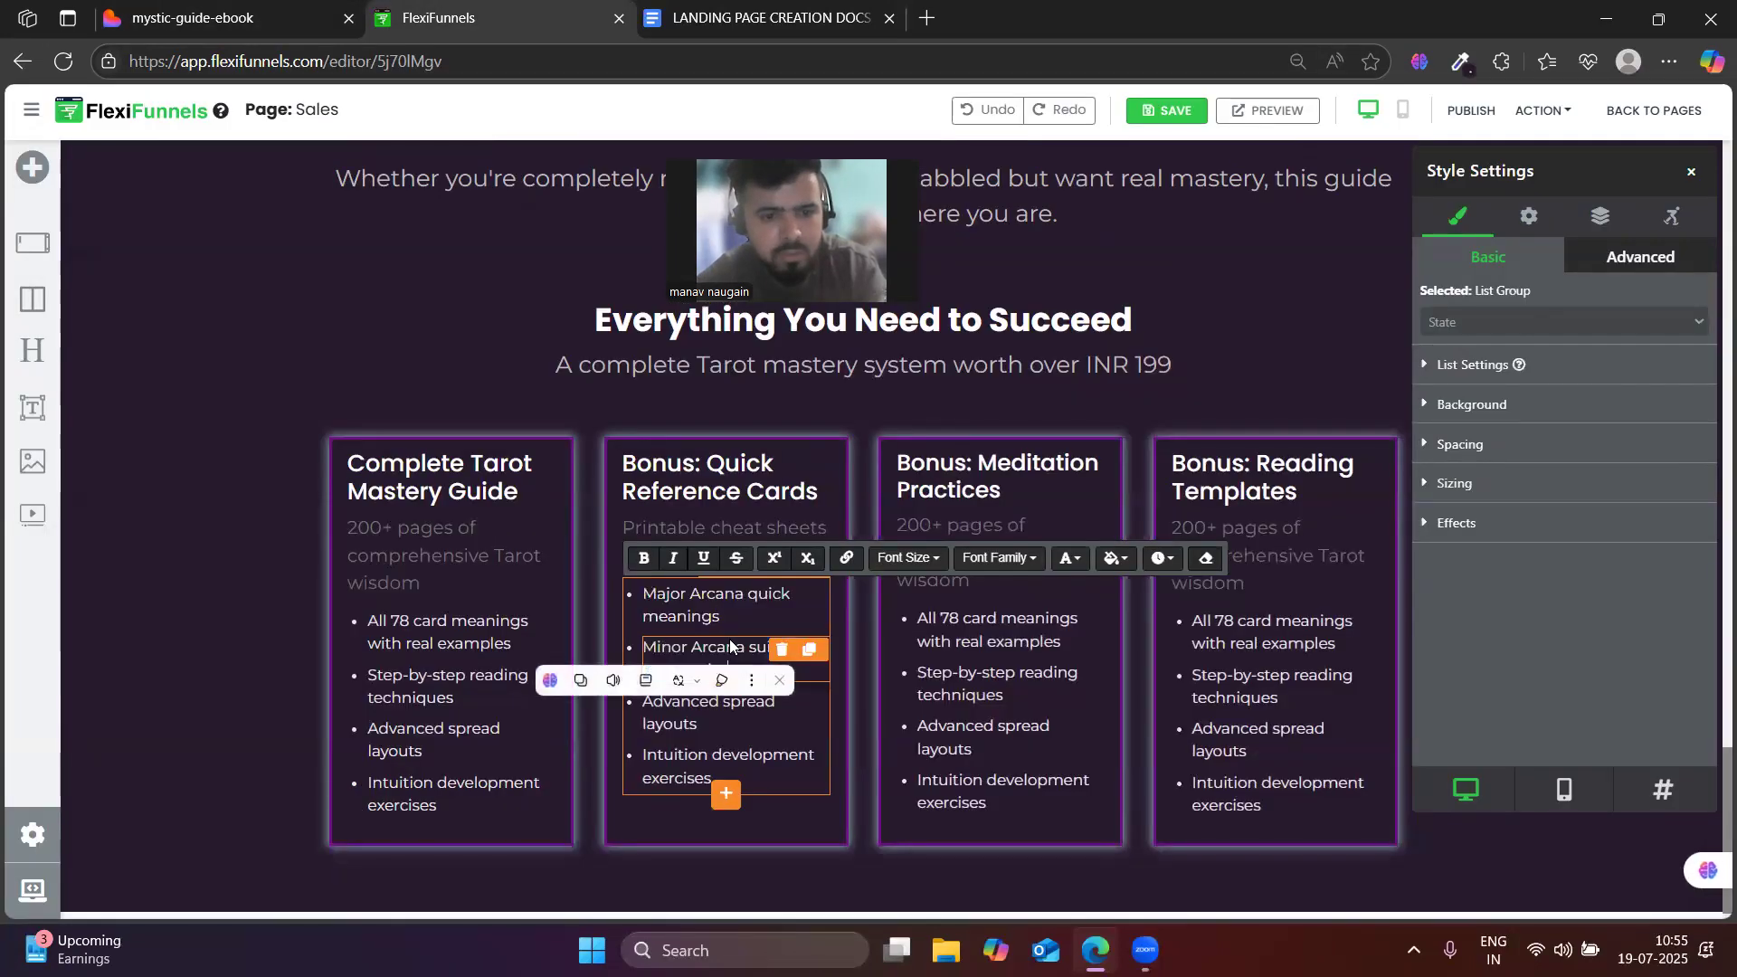
- Copy "Common card combinations" from the mystic-guide-ebook page over the third list item in the Bonus: Quick Reference Cards card
click(323, 7)
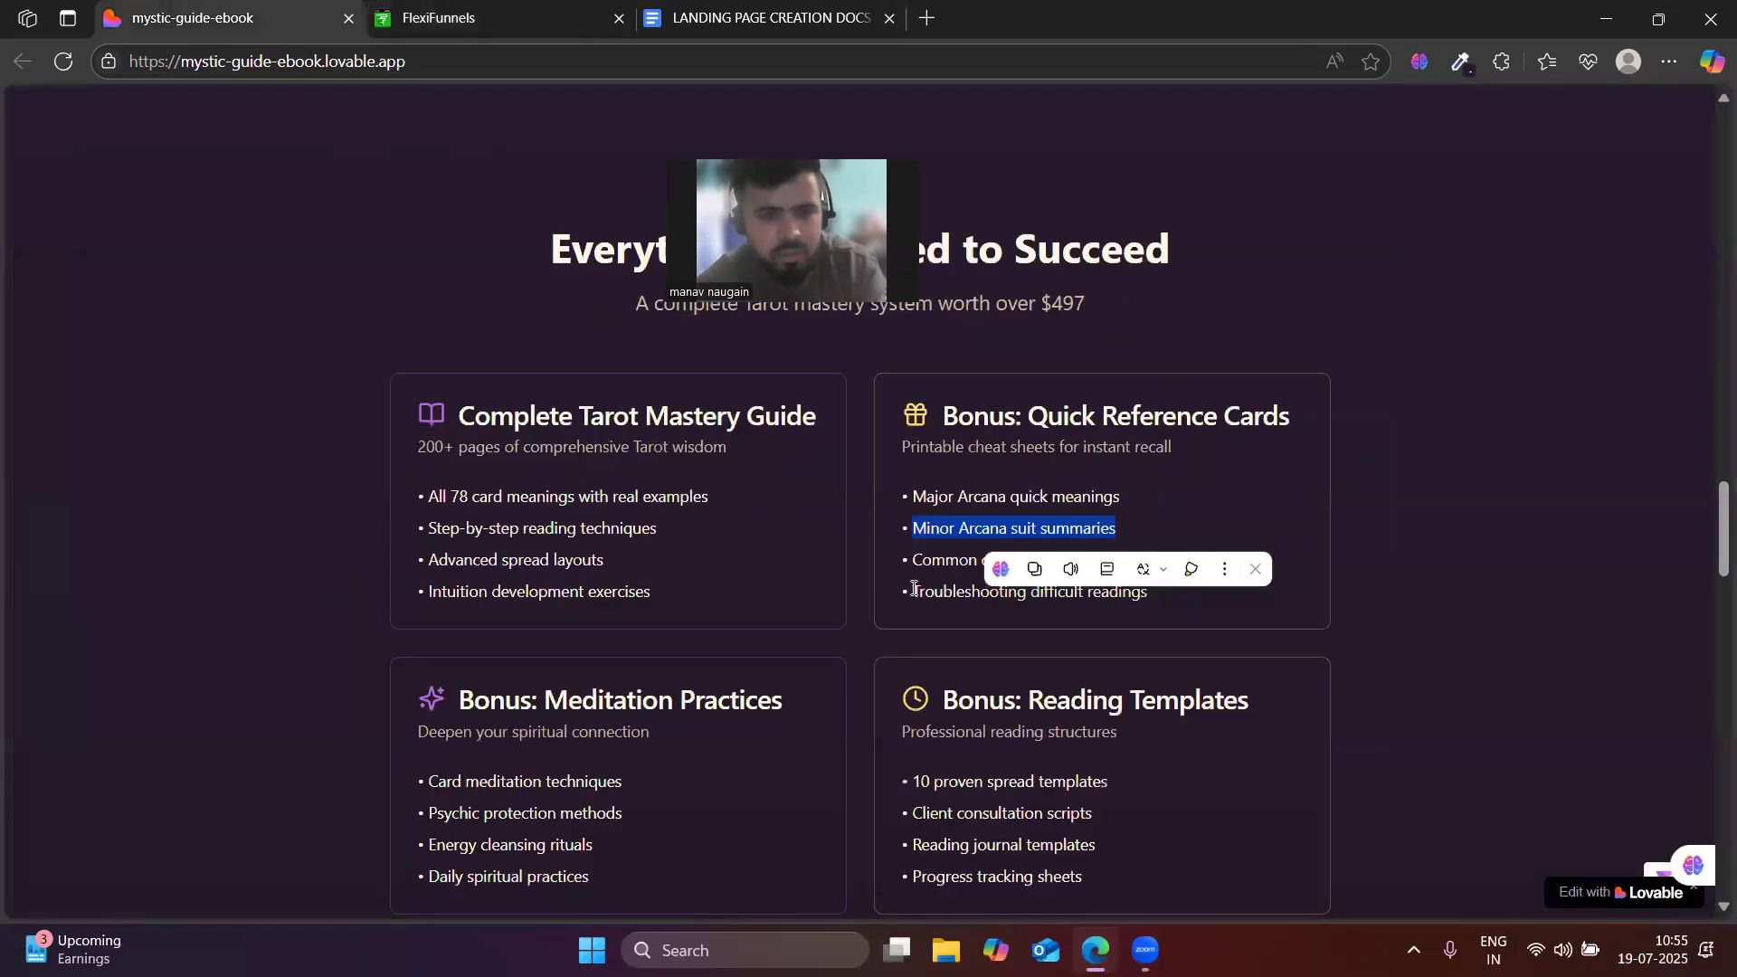
click(909, 549)
drag(964, 559, 1116, 563)
key(ctrl+c)
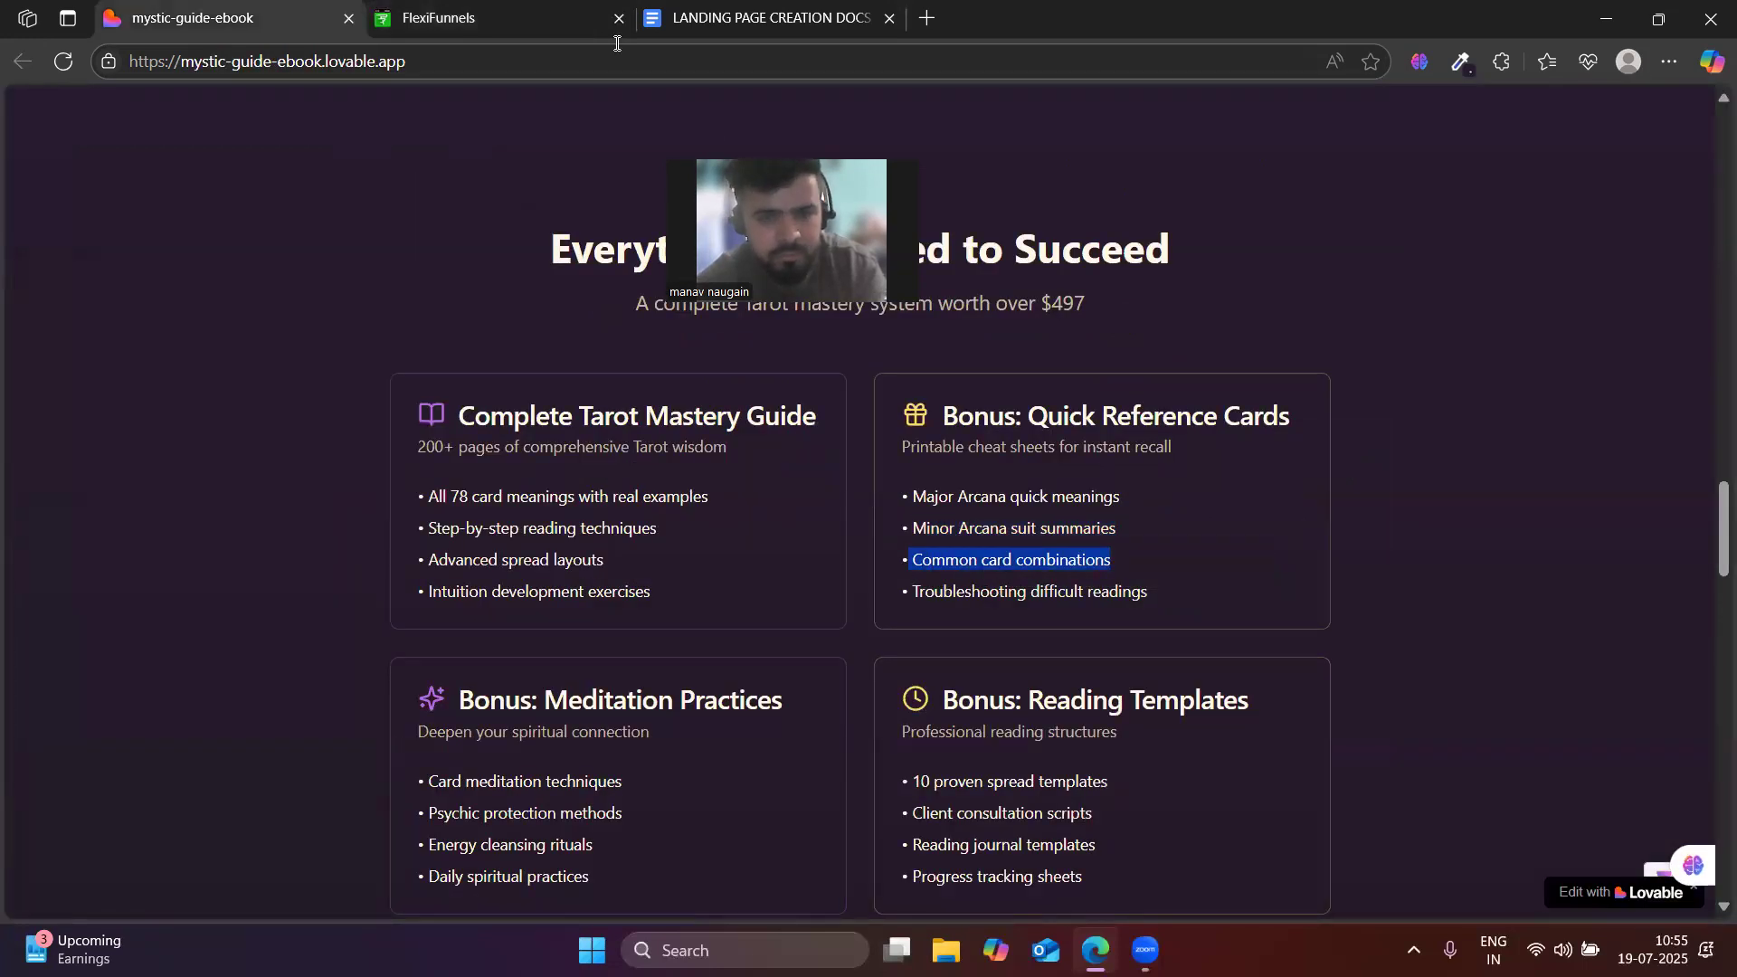
key(ctrl+Tab)
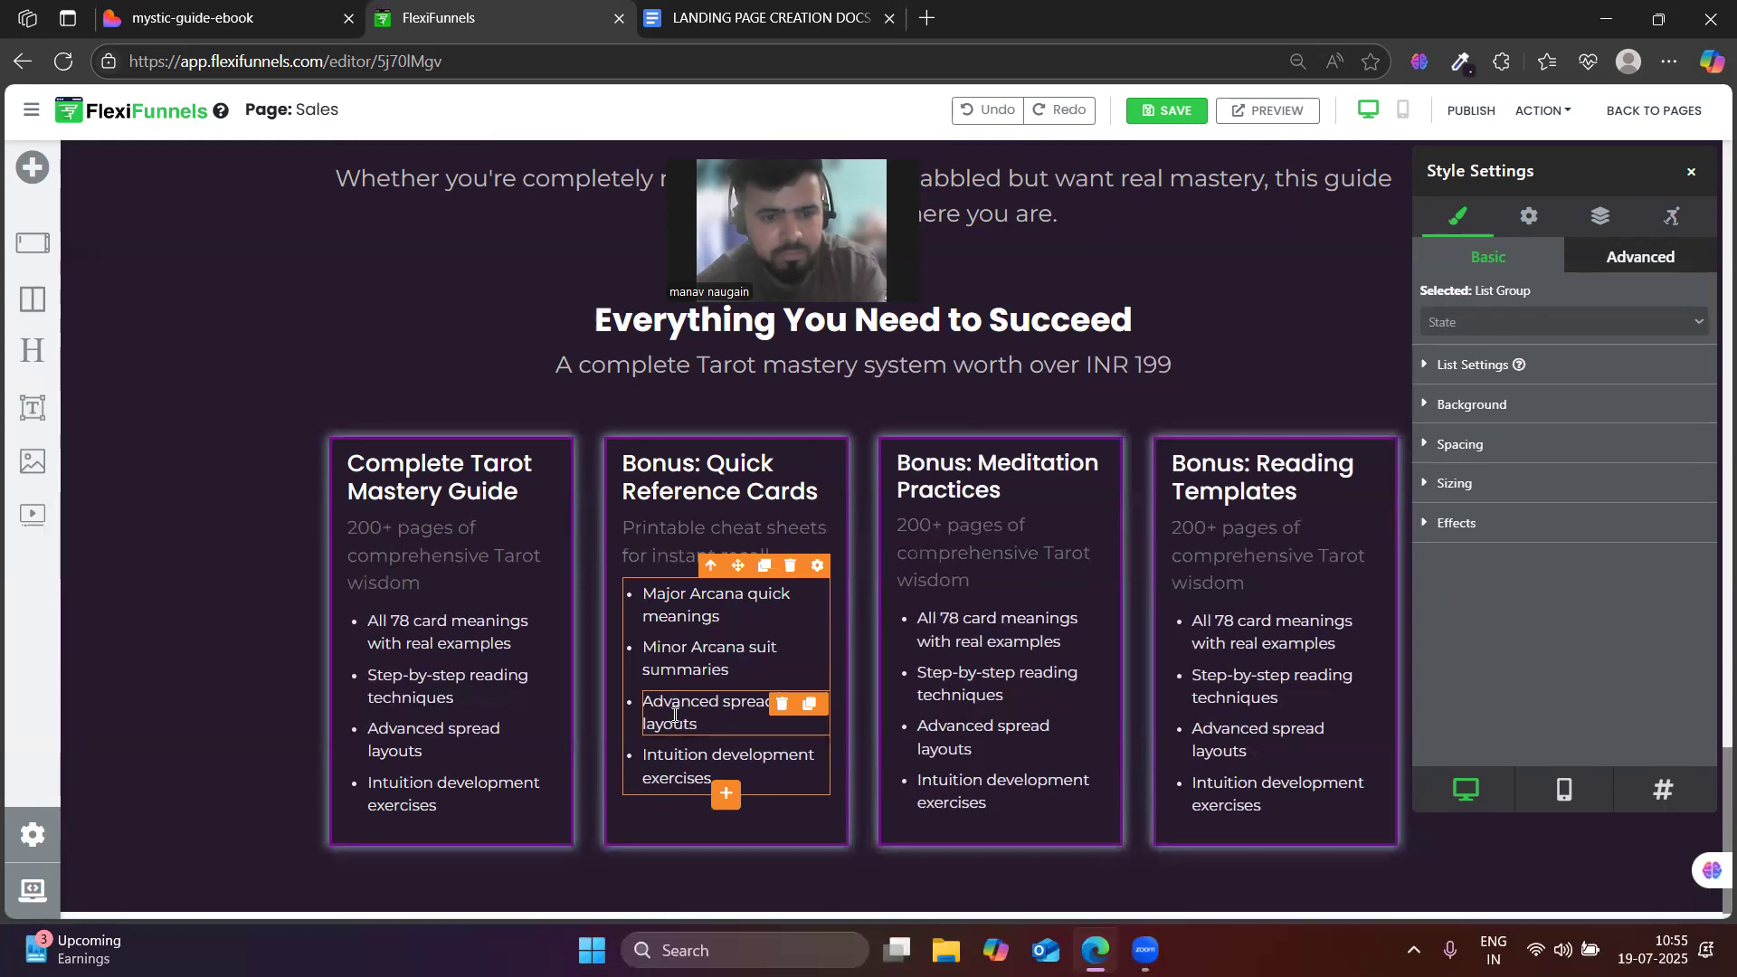
triple_click(673, 713)
key(ctrl+v)
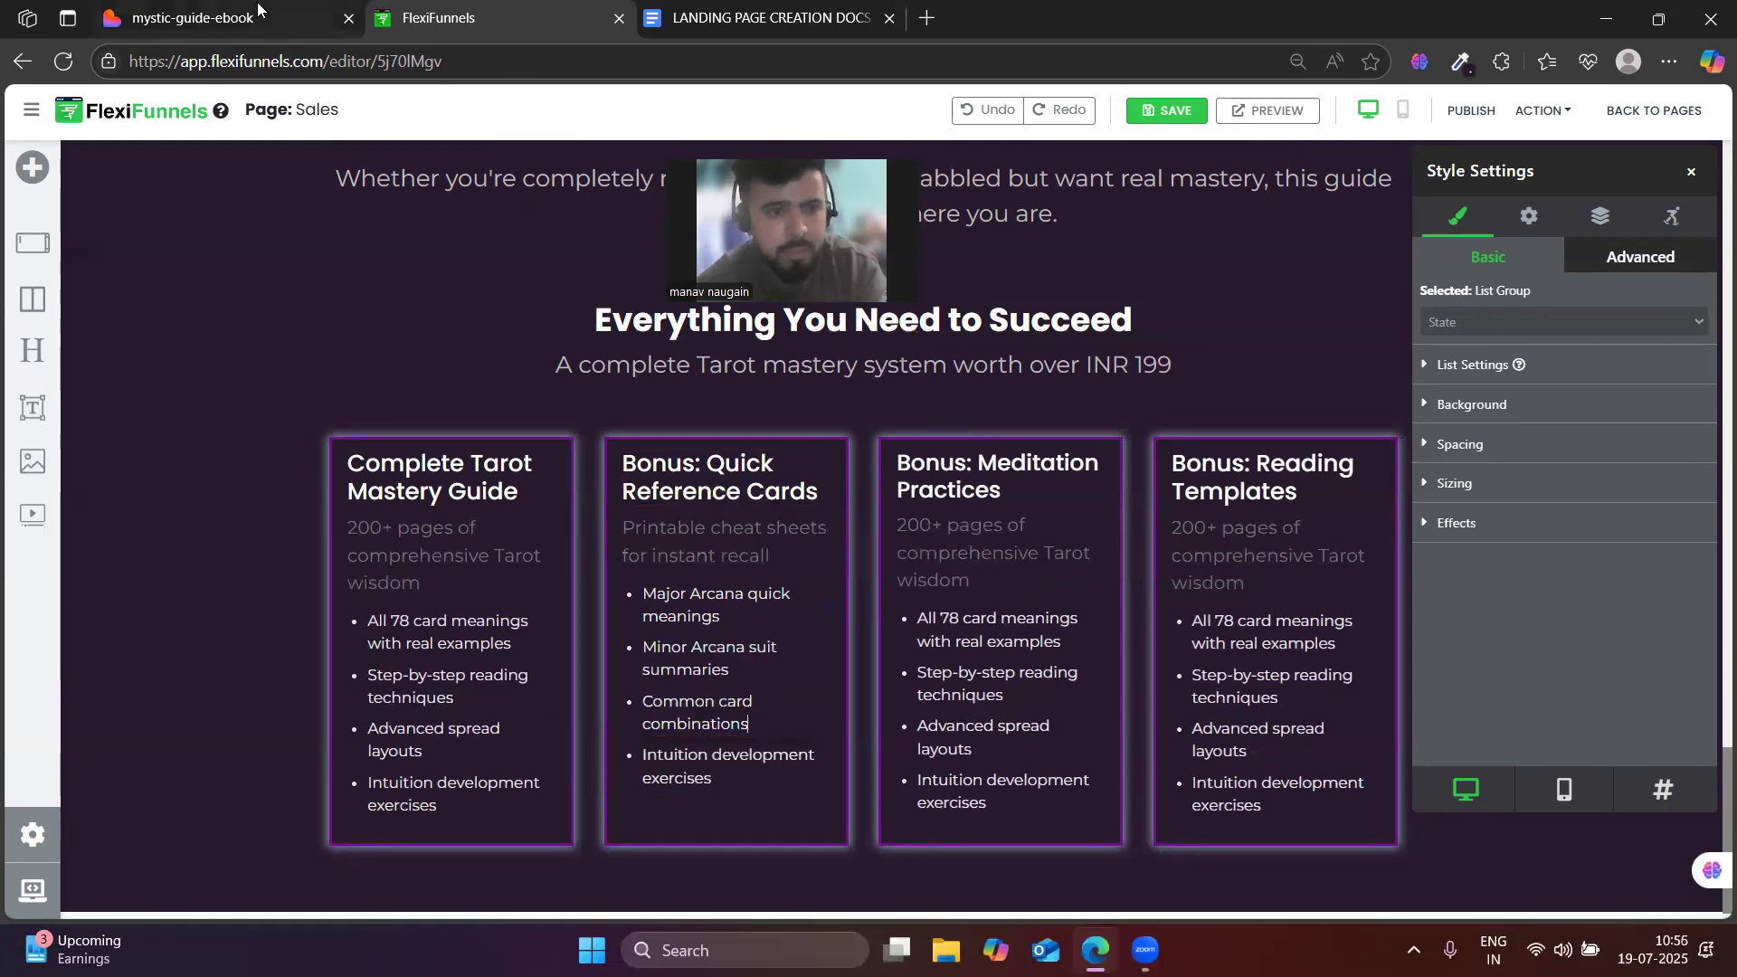
- Copy "Troubleshooting difficult readings" from the mystic-guide-ebook page over the fourth list item in the Bonus: Quick Reference Cards card
key(ctrl+shift+Tab)
click(904, 589)
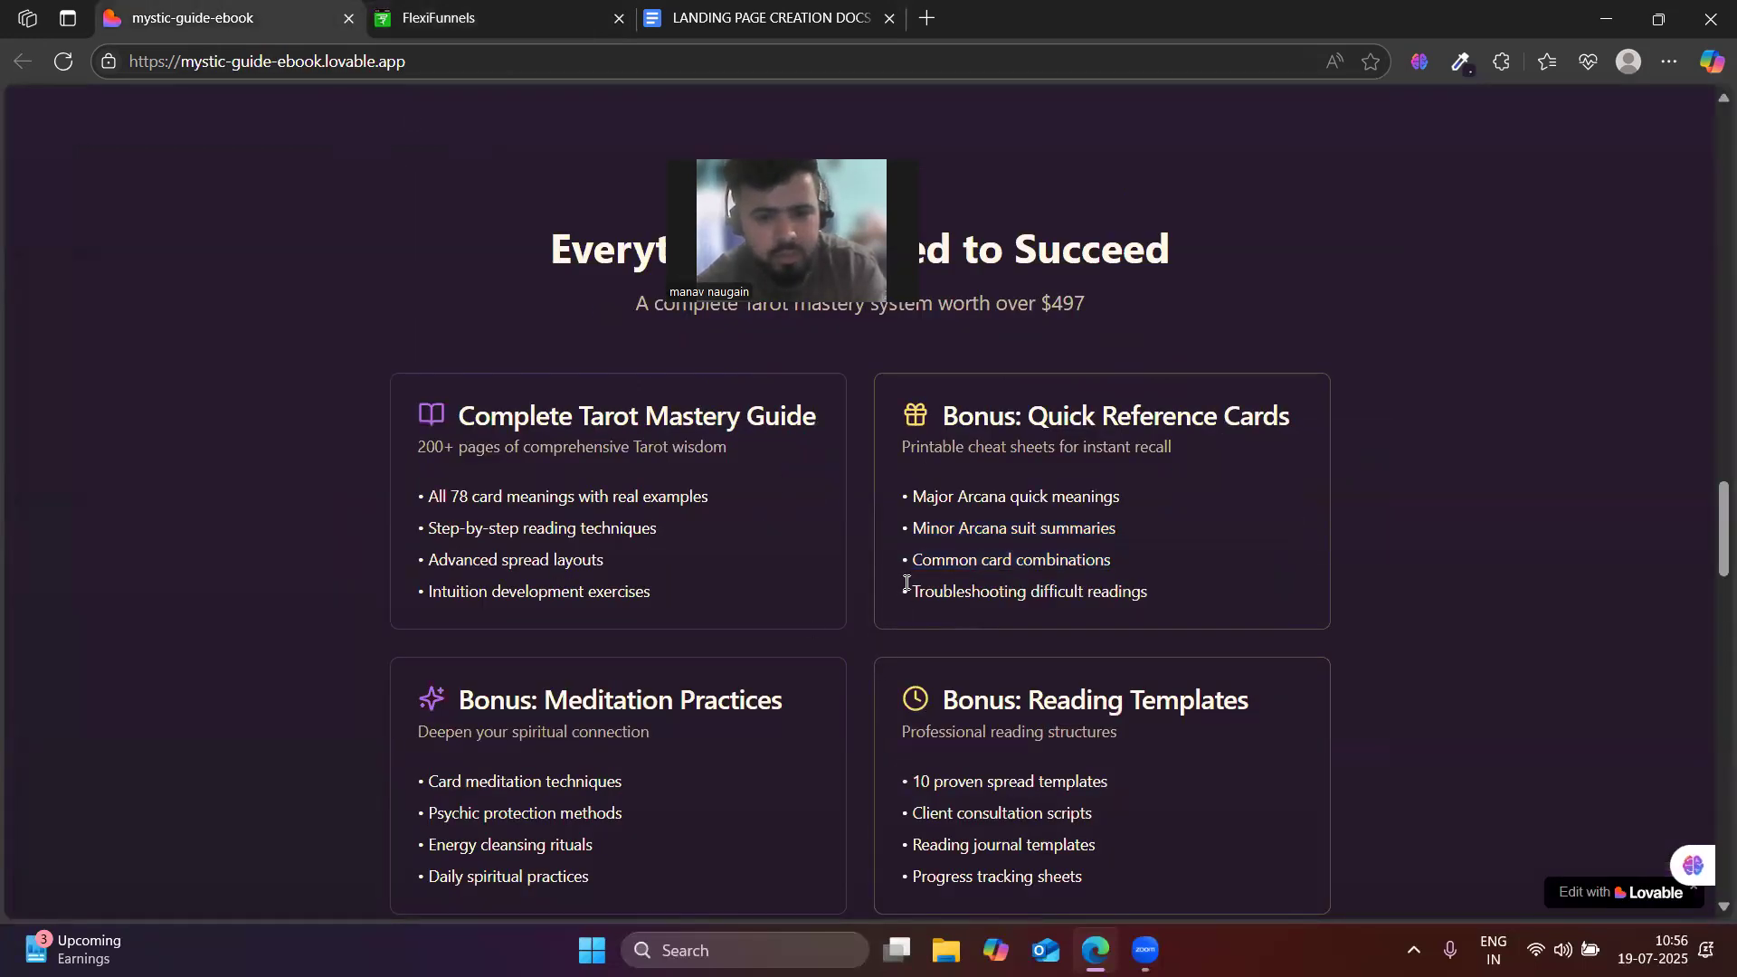
drag(906, 588, 1177, 612)
key(ctrl+c)
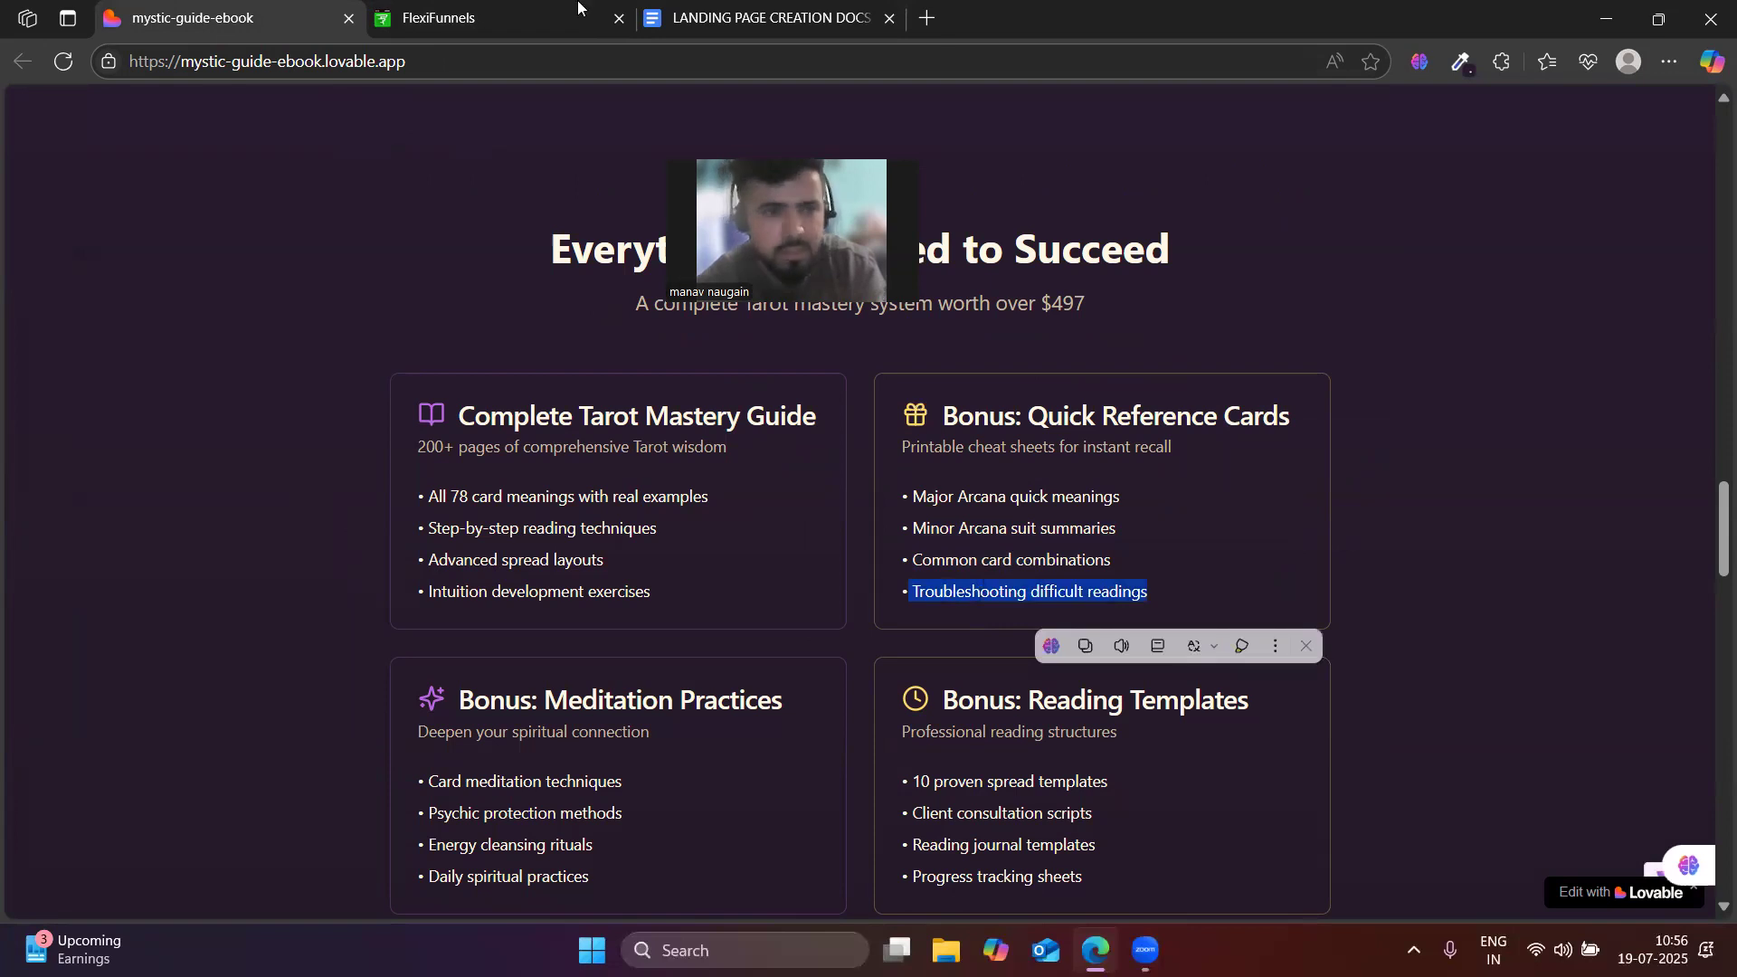
click(578, 8)
click(686, 762)
triple_click(688, 763)
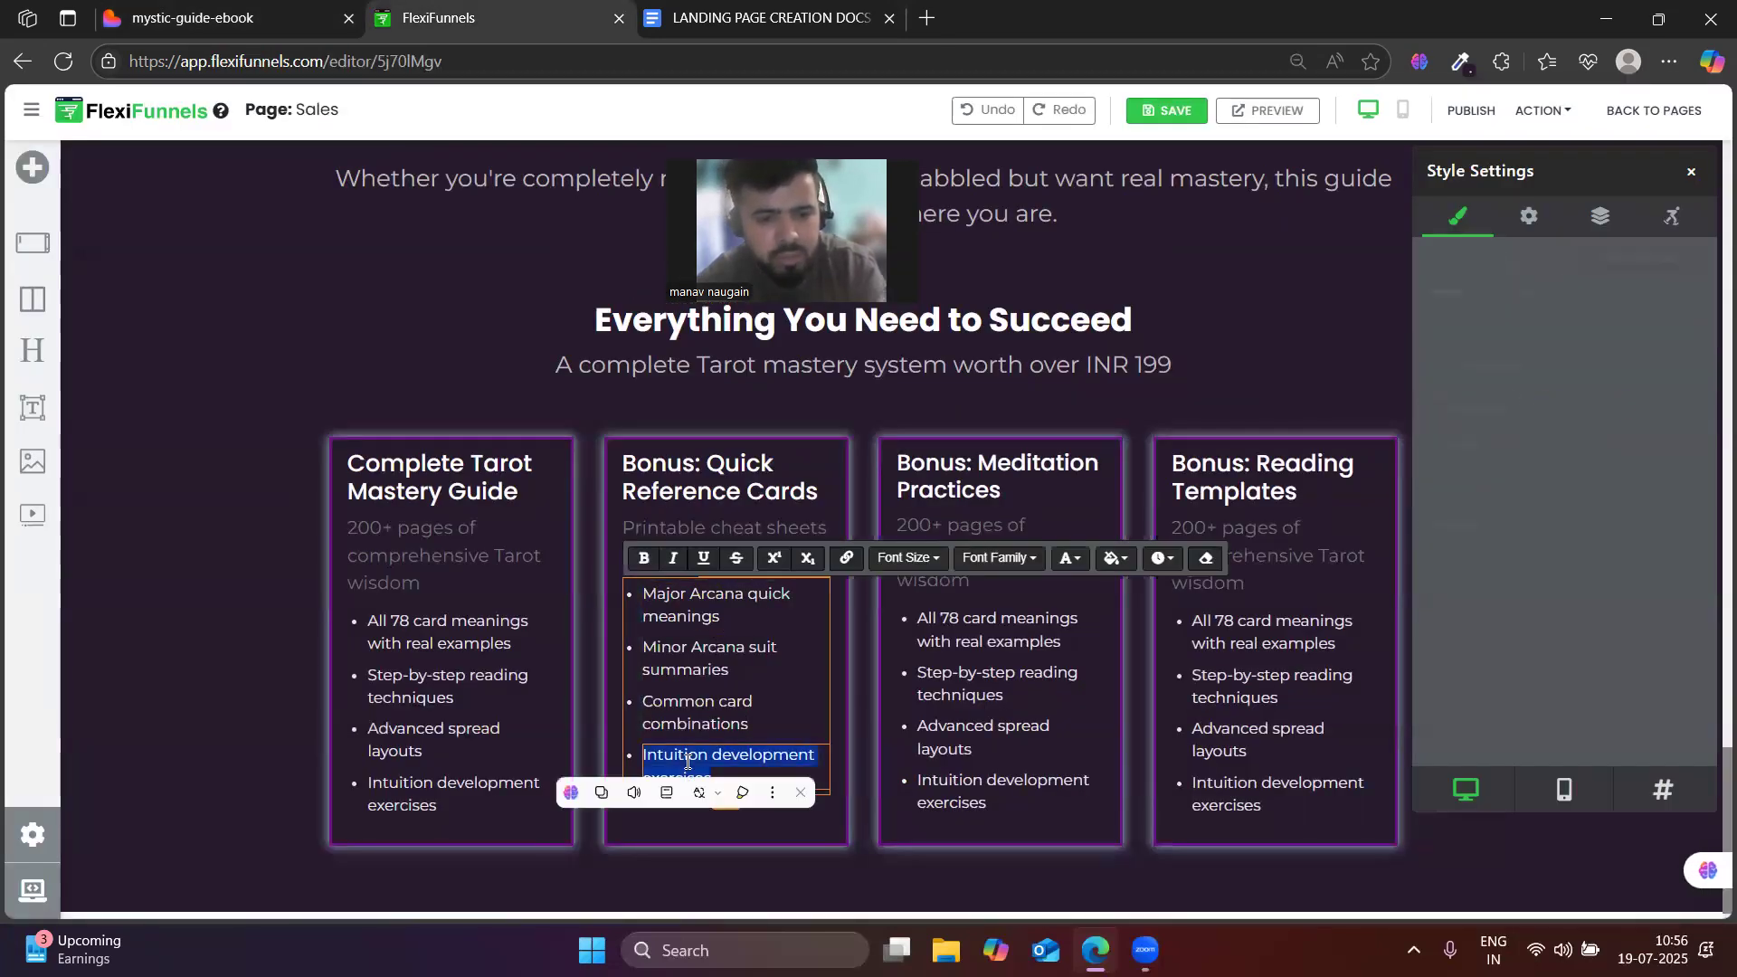
key(ctrl+v)
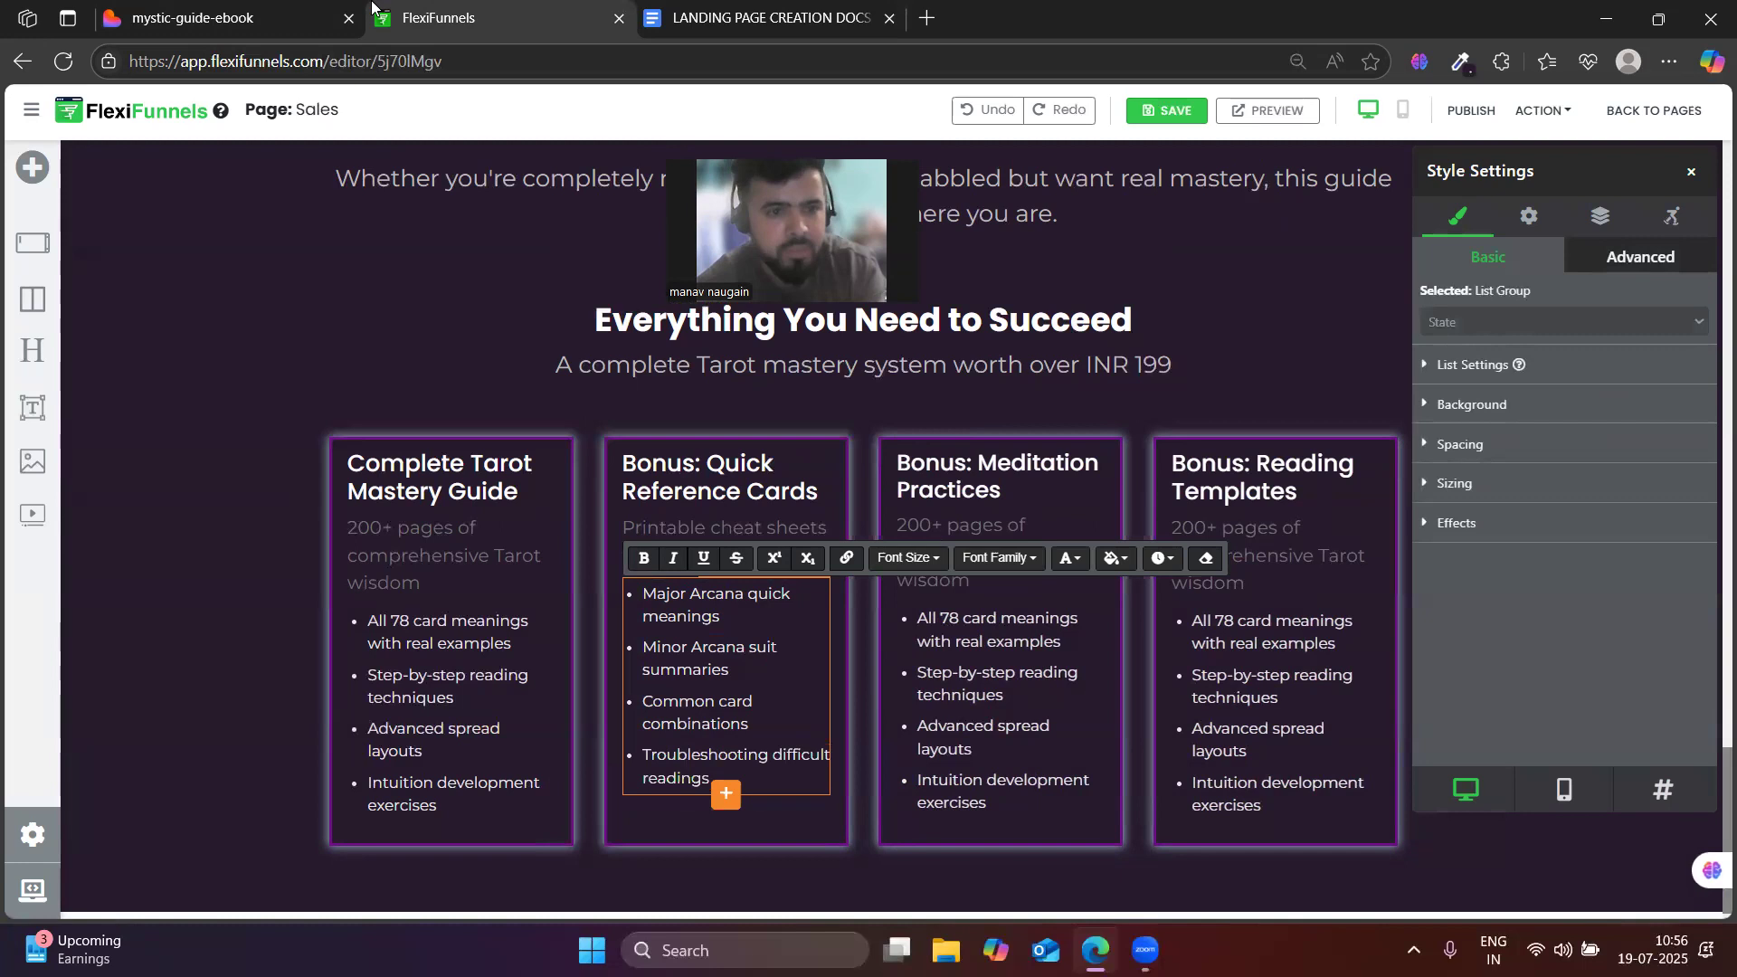
- Copy "Card meditation techniques" from the mystic-guide-ebook page over the first list item in the Bonus: Meditation Practices card
click(275, 18)
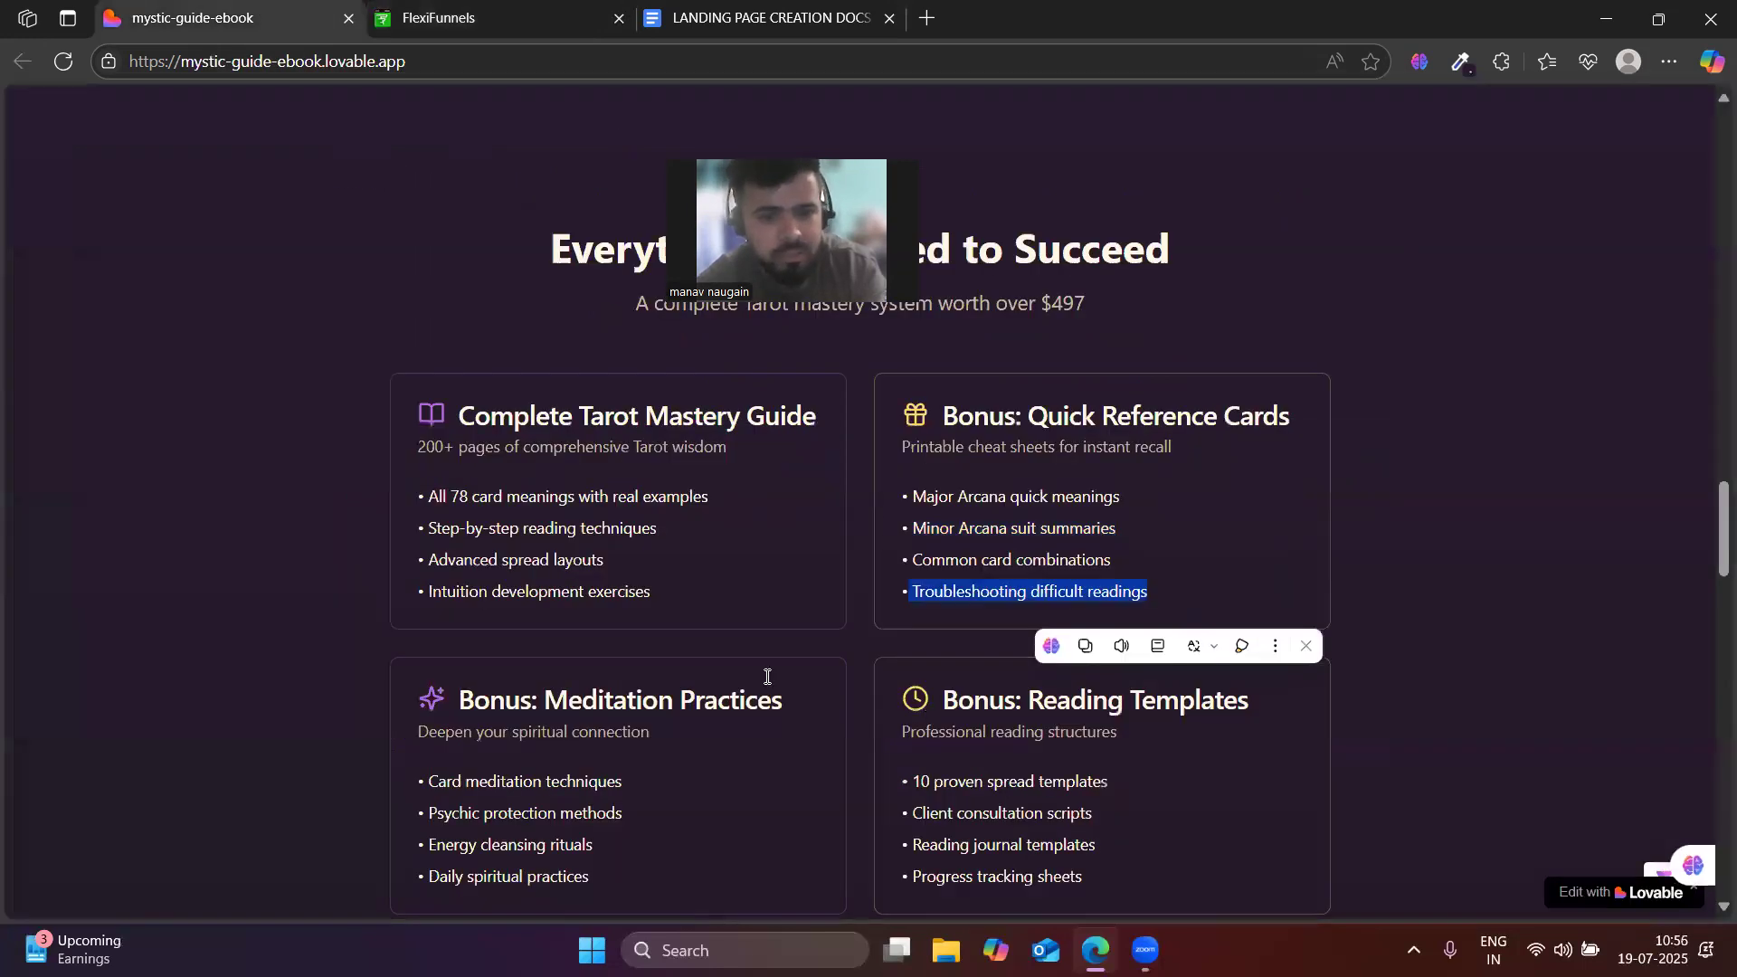
scroll(442, 547, down, 2)
drag(426, 554, 664, 550)
key(ctrl+c)
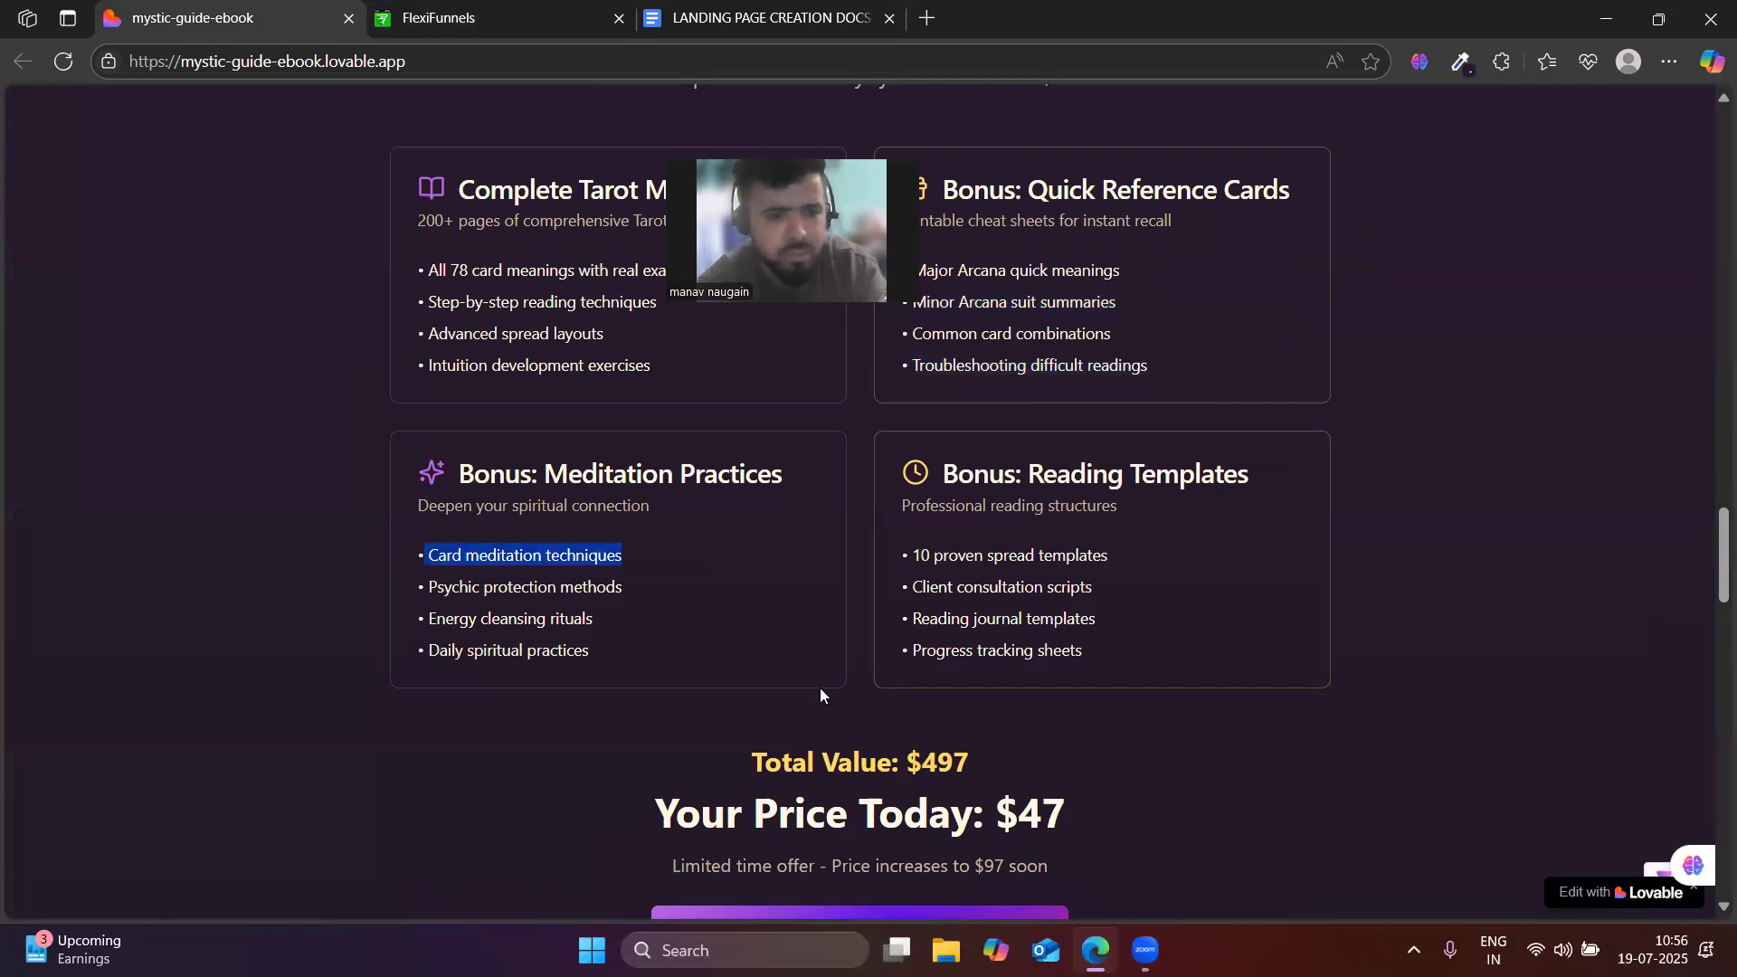
key(ctrl+Tab)
triple_click(947, 621)
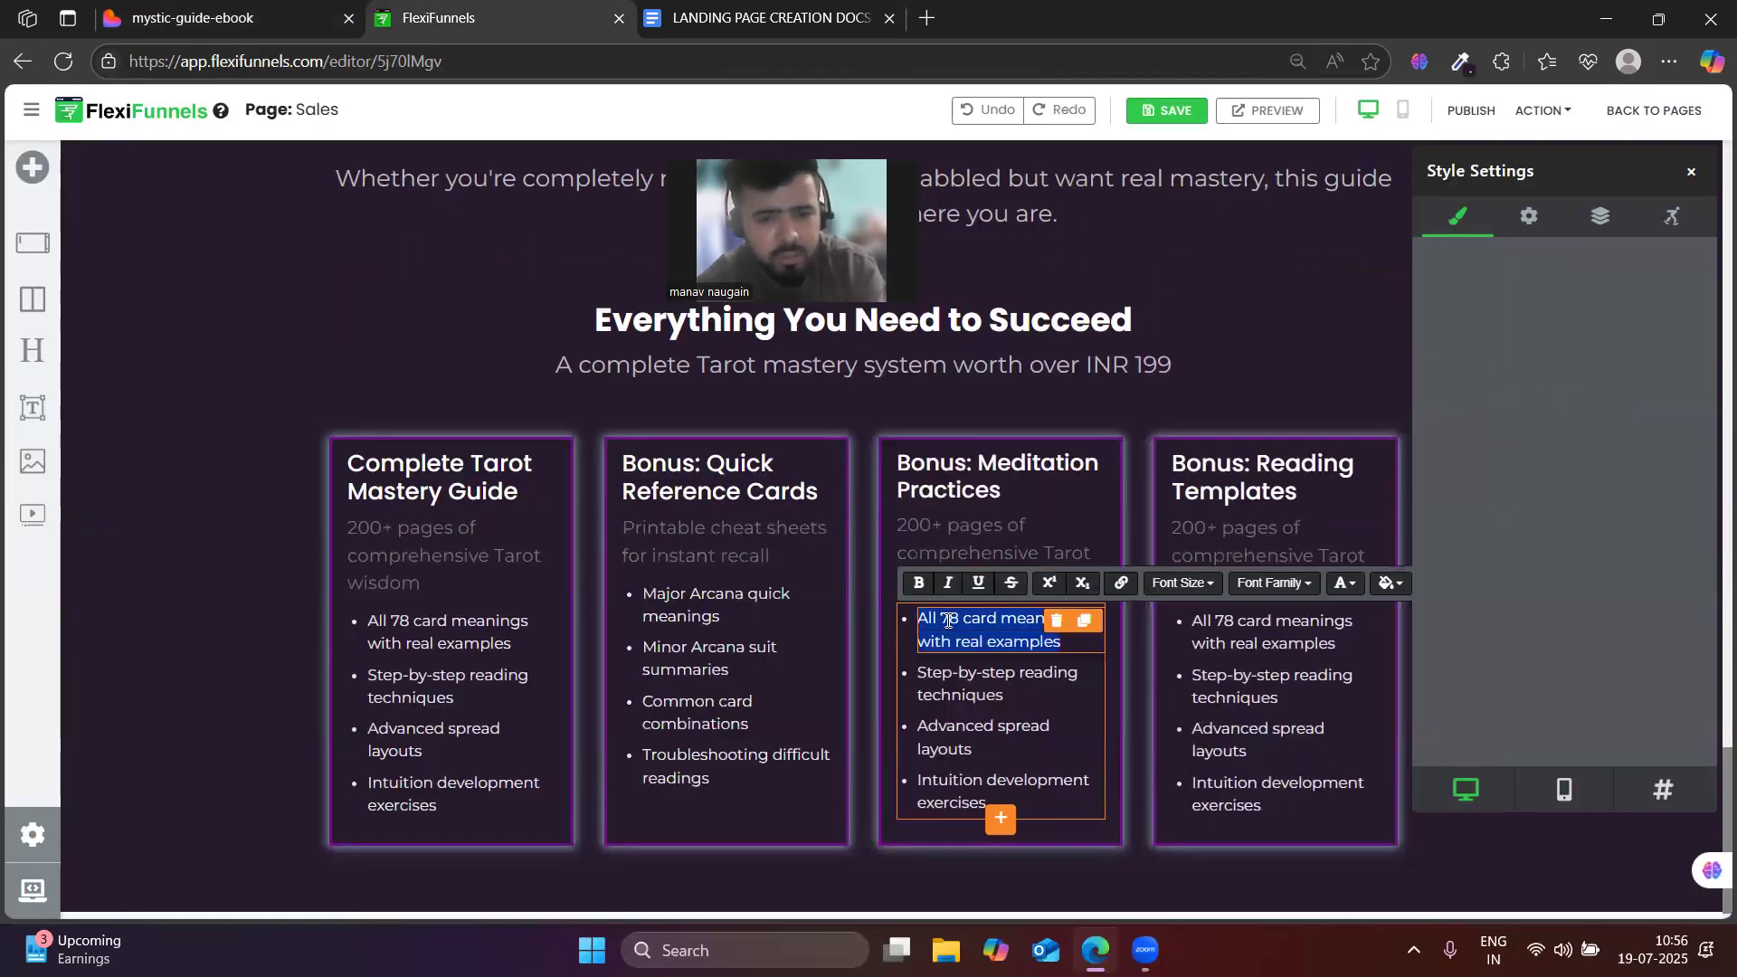
key(ctrl+v)
- Copy "Psychic protection methods" from the mystic-guide-ebook page over the third and second list items in the Bonus: Meditation Practices card
key(ctrl+shift+Tab)
click(601, 653)
drag(432, 590, 686, 571)
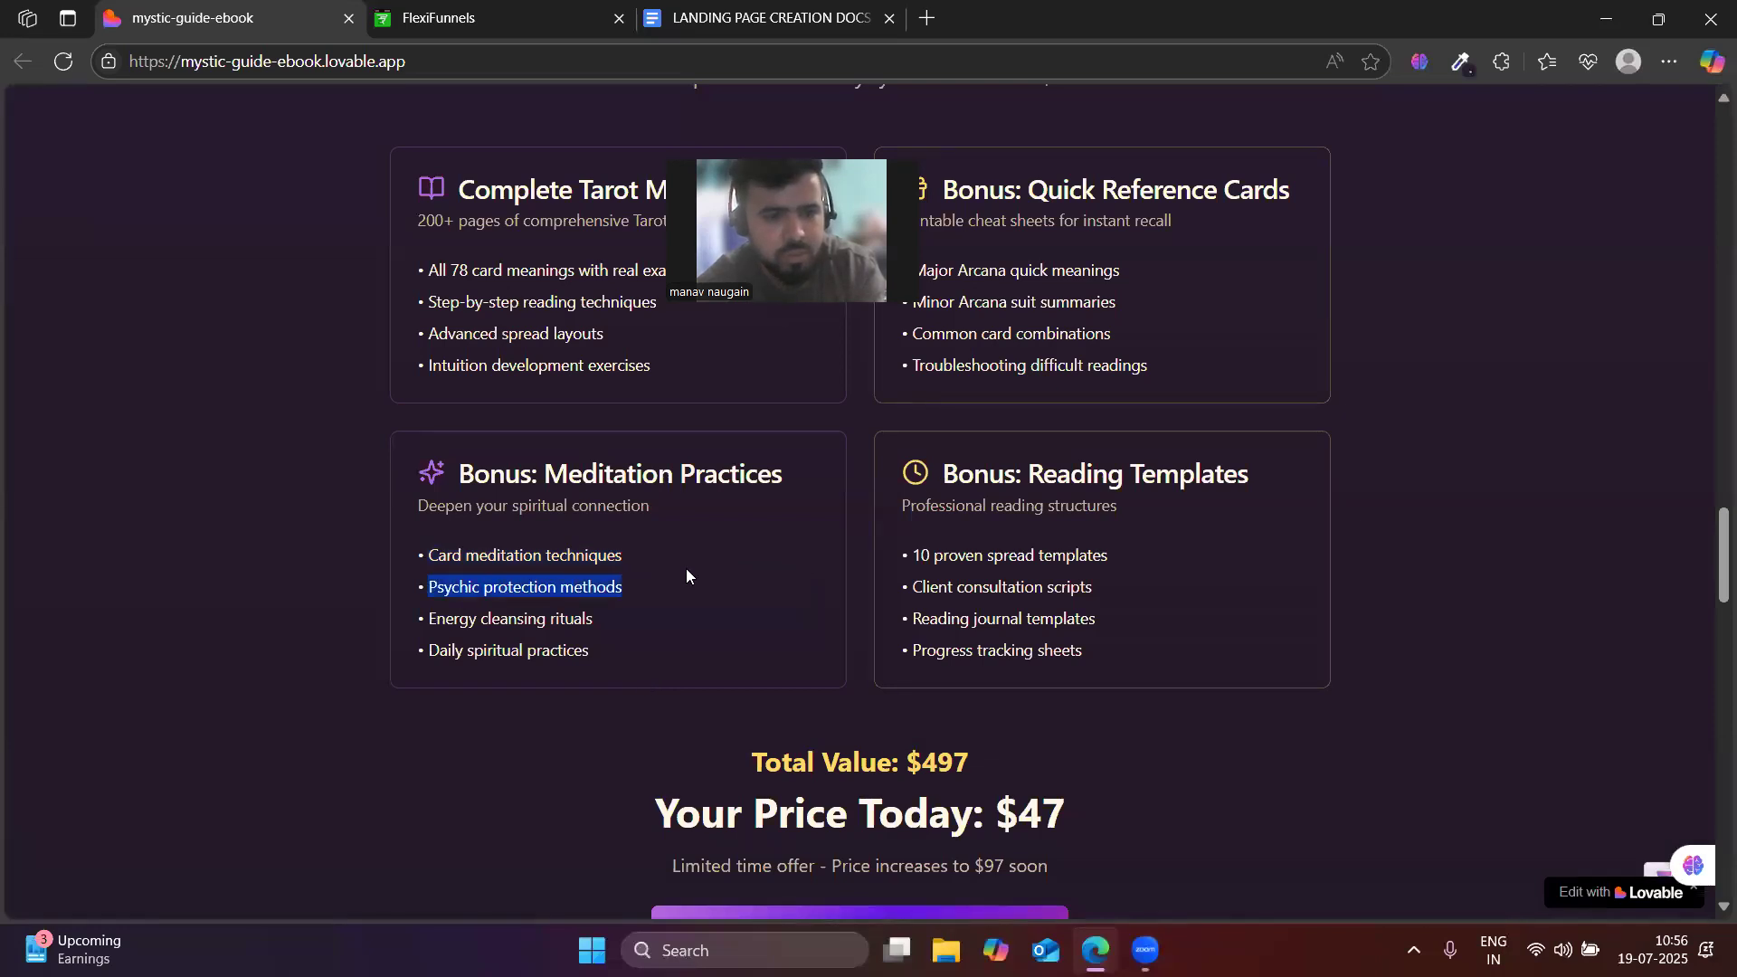
key(ctrl+c)
key(ctrl+Tab)
triple_click(952, 729)
key(ctrl+v)
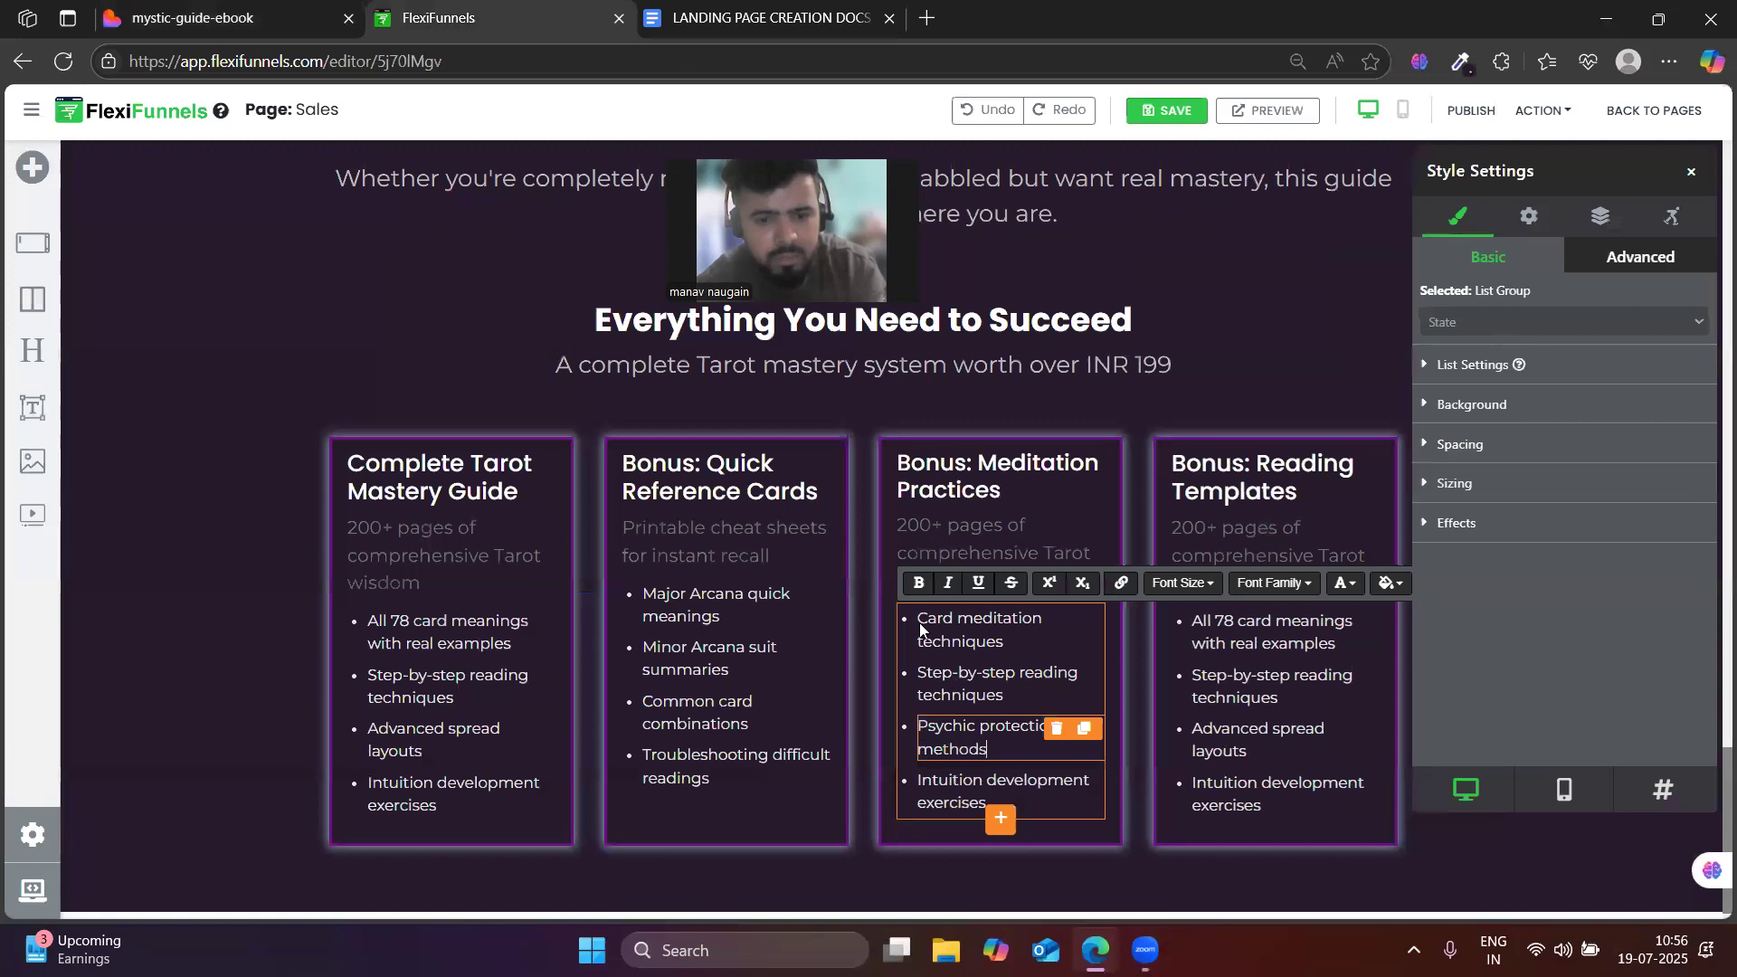
click(256, 17)
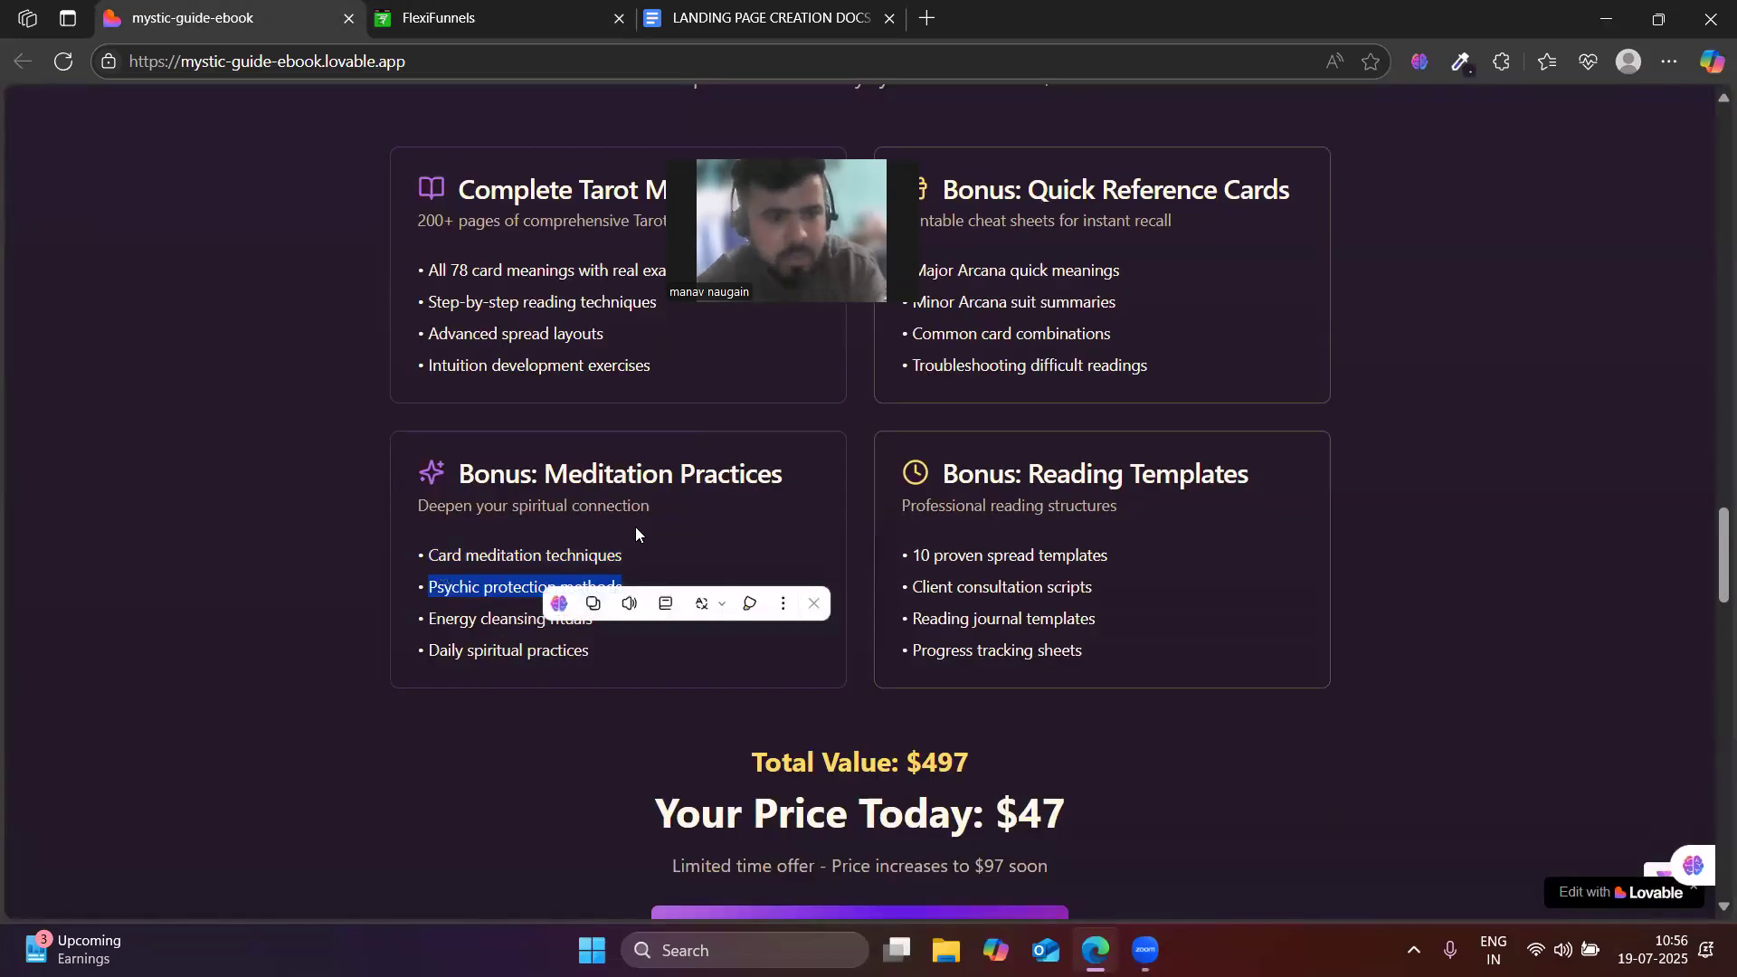
key(ctrl+Tab)
triple_click(969, 675)
key(ctrl+v)
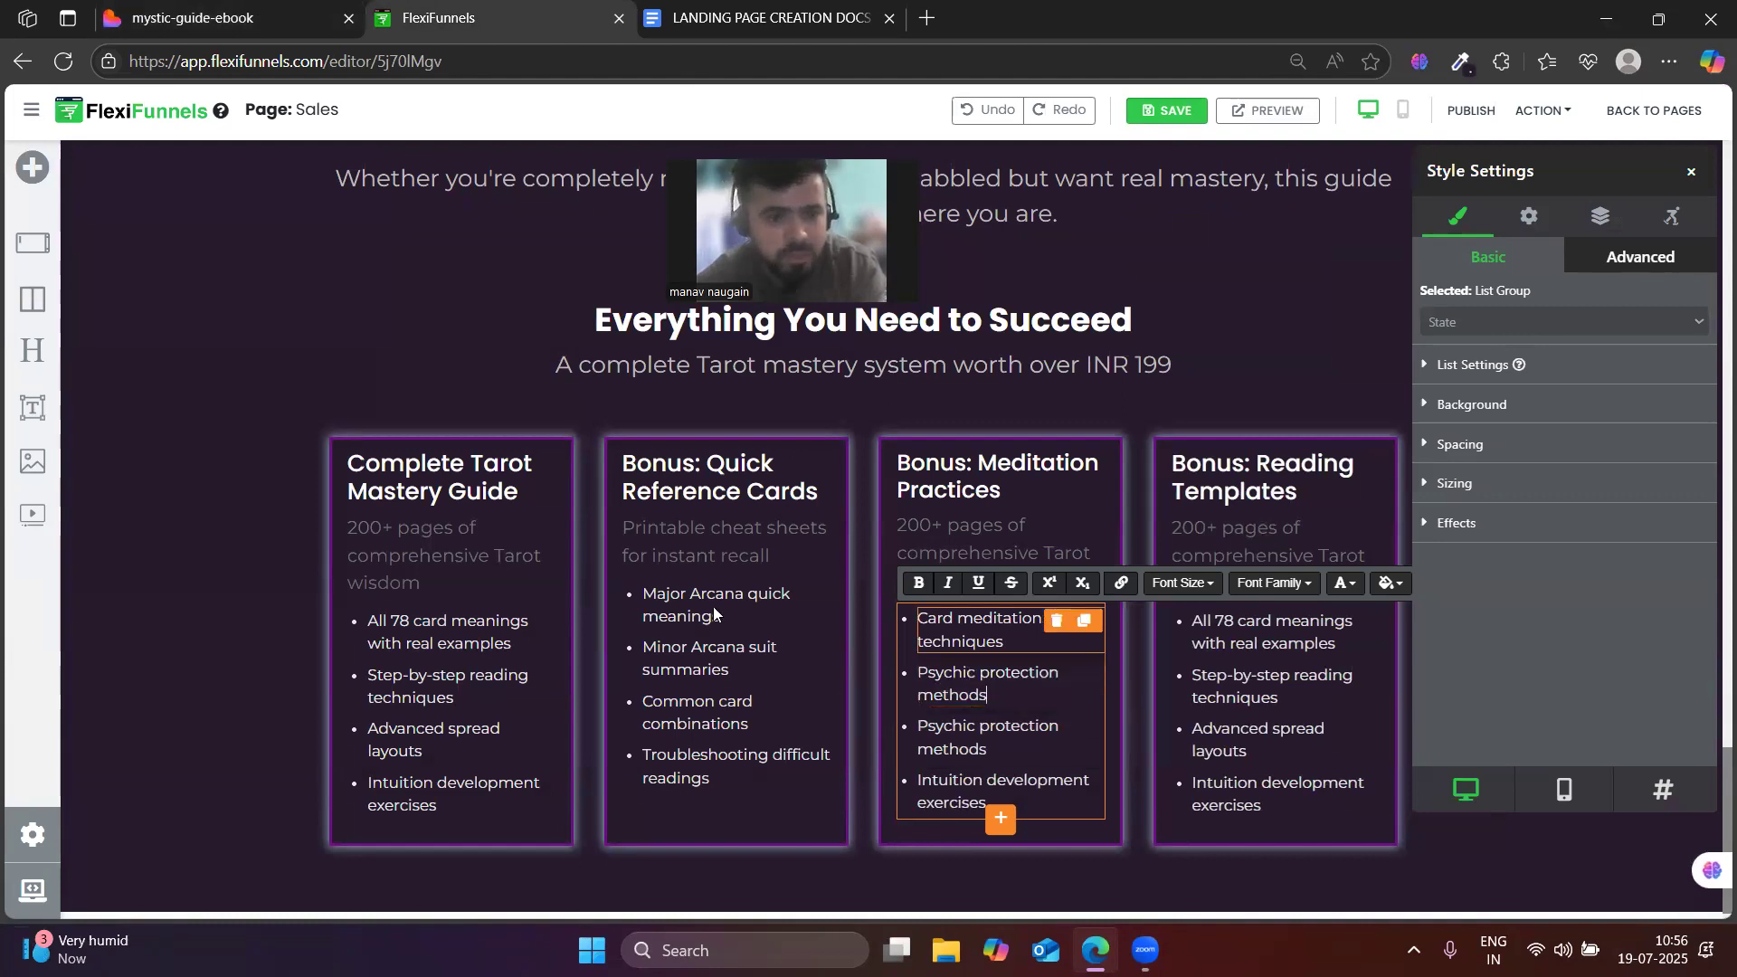
- Copy "Energy cleansing rituals" from the mystic-guide-ebook page over the third list item in the Bonus: Meditation Practices card
key(ctrl+shift+Tab)
triple_click(463, 622)
click(519, 632)
double_click(518, 622)
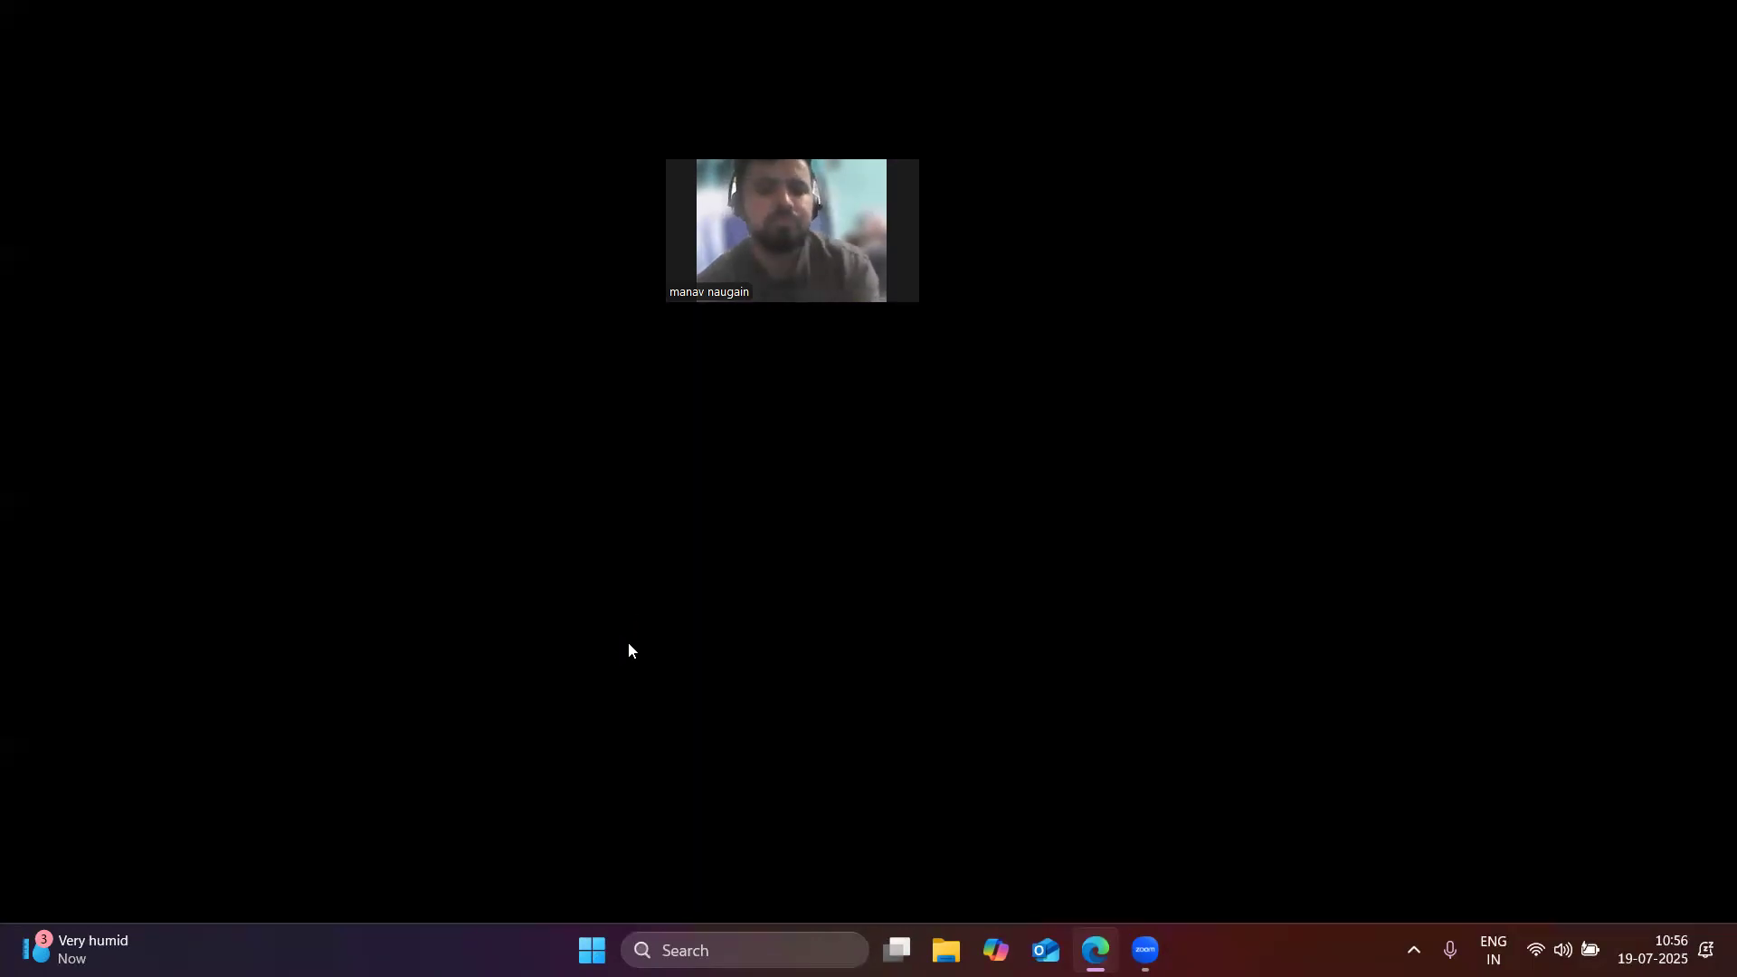
key(ctrl+Tab)
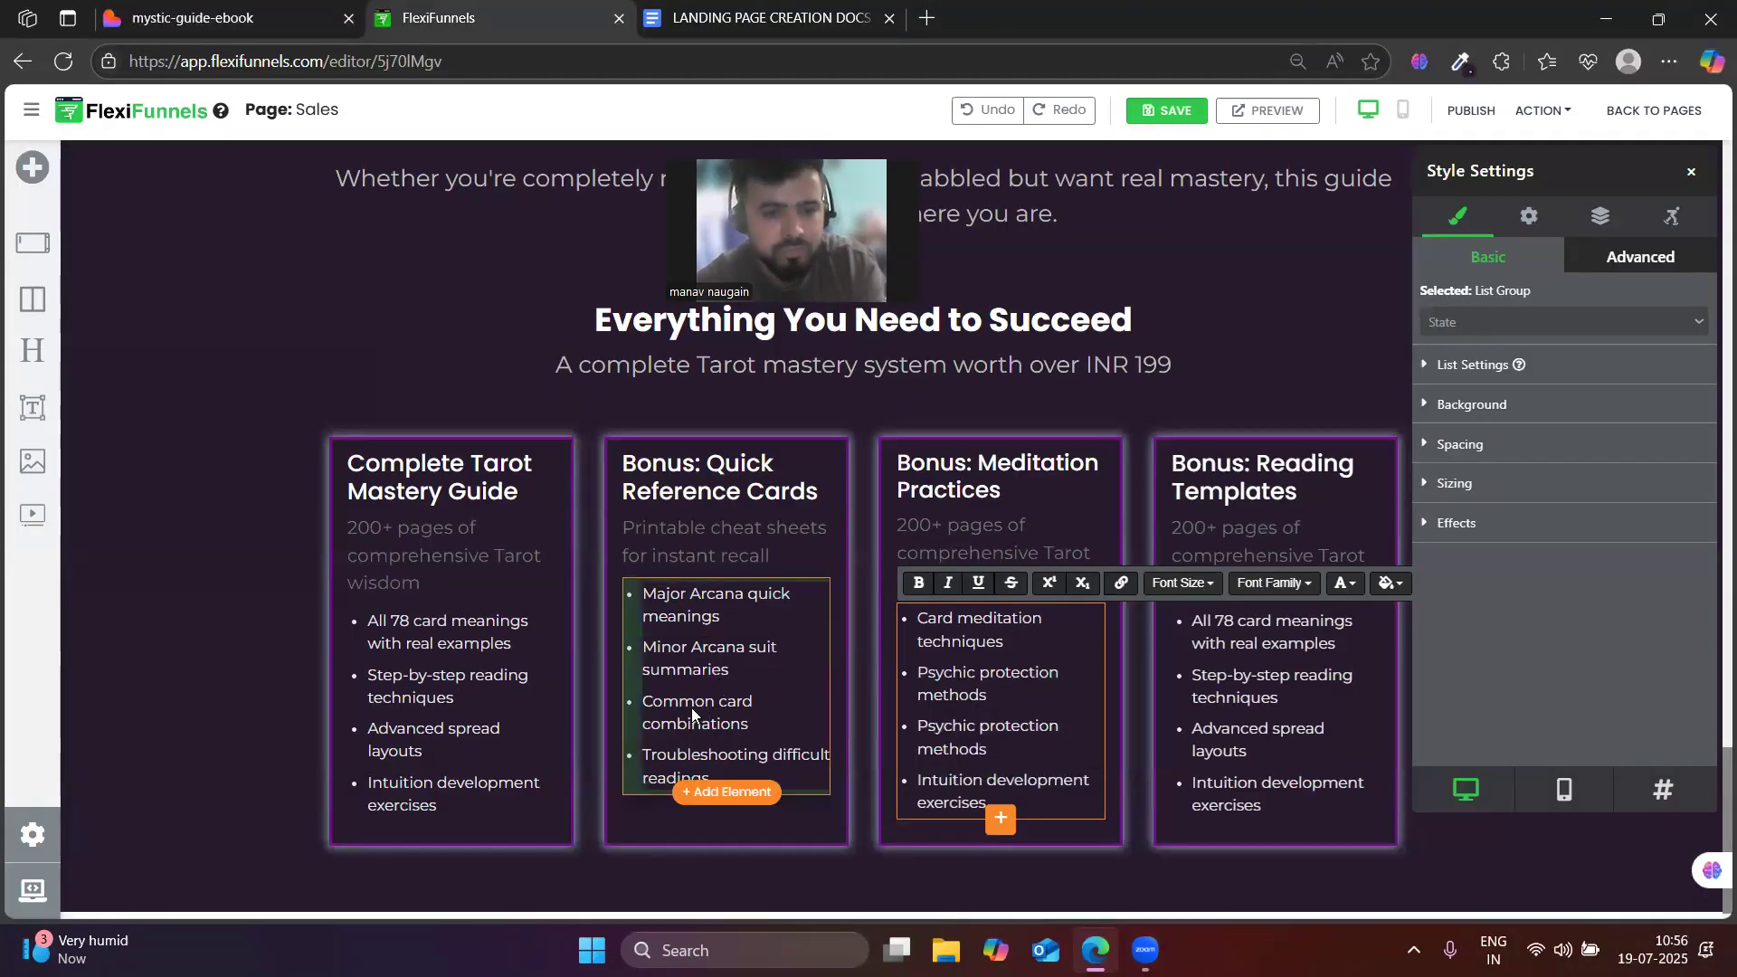
click(233, 5)
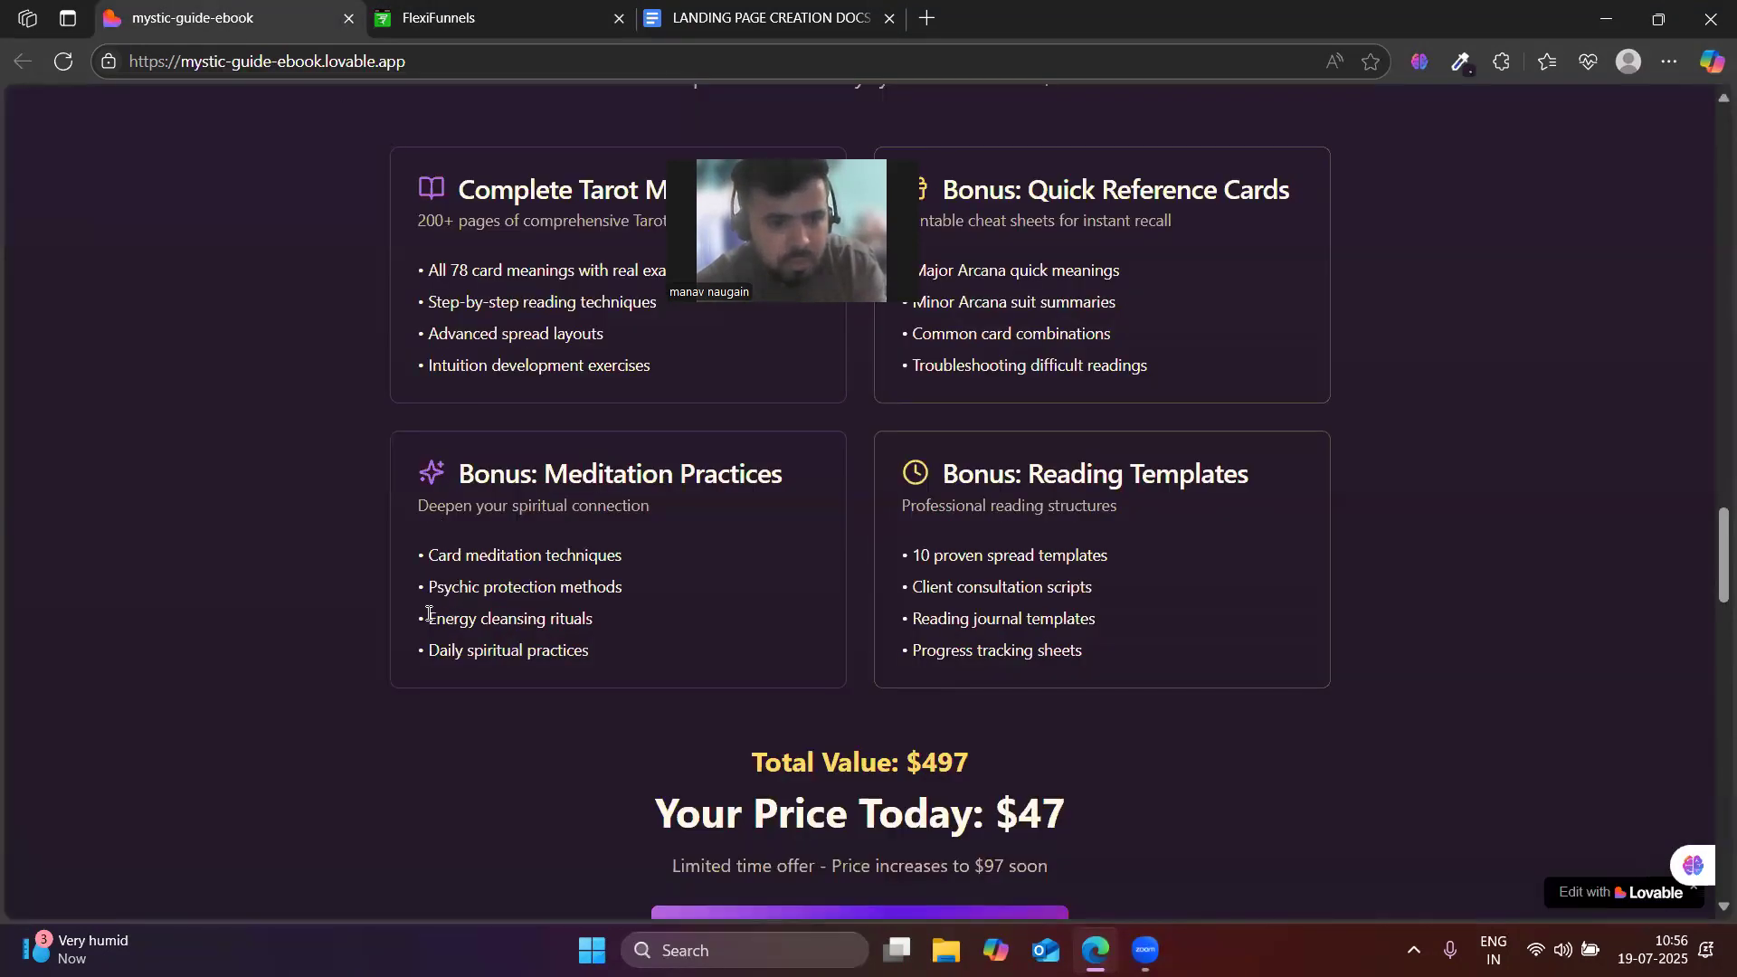
drag(600, 618, 621, 620)
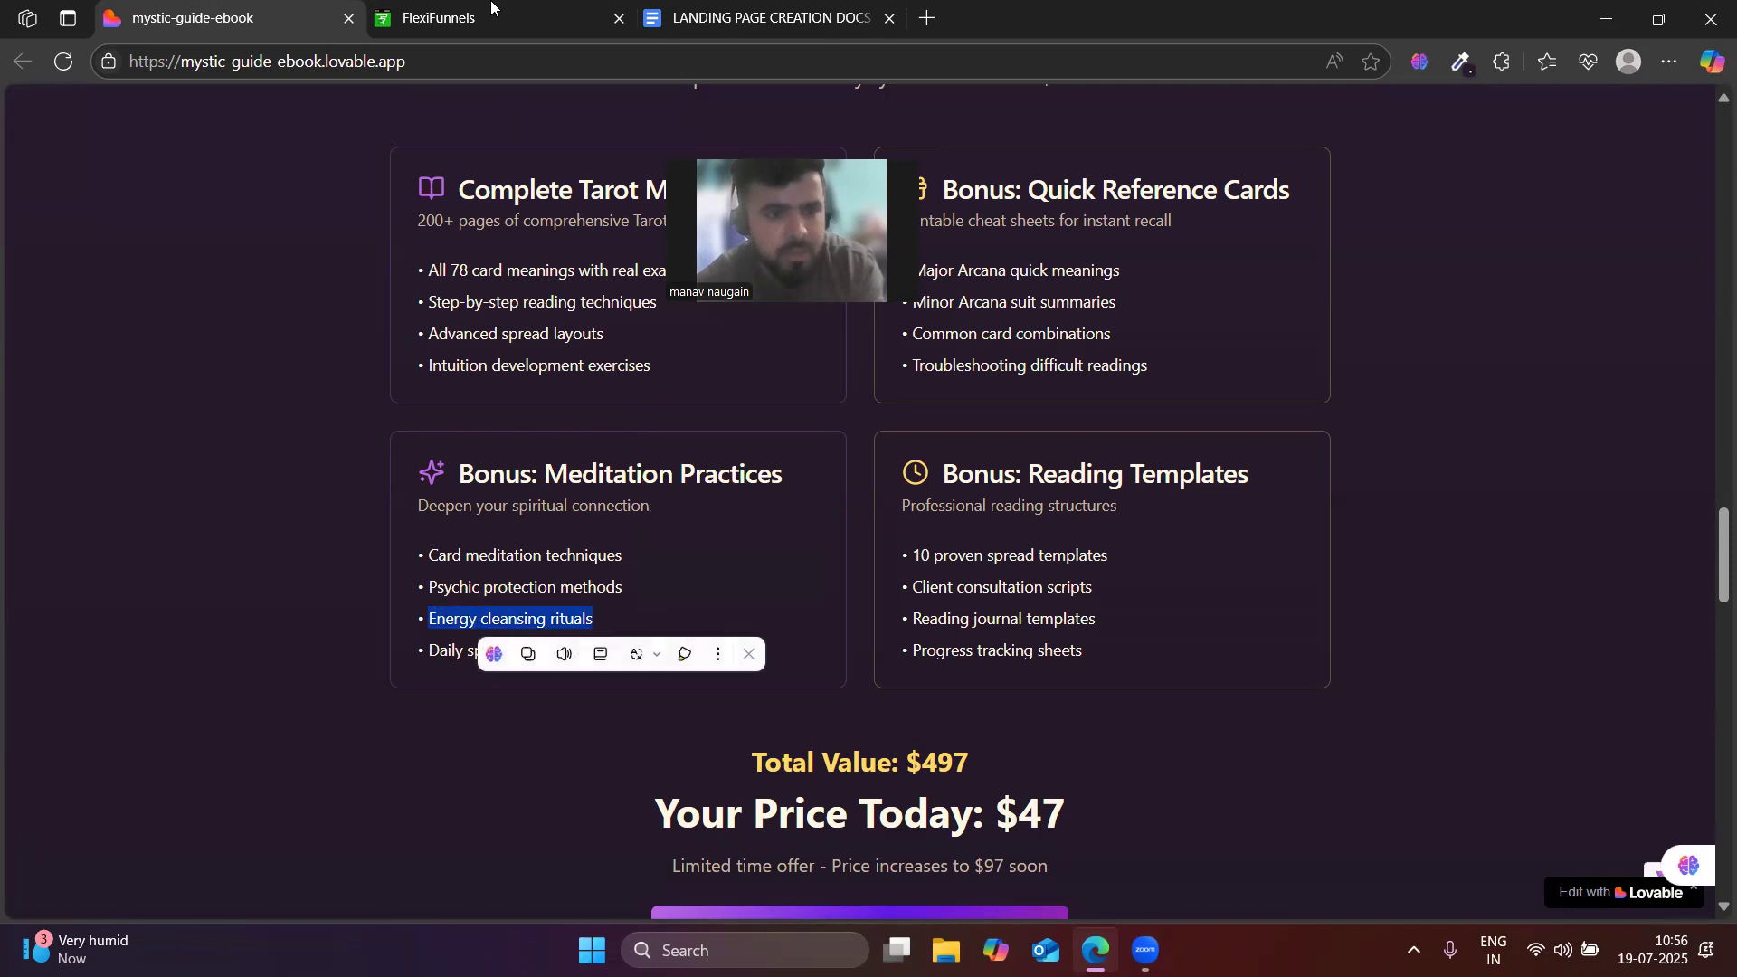
click(492, 7)
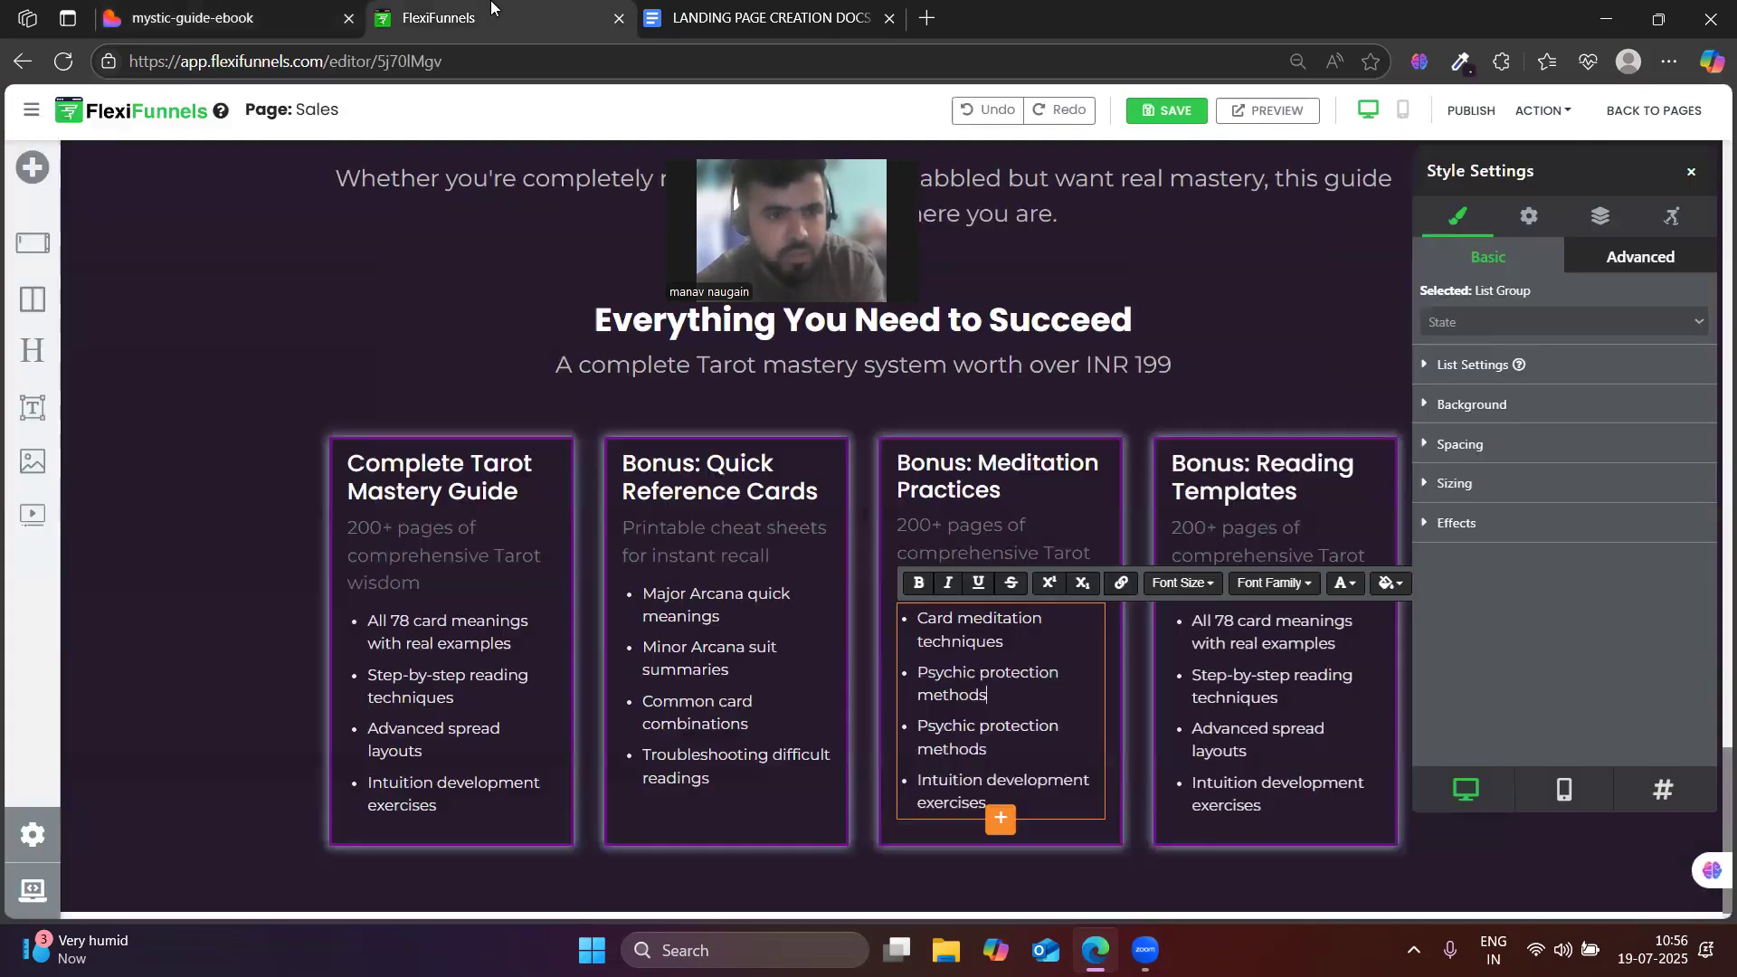
triple_click(971, 735)
key(ctrl+v)
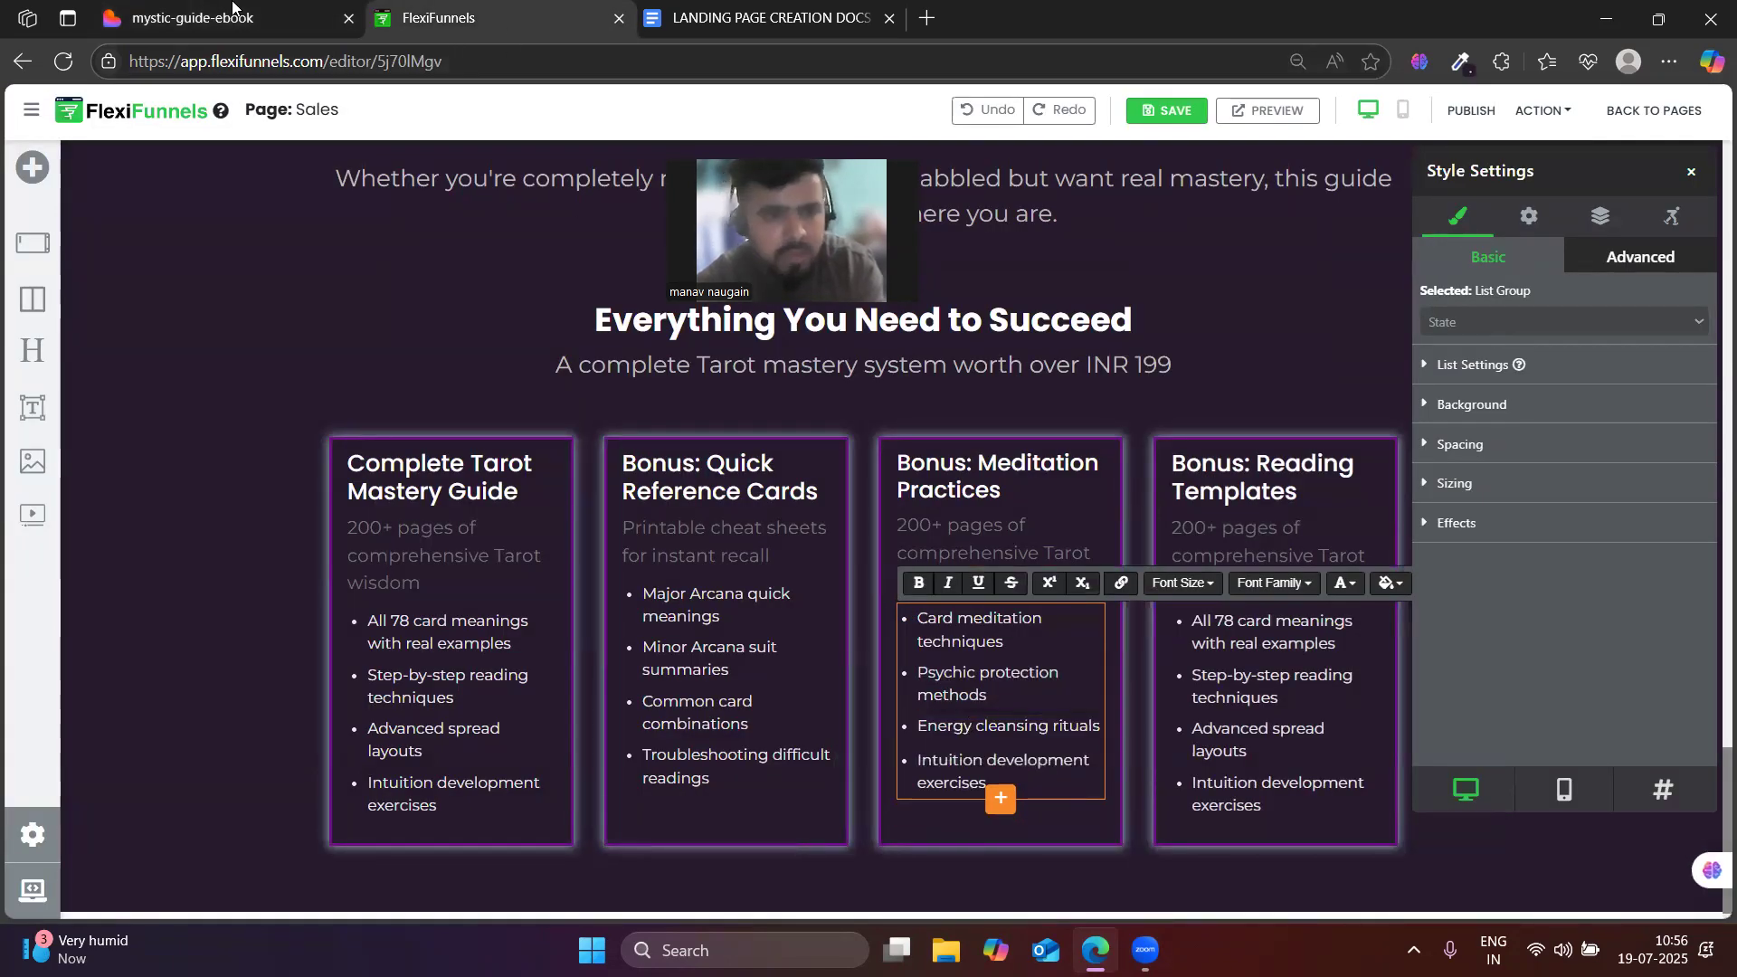
- Copy "Daily spiritual practices" from the mystic-guide-ebook page over the fourth list item in the Bonus: Meditation Practices card
click(234, 7)
drag(380, 646, 706, 657)
key(ctrl+c)
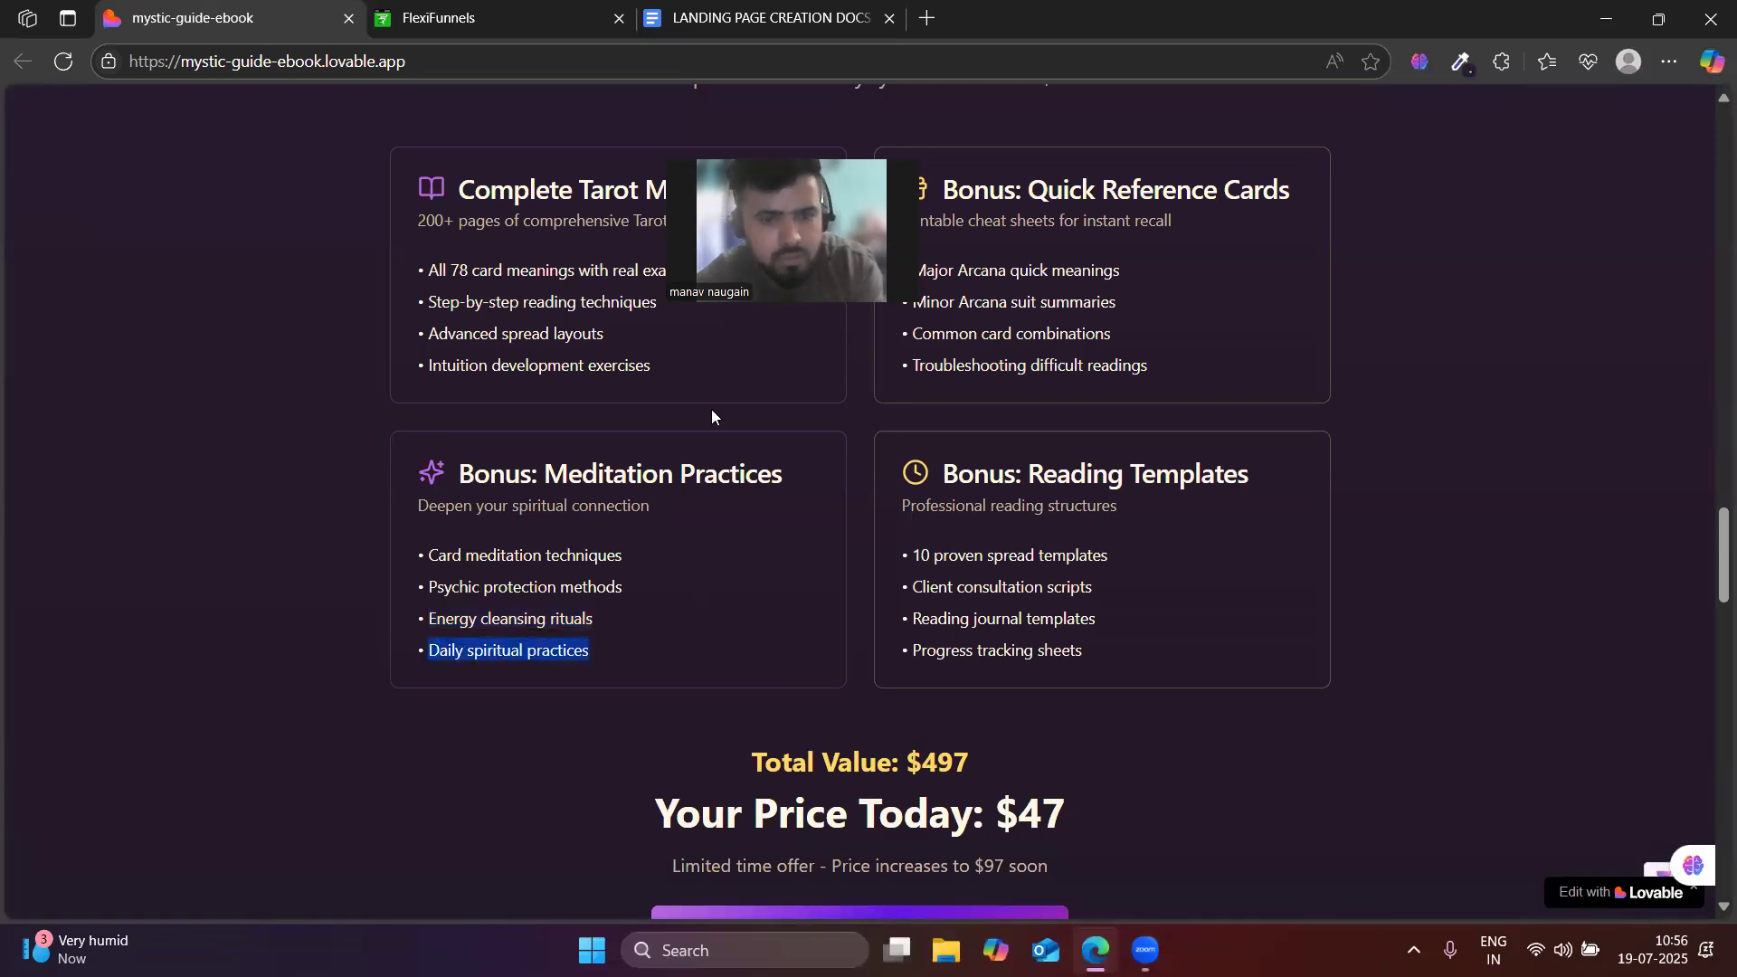
key(ctrl+Tab)
triple_click(959, 764)
key(ctrl+v)
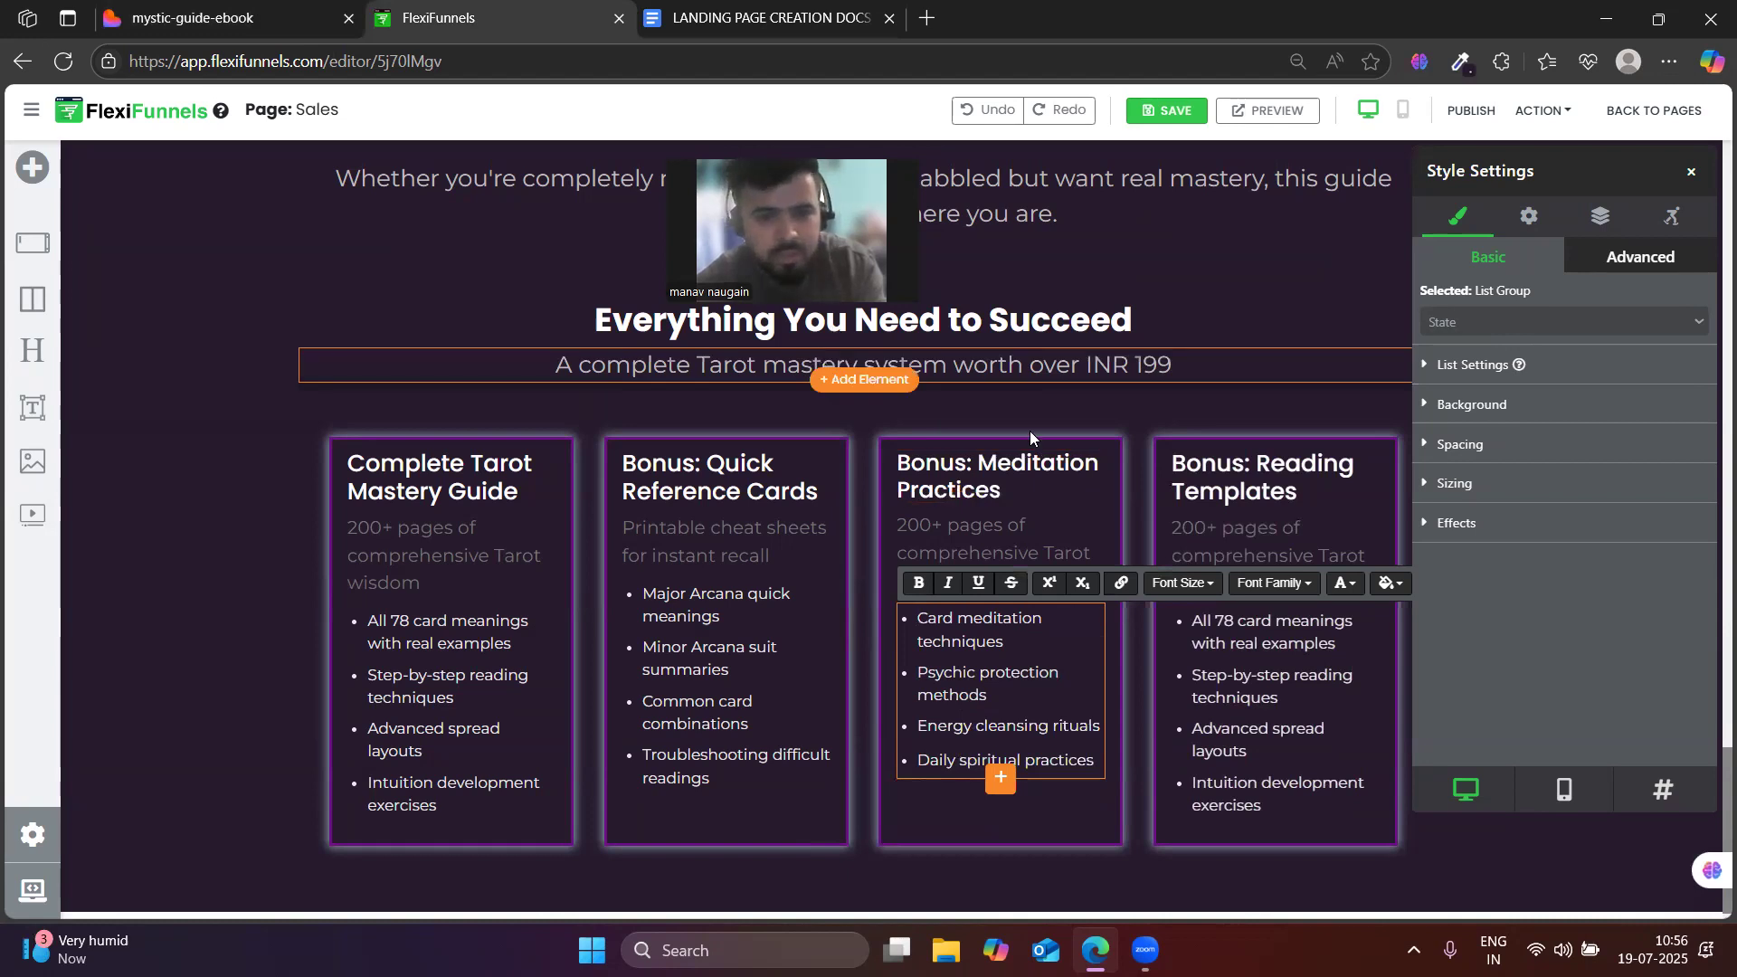
- Copy "10 proven spread templates" from the mystic-guide-ebook page over the first list item in the Bonus: Reading Templates card
key(ctrl+shift+Tab)
triple_click(1105, 555)
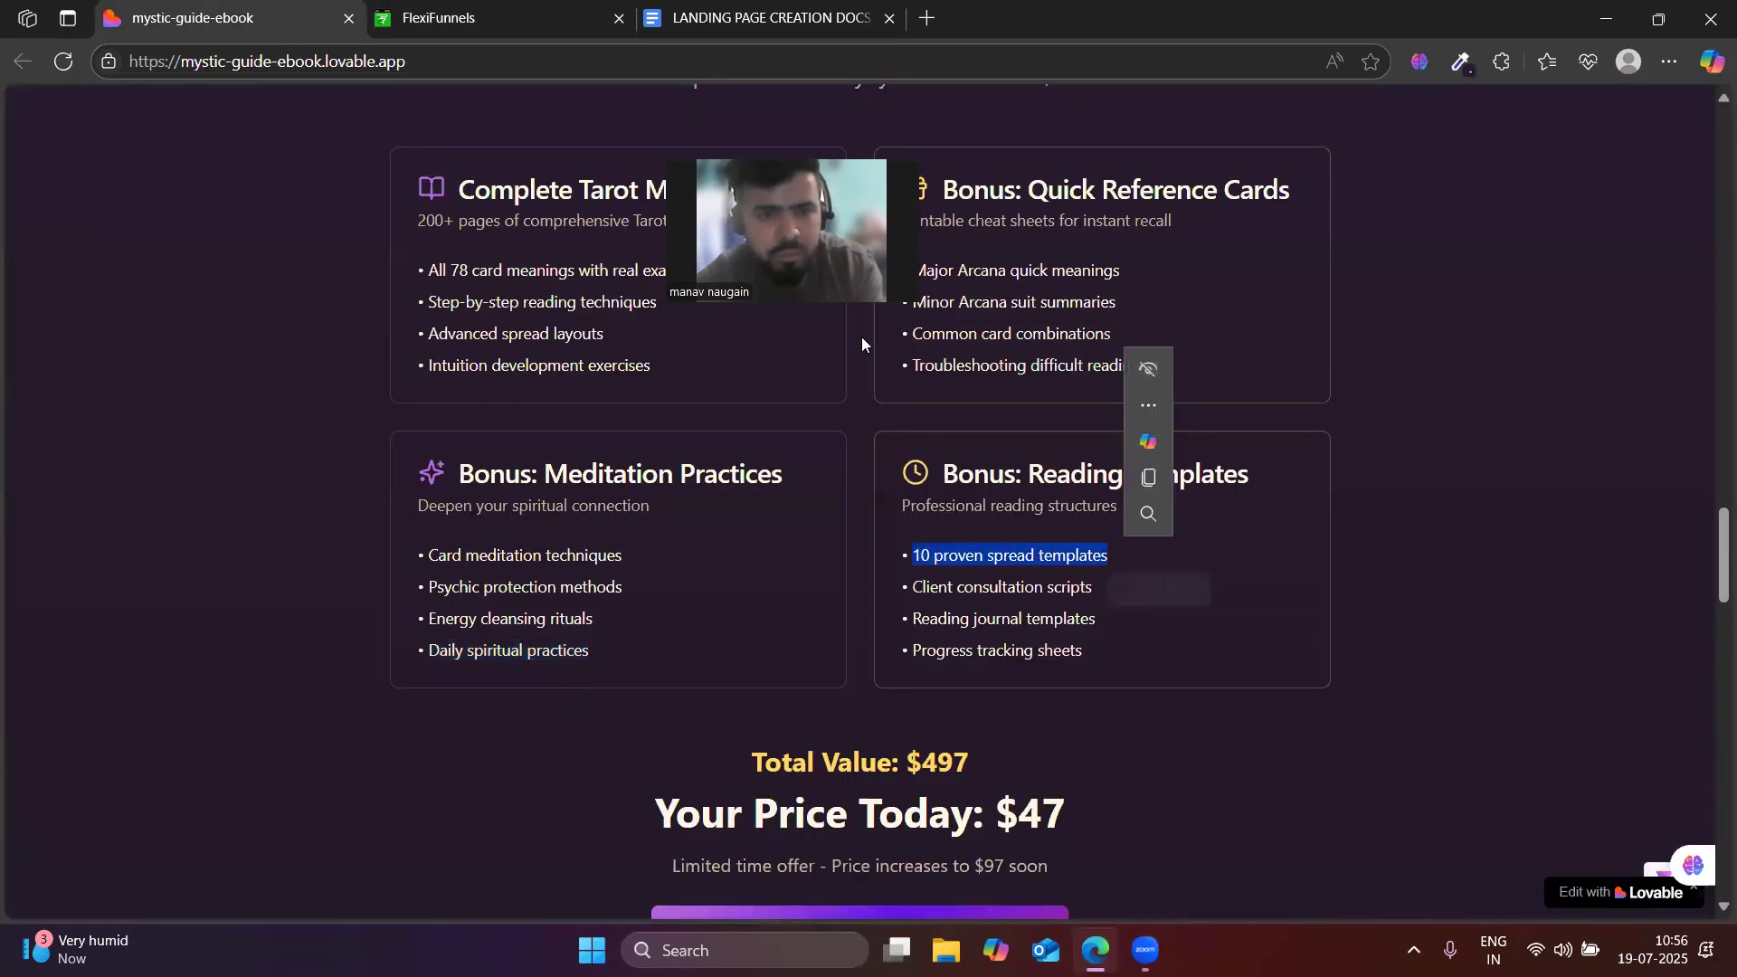
key(ctrl+Tab)
click(1234, 621)
triple_click(1233, 621)
key(ctrl+v)
- Copy "Client consultation scripts" from the mystic-guide-ebook page over the second list item in the Bonus: Reading Templates card
click(312, 6)
drag(912, 587, 1092, 582)
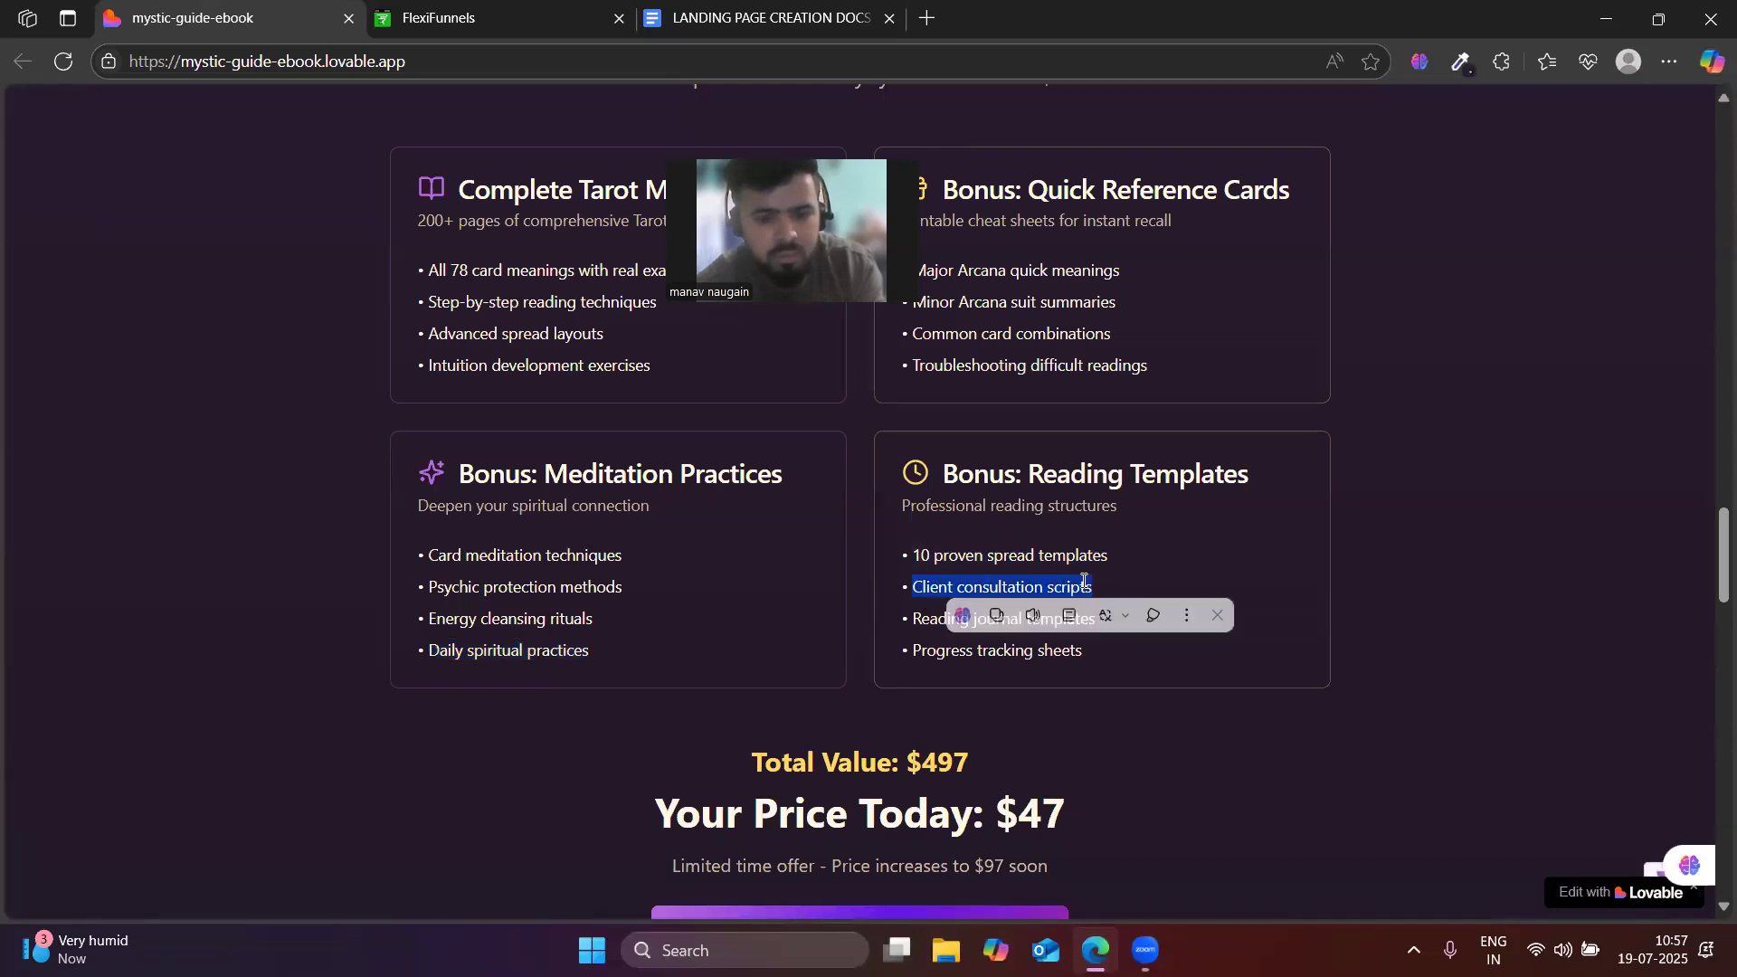
click(450, 8)
triple_click(1279, 678)
key(ctrl+v)
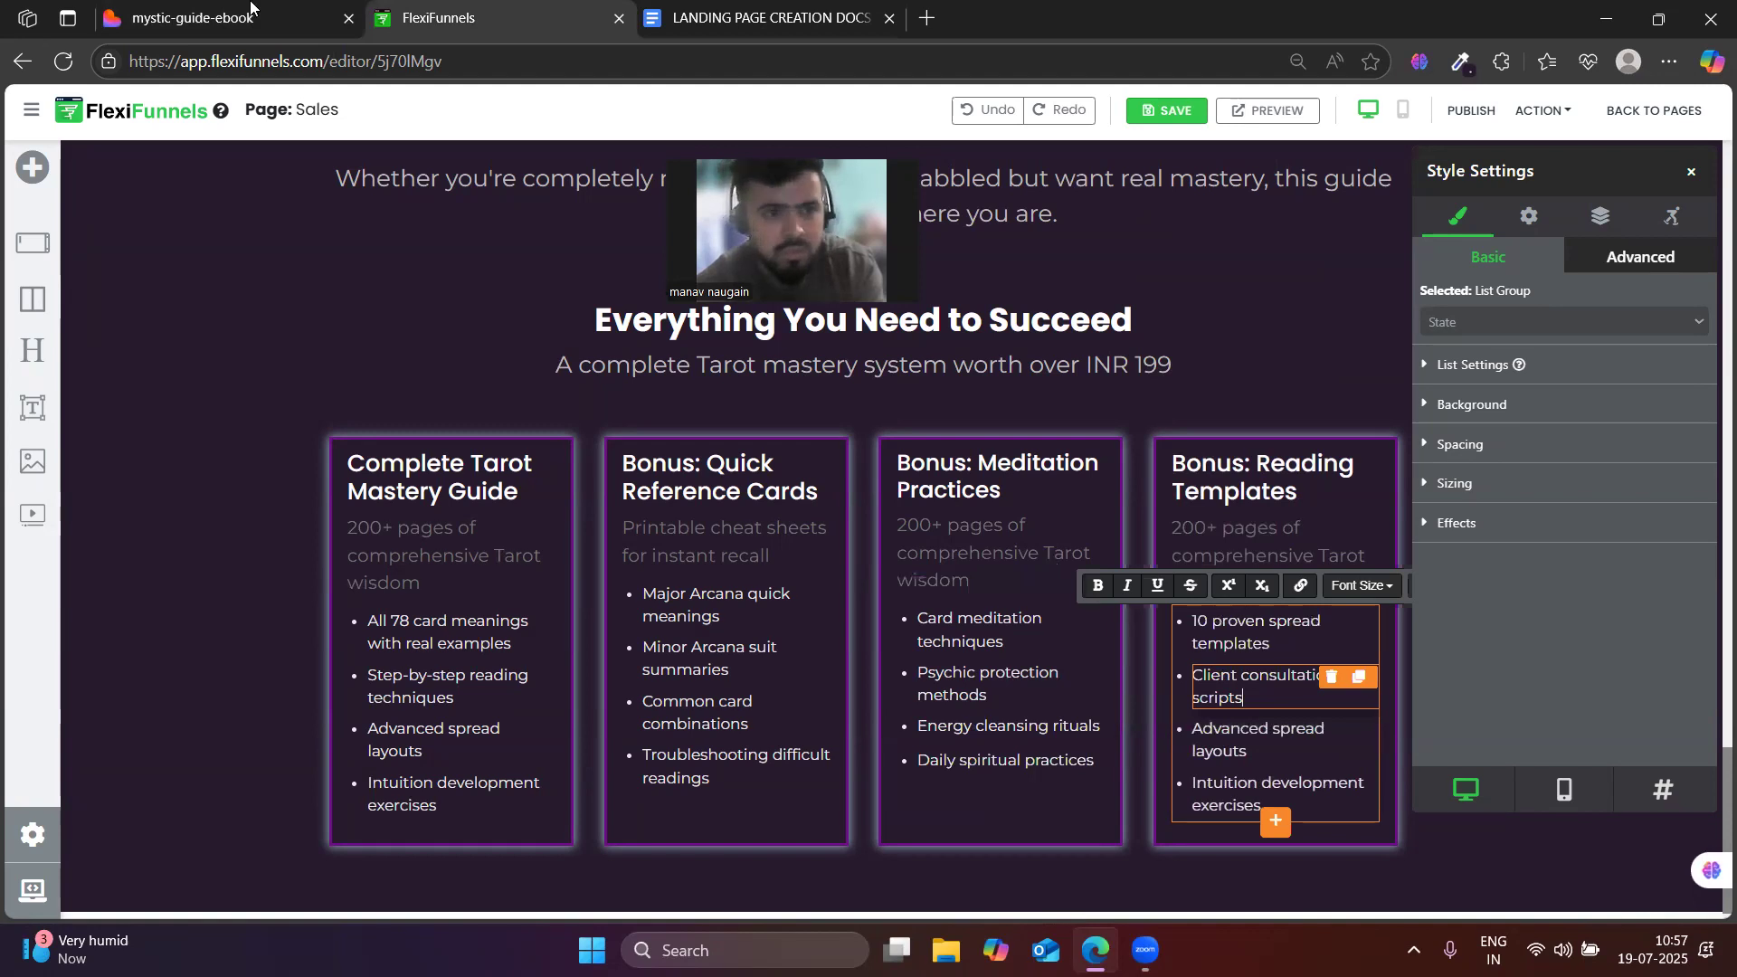
- Copy "Reading journal templates" from the mystic-guide-ebook page over the third list item in the Bonus: Reading Templates card
drag(912, 621, 1137, 633)
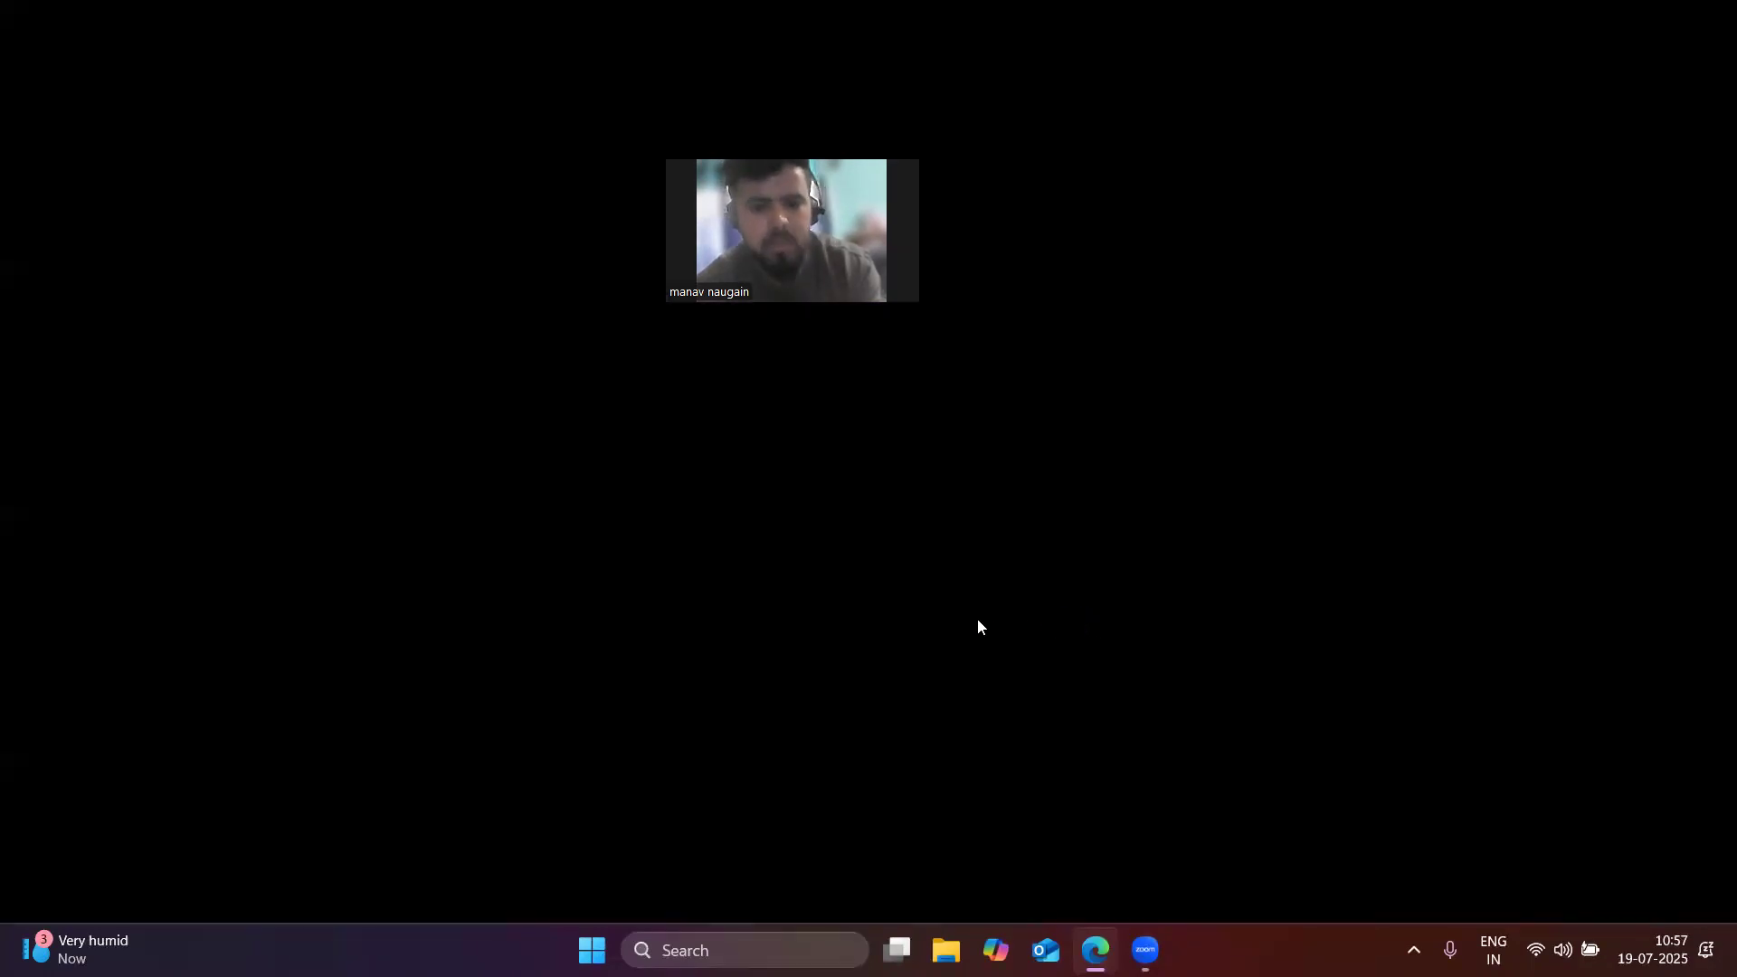
click(952, 607)
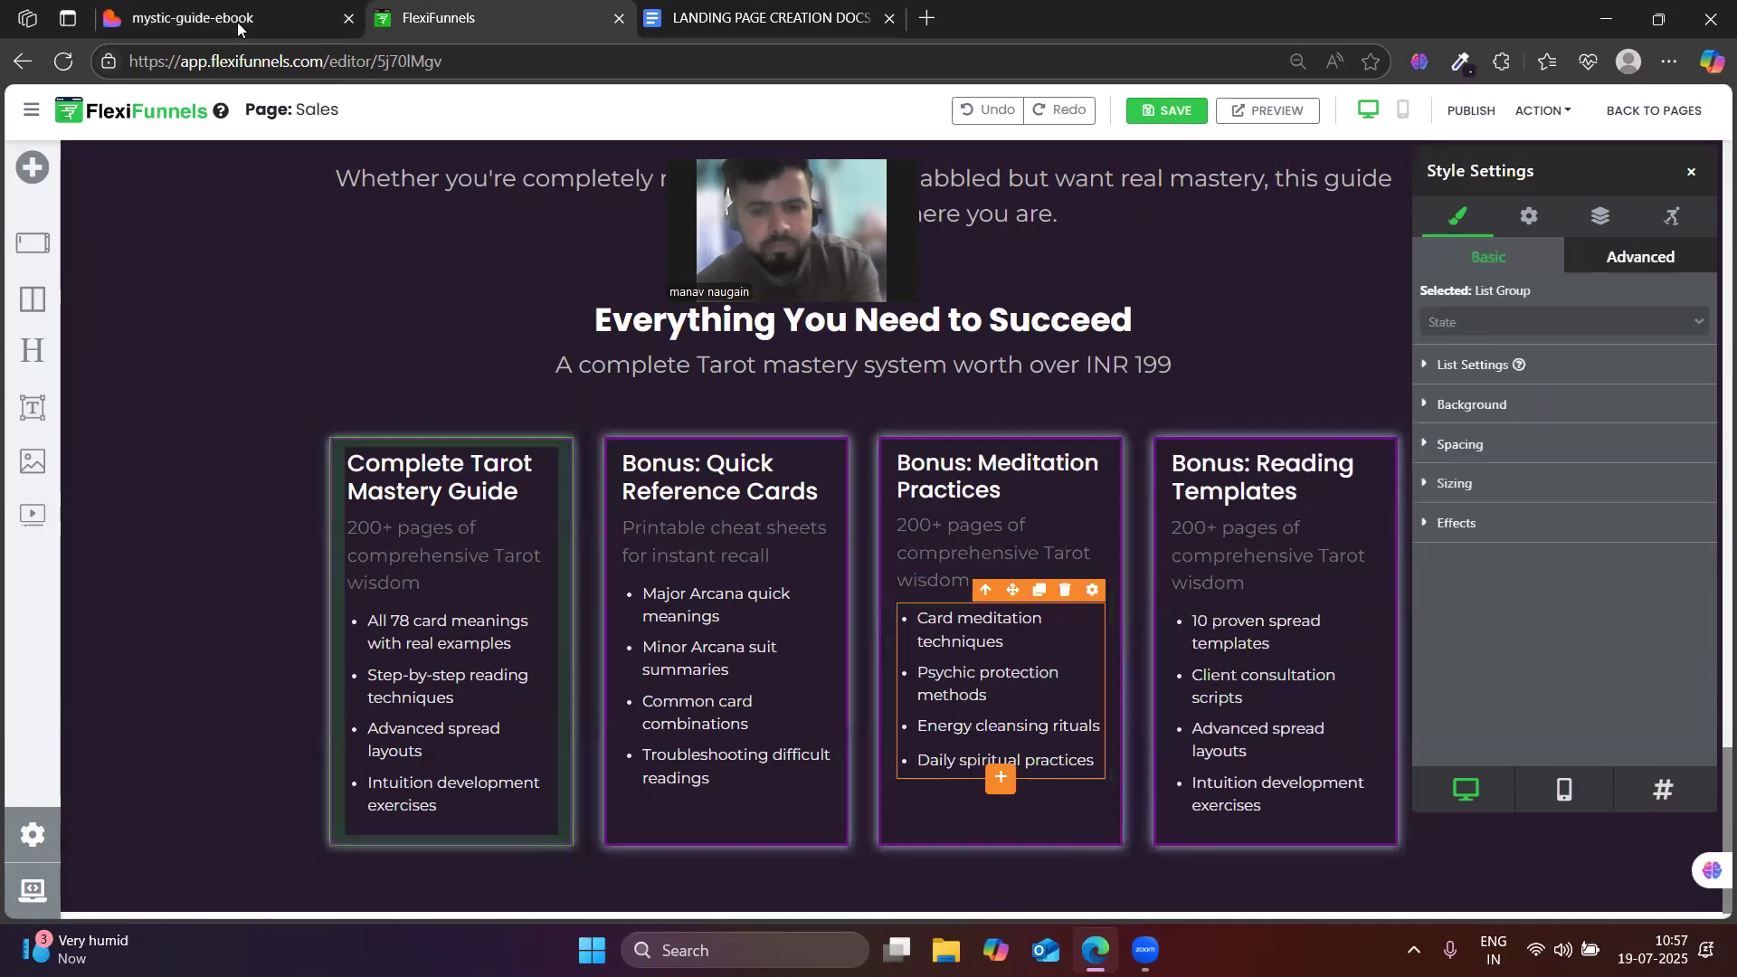
click(187, 17)
drag(914, 619, 1095, 620)
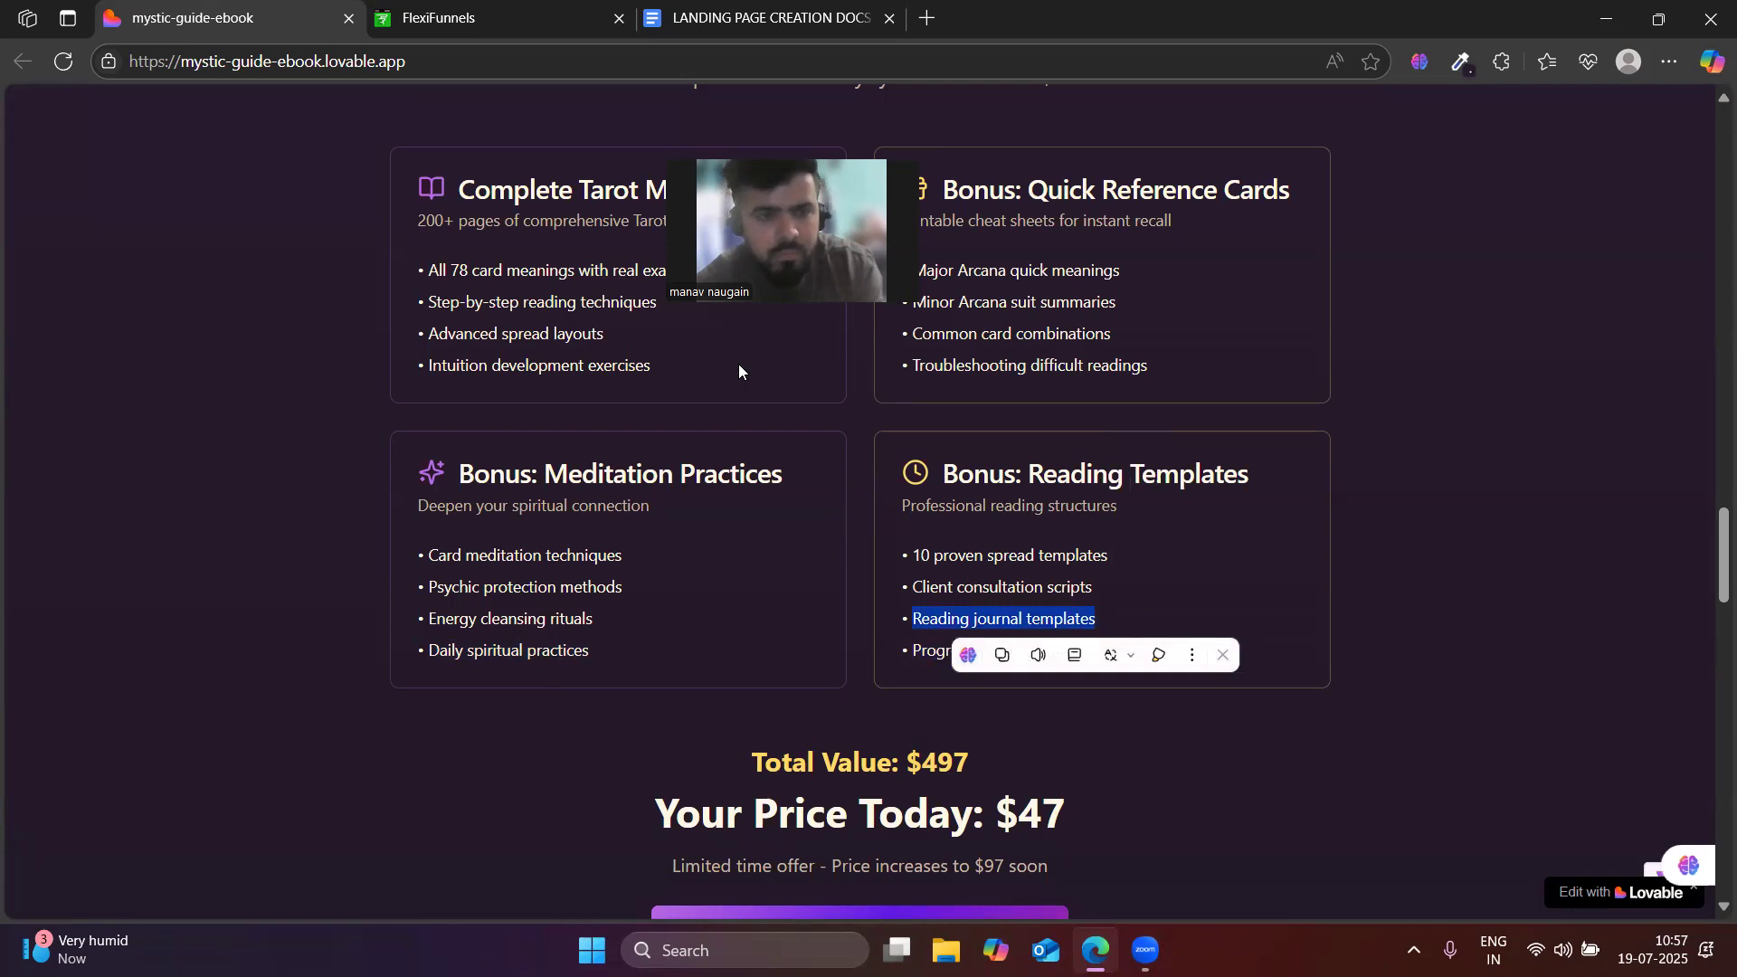
key(ctrl+Tab)
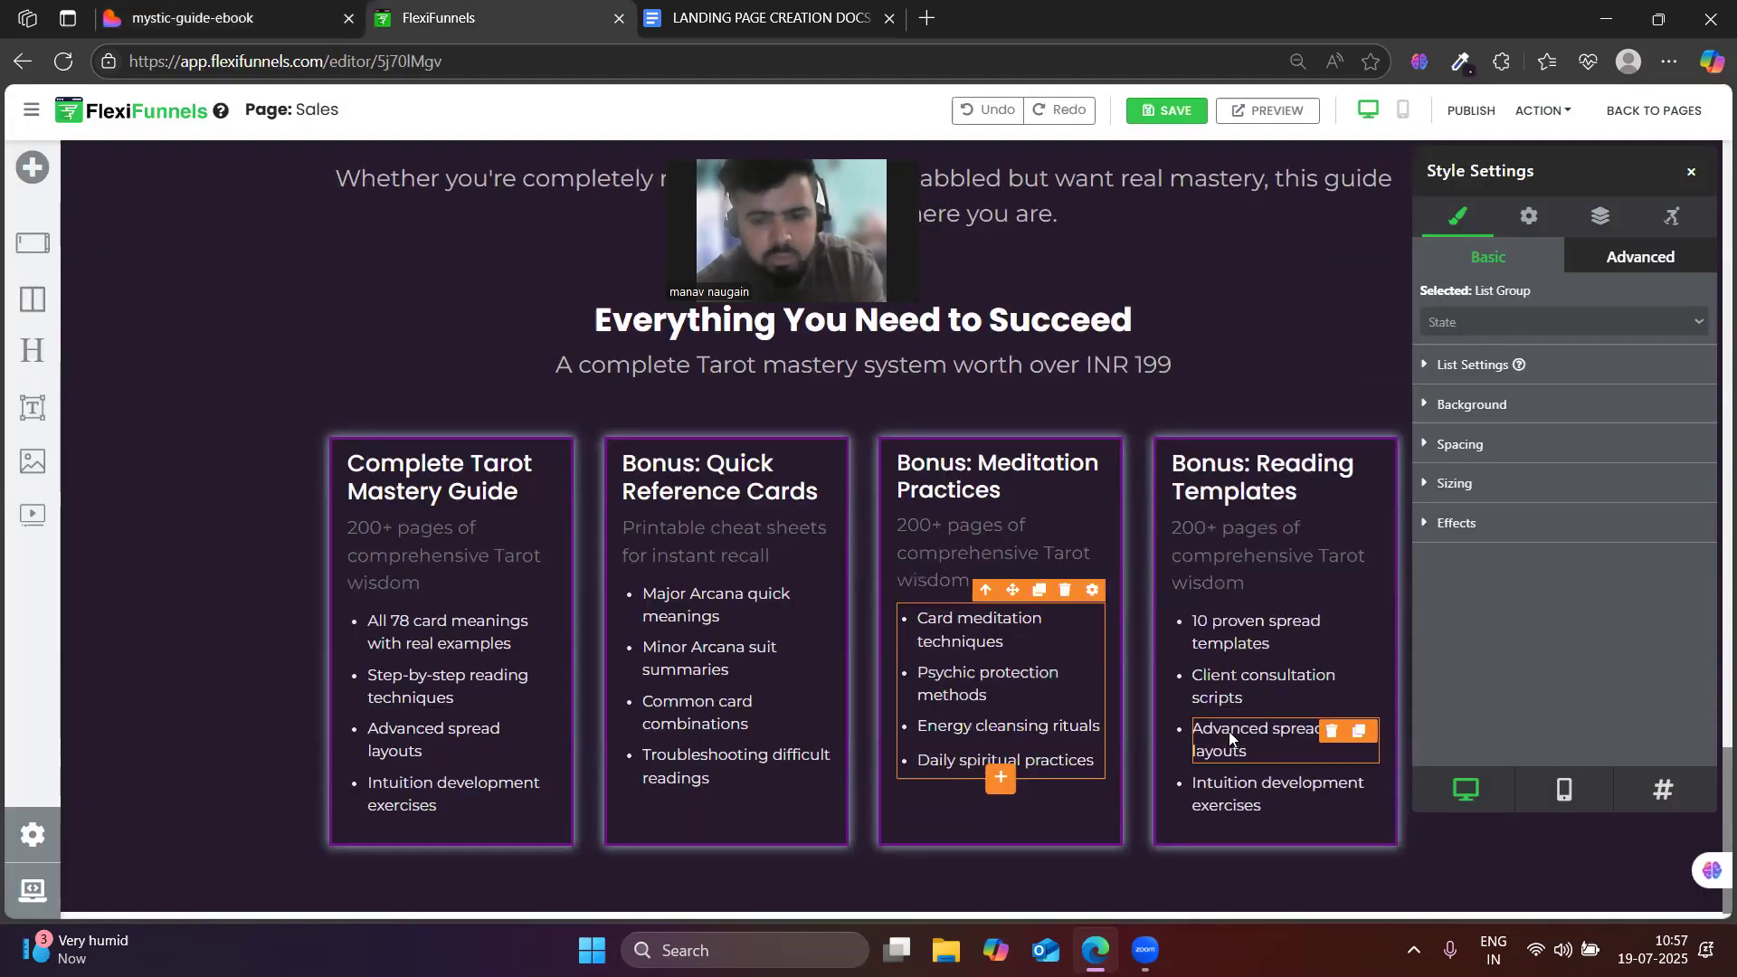
triple_click(1231, 734)
key(ctrl+v)
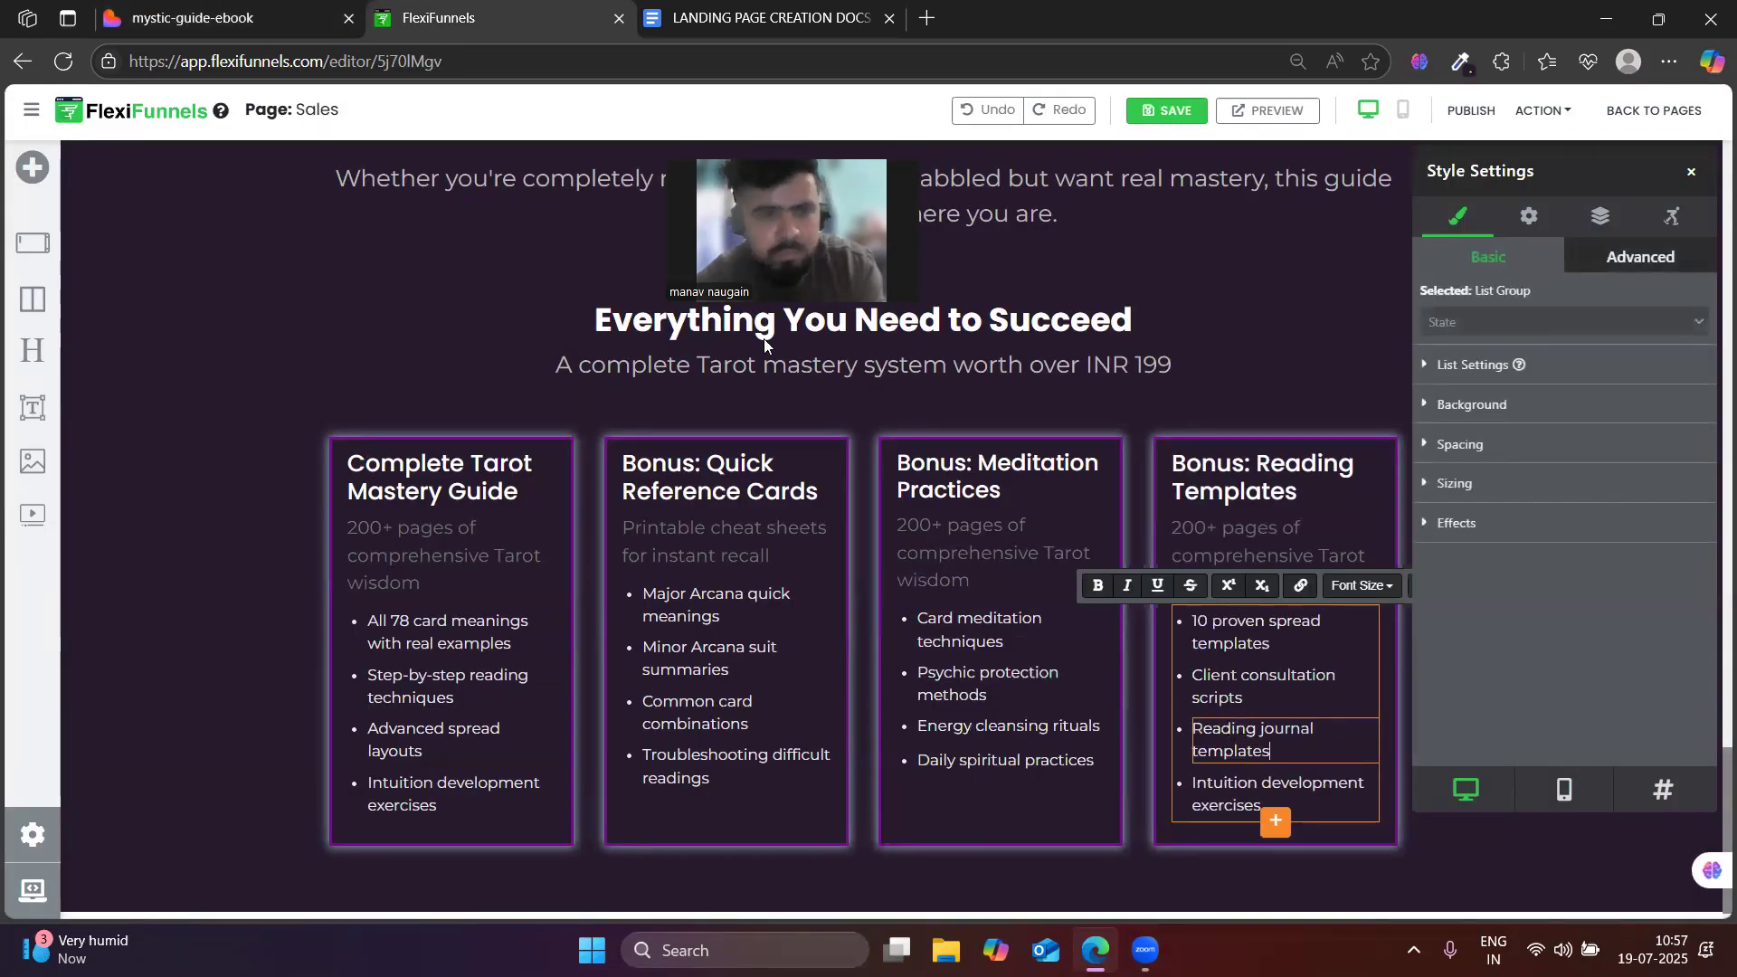
- Copy "Progress tracking sheets" from the mystic-guide-ebook page over the fourth list item in the Bonus: Reading Templates card
key(ctrl+shift+Tab)
click(926, 636)
drag(912, 642, 1101, 656)
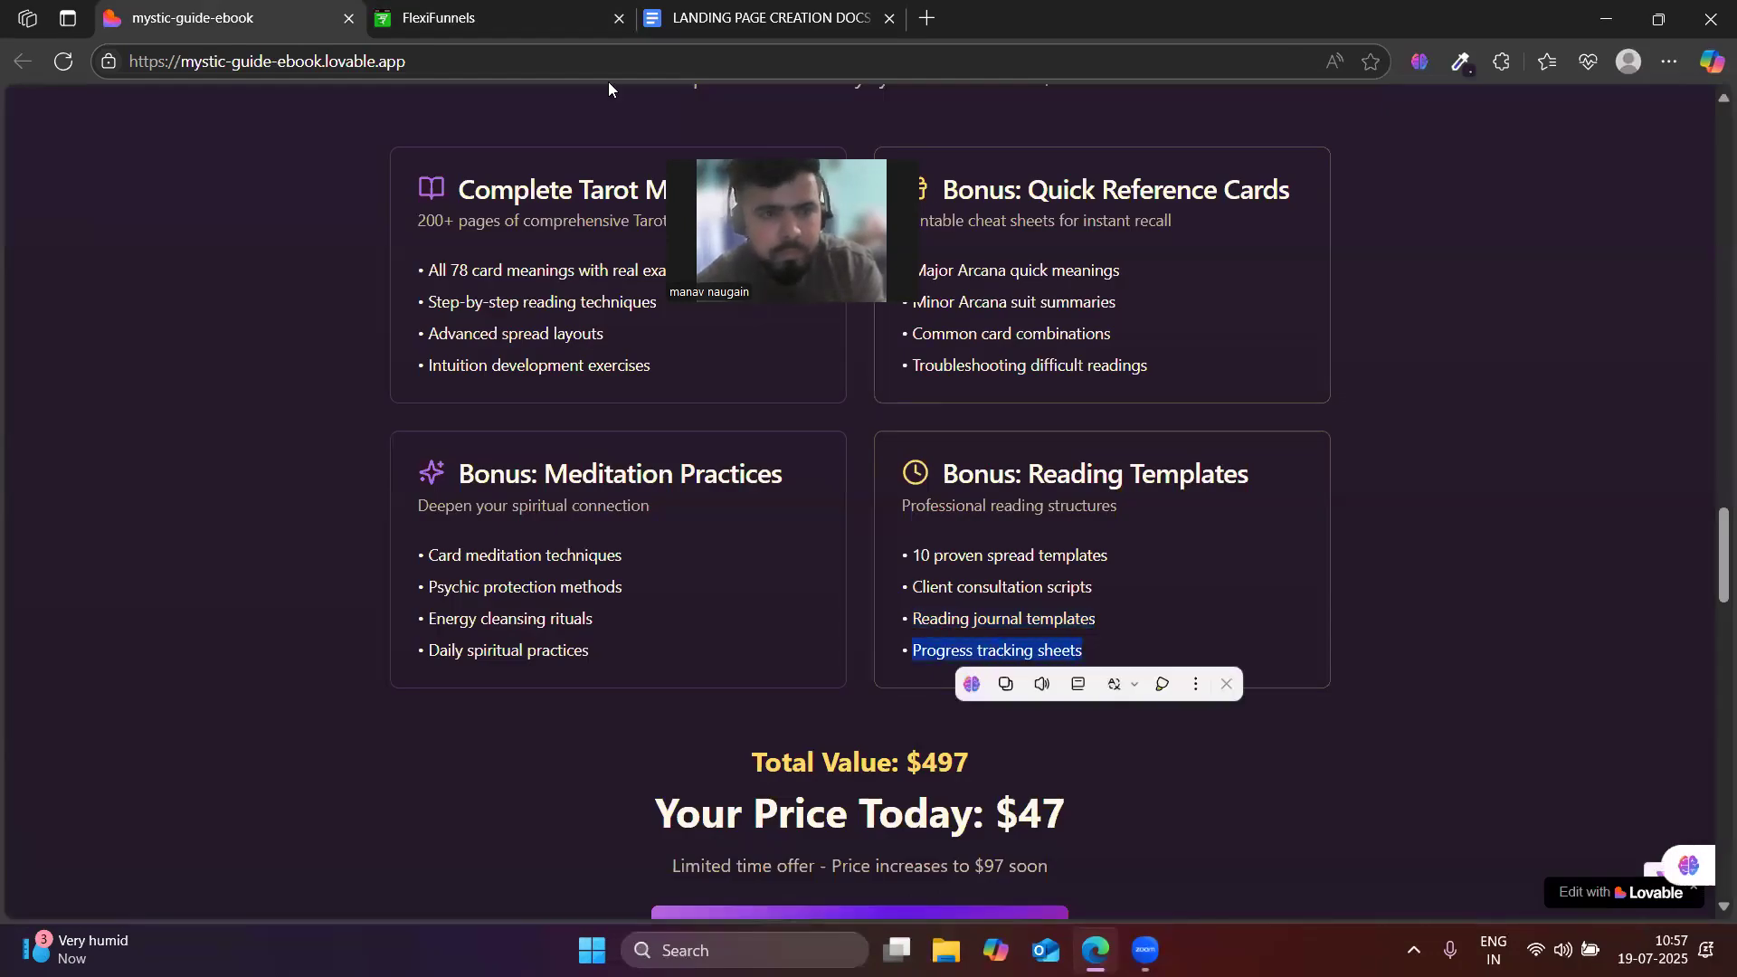
key(ctrl+Tab)
triple_click(1218, 789)
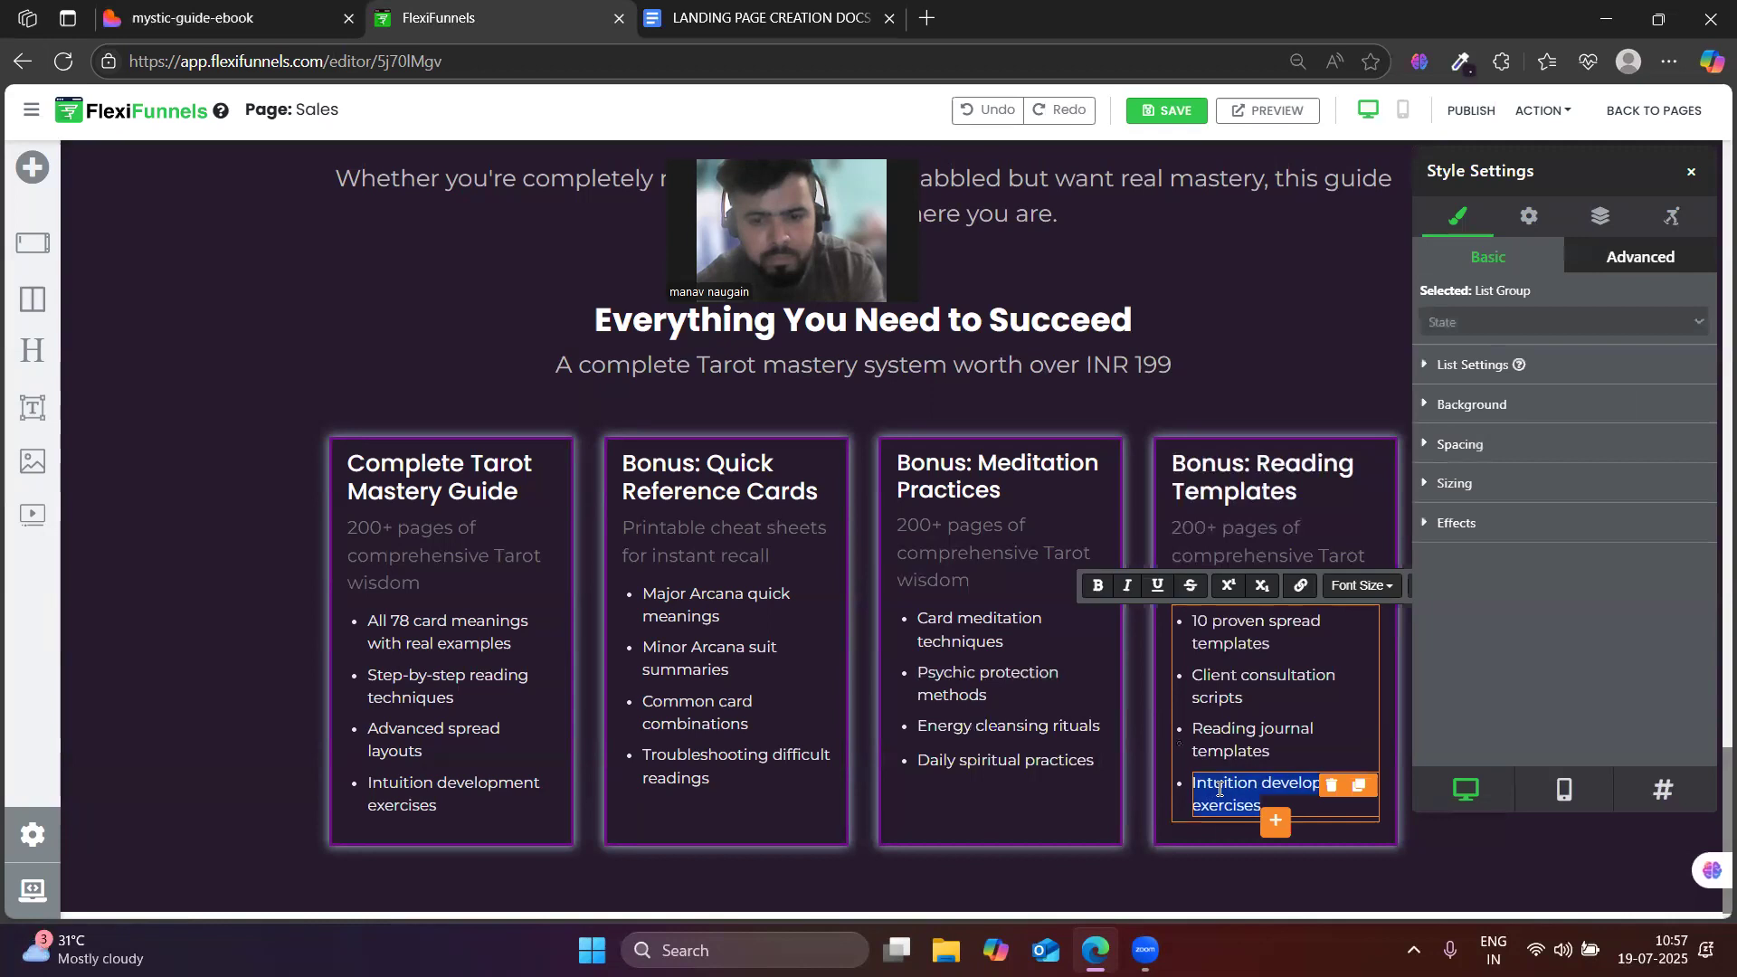
key(ctrl+v)
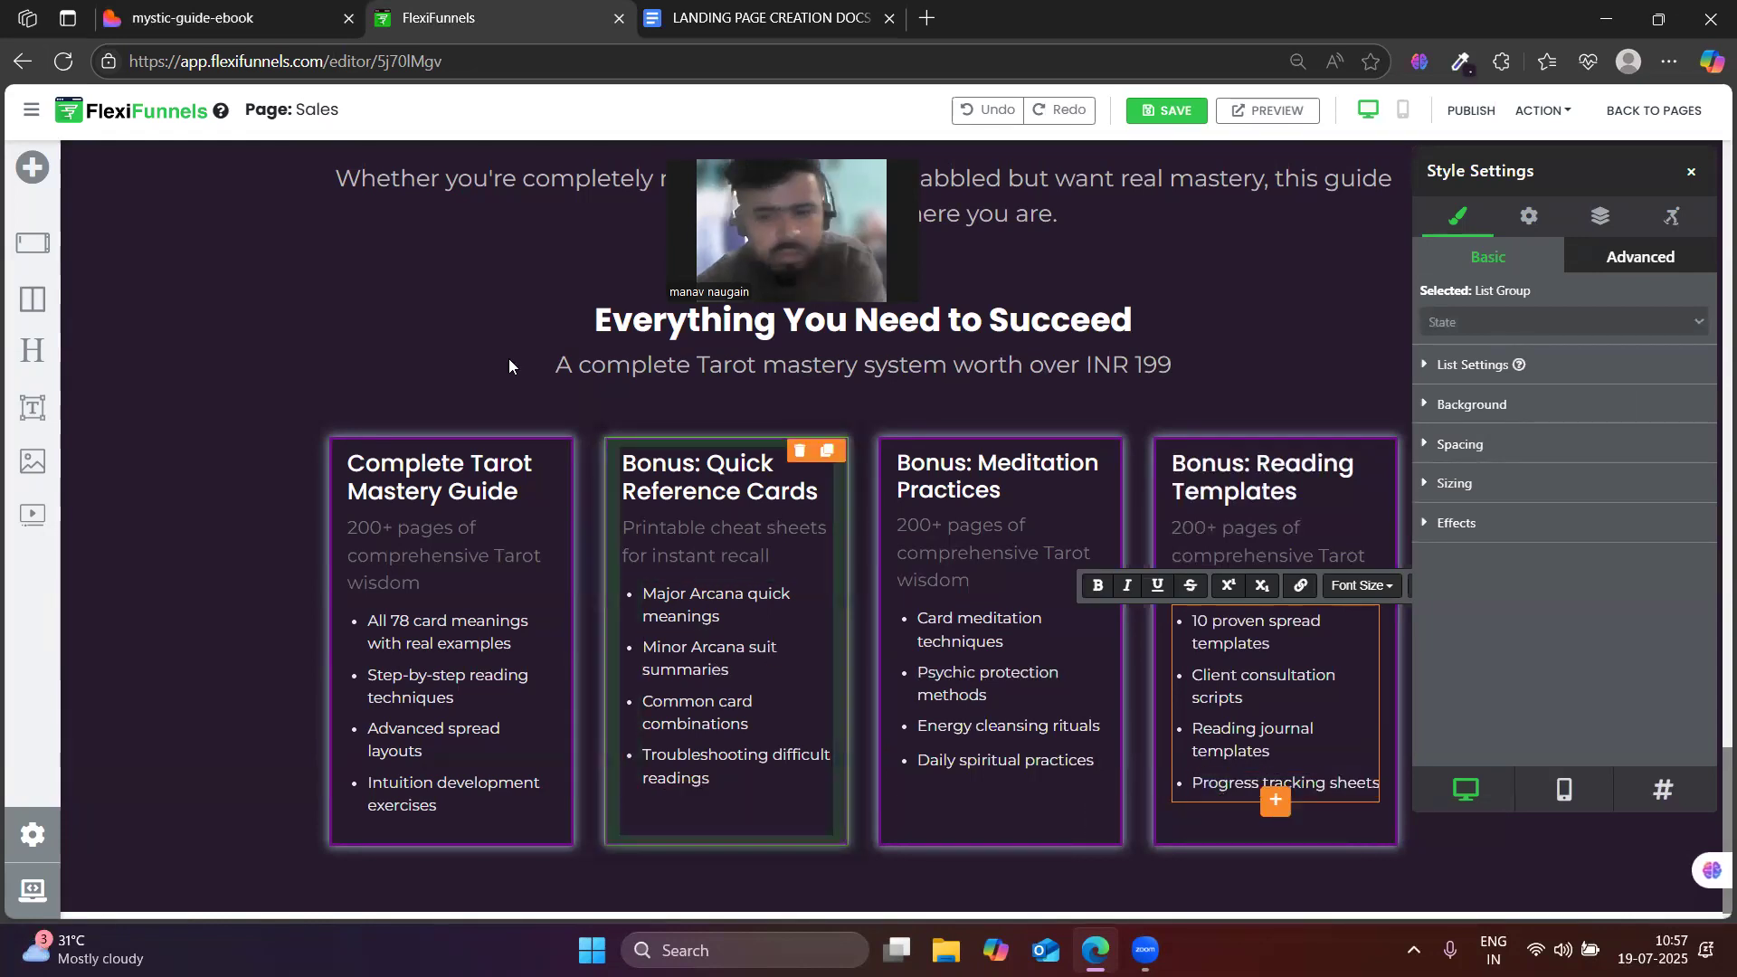
click(298, 14)
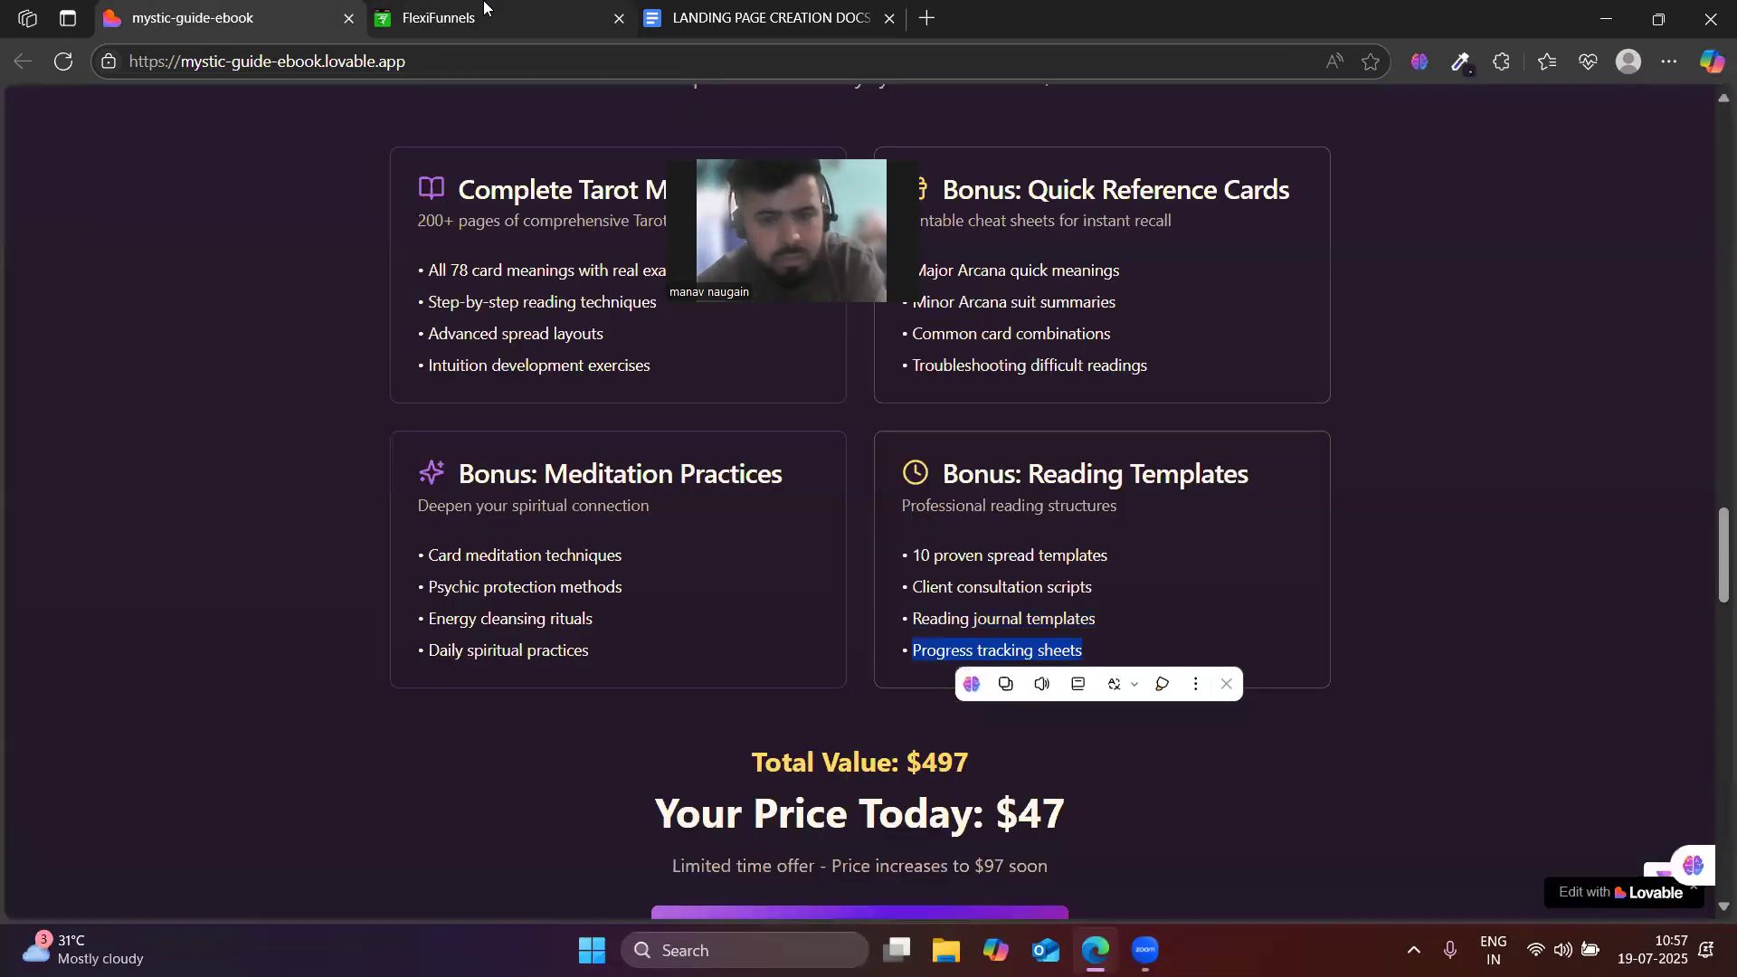
click(484, 7)
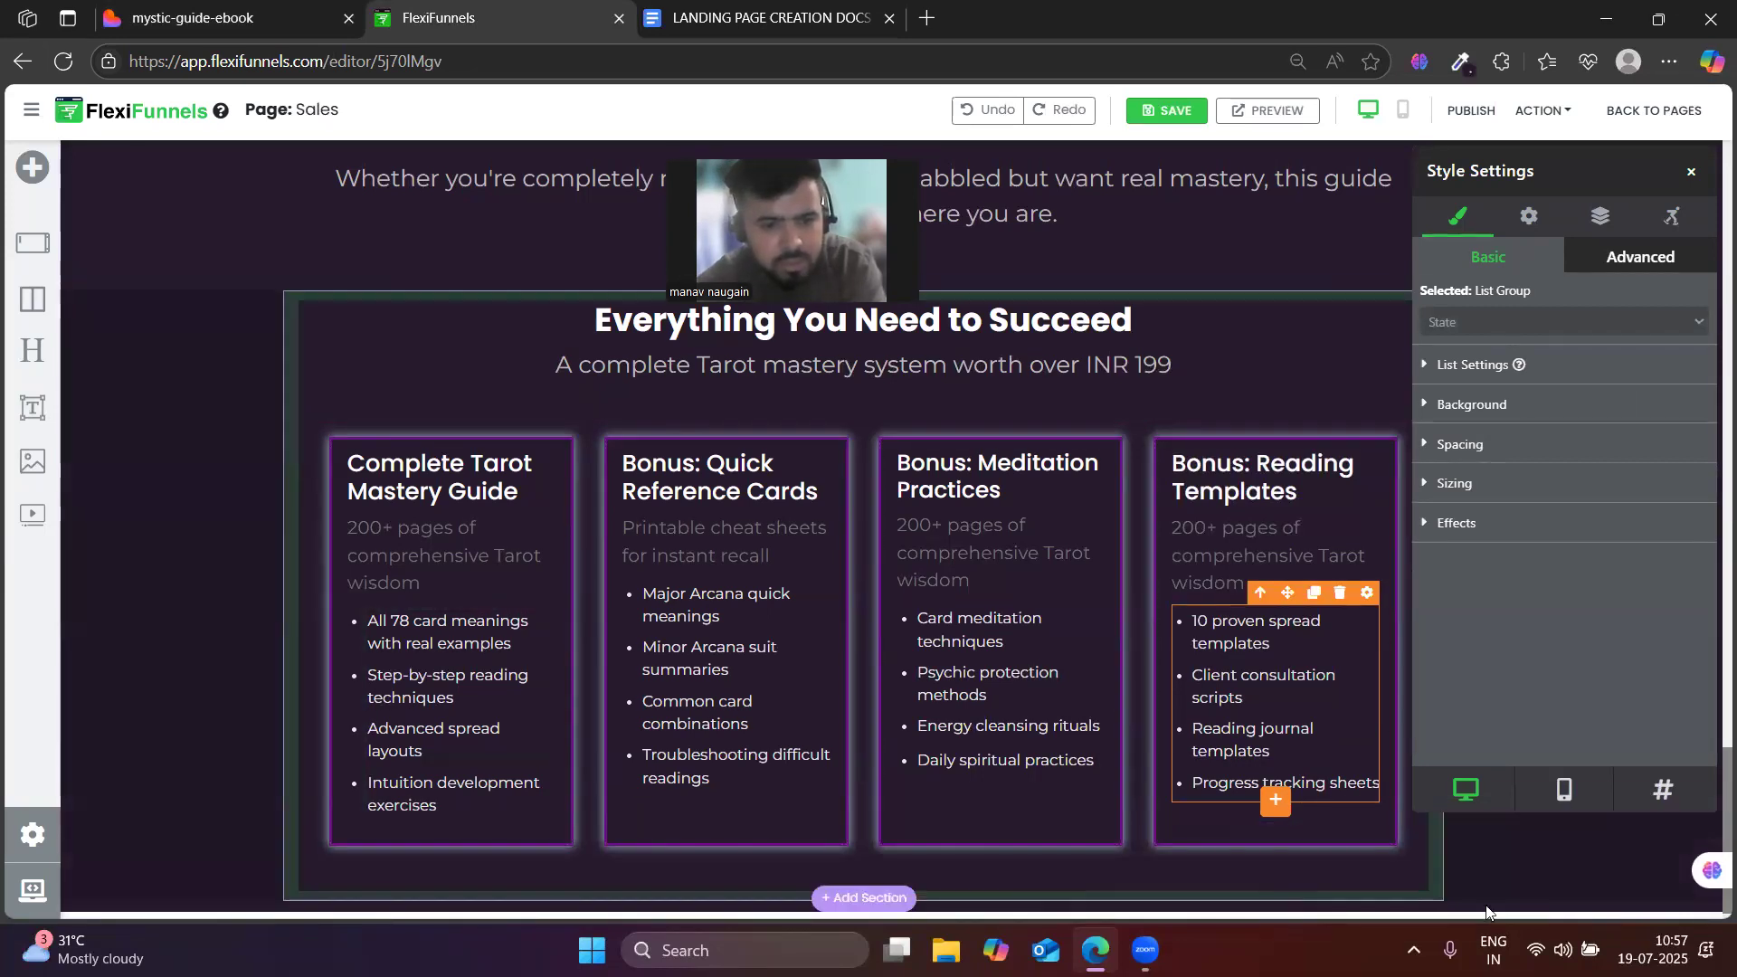
click(1567, 892)
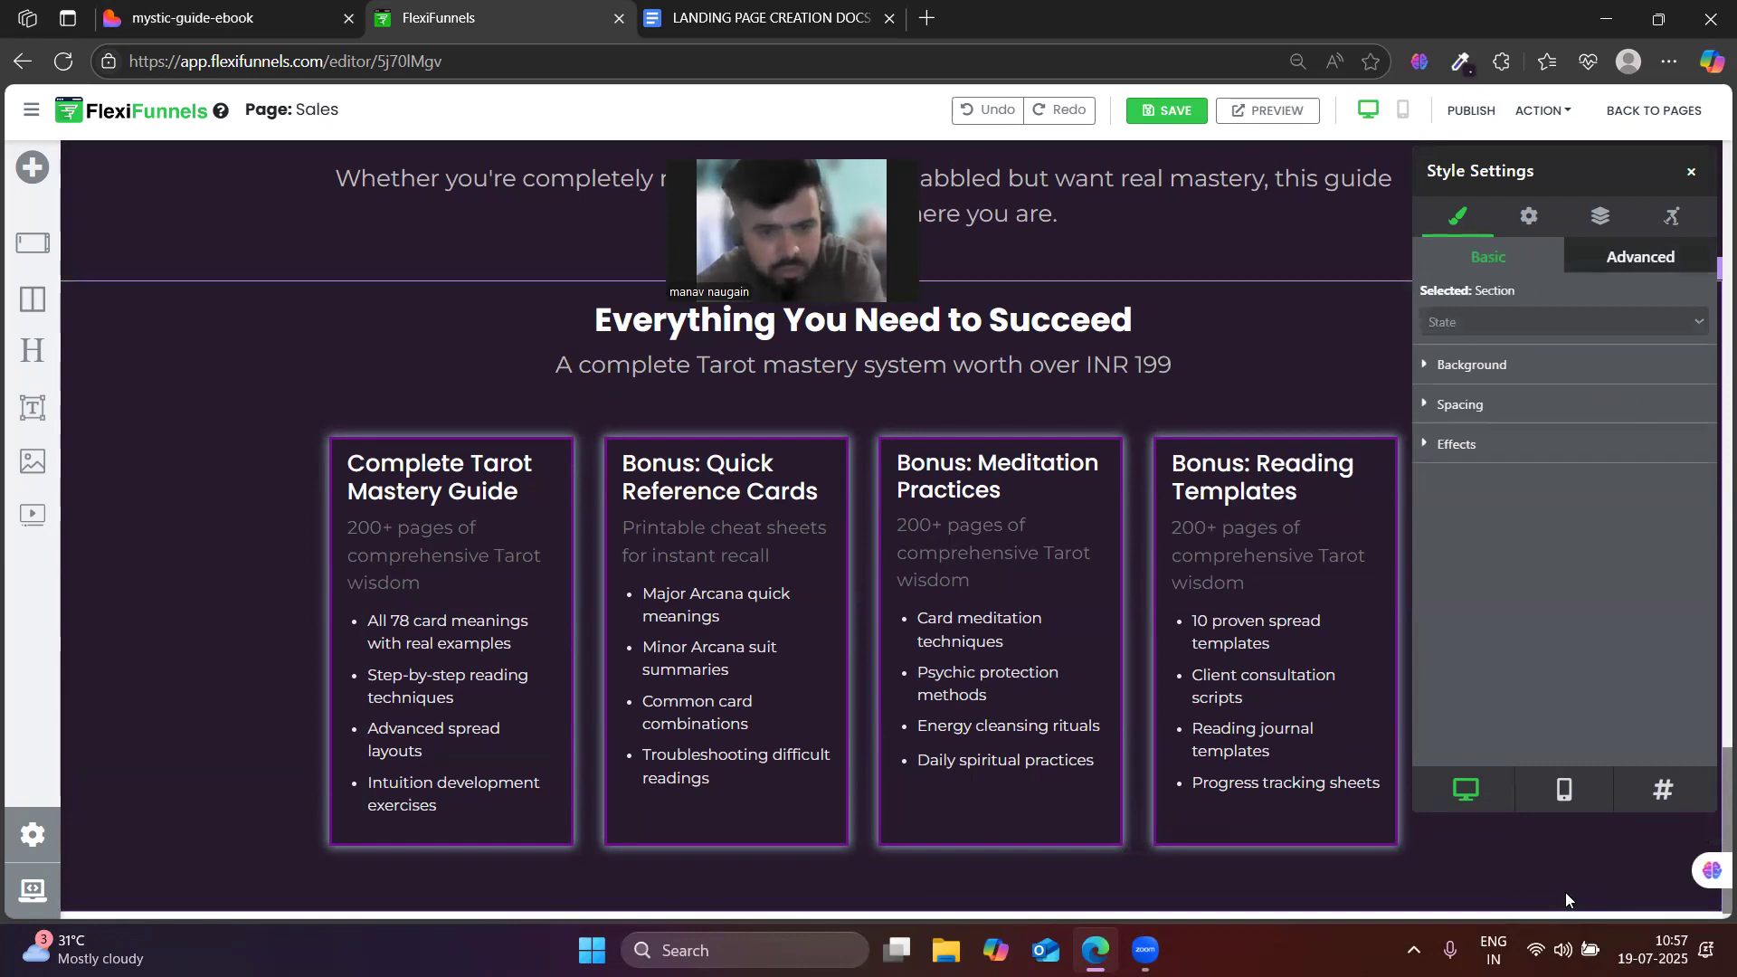
- Set the text size of the sub headline in the Complete Tarot Mastery Guide card to 15 px
click(395, 542)
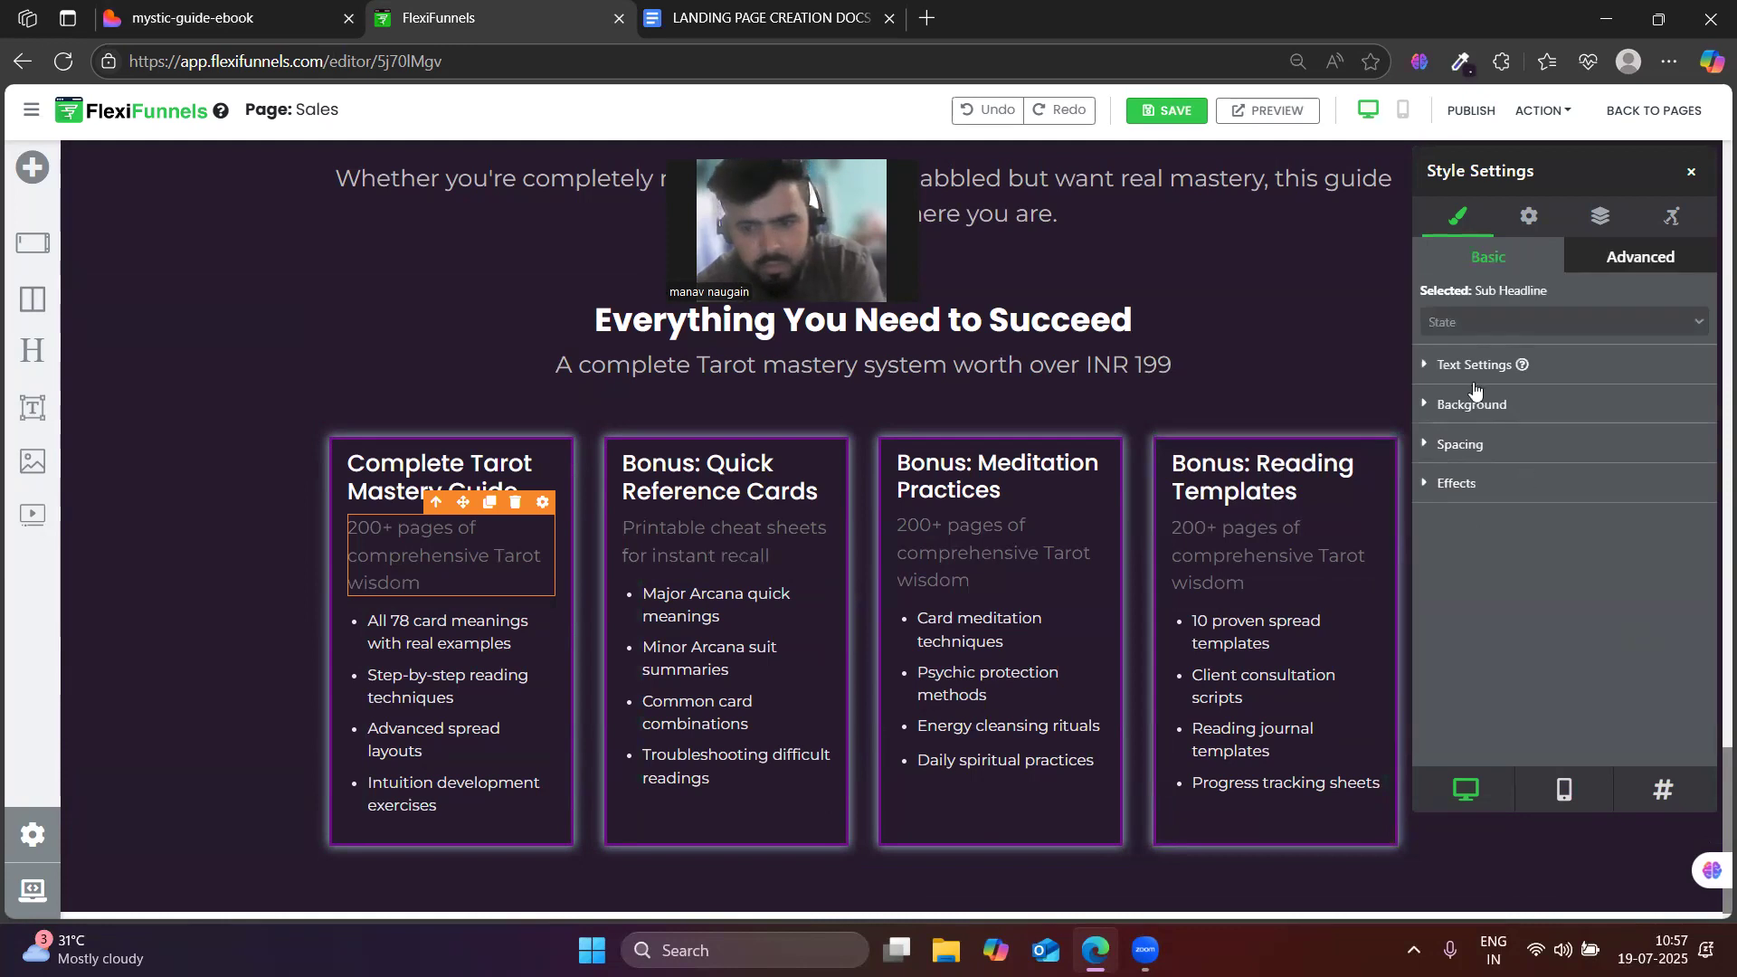
click(1475, 373)
double_click(1645, 590)
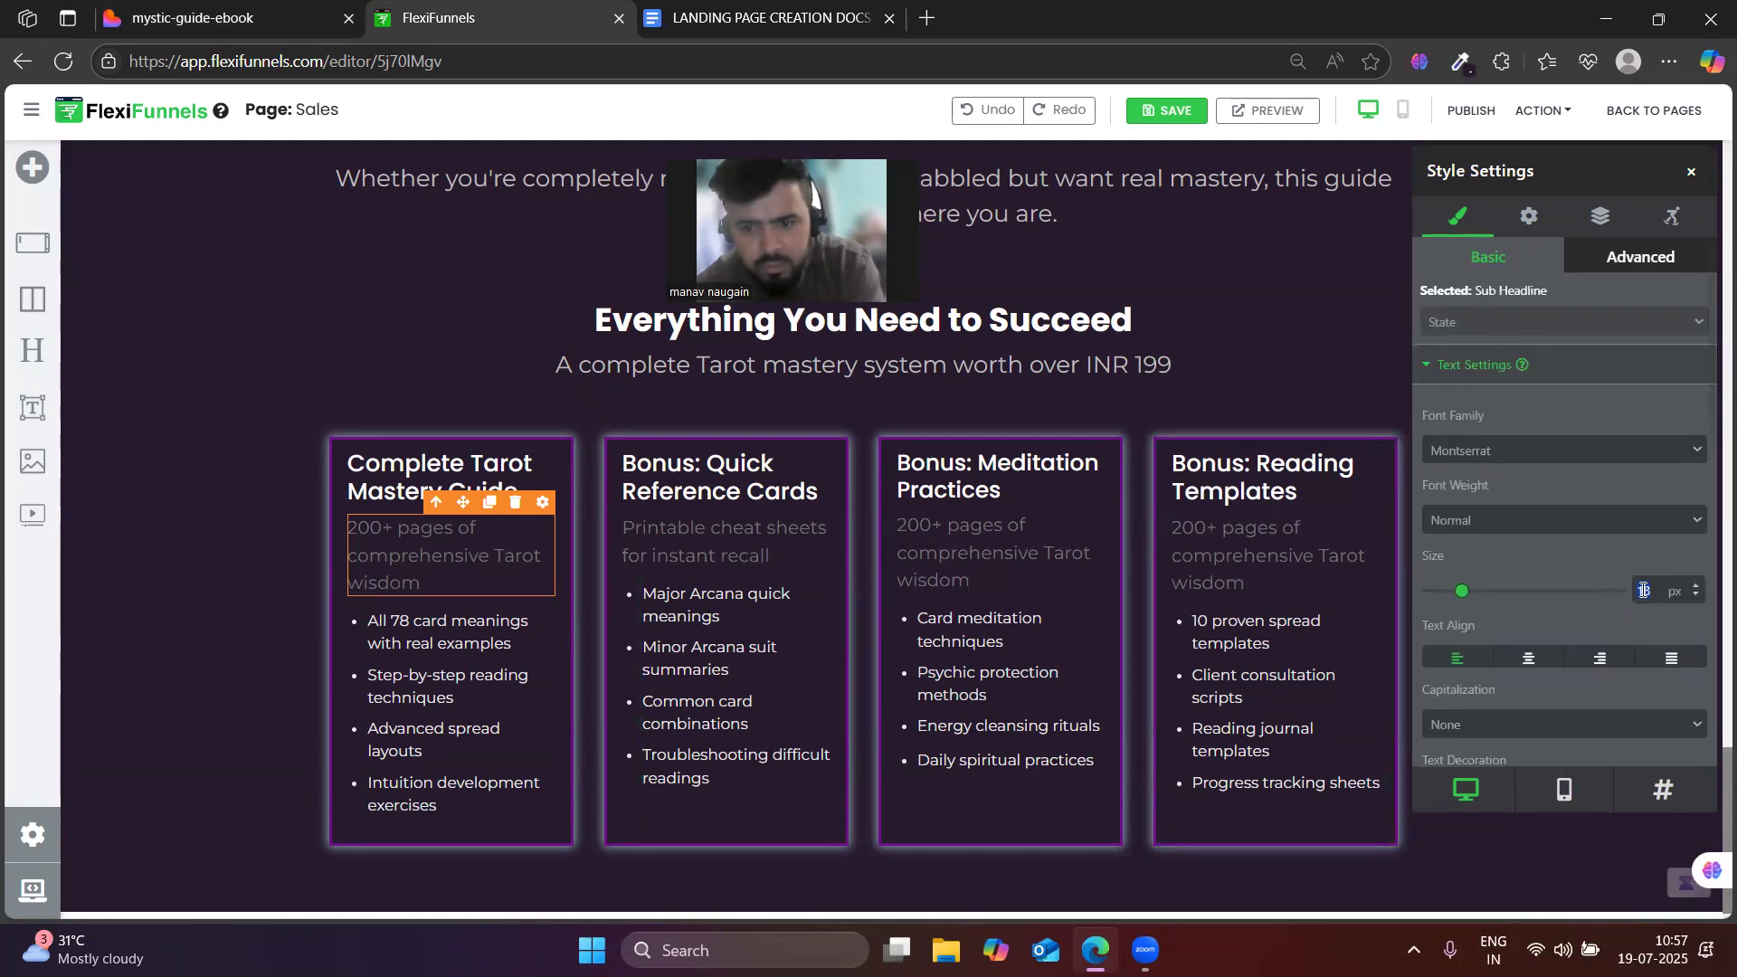
text(14)
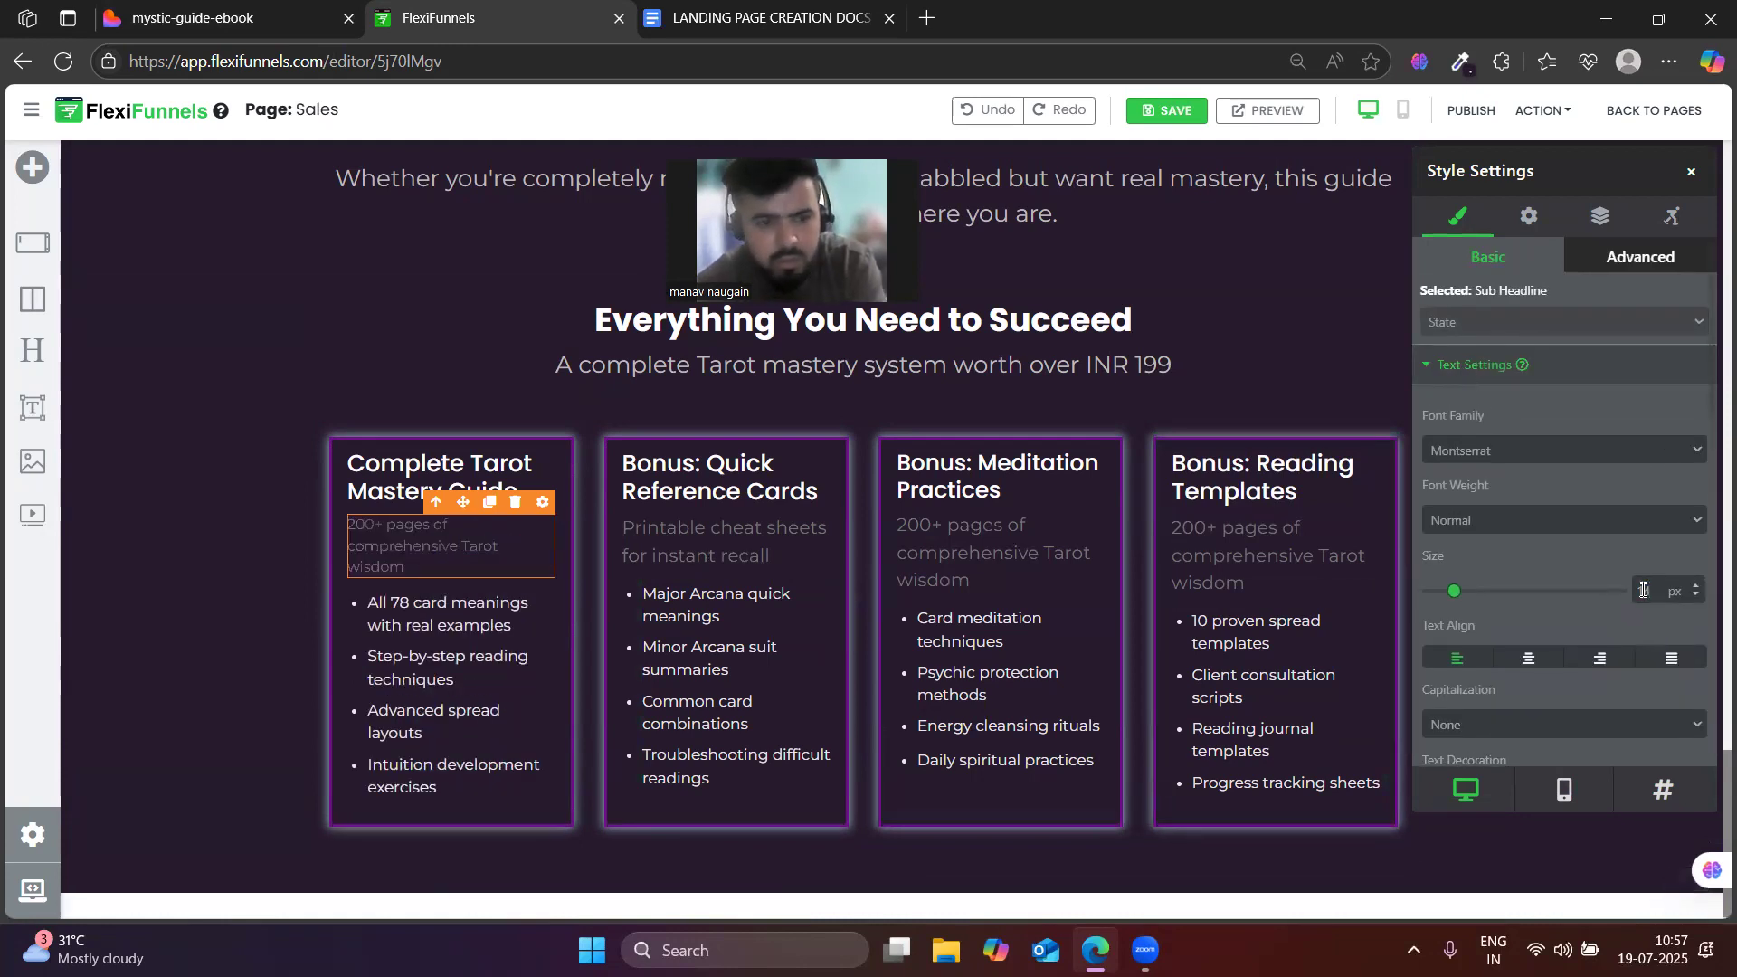
key(BackSpace)
text(5)
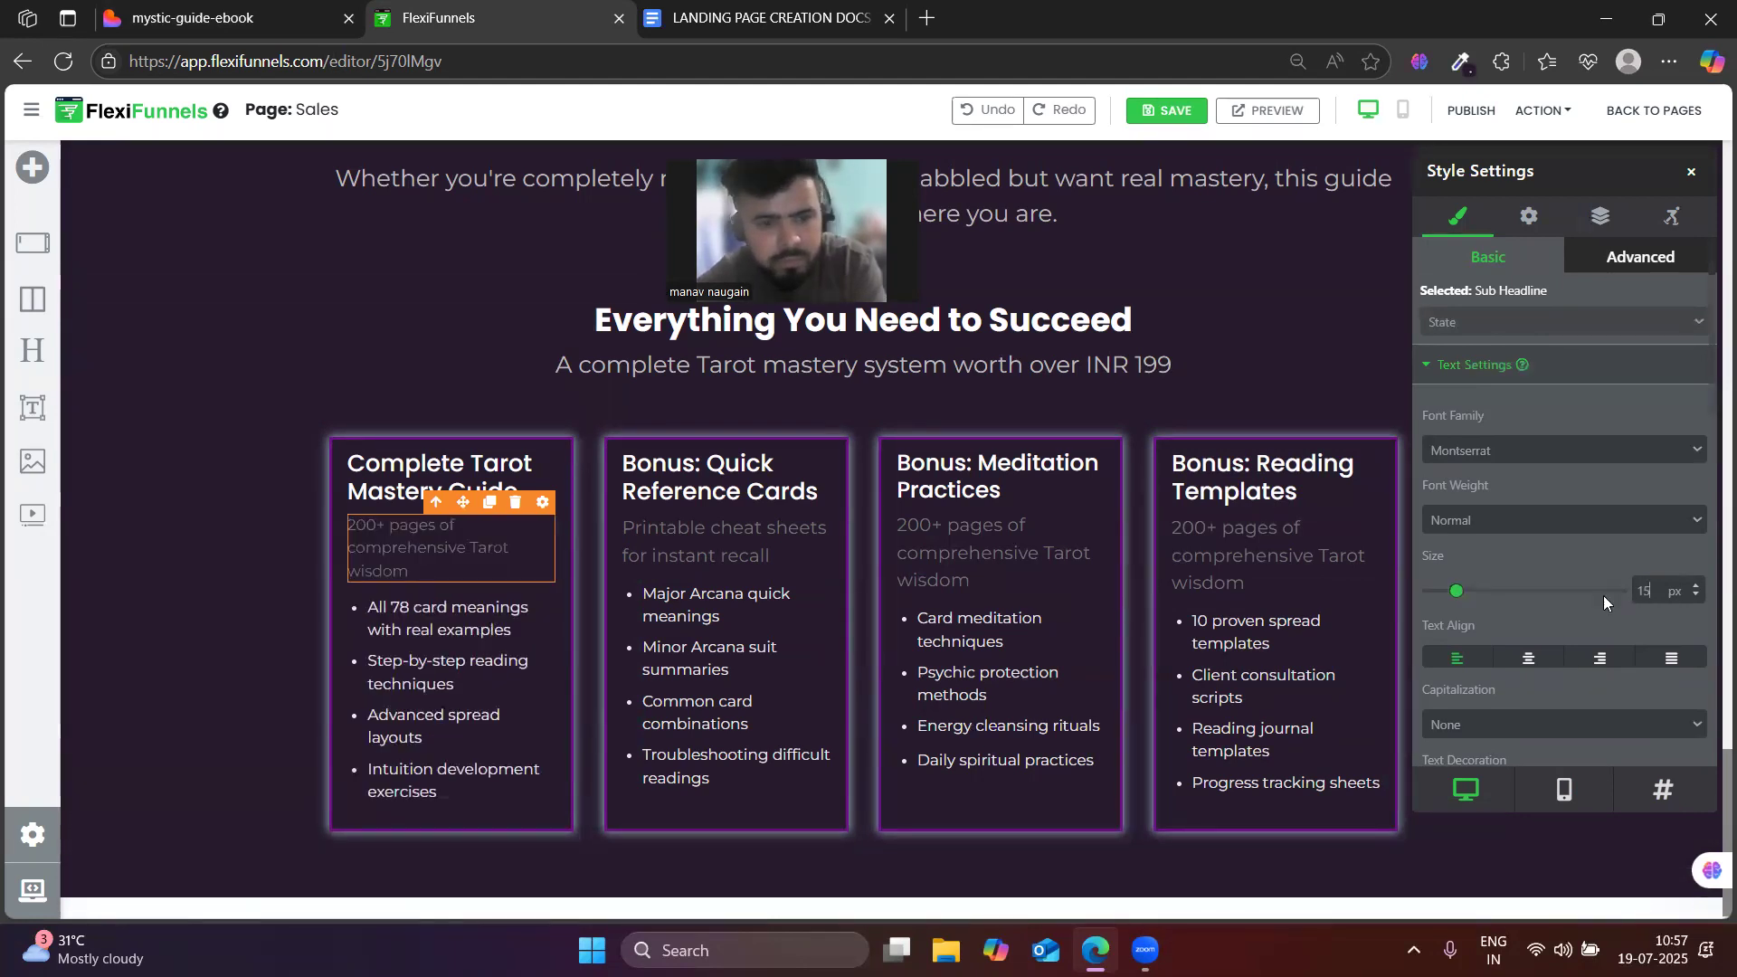
click(87, 615)
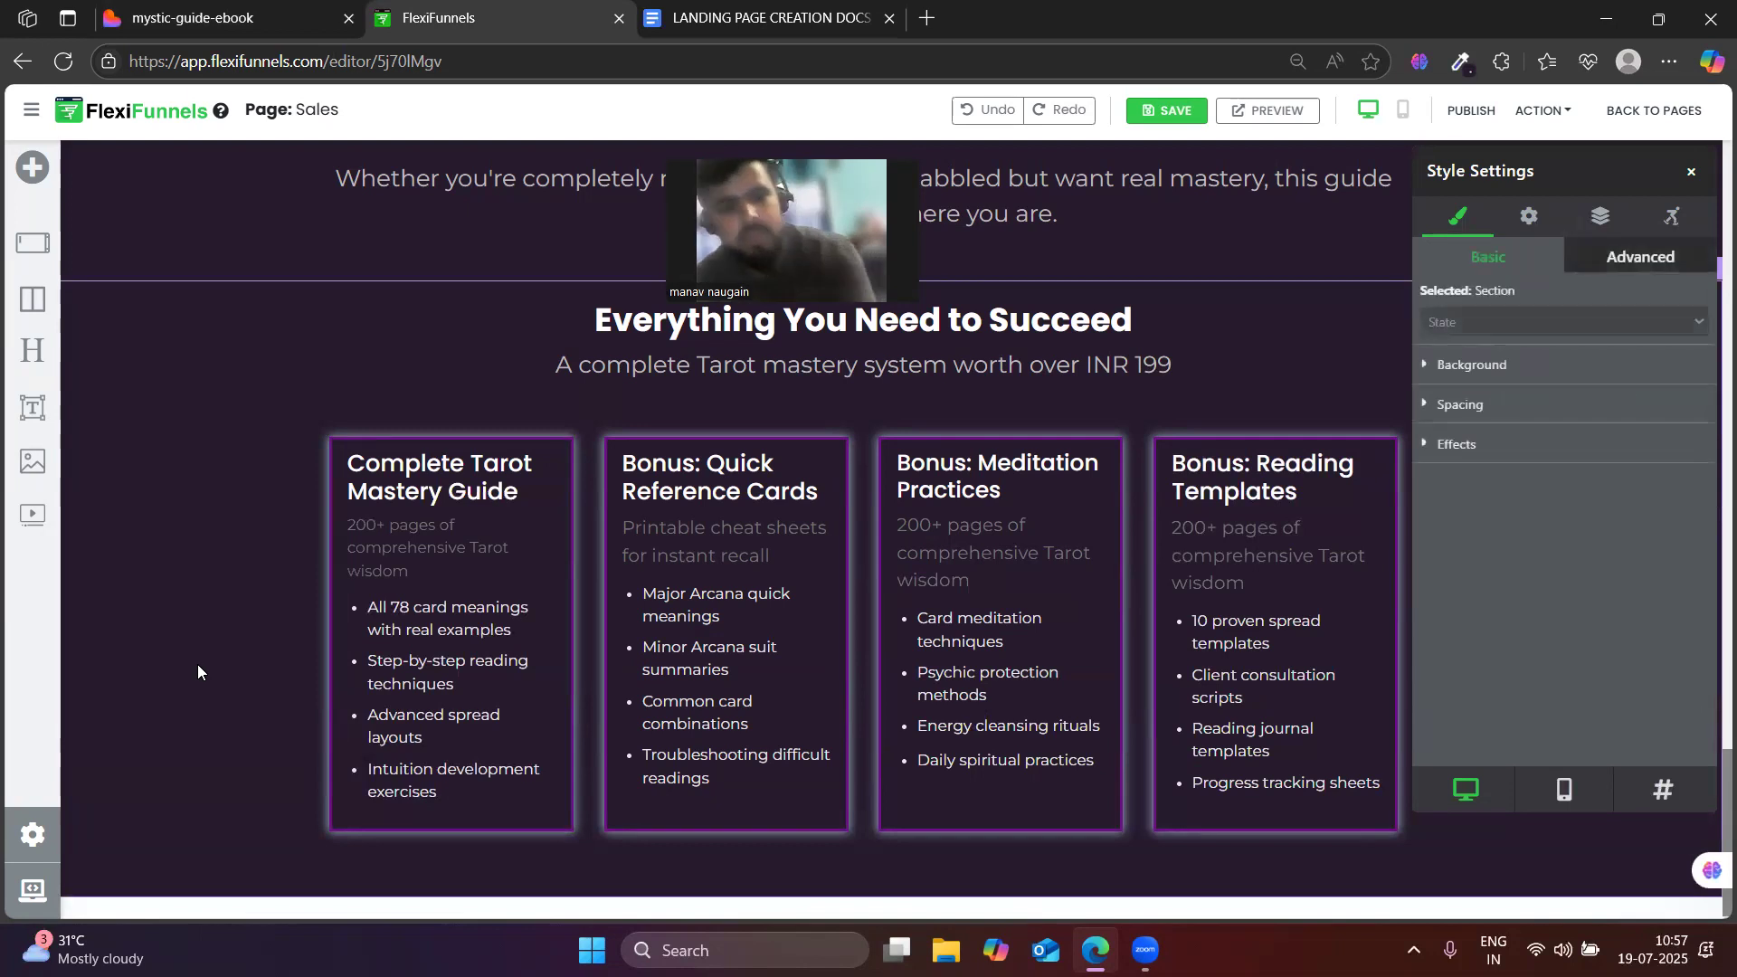
- Set the text size of the sub headline in the Bonus: Quick Reference Cards card to 15 px
click(729, 525)
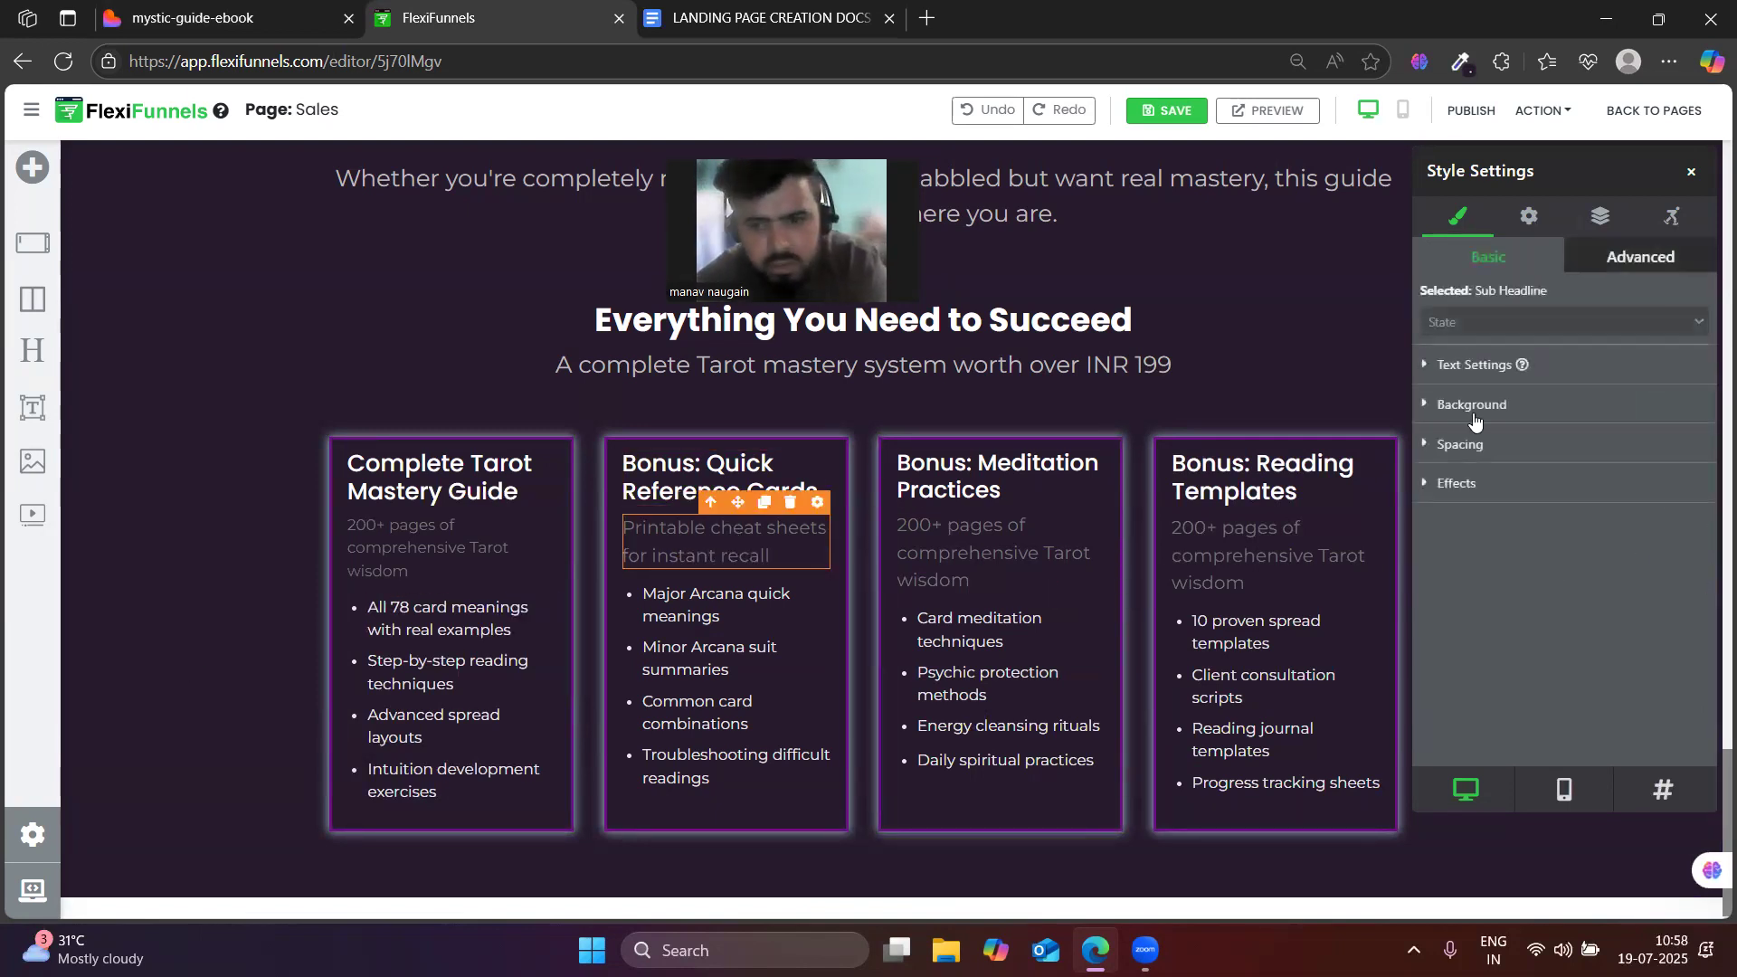
click(1459, 371)
double_click(1645, 586)
text(14)
- Set the sub headlines in the Bonus: Meditation Practices and Bonus: Reading Templates cards to 15 px
click(957, 552)
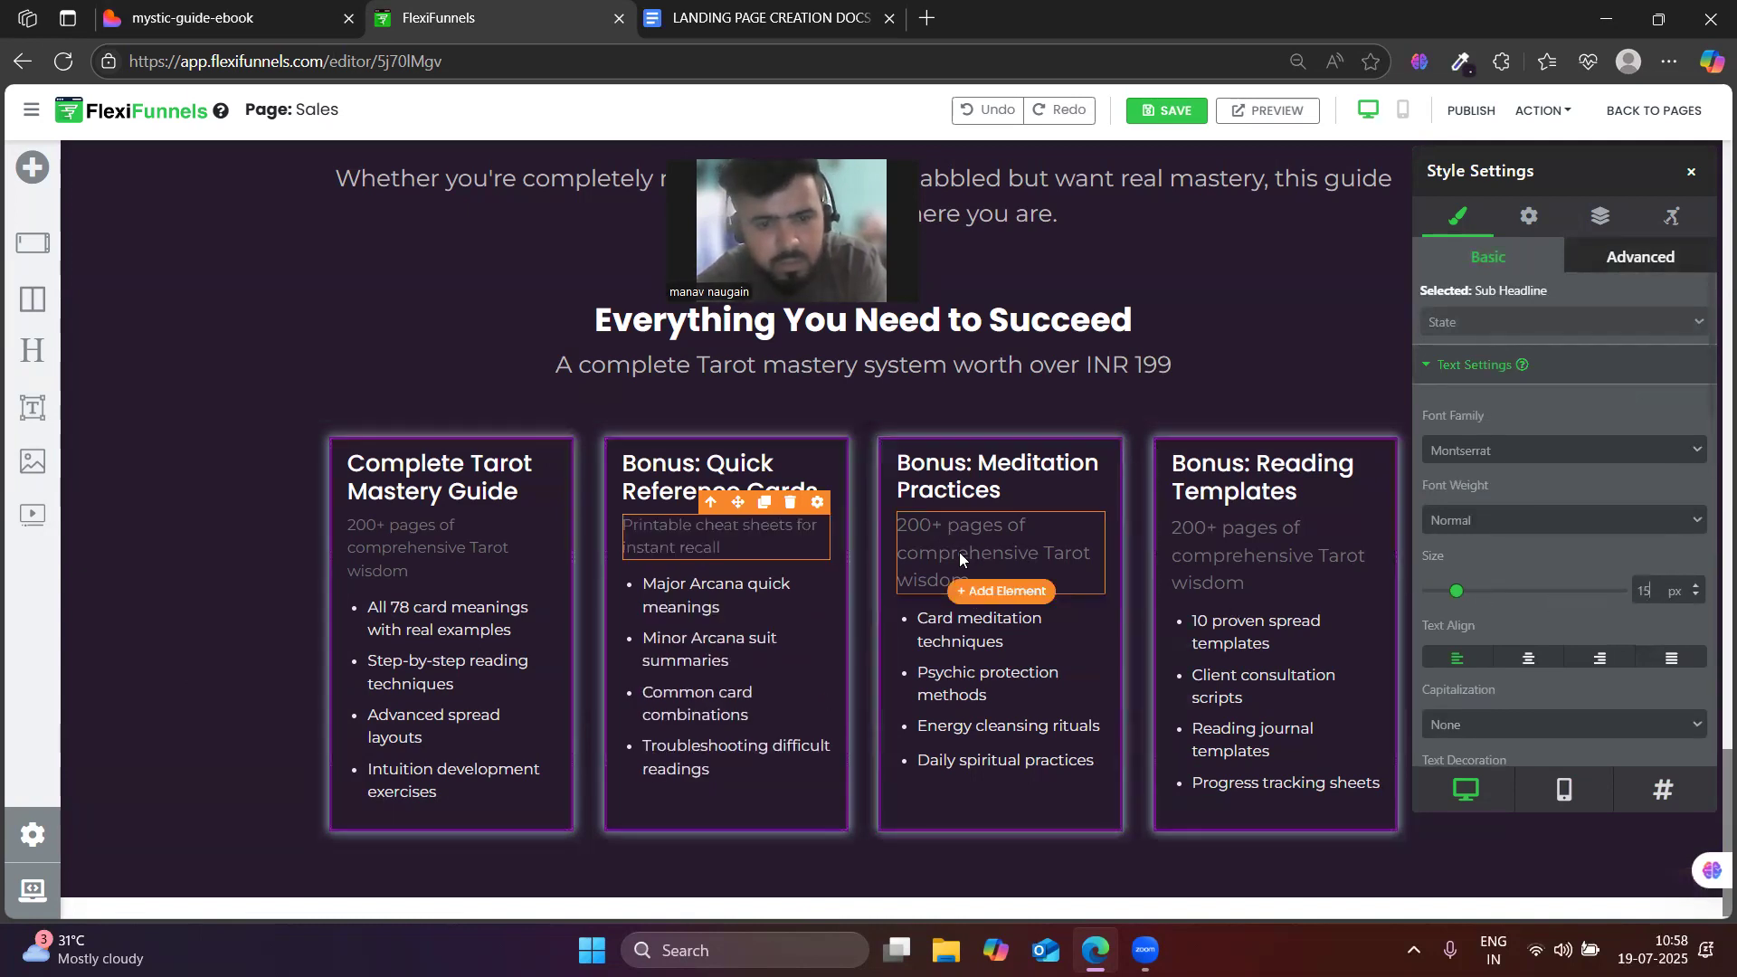
double_click(1639, 590)
text(15)
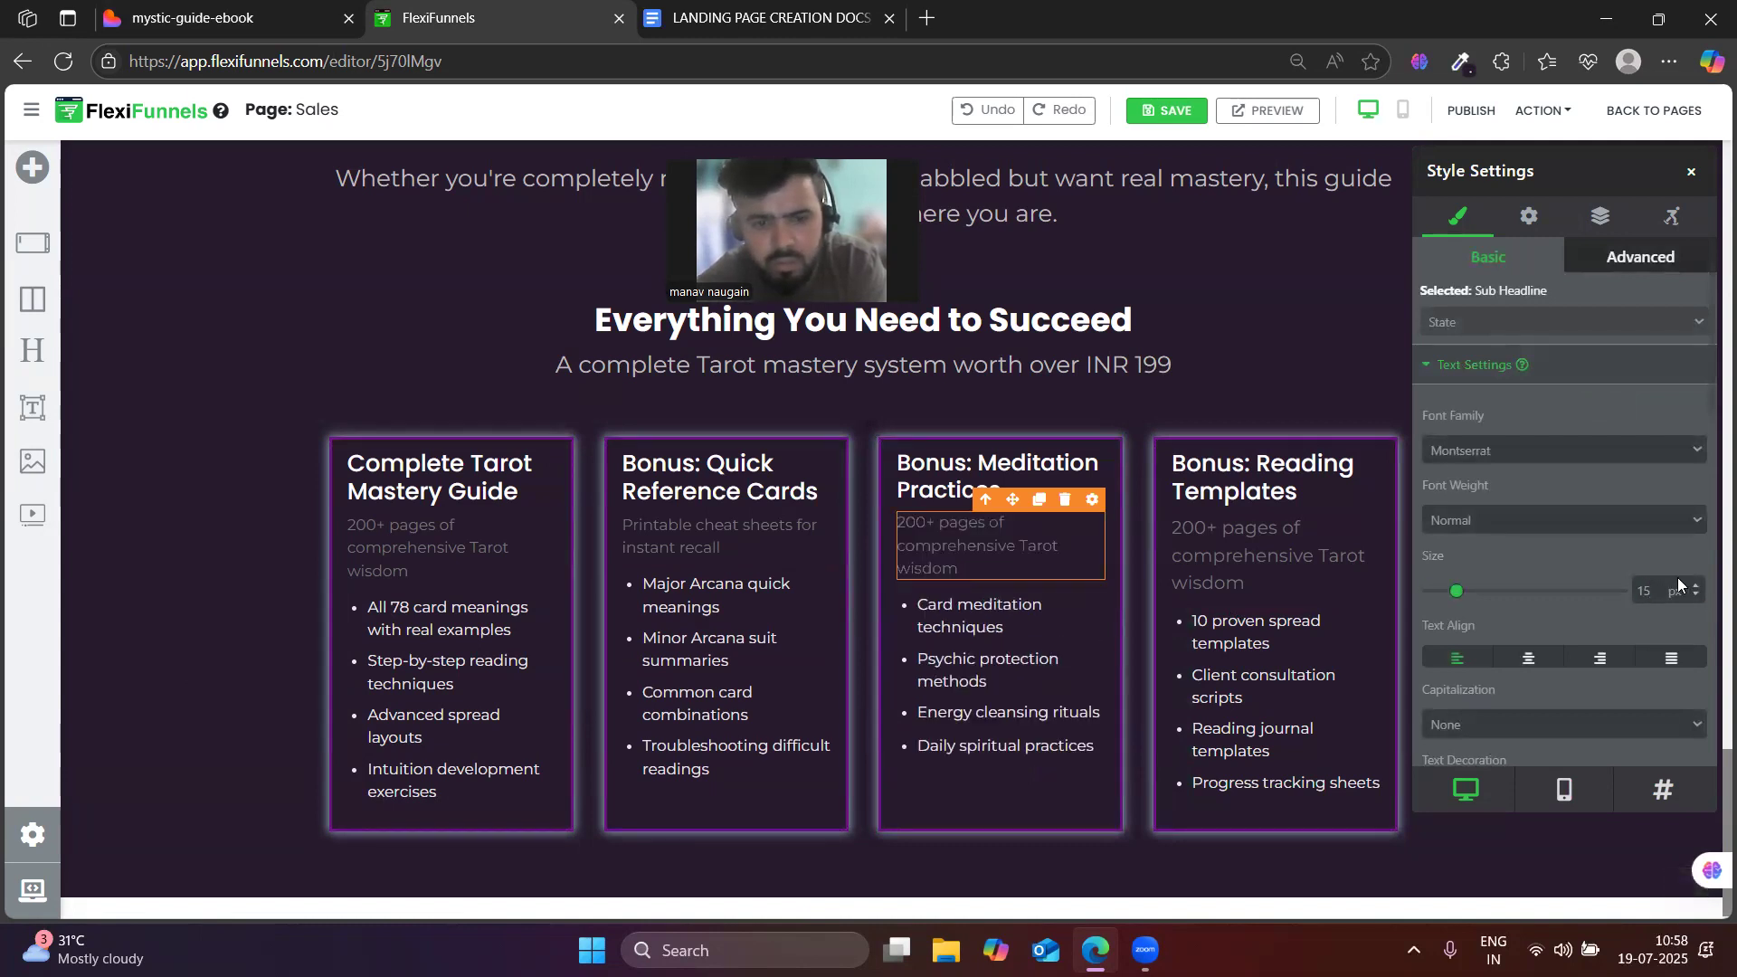
click(1325, 545)
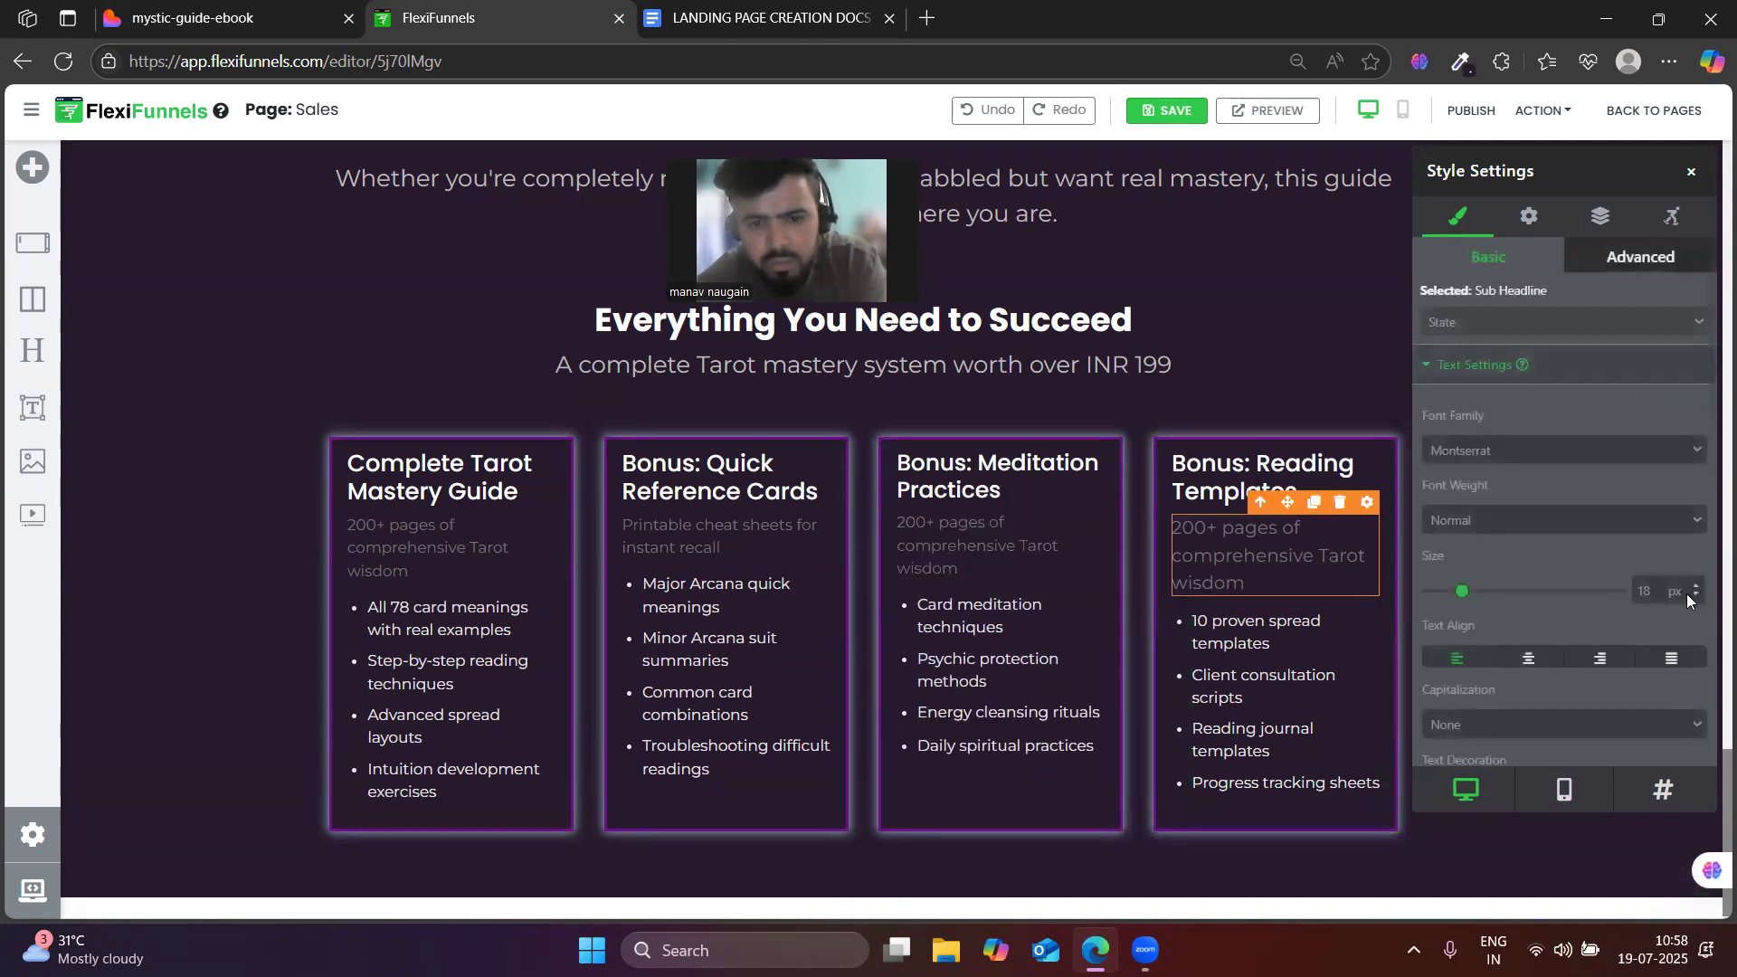
double_click(1647, 591)
text(15)
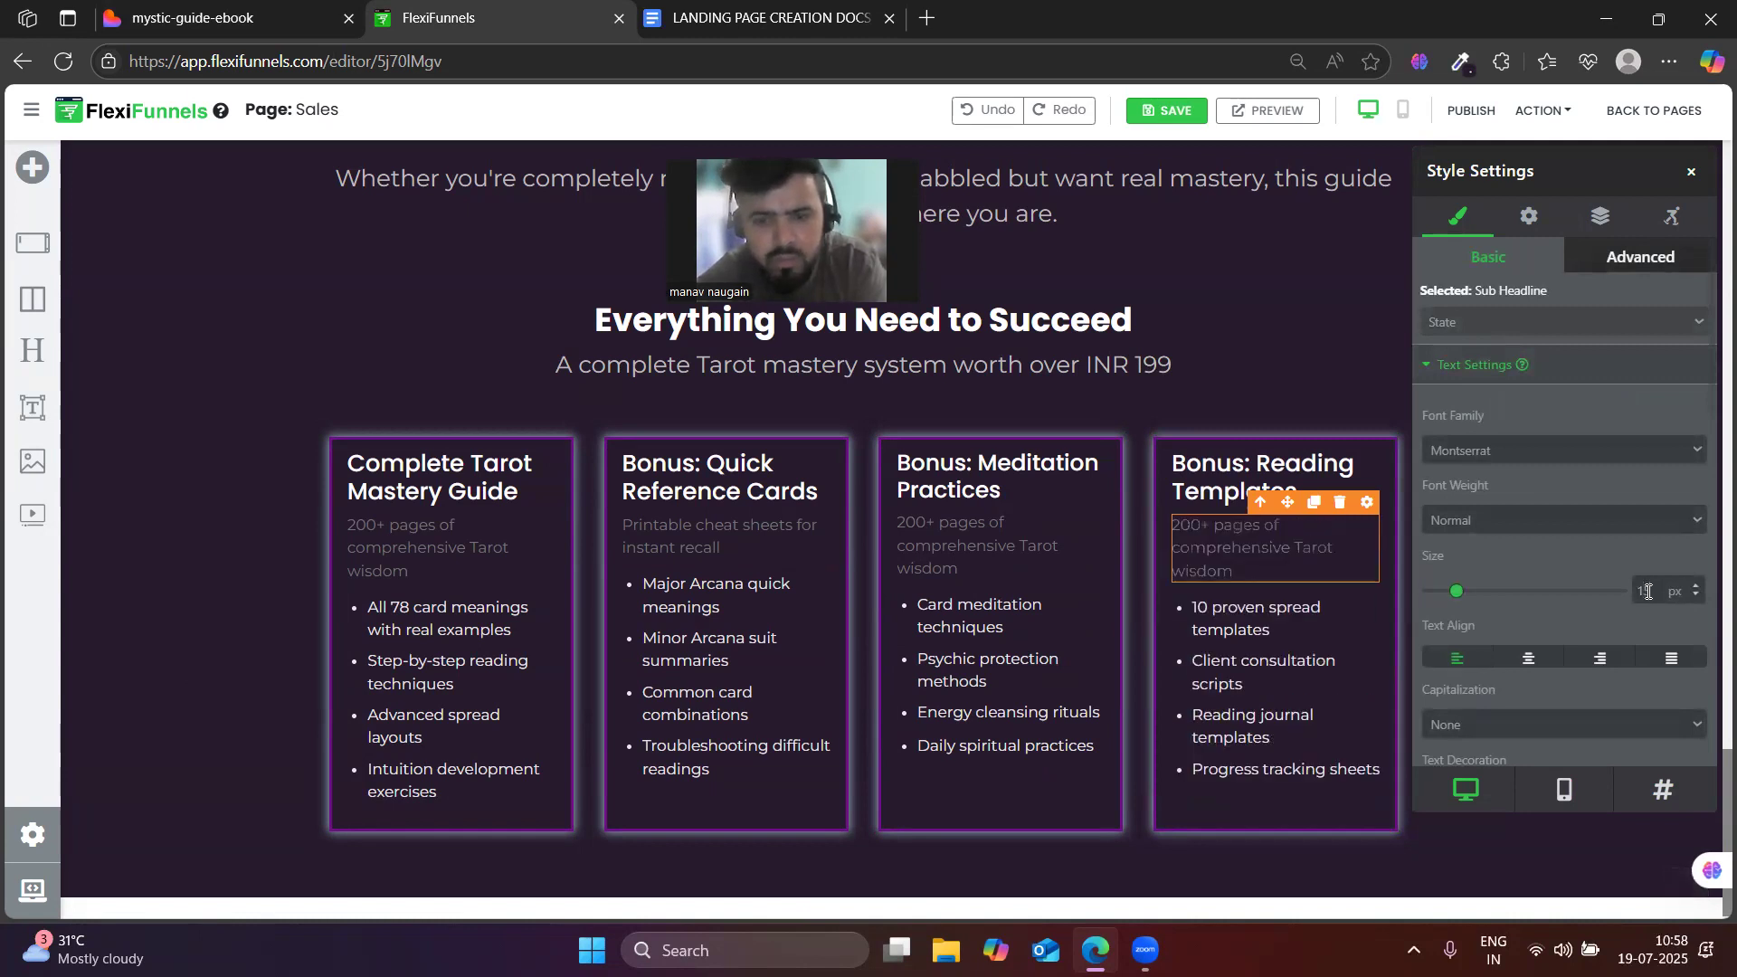
- Close the style settings and publish the Sales page
click(144, 559)
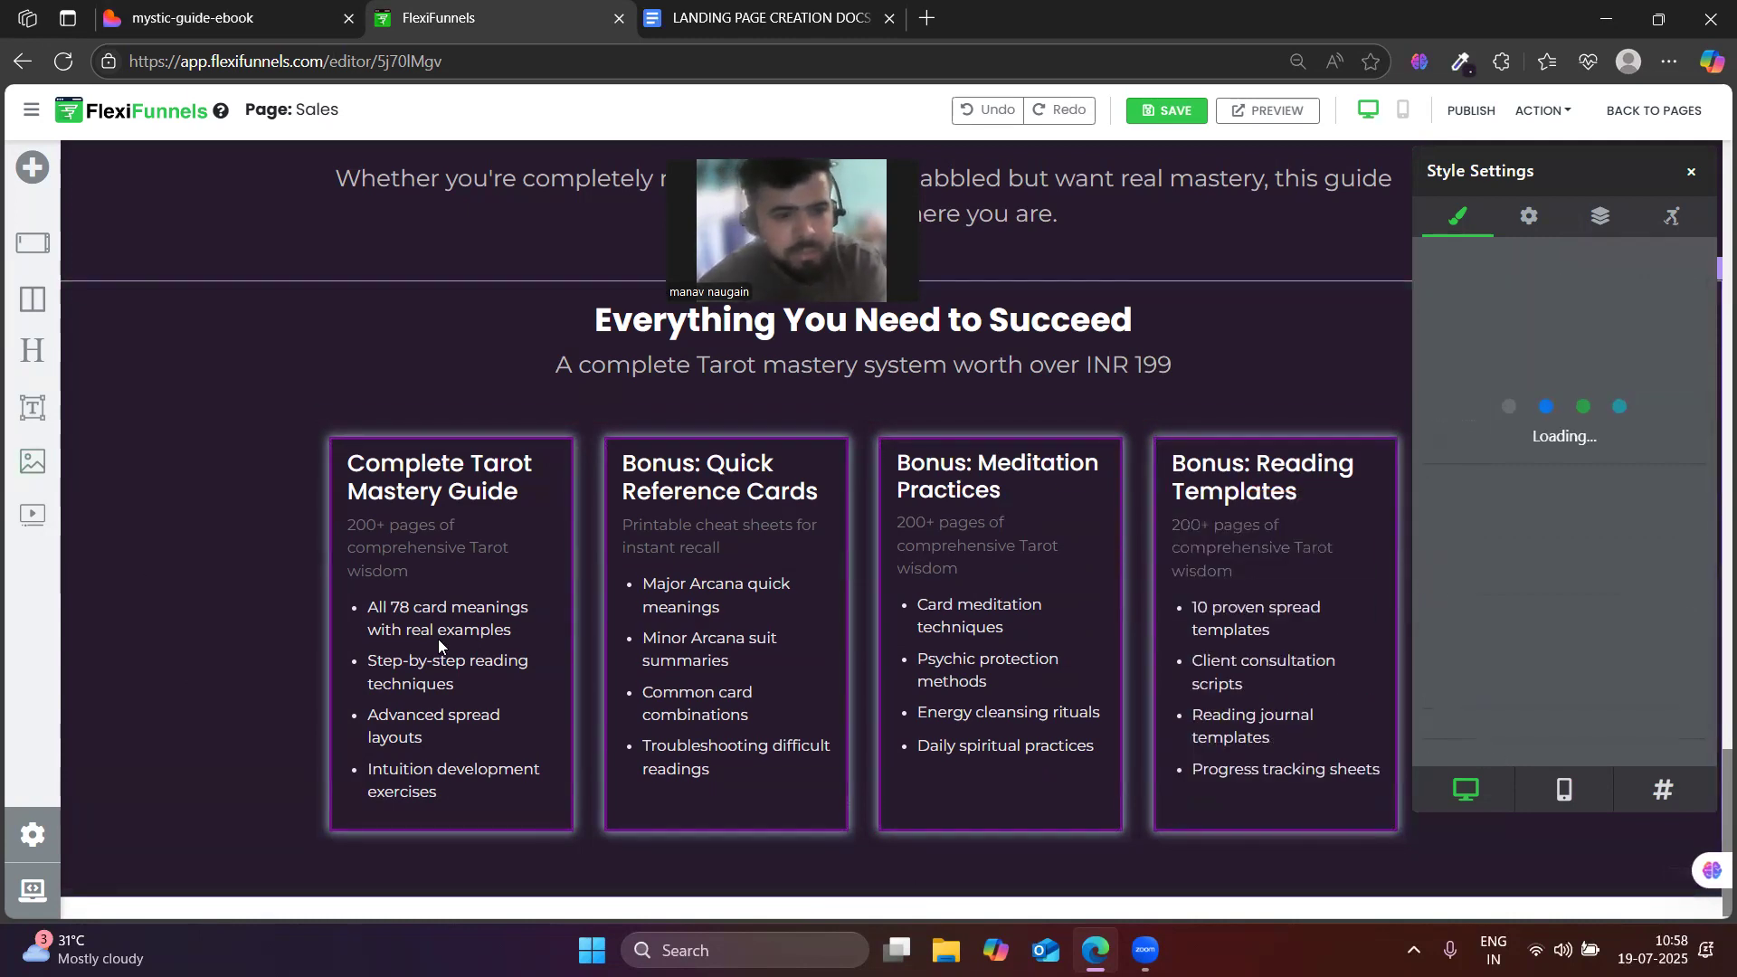
click(1691, 174)
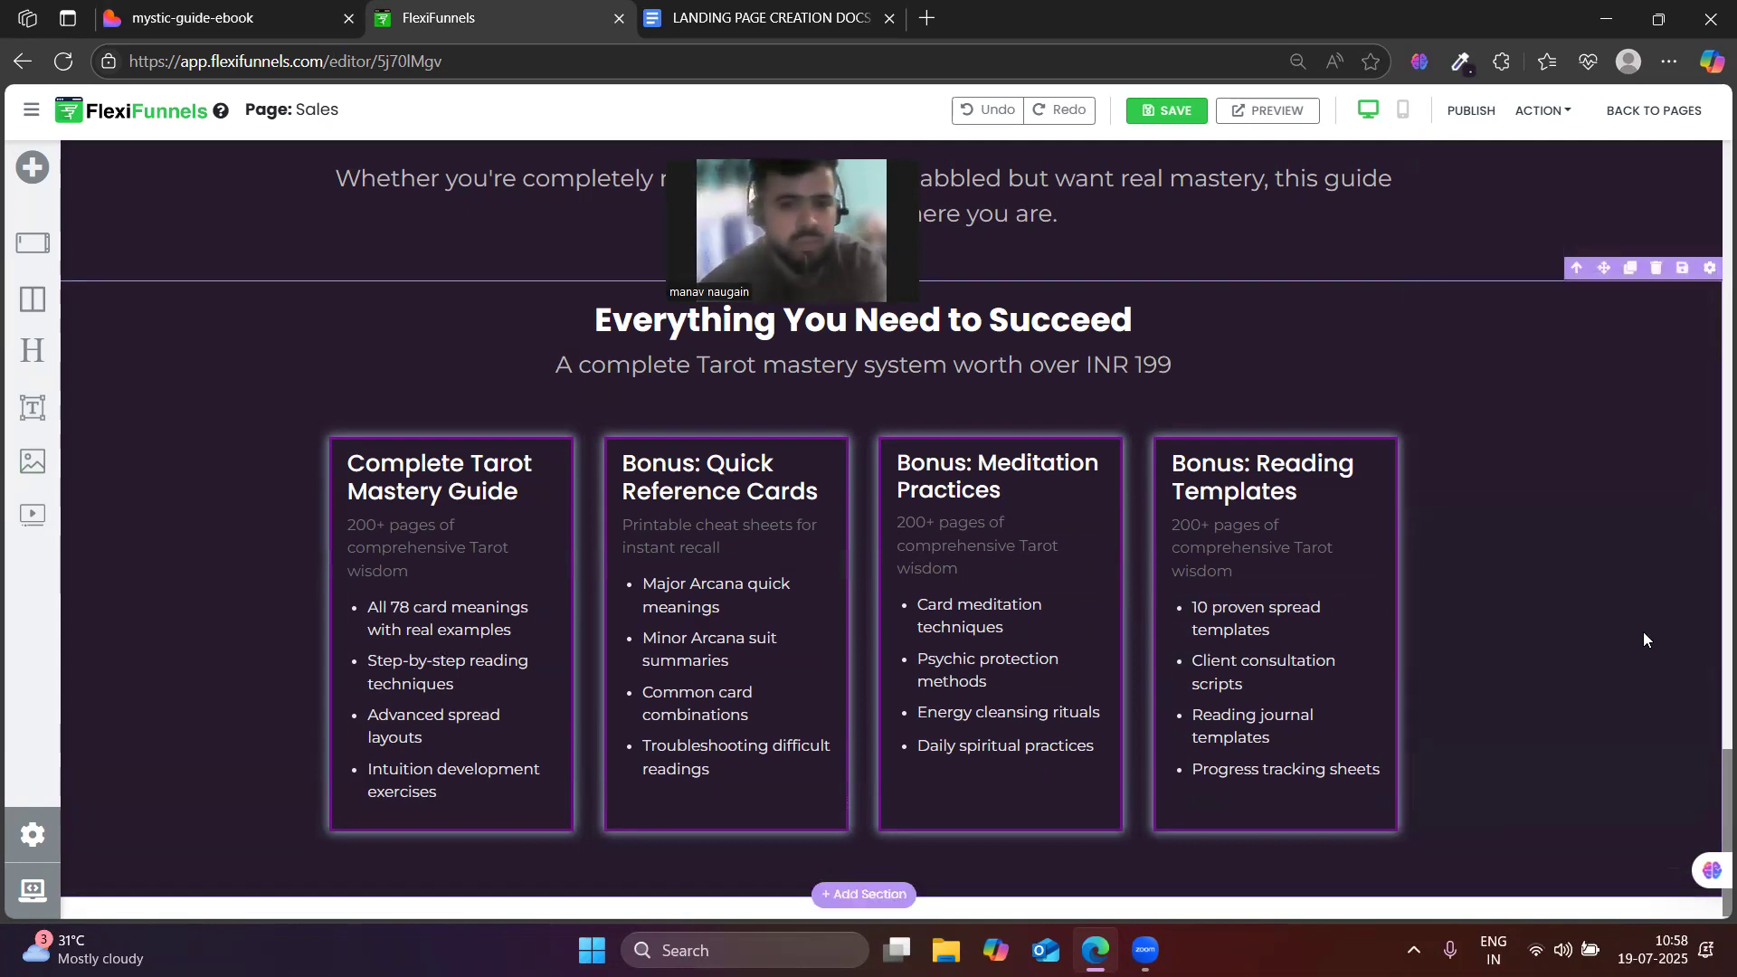
click(1472, 111)
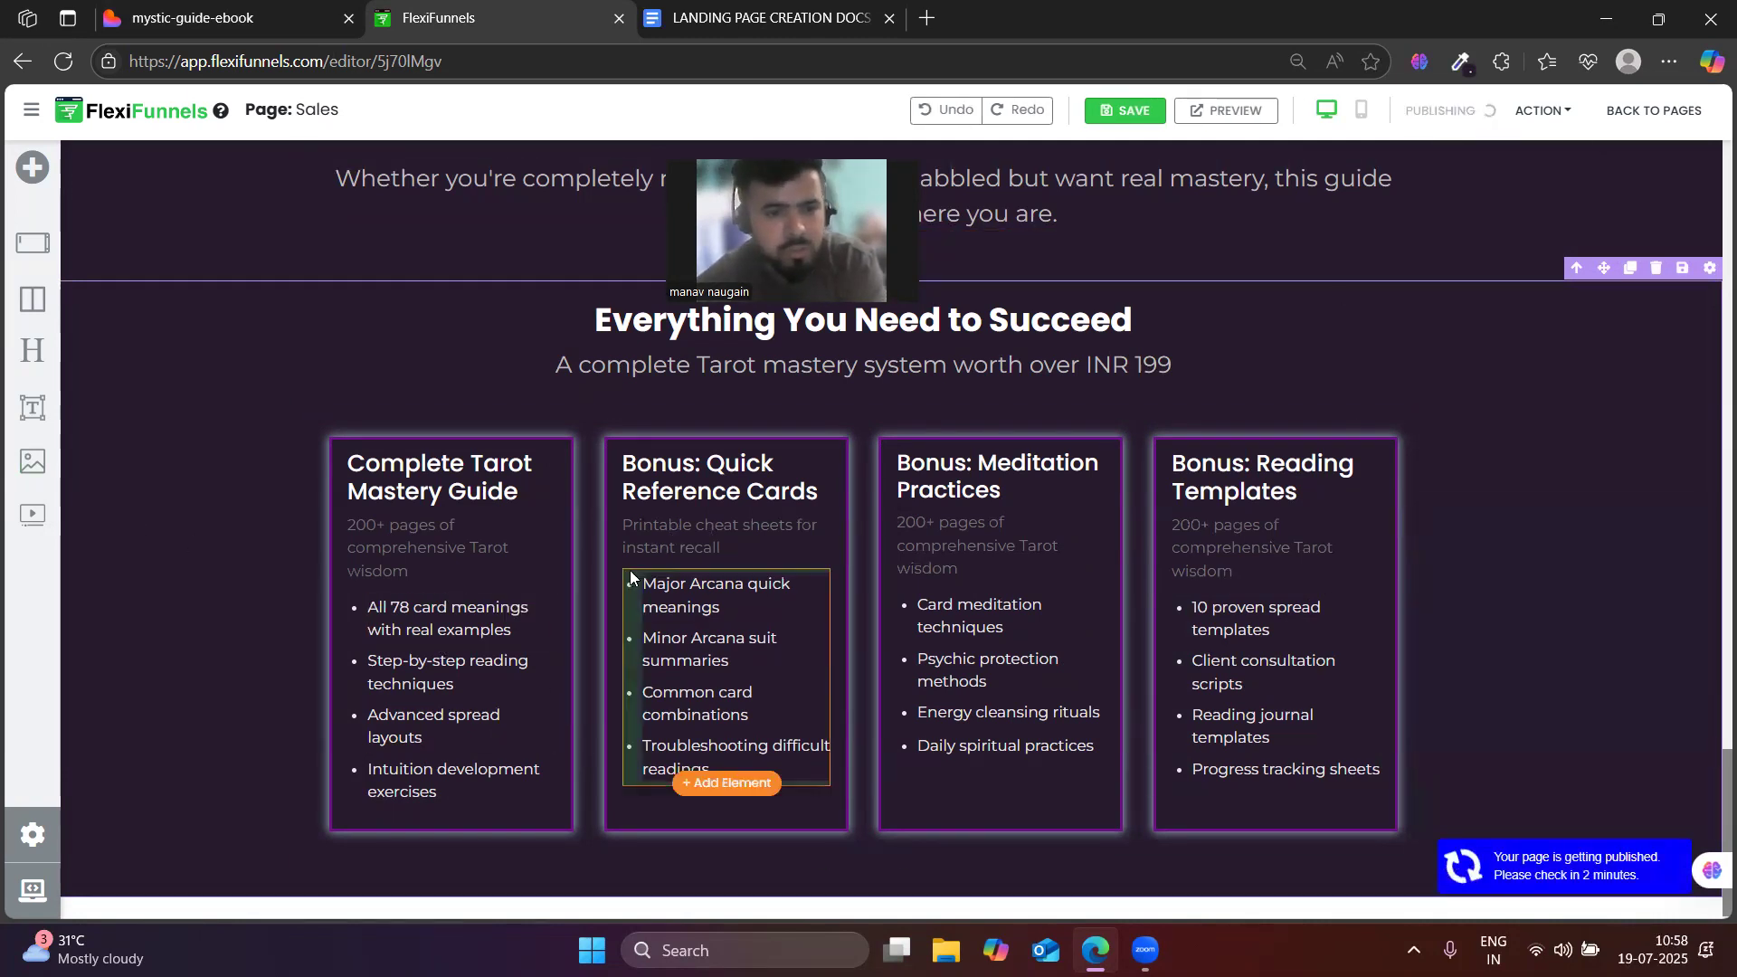
- Examine the three pricing text lines below the bonus cards on the mystic-guide-ebook page
click(270, 9)
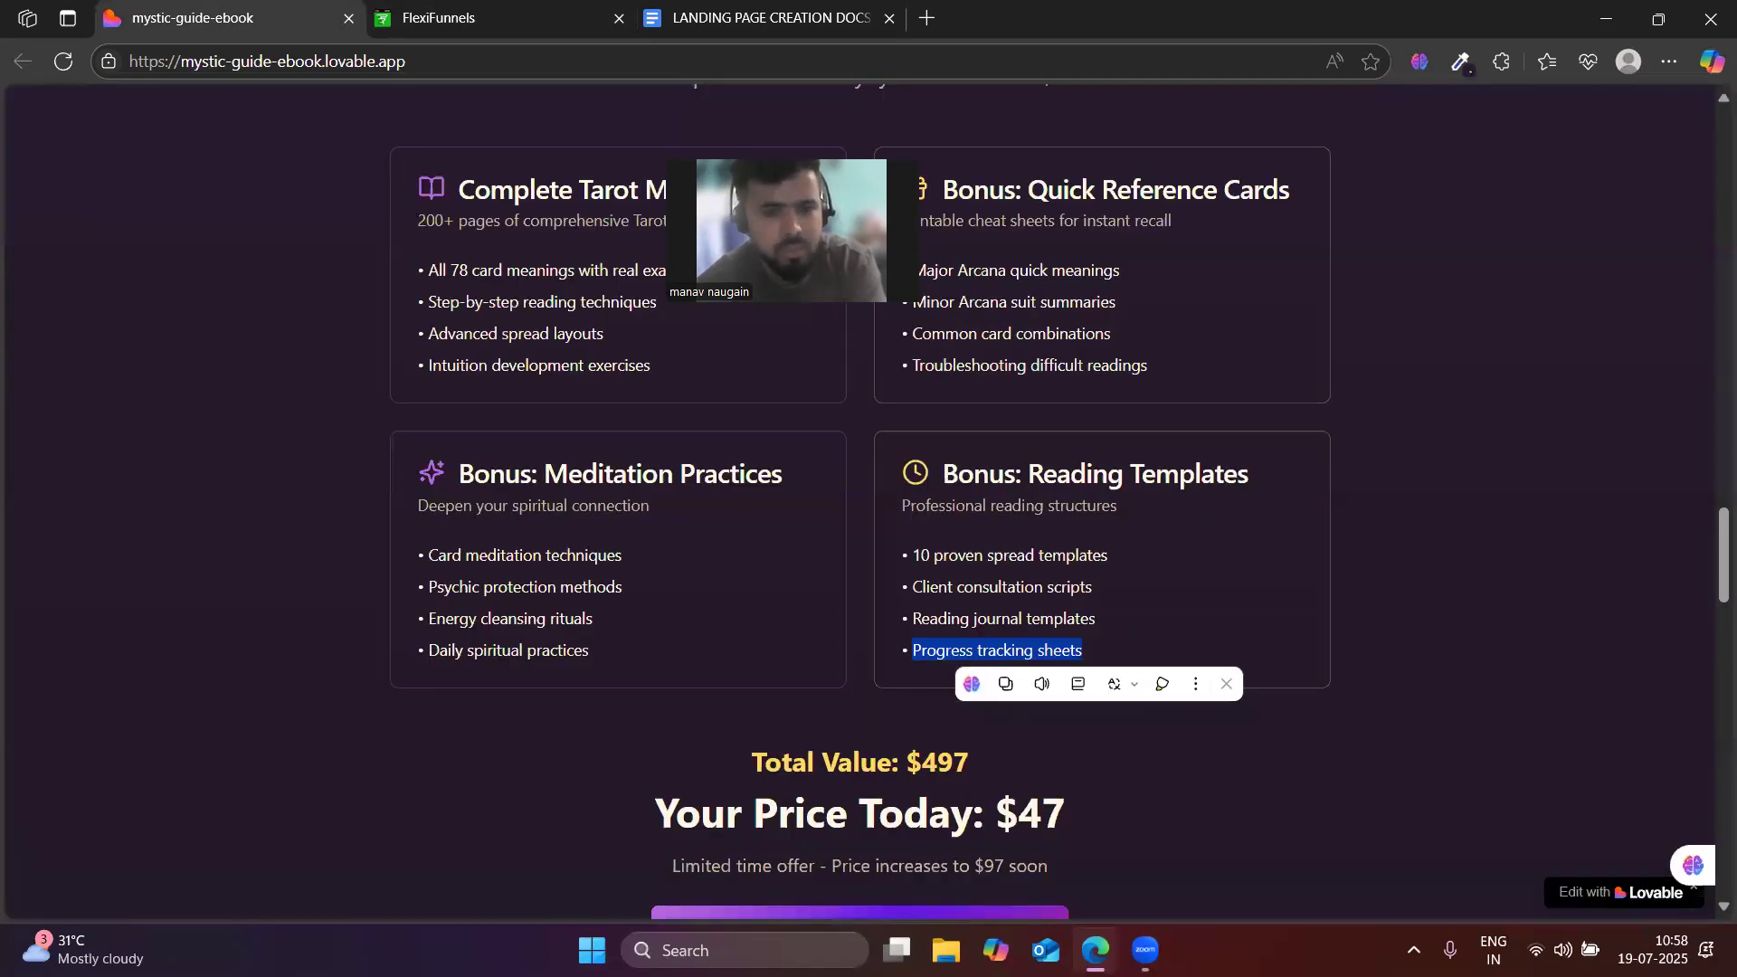
scroll(752, 670, down, 15)
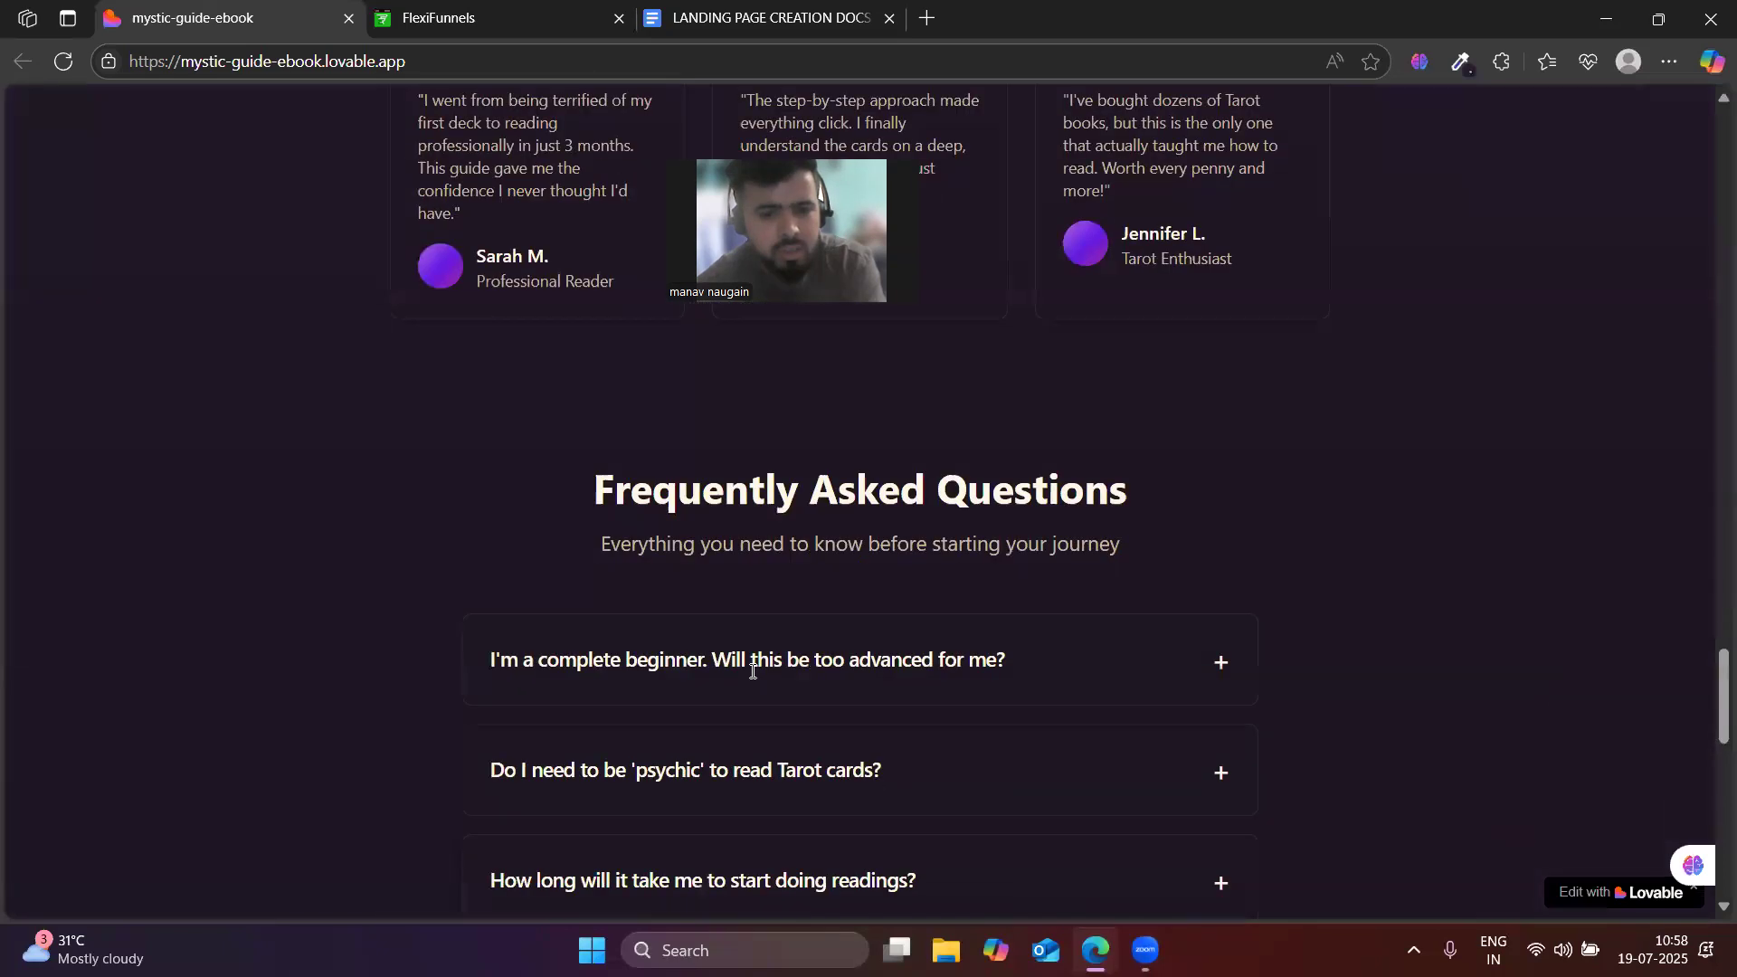
scroll(752, 670, up, 10)
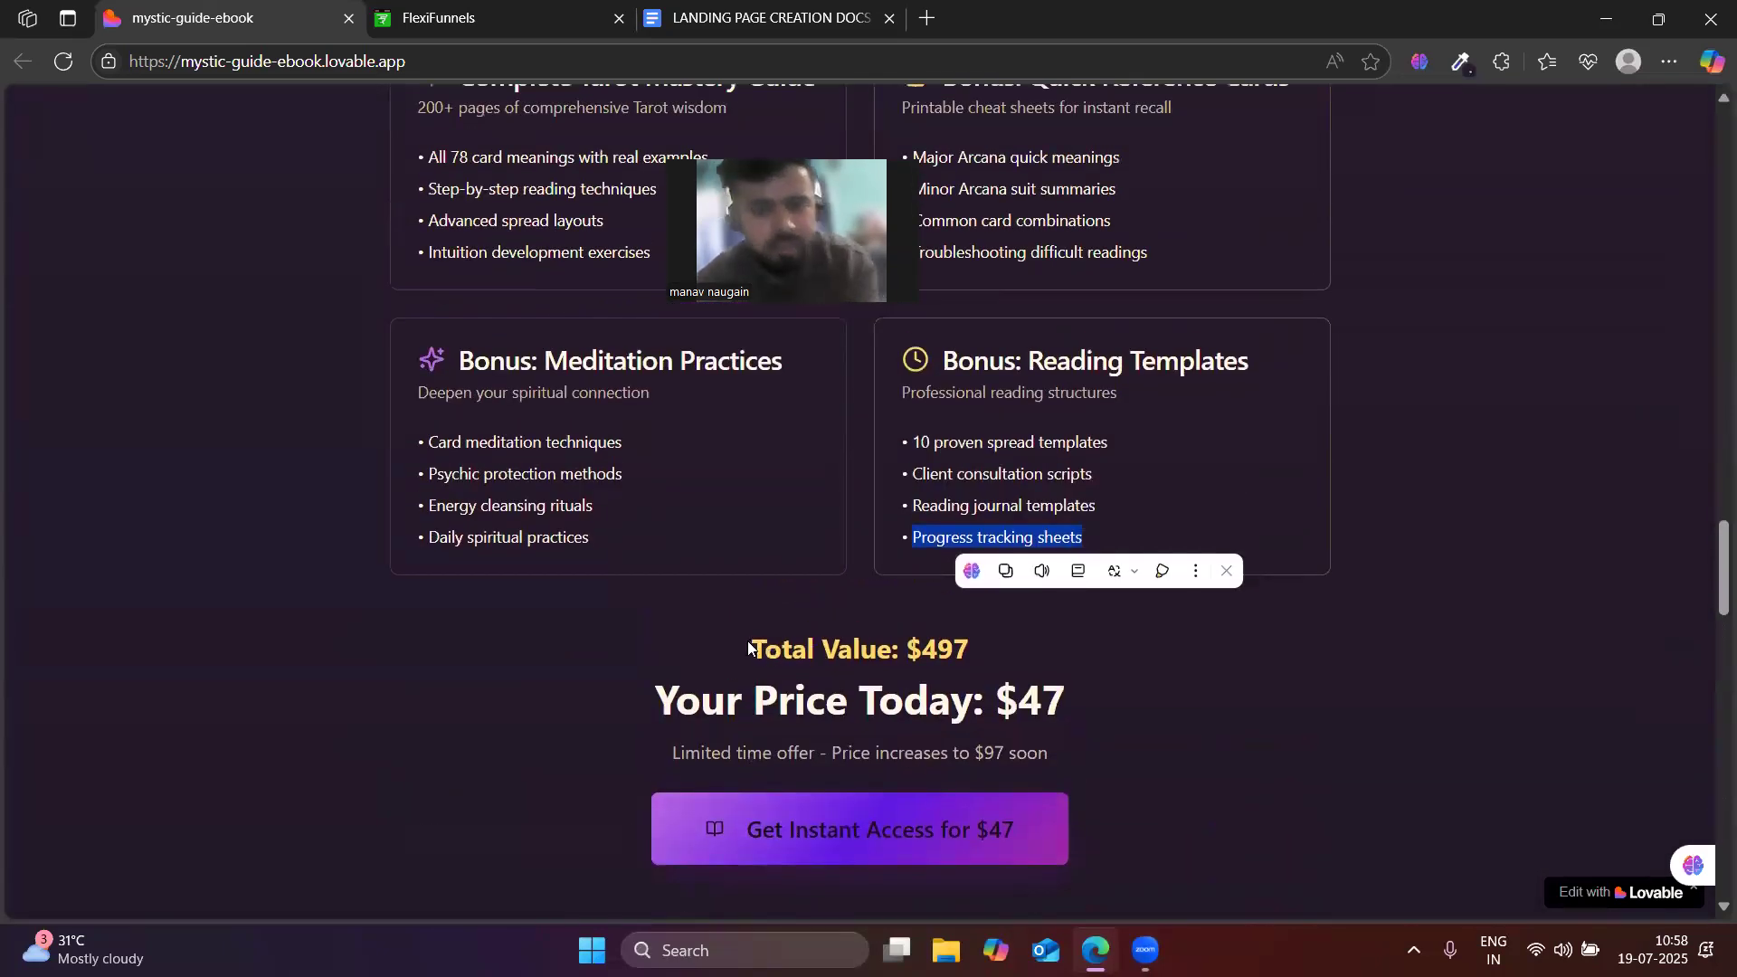
drag(1064, 744, 726, 632)
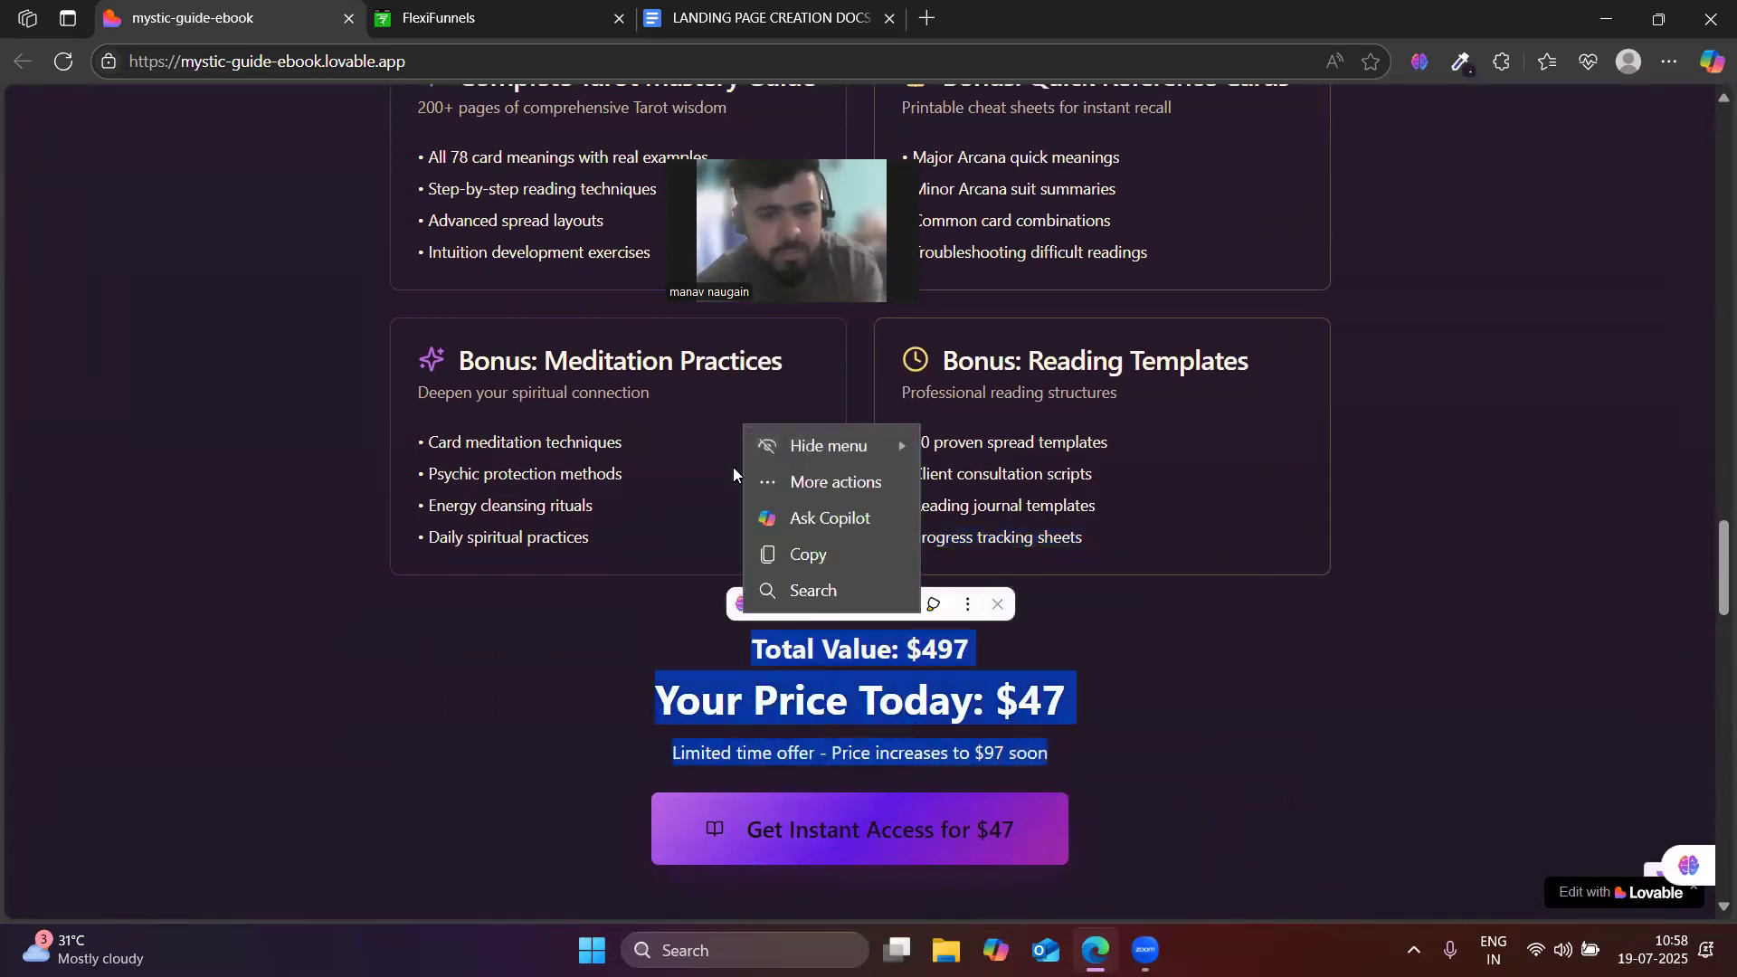
click(463, 15)
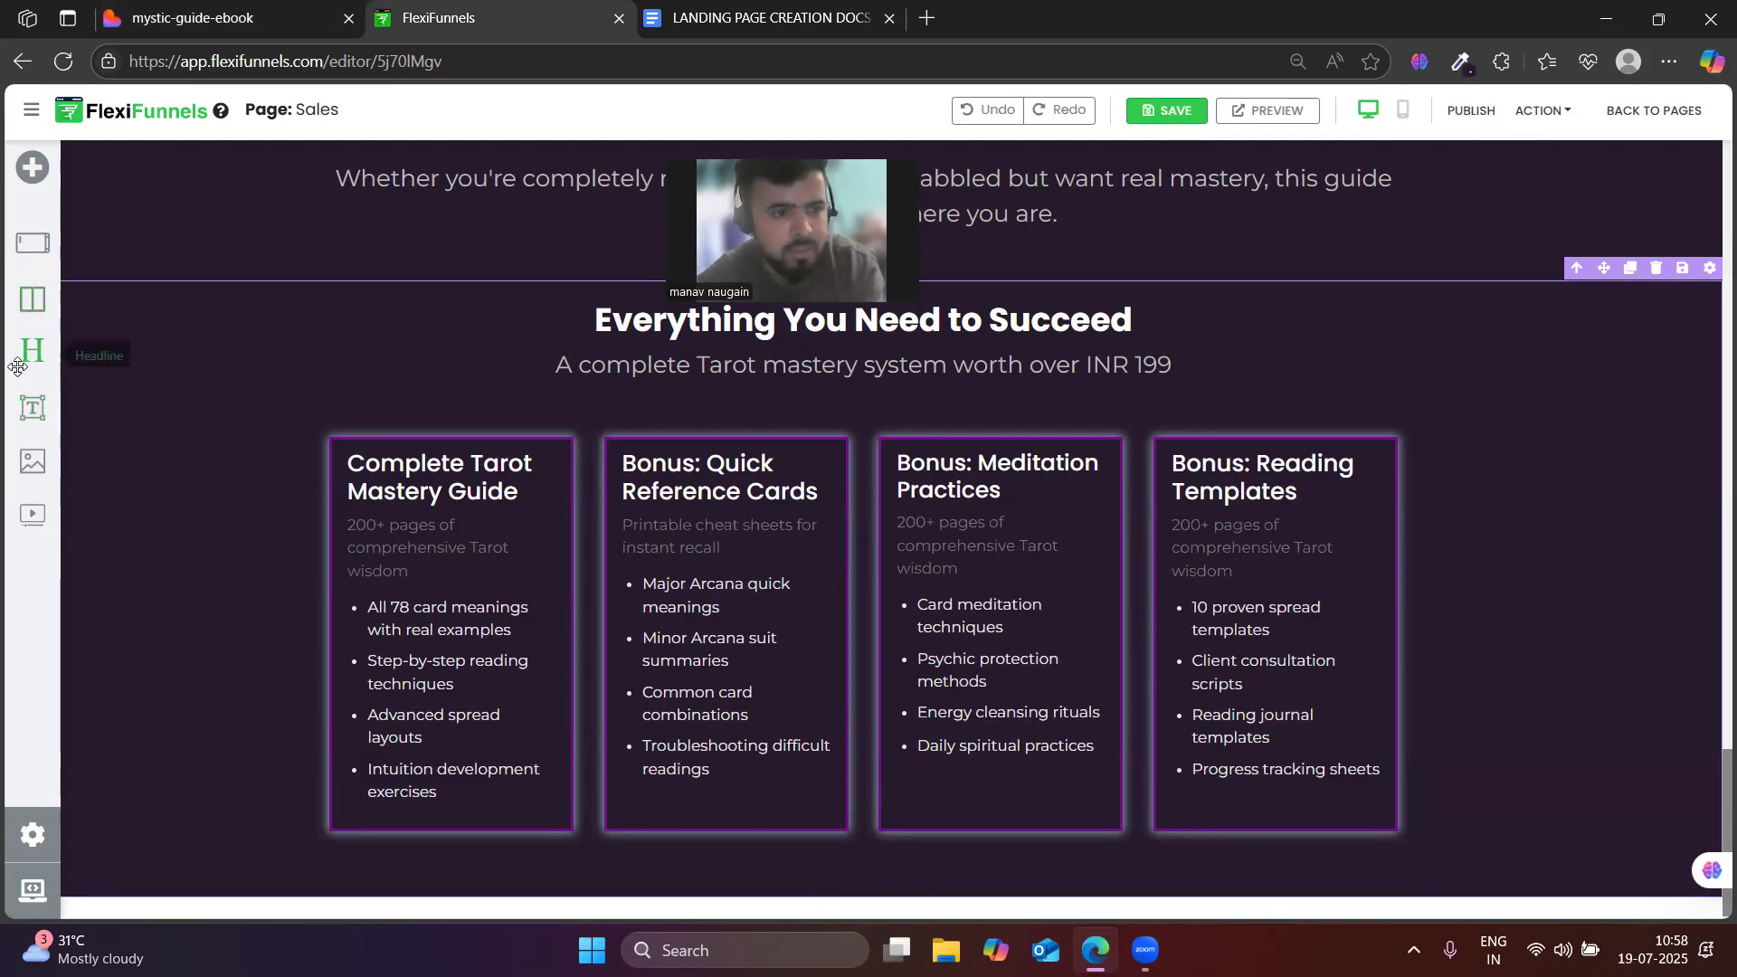
click(263, 7)
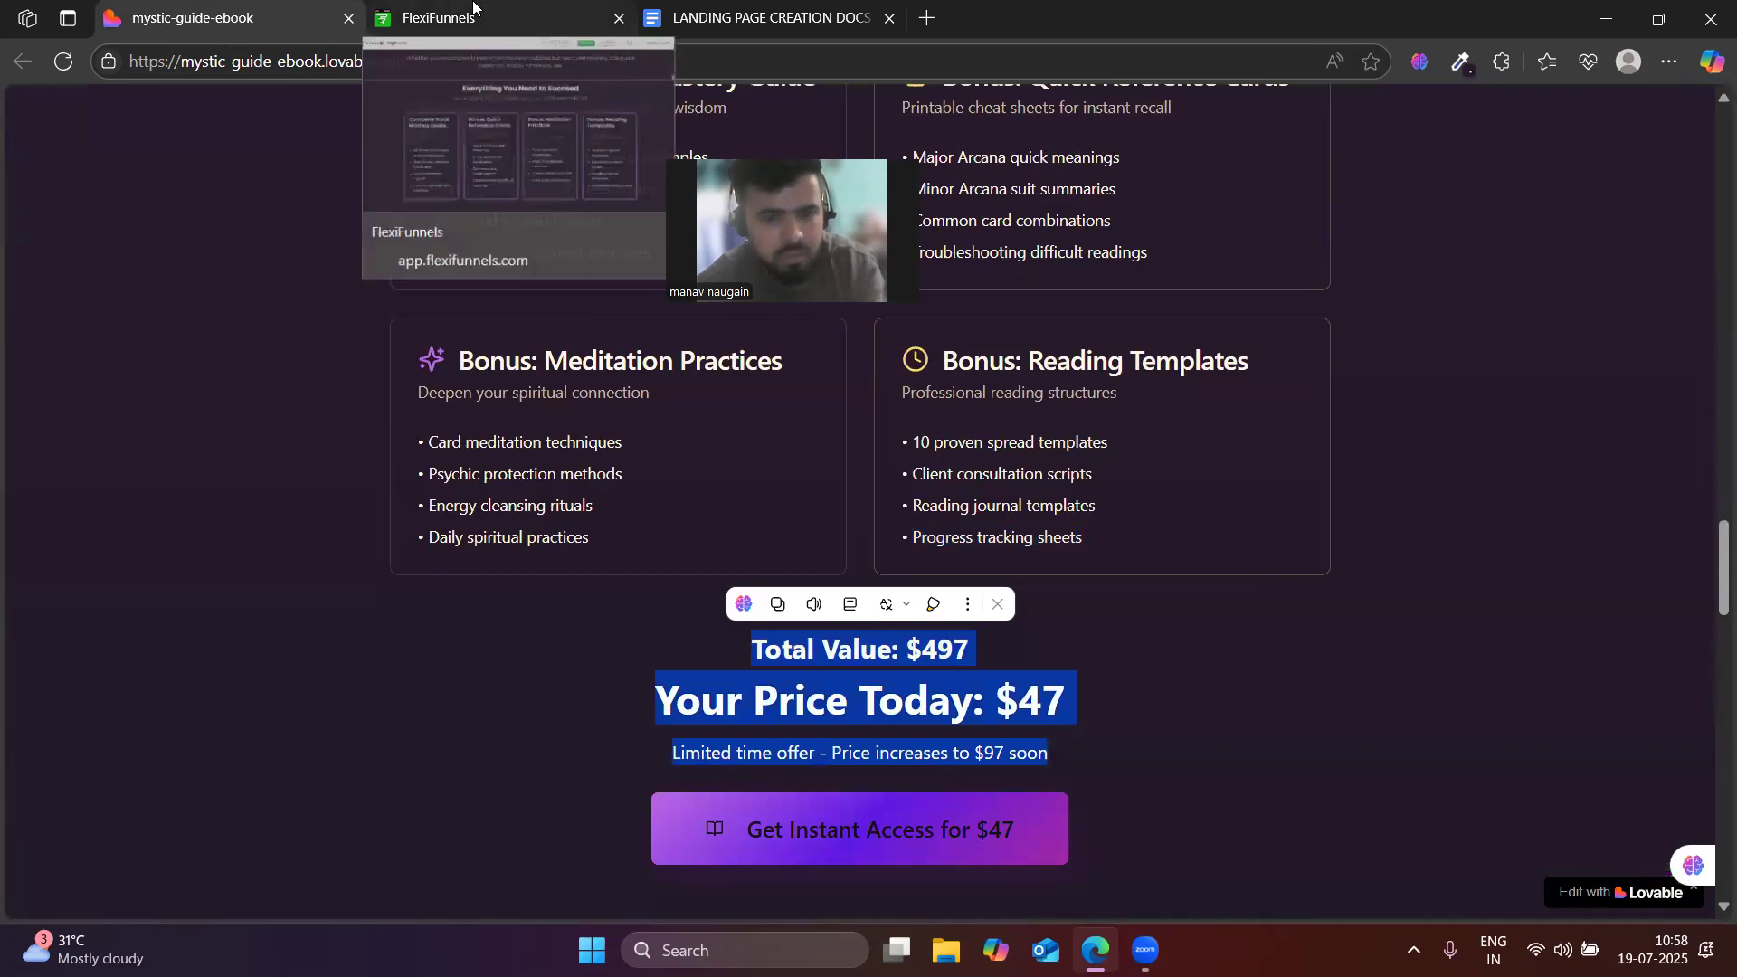
- Add a sub headline below the four cards in FlexiFunnels and a headline directly beneath it
click(473, 7)
drag(30, 407, 812, 846)
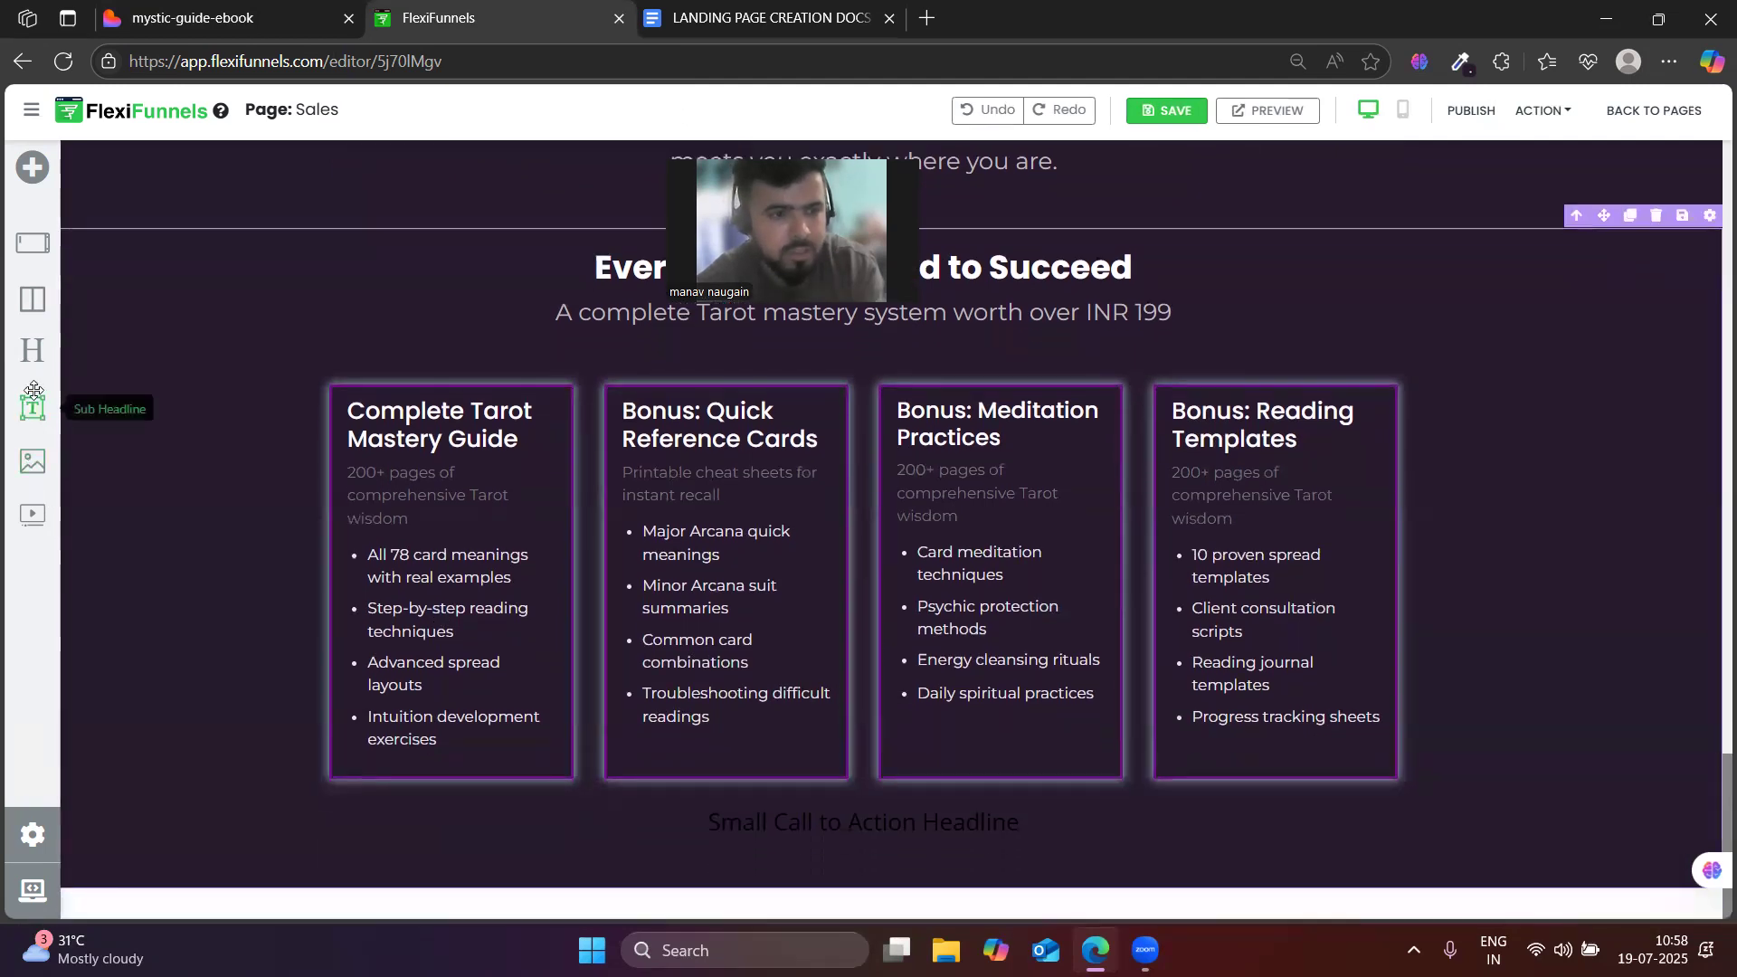
drag(31, 350, 807, 845)
- Check the pricing block on the mystic-guide-ebook page and add a second sub headline below the new headline in FlexiFunnels
click(217, 18)
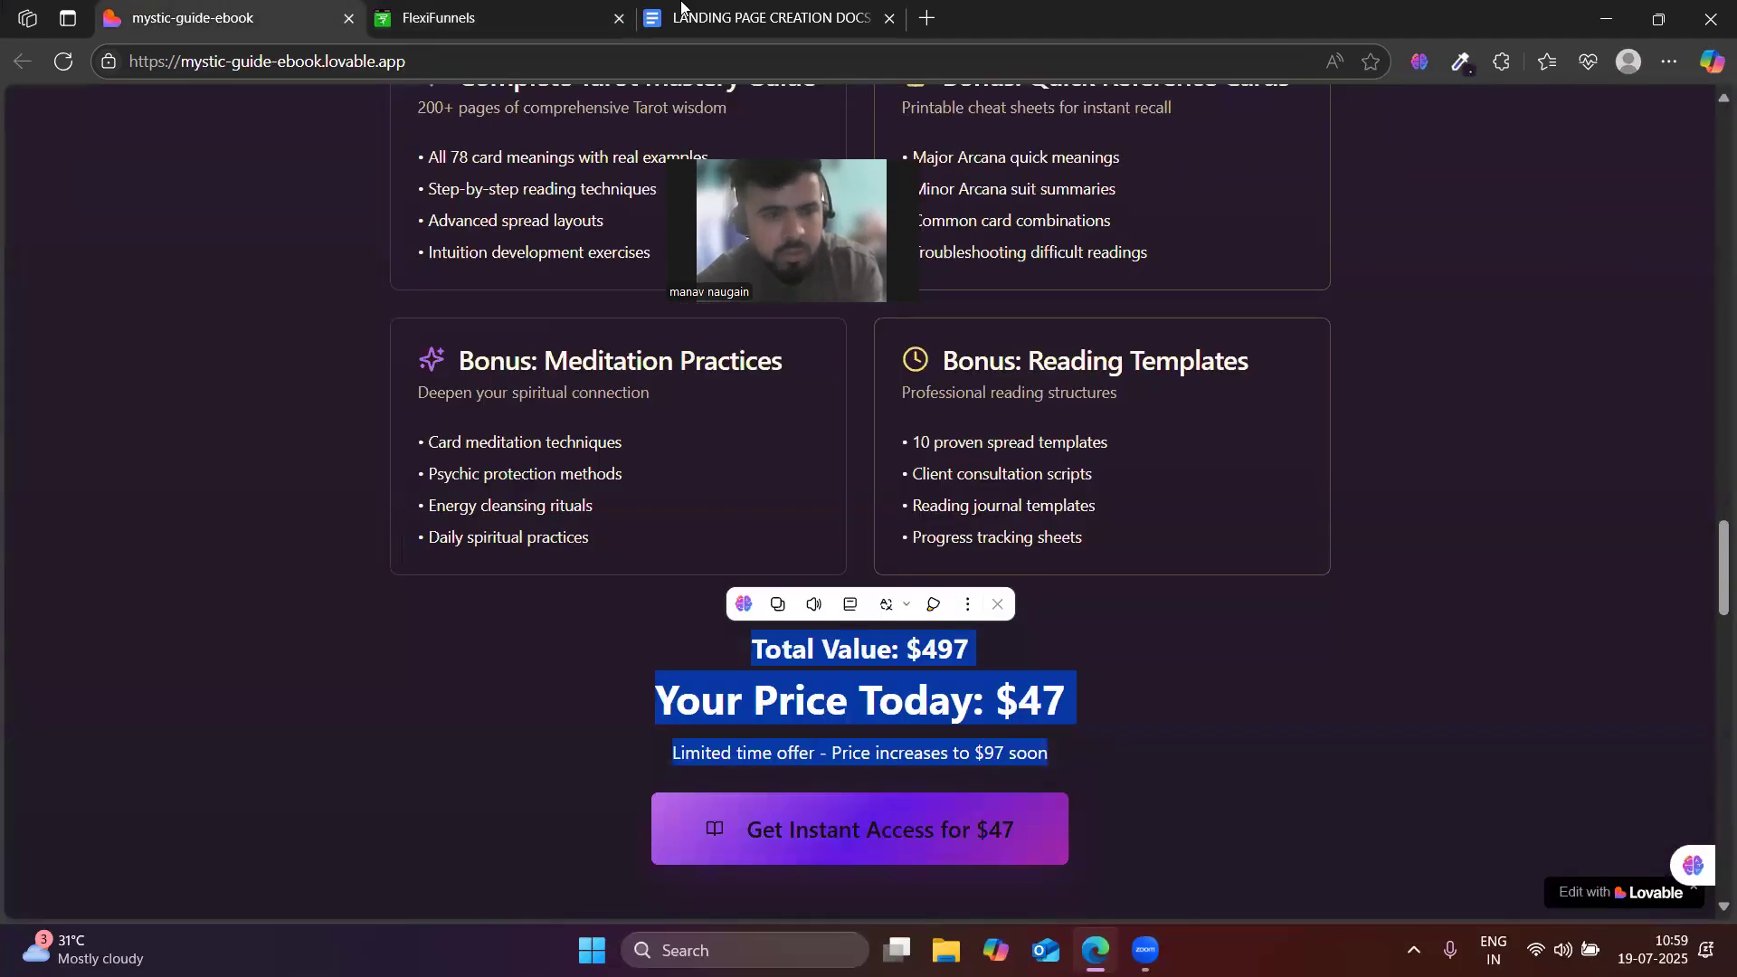
click(381, 9)
click(258, 8)
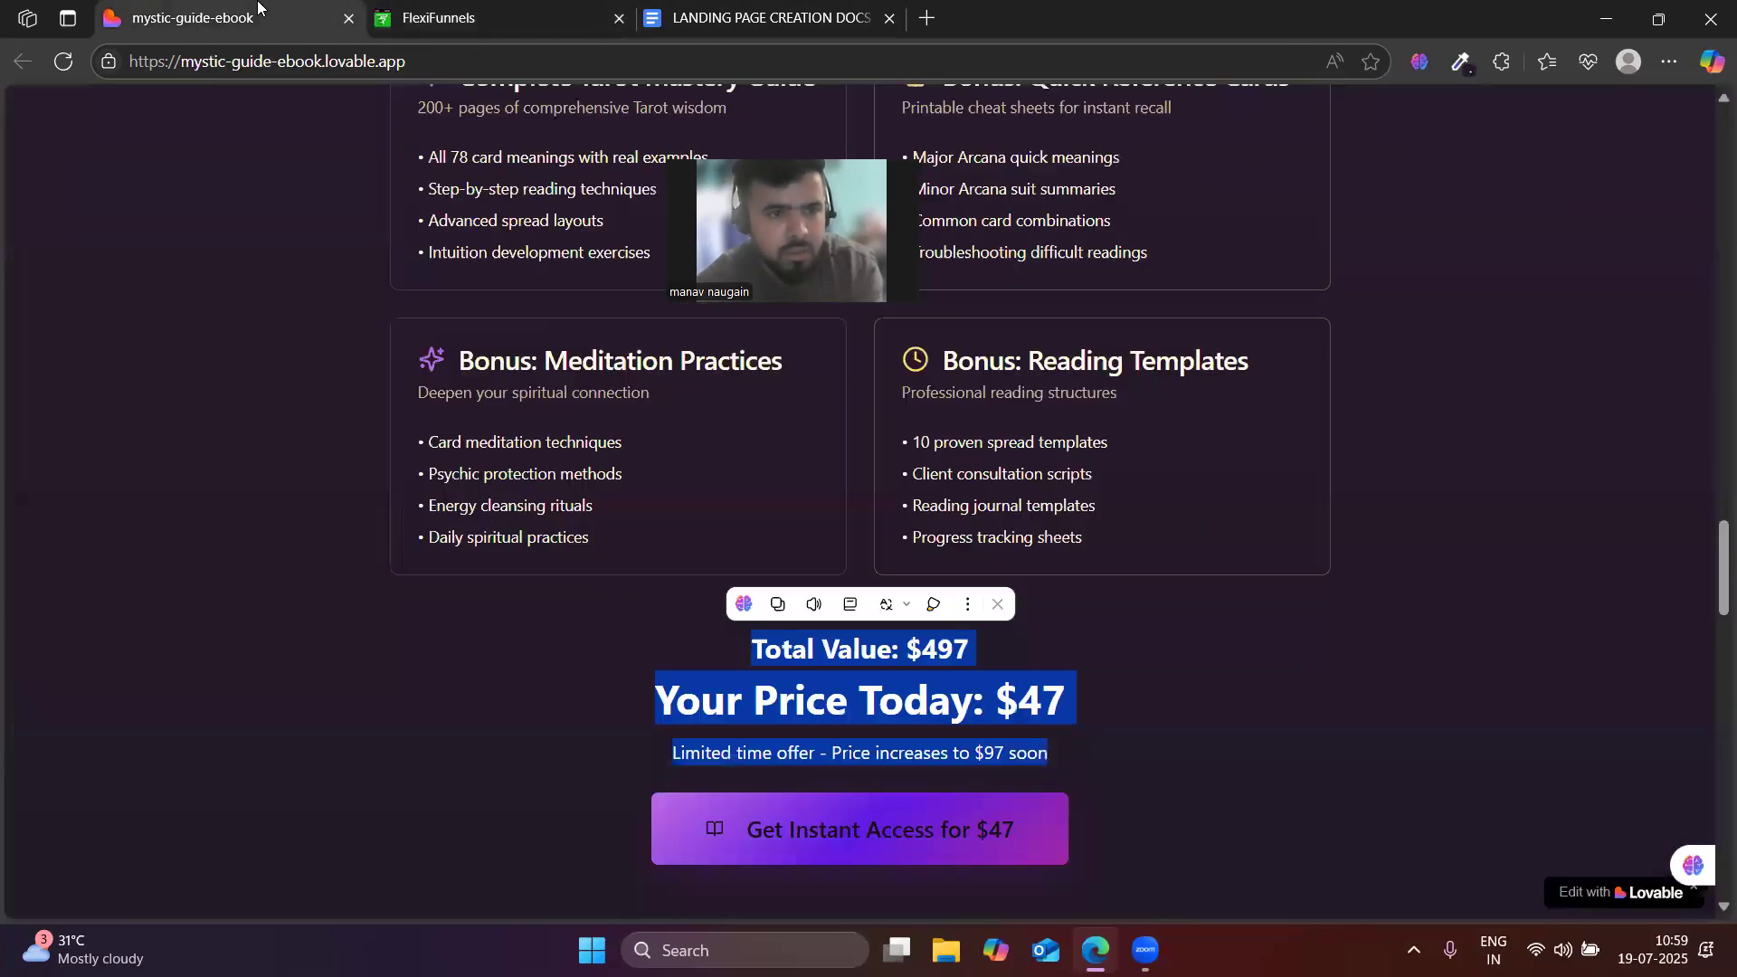
click(440, 9)
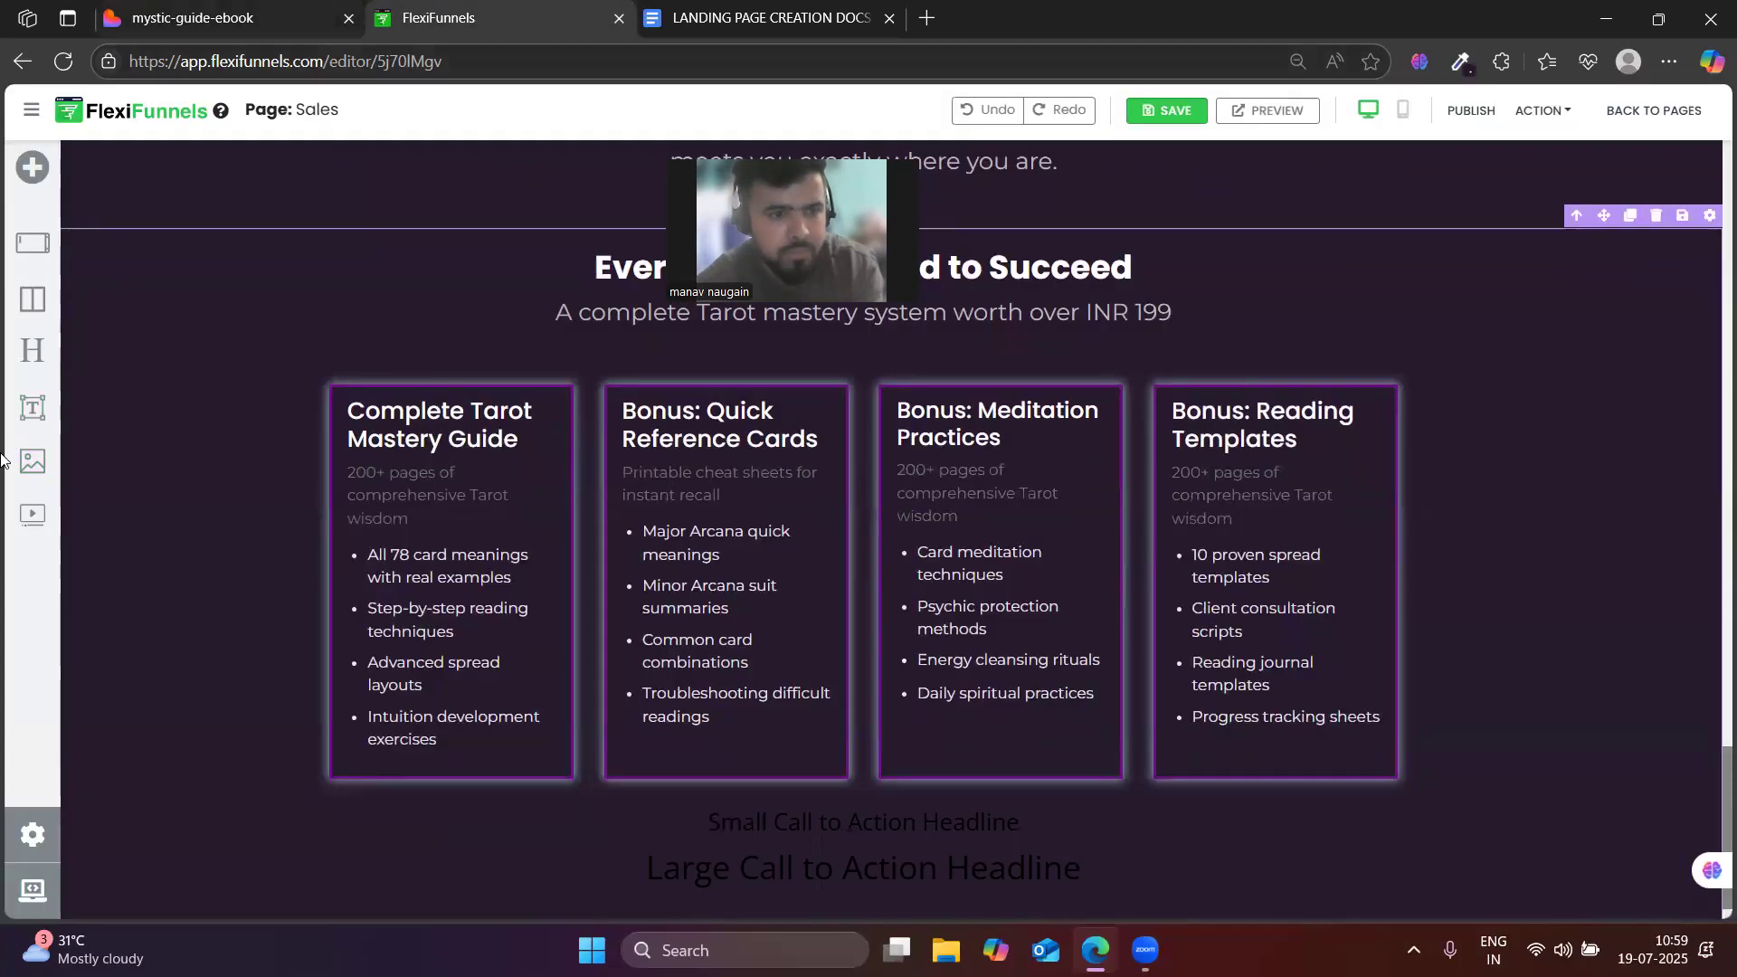
drag(33, 407, 796, 855)
drag(796, 854, 804, 852)
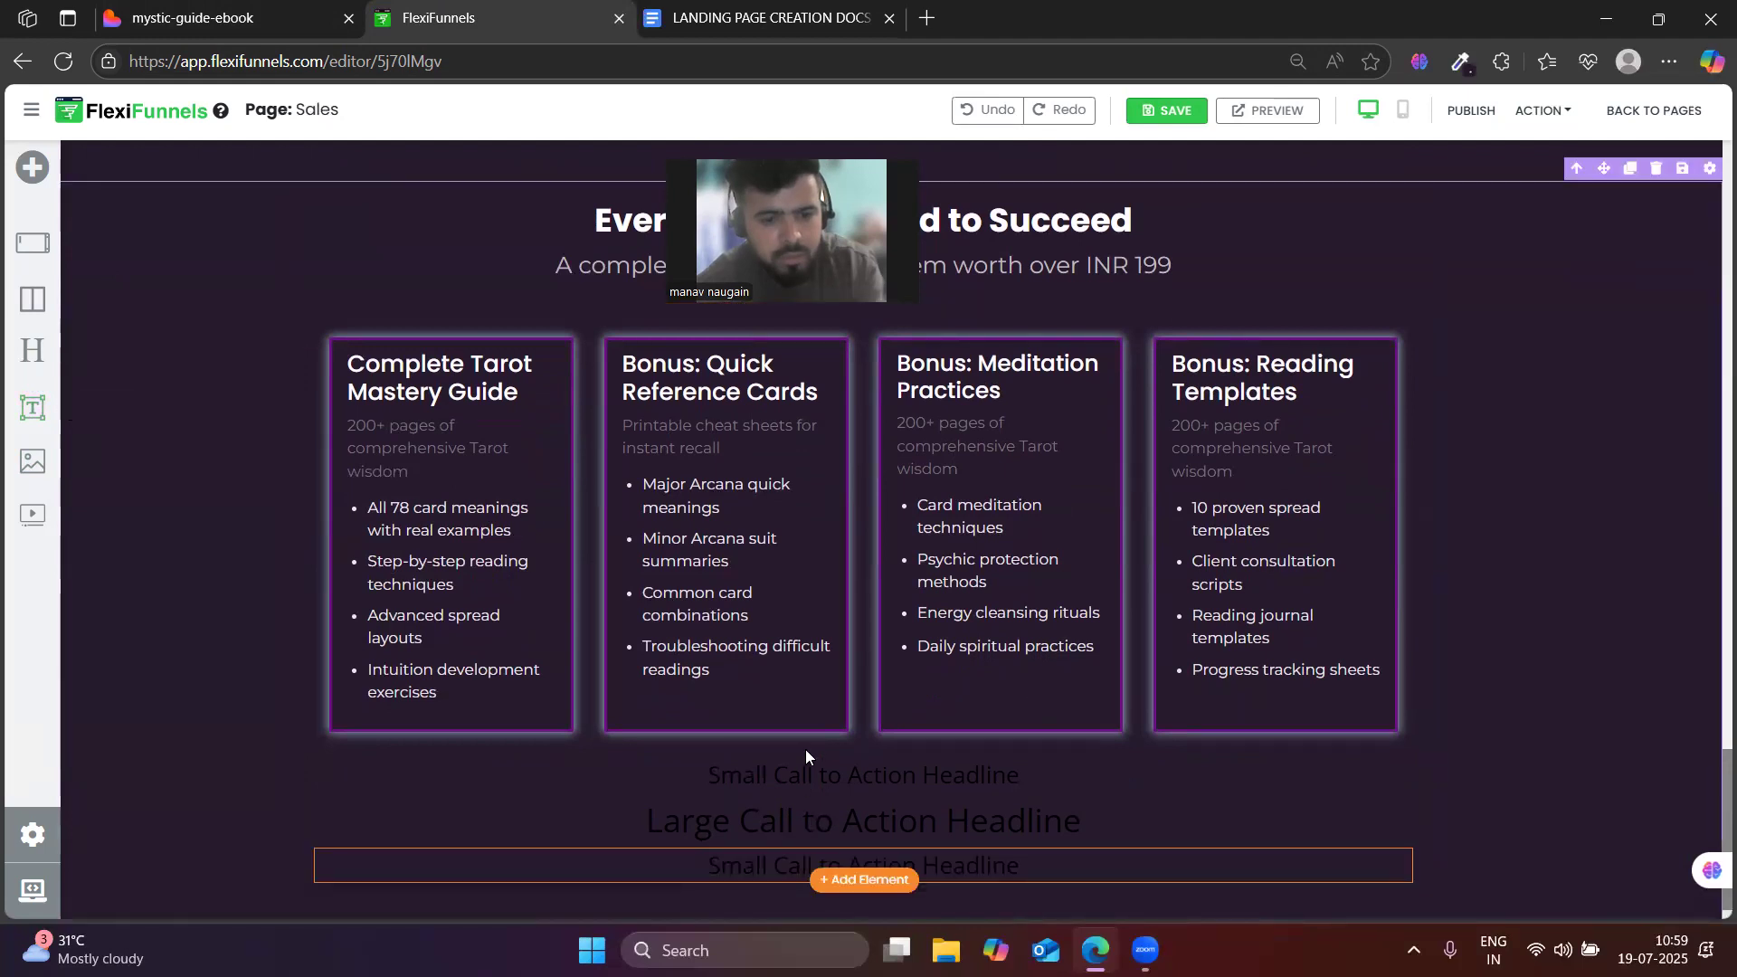
- Copy "Total Value: $497" from the mystic-guide-ebook page over the first new sub headline below the cards
key(ctrl+shift+Tab)
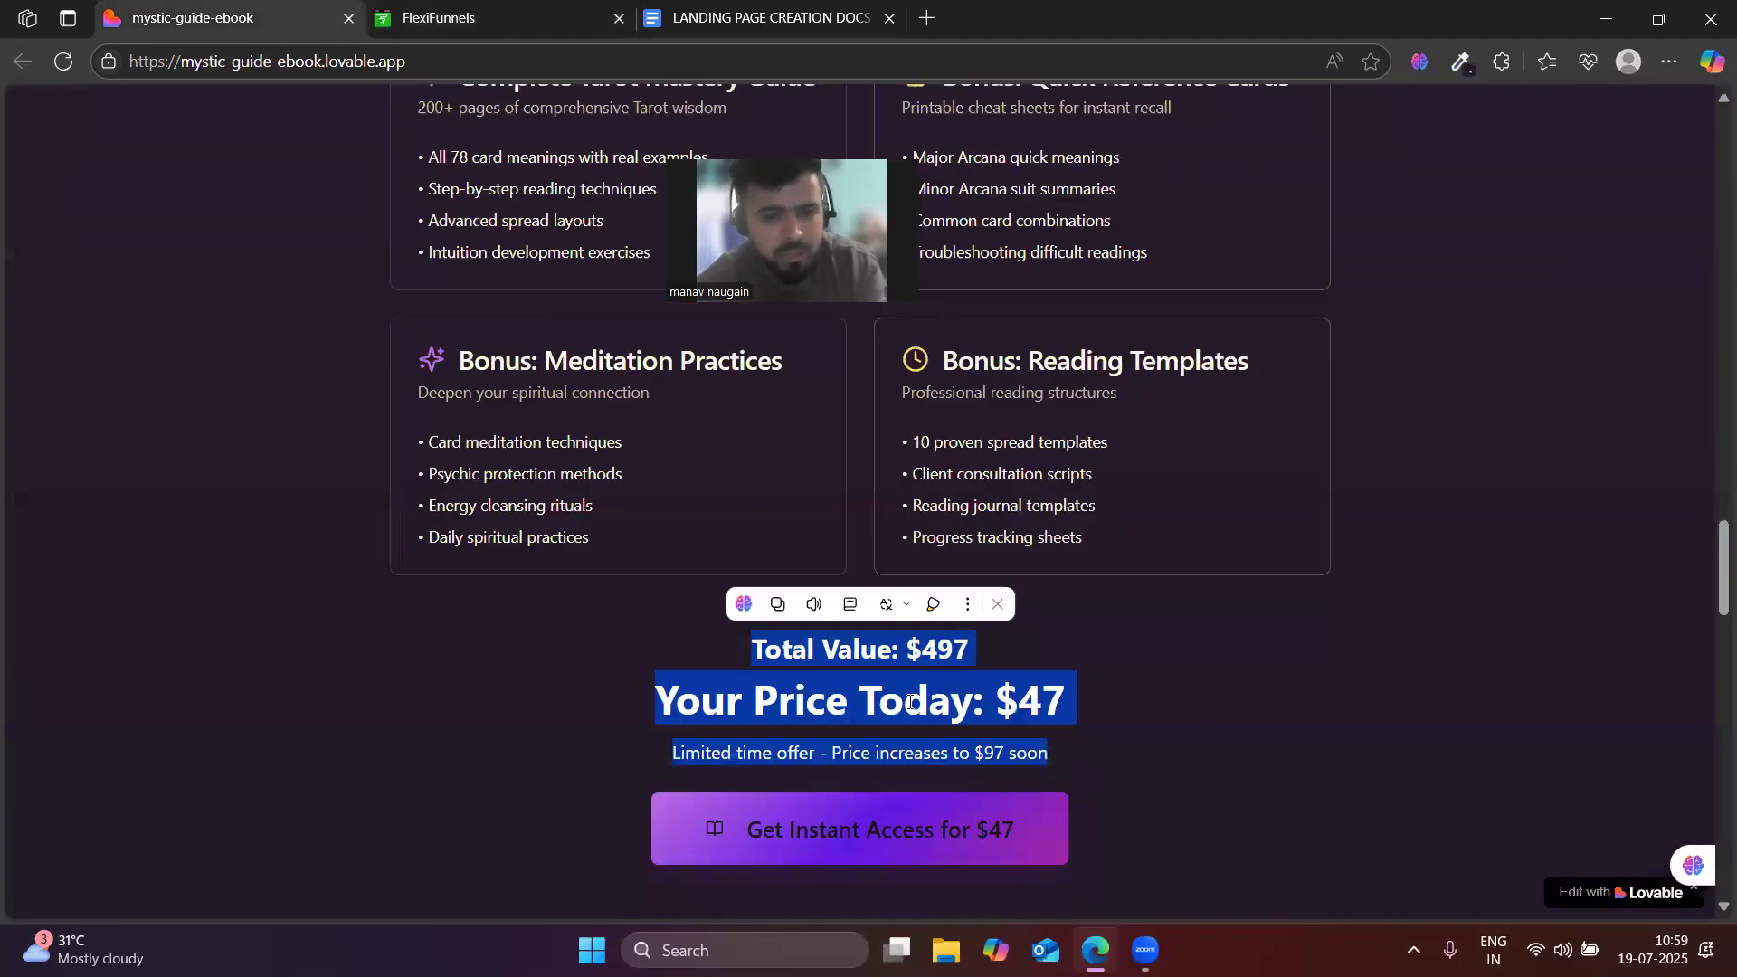
click(874, 674)
triple_click(861, 649)
key(ctrl+c)
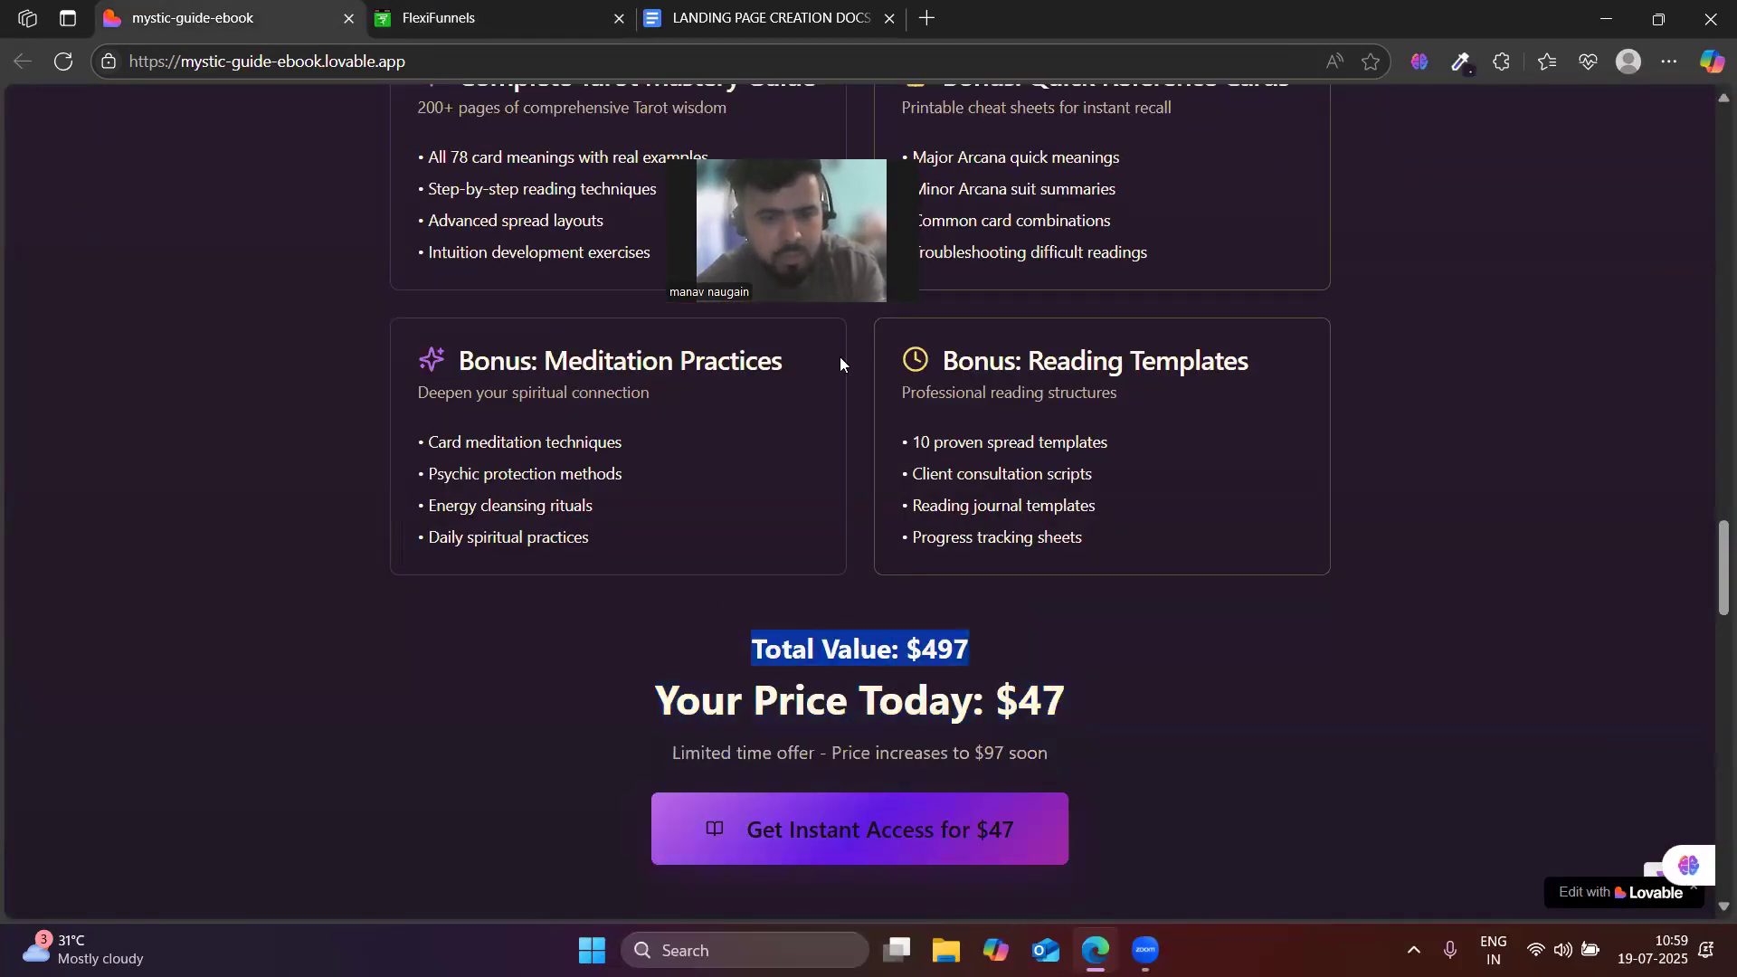
key(ctrl+Tab)
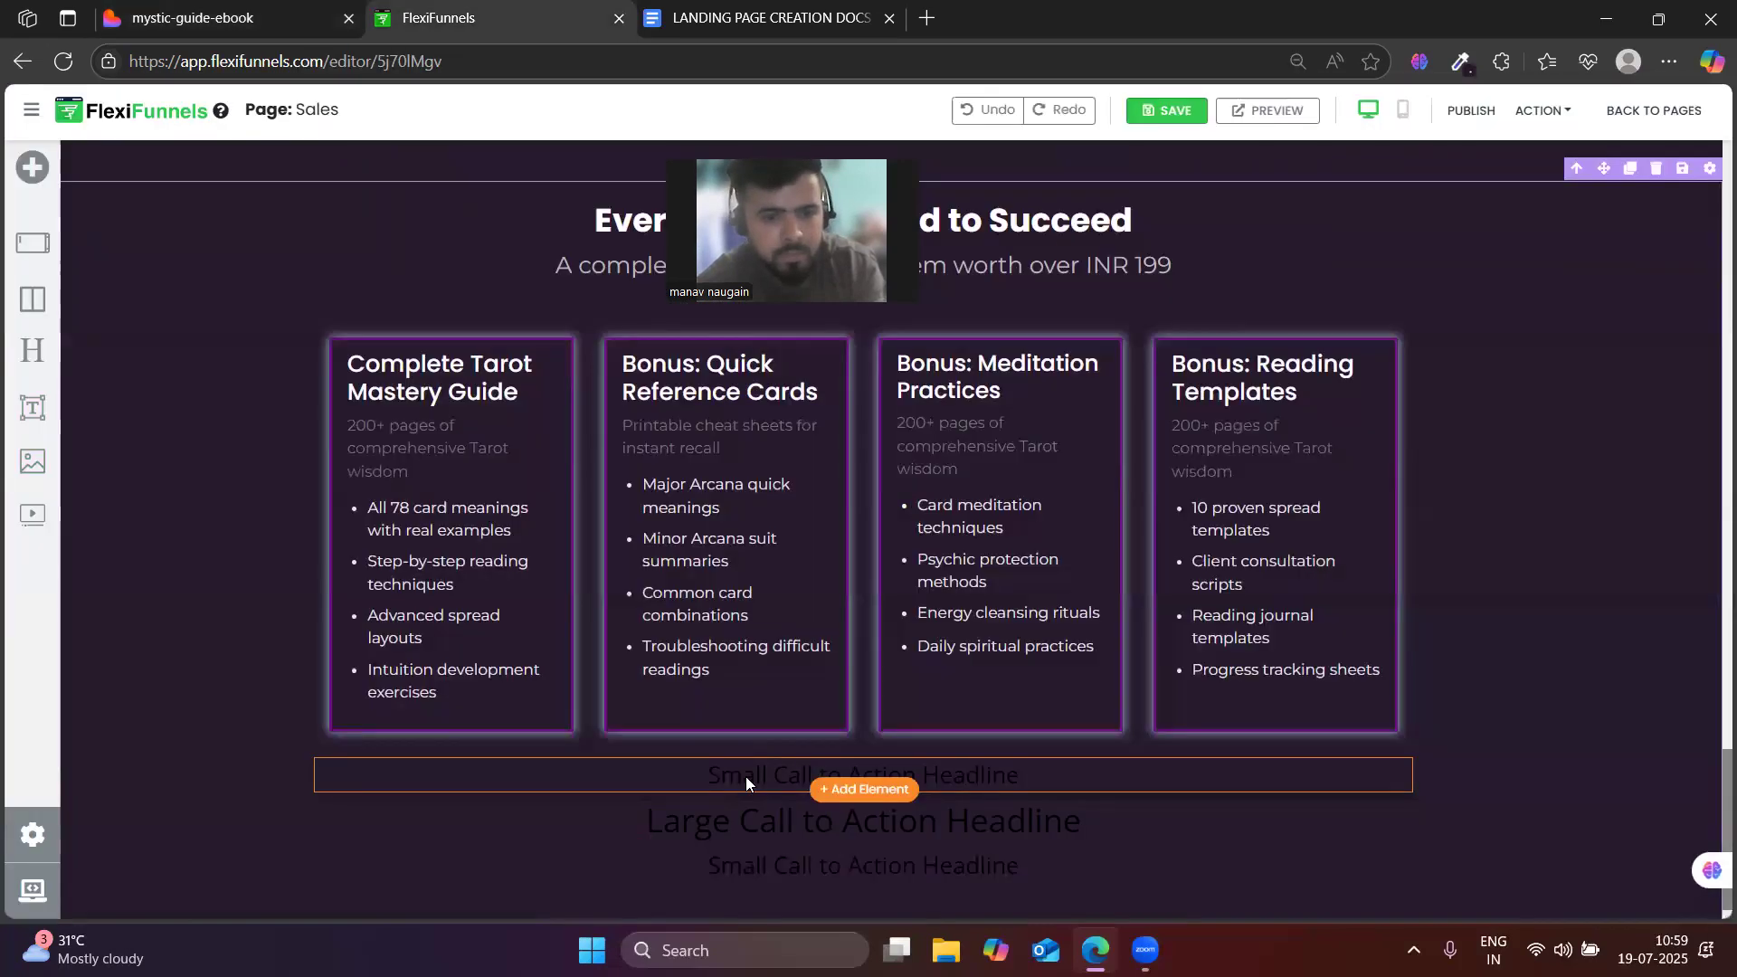
click(748, 777)
triple_click(748, 776)
key(ctrl+v)
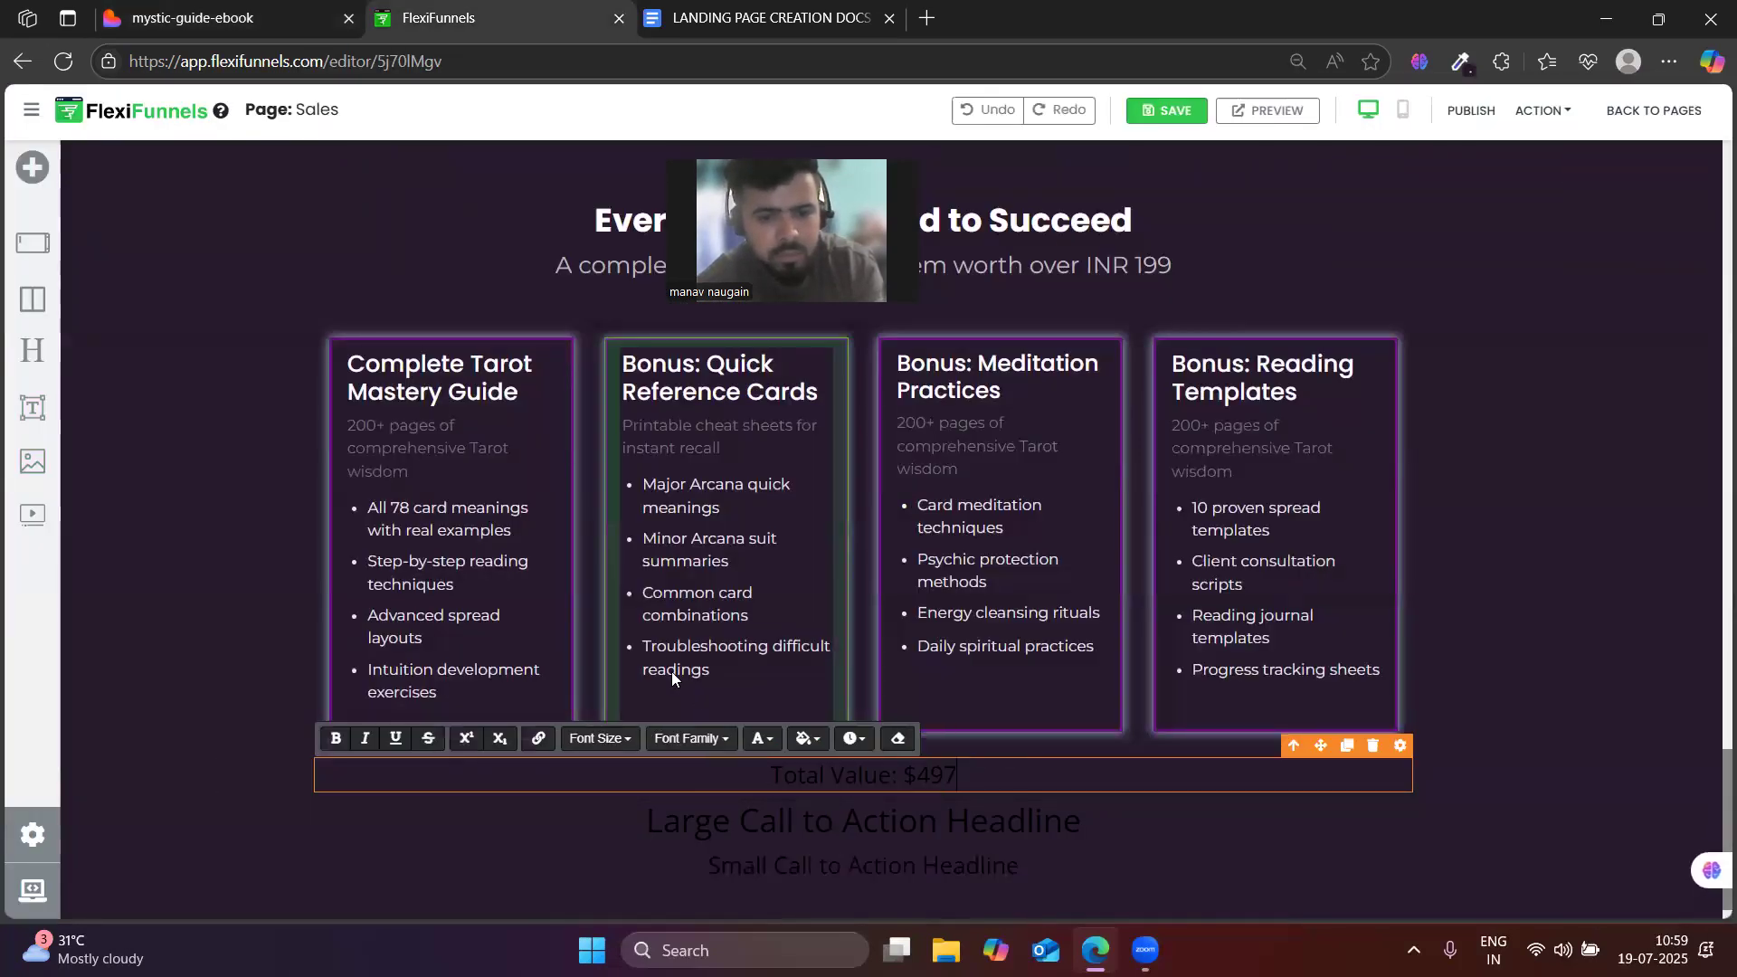
- Copy "Your Price Today: $47" from the mystic-guide-ebook page over the new large headline below the cards
click(234, 17)
click(858, 720)
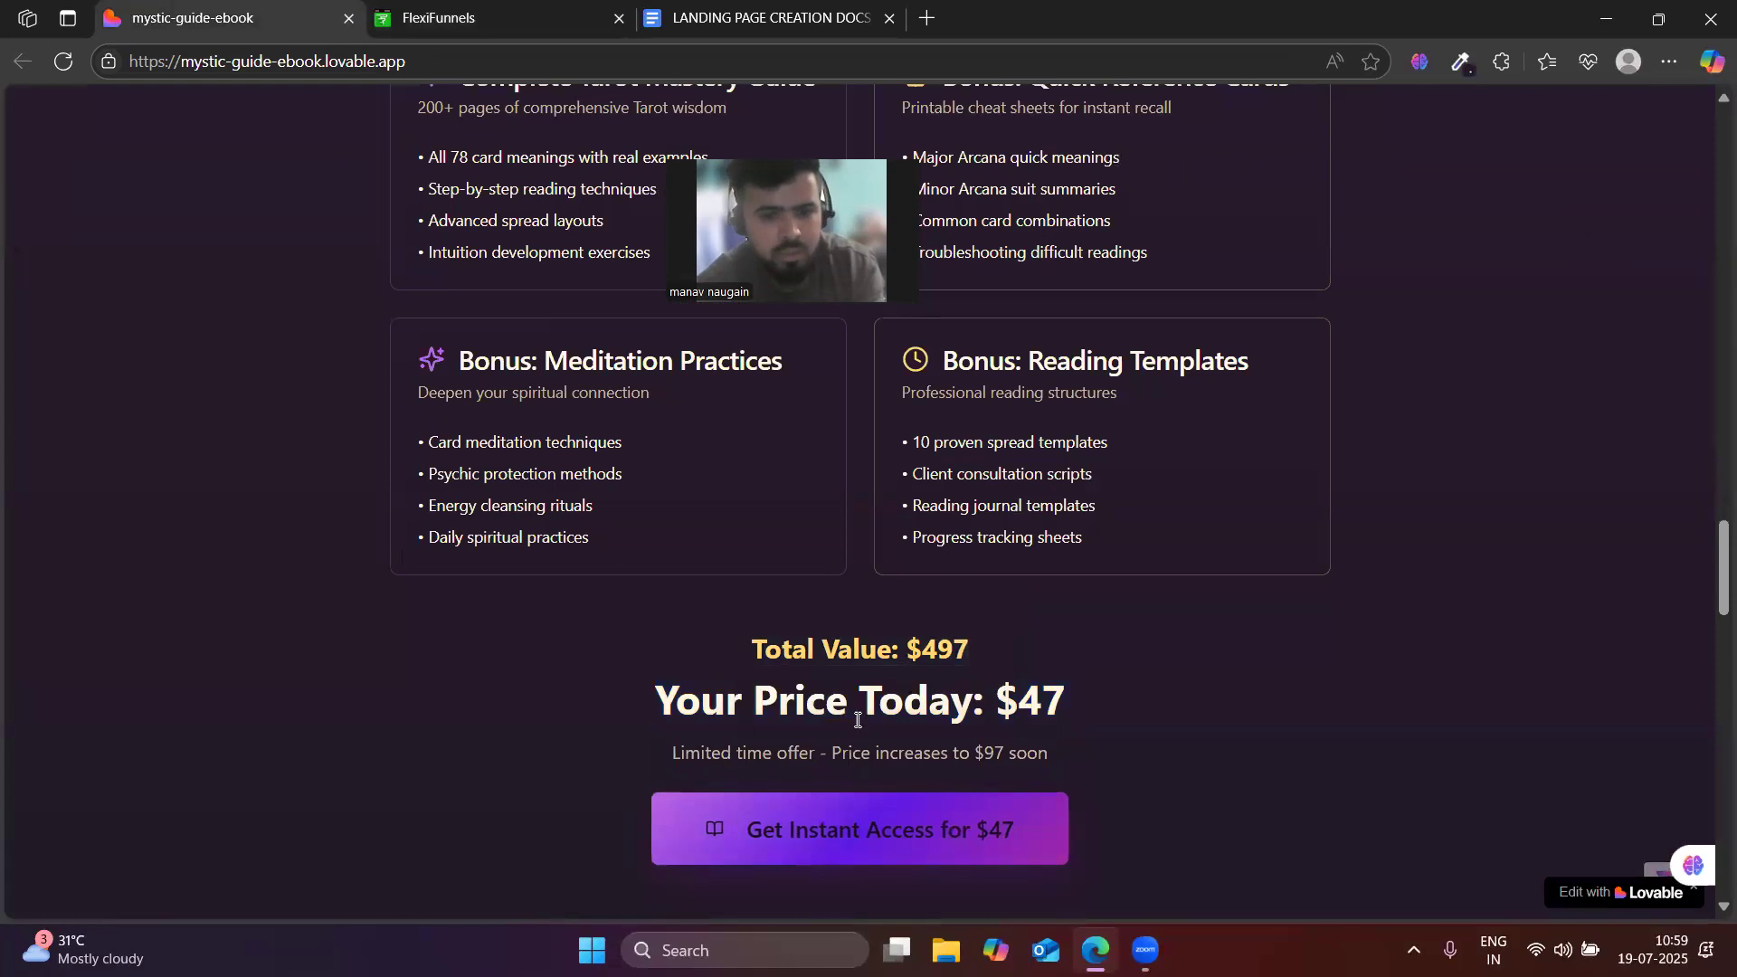
triple_click(853, 712)
key(ctrl+c)
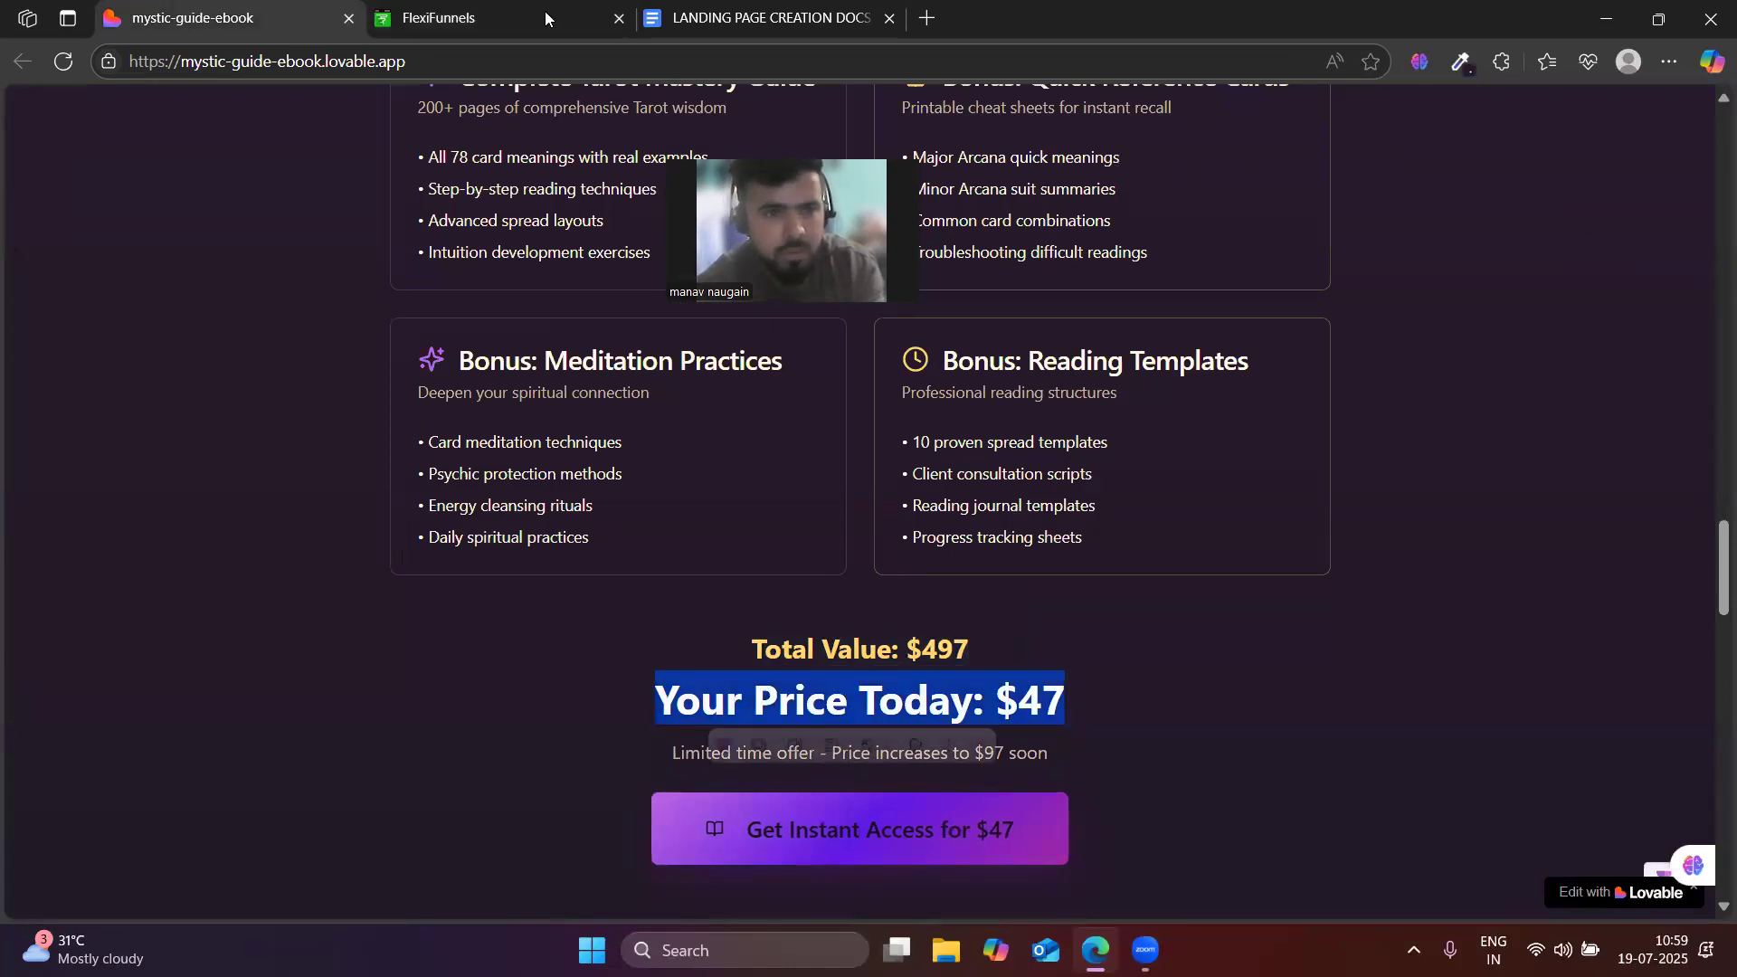
click(545, 11)
triple_click(799, 830)
key(ctrl+v)
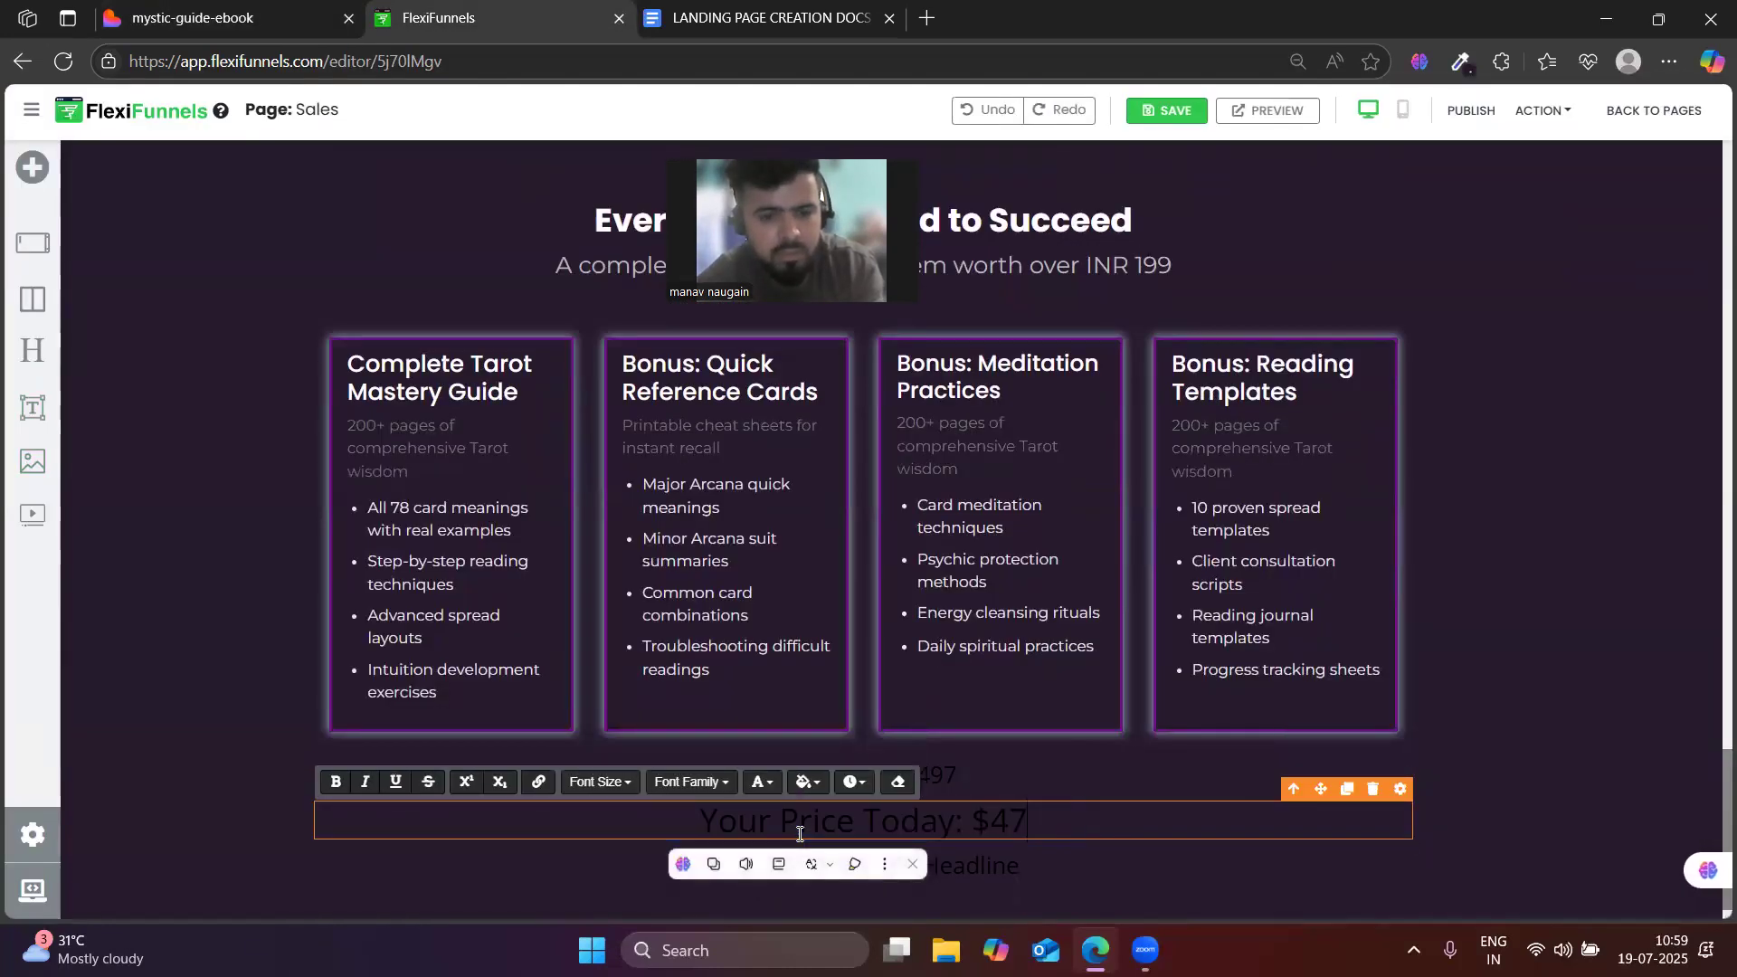
- Copy "Limited time offer - Price increases to $97 soon" from the mystic-guide-ebook page over the last sub headline below the cards
key(ctrl+shift+Tab)
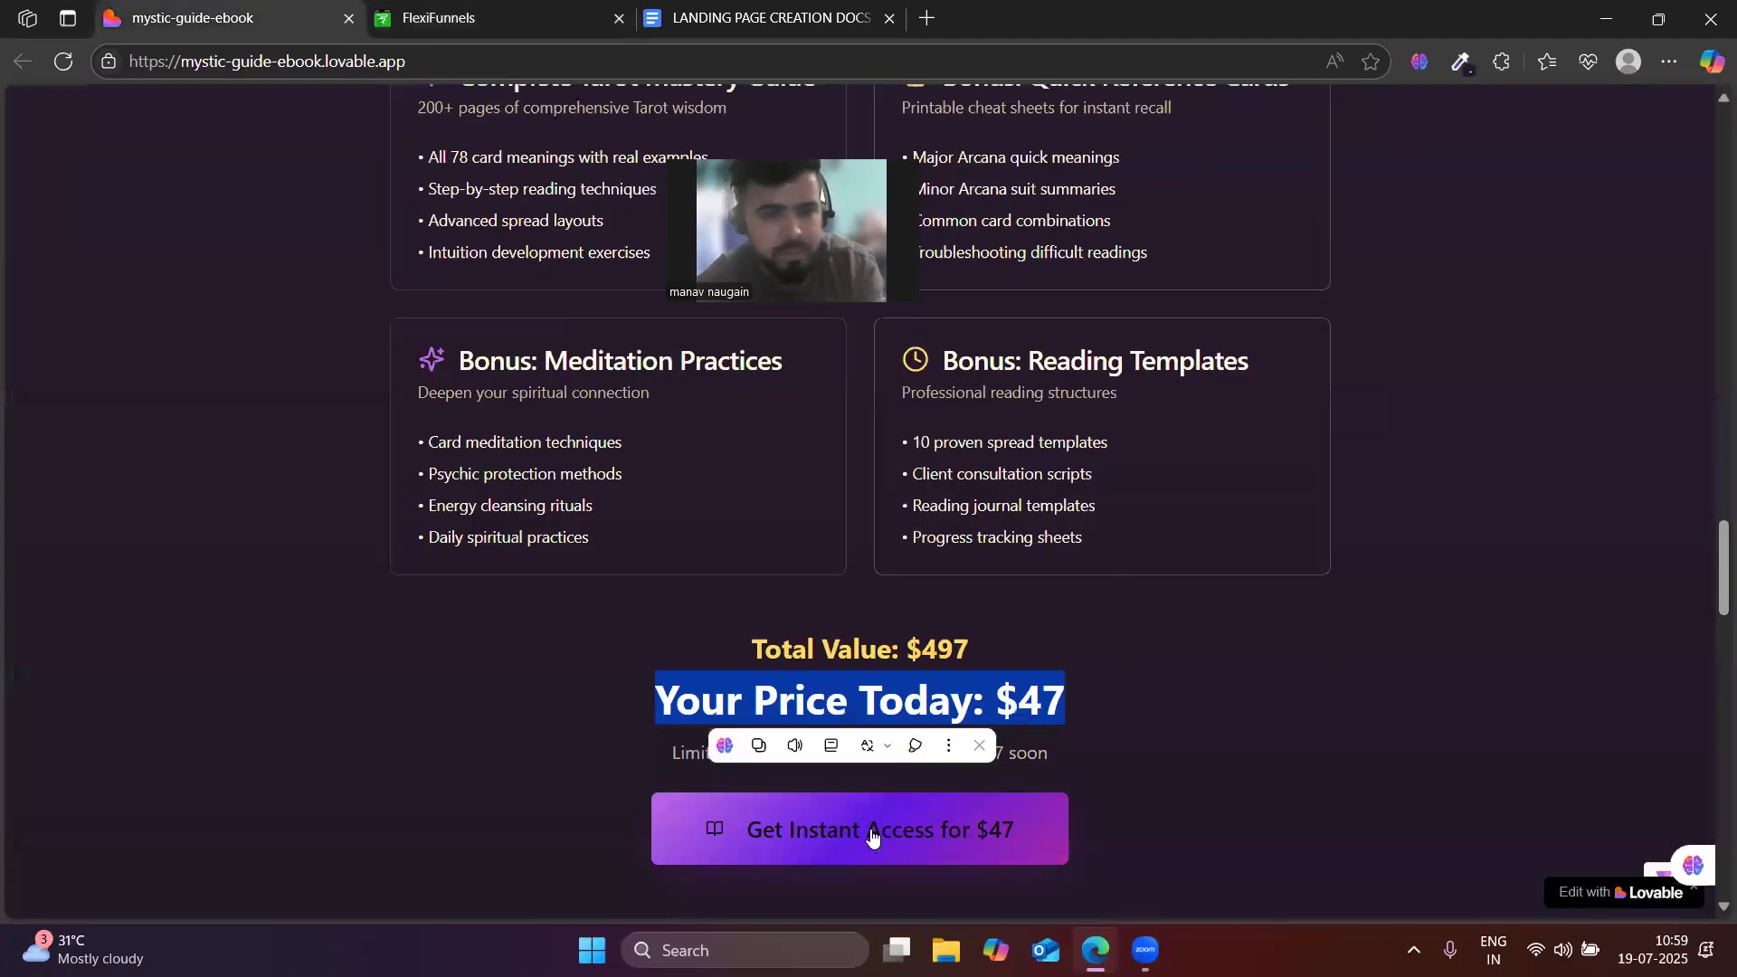
click(624, 764)
triple_click(716, 751)
key(ctrl+c)
key(ctrl+Tab)
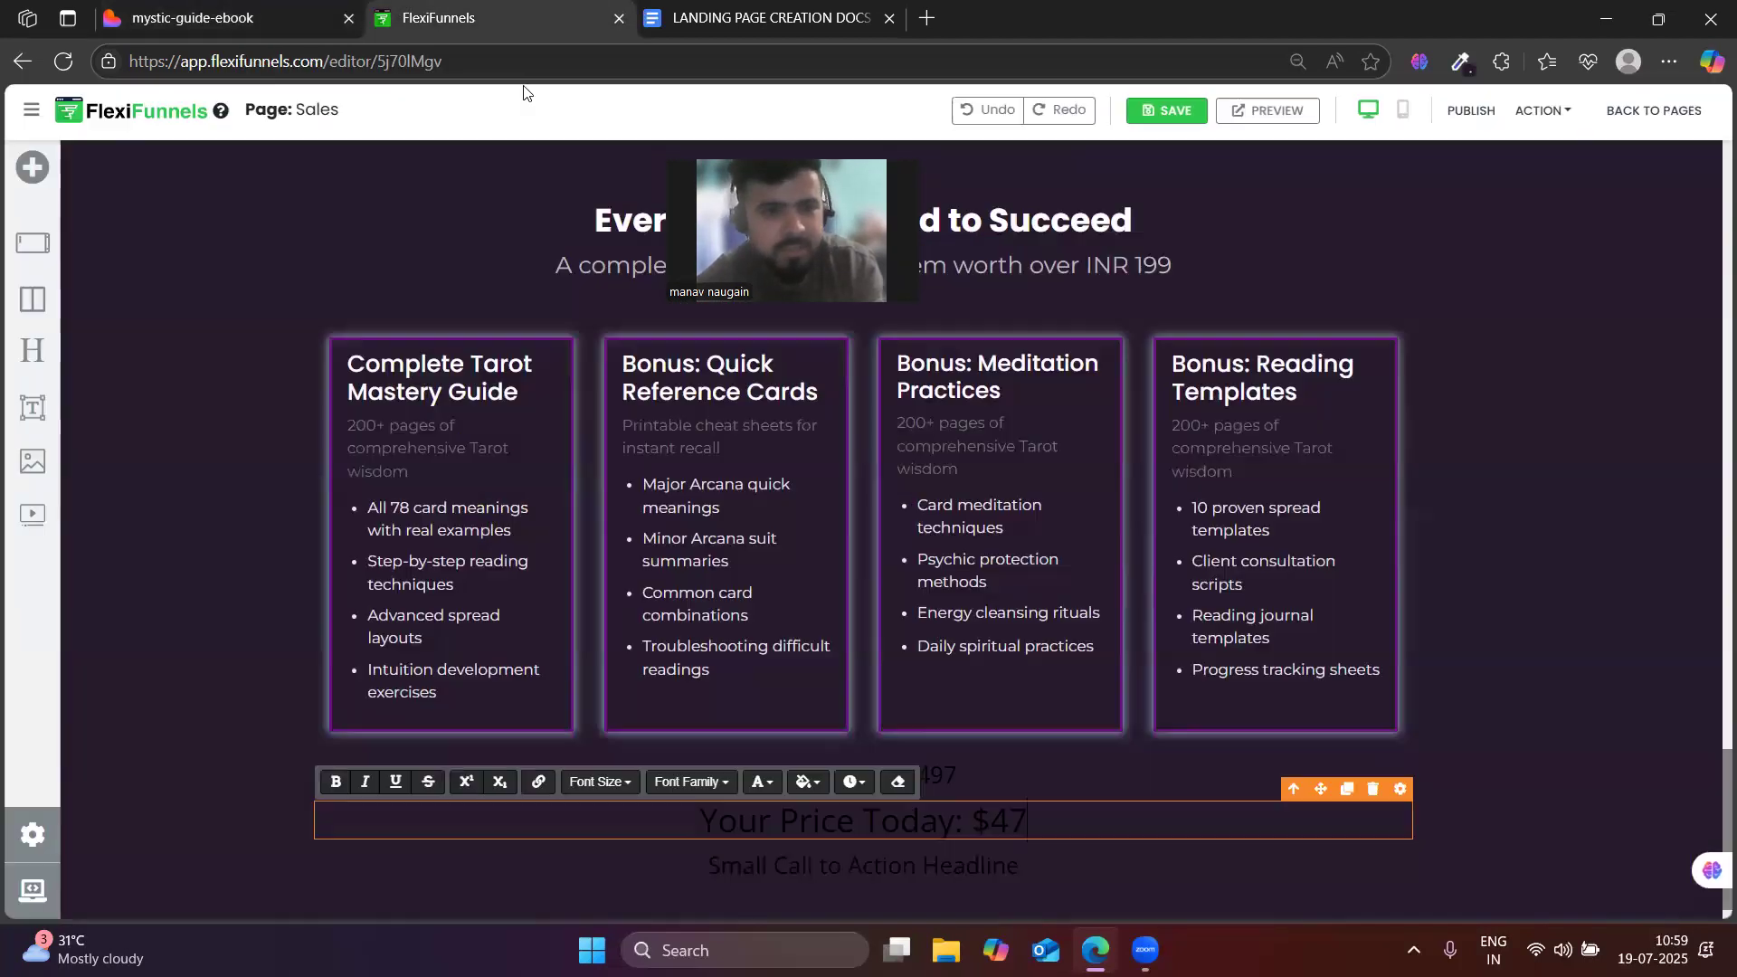
click(747, 864)
triple_click(747, 864)
key(ctrl+v)
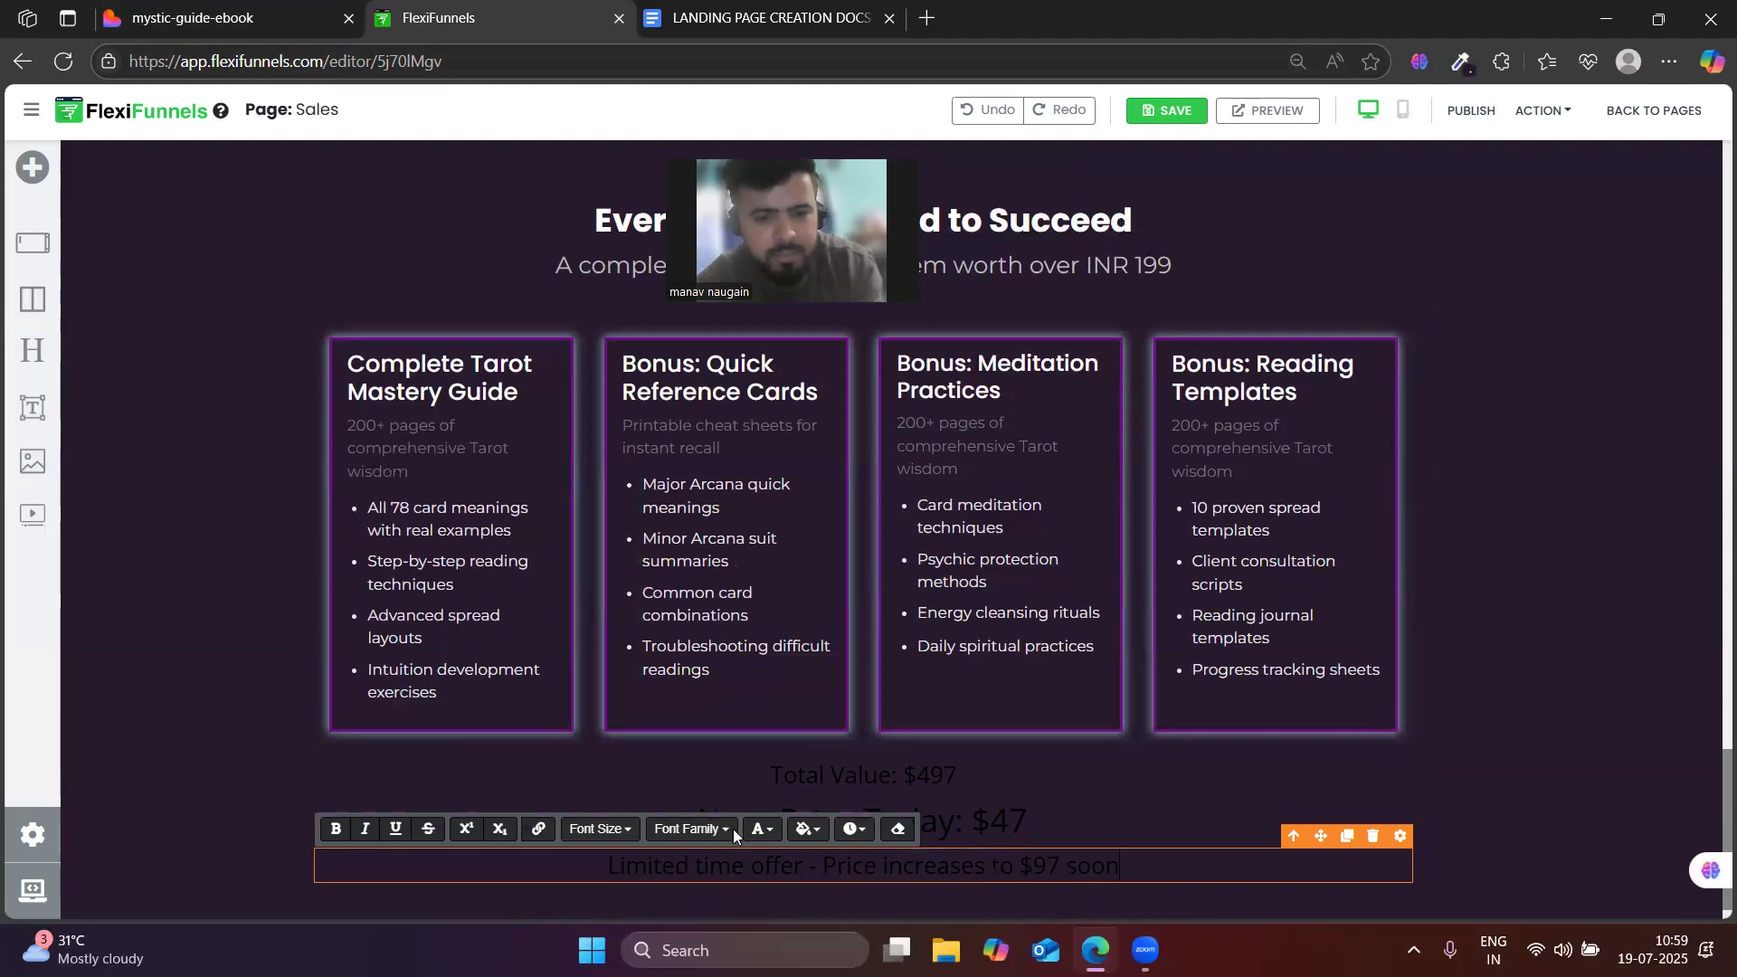
- Sample the yellow #FFD966 of the "Total Value: $497" line on the mystic-guide-ebook page with the color picker extension
key(ctrl+shift+Tab)
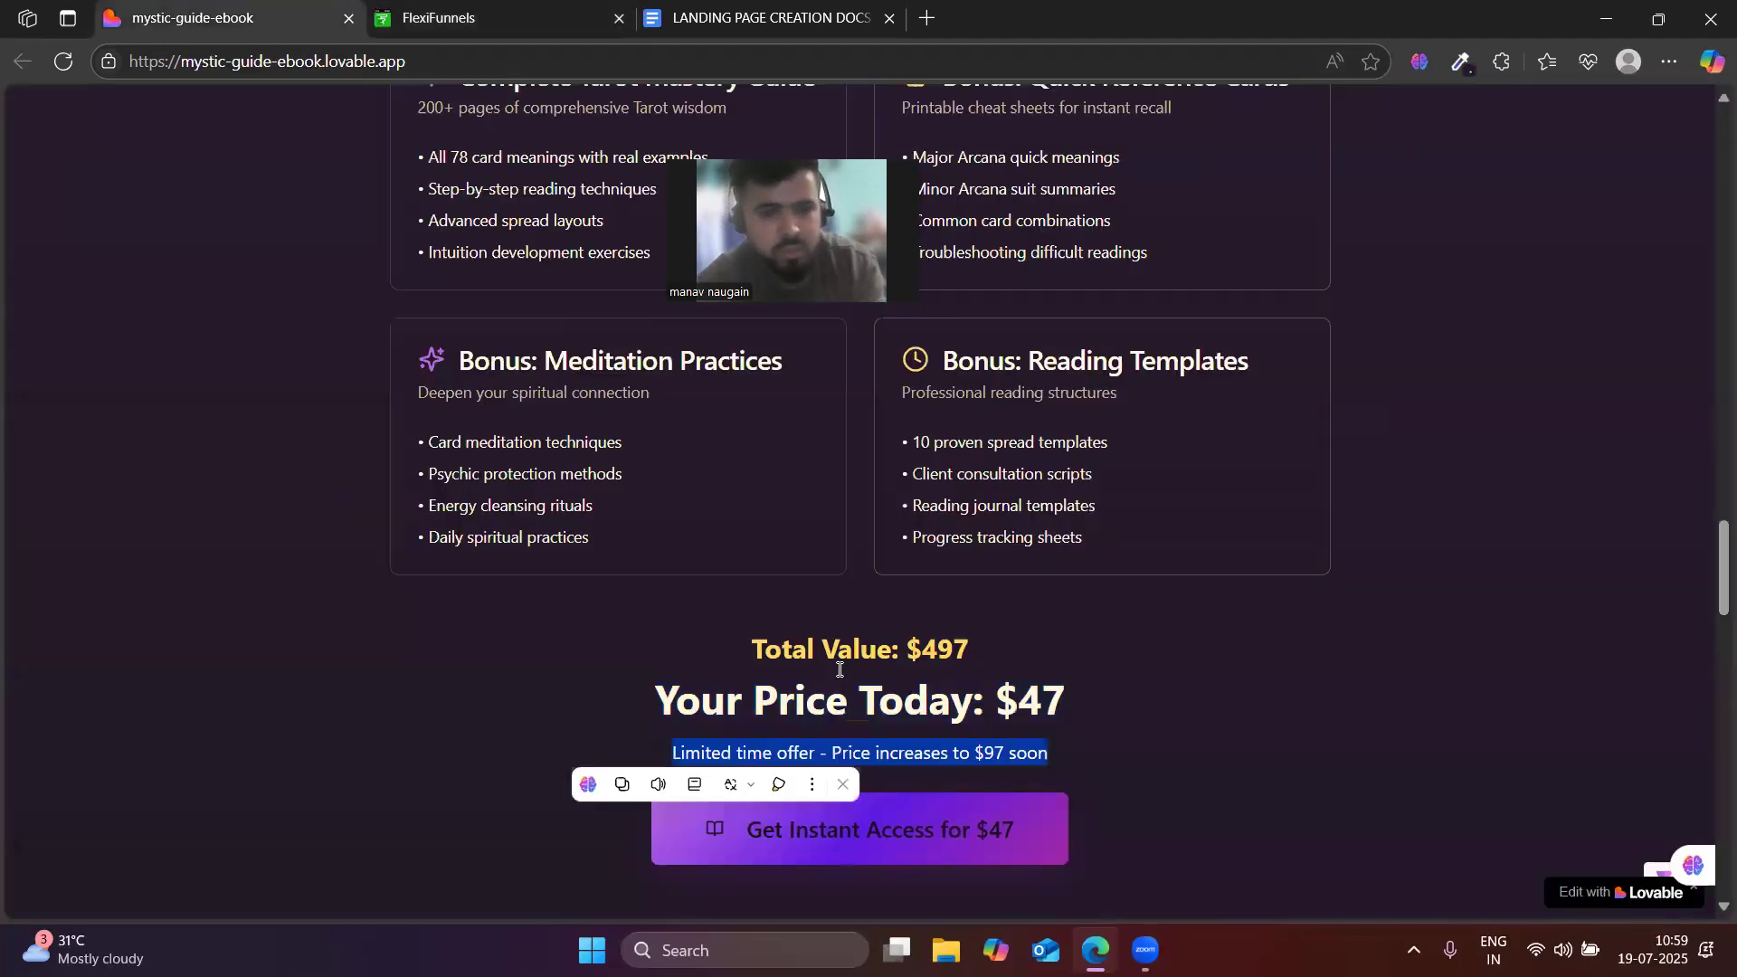
click(1461, 62)
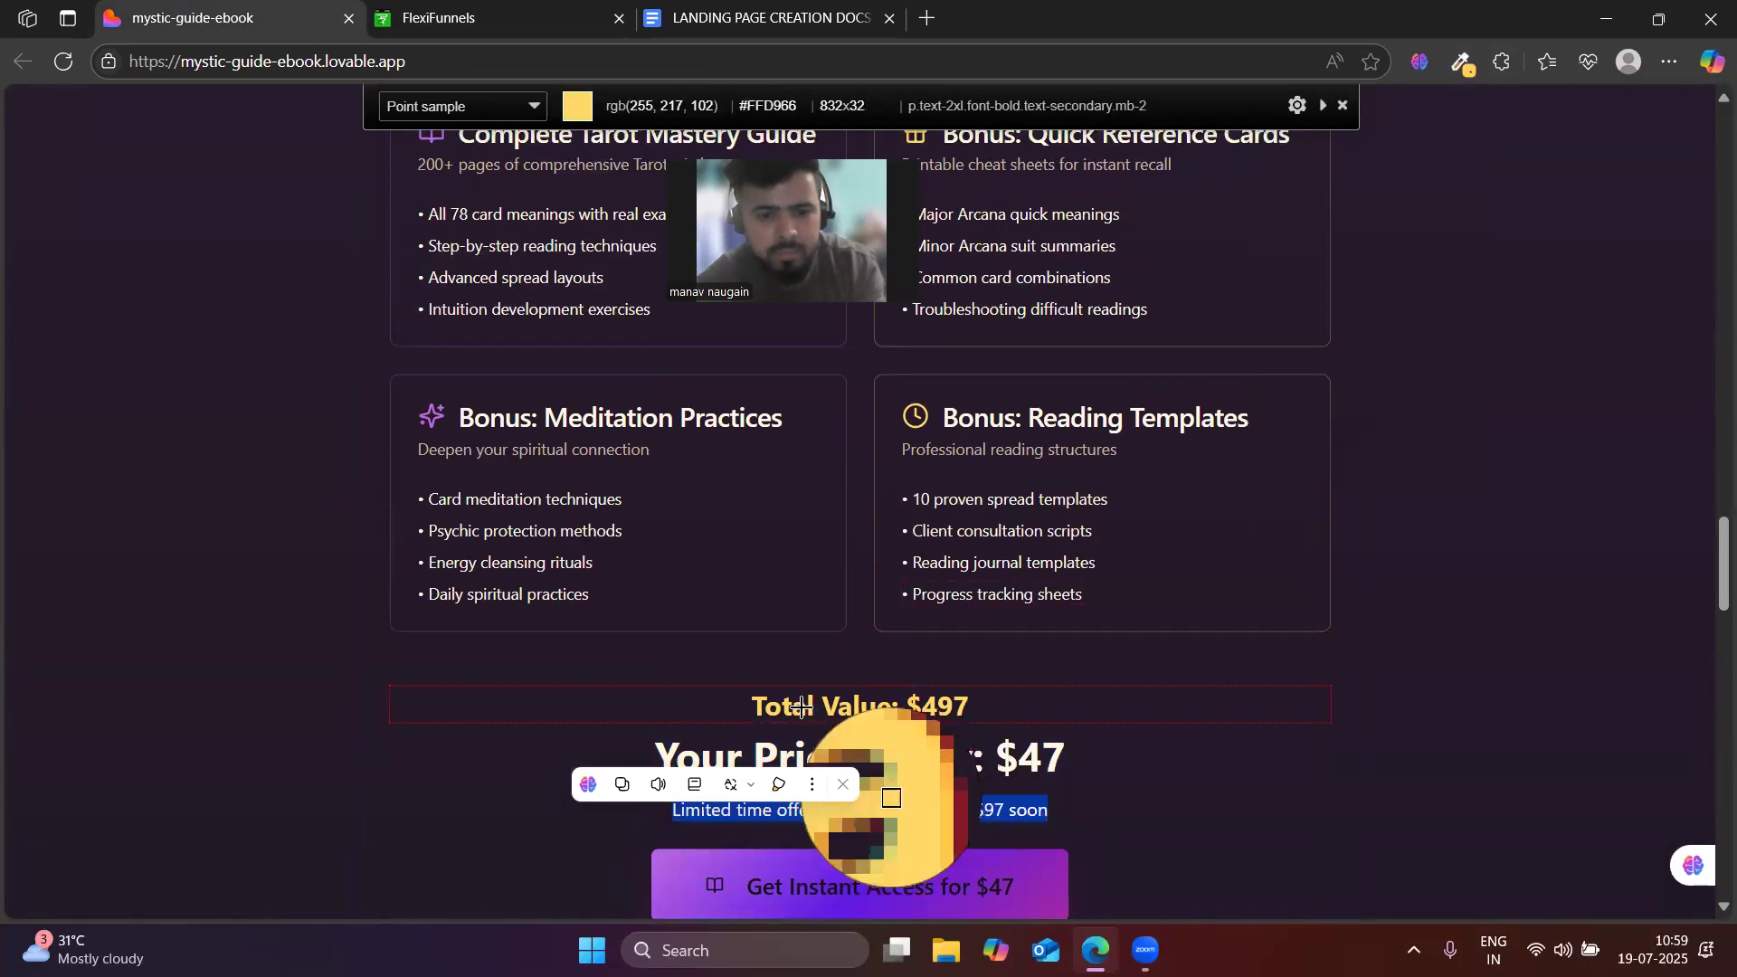
click(803, 706)
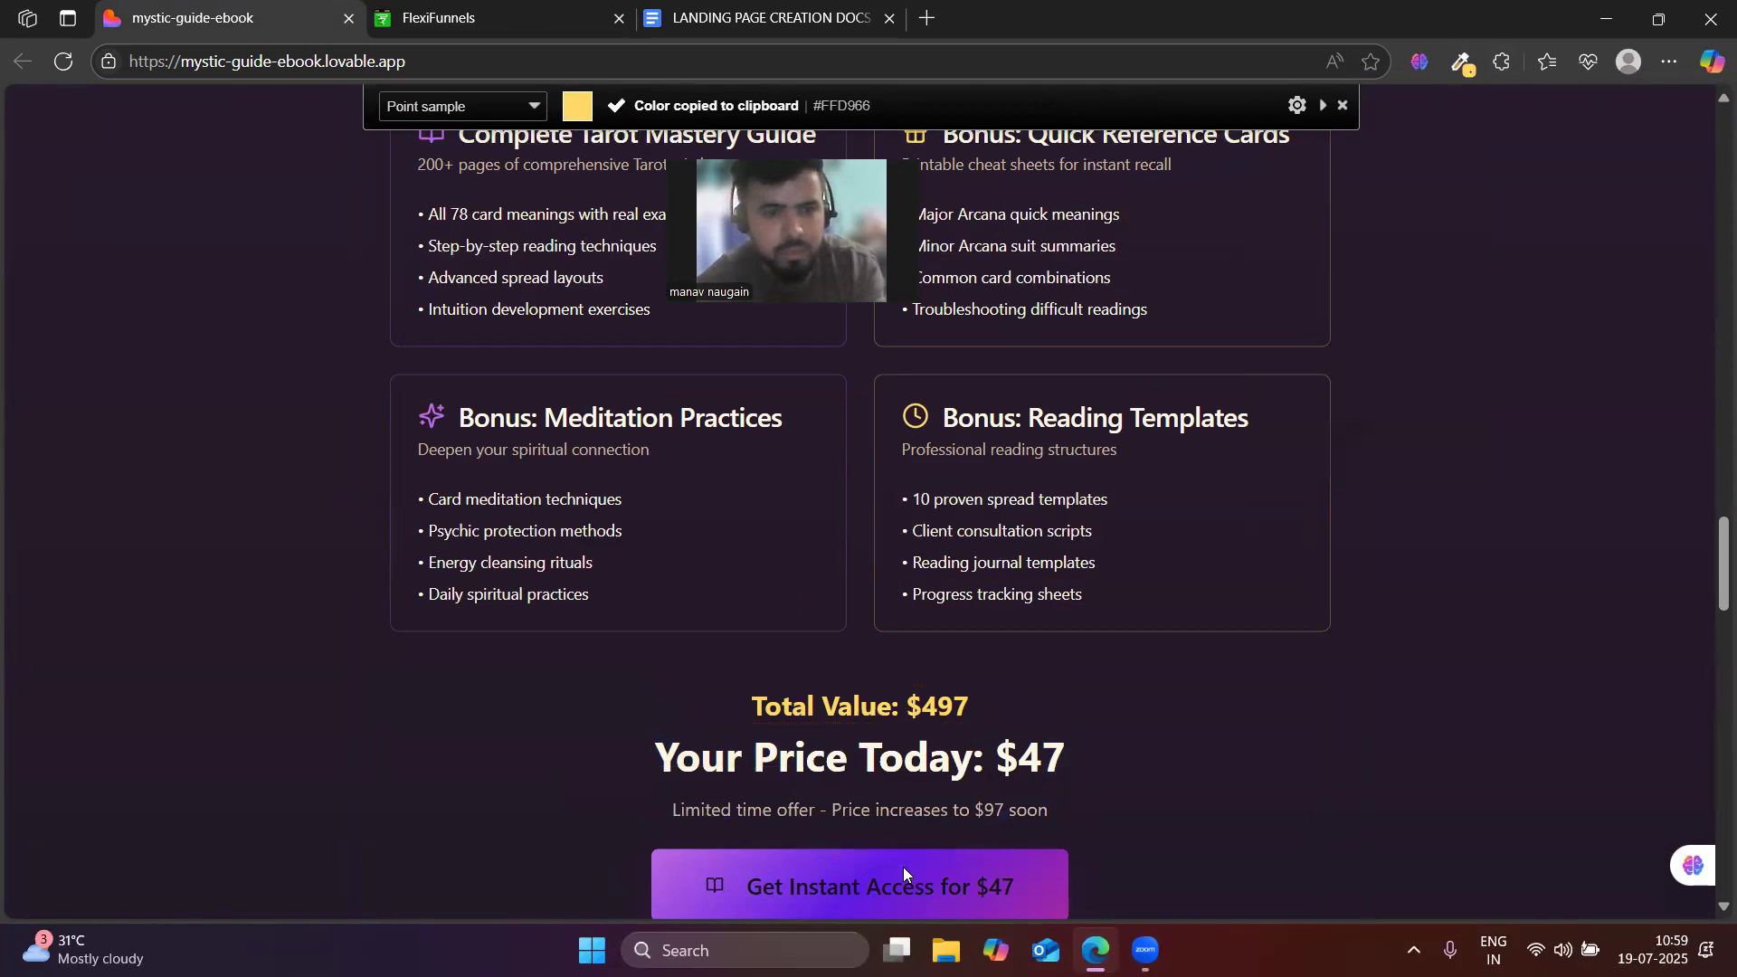
- Set the text color of the "Total Value: $497" sub headline in FlexiFunnels to #ffd966
key(ctrl+Tab)
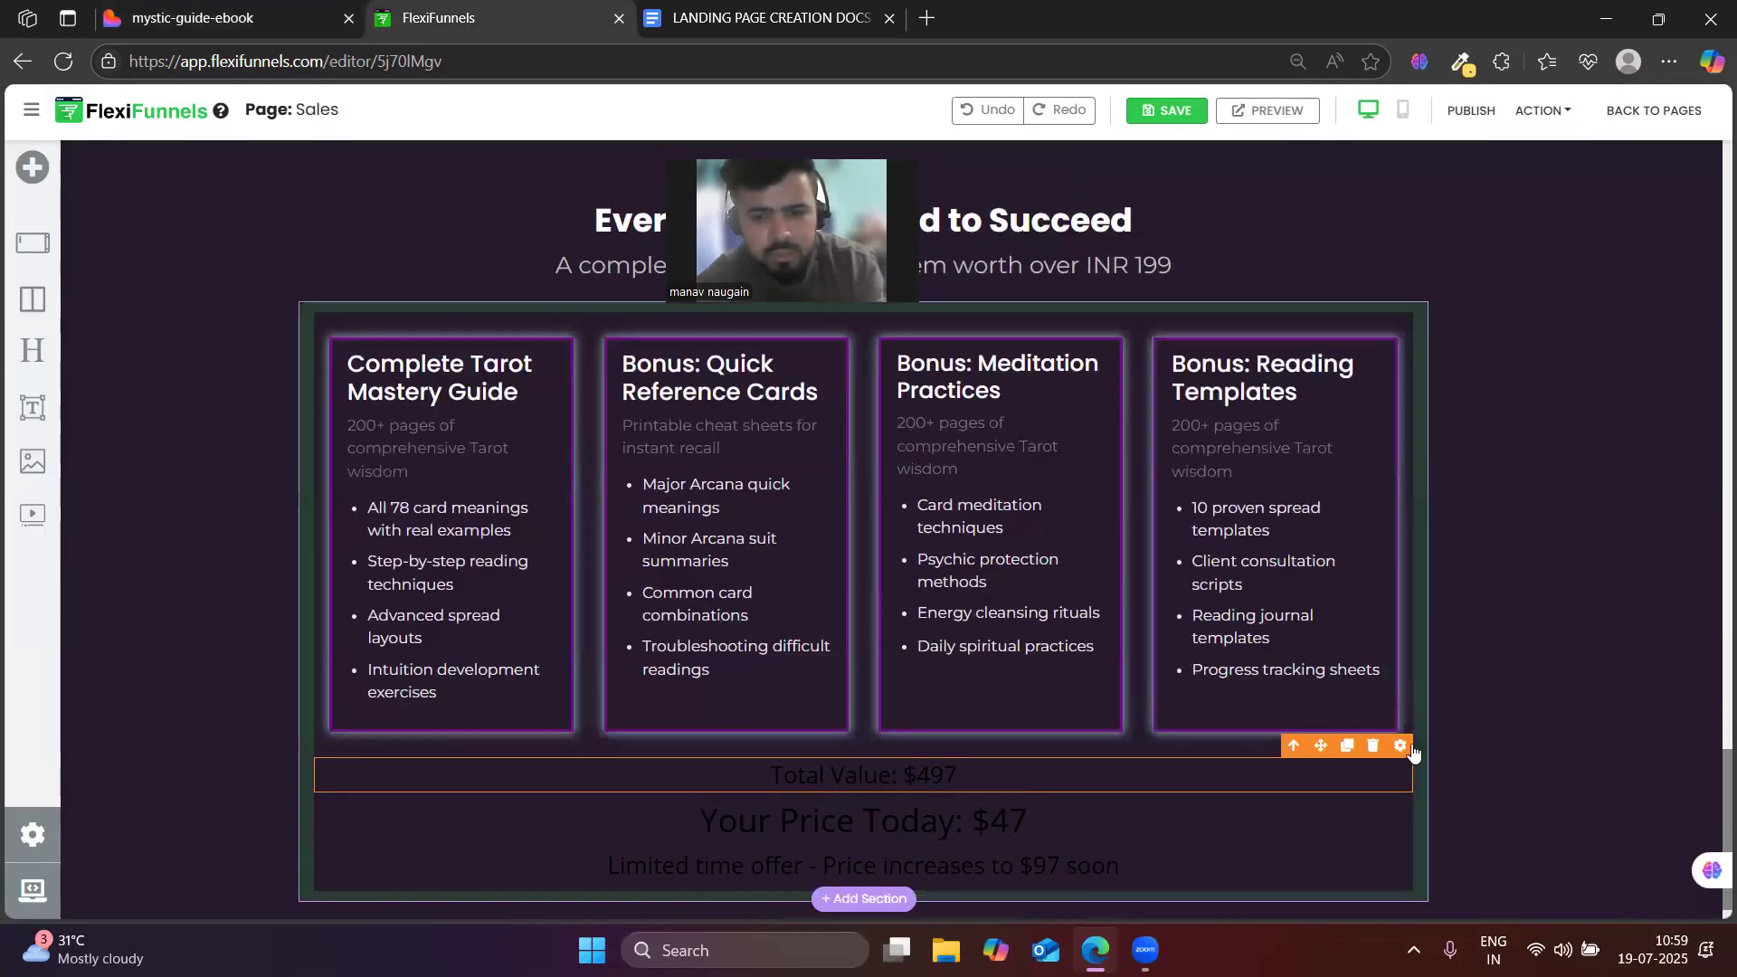
click(1401, 747)
click(1459, 365)
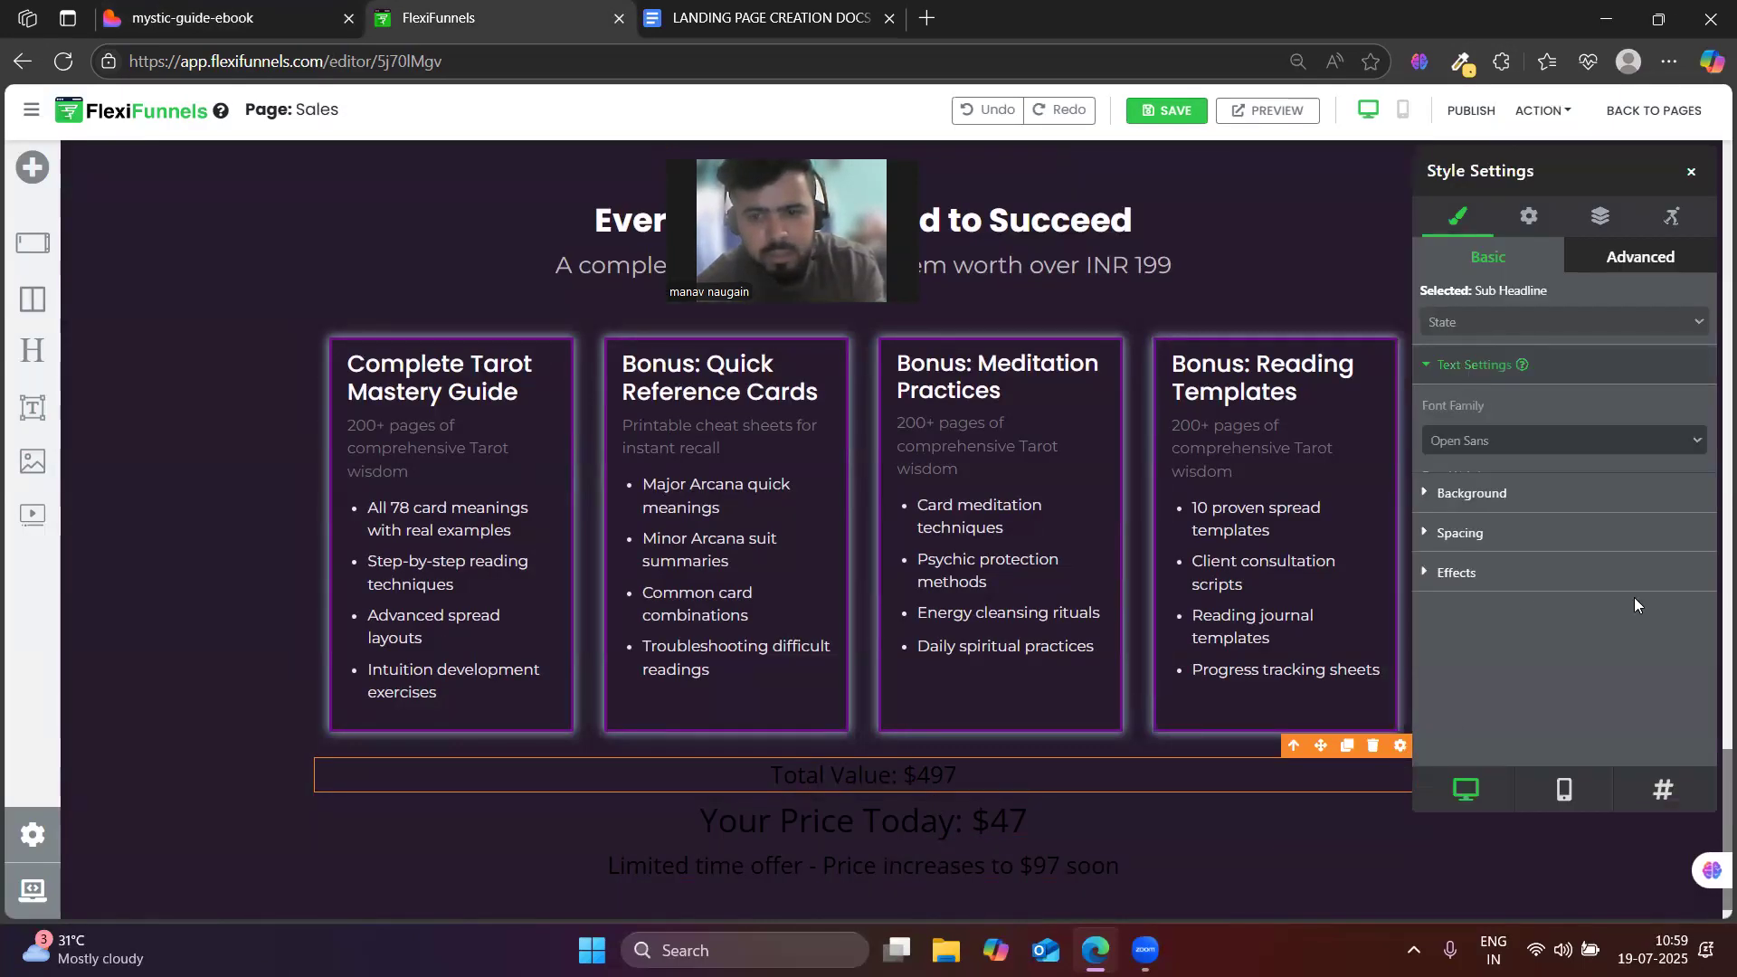
scroll(1654, 661, down, 3)
click(1650, 661)
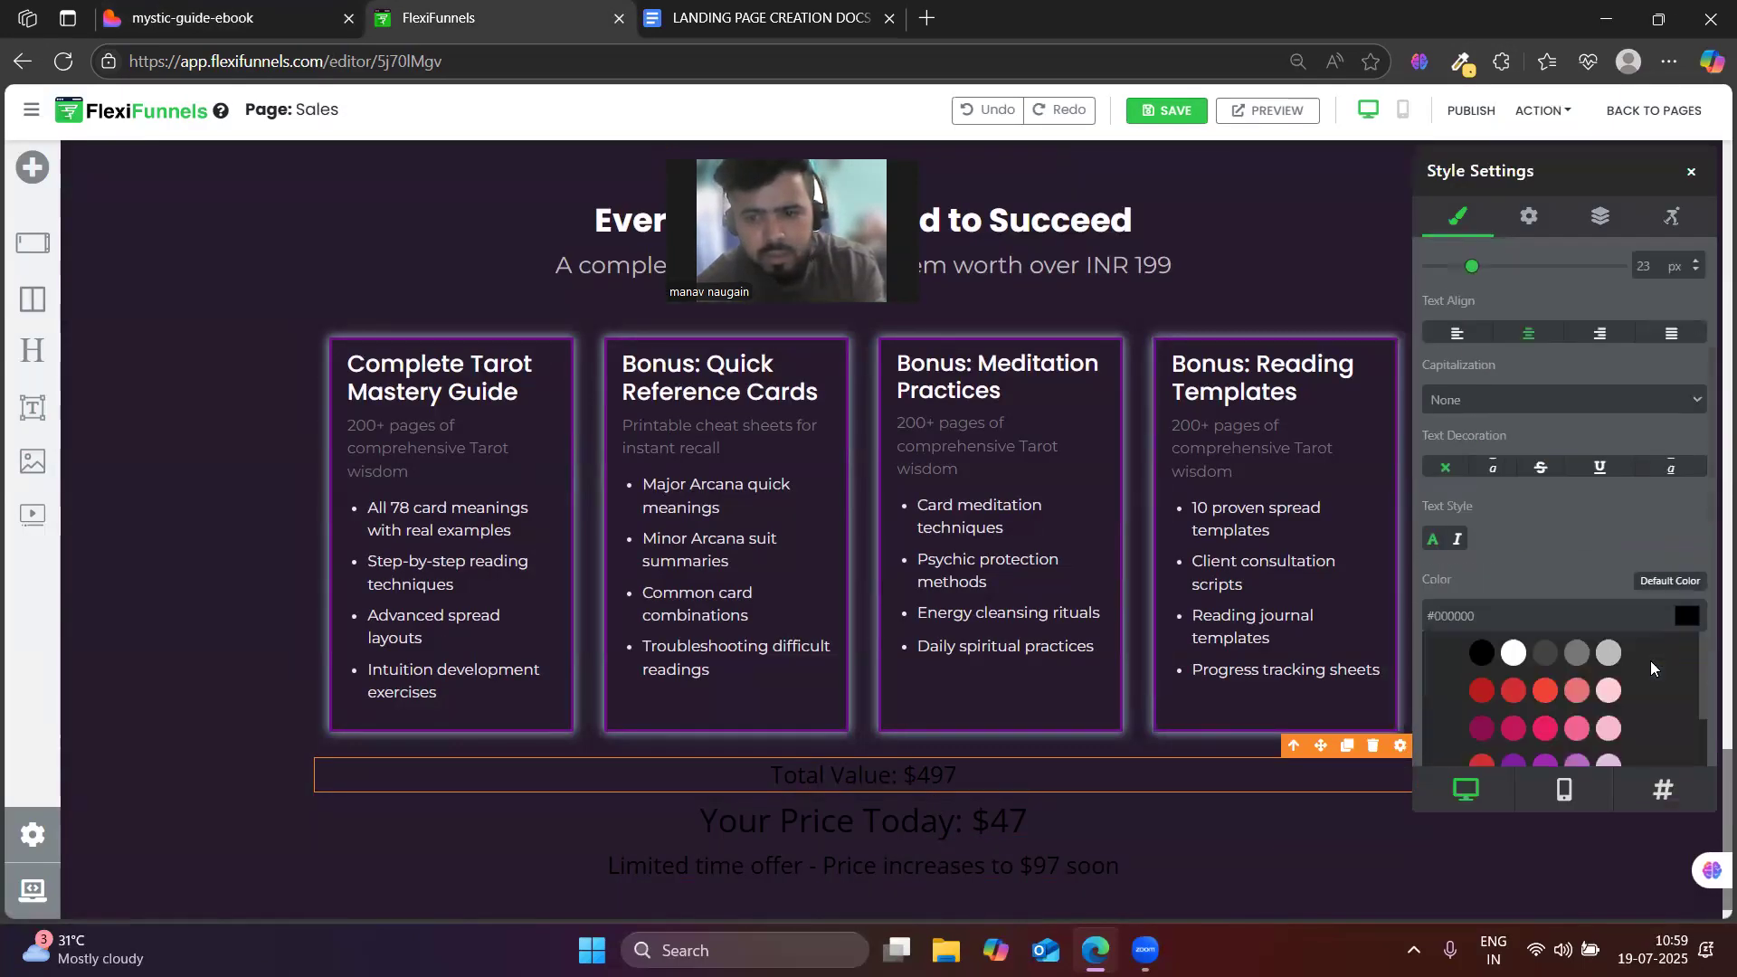
click(1688, 602)
triple_click(1504, 464)
key(ctrl+v)
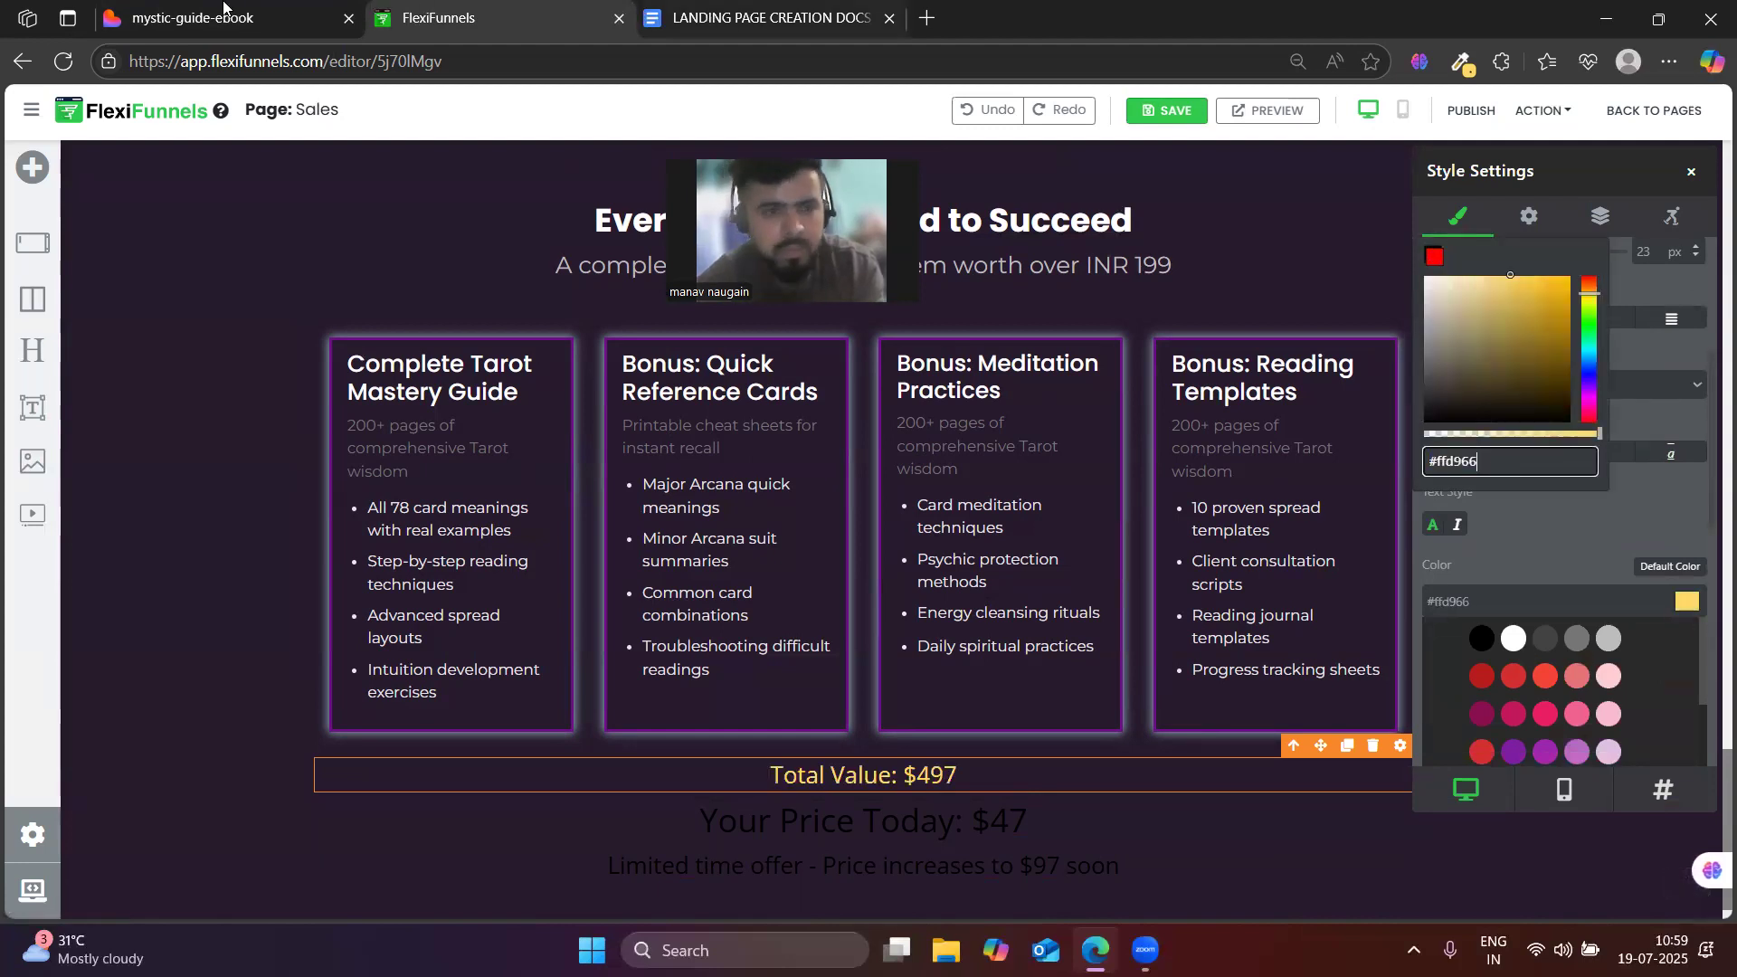
- Set the "Total Value: $497" sub headline's font family to Poppins and its weight to Medium
key(ctrl+shift+Tab)
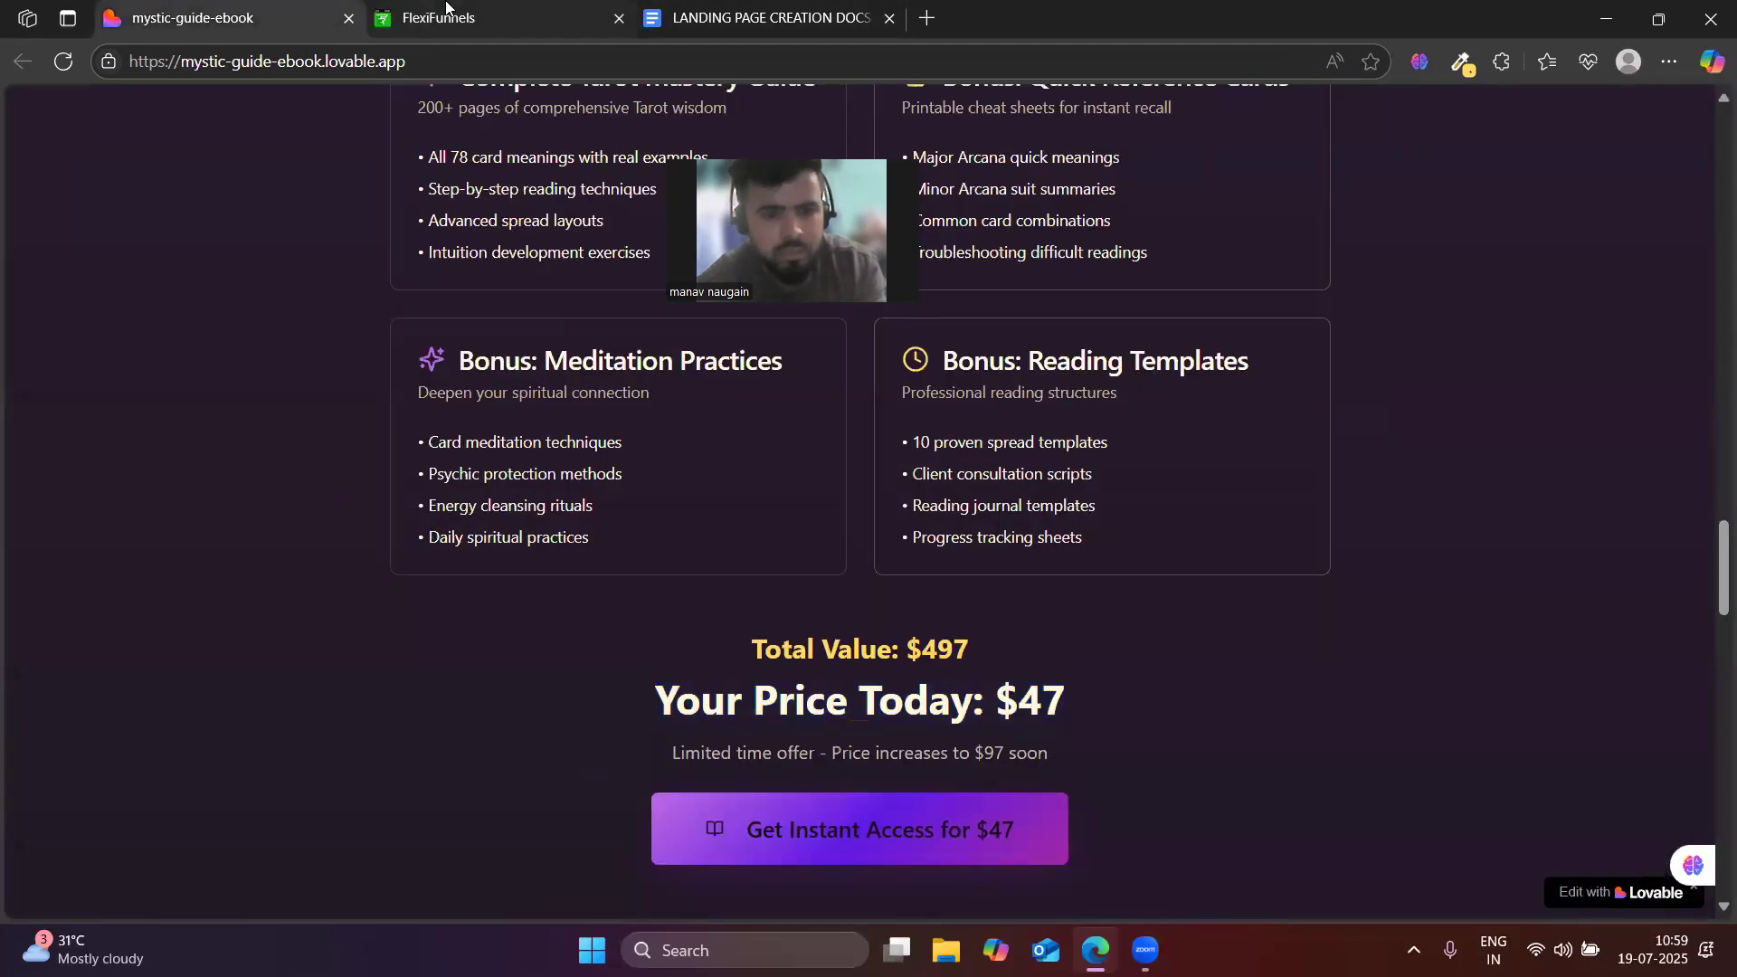
click(446, 5)
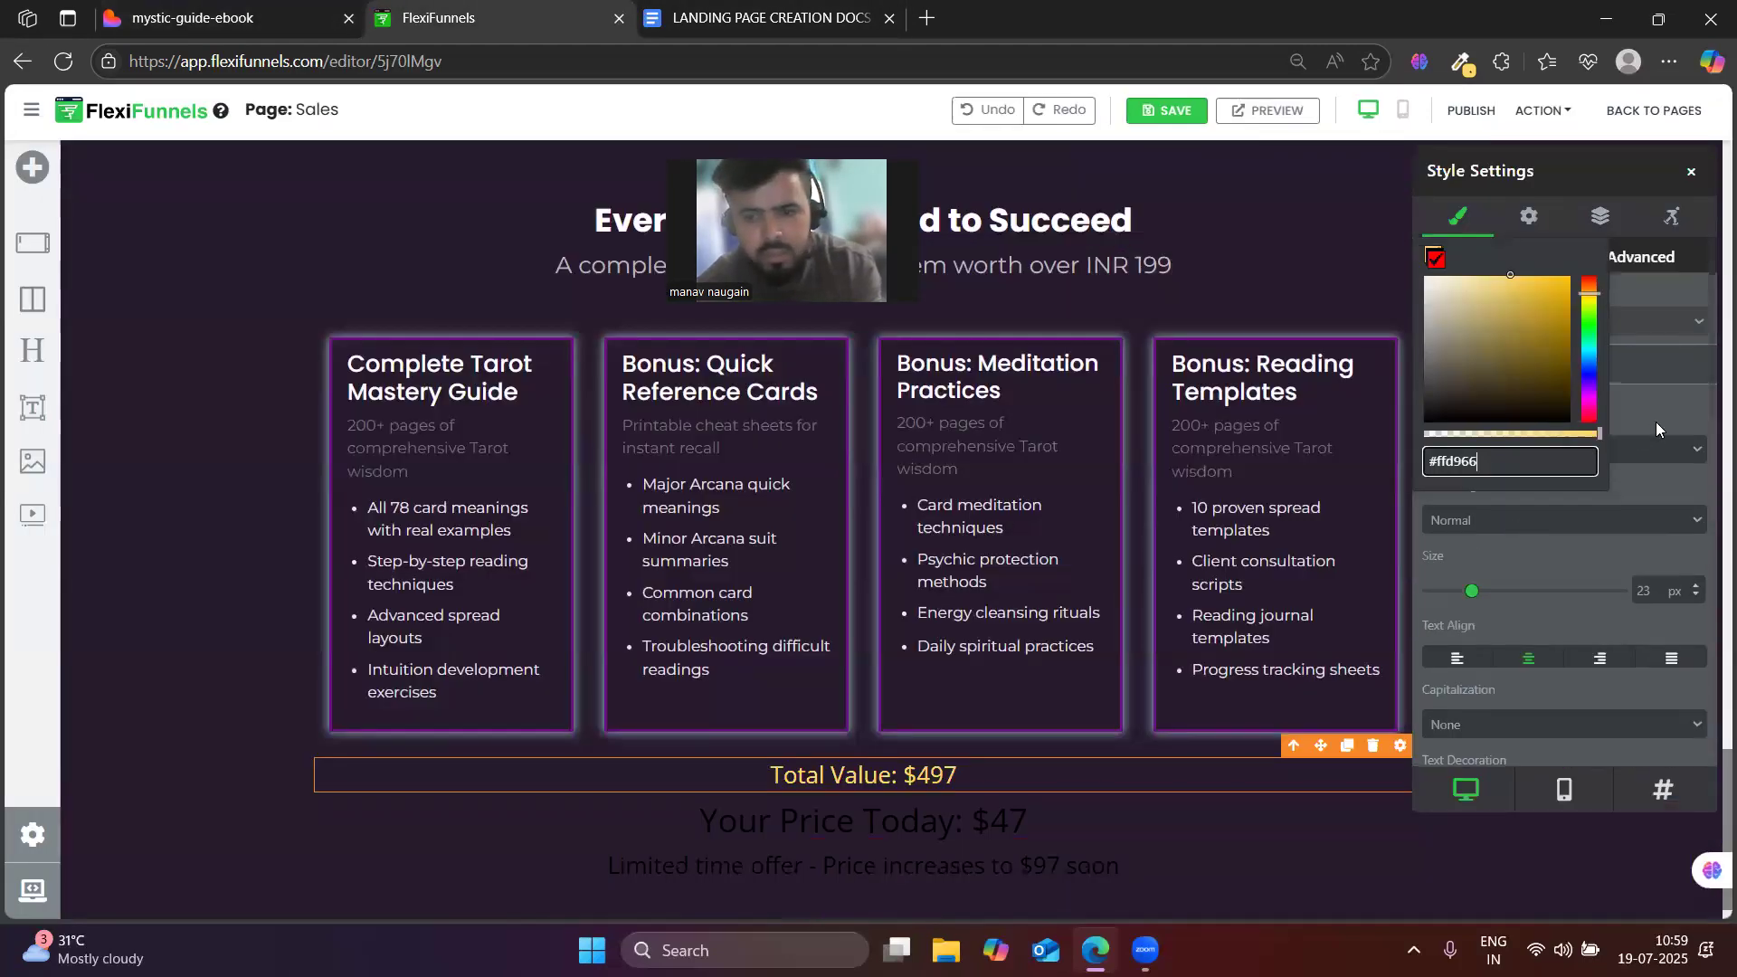
click(1656, 422)
click(1460, 460)
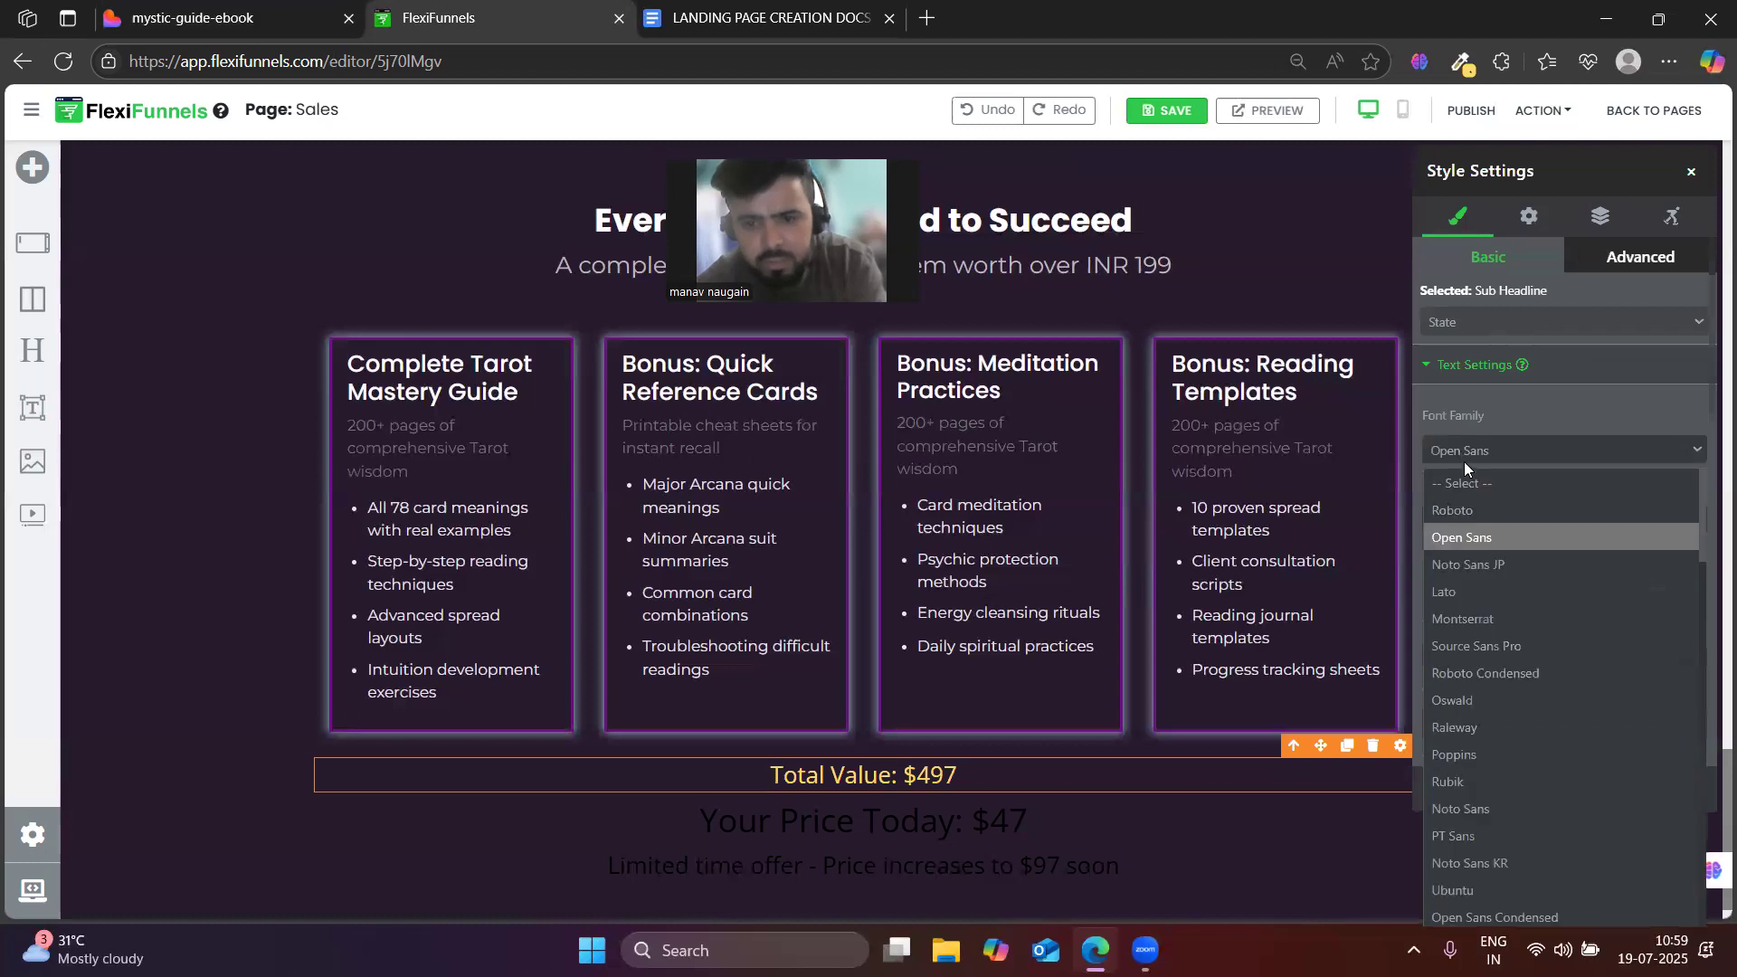
click(1484, 754)
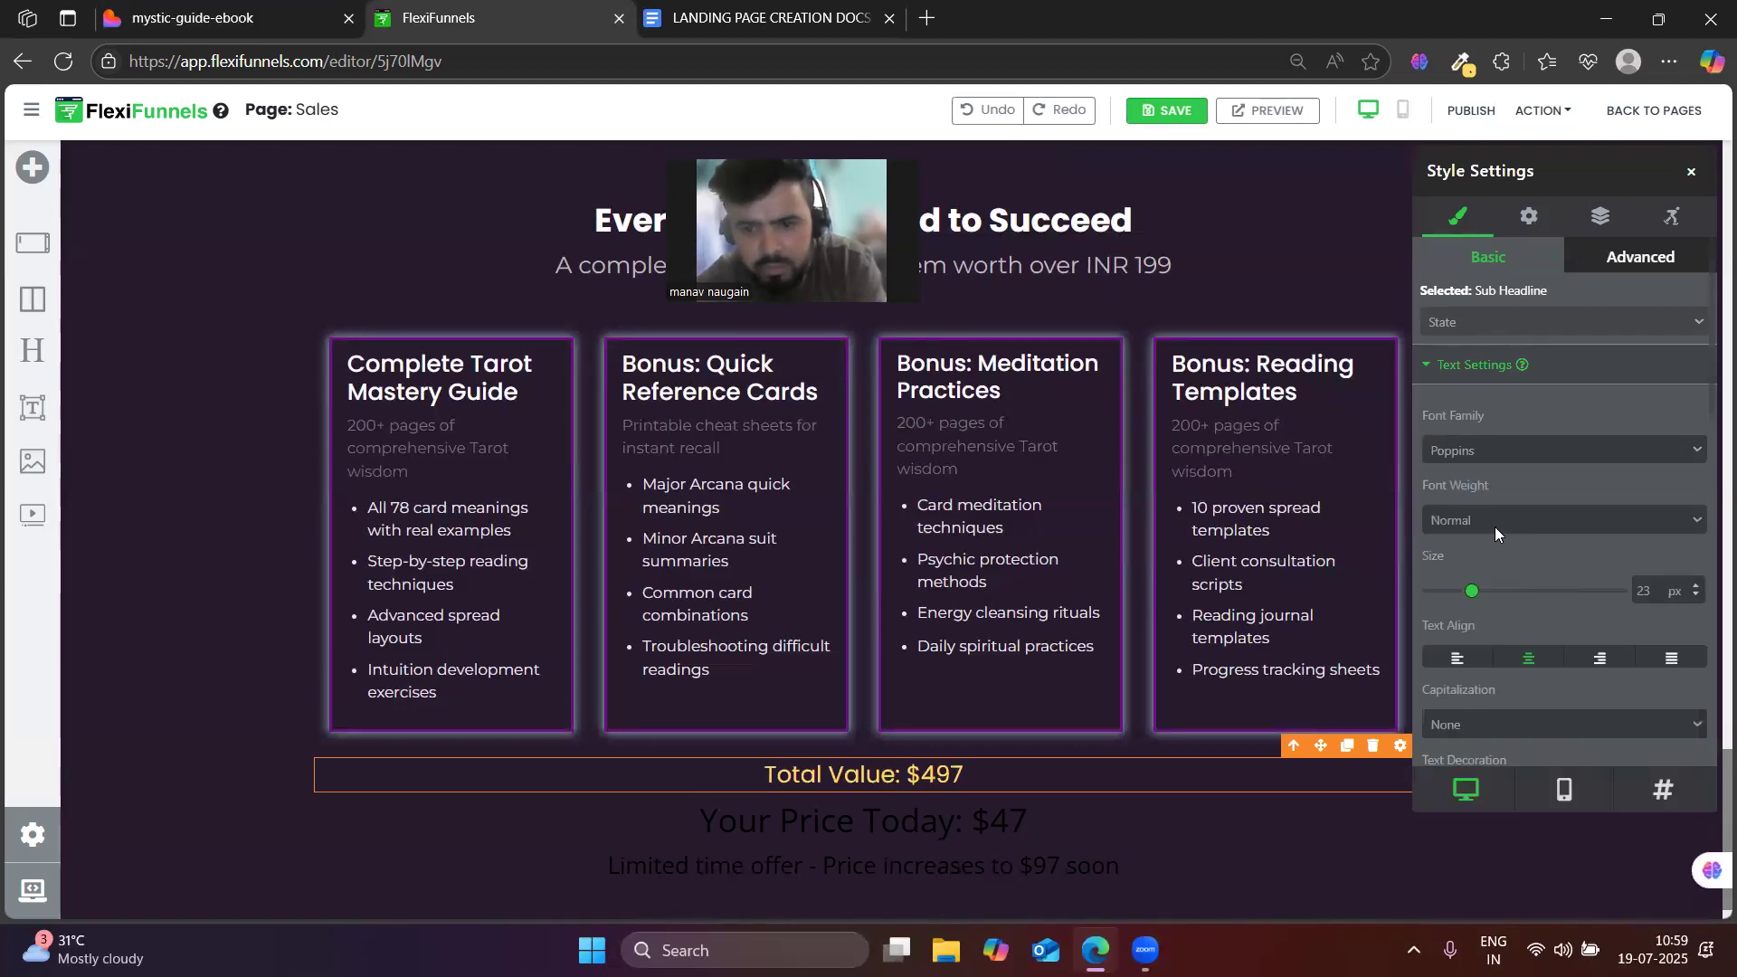
click(1493, 523)
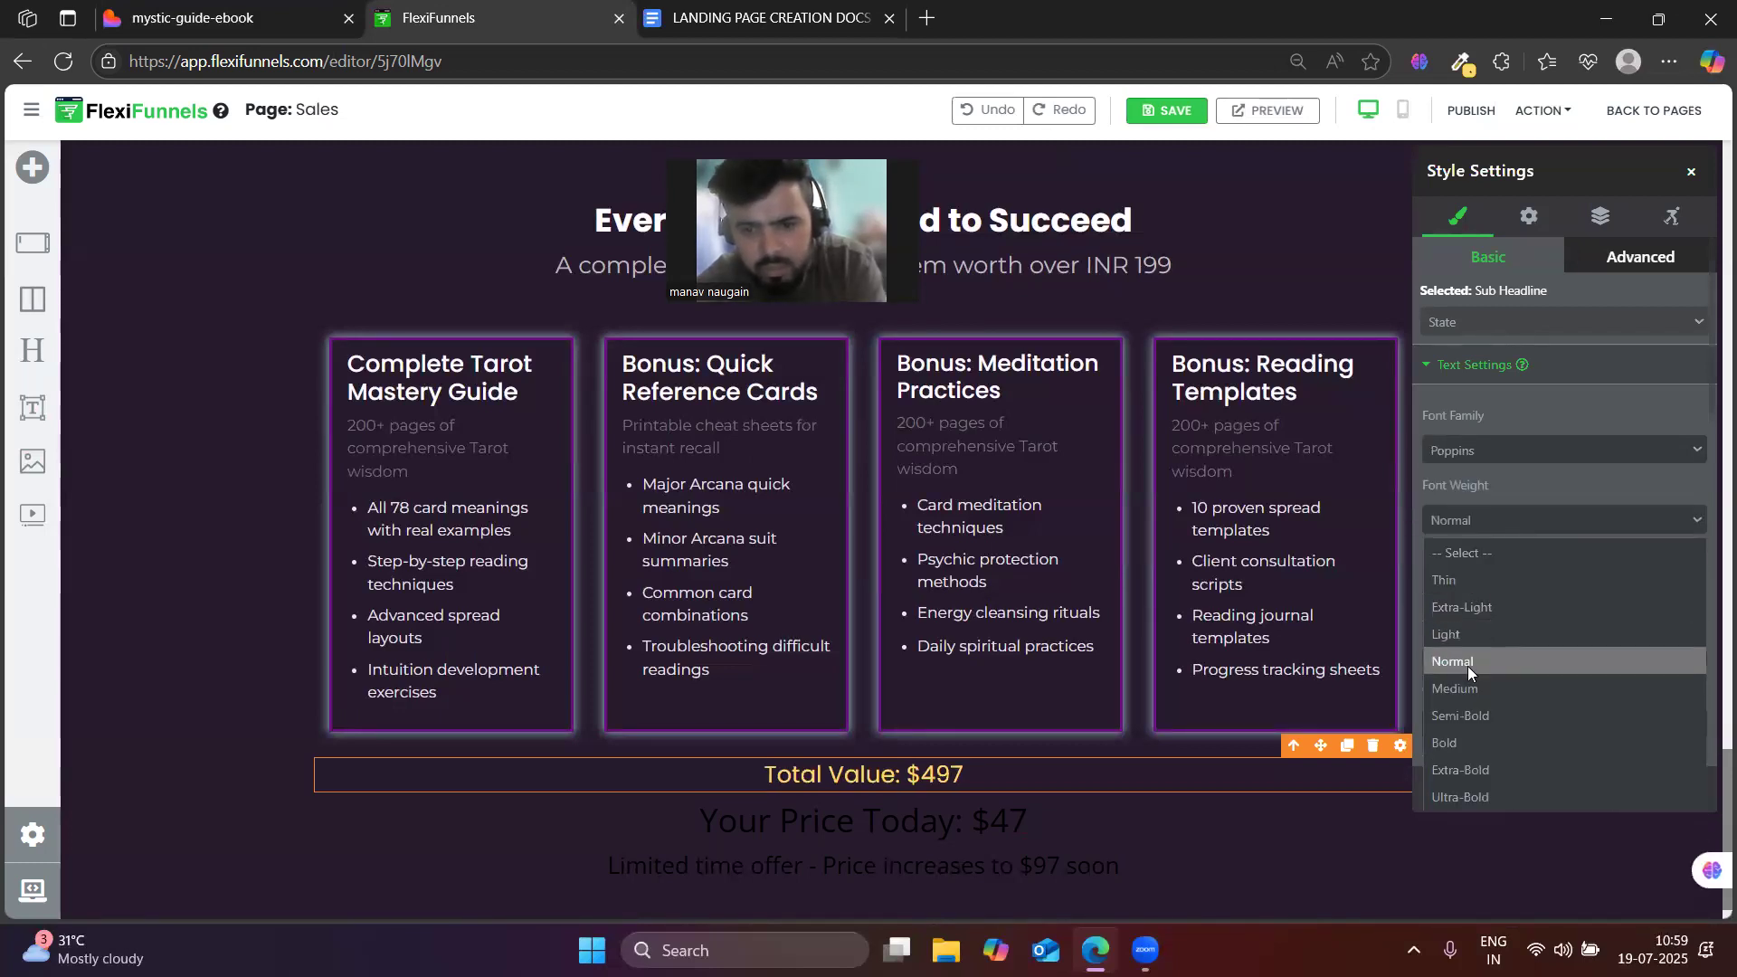
click(1464, 690)
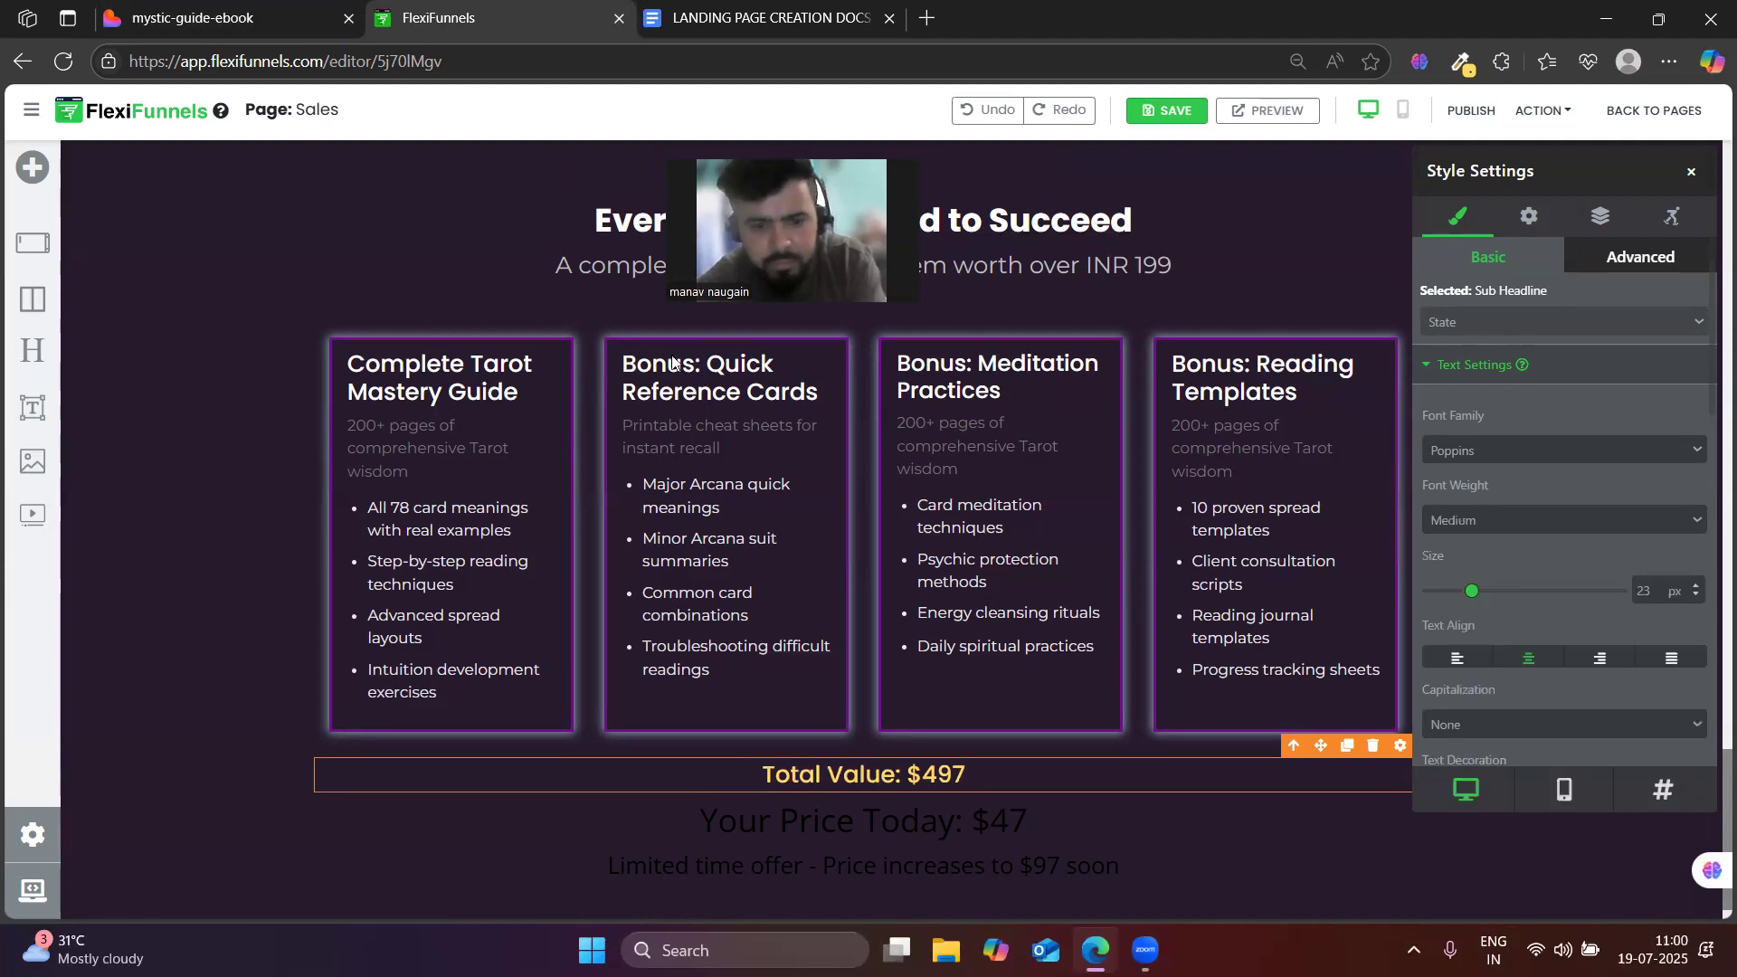
- Copy "Your Price Today: $47" from the mystic-guide-ebook page over the matching headline in FlexiFunnels
click(282, 7)
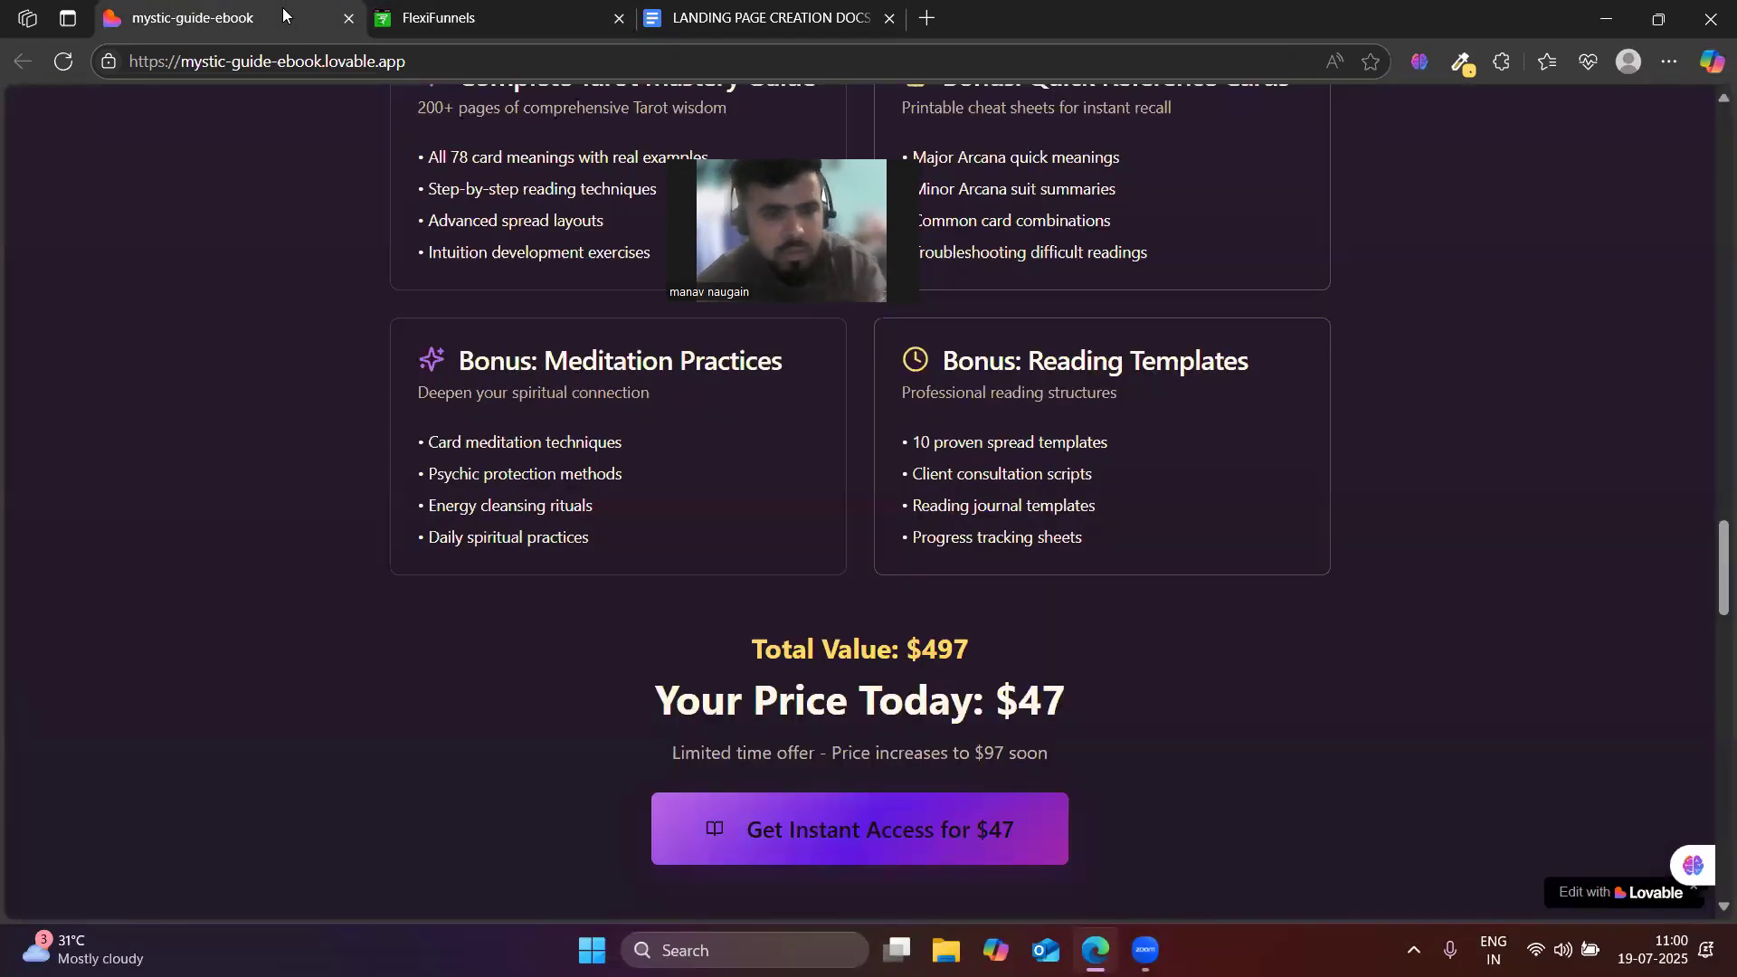
triple_click(723, 710)
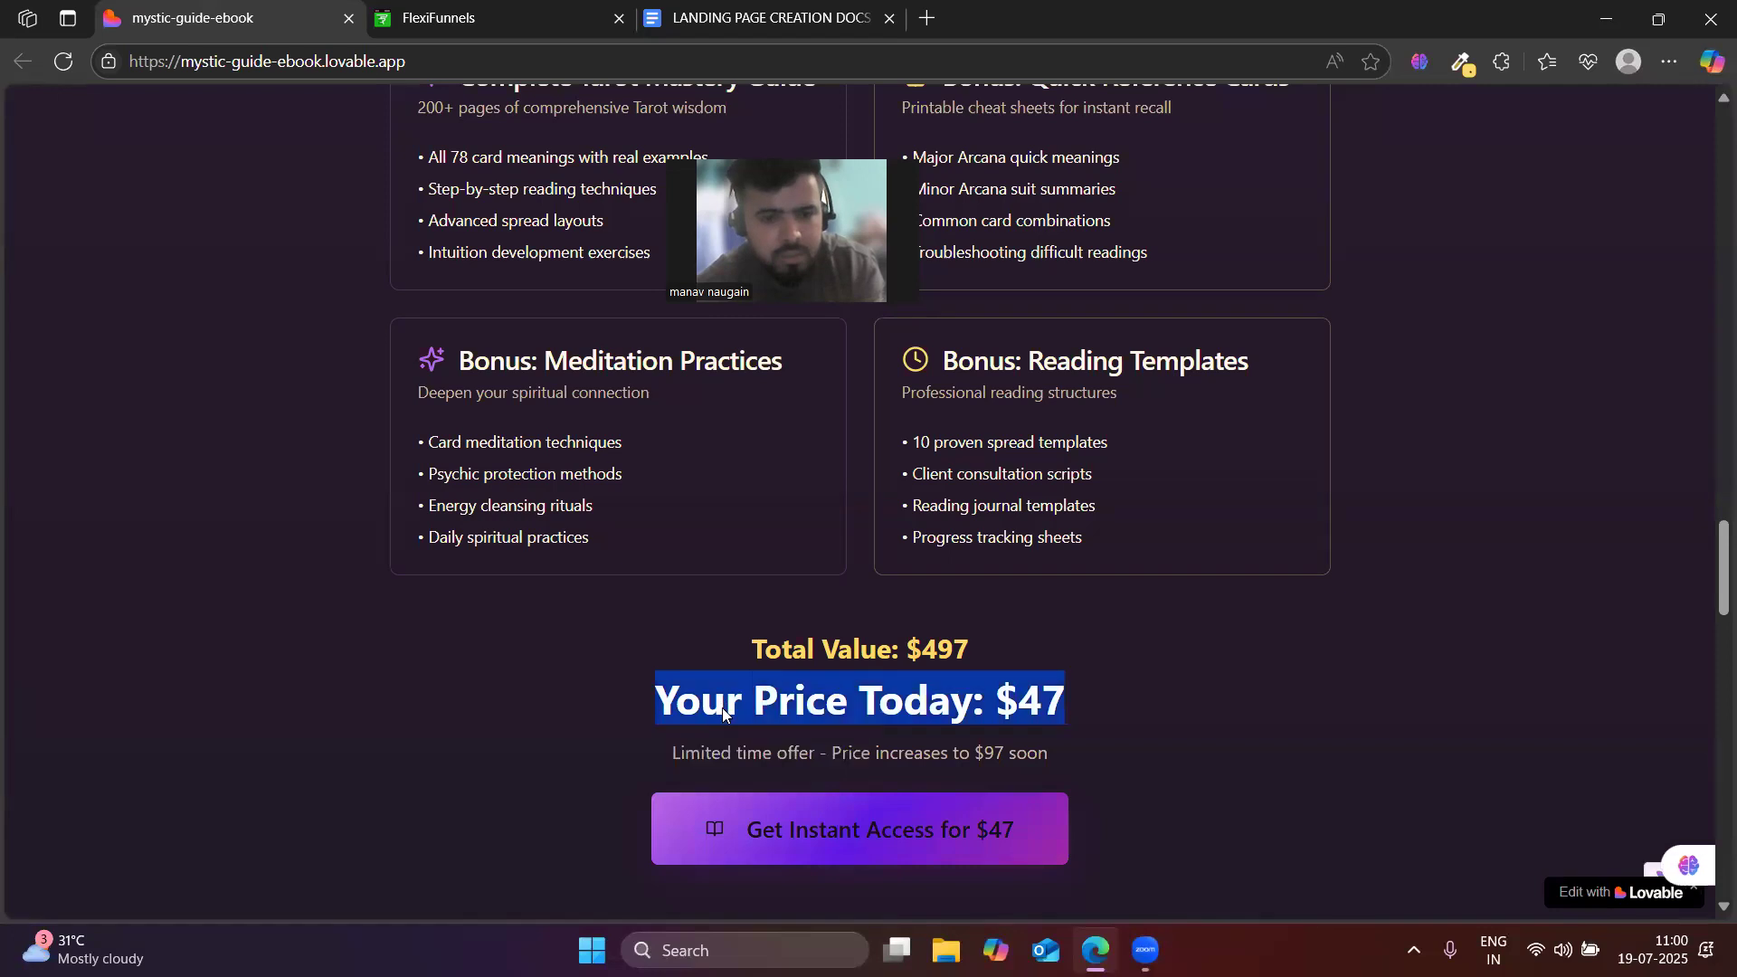
click(570, 4)
click(759, 823)
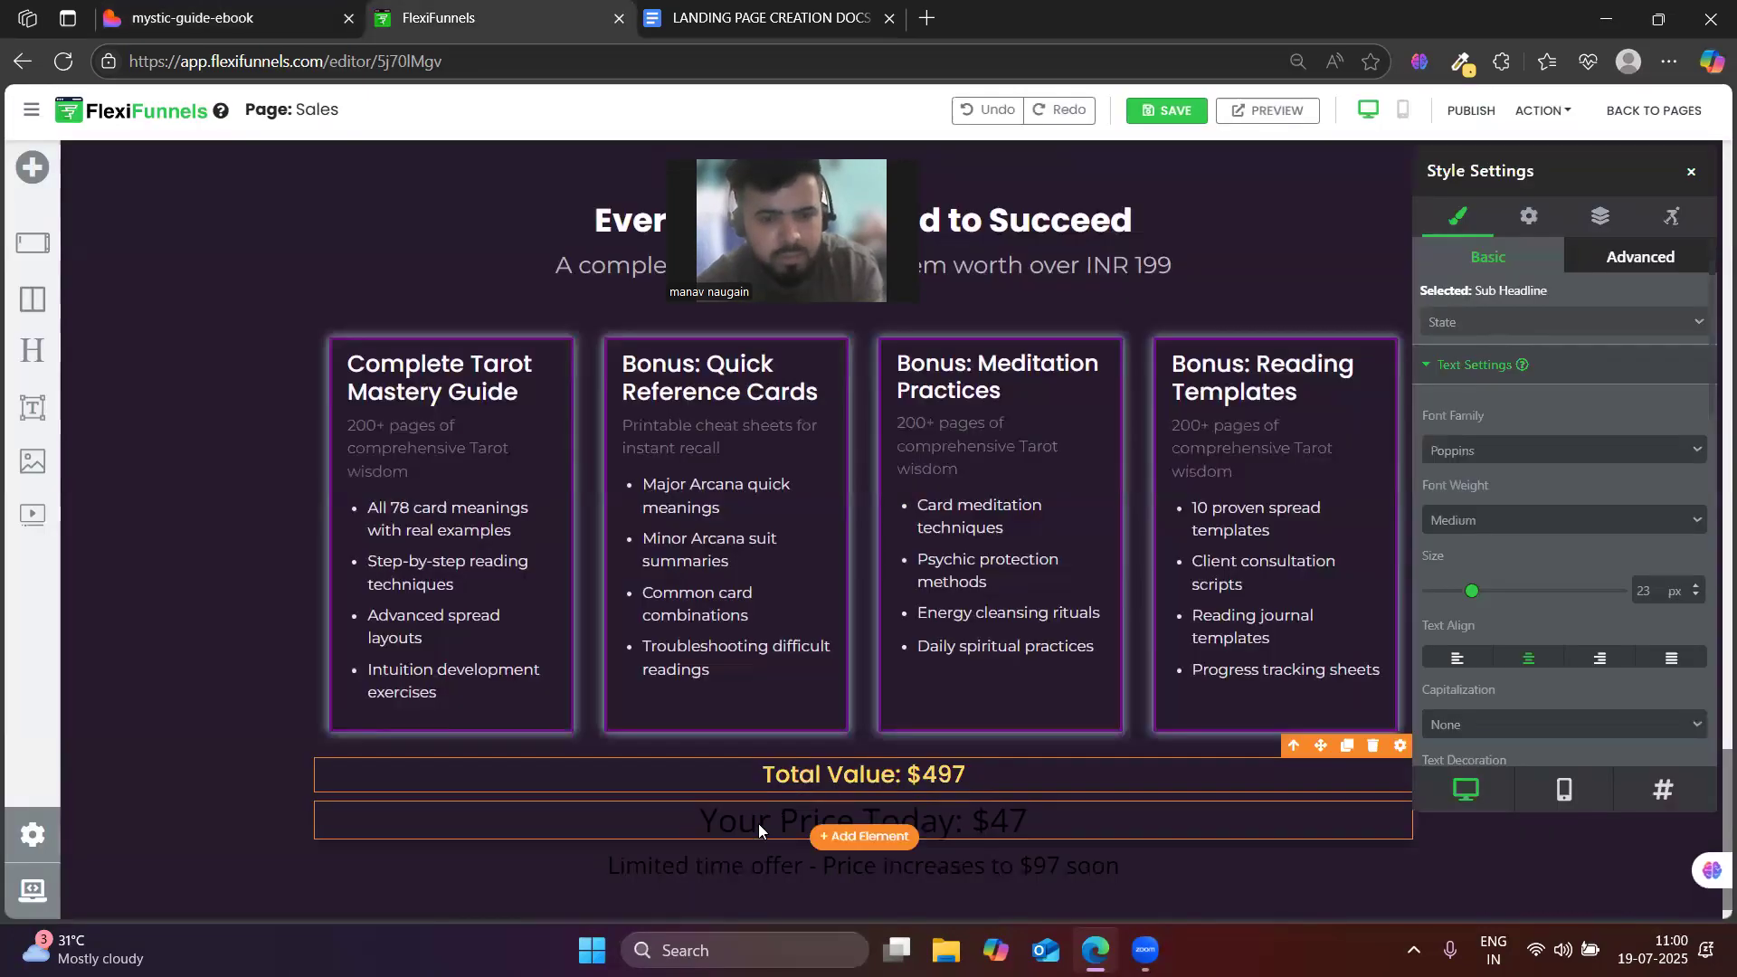
triple_click(759, 823)
key(ctrl+v)
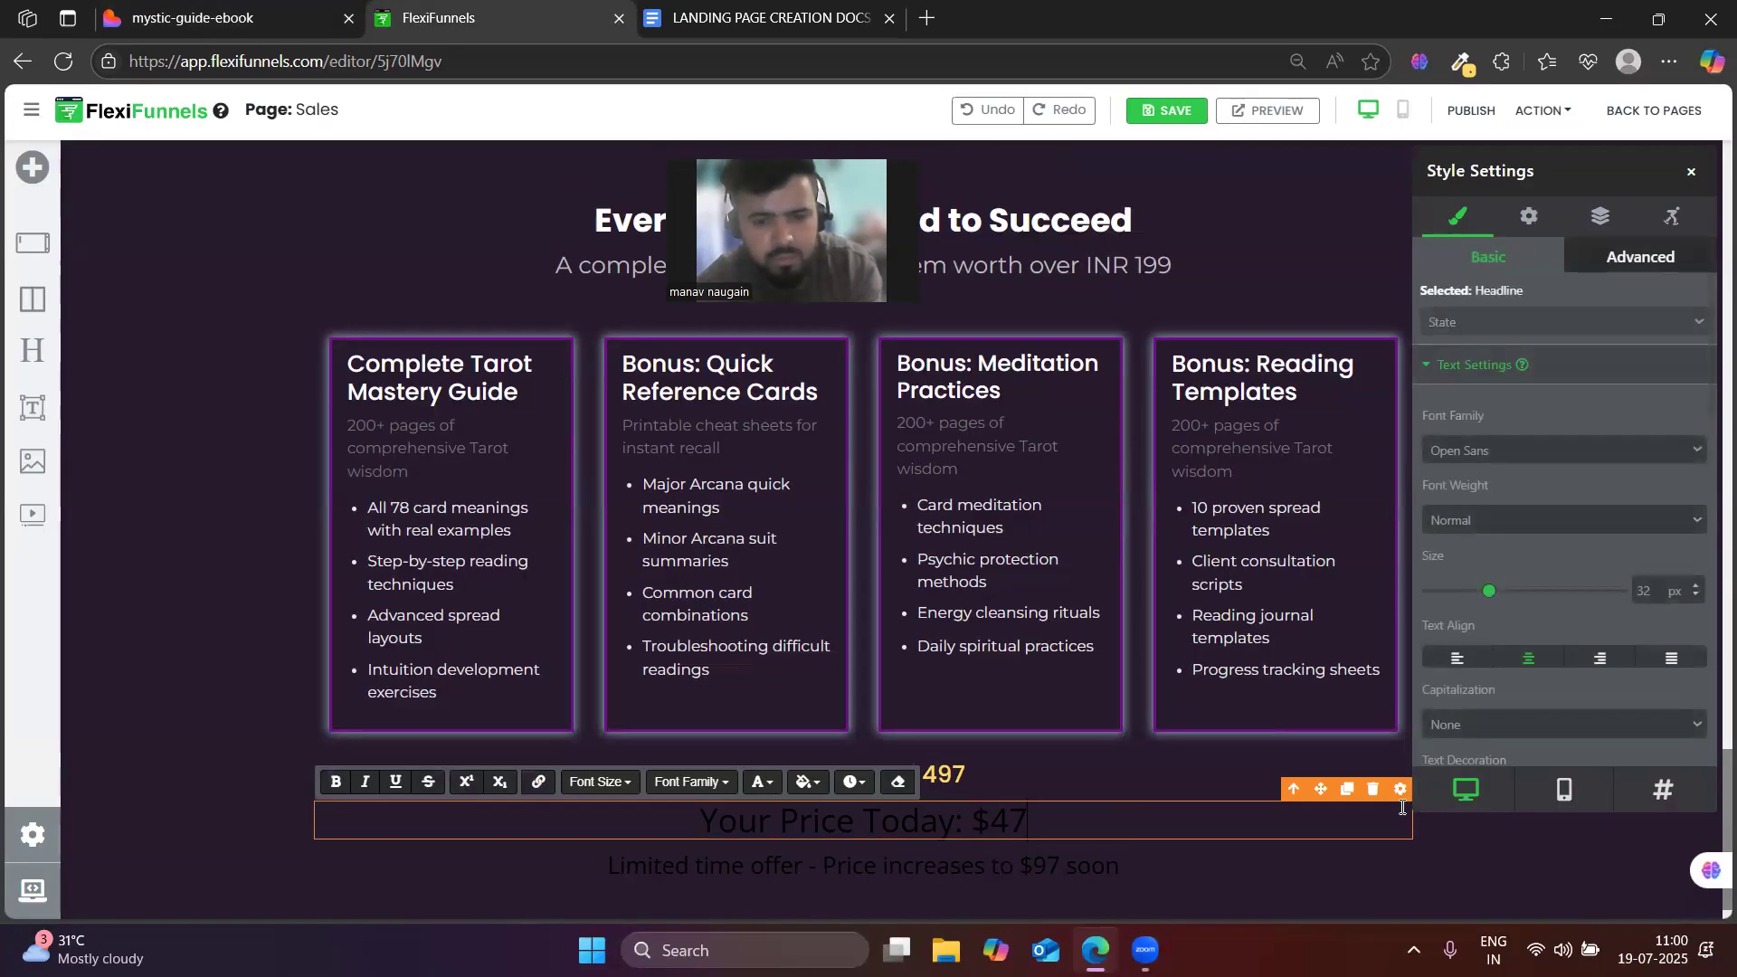
- Style the "Your Price Today" headline in white #FFFFFF with the Poppins font in Bold weight
scroll(1506, 655, down, 4)
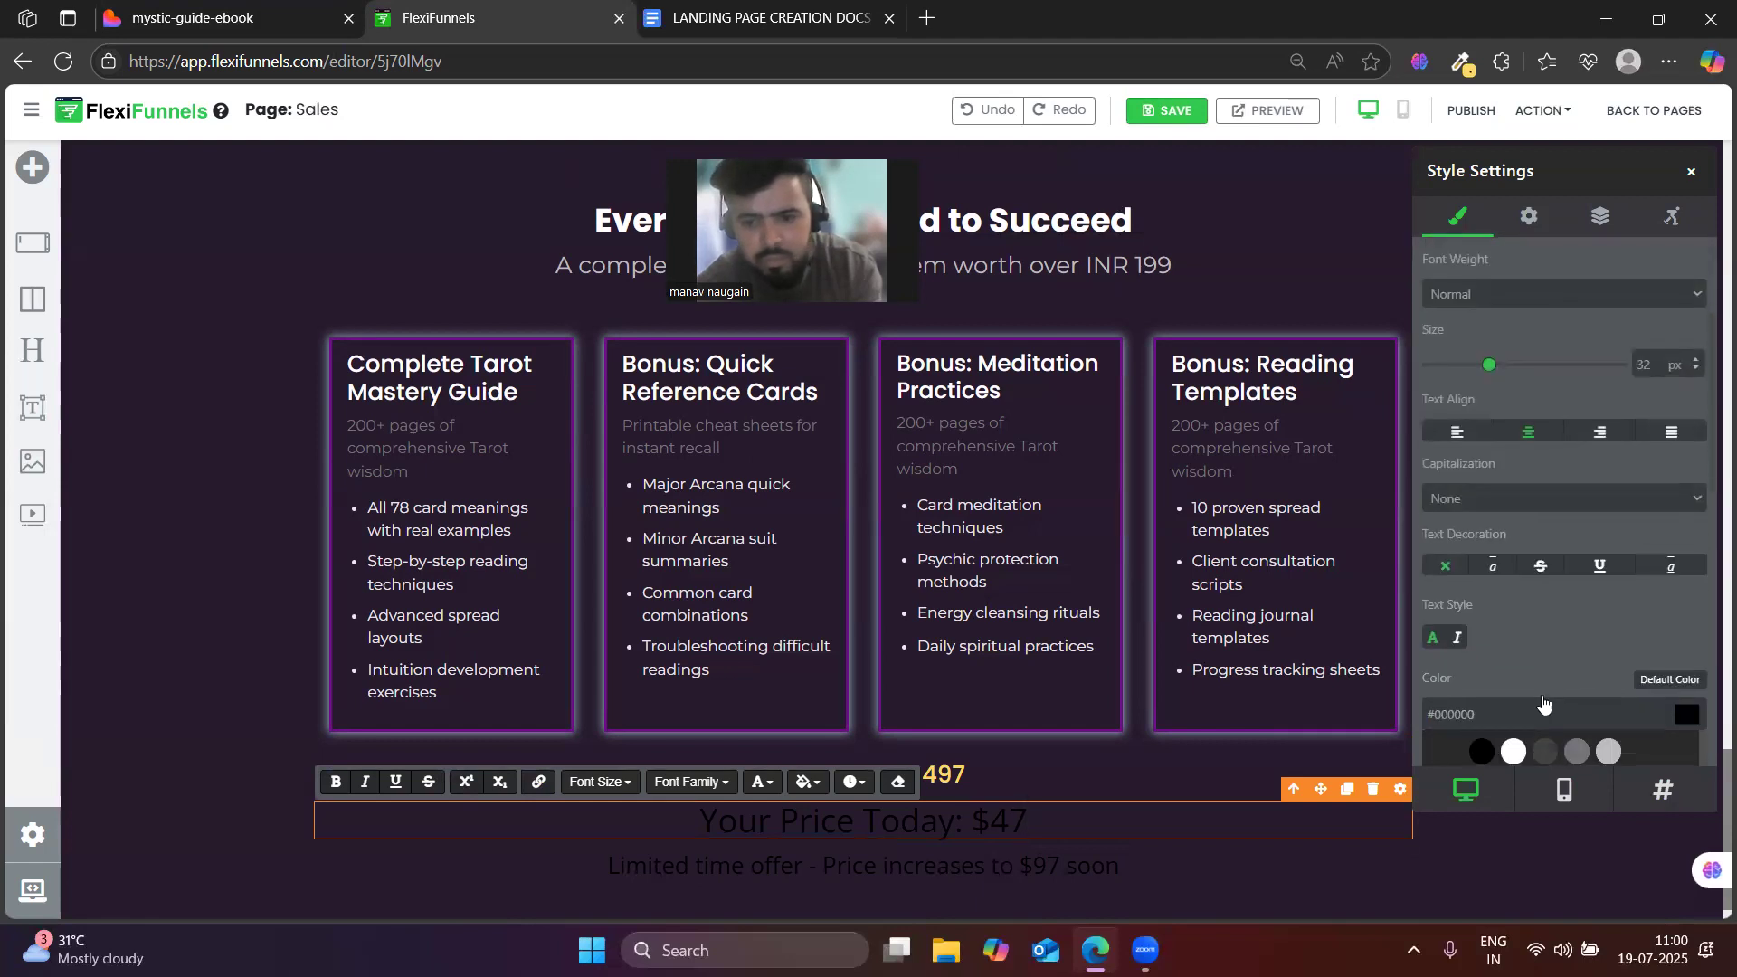
click(1515, 640)
scroll(1515, 641, up, 4)
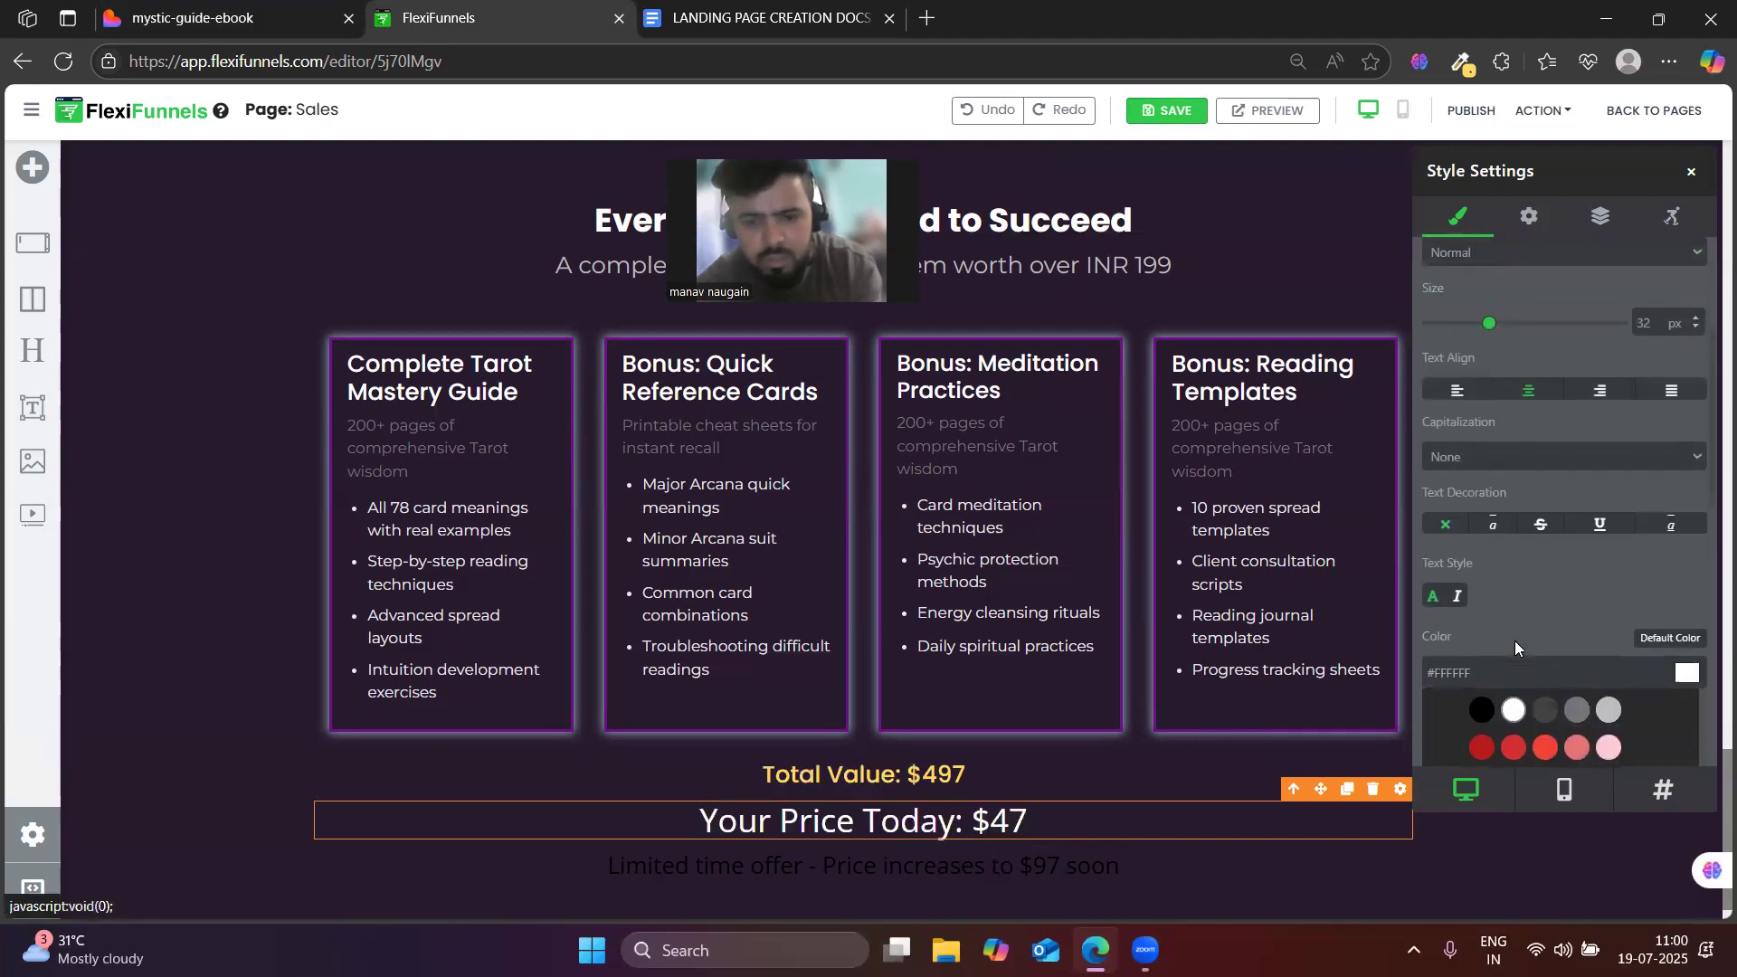
click(1464, 455)
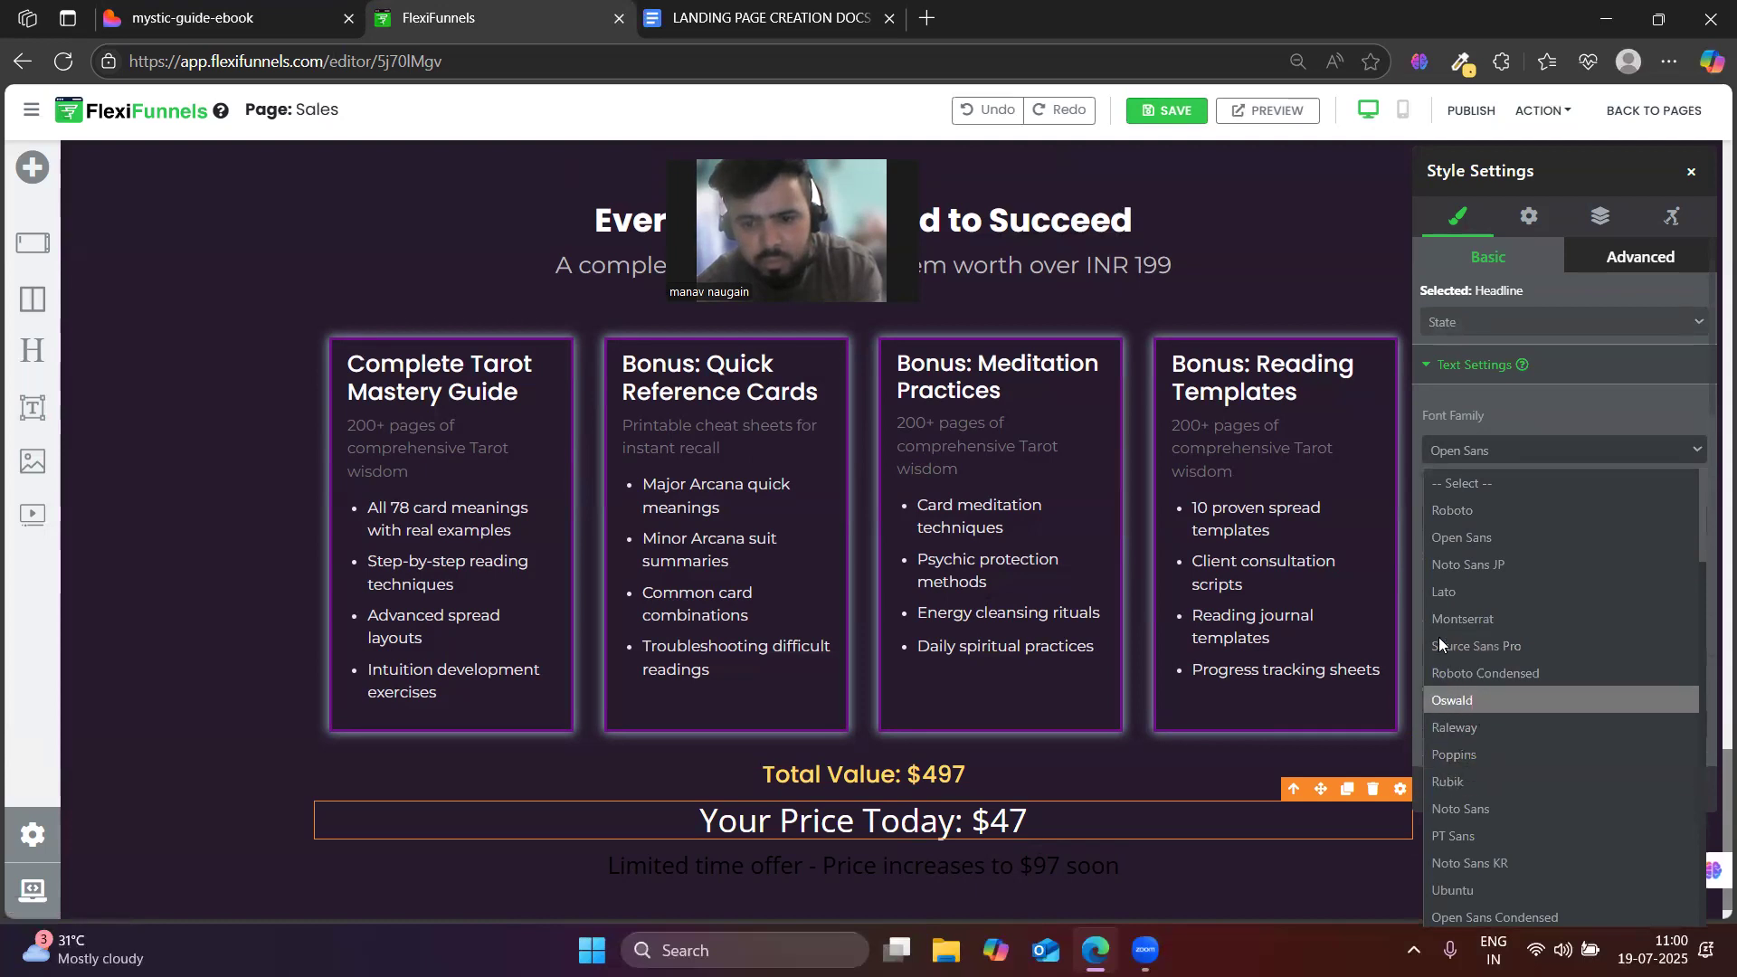
click(1466, 756)
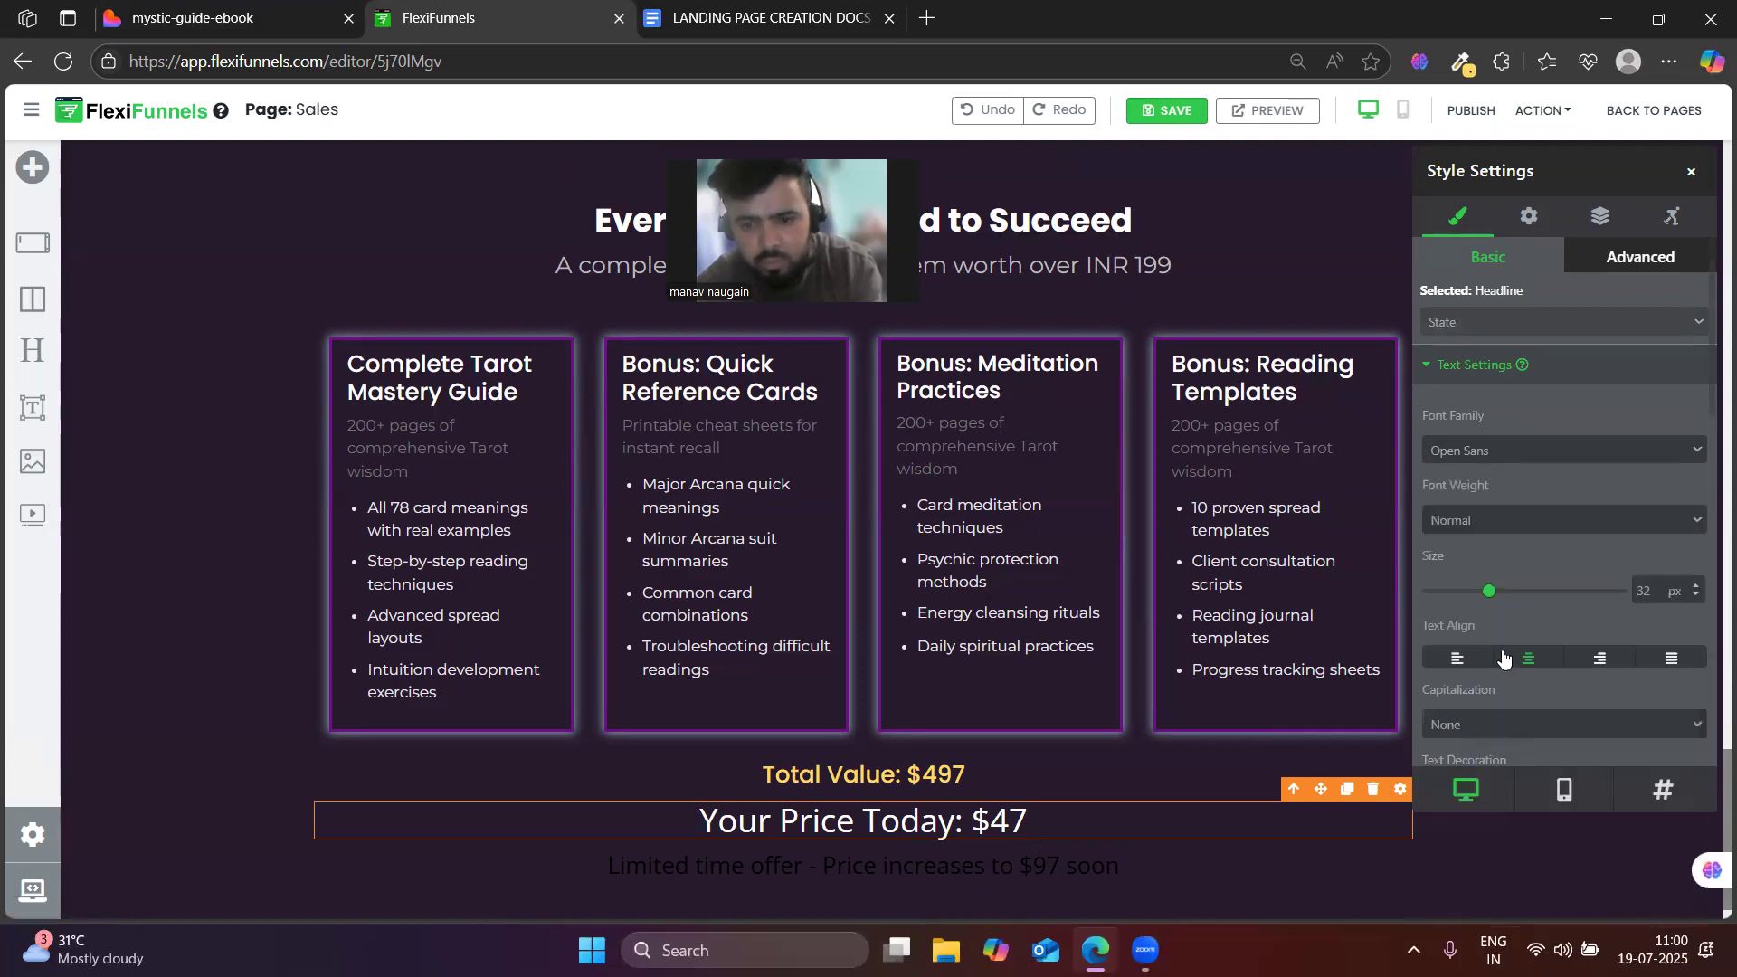
click(1484, 519)
click(1470, 745)
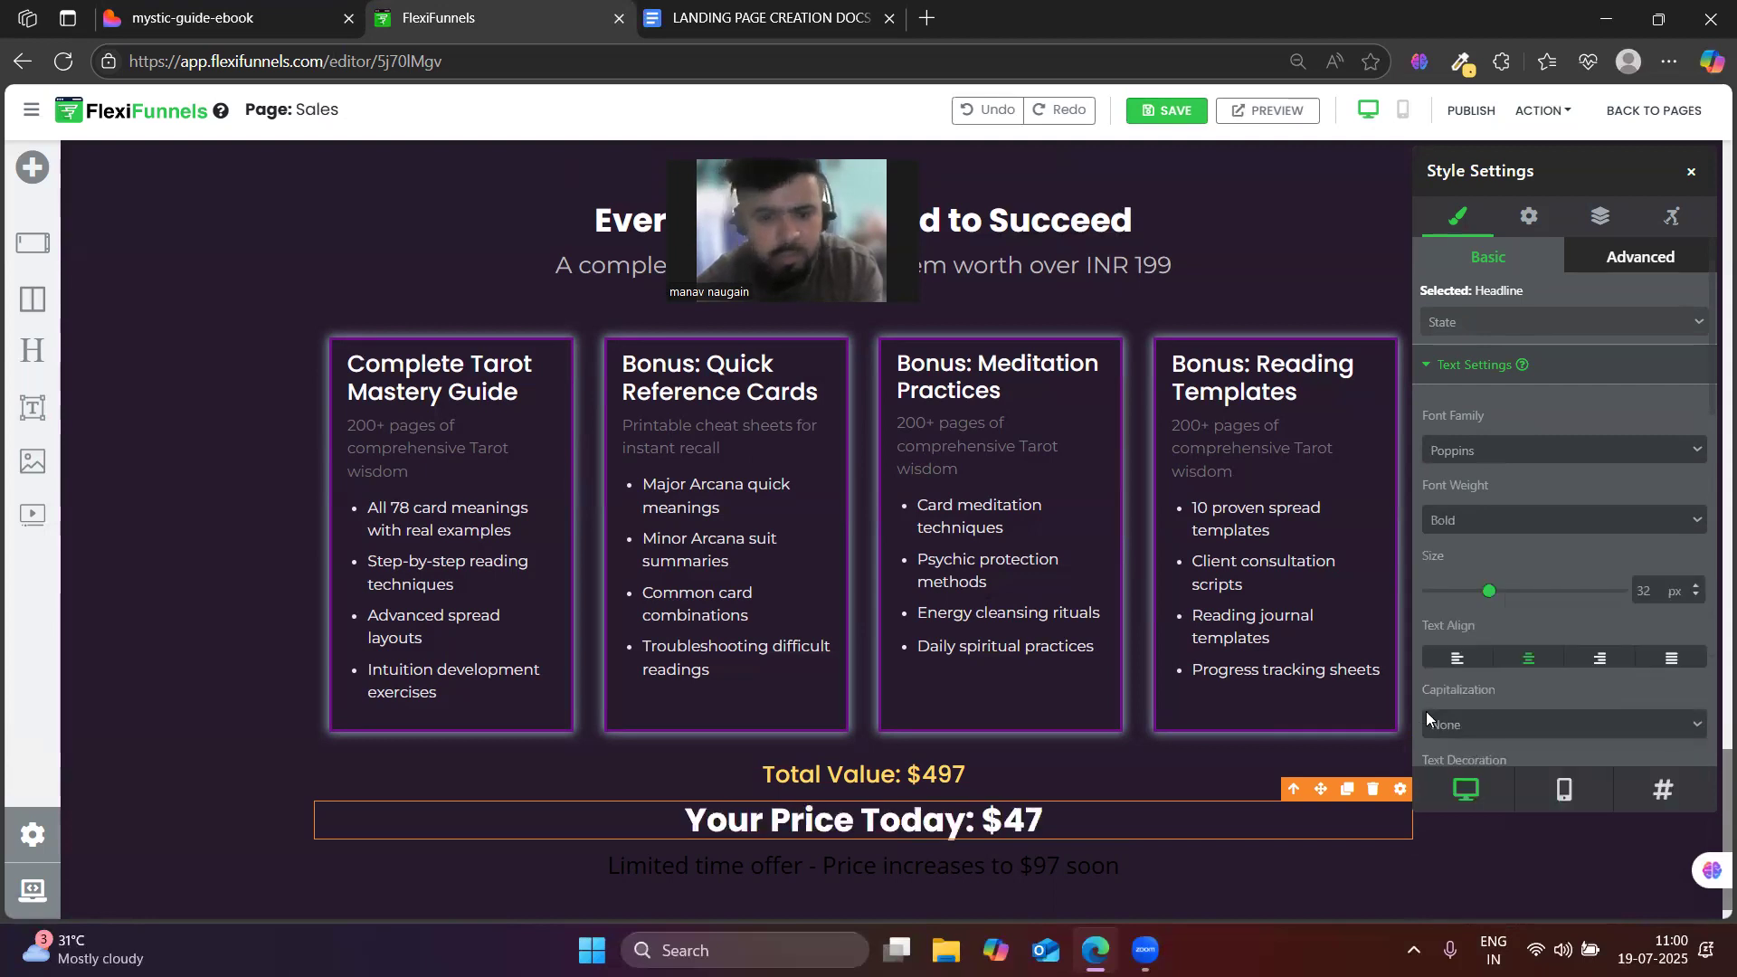
- Change the price in the "Your Price Today" headline to INR 199
click(1048, 819)
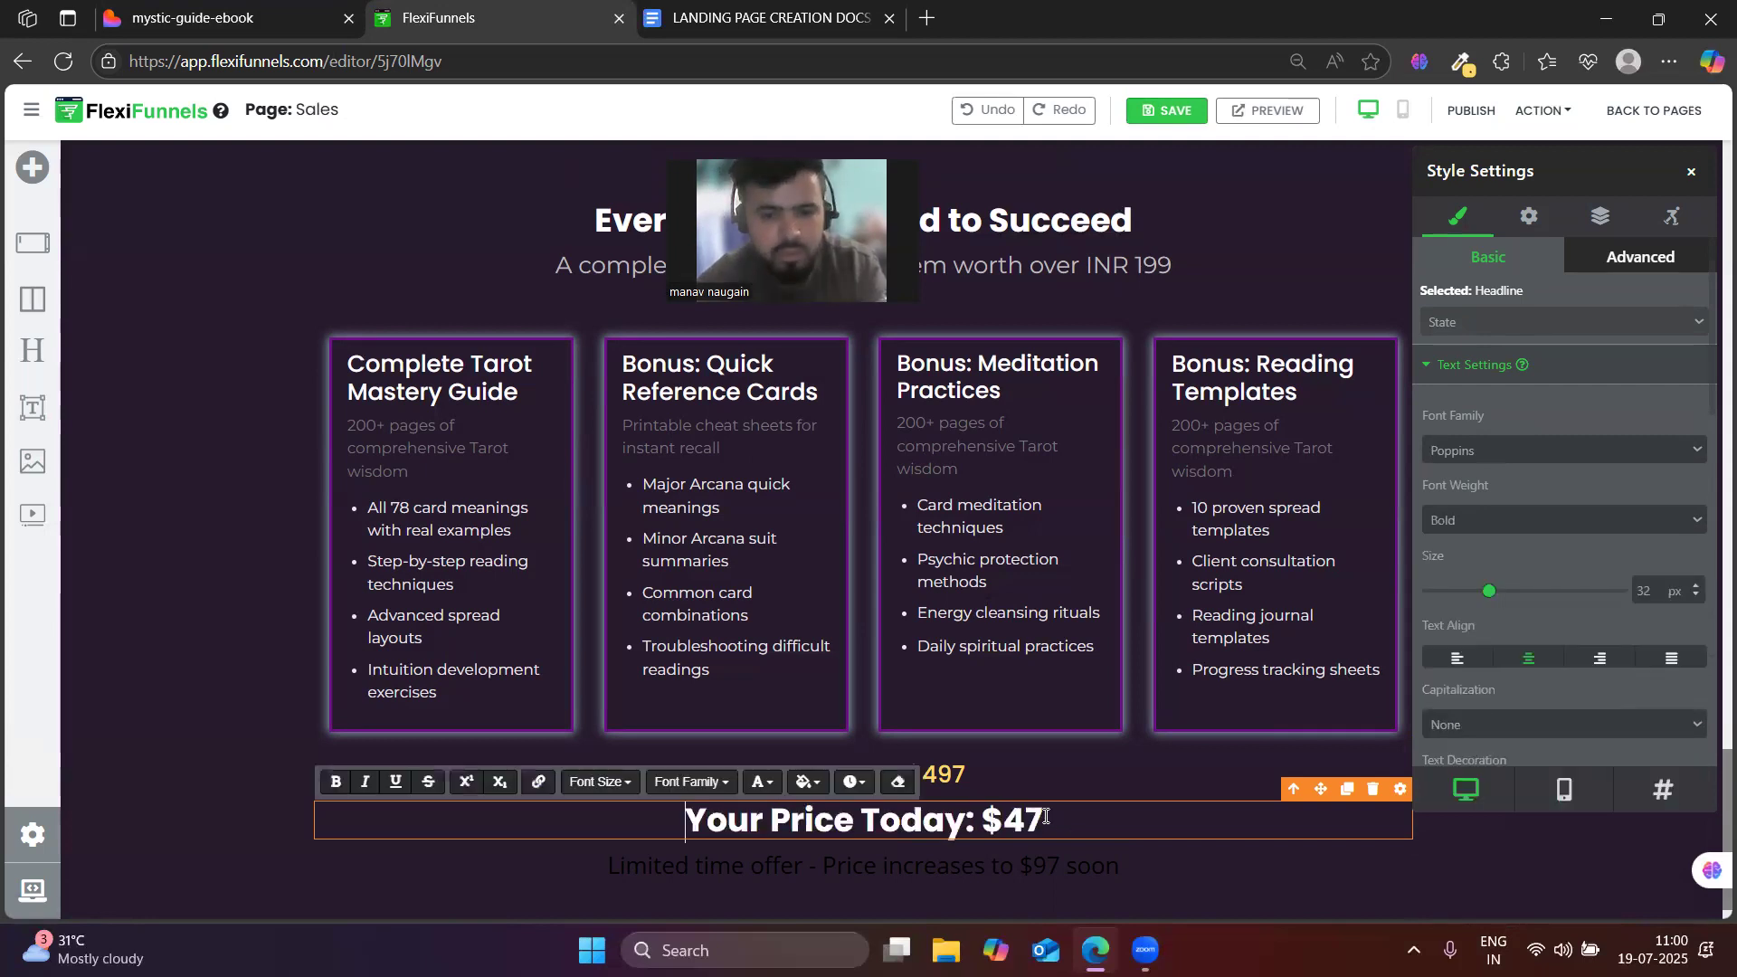
key(BackSpace)
key(BackSpace)
key(BackSpace)
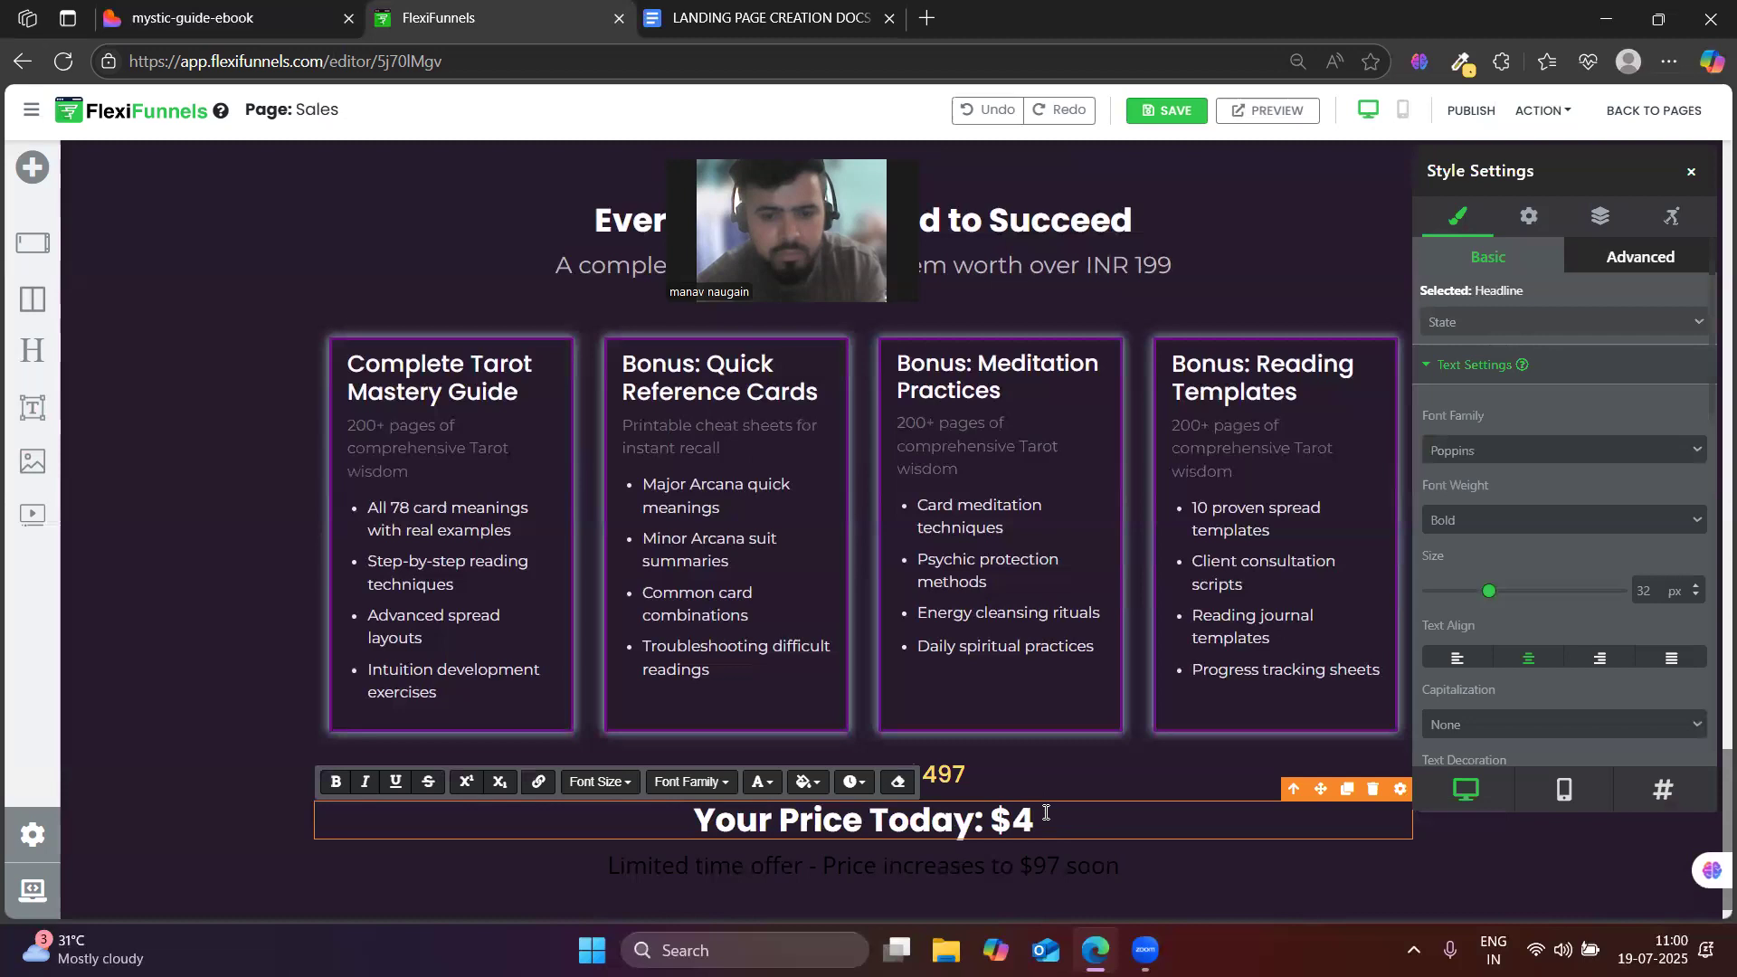
text(199)
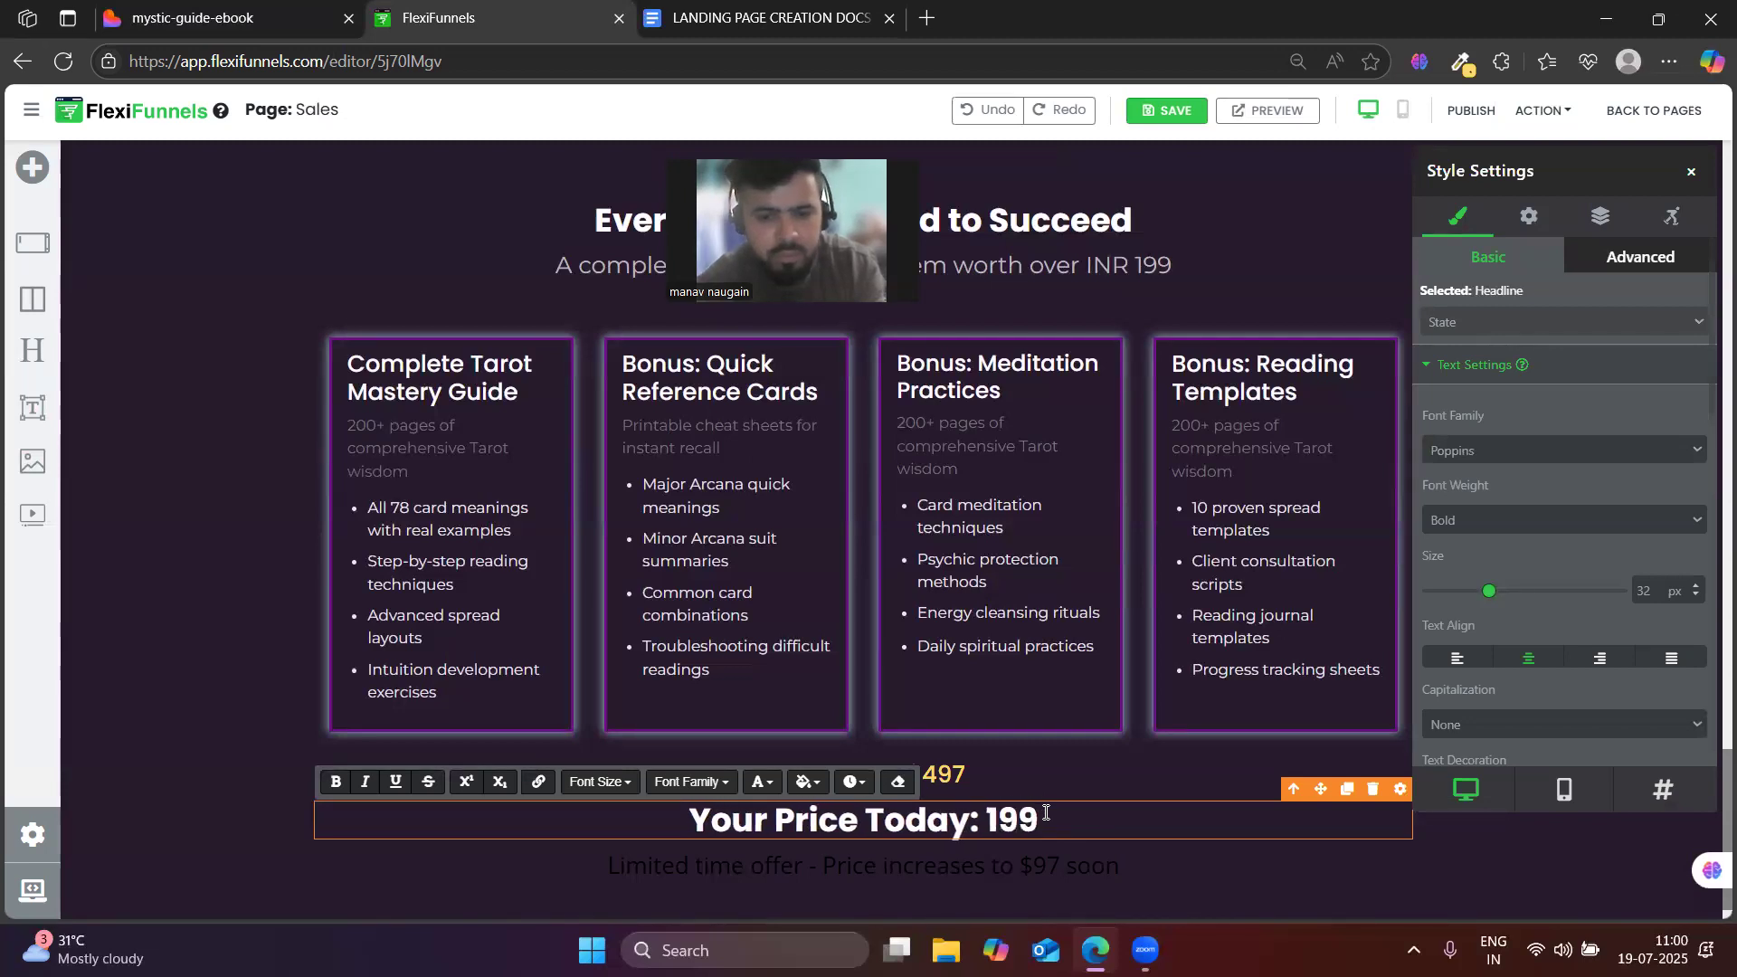
key(BackSpace)
key(BackSpace)
key(BackSpace)
text(inr)
key(BackSpace)
key(BackSpace)
key(BackSpace)
text(INR 199)
- Change the price in the "Limited time offer" sub headline to INR 499, using the mystic-guide-ebook page as reference
click(660, 861)
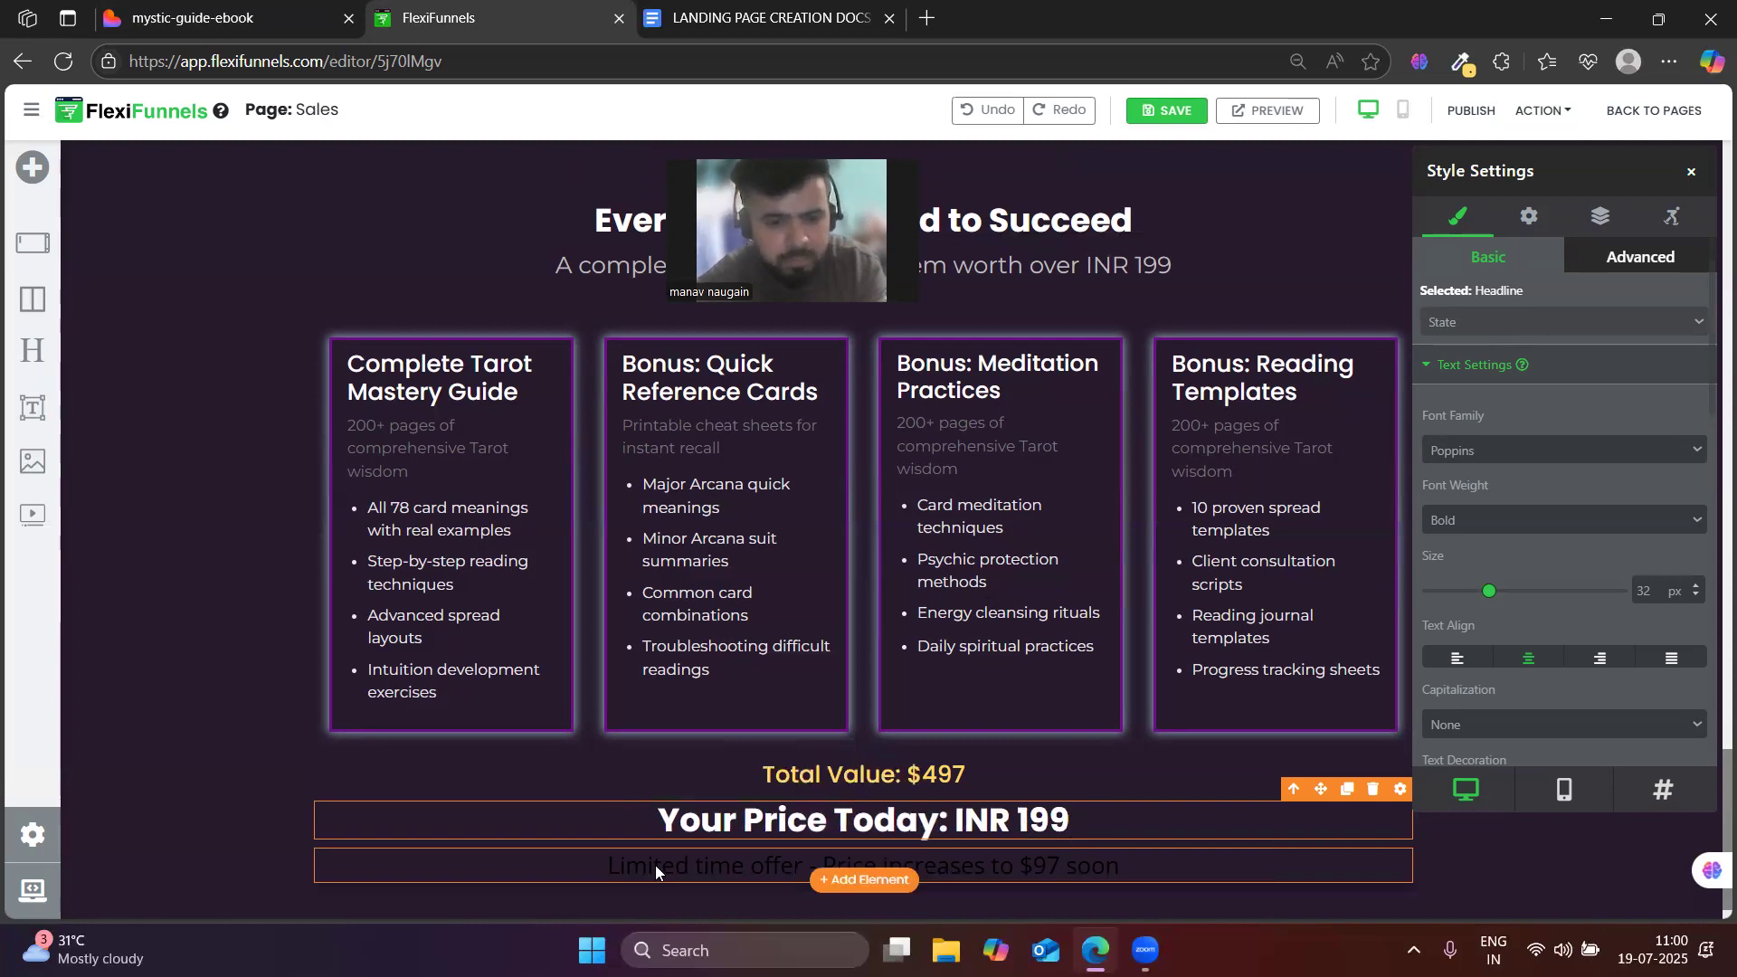
click(169, 11)
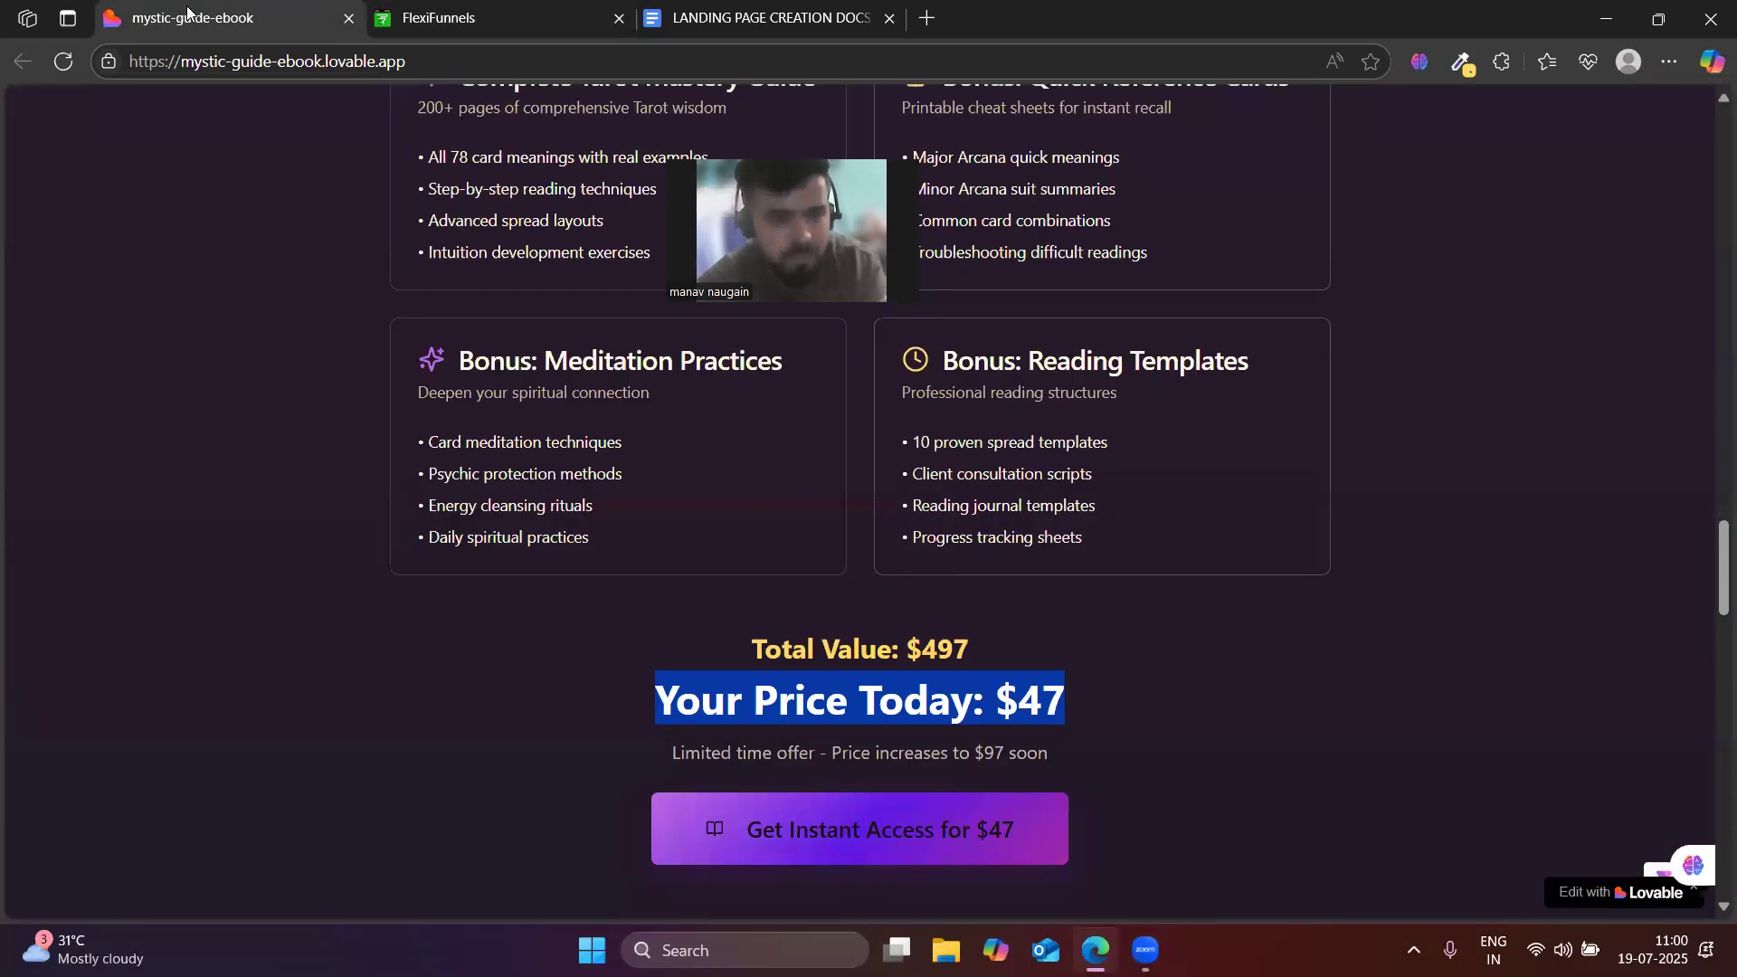
triple_click(787, 752)
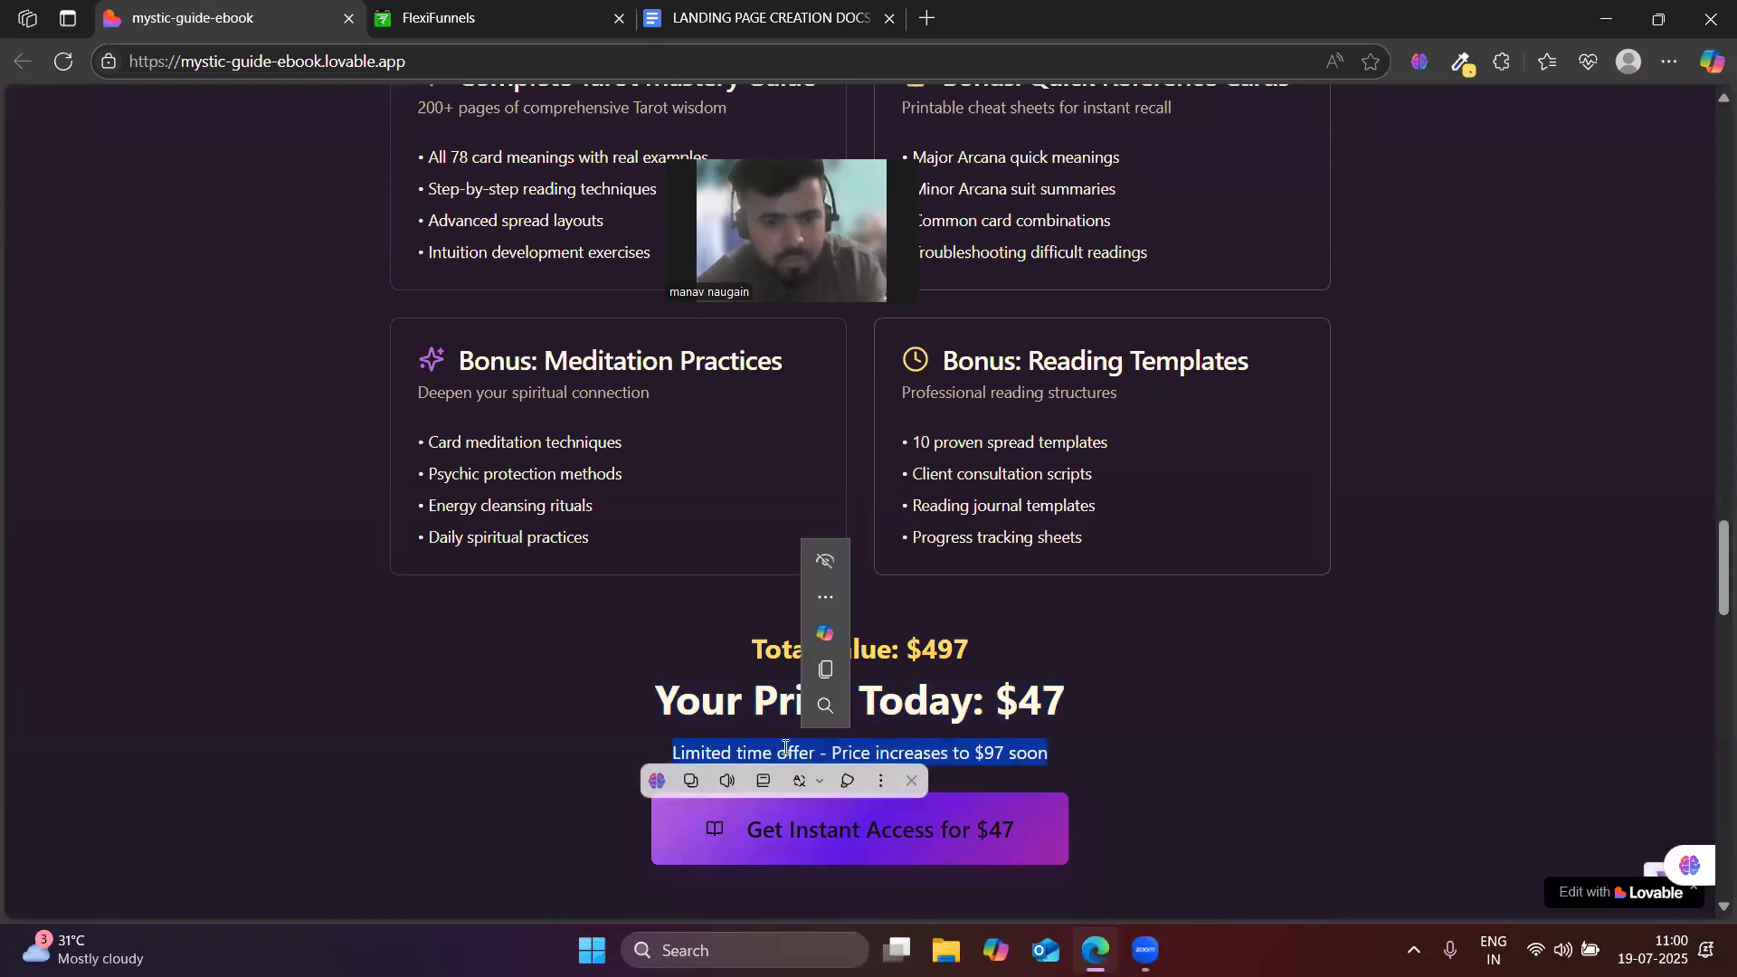
click(517, 10)
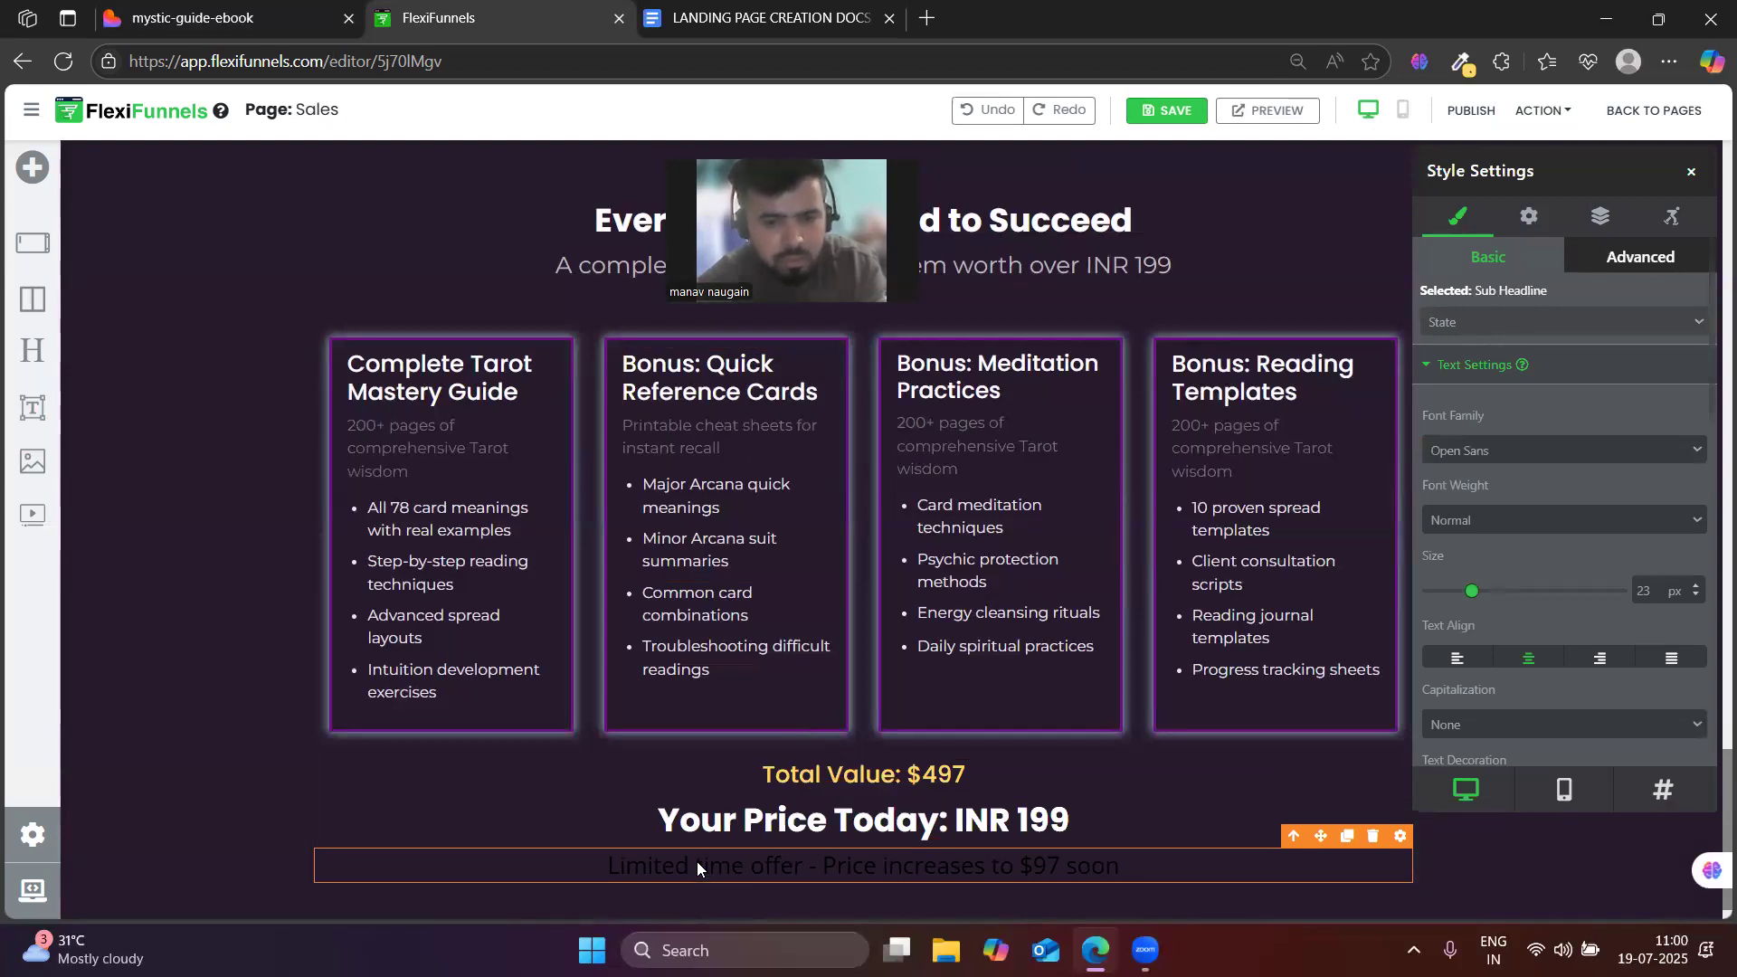
click(1053, 869)
key(BackSpace)
key(BackSpace)
key(BackSpace)
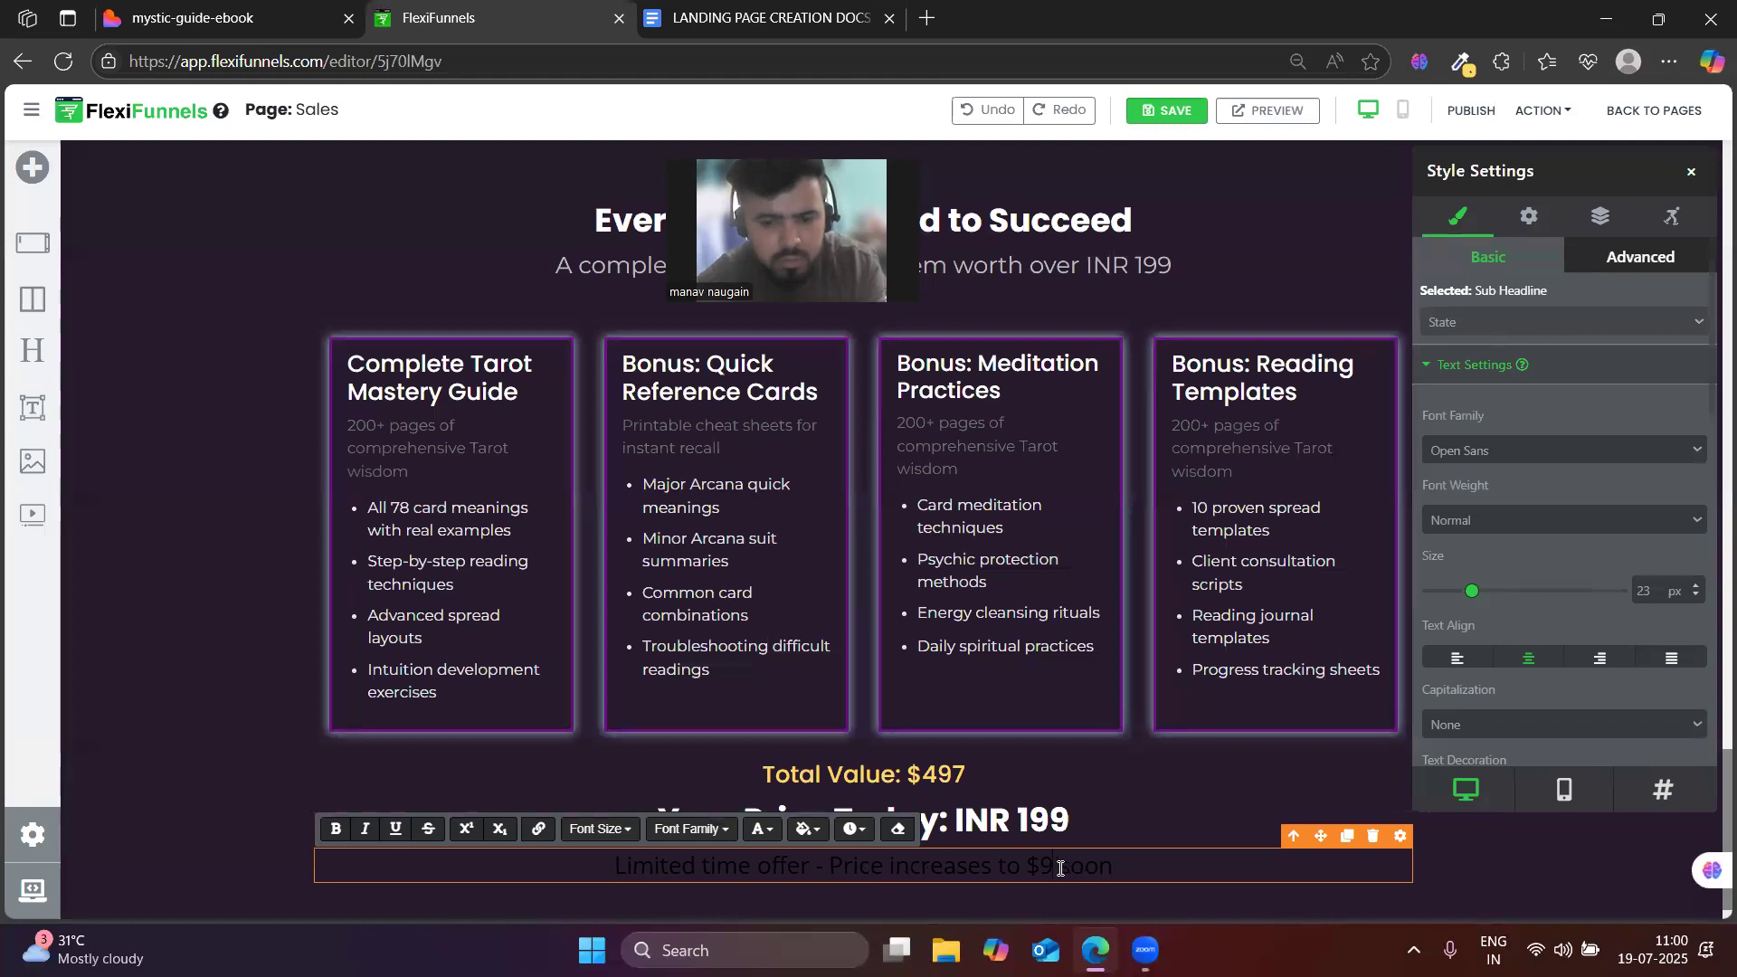
text(499)
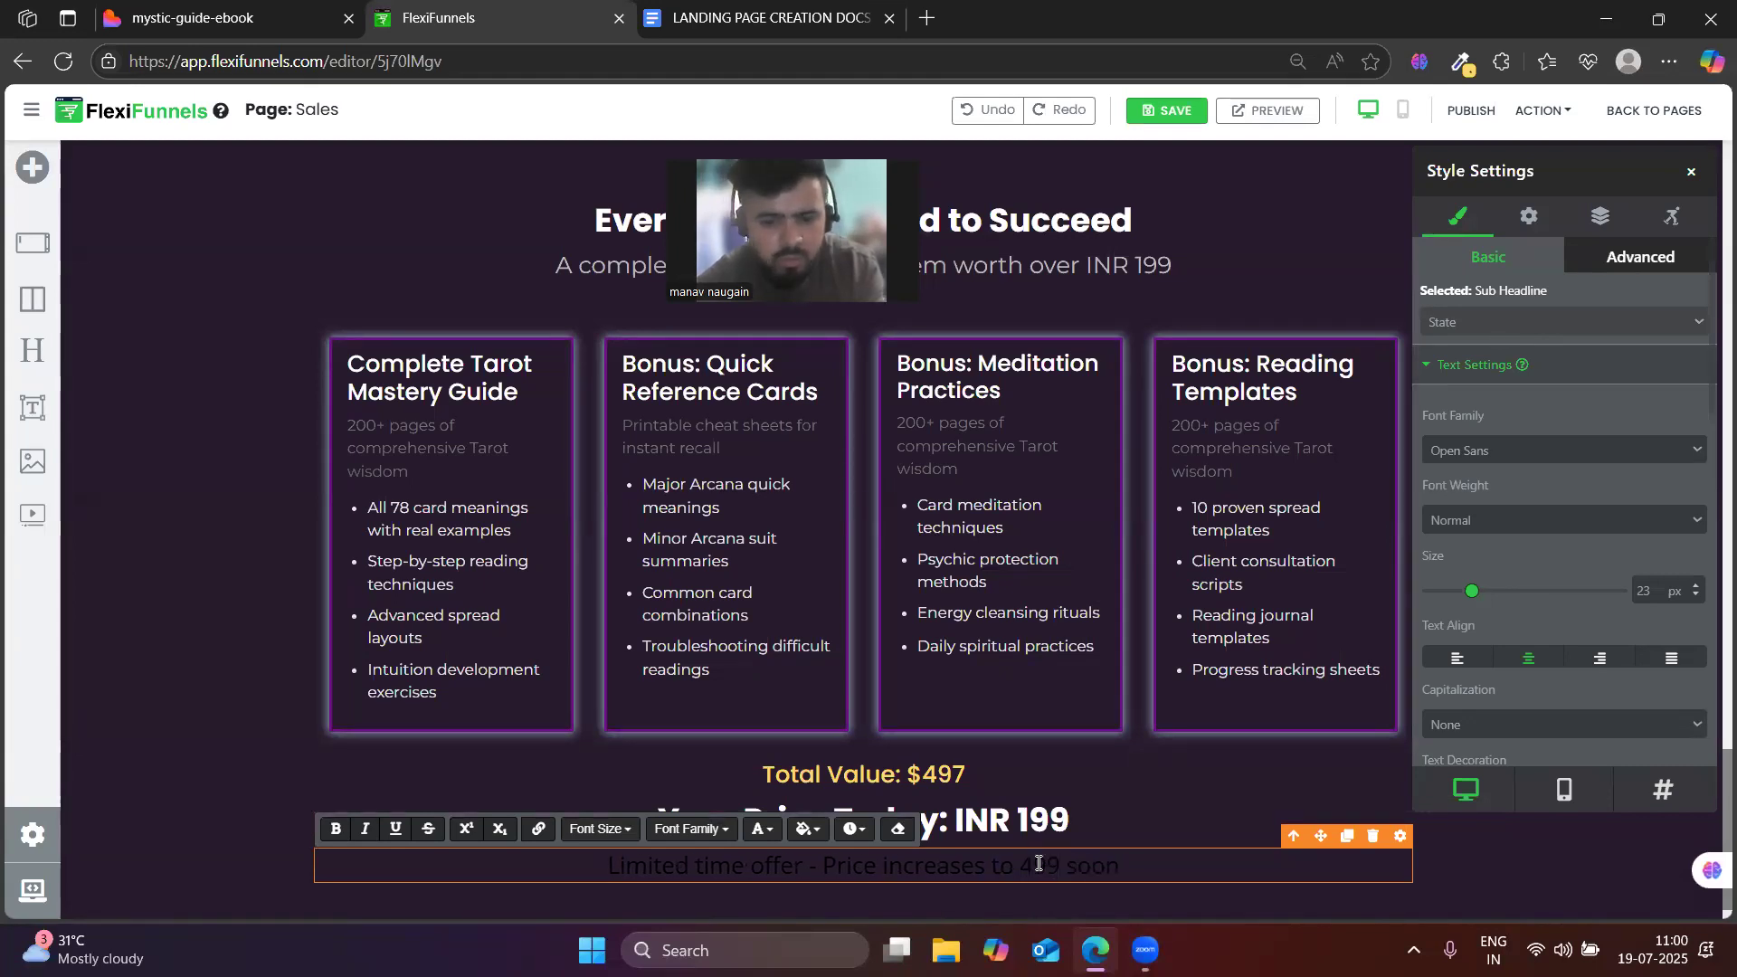
text(INR)
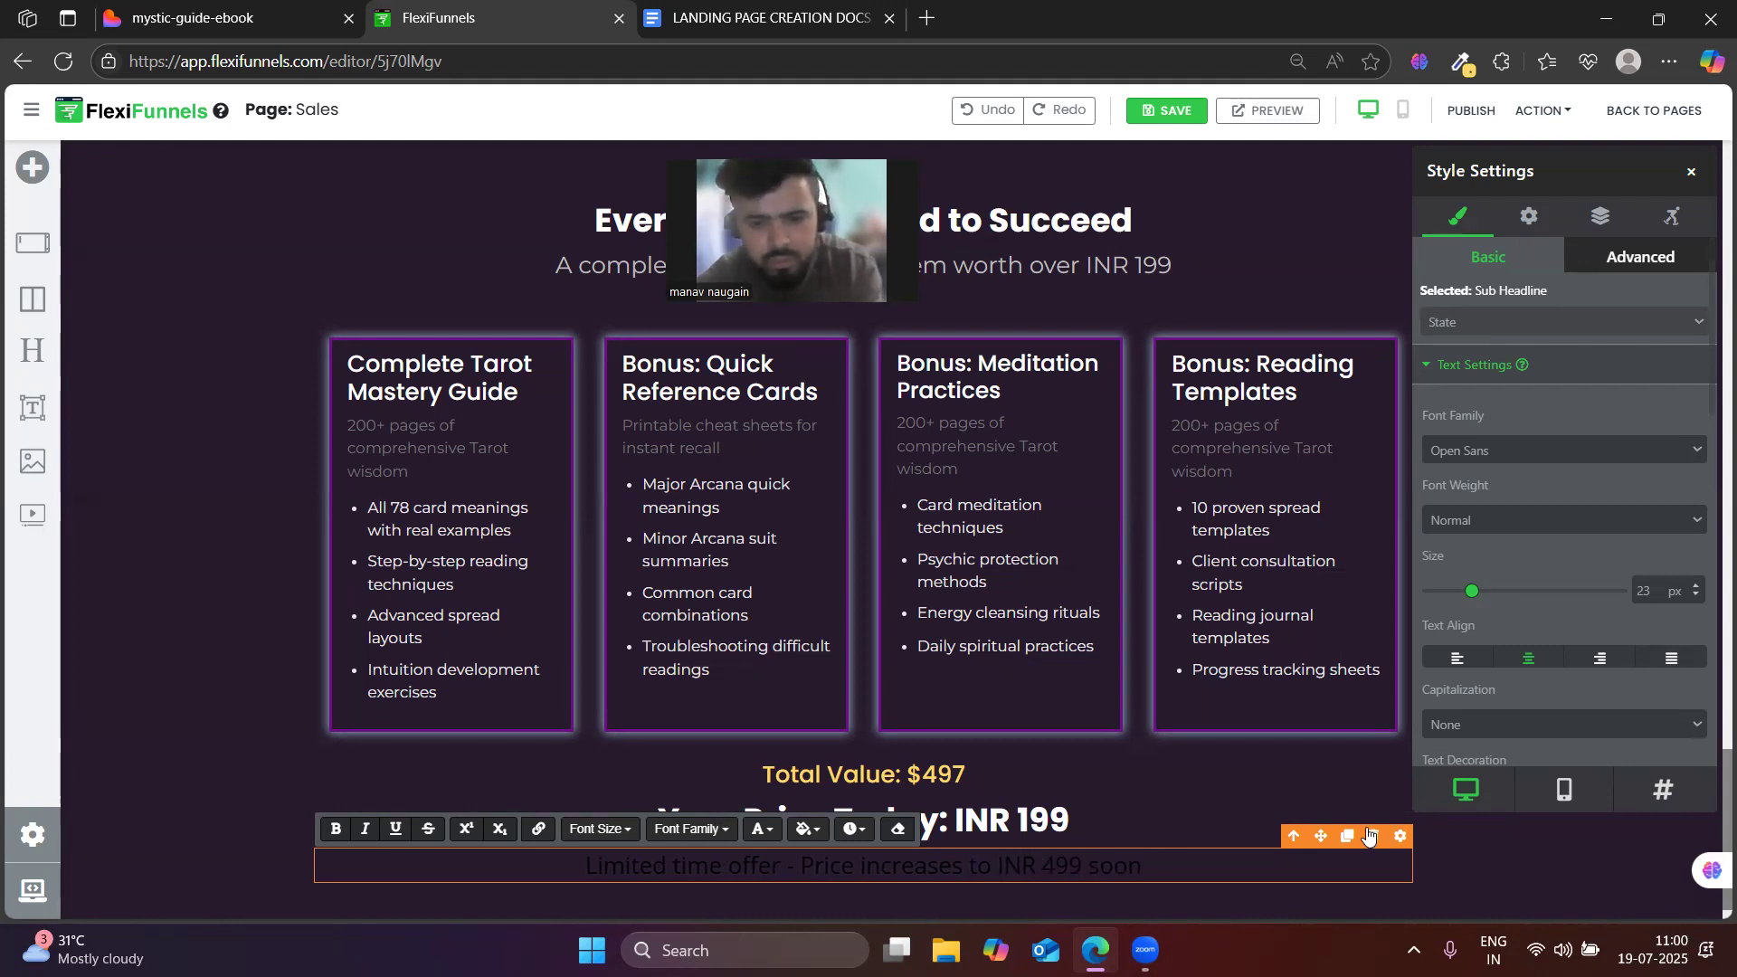
- Set the "Limited time offer" sub headline's text color to light grey #BDBDBD
scroll(1484, 693, down, 3)
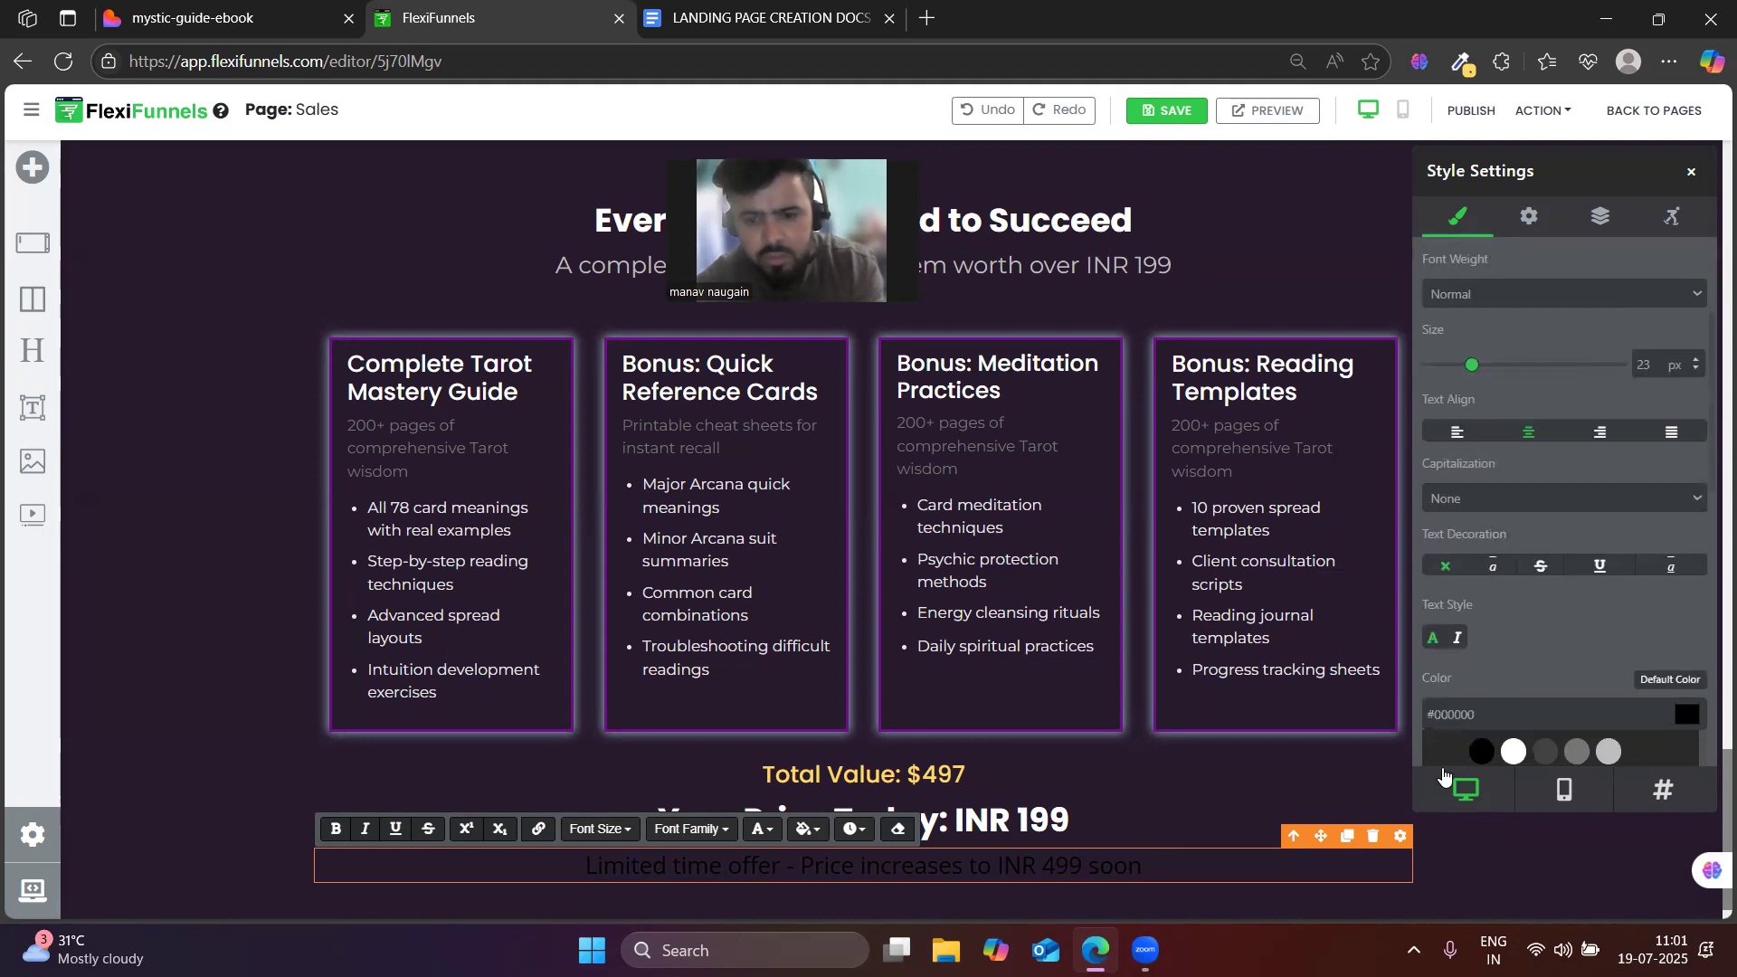
click(1401, 837)
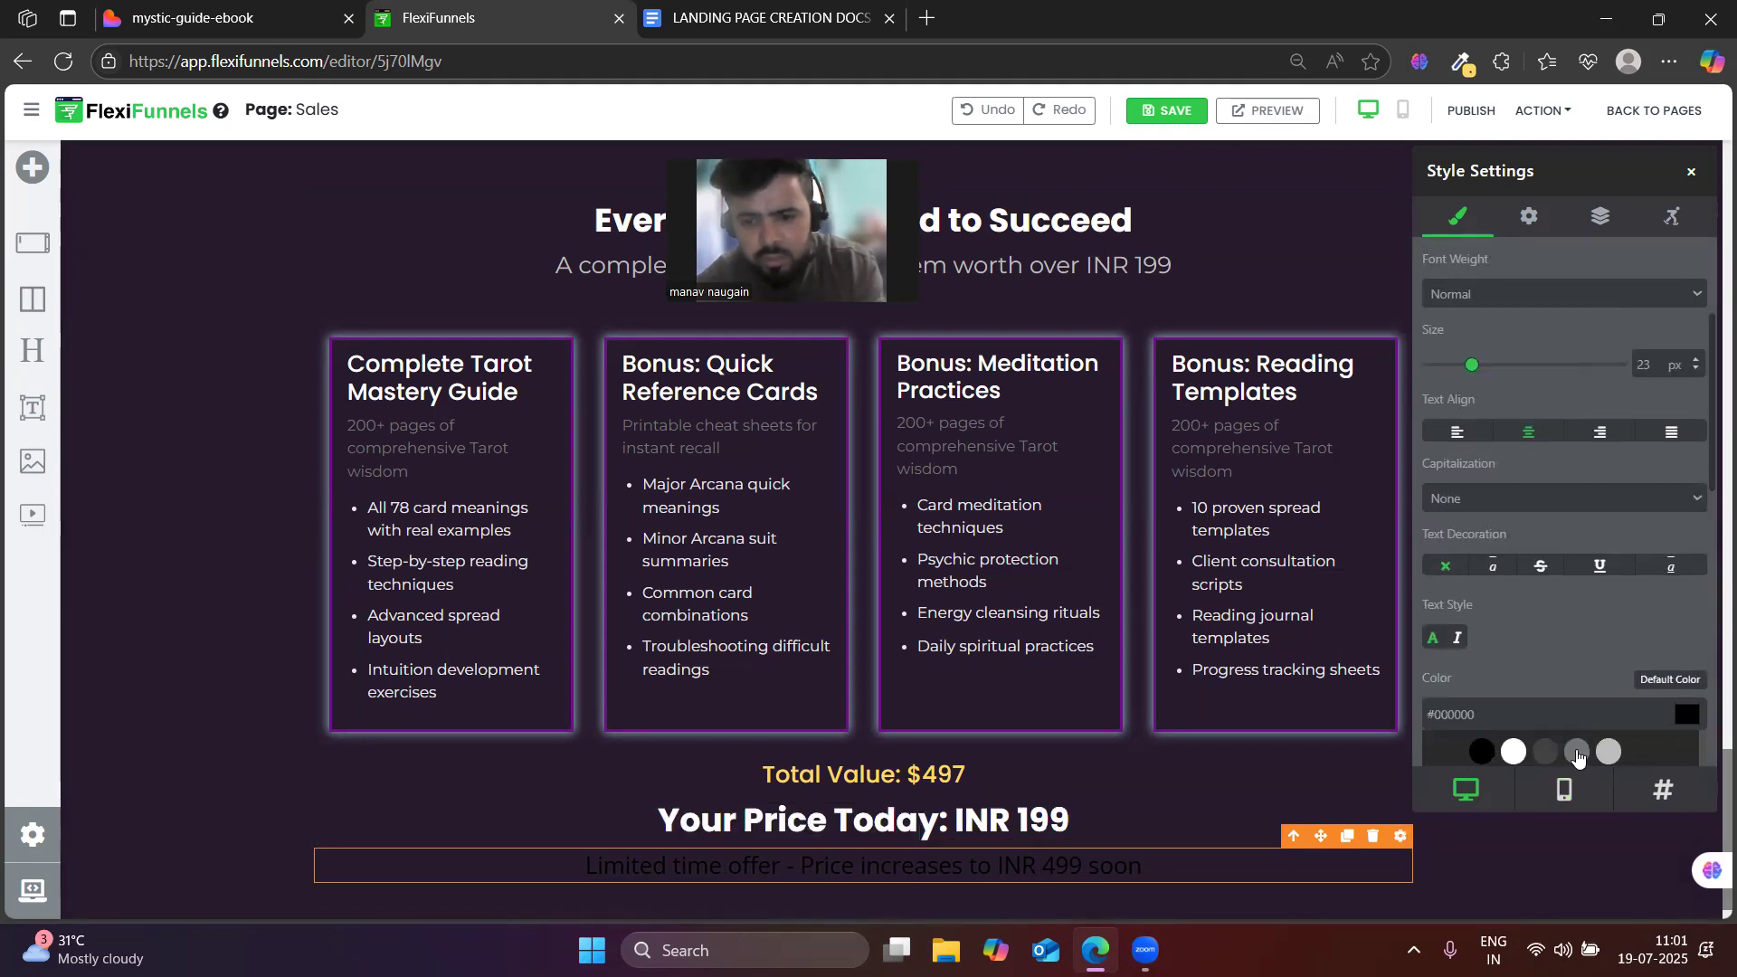
click(1609, 753)
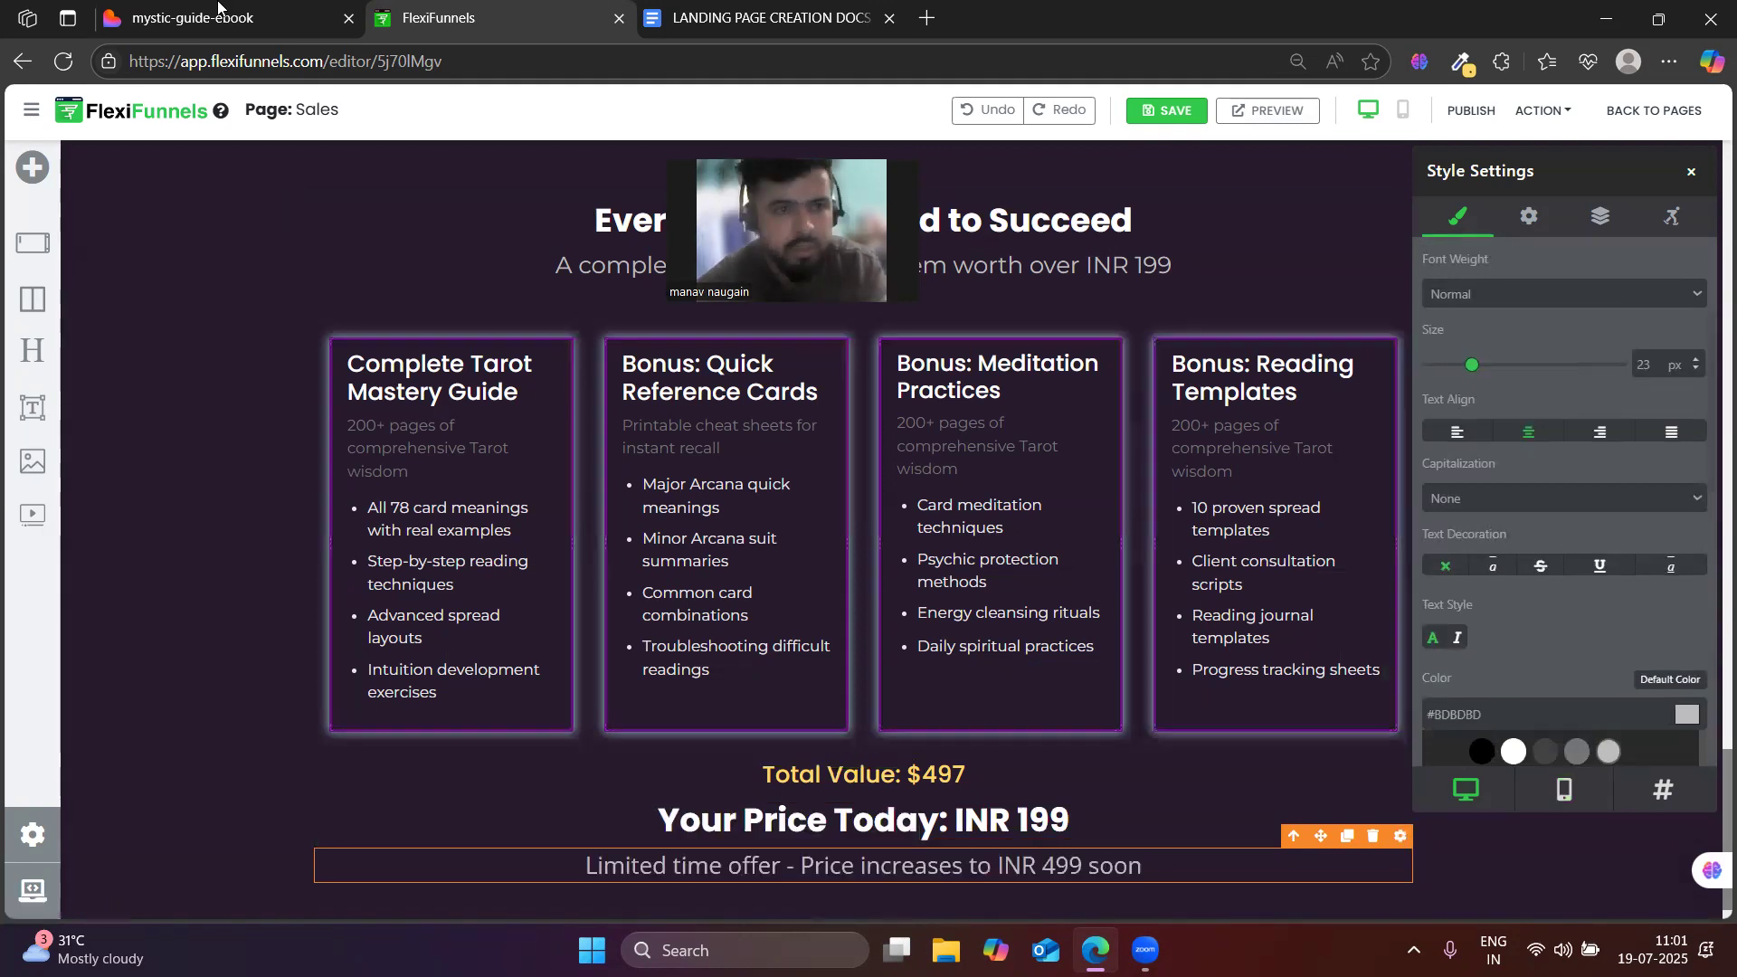
- Compare the pricing lines below the cards with the original ones on the mystic-guide-ebook page
key(ctrl+shift+Tab)
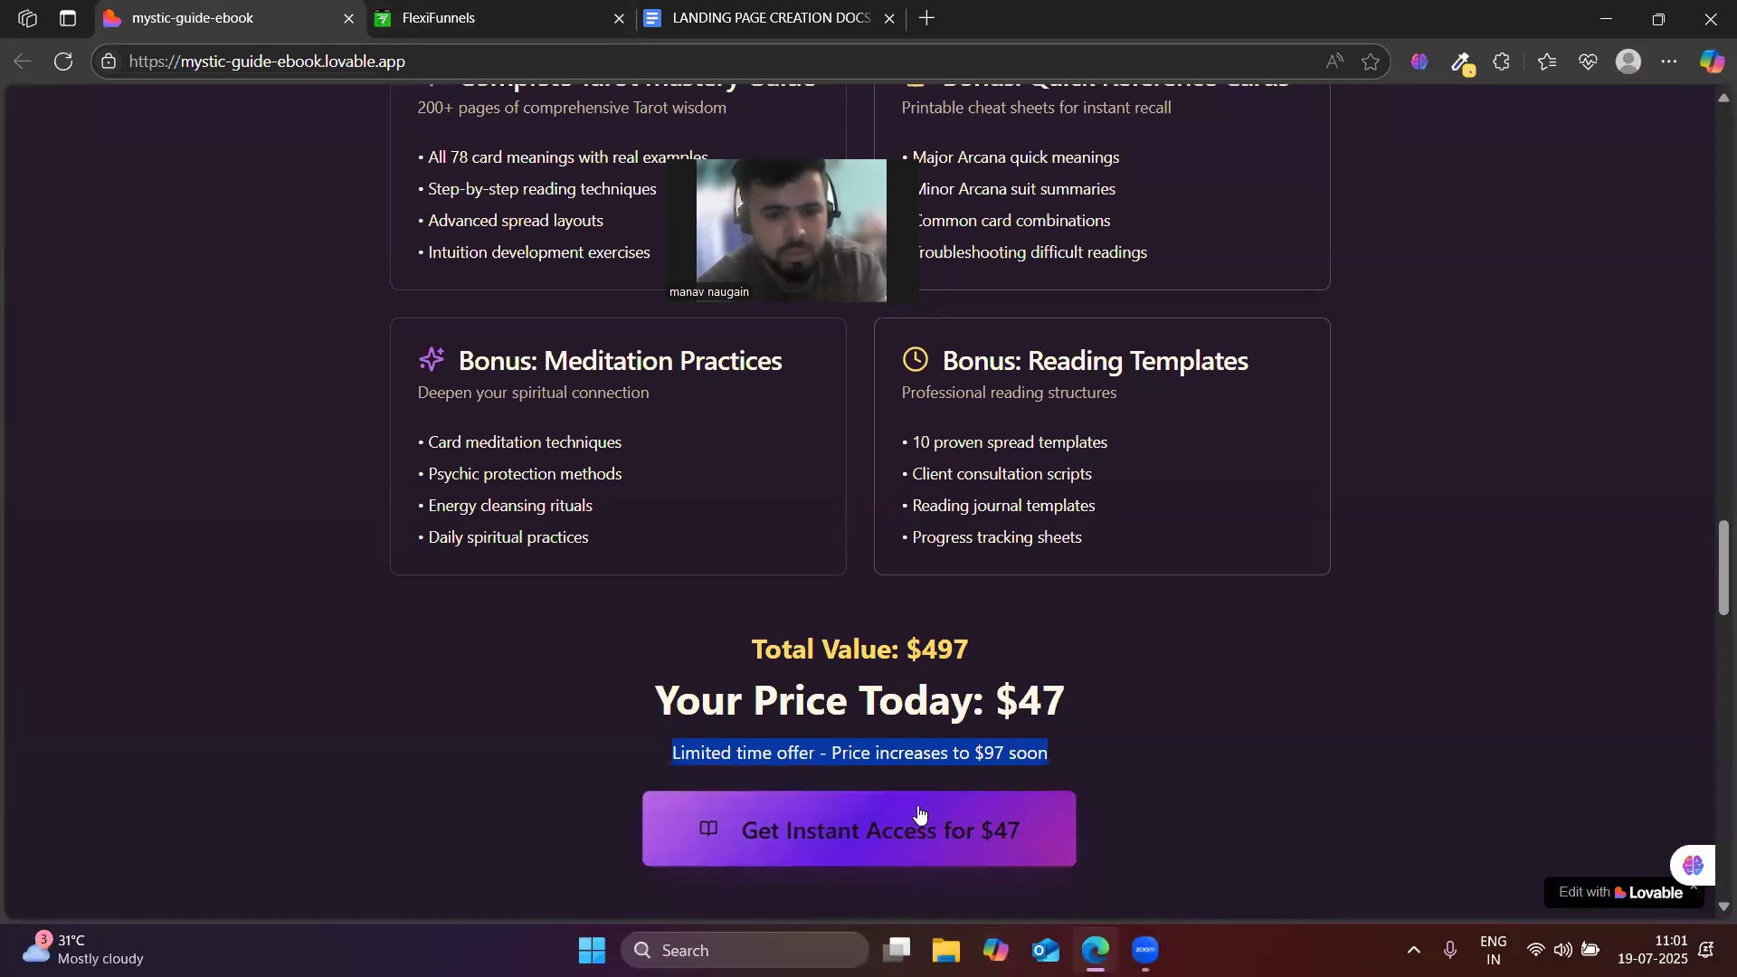
click(434, 11)
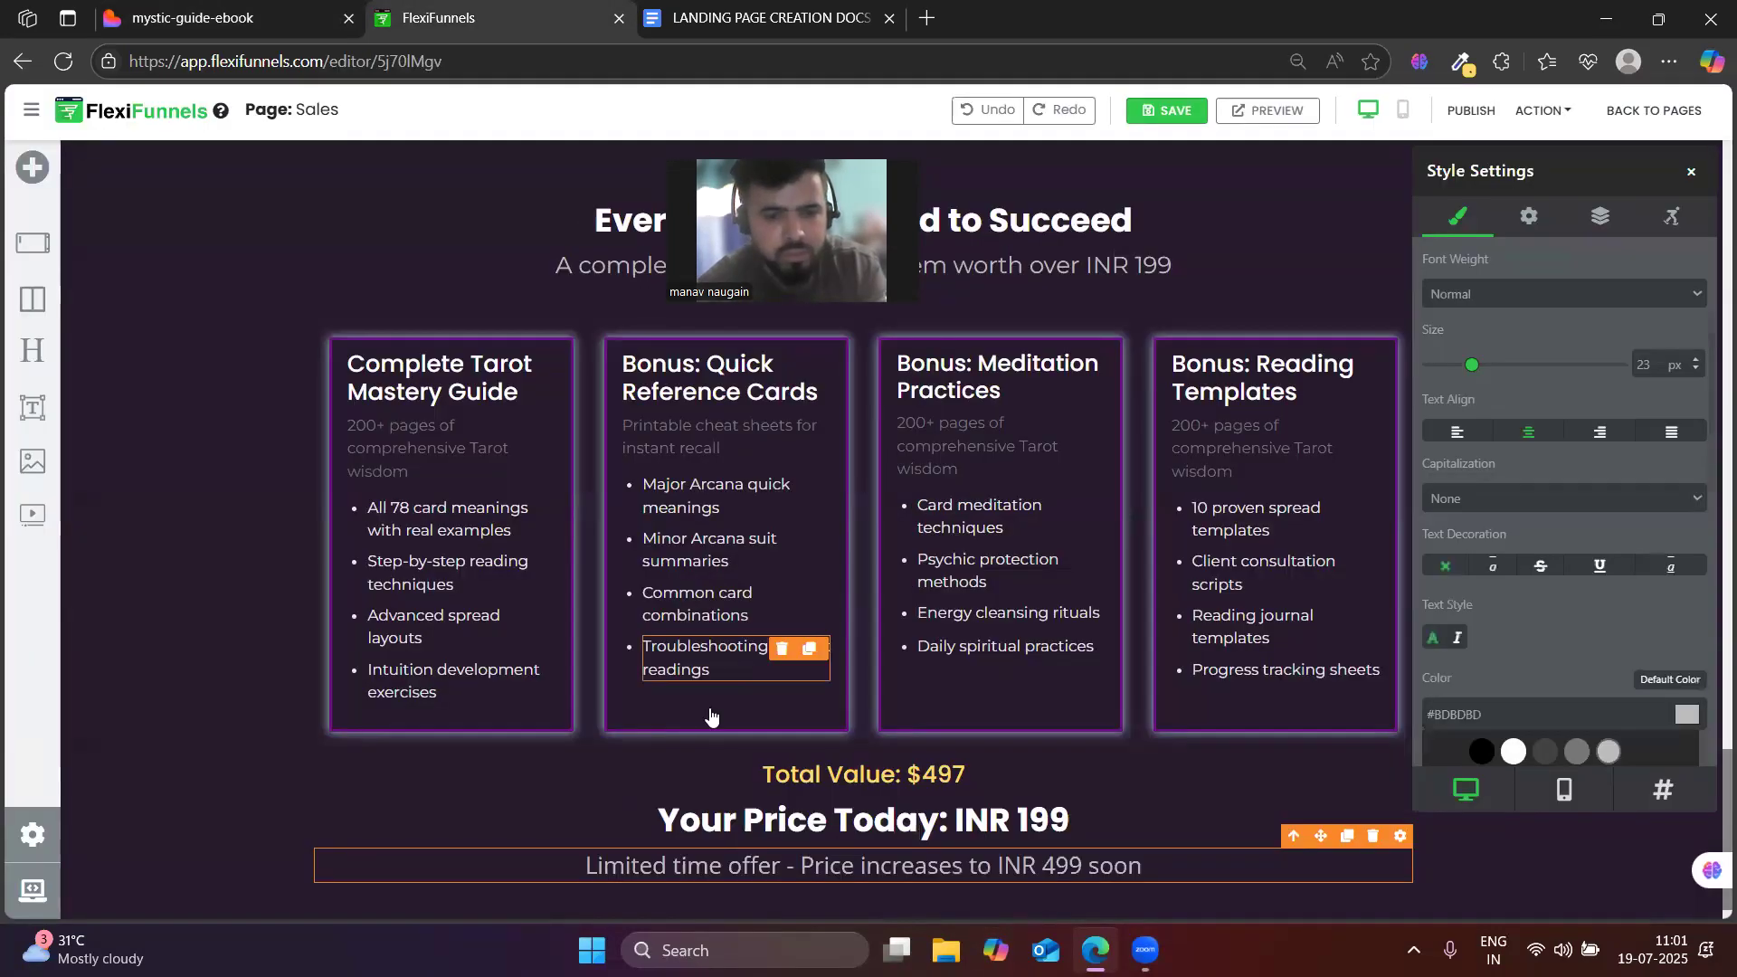
click(282, 7)
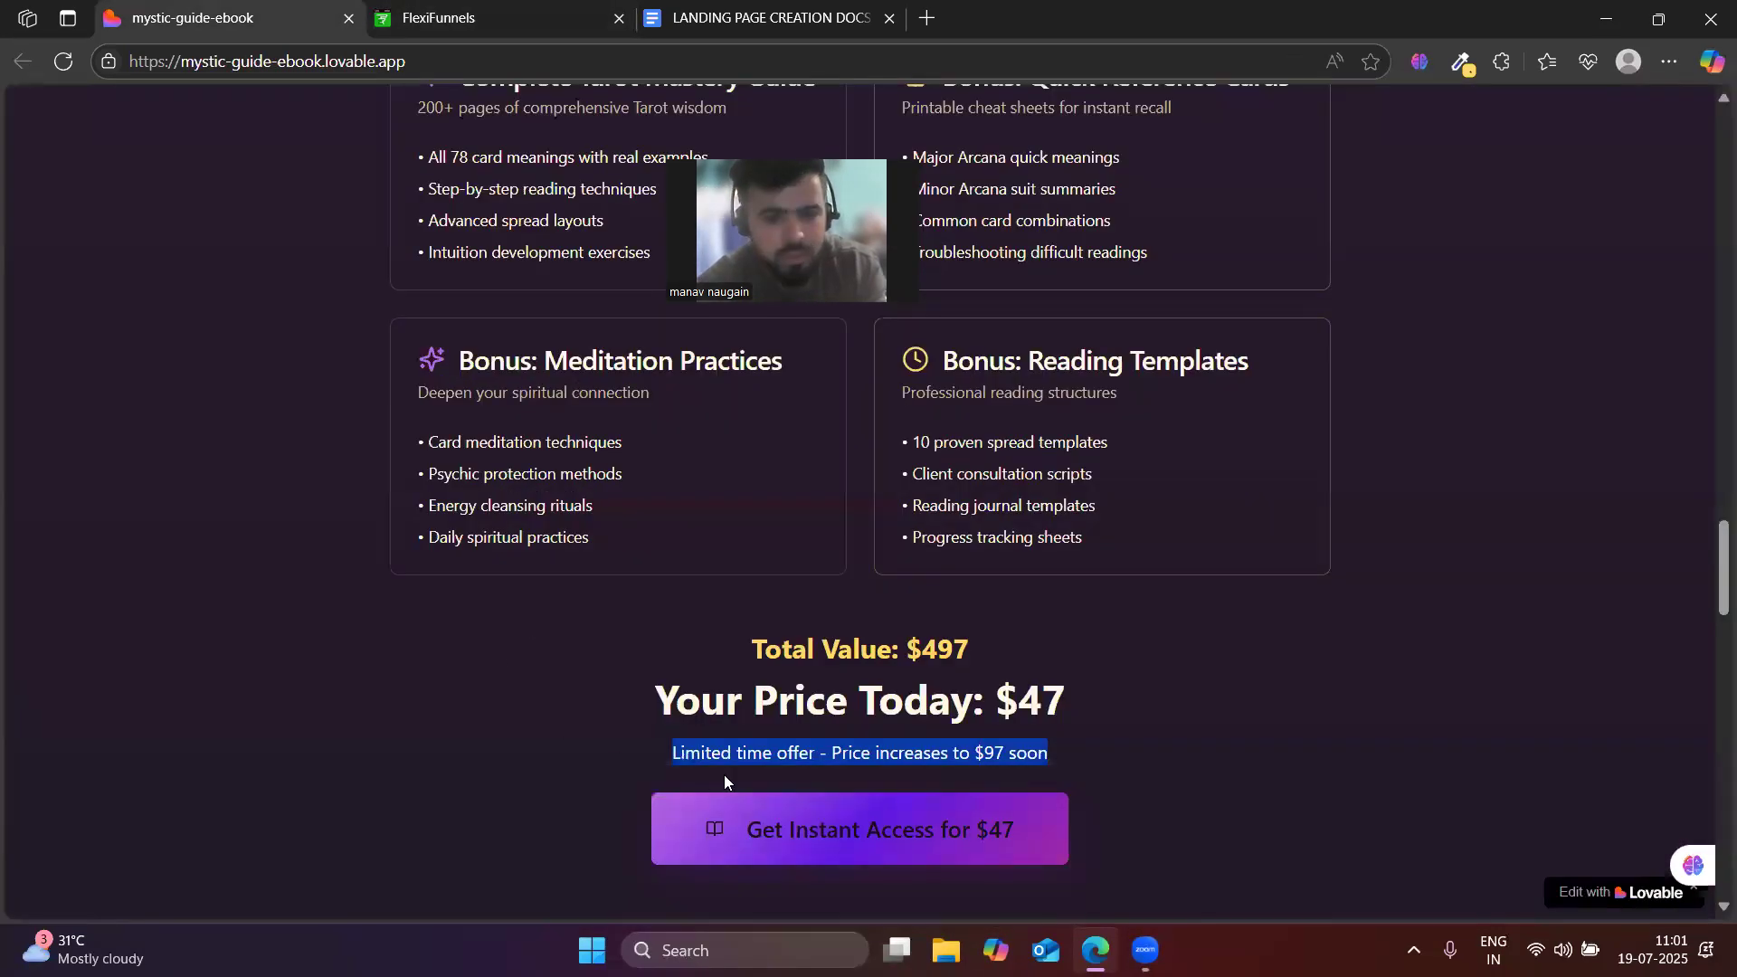
- Set the font size of the "Limited time offer" sub headline to 15 px
click(431, 7)
scroll(1668, 486, up, 3)
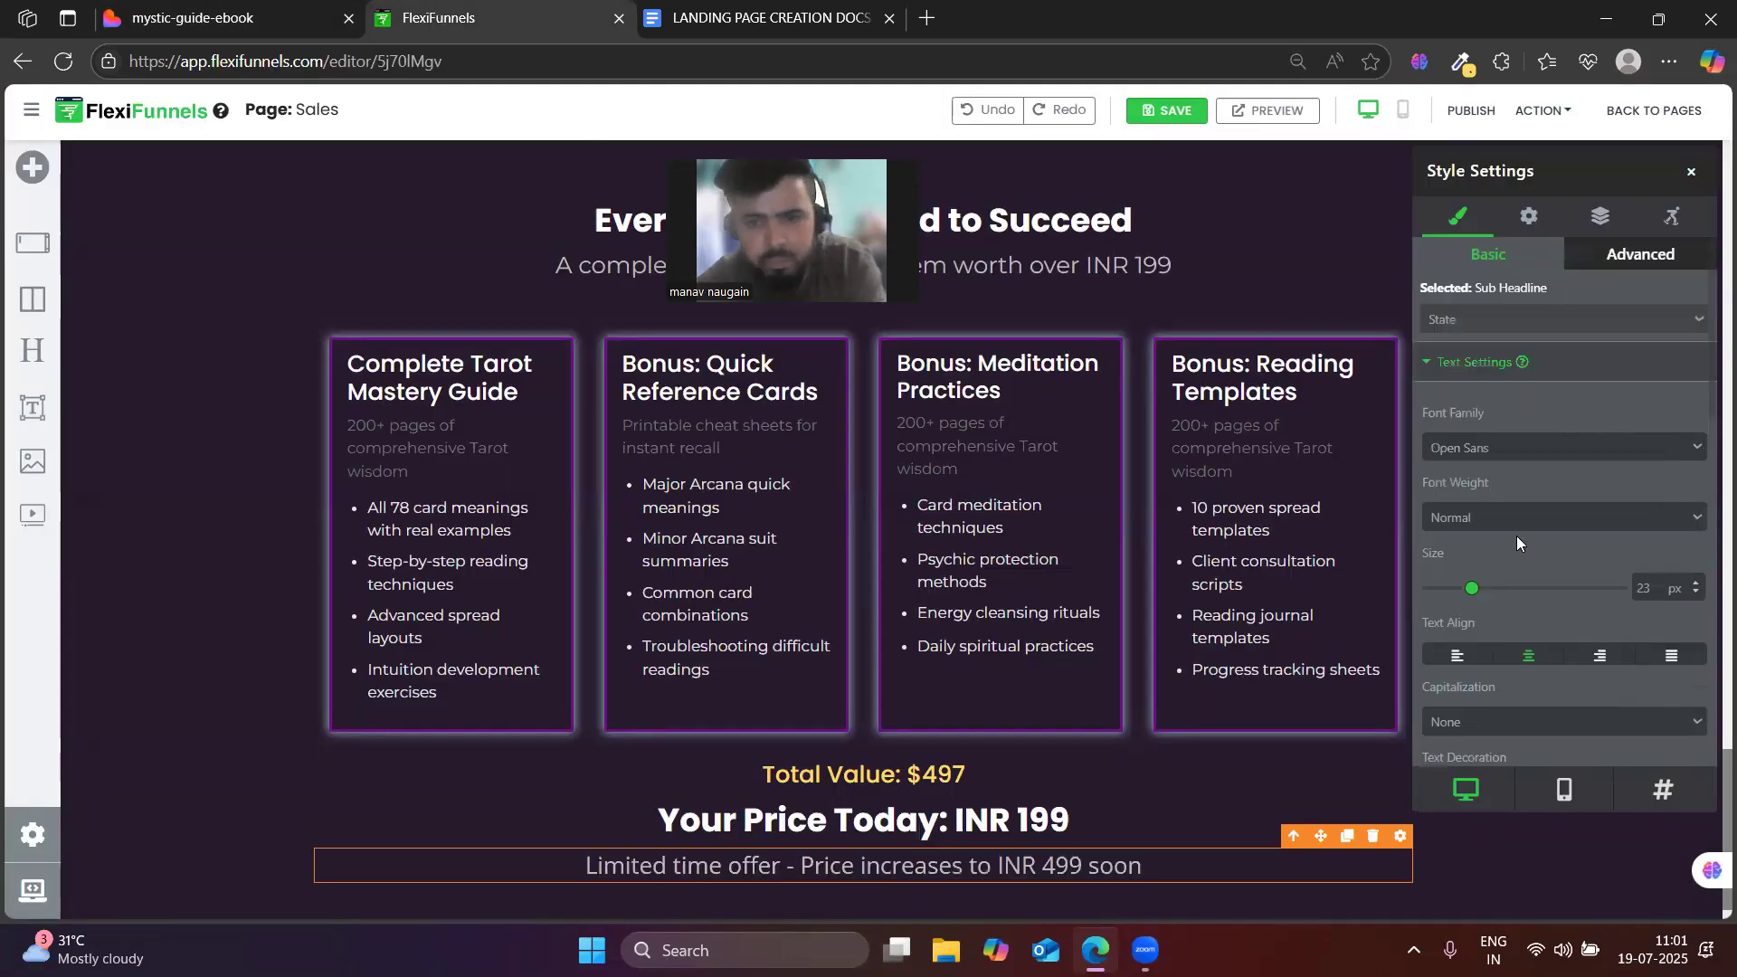
double_click(1646, 592)
text(15)
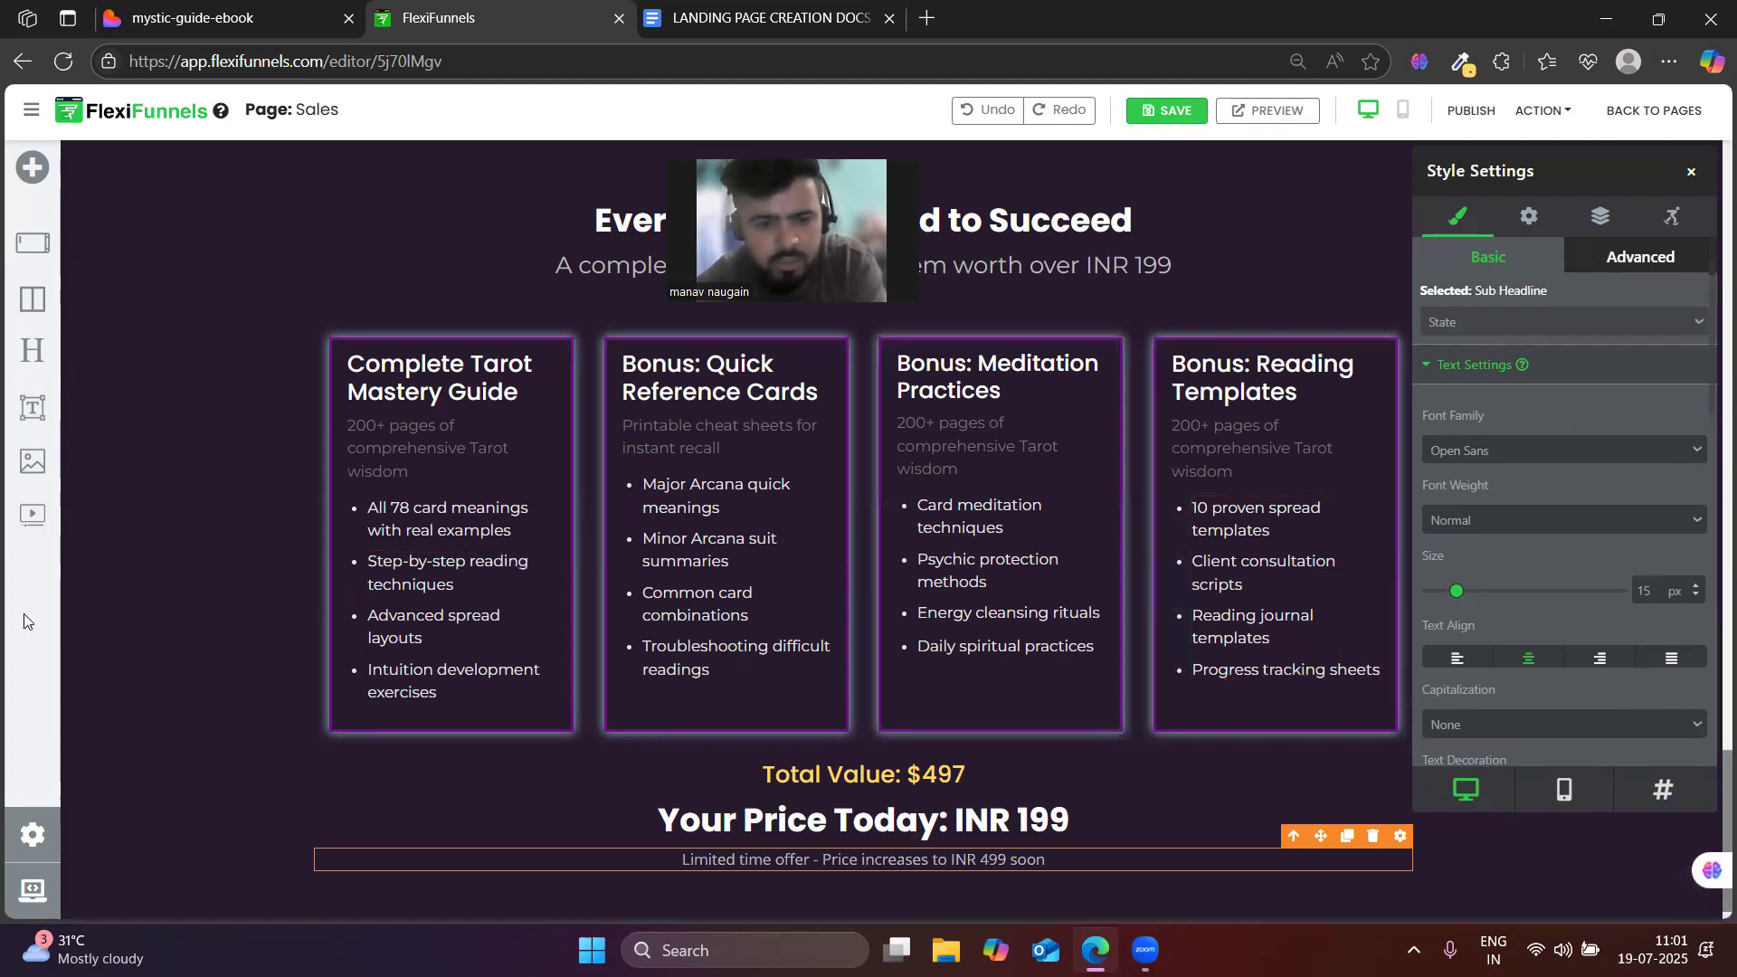
- Add a button element below the "Limited time offer" sub headline and check the original page's button for reference
scroll(28, 615, down, 2)
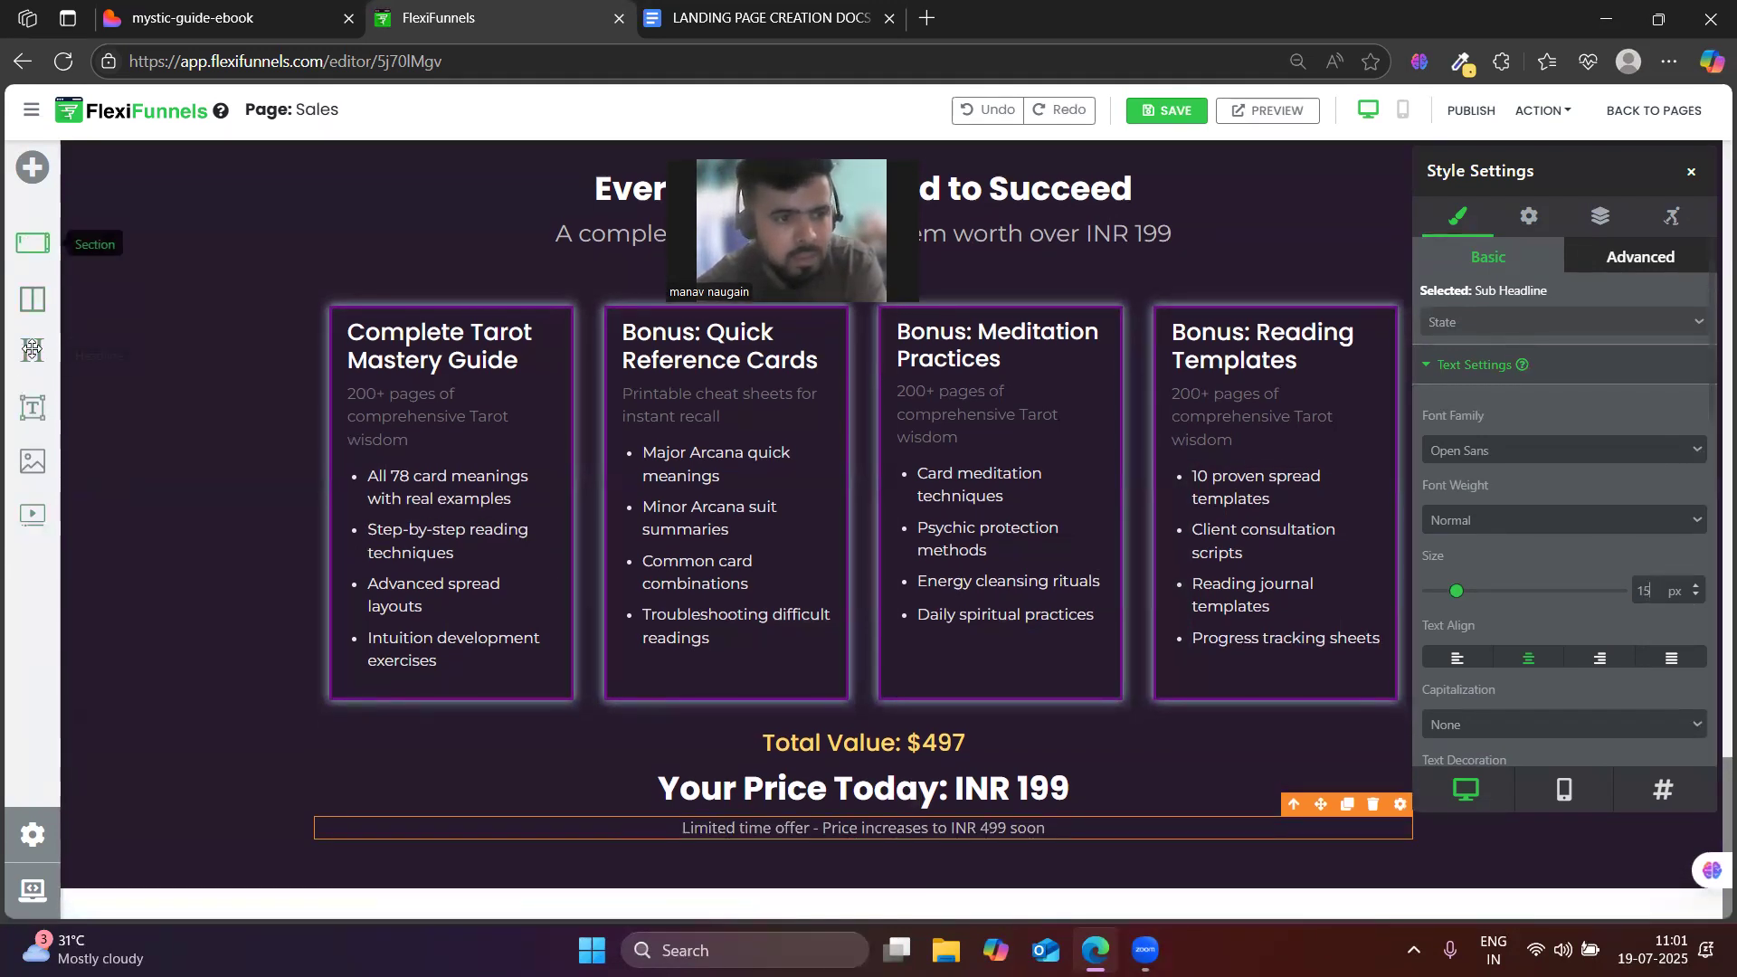
click(33, 166)
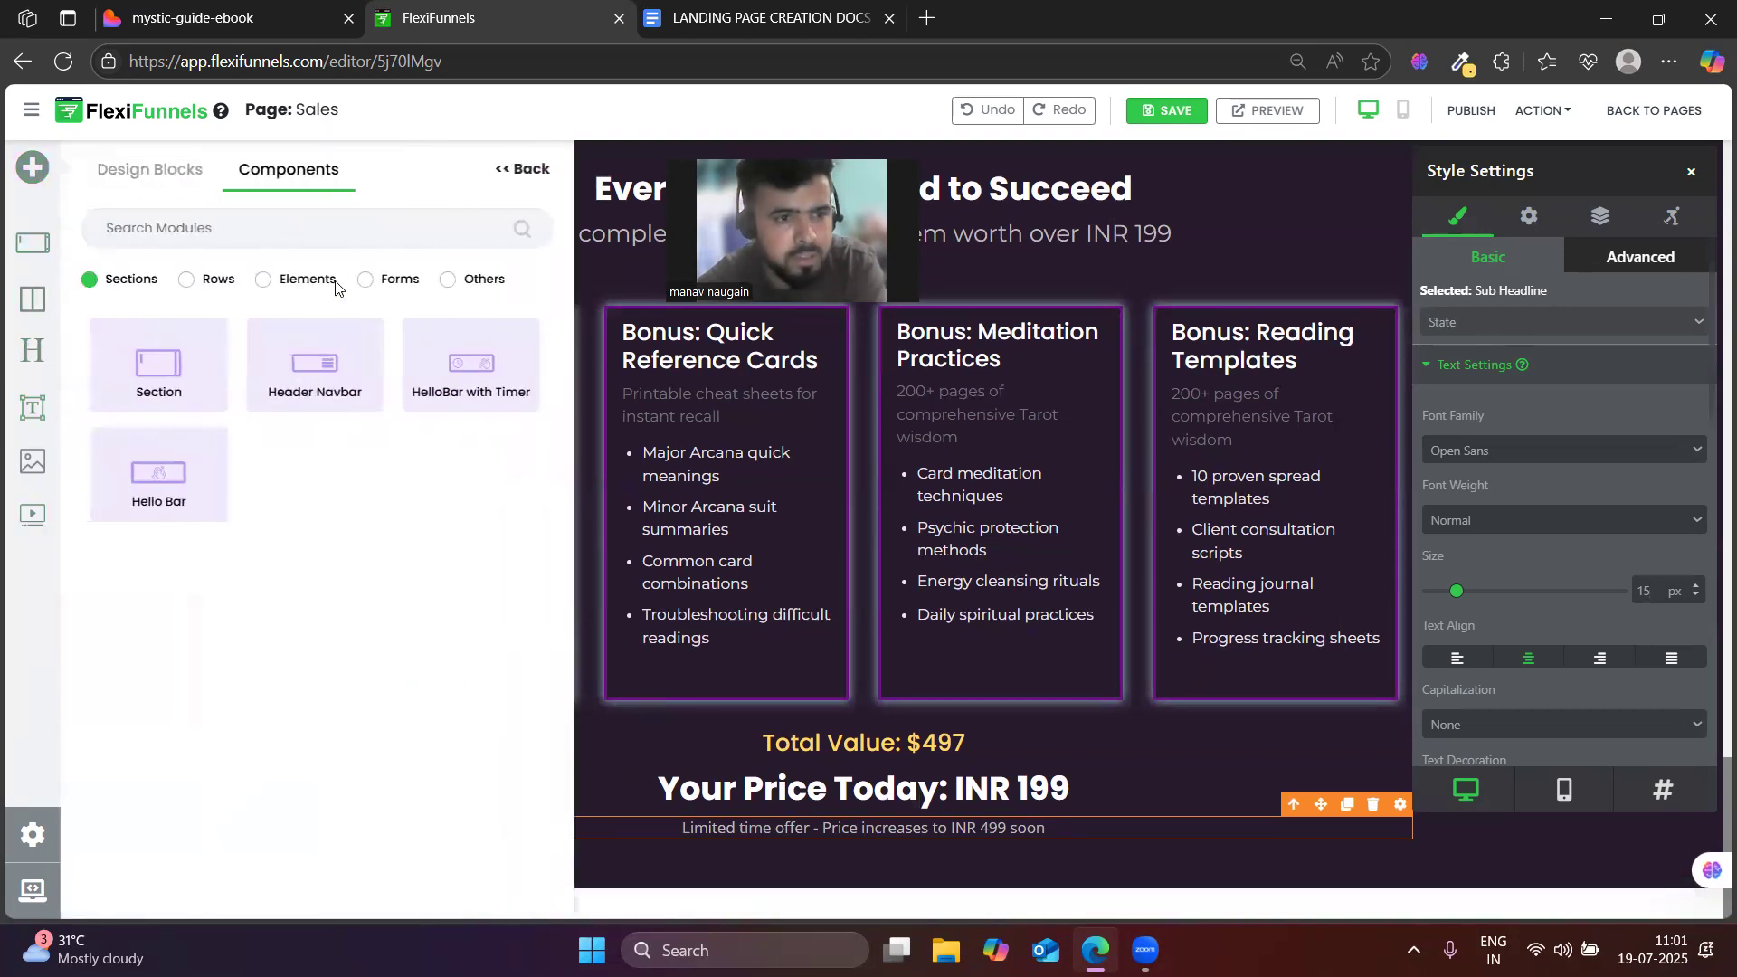
click(330, 282)
drag(473, 493, 788, 845)
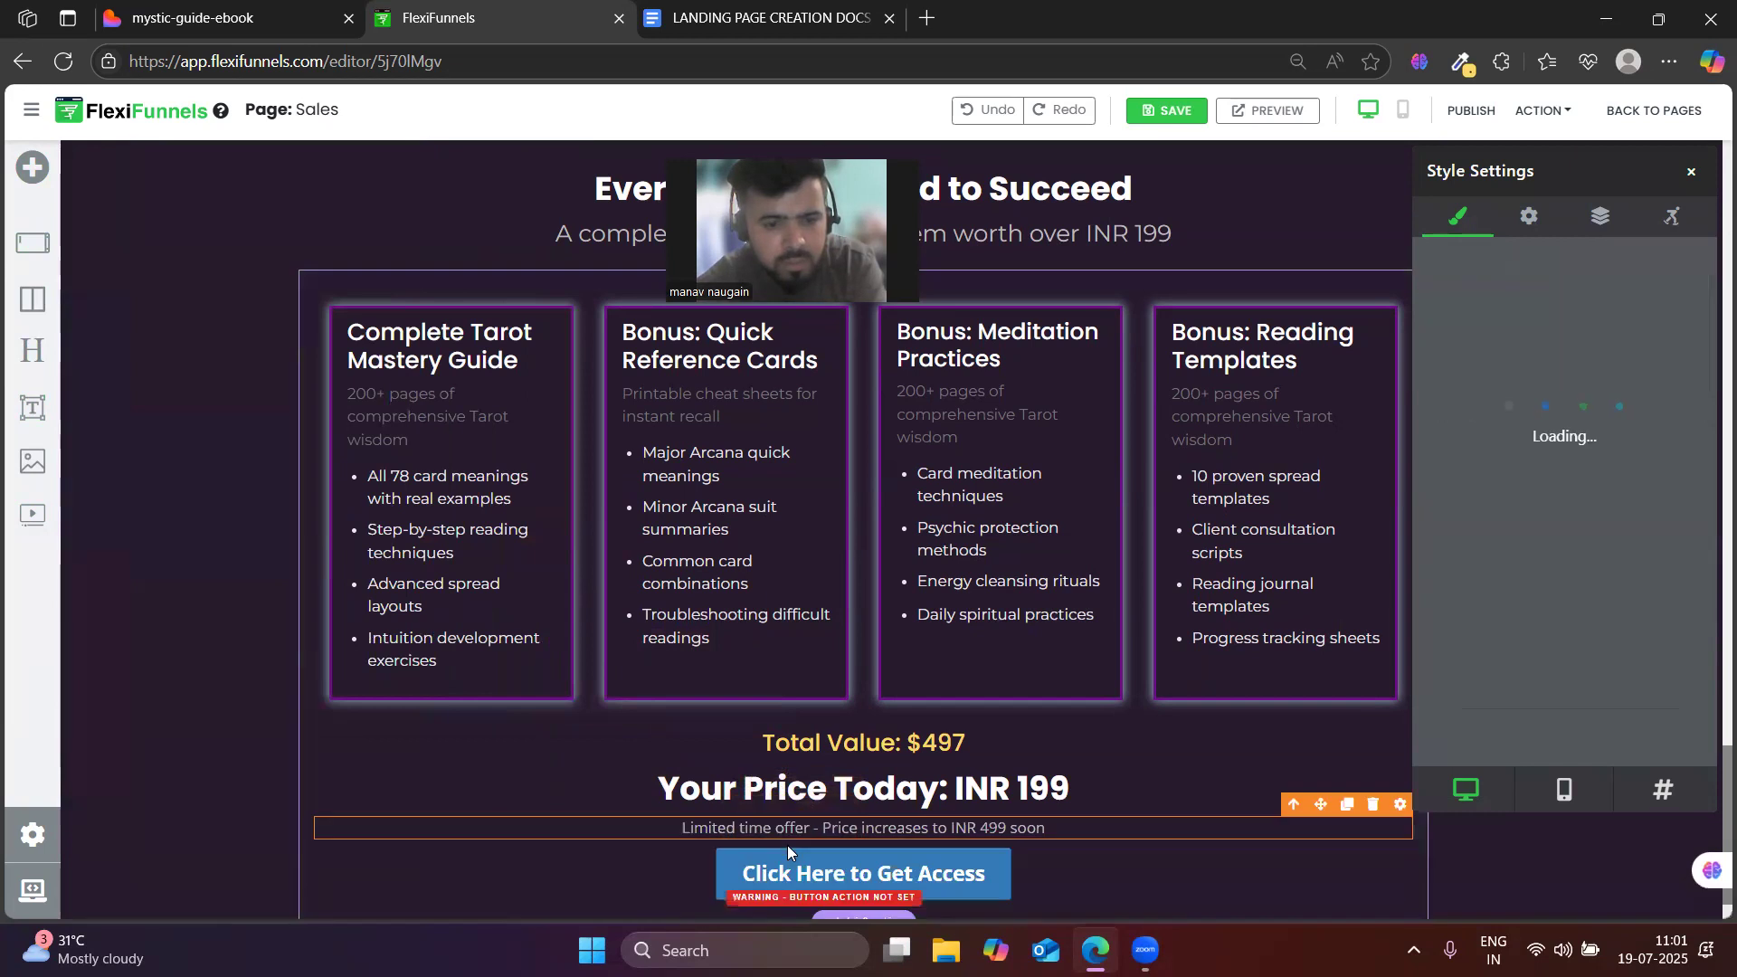
key(ctrl+shift+Tab)
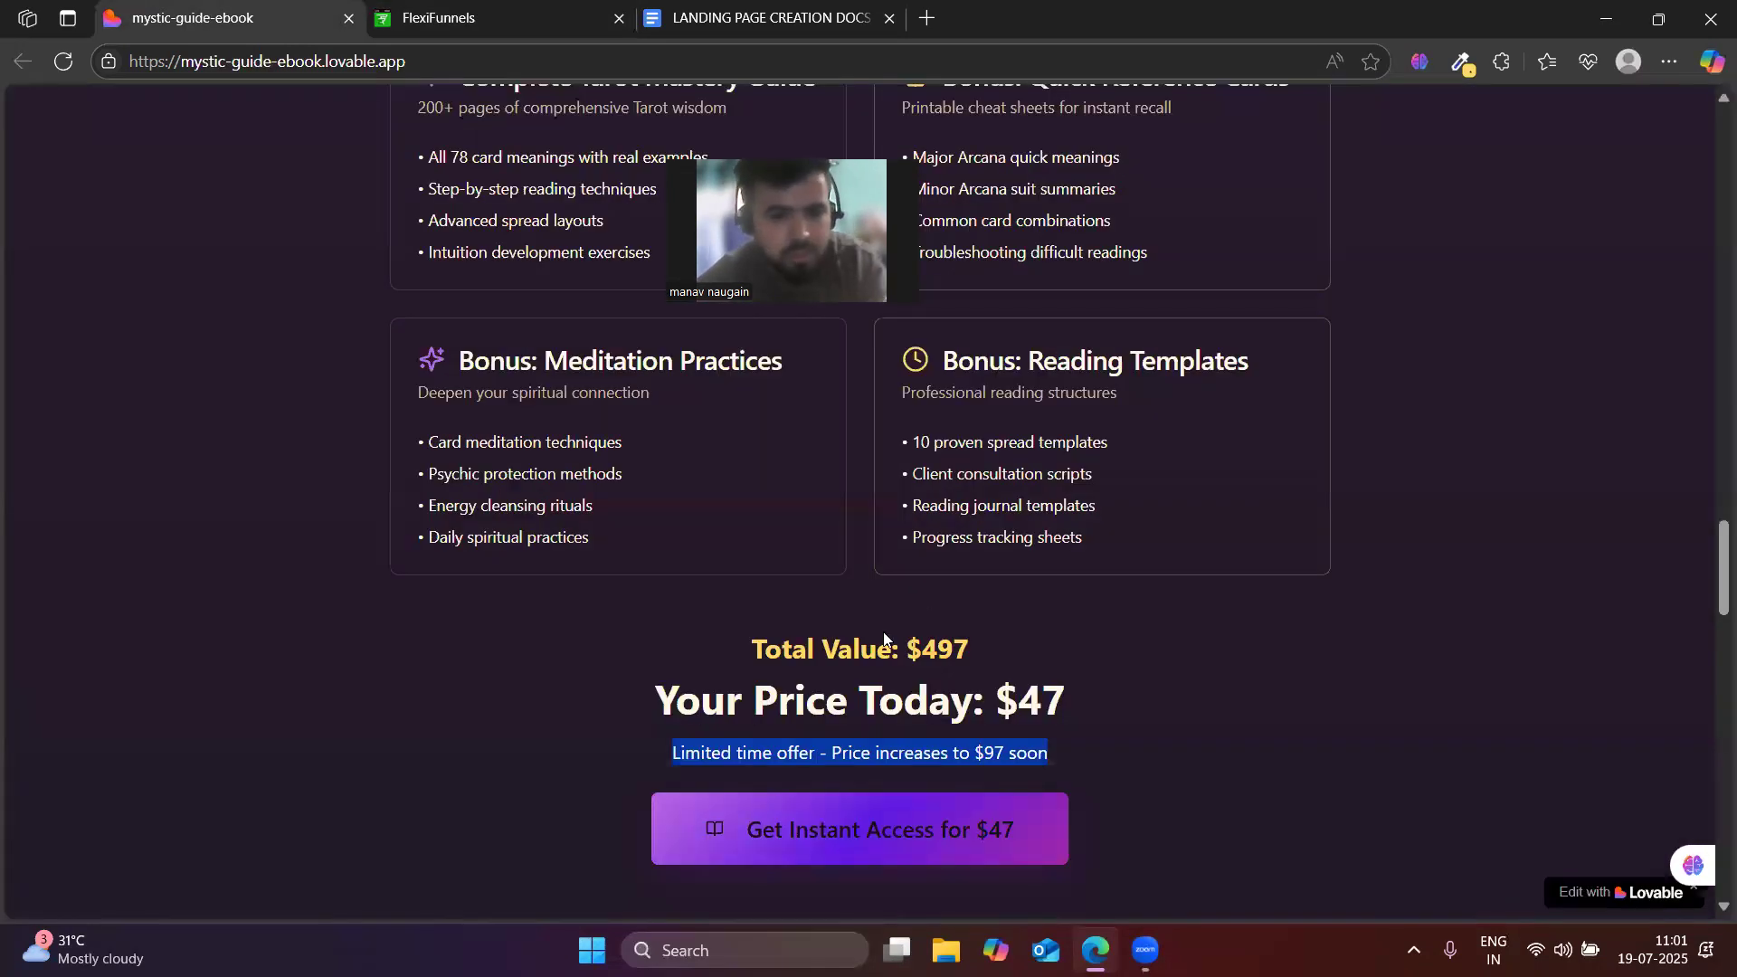
click(521, 5)
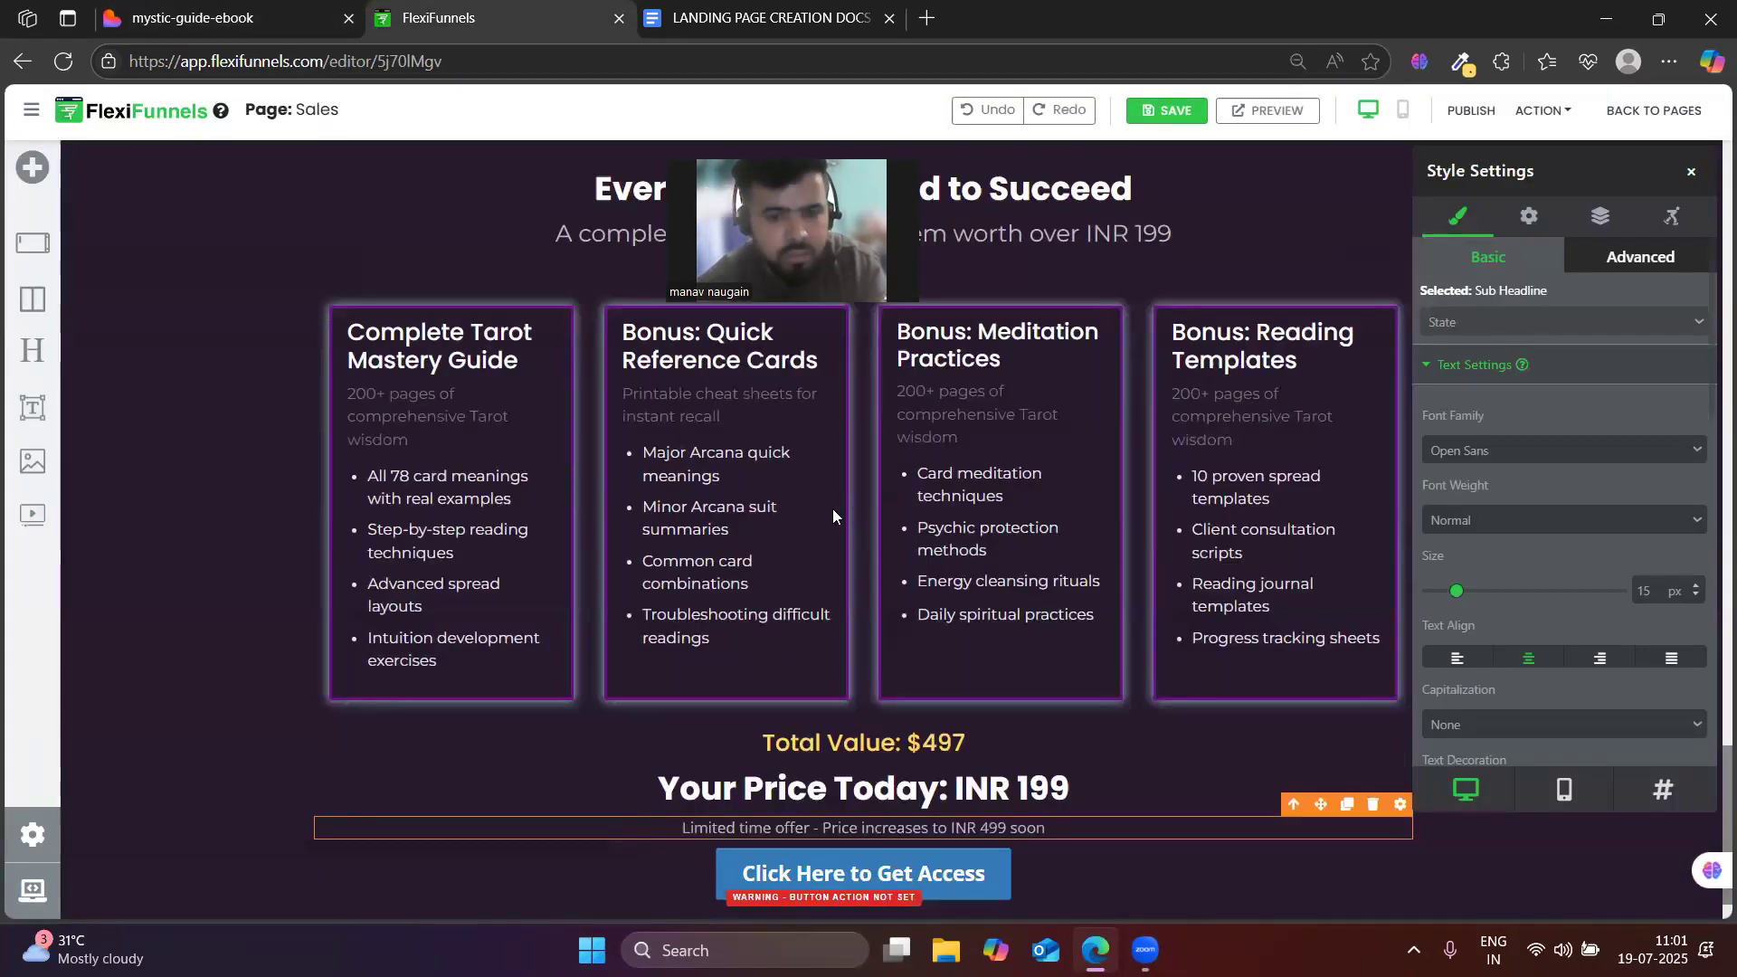
- Replace the new button's text with "GET ACCESS NOW"
double_click(952, 861)
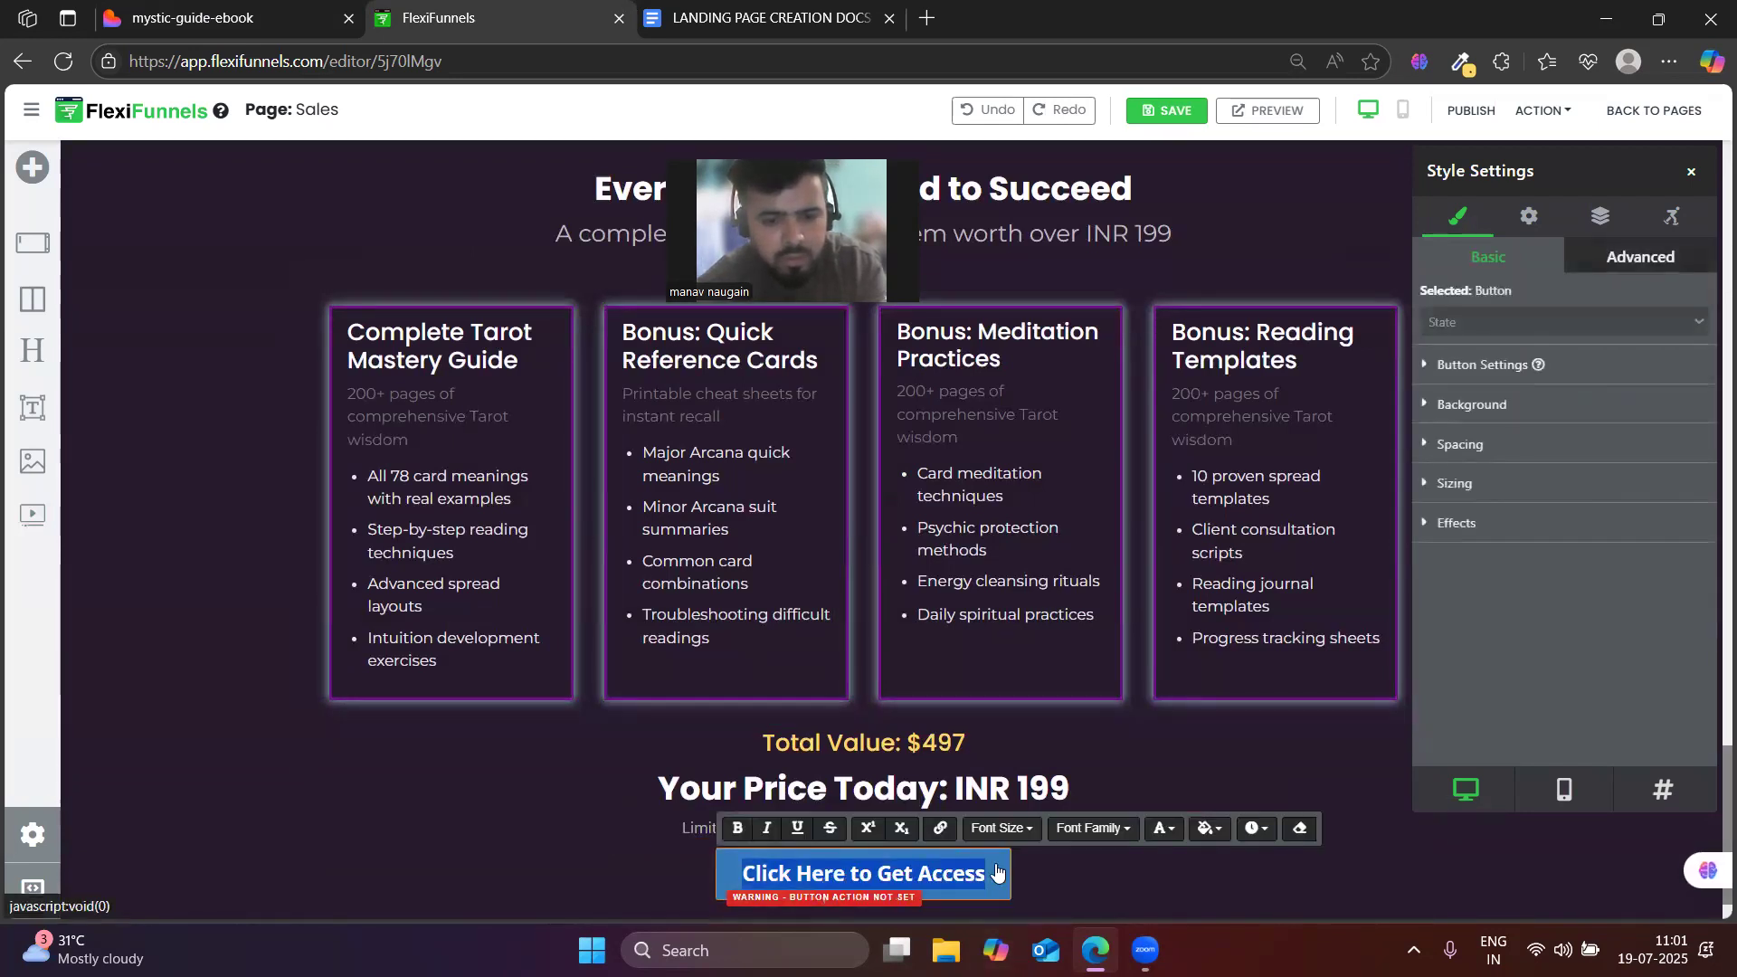
text(get a)
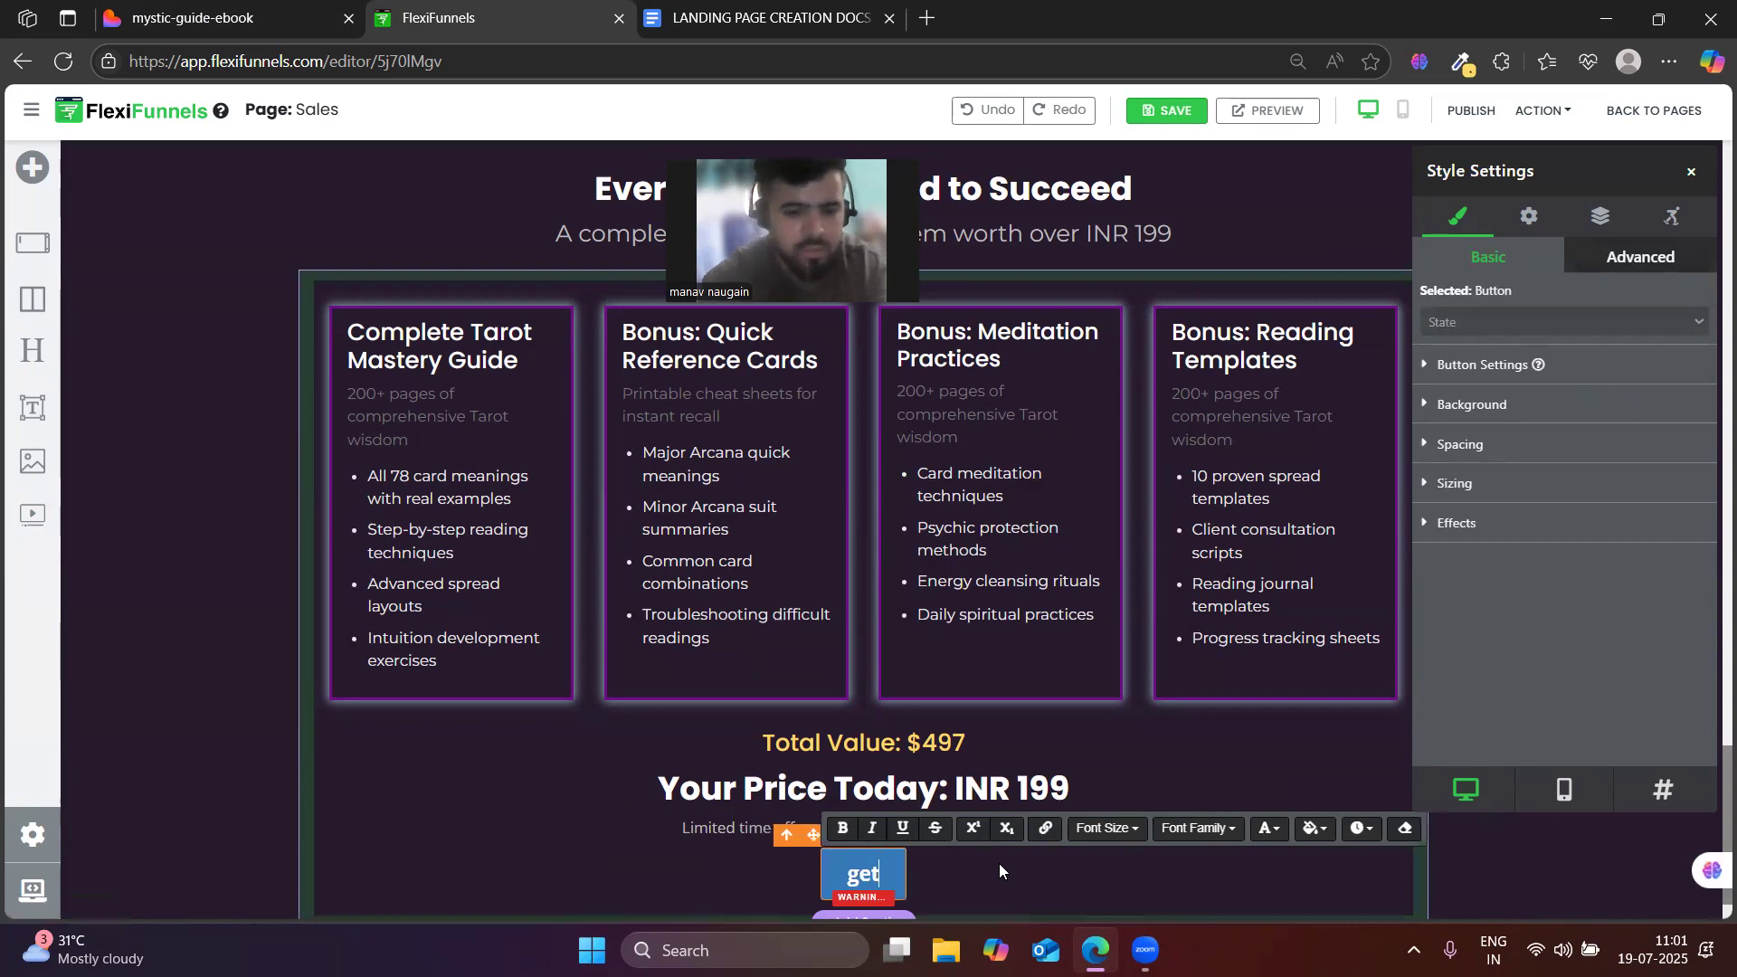
key(BackSpace)
key(BackSpace)
key(BackSpace)
key(BackSpace)
key(BackSpace)
text(GE)
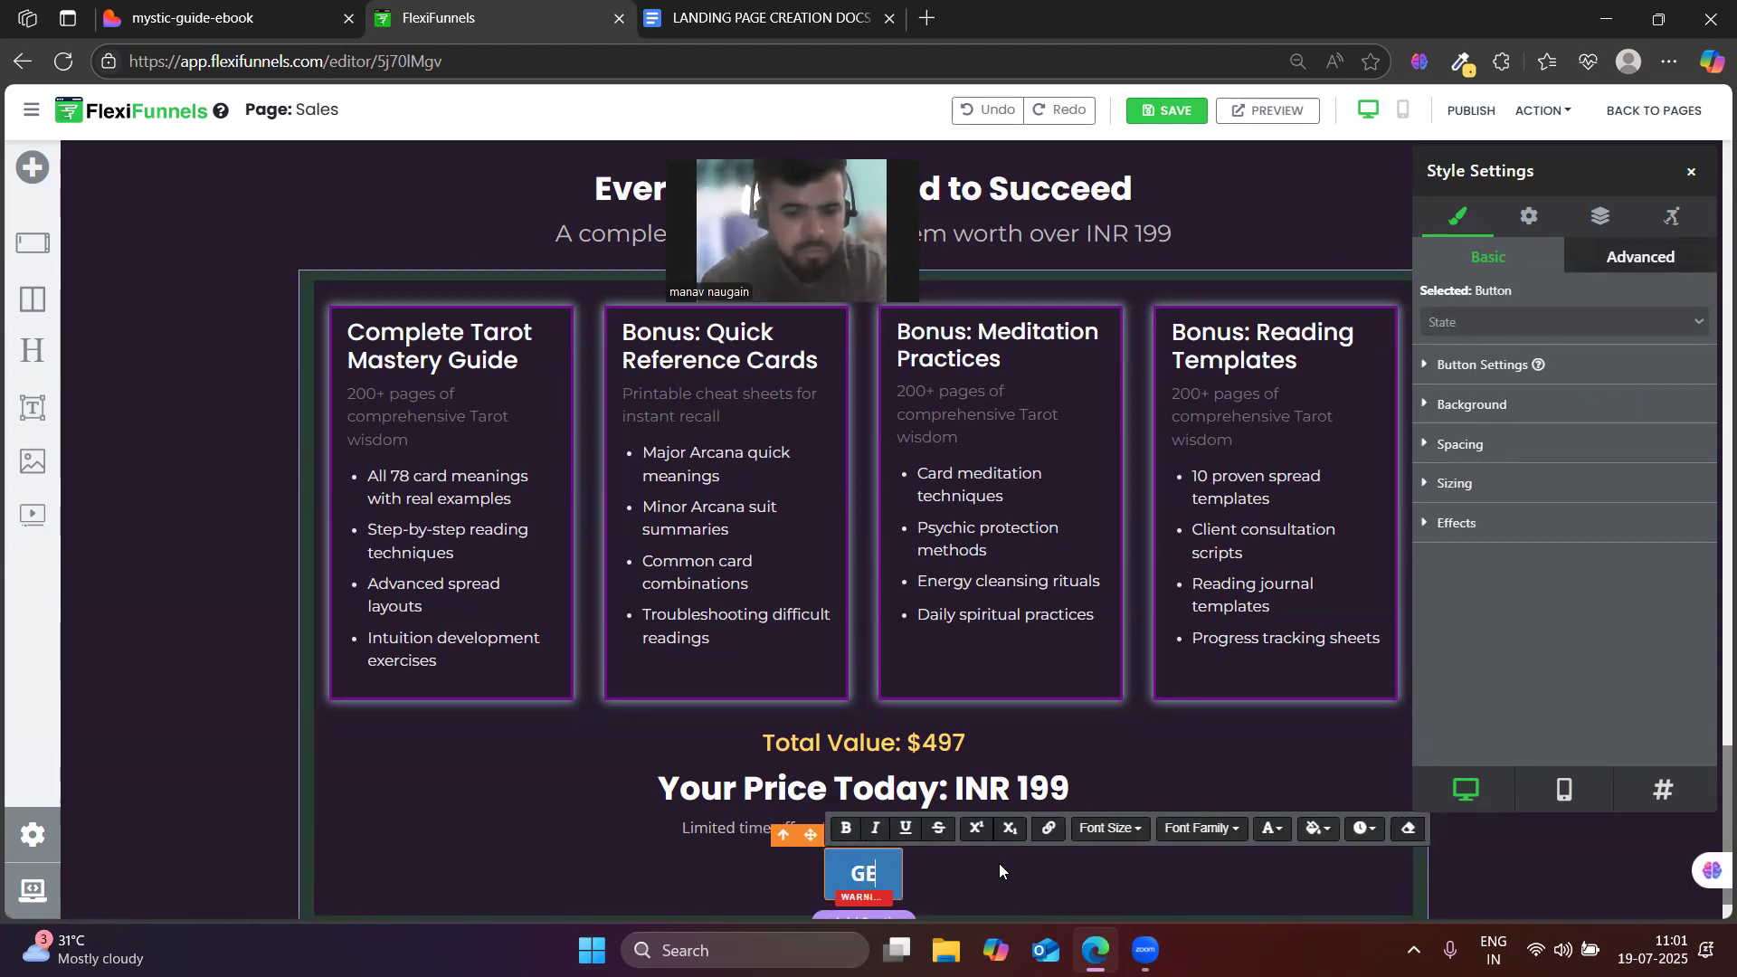
text(T AVV)
key(BackSpace)
key(BackSpace)
text(CCESS)
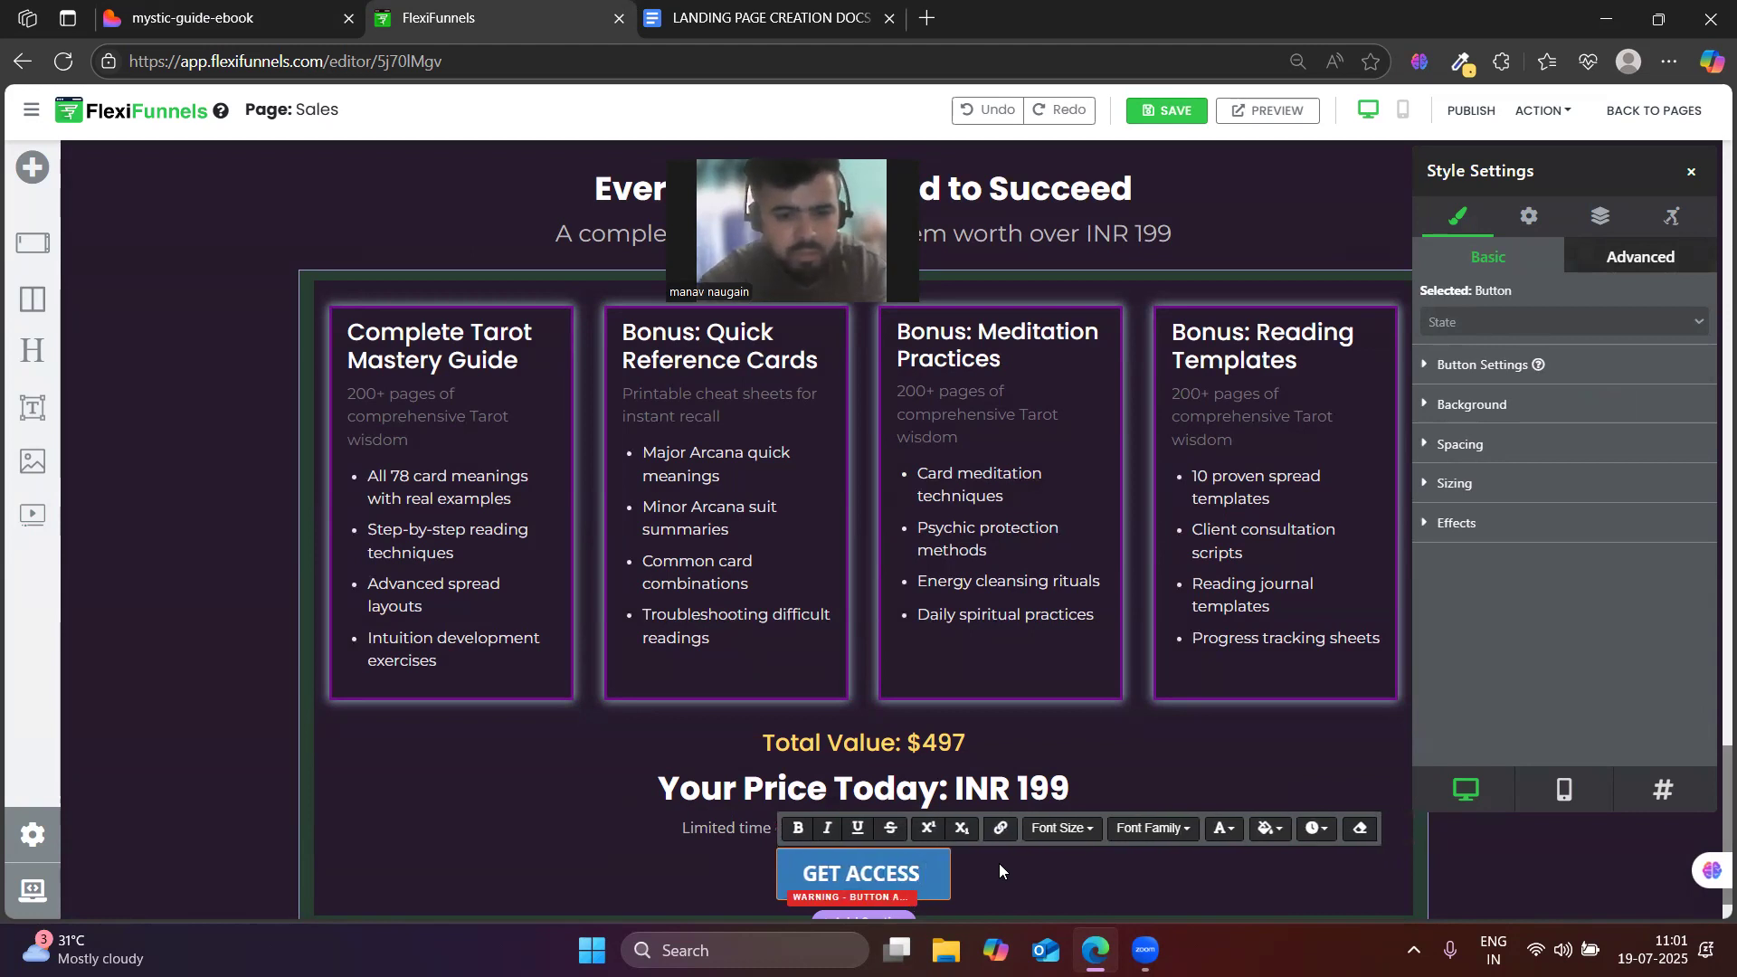
text( NOW)
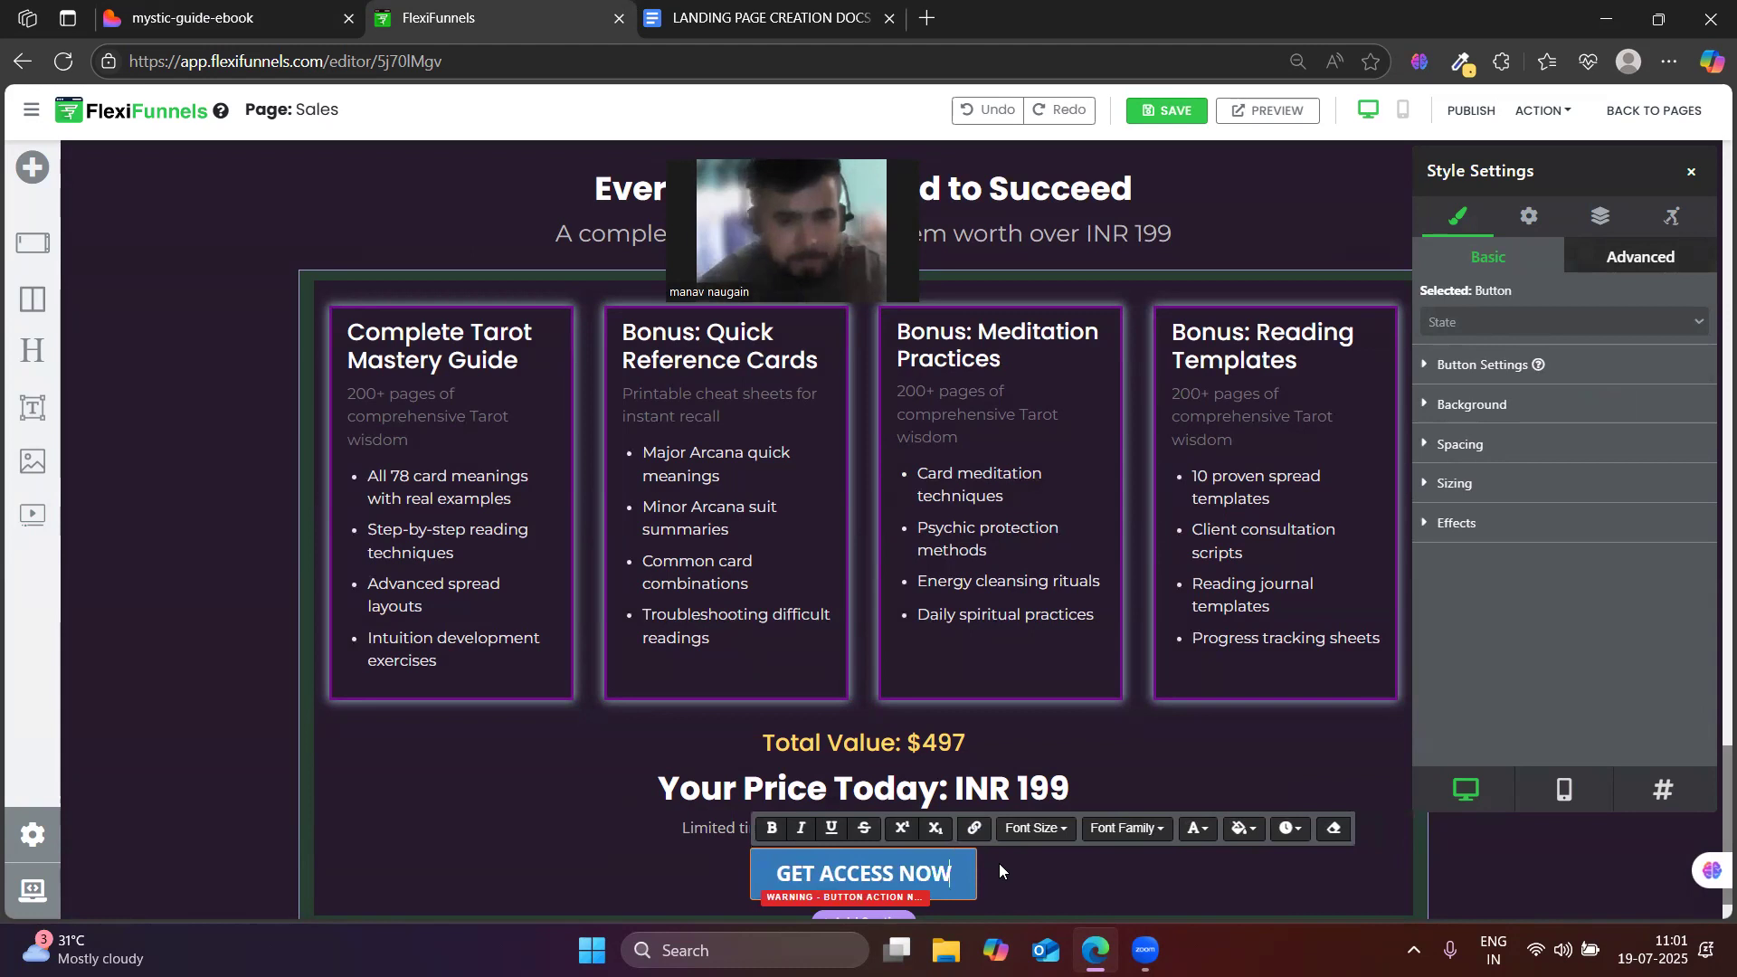
- Sample the purple #8F24B5 from the "Get Instant Access" button on the mystic-guide-ebook page with the color picker
click(327, 3)
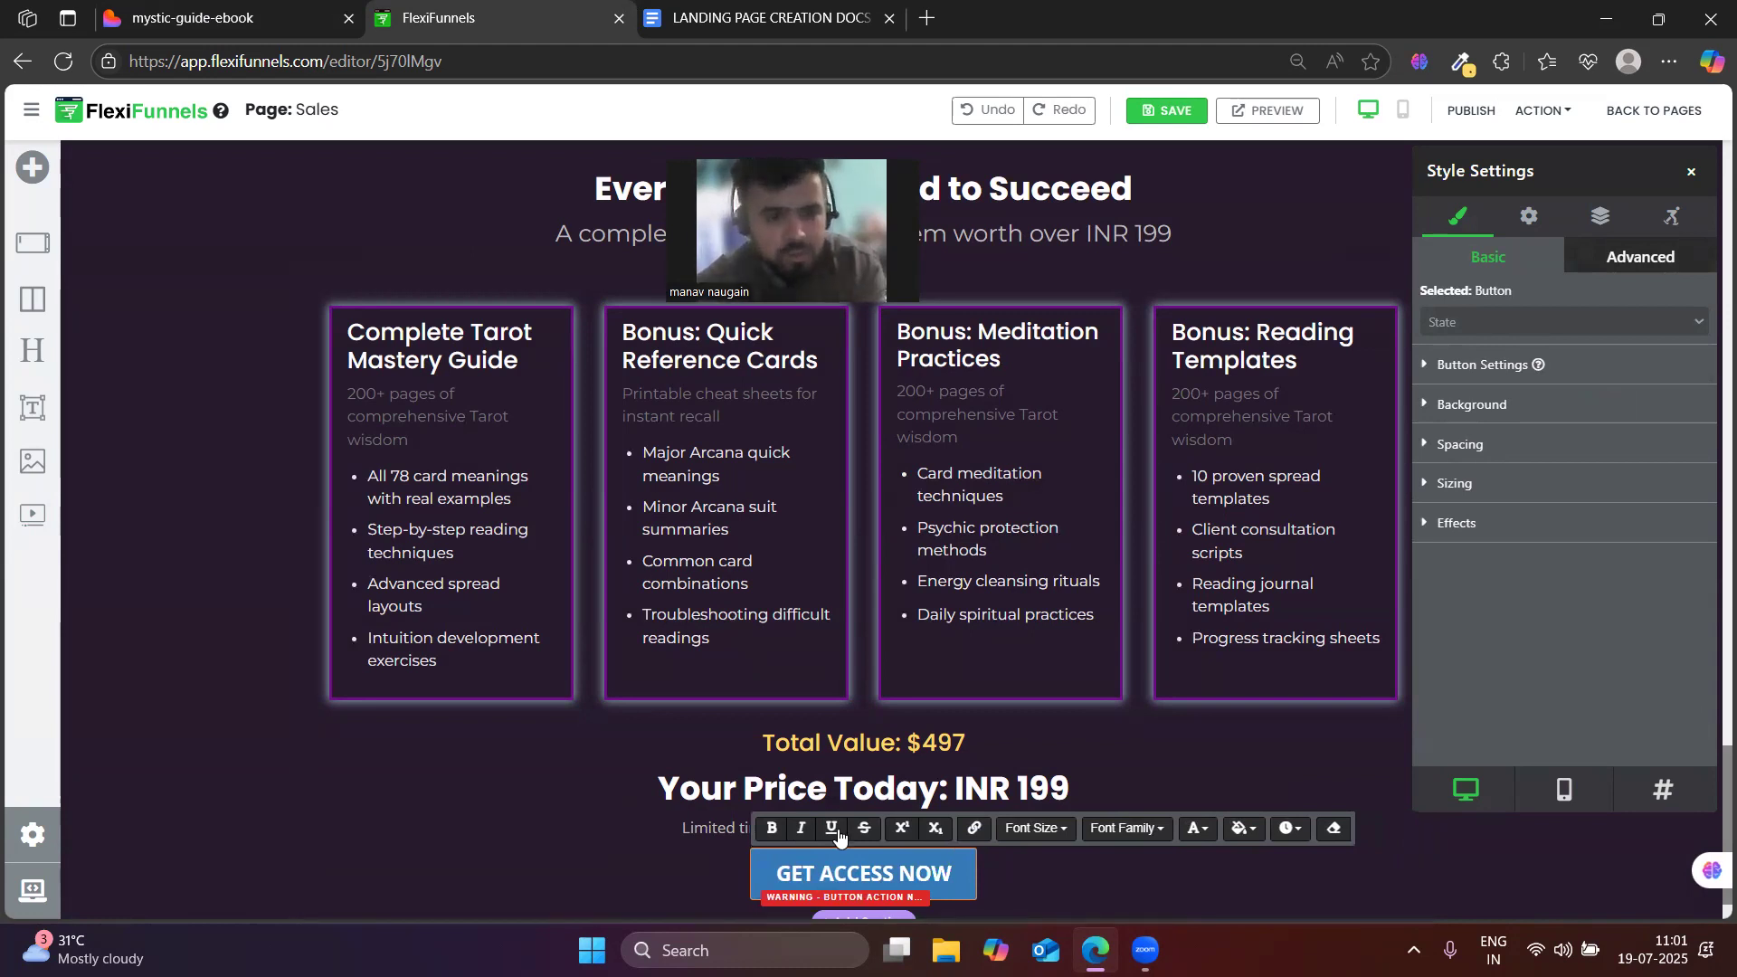
click(1461, 61)
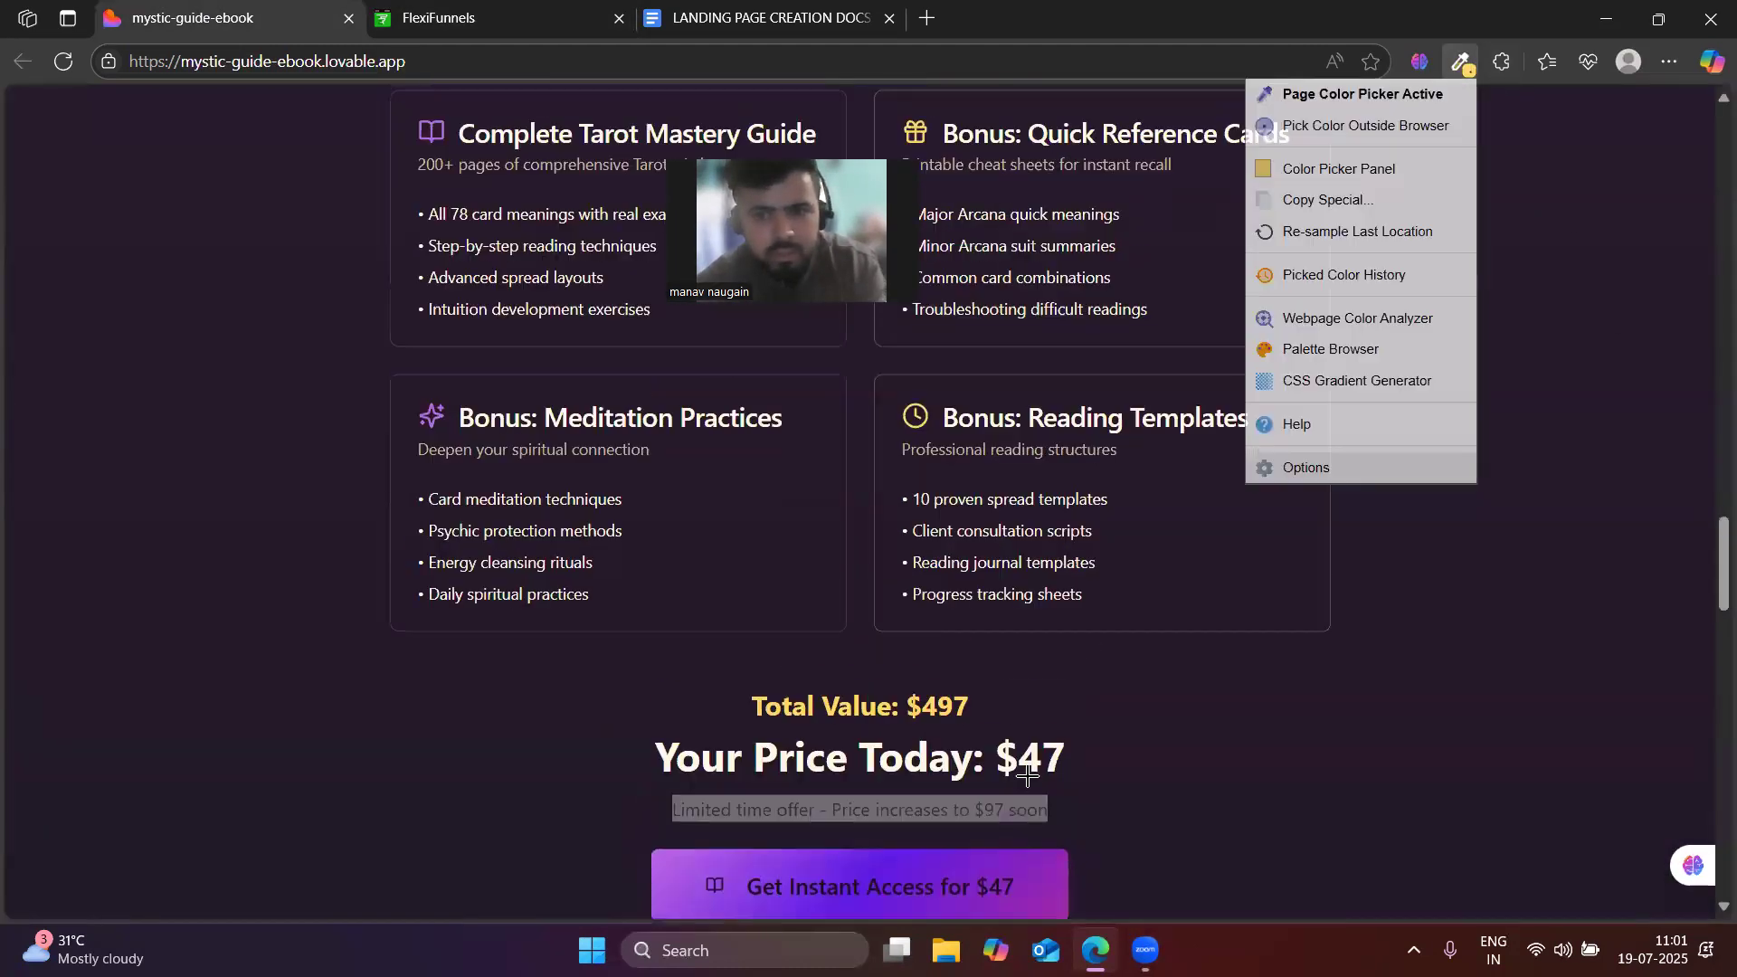
click(1038, 893)
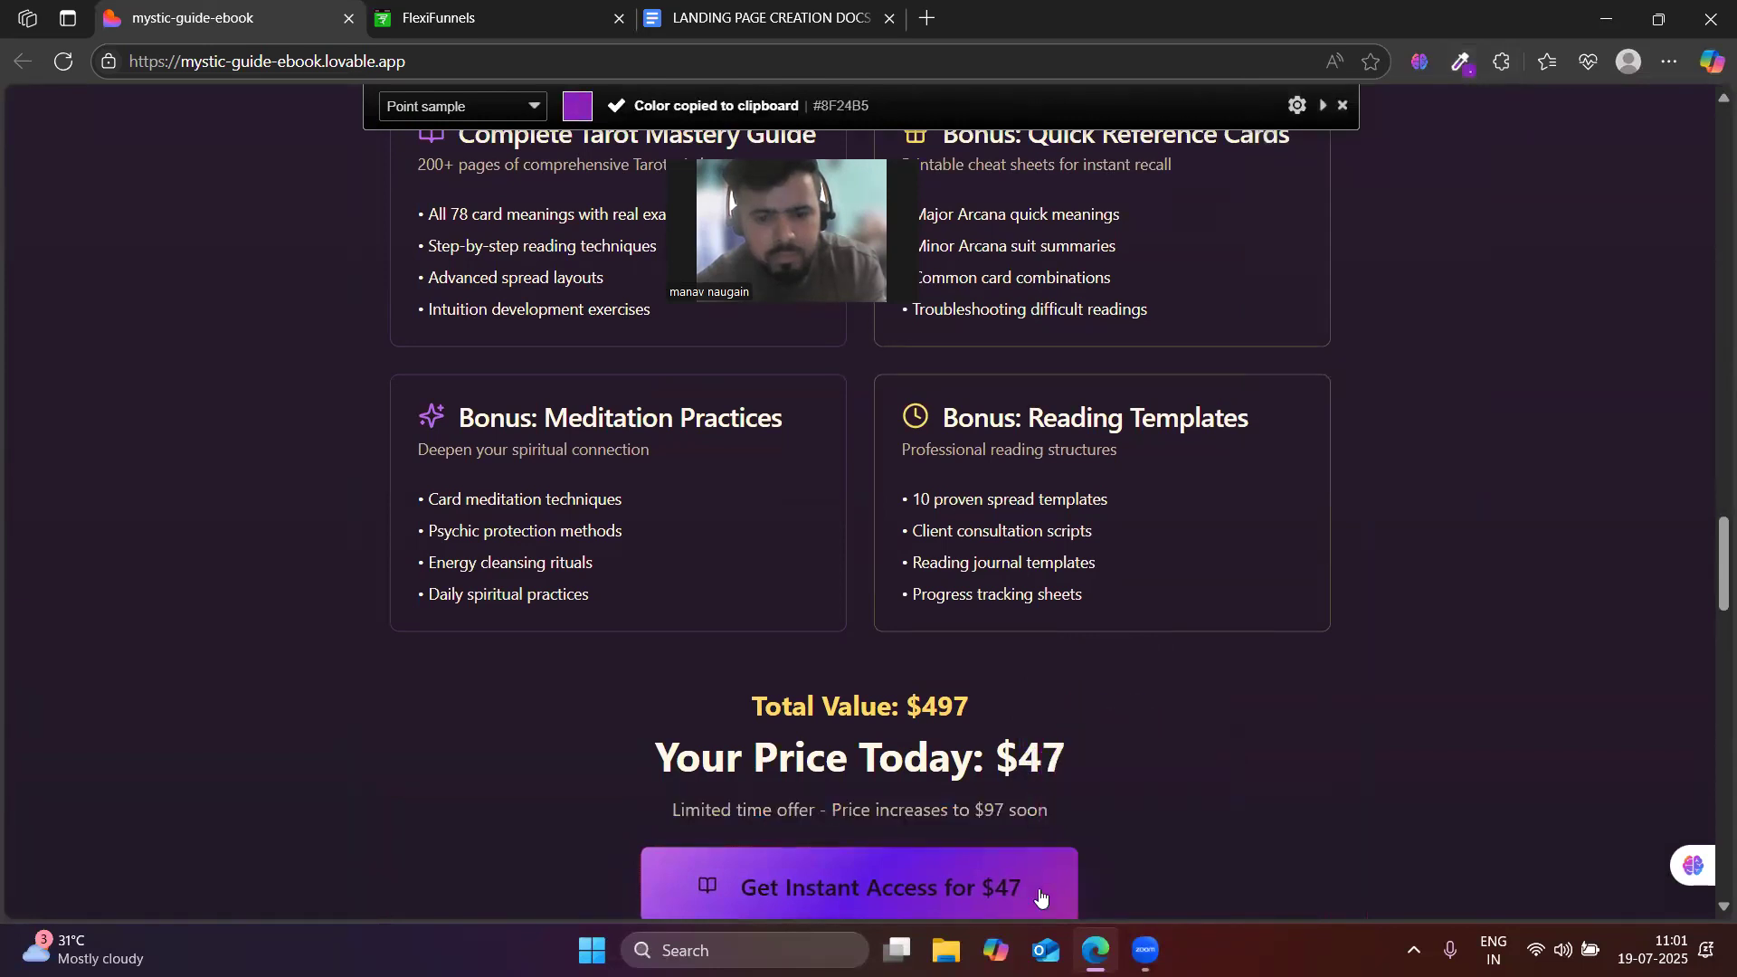
click(431, 7)
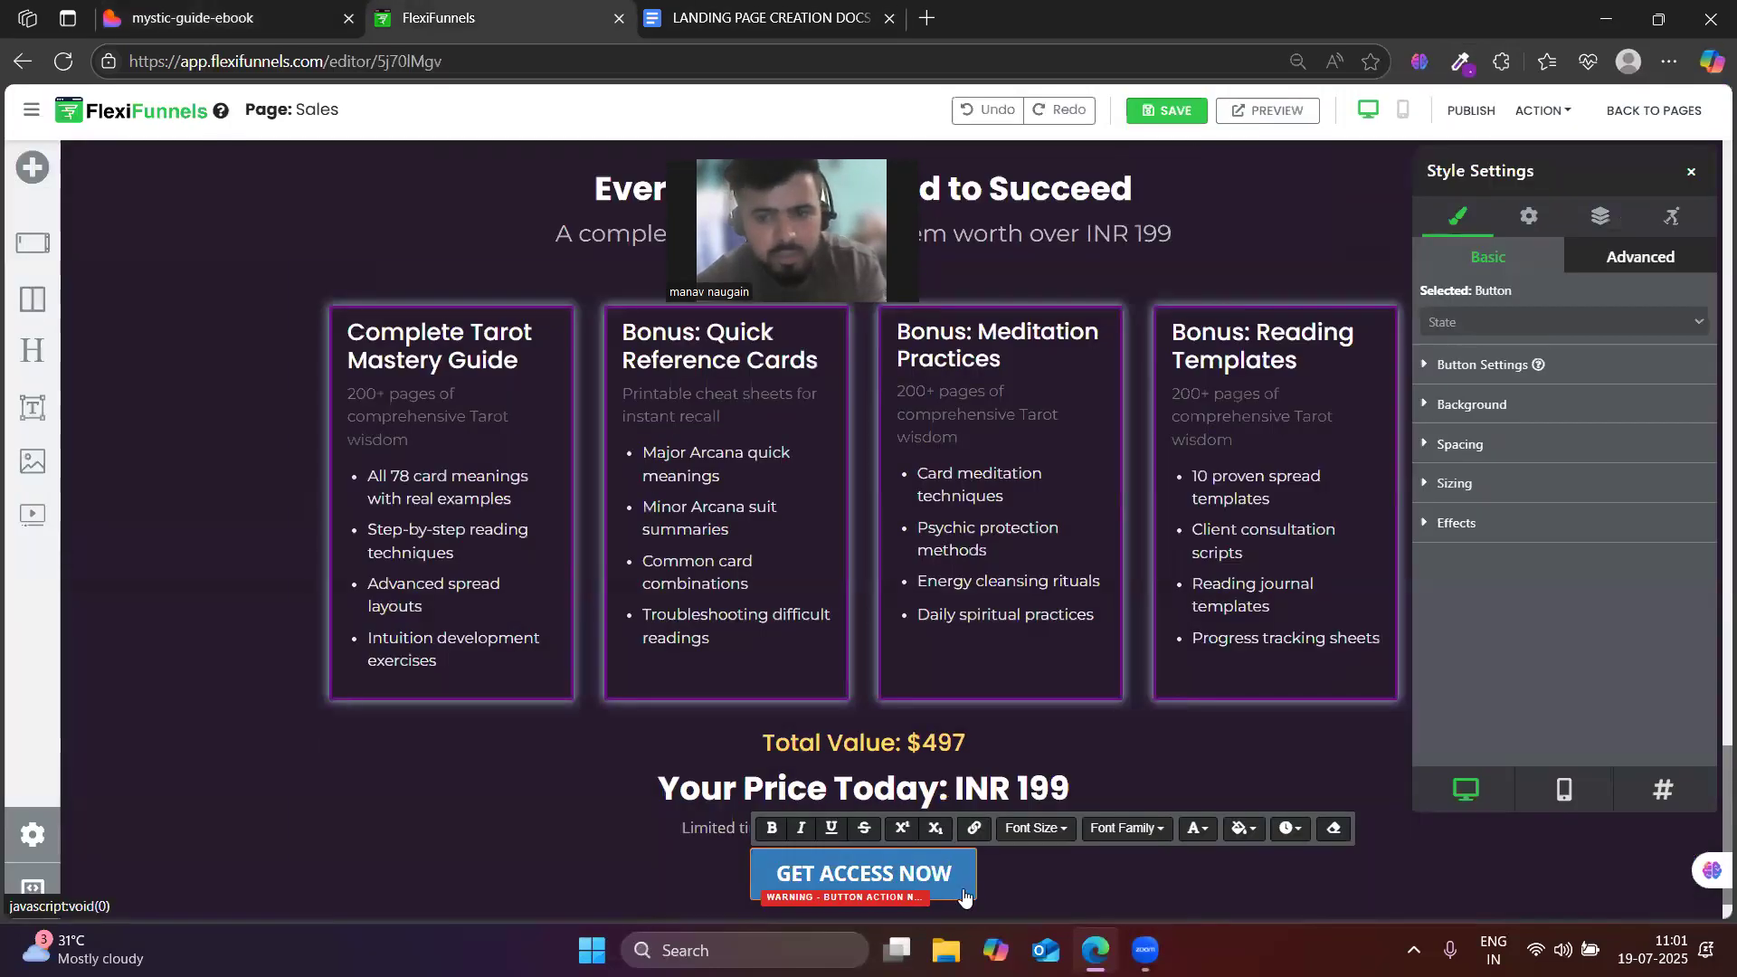
- Set the "GET ACCESS NOW" button's background to the solid purple #8F24B5
click(1493, 365)
scroll(1541, 654, down, 4)
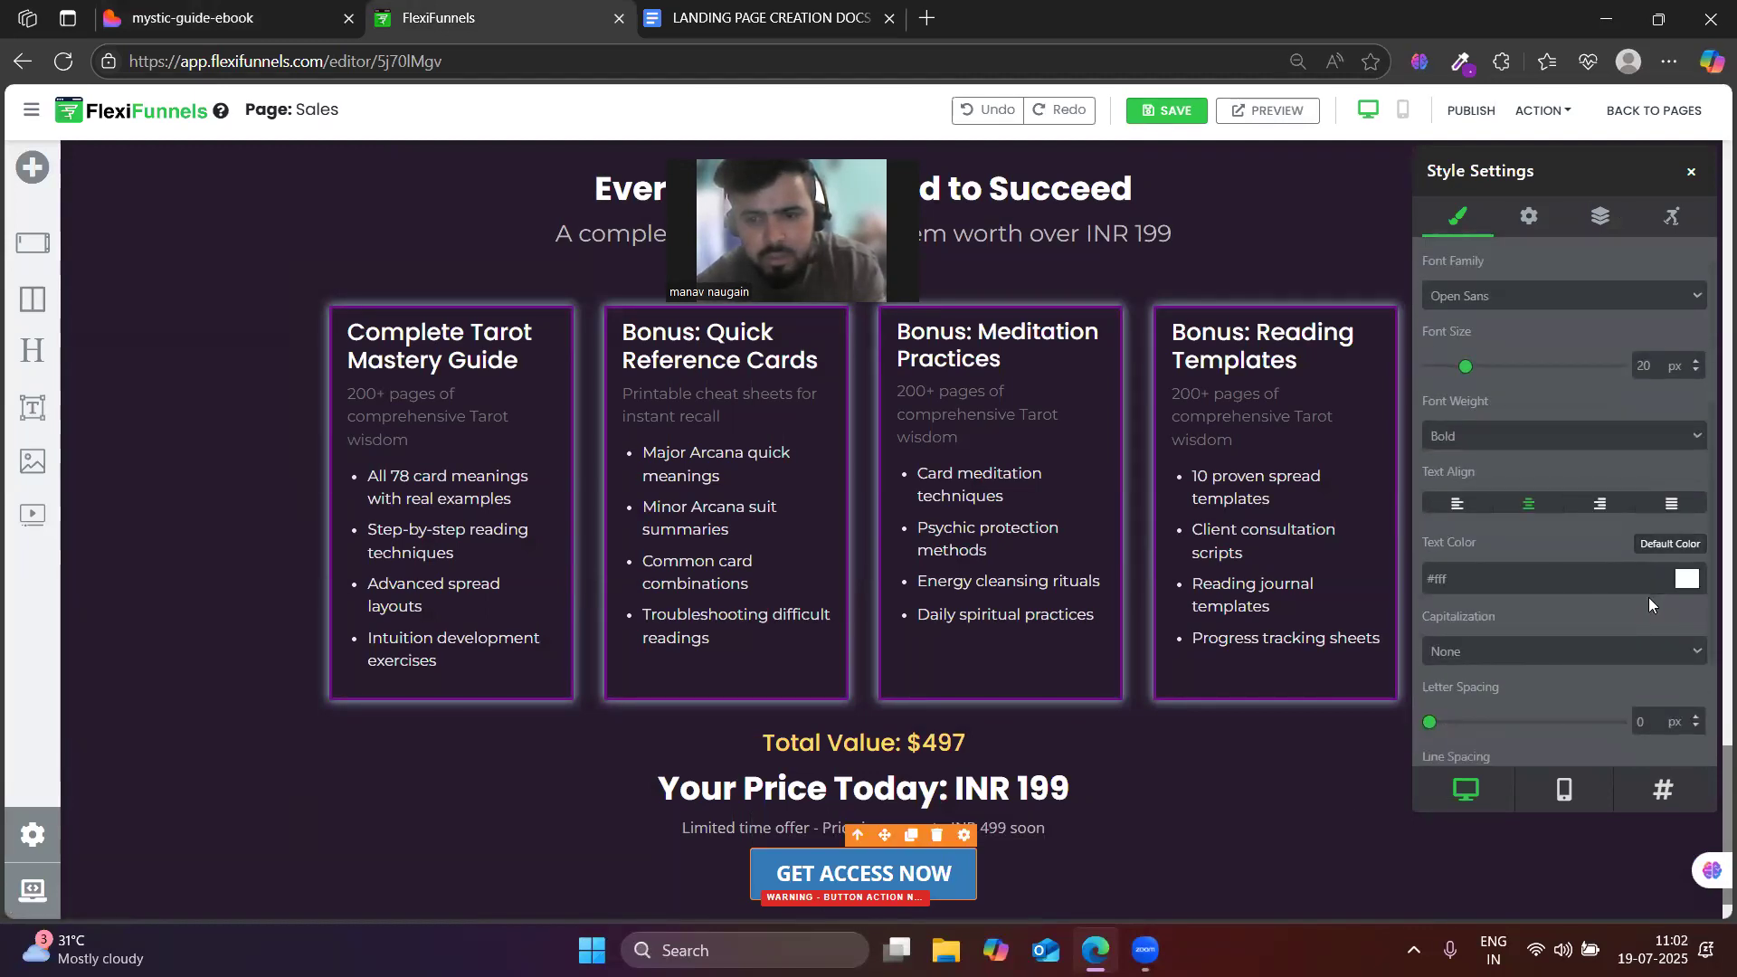
scroll(1642, 624, down, 3)
click(1573, 631)
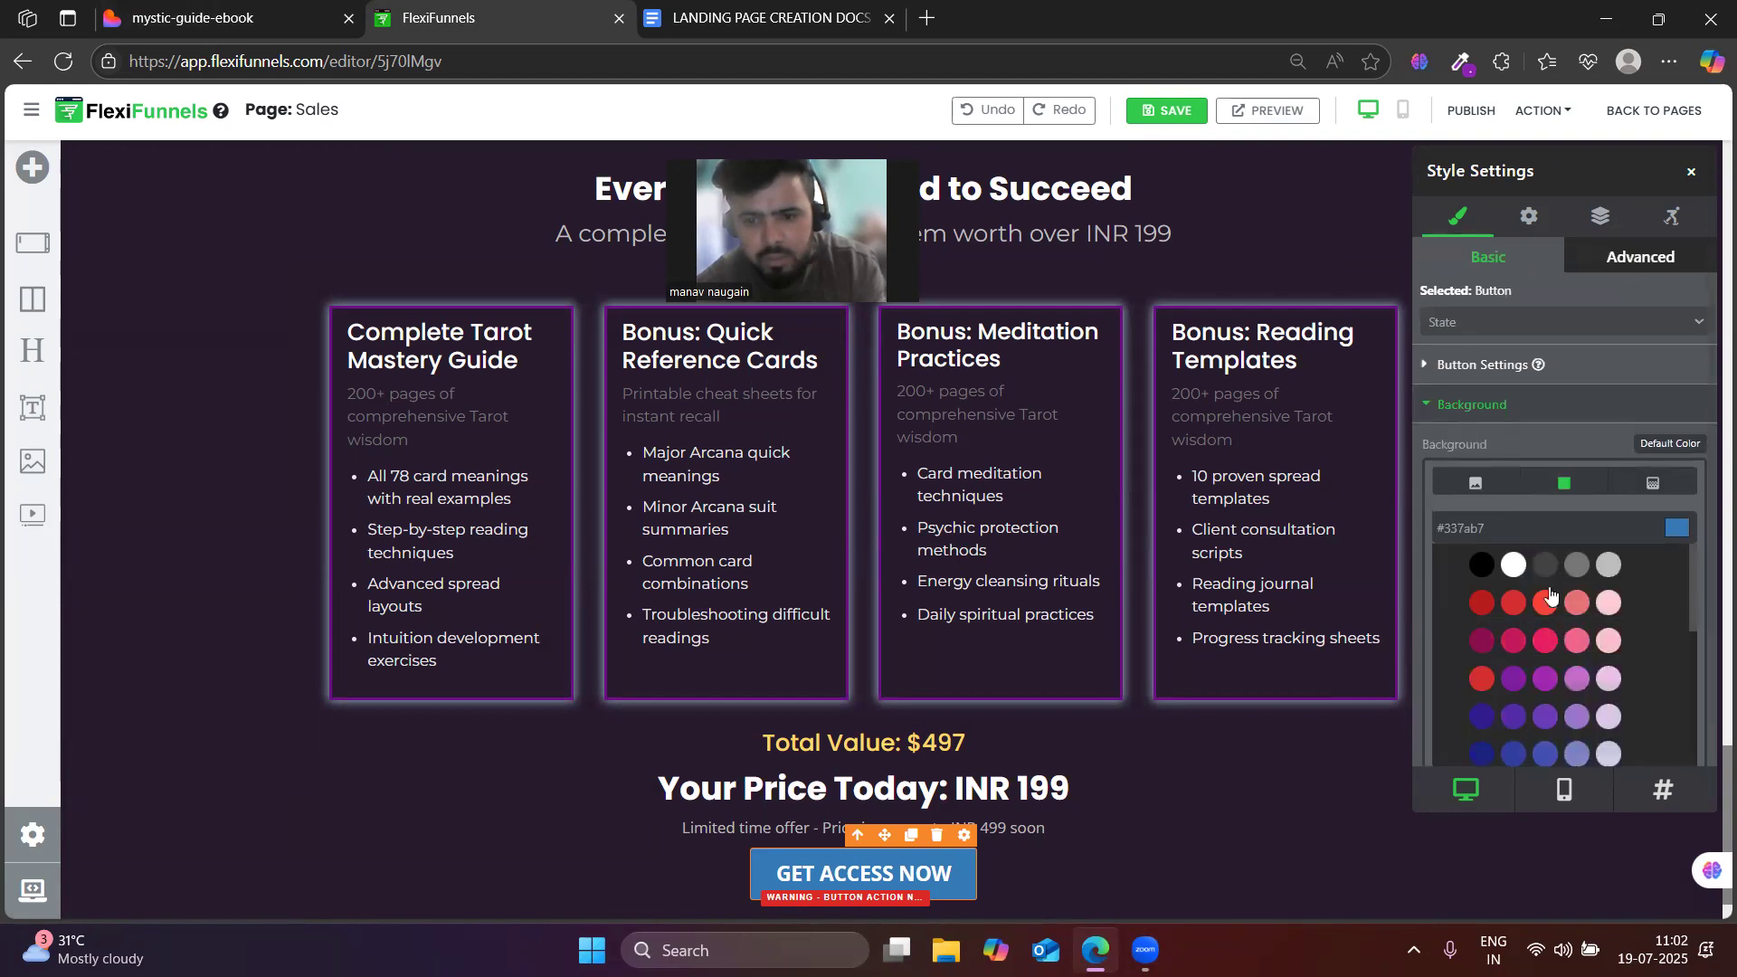
click(1680, 532)
click(1465, 469)
key(ctrl+a)
key(ctrl+v)
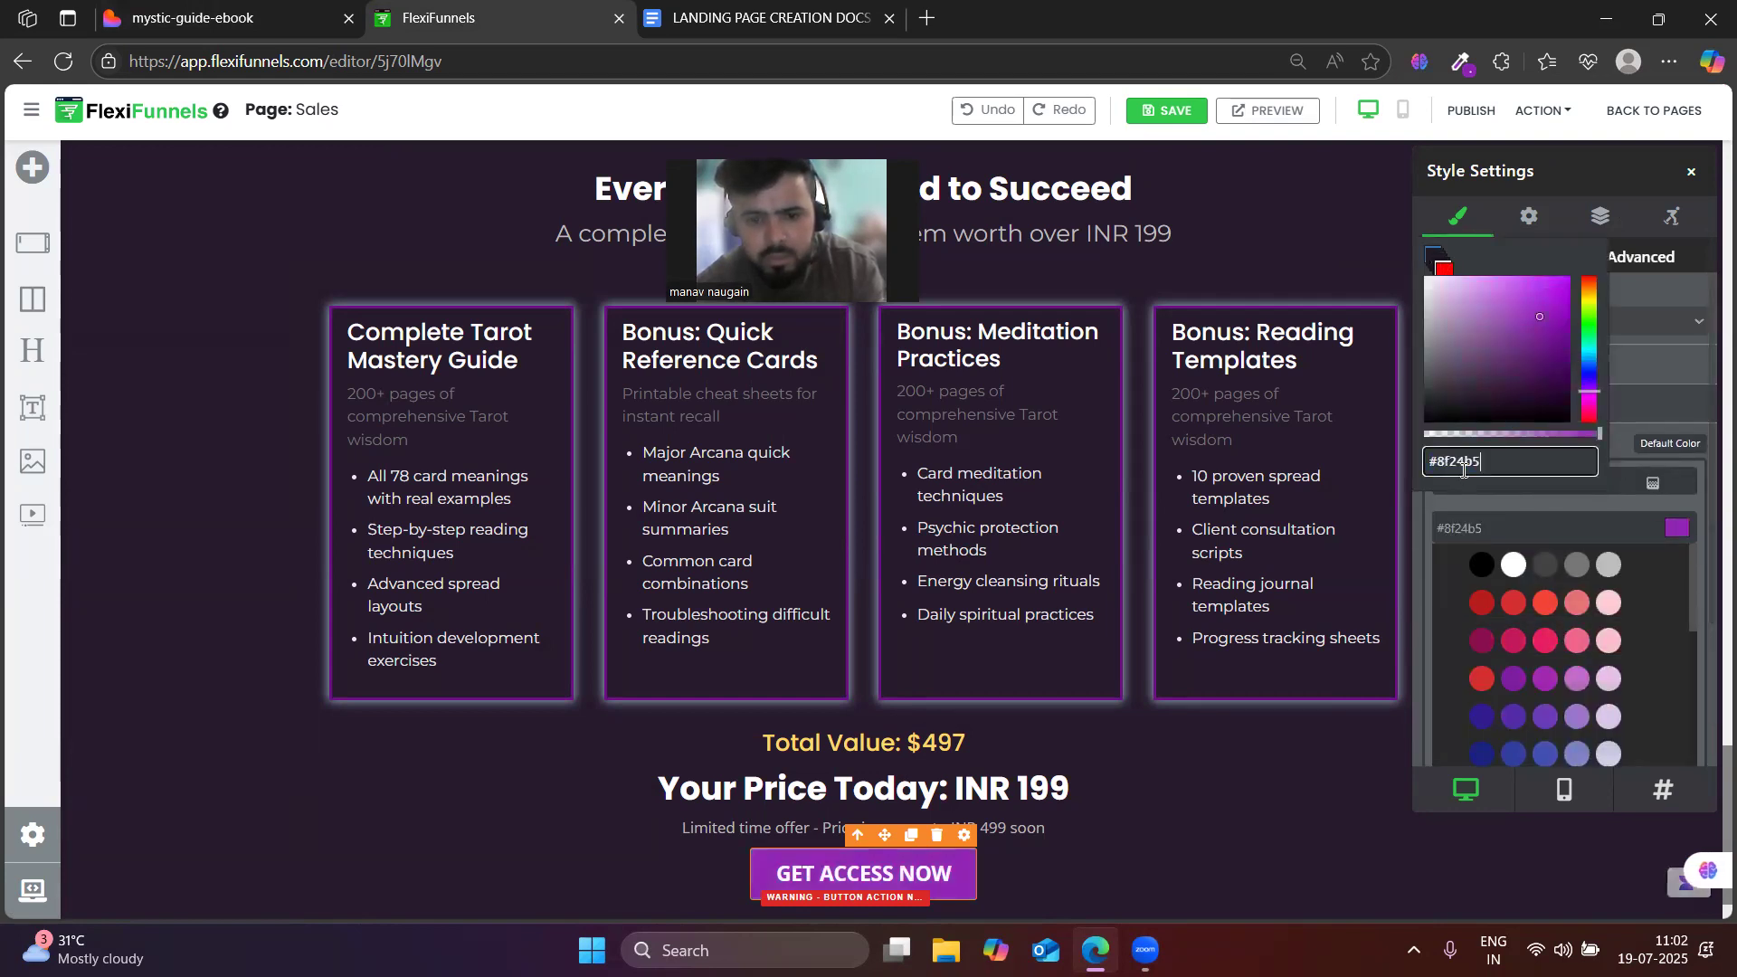
click(1629, 508)
- Apply the pink-to-purple preset gradient to the "GET ACCESS NOW" button's background, using the original page's button as reference
click(1669, 485)
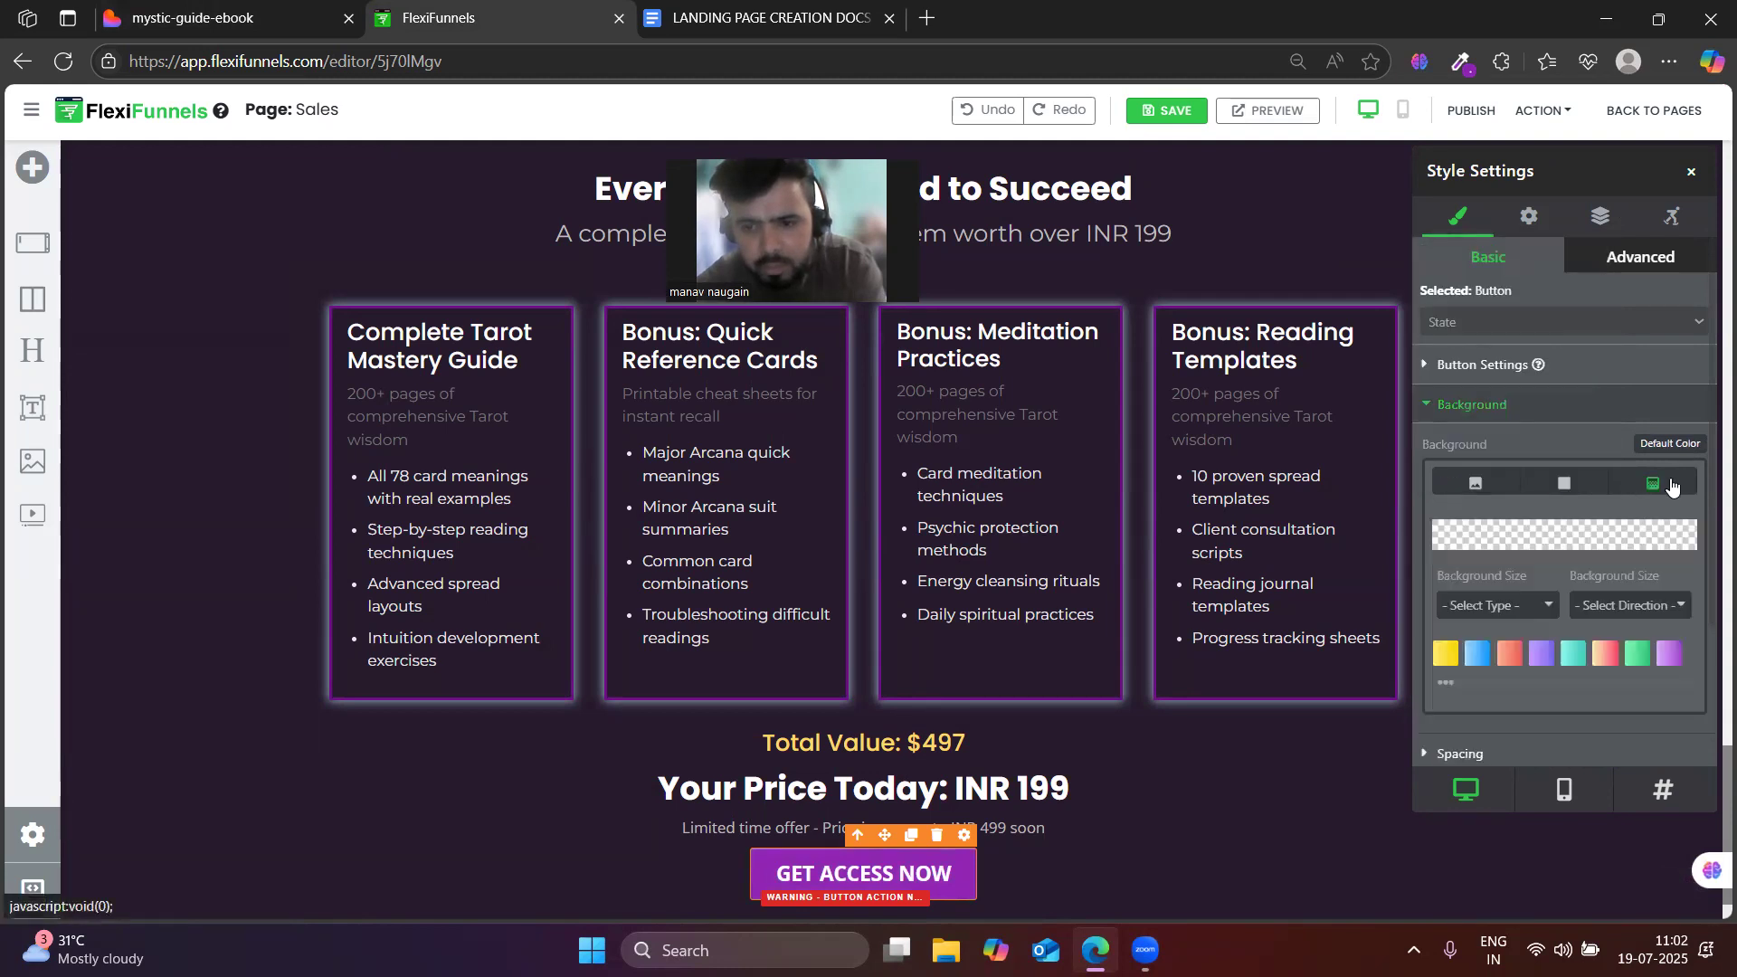
click(1587, 485)
click(1473, 486)
click(1571, 486)
click(1650, 484)
scroll(1493, 597, down, 1)
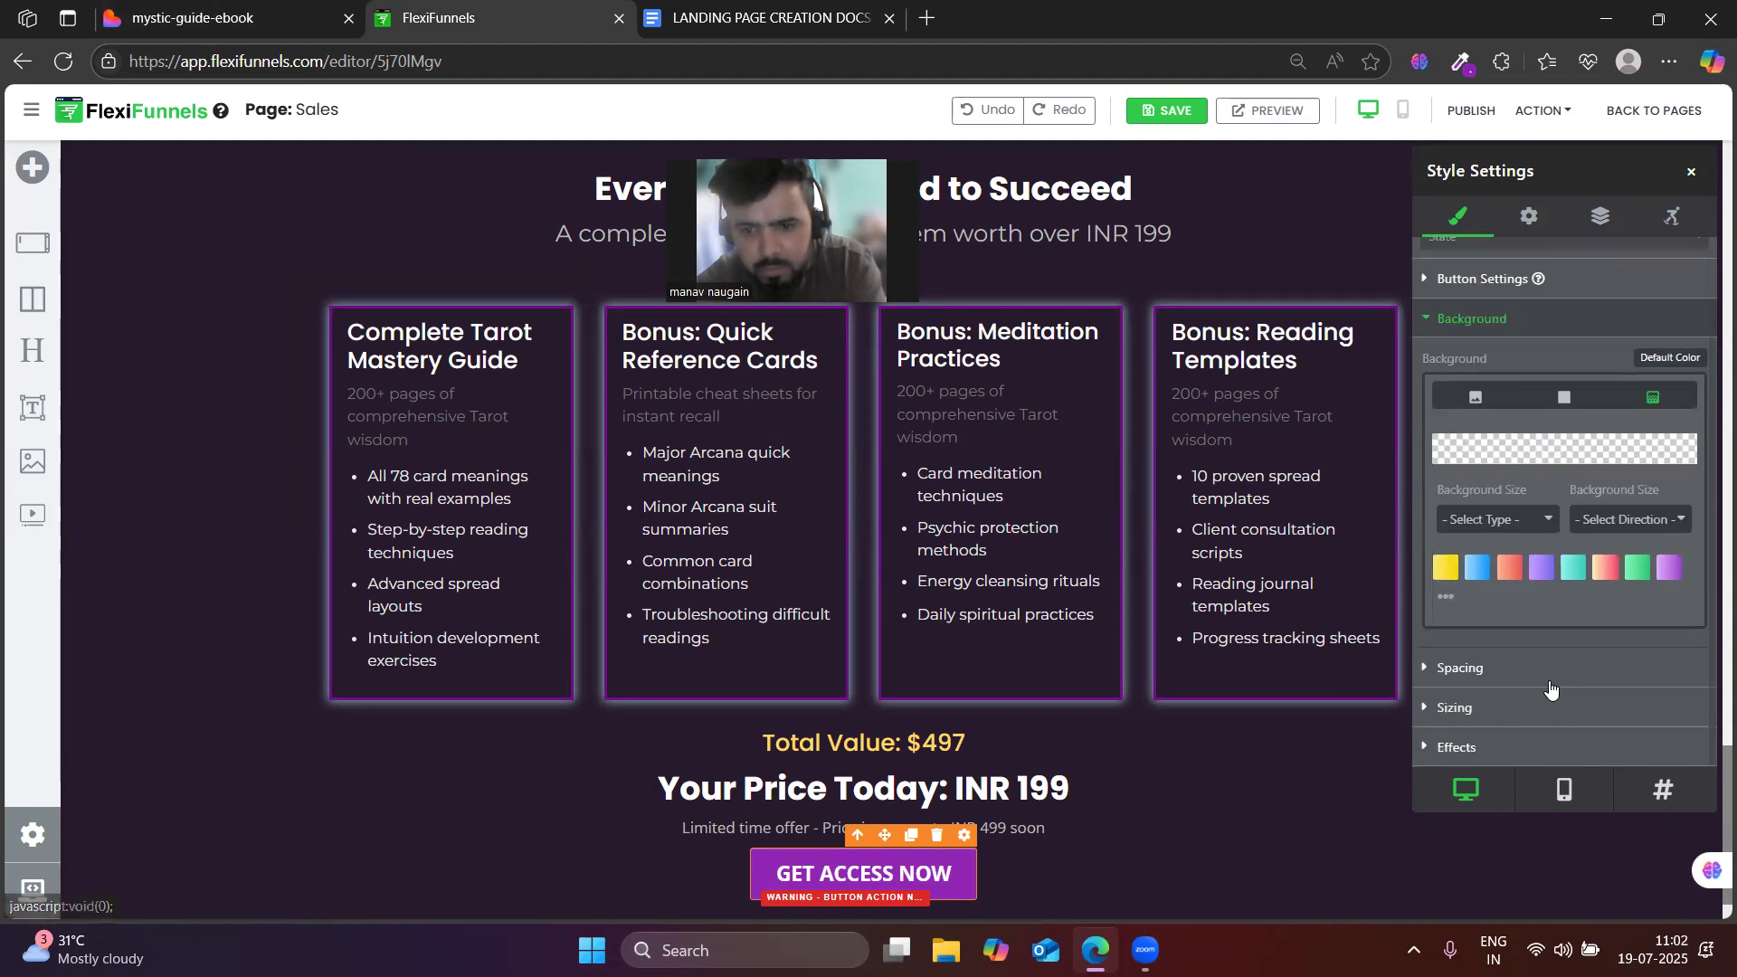
click(1442, 598)
scroll(1494, 570, down, 1)
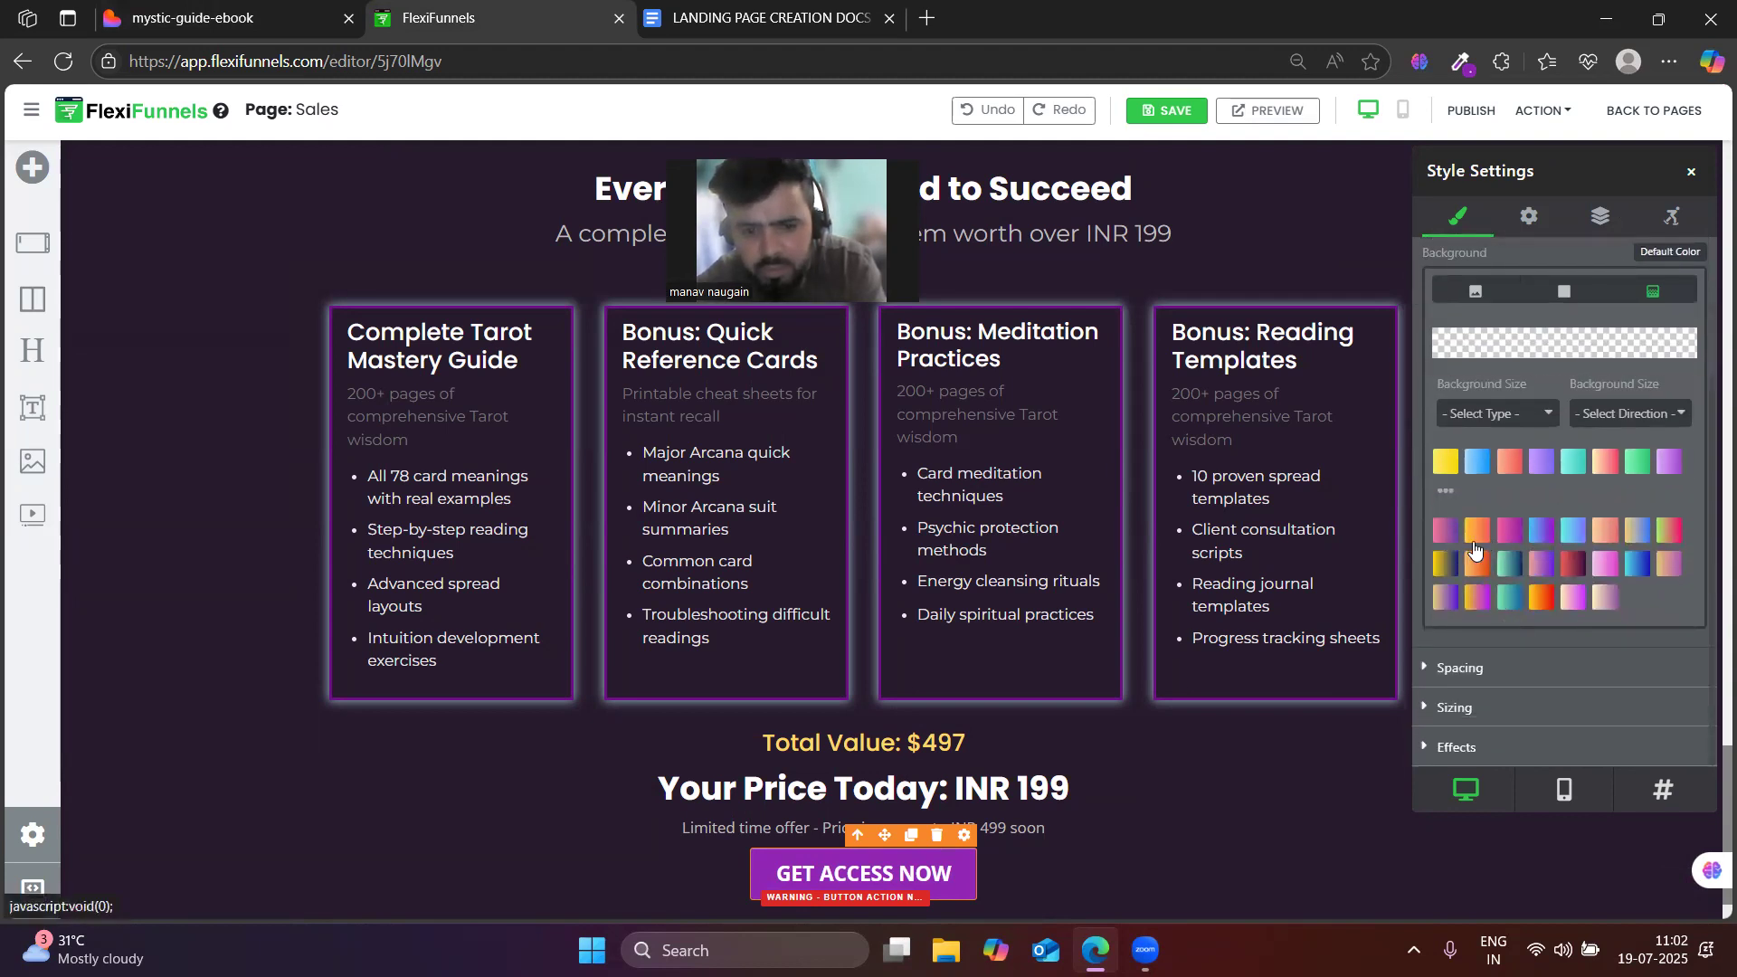
click(1477, 543)
click(1509, 532)
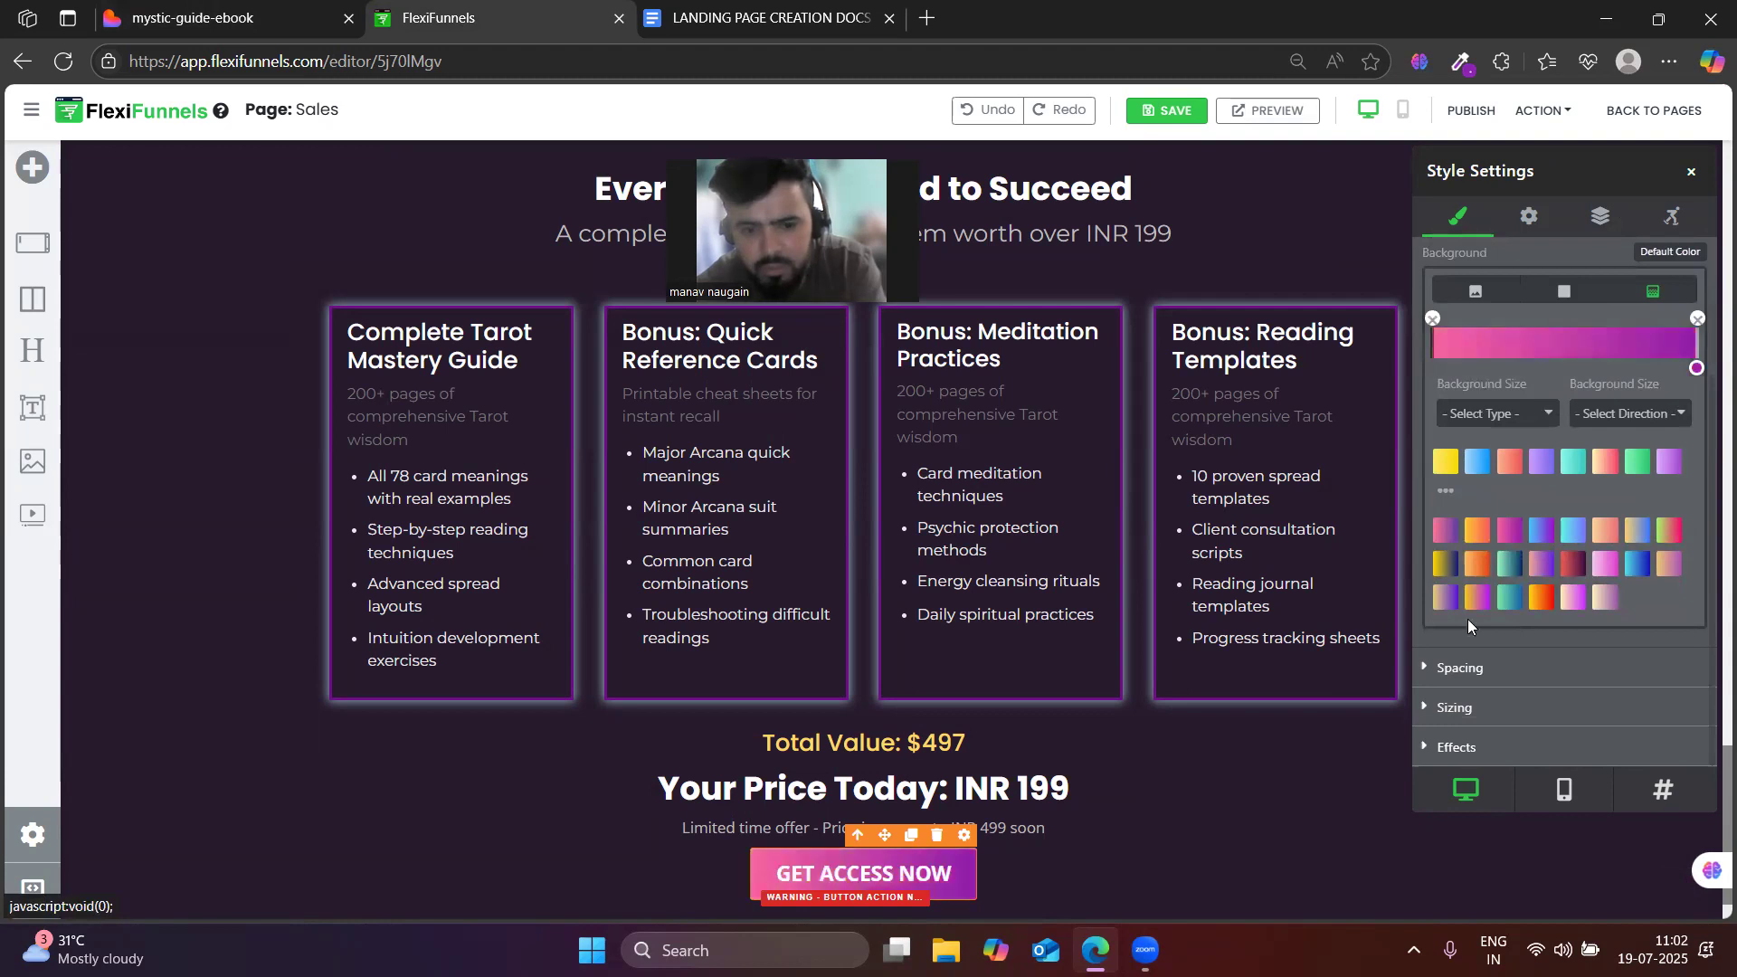
click(340, 12)
click(507, 17)
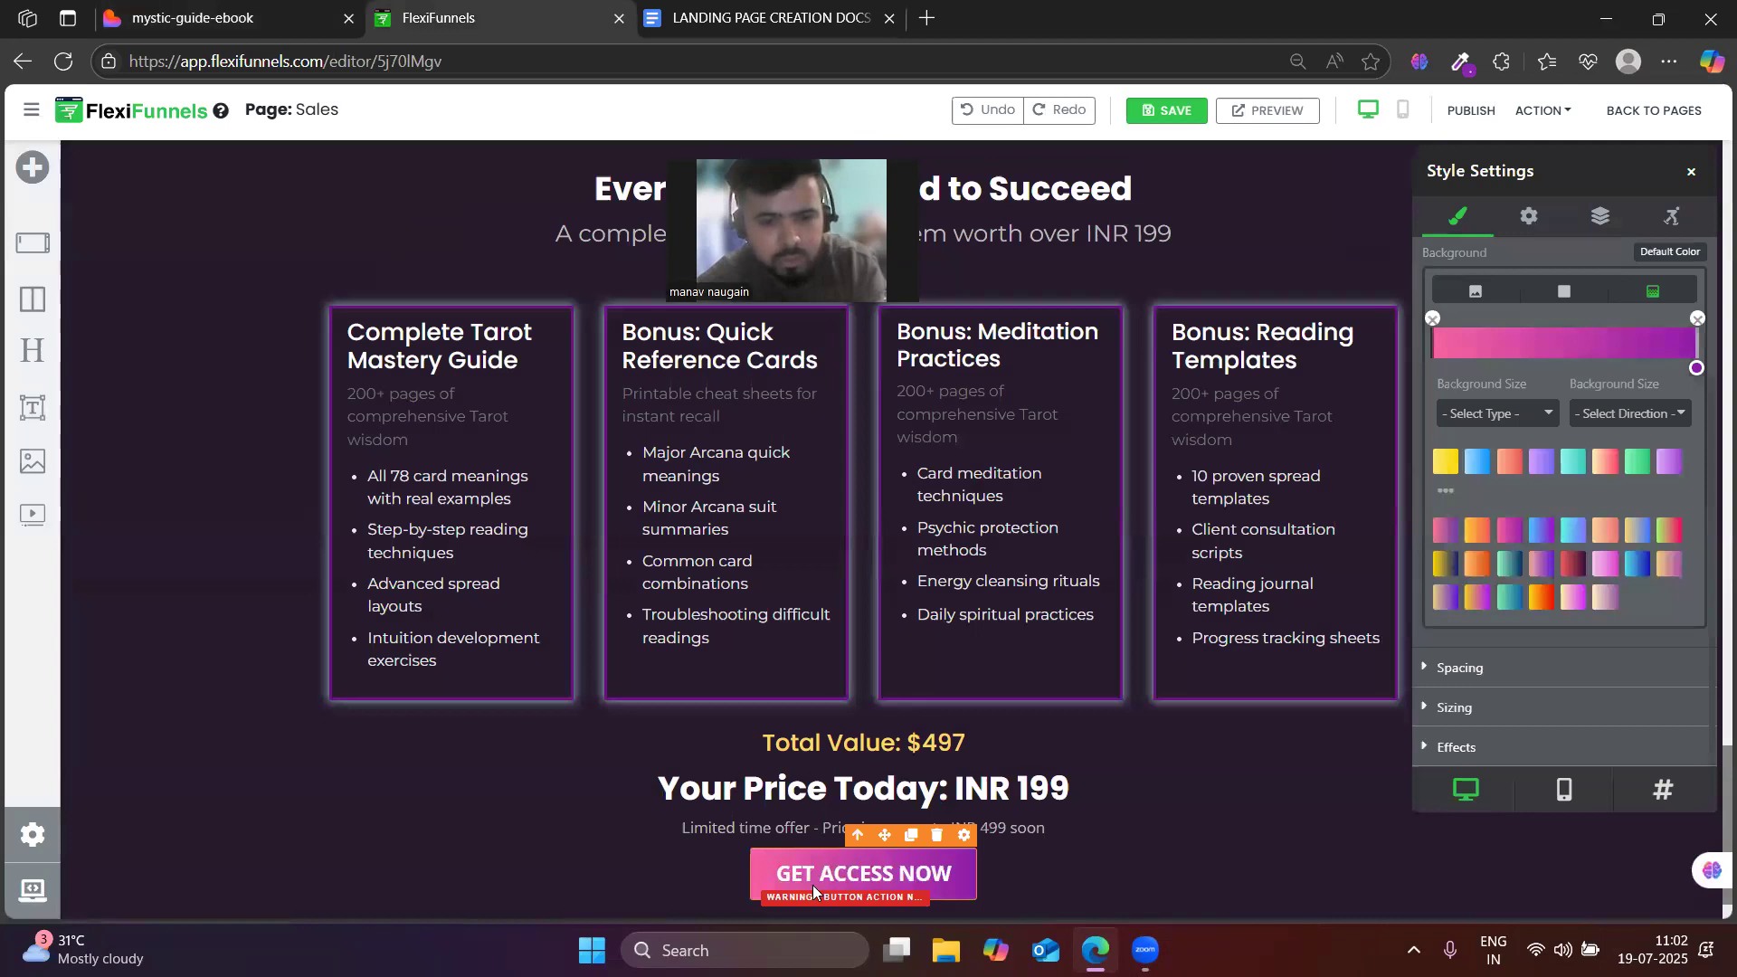
- Change the font family of the "GET ACCESS NOW" button text to Poppins
double_click(879, 876)
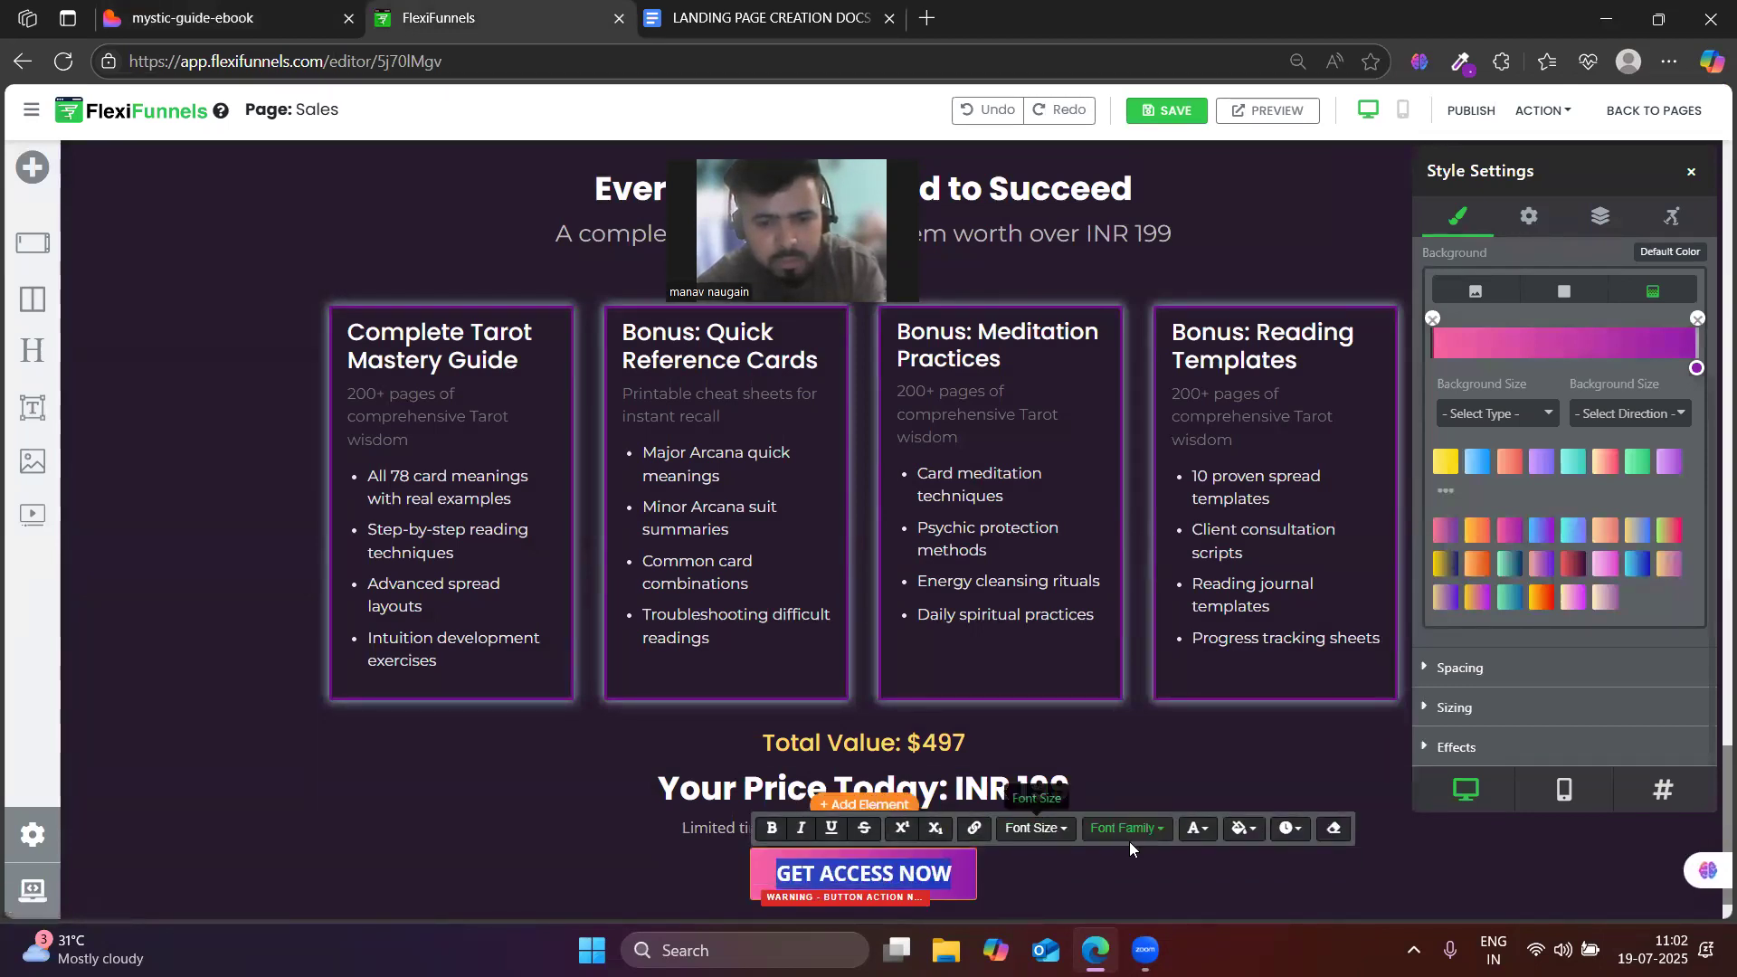
click(1197, 829)
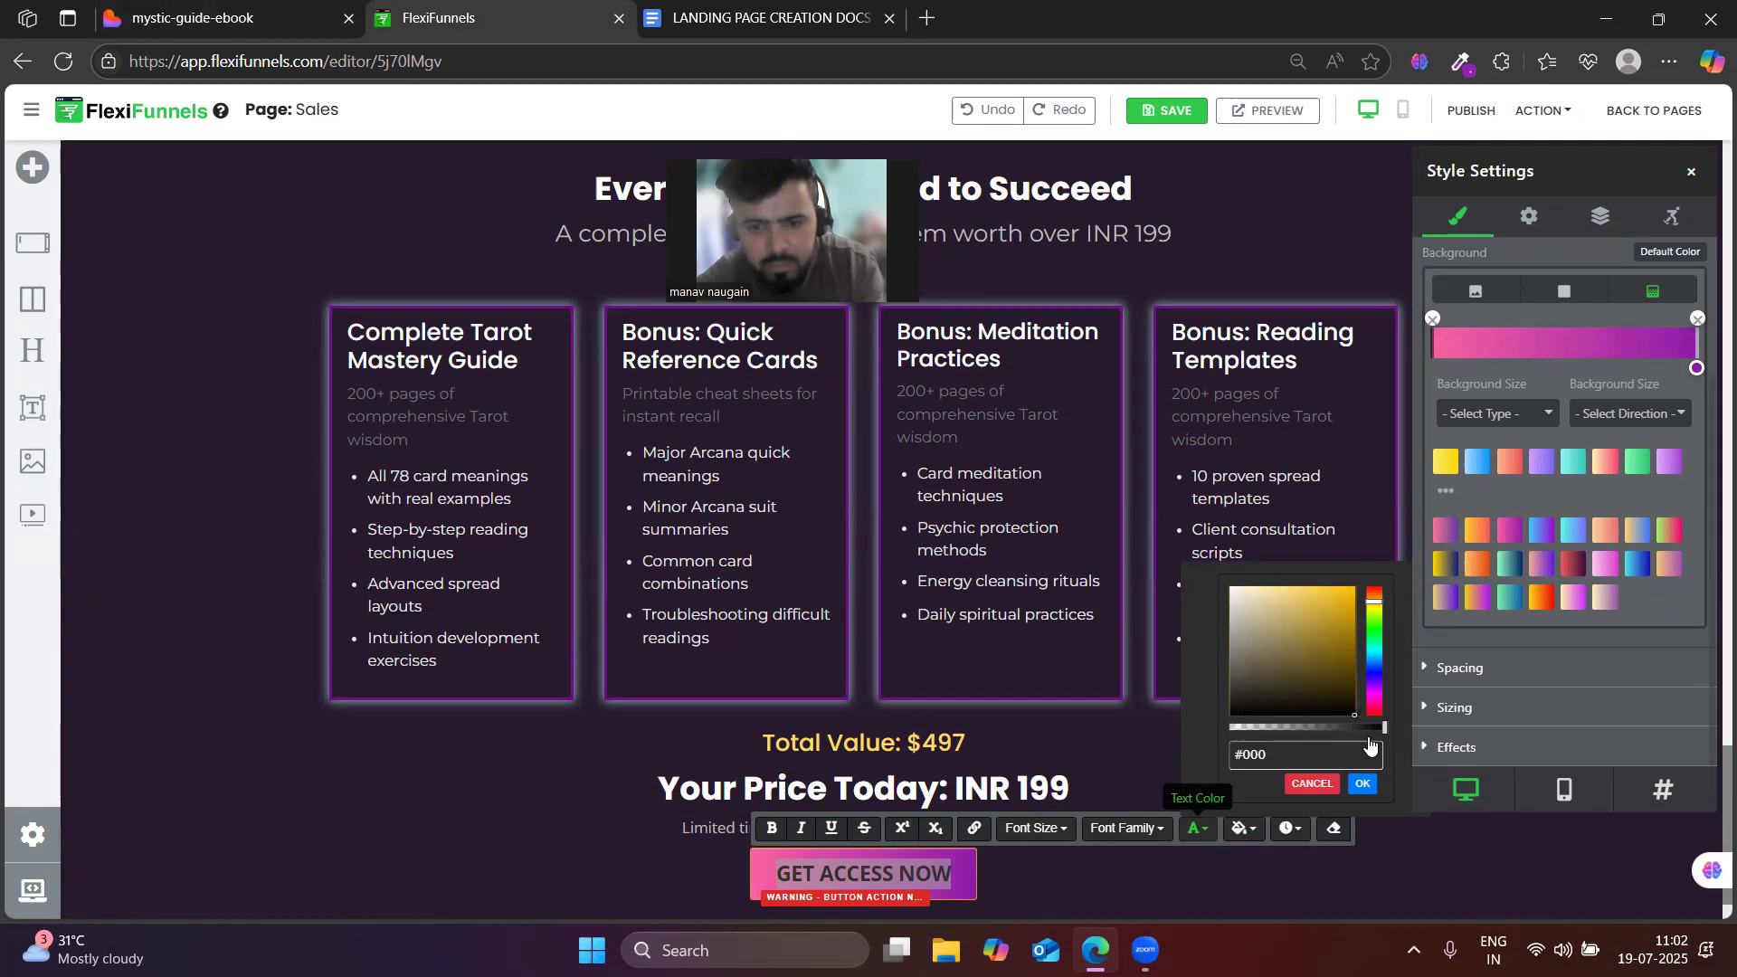
click(1132, 830)
scroll(1140, 735, down, 5)
scroll(1136, 748, down, 2)
scroll(1134, 733, up, 4)
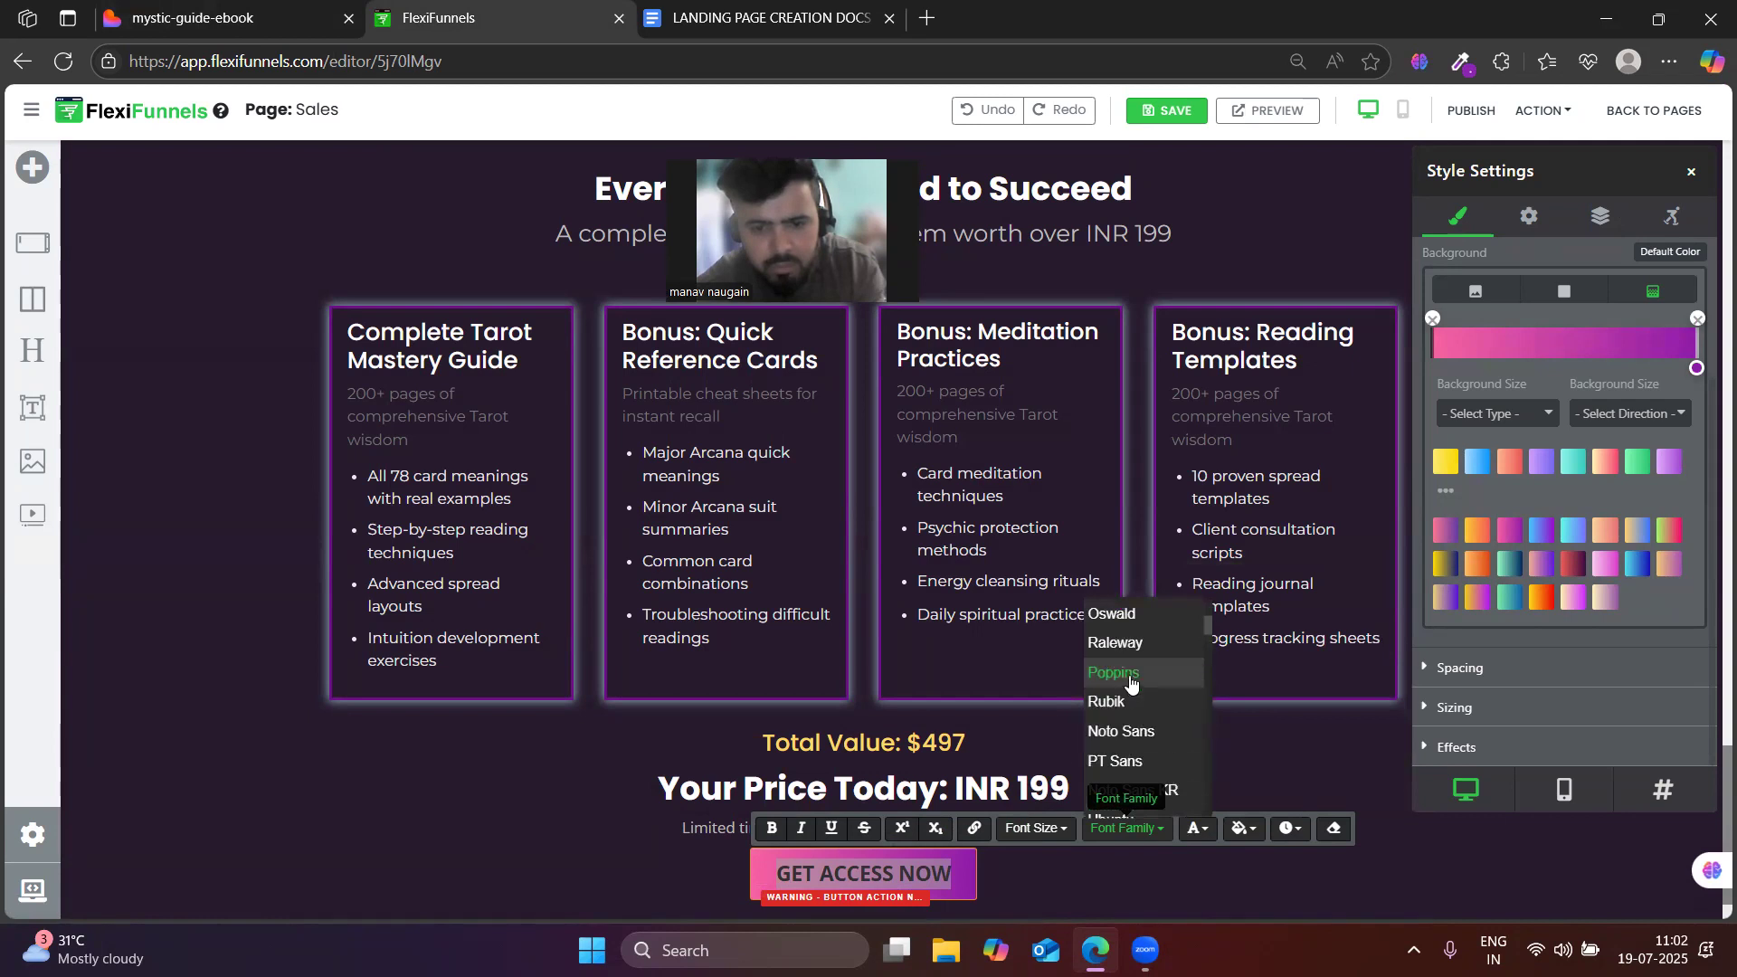
click(1130, 677)
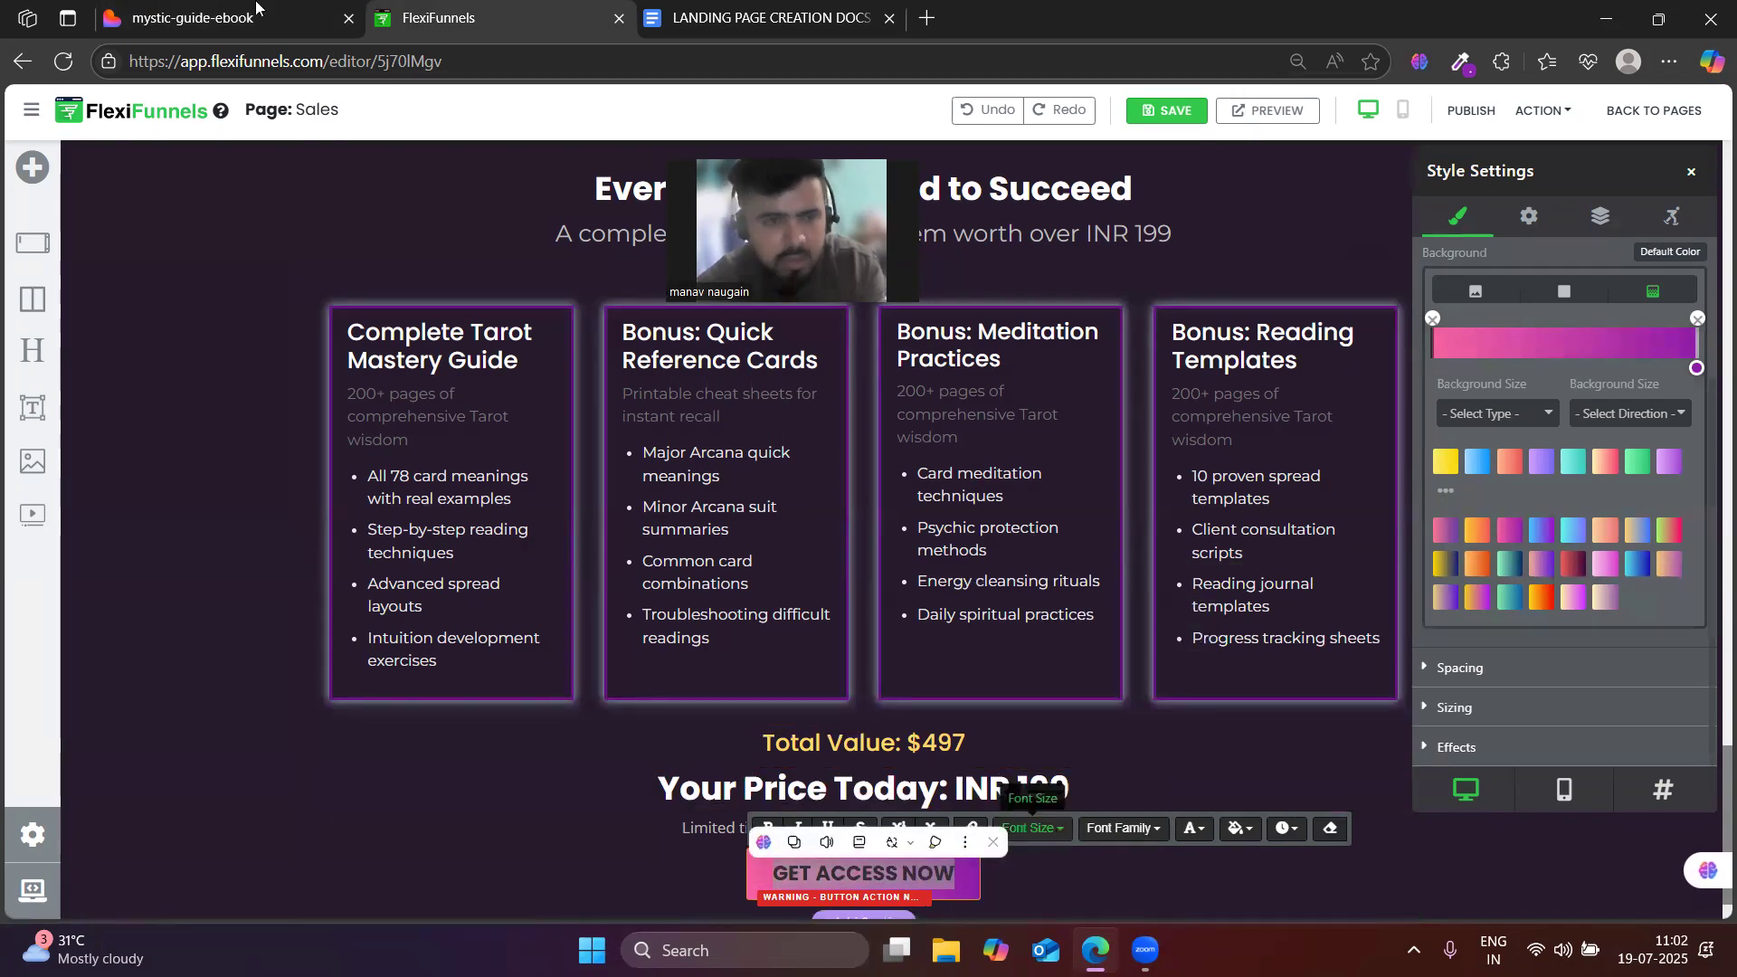
- Set the "GET ACCESS NOW" button text's font size to 20, with the original page as reference
key(ctrl+shift+Tab)
key(ctrl+Tab)
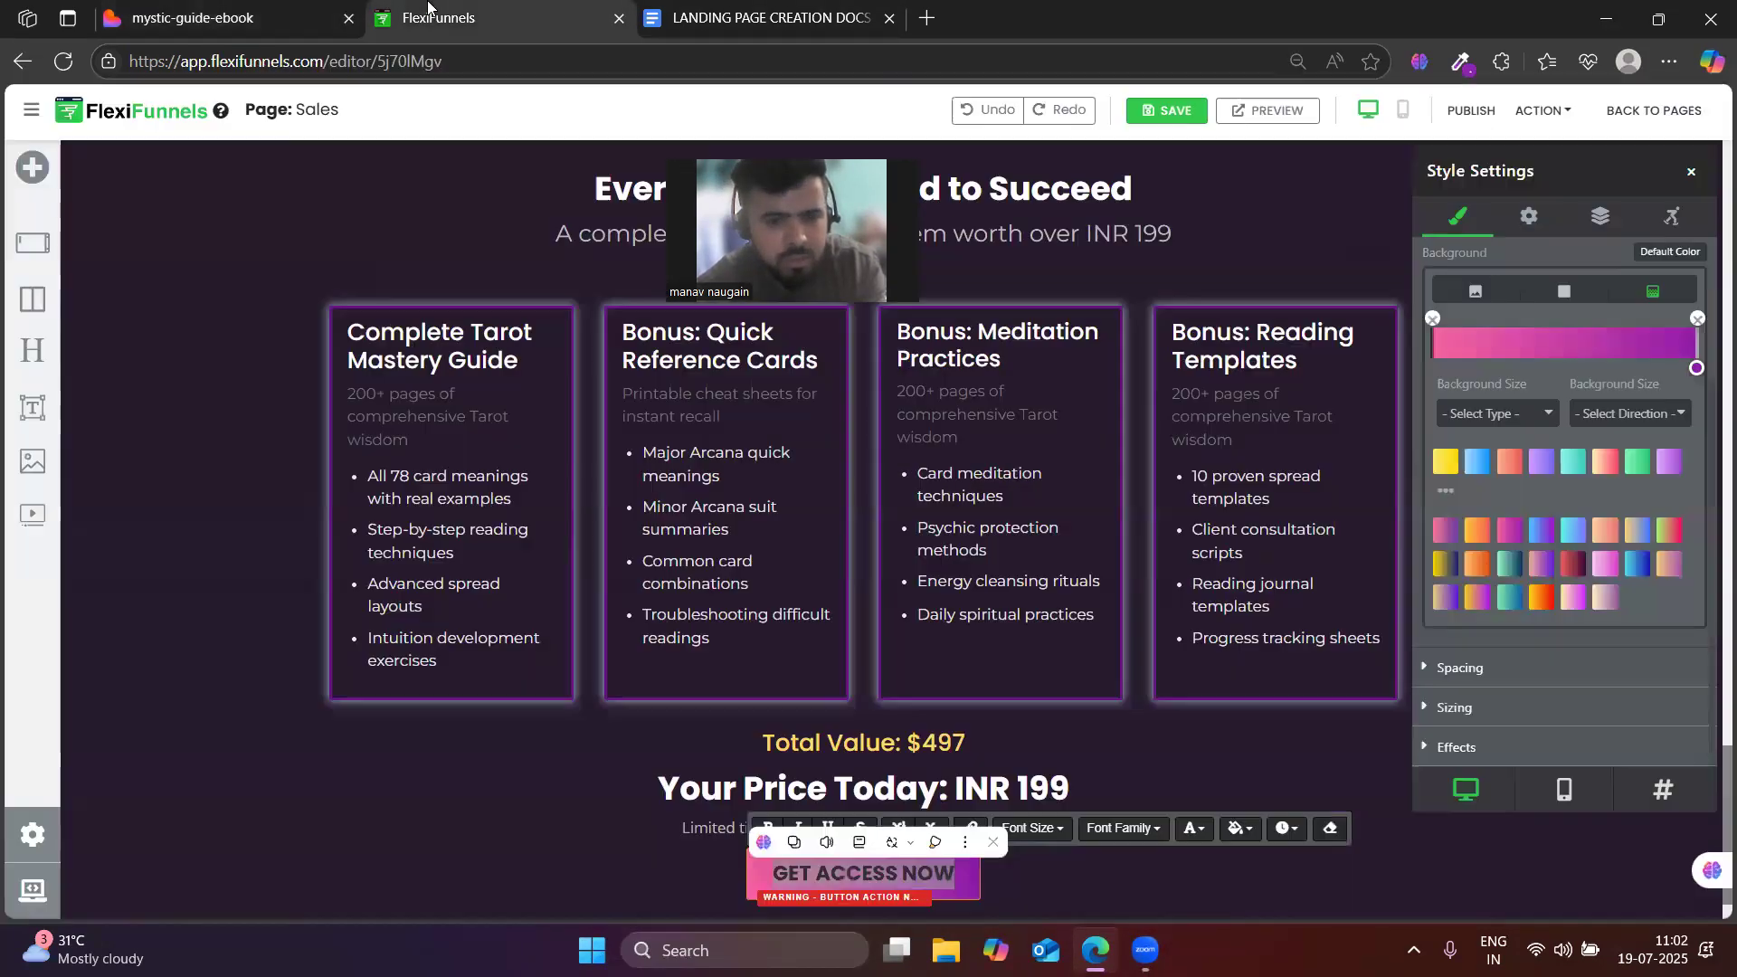
click(1047, 830)
scroll(1041, 697, down, 2)
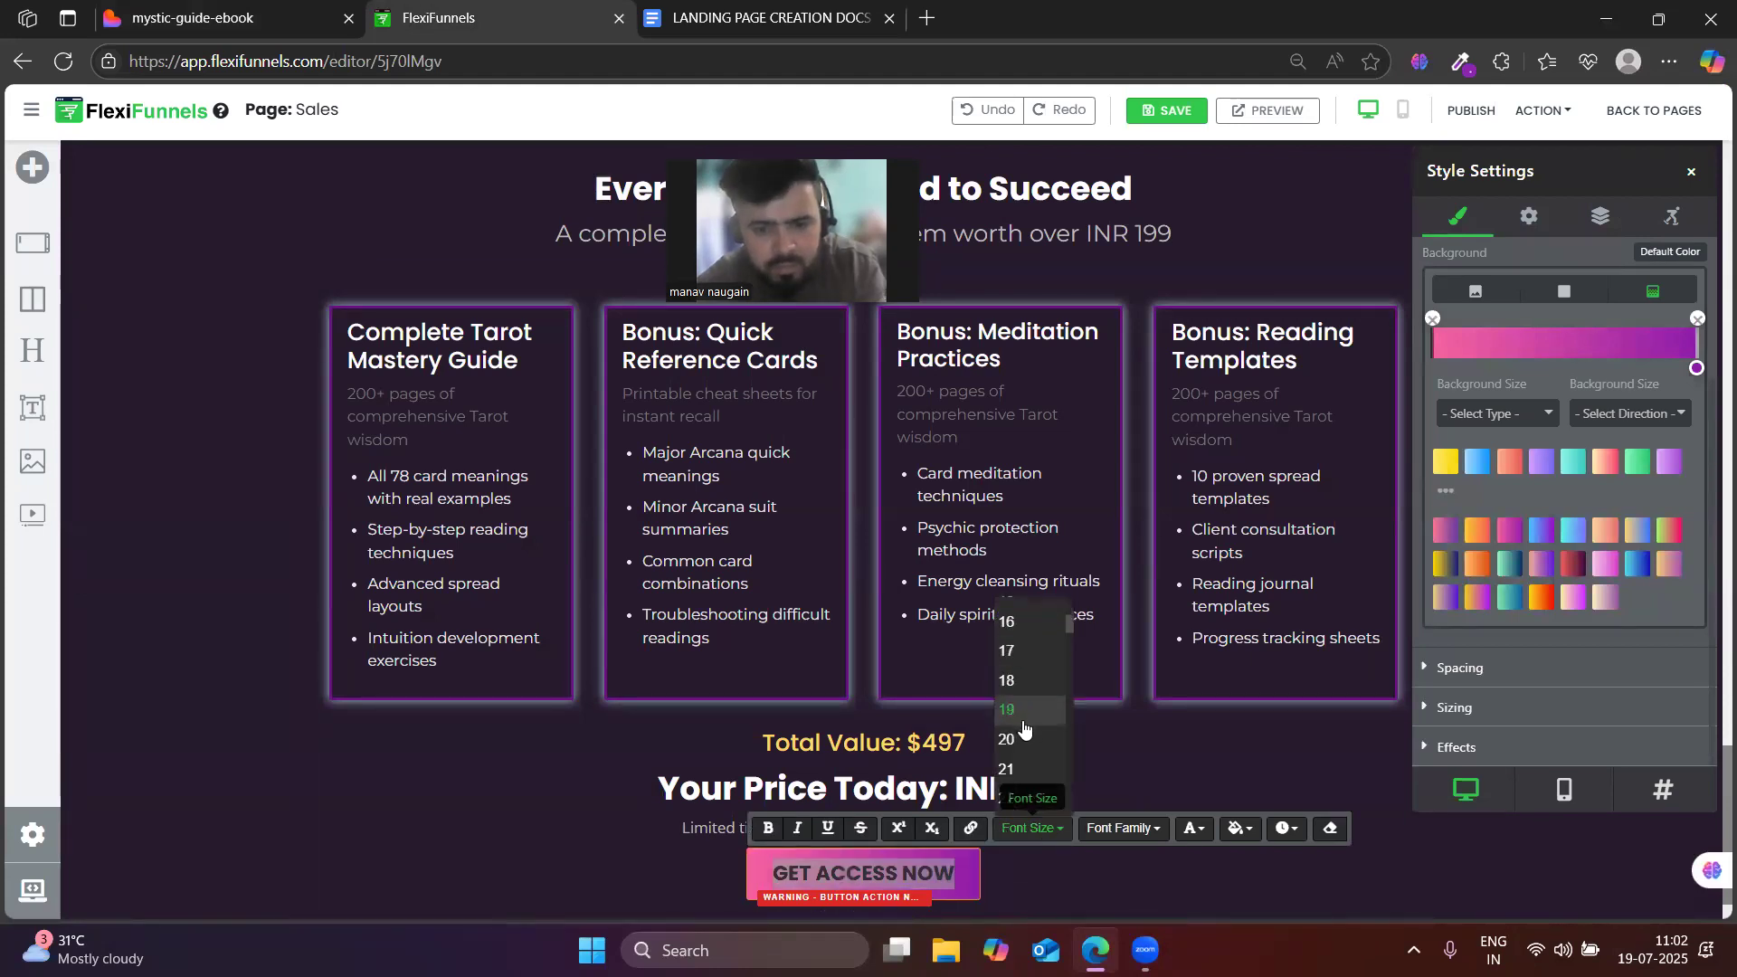
click(1024, 745)
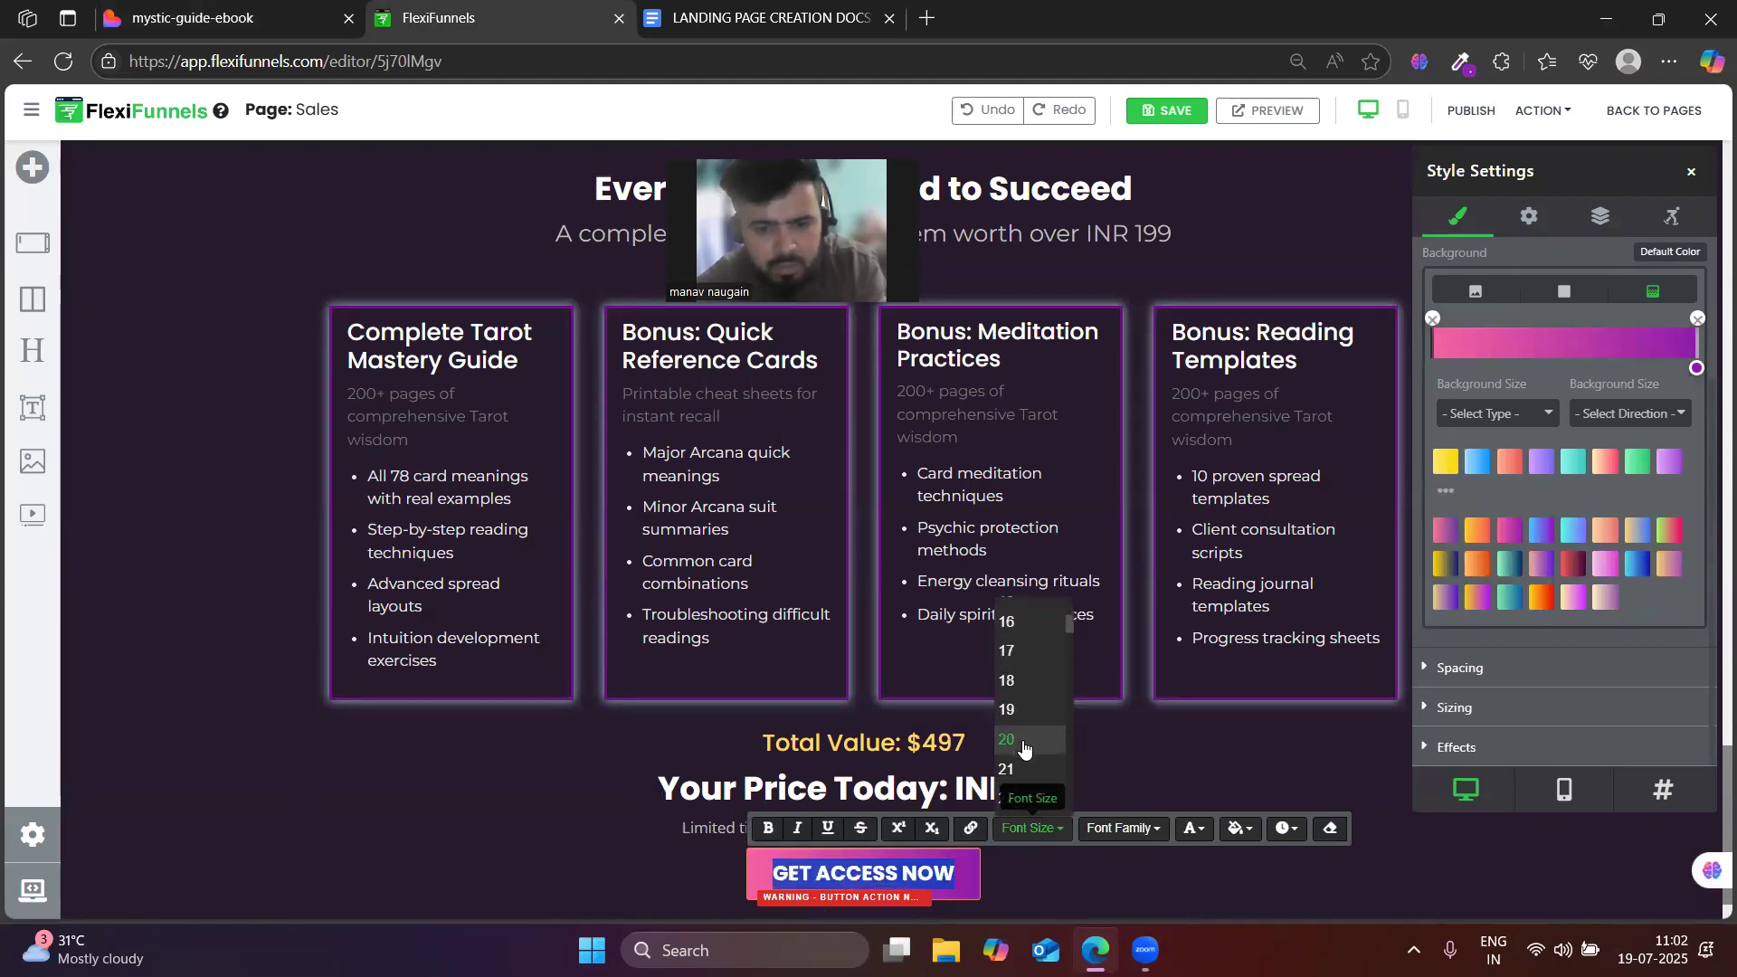
click(545, 849)
- Set the "GET ACCESS NOW" button's width to 32%
click(971, 870)
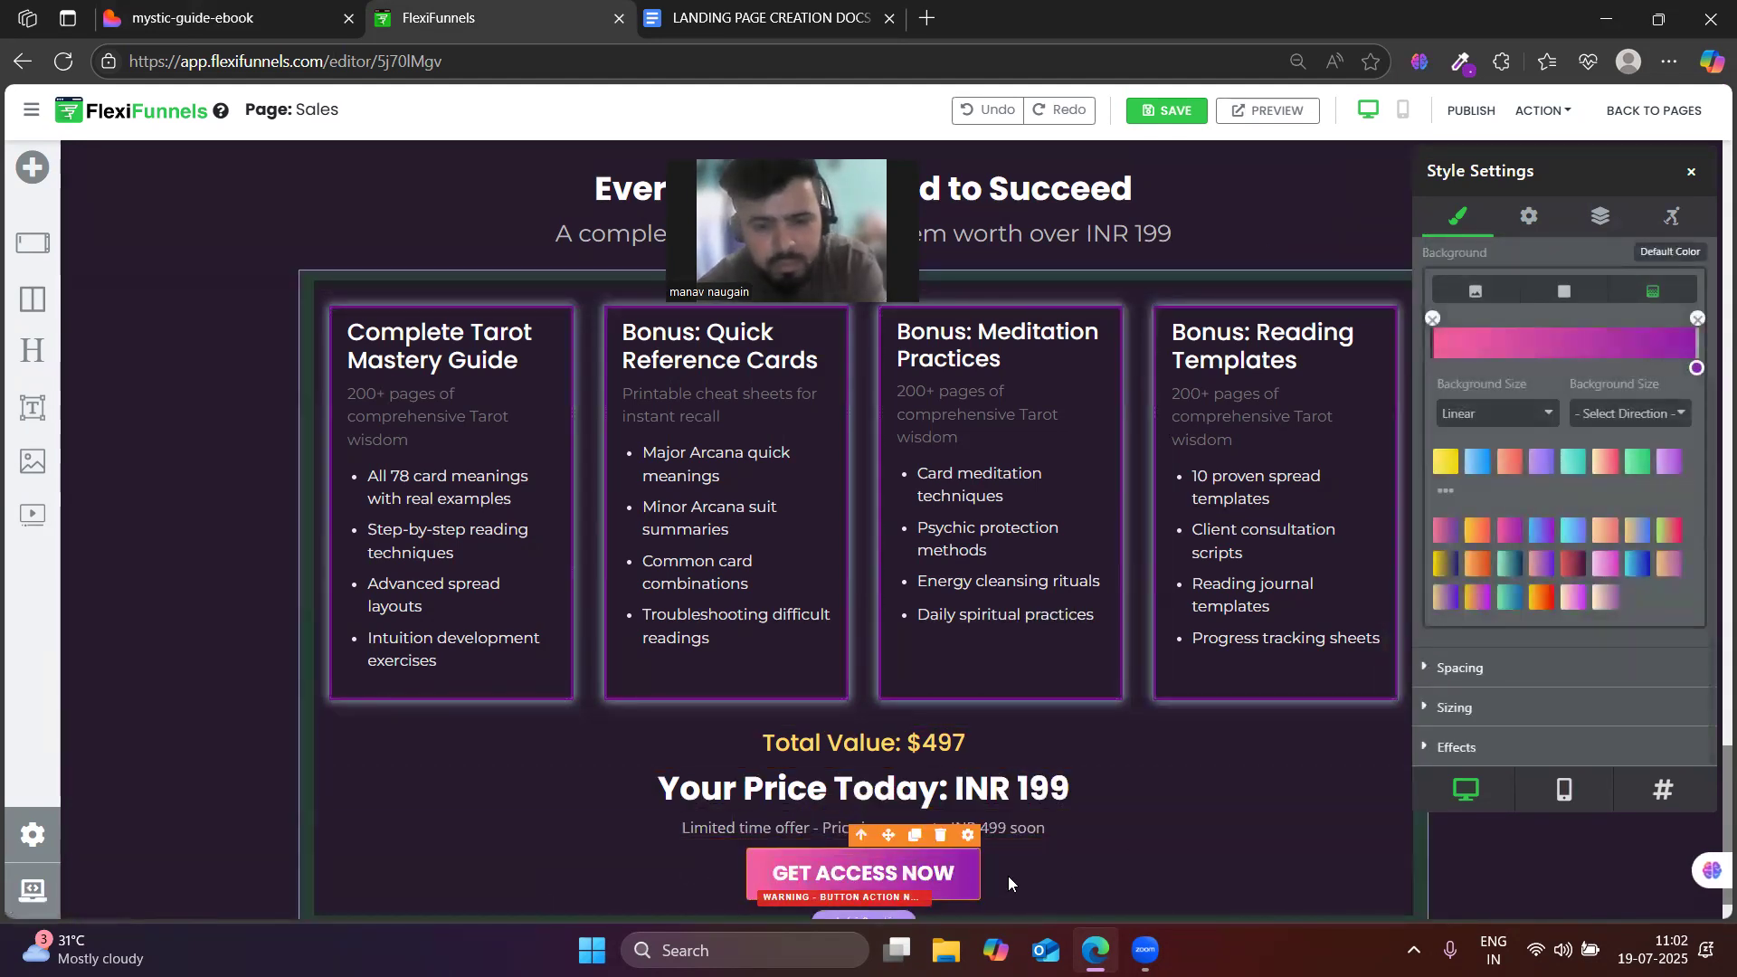
scroll(1524, 469, up, 3)
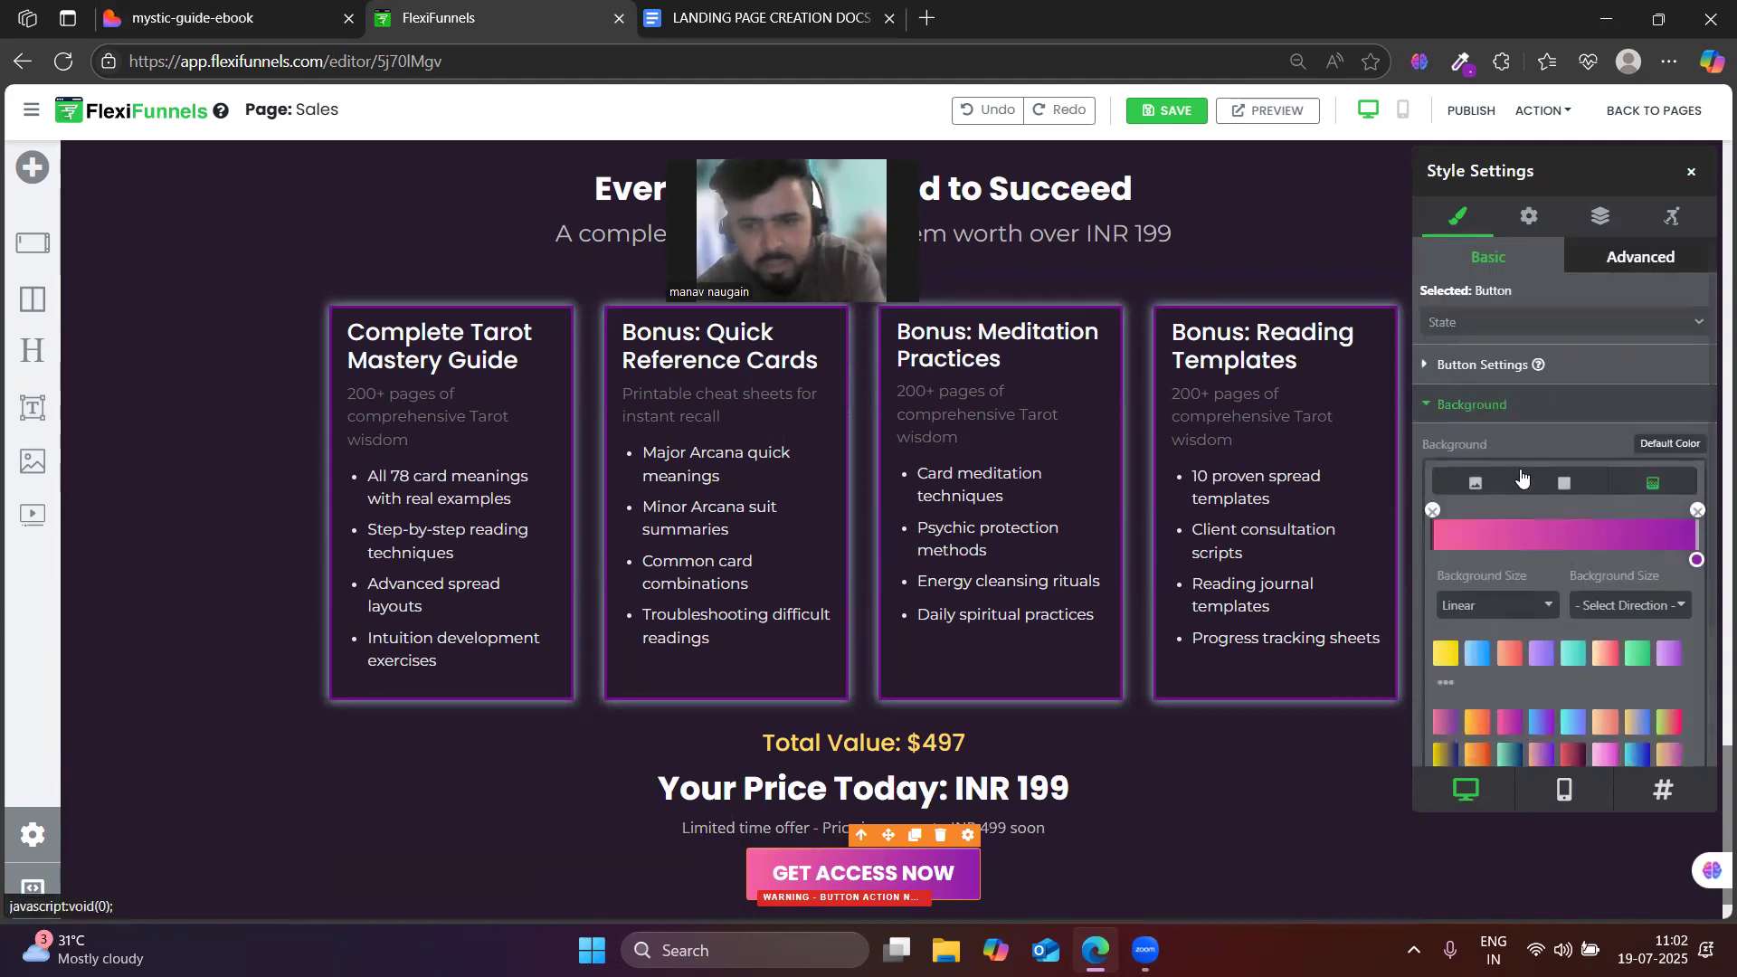
click(1448, 409)
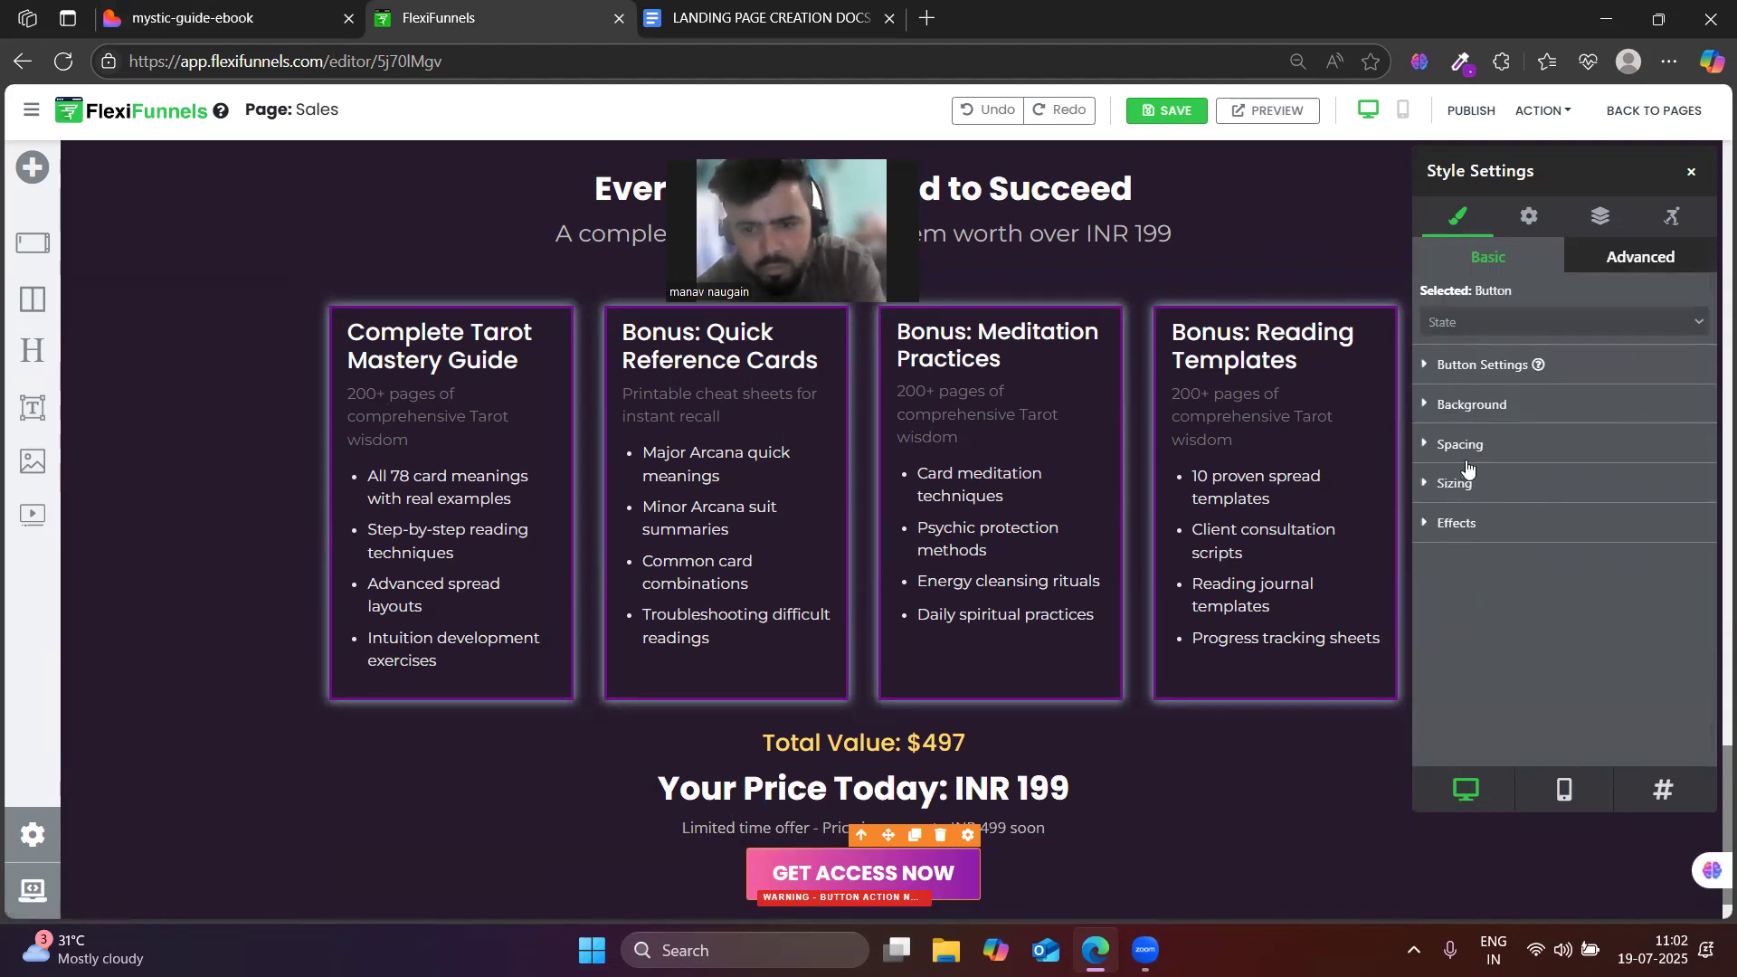
click(1467, 466)
click(1472, 452)
click(1458, 483)
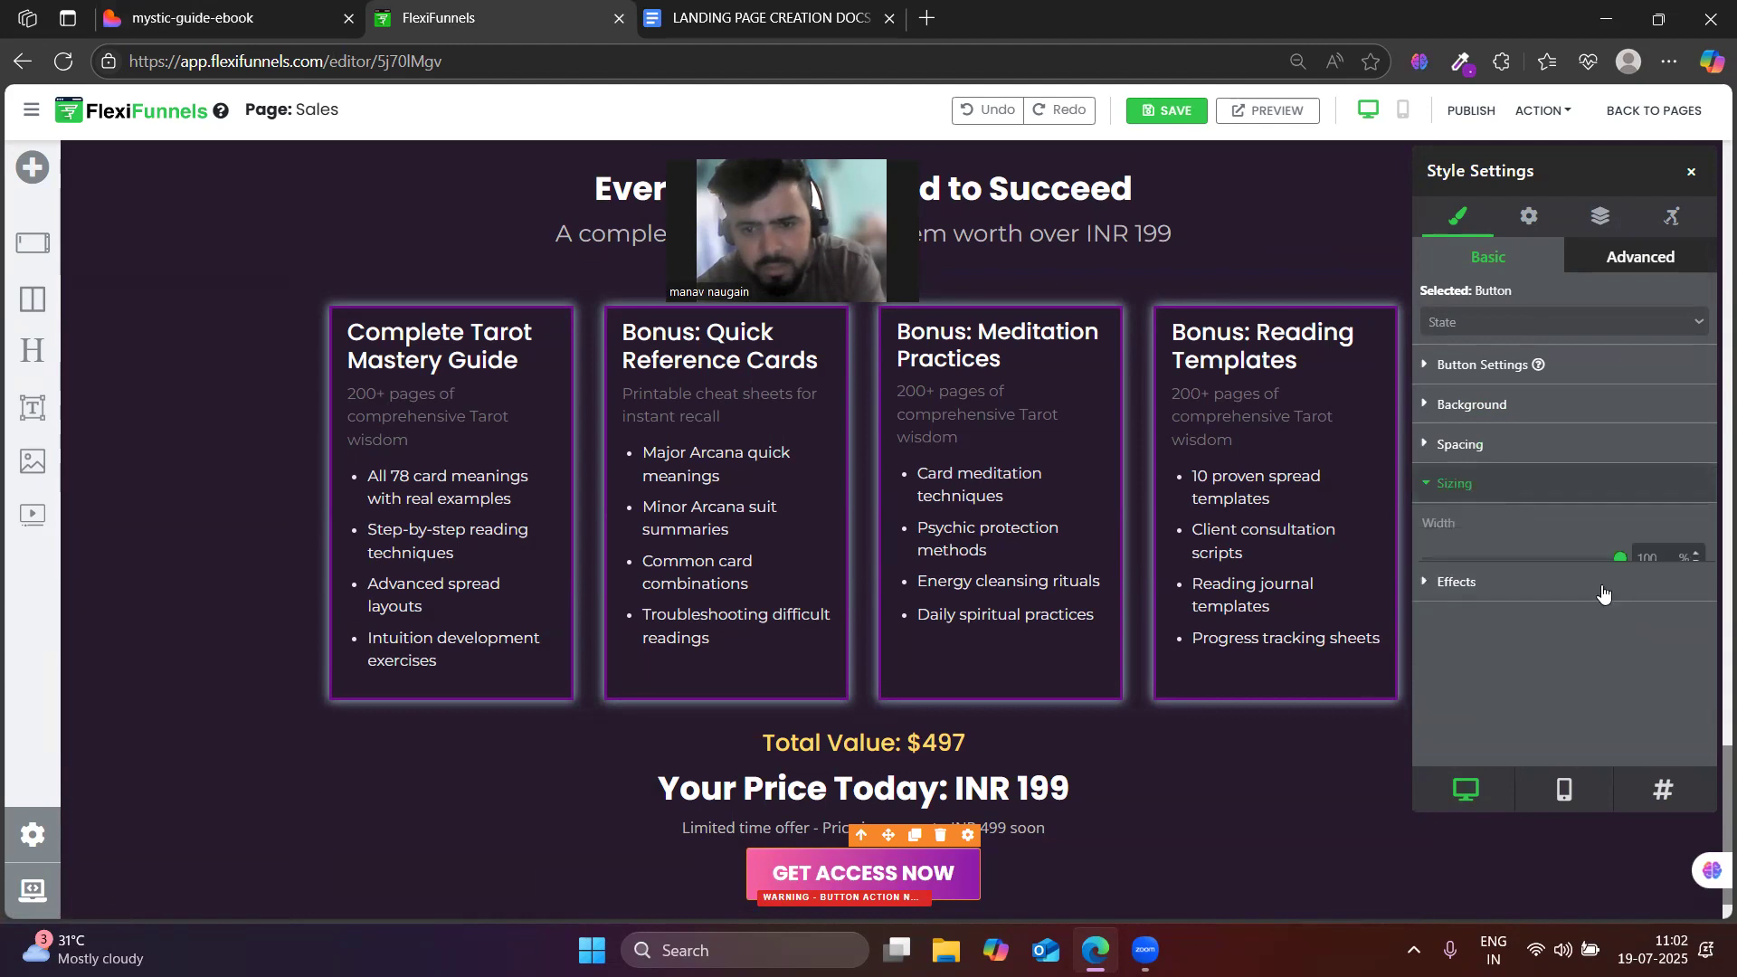
drag(1620, 567, 1492, 588)
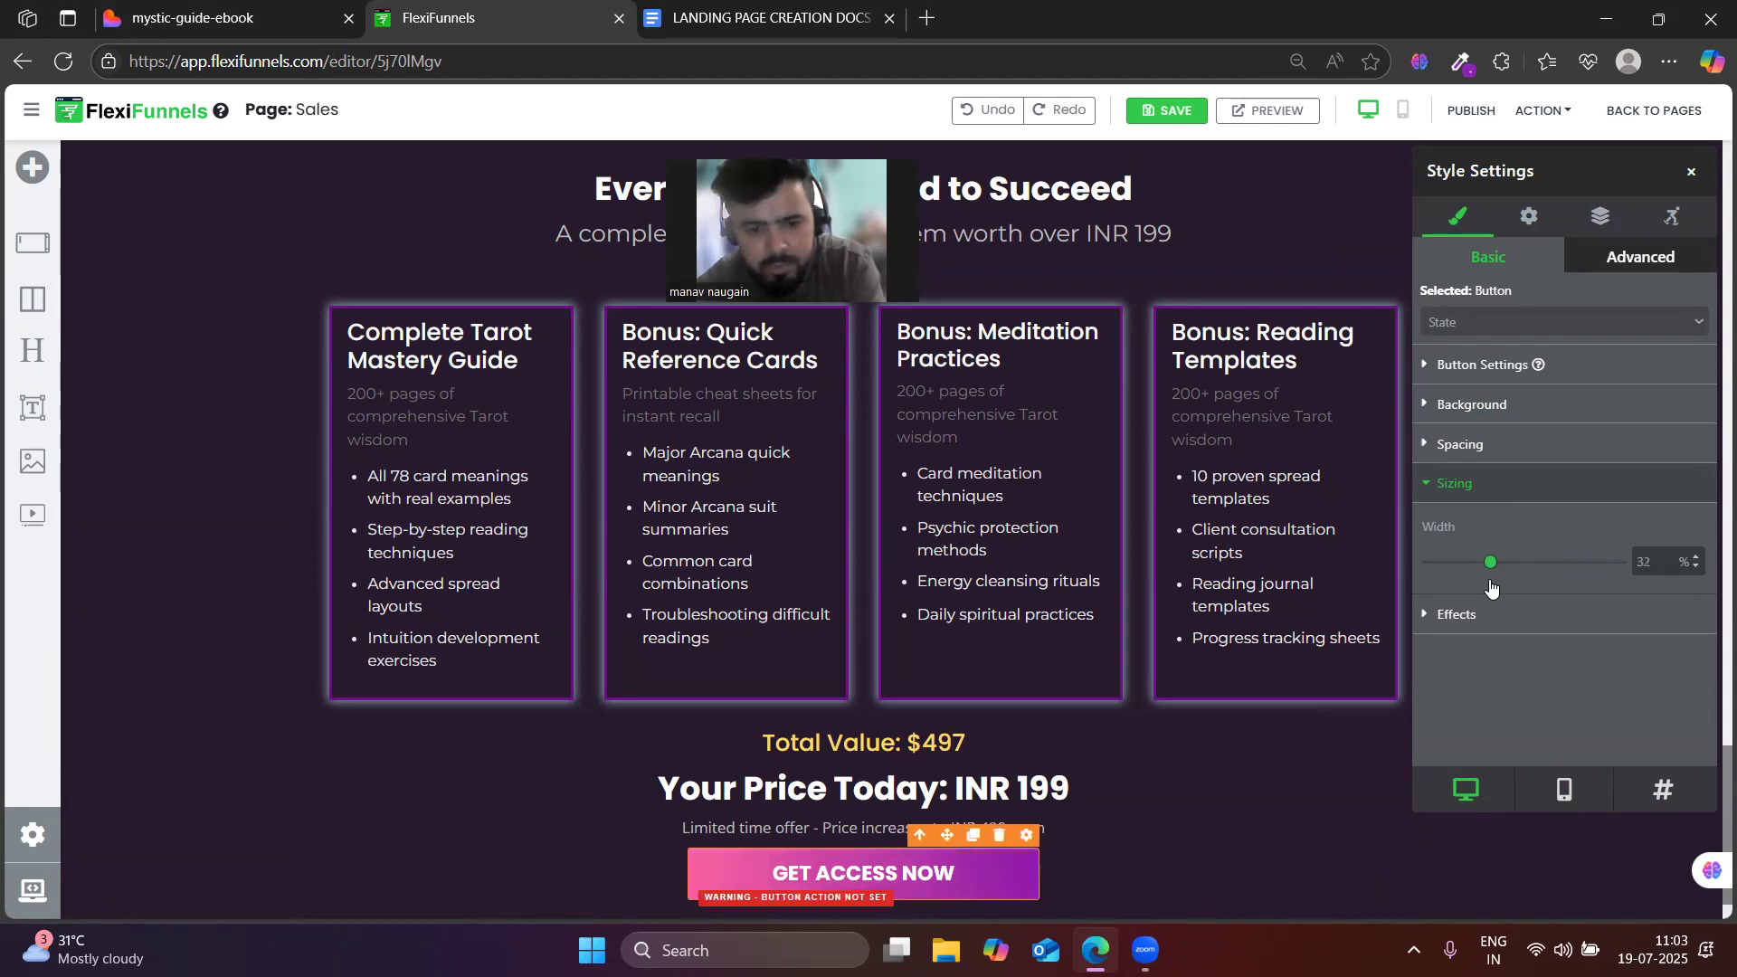
- Round all corners of the "GET ACCESS NOW" button with a border radius of 15 px
click(1484, 619)
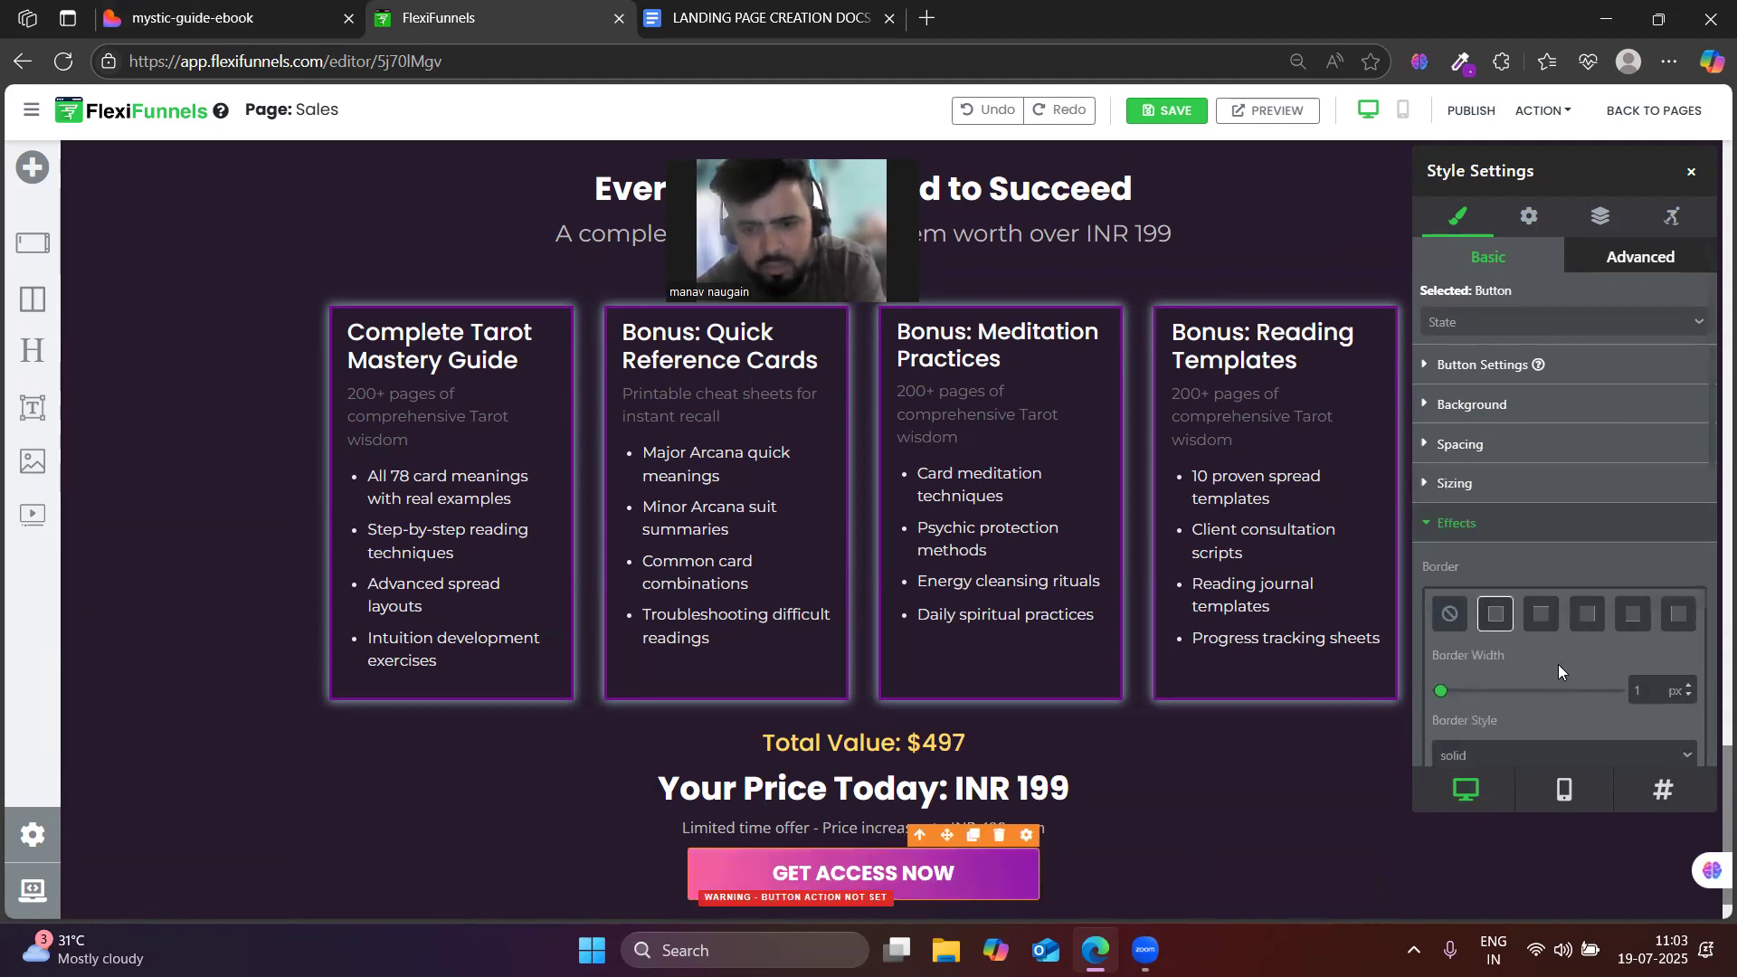
scroll(1538, 675, down, 3)
scroll(1518, 664, down, 2)
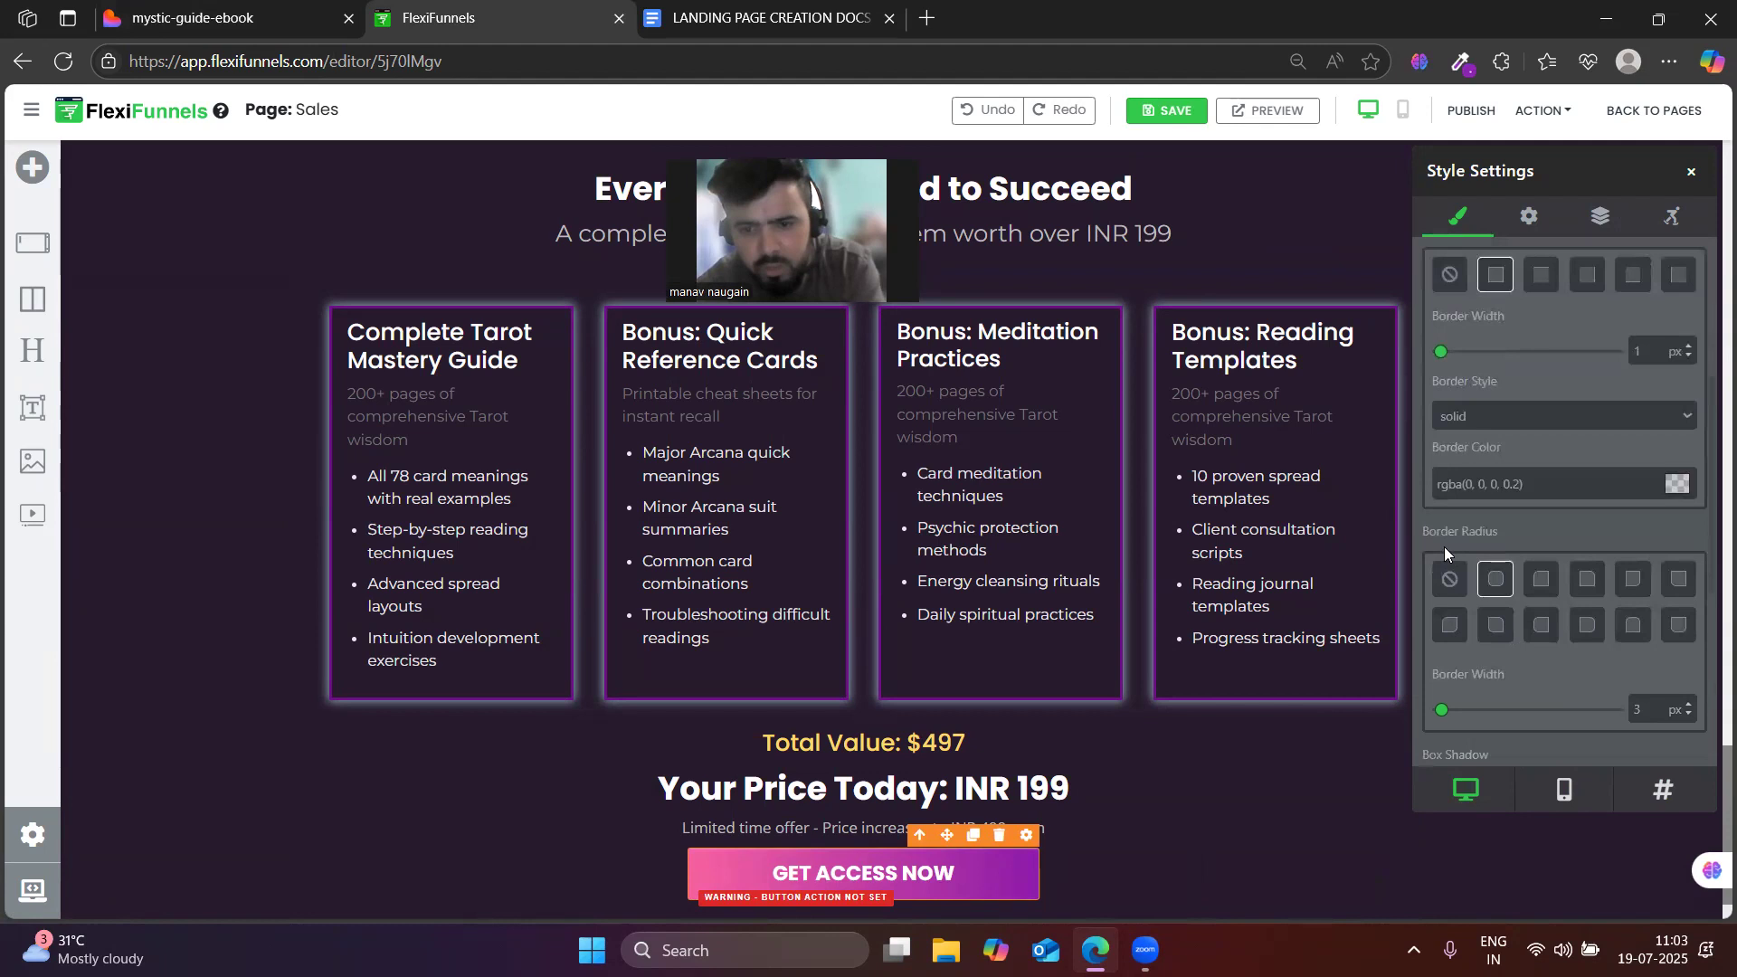
drag(1442, 710, 1452, 711)
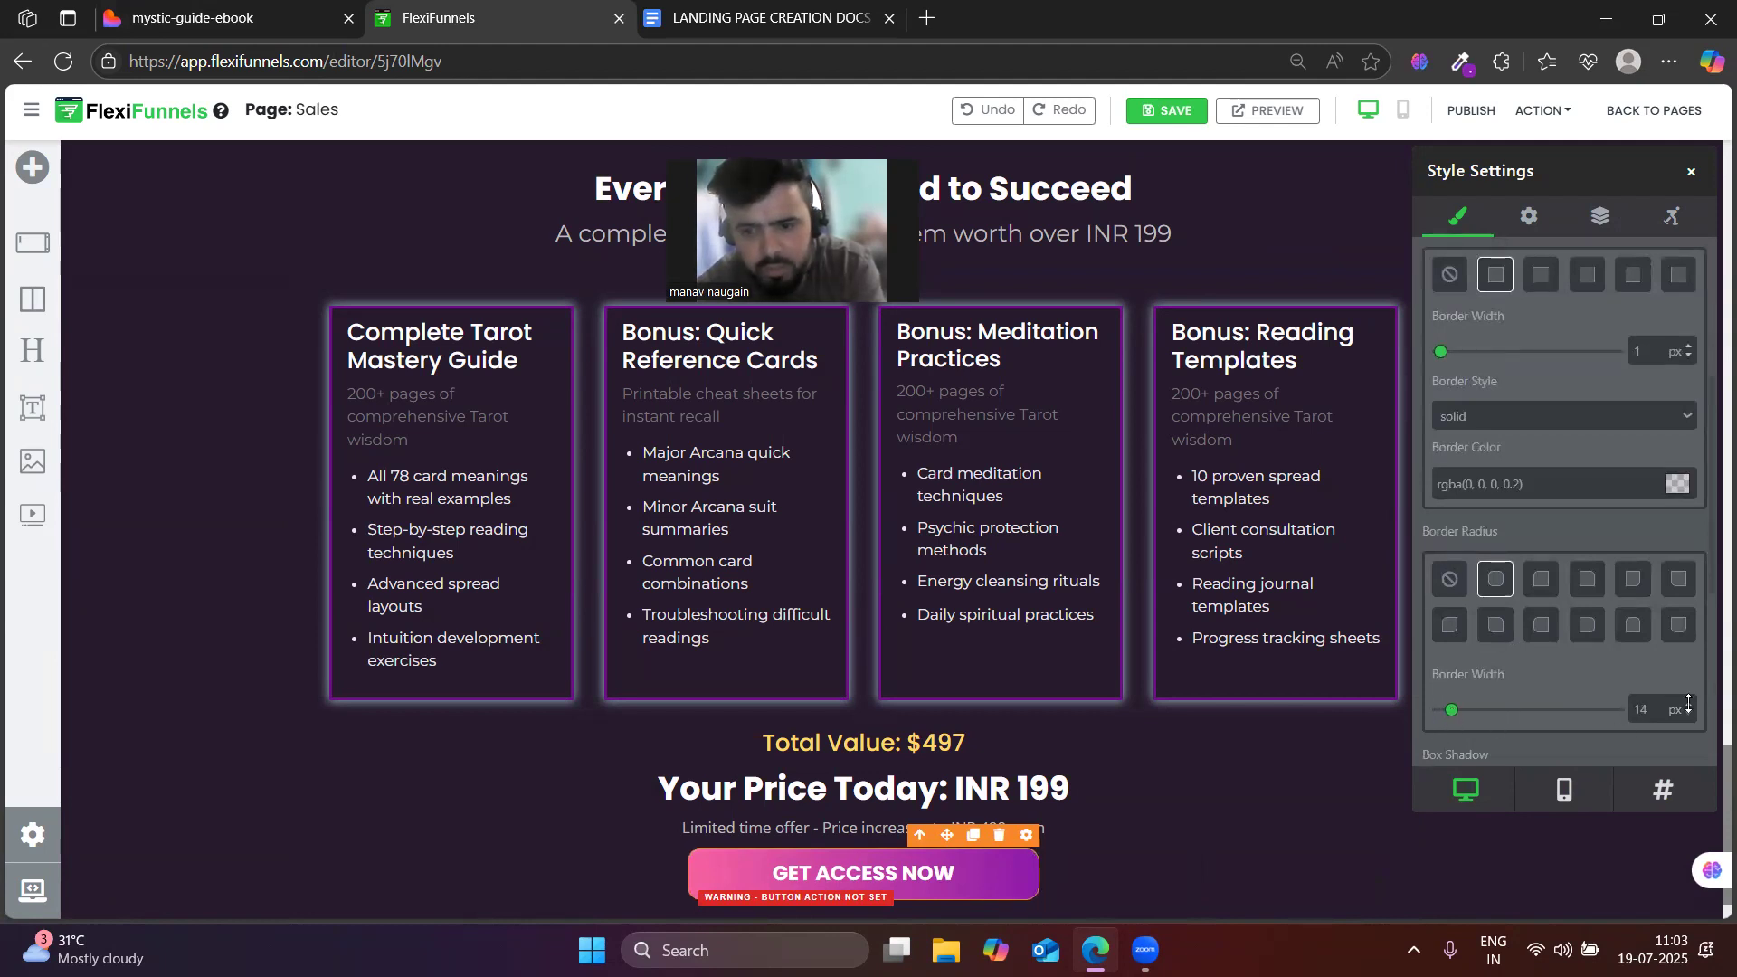
drag(1637, 705, 1665, 731)
text(15)
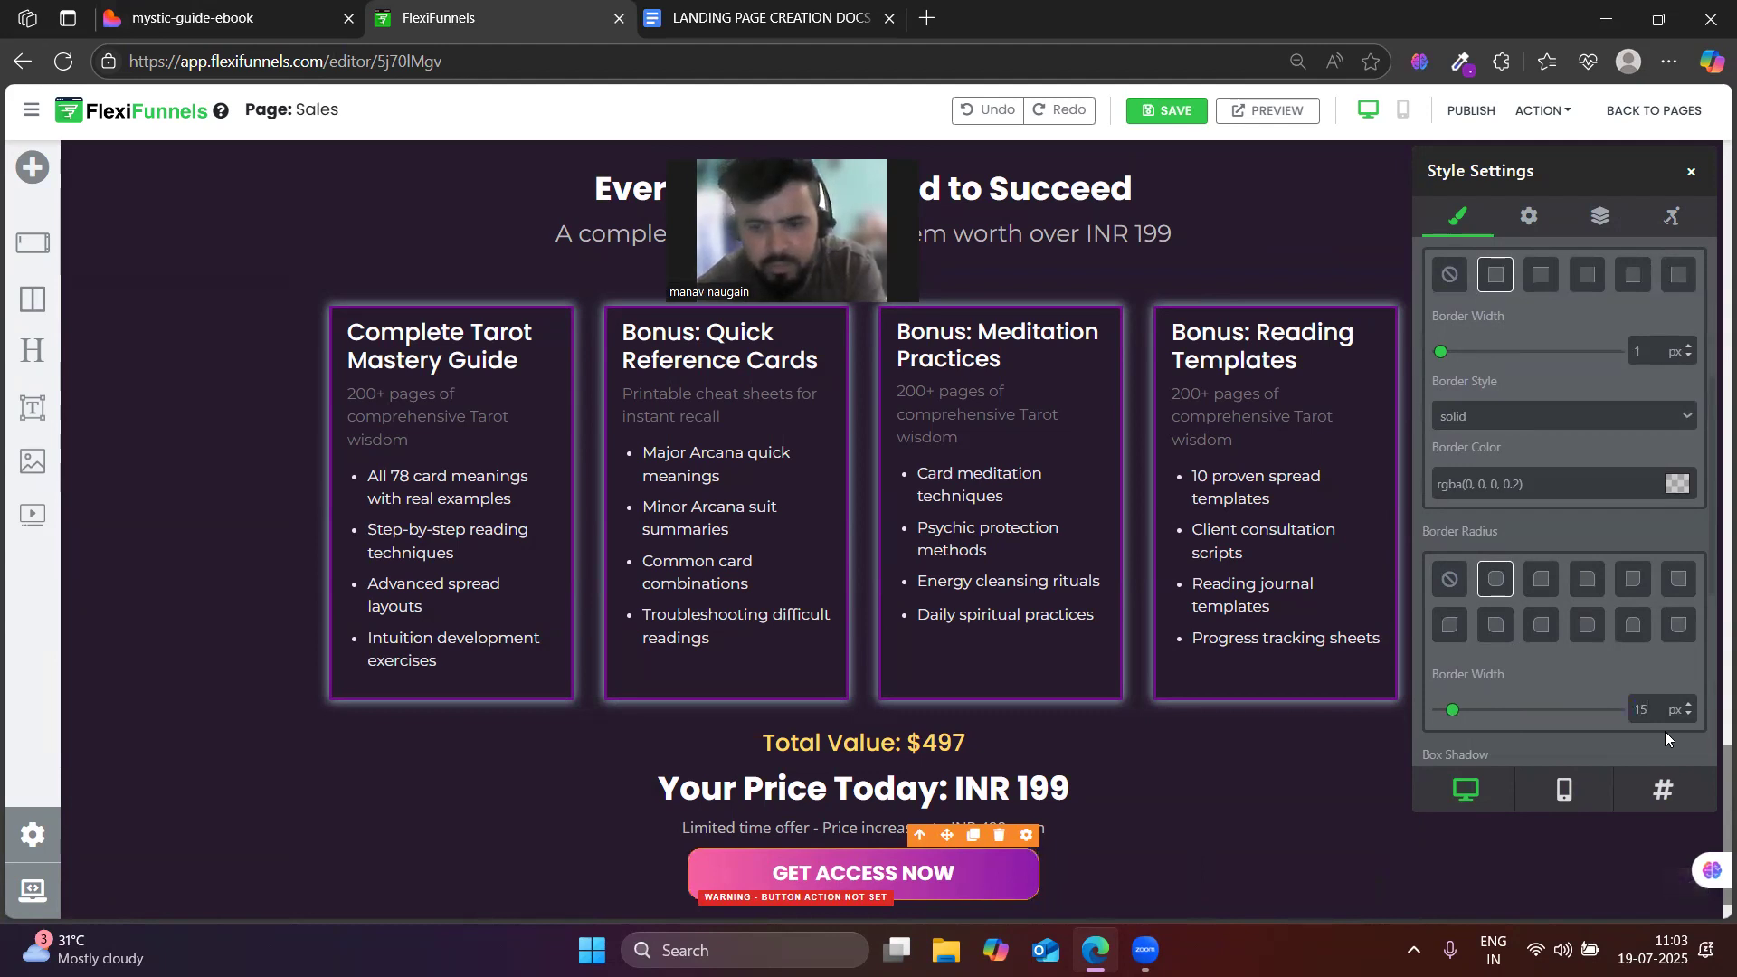
click(525, 859)
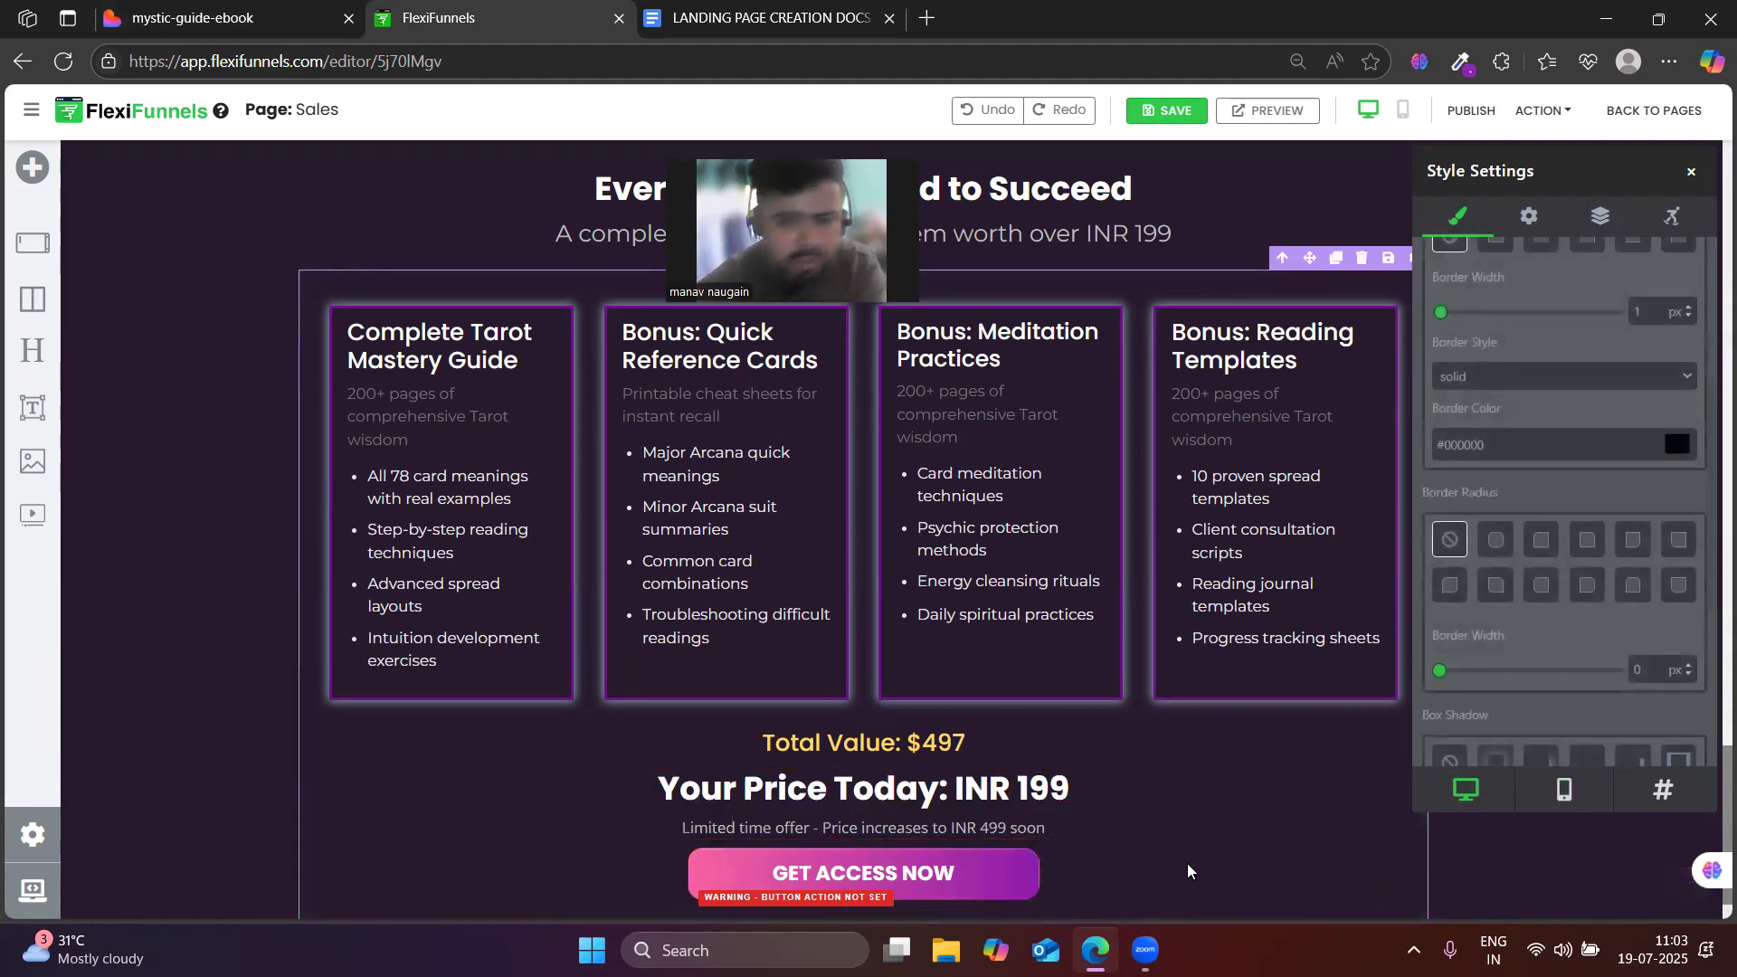
- Give the "GET ACCESS NOW" button an on-load flash animation with infinite repeat and publish the page
click(1026, 869)
click(1672, 217)
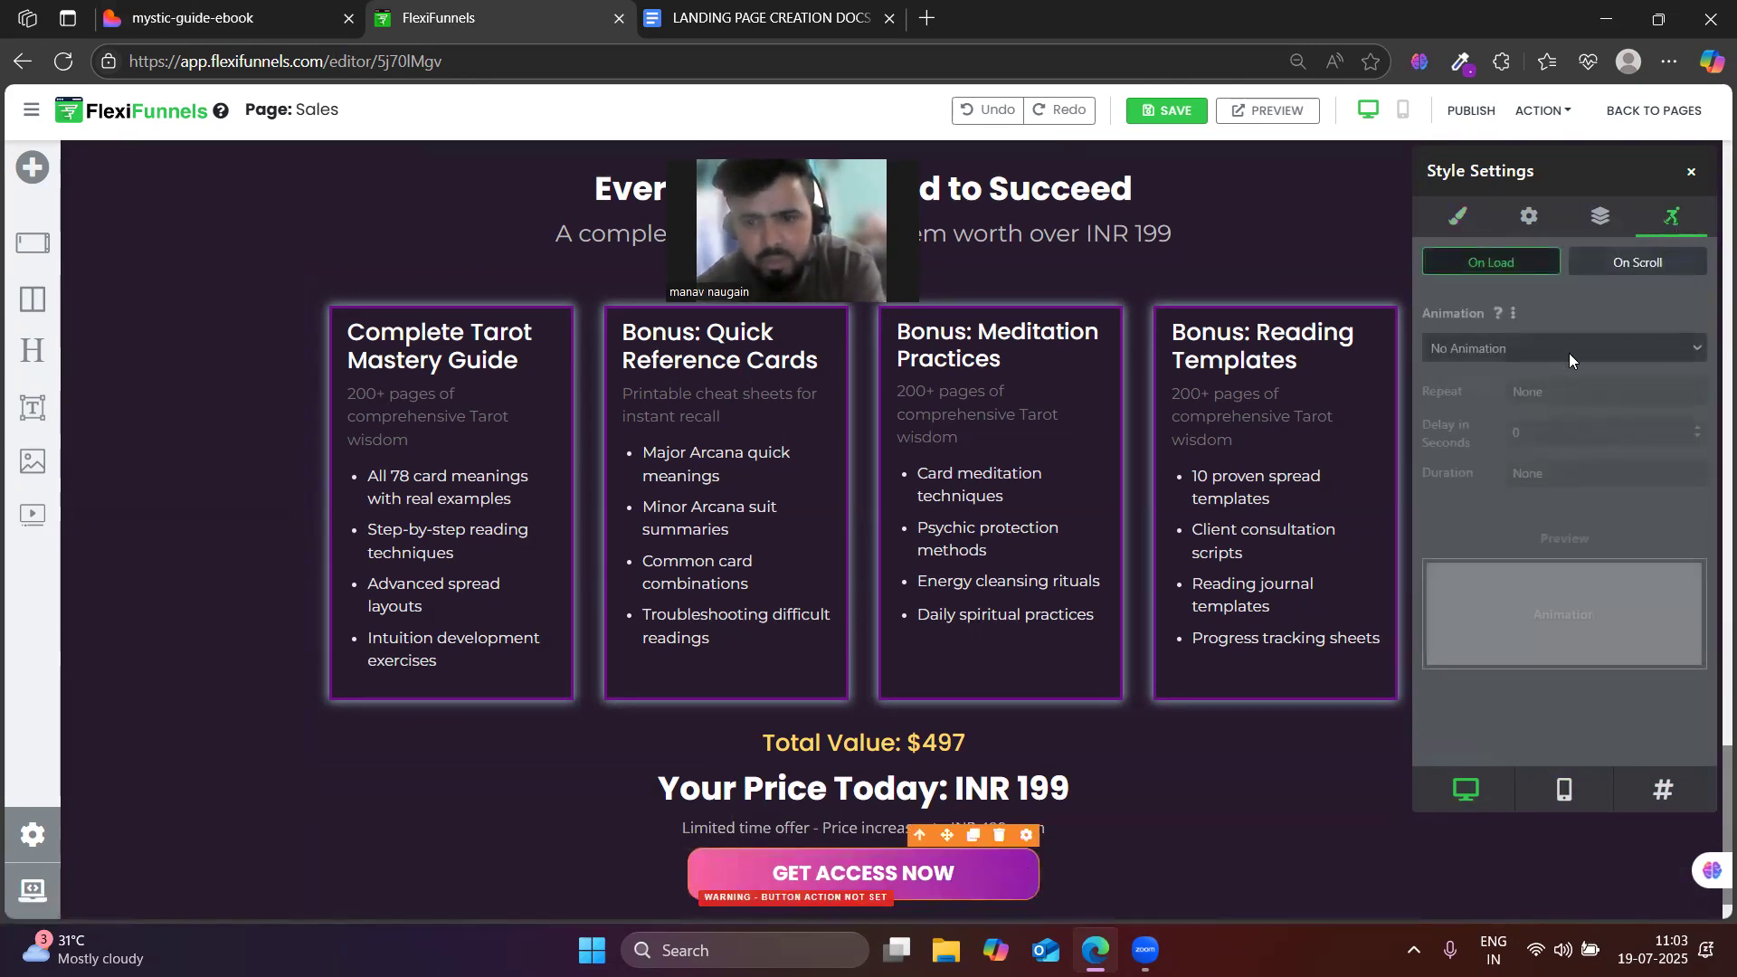
click(1569, 353)
click(1473, 453)
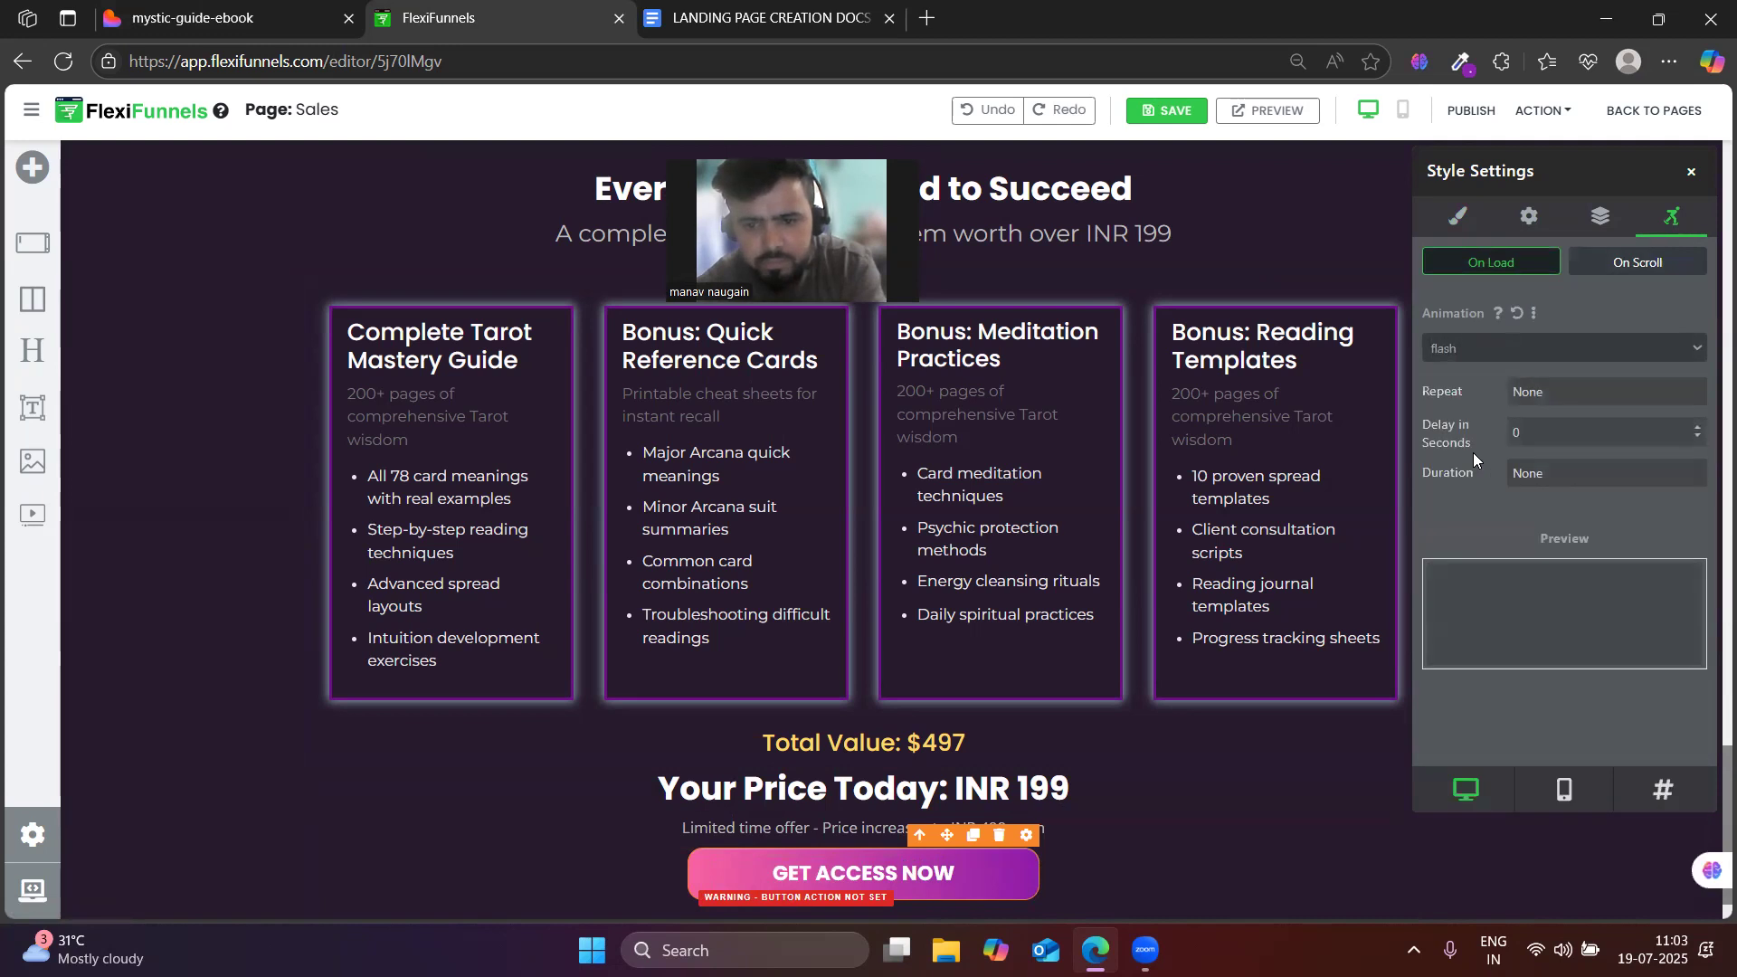
click(1565, 395)
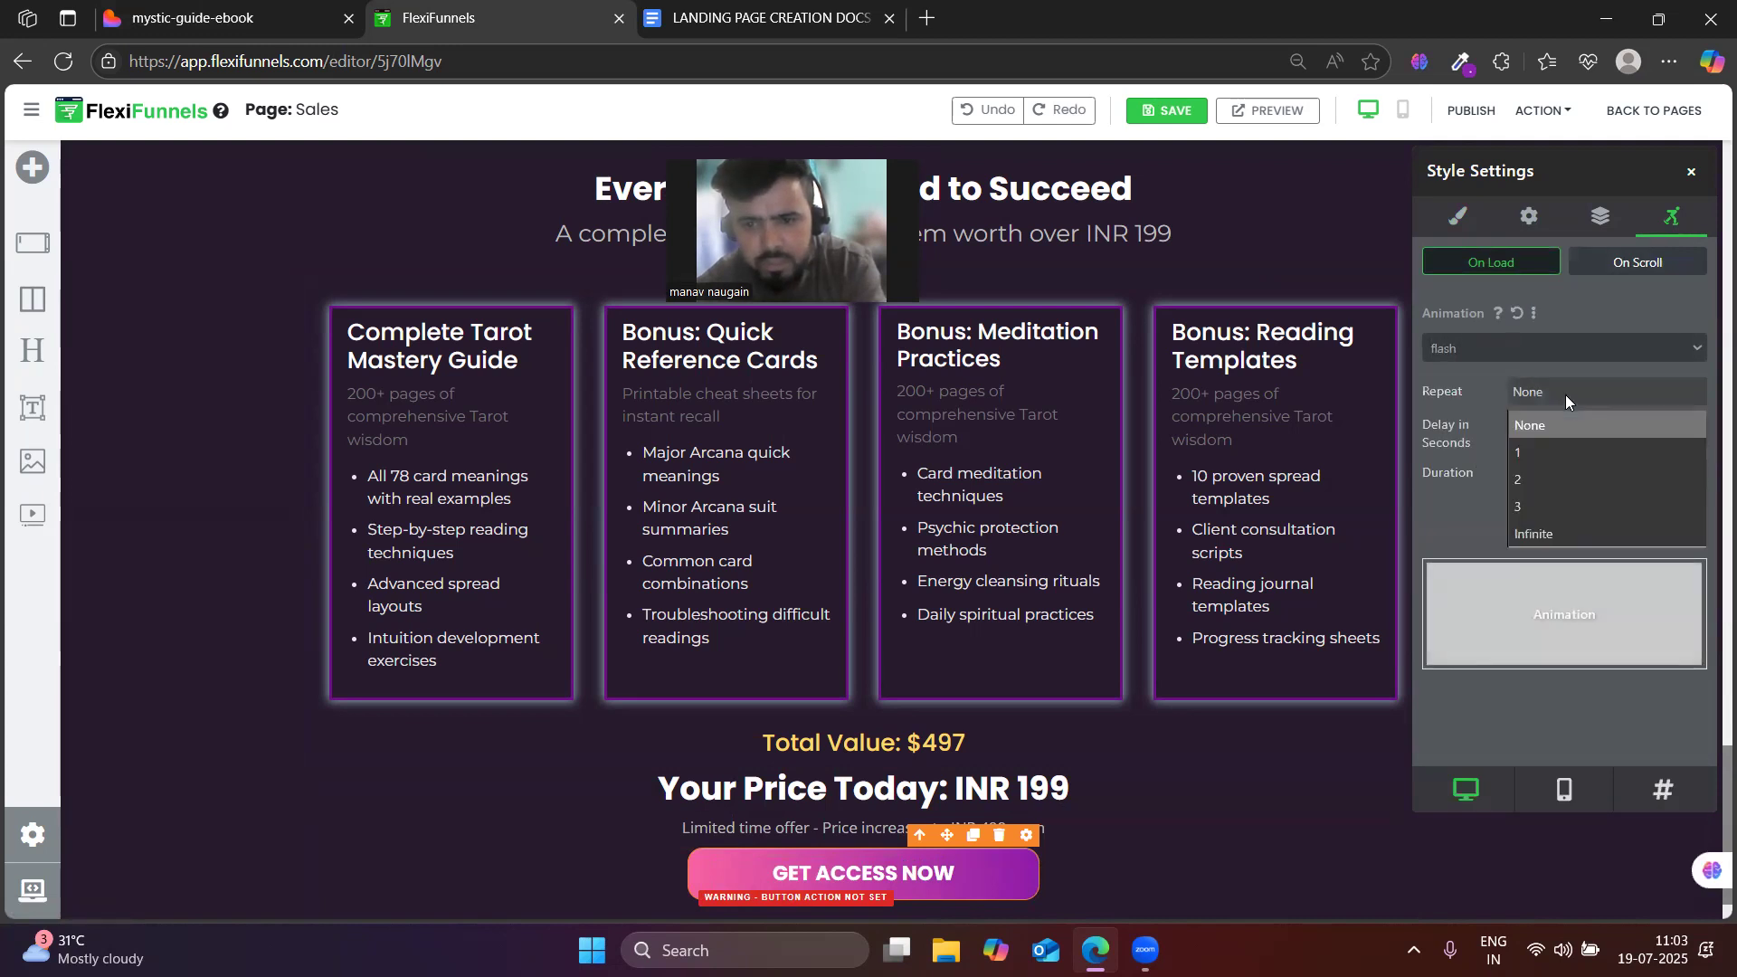
click(1548, 528)
click(1469, 112)
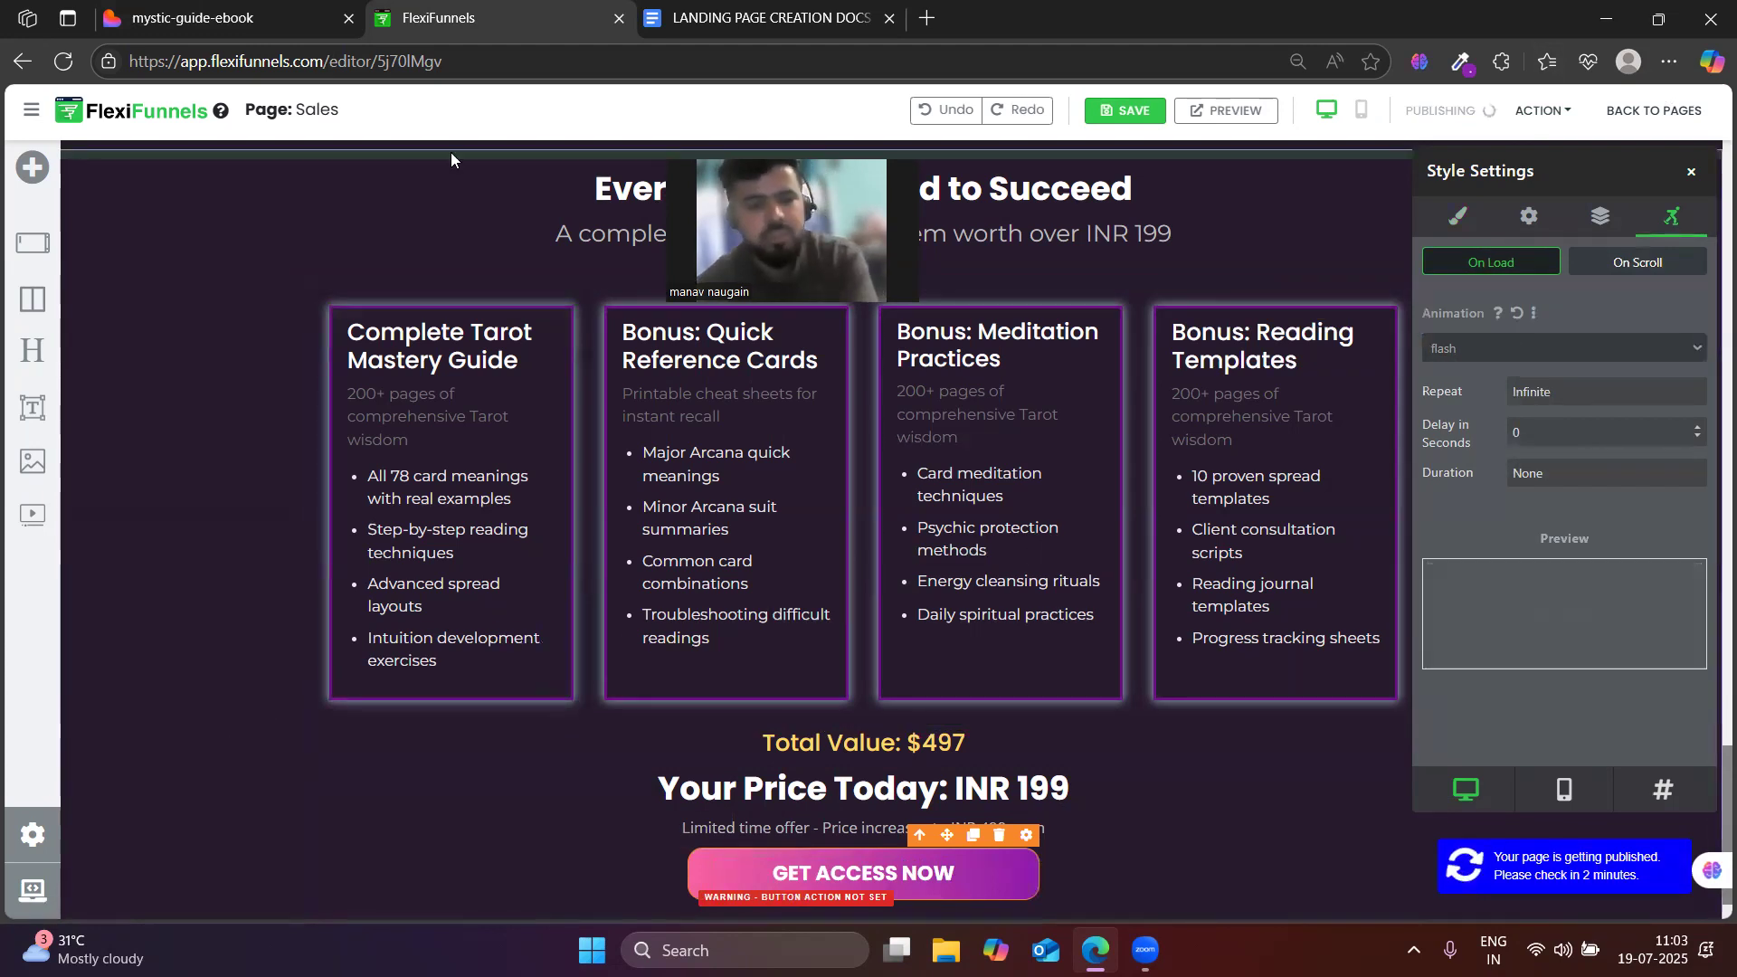
- Examine the original mystic-guide-ebook page's pricing, testimonial and Frequently Asked Questions sections to decide what to rebuild
click(201, 11)
scroll(628, 769, down, 5)
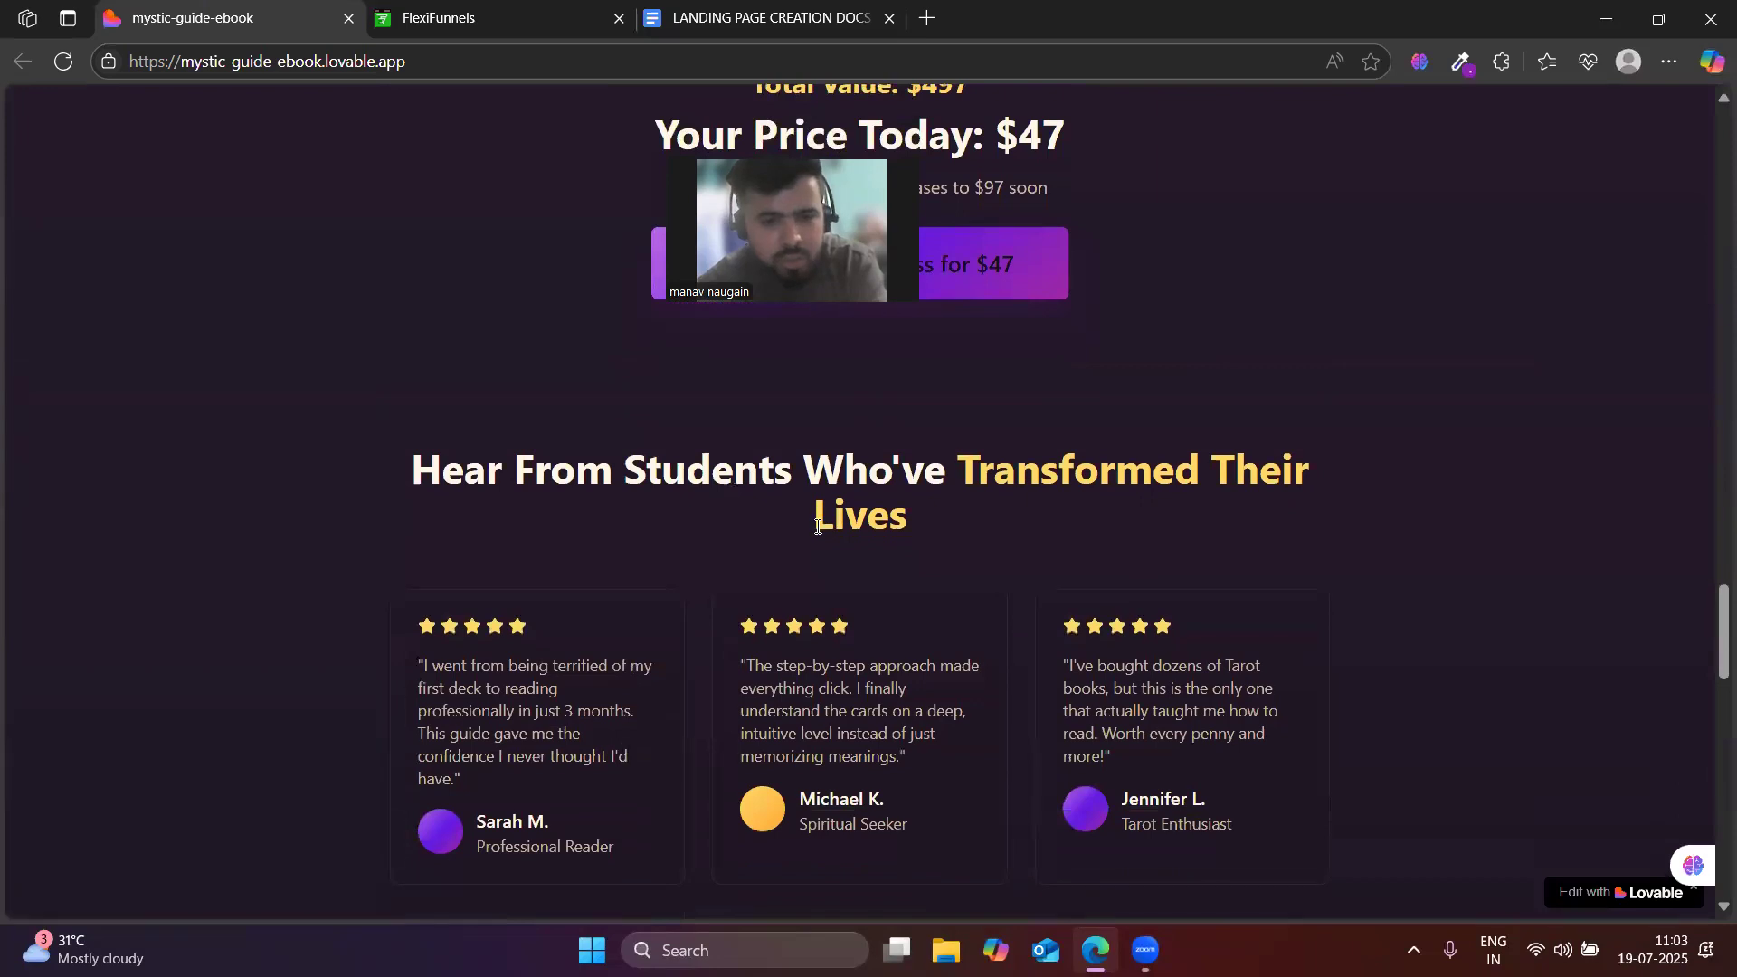
scroll(797, 561, down, 3)
scroll(787, 624, up, 3)
scroll(787, 658, down, 8)
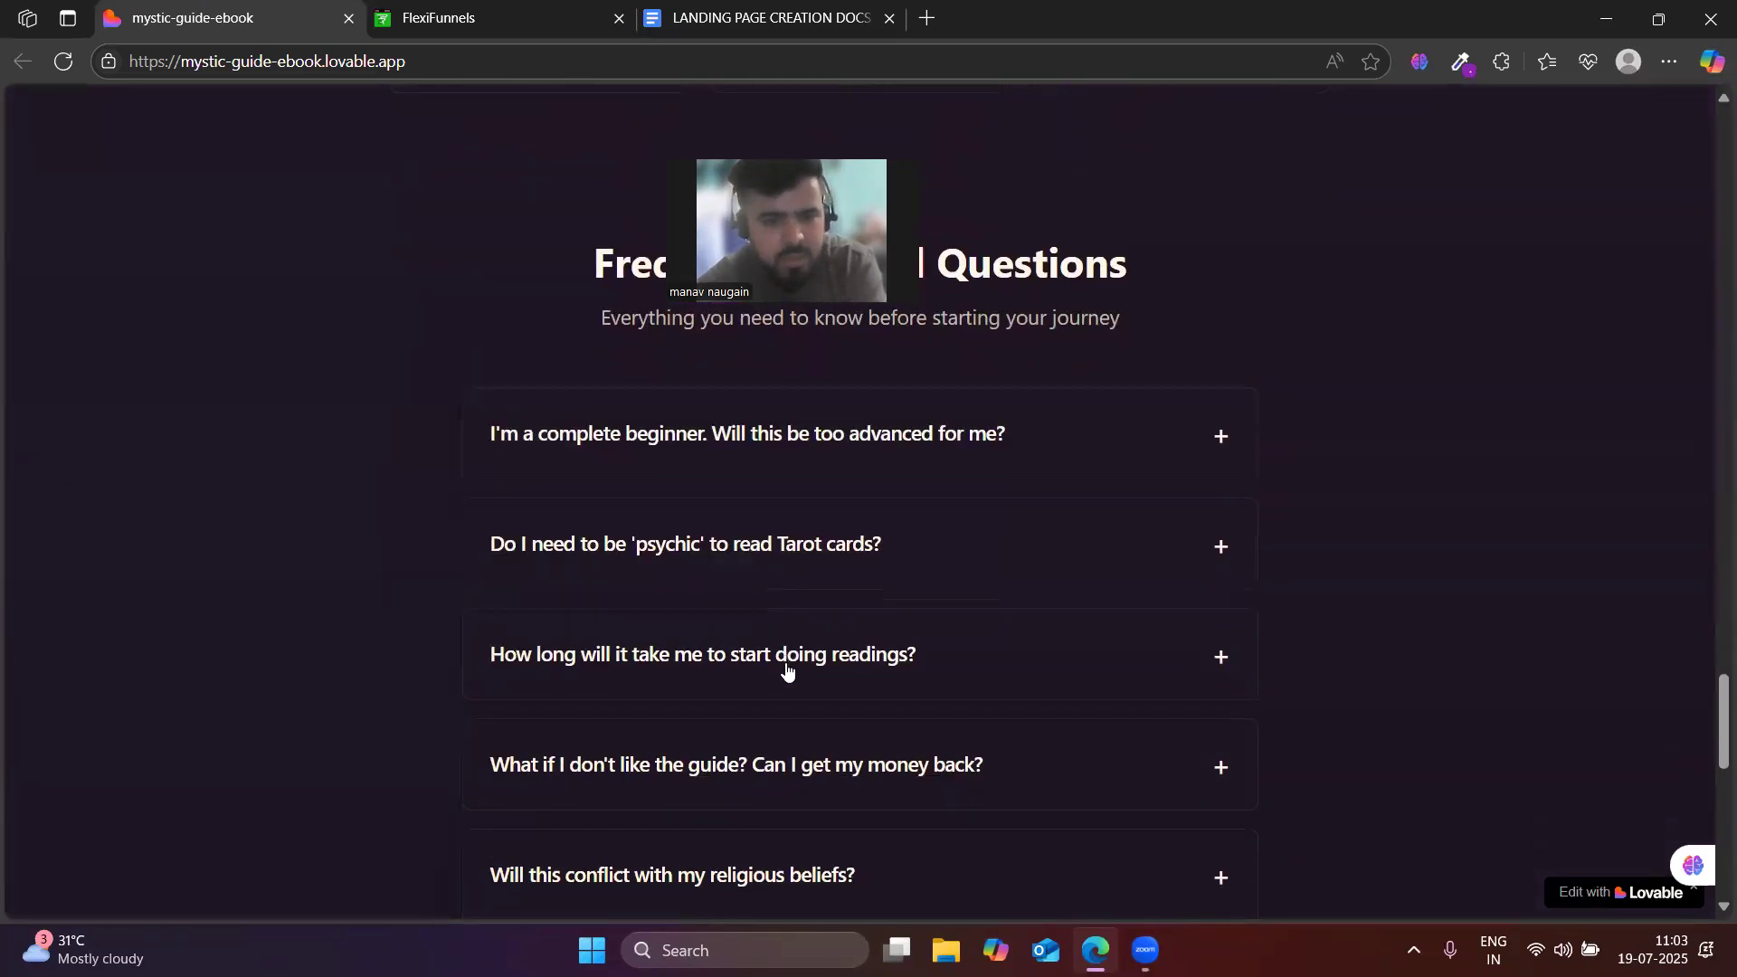
scroll(784, 666, up, 10)
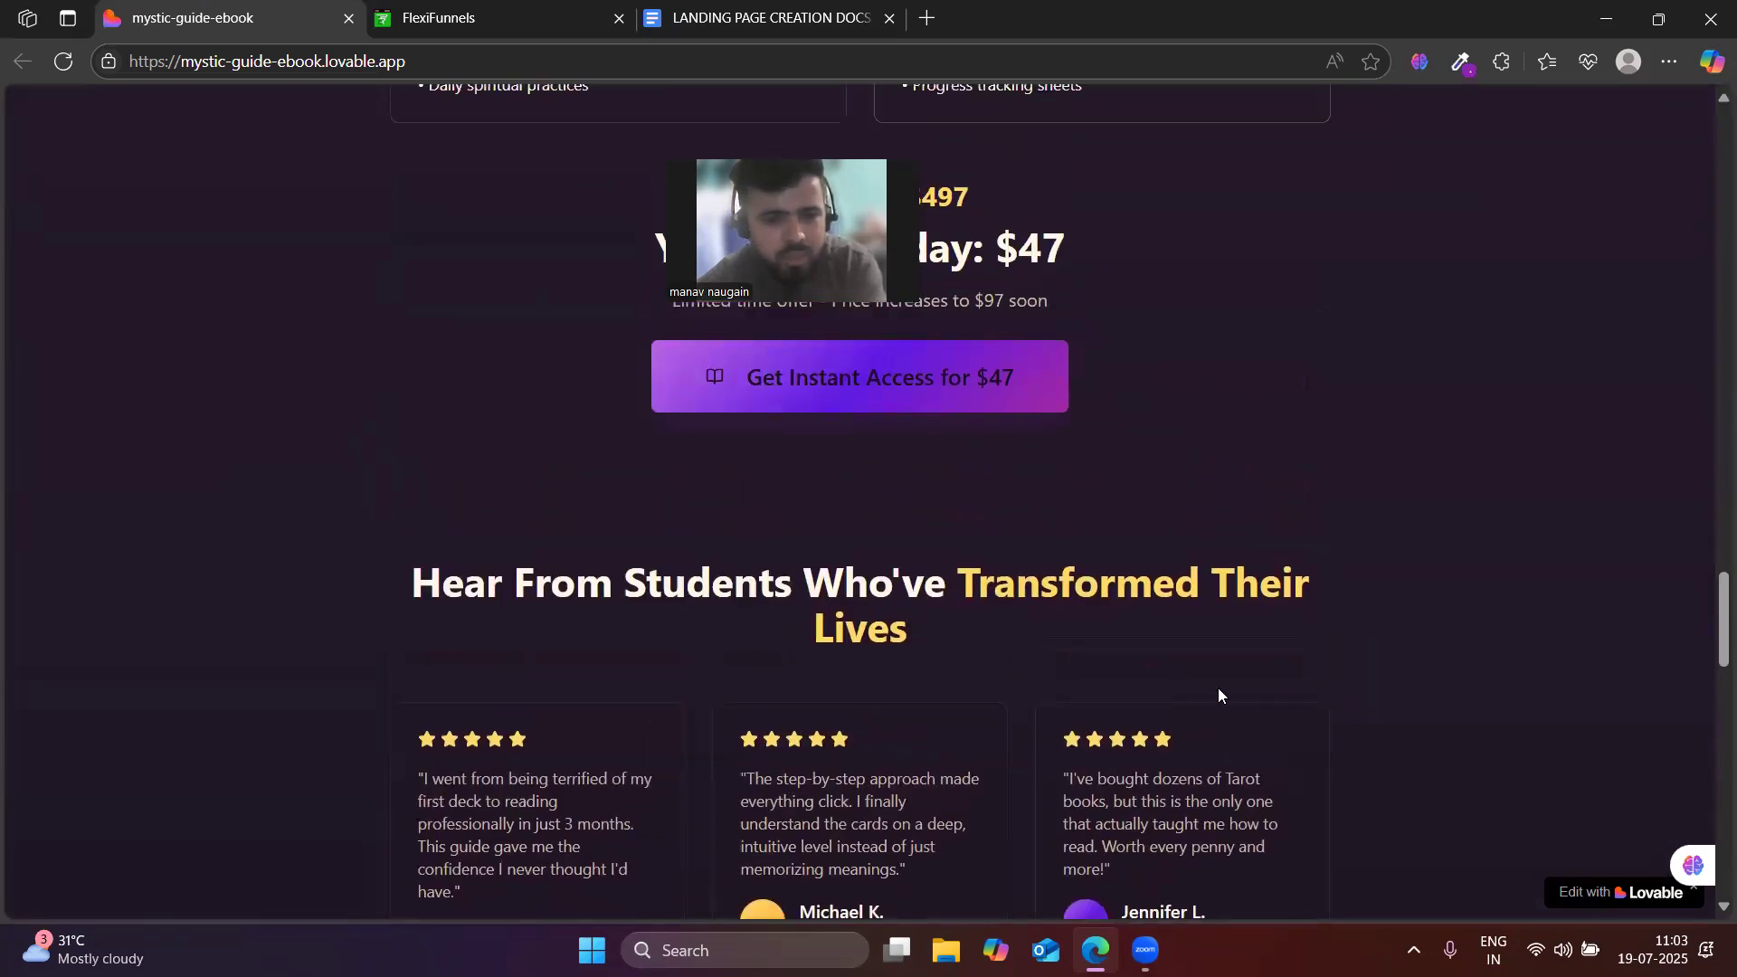
scroll(891, 719, down, 3)
scroll(928, 659, up, 3)
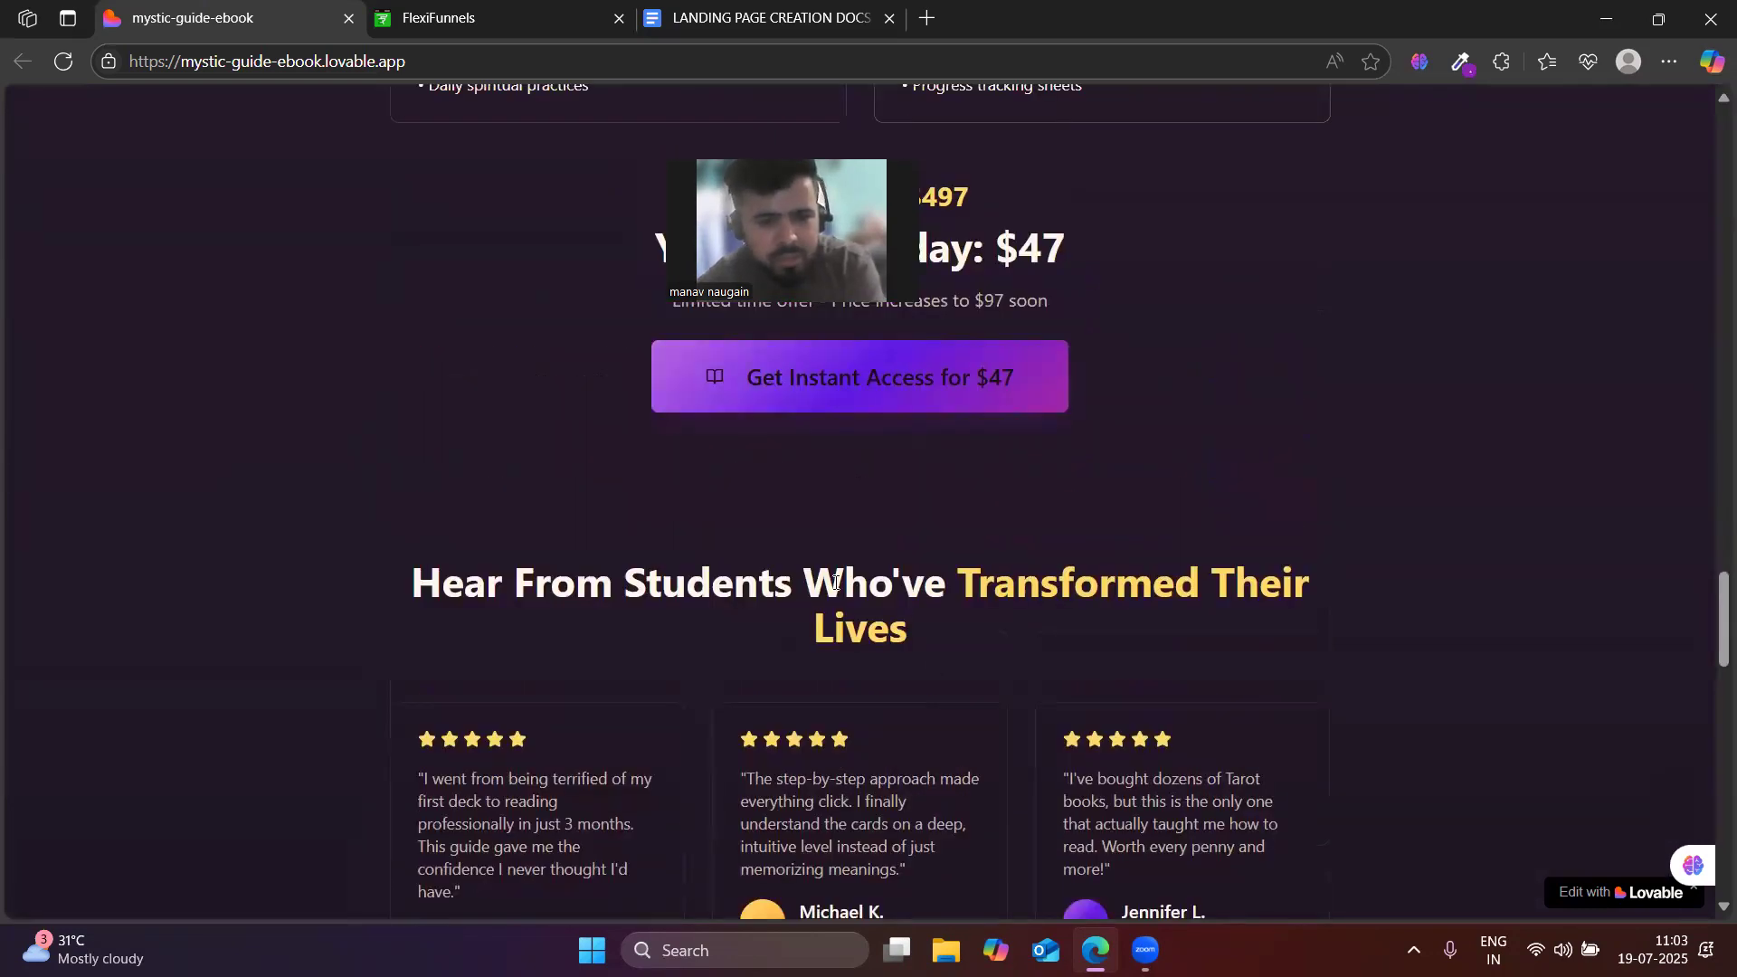
scroll(837, 612, down, 2)
scroll(668, 608, up, 8)
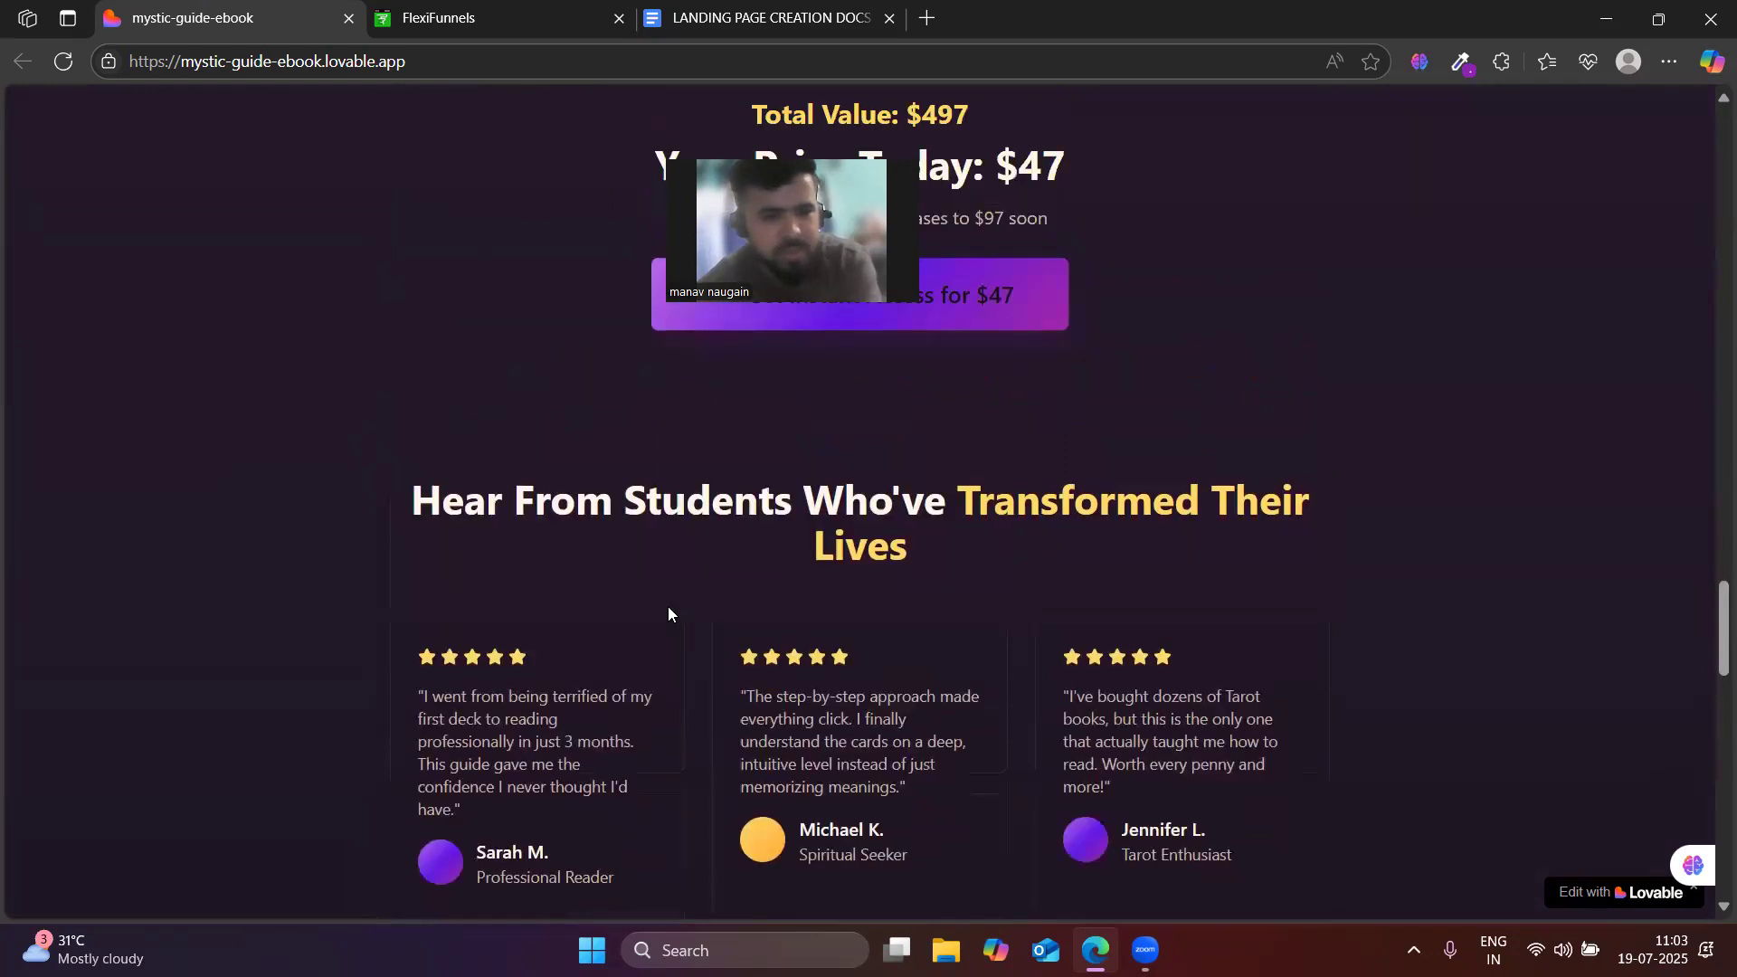
scroll(668, 608, up, 8)
scroll(662, 575, up, 7)
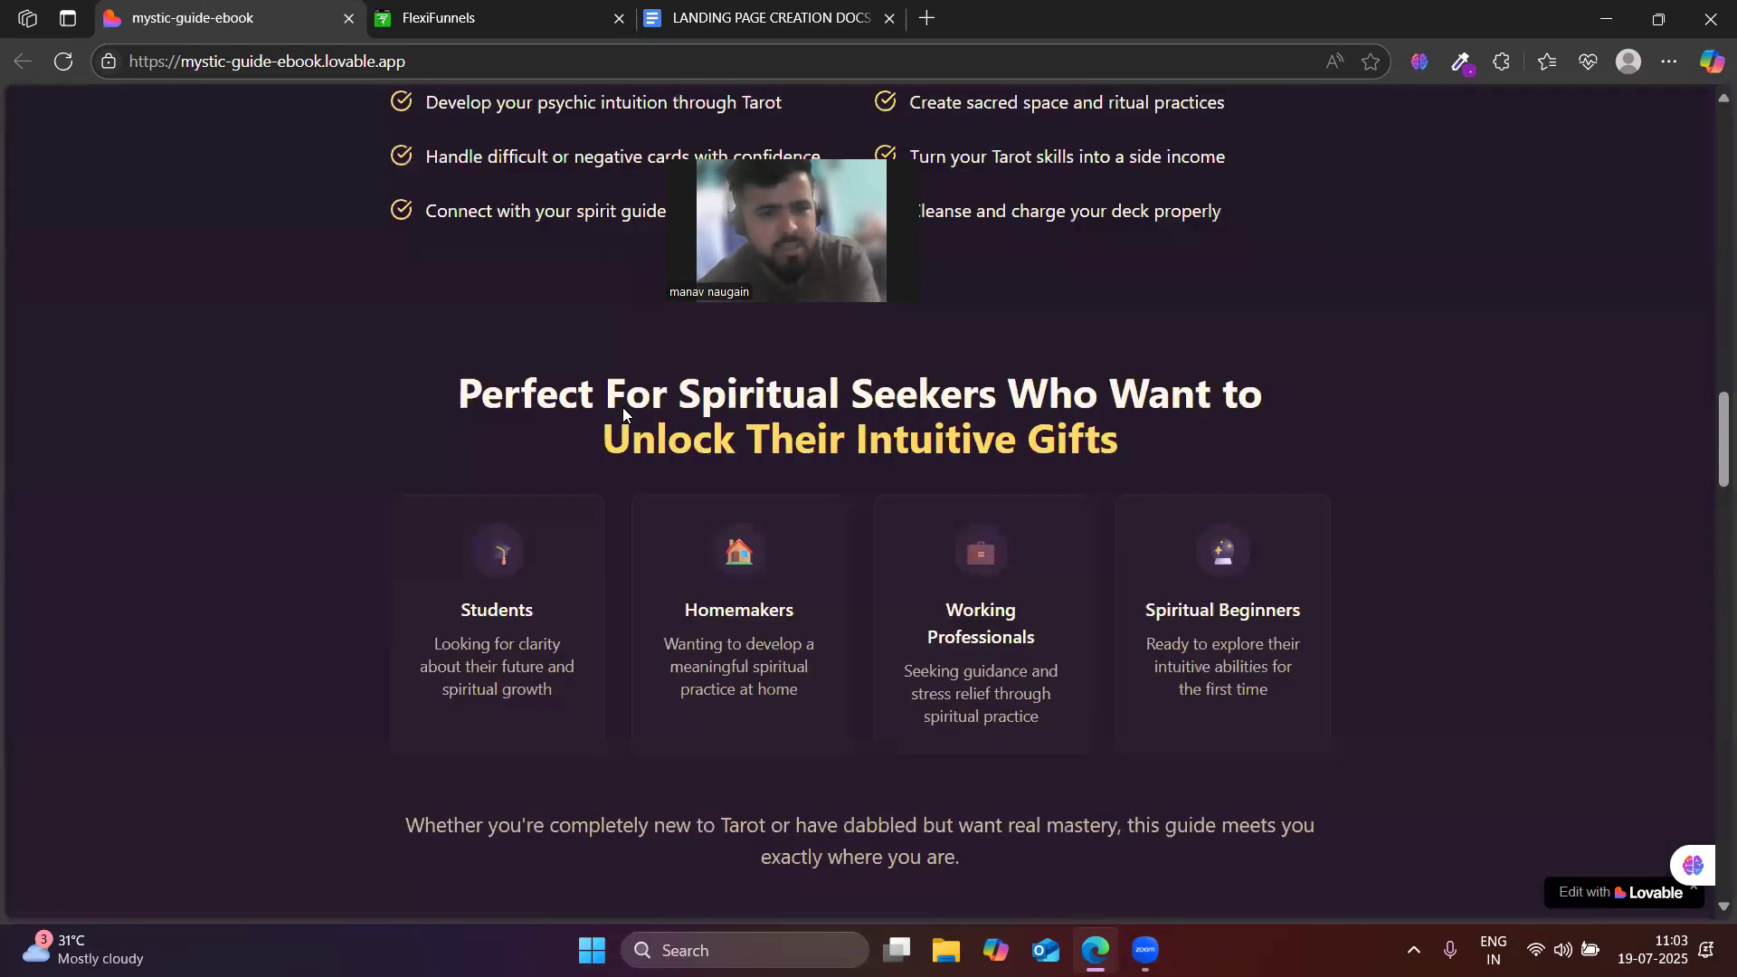
scroll(692, 592, down, 15)
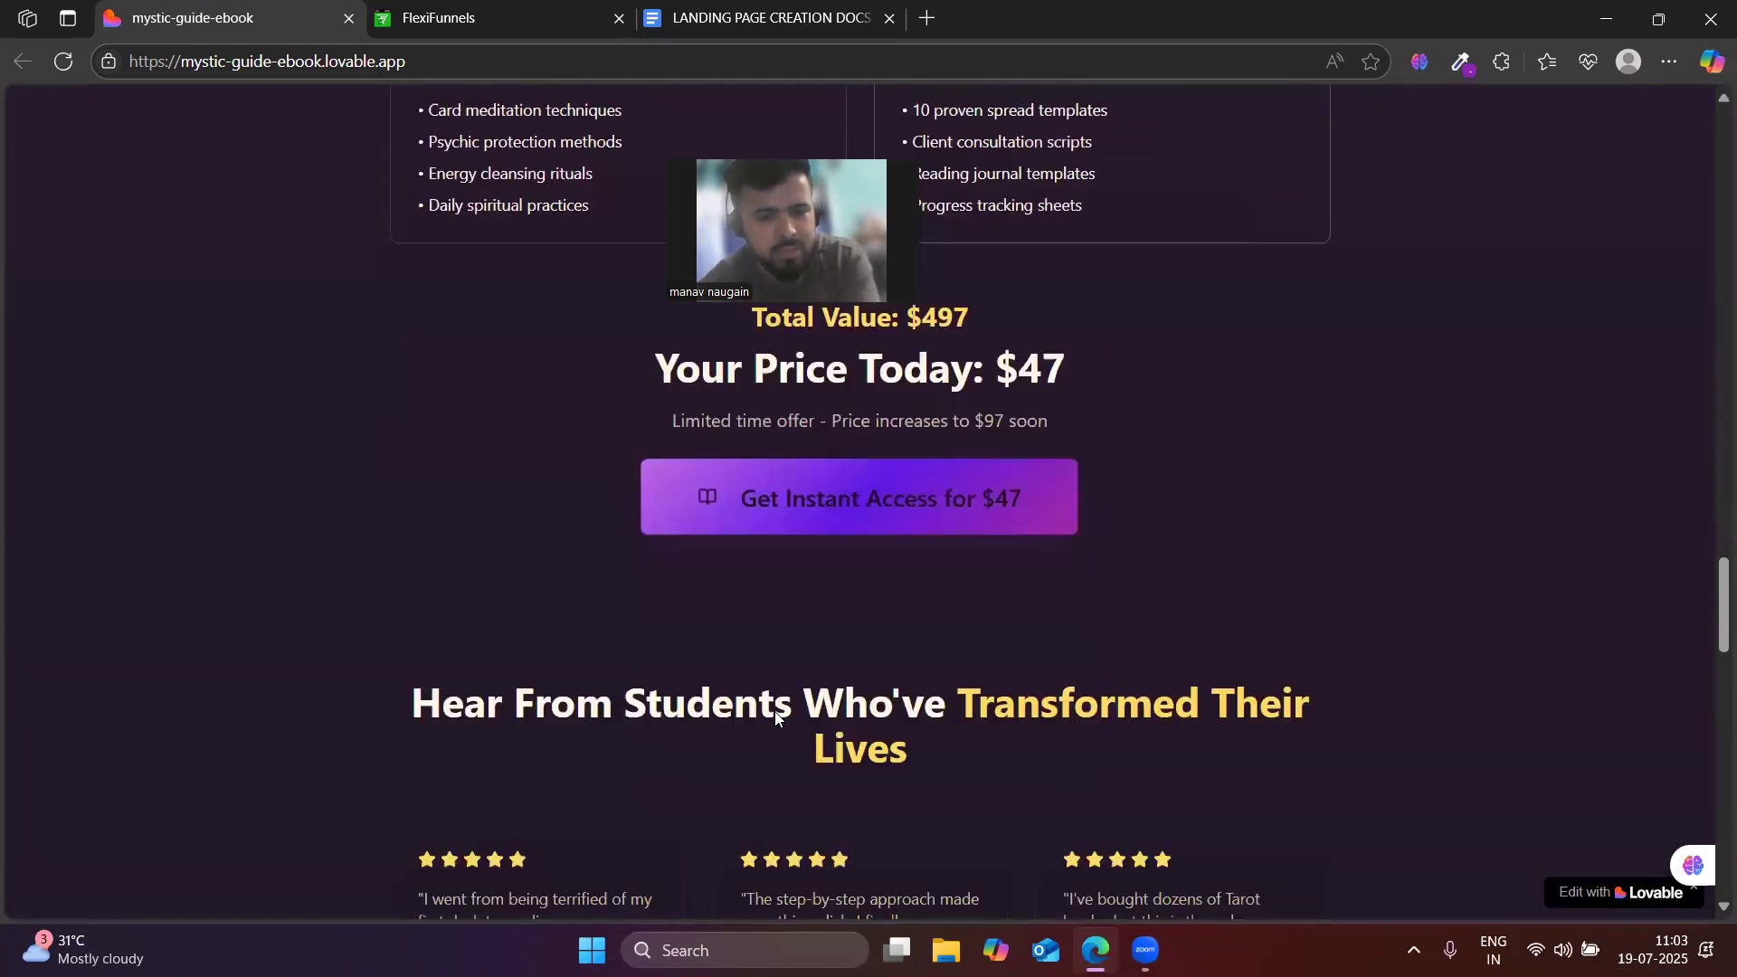
scroll(639, 623, down, 7)
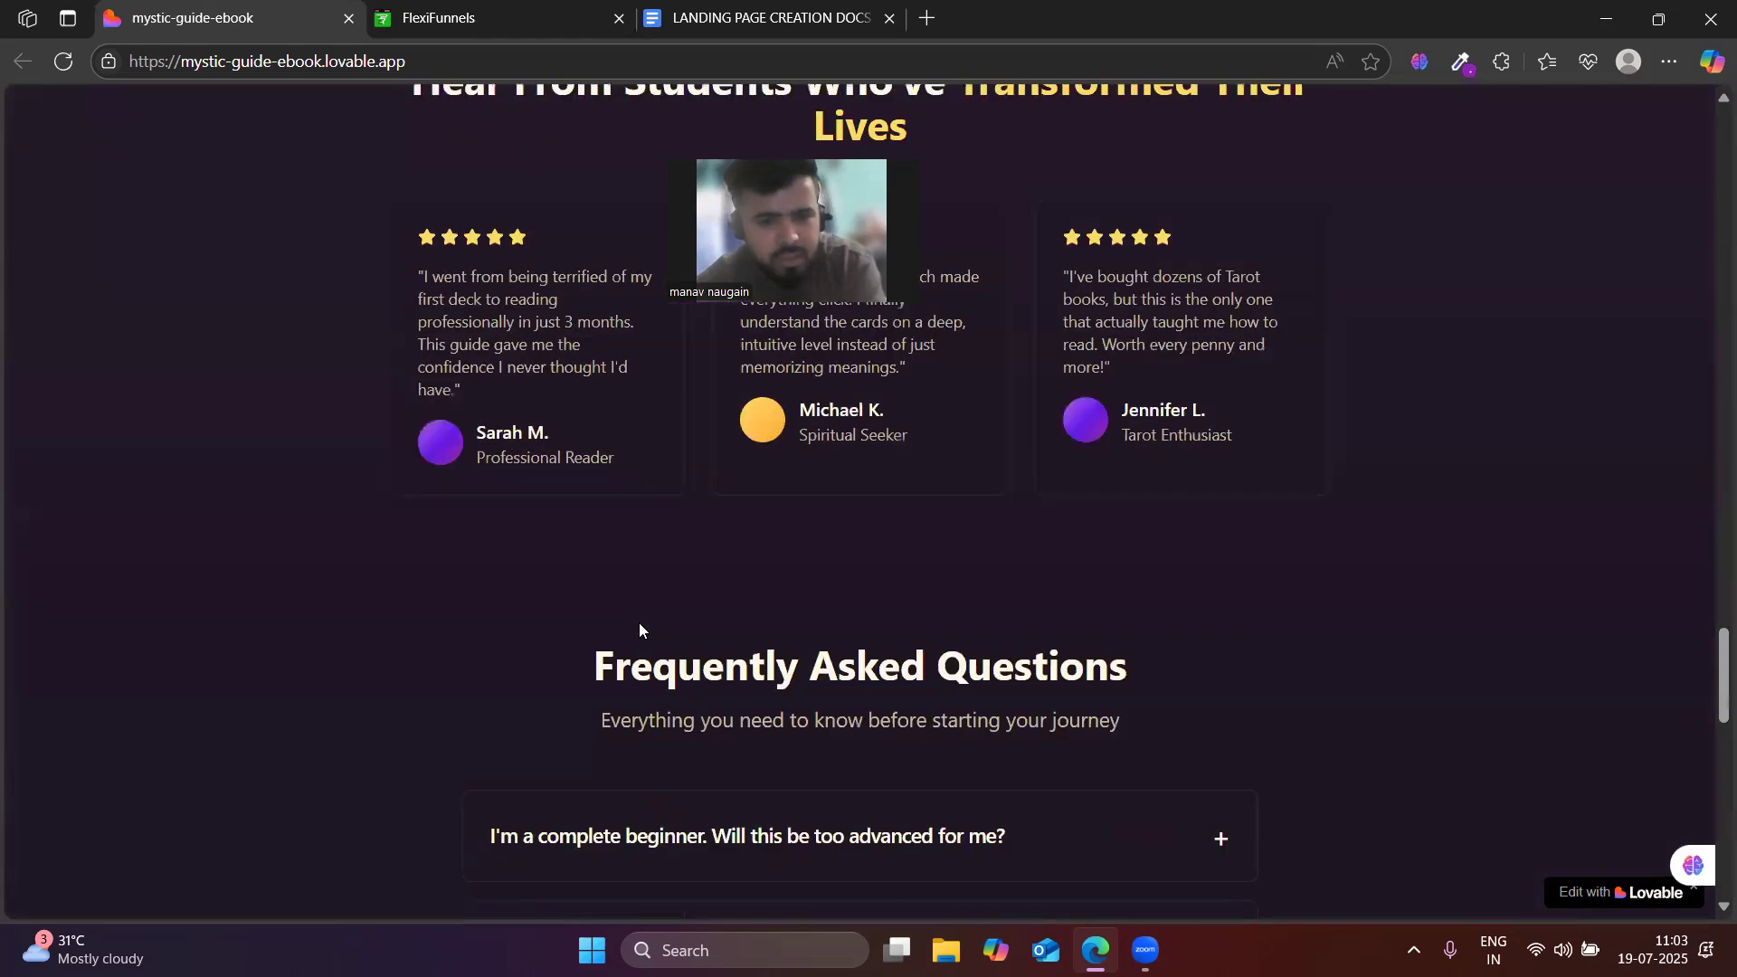
scroll(586, 496, down, 5)
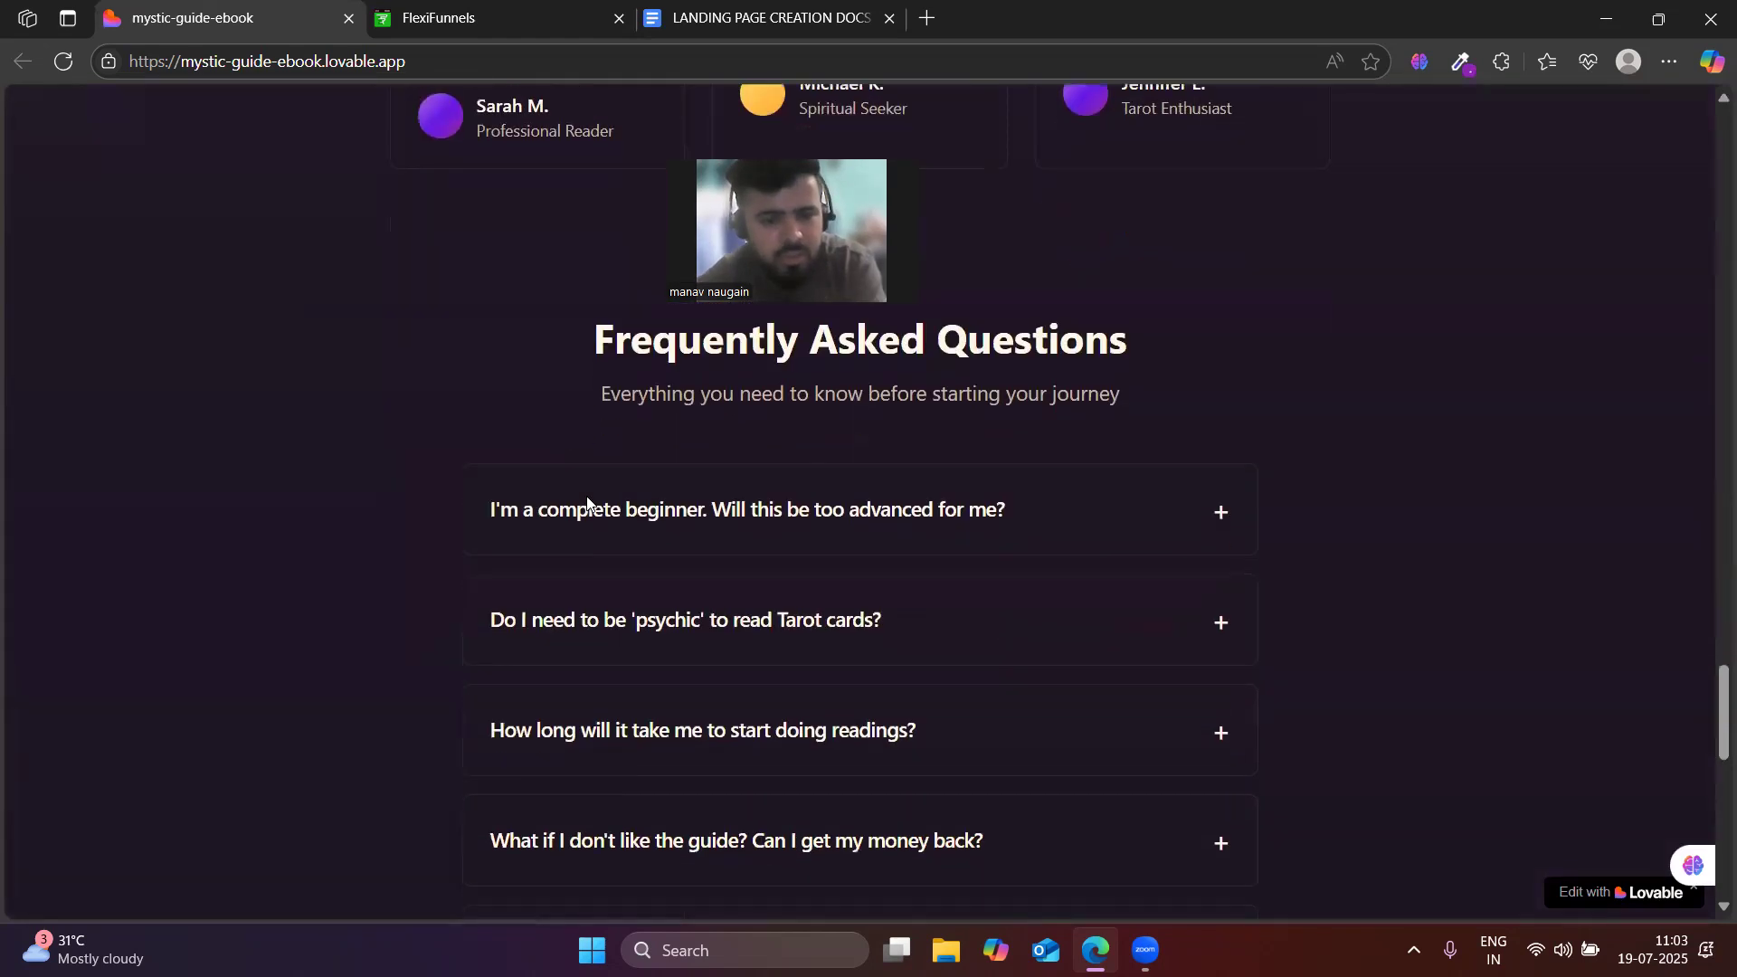
scroll(587, 496, up, 3)
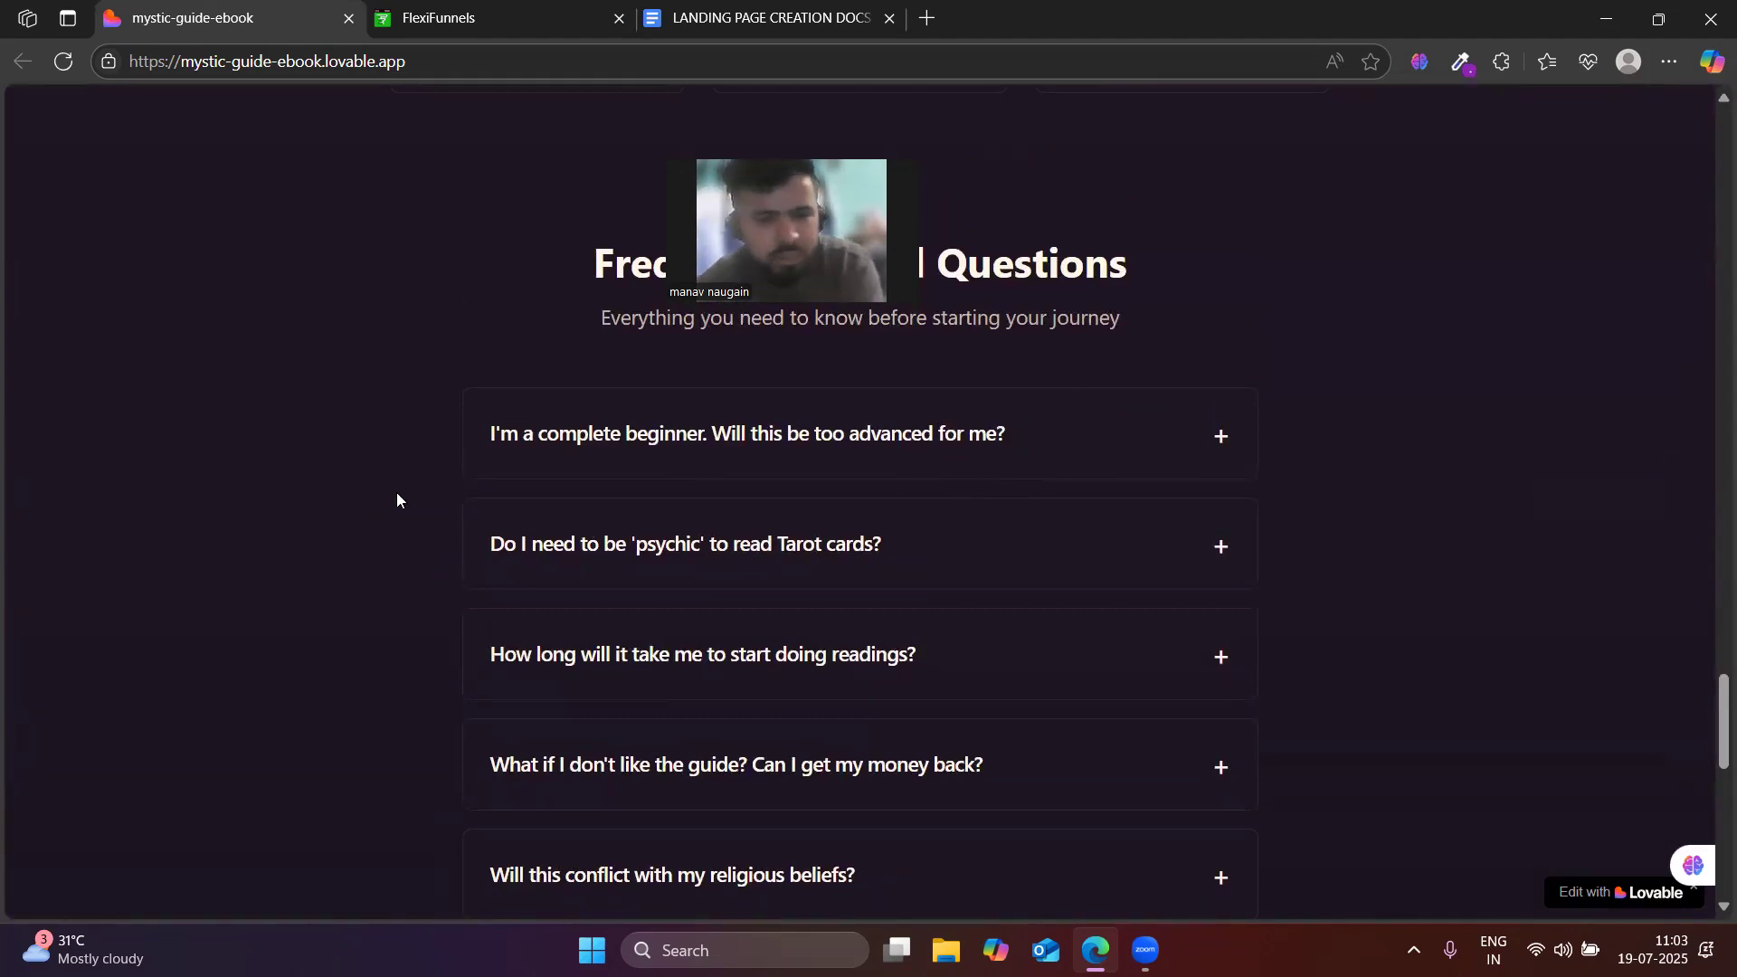
scroll(962, 717, down, 1)
scroll(965, 714, up, 6)
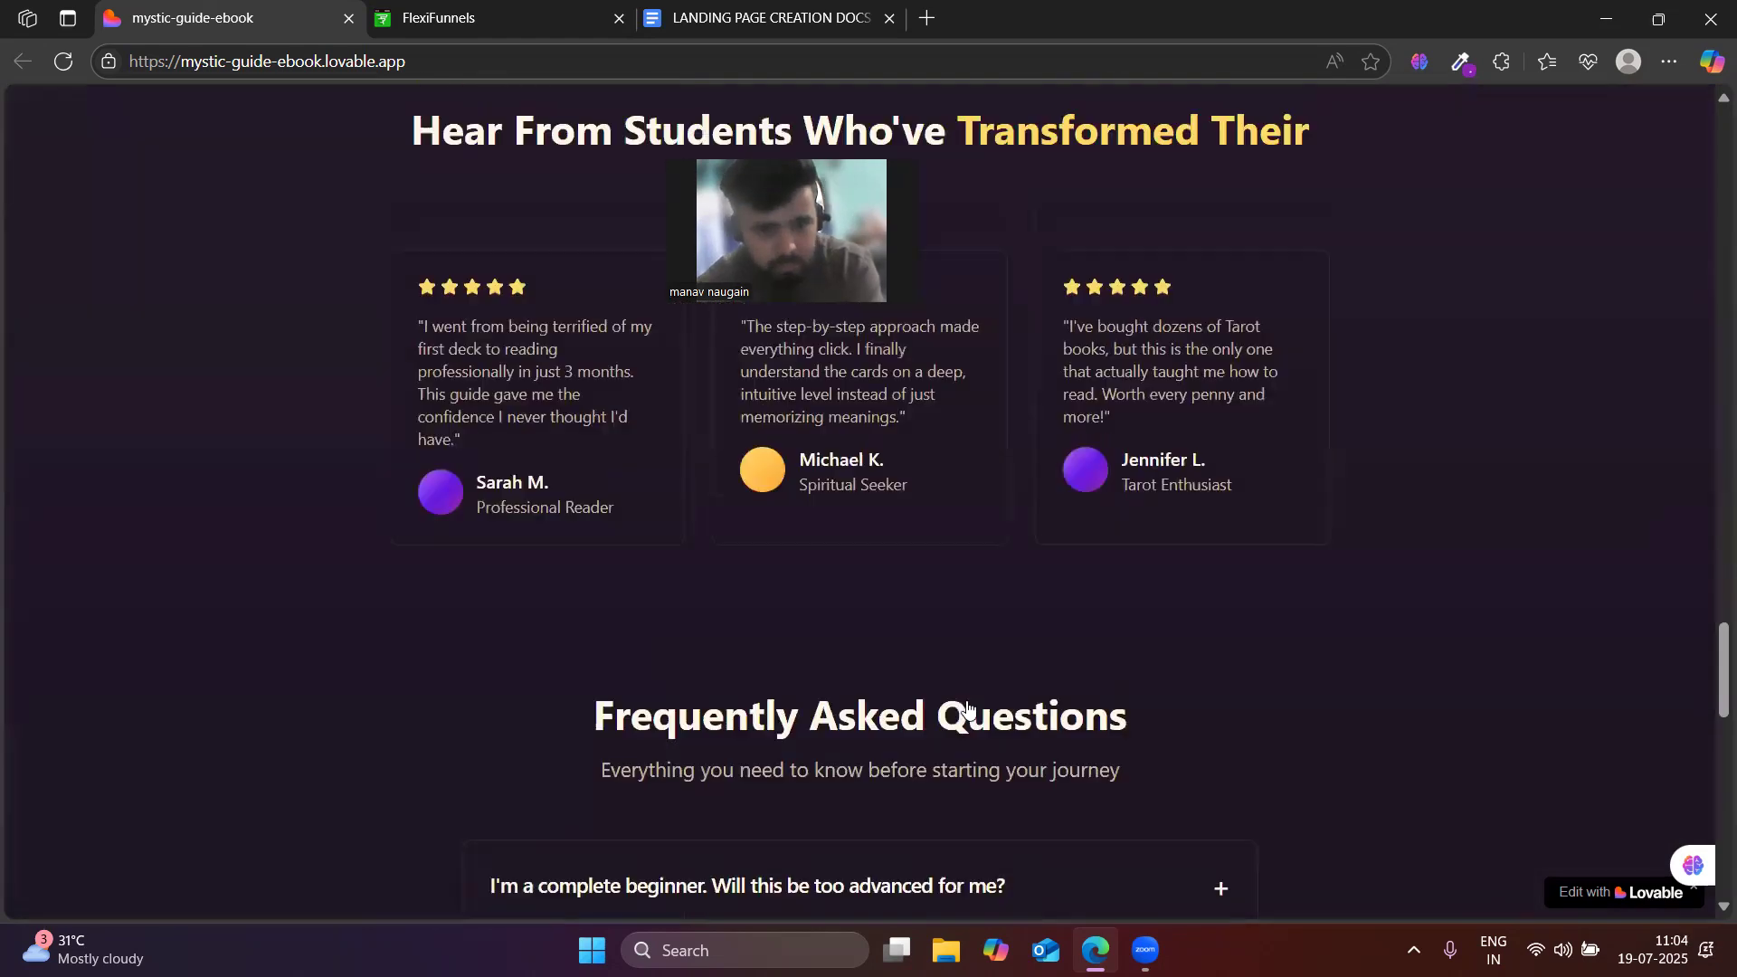
- Copy the "Frequently Asked Questions" heading text from the original page for use in the FlexiFunnels page
double_click(690, 707)
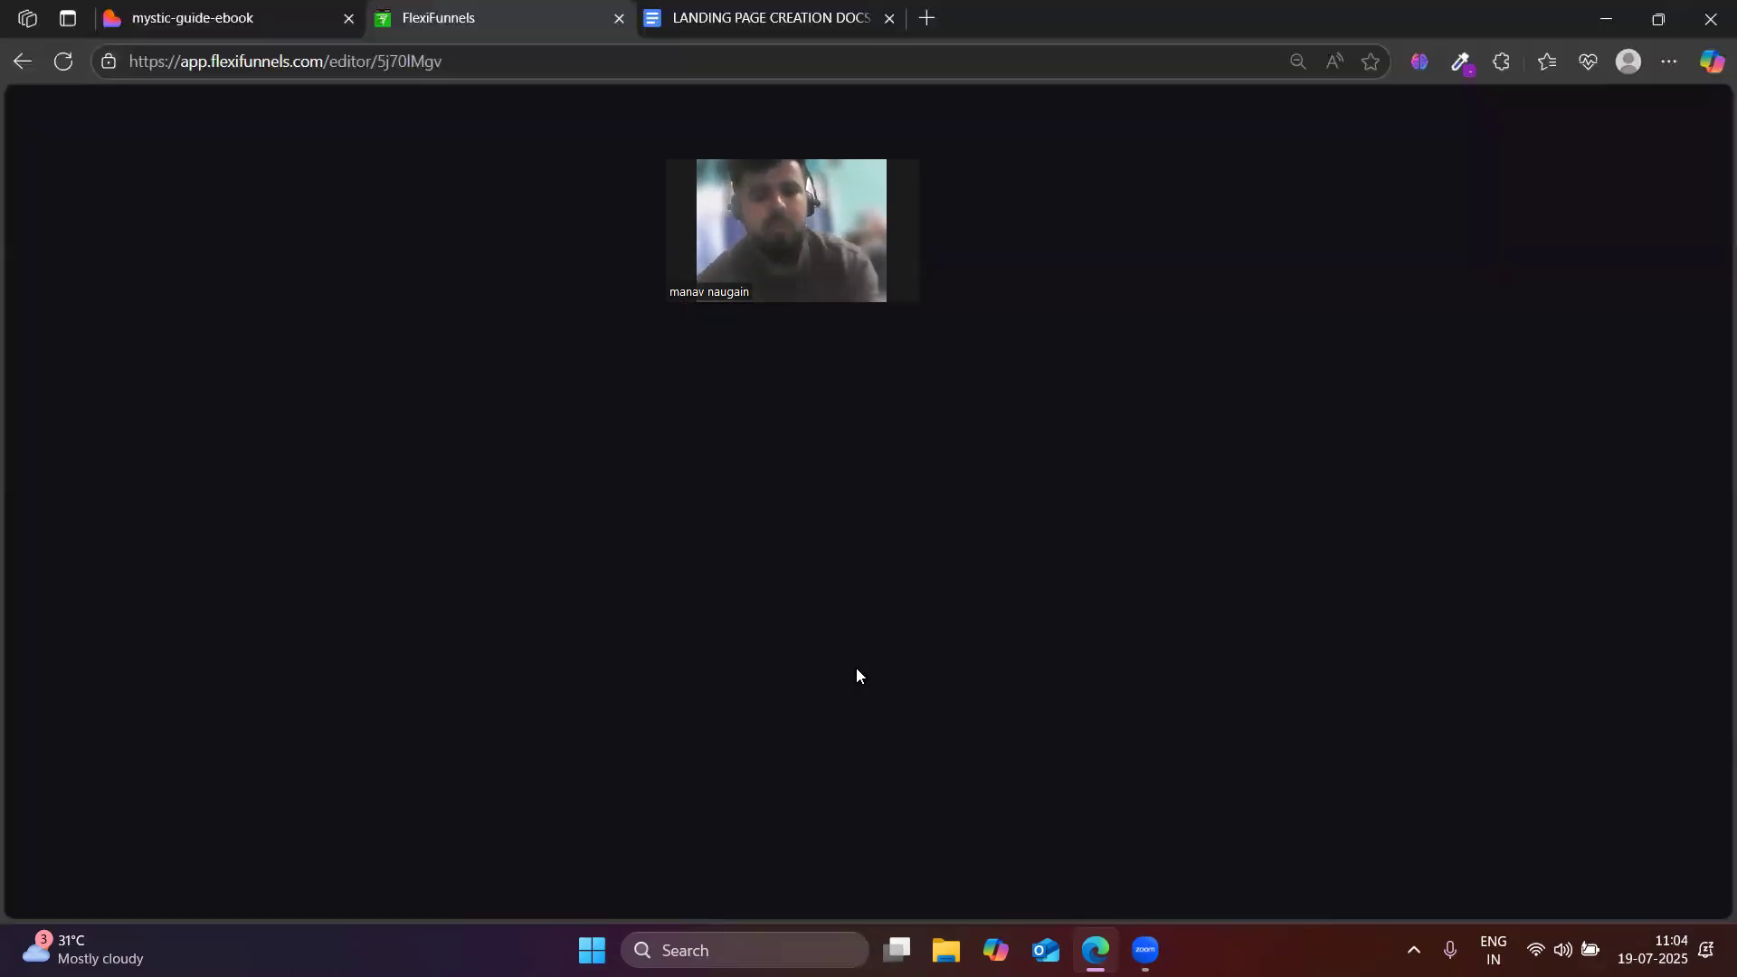
scroll(1066, 679, down, 1)
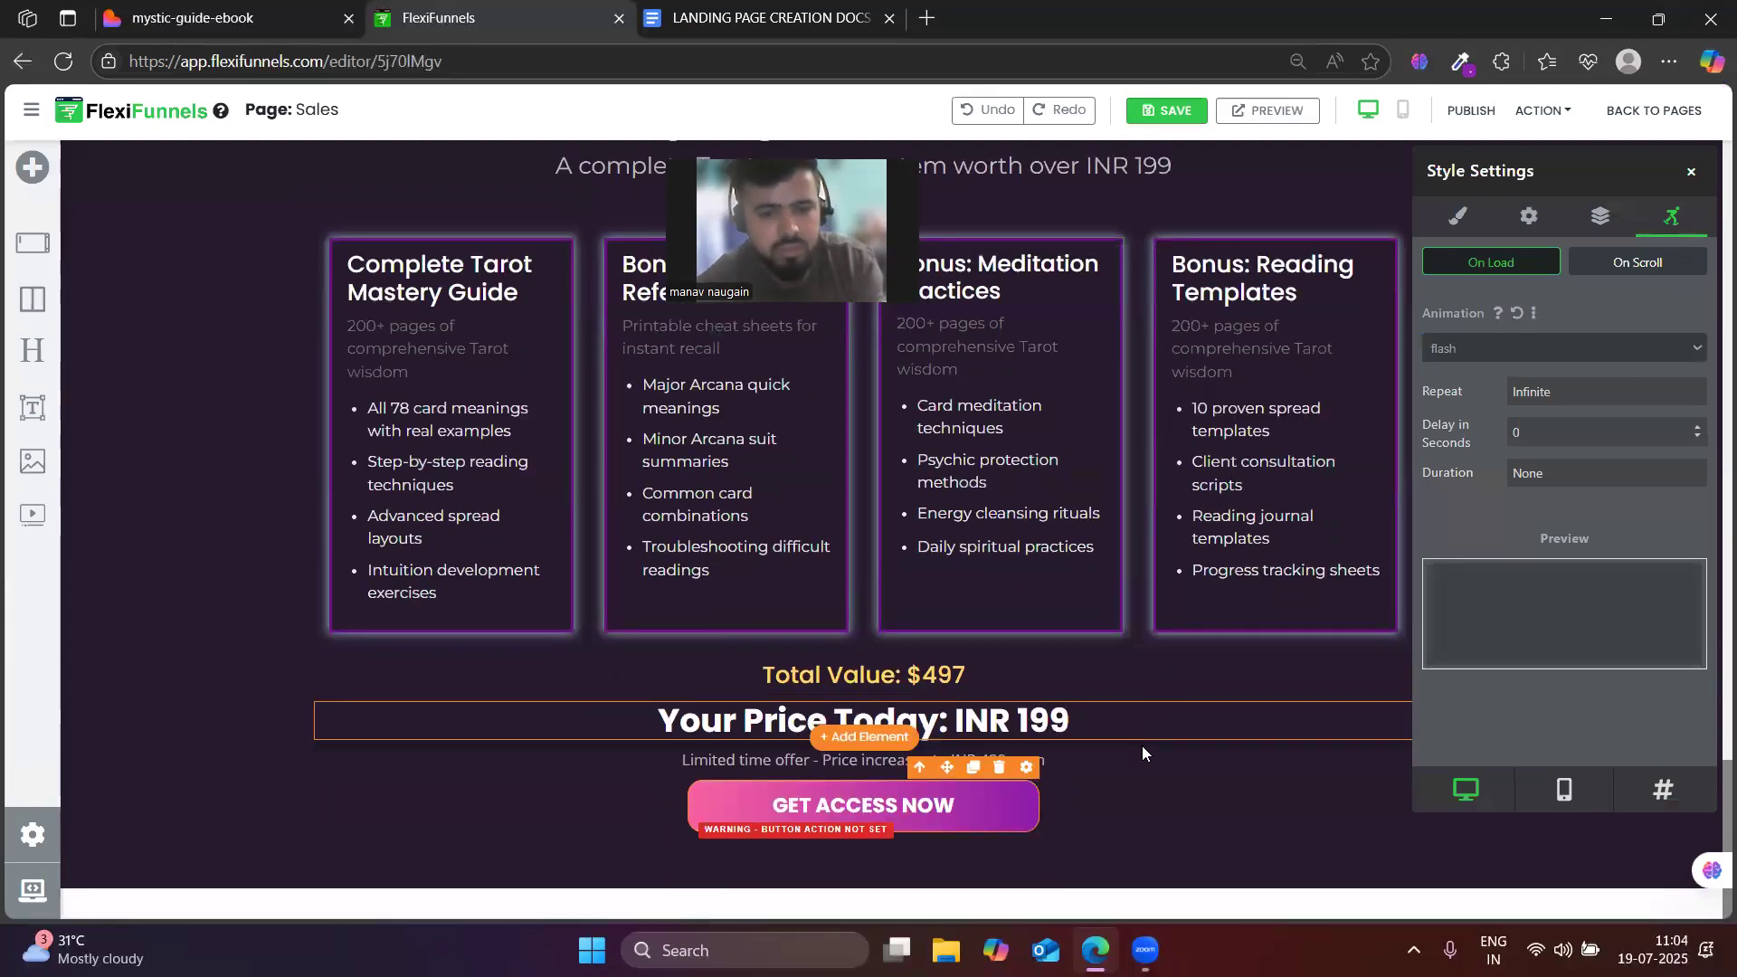
click(307, 8)
scroll(865, 639, down, 5)
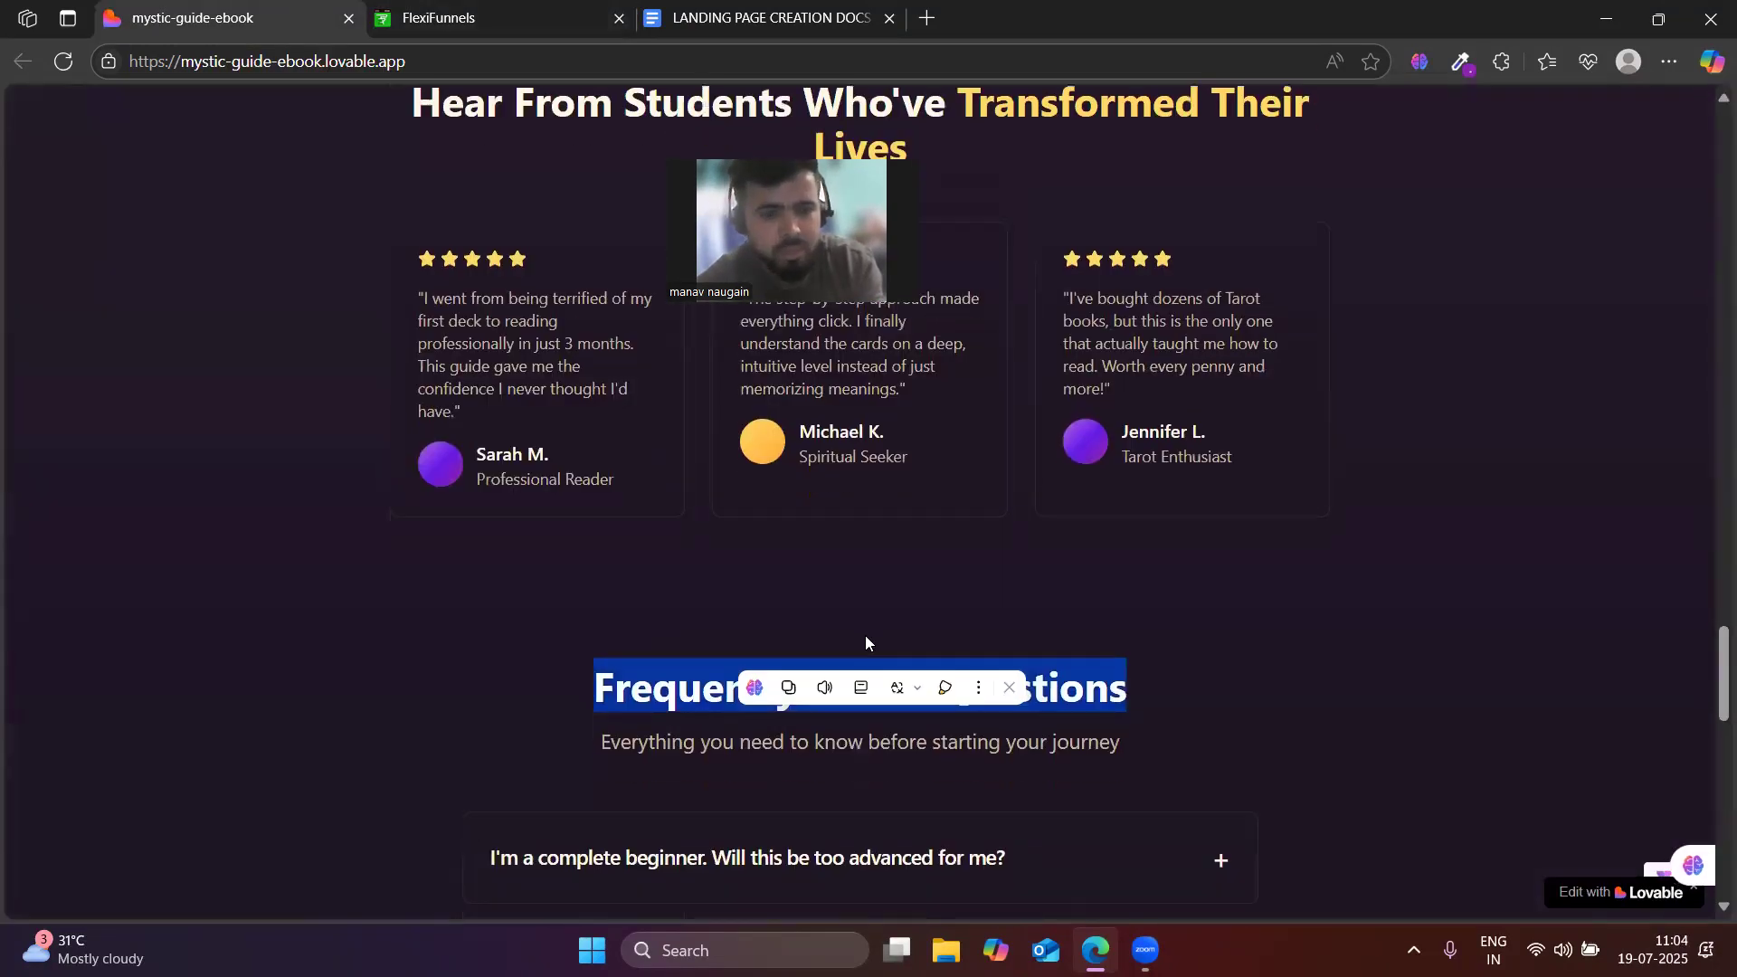
scroll(683, 437, up, 2)
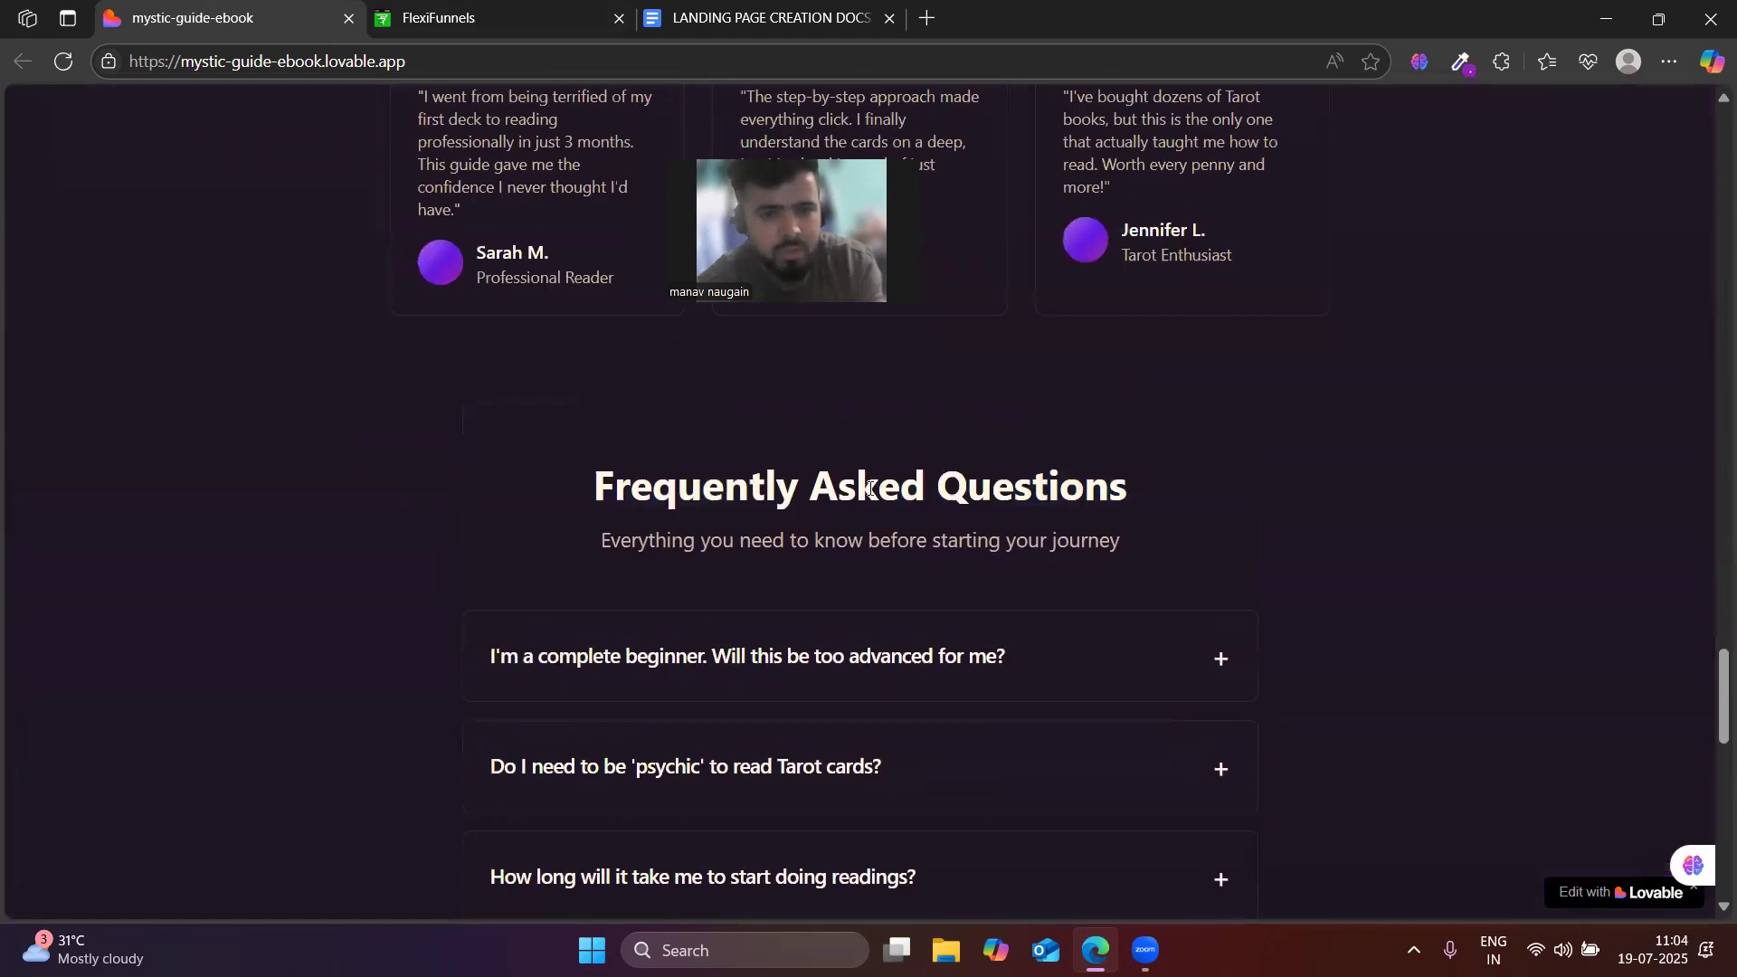
double_click(849, 491)
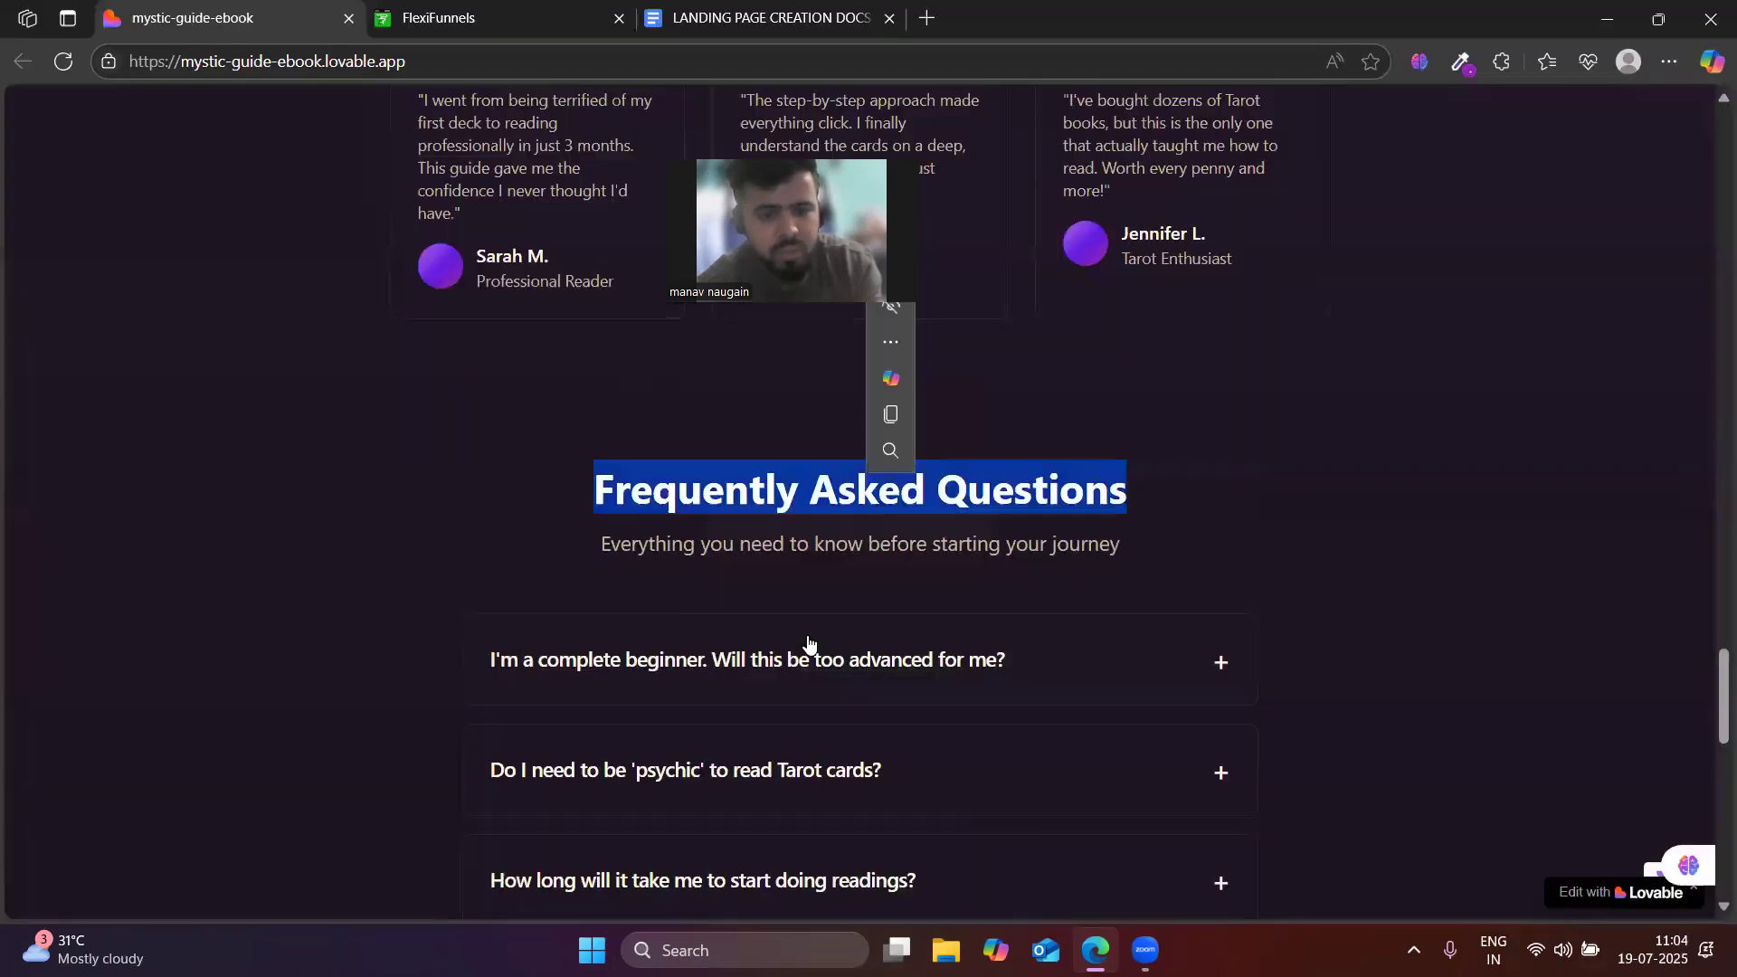
click(807, 641)
key(alt+Tab)
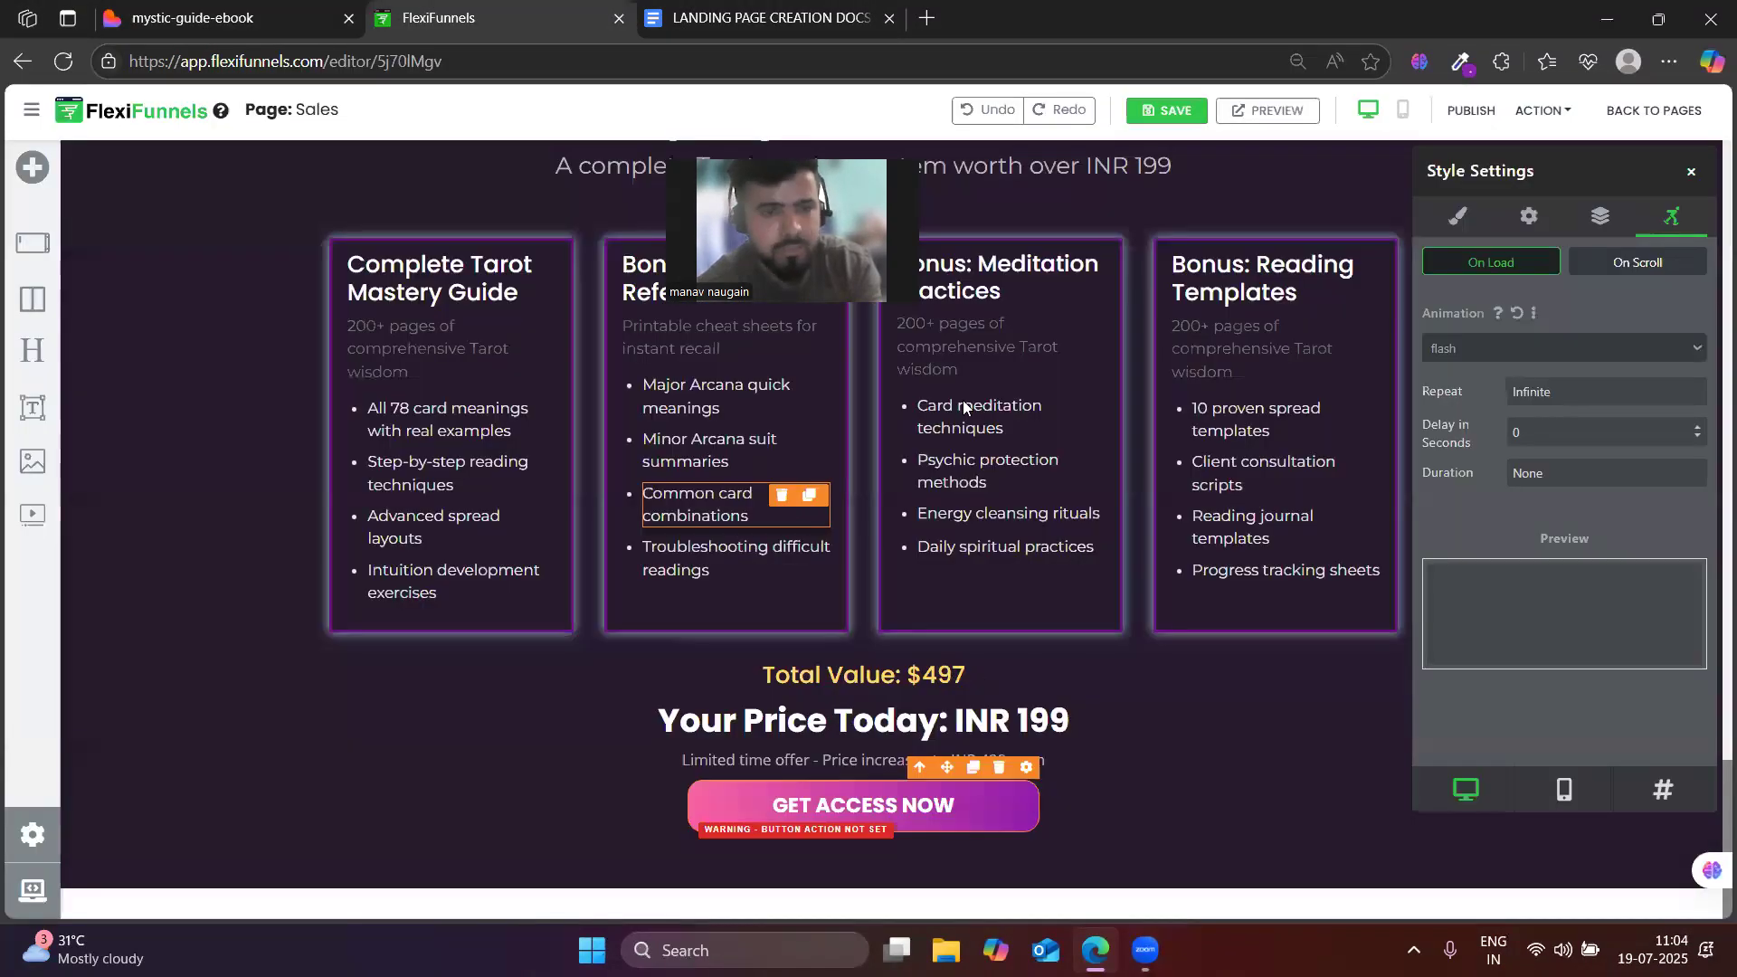
click(260, 9)
triple_click(795, 481)
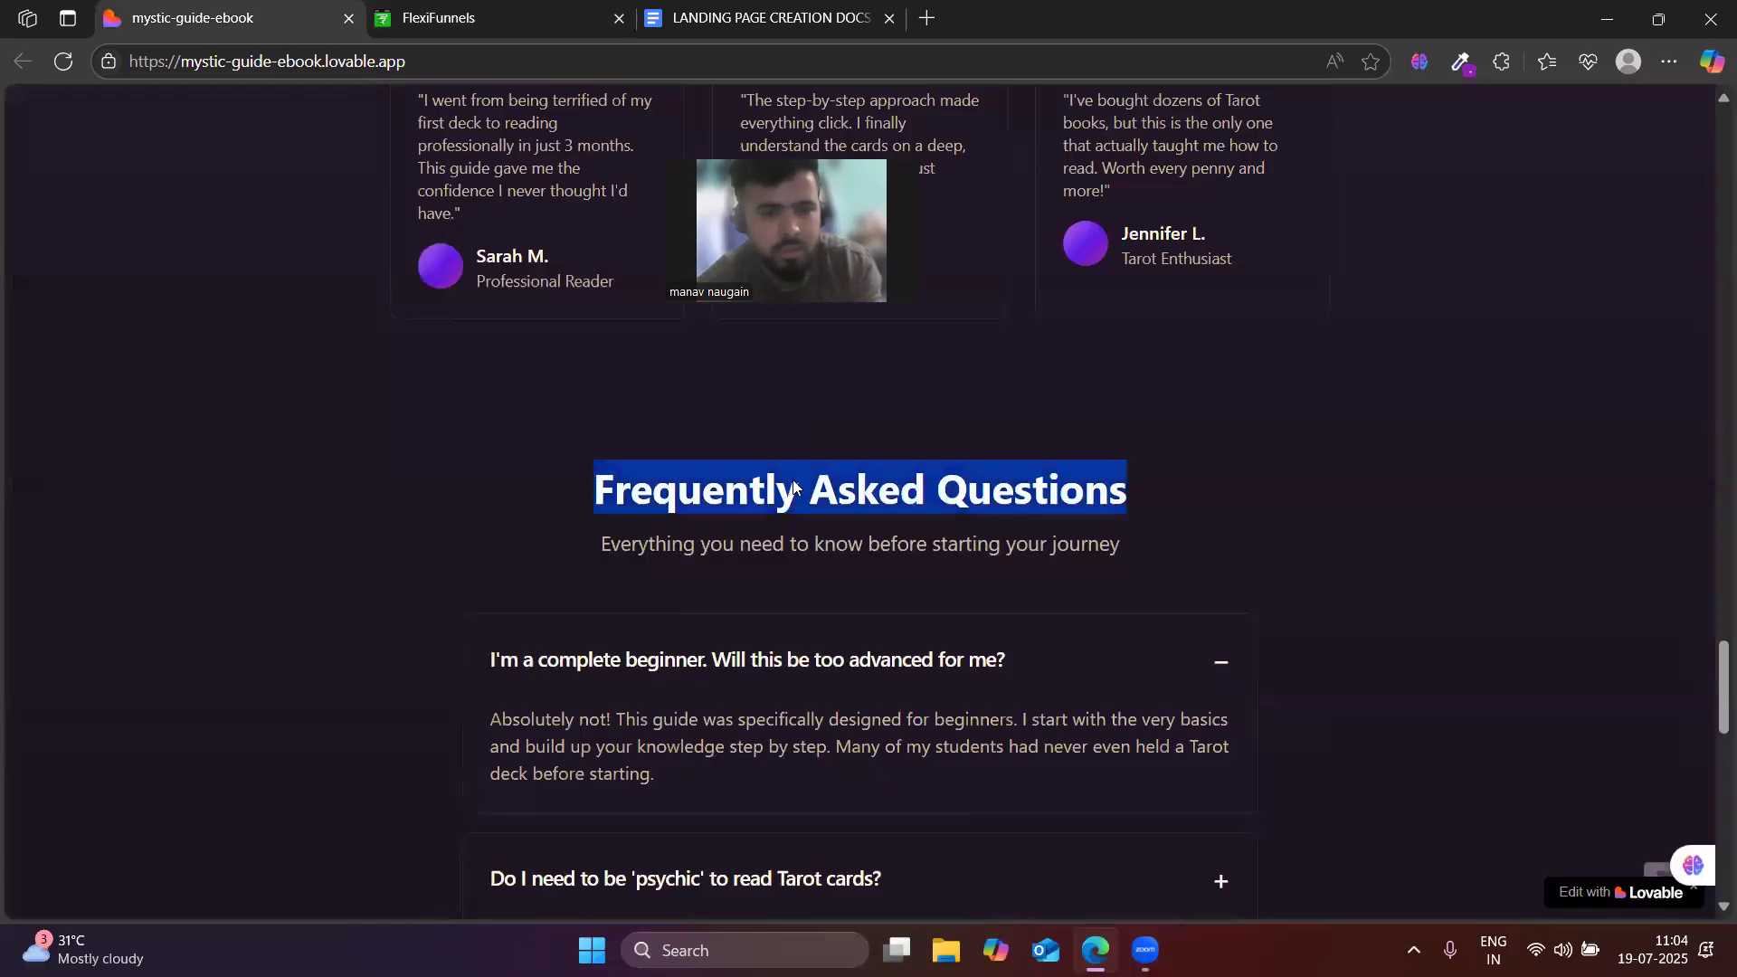
- Add a new empty section in FlexiFunnels below the section containing the "GET ACCESS NOW" button
click(479, 16)
drag(29, 245, 780, 896)
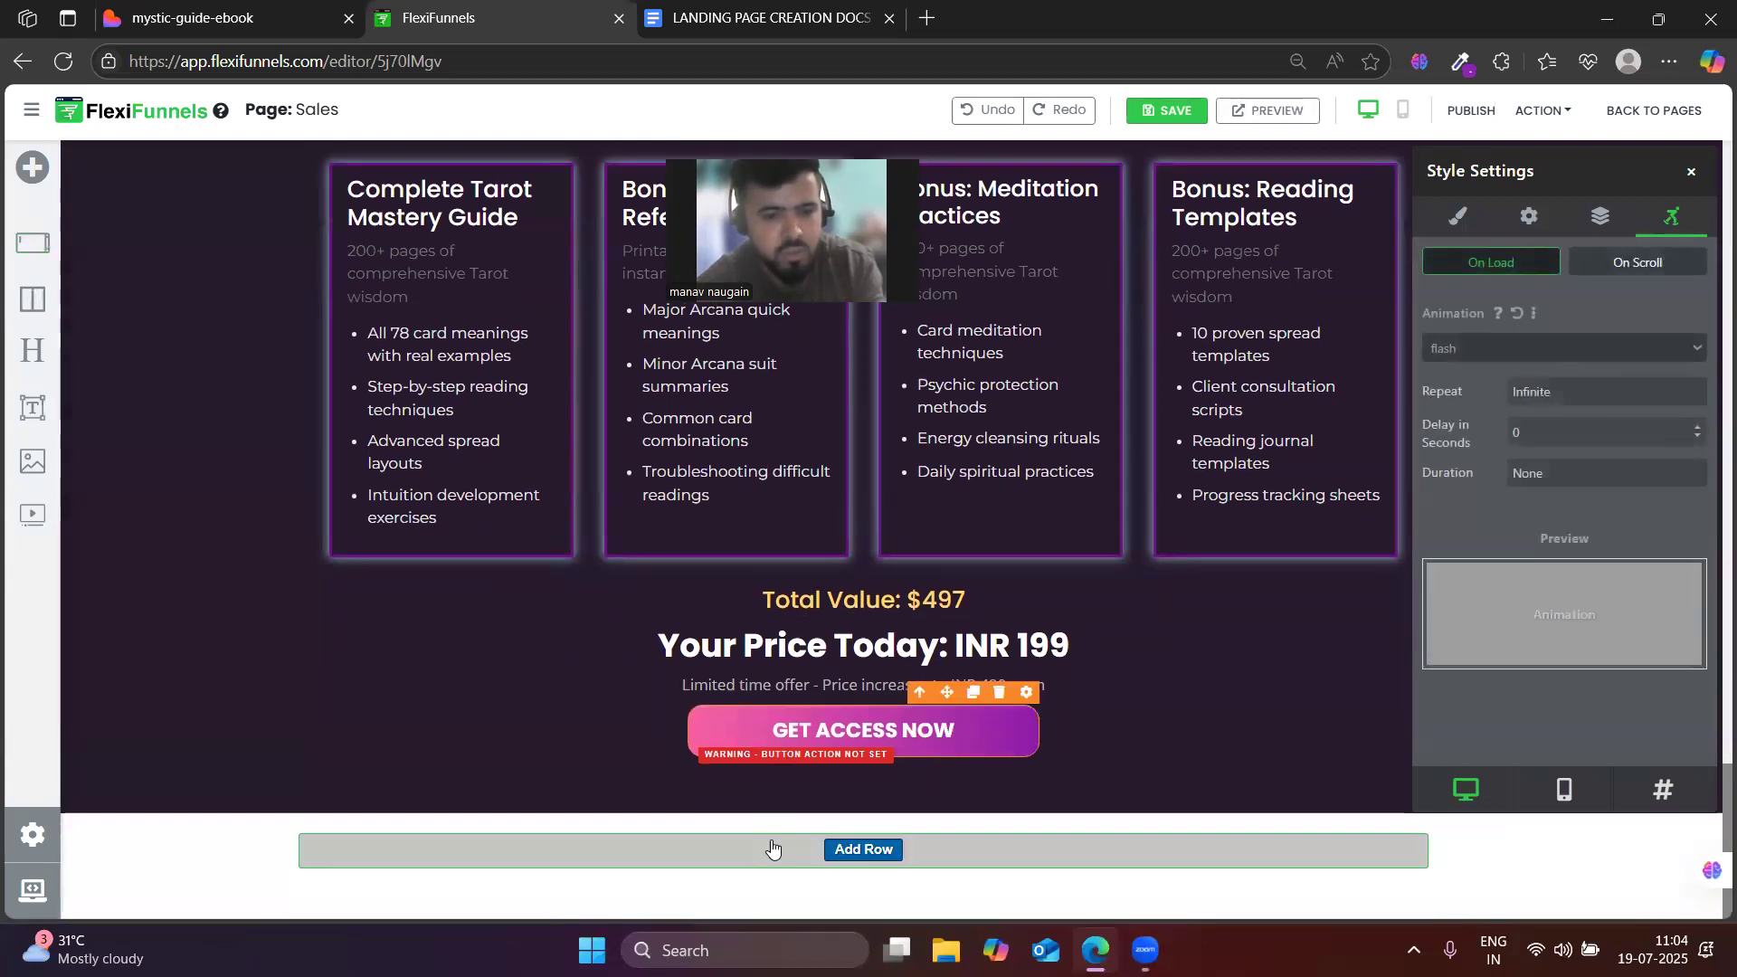
- Examine the Frequently Asked Questions section on the original mystic-guide-ebook page, then return to the FlexiFunnels editor
click(284, 7)
scroll(306, 728, up, 3)
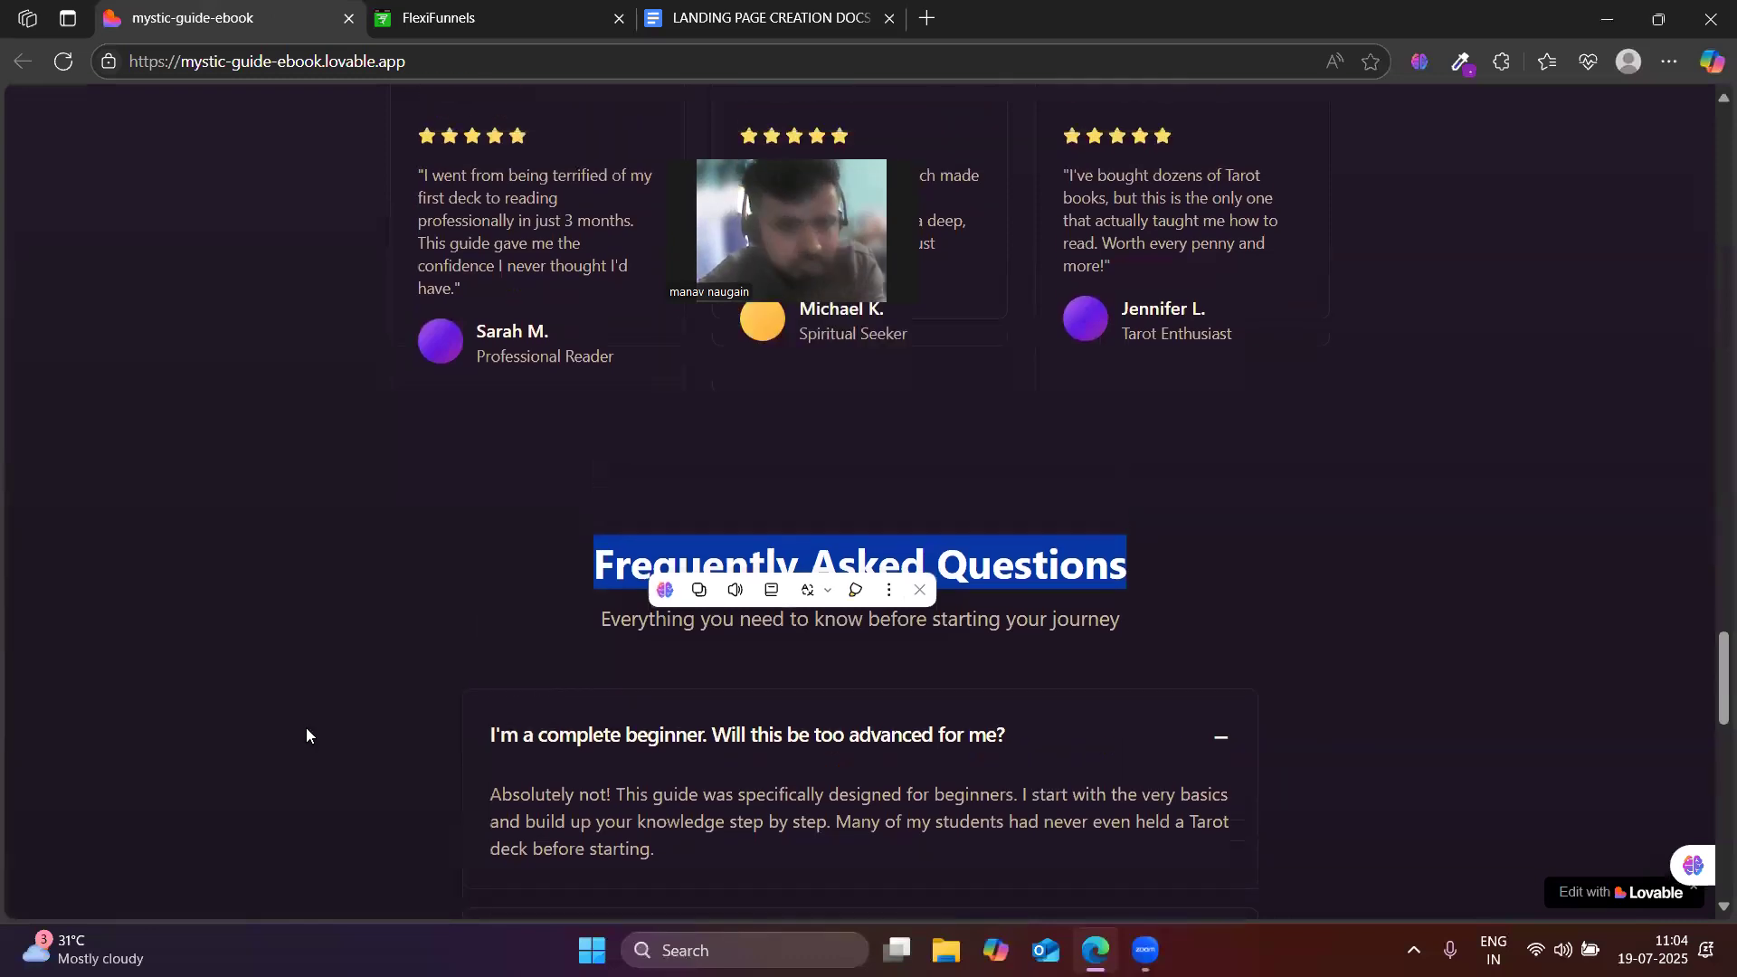
scroll(306, 728, down, 4)
scroll(306, 727, down, 8)
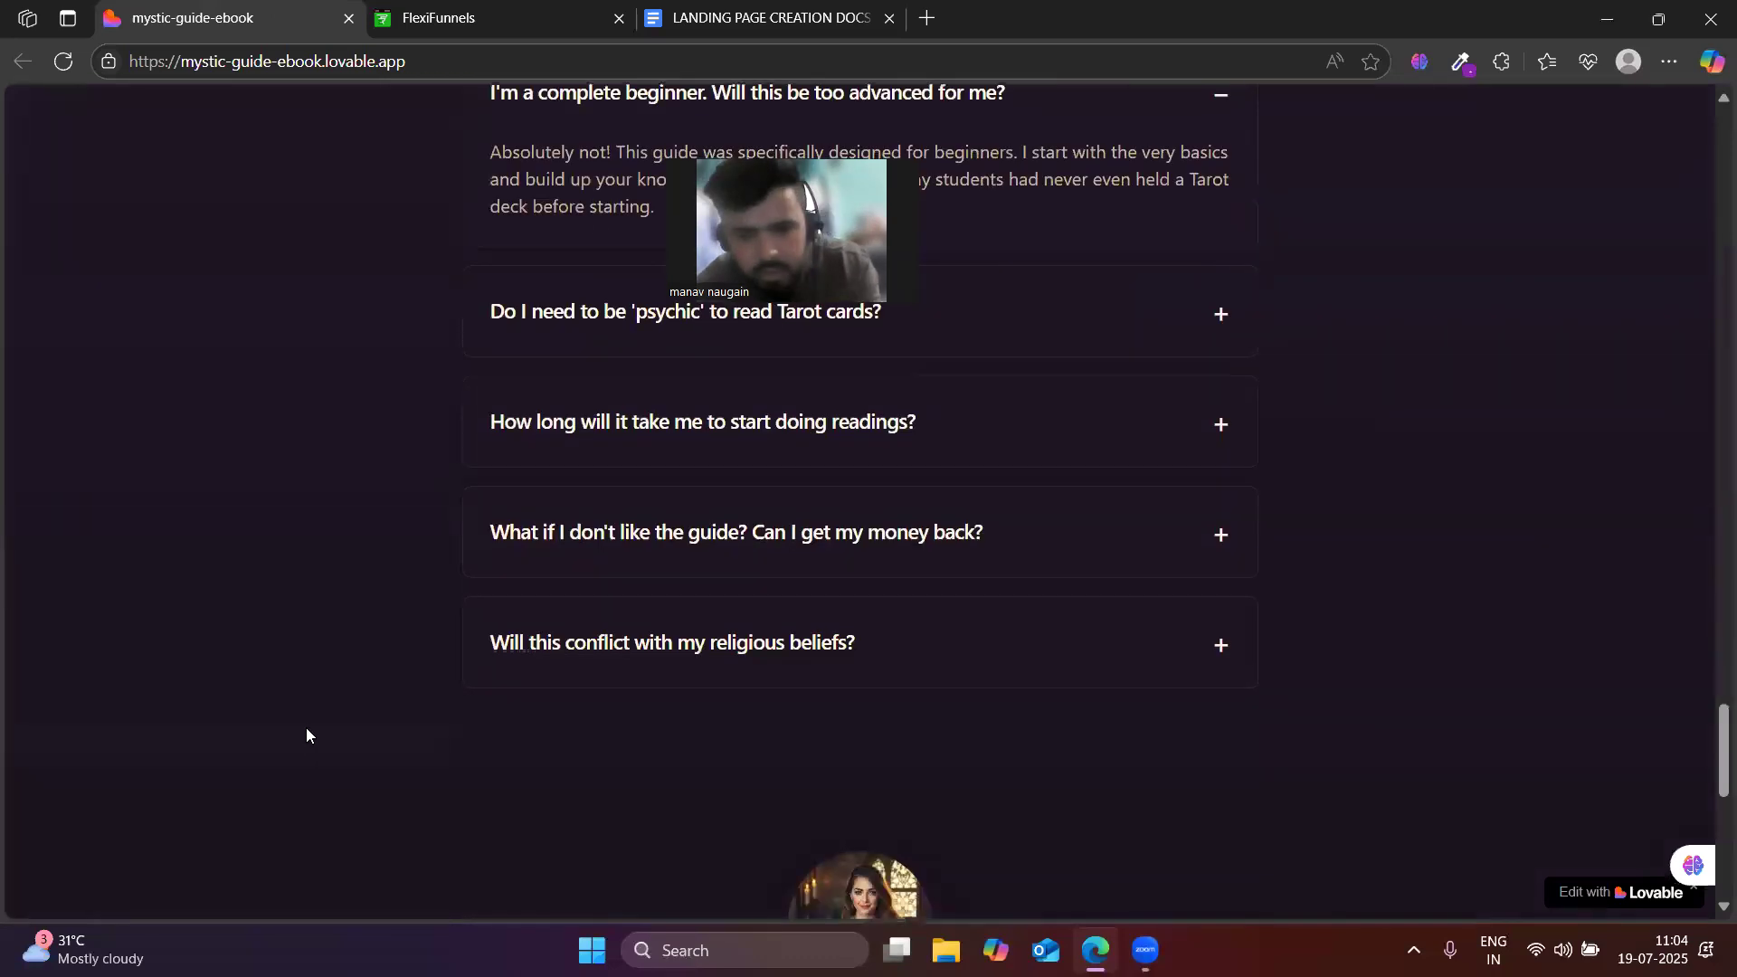
scroll(306, 727, up, 3)
scroll(306, 727, up, 5)
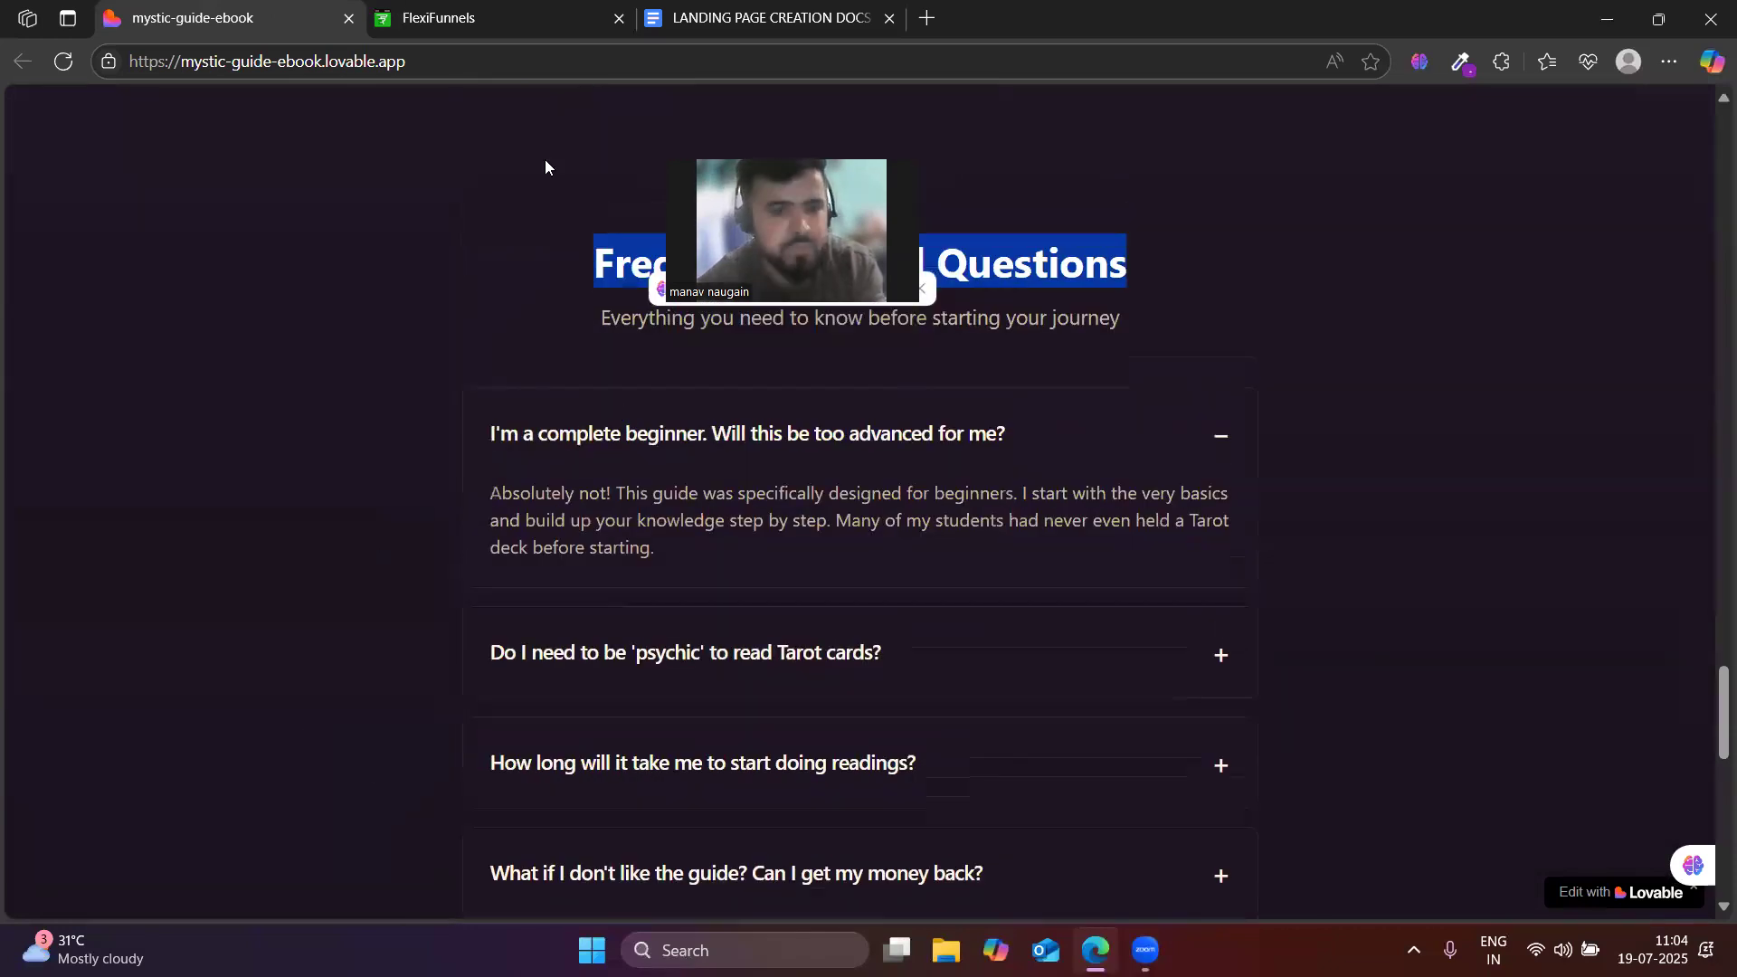
key(ctrl+Tab)
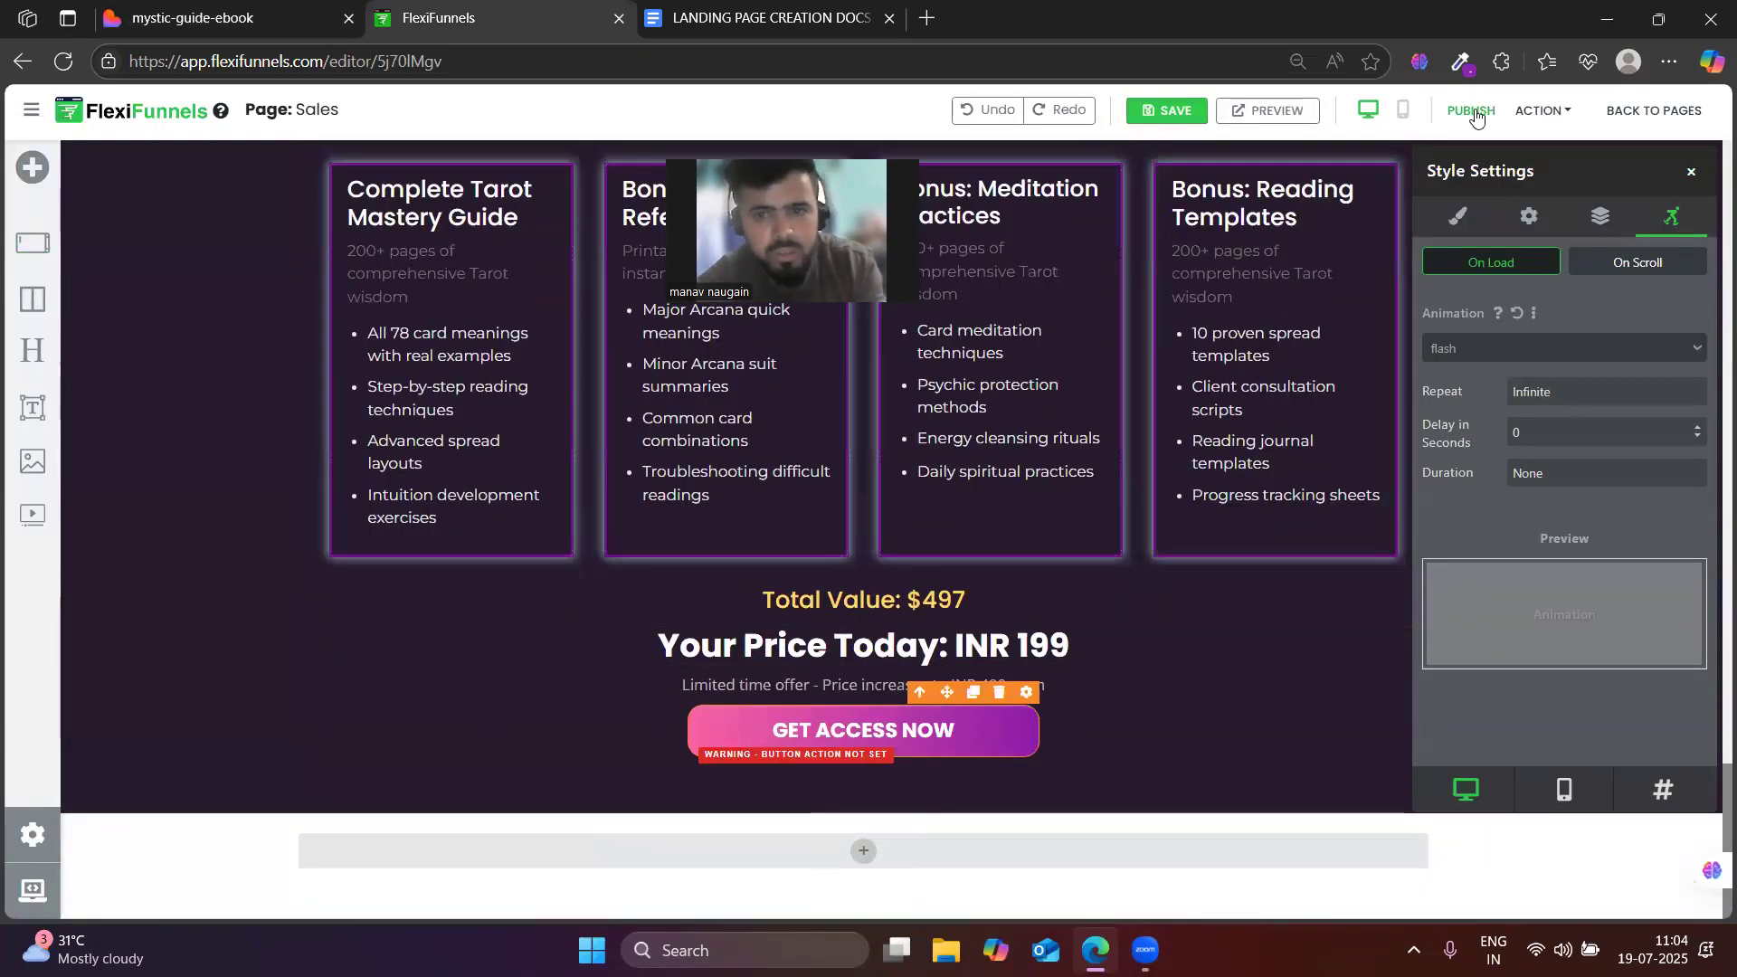
- Sample the dark background colour #261B2D from the section containing the "GET ACCESS NOW" button
click(1460, 61)
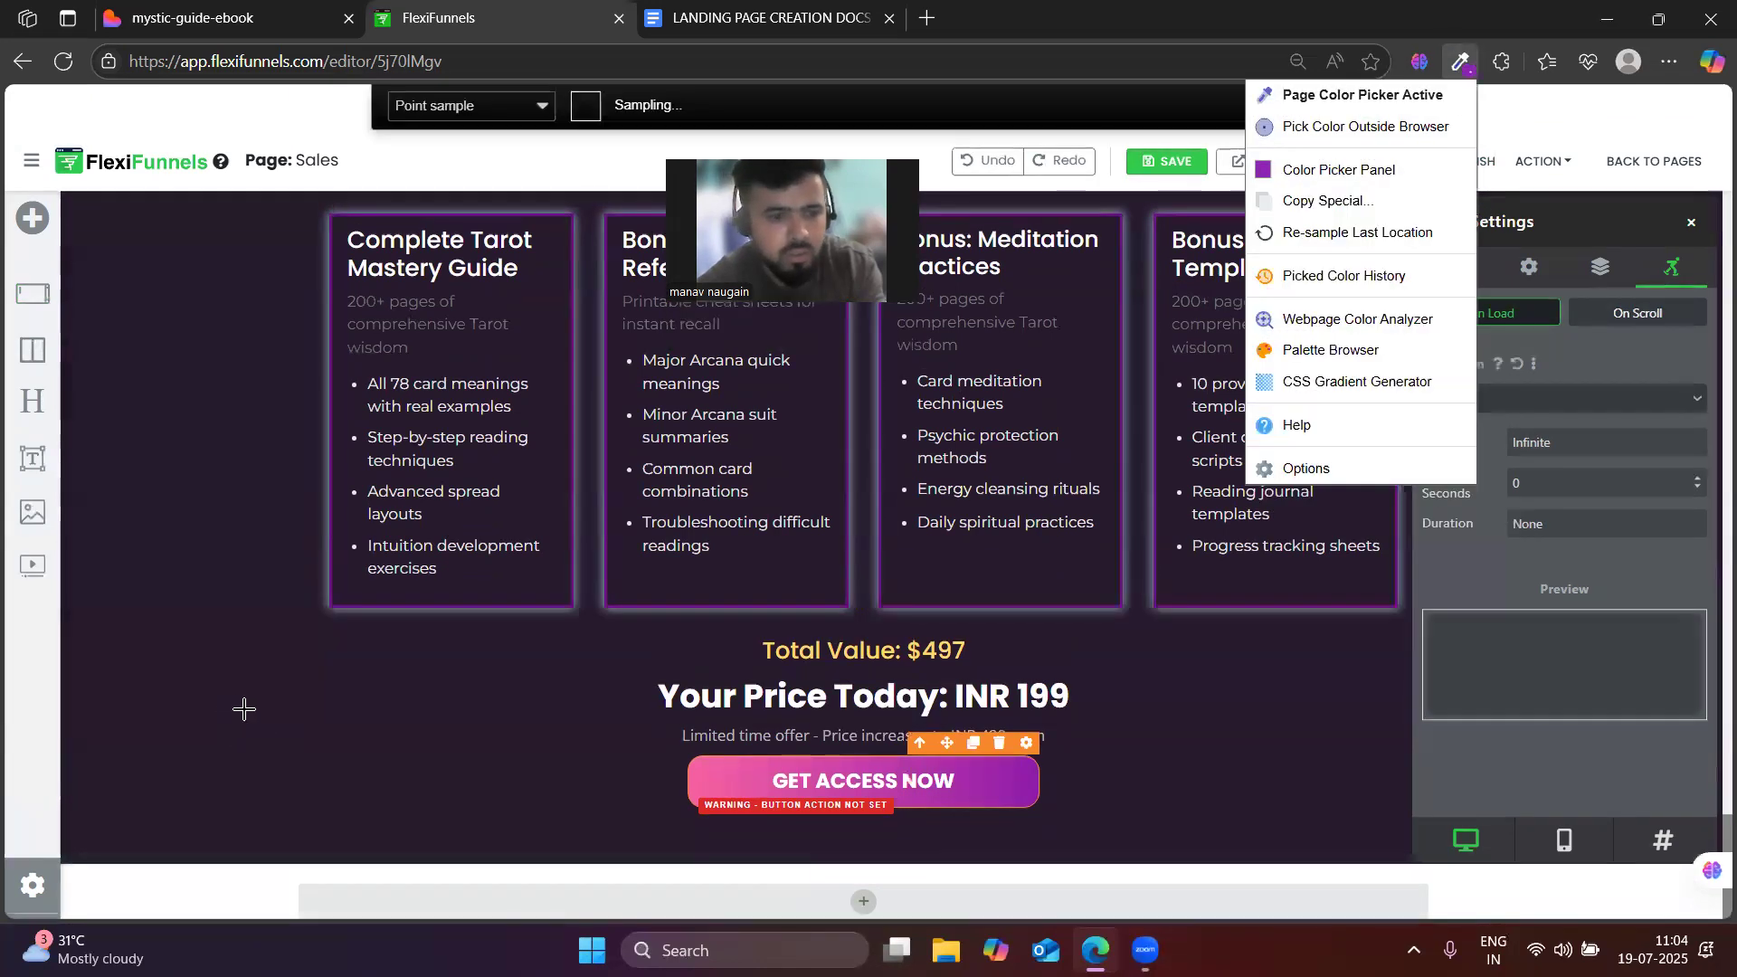
click(269, 721)
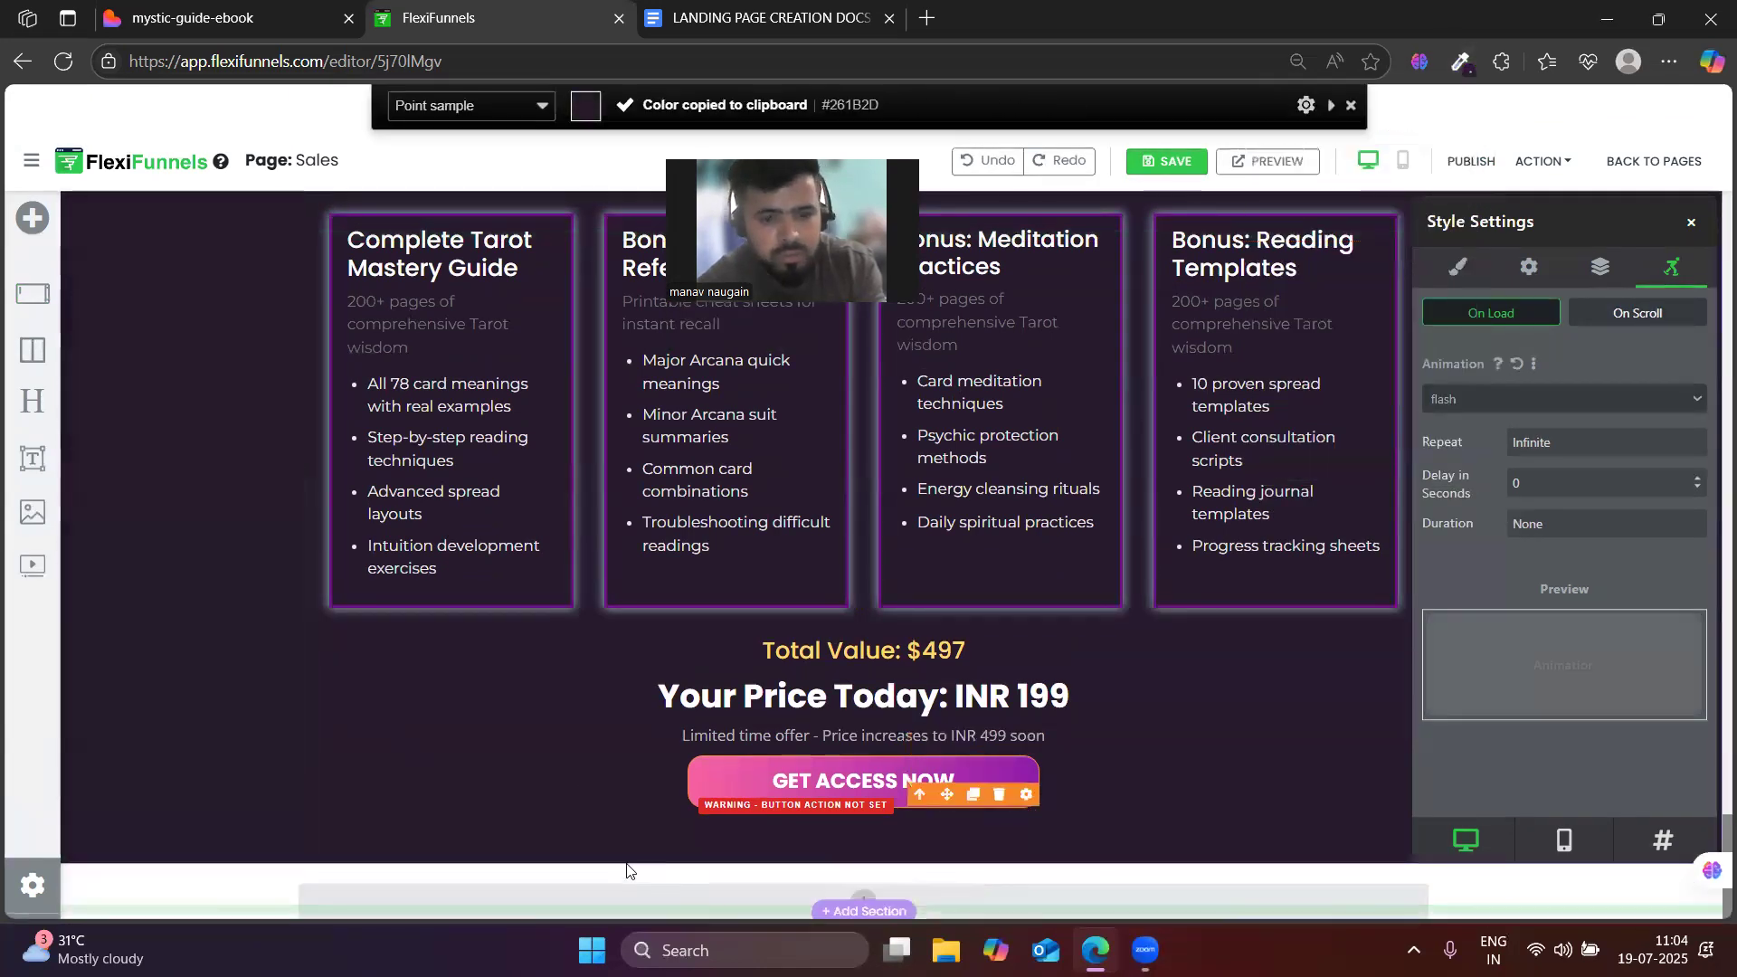
click(308, 871)
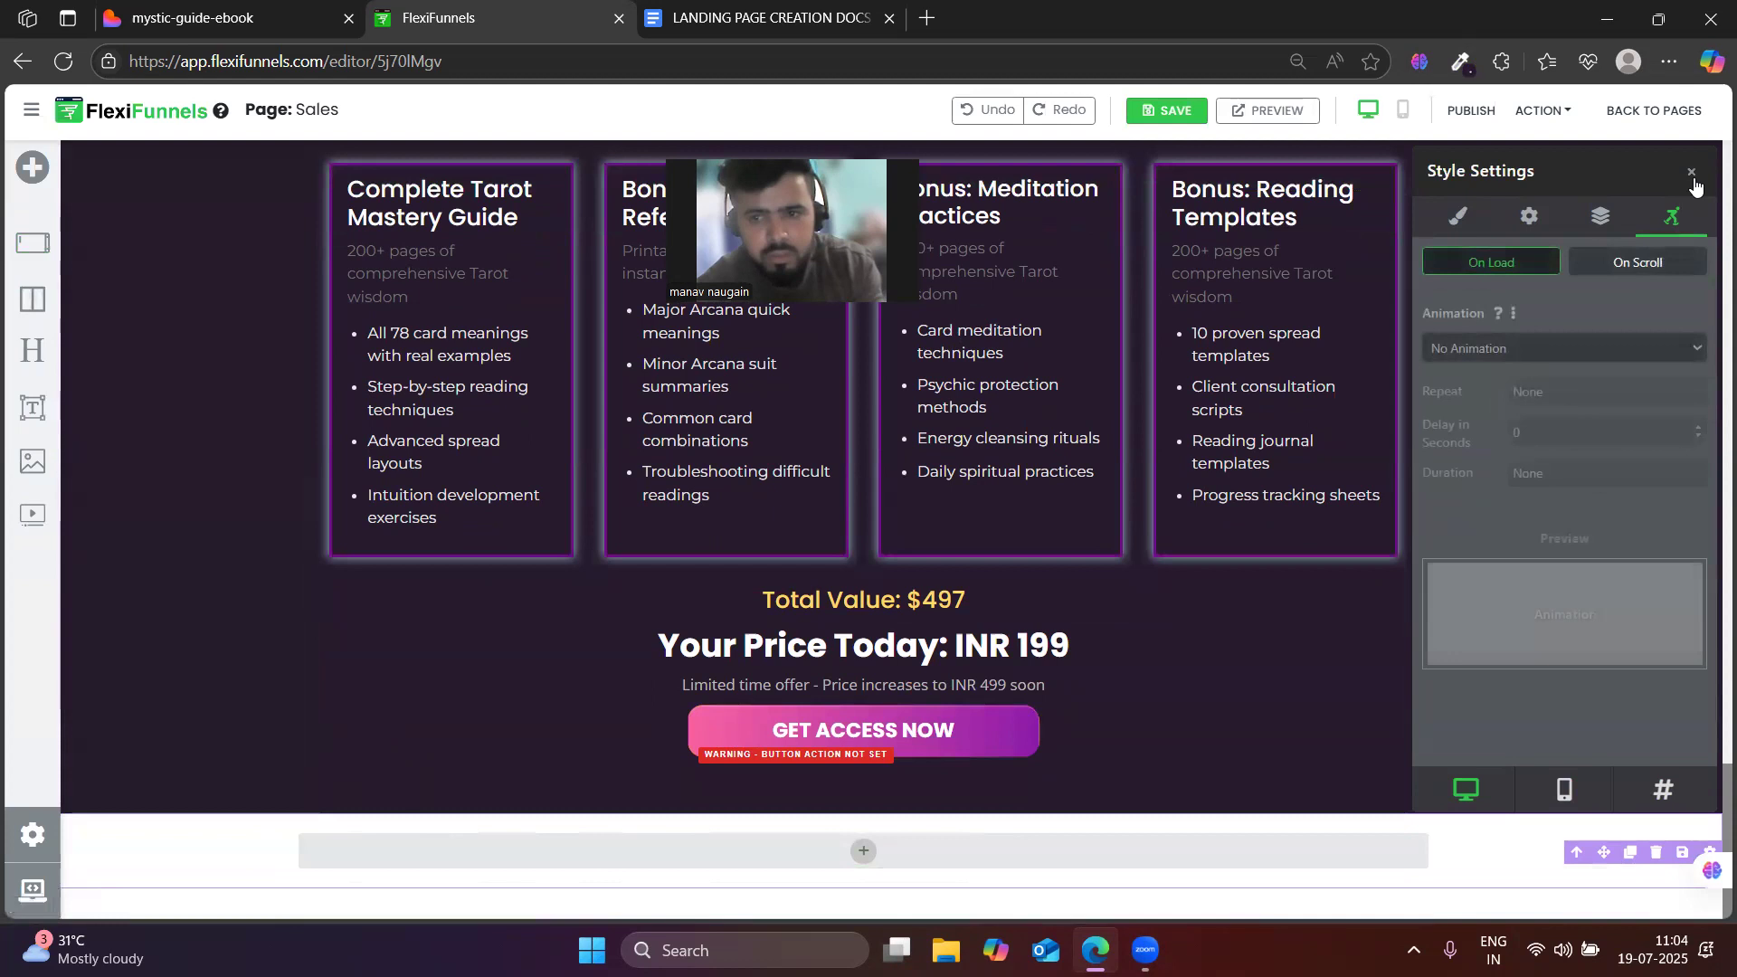
click(1692, 171)
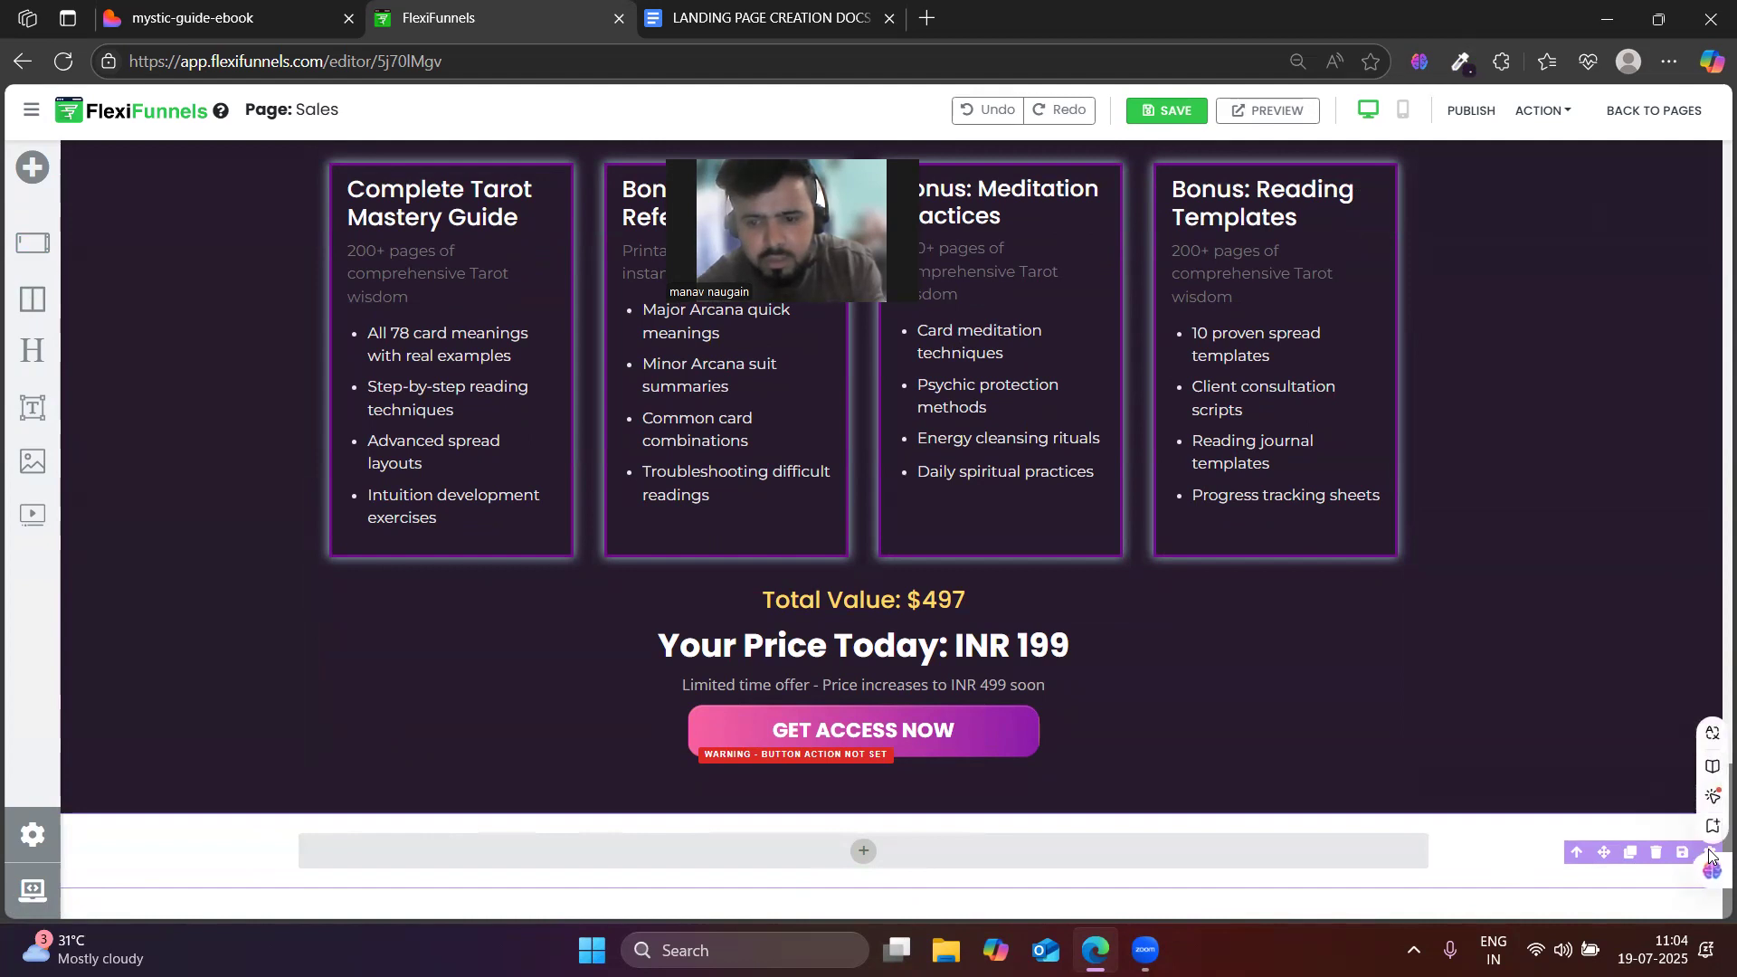
- Set the background colour of the new empty section below the pricing section to #261b2d
scroll(1558, 883, up, 3)
scroll(1559, 883, down, 3)
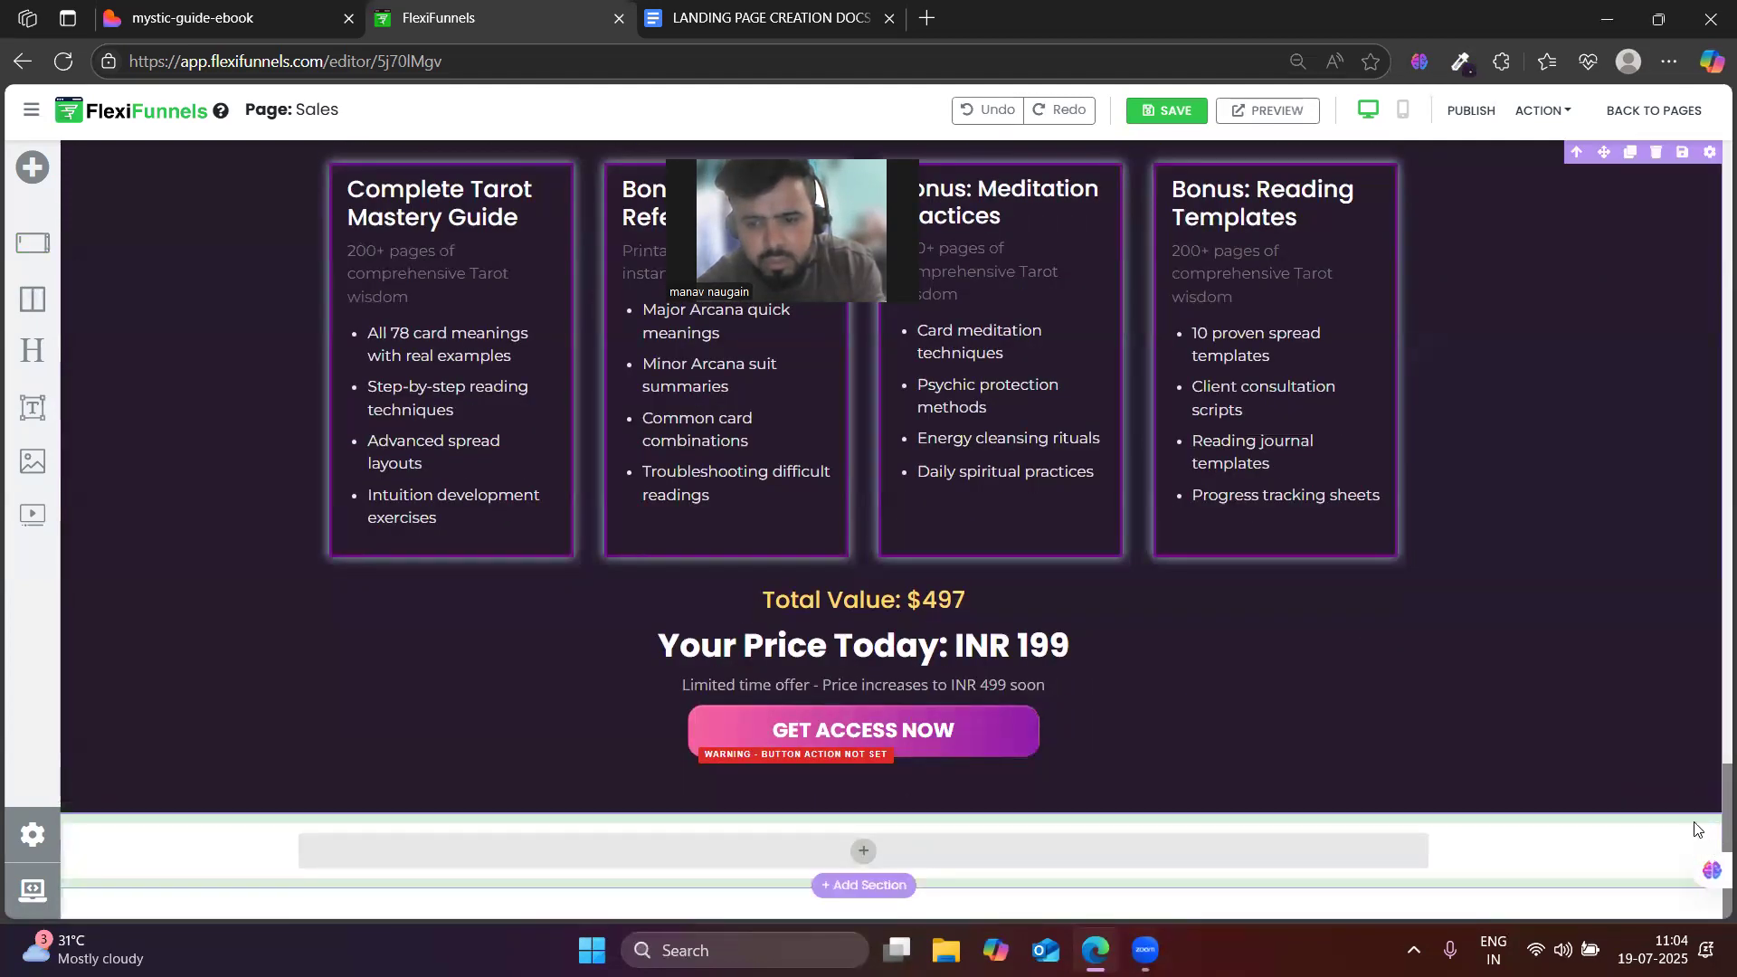
click(1710, 801)
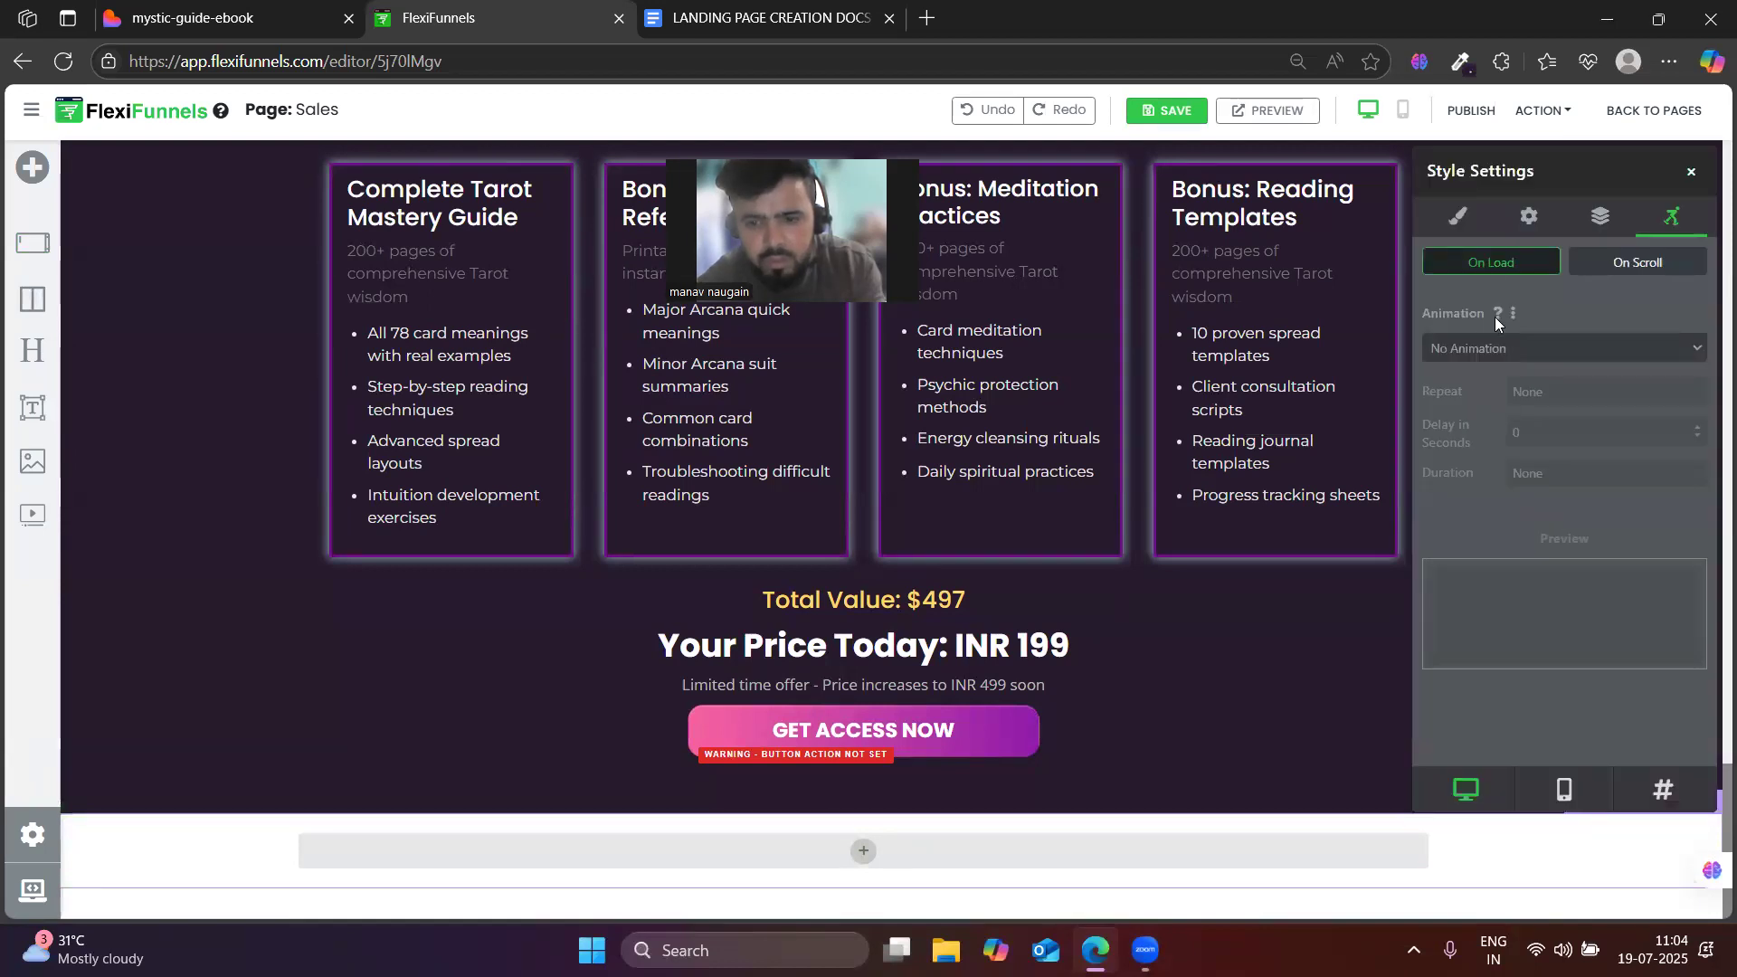
scroll(1485, 220, down, 5)
scroll(1478, 676, up, 5)
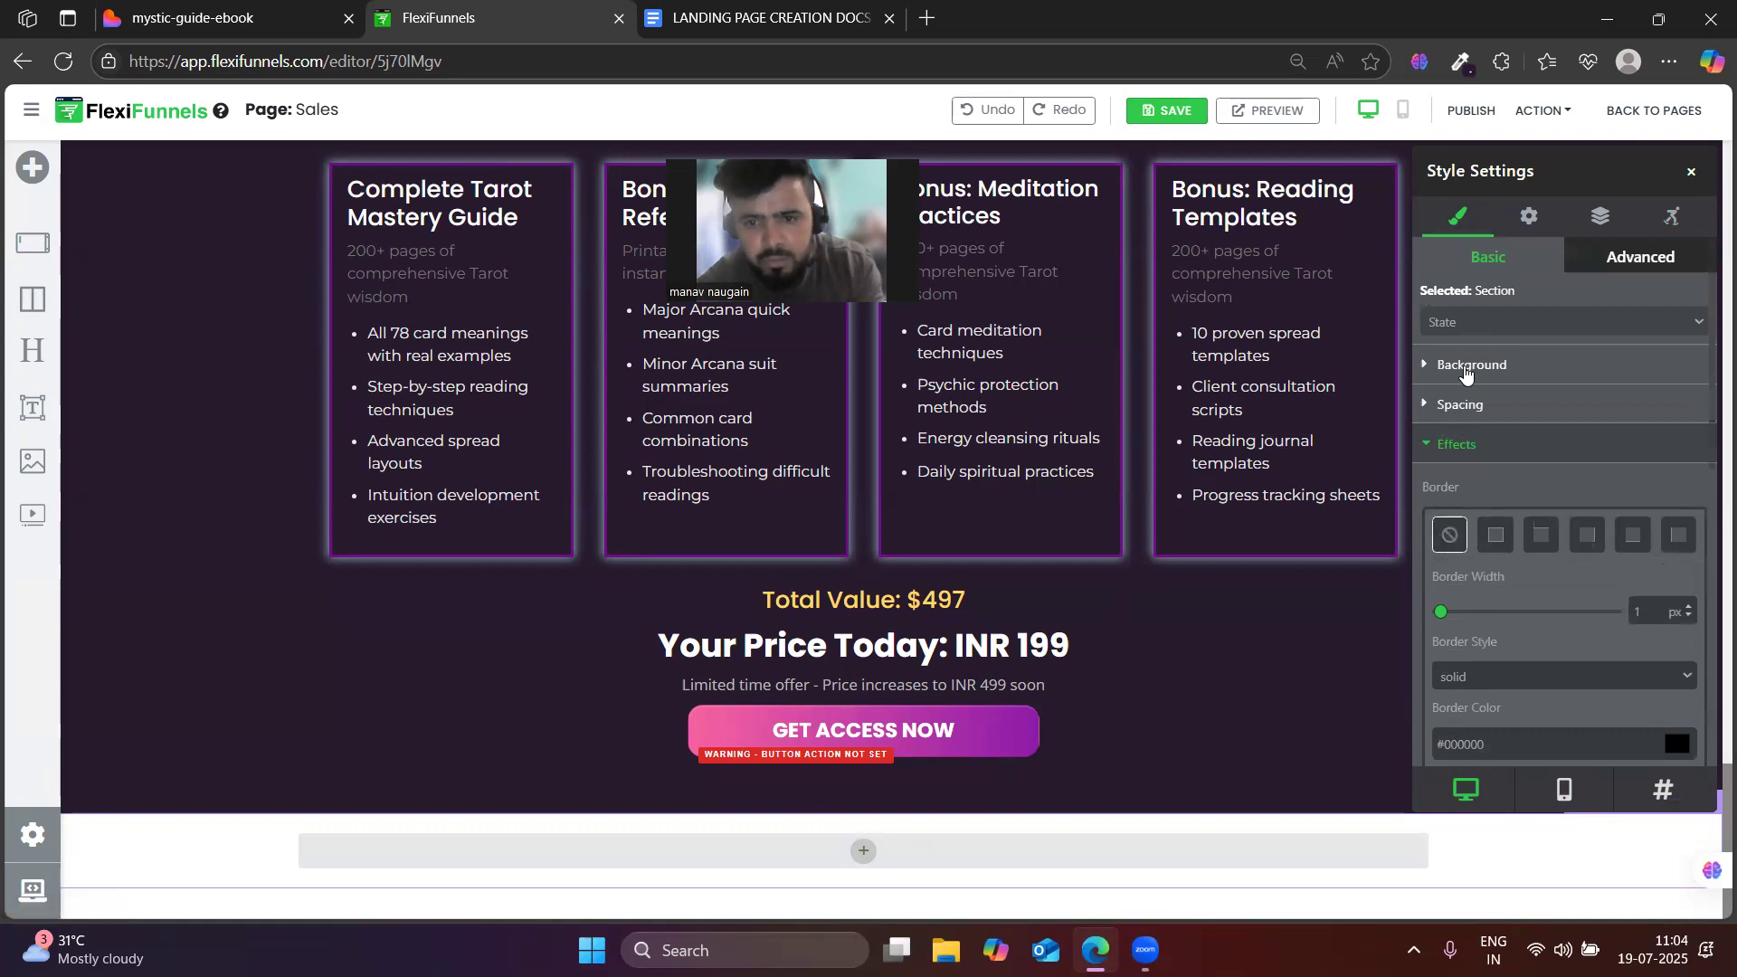
click(1467, 367)
click(1675, 624)
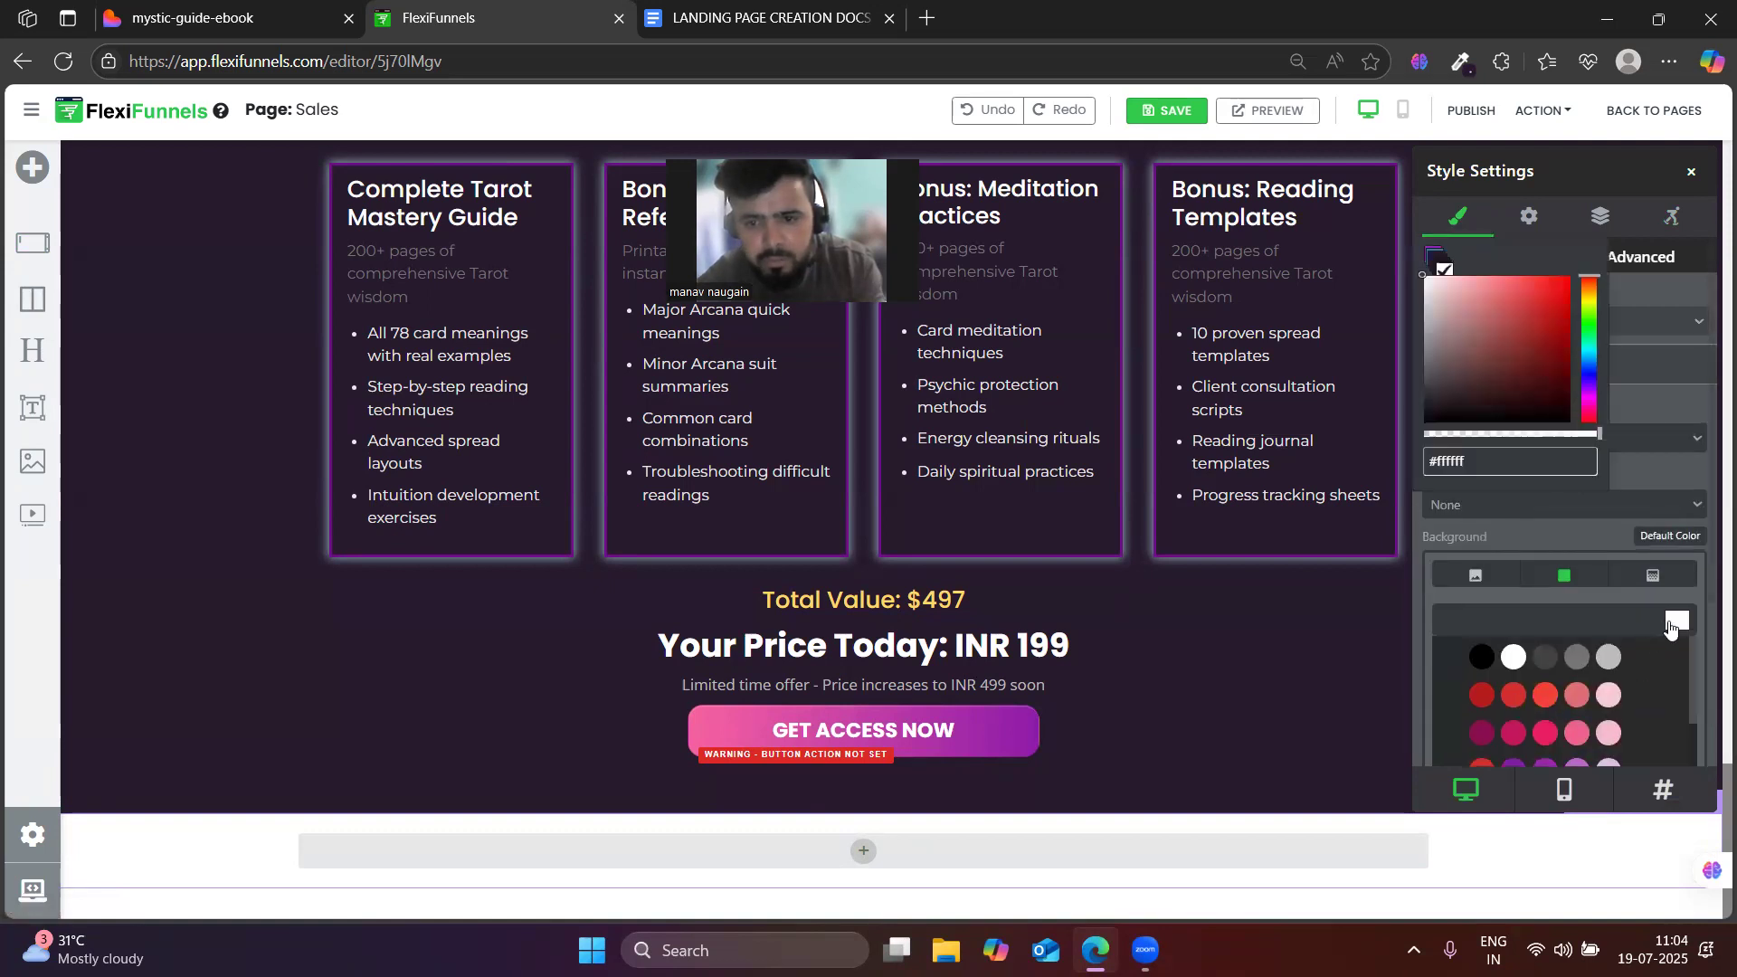
key(ctrl+v)
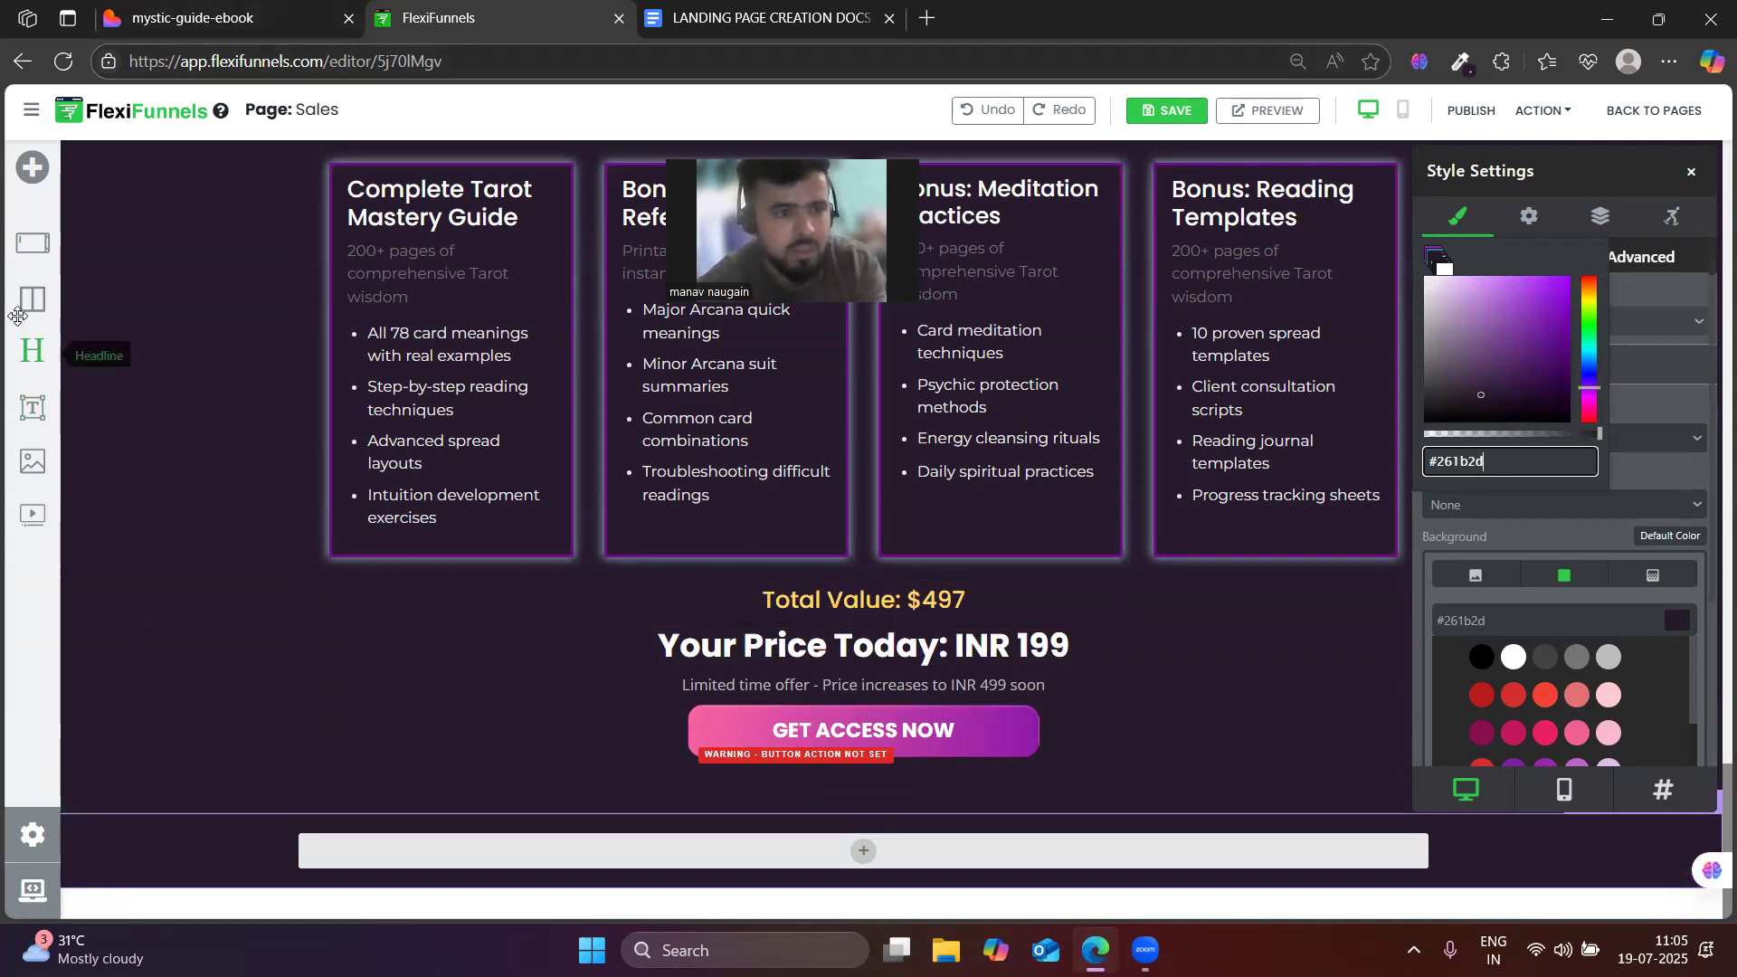
- Add a headline to the new section and replace its placeholder text with "Frequently Asked Questions"
drag(27, 349, 789, 846)
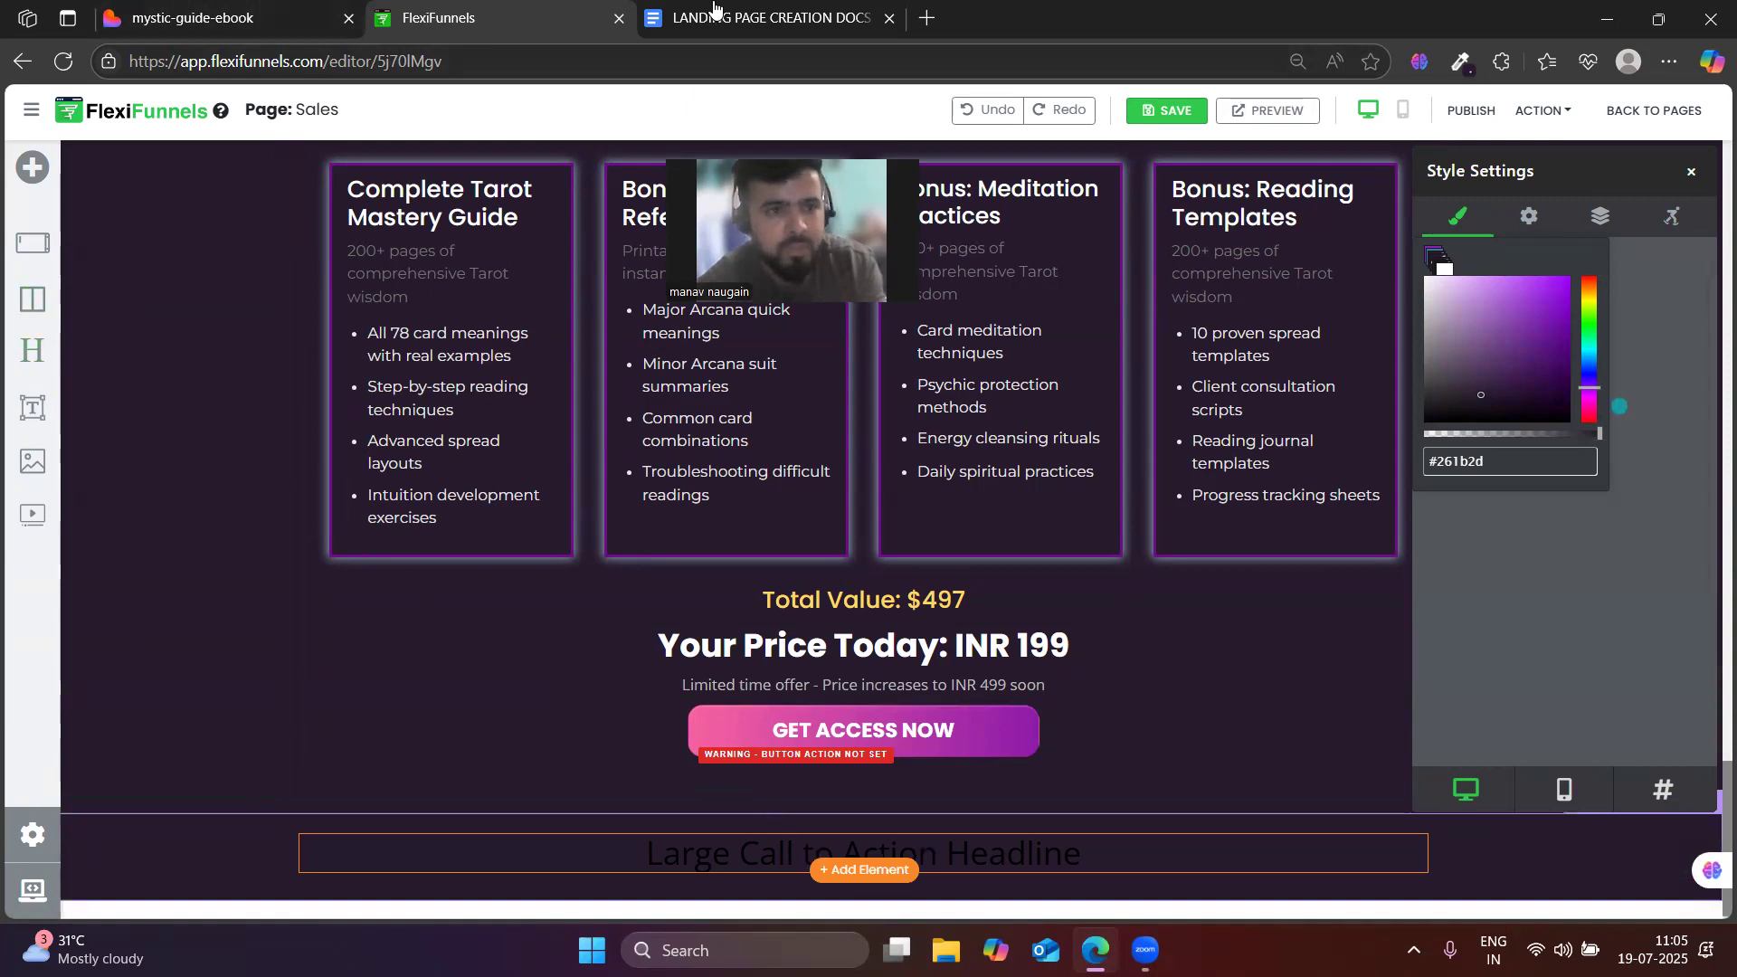
click(333, 7)
scroll(778, 498, up, 4)
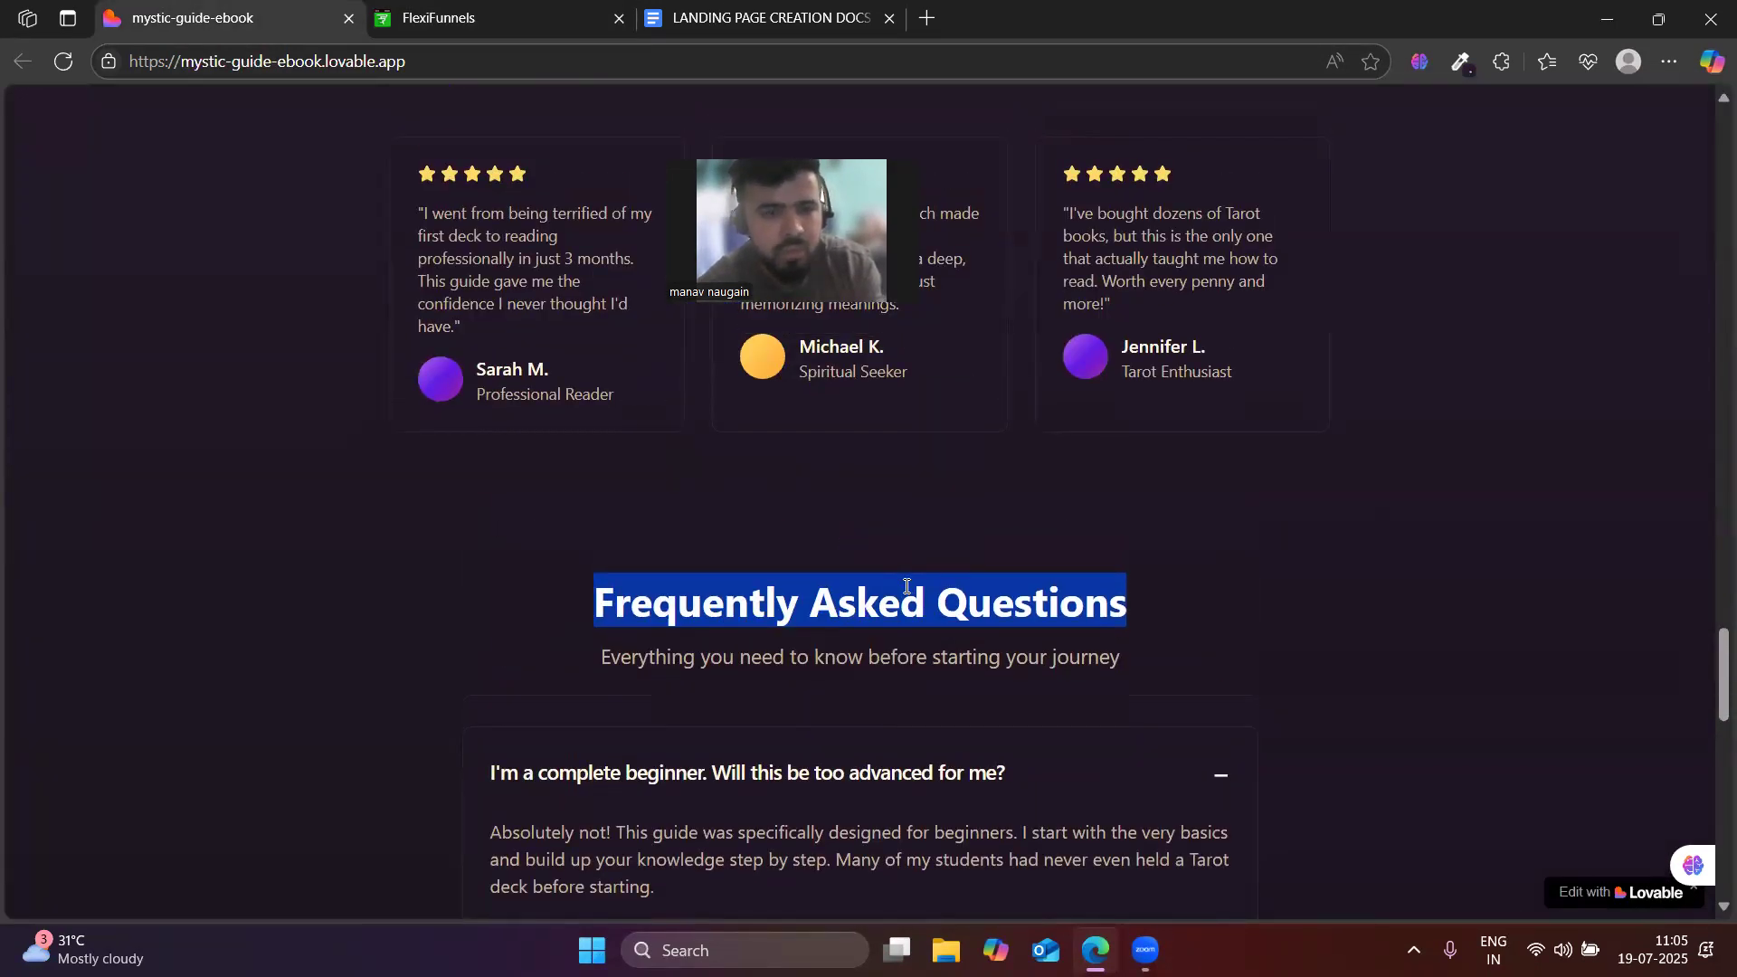
click(480, 7)
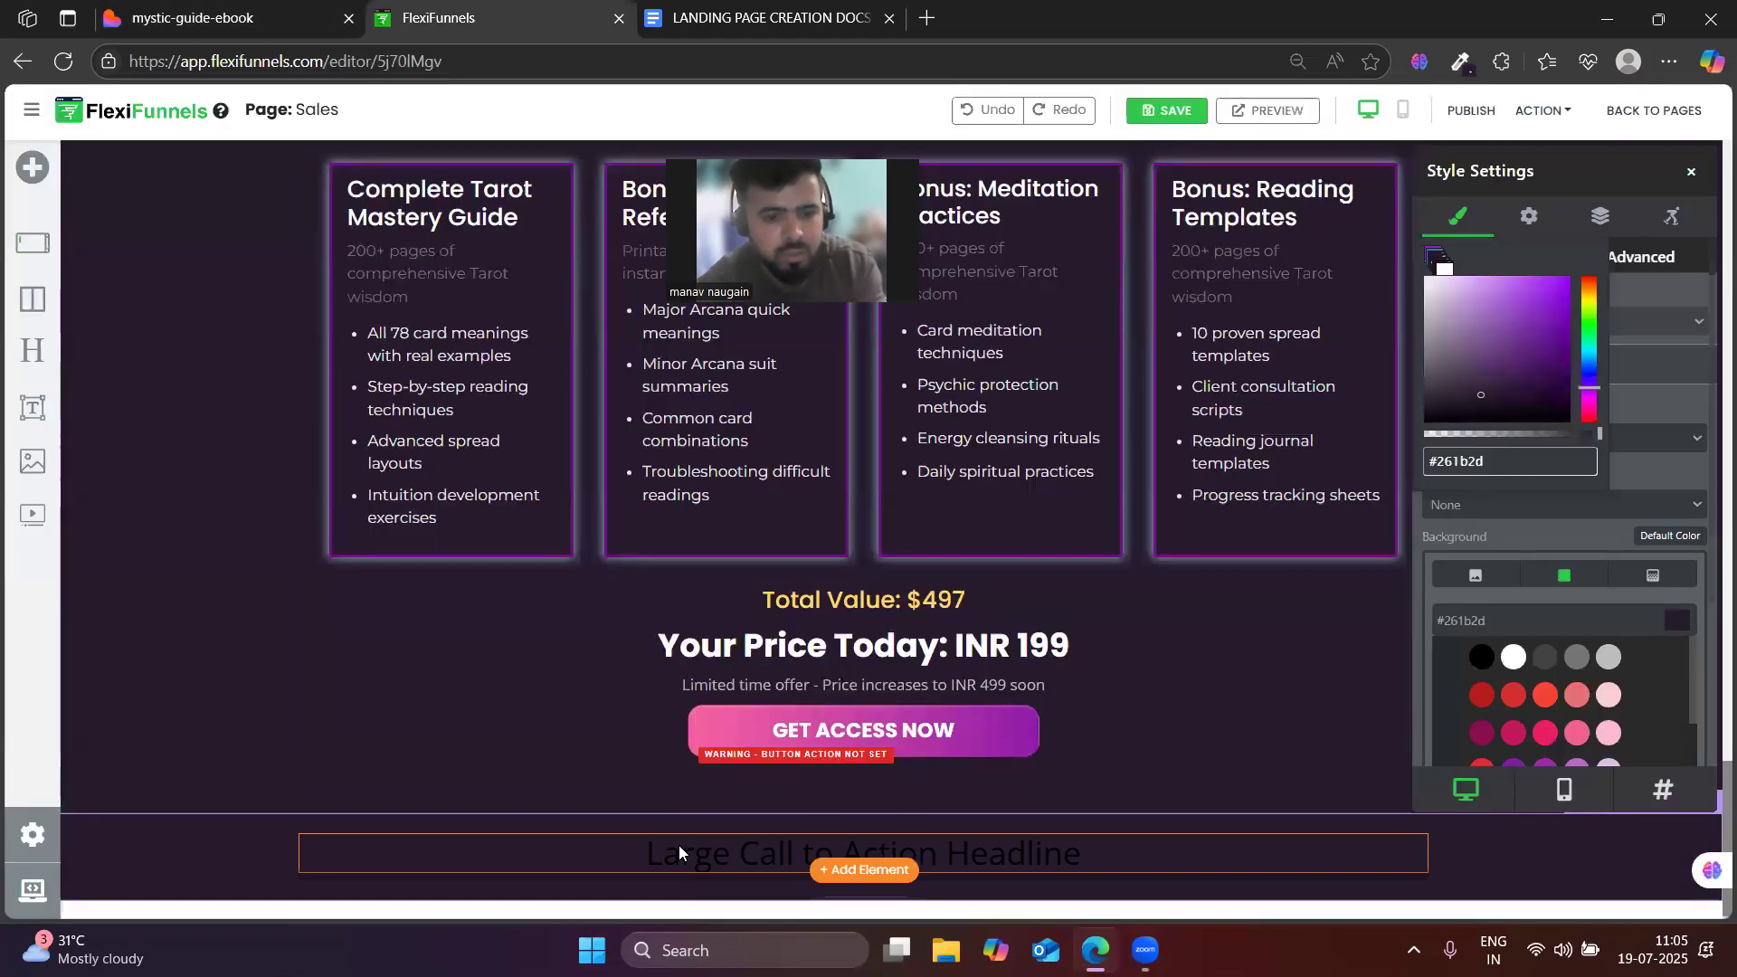
triple_click(679, 849)
key(ctrl+v)
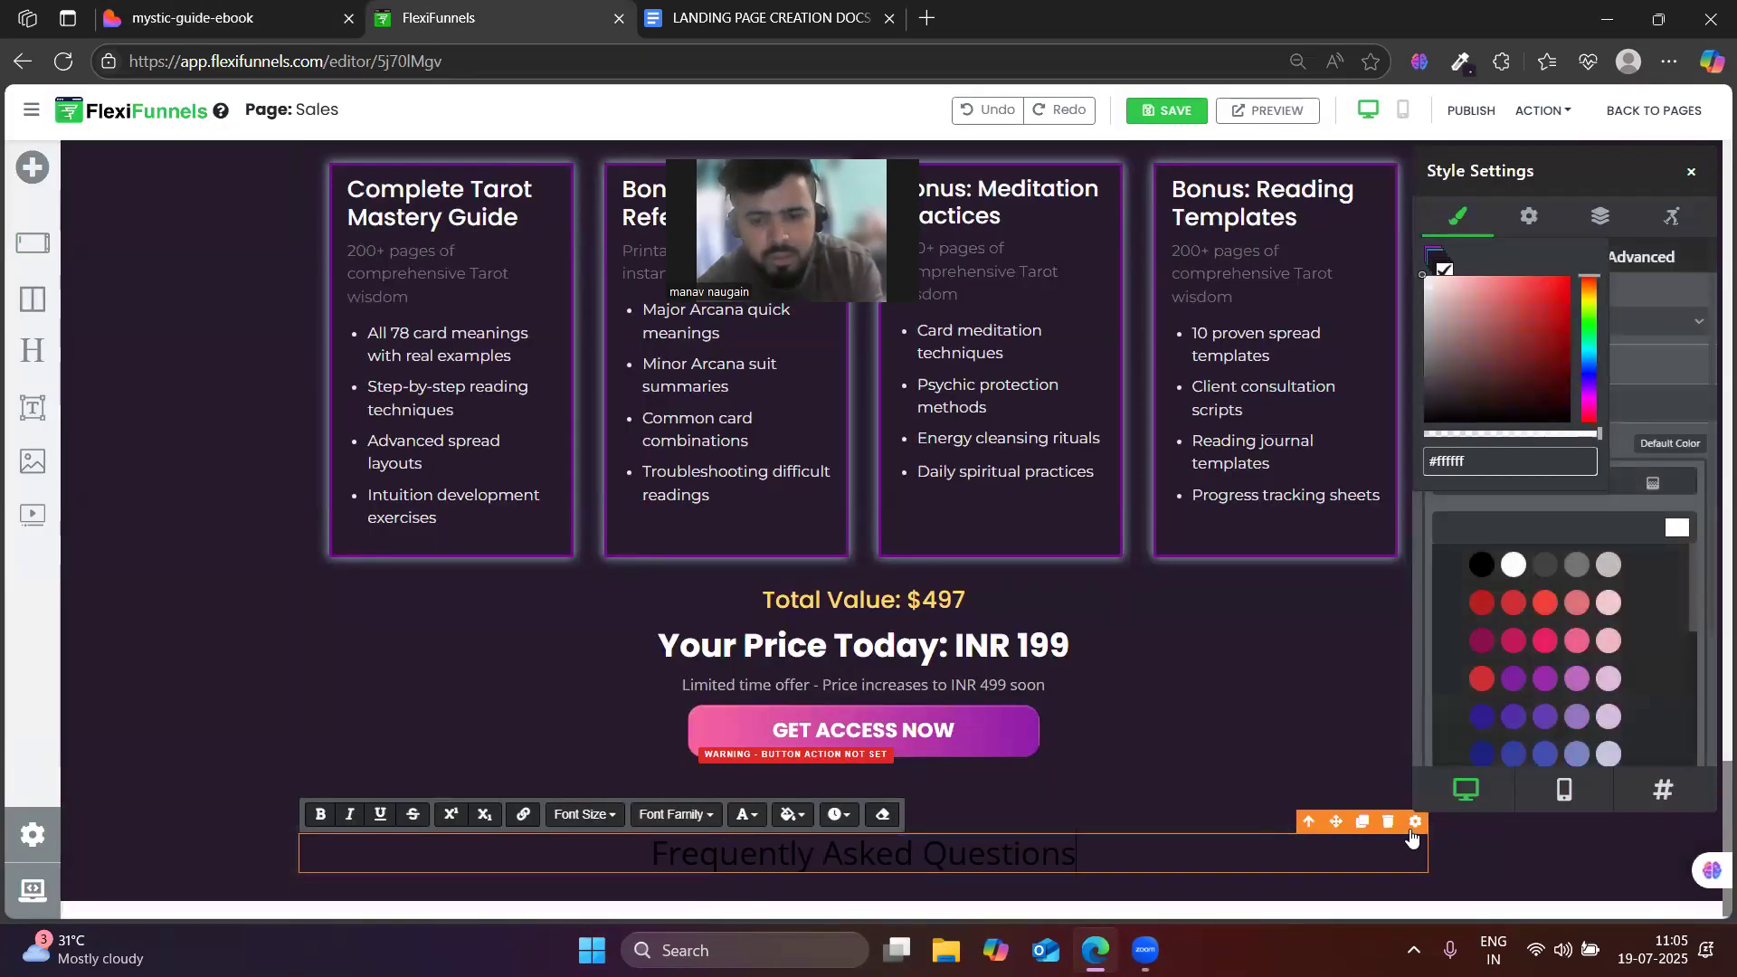
- Set the text colour of the "Frequently Asked Questions" headline to white
click(1416, 825)
key(ctrl+z)
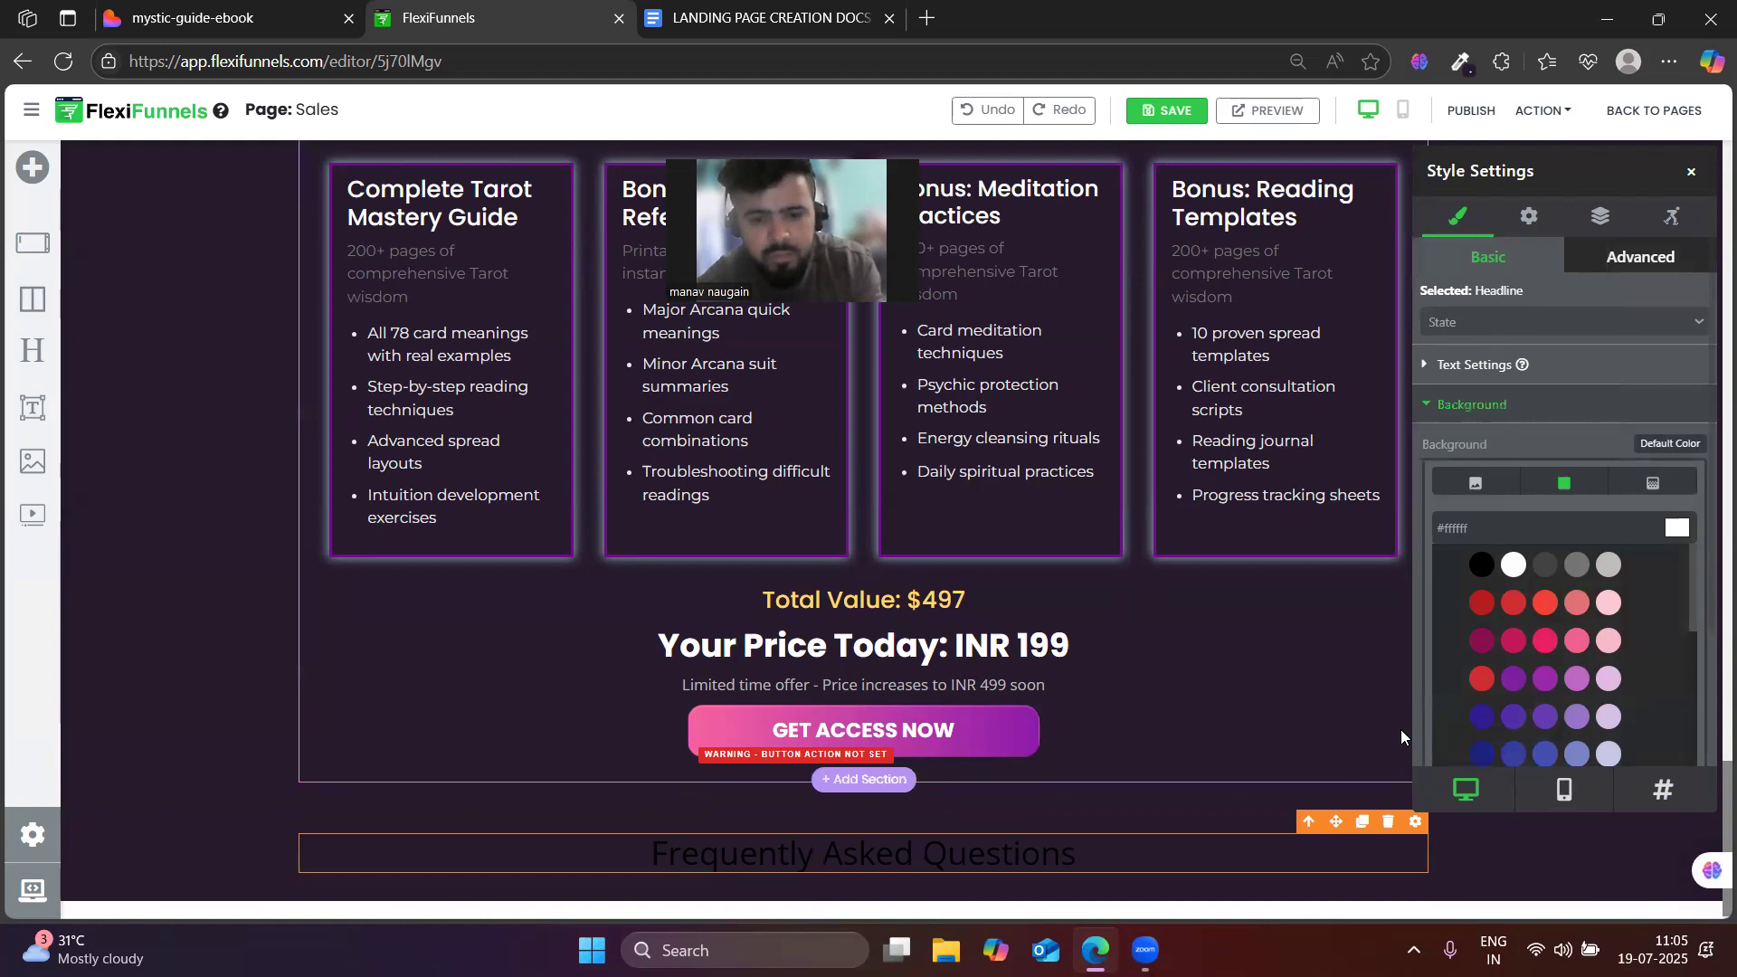
click(1454, 365)
scroll(1552, 634, down, 5)
scroll(1549, 711, down, 3)
scroll(1546, 706, up, 3)
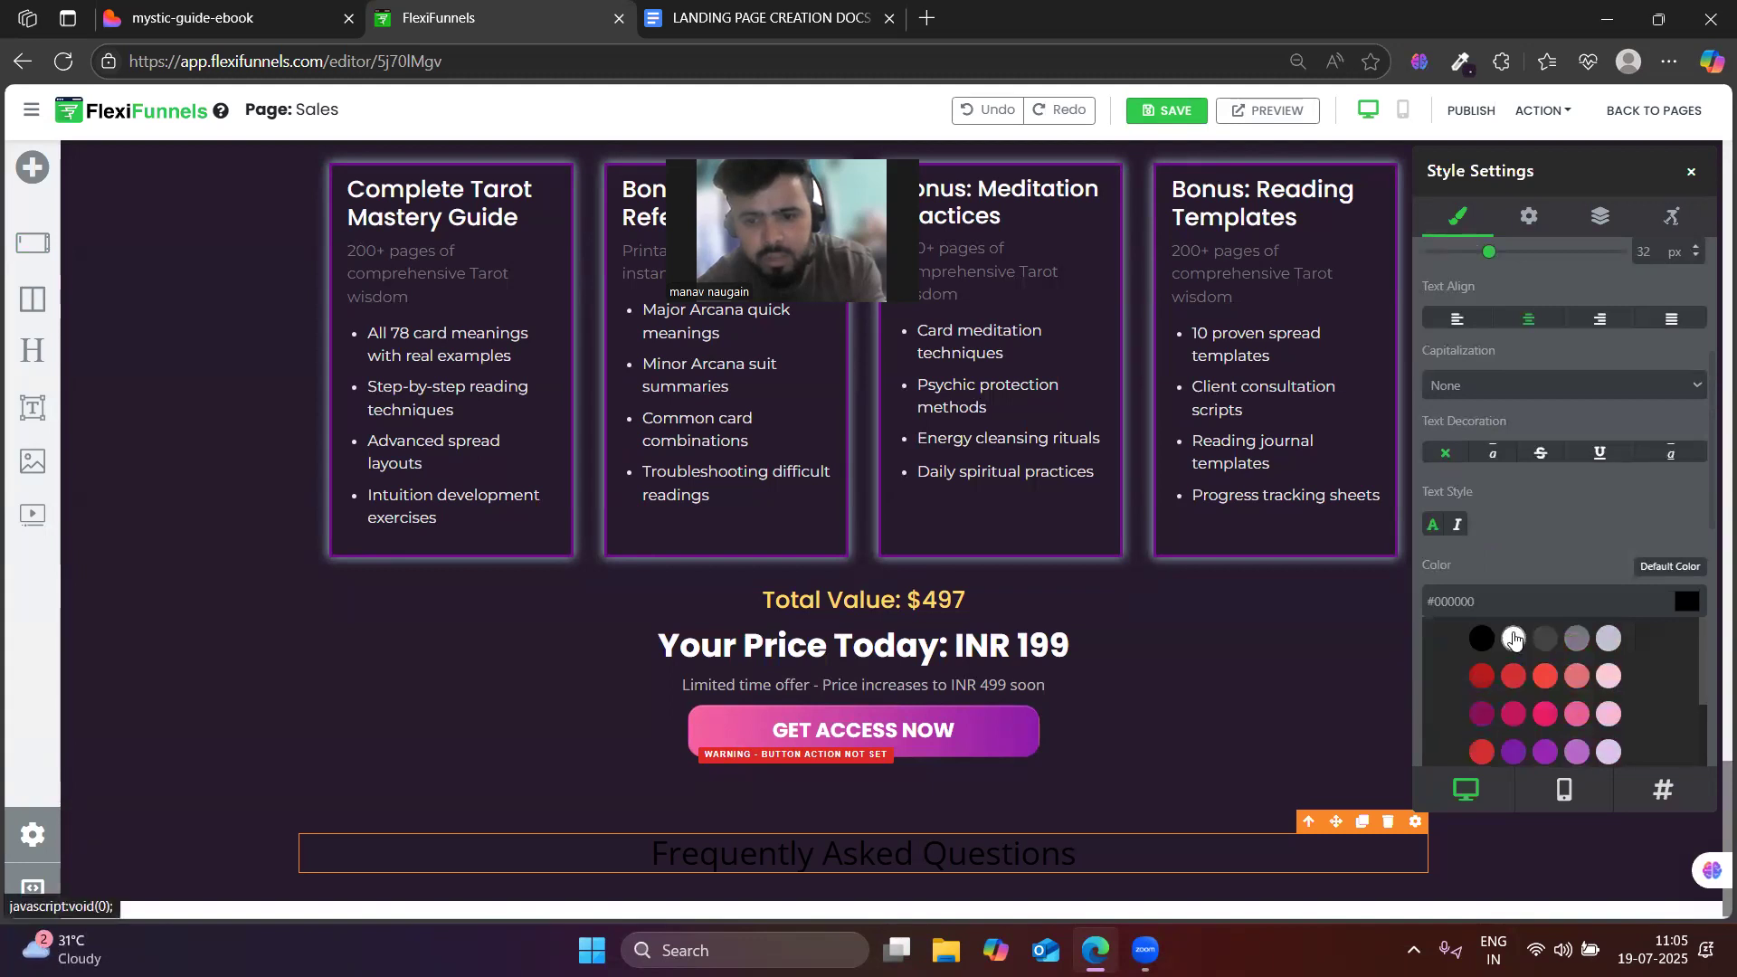
click(1514, 638)
- Set the "Frequently Asked Questions" headline's font to Poppins with Bold weight
scroll(1513, 604, up, 3)
click(1467, 346)
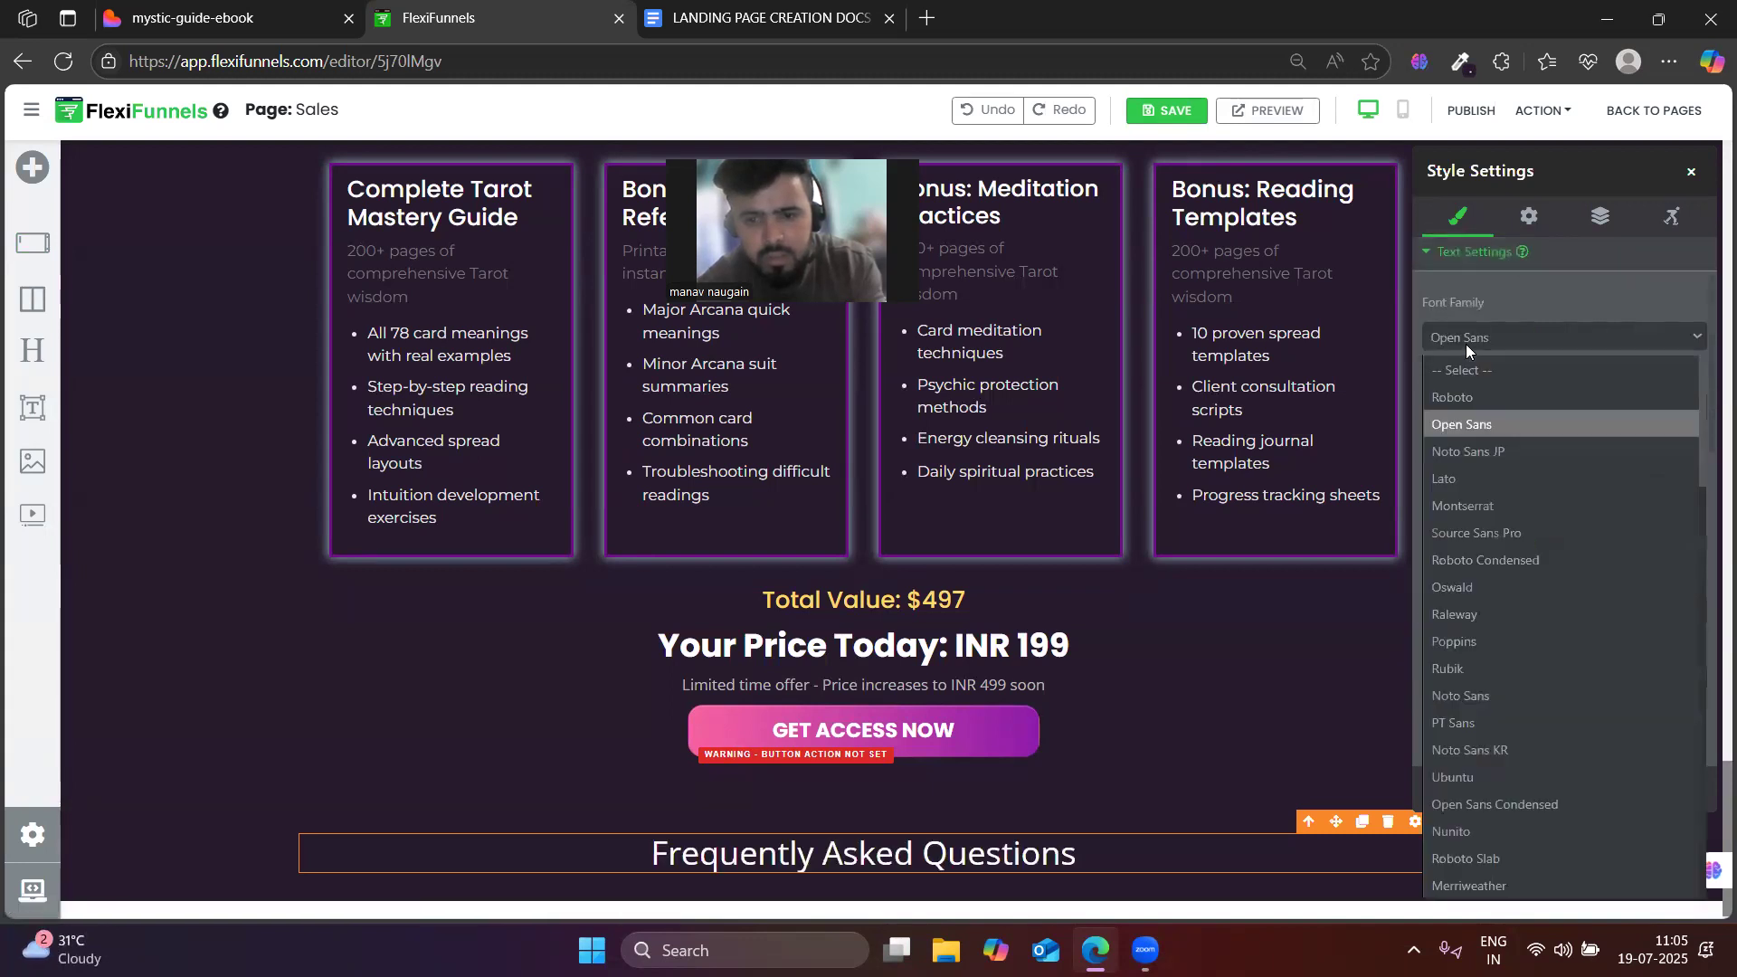
click(1453, 641)
click(1461, 407)
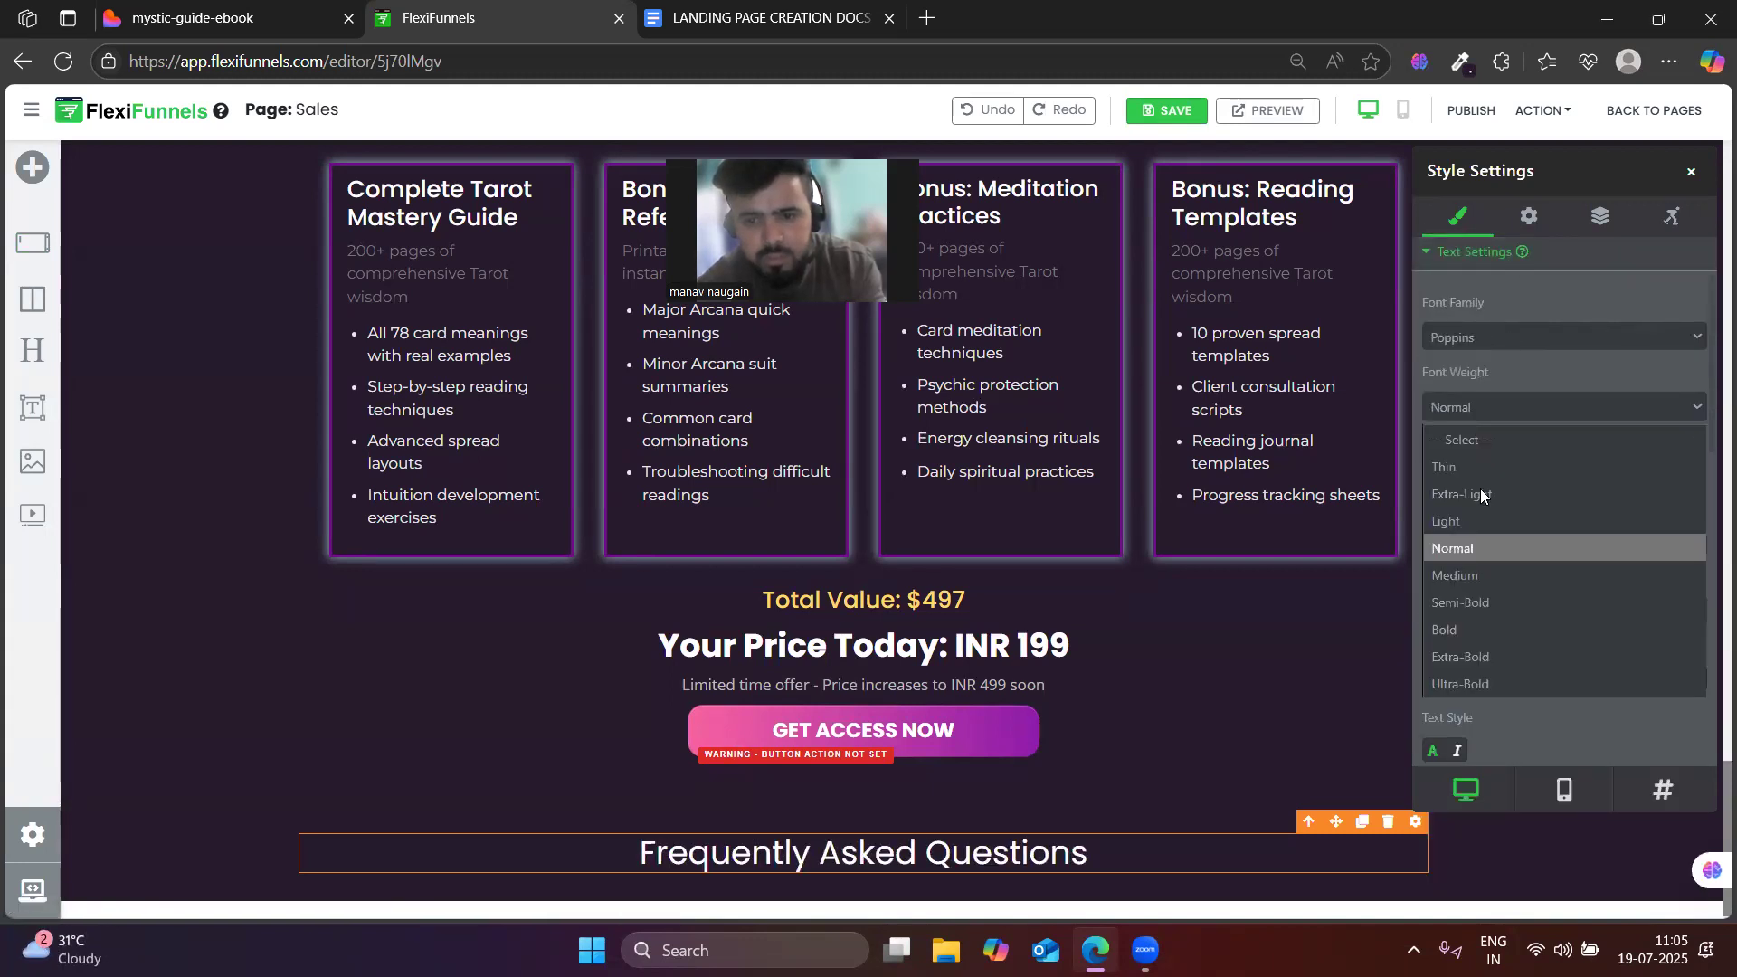
click(1450, 621)
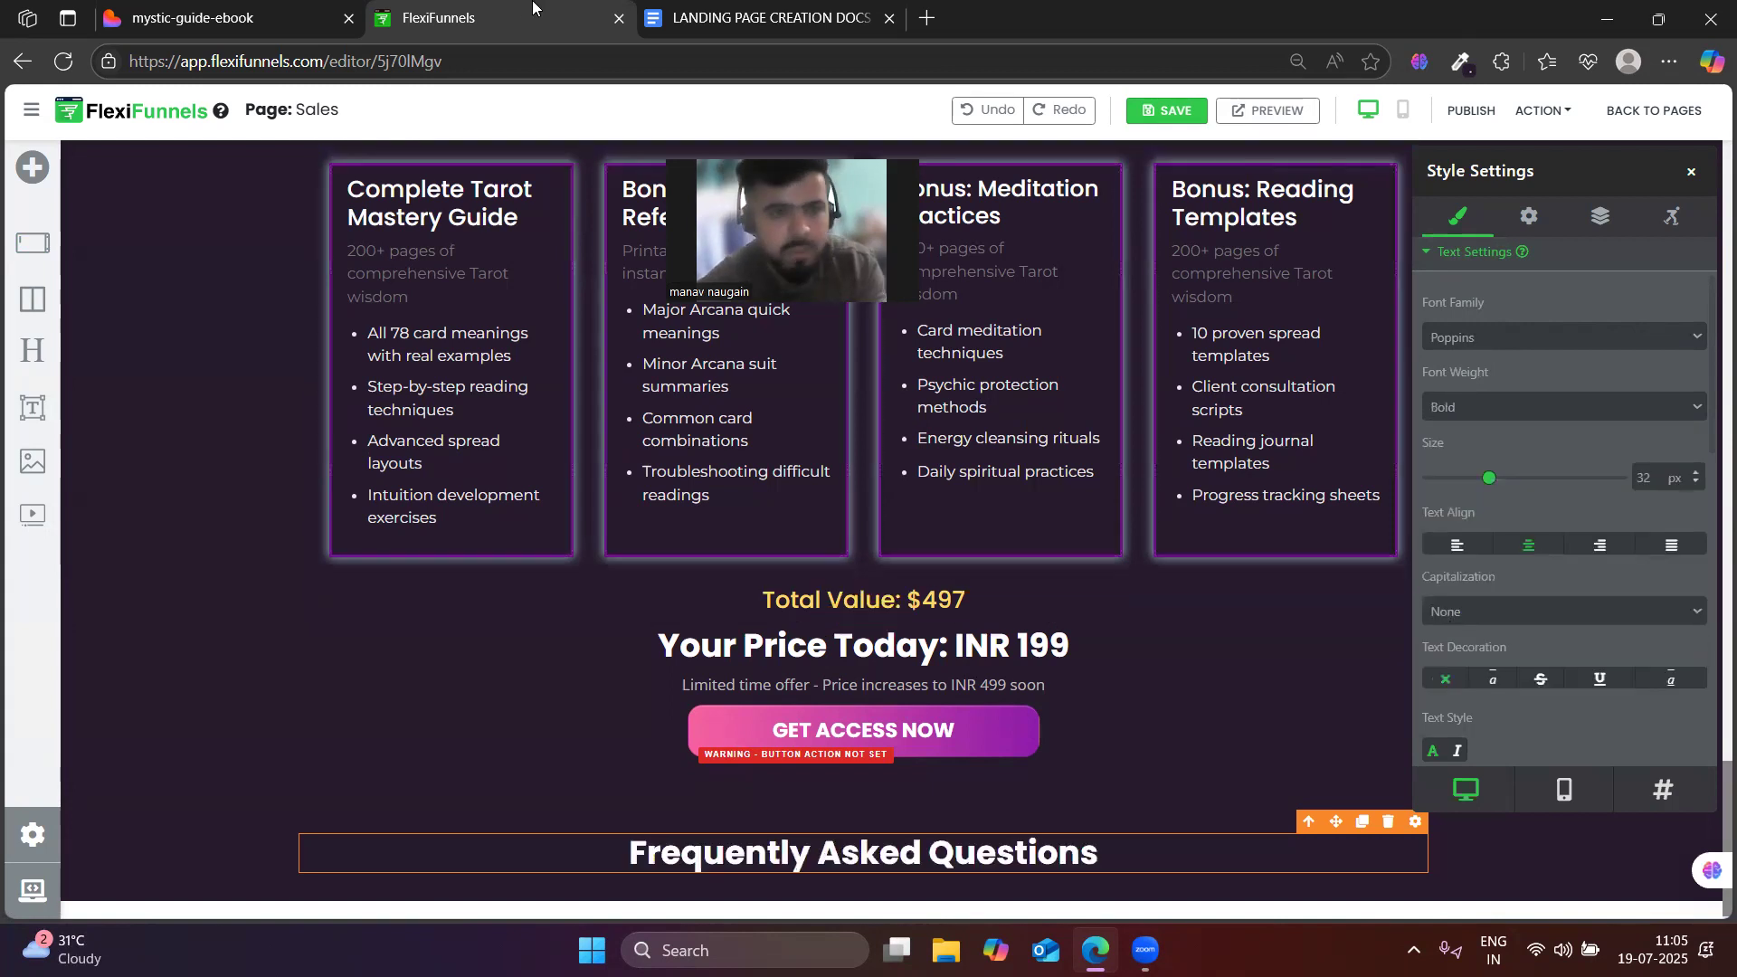
- Copy "Everything you need to know before starting your journey" from the original page into a new text element below the FAQ headline
click(262, 8)
triple_click(664, 663)
key(ctrl+c)
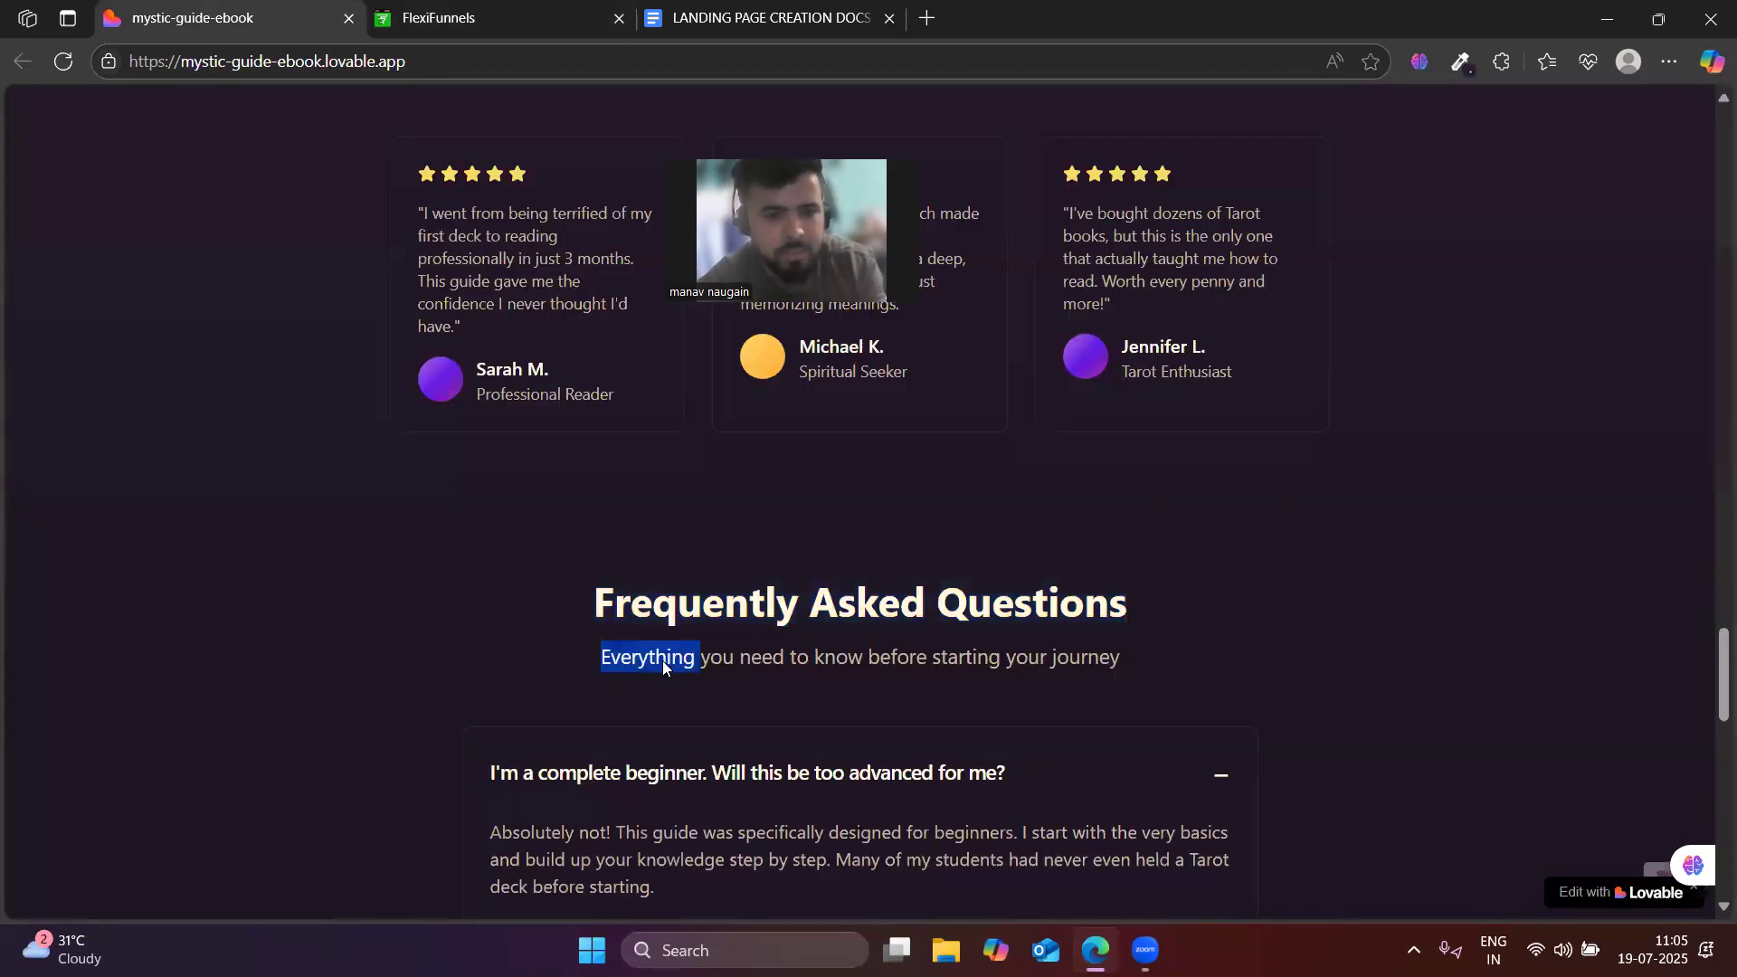
click(563, 7)
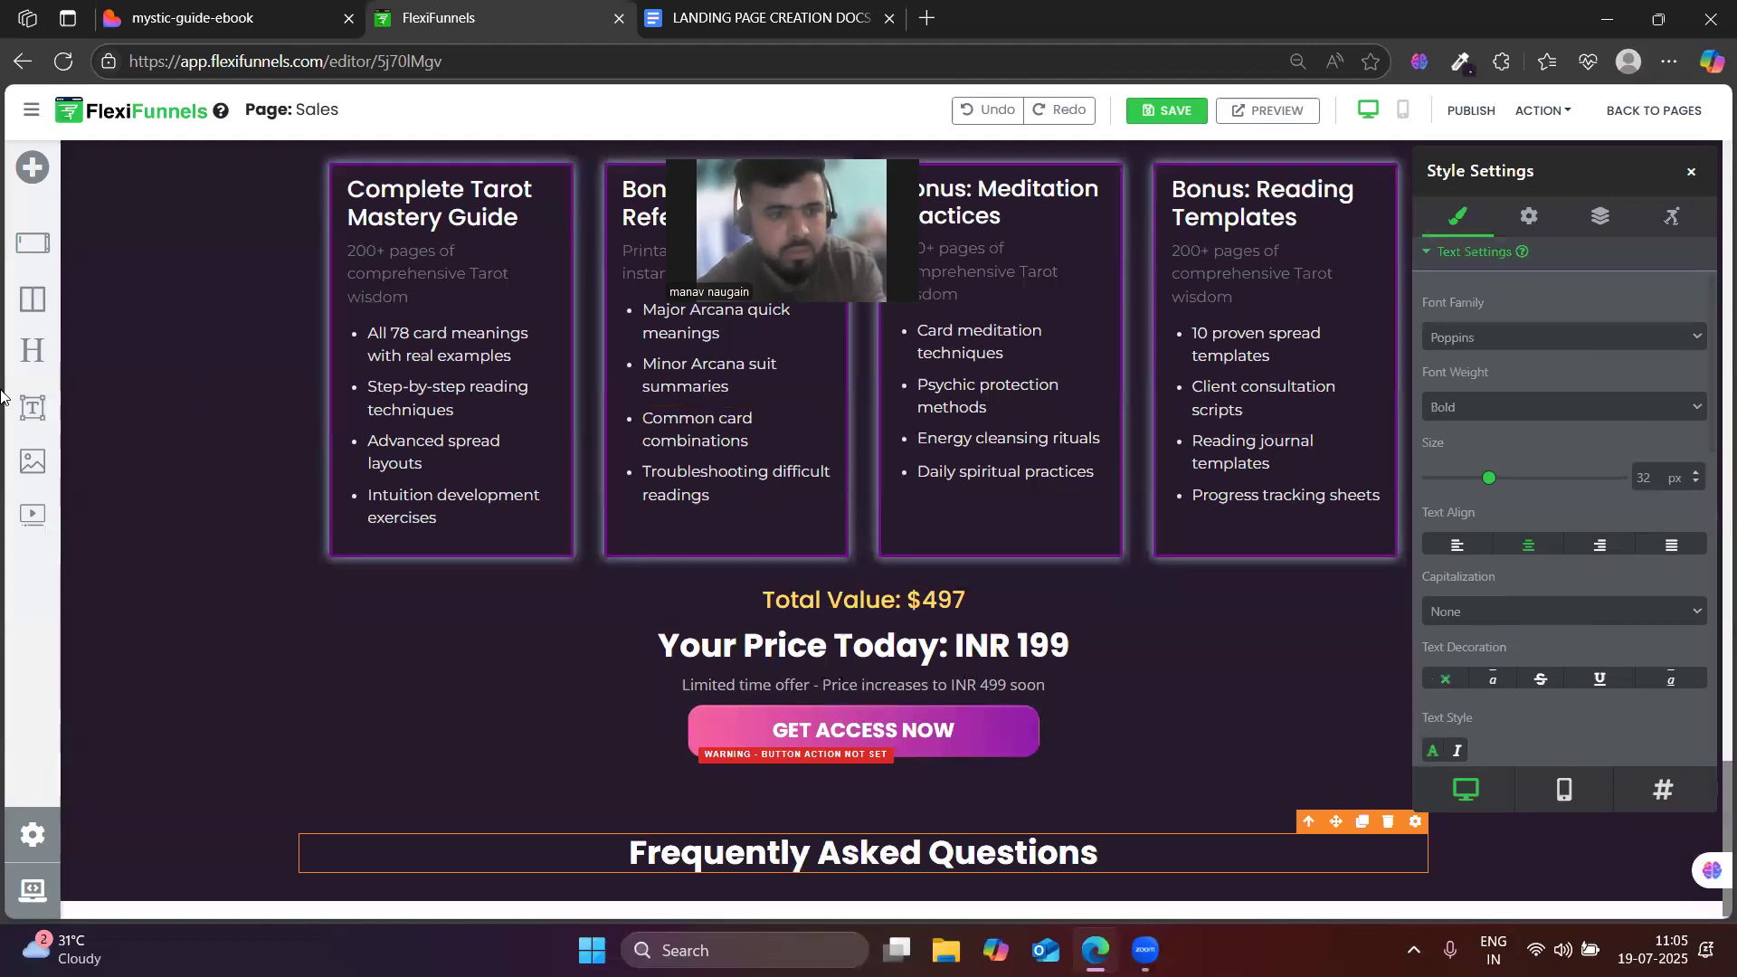
drag(36, 410, 772, 886)
double_click(751, 888)
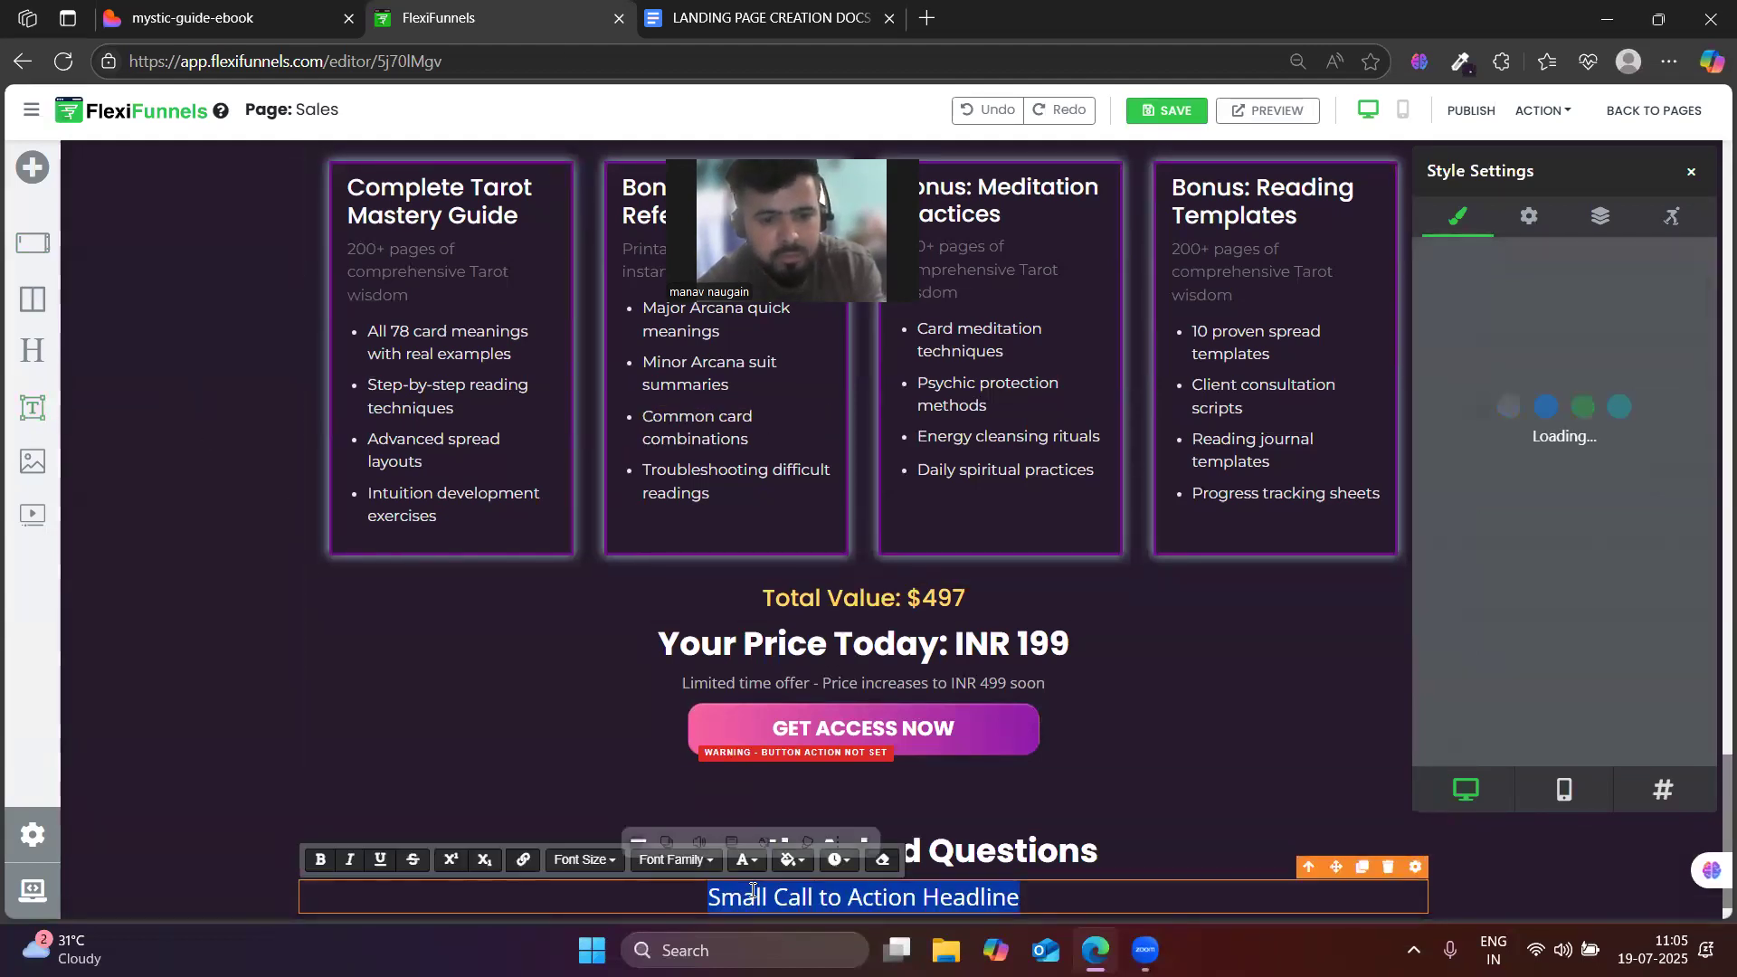
key(ctrl+v)
- Set the FAQ subheading's font to Montserrat and its text colour to light grey #BDBDBD
click(1458, 335)
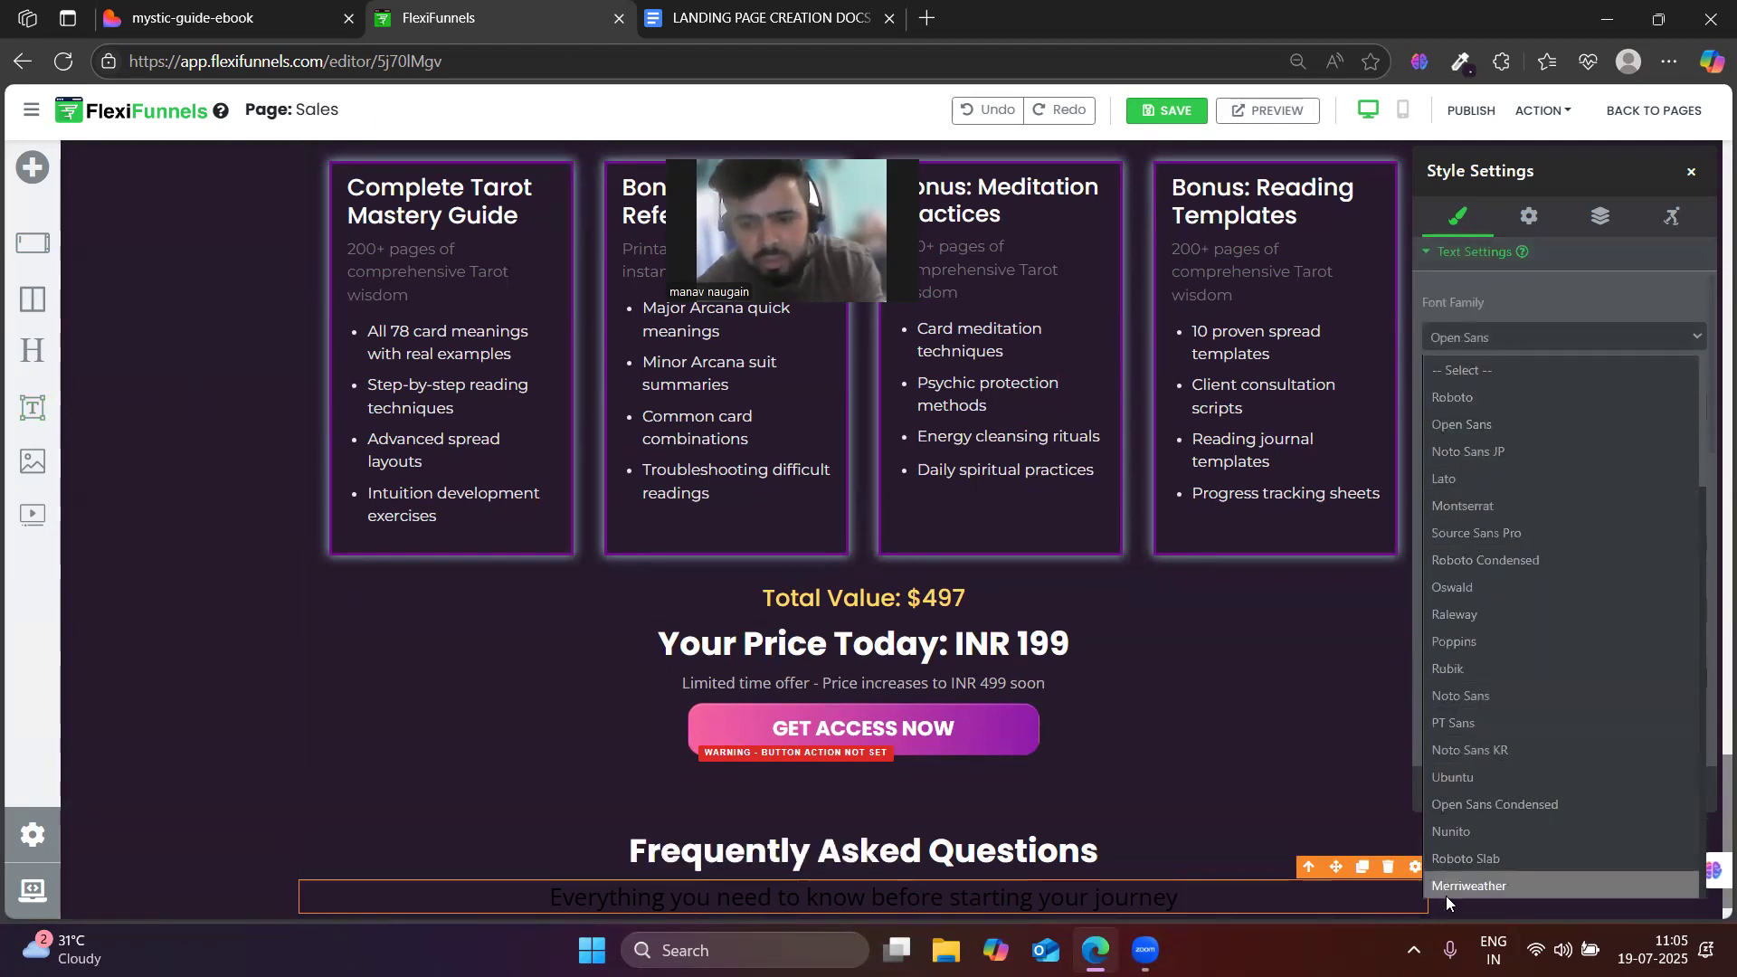
click(1490, 509)
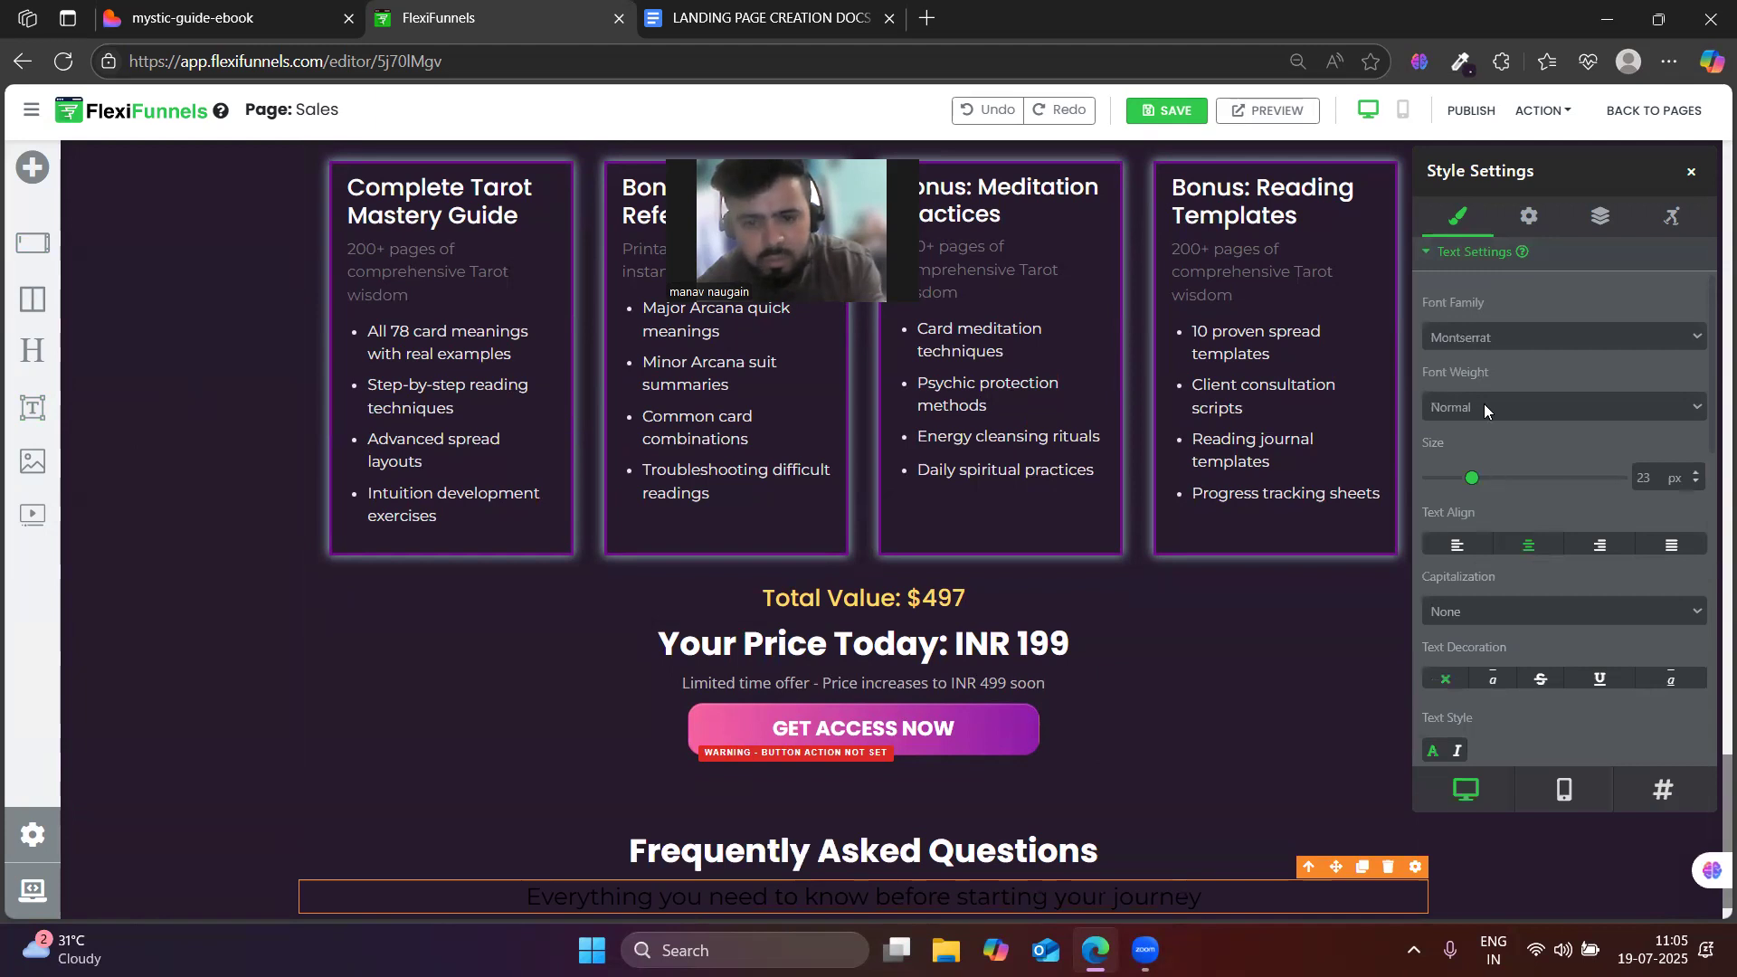
scroll(1667, 628, down, 1)
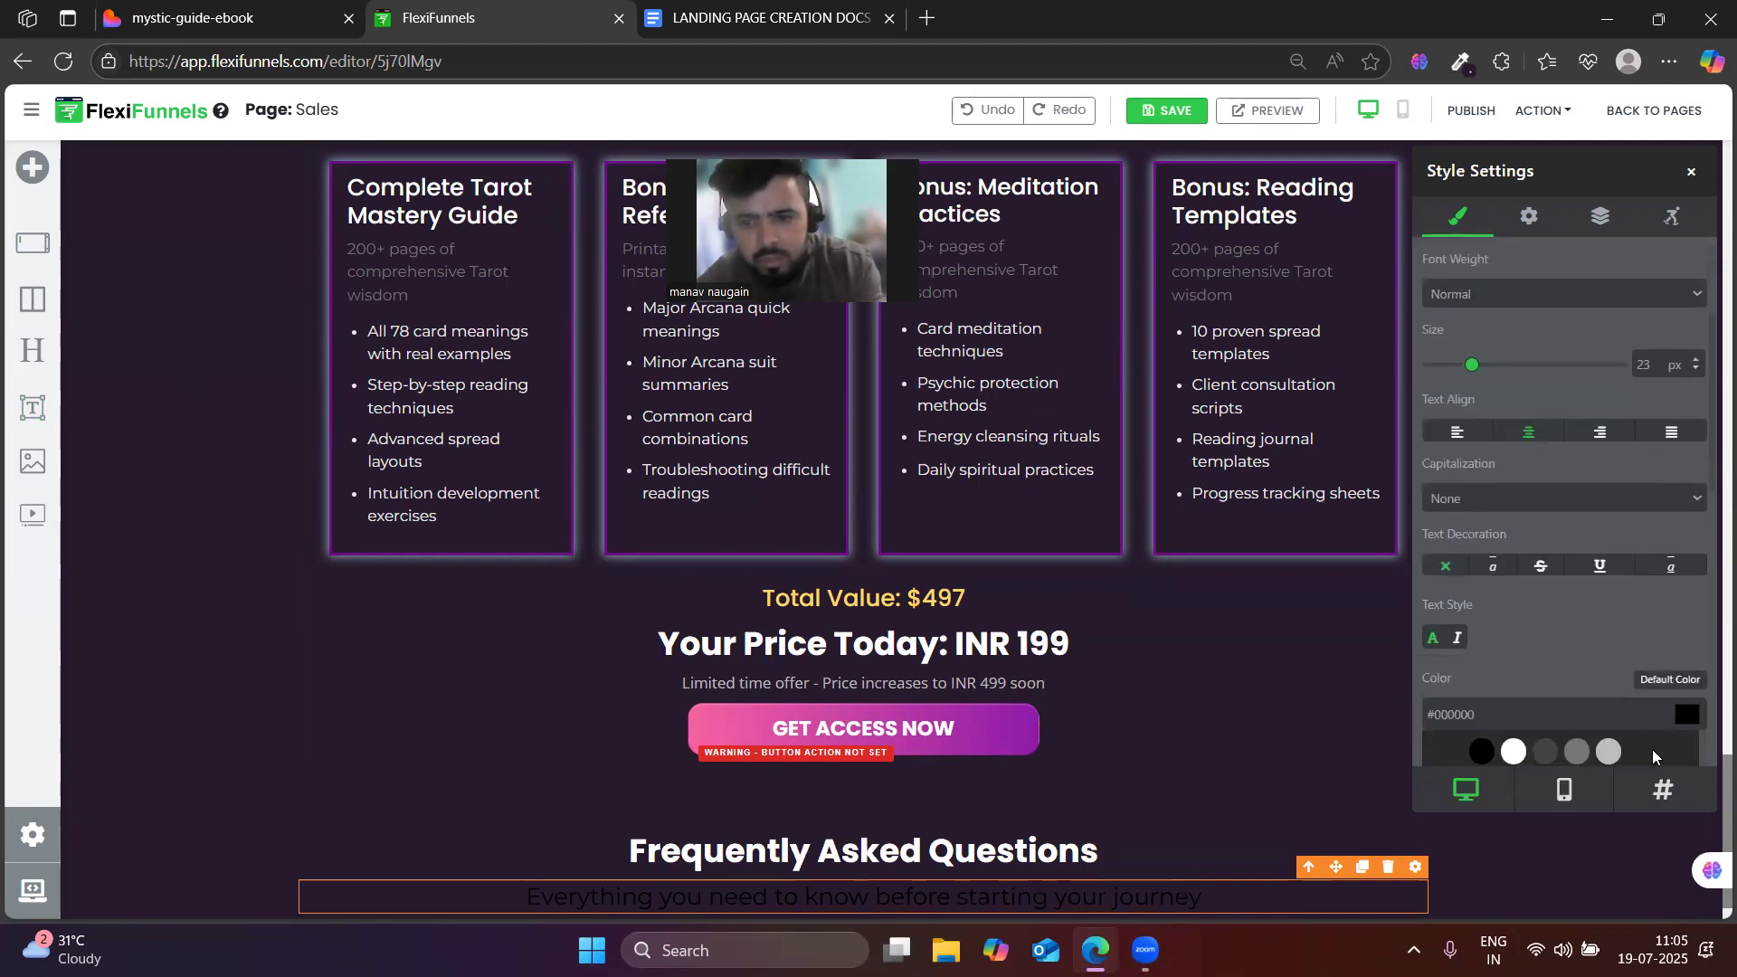
scroll(1253, 706, down, 1)
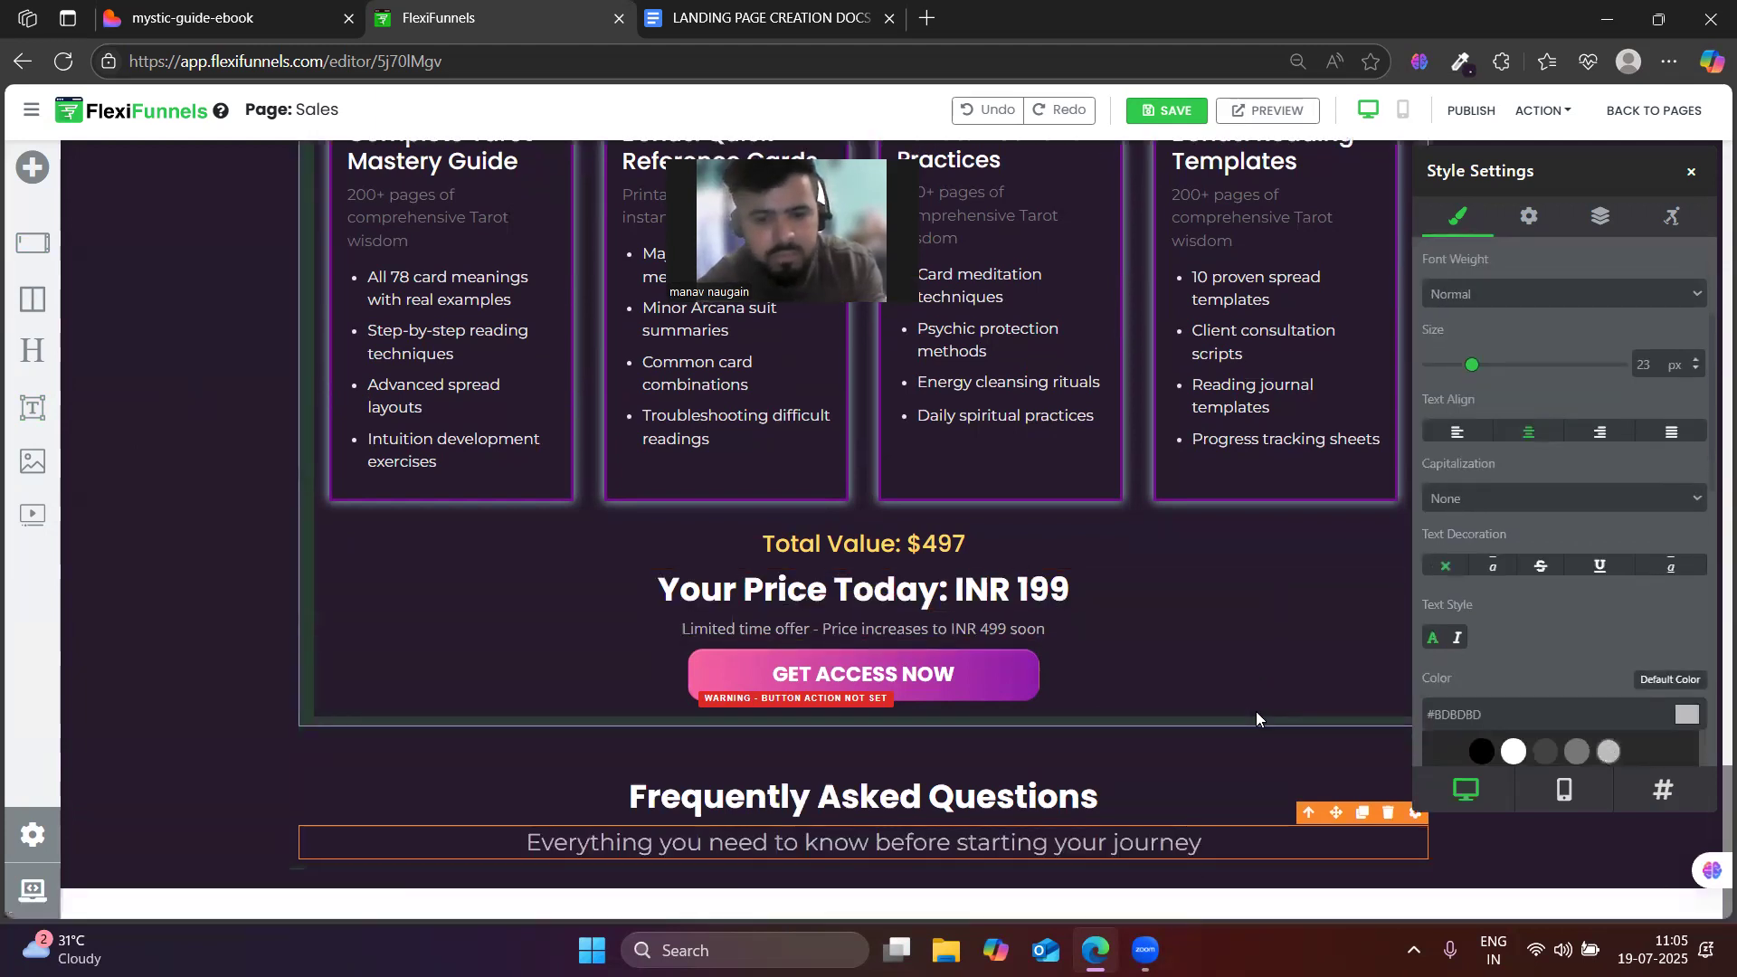
- Check how the original page's FAQ items expand and collapse by closing the first question, comparing with the FlexiFunnels page
scroll(910, 708, down, 4)
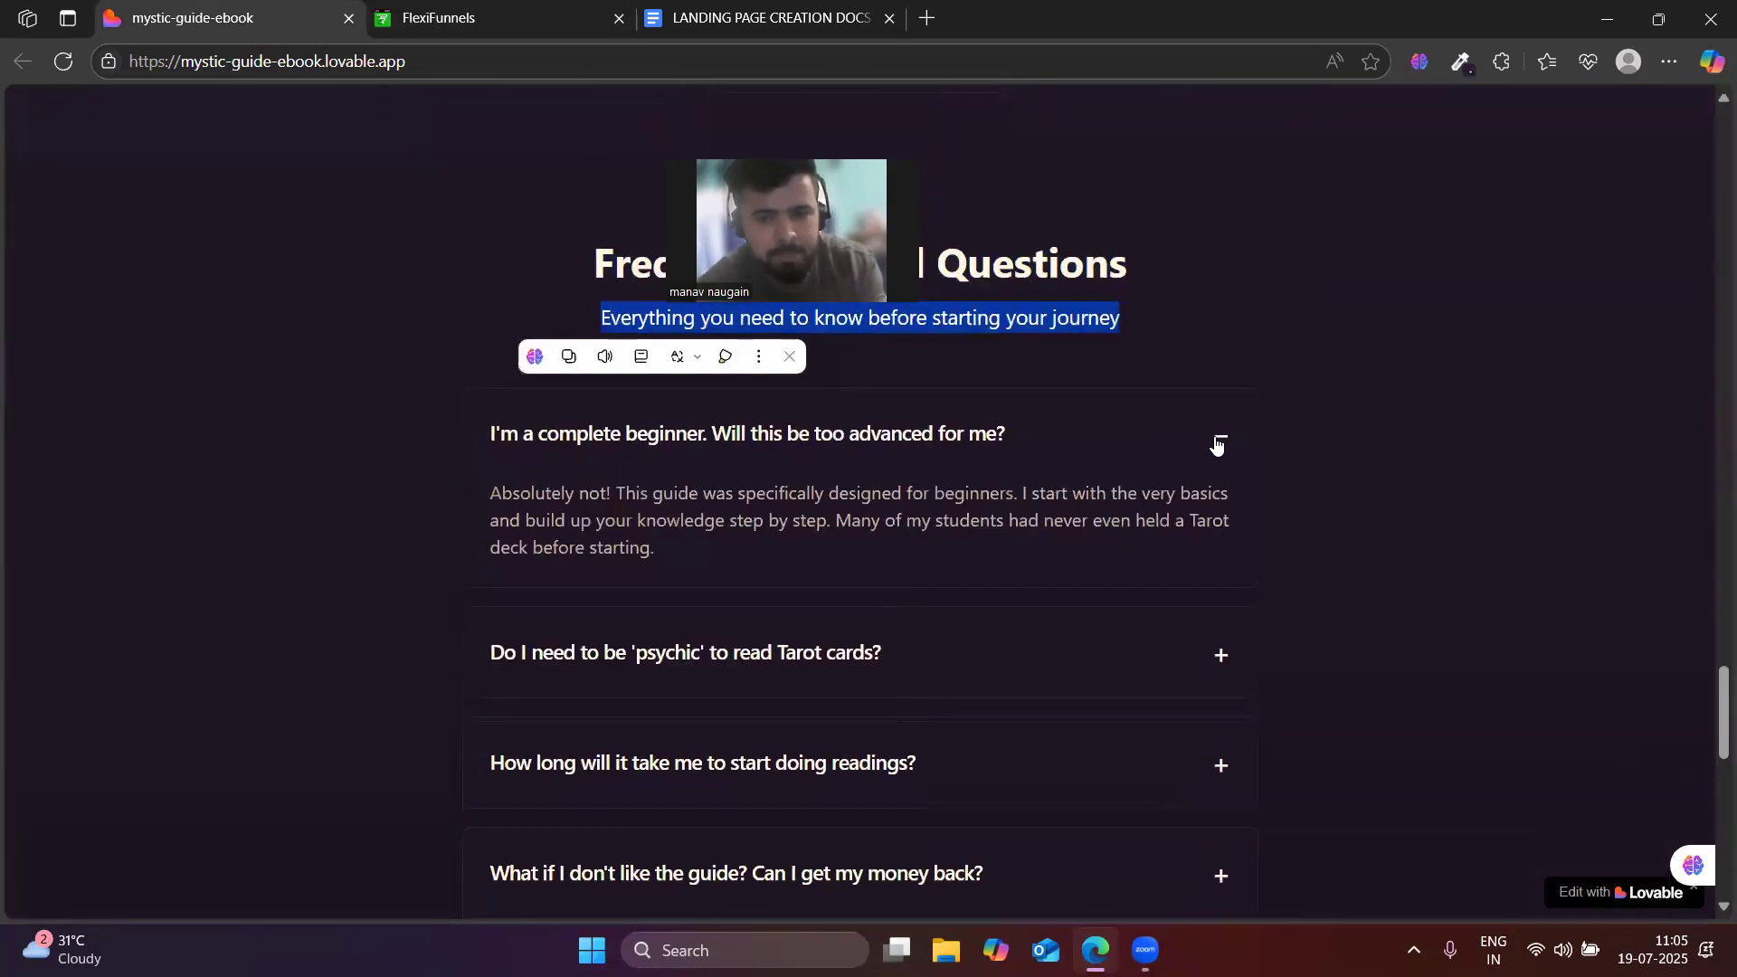
click(1219, 440)
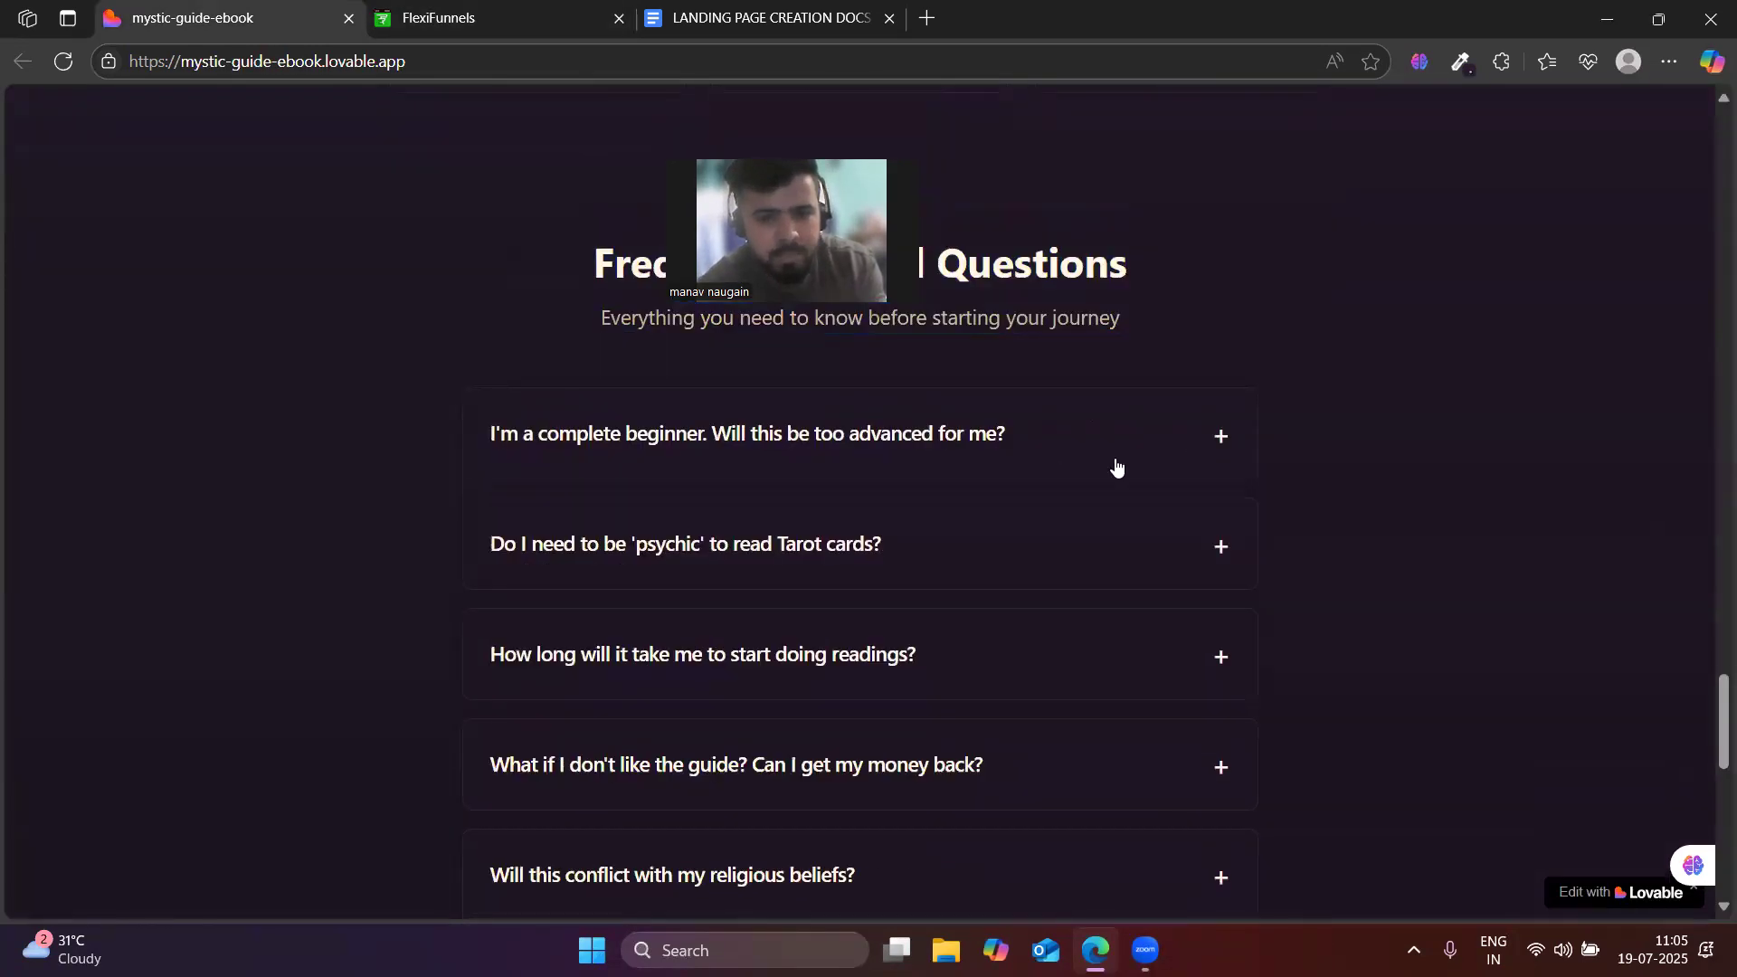
click(537, 7)
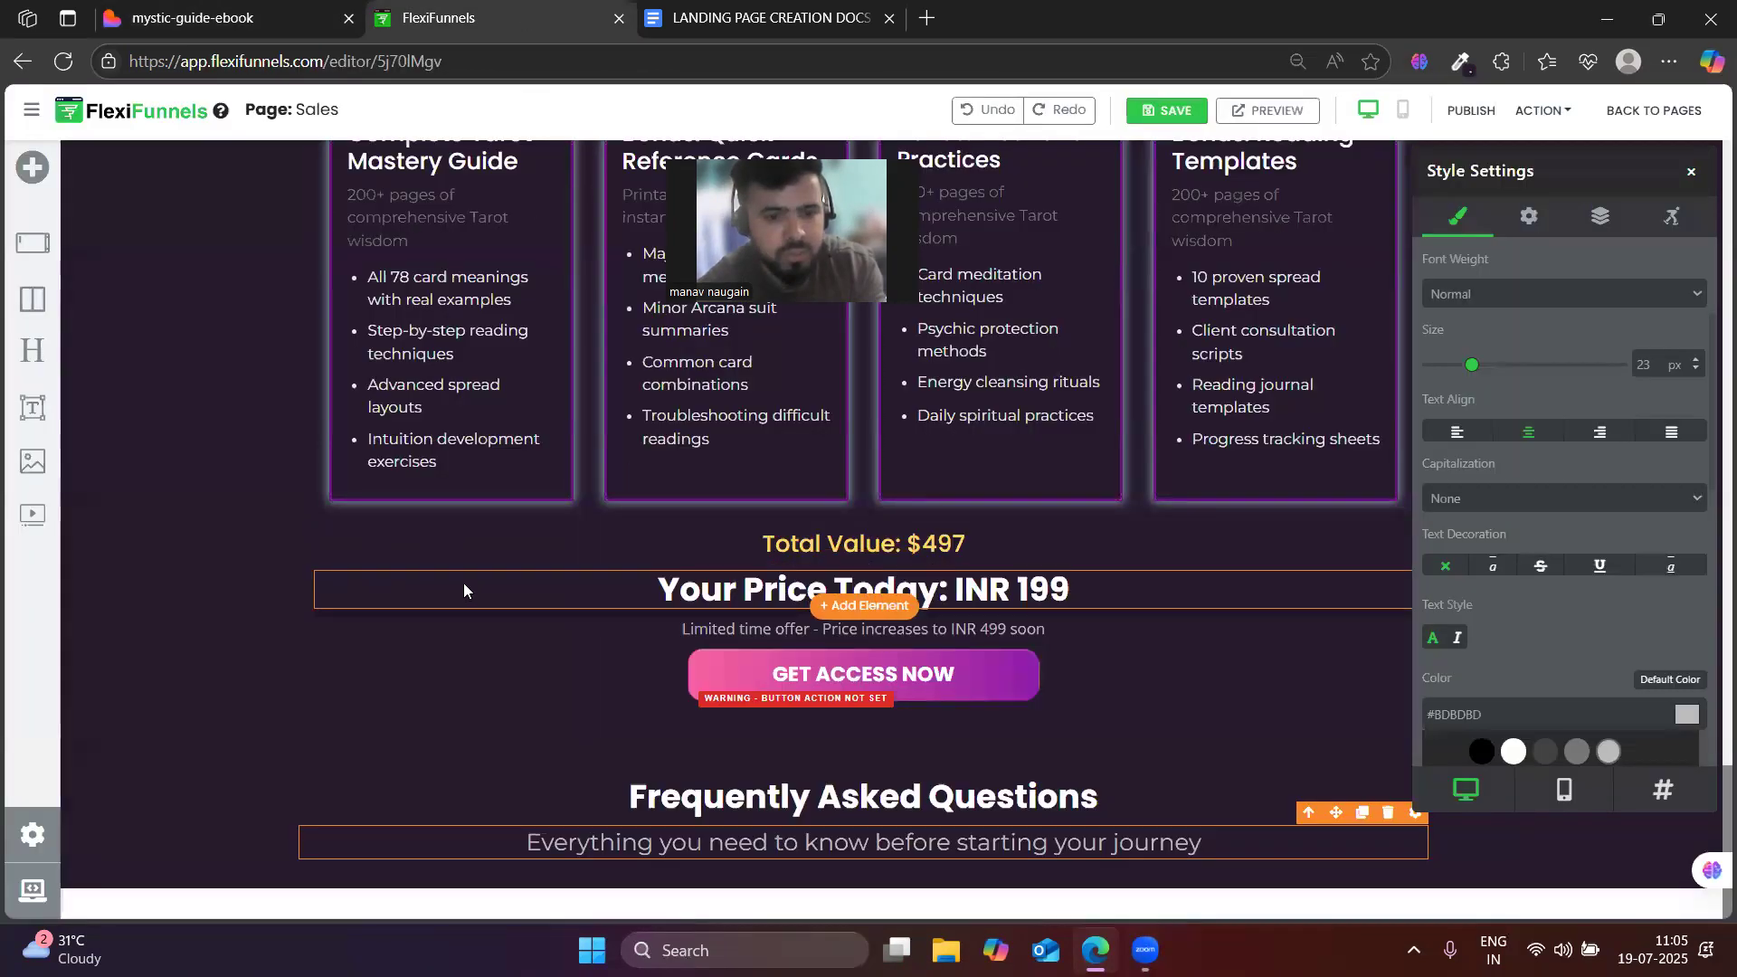
click(337, 9)
click(465, 9)
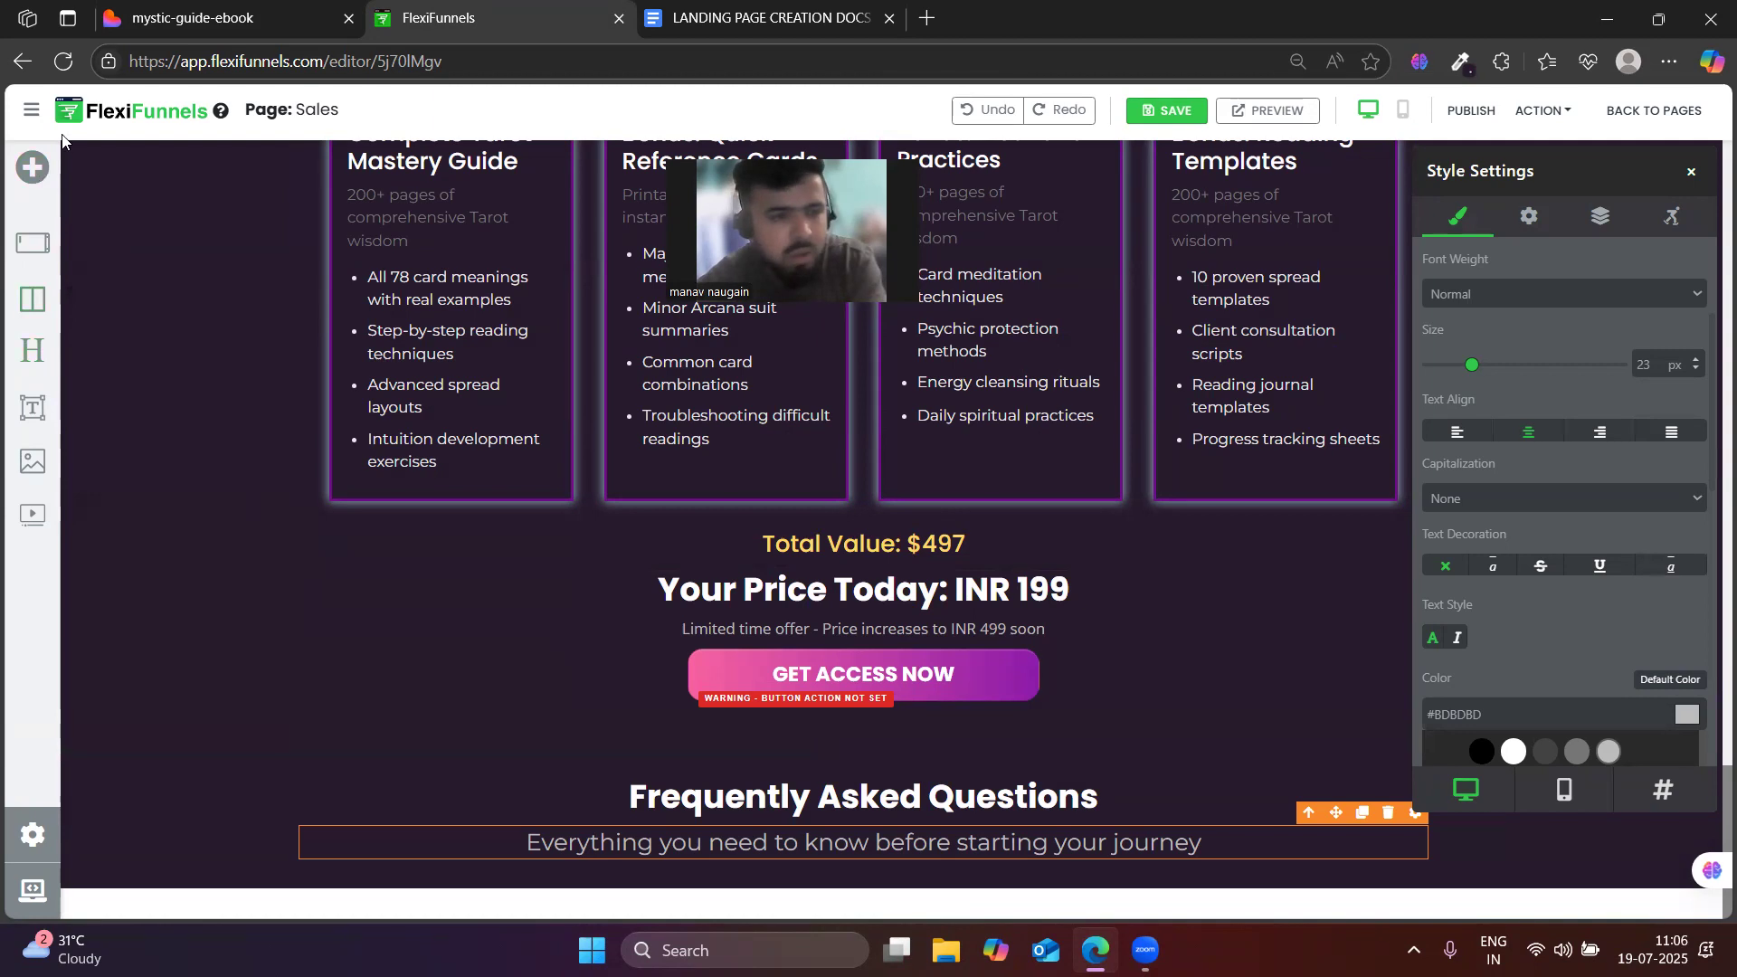
- Add an Accordion element below the "Everything you need to know before starting your journey" subheading
click(30, 171)
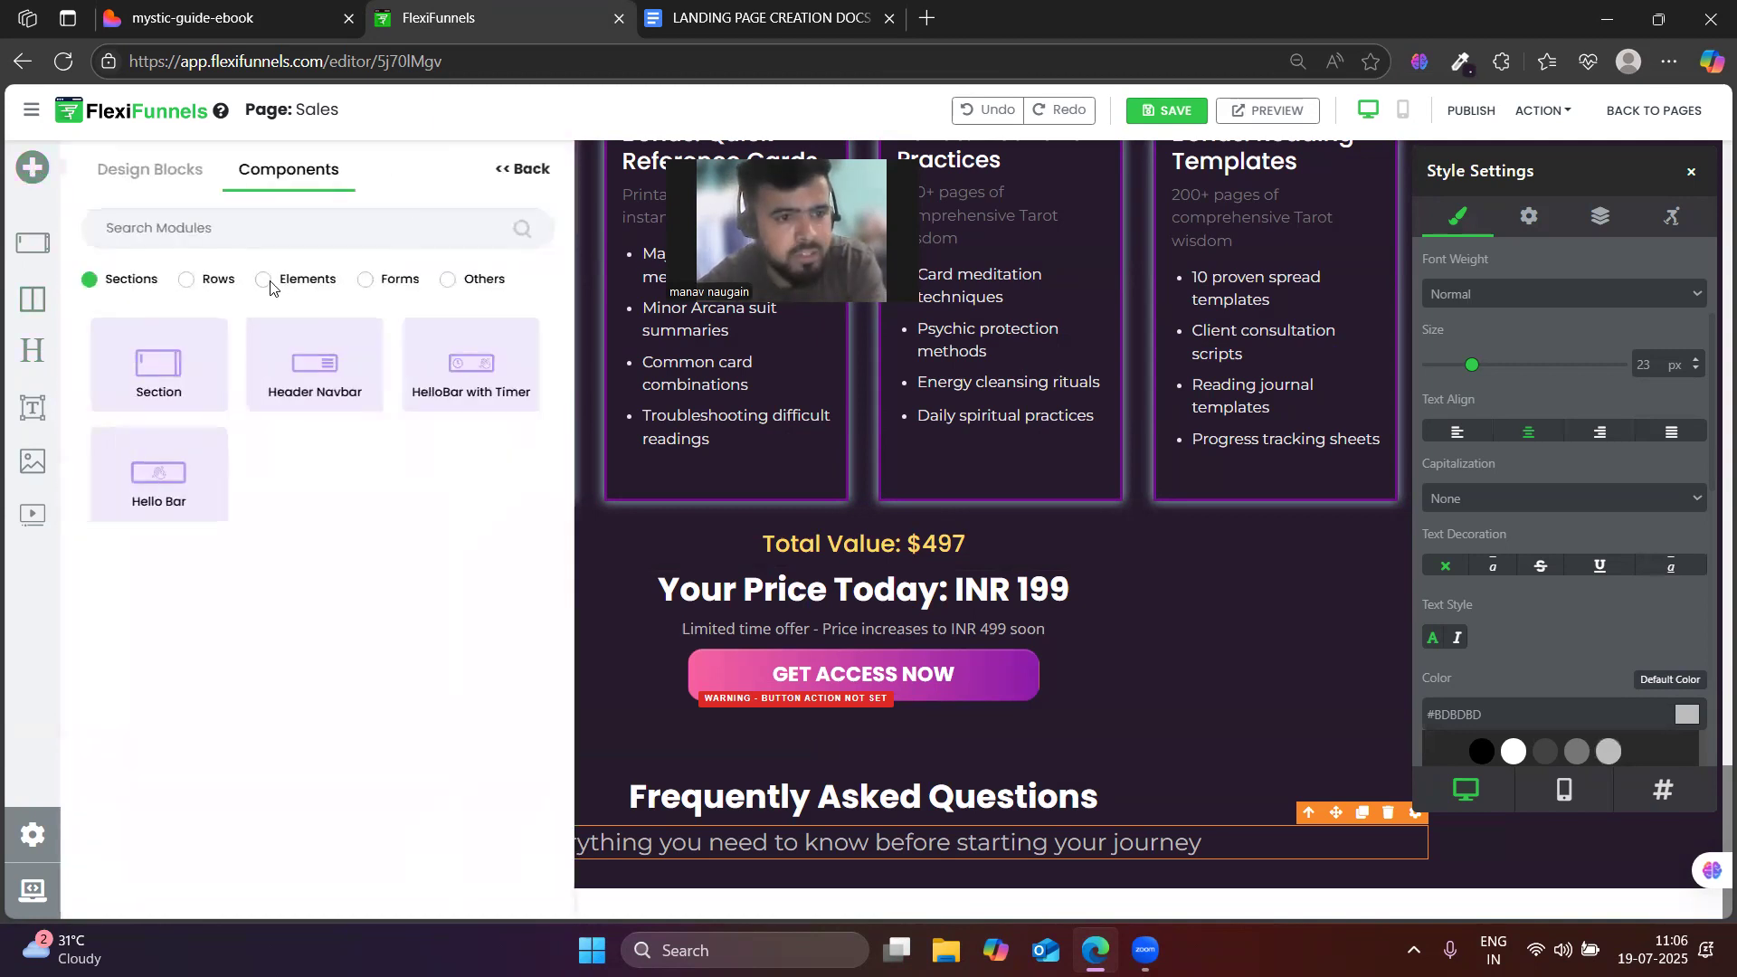
click(263, 279)
scroll(227, 705, down, 2)
scroll(227, 705, down, 2)
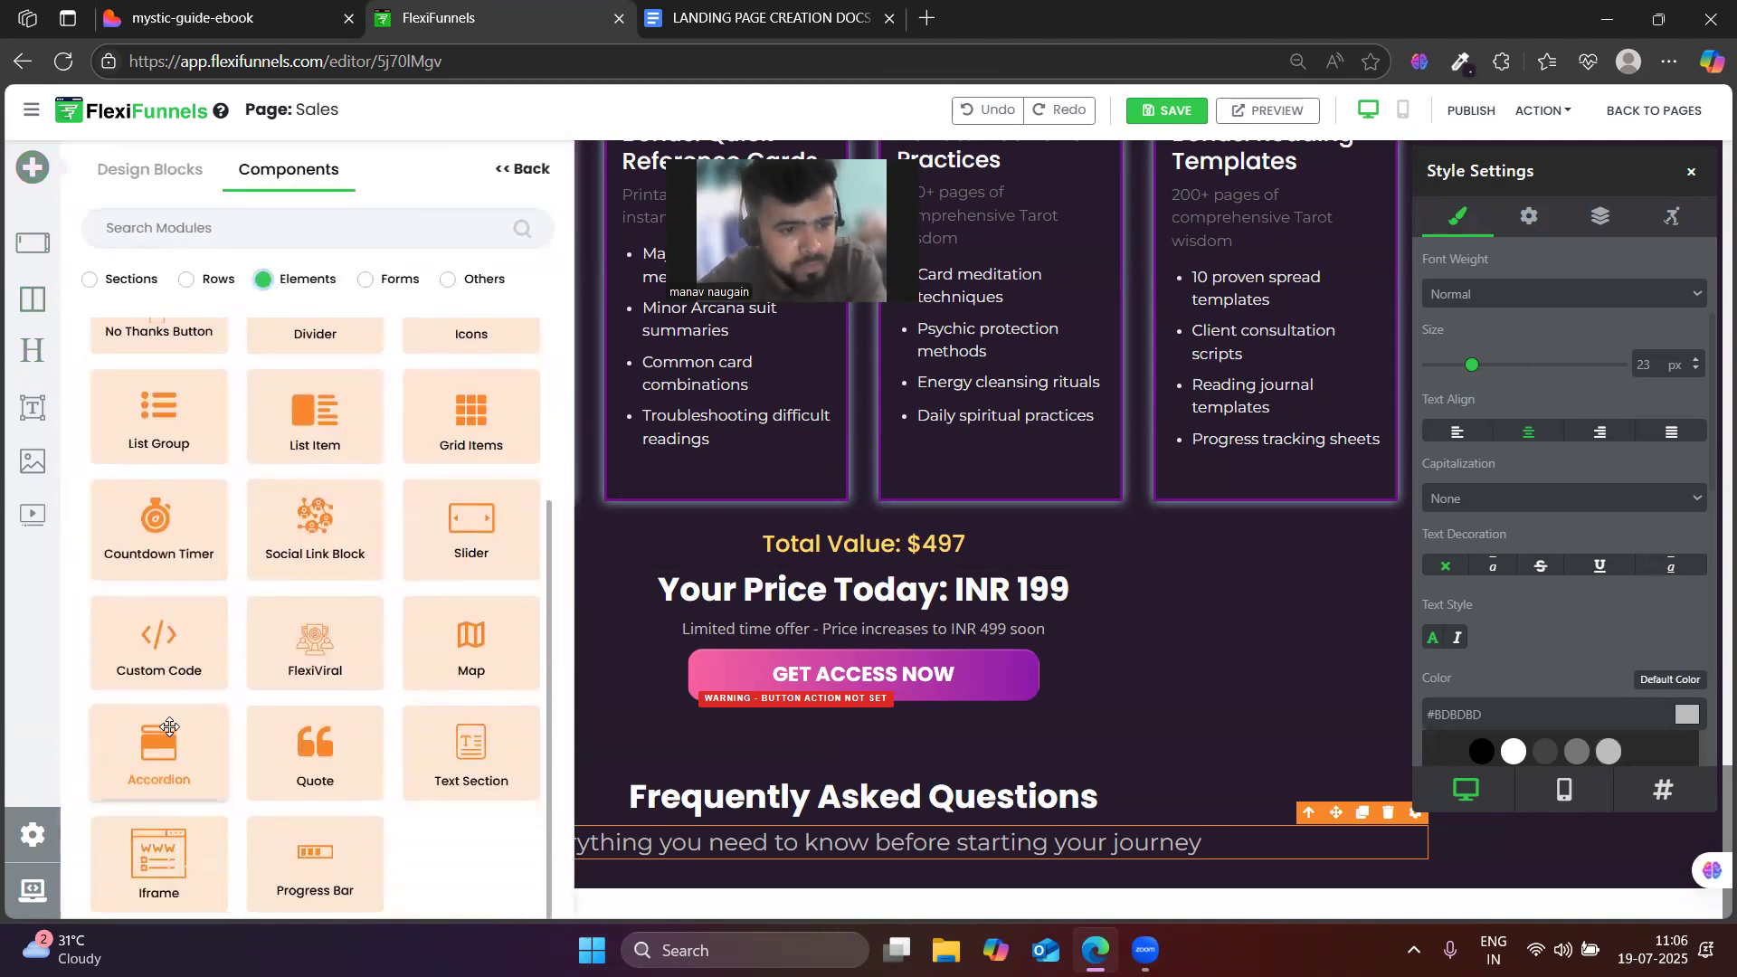
drag(157, 748, 740, 883)
- Set the FAQ subheading's text colour to white #FFFFFF
click(843, 782)
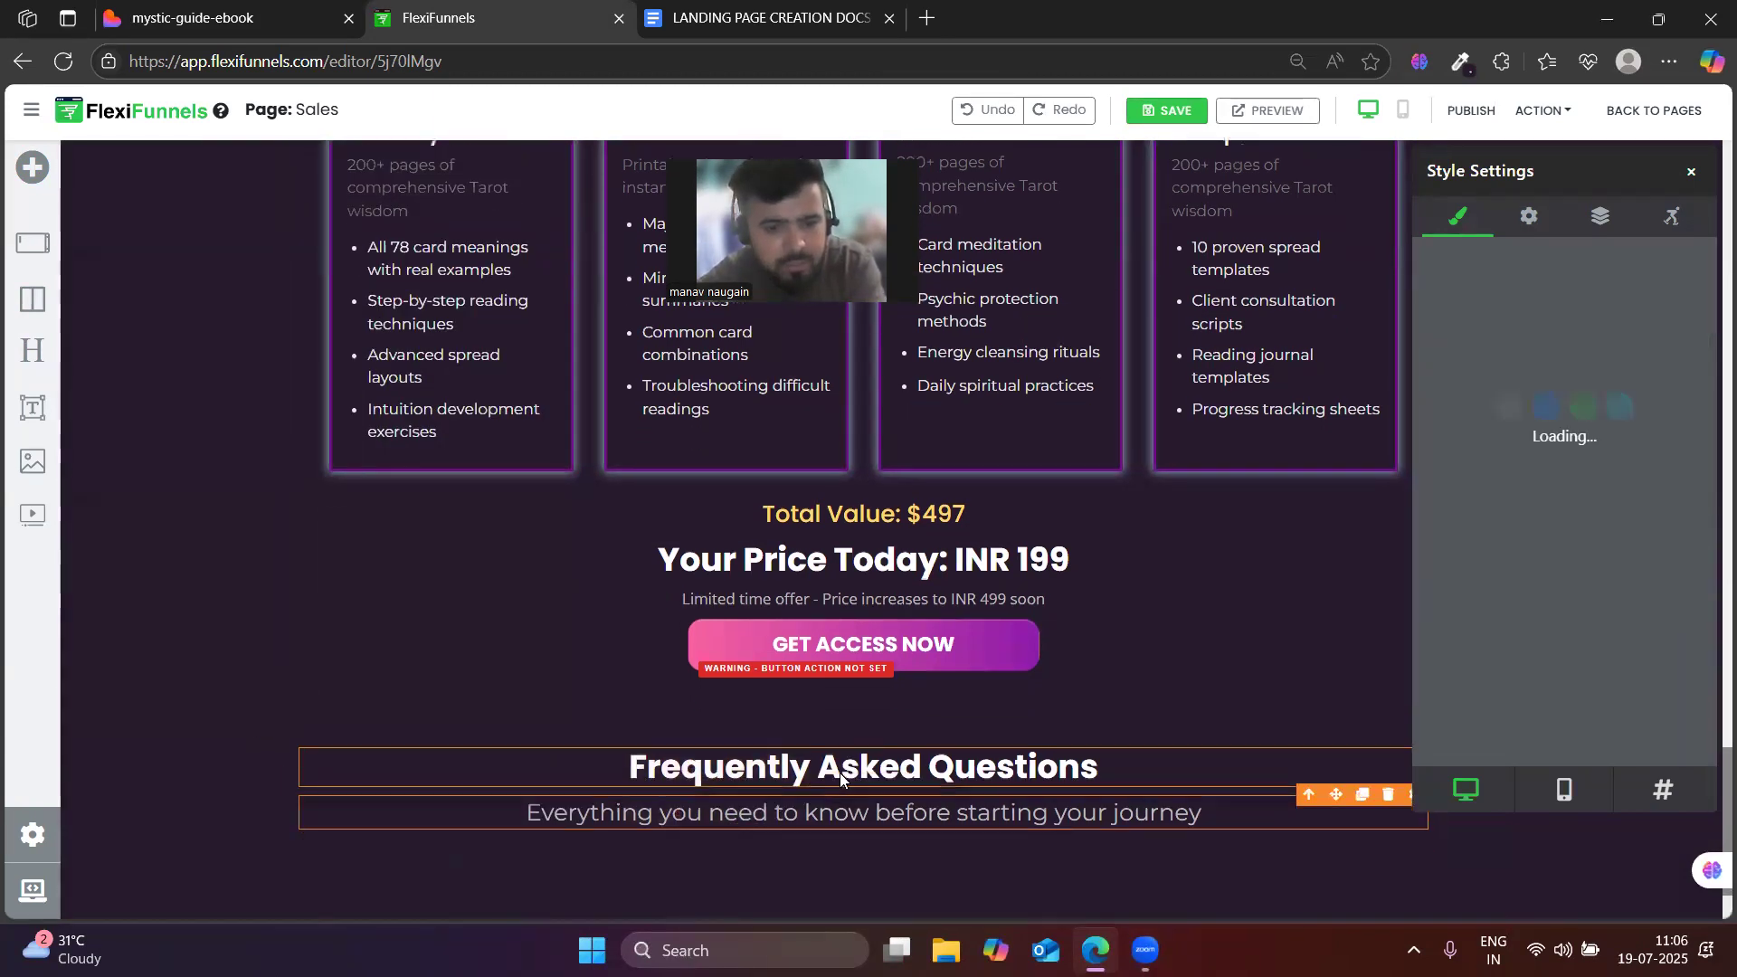
scroll(845, 772, down, 2)
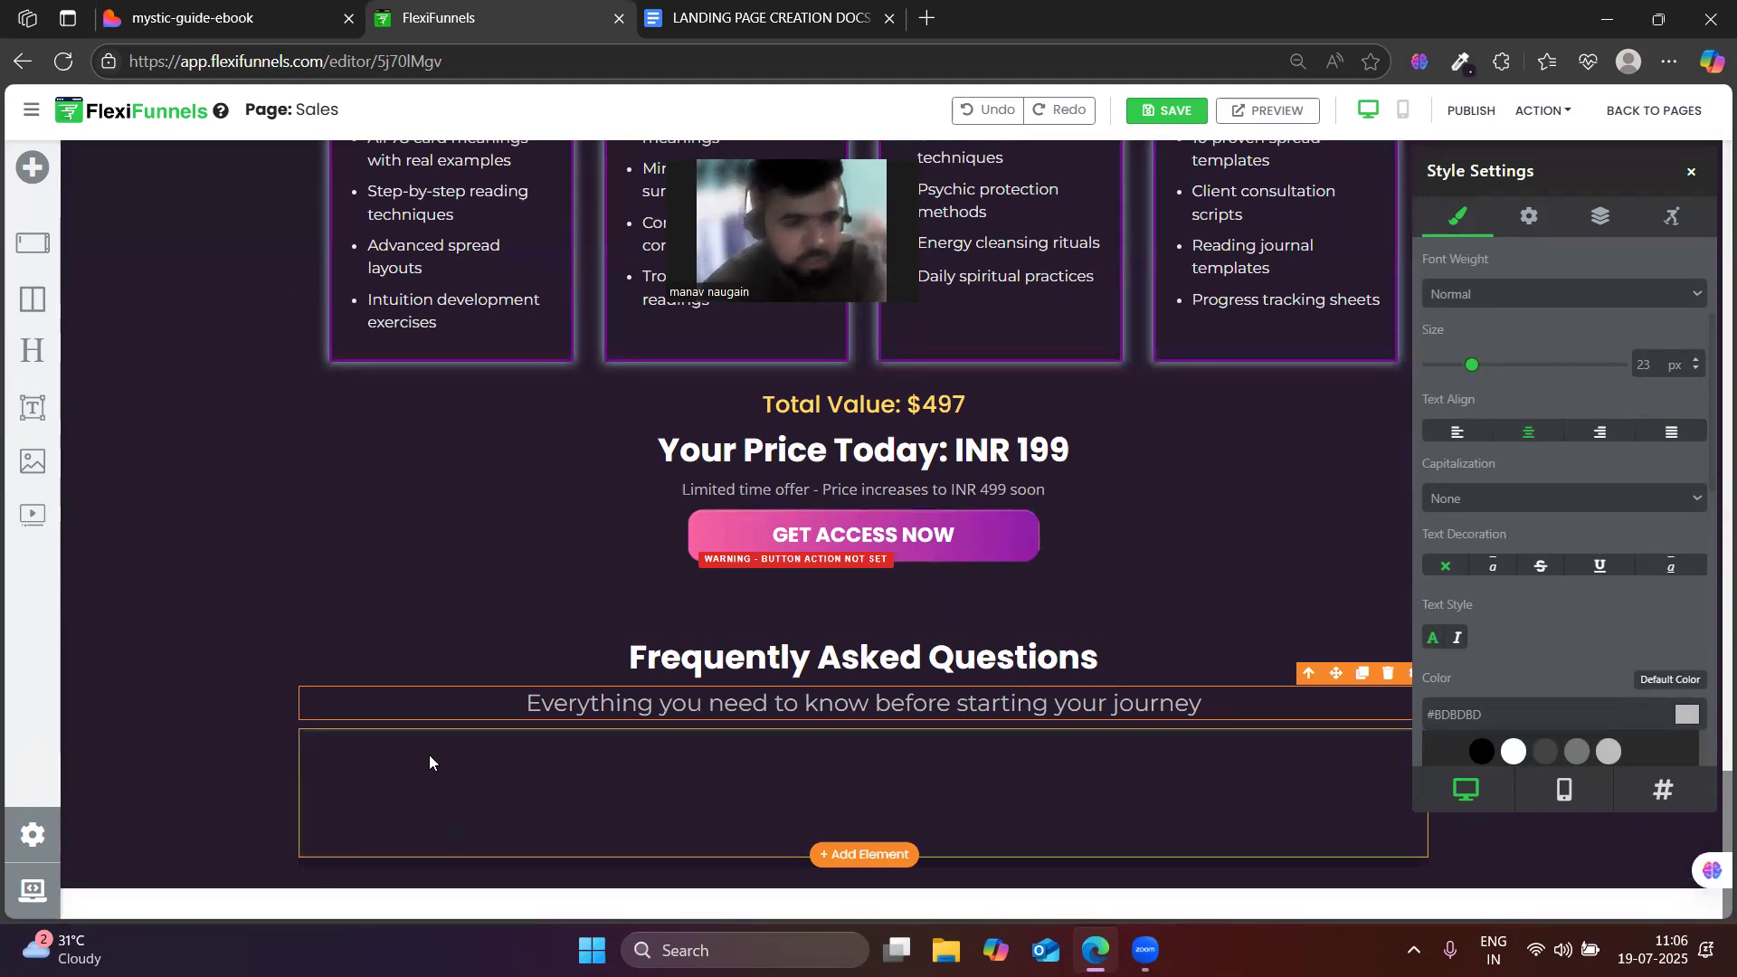
scroll(1540, 659, up, 3)
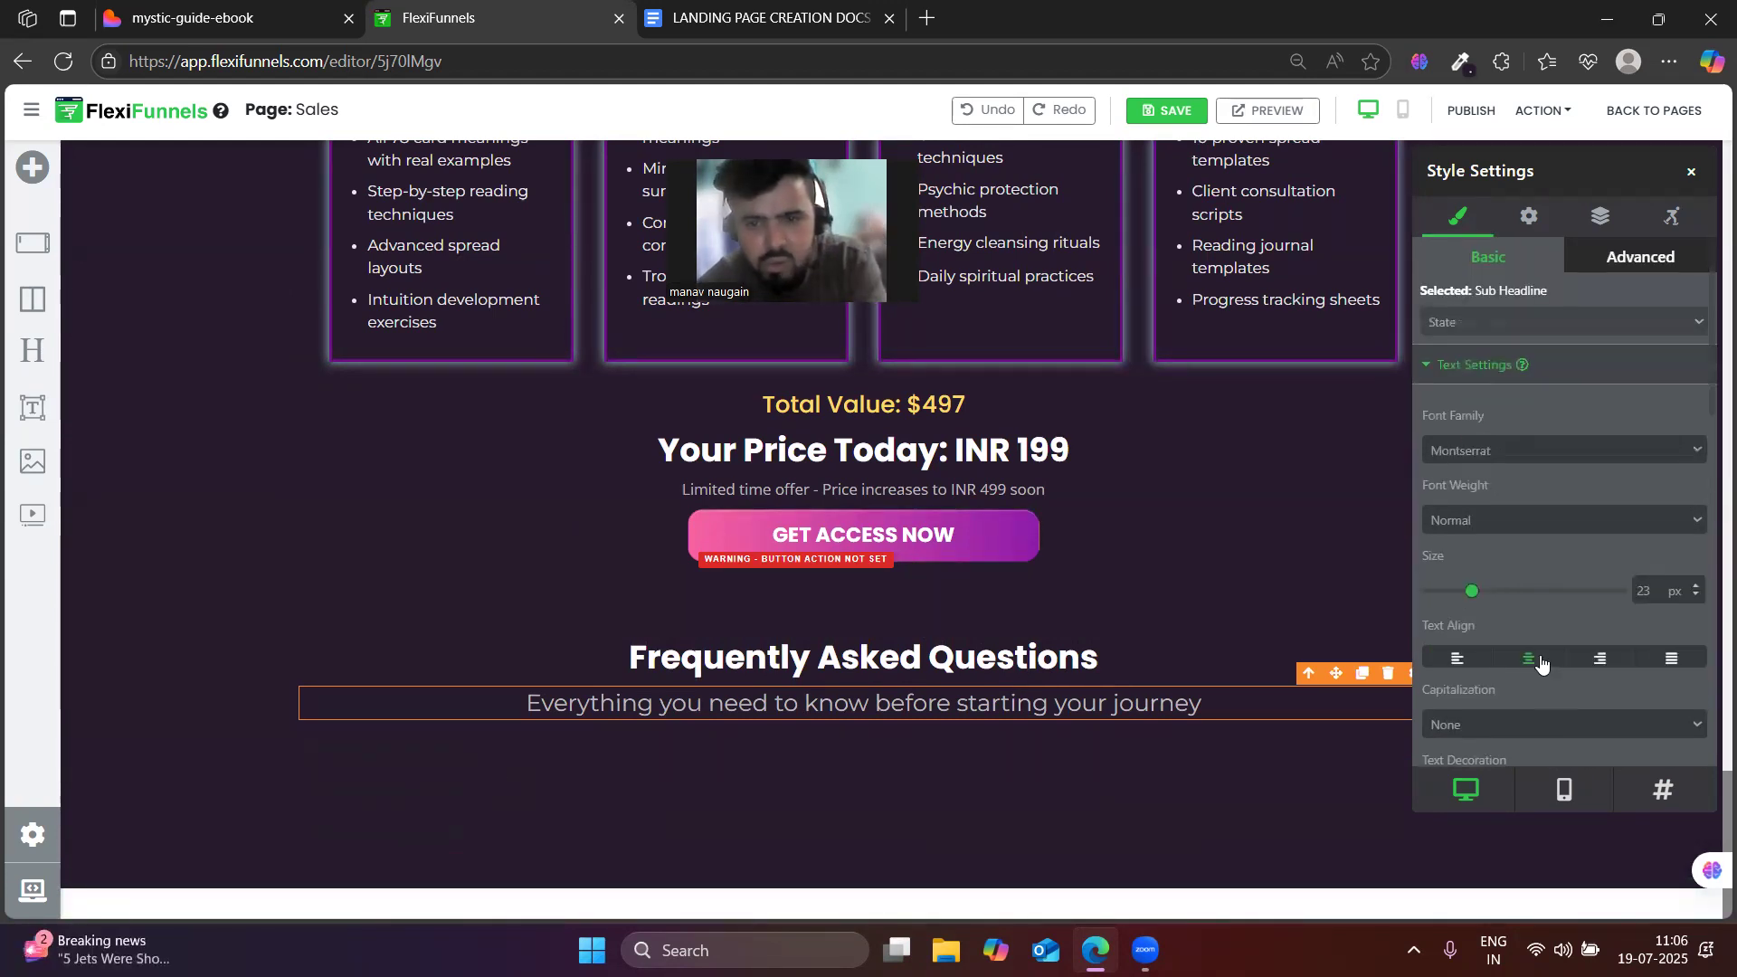
scroll(1535, 674, down, 3)
click(1516, 640)
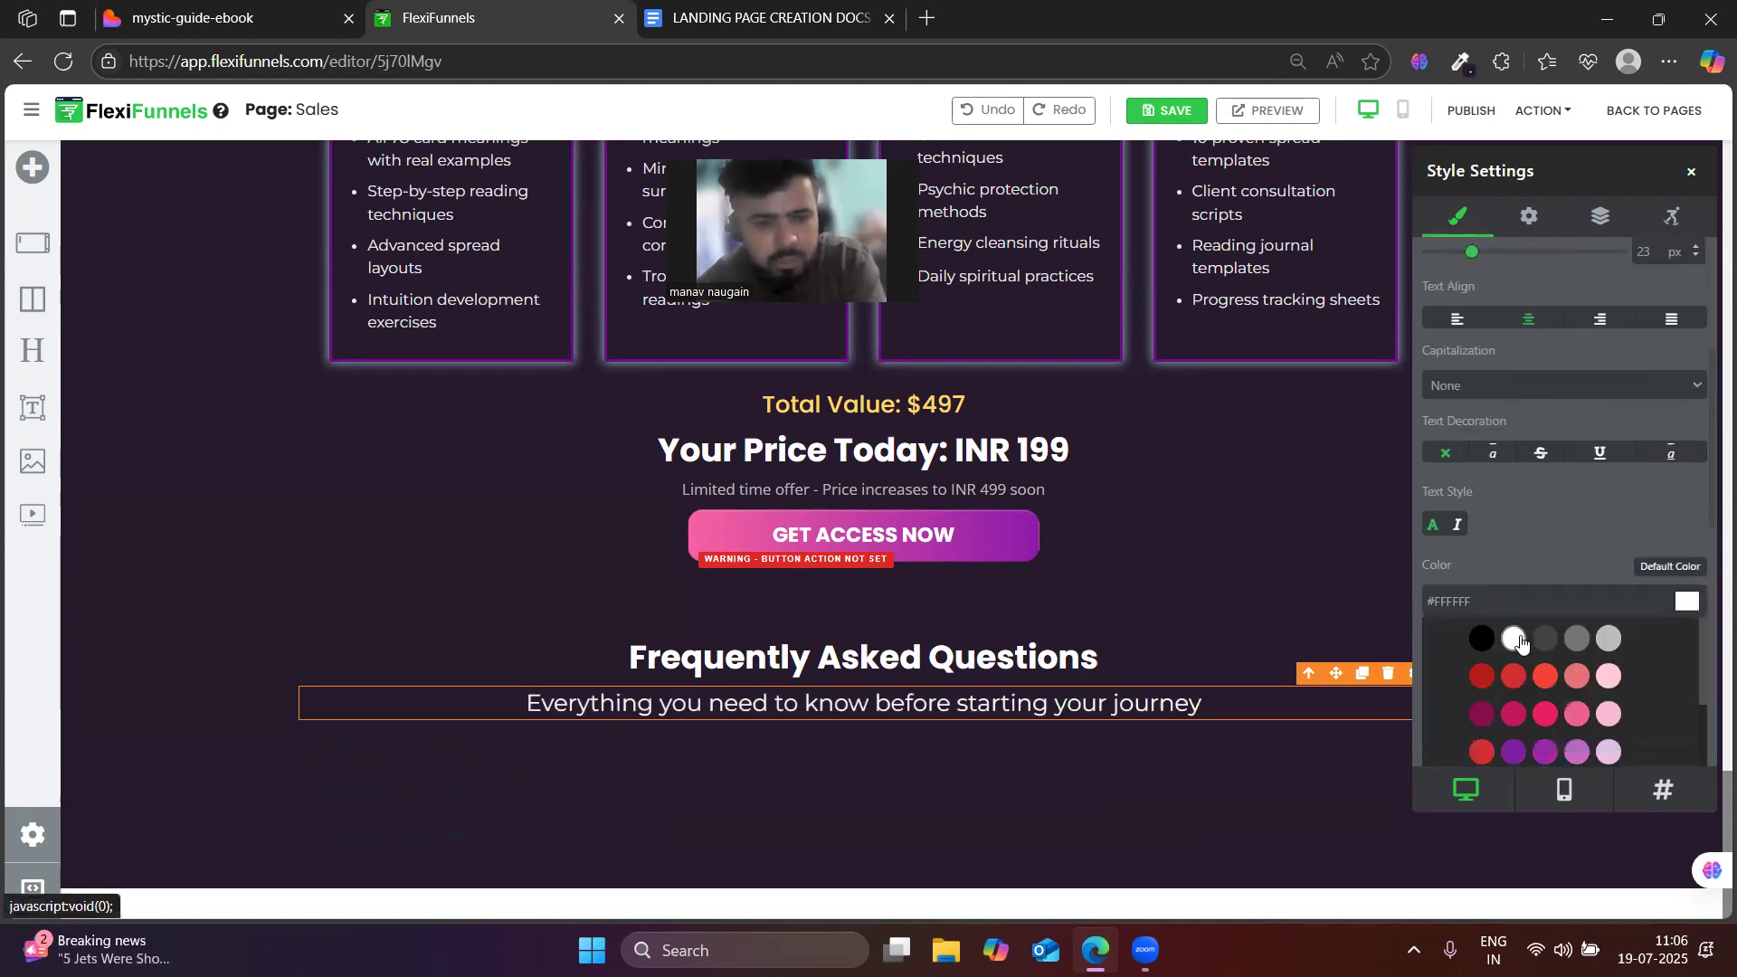
- Set the accordion's title text colour to near-white #edf6ff
click(406, 764)
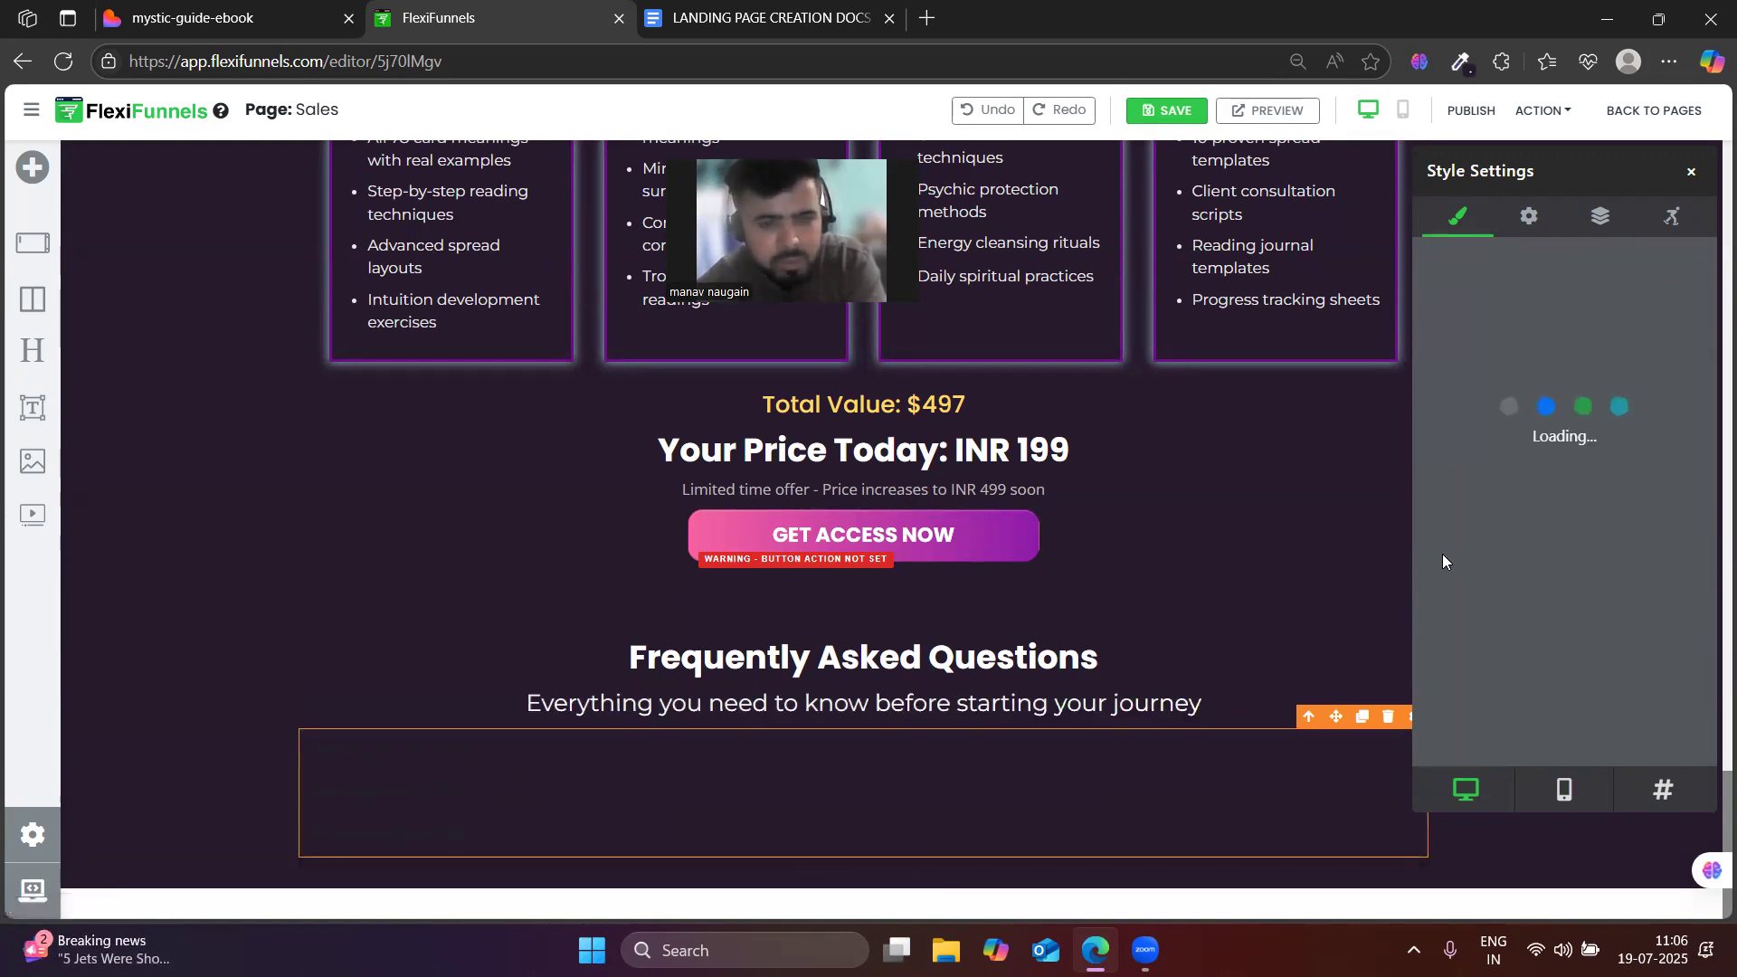
click(1455, 366)
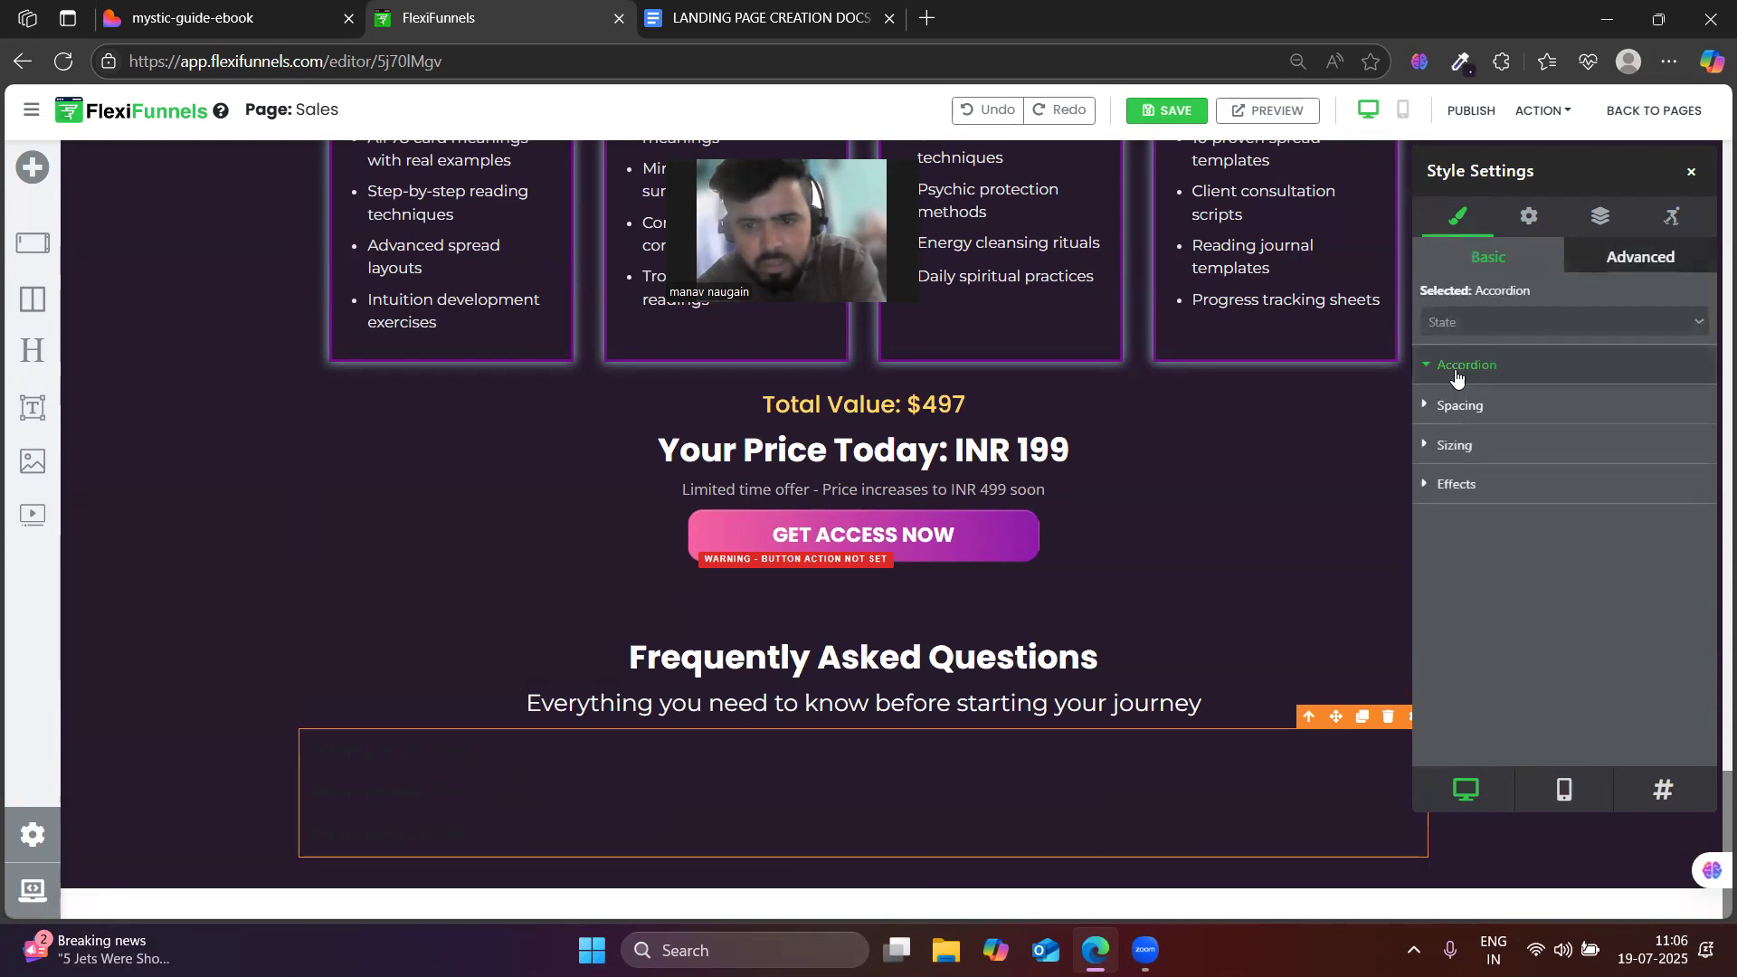
scroll(1710, 517, down, 3)
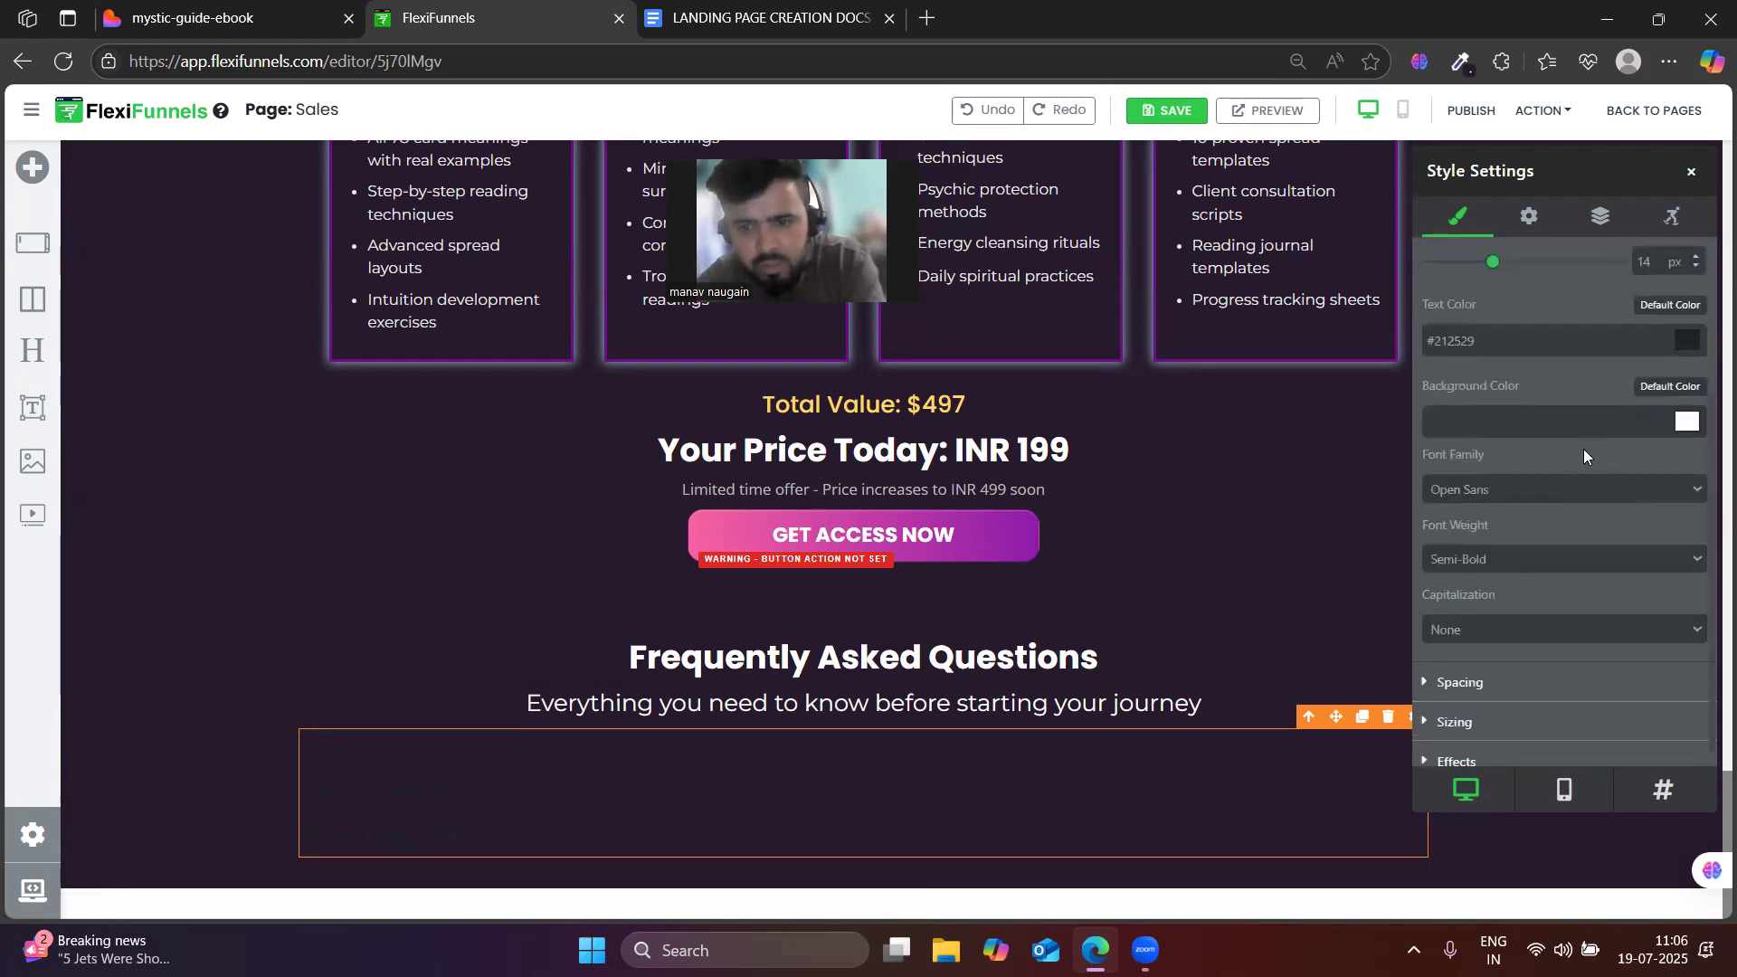
scroll(1542, 588, down, 1)
scroll(1522, 613, up, 3)
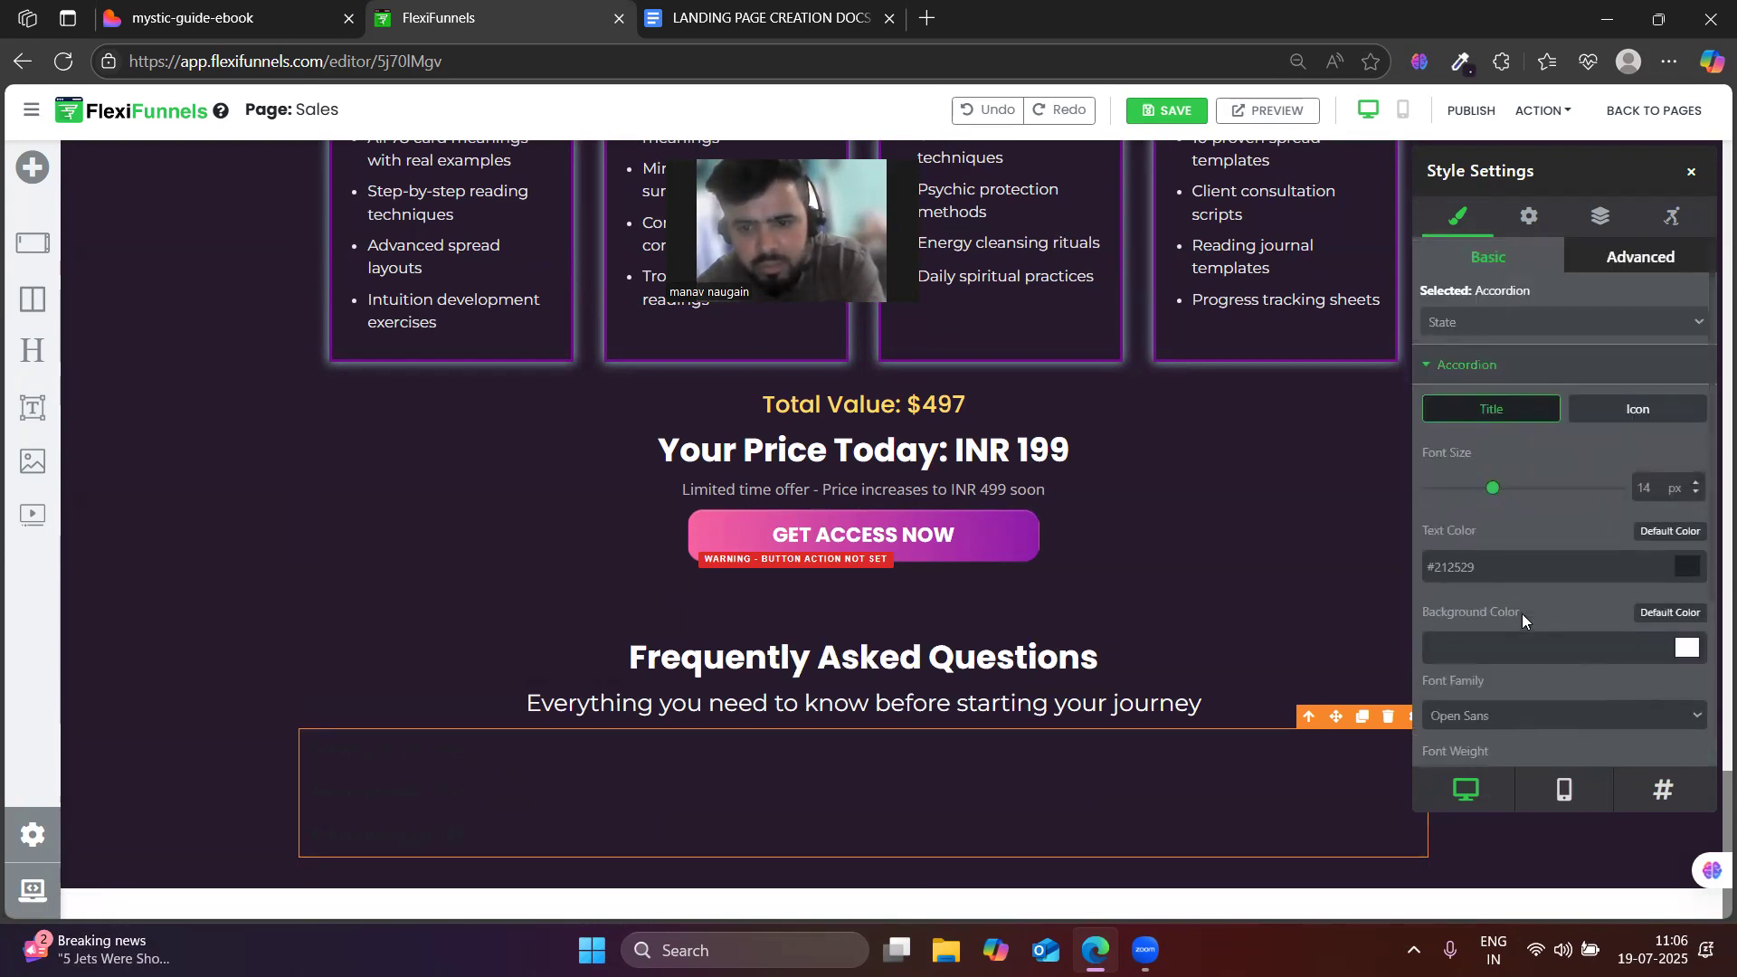
click(1689, 568)
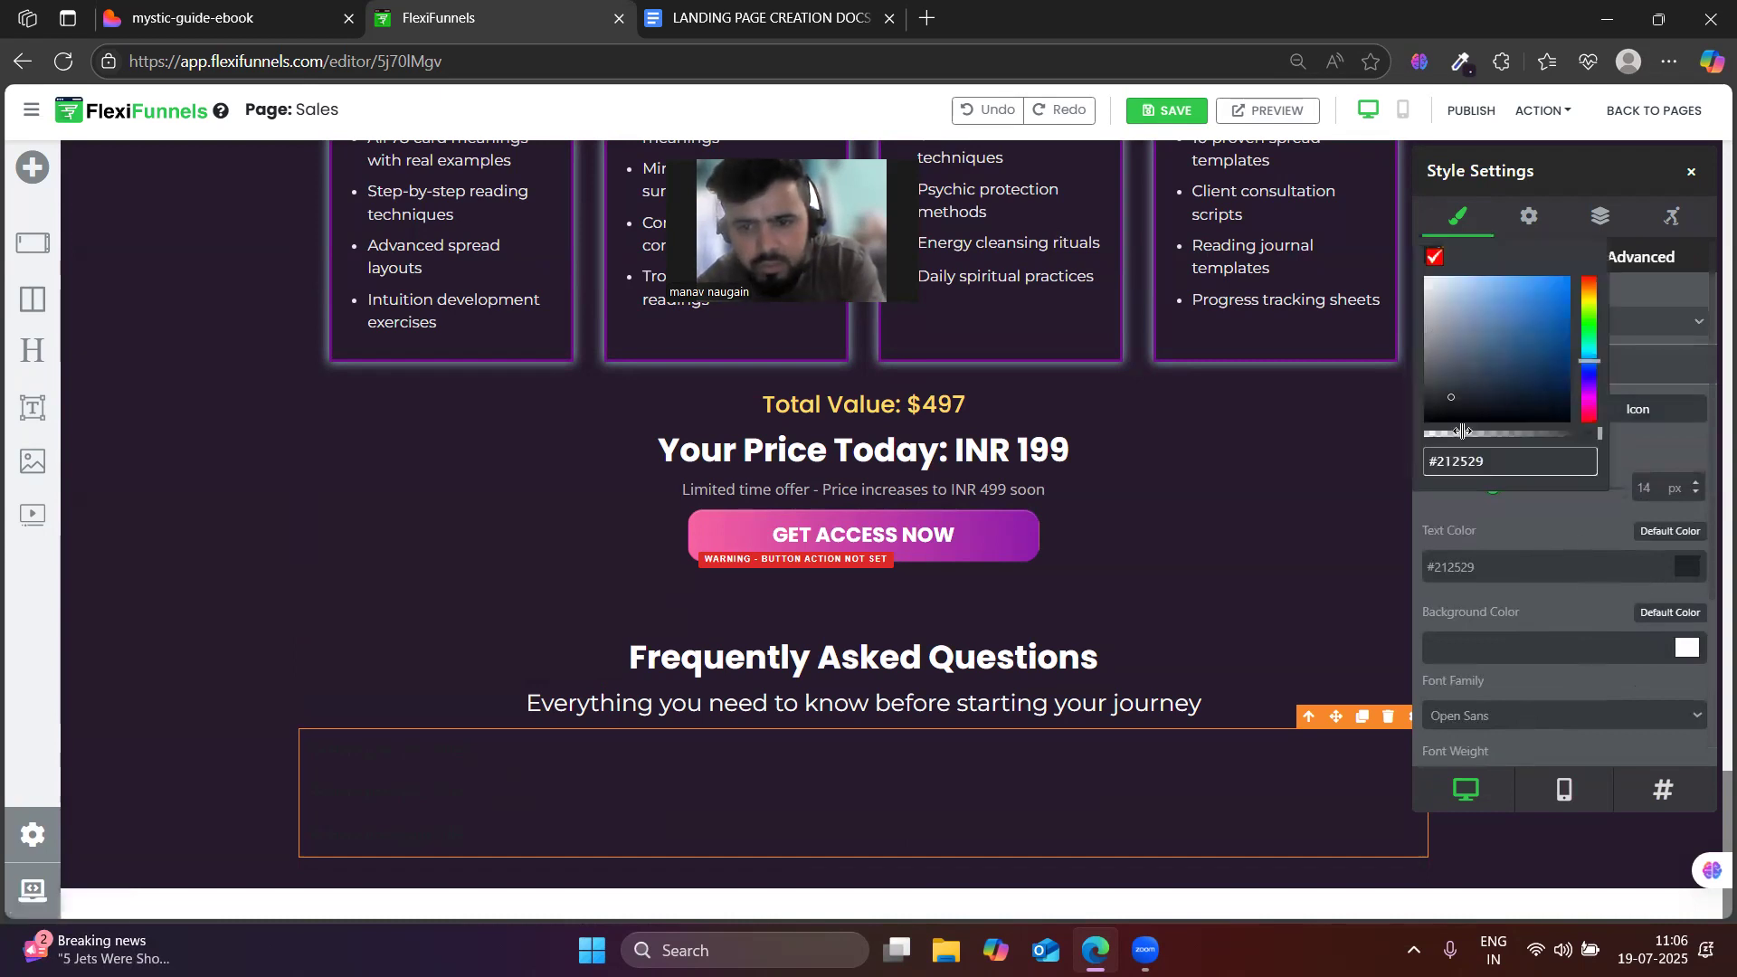
drag(1457, 396, 1434, 262)
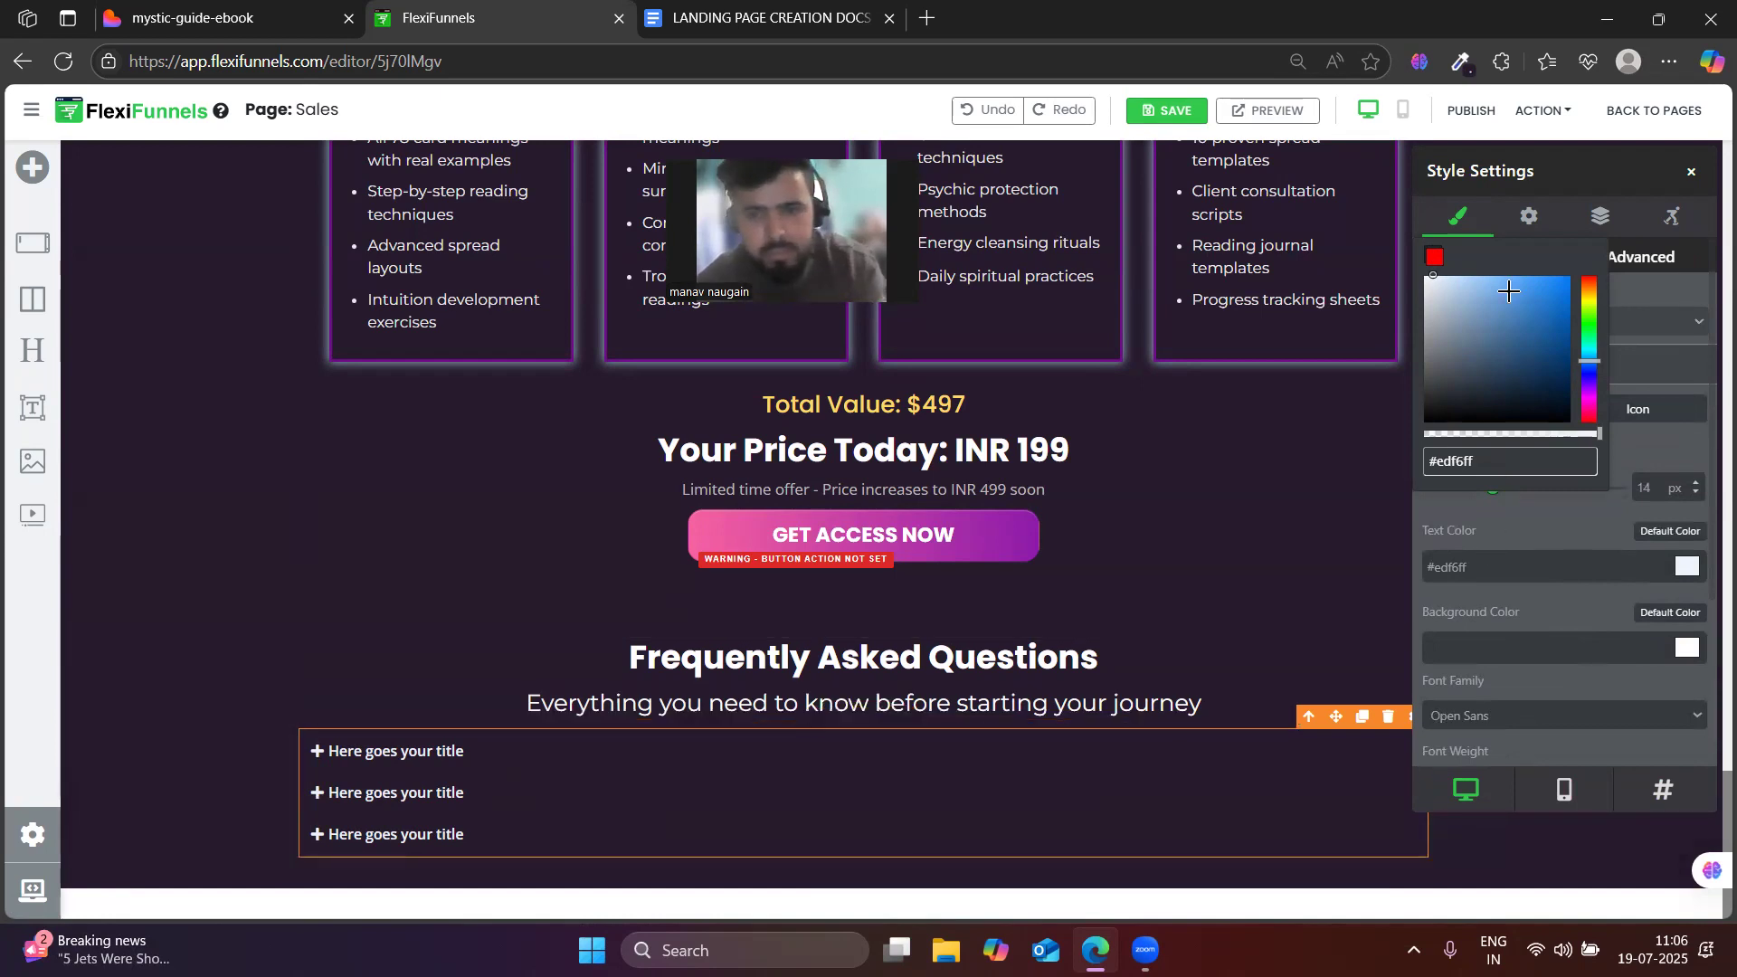
- Title the first accordion item "I'm a complete beginner. Will this be too advanced for me?", copied from the original page
click(1530, 220)
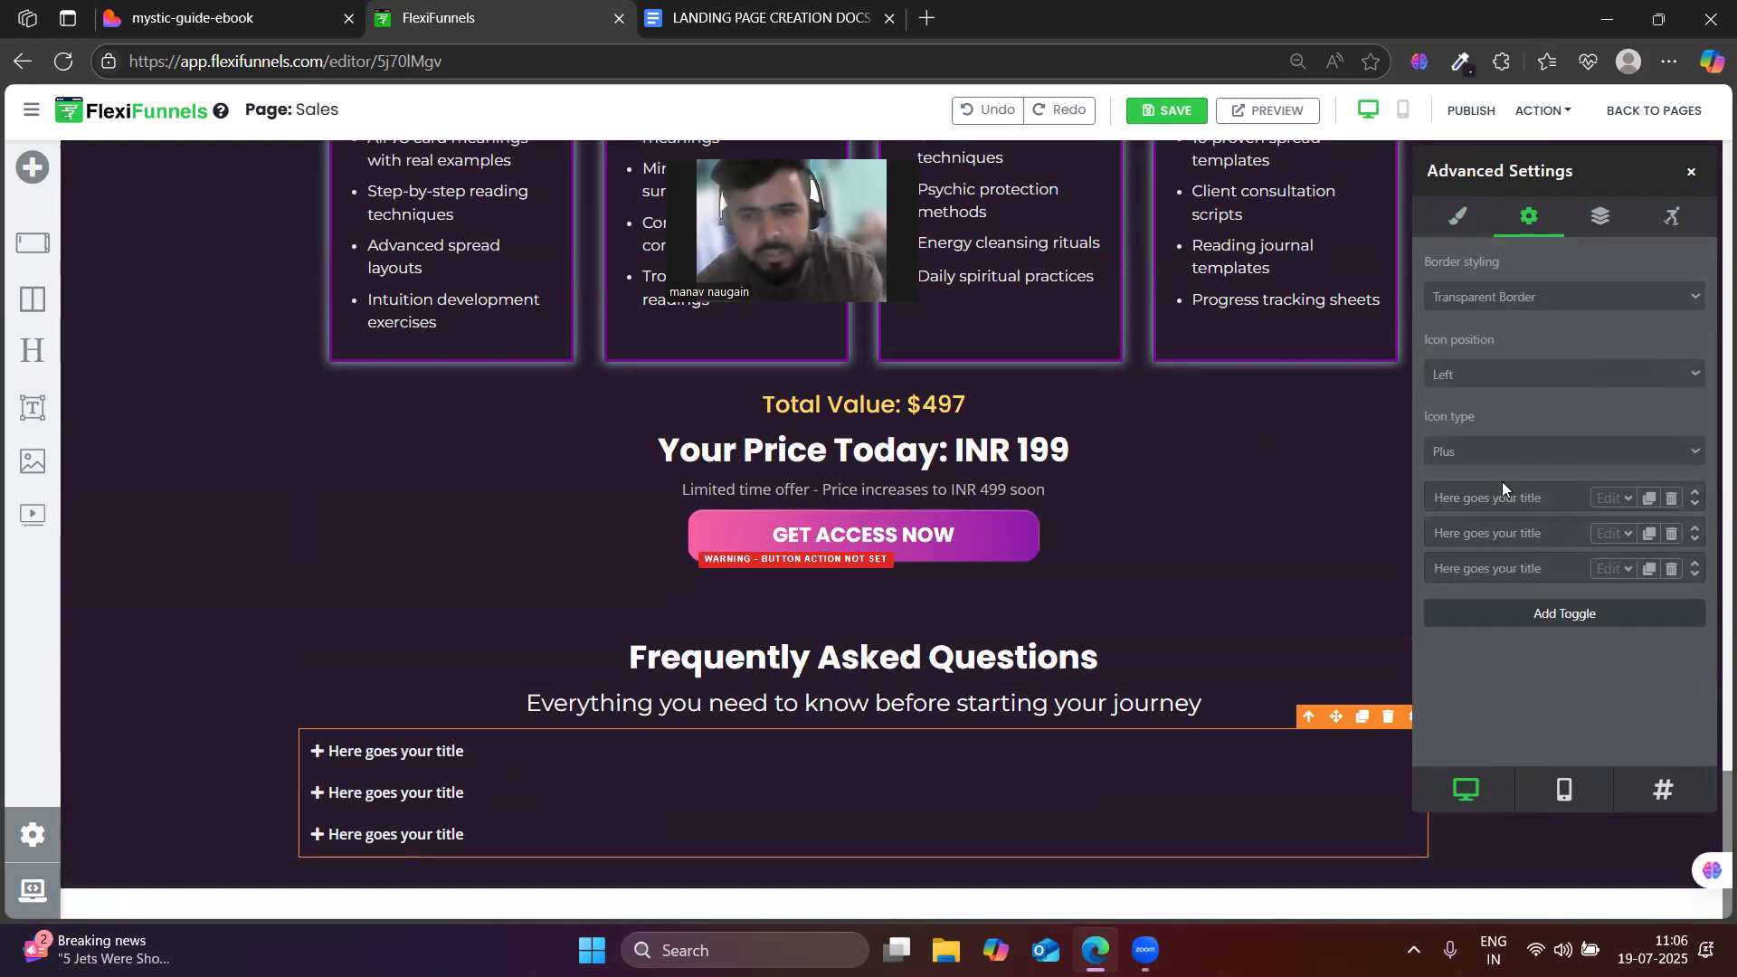
click(1614, 498)
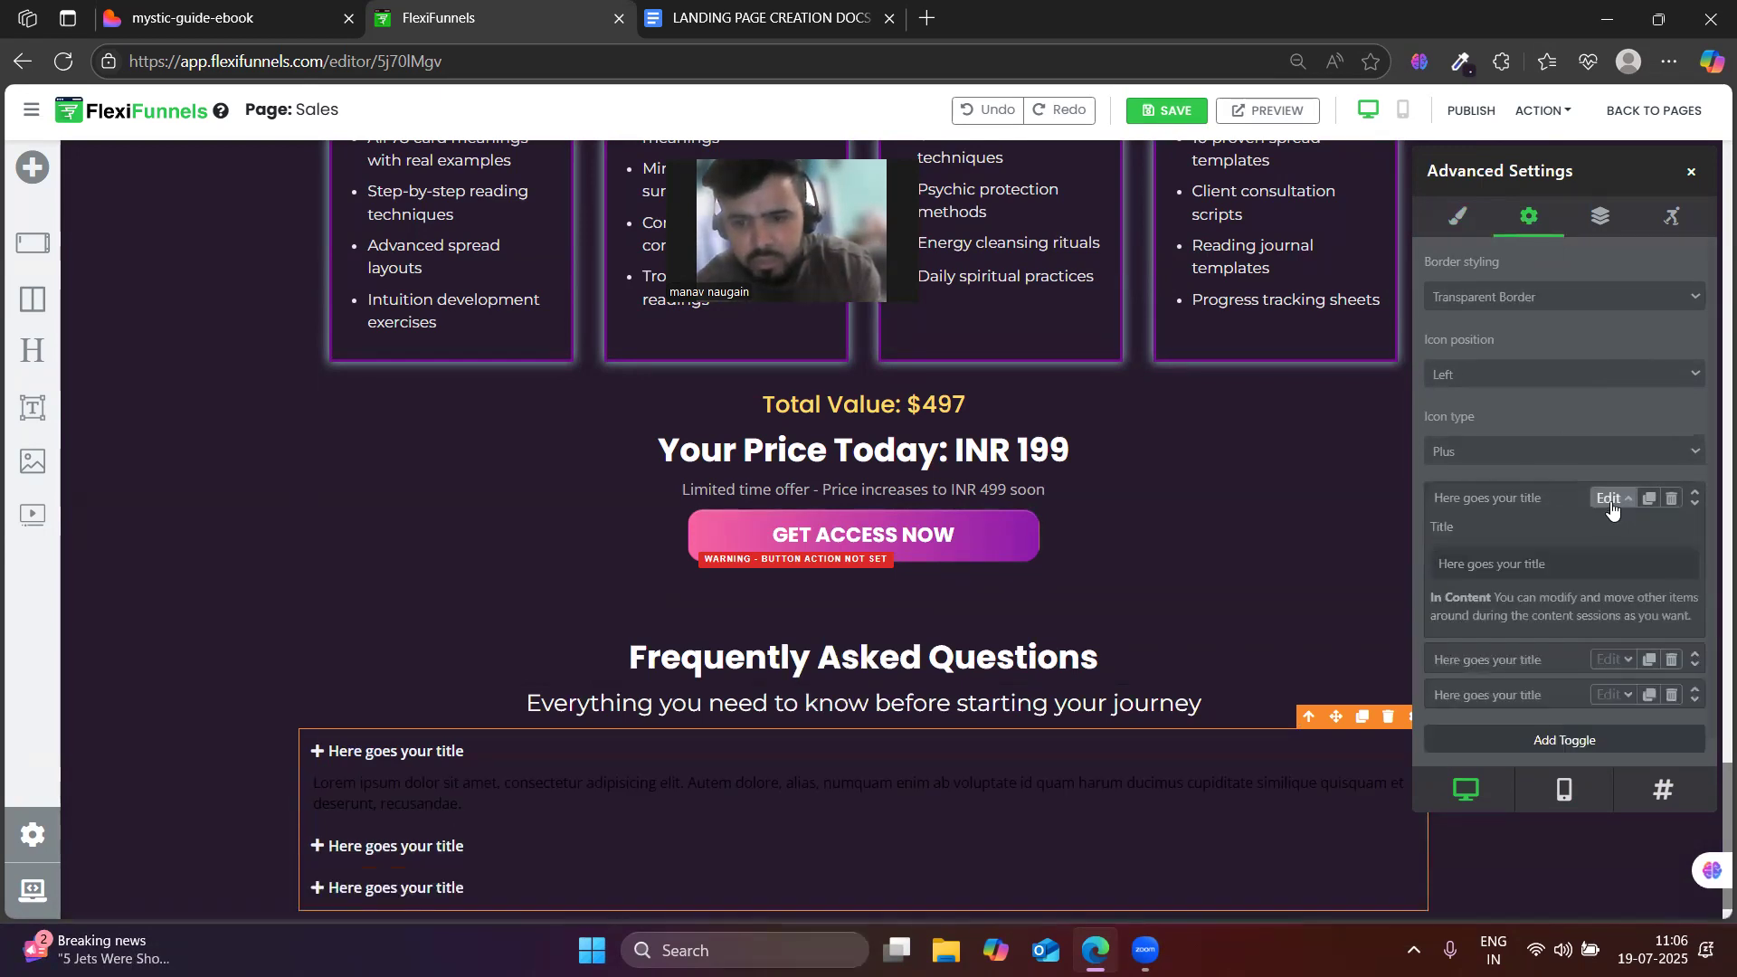
click(692, 11)
click(434, 13)
click(200, 11)
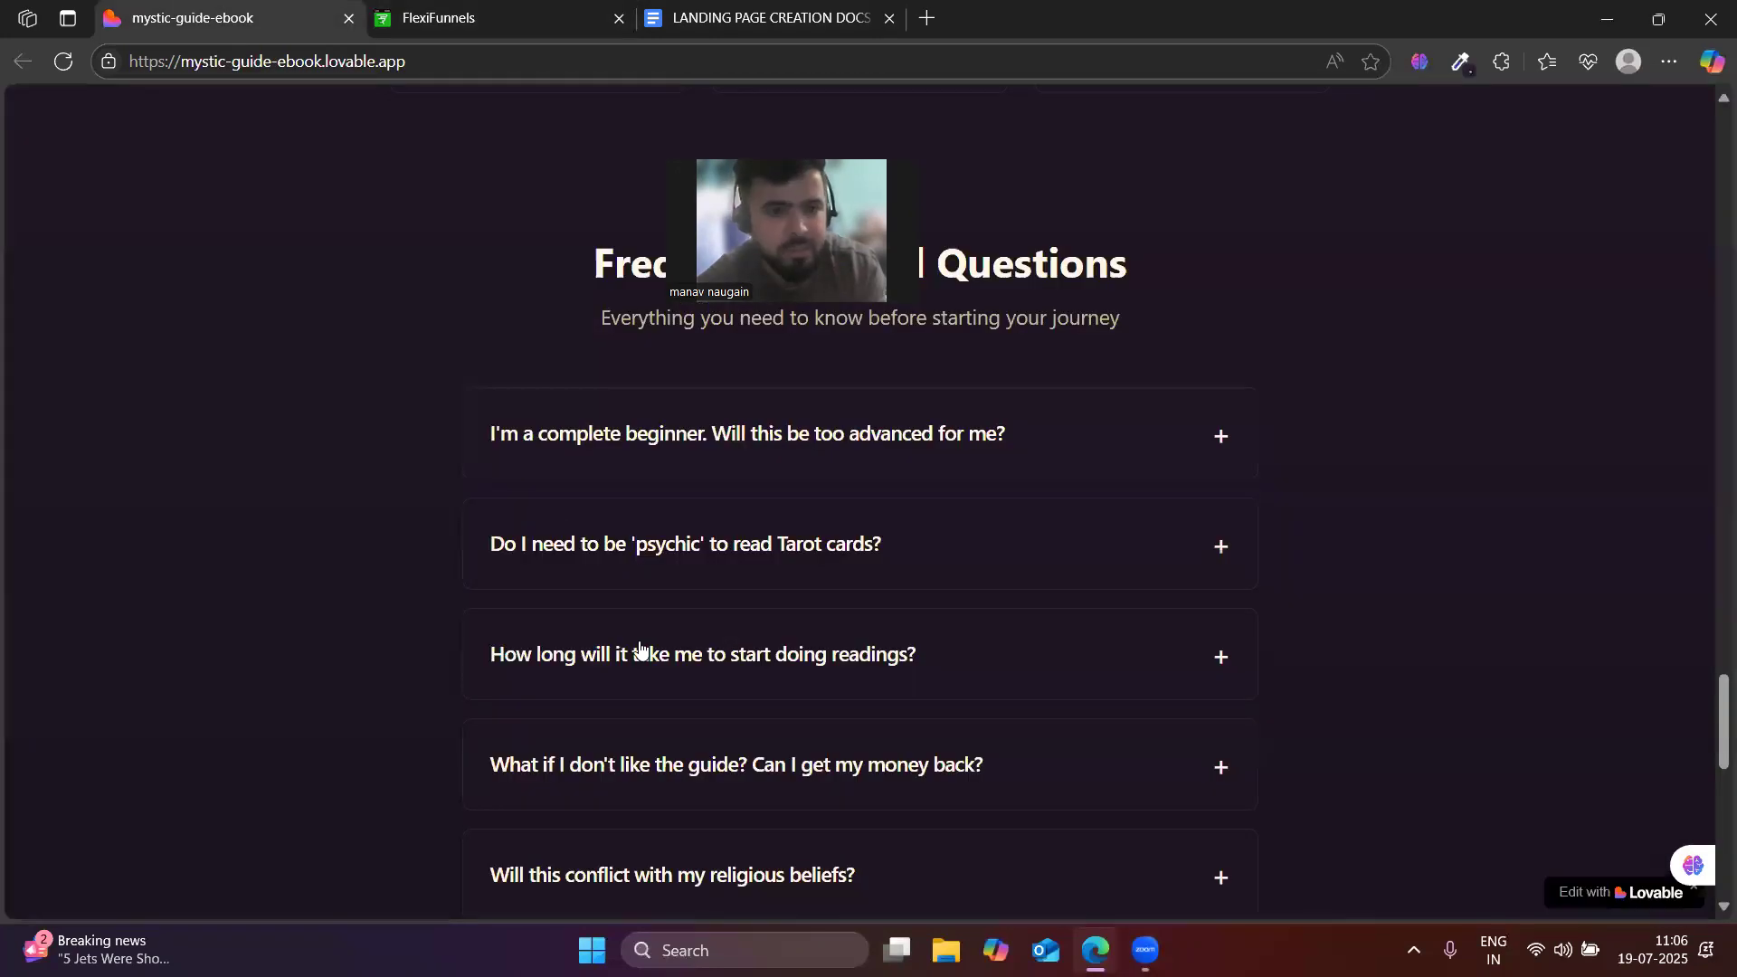
drag(1029, 426, 482, 424)
key(ctrl+c)
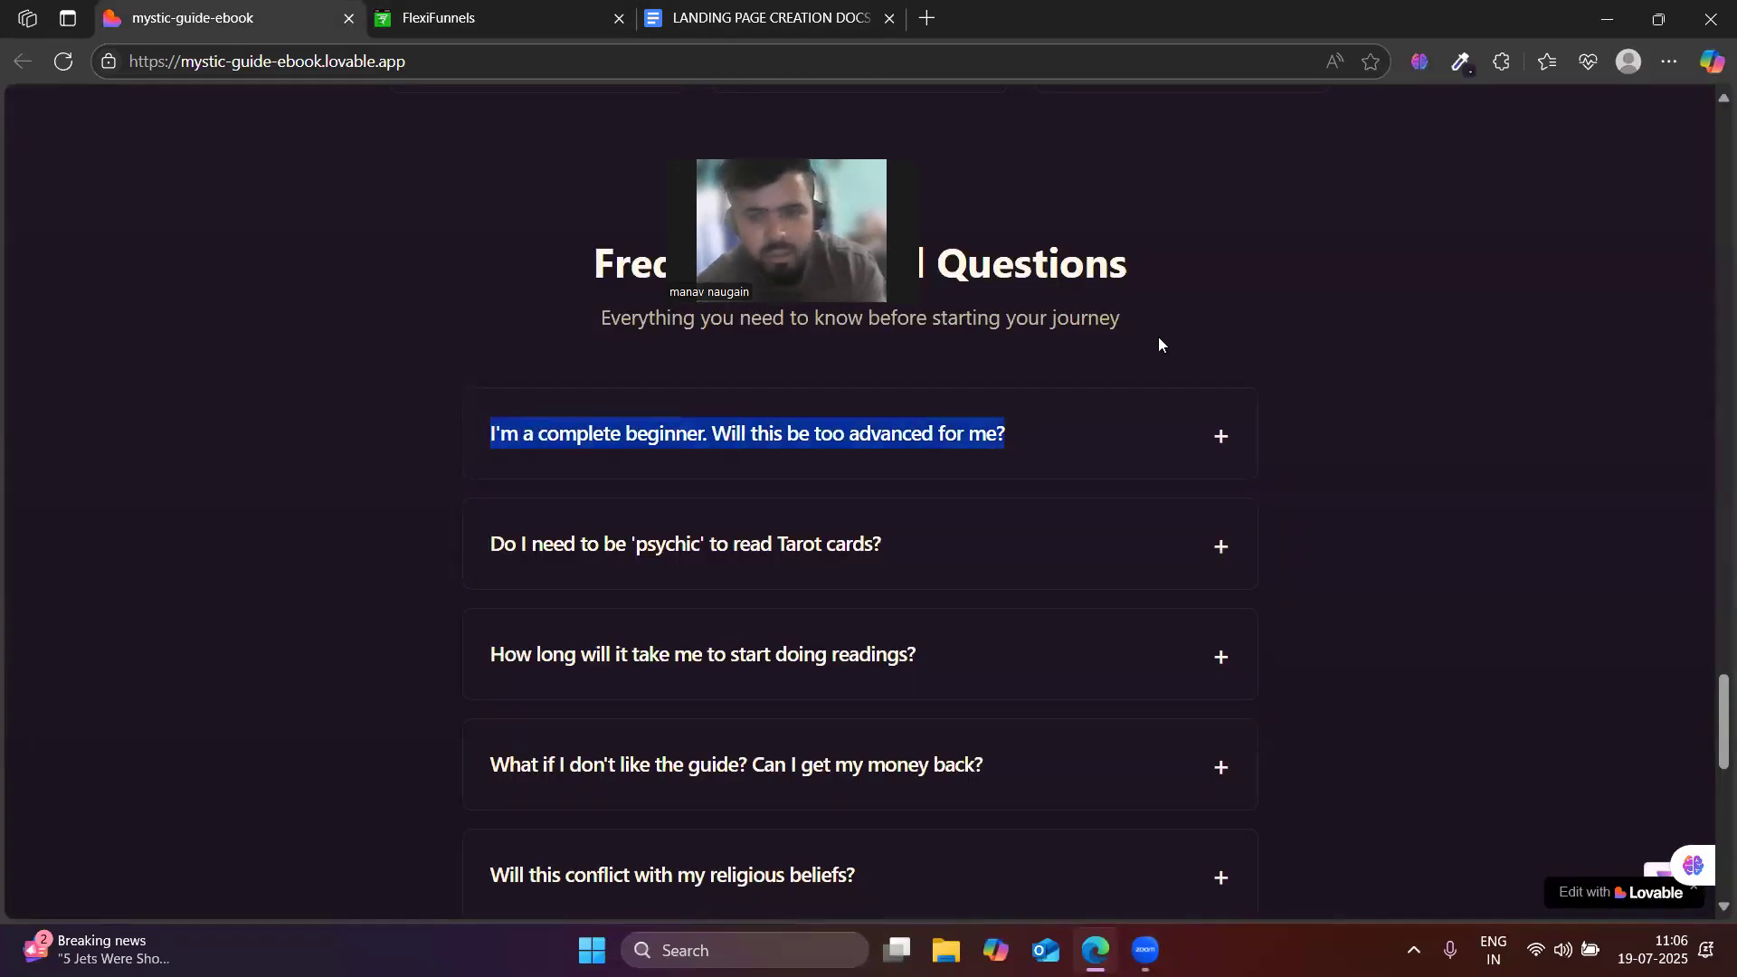
key(ctrl+Tab)
key(ctrl+v)
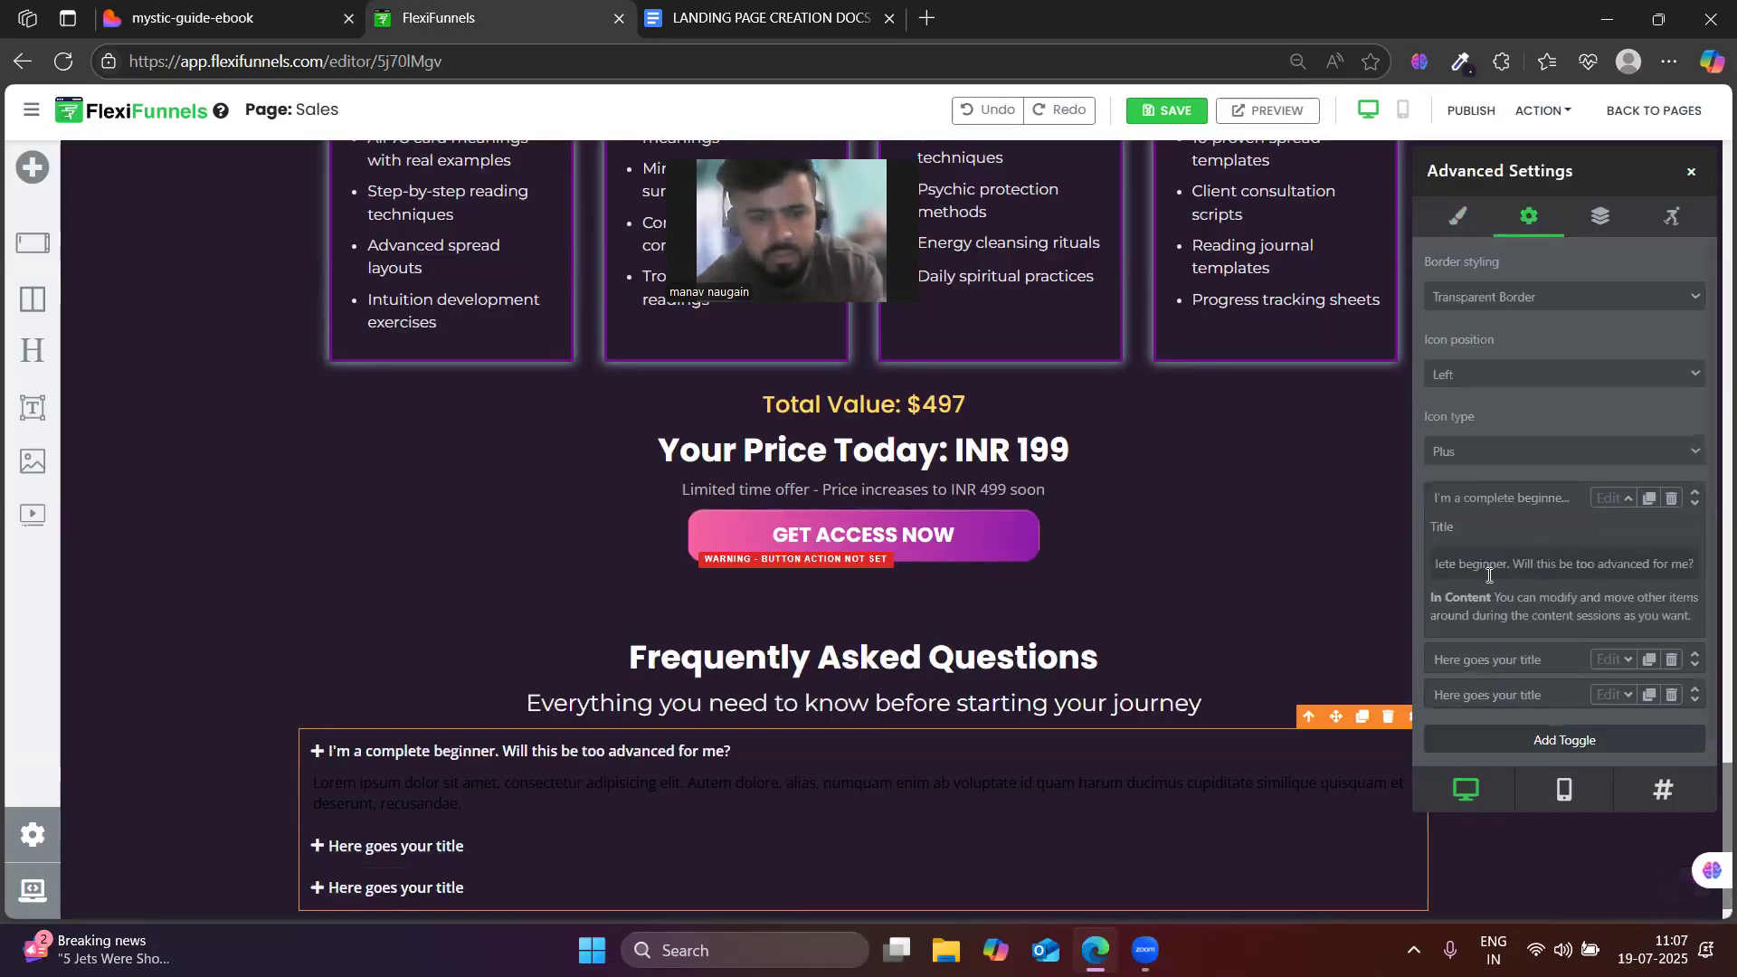
- Replace the first accordion item's placeholder content with the original page's answer beginning "Absolutely not! This guide was specifically designed for beginners."
click(1471, 609)
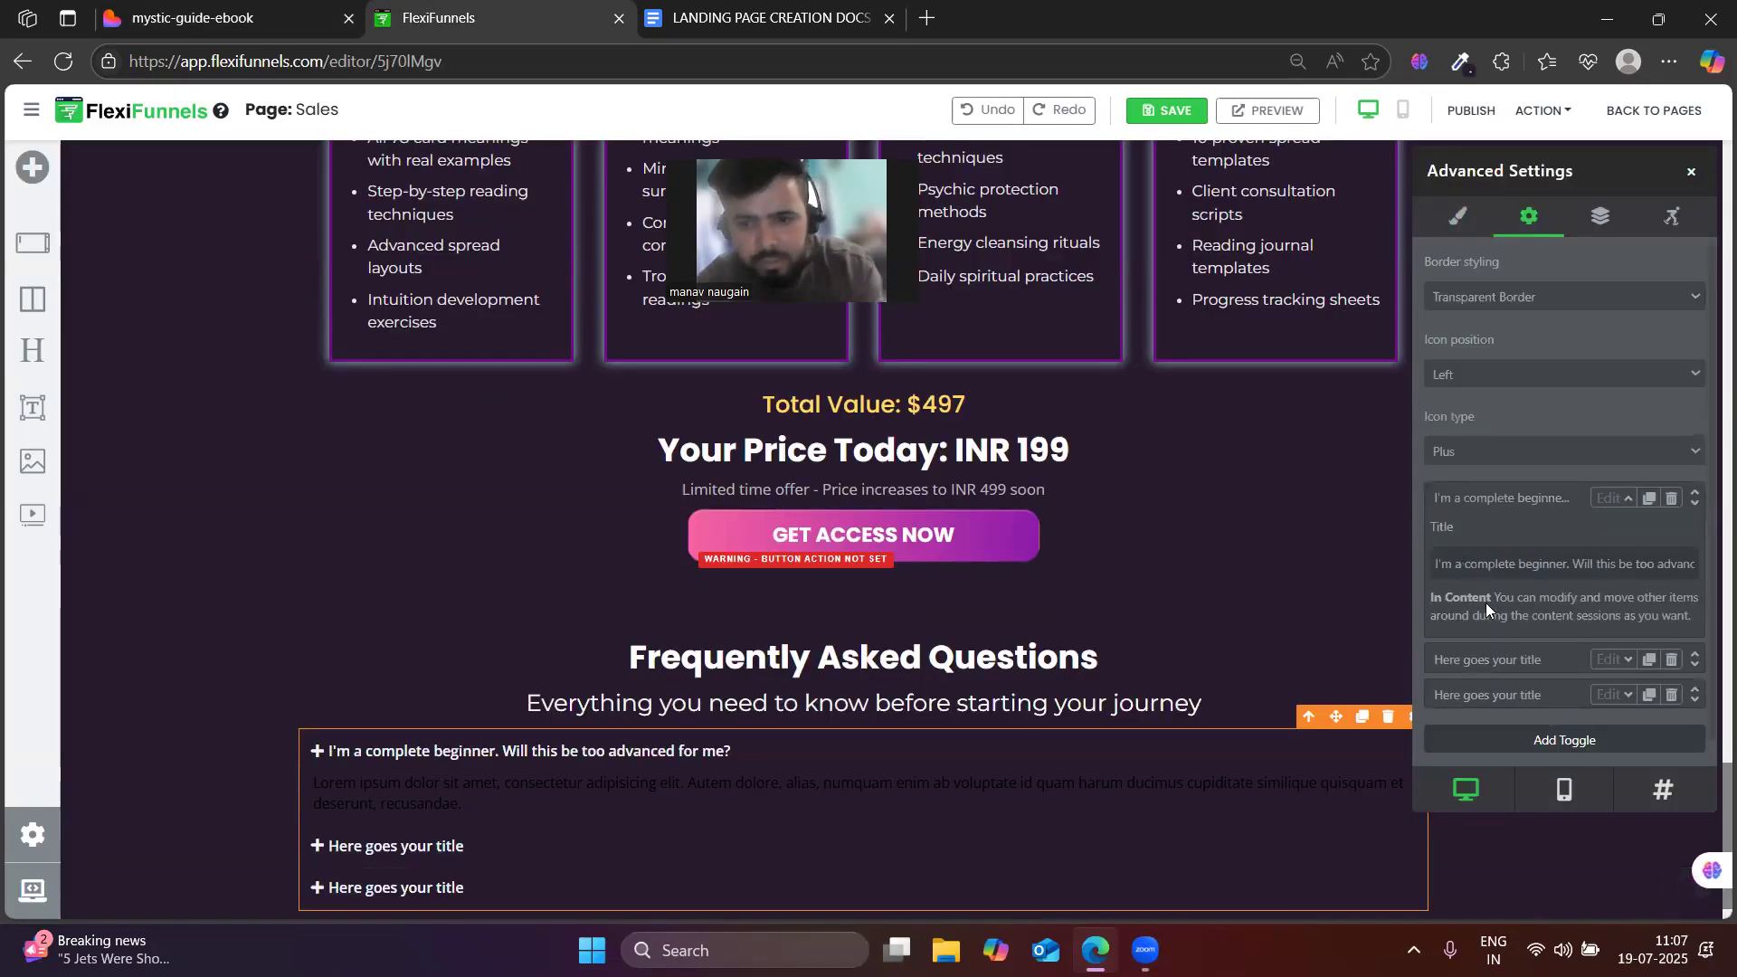
scroll(1487, 604, down, 1)
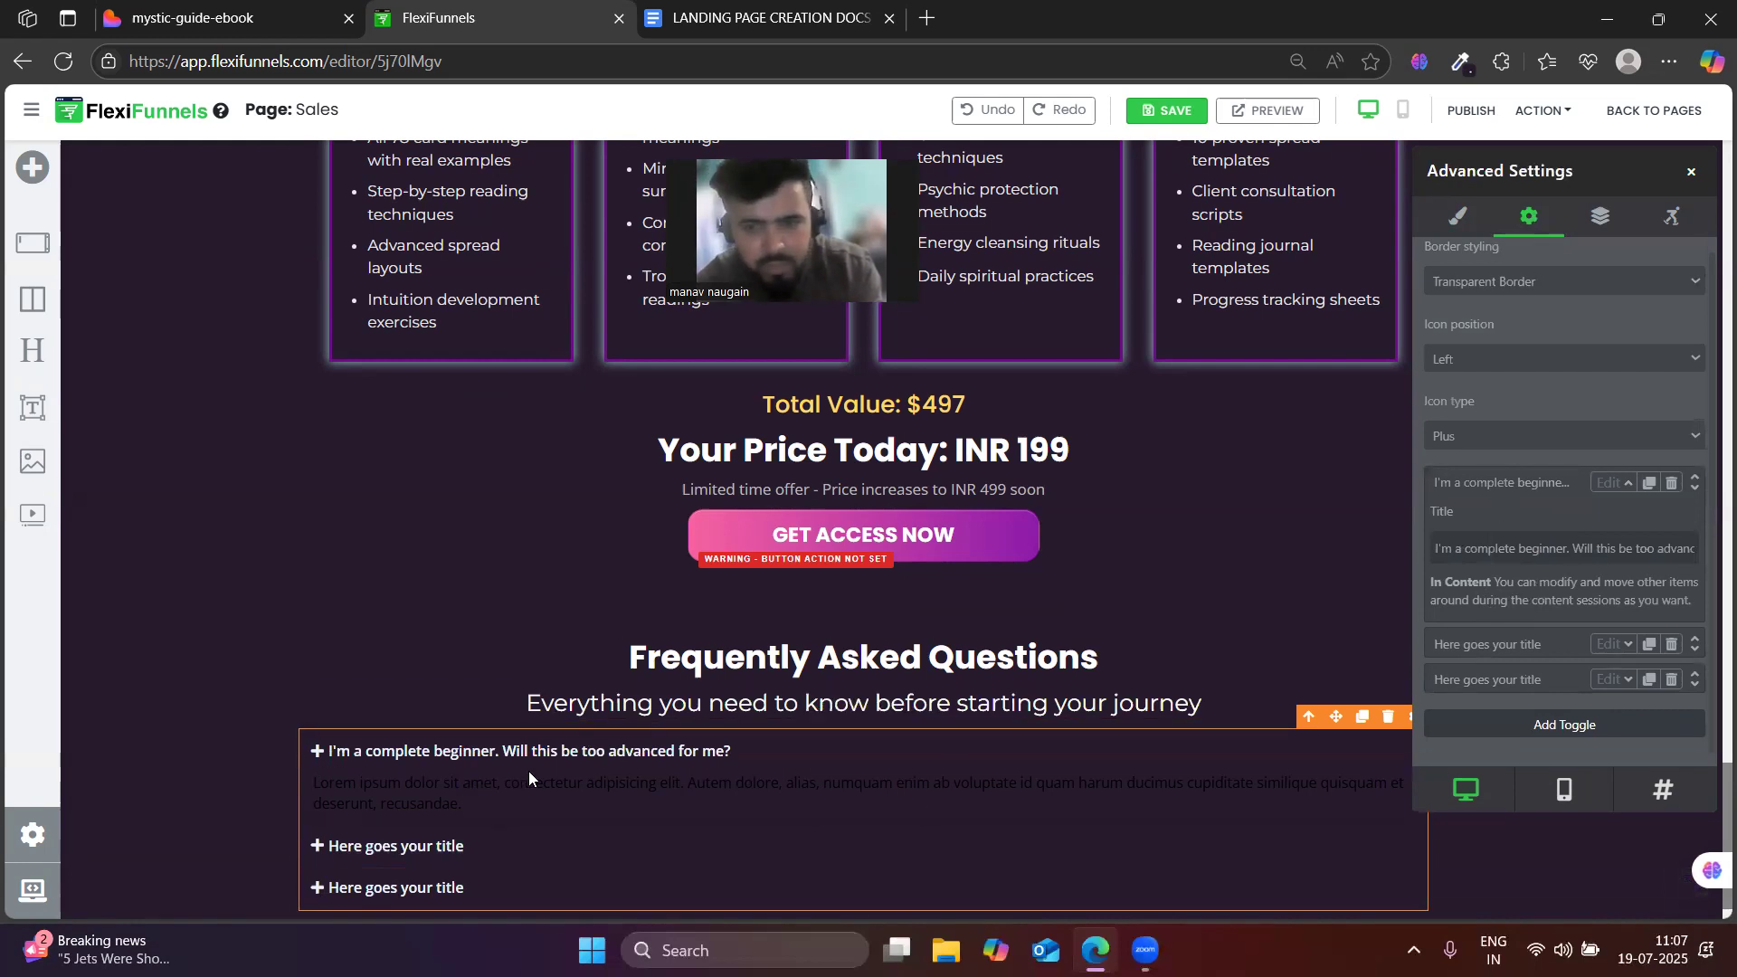
click(440, 789)
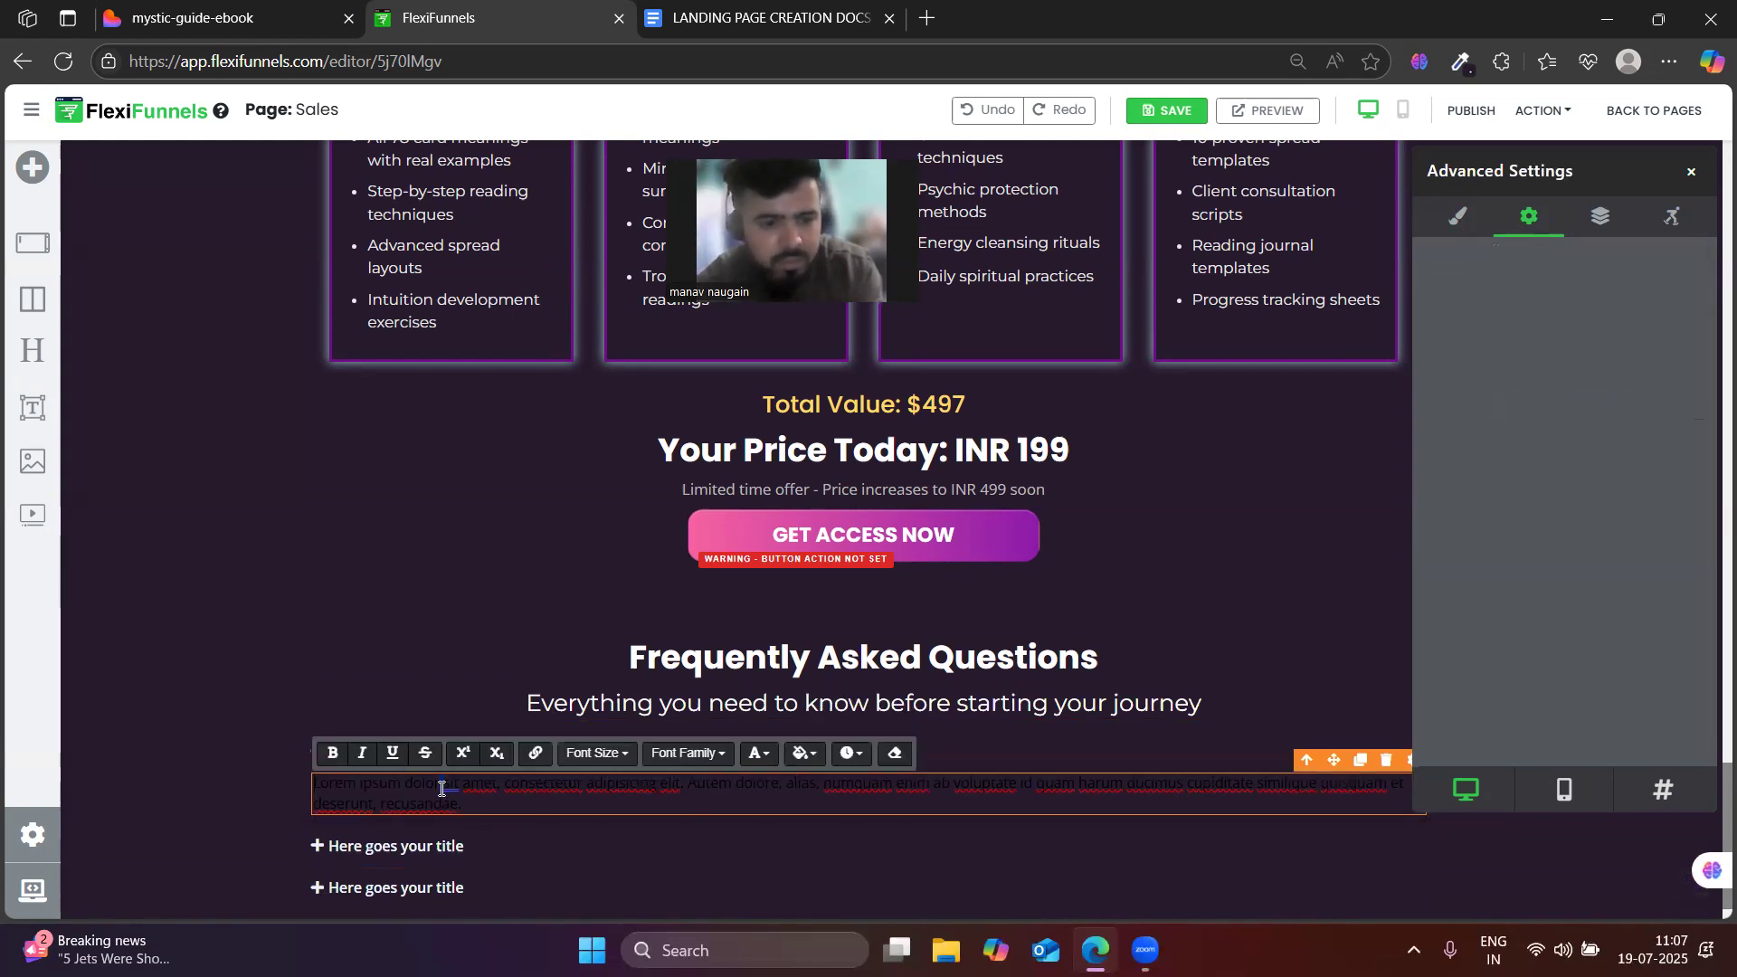
key(ctrl+a)
click(181, 10)
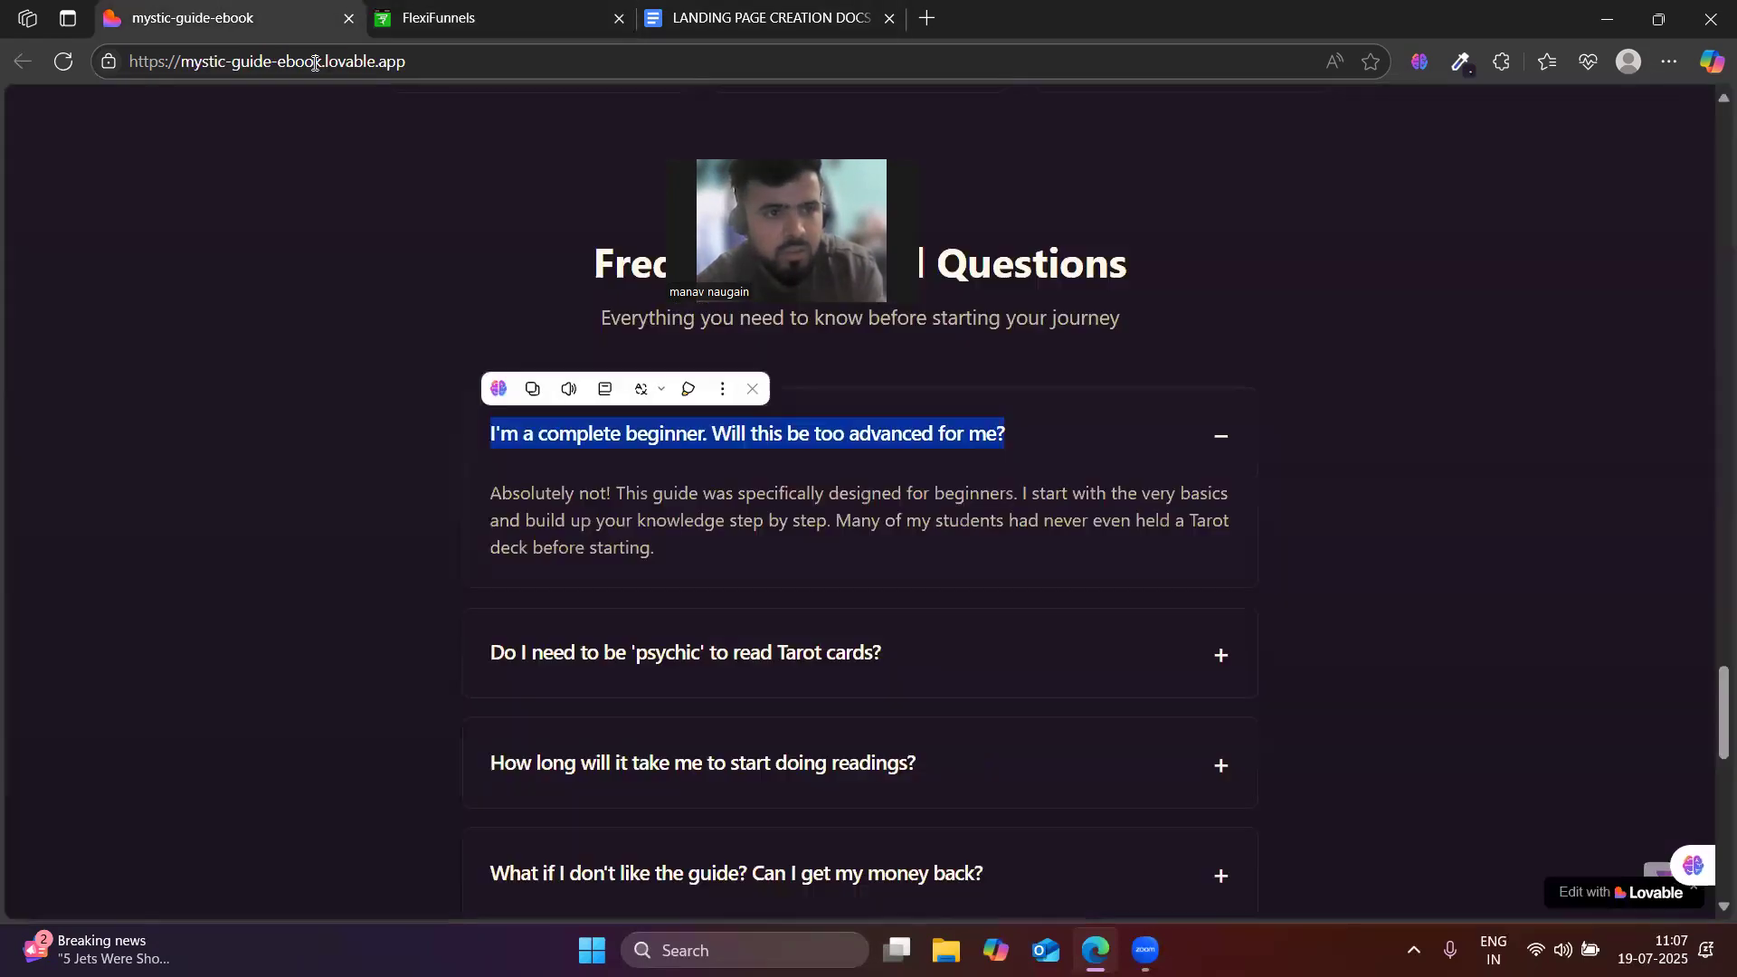
triple_click(601, 488)
key(ctrl+c)
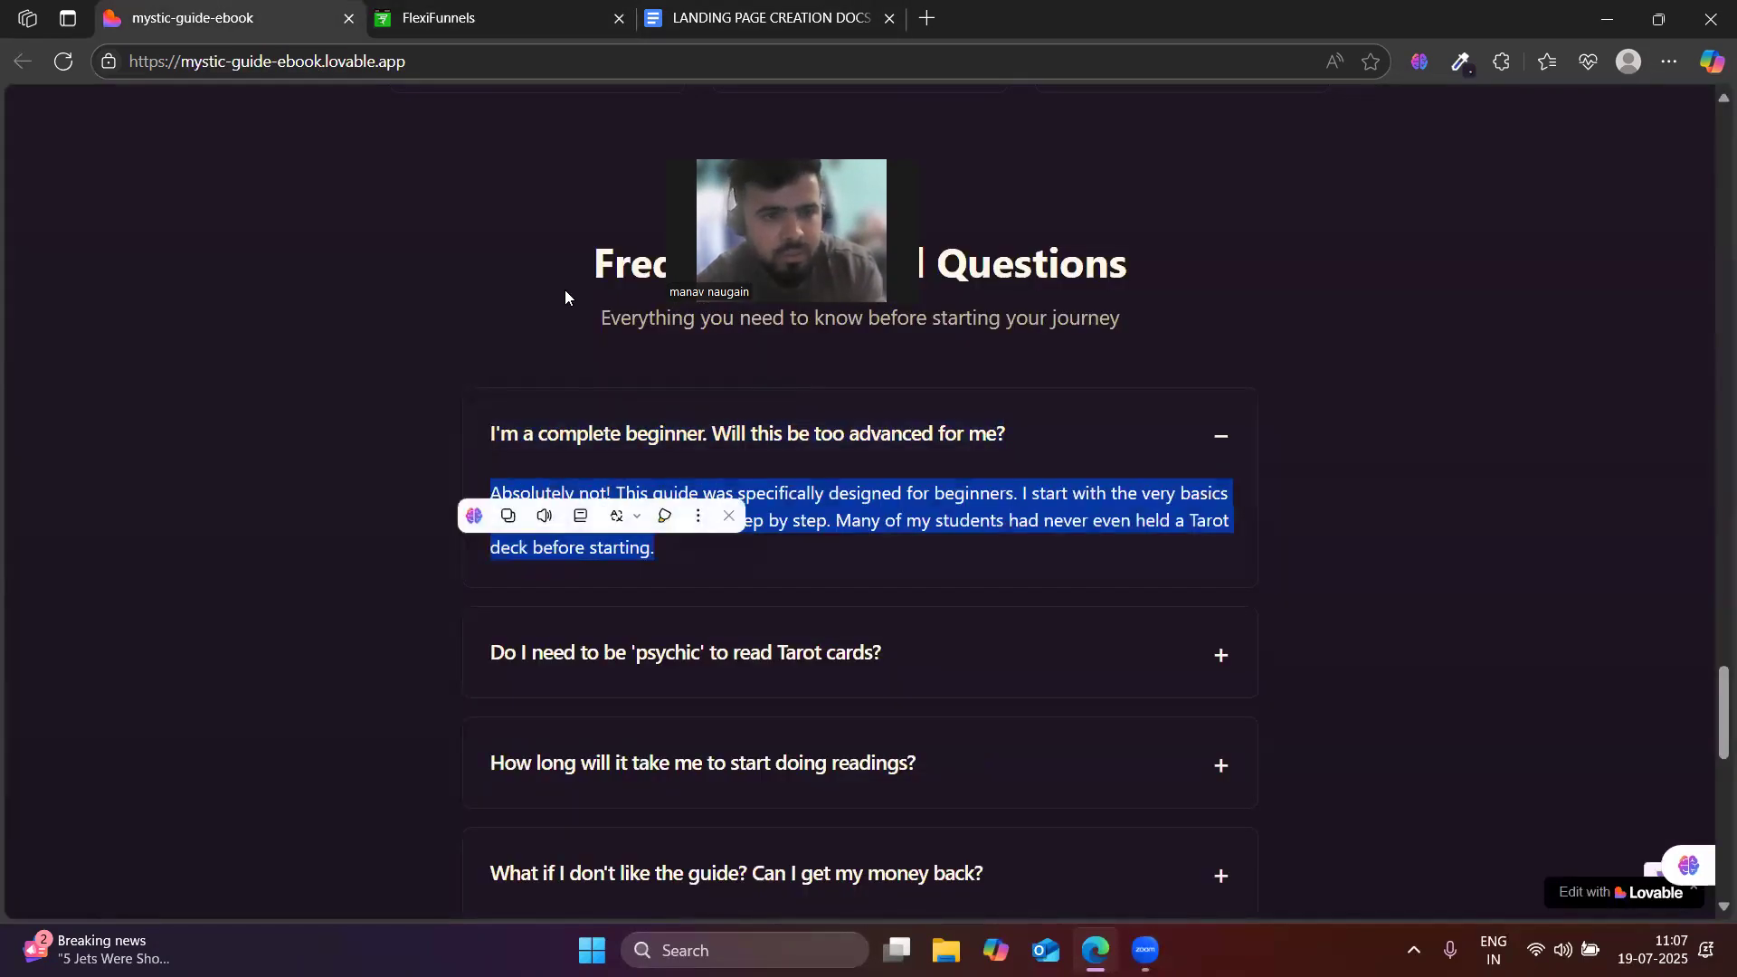
click(439, 18)
key(ctrl+v)
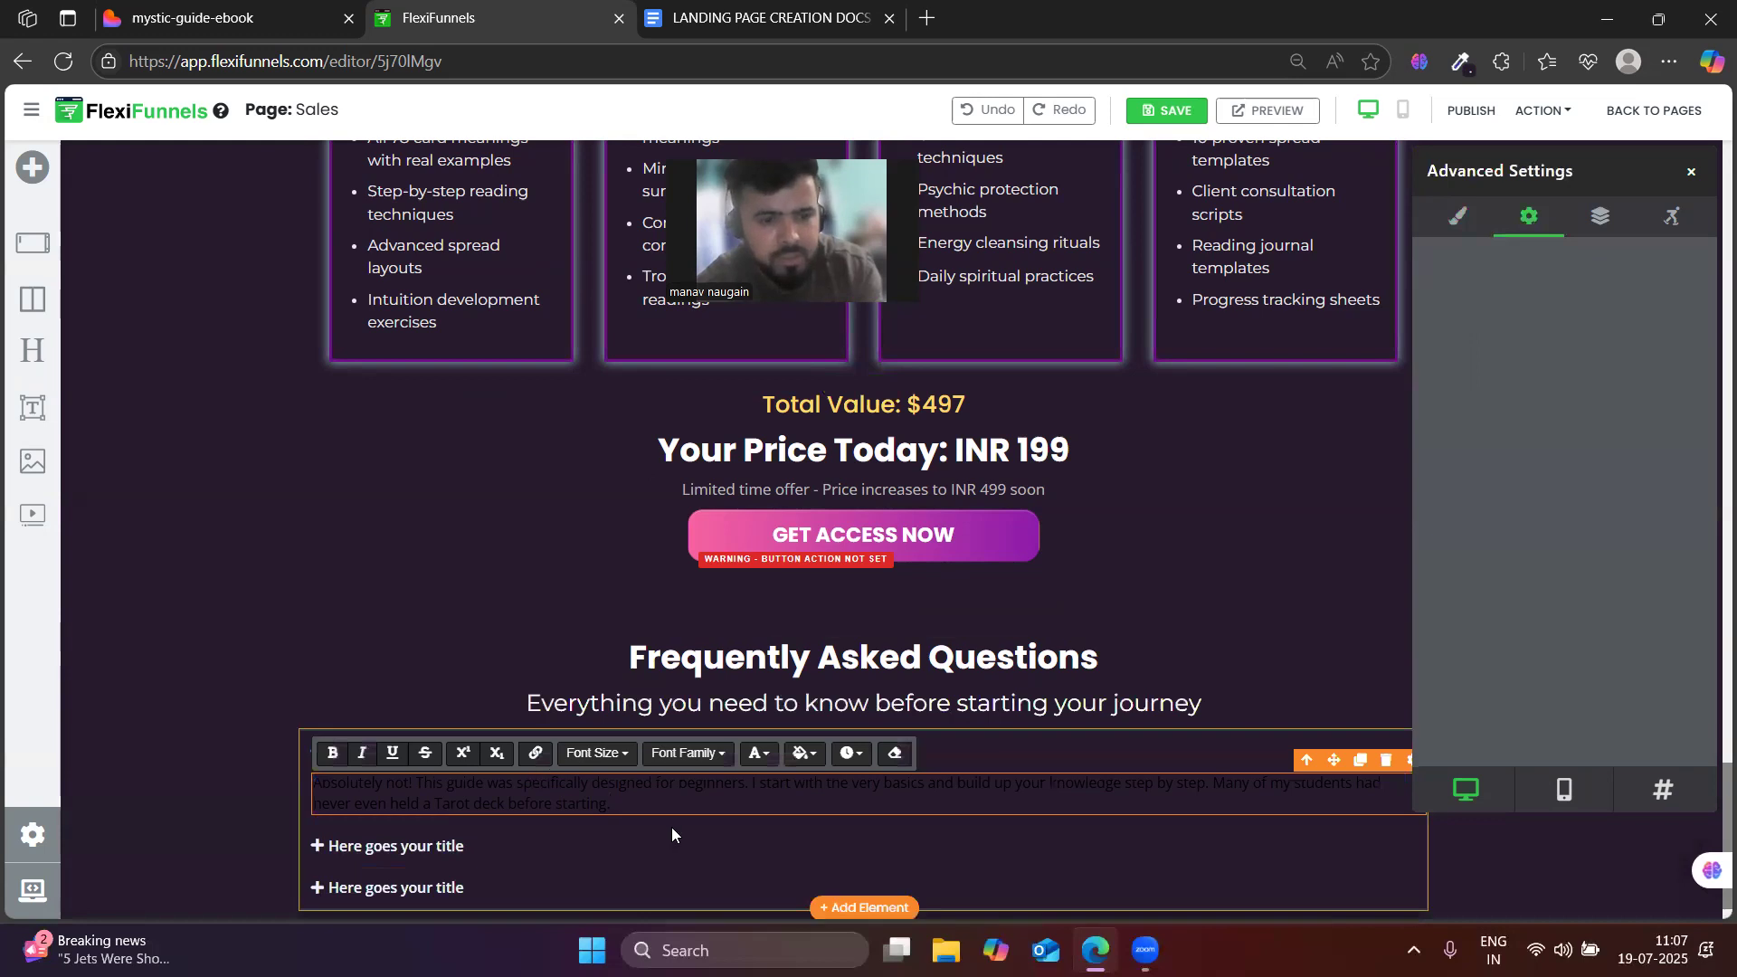
- Title the second accordion item "Do I need to be 'psychic' to read Tarot cards?", copied from the original page
scroll(628, 823, down, 1)
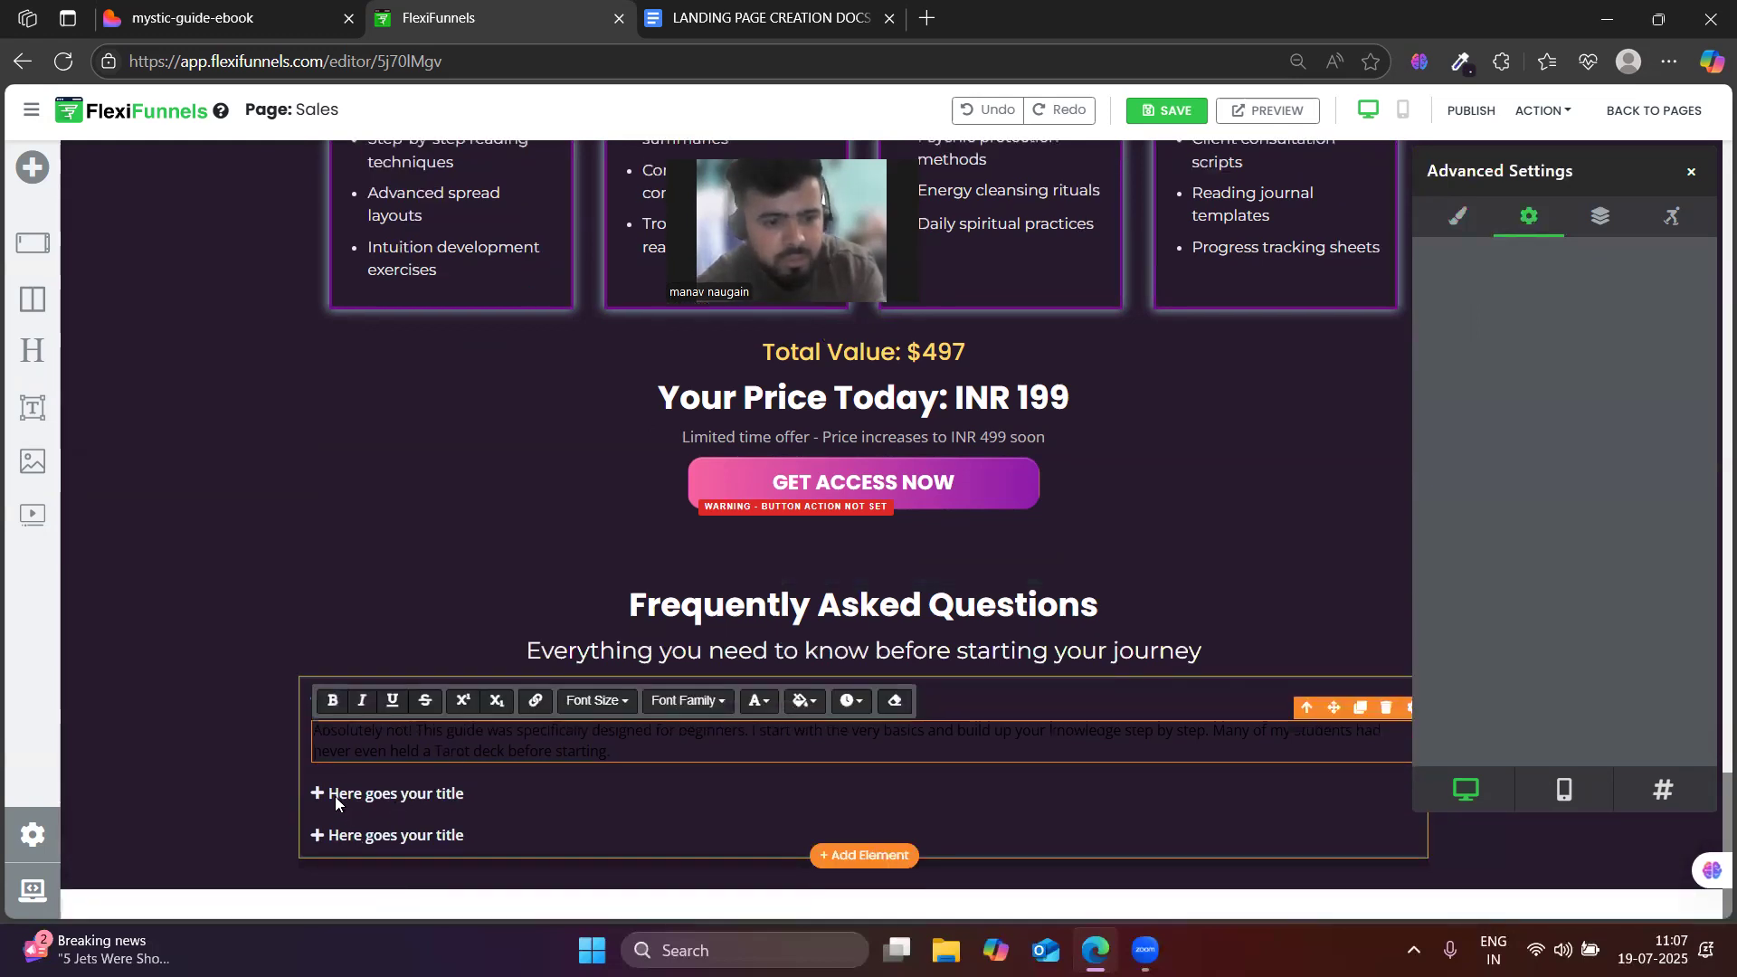
click(336, 802)
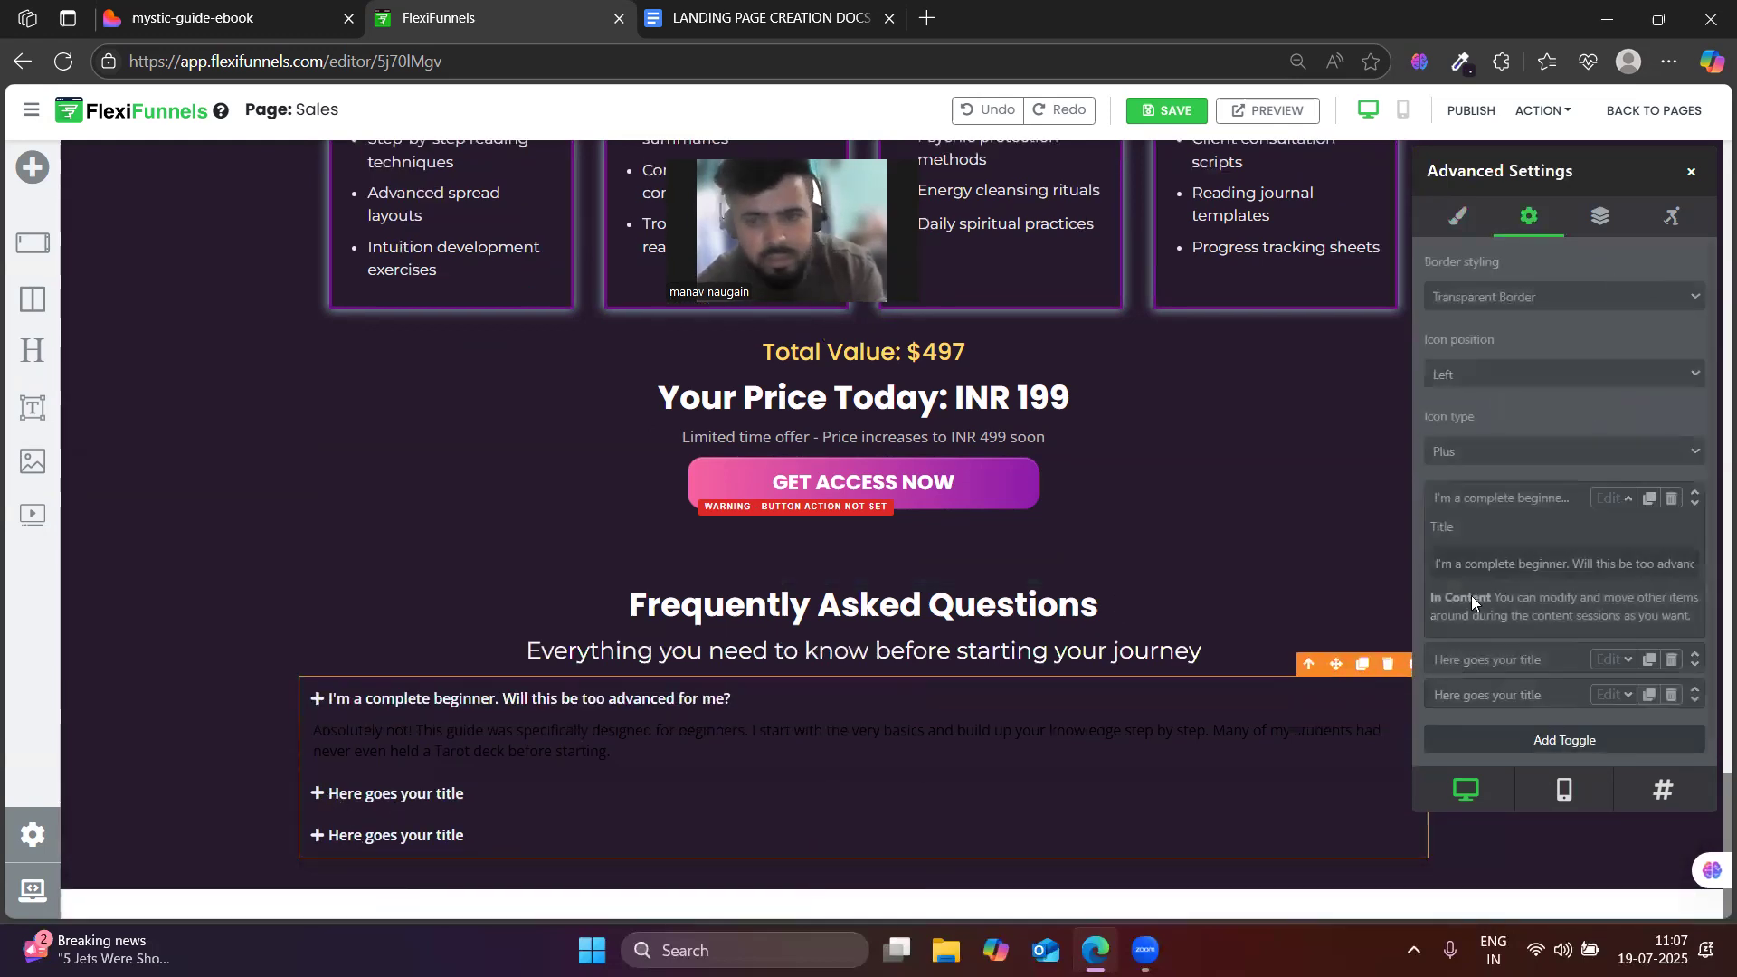
scroll(1557, 608, down, 1)
click(1617, 646)
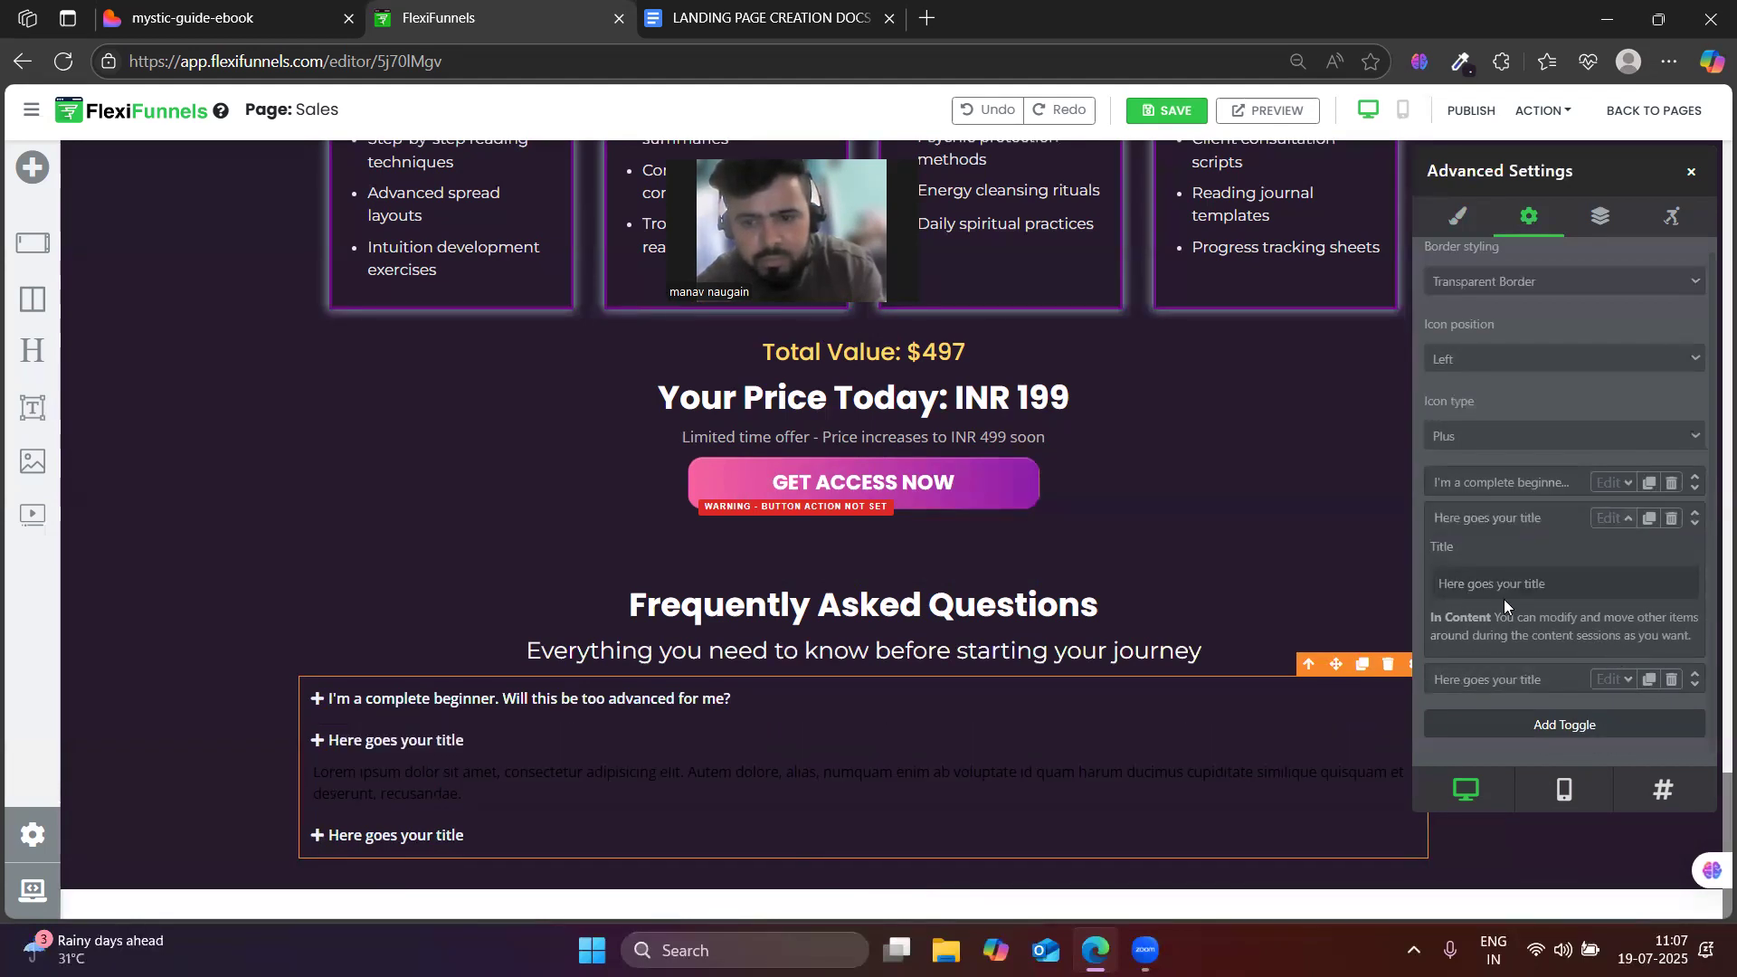
click(274, 9)
click(630, 657)
triple_click(622, 637)
click(597, 554)
triple_click(595, 547)
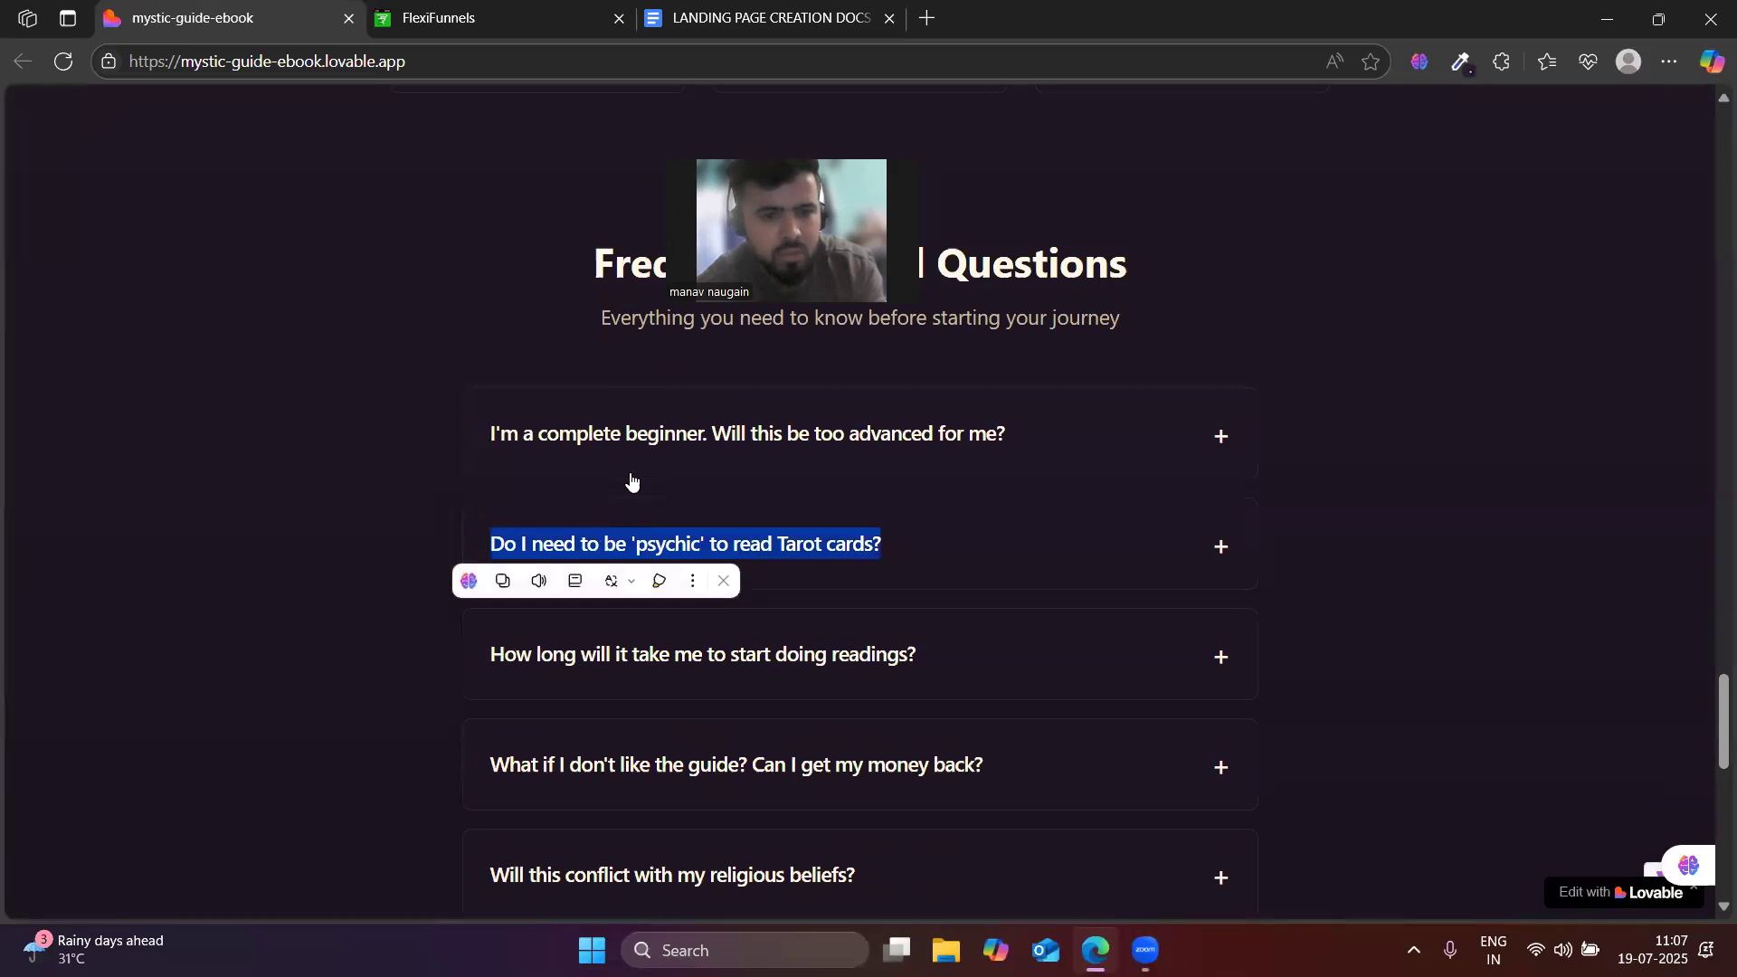
click(461, 9)
triple_click(1480, 583)
key(ctrl+v)
- Replace the second accordion item's placeholder content with the original page's answer beginning "Not at all! While Tarot can help develop your intuition"
click(239, 9)
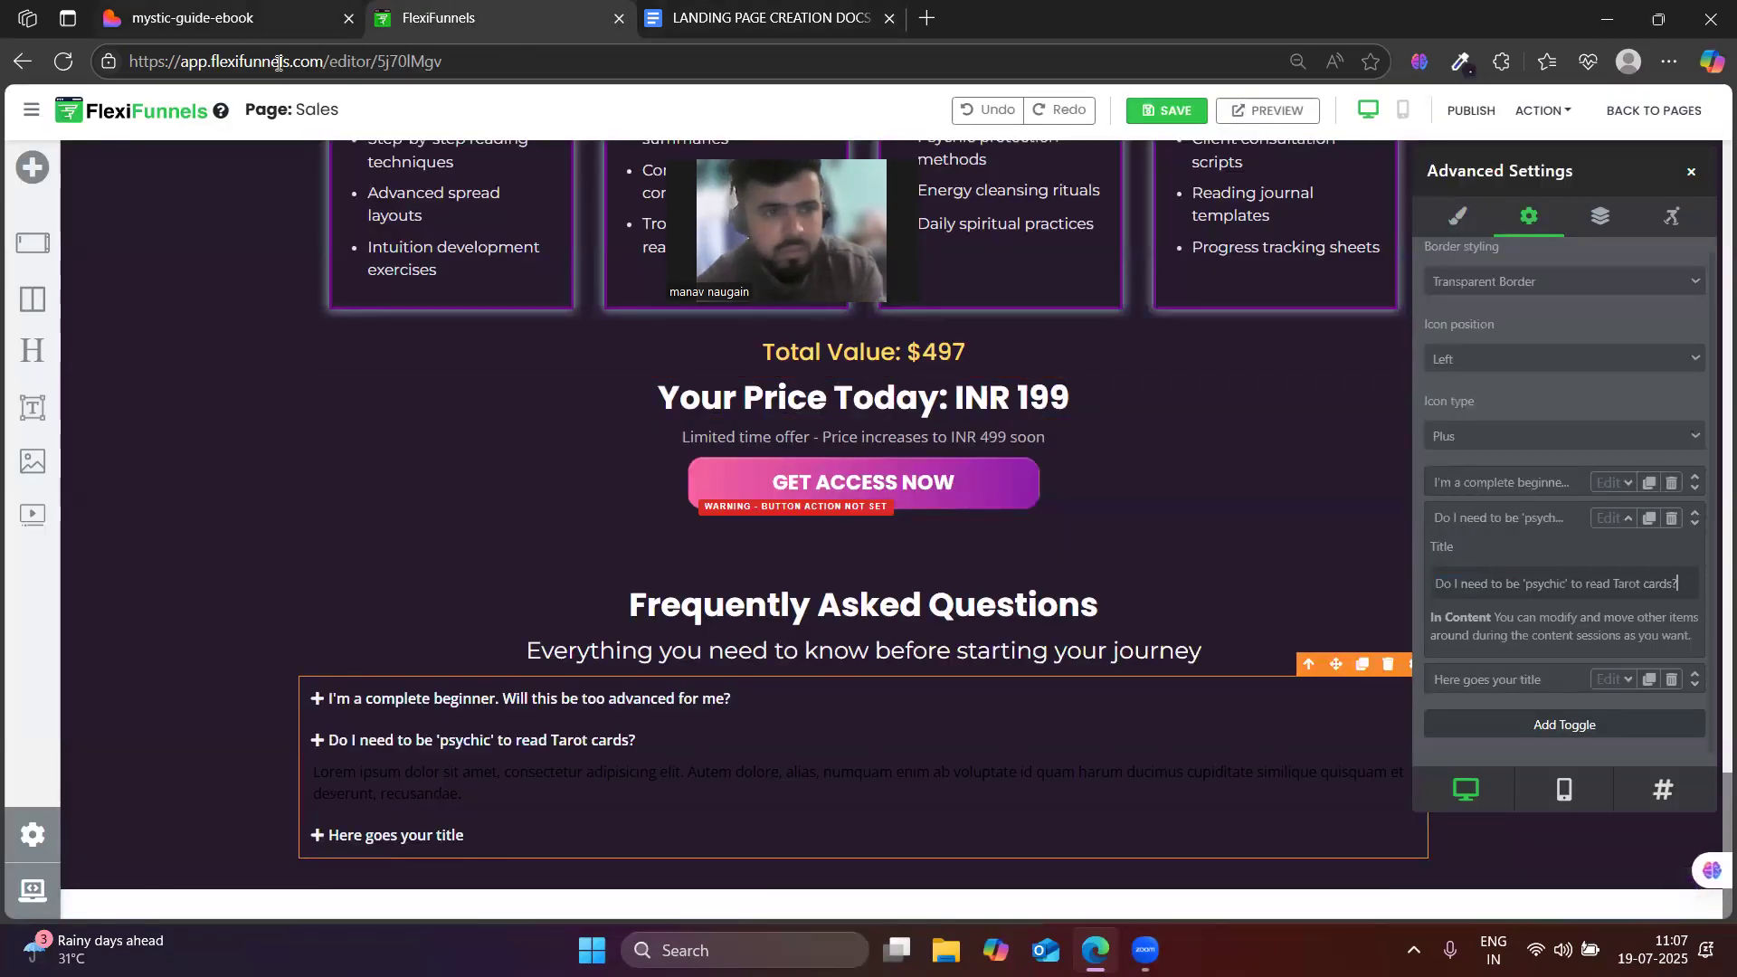
click(1212, 549)
drag(740, 610, 731, 614)
triple_click(731, 613)
click(461, 9)
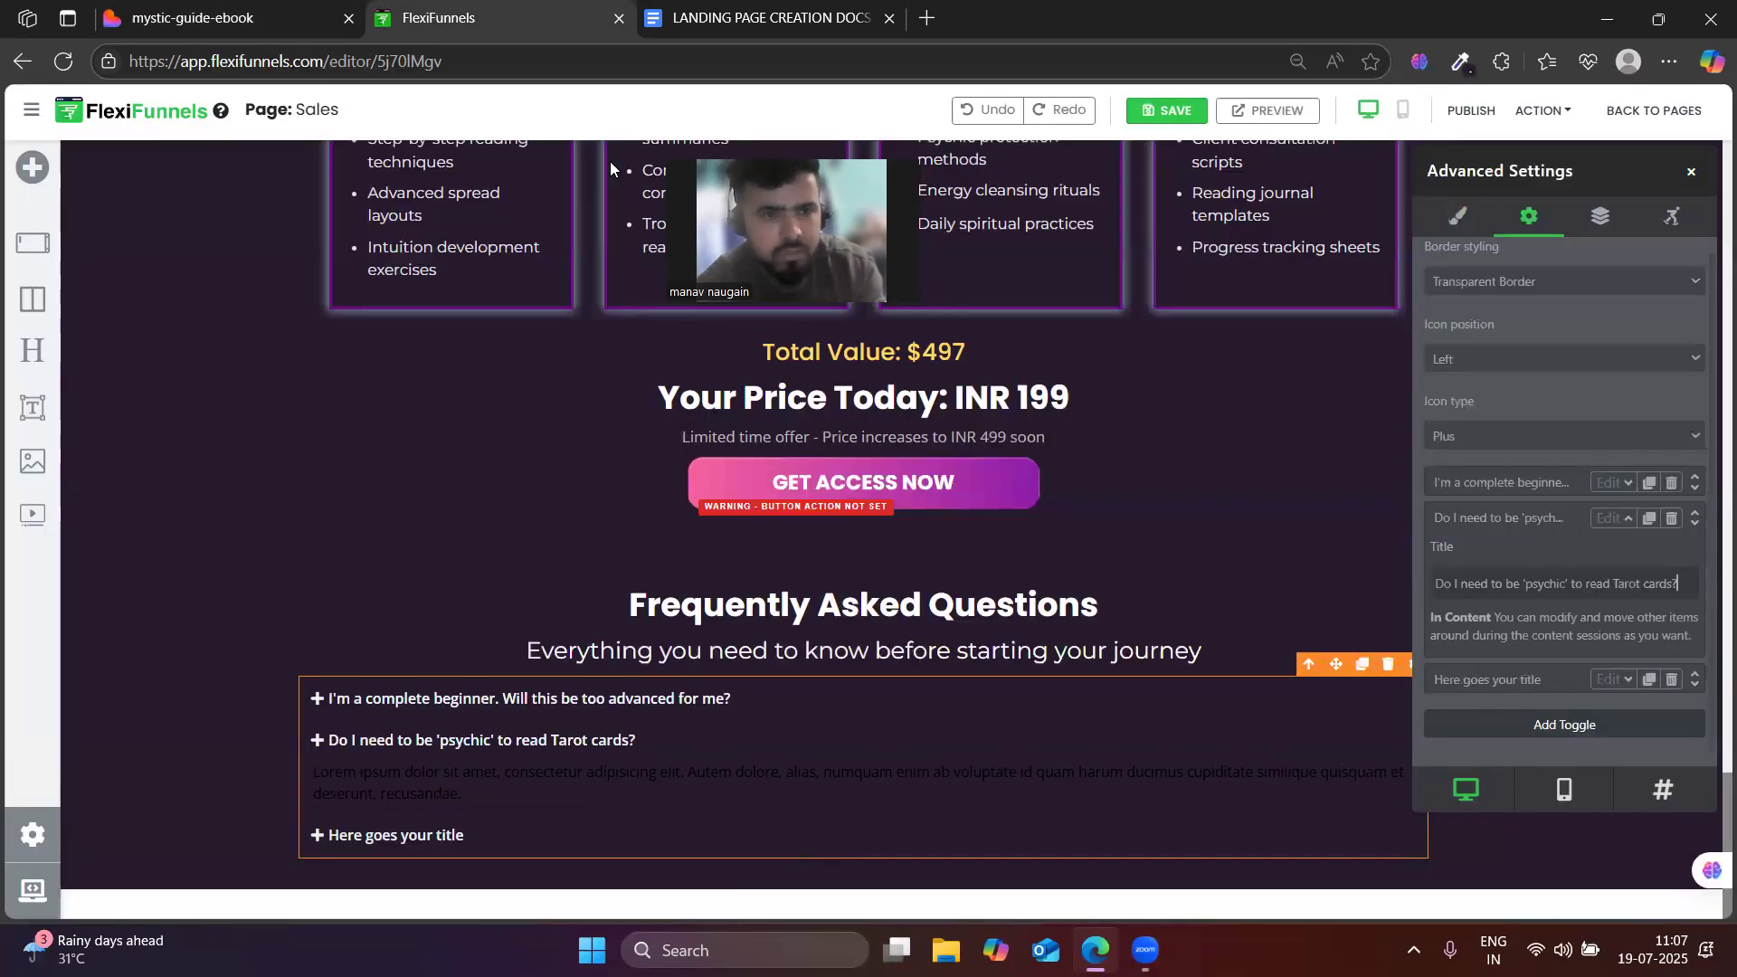
click(458, 781)
key(ctrl+a)
key(ctrl+v)
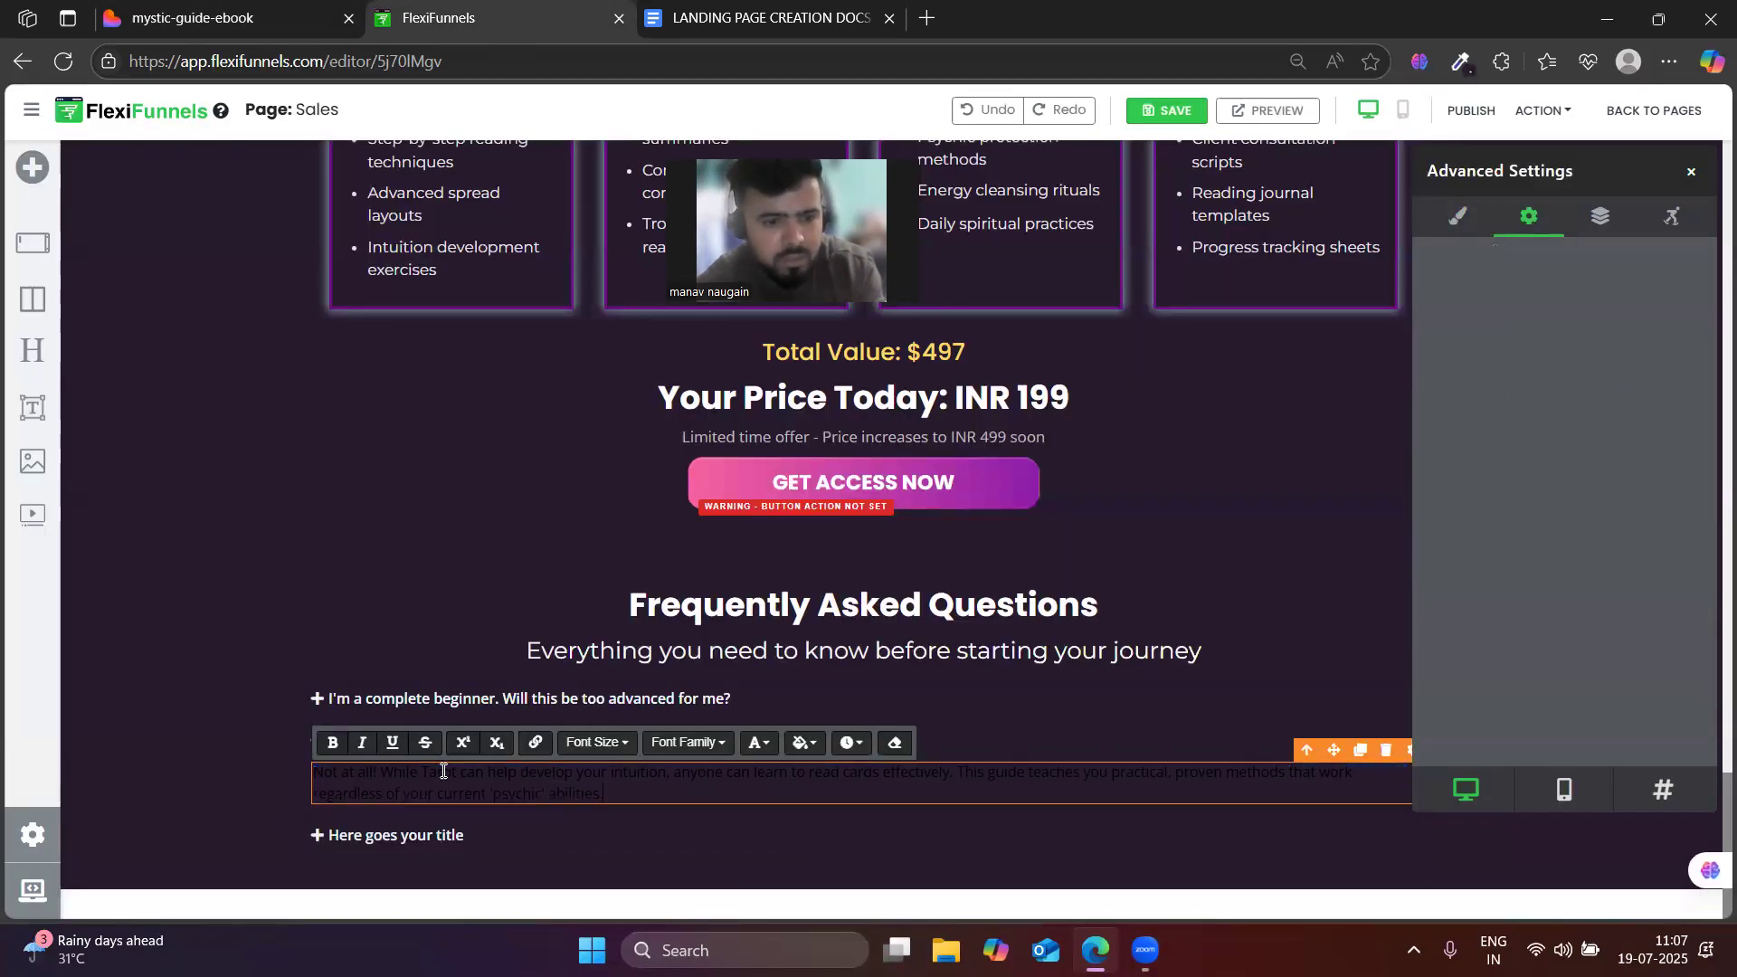
- Title the third accordion item "How long will it take me to start doing readings?", copied from the original page
click(333, 836)
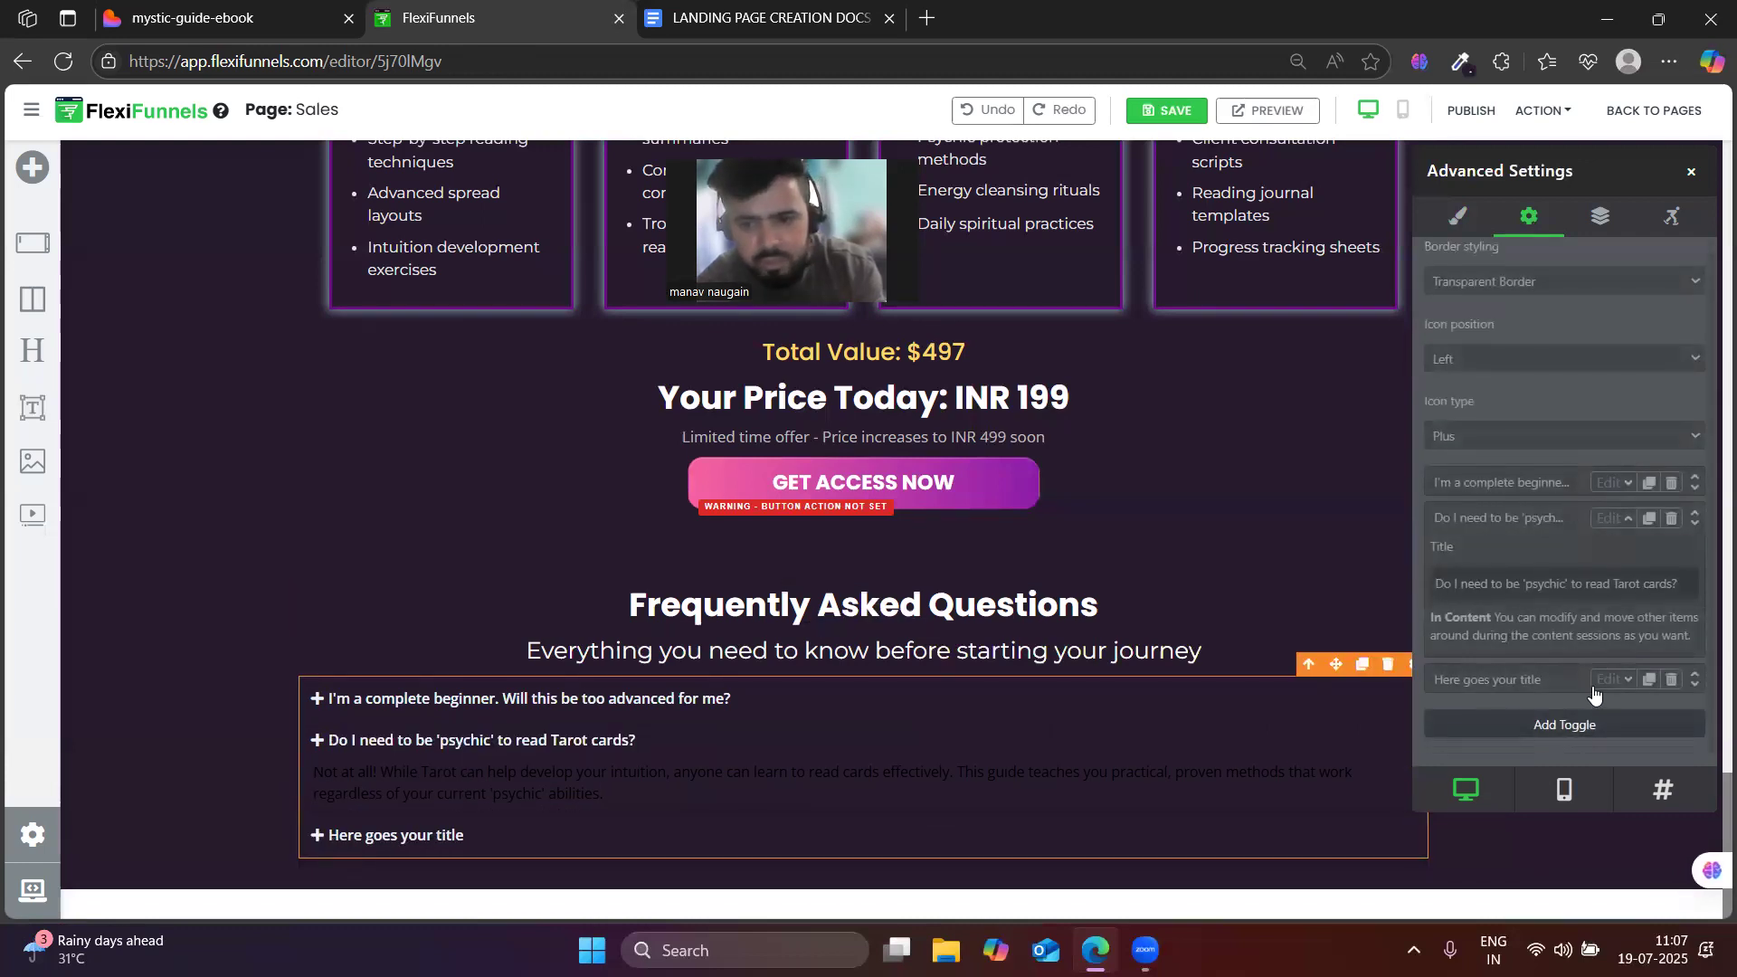
click(1611, 681)
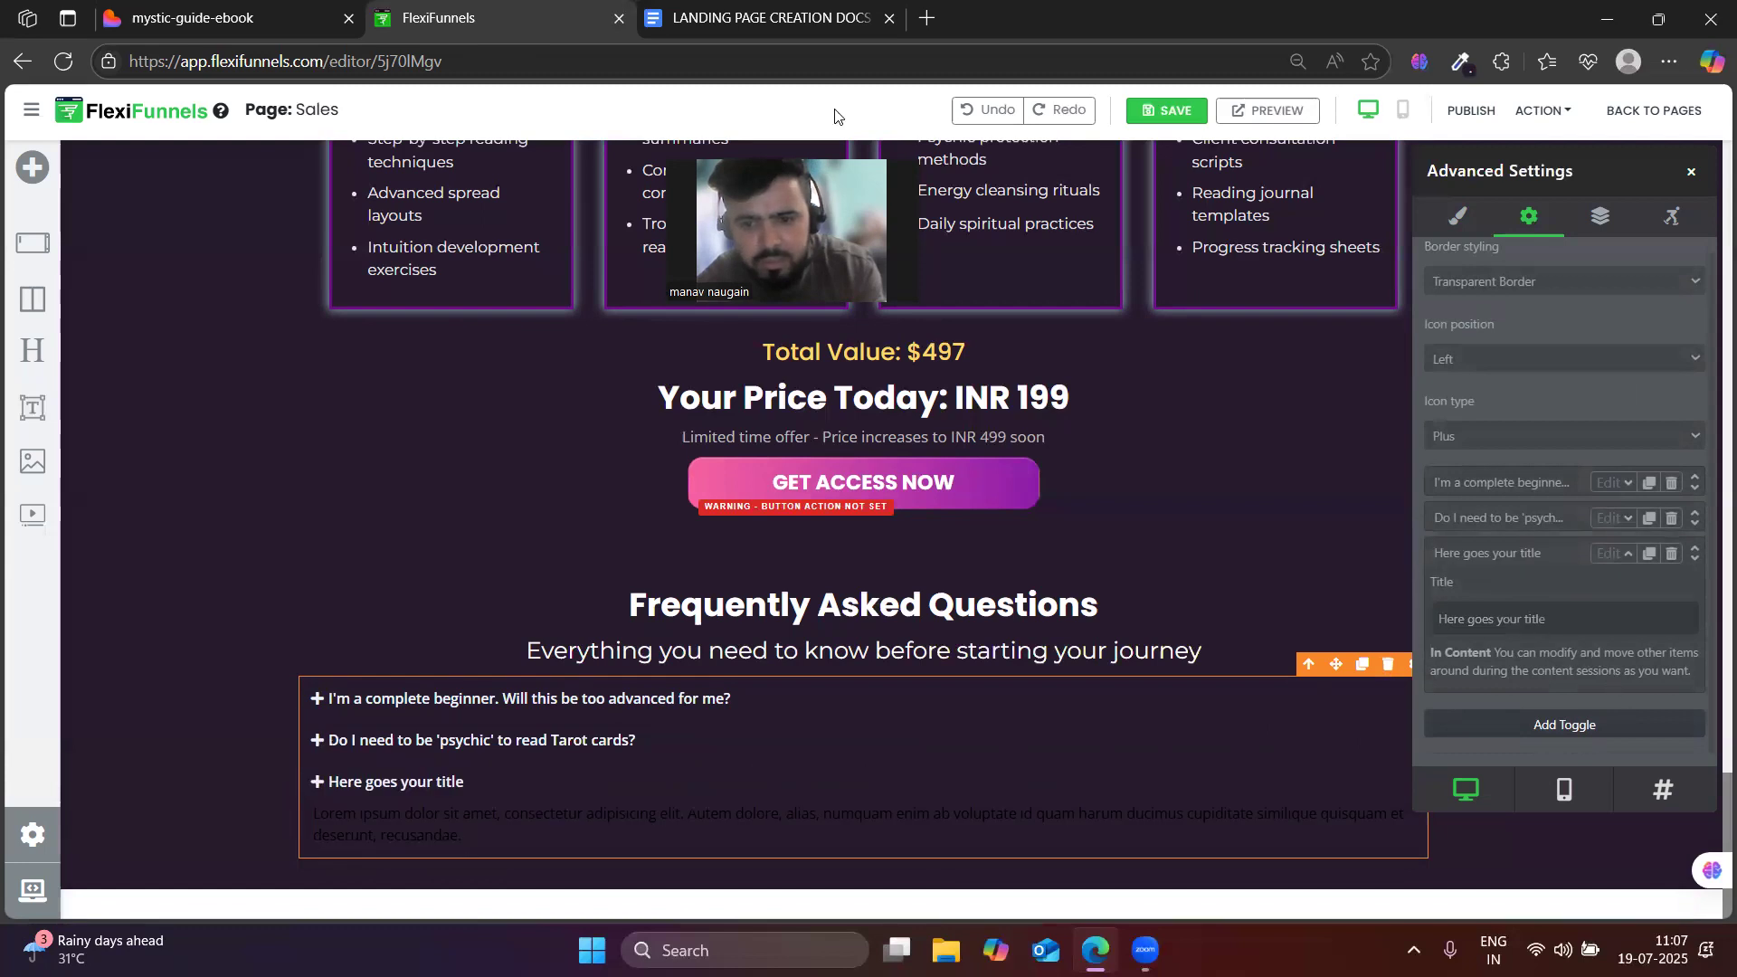
click(226, 18)
click(610, 759)
triple_click(606, 755)
click(553, 665)
triple_click(551, 658)
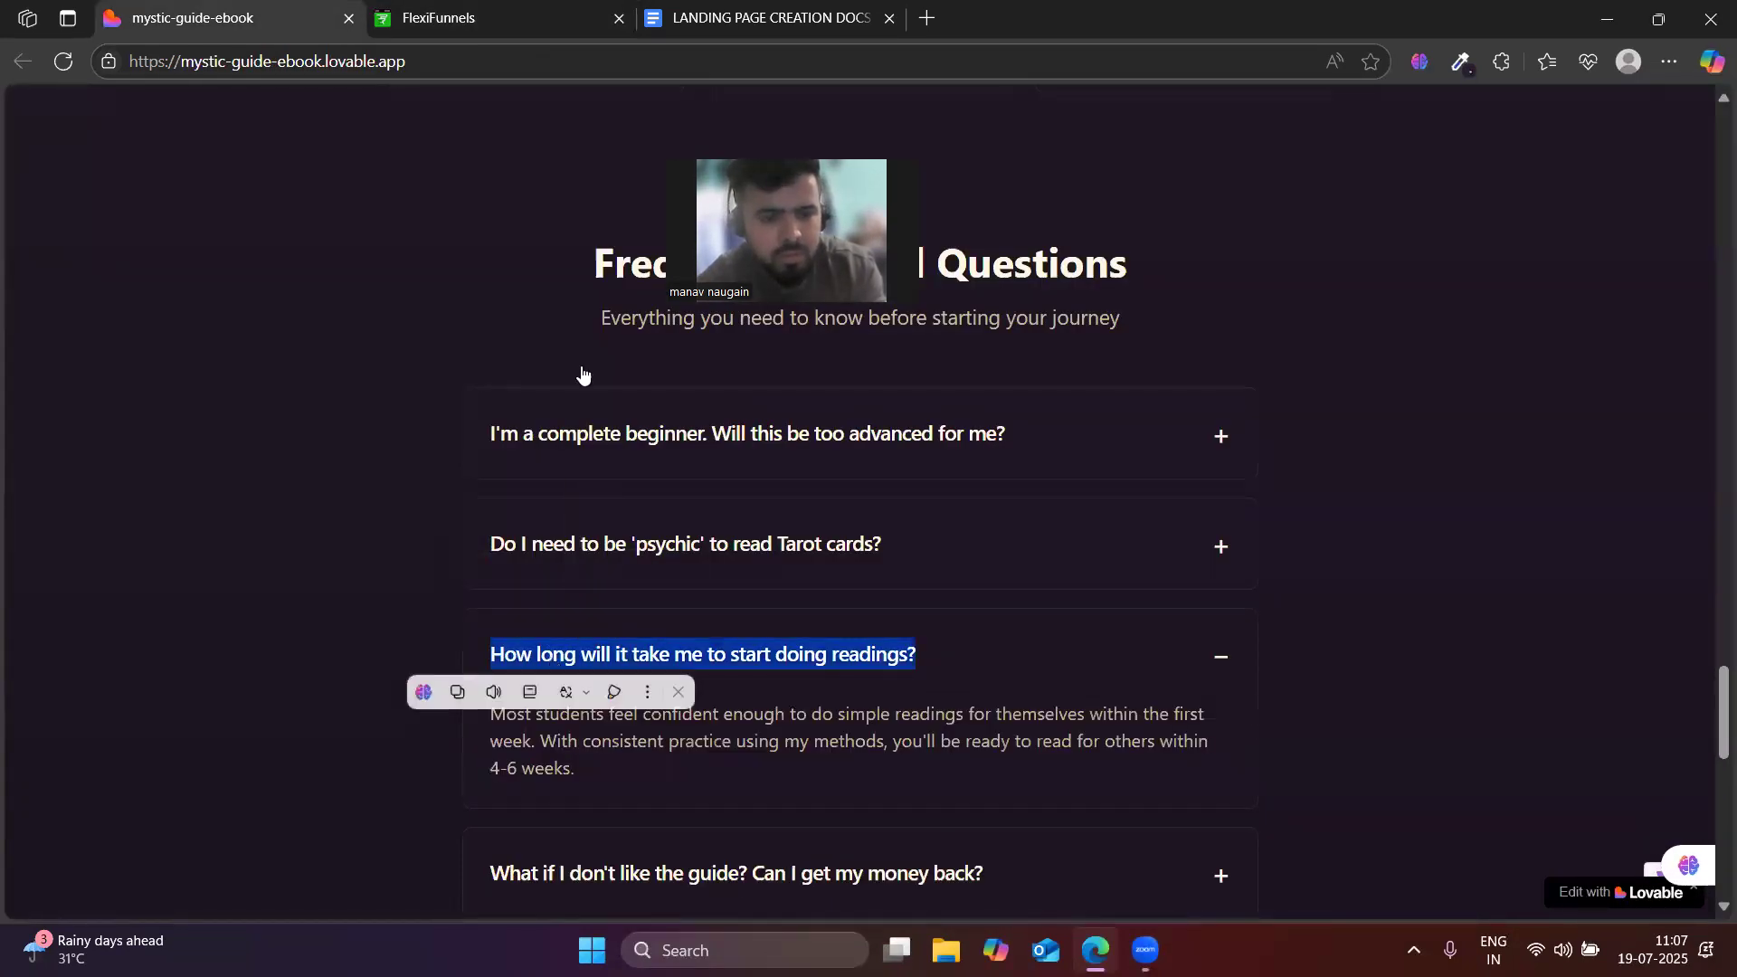
click(534, 18)
triple_click(1531, 623)
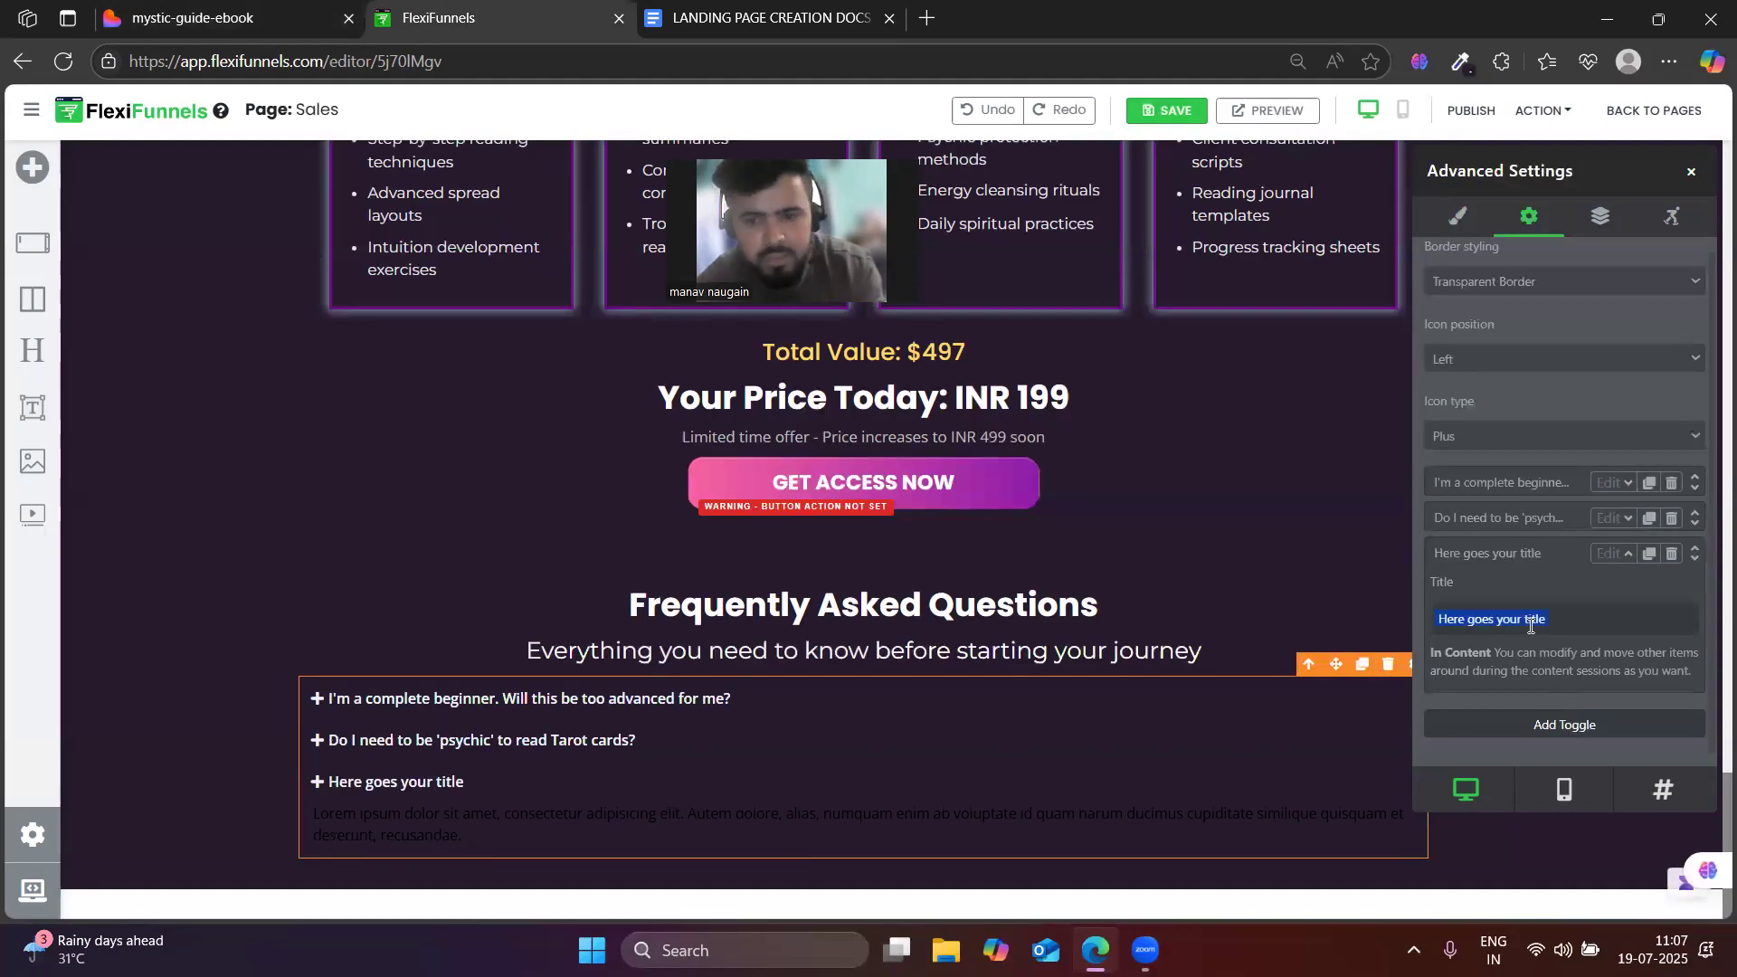
key(ctrl+v)
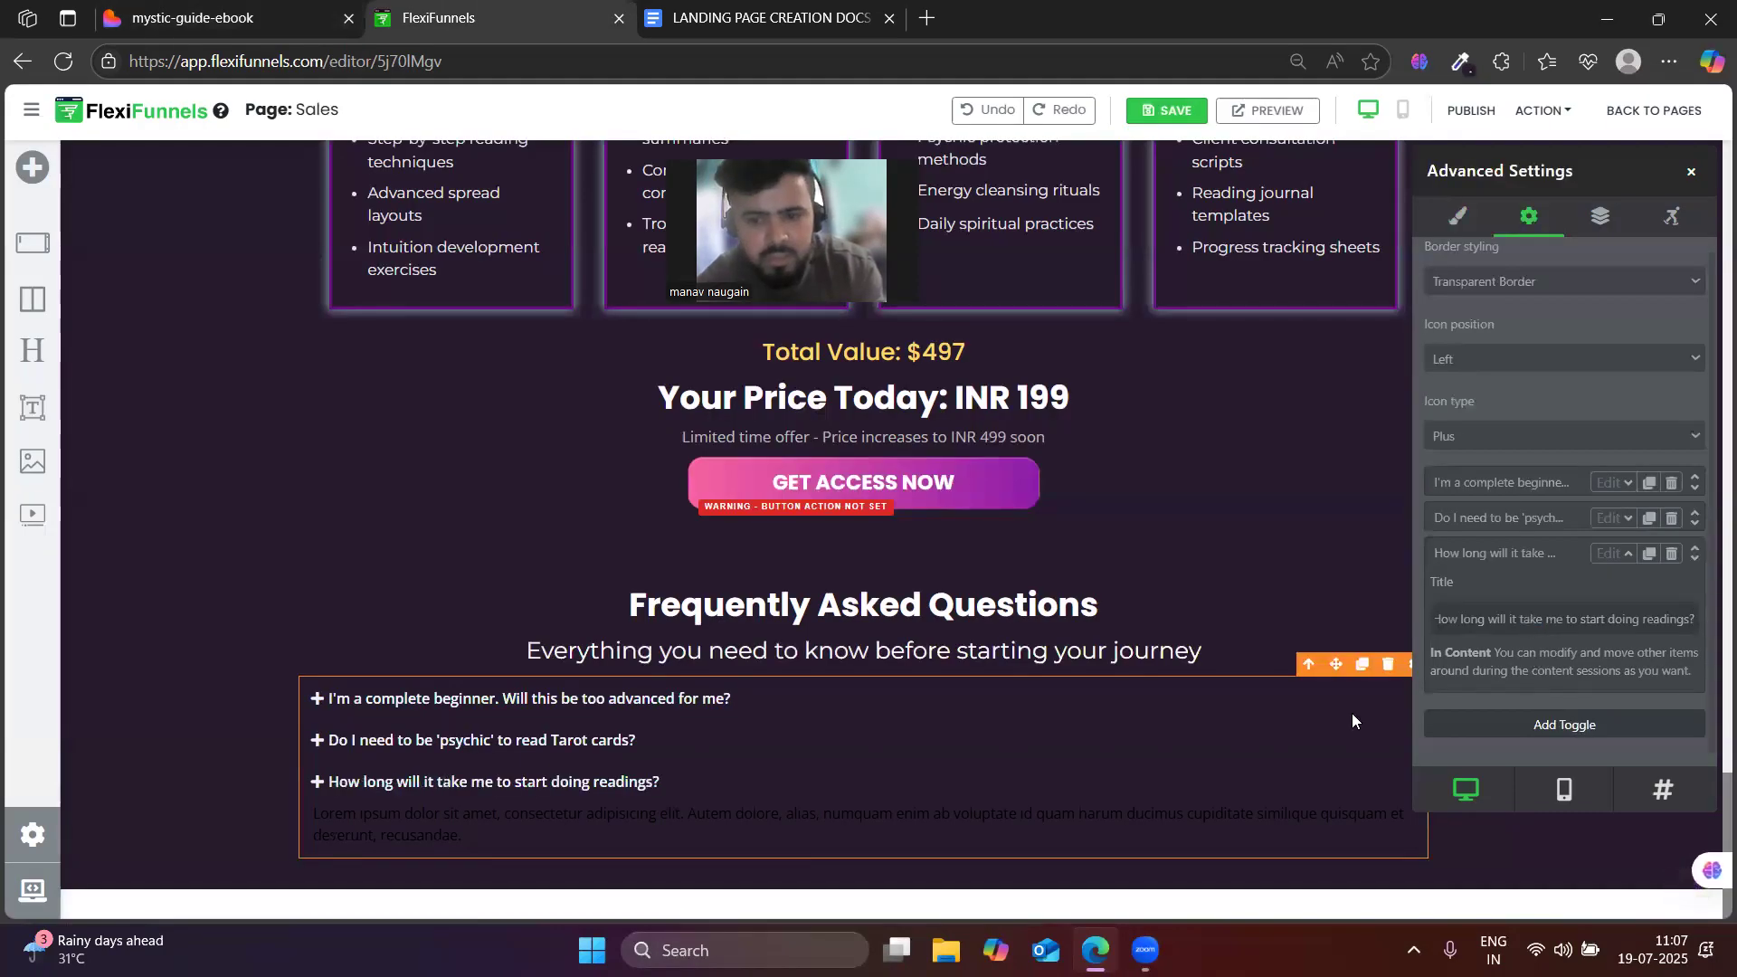
- Replace the third accordion item's placeholder content with the original page's answer beginning "Most students feel confident enough to do simple readings"
click(349, 821)
click(296, 34)
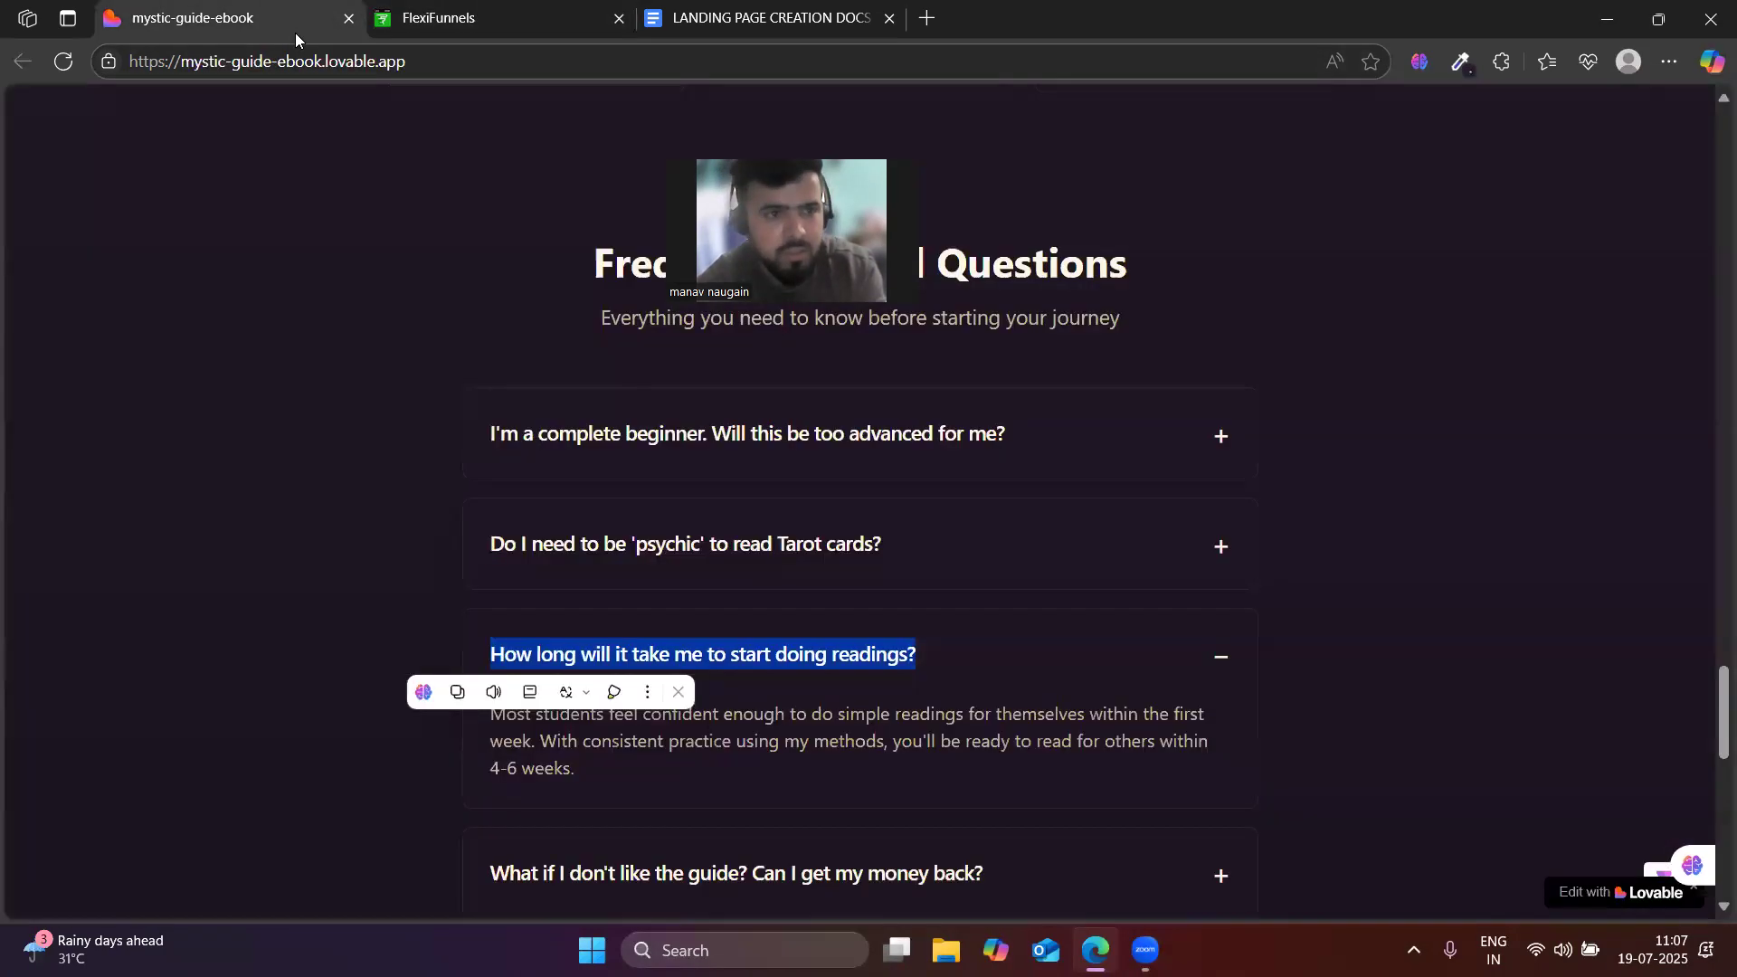
triple_click(682, 745)
key(ctrl+c)
click(482, 18)
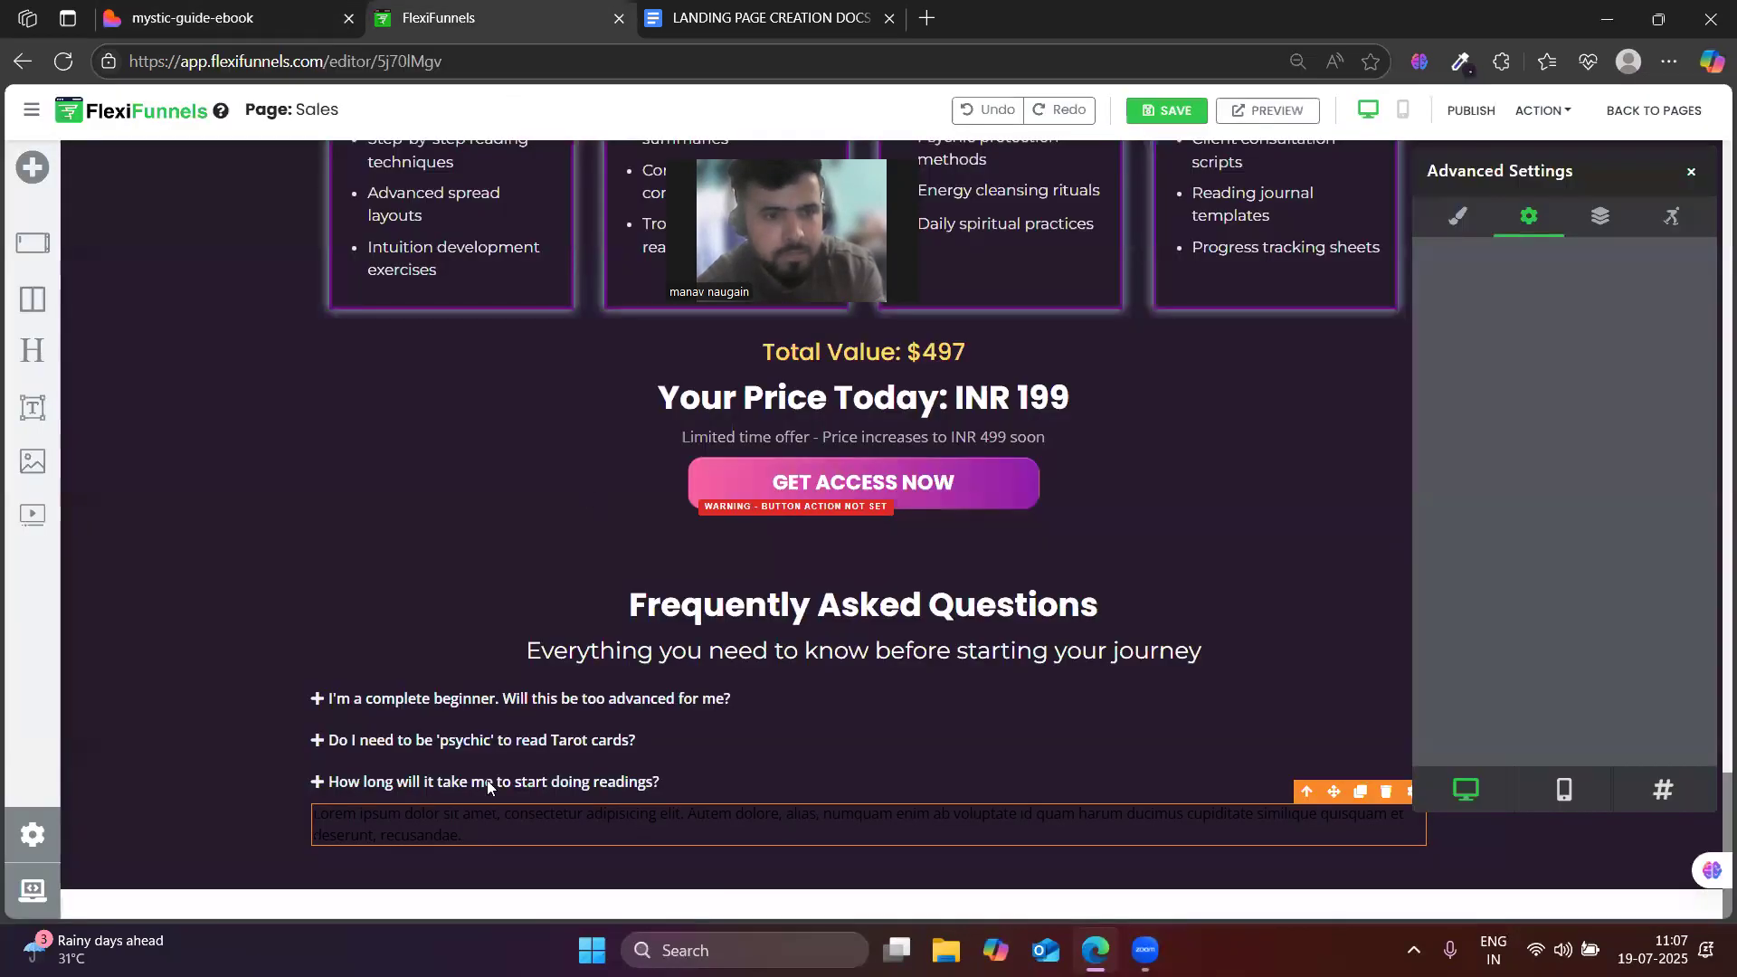
triple_click(424, 816)
key(ctrl+v)
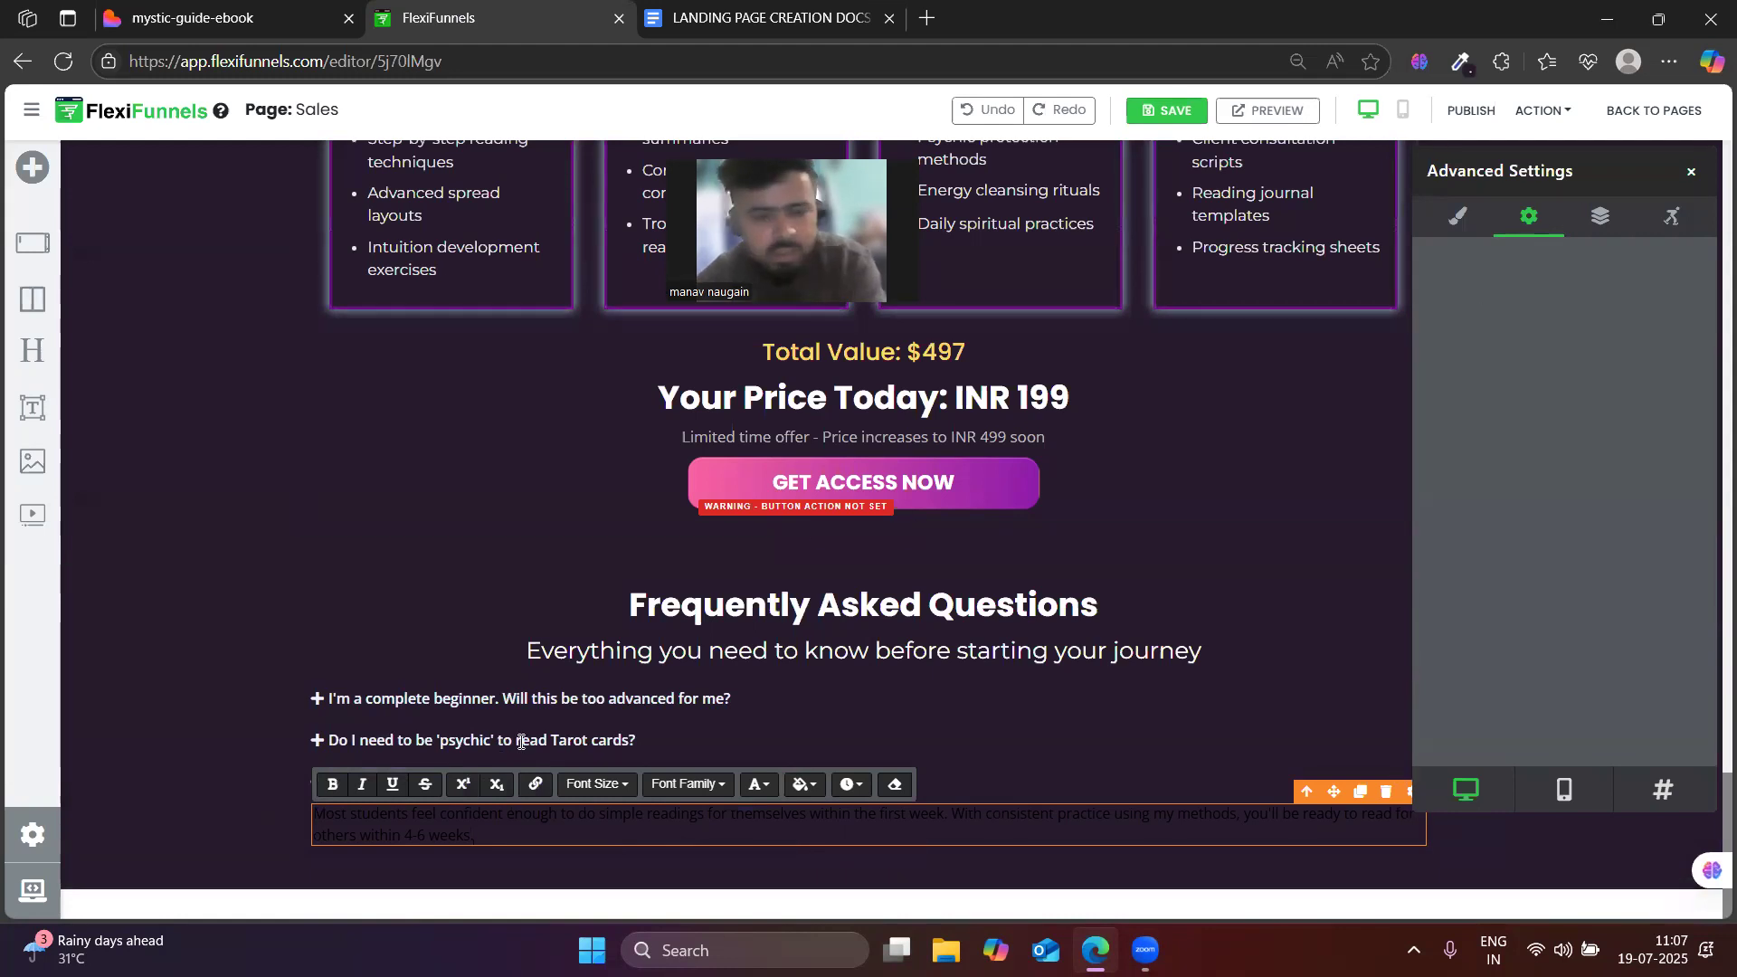
click(226, 19)
scroll(619, 814, down, 2)
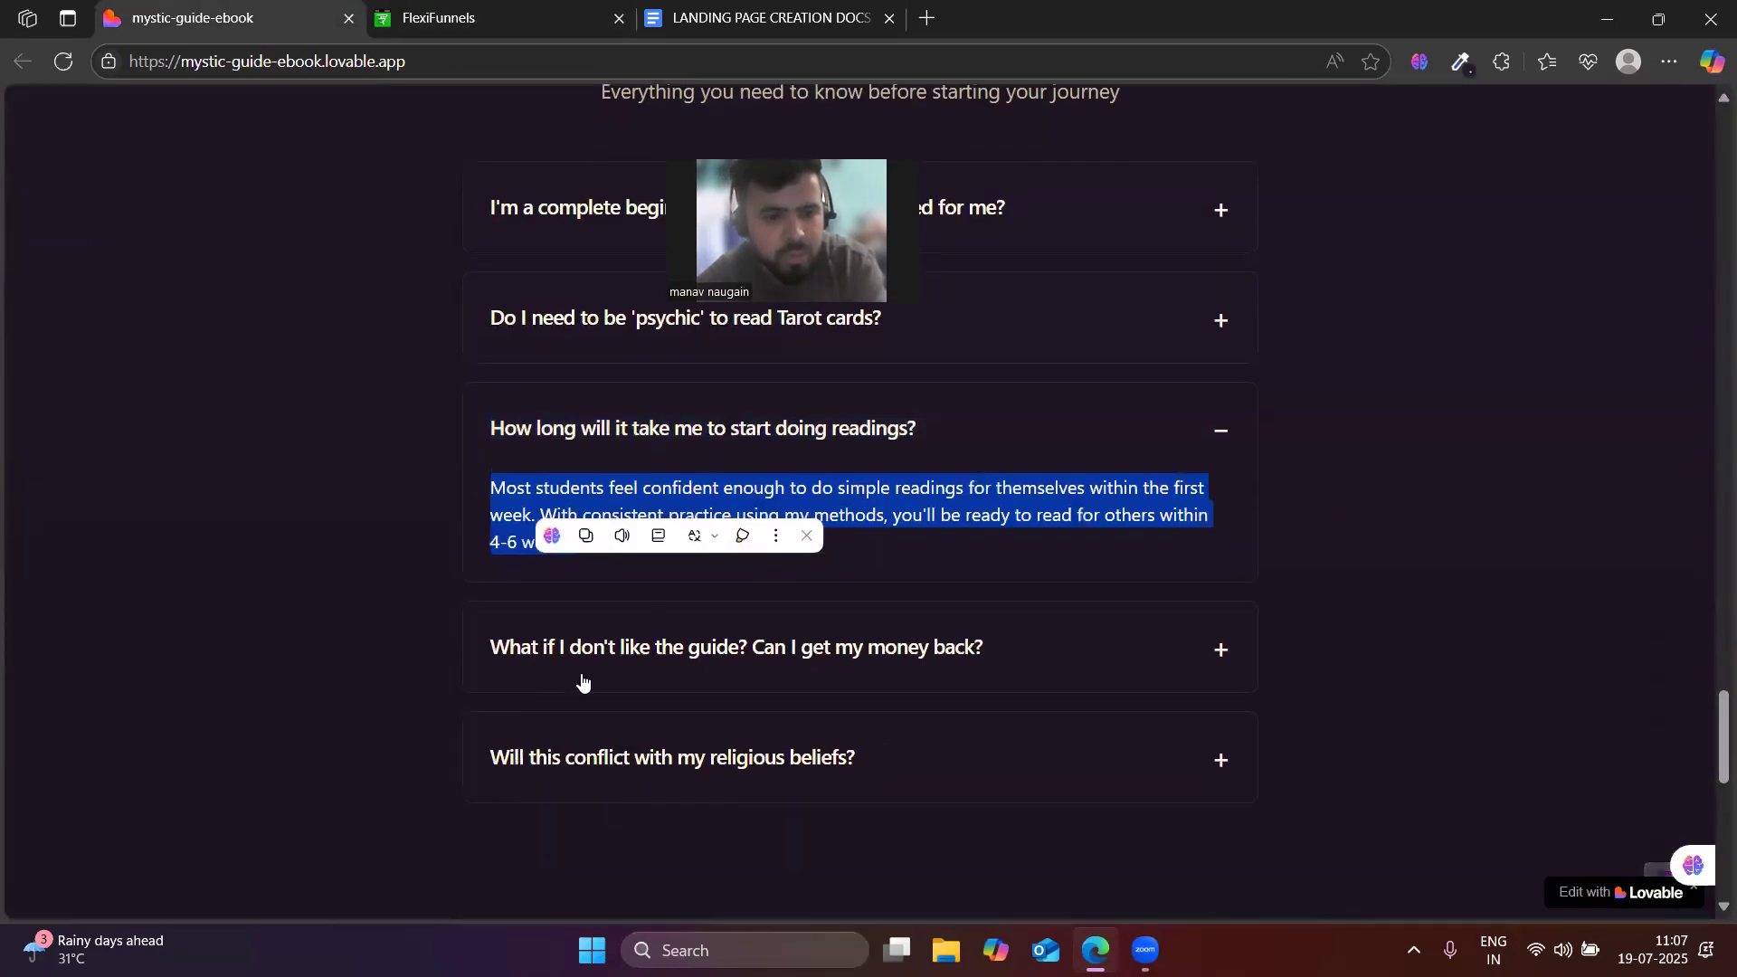
click(536, 11)
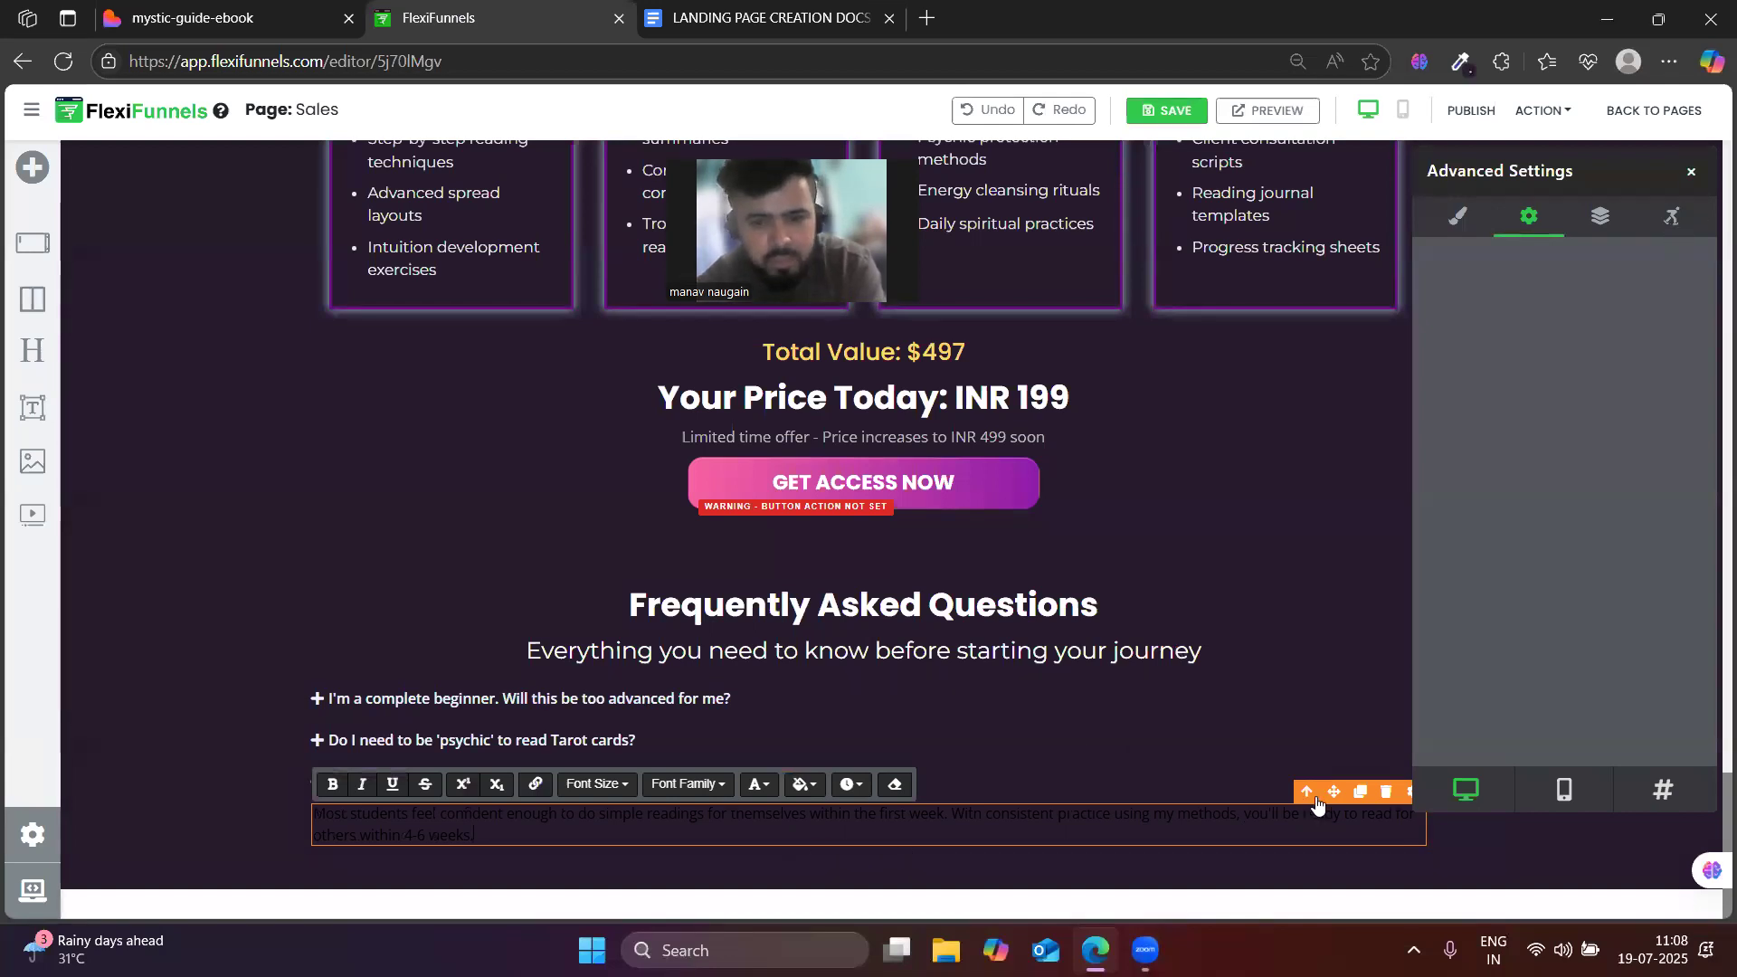
click(1360, 793)
scroll(646, 865, down, 1)
click(815, 830)
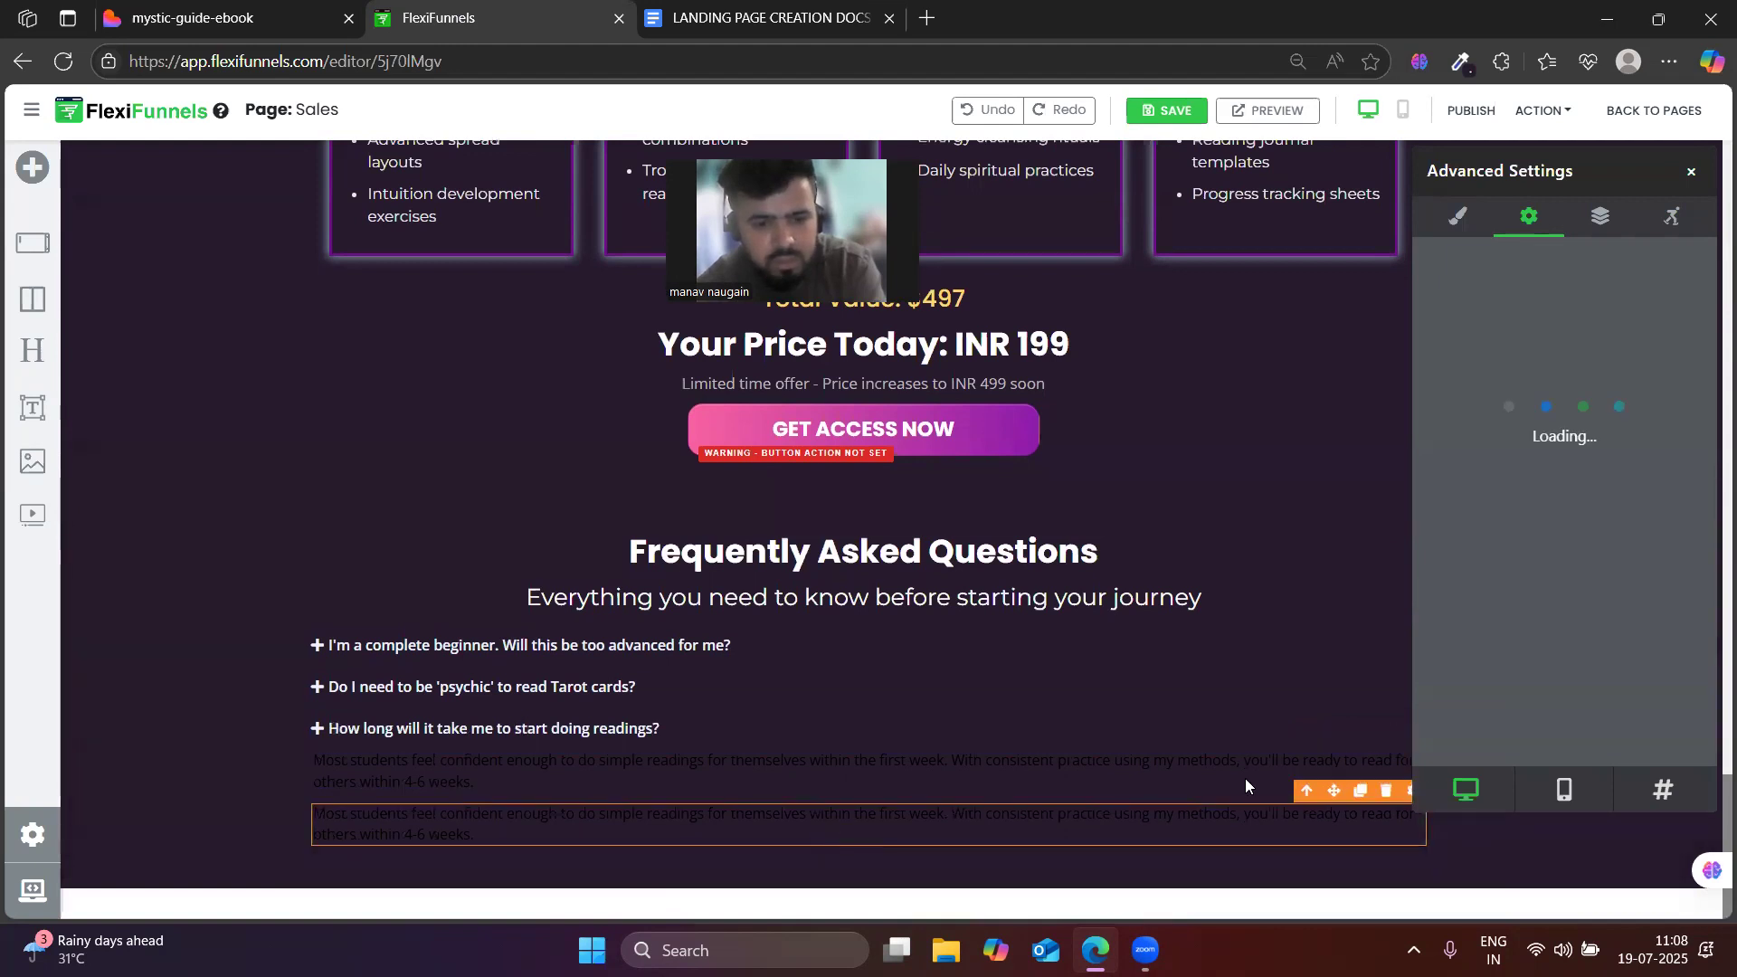
click(1360, 793)
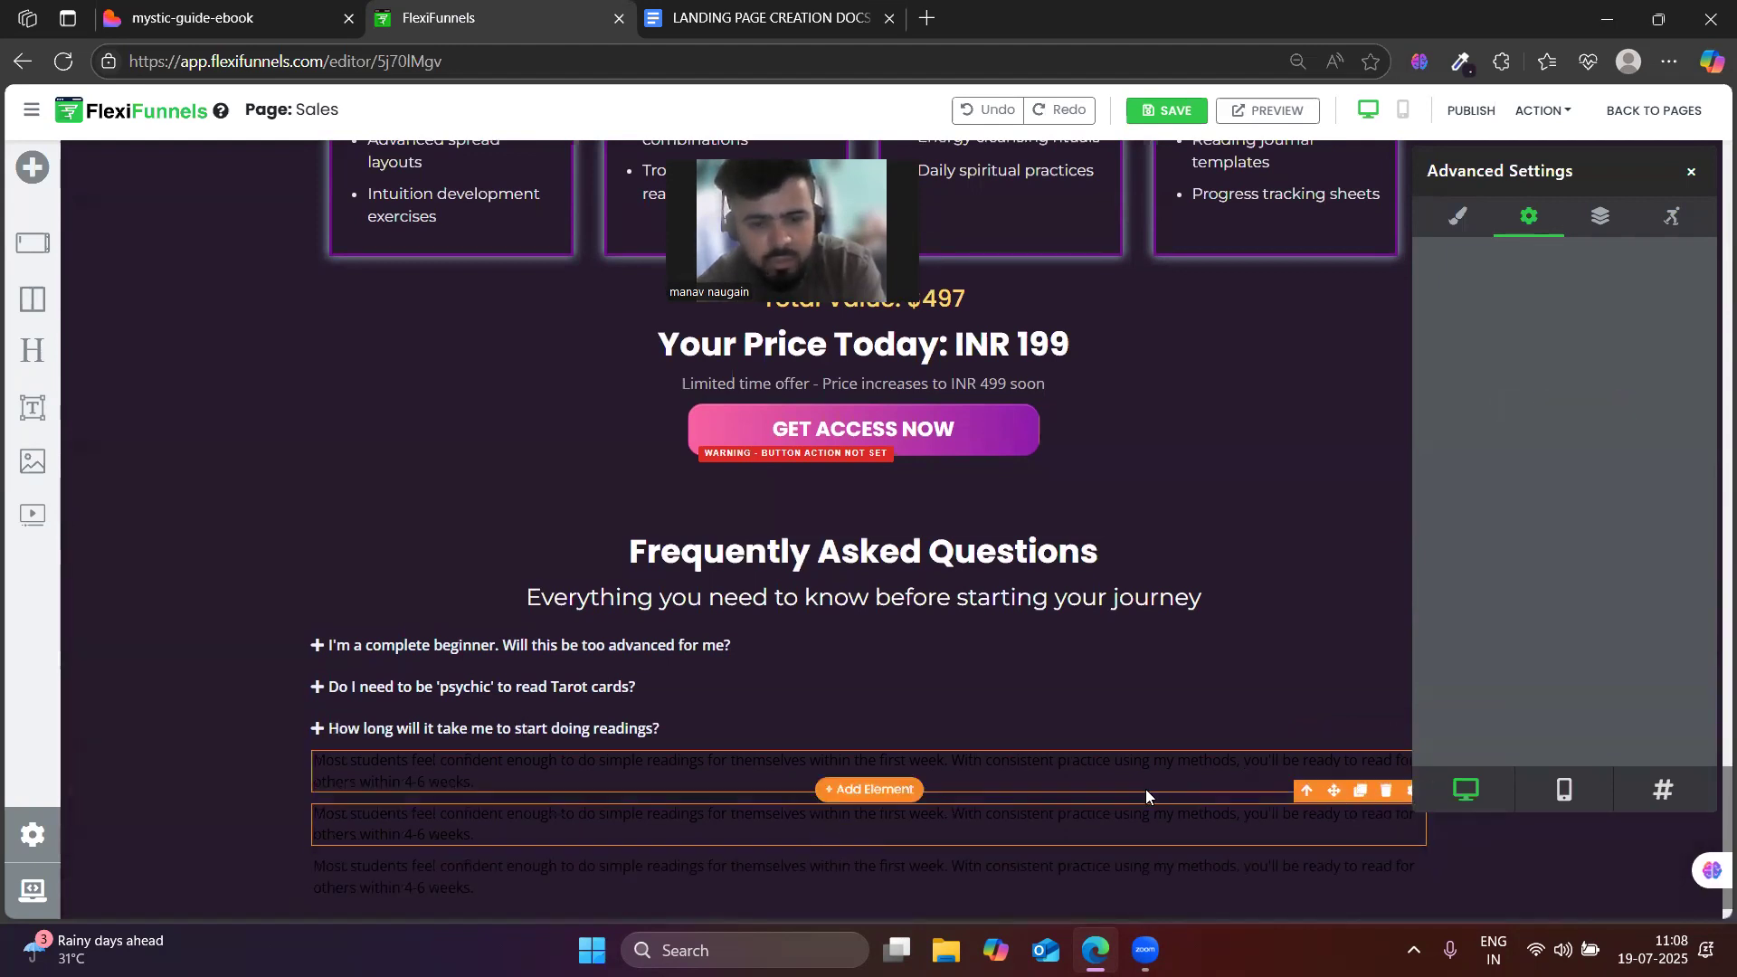
key(ctrl+z)
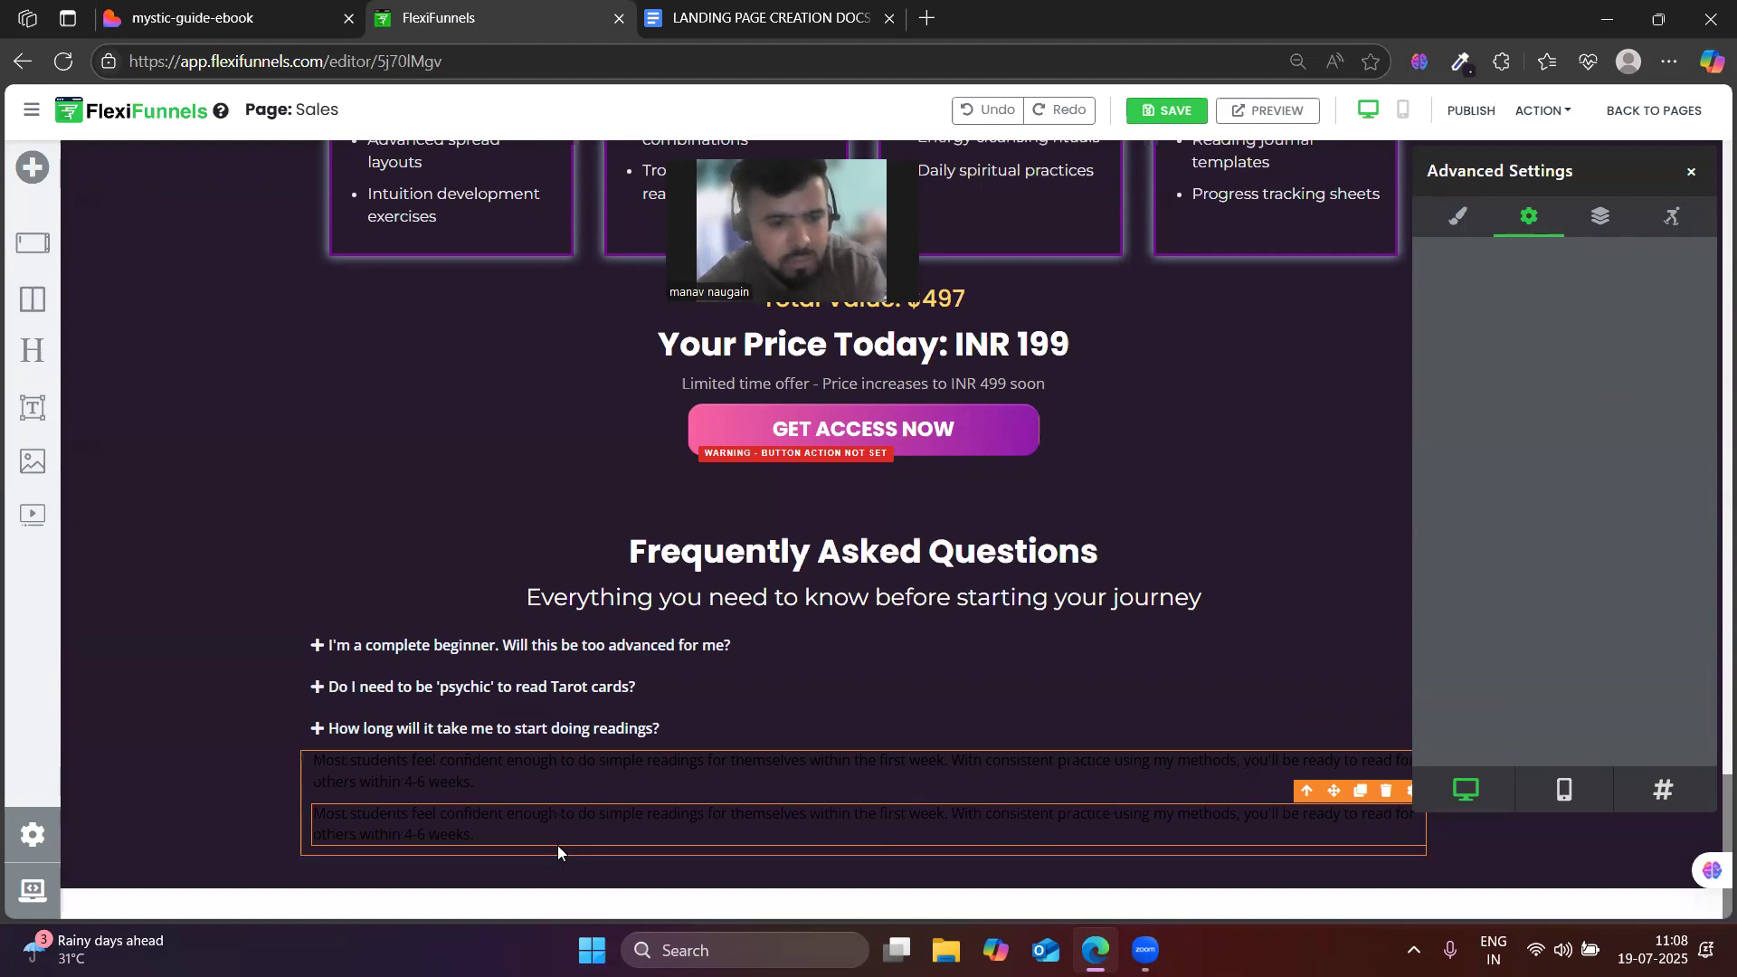
click(385, 823)
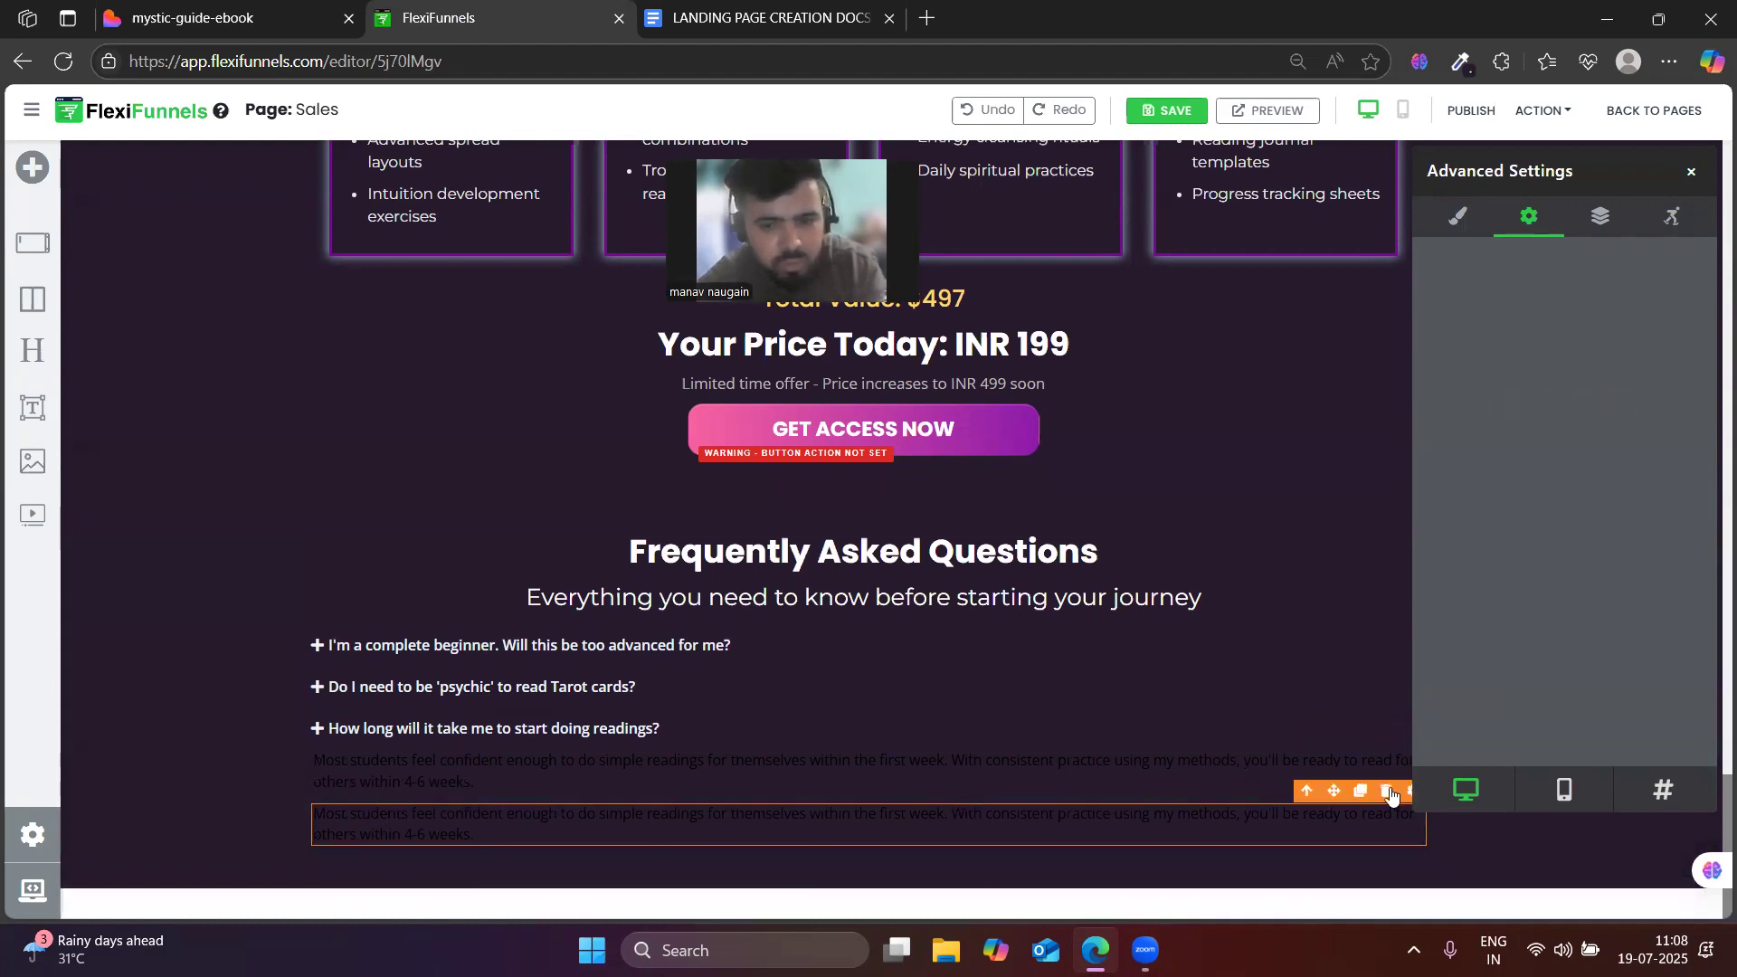
click(1389, 792)
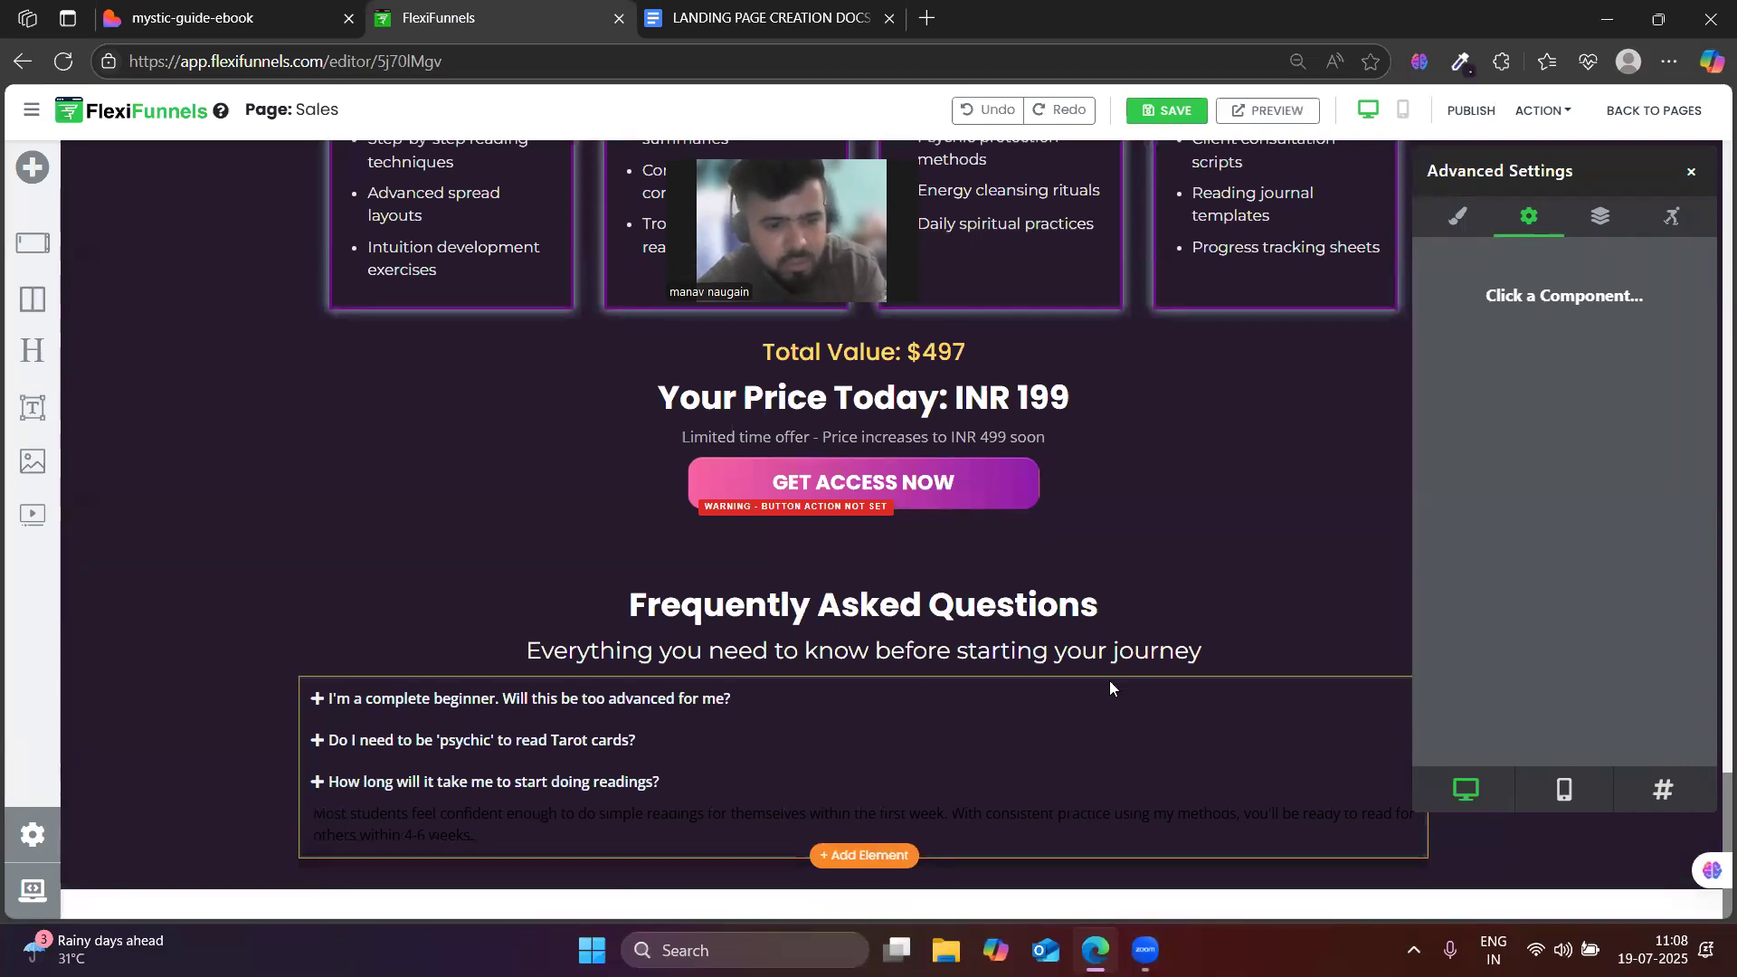
- Duplicate the accordion item "How long will it take me to start doing readings?" twice to make five FAQ items
click(682, 730)
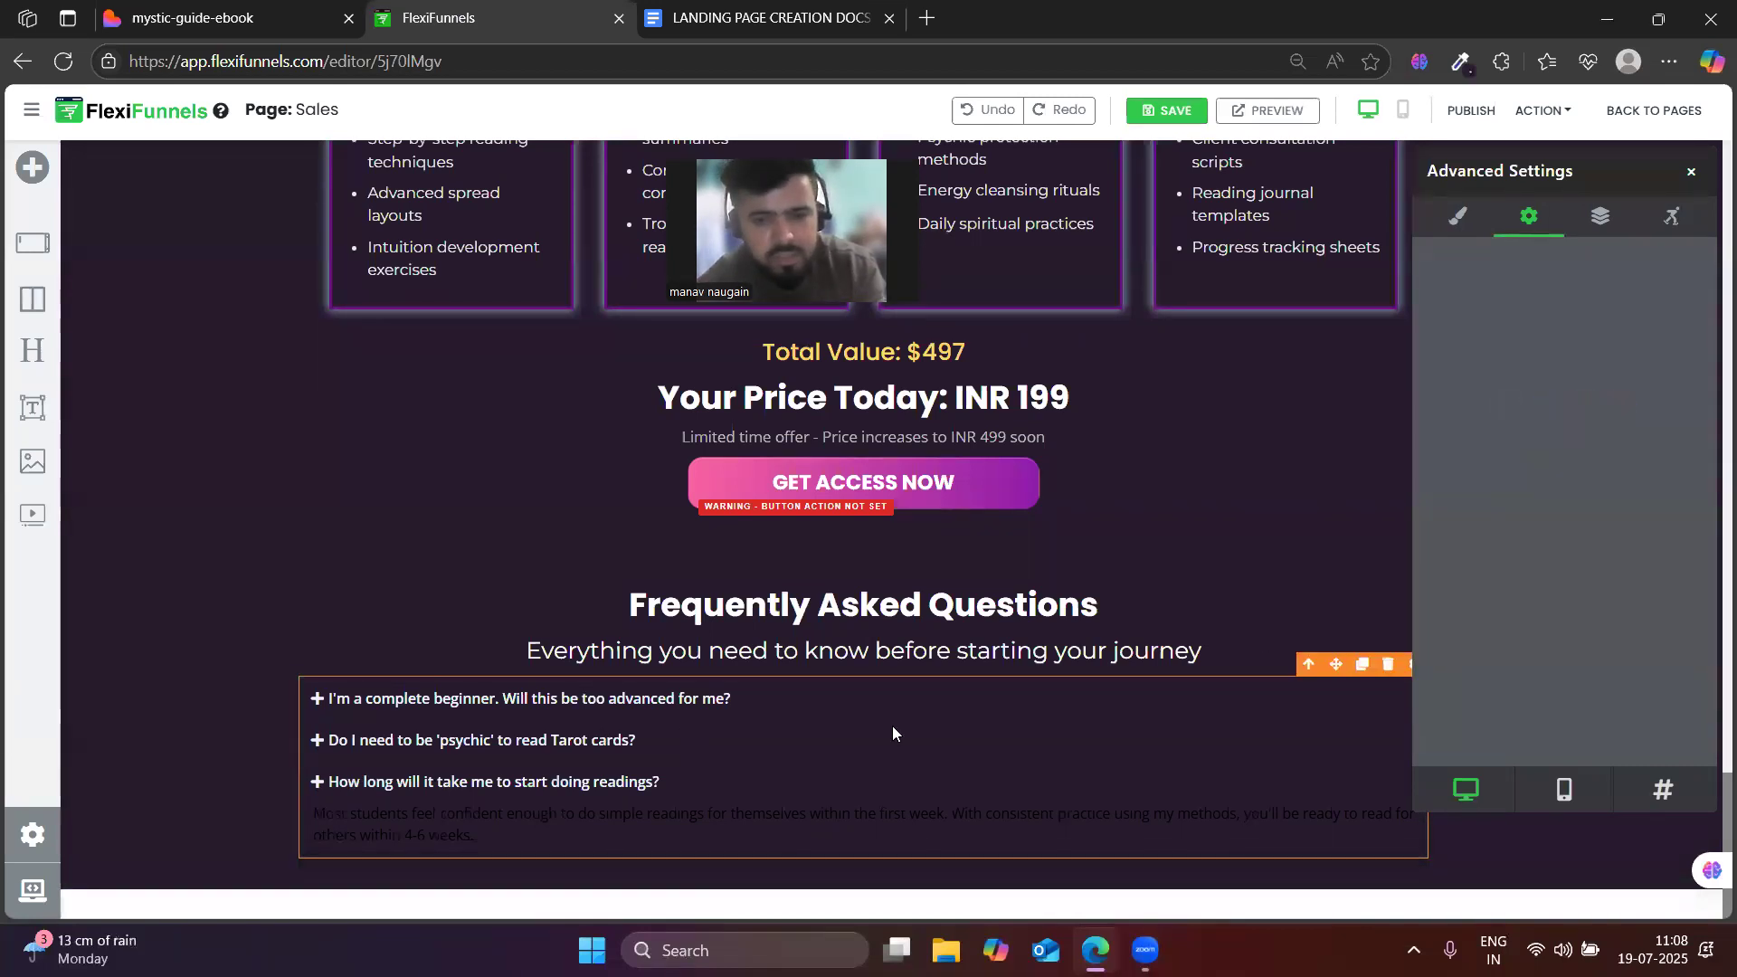
scroll(1593, 588, down, 1)
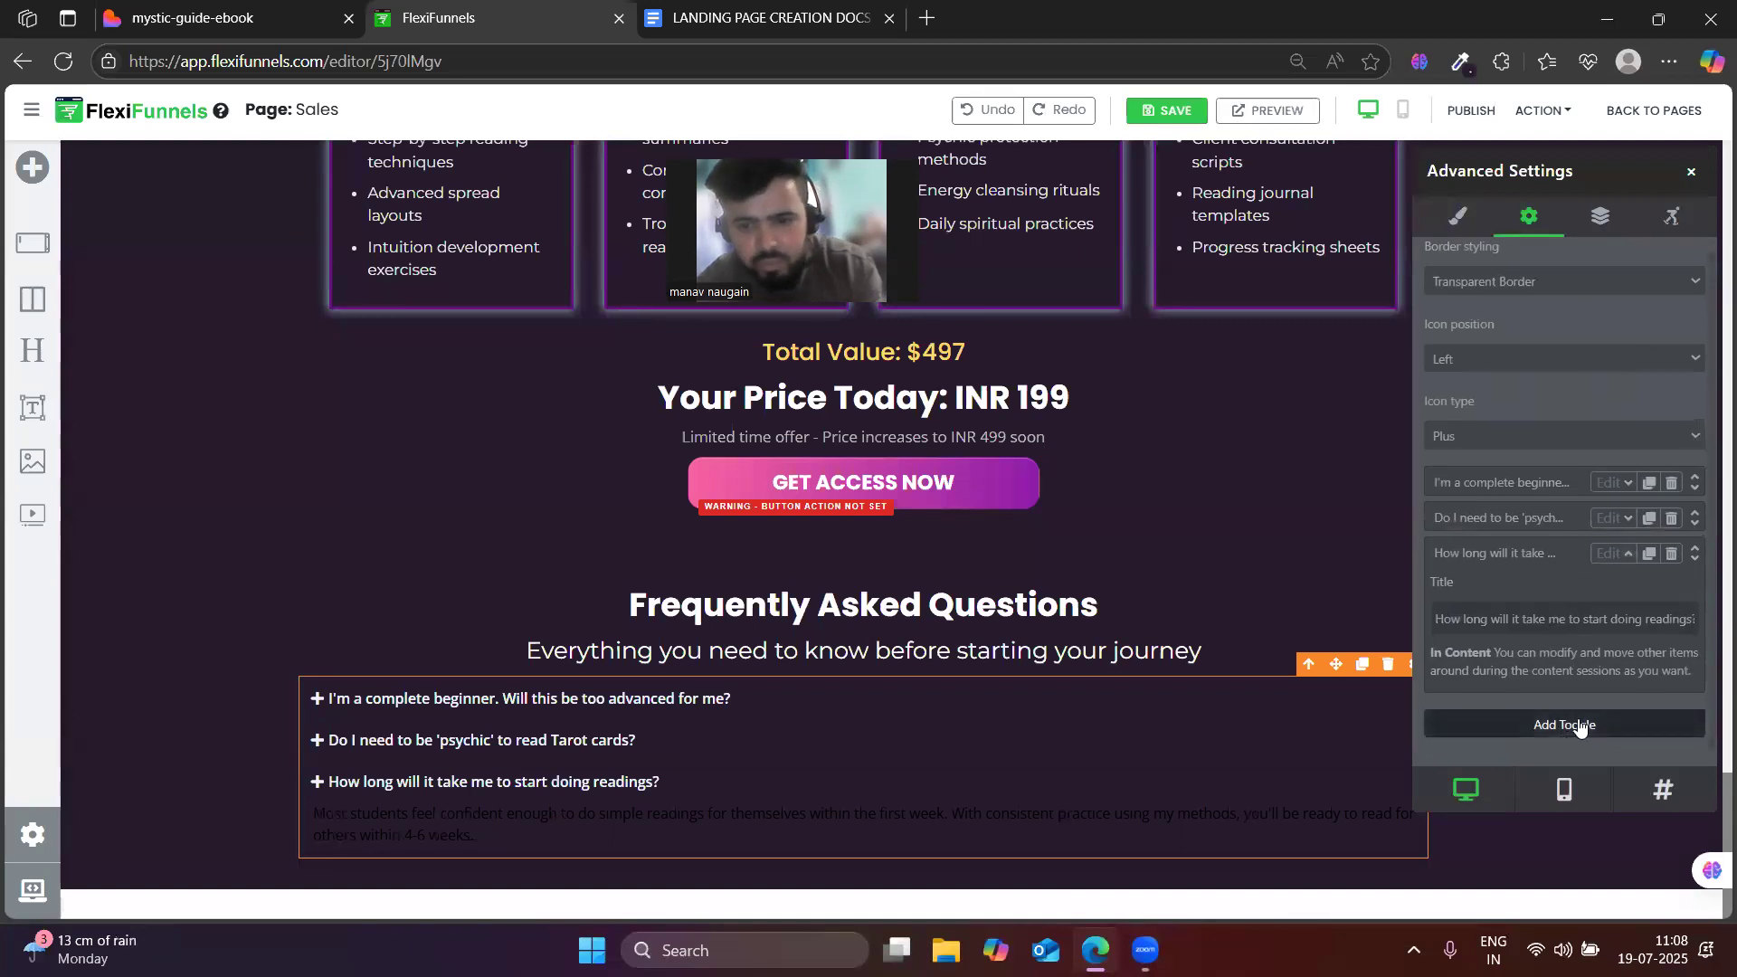
click(1649, 556)
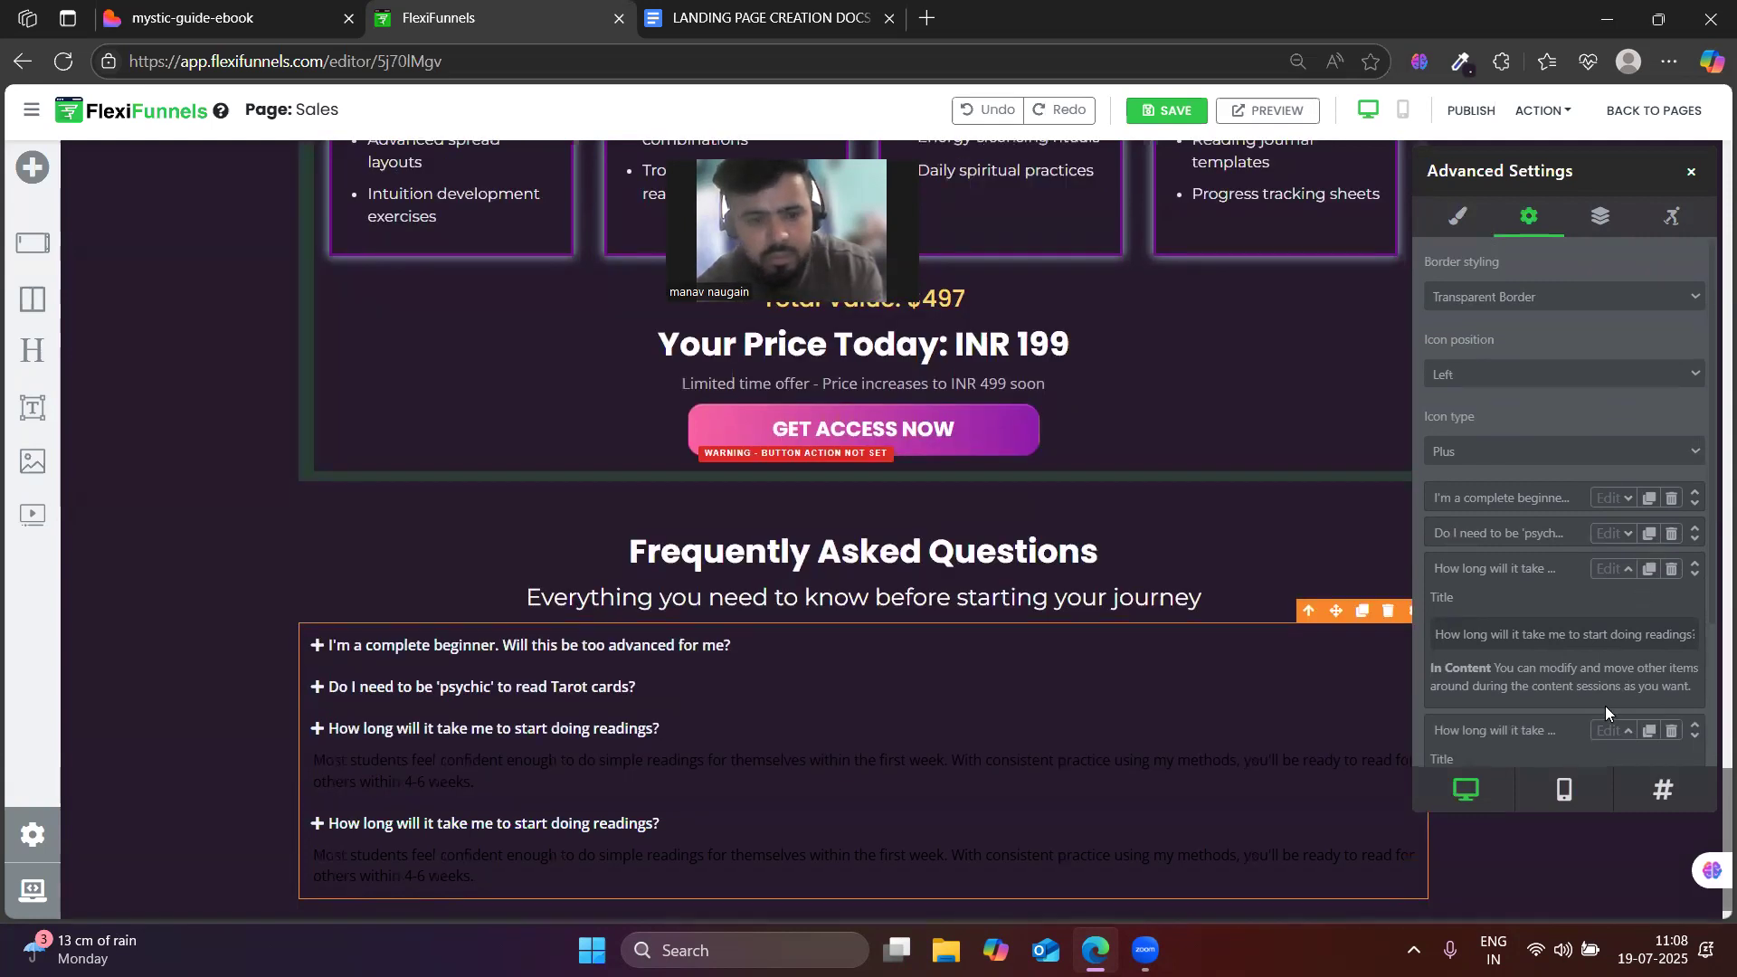
scroll(1578, 749, down, 1)
scroll(1578, 742, down, 2)
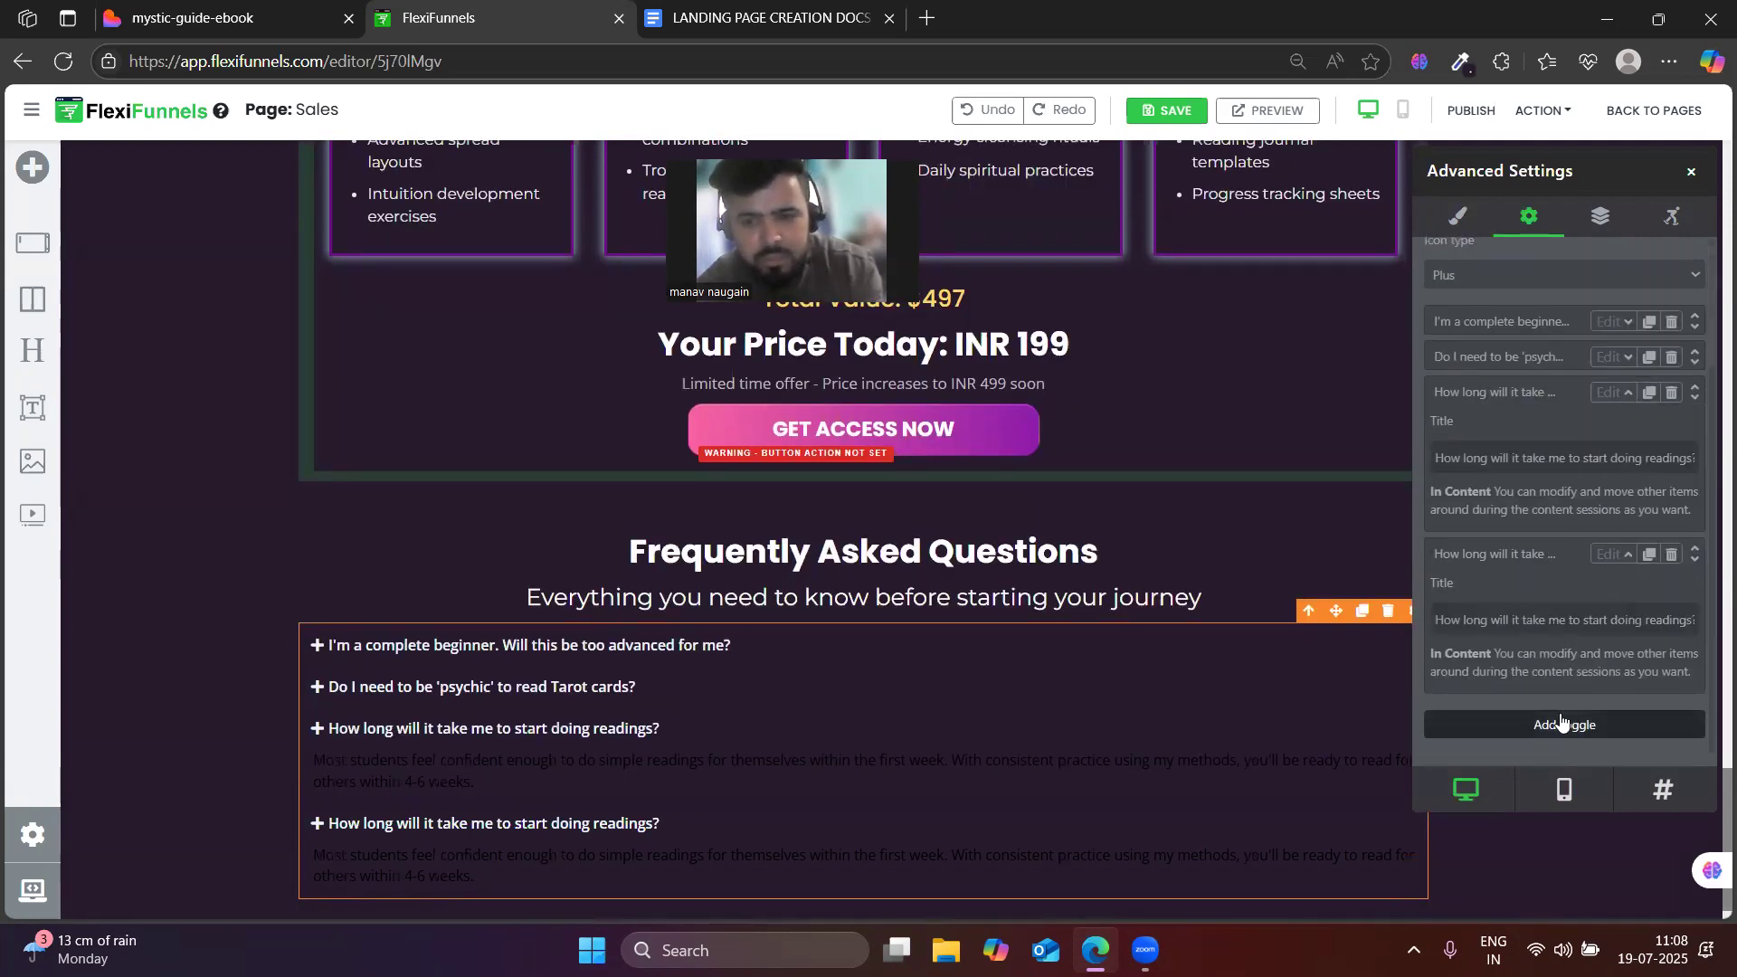
click(1649, 555)
scroll(409, 770, down, 1)
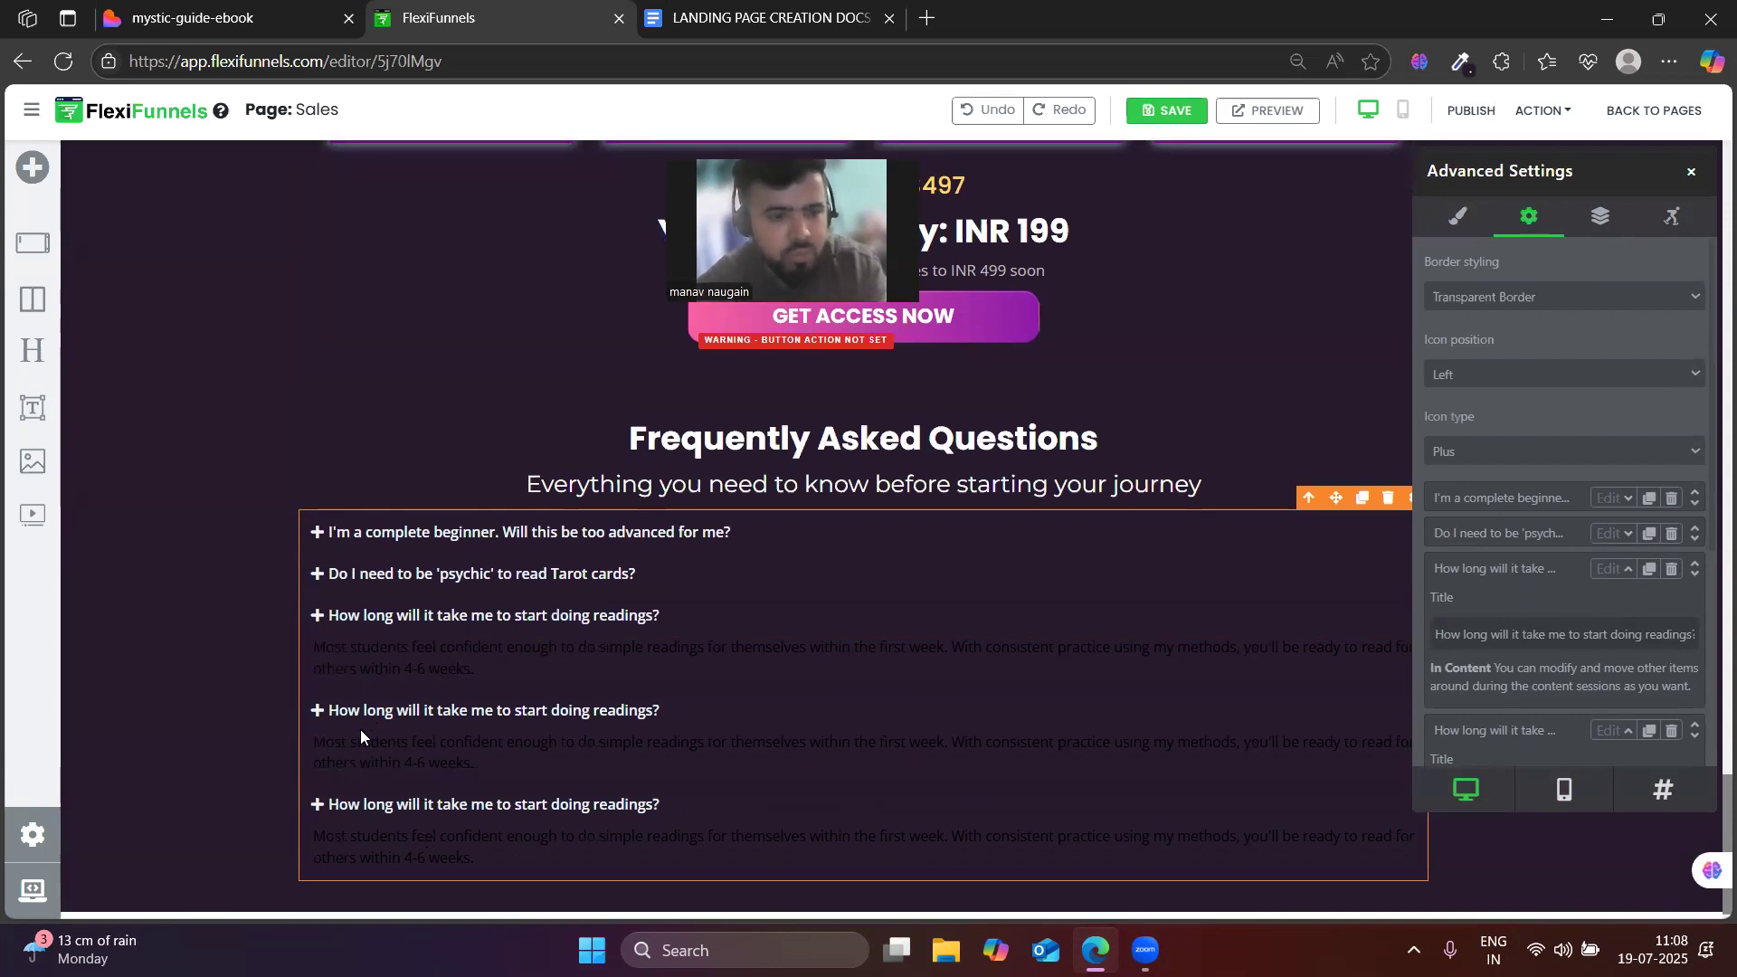
- Title the fourth accordion item "What if I don't like the guide? Can I get my money back?", copied from the original page
click(283, 7)
click(609, 643)
triple_click(623, 610)
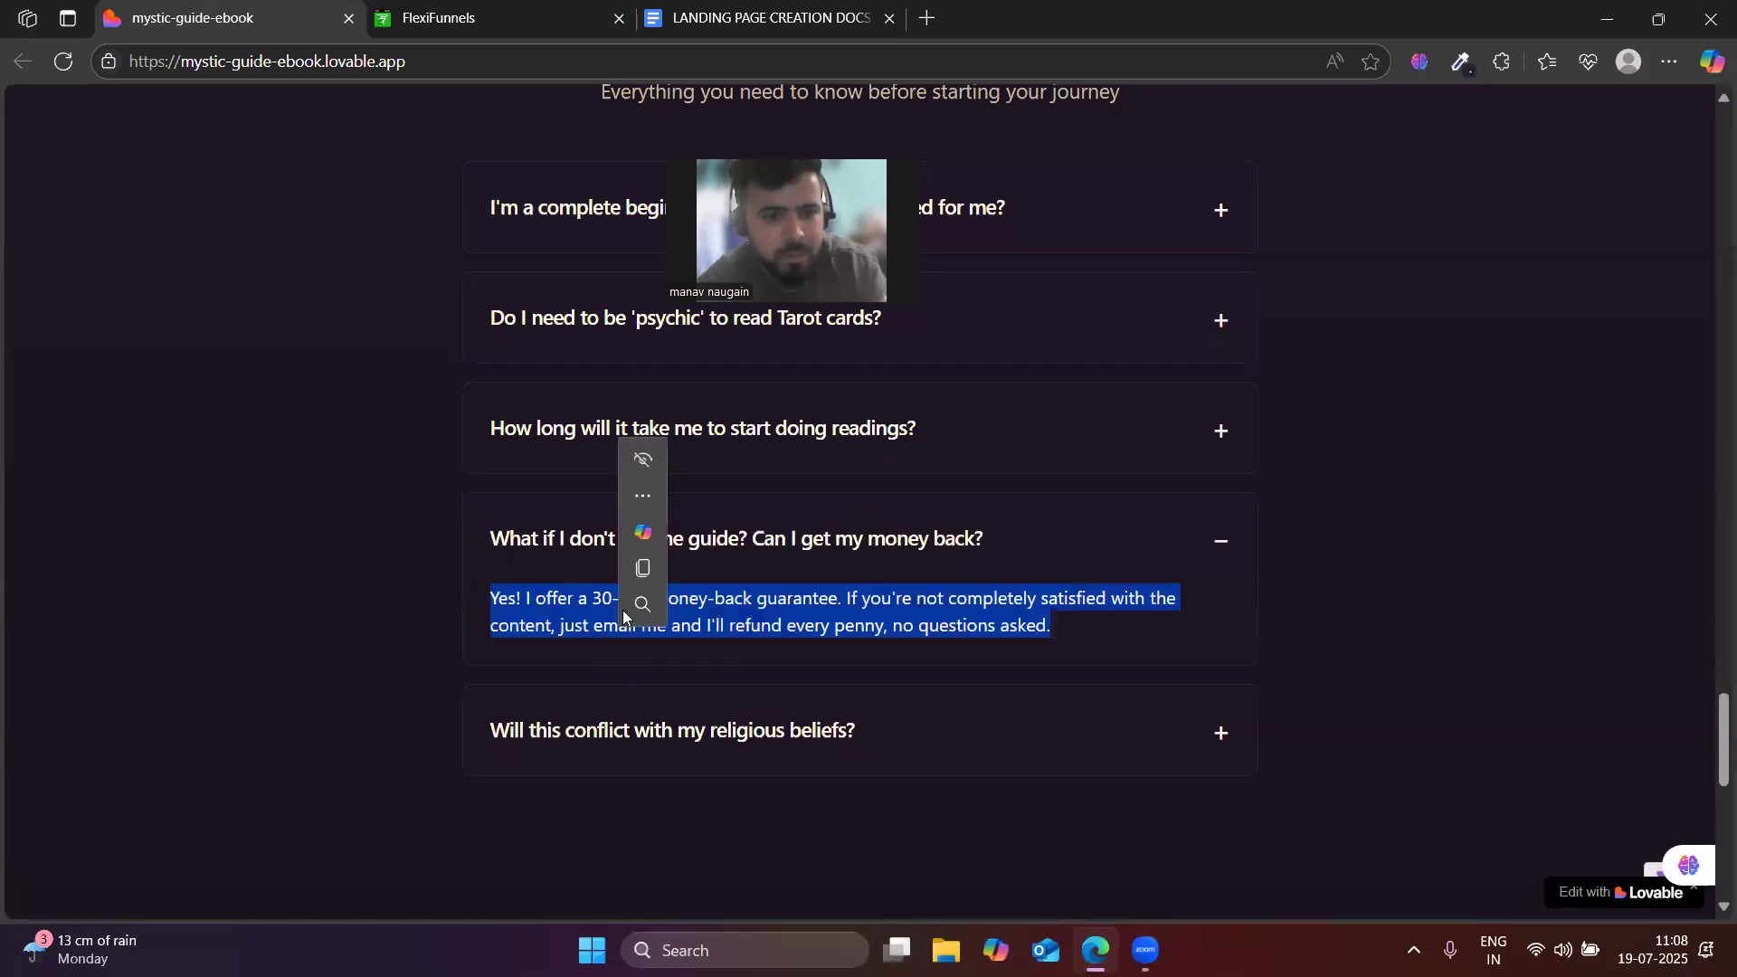
triple_click(546, 540)
key(ctrl+c)
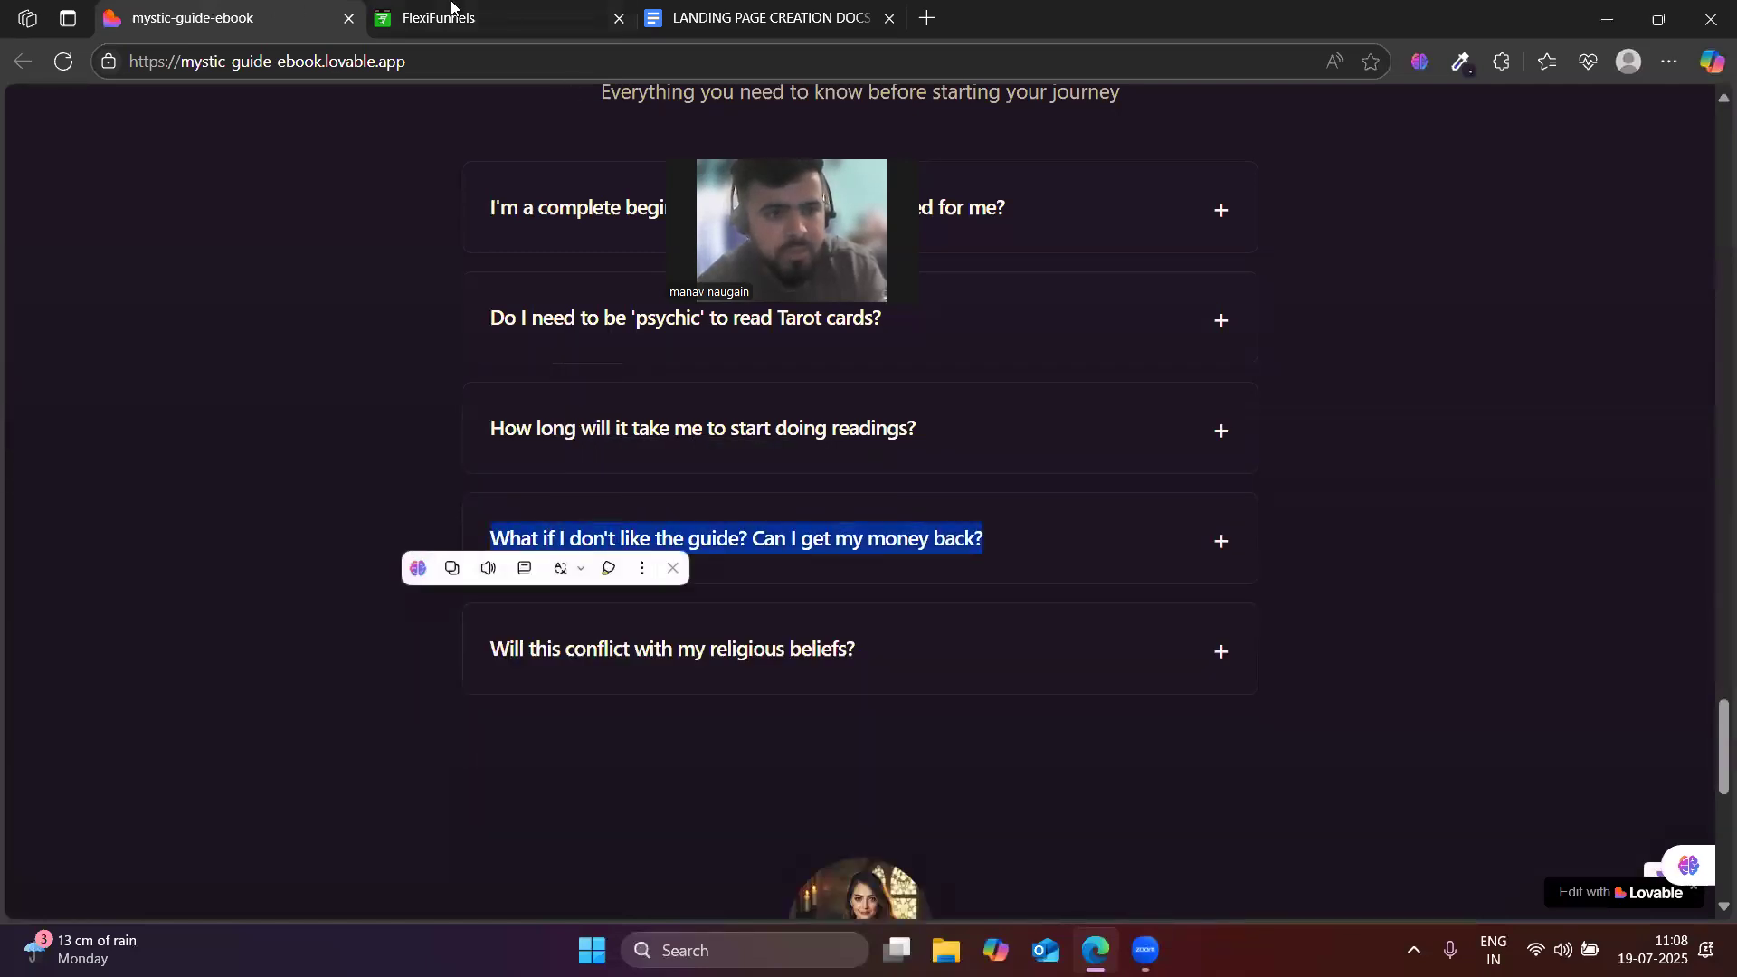
click(452, 7)
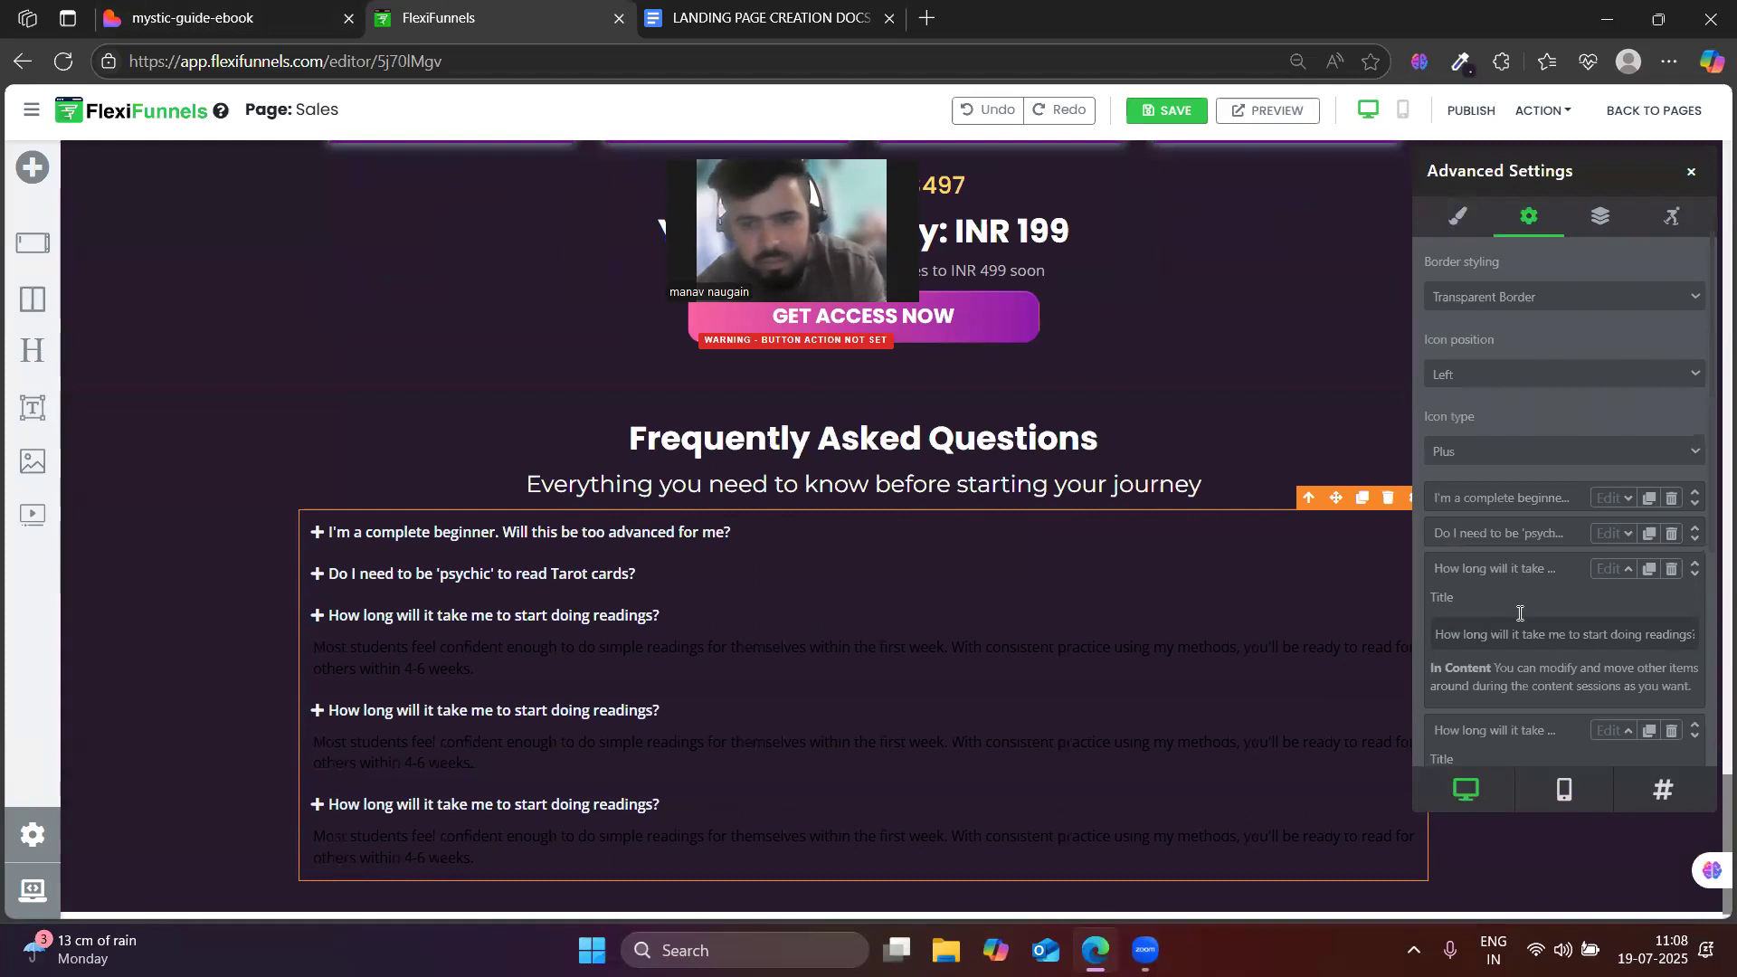
click(1624, 576)
click(1613, 603)
triple_click(1482, 680)
key(ctrl+v)
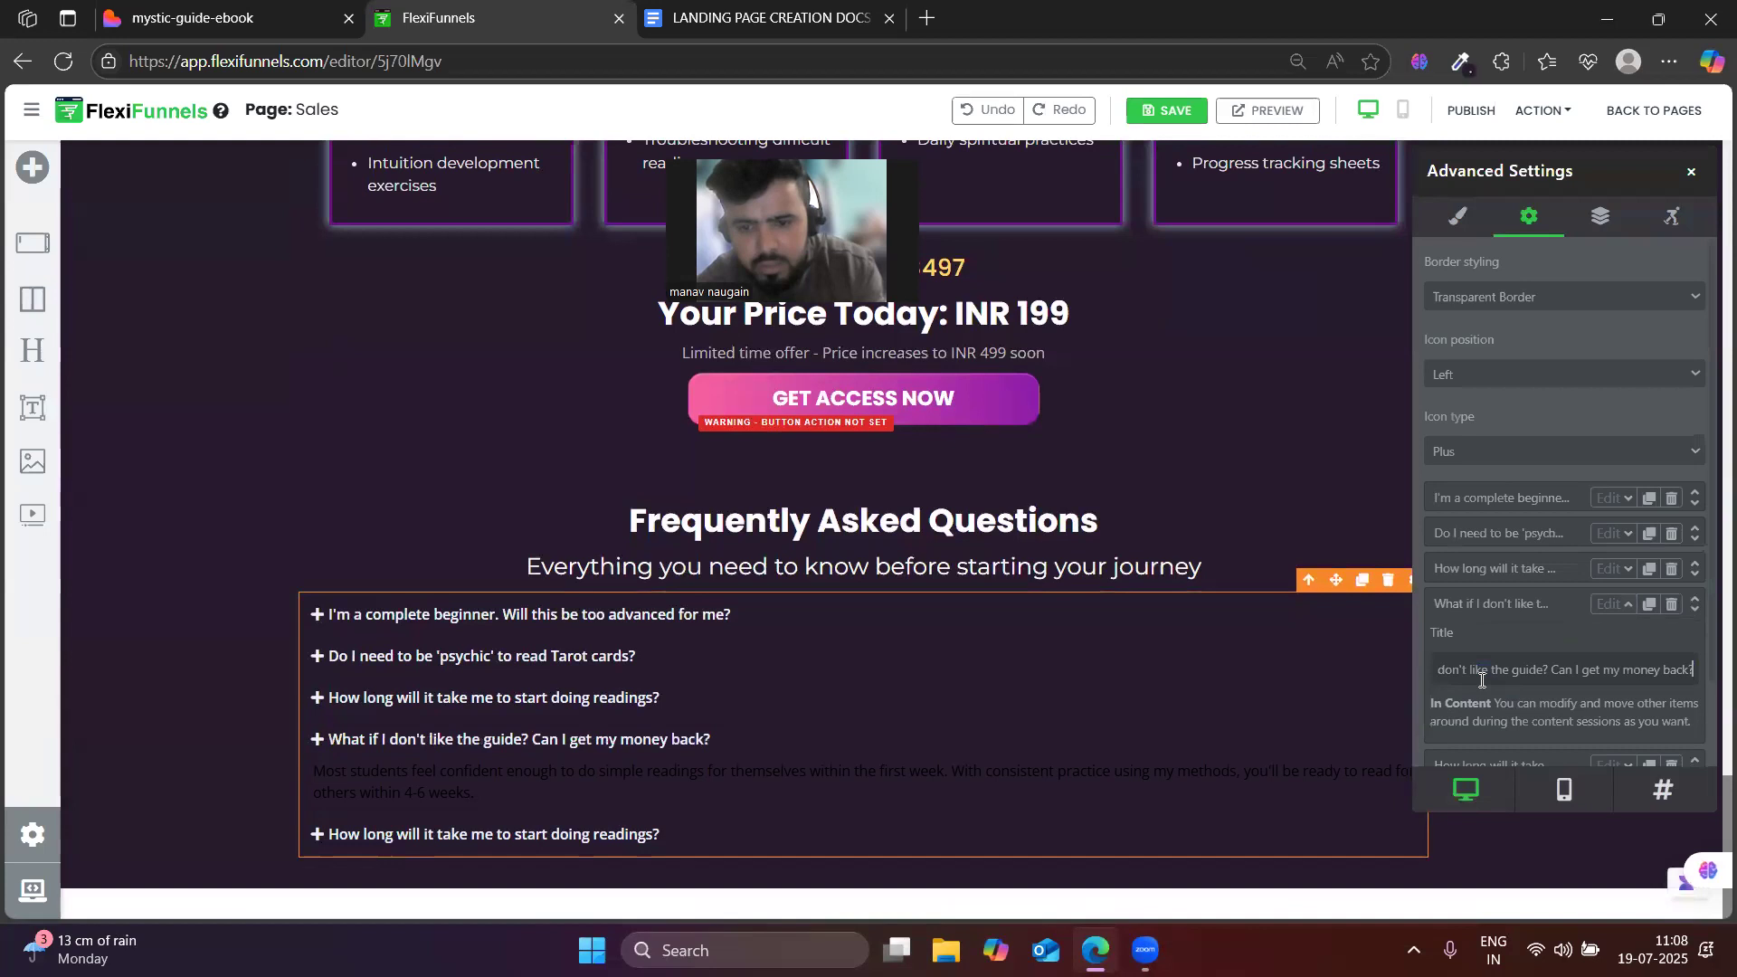
- Replace the fourth accordion item's duplicated content with the original page's answer beginning "Yes! I offer a 30-day money-back guarantee."
click(394, 766)
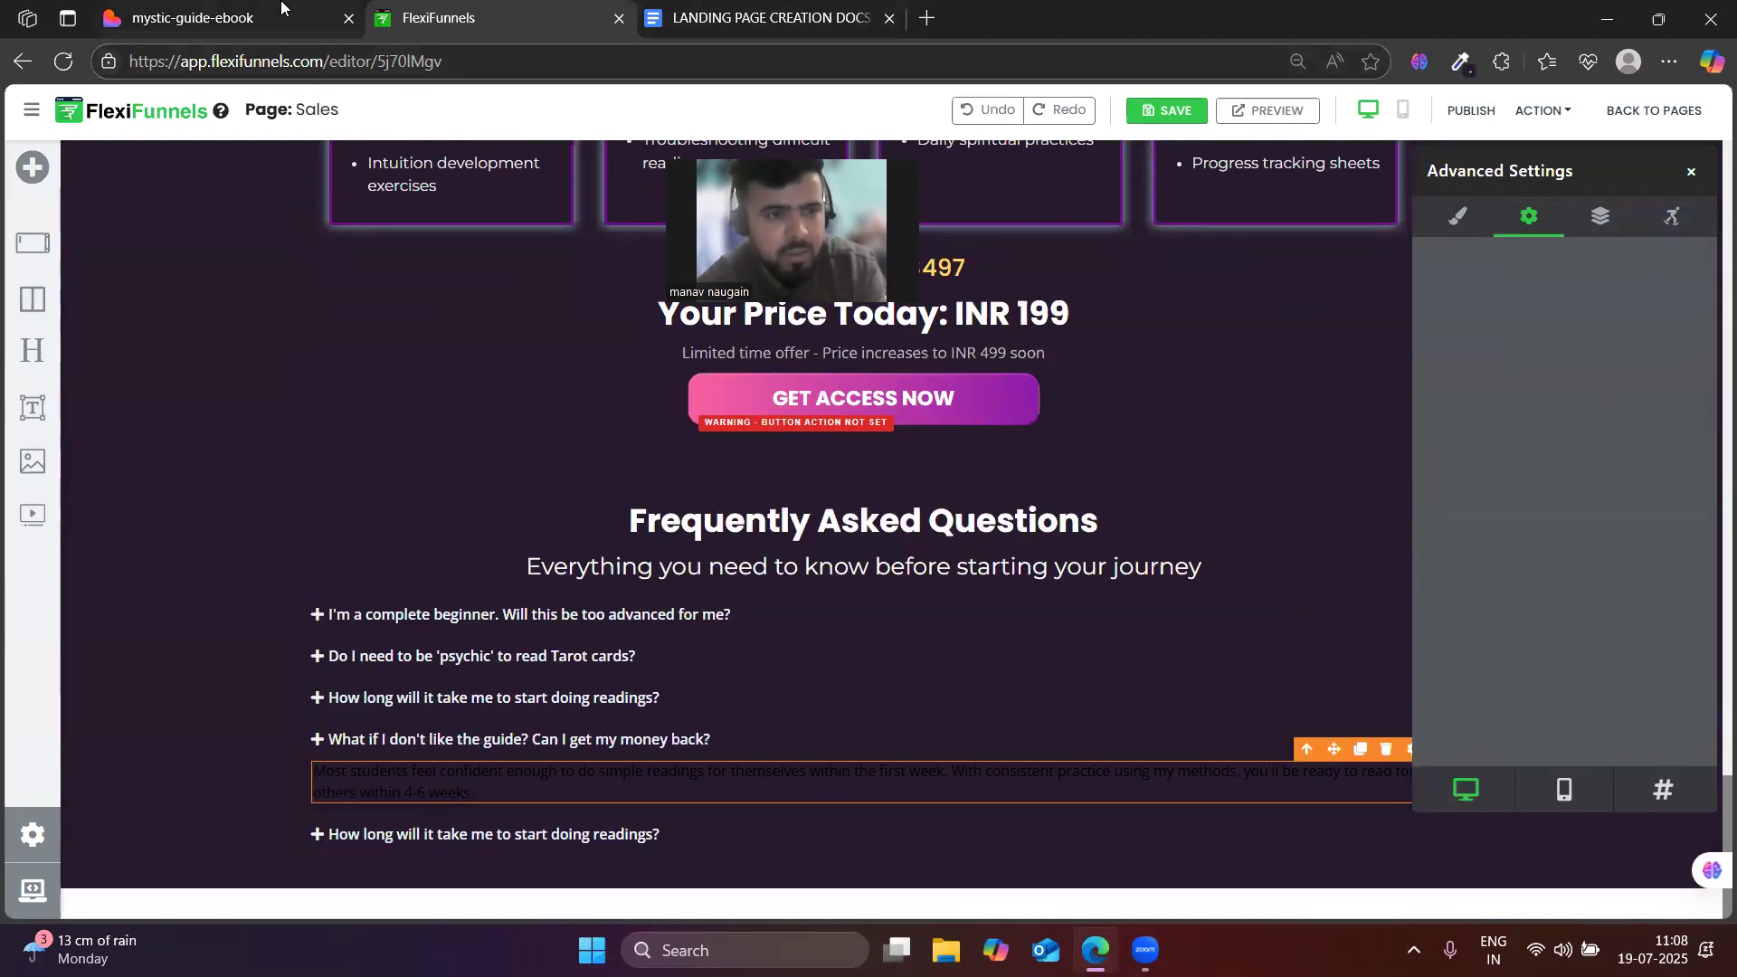
click(281, 8)
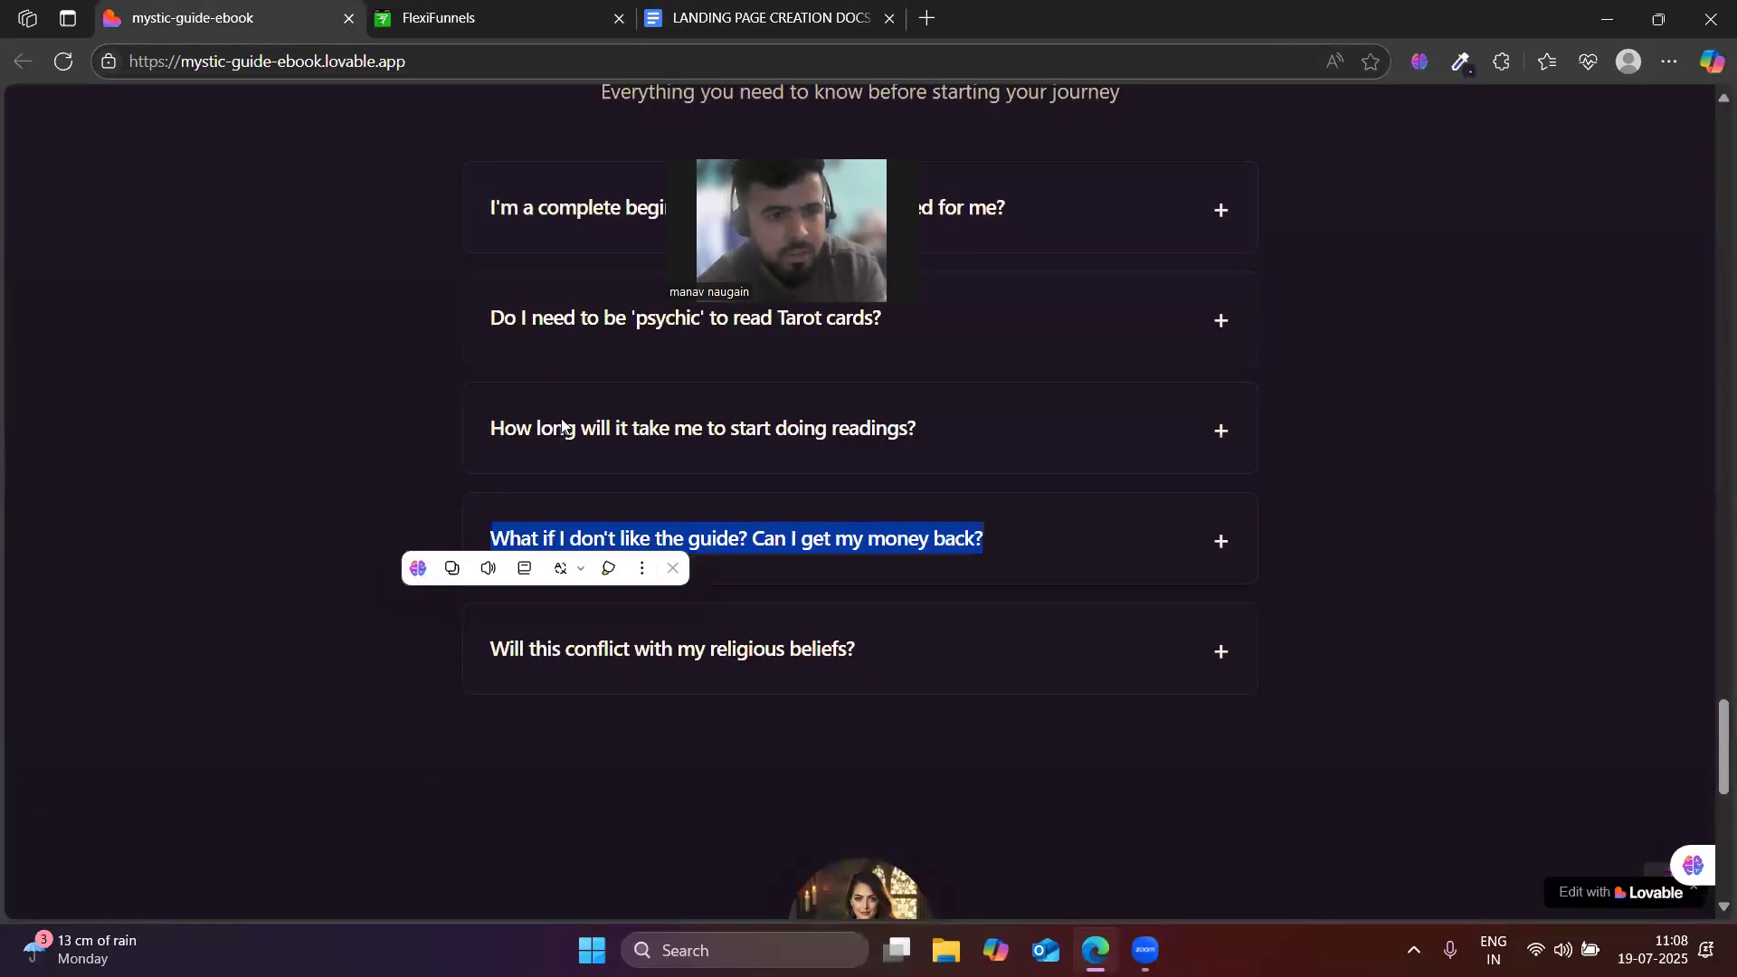
click(1219, 550)
triple_click(784, 597)
key(ctrl+c)
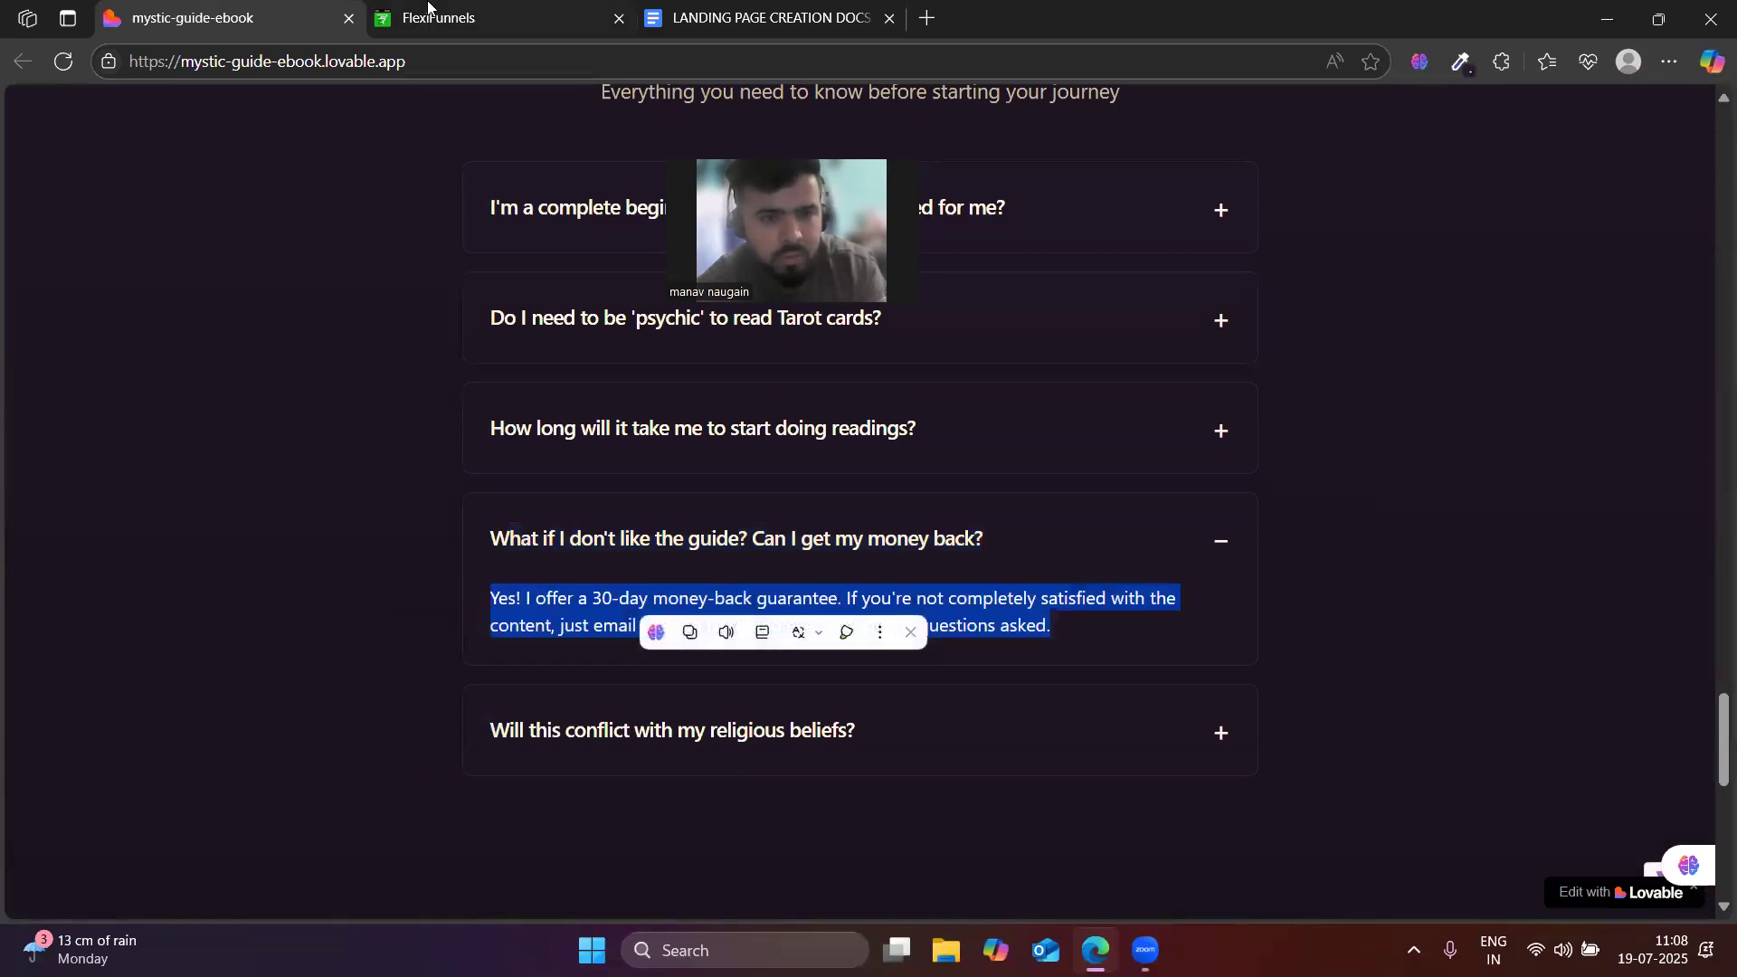
key(ctrl+Tab)
triple_click(418, 769)
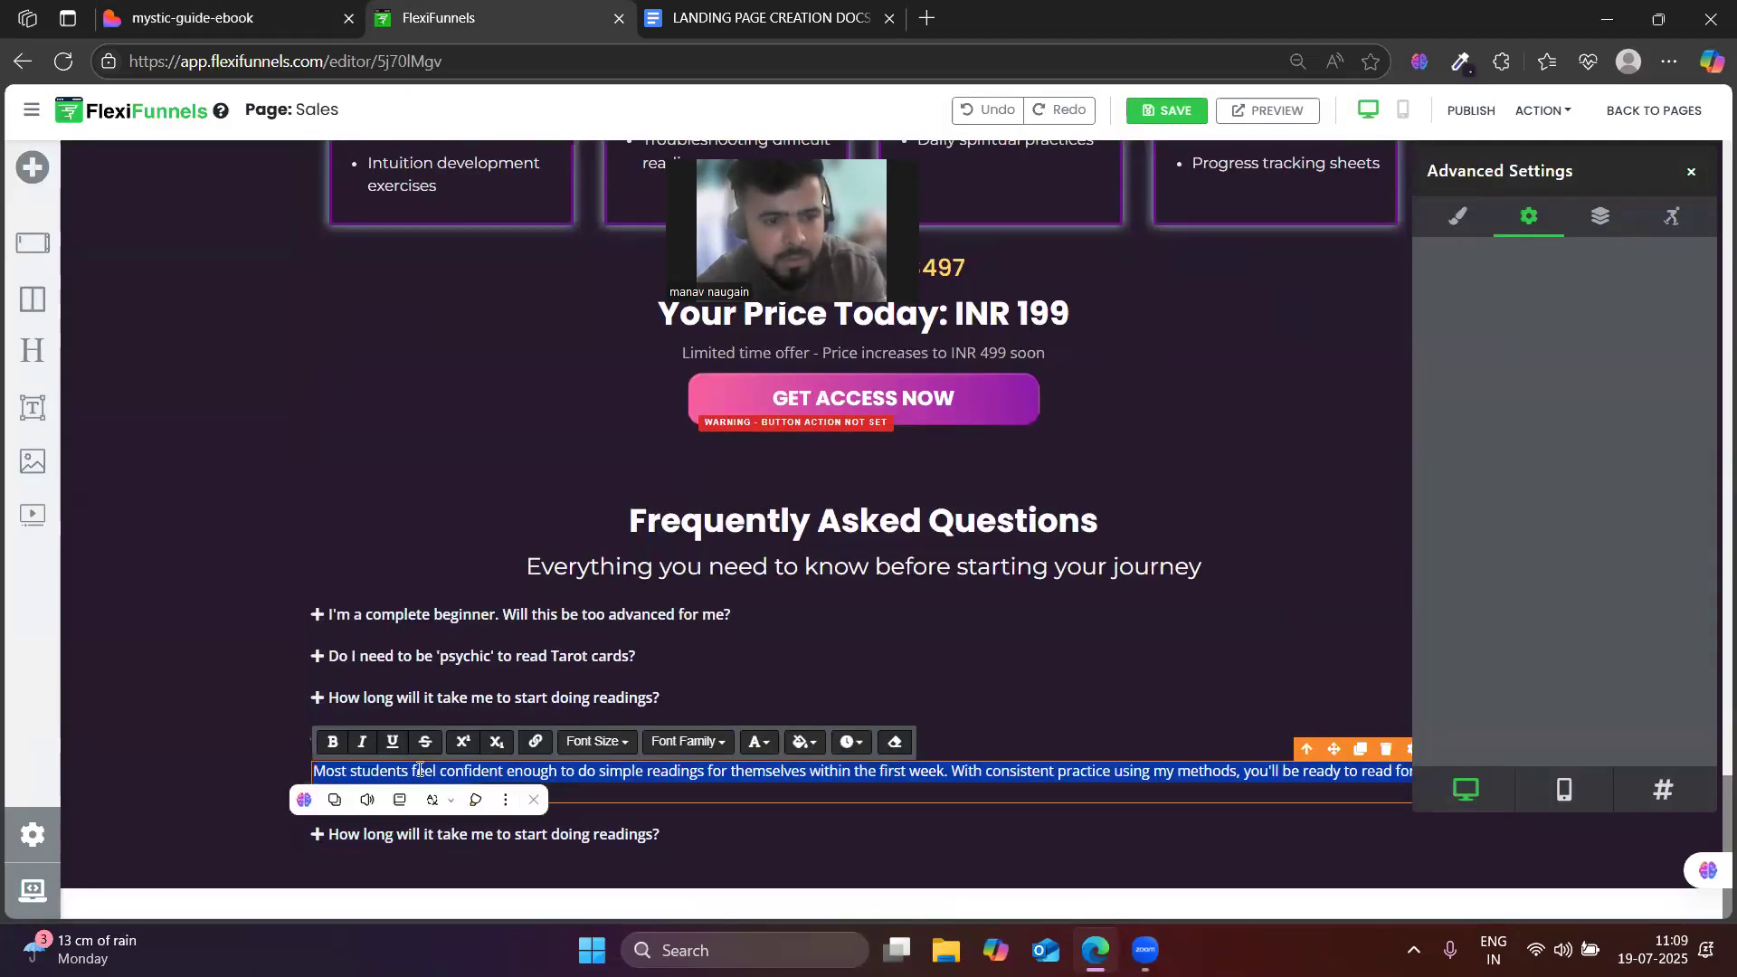
key(ctrl+v)
- Move the accordion item "What if I don't like the guide? Can I get my money back?" to the end of the list and collapse it
click(328, 834)
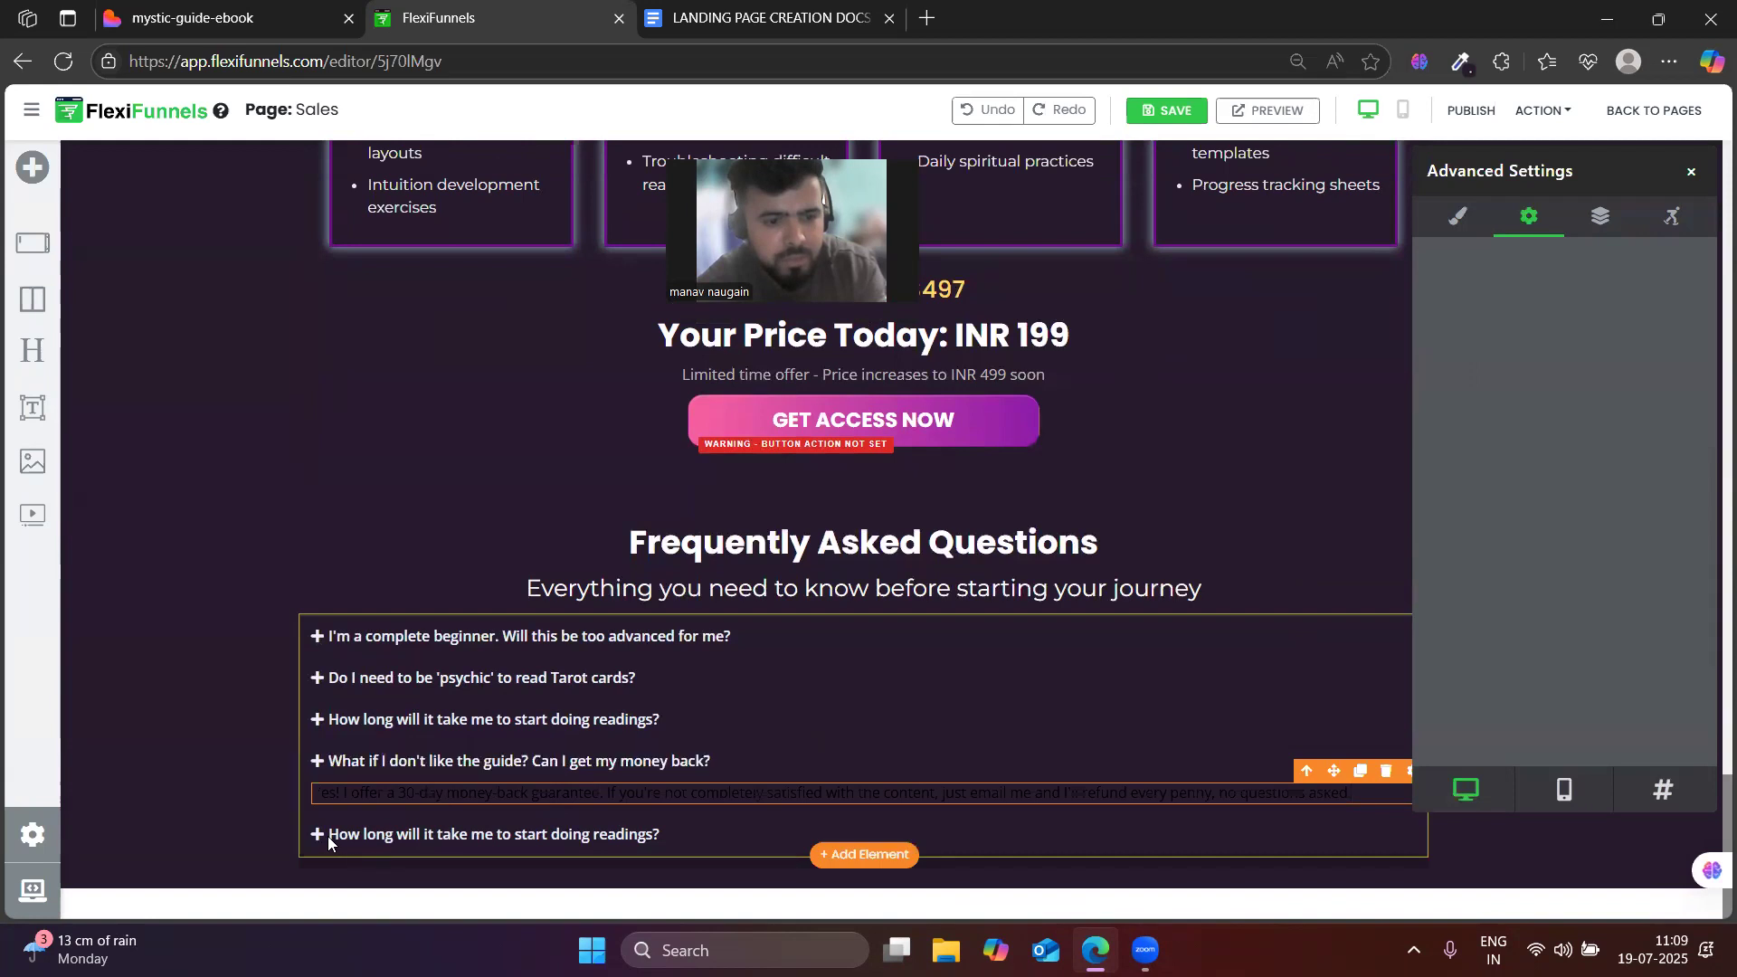
scroll(1459, 697, down, 1)
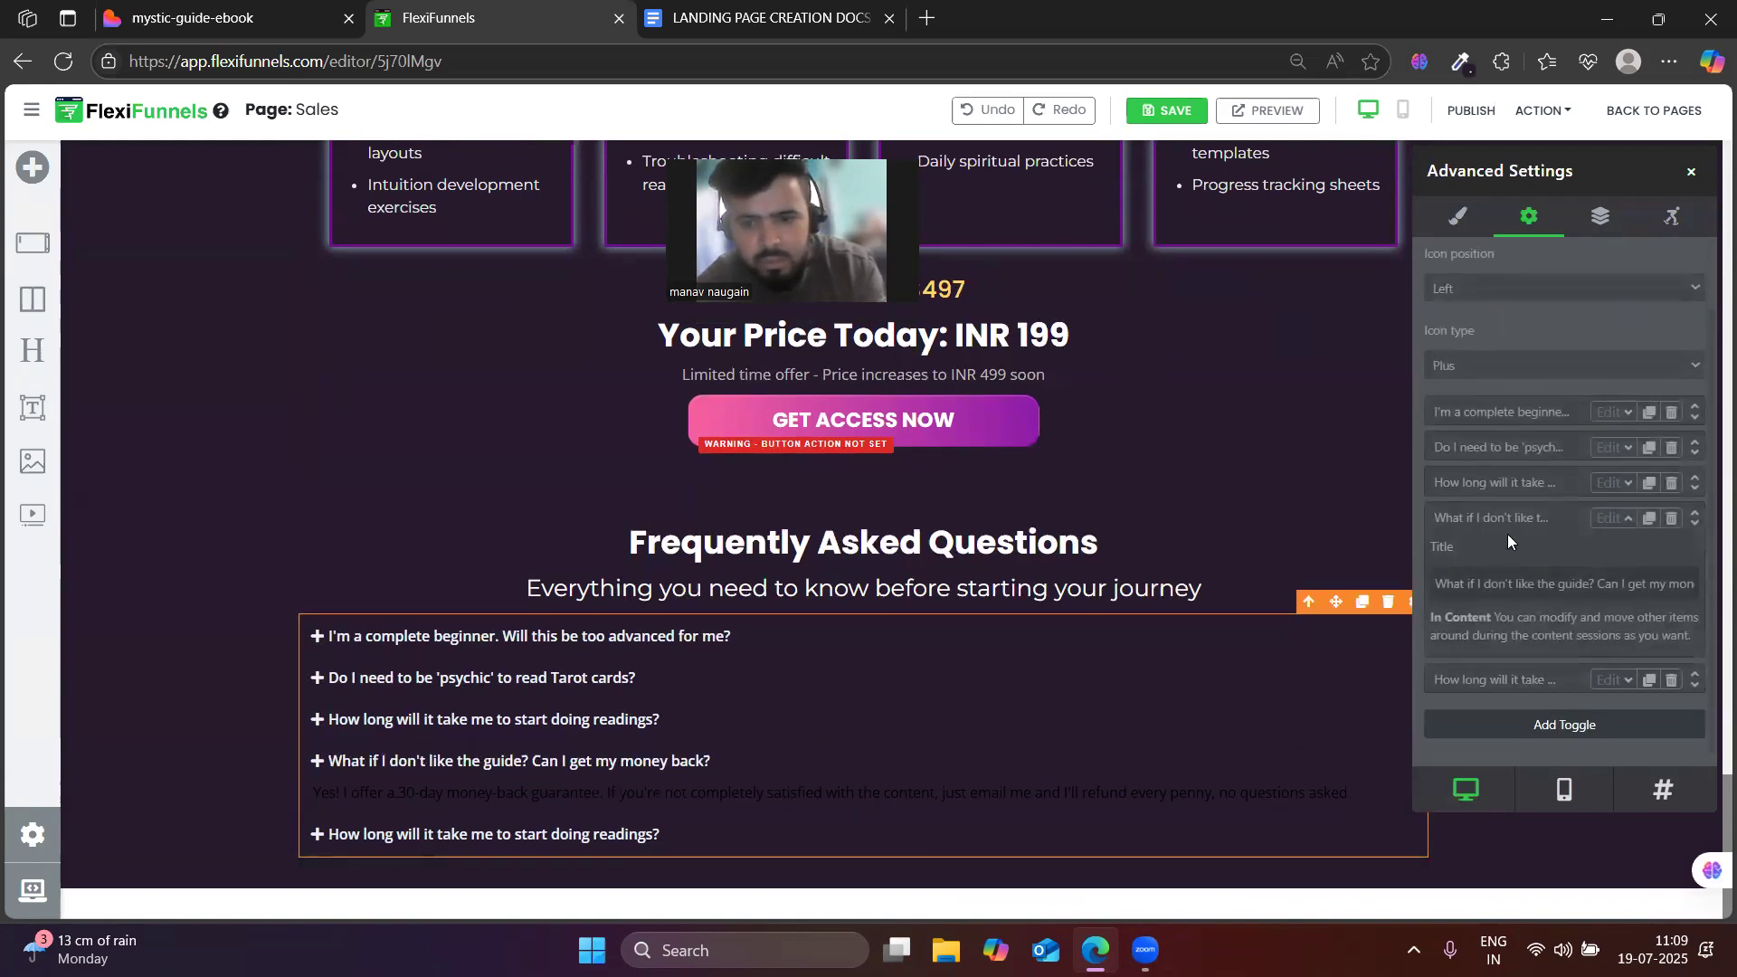
click(1697, 524)
click(1620, 554)
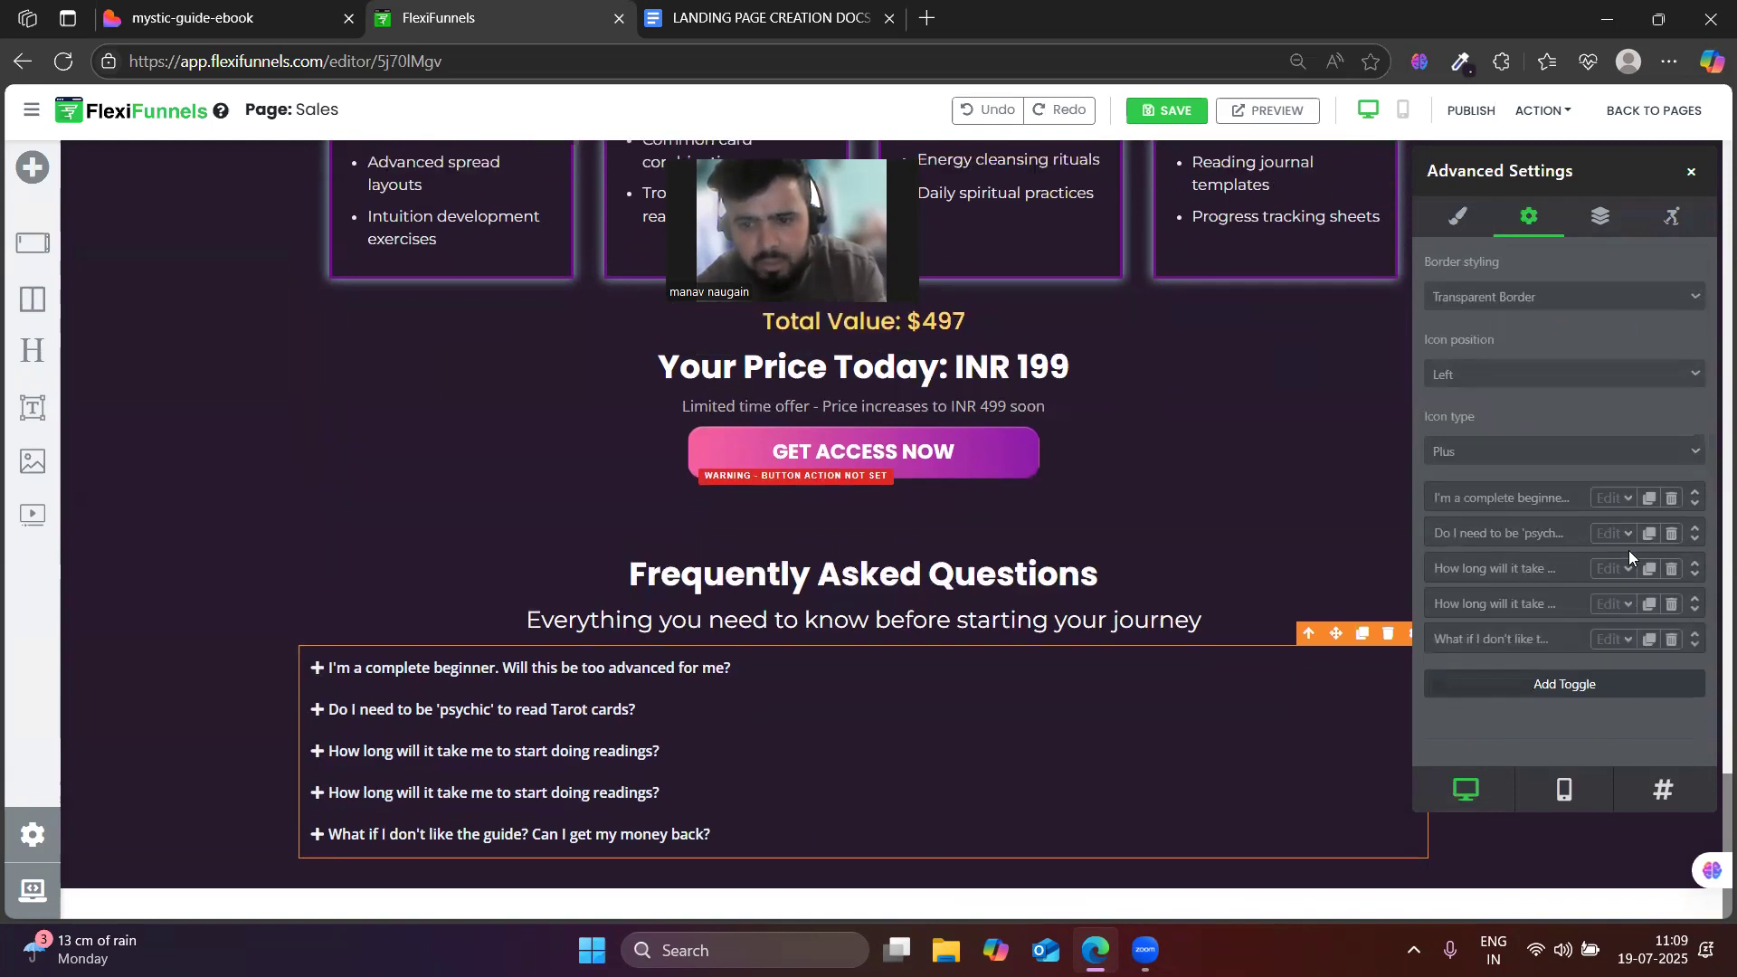
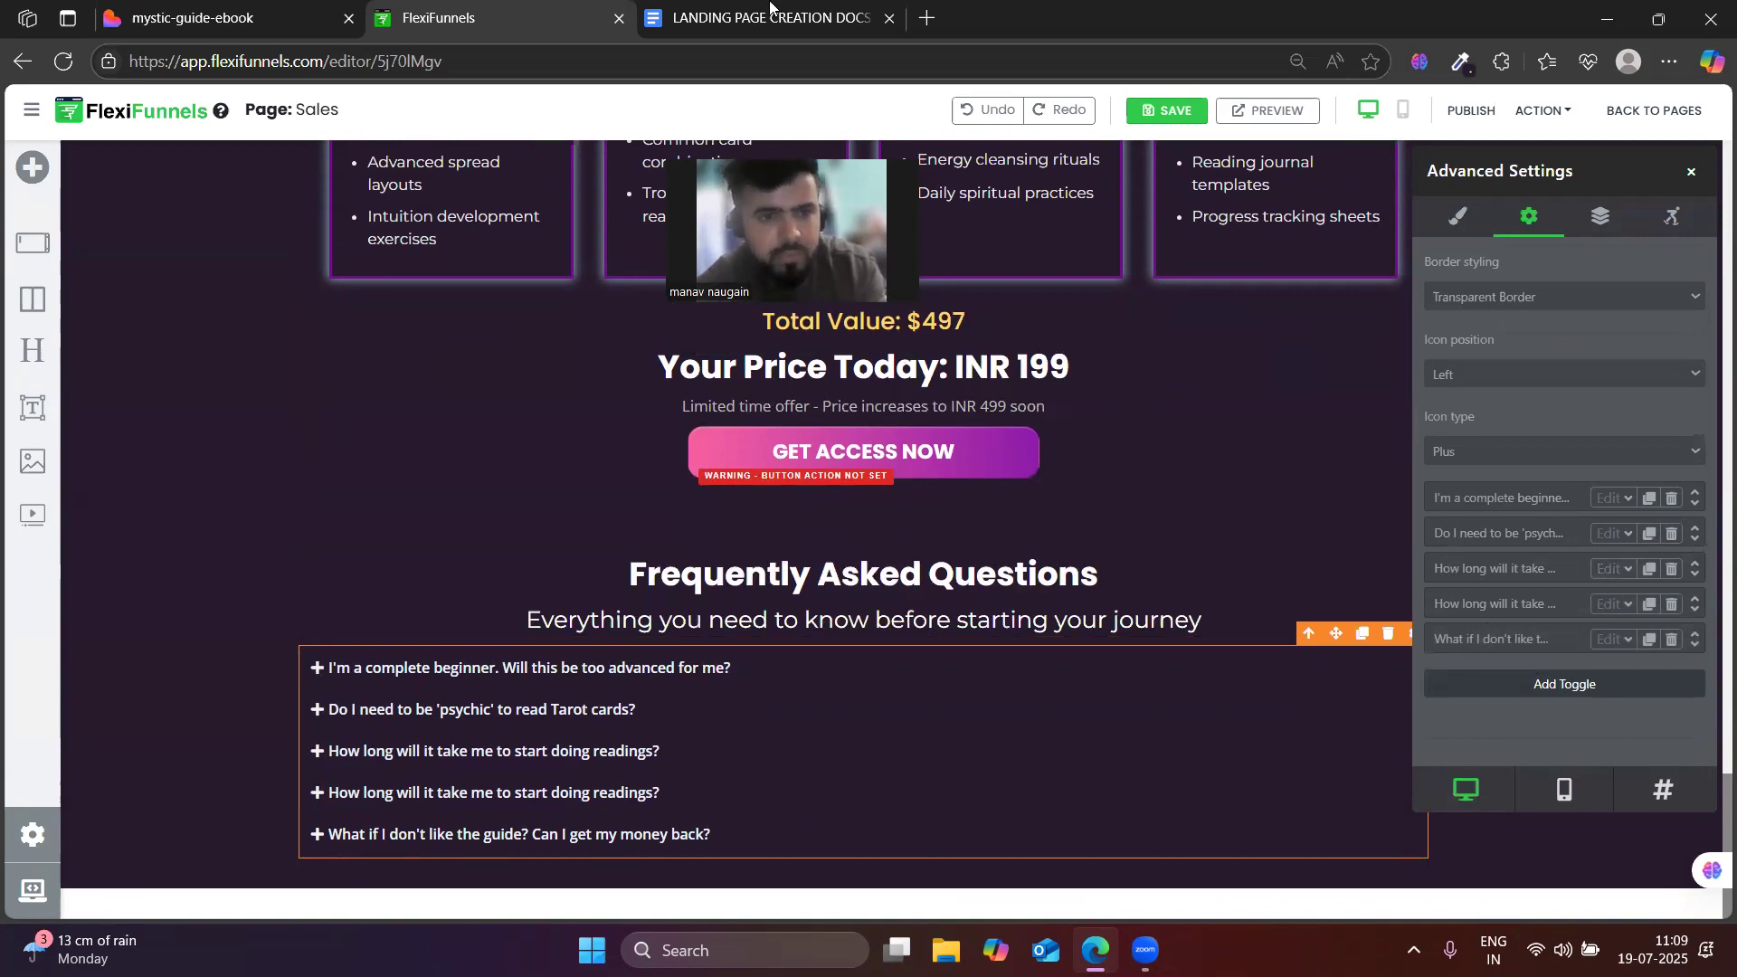
- Title the duplicate item in fourth place "Will this conflict with my religious beliefs?", copied from the original page
click(226, 19)
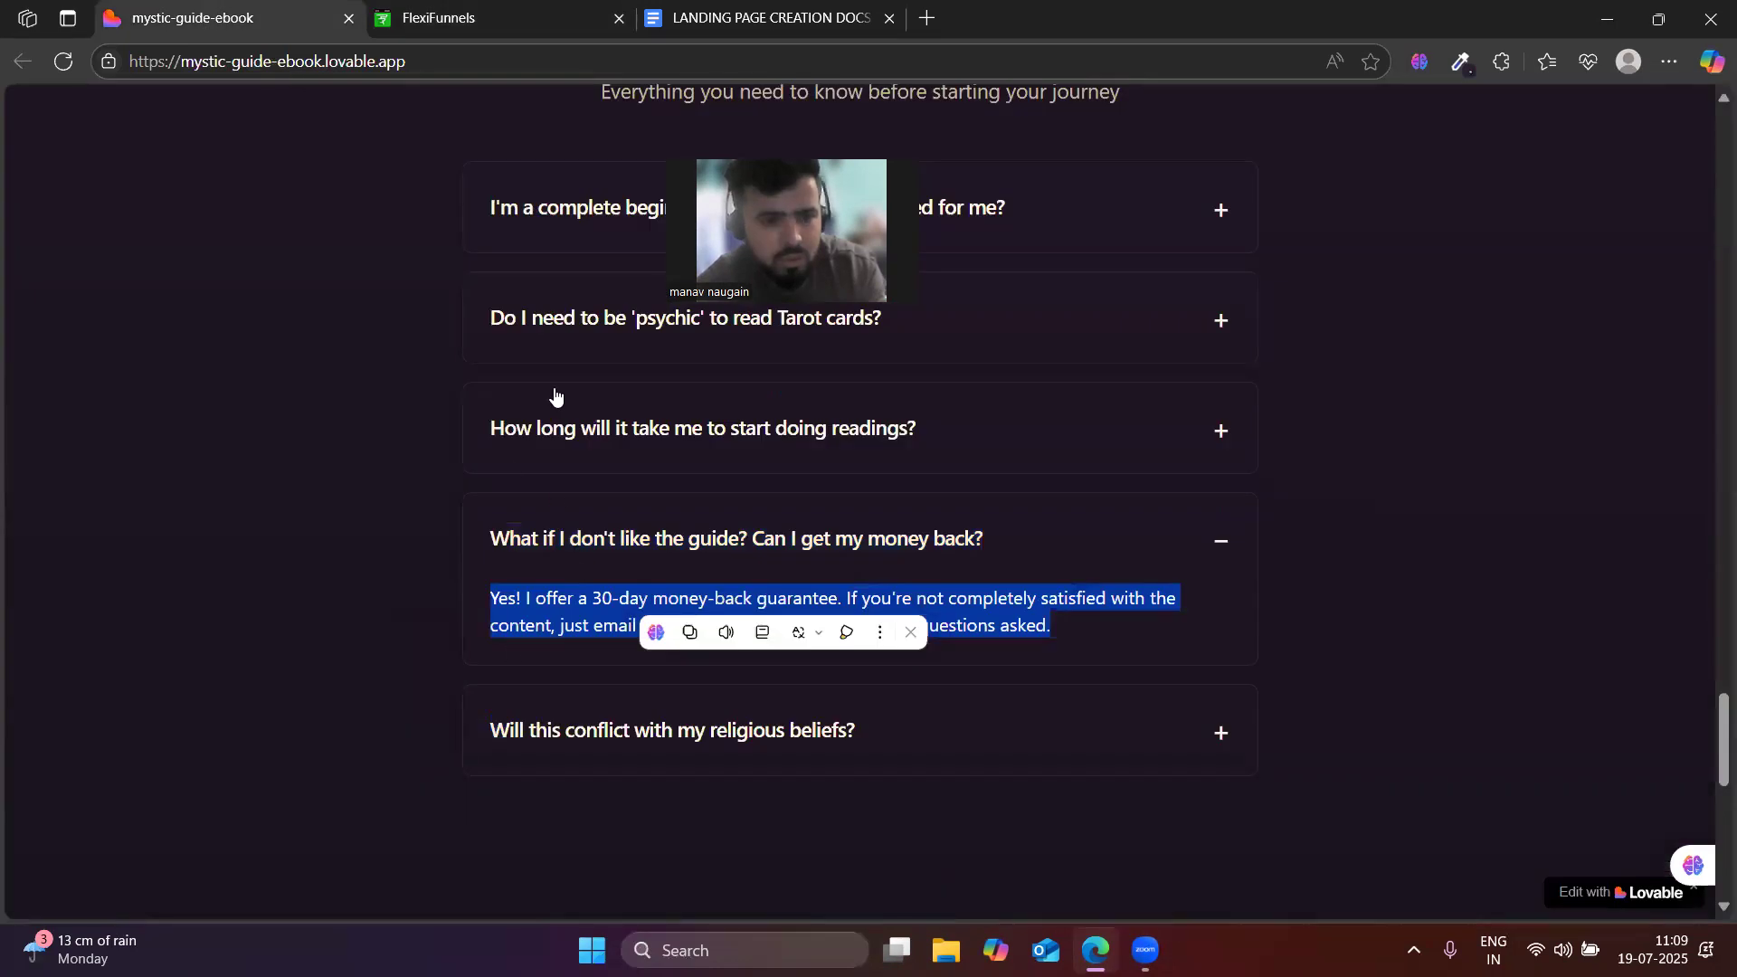
drag(889, 740, 489, 729)
key(ctrl+c)
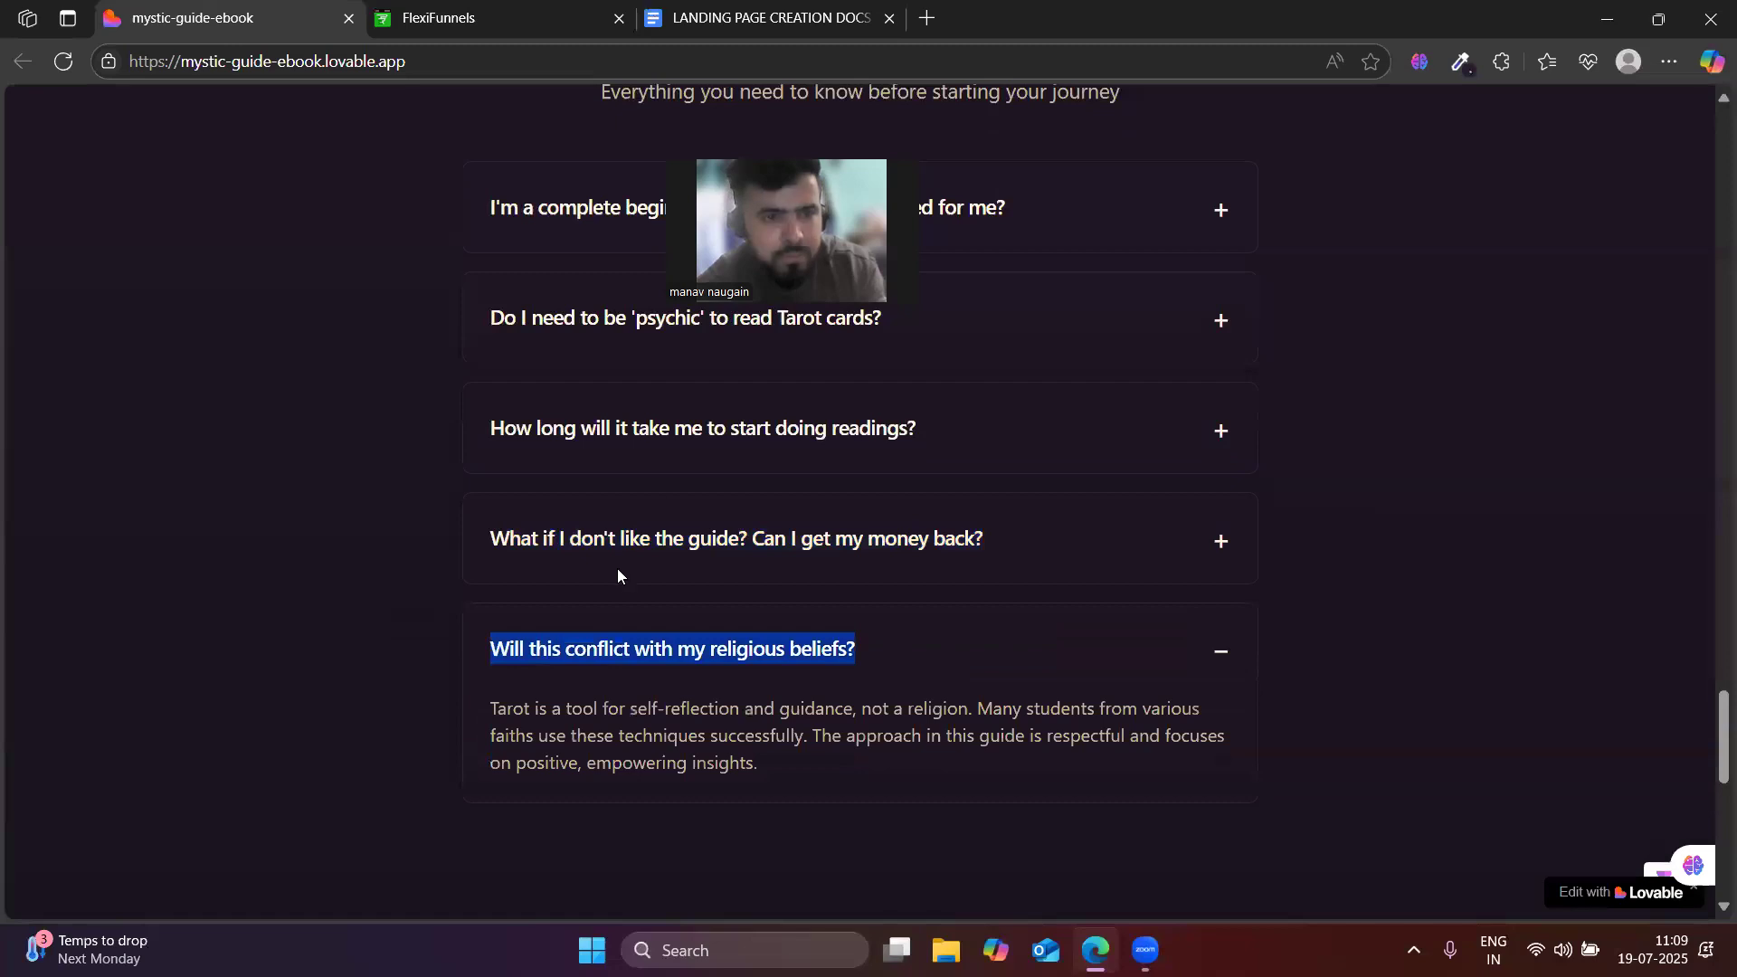
key(ctrl+Tab)
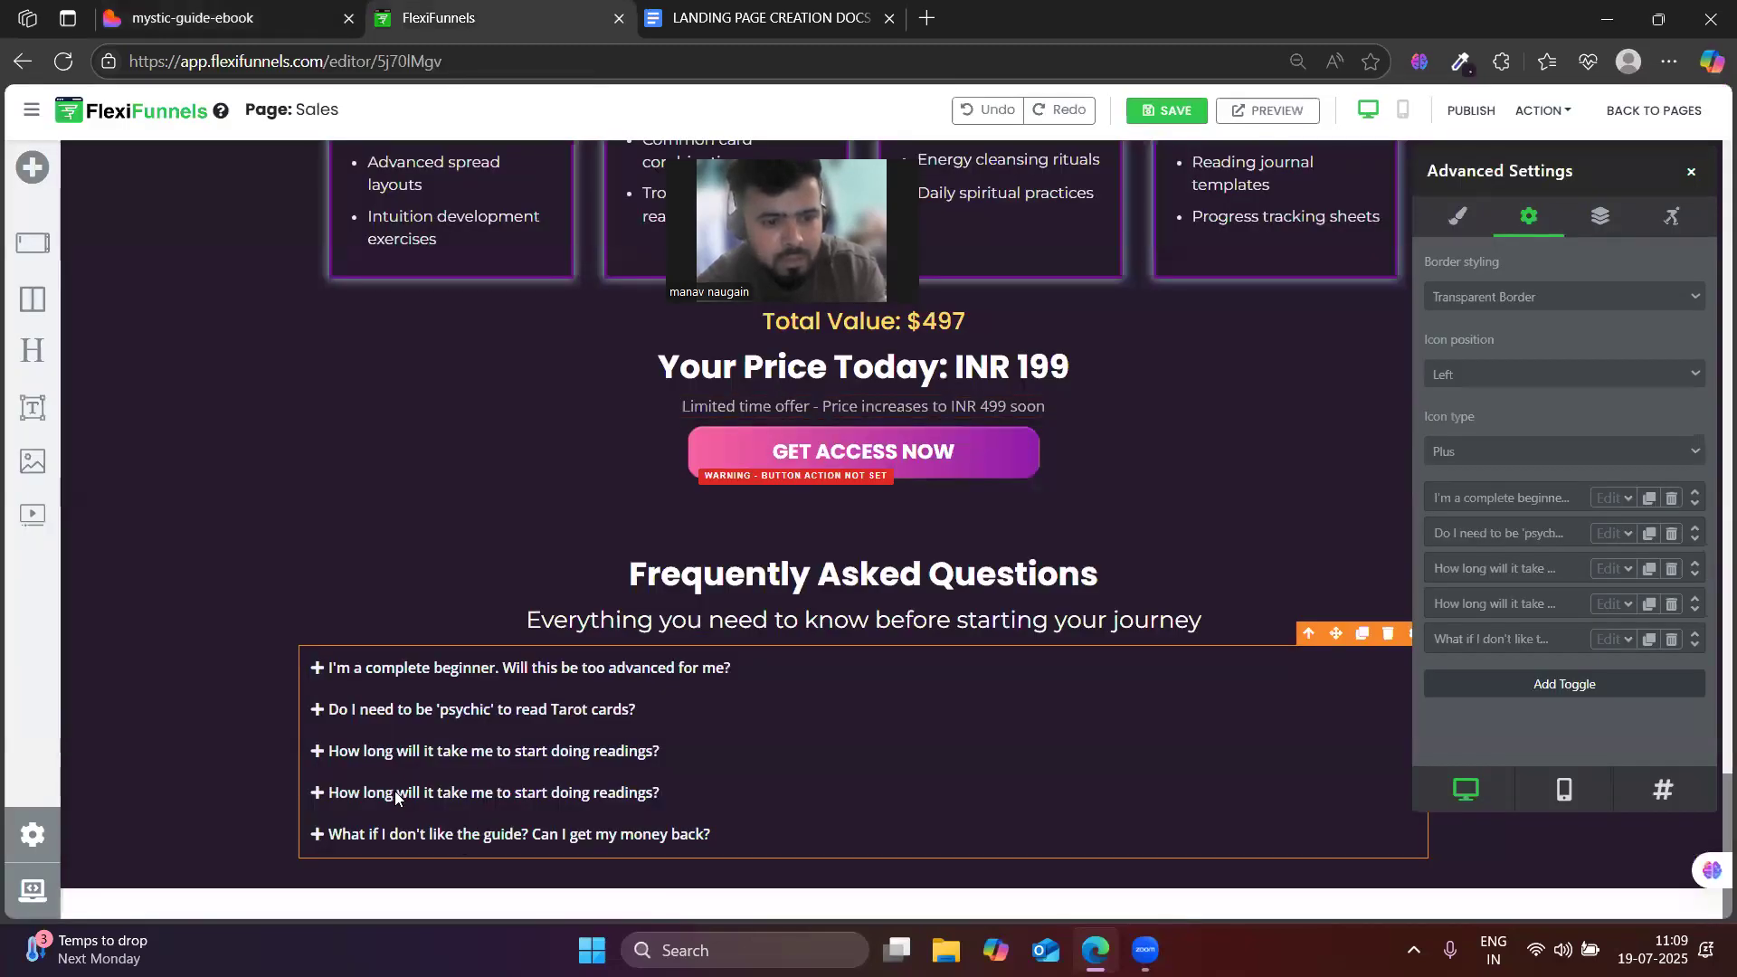
click(1634, 608)
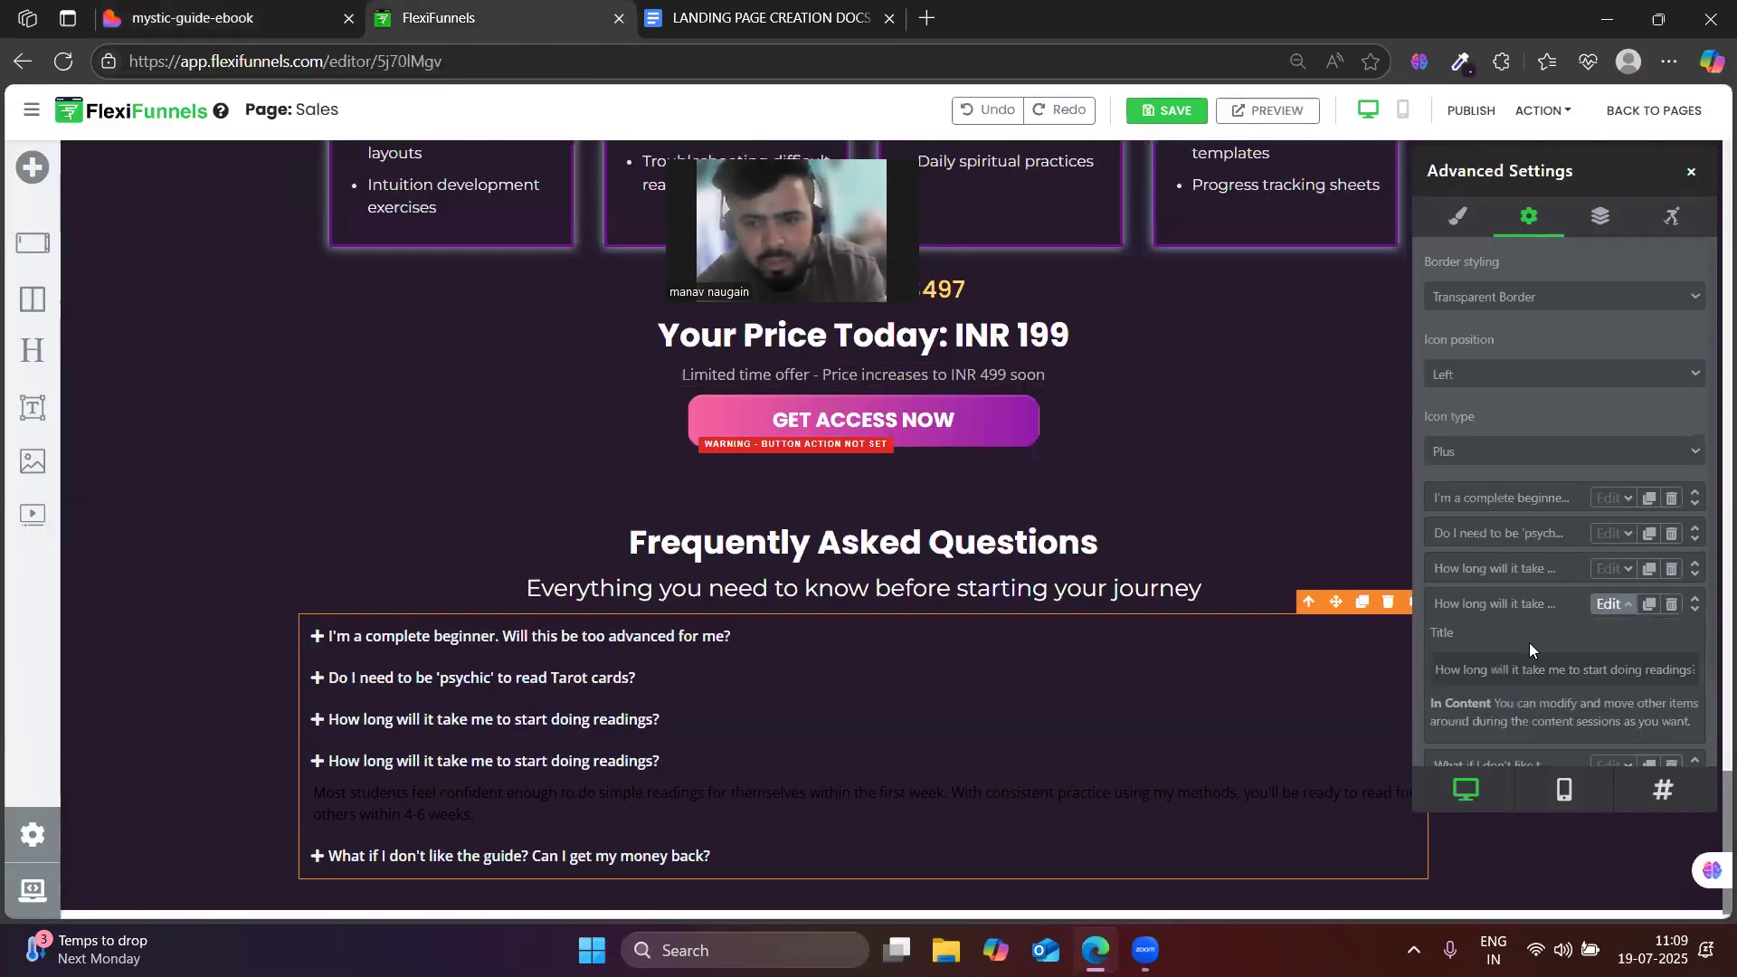
triple_click(1439, 675)
key(ctrl+v)
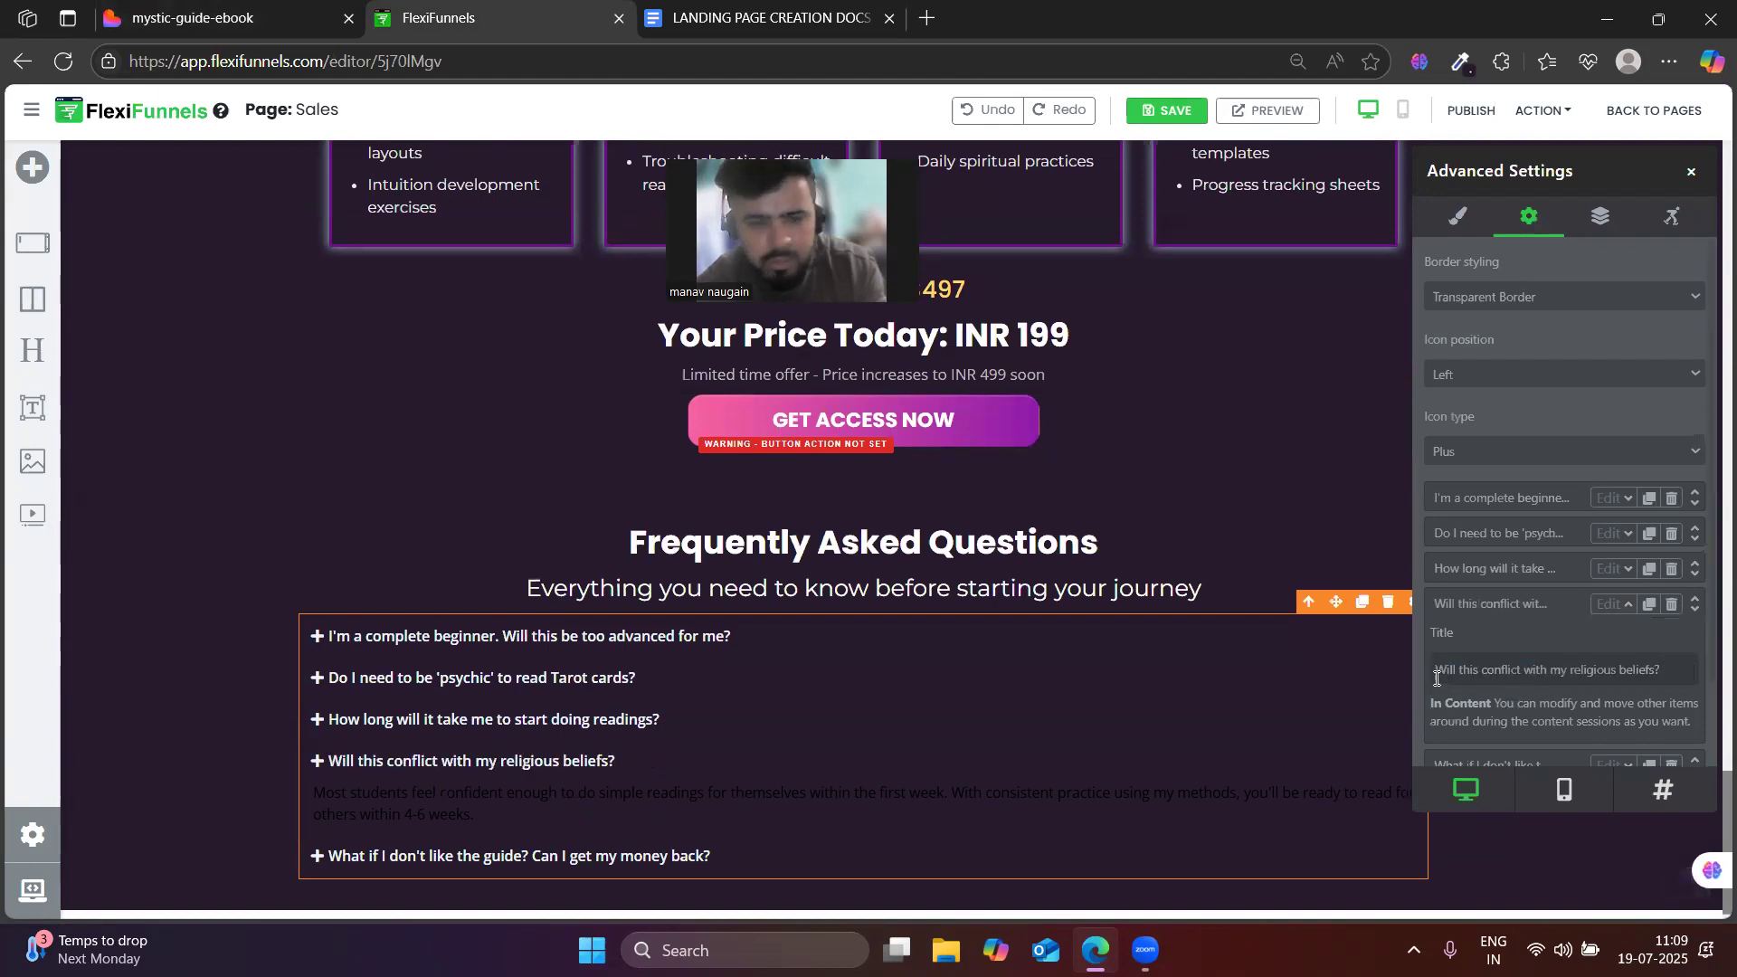
- Replace the content under "Will this conflict with my religious beliefs?" with the original page's answer beginning "Tarot is a tool for self-reflection and guidance"
click(209, 18)
drag(809, 766, 483, 690)
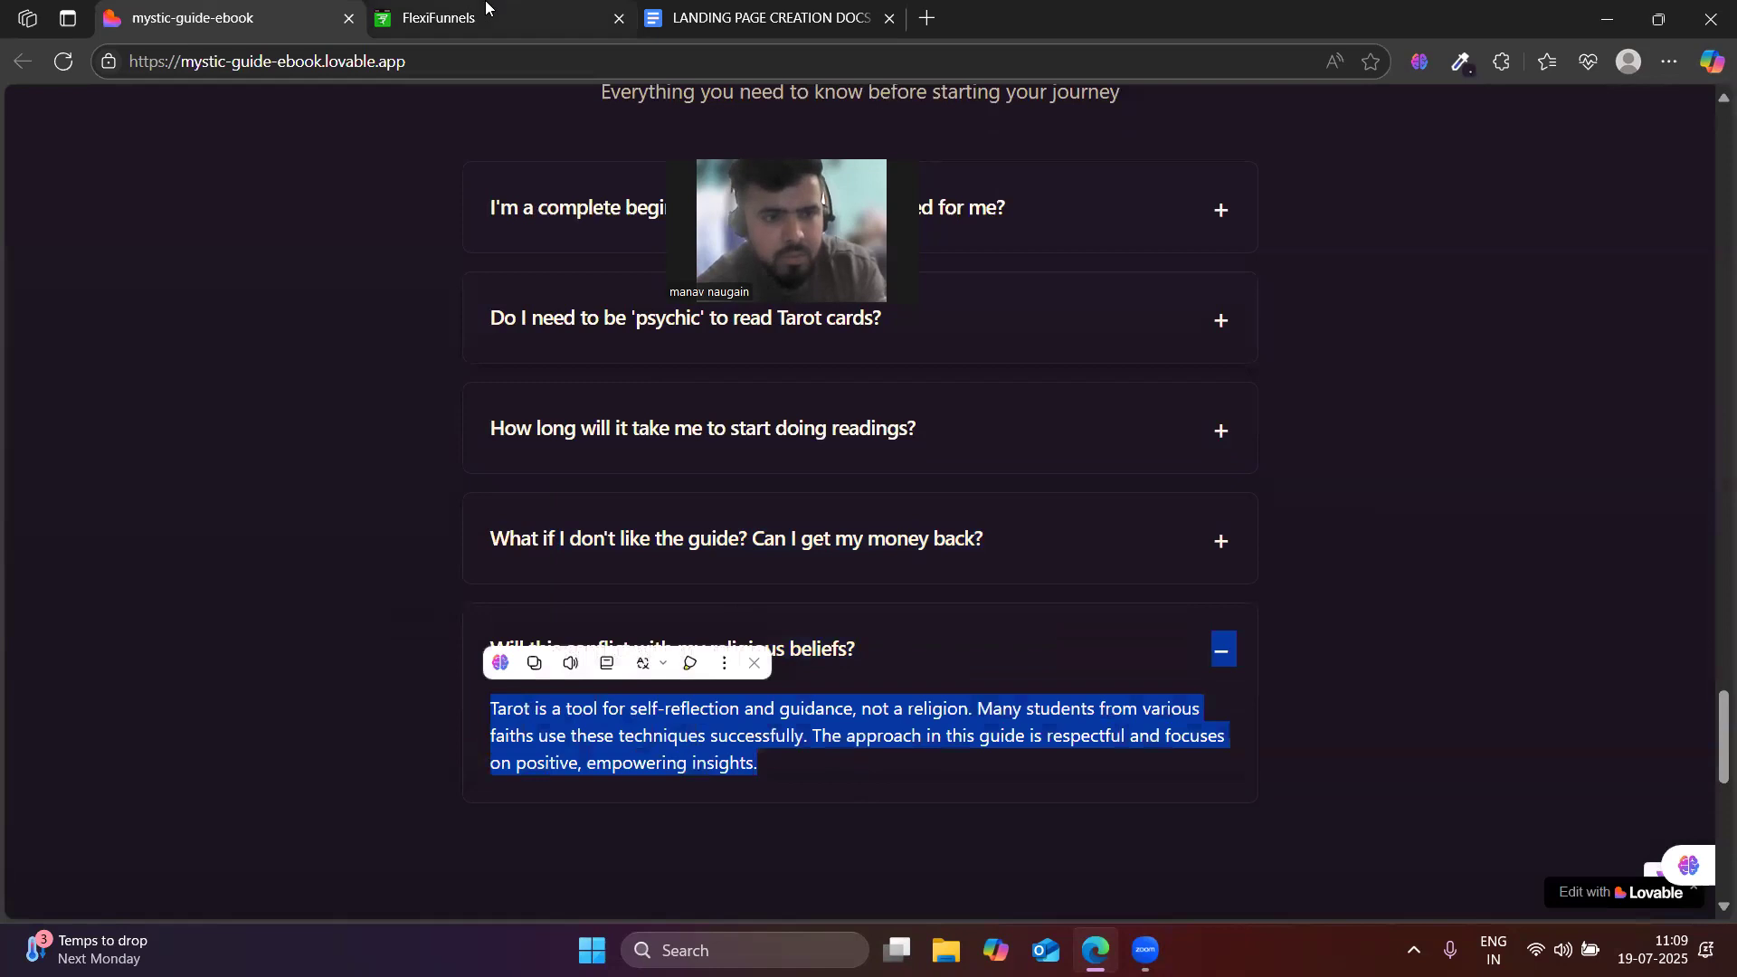
drag(776, 763, 484, 710)
key(ctrl+c)
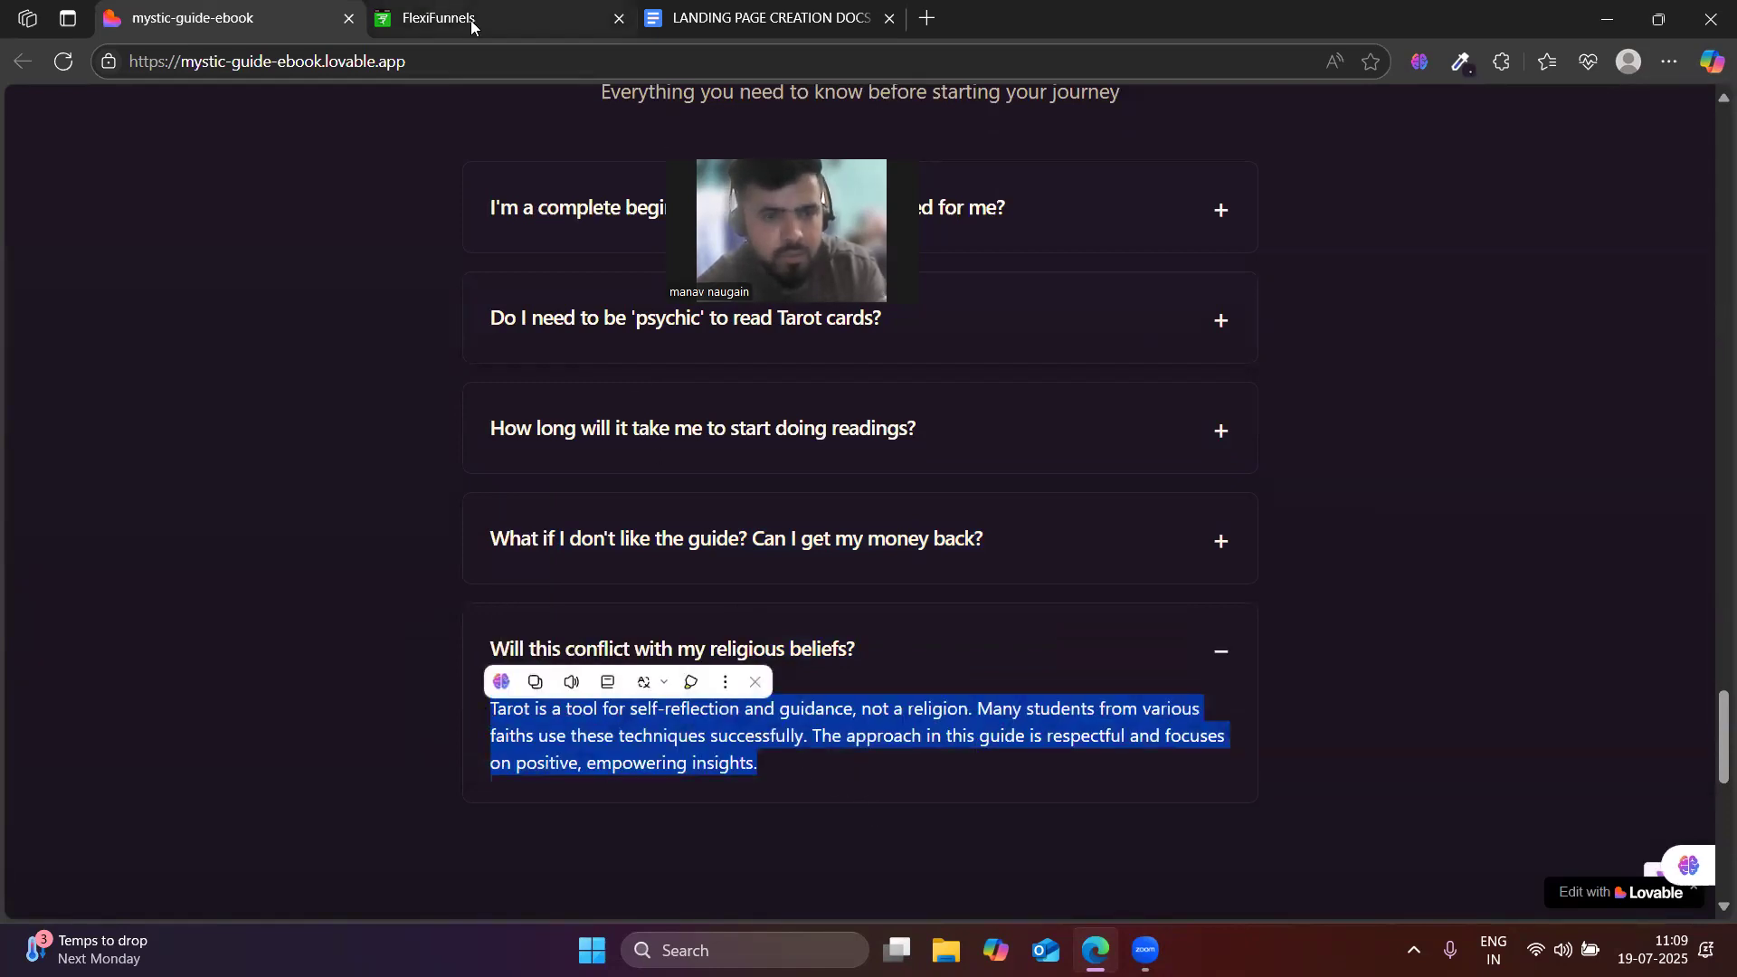
key(ctrl+Tab)
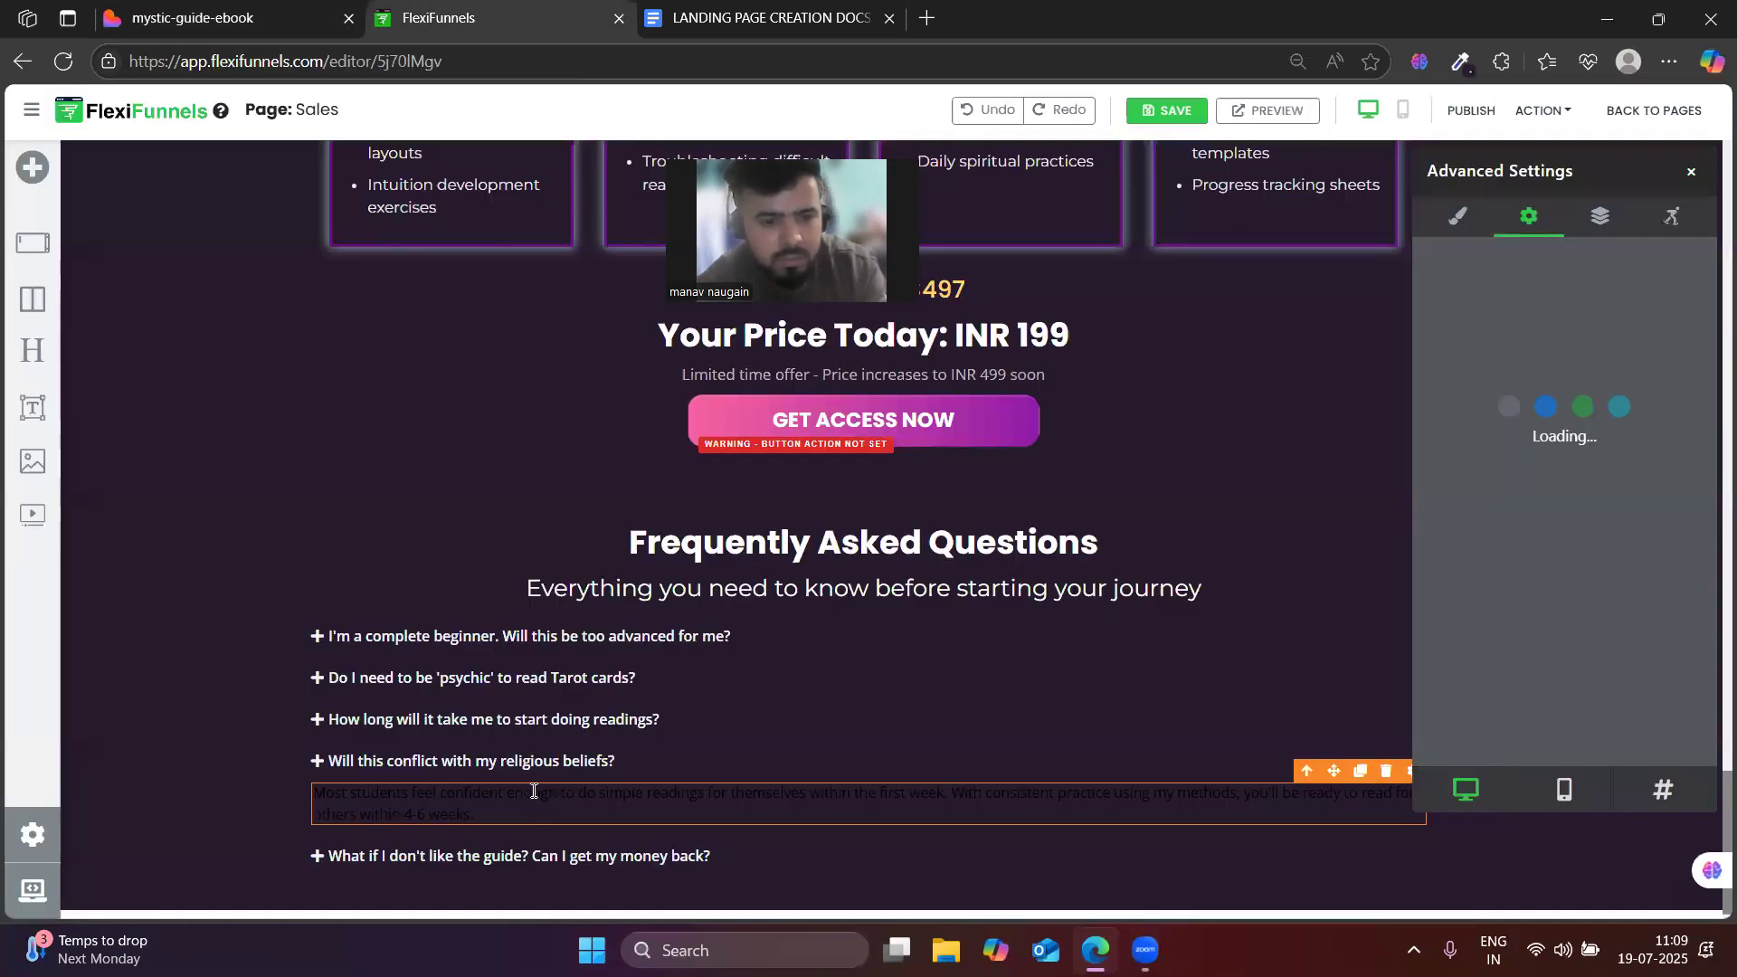
key(ctrl+v)
click(151, 715)
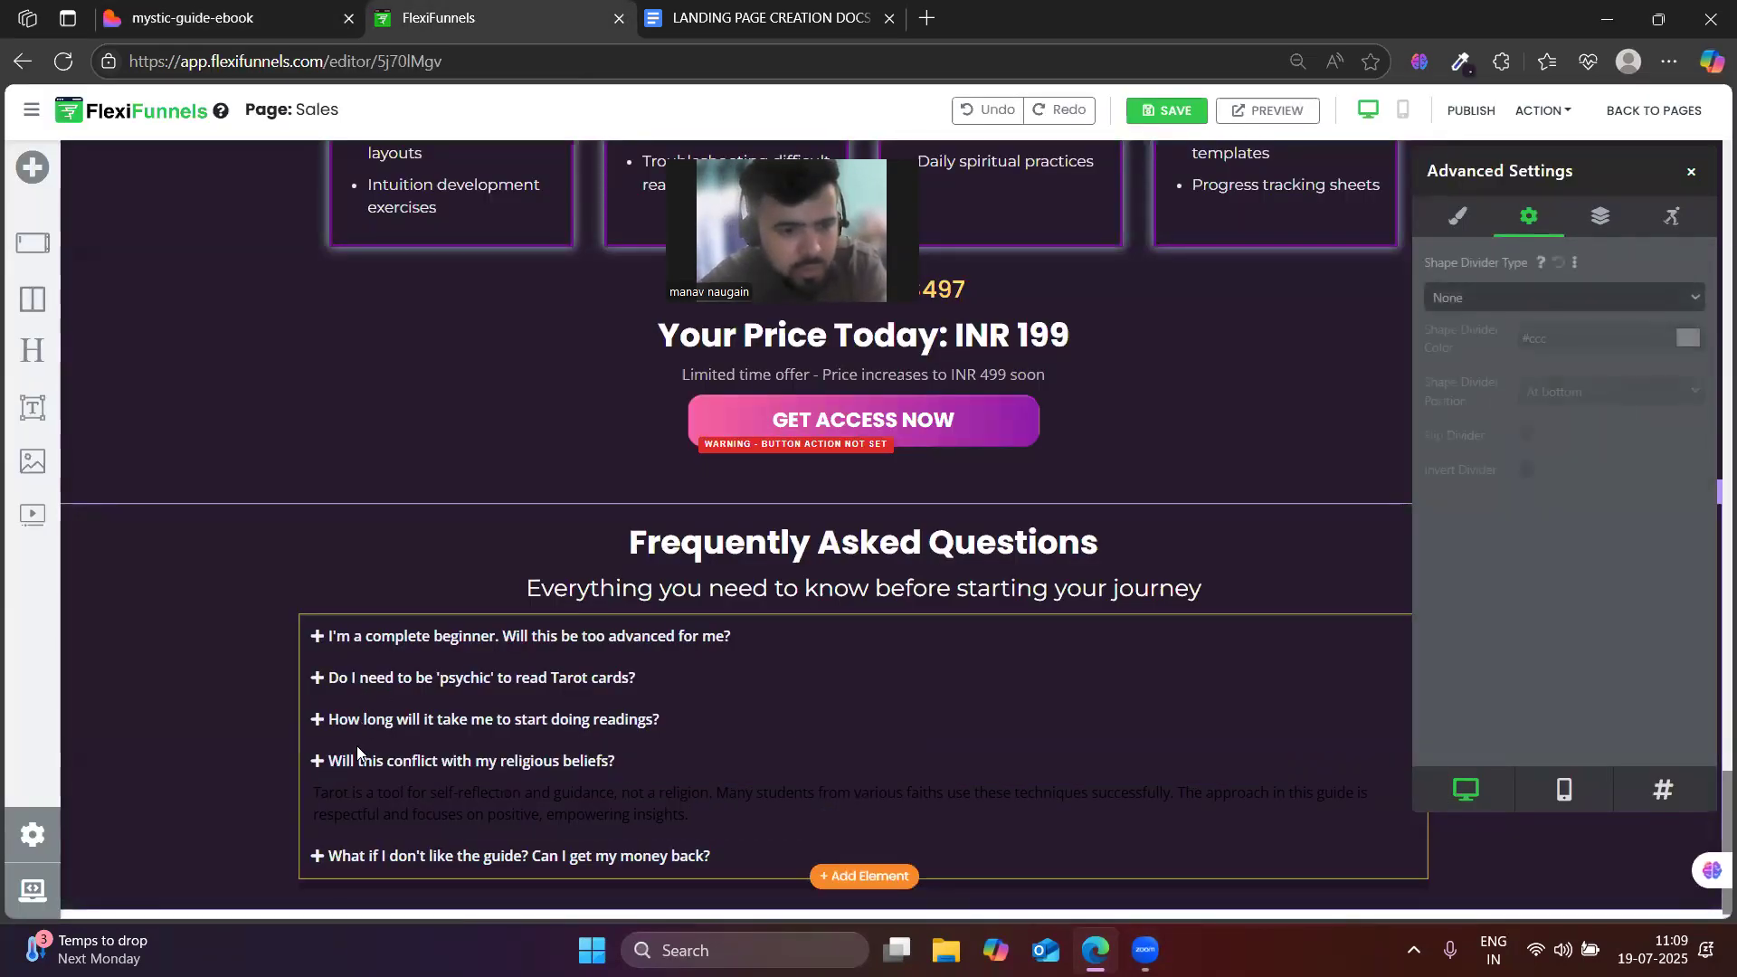
- Review the Frequently Asked Questions section on the original page for comparison, then return to the FlexiFunnels editor
key(ctrl+shift+Tab)
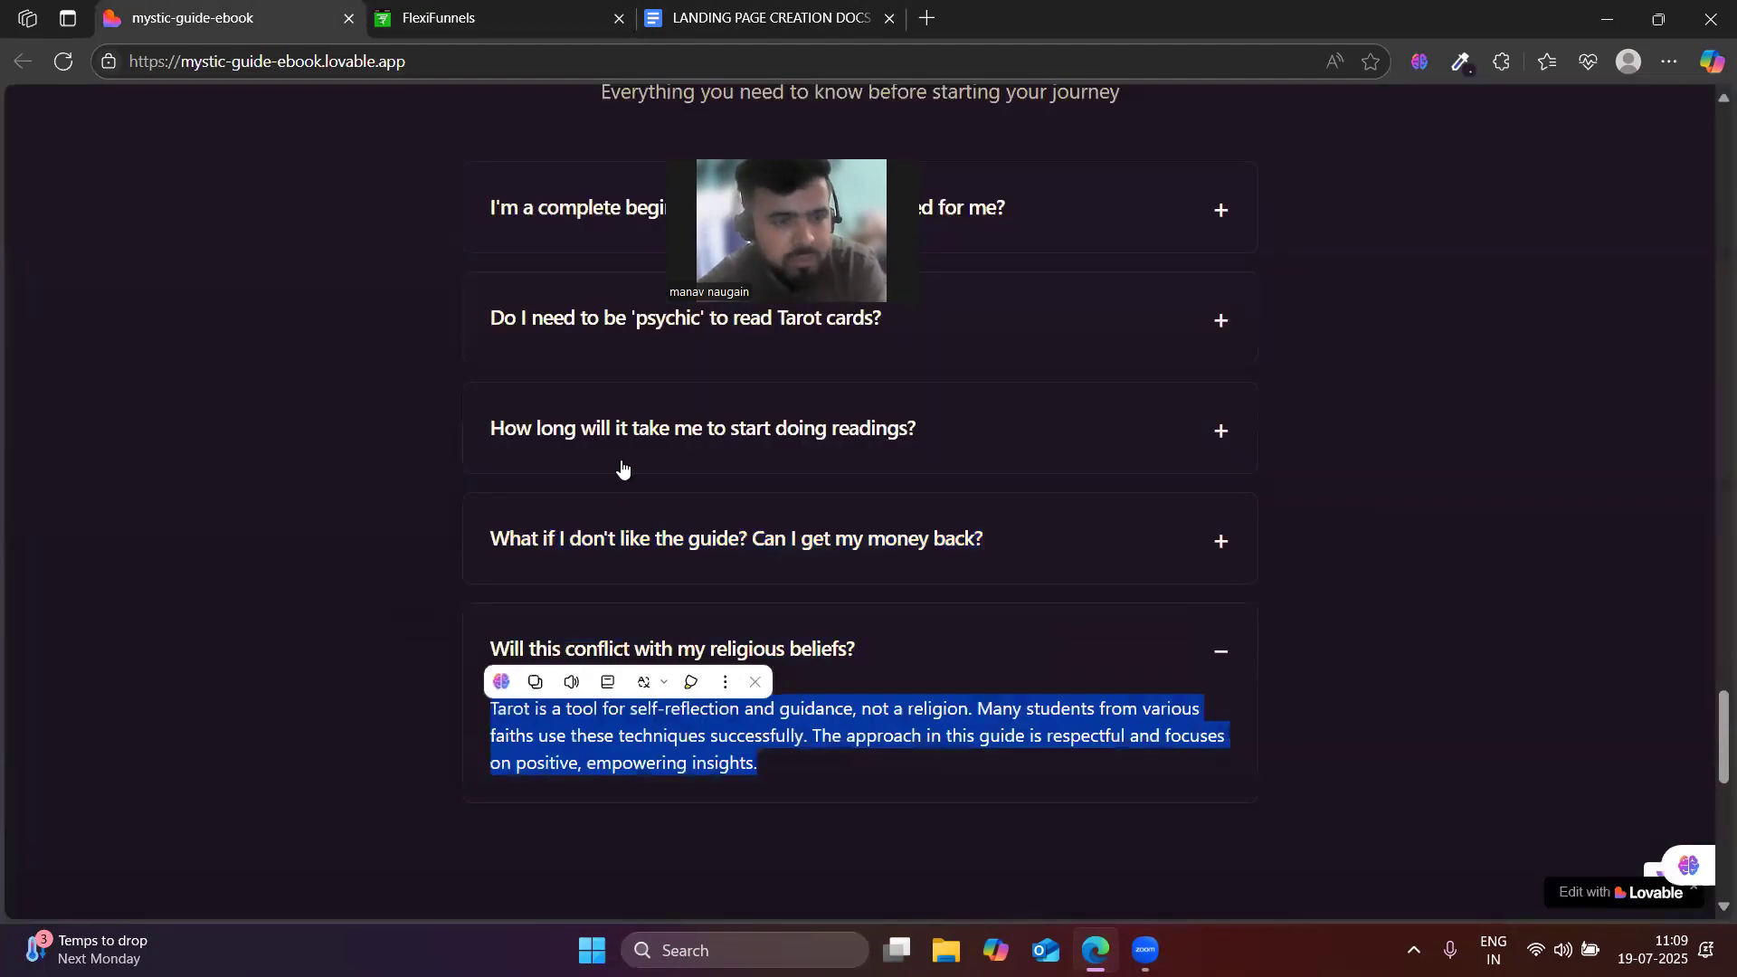
scroll(621, 588, up, 2)
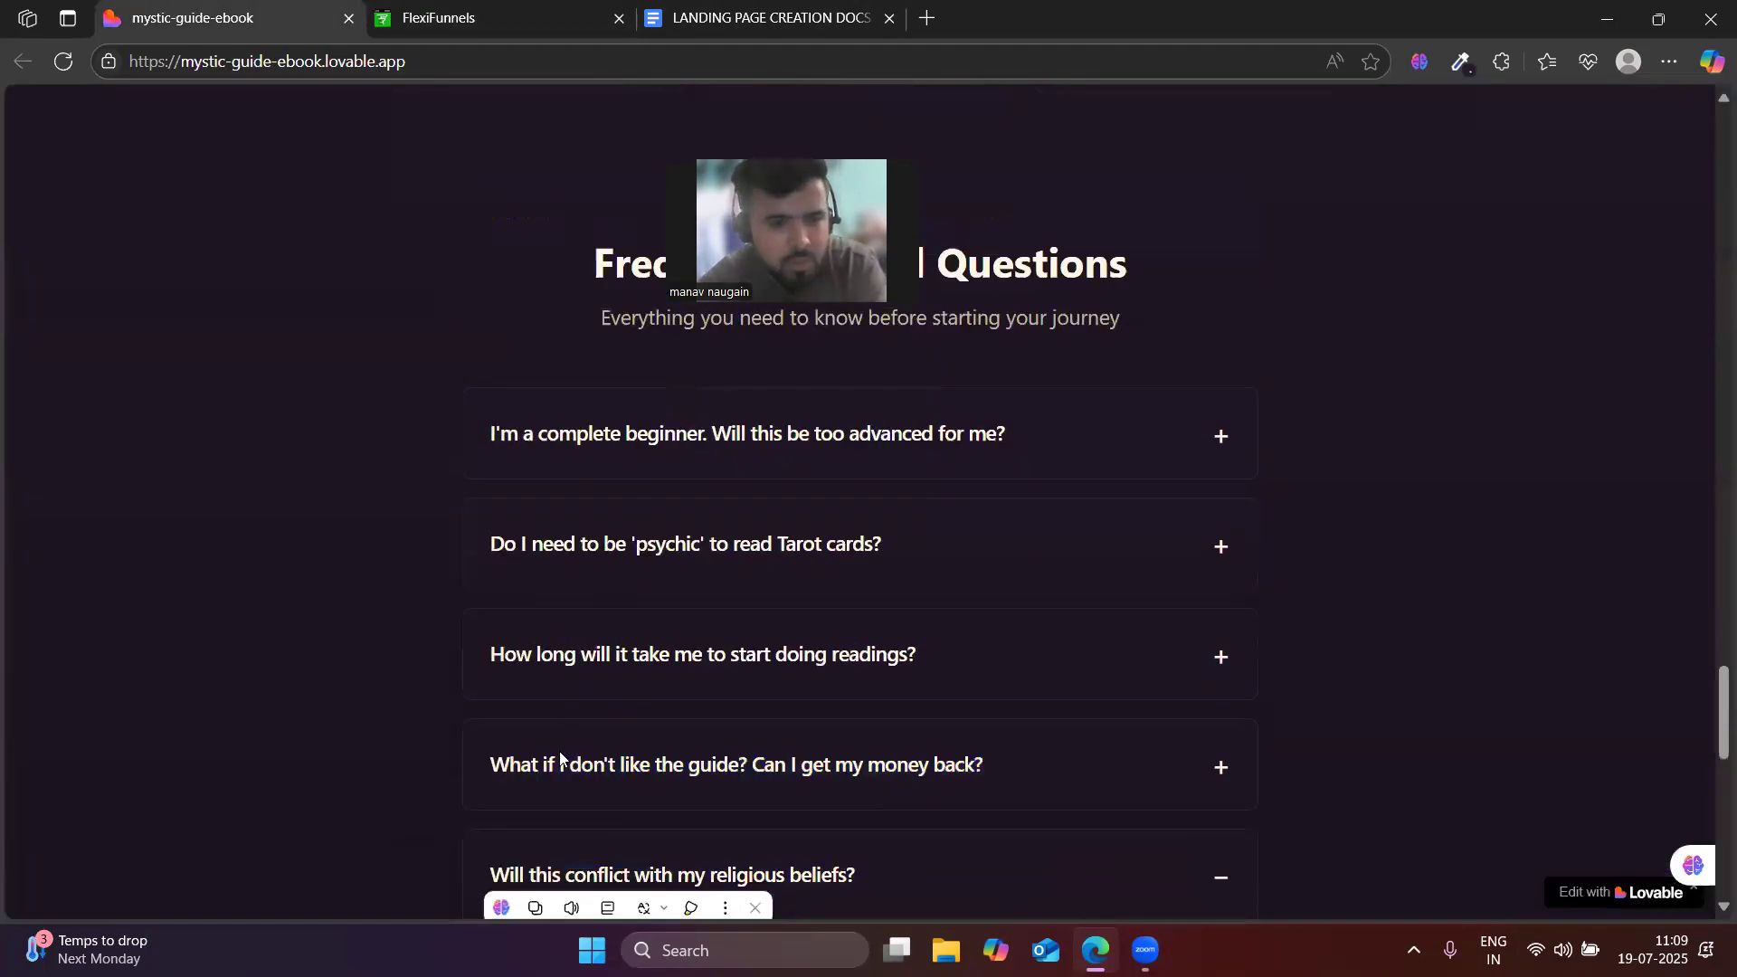
scroll(577, 842, down, 3)
click(1103, 649)
click(507, 19)
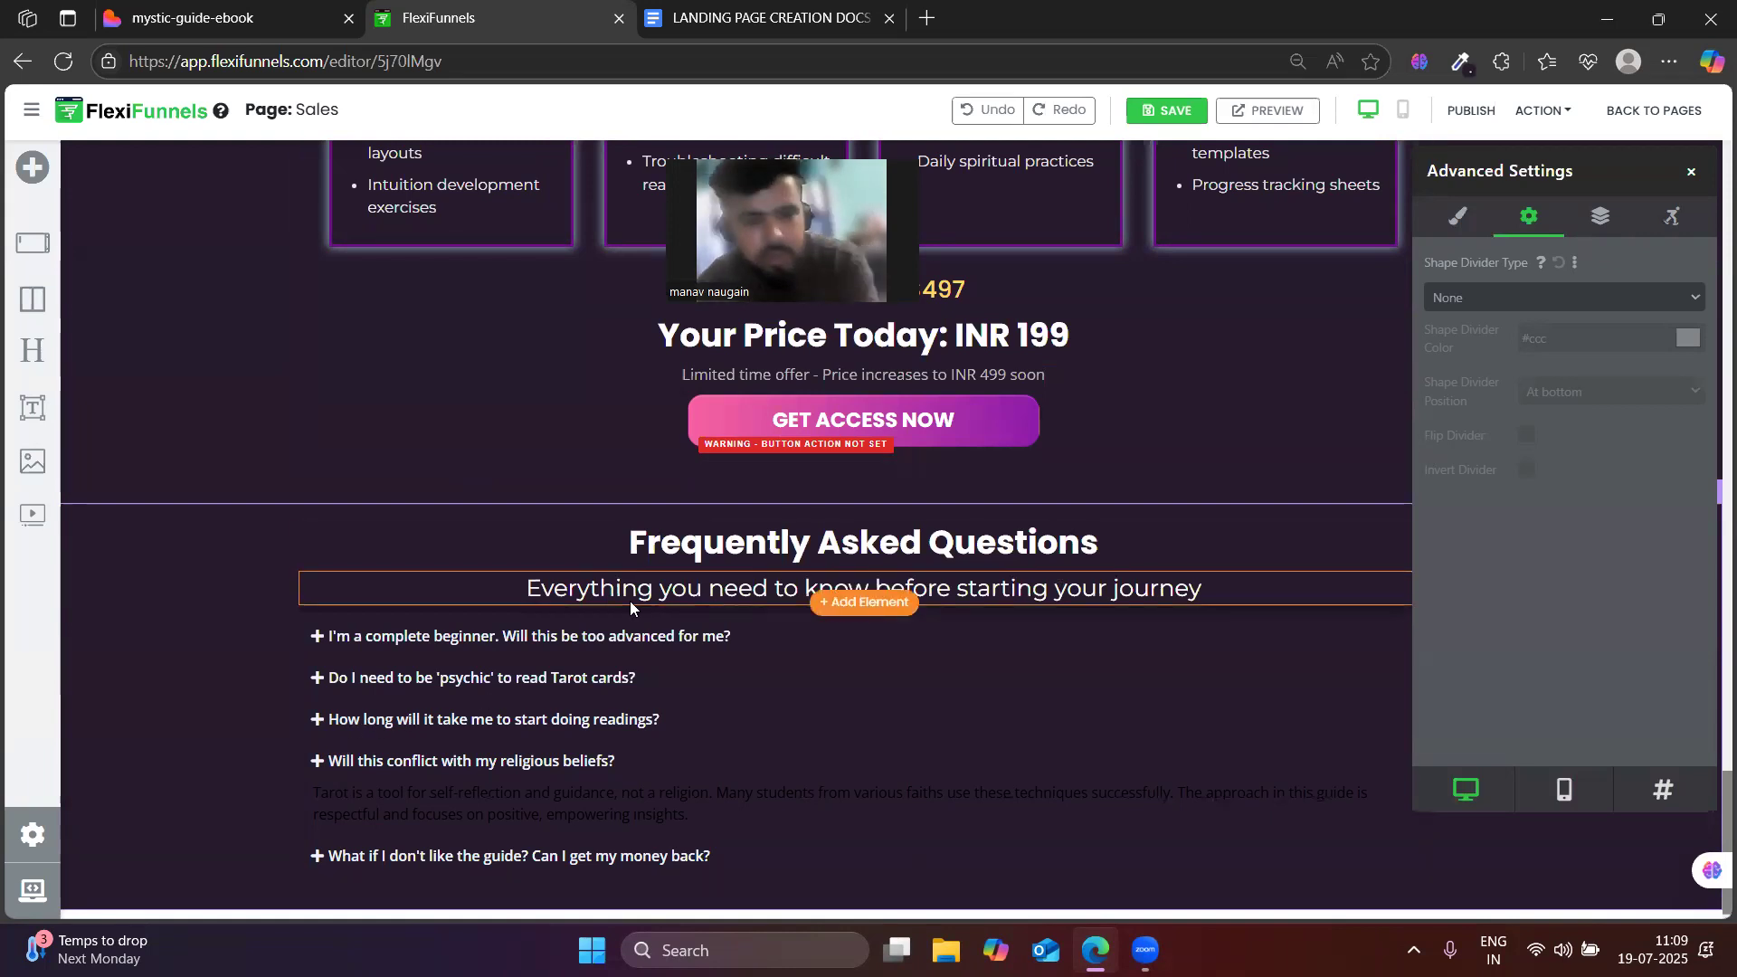
- Select the FAQ accordion and expand its first item, "I'm a complete beginner. Will this be too advanced for me?"
click(1453, 213)
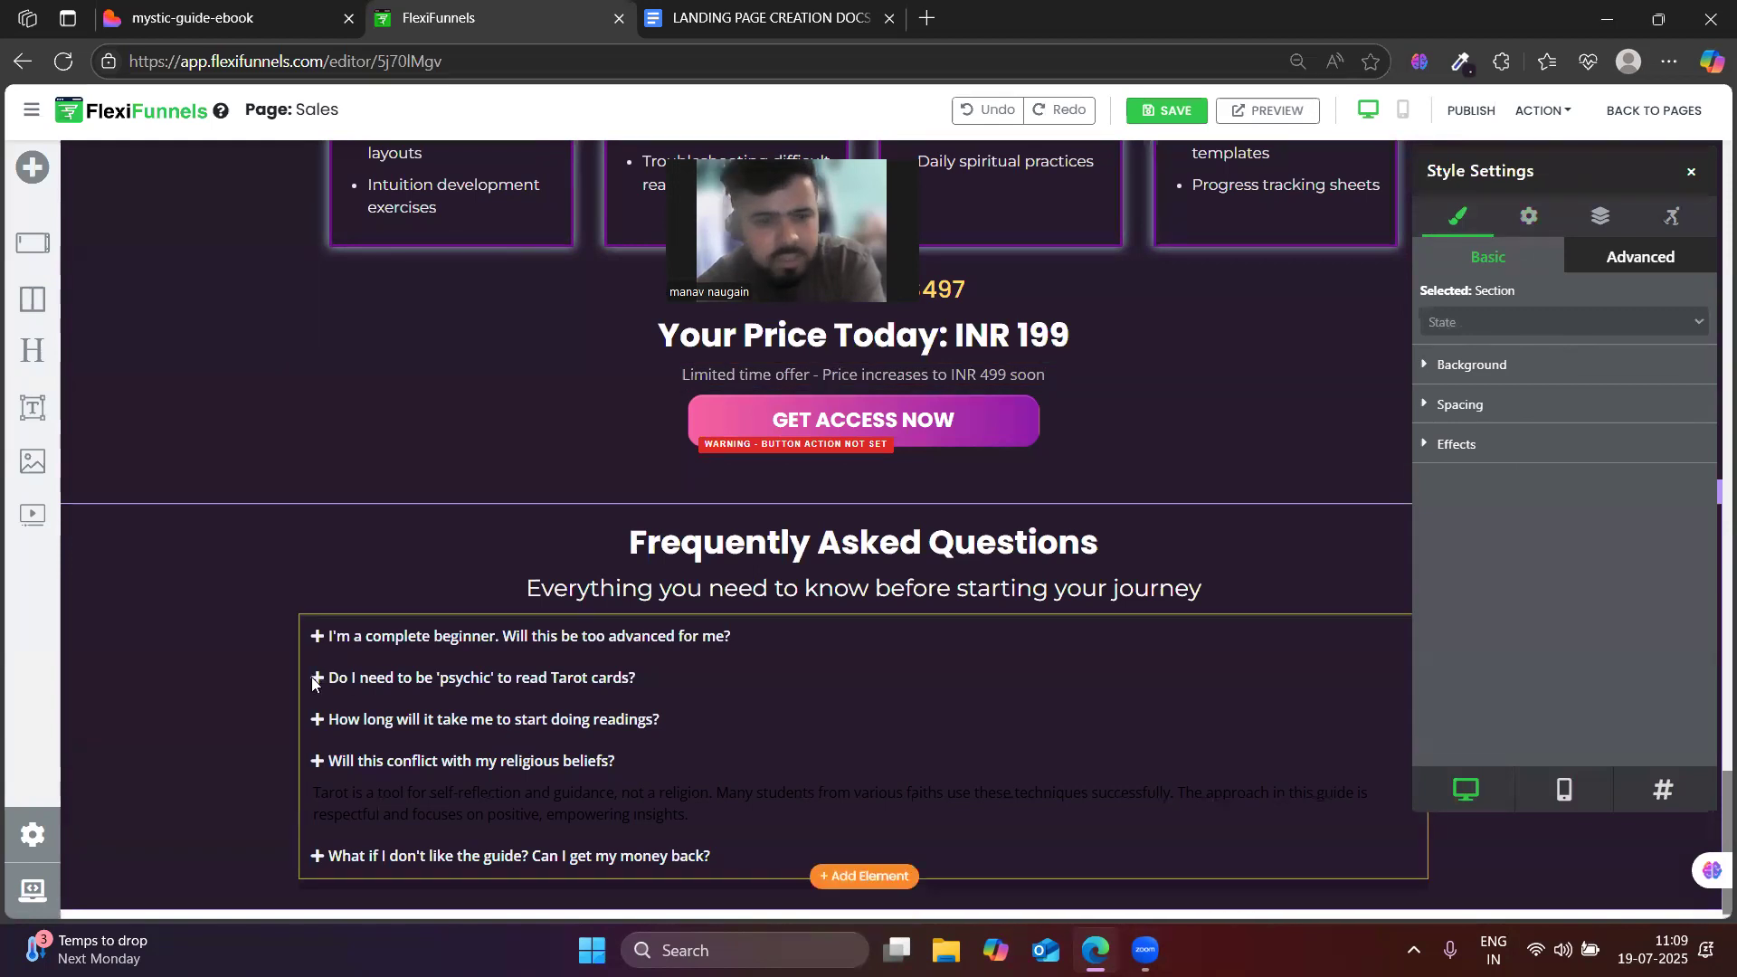
click(319, 646)
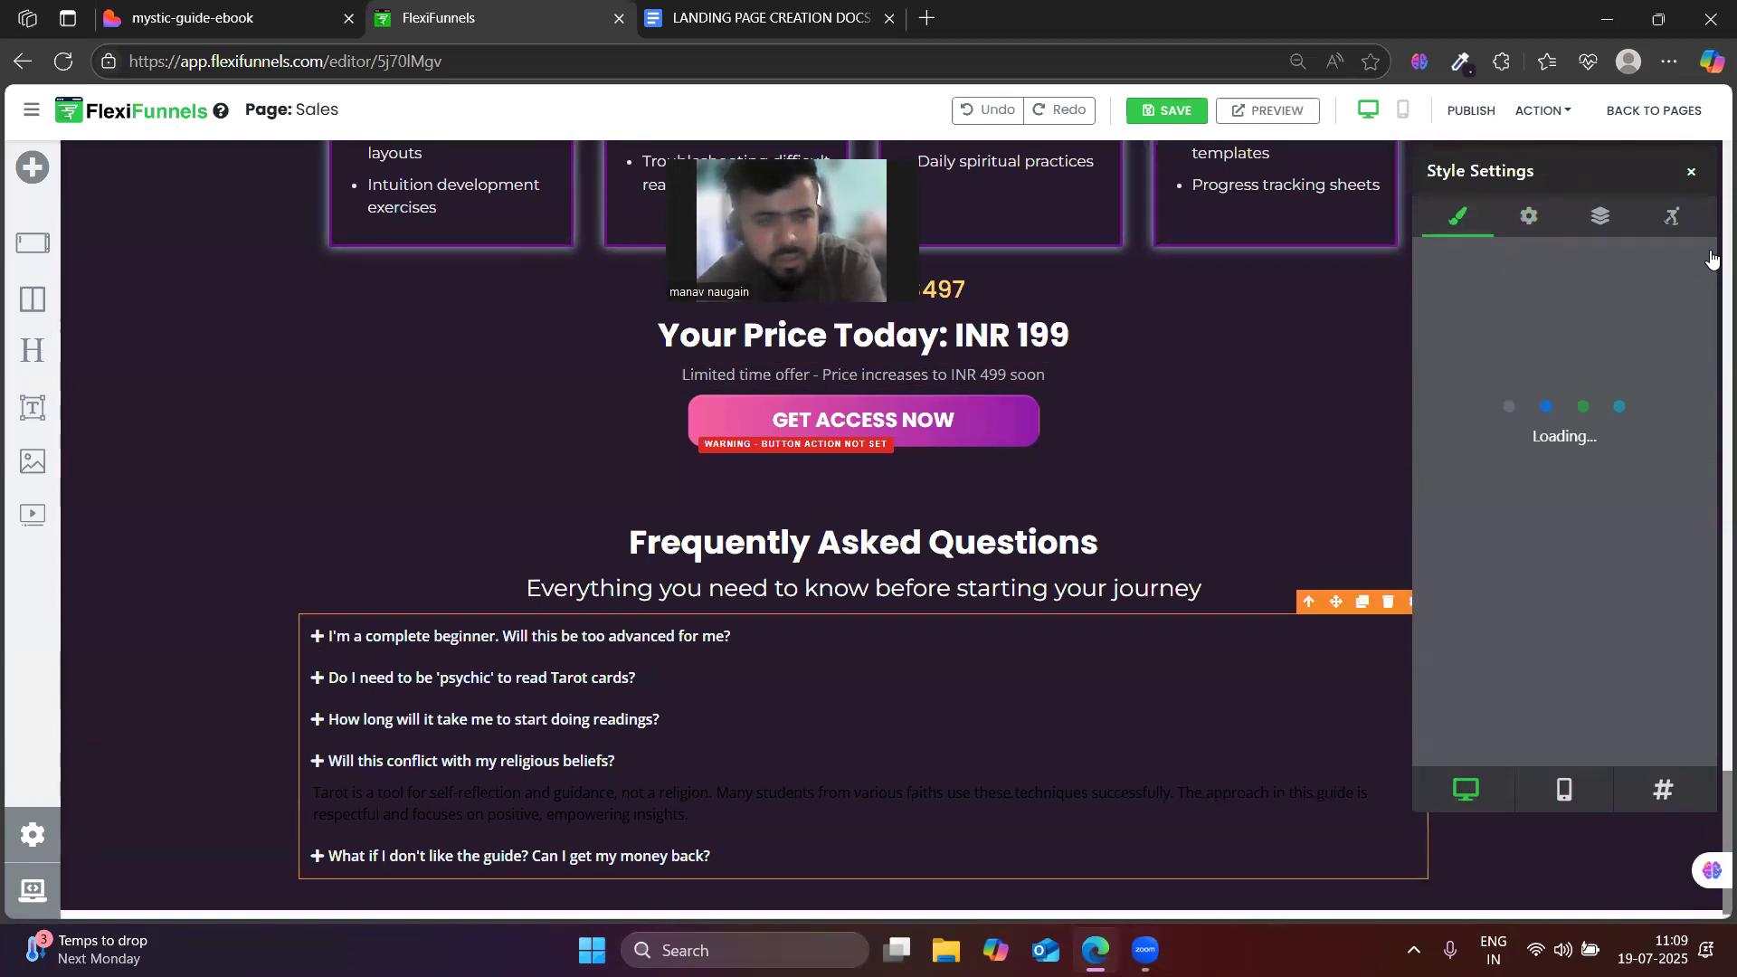
click(1520, 217)
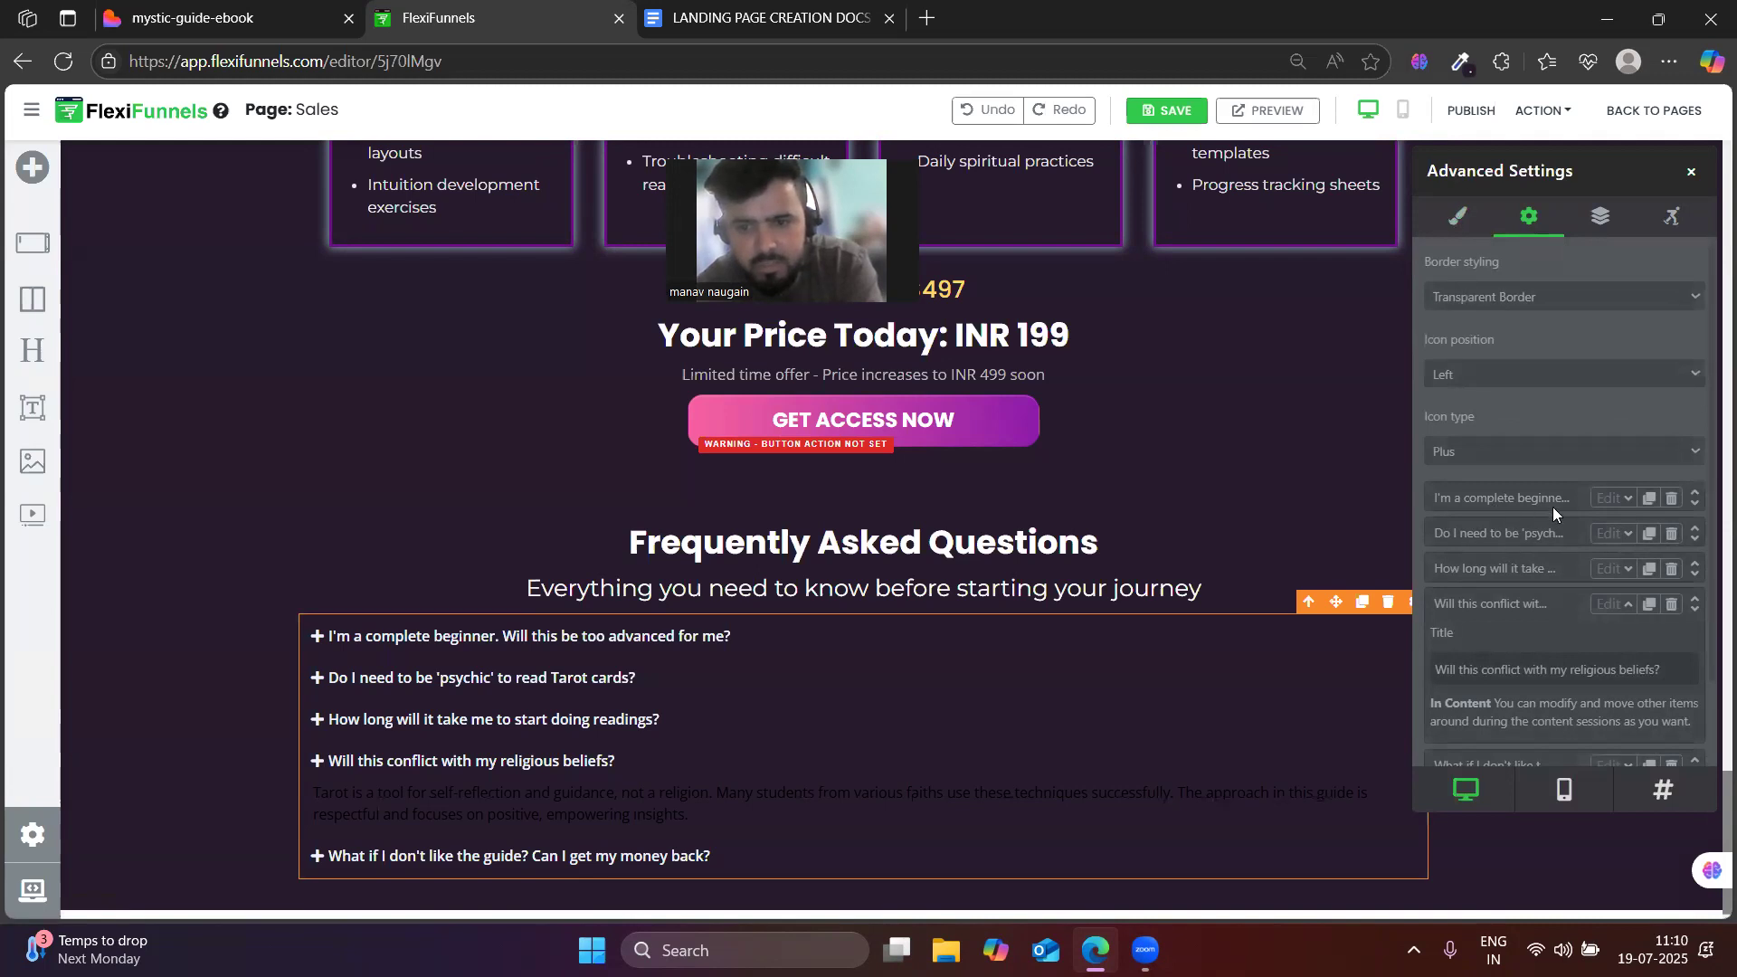
click(1607, 508)
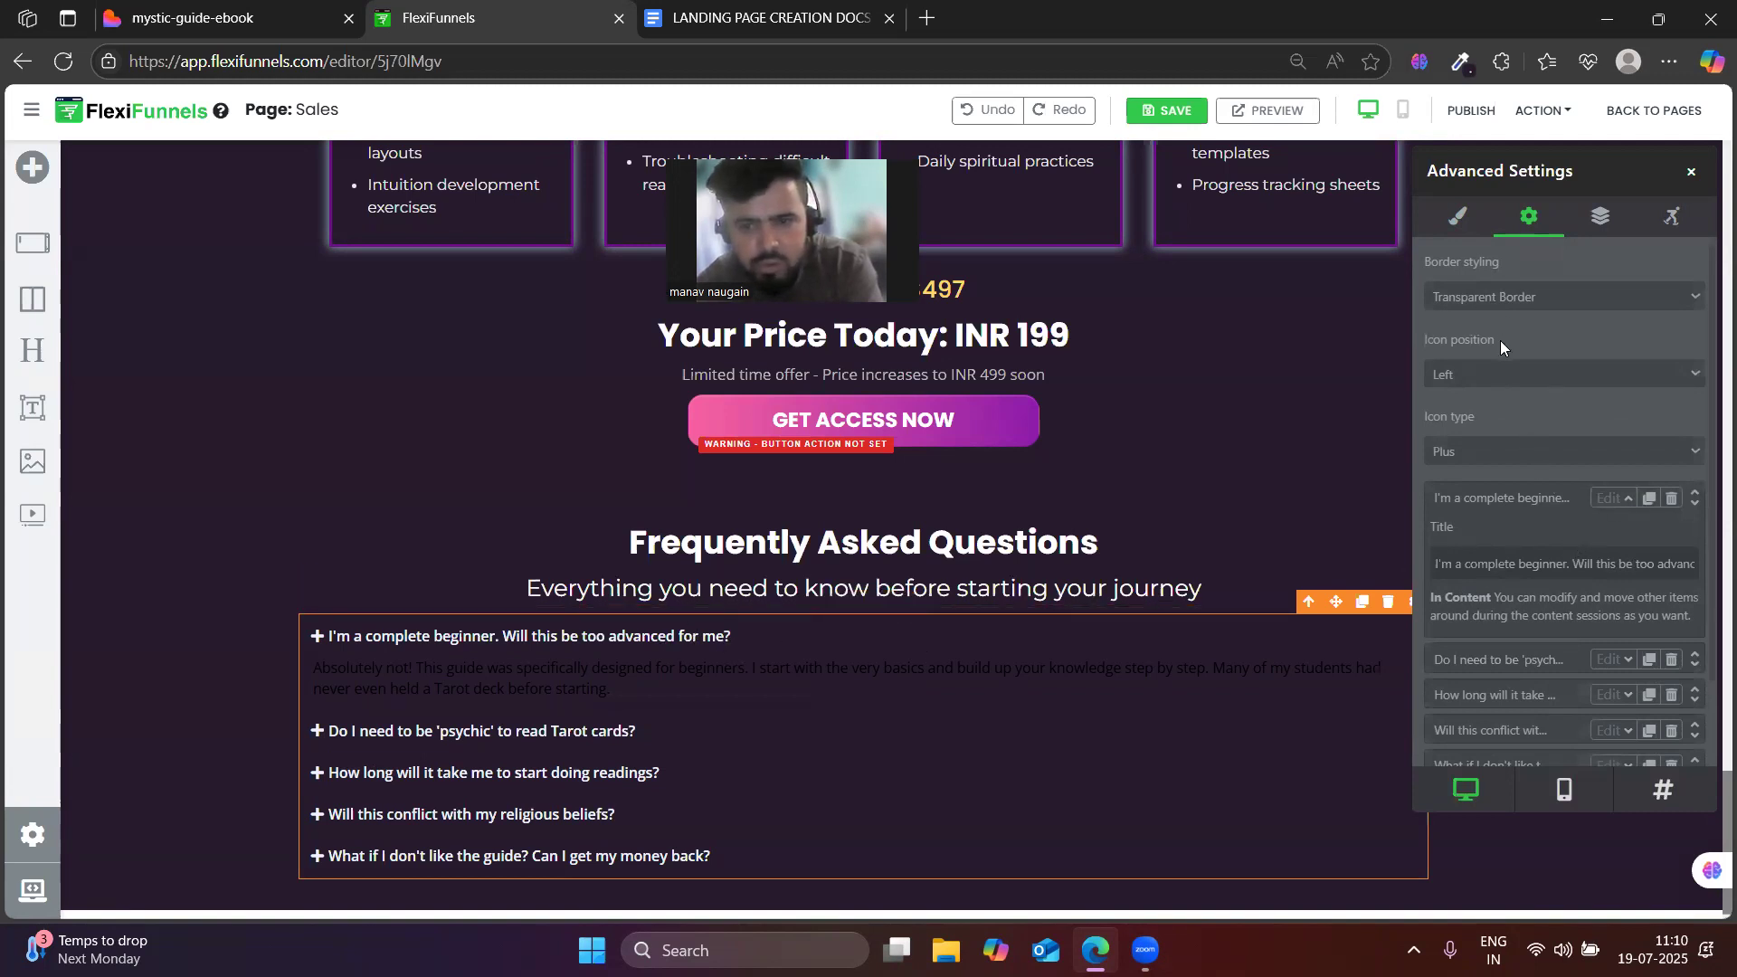
- Set the accordion titles' font family to Montserrat and their font weight to Normal
click(1457, 217)
click(1510, 365)
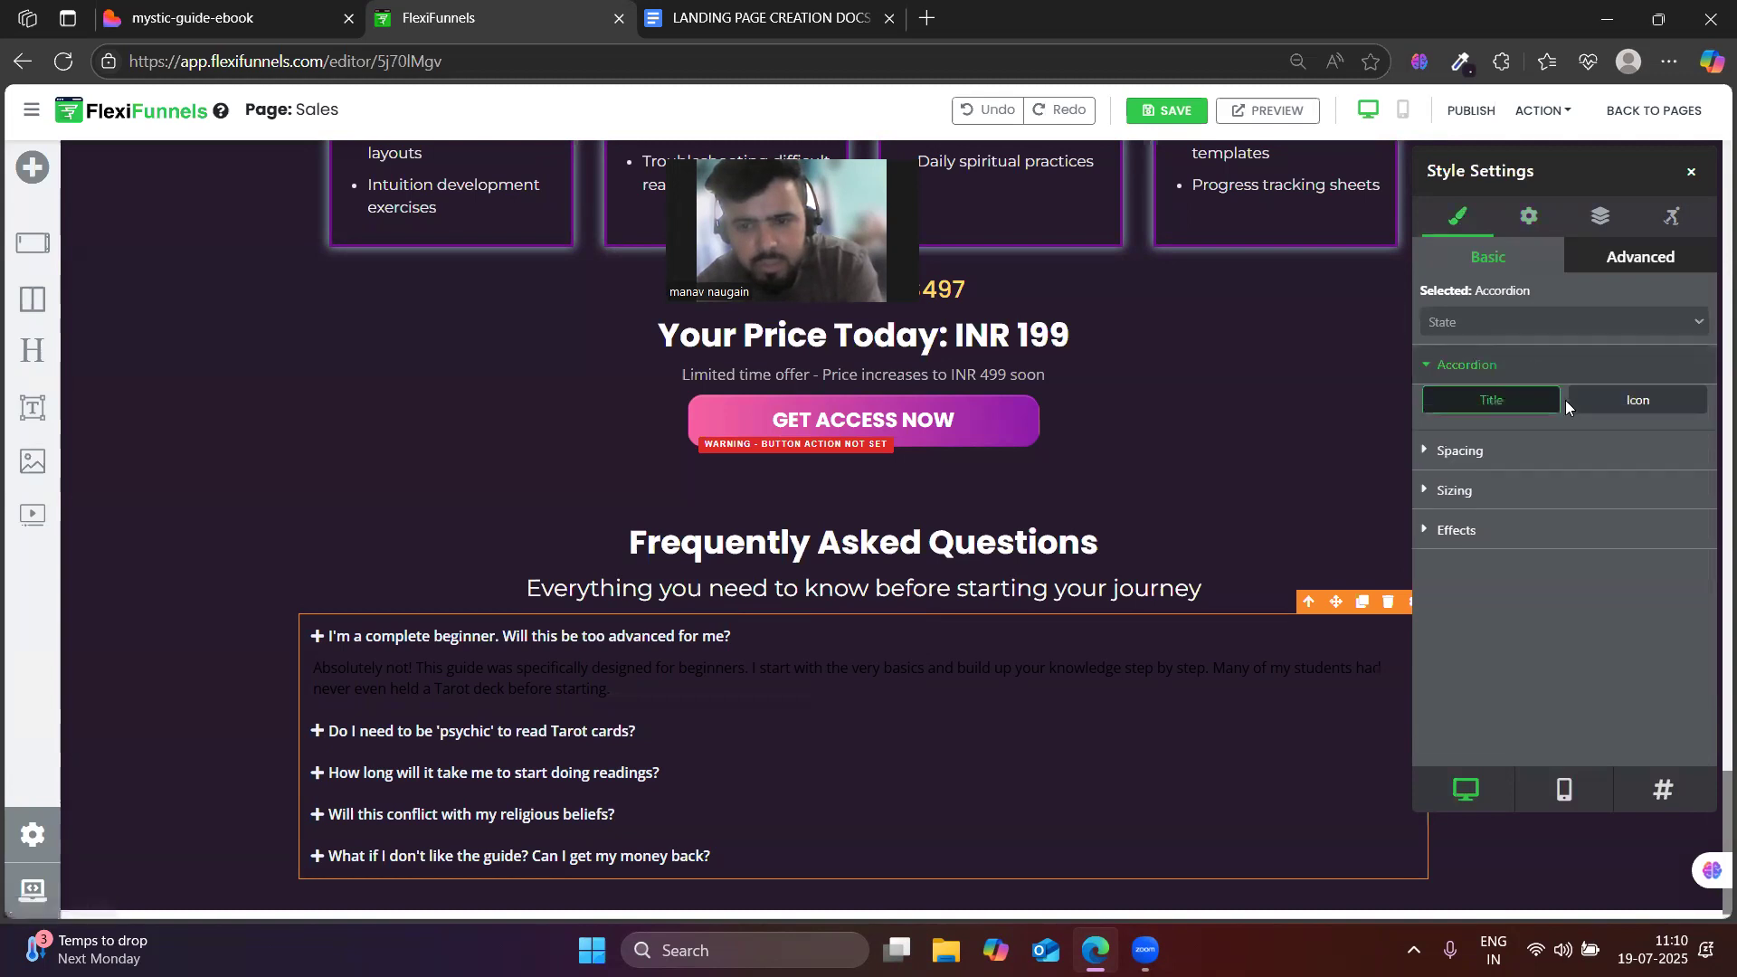
click(1555, 400)
scroll(1551, 570, down, 2)
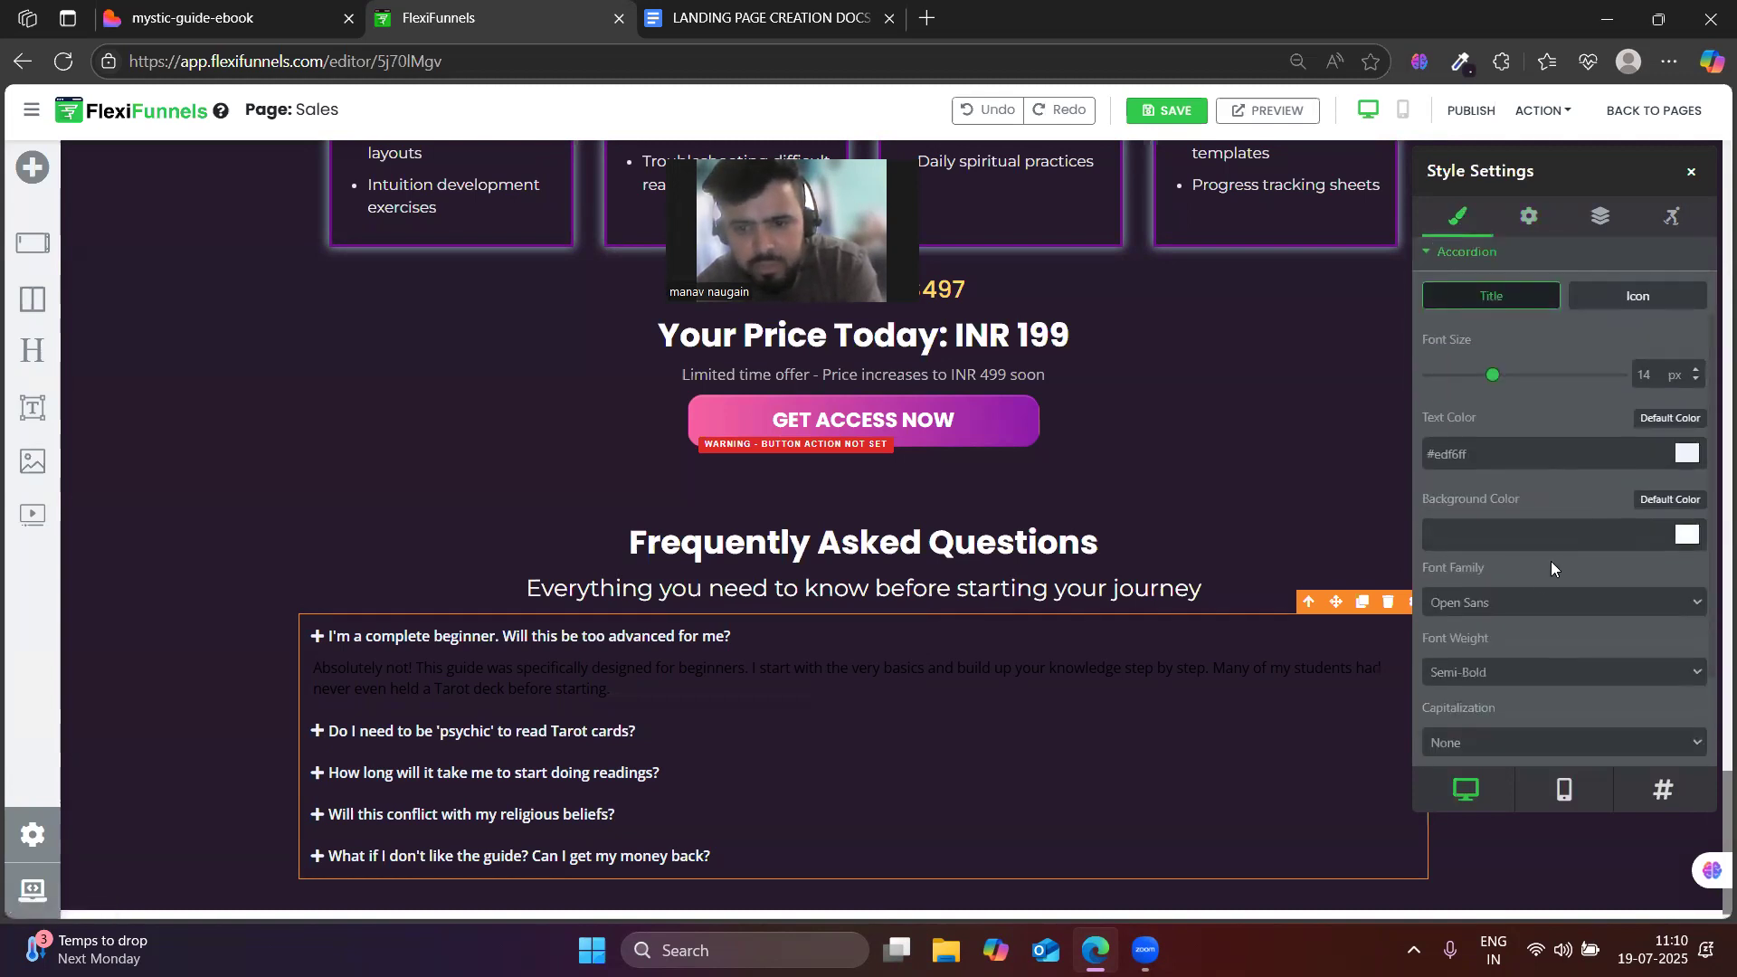
scroll(1551, 568, down, 1)
click(1473, 486)
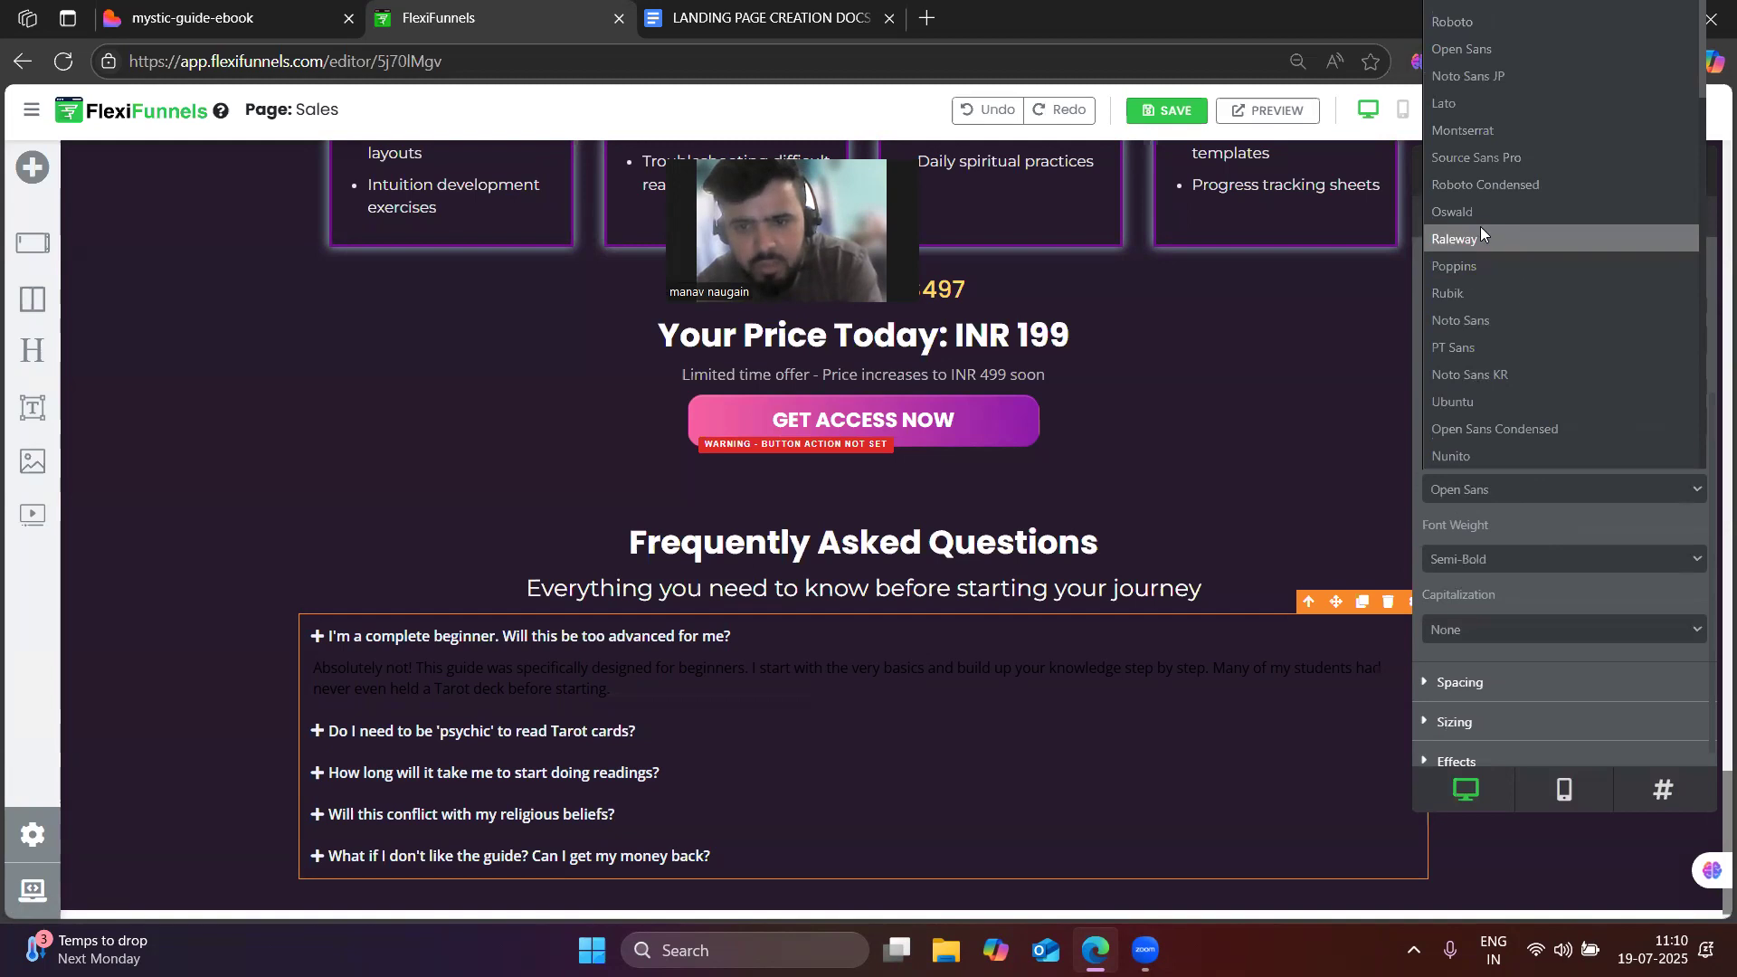
click(1469, 129)
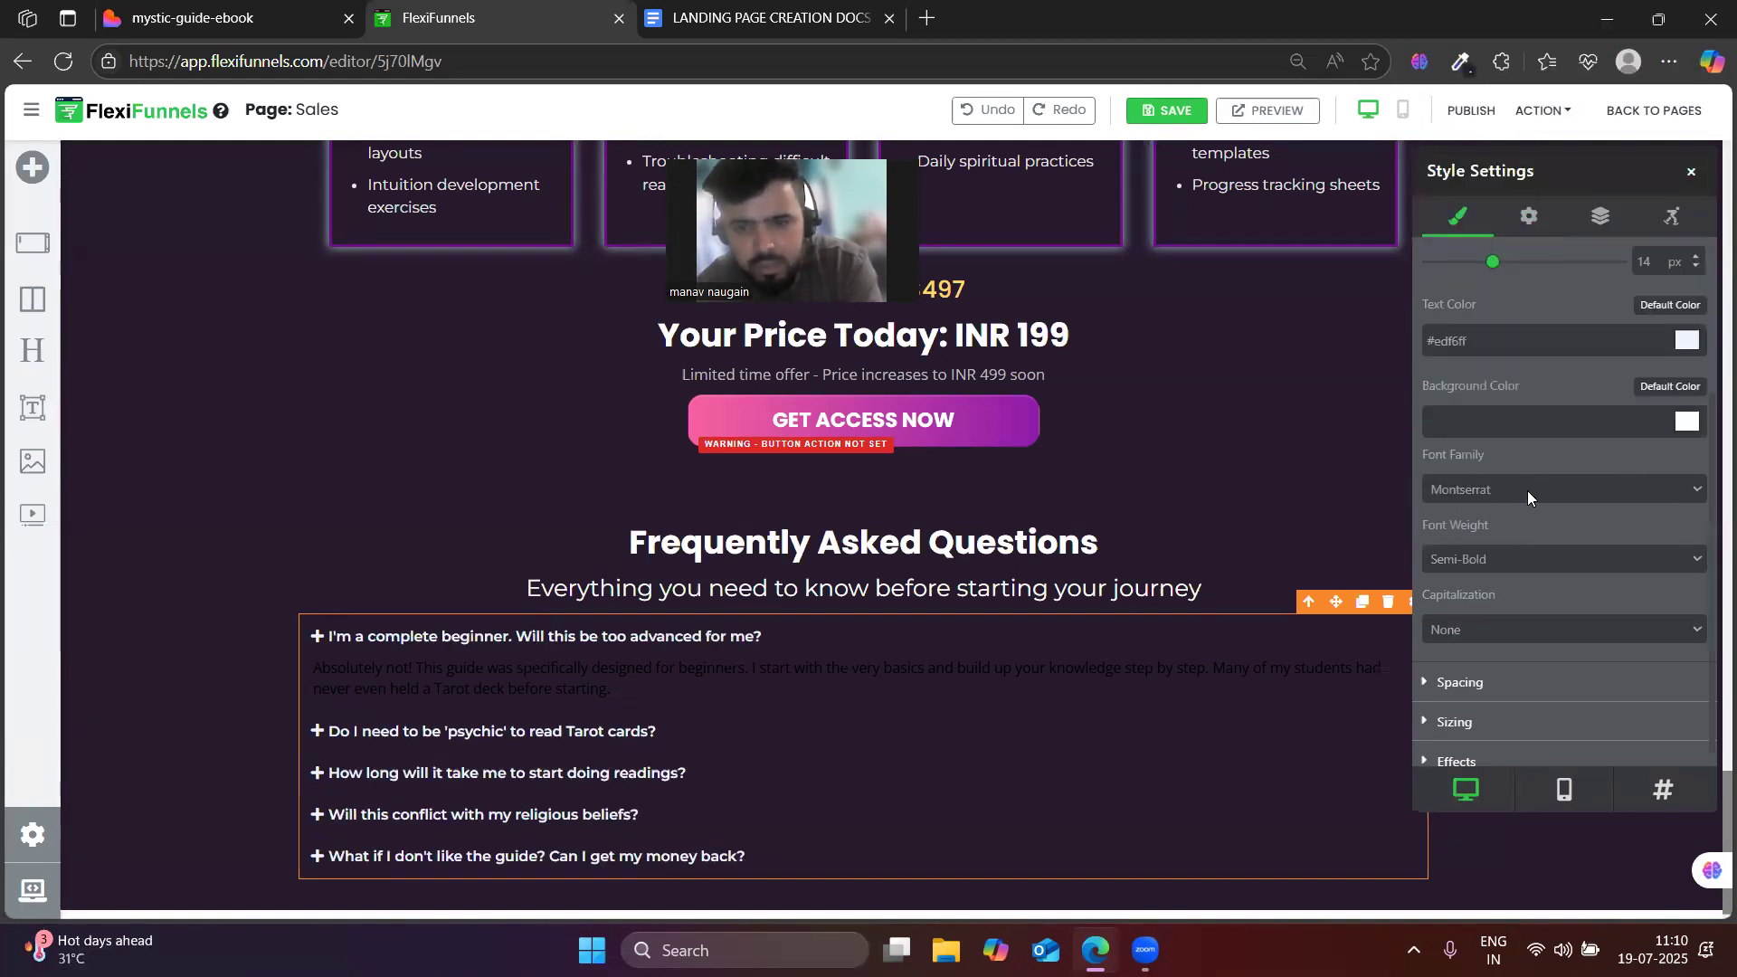
click(1479, 562)
click(1475, 650)
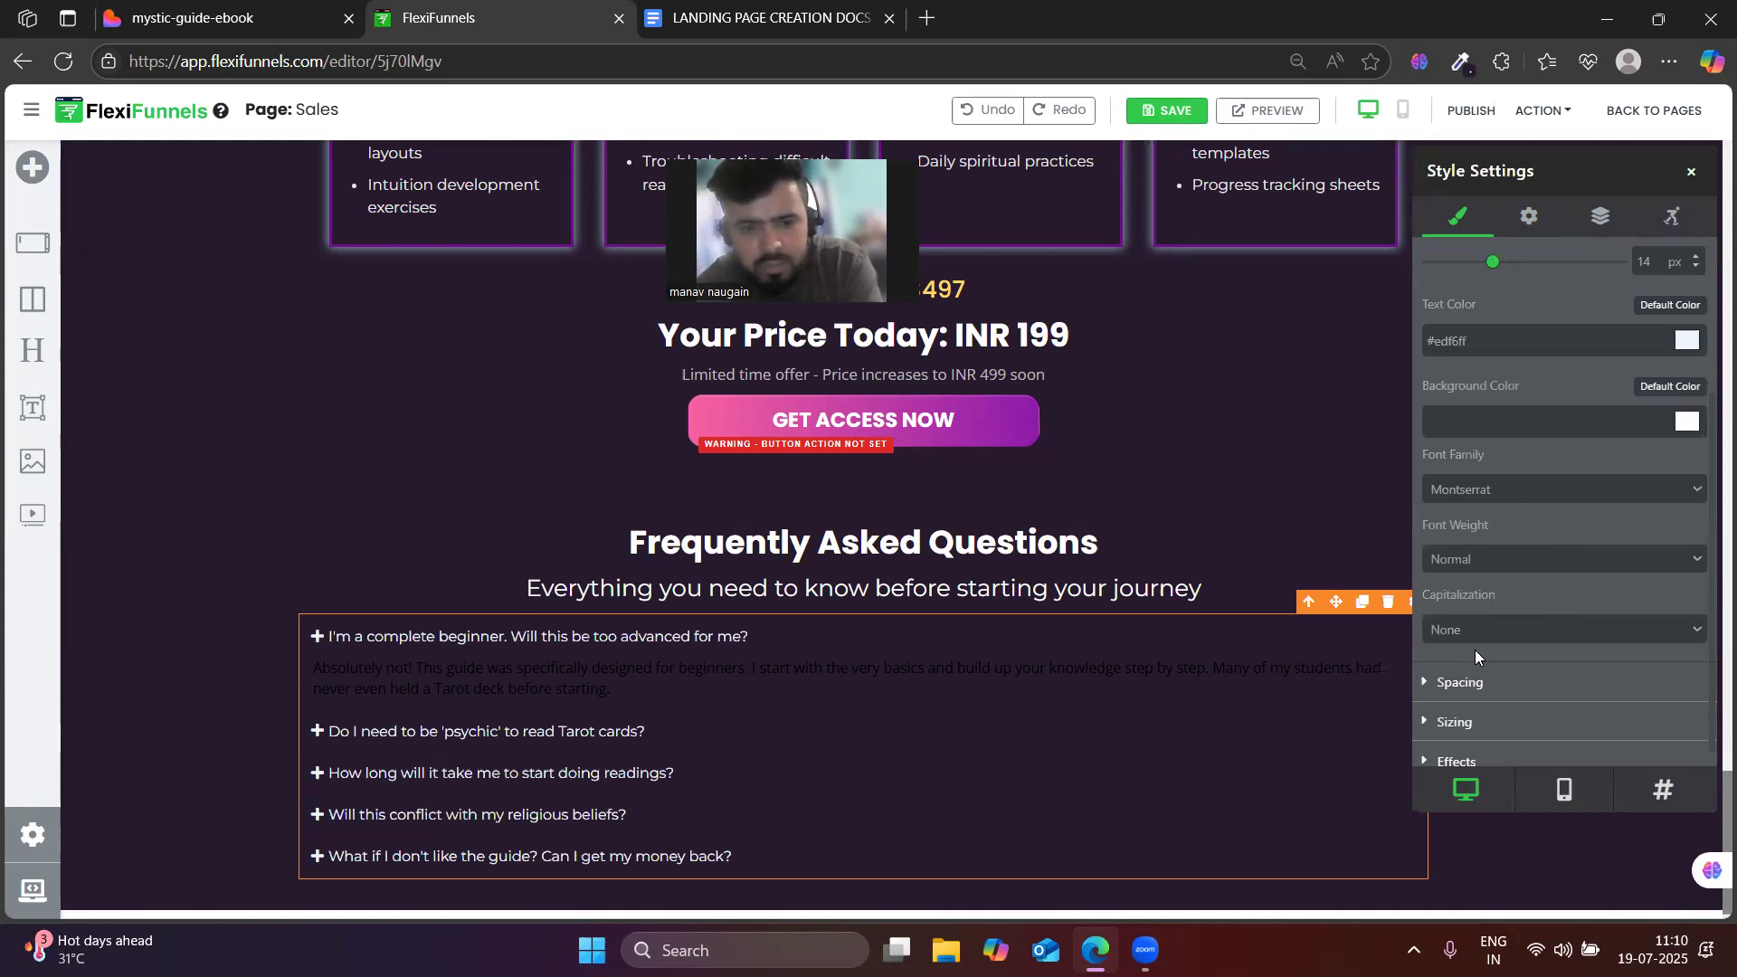
- Enlarge the accordion titles, trying a font size of 20 px before settling on about 18 px
scroll(1523, 606, up, 3)
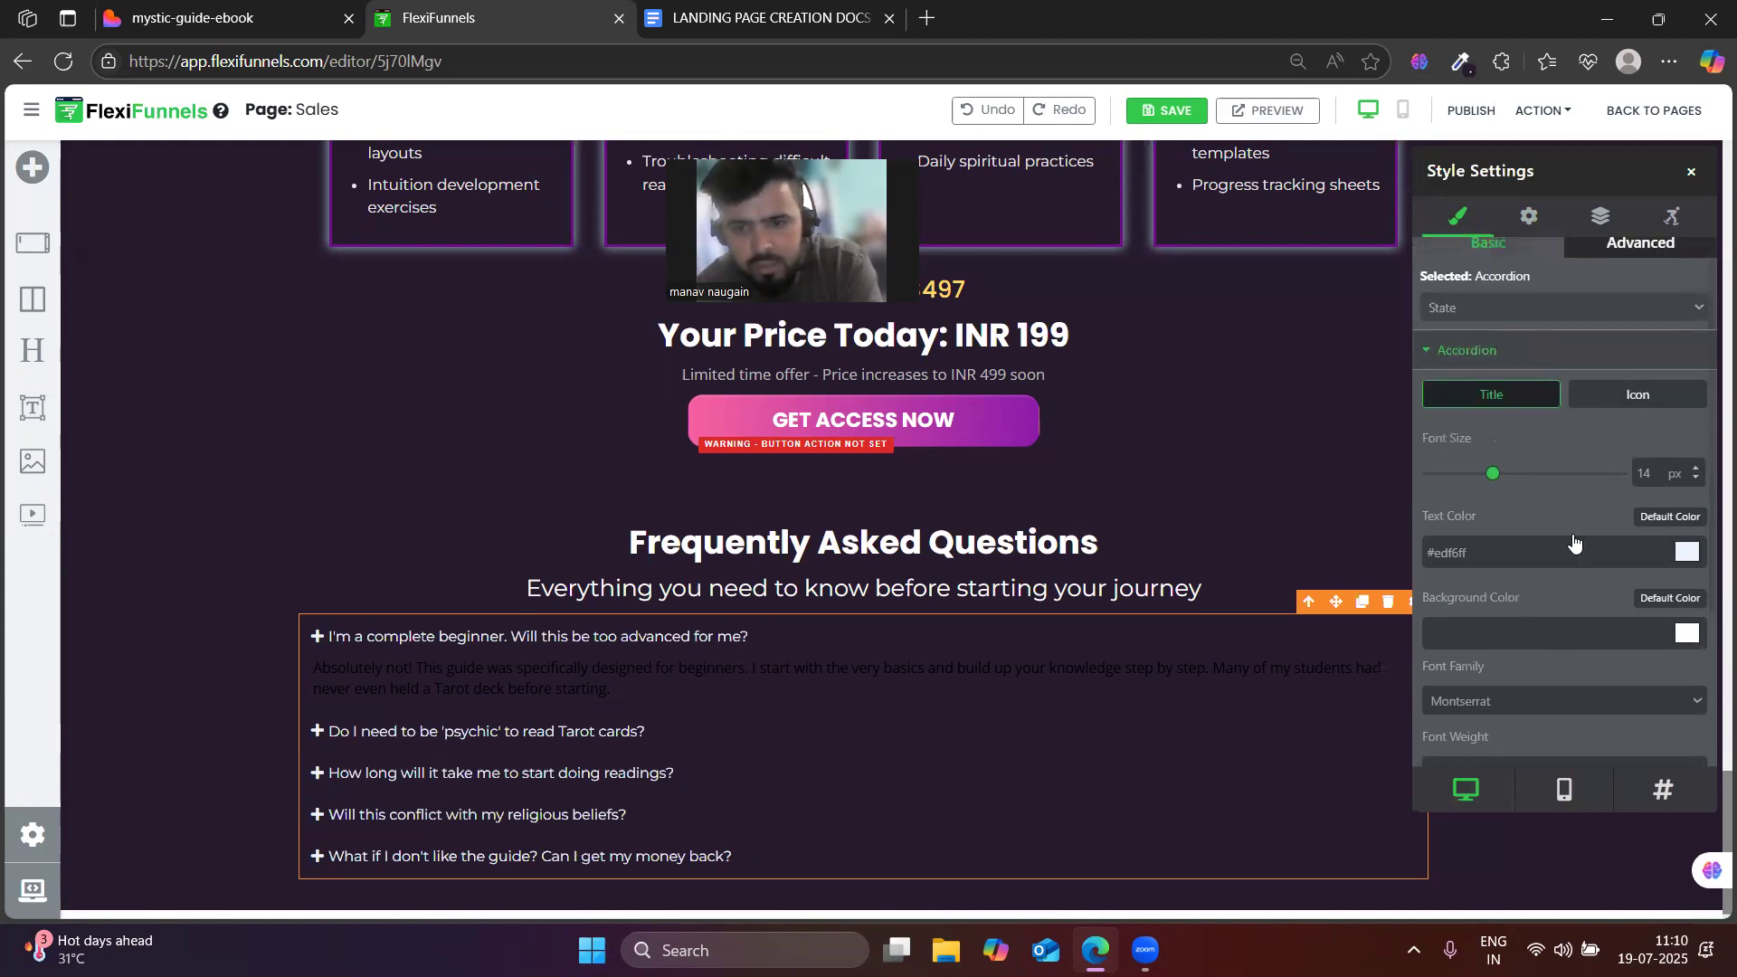
double_click(1644, 481)
text(20)
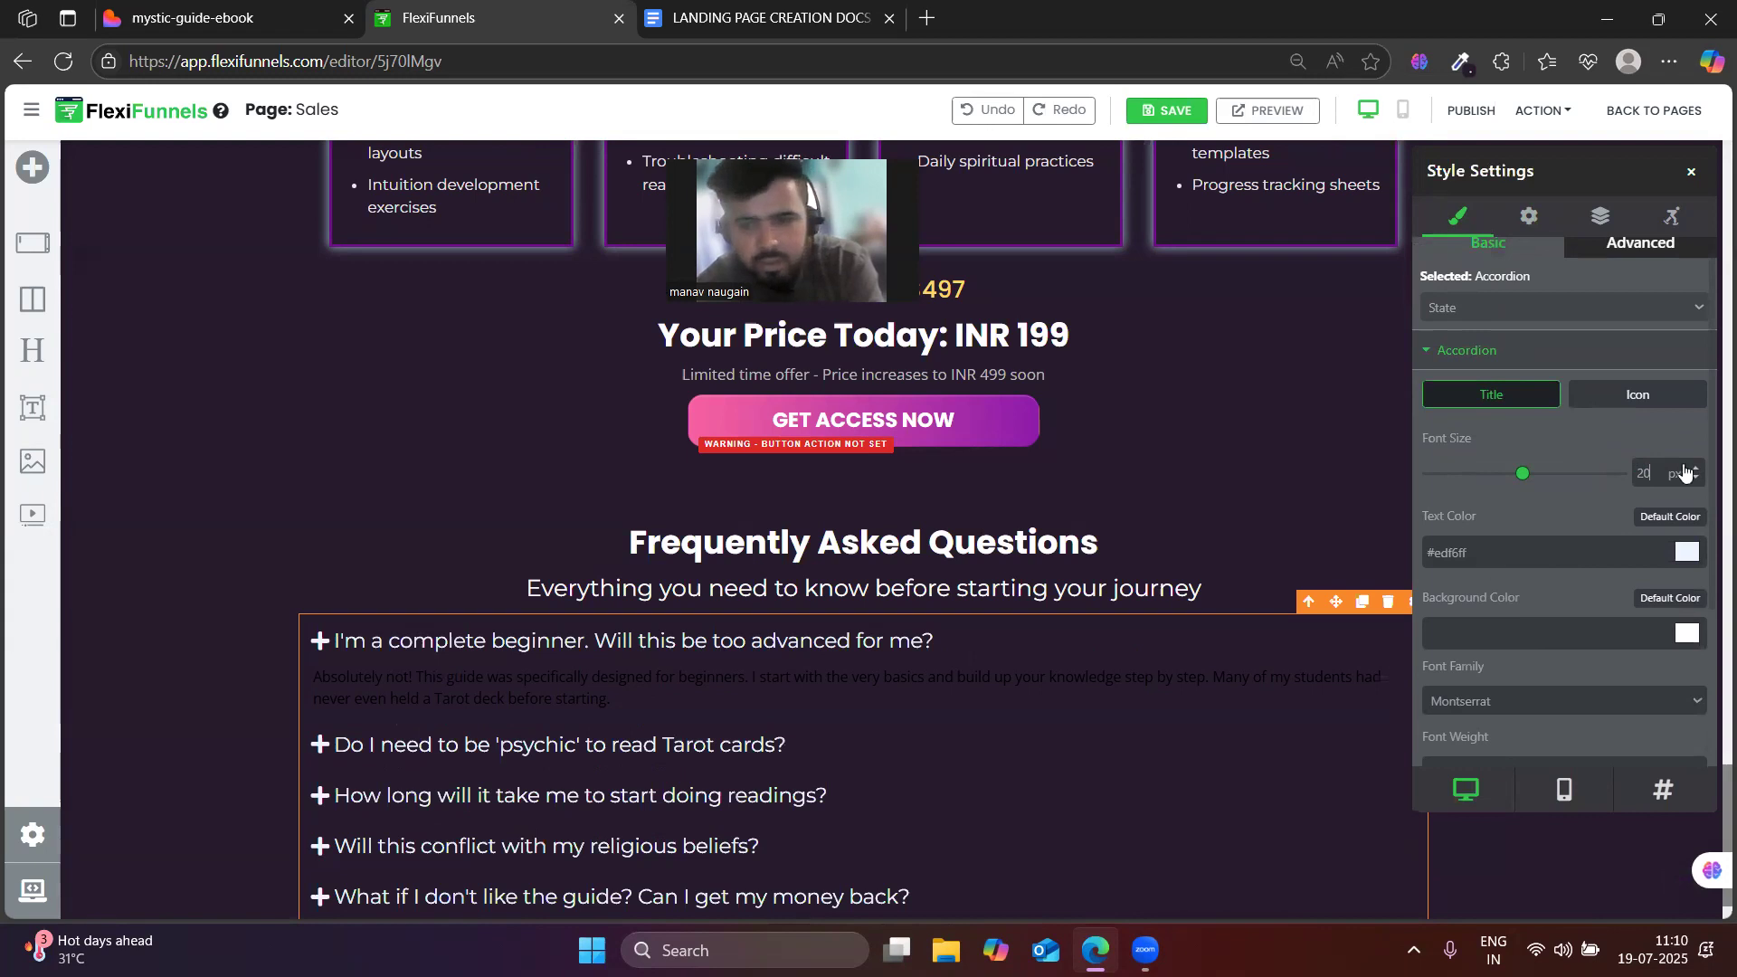
double_click(1647, 468)
text(189)
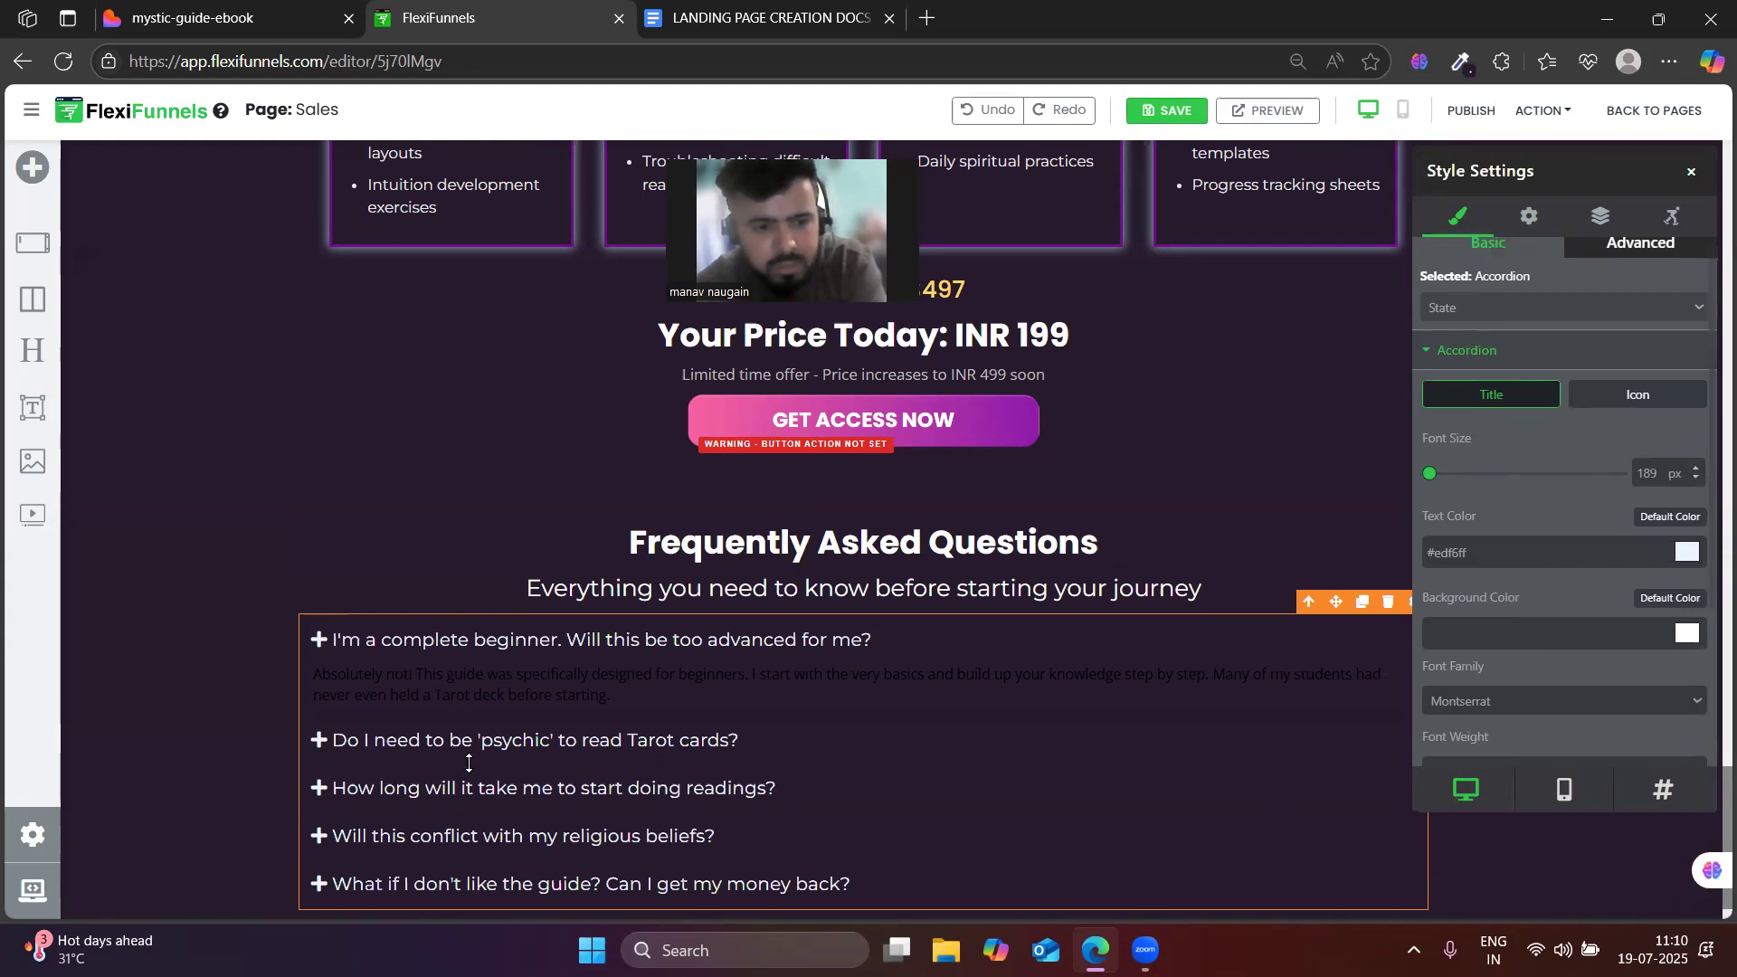
- Set the first accordion item's answer paragraph to the Montserrat font with Normal weight
click(424, 692)
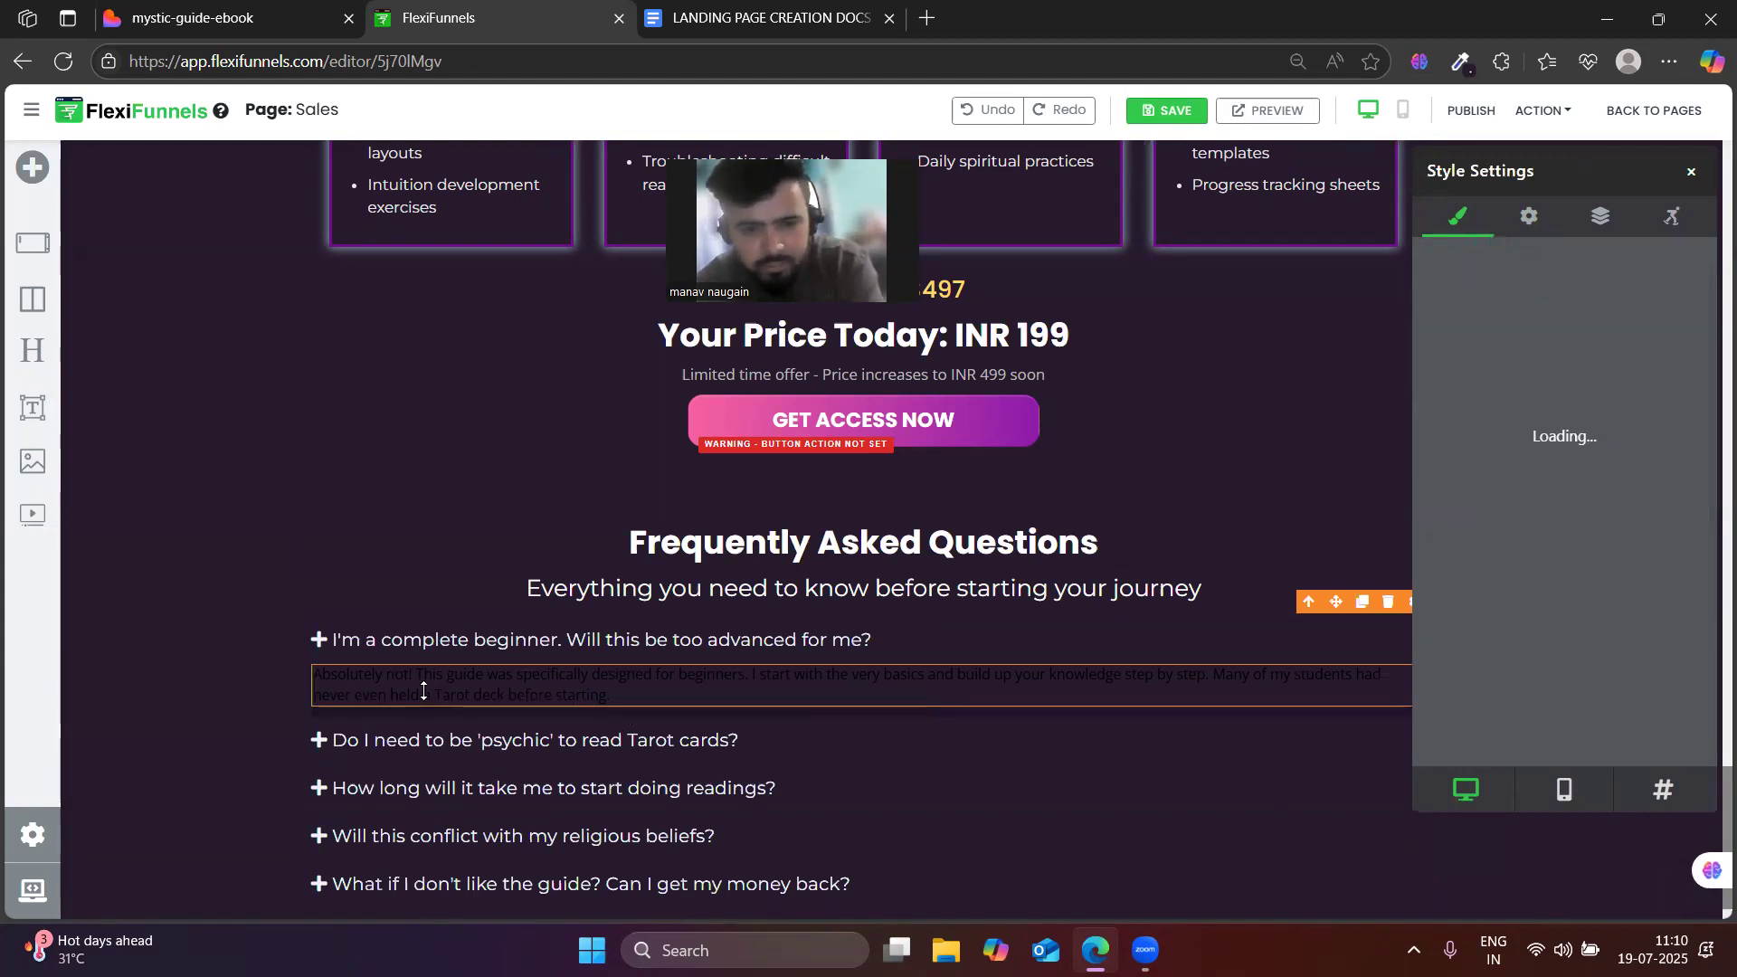
click(1467, 363)
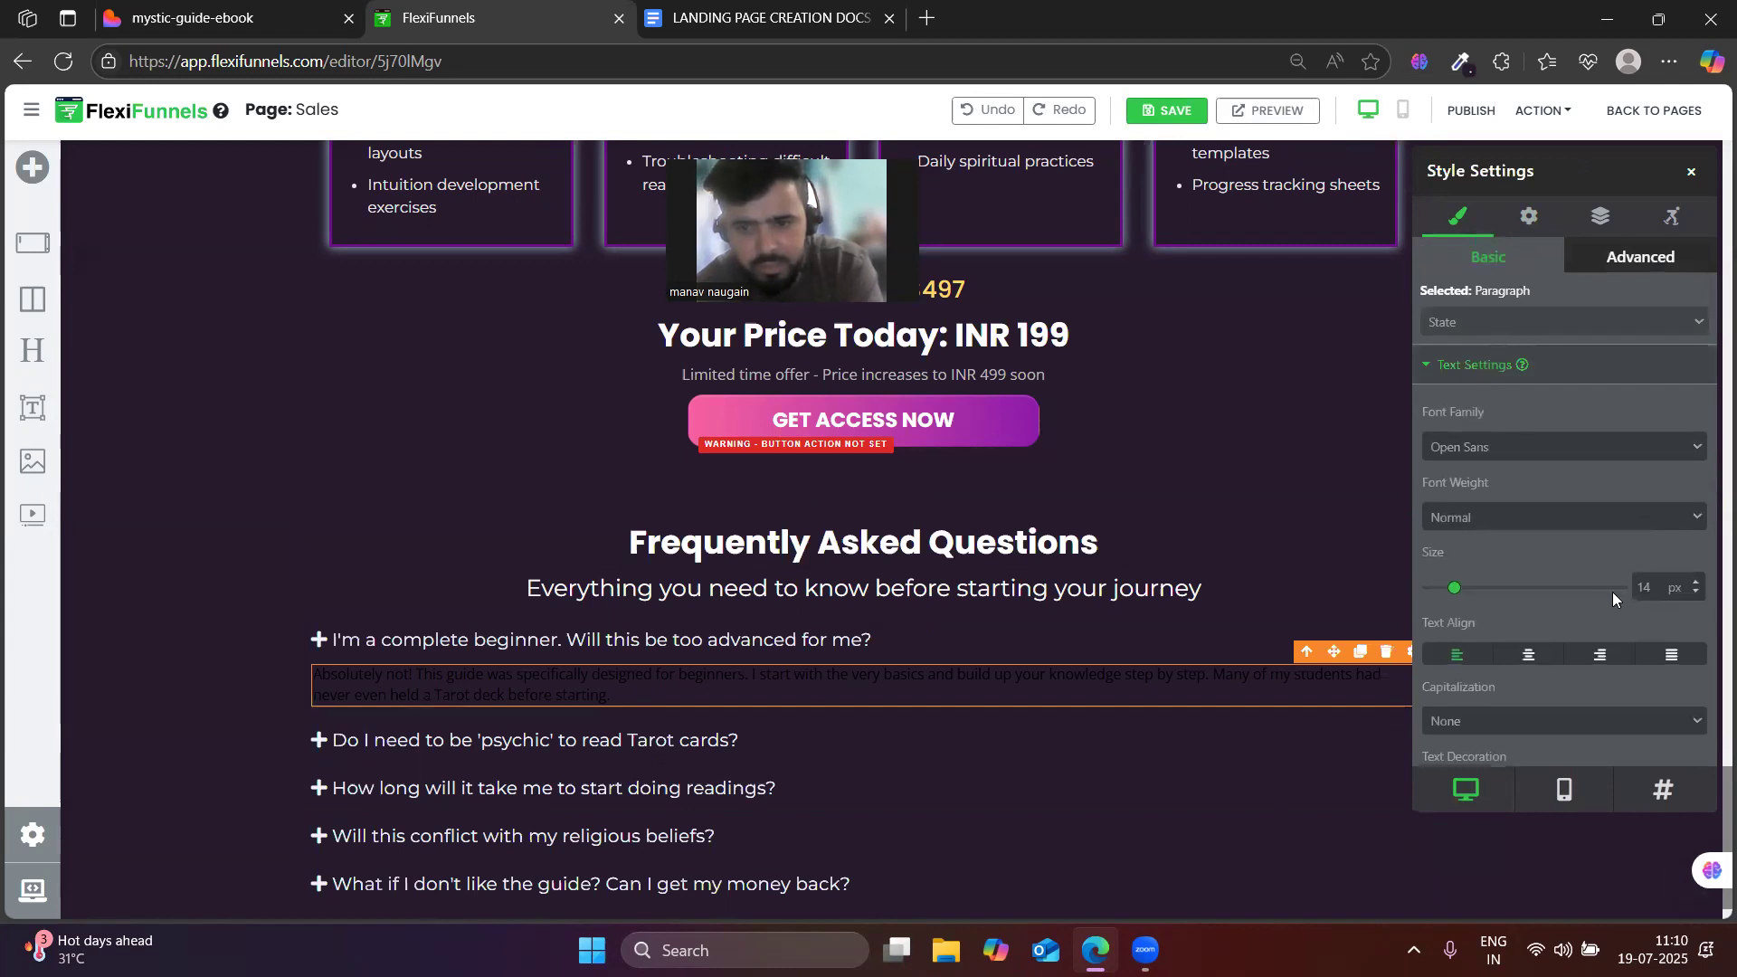
click(1469, 449)
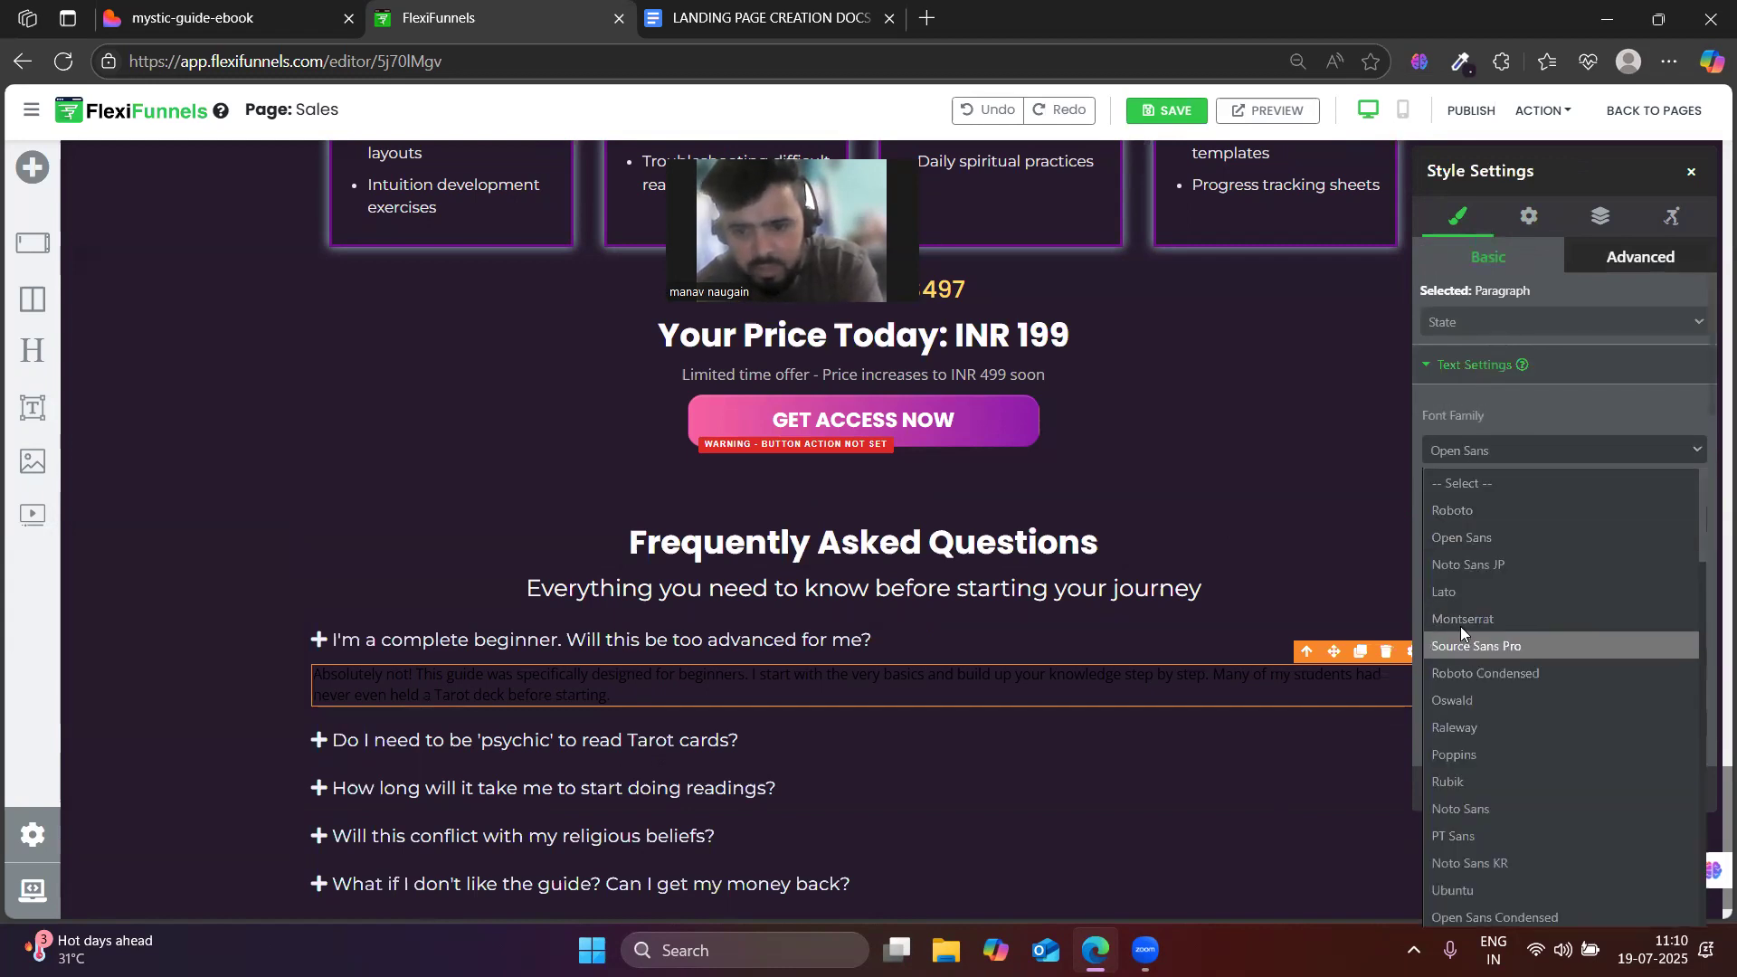
click(1463, 623)
click(1459, 525)
click(1466, 664)
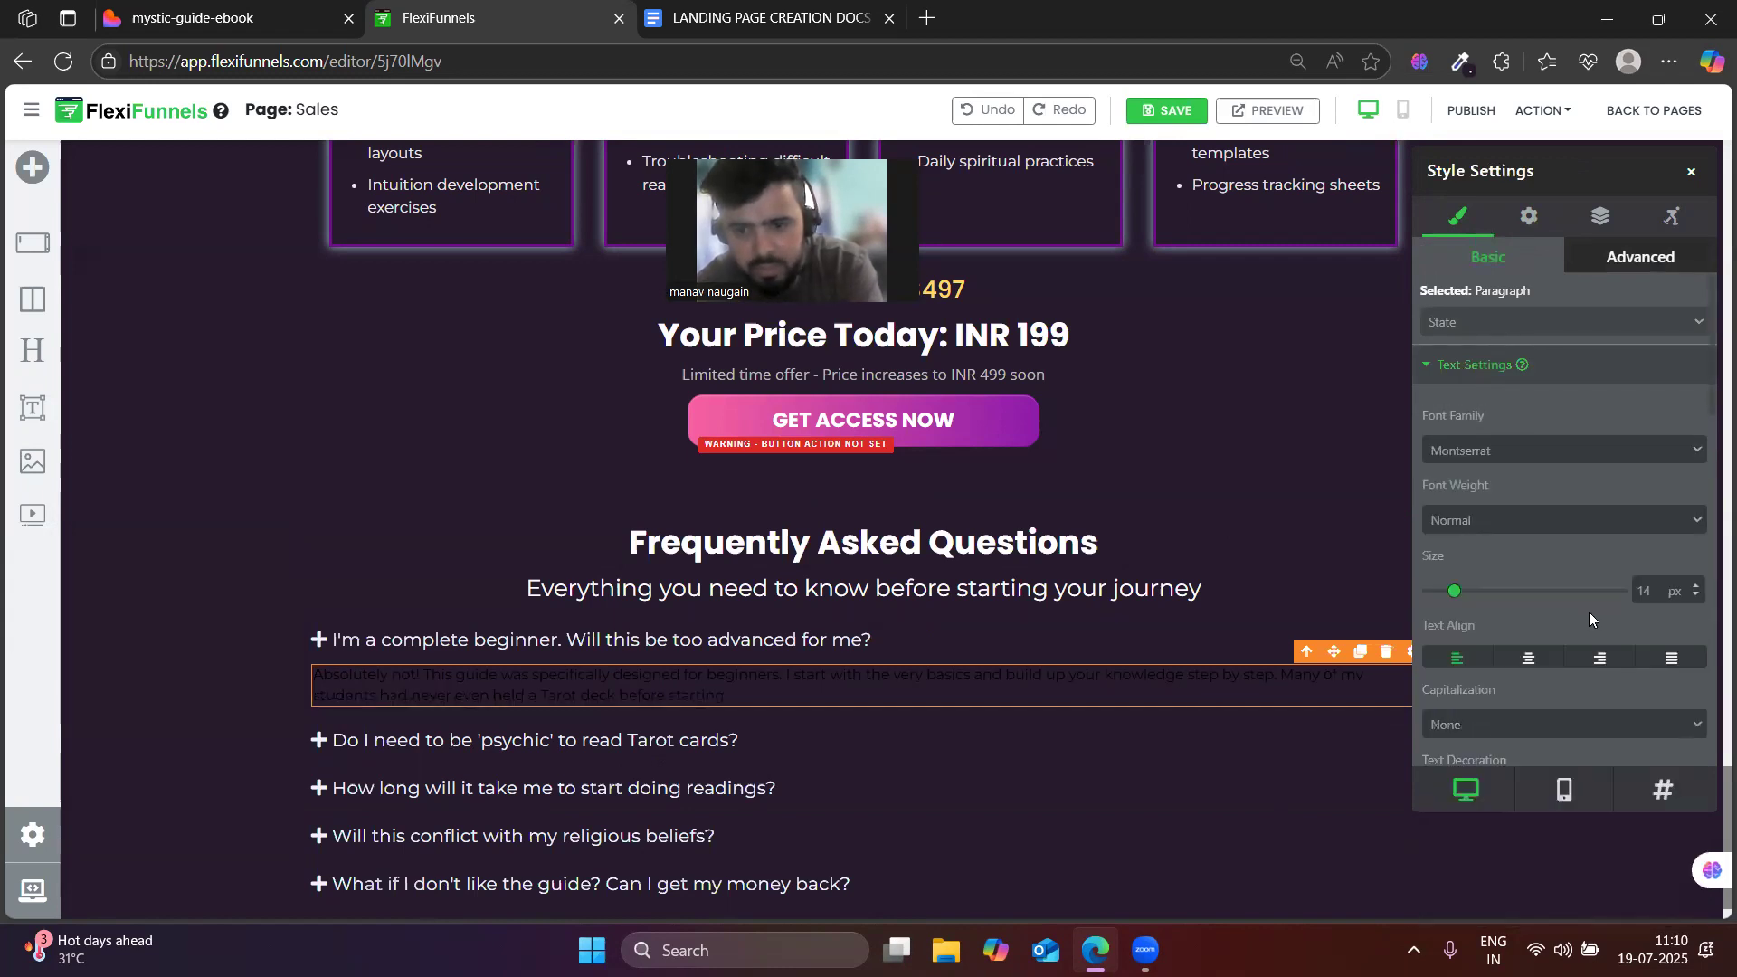
- Set the first answer paragraph's text size to 16 px and its color to white (#FFFFFF)
double_click(1641, 586)
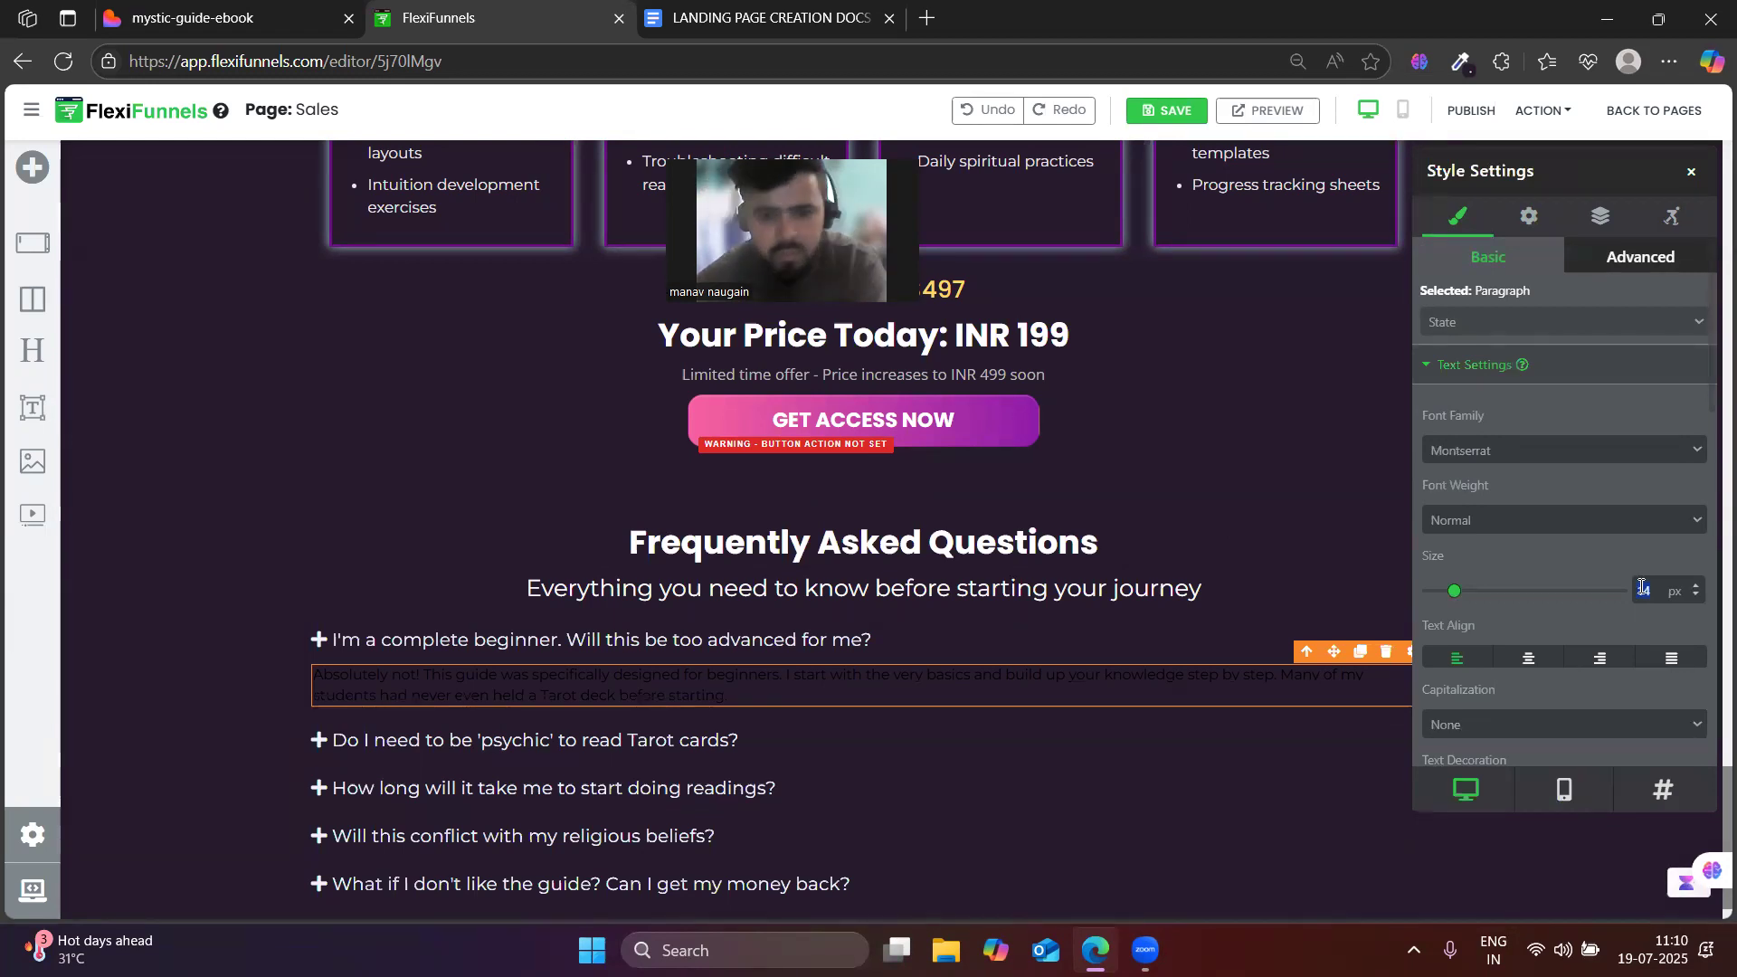
text(15)
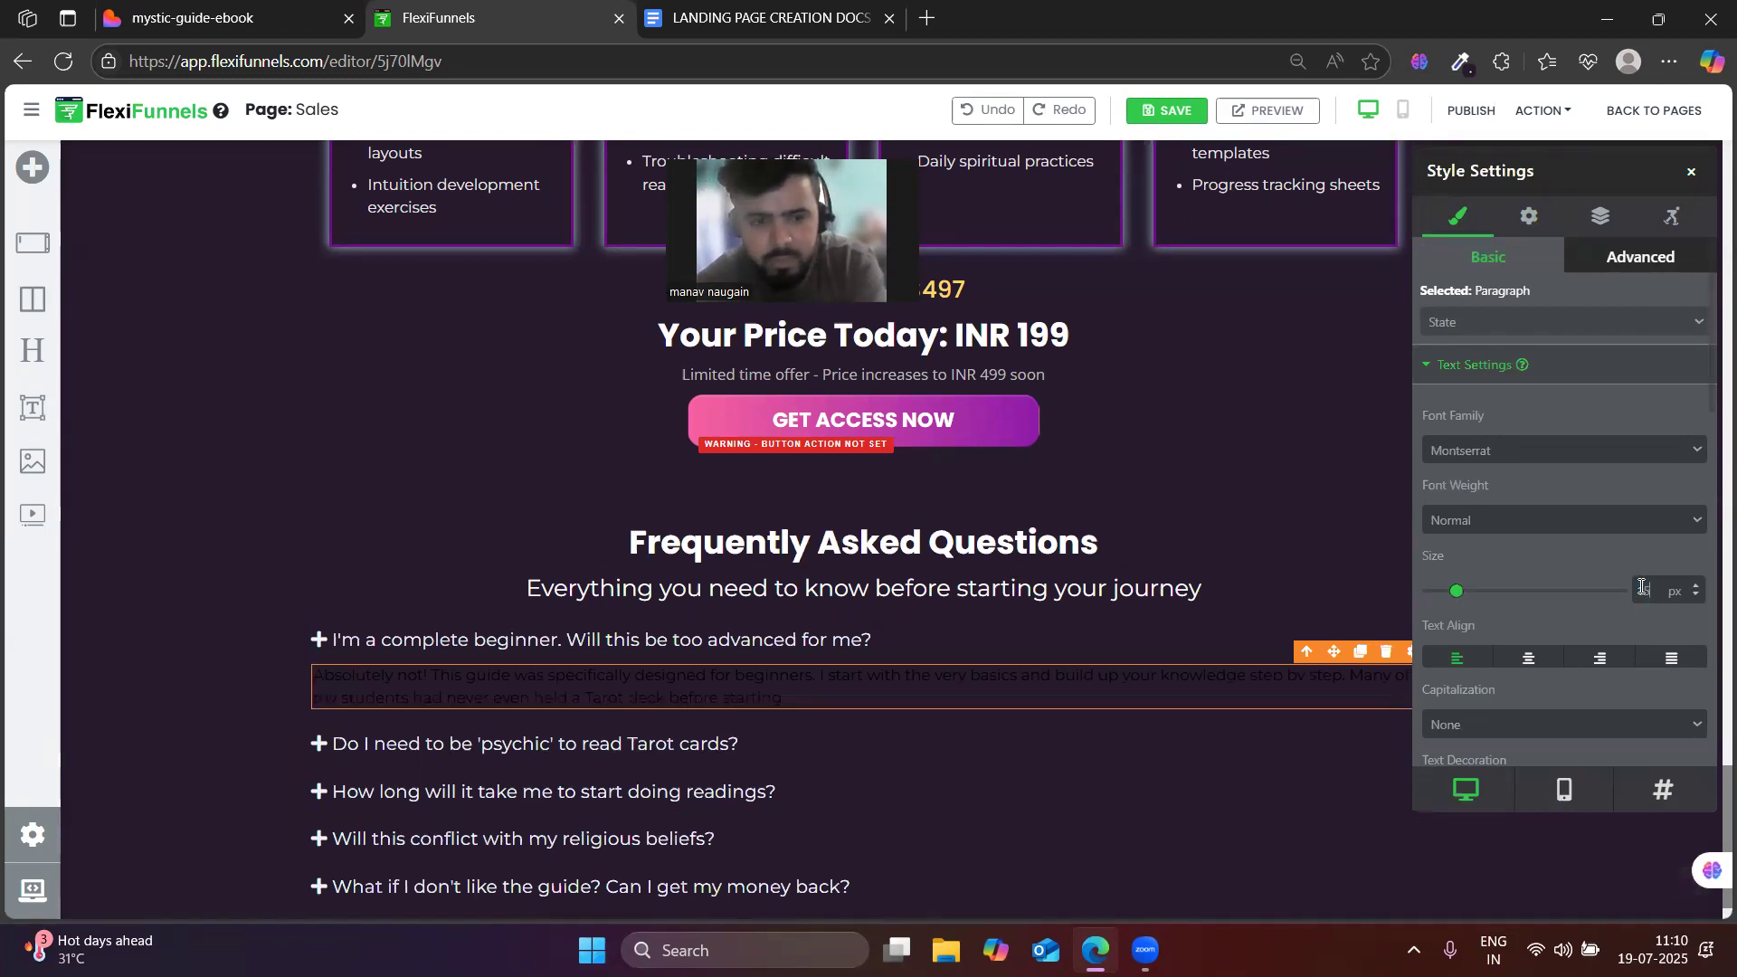
double_click(1642, 587)
text(16)
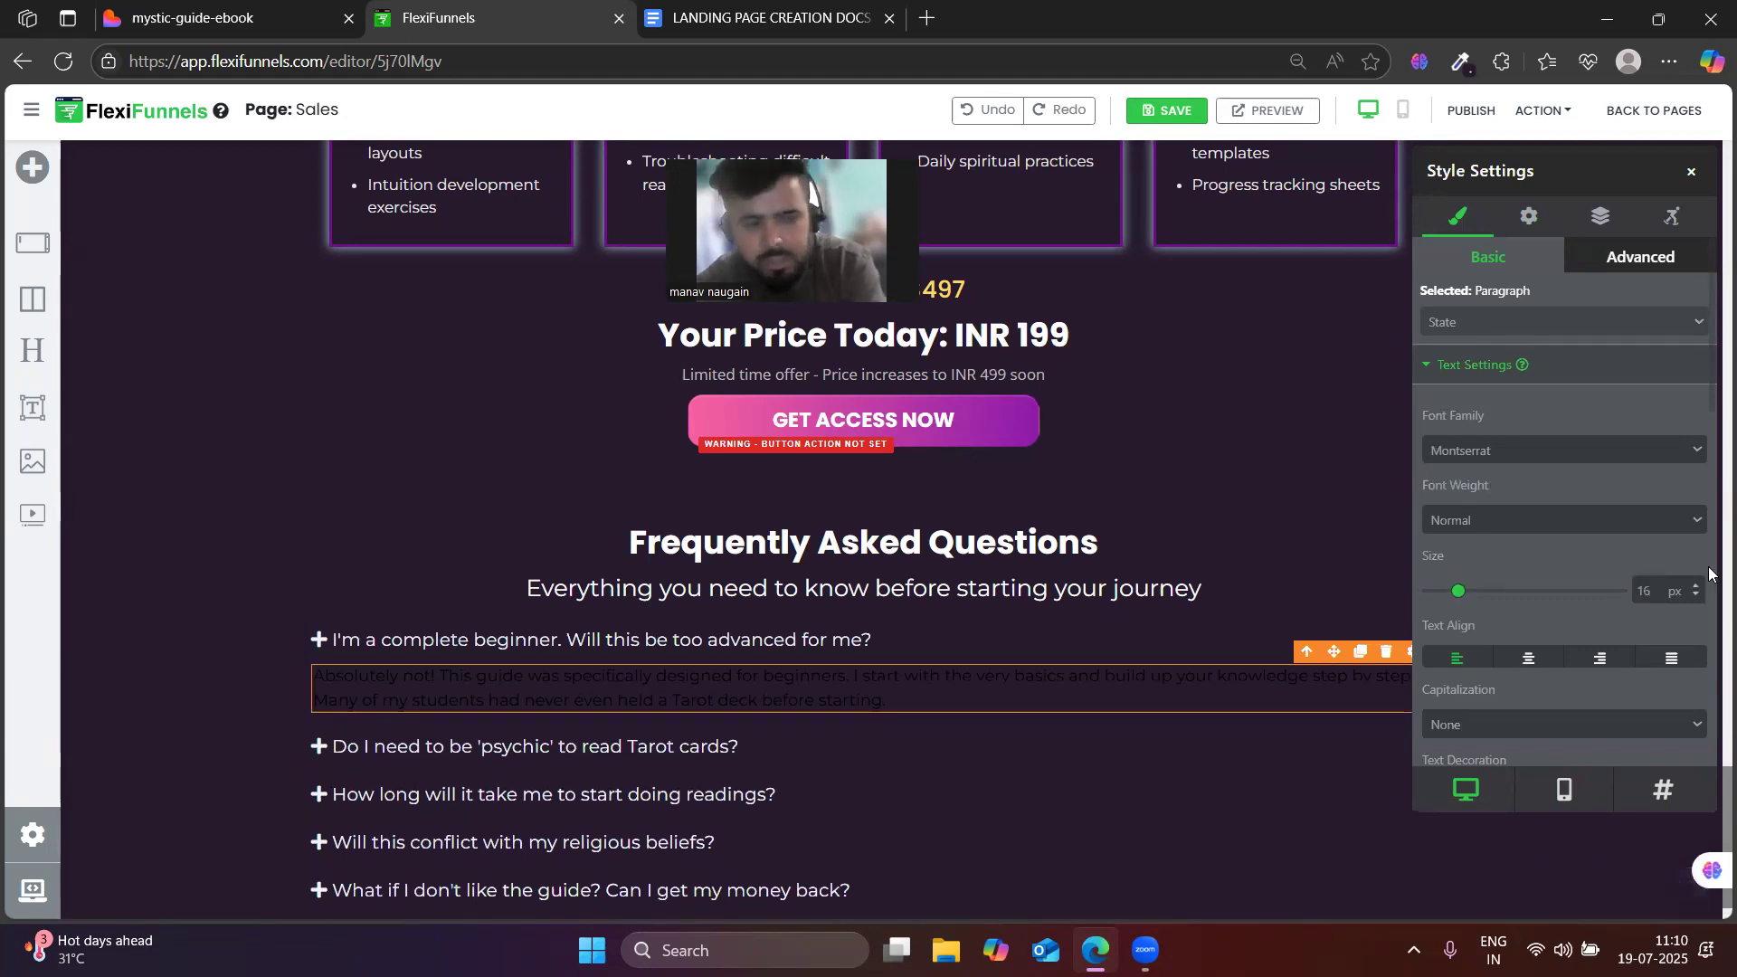
scroll(1541, 700, down, 3)
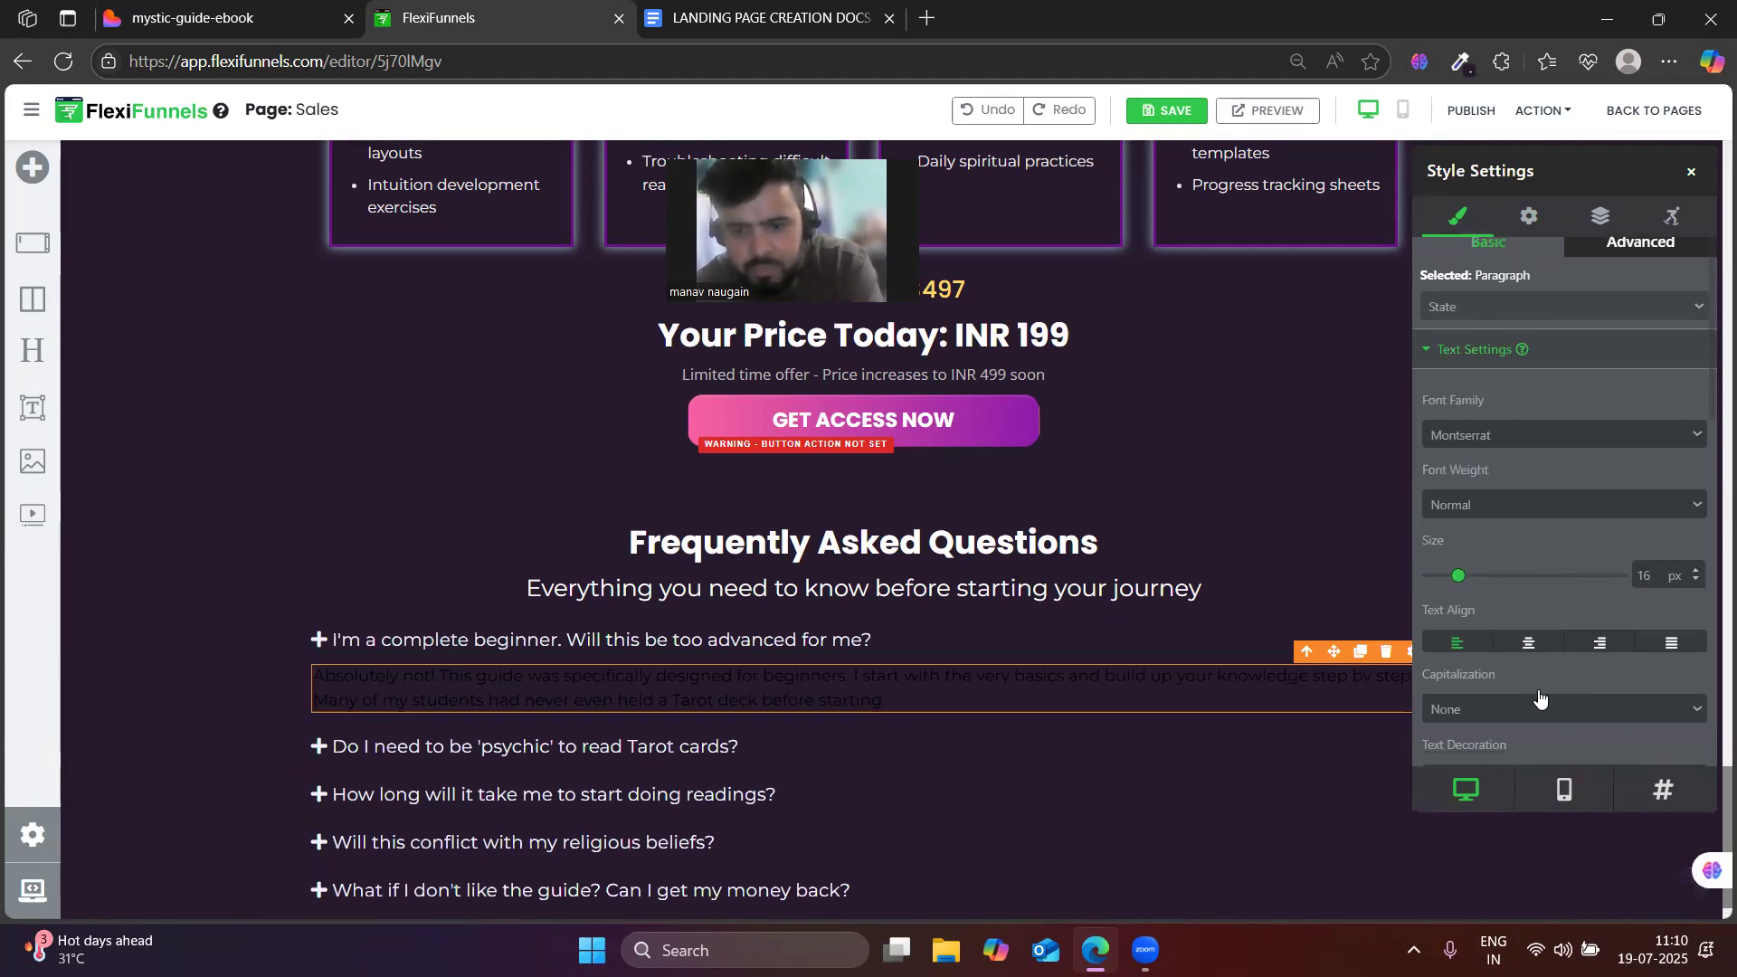
click(1542, 670)
click(1514, 644)
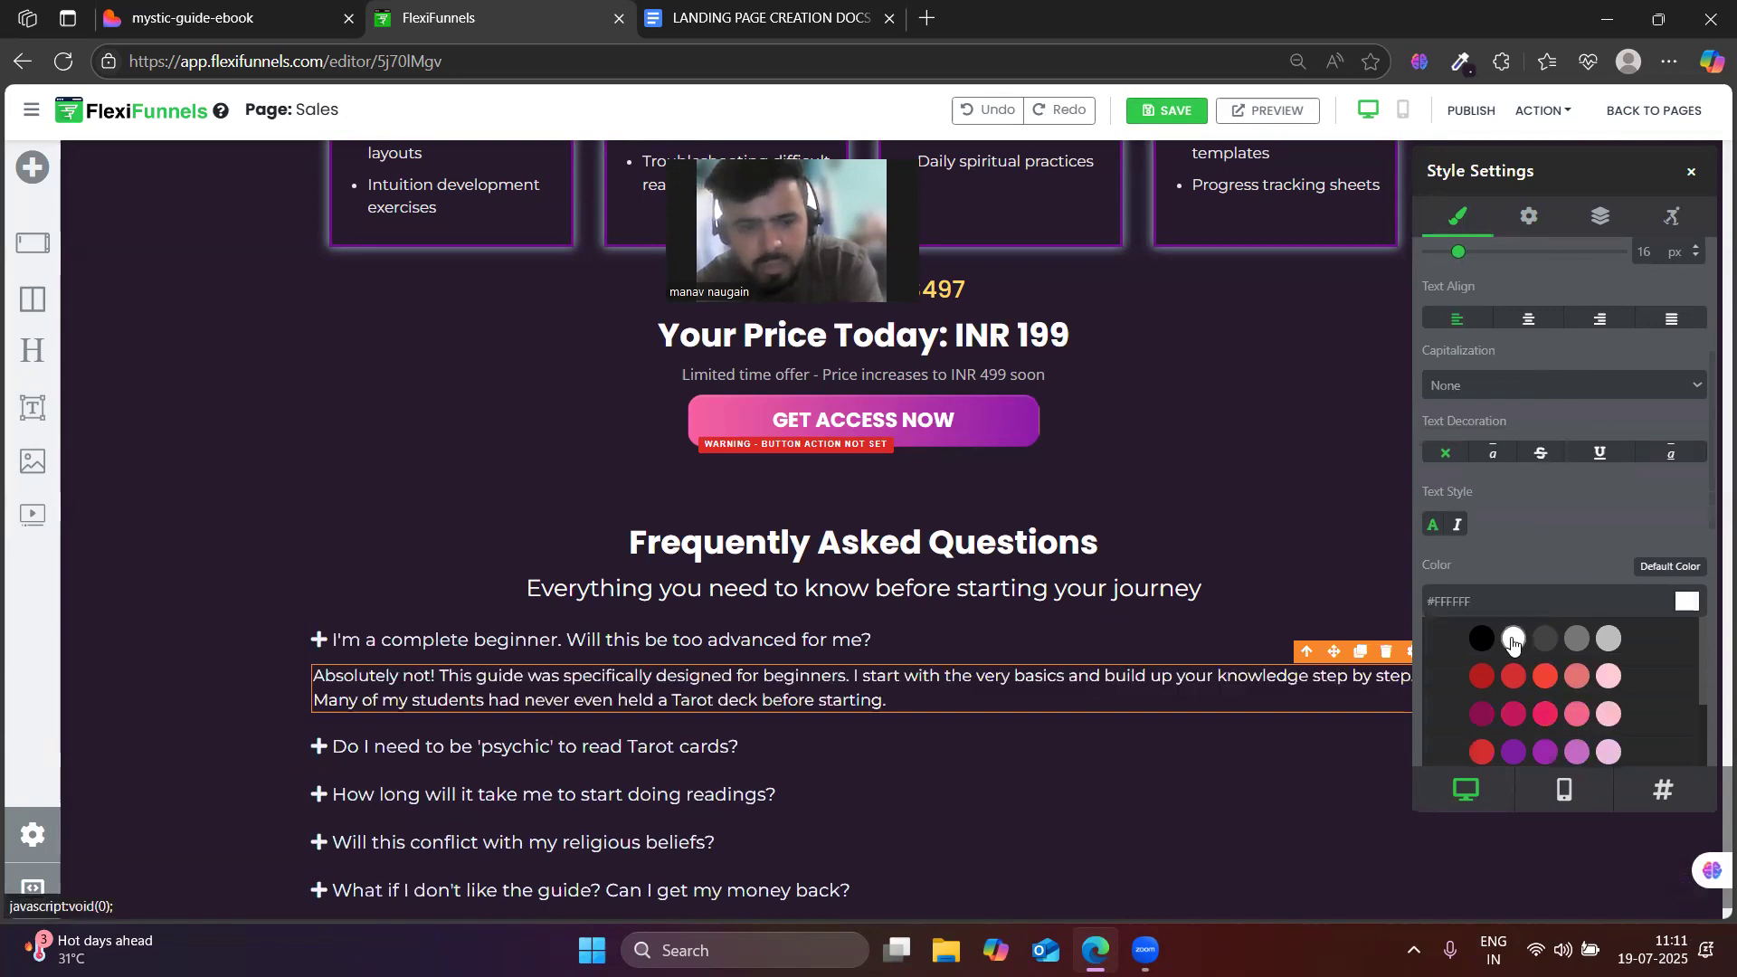
- Publish the Sales page with the updated FAQ accordion
scroll(1520, 641, up, 3)
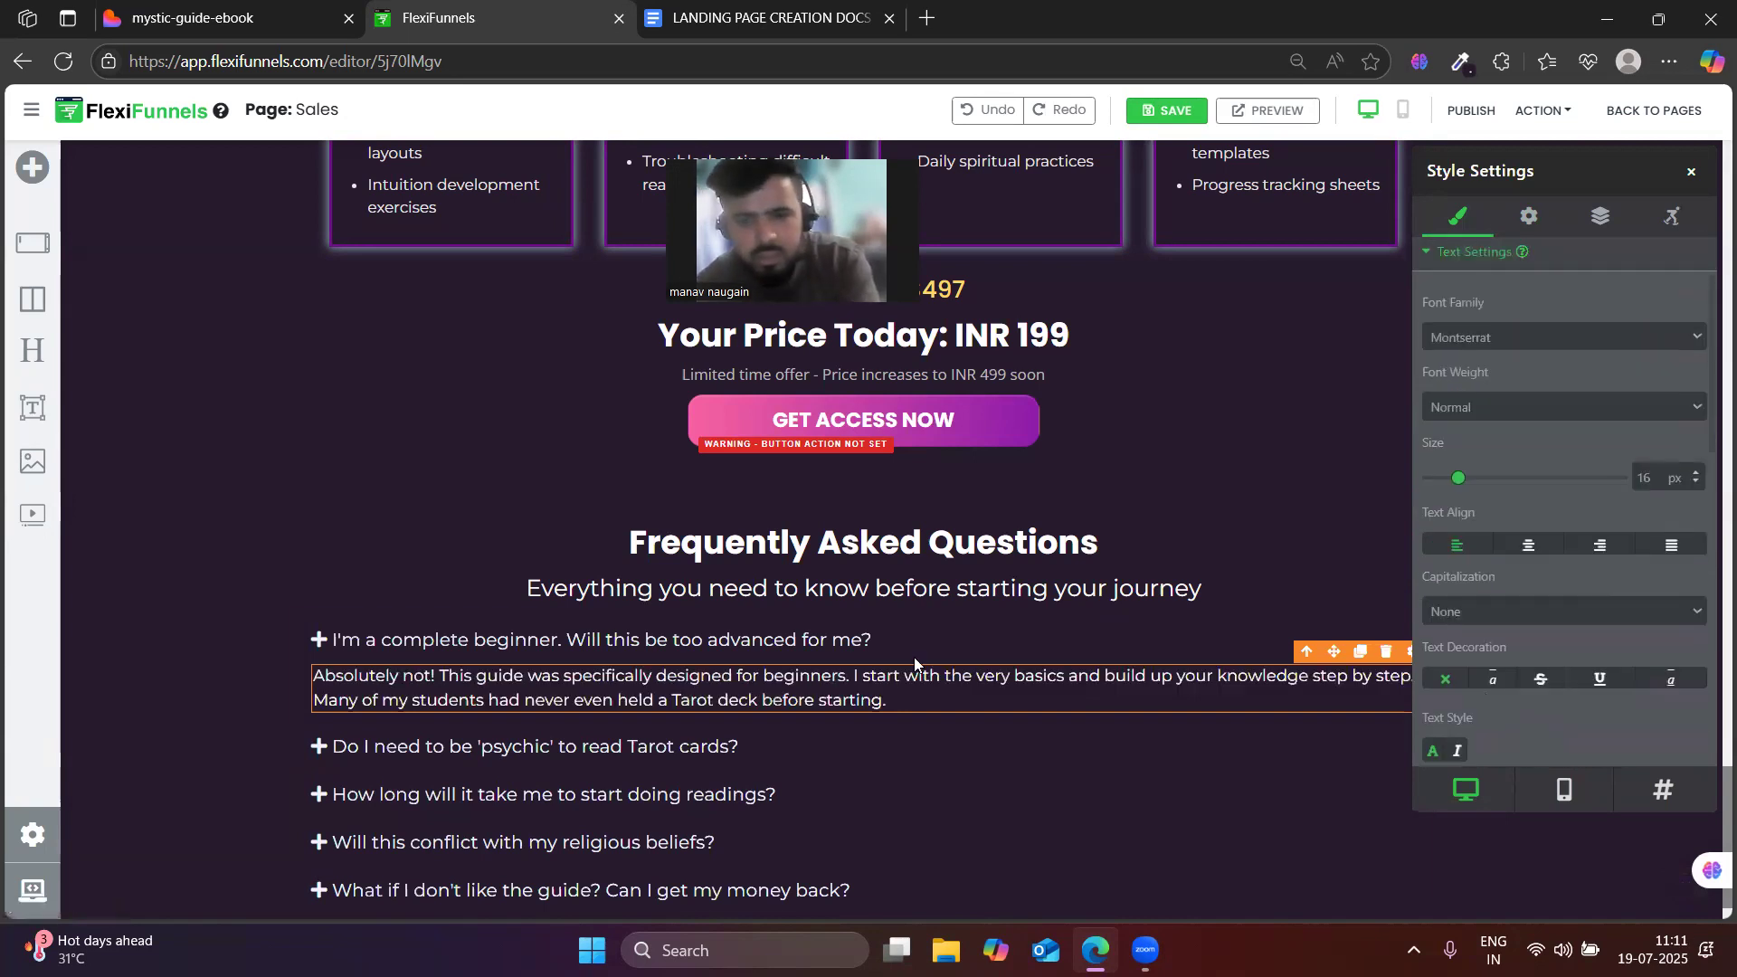
scroll(1551, 392, up, 2)
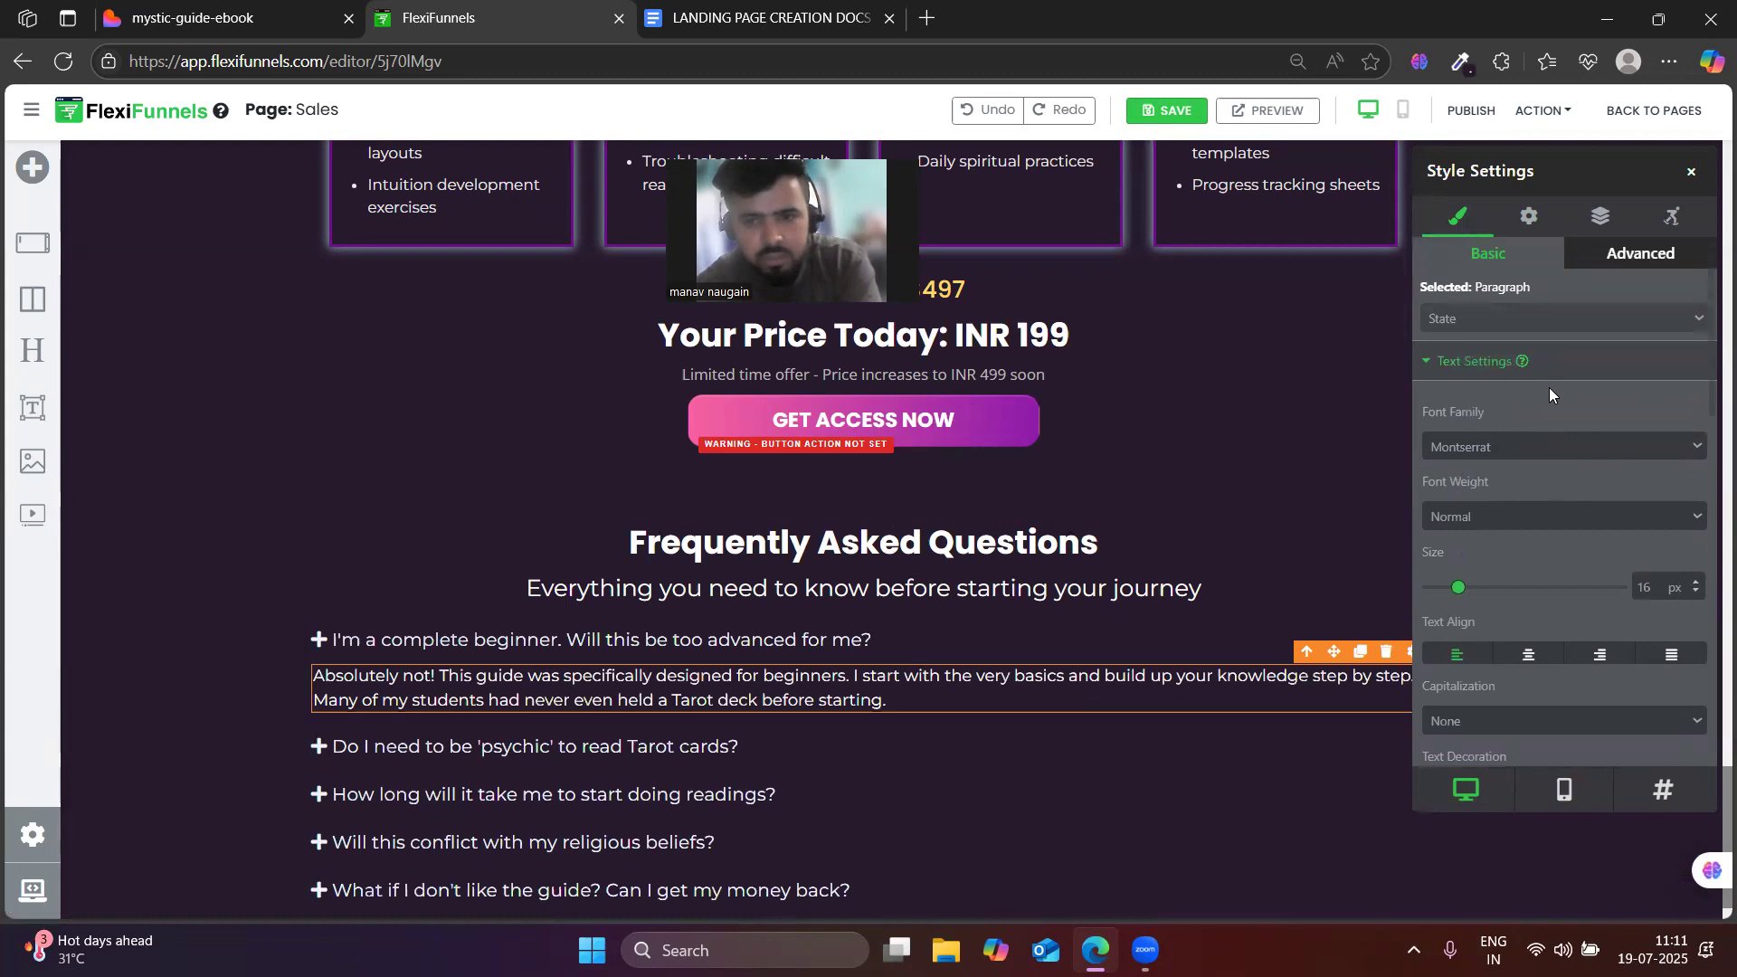
click(1475, 112)
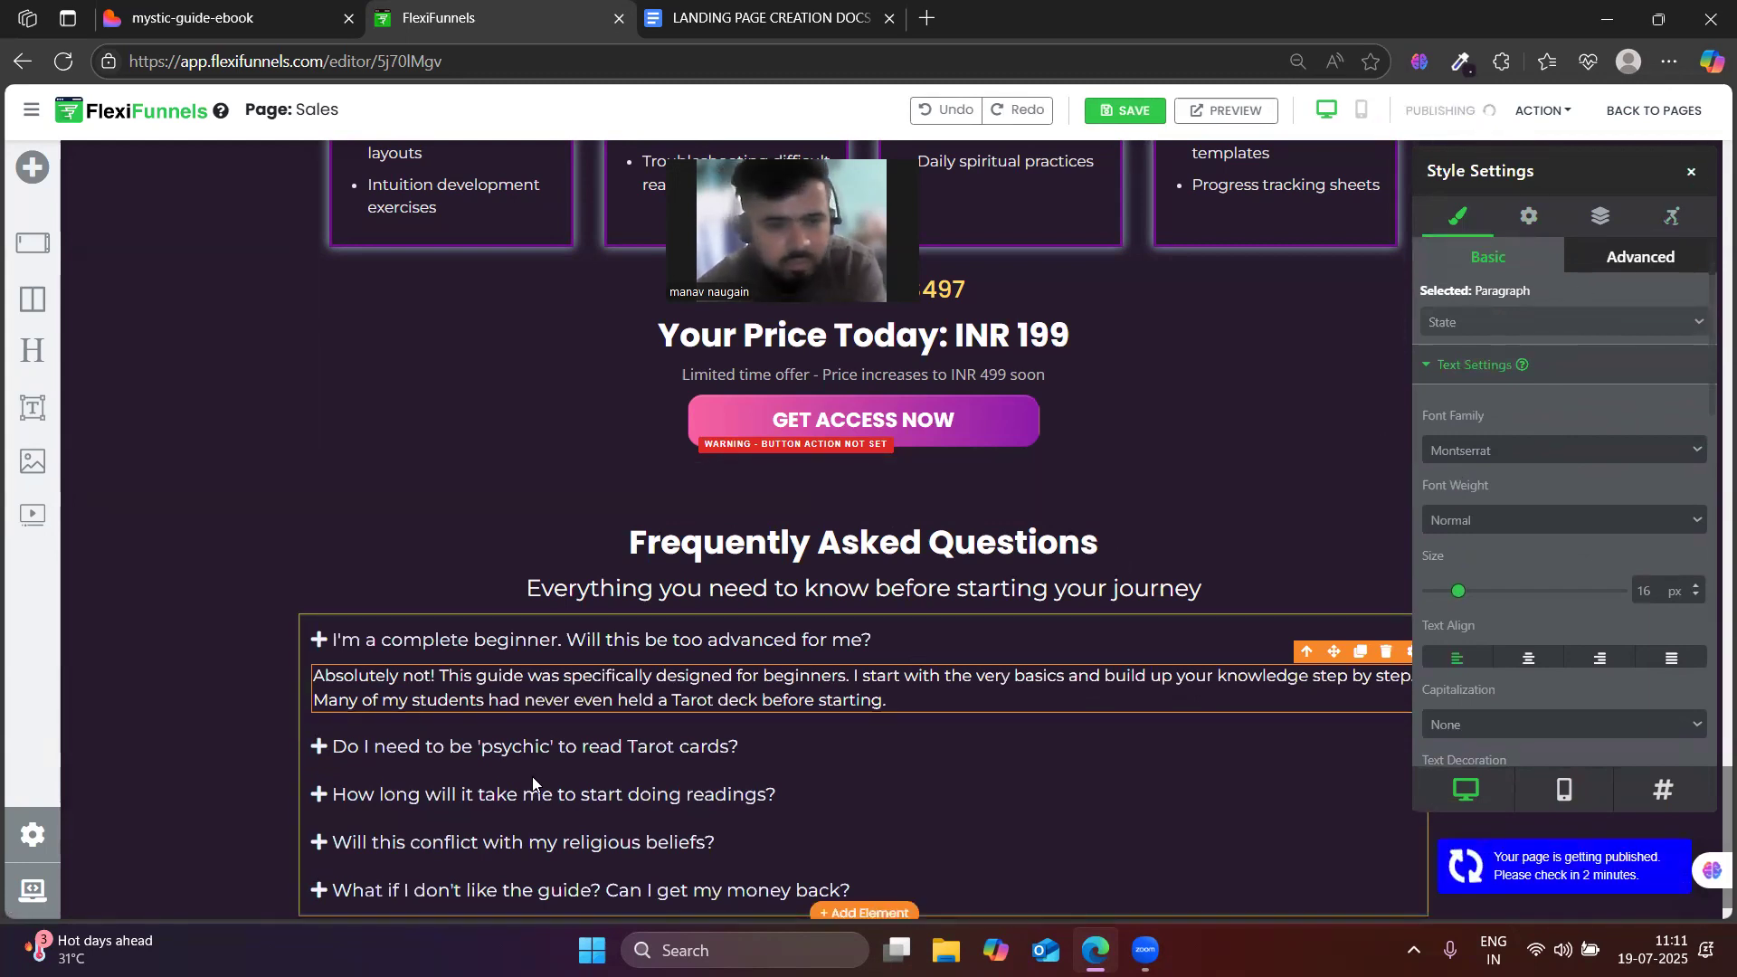
- Expand the second accordion item, "Do I need to be 'psychic' to read Tarot cards?", to show its answer paragraph
scroll(535, 773, down, 1)
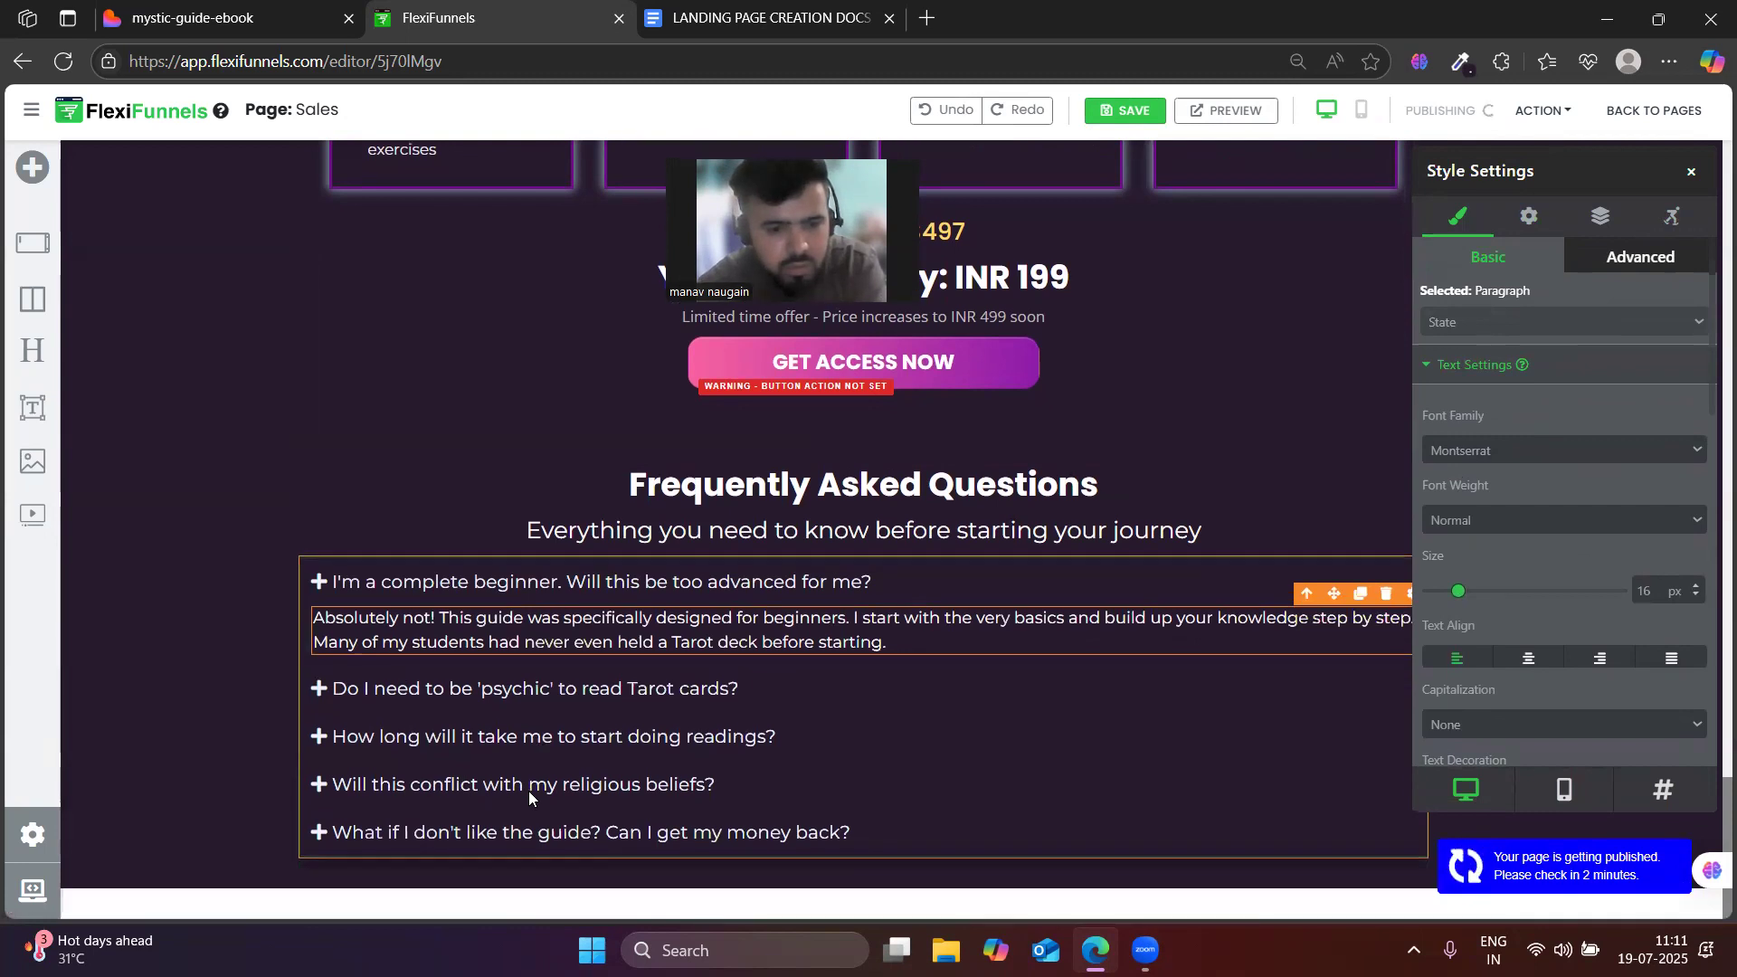
click(335, 671)
click(1528, 215)
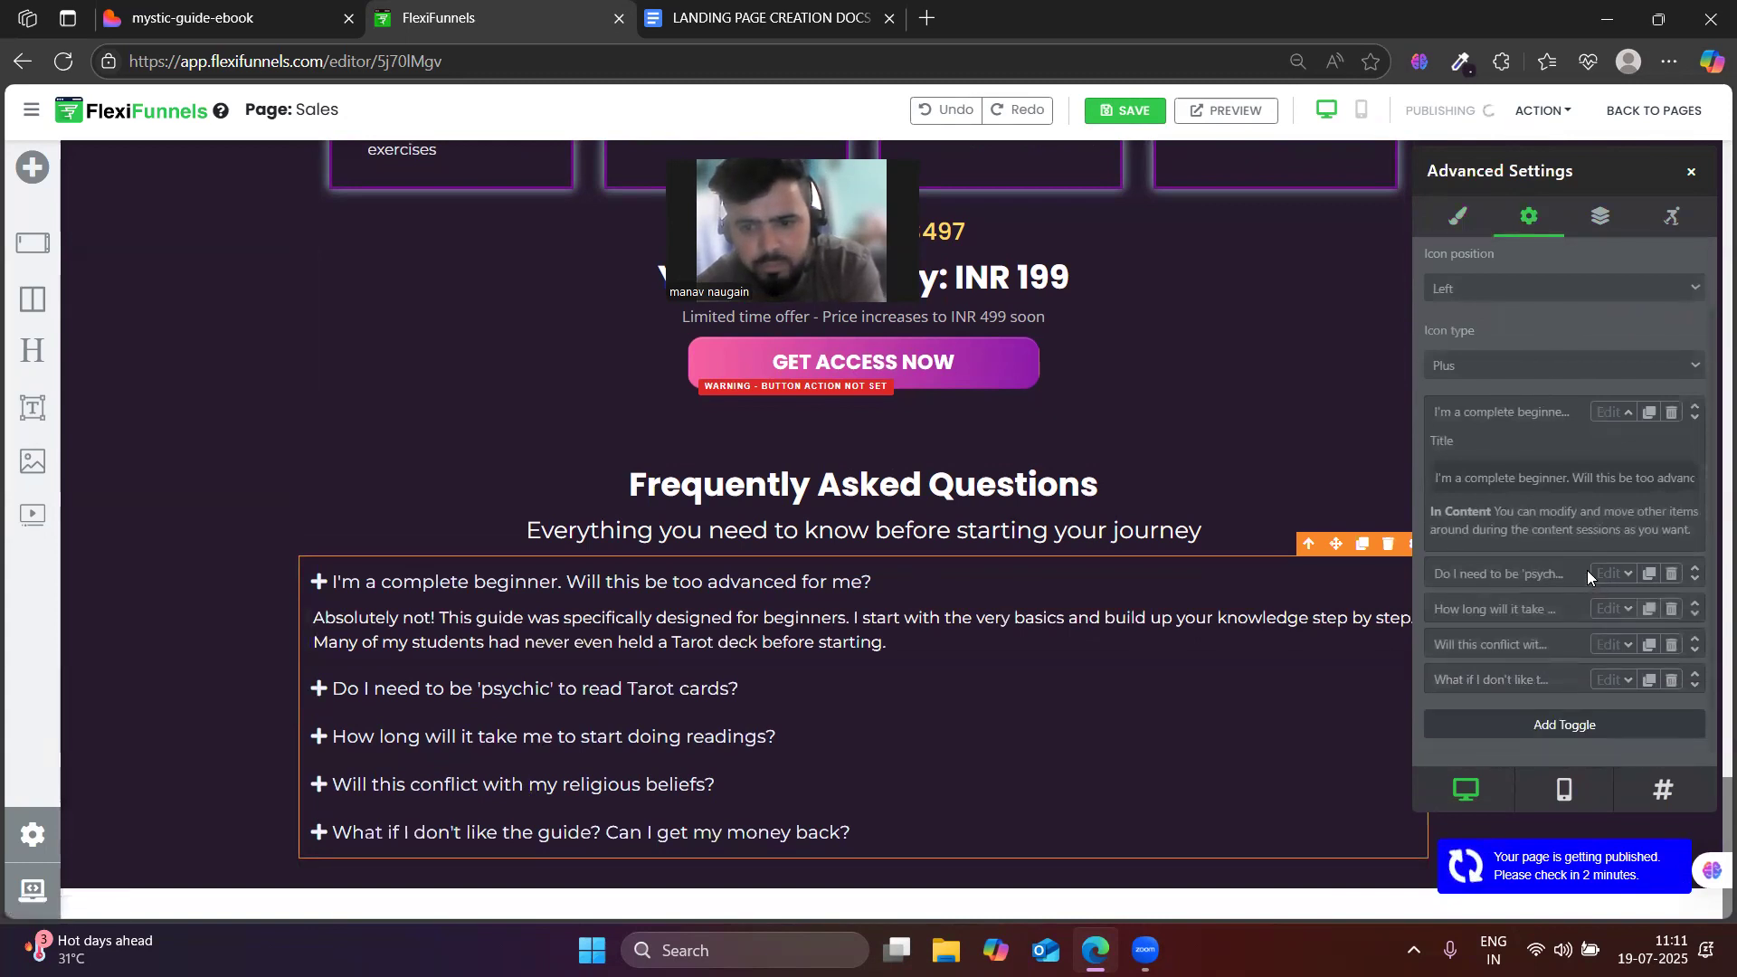
click(1604, 573)
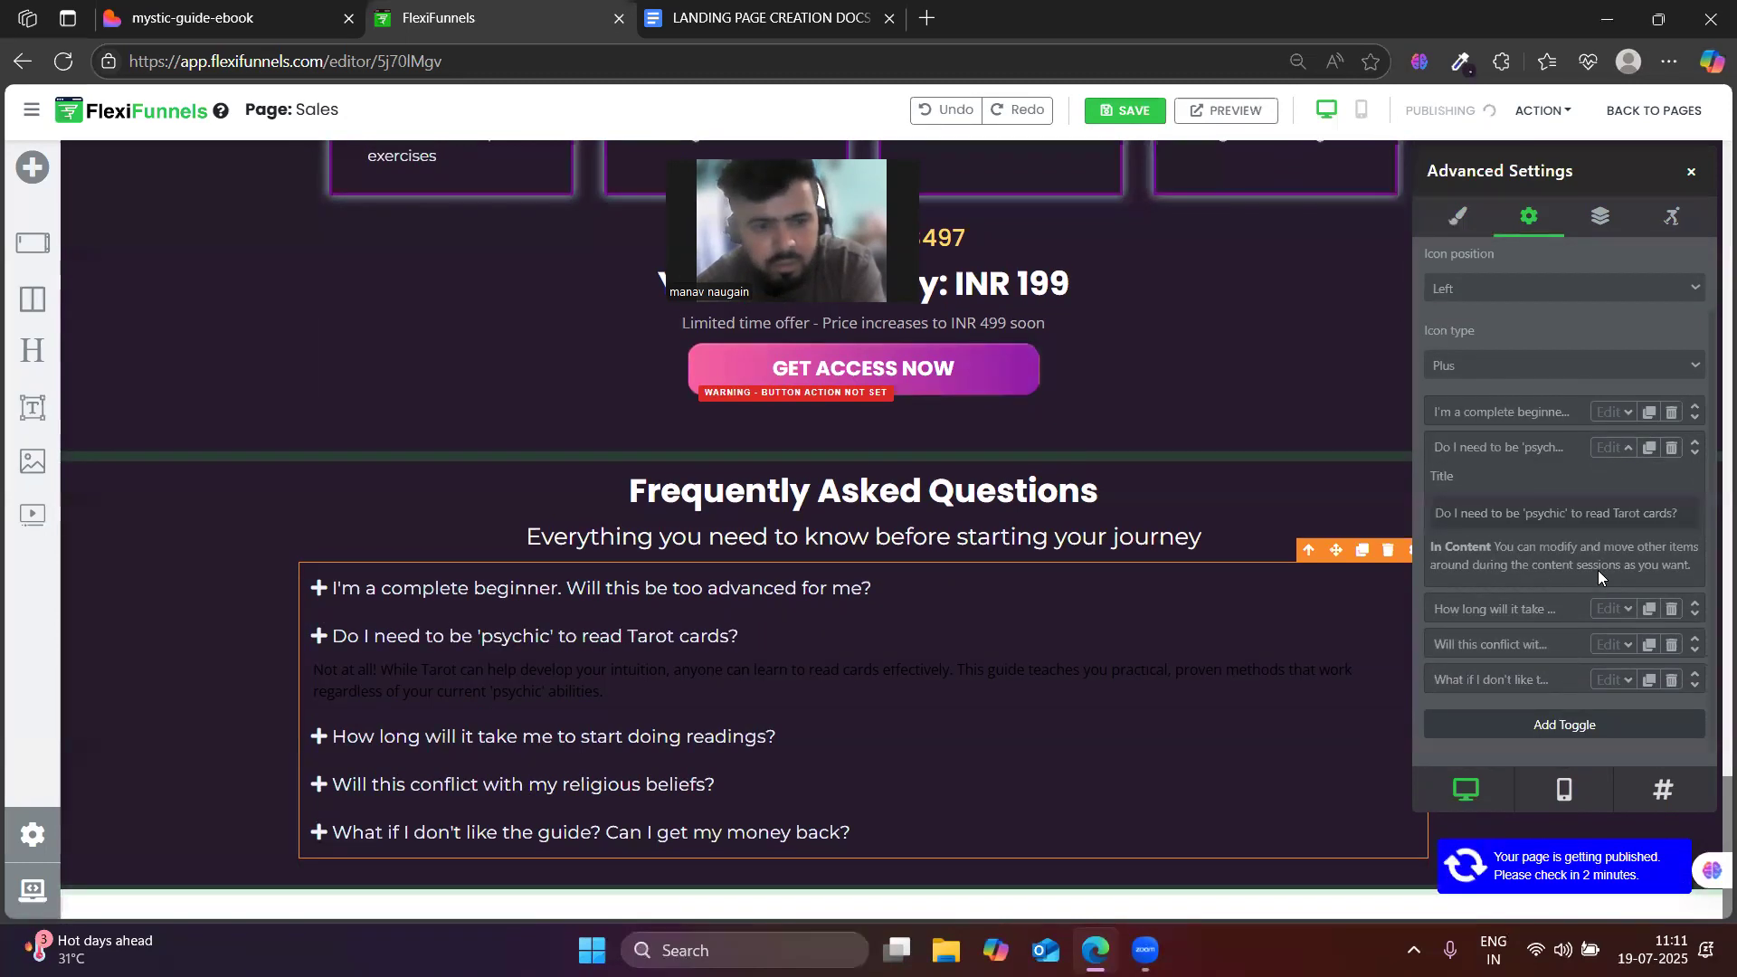
scroll(1599, 574, up, 1)
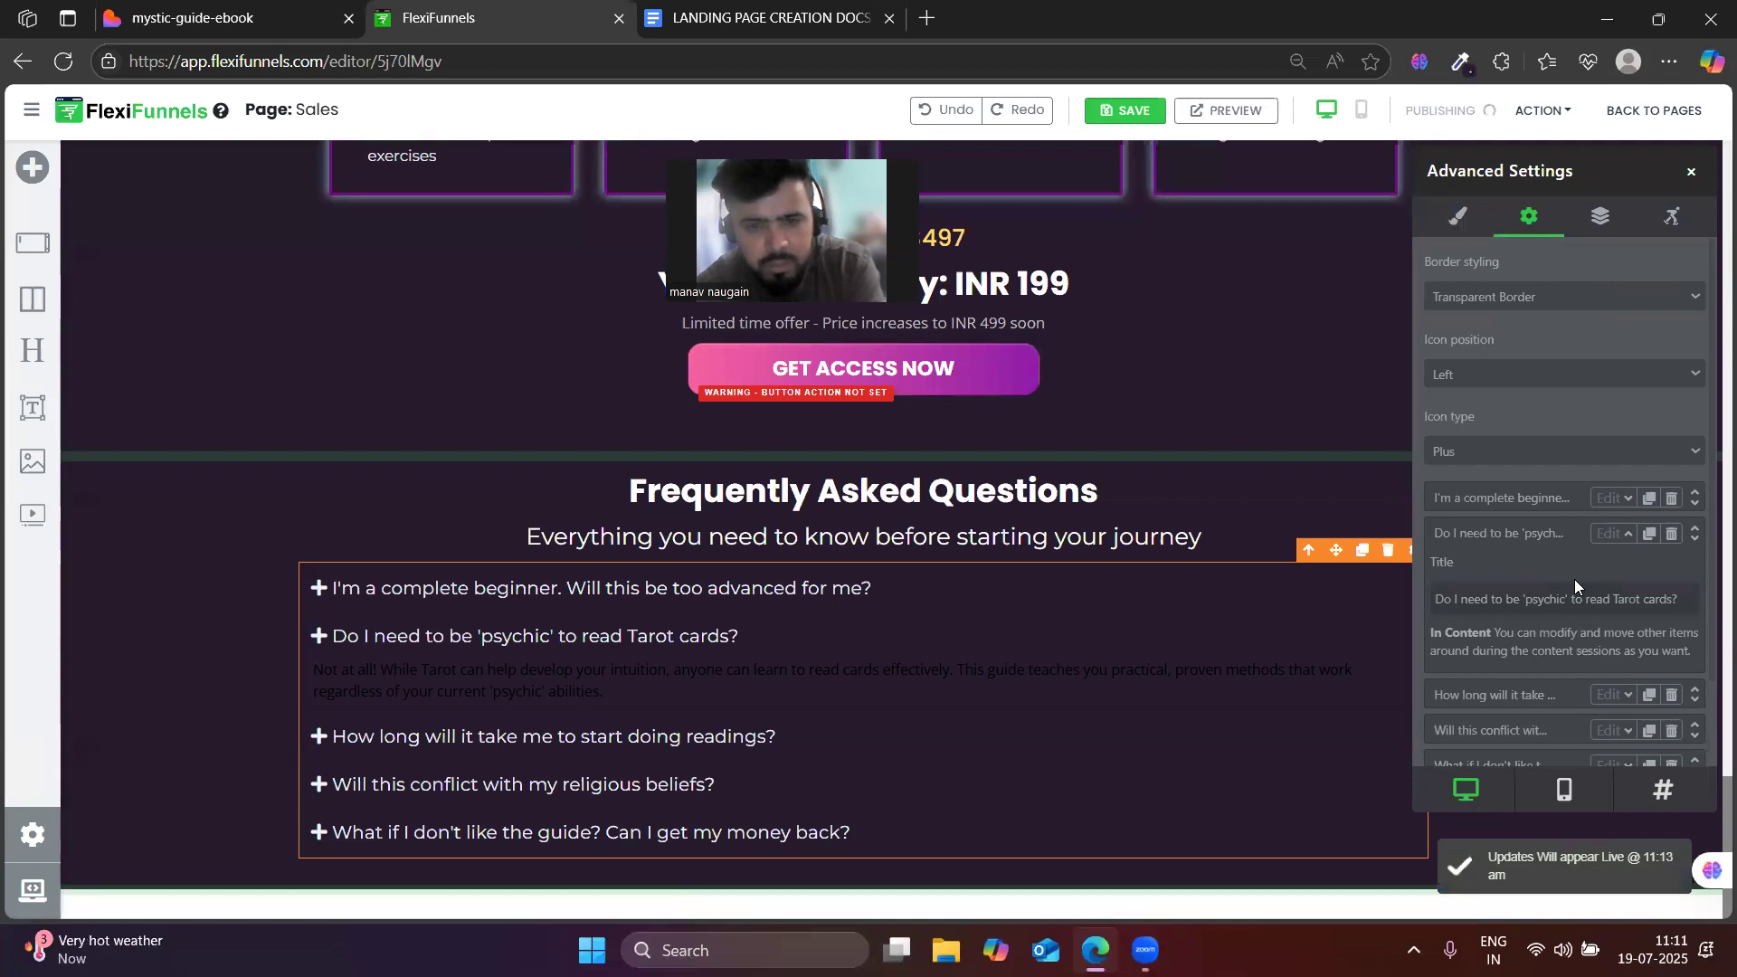
scroll(1575, 581, down, 1)
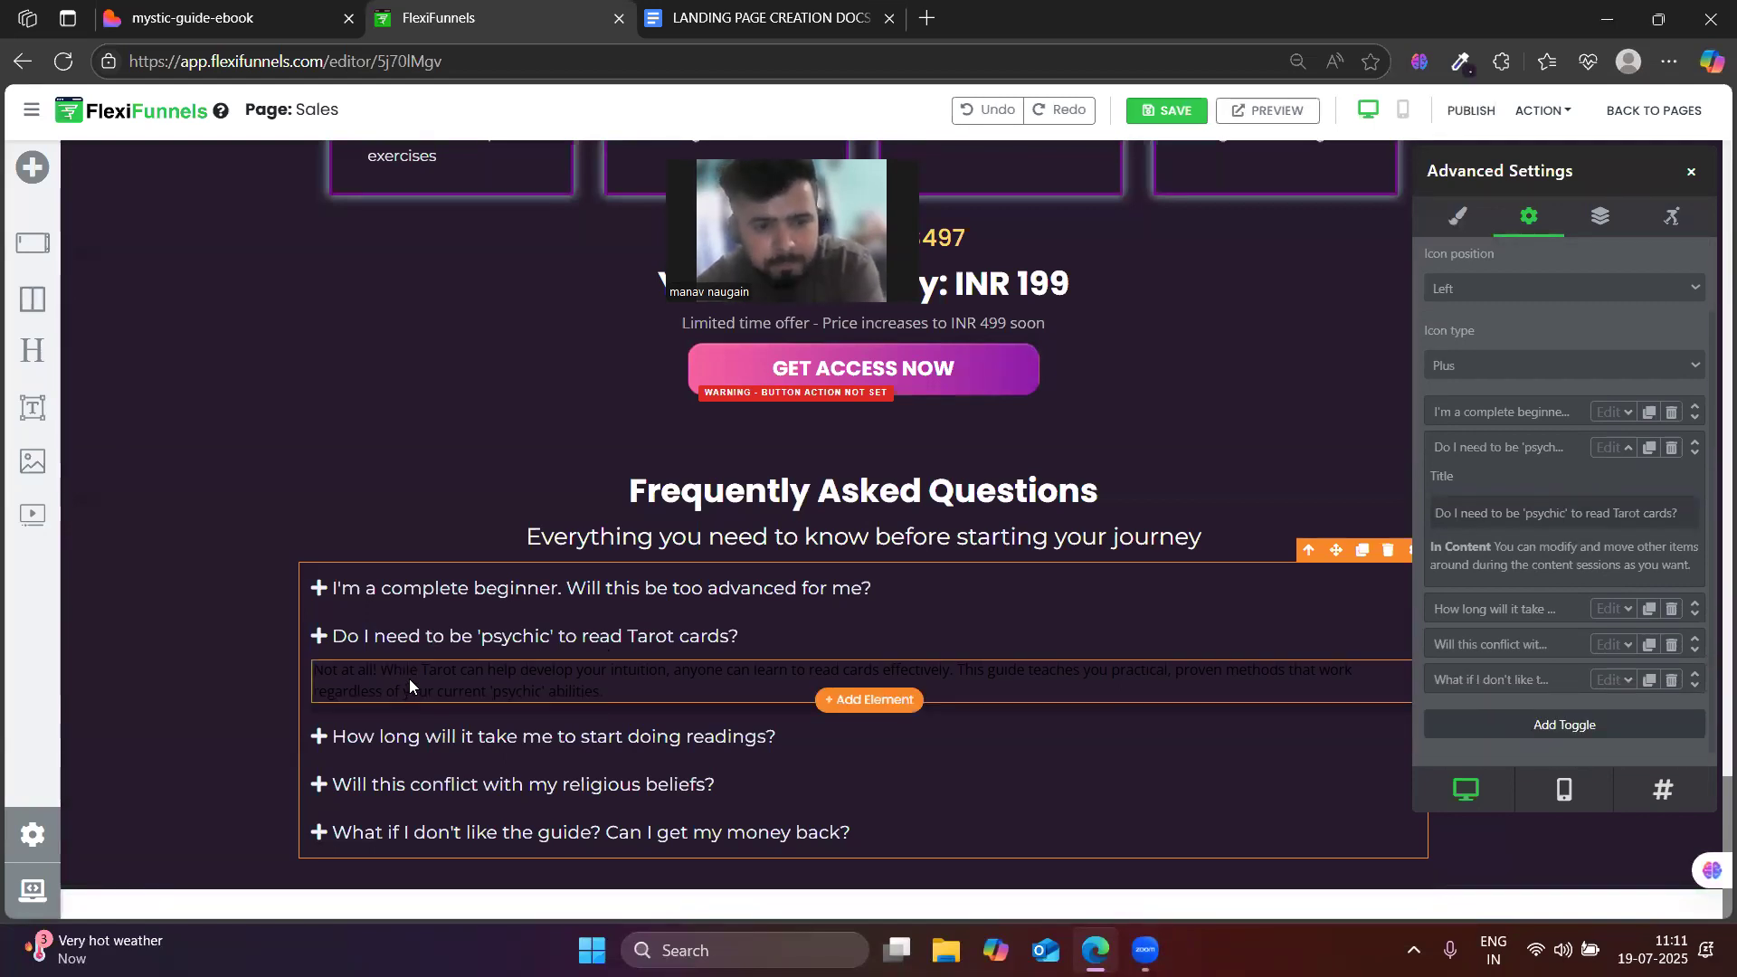
scroll(1590, 492, up, 1)
click(1467, 217)
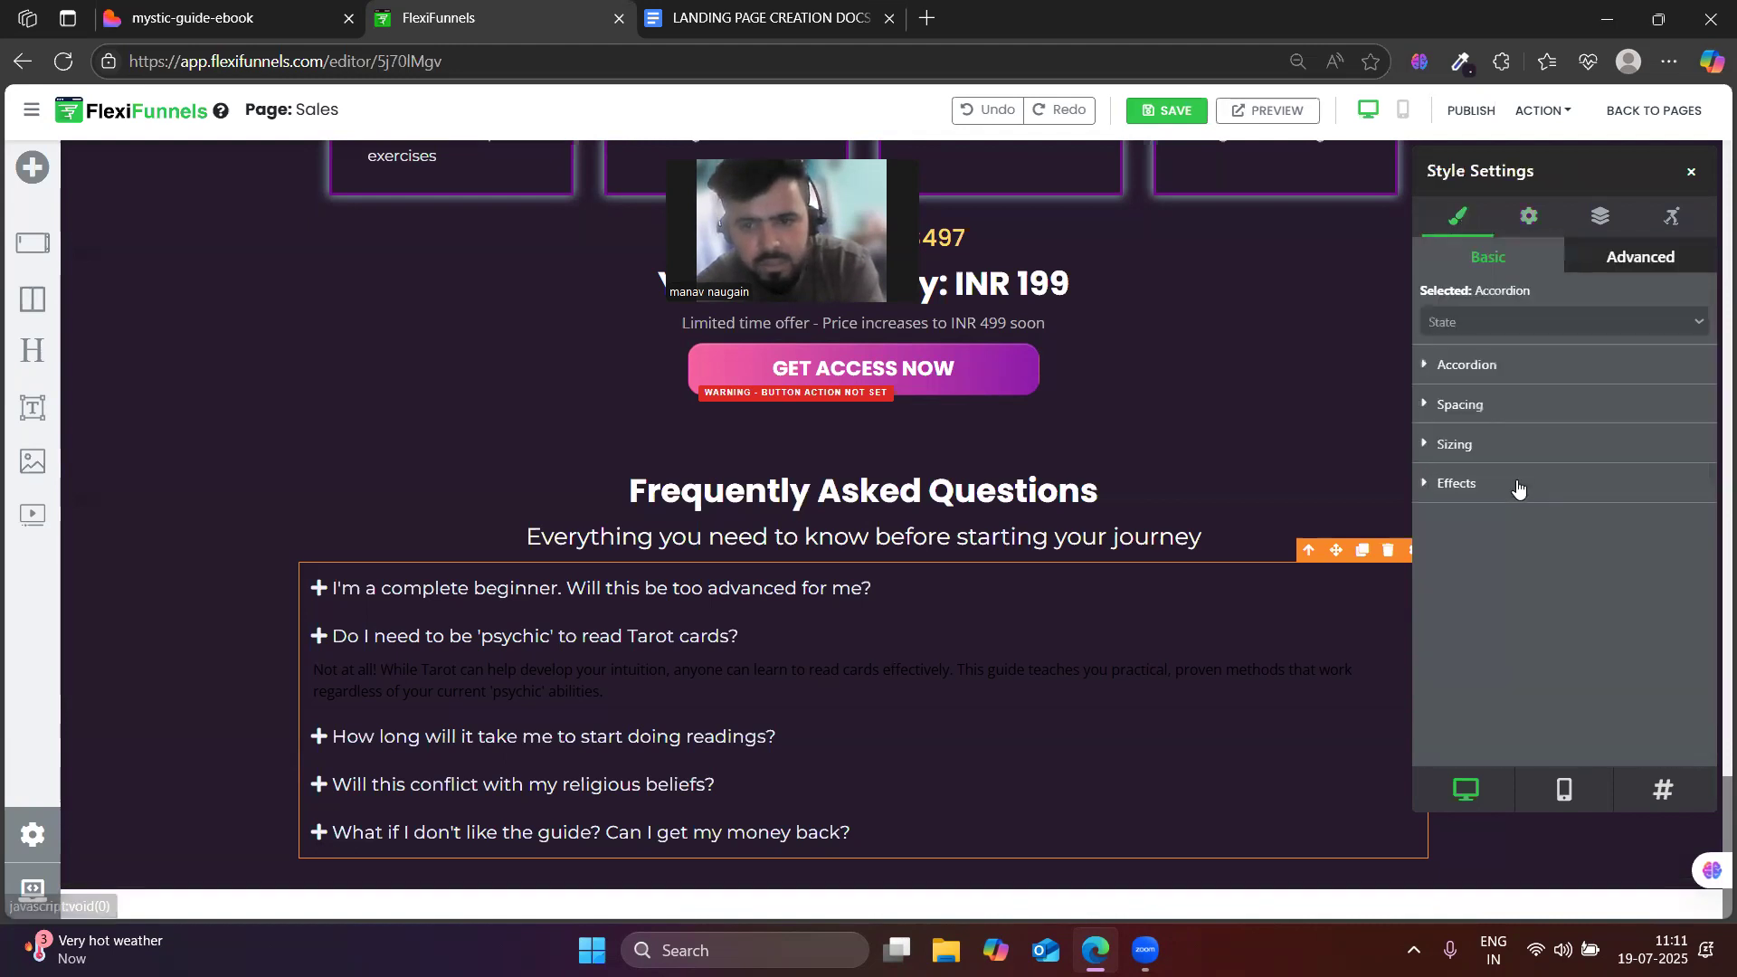
click(1466, 364)
click(1484, 364)
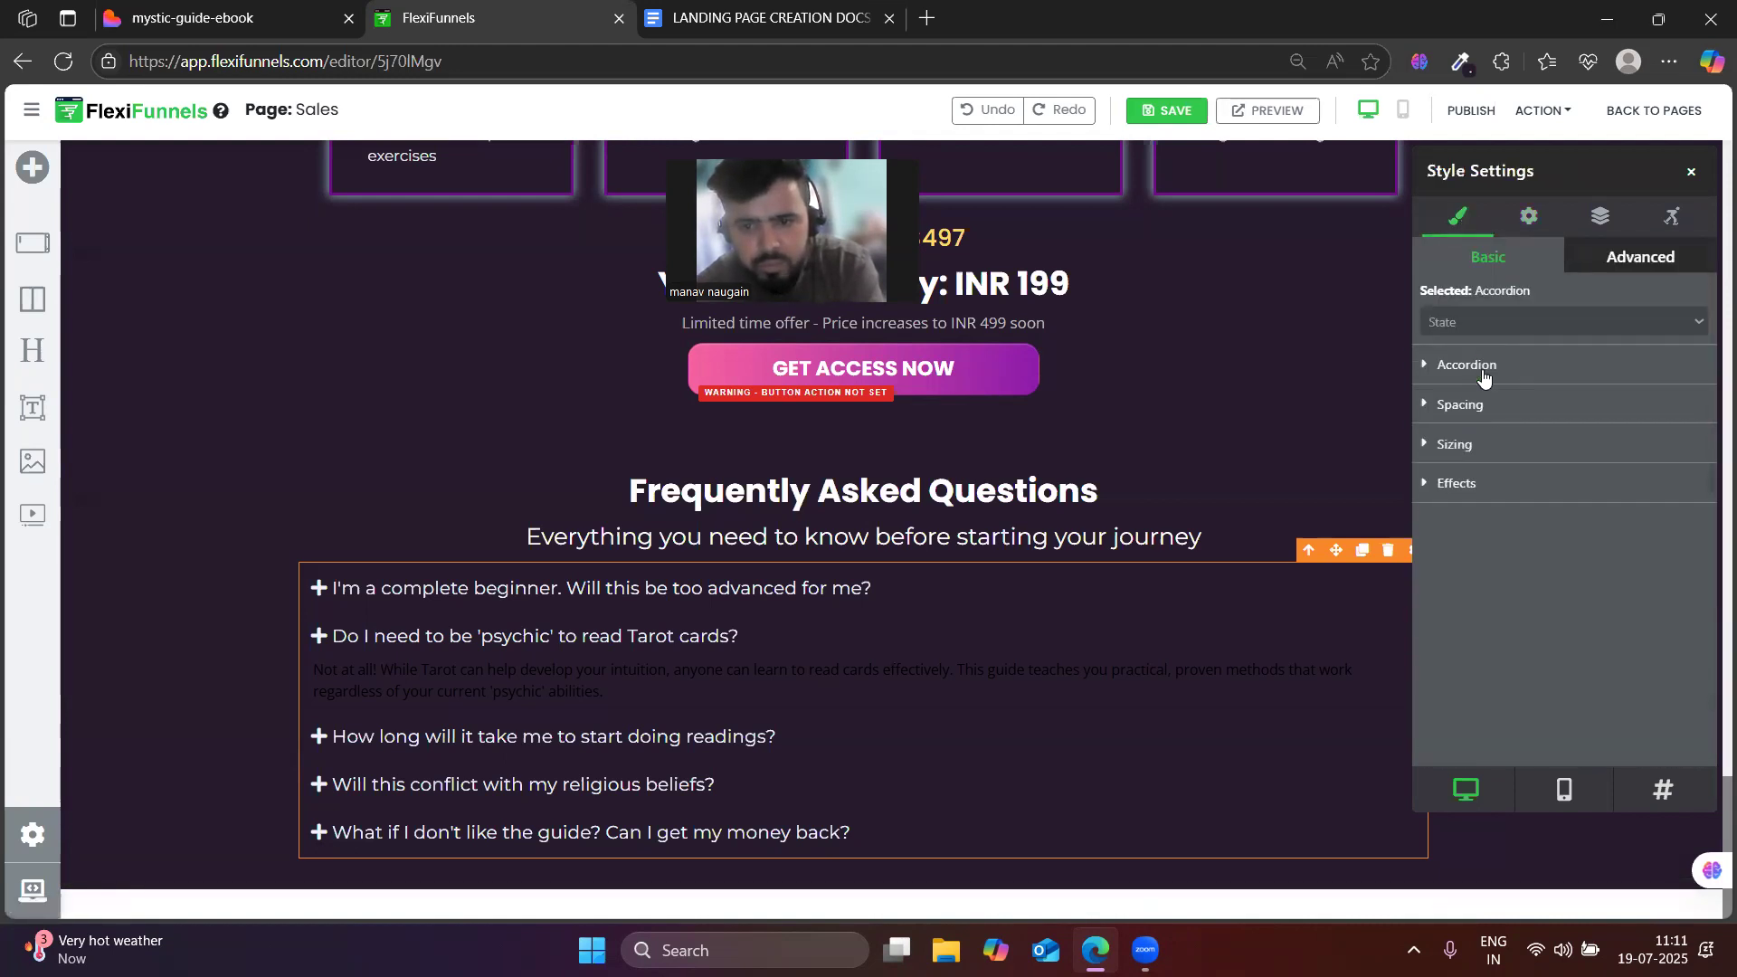
- Set the text color of the second FAQ item's answer paragraph to white (#FFFFFF)
click(469, 665)
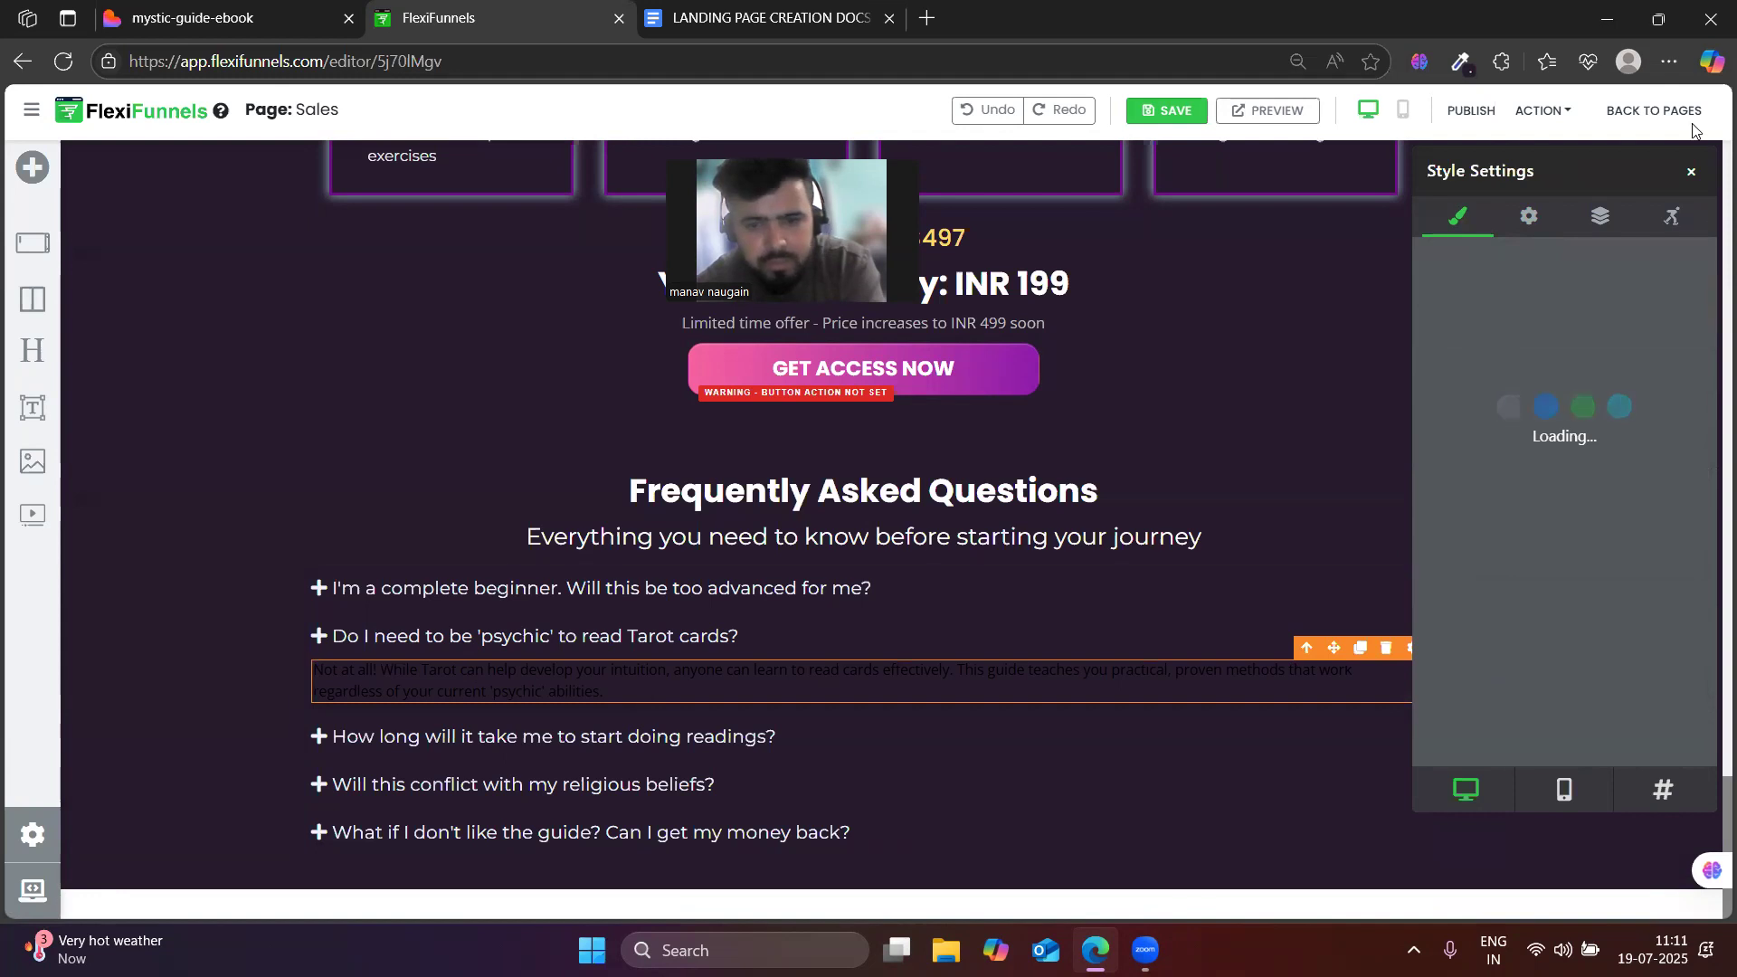
click(1688, 172)
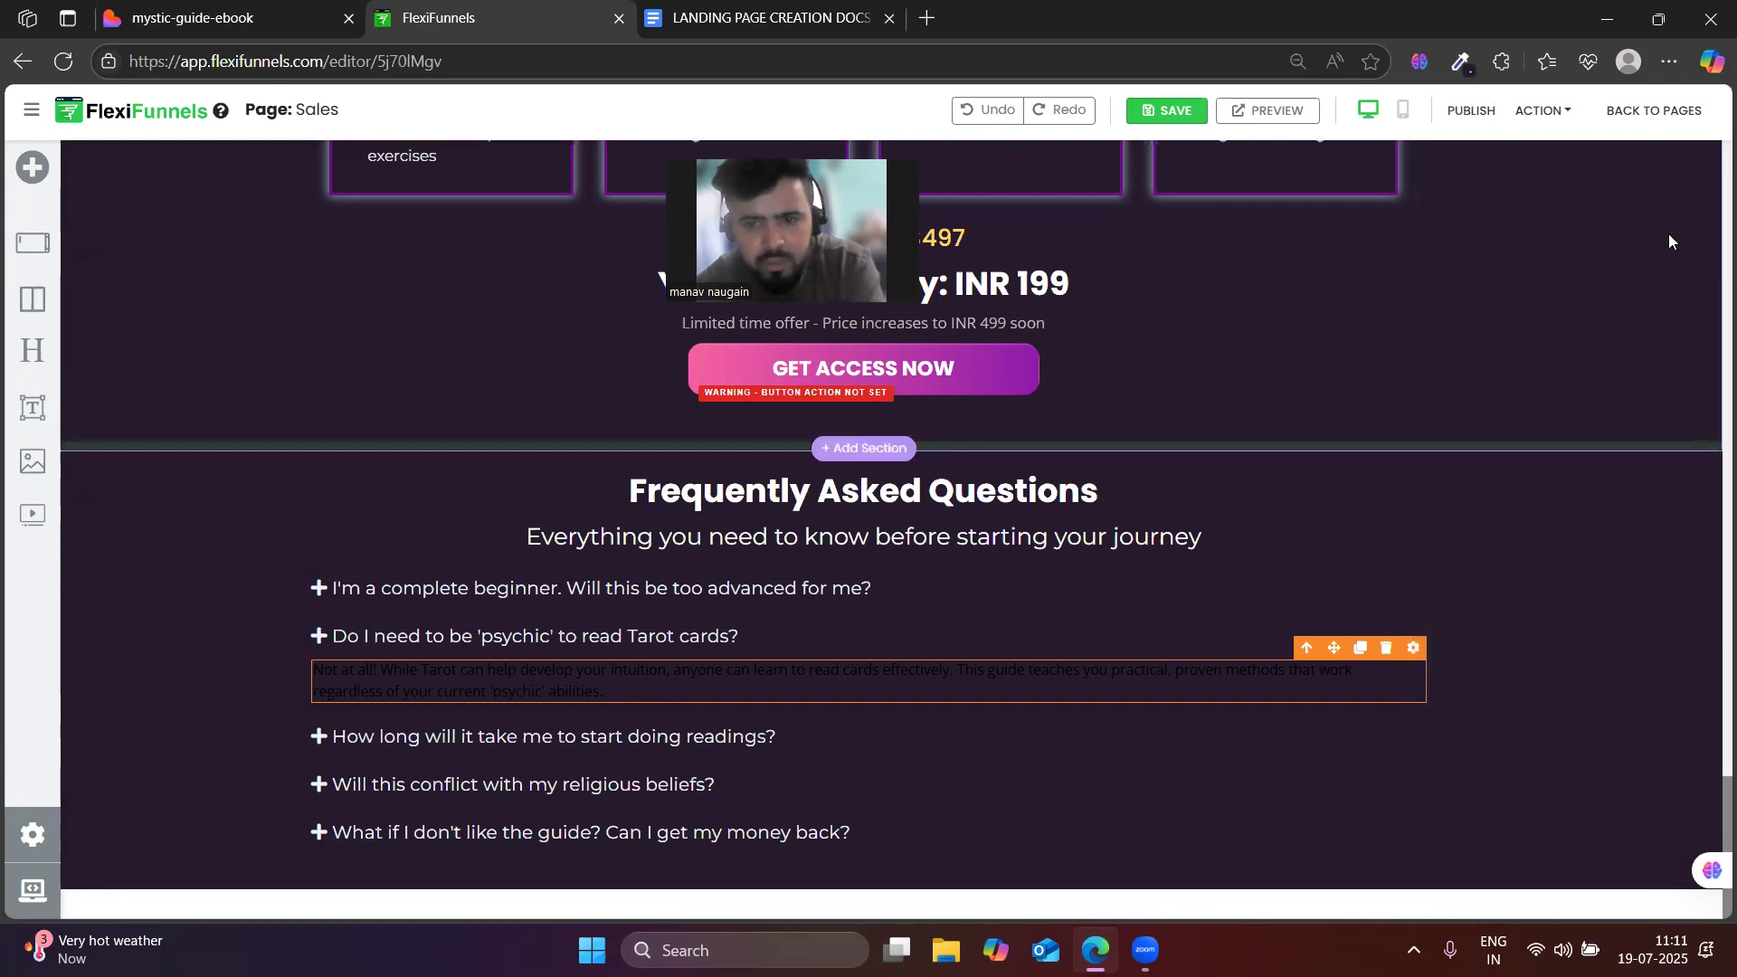
click(1415, 650)
click(1484, 364)
scroll(1547, 602, down, 2)
click(1549, 601)
click(1509, 638)
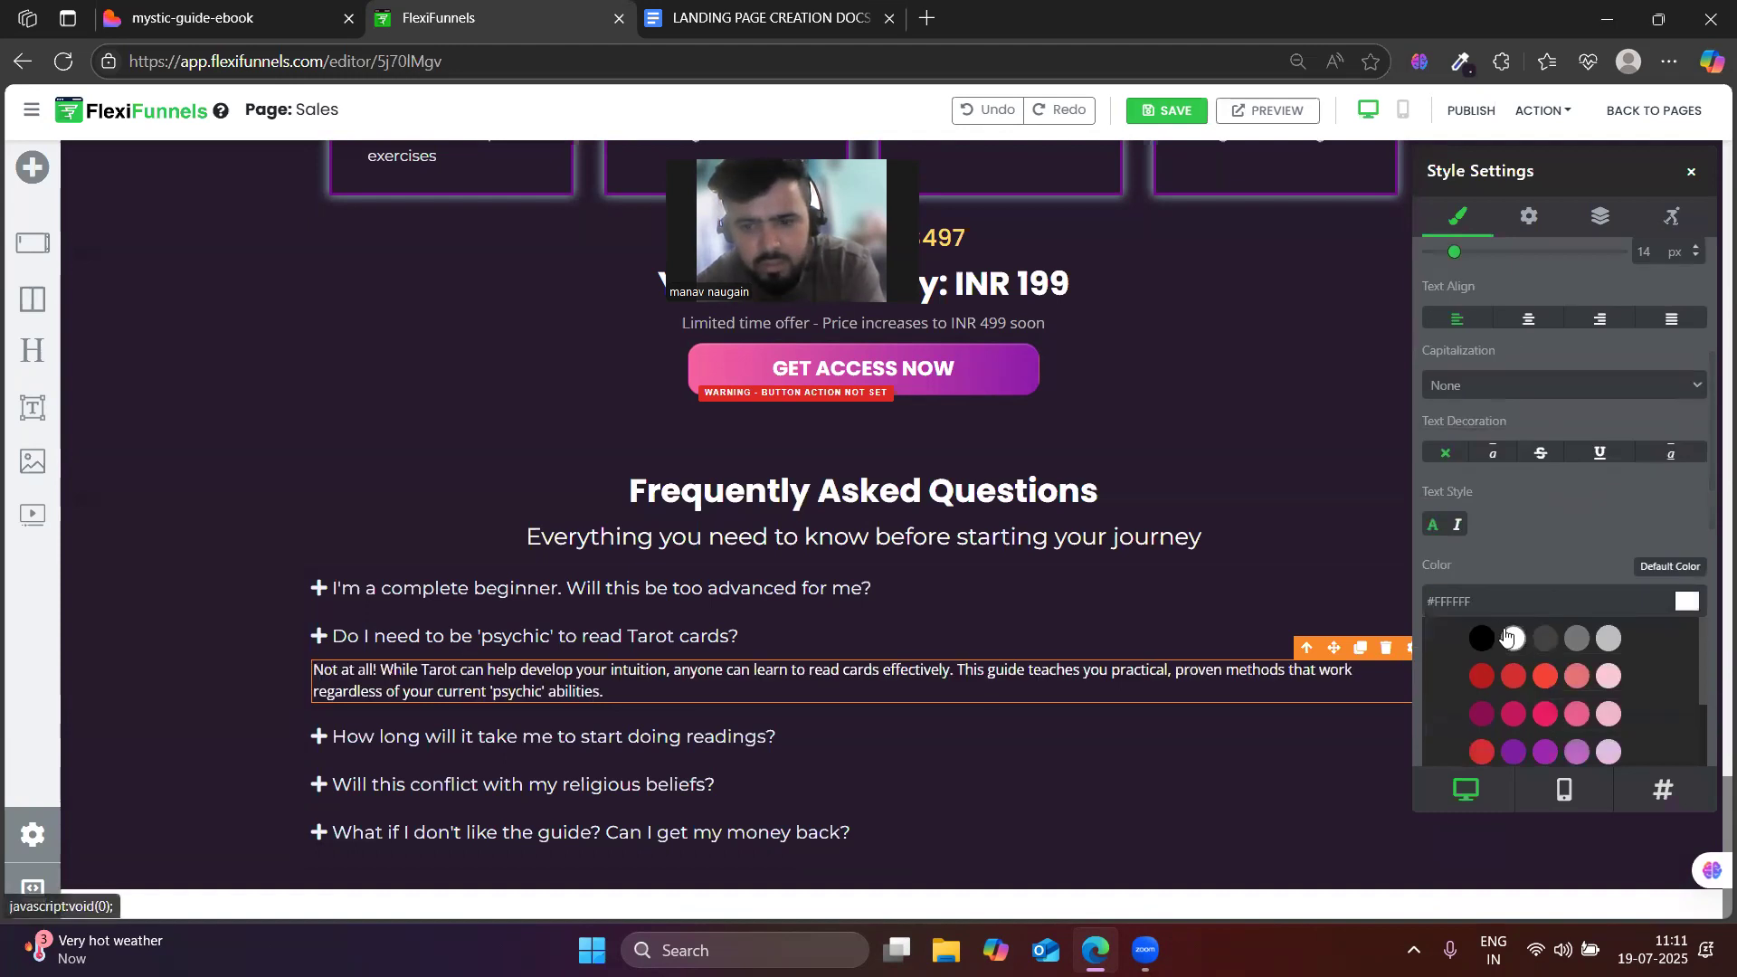
- Set the second answer paragraph to the Montserrat font with Normal weight and a text size of 16 px
scroll(1544, 573, up, 2)
scroll(1536, 543, up, 2)
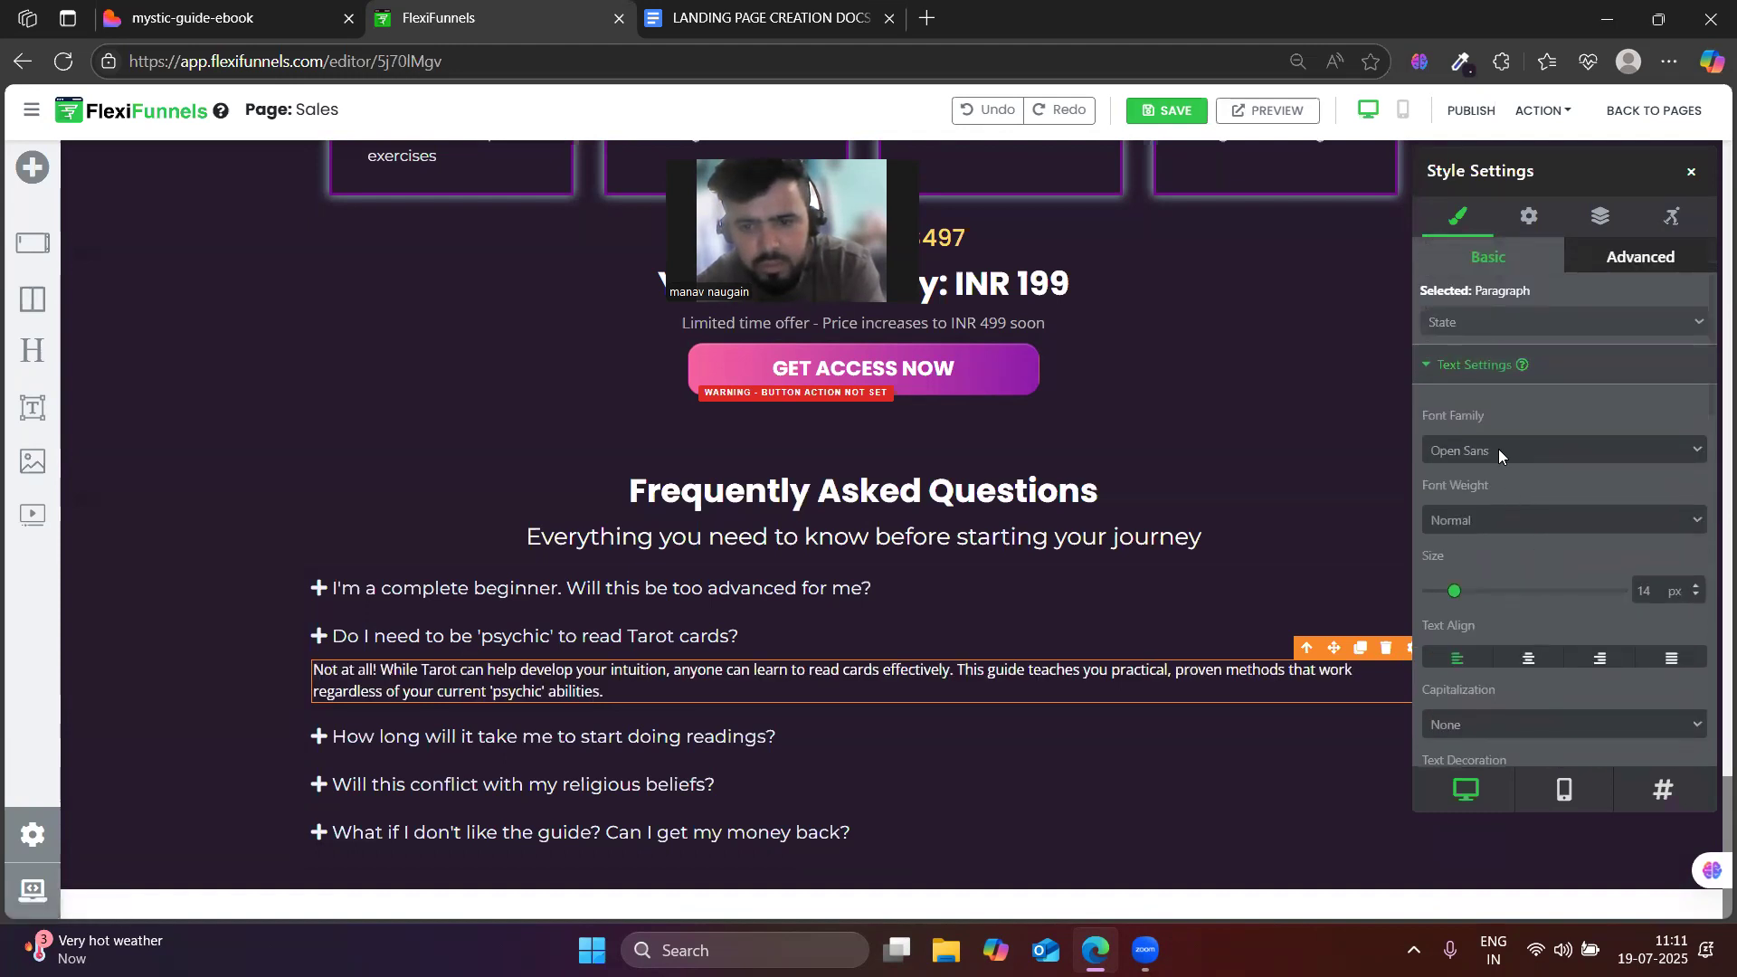
click(1498, 448)
click(1471, 621)
click(1490, 519)
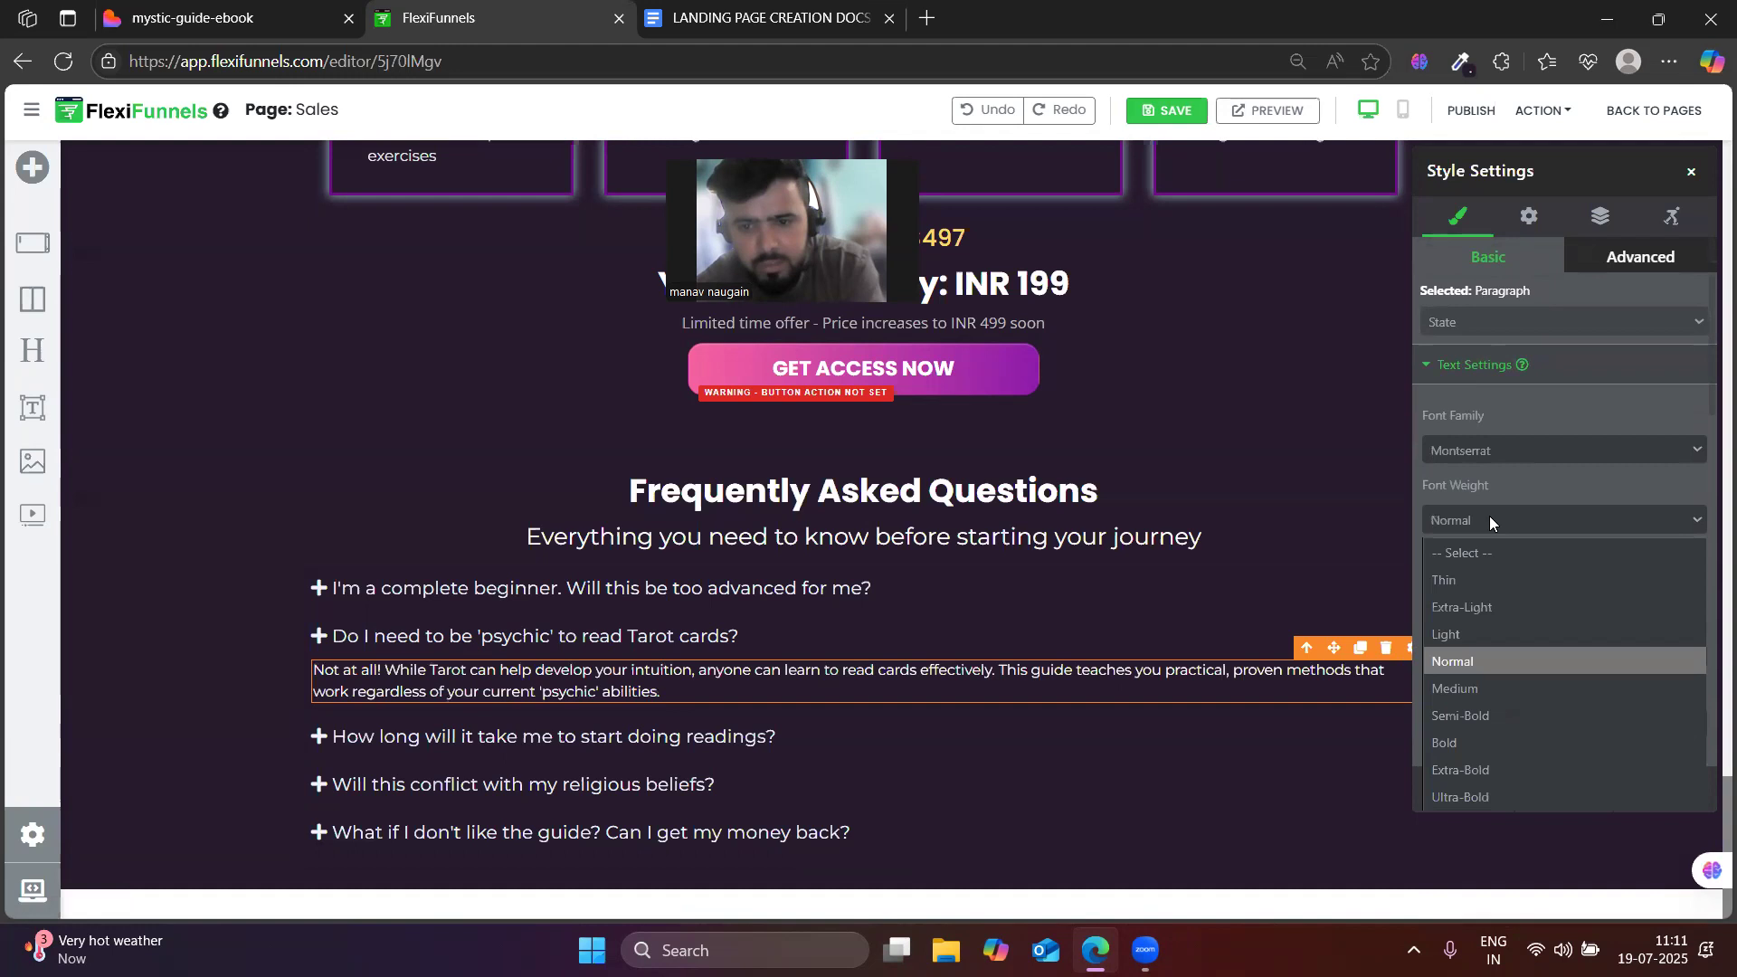
click(1471, 670)
double_click(1649, 596)
text(16)
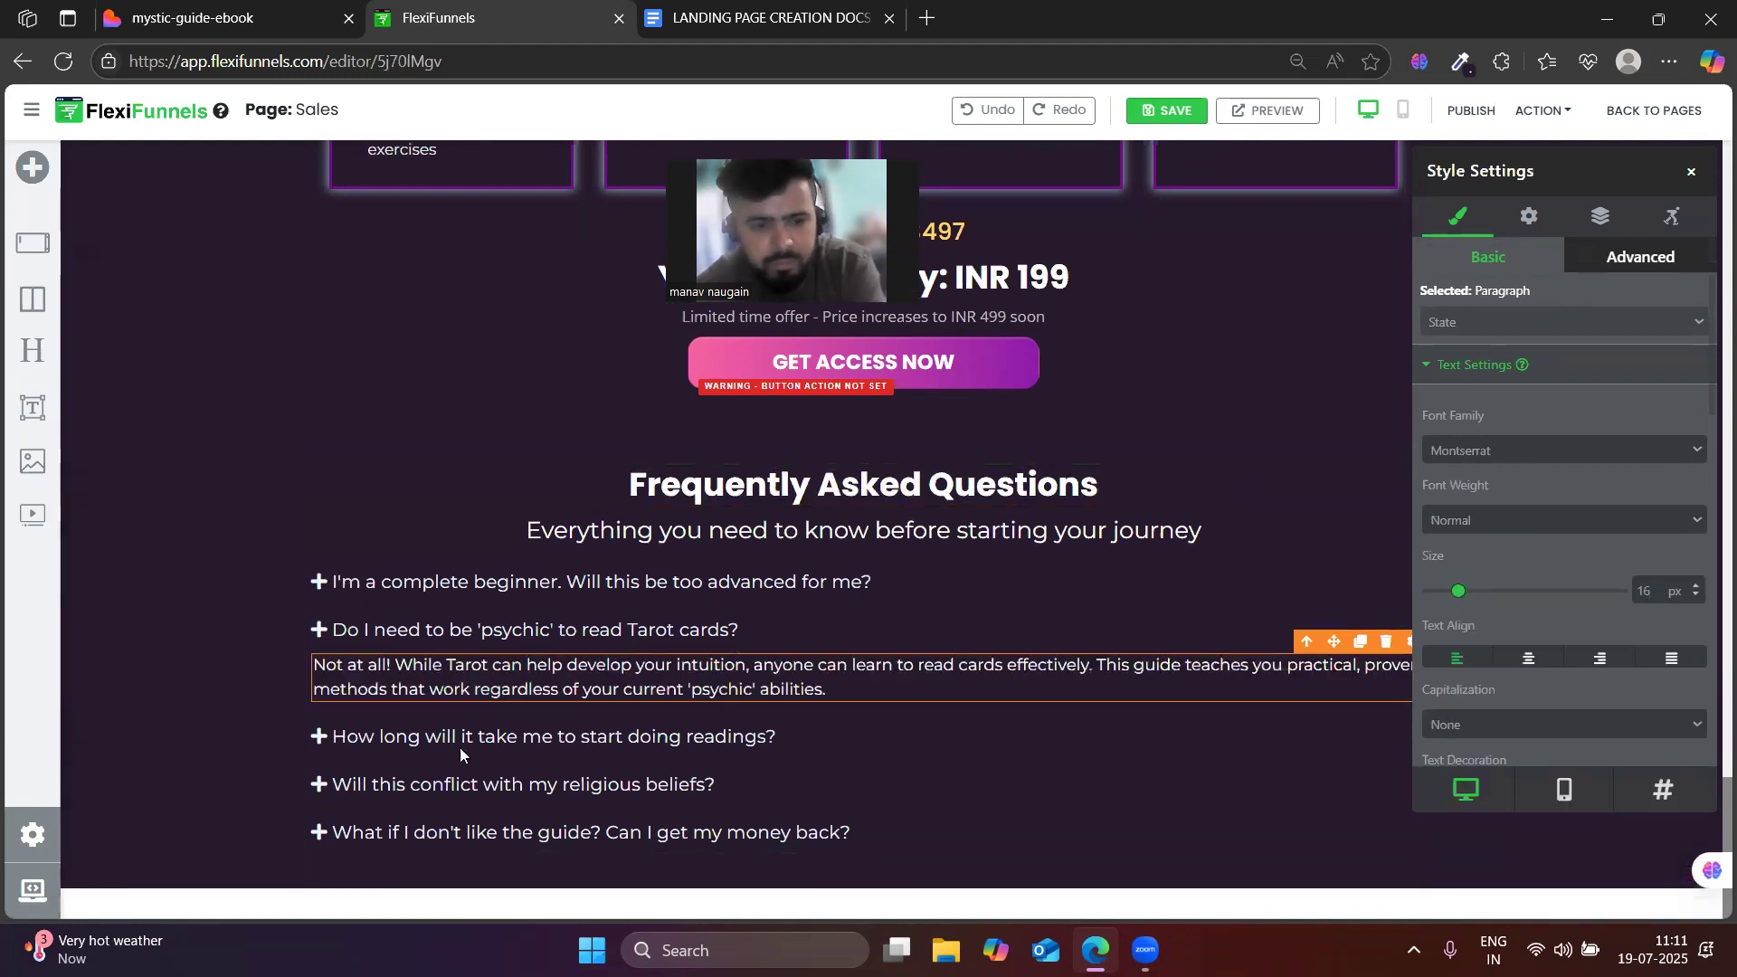
click(1537, 221)
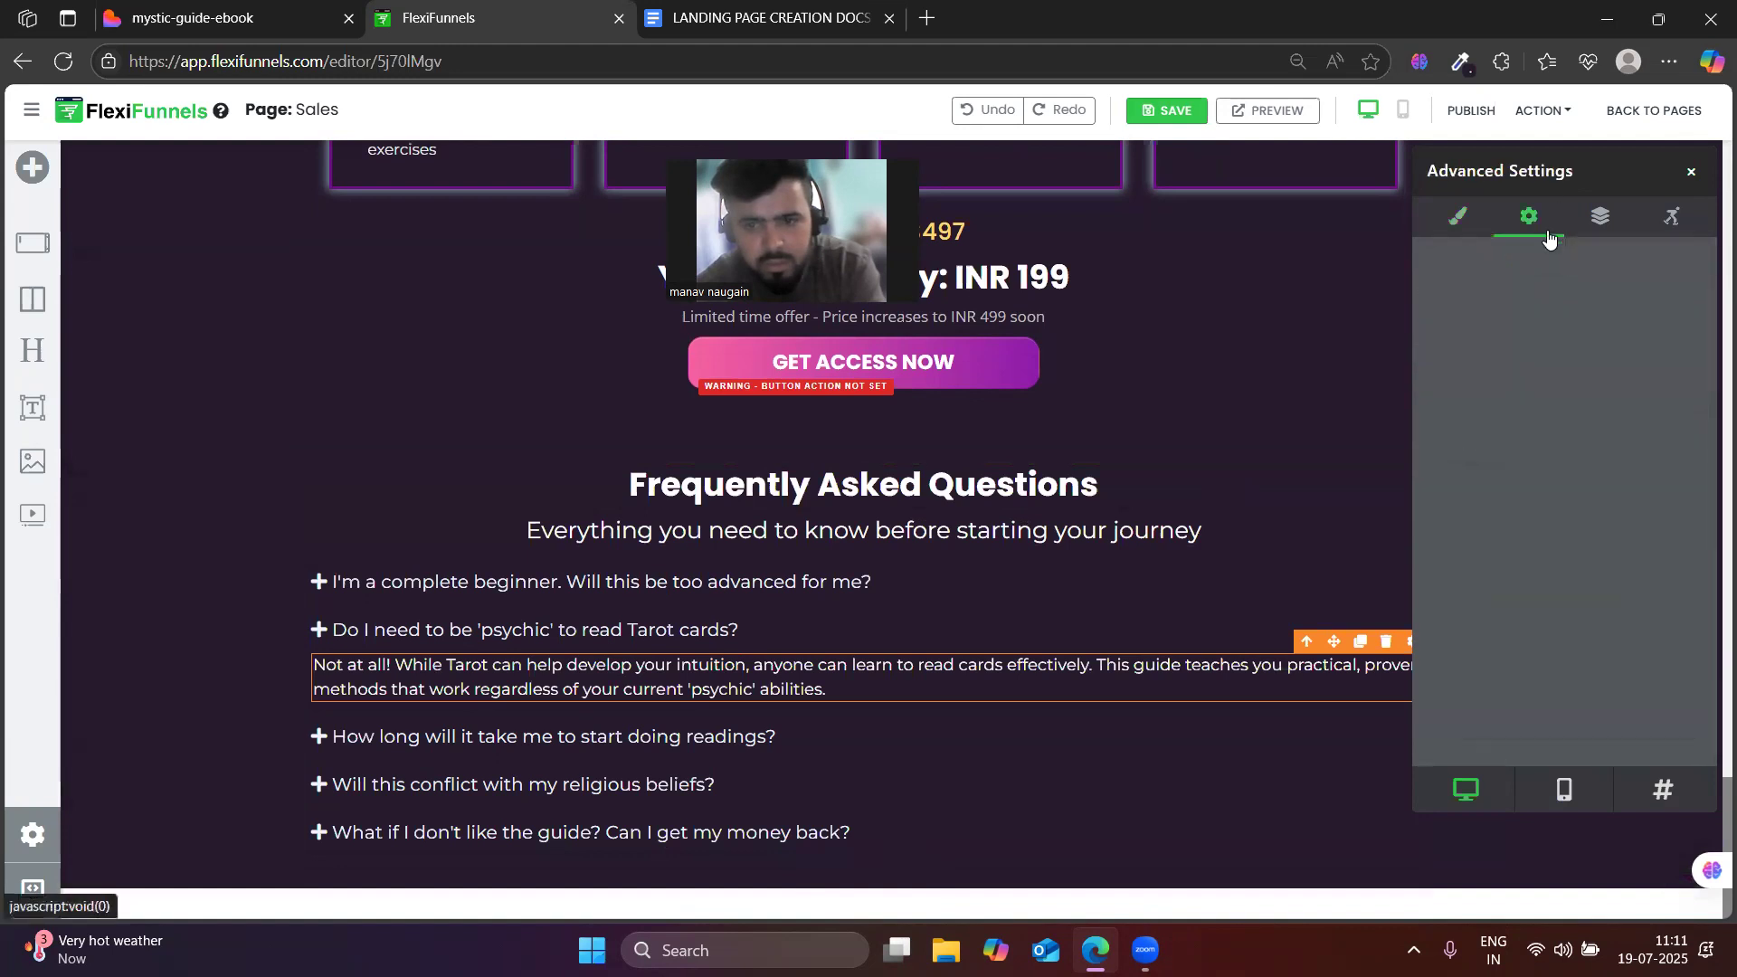
click(1467, 223)
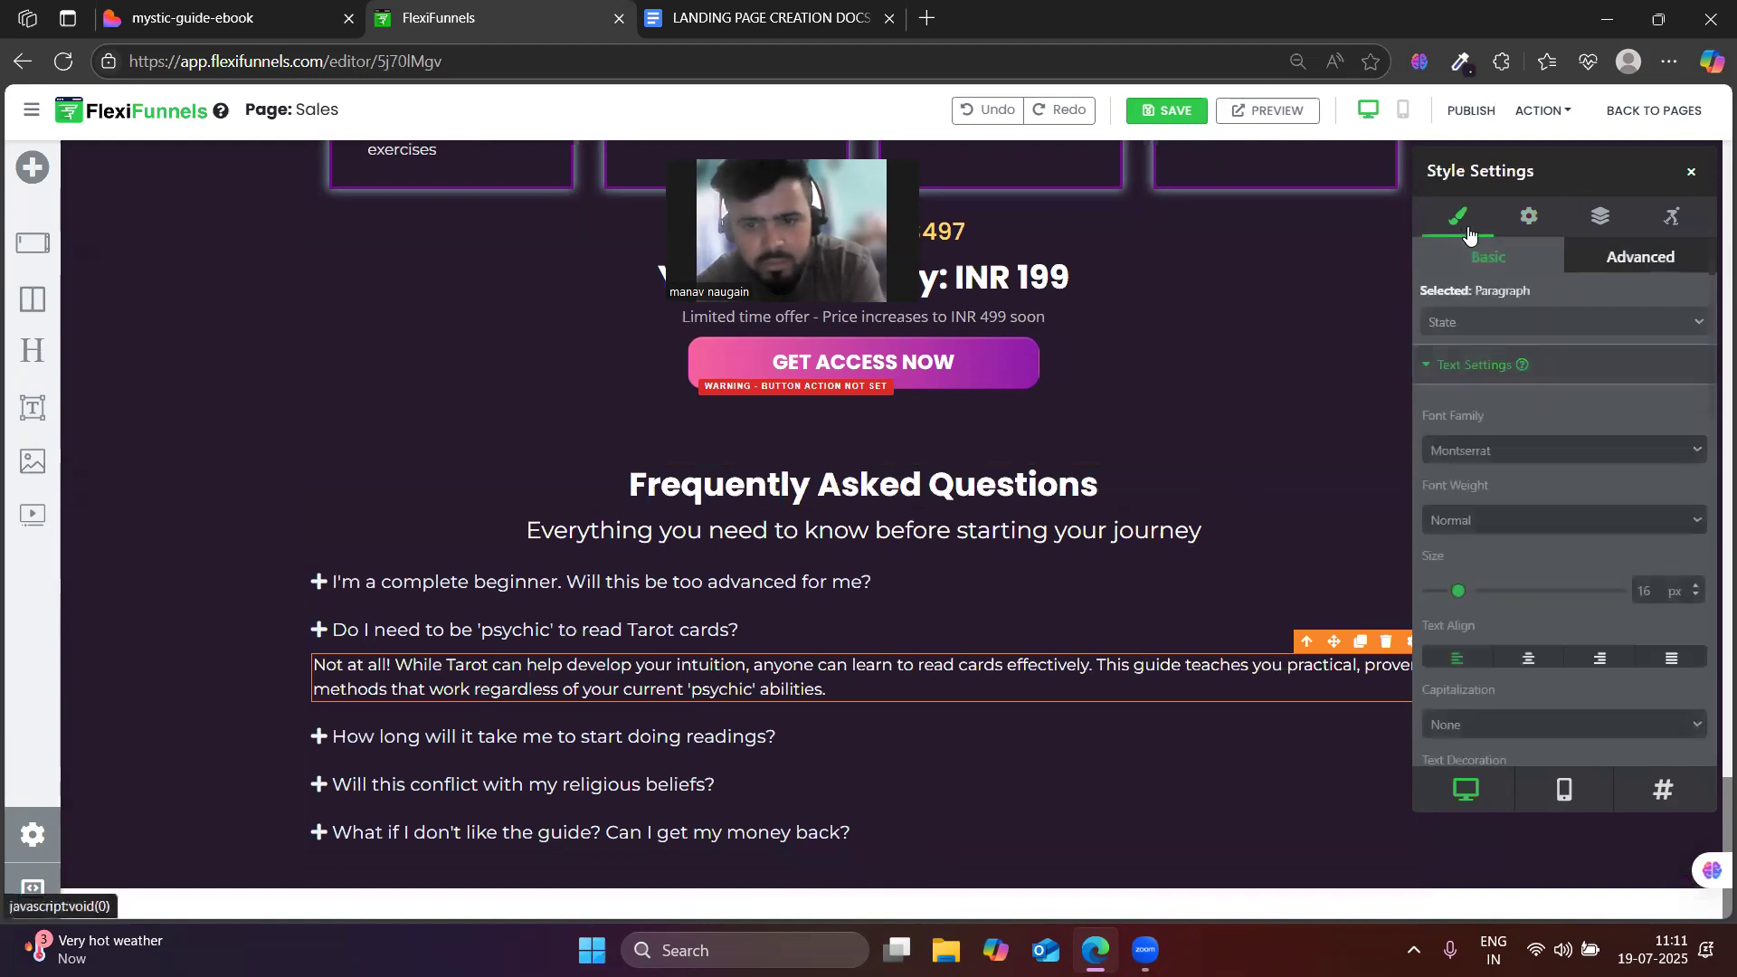
click(1449, 365)
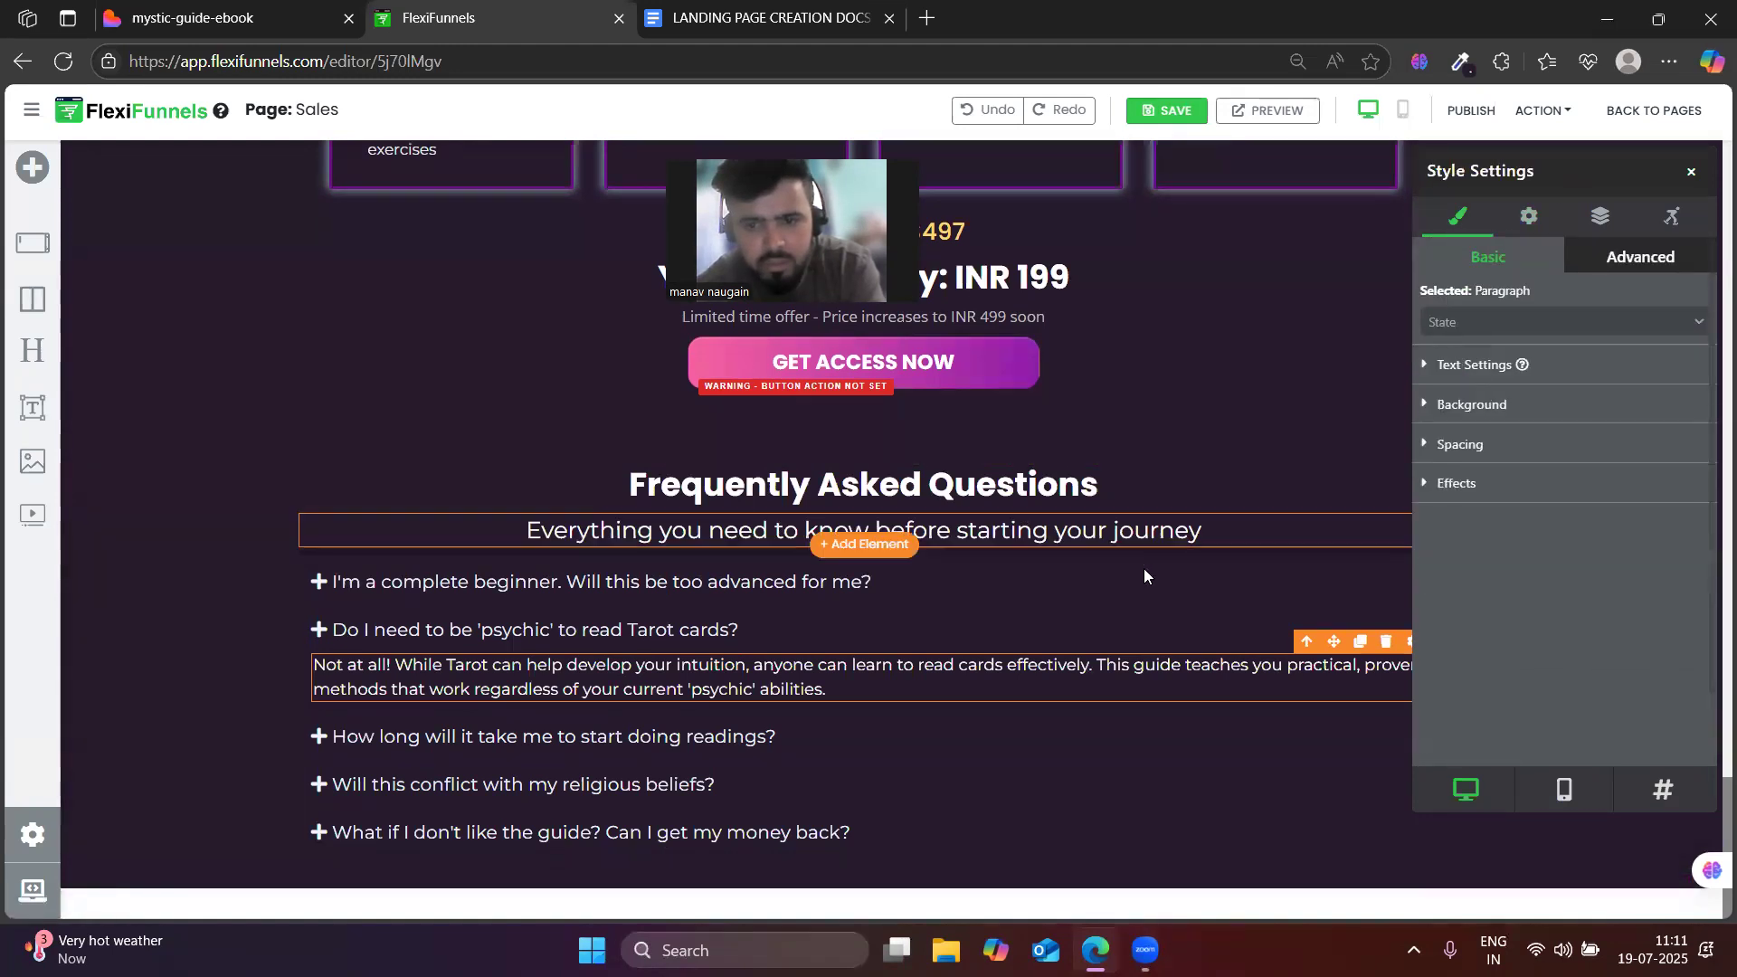
- Select the whole FAQ accordion and open its title style settings for review
click(374, 754)
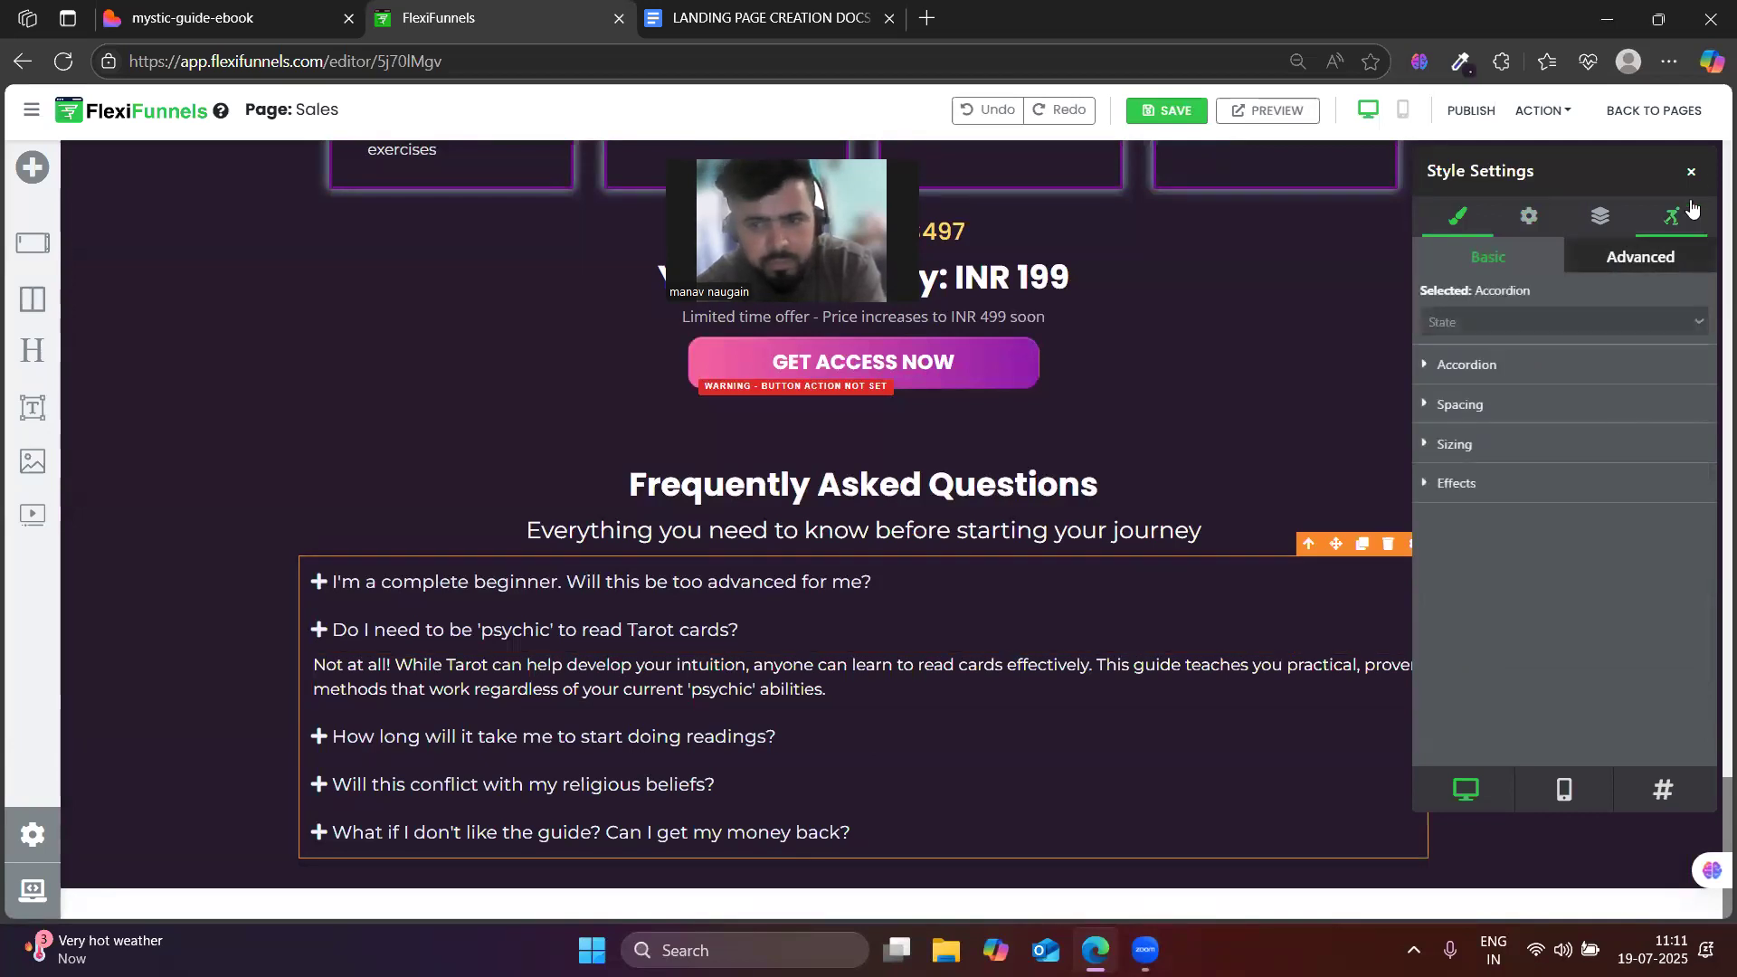
click(1470, 364)
scroll(1504, 654, down, 3)
scroll(1504, 652, up, 3)
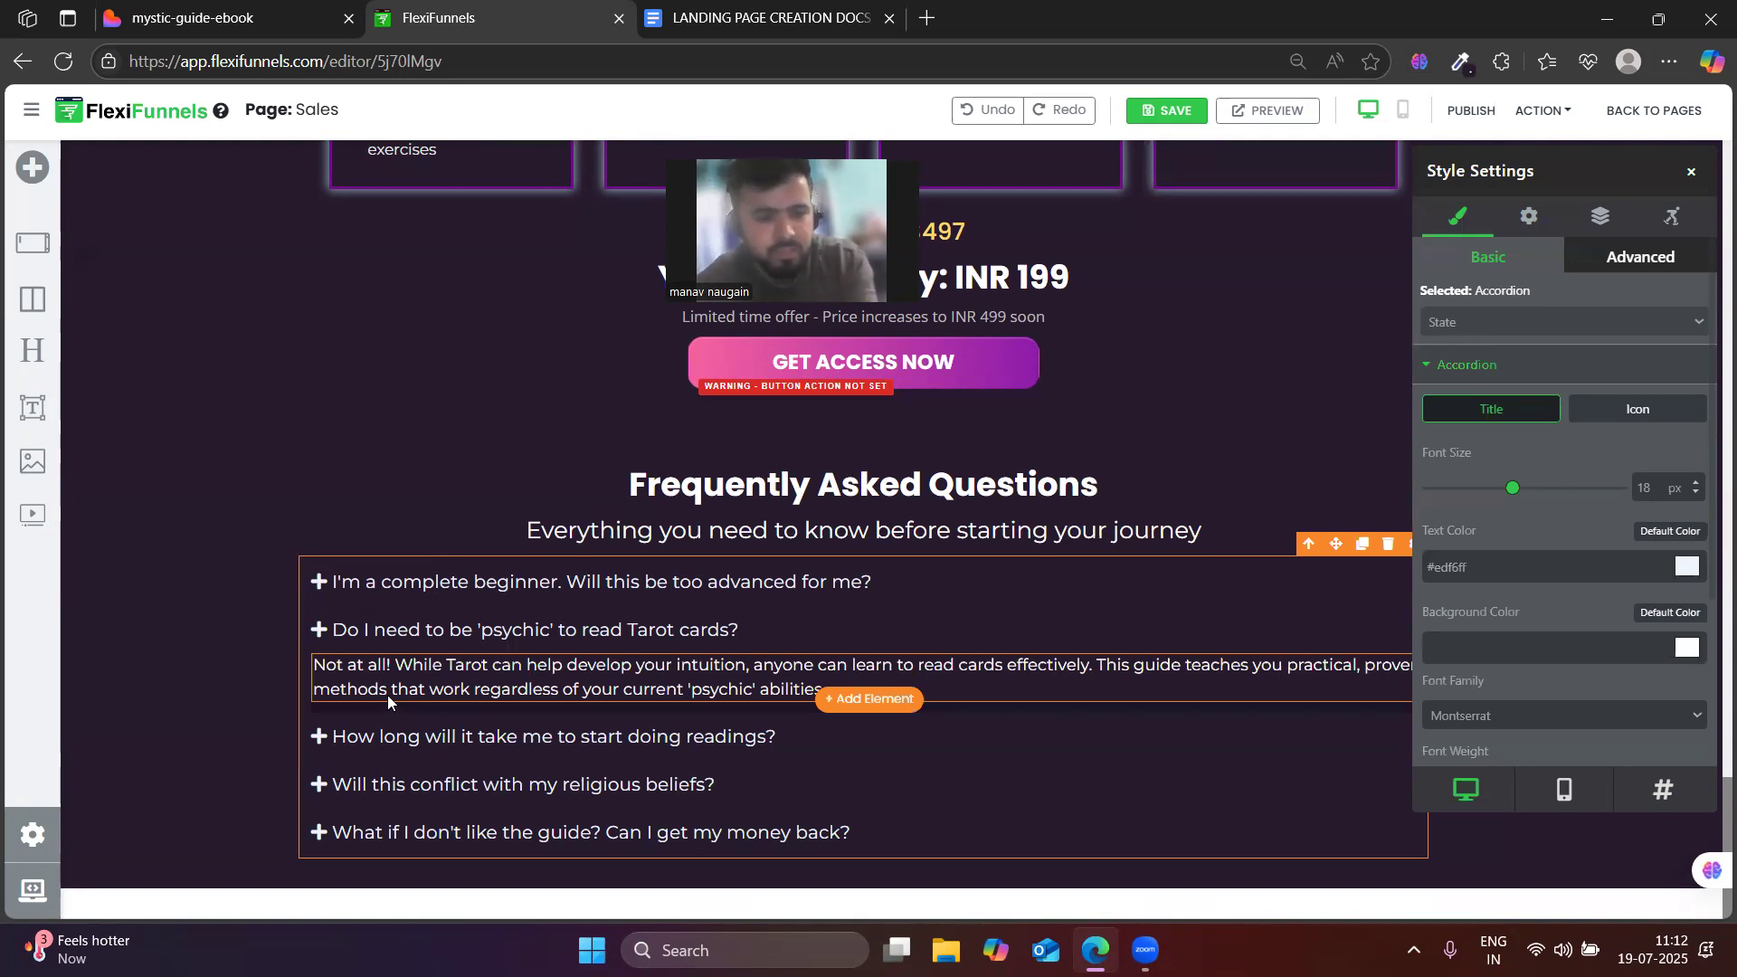
click(1691, 171)
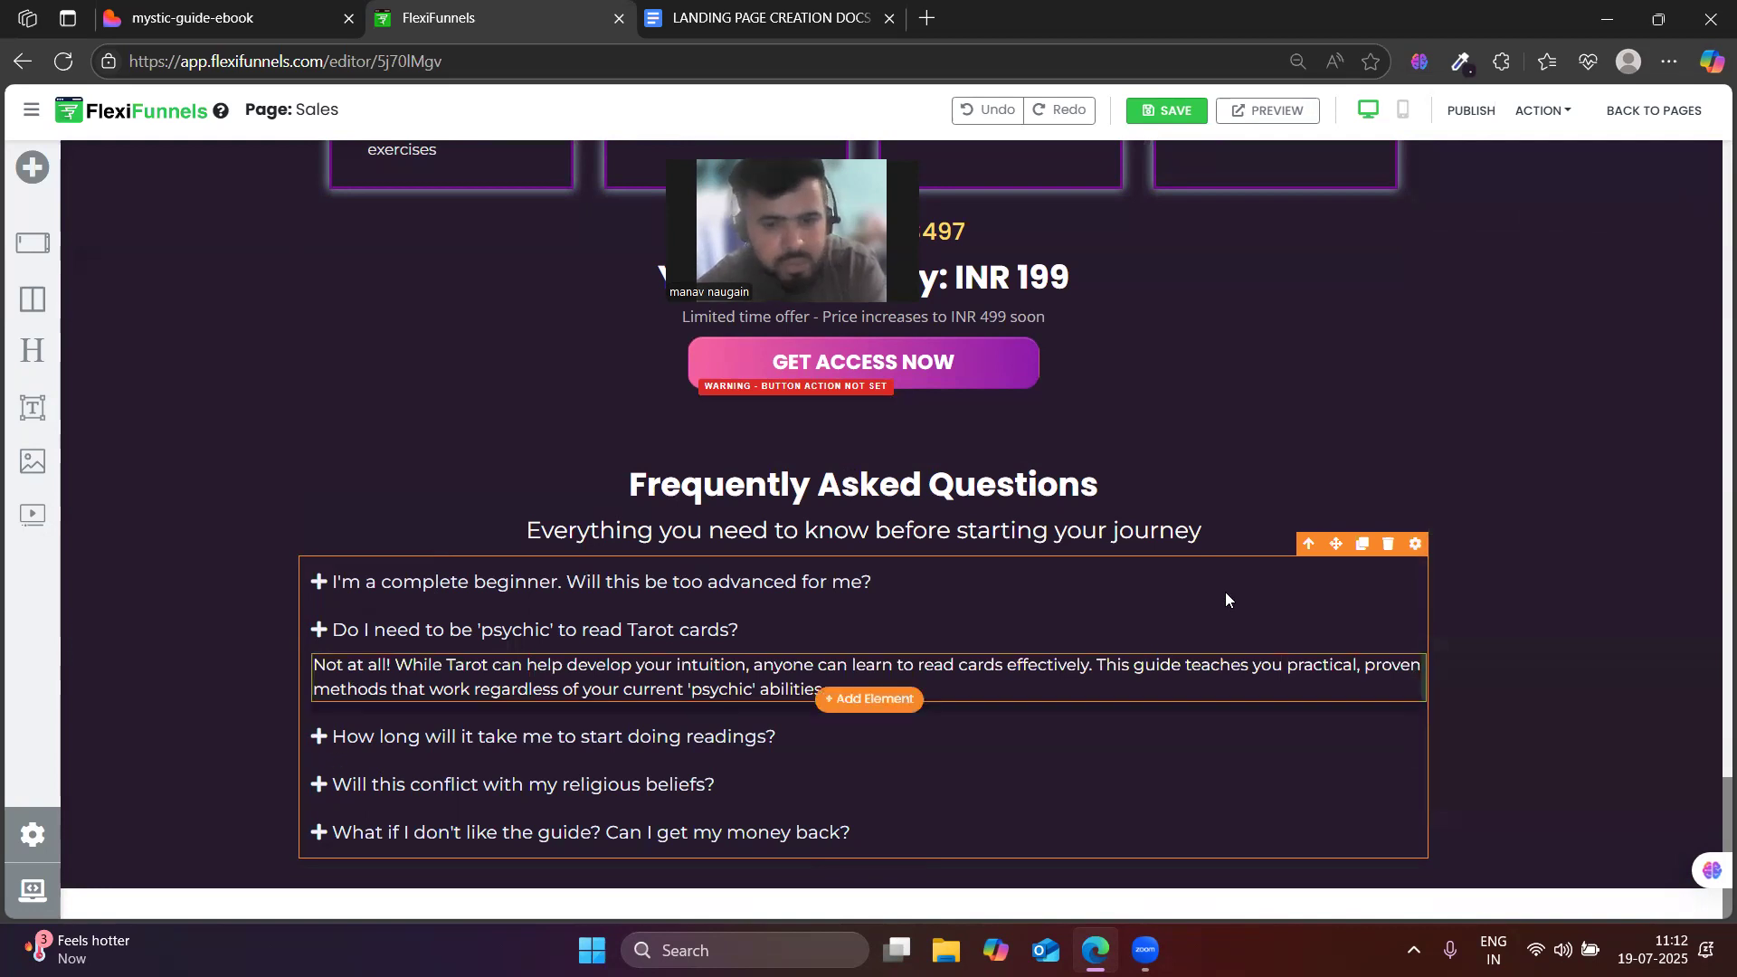
click(1417, 543)
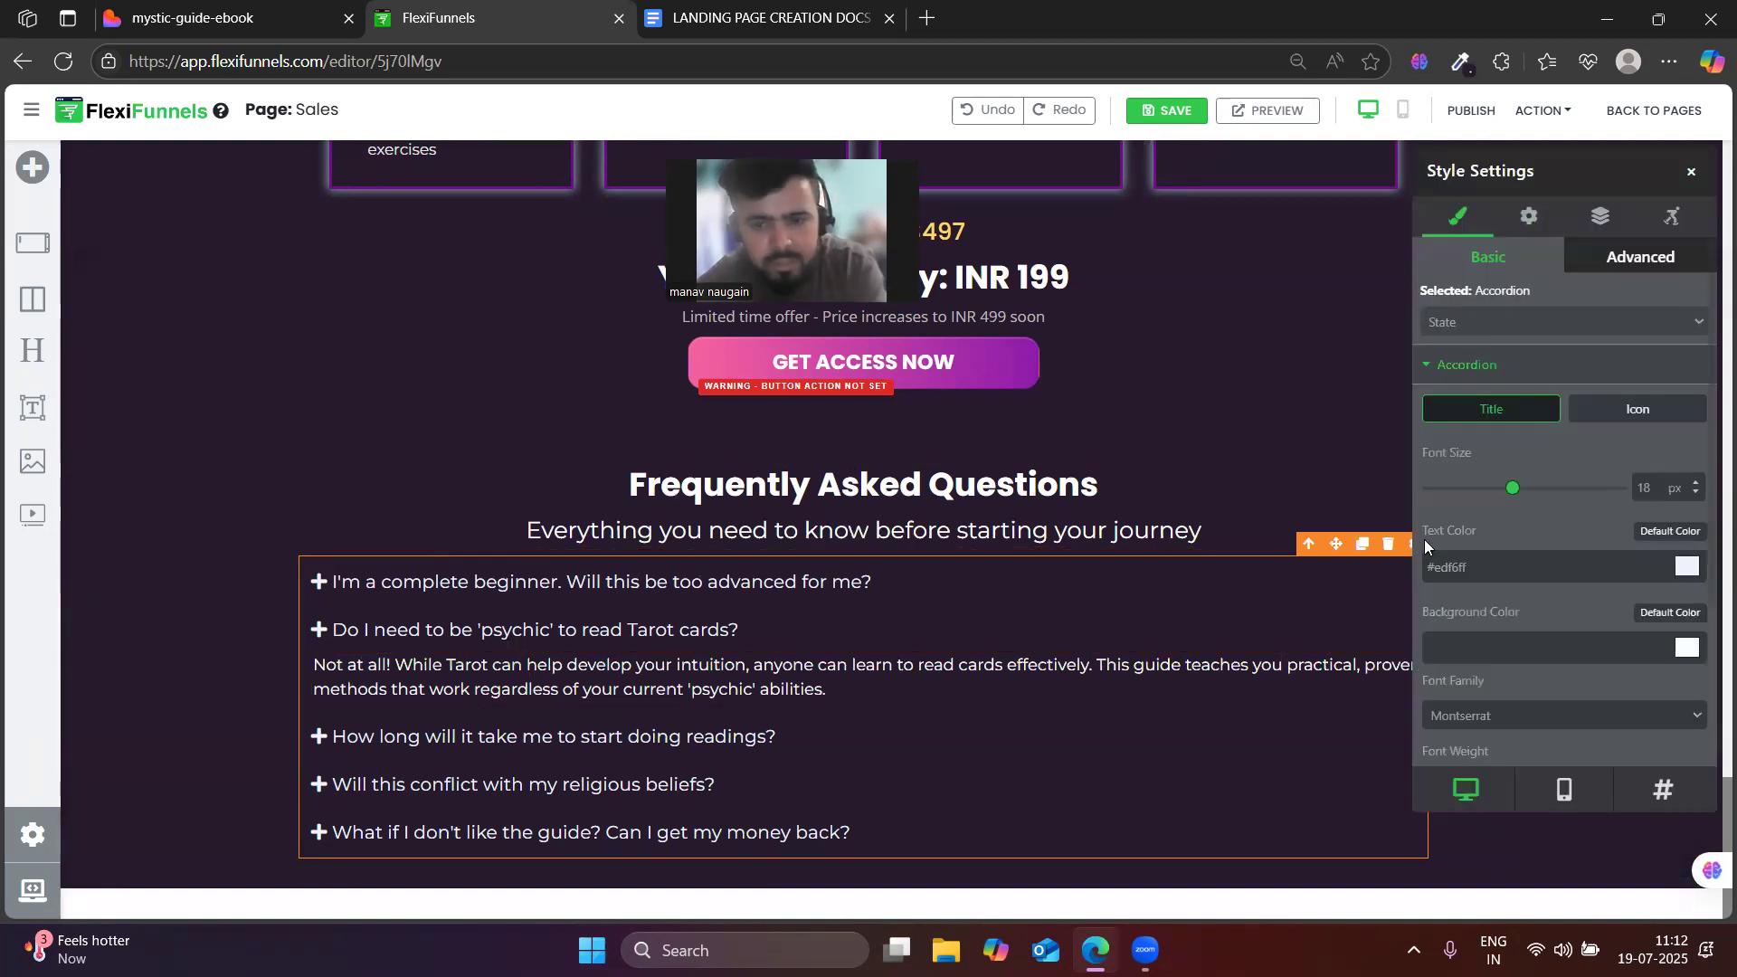
- Expand the accordion item "How long will it take me to start doing readings?" and open its answer paragraph's settings
click(1443, 373)
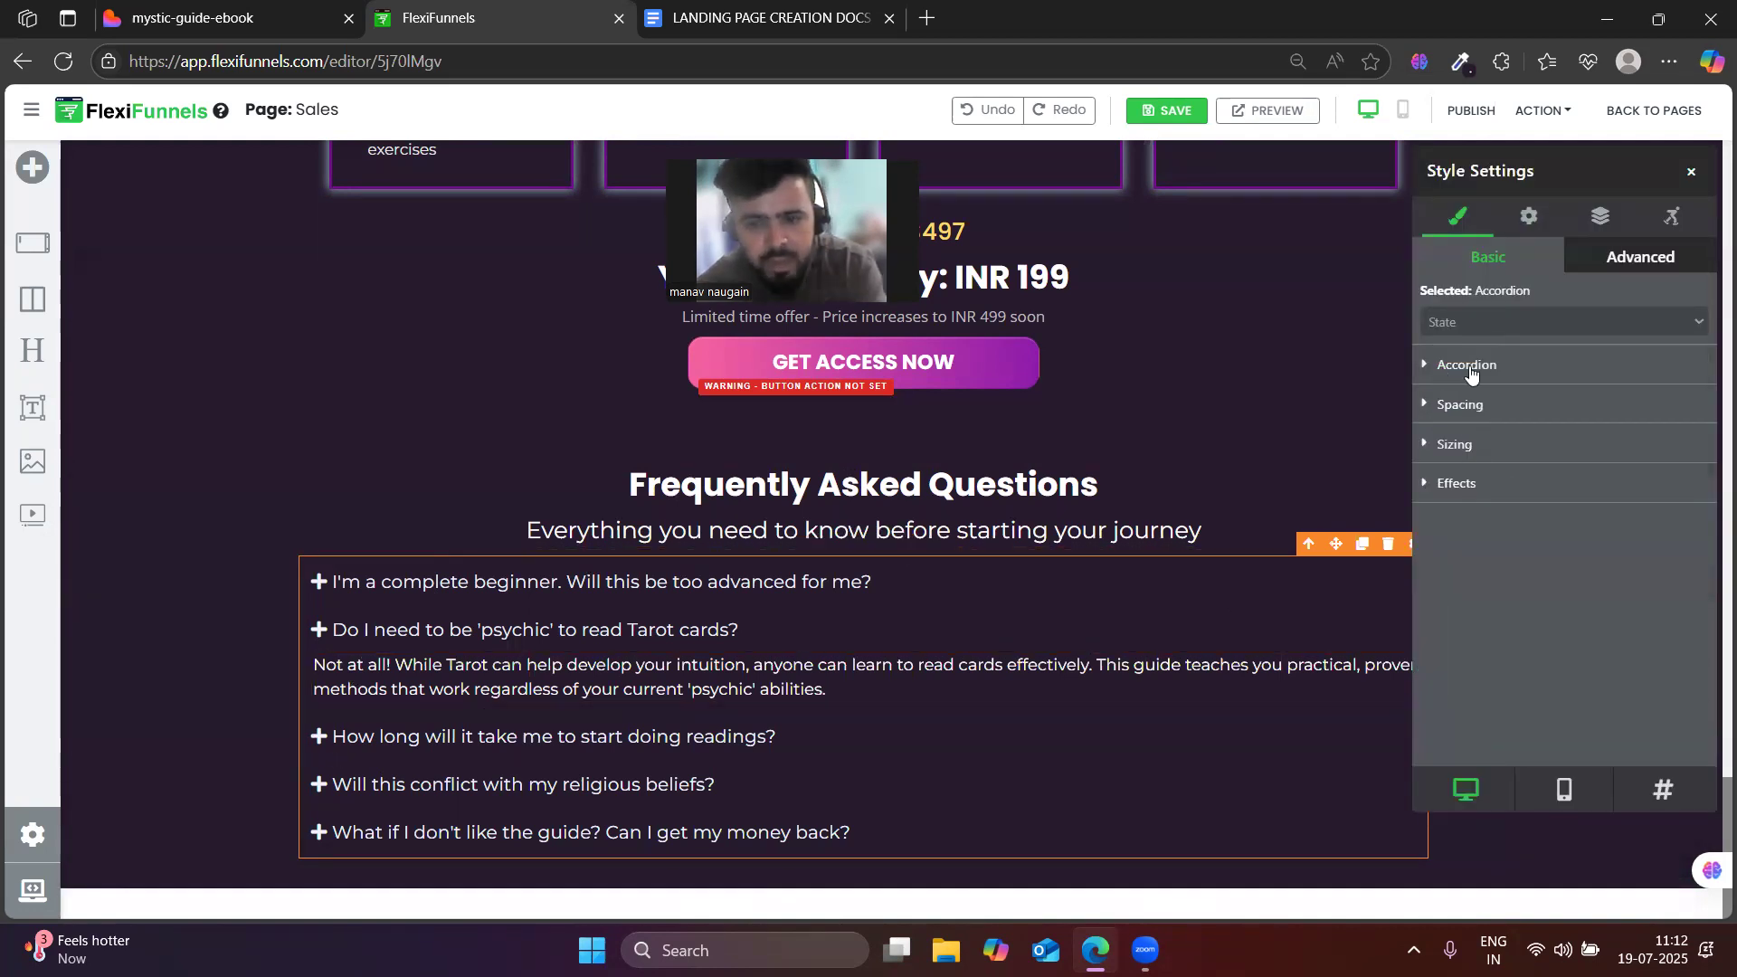
click(1469, 374)
click(1467, 375)
click(1529, 219)
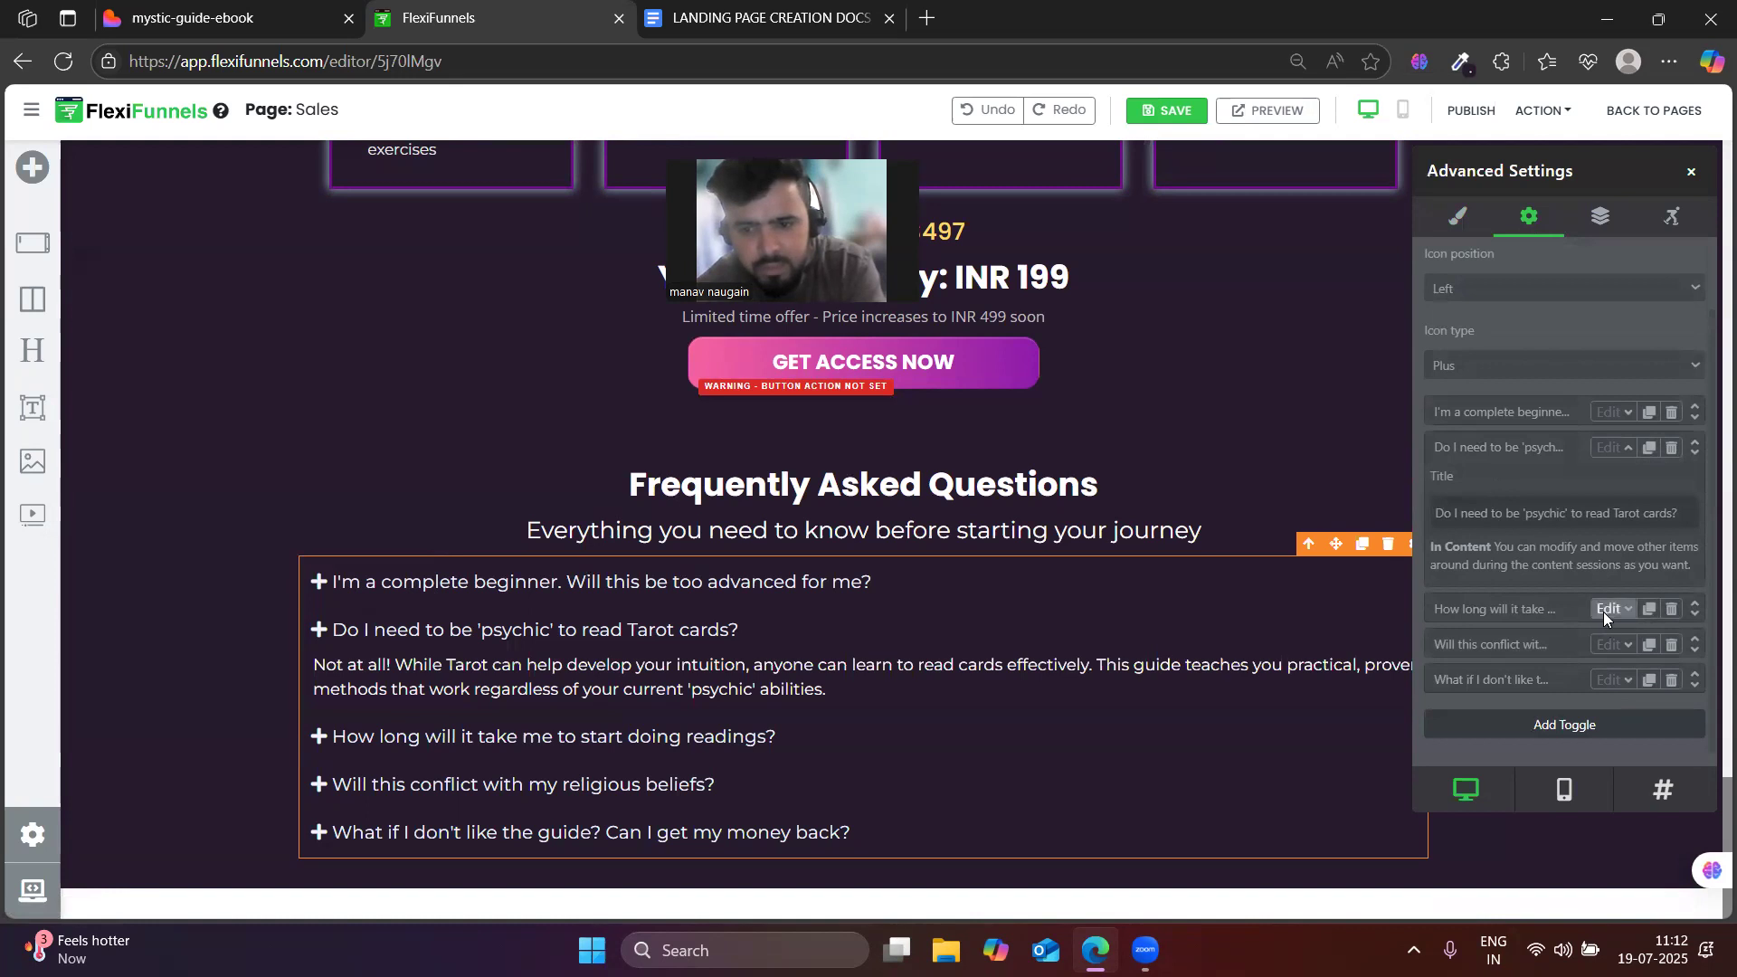
click(1607, 615)
click(349, 727)
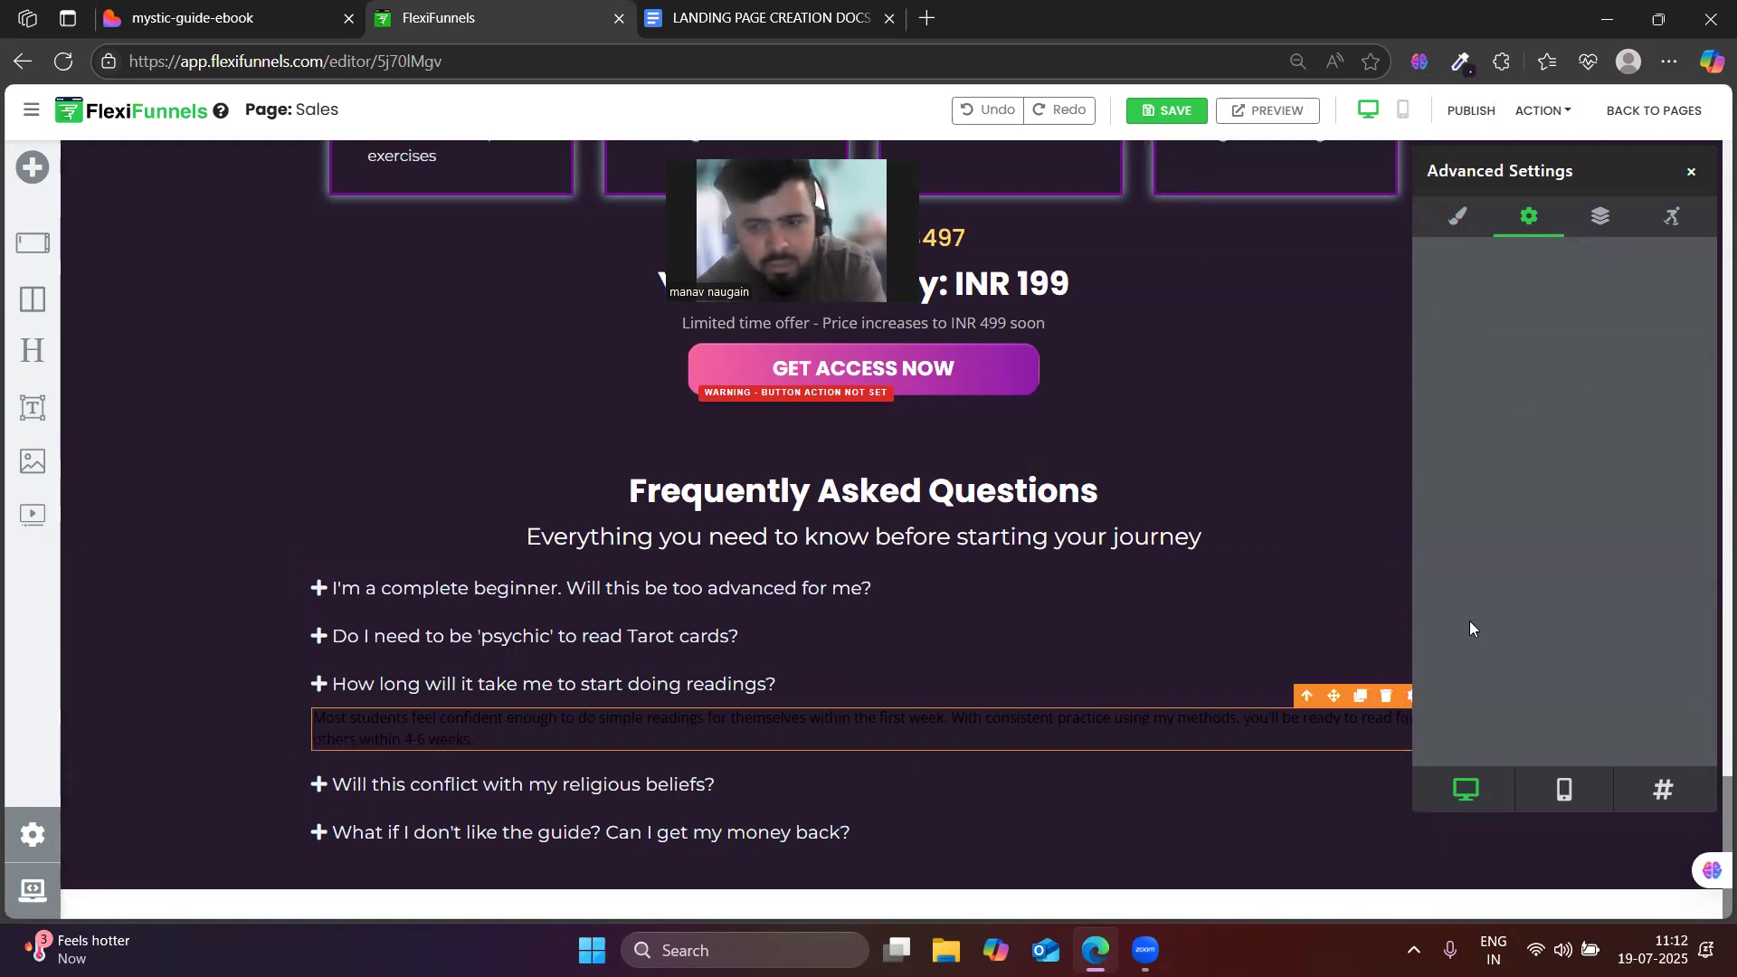
click(1691, 174)
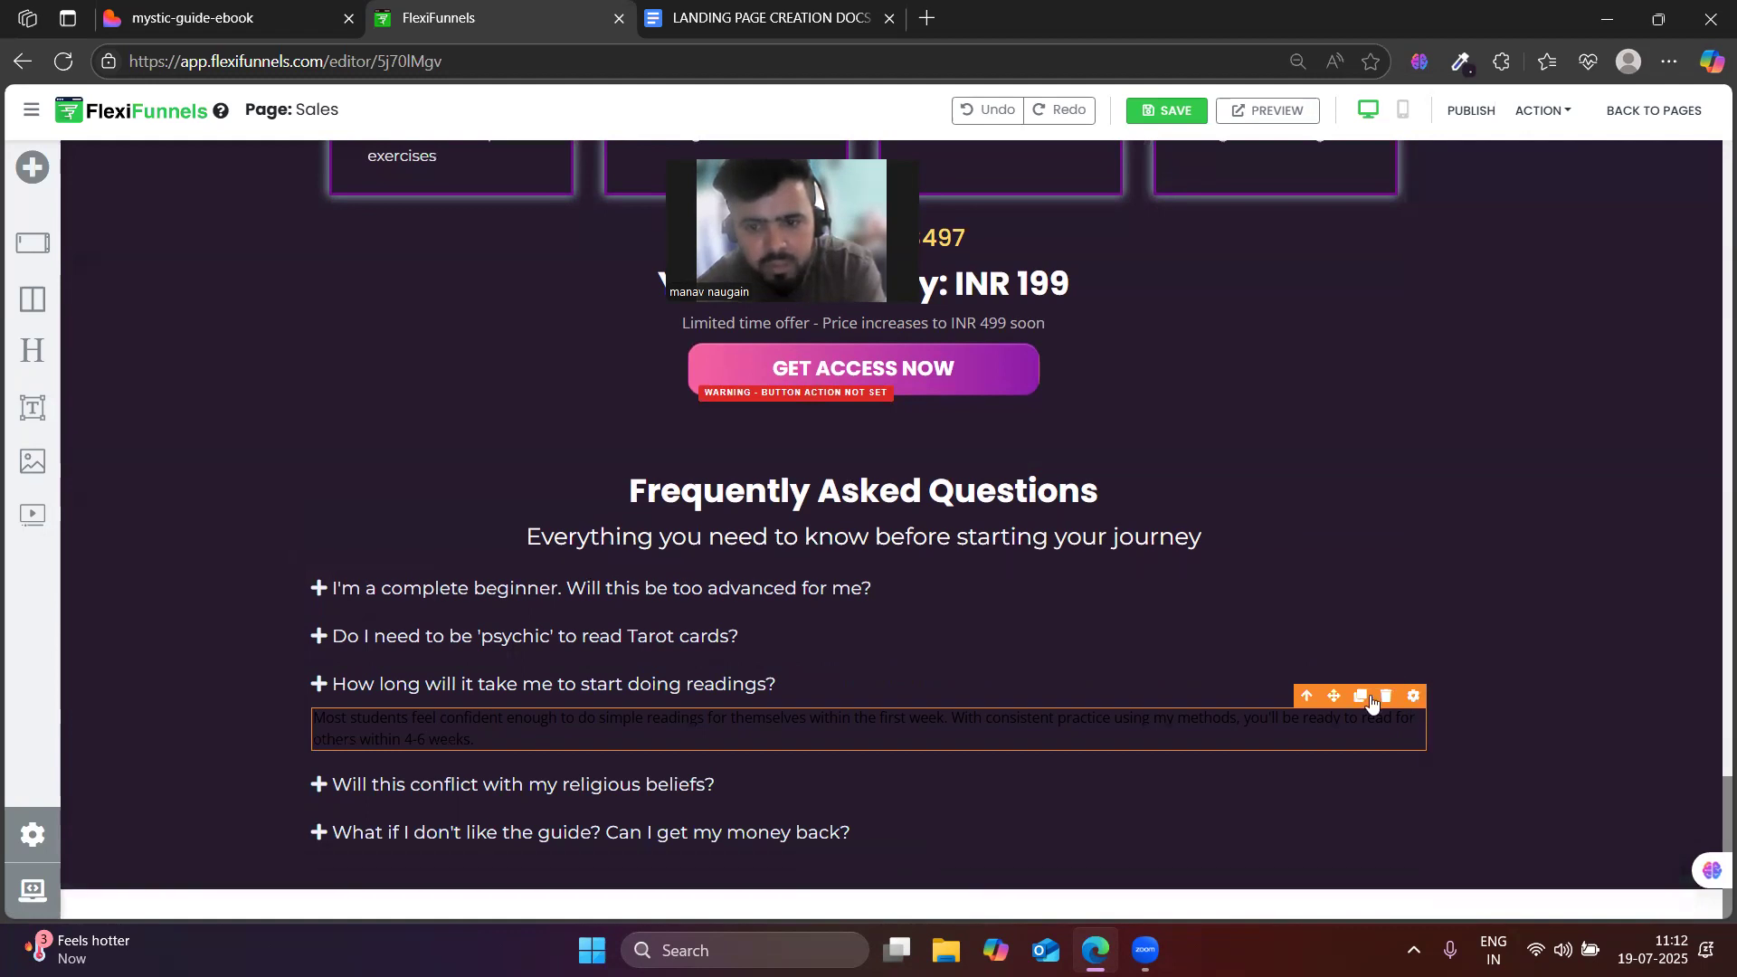
click(1412, 698)
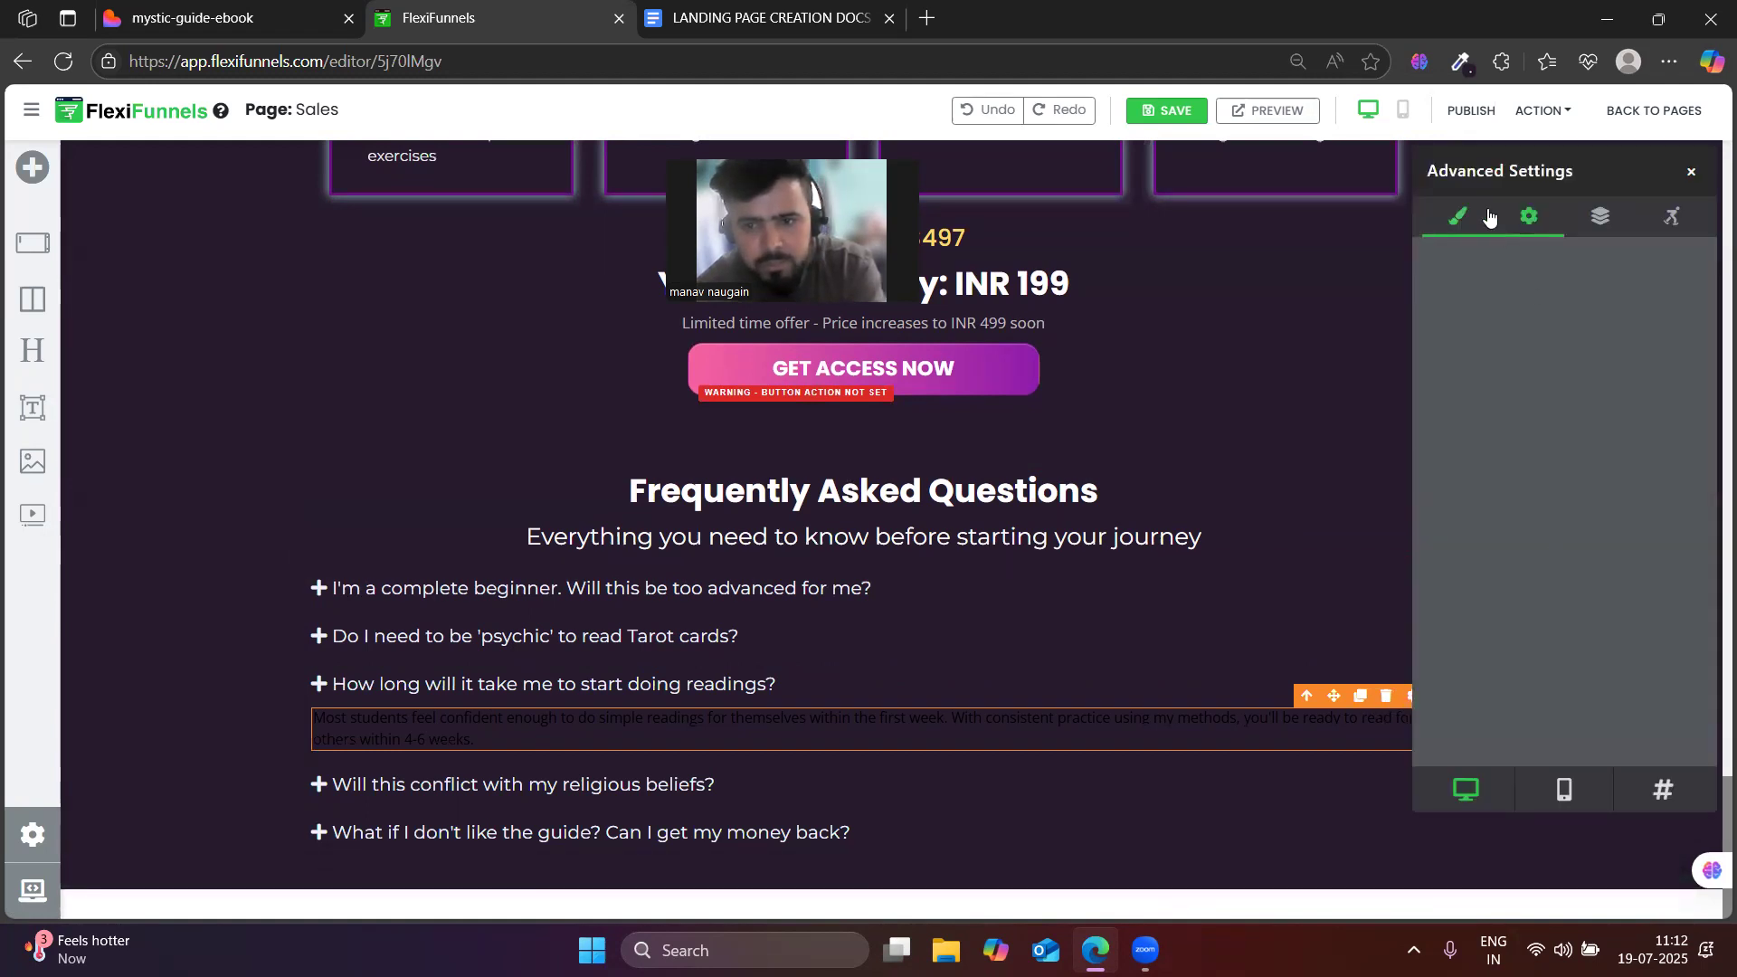
- Style the answer about how long readings take with the Montserrat font, size 16 px and white text (#FFFFFF)
click(1502, 365)
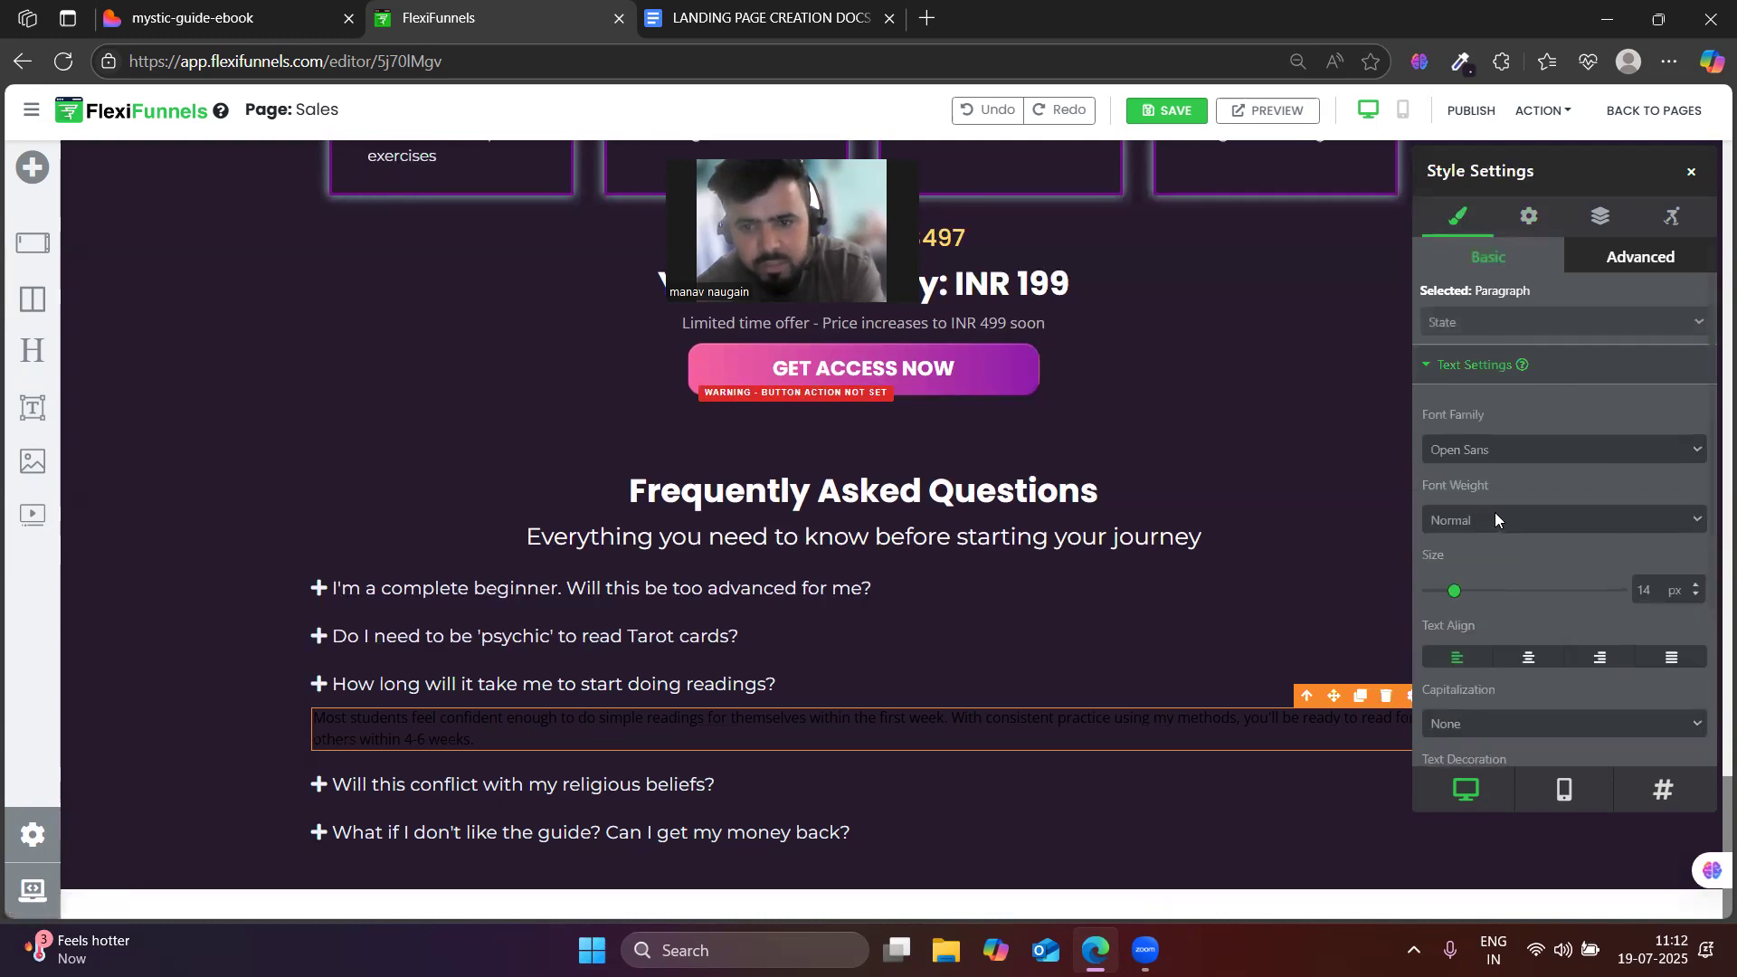
click(1464, 444)
click(1463, 615)
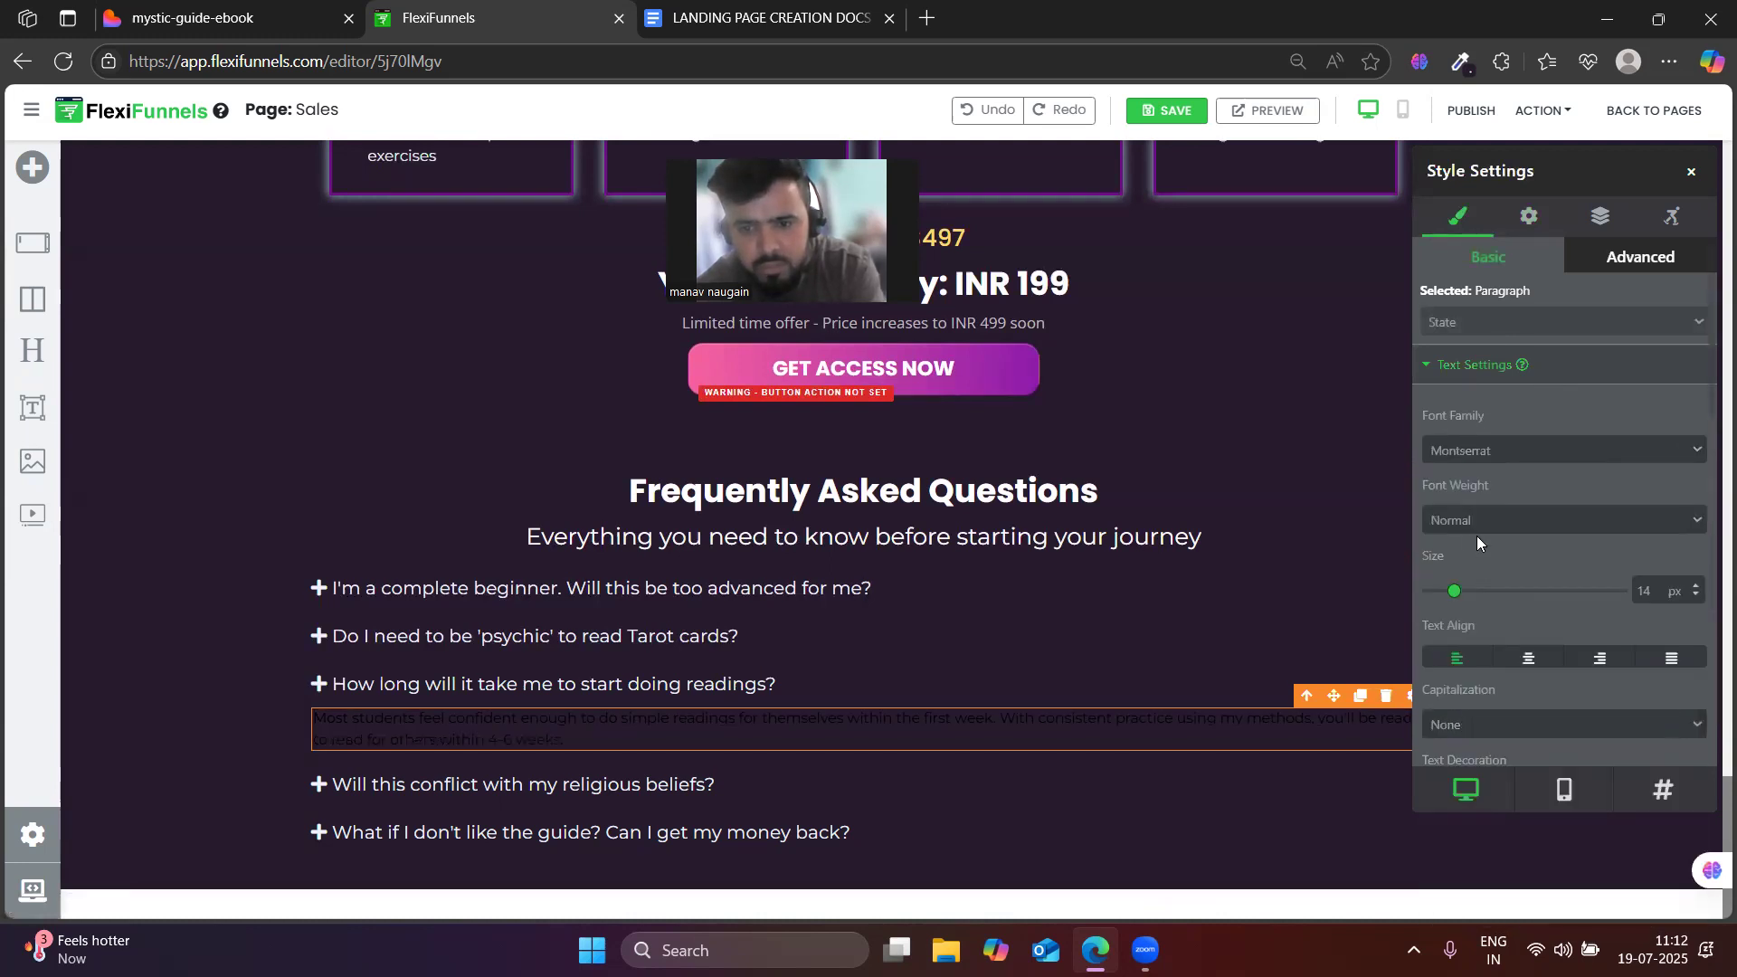
key(BackSpace)
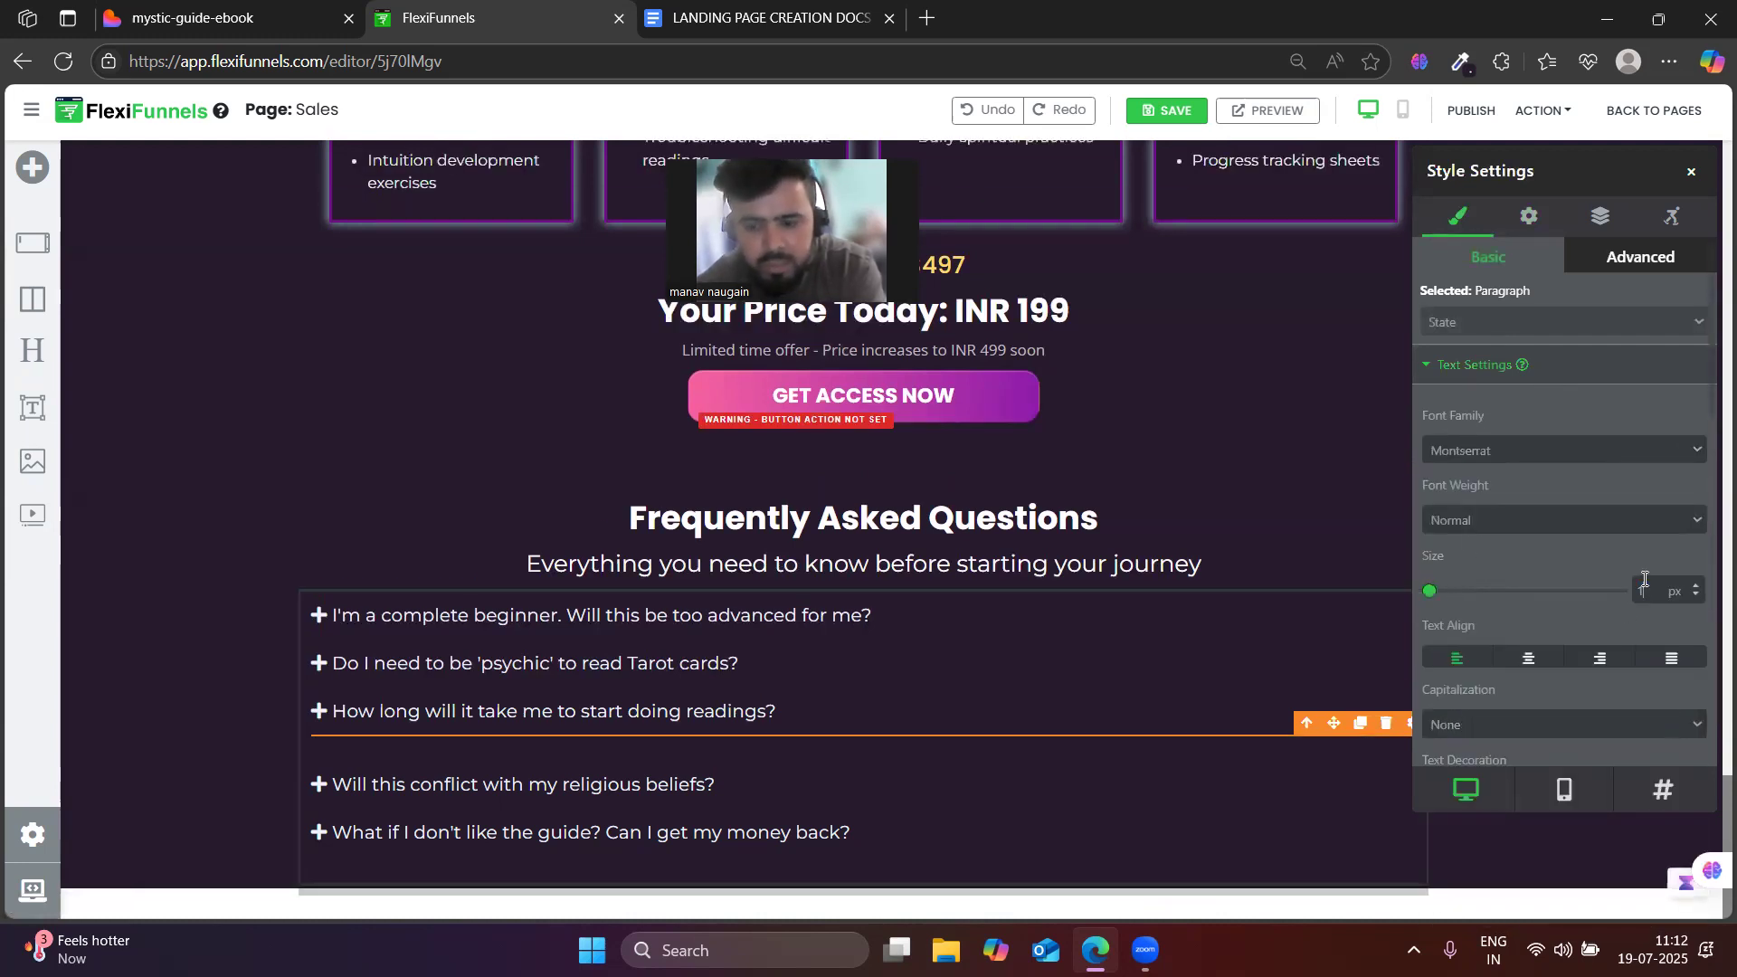
text(6)
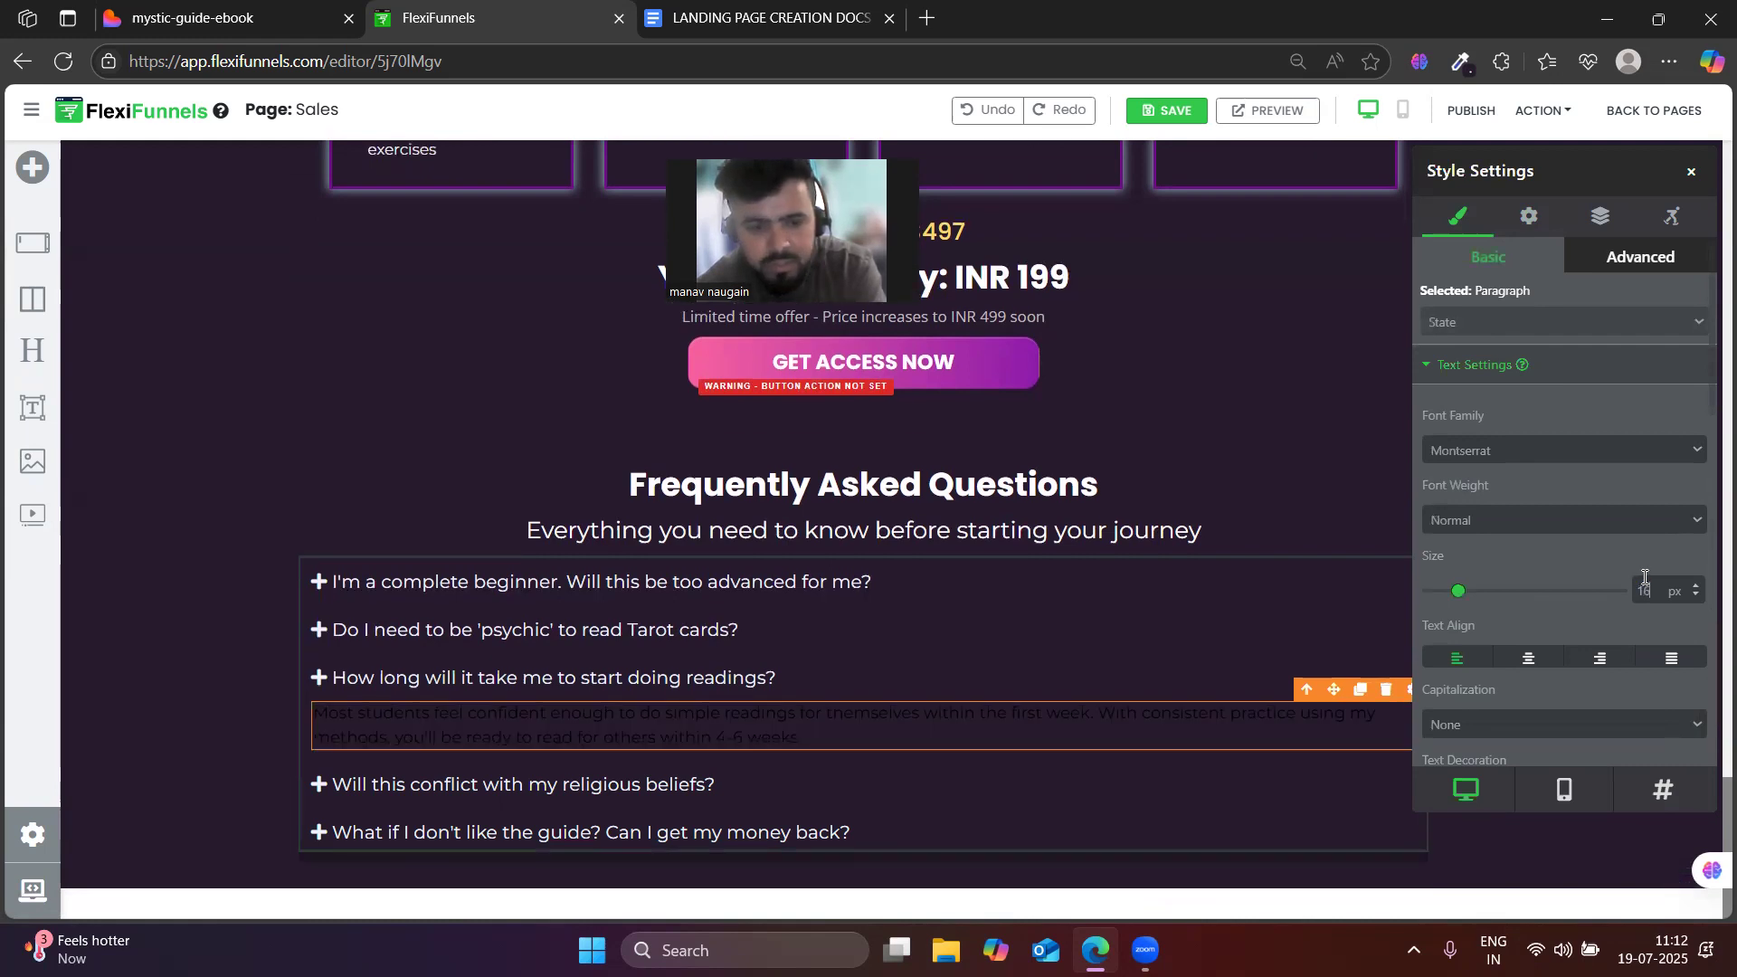
scroll(1547, 566, down, 3)
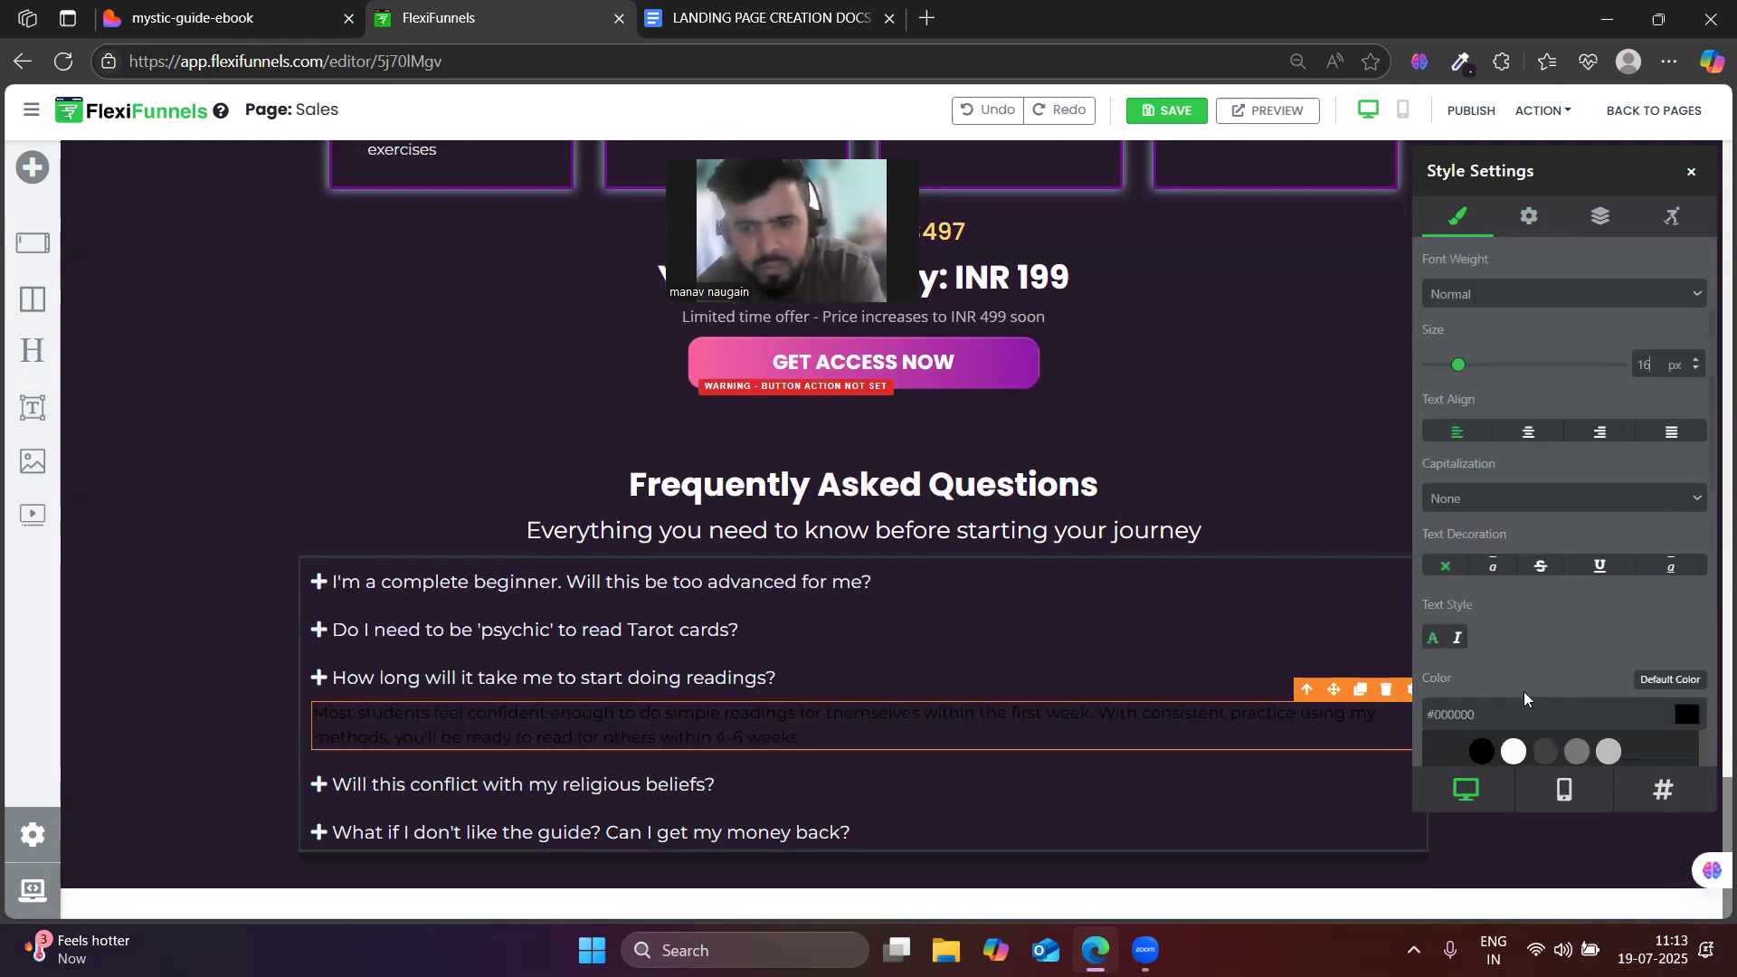
click(1513, 753)
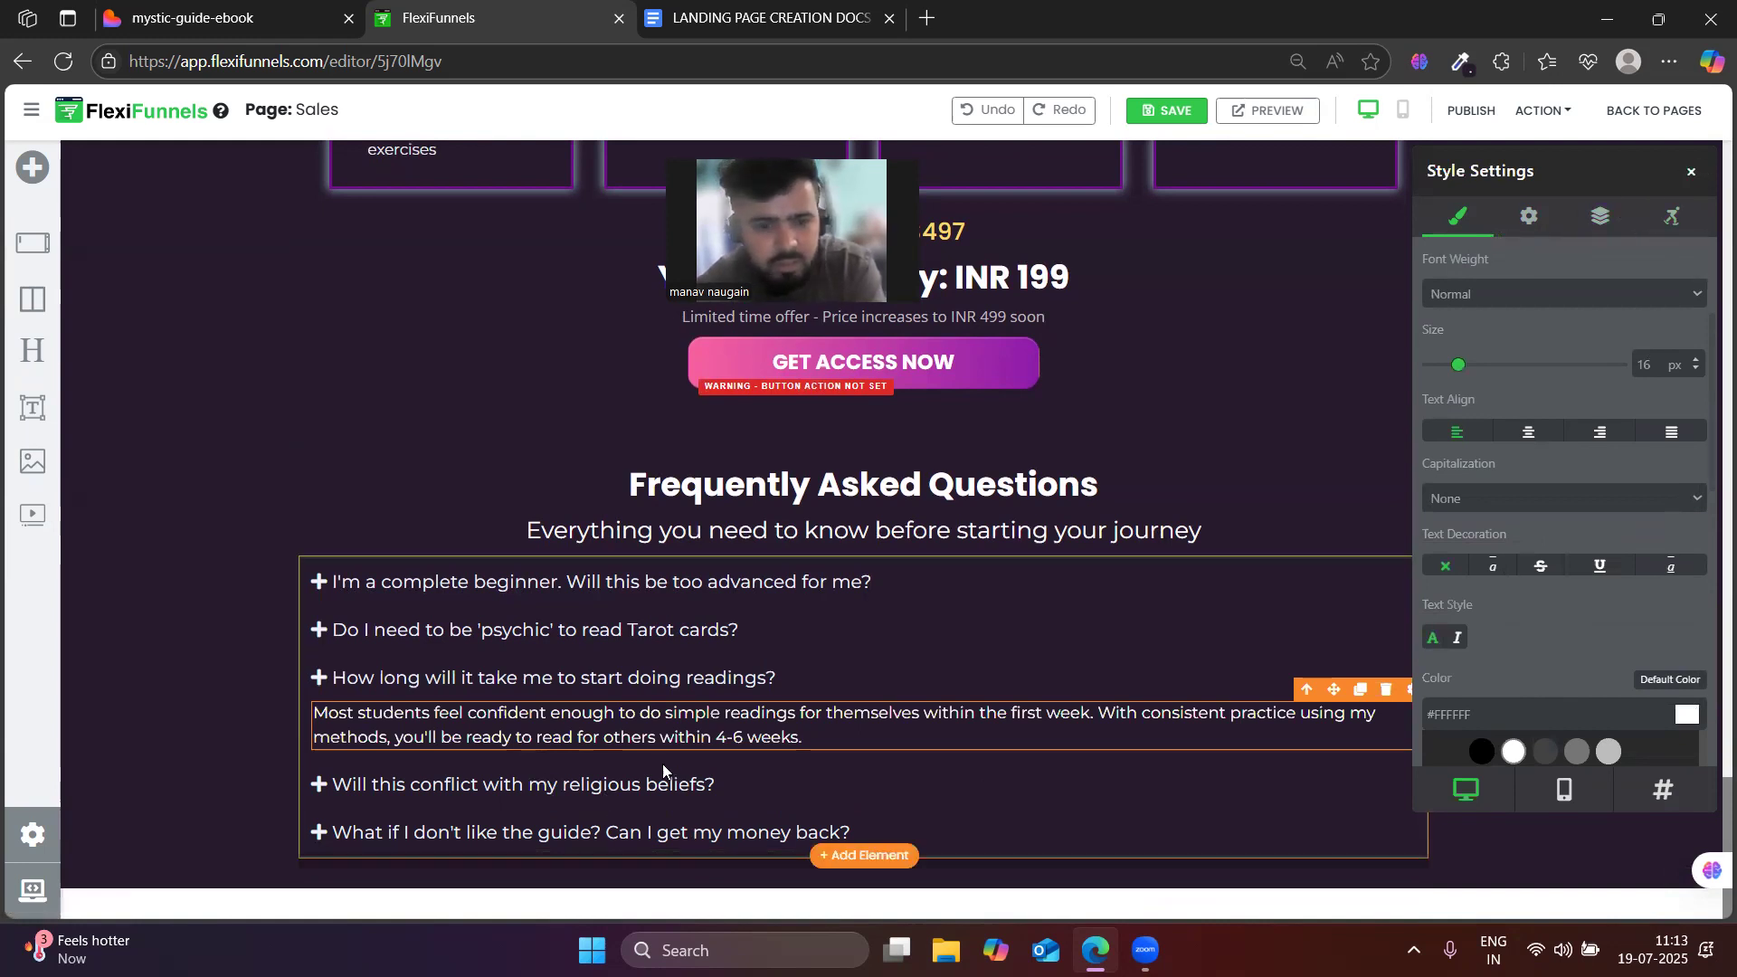
- Expand the accordion item "Will this conflict with my religious beliefs?" and select its answer paragraph
click(969, 593)
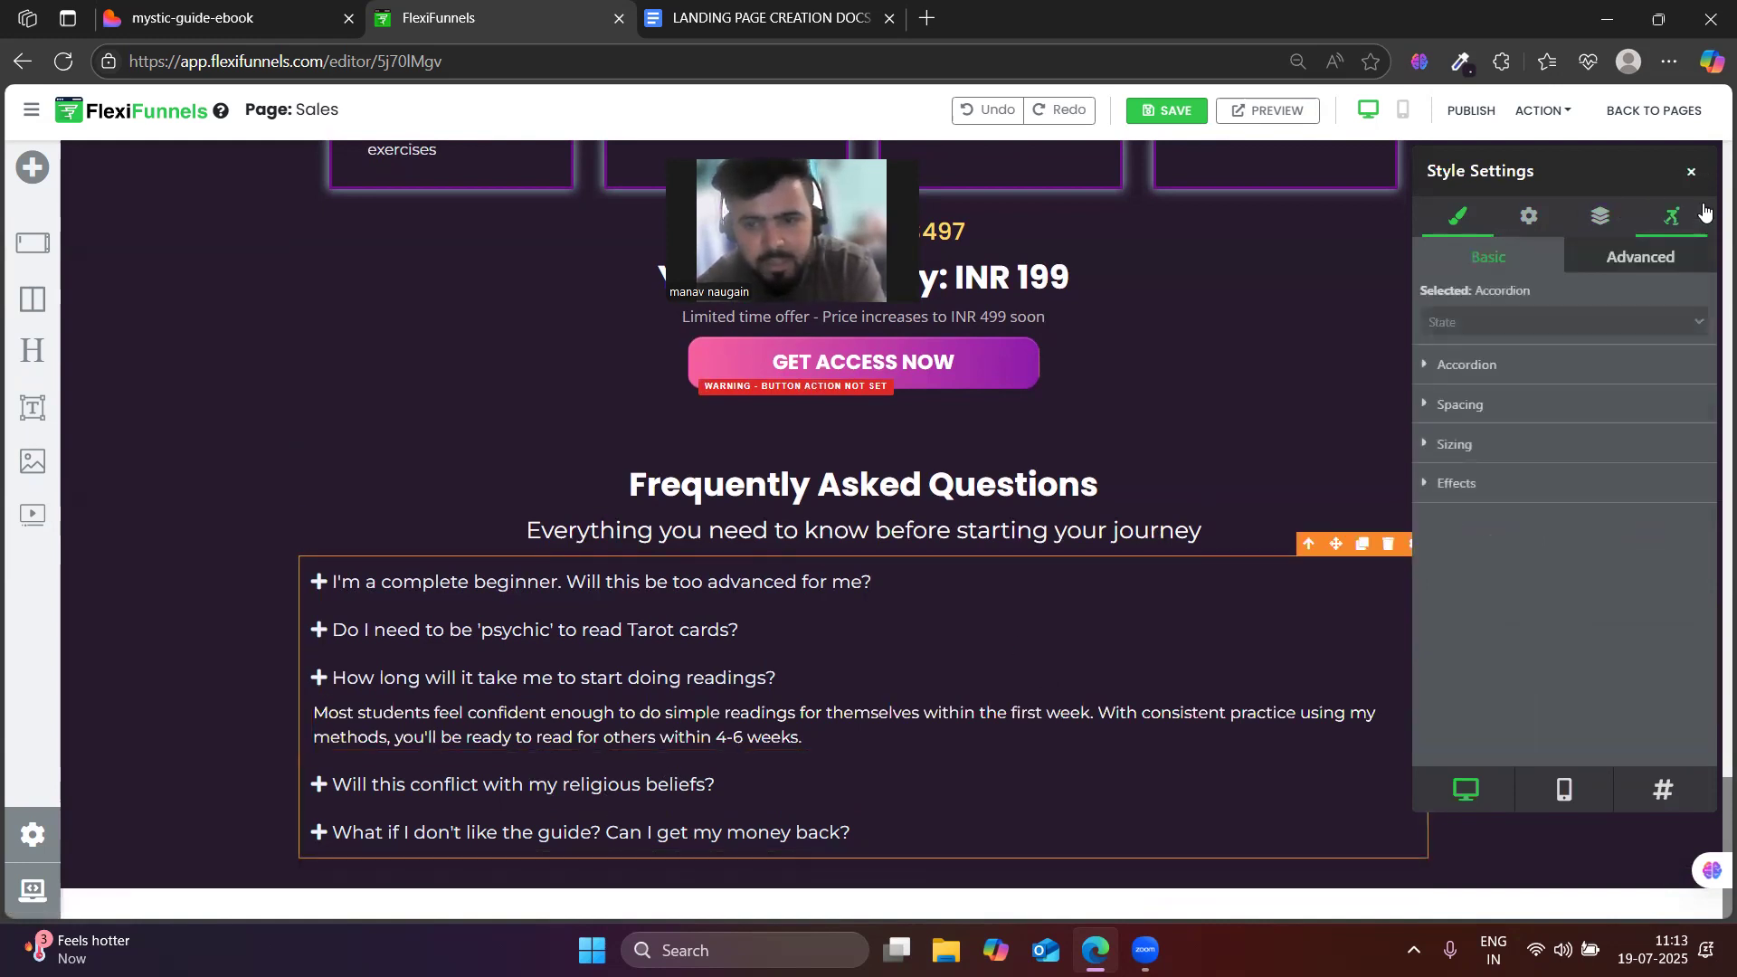
click(1495, 367)
click(1530, 218)
scroll(1579, 593, down, 2)
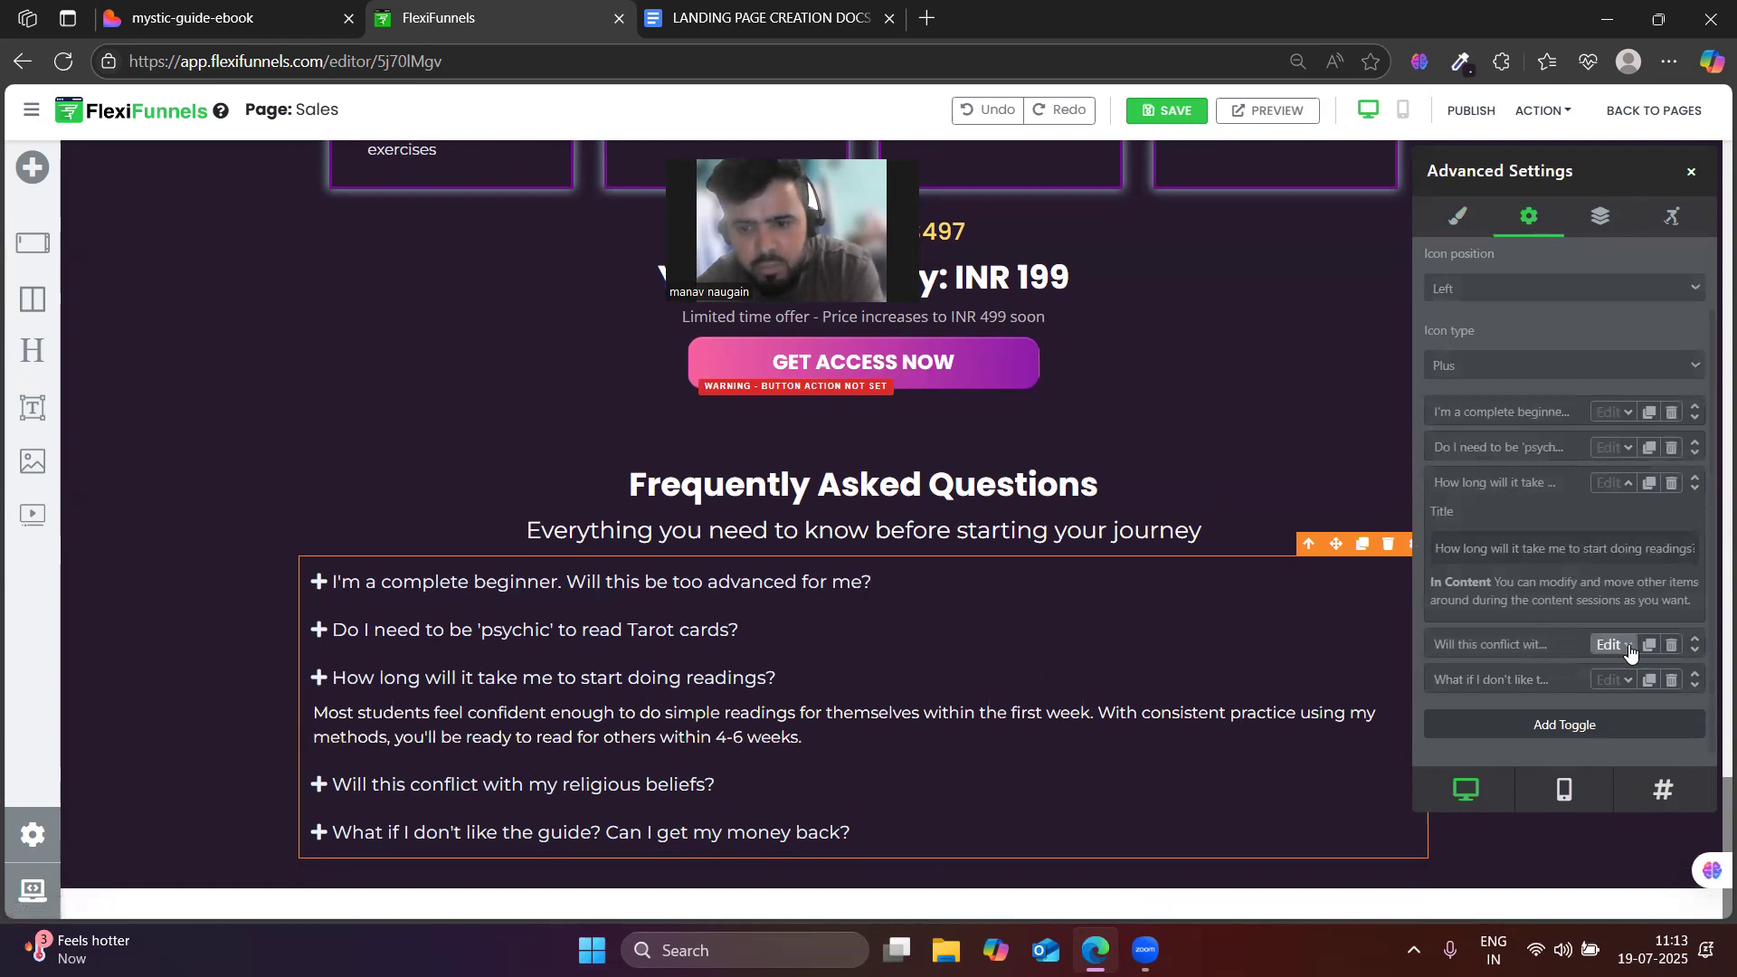
click(1615, 646)
click(557, 774)
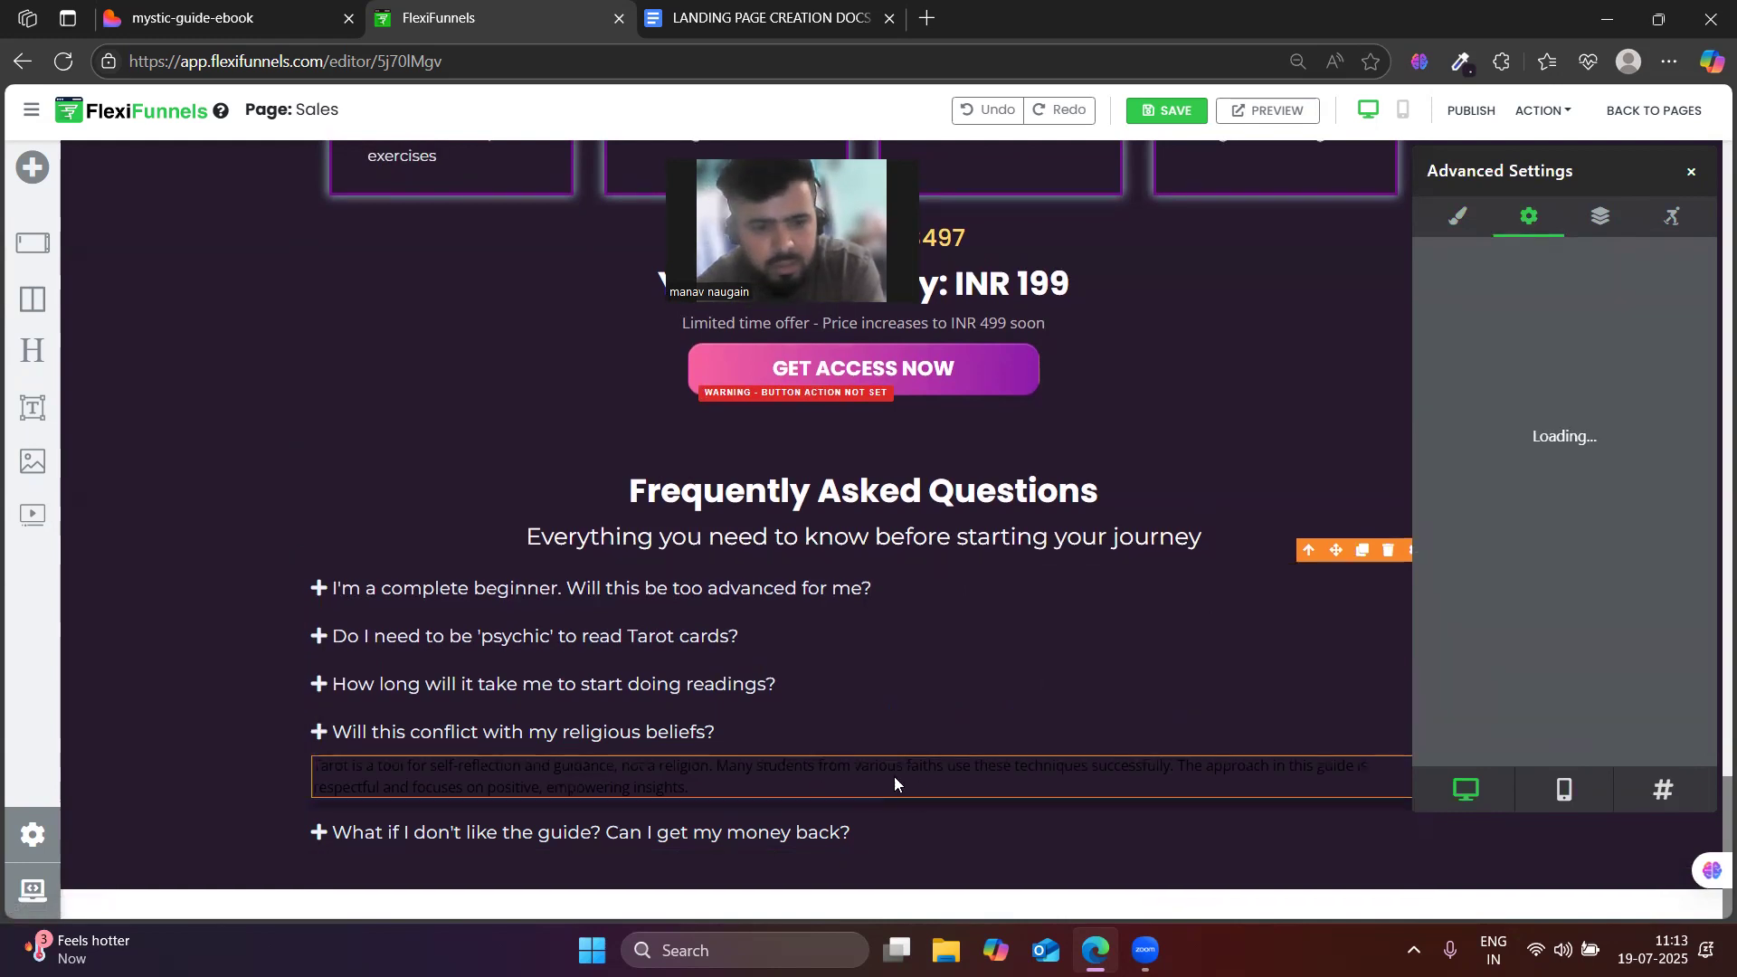
- Style the religious beliefs answer with white text, the Montserrat font and a size of 16 px
click(1459, 217)
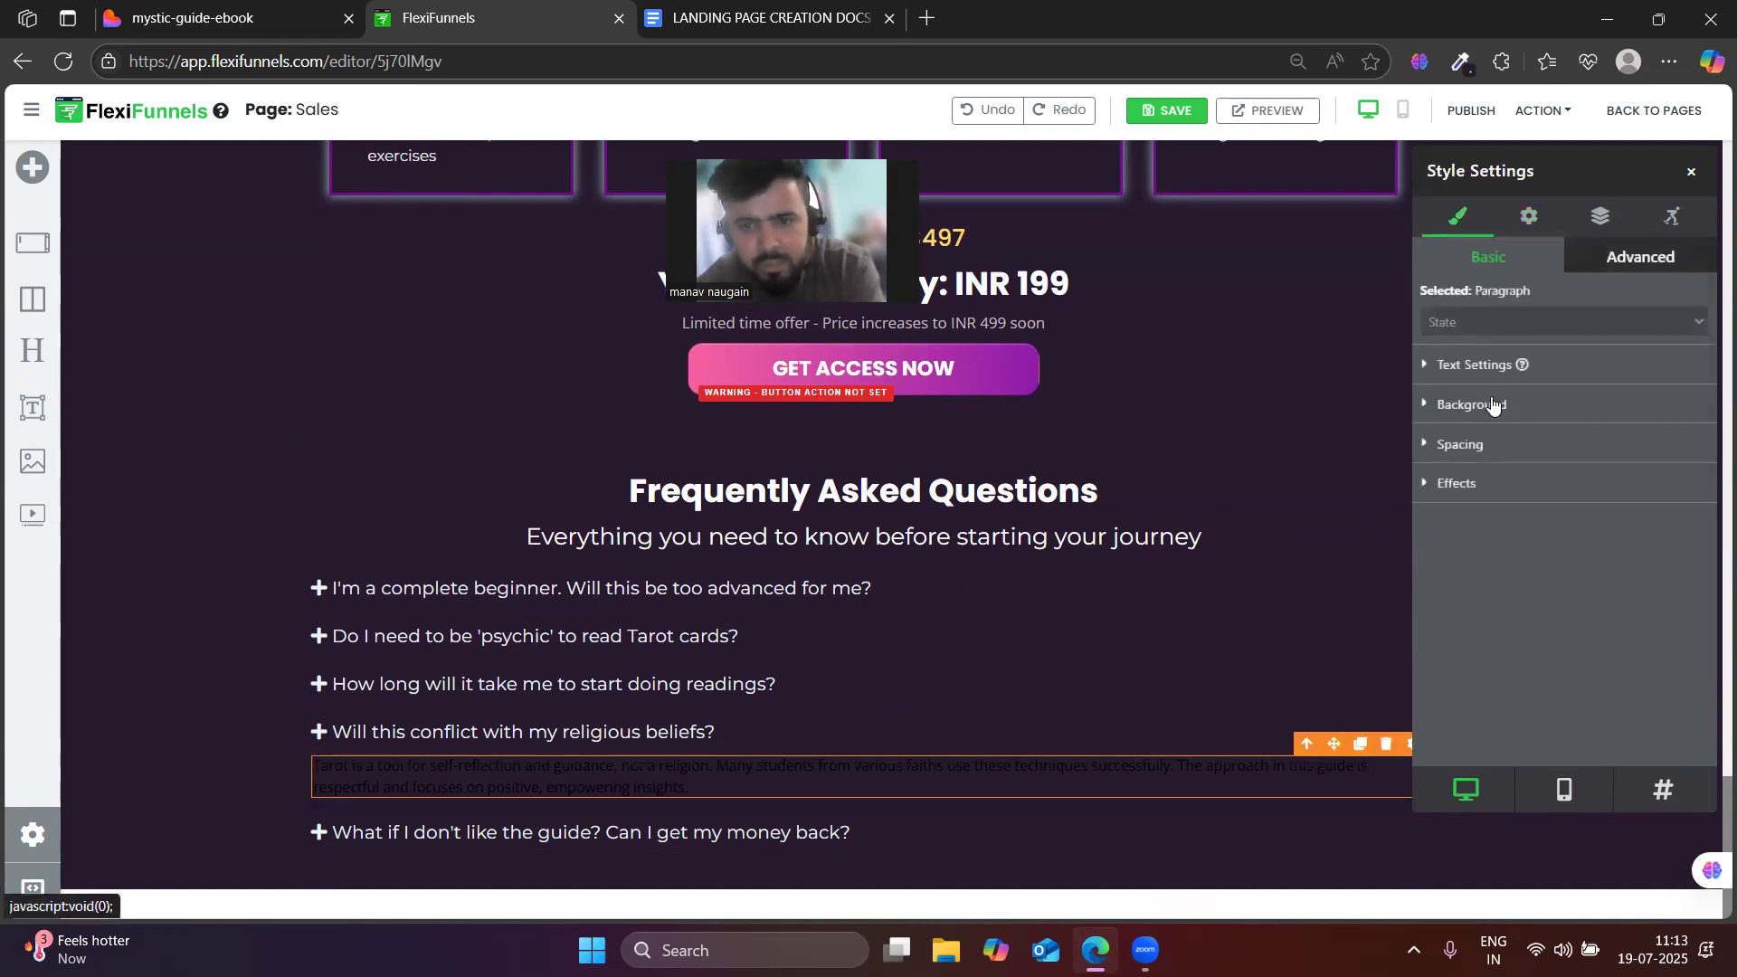
click(1484, 365)
scroll(1504, 653, down, 3)
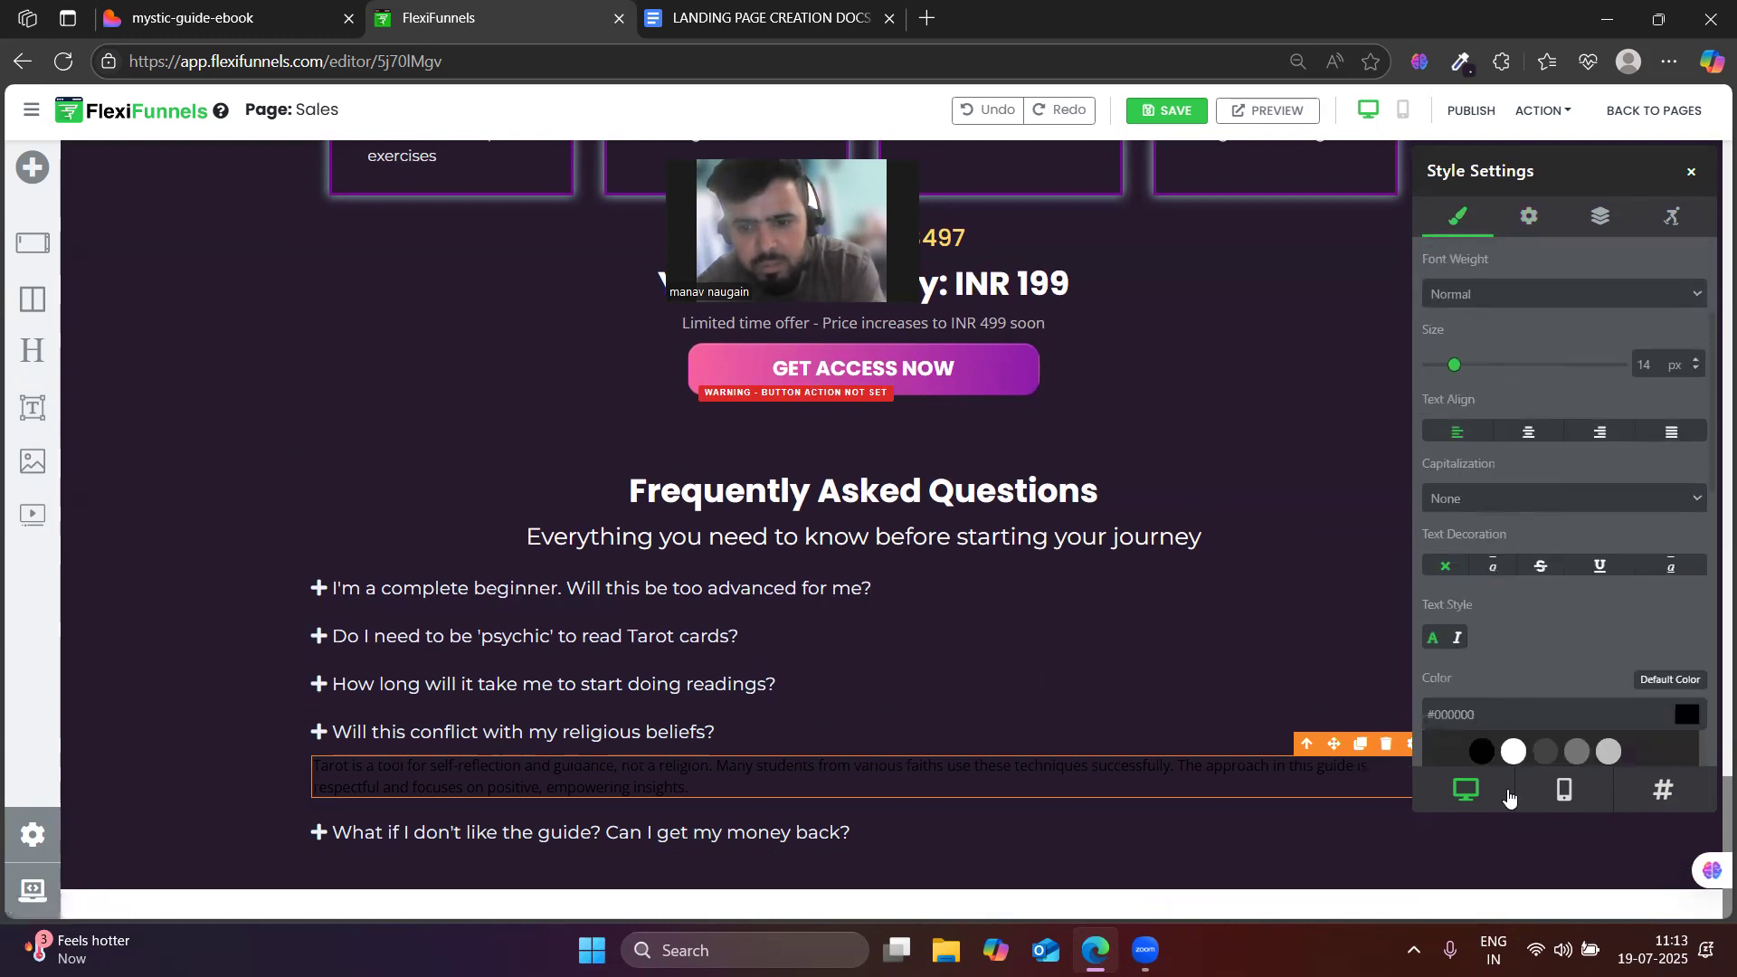
scroll(1514, 434, up, 3)
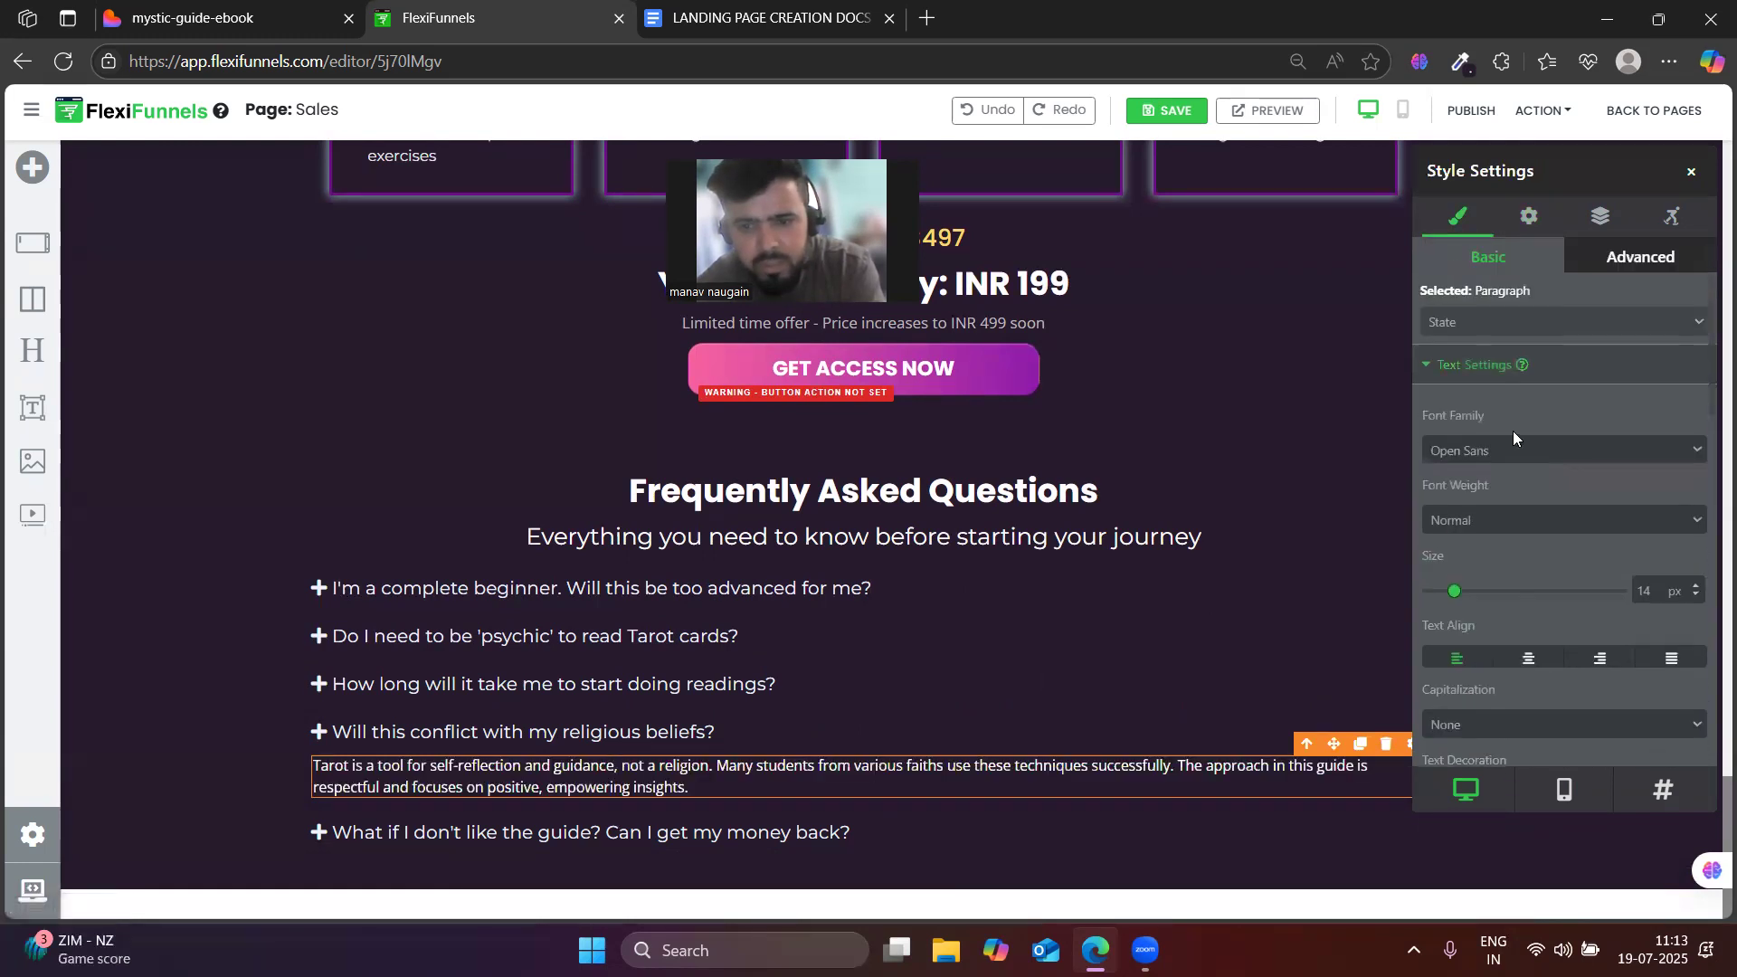
click(1470, 453)
click(1455, 623)
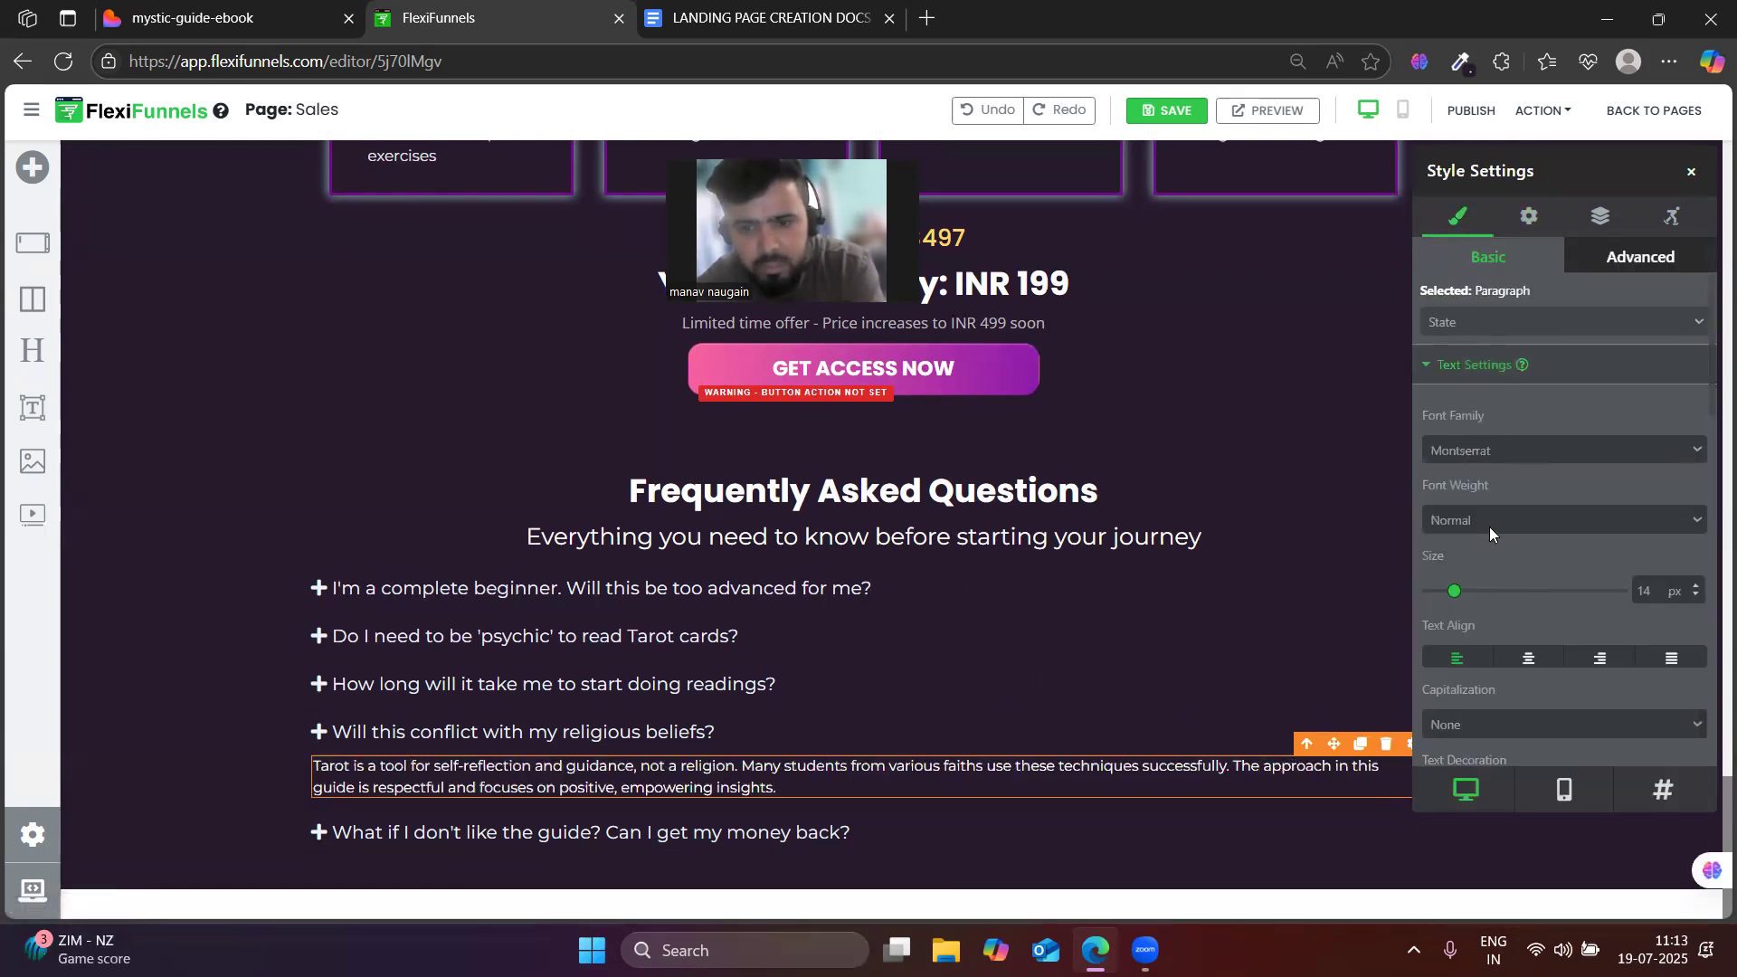
double_click(1642, 595)
text(16)
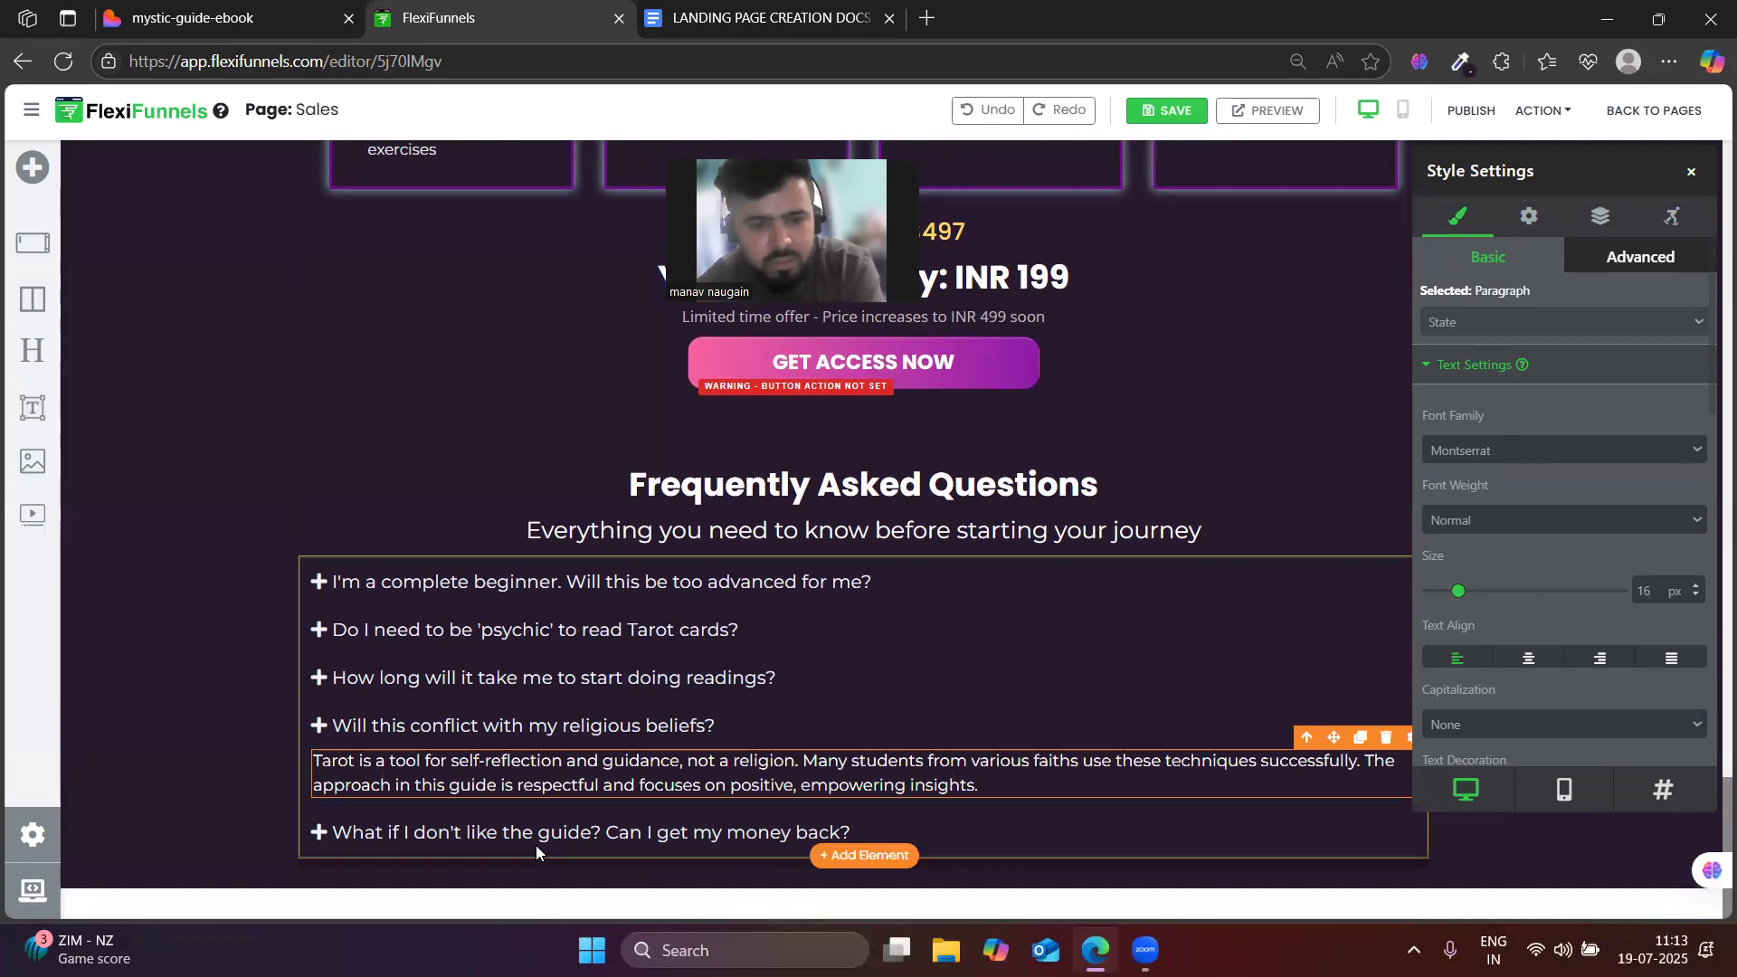
- Expand the accordion item "What if I don't like the guide? Can I get my money back?" and select its answer paragraph
click(901, 834)
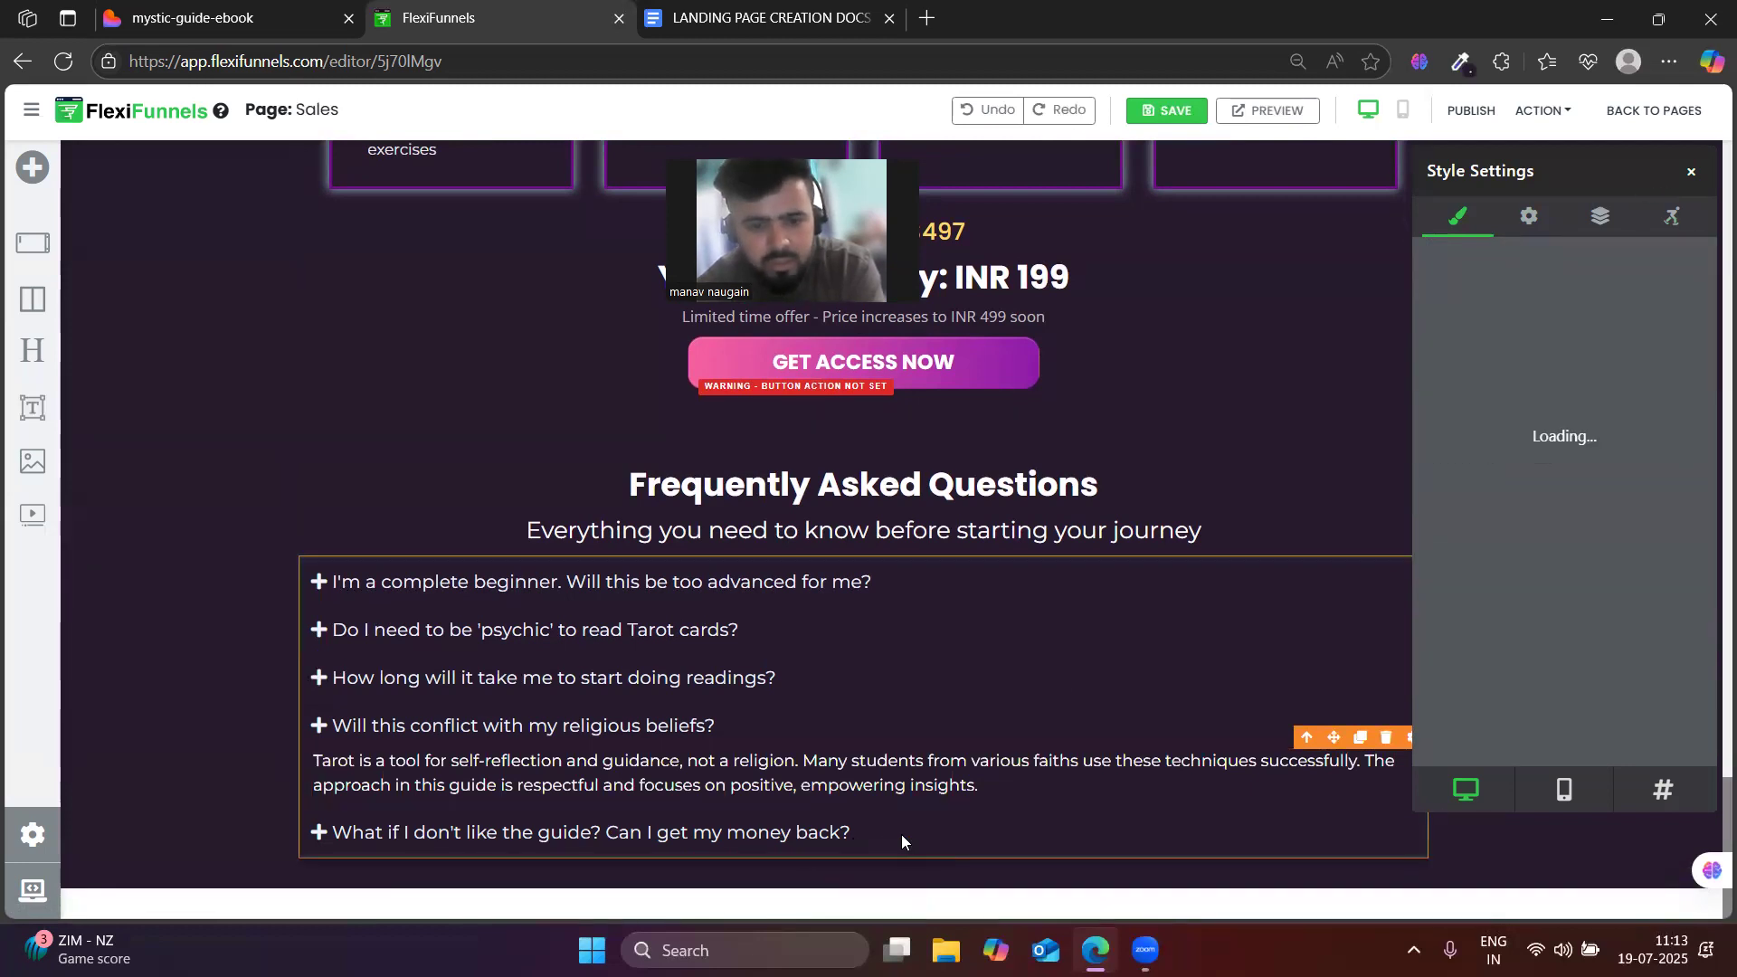
click(1529, 216)
scroll(1532, 727, down, 1)
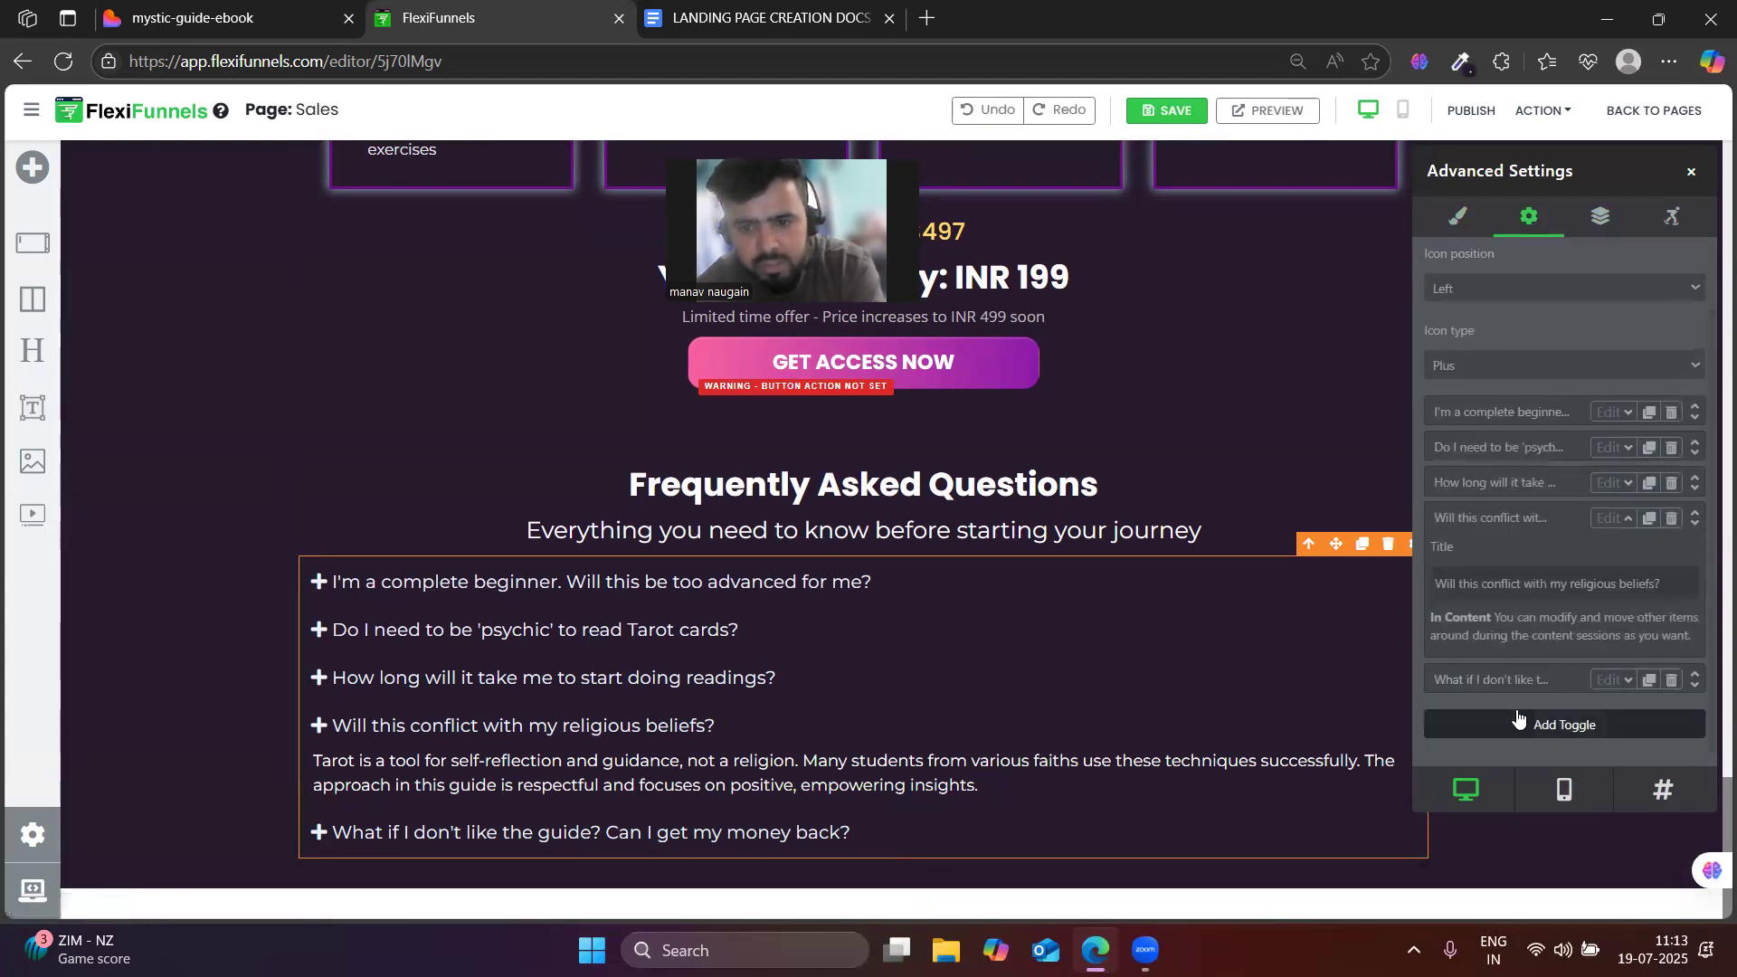
click(1612, 680)
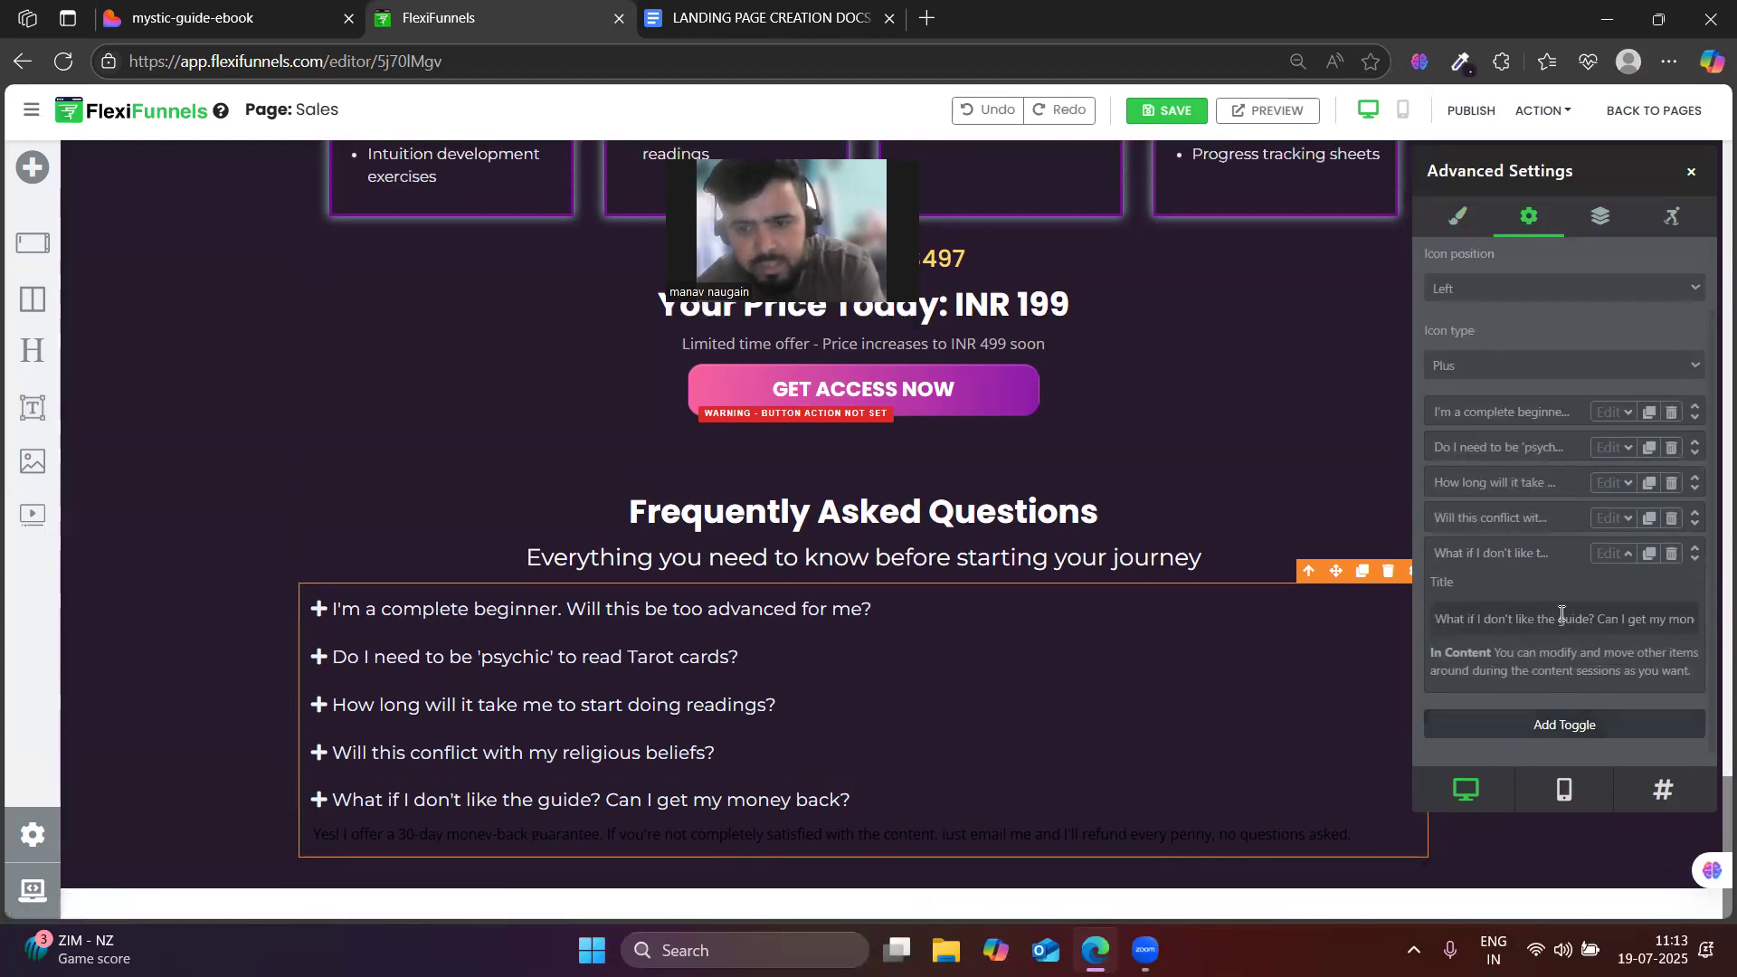
click(586, 842)
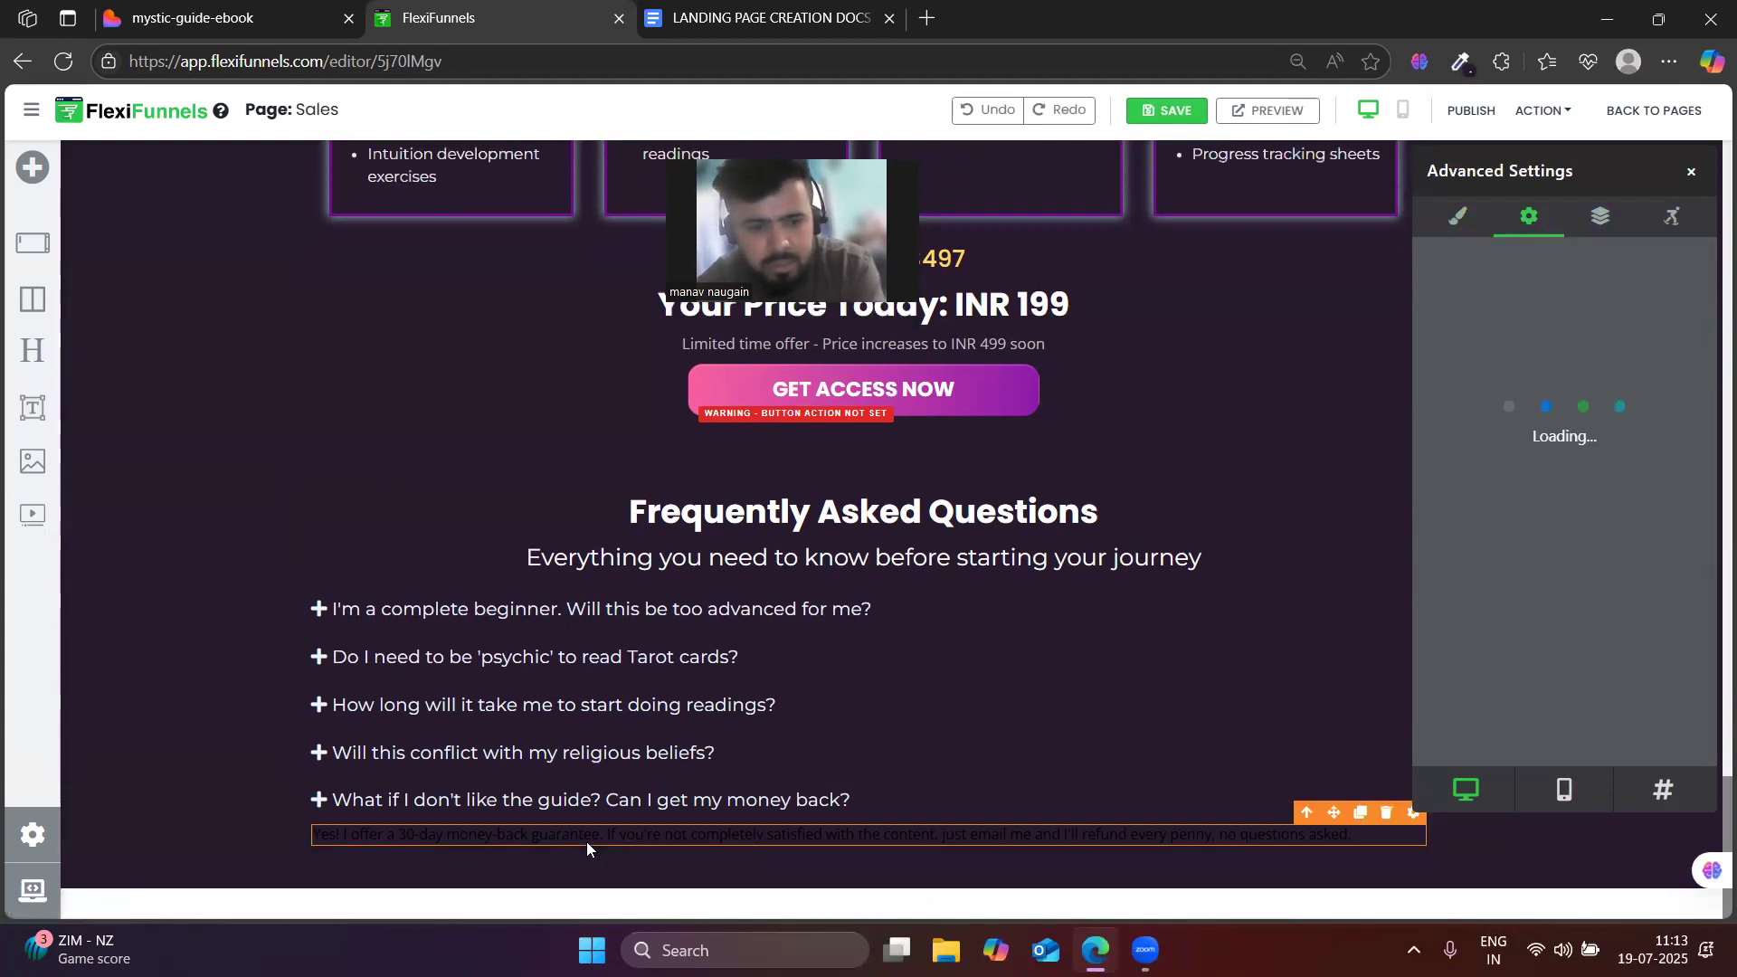
- Style the money-back guarantee answer with a size of 16 px, white text (#FFFFFF) and the Montserrat font
click(1457, 215)
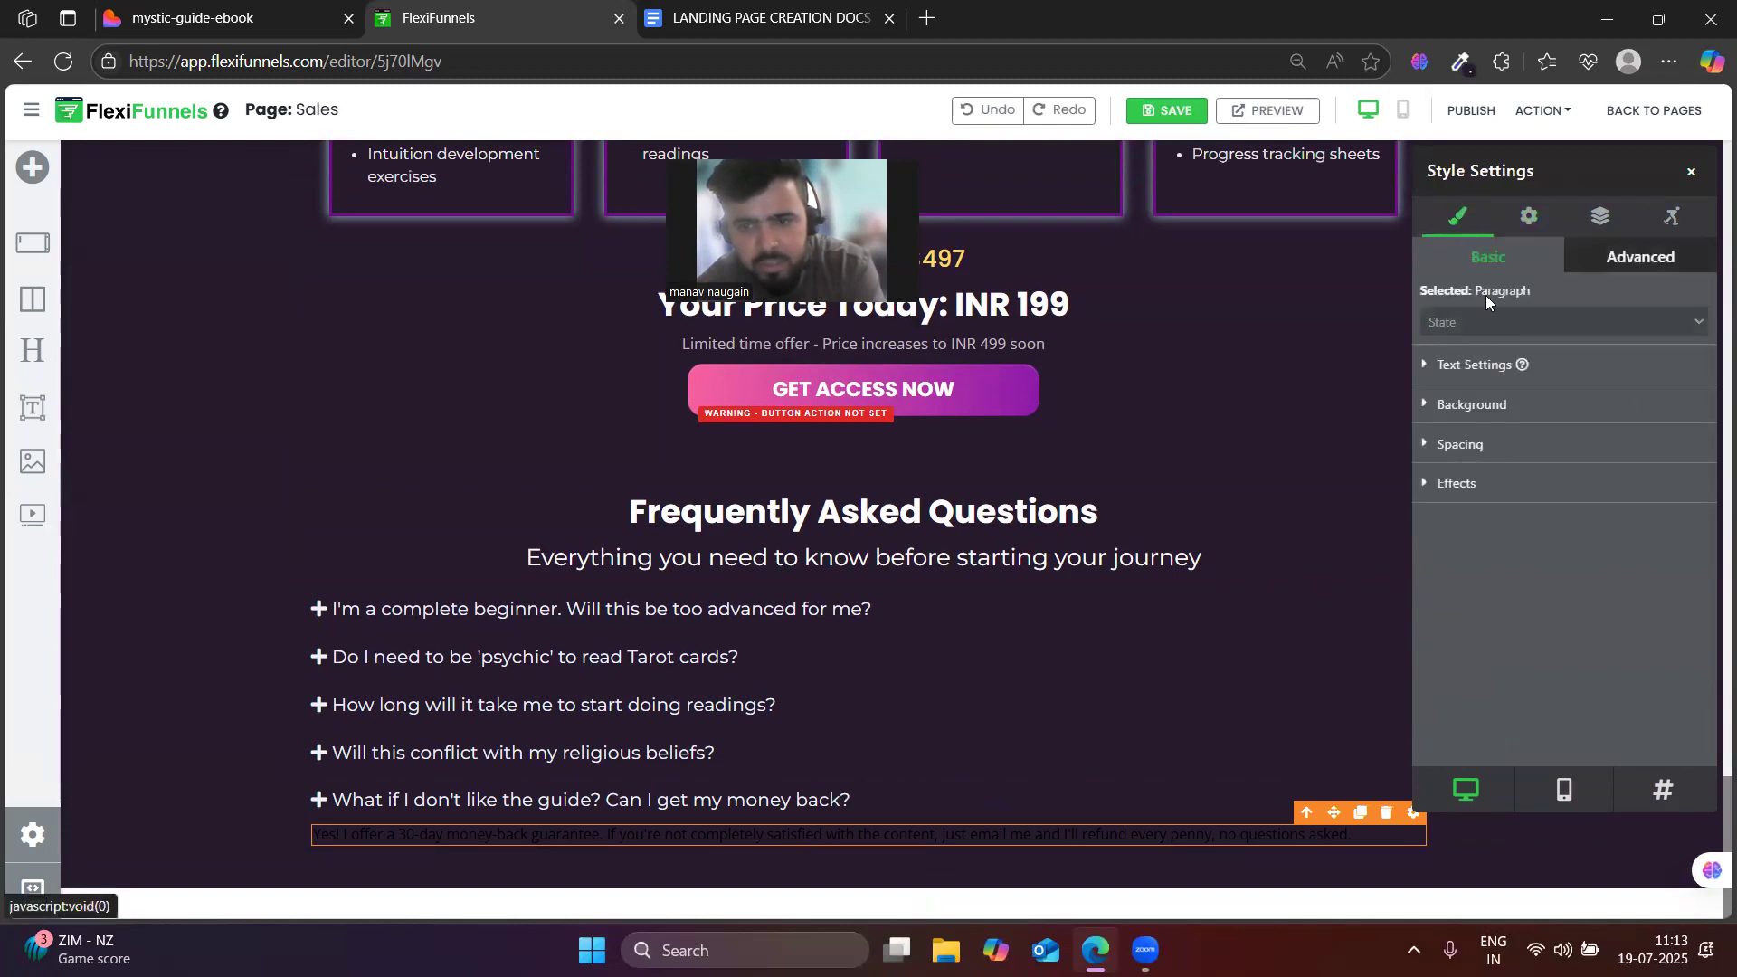
click(1459, 371)
scroll(1558, 602, down, 2)
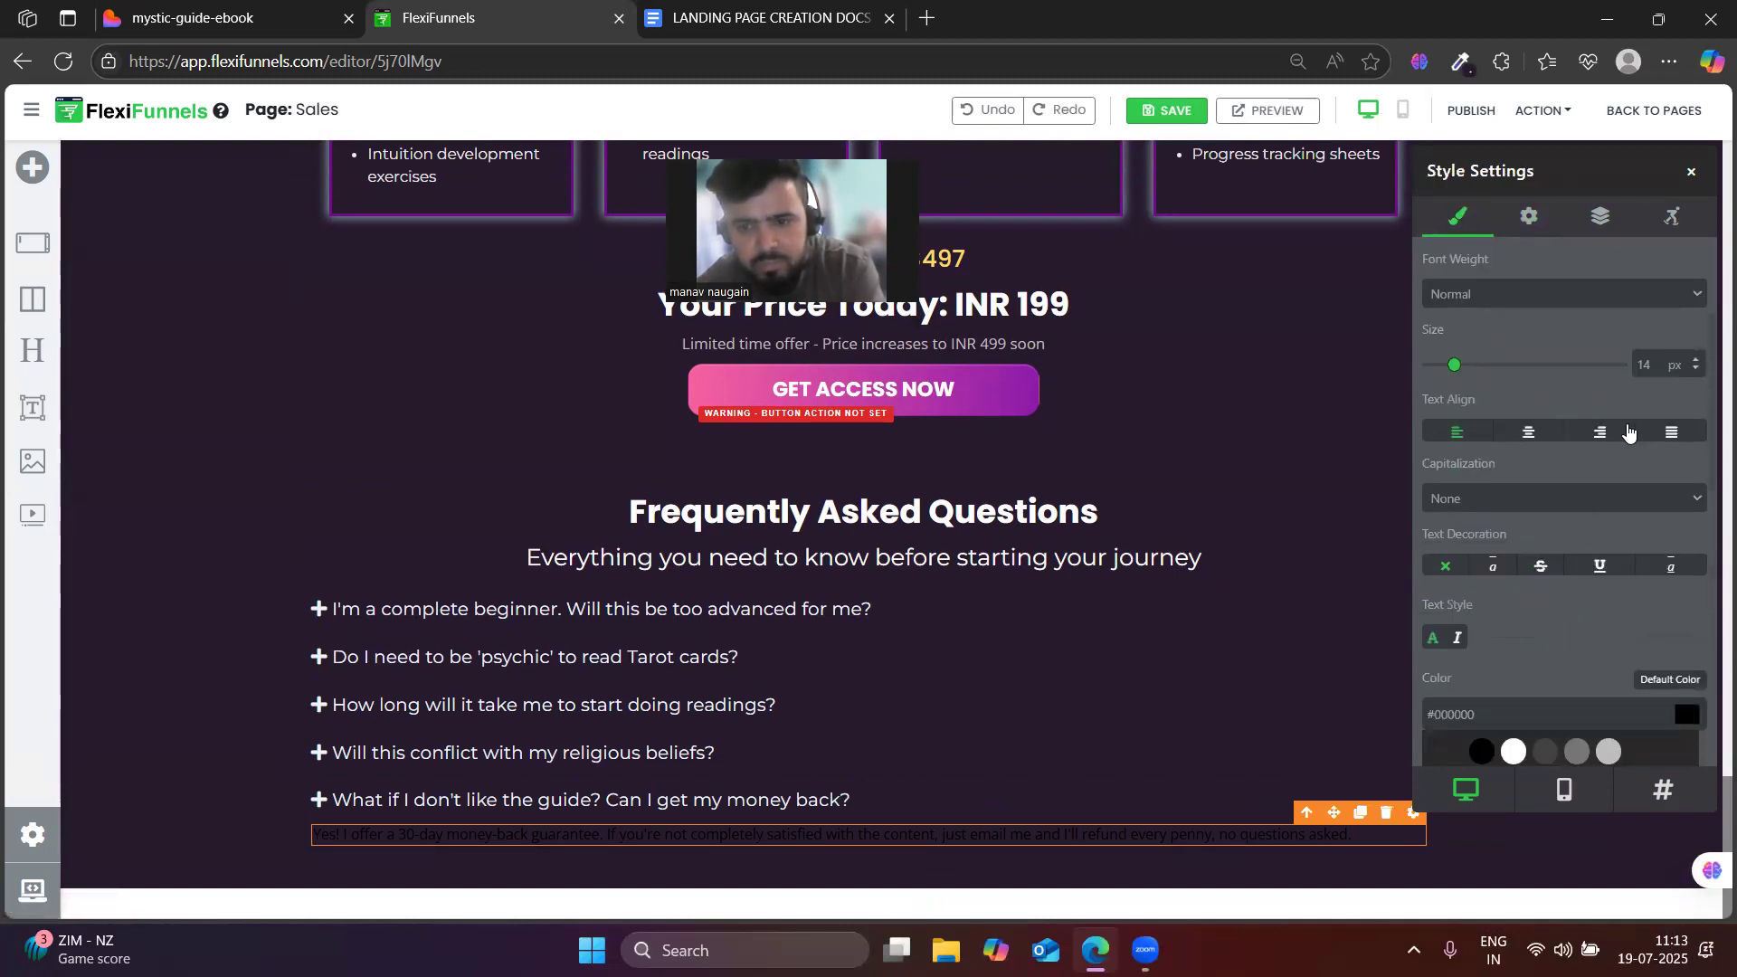
double_click(1640, 360)
text(16)
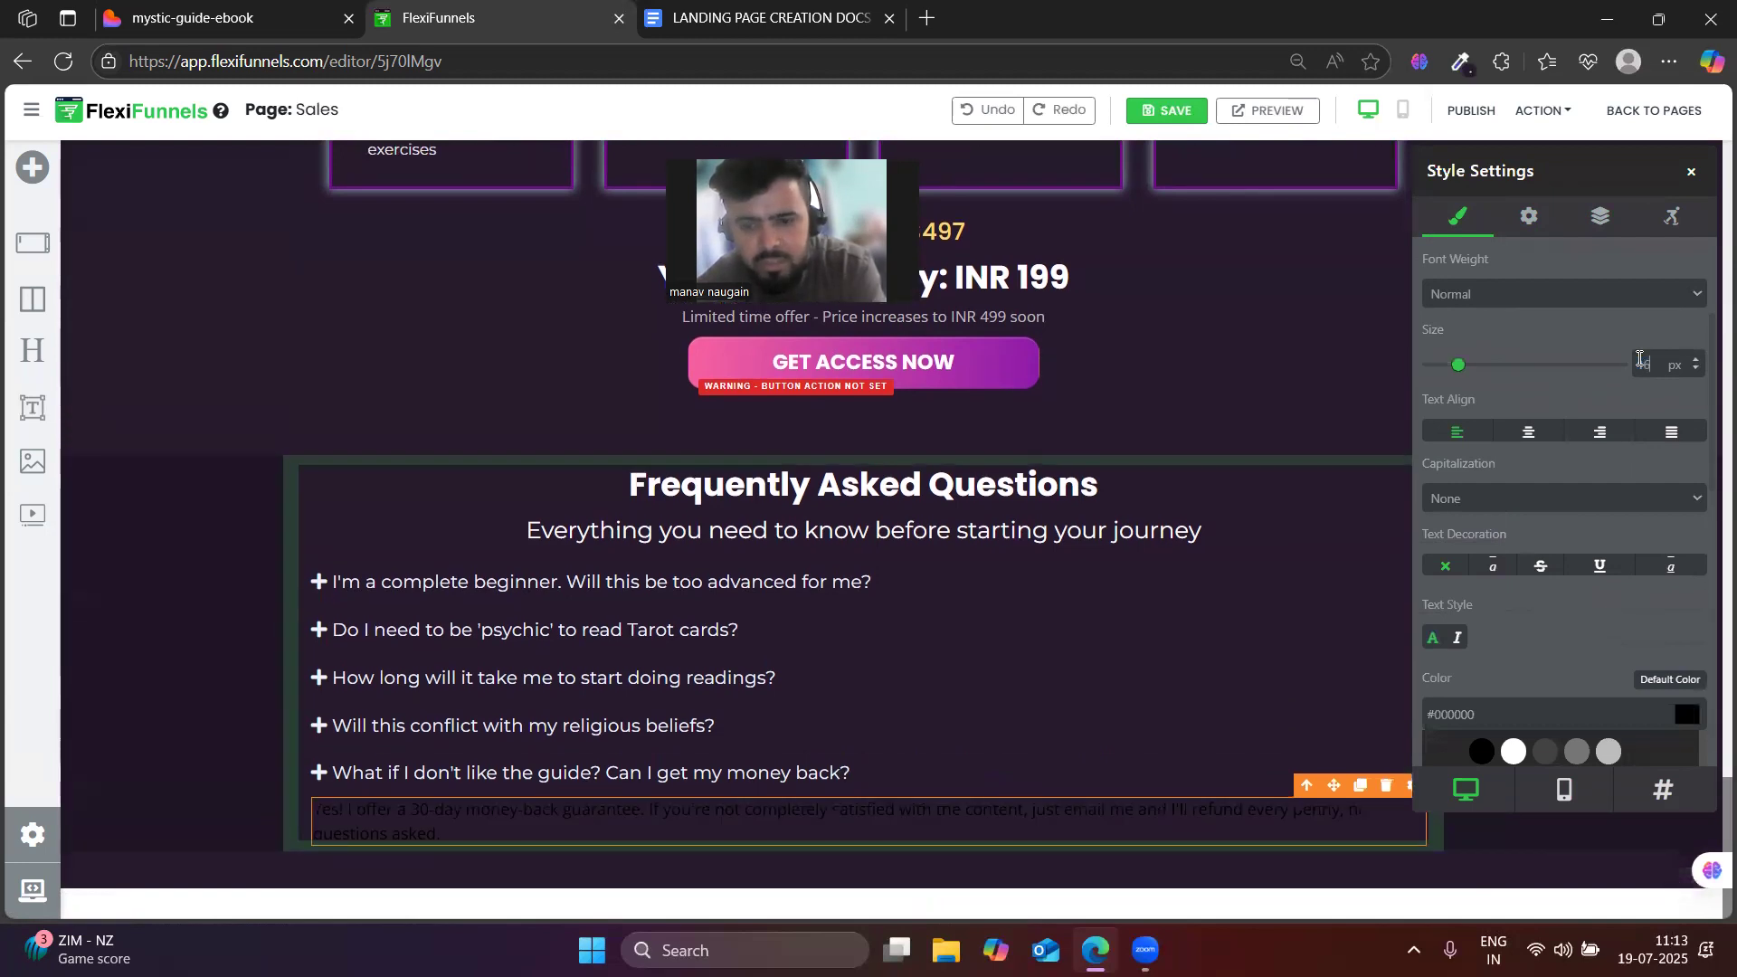
click(1513, 751)
scroll(1528, 586, up, 3)
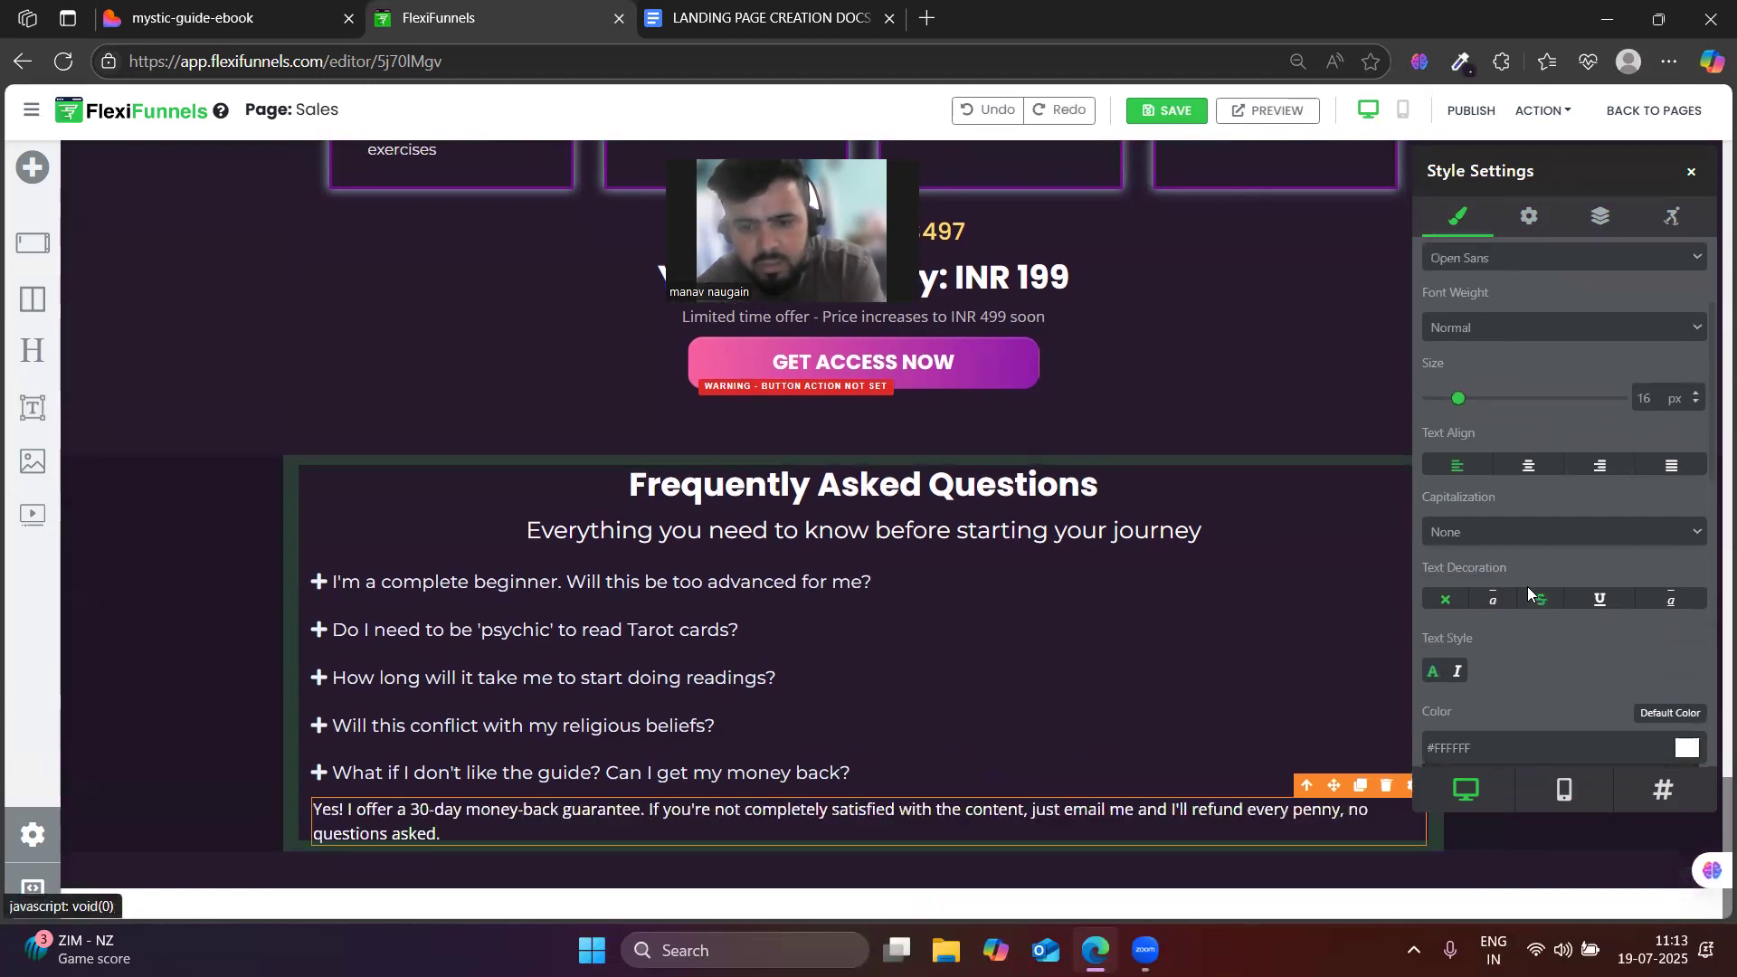
click(1526, 453)
click(1515, 617)
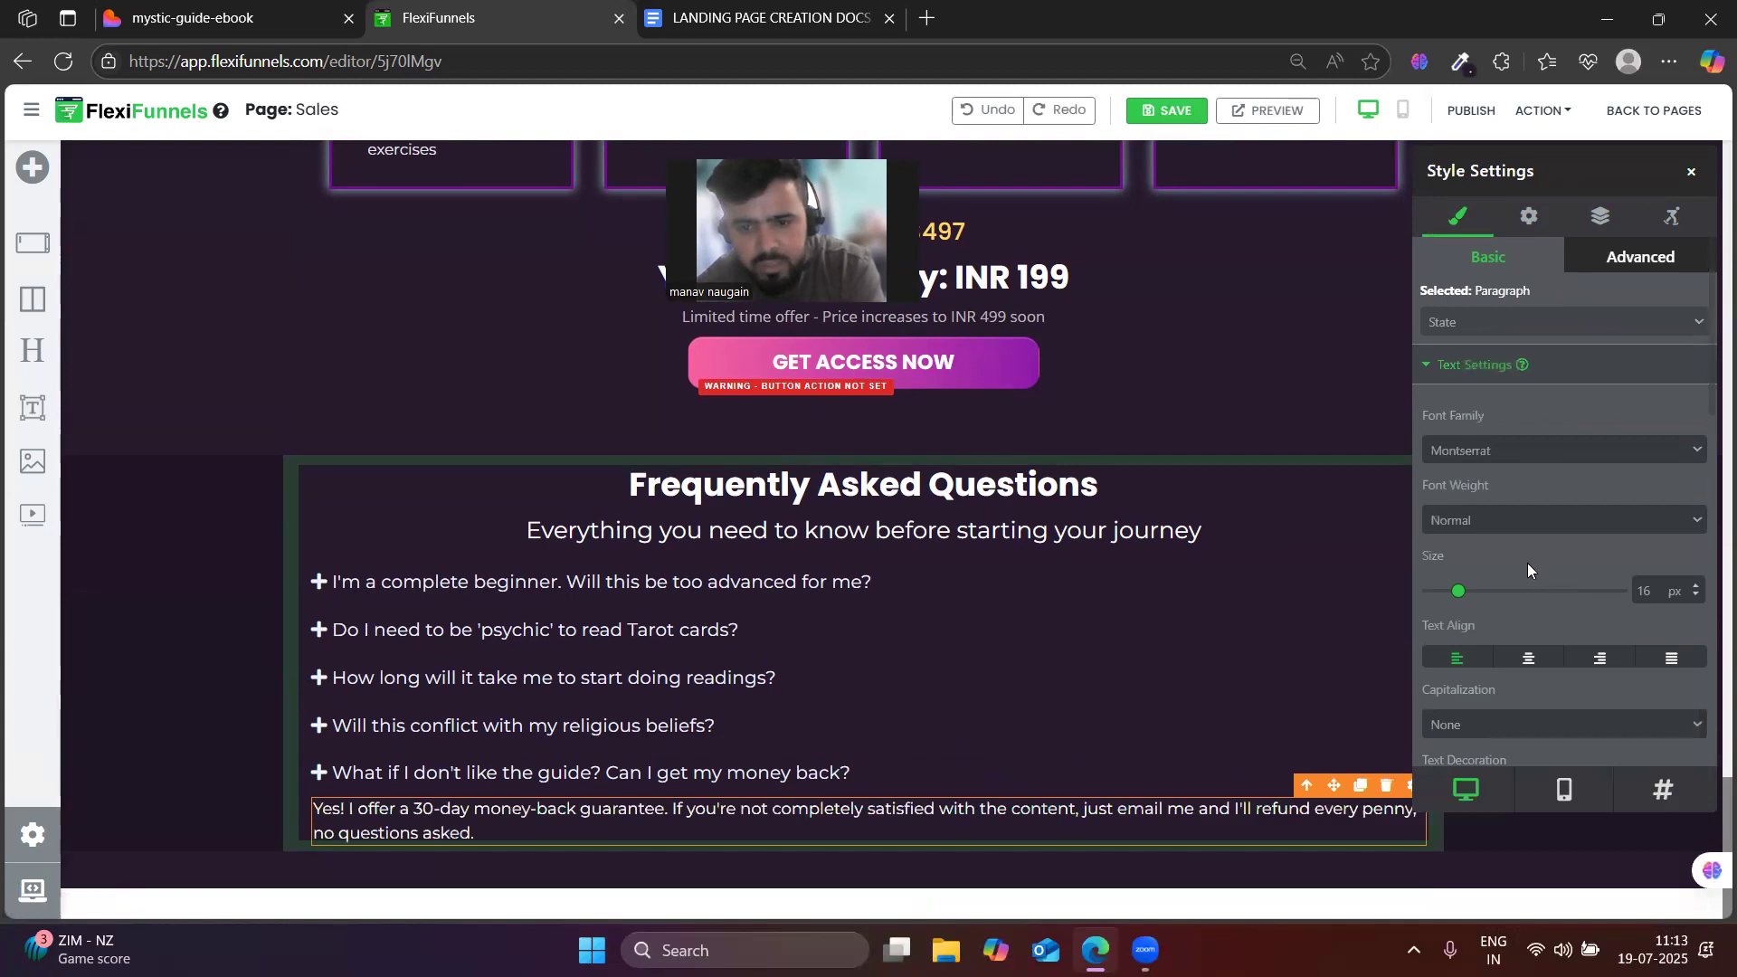
- Publish the Sales page and compare its FAQ accordion with the one on the mystic-guide-ebook reference page
click(1470, 111)
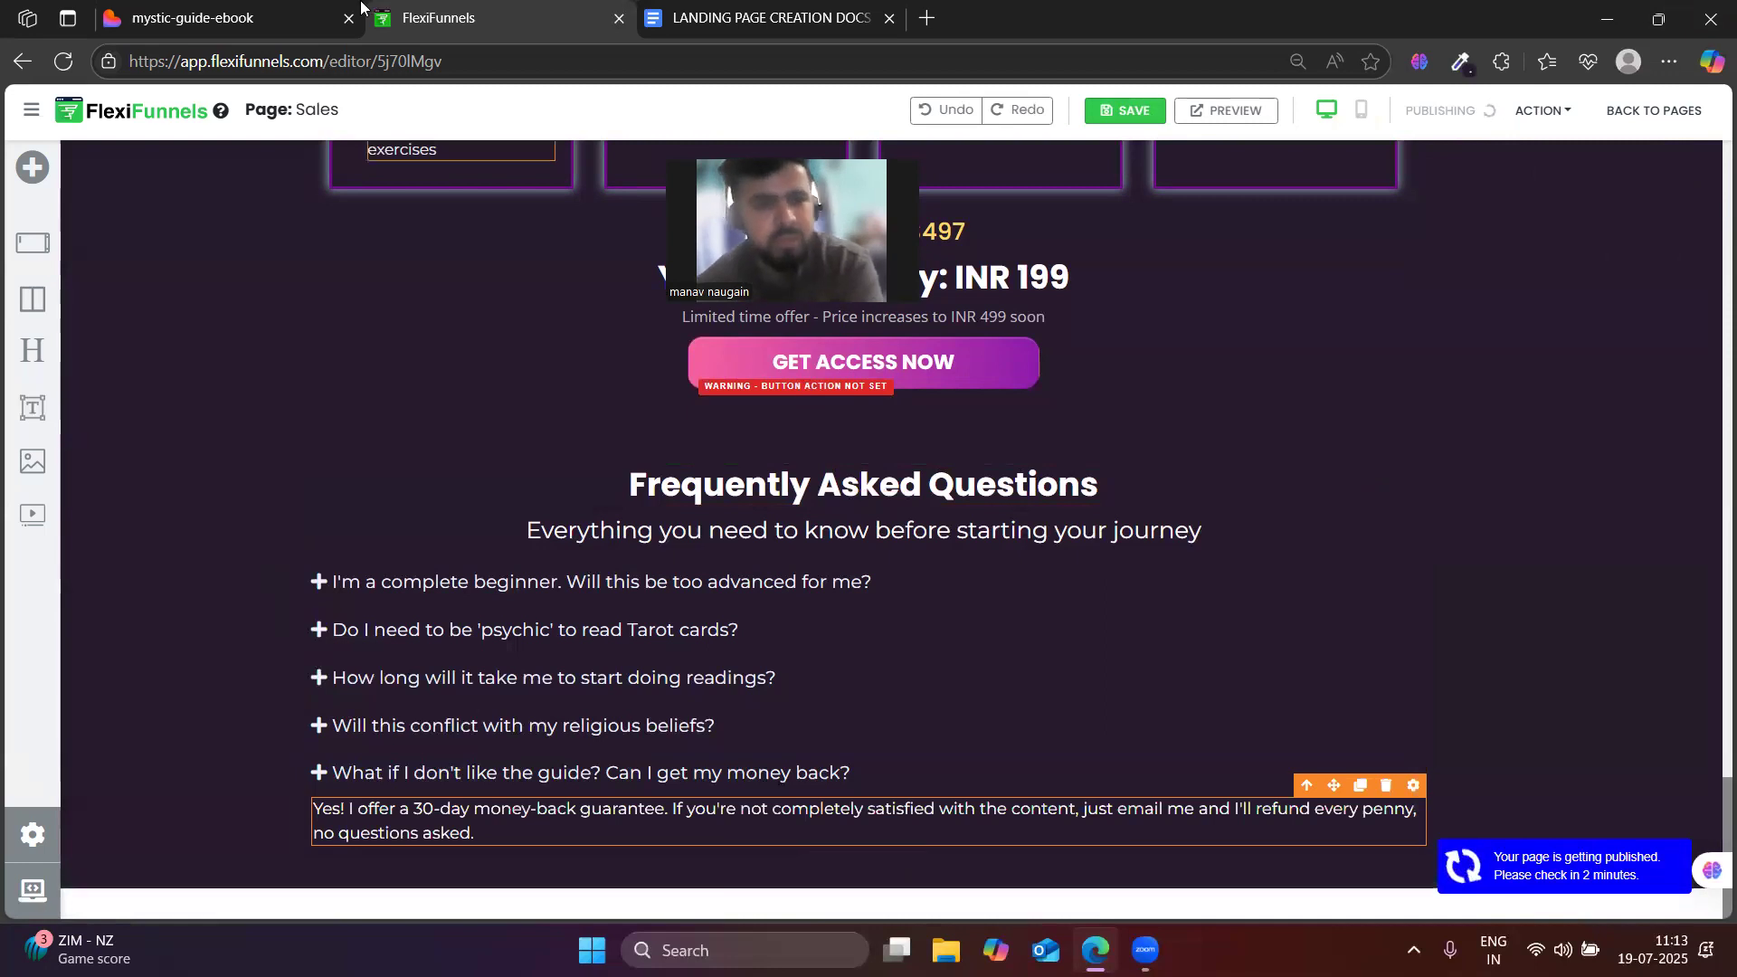
click(306, 8)
scroll(623, 628, up, 4)
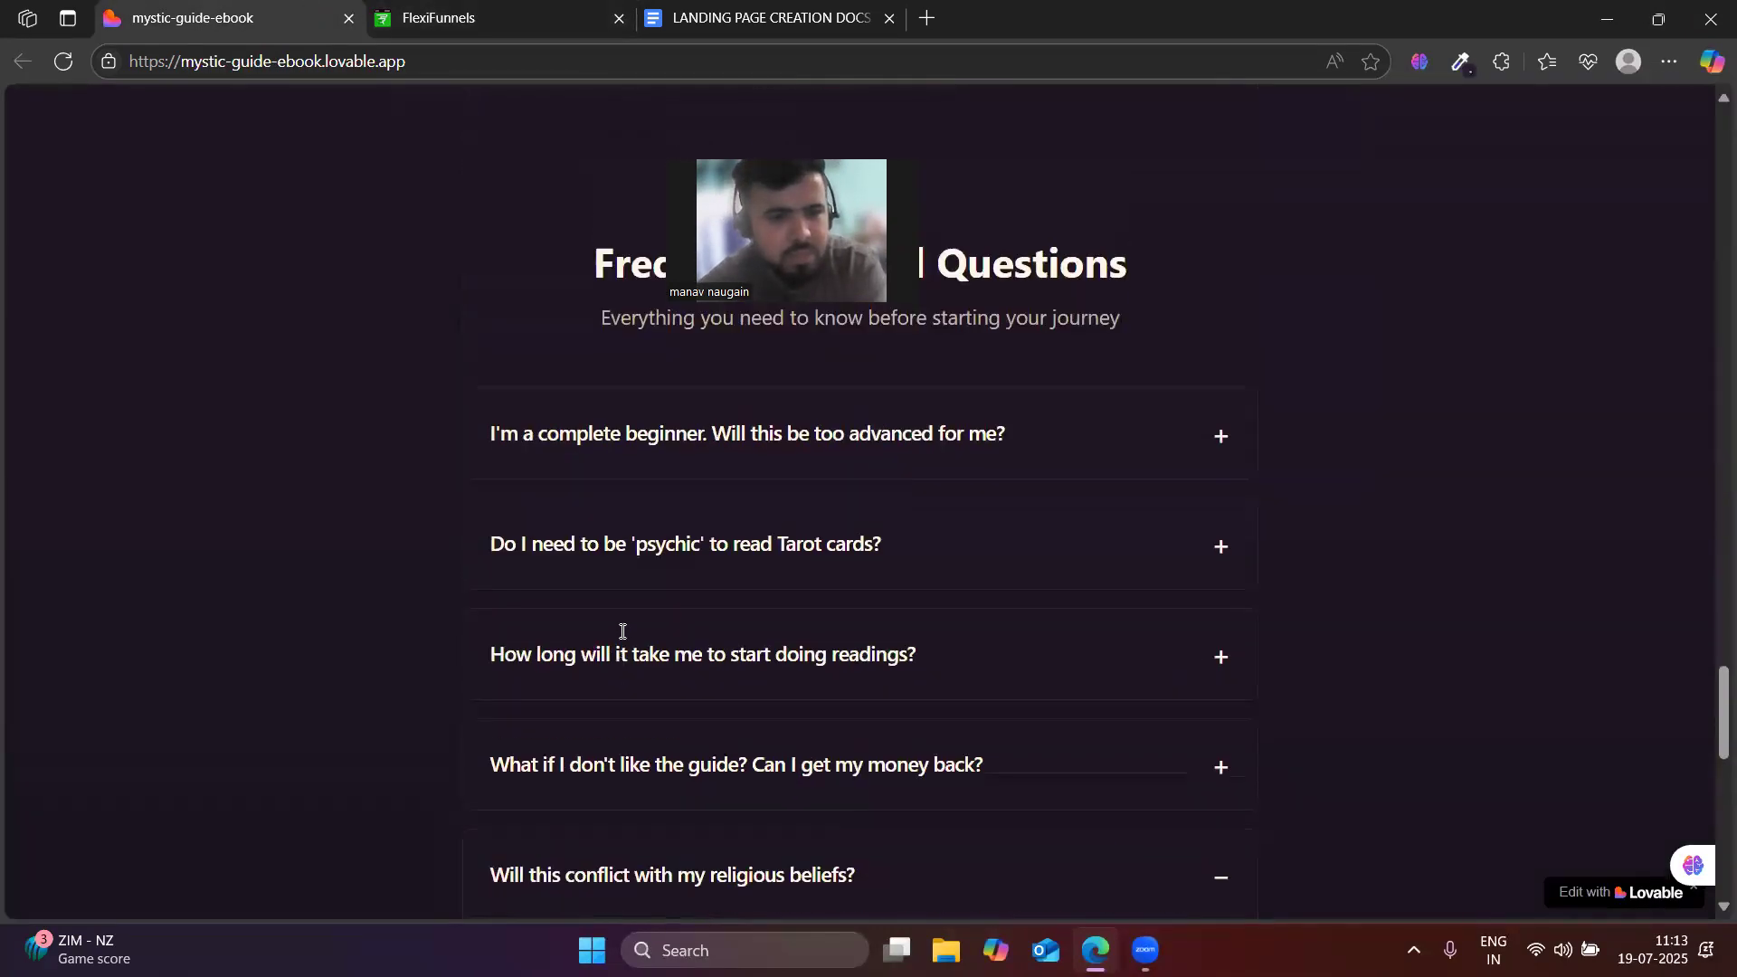
click(511, 7)
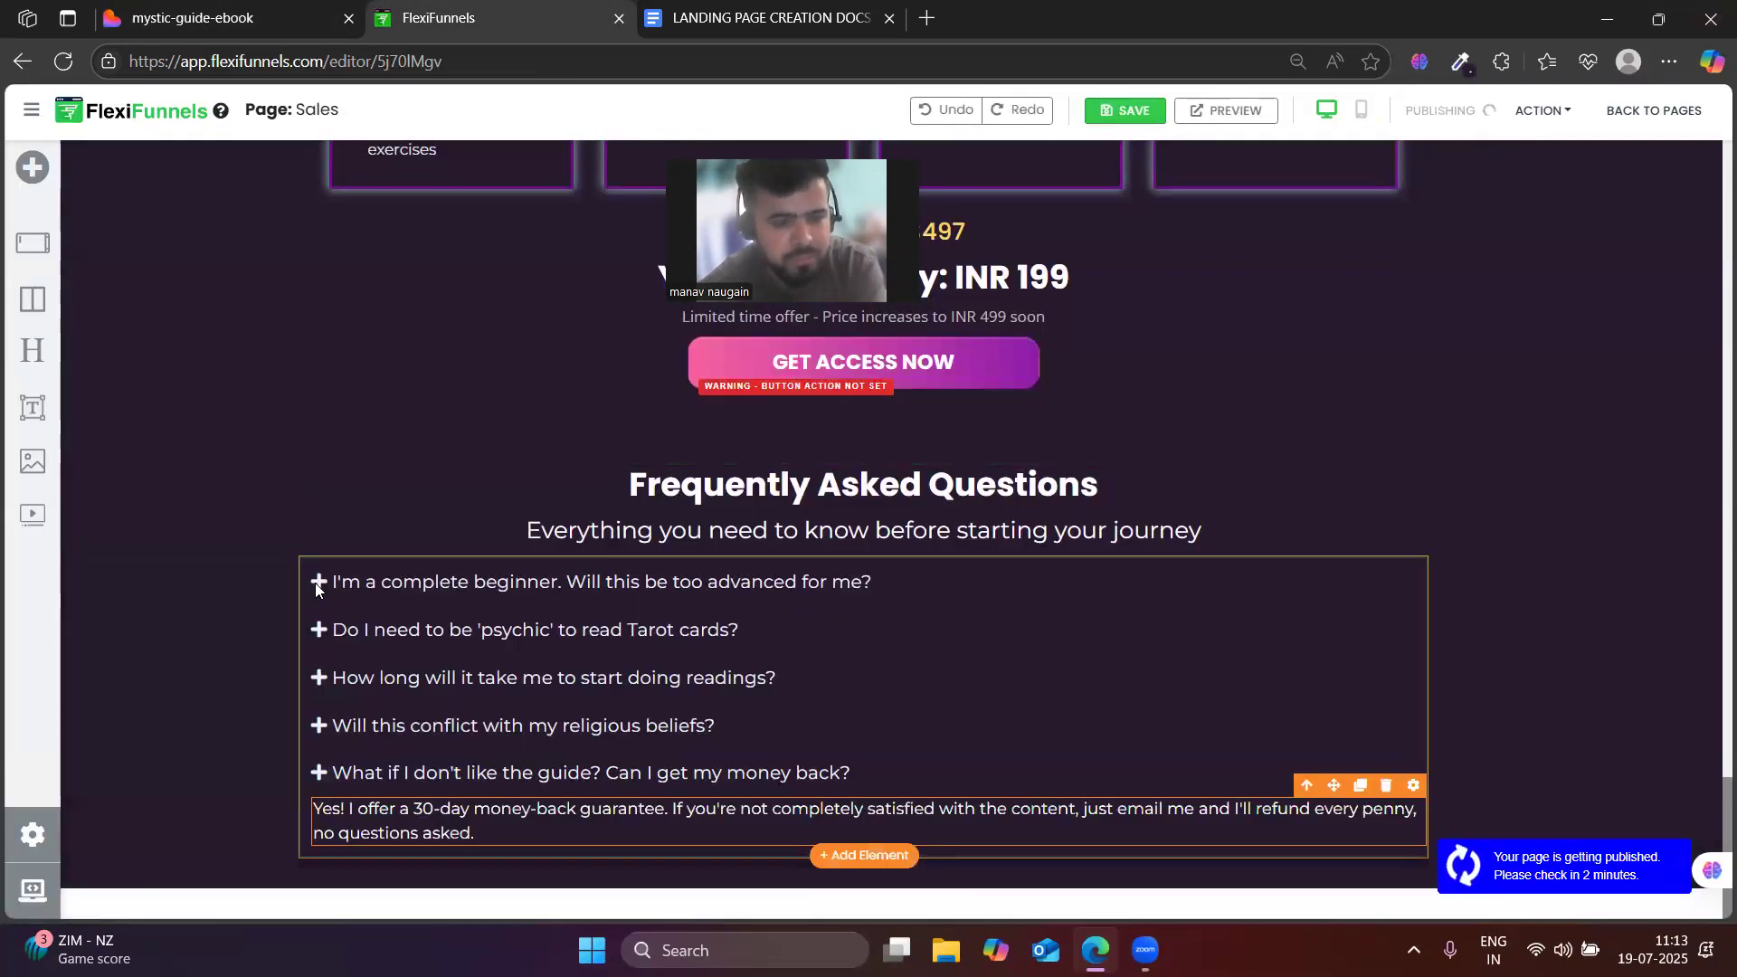
click(272, 18)
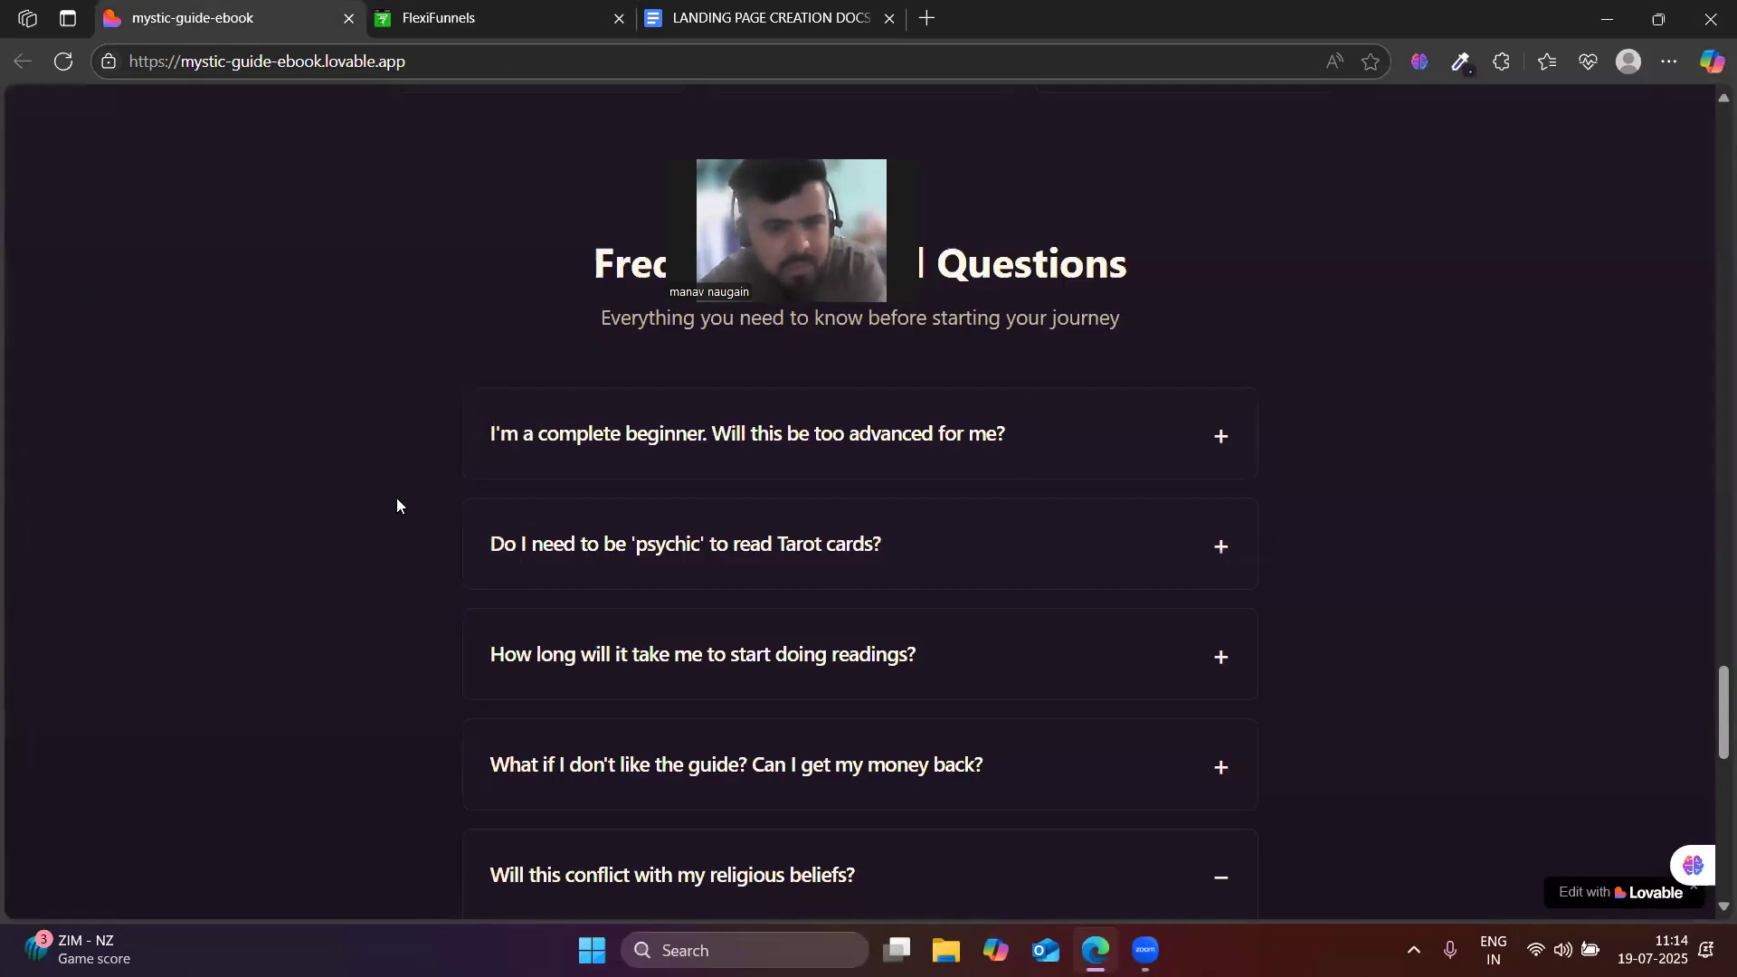
click(412, 9)
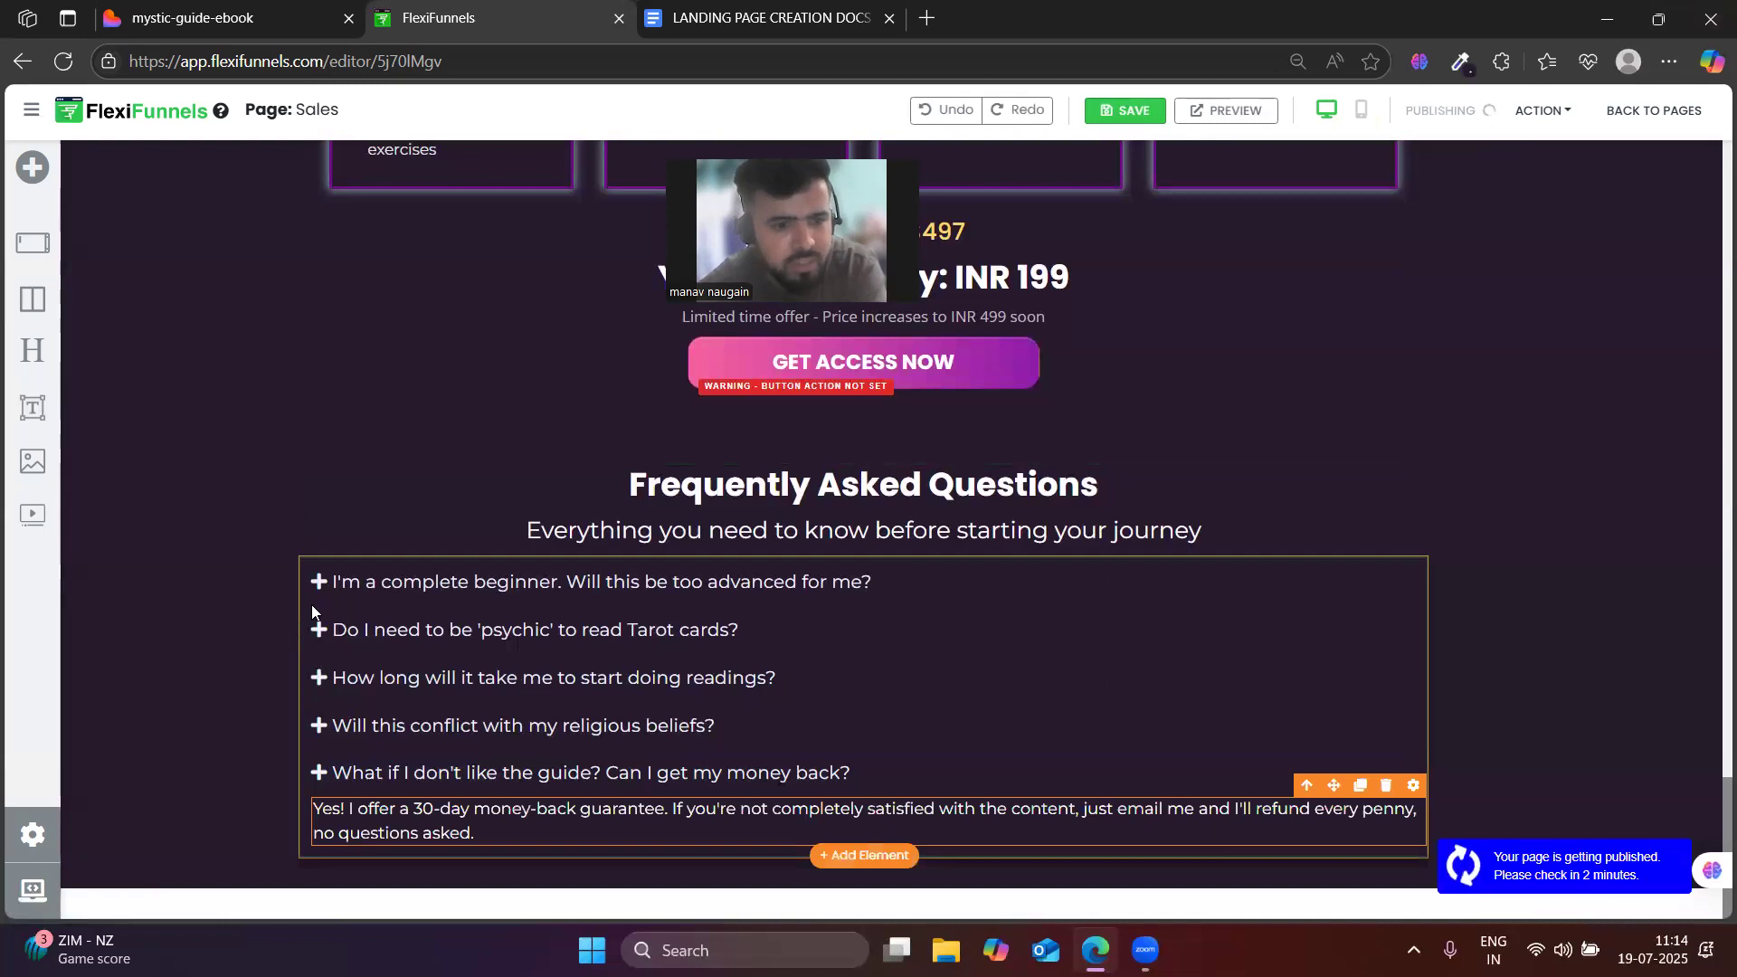
- Try placing the FAQ accordion's icons on the right and return them to the left
click(459, 586)
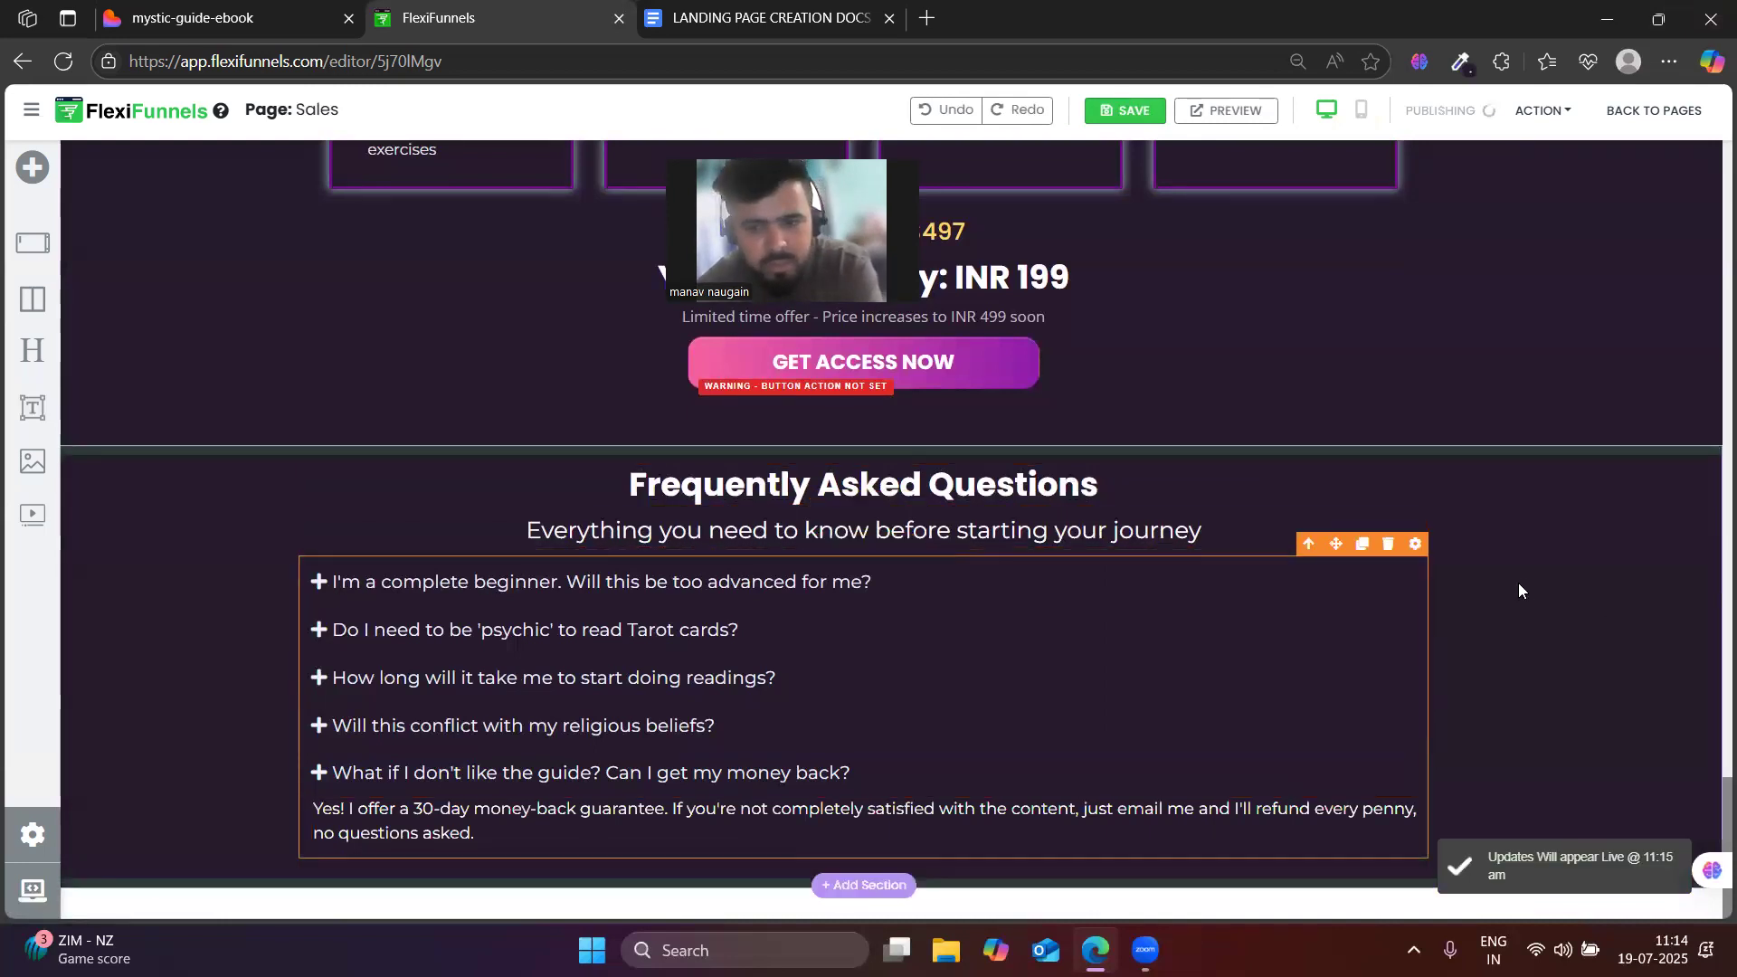
click(1415, 546)
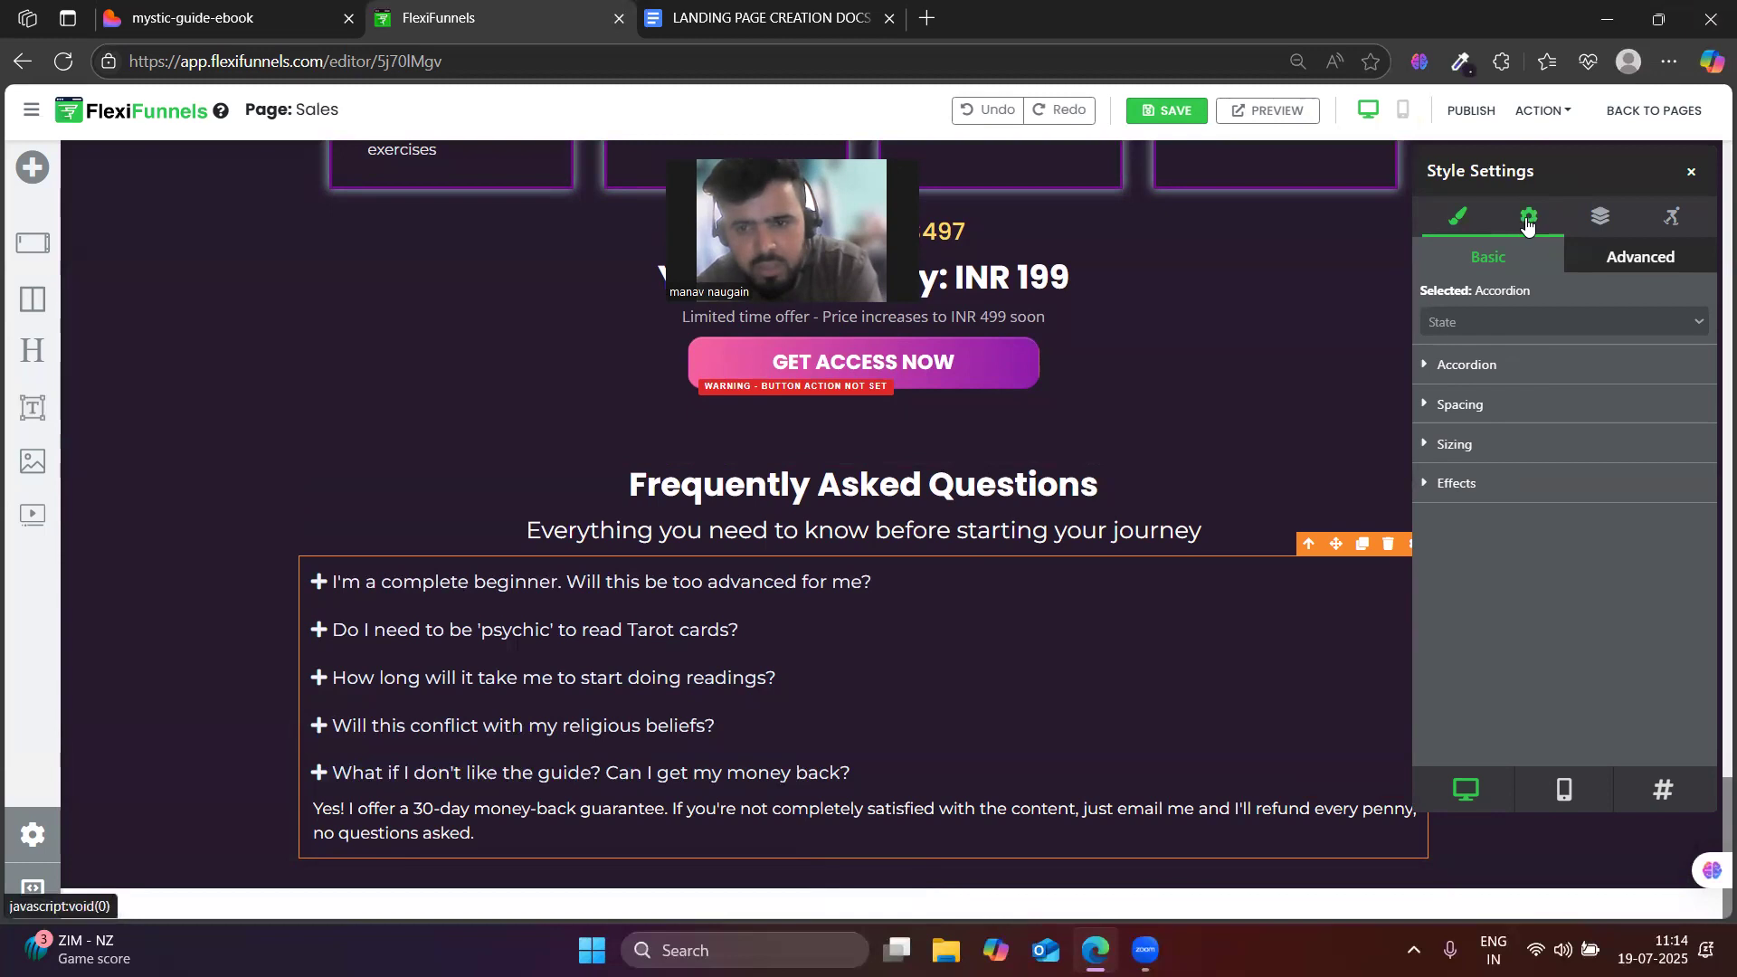
click(1528, 217)
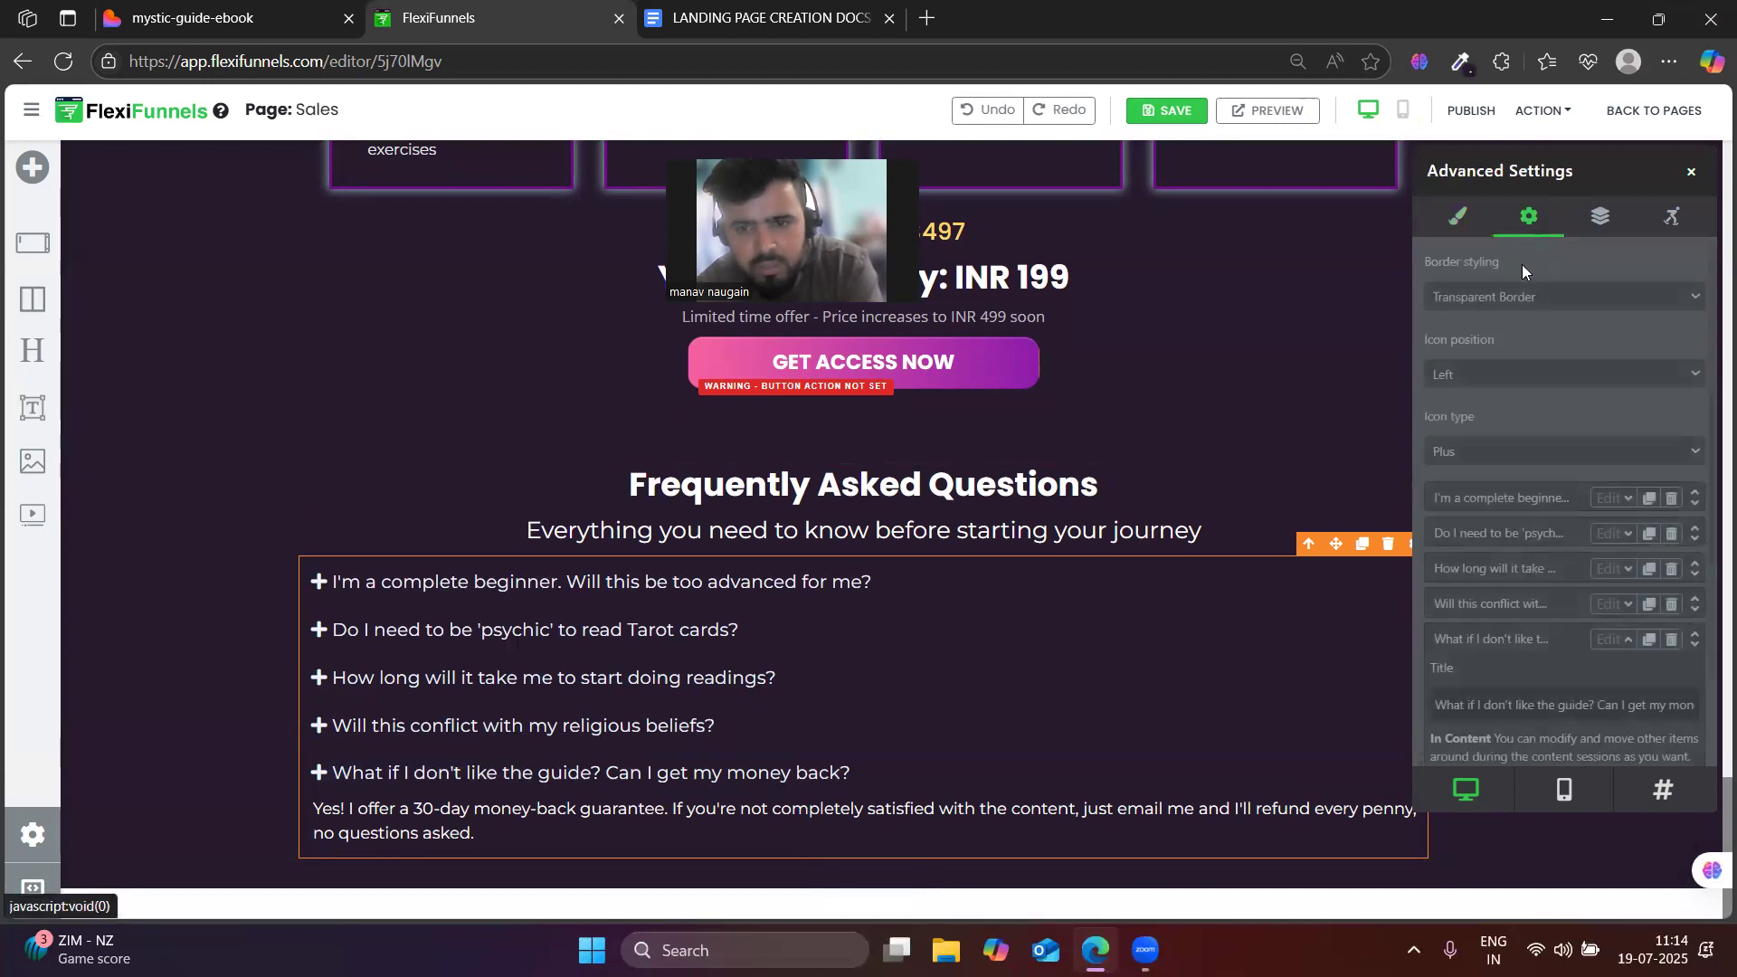
click(1492, 375)
click(1466, 431)
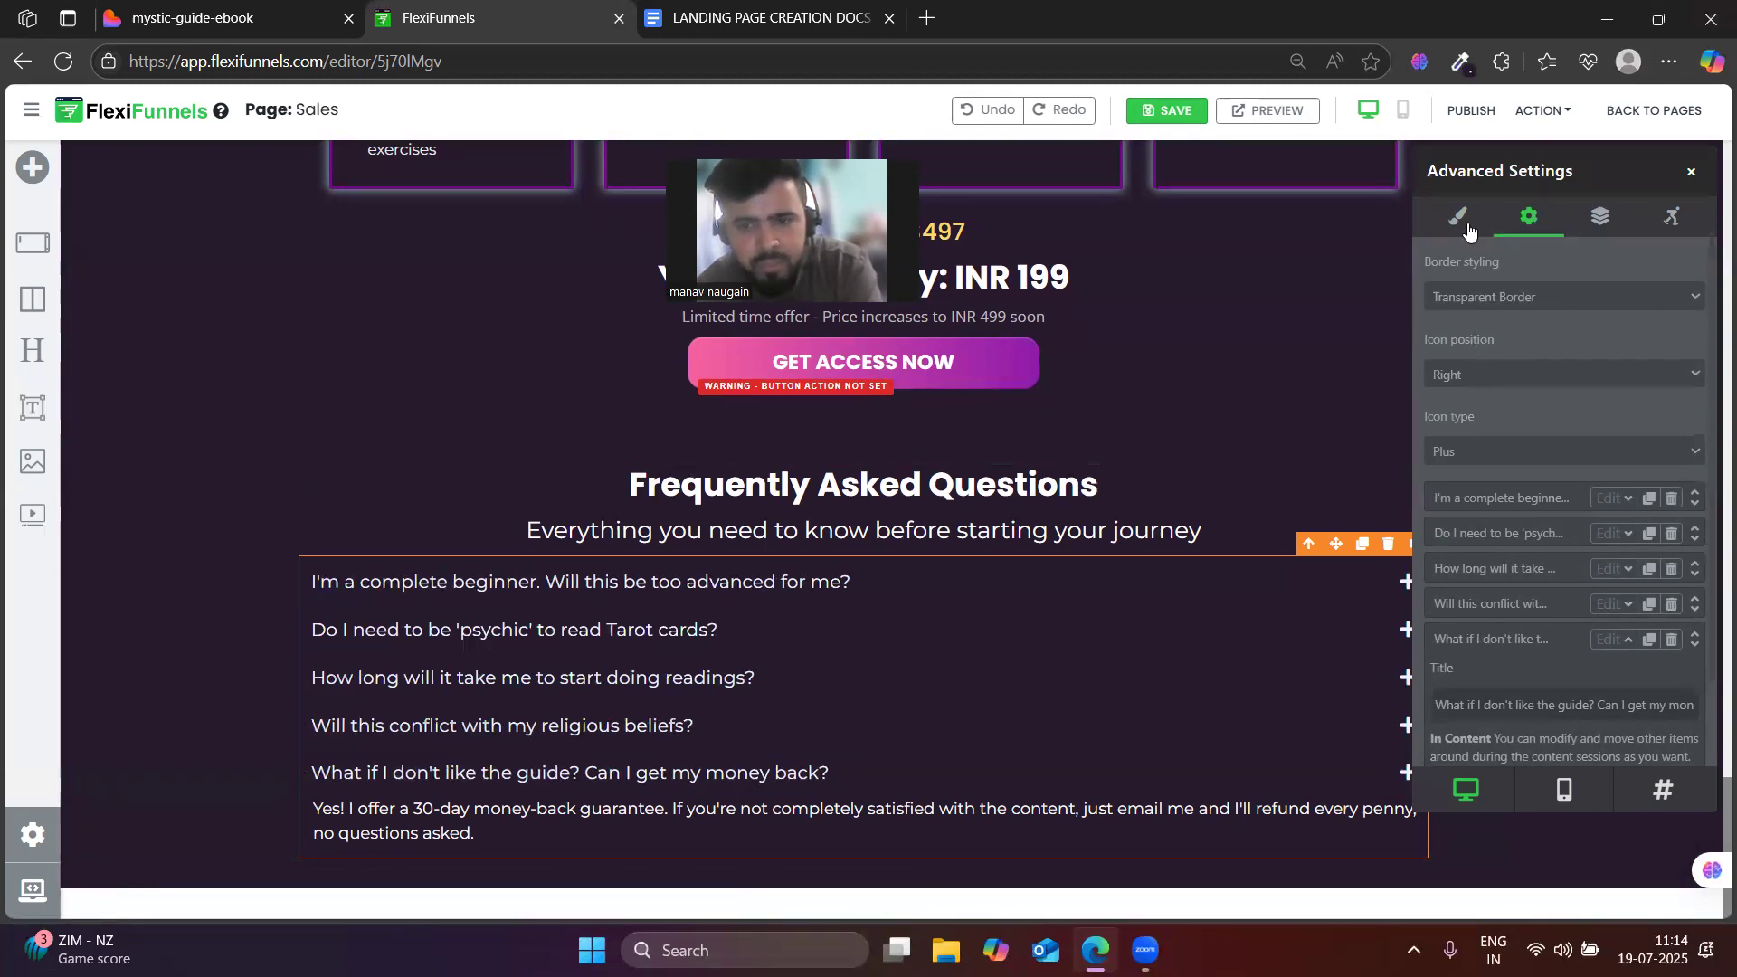
click(1458, 373)
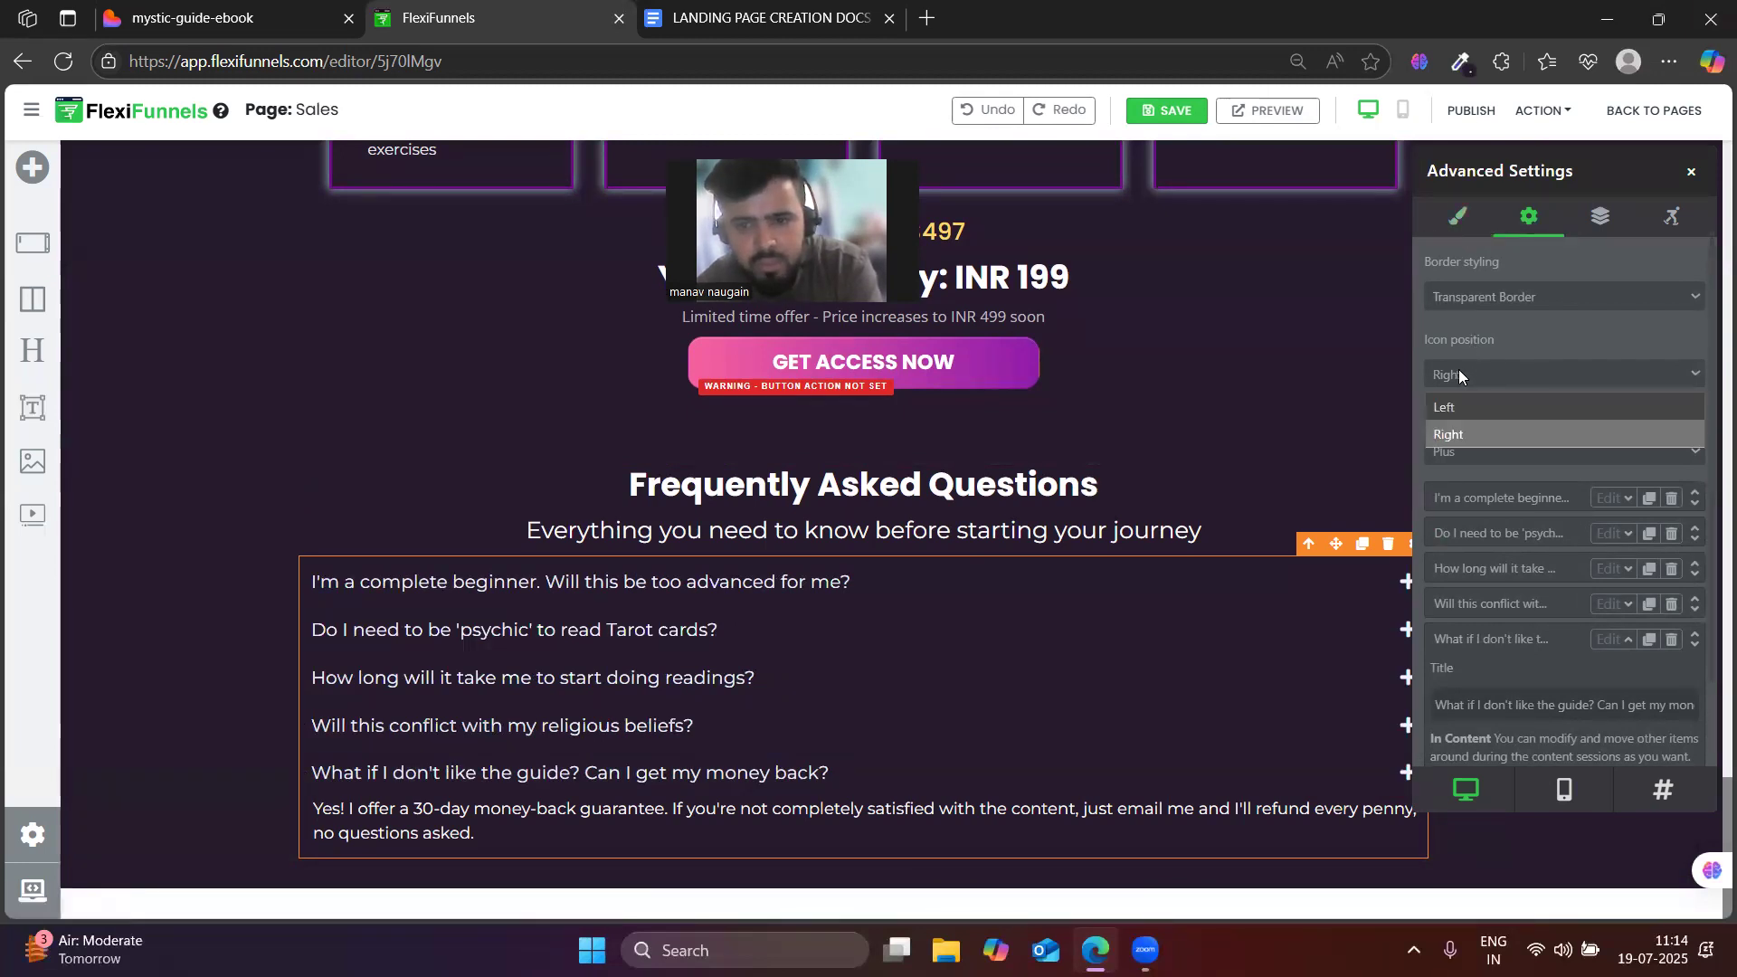
click(1462, 390)
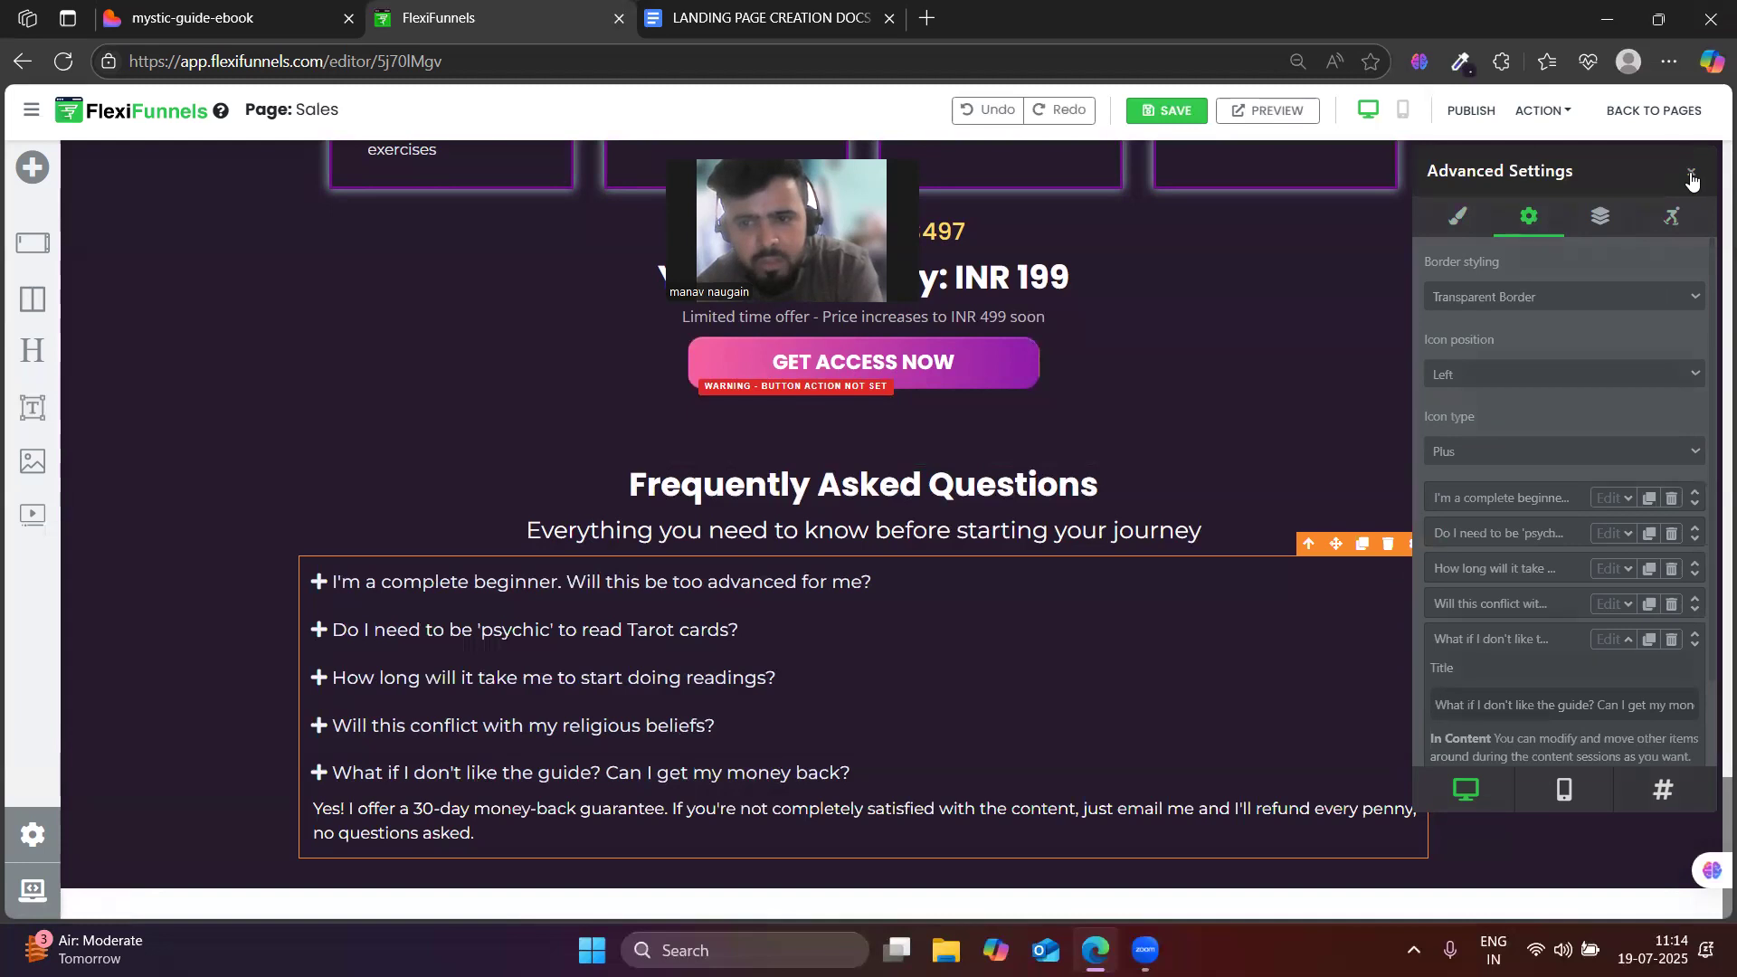
click(1693, 171)
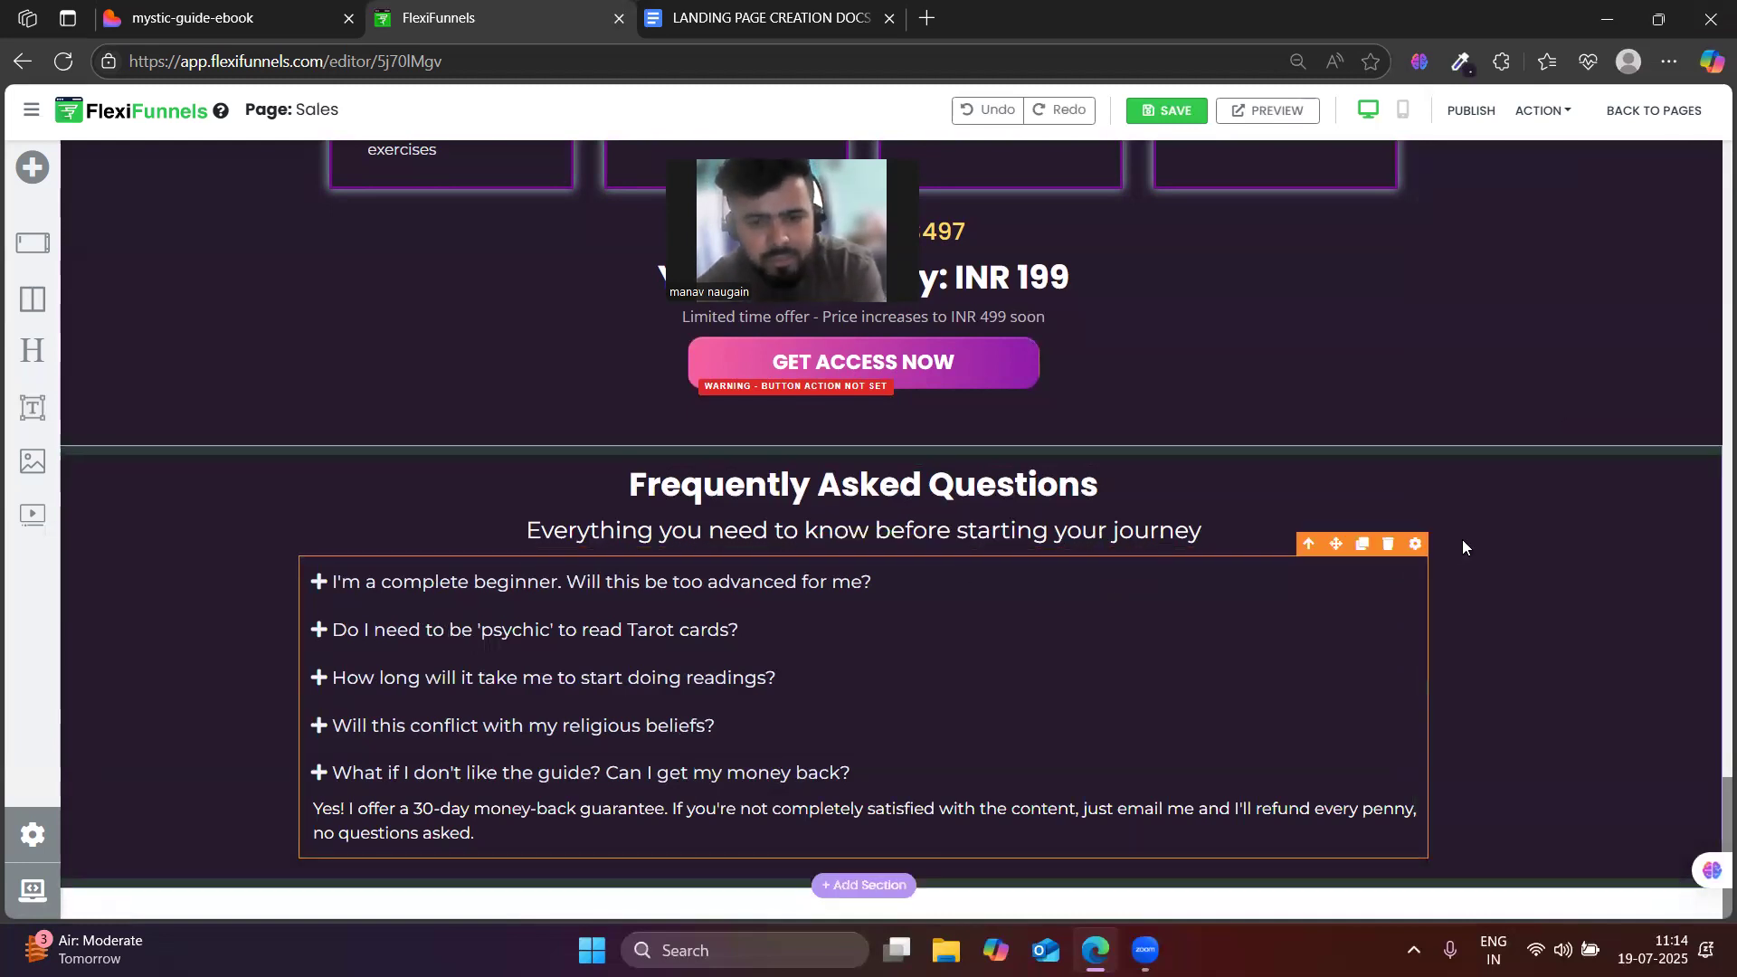
- Set the FAQ accordion's icon position to Right while keeping the Transparent Border styling
click(1430, 543)
click(1457, 217)
click(1531, 218)
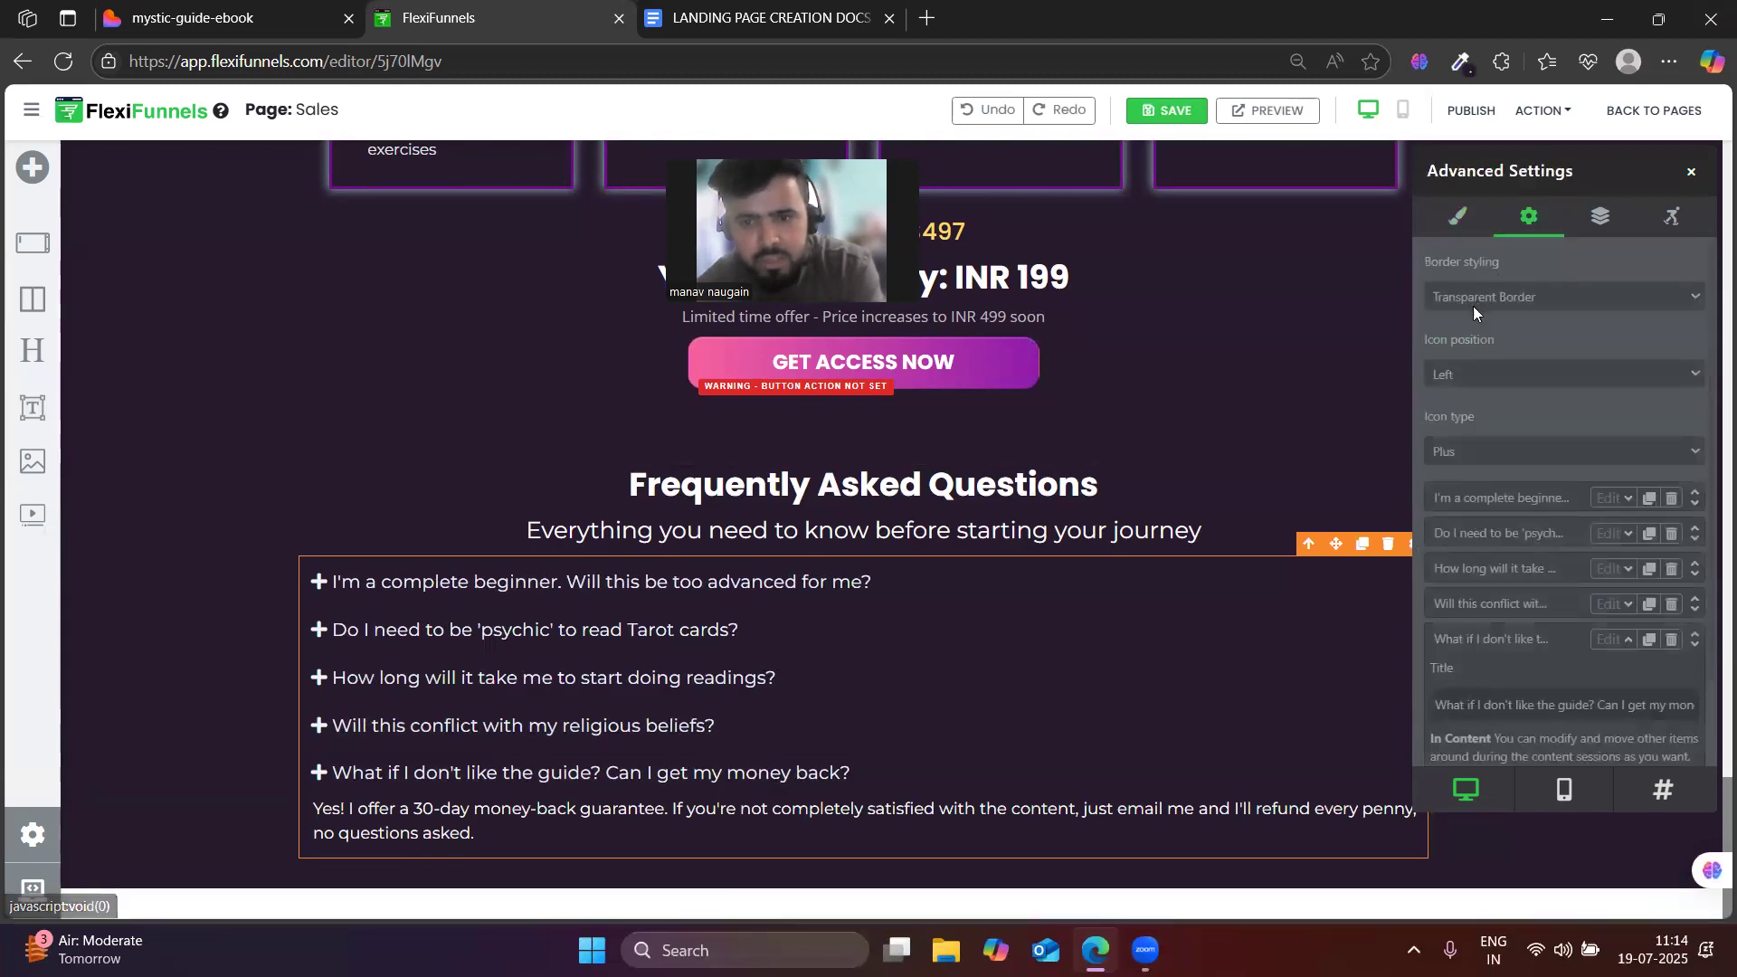
click(1473, 295)
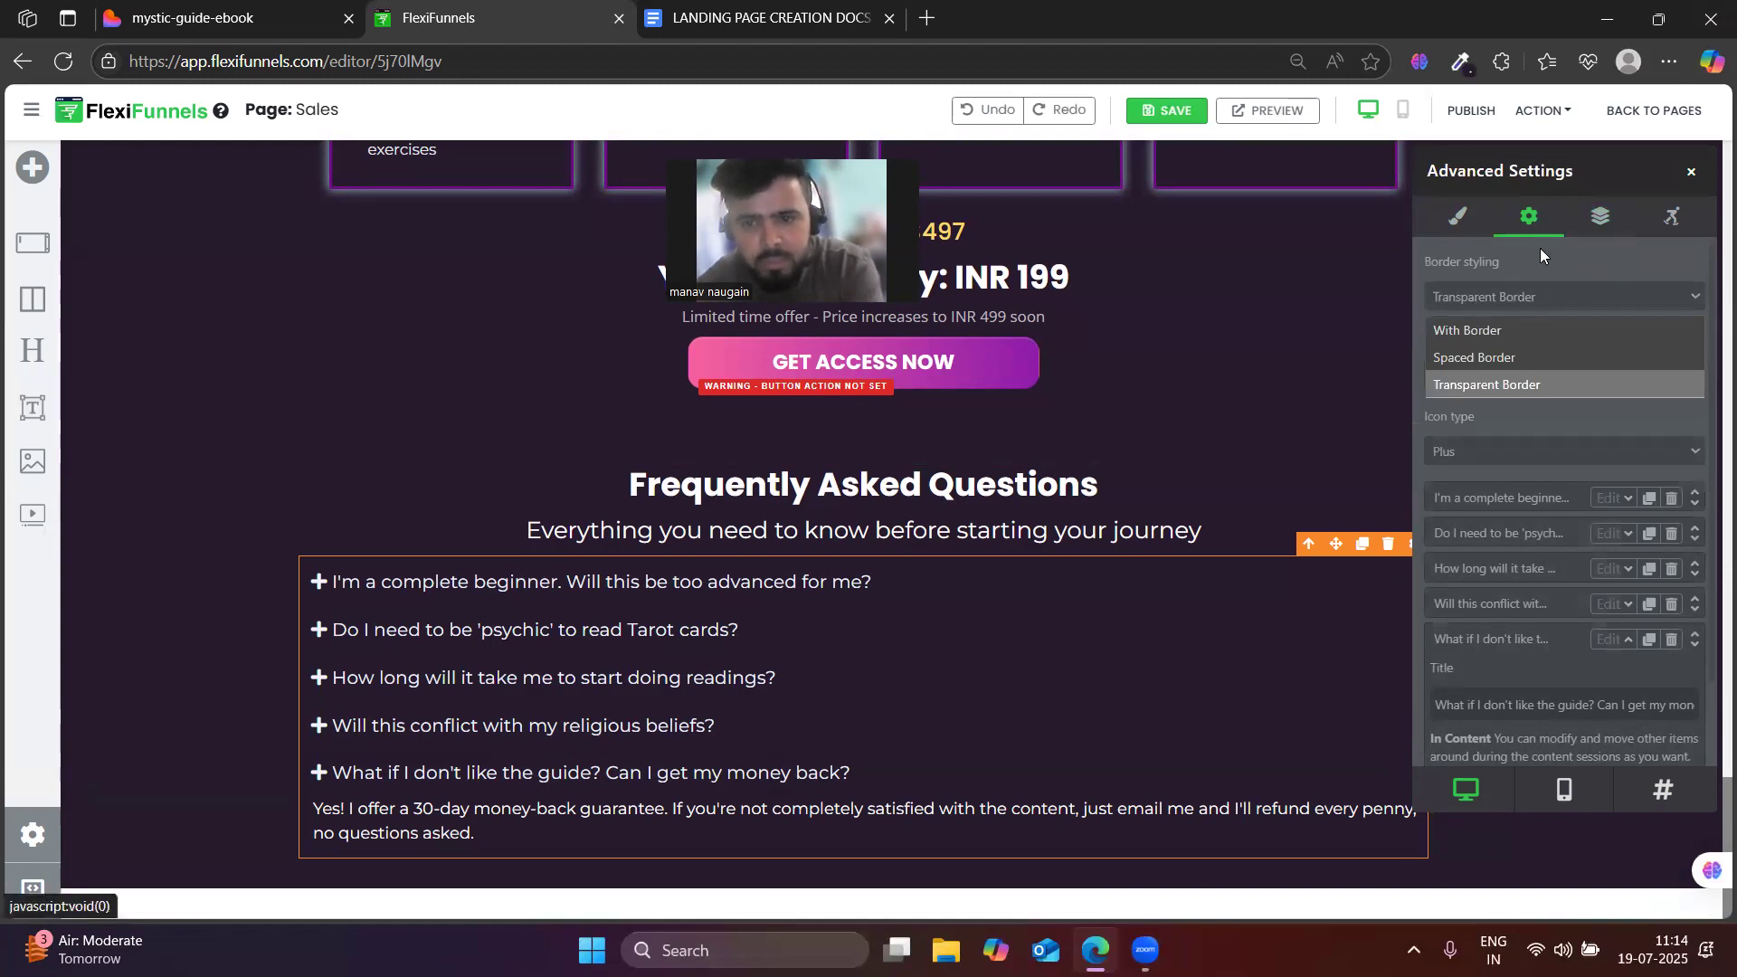
click(1510, 307)
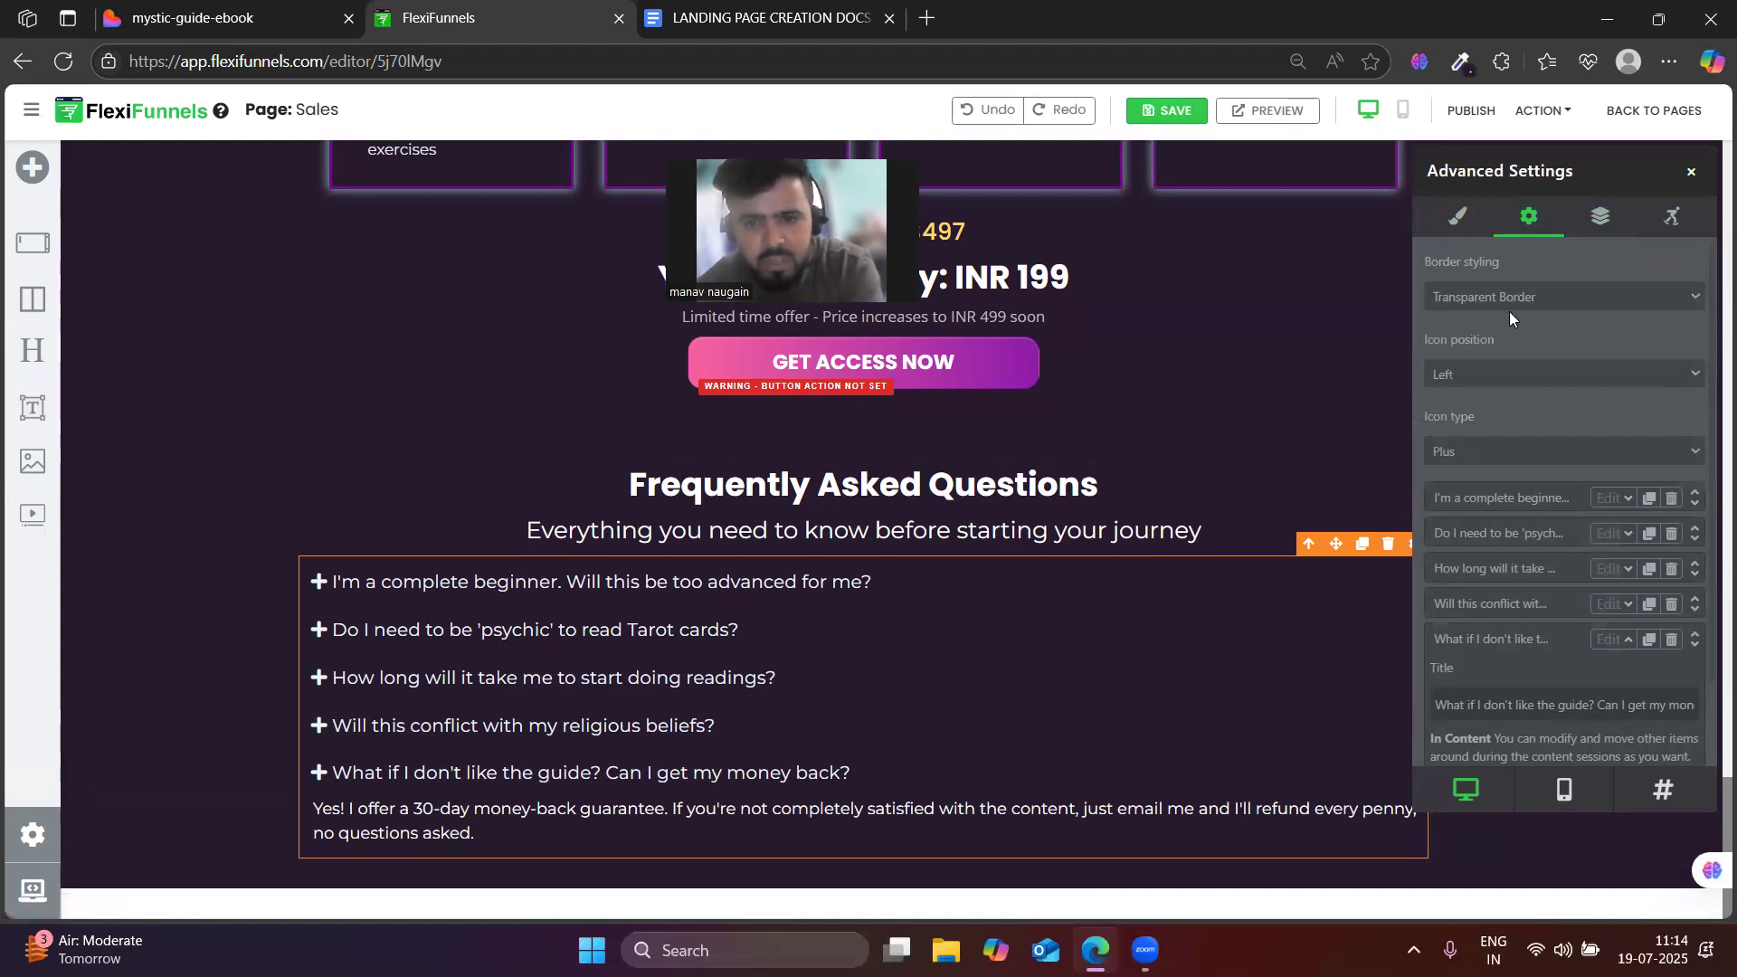
click(1468, 378)
click(1473, 435)
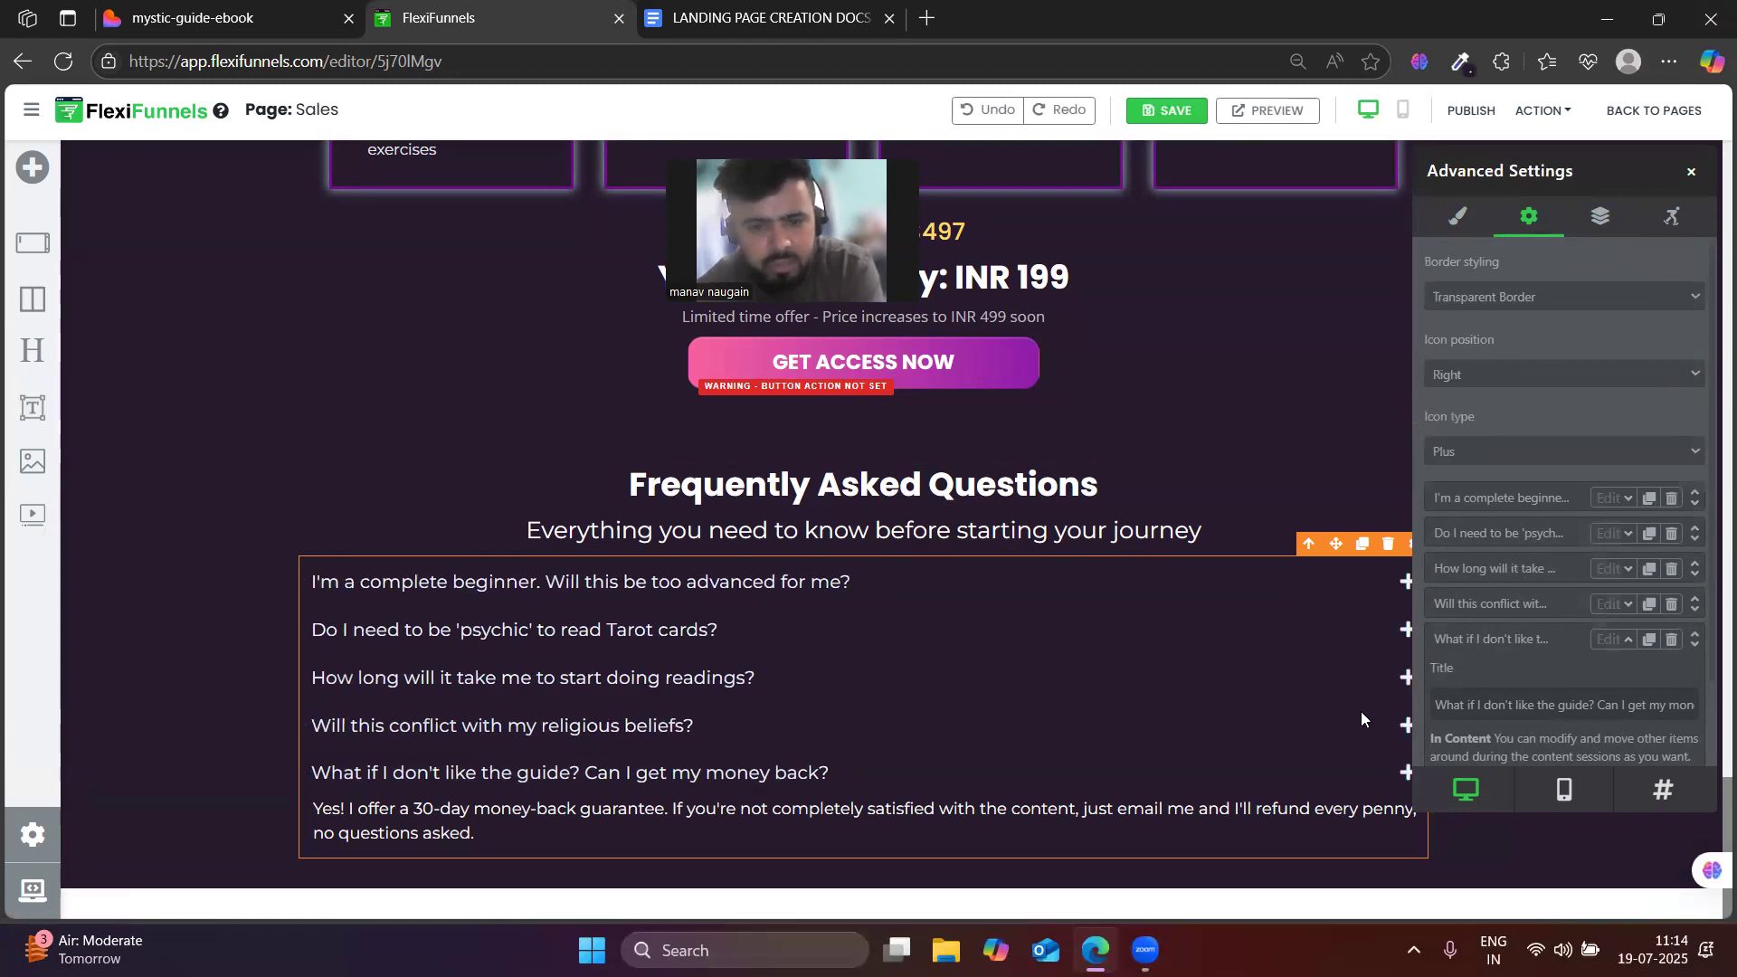
- Try the Spaced Border styling on the FAQ accordion and settle on With Border
click(1464, 302)
click(1461, 345)
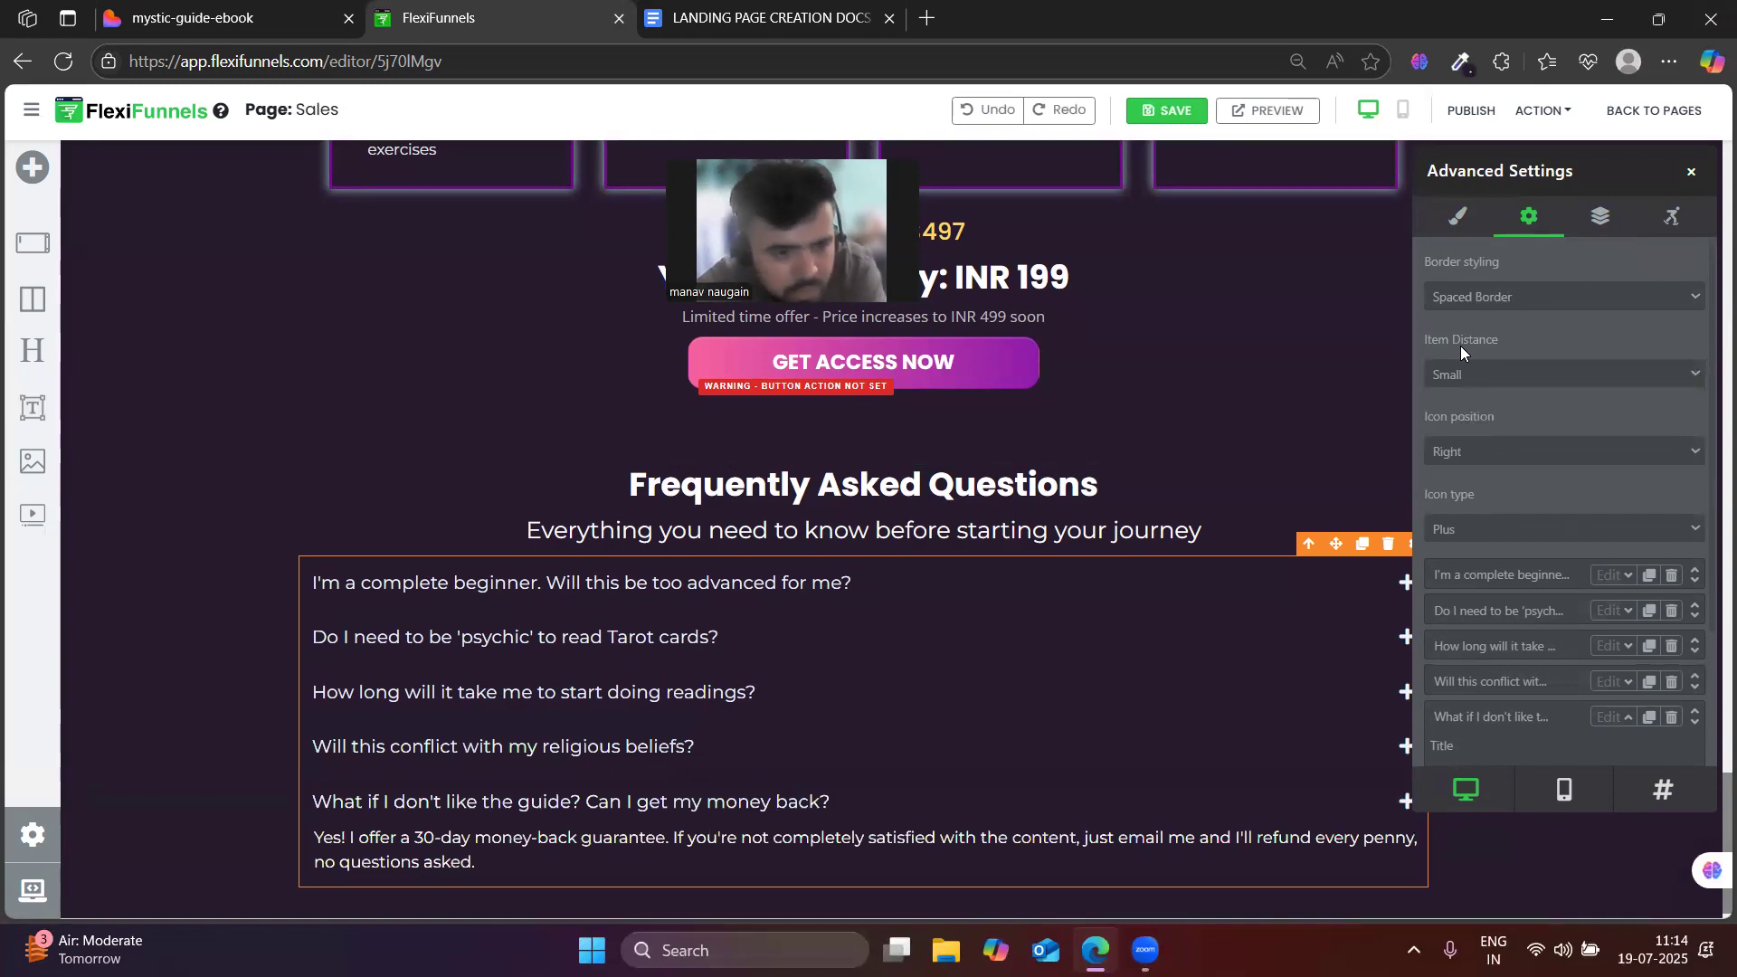
click(1459, 295)
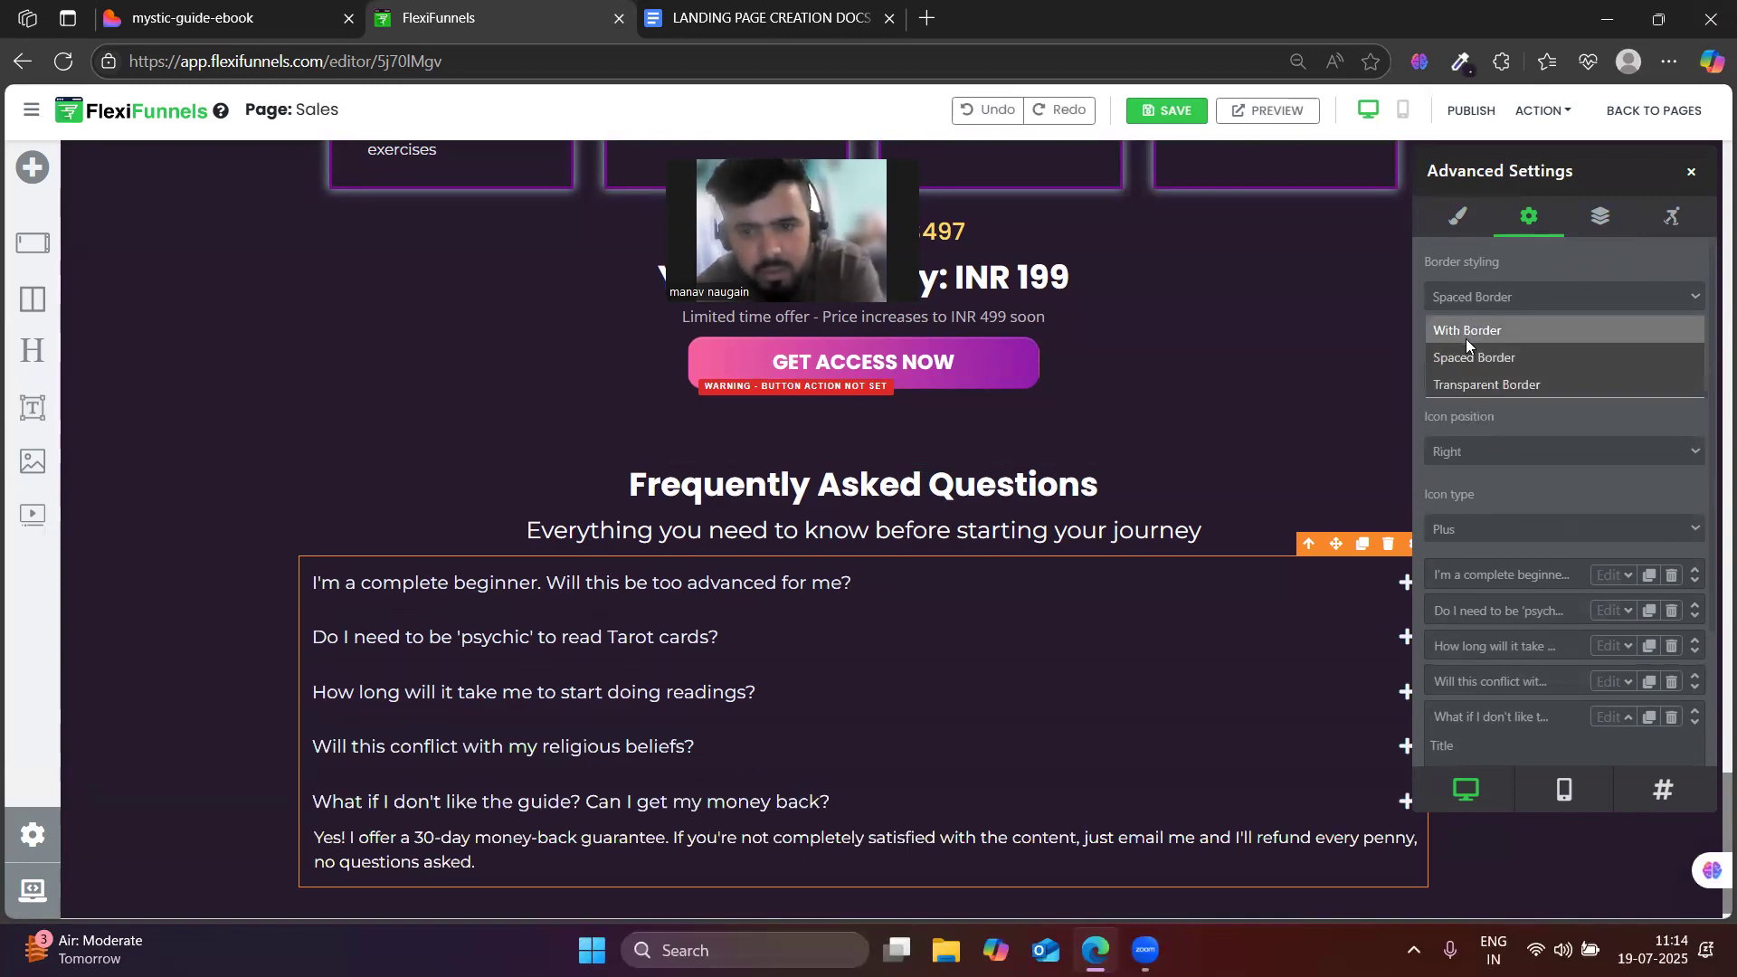
click(1464, 331)
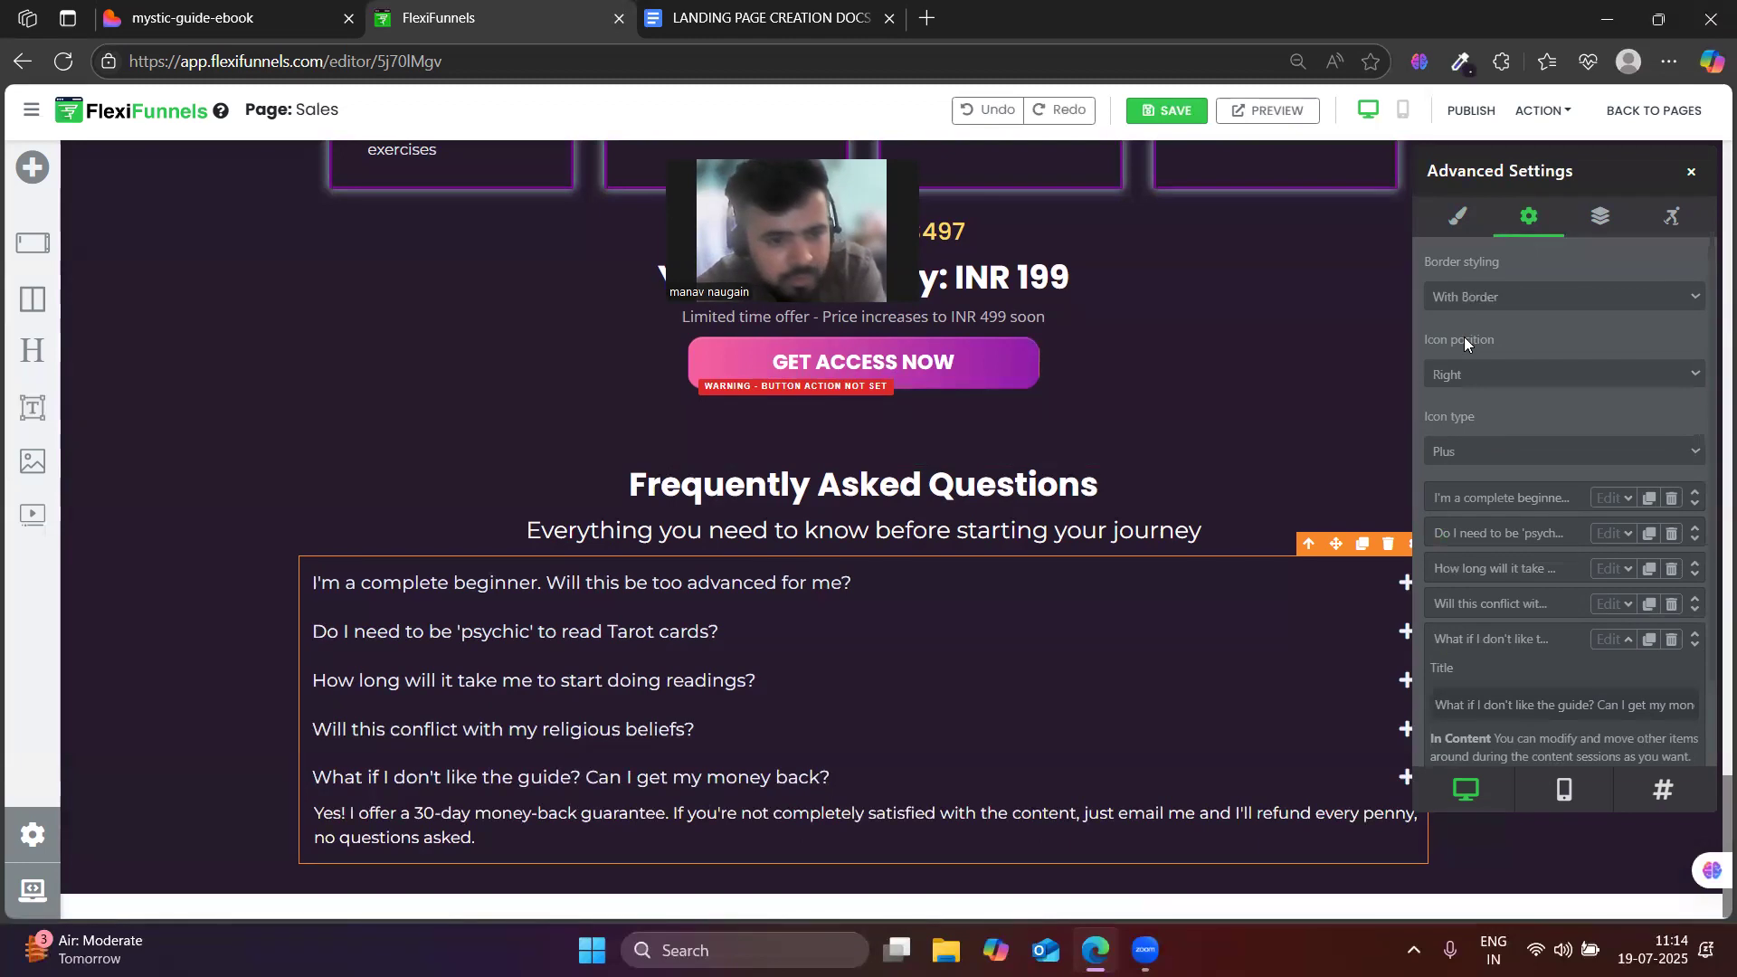
click(1470, 306)
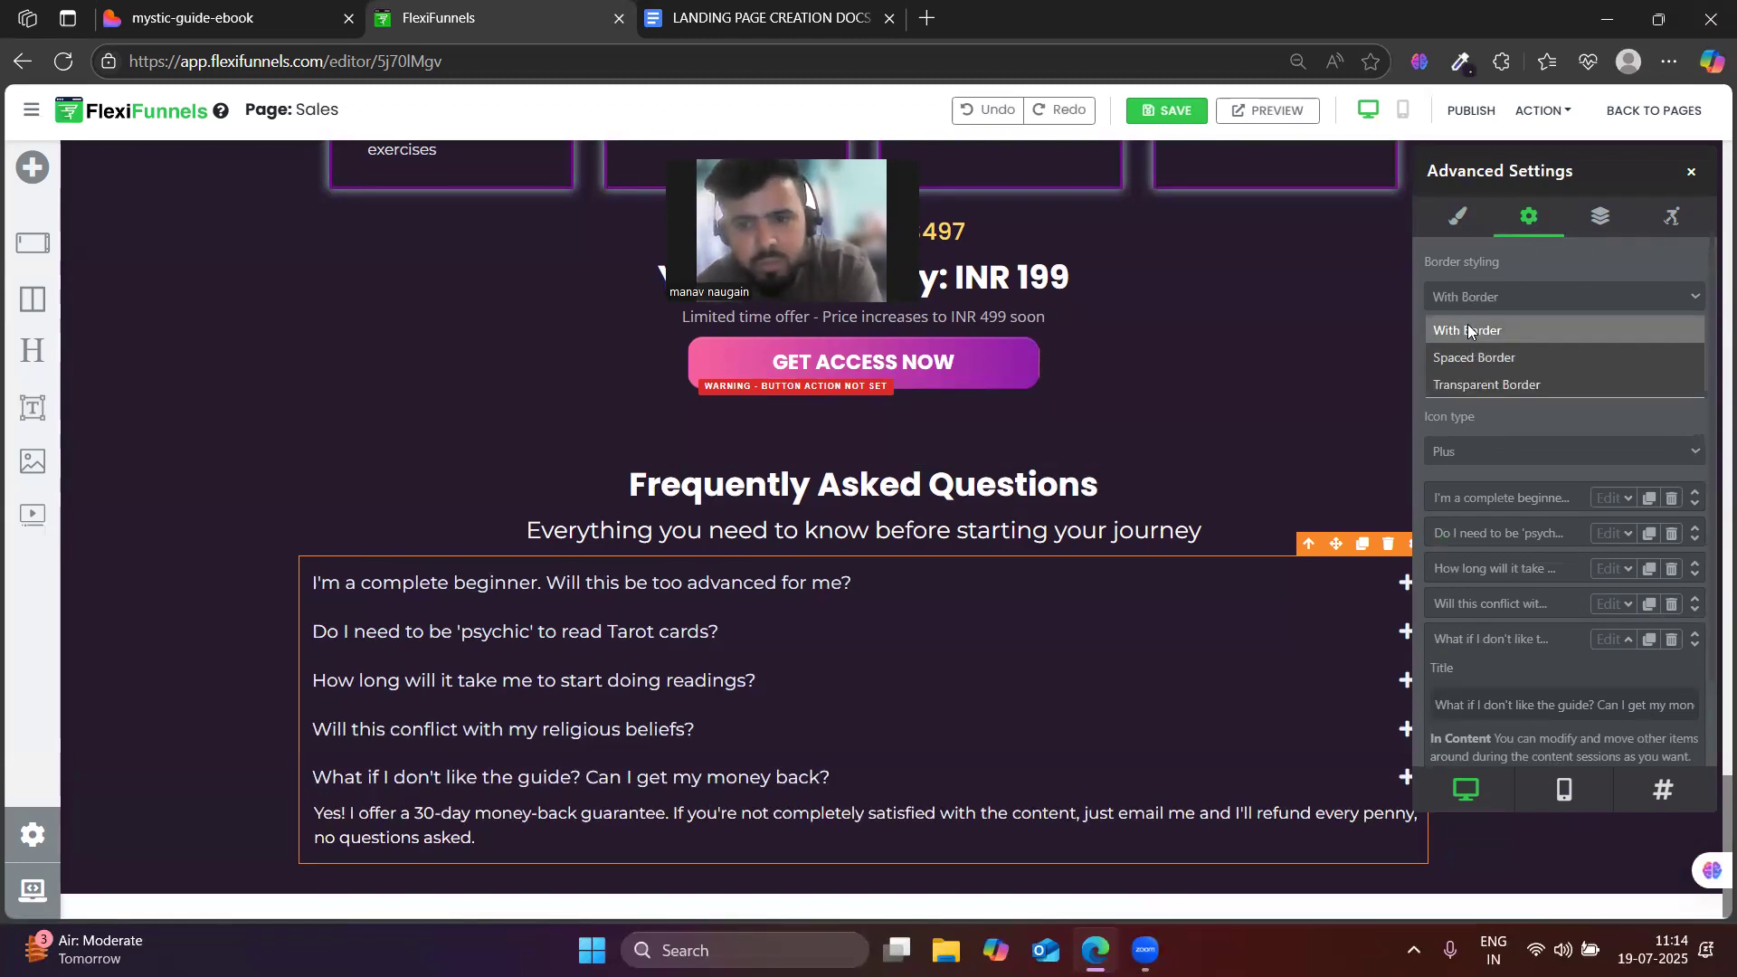
click(1502, 337)
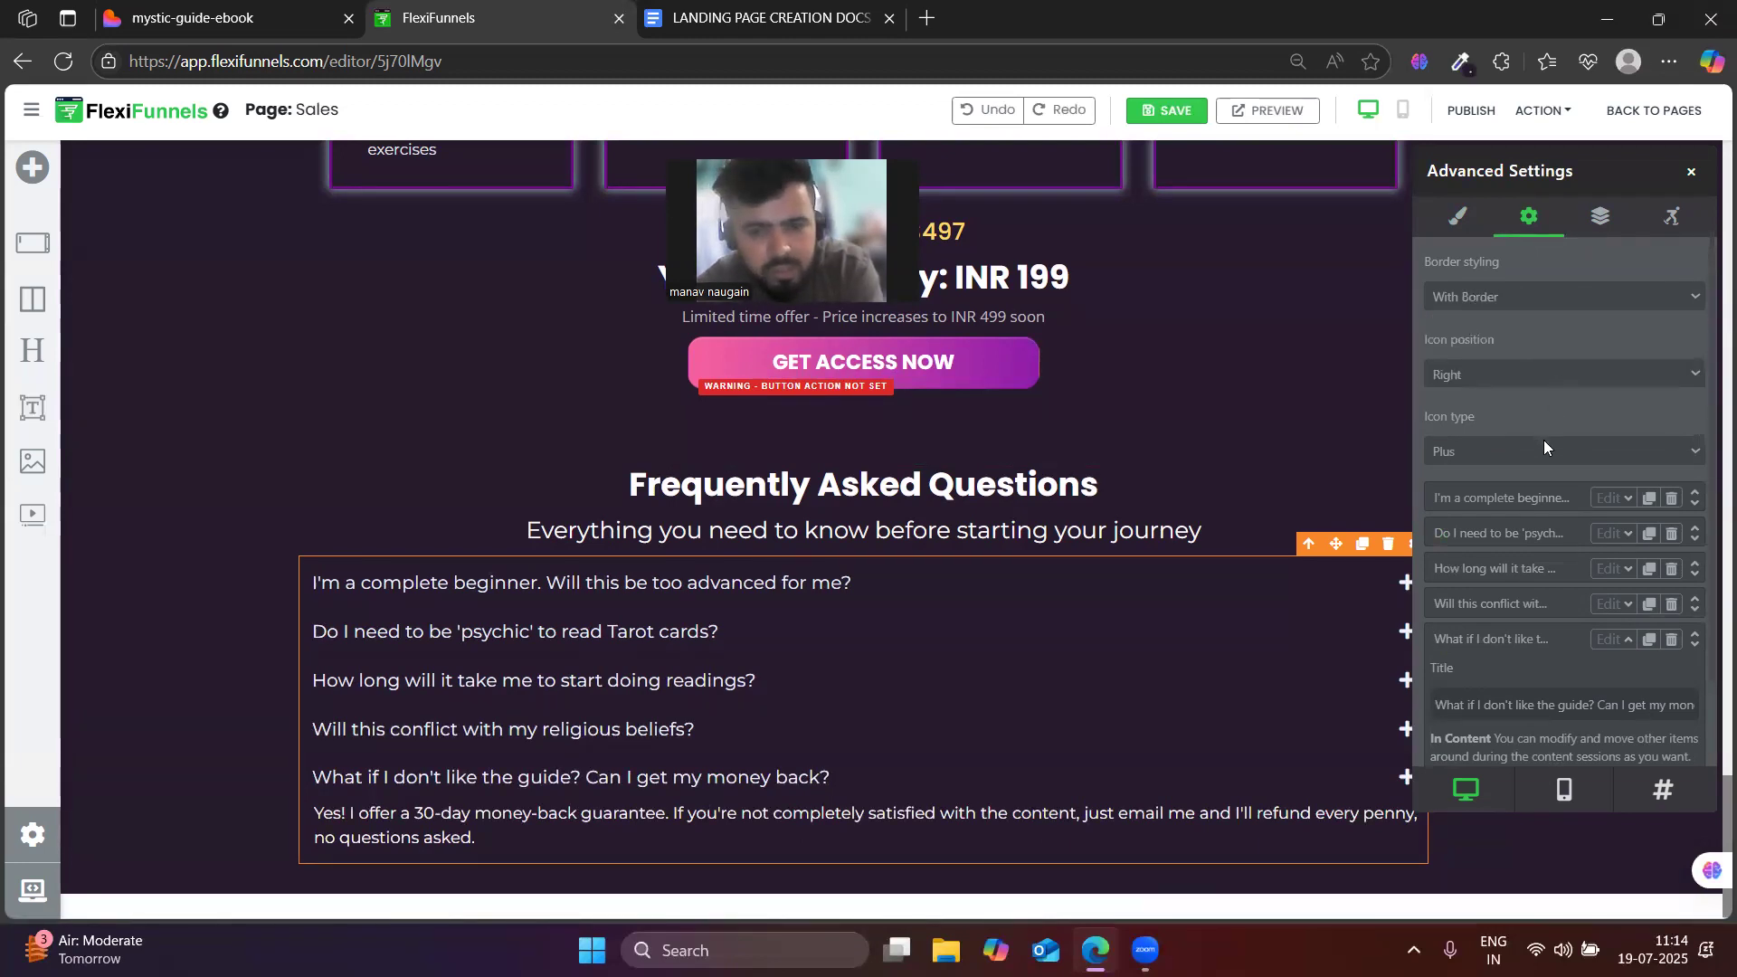
scroll(1527, 481, down, 2)
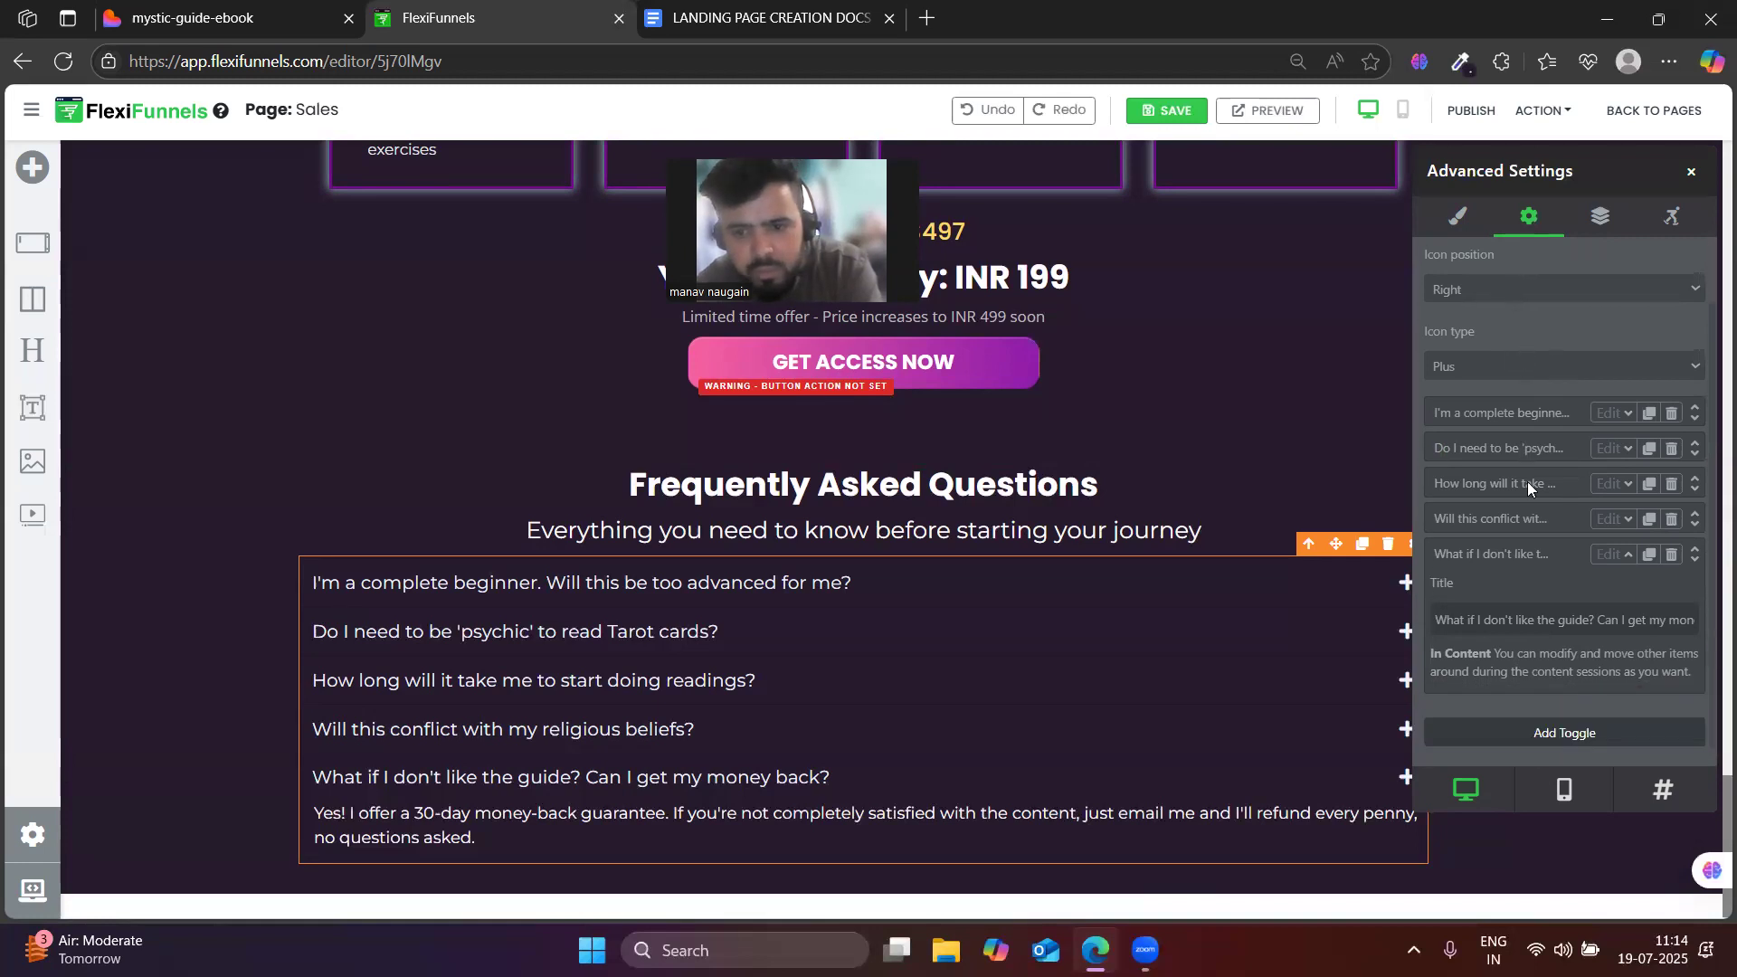
scroll(1529, 483, up, 2)
click(1613, 293)
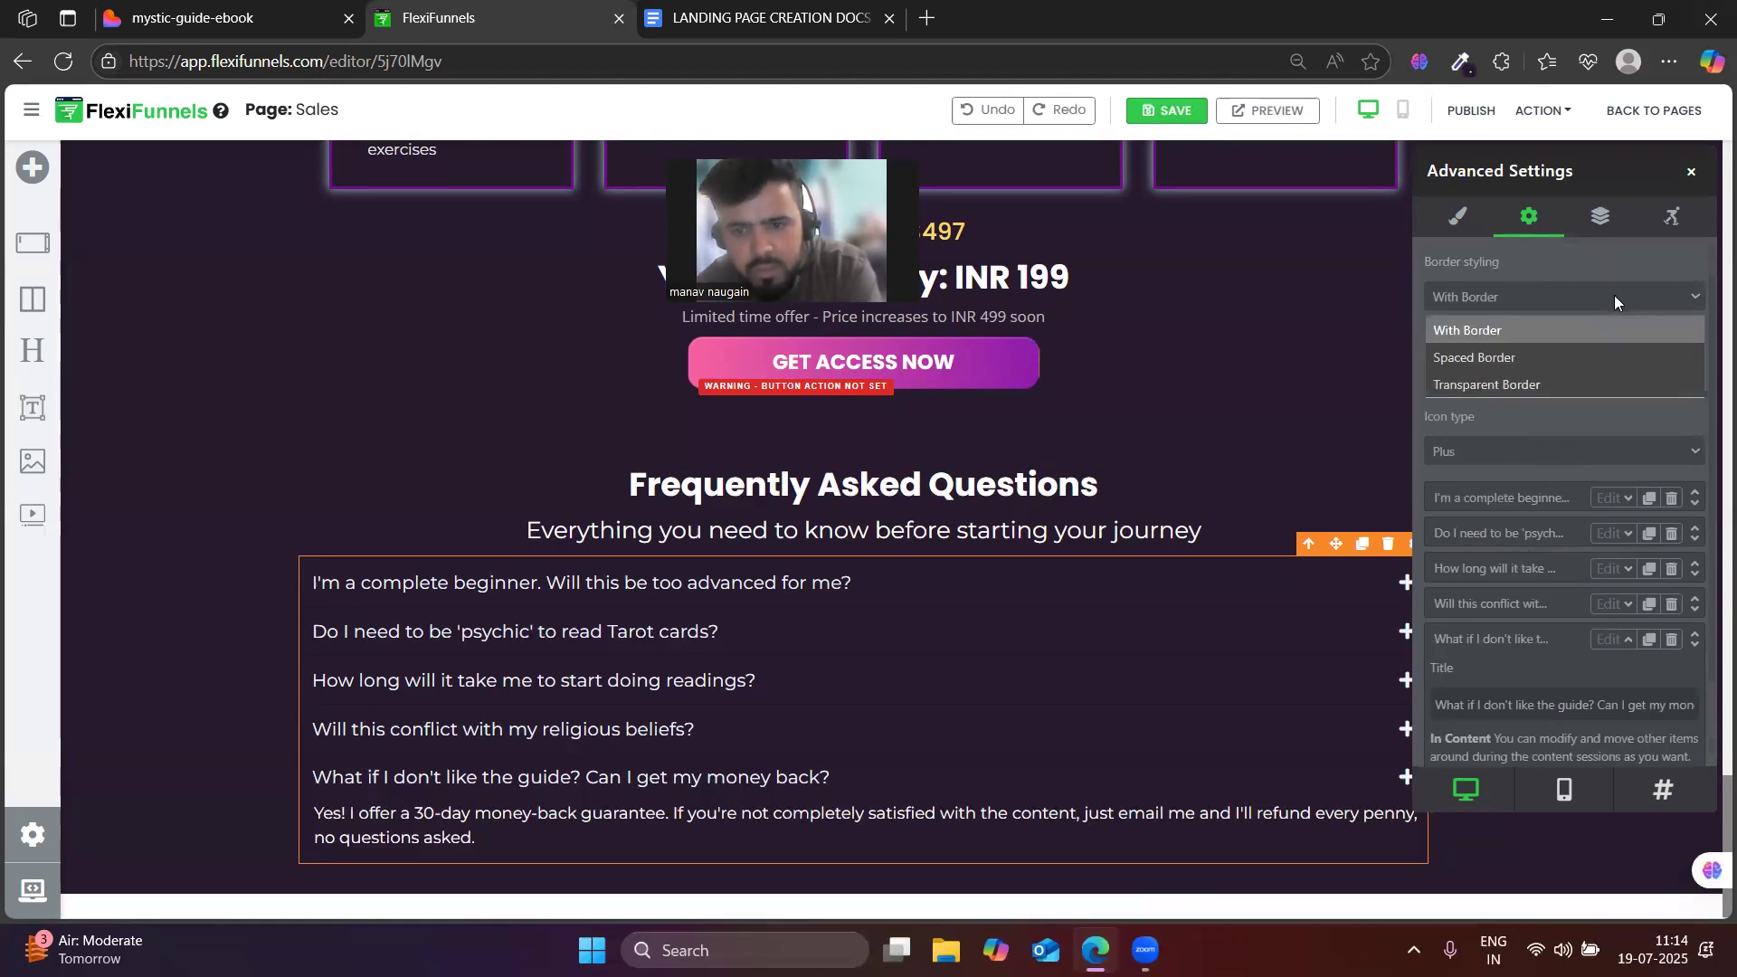
click(1532, 328)
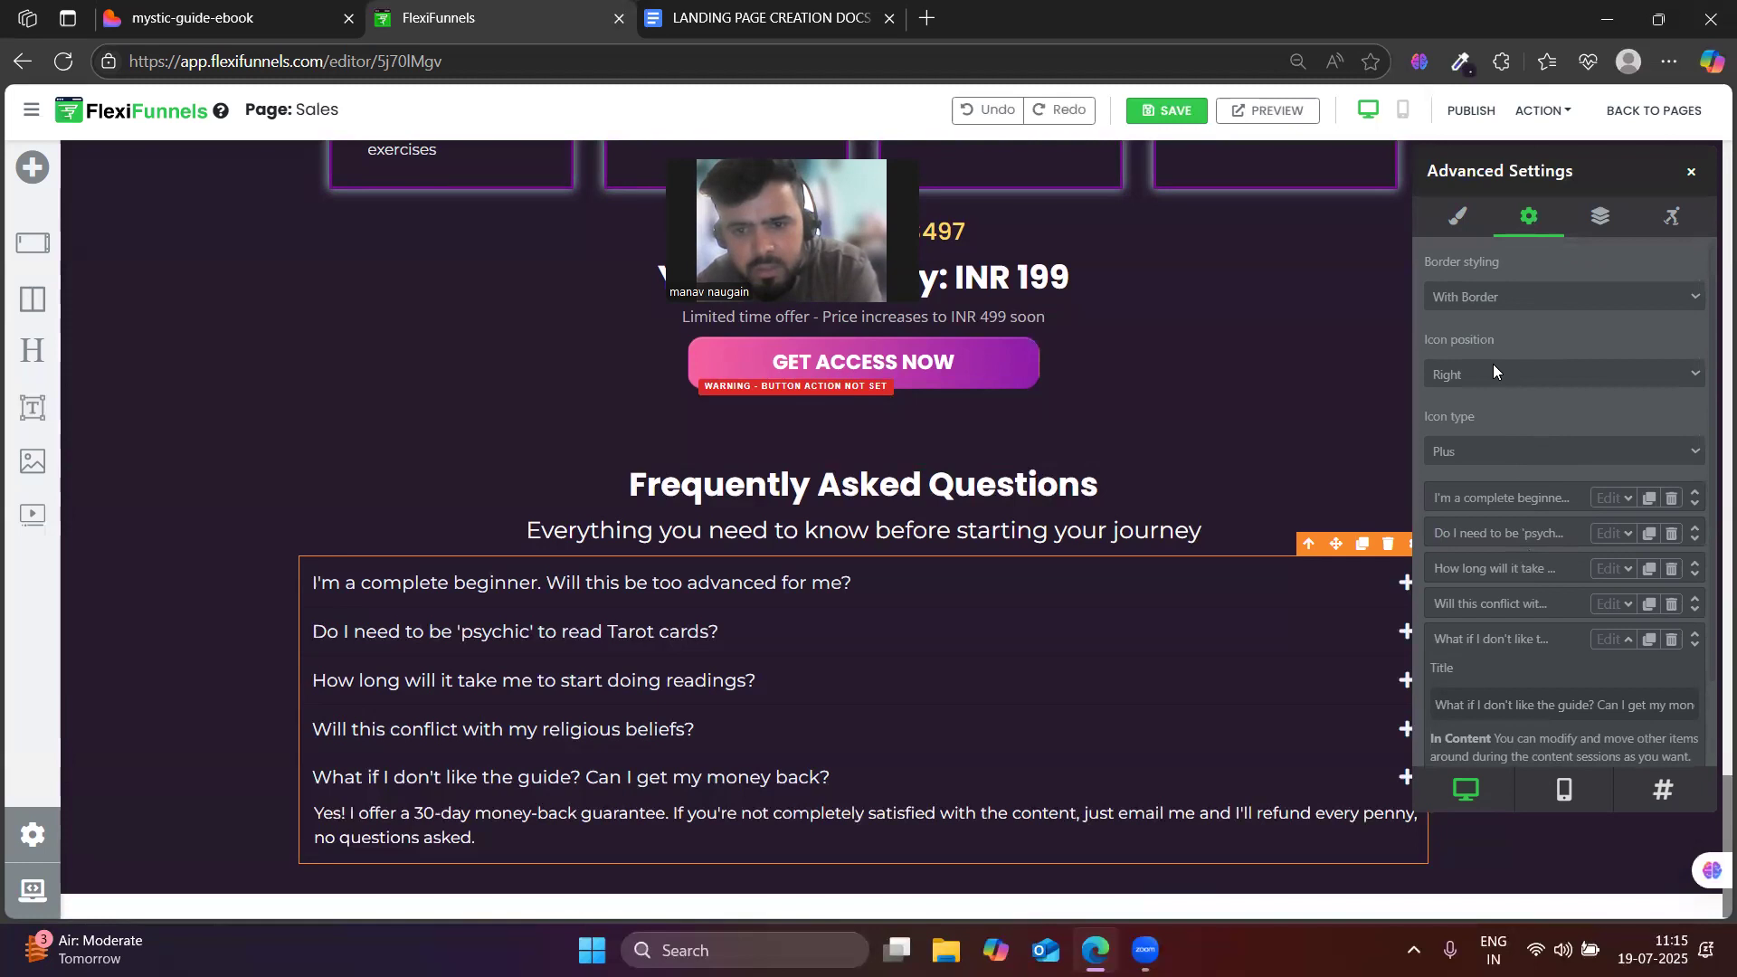
scroll(1479, 405, down, 1)
scroll(1479, 406, up, 1)
- Set the border width of the FAQ accordion's titles to 3 px
click(1460, 227)
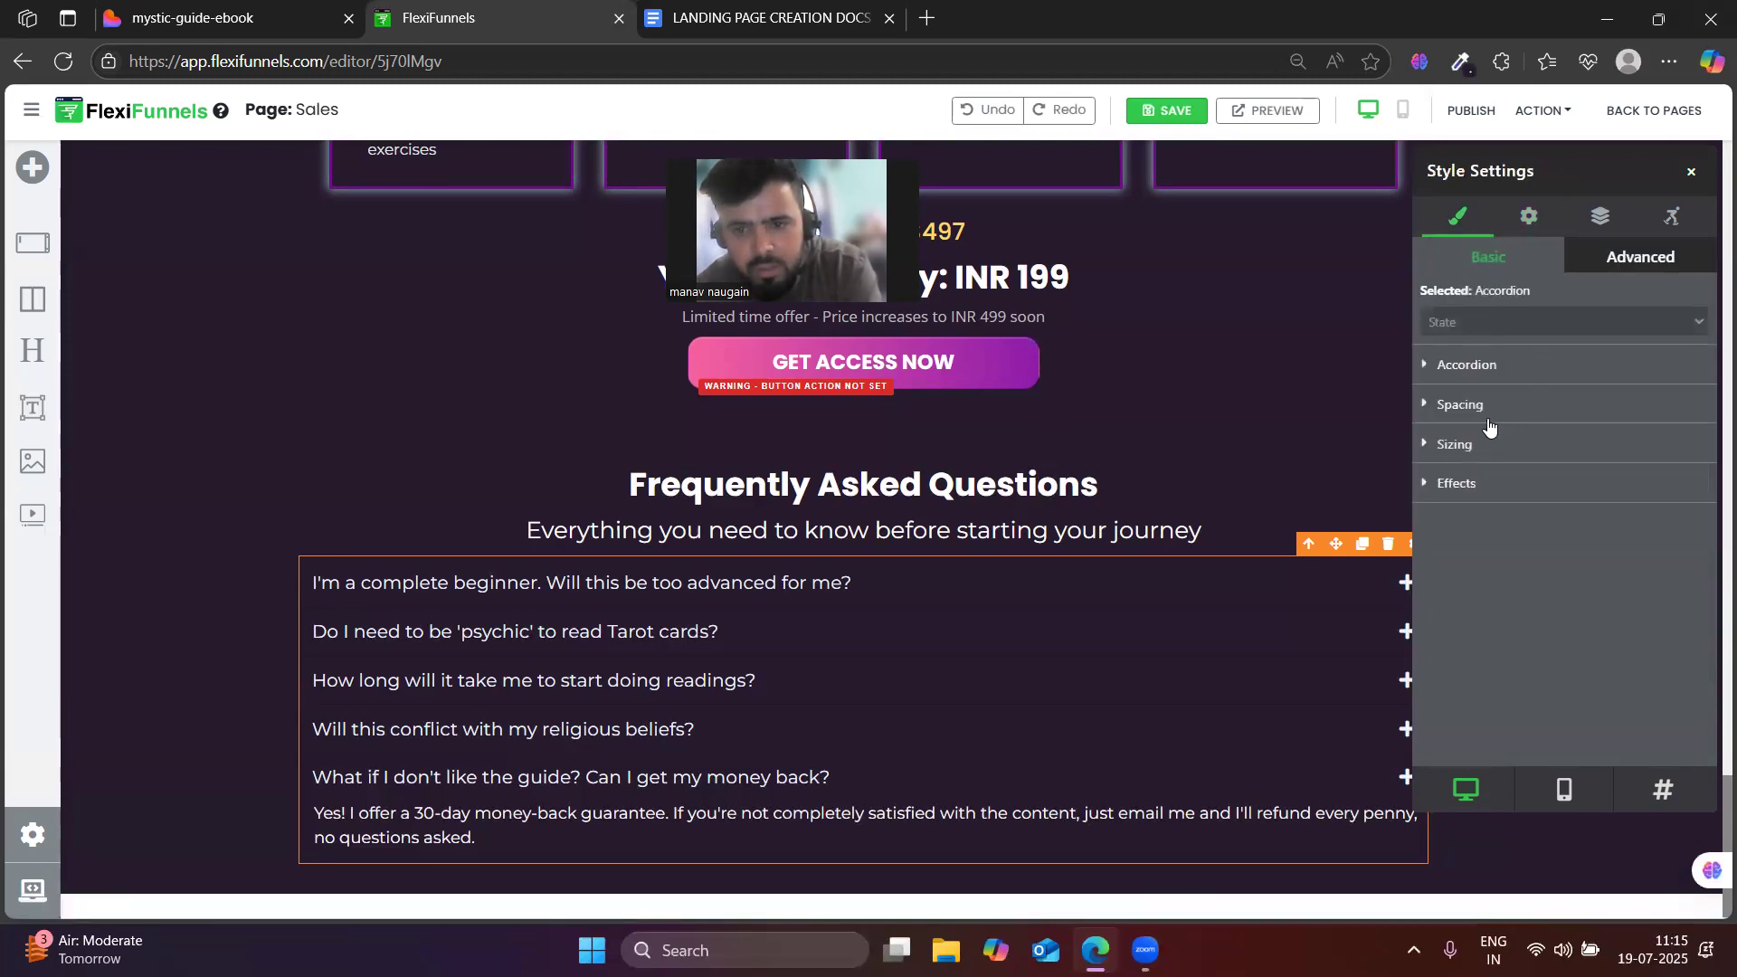
click(1457, 369)
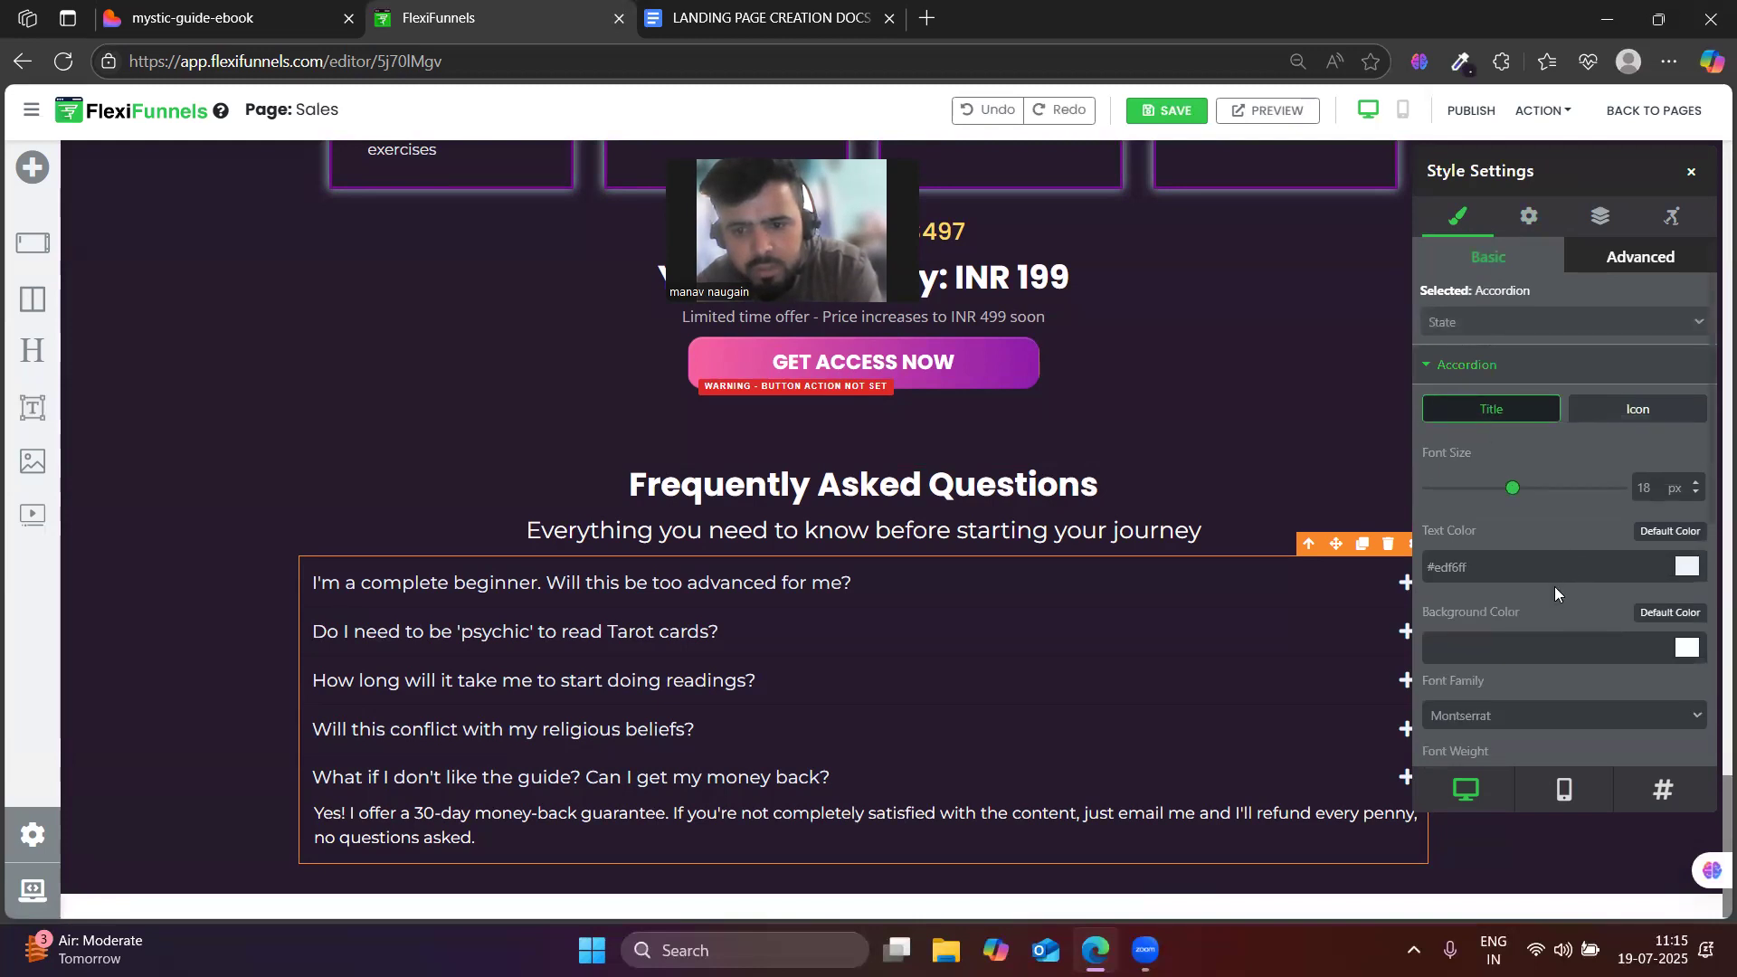
scroll(1627, 665, down, 4)
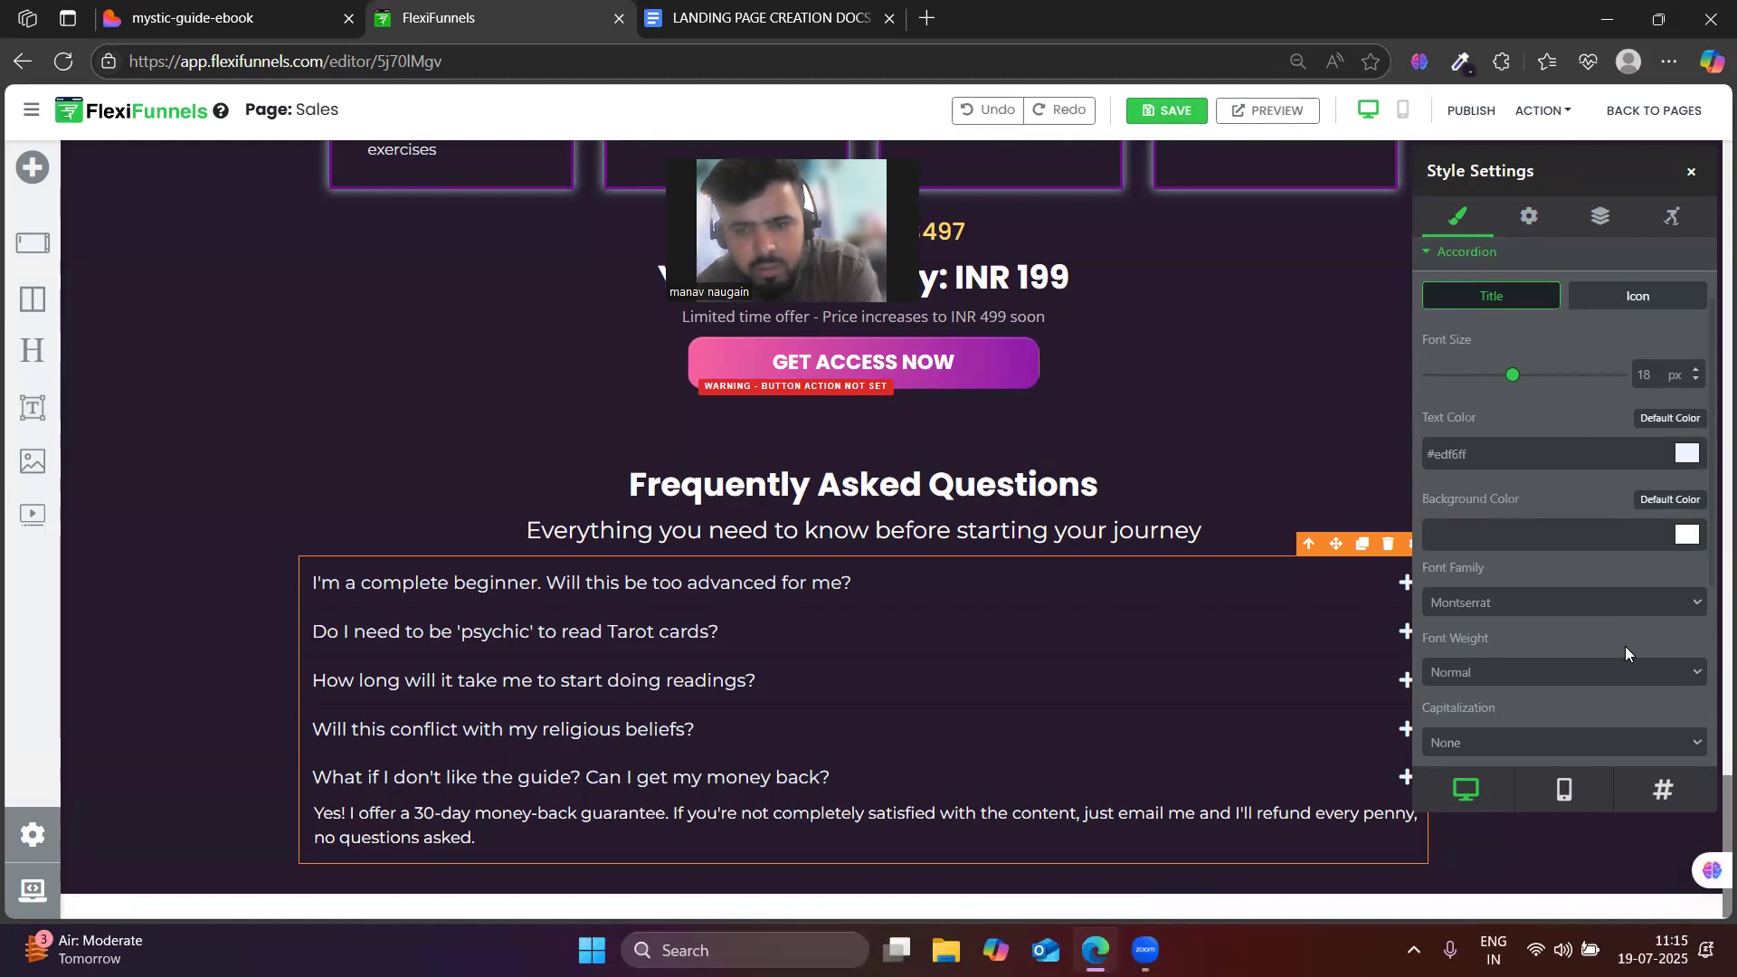
scroll(1604, 646, down, 1)
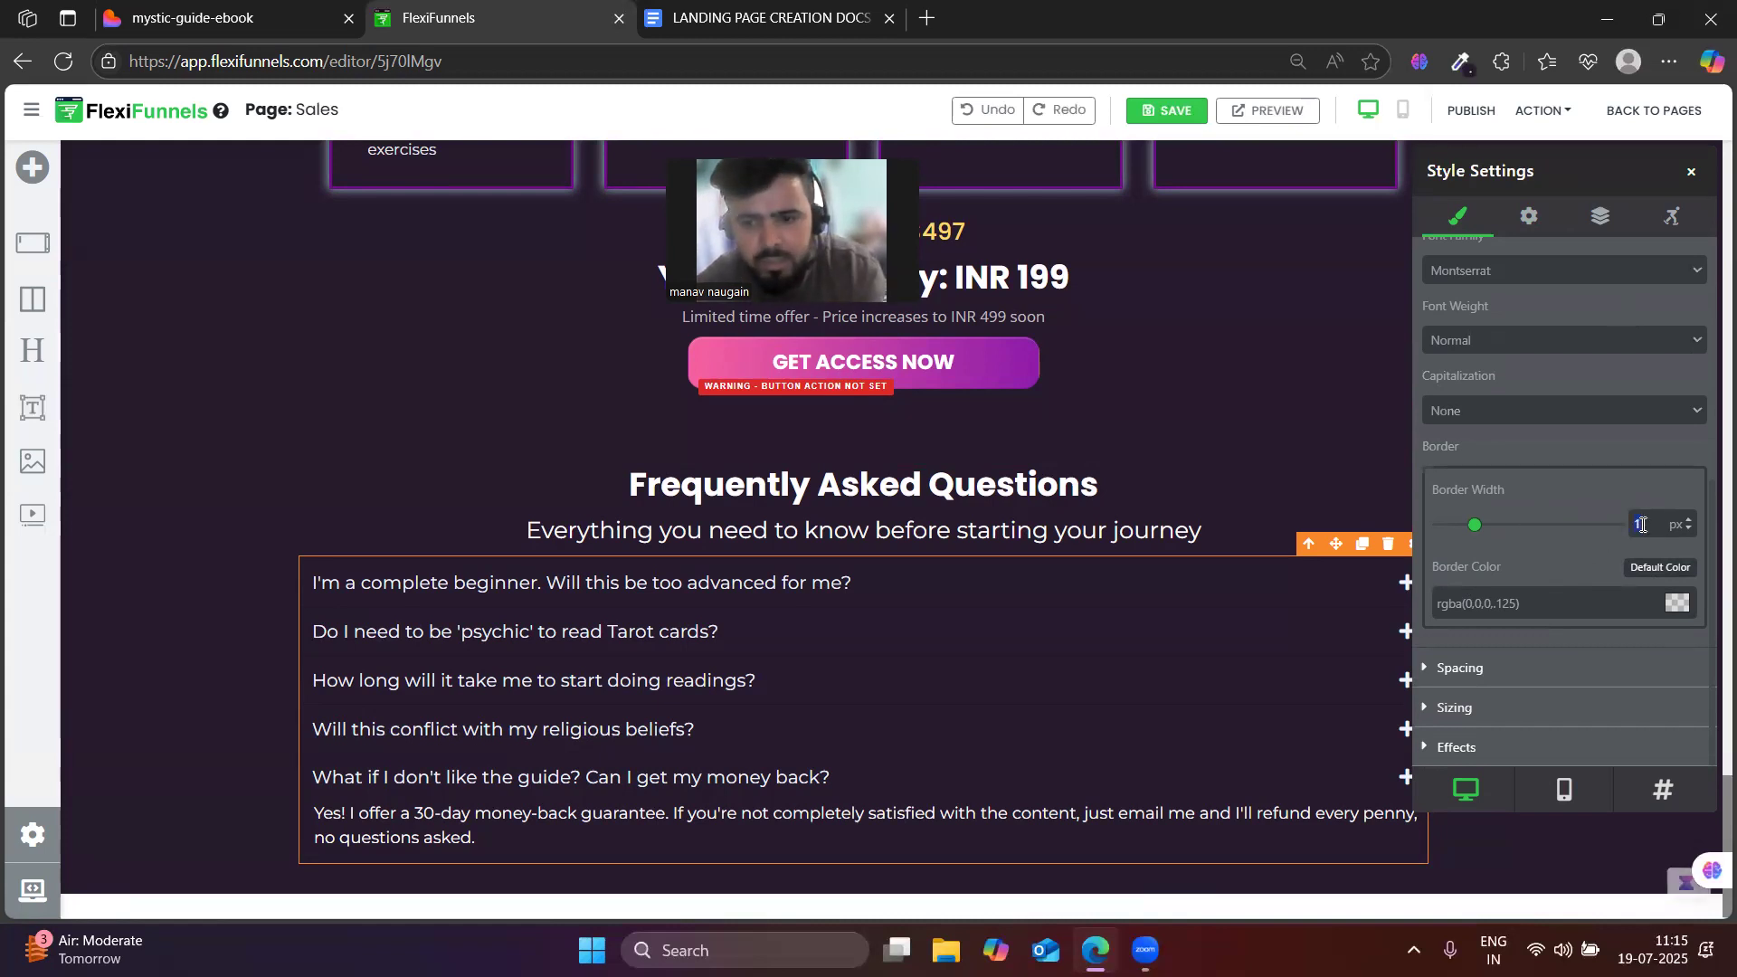
text(3)
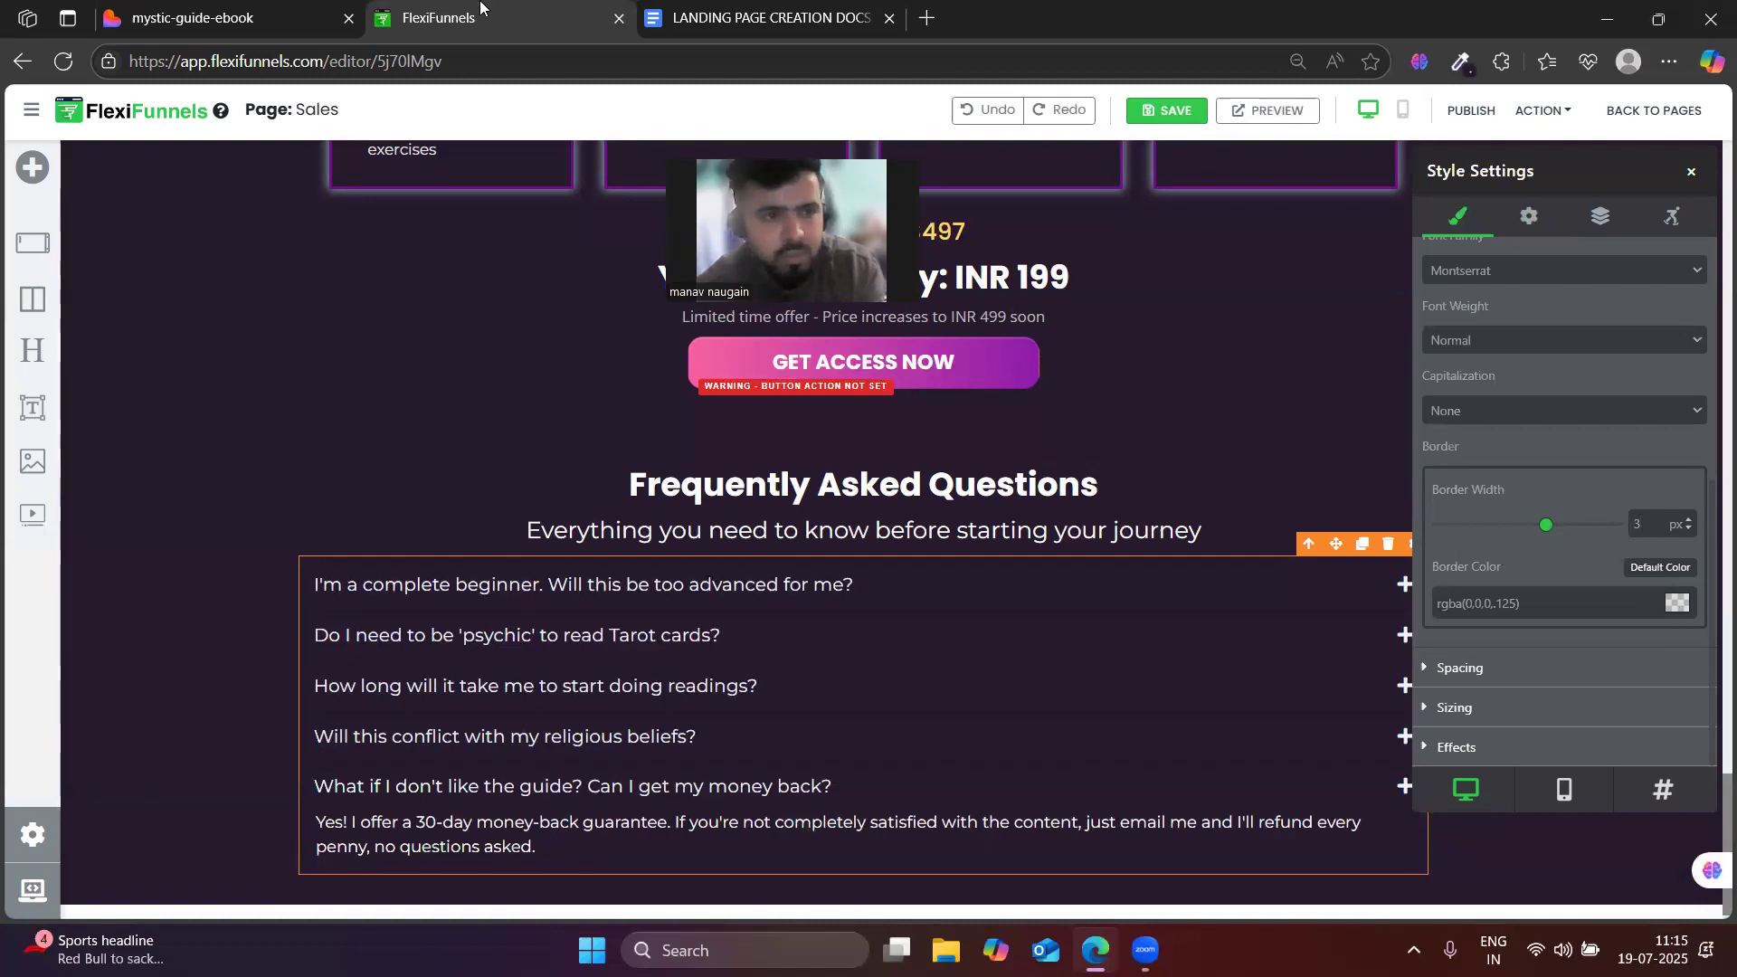
- Sample the colour #1E1724 from the FAQ section of the mystic-guide-ebook page and apply it as the accordion's border colour
click(330, 9)
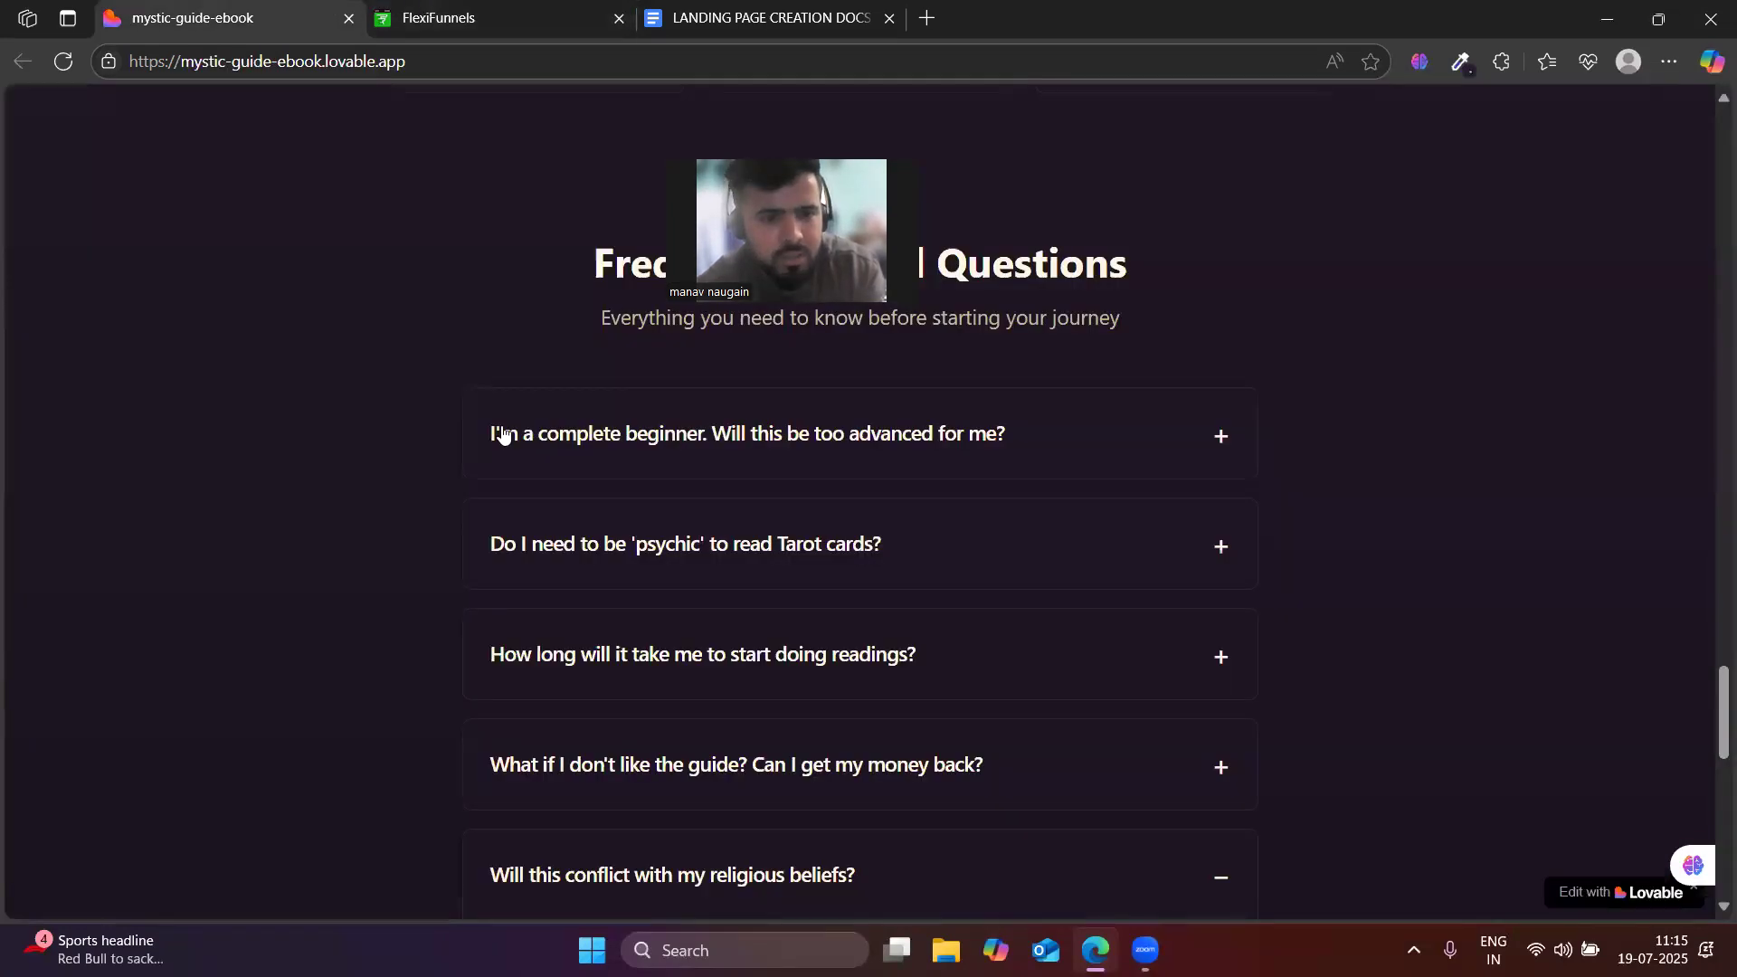
click(1461, 62)
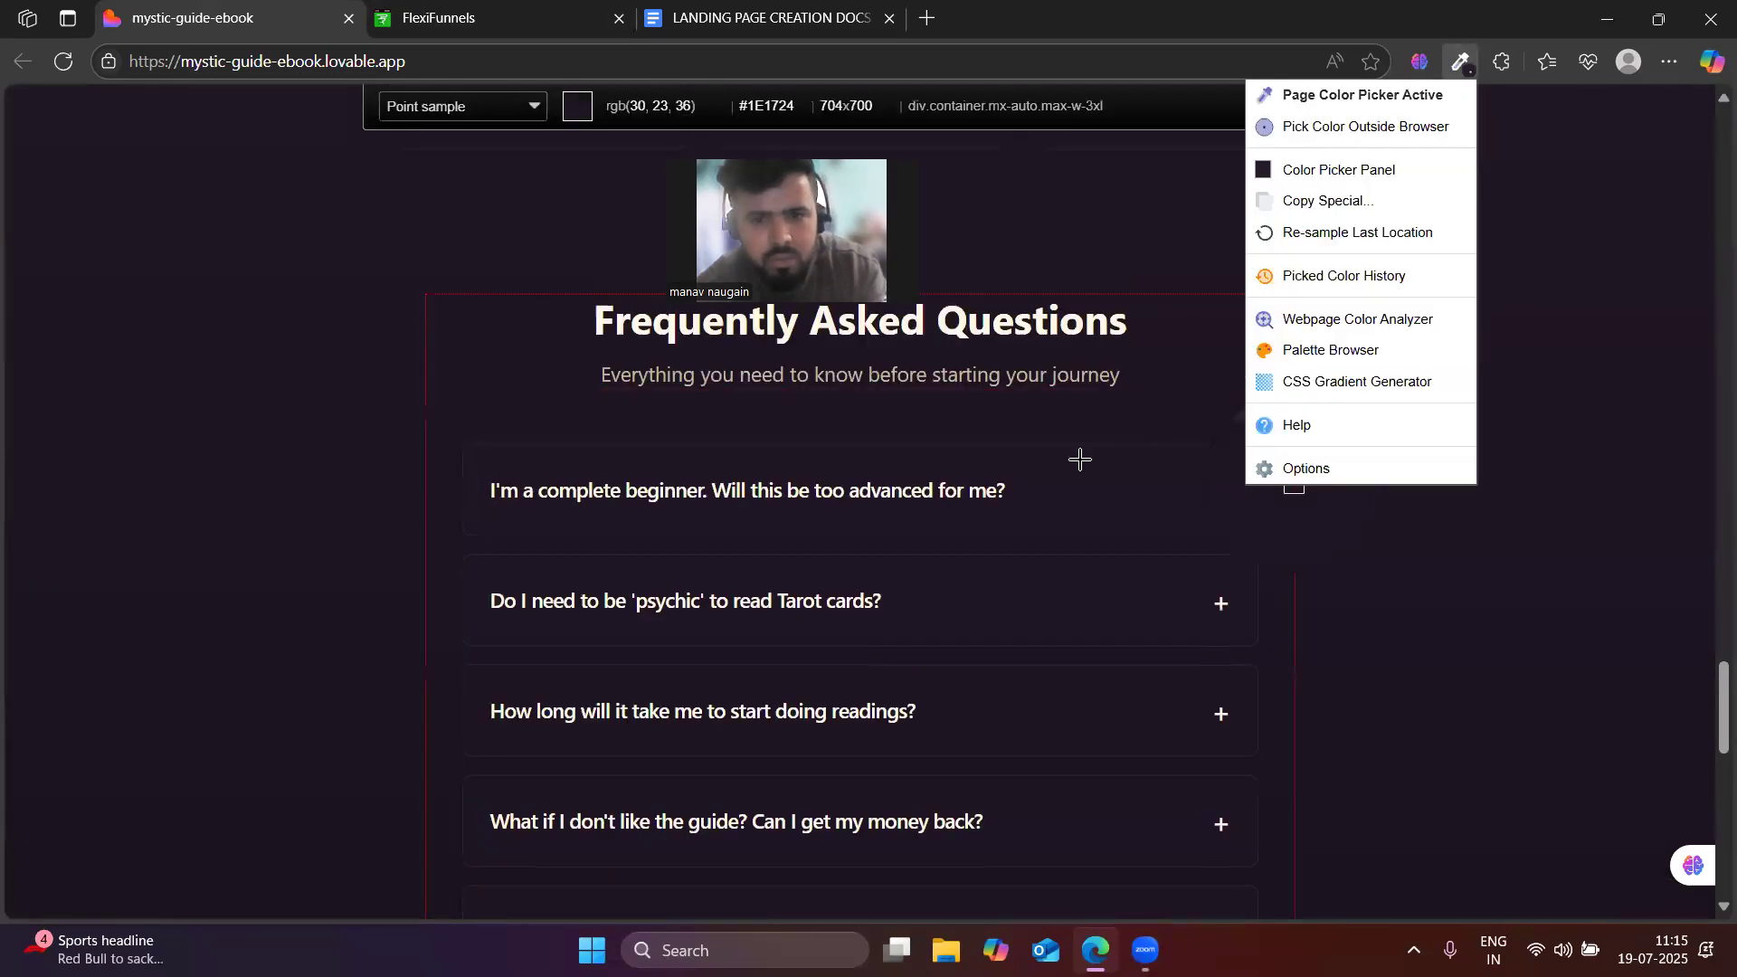
click(1028, 456)
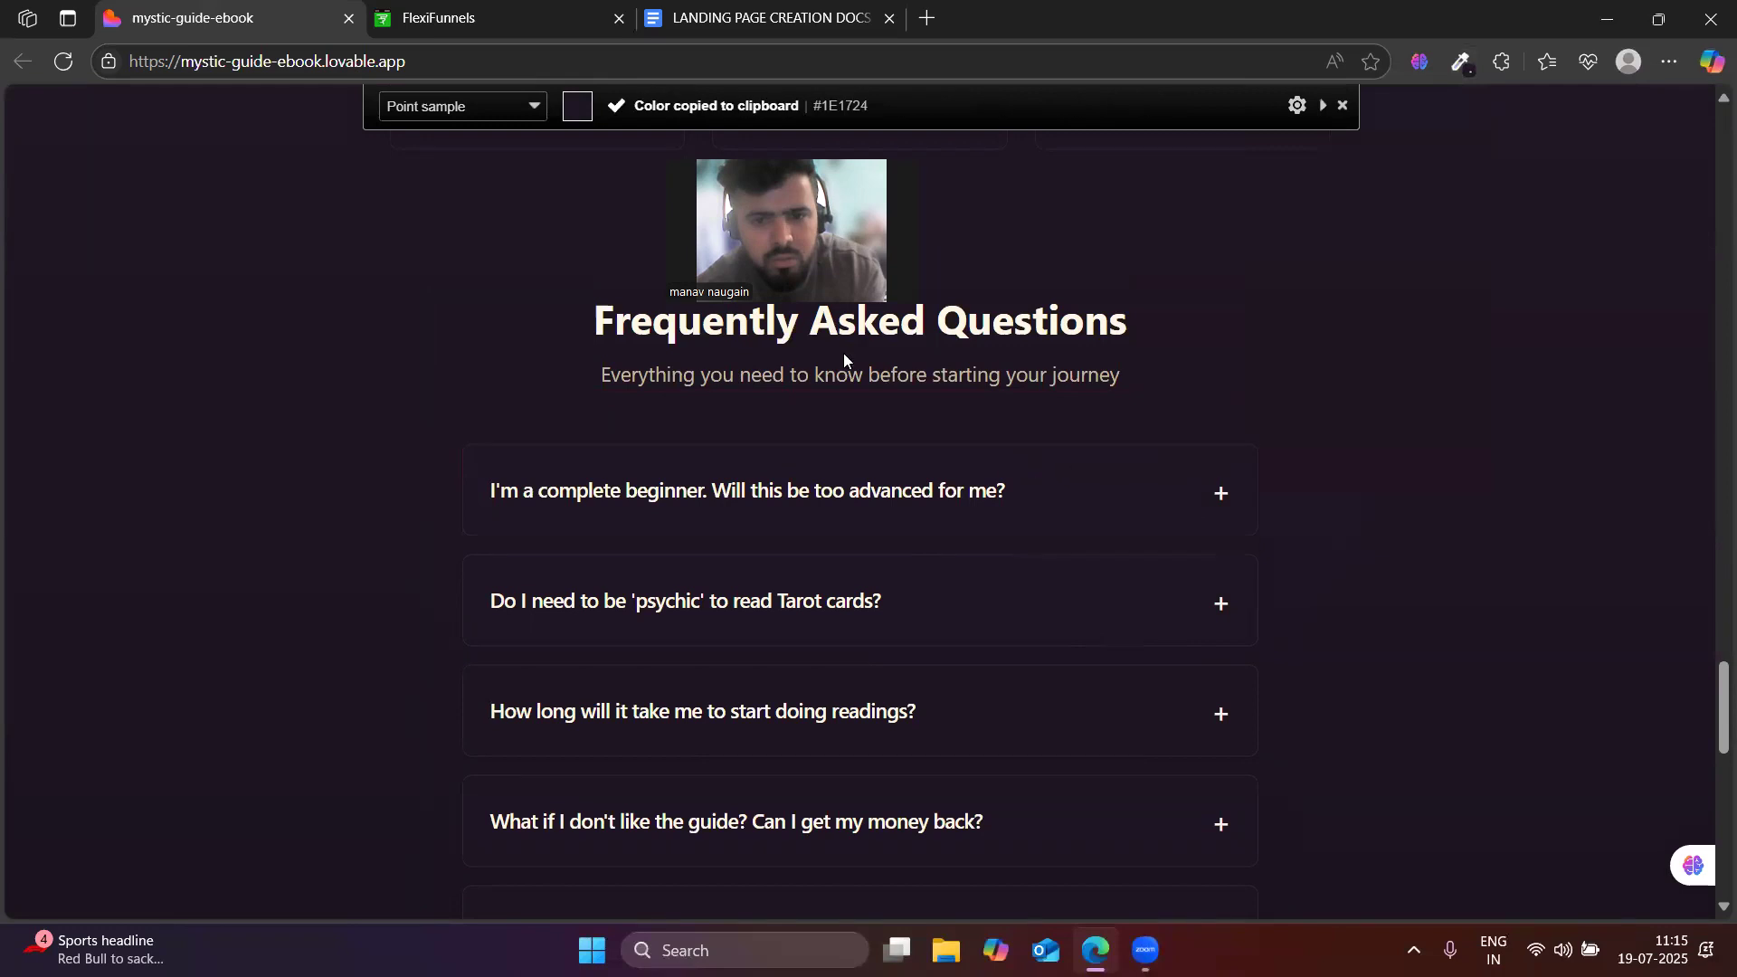
click(410, 7)
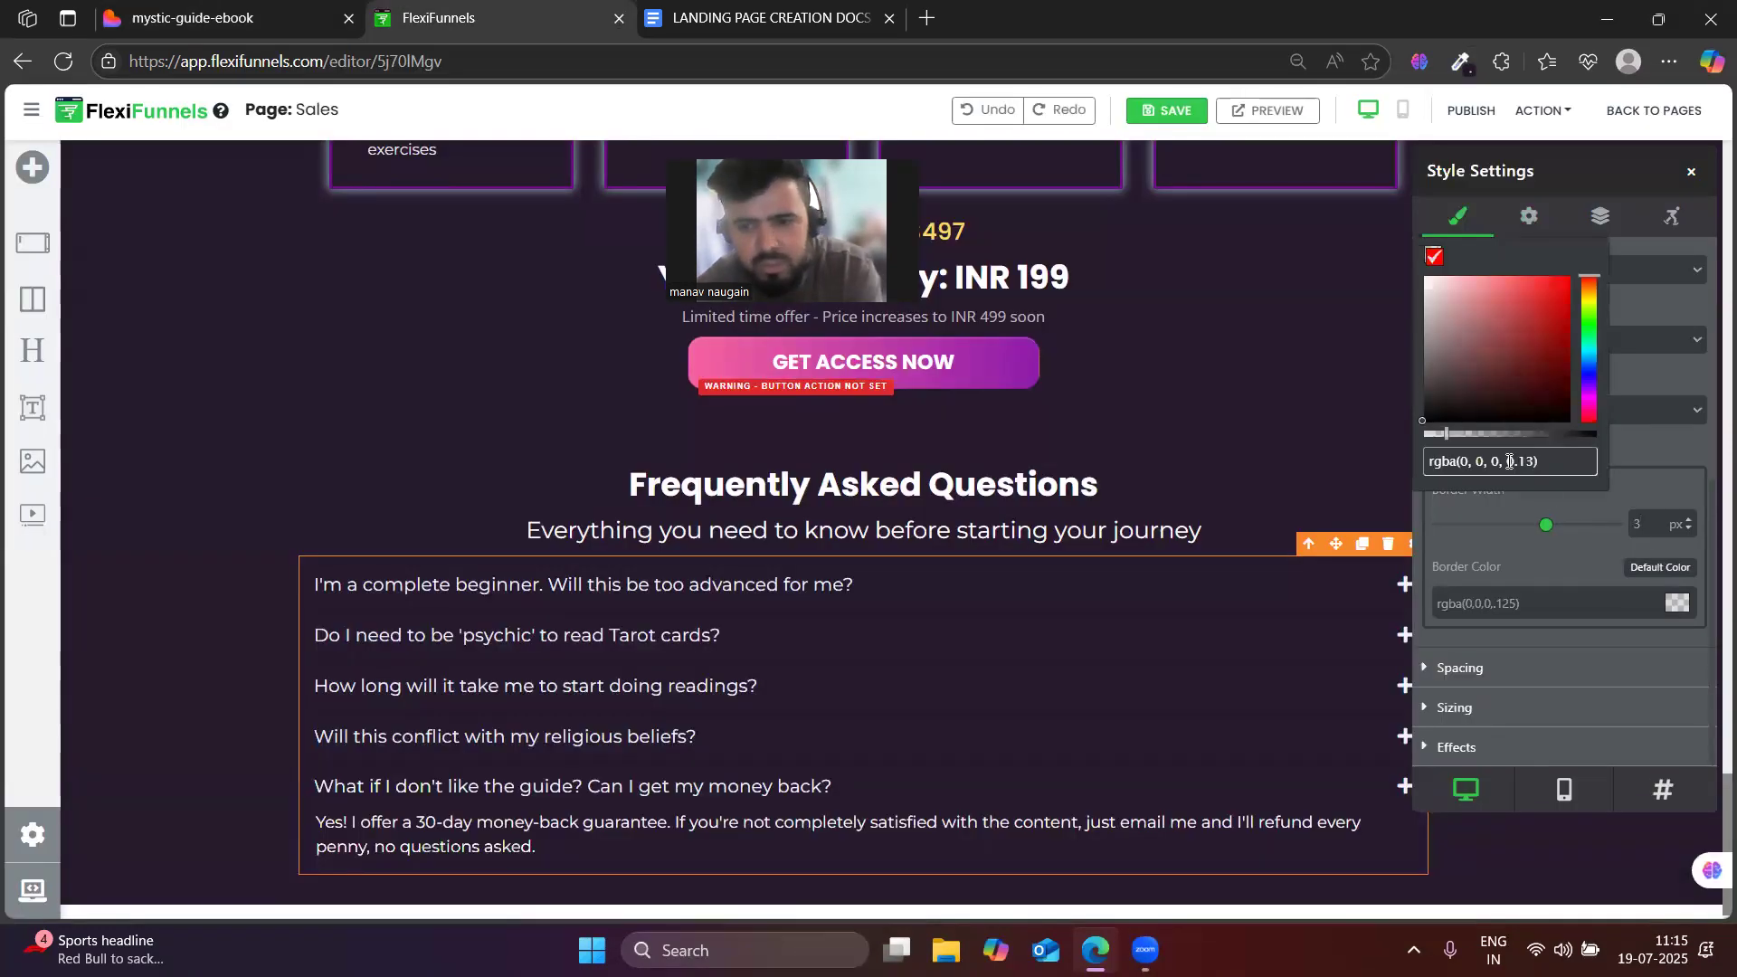
key(ctrl+a)
key(ctrl+v)
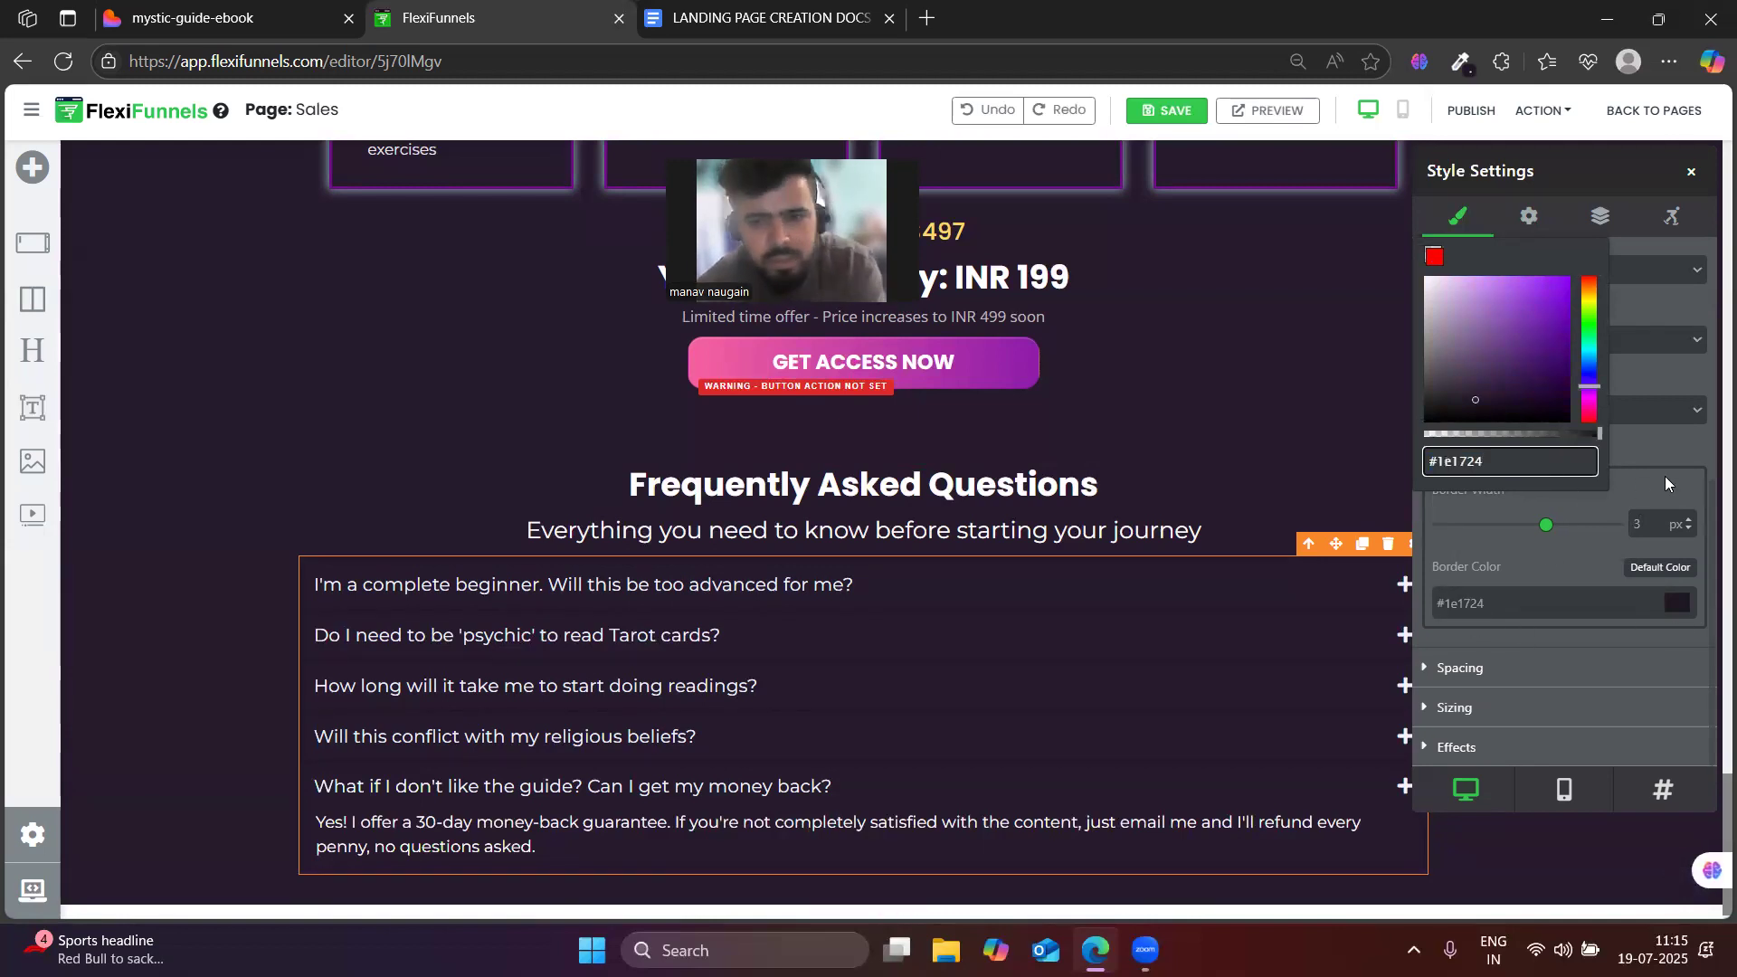
click(1656, 451)
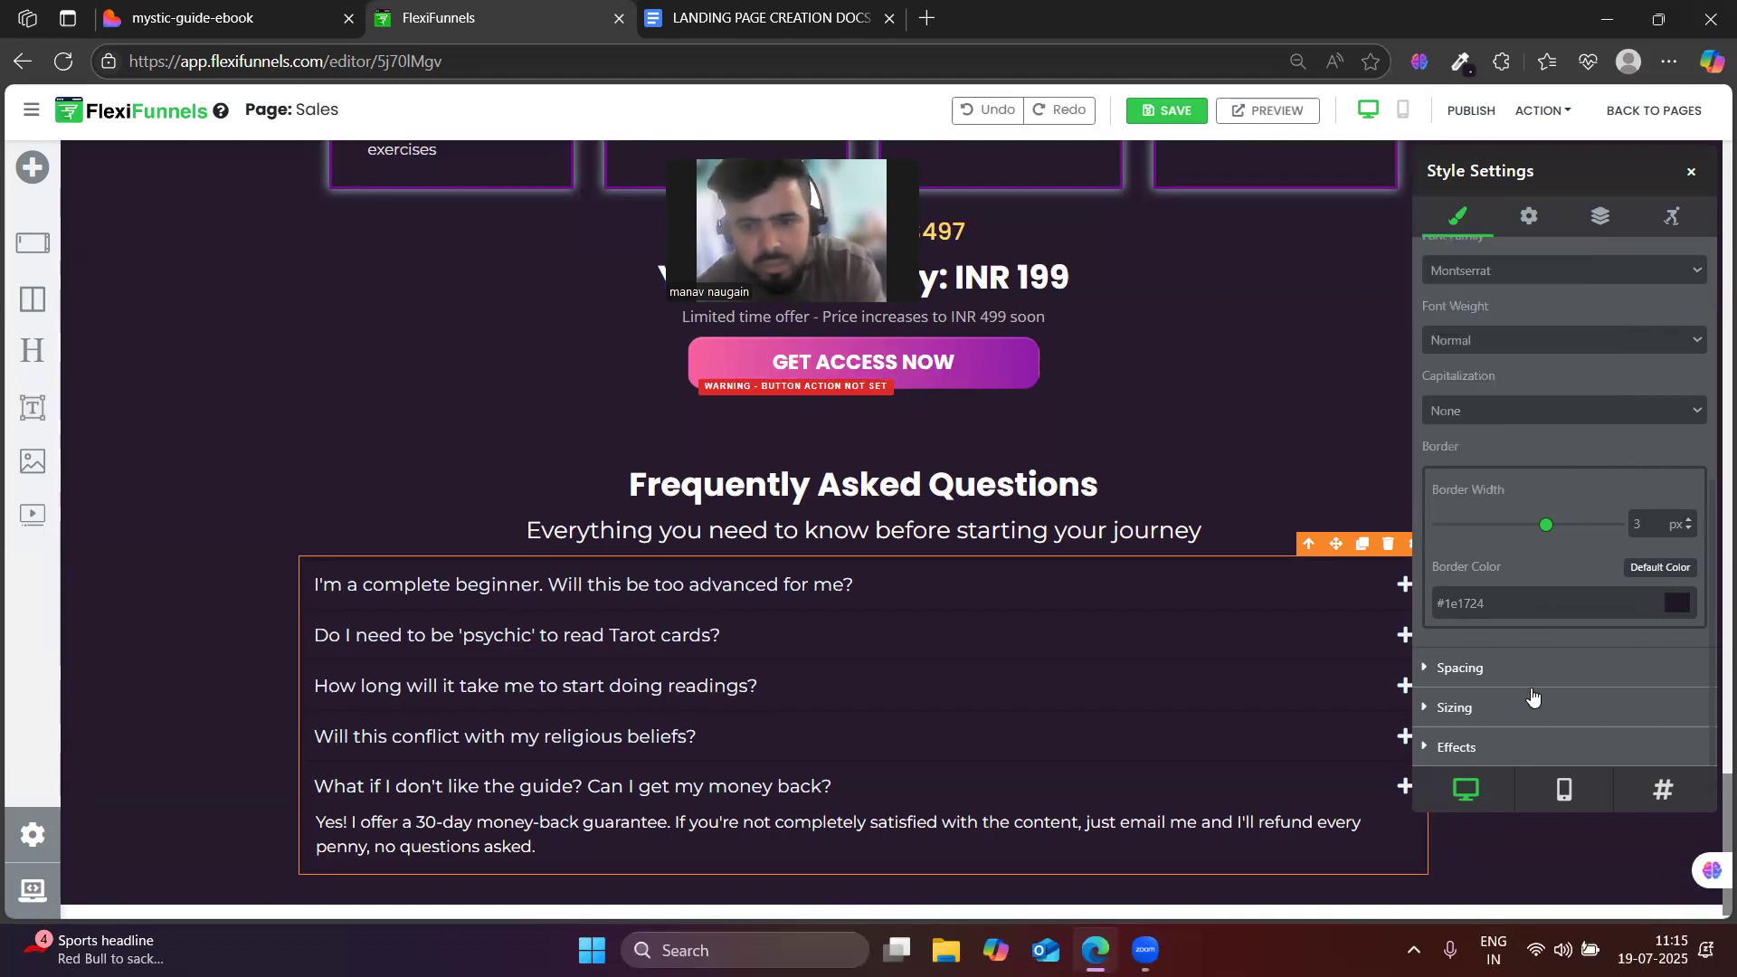
- Set the FAQ accordion's bottom margin to 14 px and its alignment to centre
click(1461, 672)
drag(1455, 630, 1457, 636)
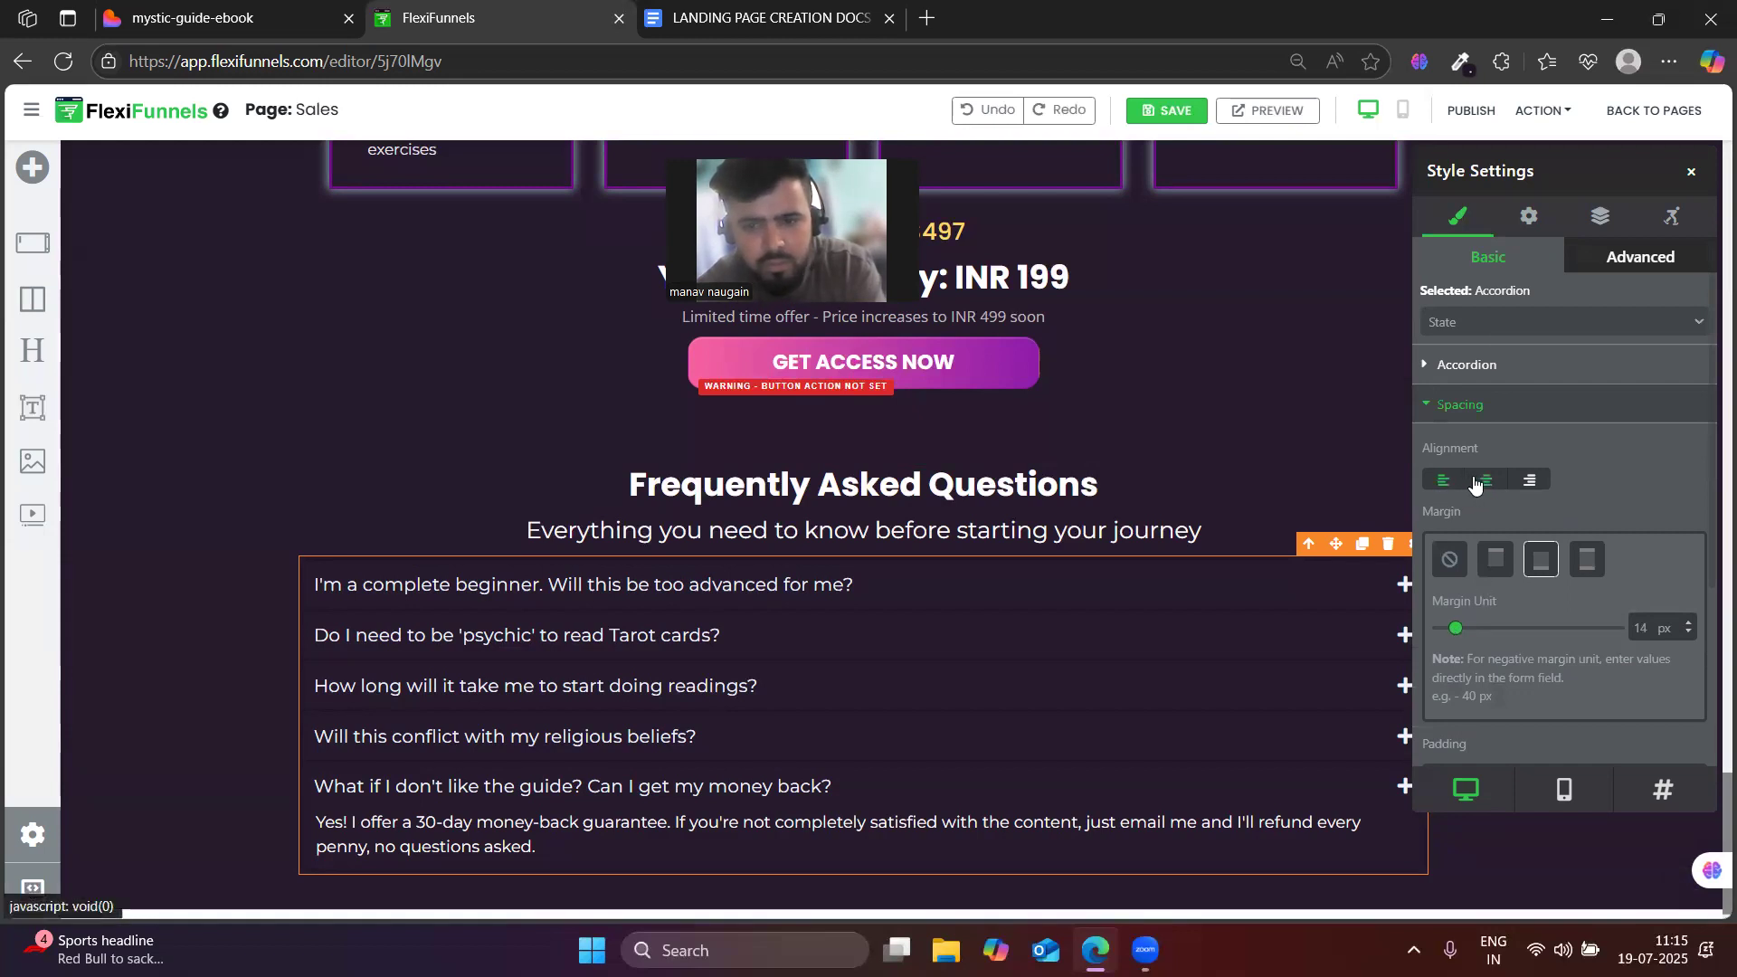
scroll(1500, 746, down, 3)
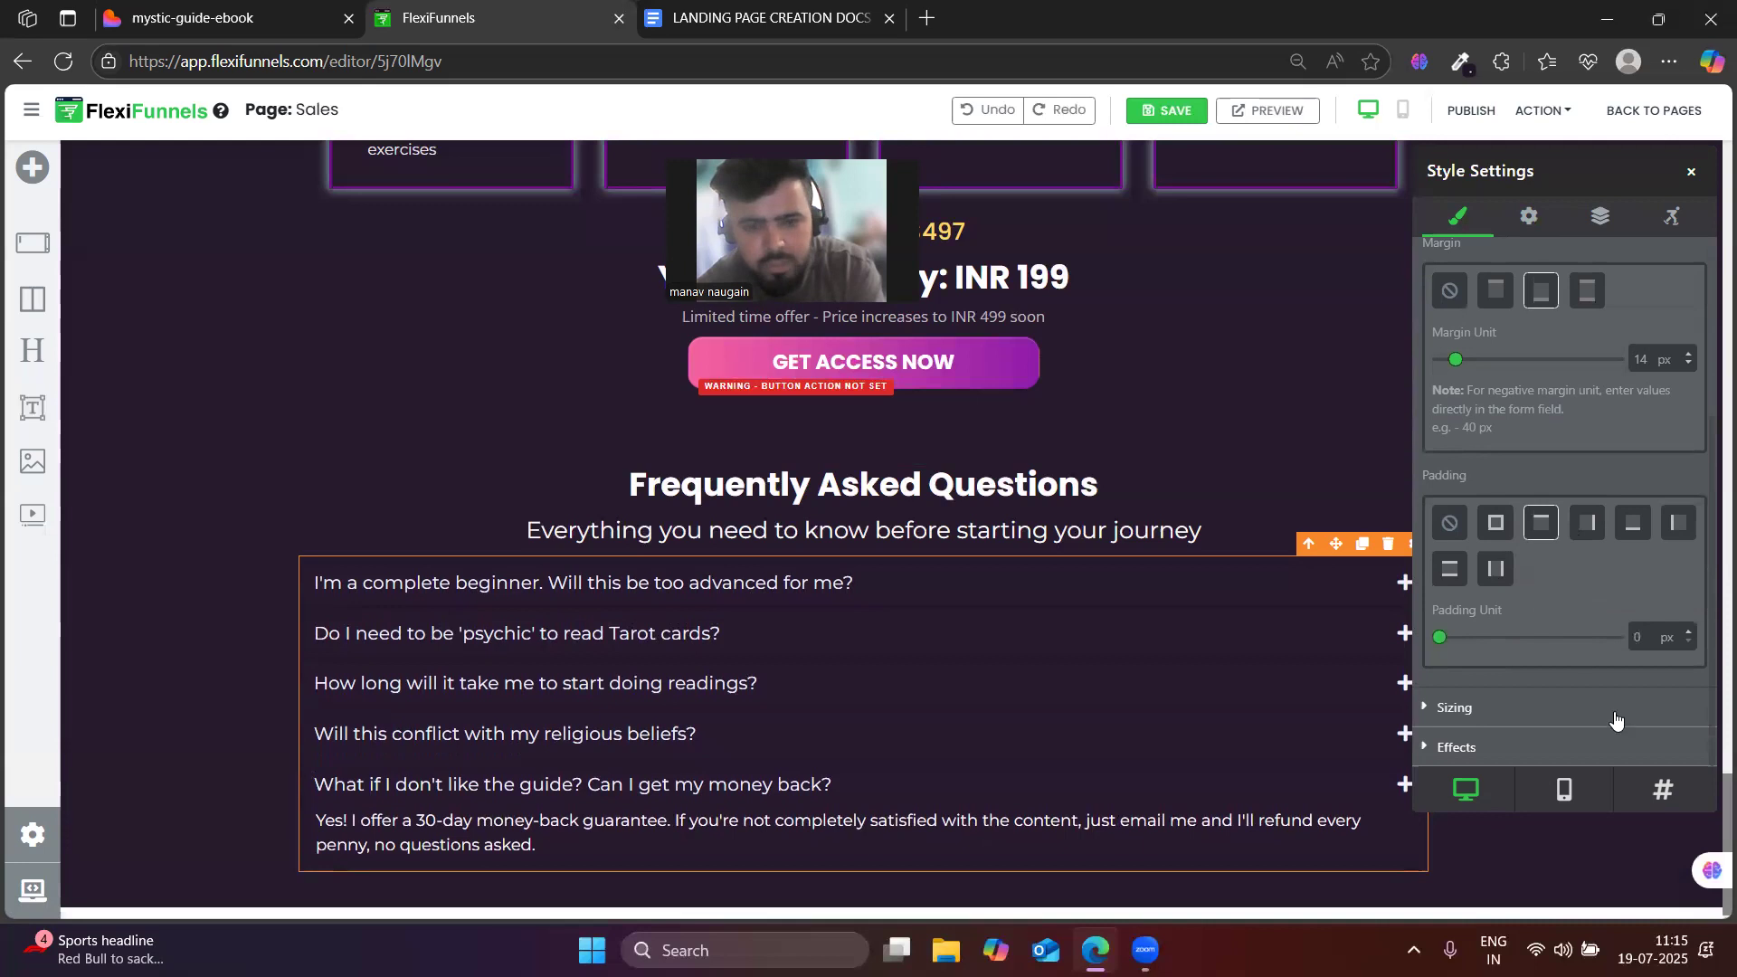
scroll(1477, 697, up, 3)
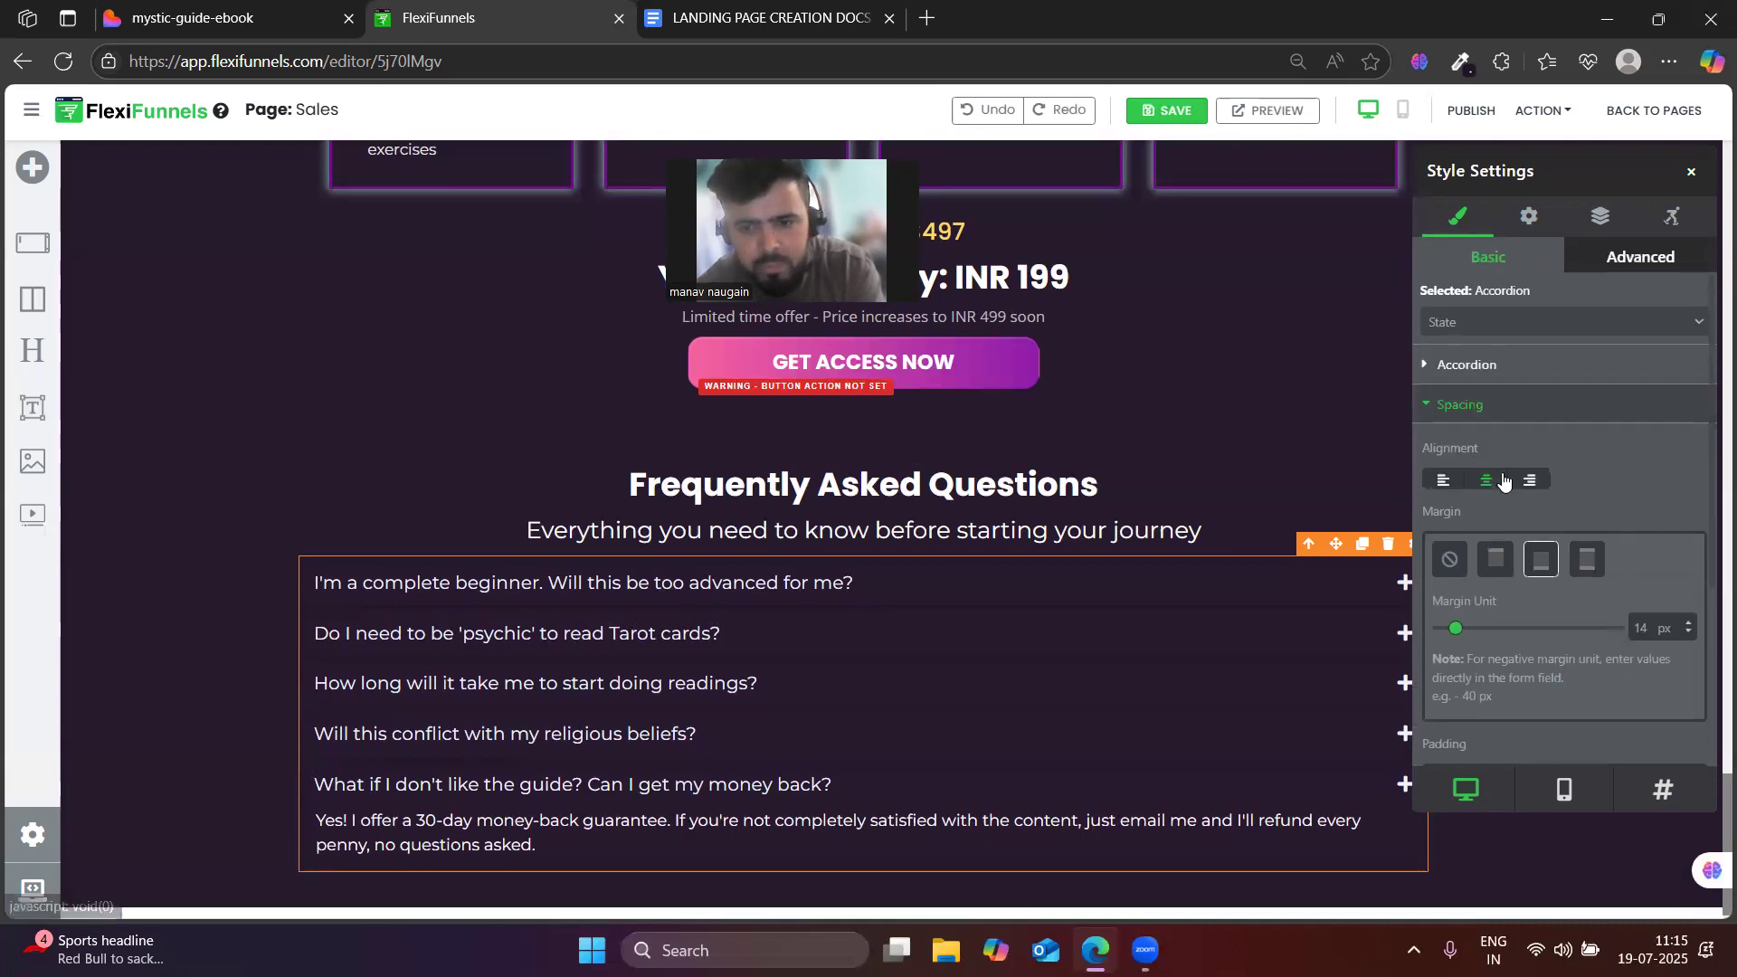
click(1478, 403)
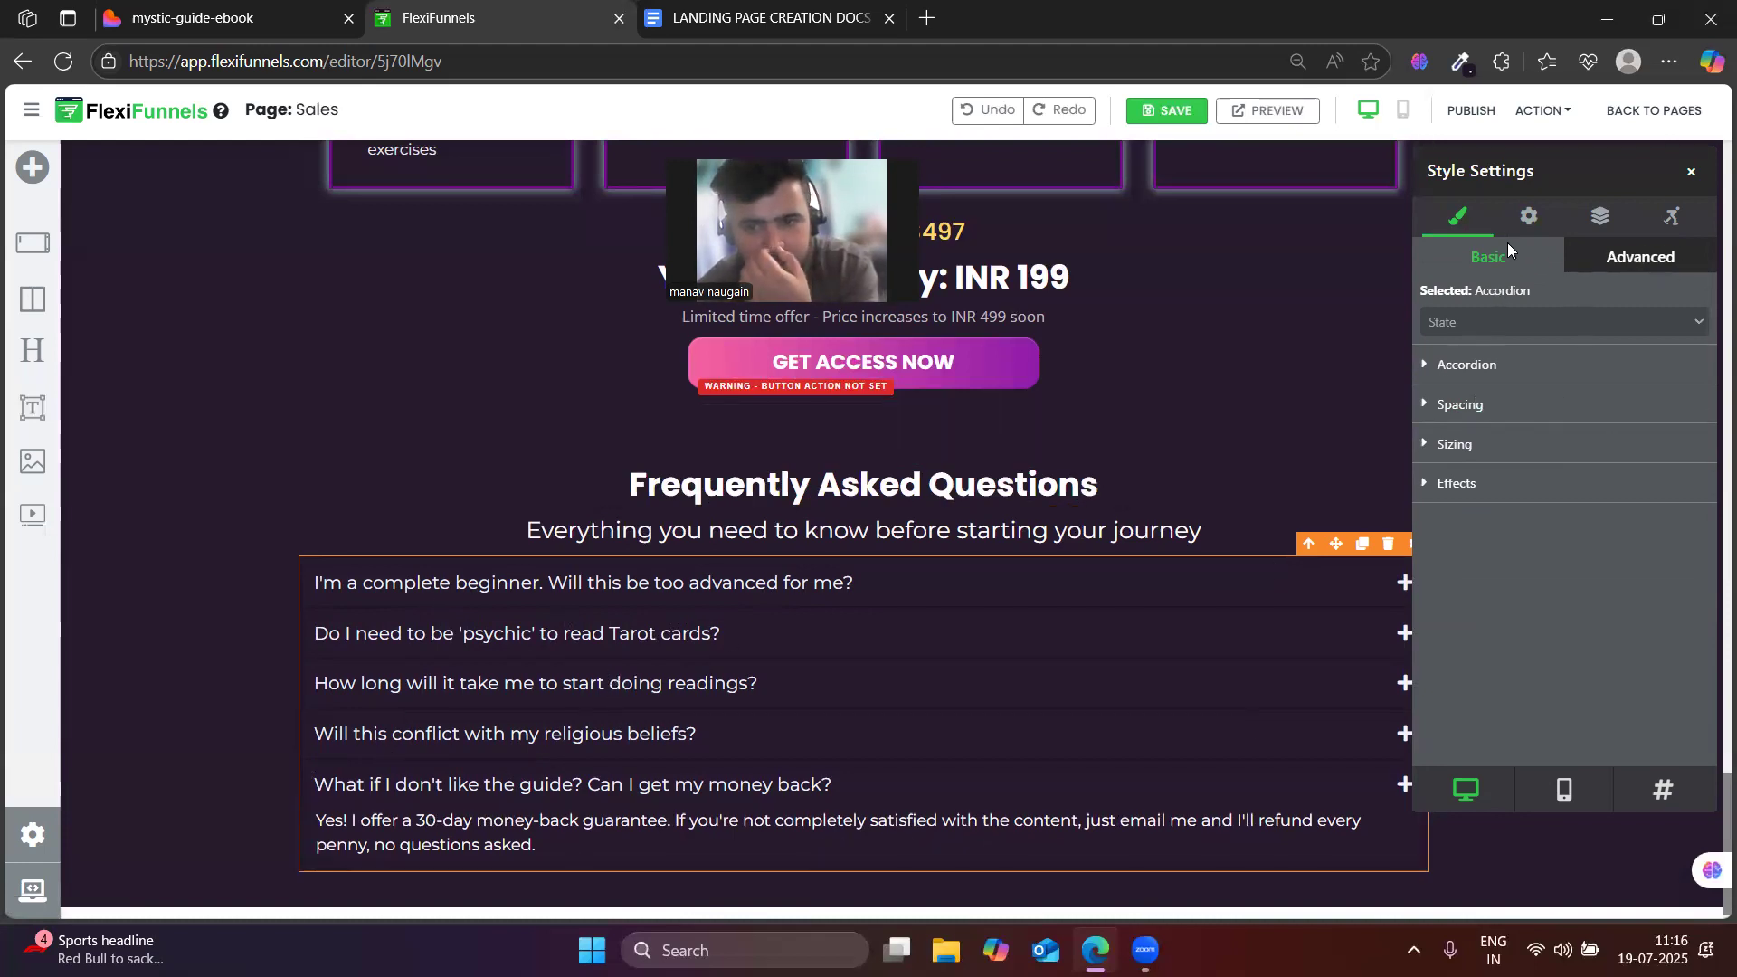
click(1530, 217)
click(1458, 217)
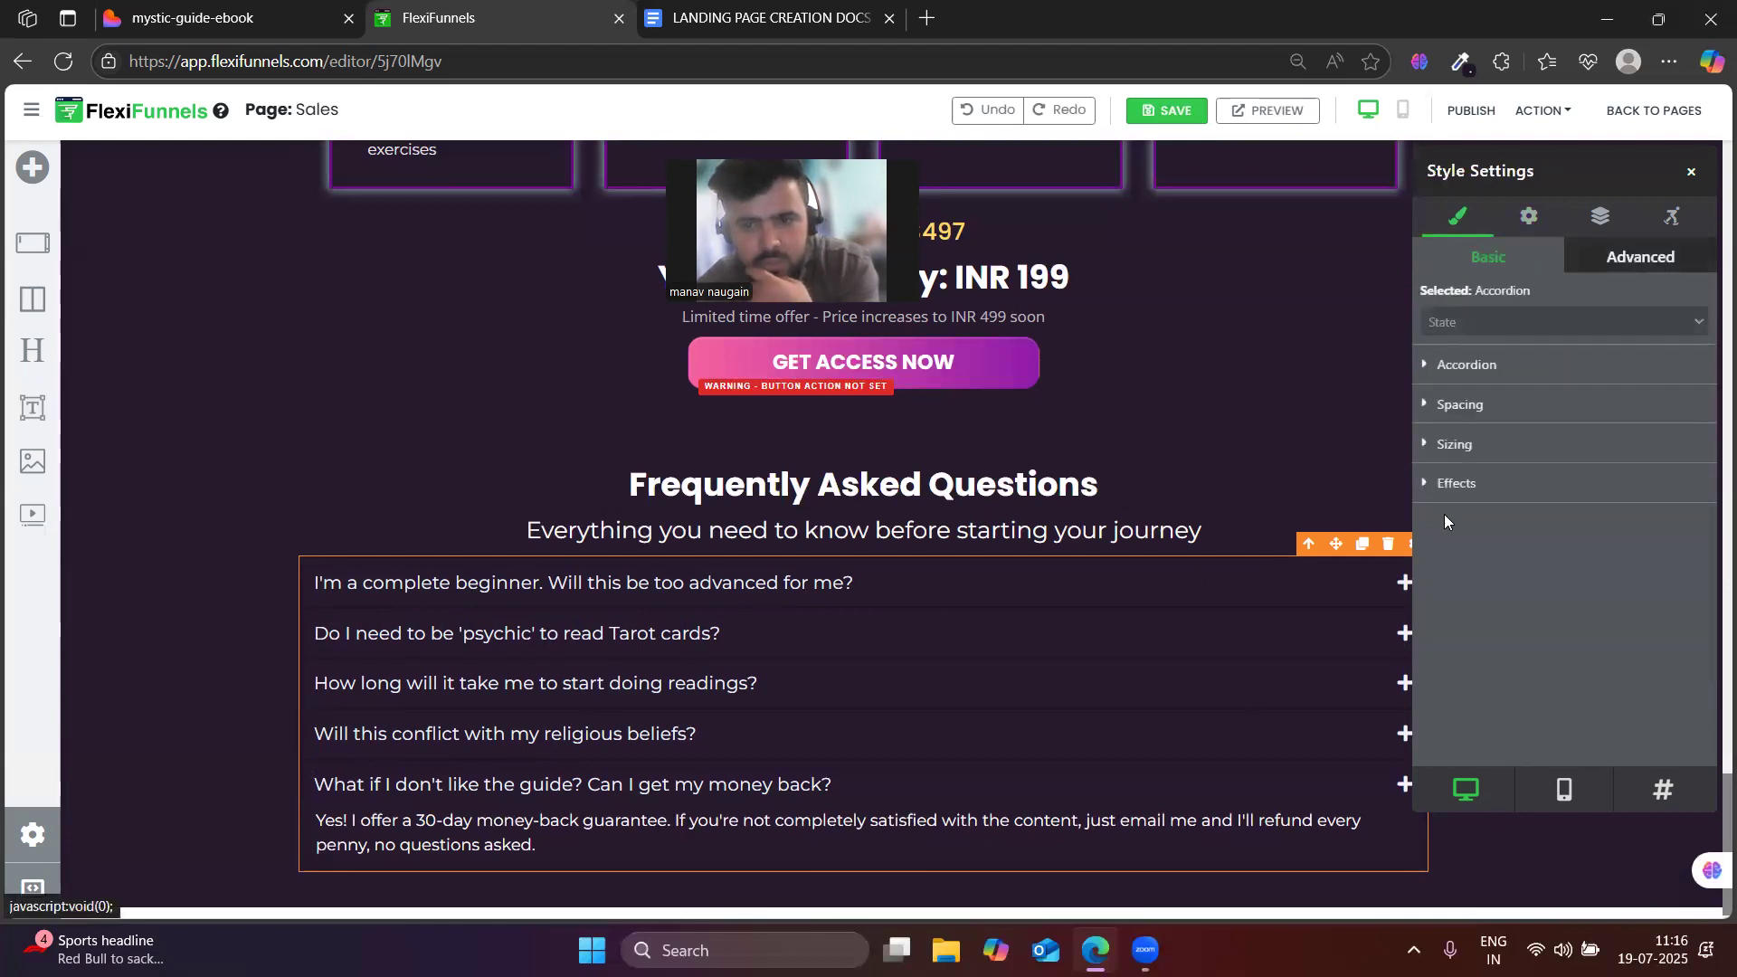
- Reset the FAQ accordion's top and bottom margins to 0 px
click(1457, 444)
click(1473, 409)
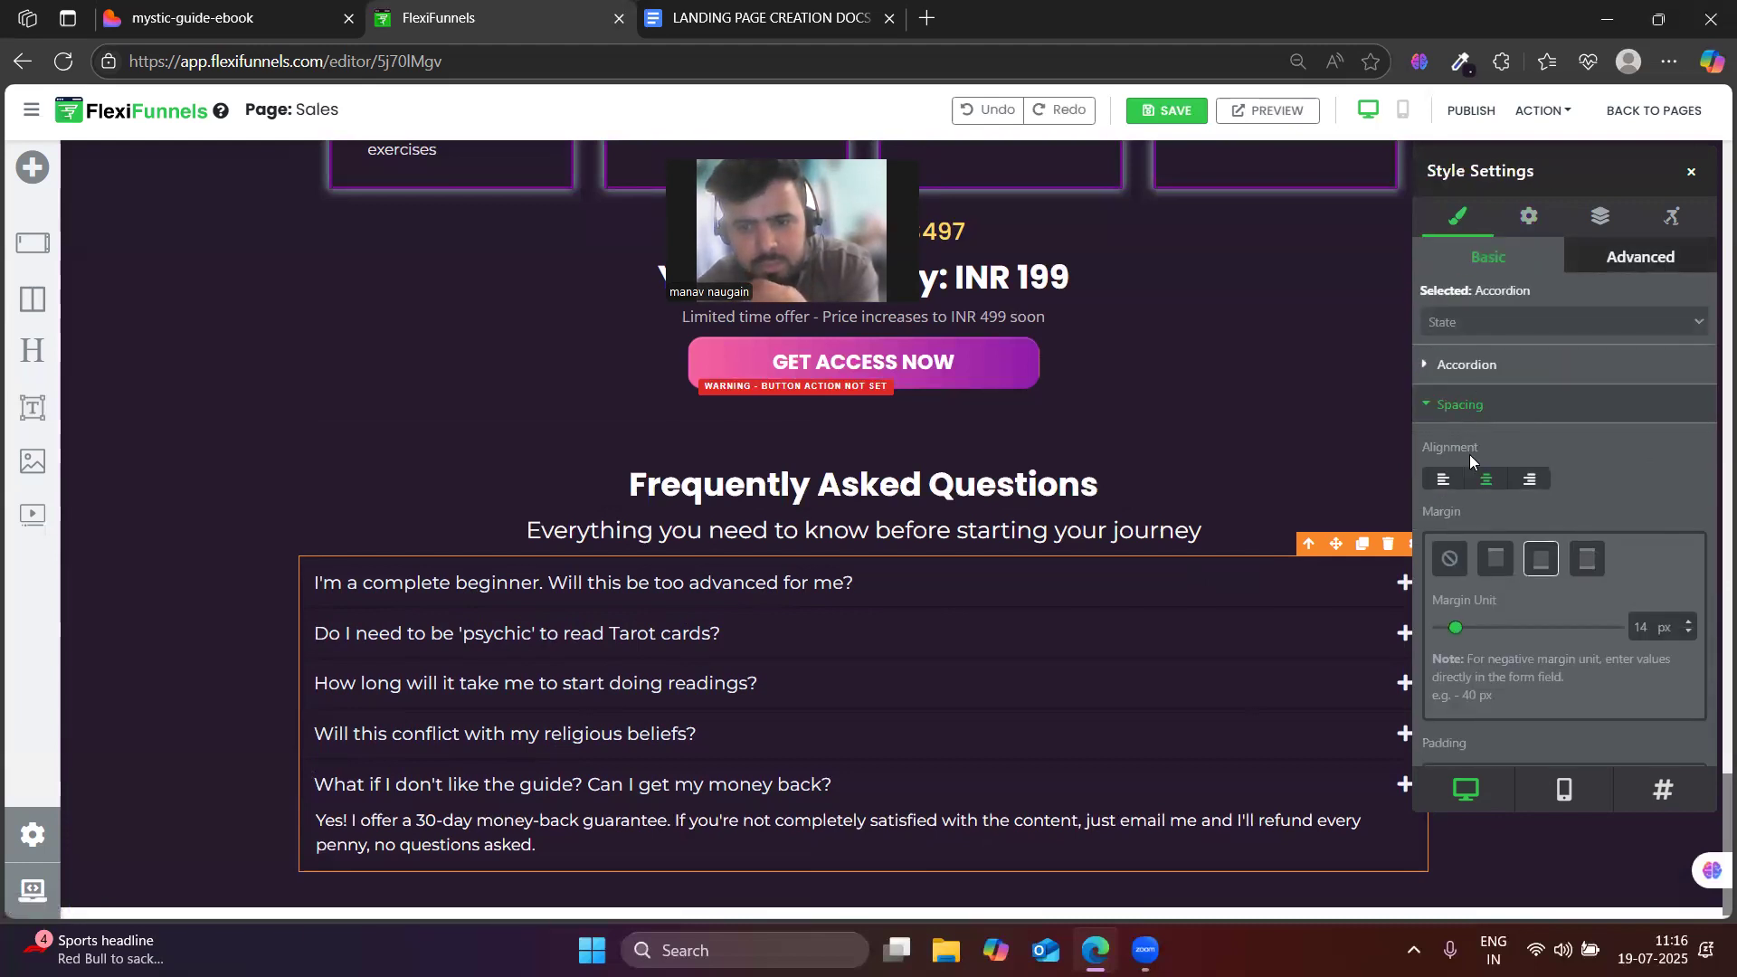
scroll(1505, 628, down, 3)
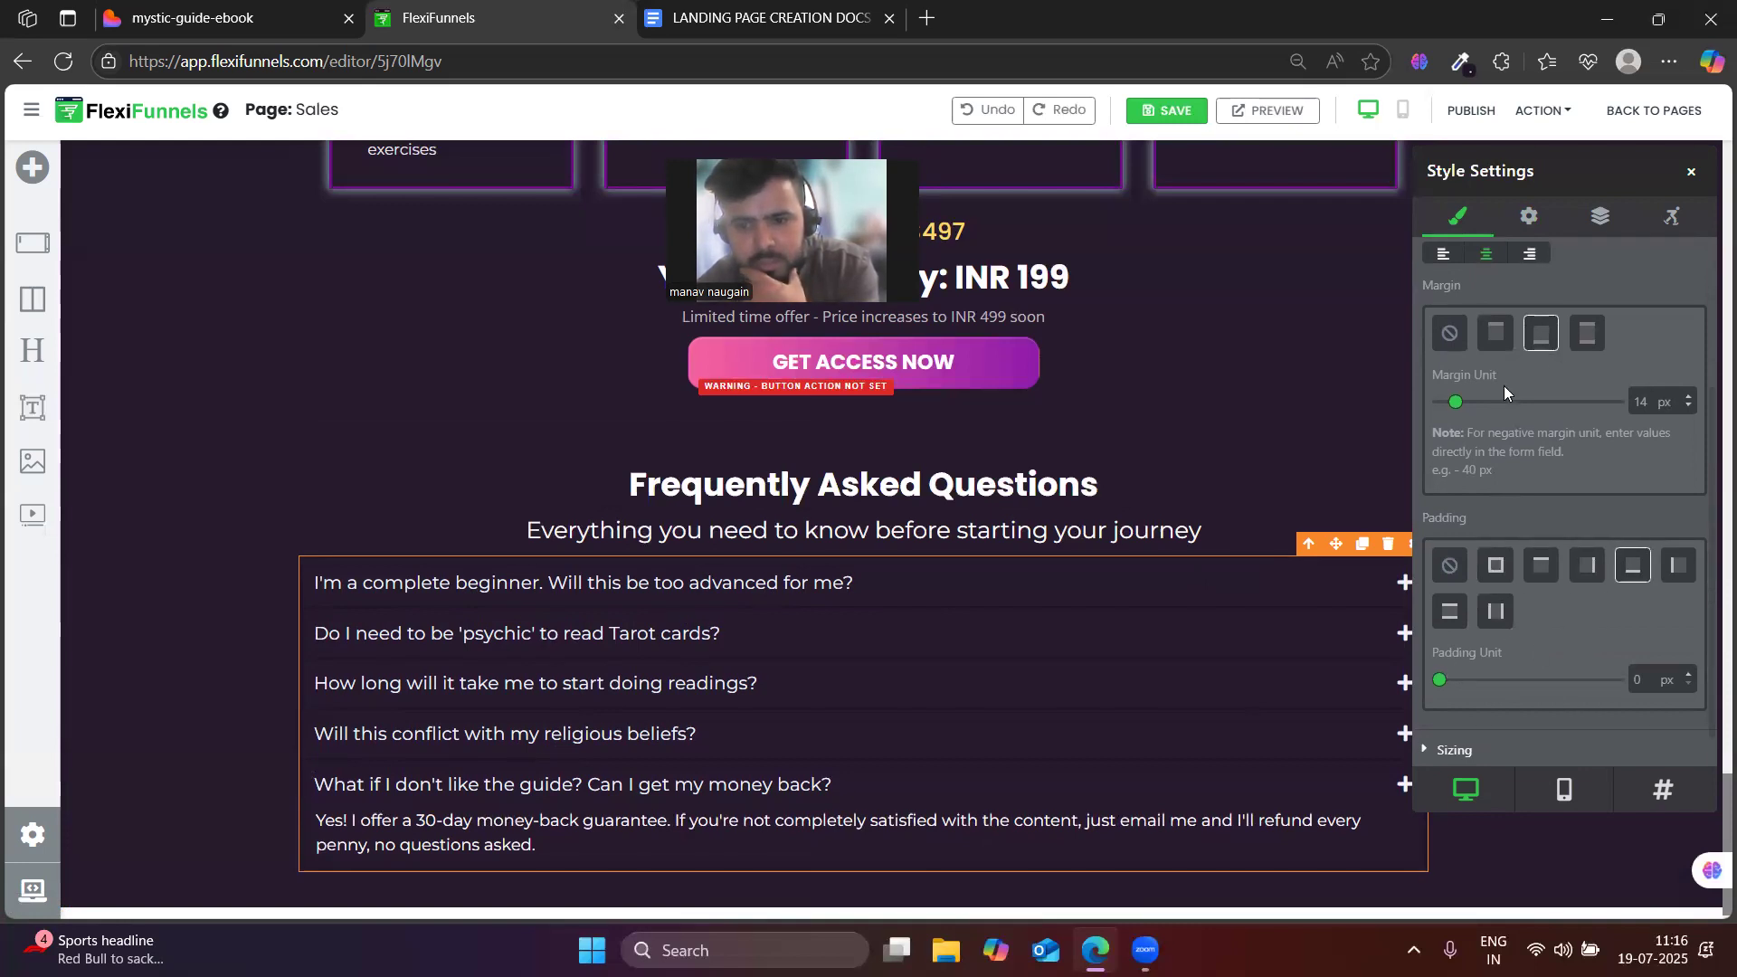
scroll(1504, 386, up, 2)
mouse_move(1443, 516)
mouse_down()
mouse_move(1460, 520)
mouse_move(1412, 514)
mouse_move(1435, 519)
mouse_up()
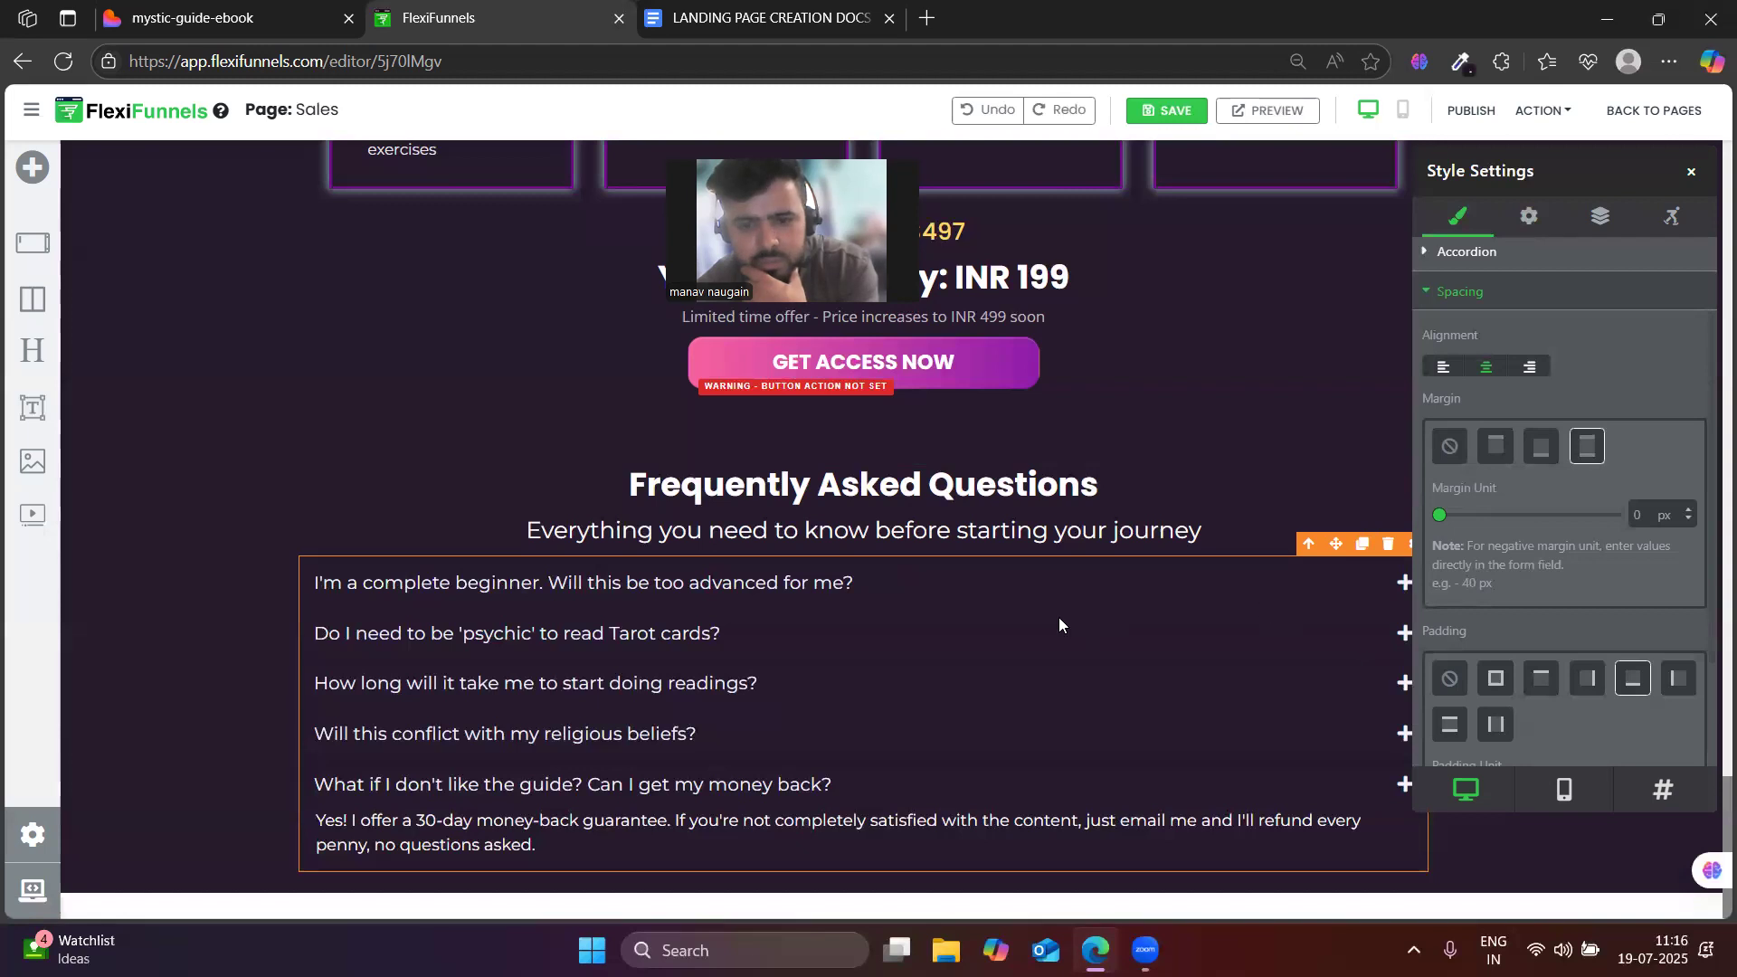
click(1451, 448)
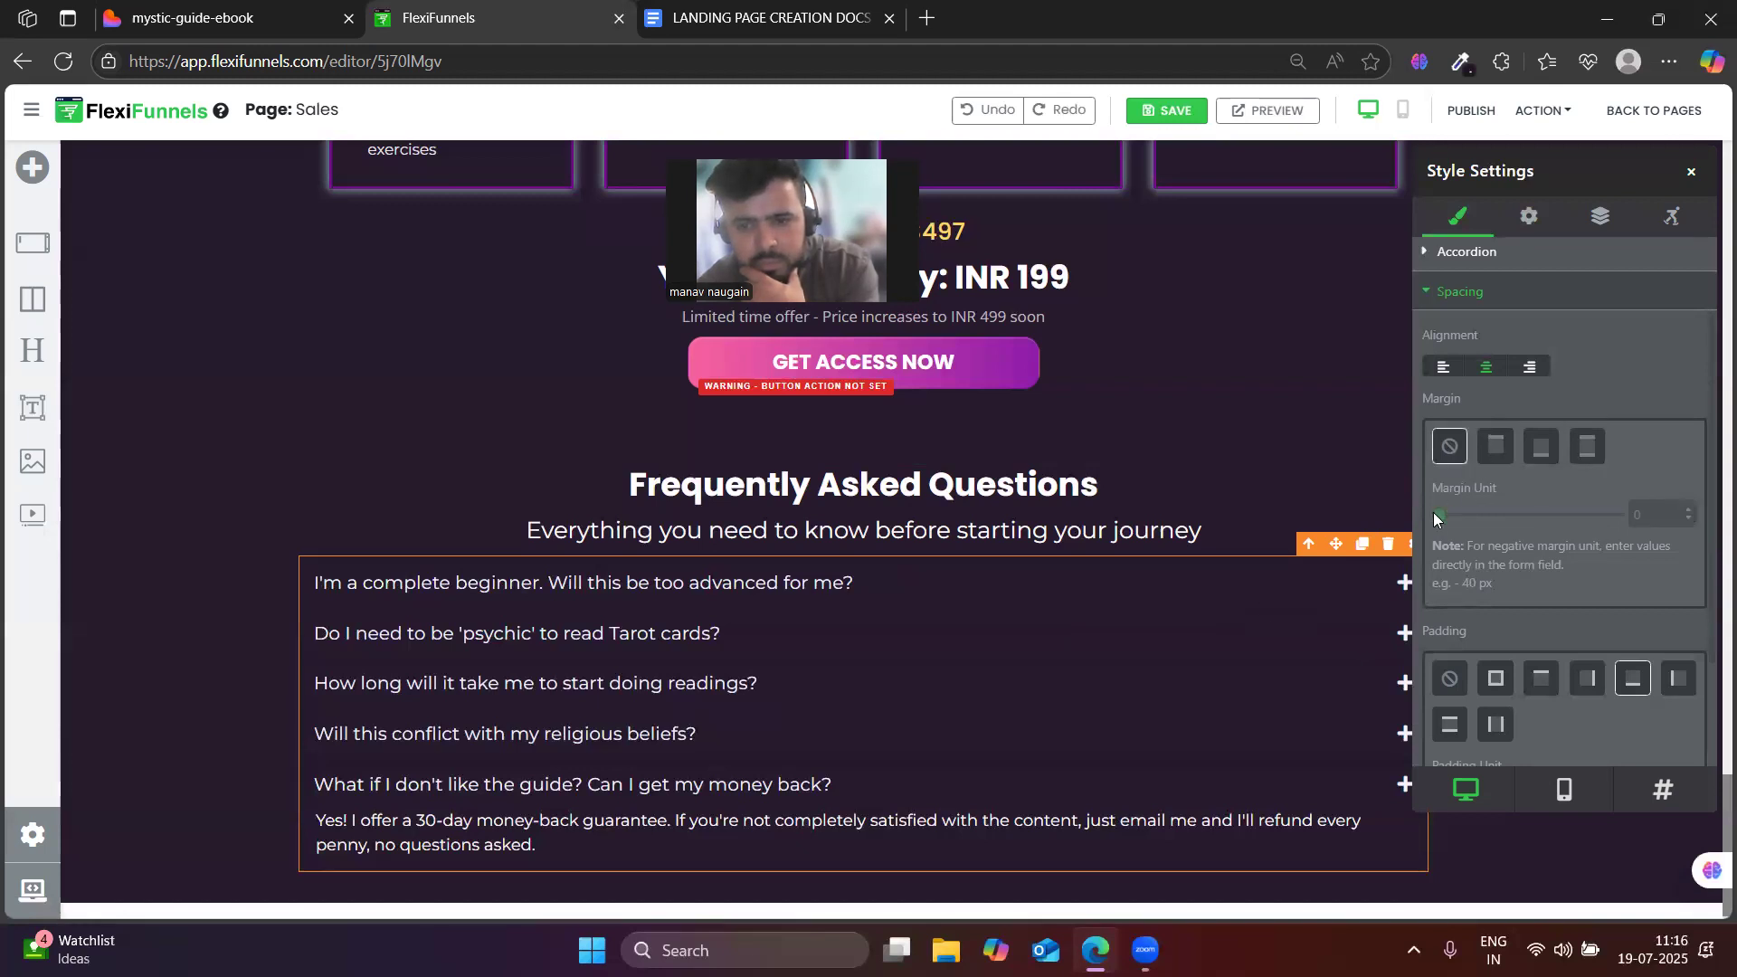
click(1493, 453)
mouse_move(1438, 520)
mouse_down()
mouse_move(1503, 527)
mouse_move(1399, 521)
mouse_move(1468, 524)
mouse_move(1437, 522)
mouse_up()
click(1541, 446)
scroll(1473, 522, up, 2)
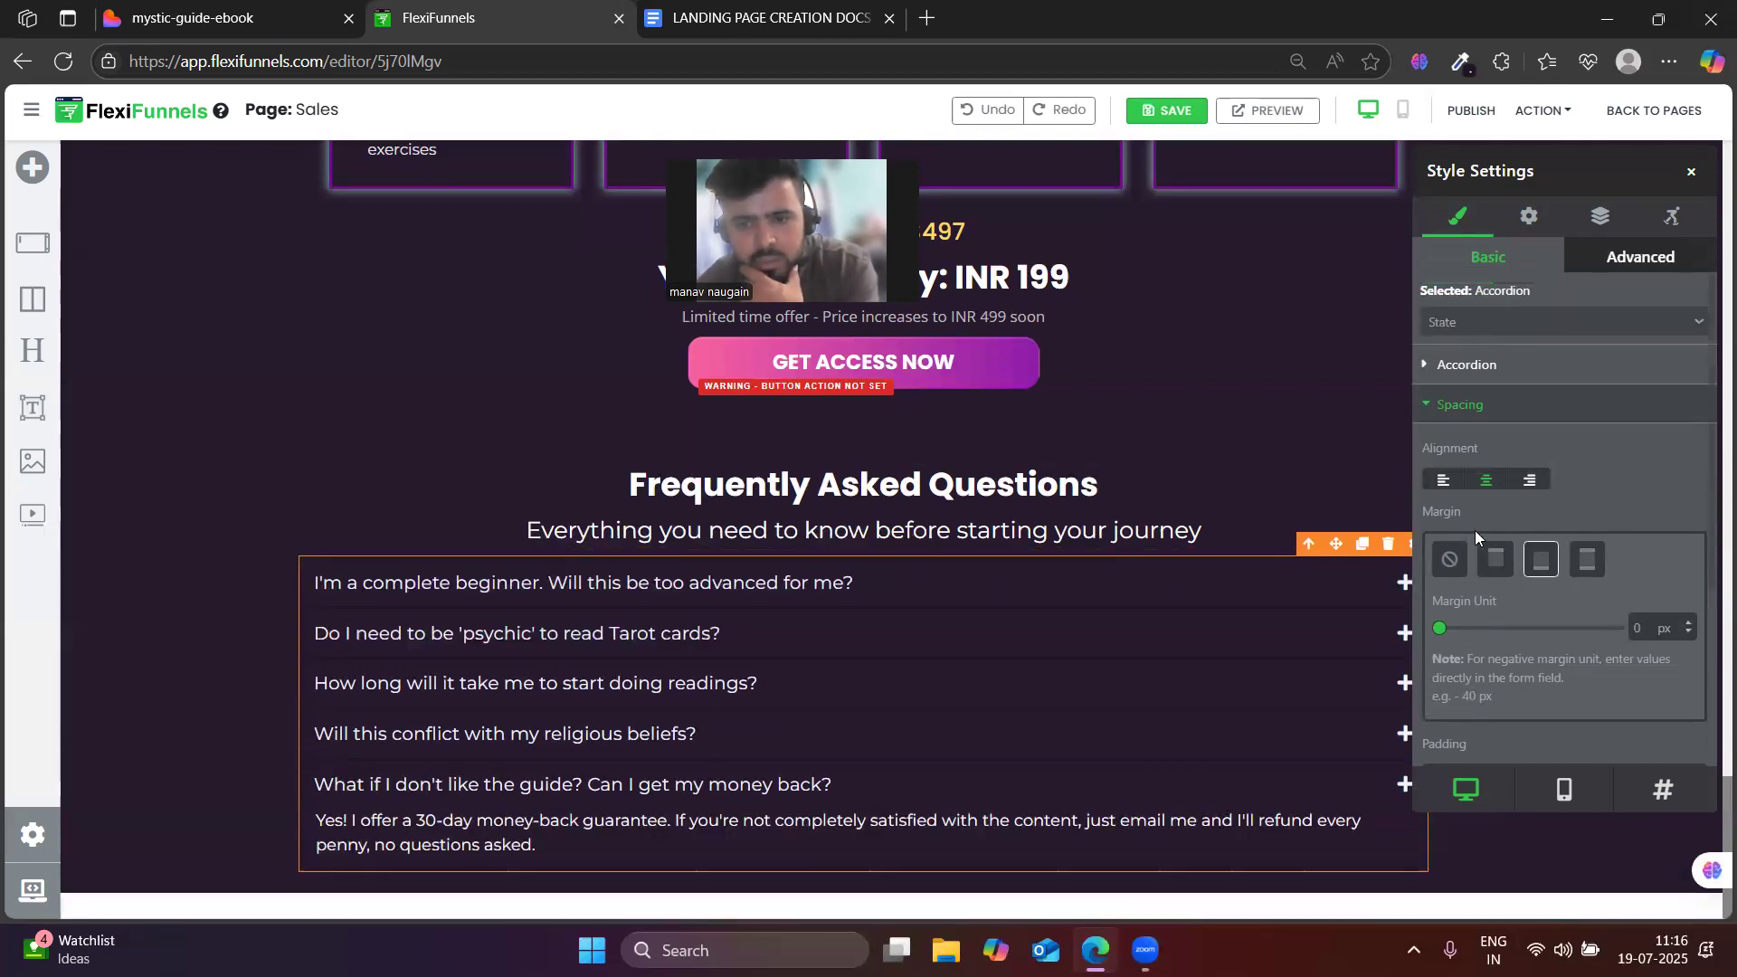
click(1484, 409)
- Check the FAQ accordion's border and icon options, then close its settings and publish the Sales page
click(1529, 217)
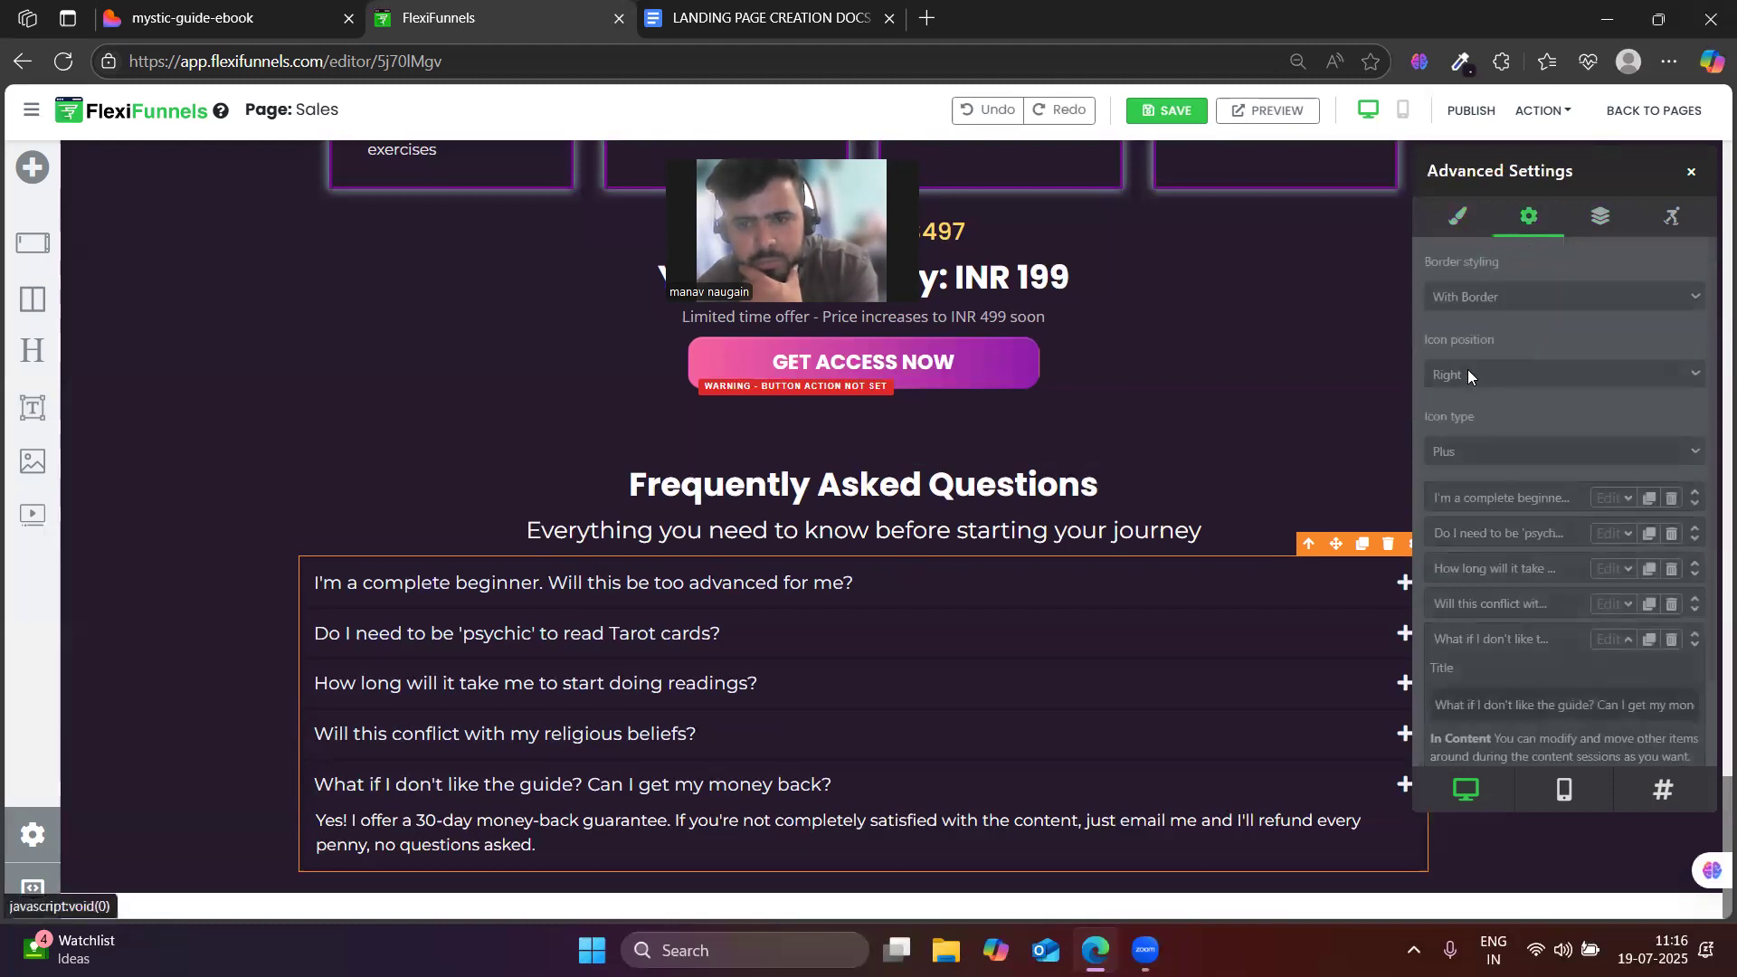
scroll(1525, 384, down, 1)
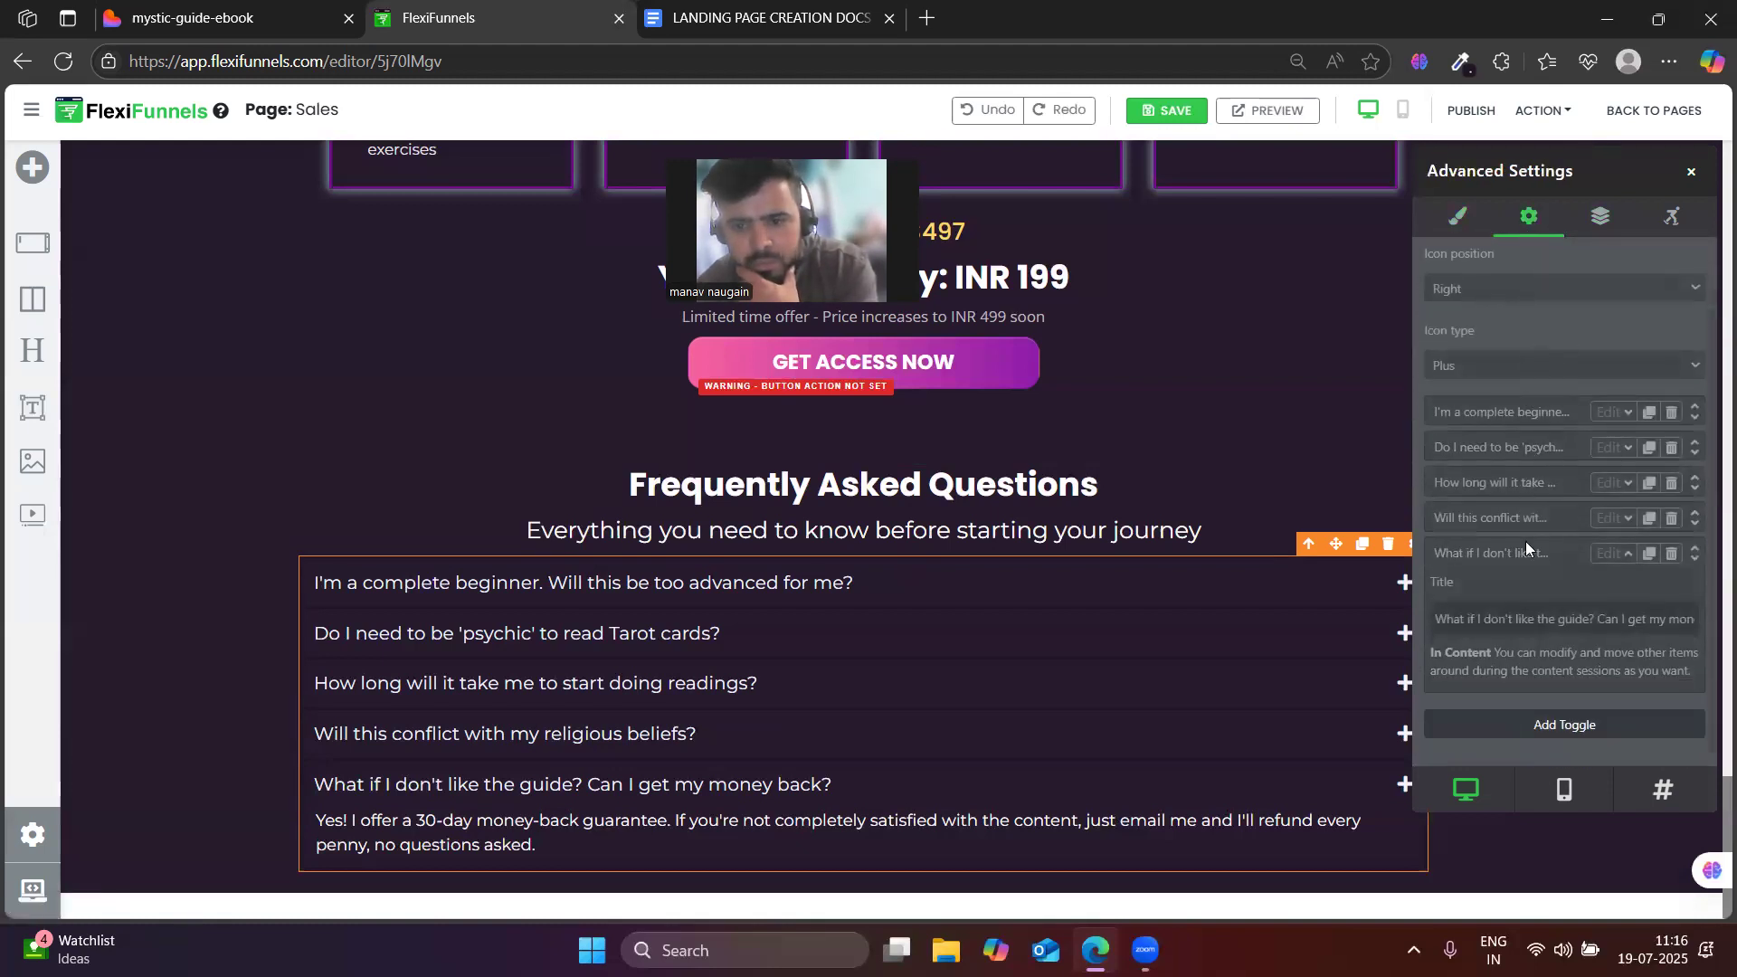
scroll(1526, 546, up, 1)
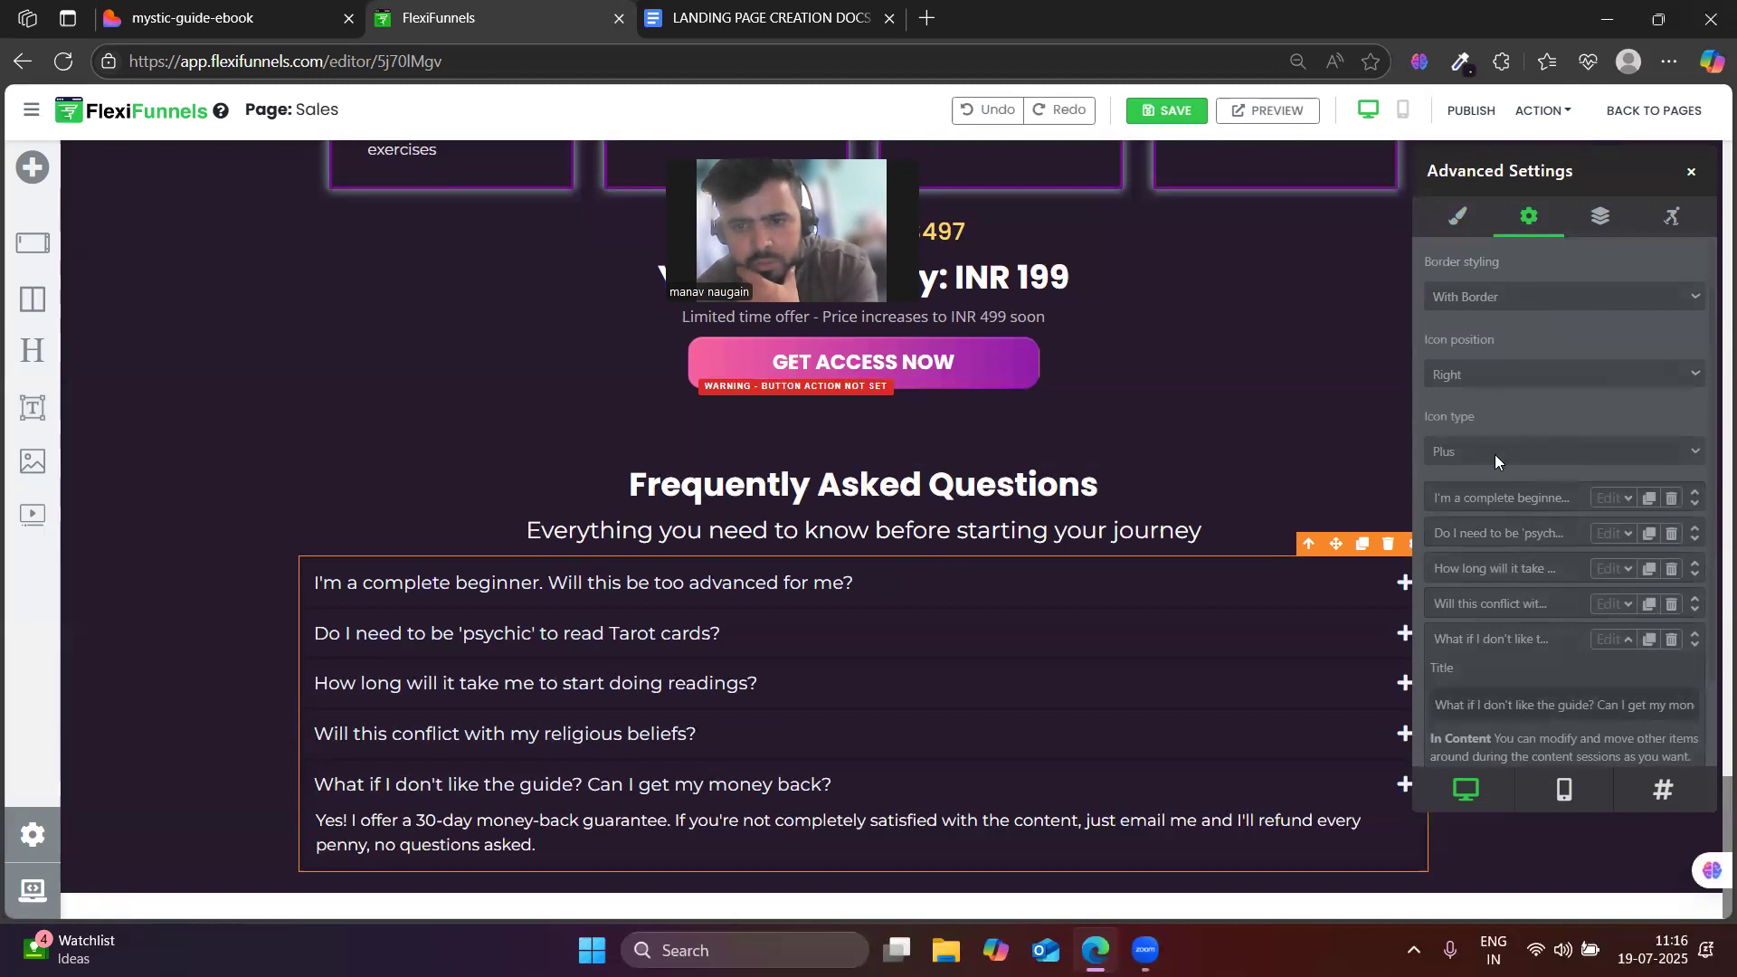
click(1474, 235)
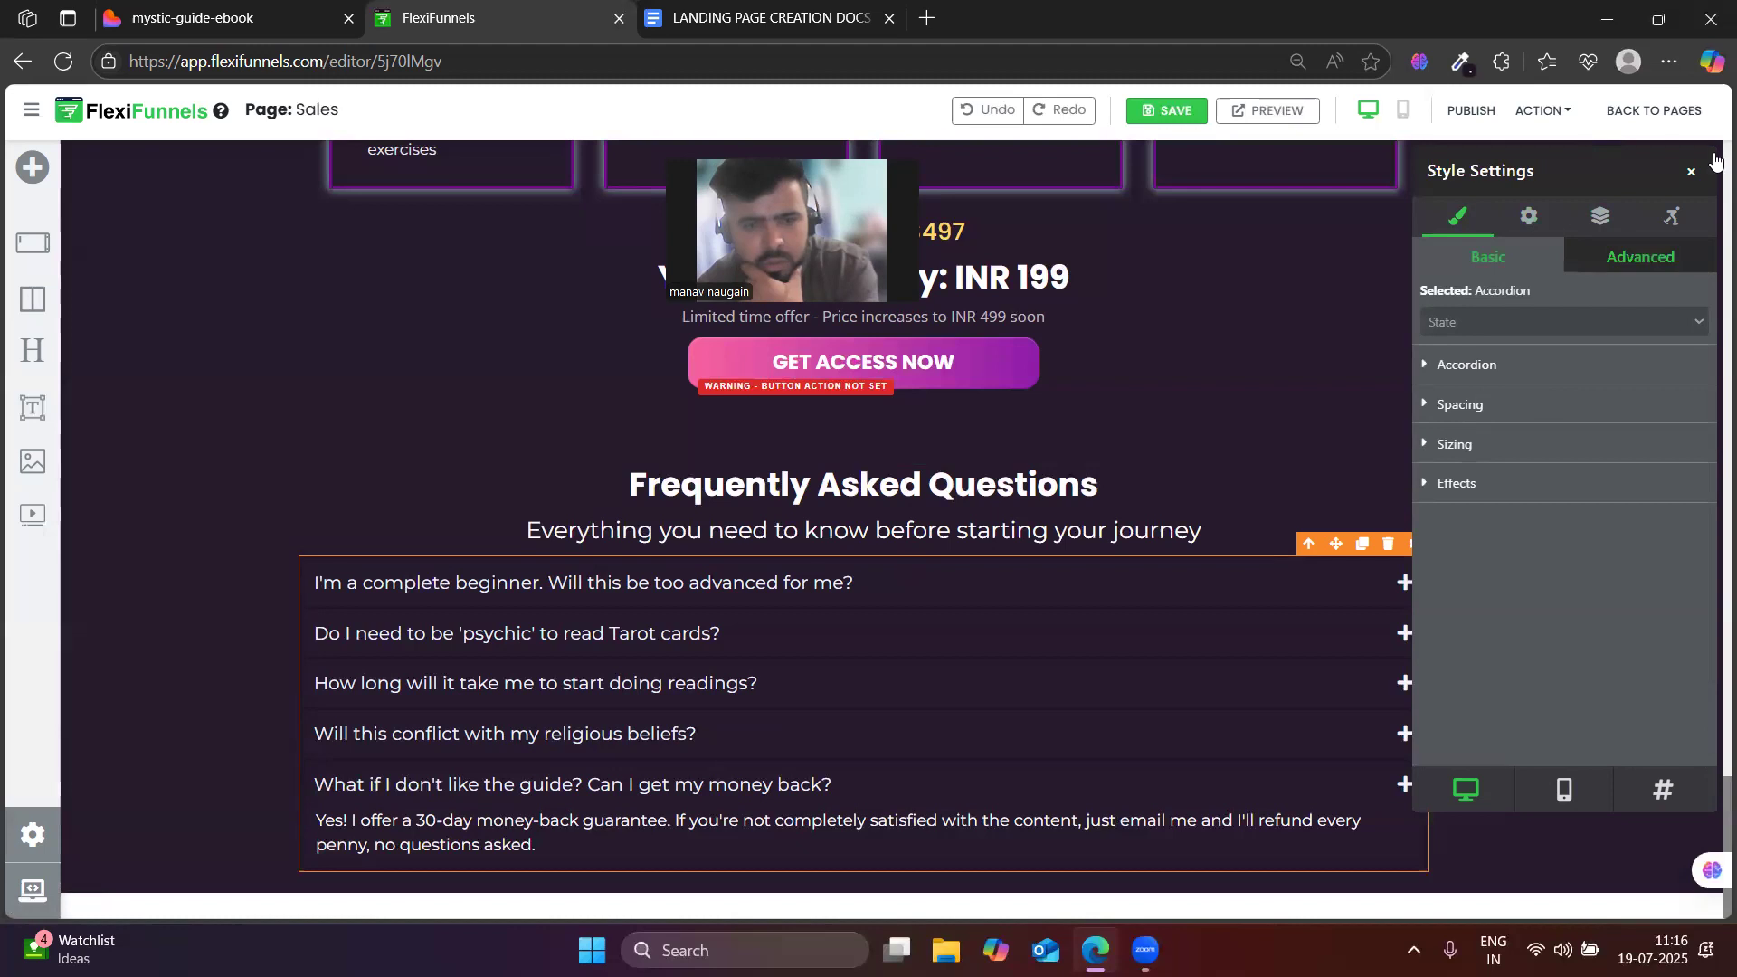
click(1691, 175)
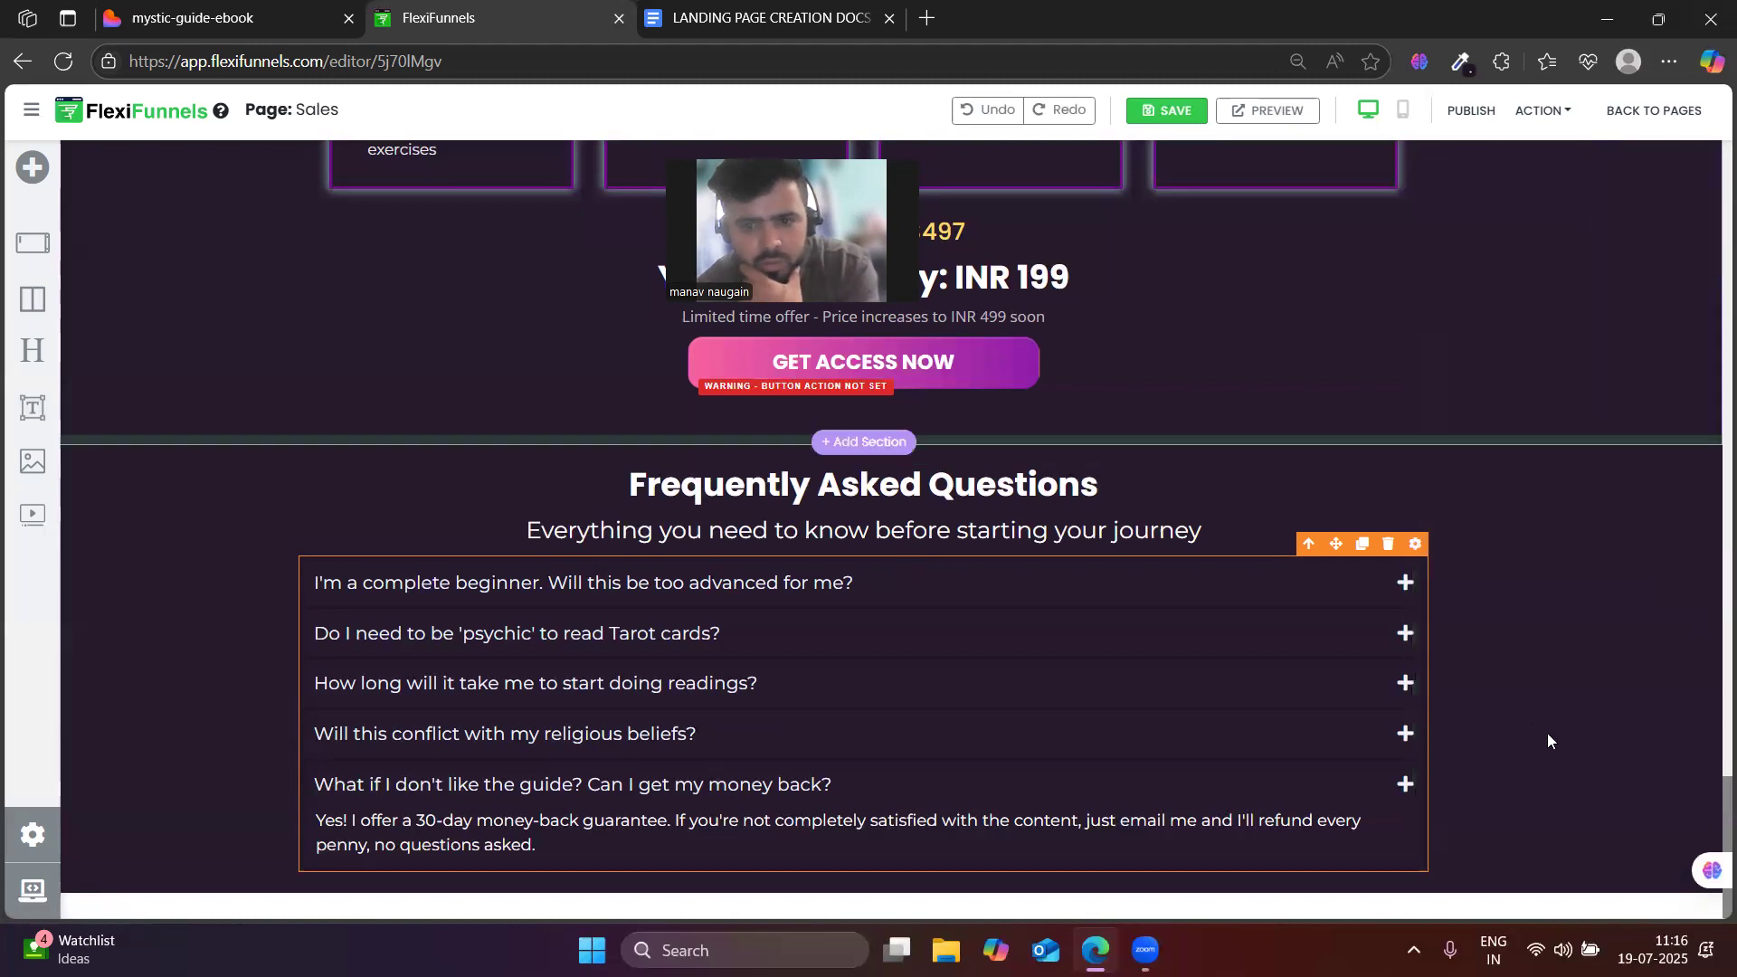
click(1489, 122)
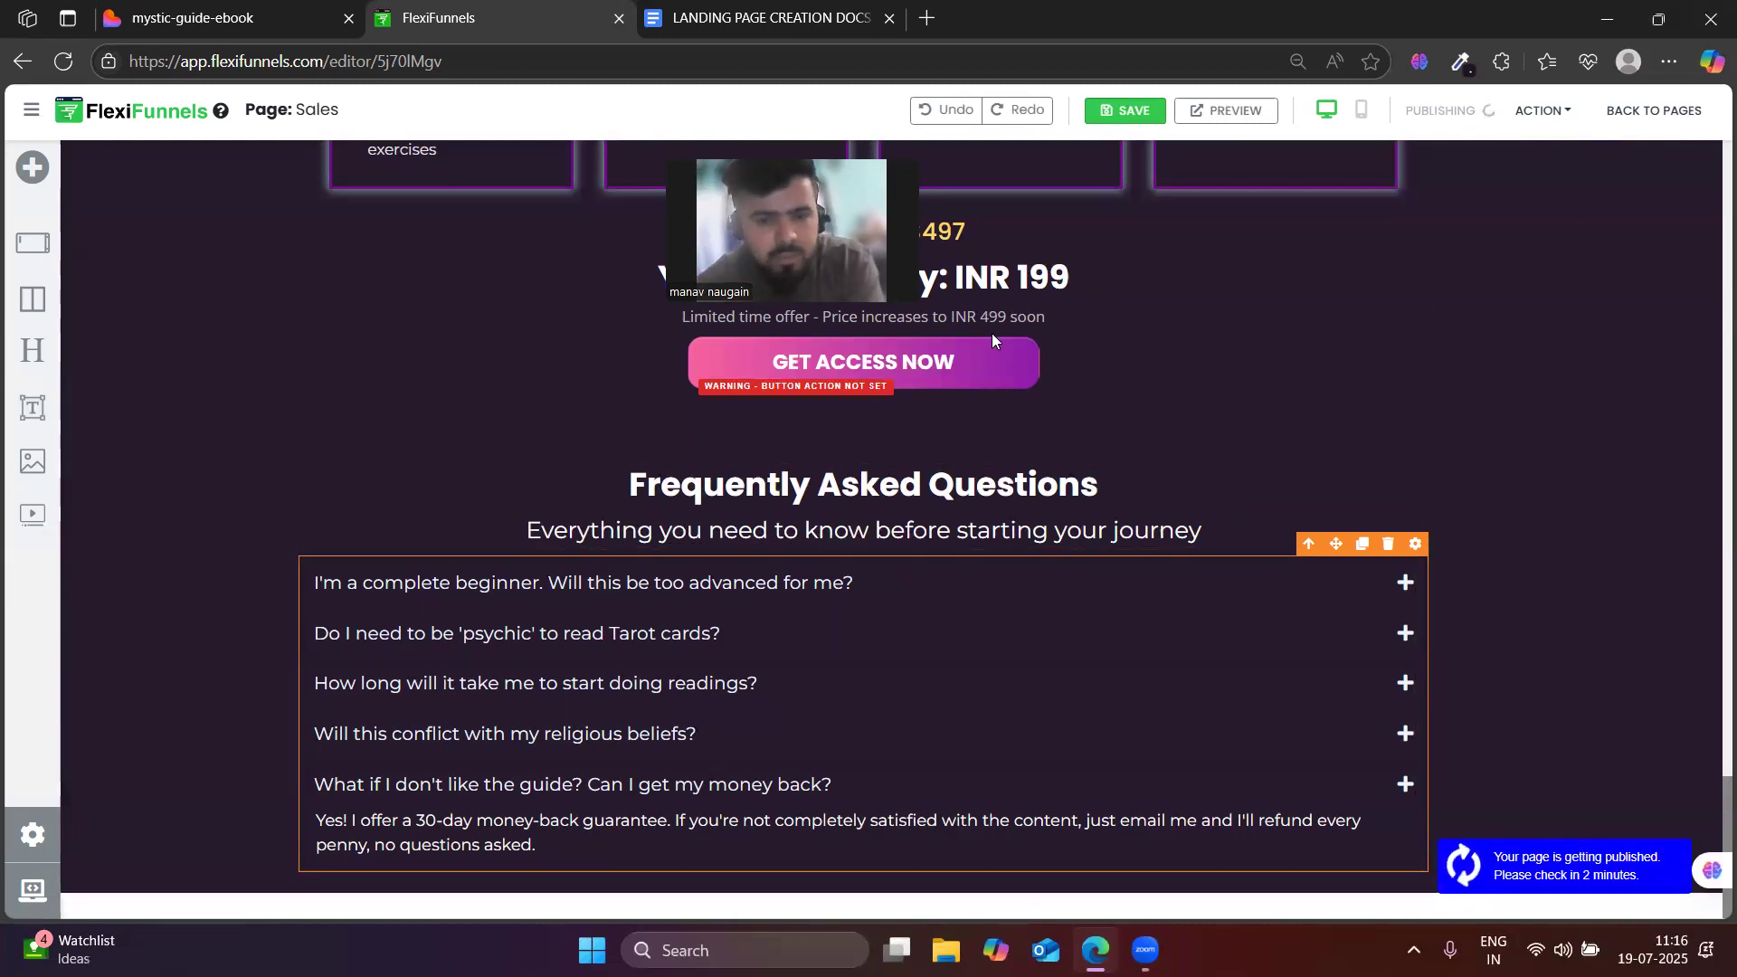
- Examine the FAQ section on the mystic-guide-ebook reference page and return to the FlexiFunnels editor
key(ctrl+shift+Tab)
scroll(934, 662, down, 7)
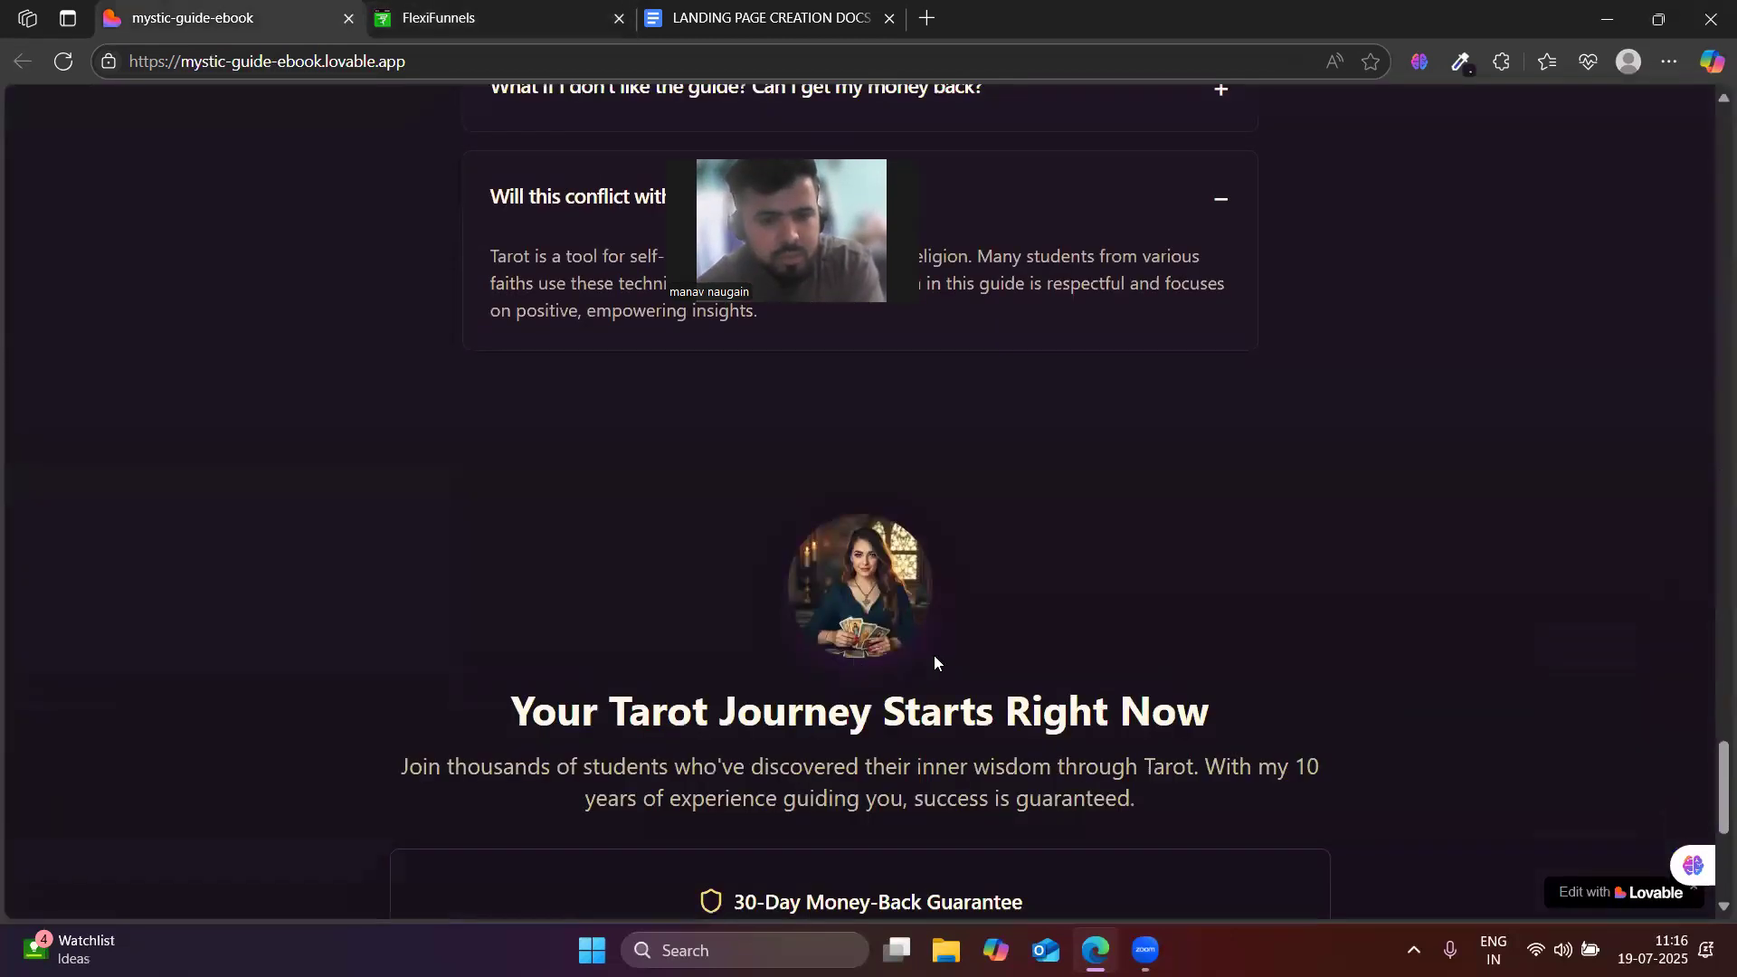
scroll(876, 691, down, 2)
scroll(876, 692, up, 6)
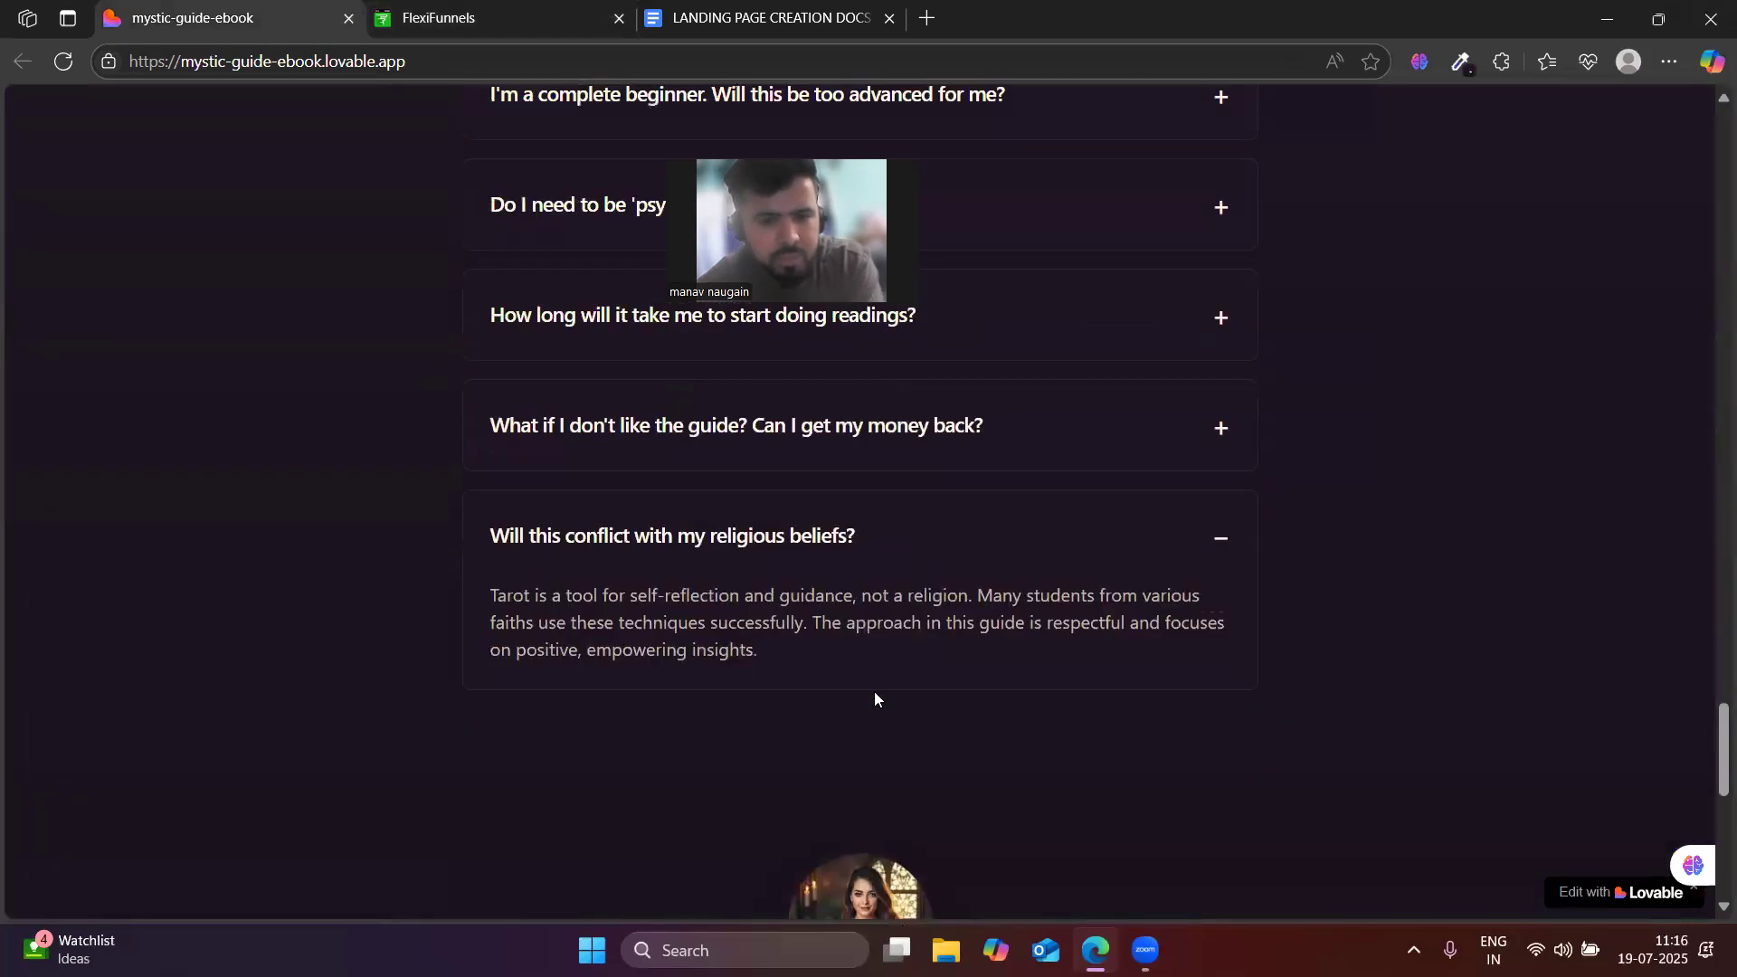
scroll(874, 691, up, 1)
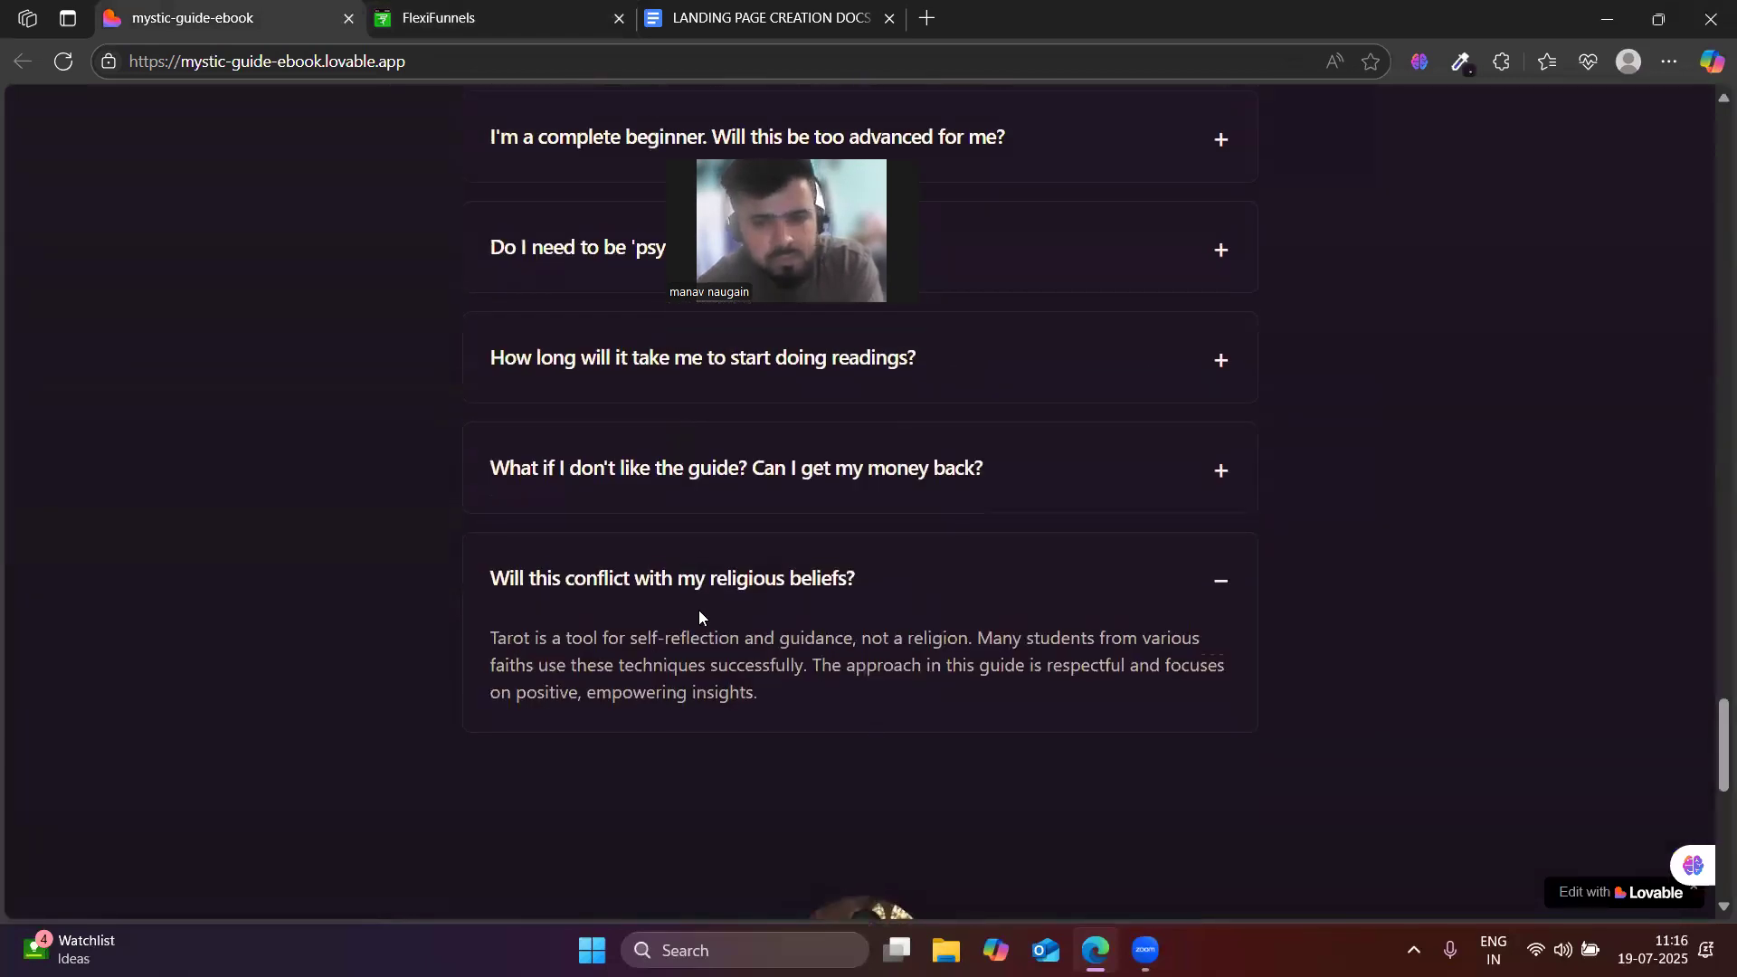
key(ctrl+Tab)
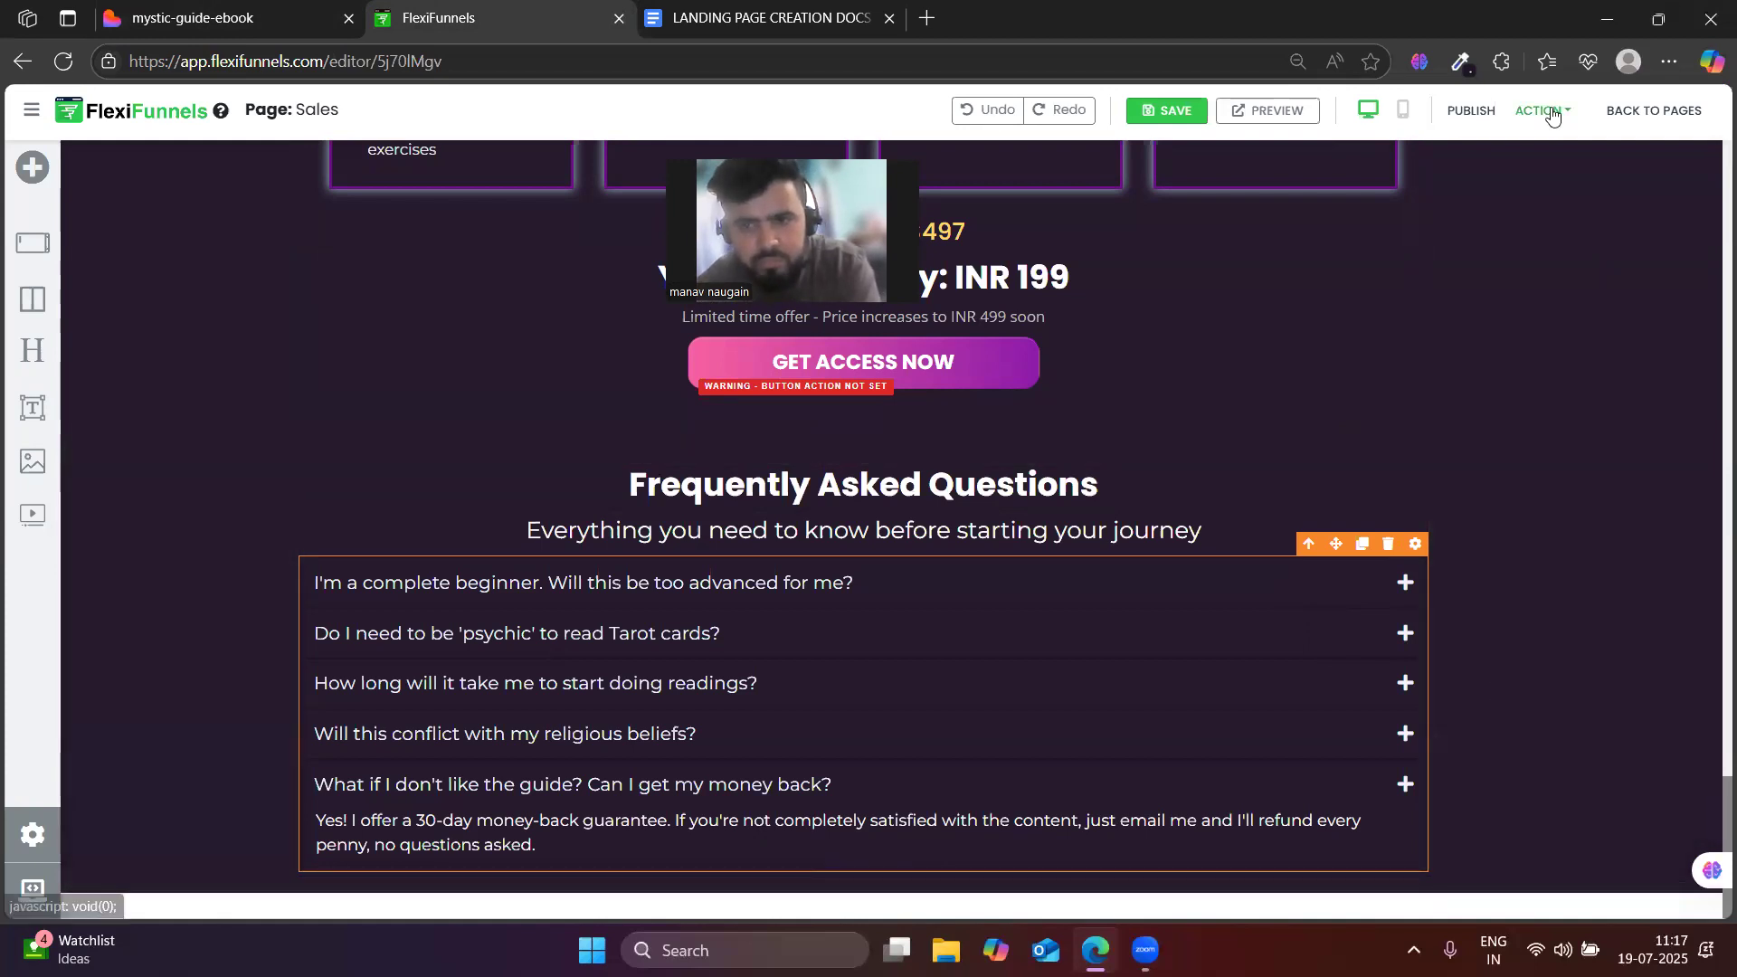
- Preview the published Sales page and review its sections down to Frequently Asked Questions
click(1268, 110)
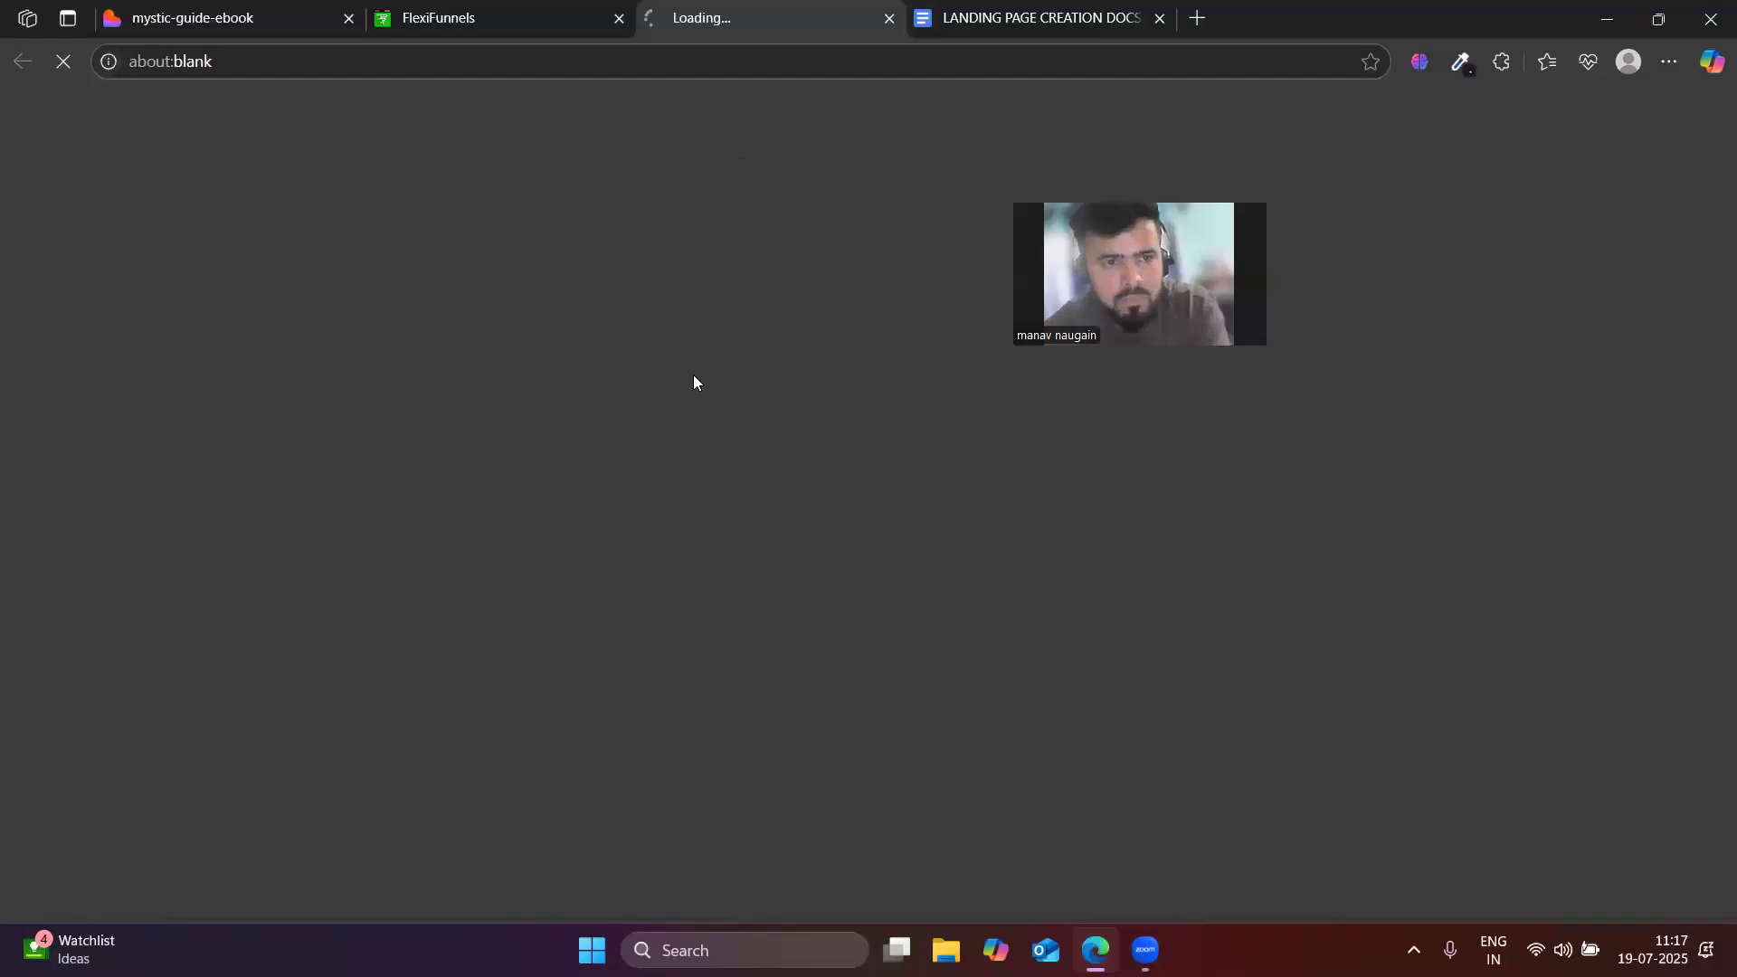
scroll(489, 554, down, 10)
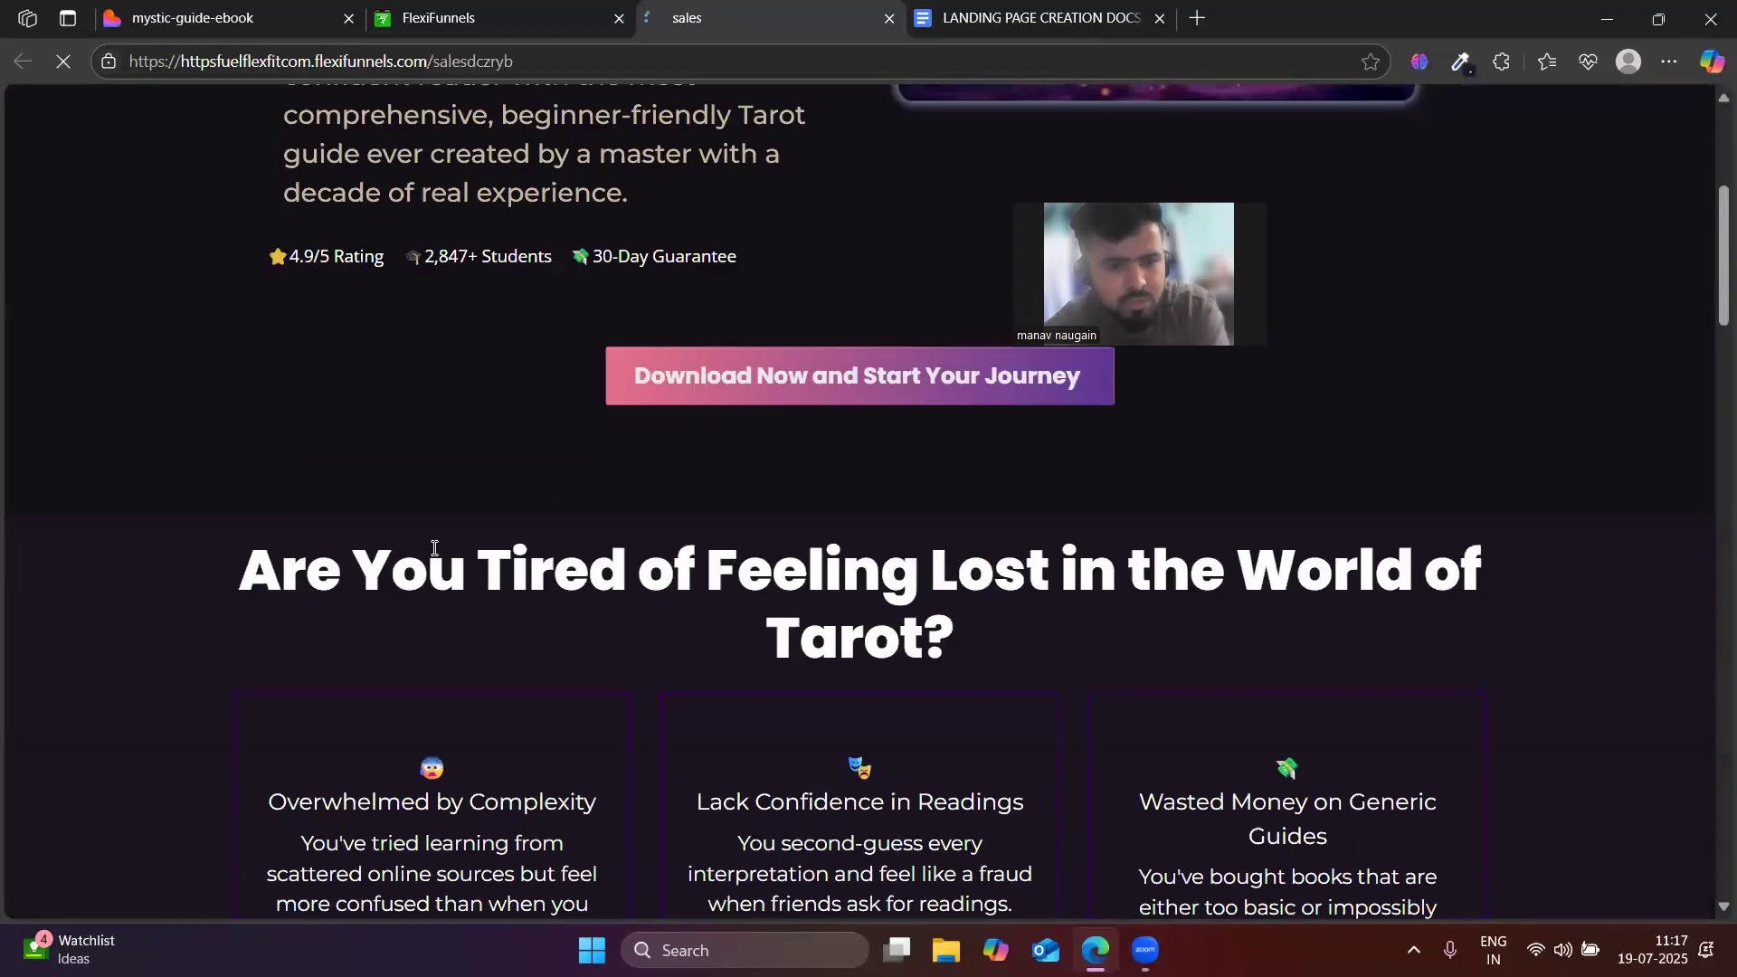
scroll(489, 558, down, 10)
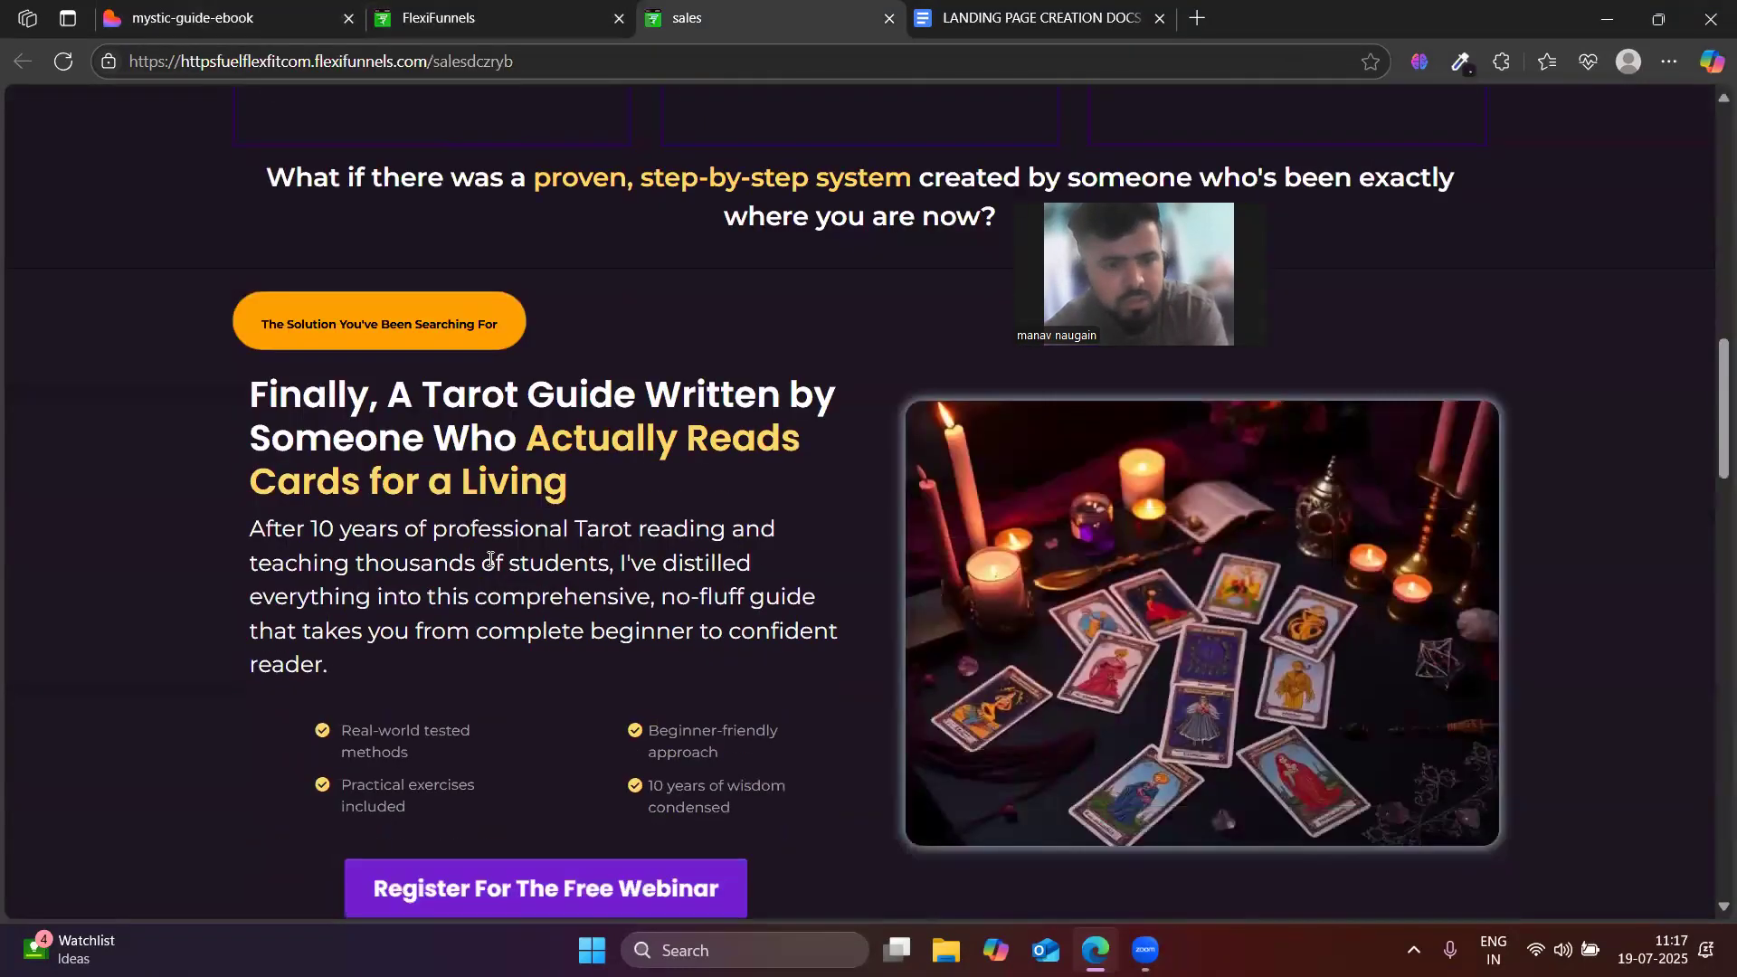
scroll(489, 566, down, 4)
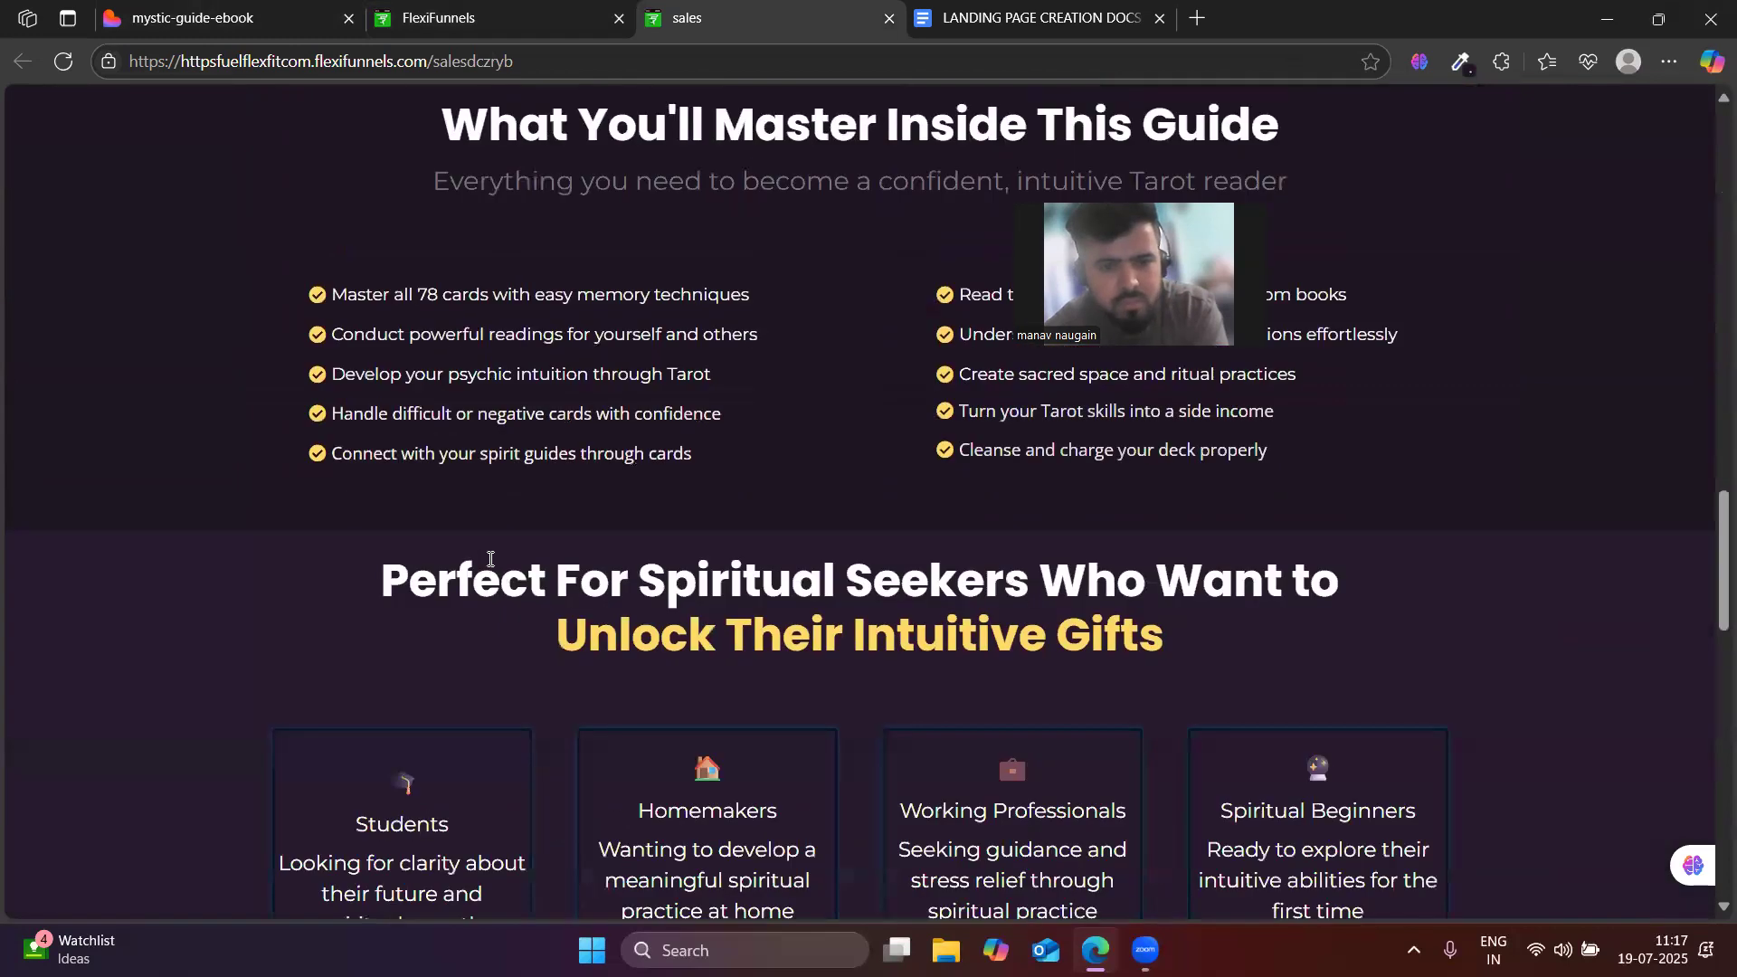
scroll(488, 557, down, 5)
scroll(489, 557, down, 3)
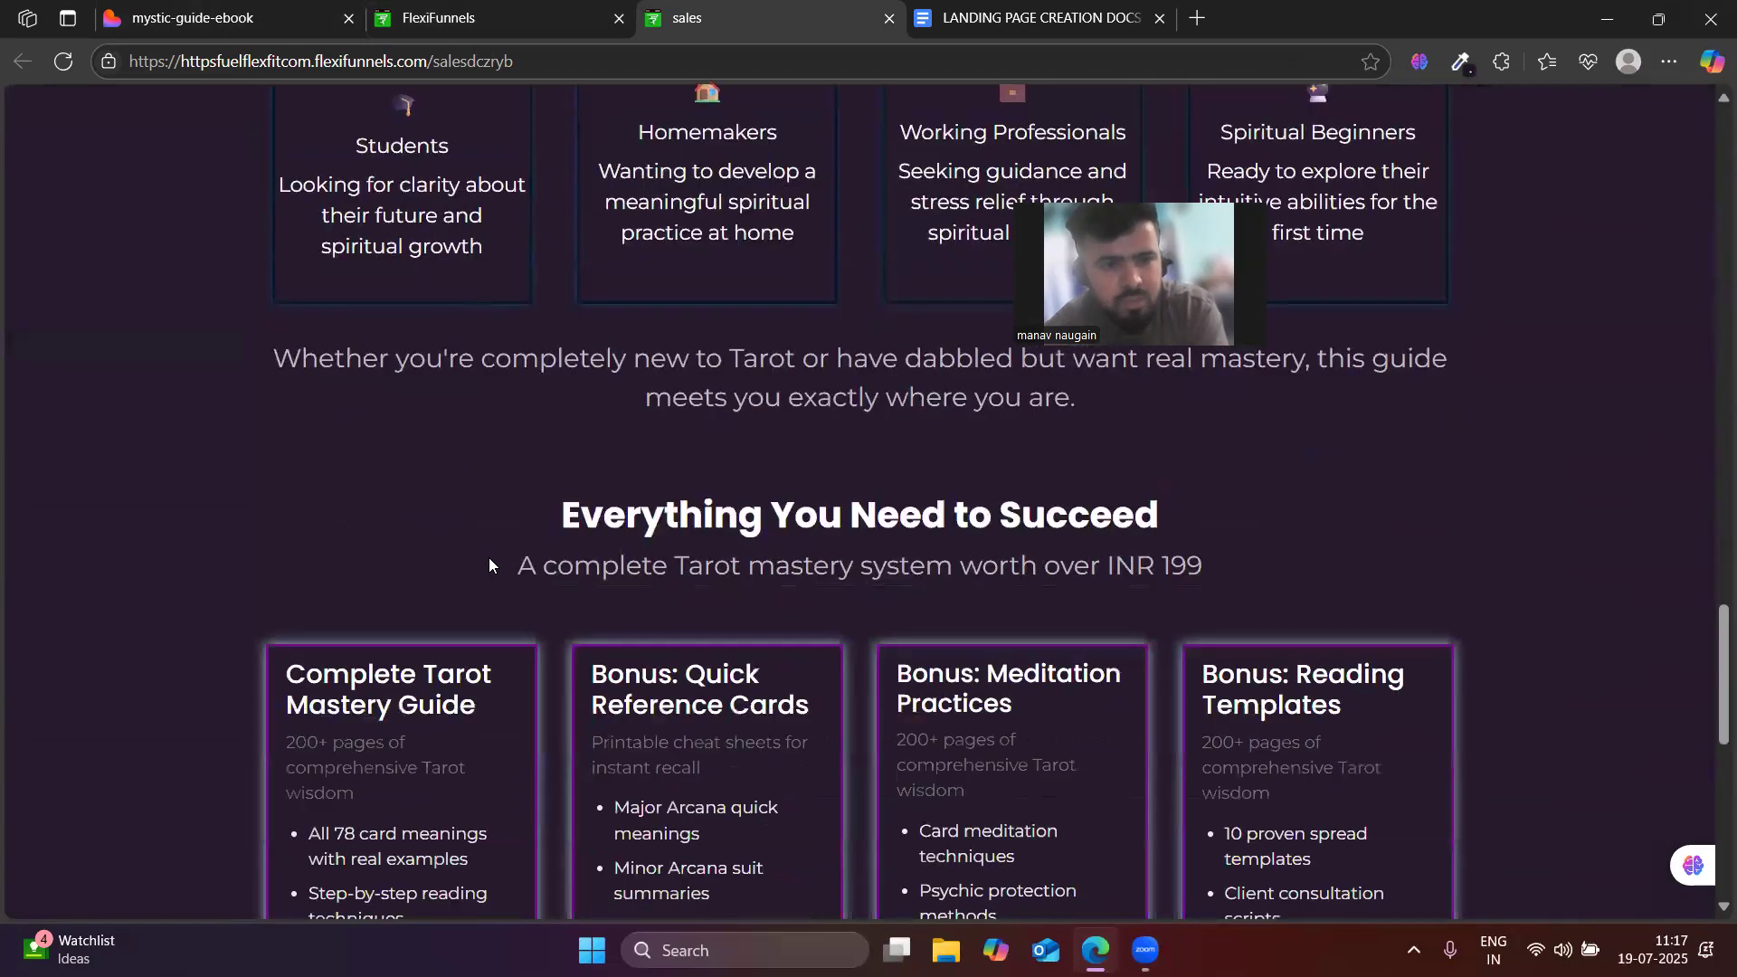
scroll(490, 565, down, 4)
scroll(489, 565, up, 1)
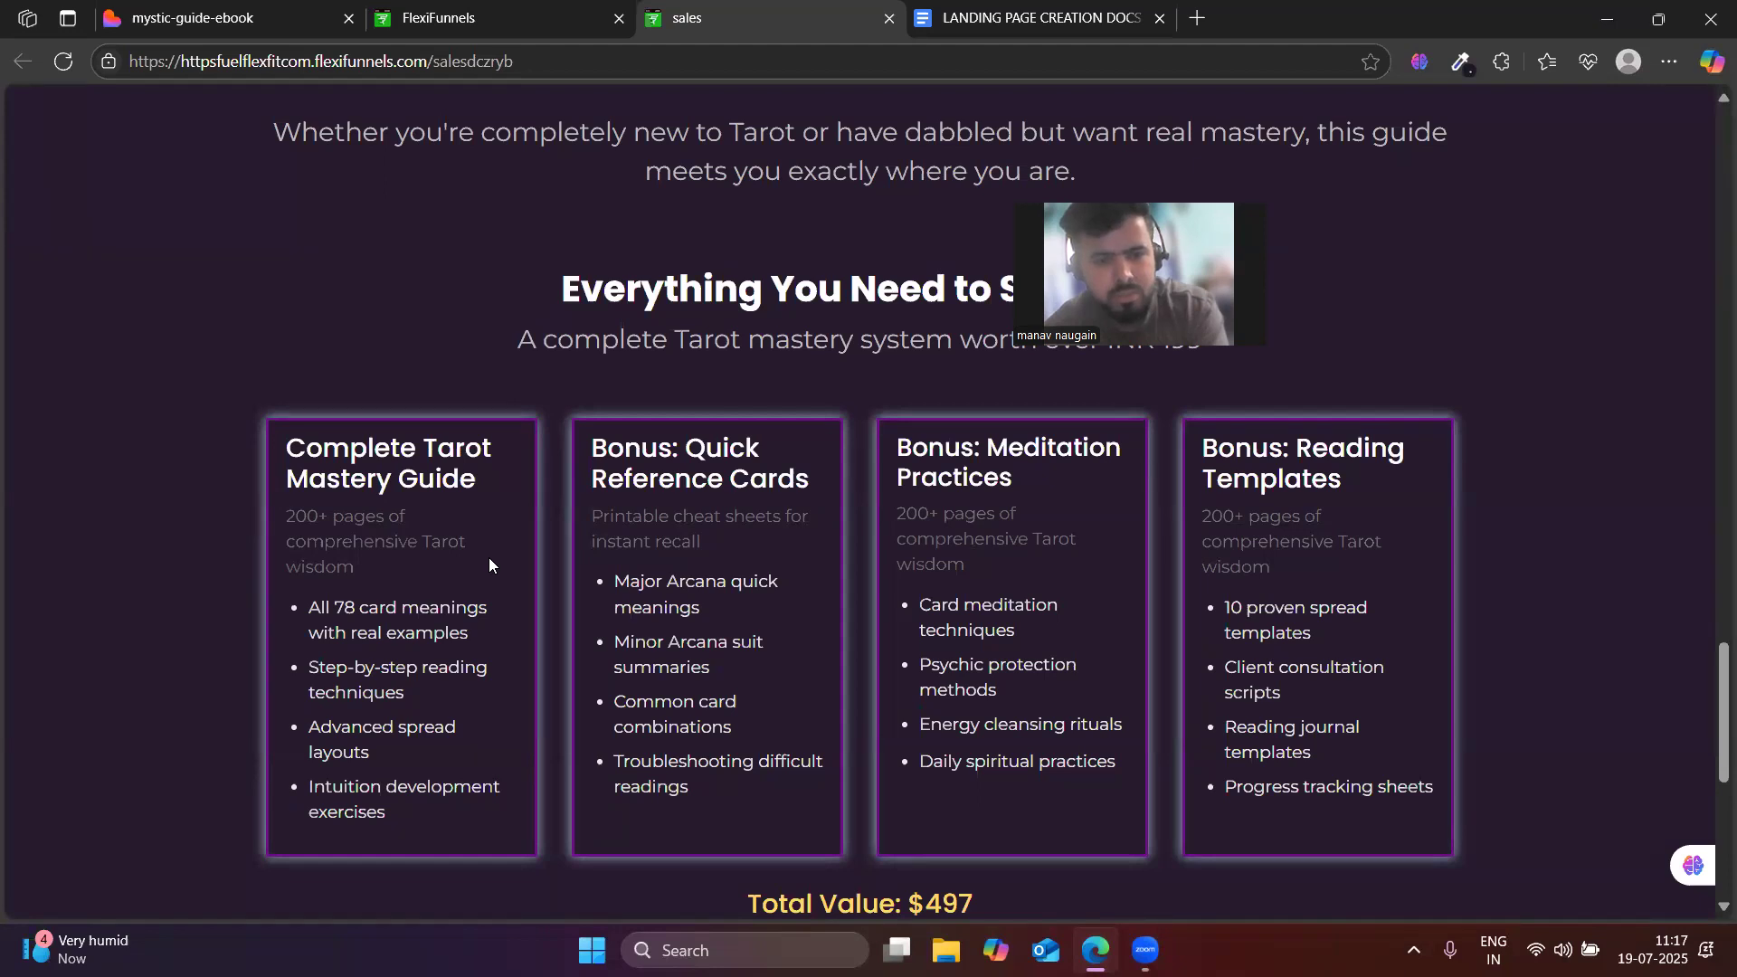
scroll(488, 559, down, 2)
scroll(489, 560, down, 3)
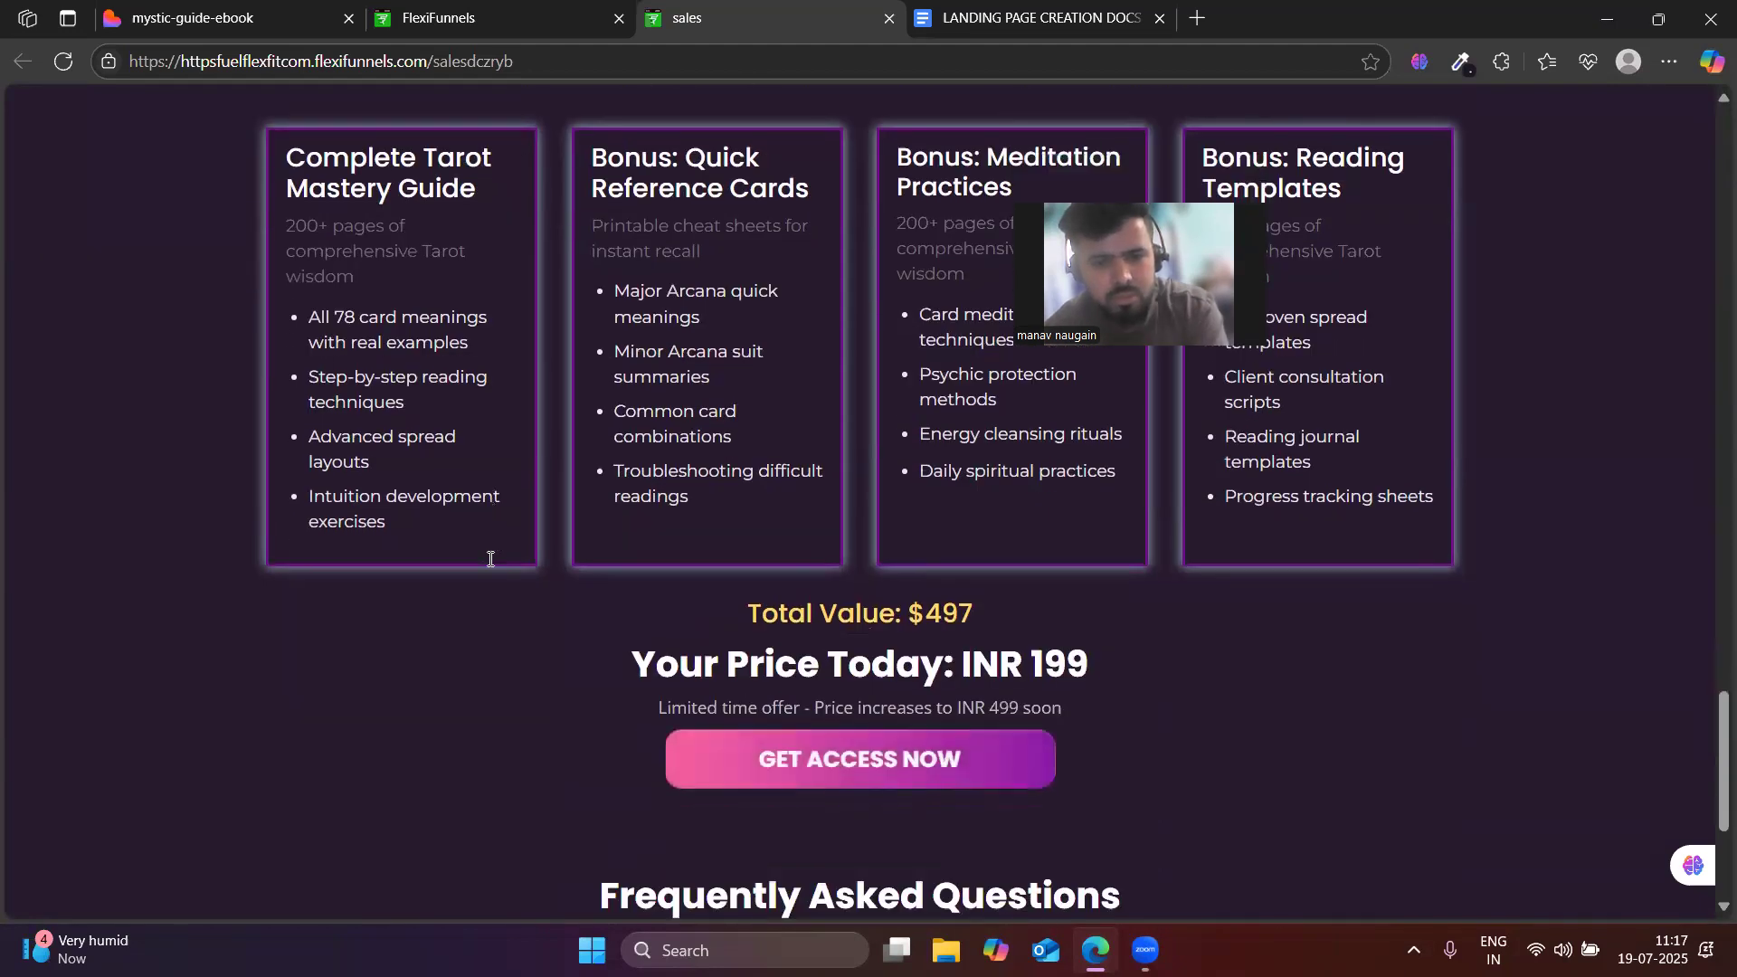
scroll(490, 566, down, 1)
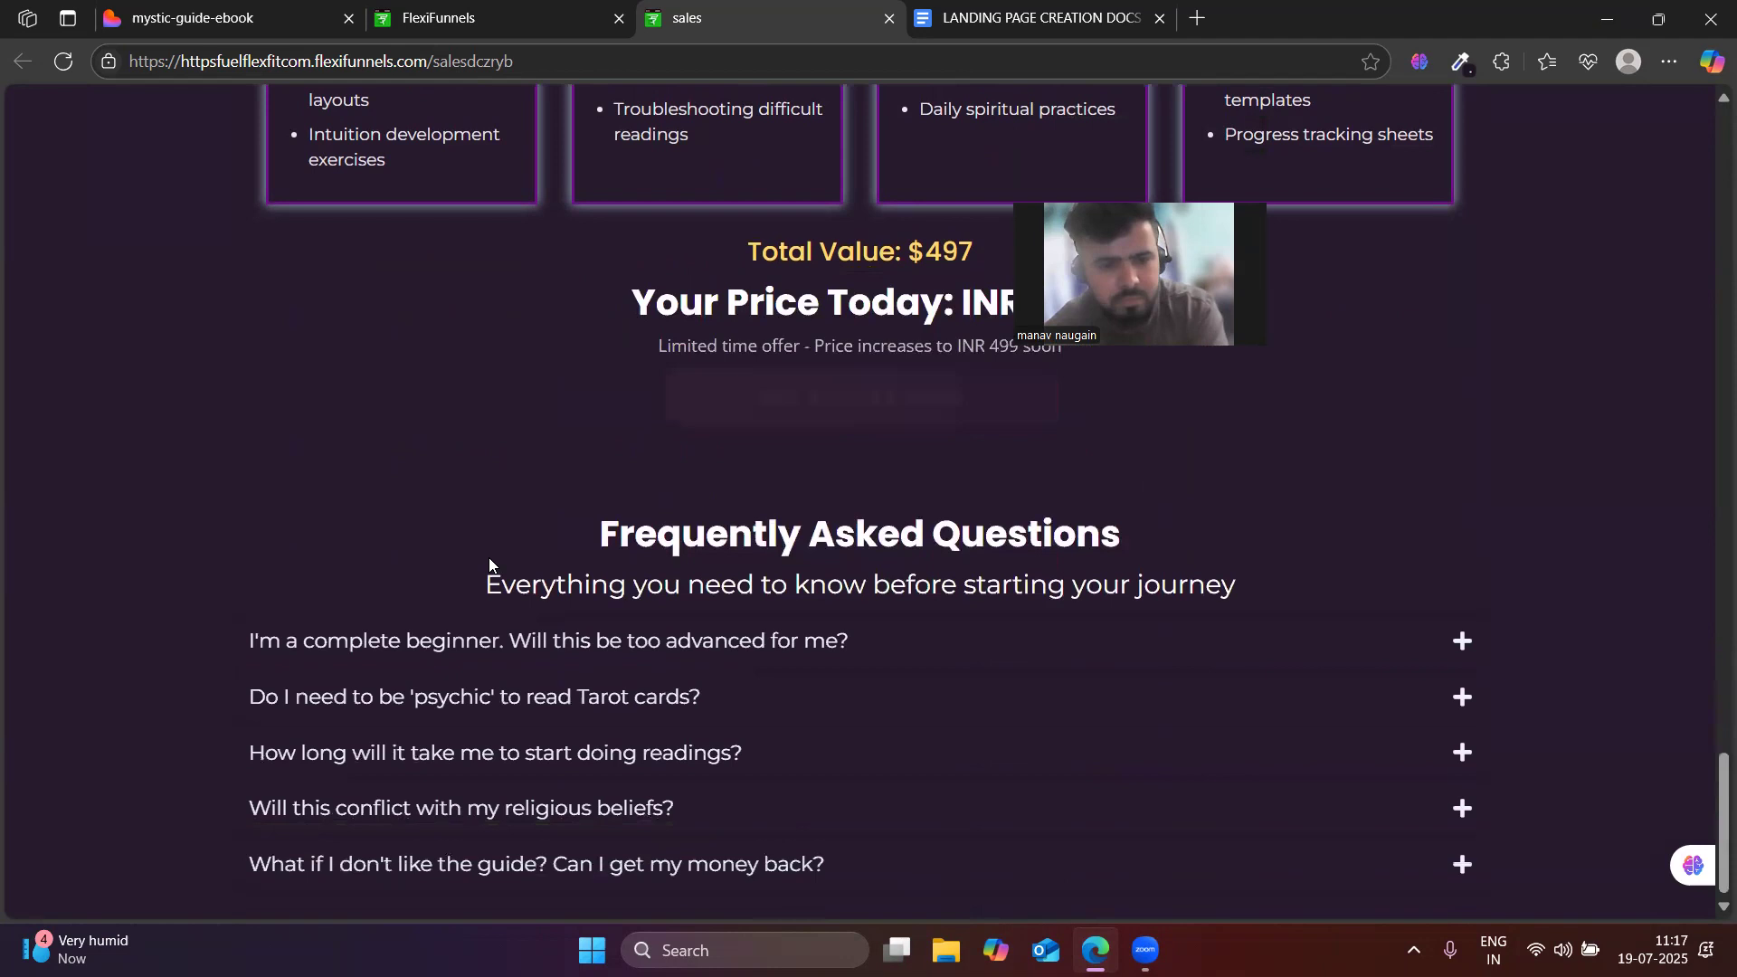
- Expand the first three FAQ questions on the previewed page to check how their answers display
click(1452, 644)
scroll(1448, 647, down, 1)
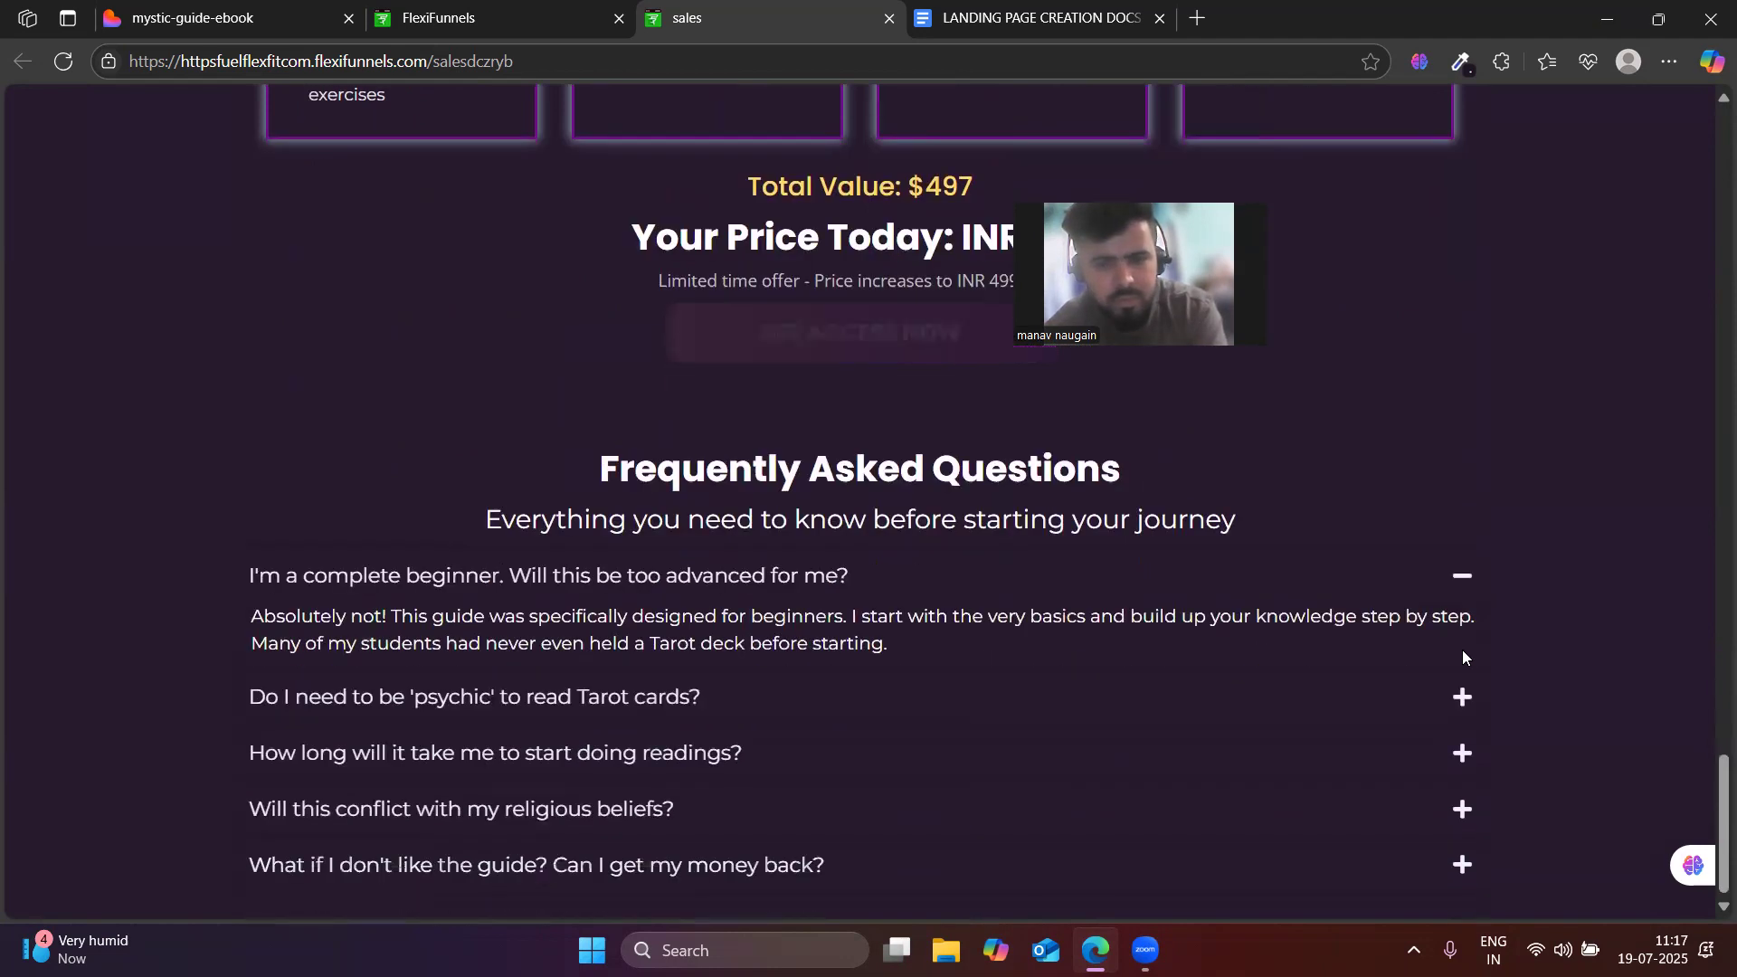
click(1452, 694)
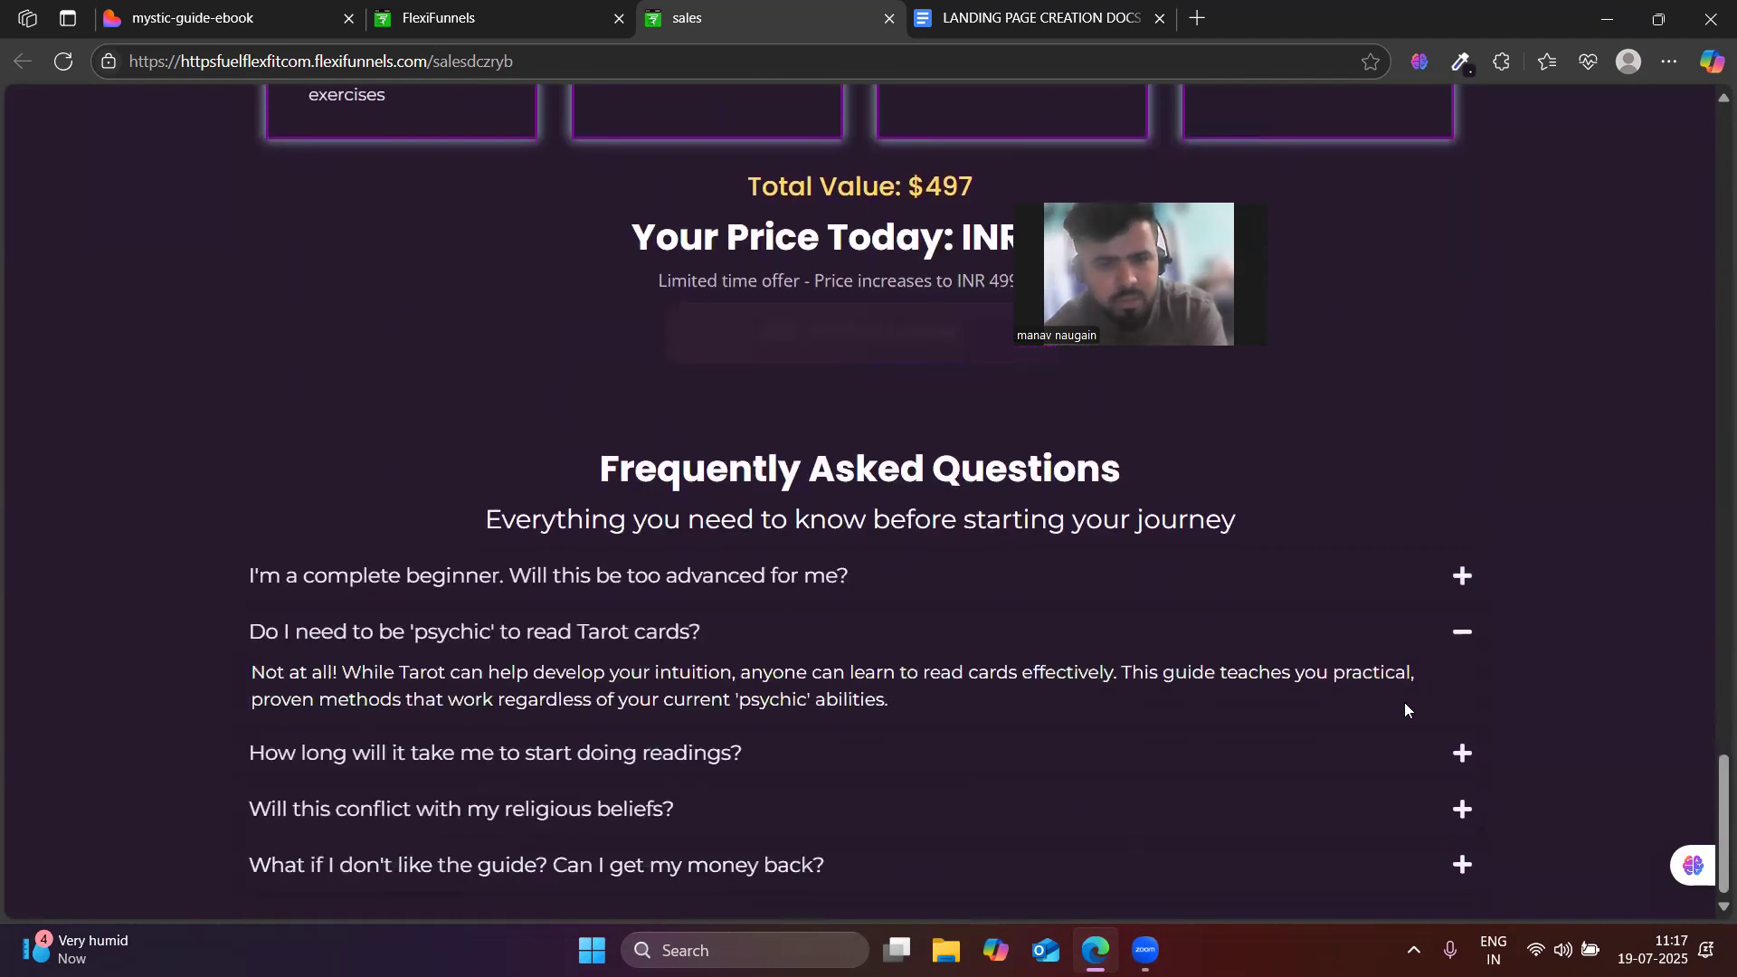
click(1459, 754)
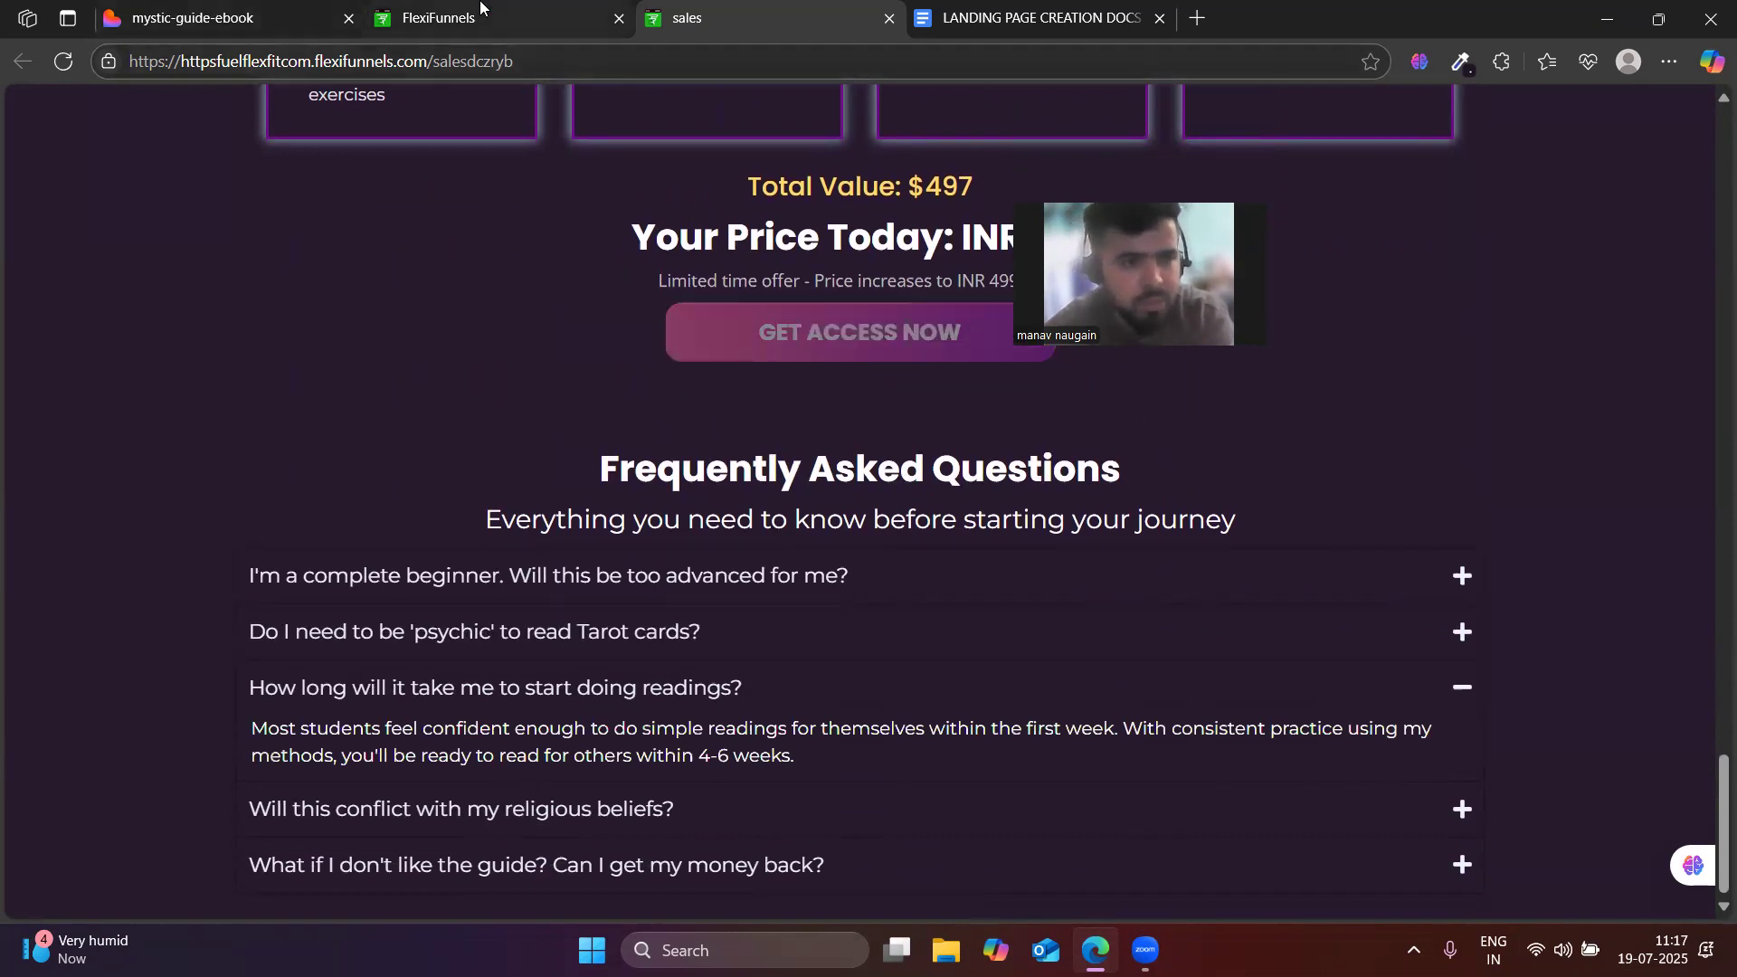
- Back in the FlexiFunnels editor, try a 19 px title font size on the FAQ accordion and restore it to 18 px
click(507, 18)
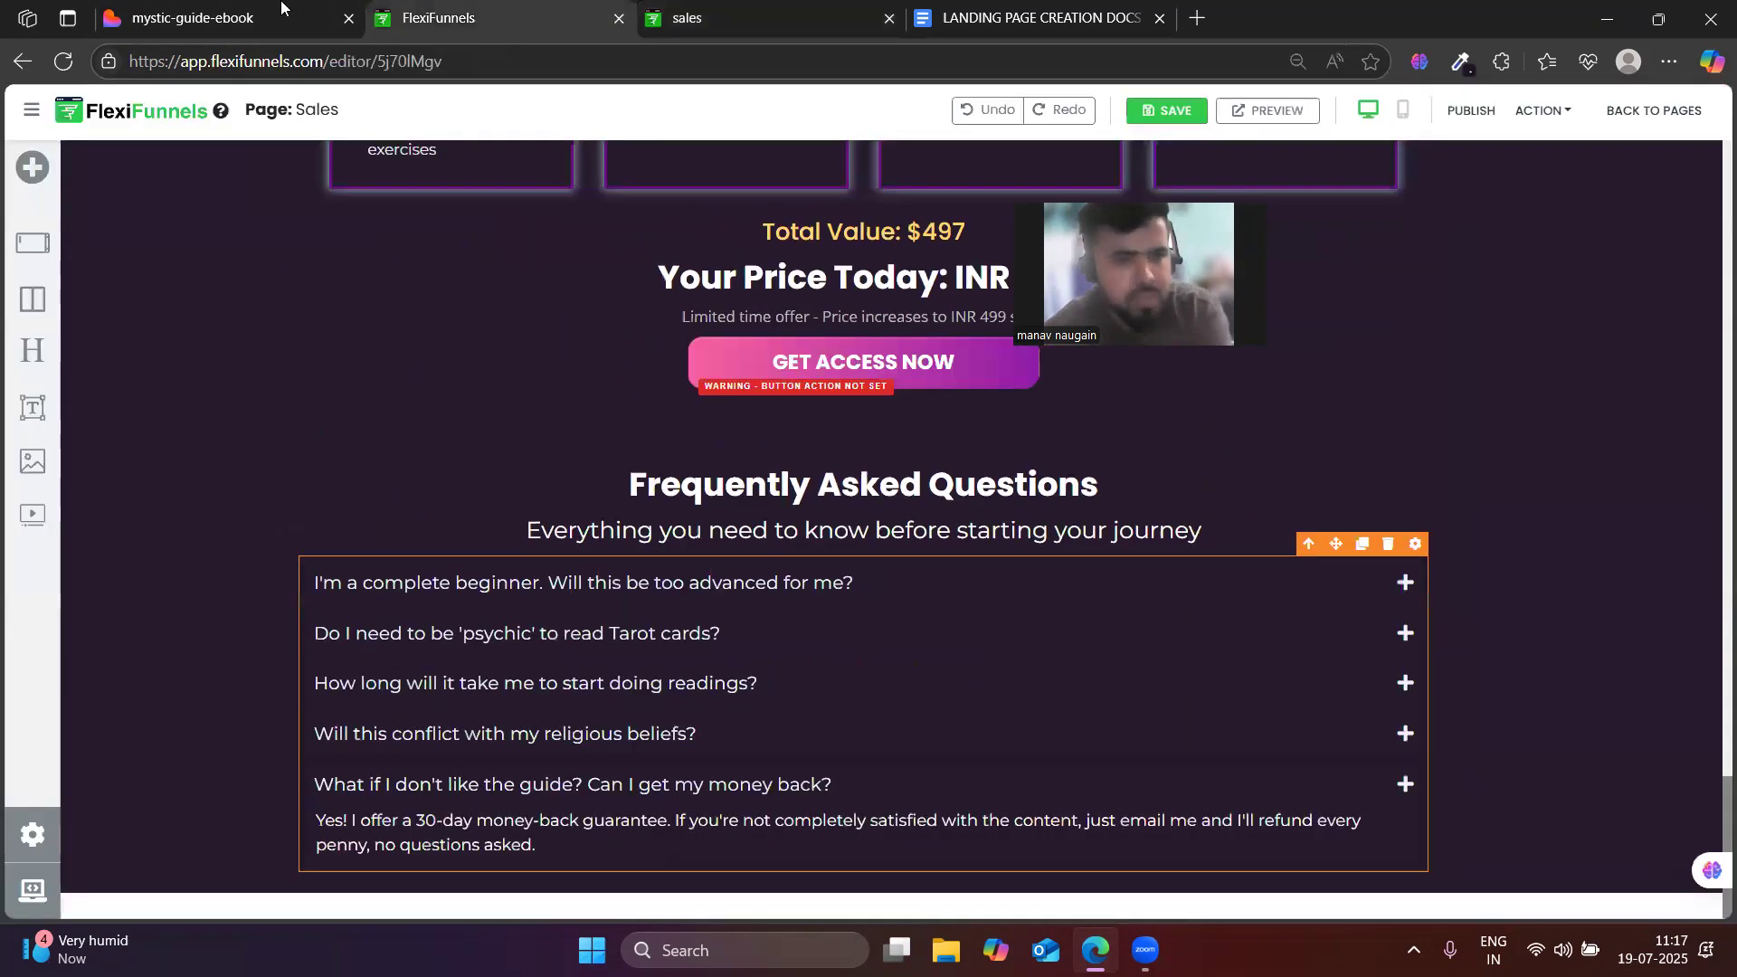
click(1424, 577)
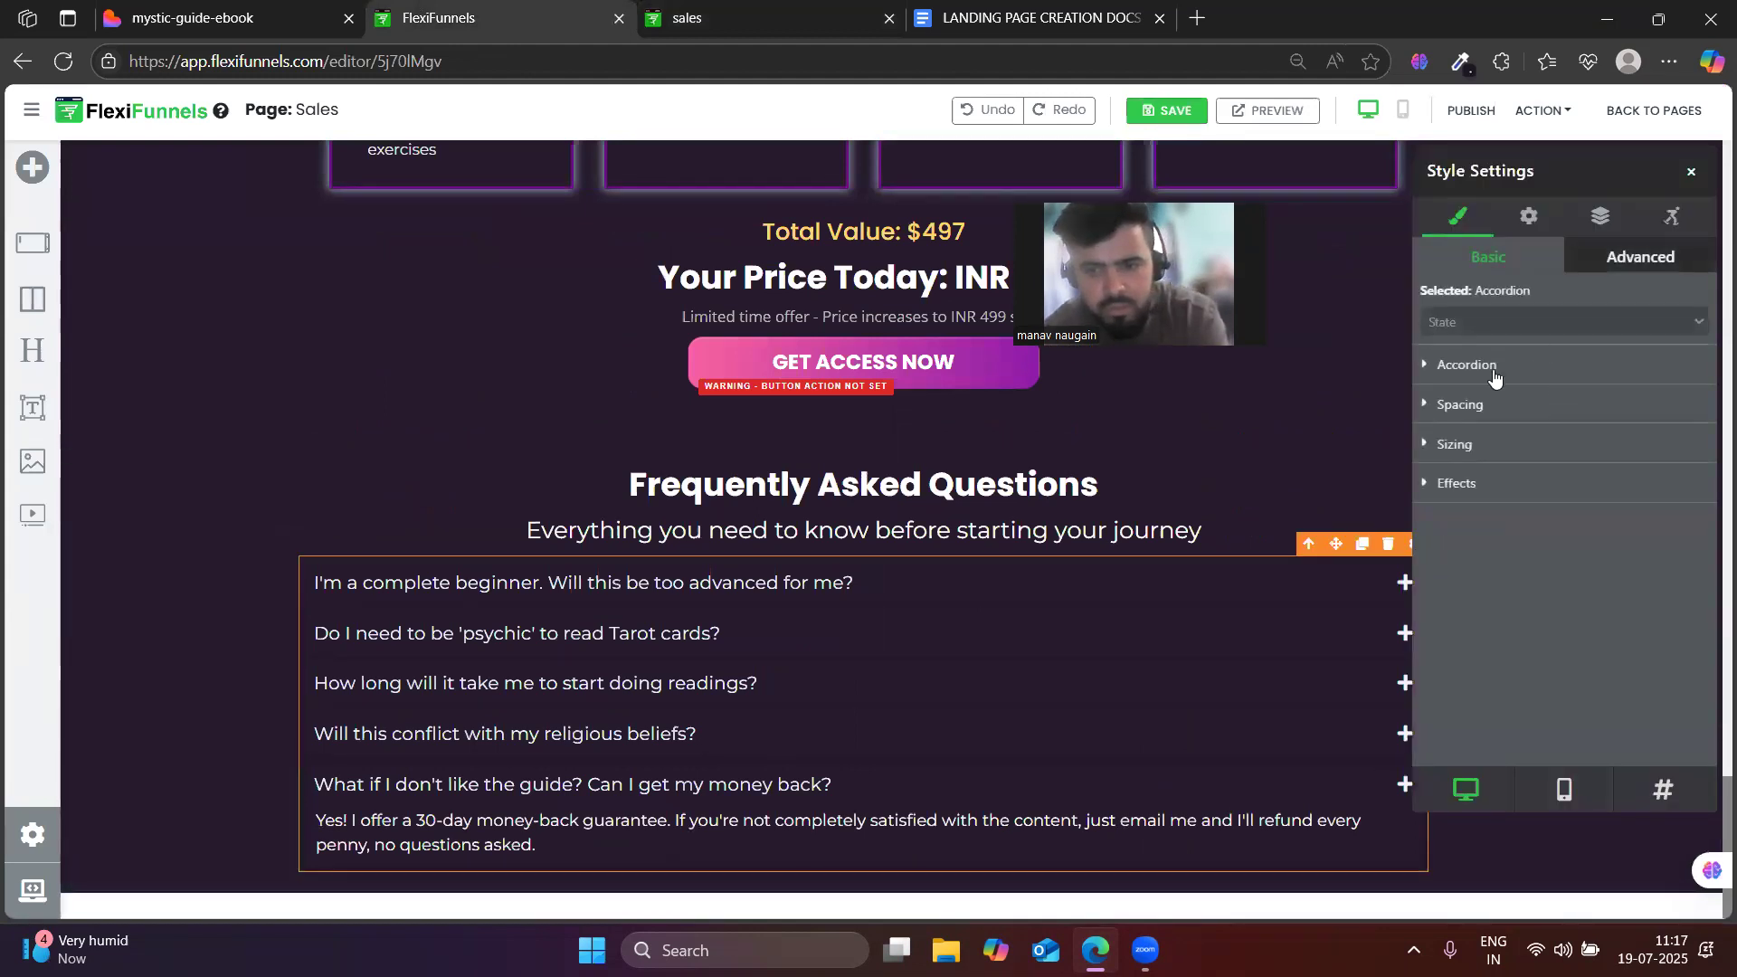
click(1493, 371)
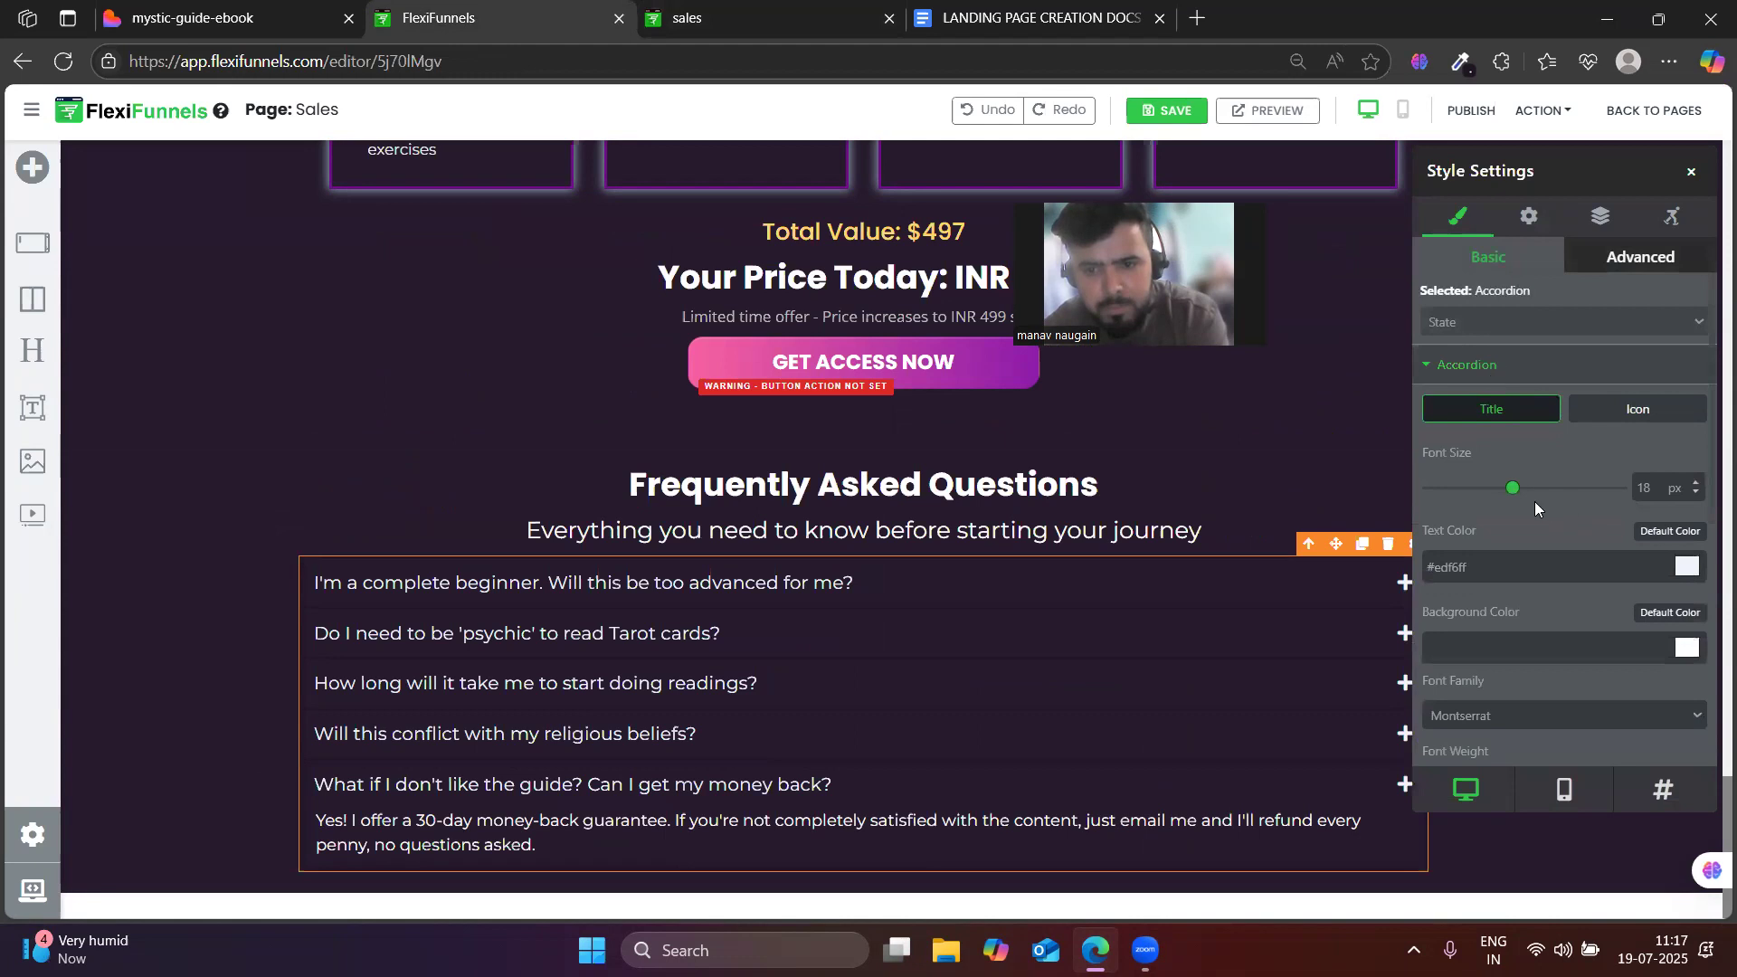
drag(1513, 490, 1520, 489)
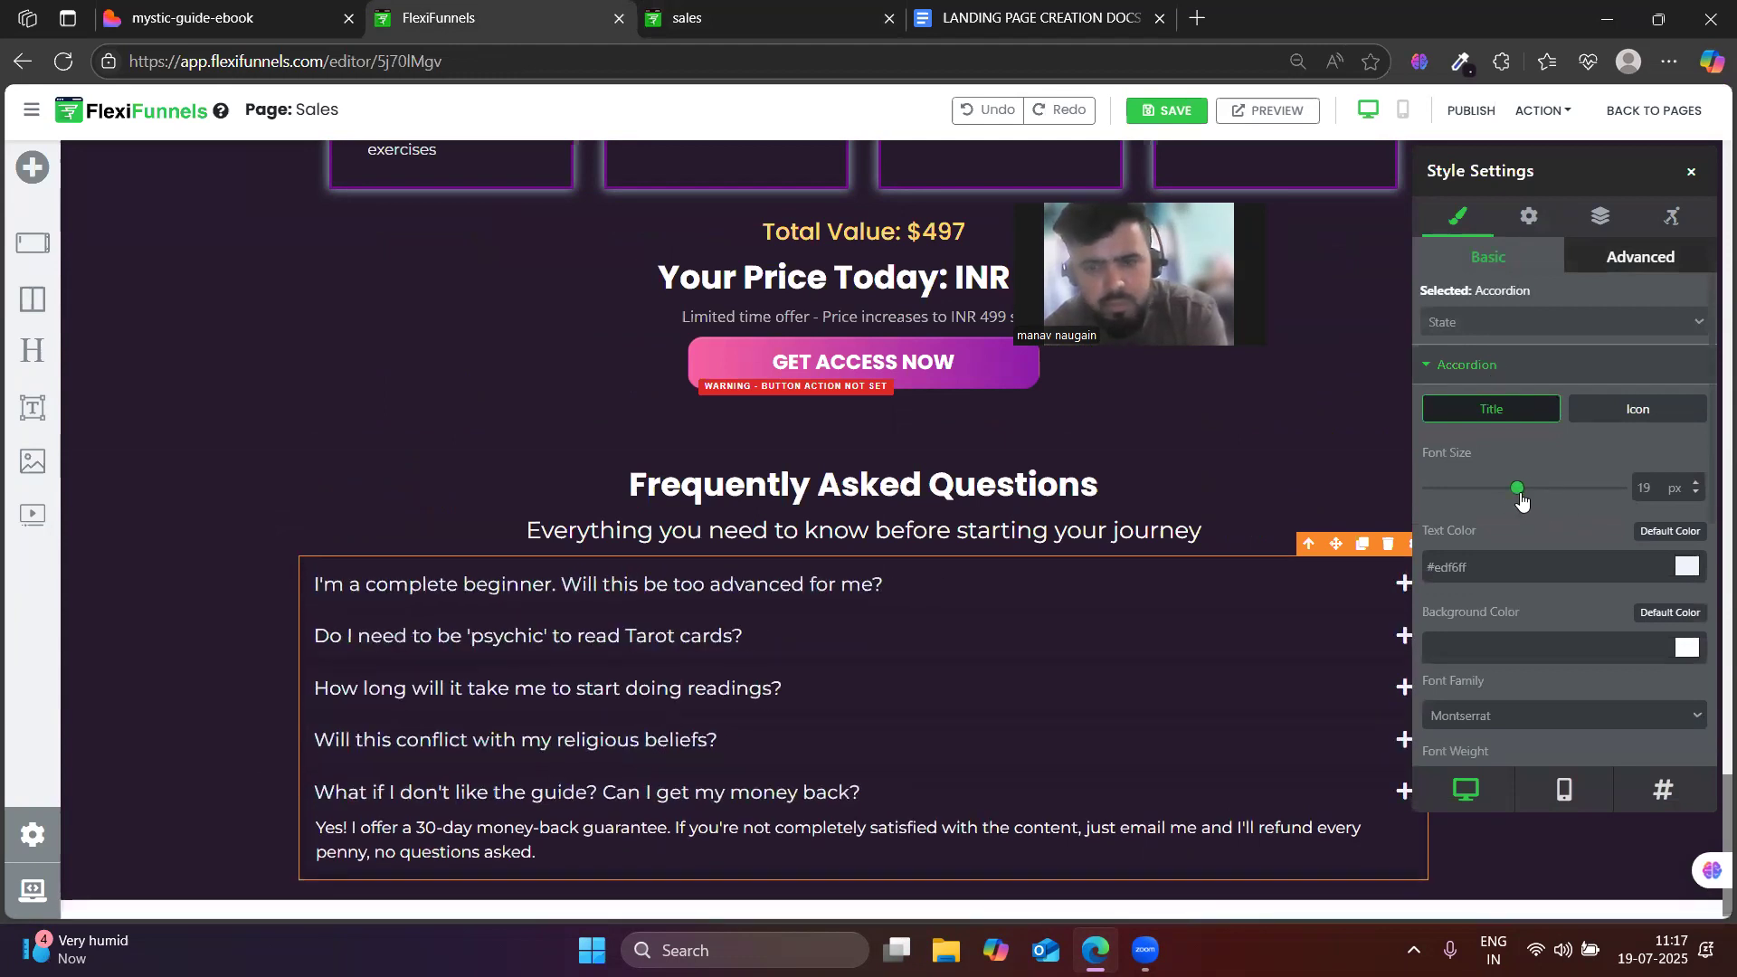
text(18)
- Try a right padding of 18 px on the FAQ accordion and settle on 0 px
scroll(1561, 425, down, 4)
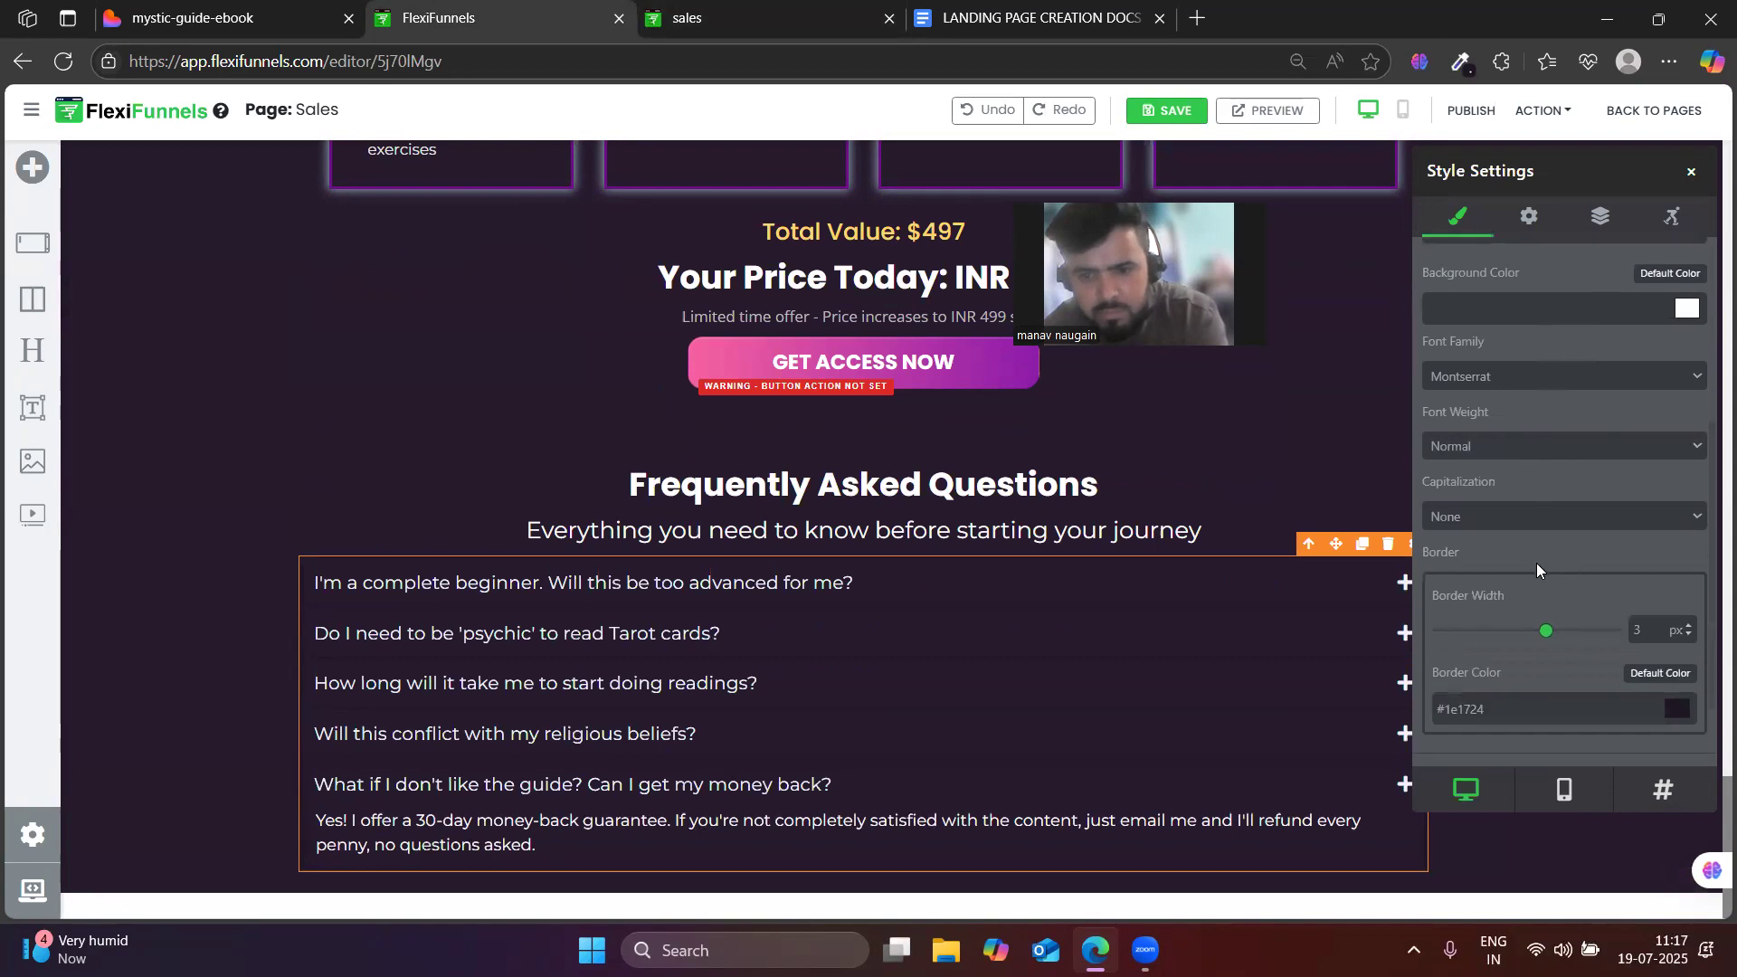
scroll(1537, 563, down, 2)
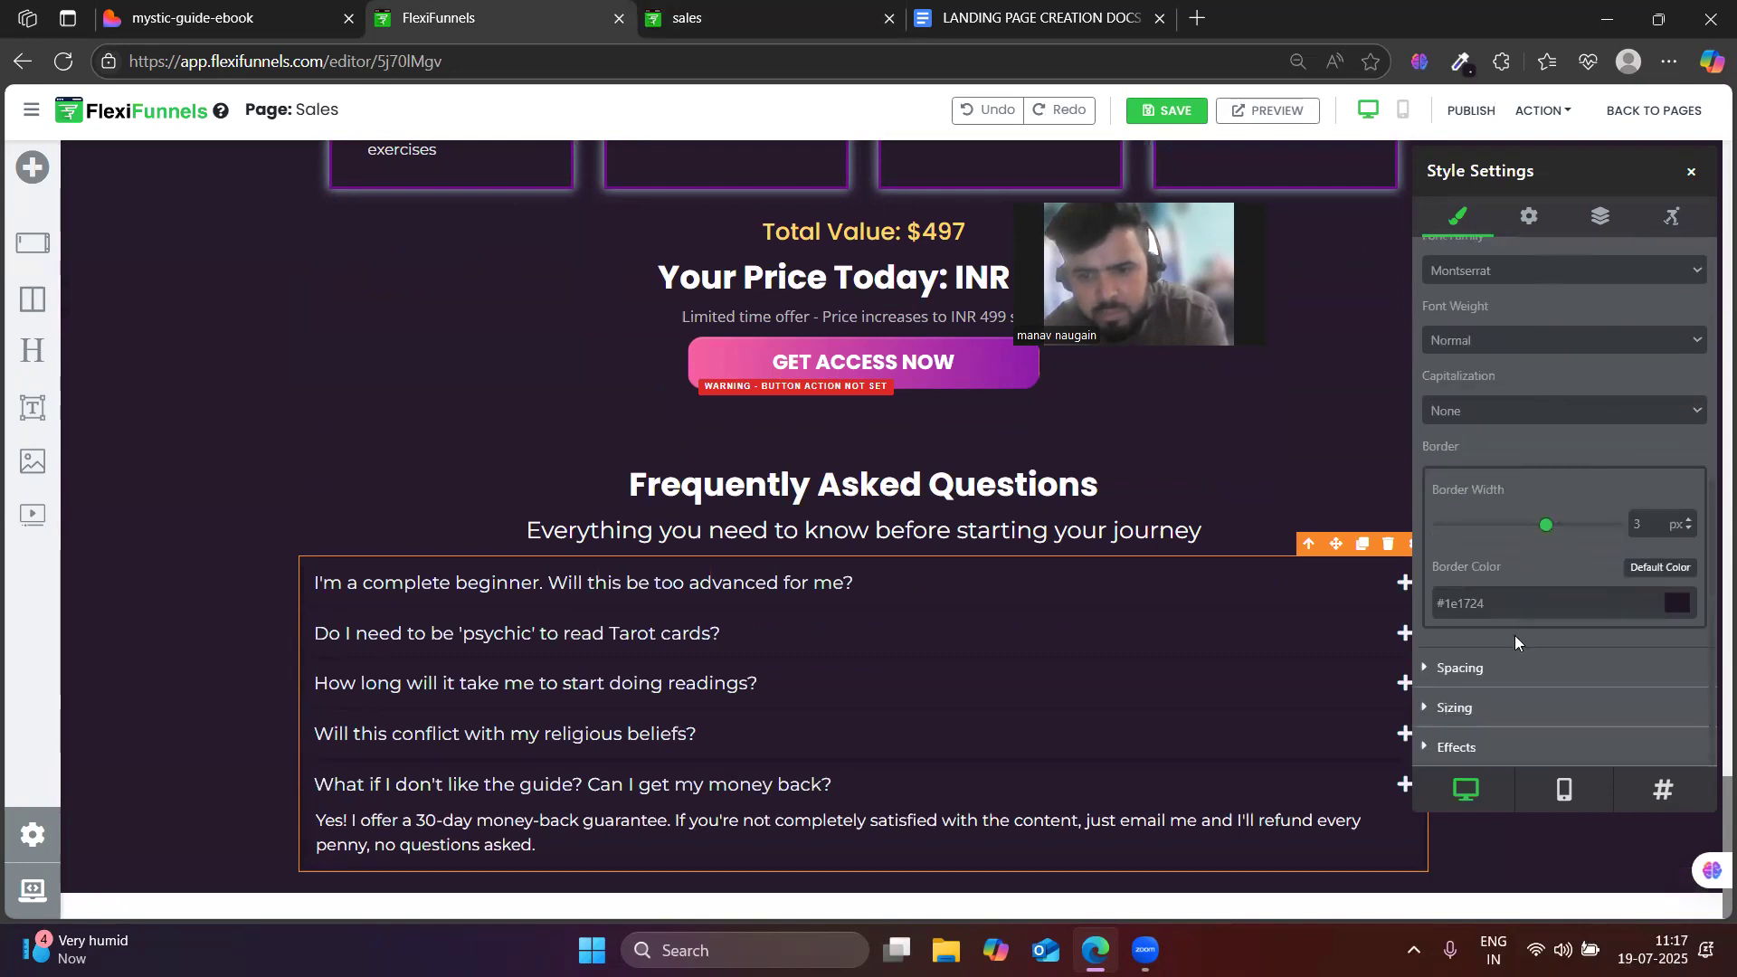
click(1493, 670)
scroll(1538, 543, down, 3)
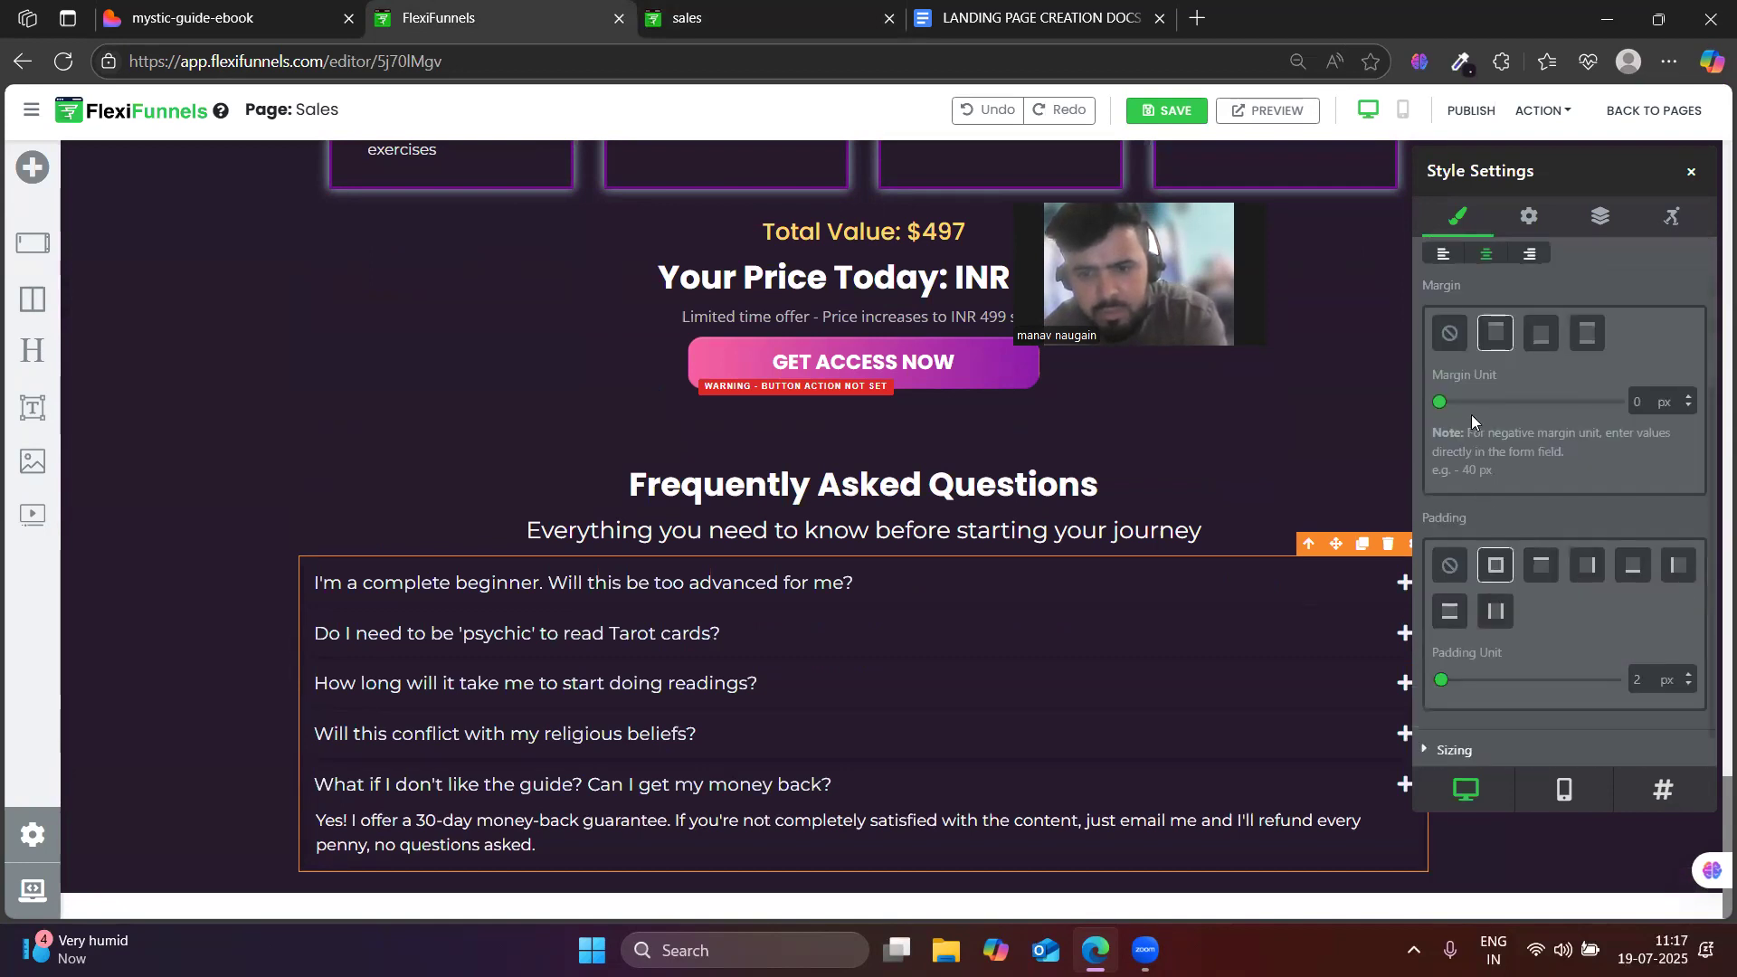
mouse_move(1440, 404)
mouse_down()
mouse_move(1454, 412)
mouse_move(1432, 408)
mouse_up()
mouse_move(1439, 681)
mouse_down()
mouse_move(1459, 680)
mouse_move(1440, 681)
mouse_up()
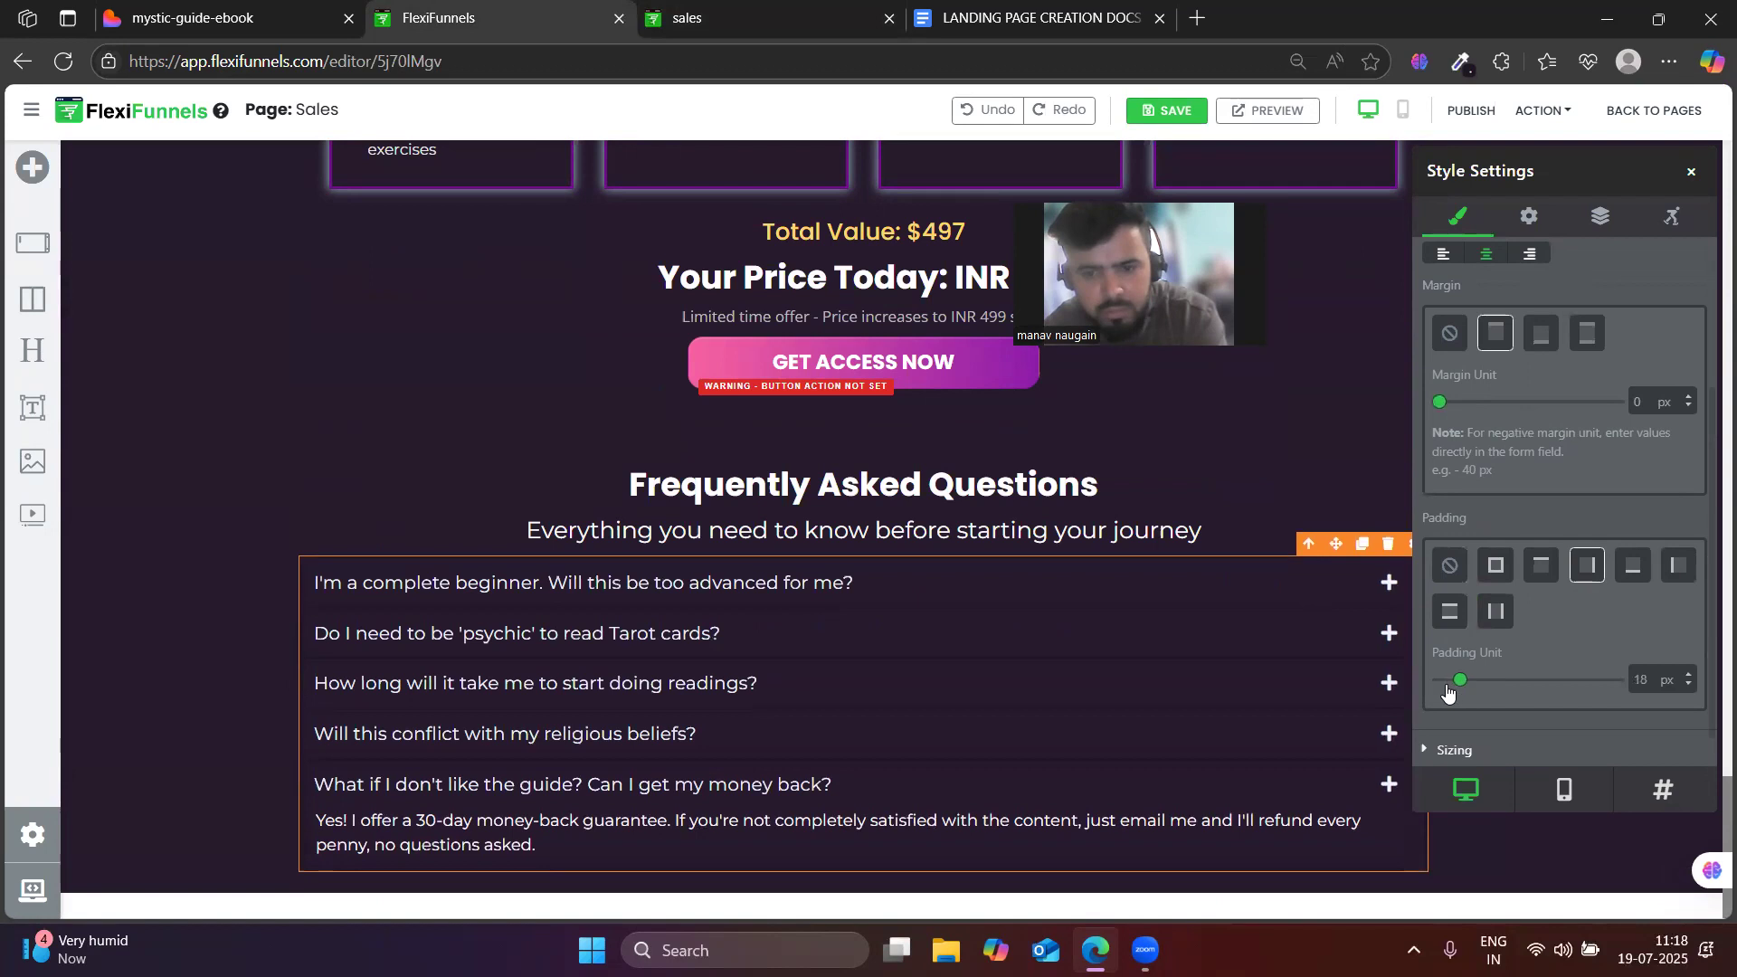
scroll(1547, 570, down, 1)
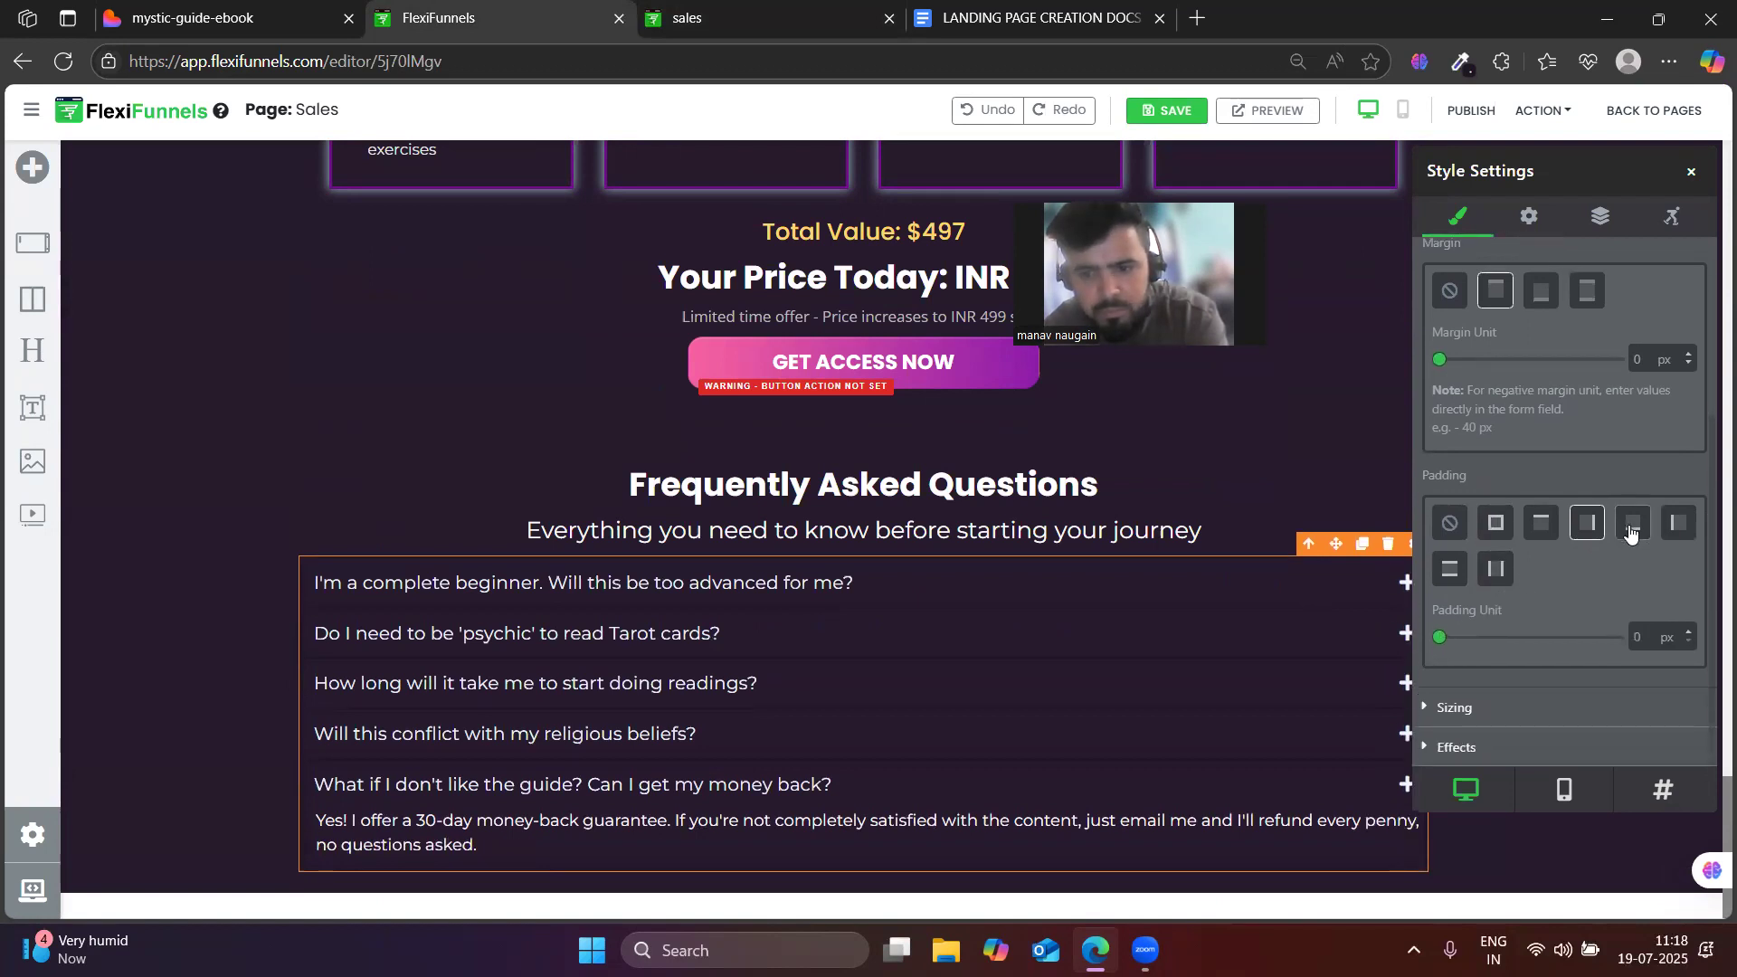
- Set the FAQ accordion's combined left and right padding to 0 px and its width to 80%
drag(1440, 639, 1350, 676)
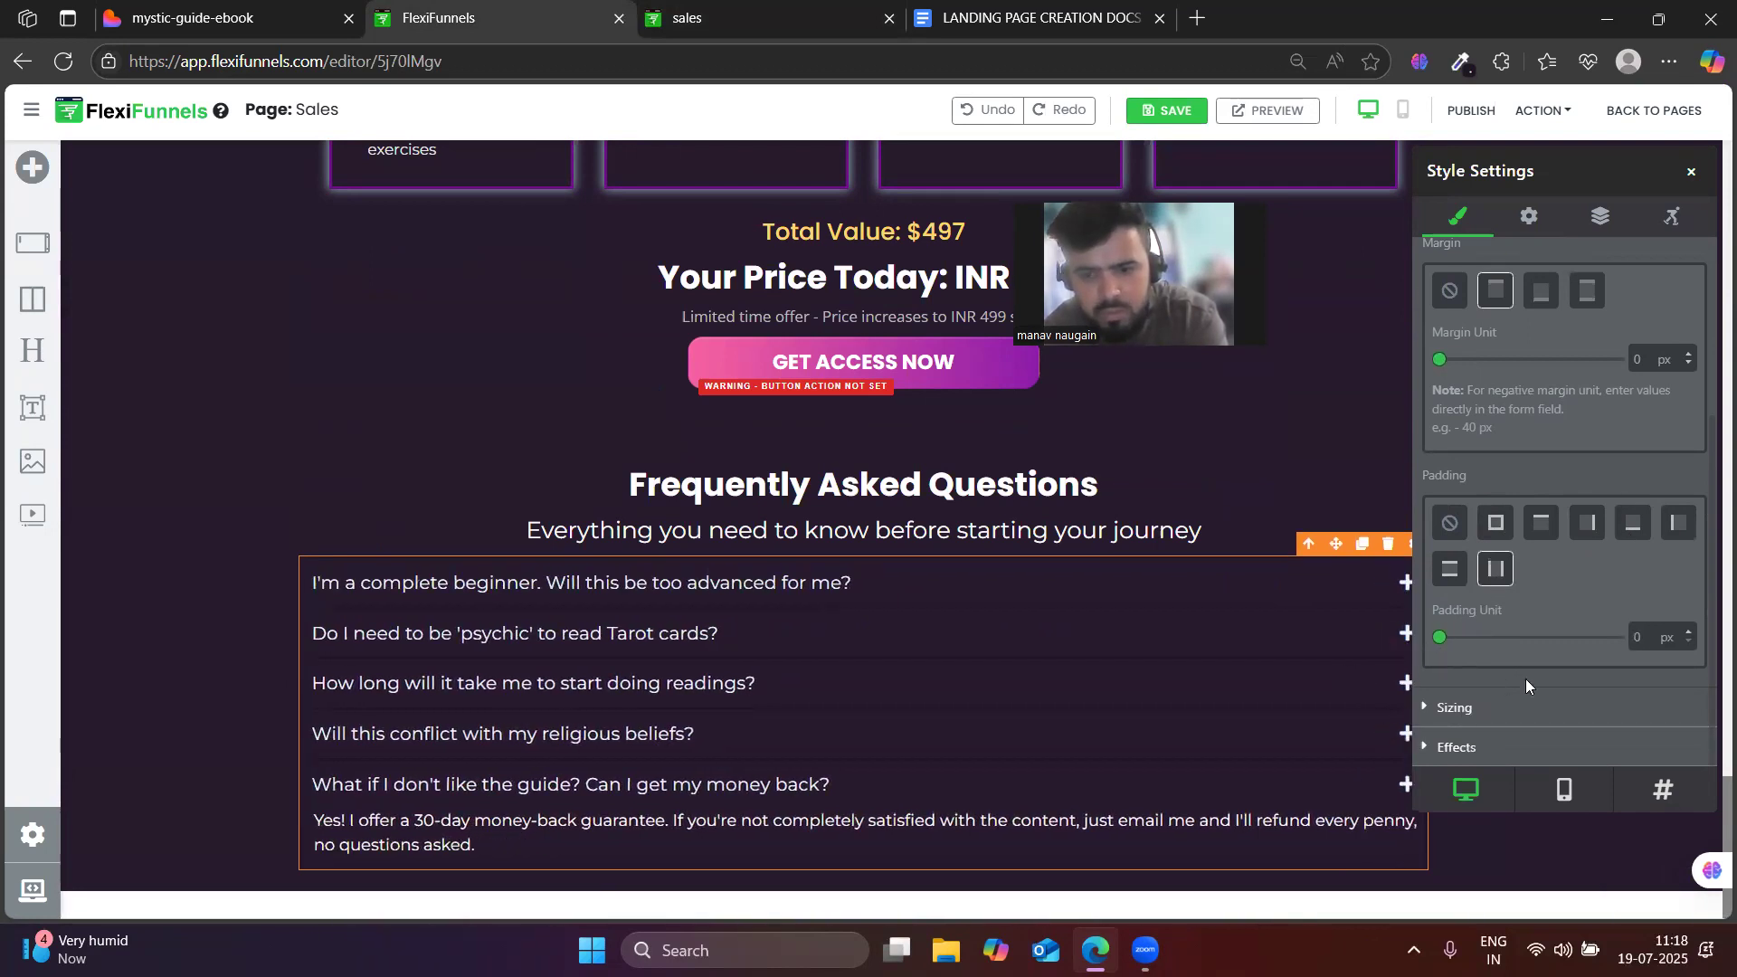
click(1527, 705)
drag(1615, 532, 1557, 553)
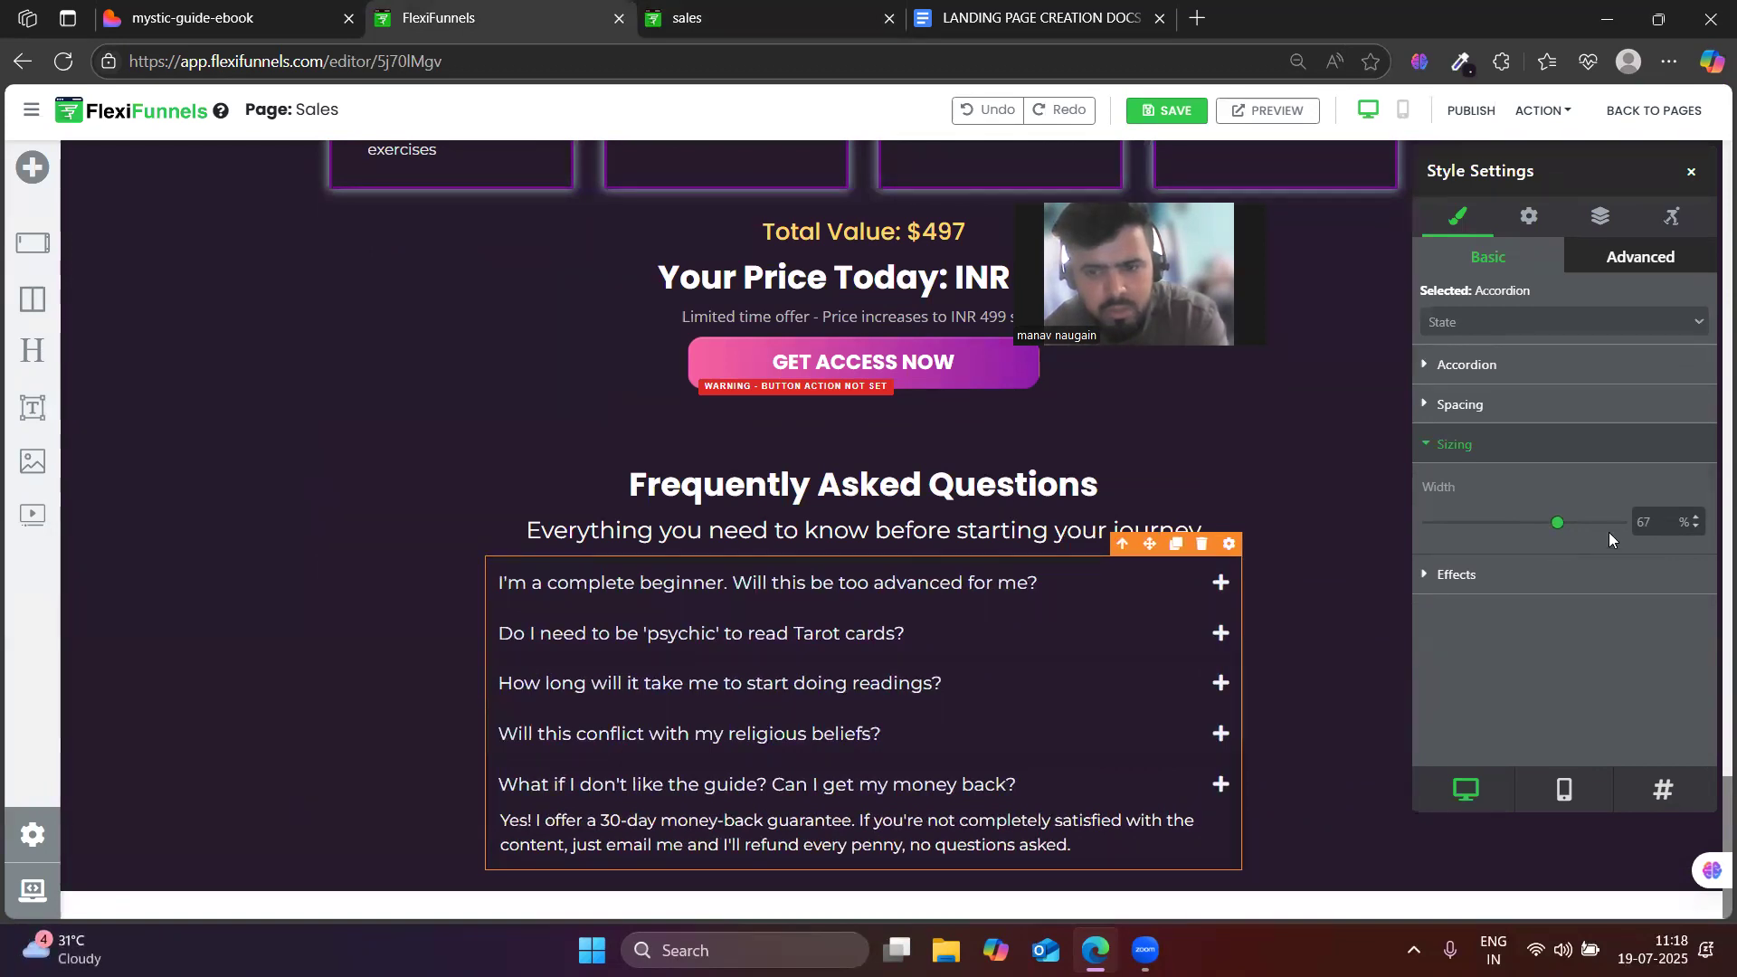
double_click(1646, 526)
text(80)
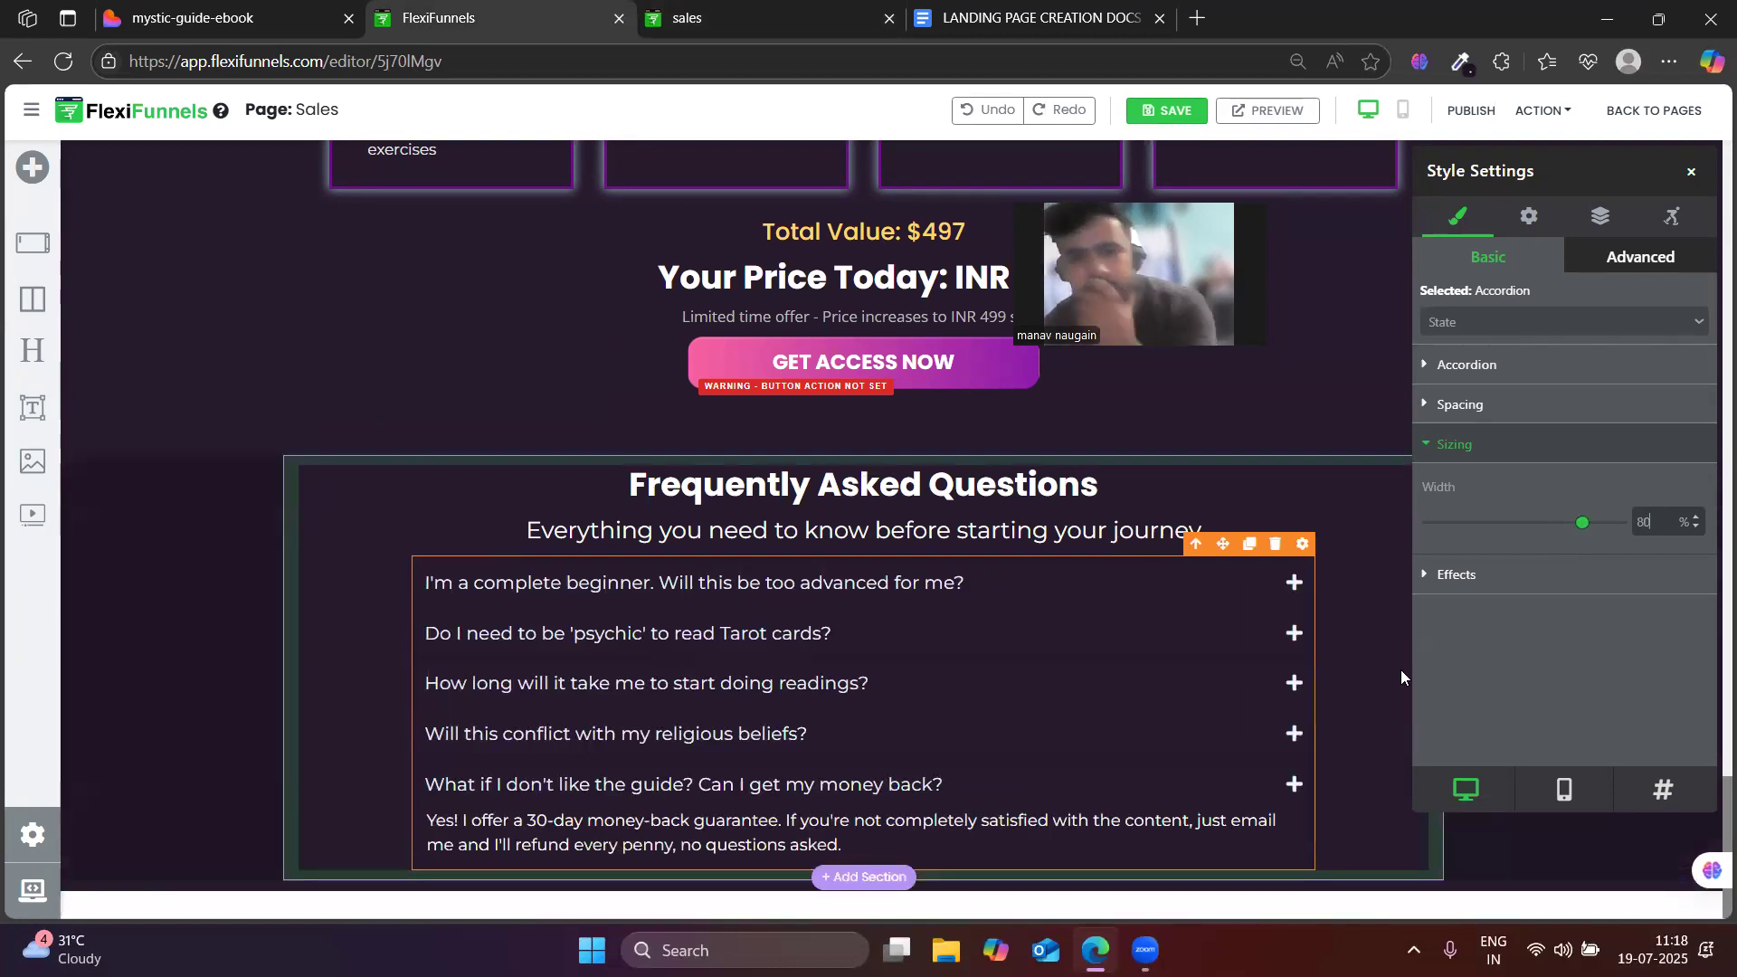
click(1452, 445)
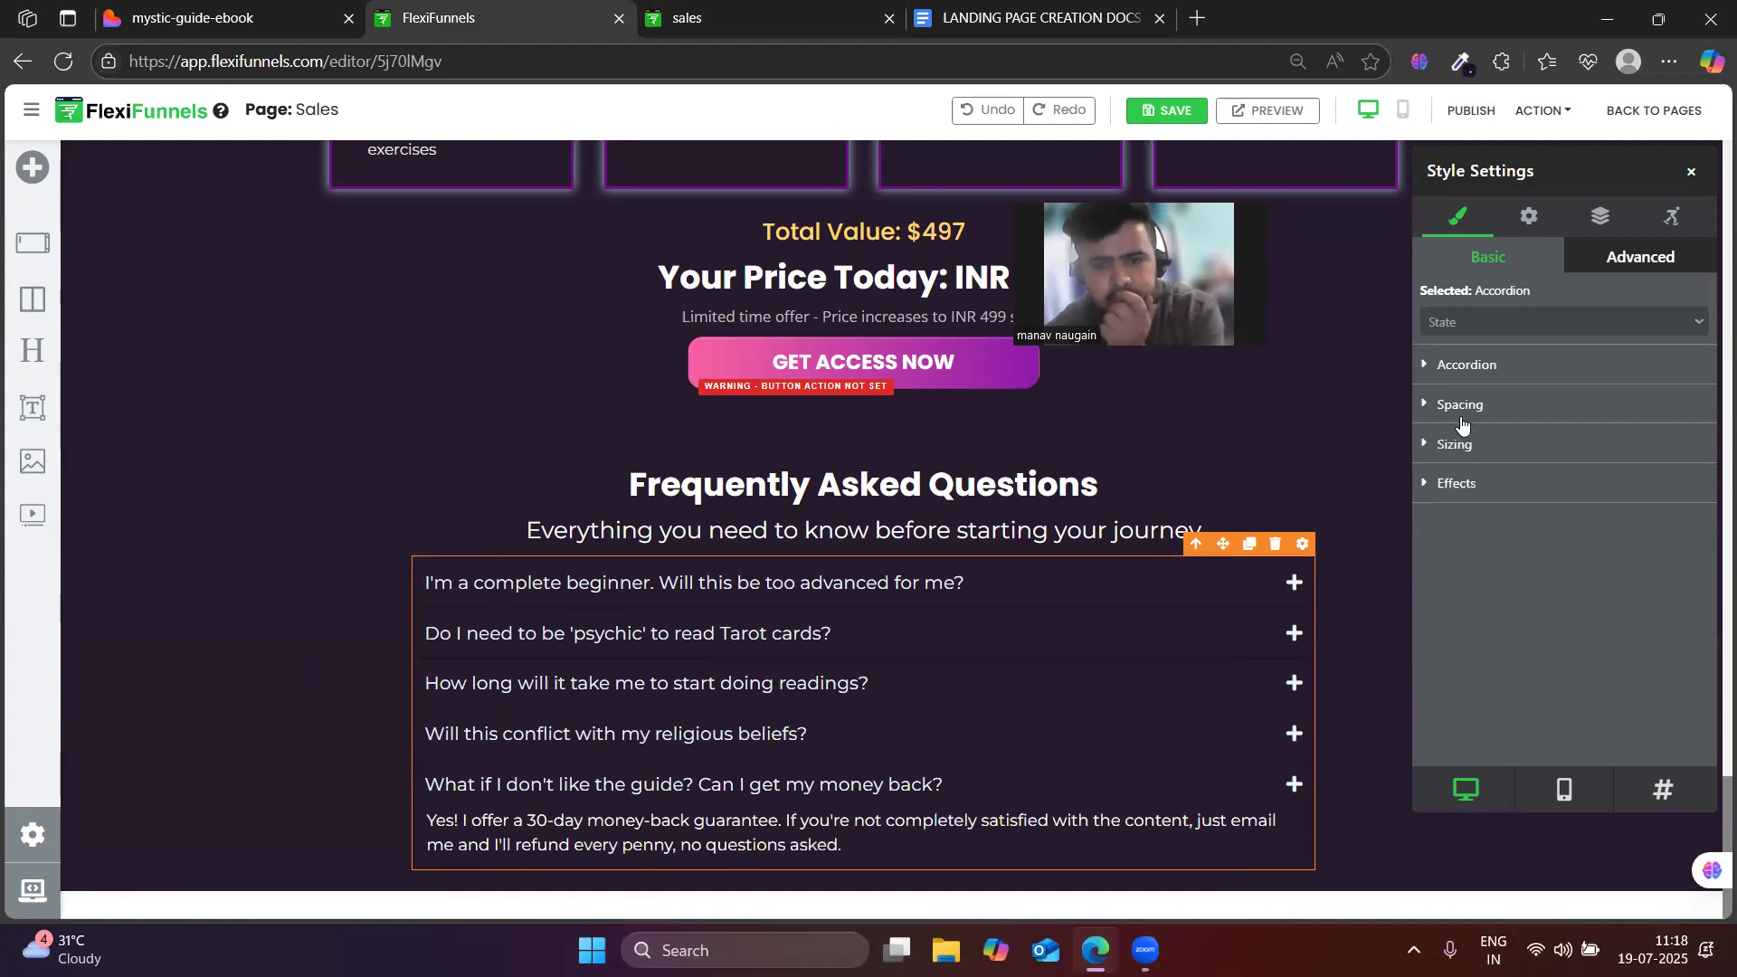
- Review the FAQ accordion's title settings, including font size, colors, font family, weight, capitalization and border
click(1492, 379)
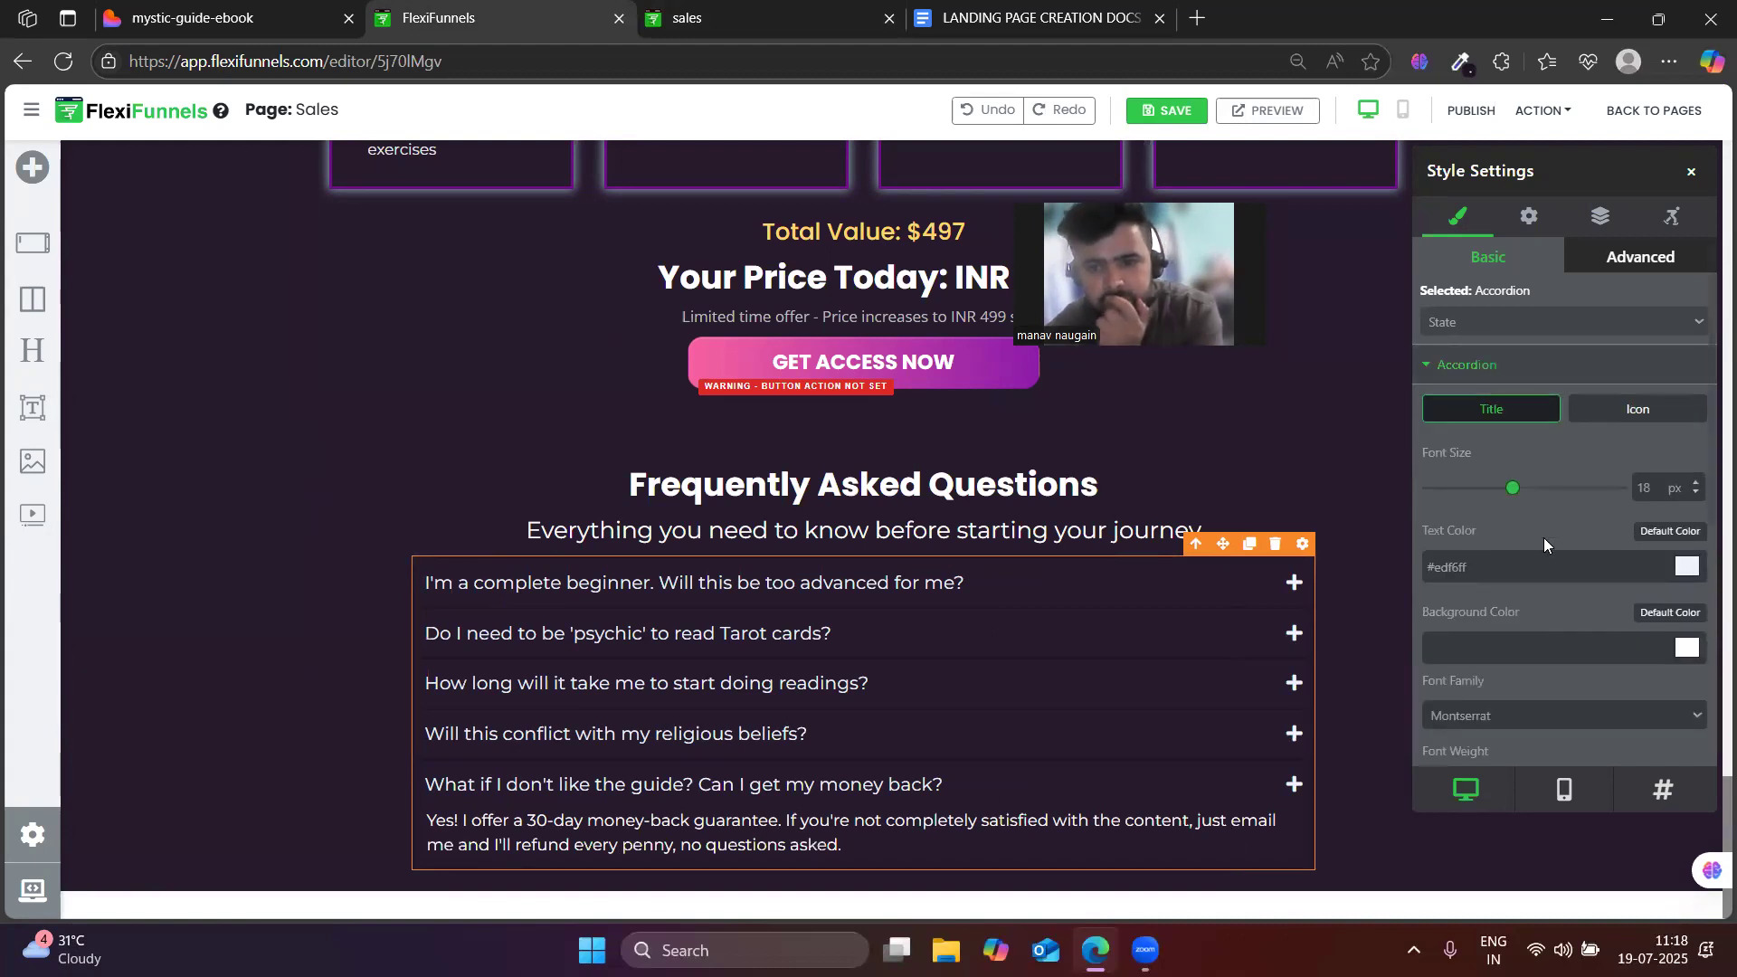
scroll(1544, 538, down, 1)
scroll(1542, 542, up, 1)
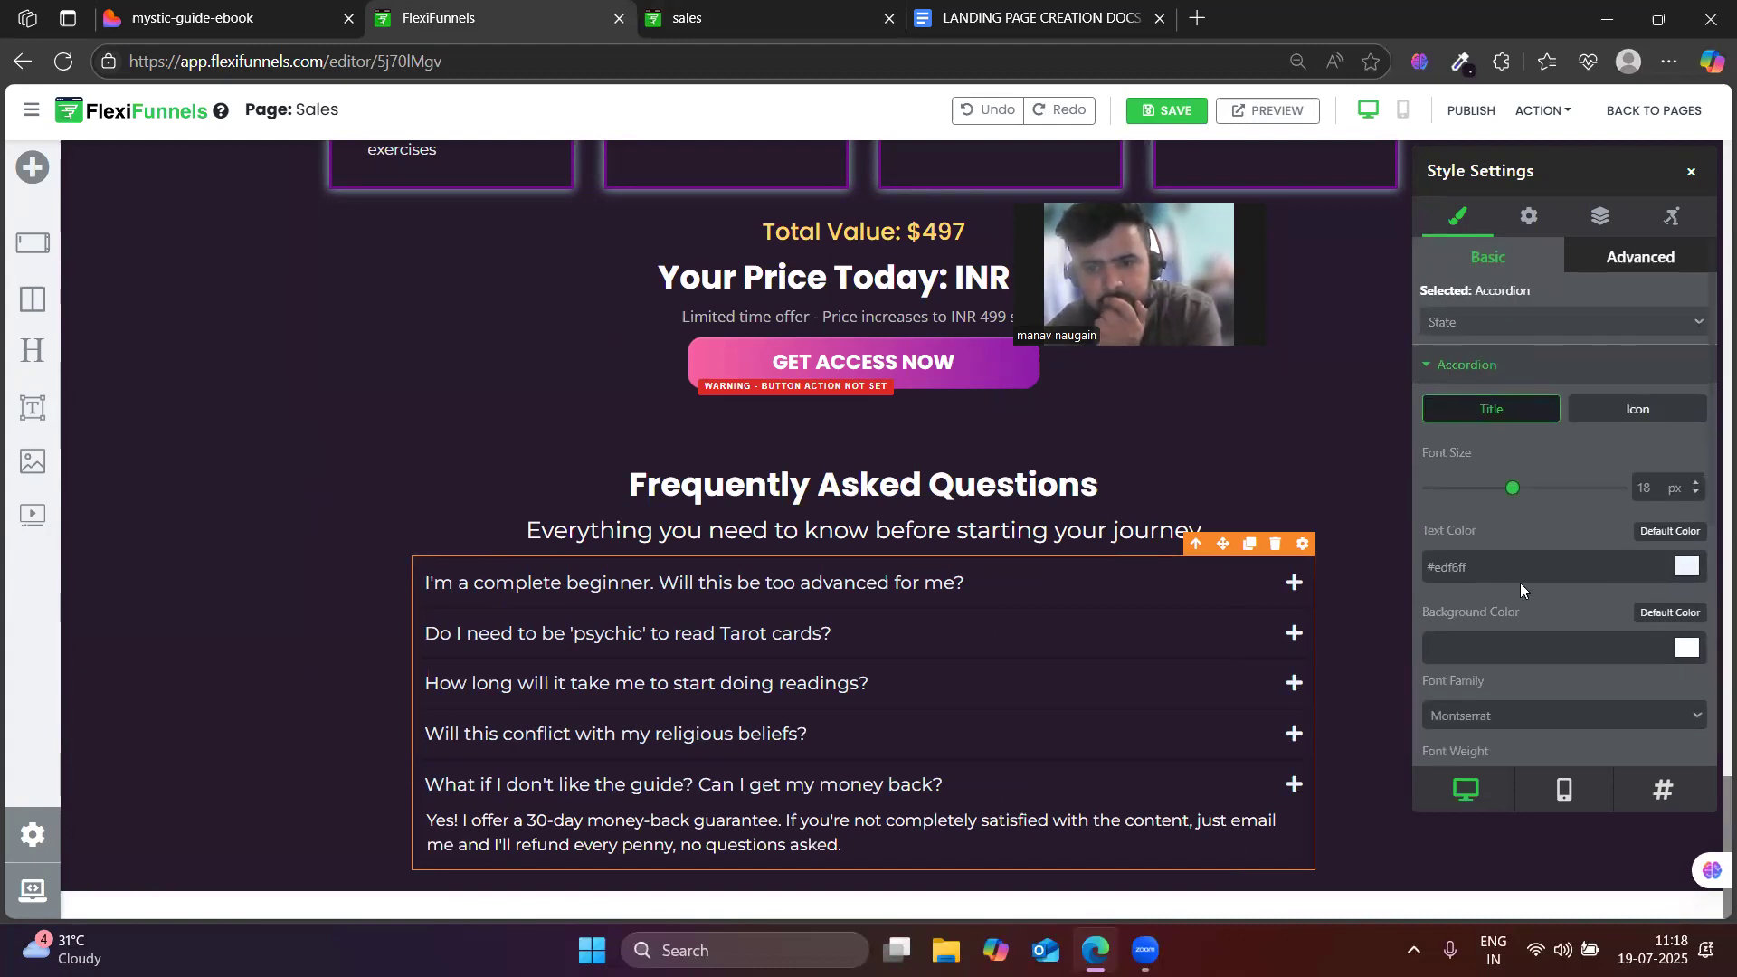
scroll(1524, 588, down, 4)
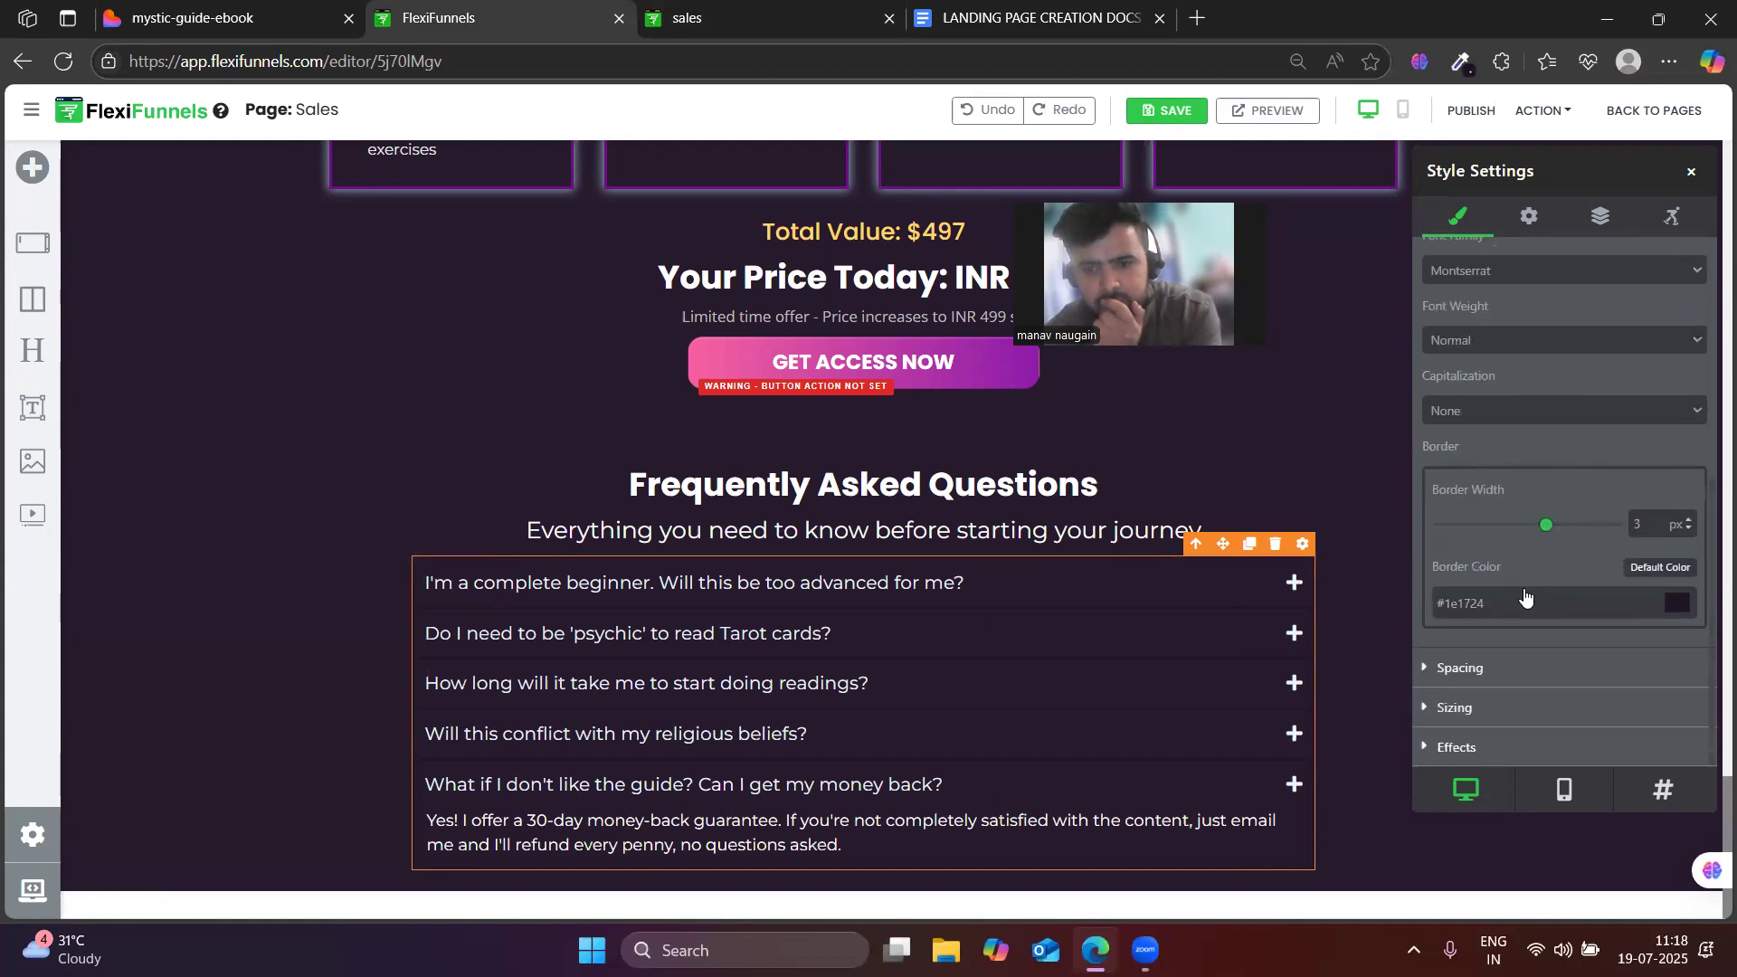
scroll(1524, 596, up, 4)
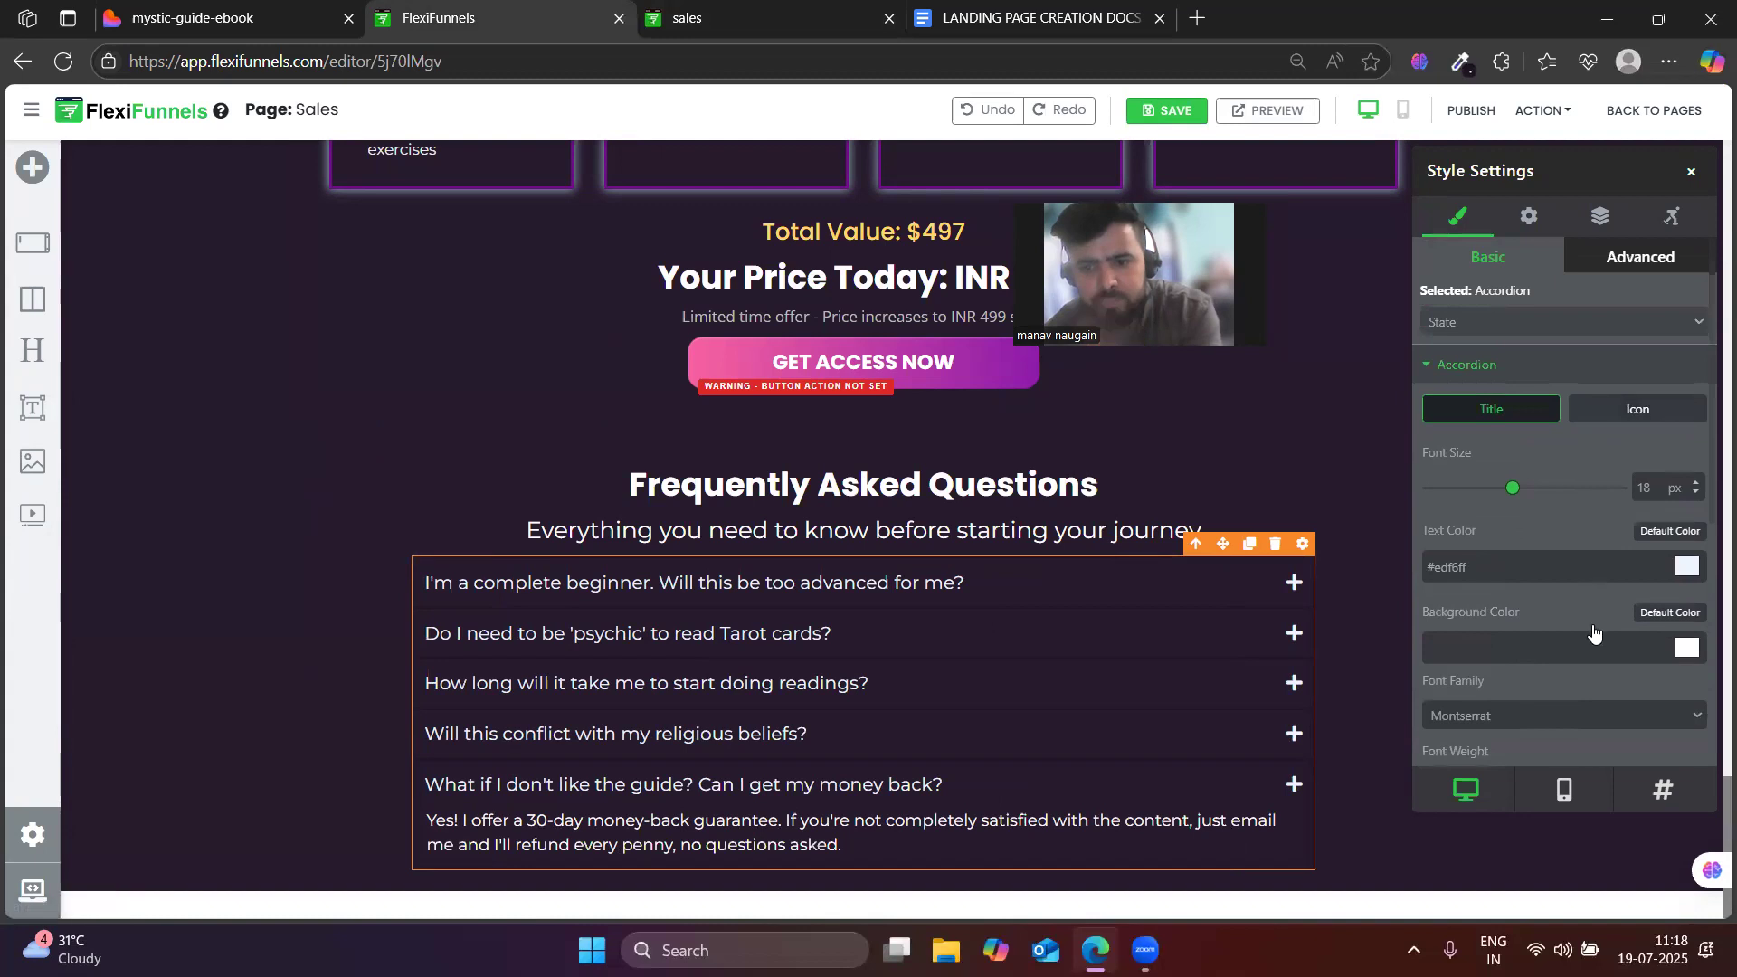
scroll(1540, 590, down, 2)
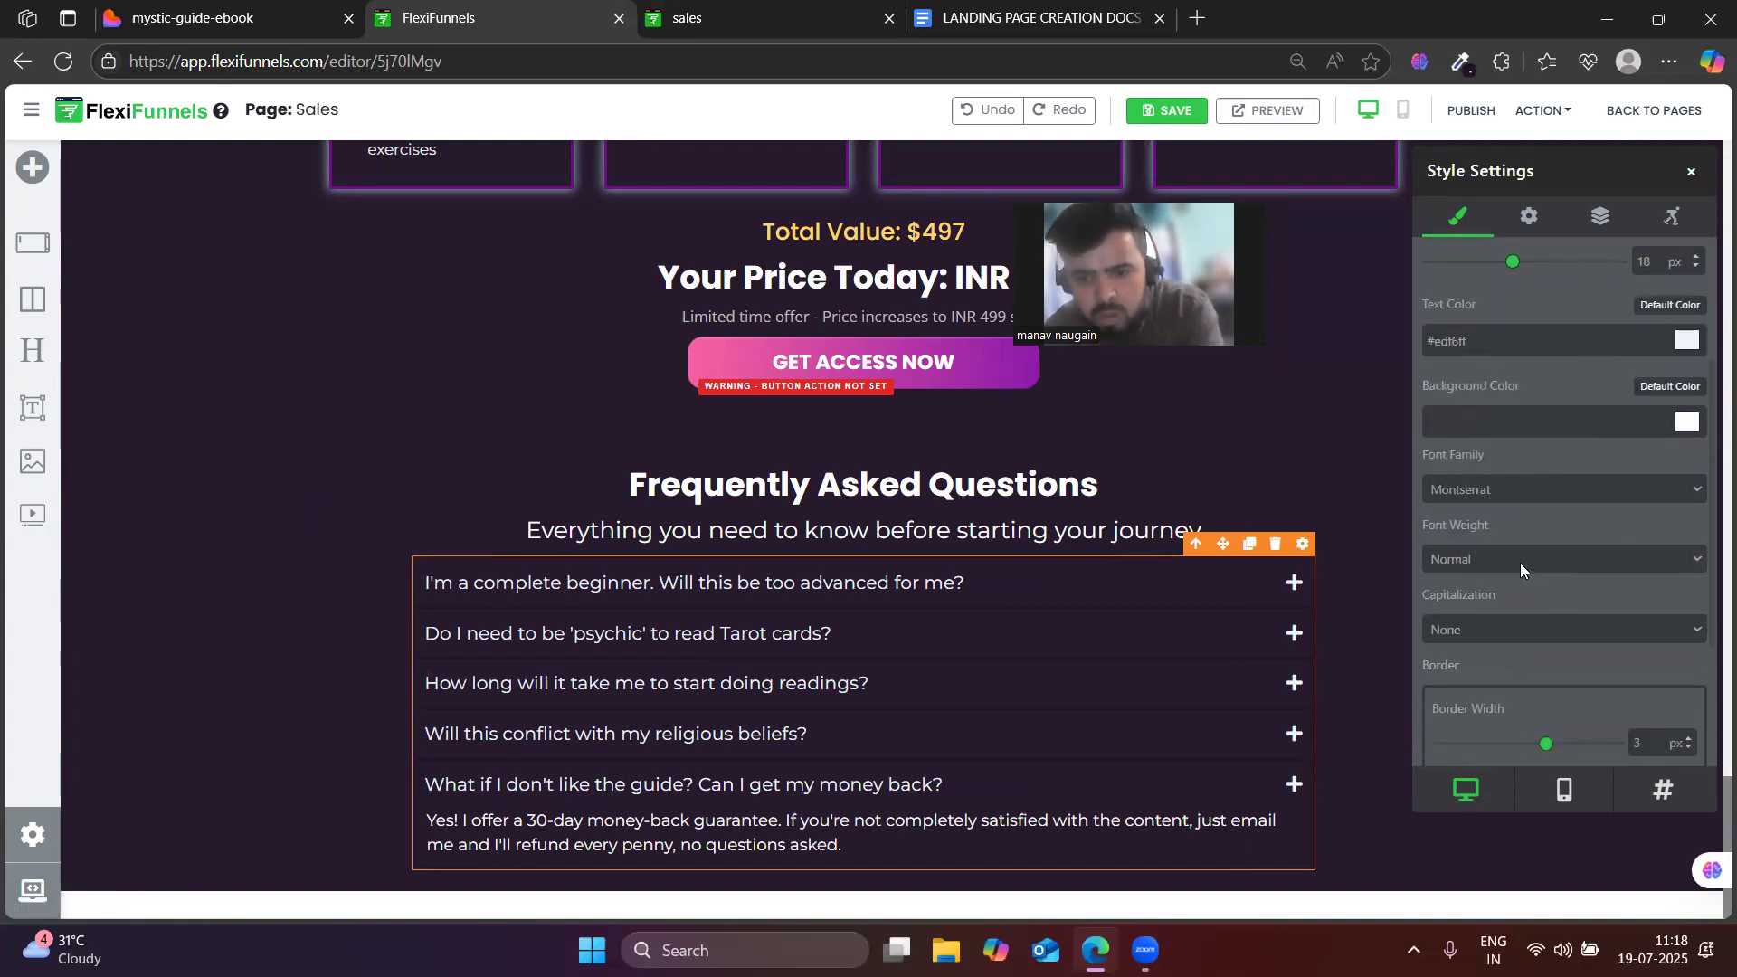
scroll(1521, 563, down, 3)
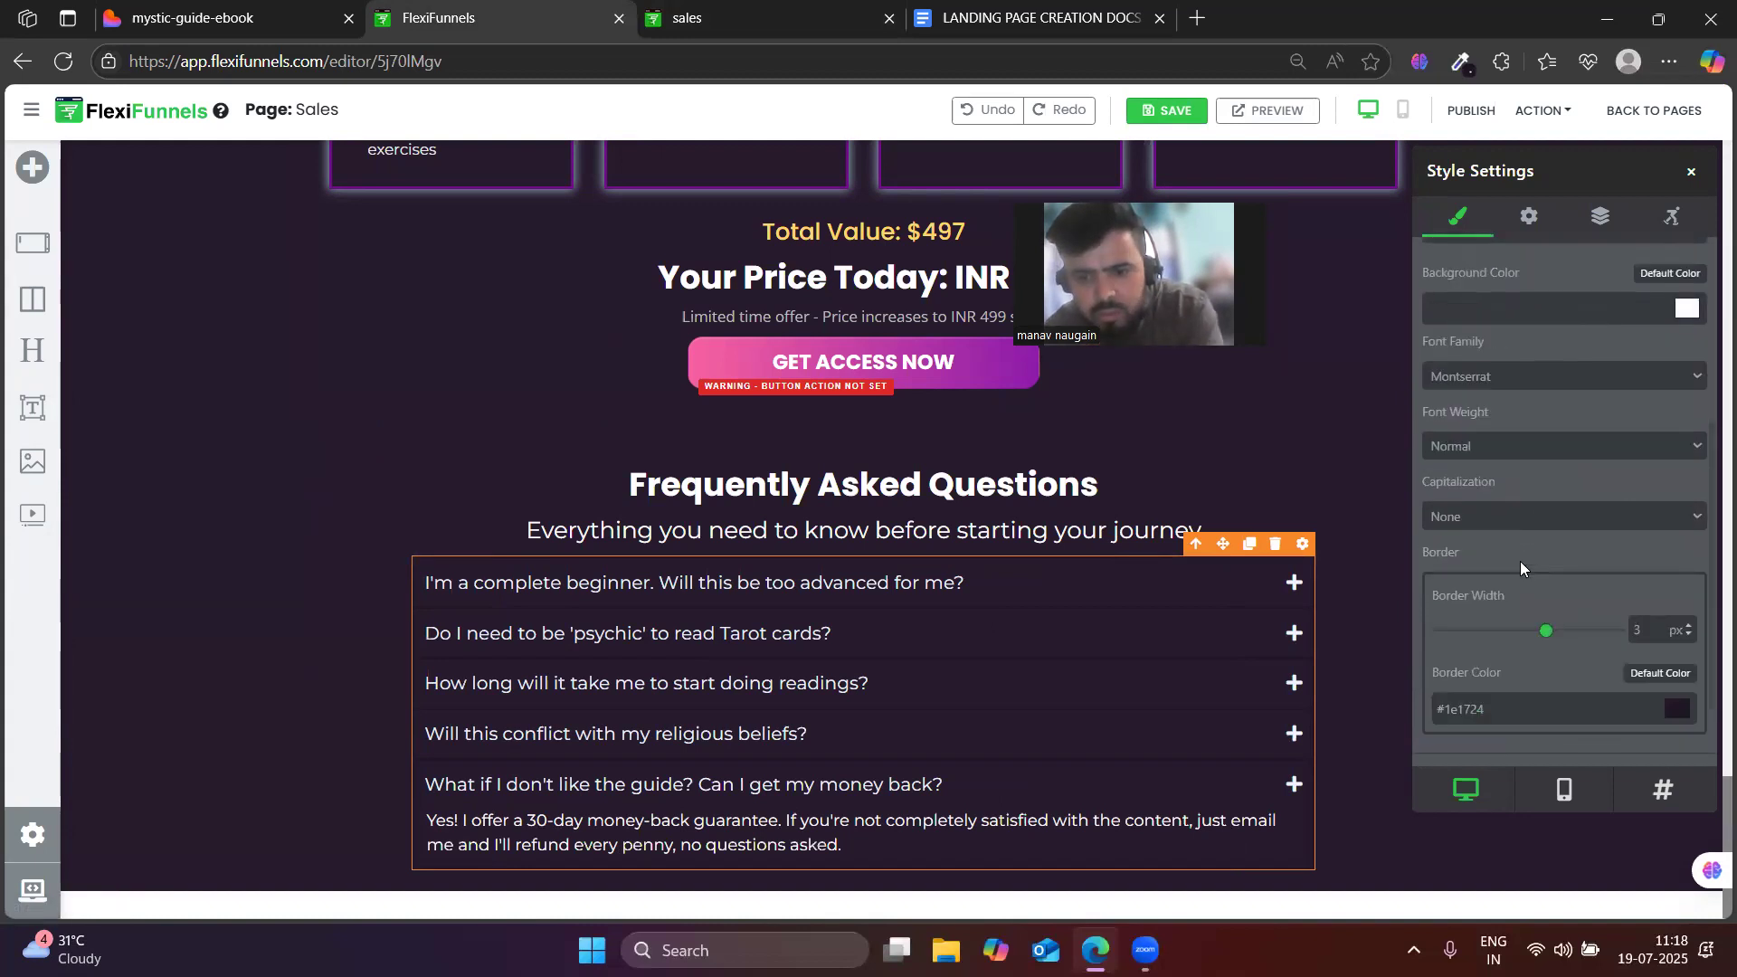
- Set the FAQ accordion's bottom margin to 16 px
click(1467, 669)
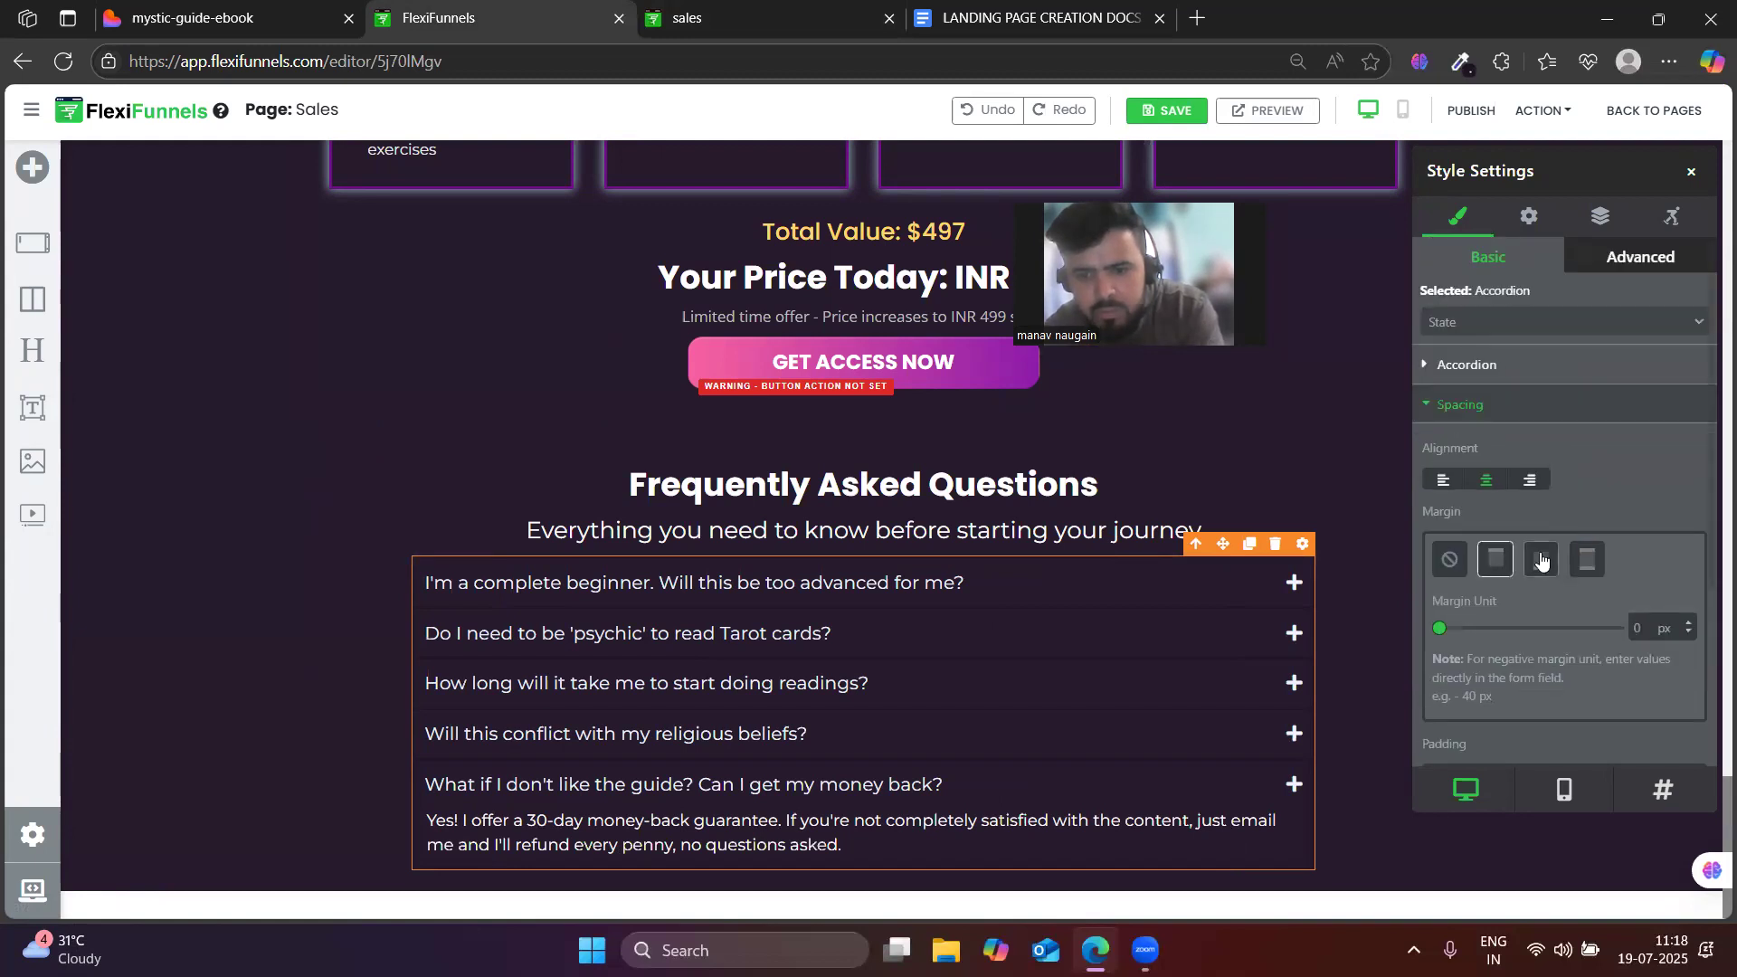
click(1545, 569)
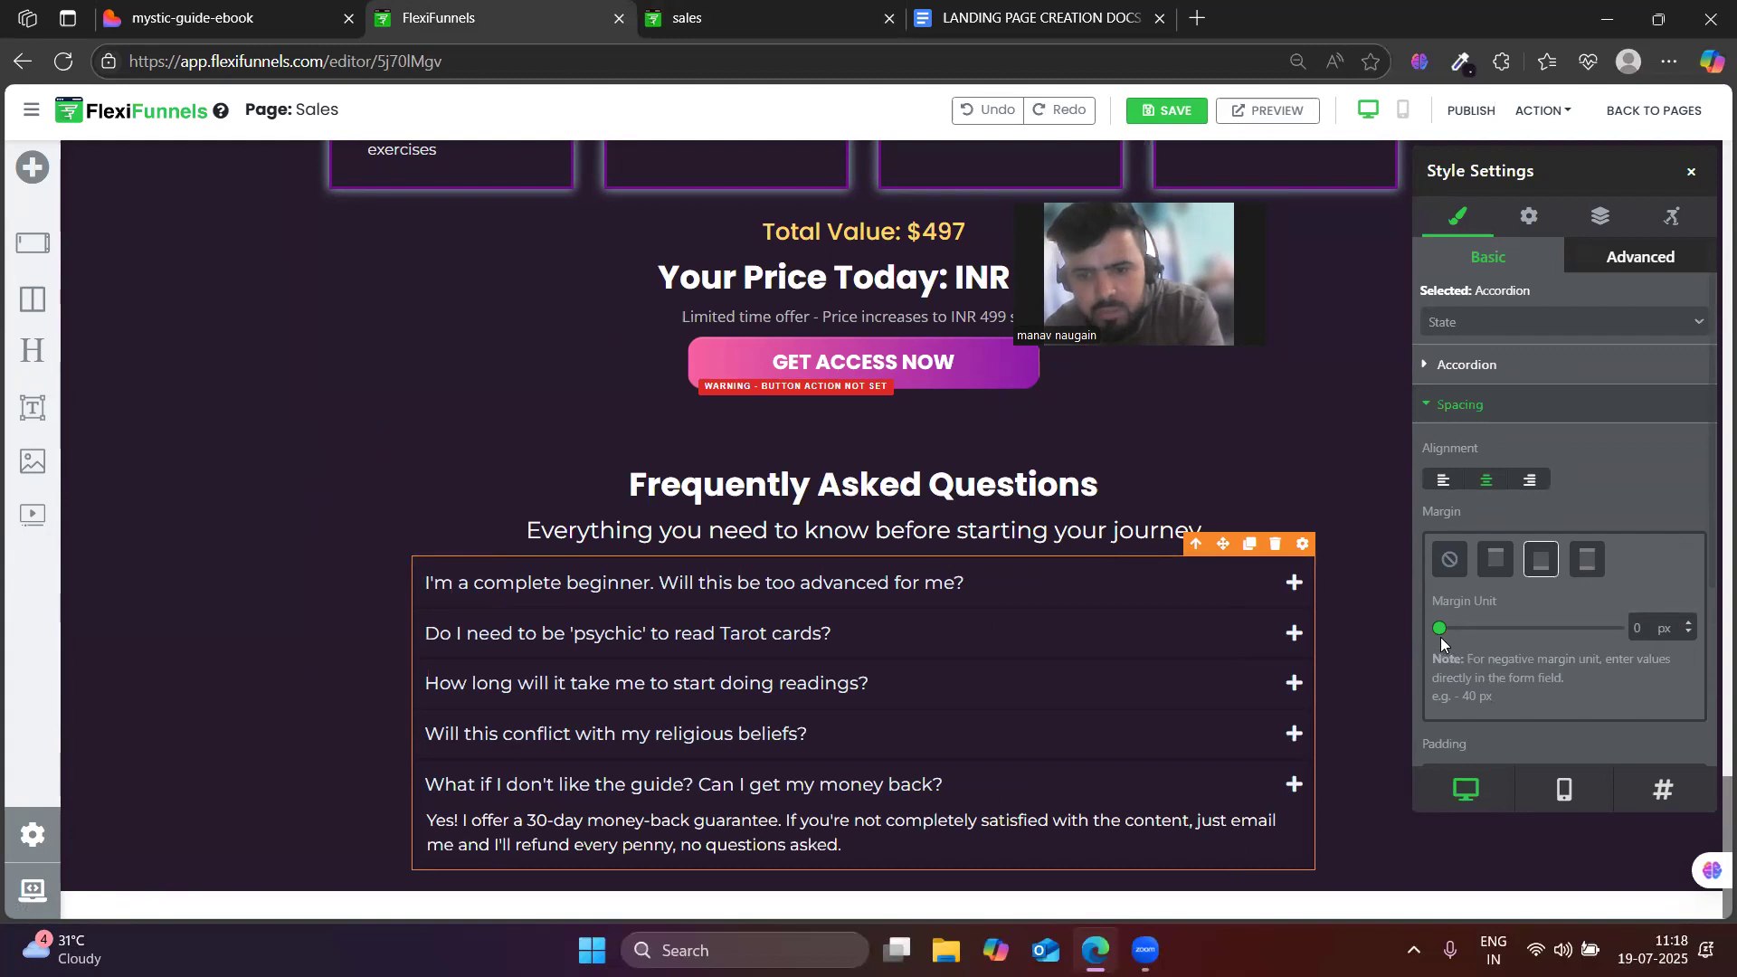
mouse_move(1451, 636)
mouse_down()
mouse_move(1498, 638)
mouse_move(1443, 644)
mouse_move(1458, 644)
mouse_up()
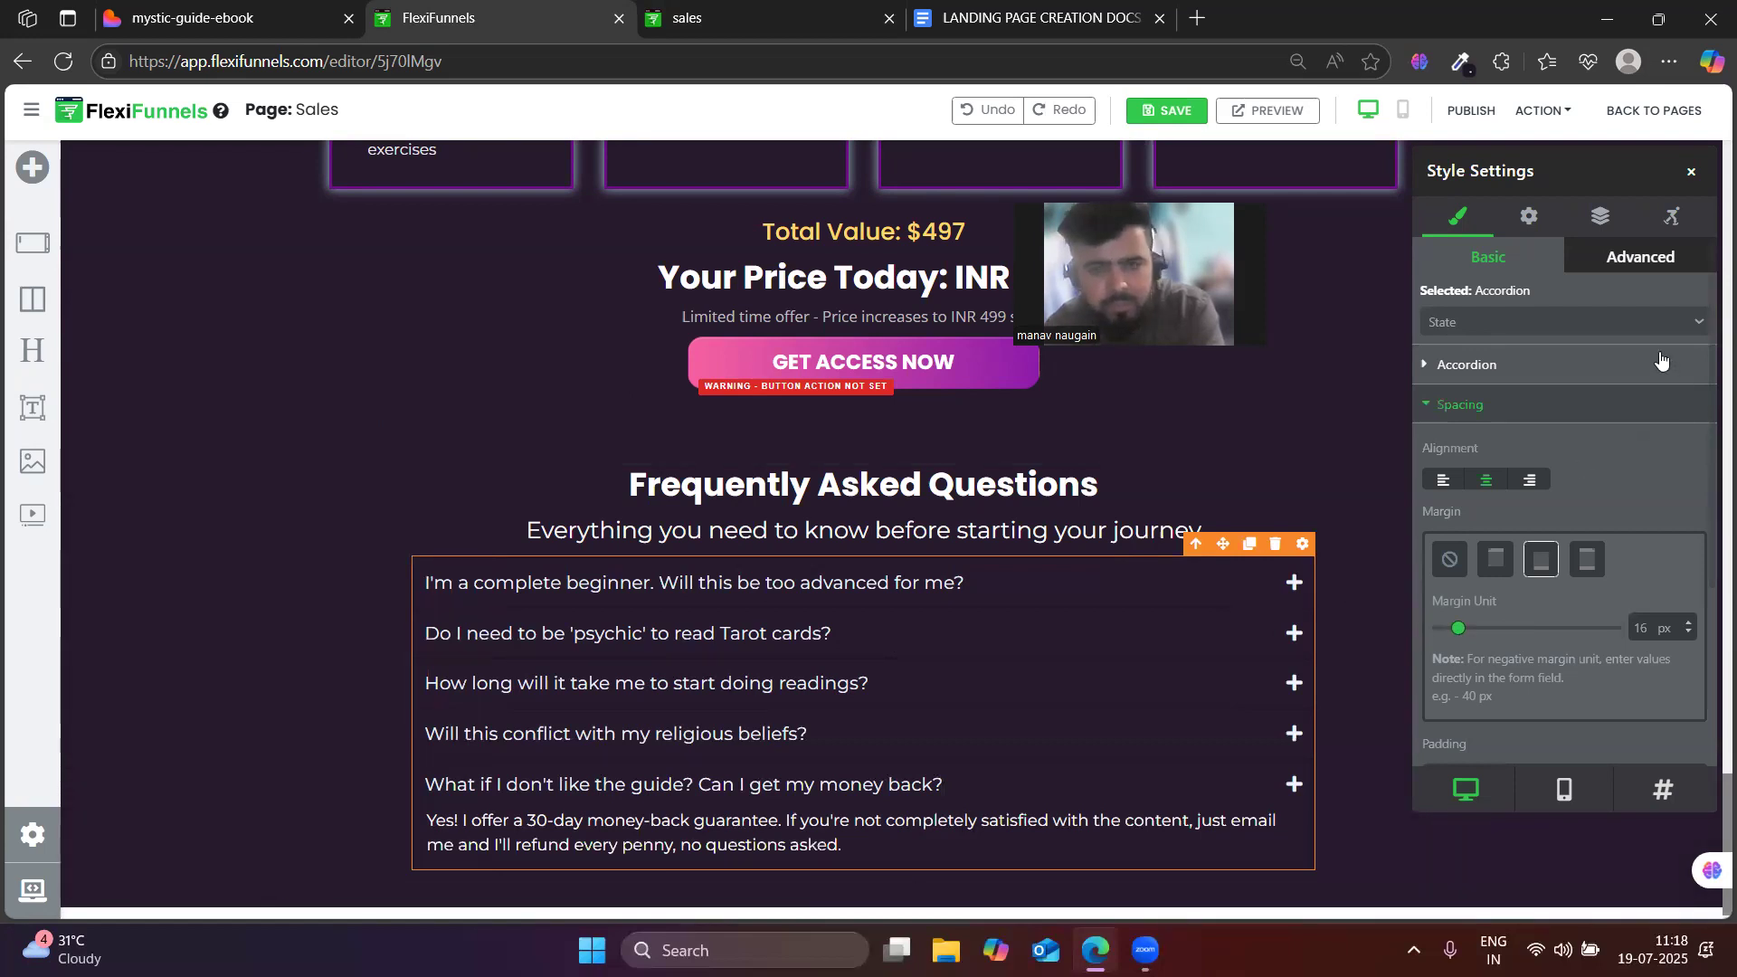
- Check the FAQ accordion's advanced general and position options, and set its Scale X transform to 1.2
click(1627, 260)
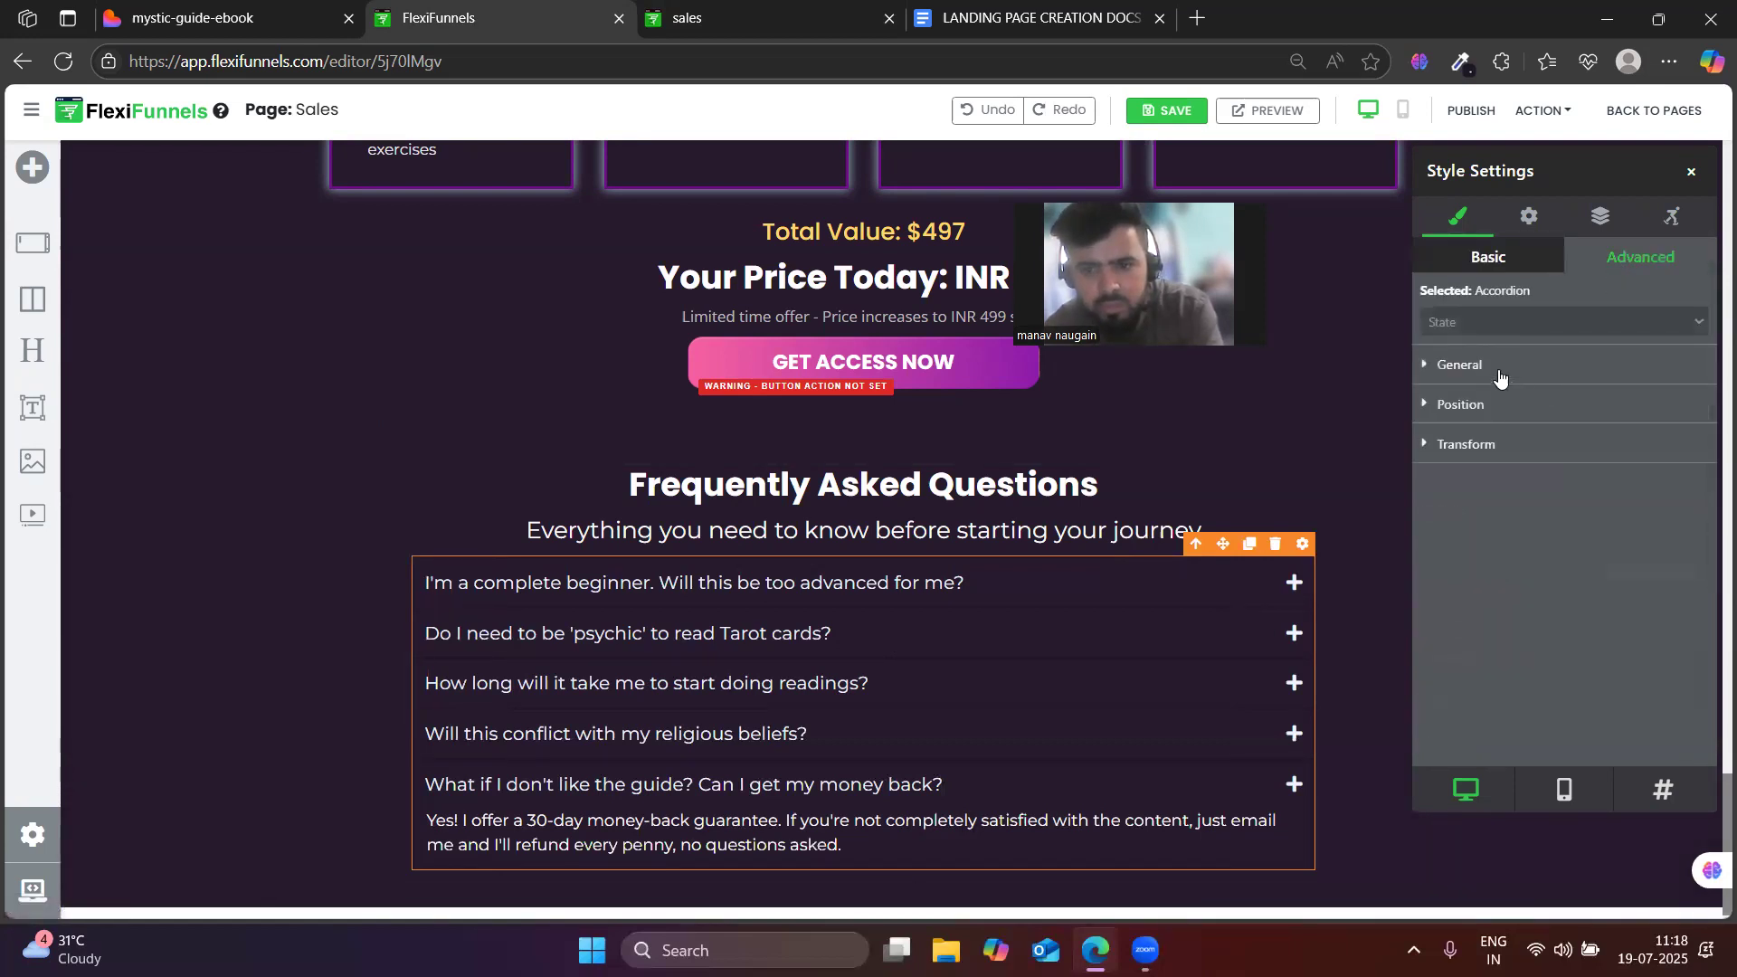
click(1502, 371)
click(1504, 371)
click(1468, 409)
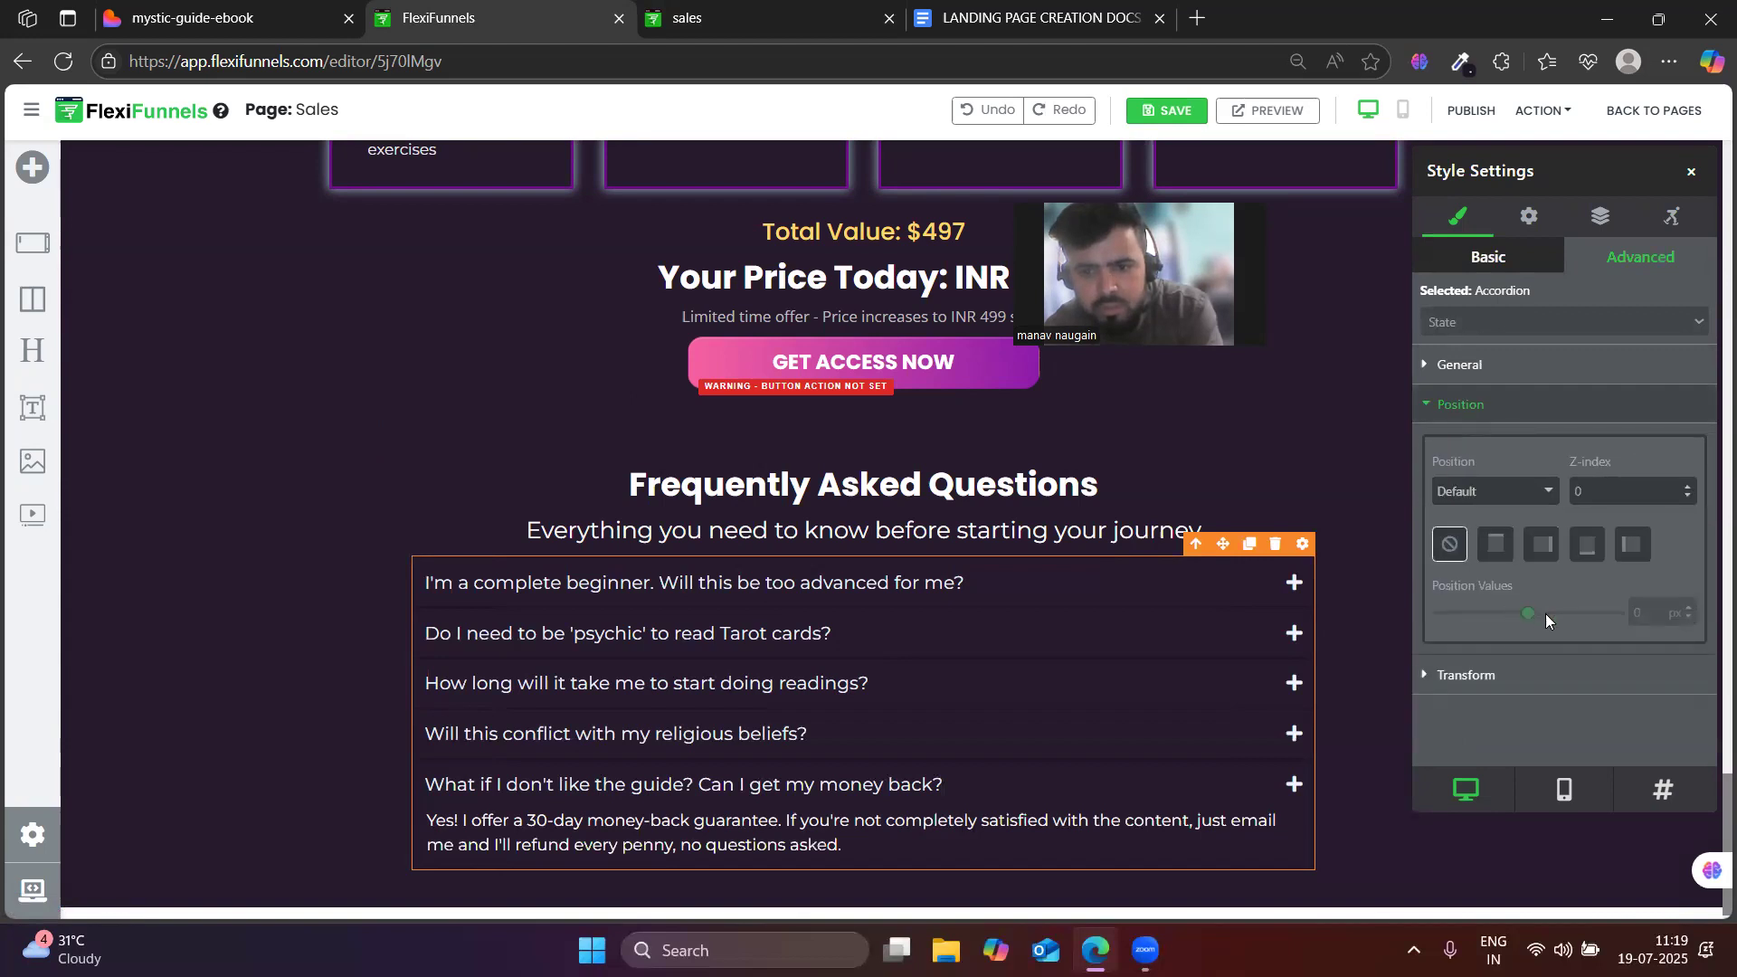
click(1485, 410)
click(1492, 452)
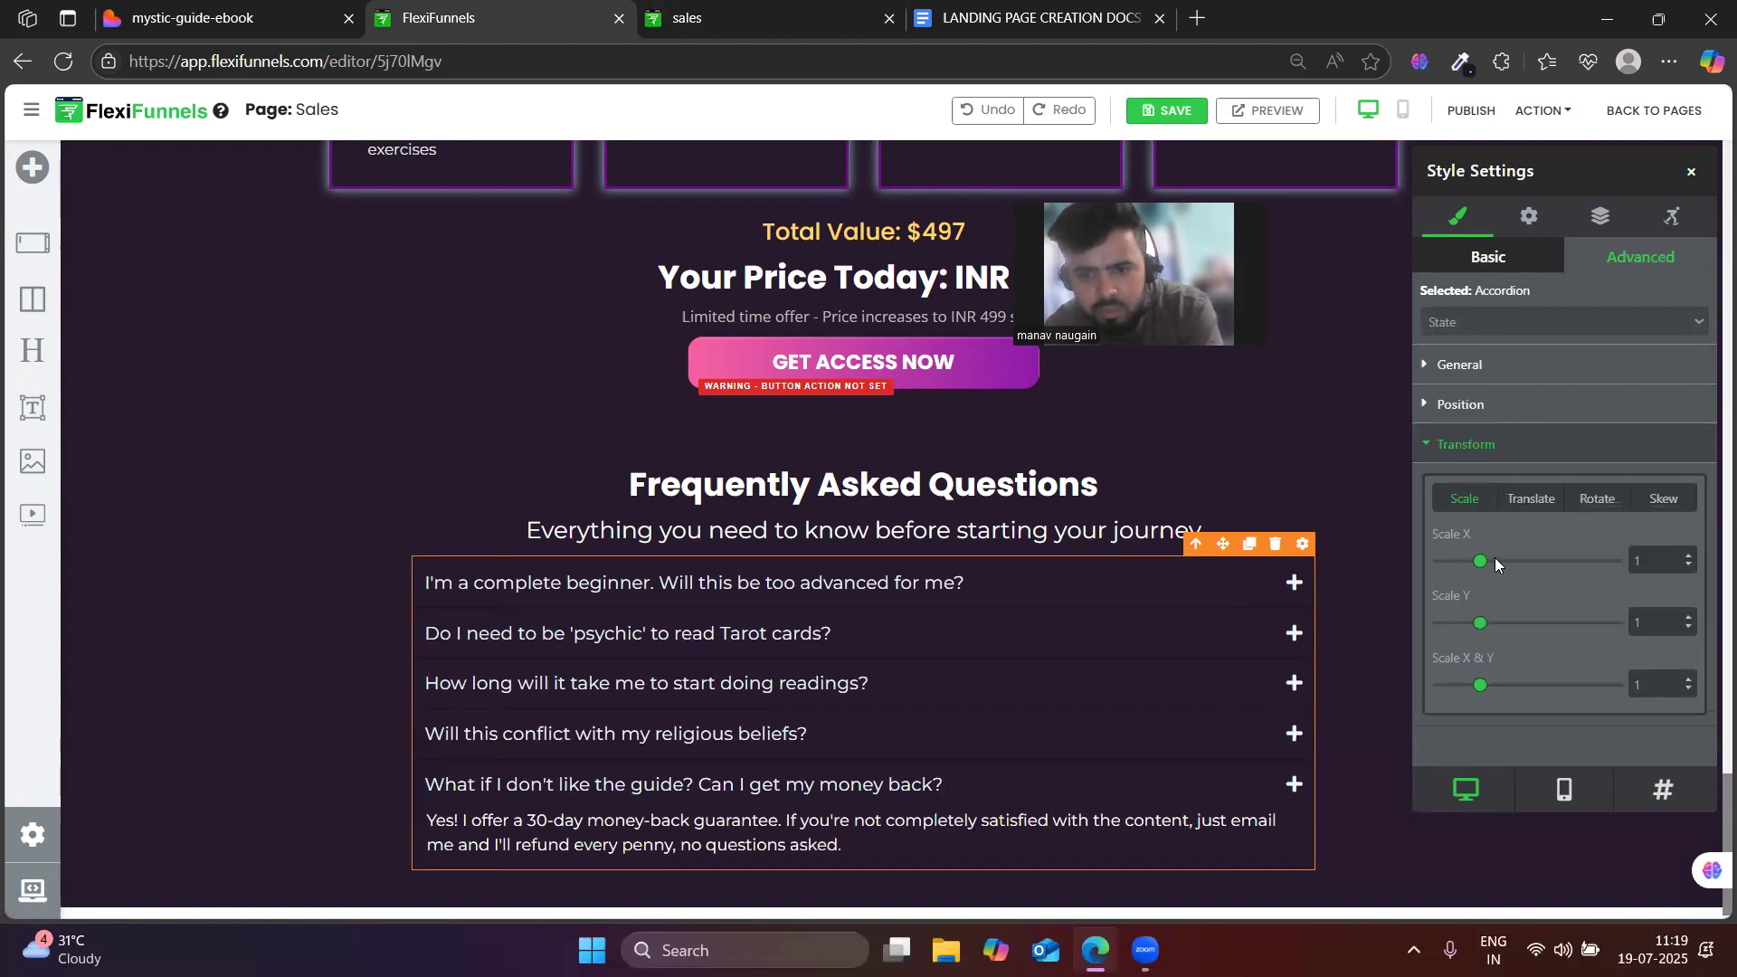
drag(1482, 565, 1491, 569)
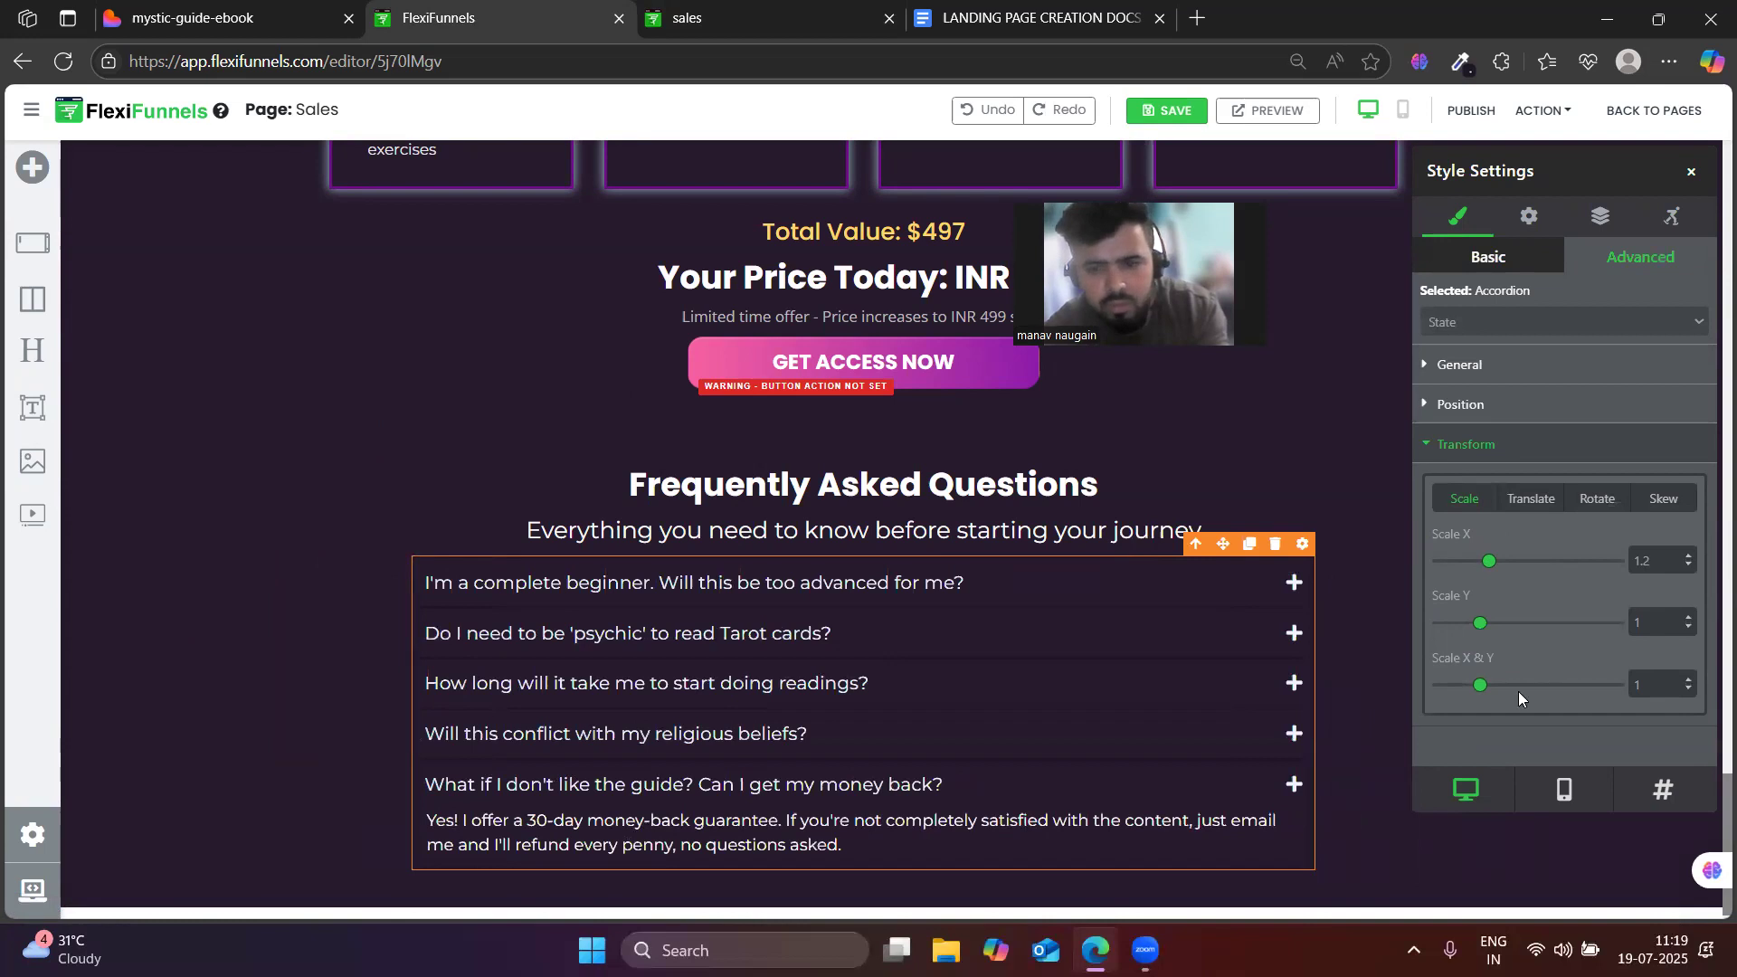
click(1457, 262)
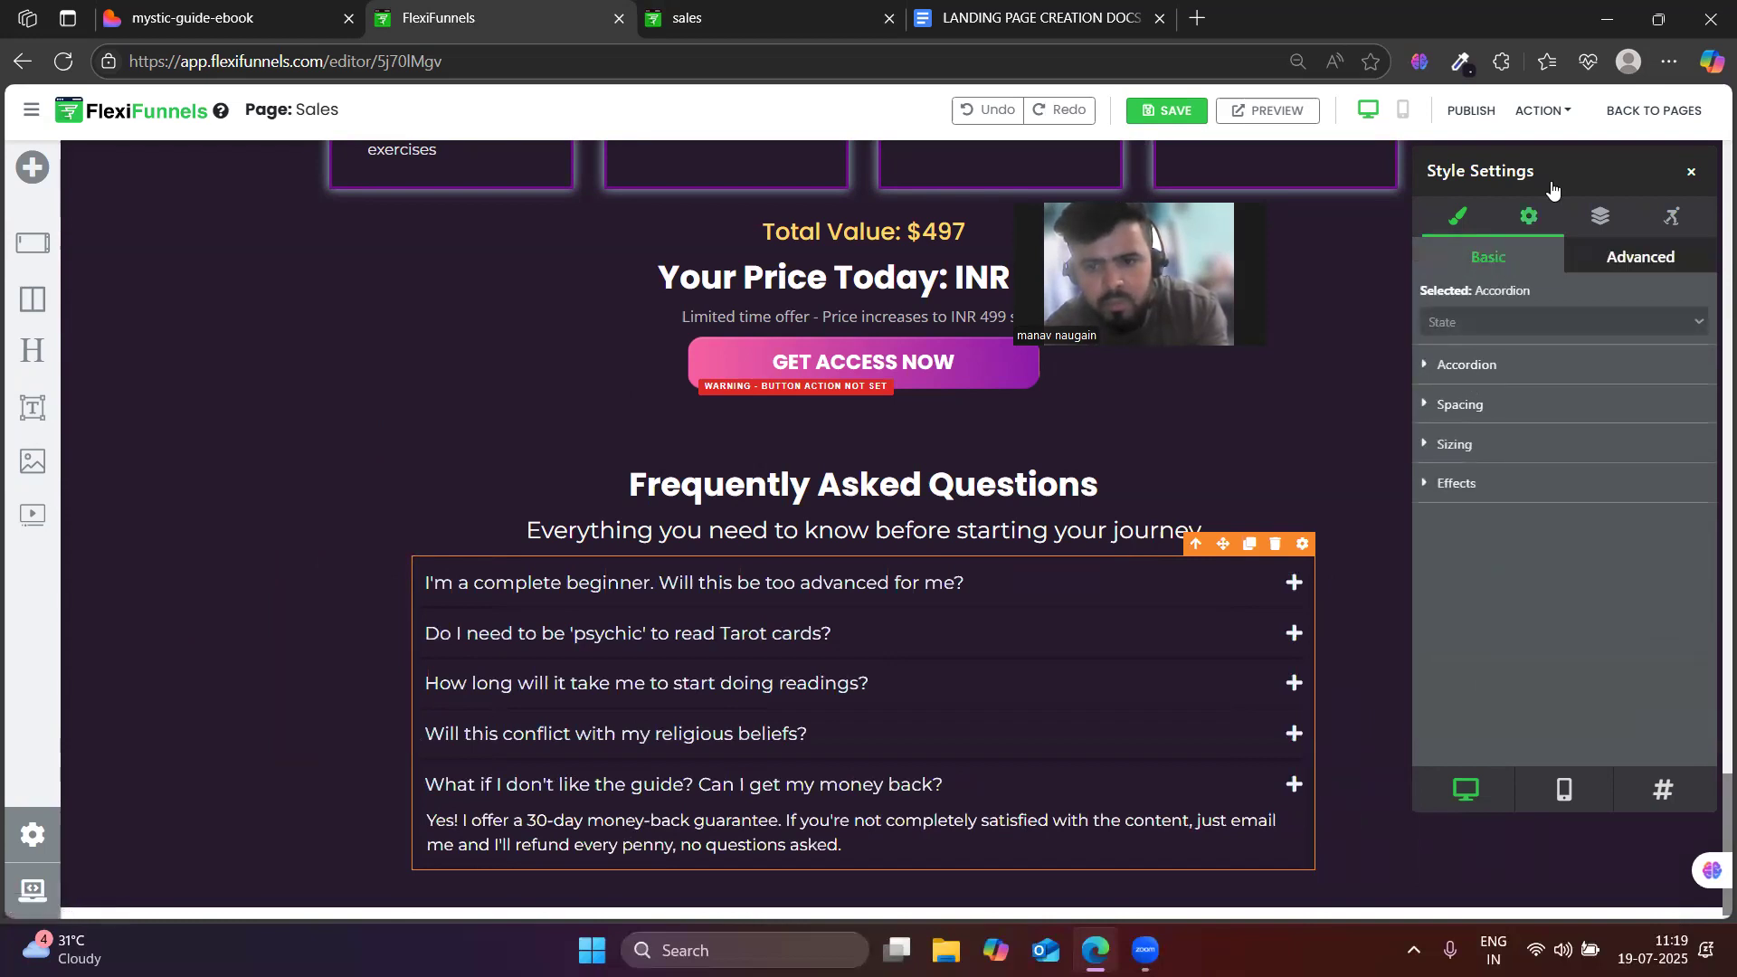
- Look through the FAQ accordion's toggle, icon, effects and sizing settings
click(1539, 226)
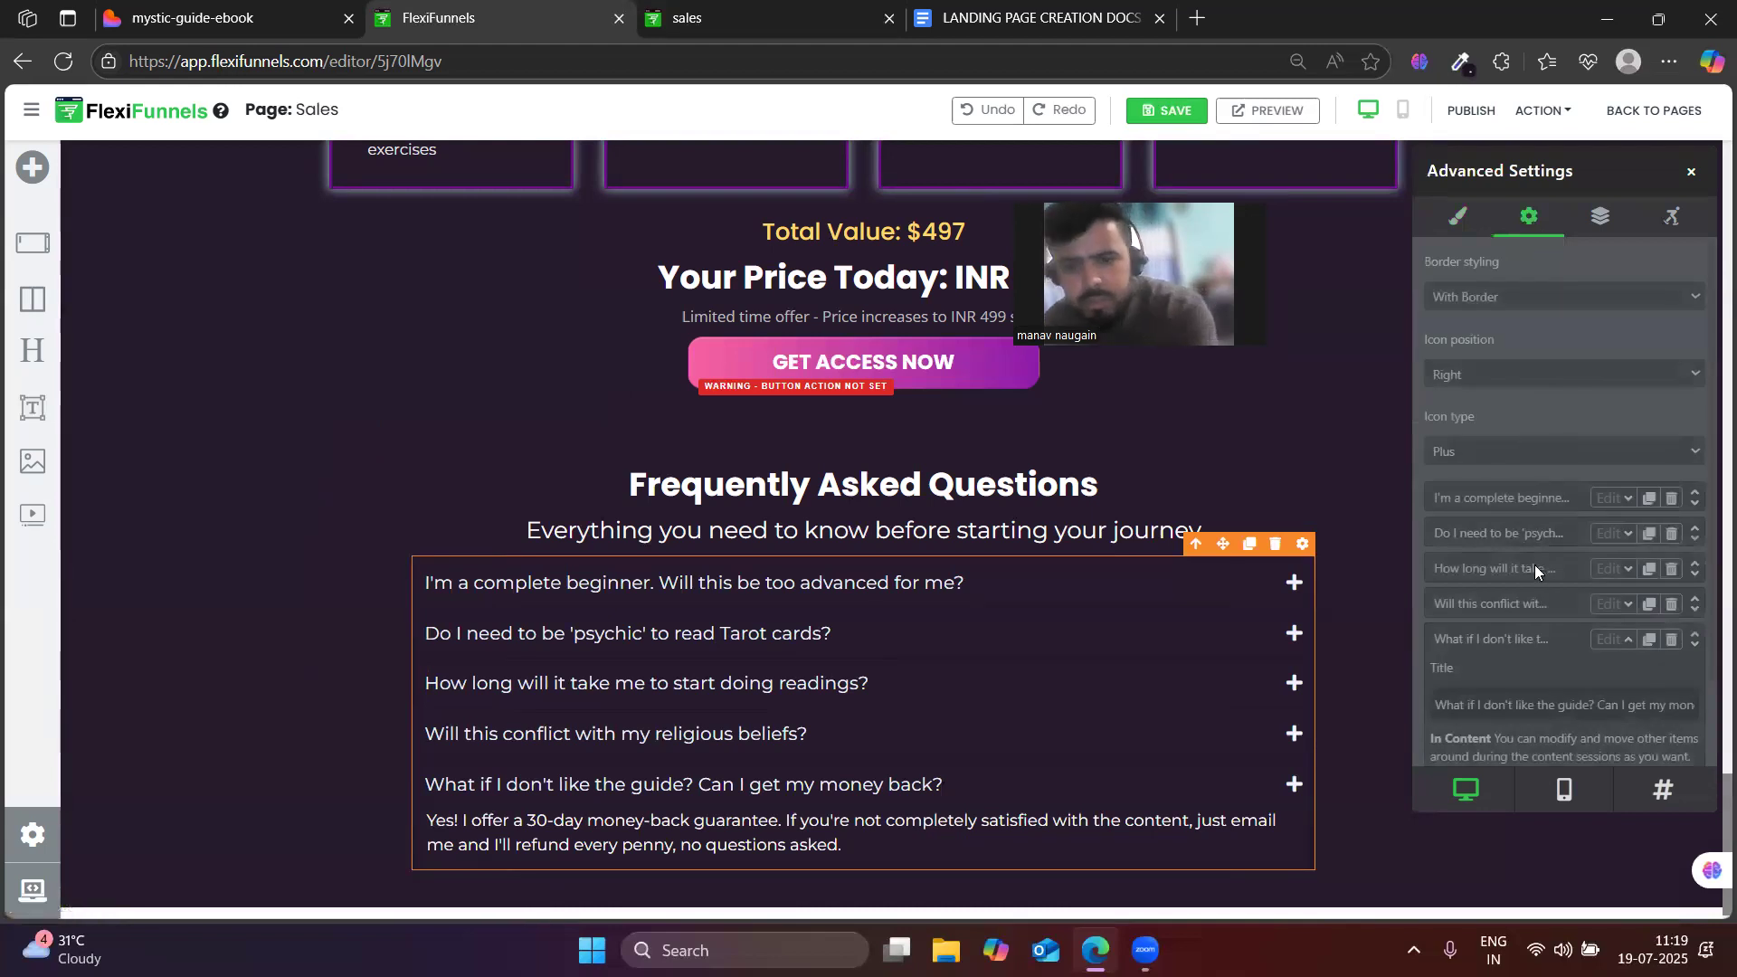
scroll(1529, 554, down, 1)
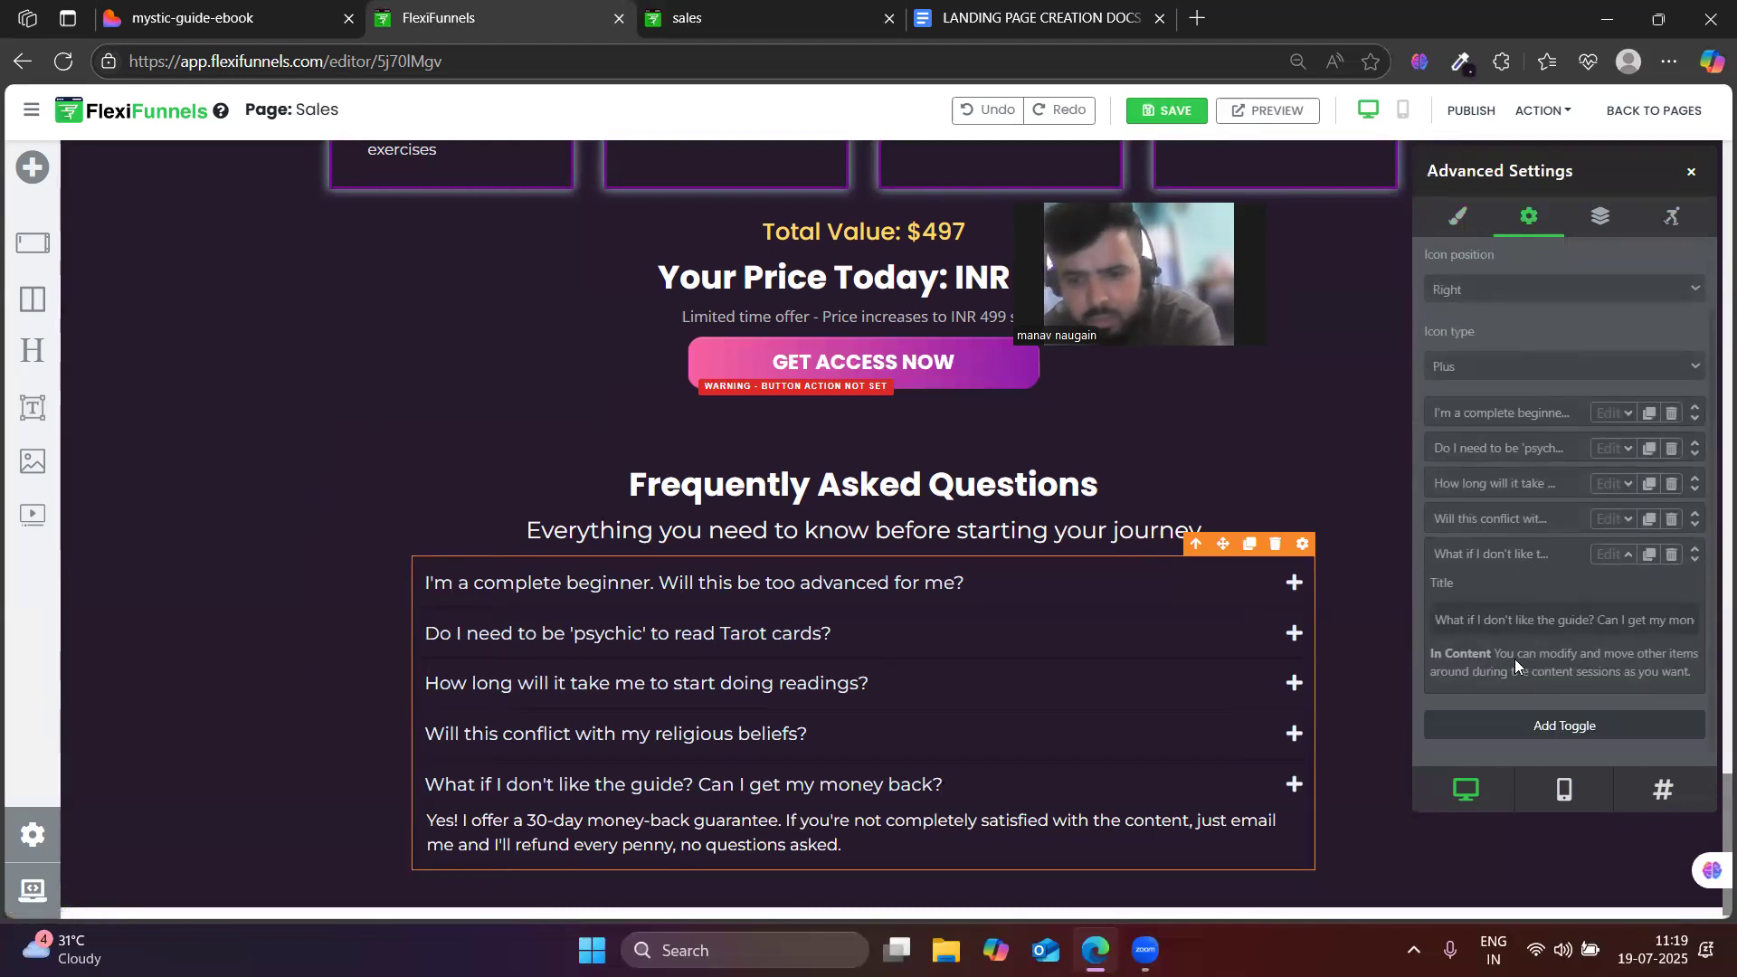
scroll(1515, 658, up, 1)
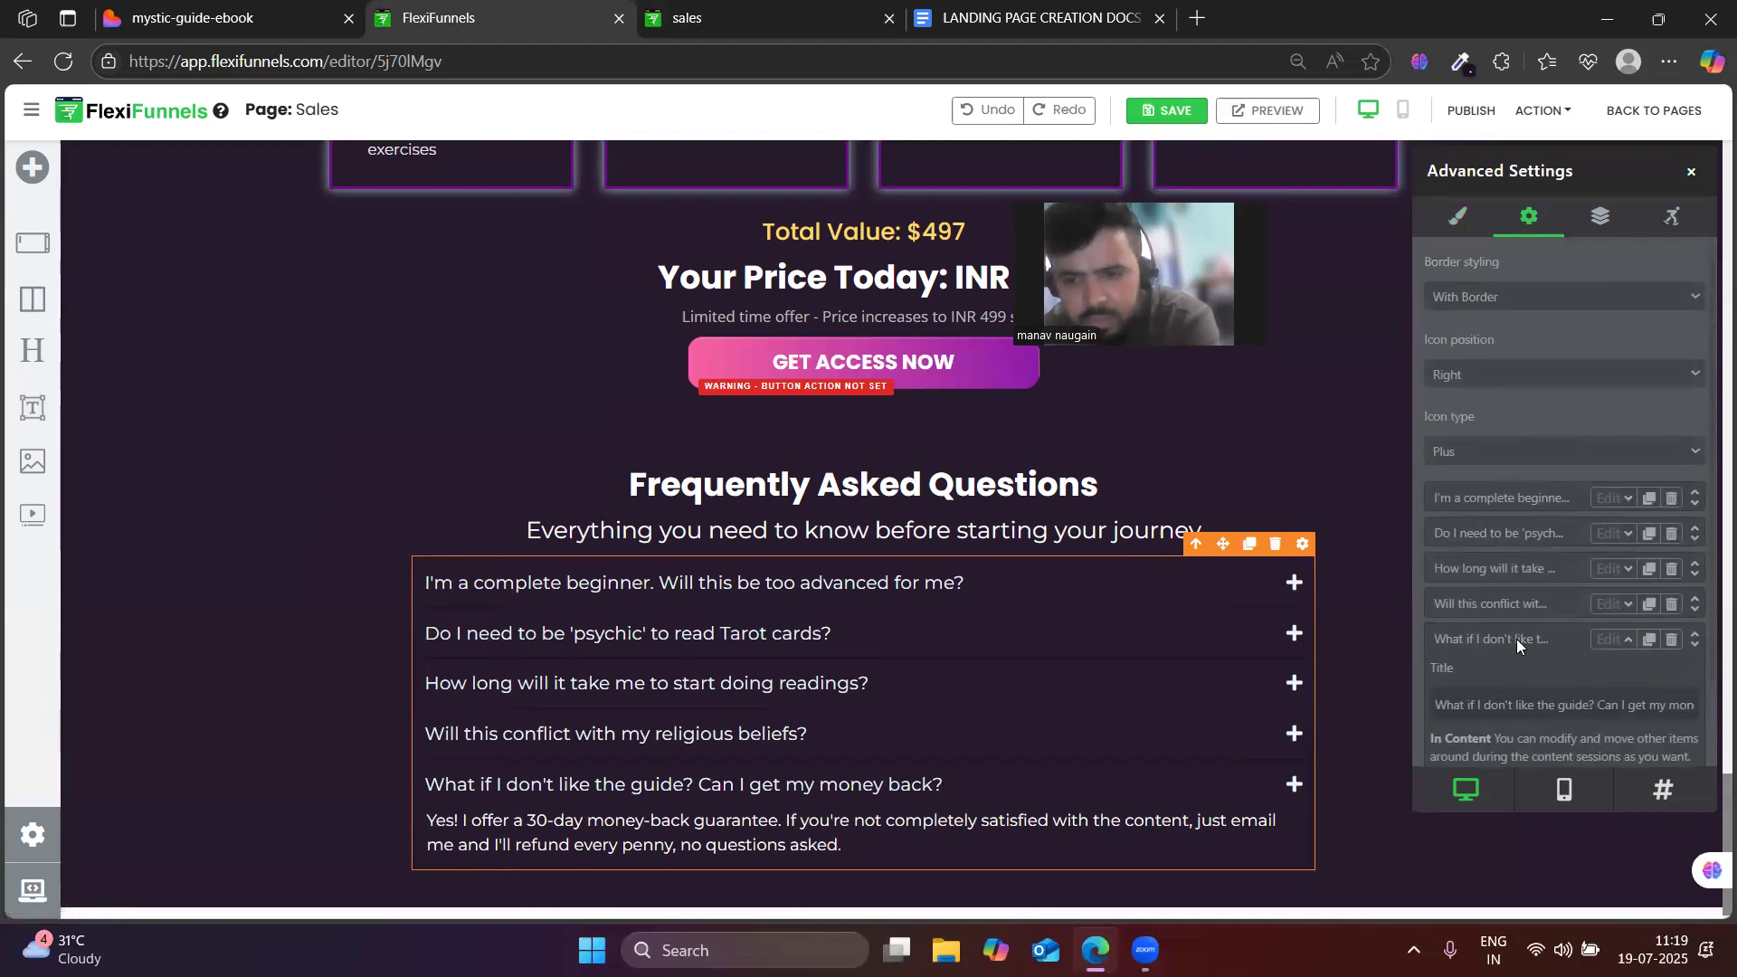
click(1473, 224)
click(1466, 487)
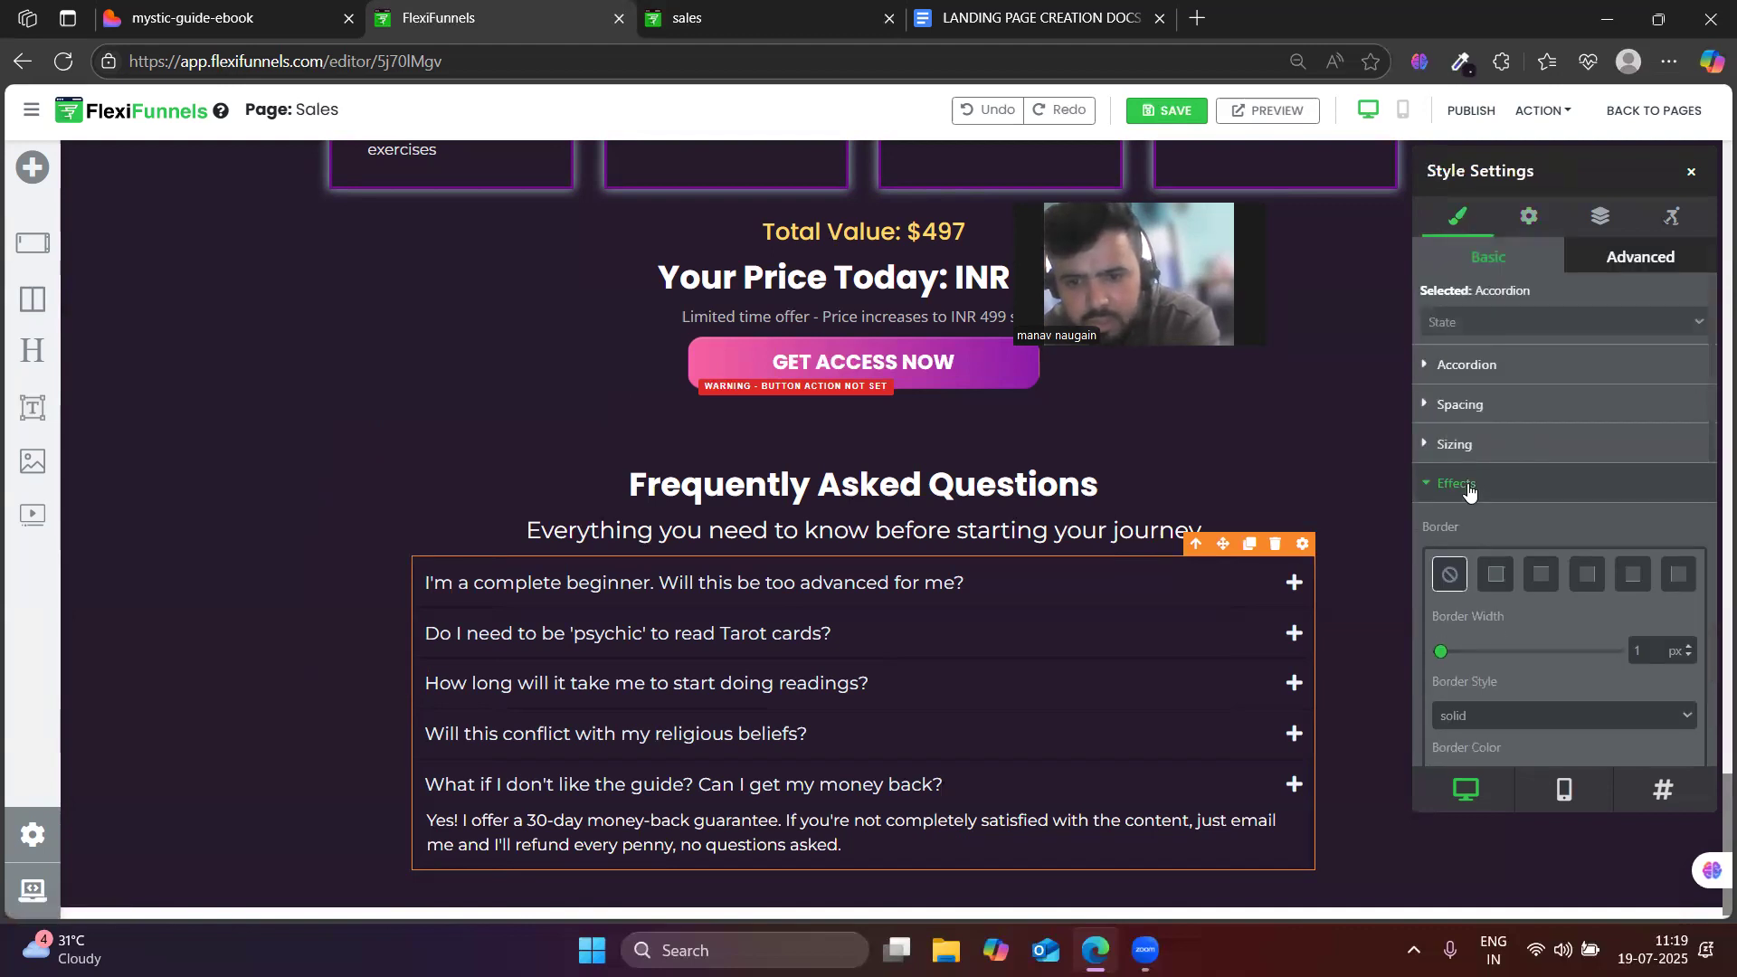
click(1458, 444)
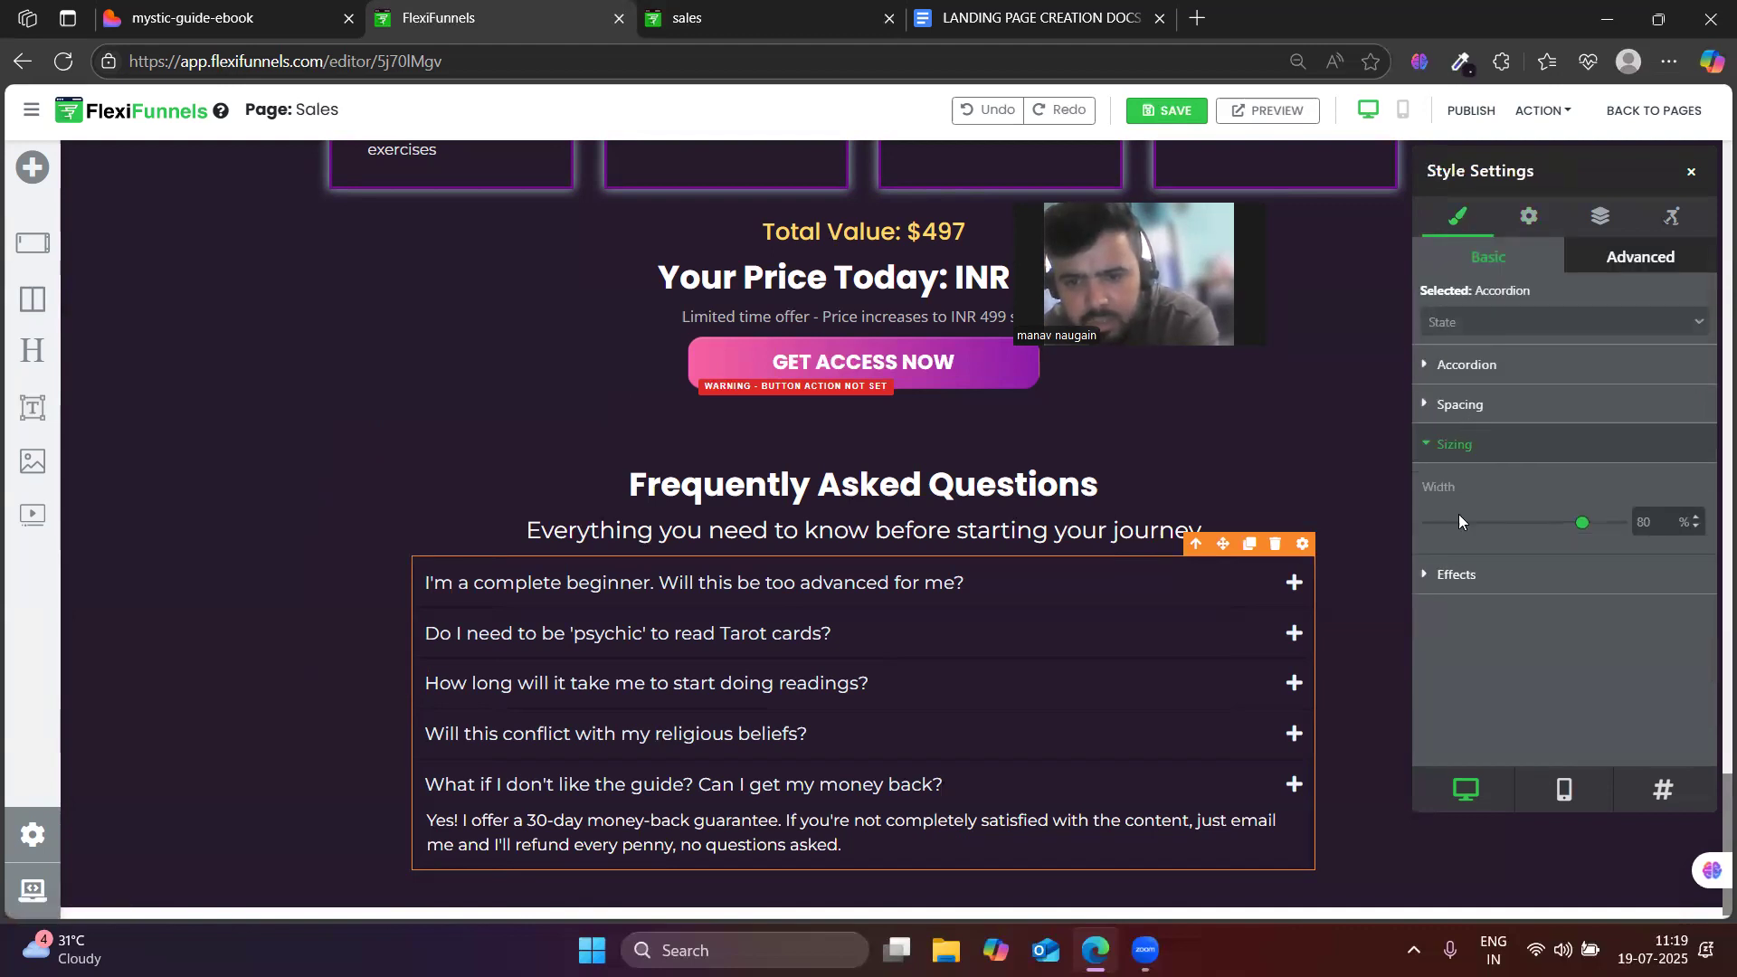
- Set the FAQ accordion's bottom margin to 31 px
click(1471, 415)
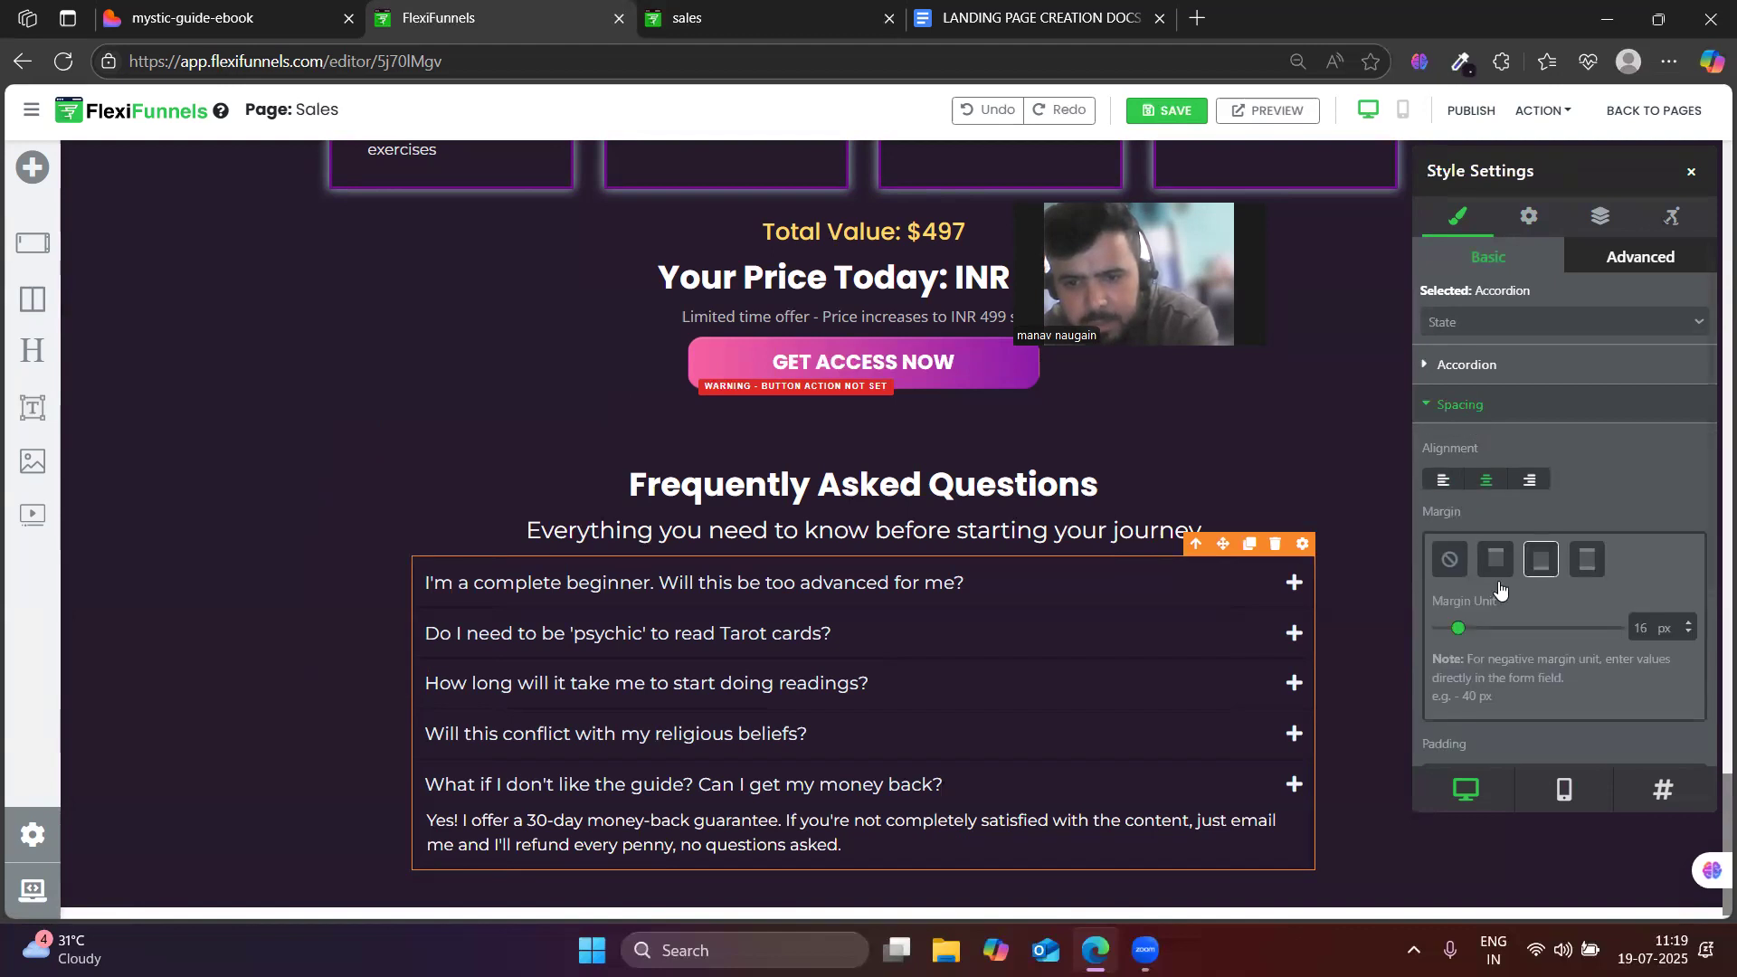
drag(1439, 631, 1391, 625)
click(1541, 561)
drag(1458, 638, 1479, 636)
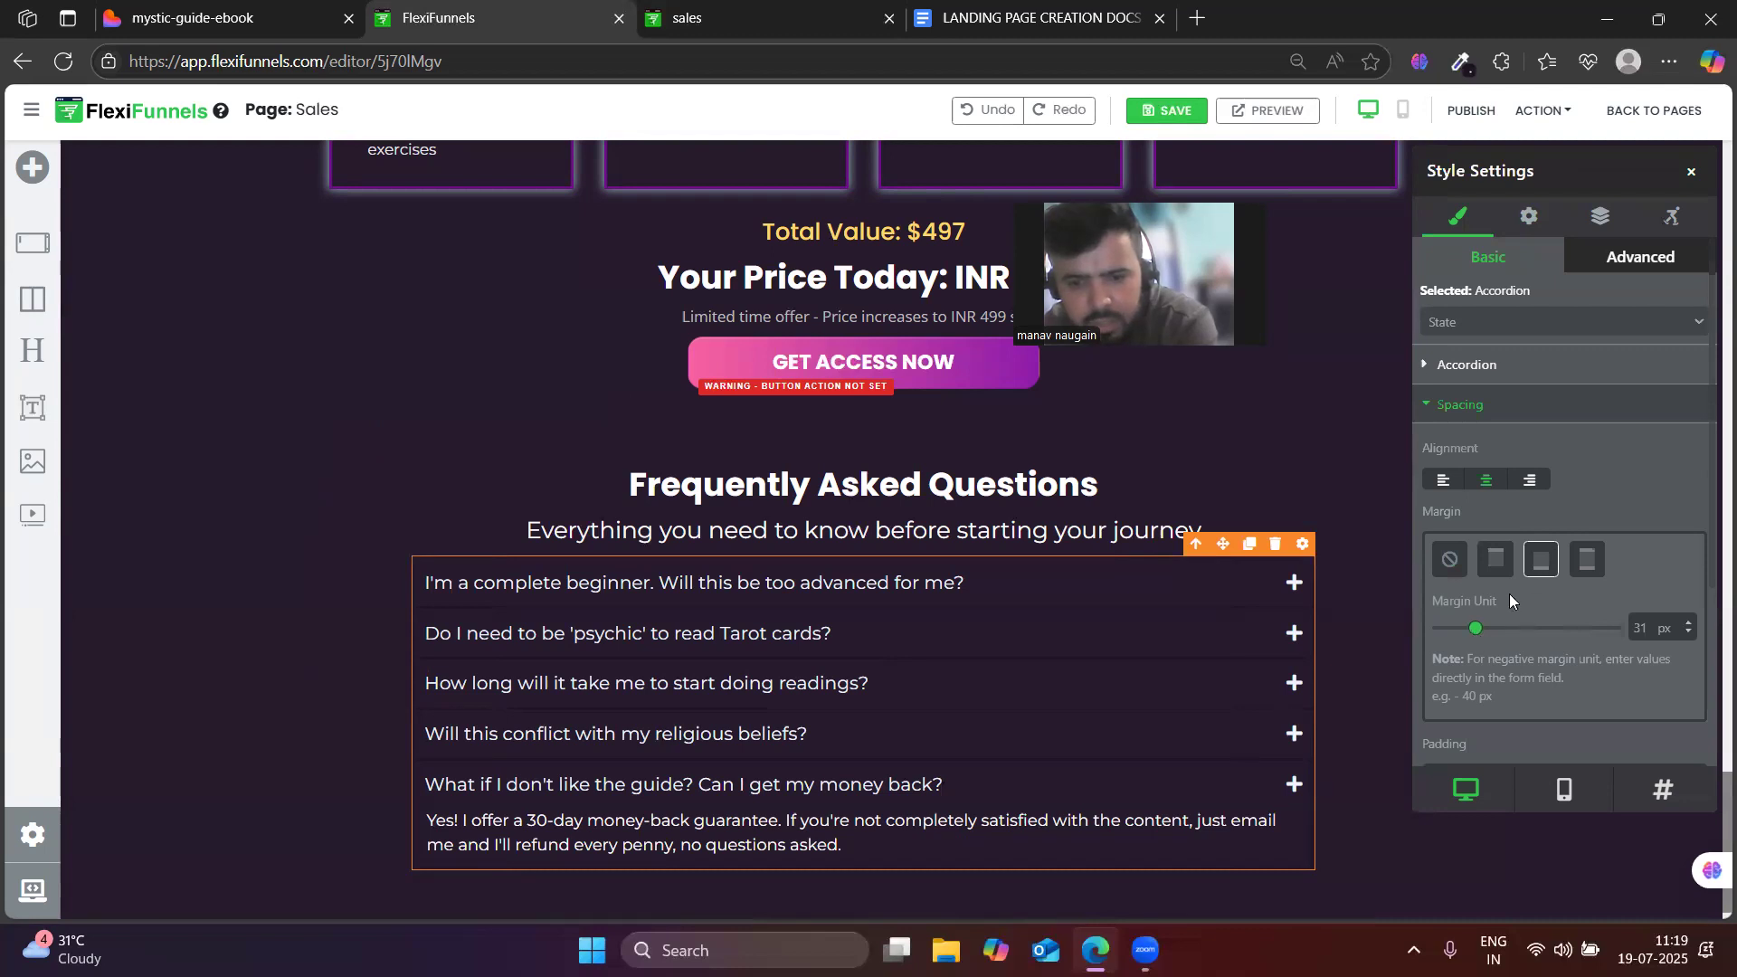
- Look at the FAQ accordion's combined top and bottom margin, try its combined left and right padding and settle on 0 px
click(1590, 564)
scroll(1475, 681, down, 2)
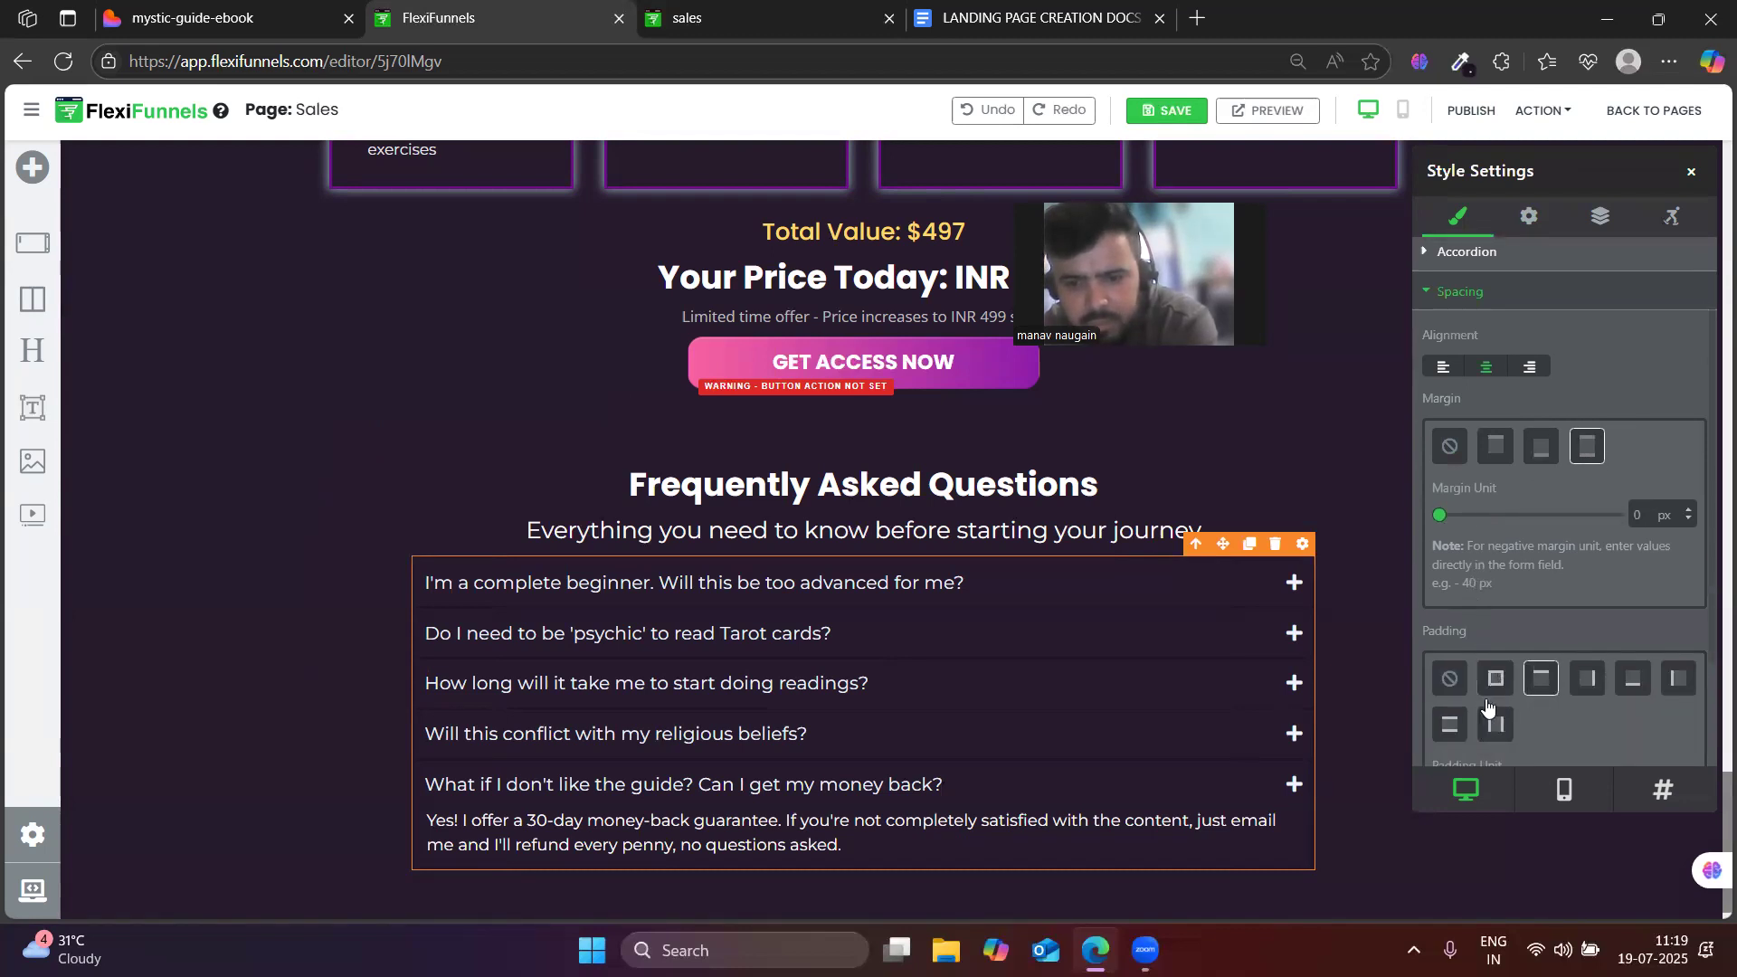
scroll(1484, 696, down, 2)
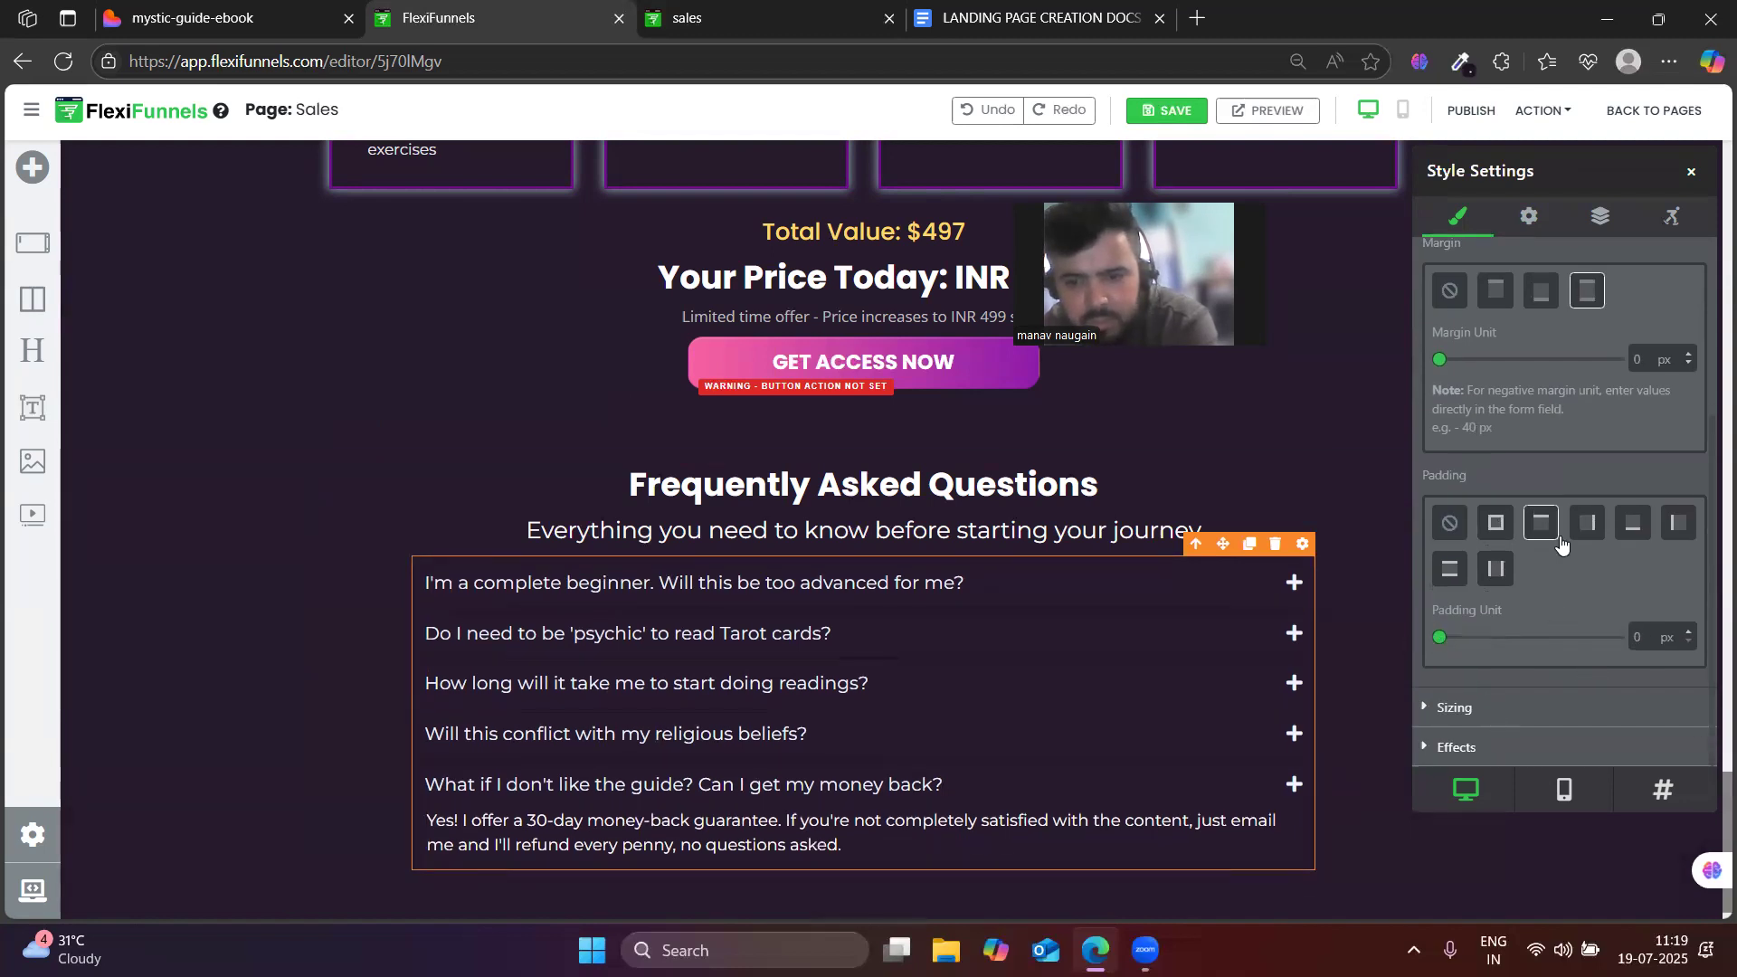
click(1502, 572)
drag(1472, 648, 1437, 642)
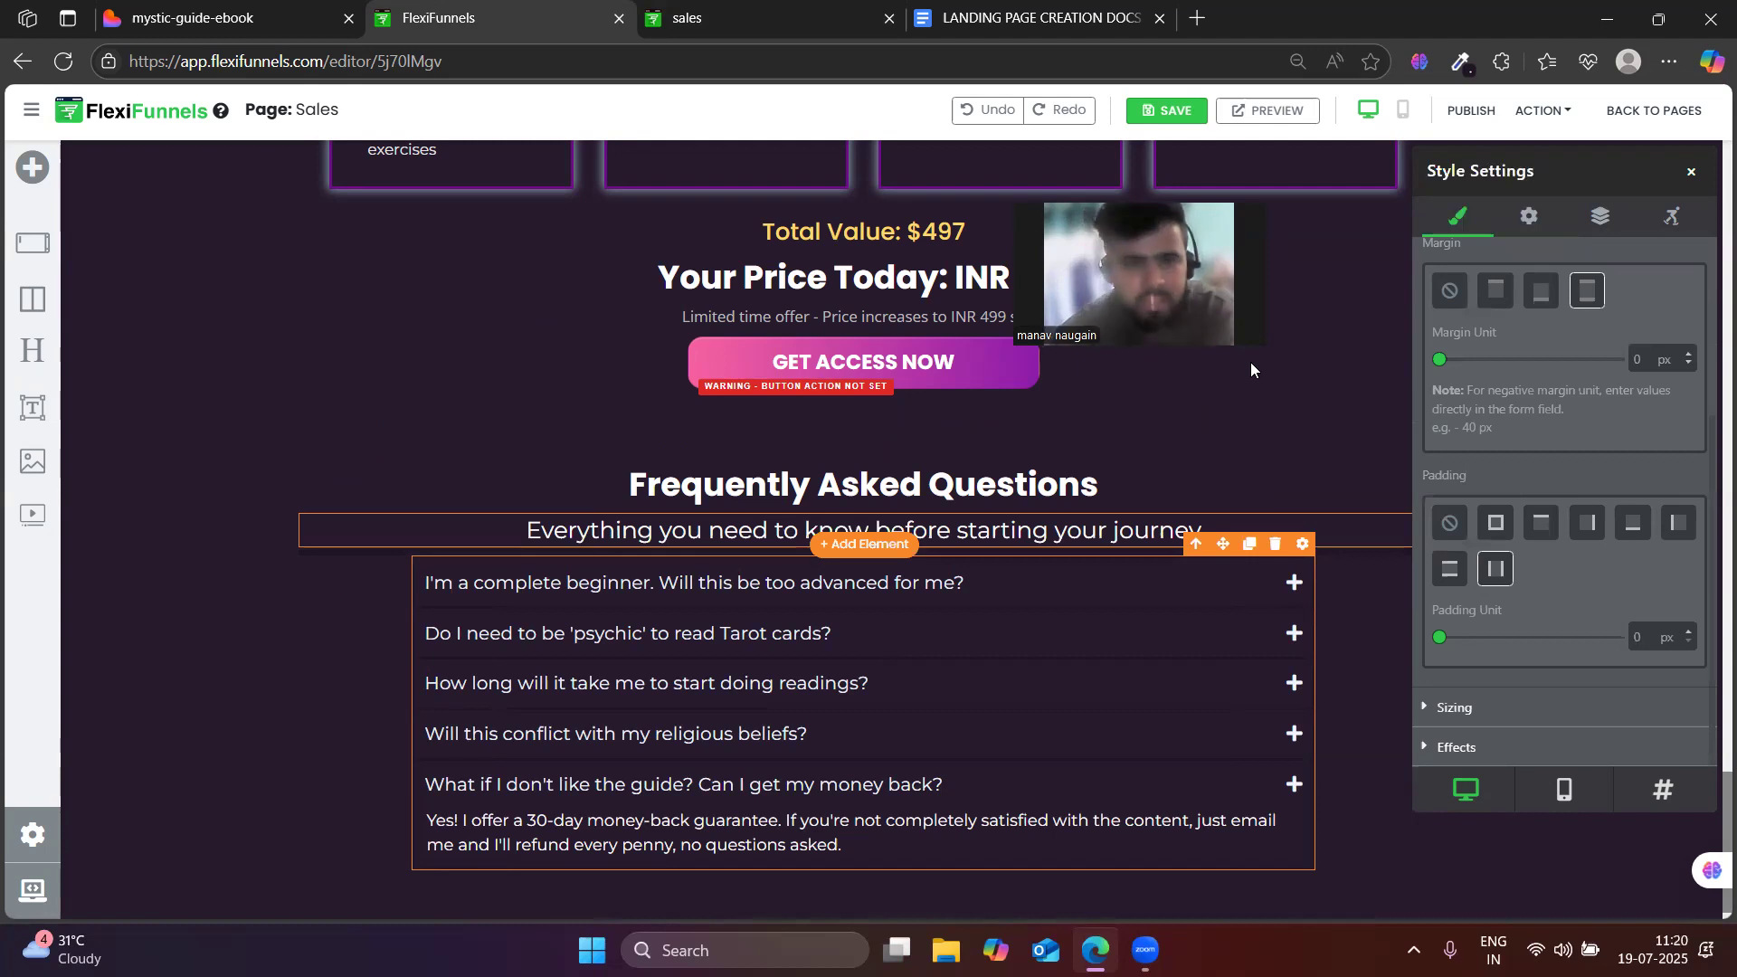
- Close the accordion's style settings and publish the Sales page
click(1691, 172)
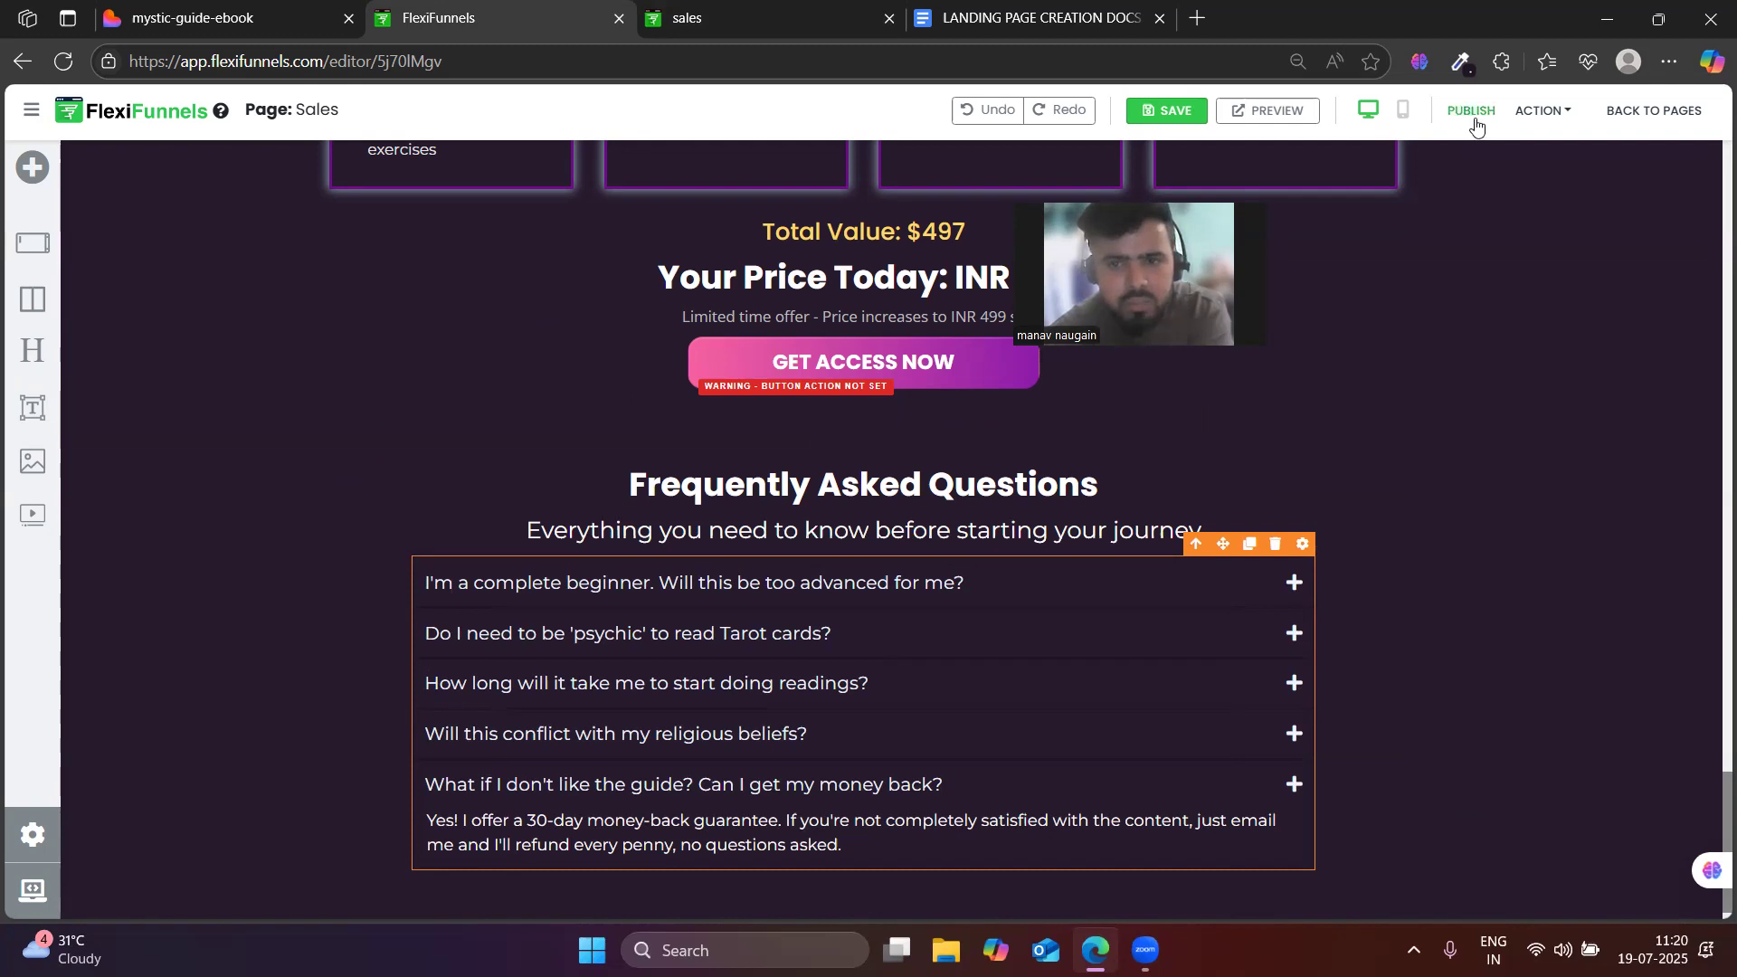
click(1473, 114)
- On the mystic-guide-ebook reference page, find the section after the FAQ and select its headline "Your Tarot Journey Starts Right Now"
key(ctrl+shift+Tab)
scroll(467, 384, down, 10)
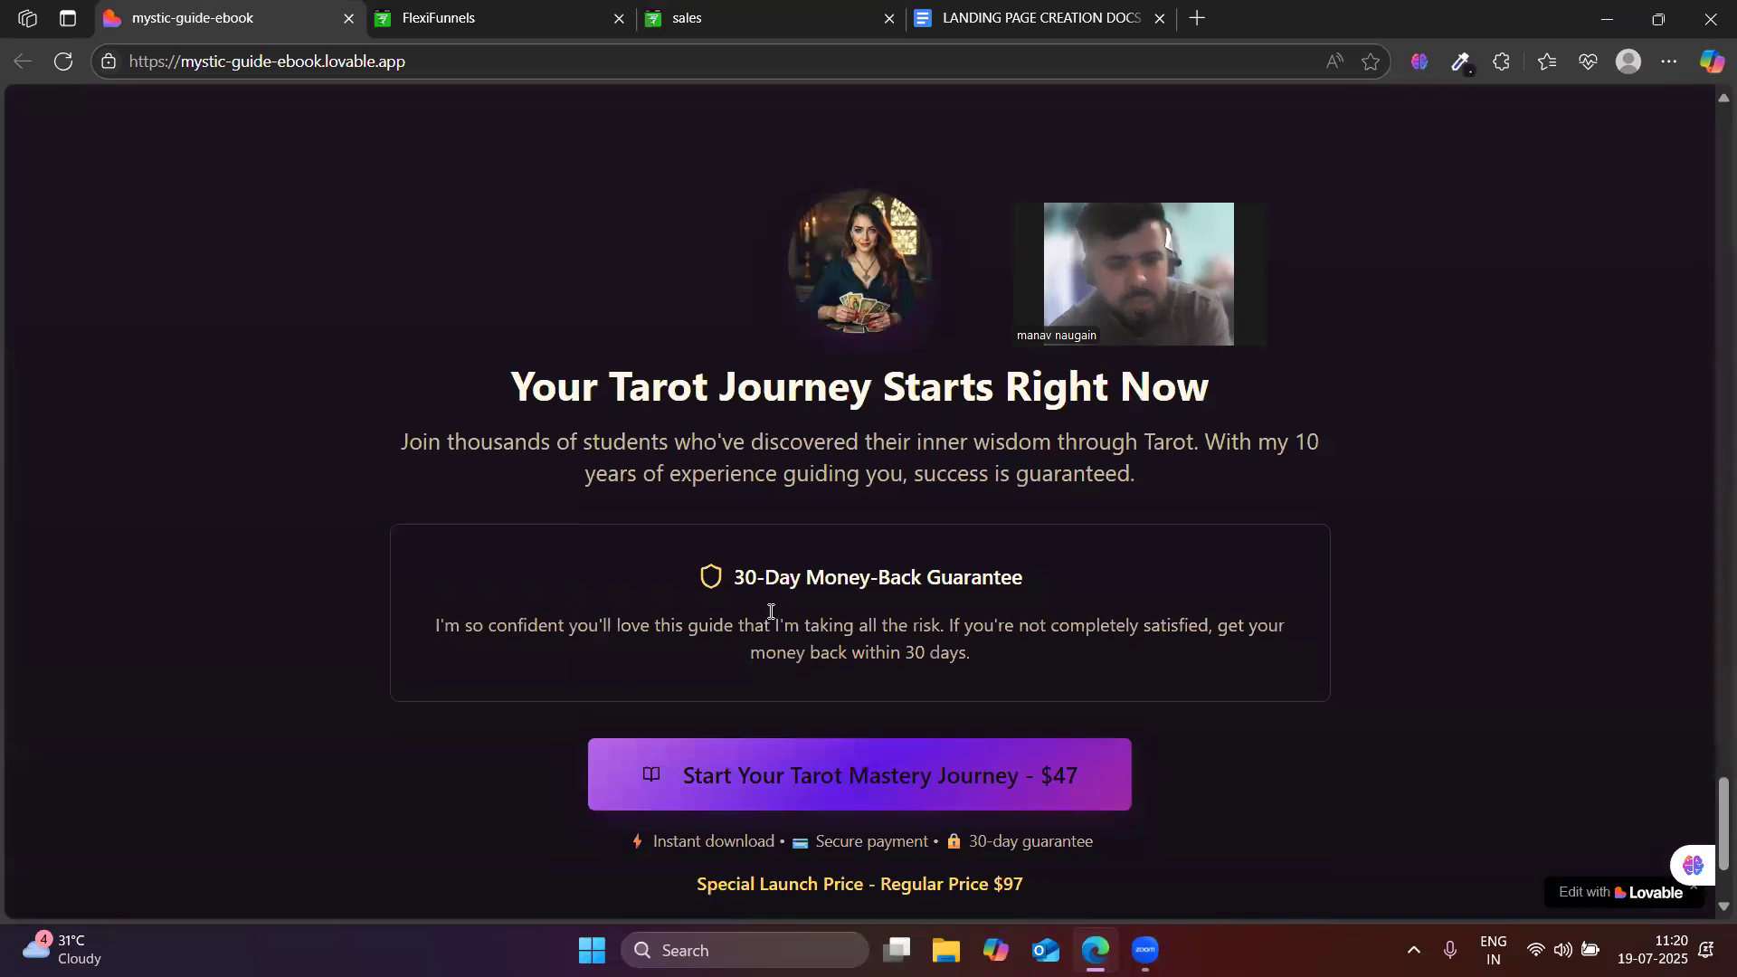
scroll(770, 611, up, 2)
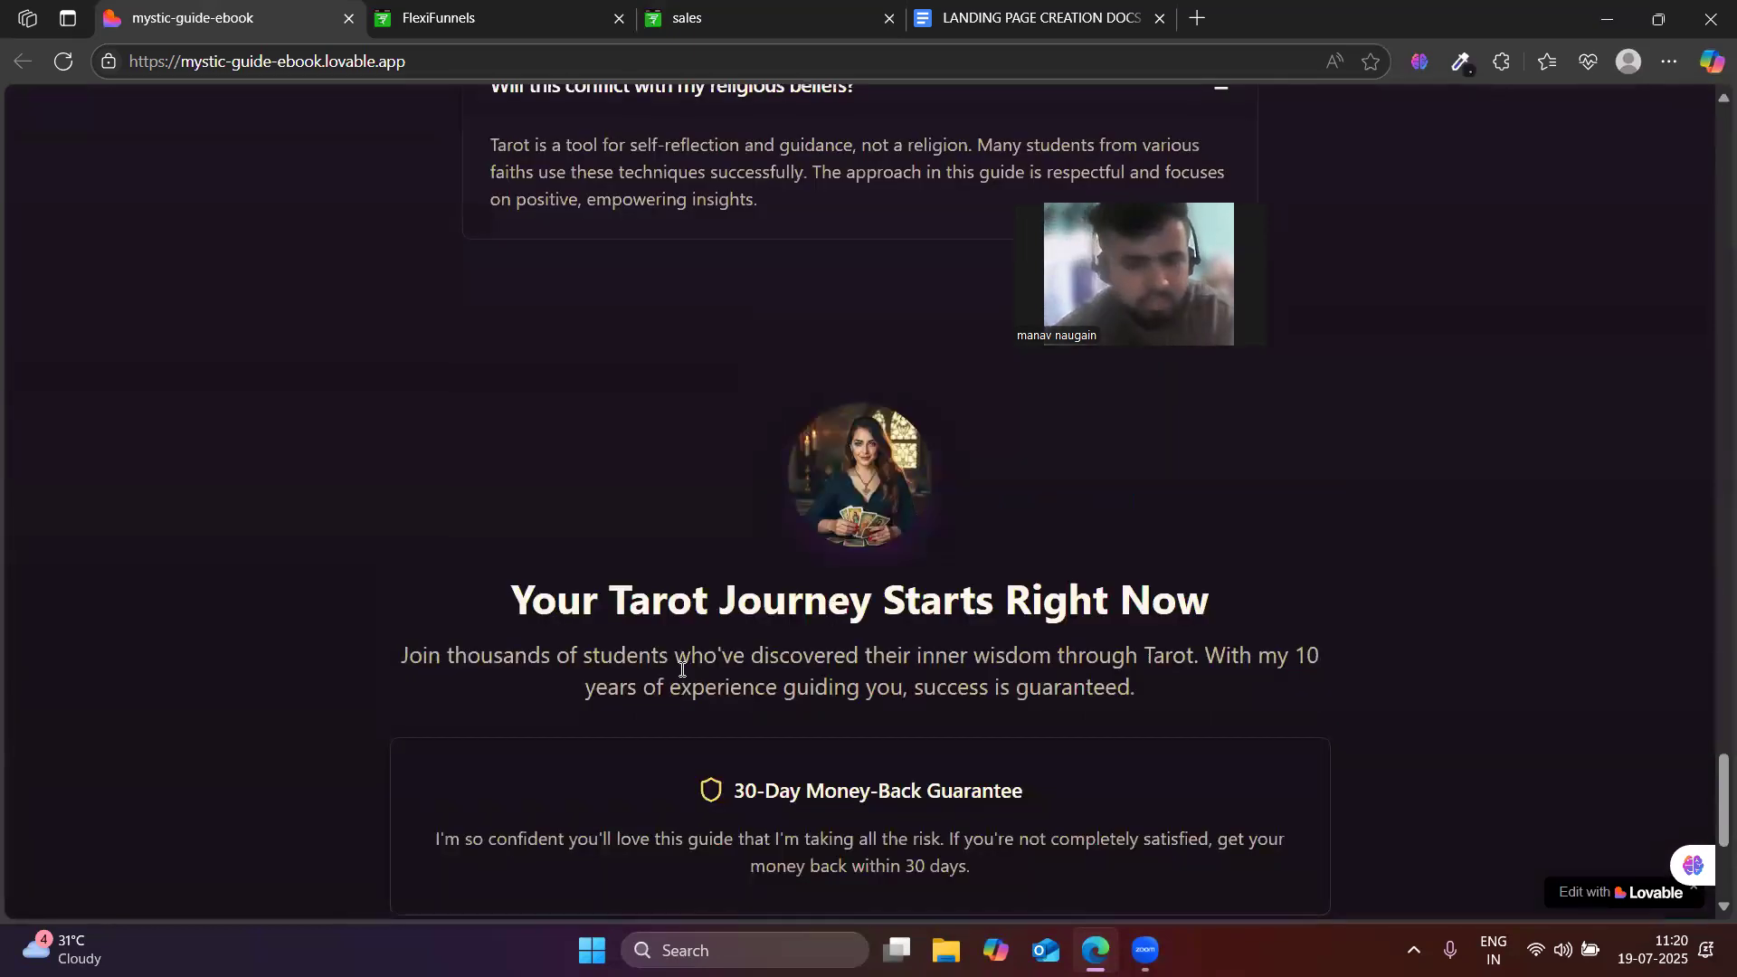
scroll(681, 670, up, 3)
scroll(675, 626, down, 4)
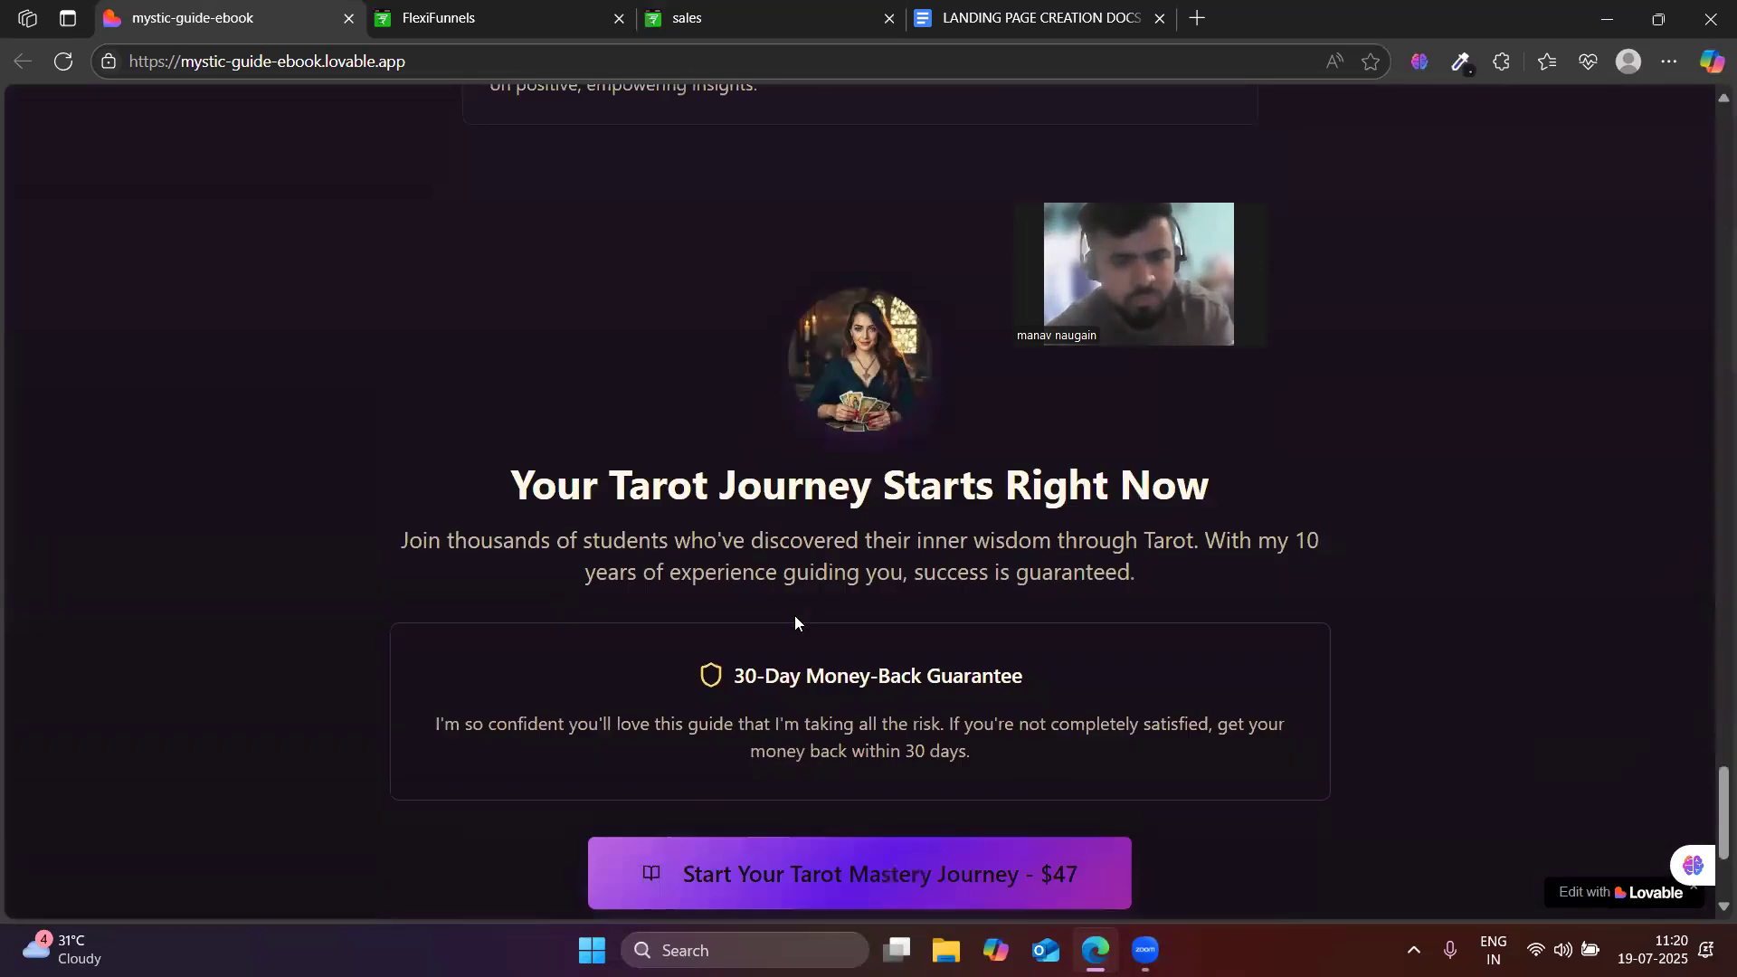
double_click(819, 488)
click(744, 469)
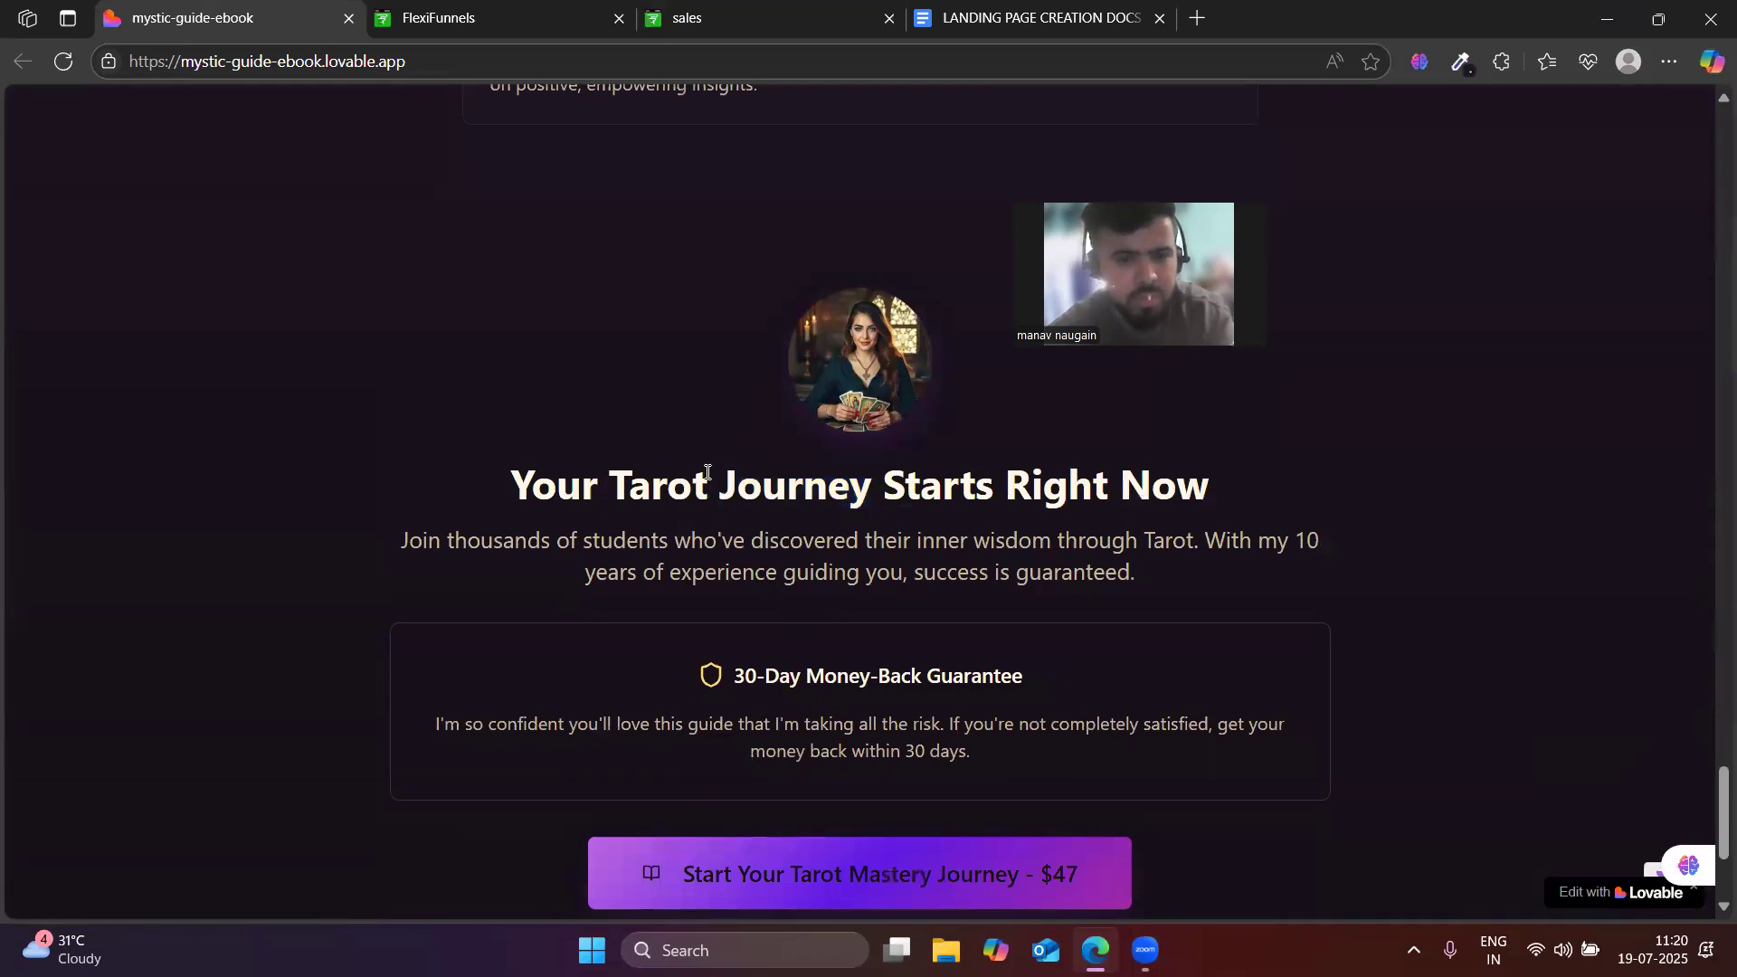
triple_click(745, 469)
- Back in the FlexiFunnels editor, add a new section below the Frequently Asked Questions section
click(471, 16)
scroll(683, 671, down, 1)
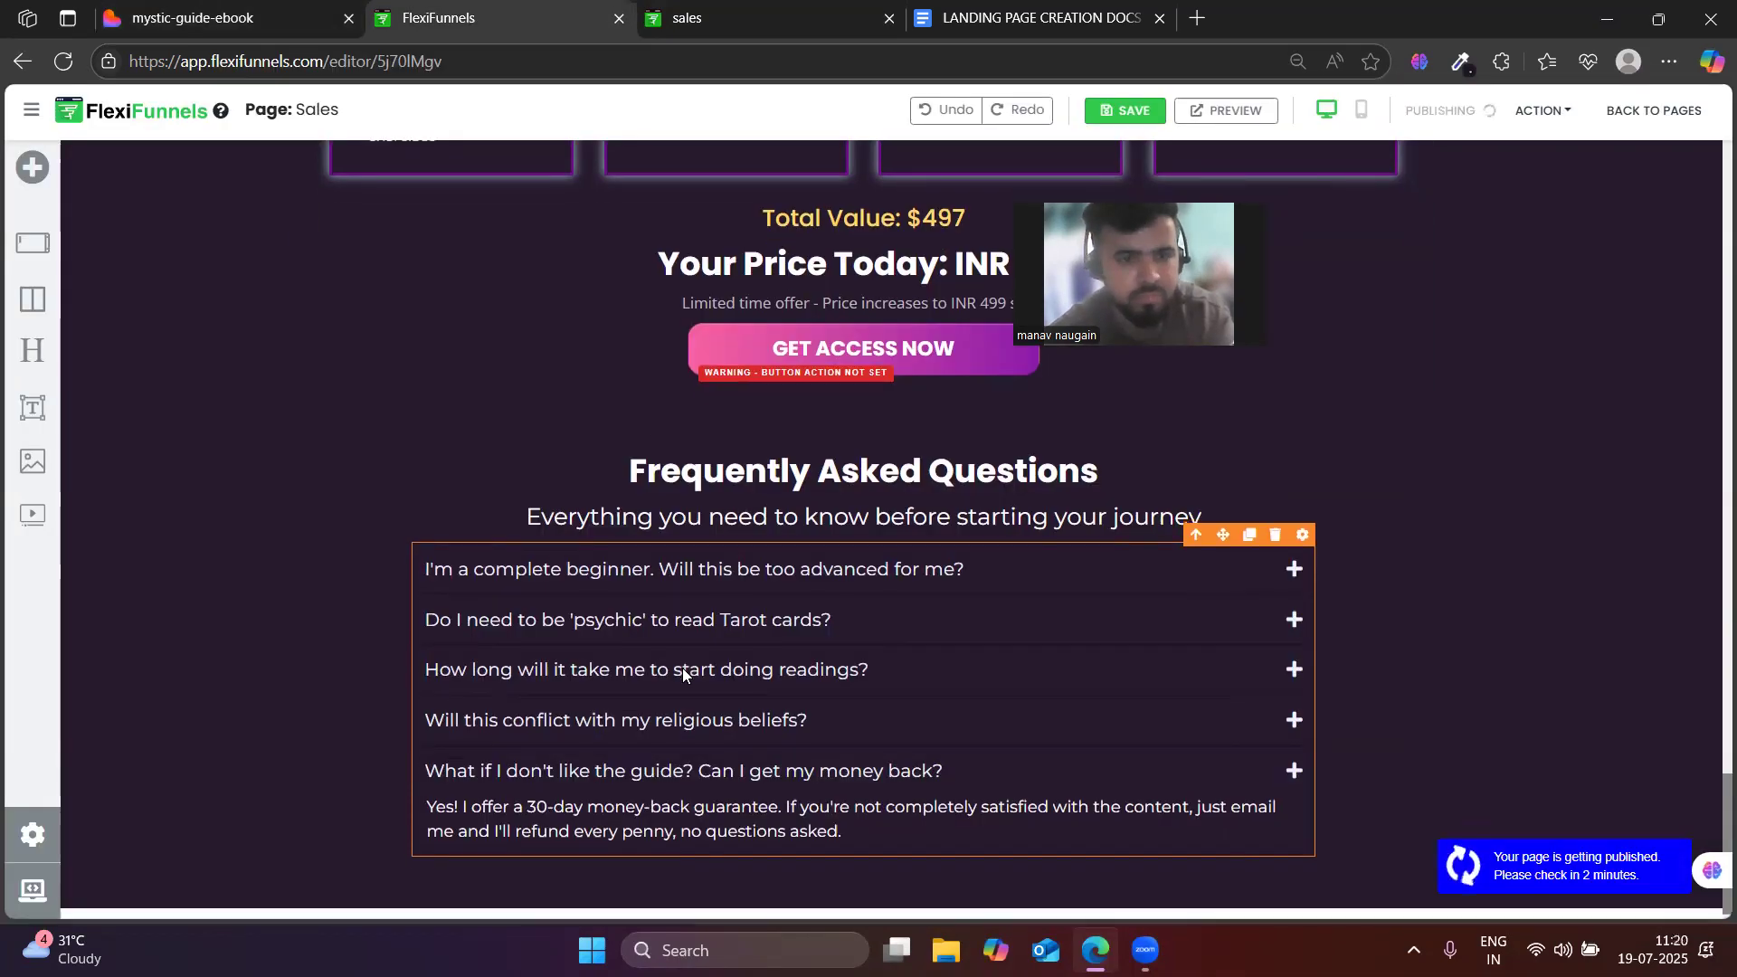
drag(33, 243, 740, 898)
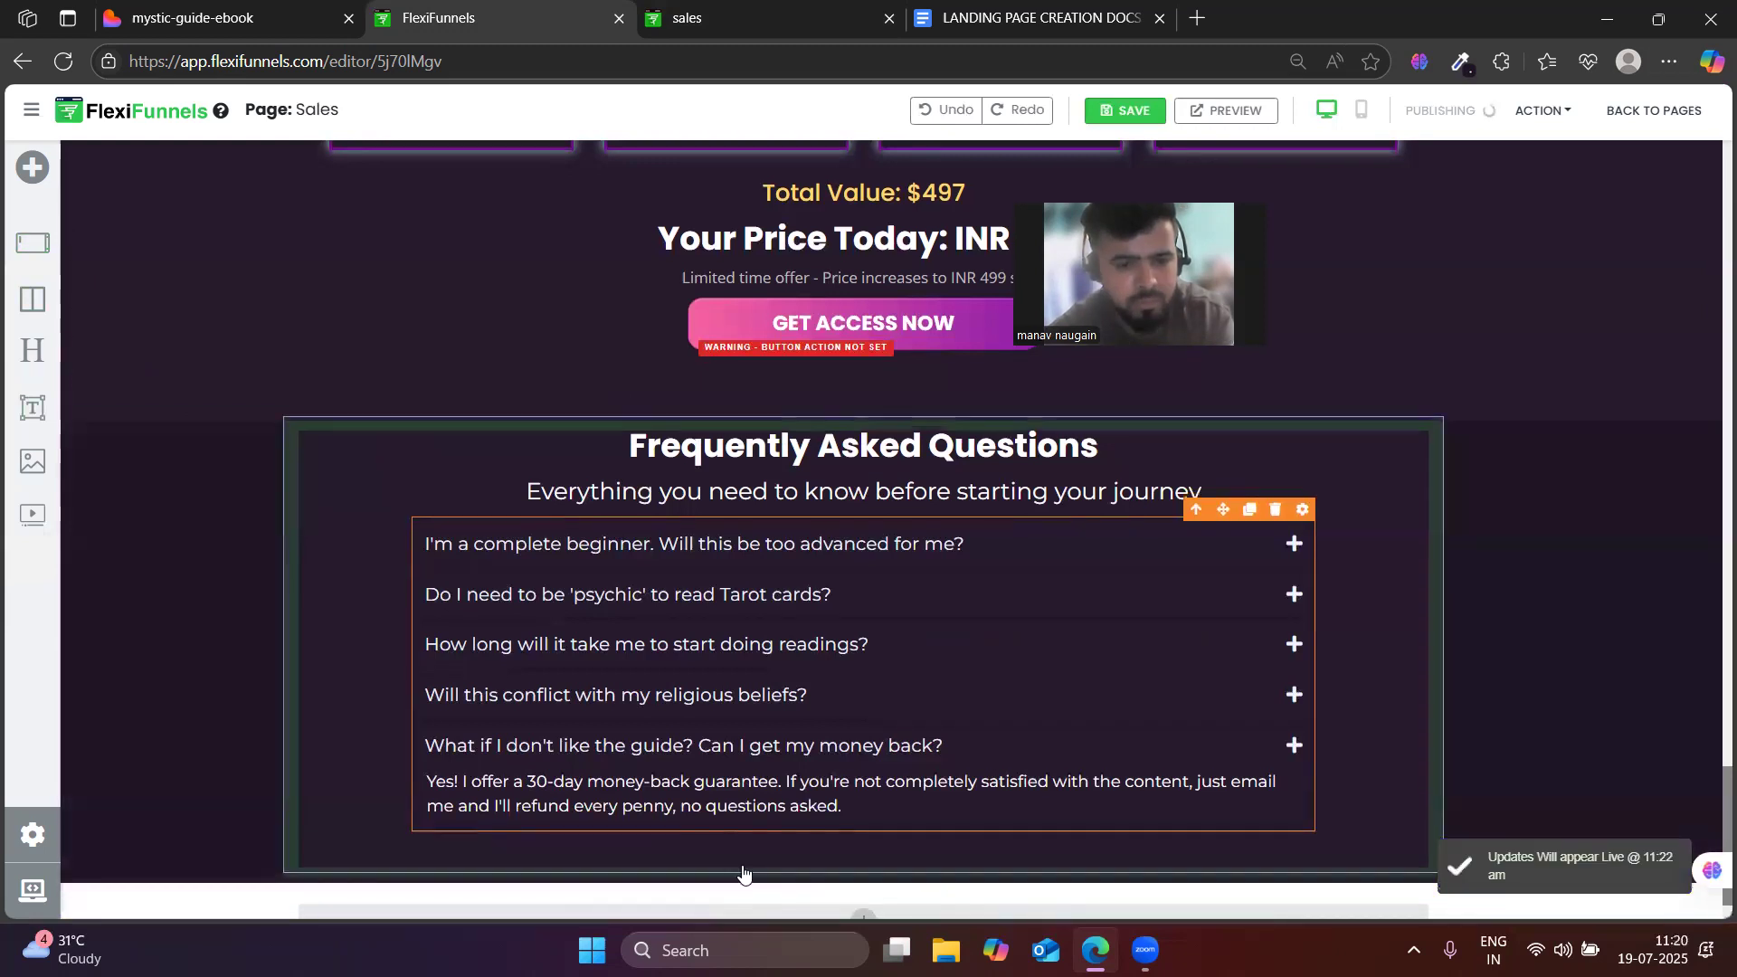
- On the mystic-guide-ebook reference page, sample the dark background colour beside the "Your Tarot Journey Starts Right Now" section
click(200, 825)
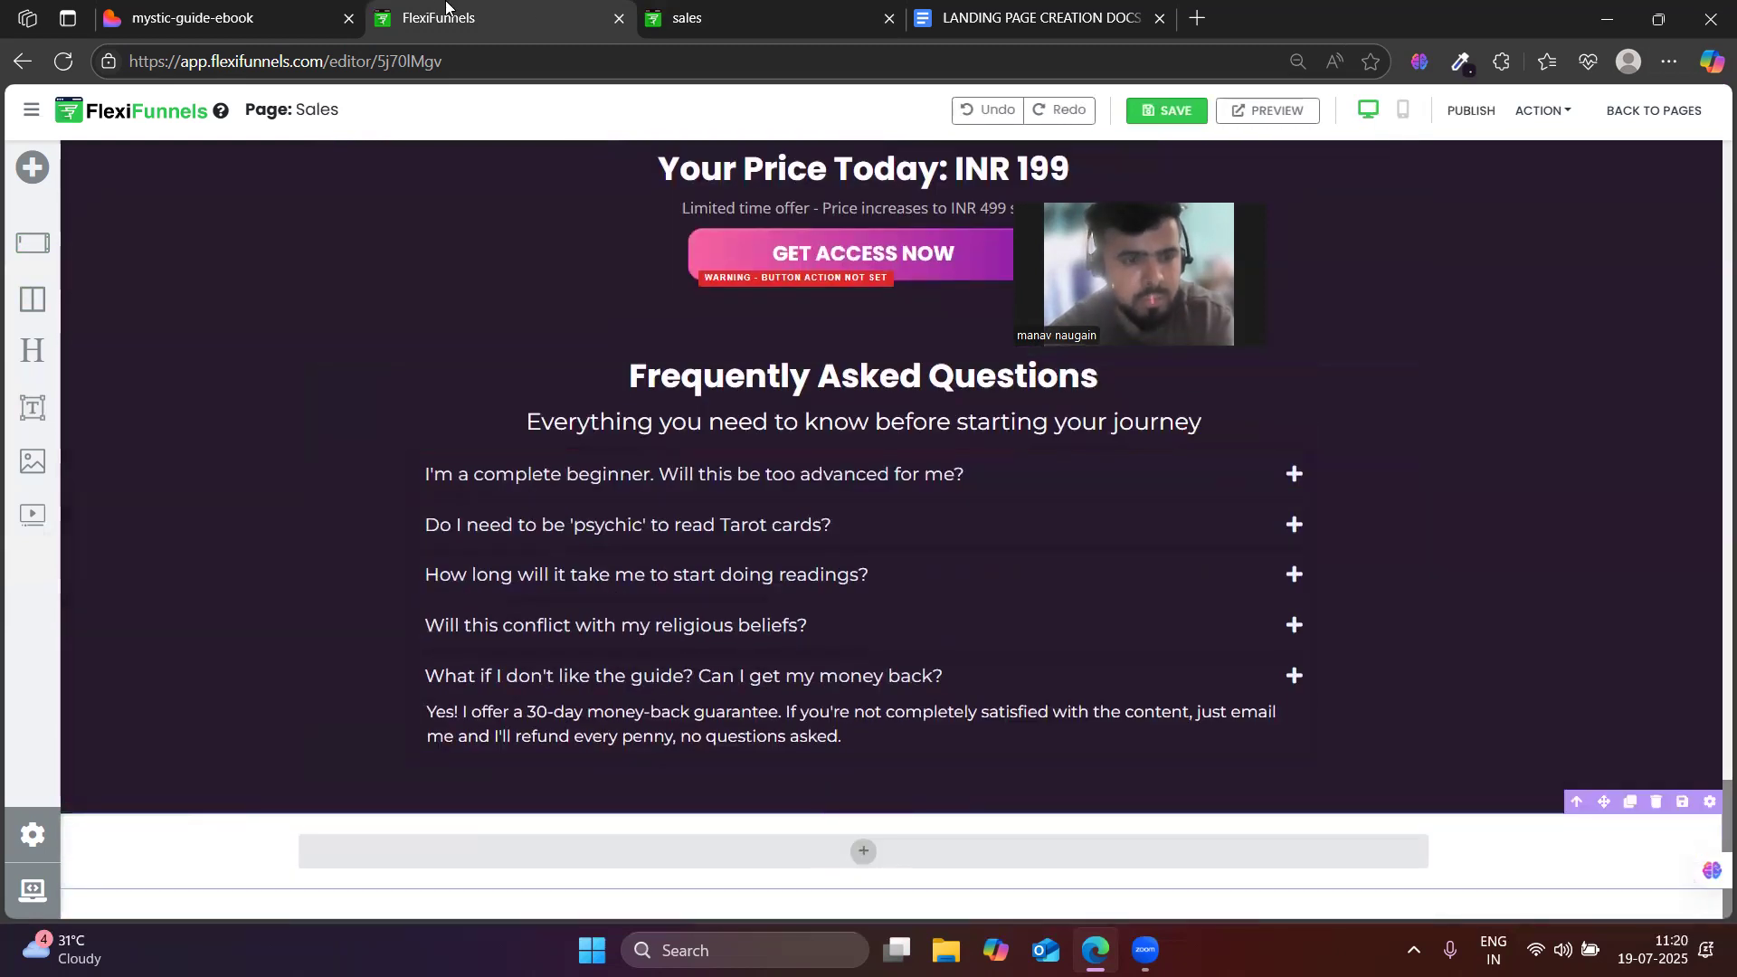
click(296, 8)
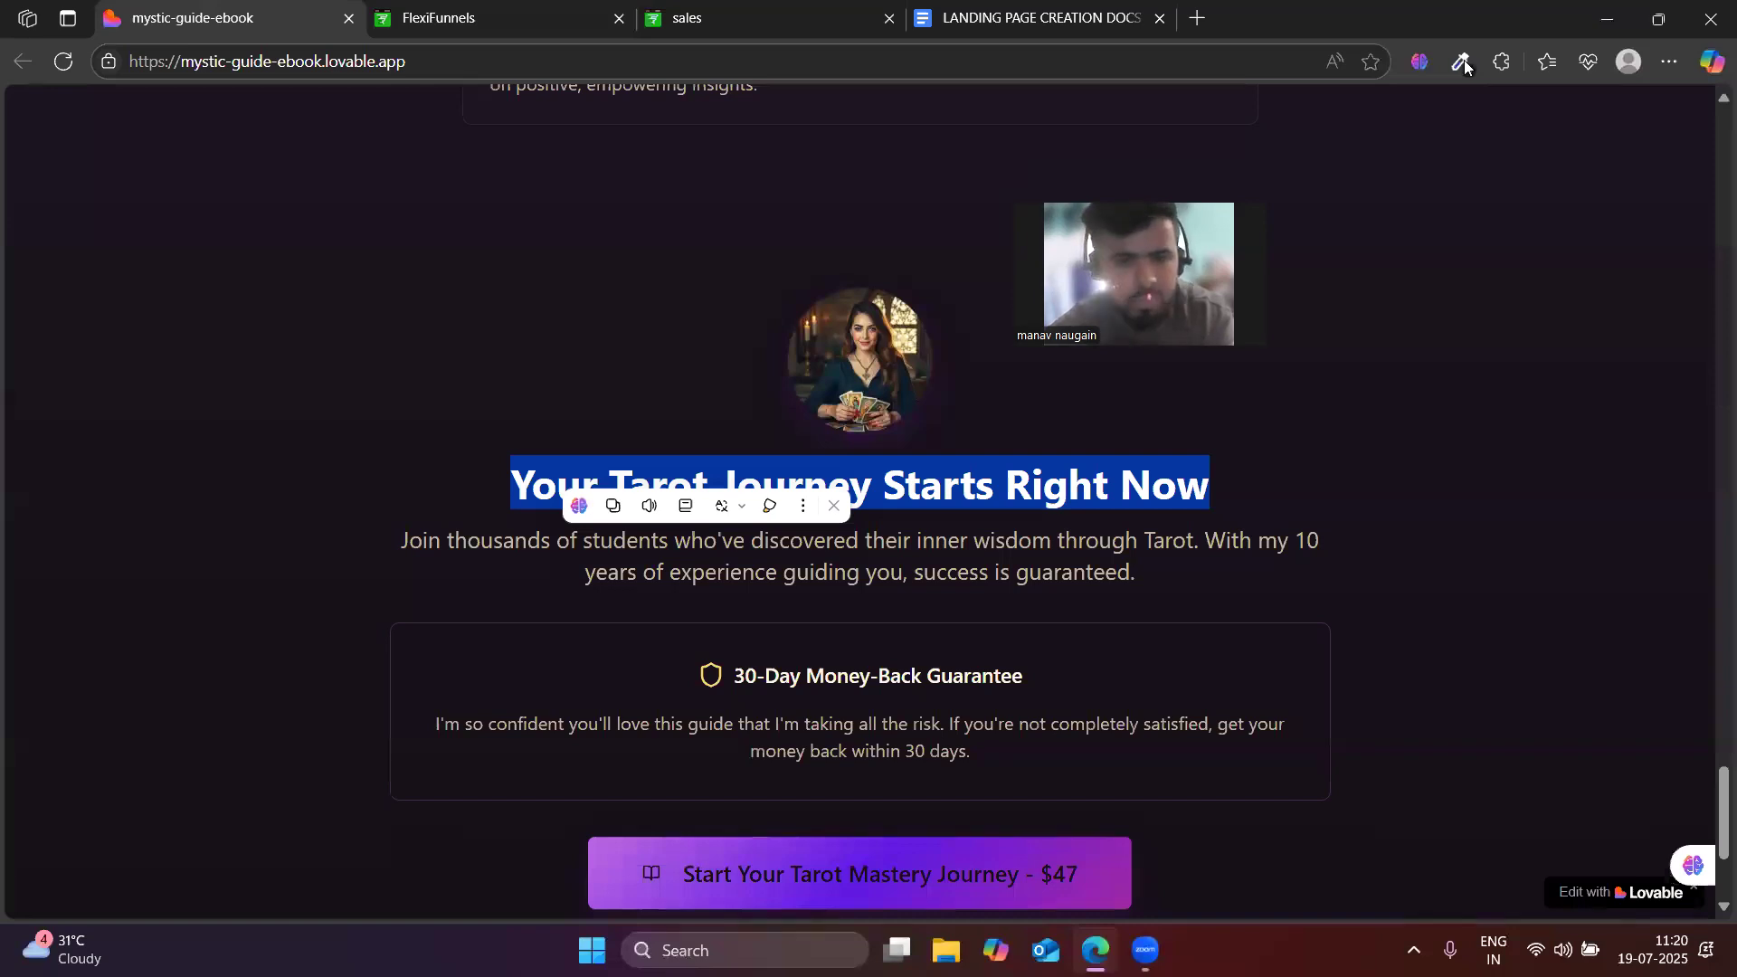
click(313, 226)
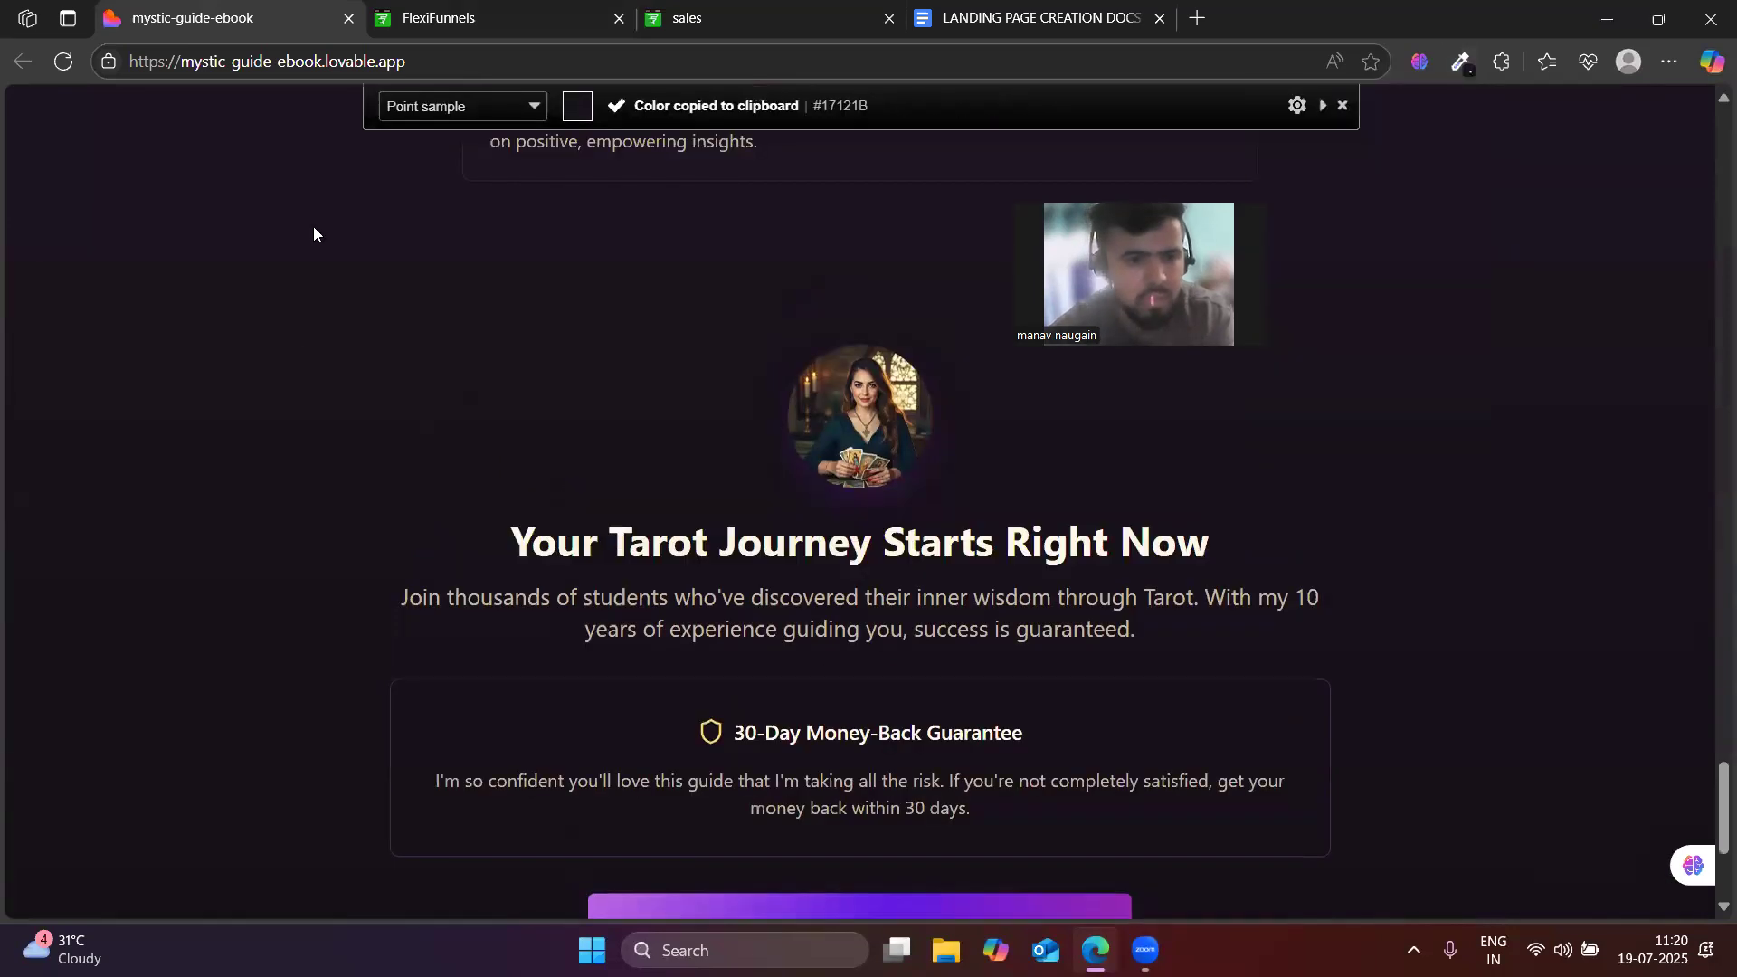
- Back in the FlexiFunnels editor, set the new empty section's background colour to the sampled #17121B
click(399, 7)
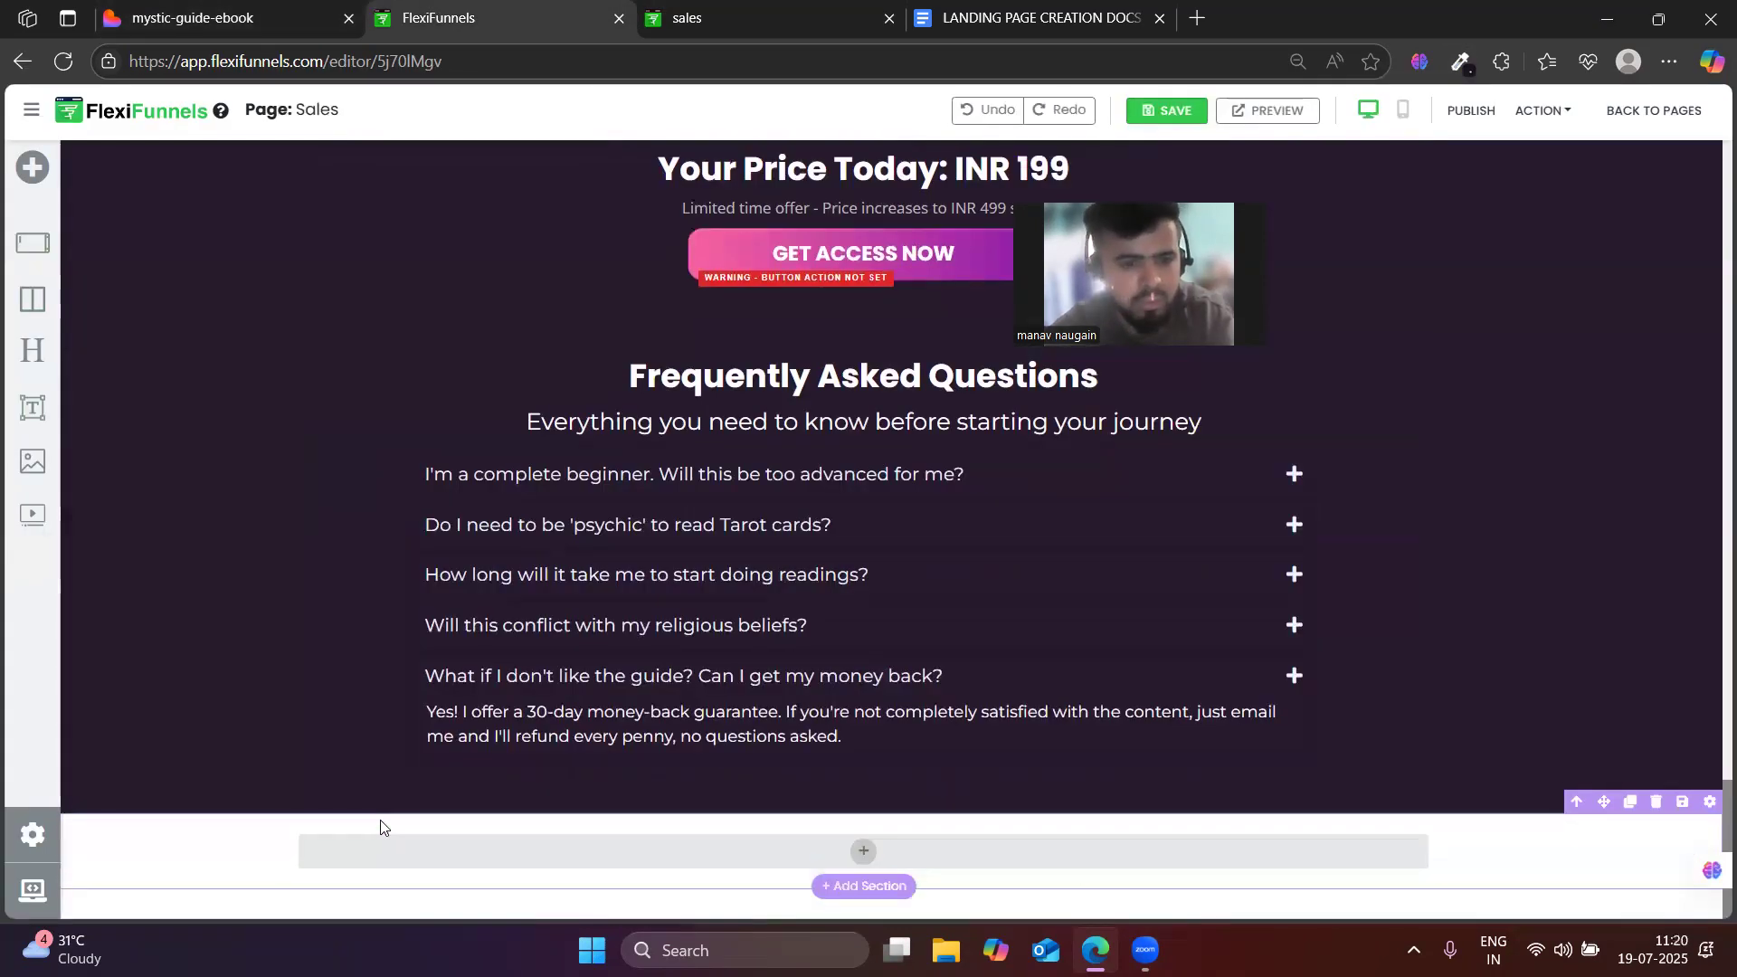
click(1709, 802)
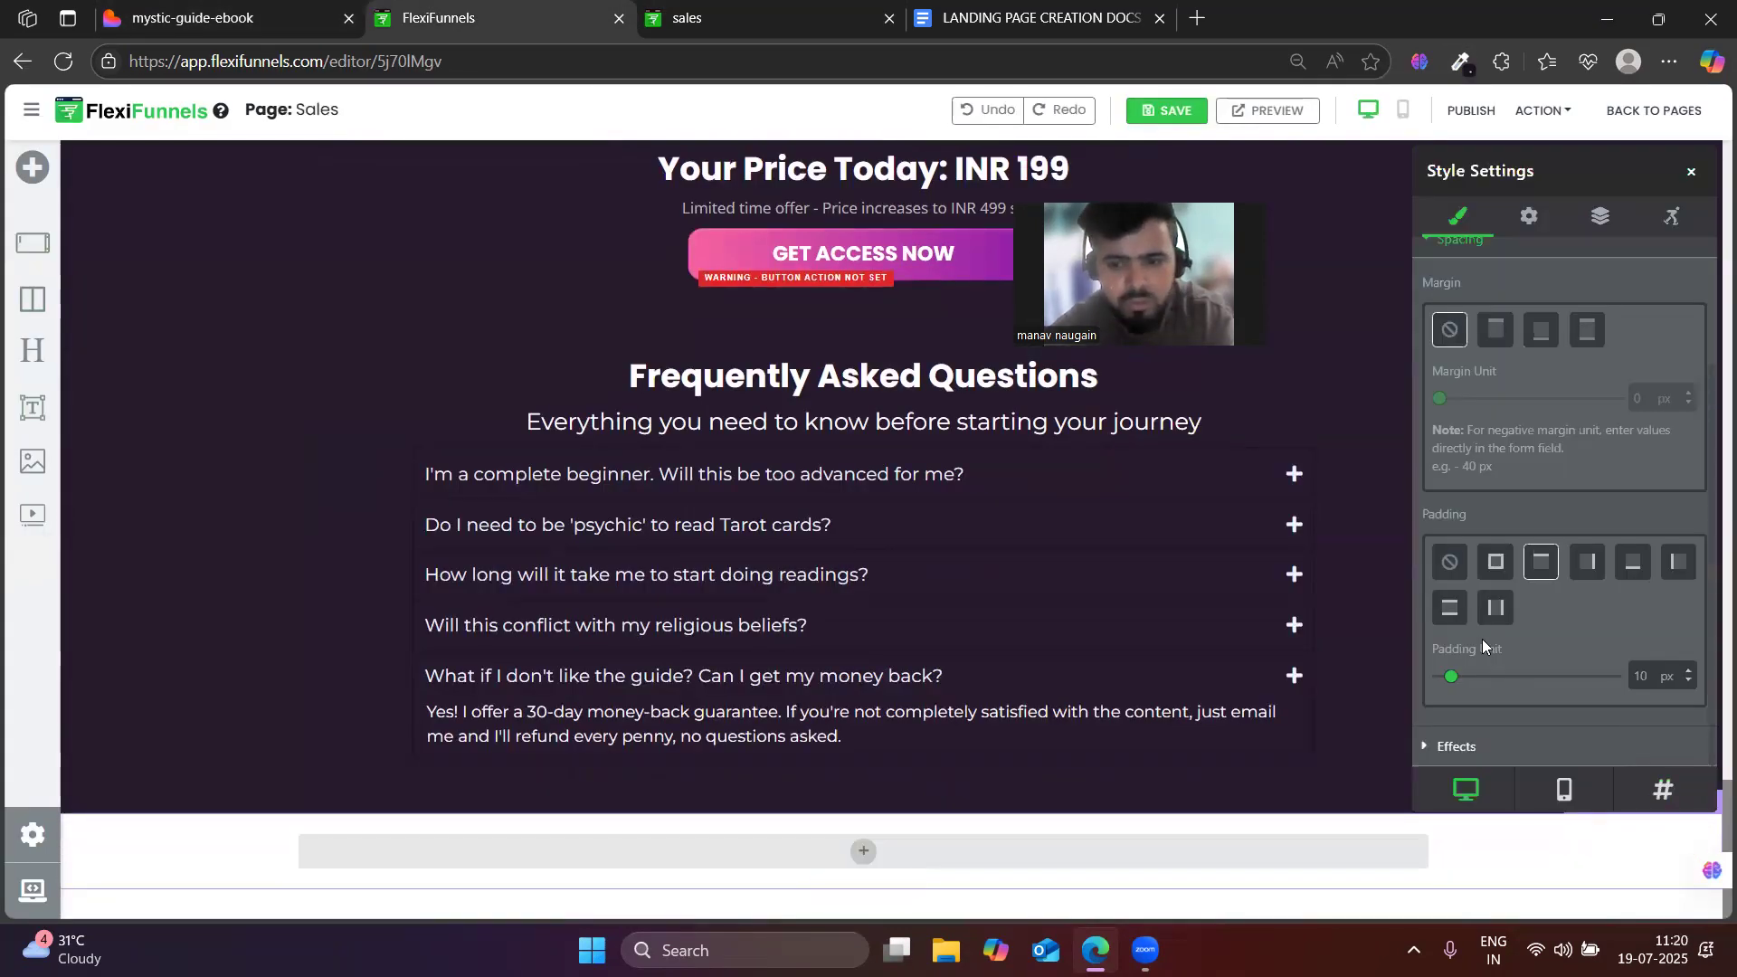
click(1478, 367)
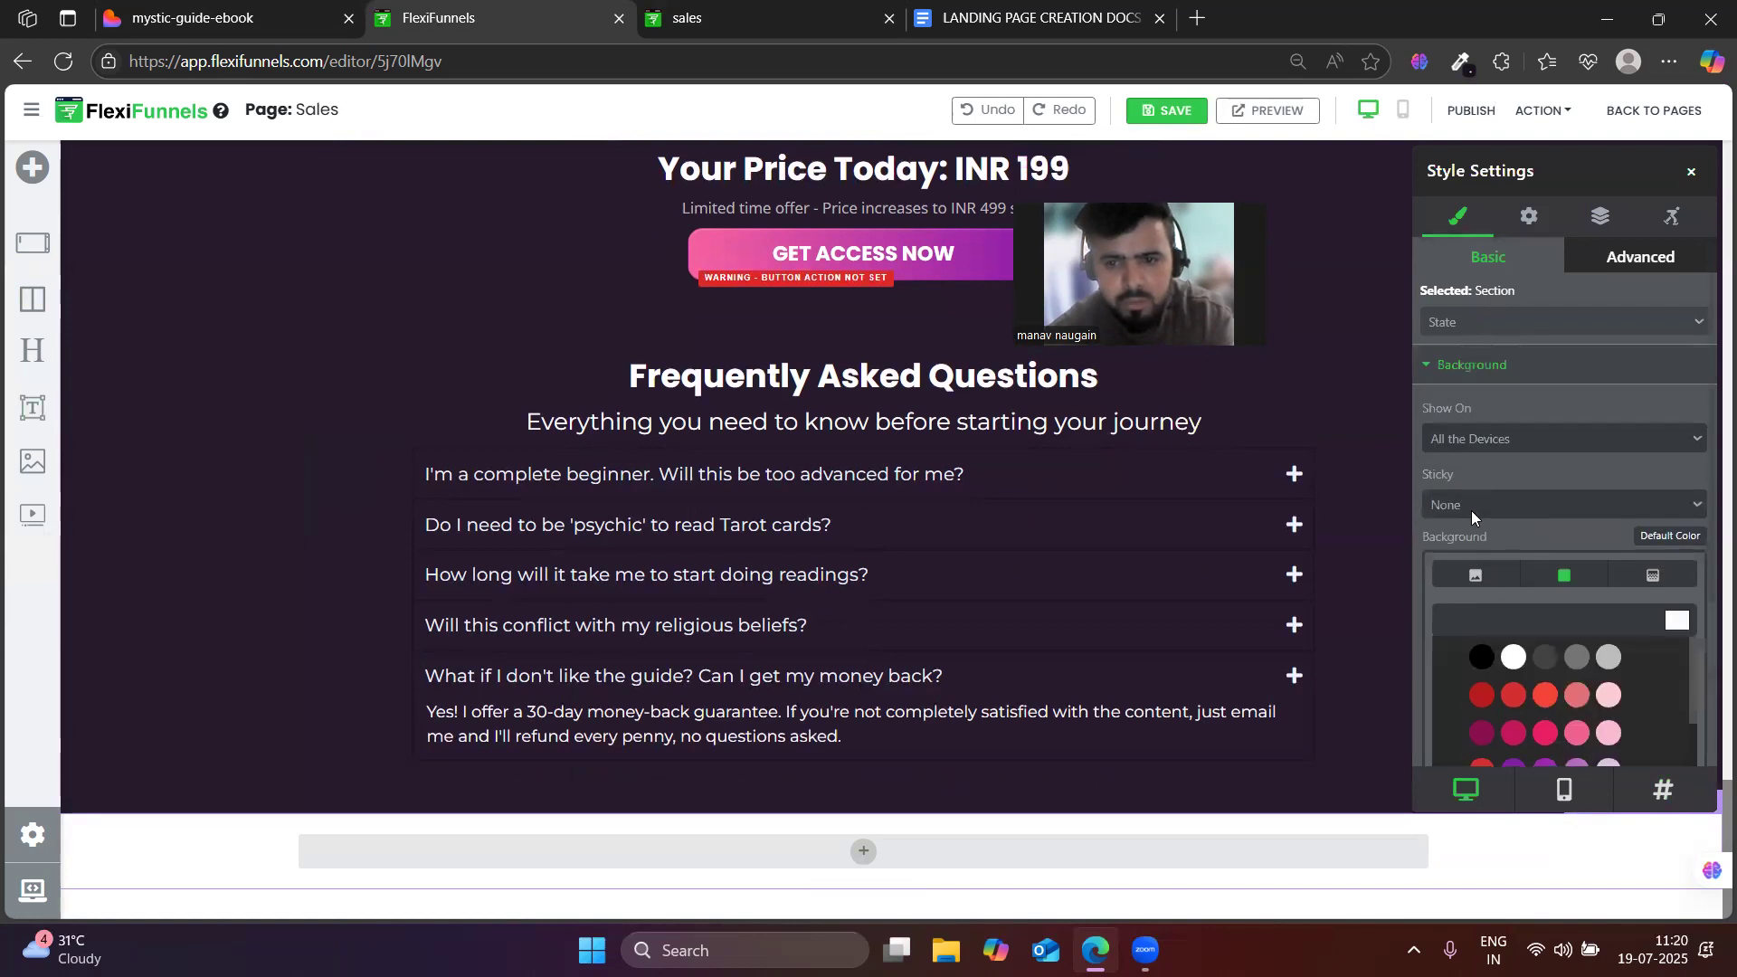
click(1683, 624)
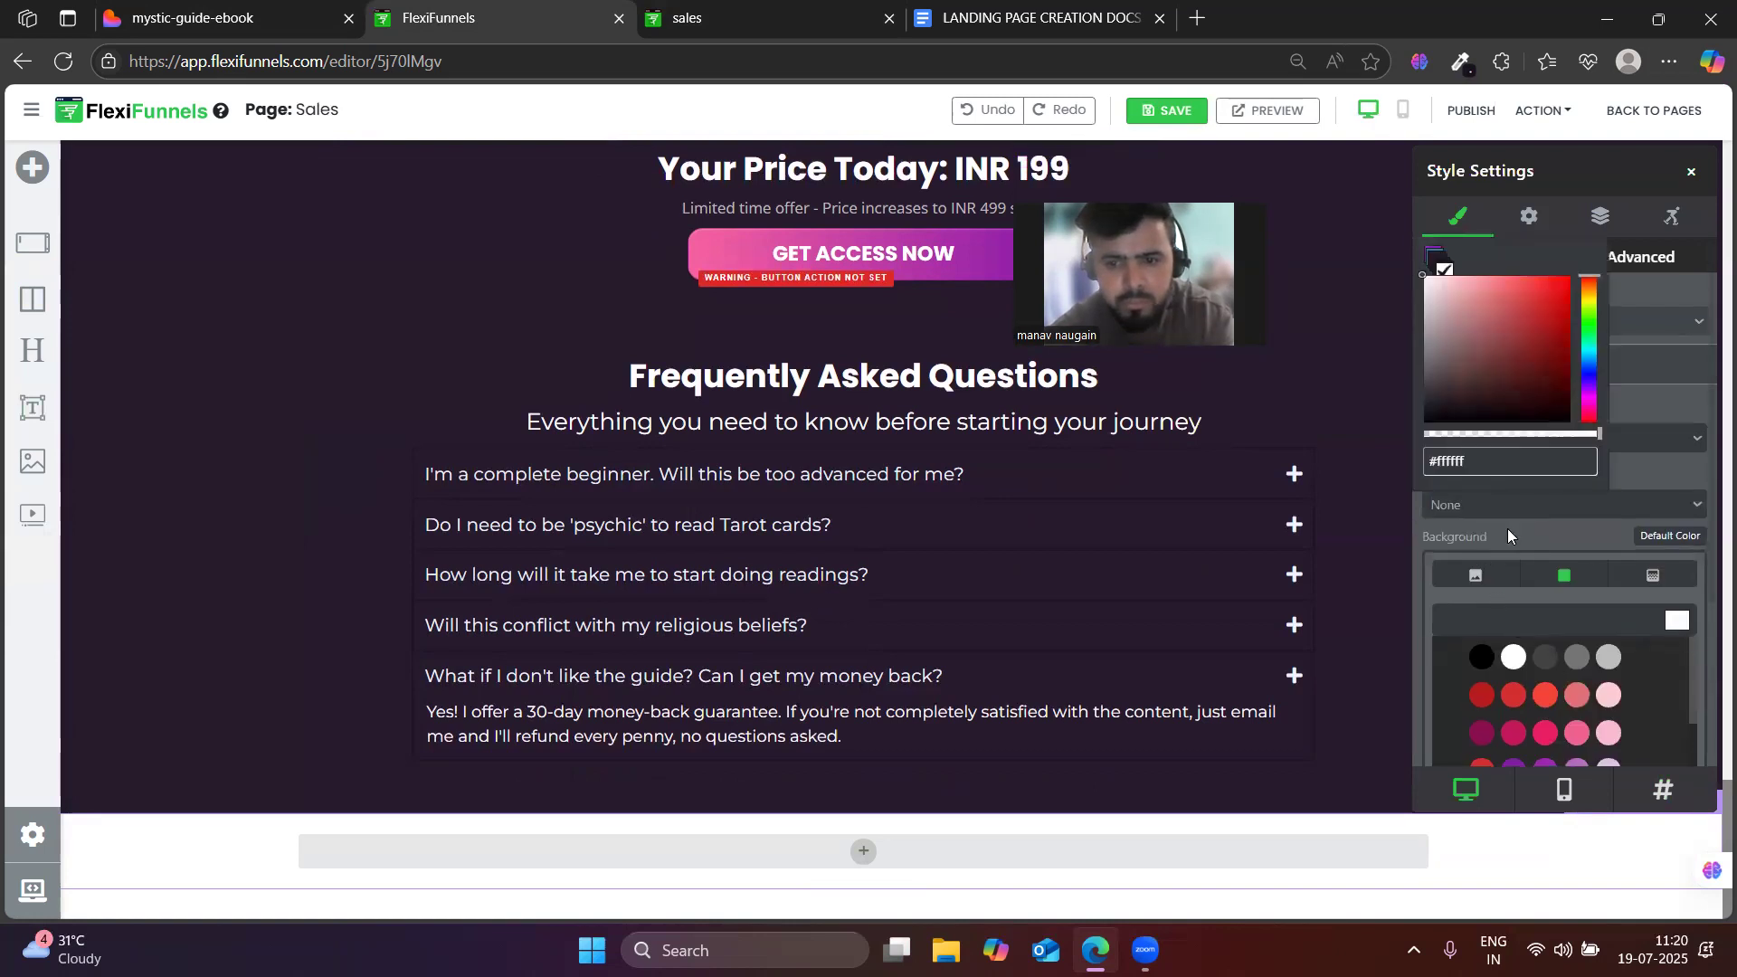
triple_click(1458, 464)
key(ctrl+v)
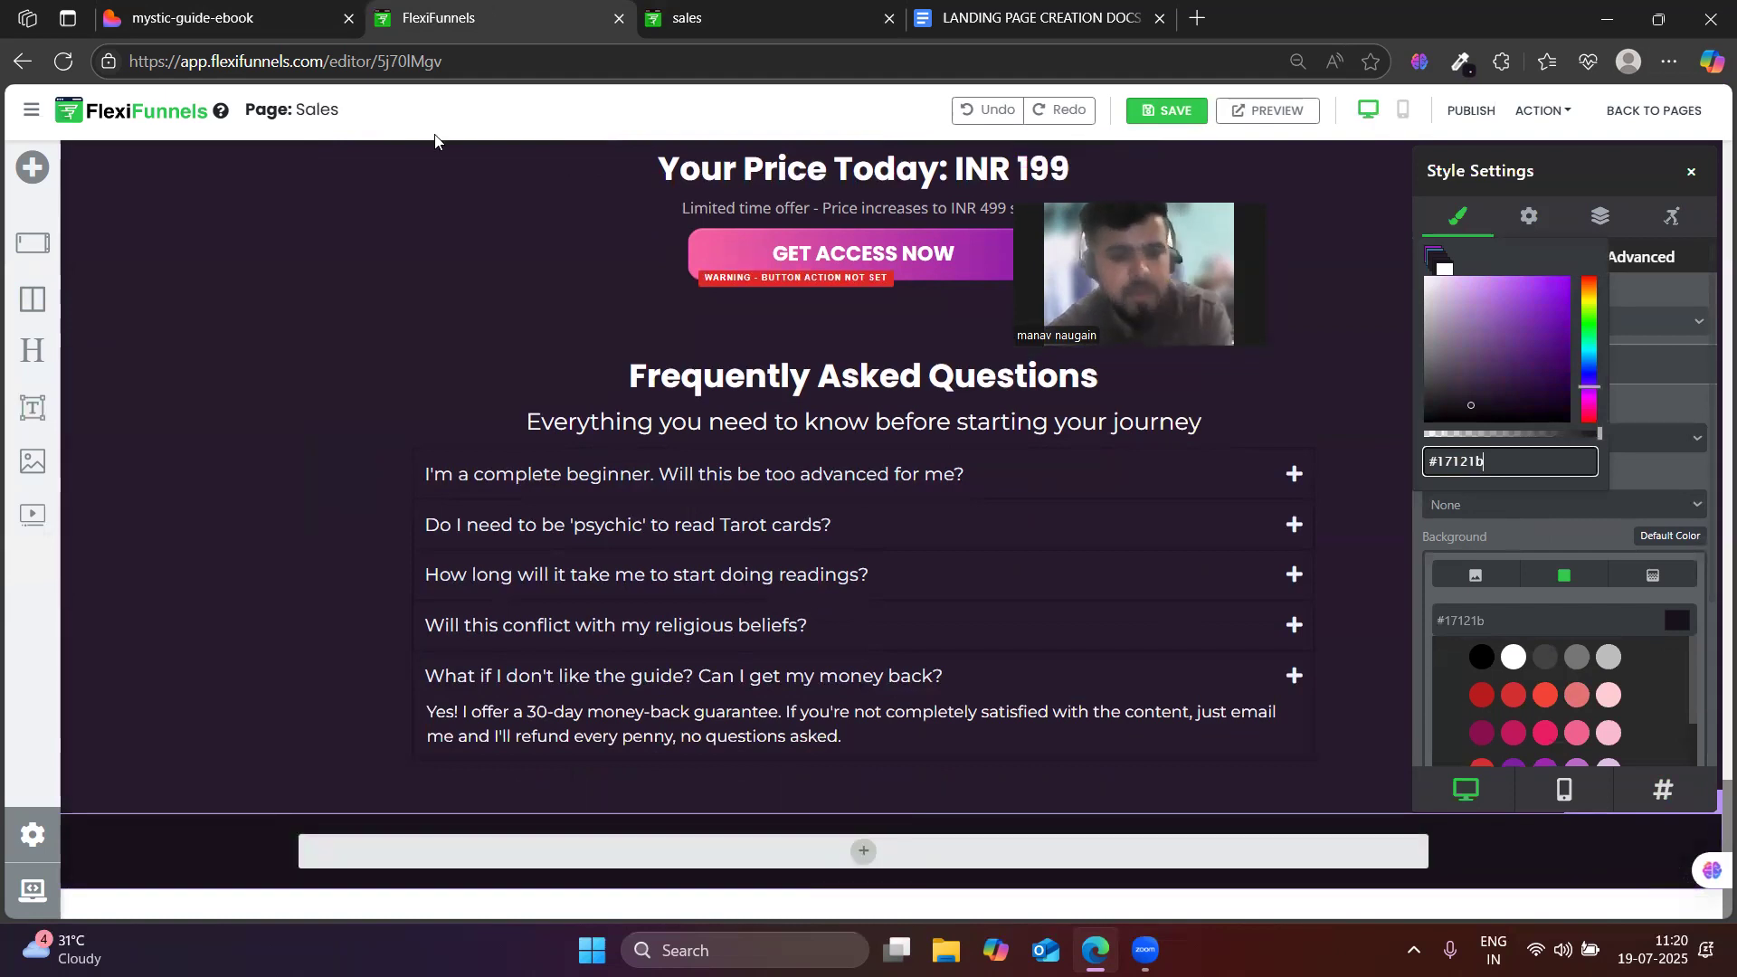
- Add a headline to the new section and replace its text with "Your Tarot Journey Starts Right Now" from the reference page
drag(32, 350, 805, 851)
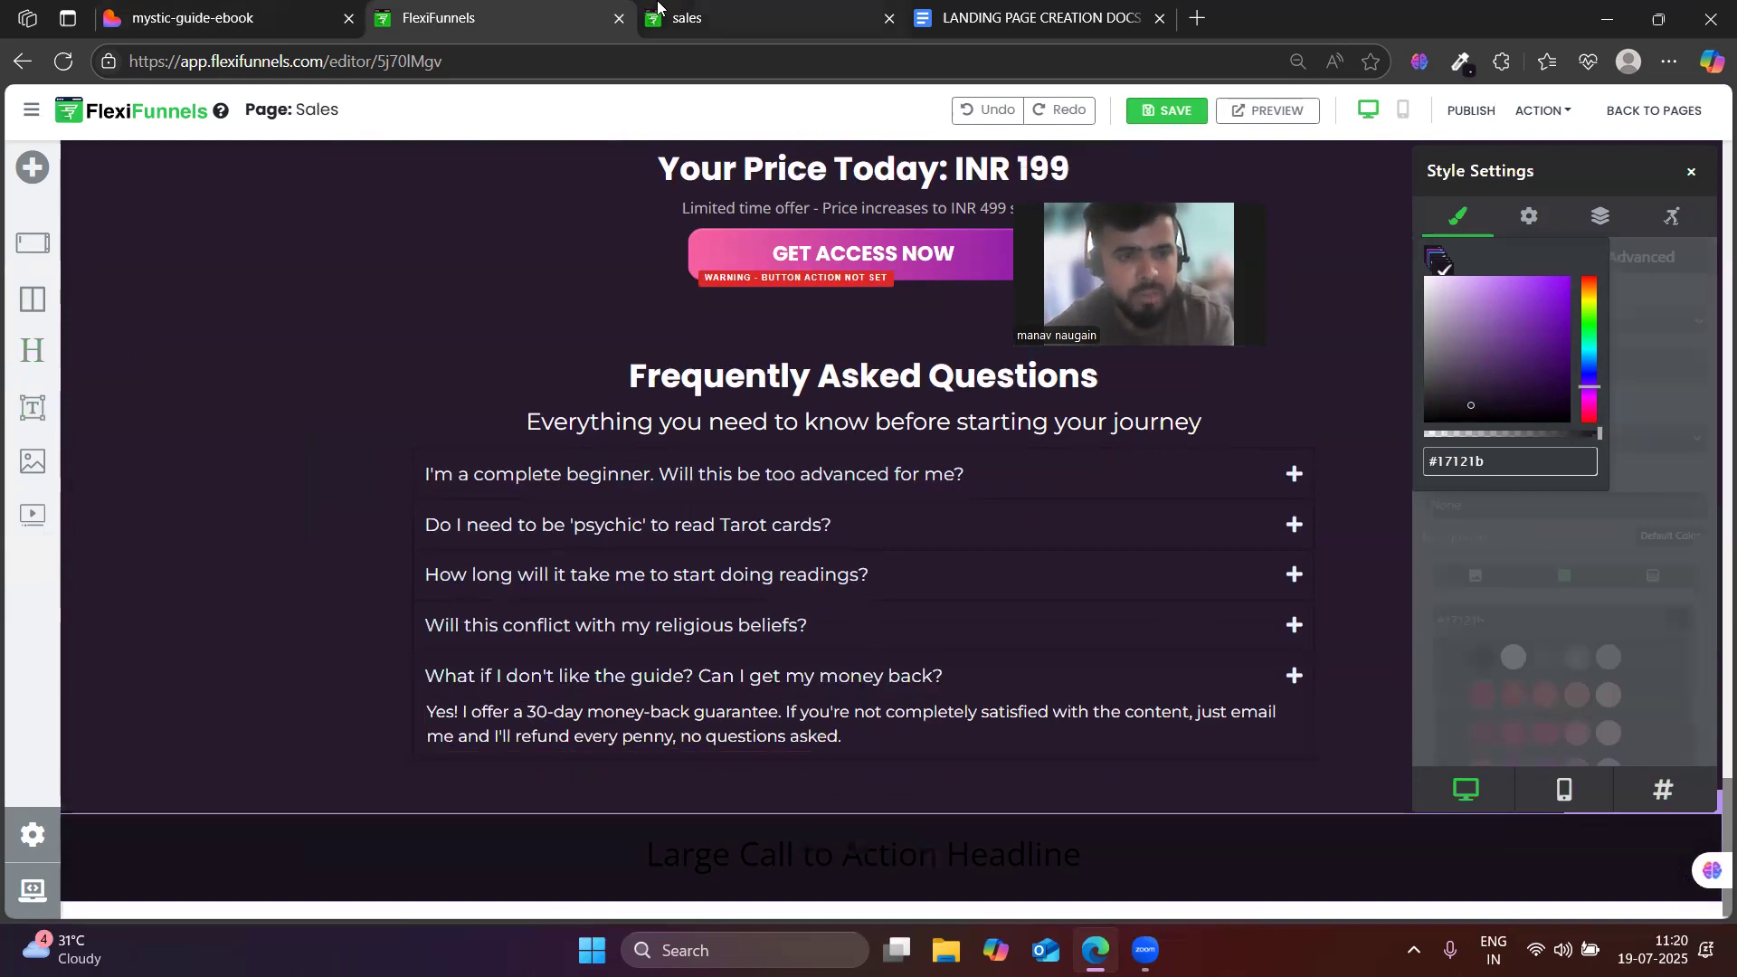
click(697, 19)
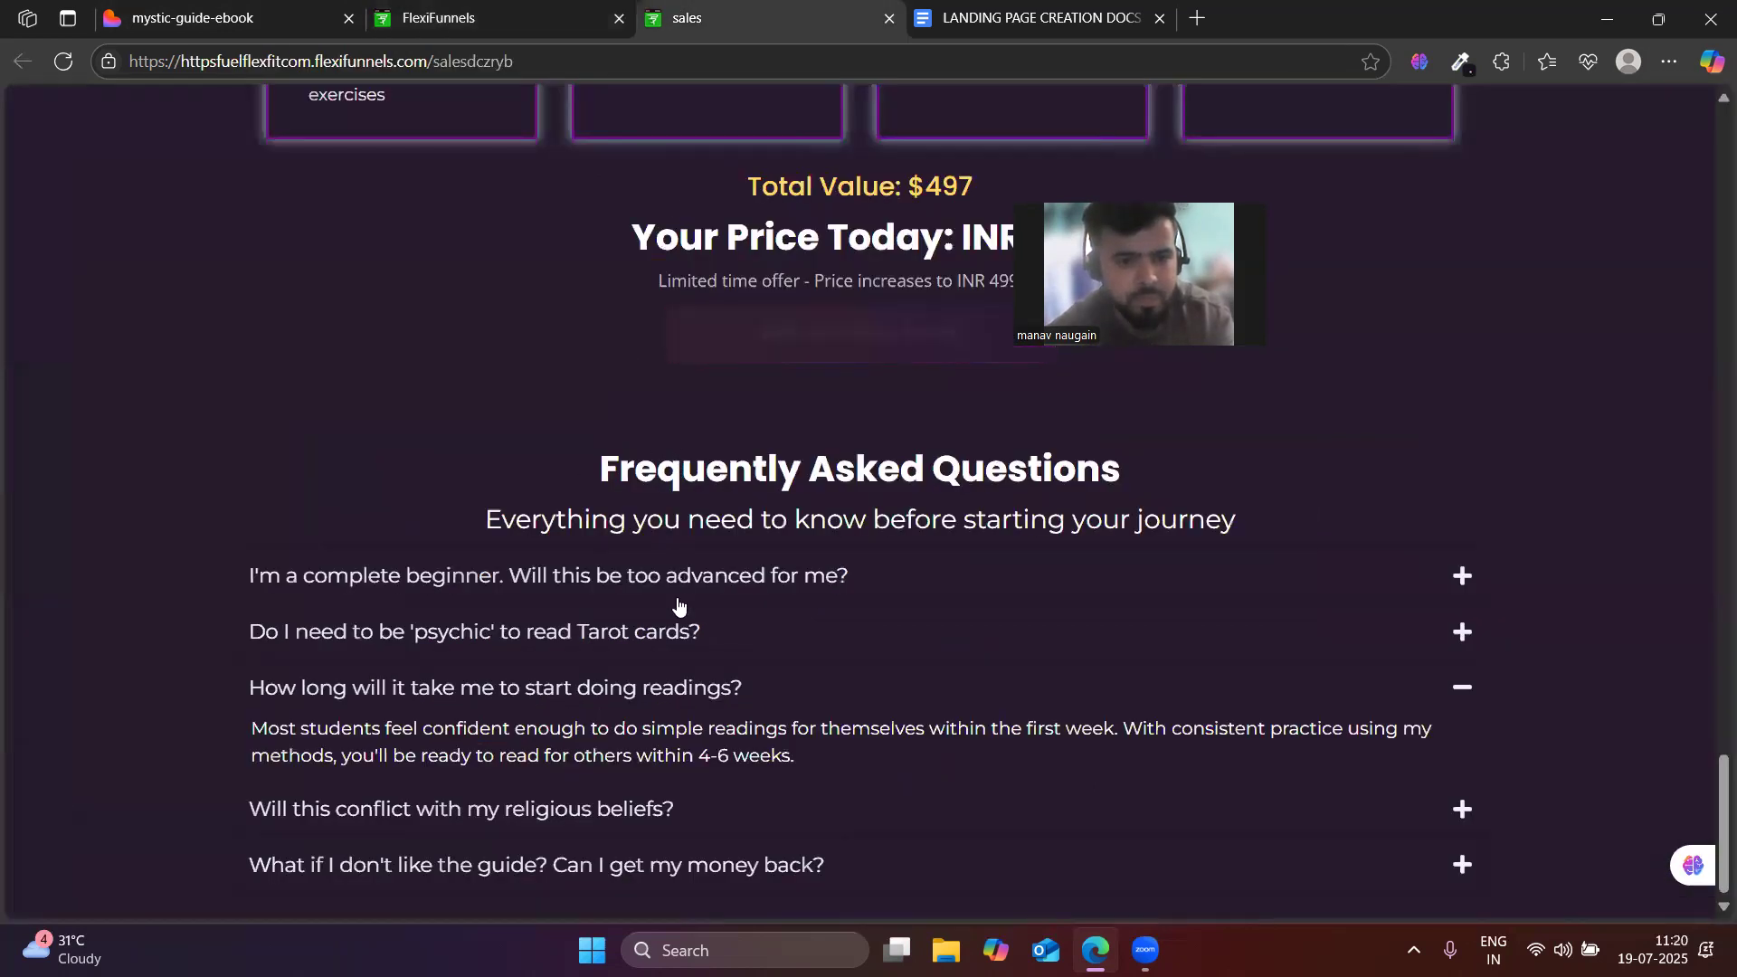
scroll(683, 641, up, 4)
click(228, 13)
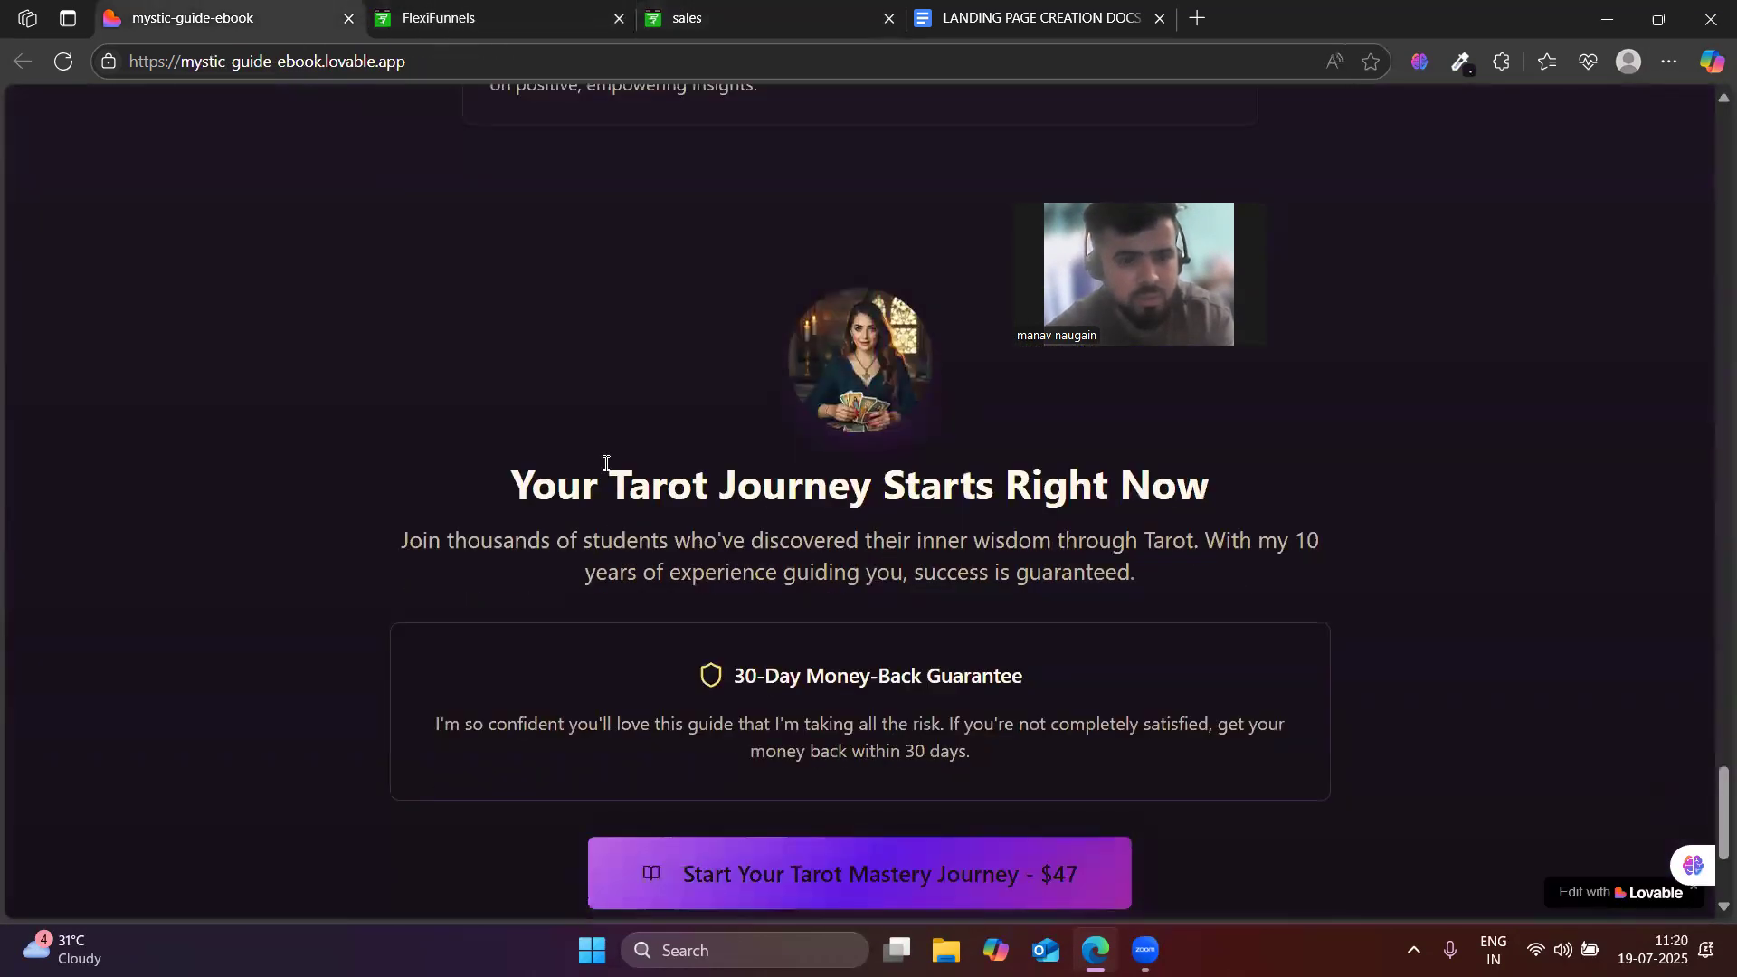
triple_click(586, 504)
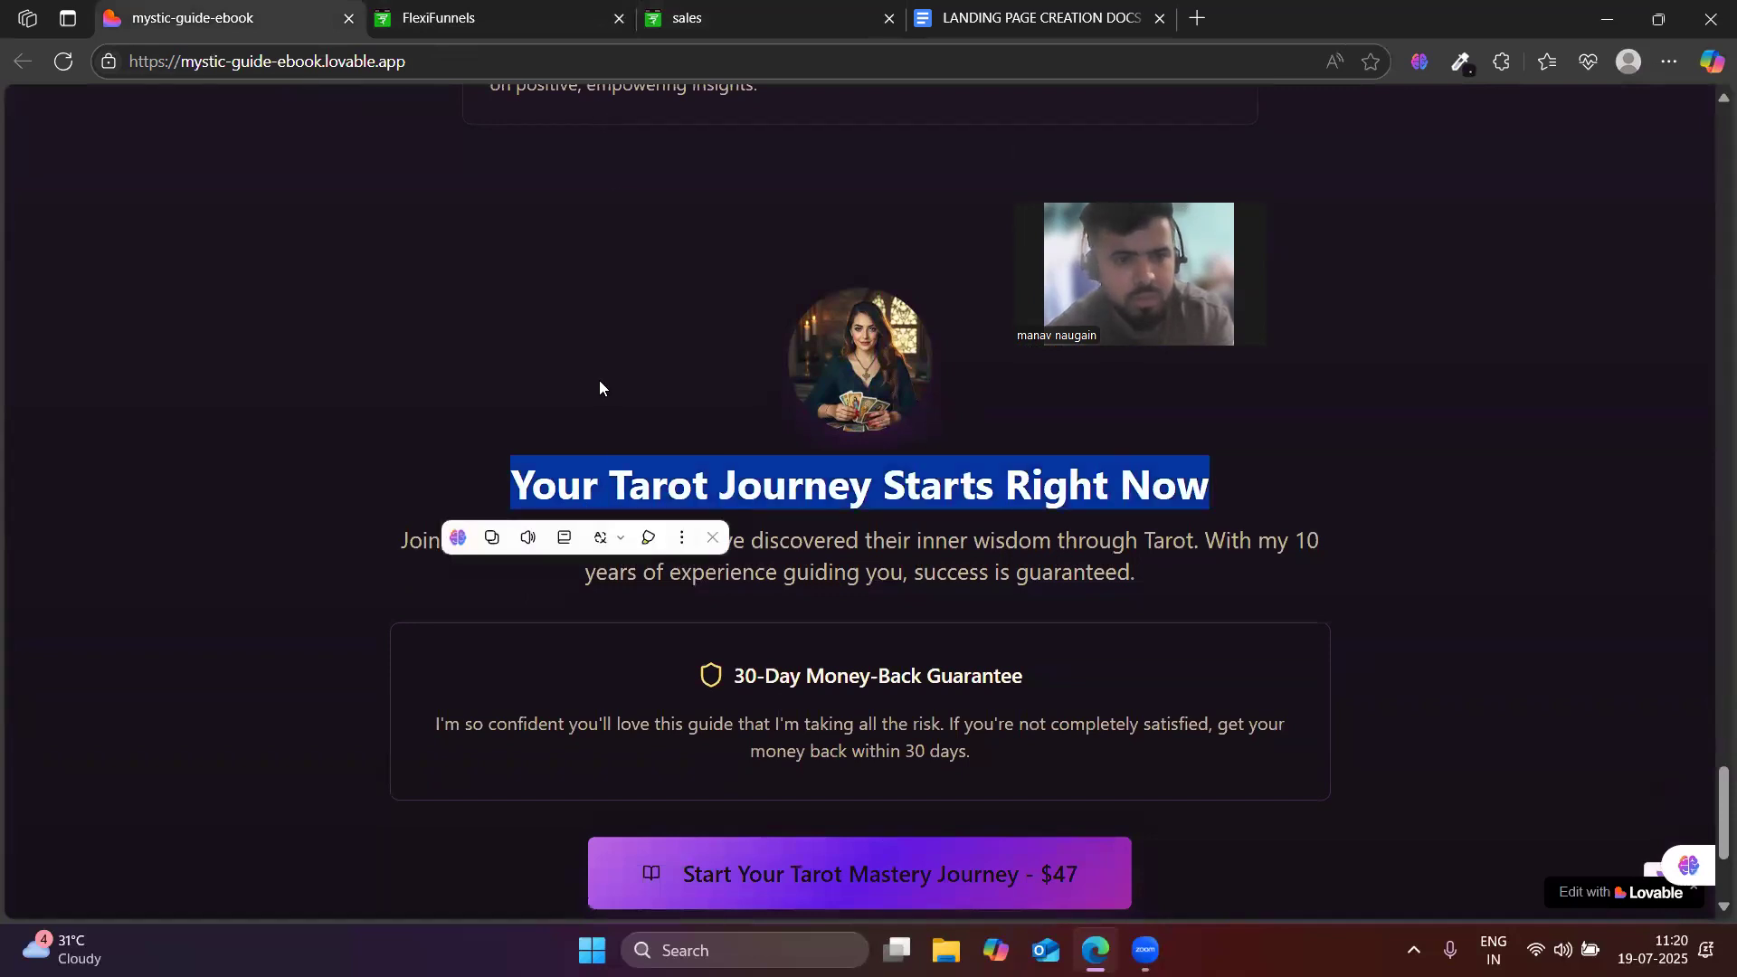
click(507, 12)
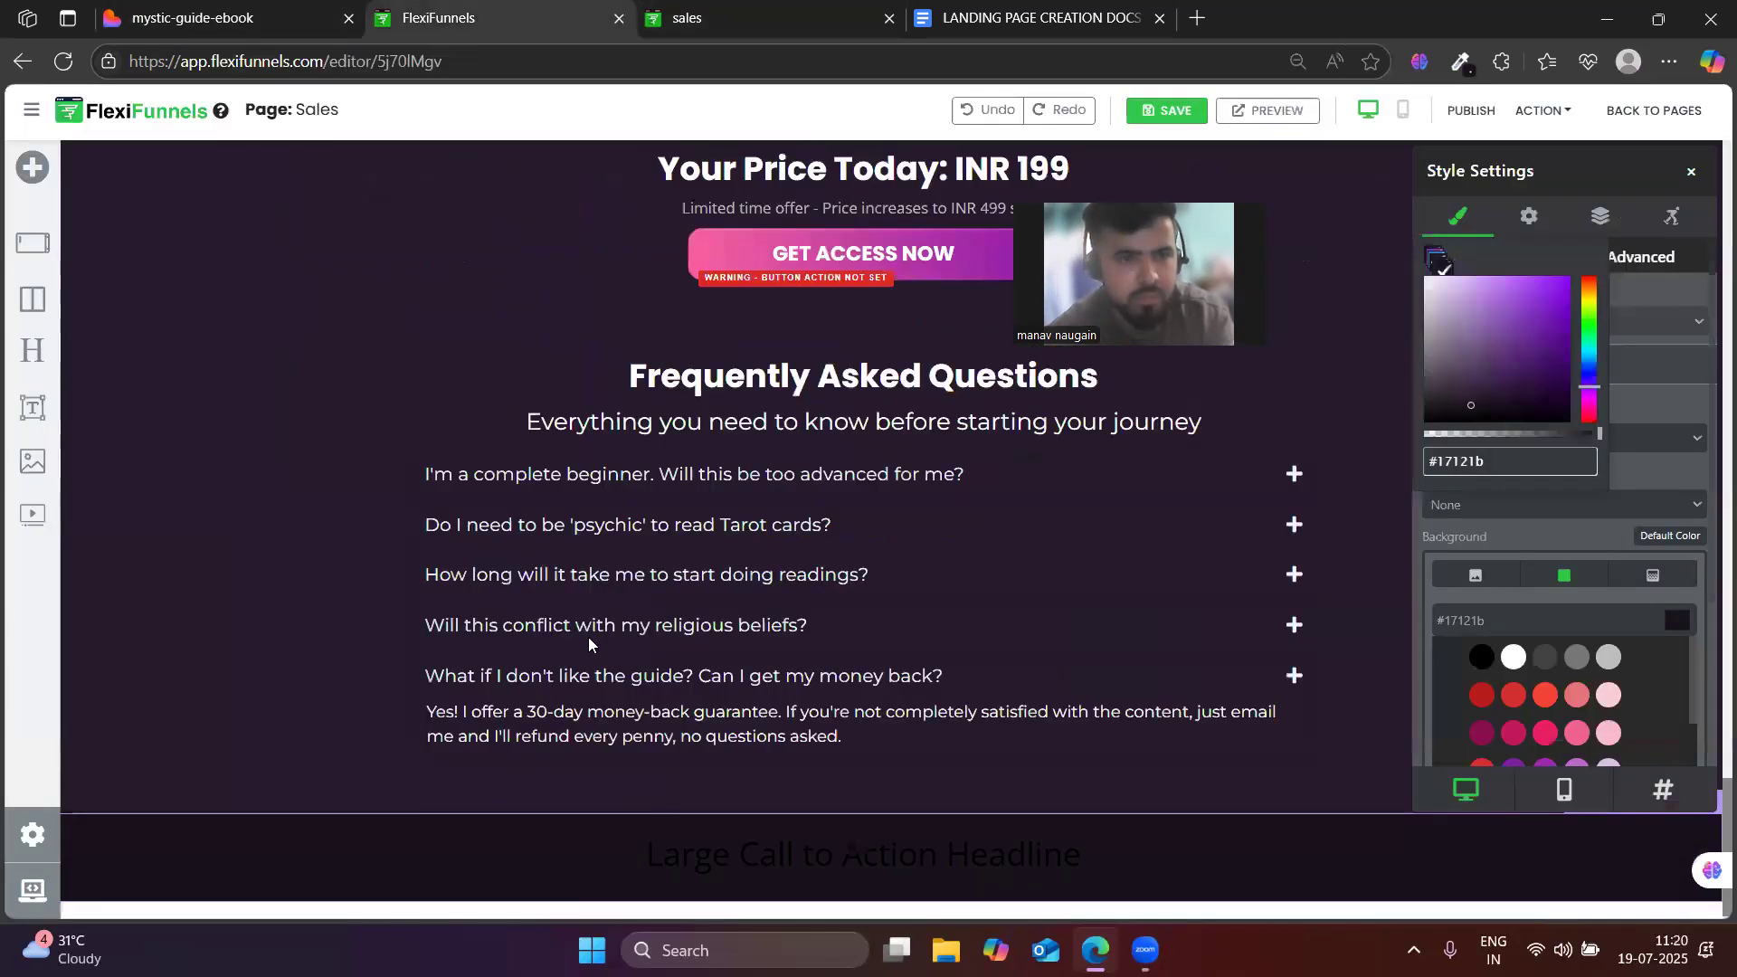
click(675, 866)
key(ctrl+a)
key(ctrl+v)
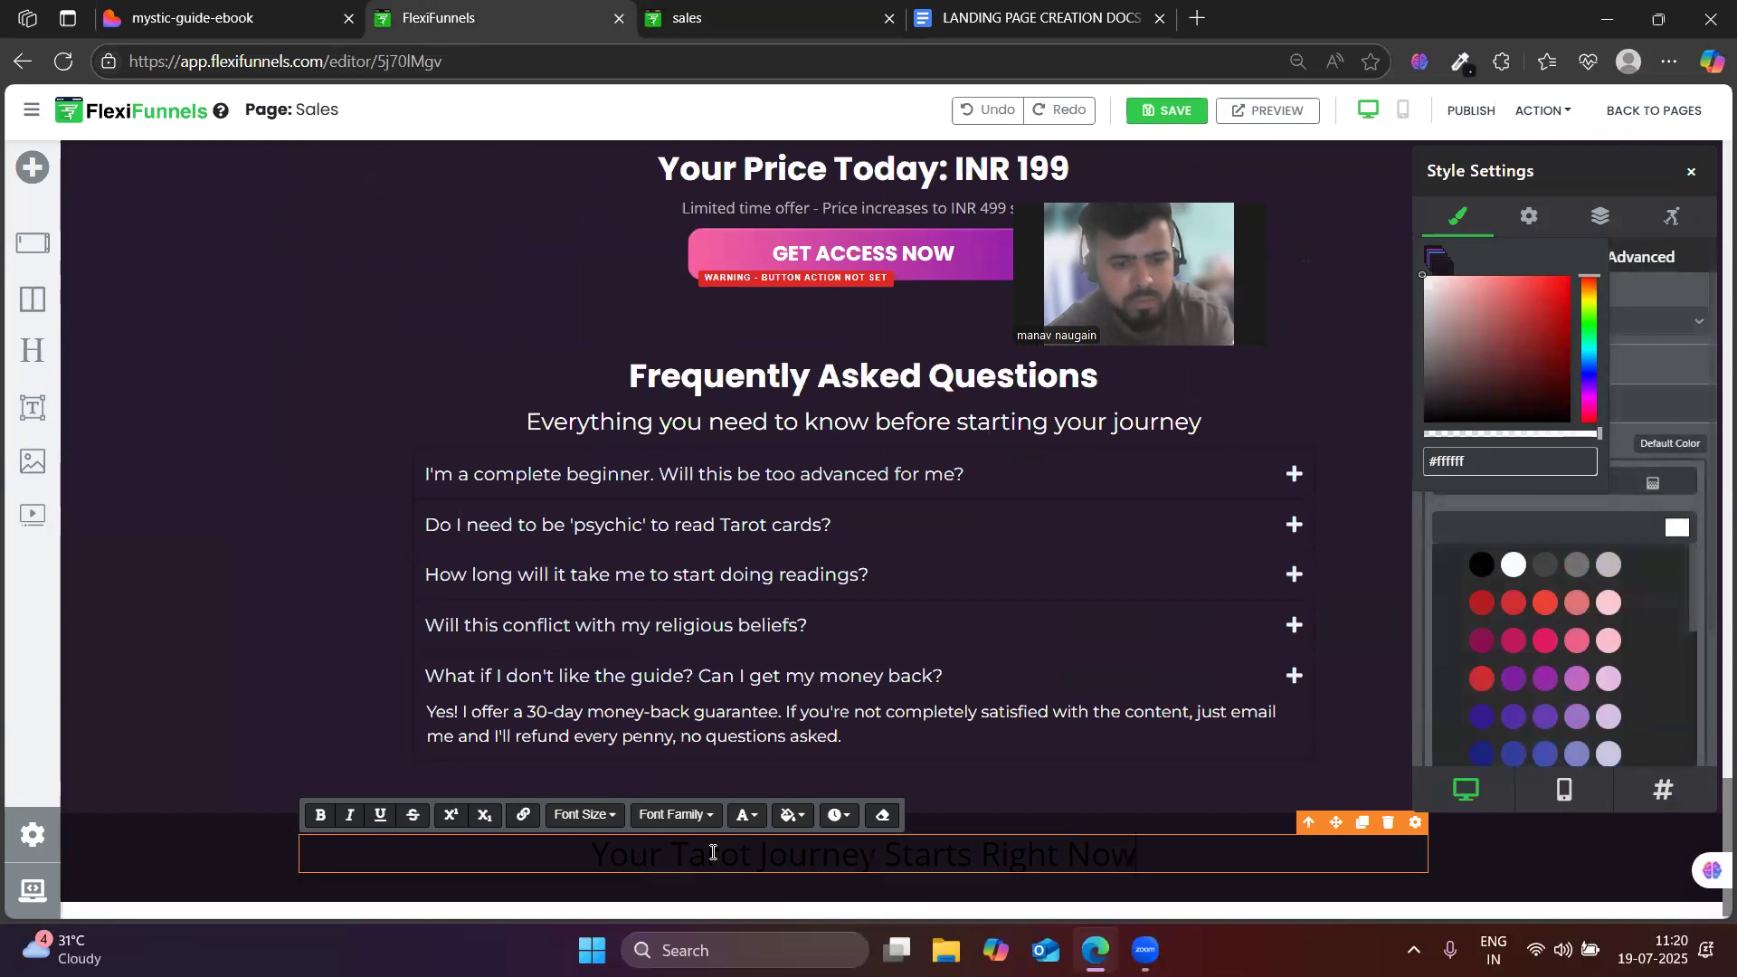
click(1671, 306)
click(1530, 215)
click(1458, 216)
click(1473, 364)
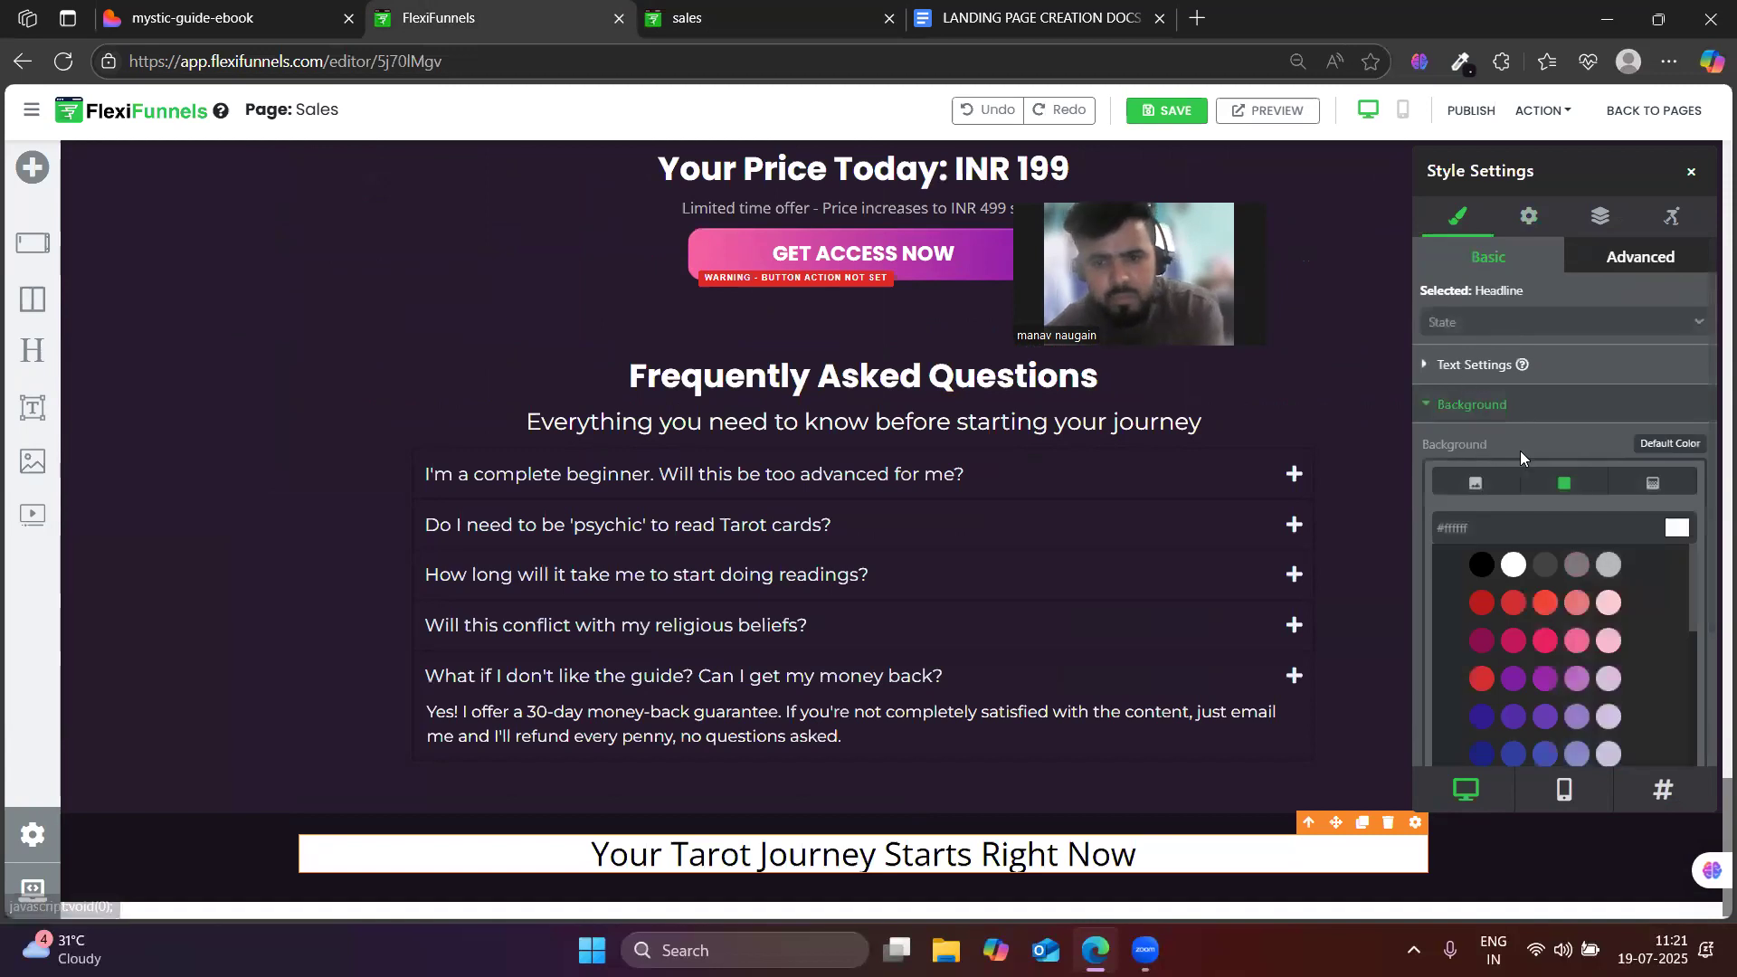
click(1467, 457)
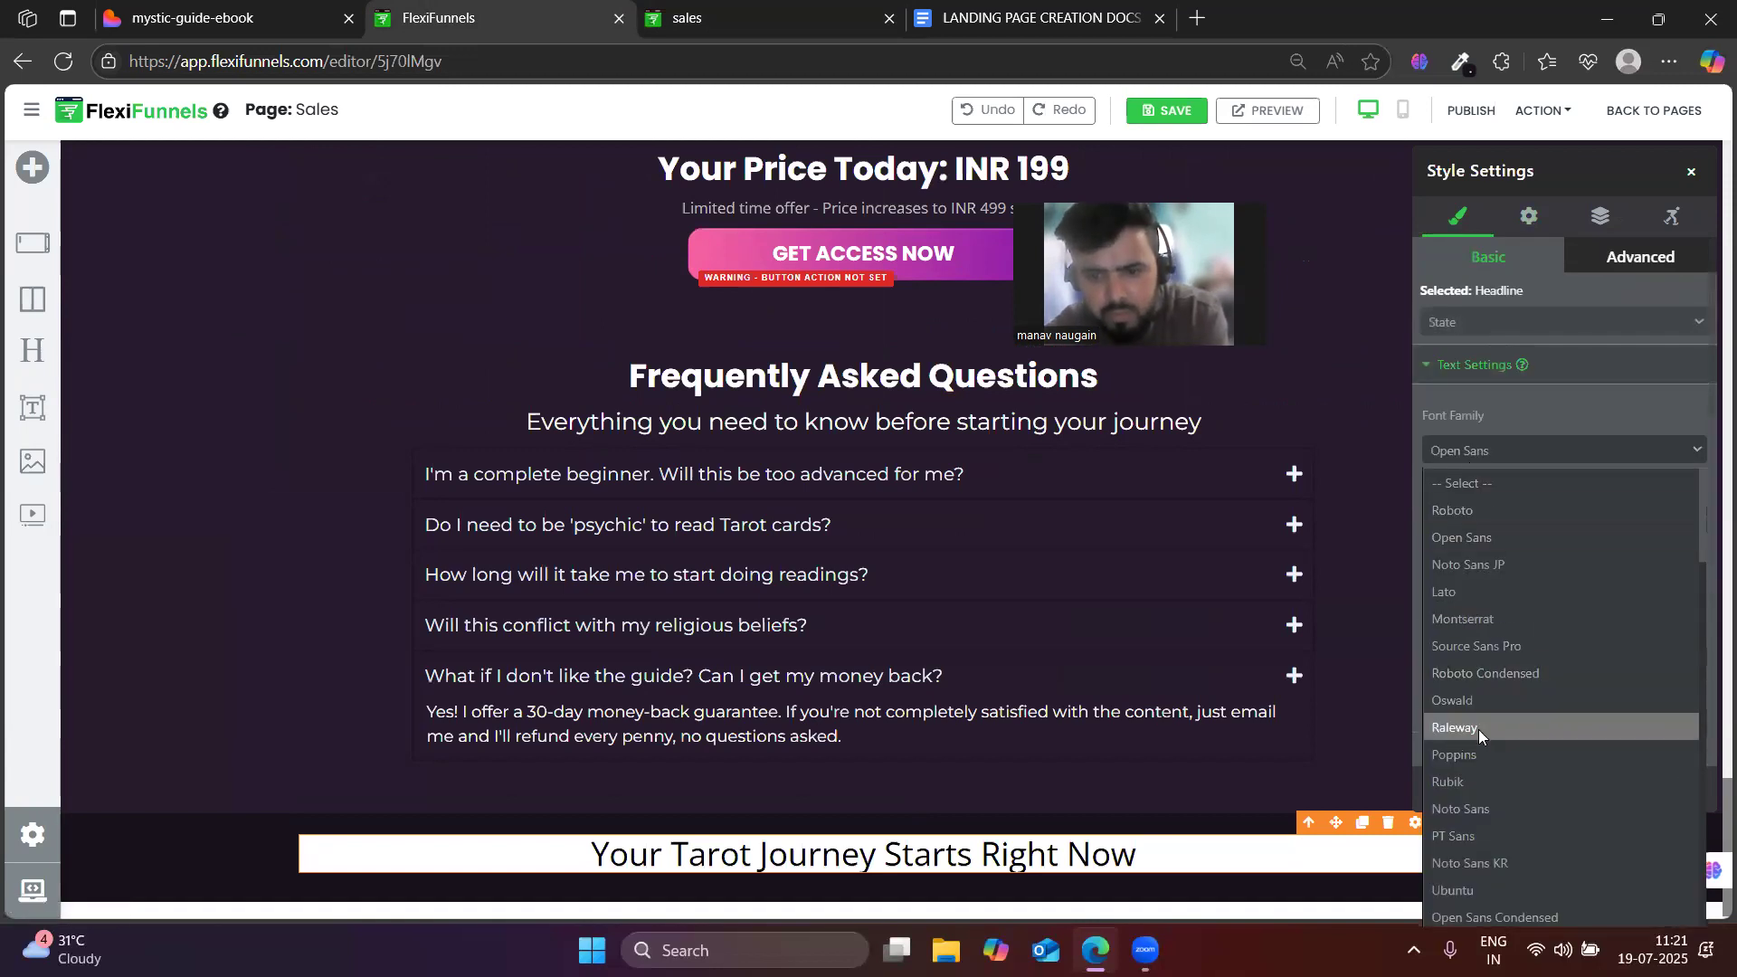
click(1475, 736)
click(1474, 523)
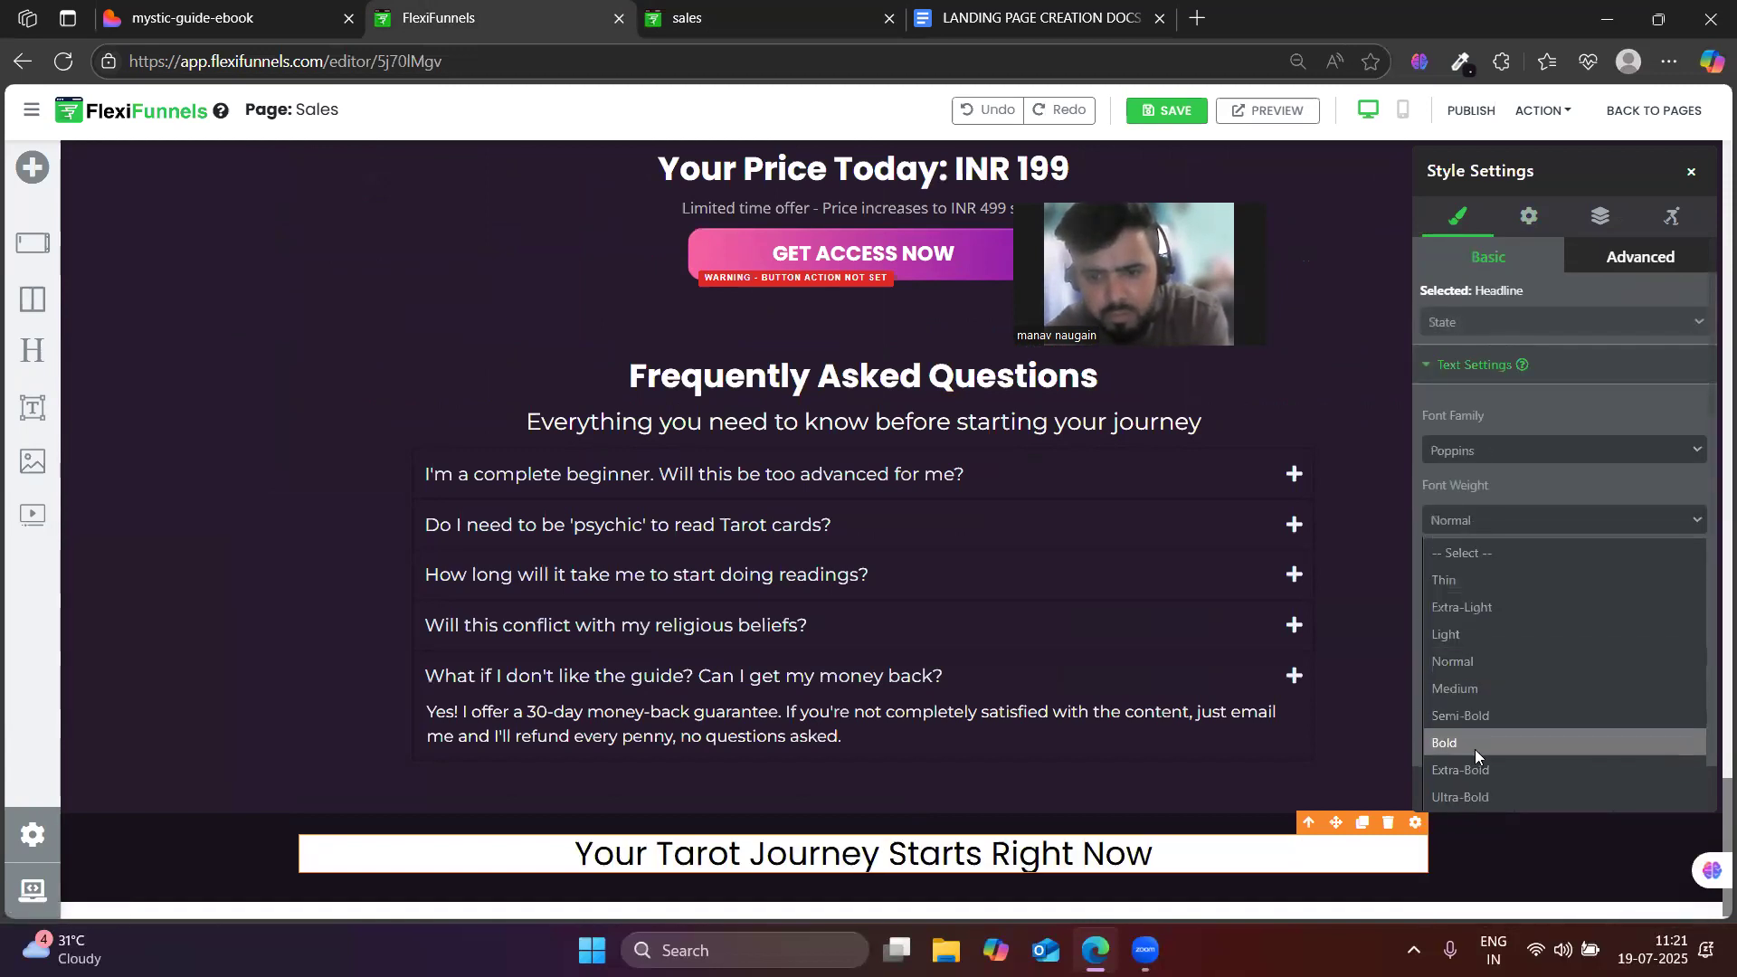
click(1475, 749)
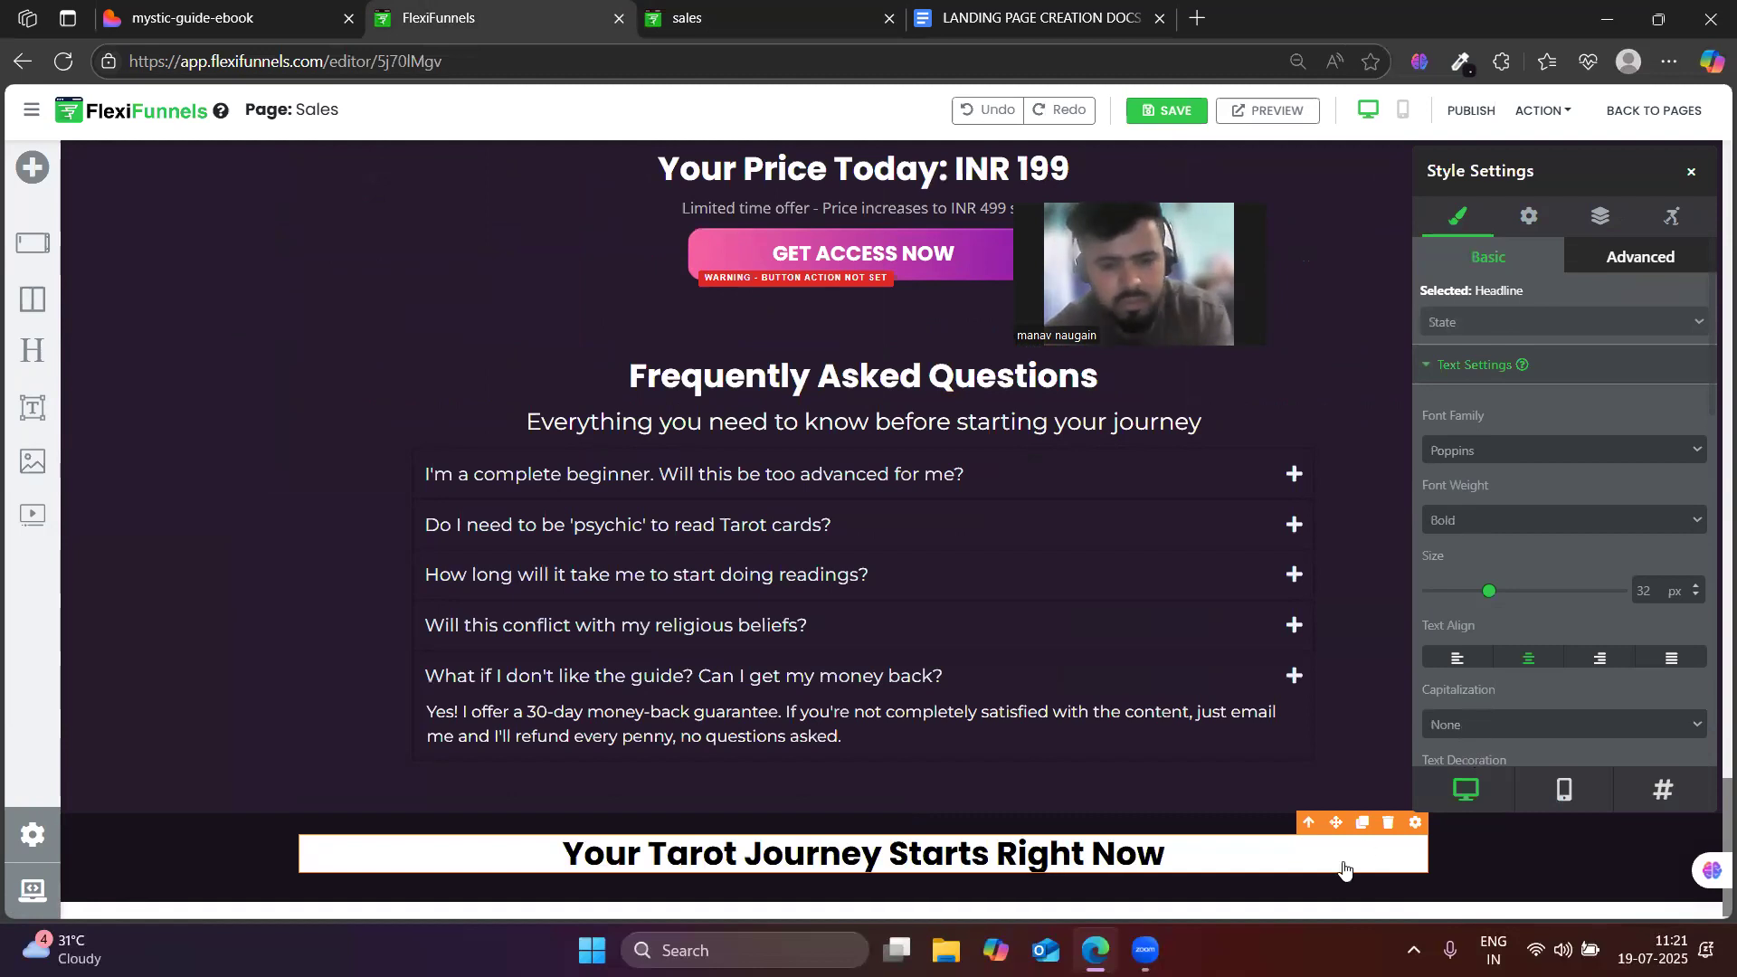
key(ctrl+z)
key(ctrl+z)
key(ctrl+z)
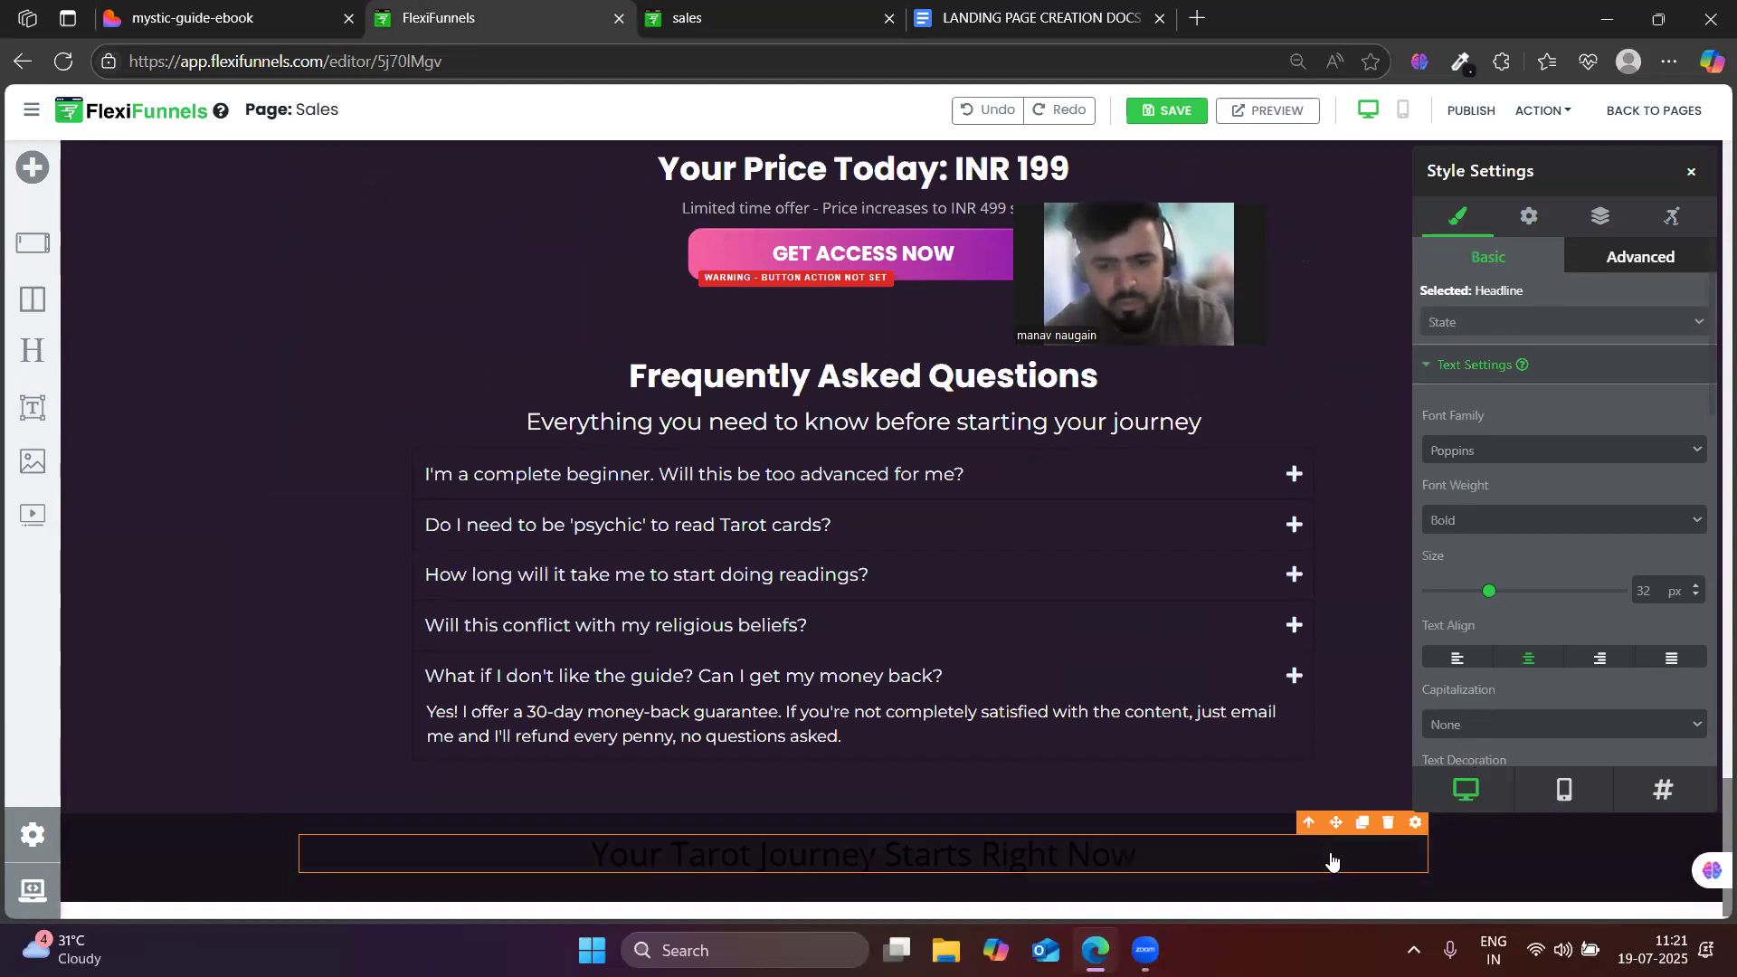
- Set the text colour of the "Your Tarot Journey Starts Right Now" headline to white
click(1452, 378)
click(1454, 376)
scroll(1517, 668, down, 3)
click(1523, 606)
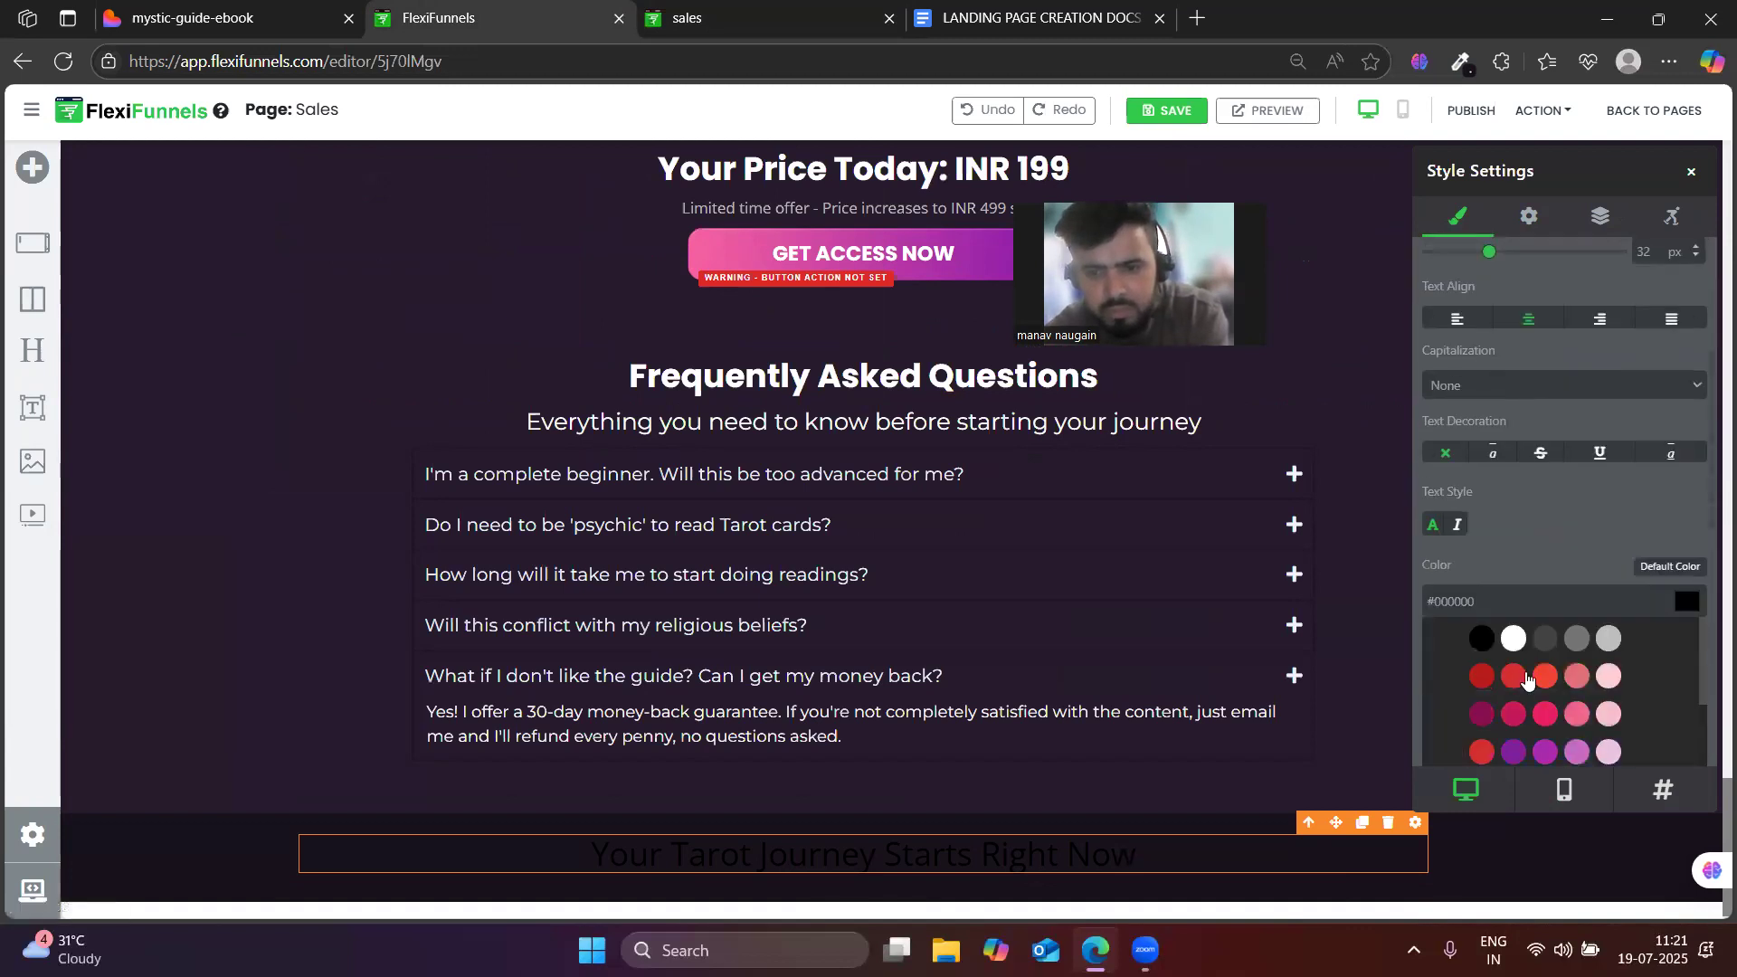
click(1514, 639)
- Choose the Poppins font and Bold weight for the closing section's headline and set its size to 40 px
scroll(1503, 452, up, 3)
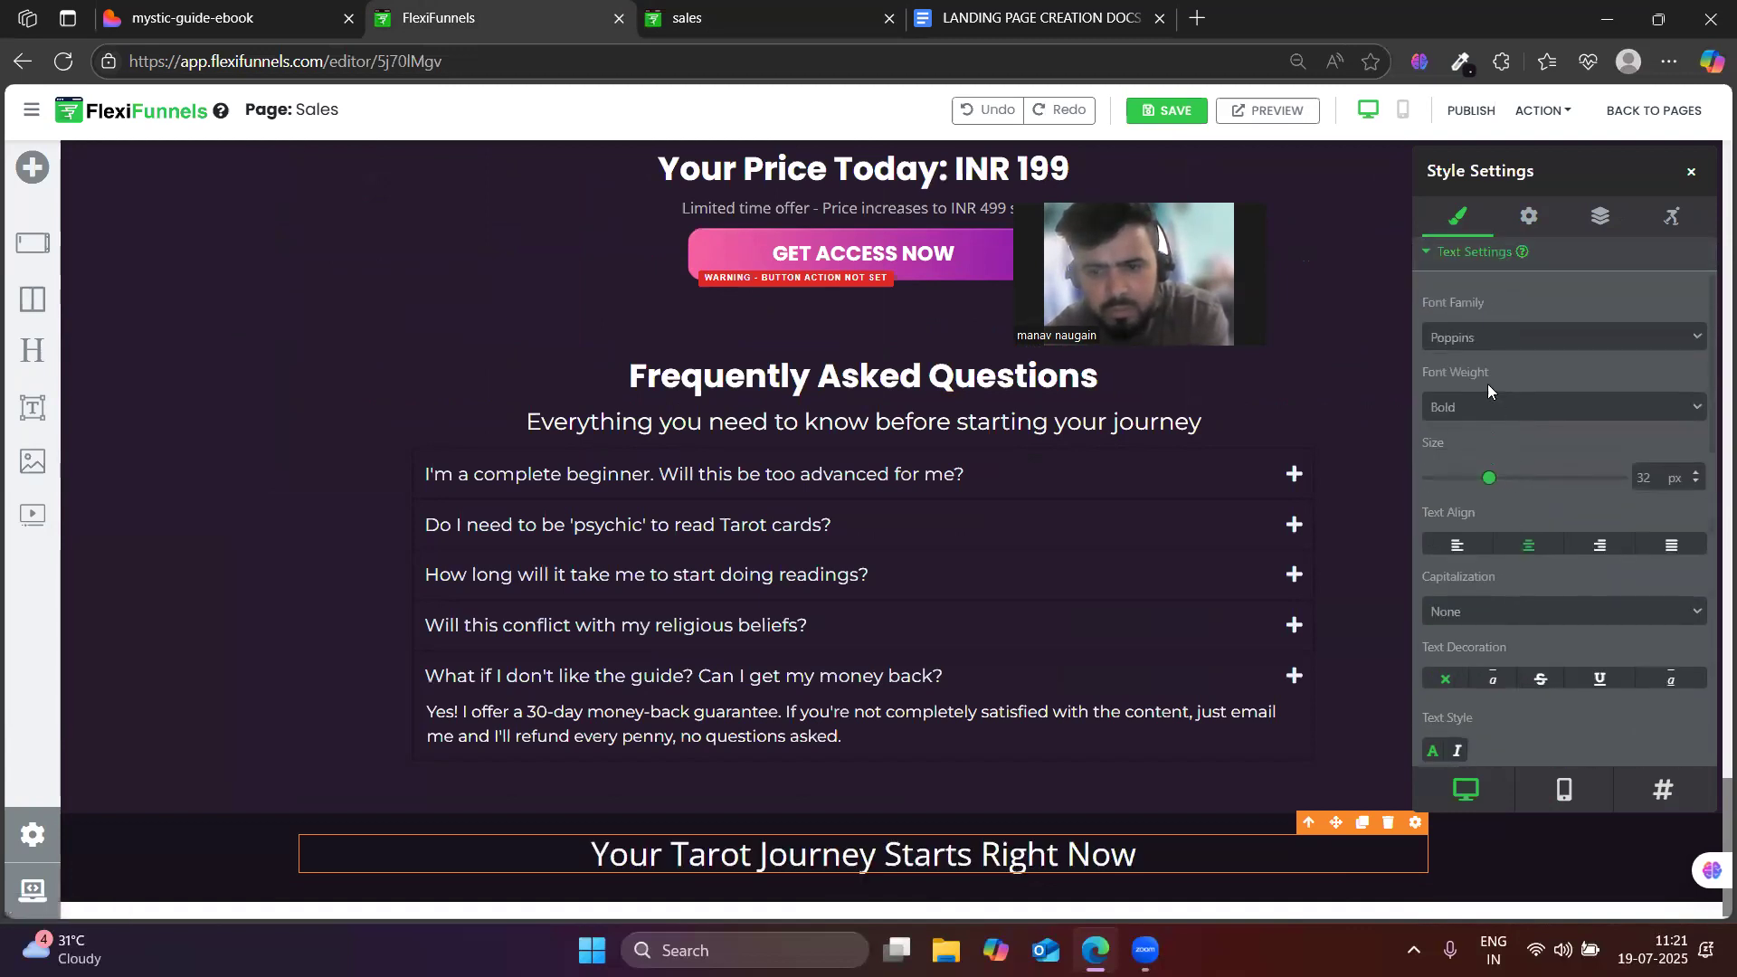
click(1477, 336)
click(1444, 643)
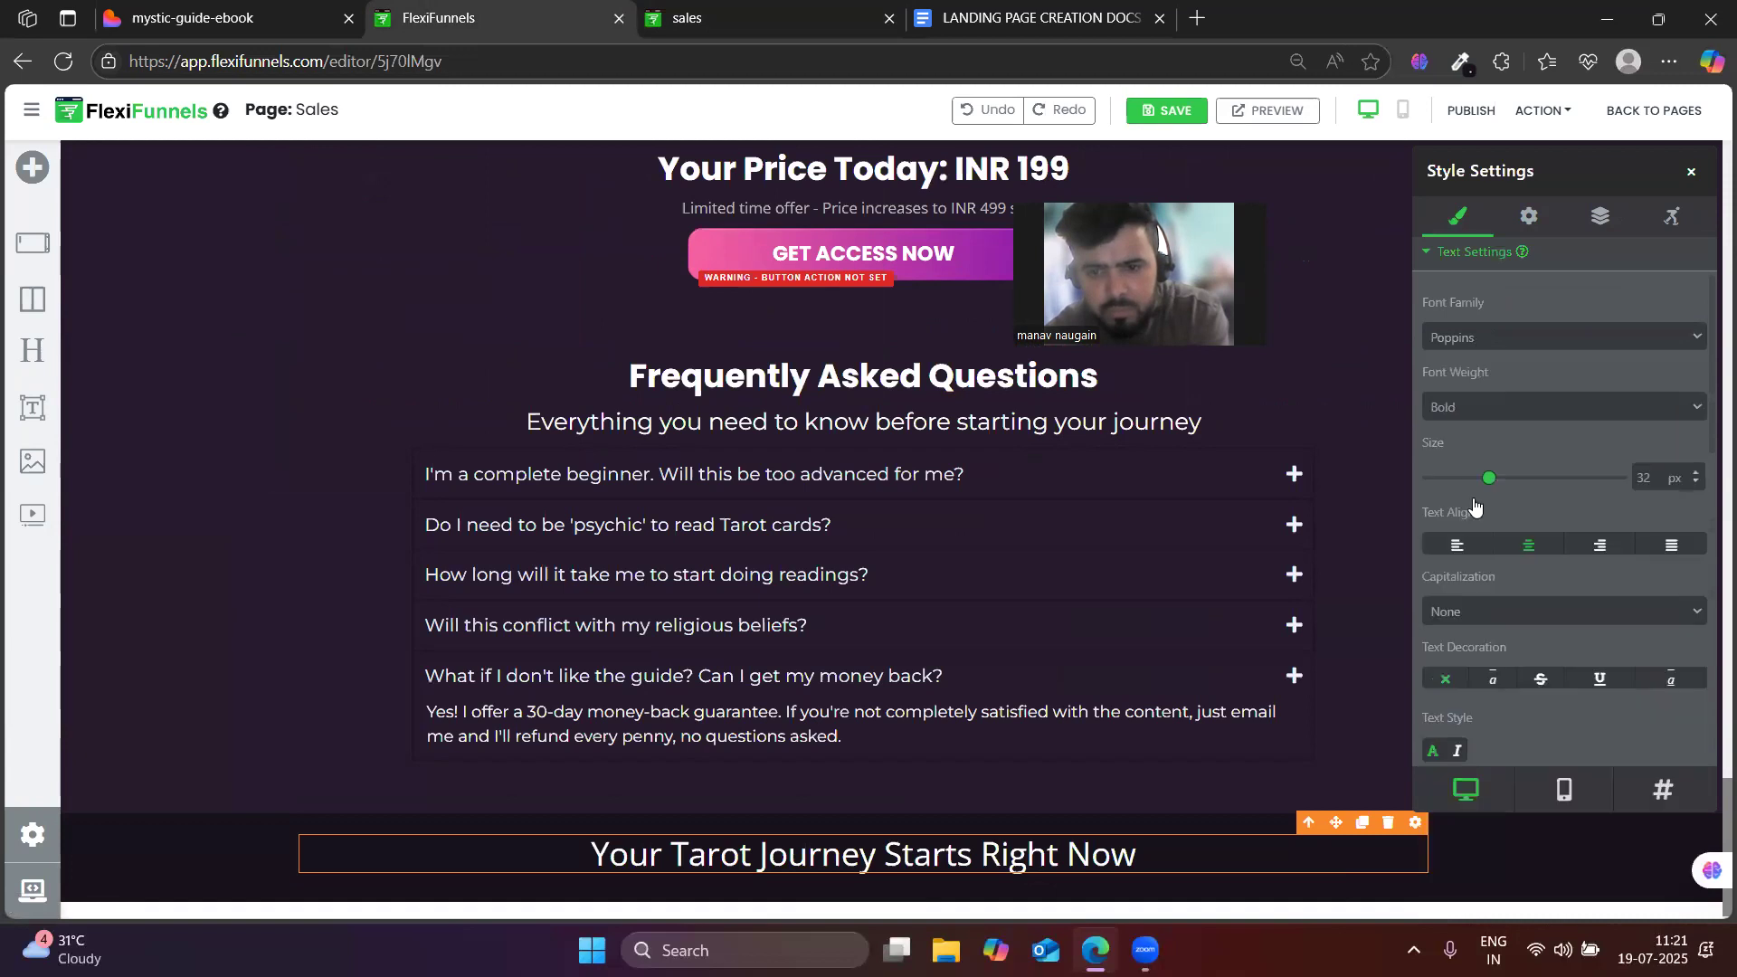
click(1464, 409)
click(1456, 630)
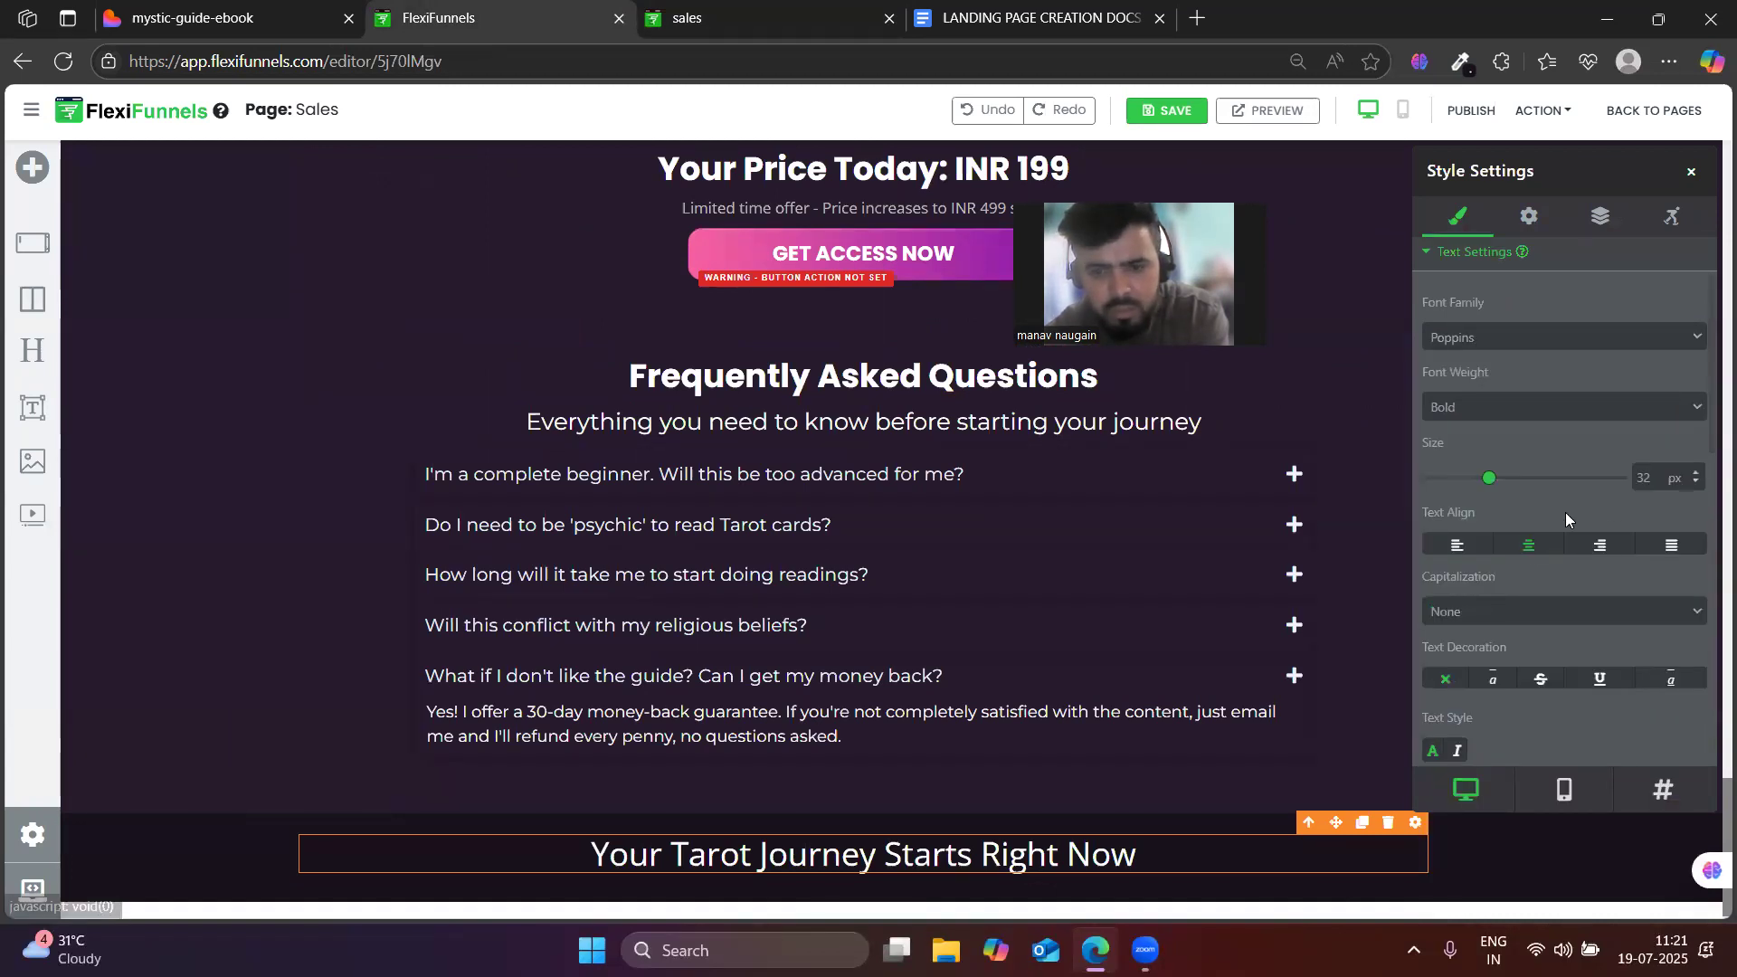
double_click(1646, 476)
text(40)
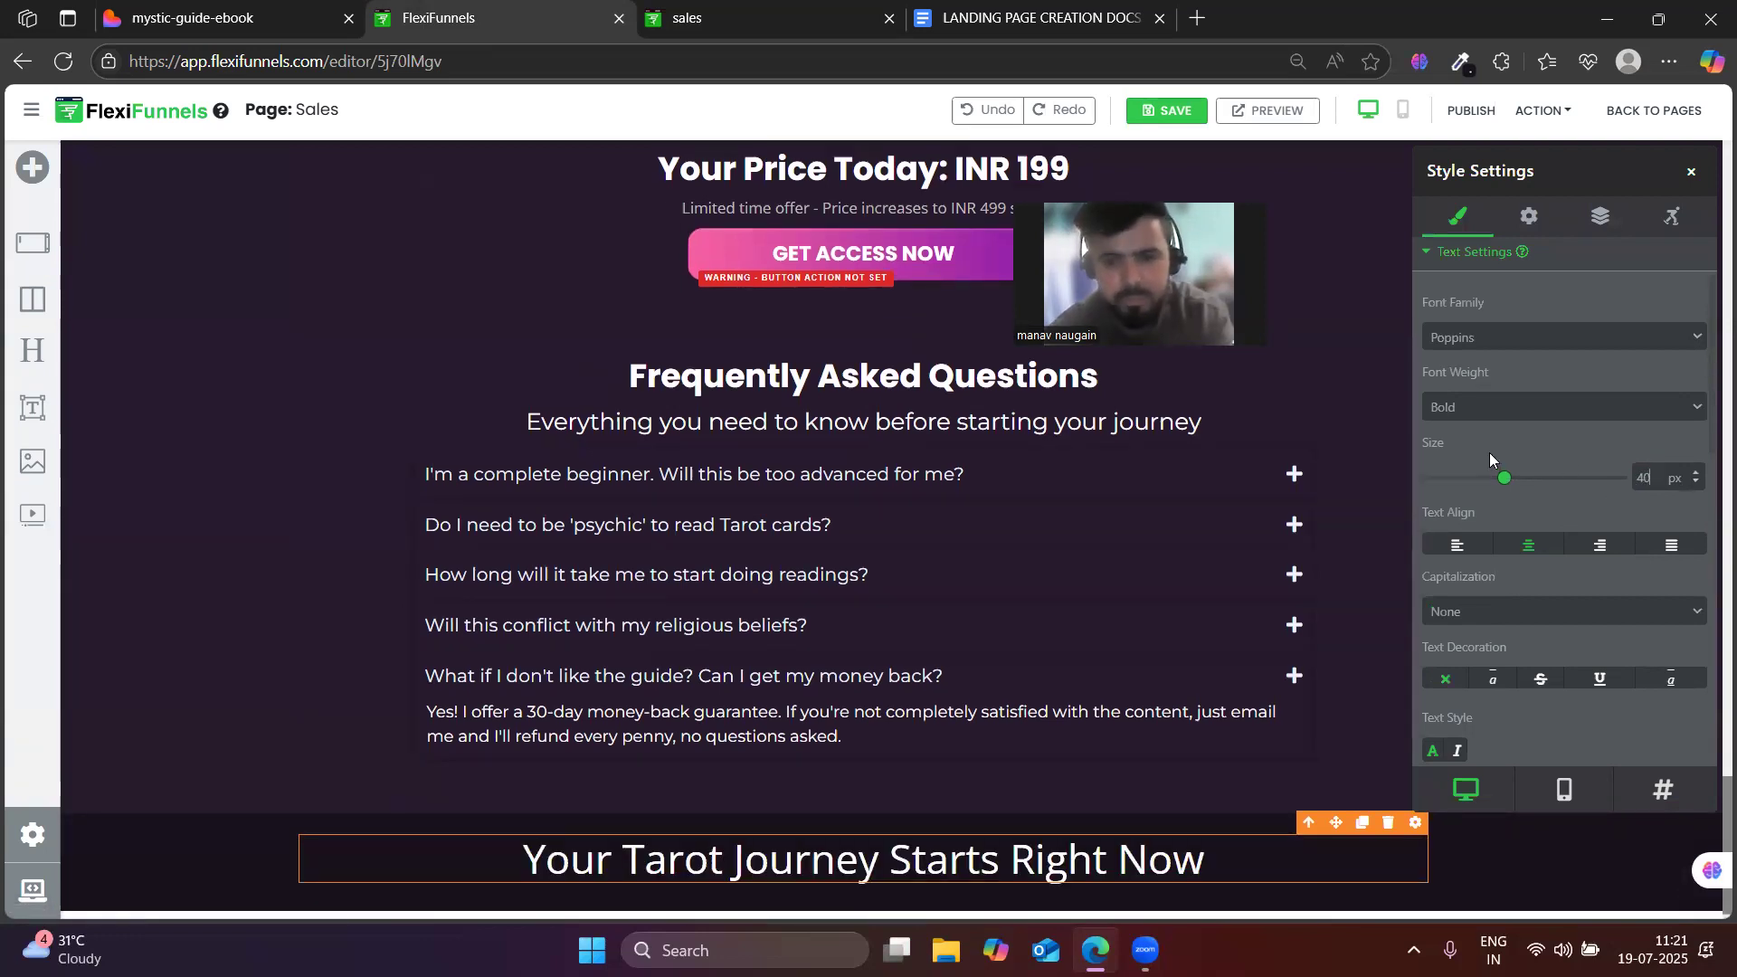
- Change the headline's font weight to Extra-Bold and compare it with the headline on the mystic-guide-ebook reference page
scroll(1484, 448, up, 2)
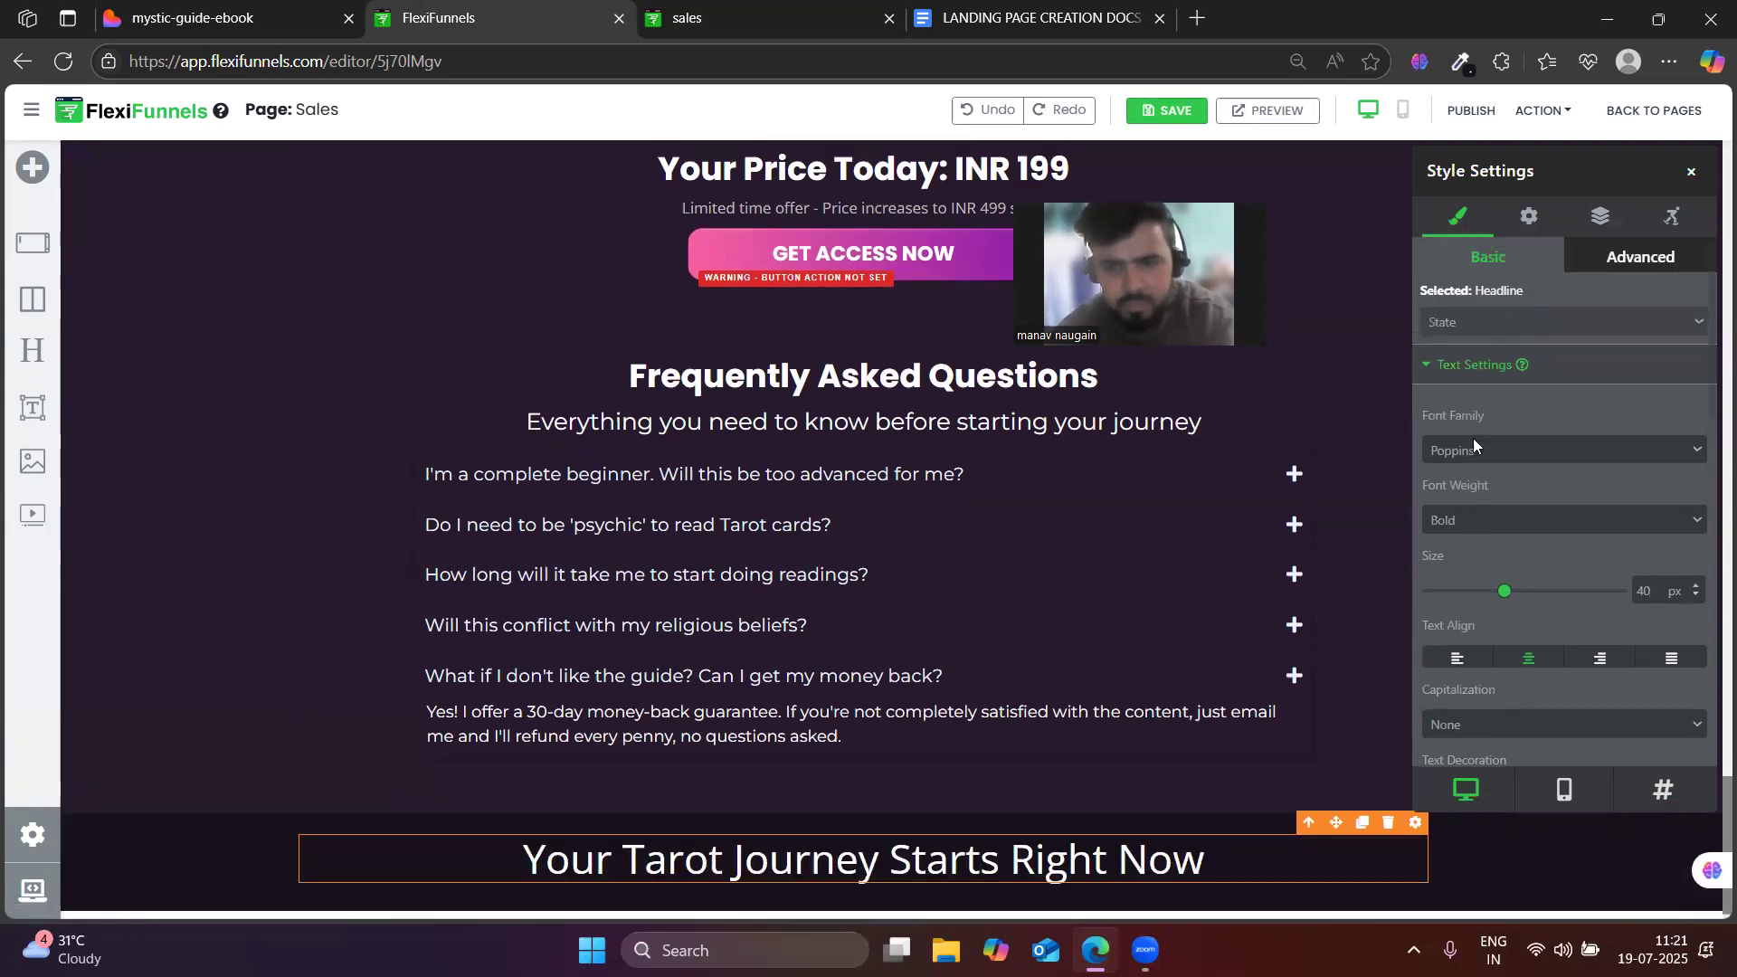
click(1455, 529)
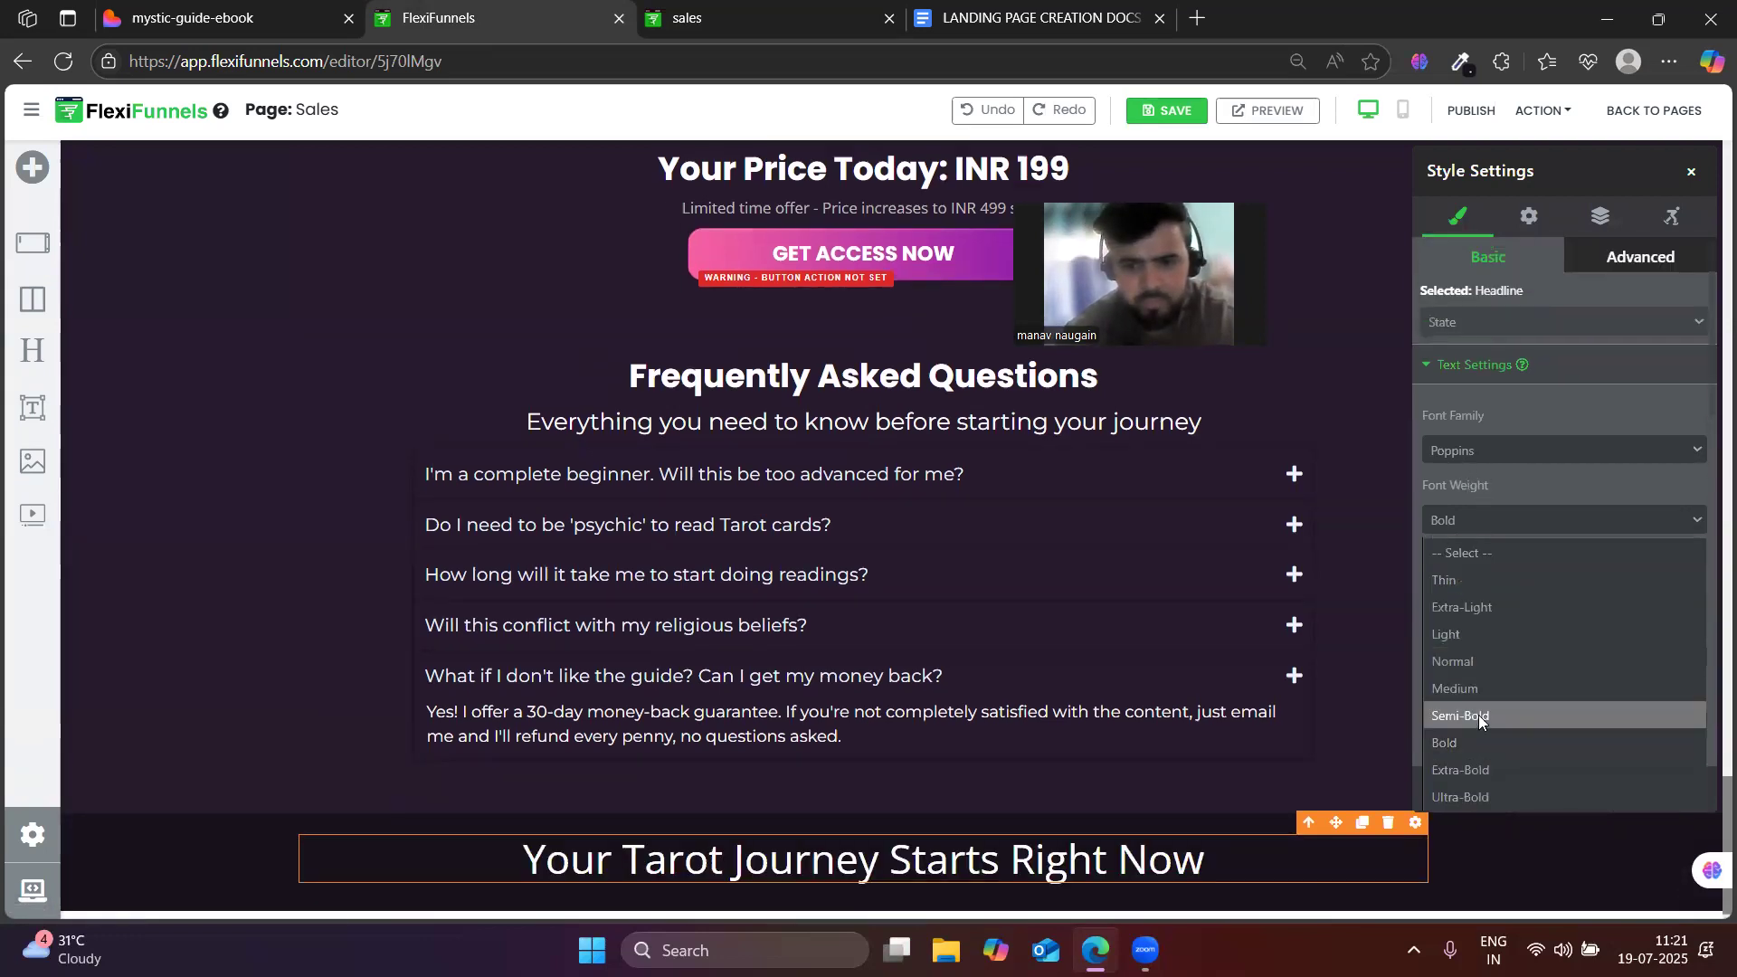
click(1471, 770)
click(274, 9)
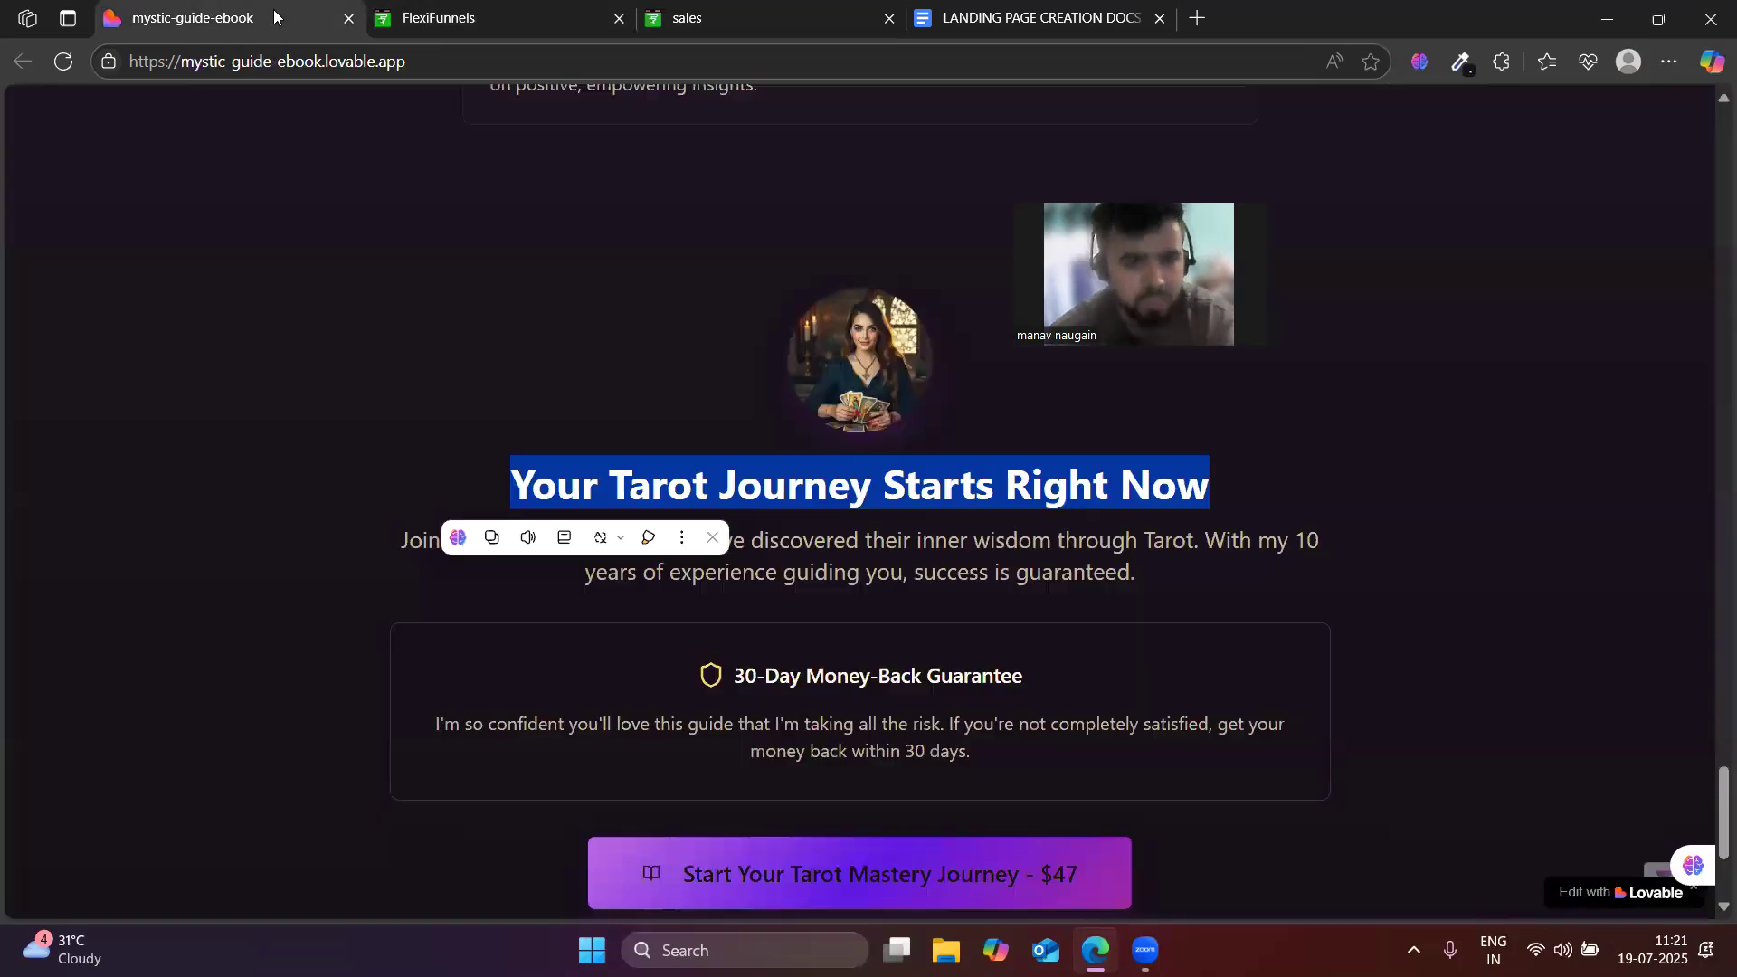
click(276, 469)
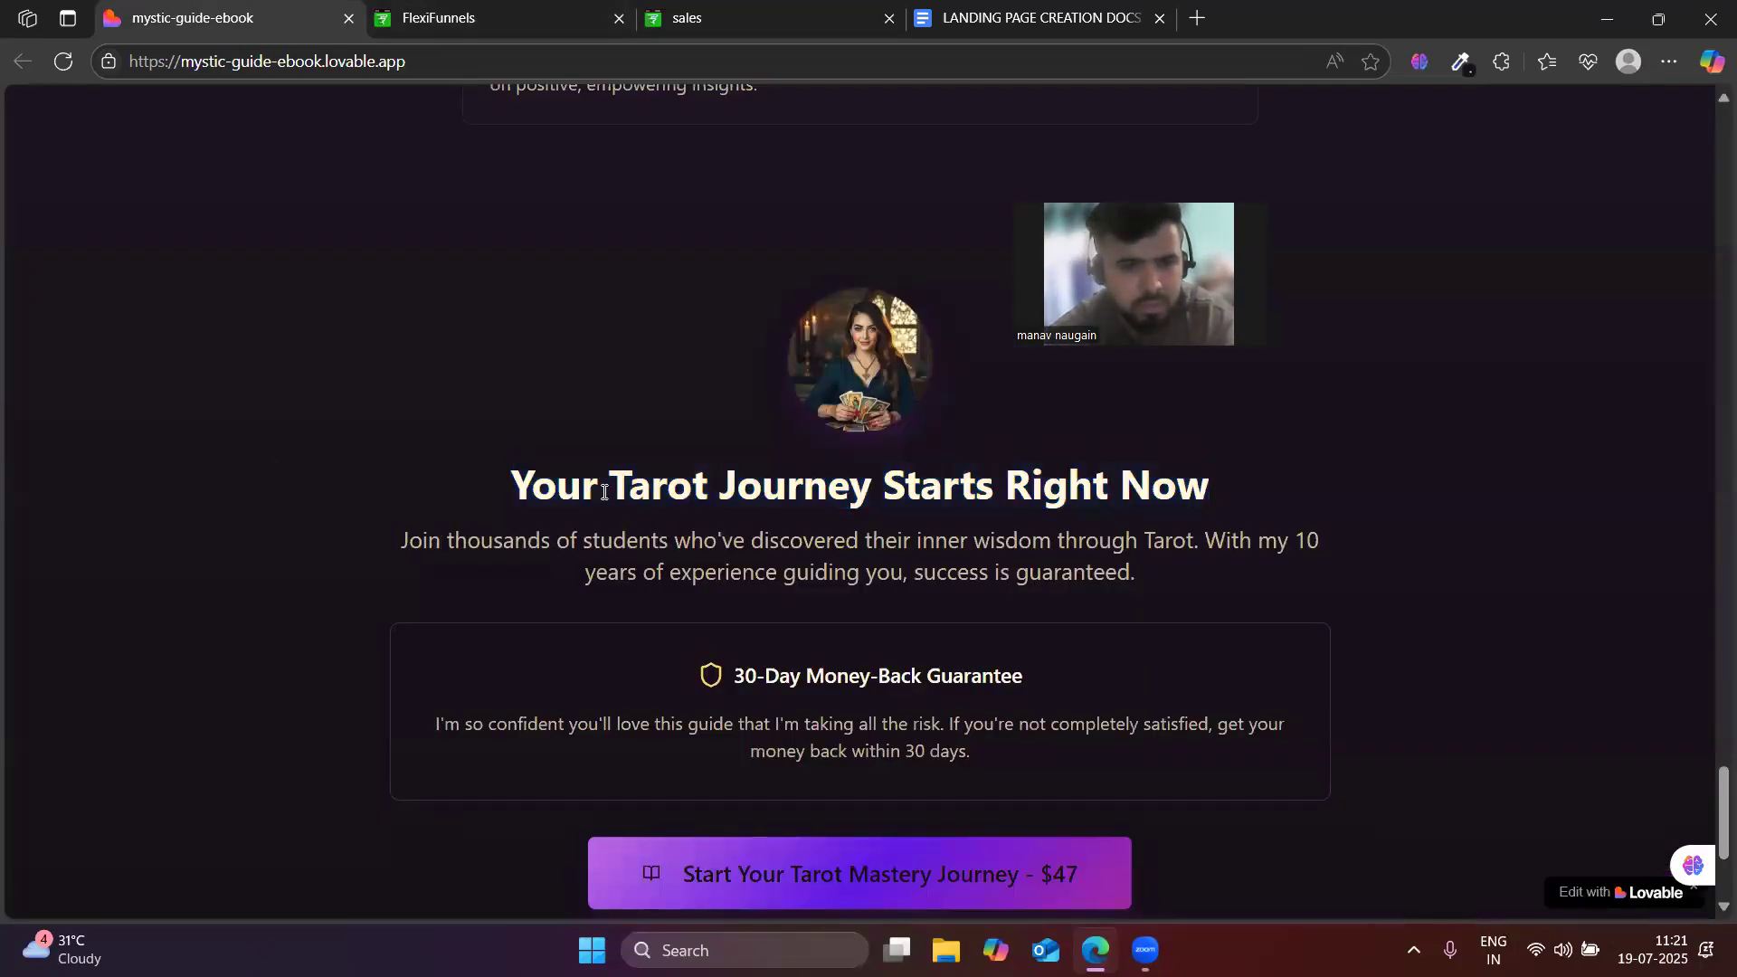
click(471, 5)
scroll(675, 796, down, 1)
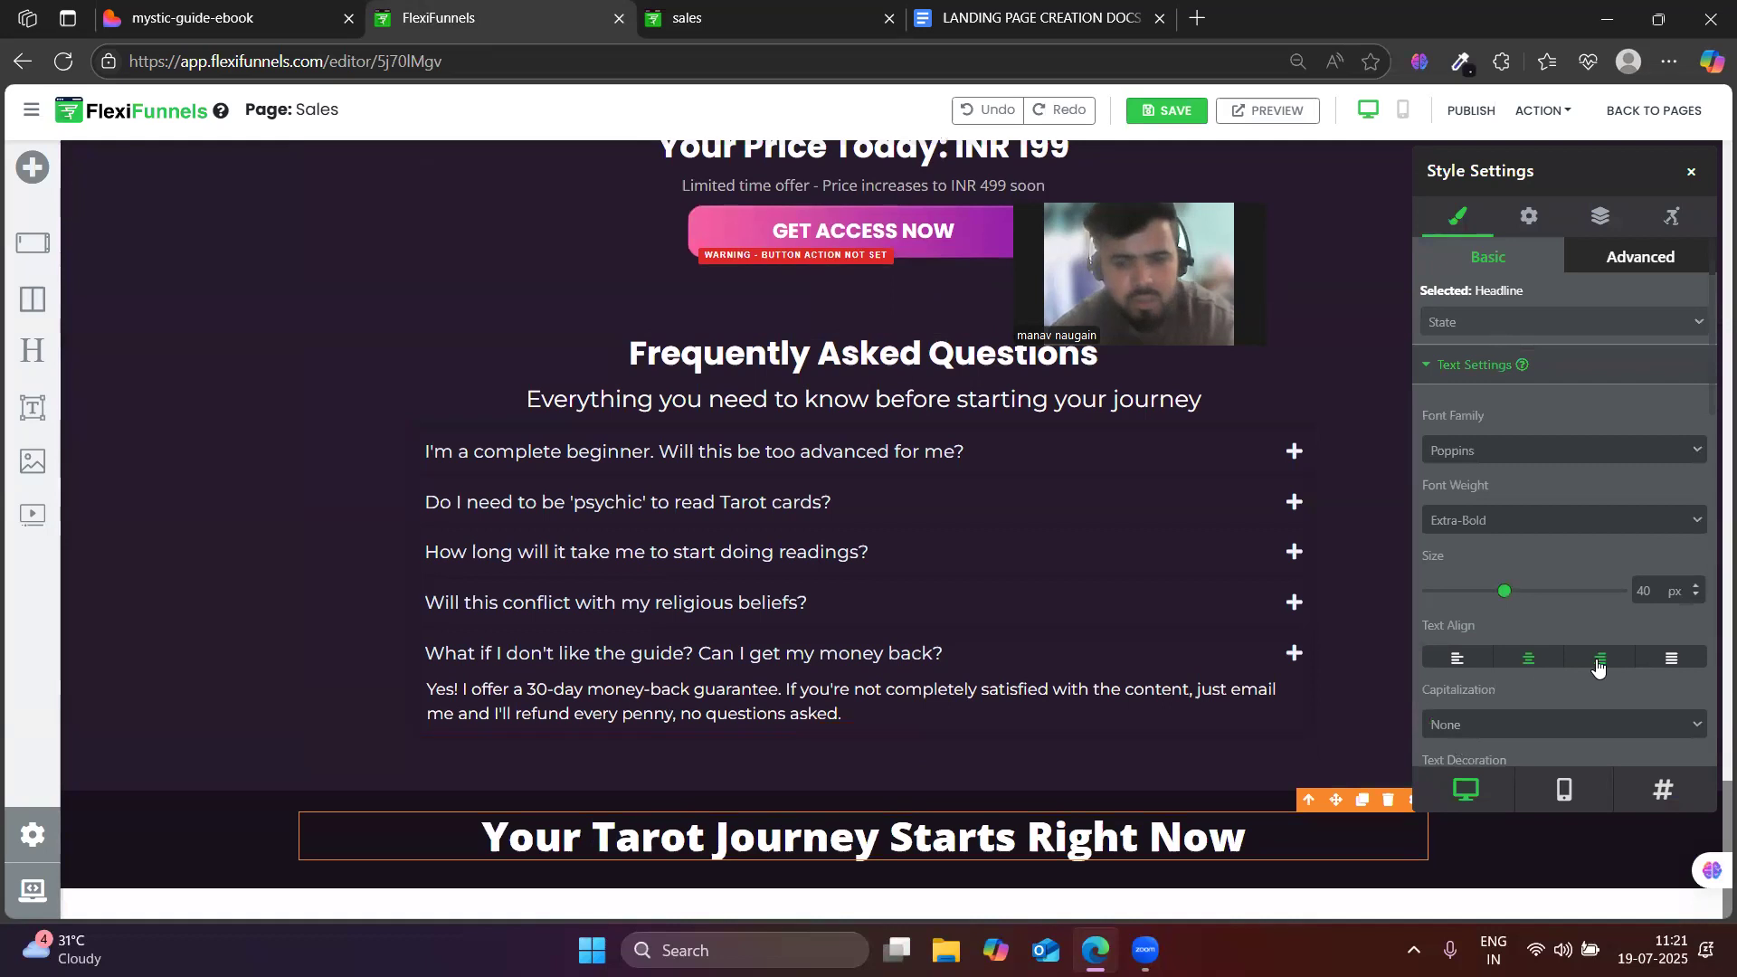
- Add a sub headline below the headline and fill it with the "Join thousands of students" paragraph copied from the reference page
click(272, 16)
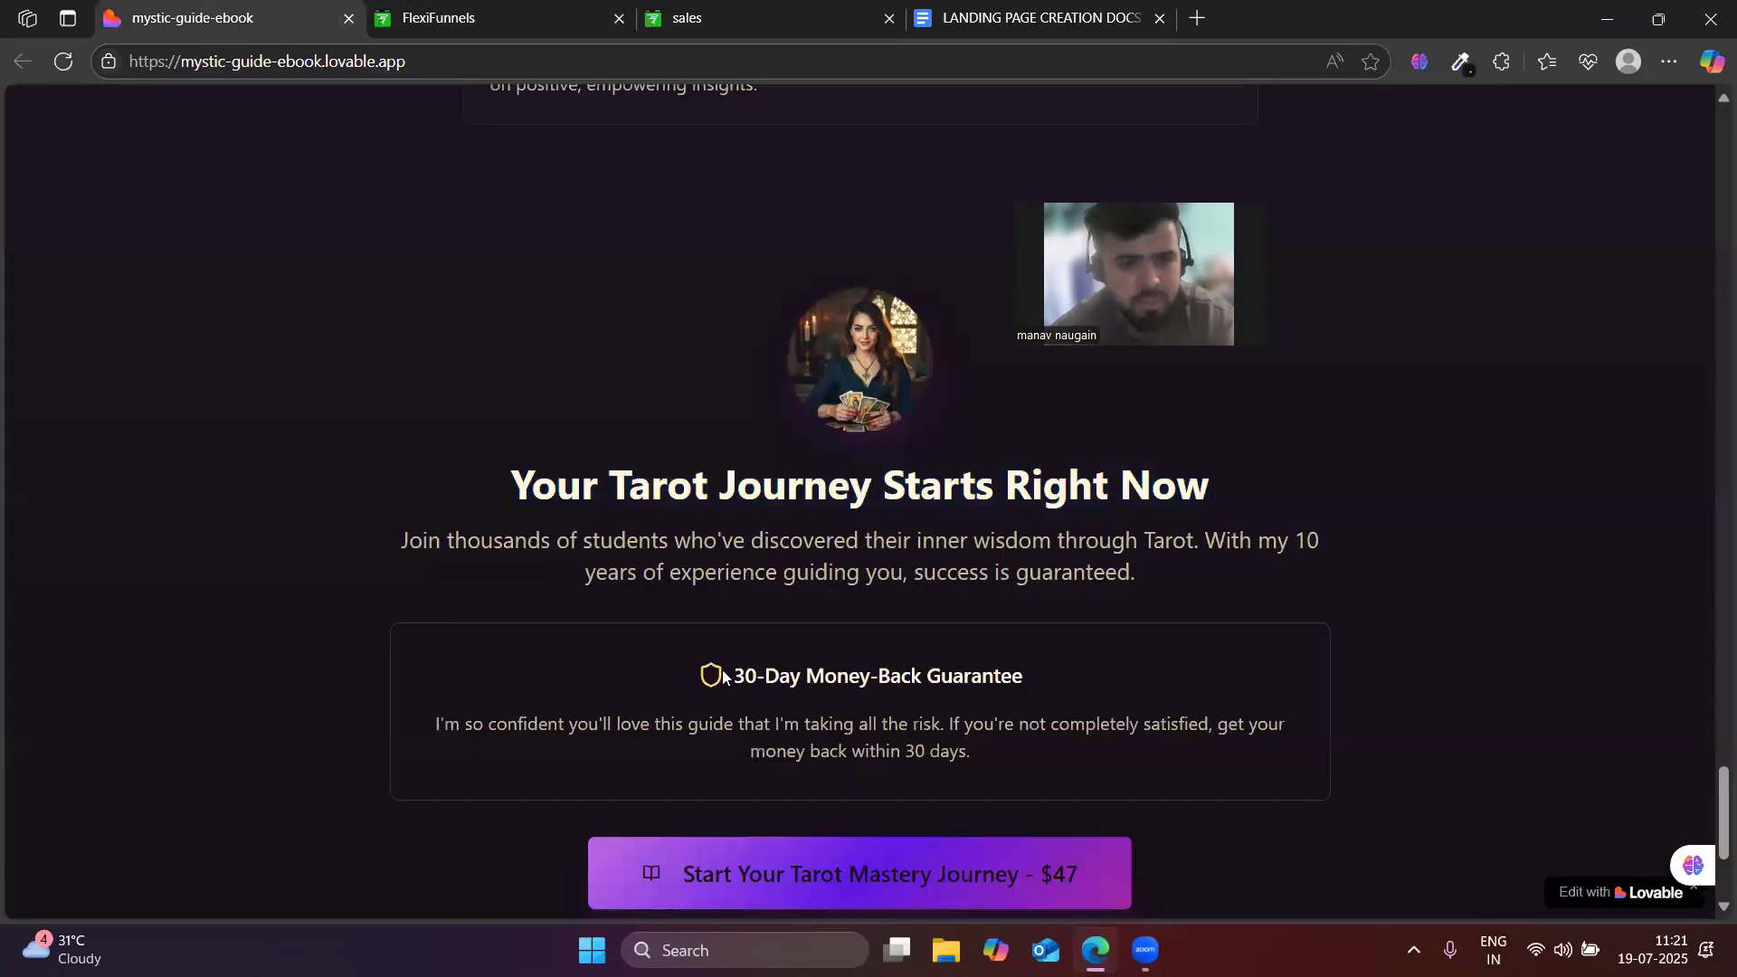
triple_click(748, 563)
click(493, 19)
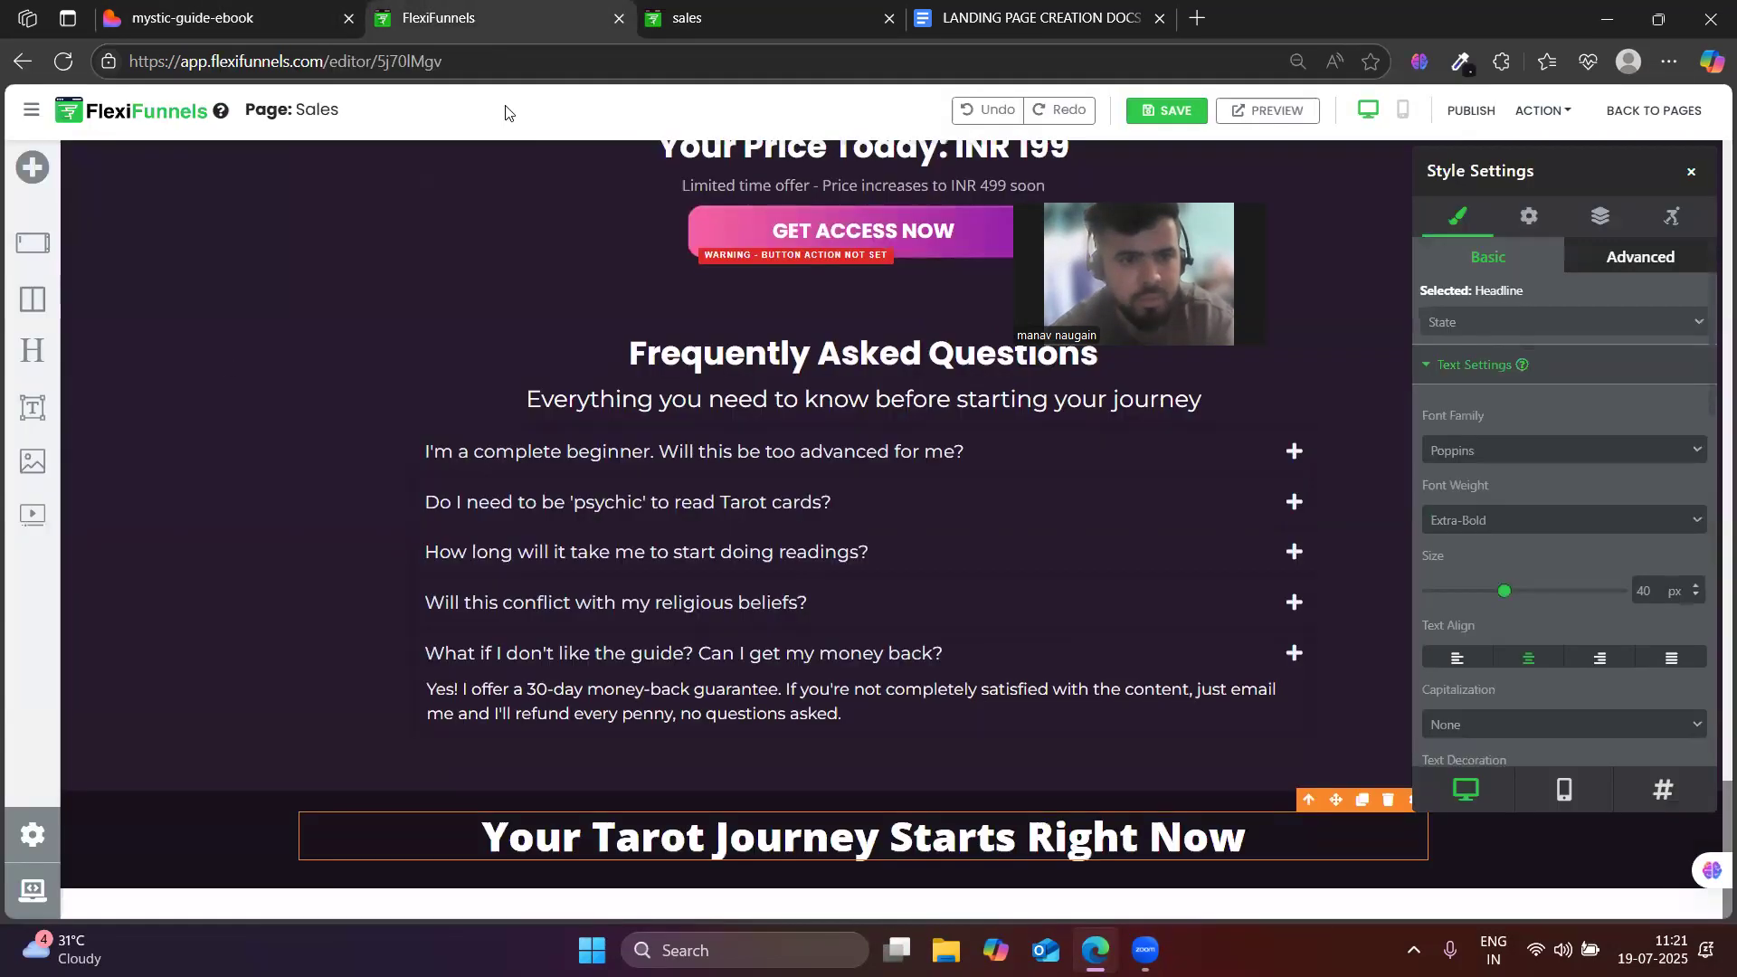
drag(33, 408, 697, 871)
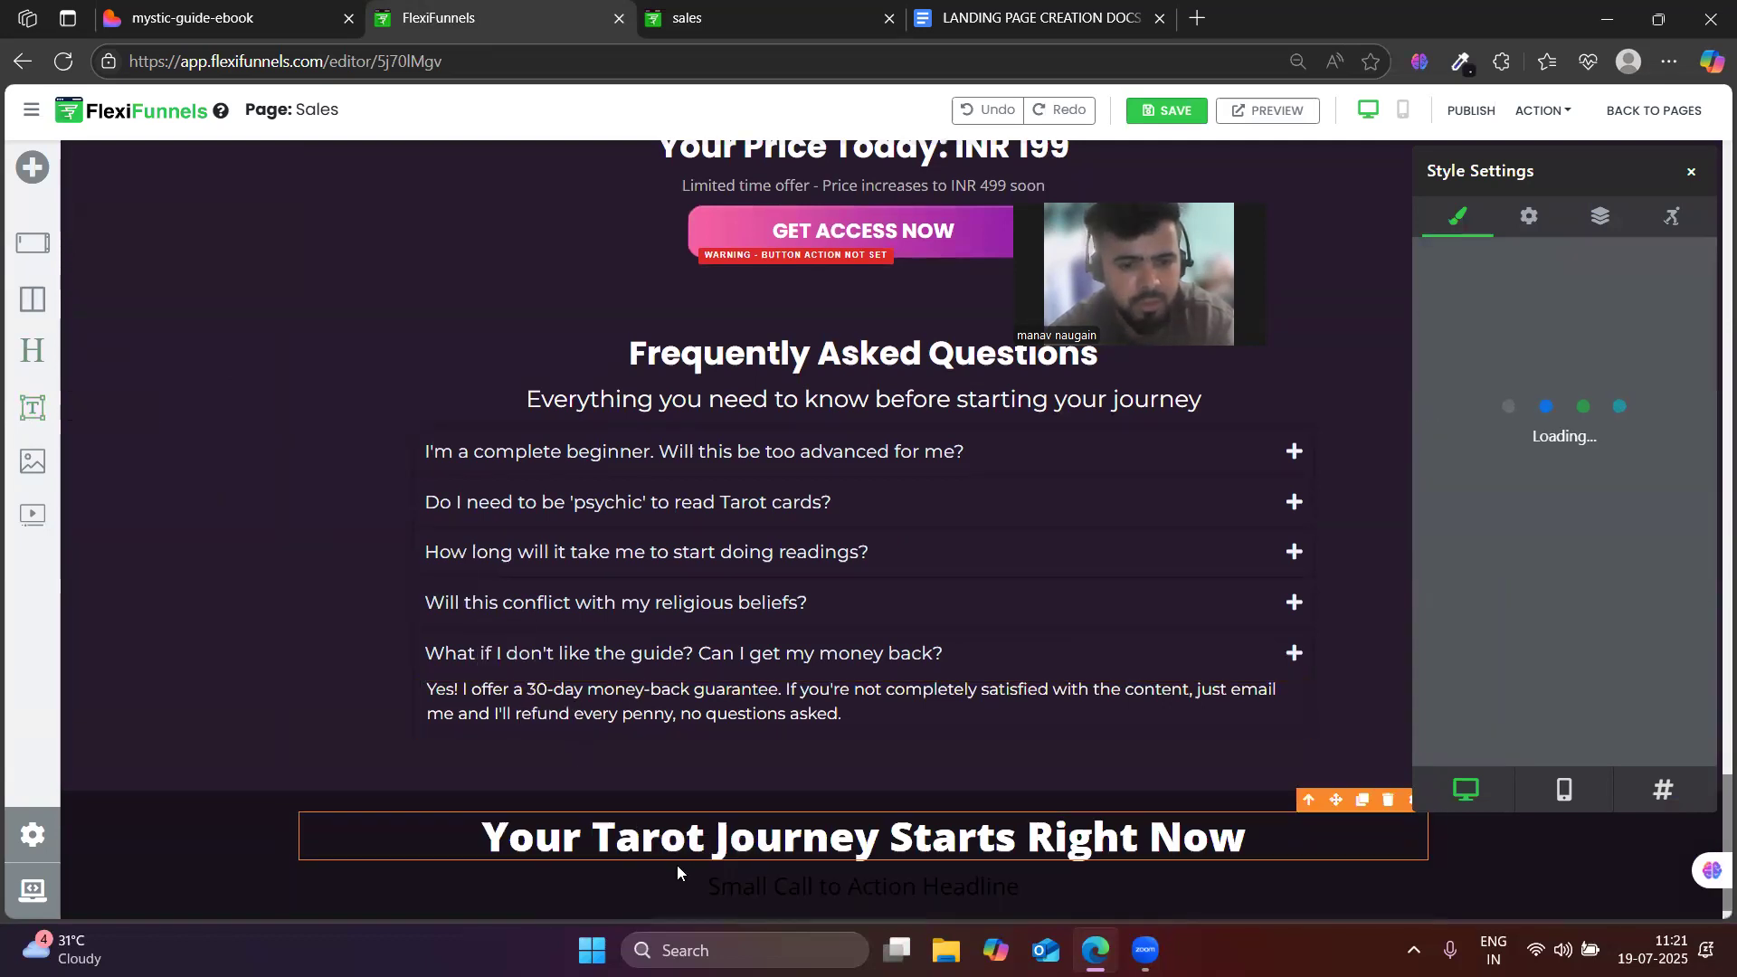
triple_click(724, 883)
key(ctrl+v)
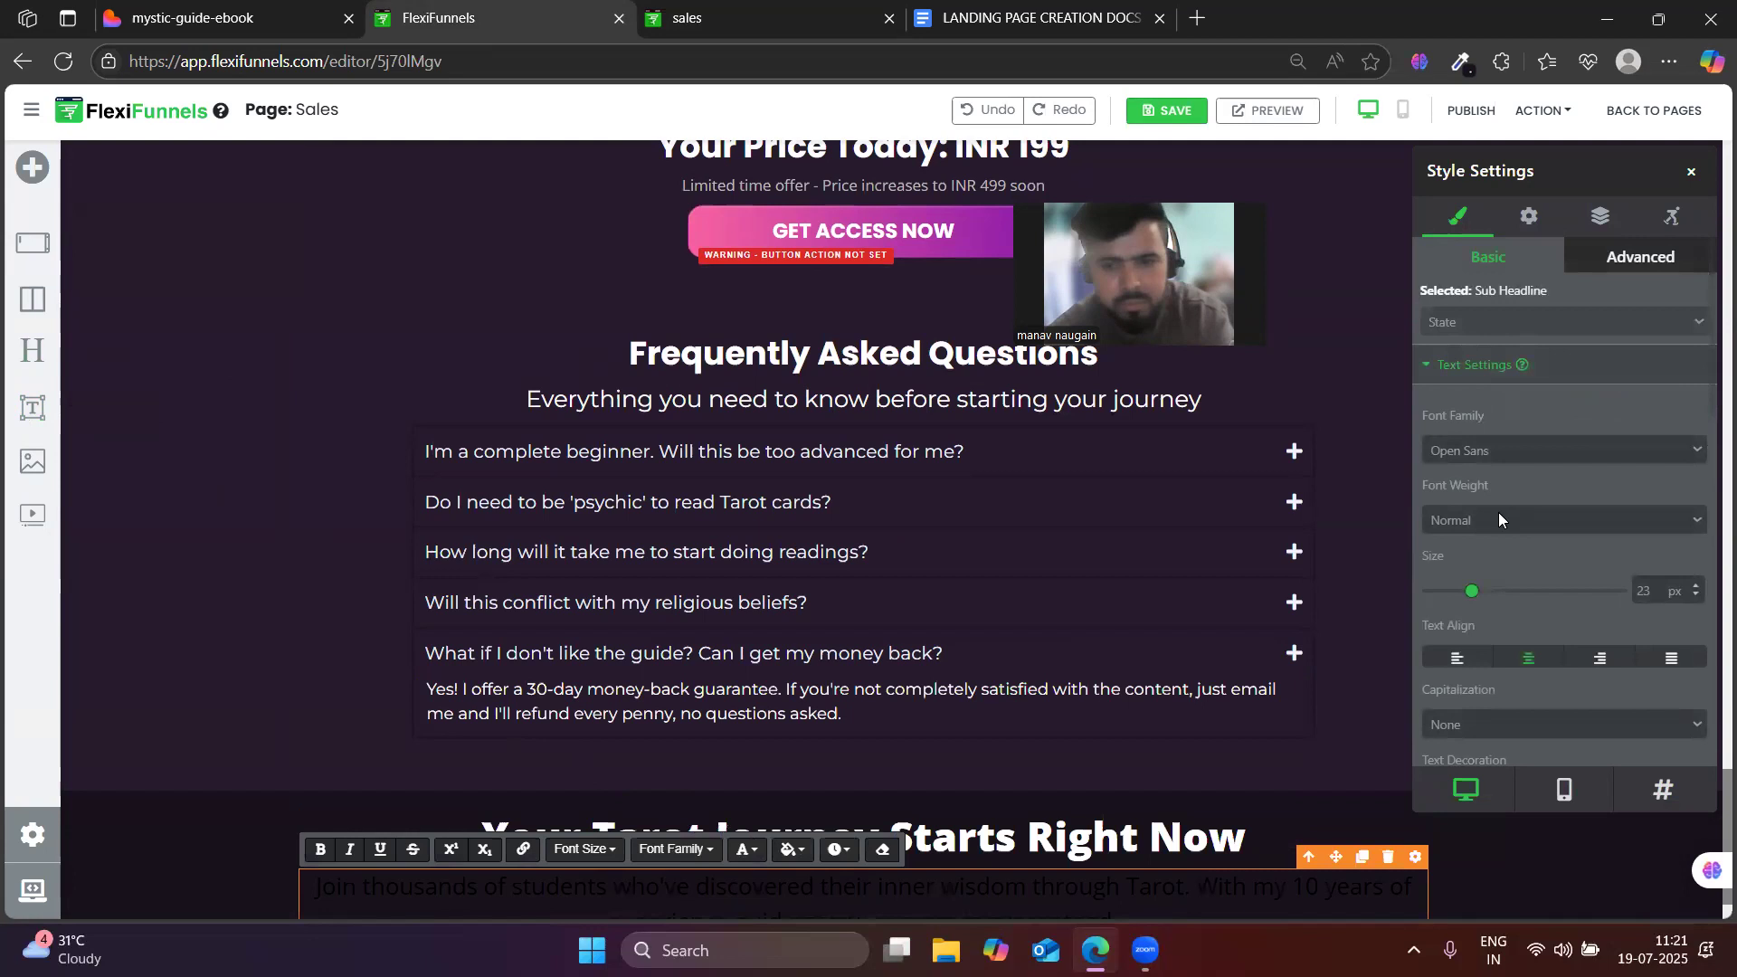
- Set the text colour of the "Join thousands of students" sub headline to light grey #BDBDBD
scroll(1520, 657, down, 5)
click(1521, 667)
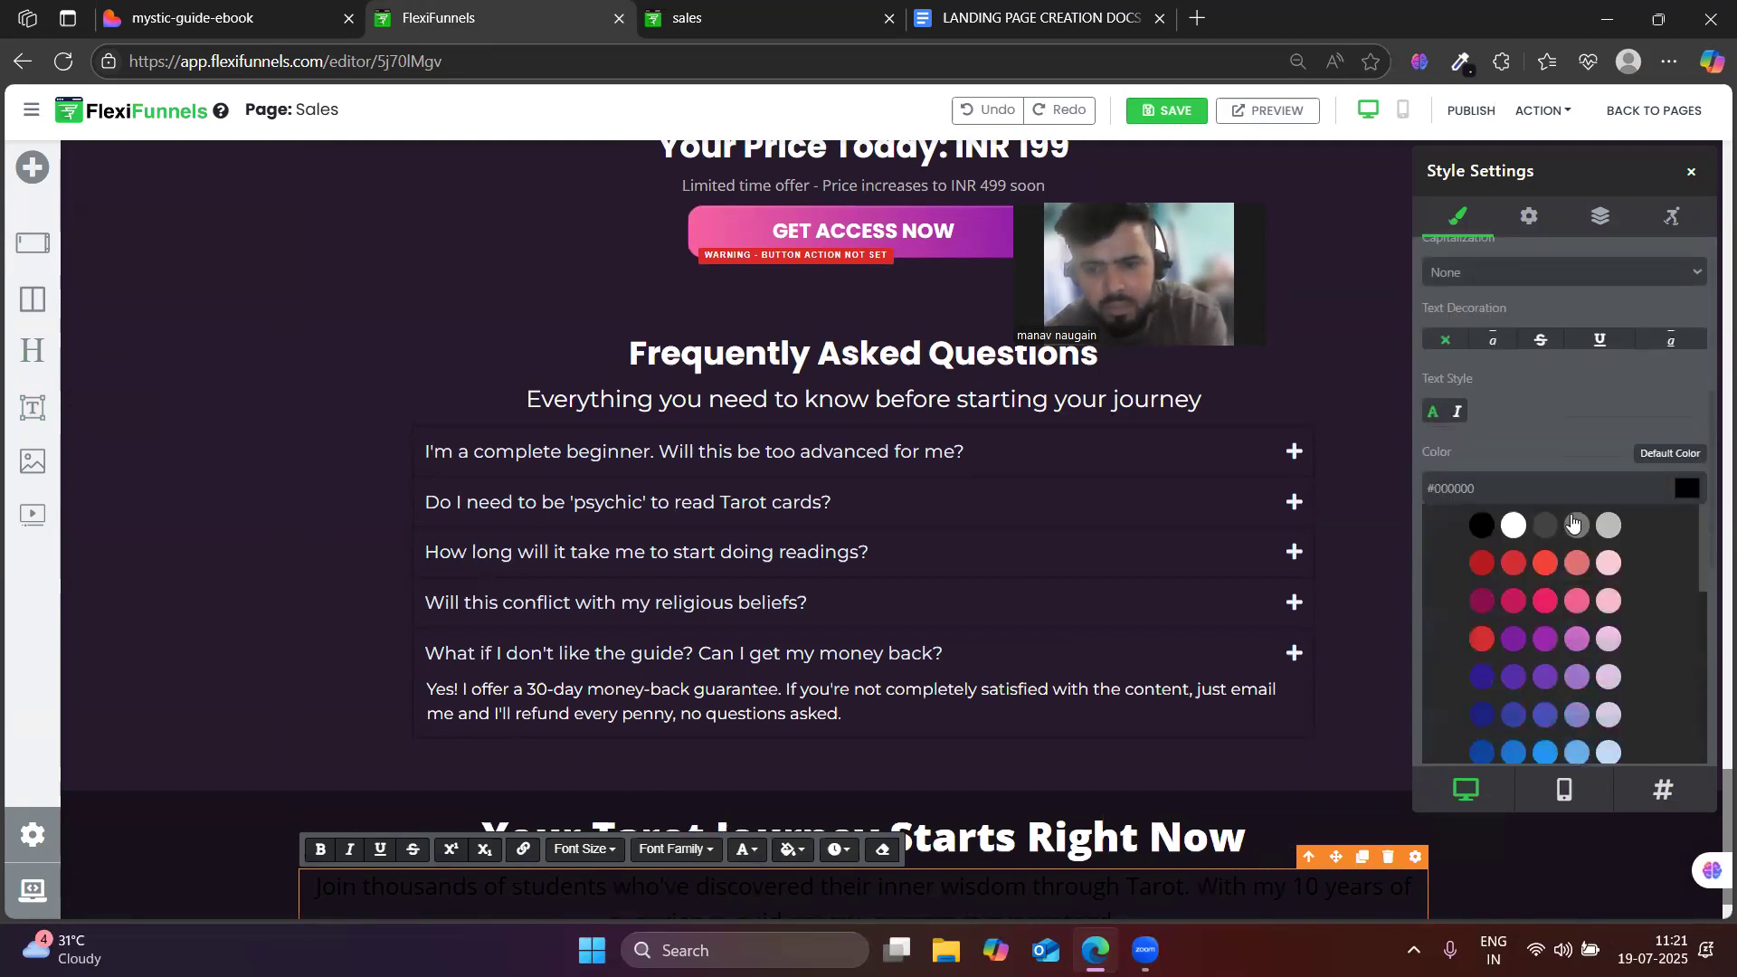
click(1609, 526)
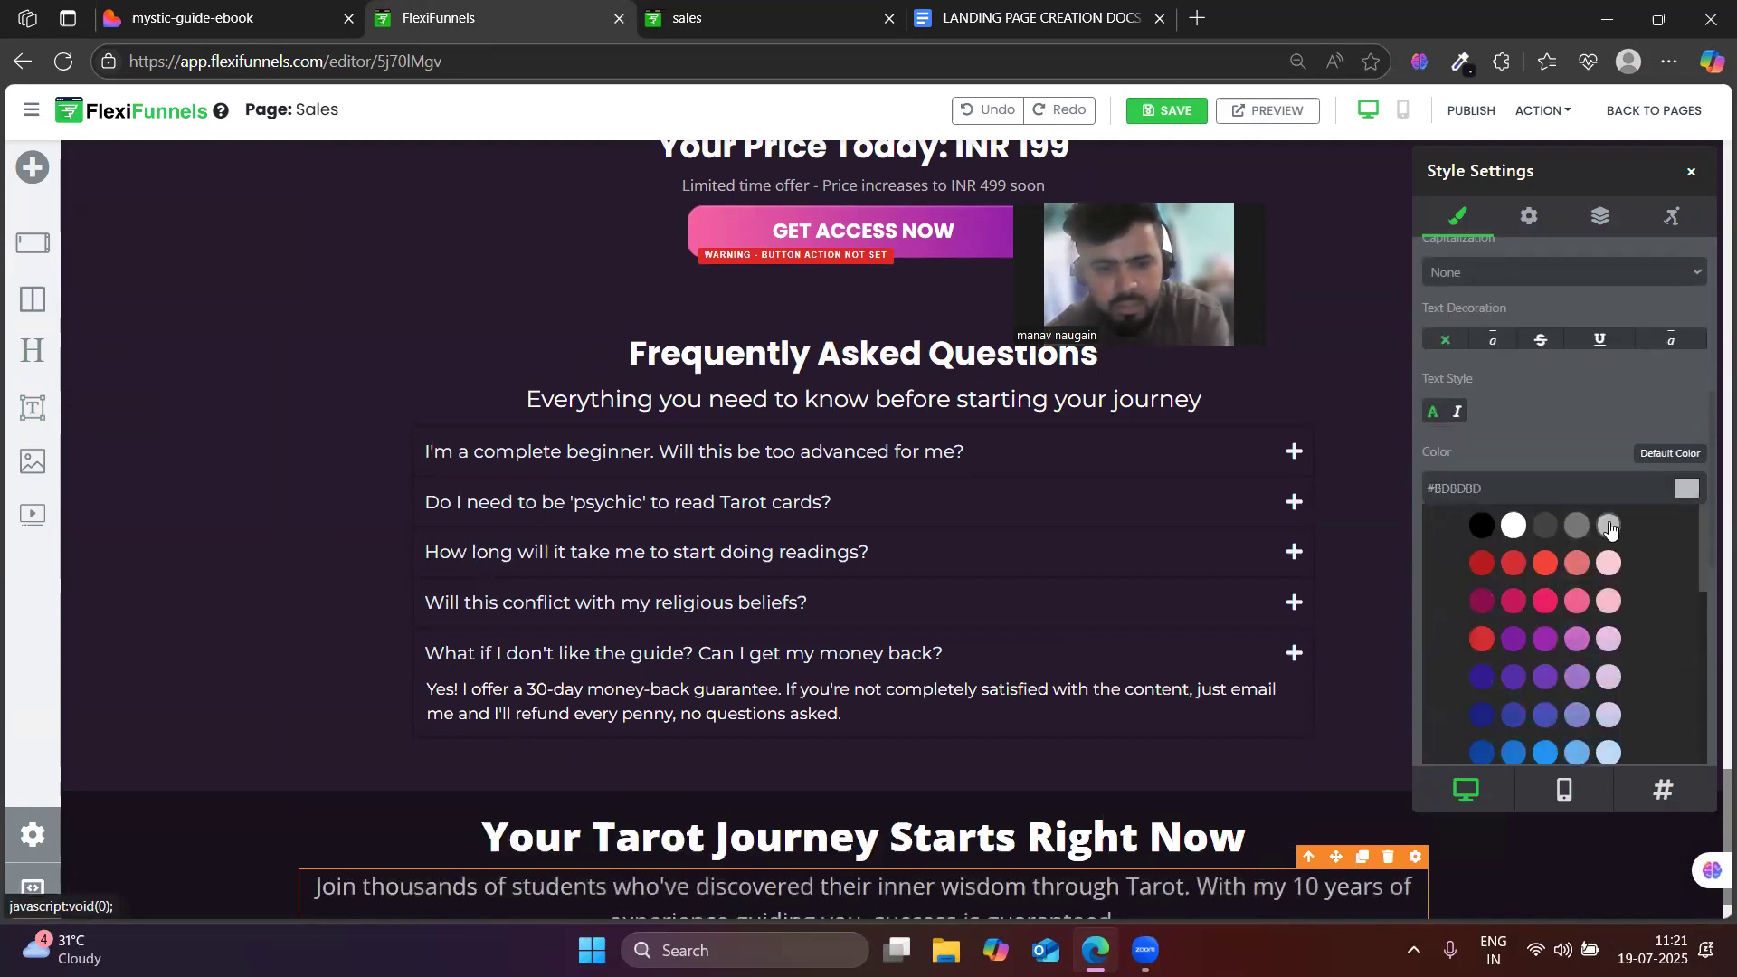
- Change the "Join thousands of students" sub headline's font to Montserrat and compare it with the mystic-guide-ebook reference page
click(1474, 349)
click(1471, 528)
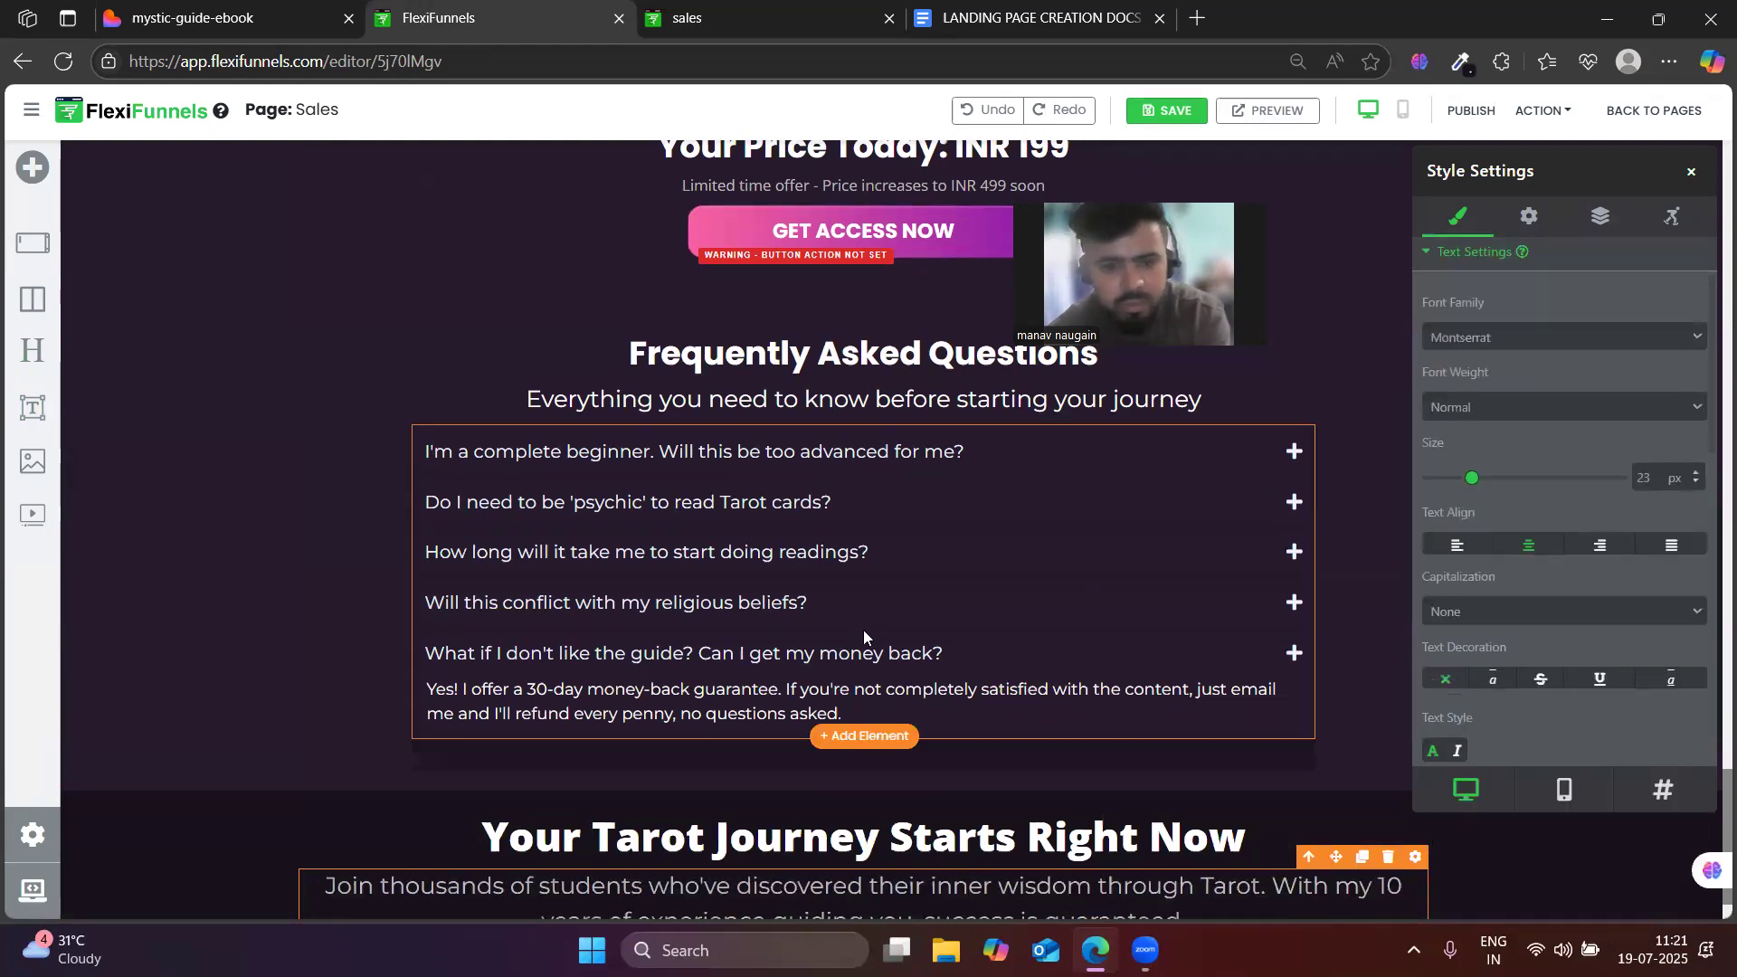
scroll(865, 636, down, 1)
click(226, 16)
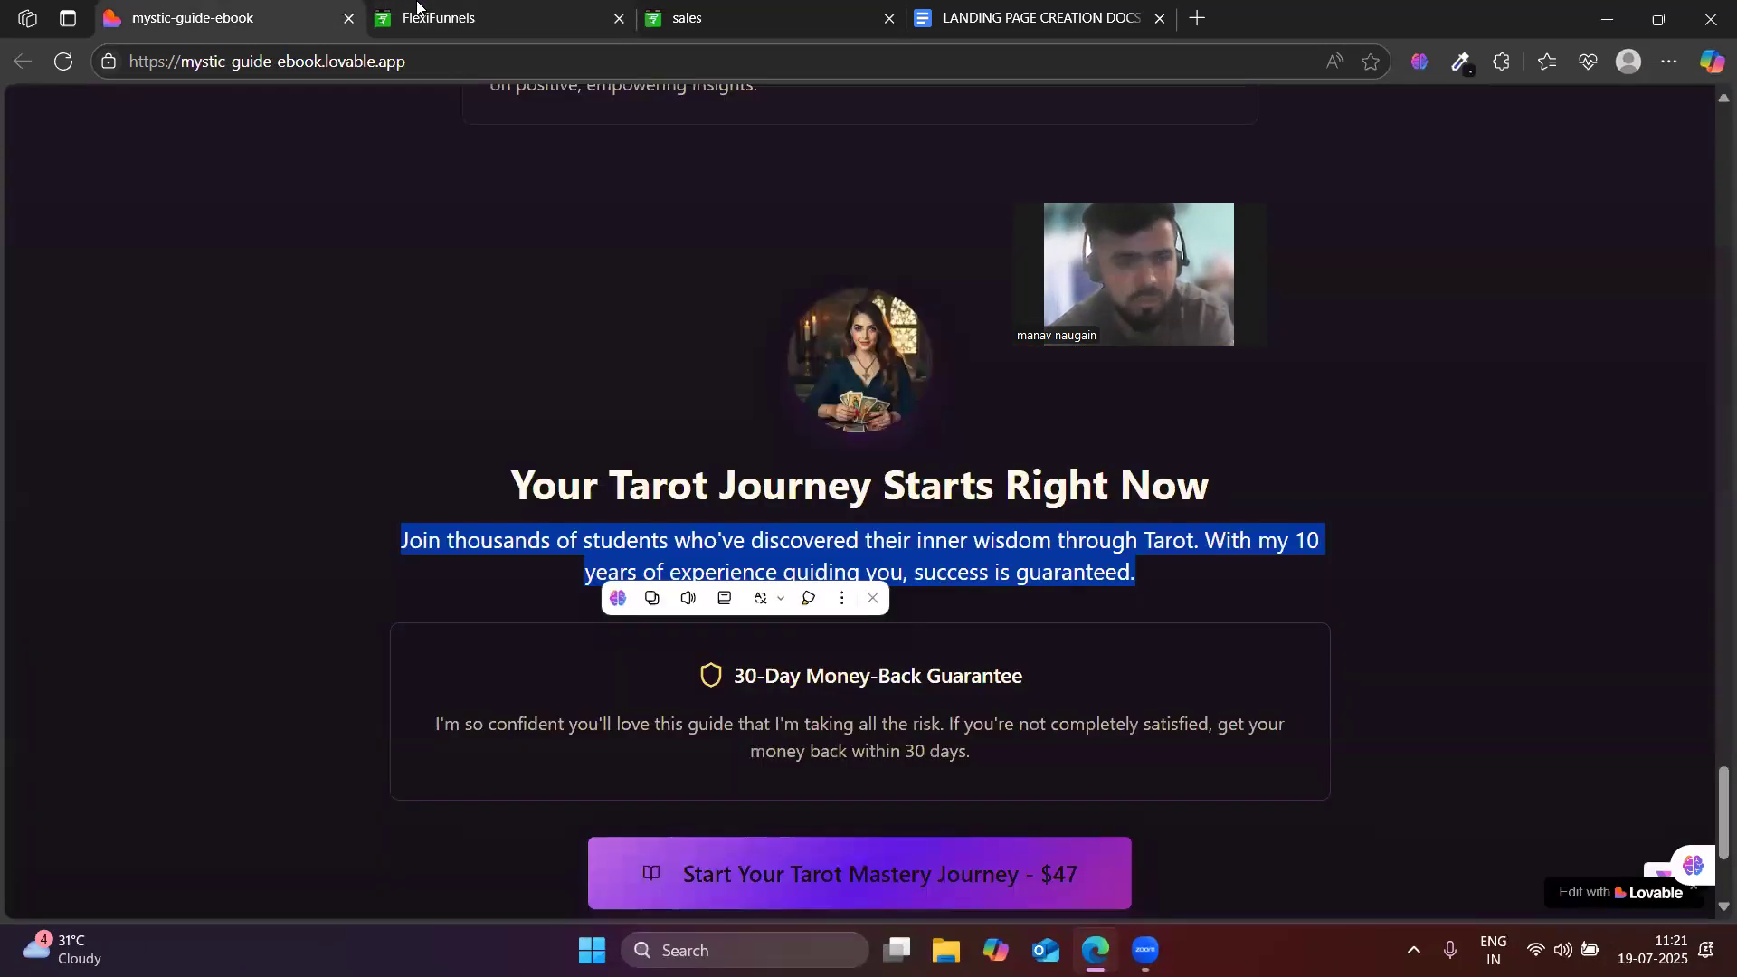
click(459, 8)
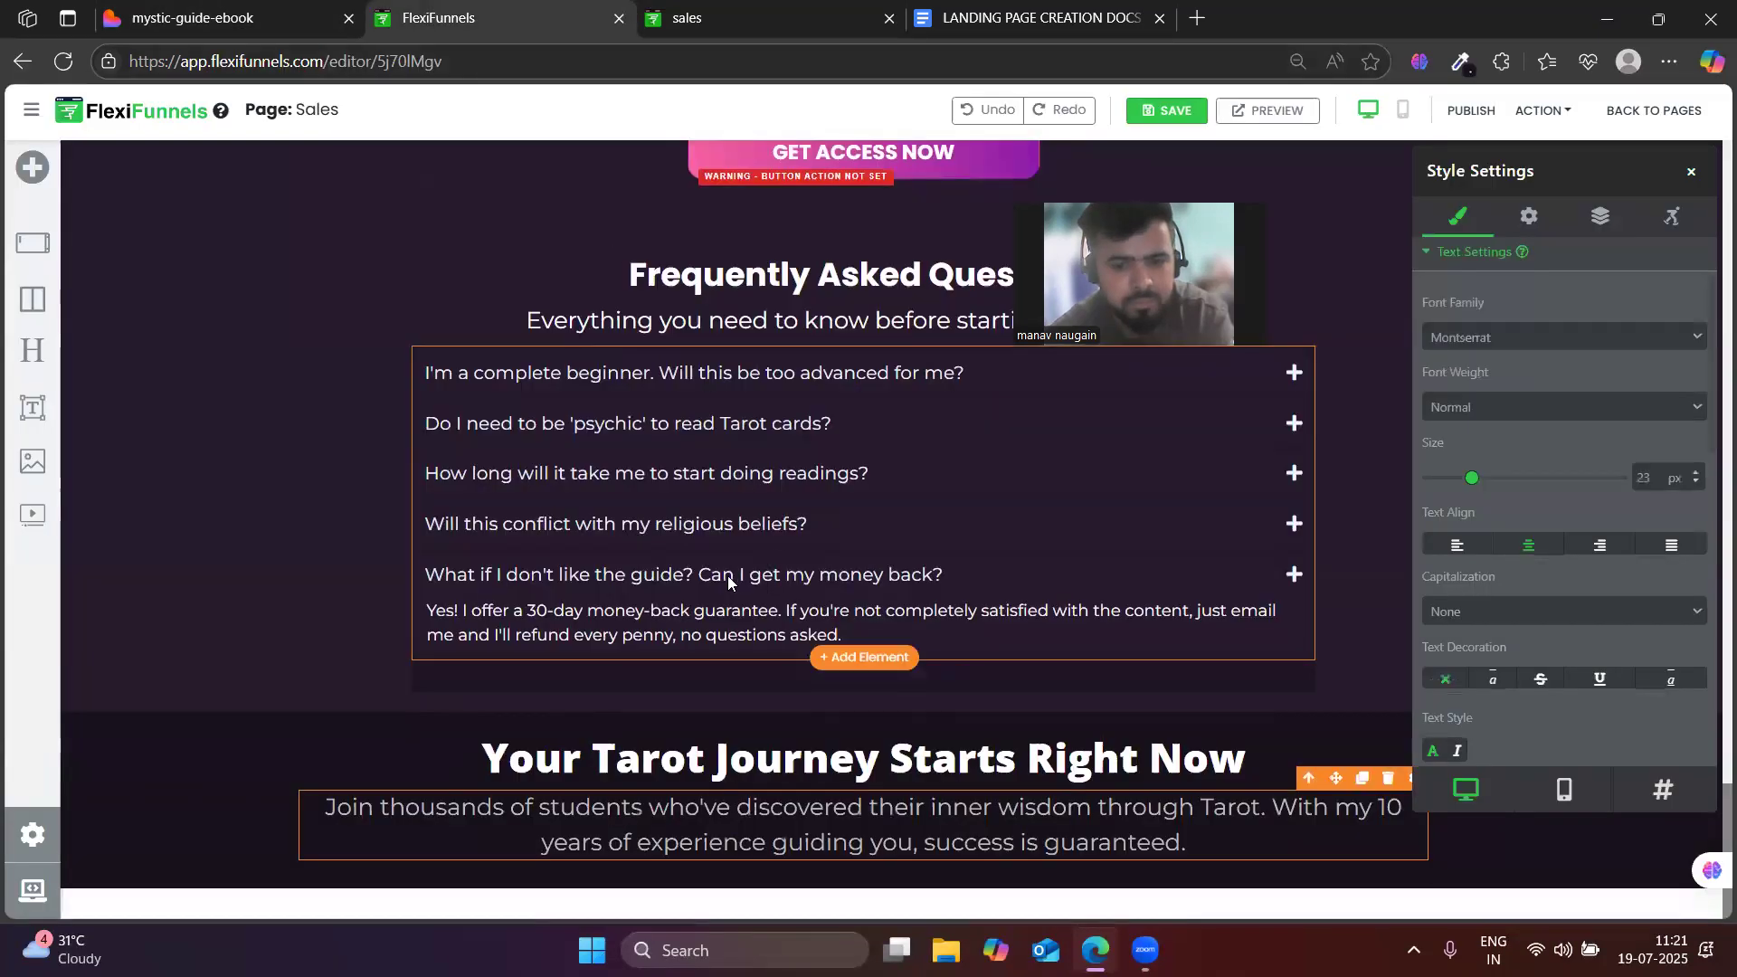
- Check the guarantee box on the reference page and add a nested container with a 1-column row below the sub headline
click(325, 11)
drag(718, 700, 979, 749)
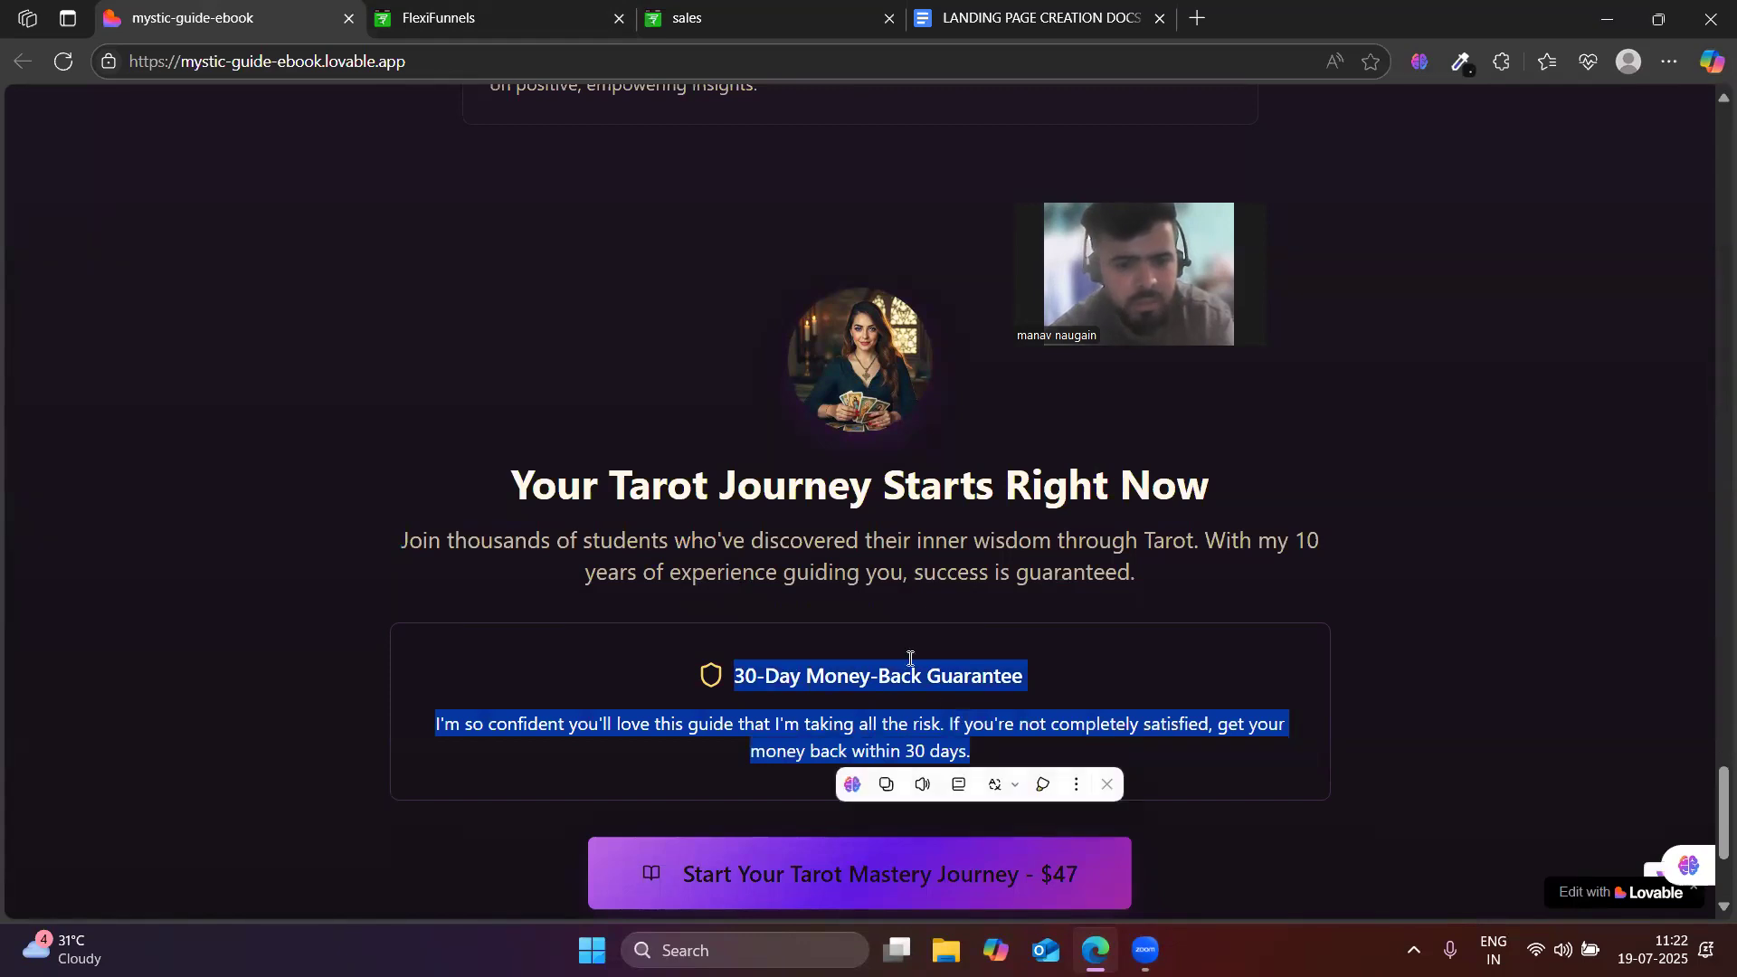
click(456, 8)
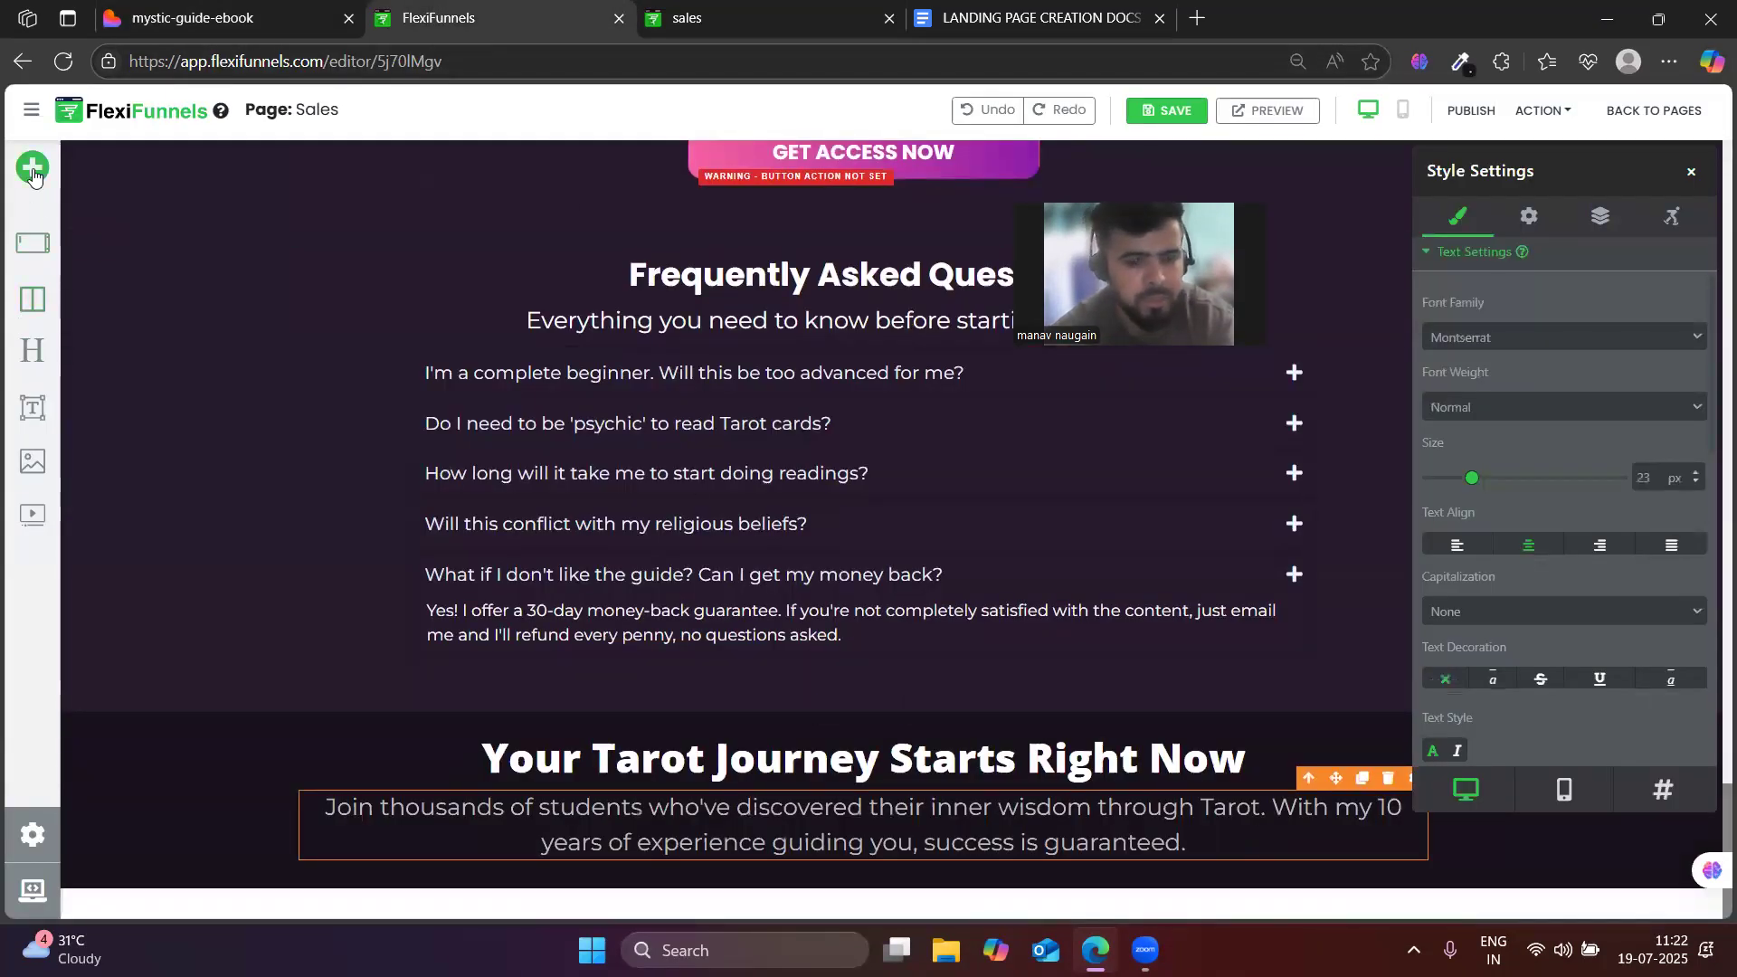
click(33, 167)
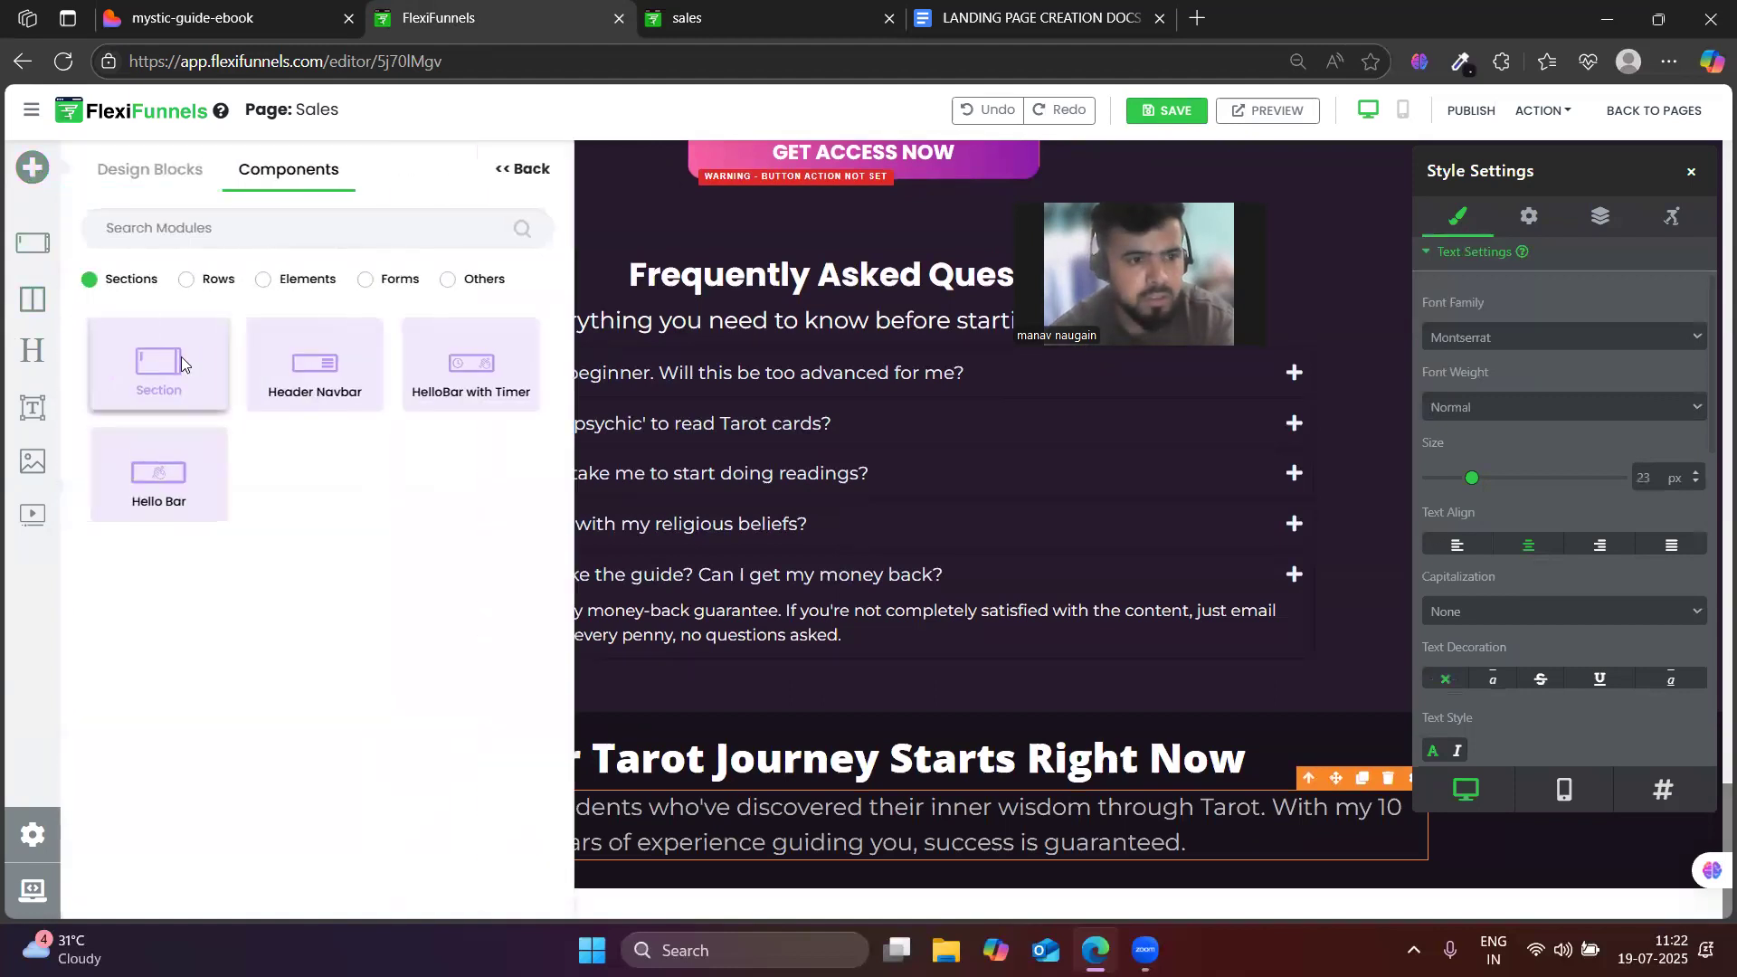
drag(171, 364, 851, 872)
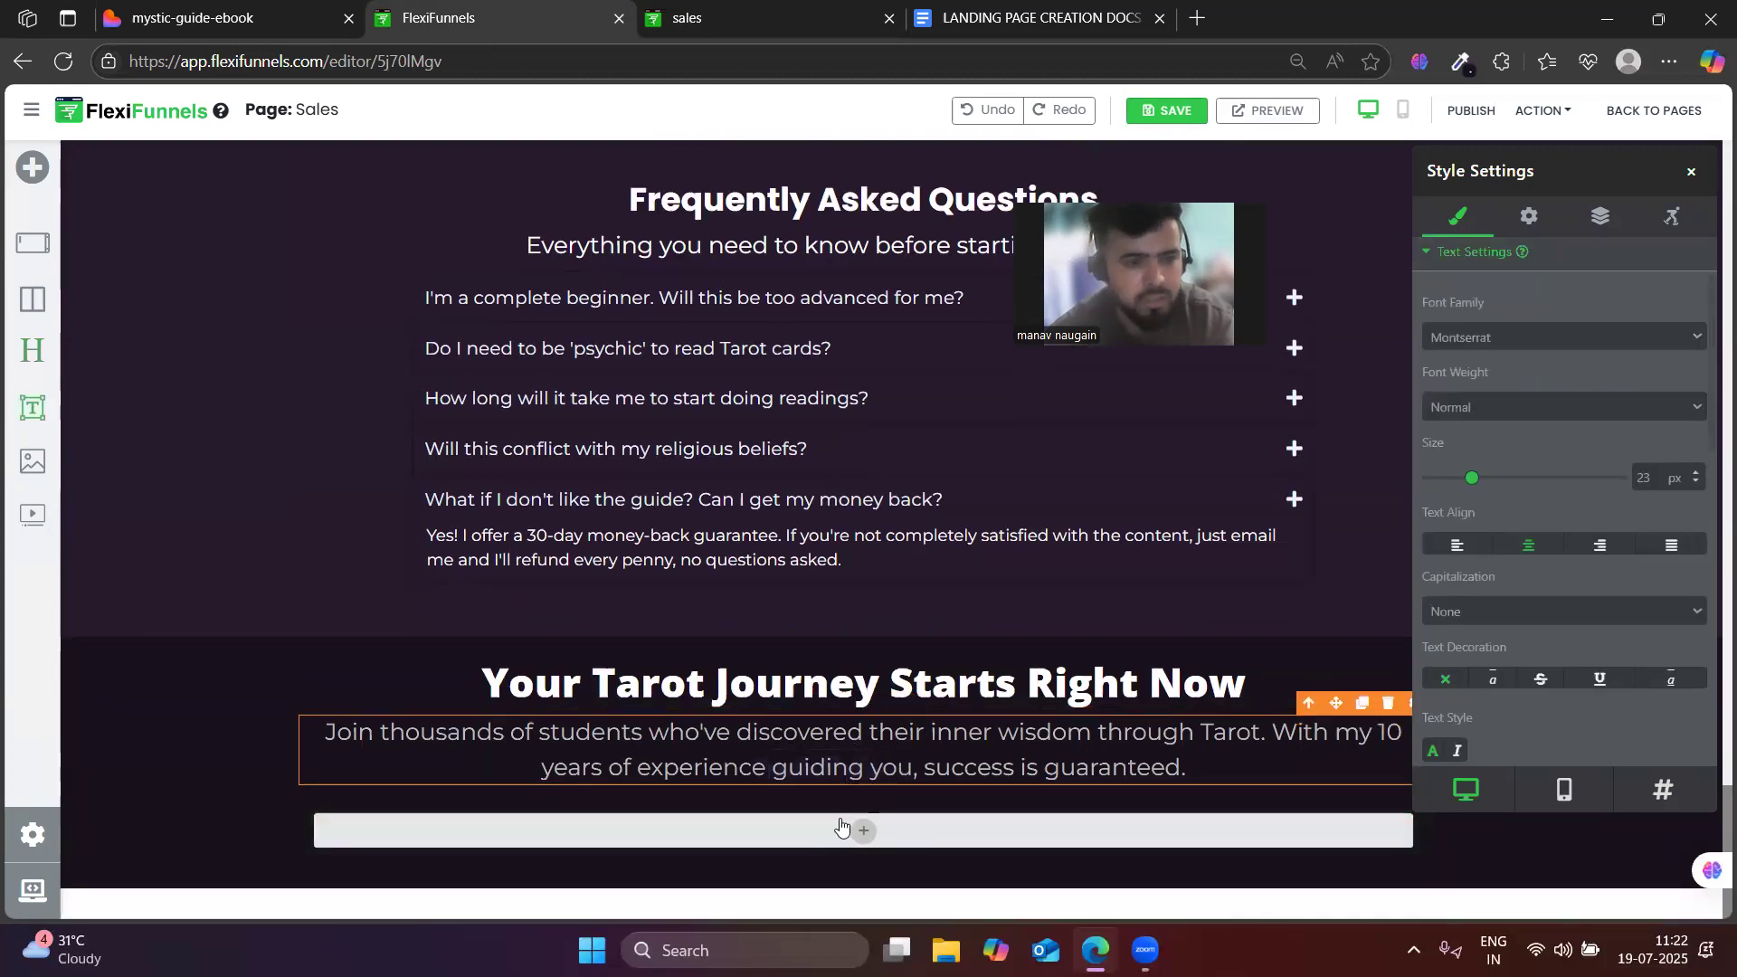
click(864, 832)
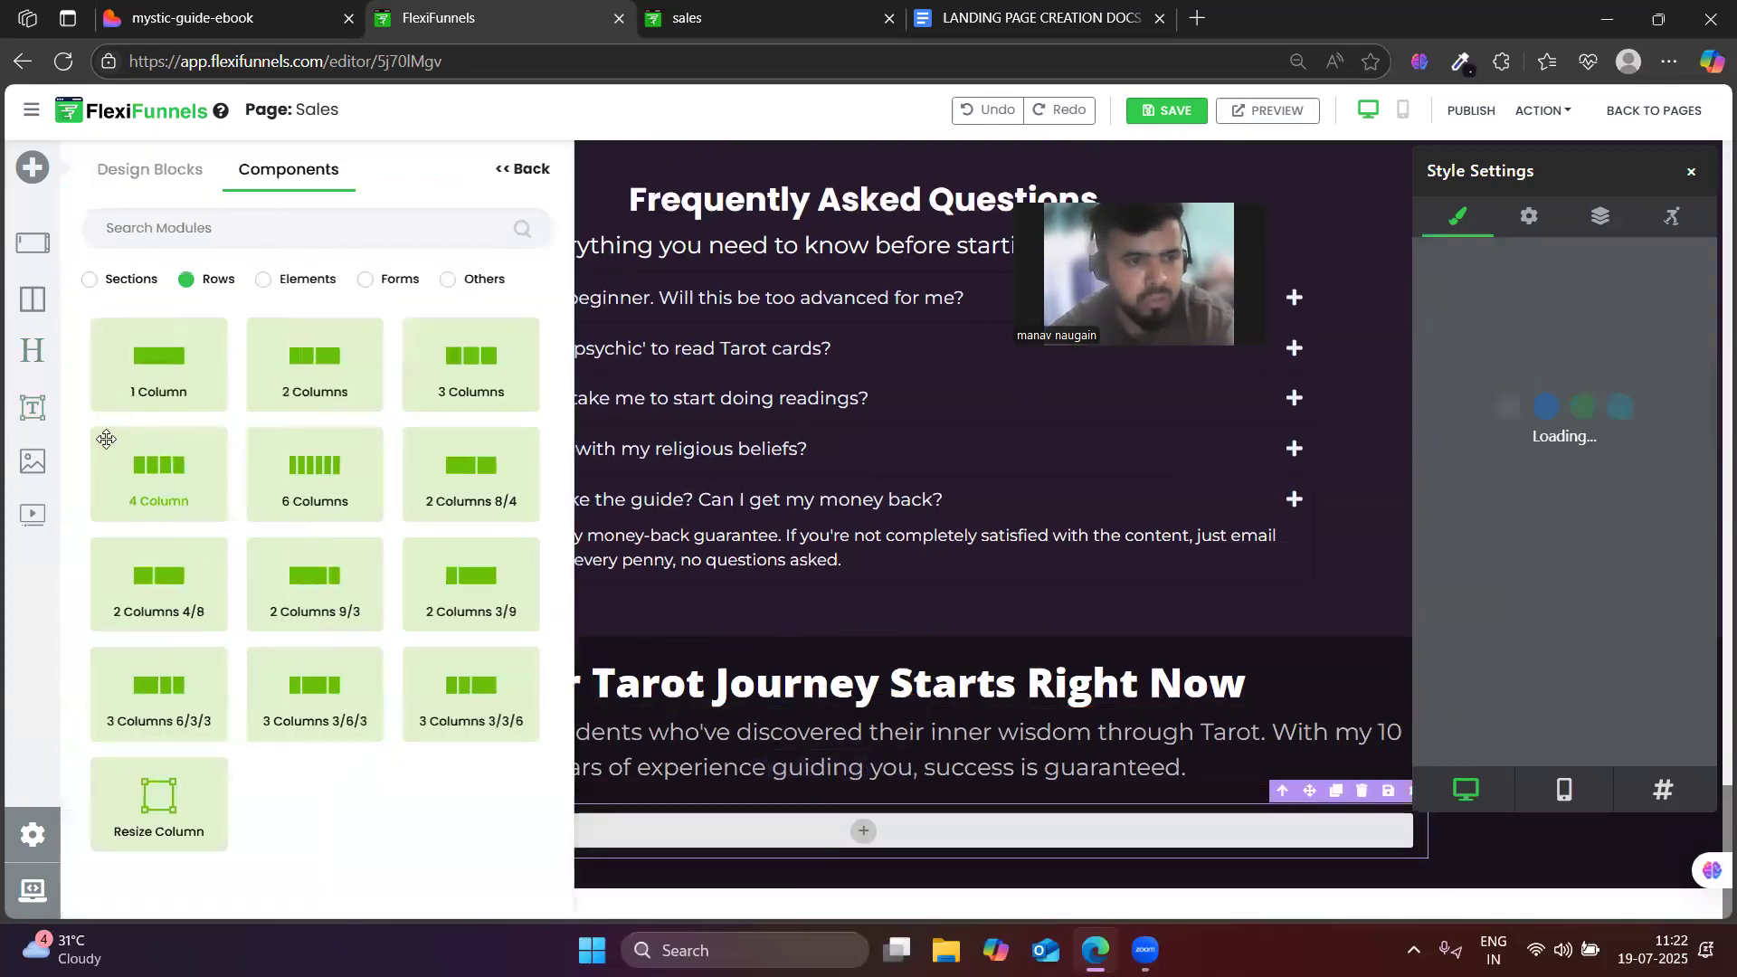
drag(218, 383, 860, 841)
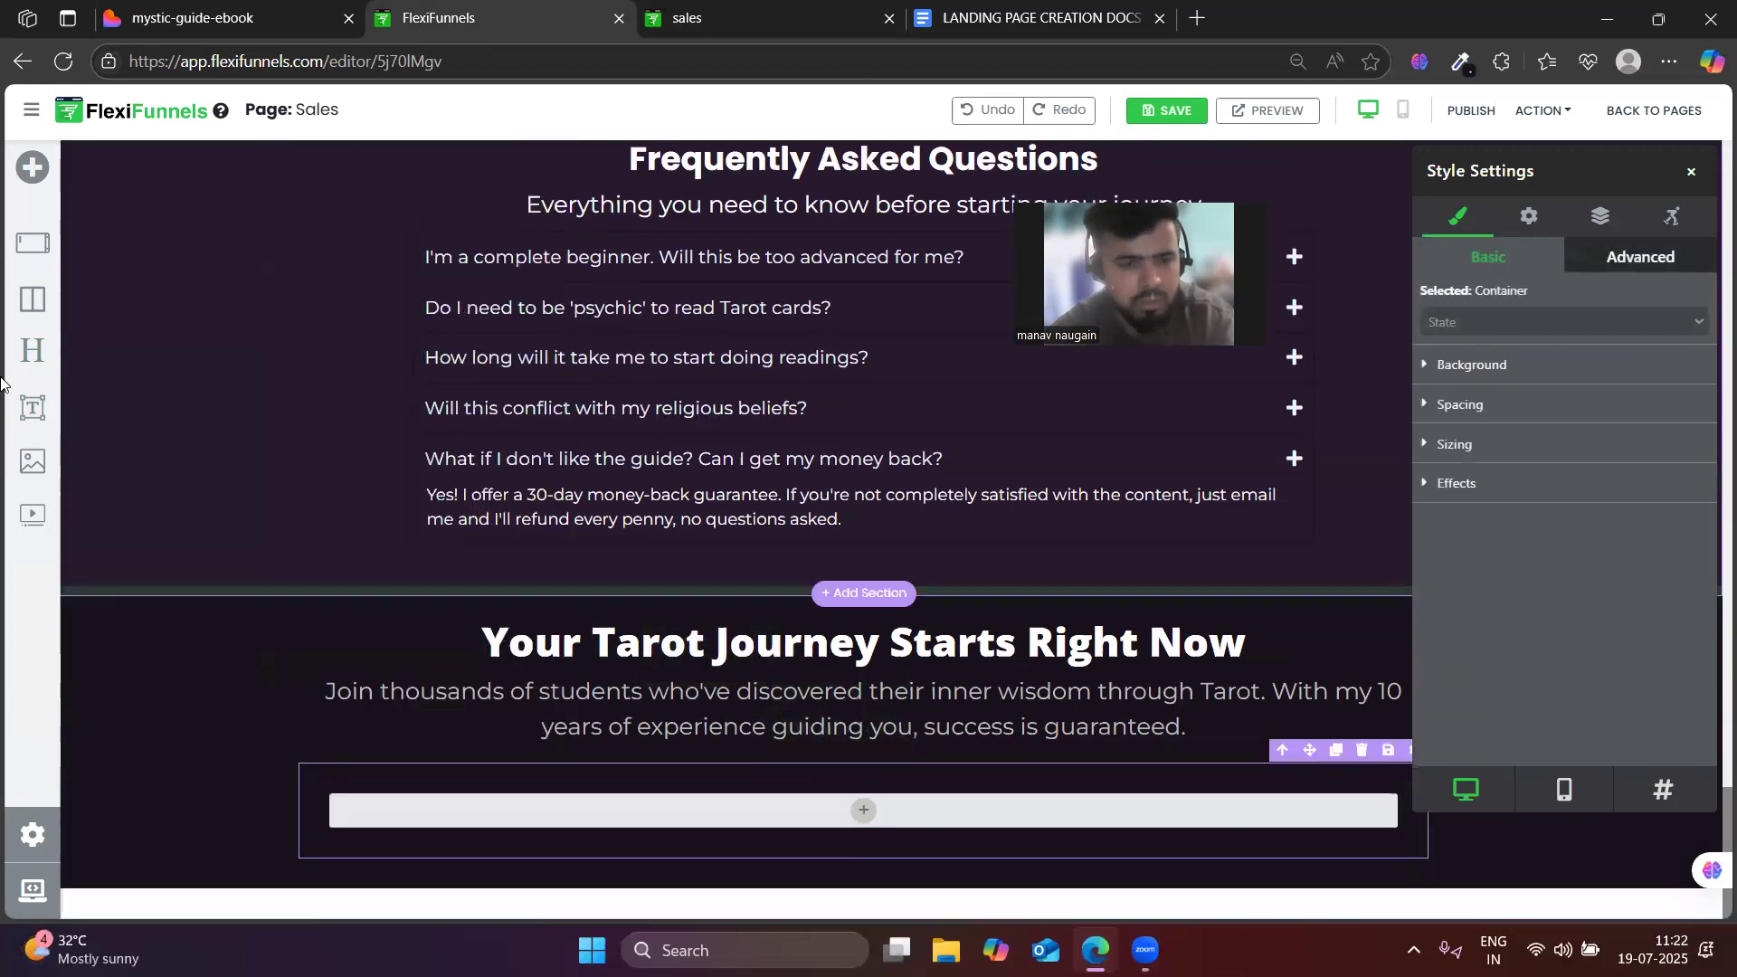
- Place two sub headline elements, one below the other, inside the new one-column row
click(317, 9)
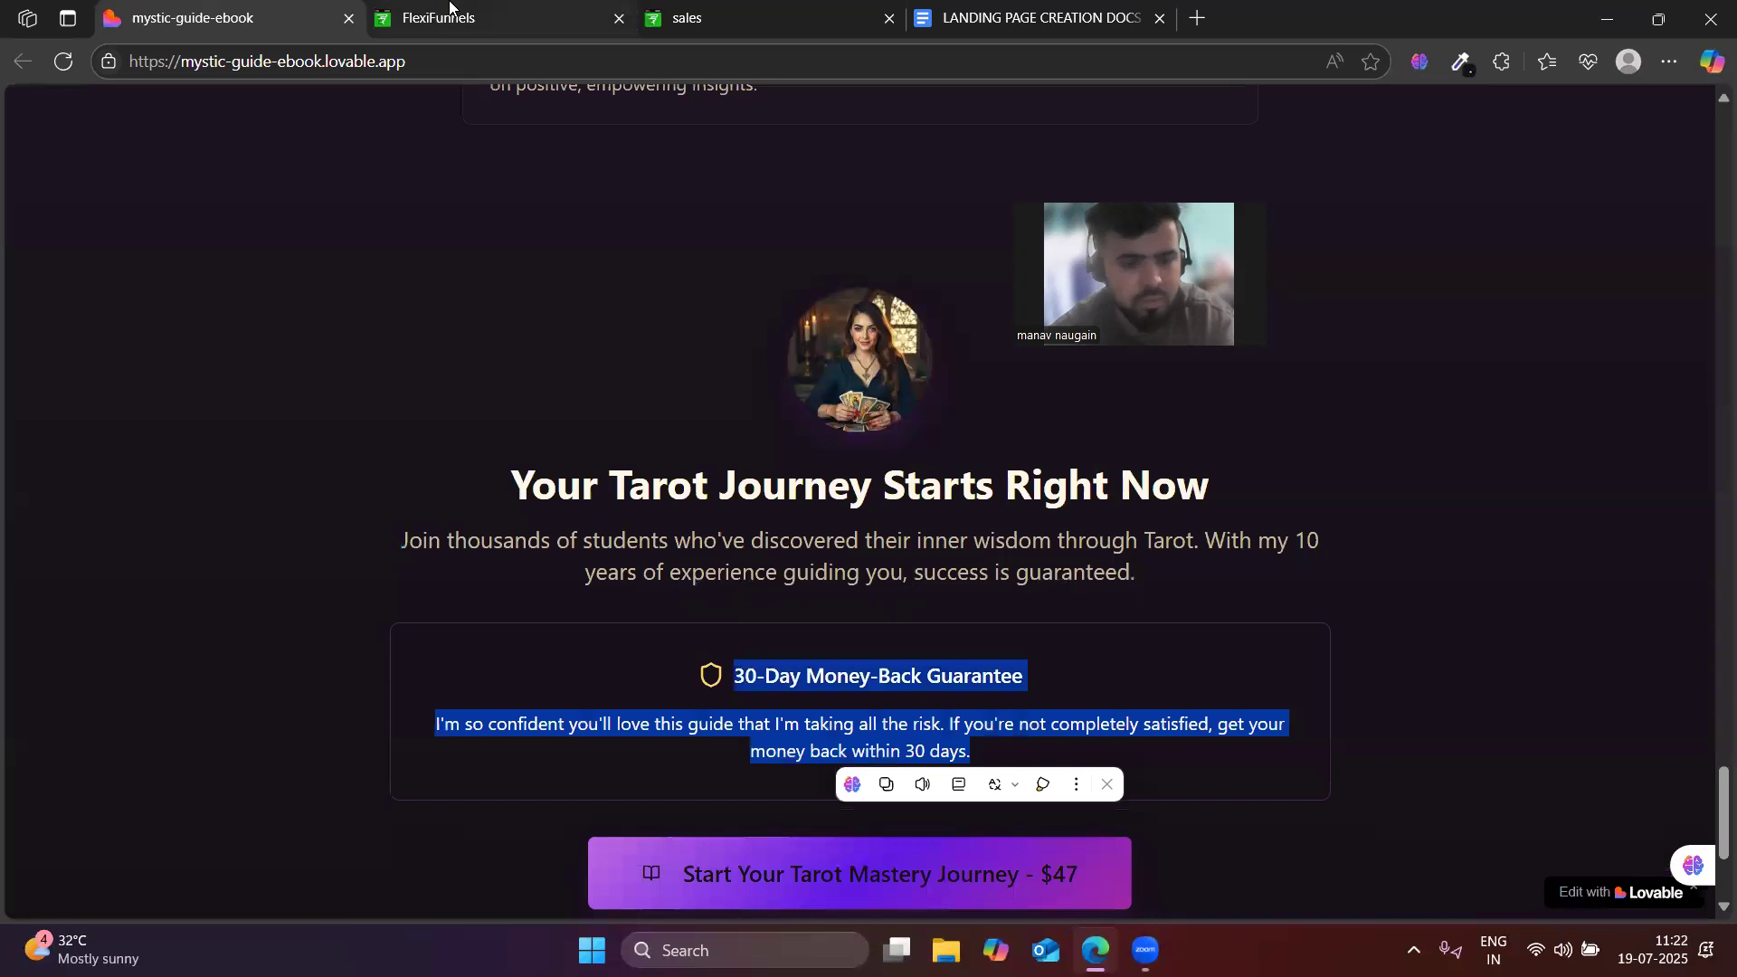
click(450, 4)
drag(33, 408, 861, 812)
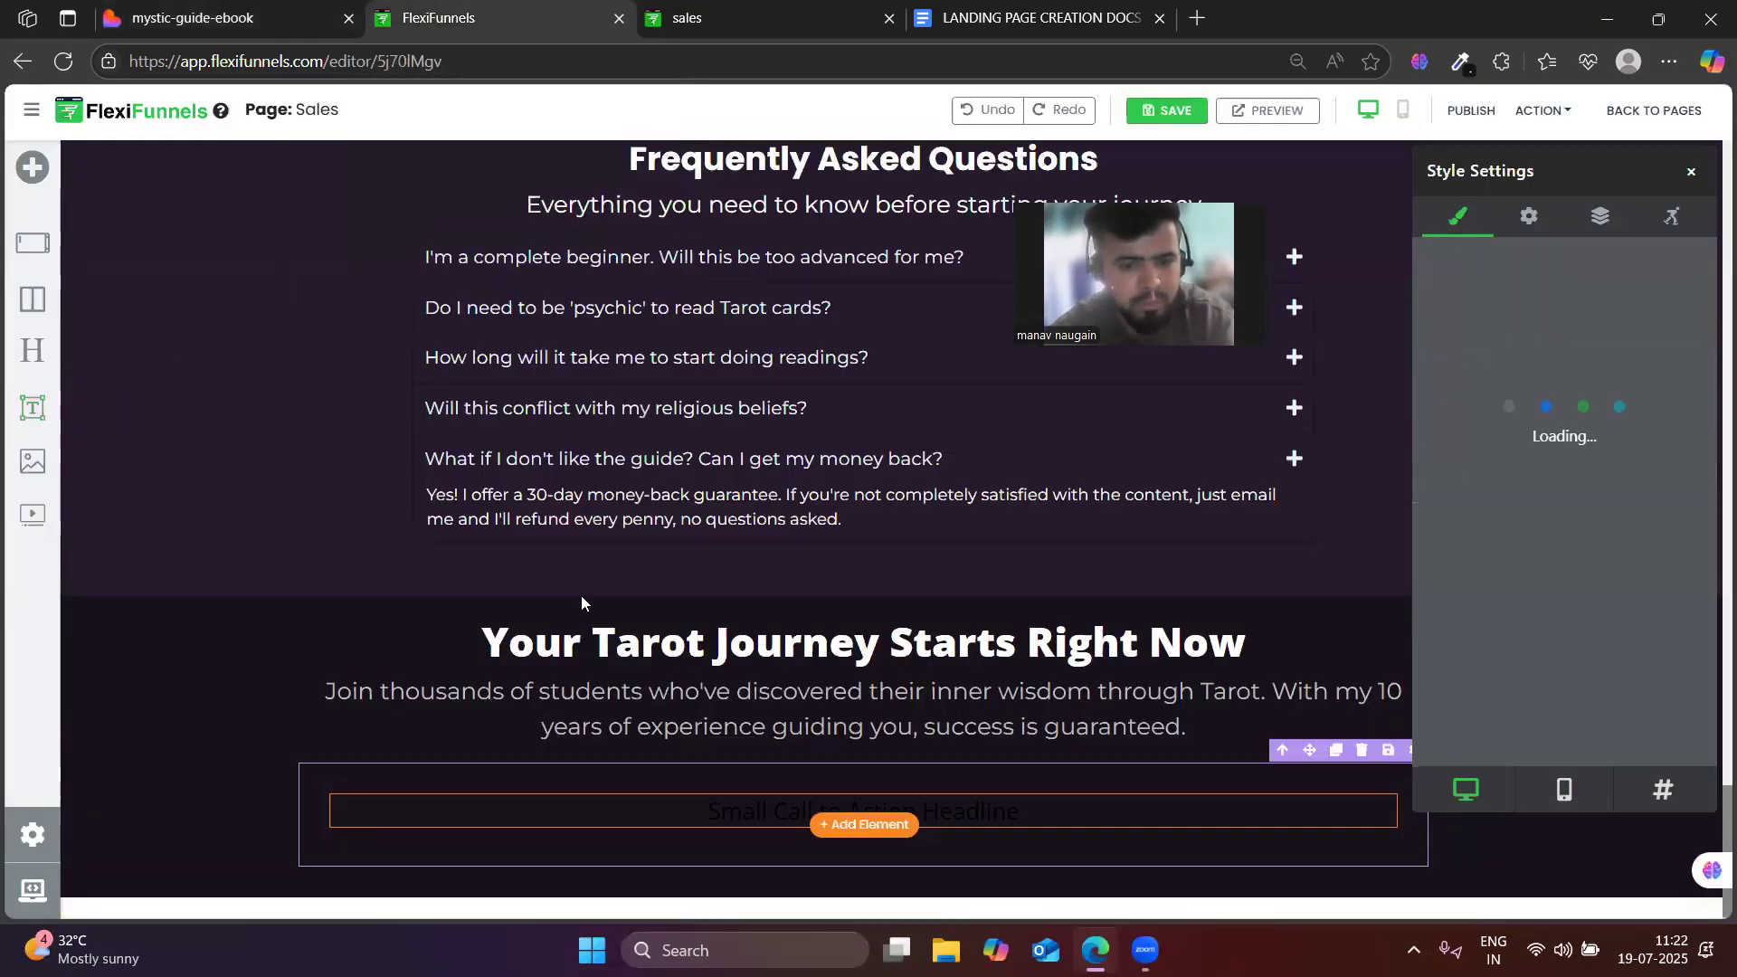
drag(33, 408, 822, 847)
- Replace the upper new sub headline's text with "30-Day Money-Back Guarantee" copied from the reference page
click(231, 7)
click(746, 677)
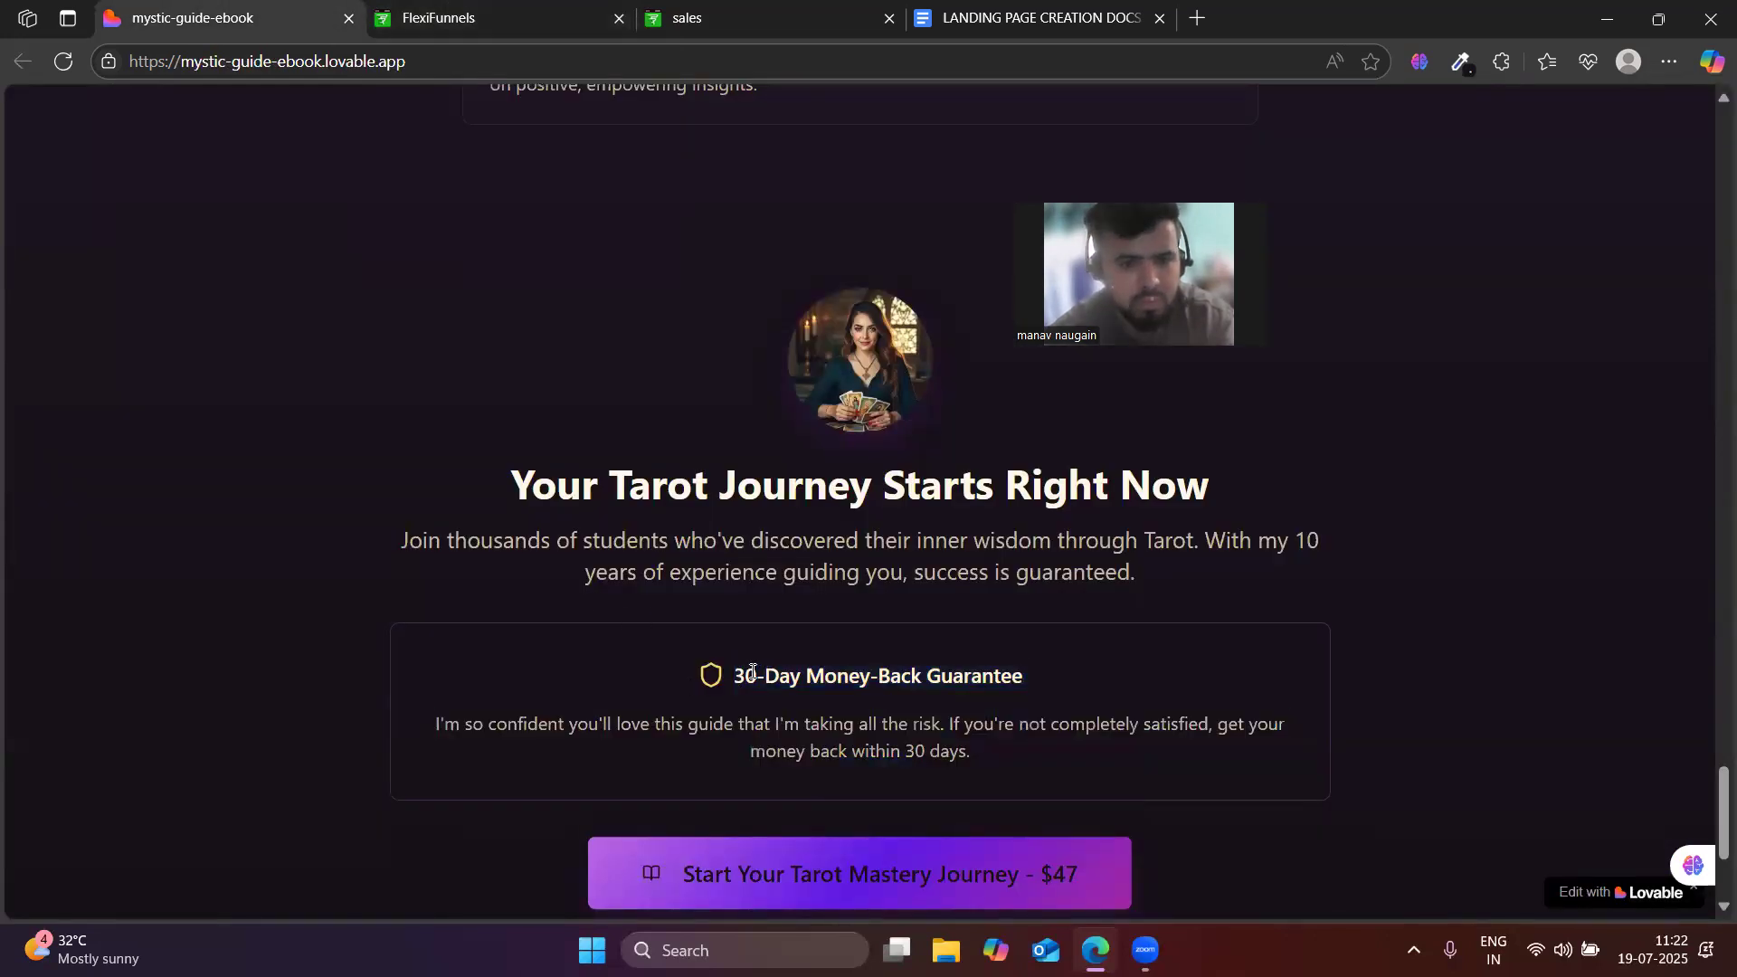
drag(739, 677, 1024, 679)
key(ctrl+c)
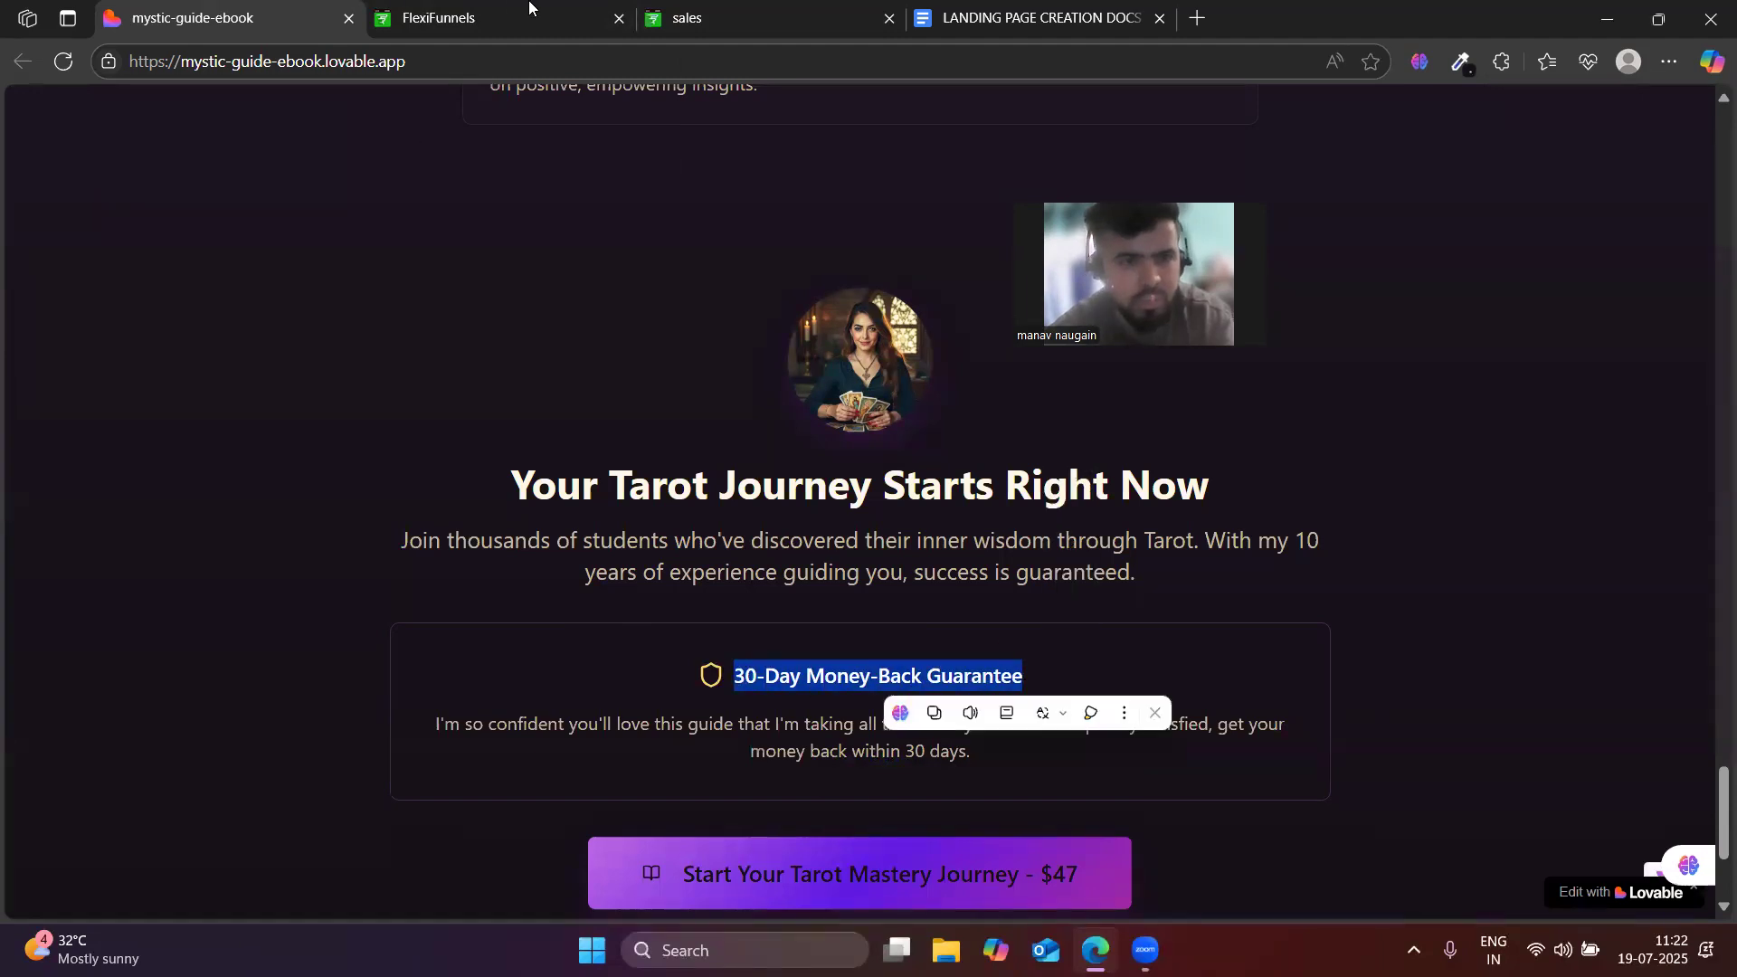
click(561, 16)
click(748, 814)
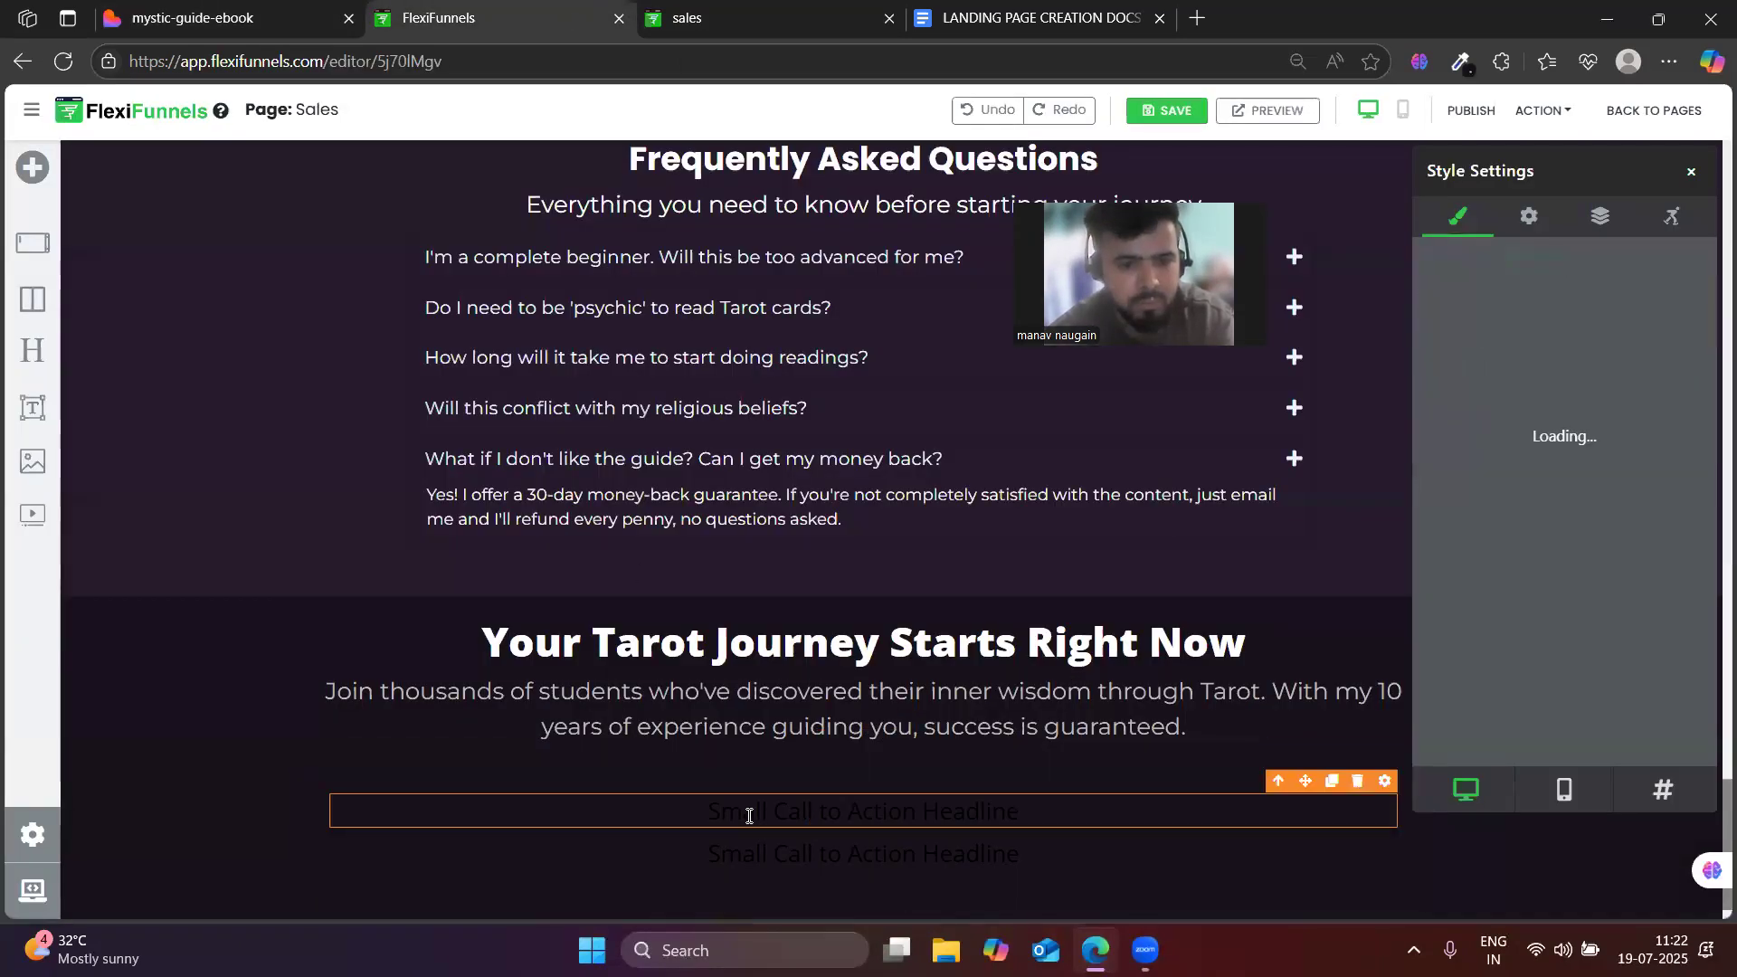
double_click(749, 816)
key(ctrl+v)
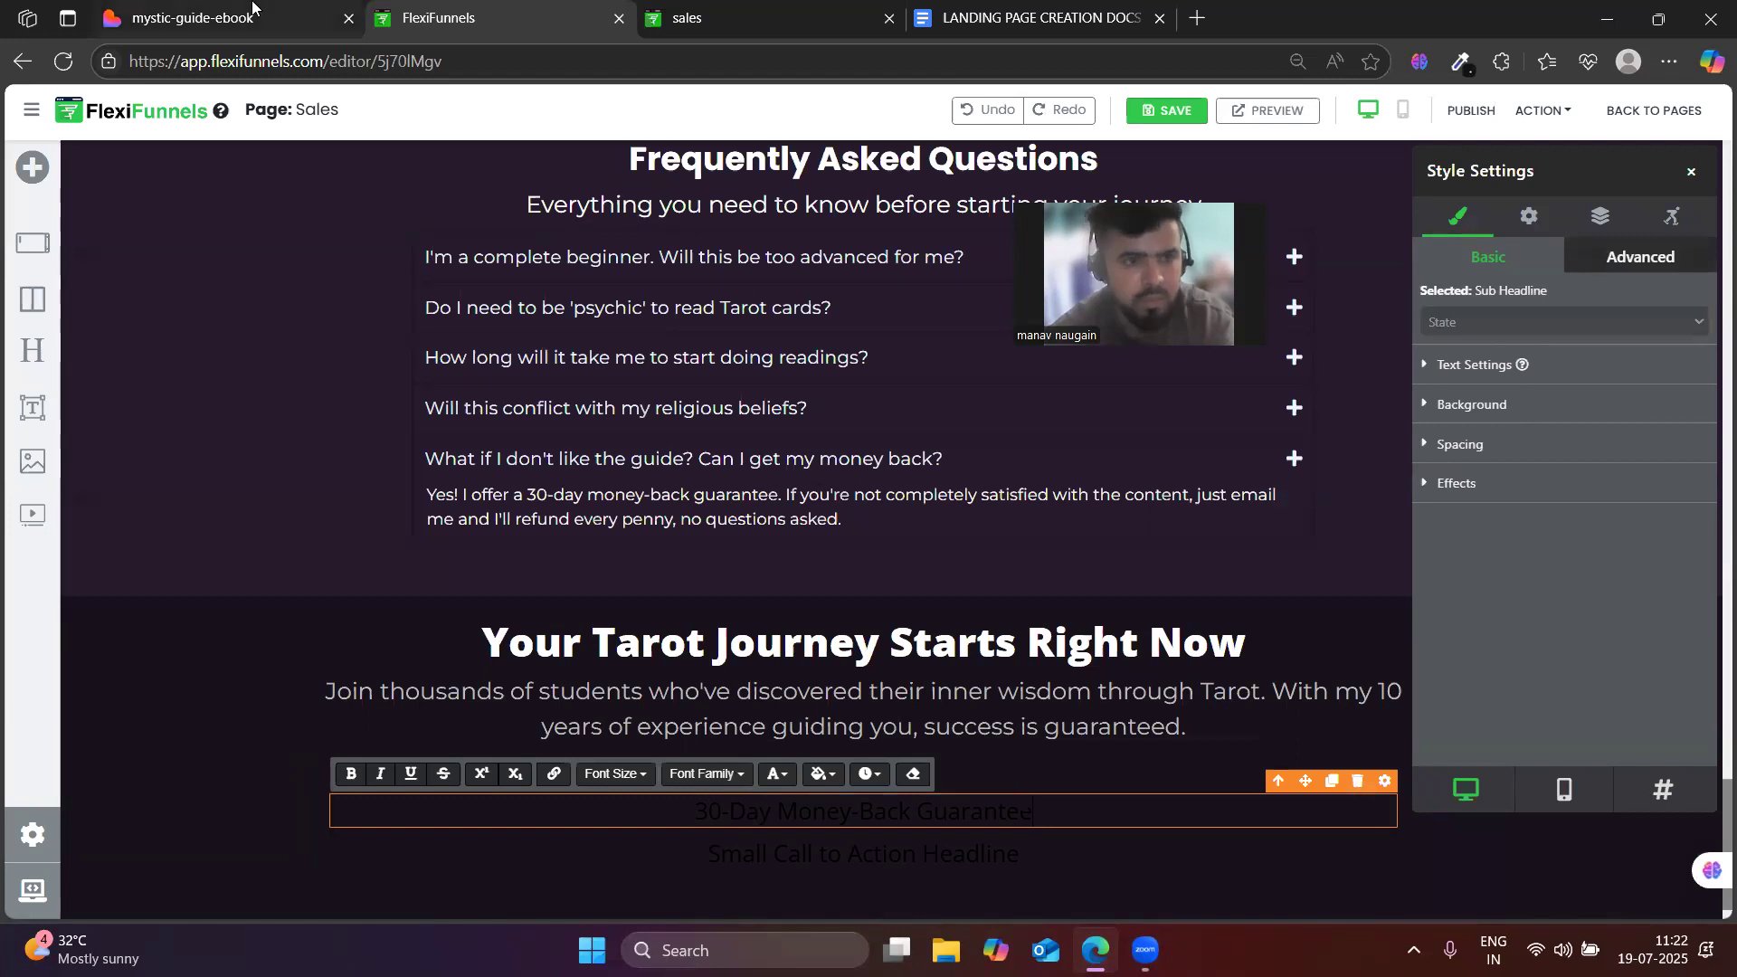
- Replace the lower new sub headline's text with the "I'm so confident you'll love this guide" paragraph copied from the reference page
click(208, 18)
triple_click(493, 724)
key(ctrl+c)
key(ctrl+Tab)
click(762, 851)
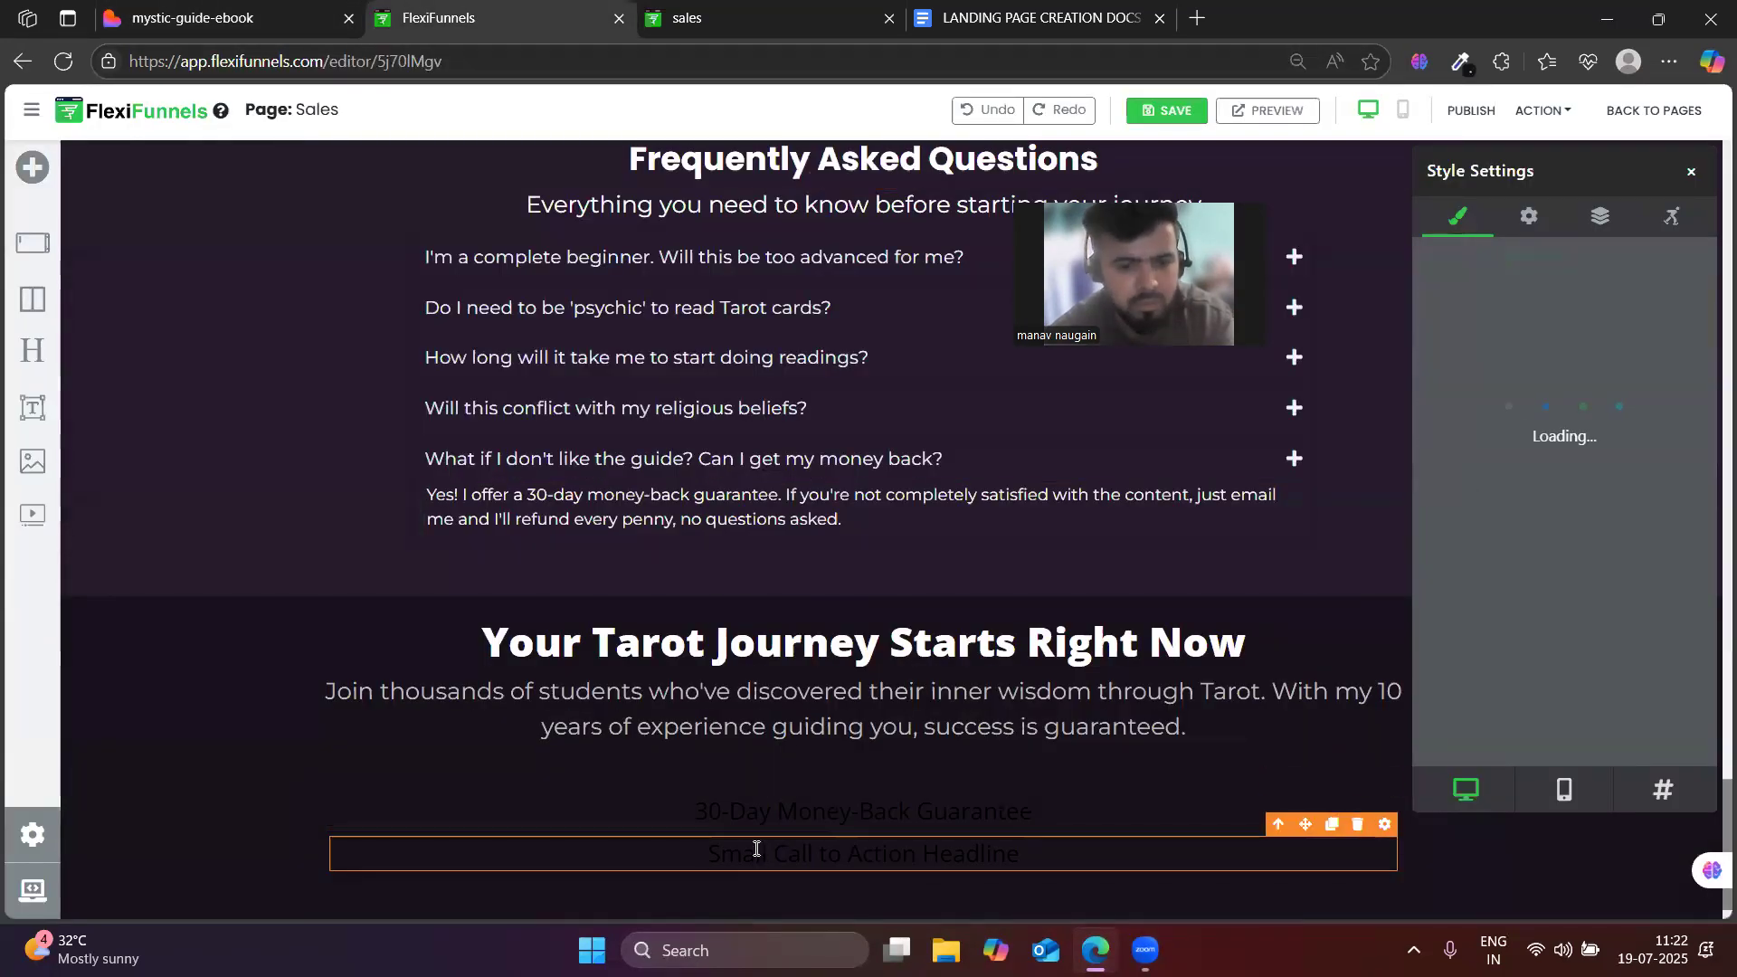
triple_click(761, 850)
key(ctrl+v)
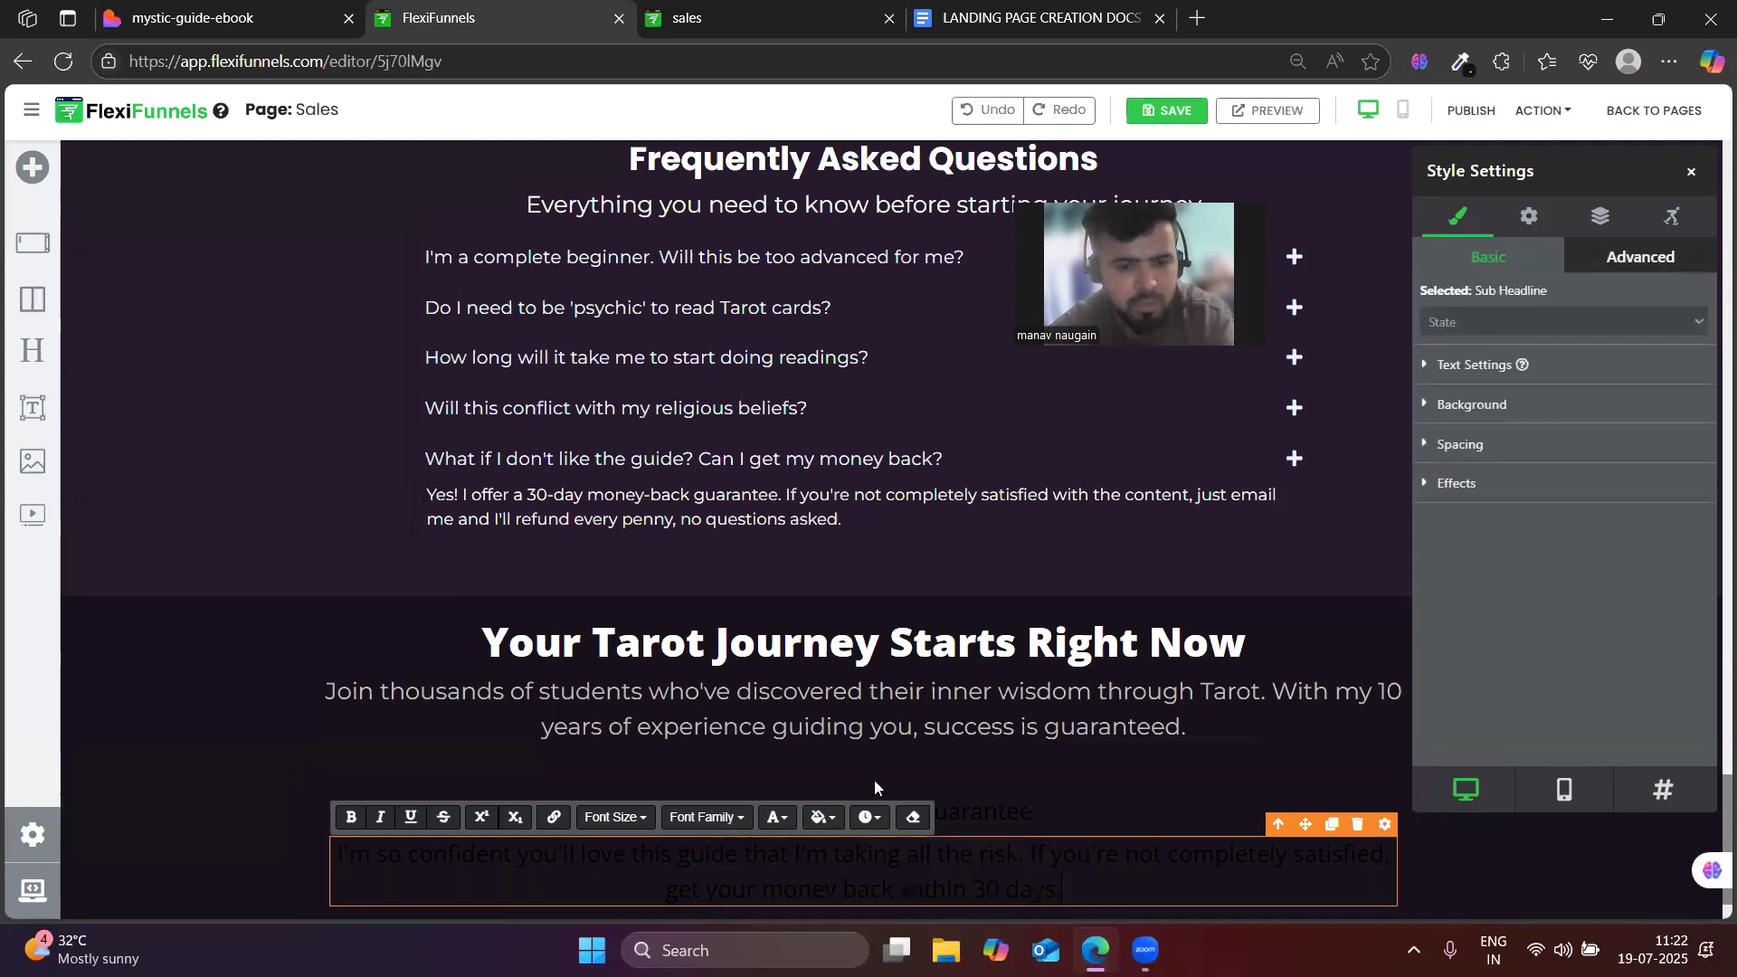
- Check the guarantee title on the reference page and set the "30-Day Money-Back Guarantee" text colour to white #FFFFFF
click(108, 9)
click(425, 4)
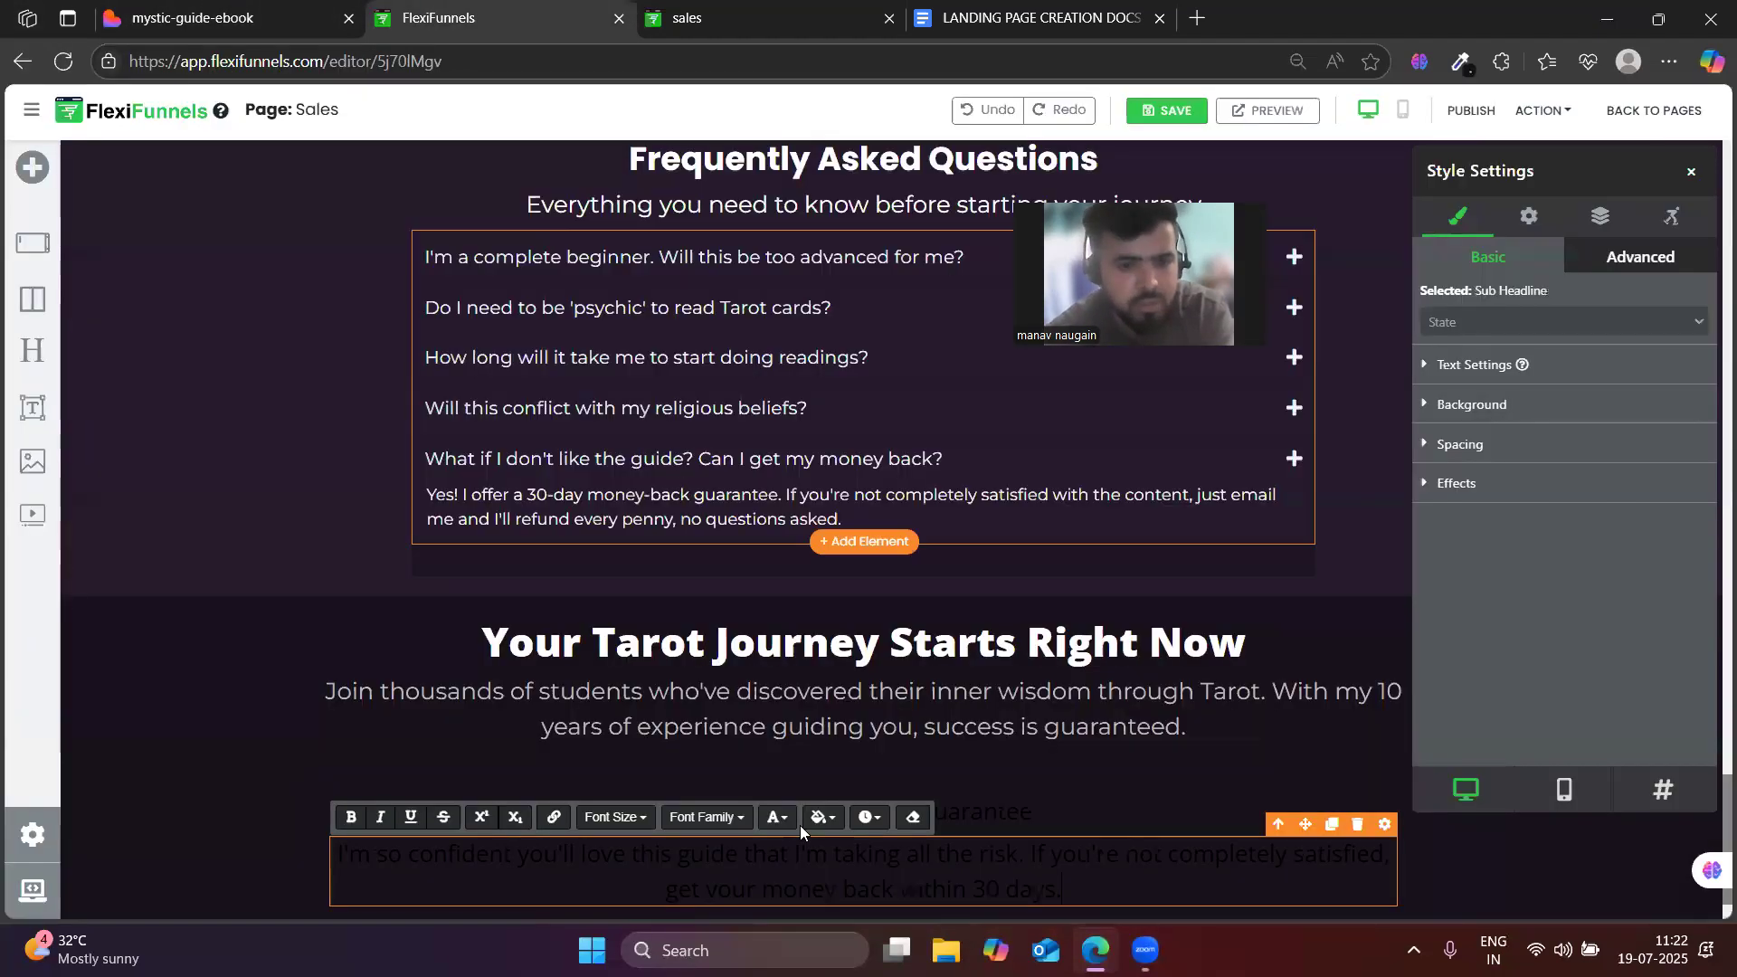
click(997, 822)
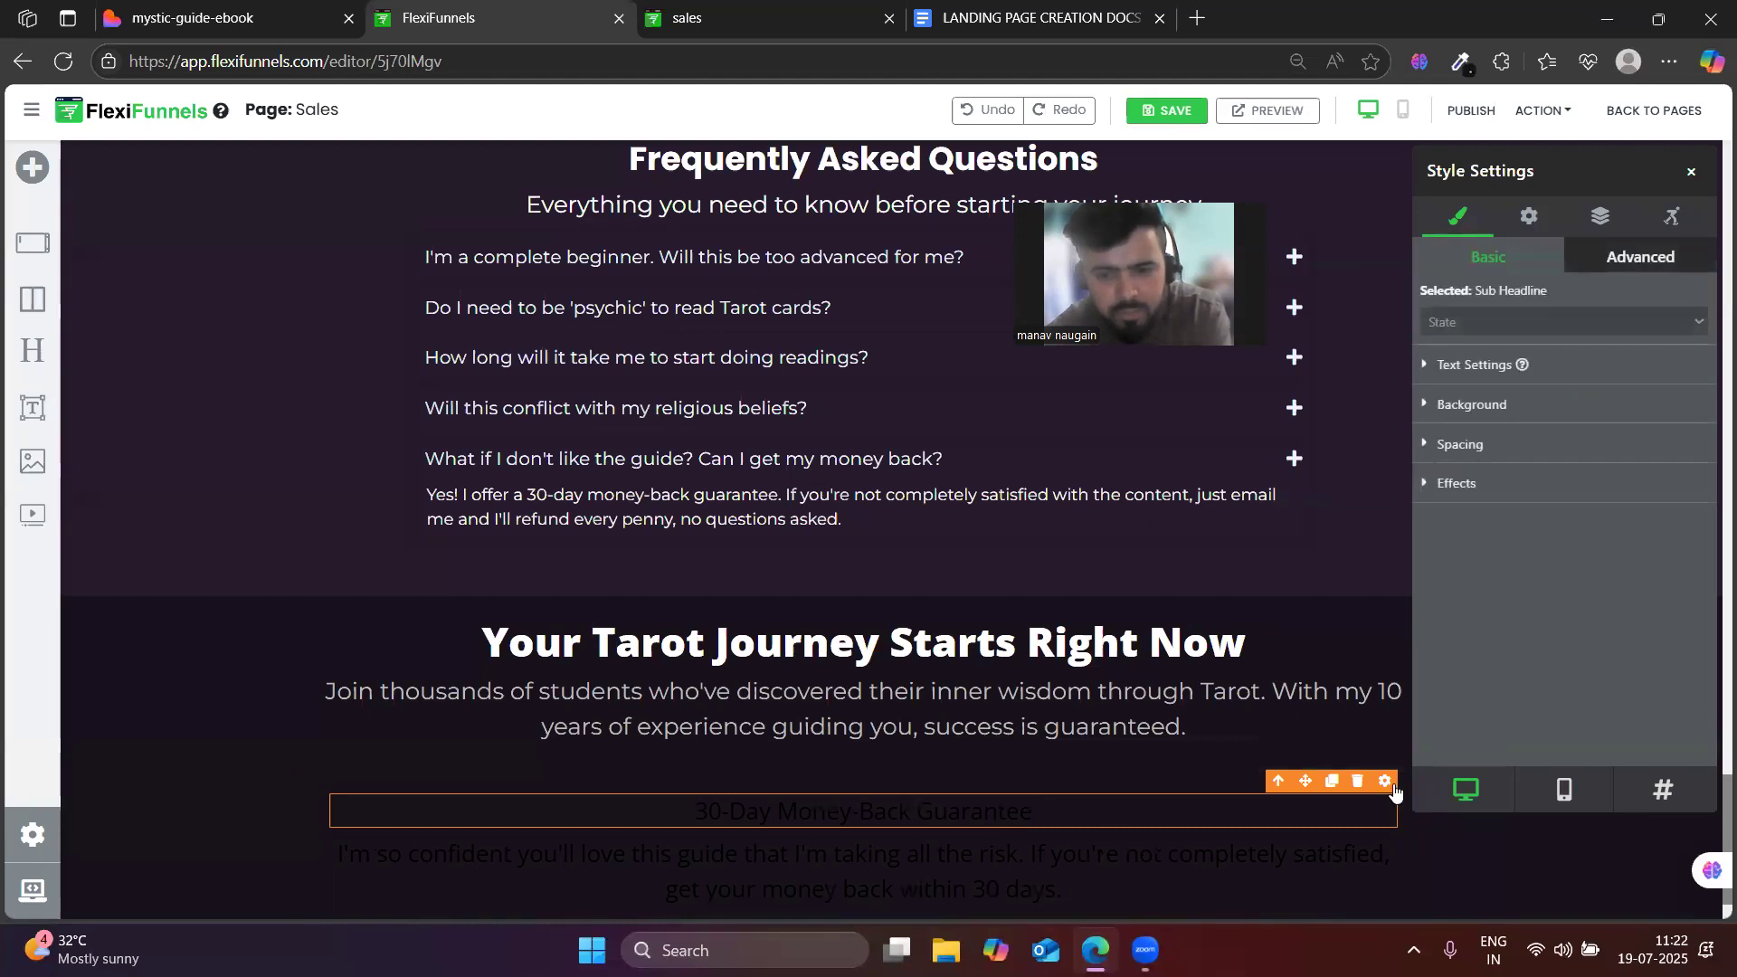
click(1540, 376)
scroll(1522, 634, down, 5)
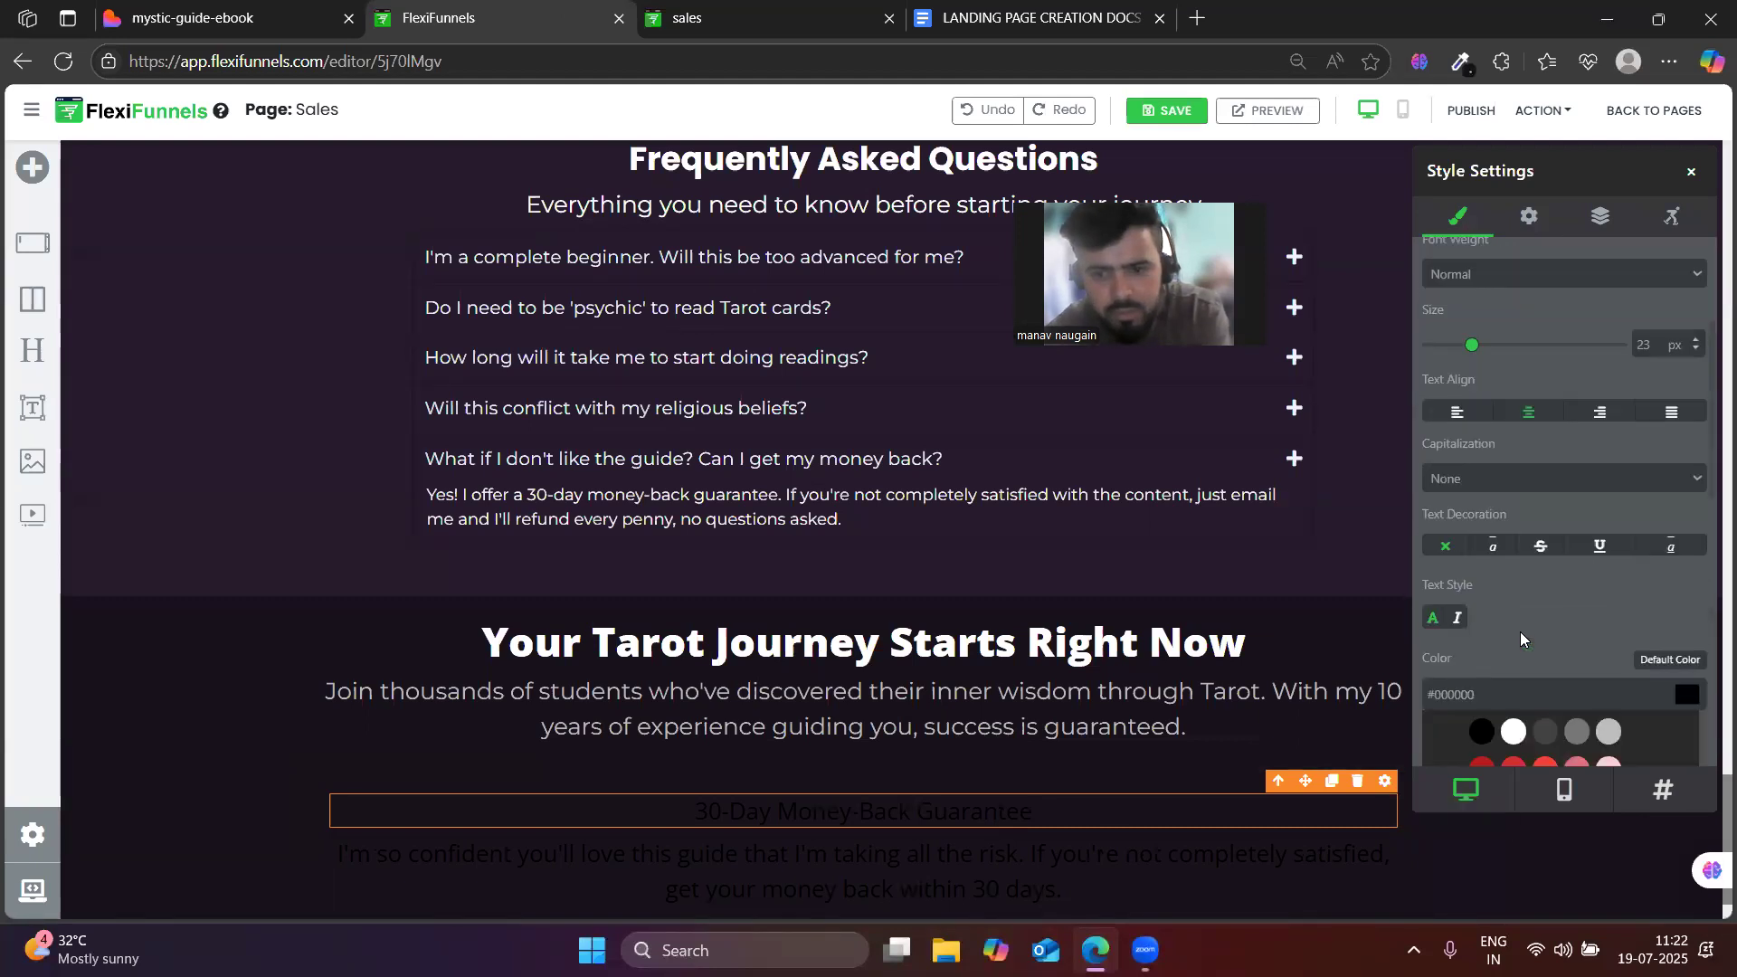
click(1513, 414)
- Set the "30-Day Money-Back Guarantee" sub headline to the Montserrat font at 20 px
scroll(1531, 467, up, 5)
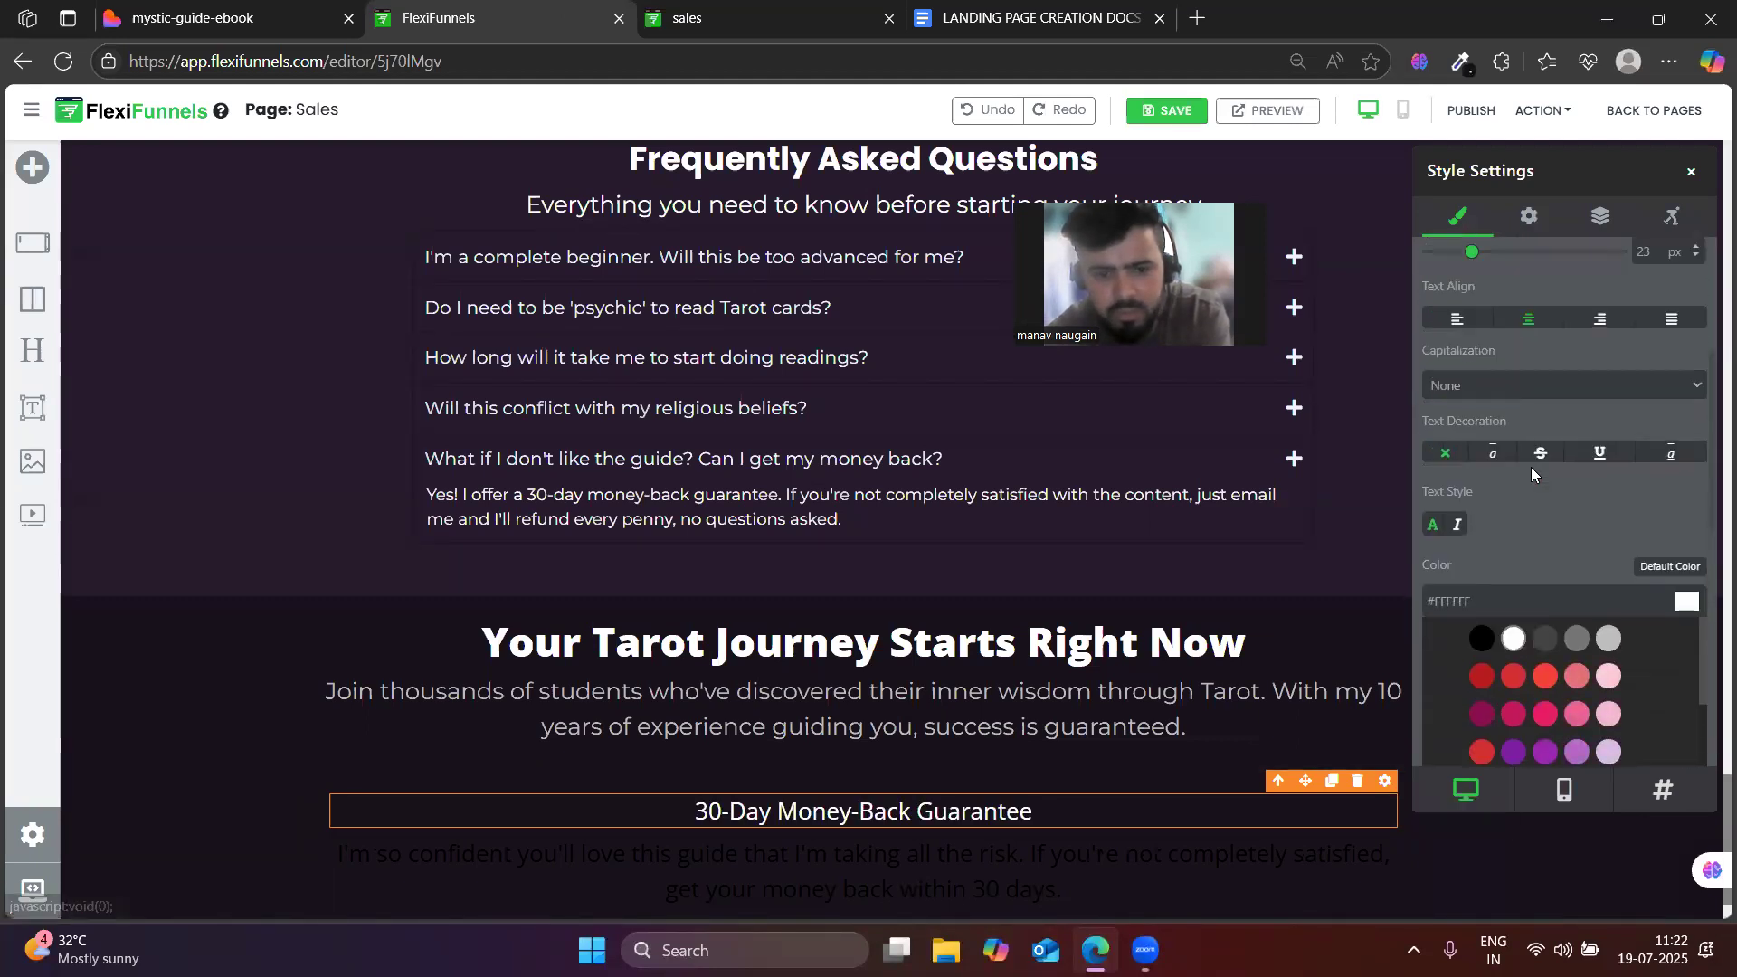
click(1493, 452)
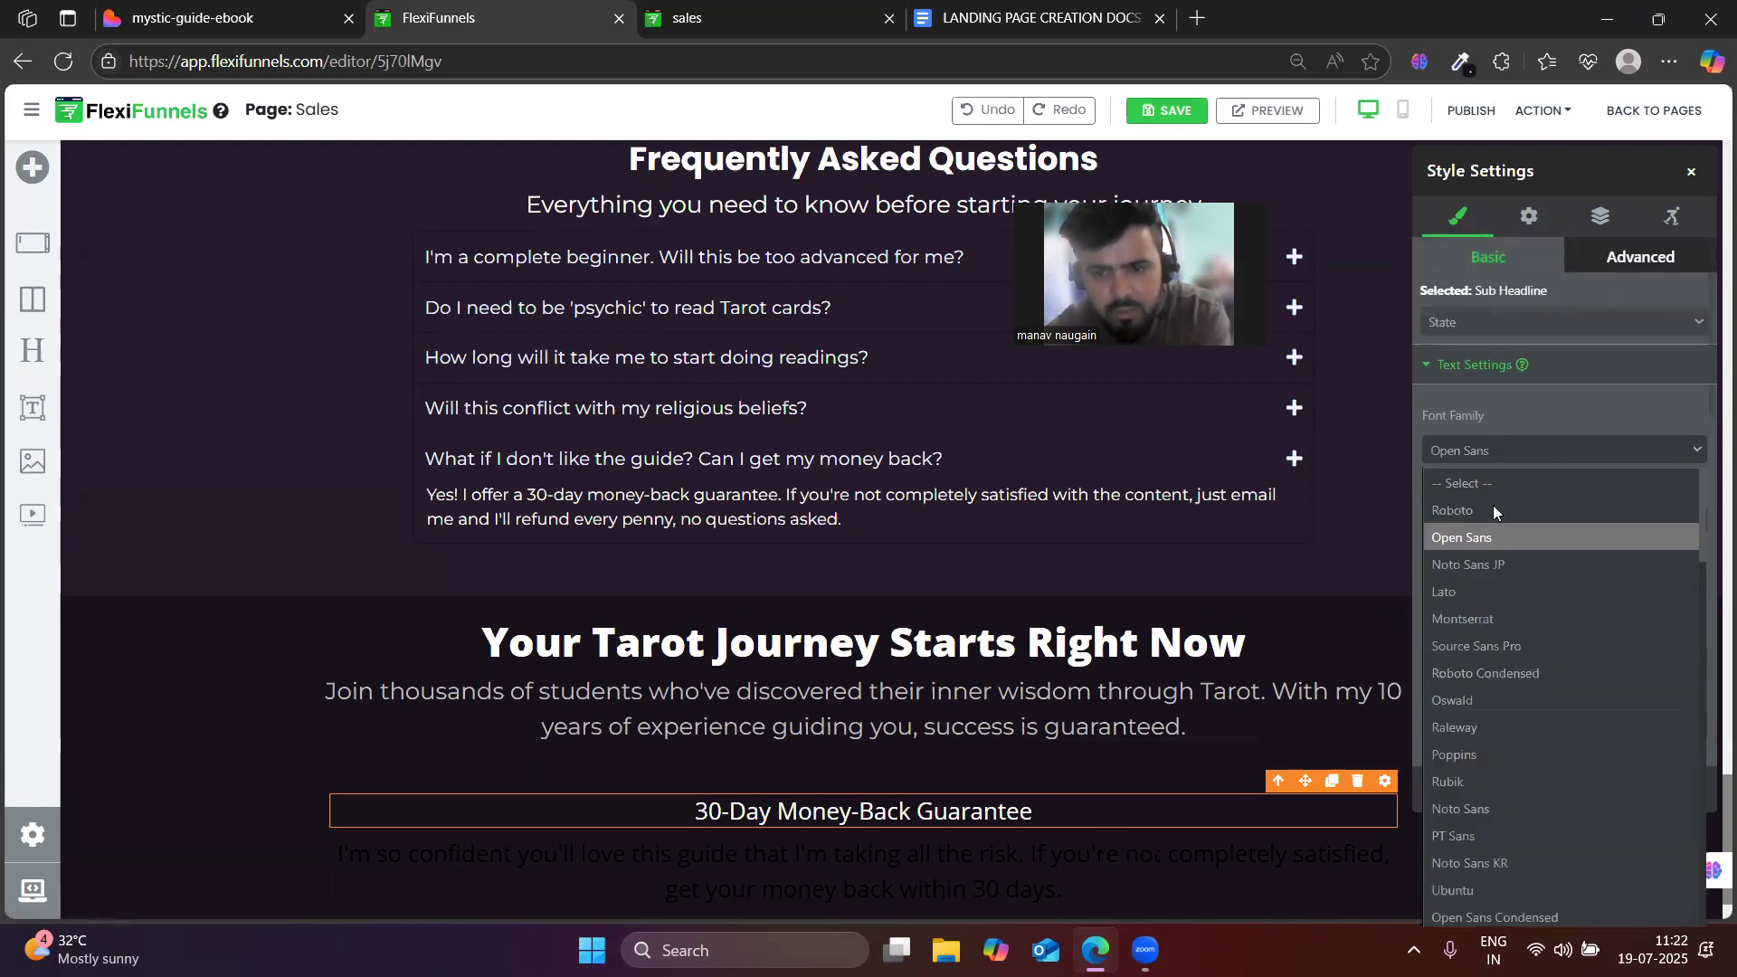
click(1477, 613)
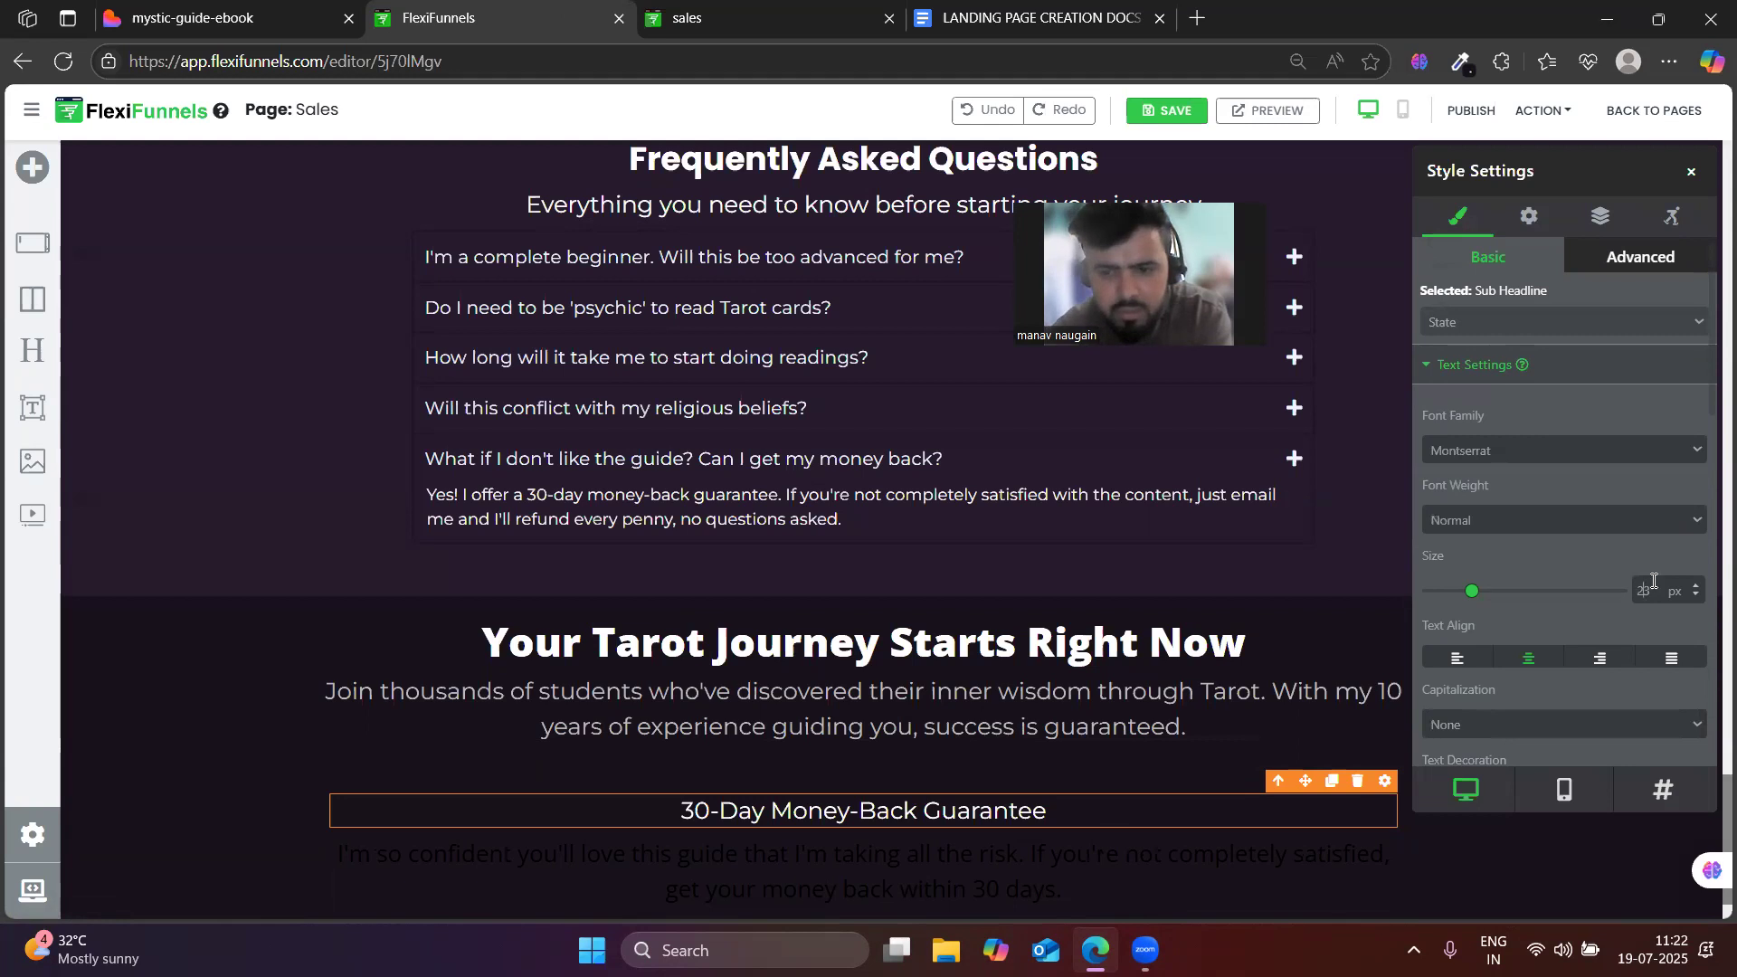
text(20)
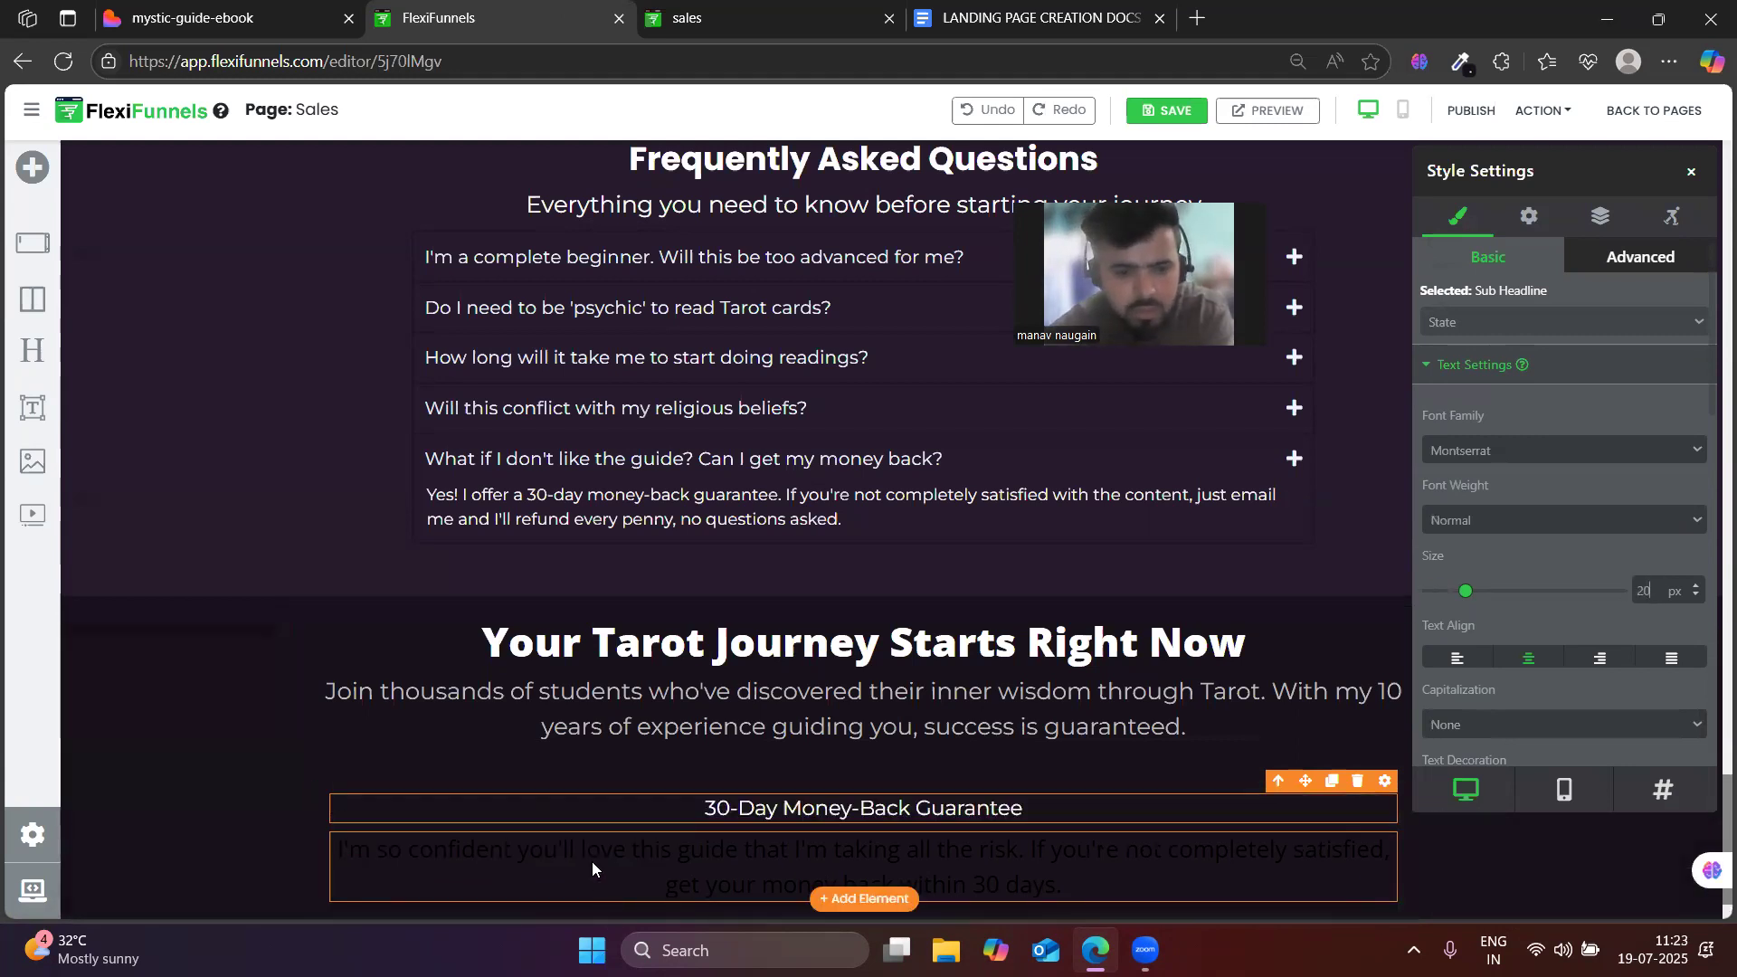
- Style the "I'm so confident" guarantee paragraph in light grey Montserrat at 18 px
click(593, 869)
scroll(1620, 642, down, 3)
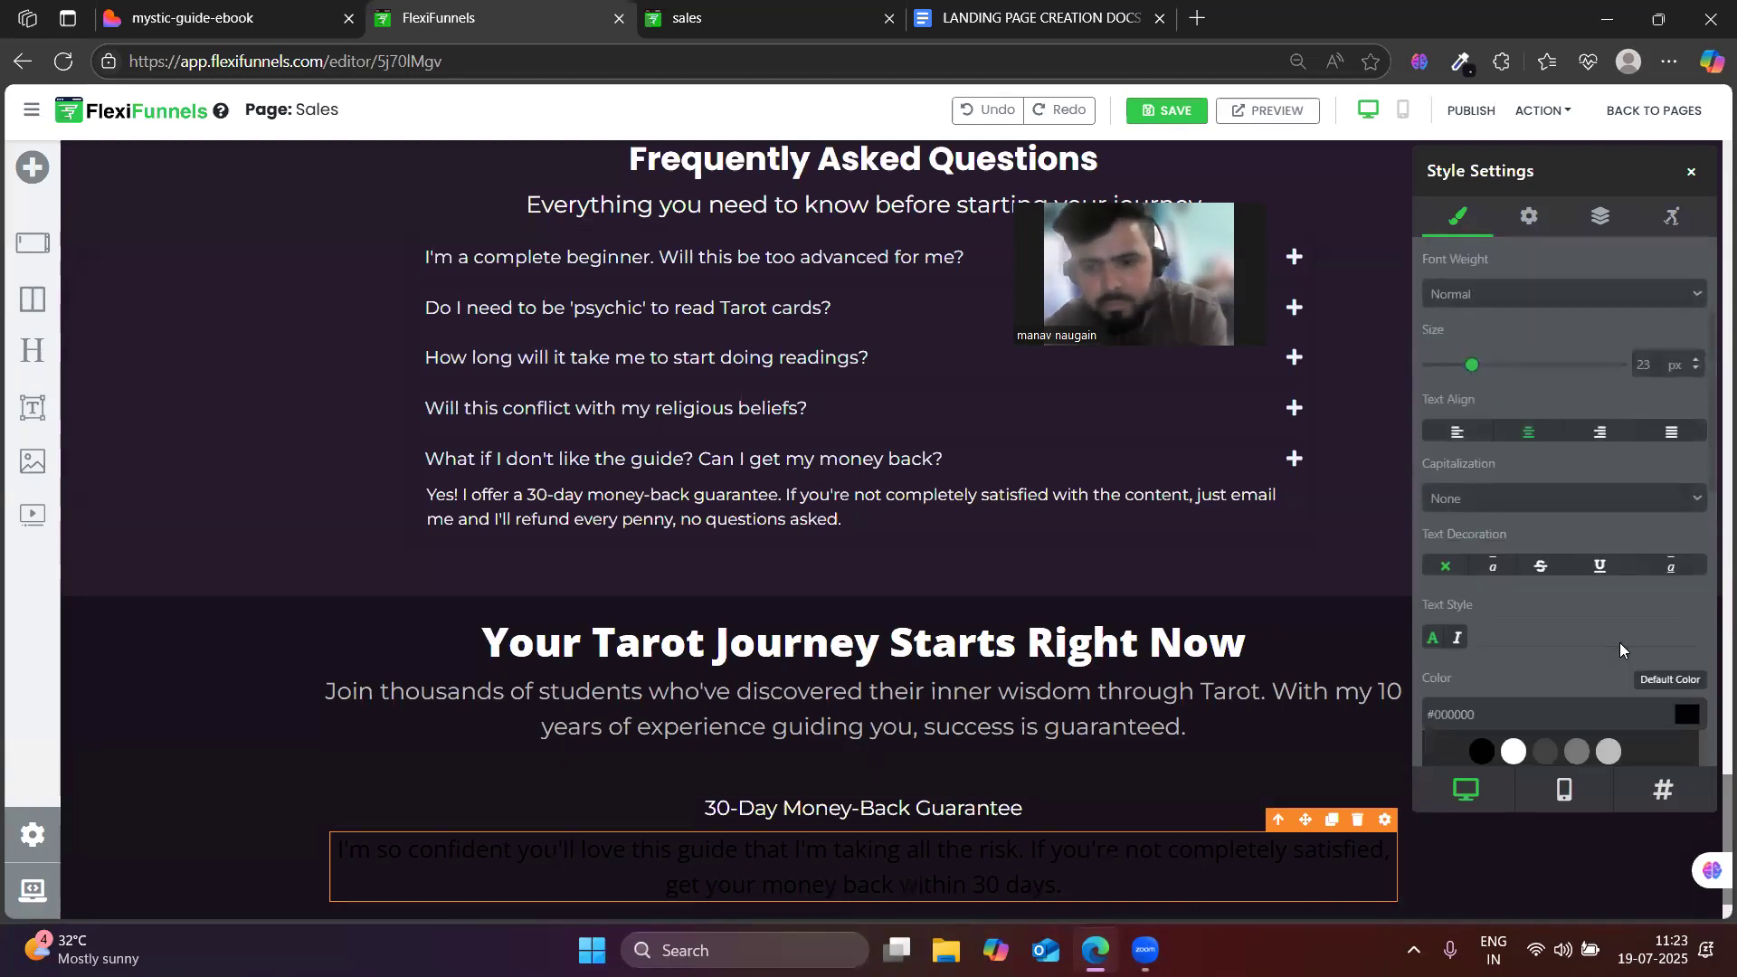
click(1609, 752)
scroll(1575, 561, up, 3)
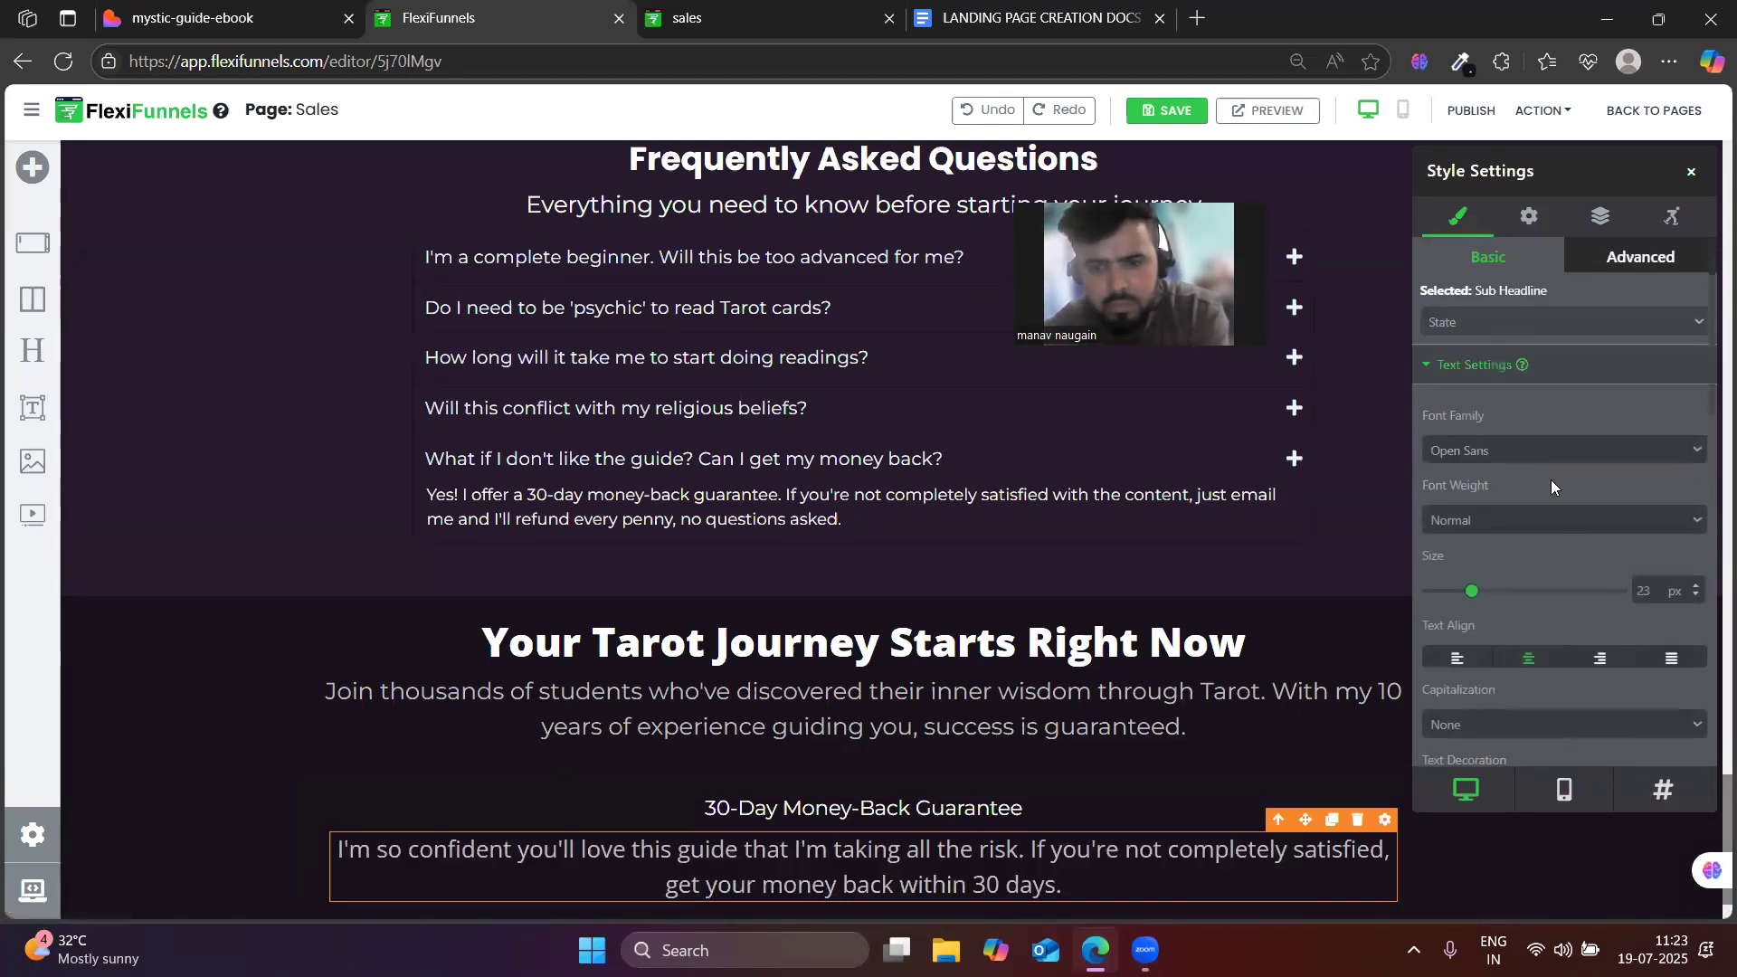
click(1507, 451)
click(1454, 597)
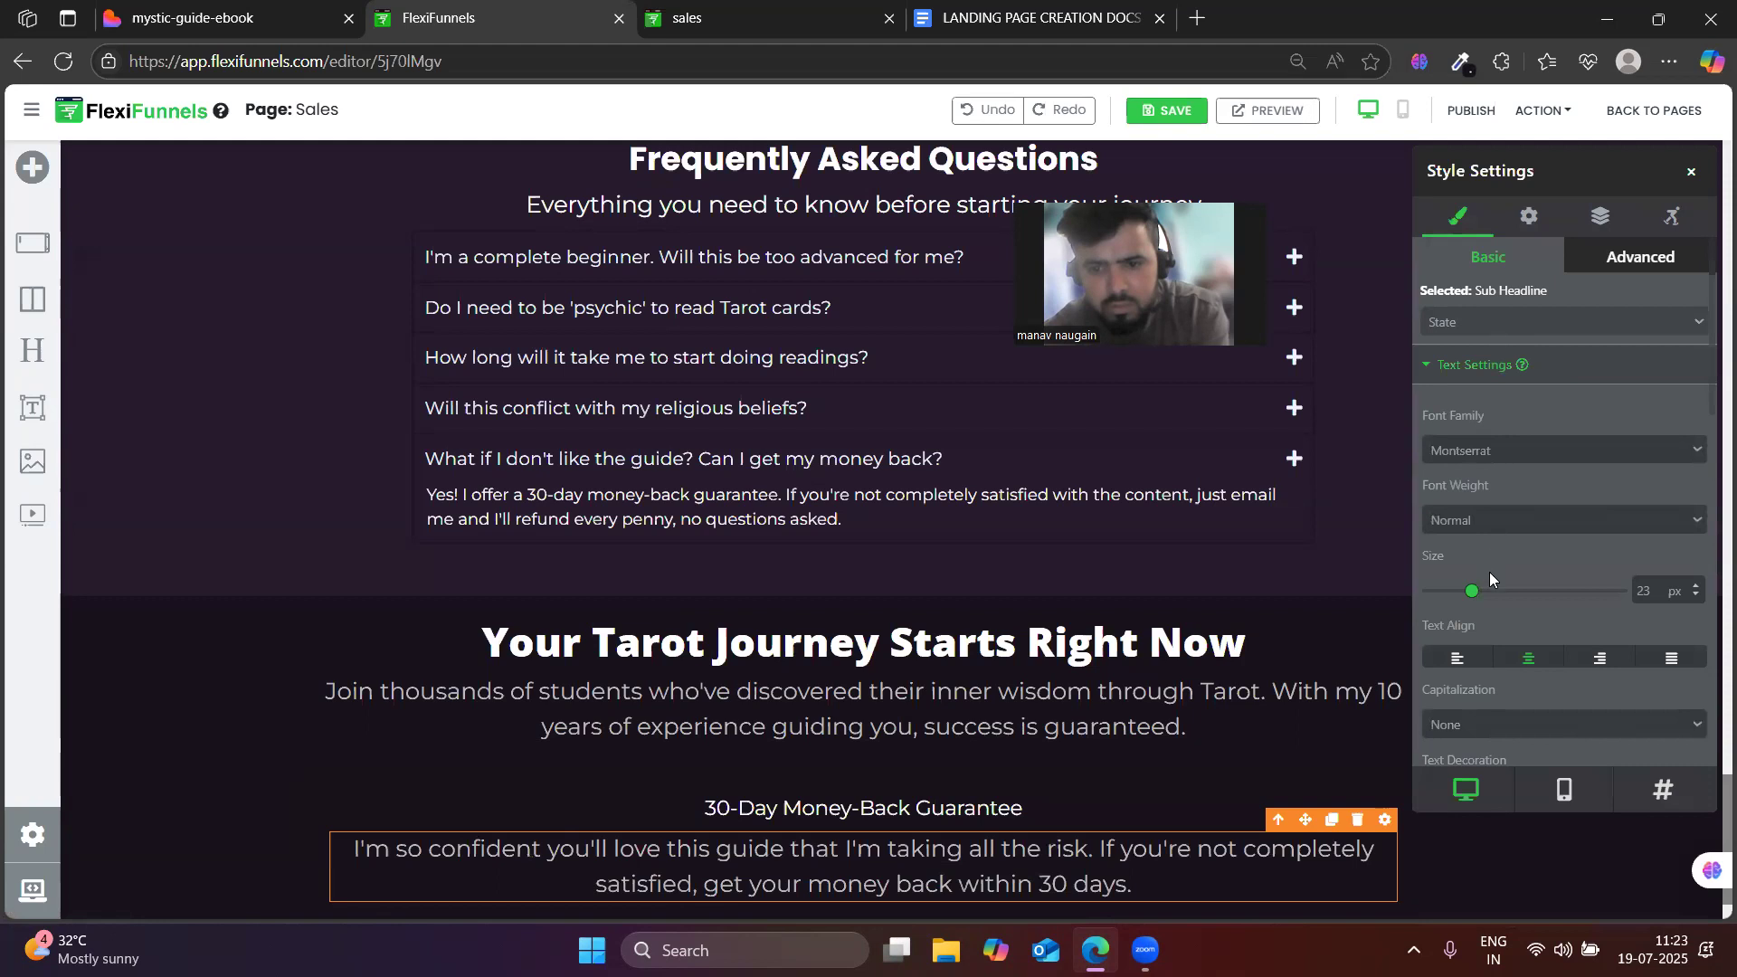
text(18)
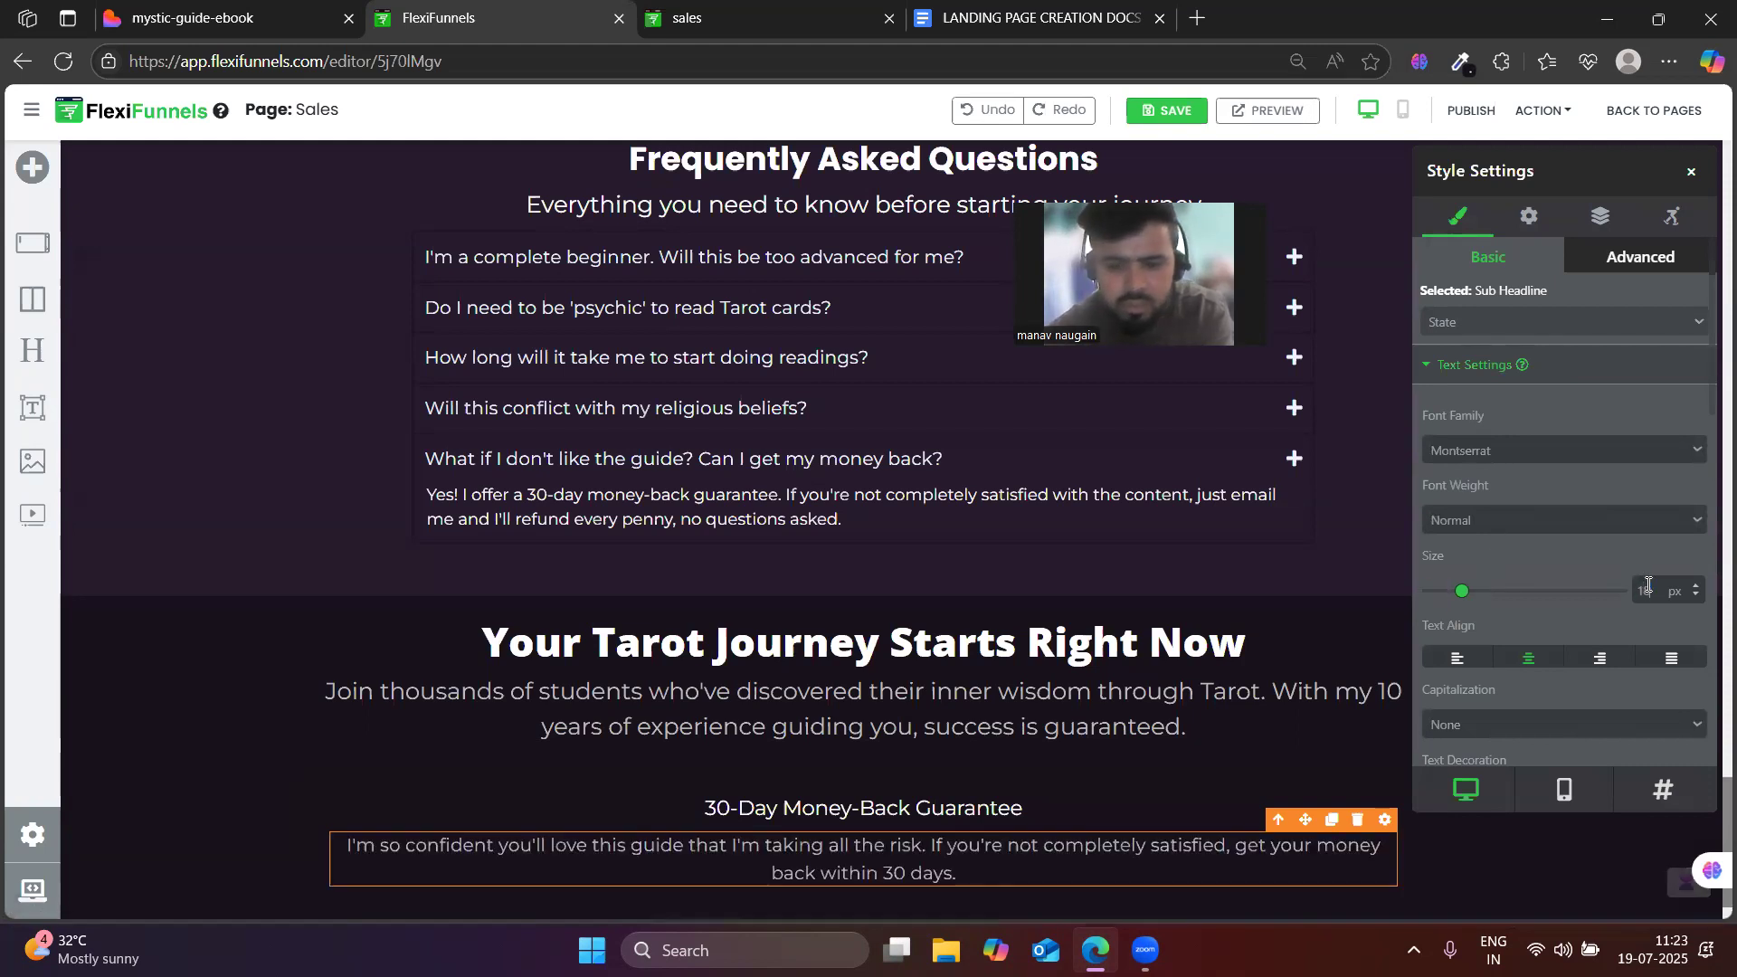
- Compare the guarantee box with the reference and give its column a 3 px solid border on all sides in purple #CF00FF
click(332, 7)
click(289, 619)
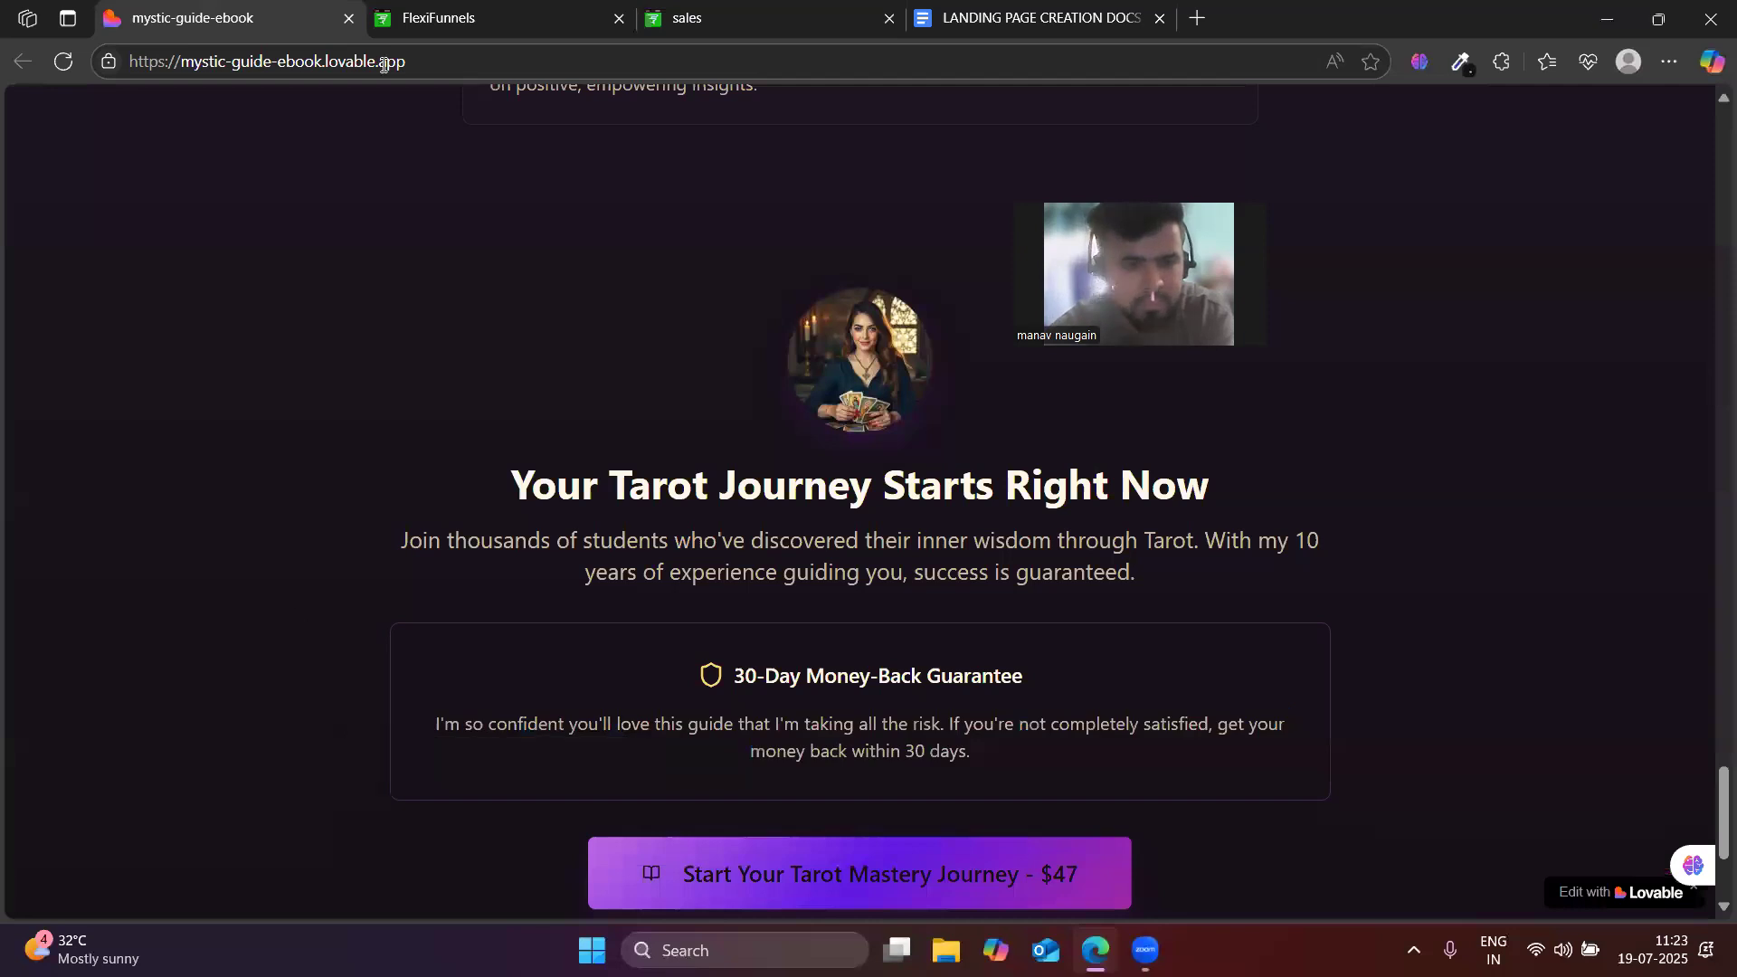
click(432, 7)
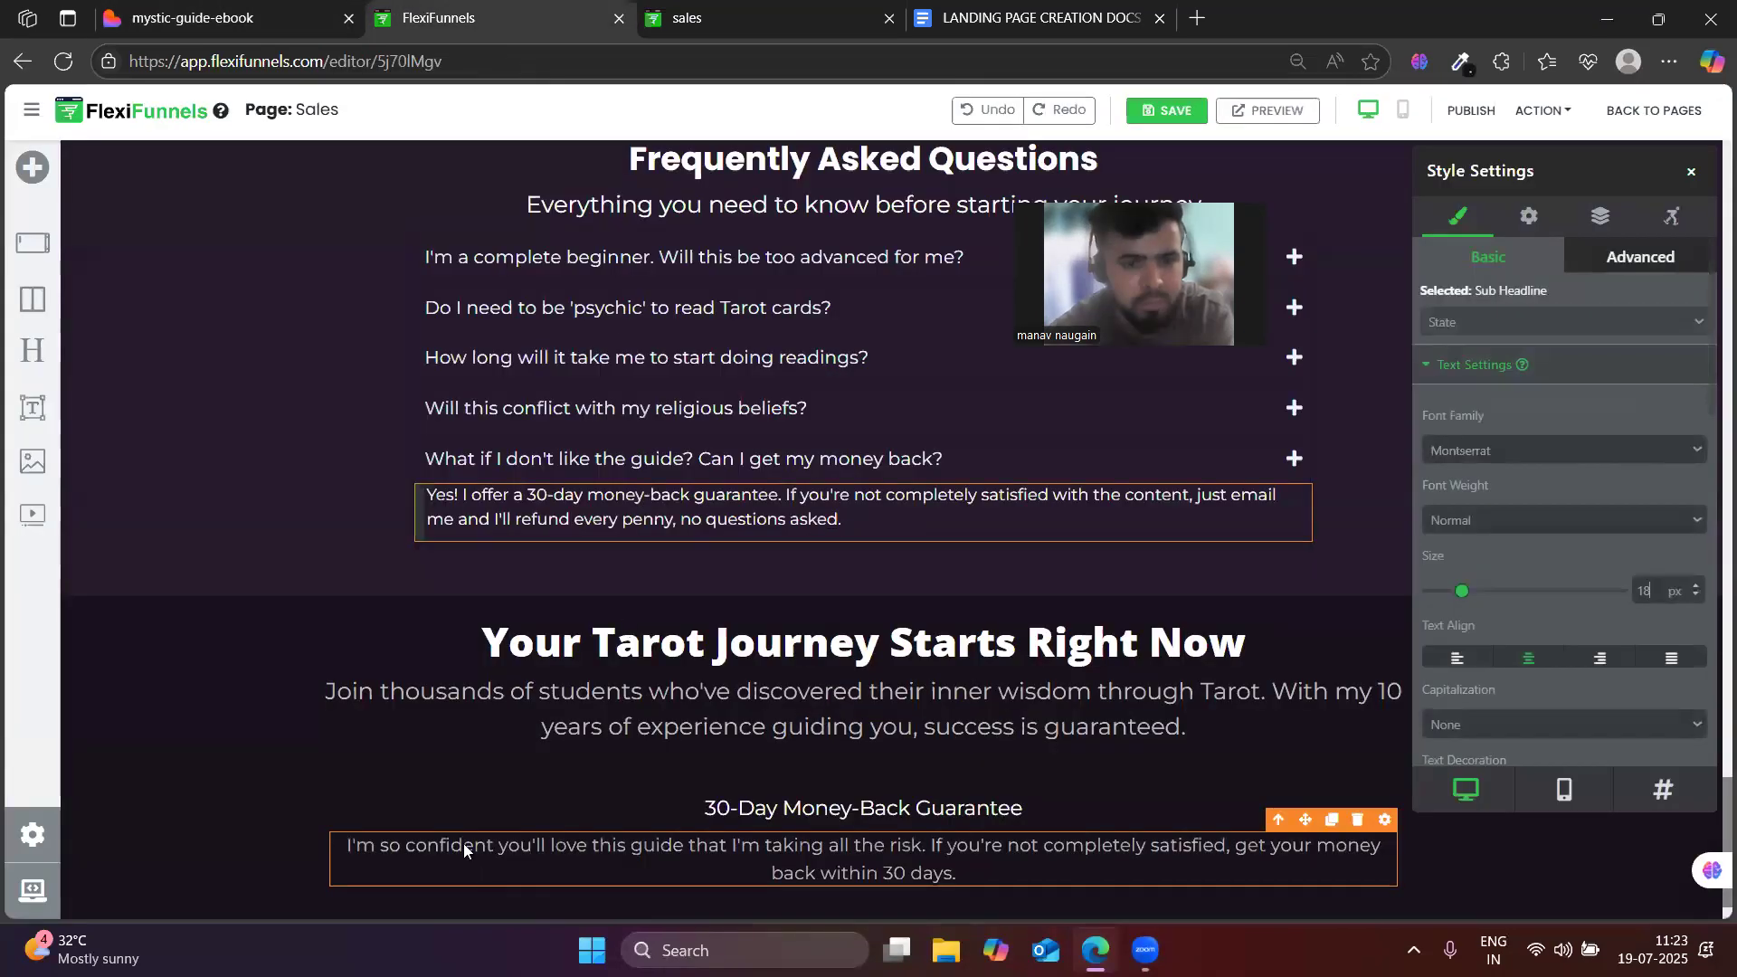
click(322, 789)
click(1484, 444)
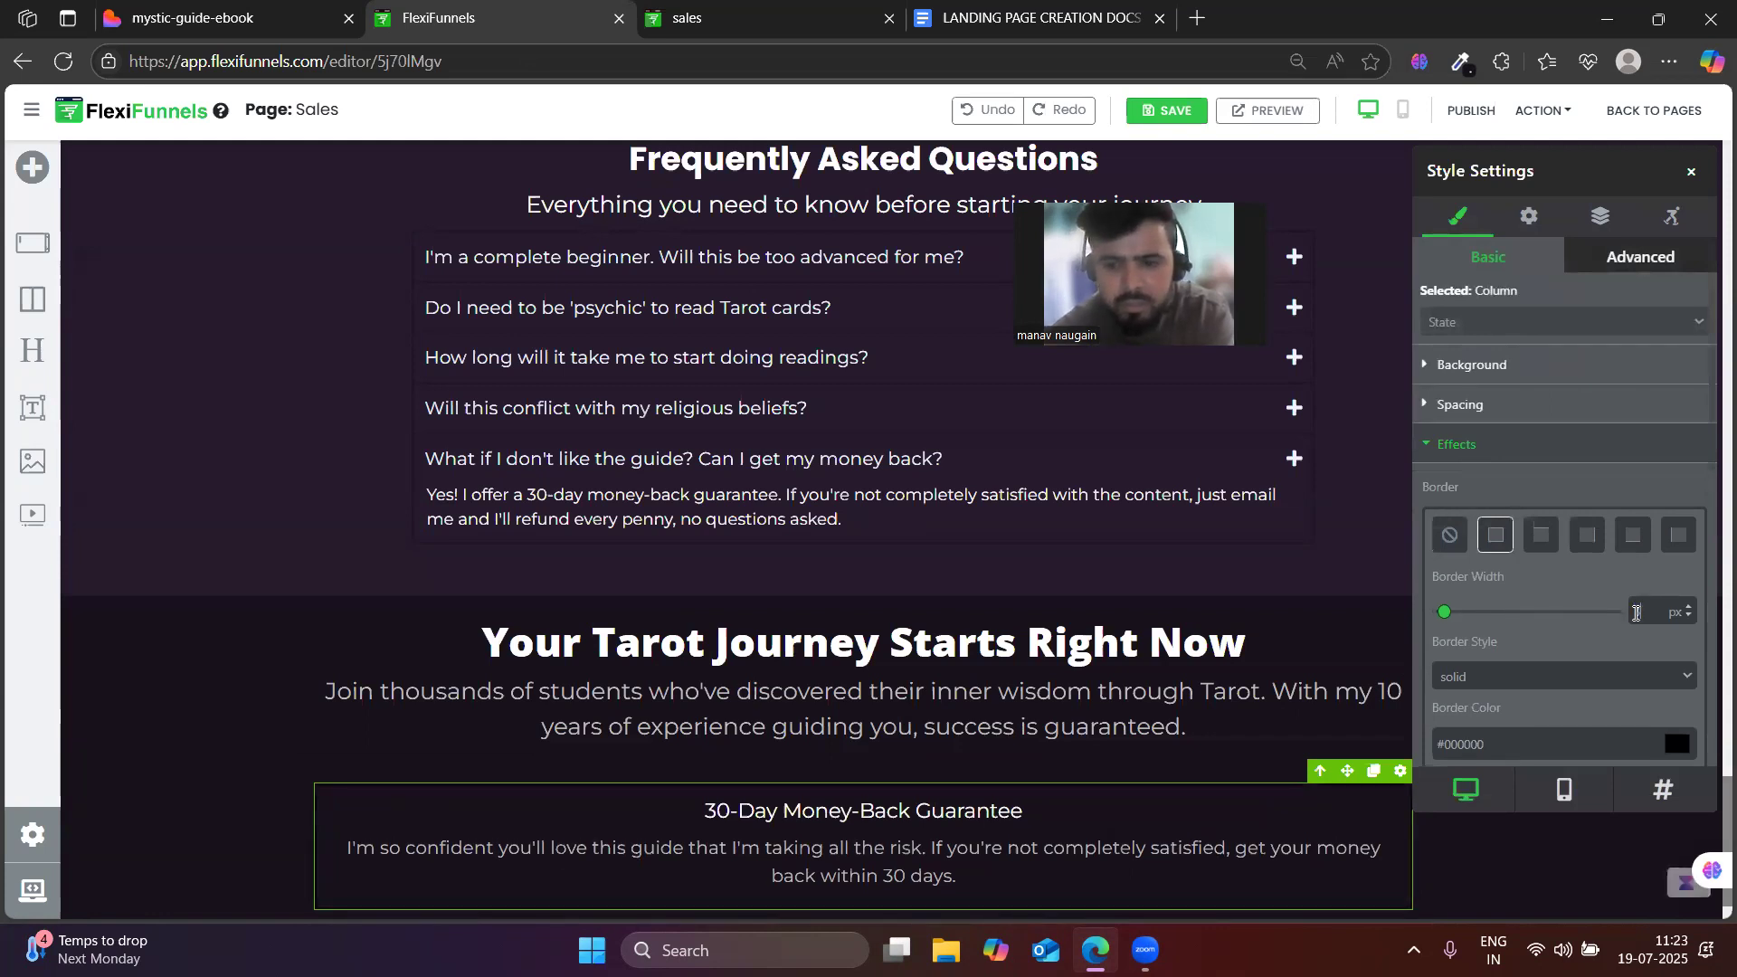
scroll(1669, 613, down, 3)
click(1675, 520)
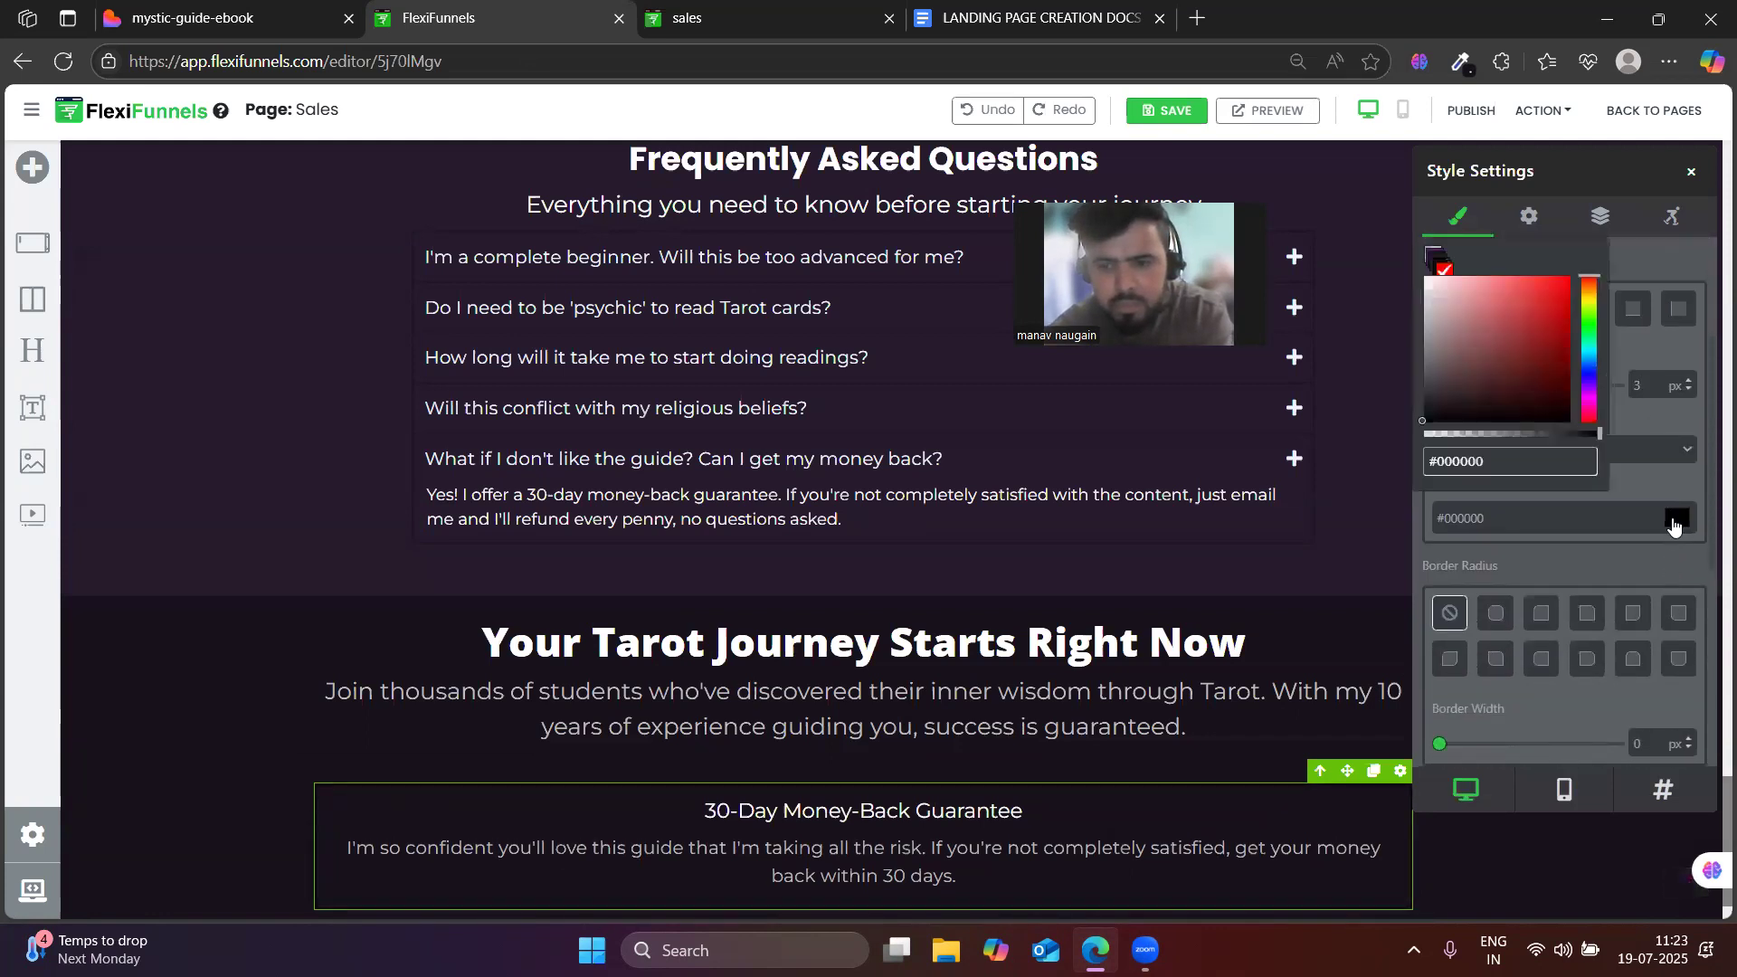
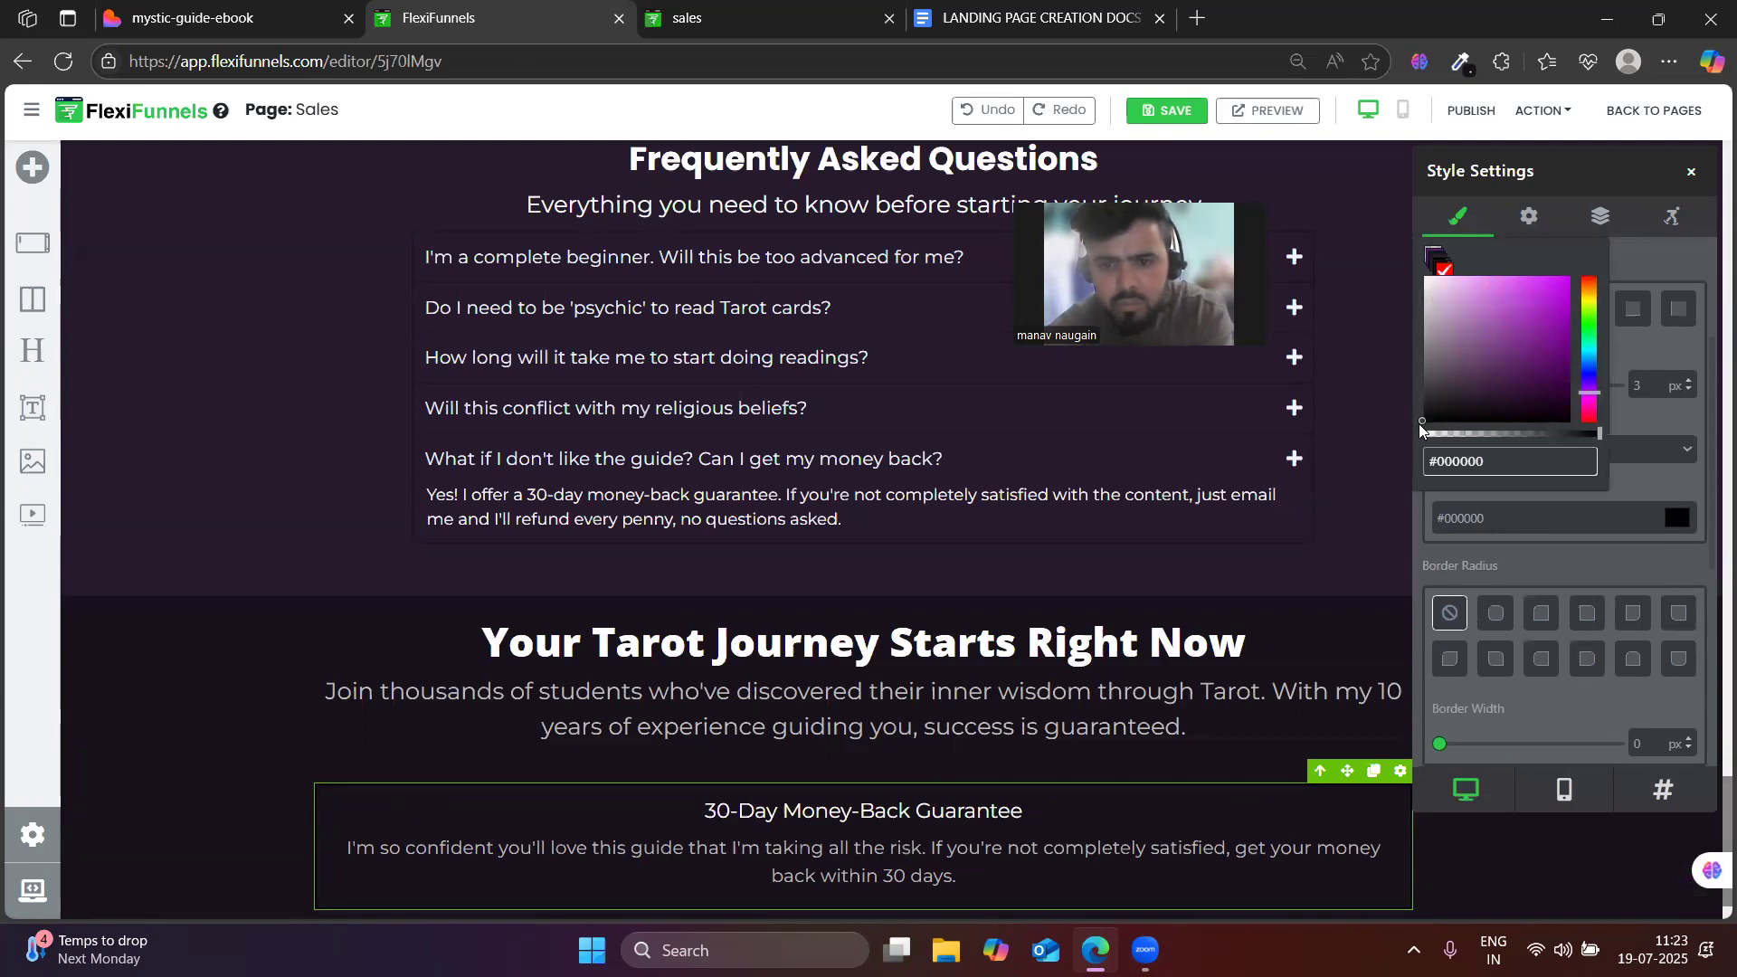
drag(1565, 360, 1576, 280)
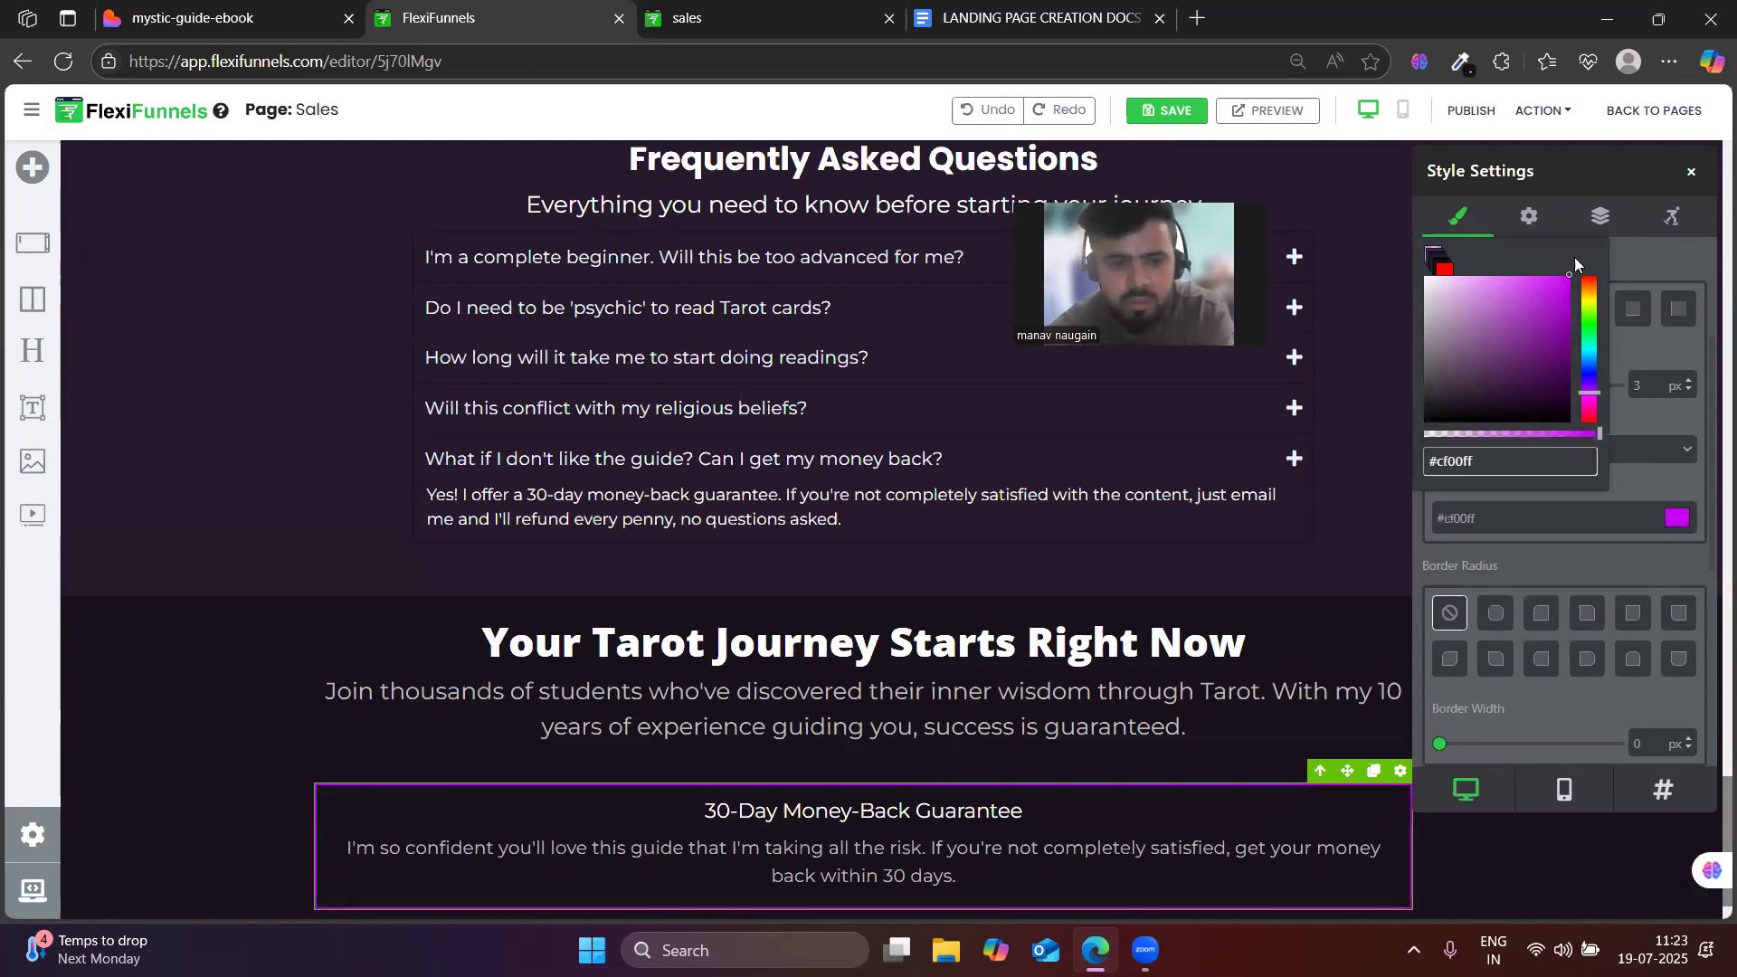
click(233, 749)
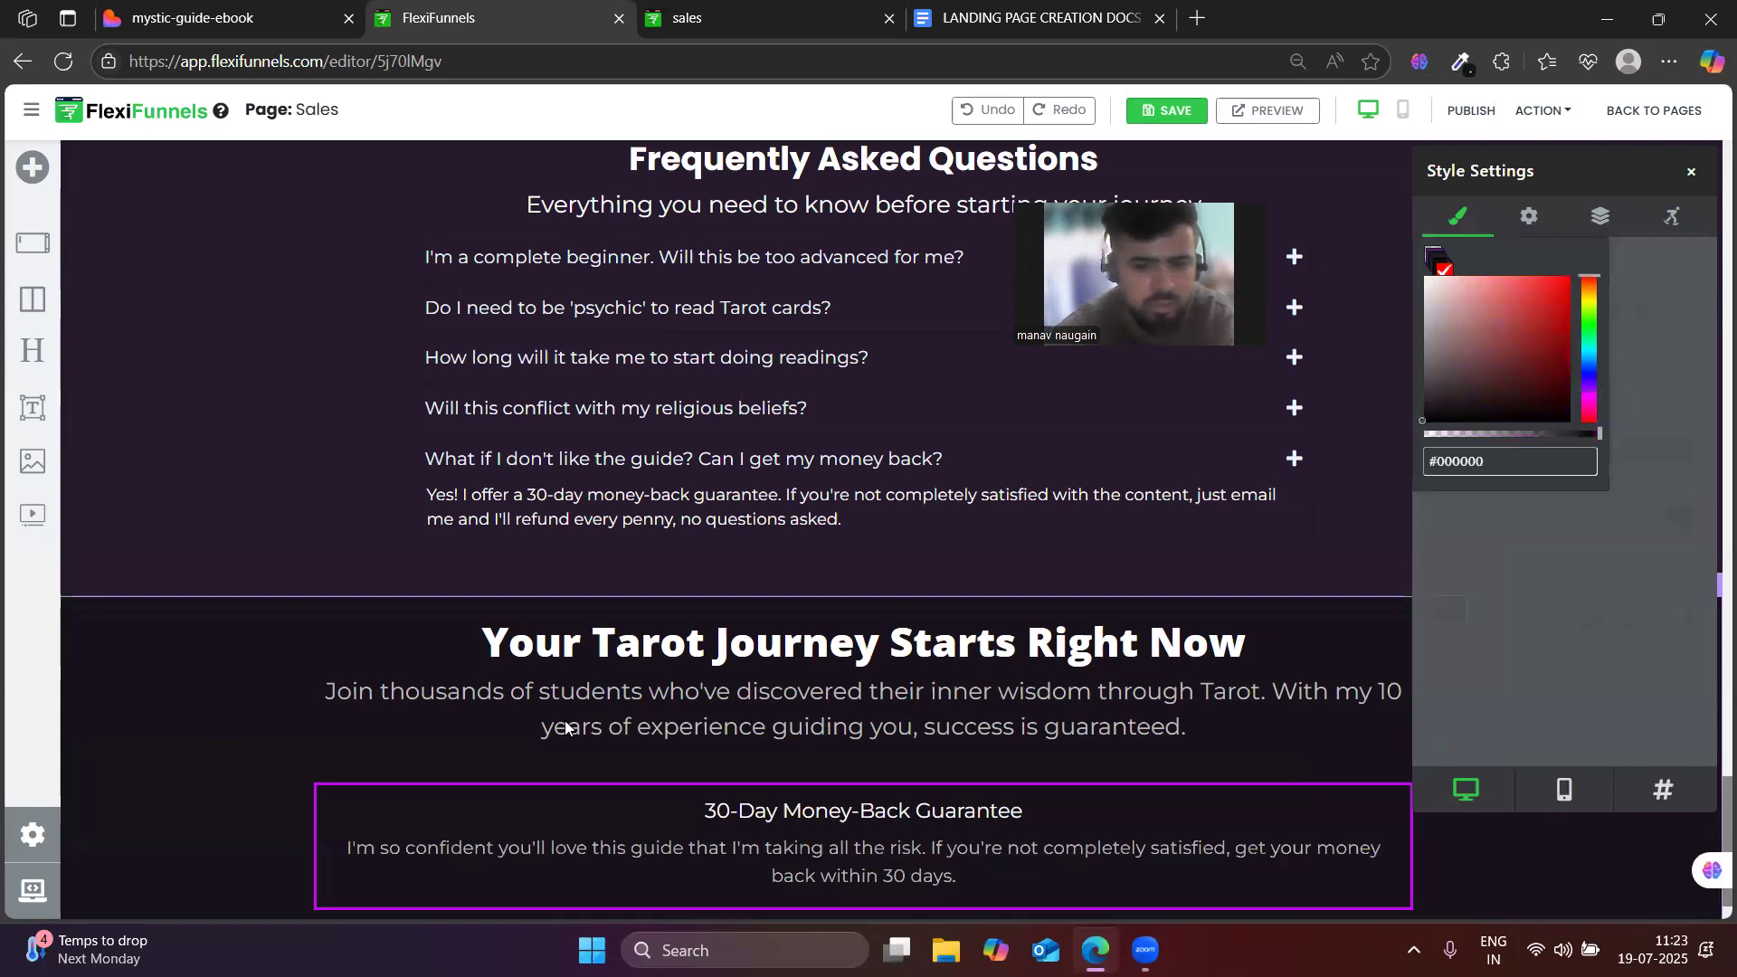
scroll(1456, 664, down, 3)
scroll(970, 821, down, 1)
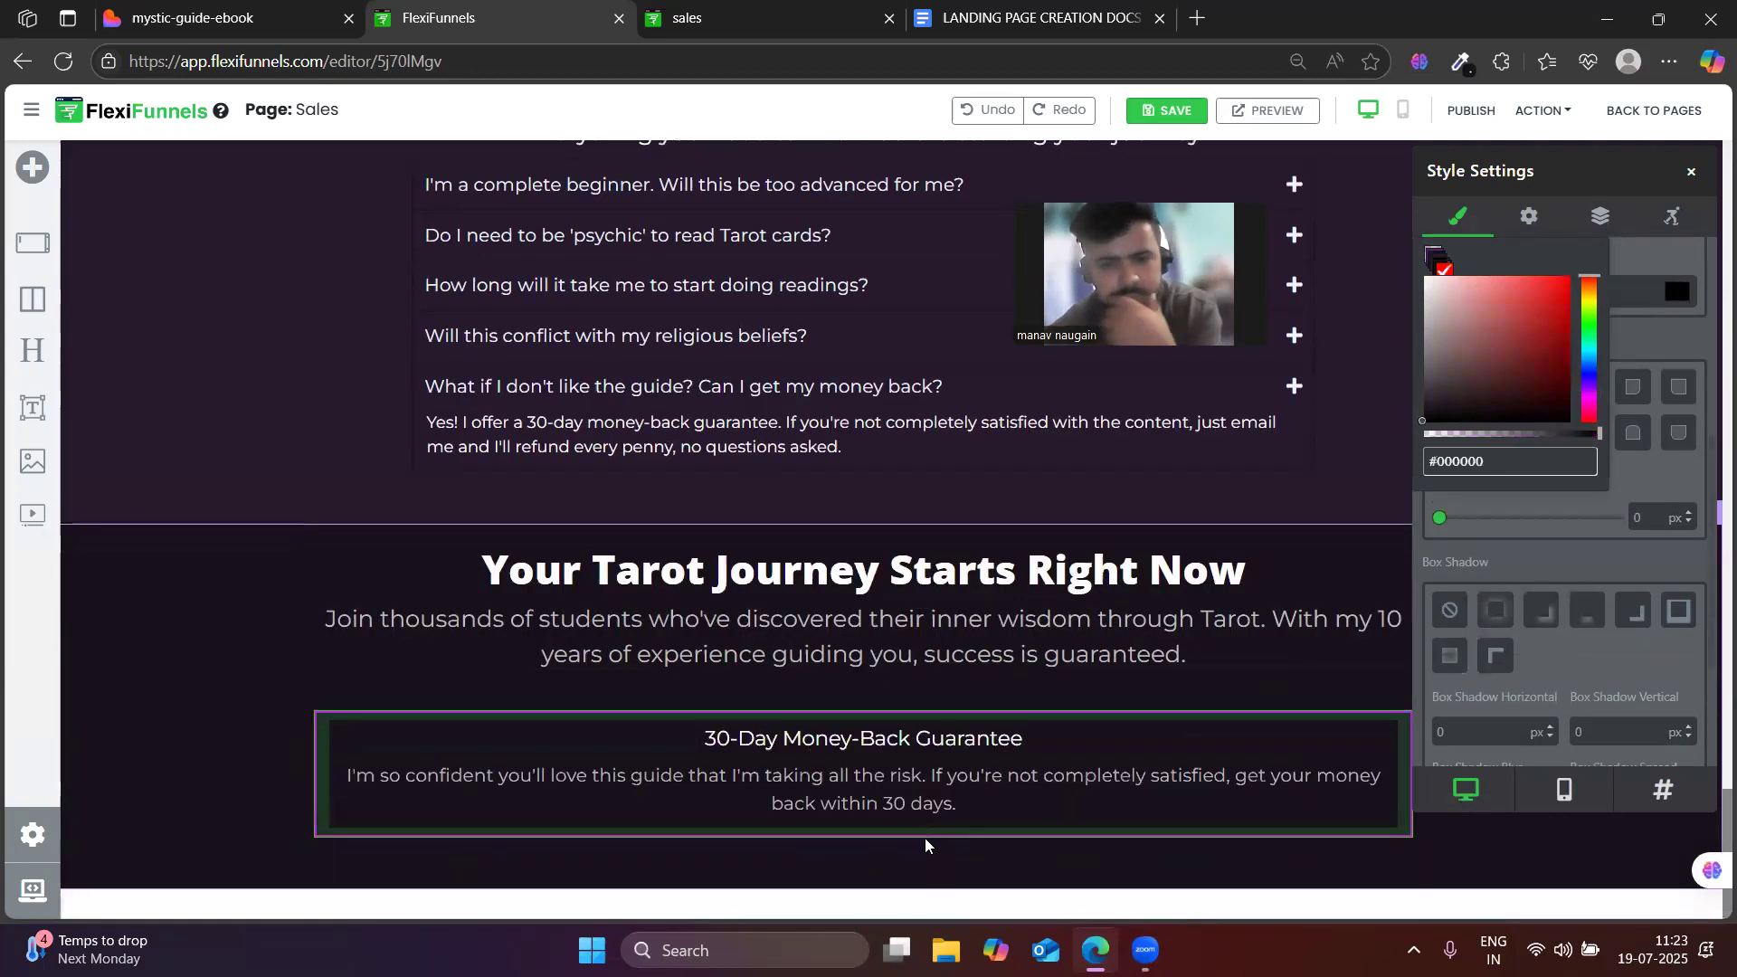
scroll(1604, 540, up, 3)
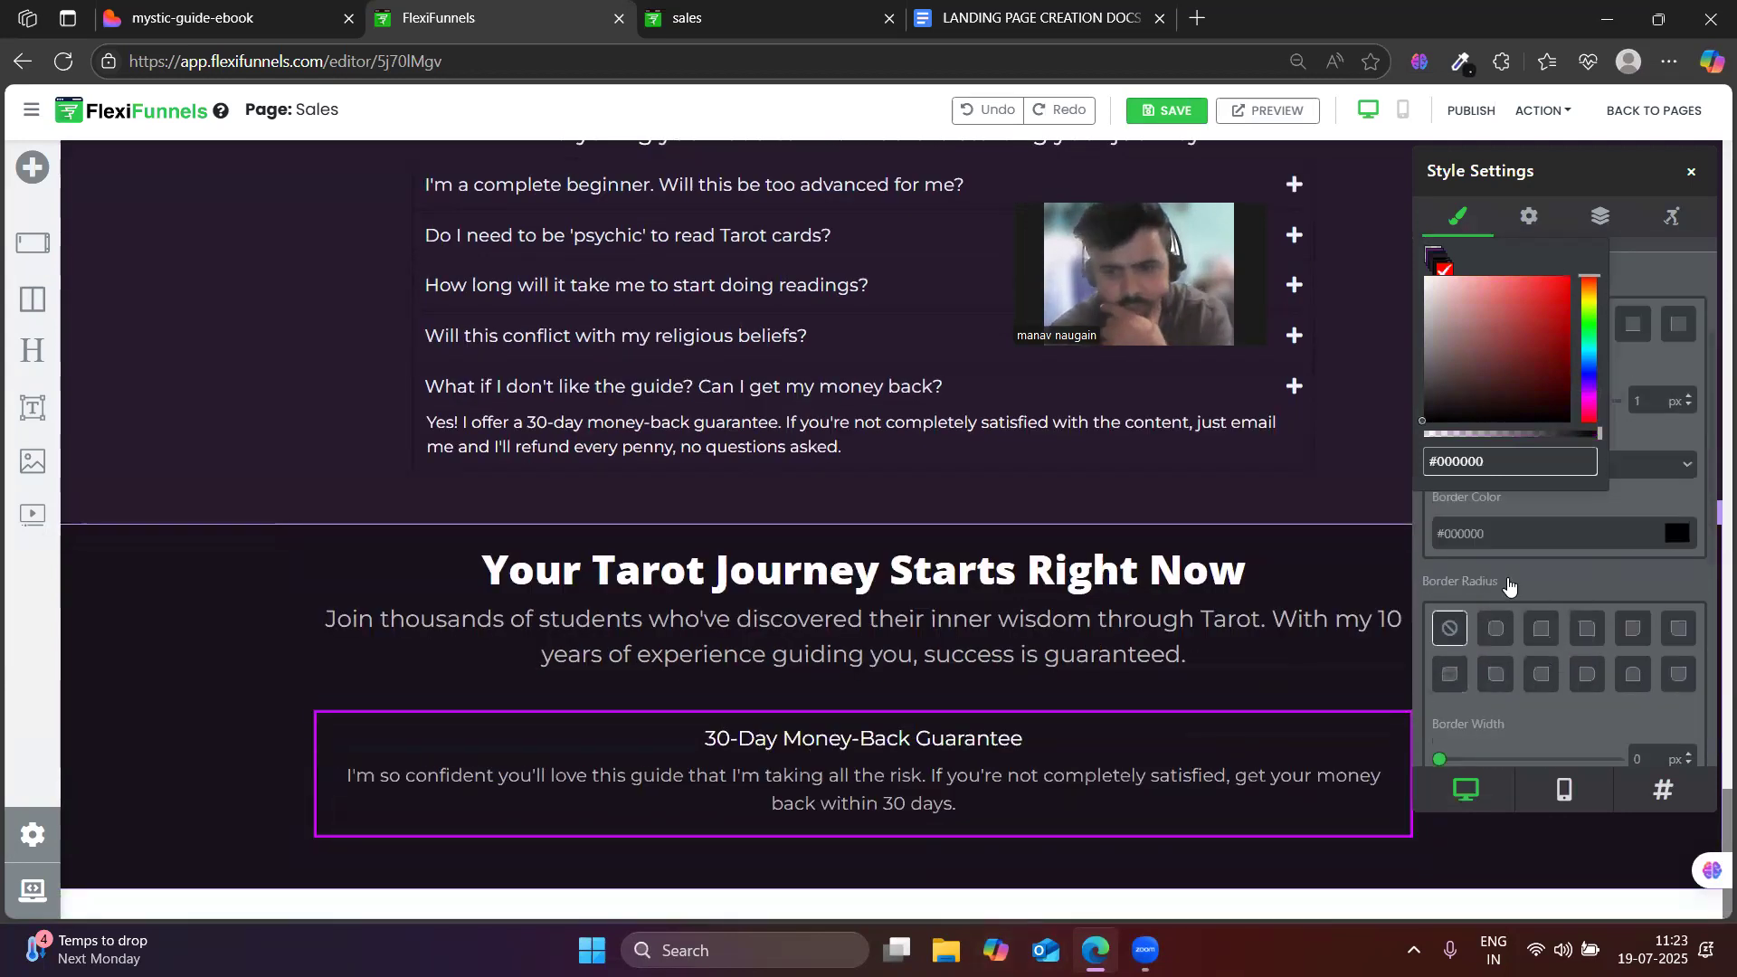
click(1651, 490)
click(1498, 447)
click(1502, 447)
scroll(1577, 619, down, 3)
scroll(1576, 621, down, 2)
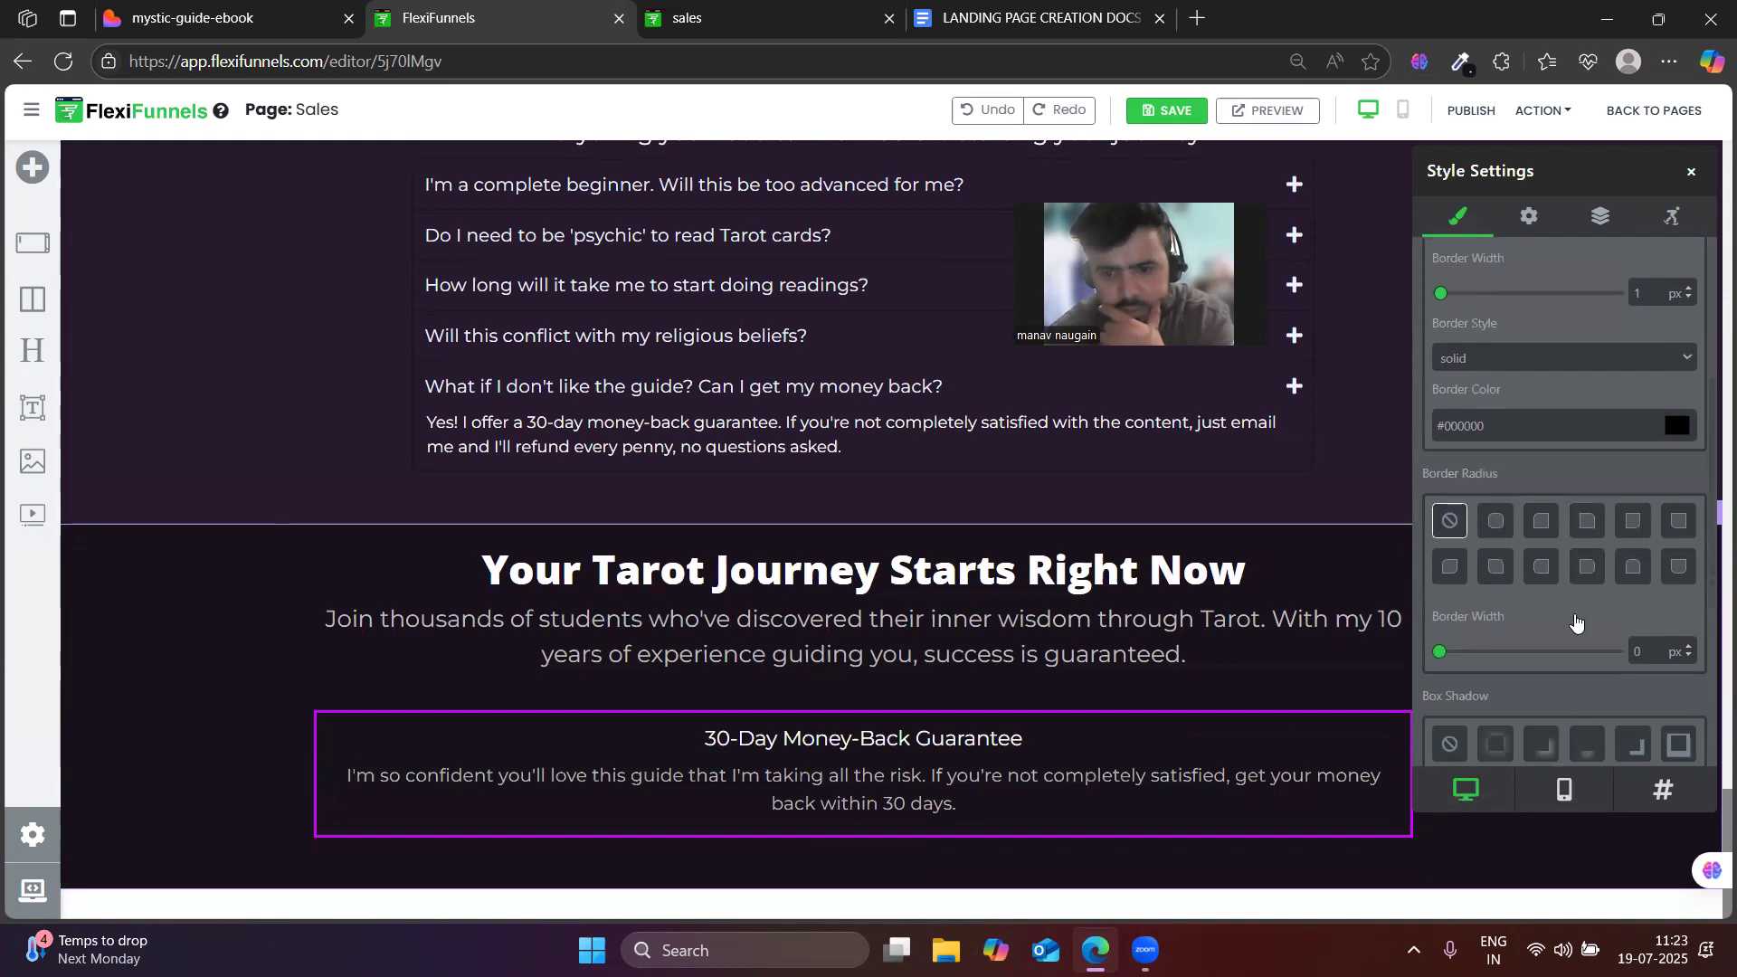
- Reduce the border width of the 30-Day Money-Back Guarantee column to 2 px and close its style settings
scroll(1574, 614, up, 5)
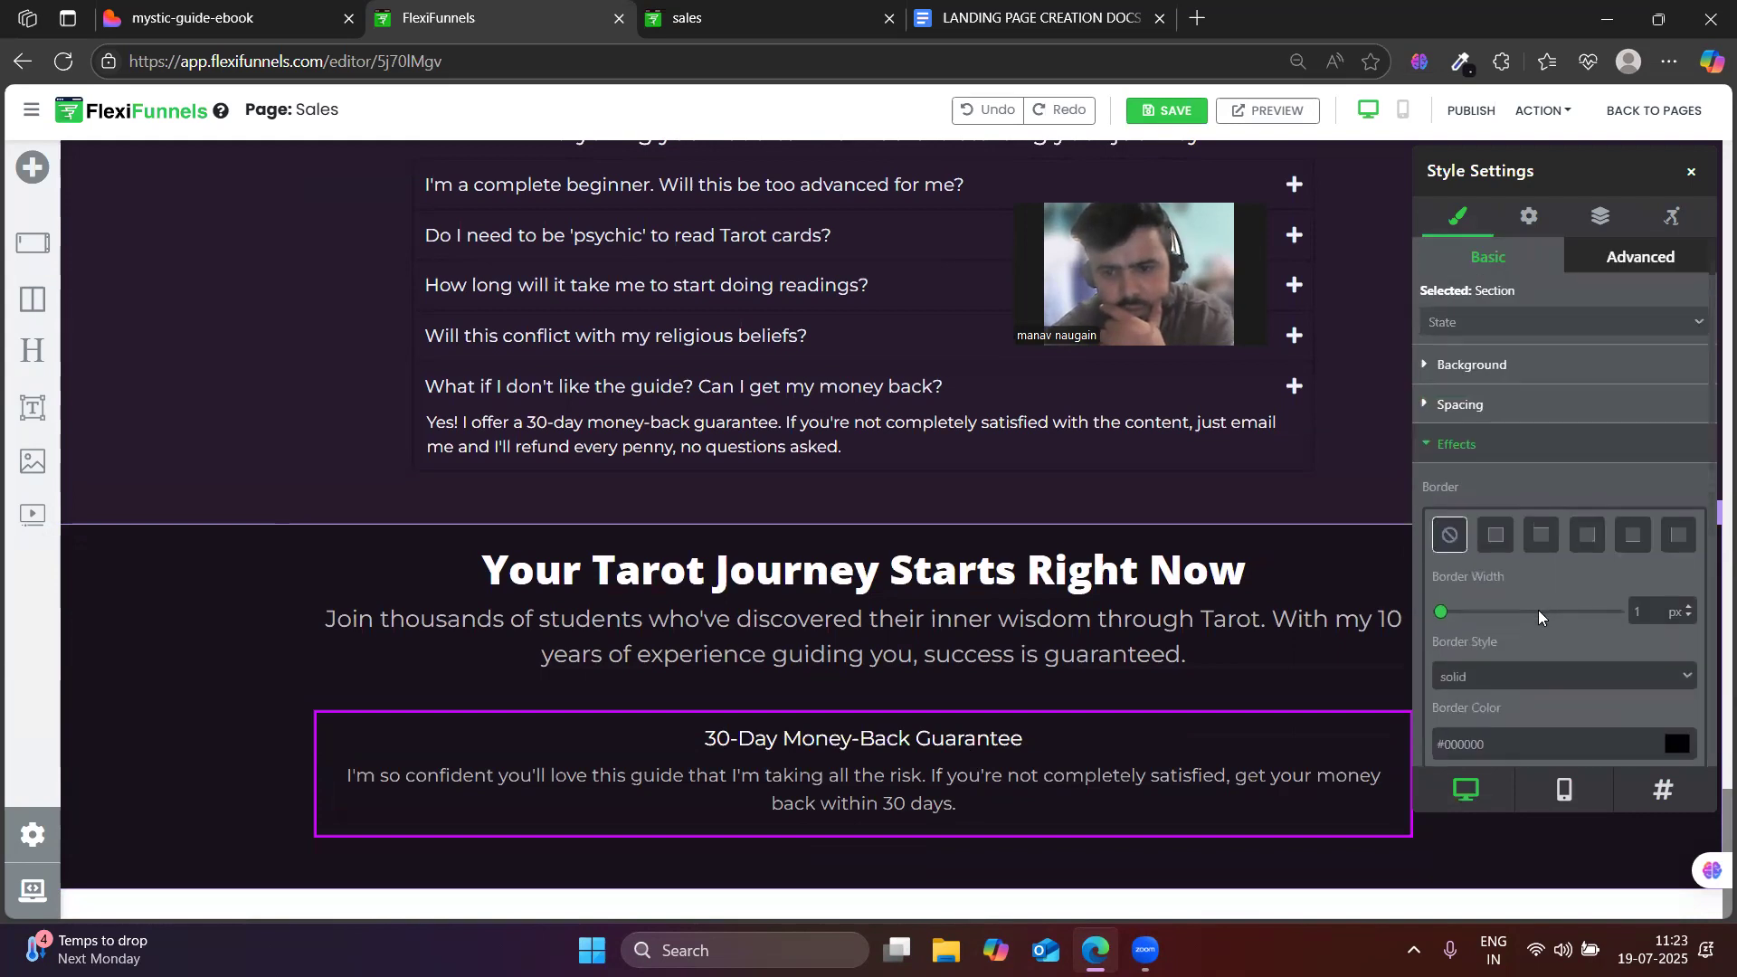
click(327, 742)
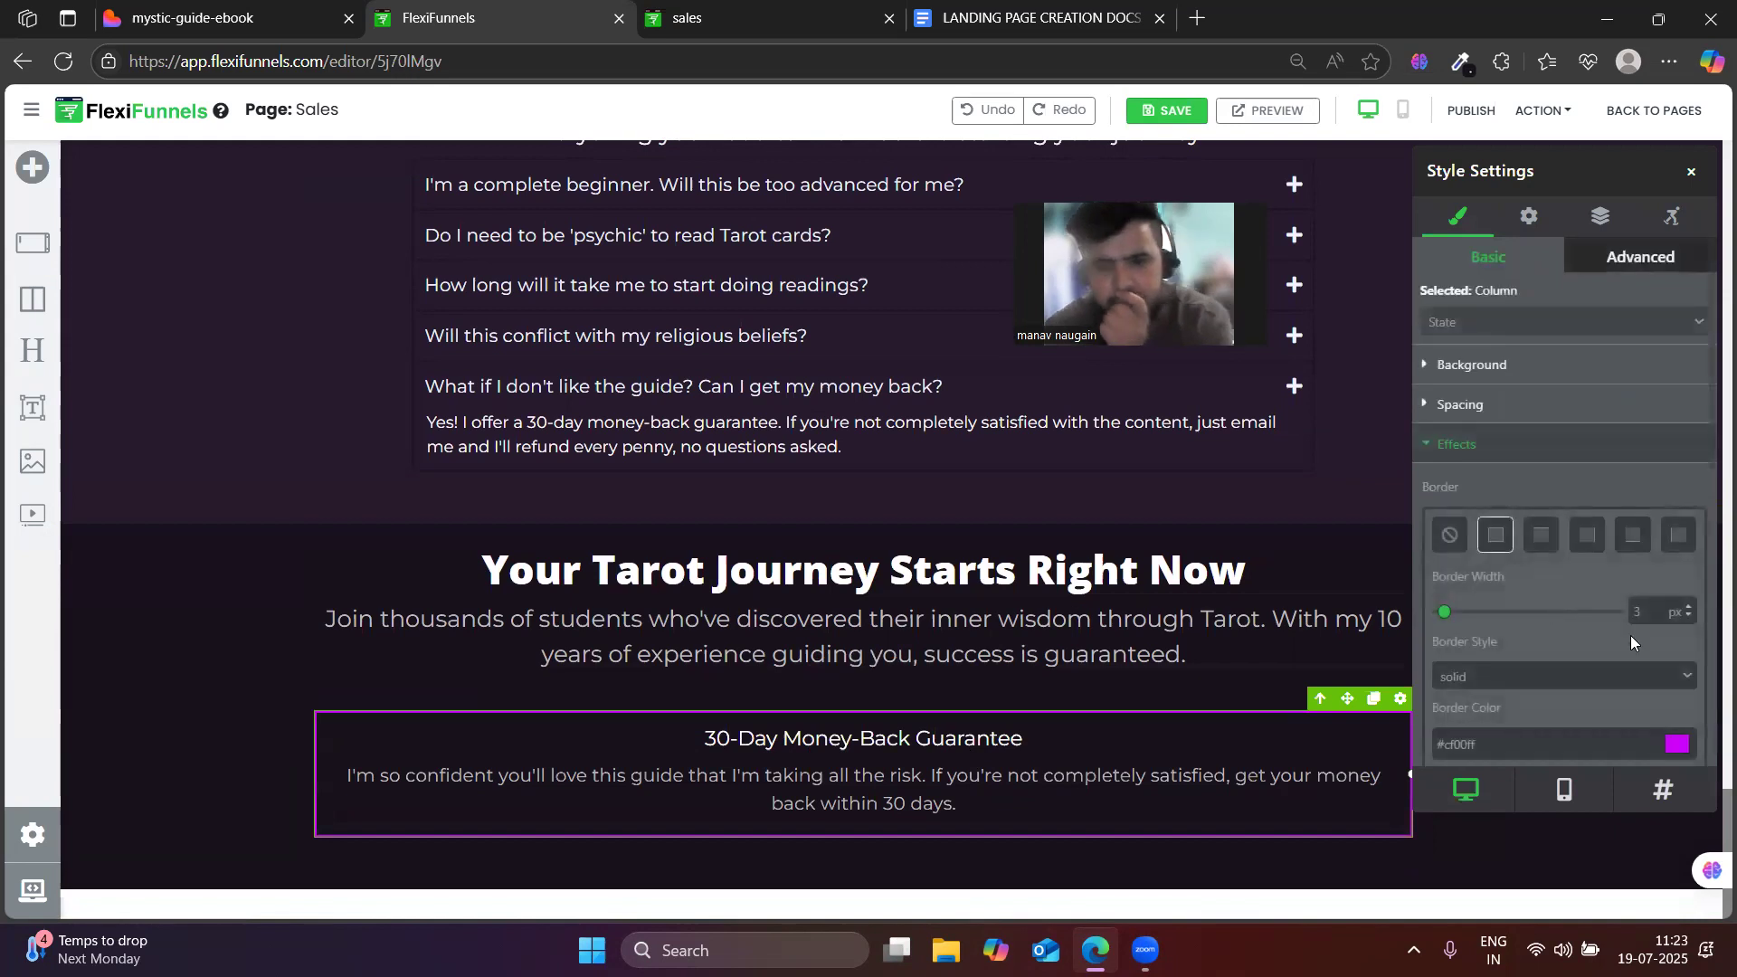
click(1635, 613)
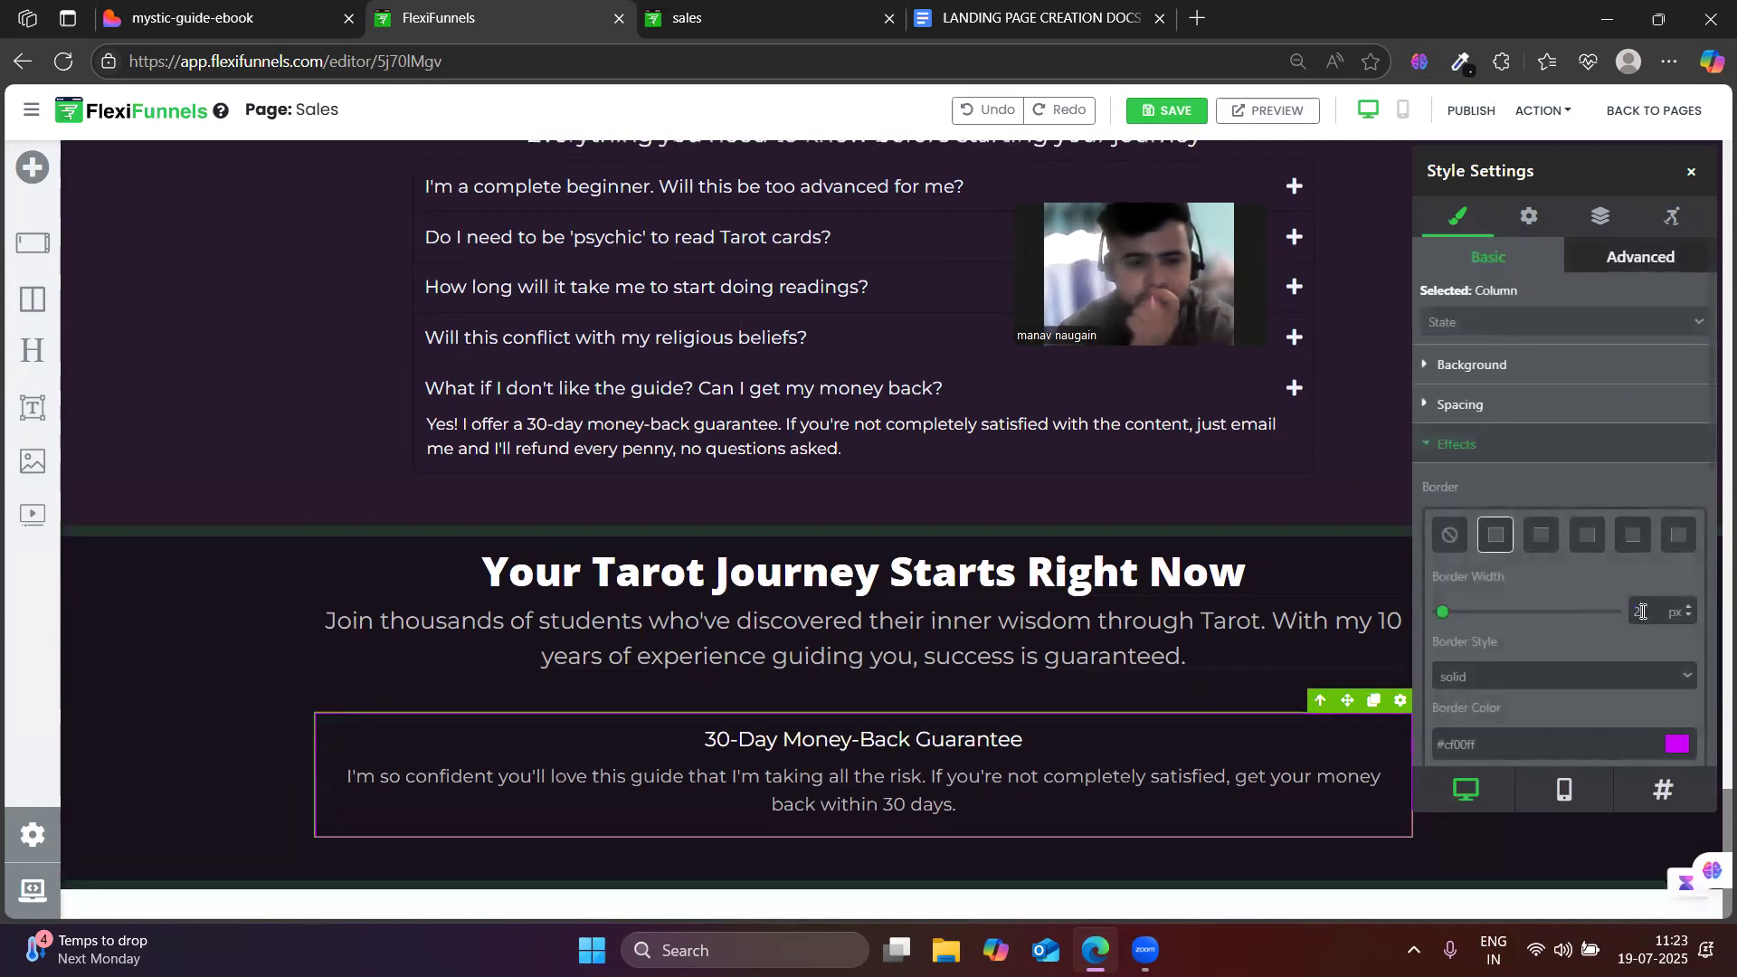
click(179, 711)
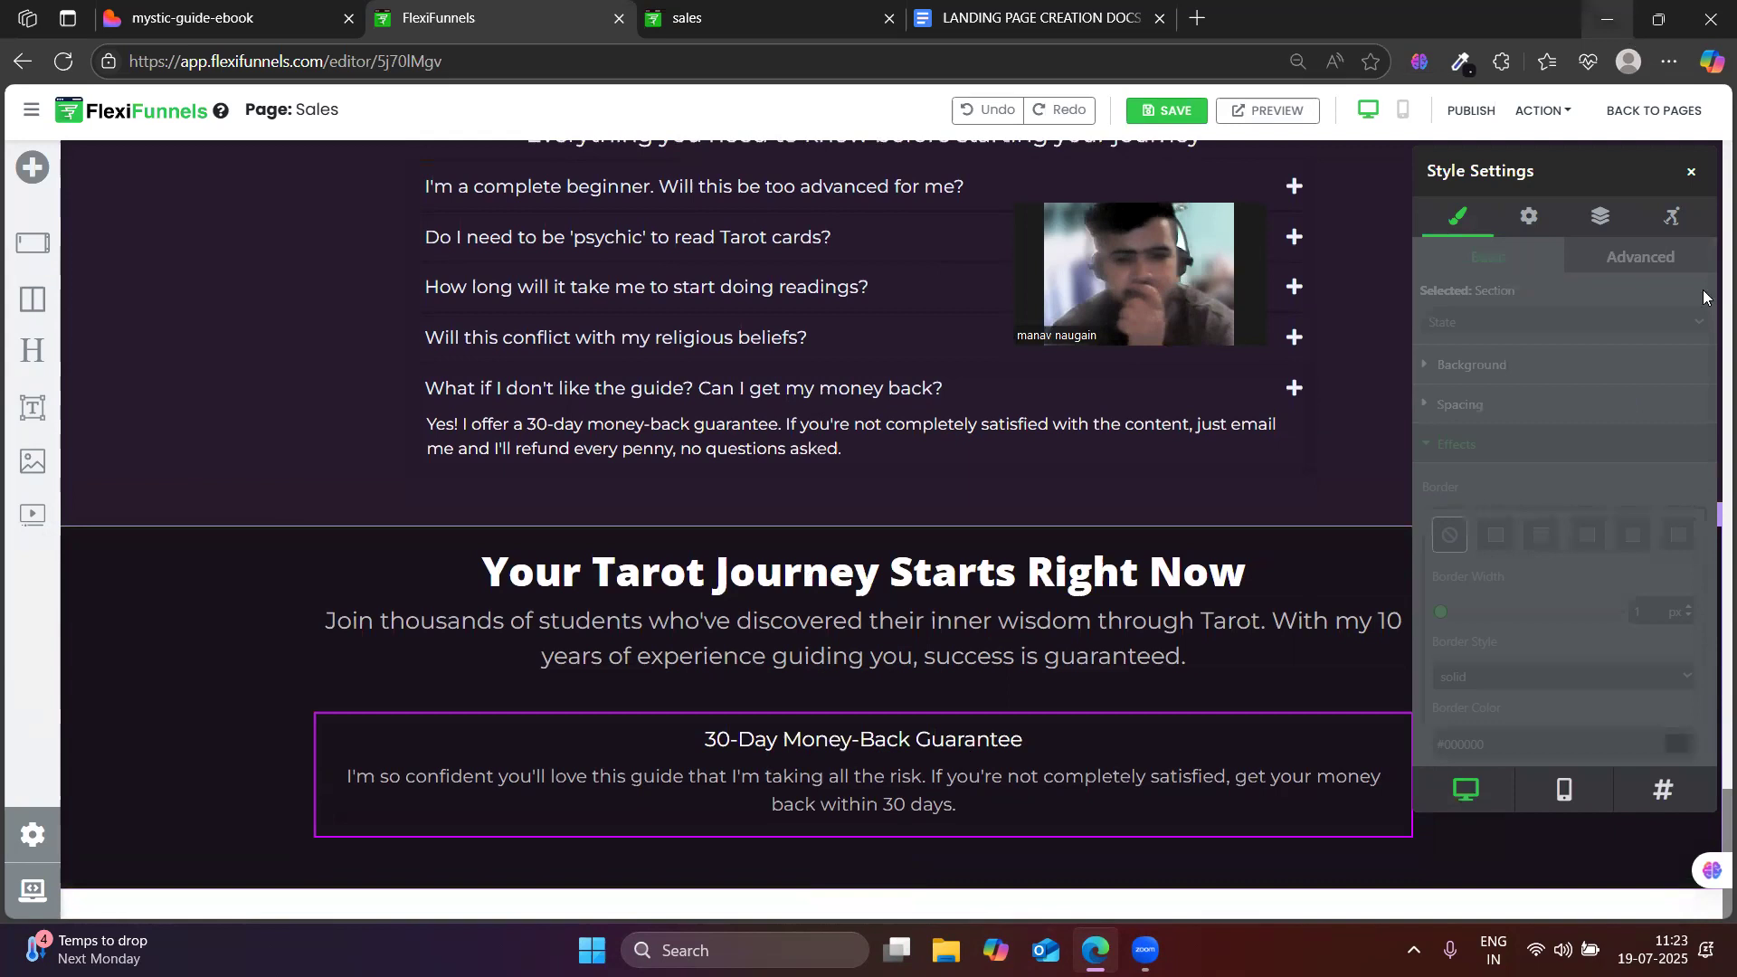
click(1690, 172)
- Check the closing call-to-action on the mystic-guide-ebook page and highlight the "Instant download • Secure payment • 30-day guarantee" line
click(299, 36)
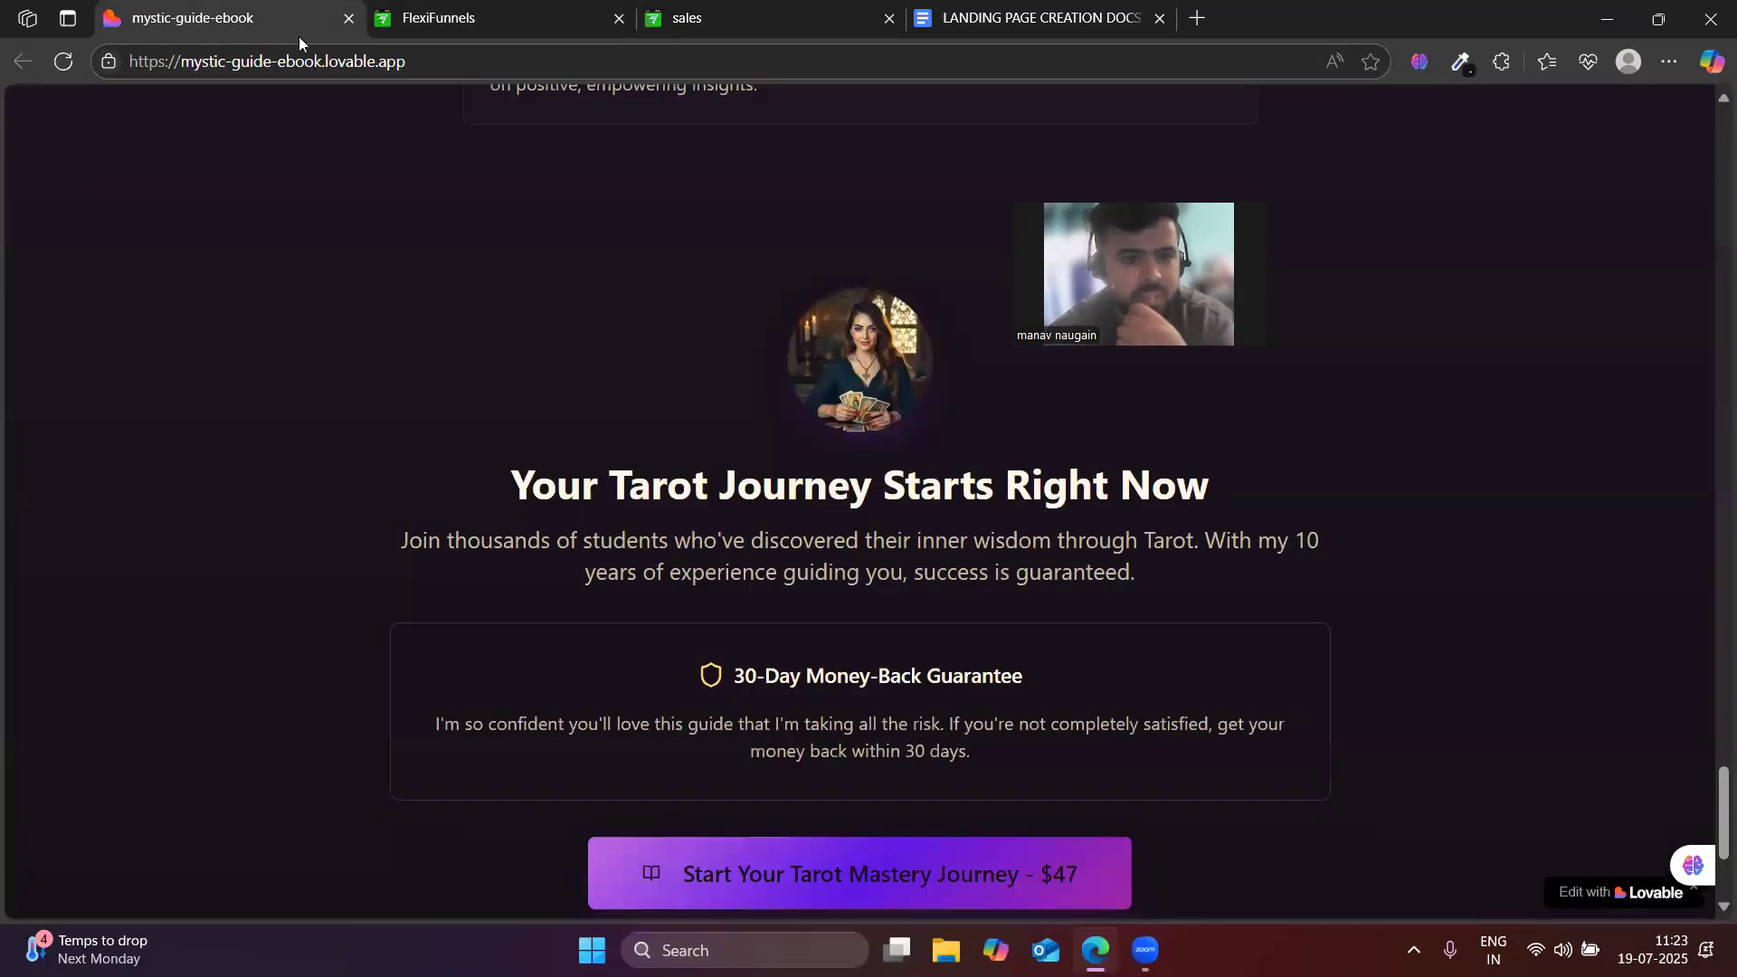
scroll(670, 693, down, 3)
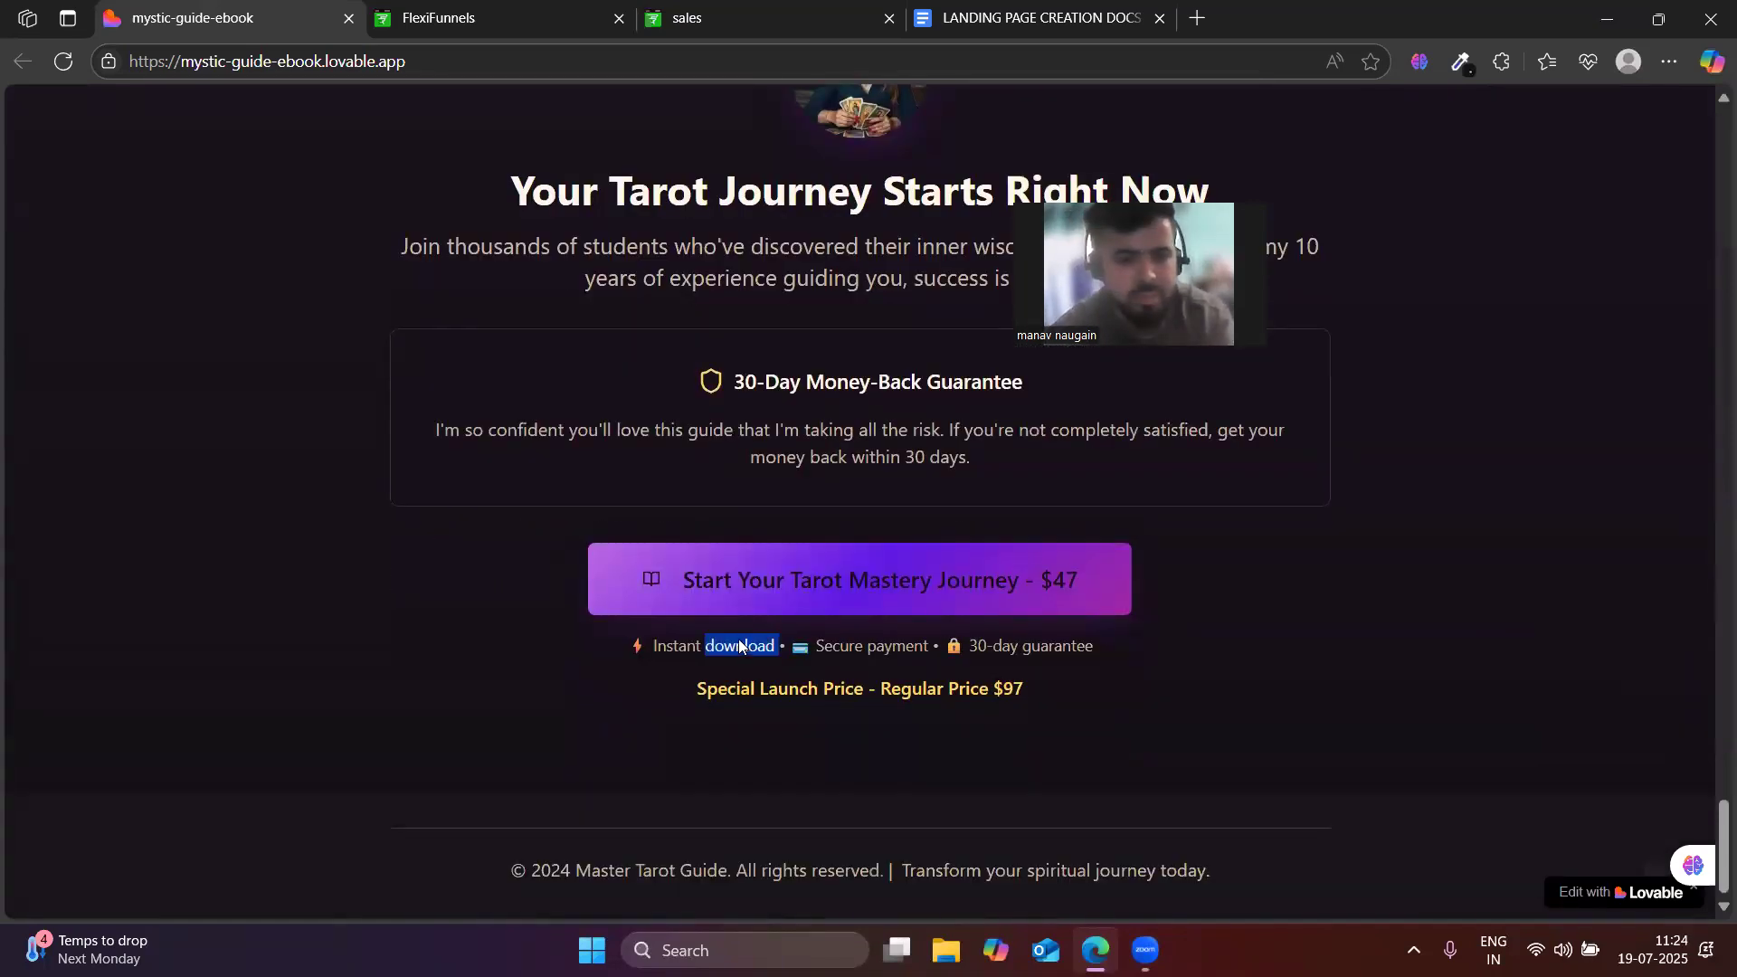
drag(633, 636, 1133, 654)
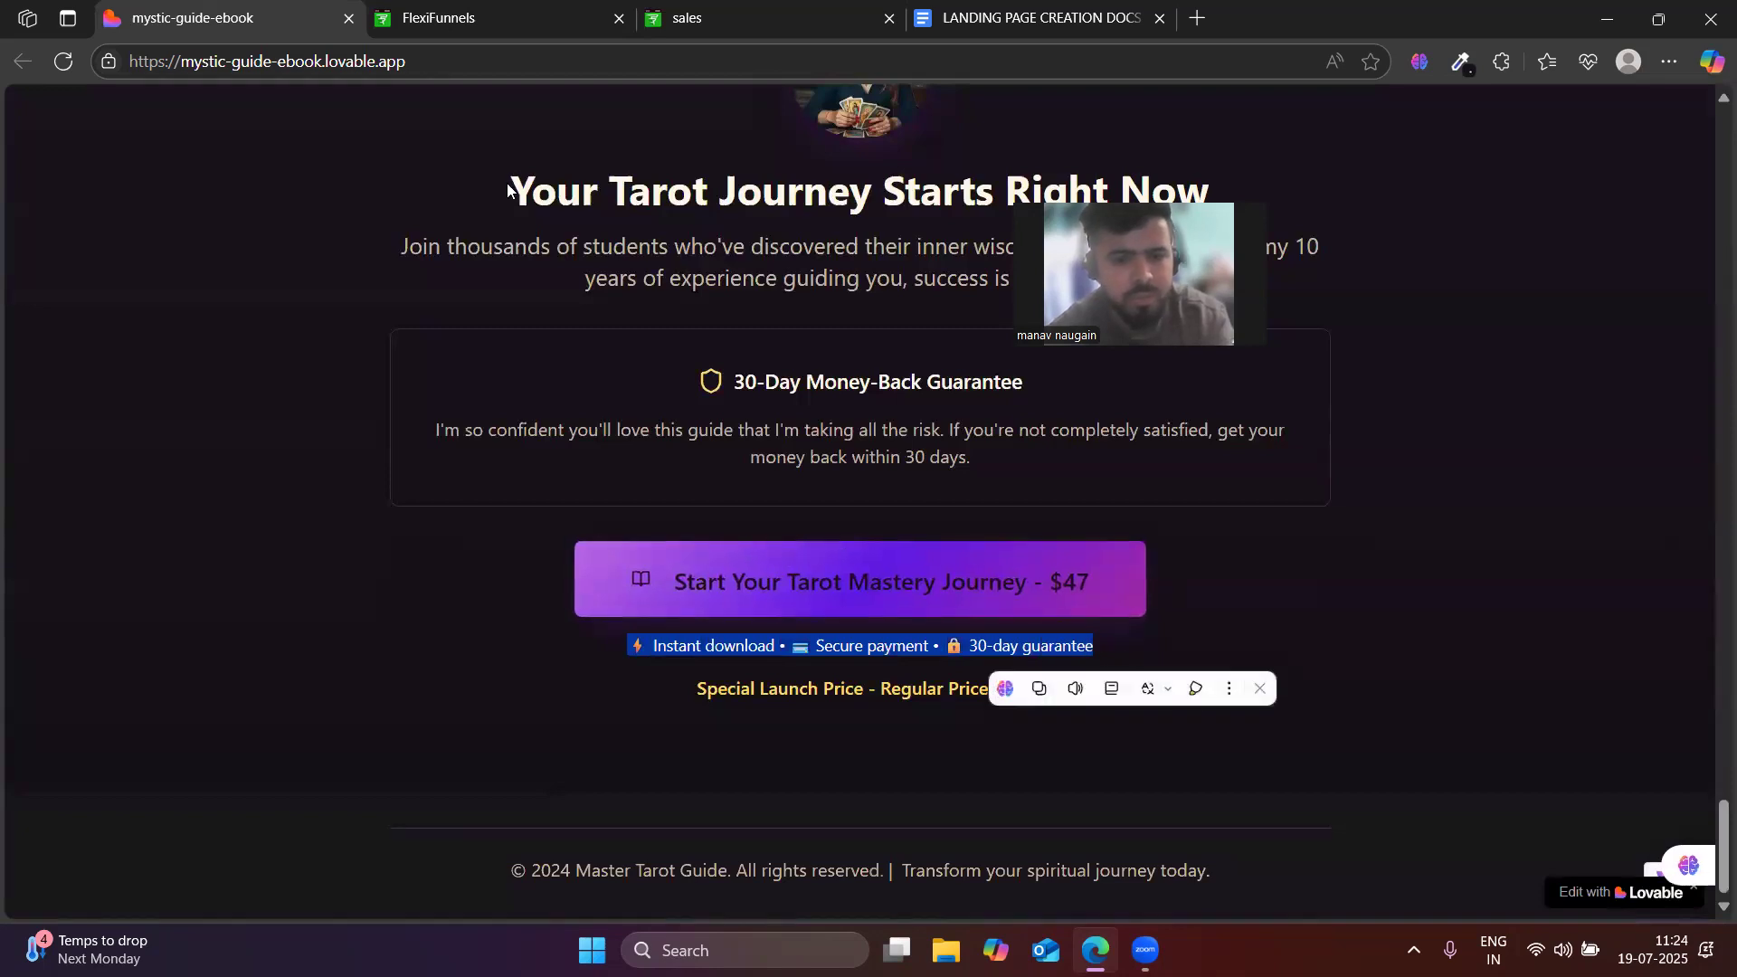
- Return to the FlexiFunnels editor and add a Button element directly below the bordered guarantee box
click(458, 17)
click(36, 165)
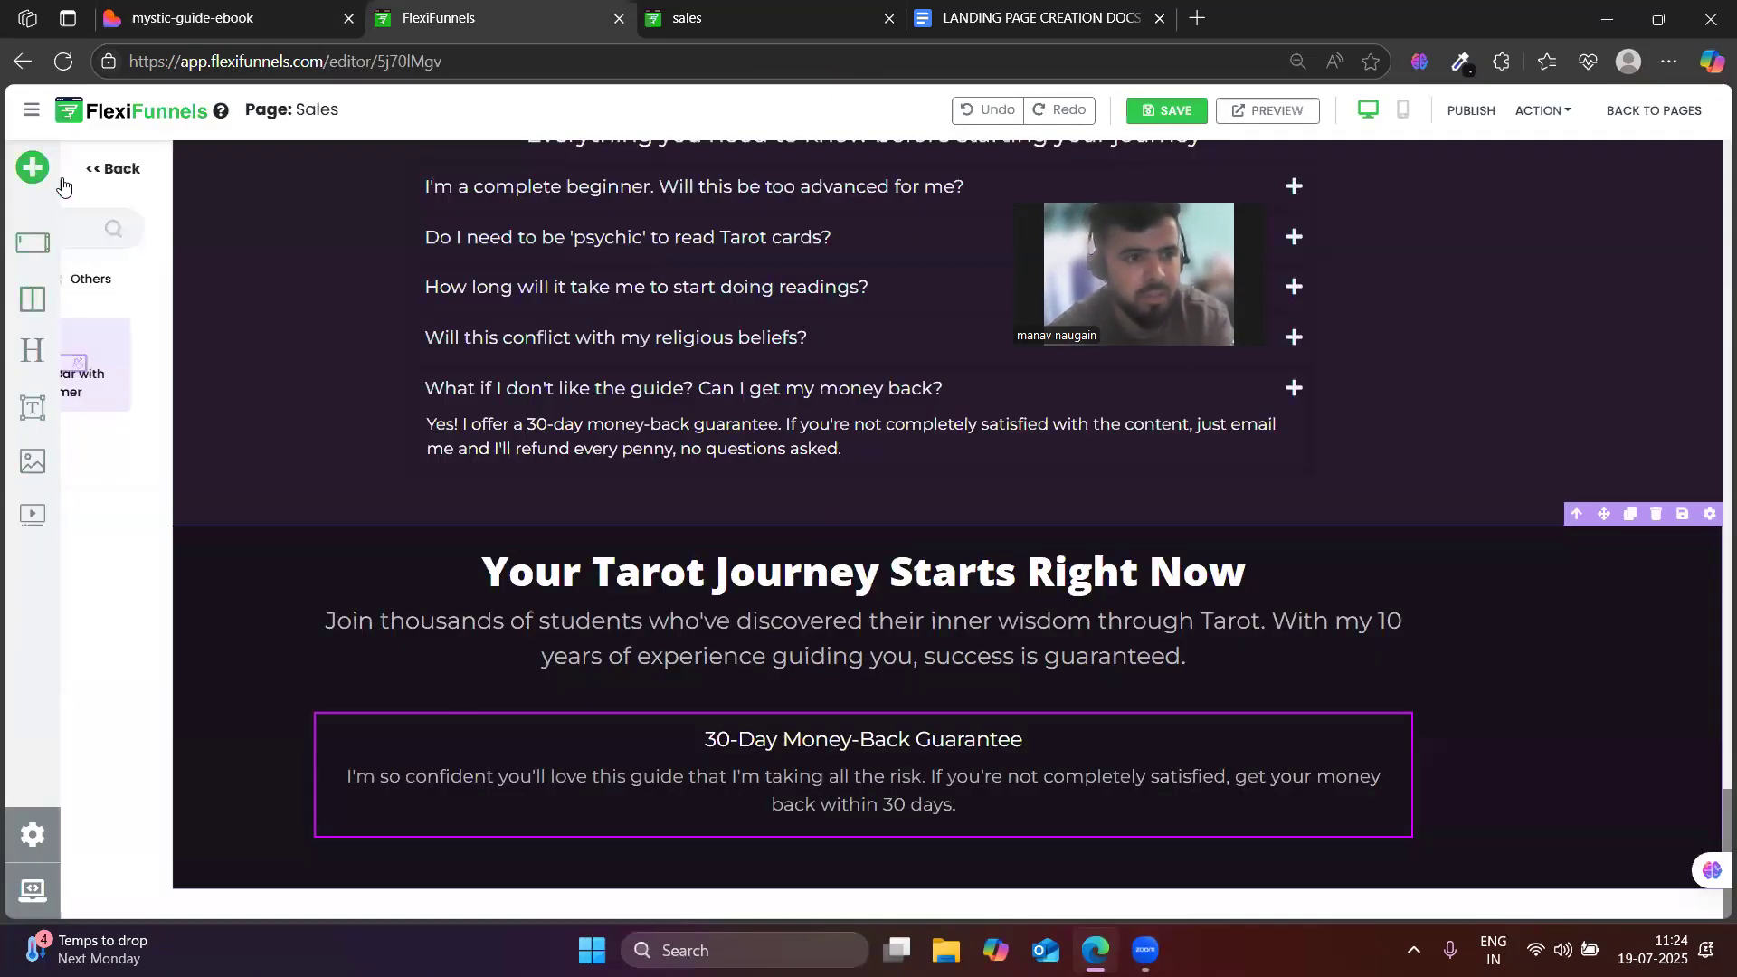
click(272, 281)
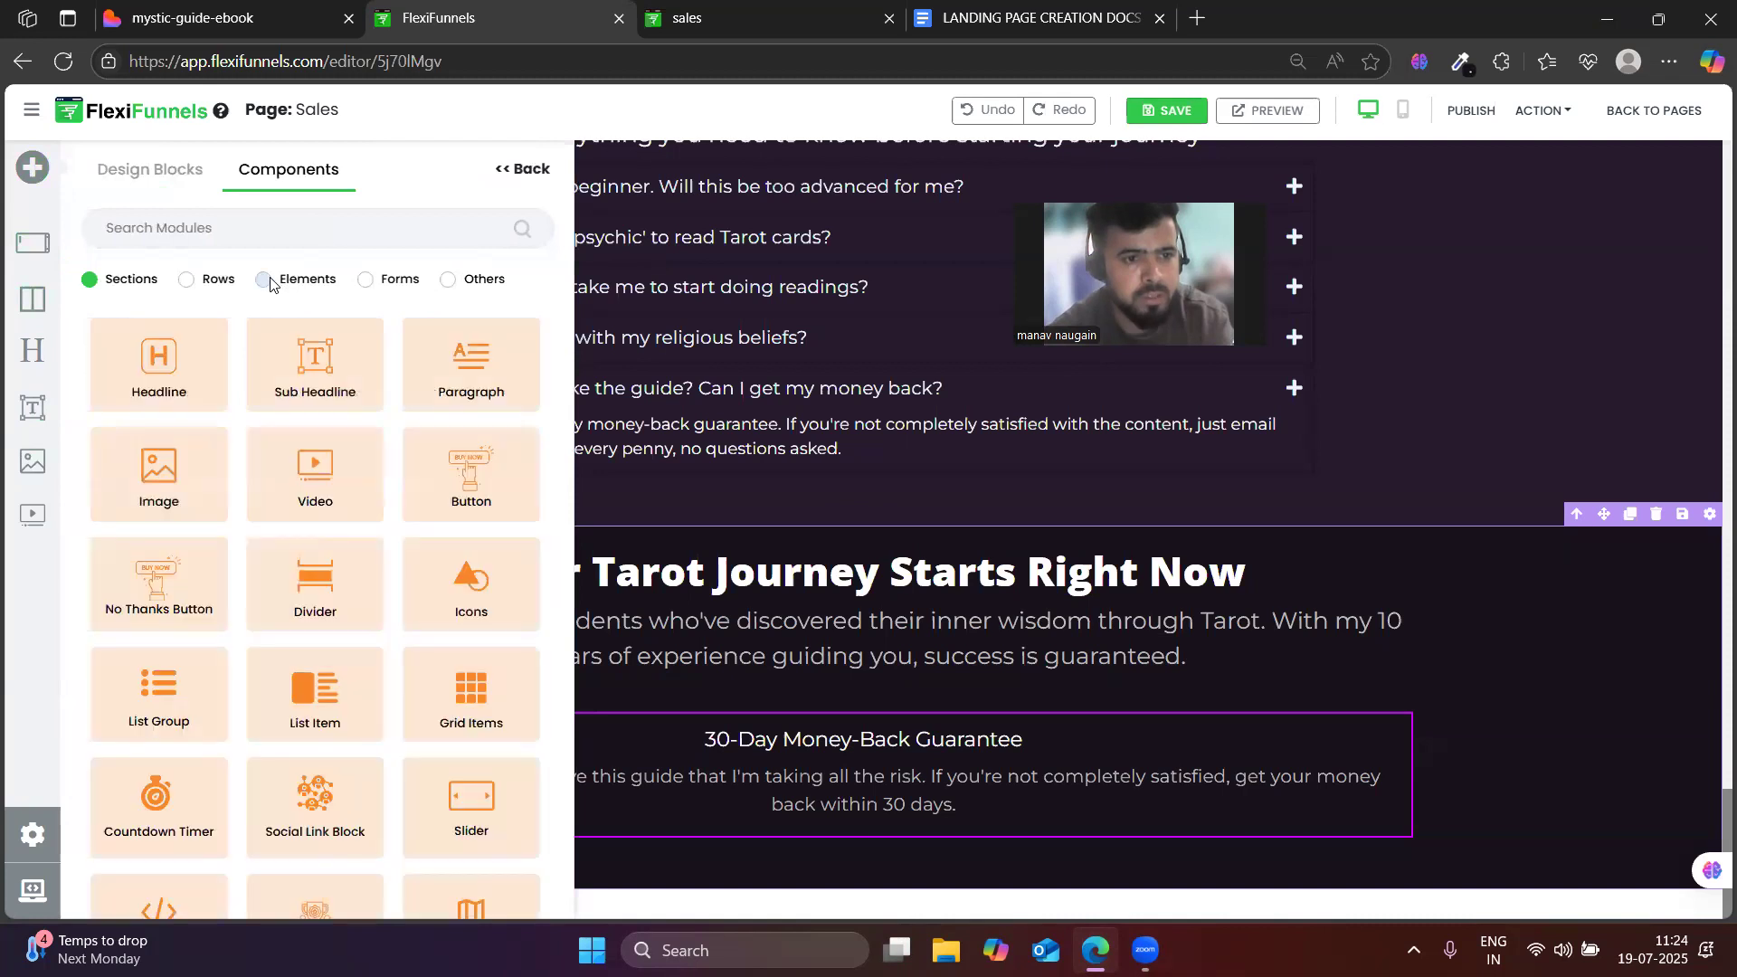
drag(468, 466, 766, 857)
drag(1218, 748, 1474, 760)
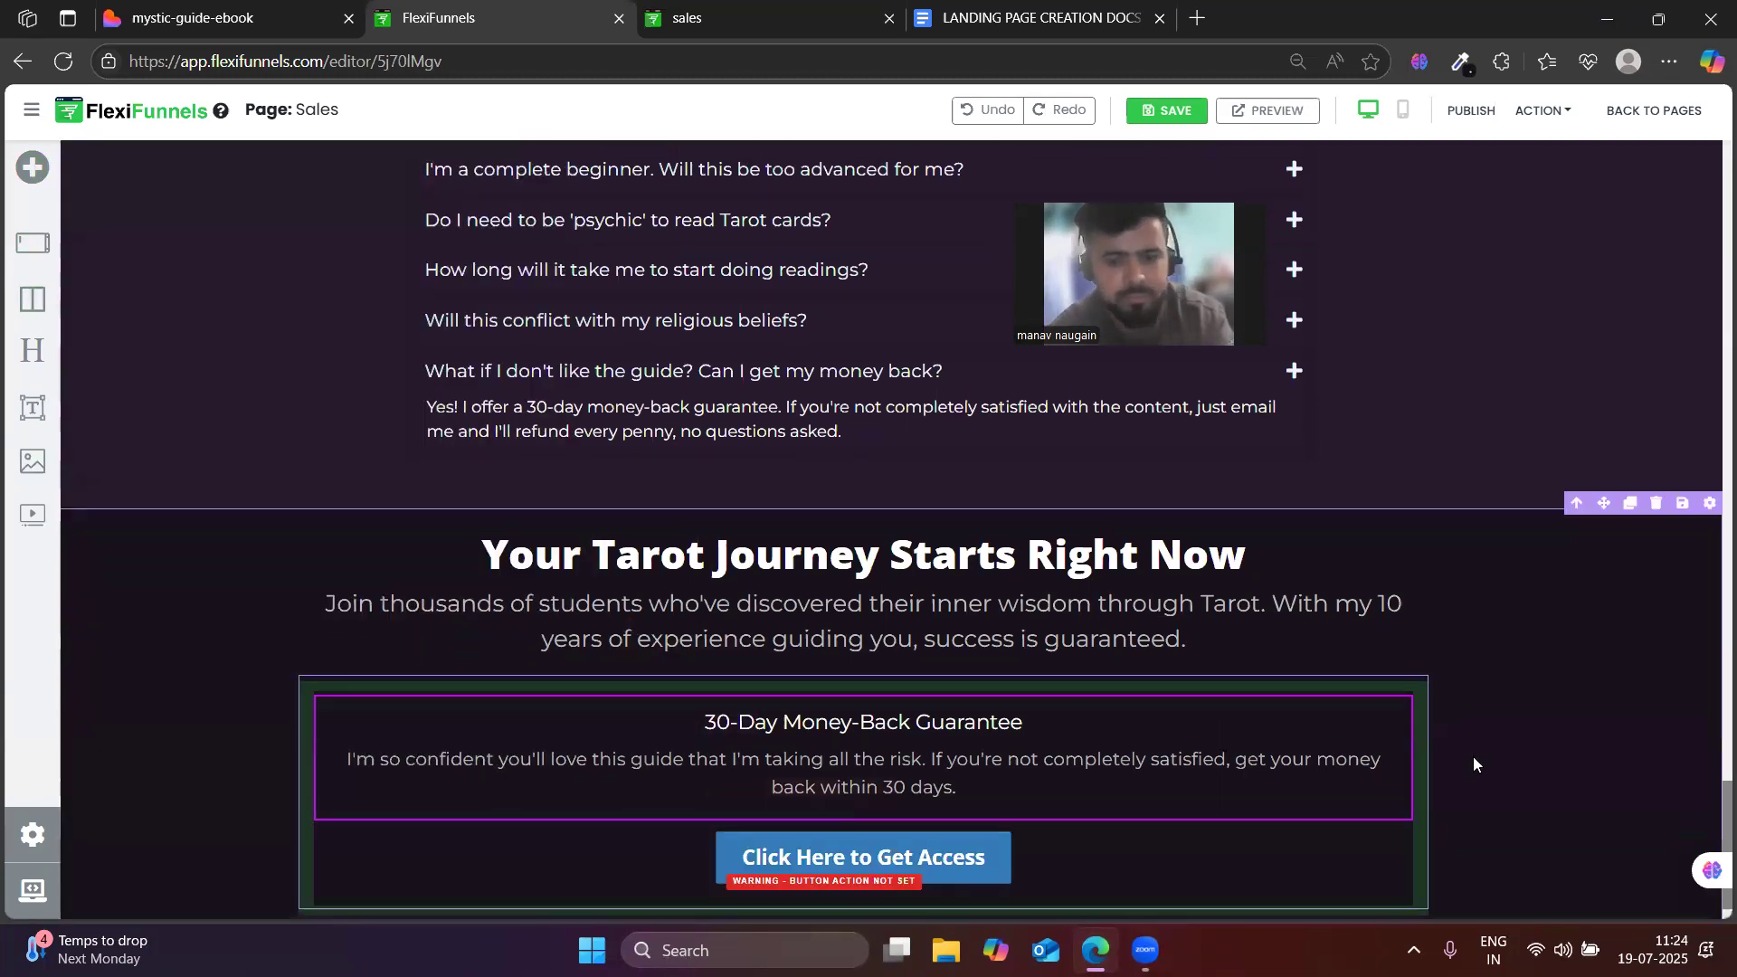
scroll(1474, 760, down, 1)
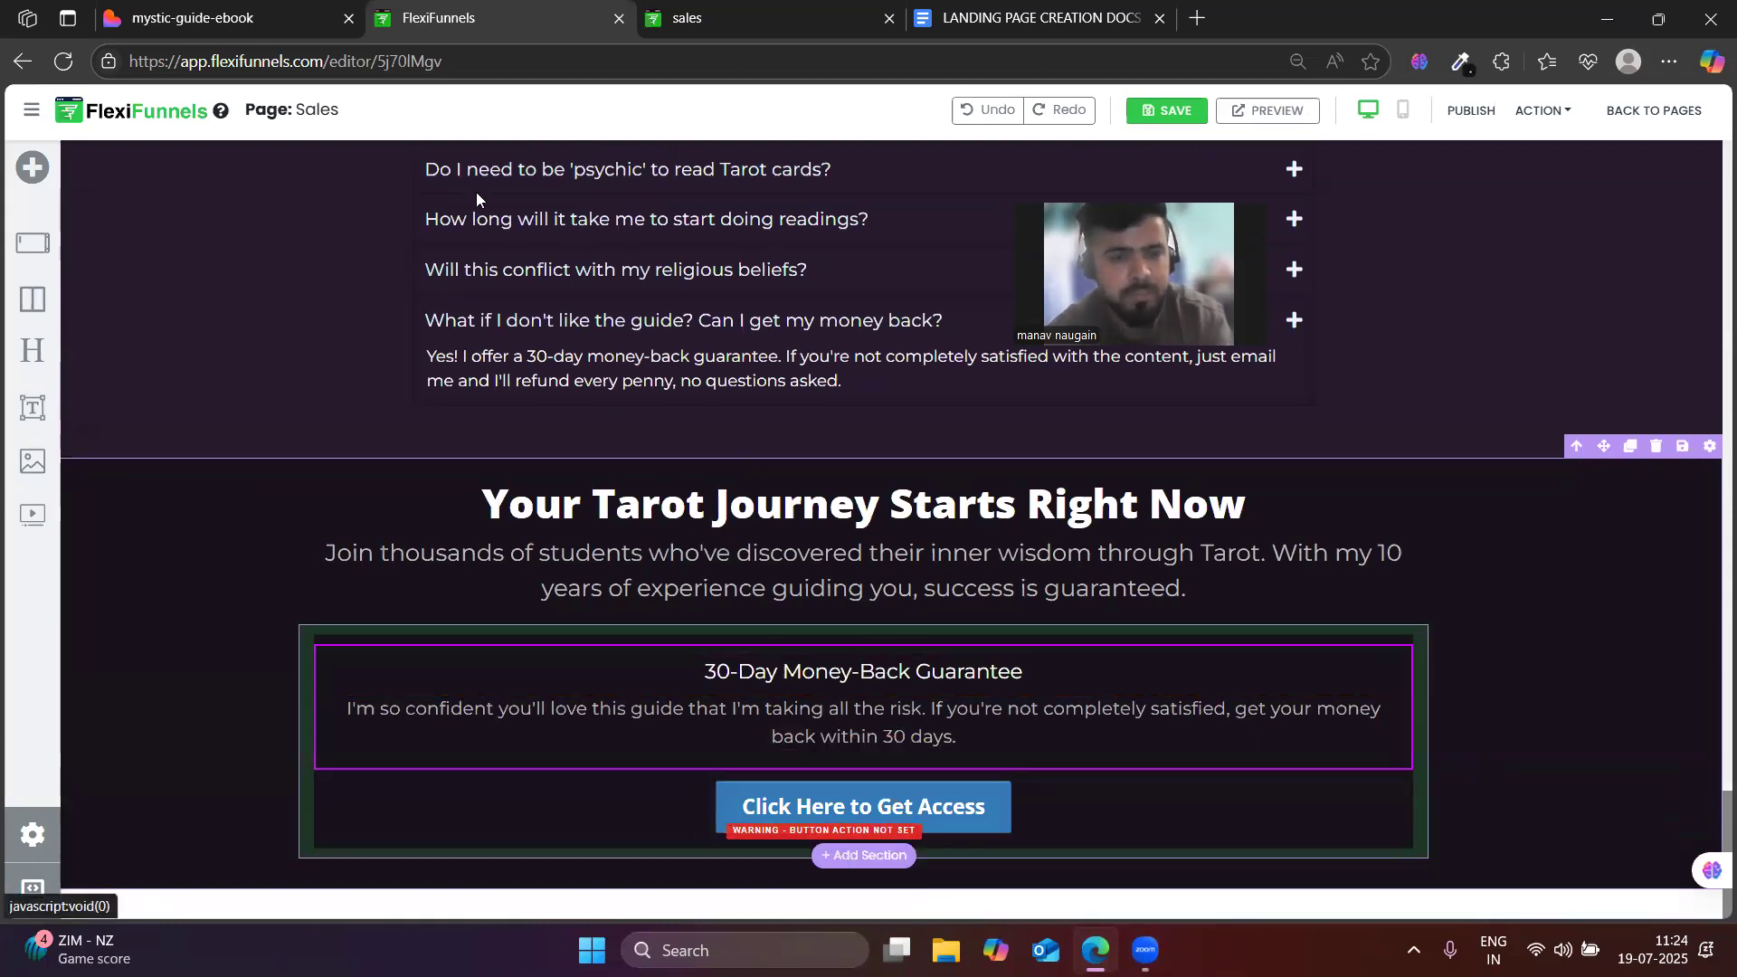
- Check the reference button and replace the new button's text with "START YOUR JOURNEY TODAY"
click(271, 16)
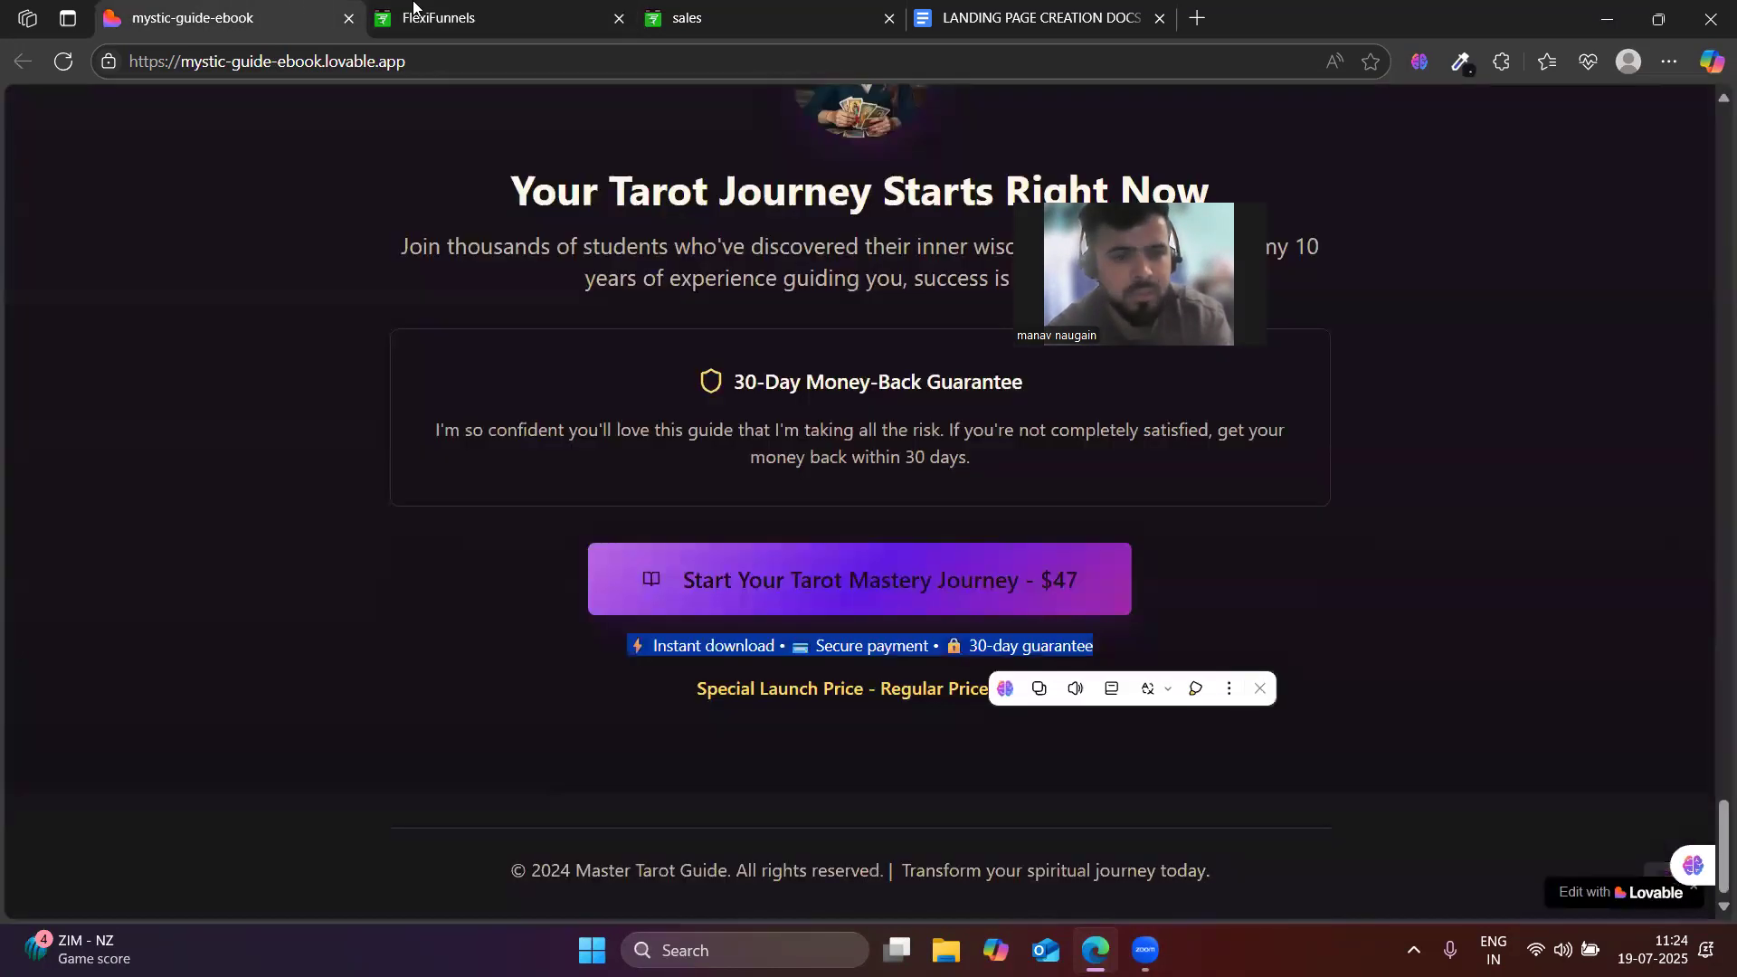
click(480, 11)
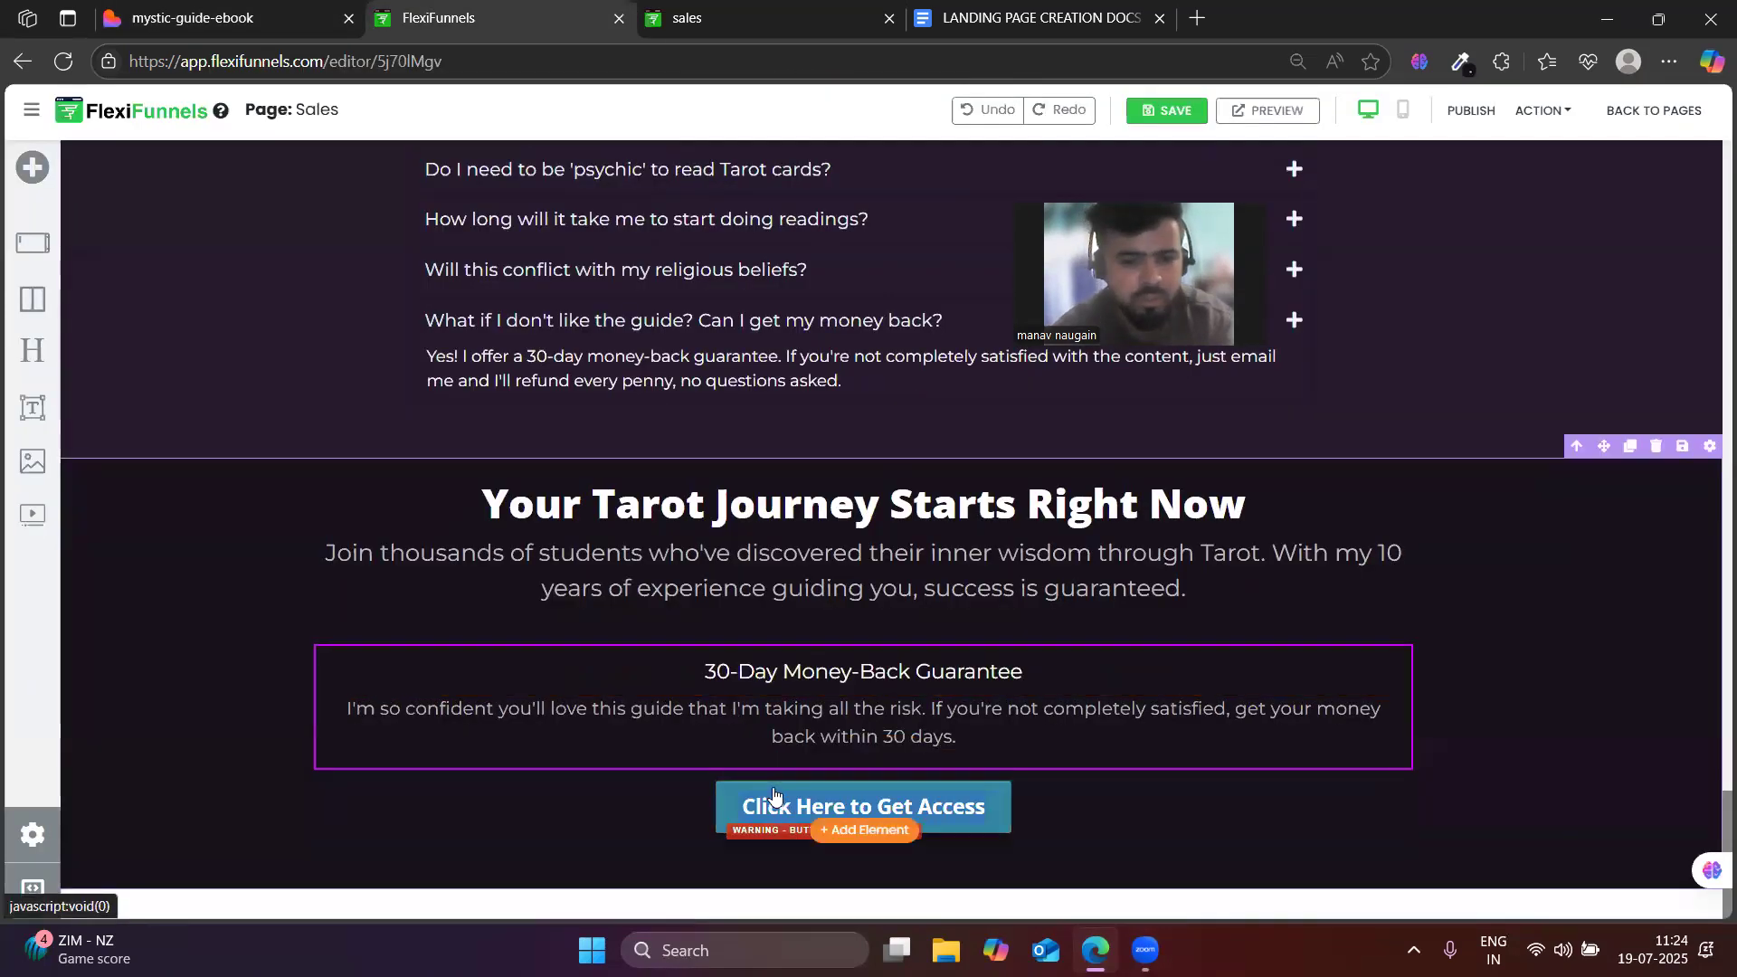
triple_click(774, 791)
key(BackSpace)
text(start)
key(BackSpace)
key(BackSpace)
key(BackSpace)
key(BackSpace)
key(BackSpace)
text(START)
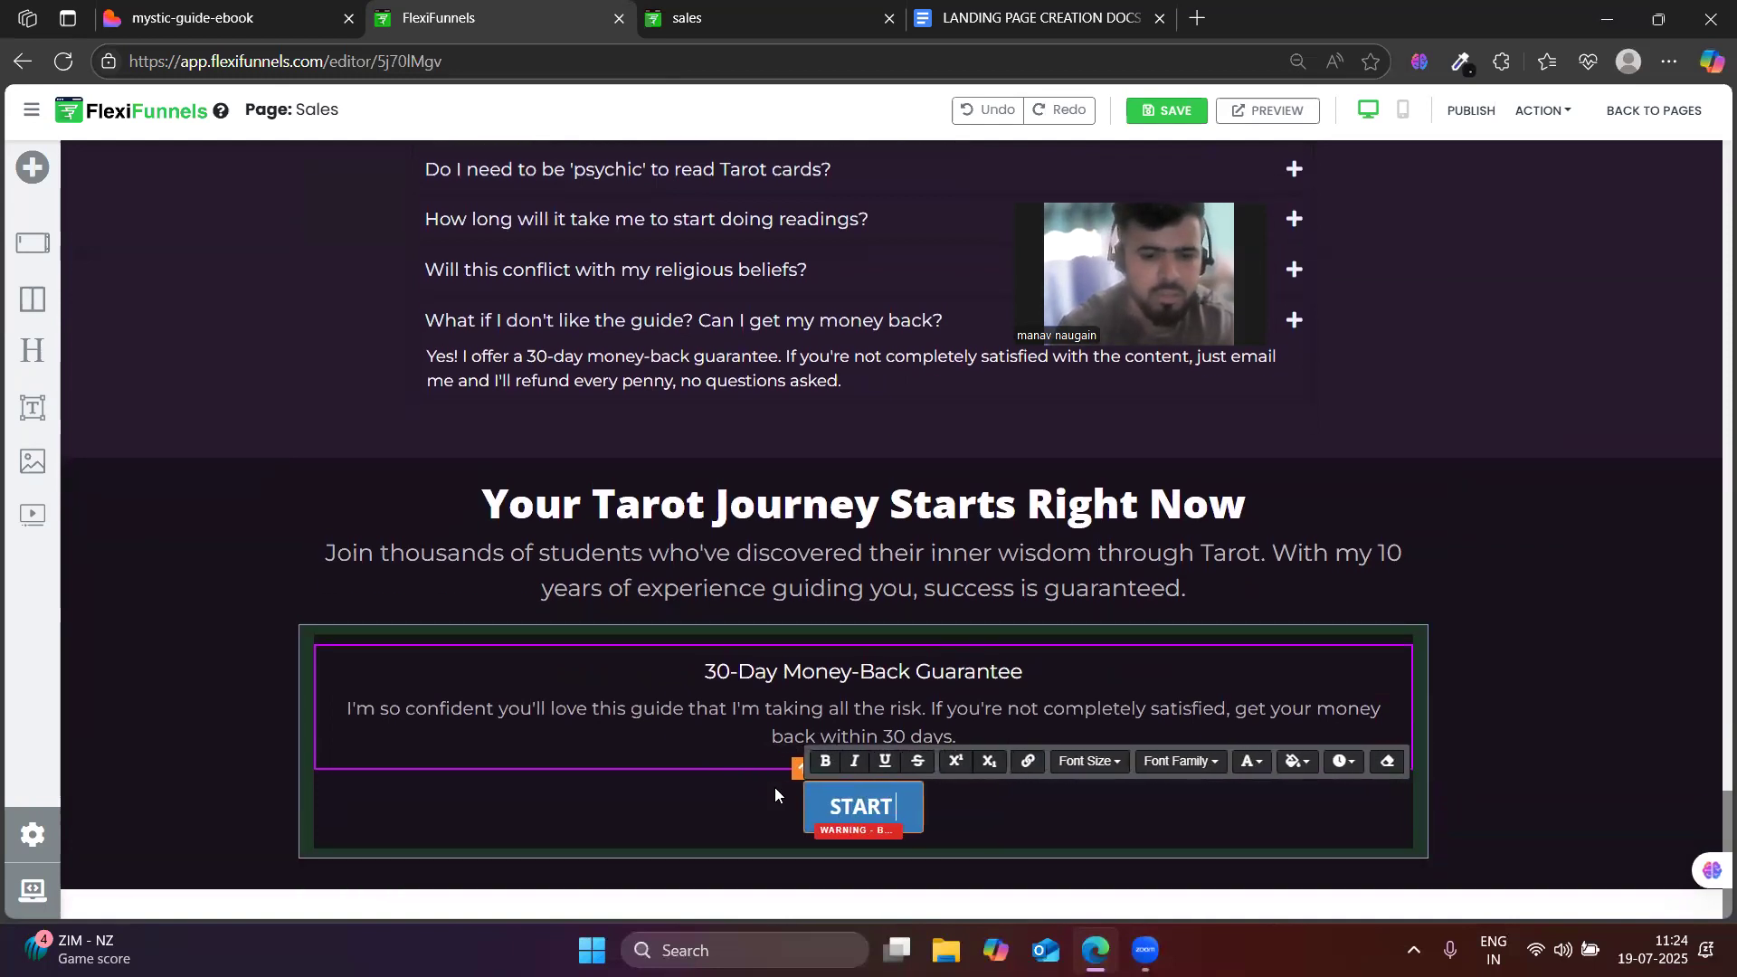
text( YOUR JPOURNE)
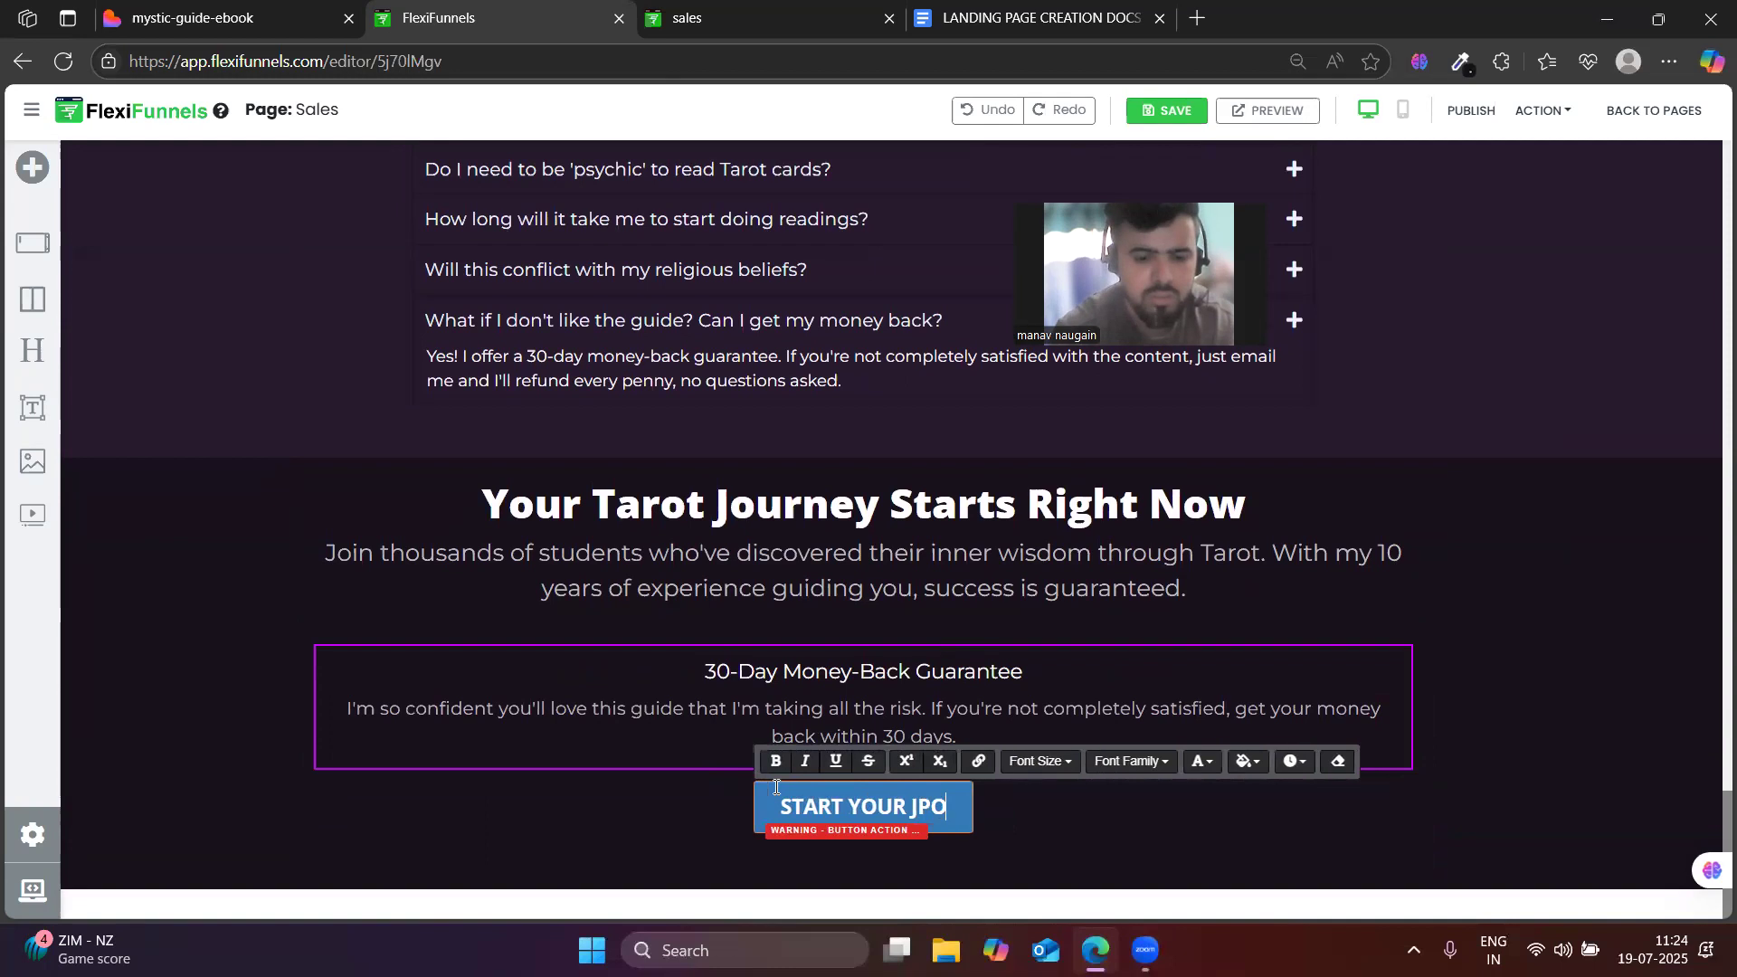
key(BackSpace)
key(BackSpace)
key(BackSpace)
key(BackSpace)
key(BackSpace)
key(BackSpace)
key(BackSpace)
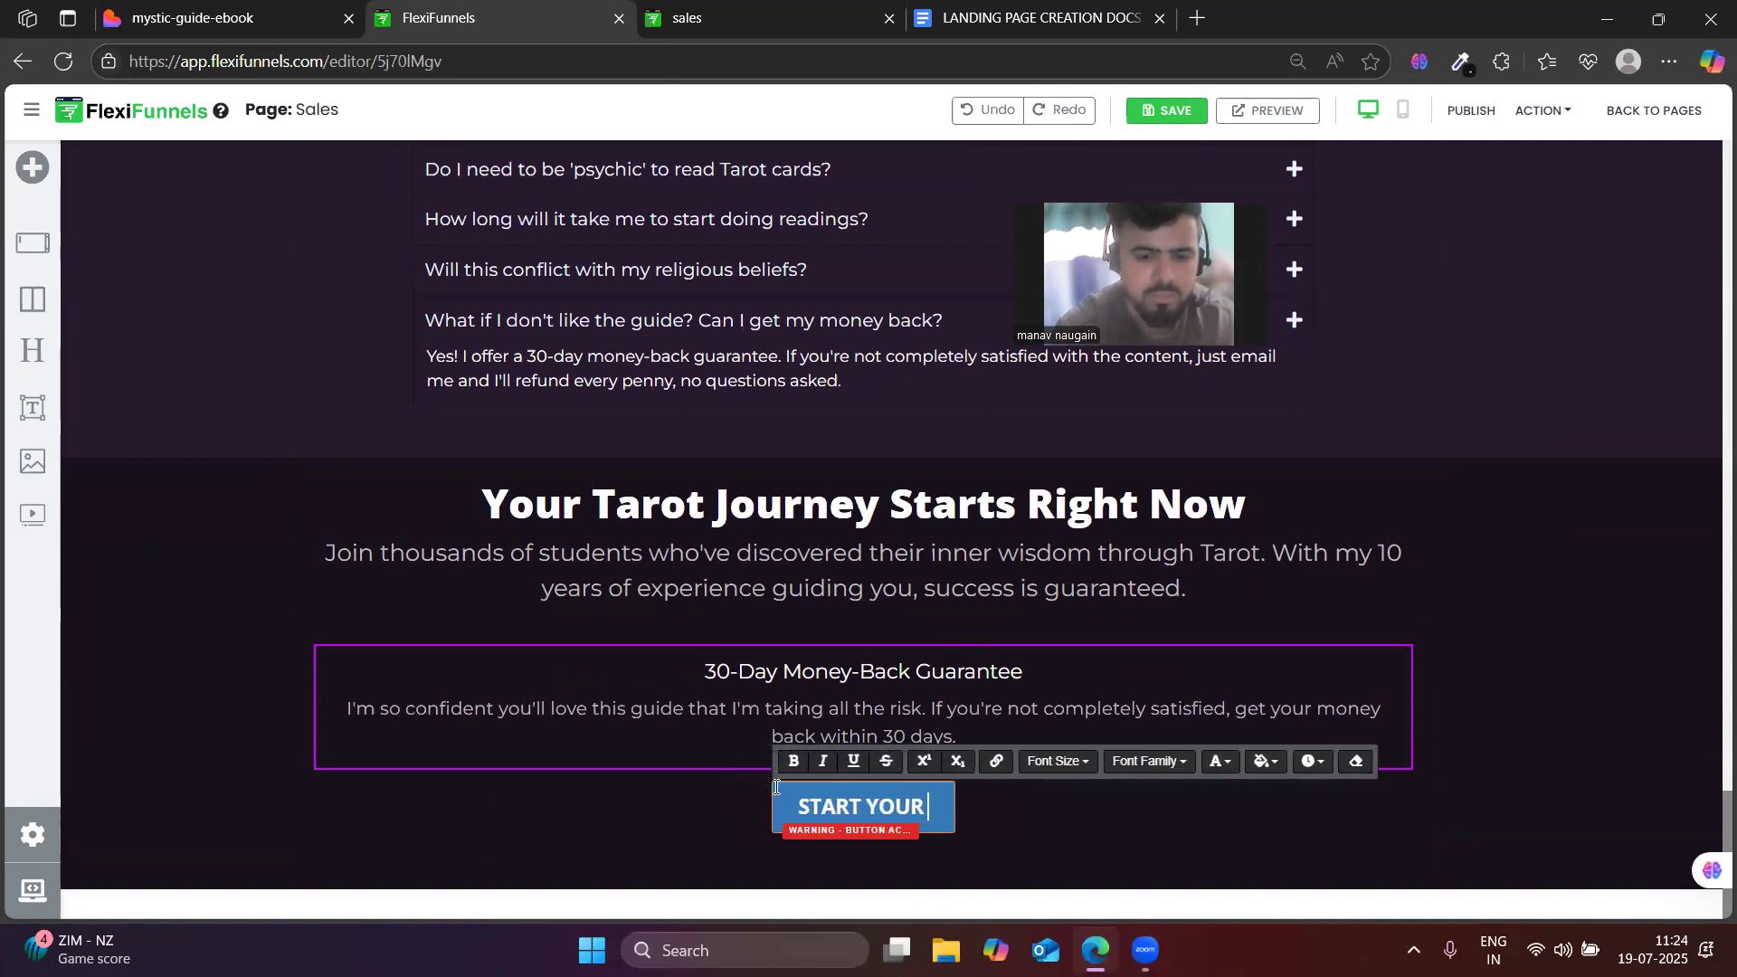
text(JPOU)
key(BackSpace)
key(BackSpace)
key(BackSpace)
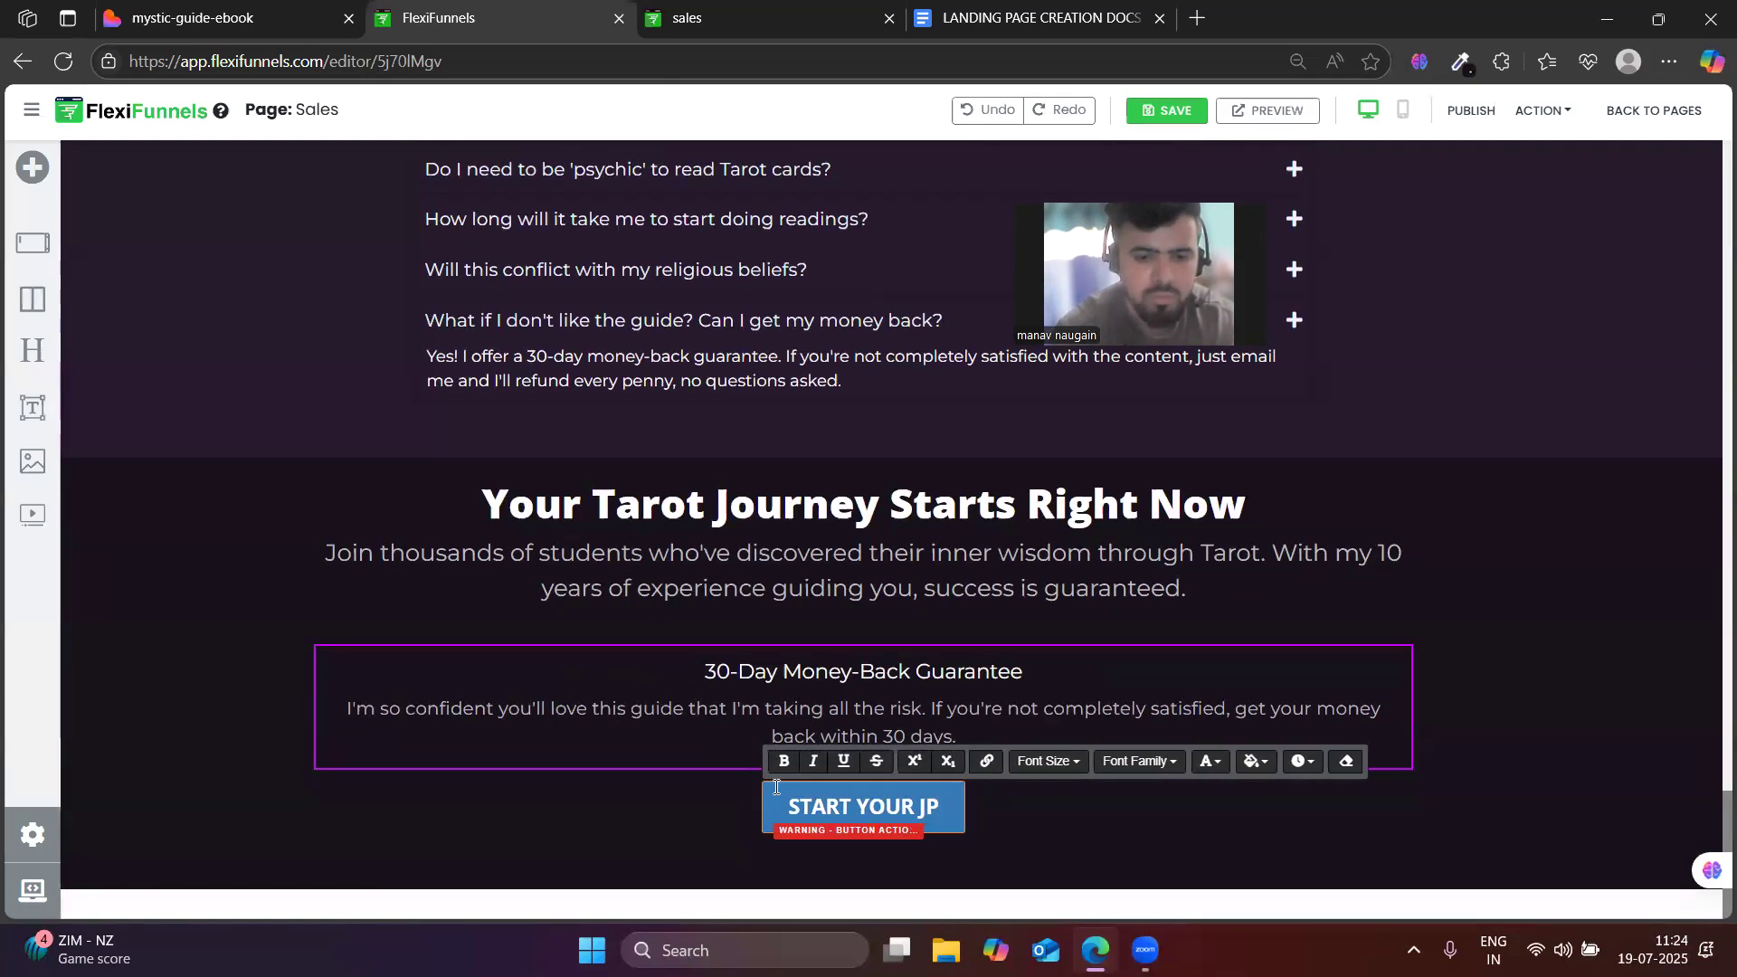
text(OURNEY)
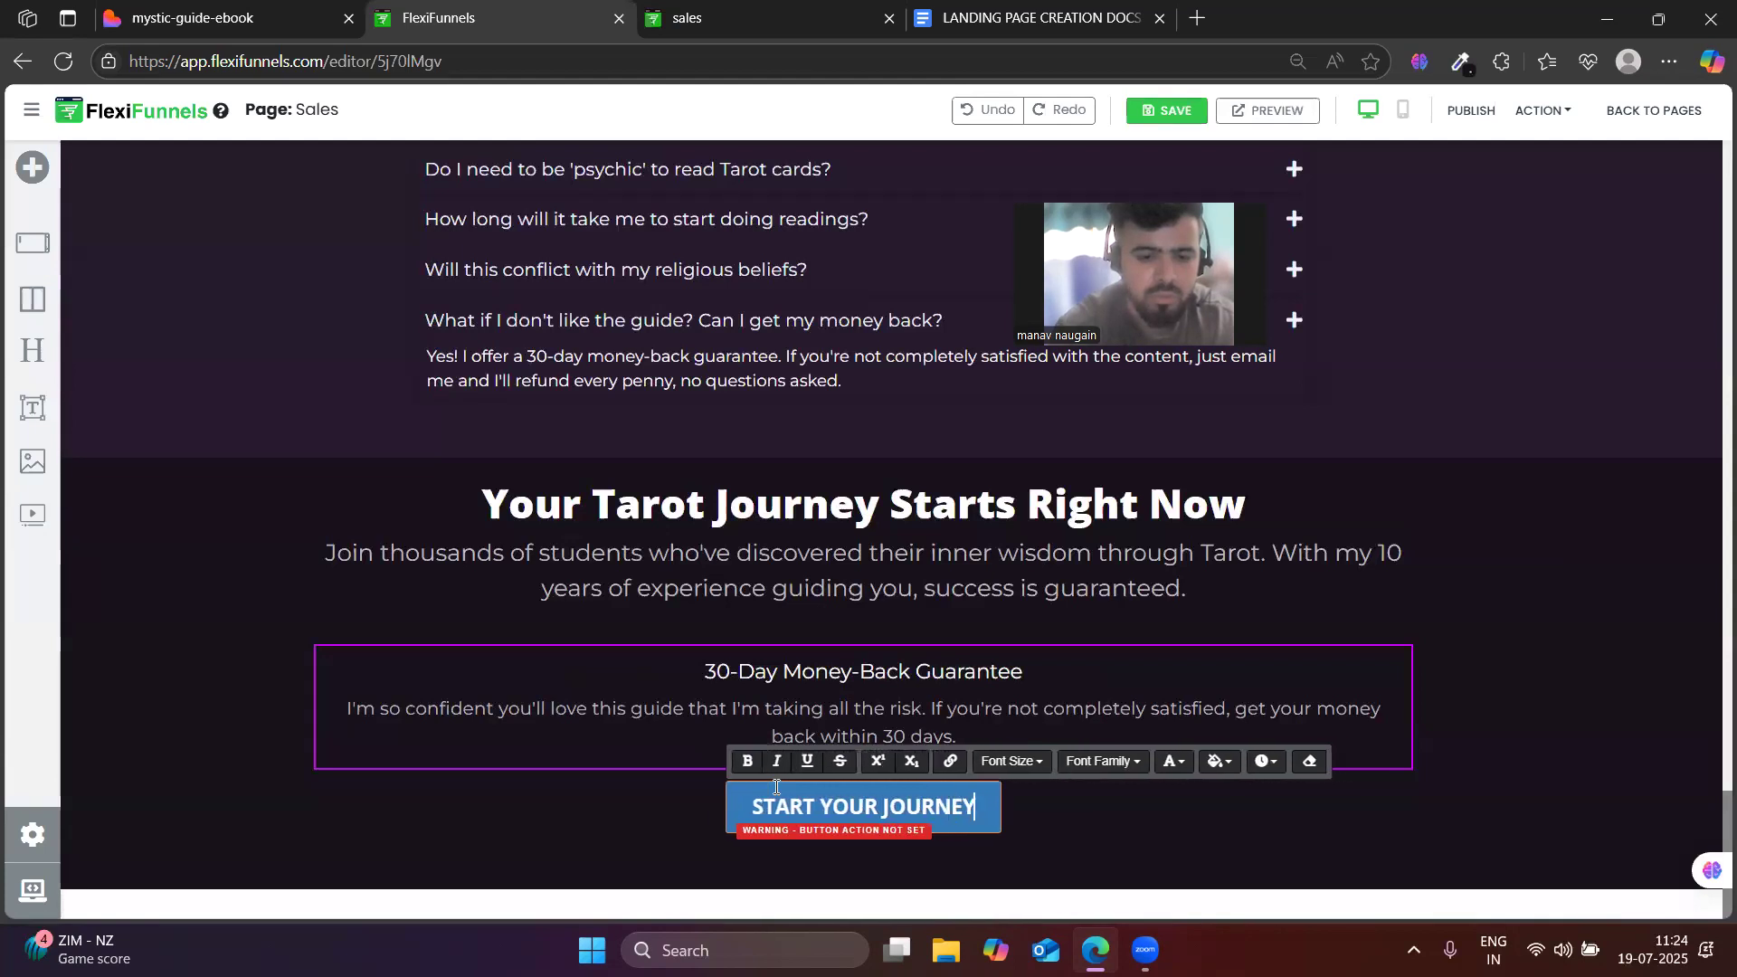
text( N)
key(BackSpace)
text(T)
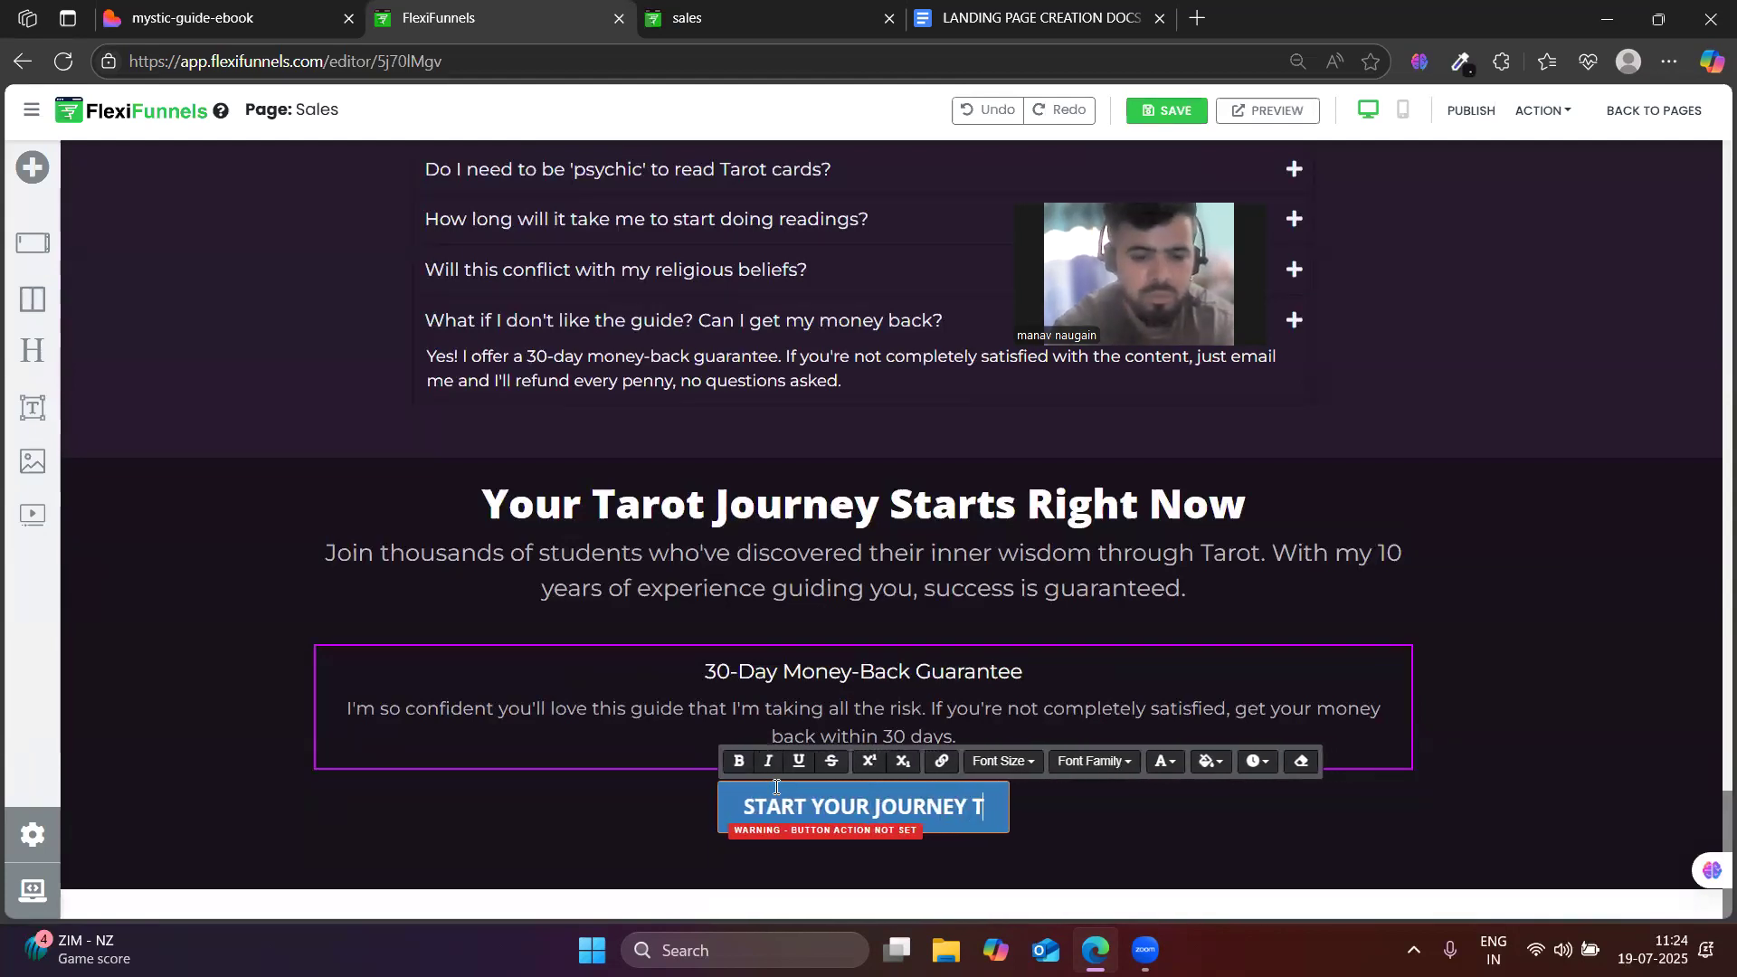
text(ODAY)
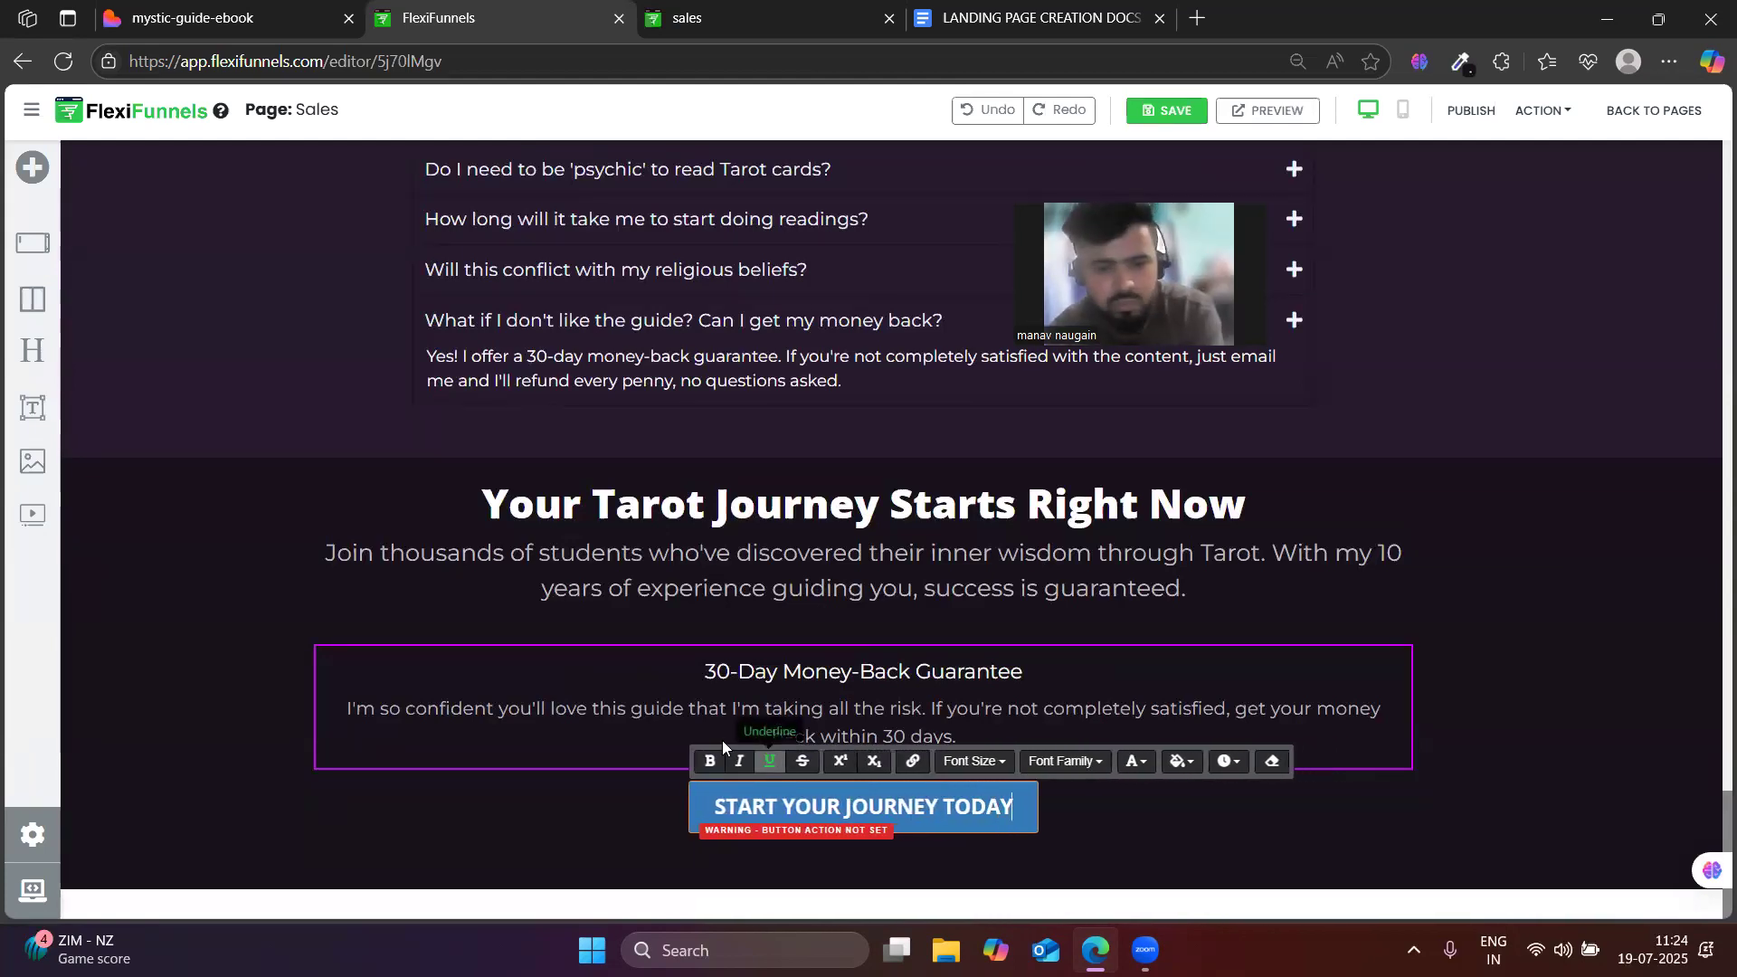
- Compare the new button's wording with the reference page's call-to-action button and leave no trailing space in the text
click(319, 7)
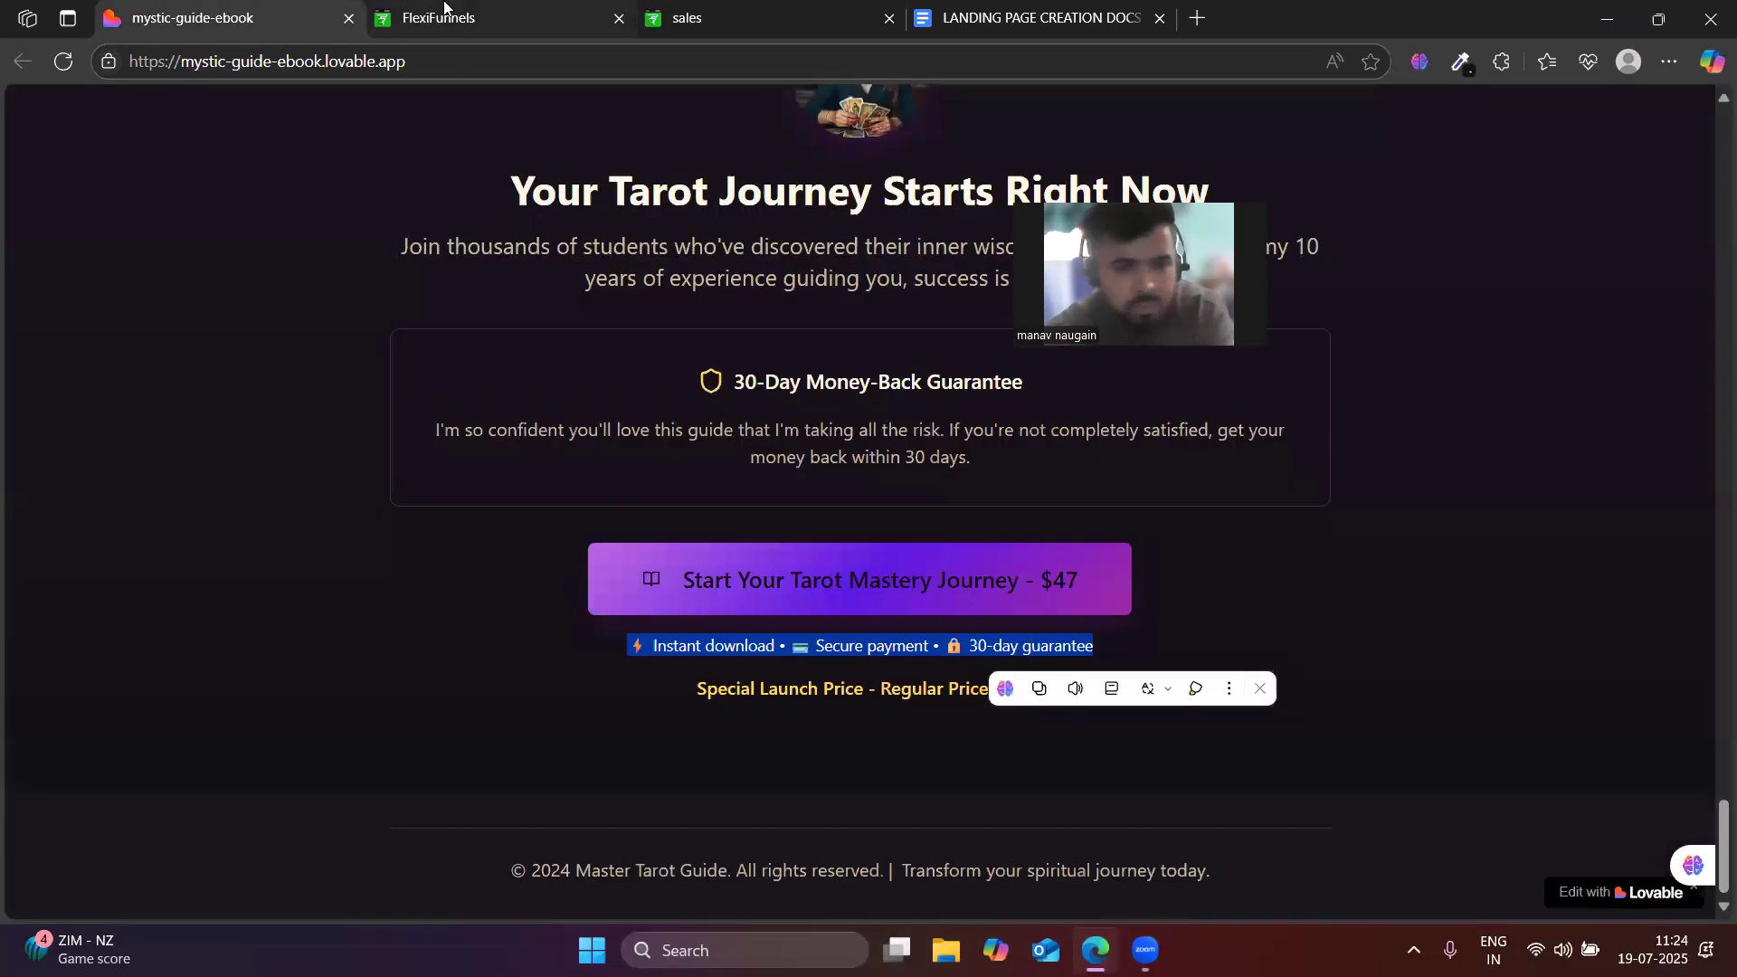
click(450, 7)
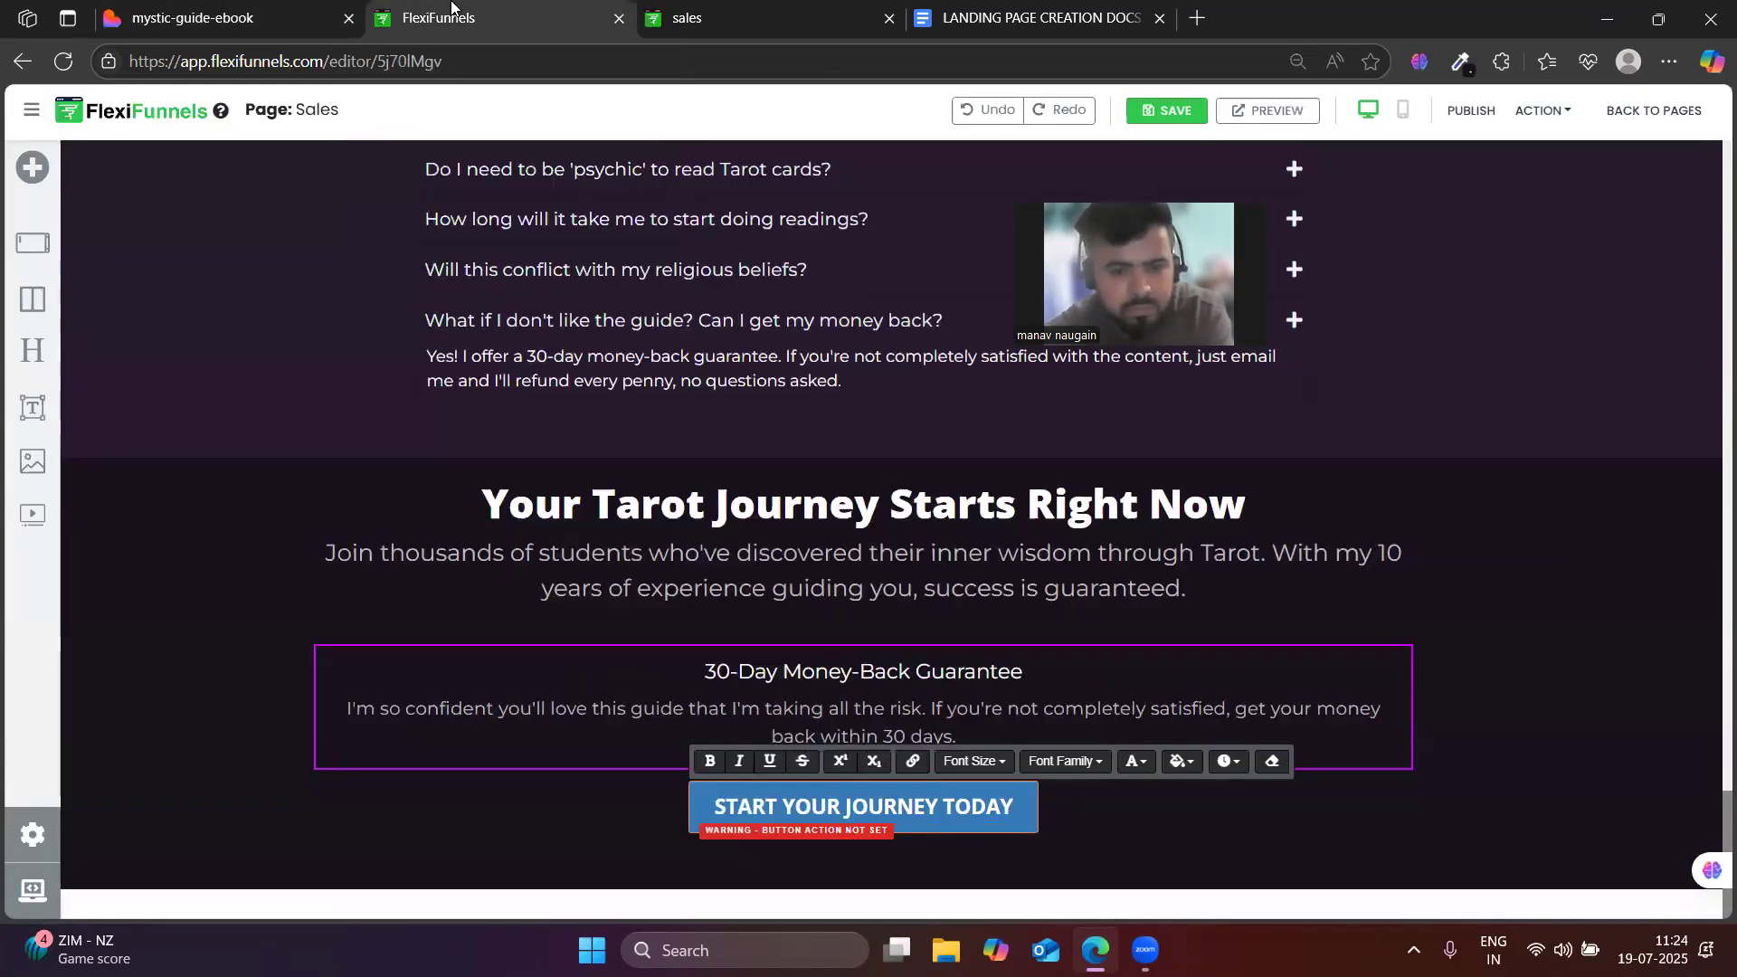
click(299, 9)
click(437, 9)
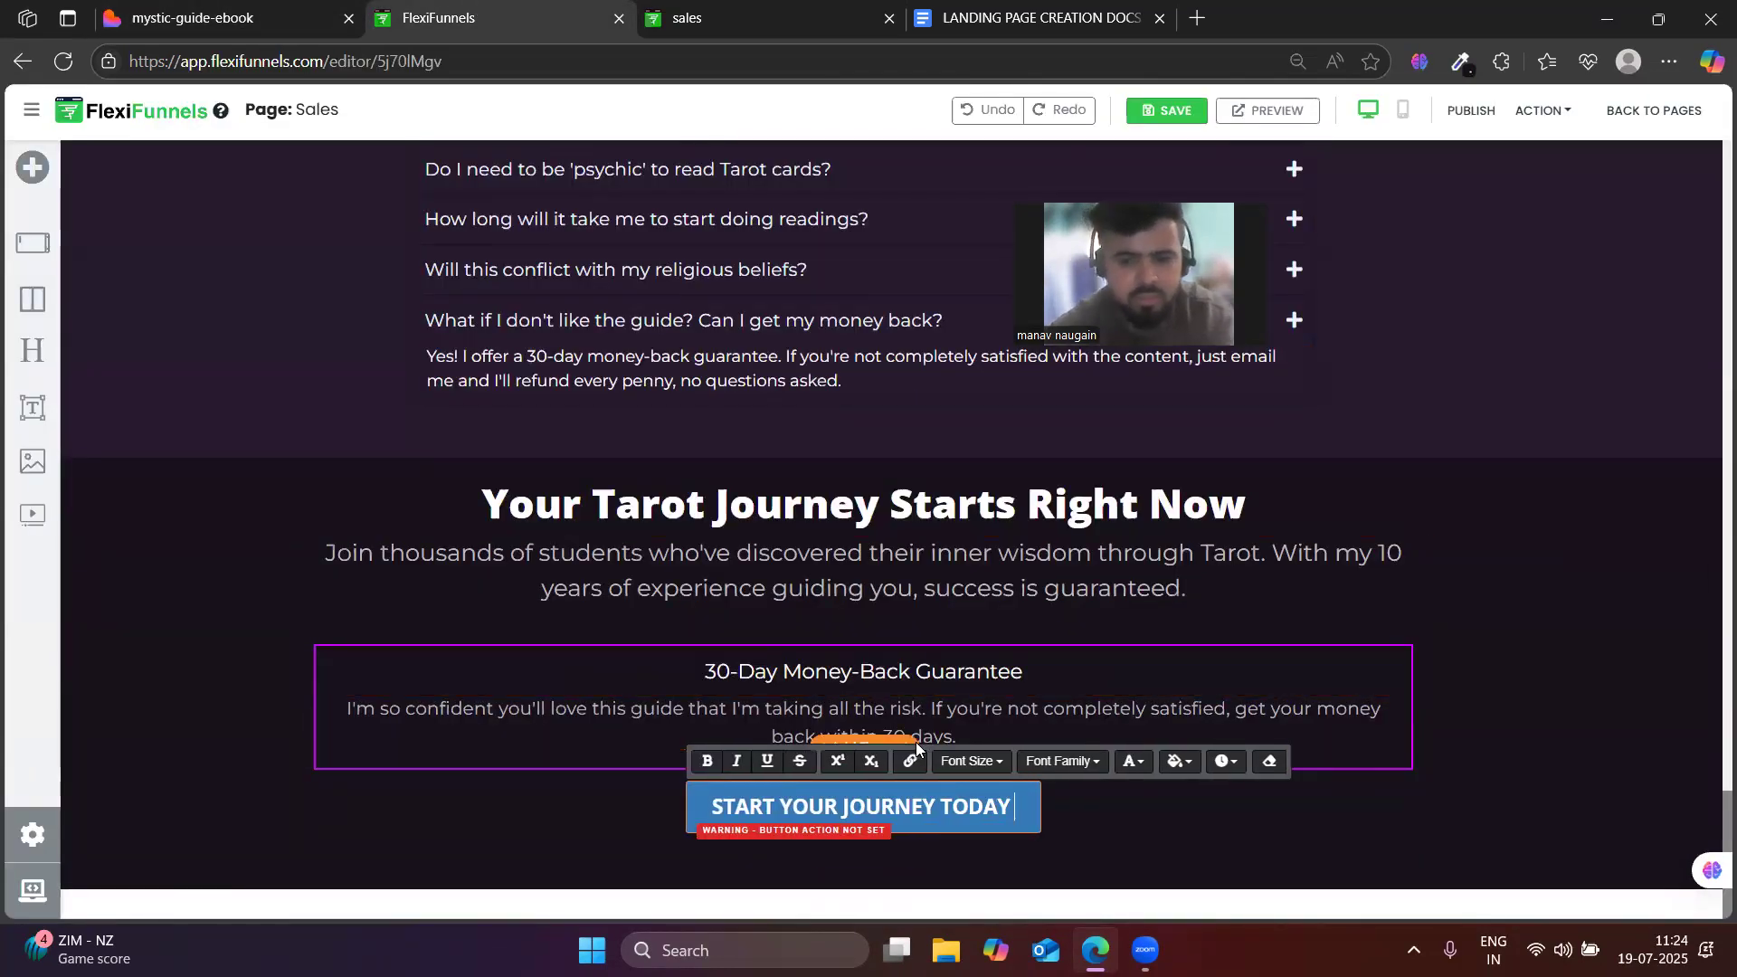
key(BackSpace)
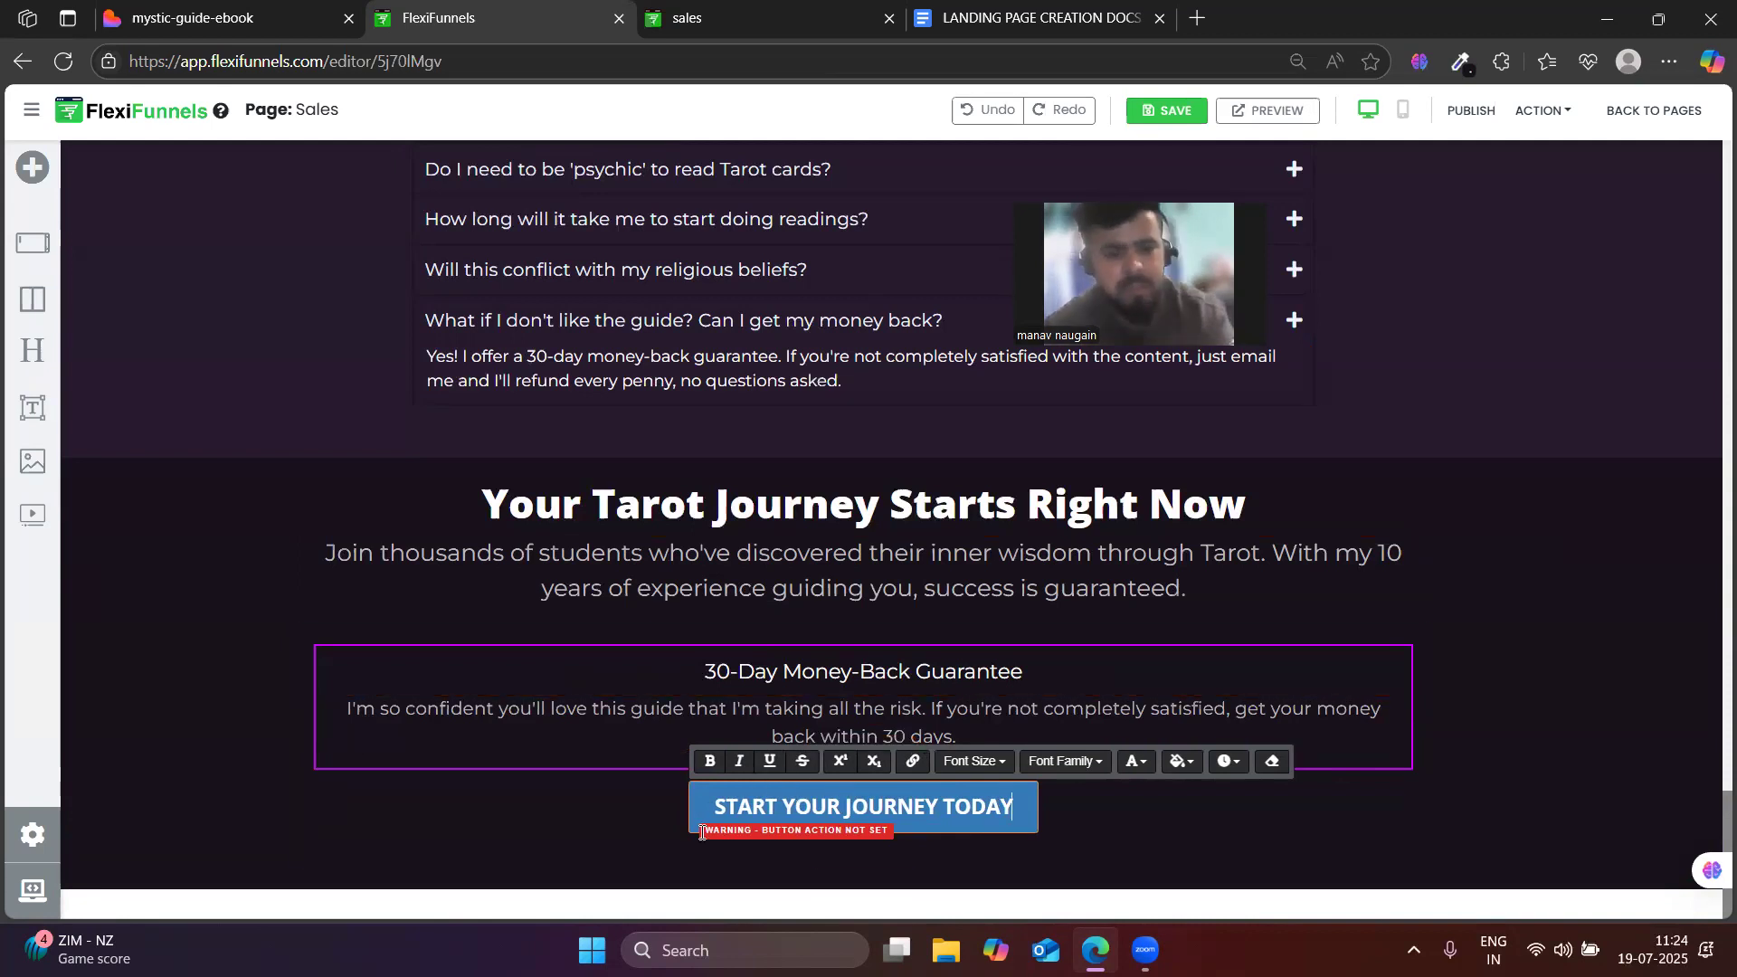
click(686, 803)
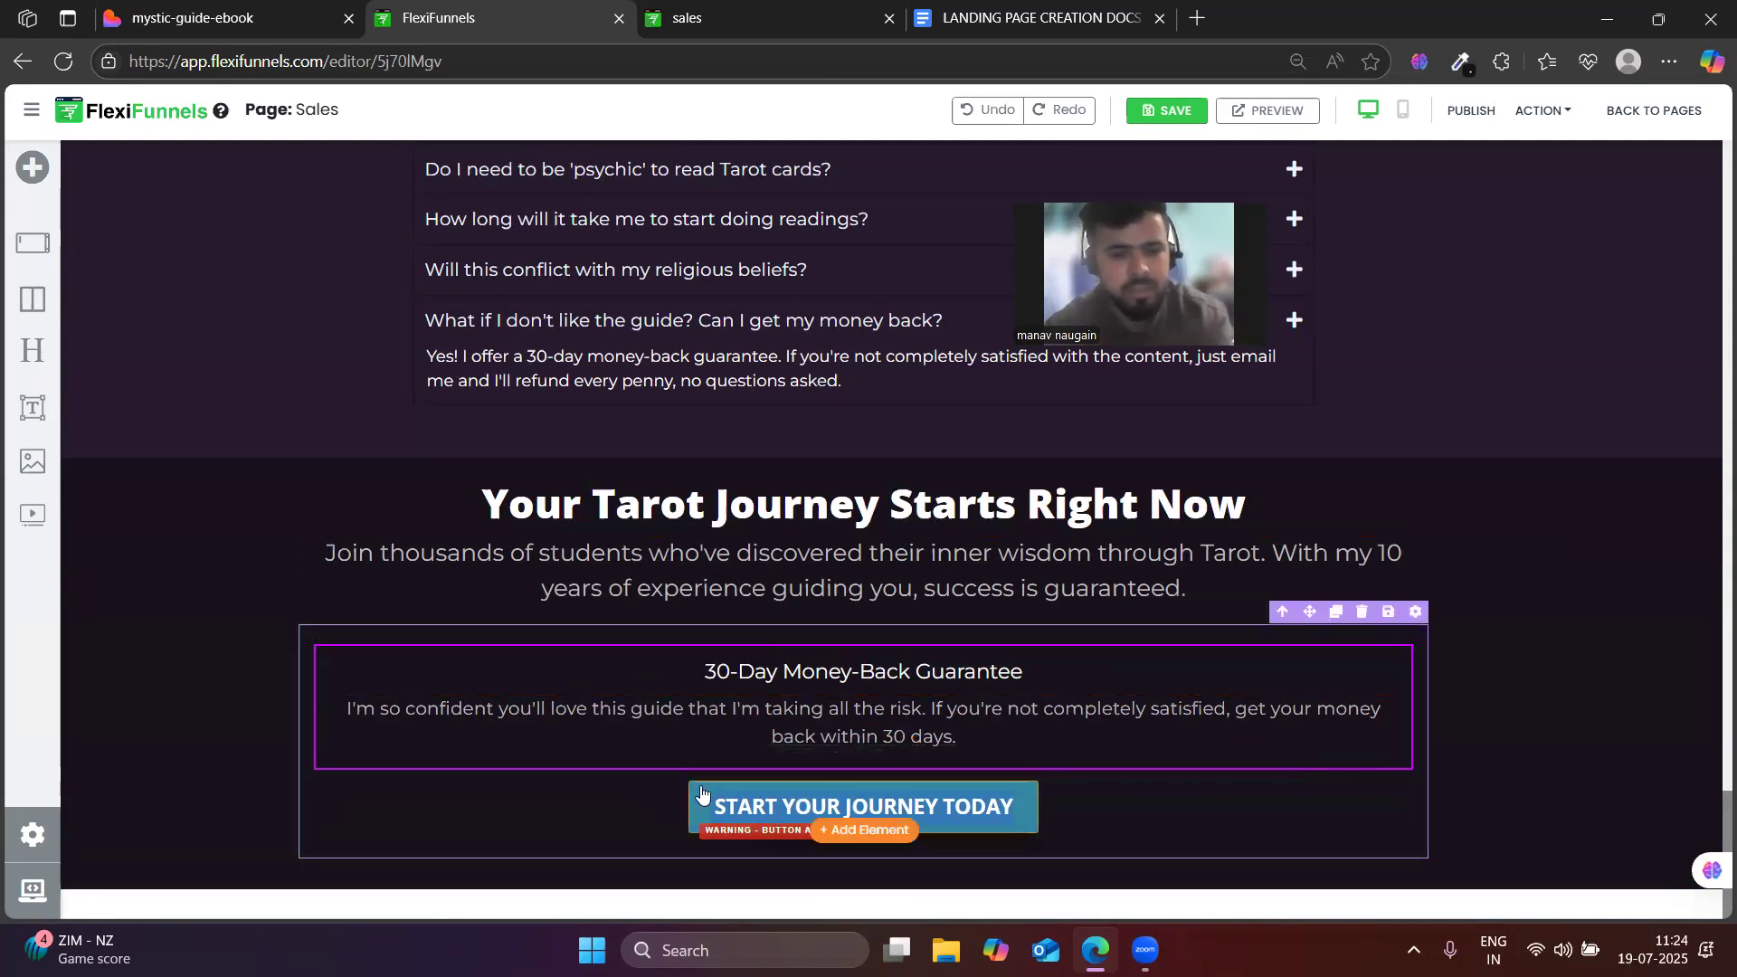
- Sample the purple #9245E5 from the reference page's "Start Your Tarot Mastery Journey" button and return to the FlexiFunnels editor
click(701, 794)
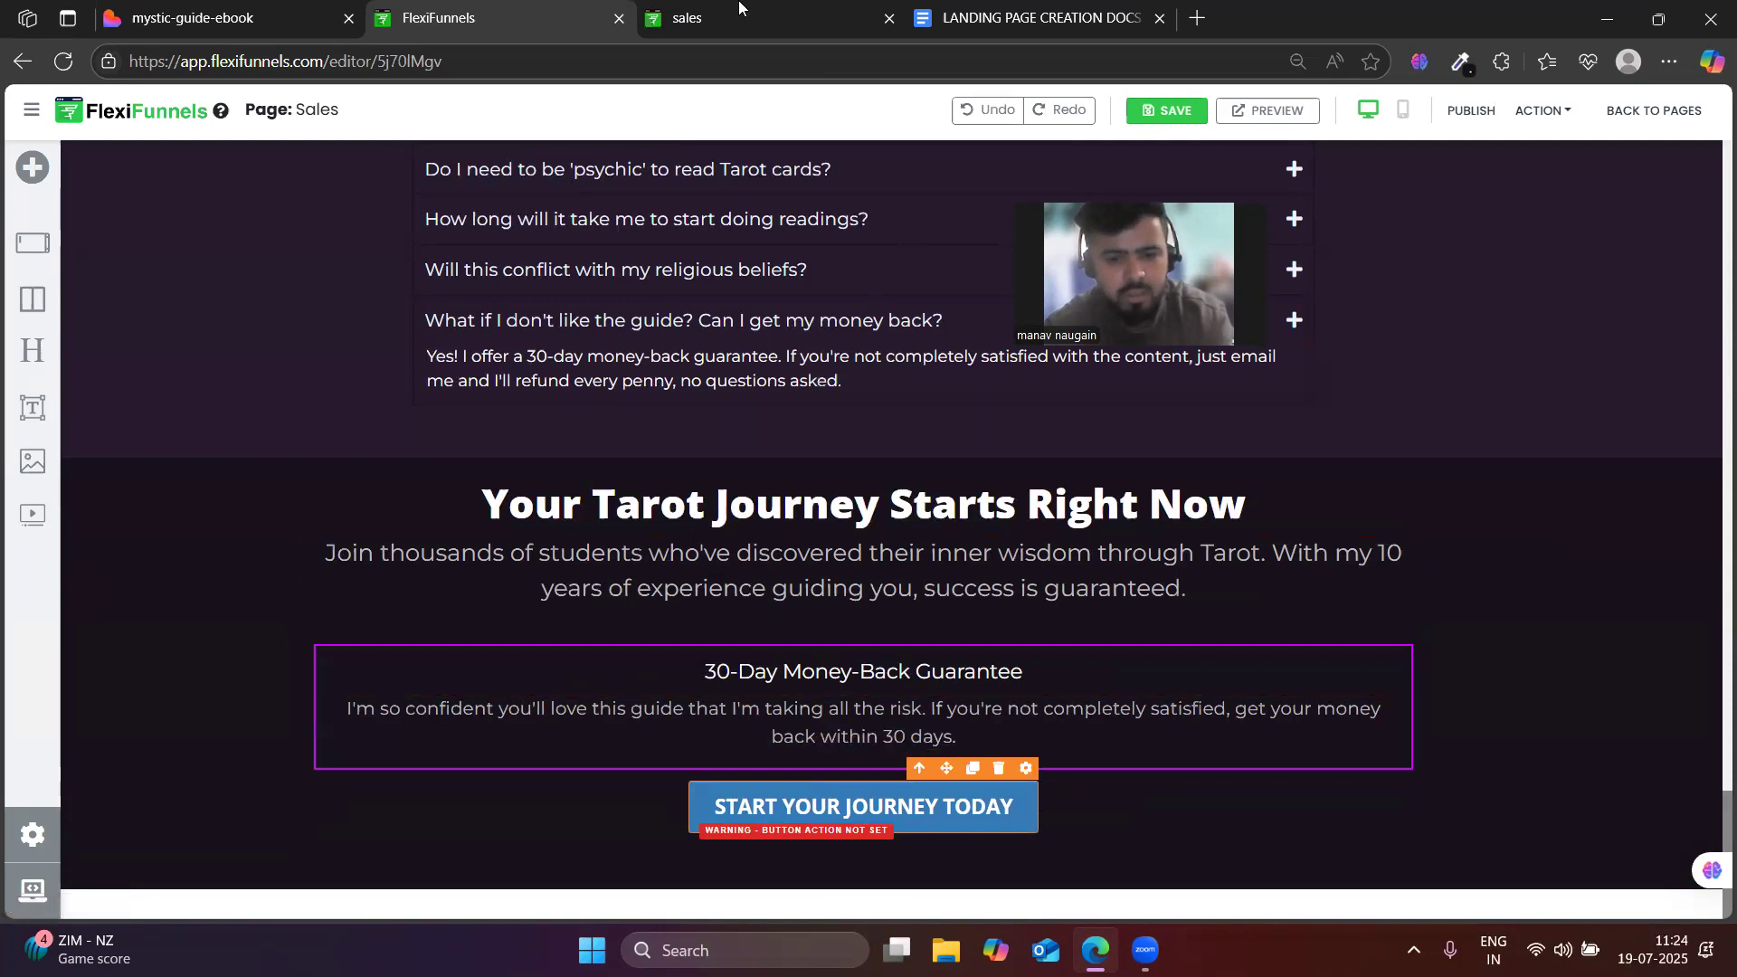
click(217, 18)
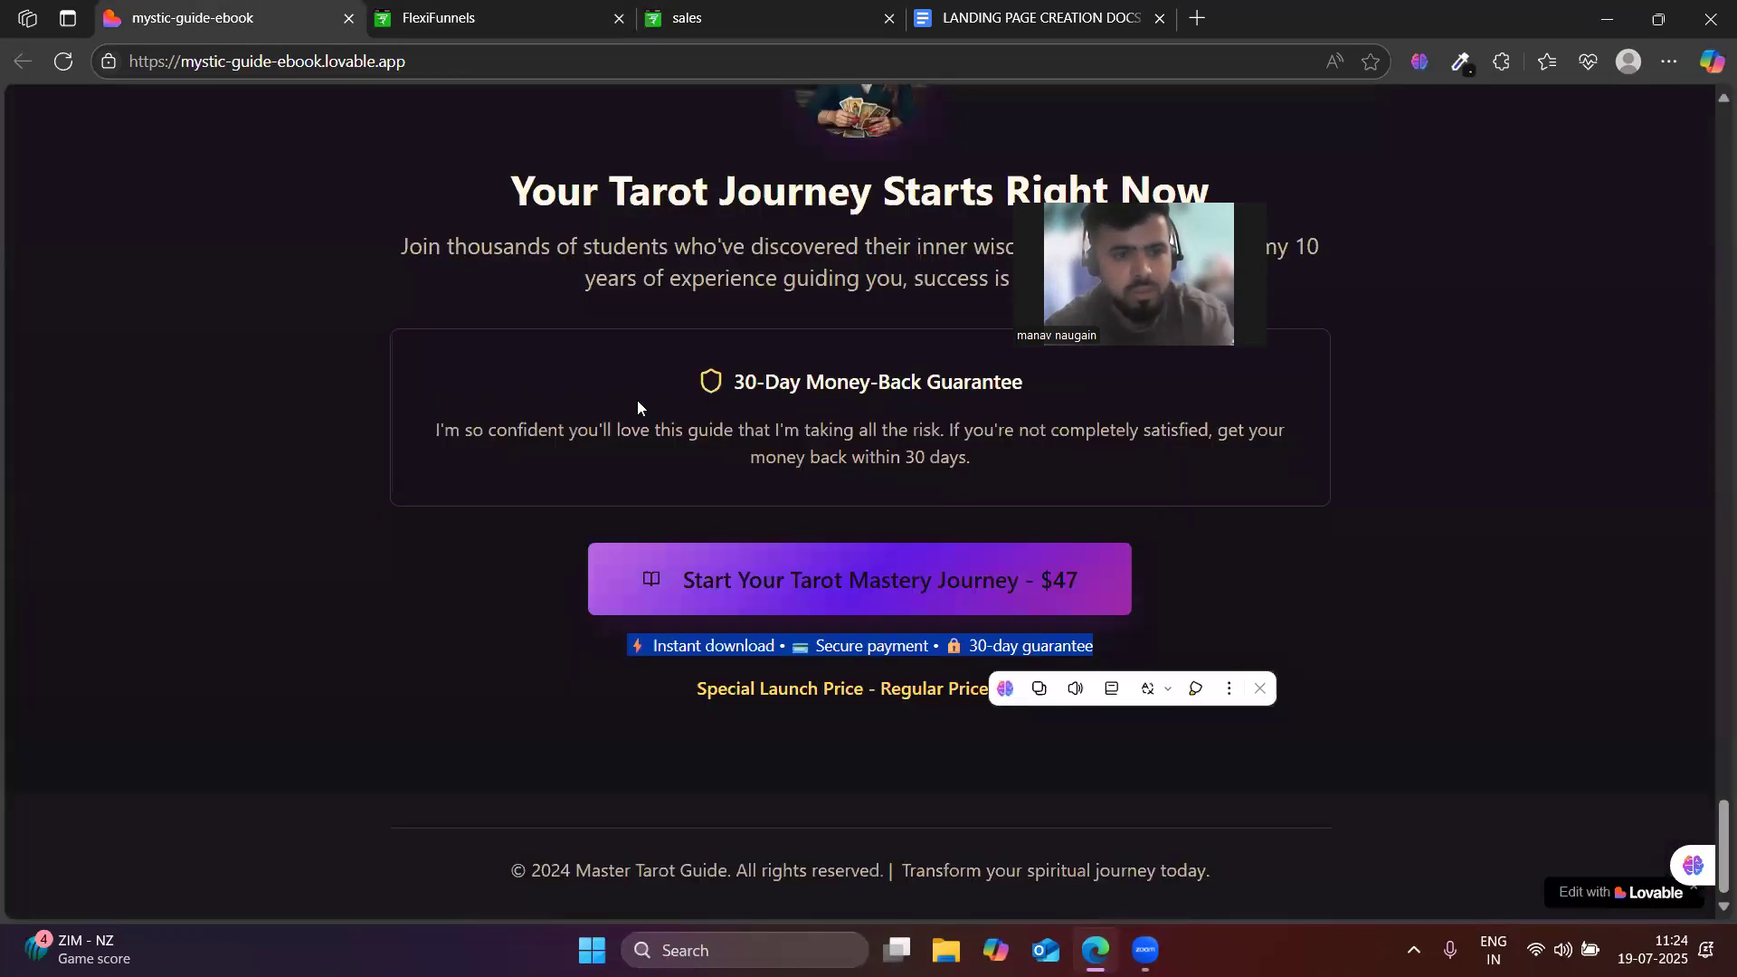
click(1461, 62)
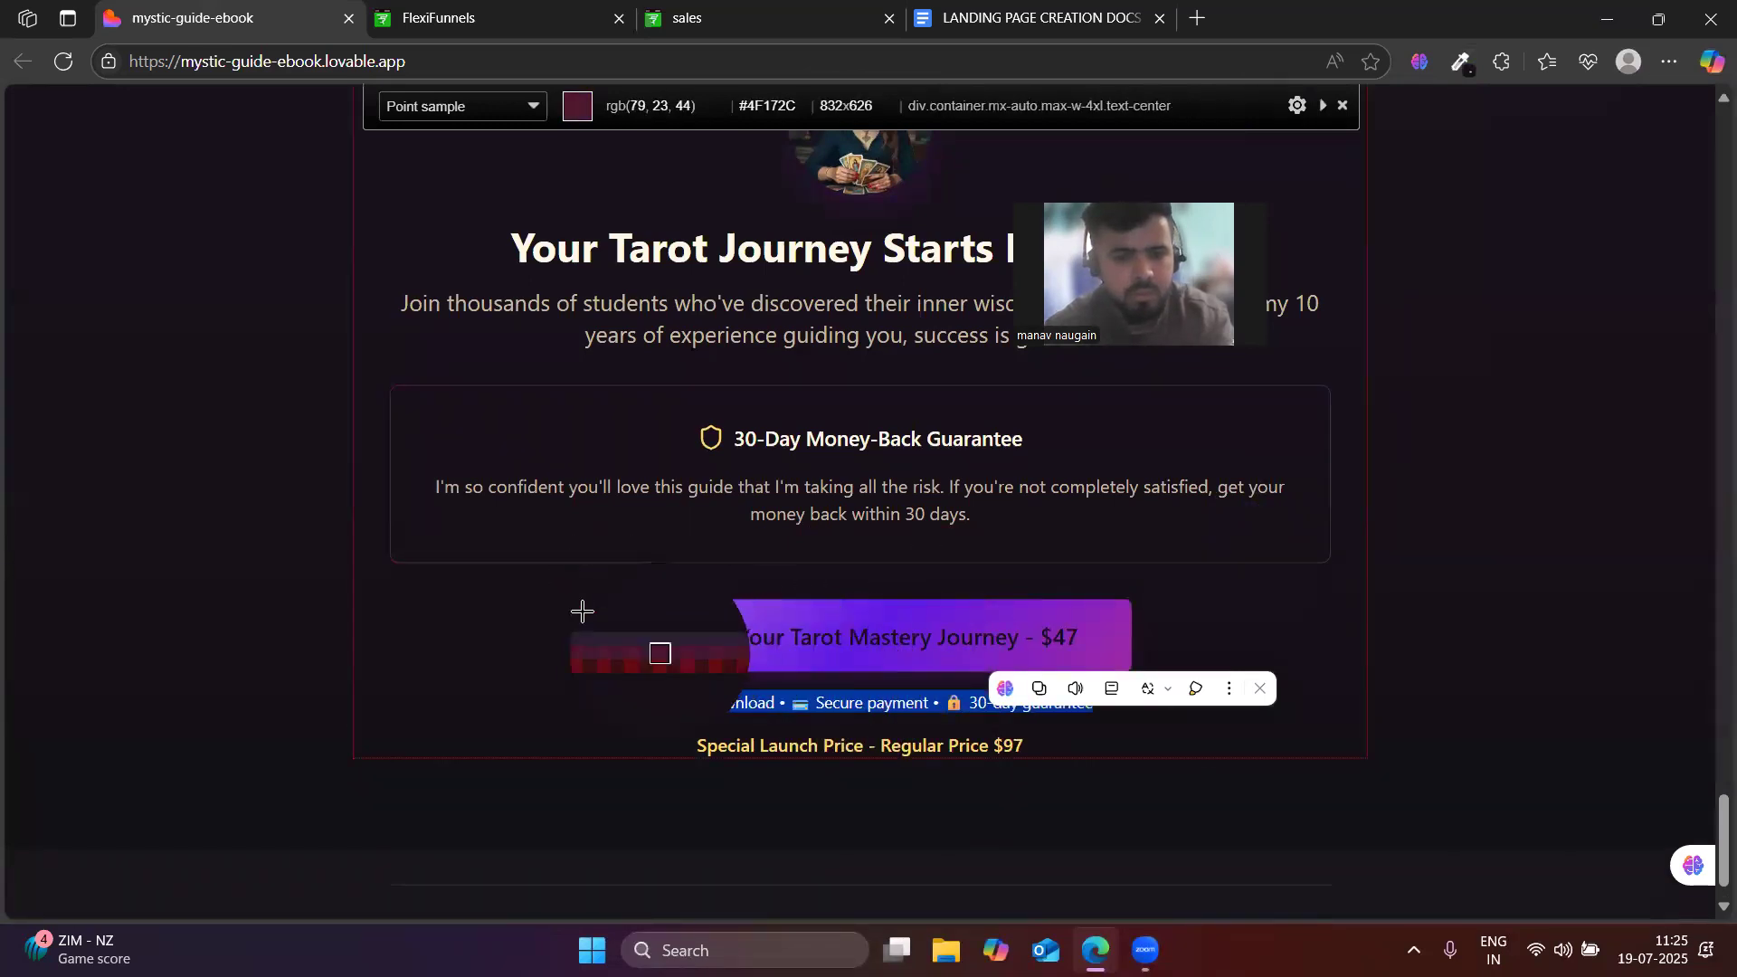
click(684, 631)
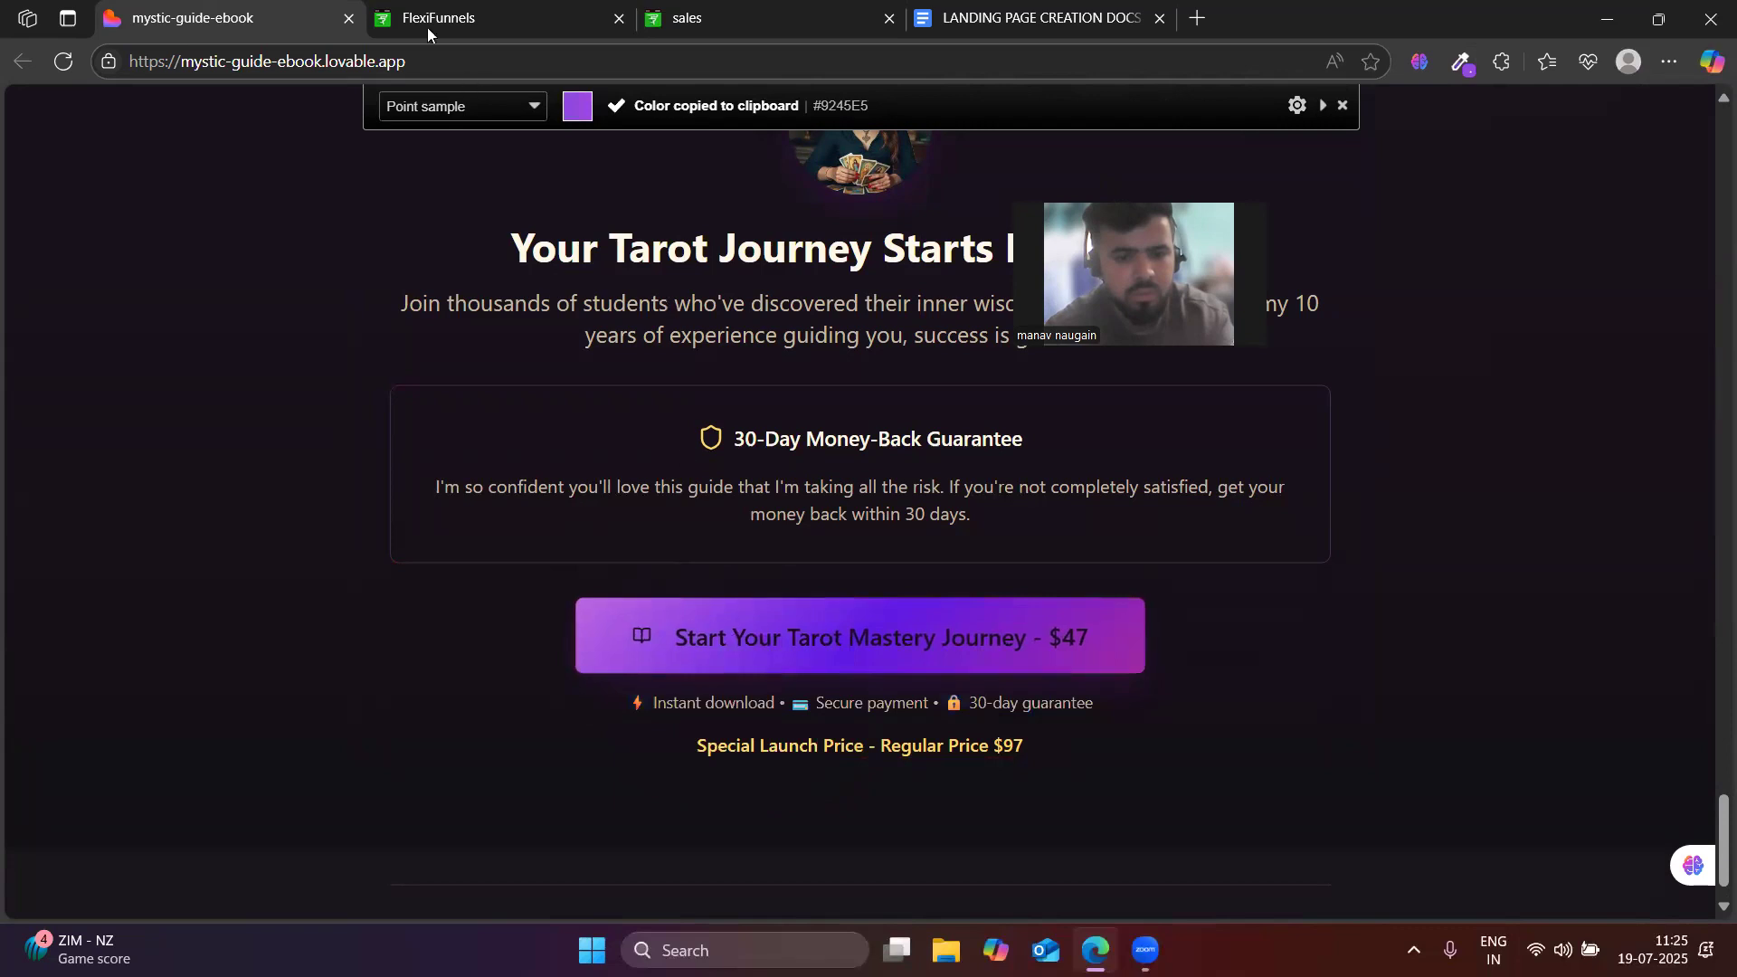
key(ctrl+Tab)
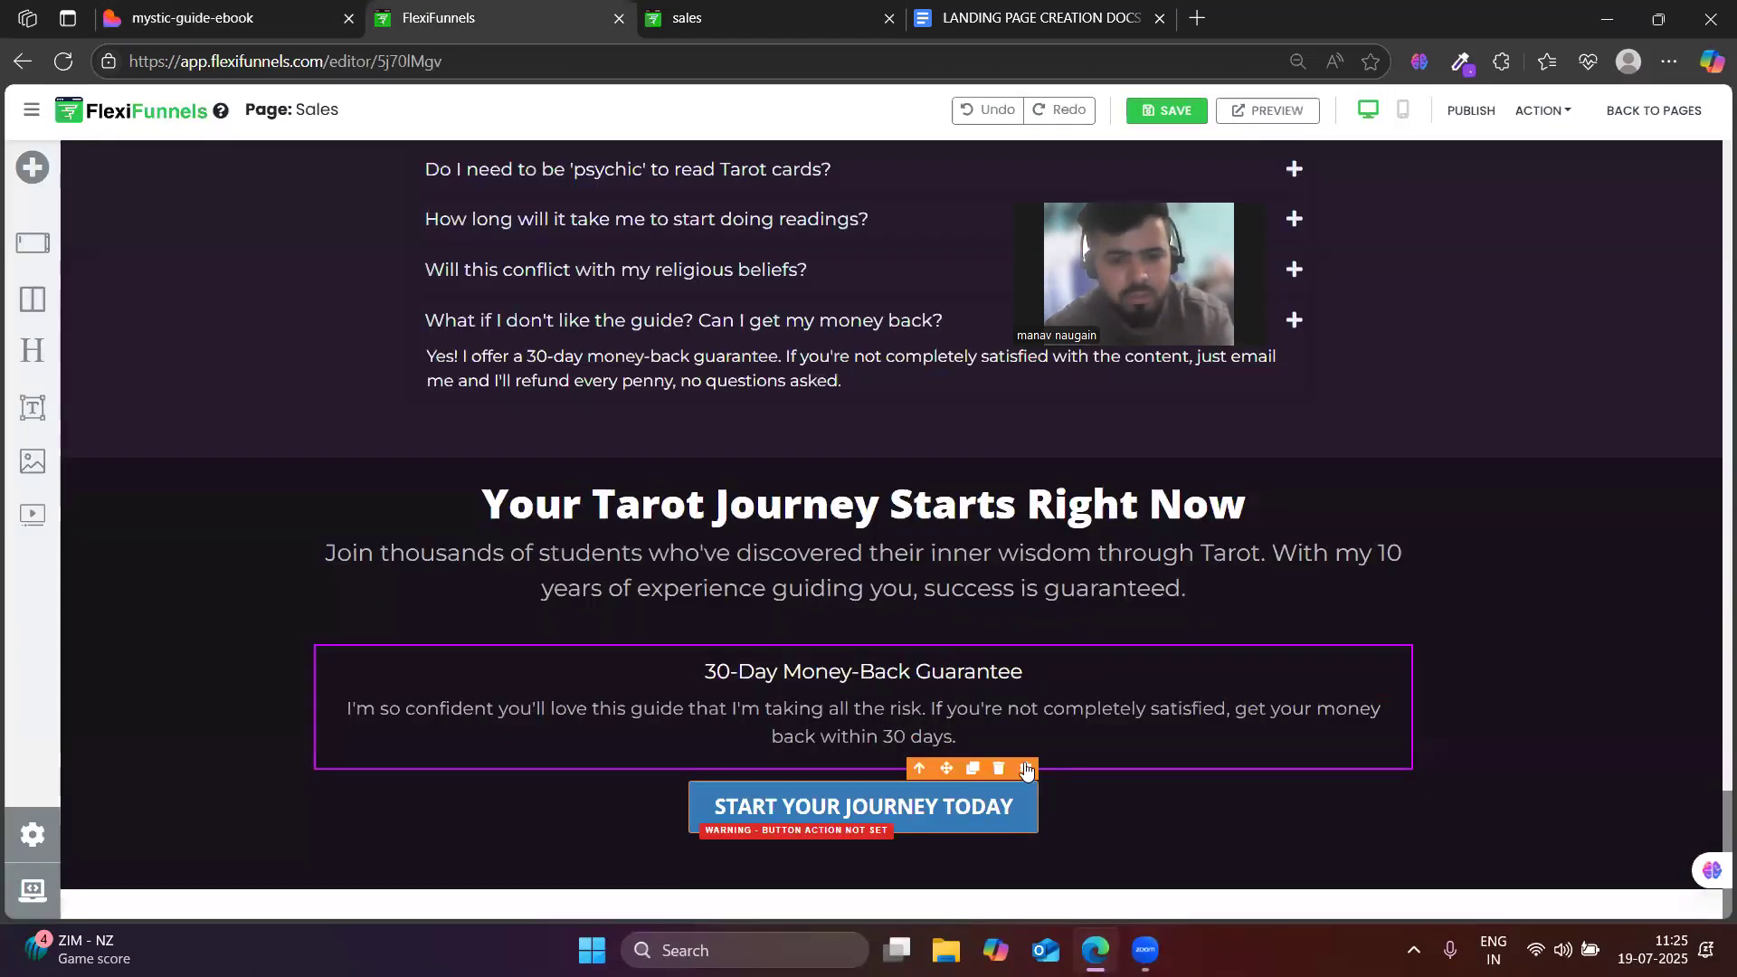
- Set the background colour of the "START YOUR JOURNEY TODAY" button to the sampled purple #9245E5
click(1025, 768)
click(1472, 404)
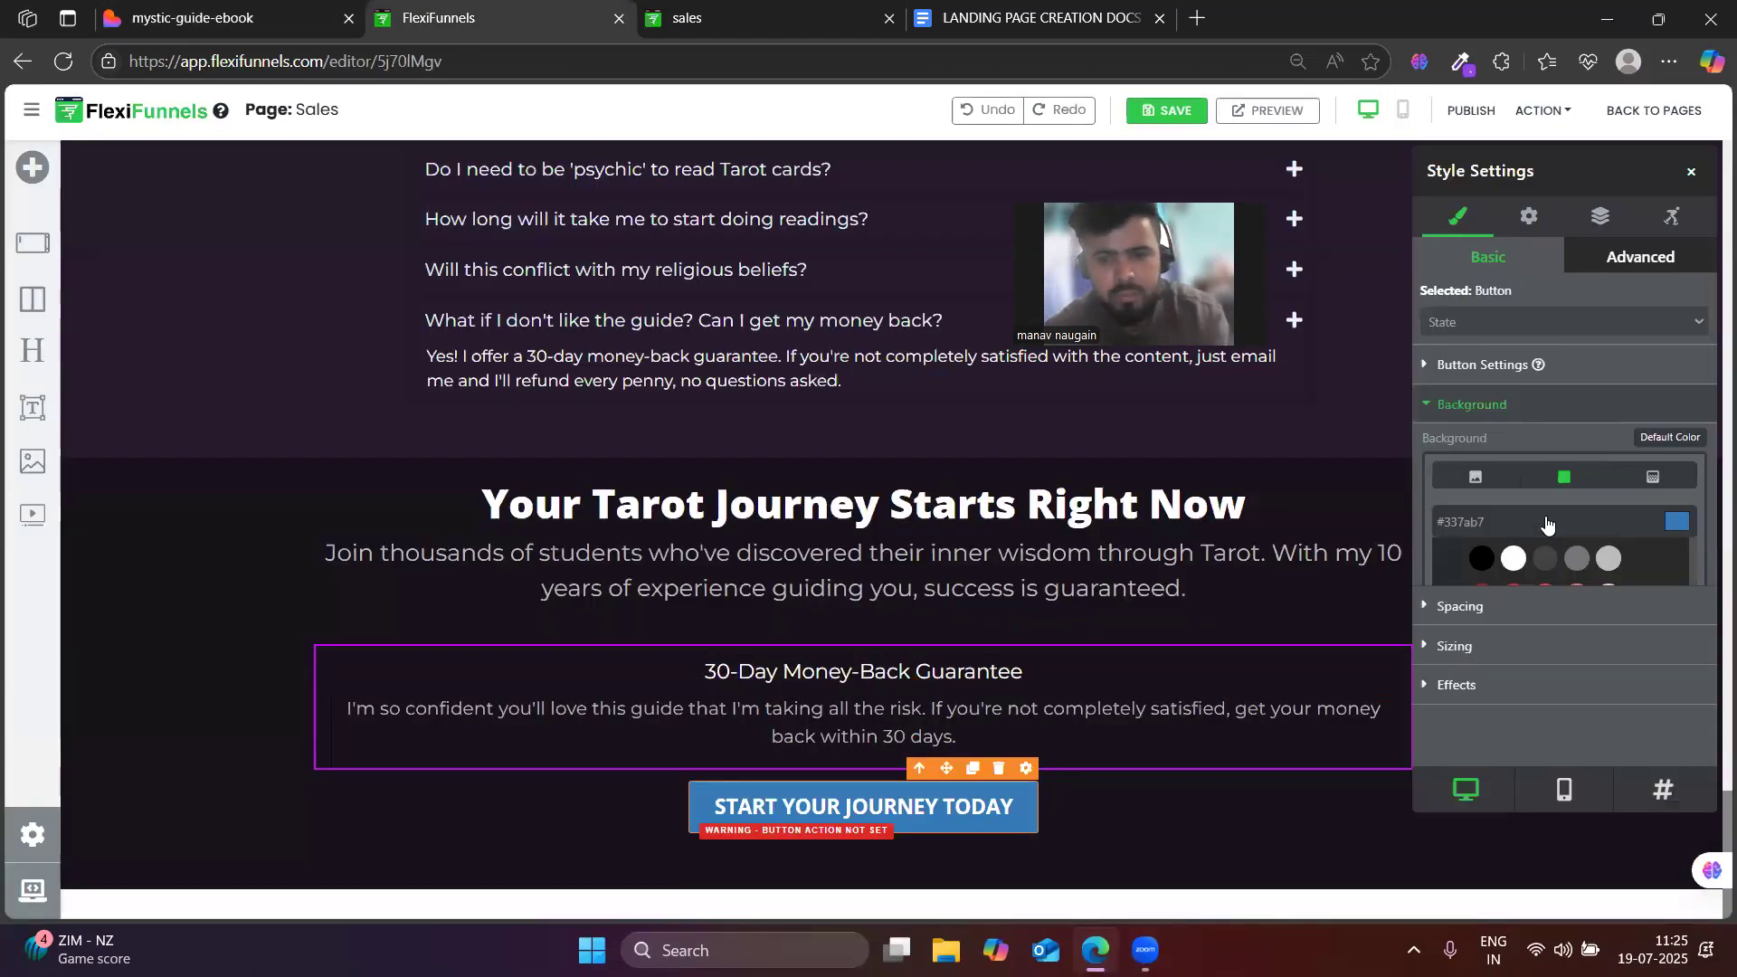
scroll(1642, 427, down, 2)
click(1670, 345)
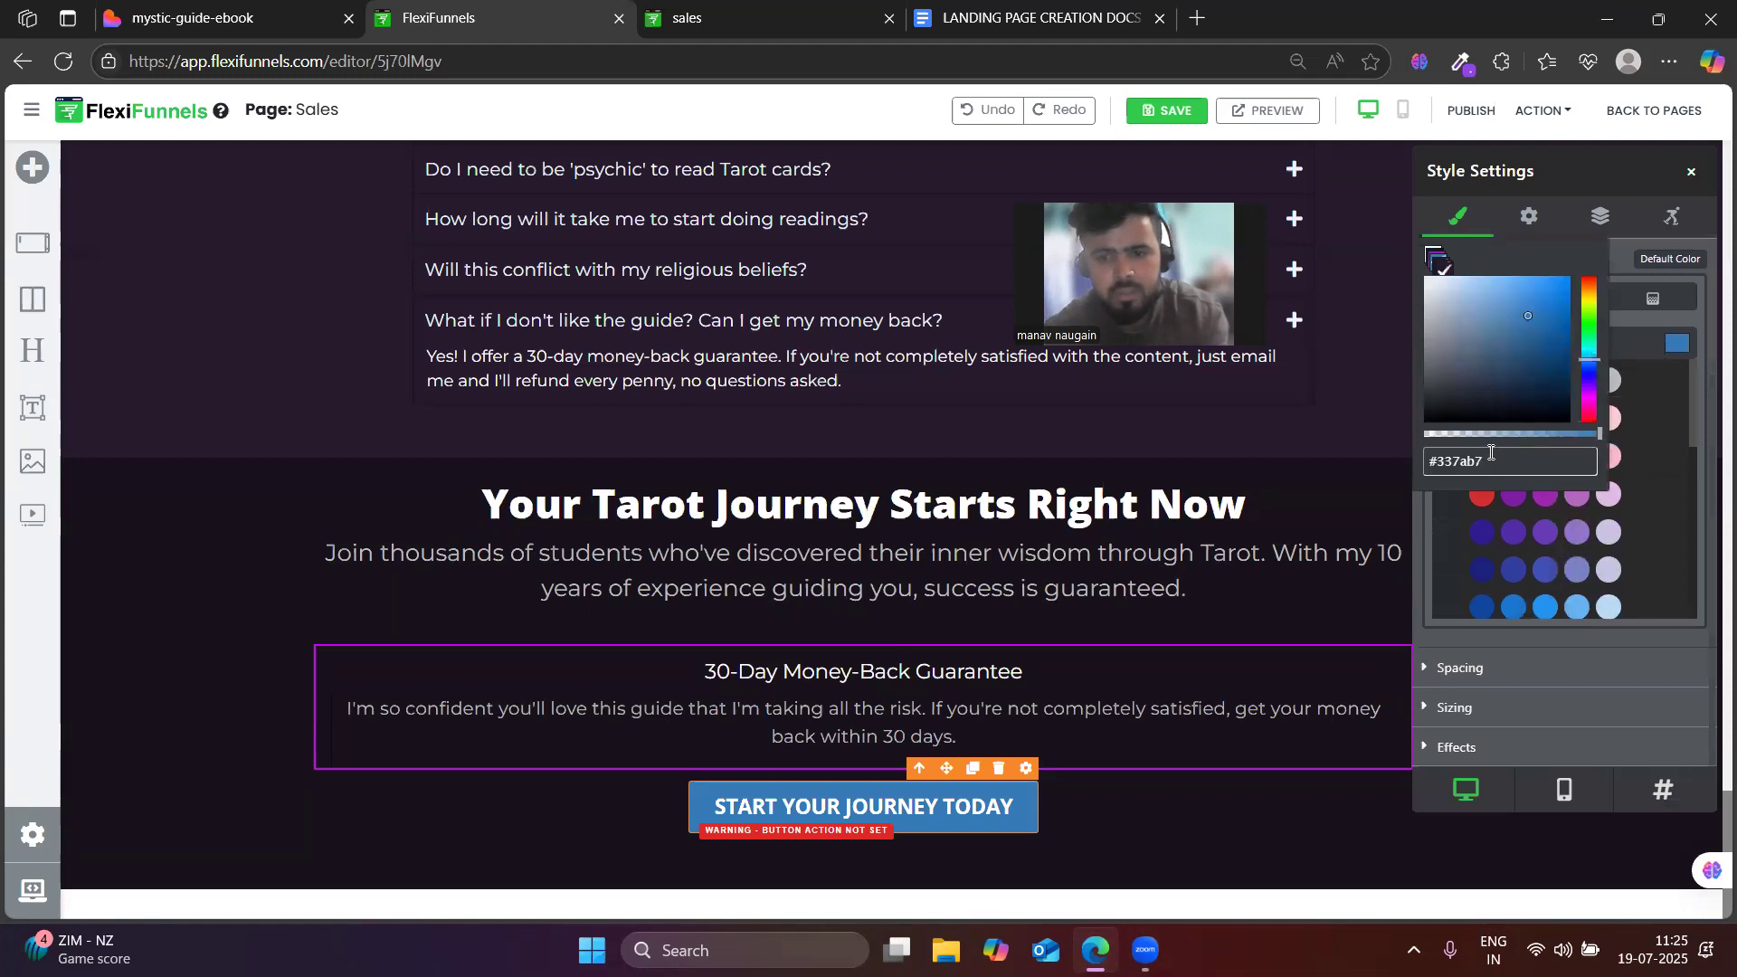
key(ctrl+v)
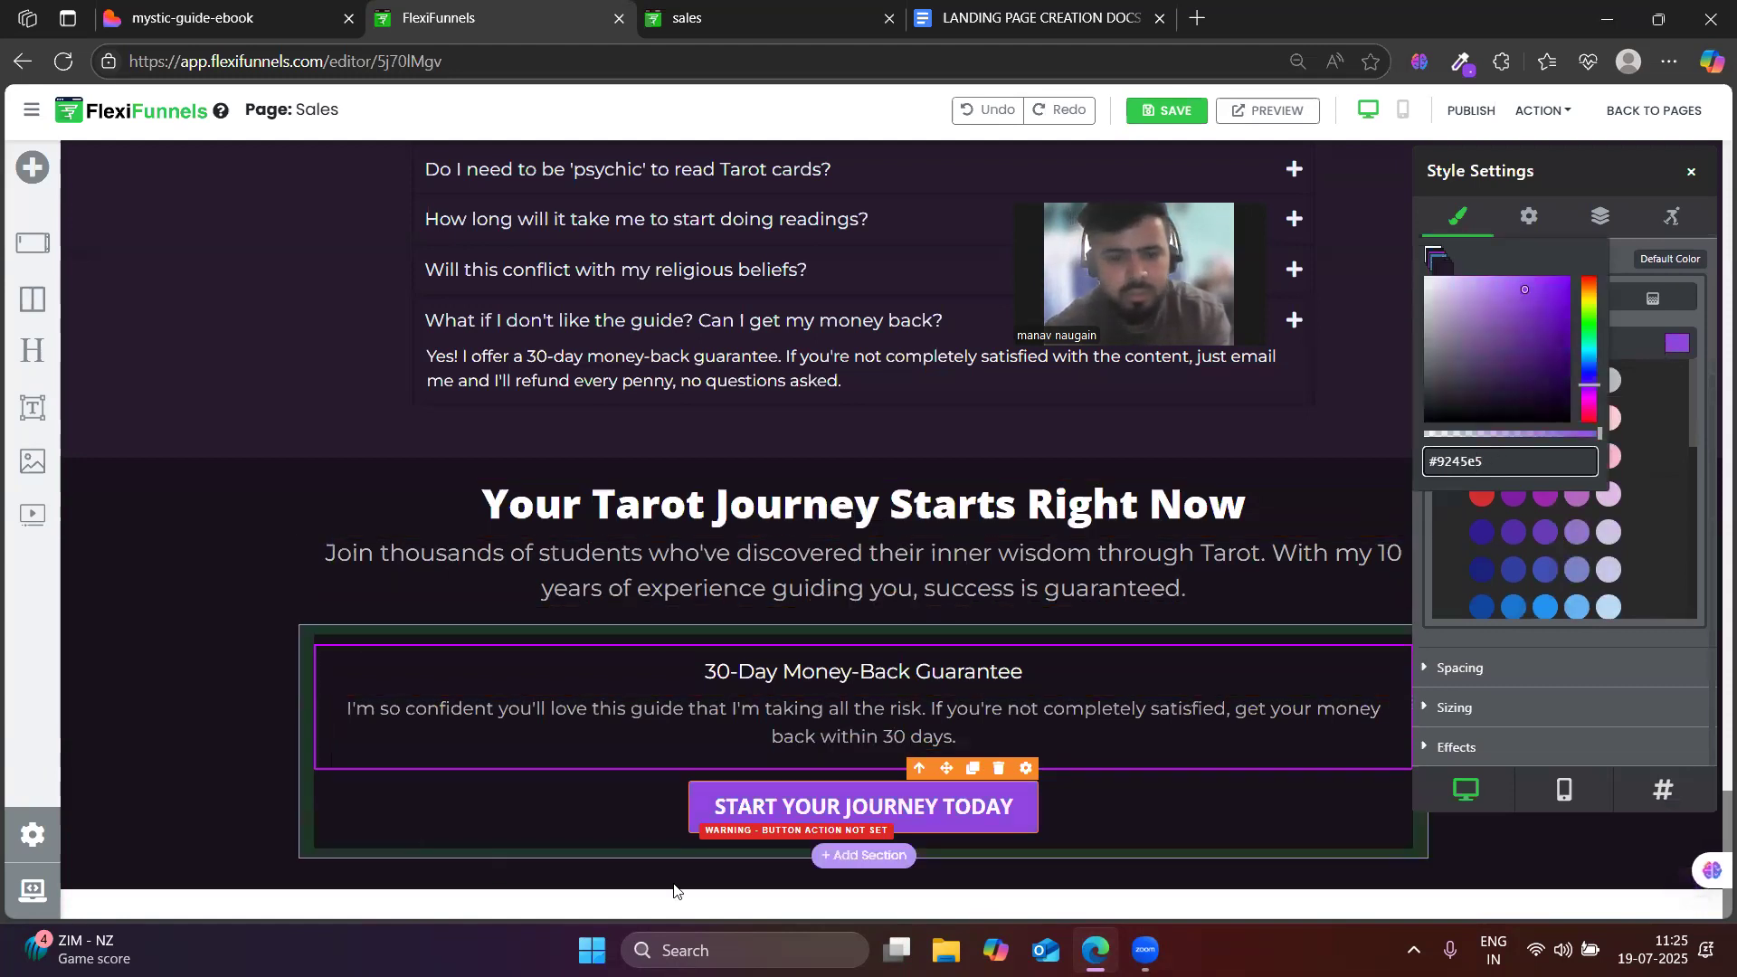
- Set the button text's font family to Poppins and its font size to 25
double_click(813, 808)
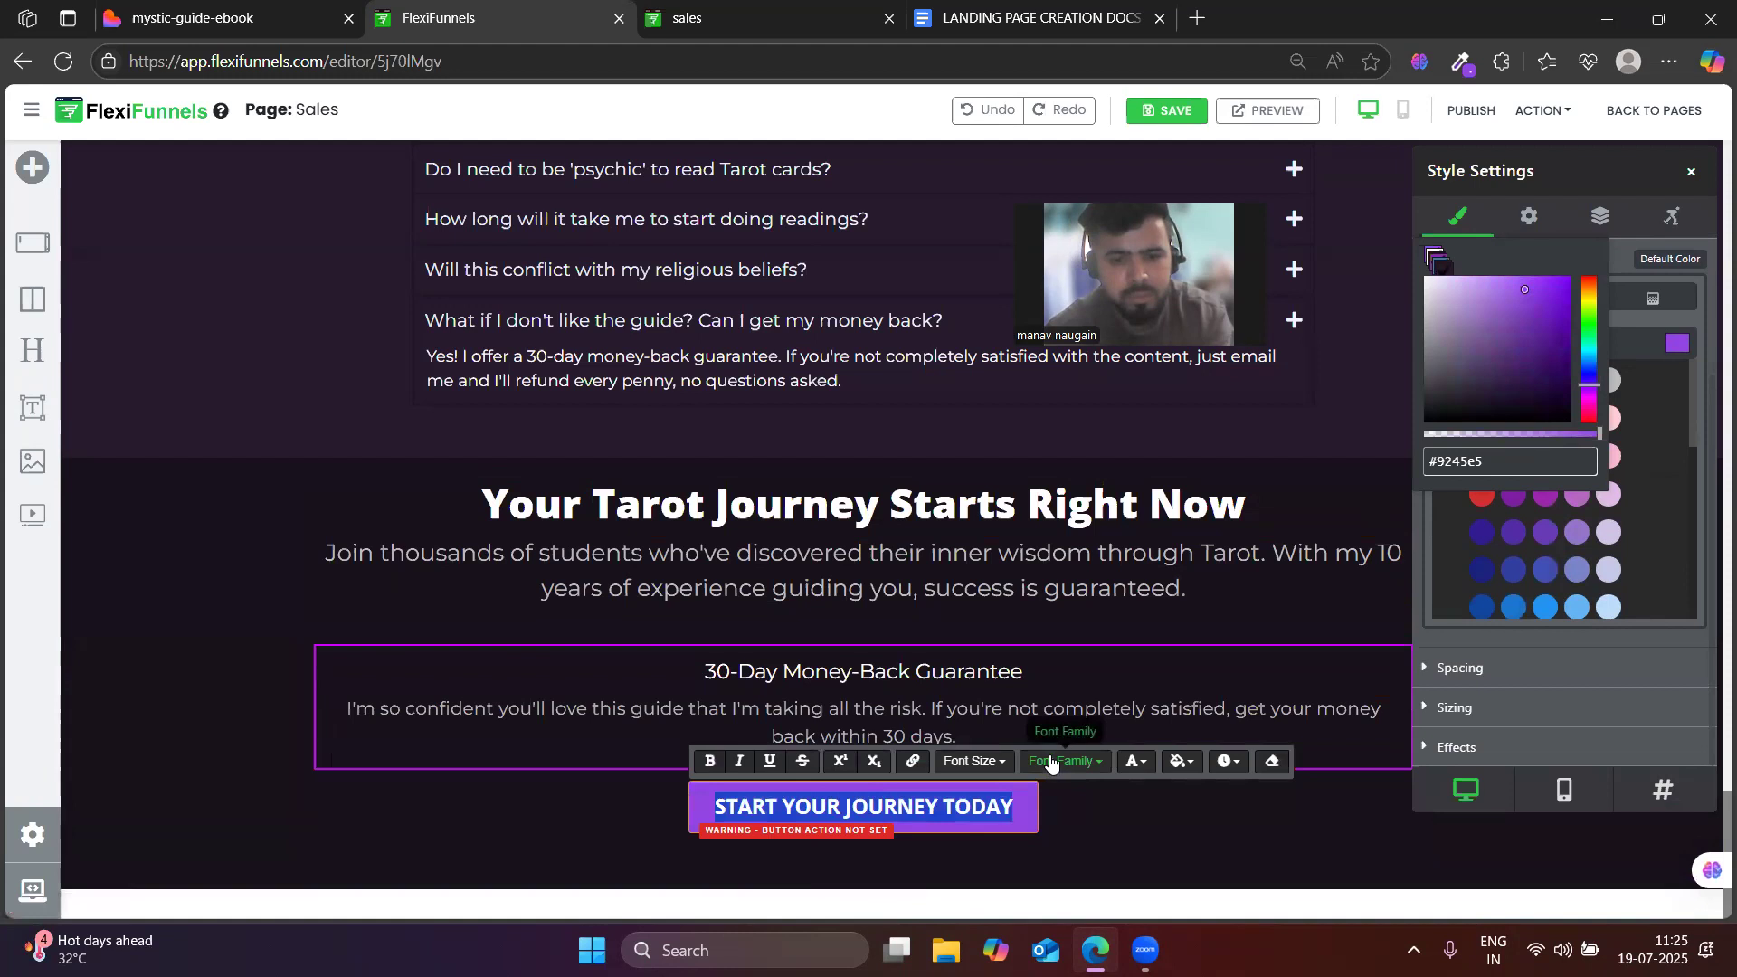
click(1060, 763)
scroll(1090, 659, down, 5)
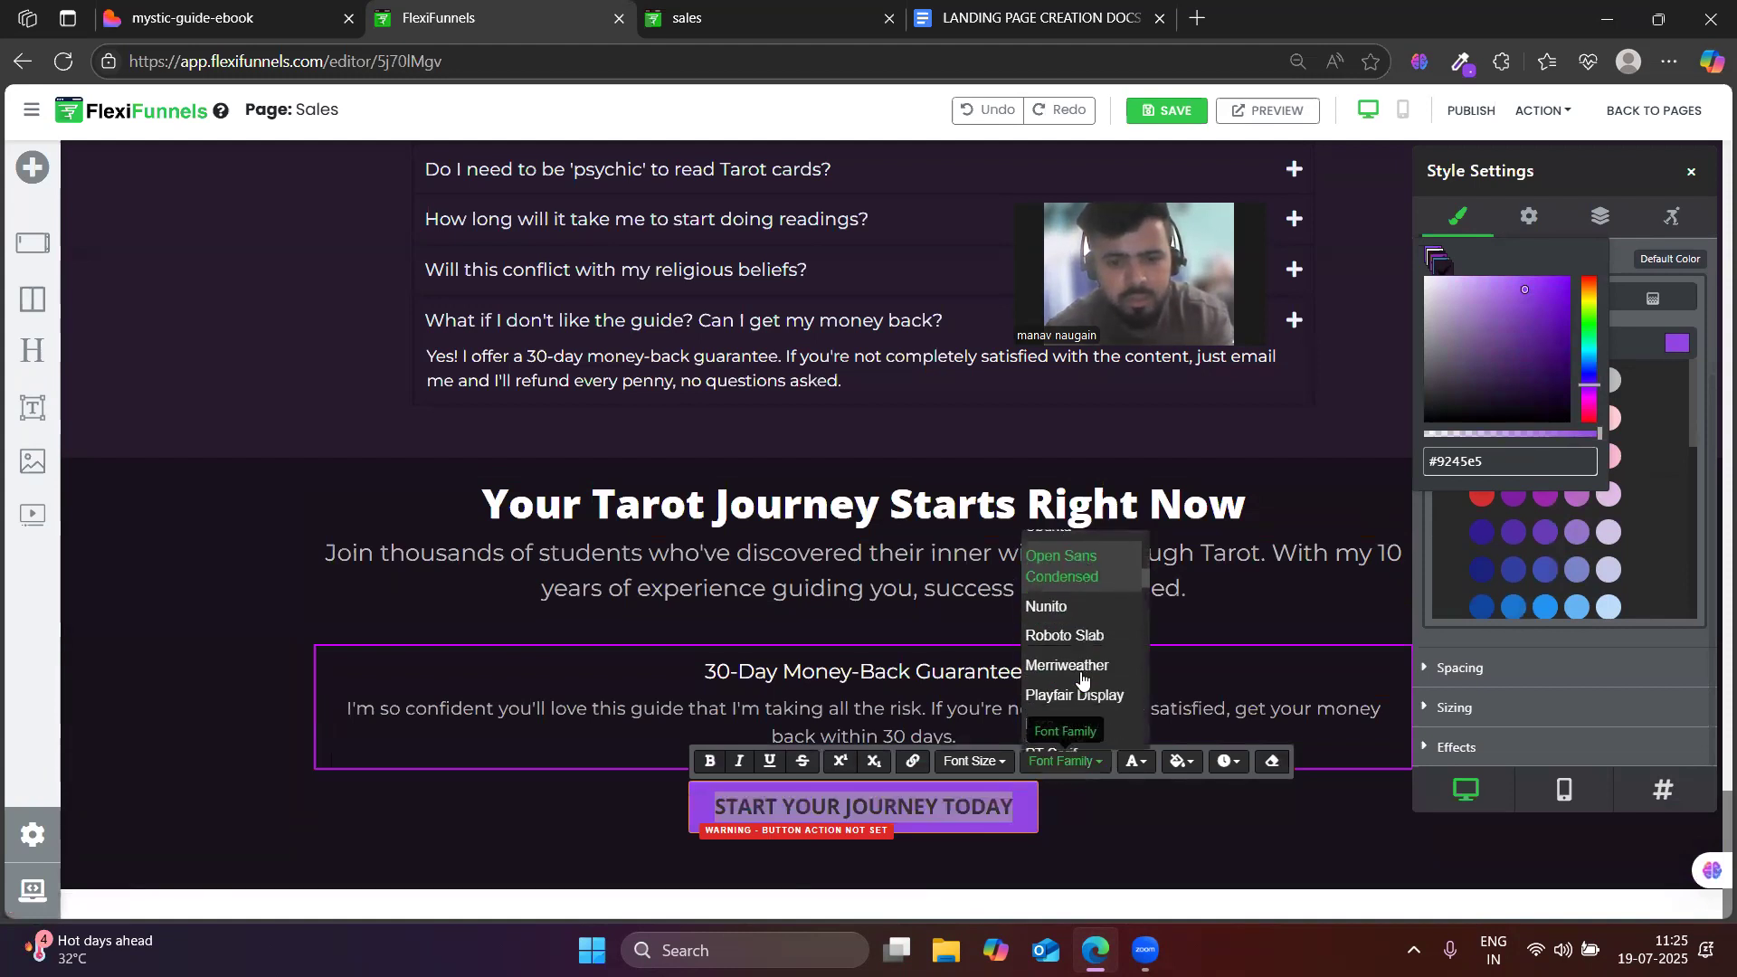
scroll(1082, 681, down, 5)
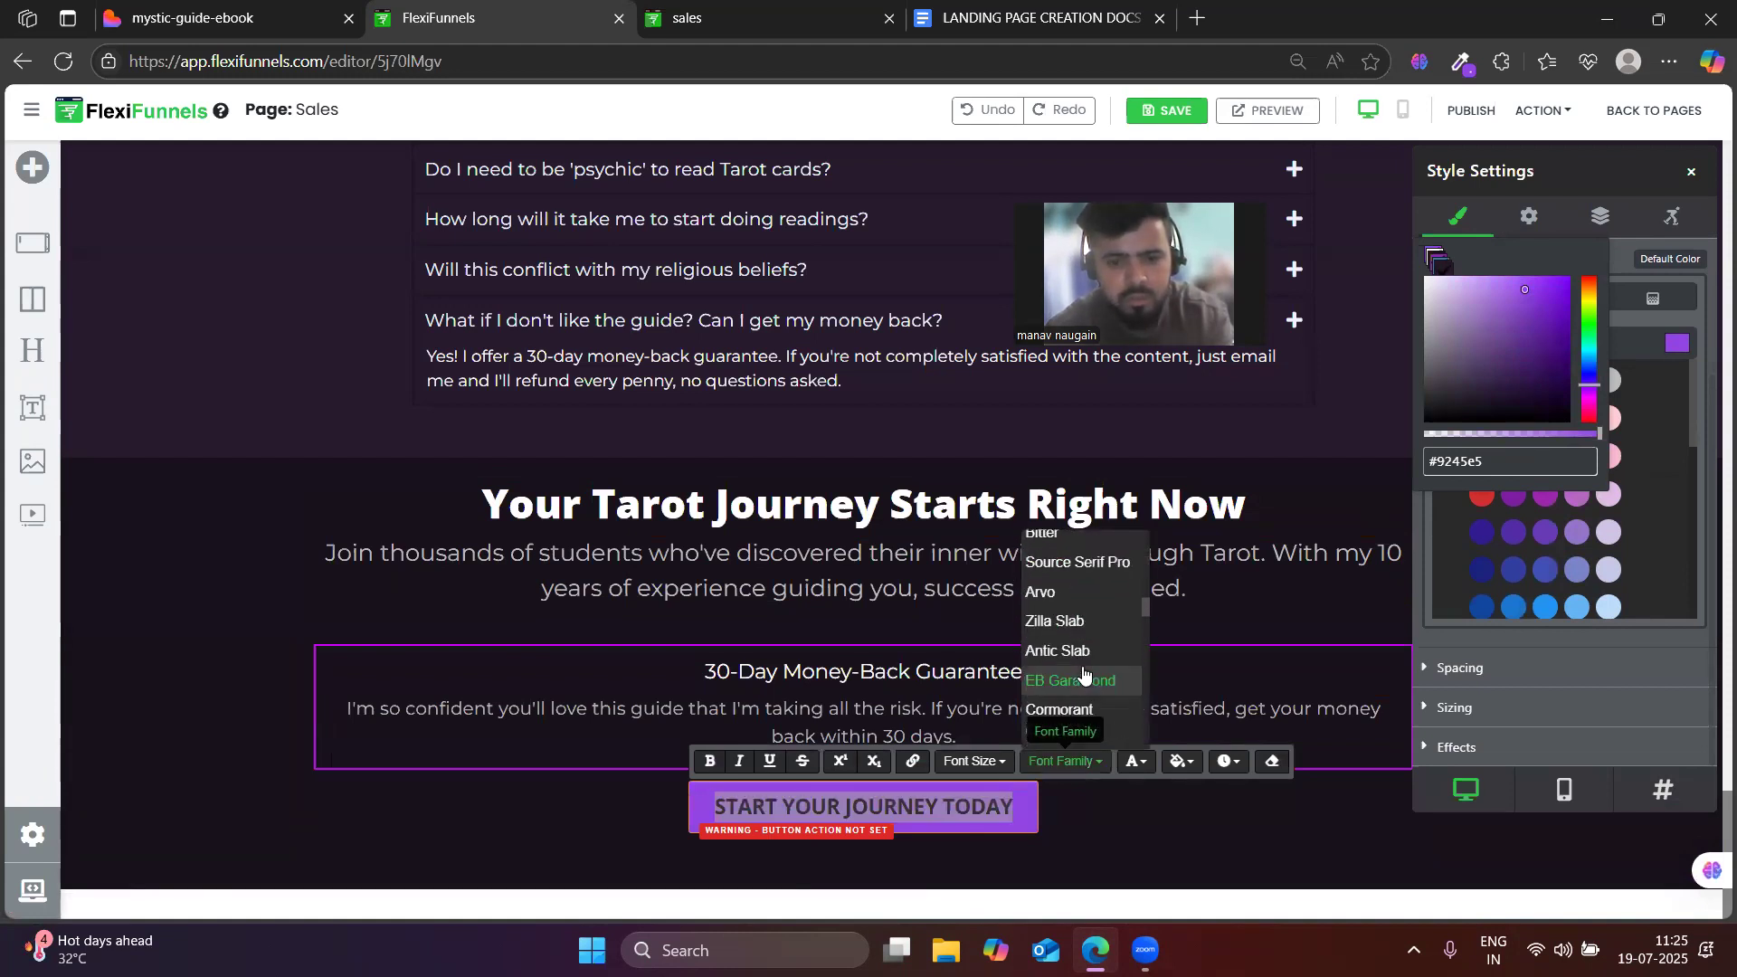
scroll(1084, 670, up, 8)
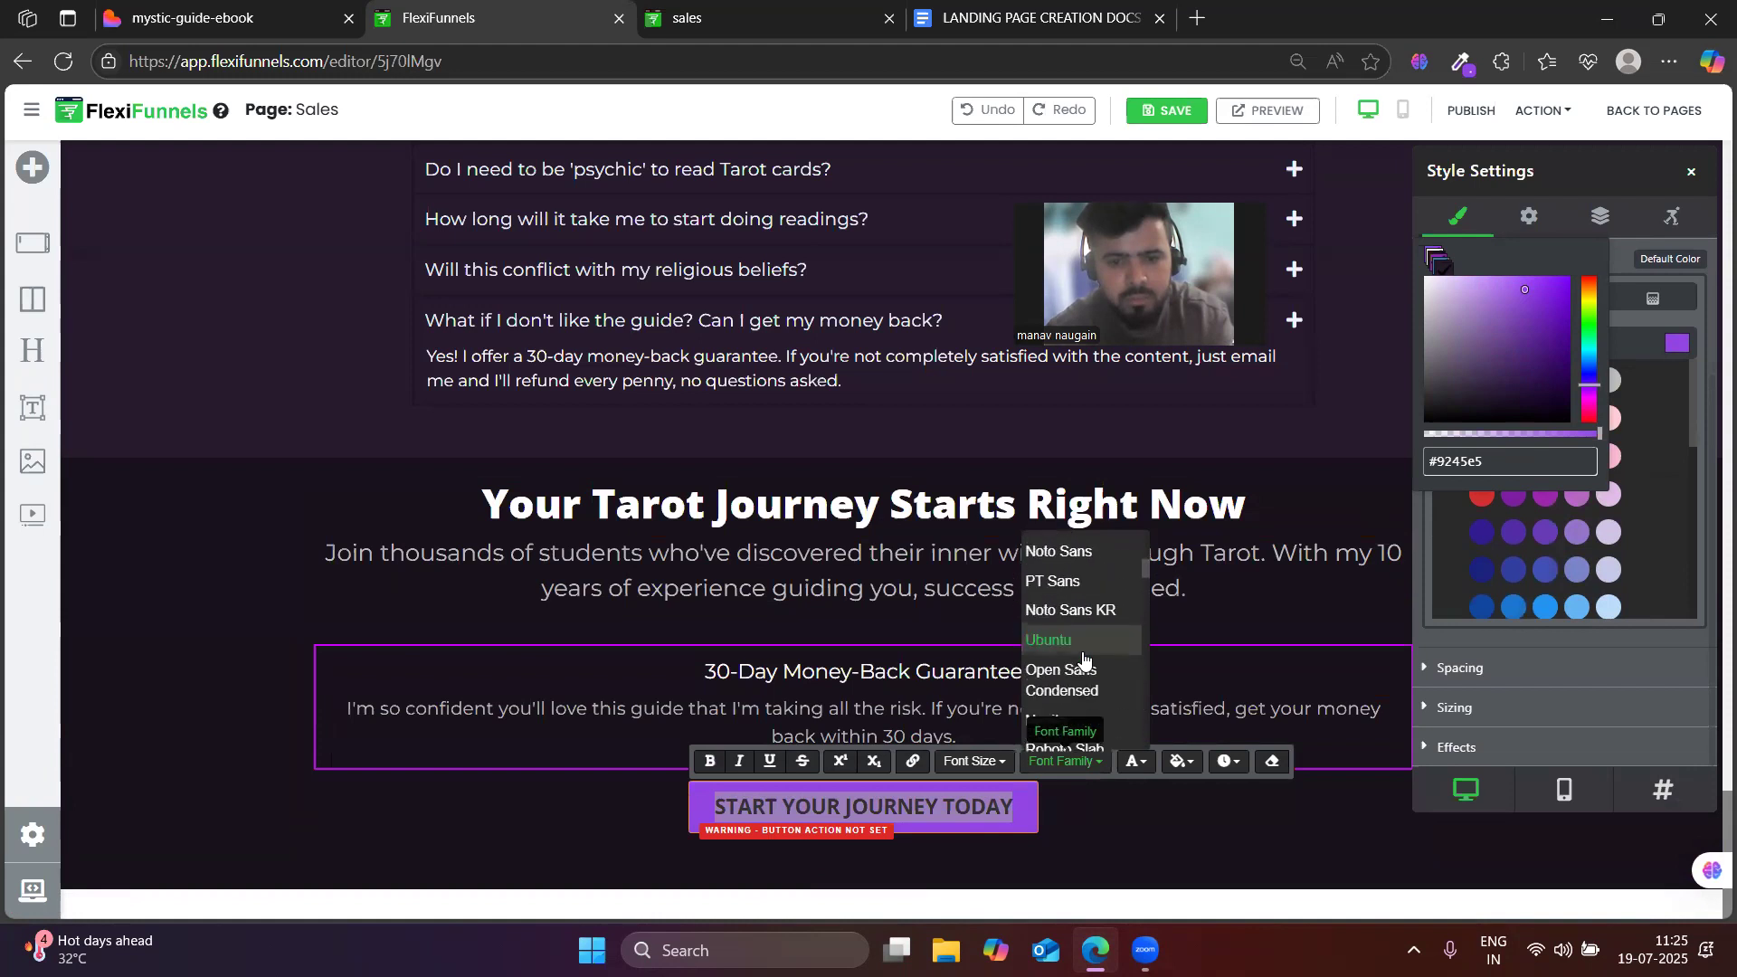
scroll(1084, 660, up, 1)
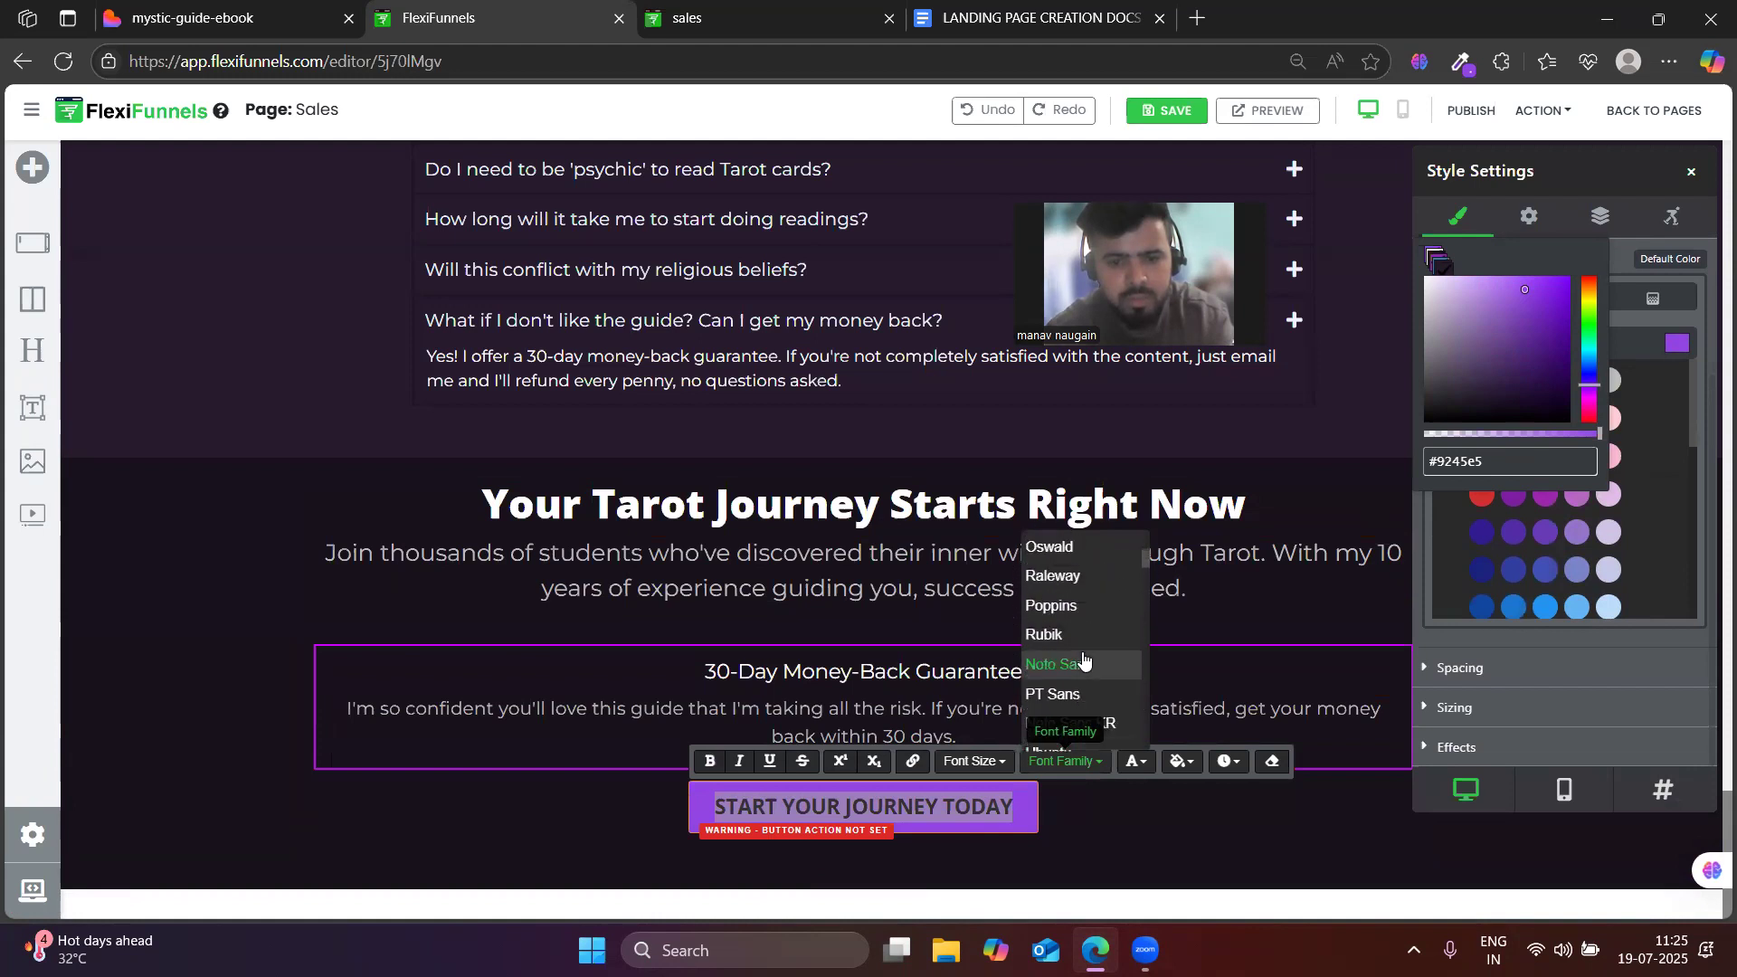
click(1066, 605)
click(970, 762)
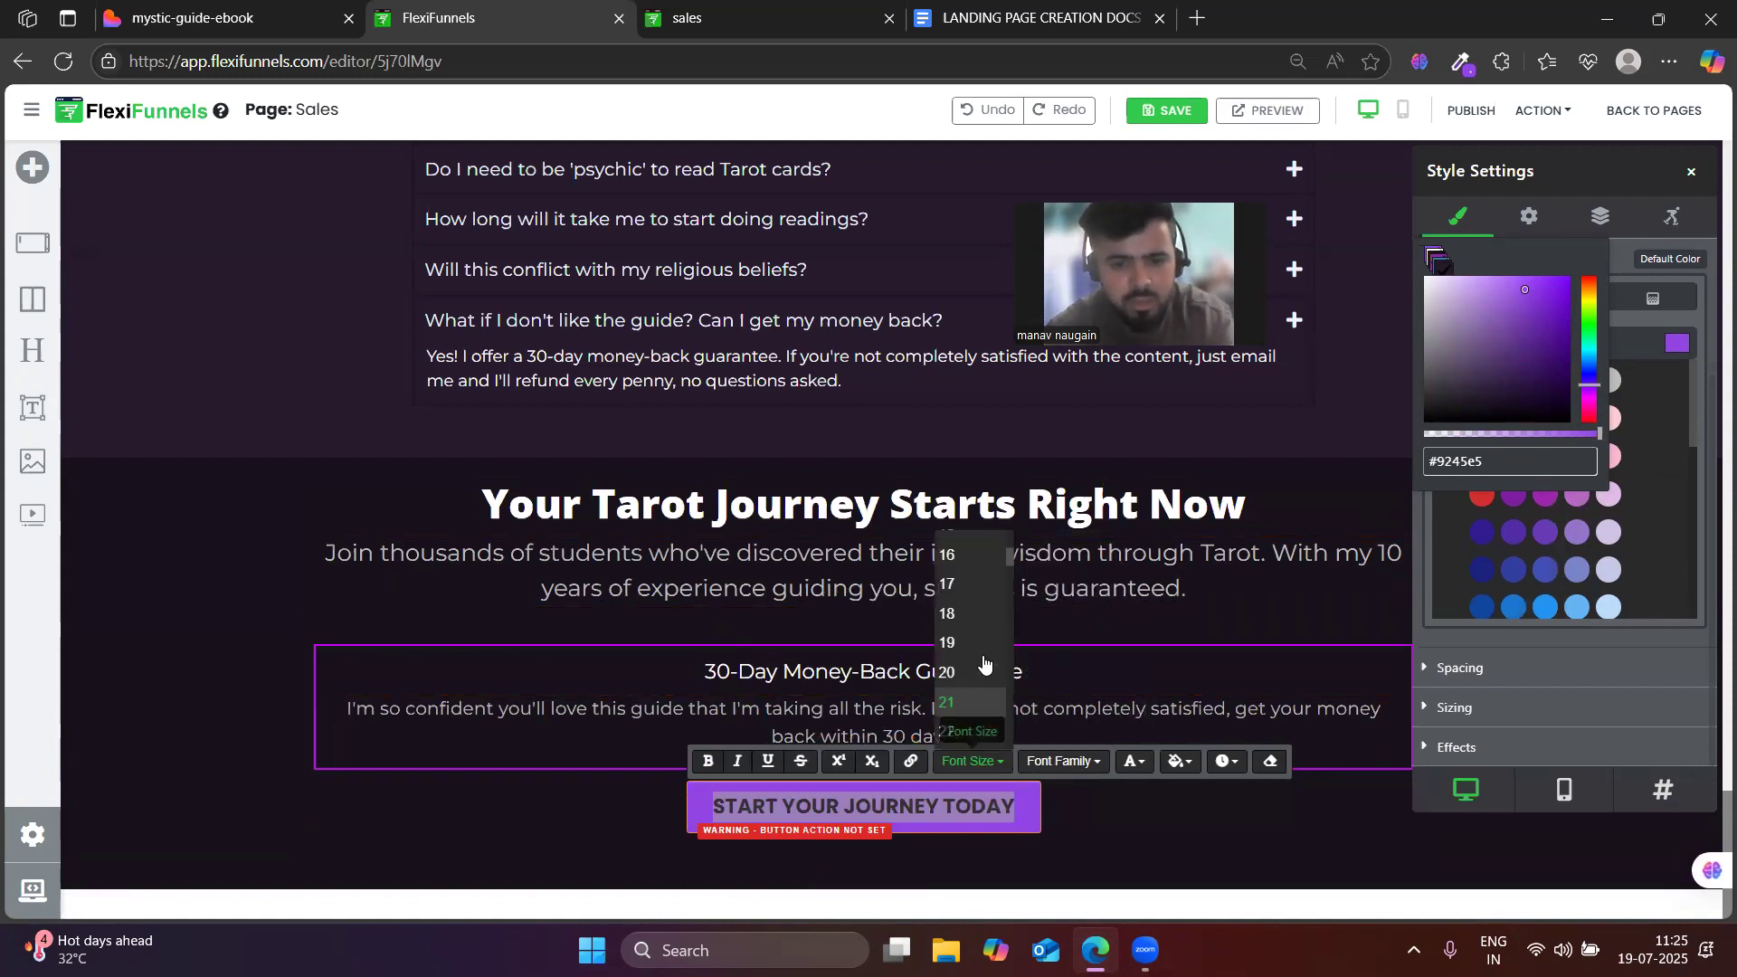
scroll(981, 659, down, 1)
click(958, 707)
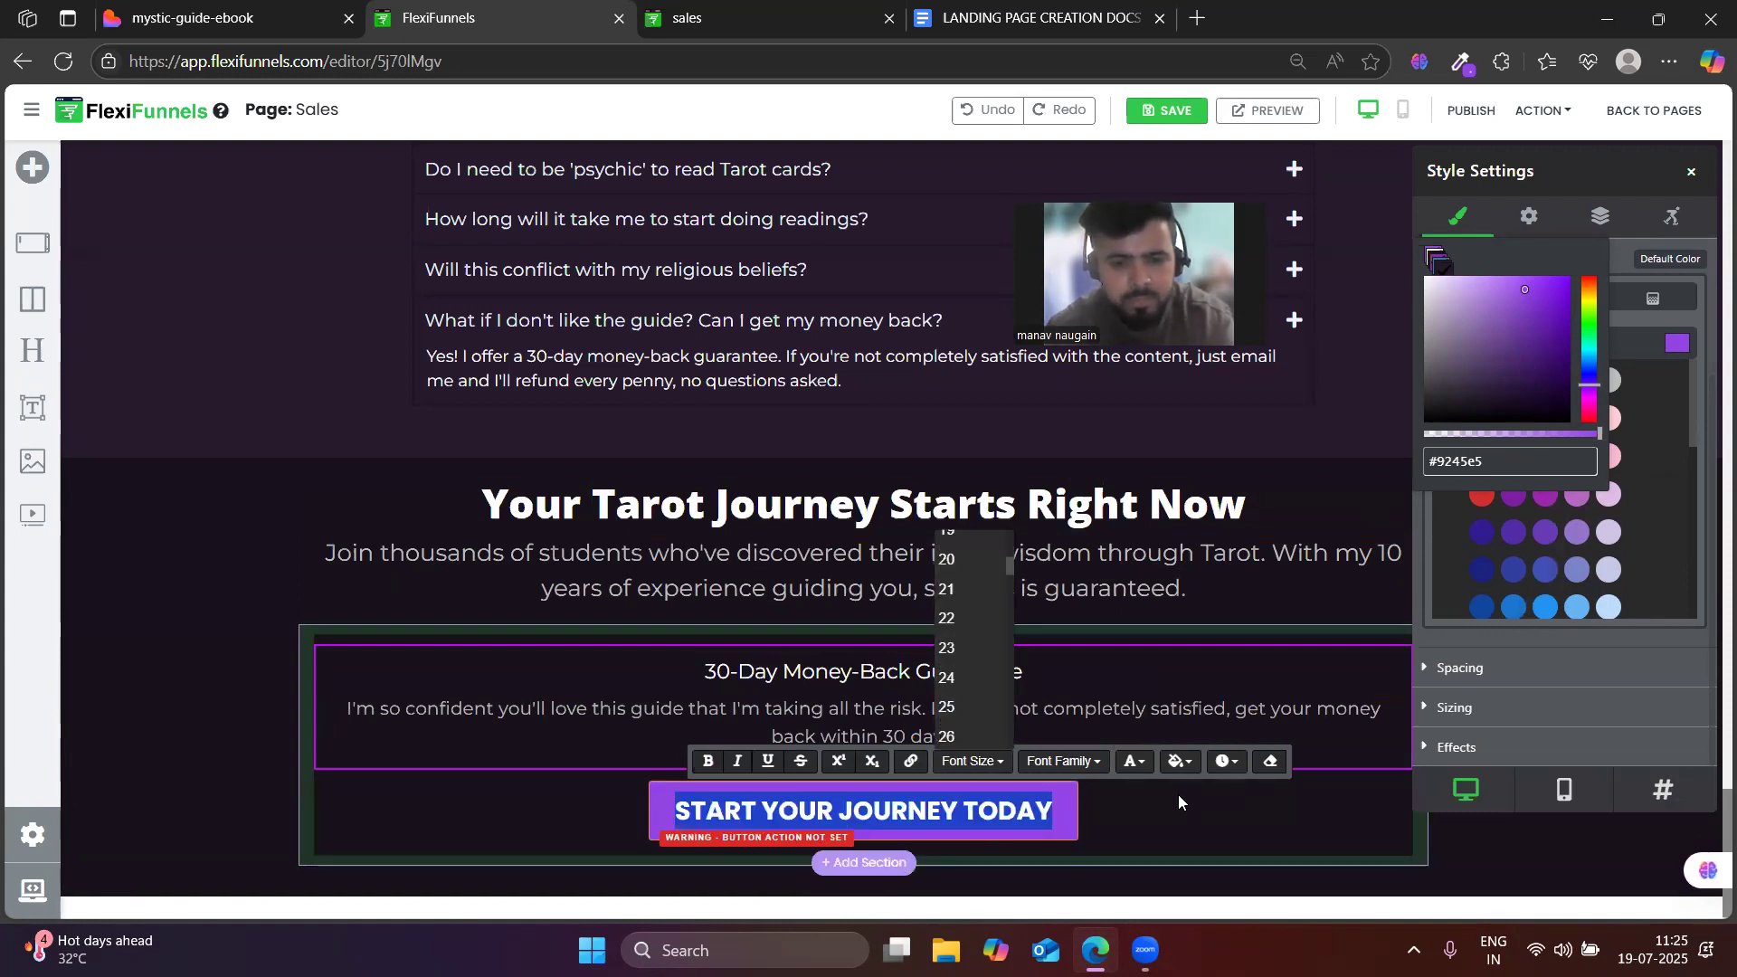
click(1140, 800)
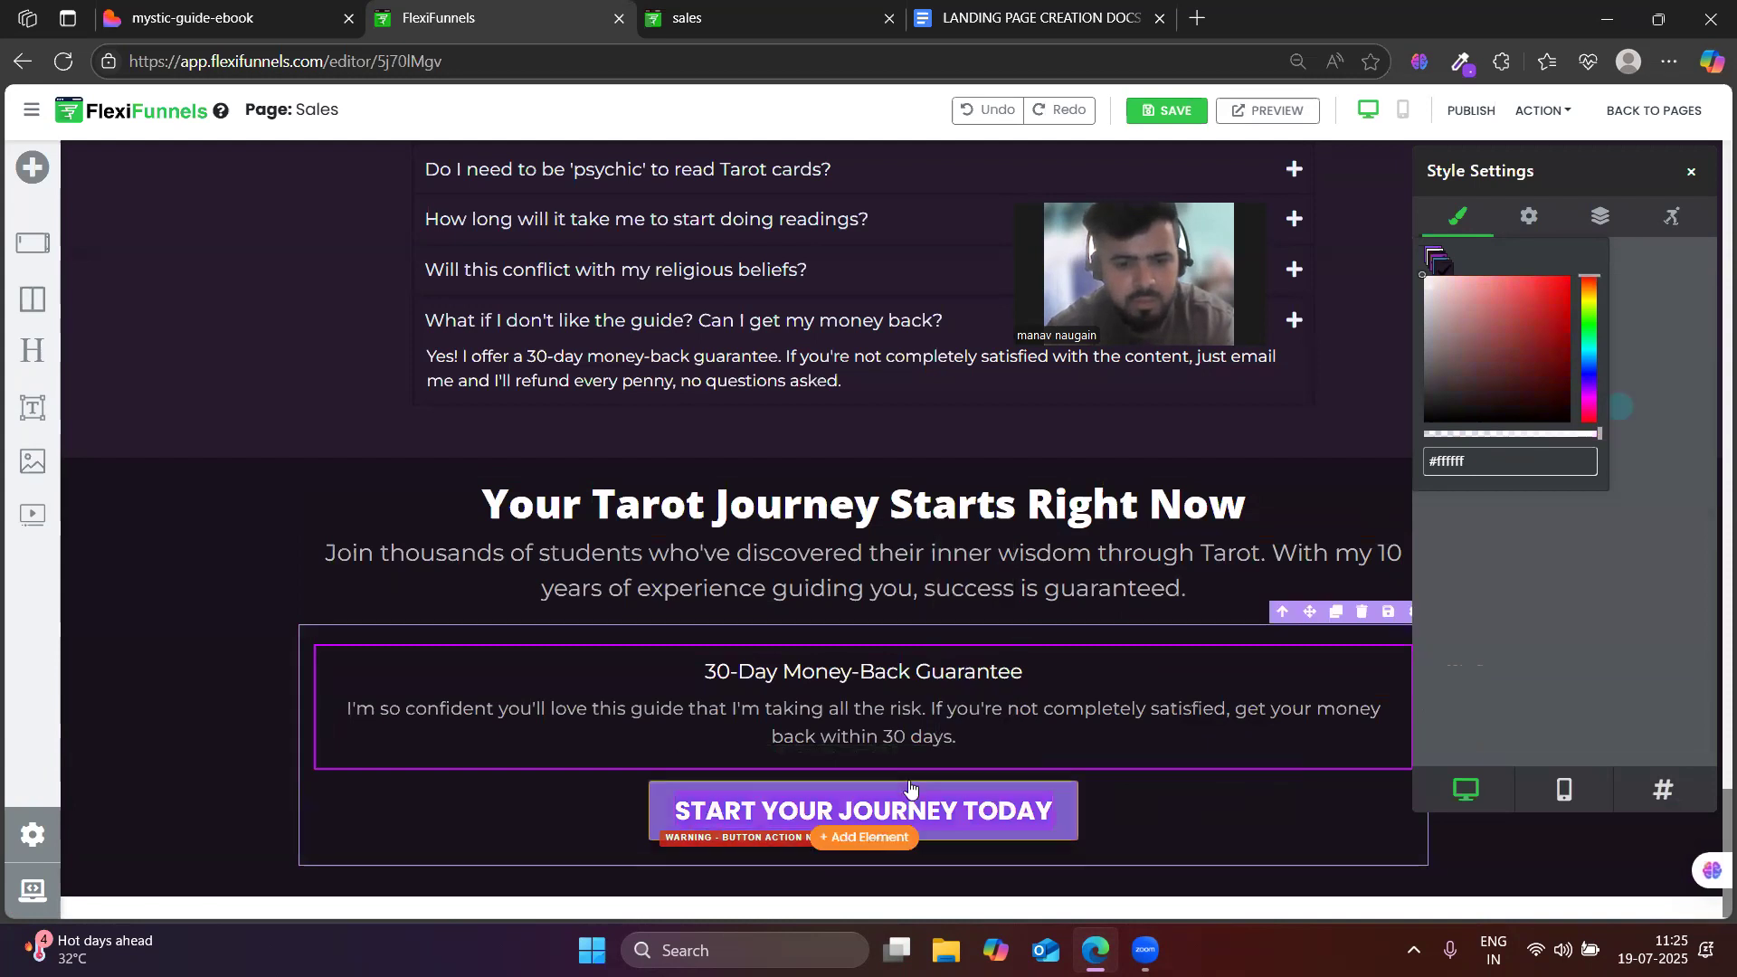
- Give the button an on-load pulse animation with infinite repeat and publish the page
click(886, 793)
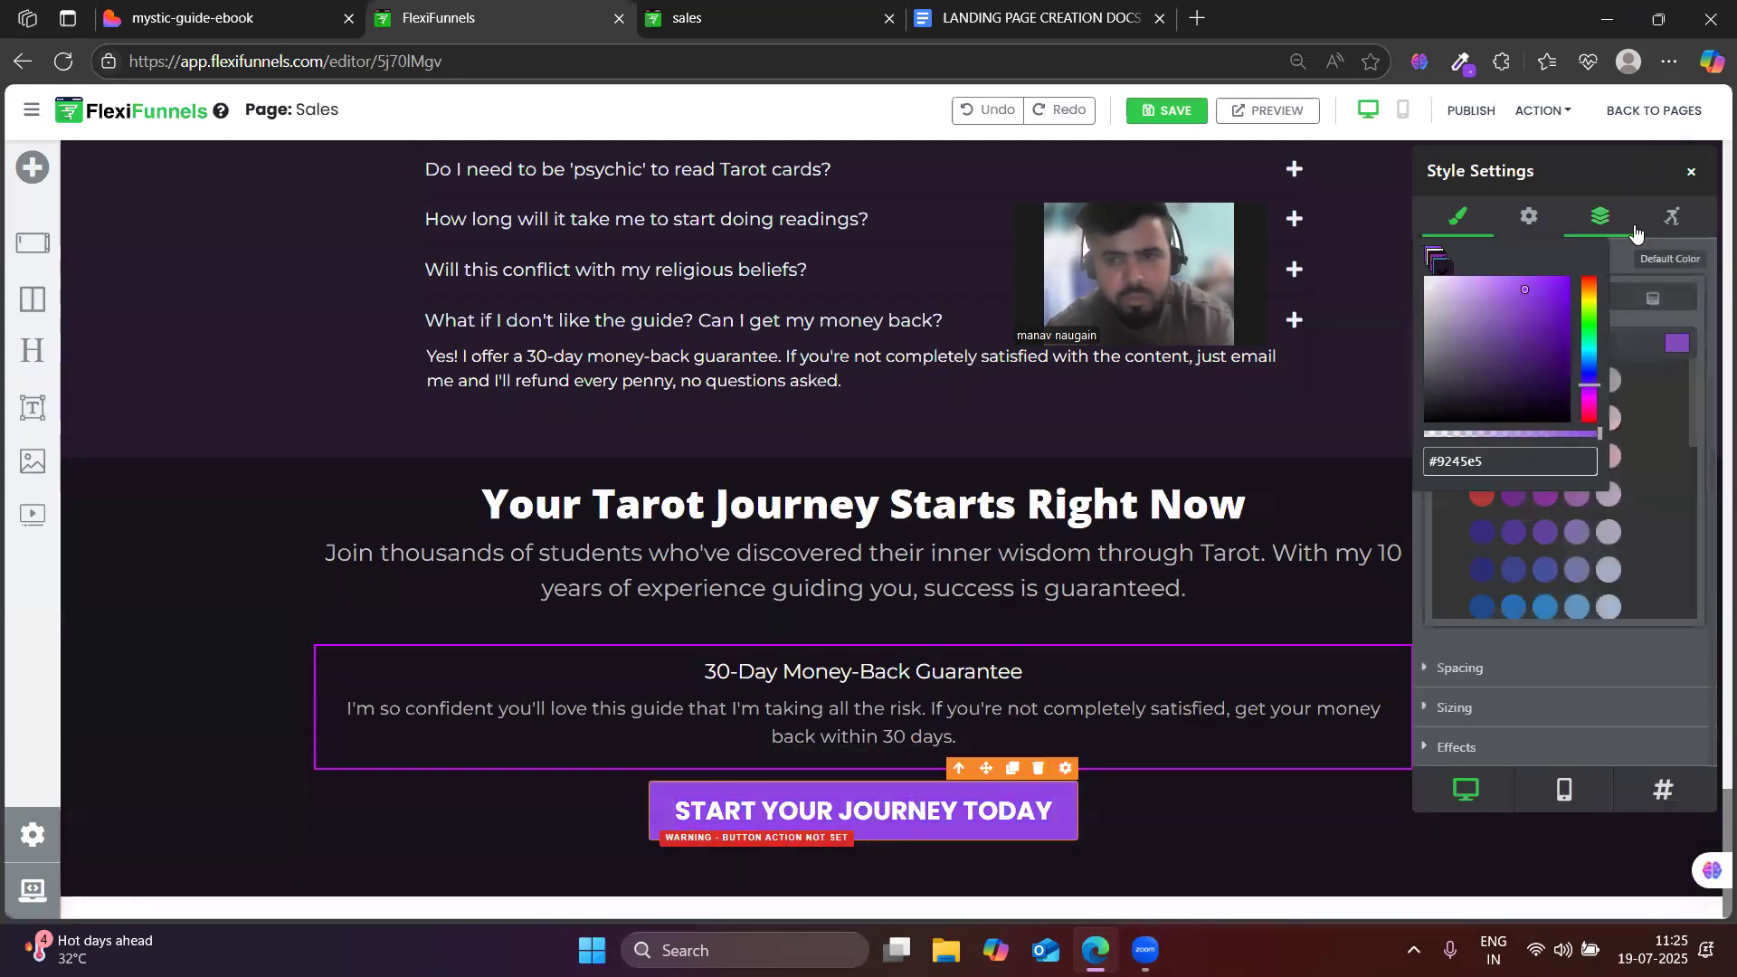
click(1673, 217)
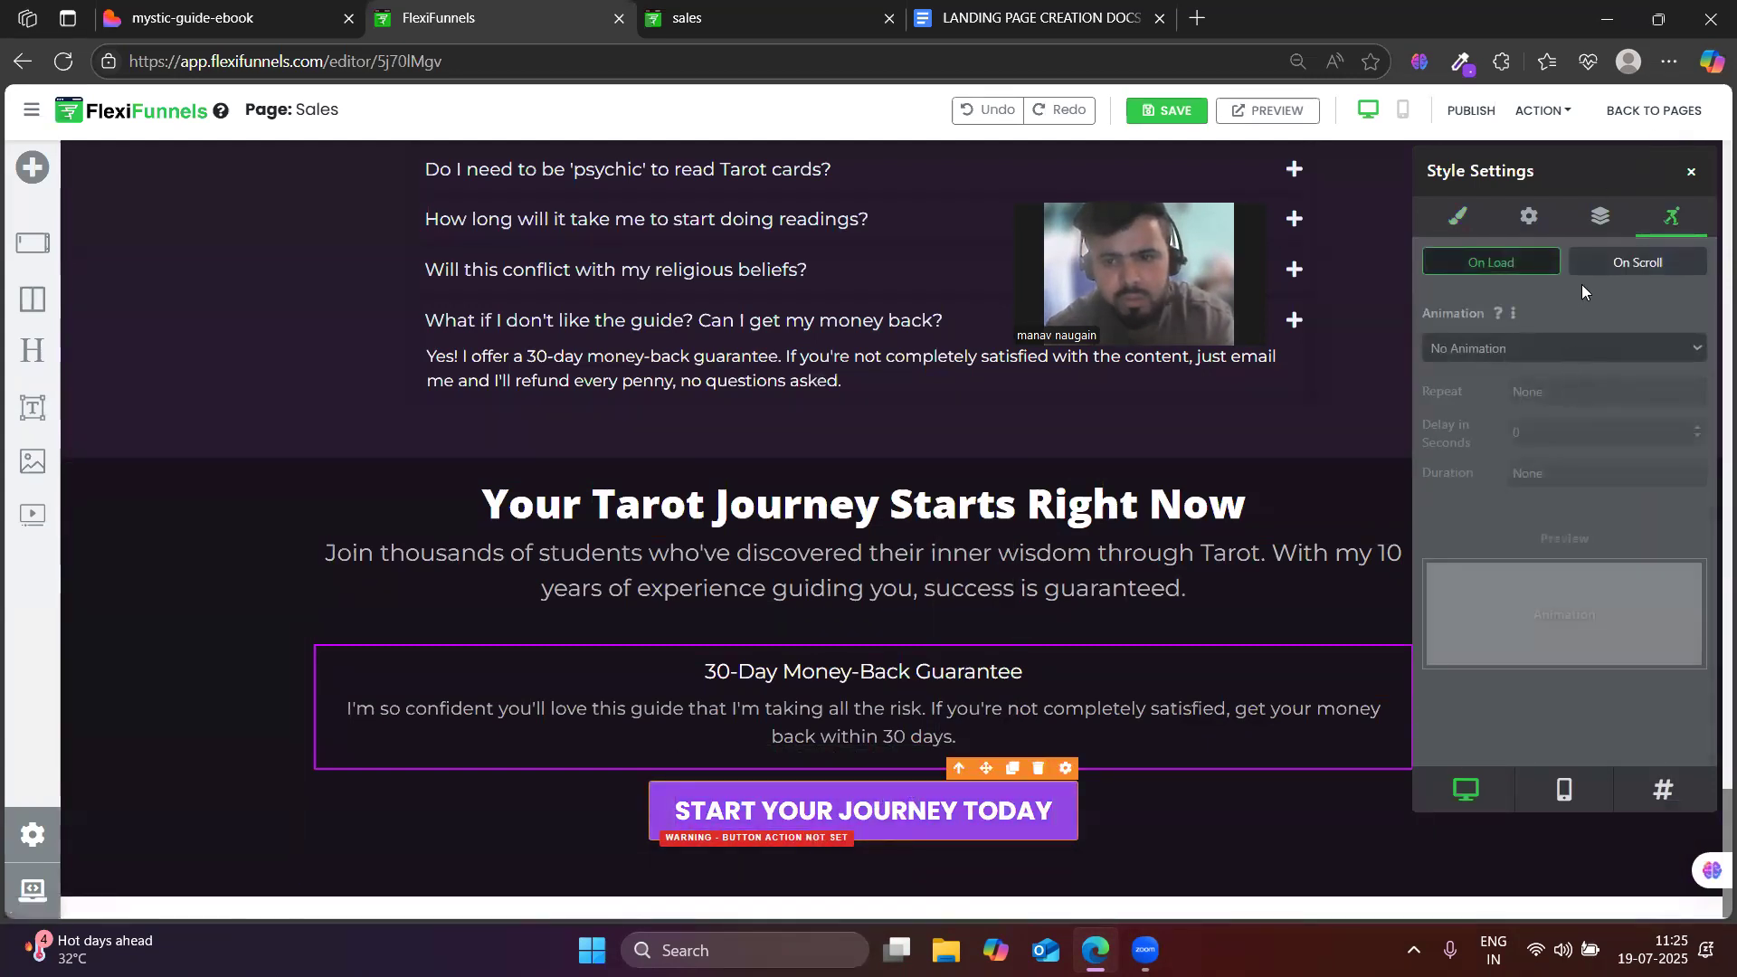
click(1528, 348)
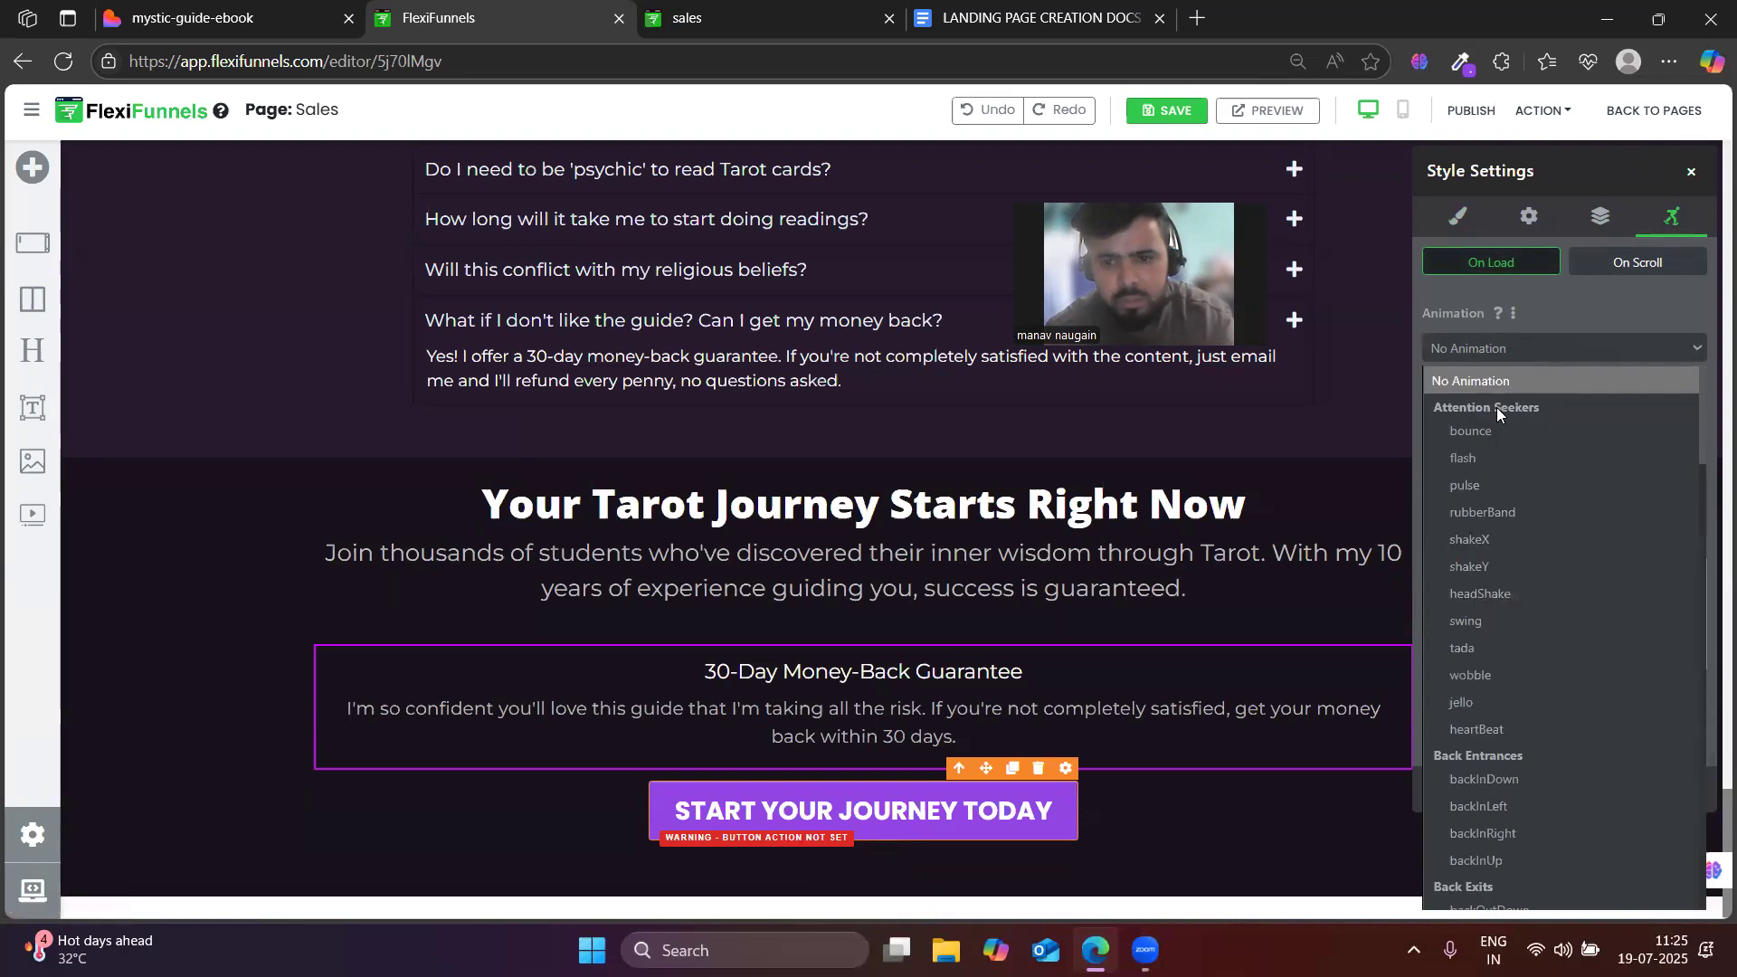
click(1475, 489)
click(1547, 386)
click(1547, 386)
click(1547, 386)
click(1537, 530)
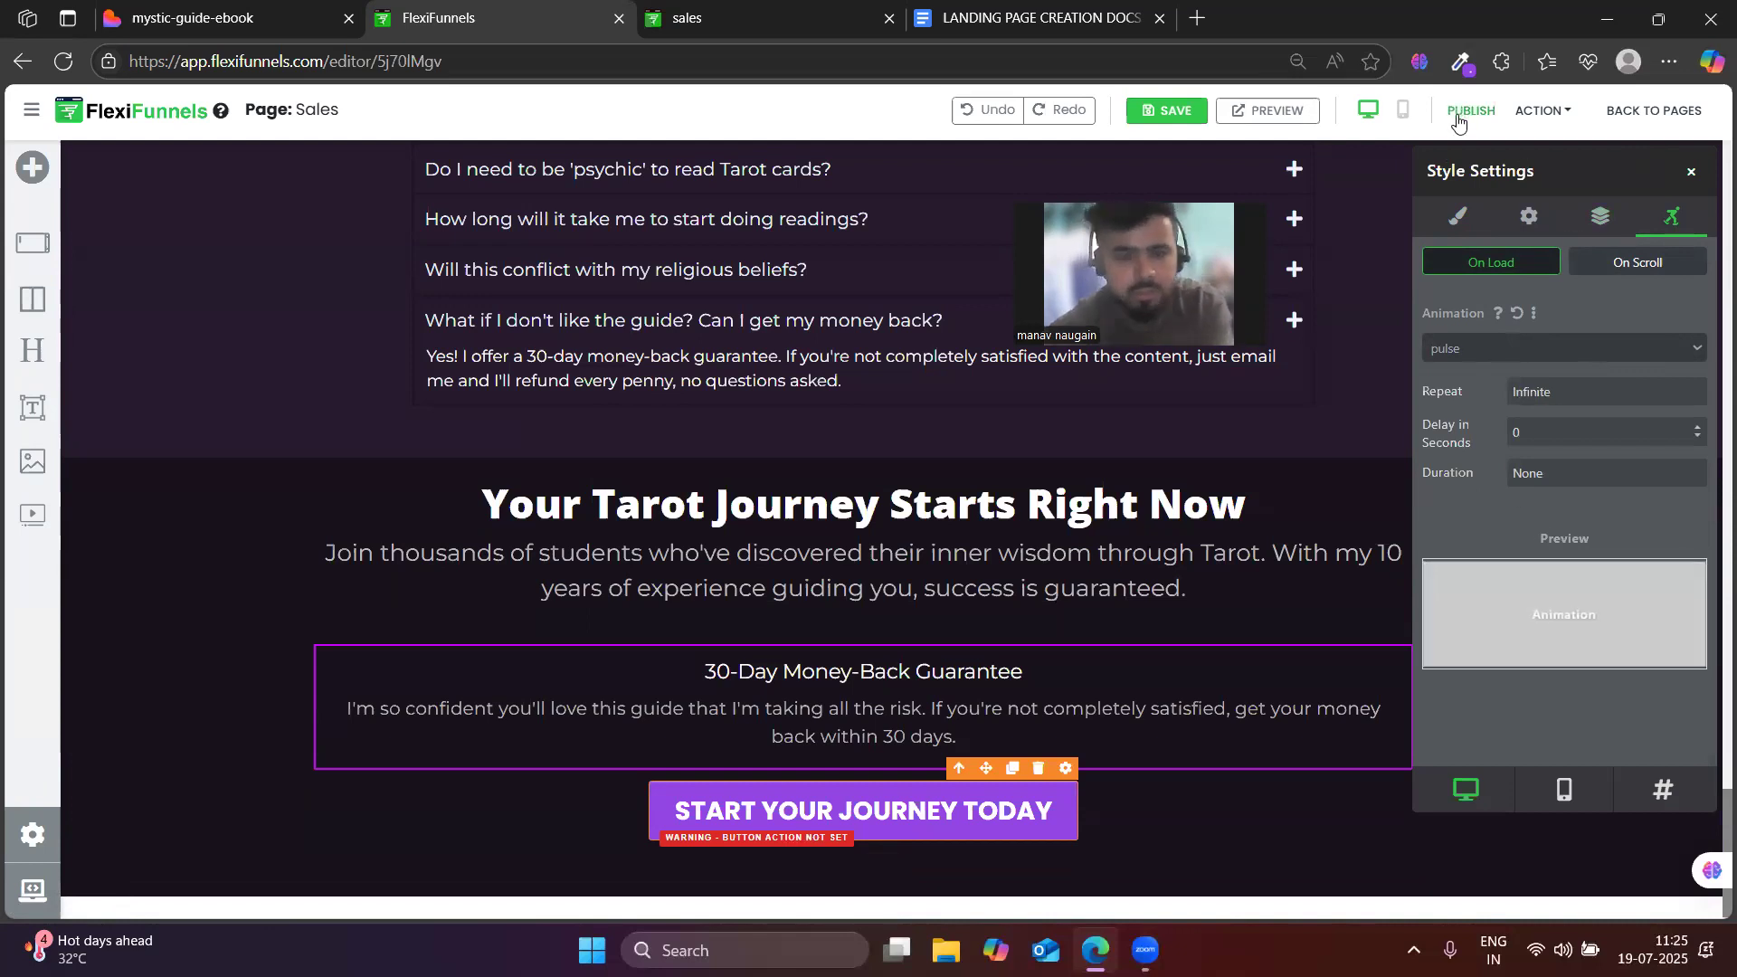
- Copy the "Instant download • Secure payment • 30-day guarantee" line under the reference page's call-to-action button
click(109, 17)
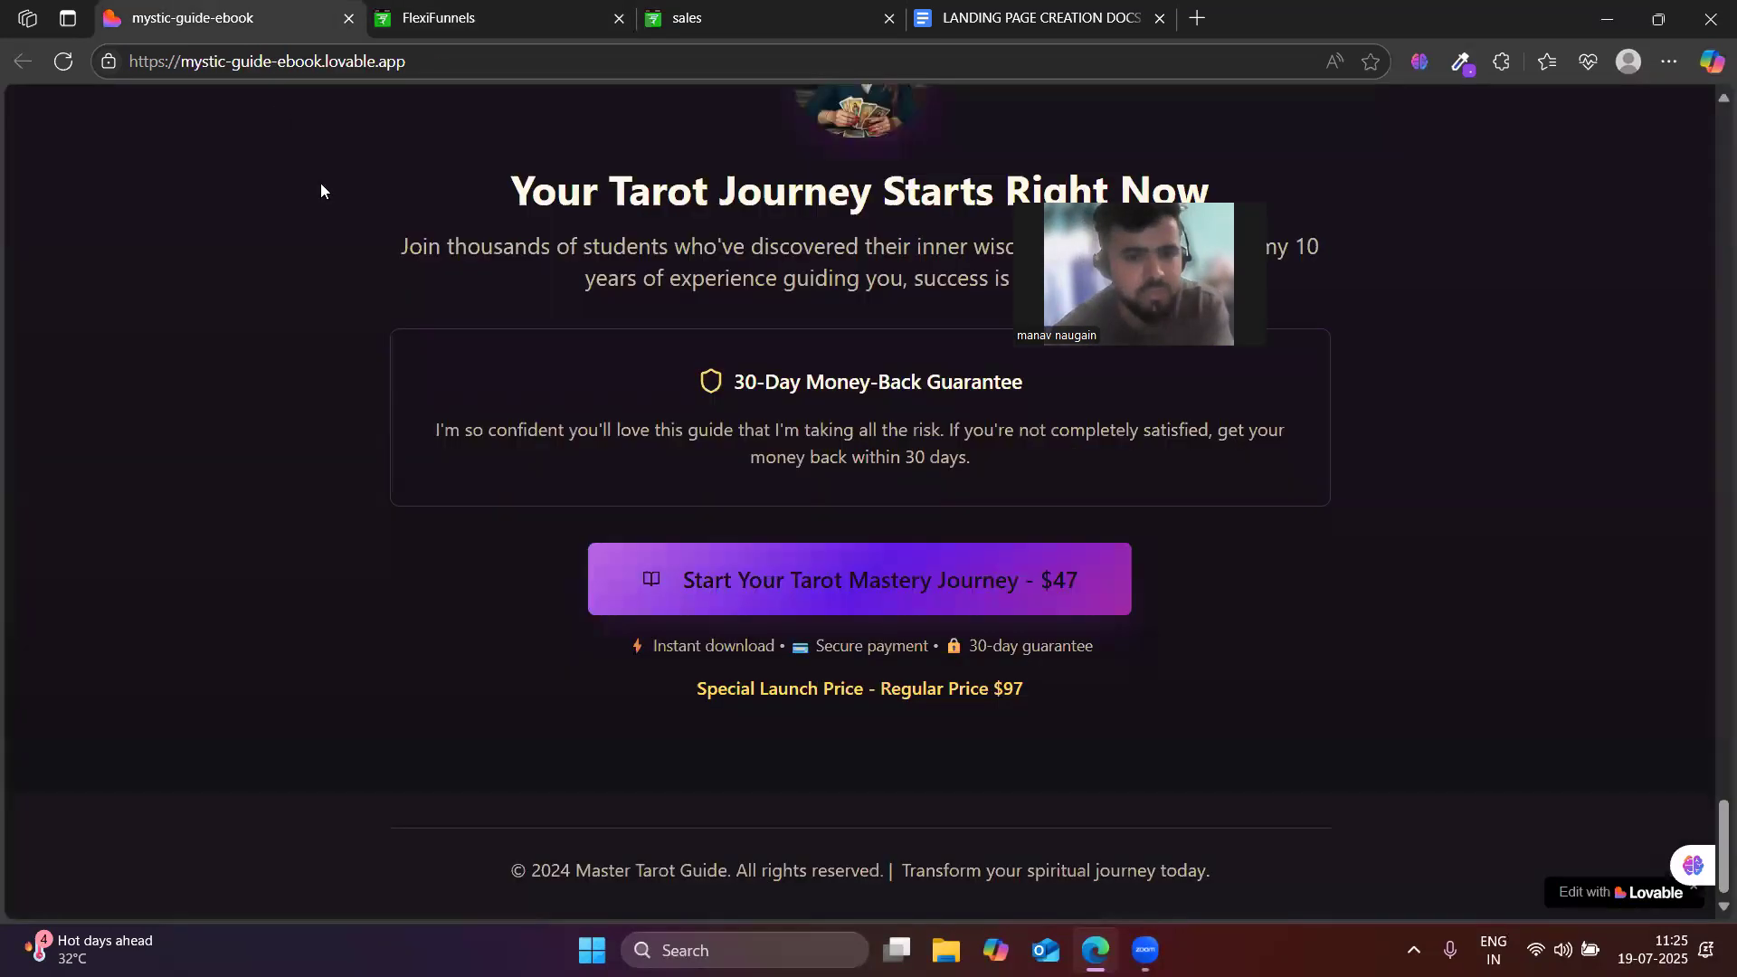
scroll(711, 288, up, 3)
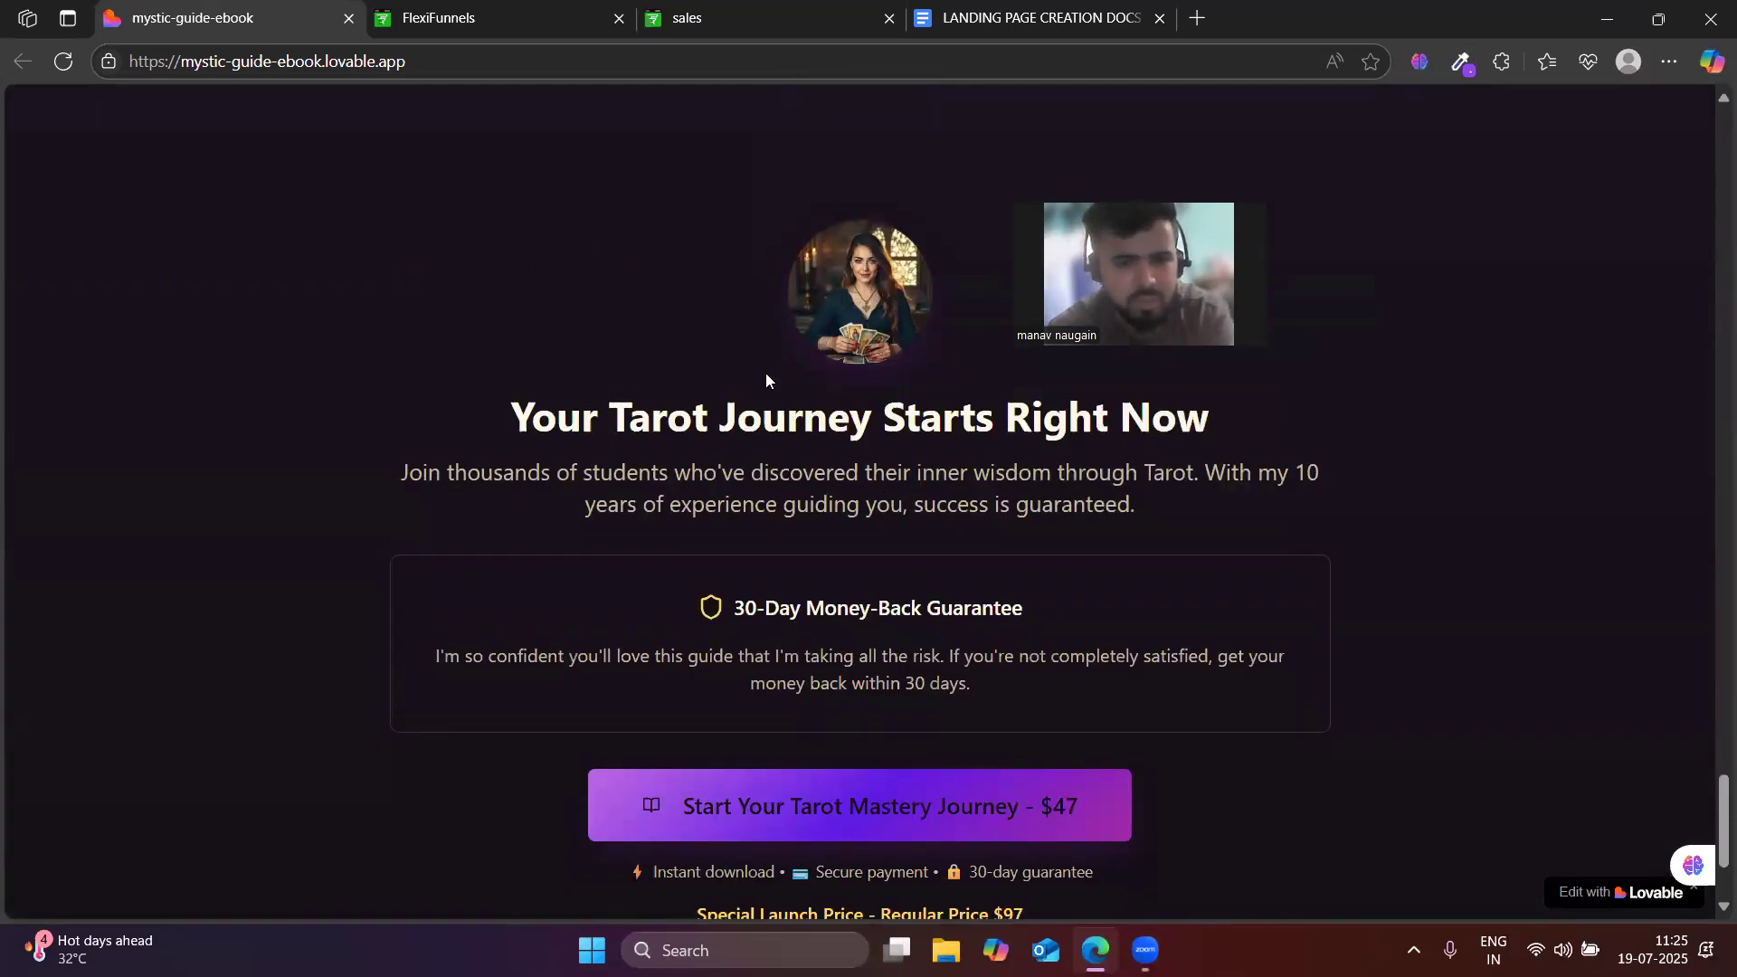
scroll(650, 722, down, 3)
double_click(707, 648)
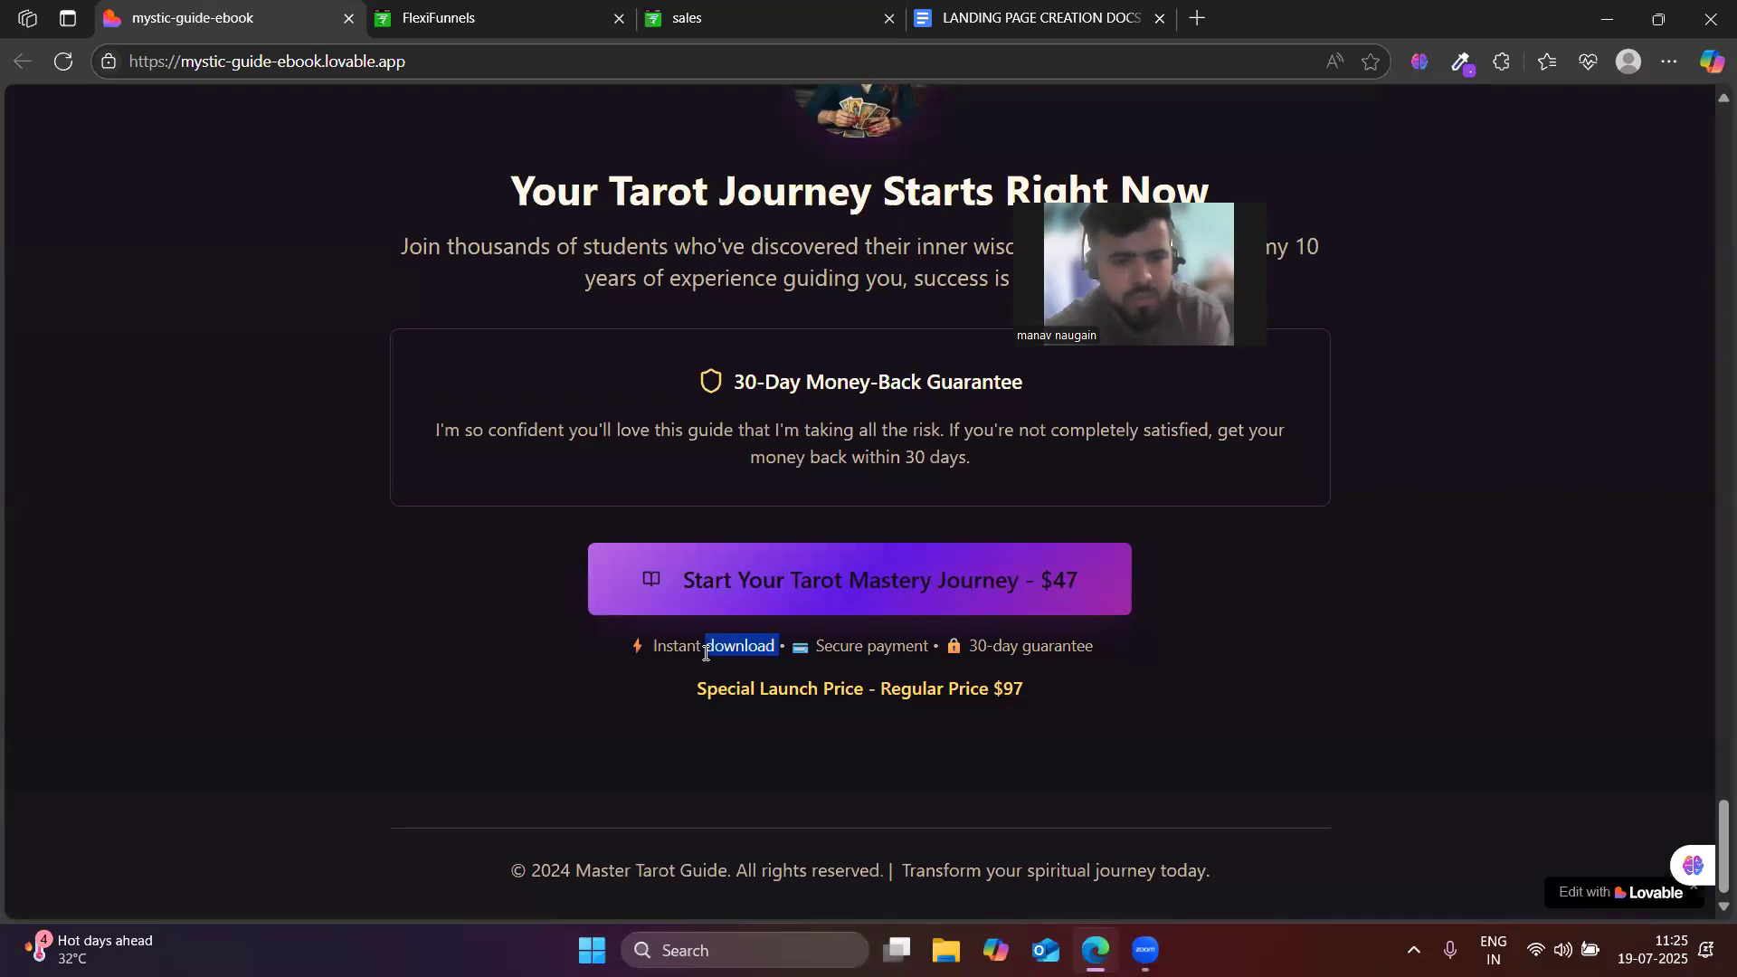
click(707, 649)
key(ctrl+c)
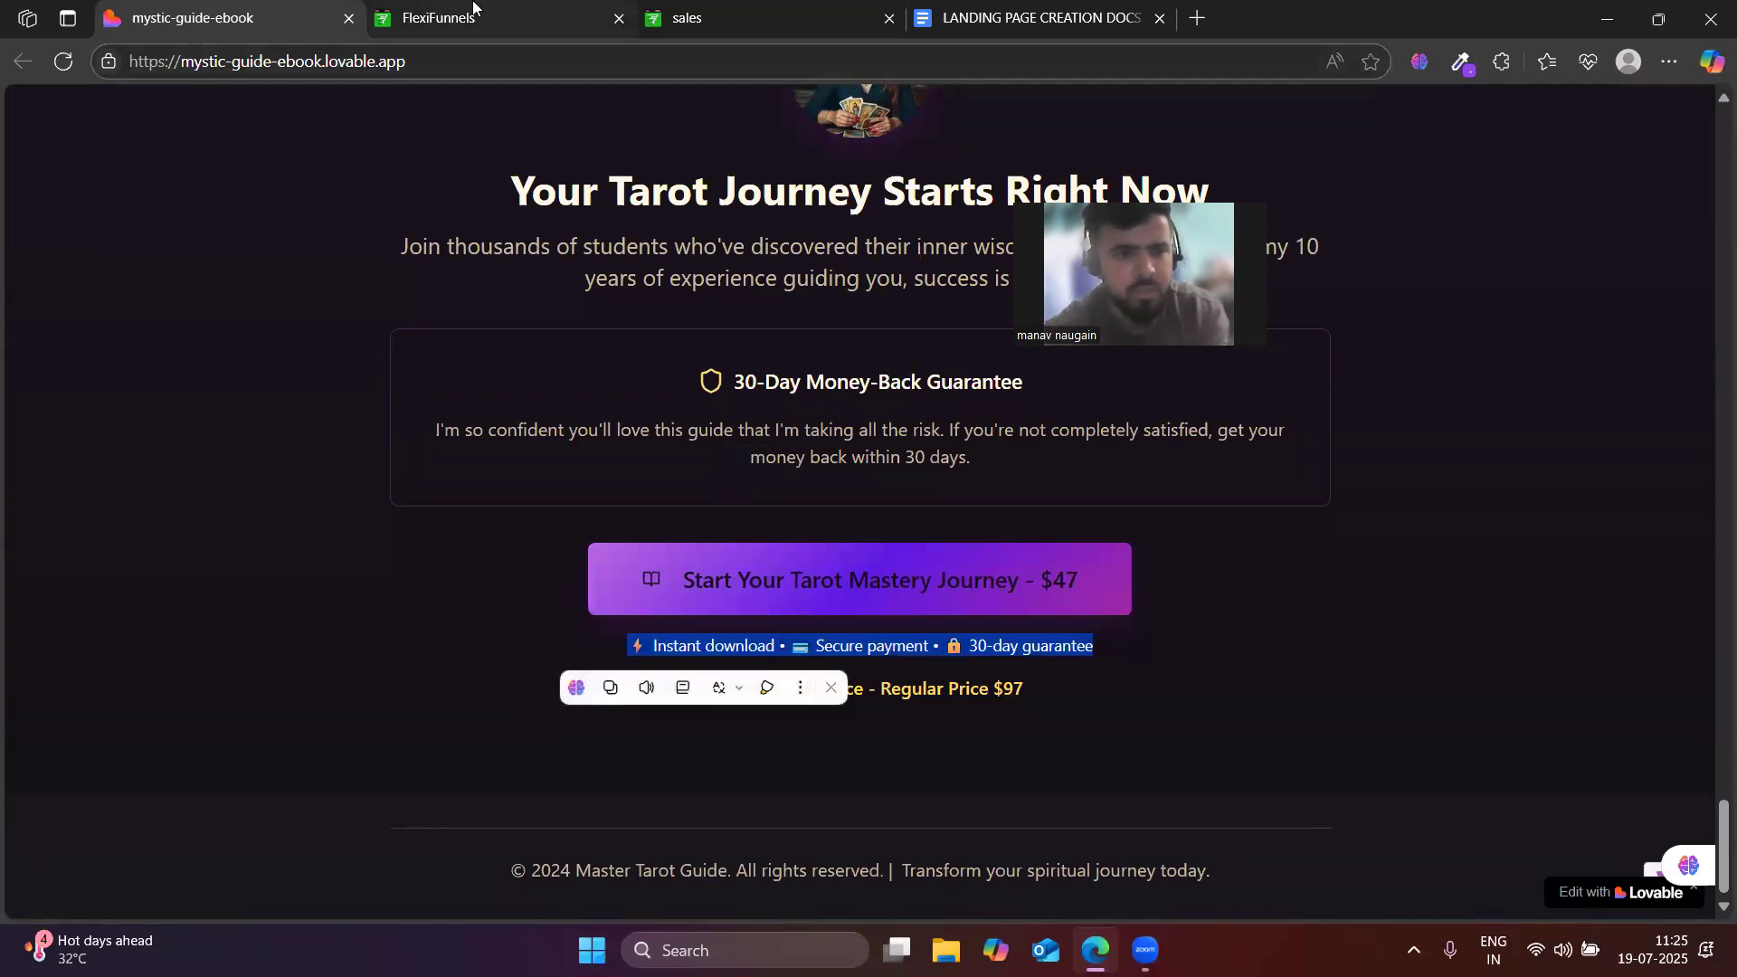
- In the FlexiFunnels editor, add a sub headline below the purple button and replace its placeholder with the copied "Instant download" line
click(473, 7)
drag(20, 410, 664, 861)
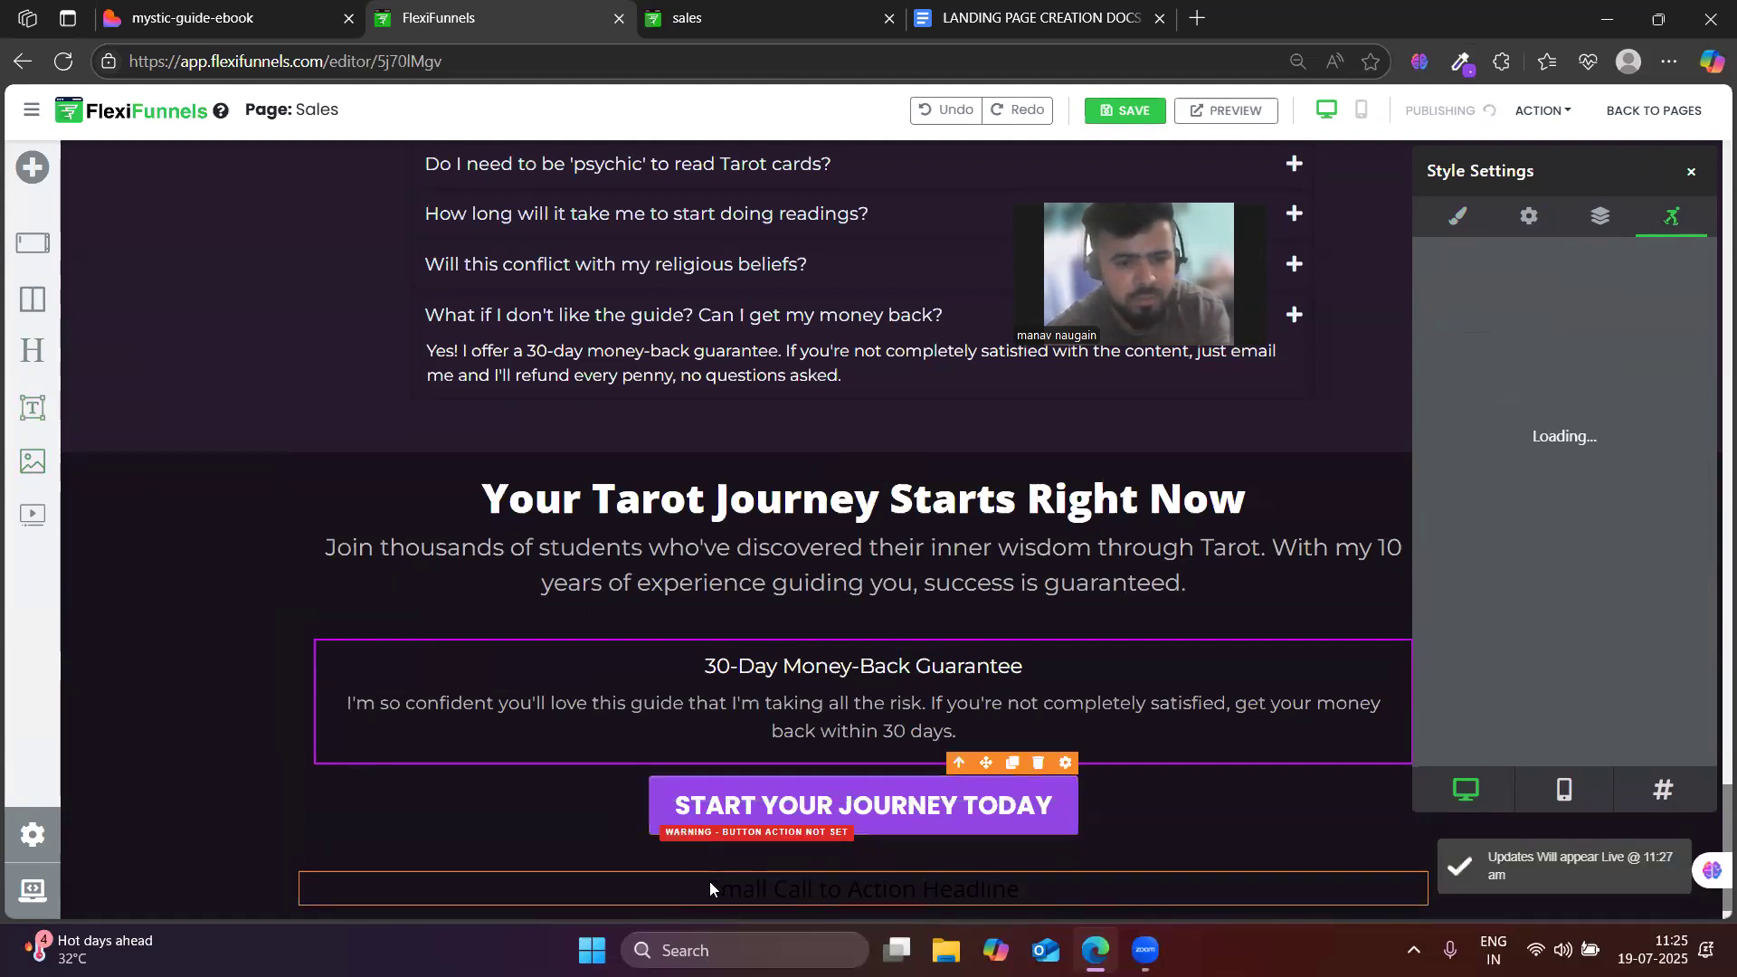
click(710, 883)
key(ctrl+a)
key(ctrl+v)
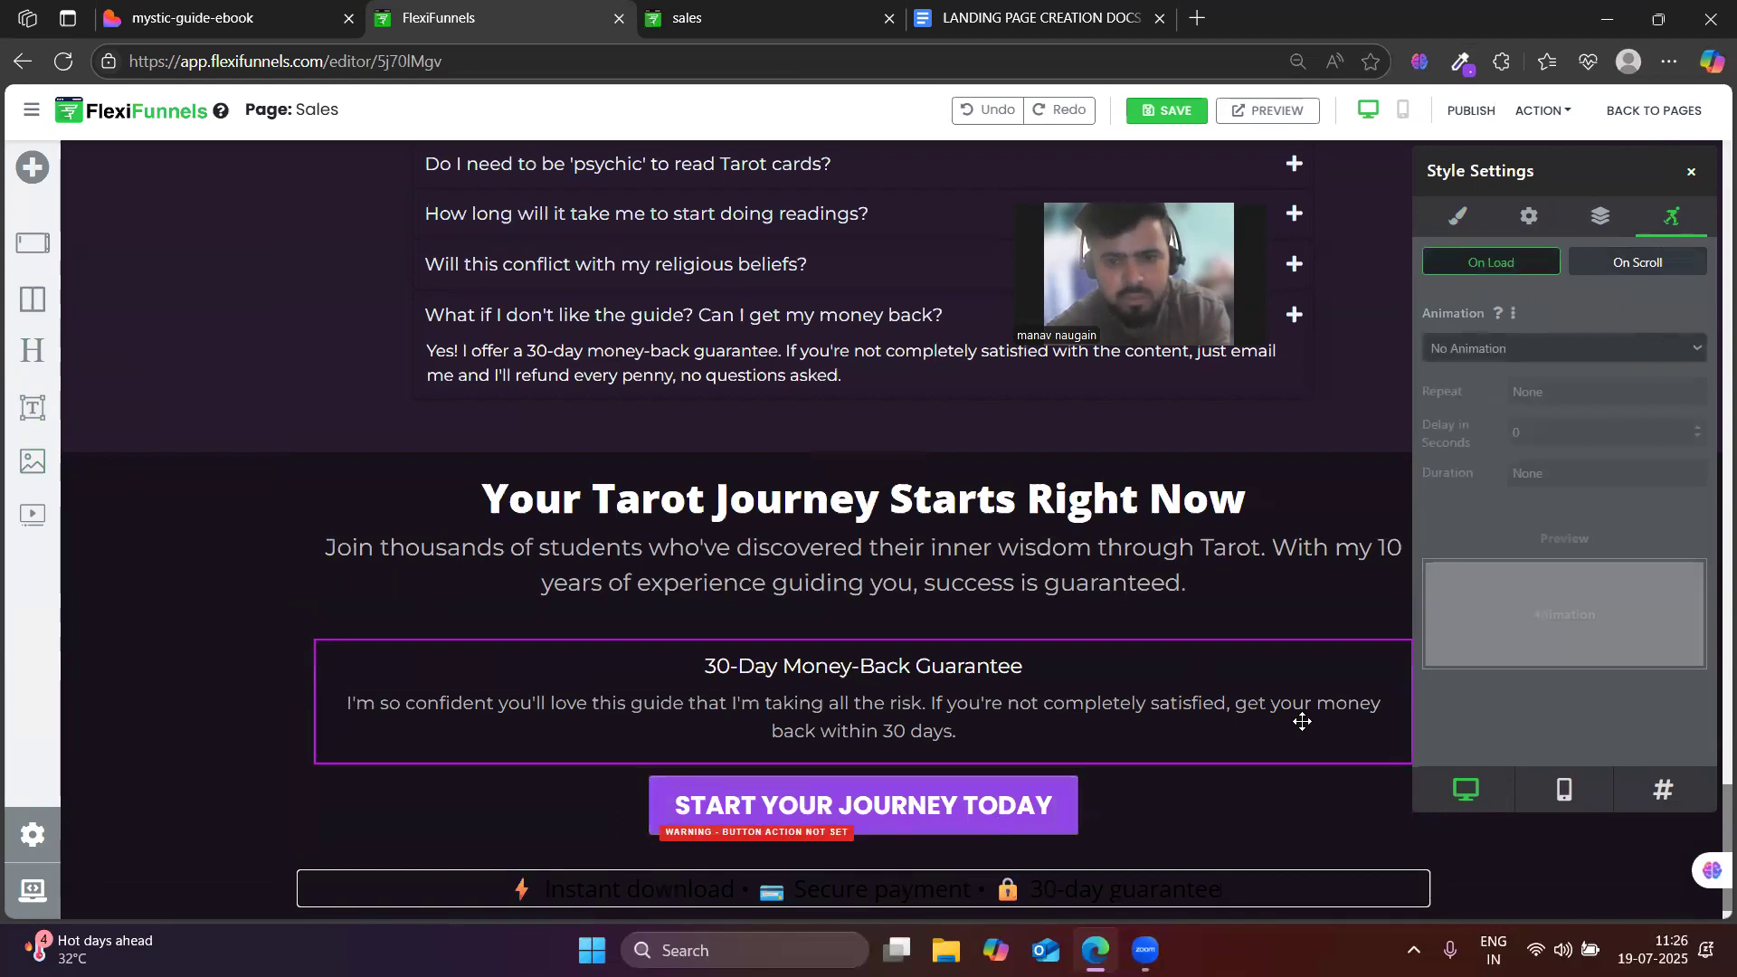
- Set the "Instant download" line's text colour to #BDBDBD and its size to 15 px
click(853, 894)
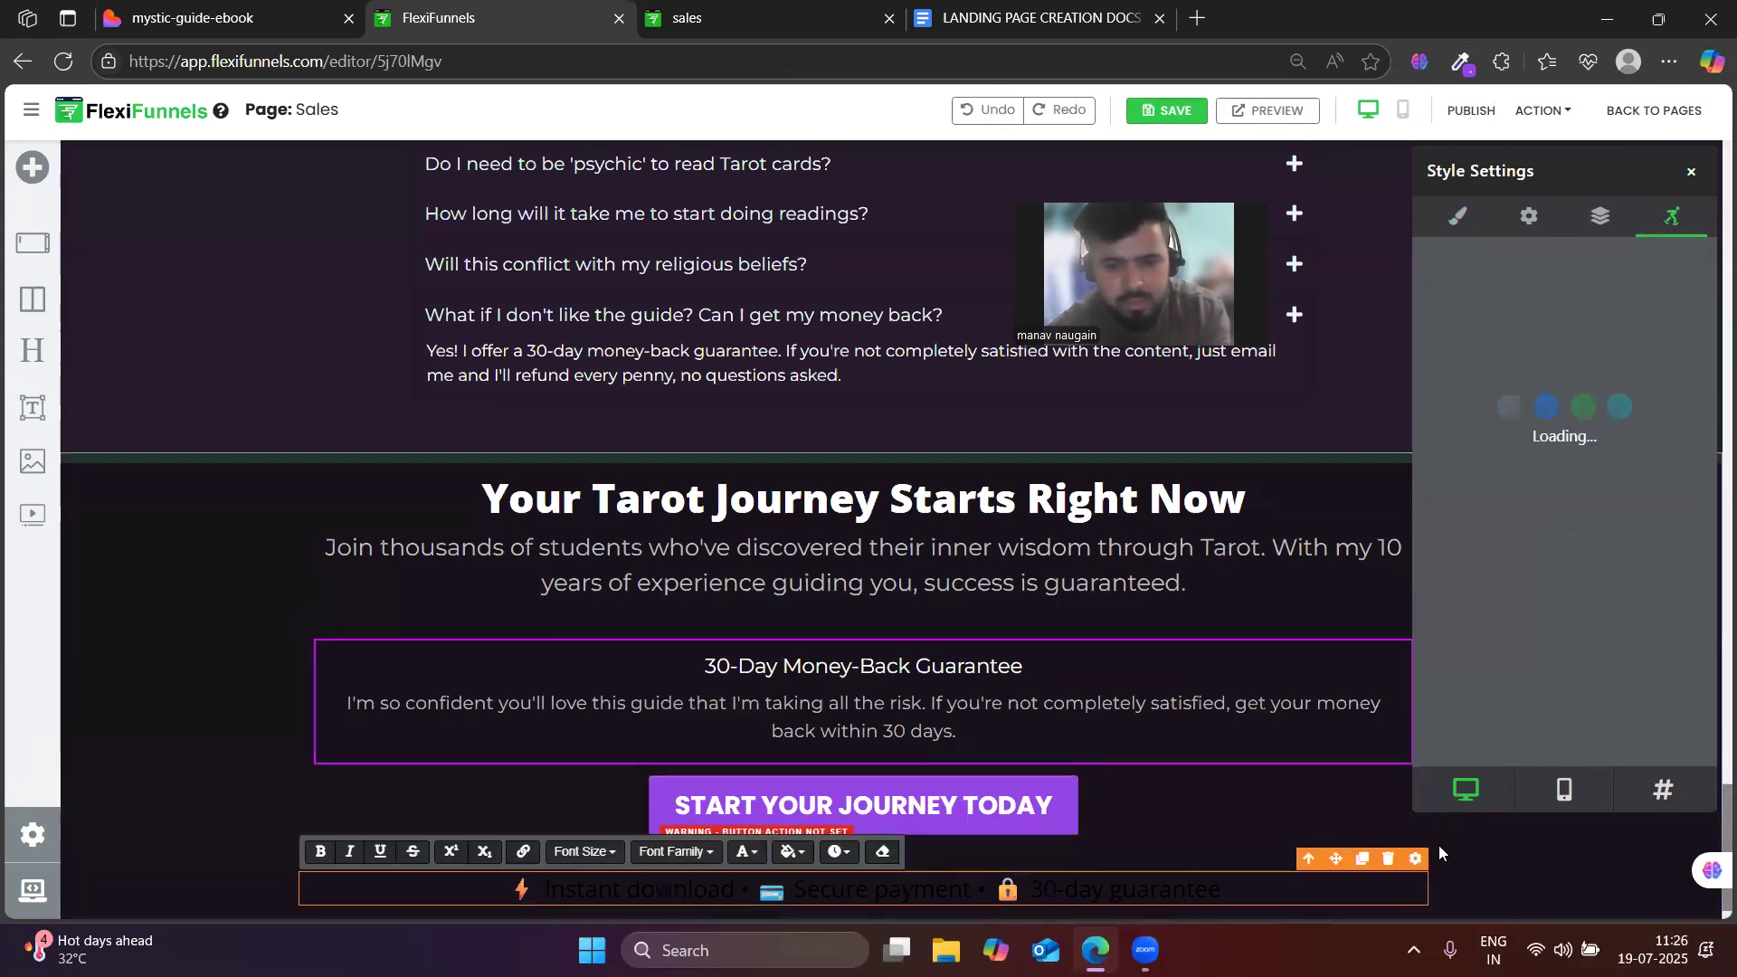
click(1457, 217)
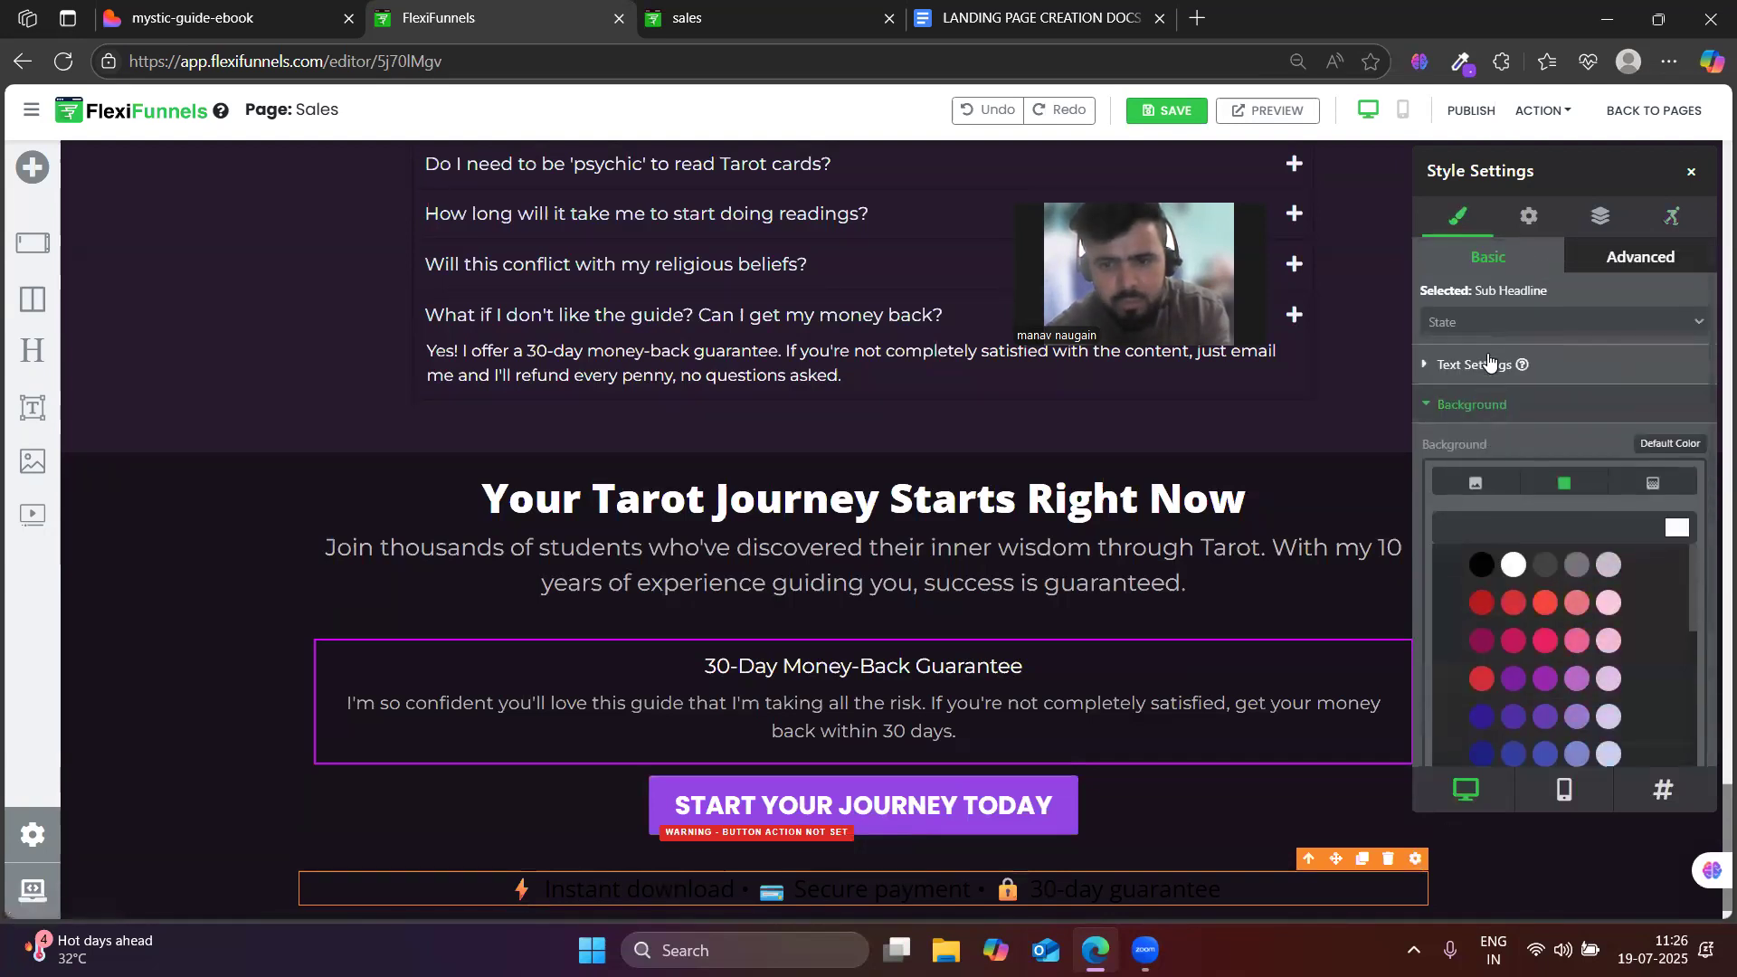
scroll(1668, 639, down, 5)
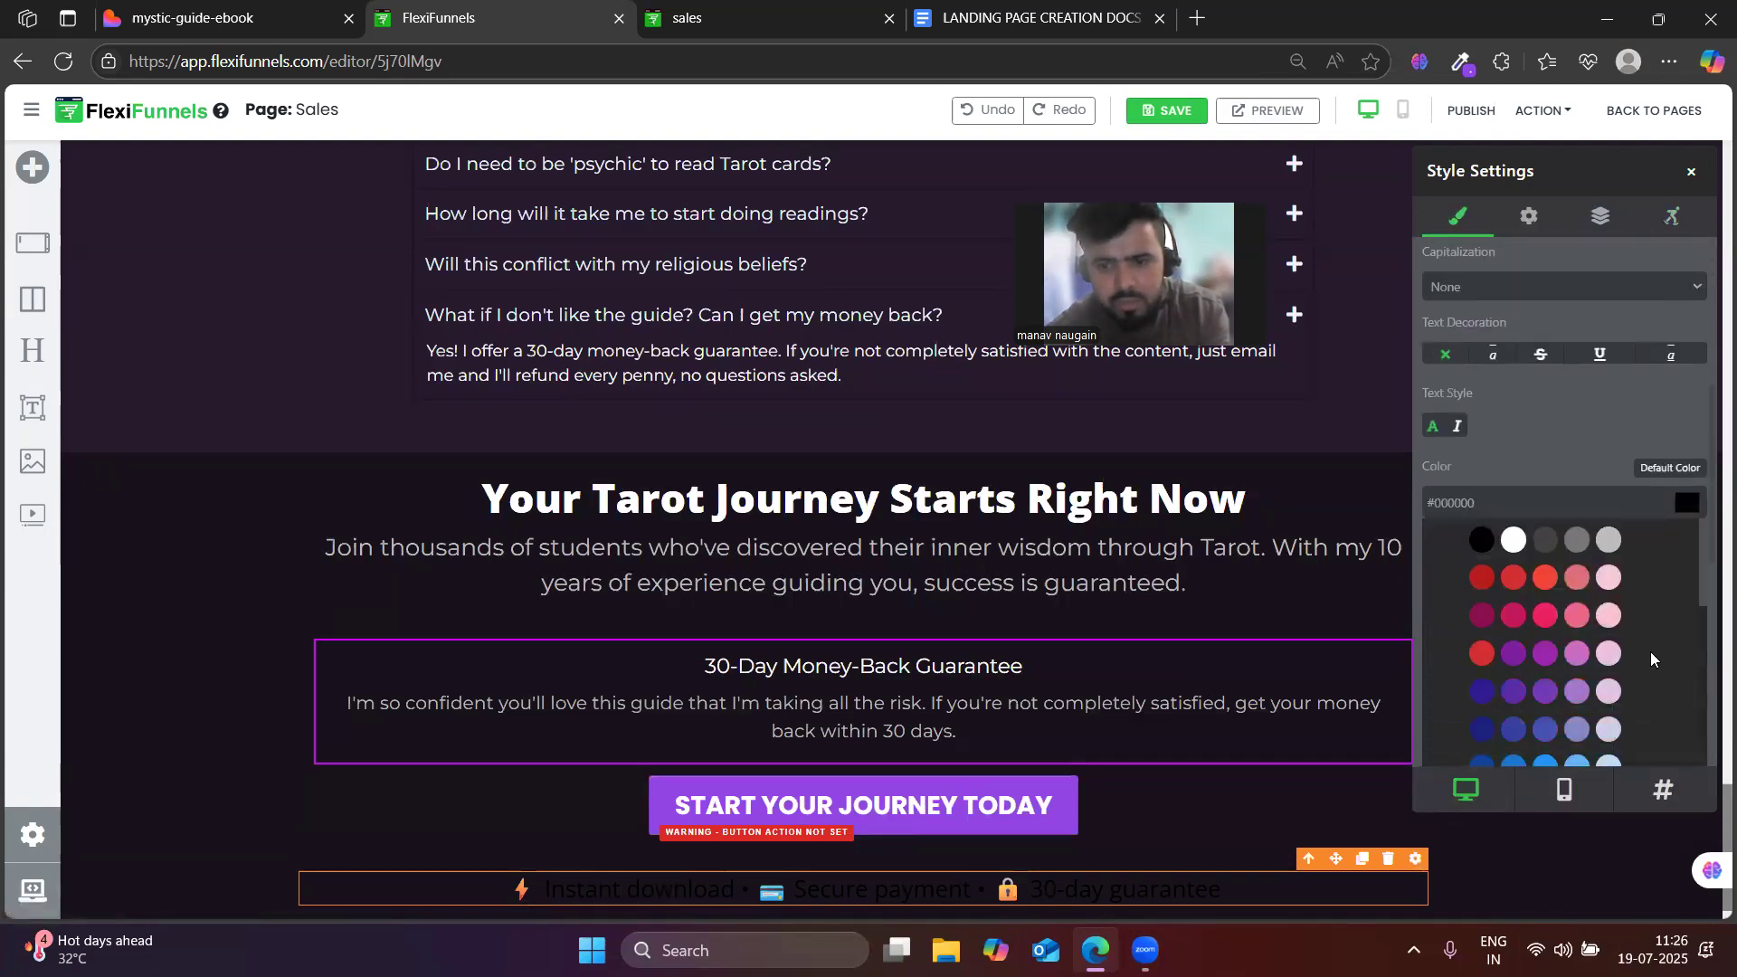
scroll(1620, 561, up, 5)
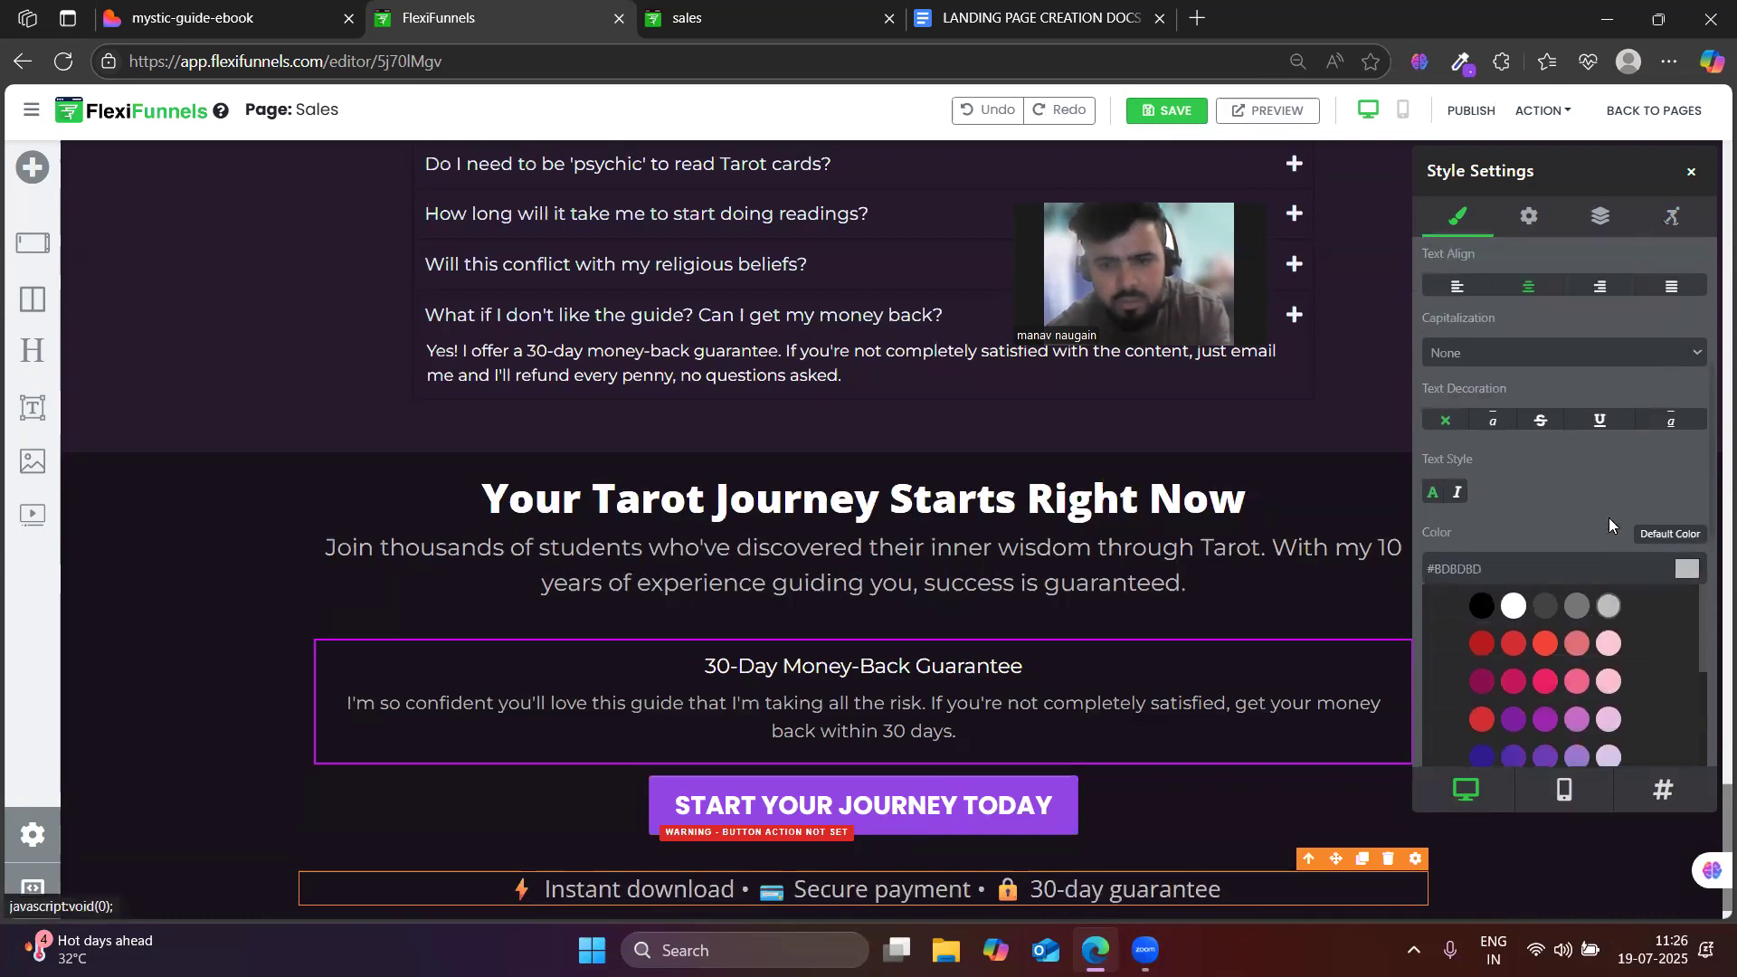
text(15)
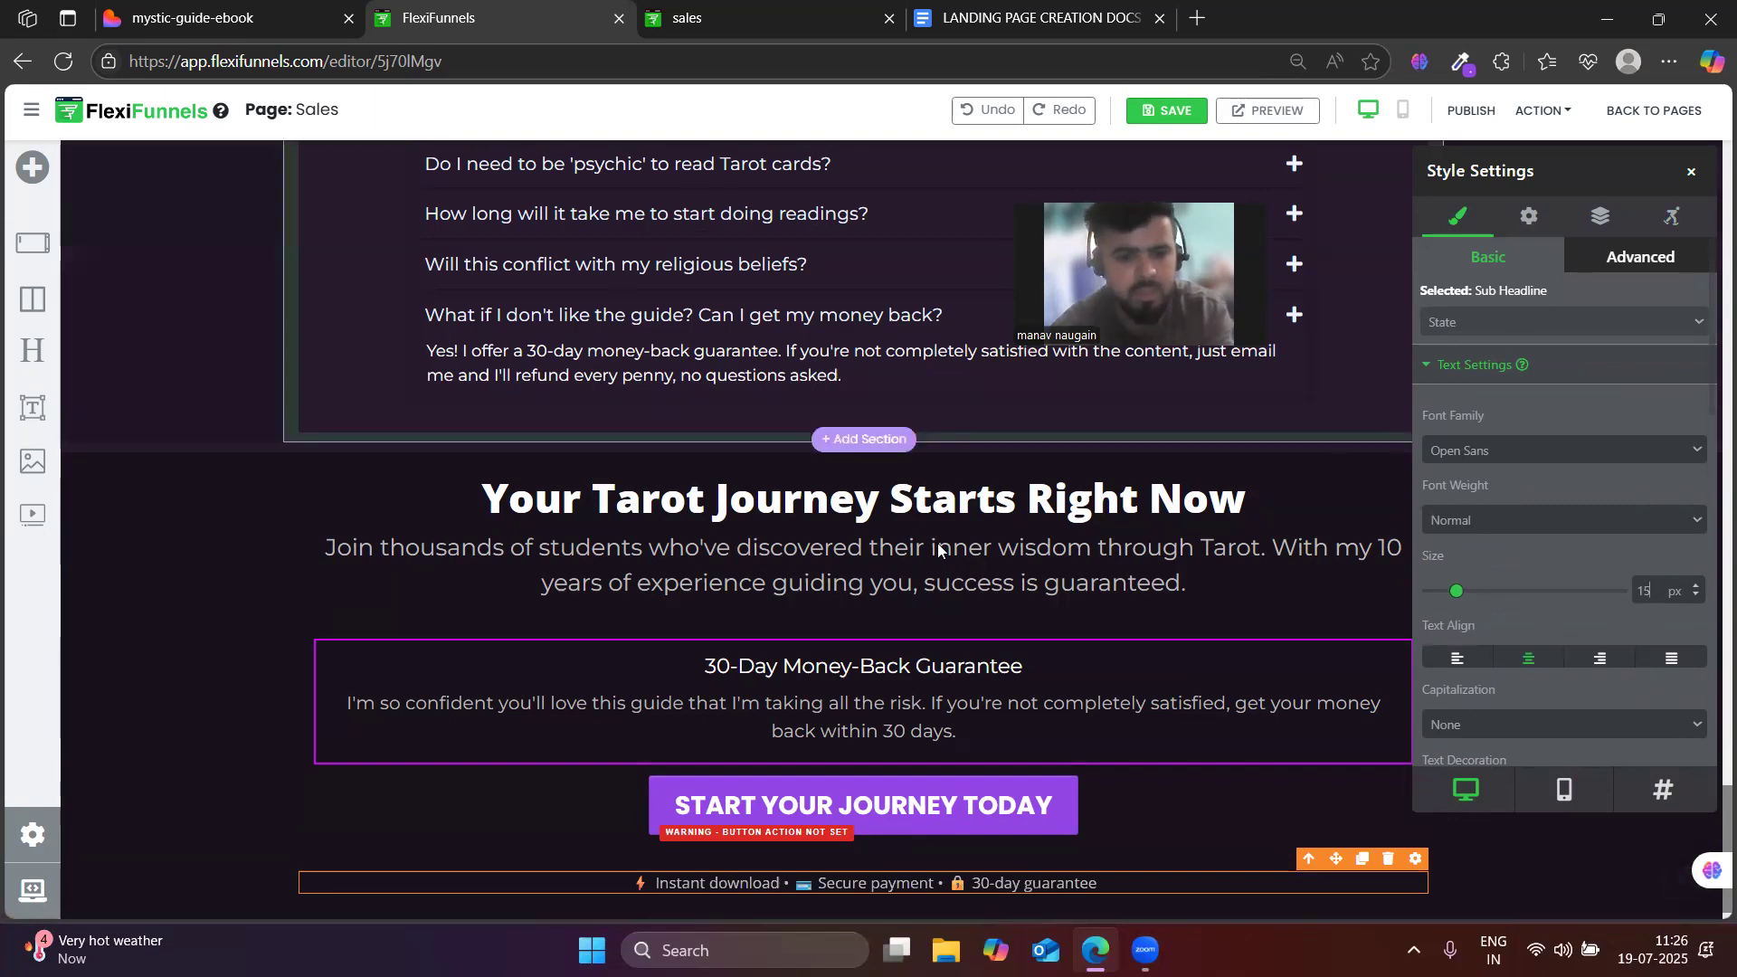
- Copy "Special Launch Price - Regular Price $97" from the reference page and return to the FlexiFunnels editor
click(249, 9)
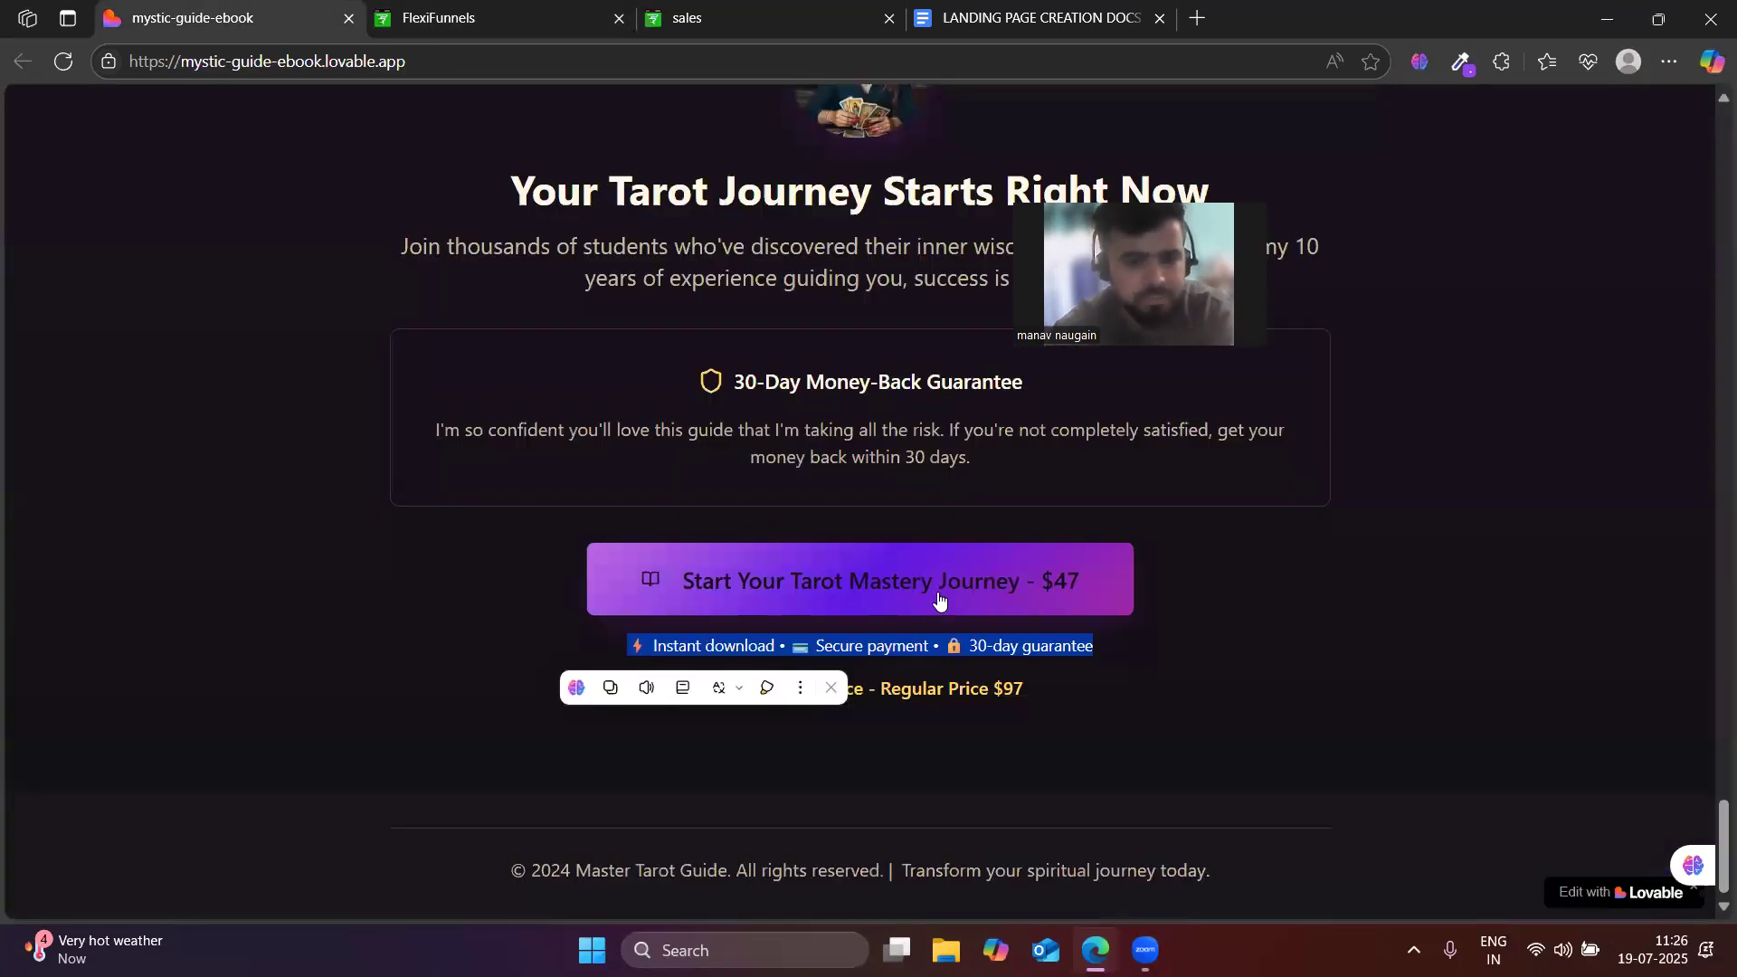
click(953, 713)
triple_click(863, 681)
key(ctrl+c)
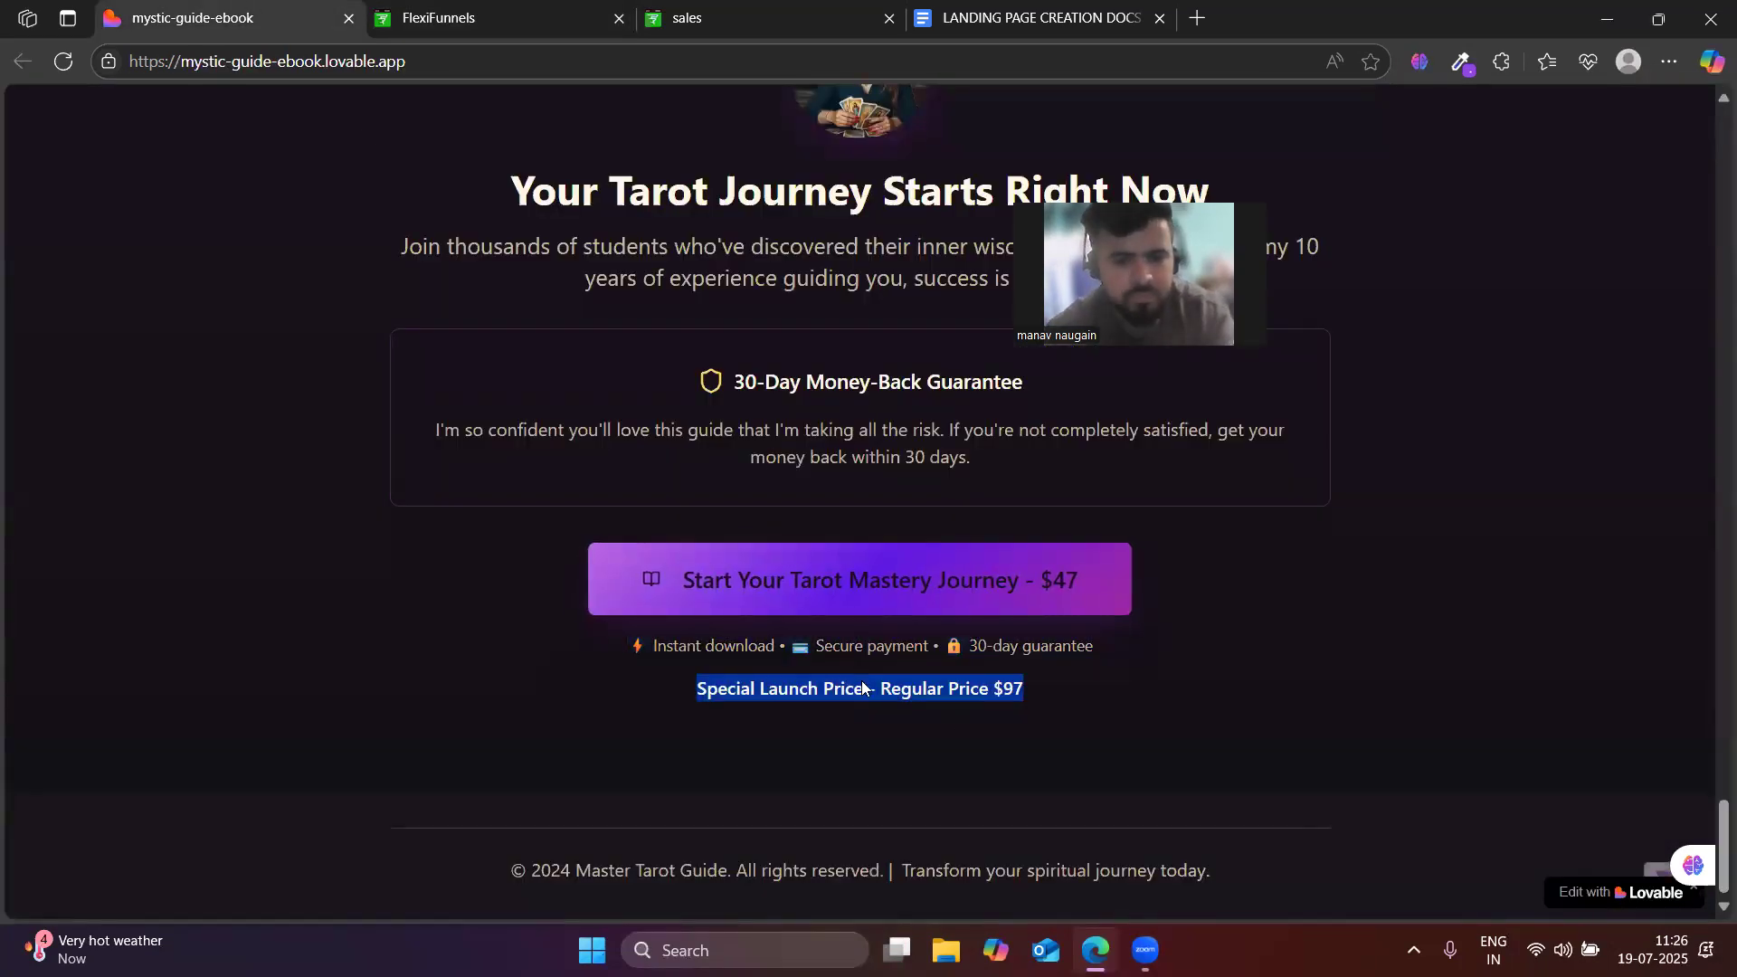
click(515, 7)
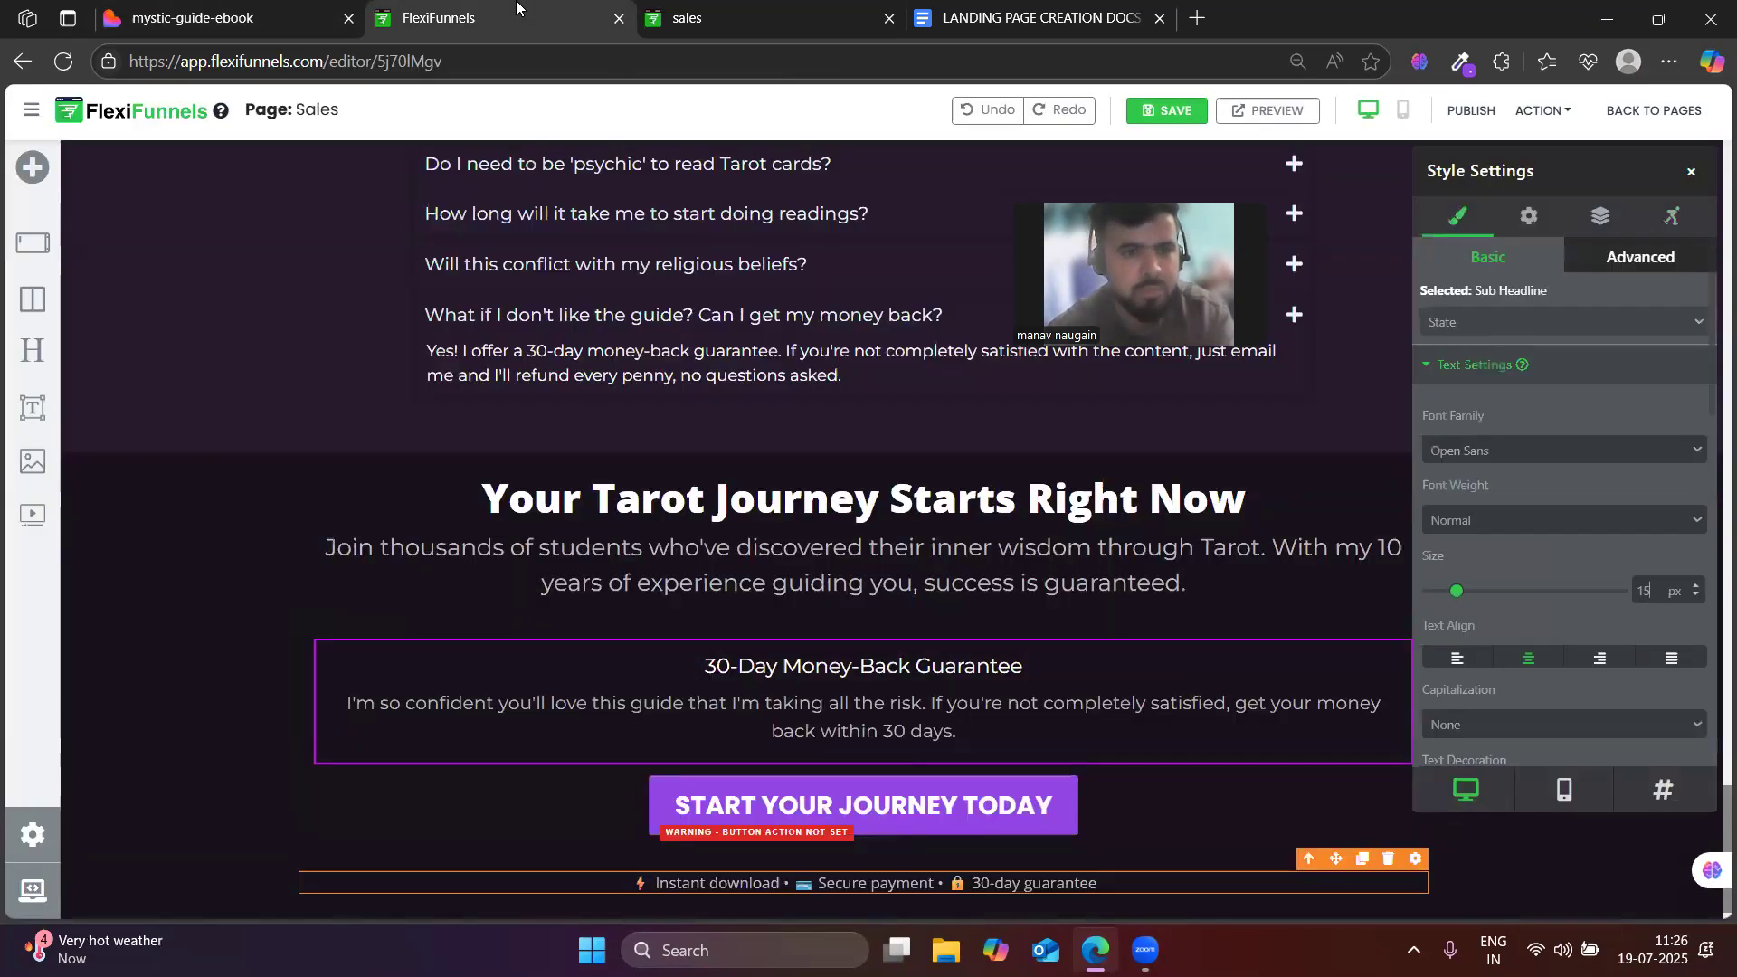
- Review the reference page's closing section and add another sub headline below the "Instant download" line in the editor
click(240, 11)
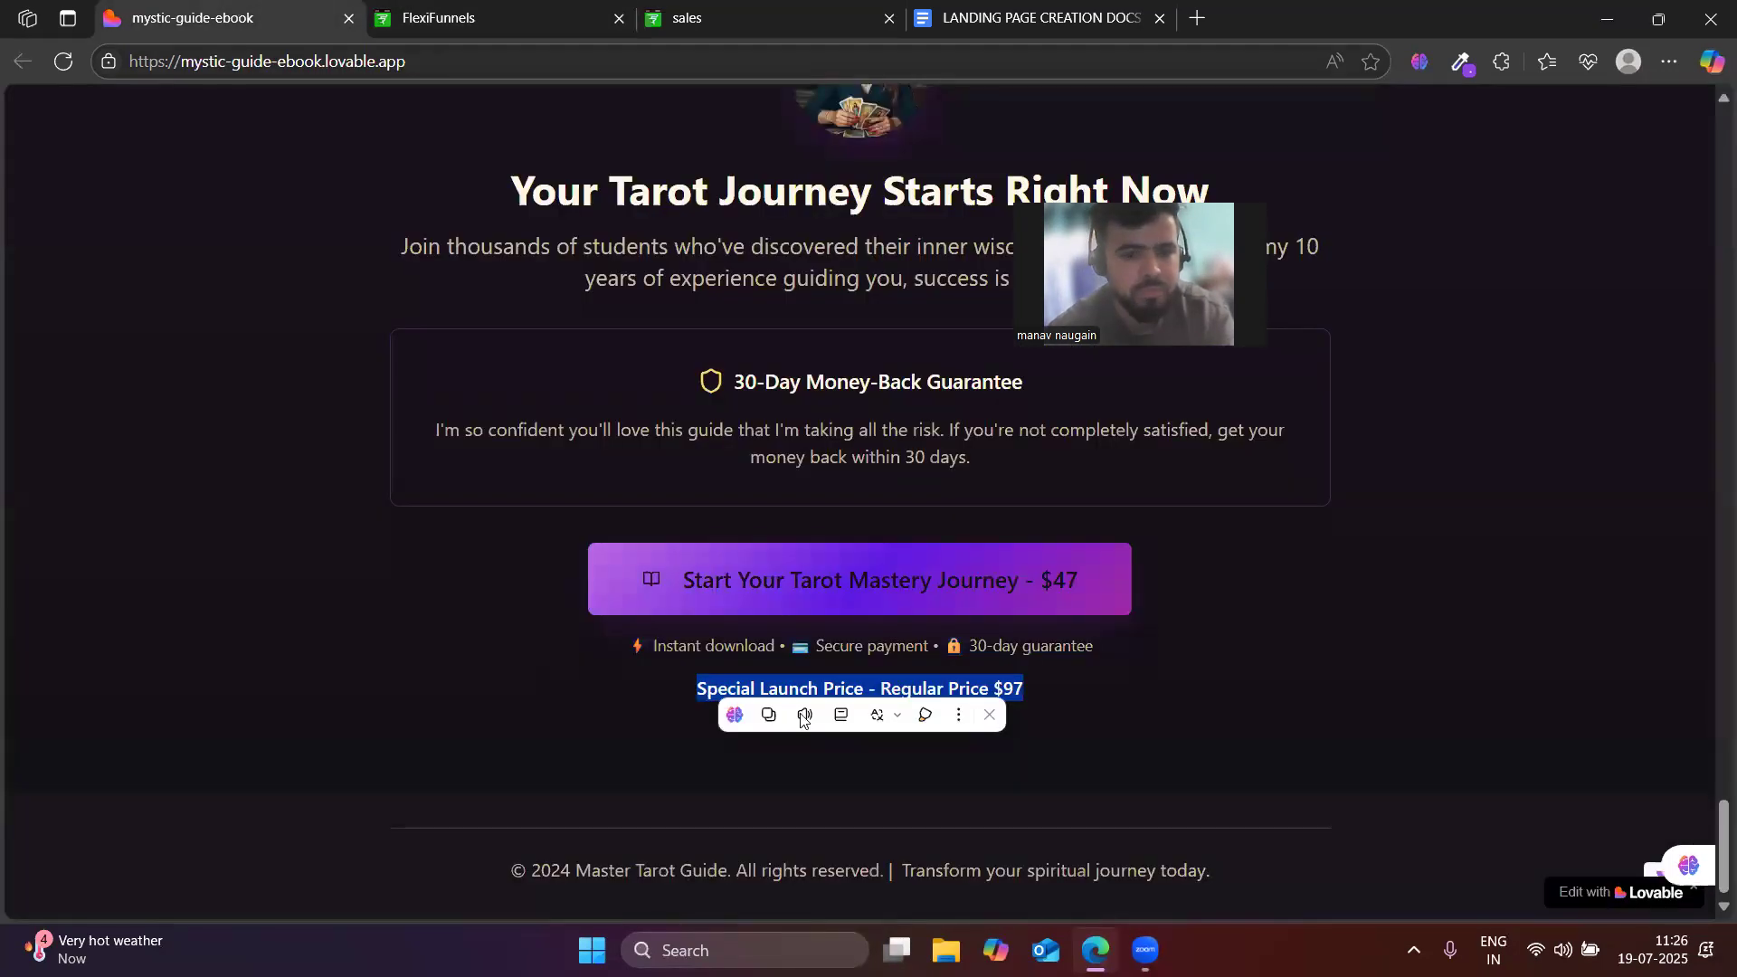
click(255, 676)
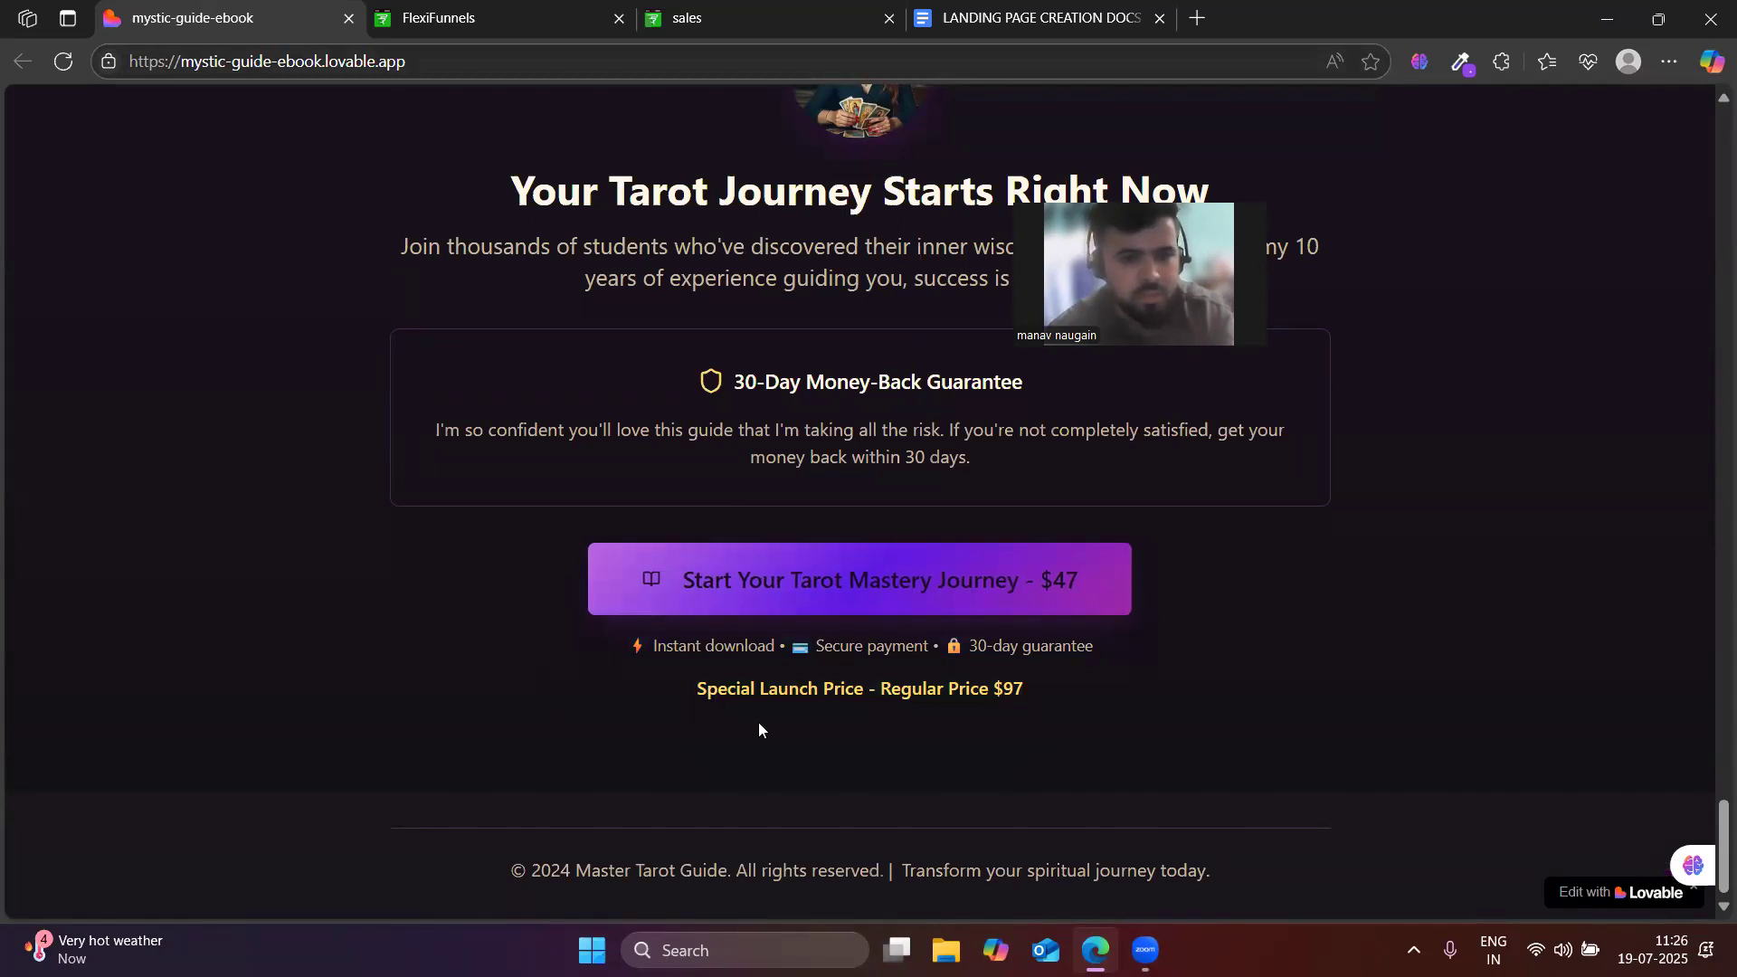
scroll(202, 218, up, 8)
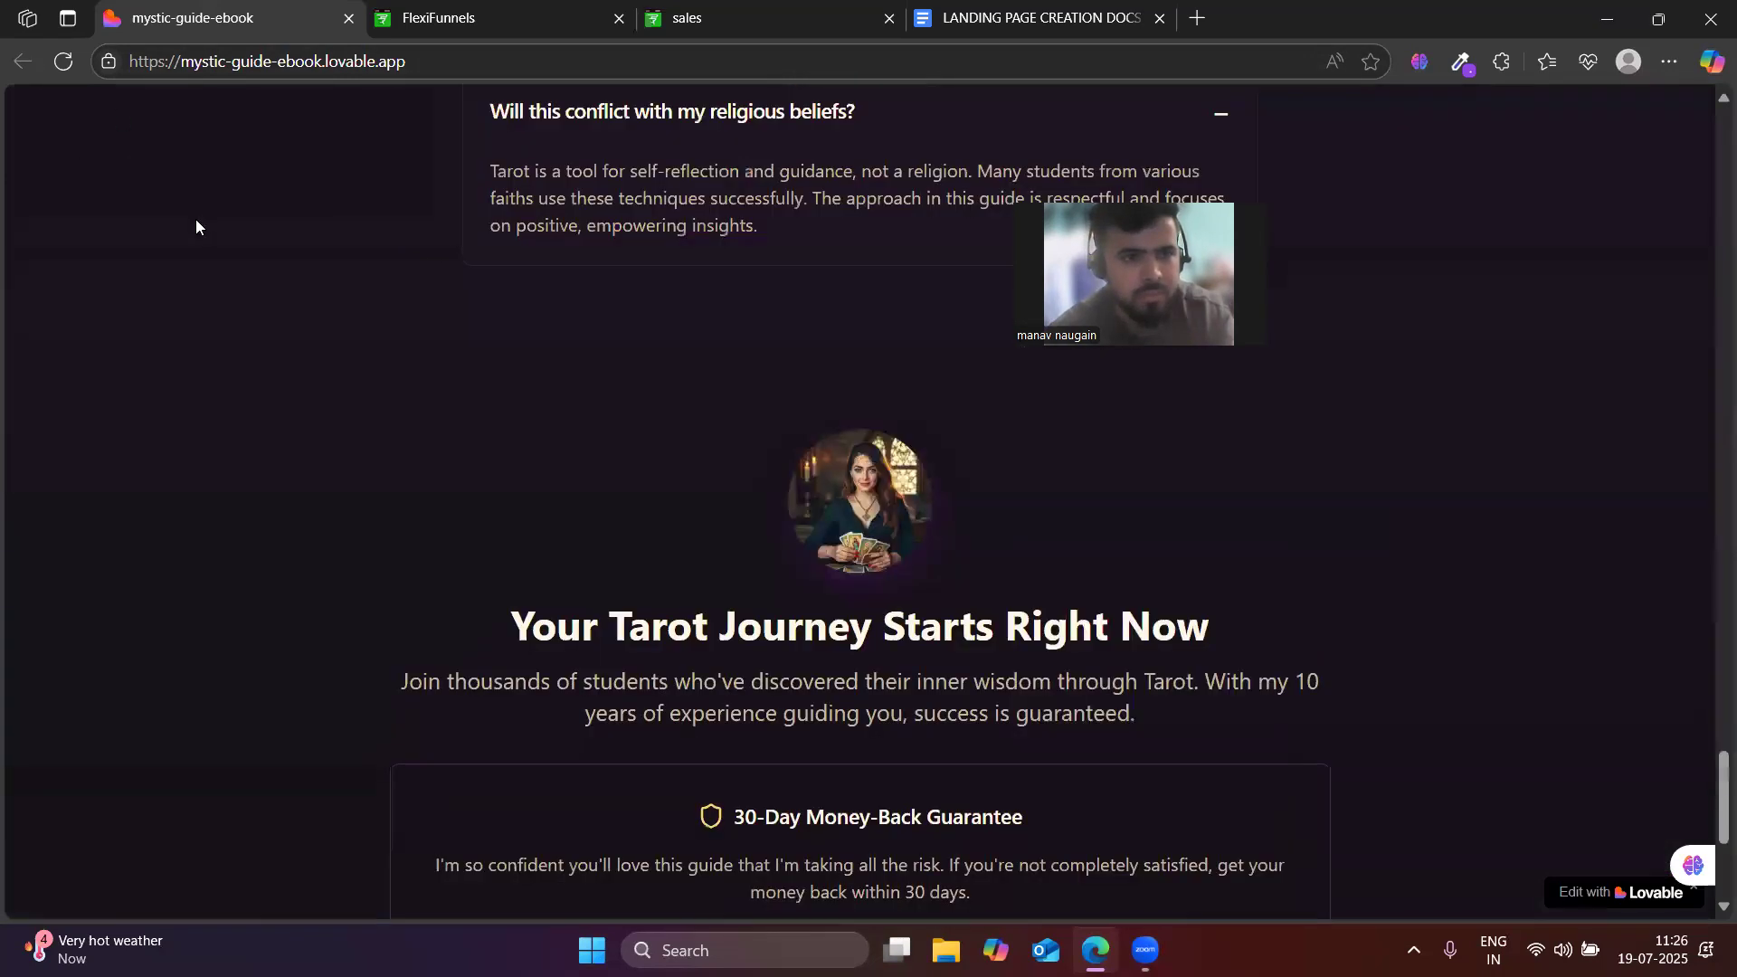
click(475, 12)
drag(33, 408, 826, 878)
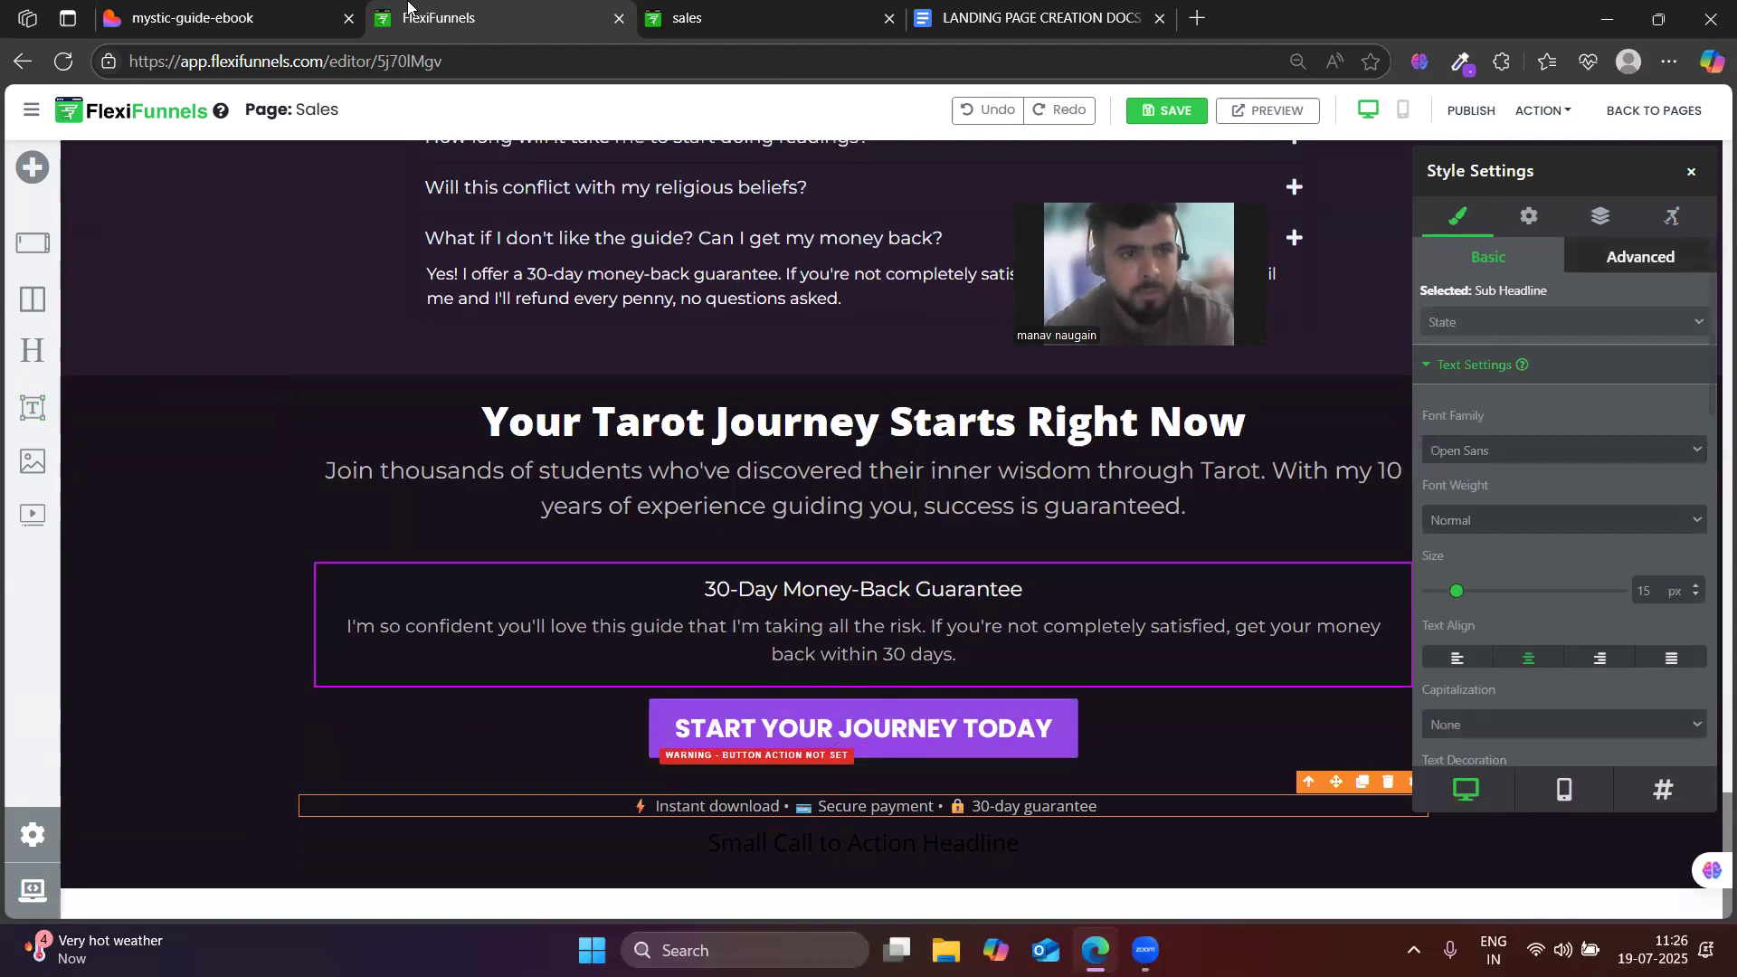
- Check the reference page's closing section and replace the new sub headline's placeholder in the FlexiFunnels editor with "Special Launch Price - Regular Price $97"
click(262, 13)
scroll(729, 546, down, 9)
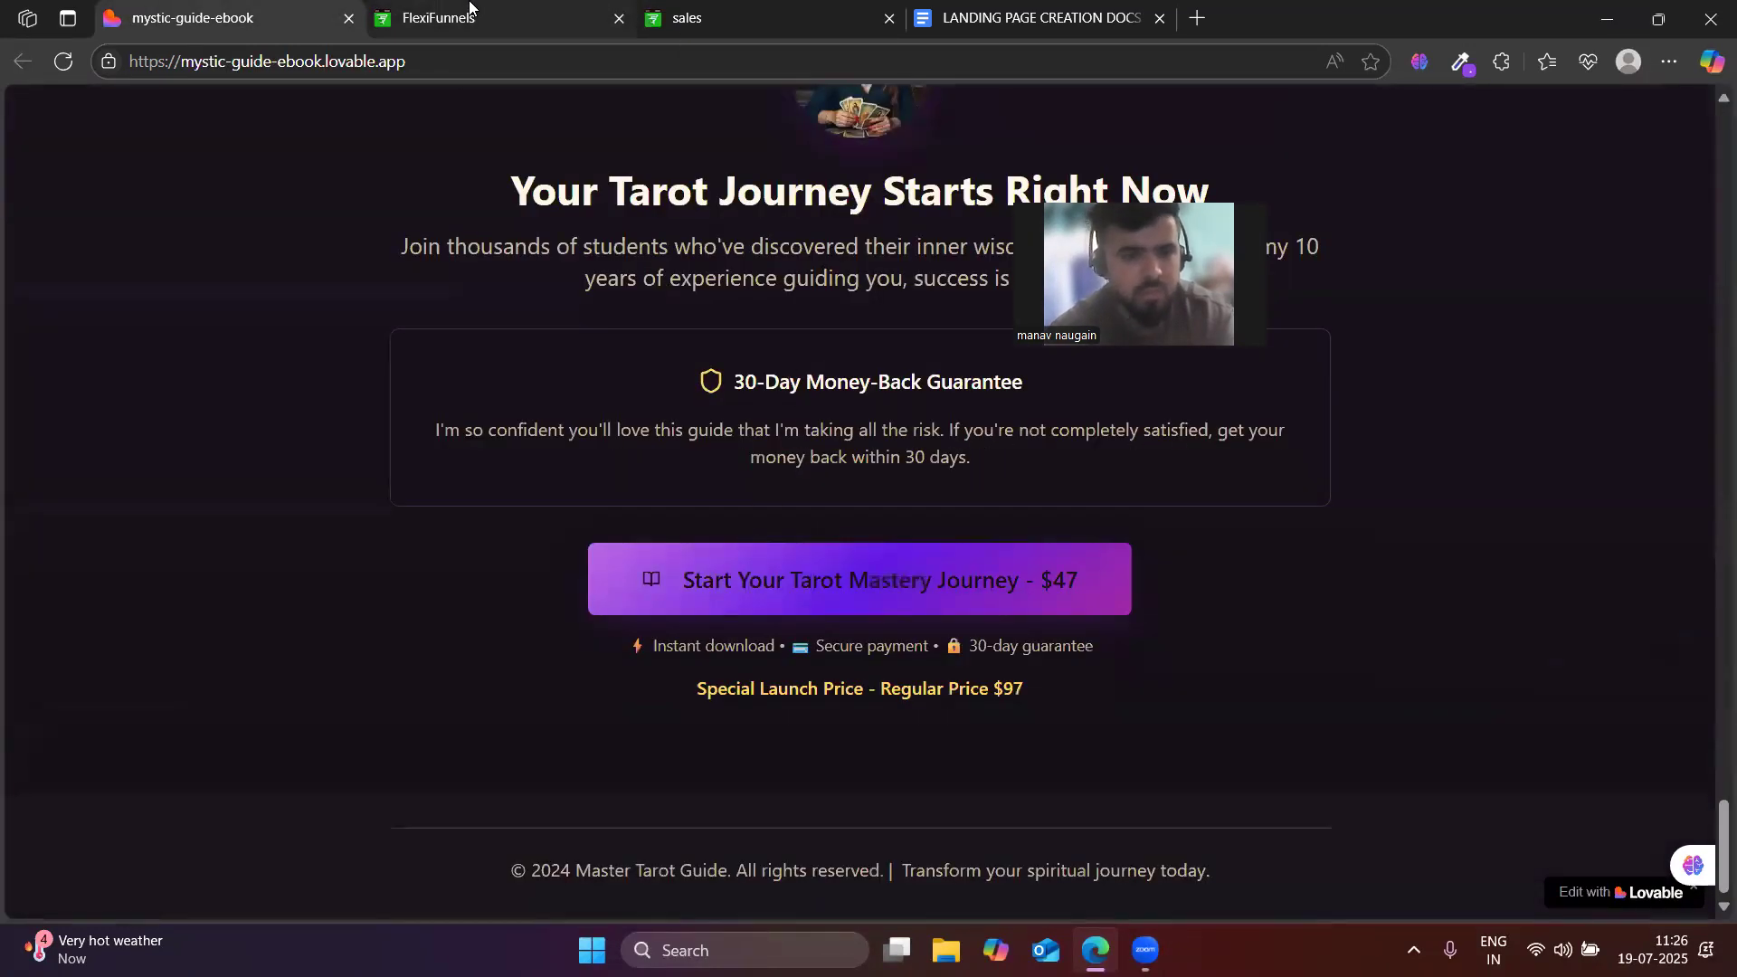
click(498, 18)
click(751, 848)
click(751, 847)
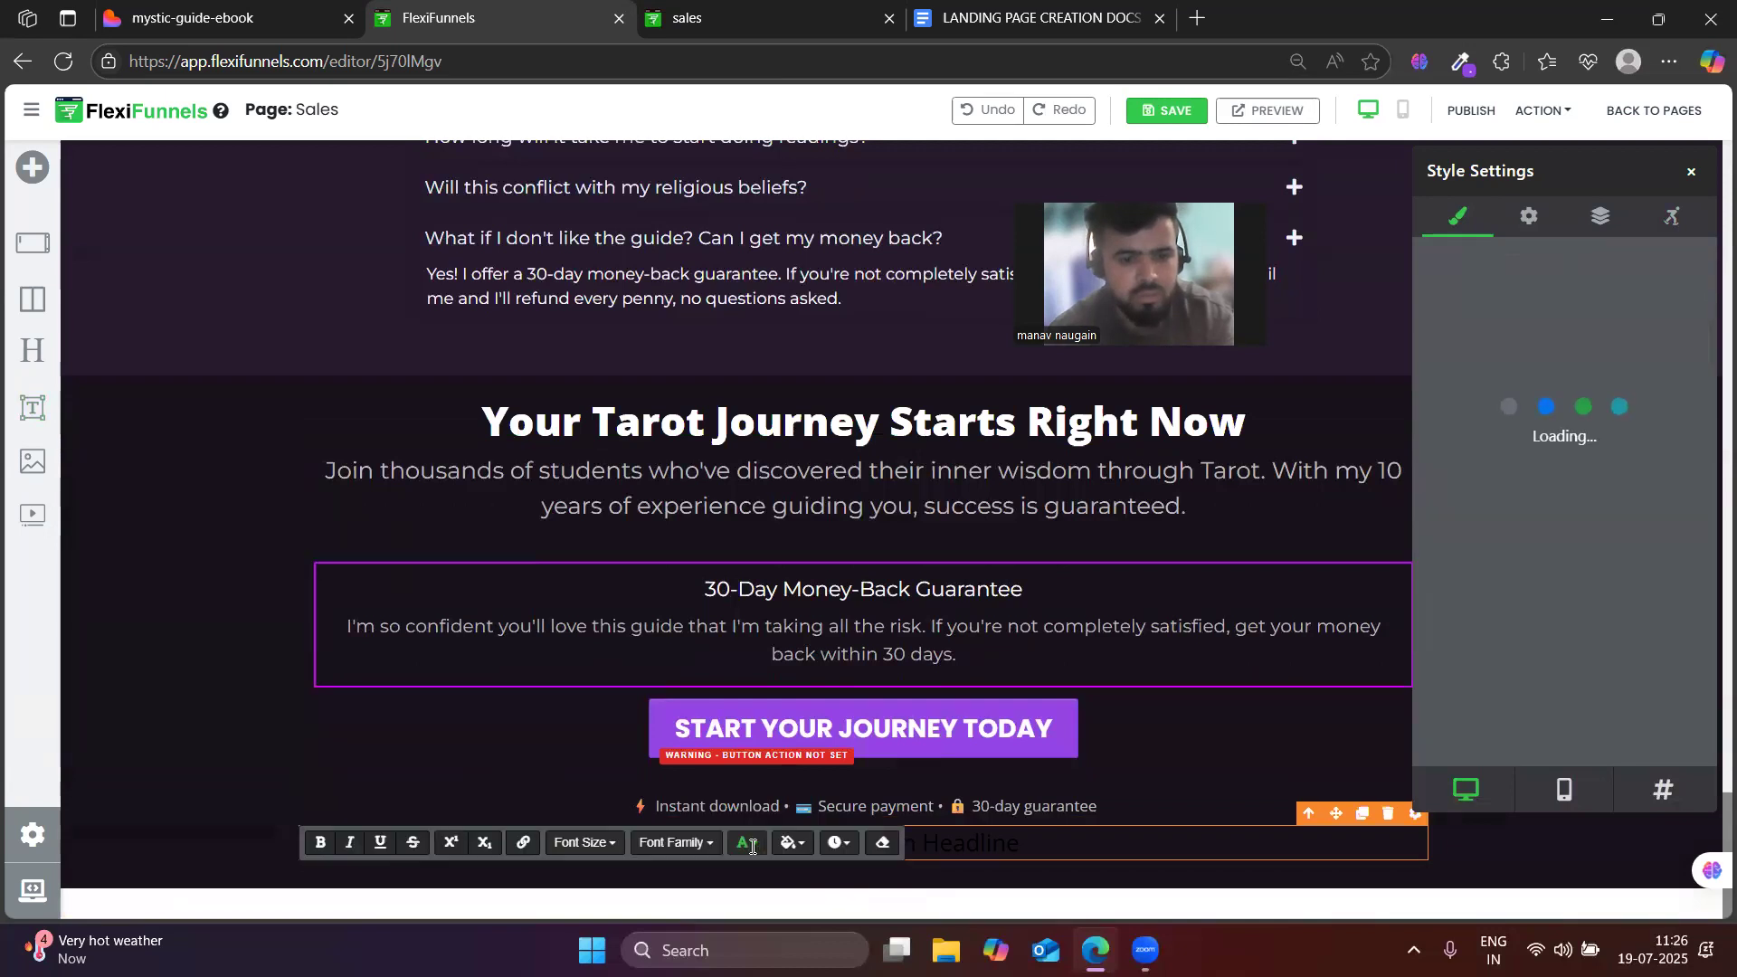
key(ctrl+a)
key(BackSpace)
key(ctrl+v)
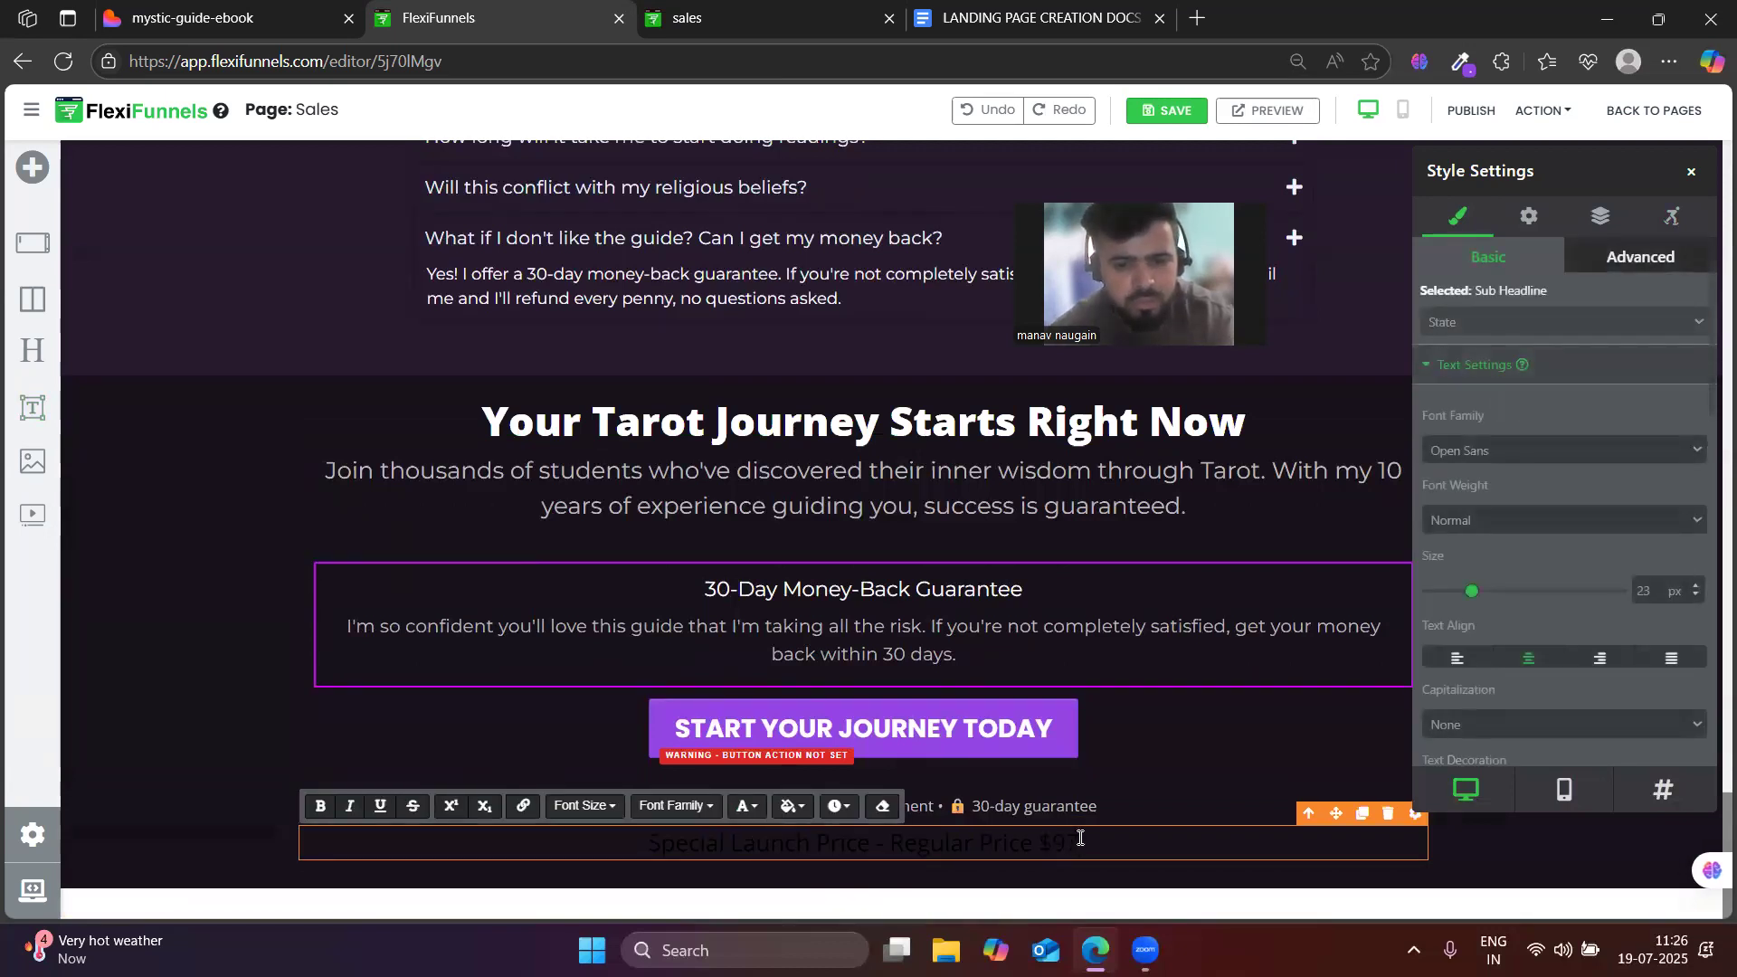
- Change the price in the special launch price line to "INR 499"
key(BackSpace)
key(BackSpace)
key(BackSpace)
text(499)
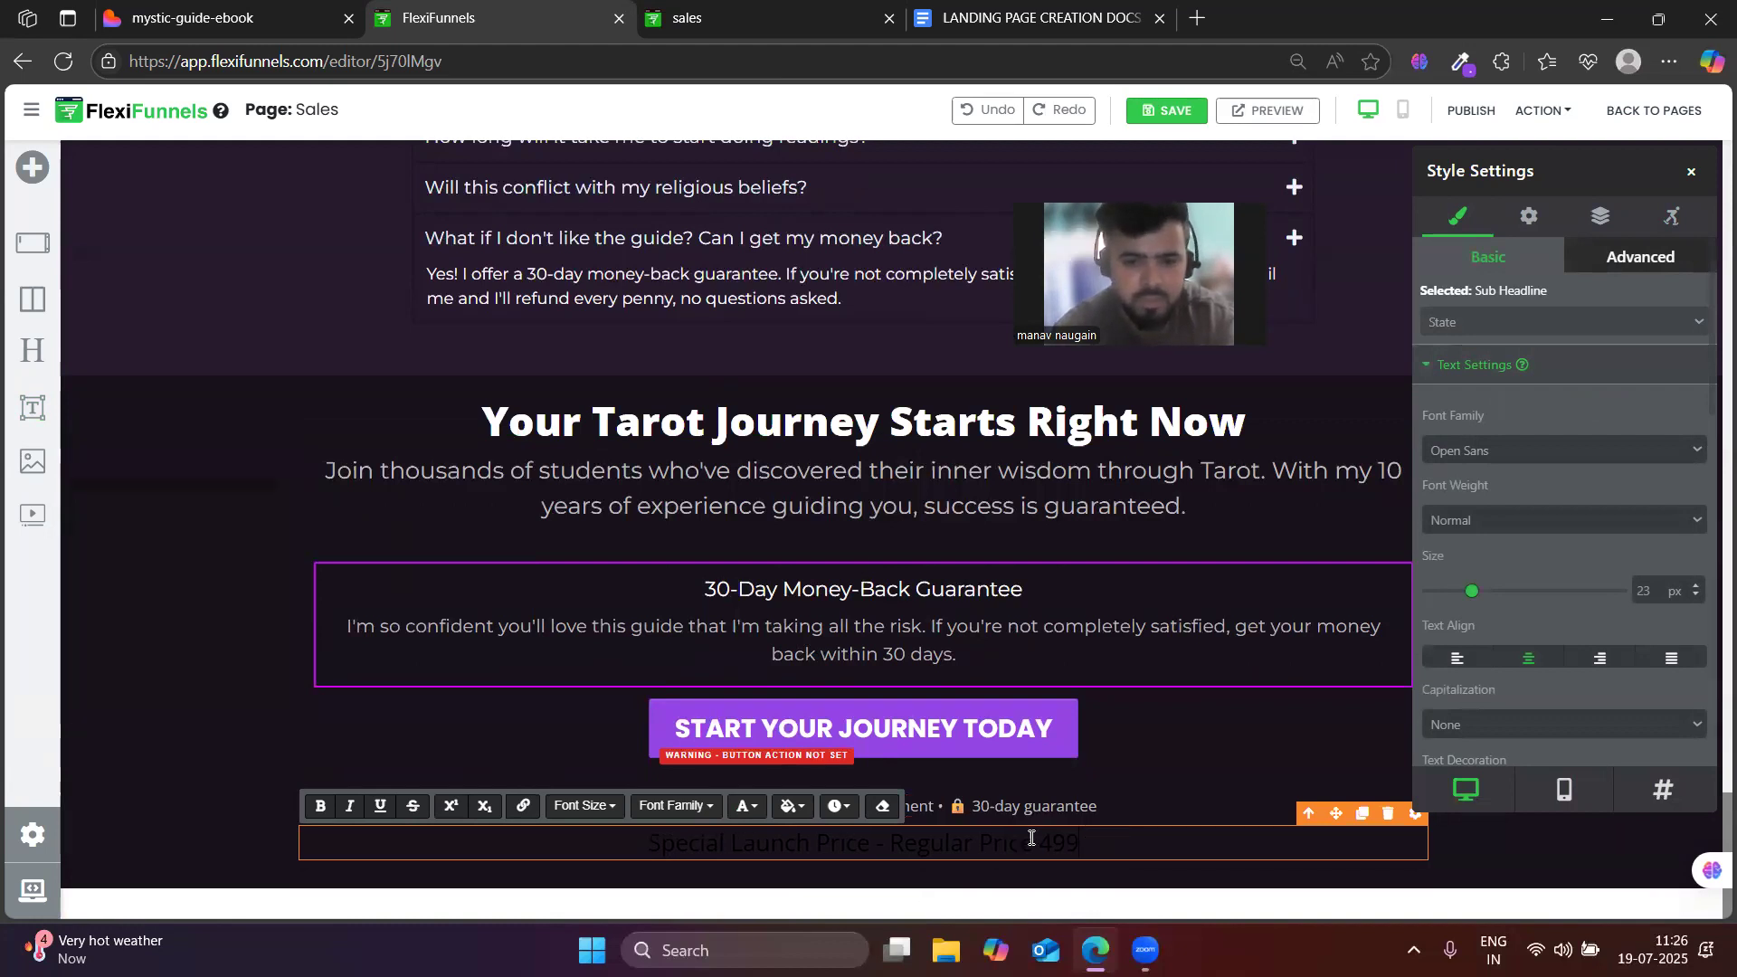
click(1042, 830)
text(inr)
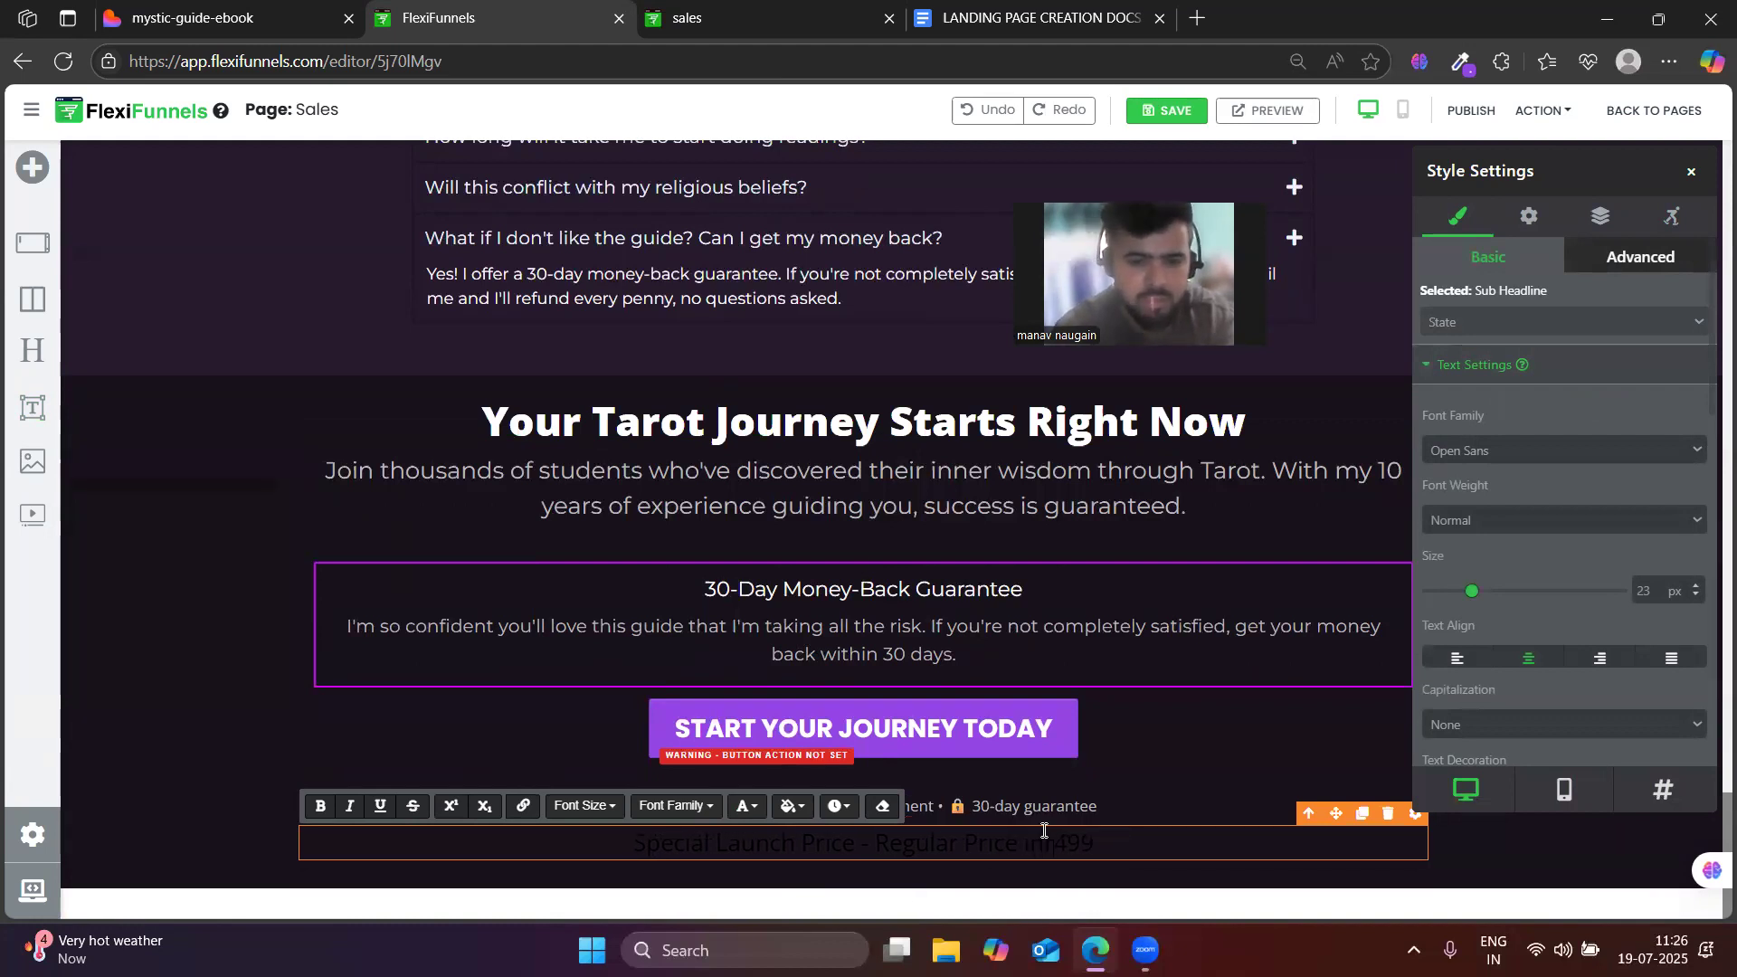
key(BackSpace)
key(BackSpace)
key(BackSpace)
text(INR)
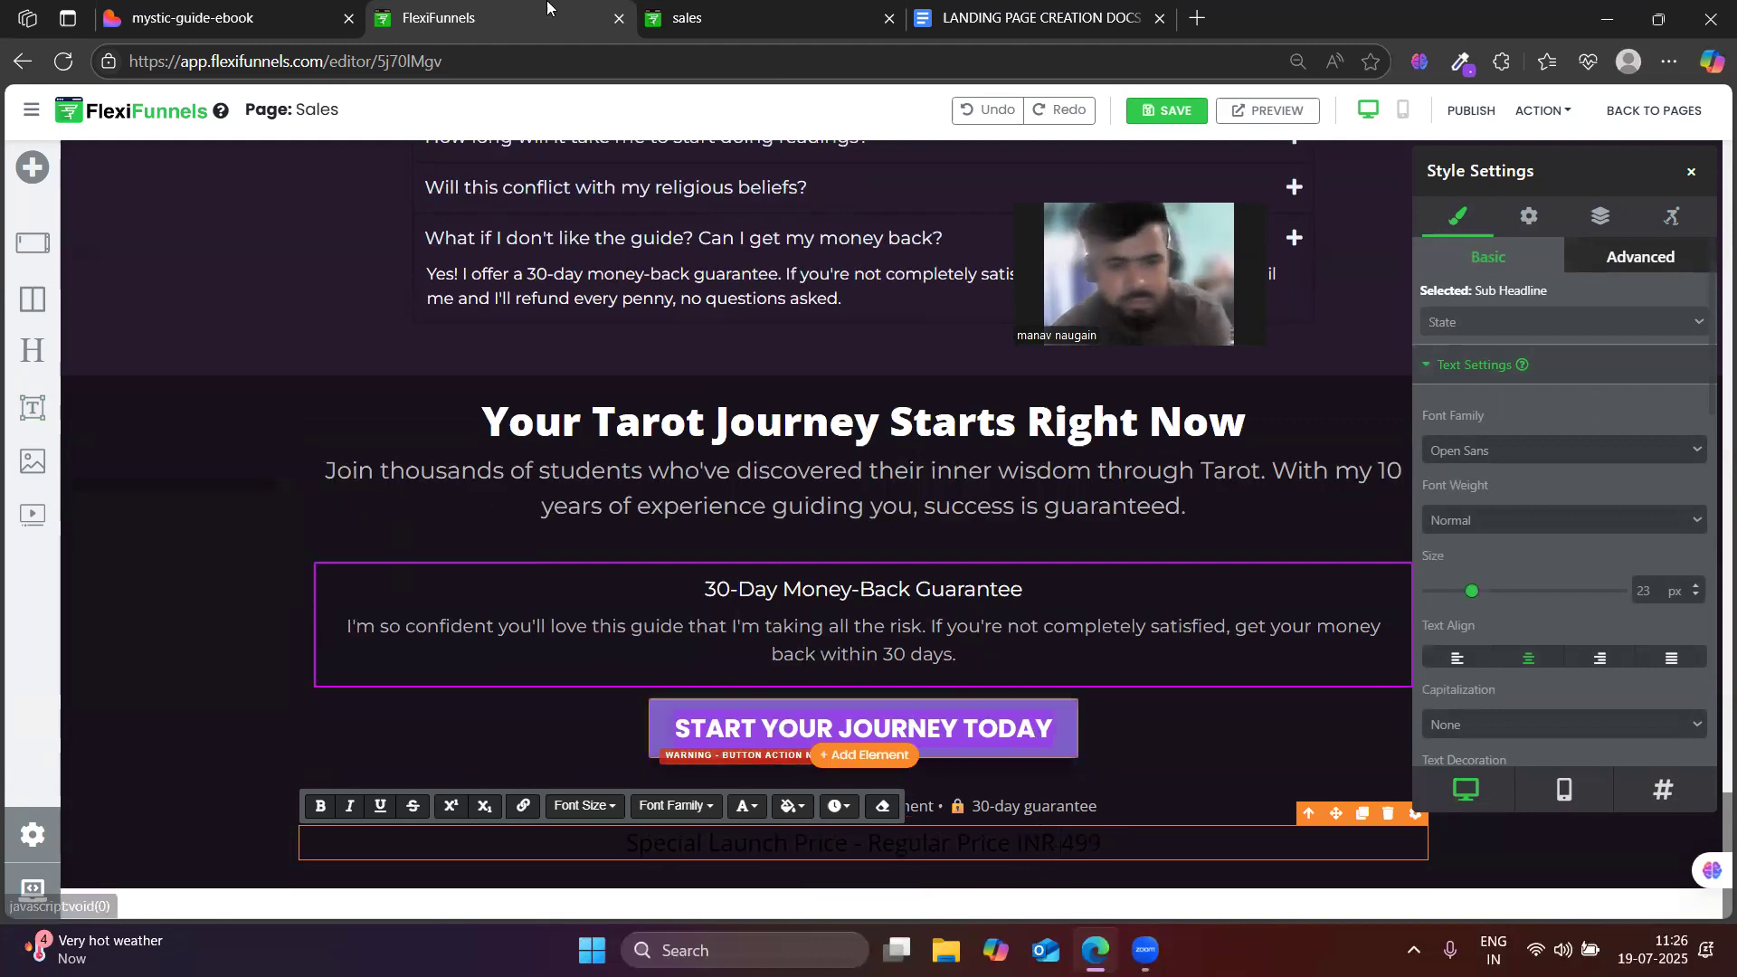
- Sample the gold colour #E8B952 from the reference page's launch price line and apply it to the launch price sub headline in the editor
click(103, 8)
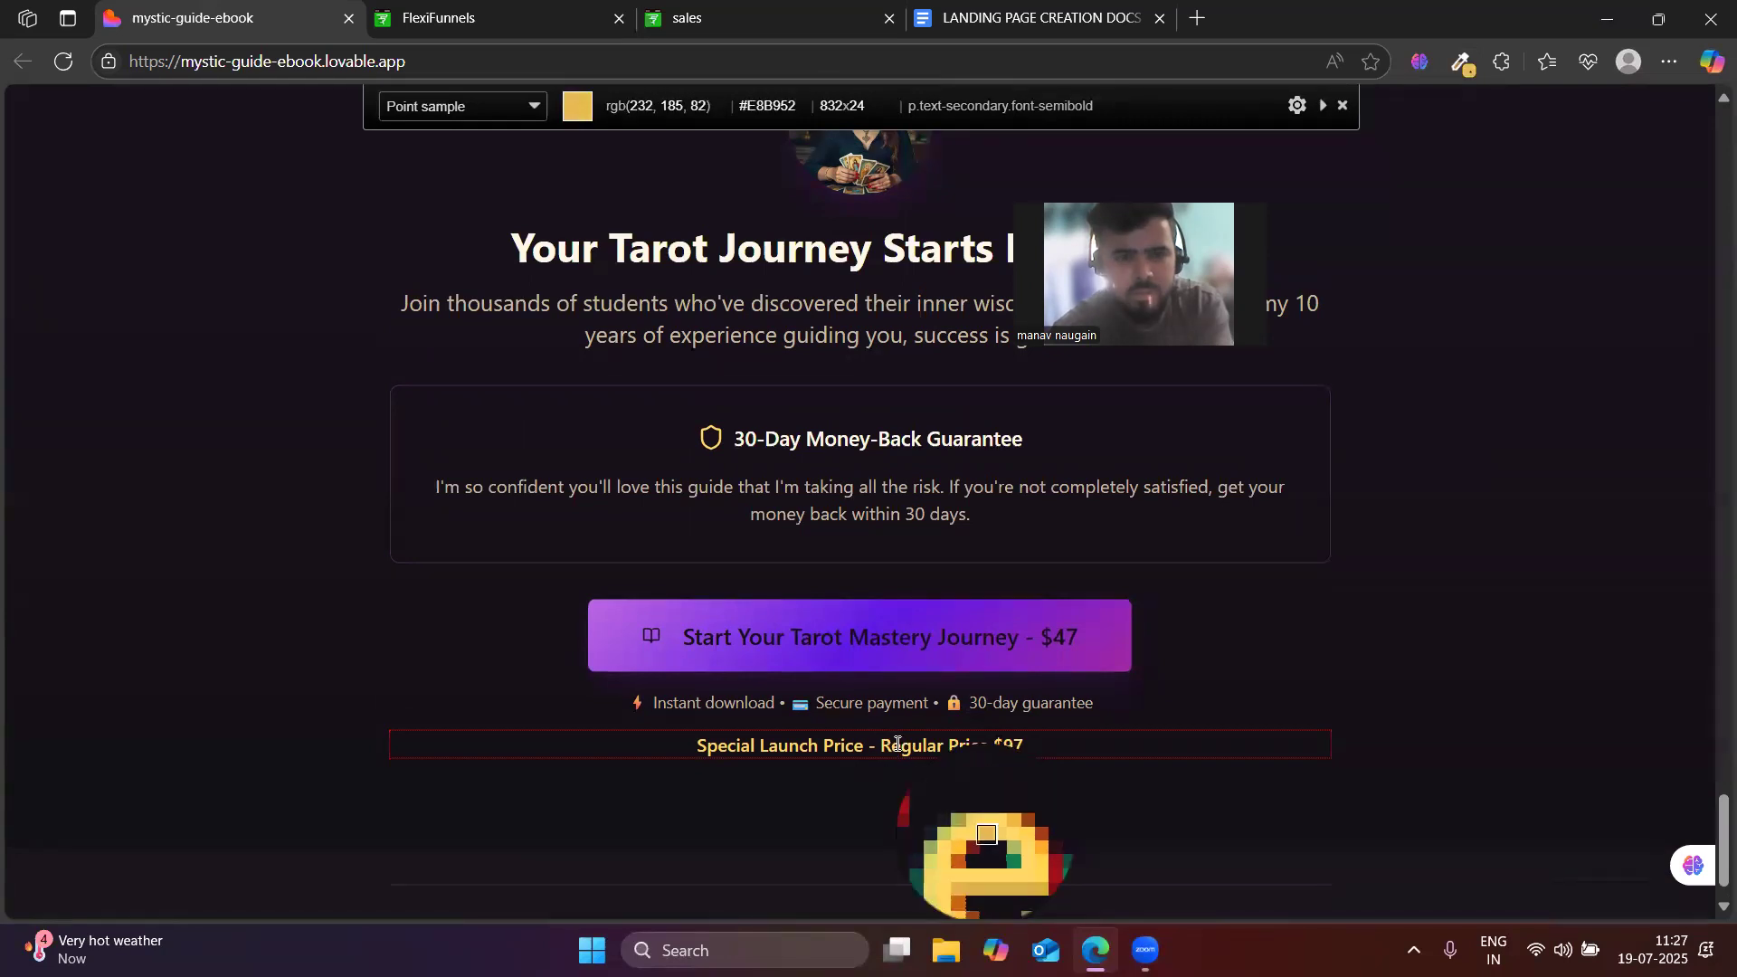
click(895, 743)
click(441, 25)
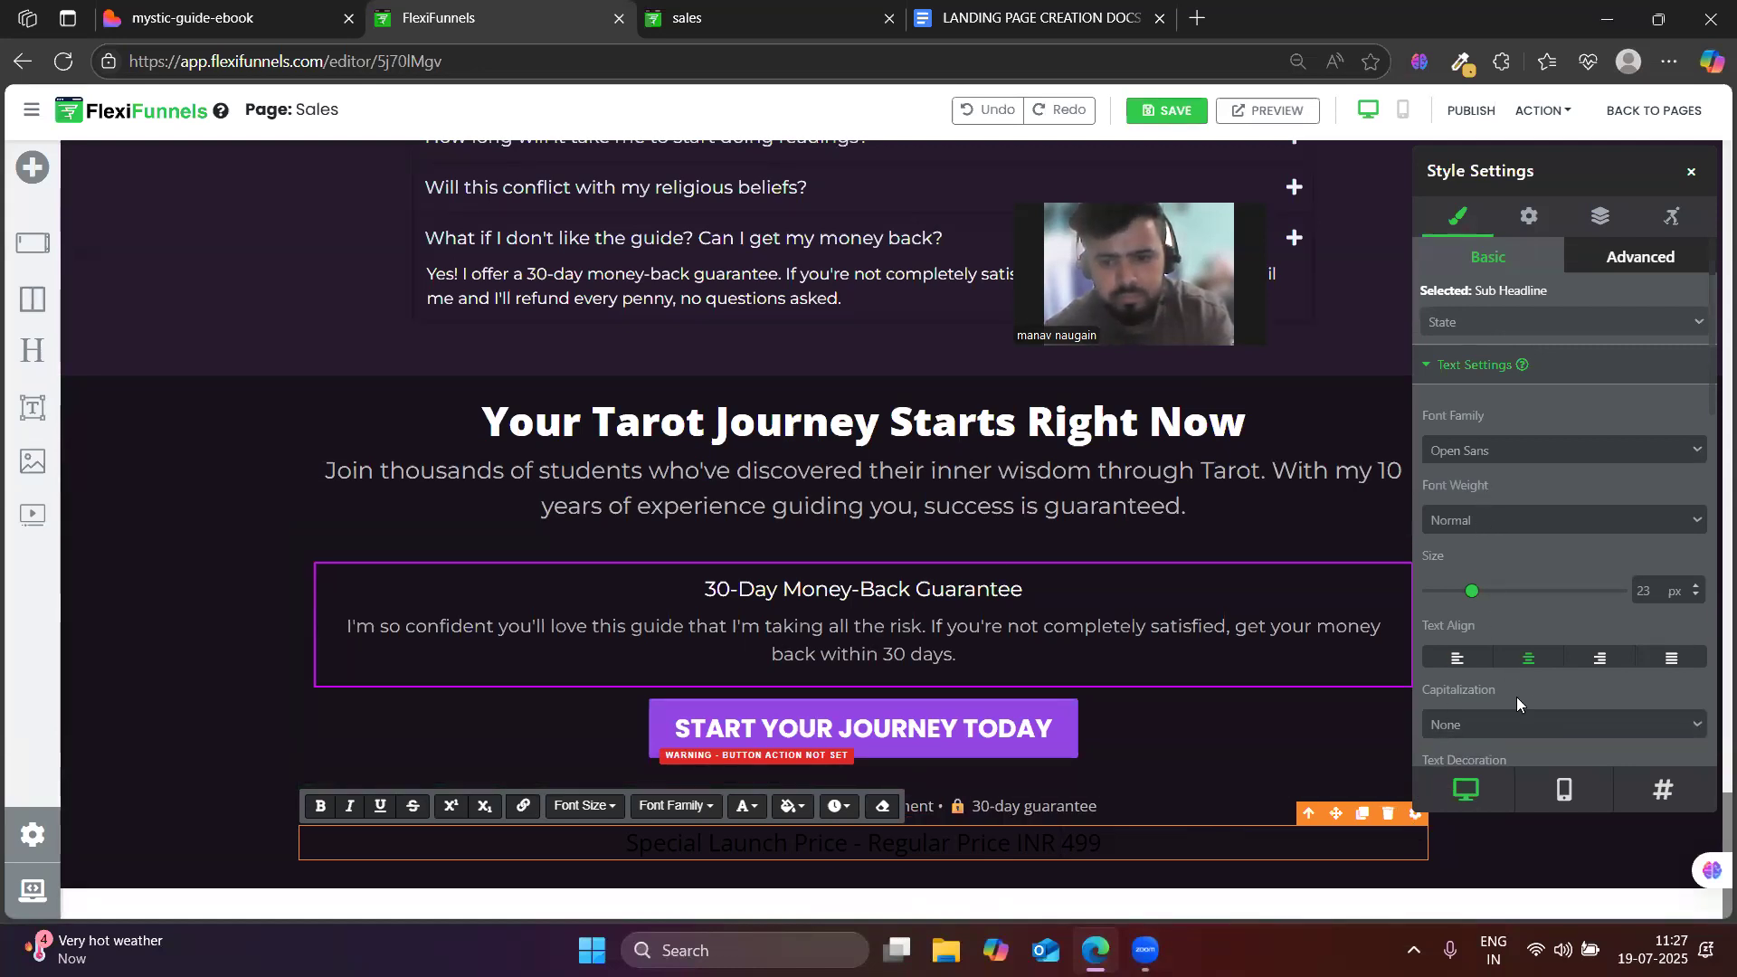
scroll(1517, 697, down, 4)
click(1687, 601)
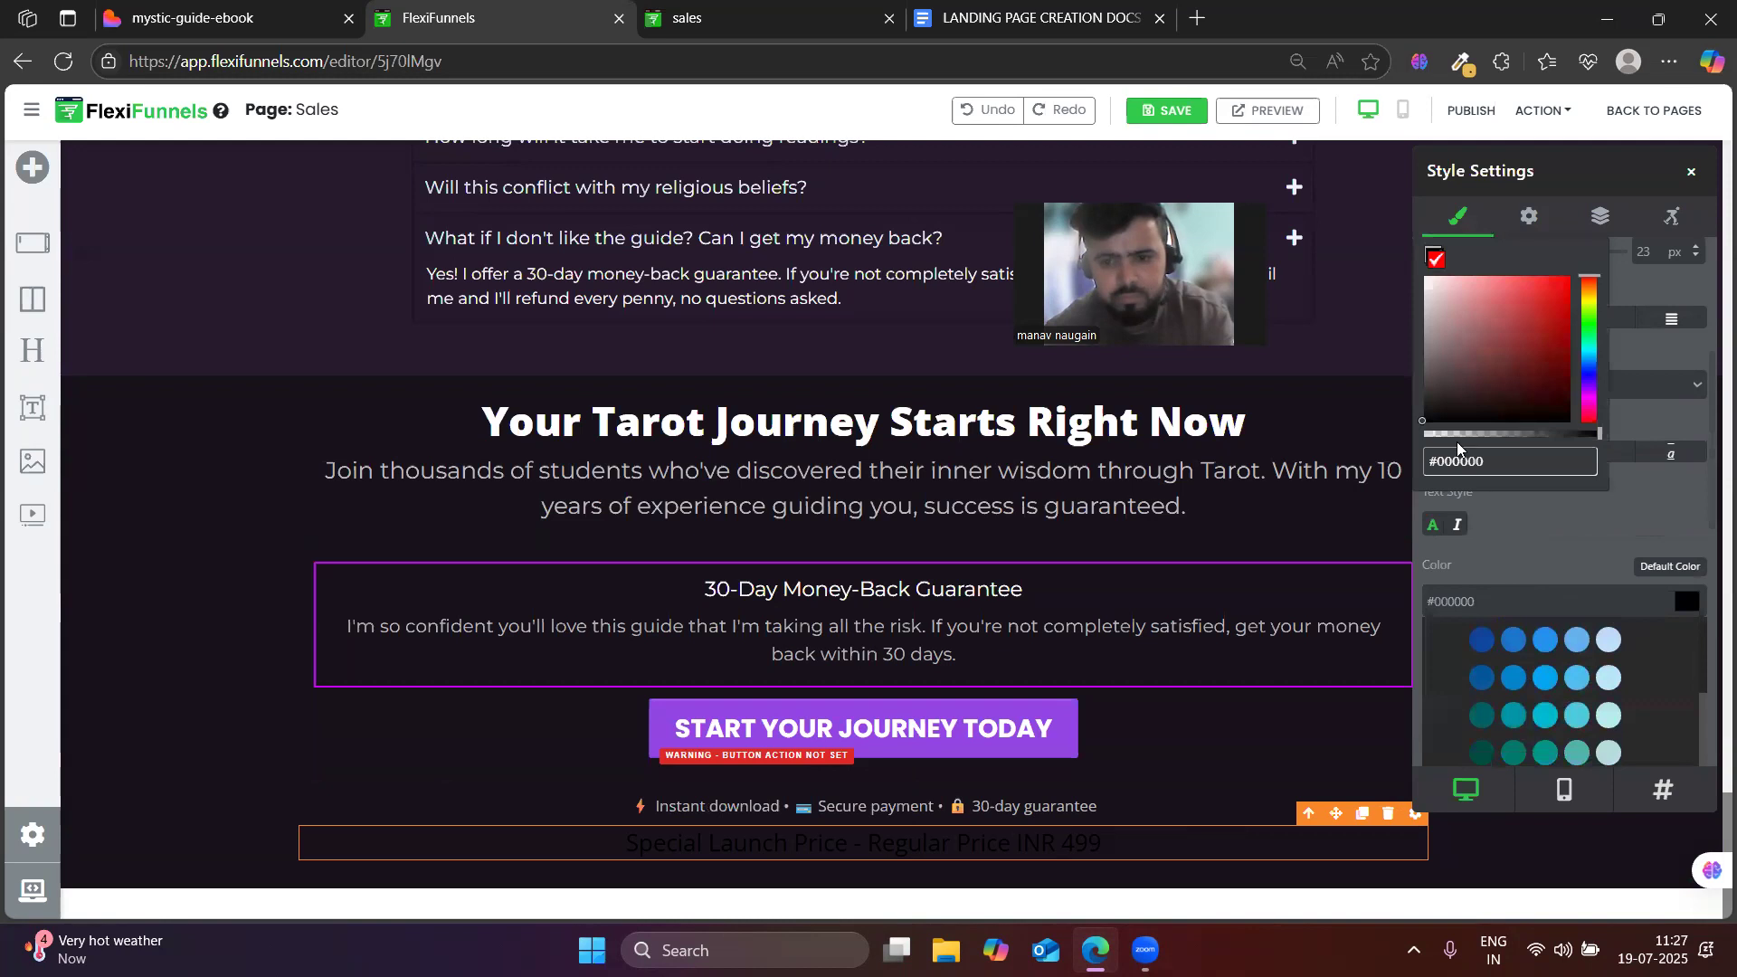
key(ctrl+a)
key(ctrl+v)
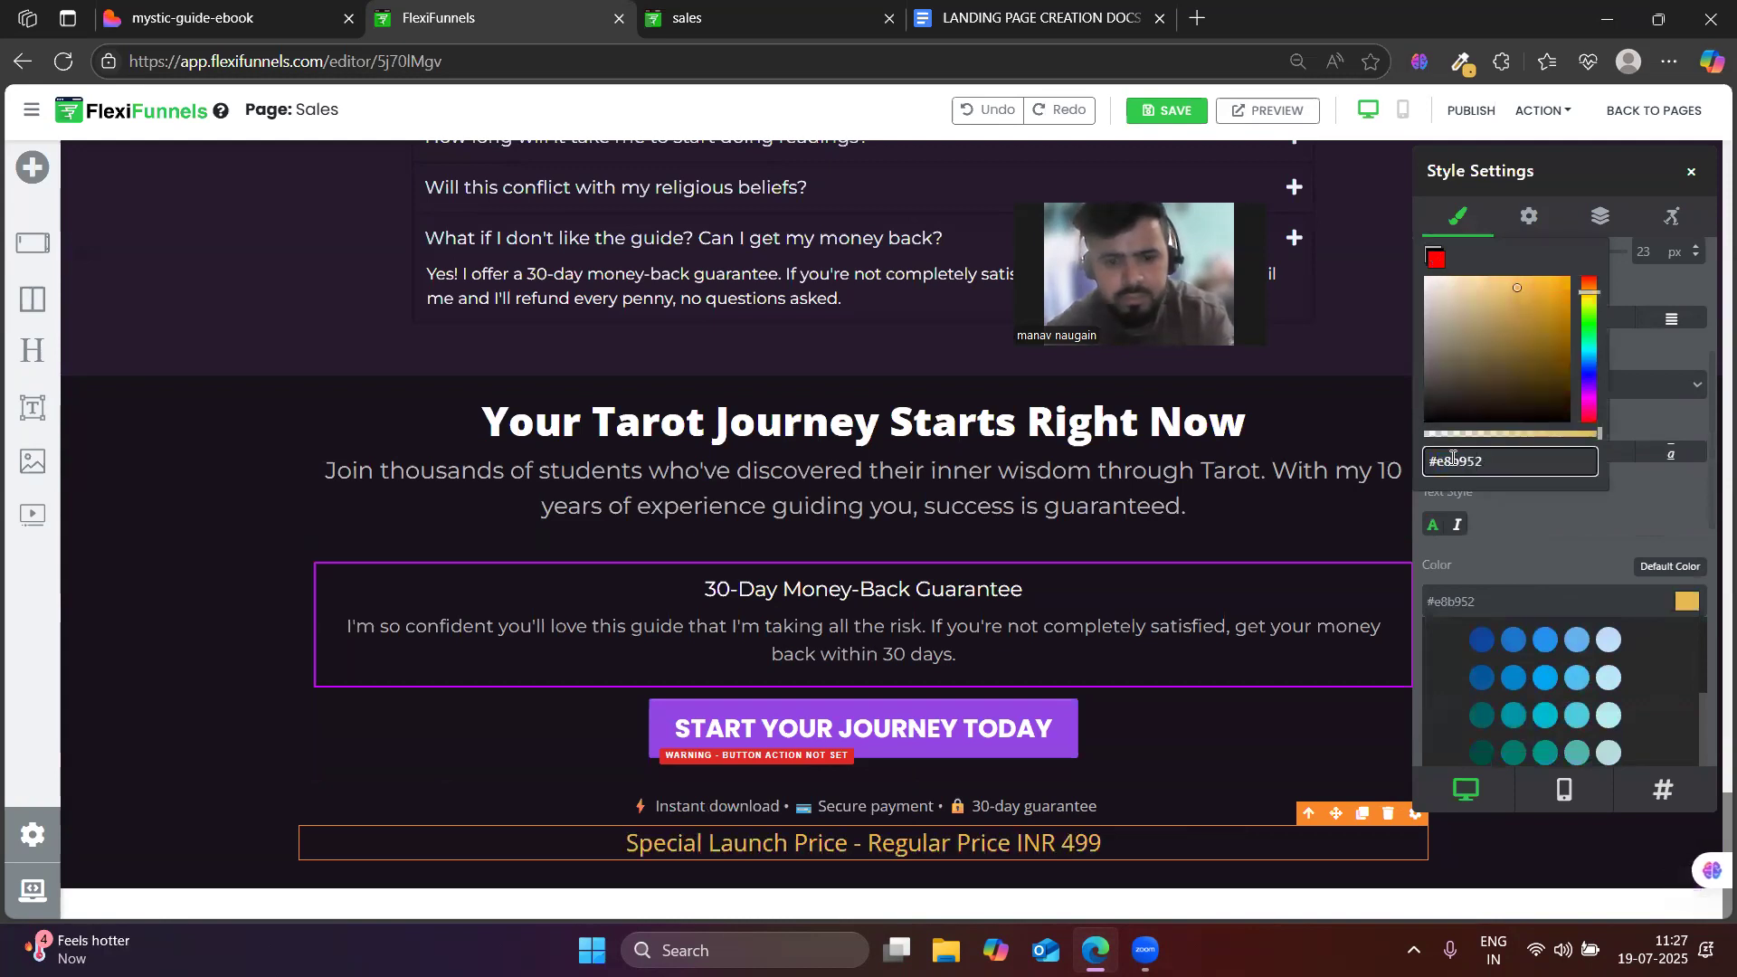
click(1538, 534)
scroll(1539, 531, up, 4)
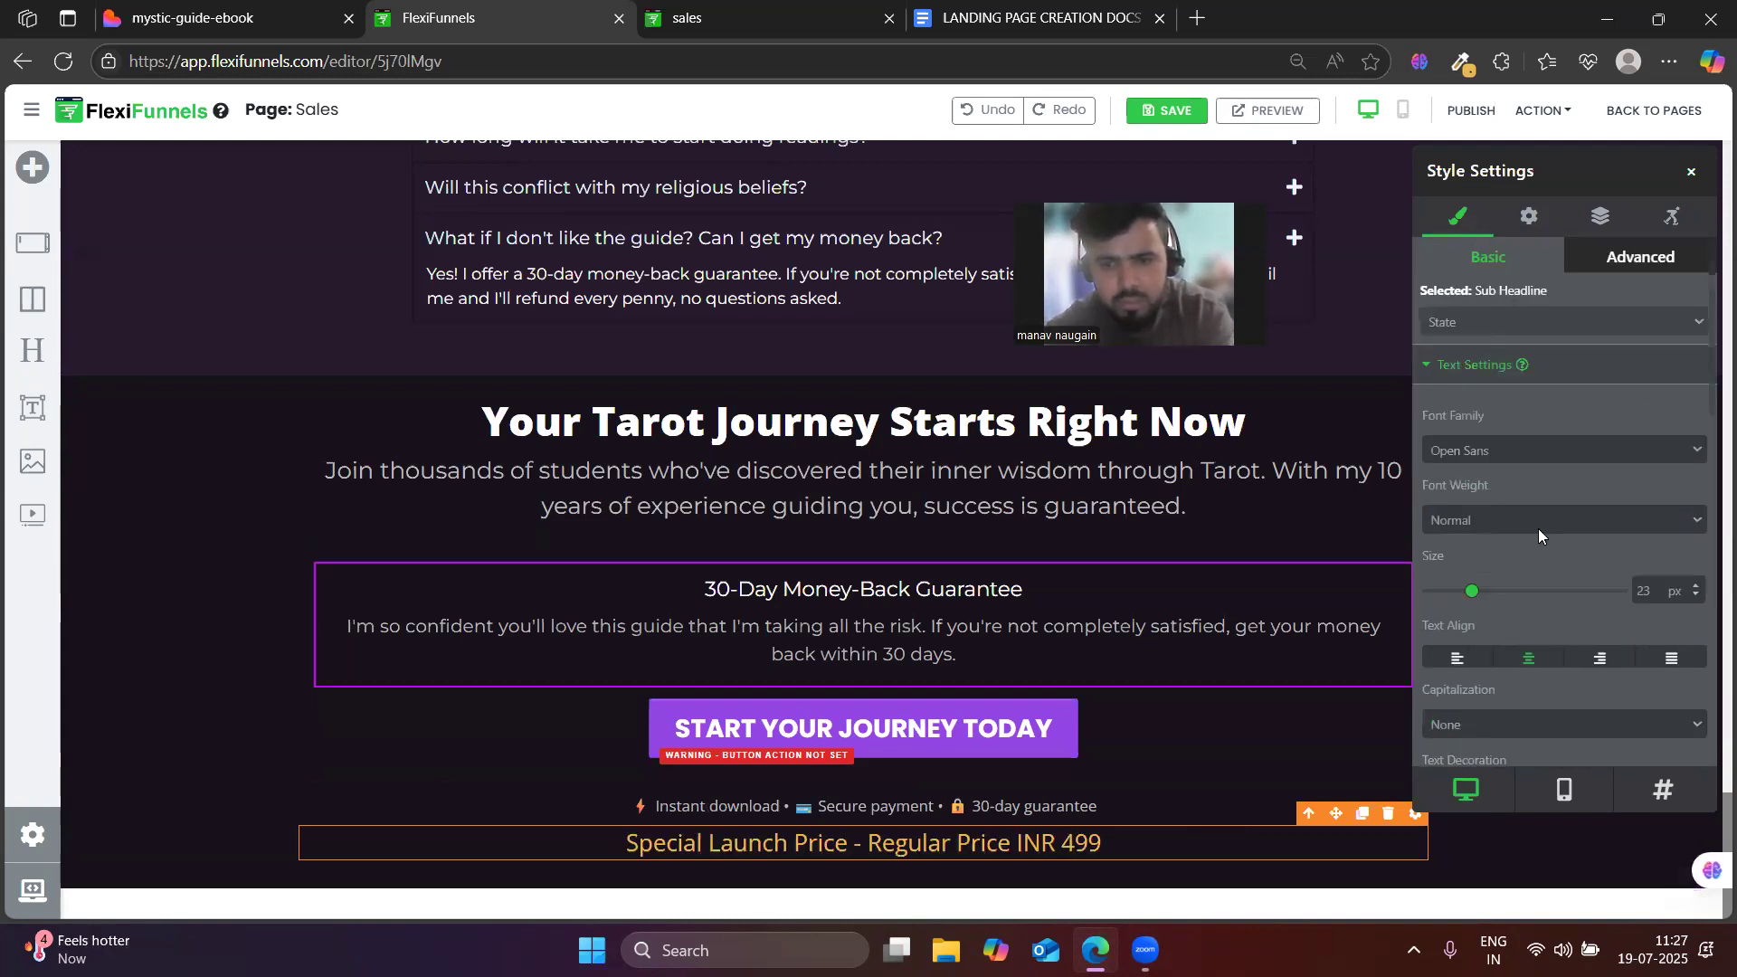
- Set the launch price line to Montserrat, 18 px and Bold, compare it with the reference page, and close the style settings
click(1471, 456)
click(1474, 617)
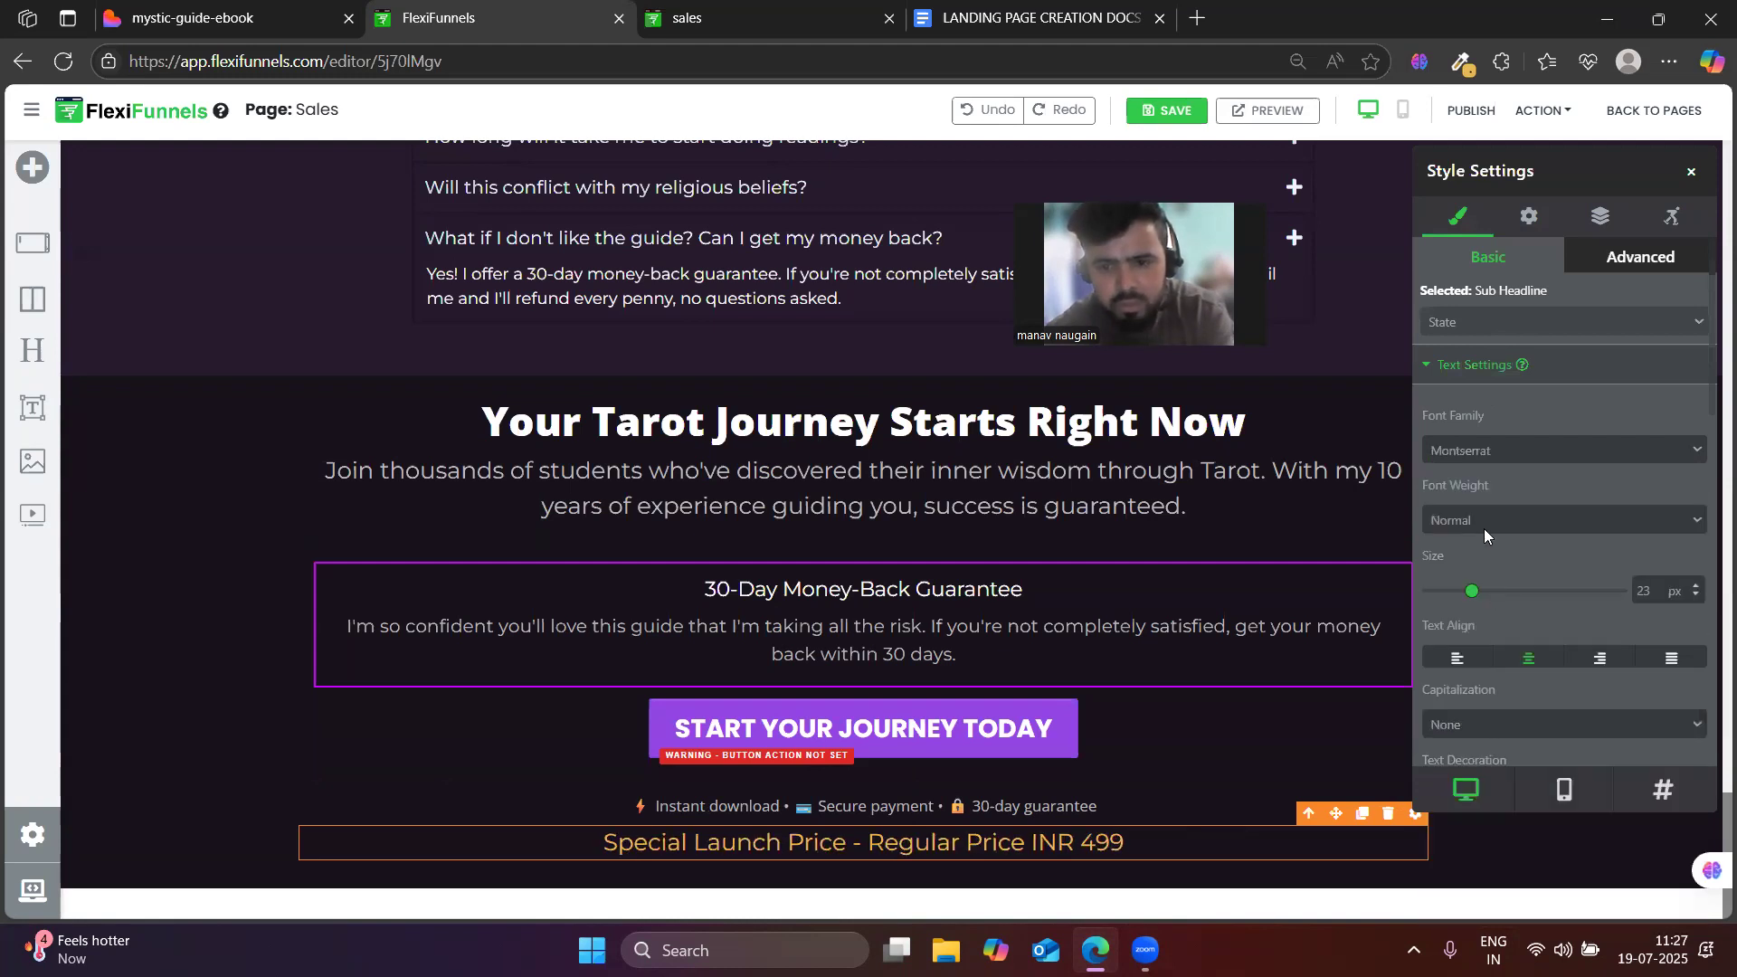
double_click(1644, 594)
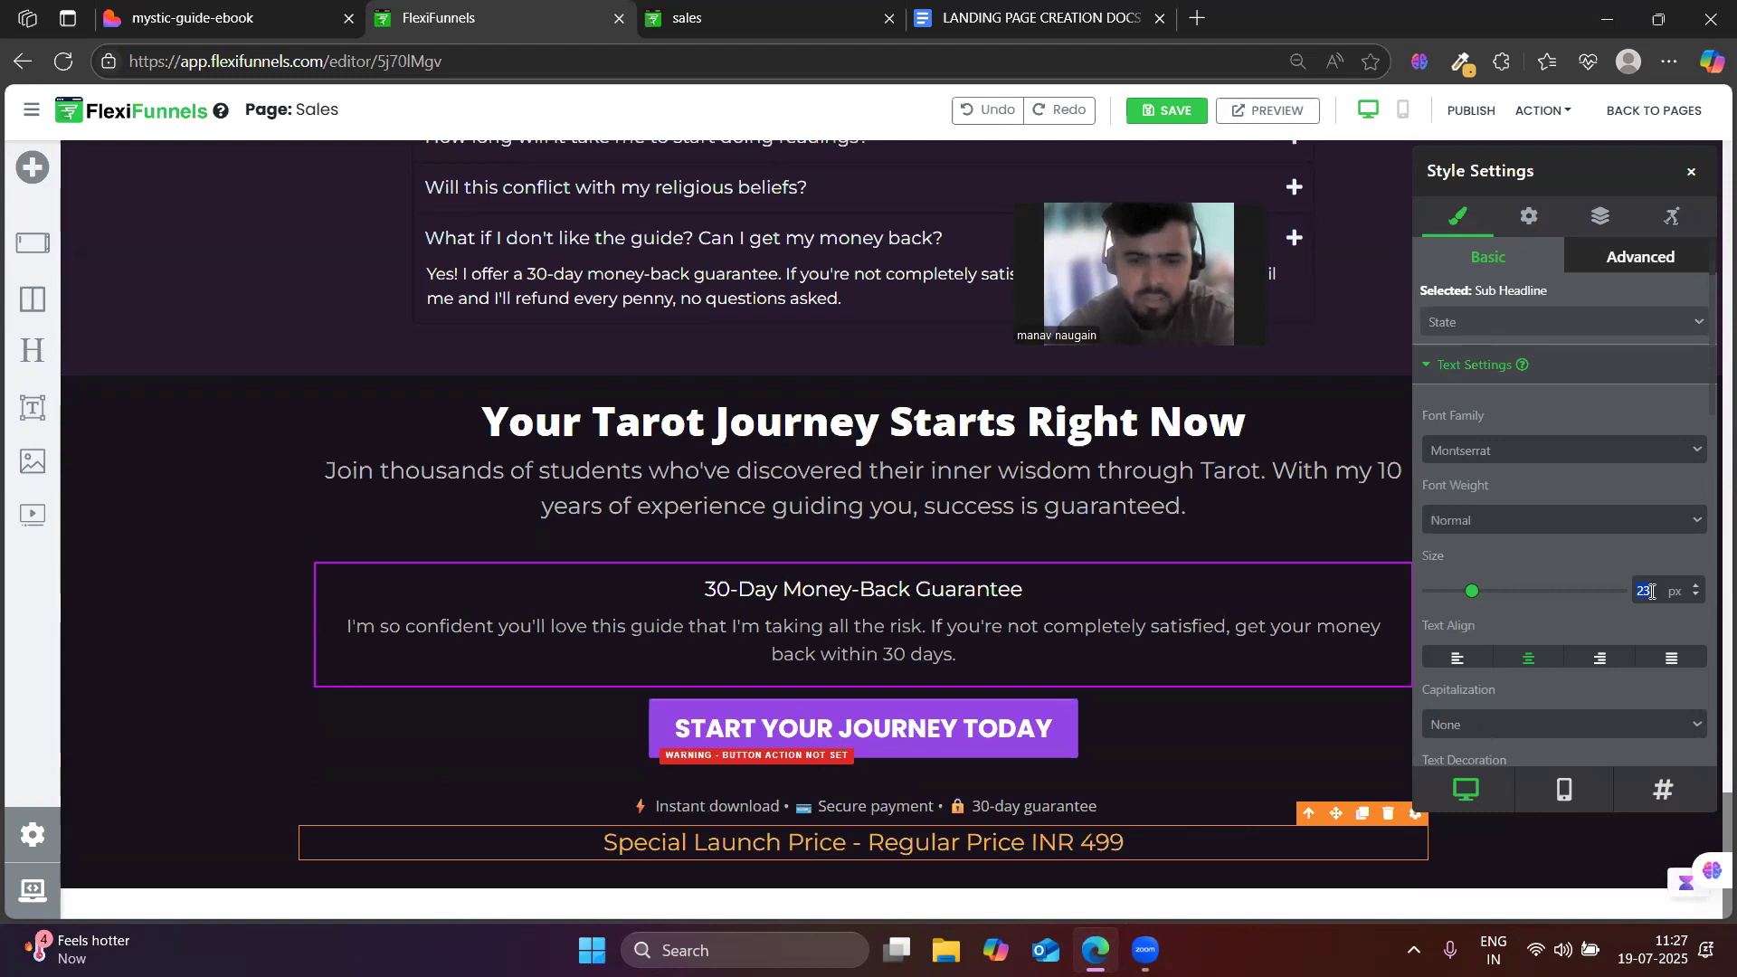
text(15)
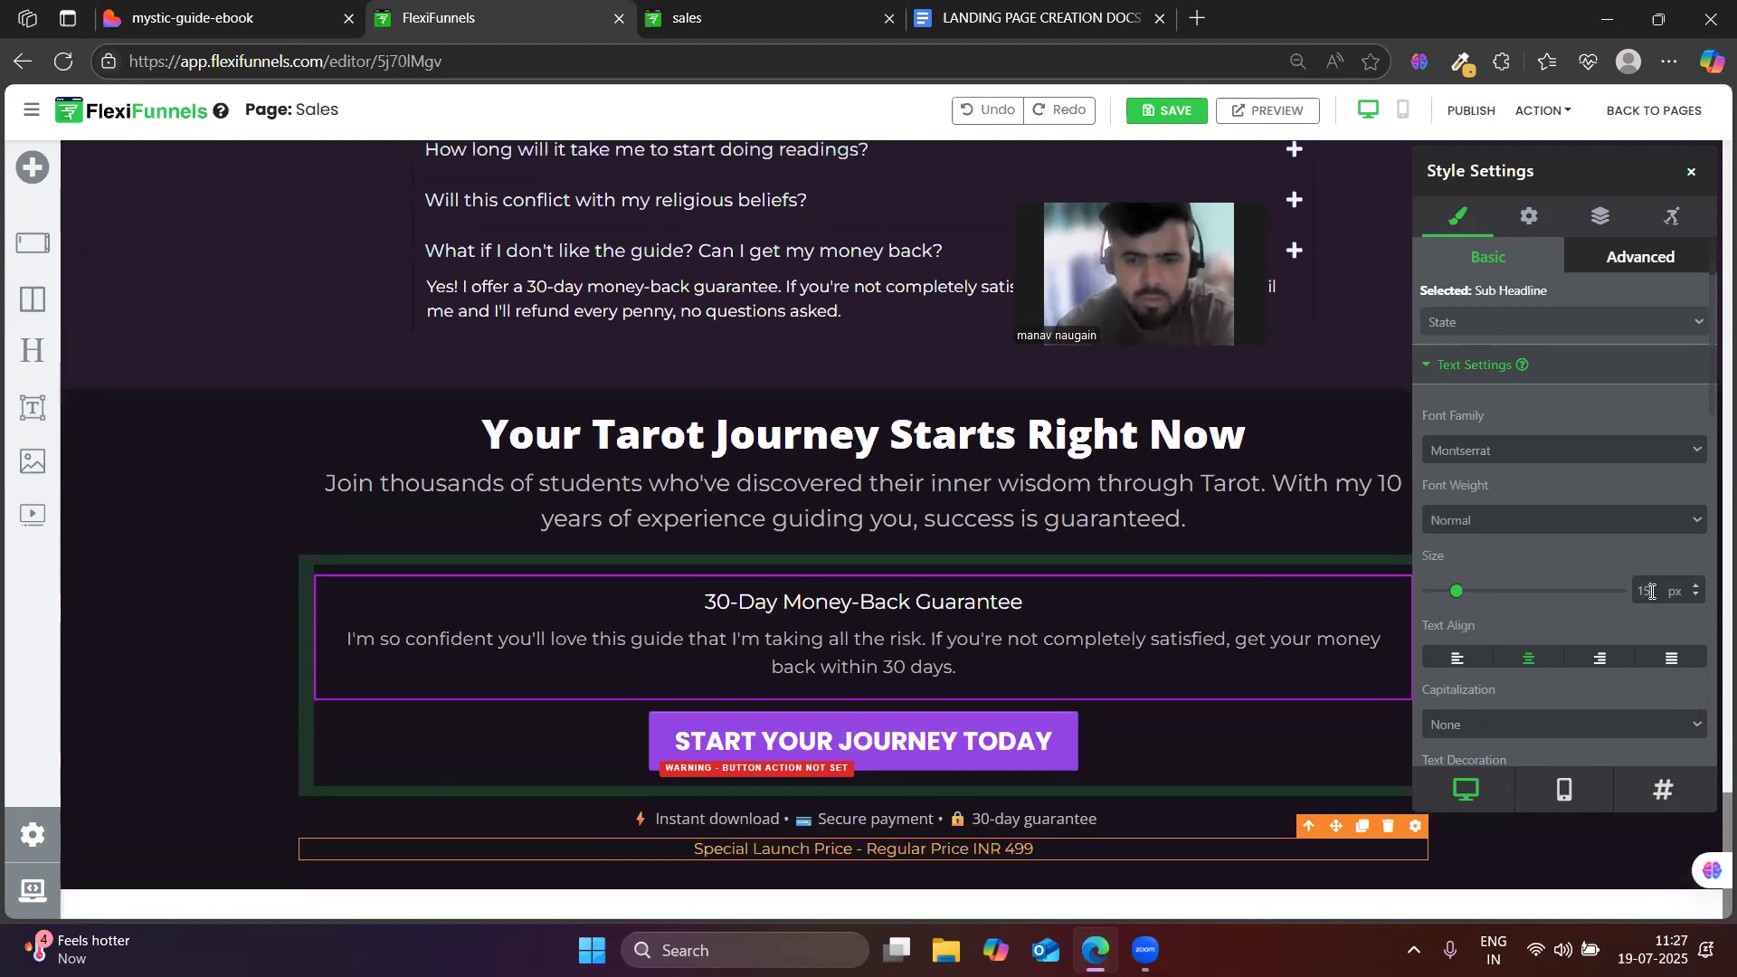
key(BackSpace)
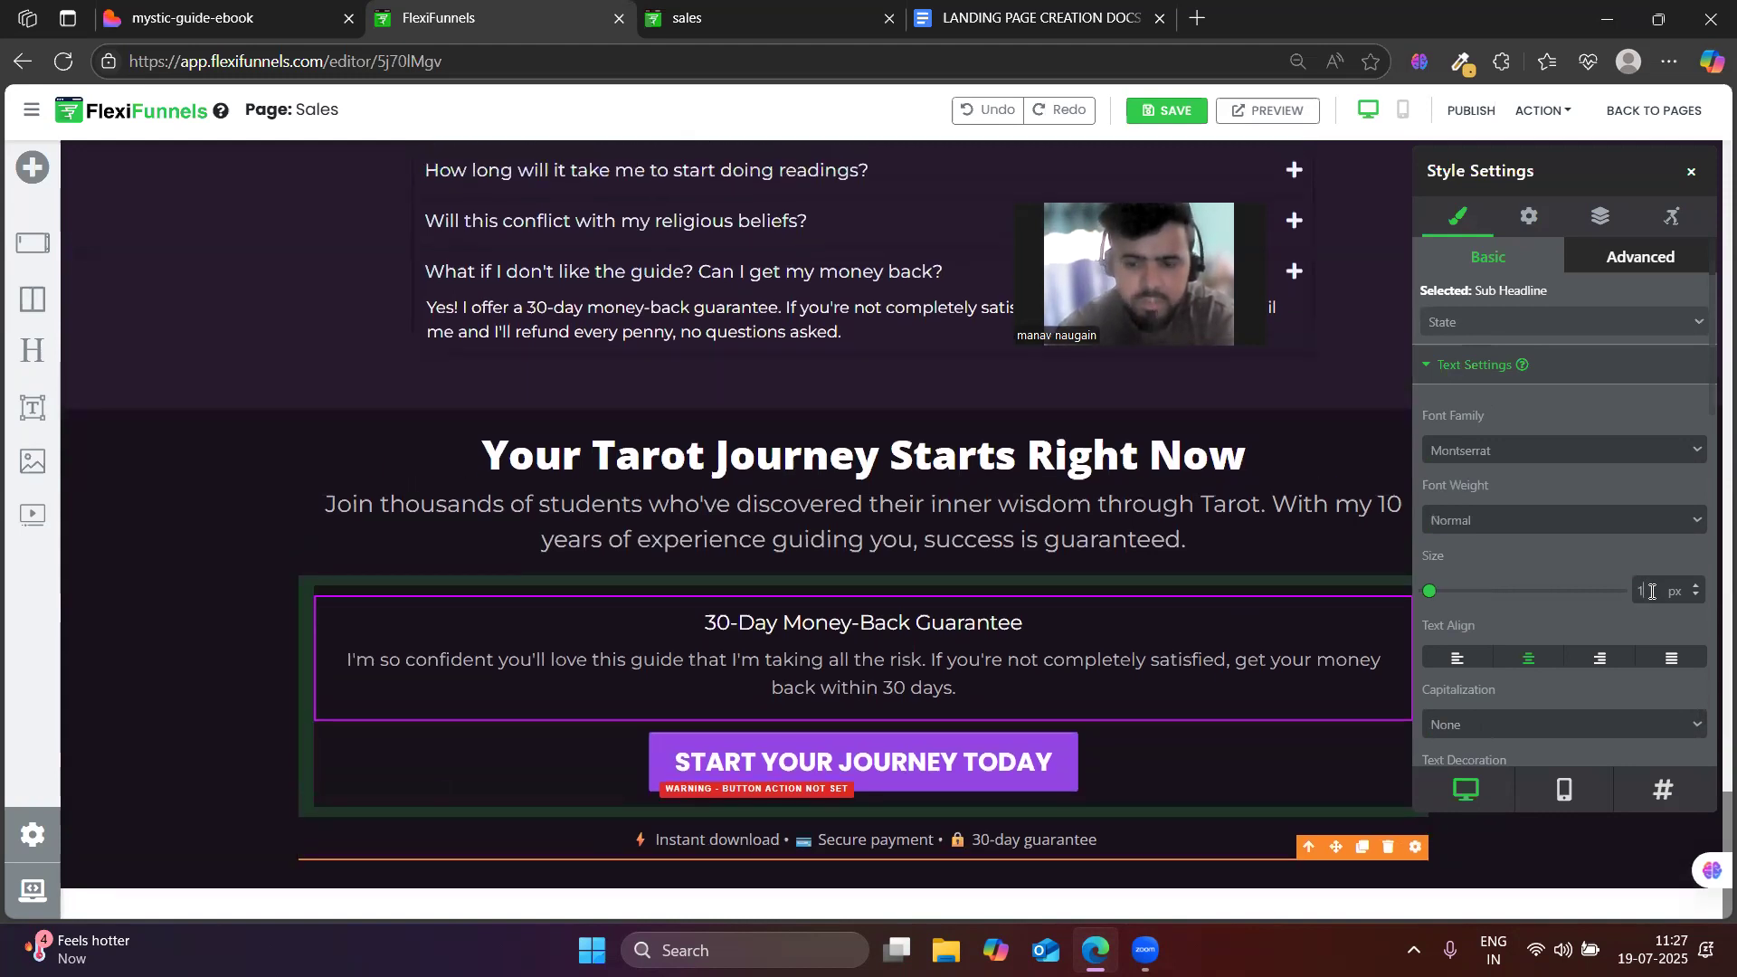
text(8)
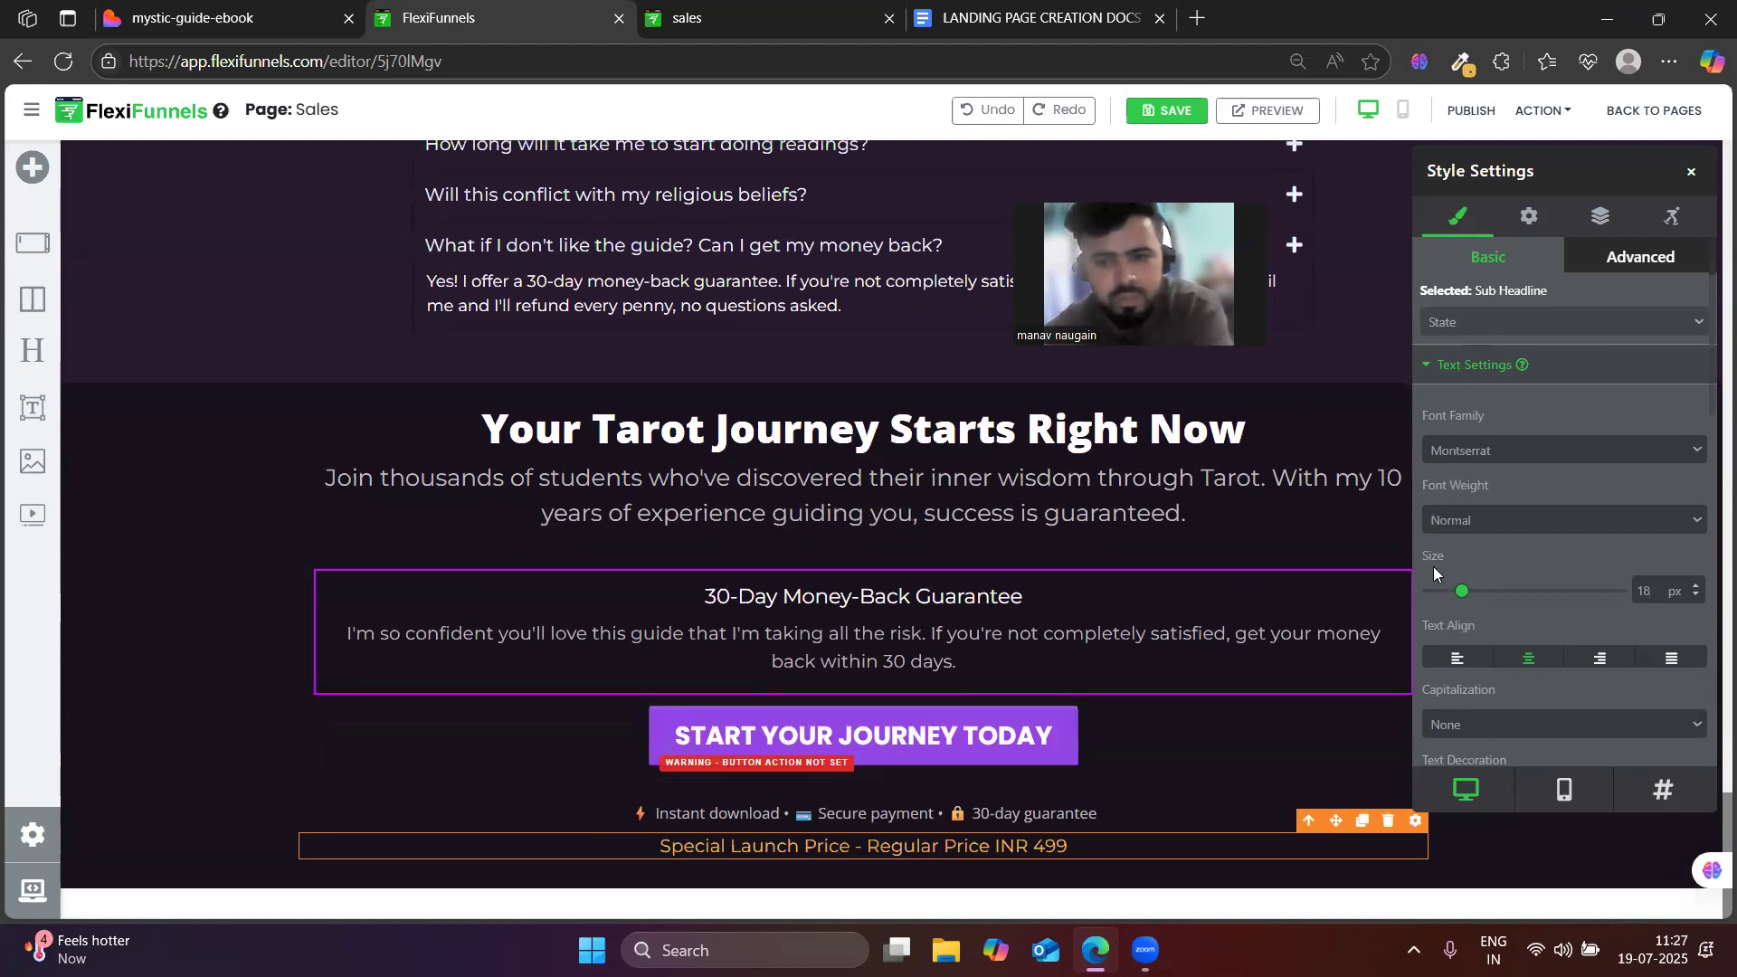
click(1461, 525)
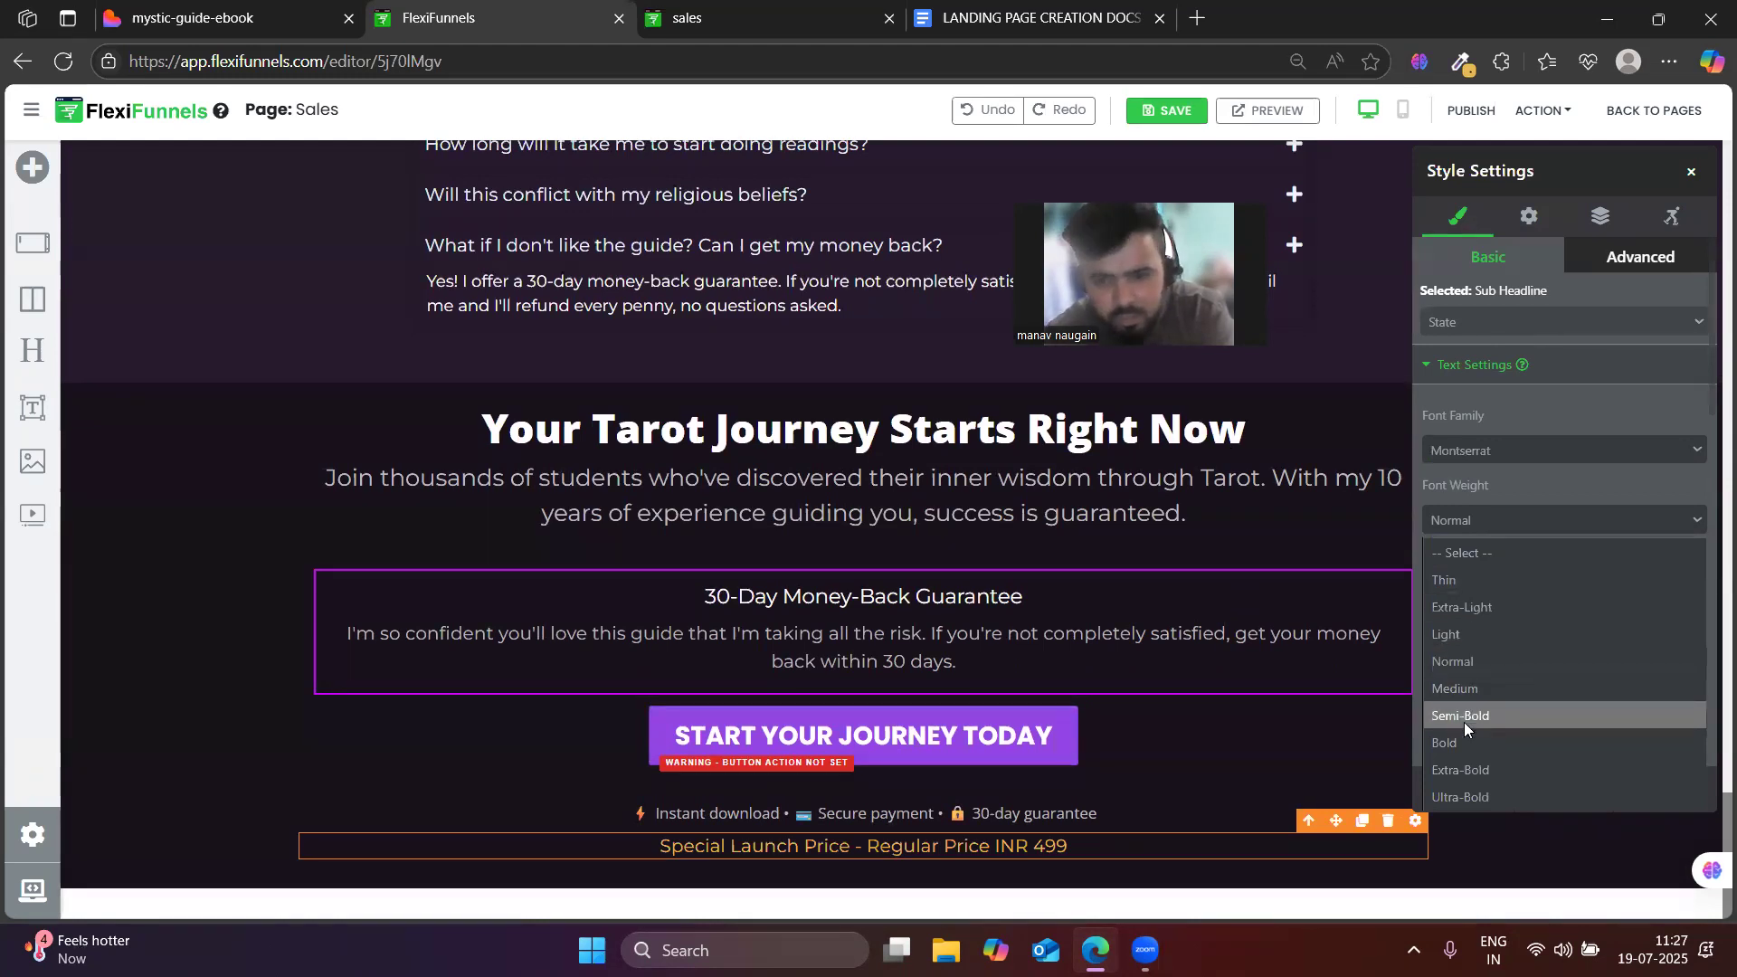
click(1454, 750)
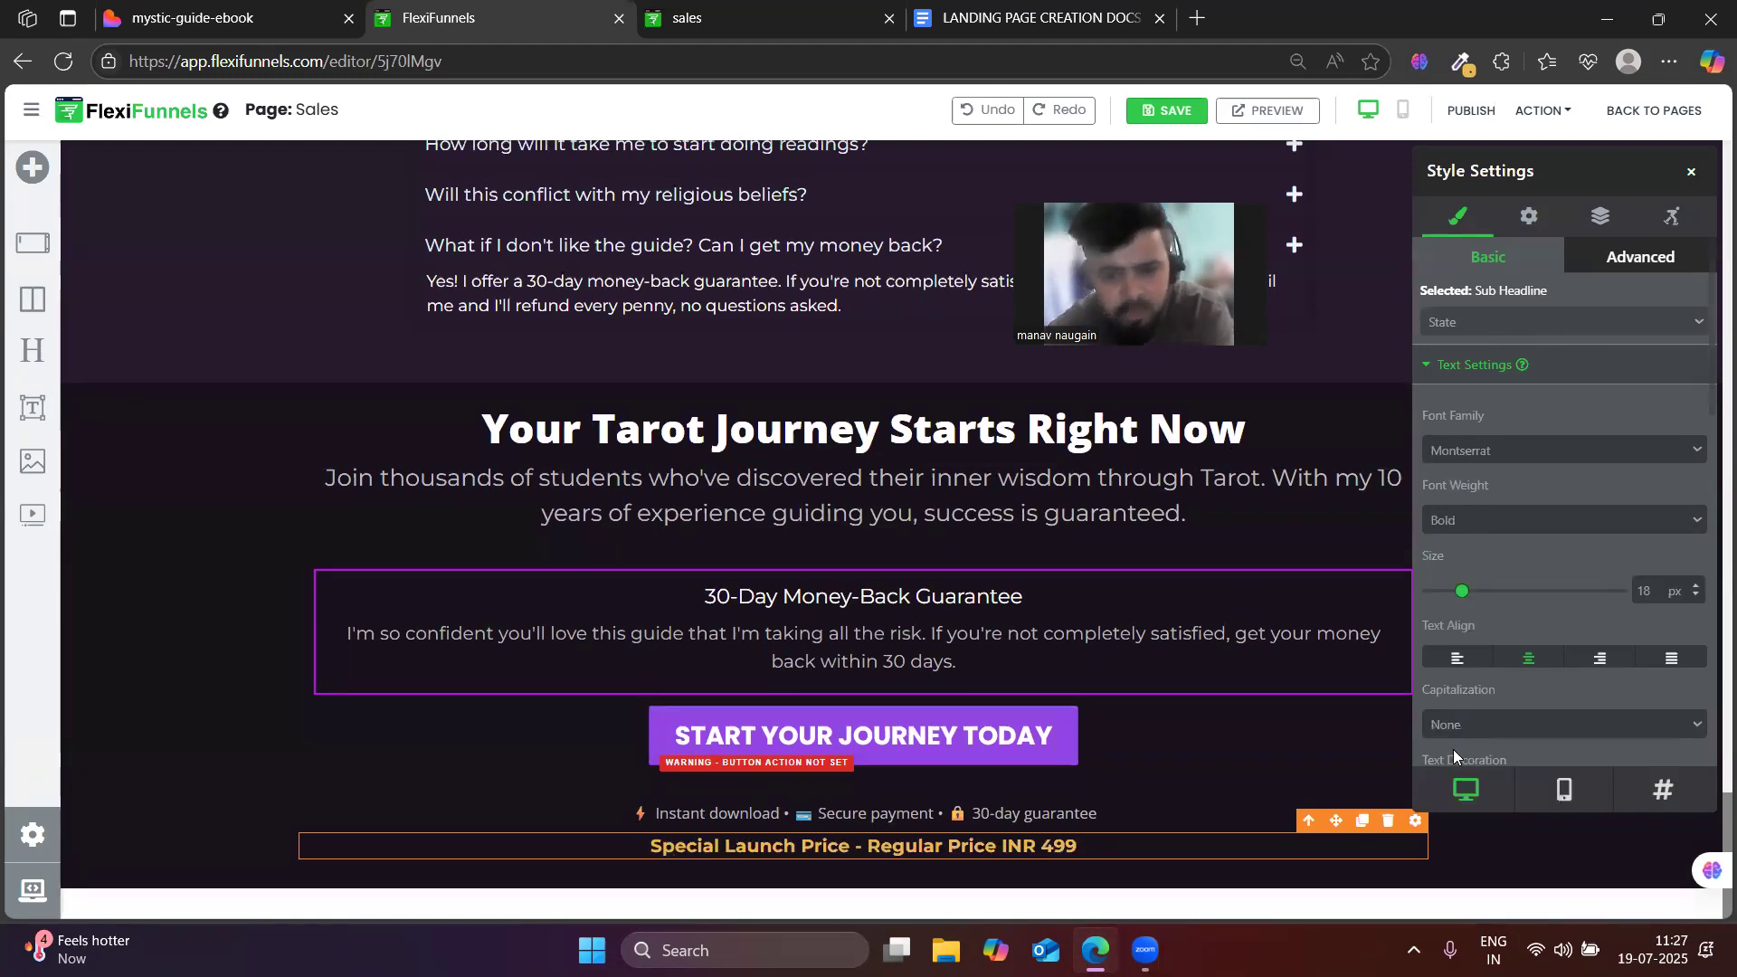
click(308, 7)
click(471, 18)
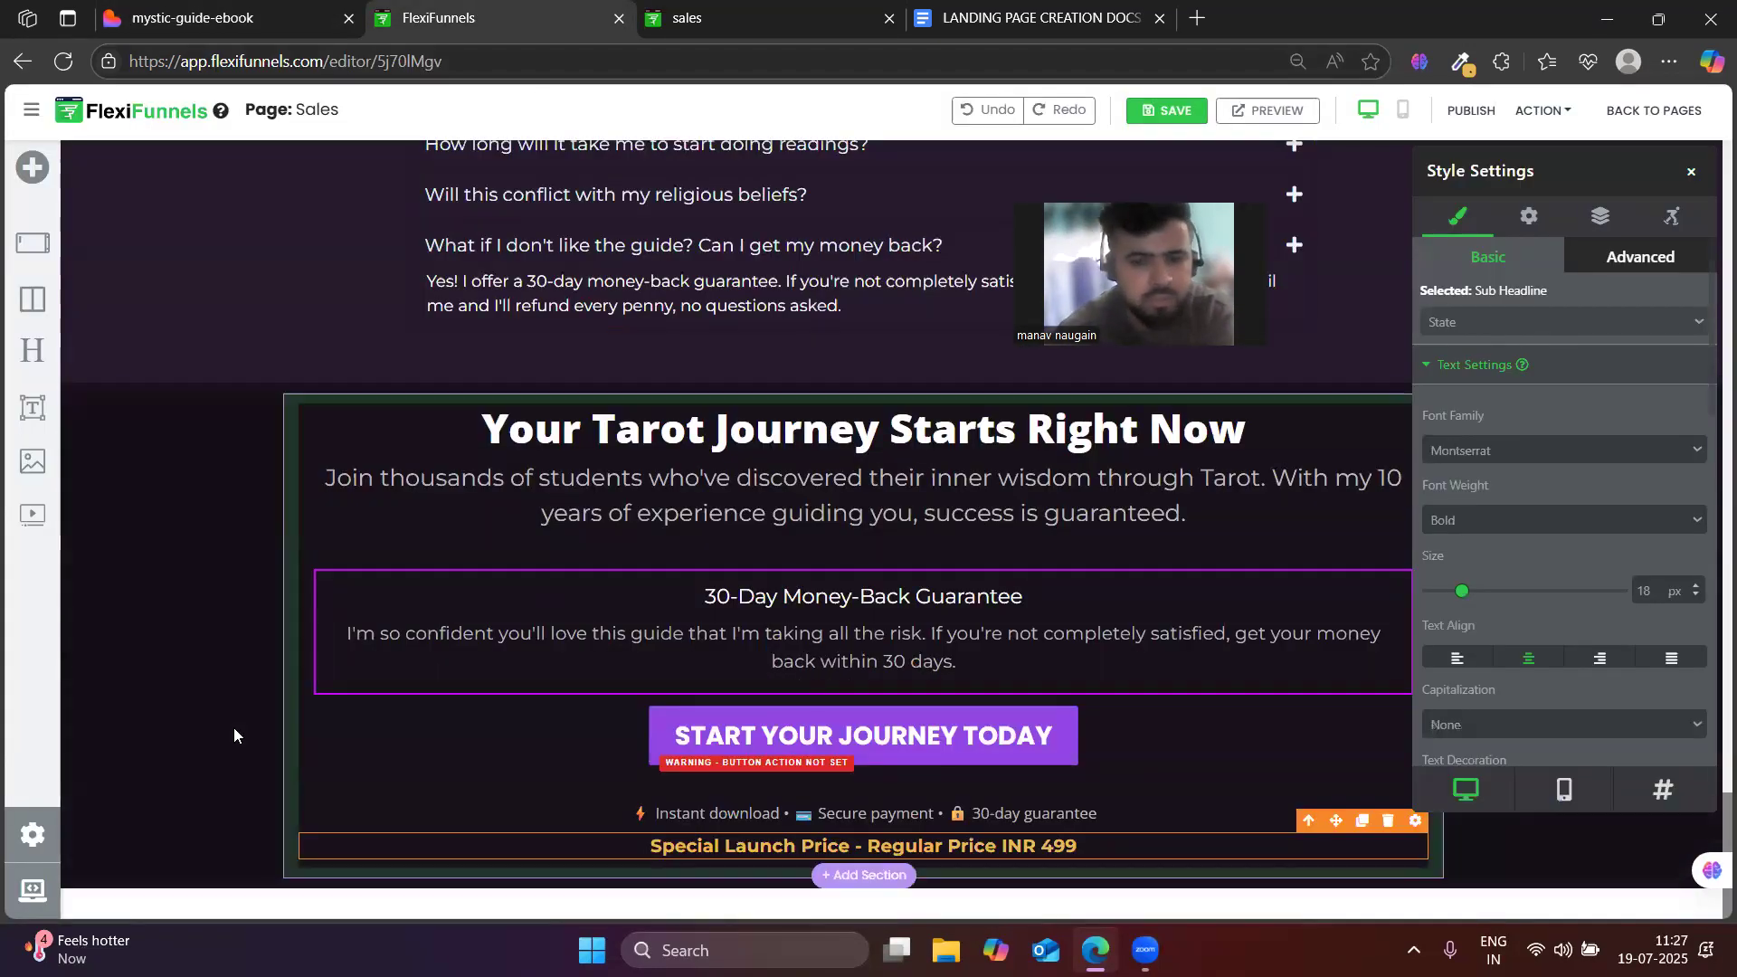
click(195, 735)
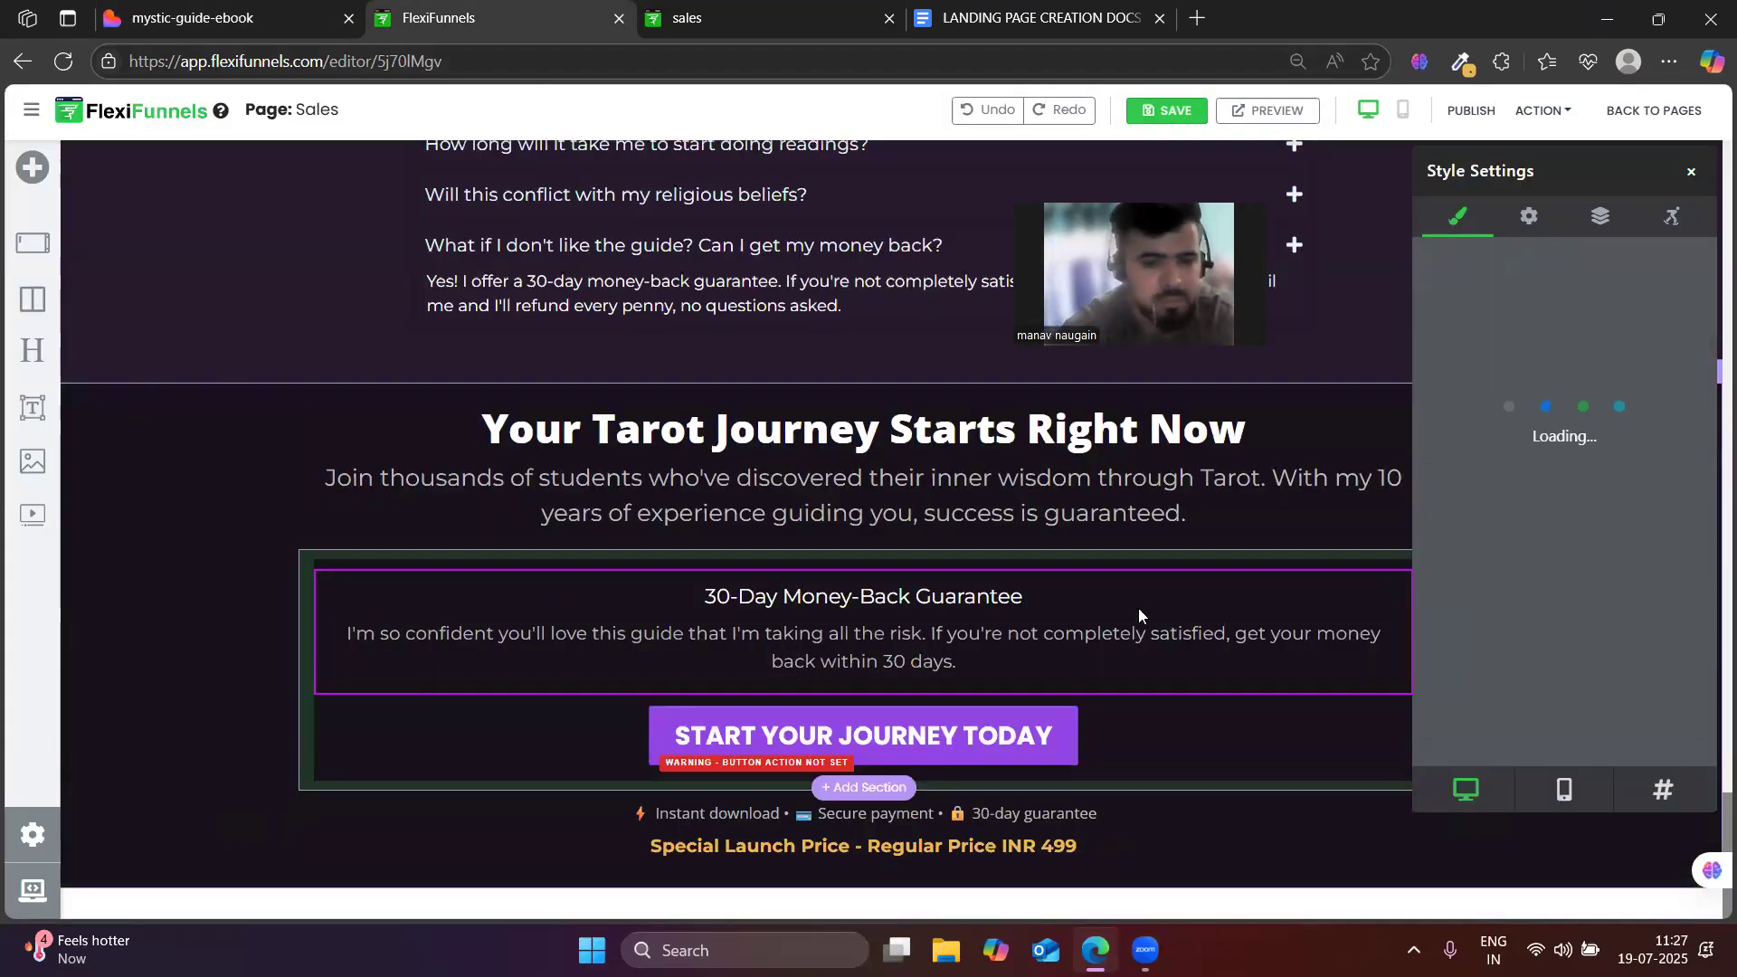
click(1694, 174)
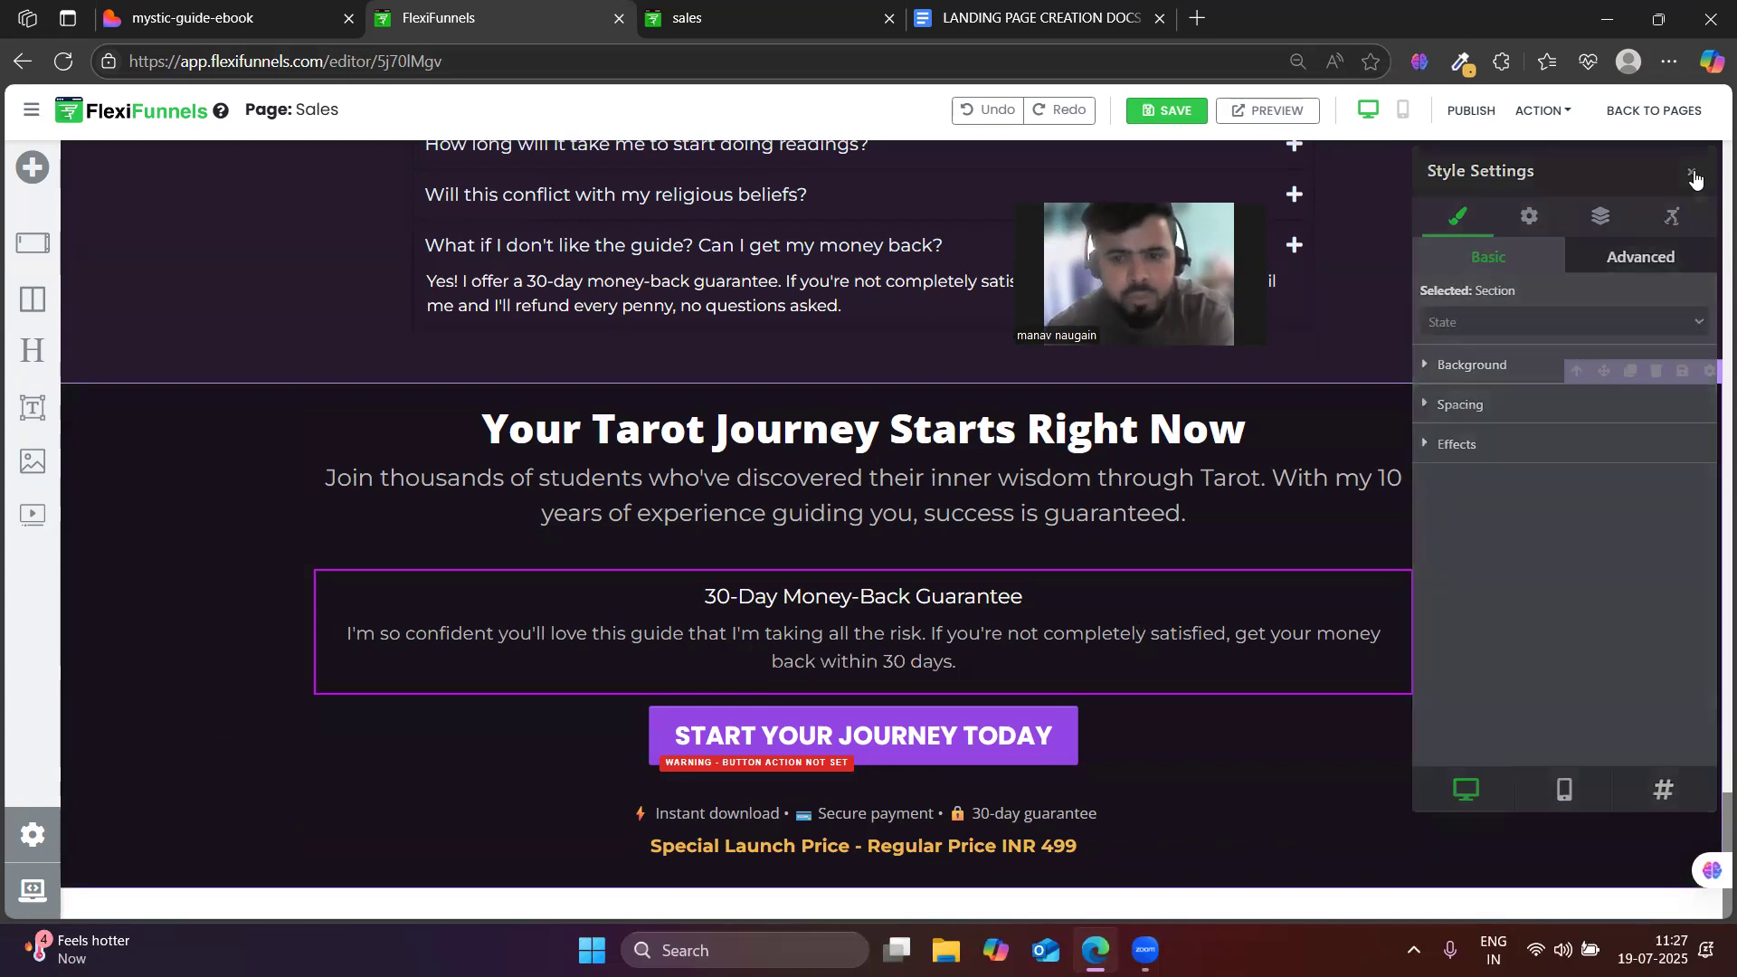
- Review the Sales page's sections in the editor, from the closing section up to the problem cards and back down
scroll(1583, 643, up, 10)
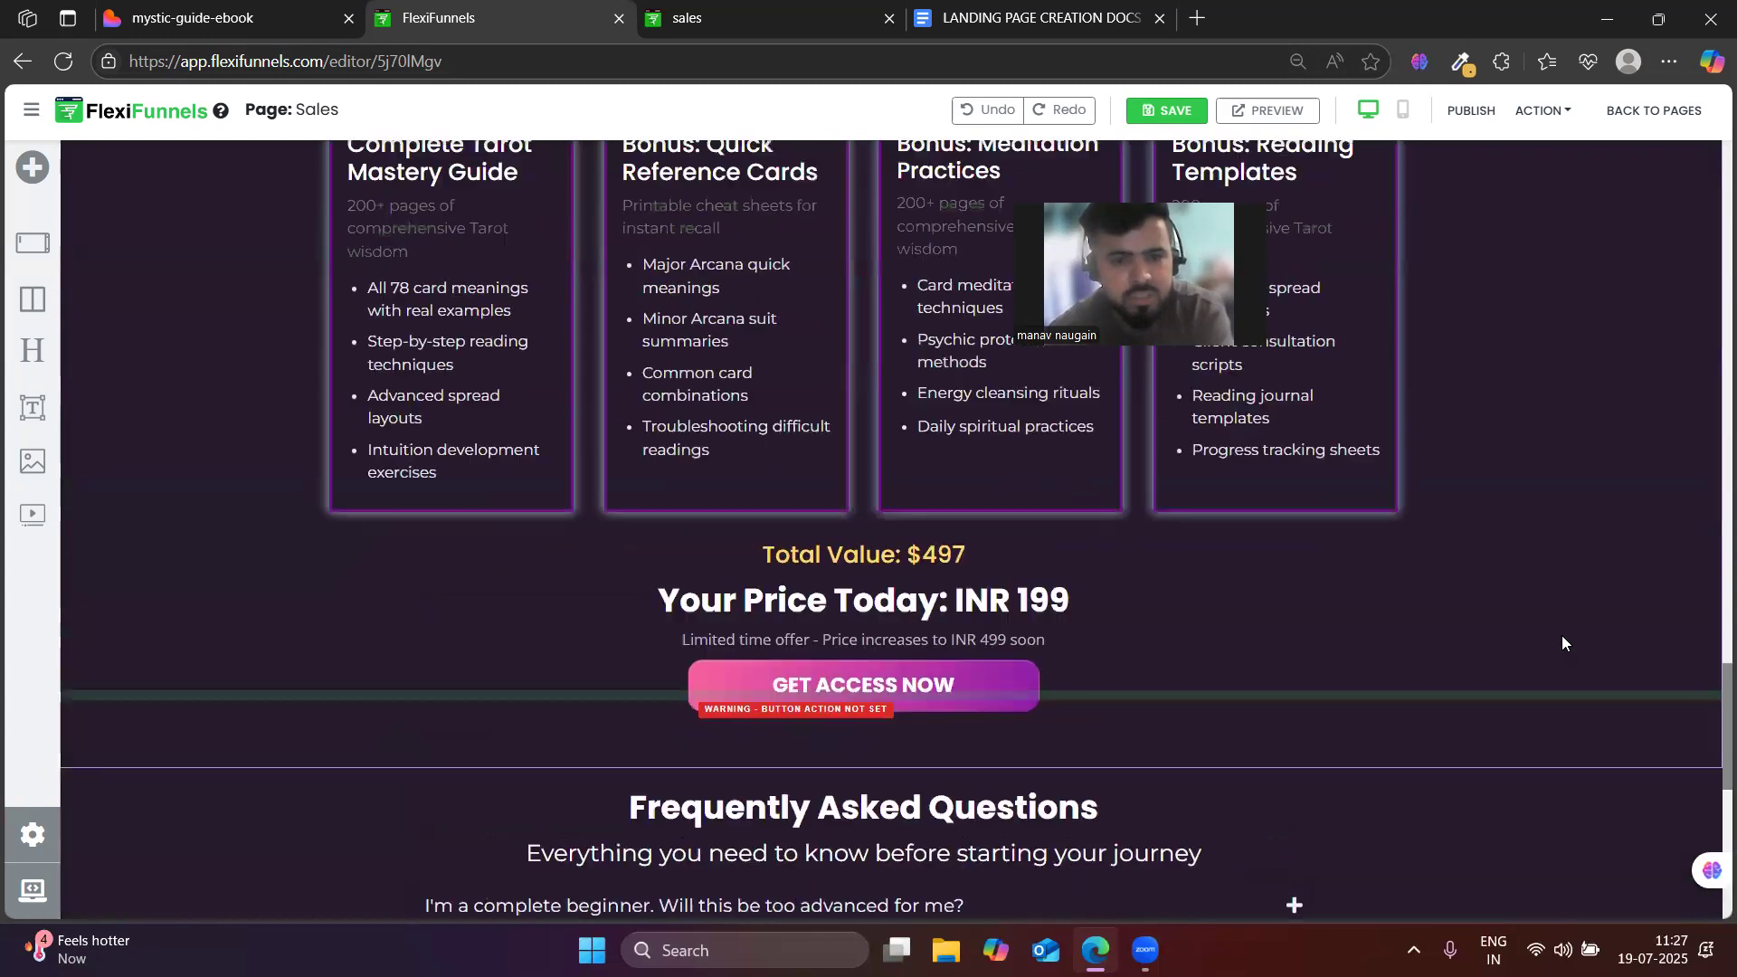
scroll(1553, 642, up, 2)
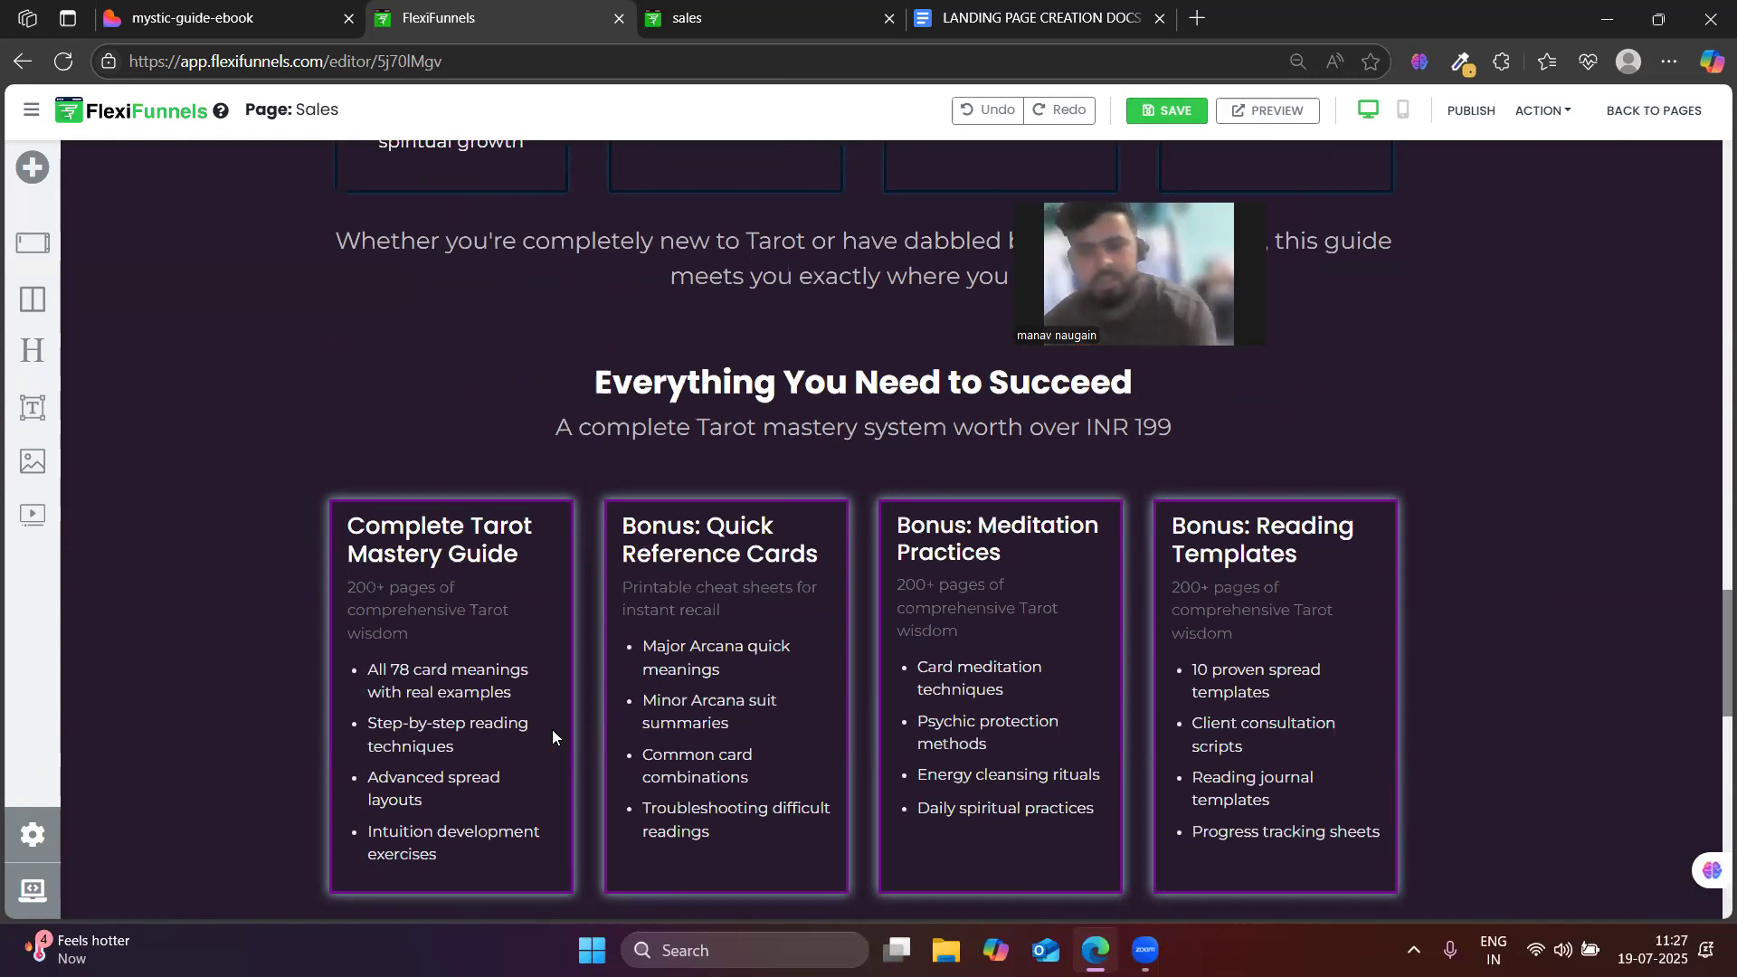
scroll(419, 431, up, 1)
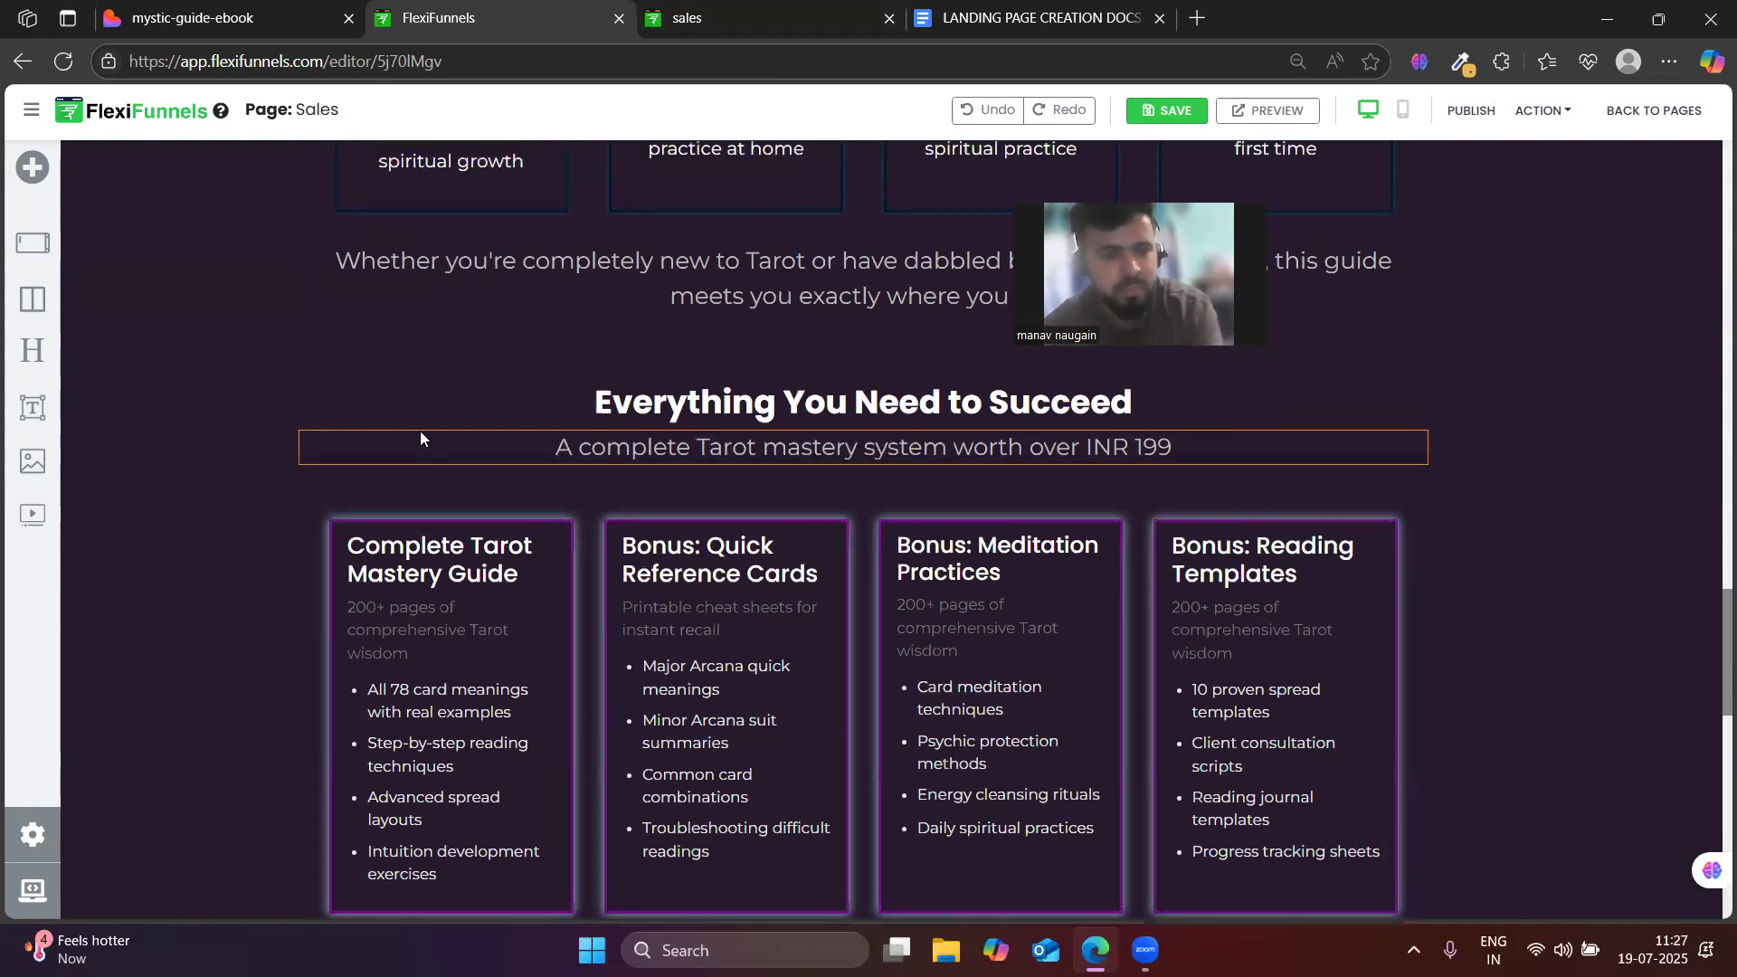
scroll(420, 438, up, 10)
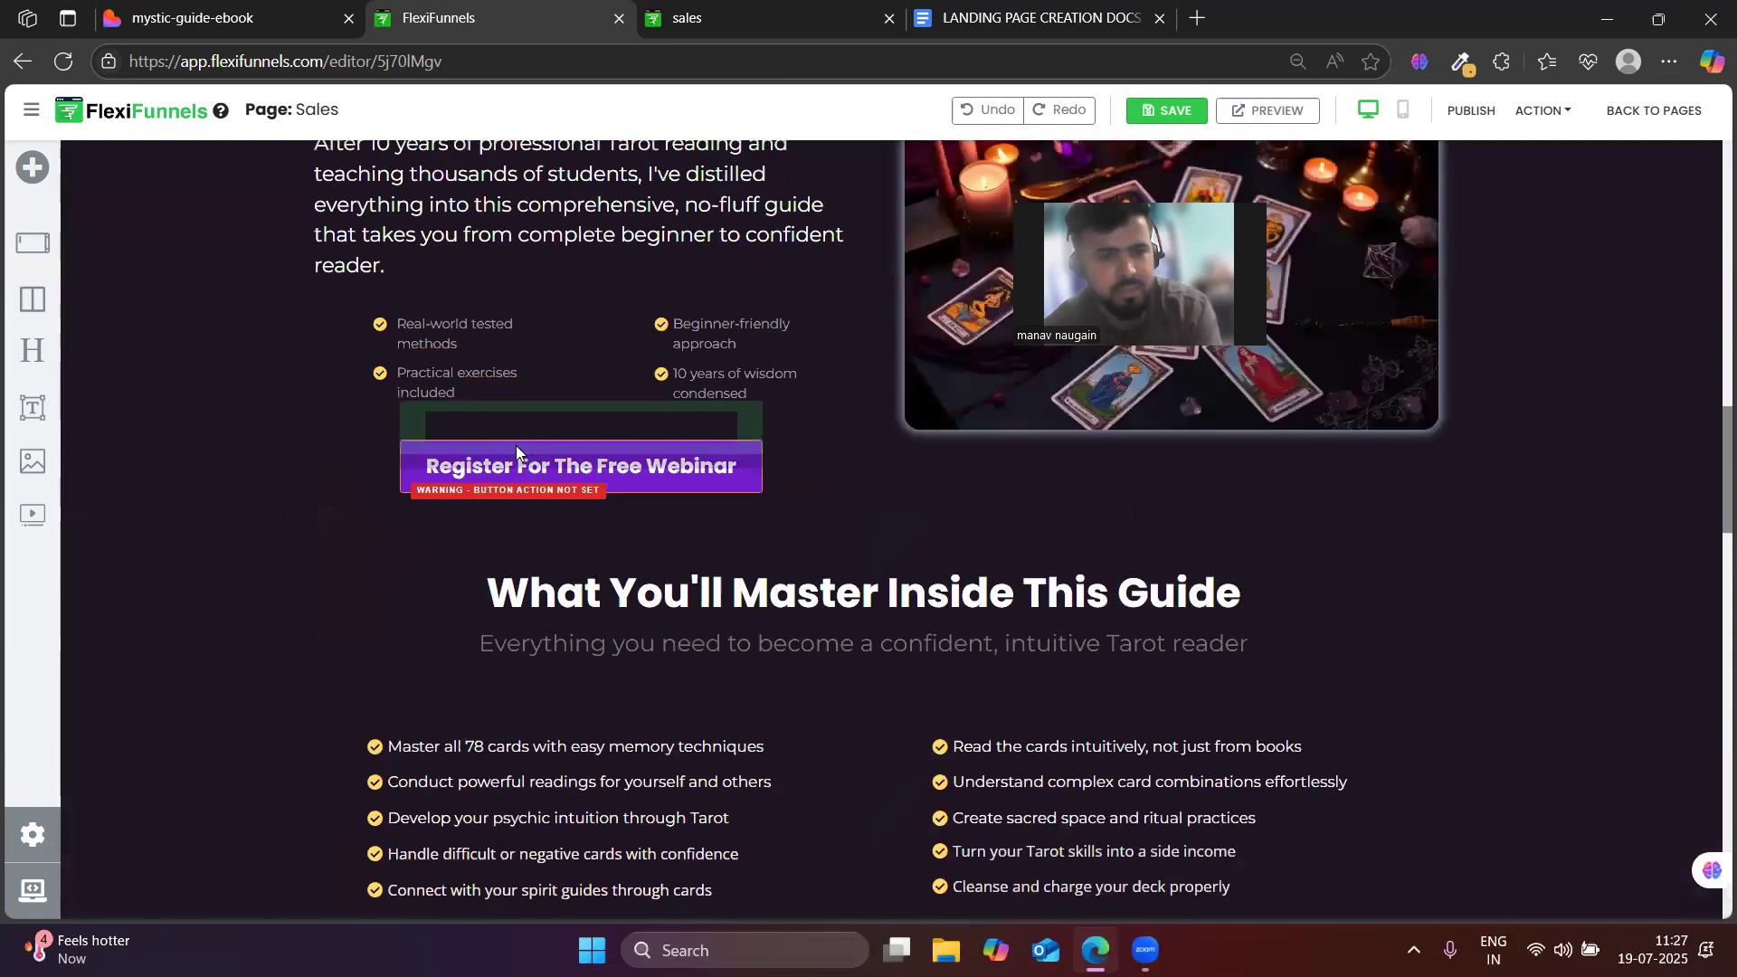
scroll(515, 445, up, 15)
scroll(520, 408, down, 10)
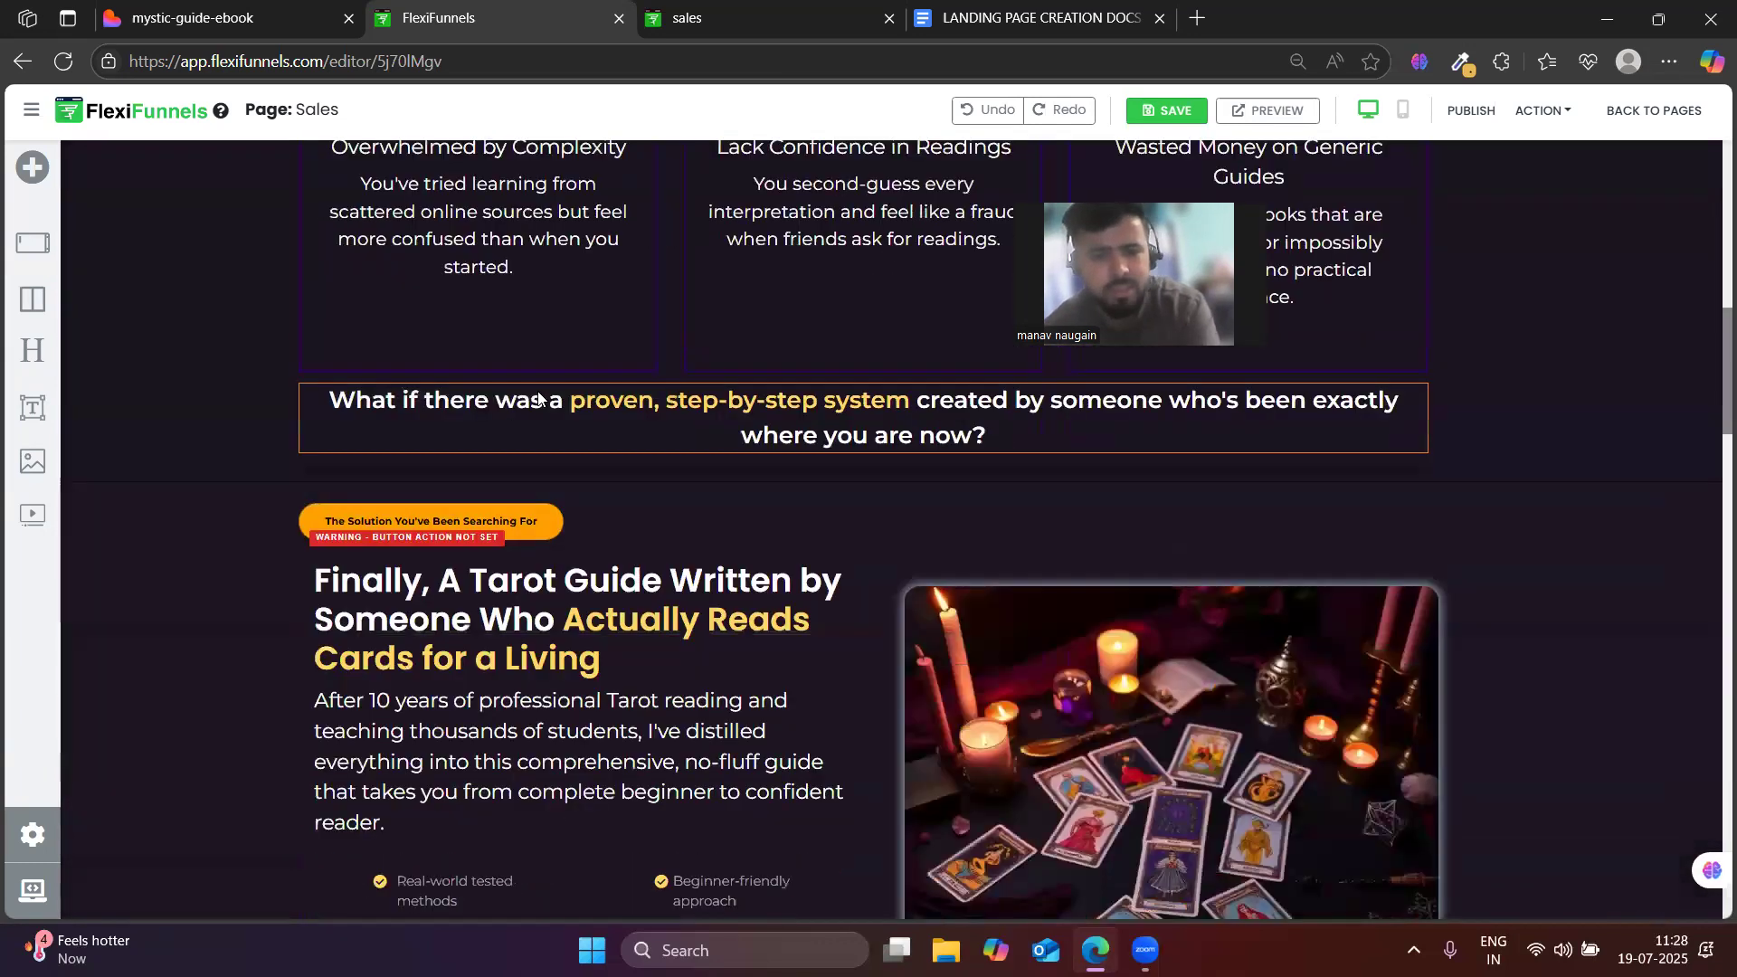
scroll(539, 398, down, 10)
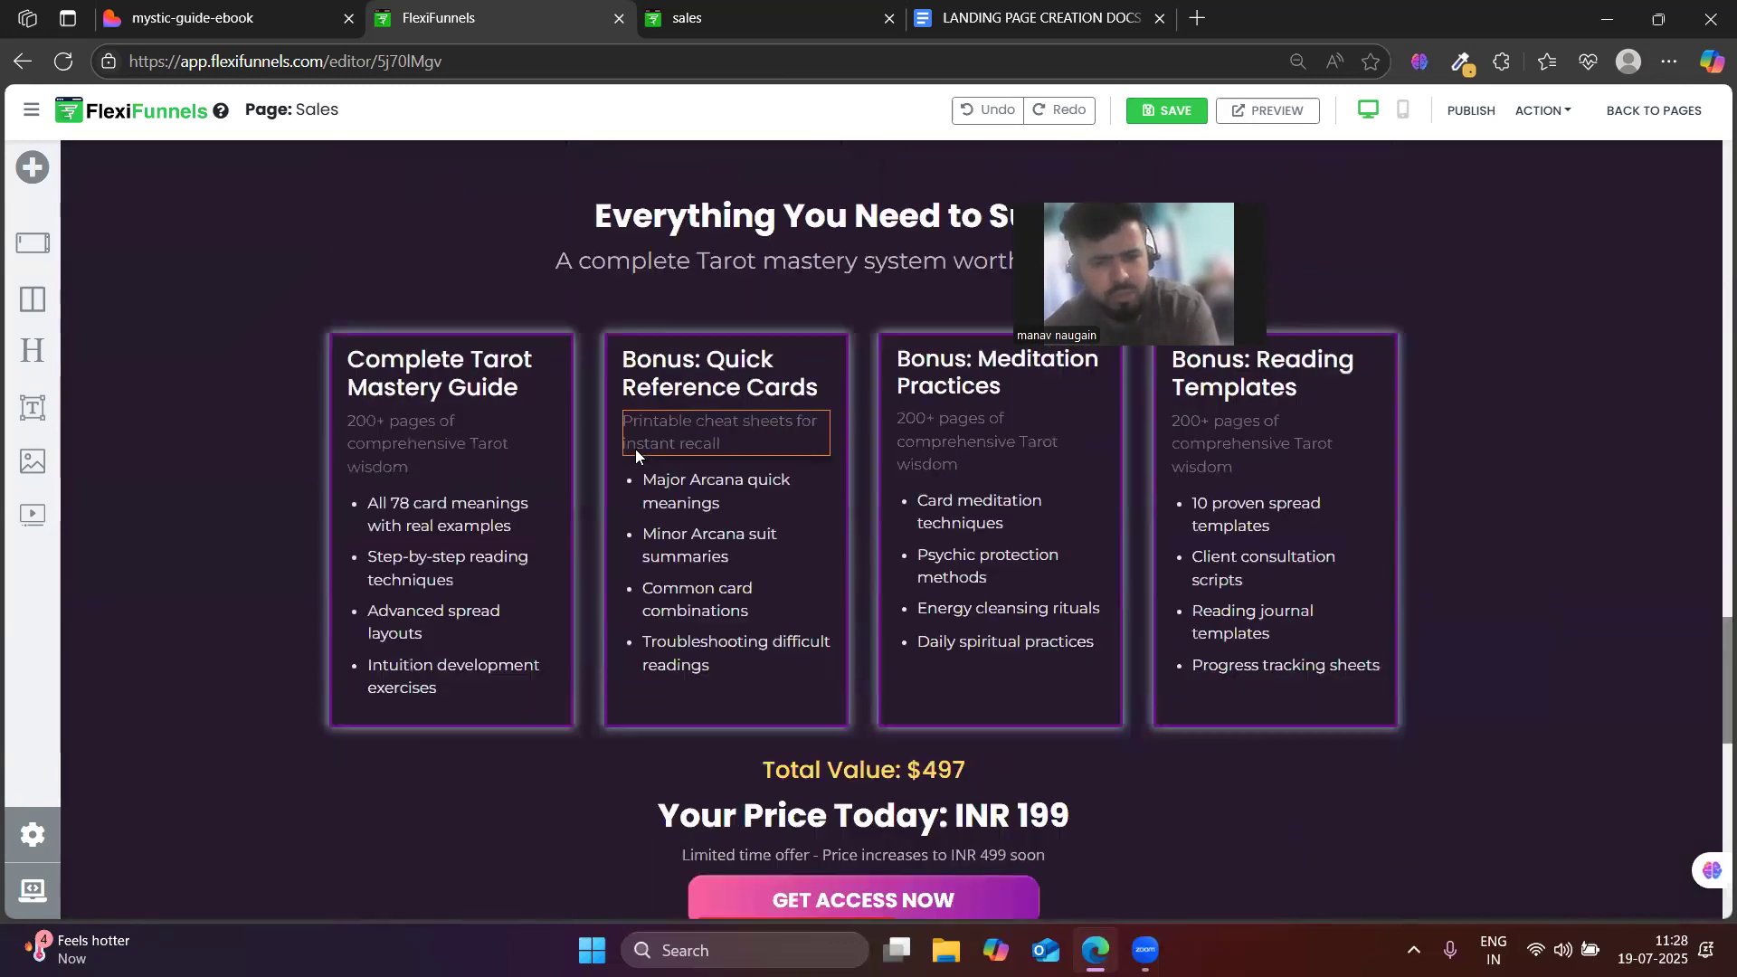
scroll(636, 453, down, 12)
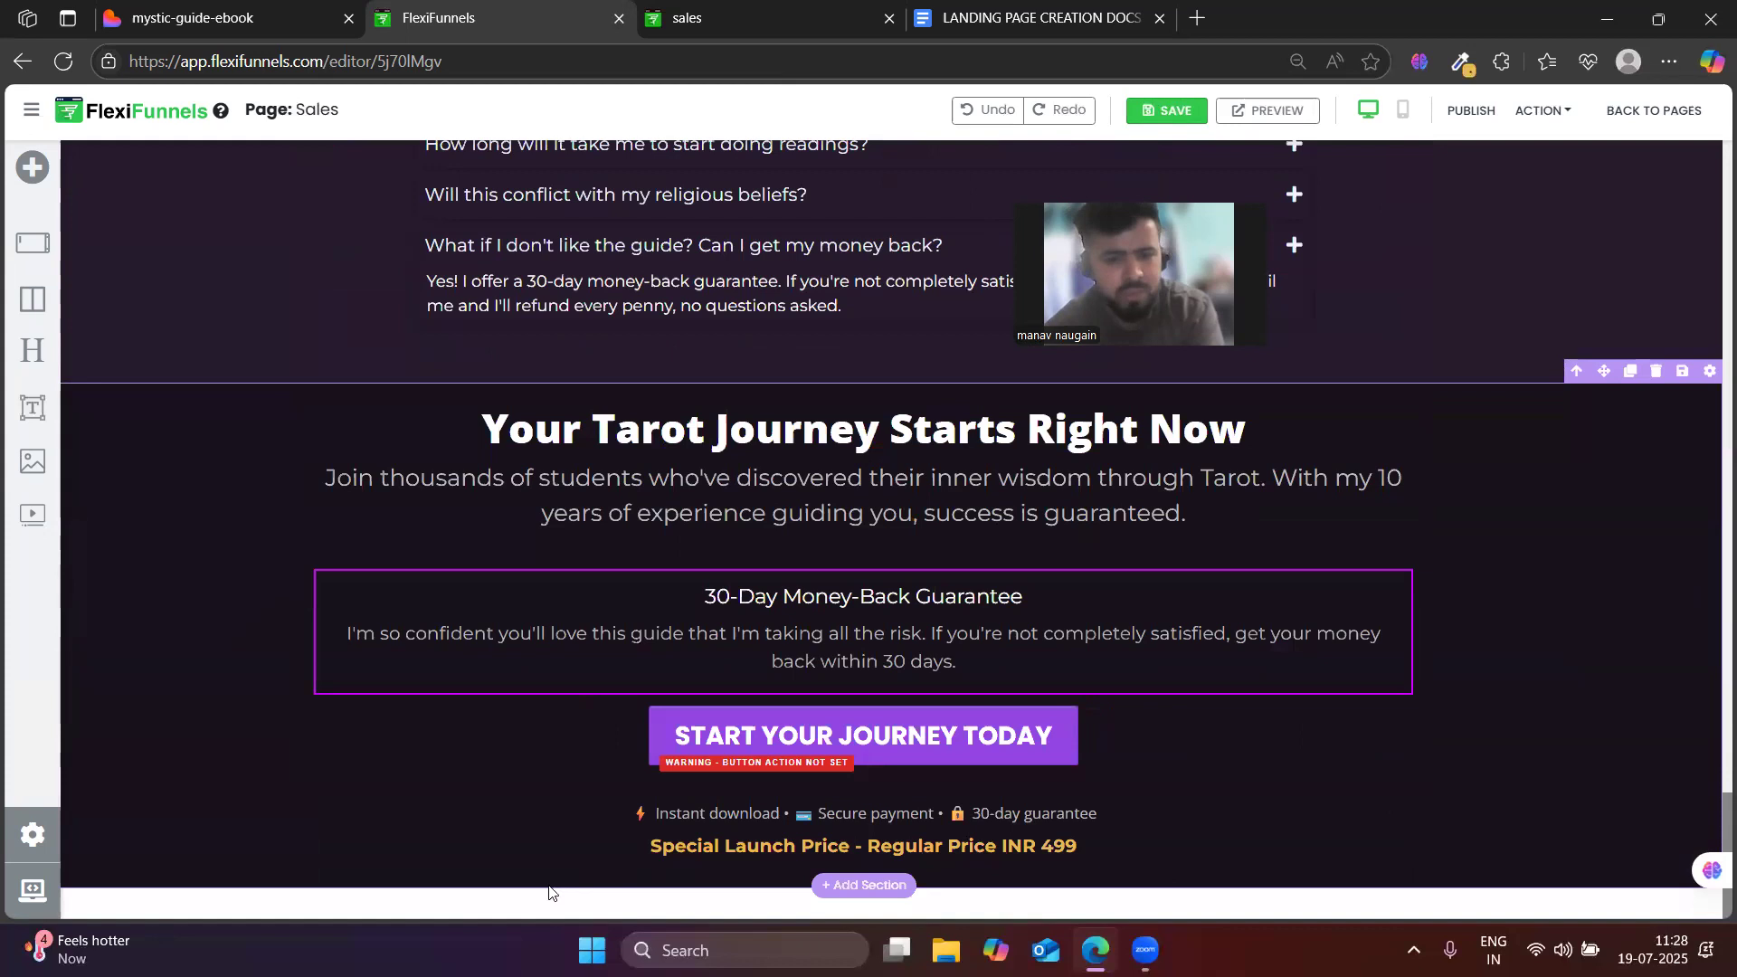
- Examine the reference page's FAQ, testimonials and "Everything You Need to Succeed" sections, and select the "Complete Tarot Mastery Guide" card heading
click(226, 18)
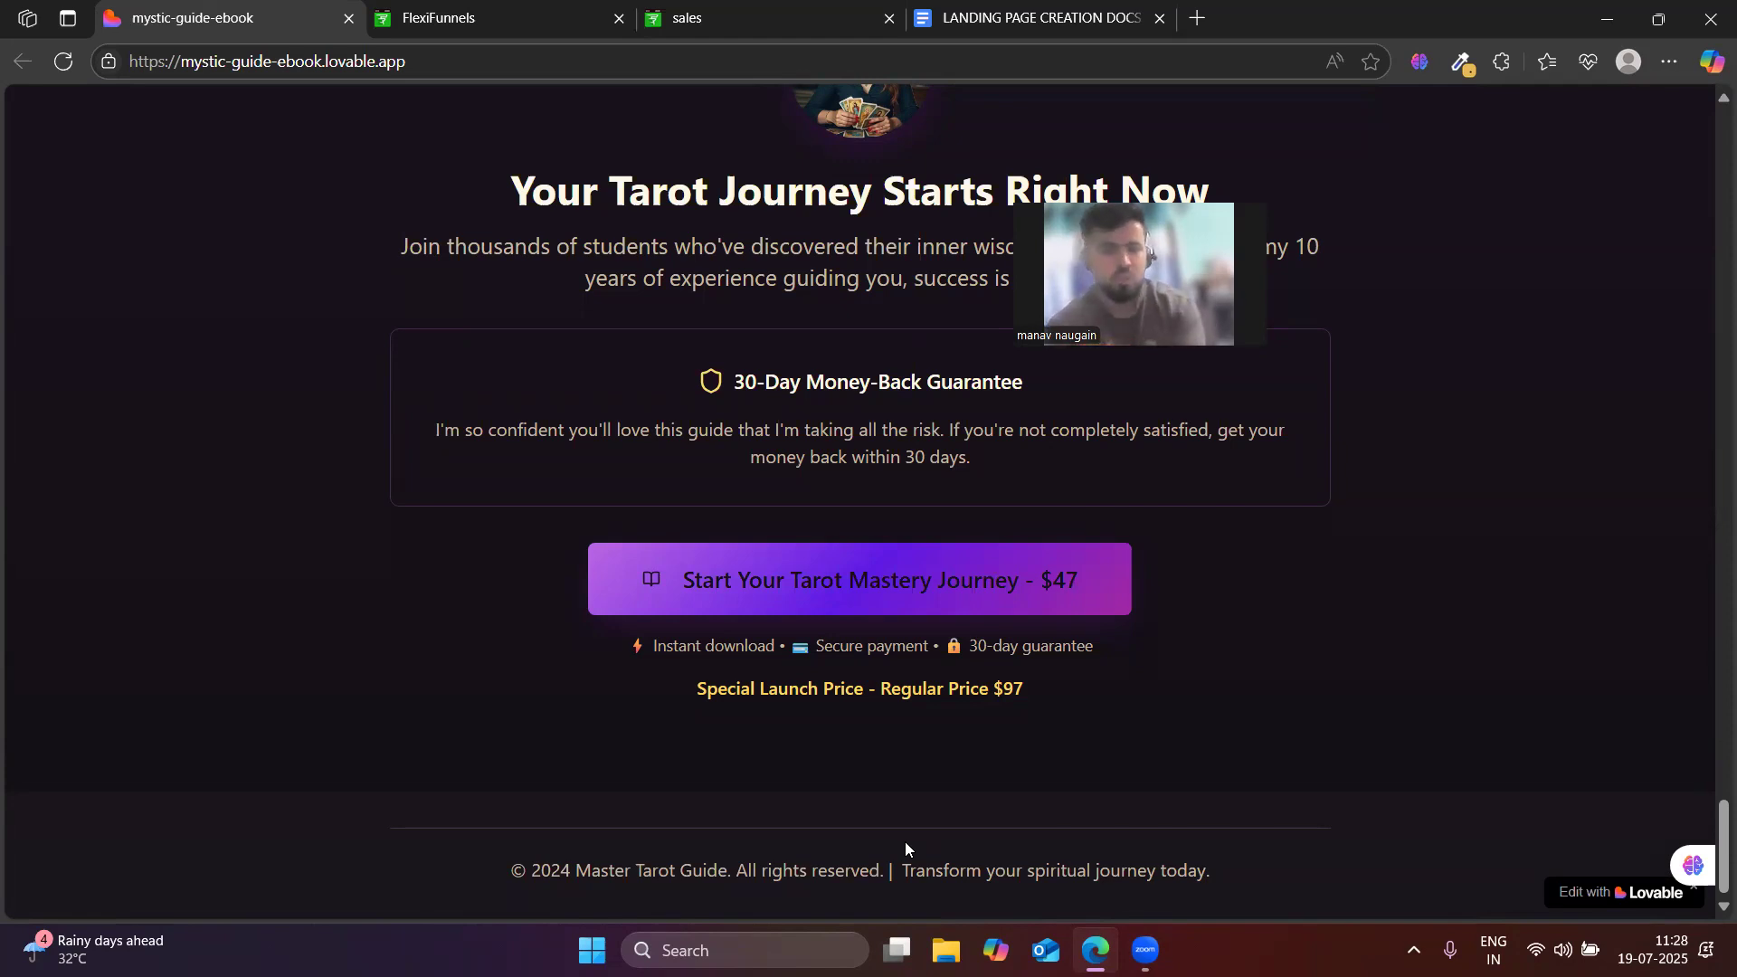
scroll(262, 614, up, 8)
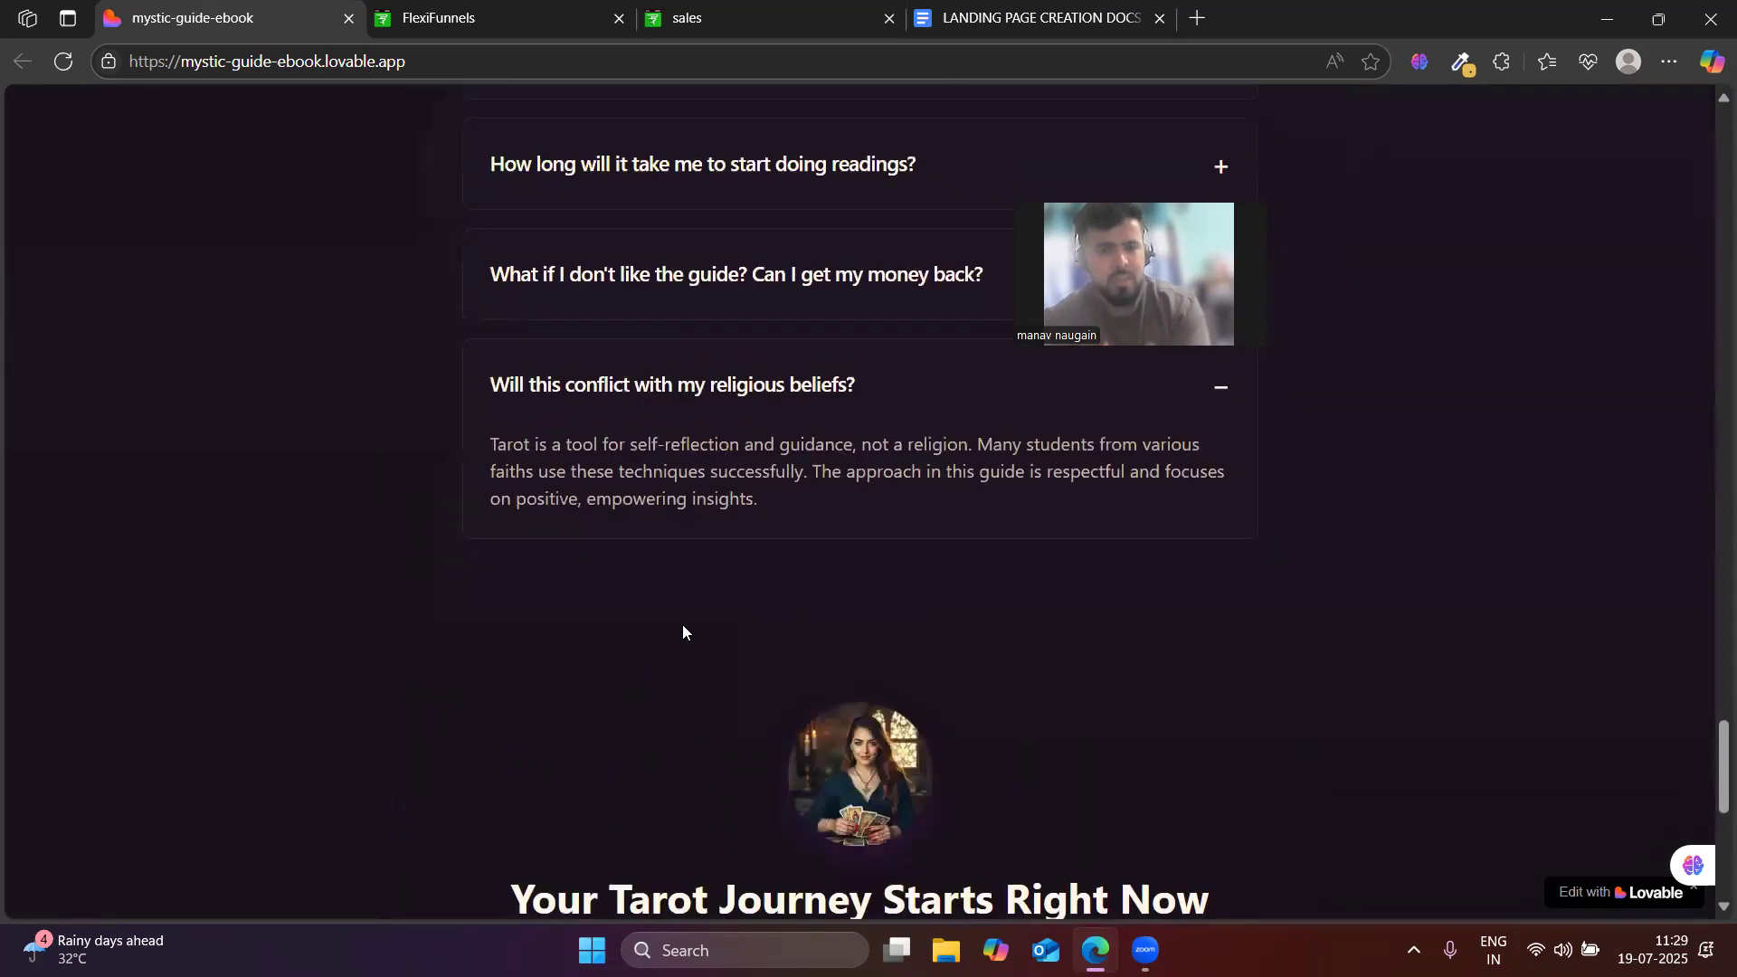
scroll(831, 727, up, 8)
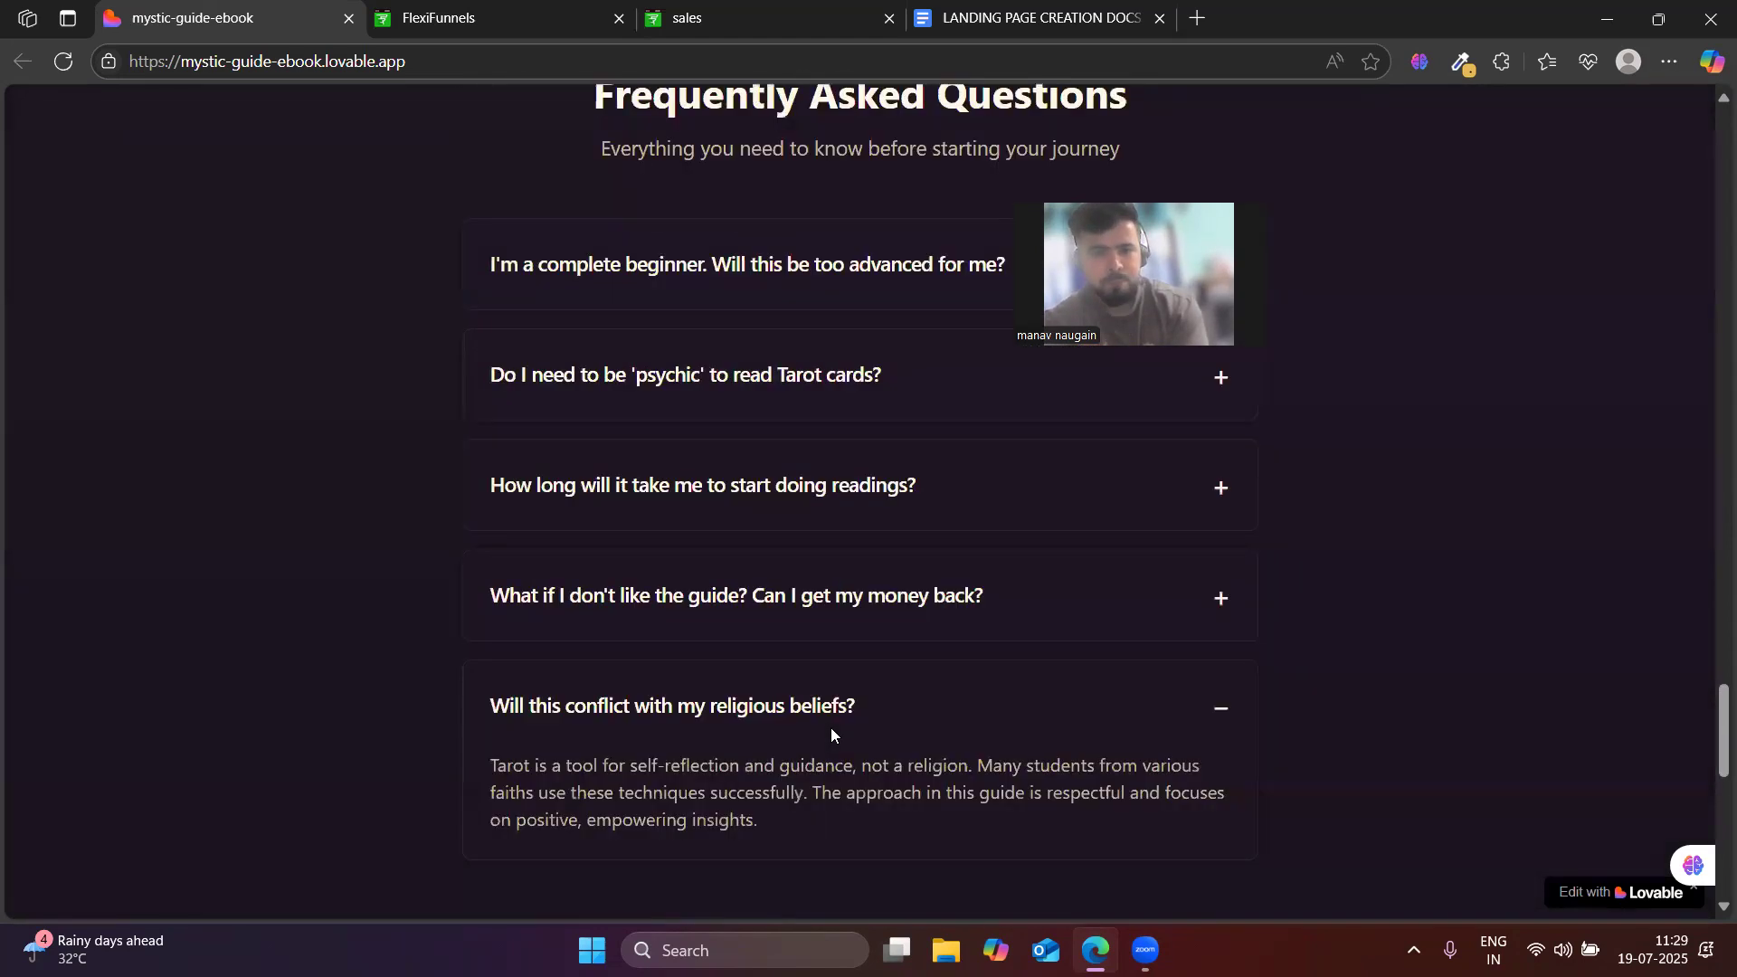
scroll(831, 724, up, 3)
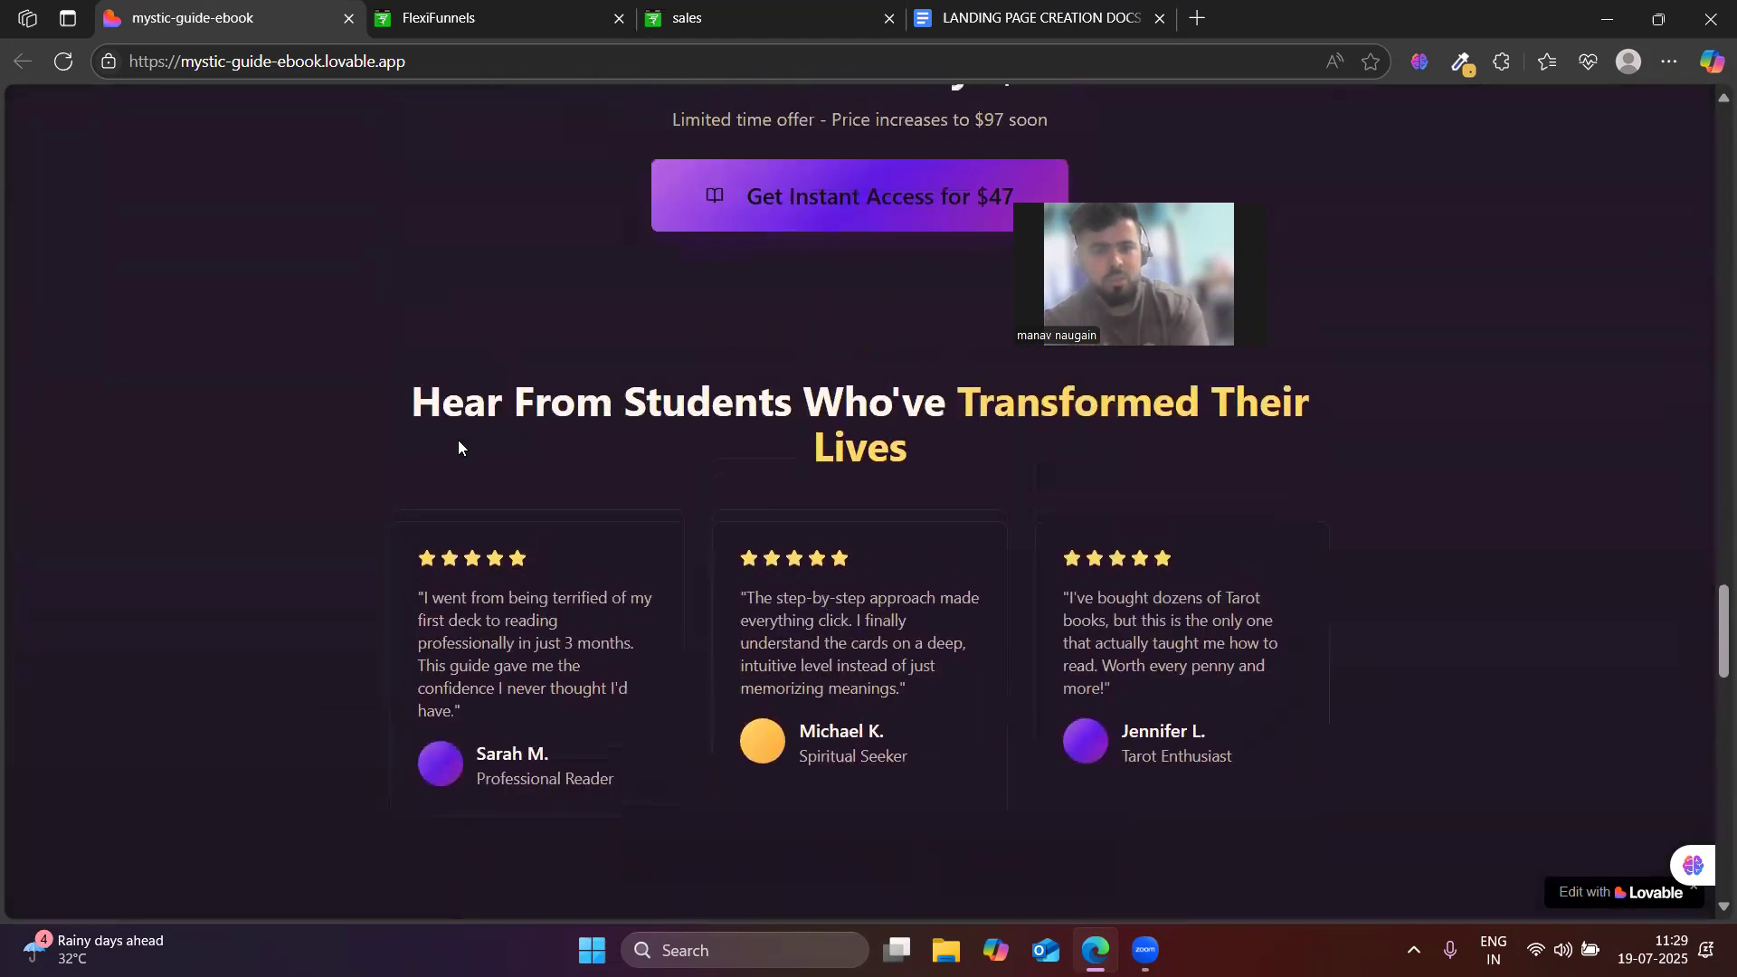
scroll(767, 720, up, 5)
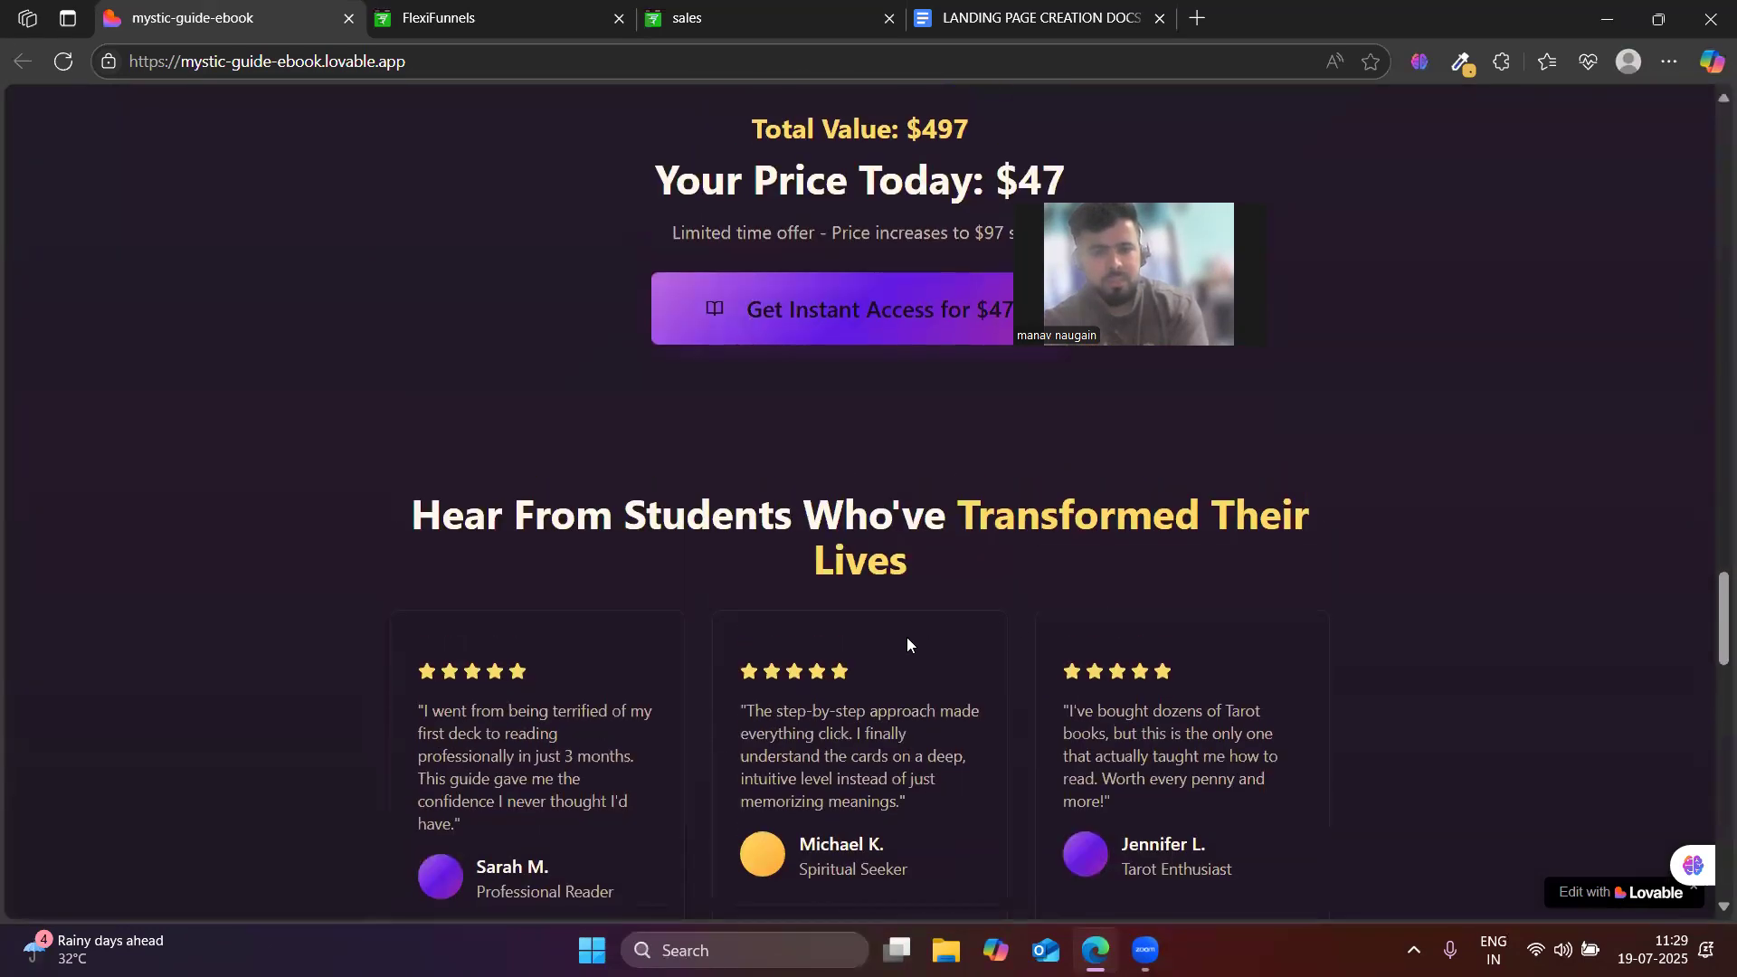
scroll(1118, 618, down, 3)
scroll(896, 687, up, 7)
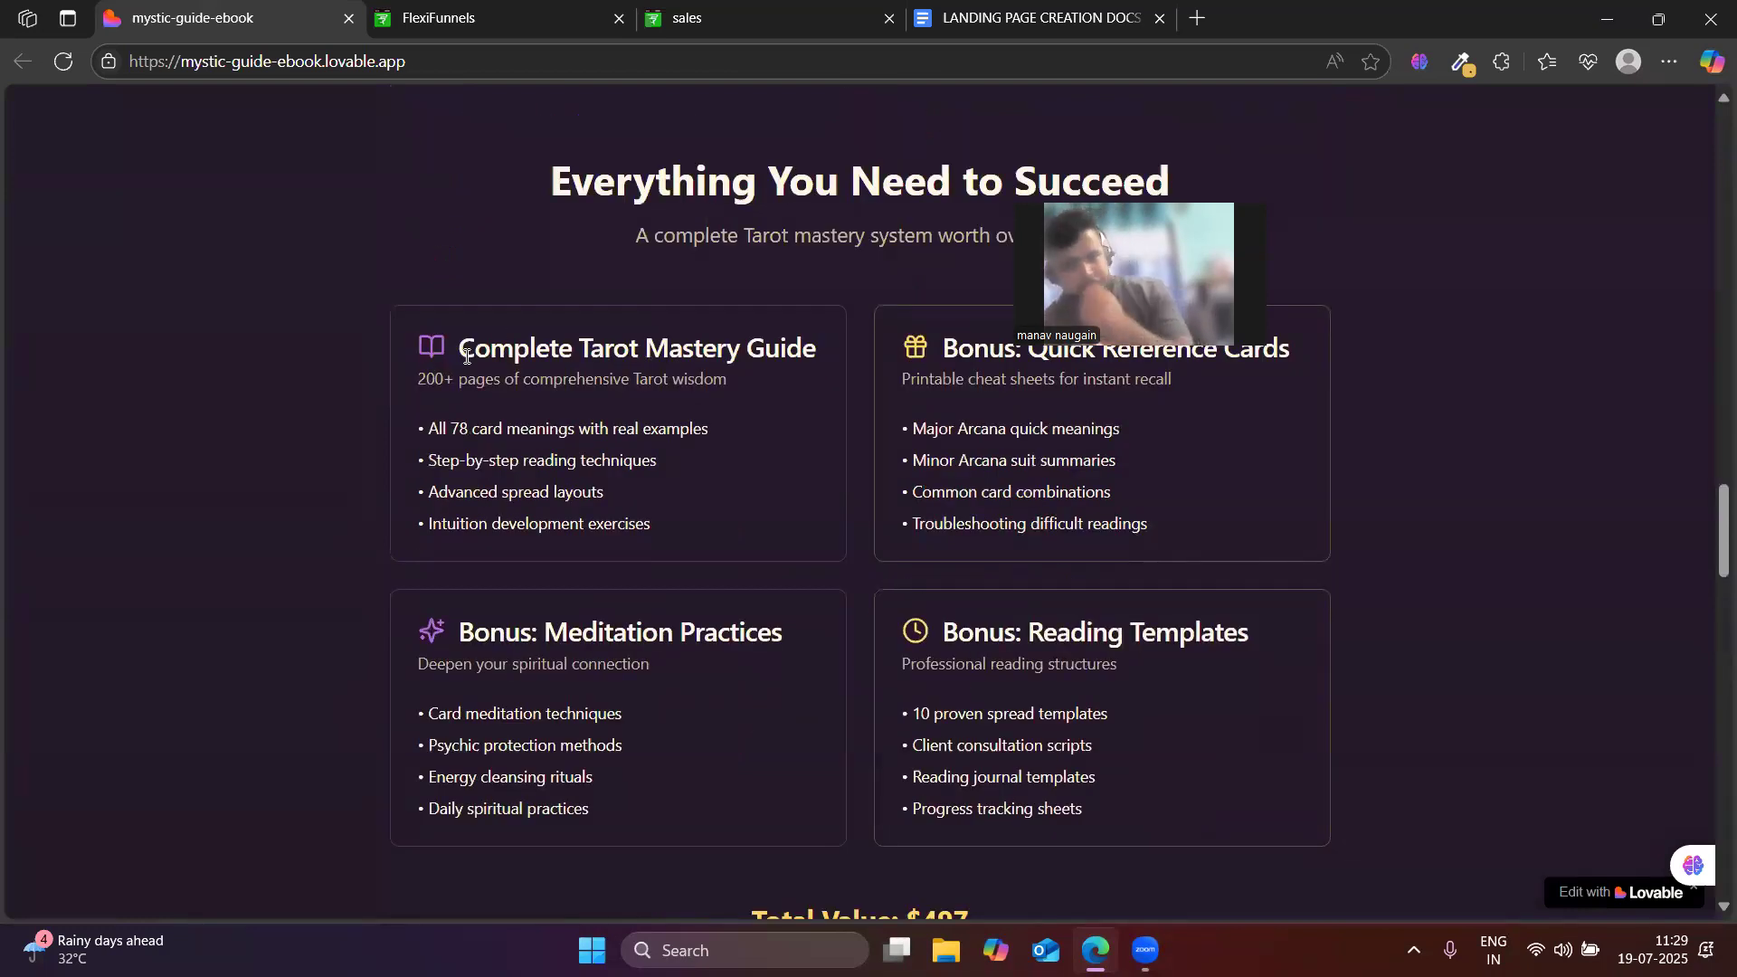
drag(462, 353, 811, 349)
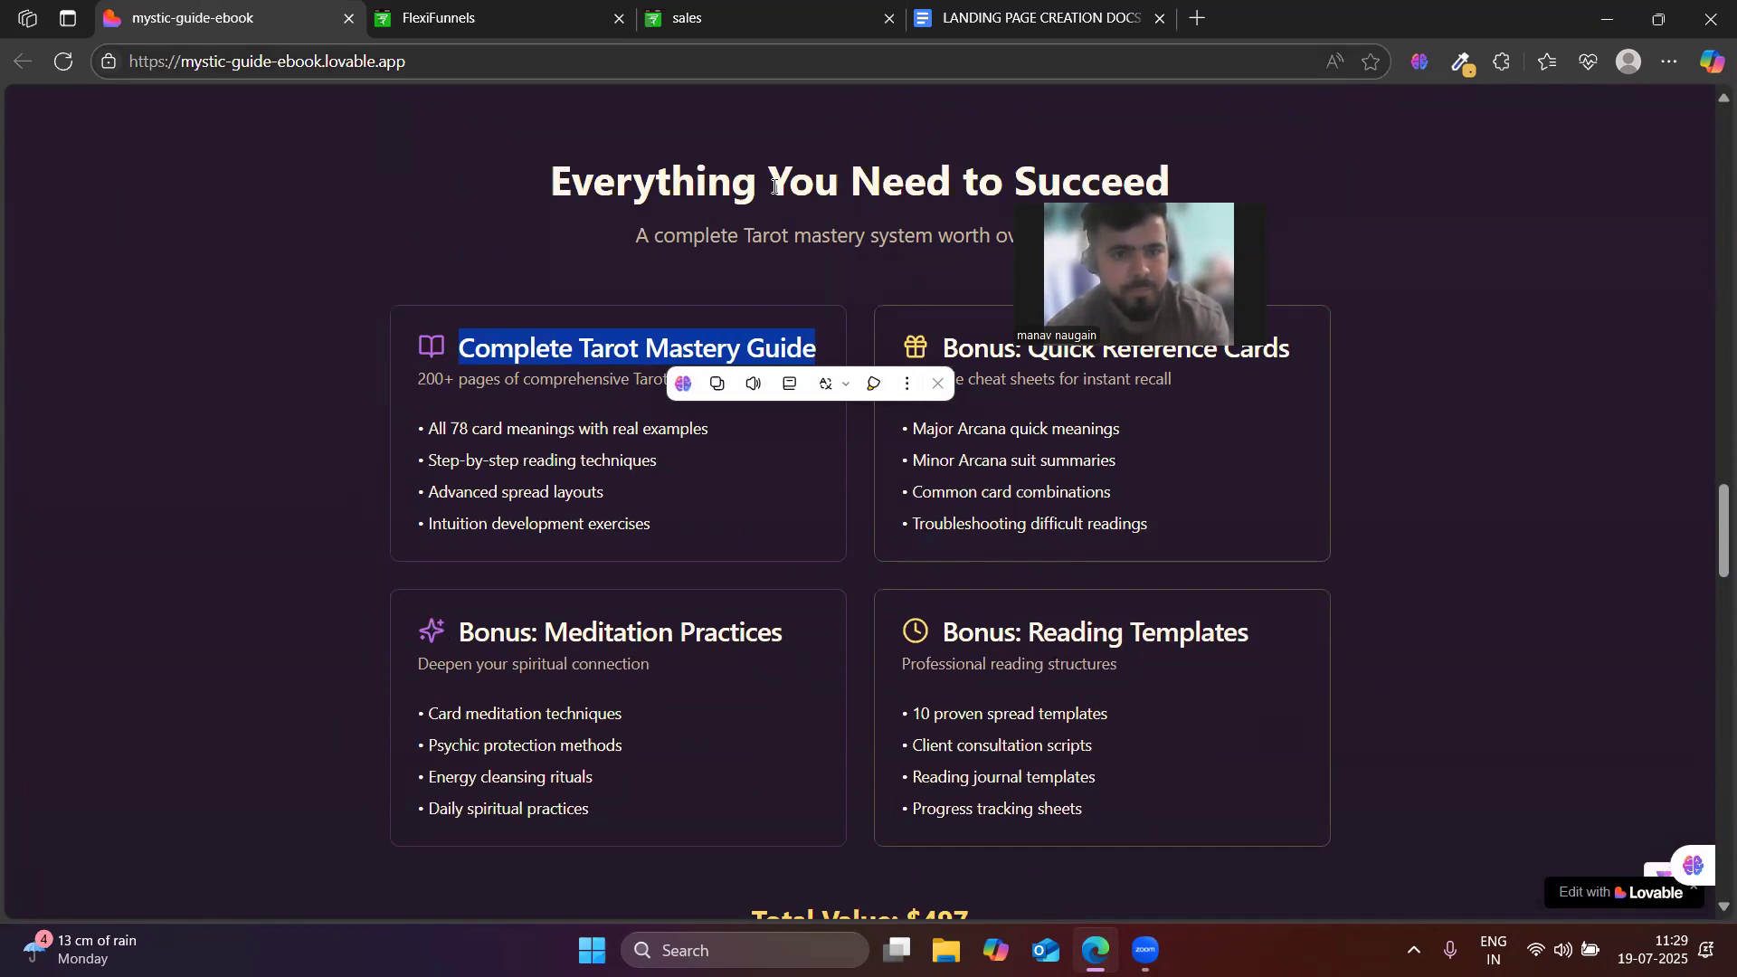
- Move the LANDING PAGE CREATION DOCS tab ahead of the sales tab and open ChatGPT in a new tab
click(1551, 291)
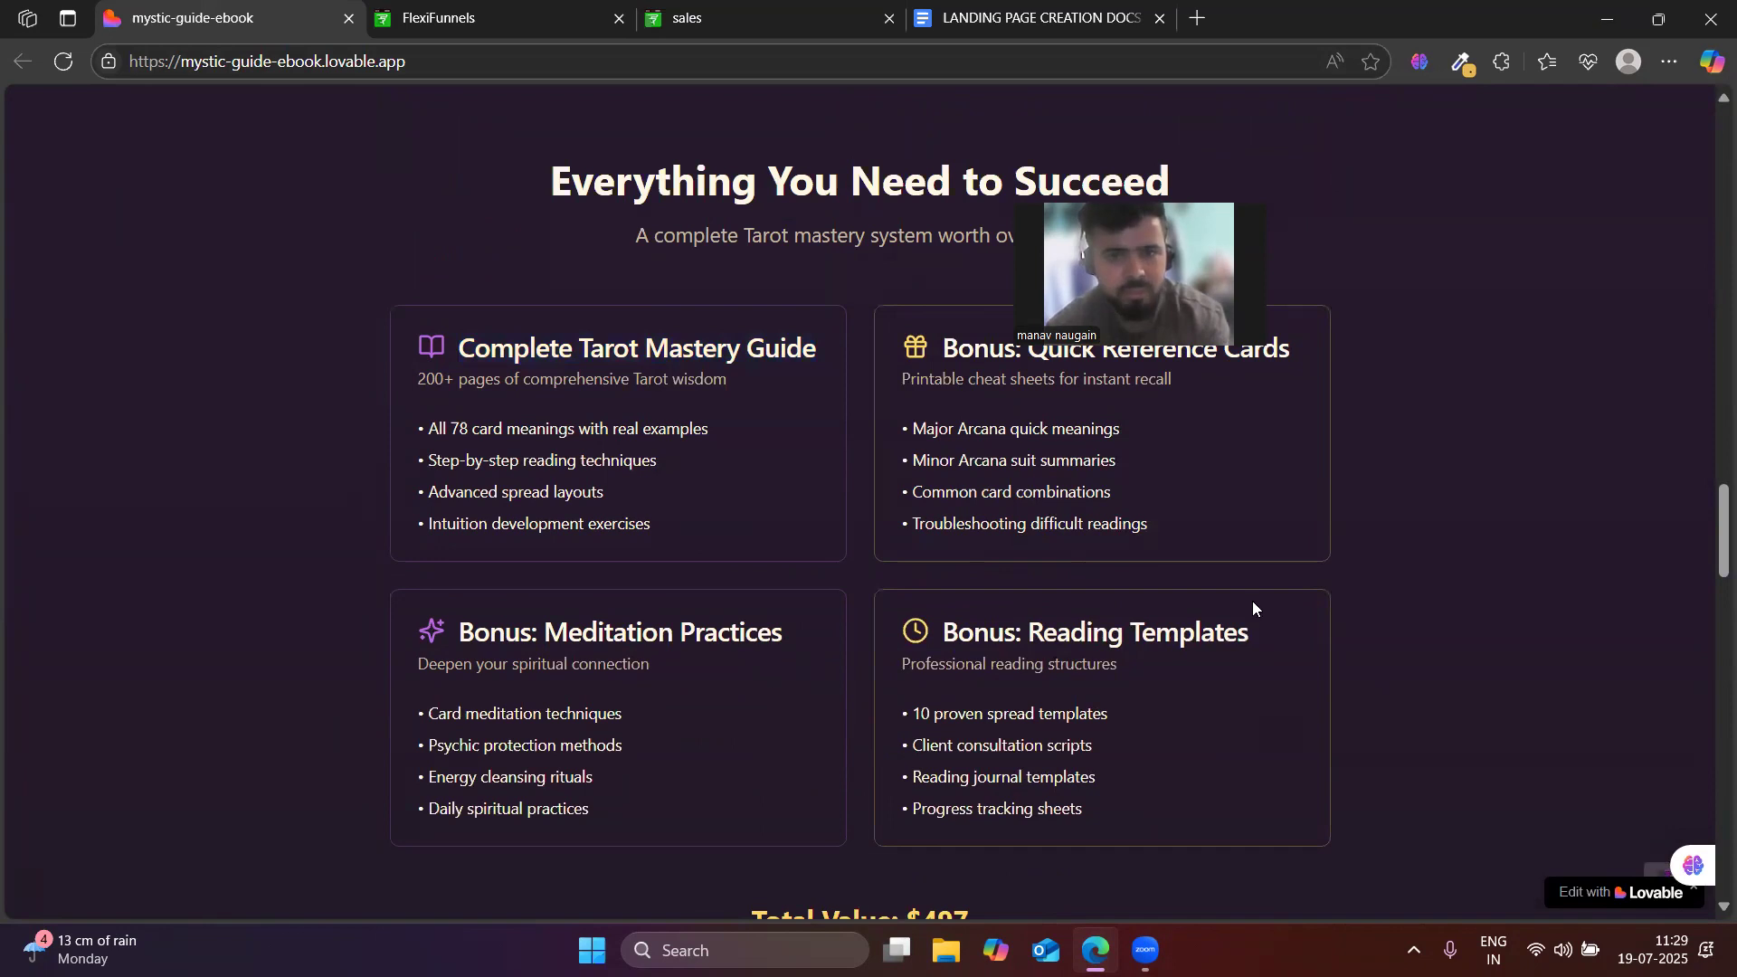
drag(1051, 7, 969, 25)
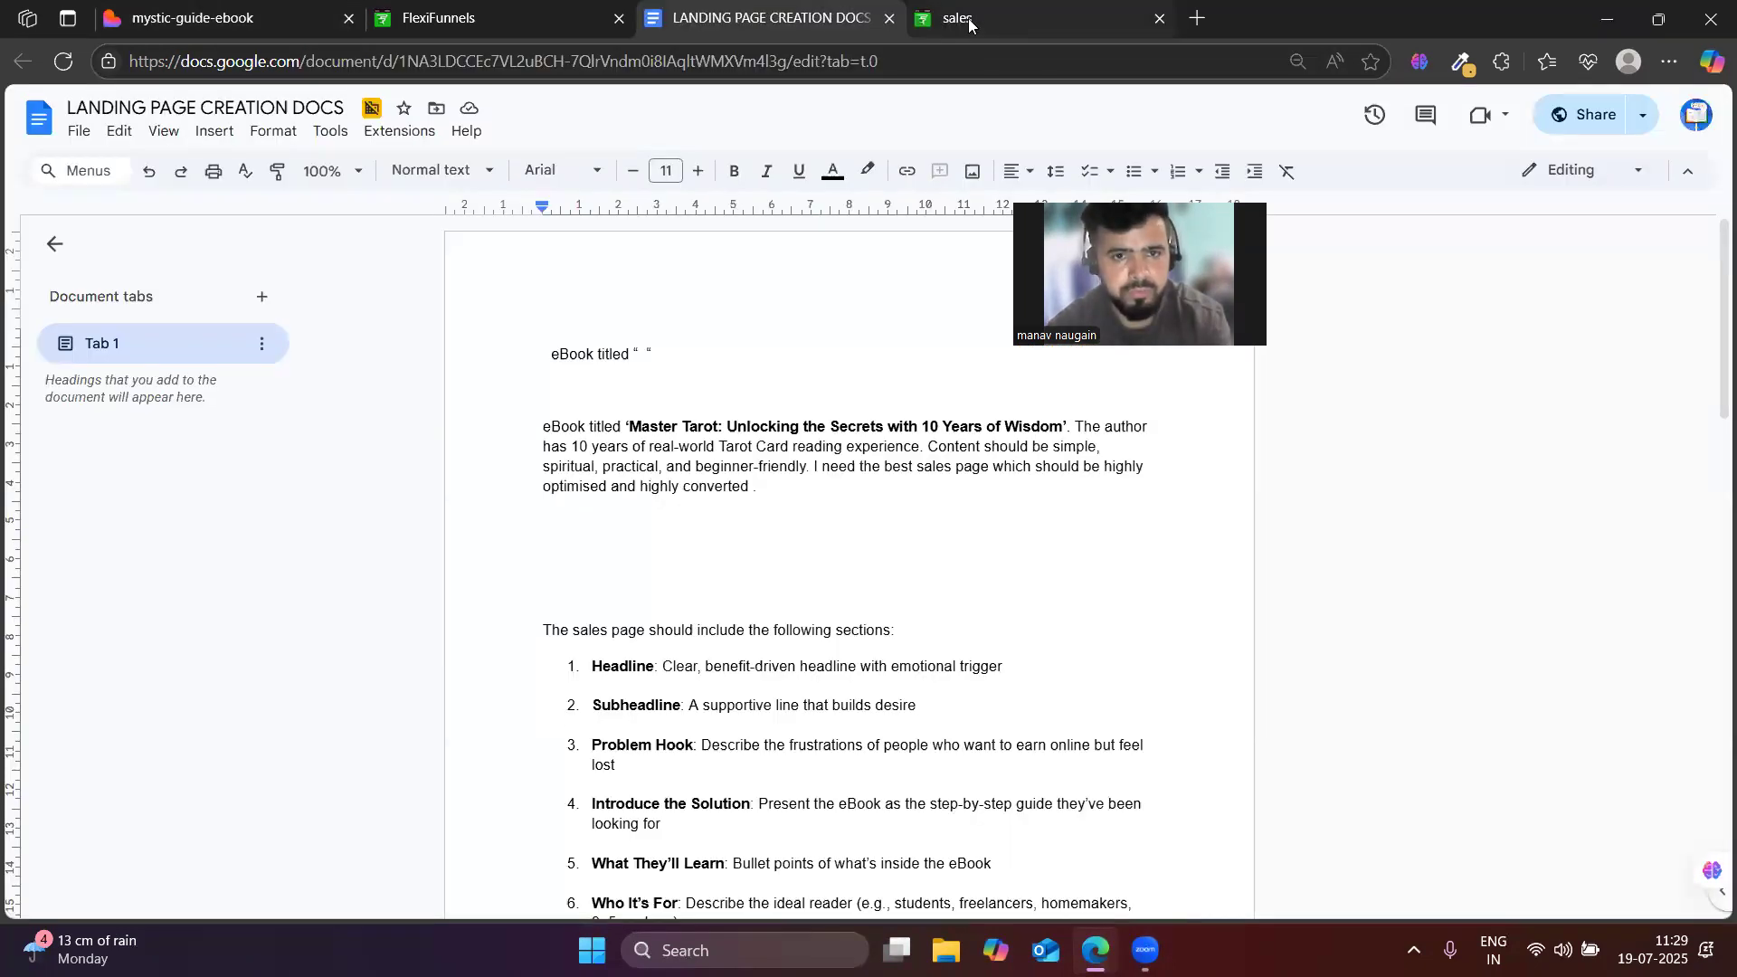
click(972, 18)
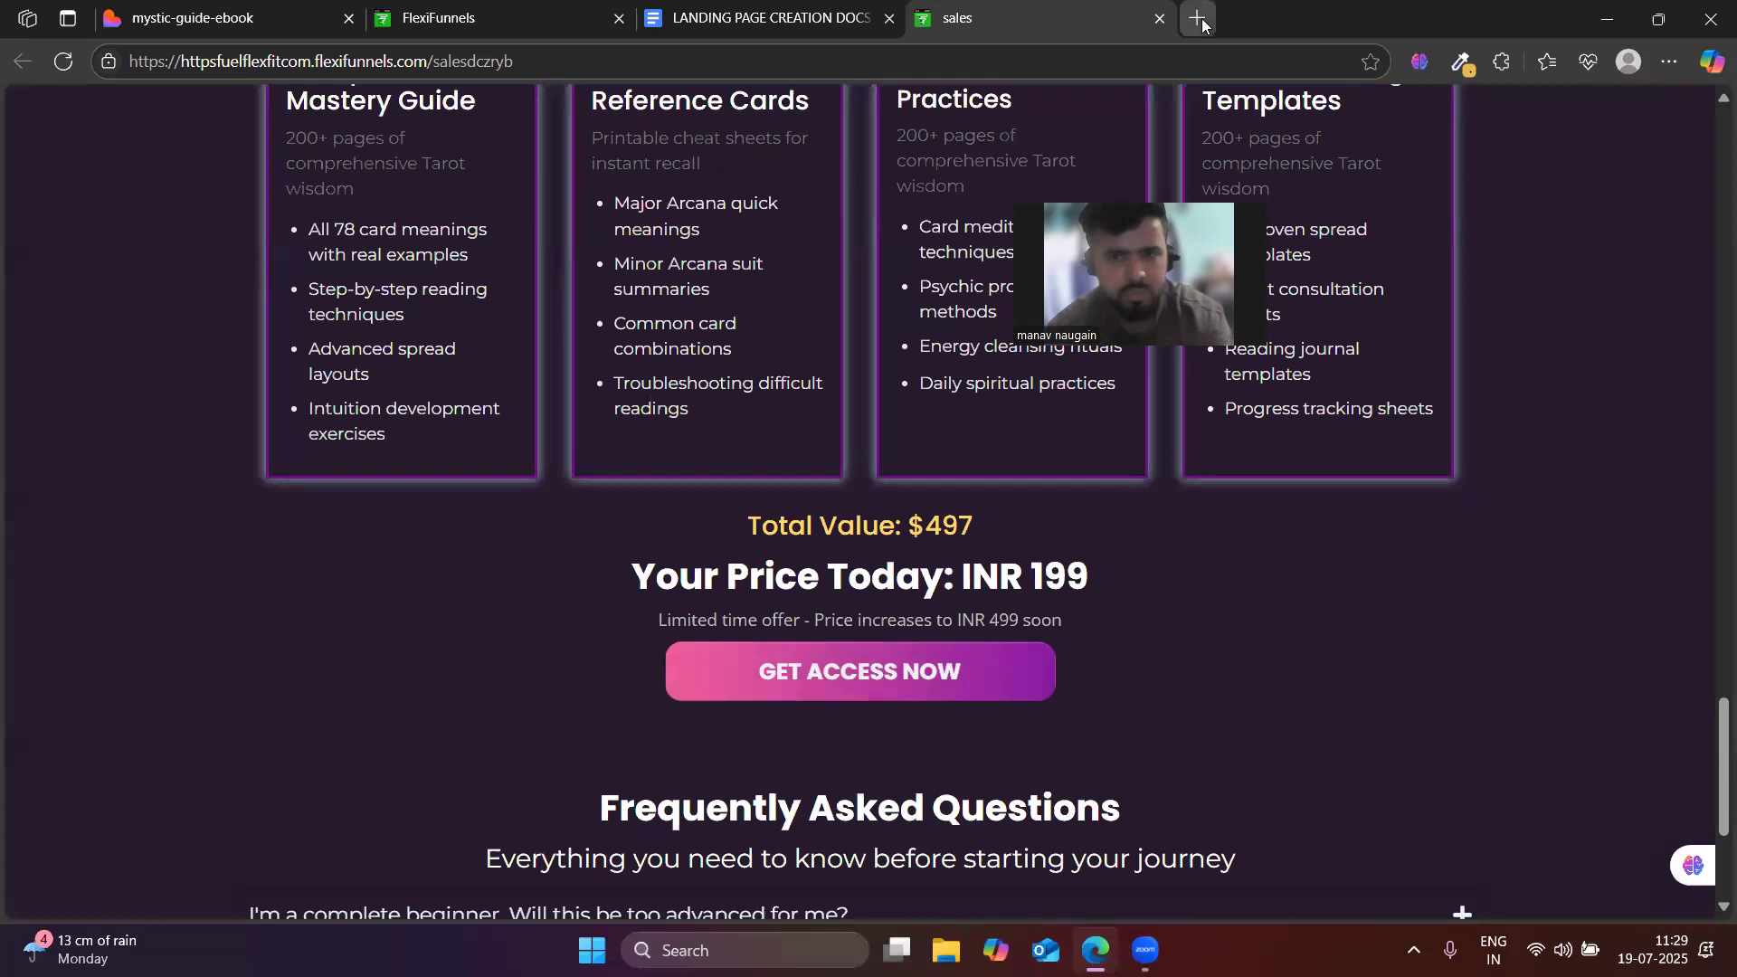
click(1198, 18)
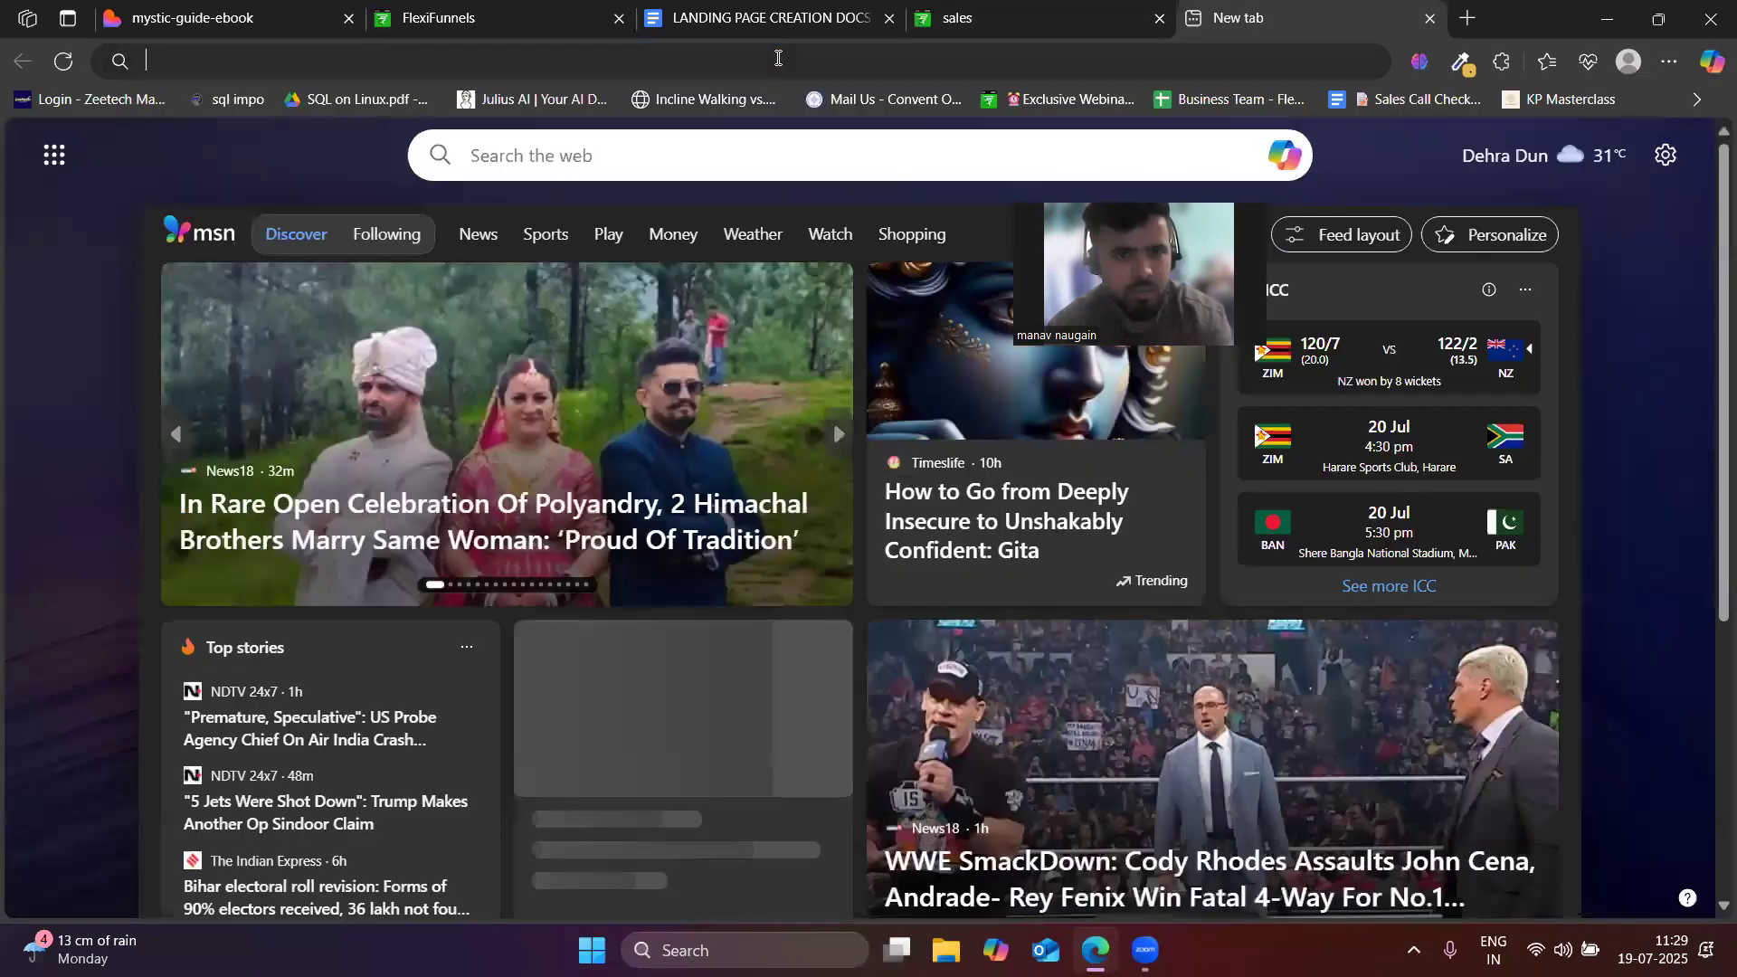
click(778, 58)
text(chat)
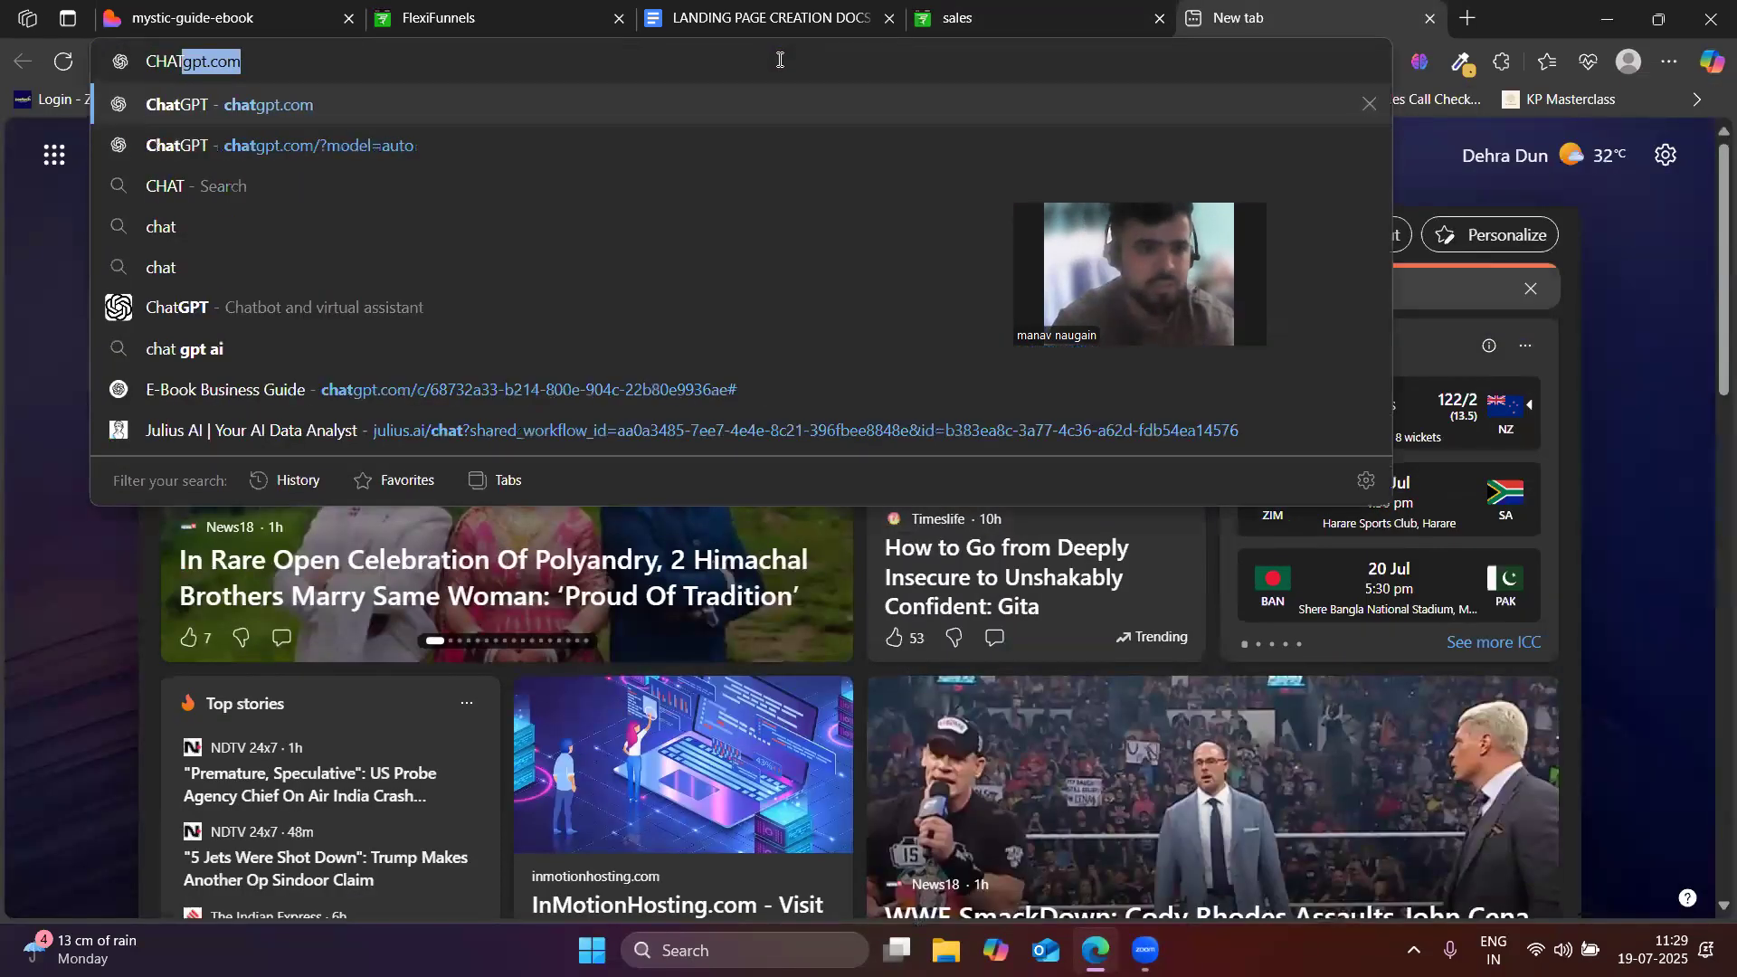
key(Return)
- Check the FAQ section in the editor and copy the "Complete Tarot Mastery Guide" card heading from the reference page
click(496, 14)
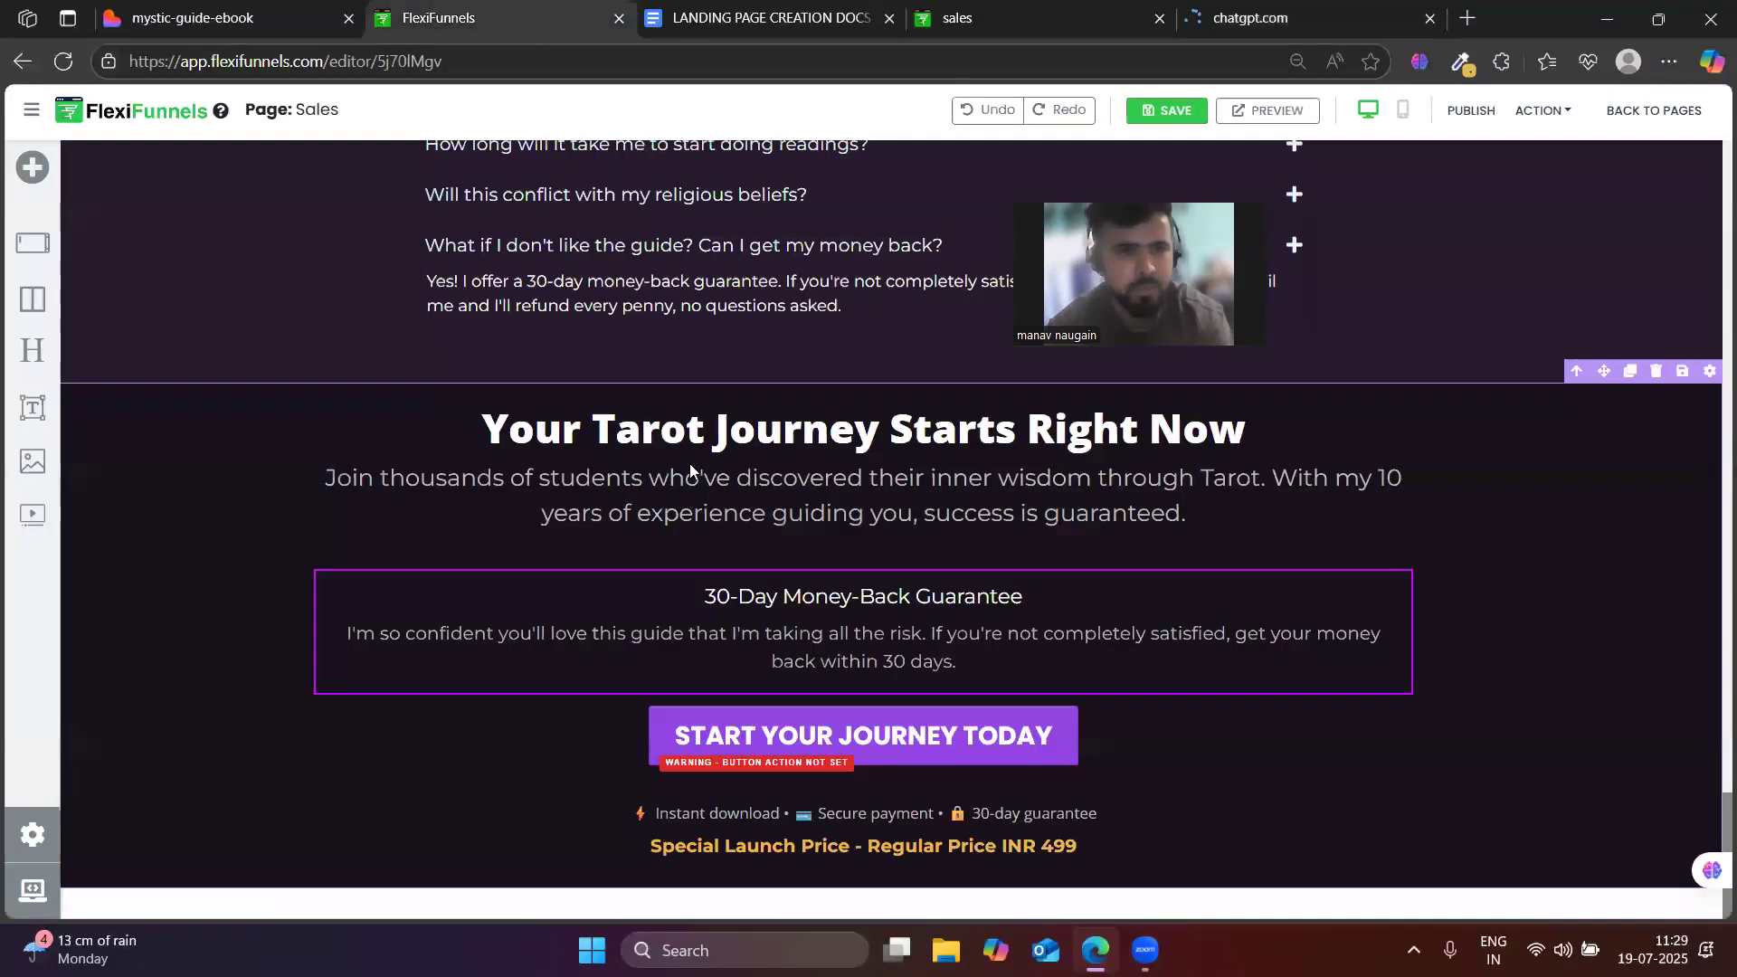
scroll(679, 376, up, 6)
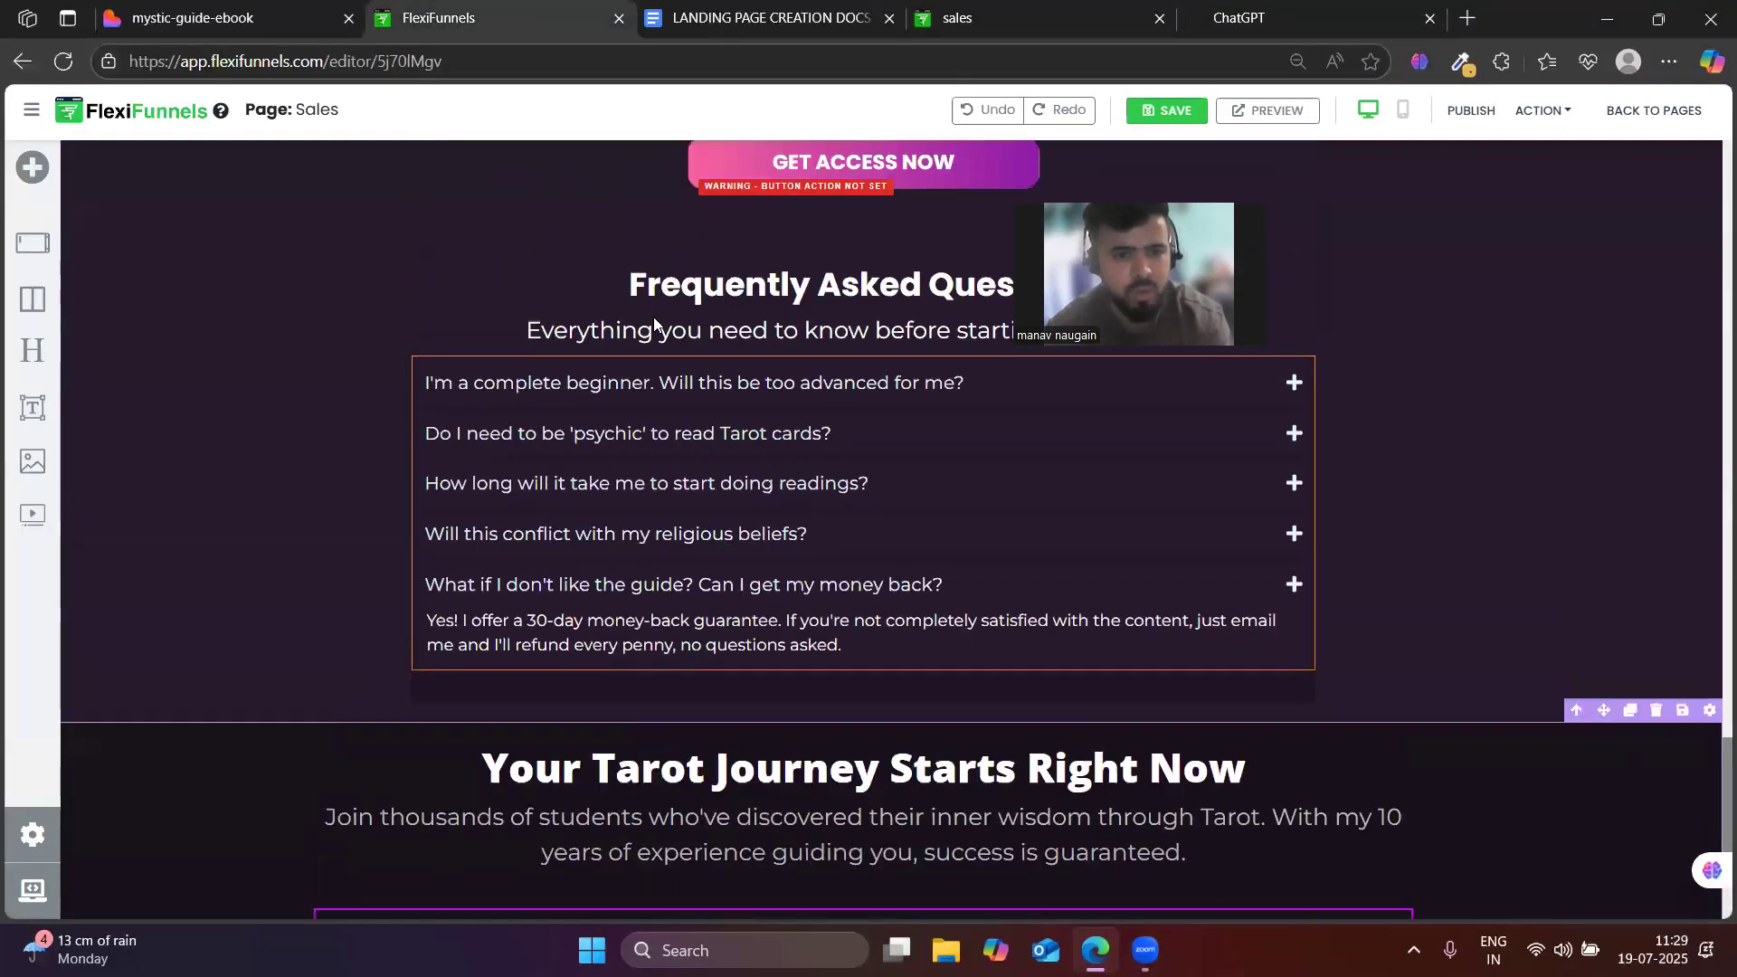
click(177, 11)
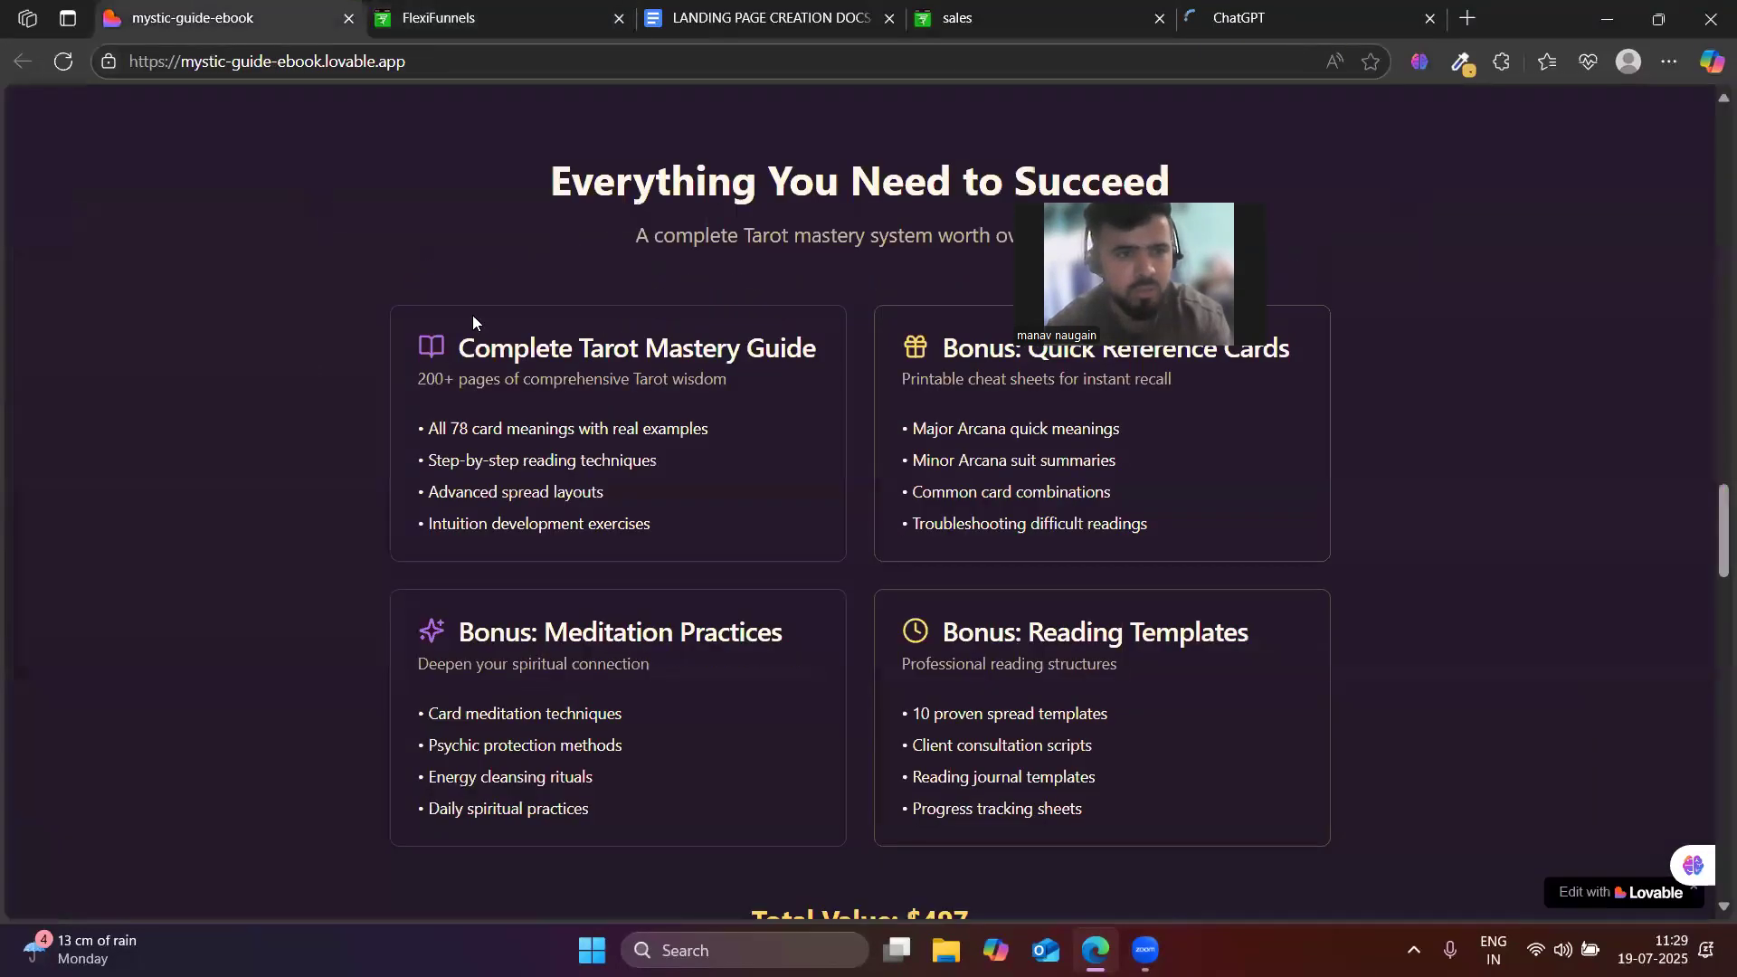
triple_click(431, 348)
key(ctrl+c)
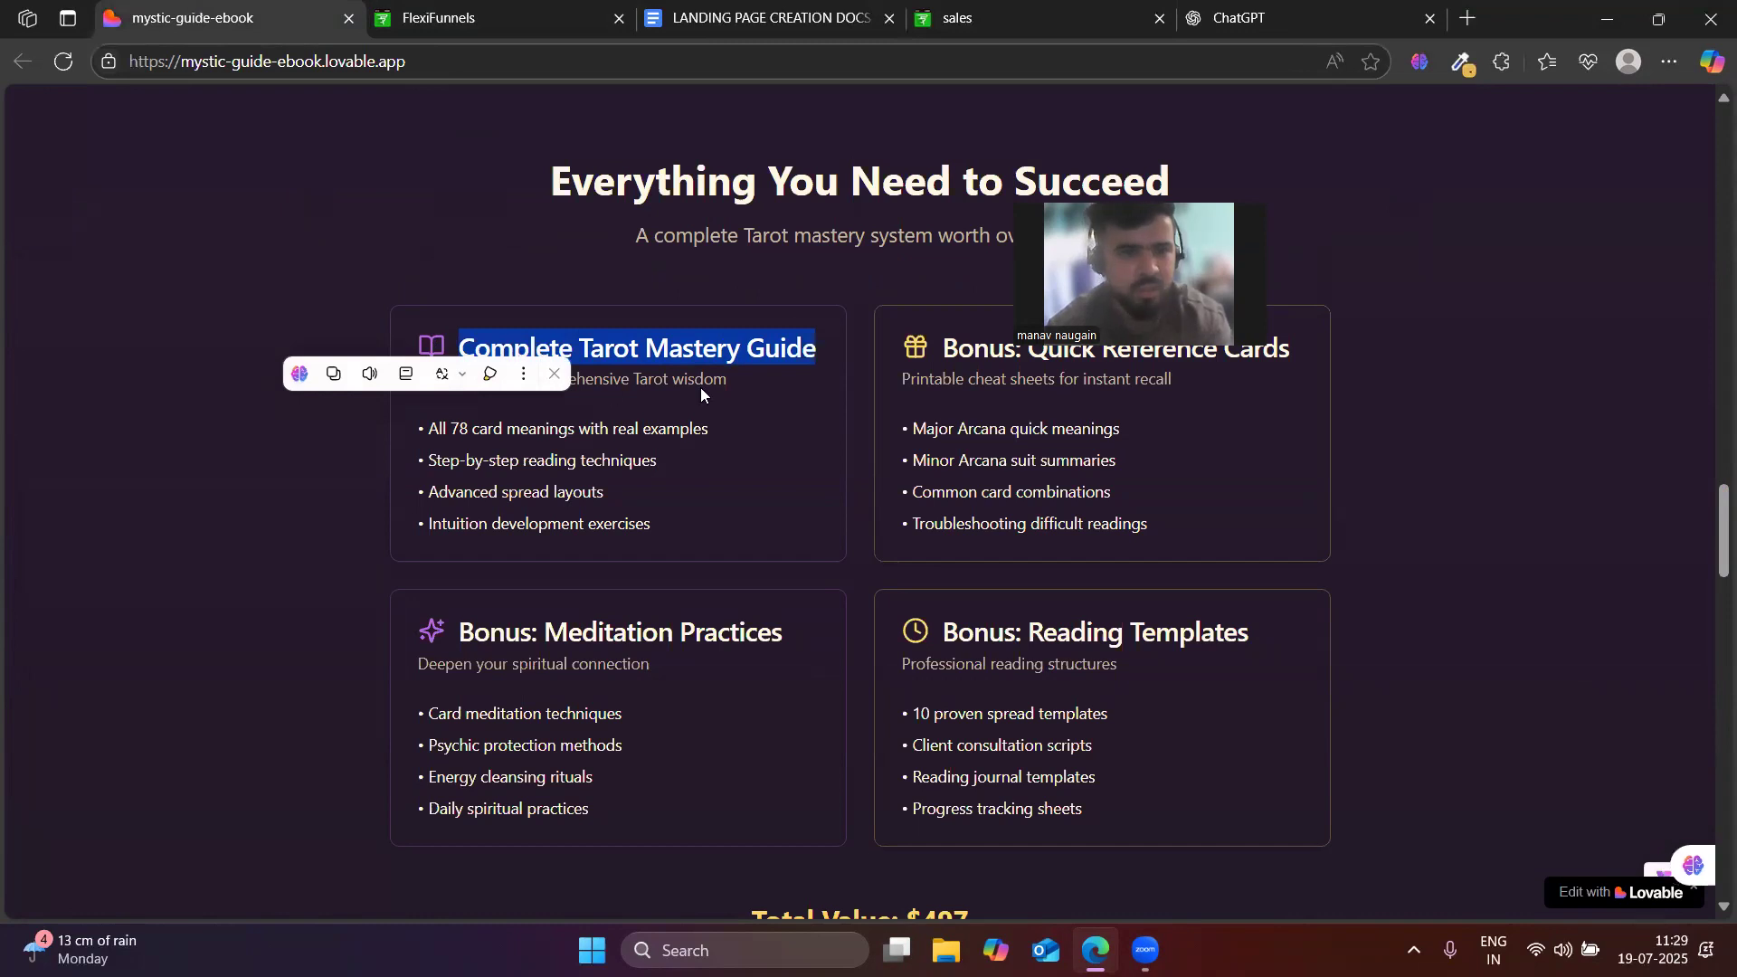
- Send ChatGPT the copied heading as the prompt "Complete Tarot Mastery Guide I NEED THIS GRAPHIC"
click(1286, 7)
key(ctrl+v)
text(I NEED THIS )
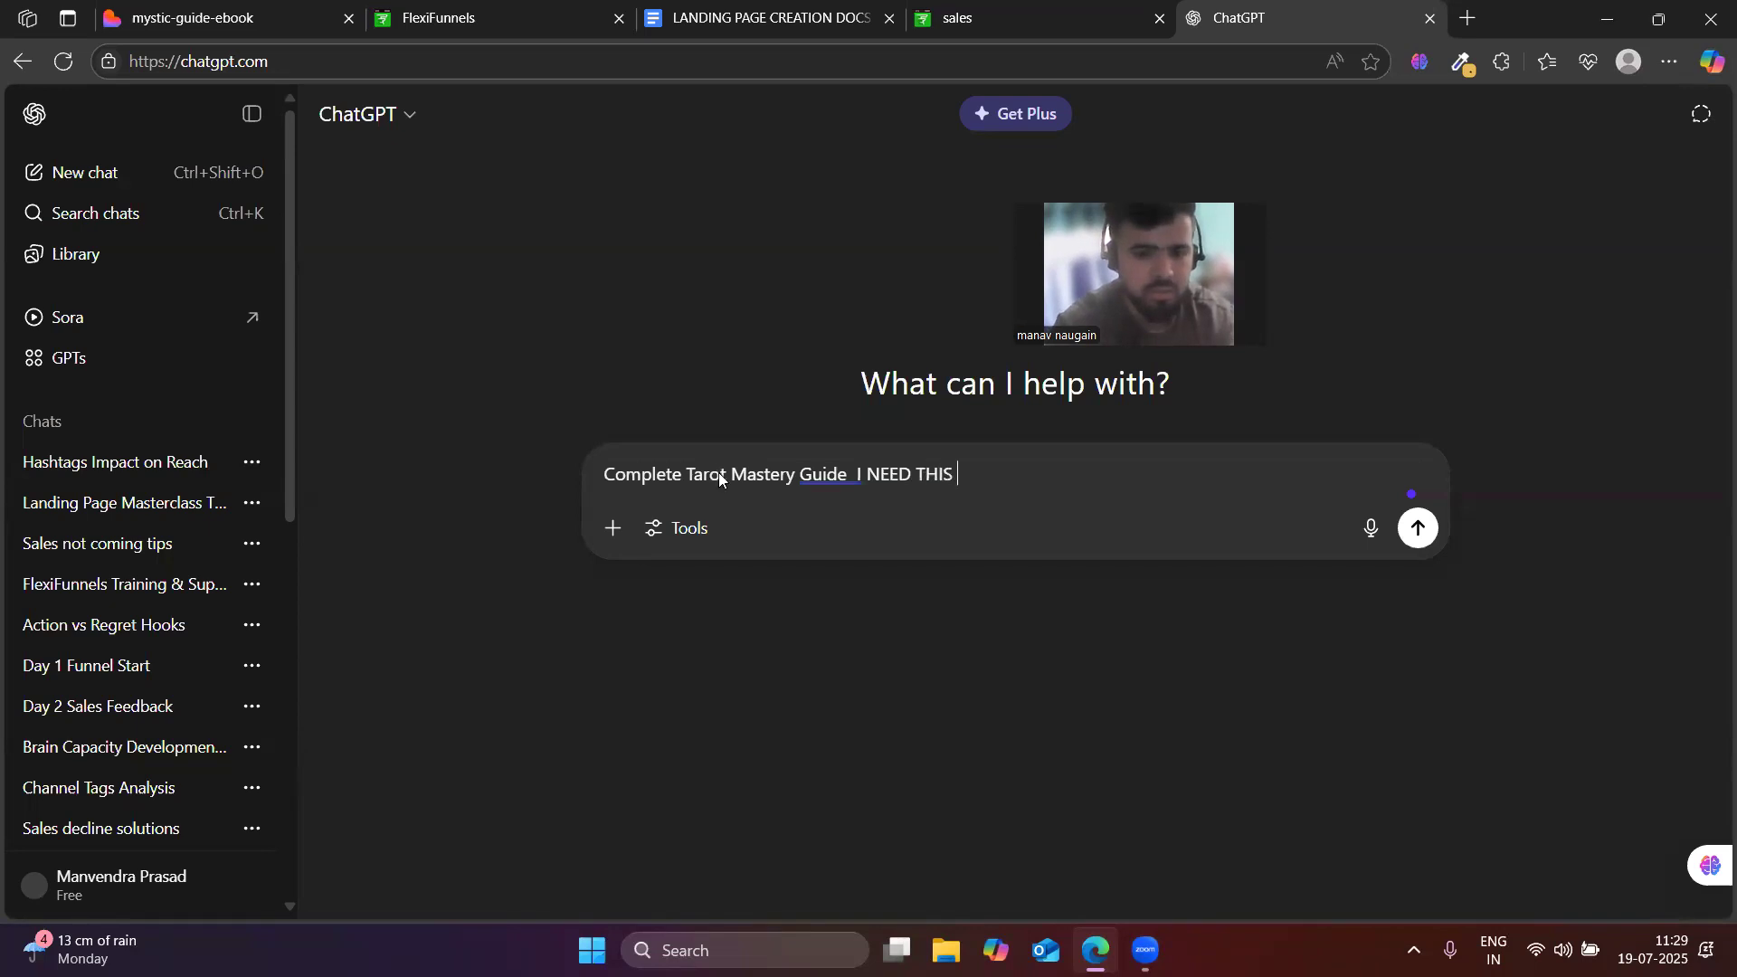
text(GRAPHIC)
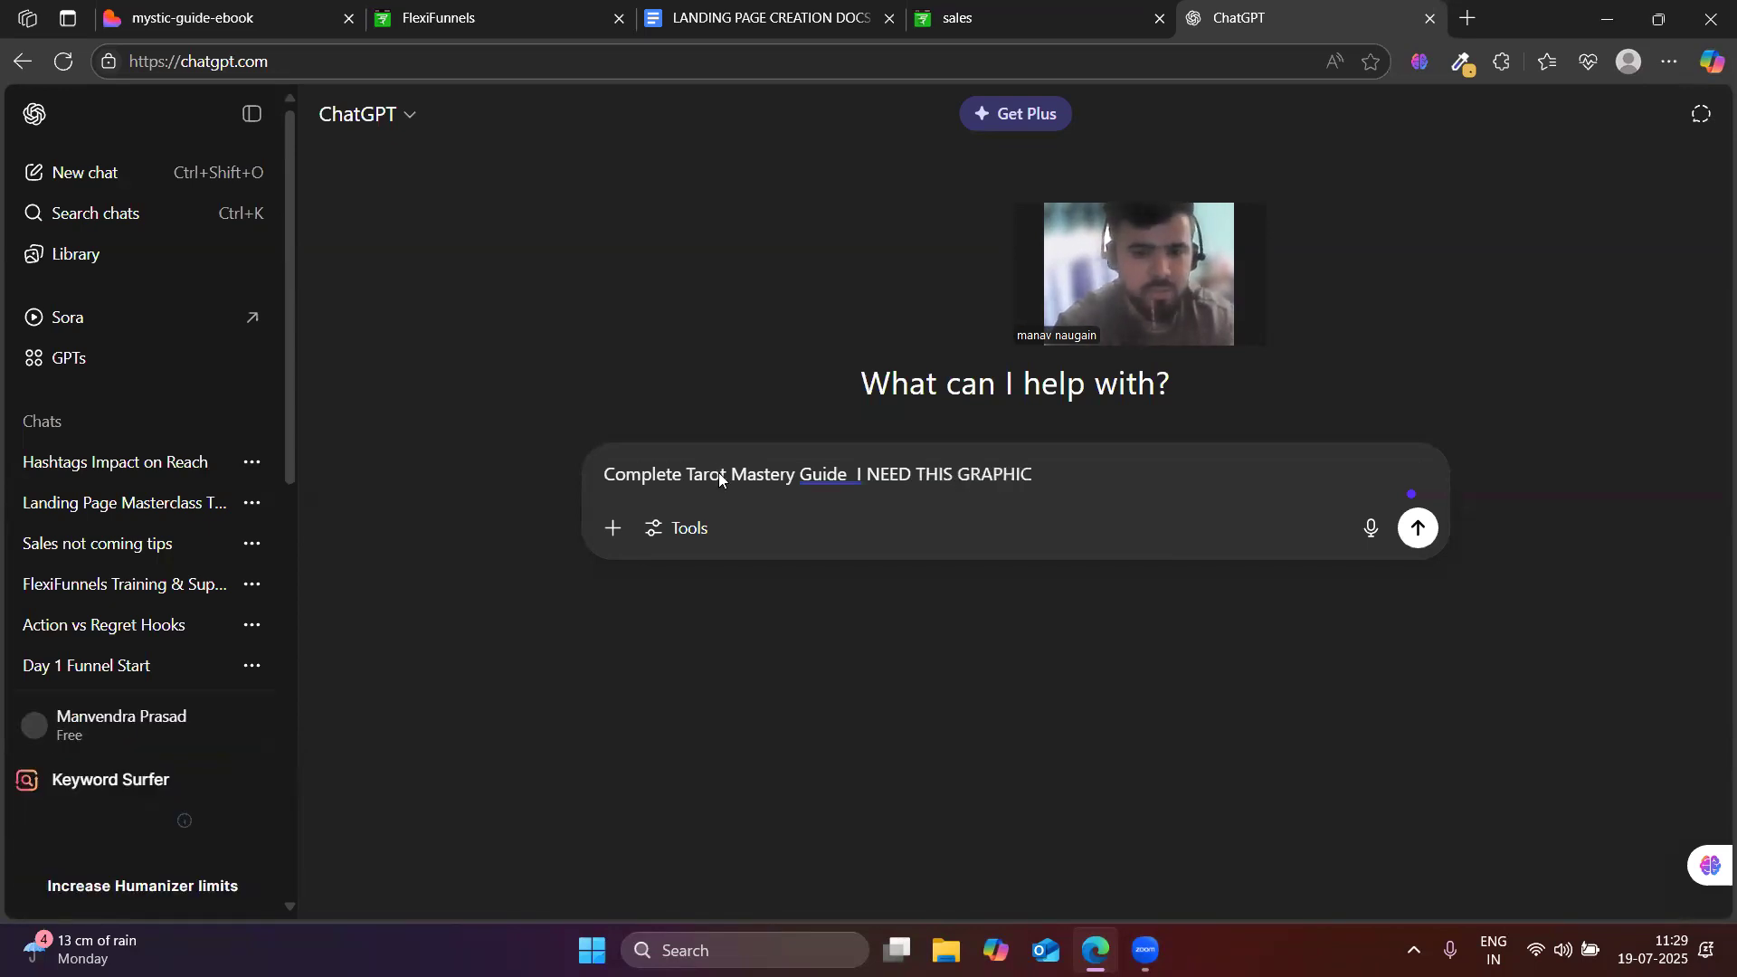
key(Return)
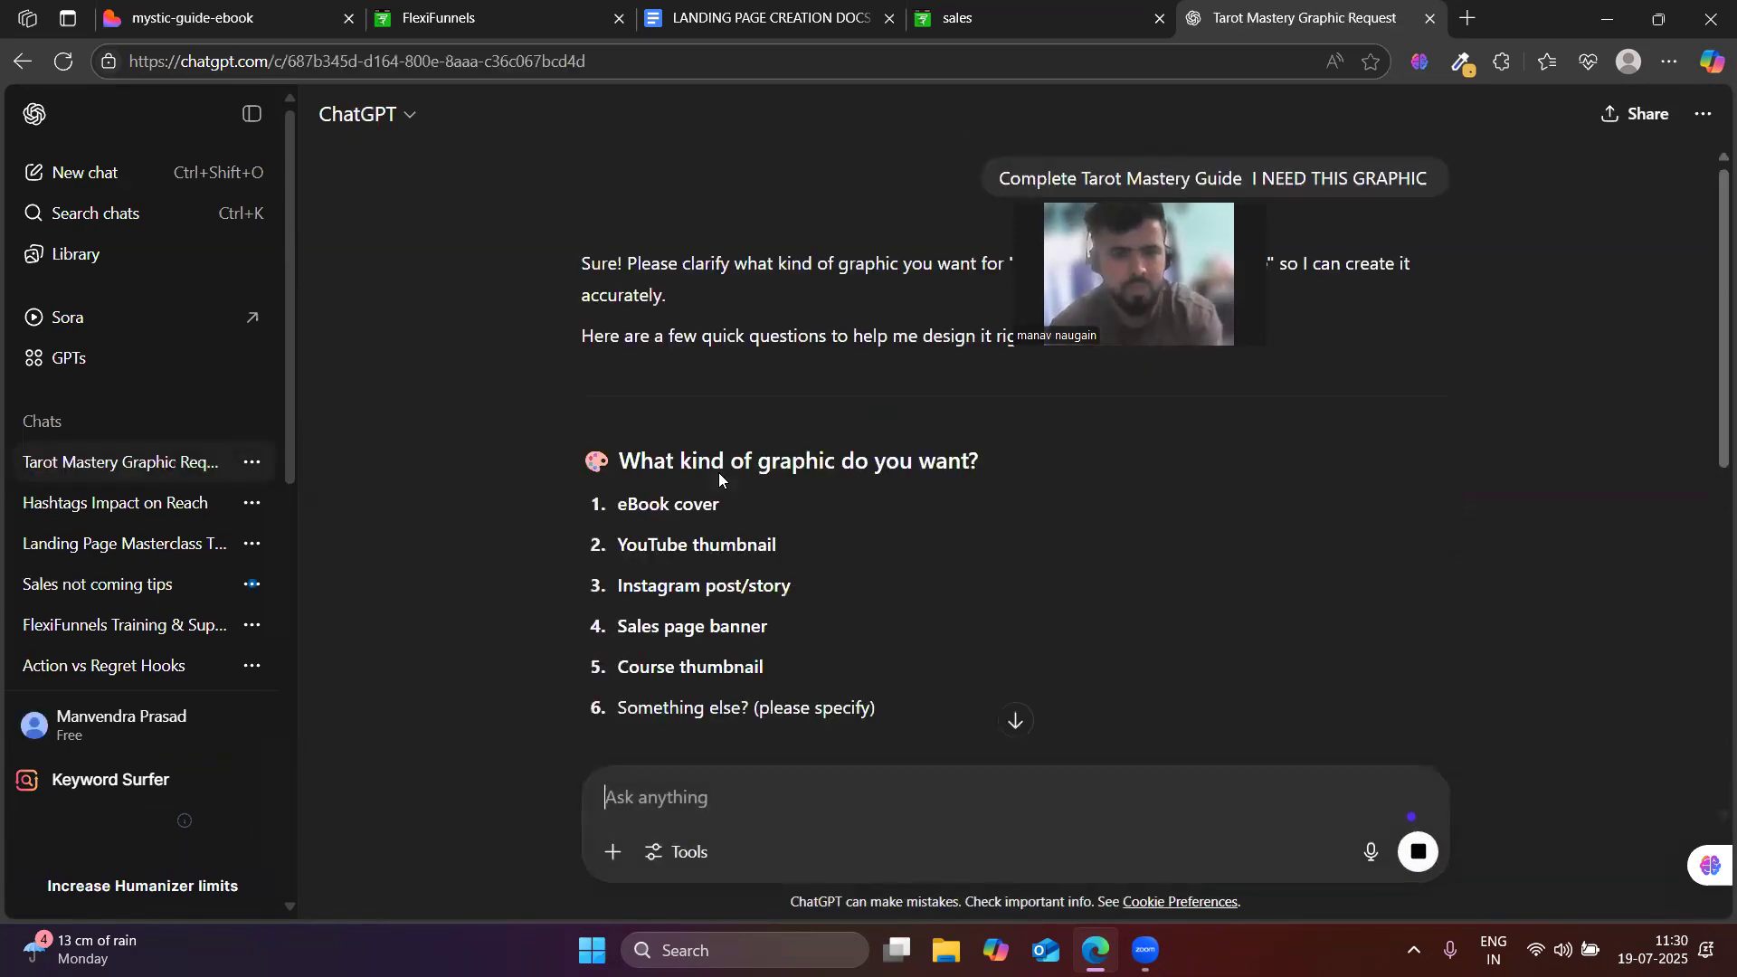
- Read ChatGPT's questions and reply with "Complete Tarot Mastery Guide I need only graphic image for my sales page"
scroll(723, 485, down, 3)
scroll(729, 593, down, 4)
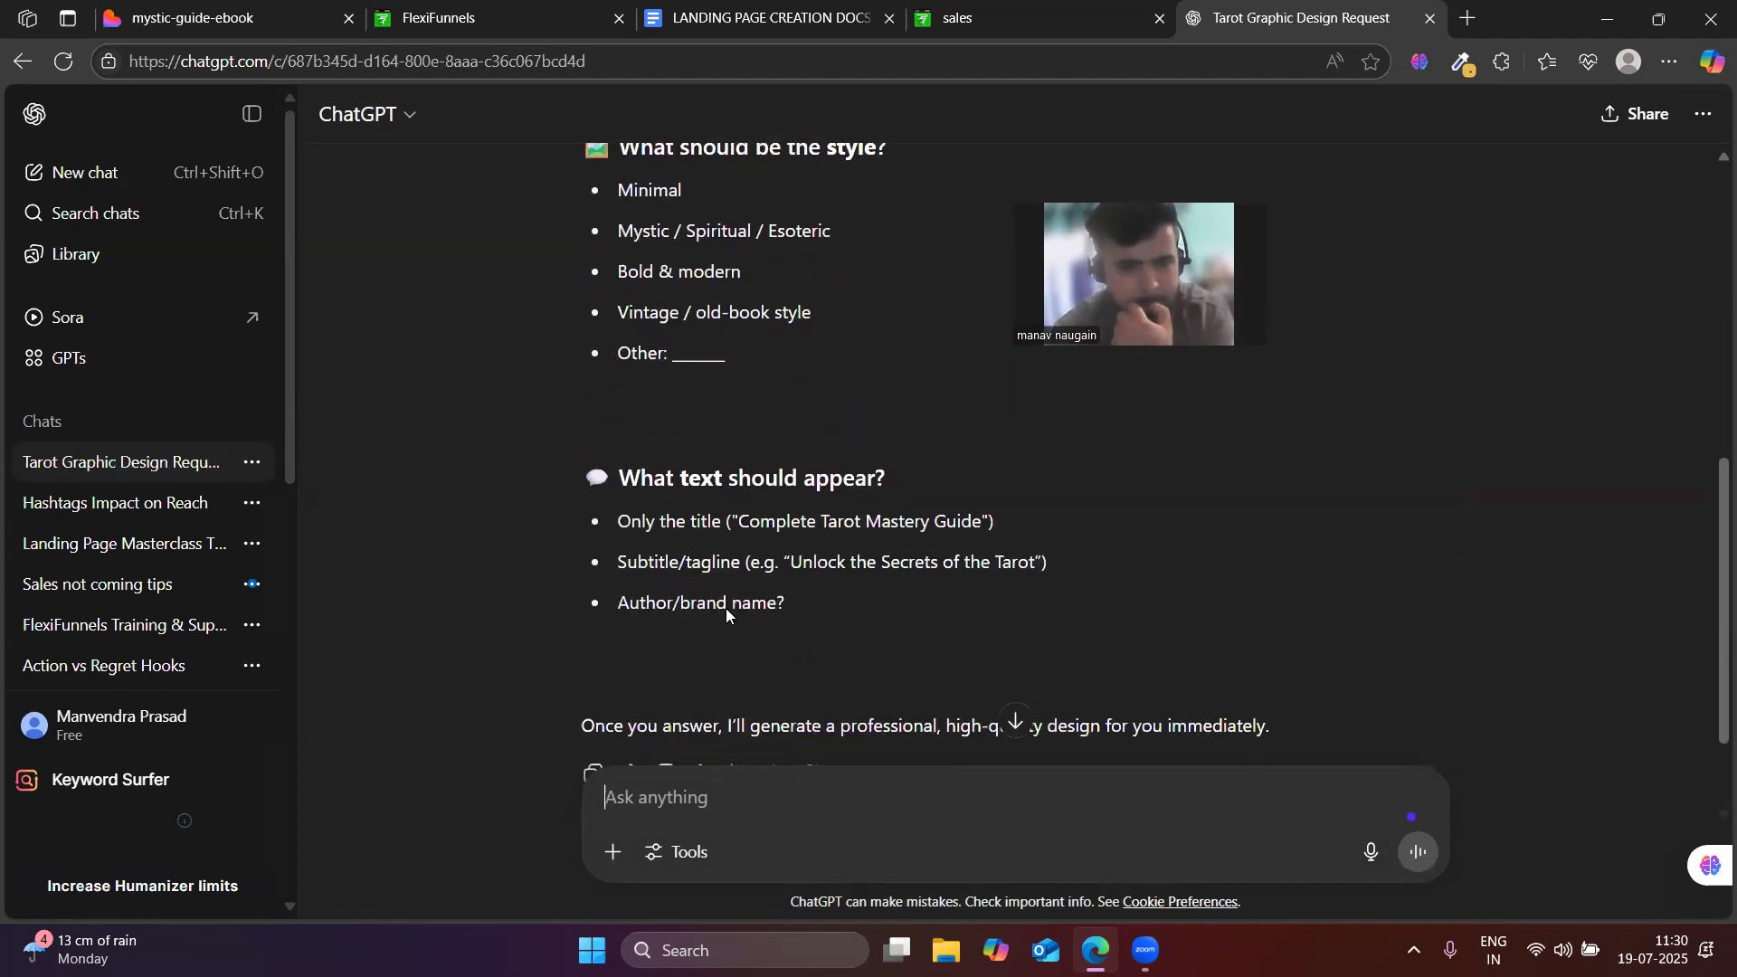
scroll(726, 608, down, 2)
scroll(720, 714, up, 3)
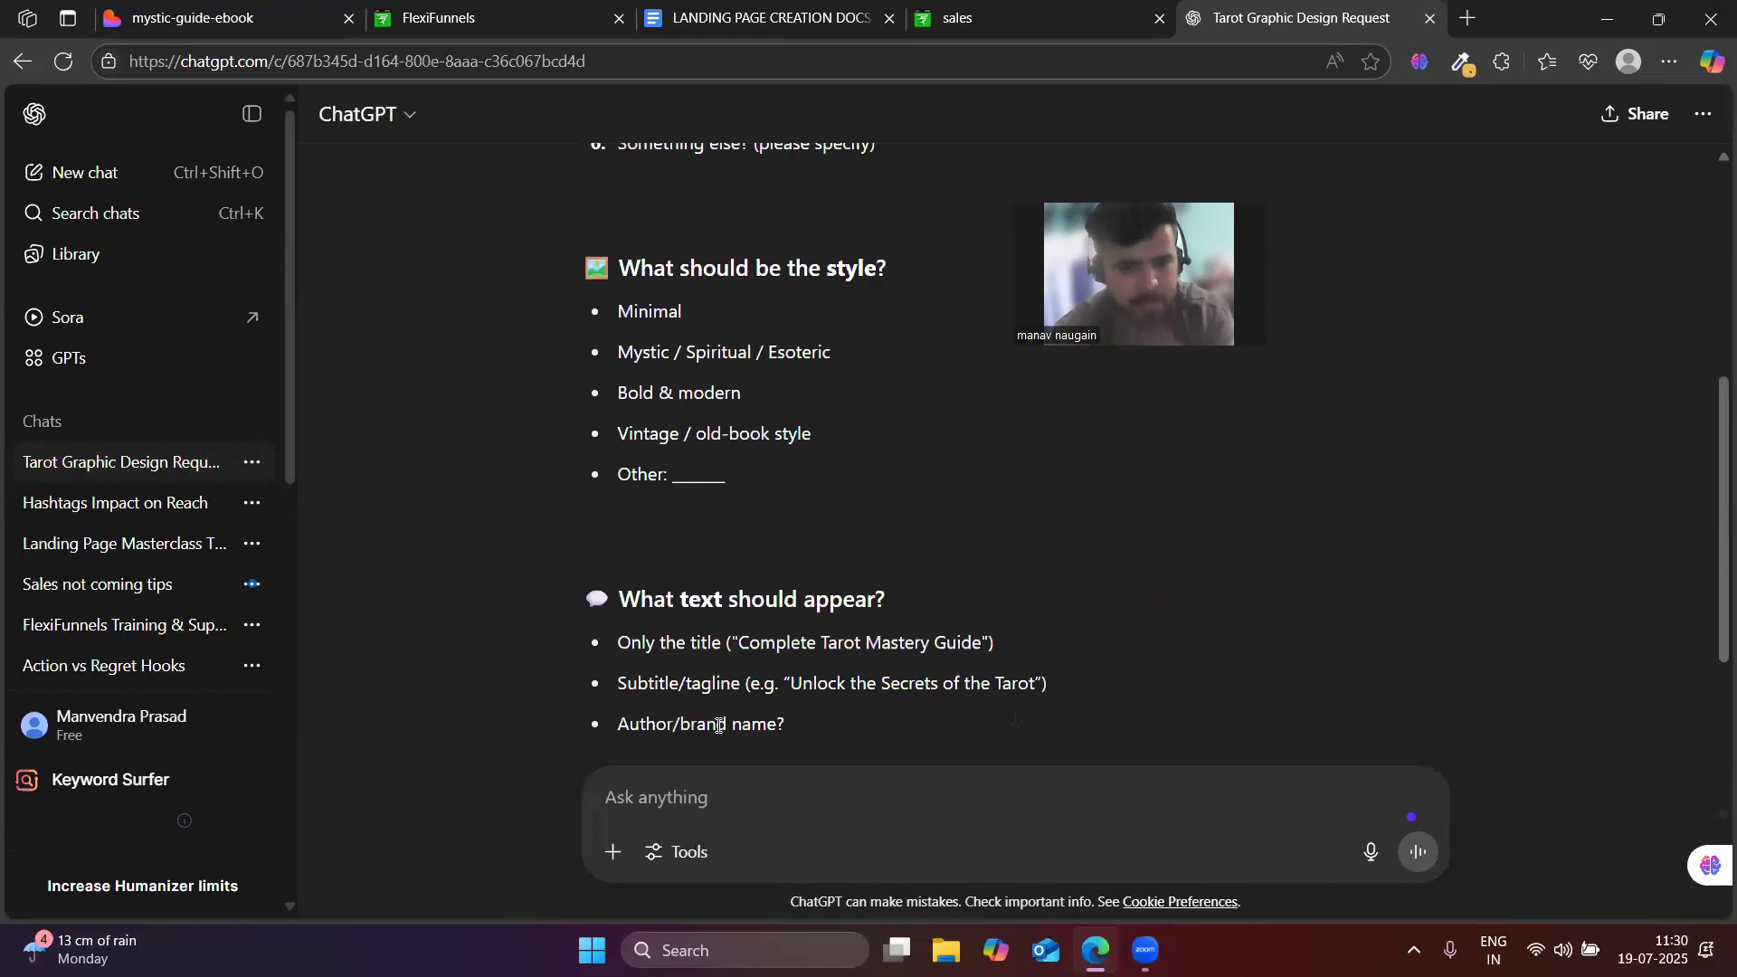
scroll(720, 725, up, 3)
click(690, 803)
key(ctrl+v)
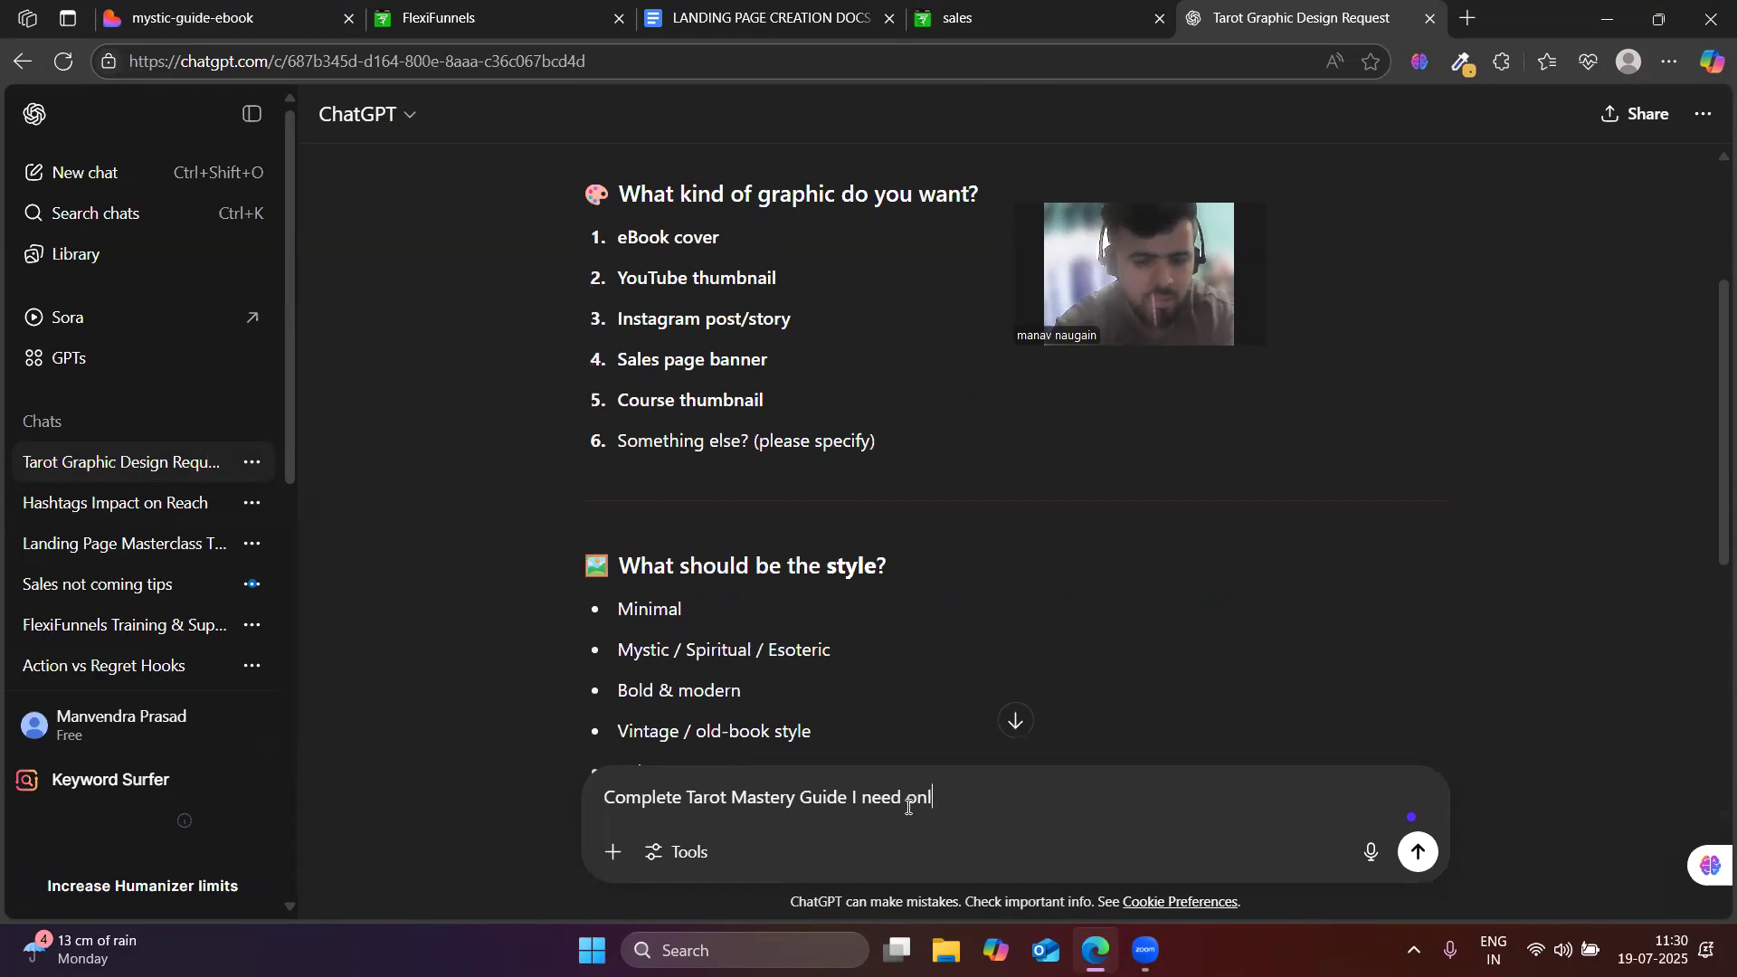
text(I need onlygraphic image)
key(BackSpace)
key(BackSpace)
key(BackSpace)
key(BackSpace)
key(BackSpace)
key(BackSpace)
key(BackSpace)
key(BackSpace)
key(BackSpace)
key(BackSpace)
key(BackSpace)
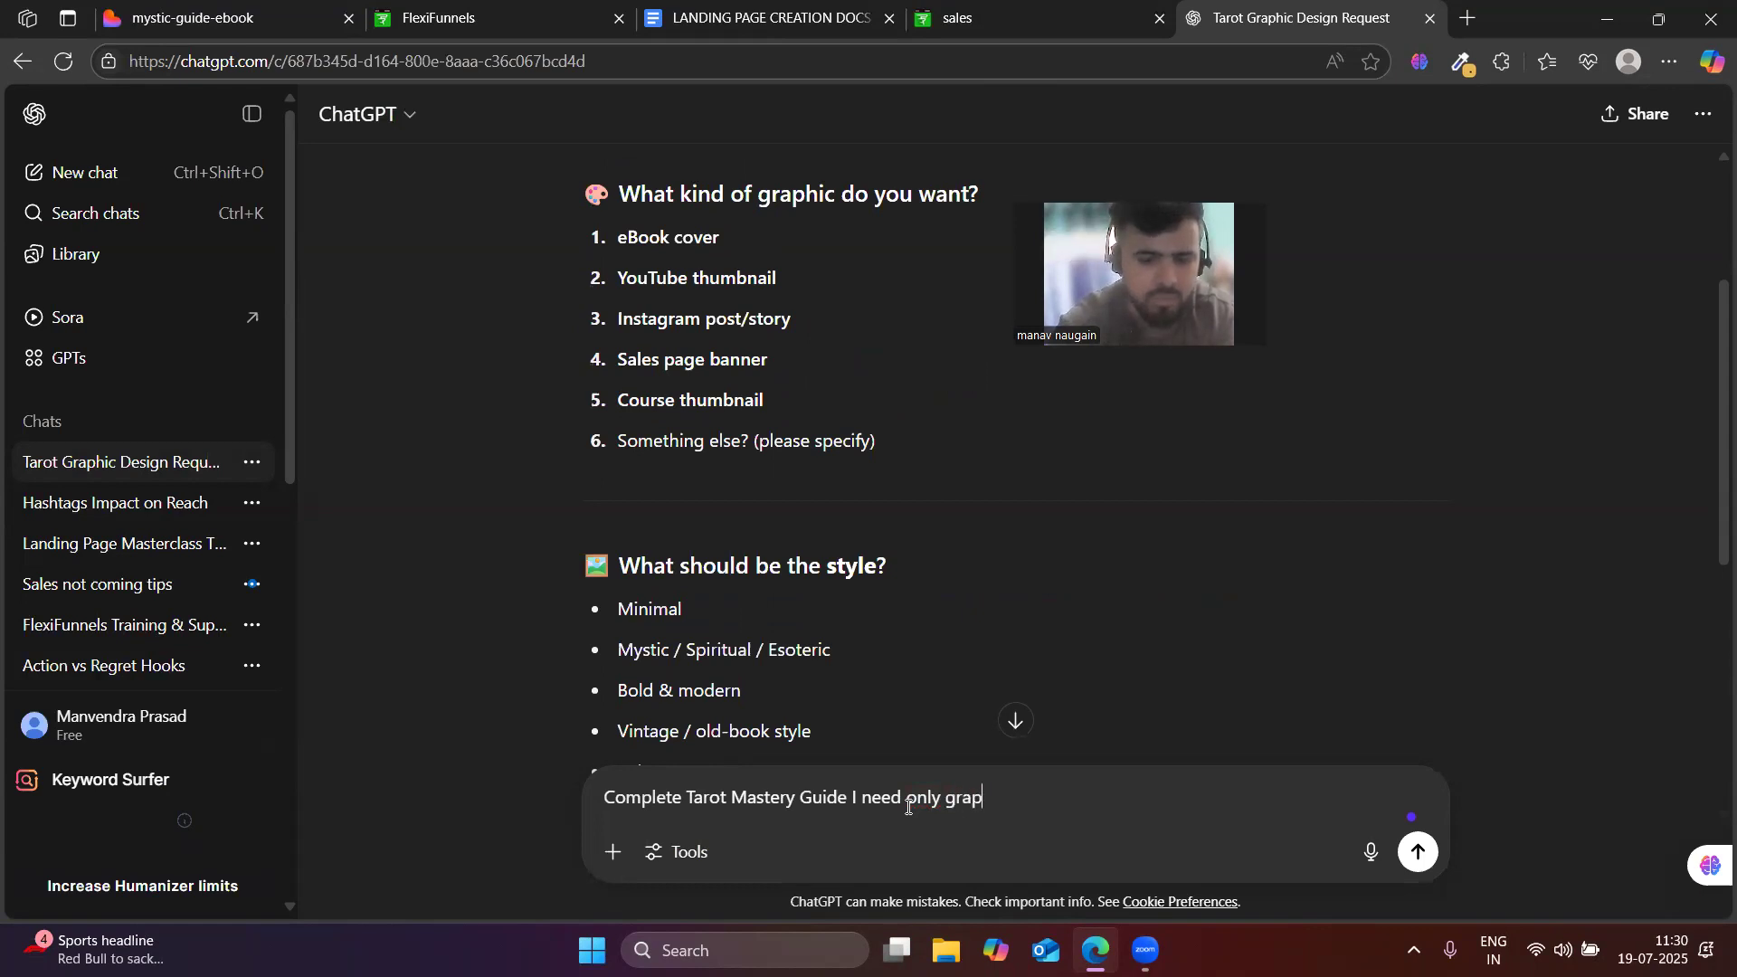
text(graphic image for my sales page)
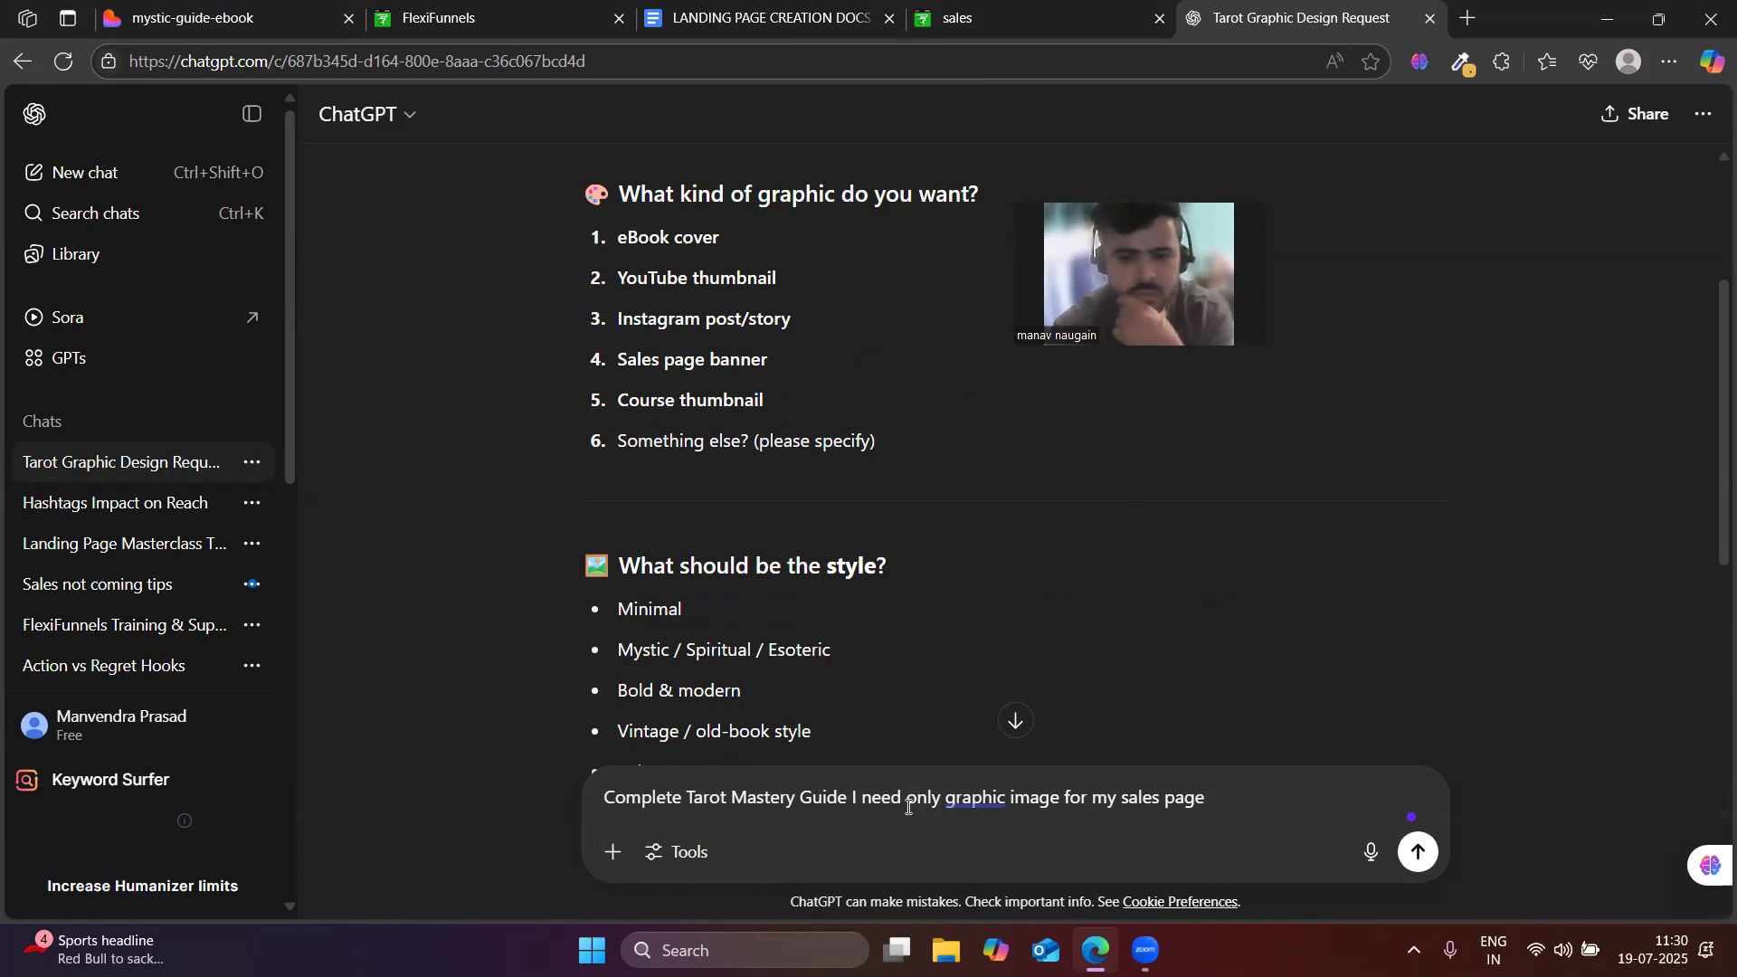
key(Return)
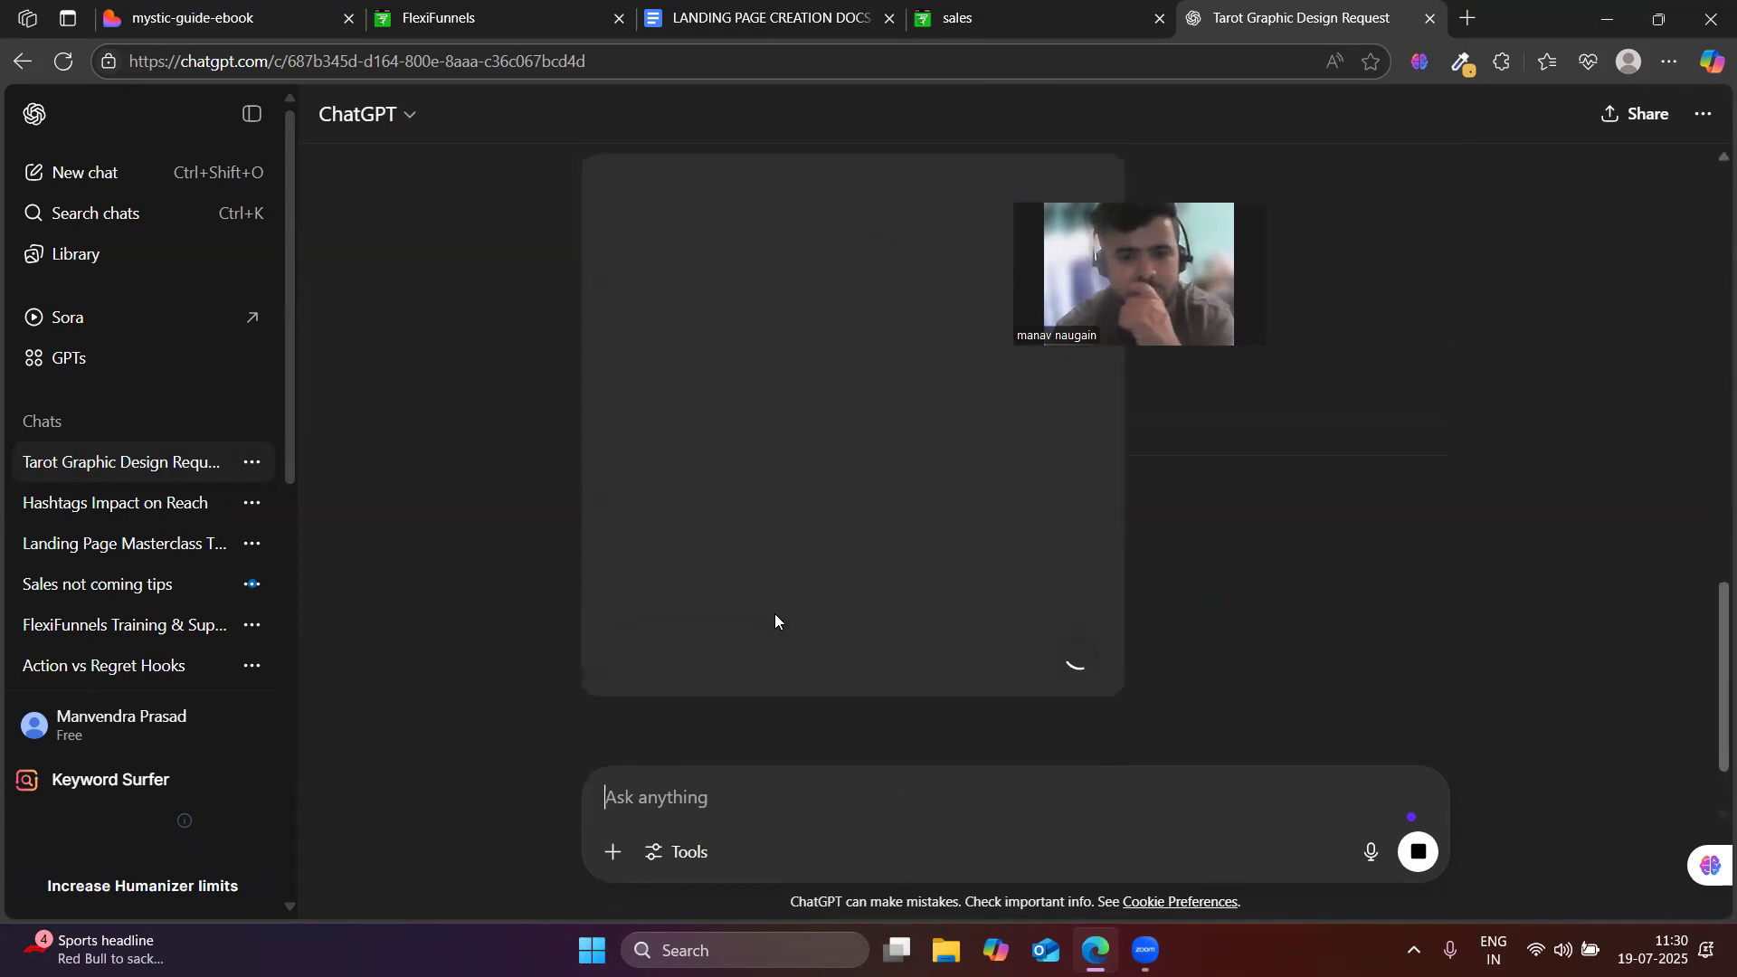
- Copy the sales page graphic prompt from the conversation and paste it into a new ChatGPT chat
scroll(1122, 706, down, 2)
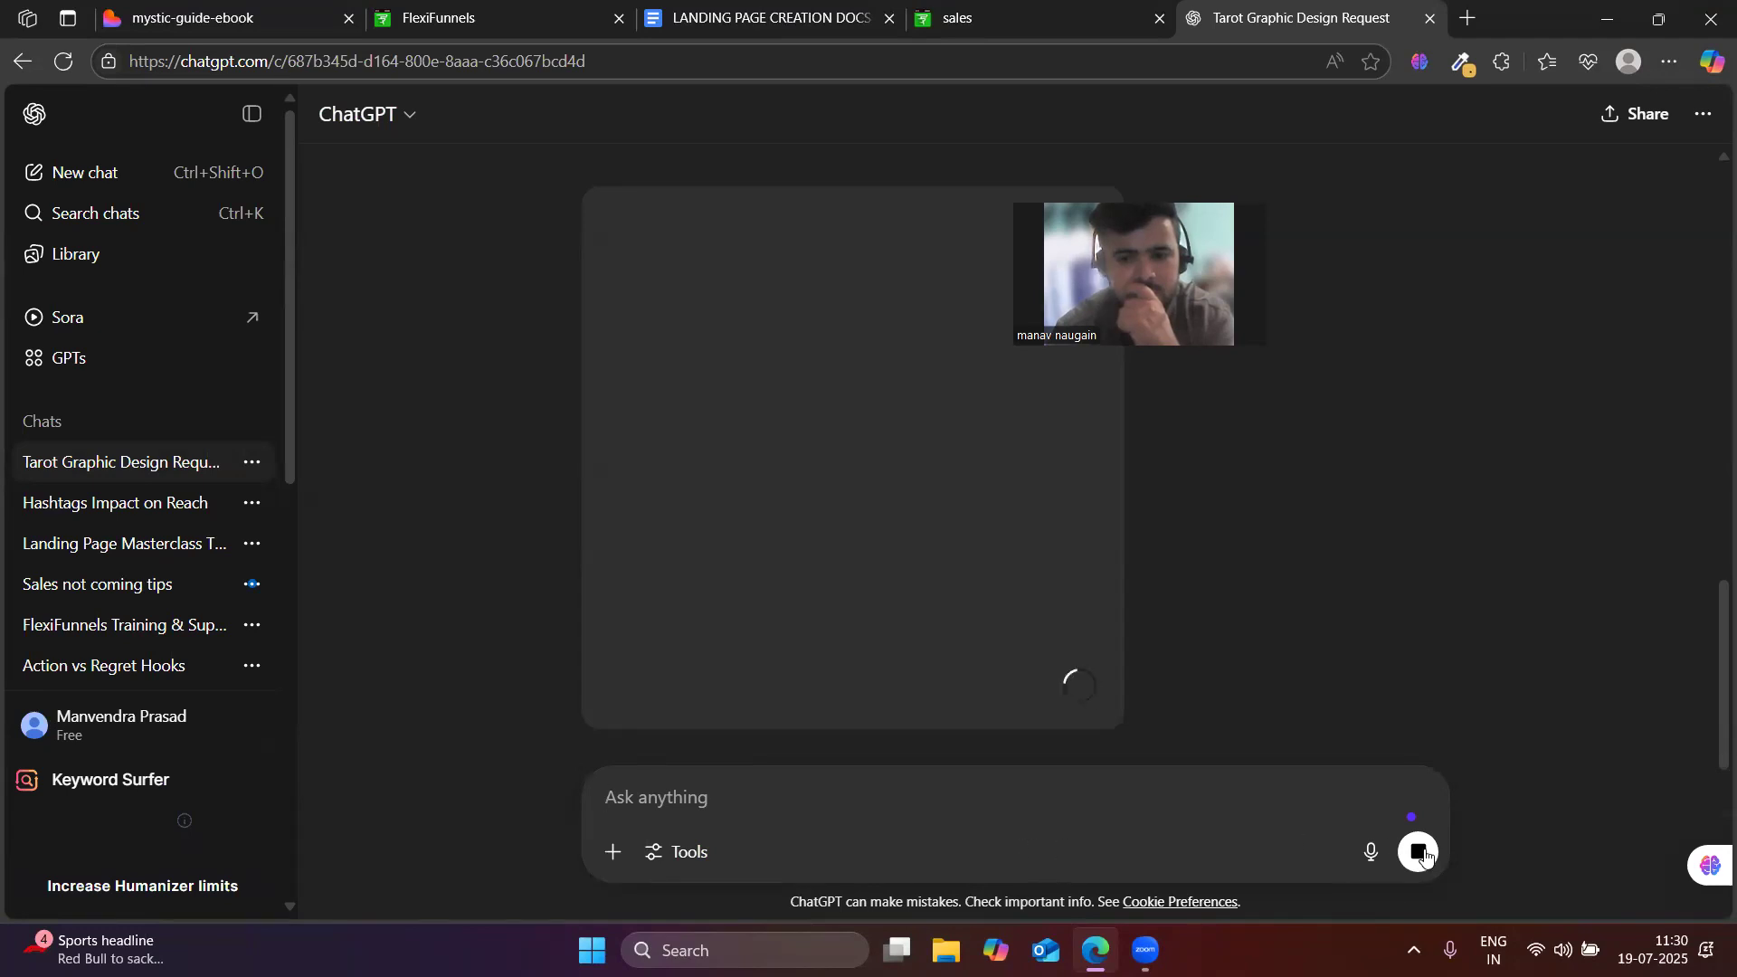
scroll(624, 596, up, 5)
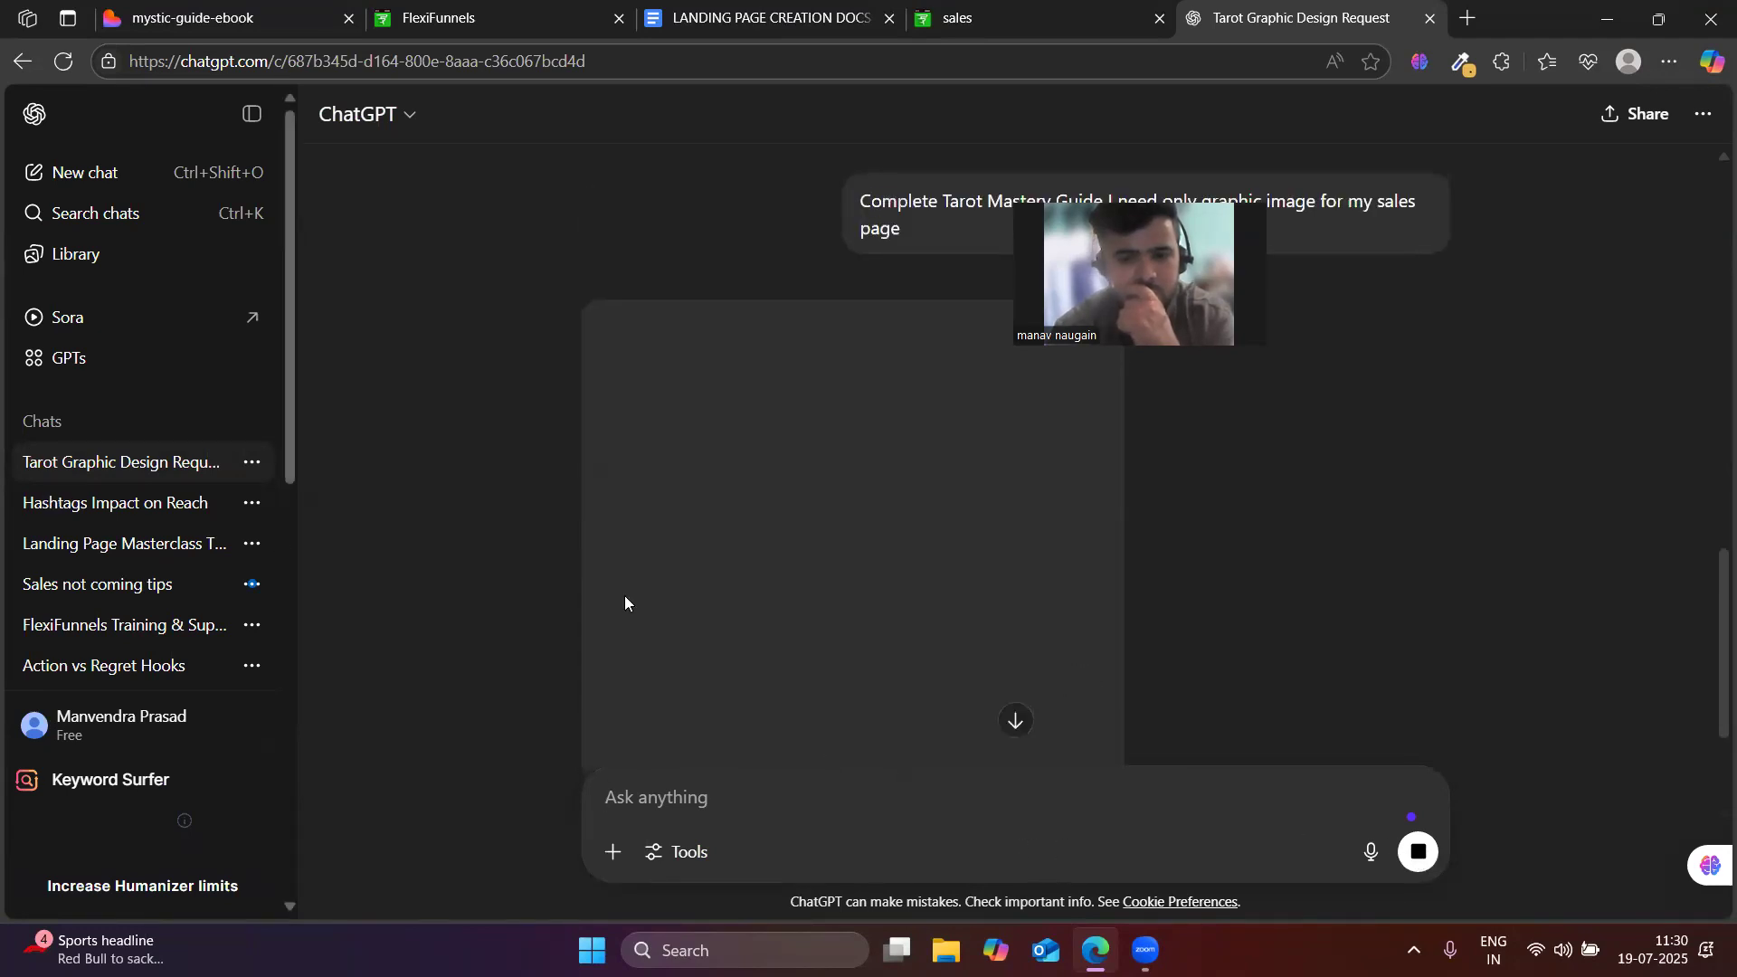
triple_click(896, 542)
key(ctrl+c)
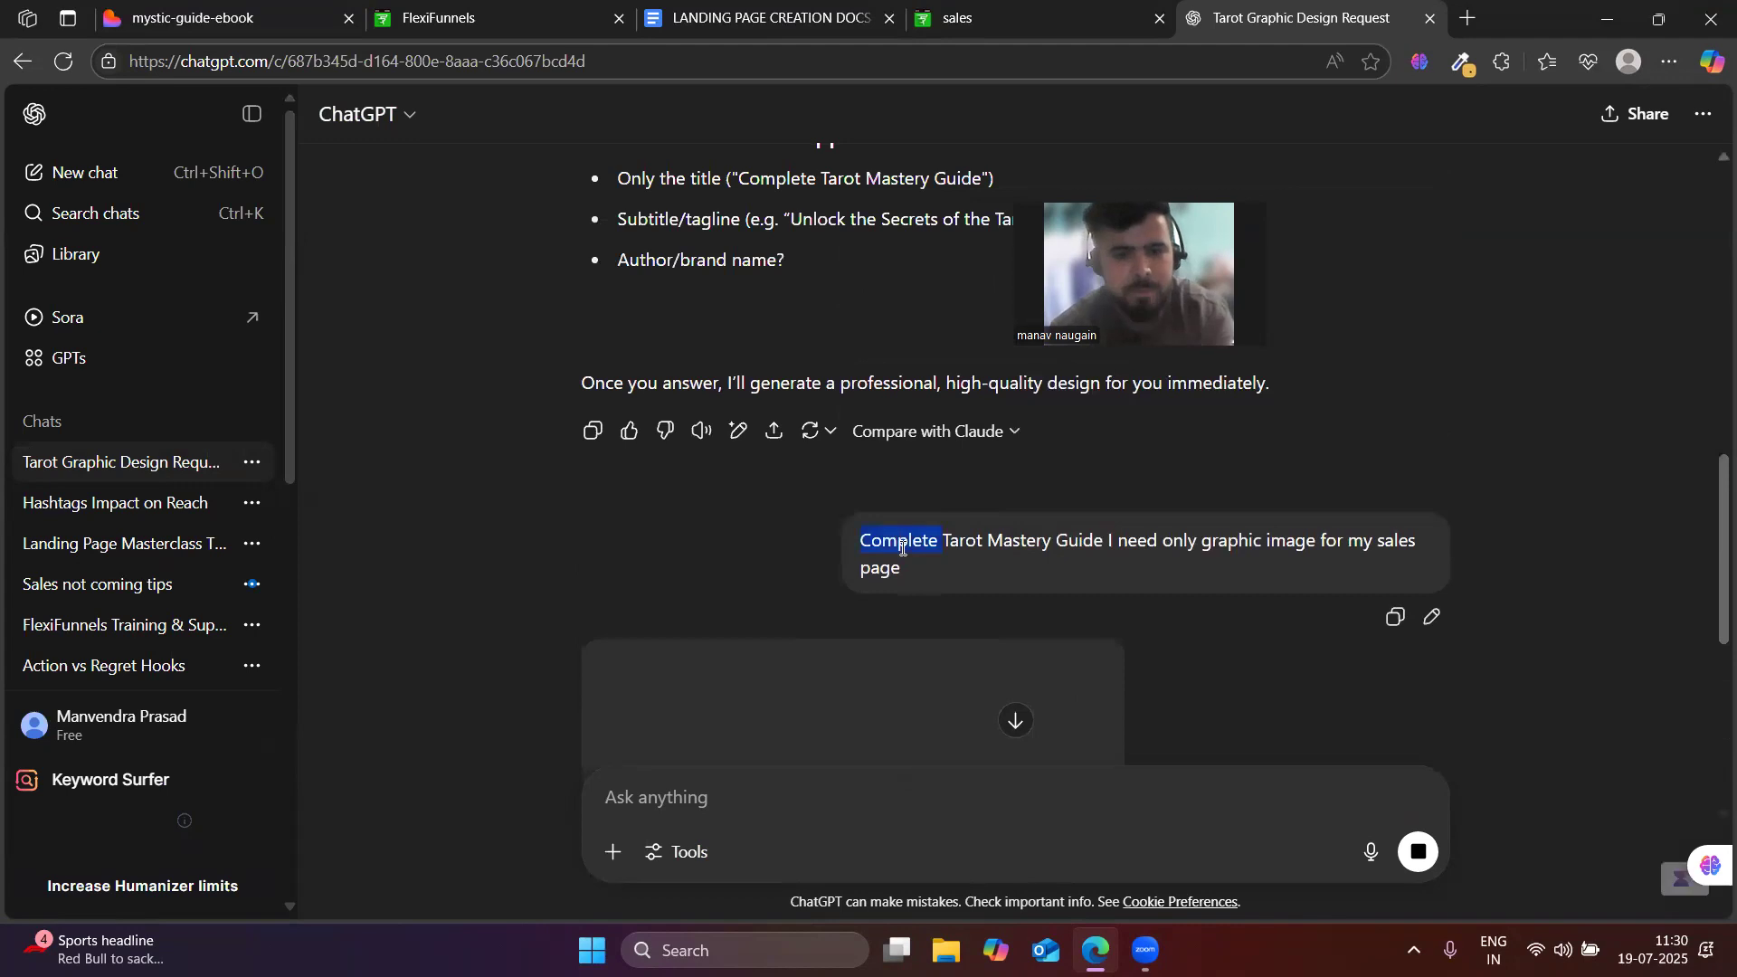
click(76, 177)
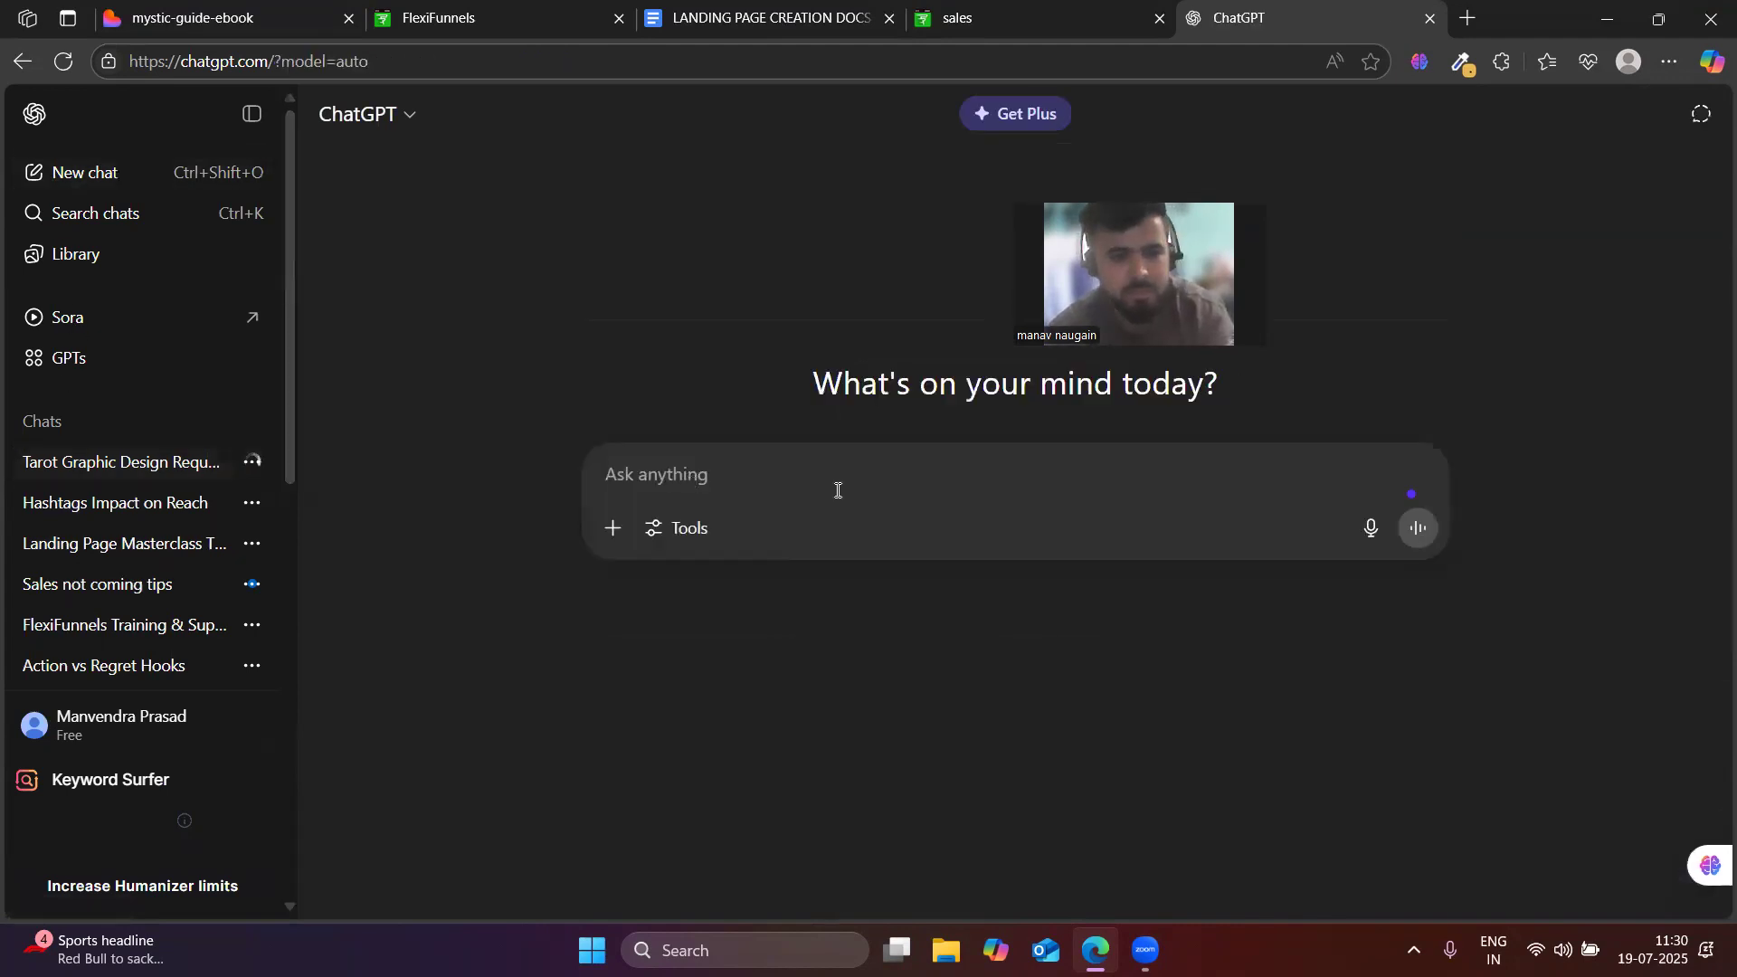
key(ctrl+v)
- Reword the pasted prompt to "Complete Tarot Mastery Guide I need small graphic image" and send it
click(1273, 476)
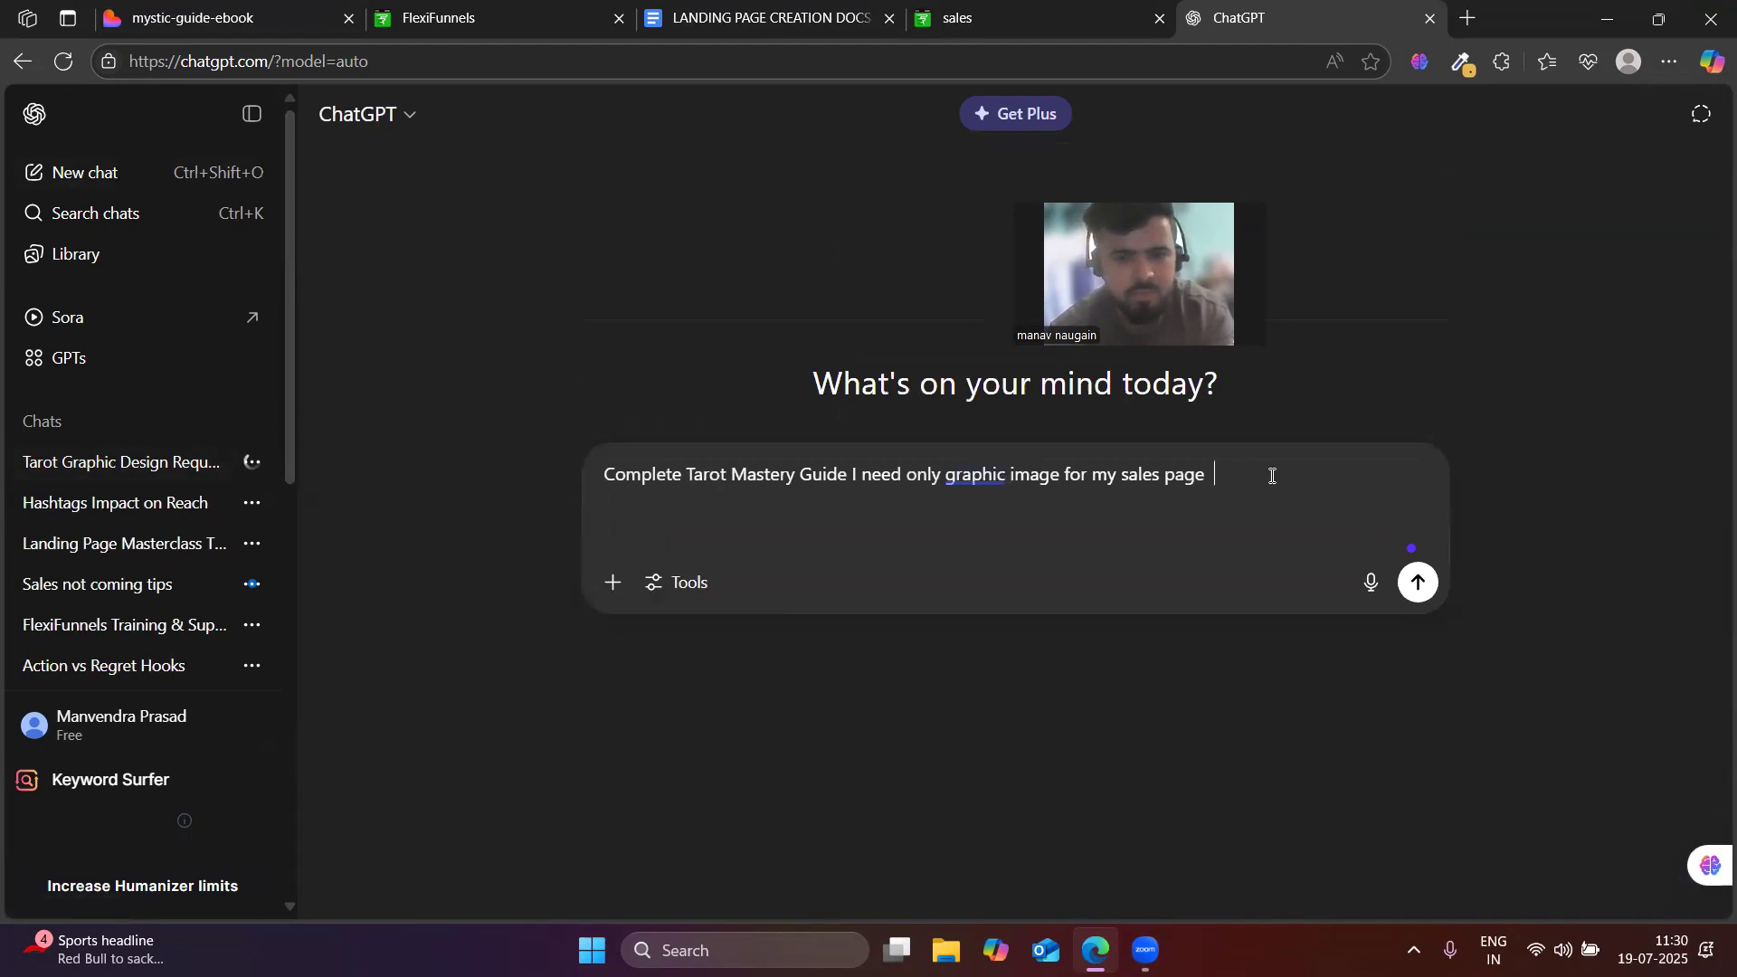
key(BackSpace)
key(BackSpace)
key(BackSpace)
key(BackSpace)
key(BackSpace)
key(BackSpace)
key(BackSpace)
key(BackSpace)
key(BackSpace)
key(BackSpace)
key(BackSpace)
key(BackSpace)
key(BackSpace)
key(BackSpace)
key(BackSpace)
key(BackSpace)
key(BackSpace)
key(BackSpace)
key(BackSpace)
key(BackSpace)
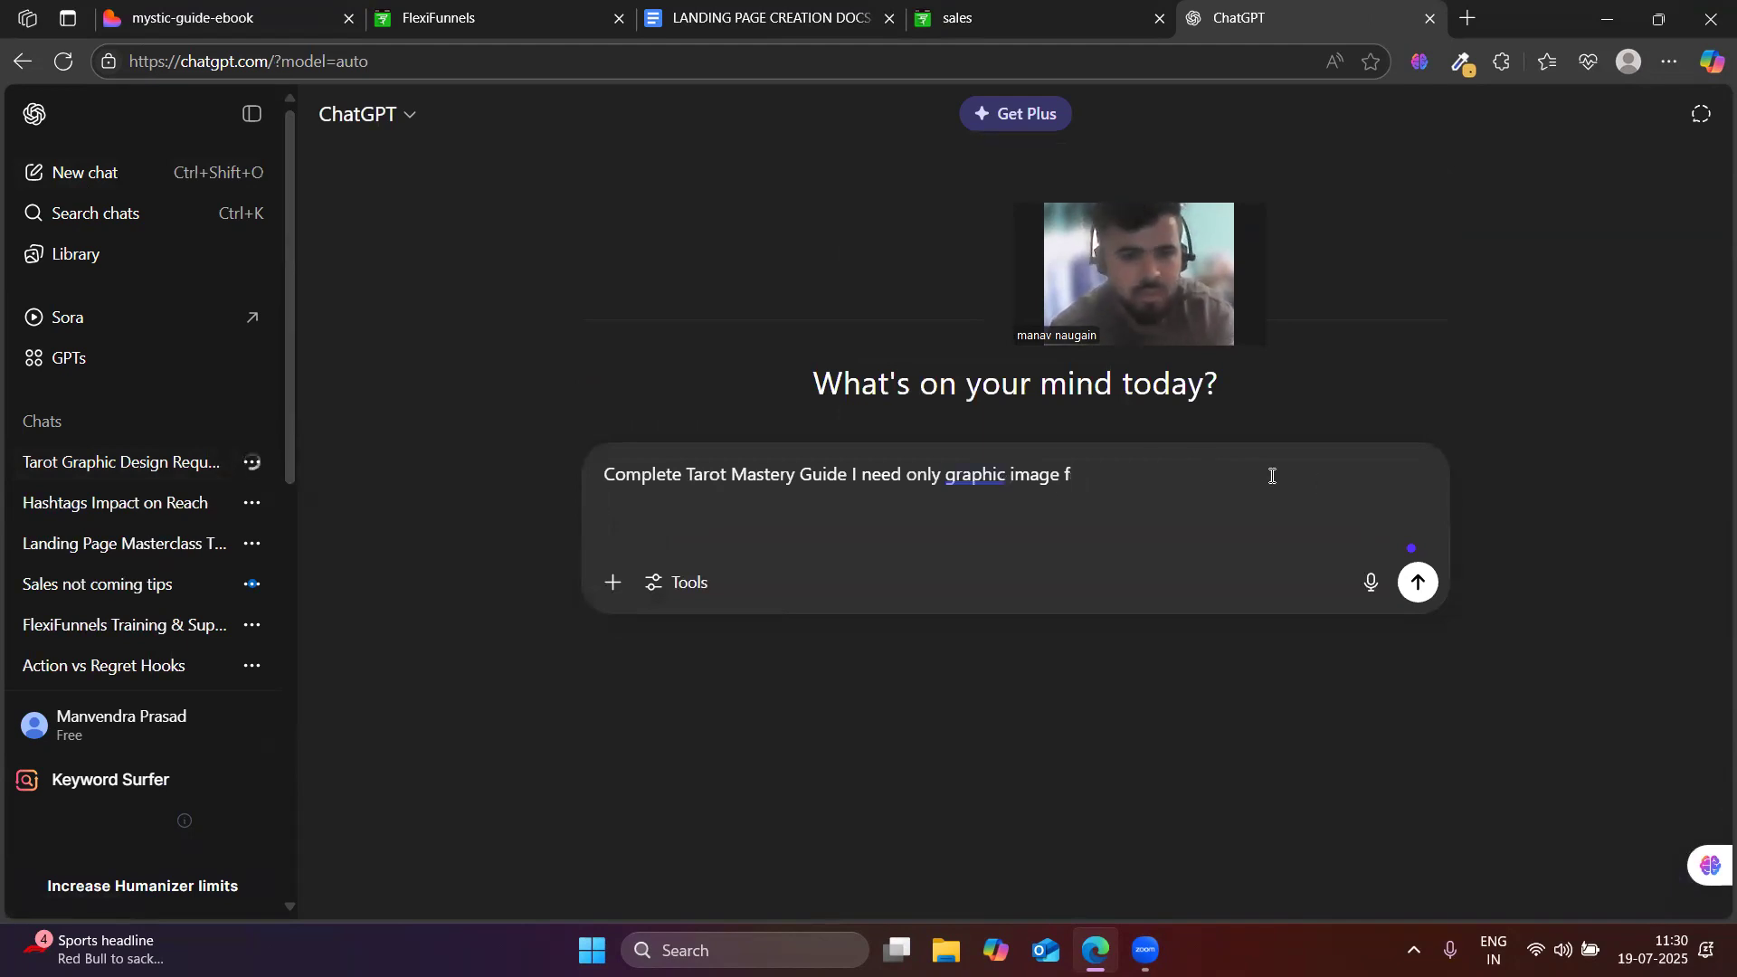
key(BackSpace)
key(BackSpace)
key(BackSpace)
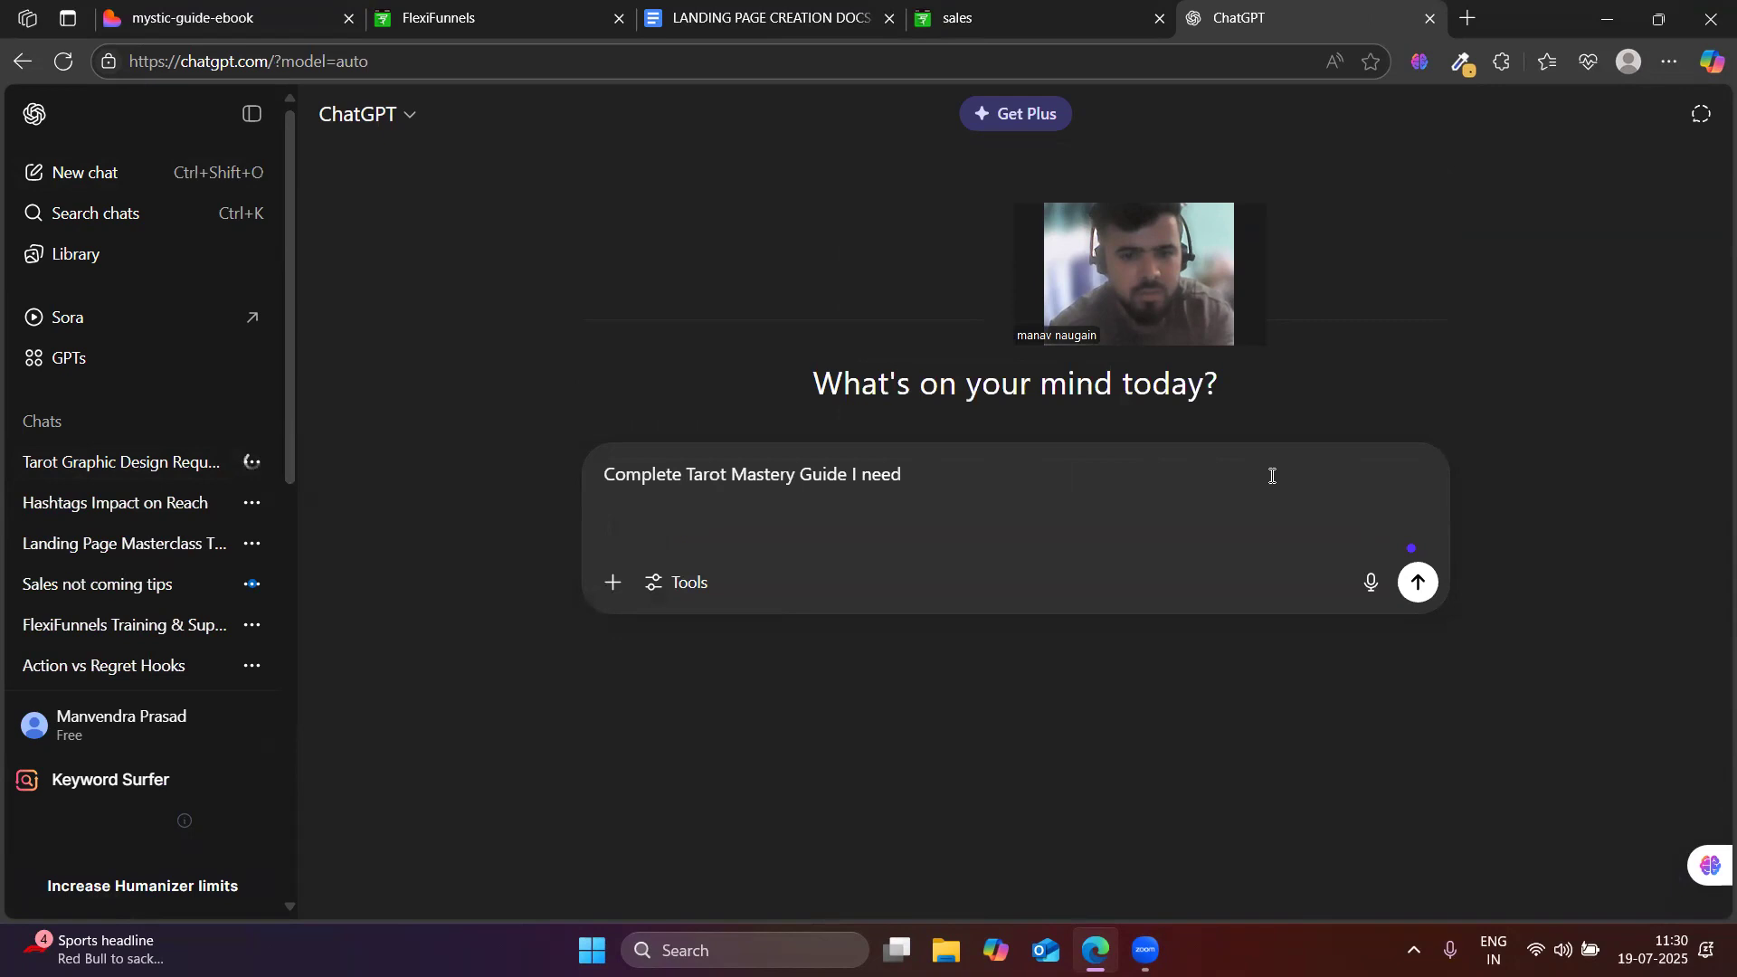
text(small grap)
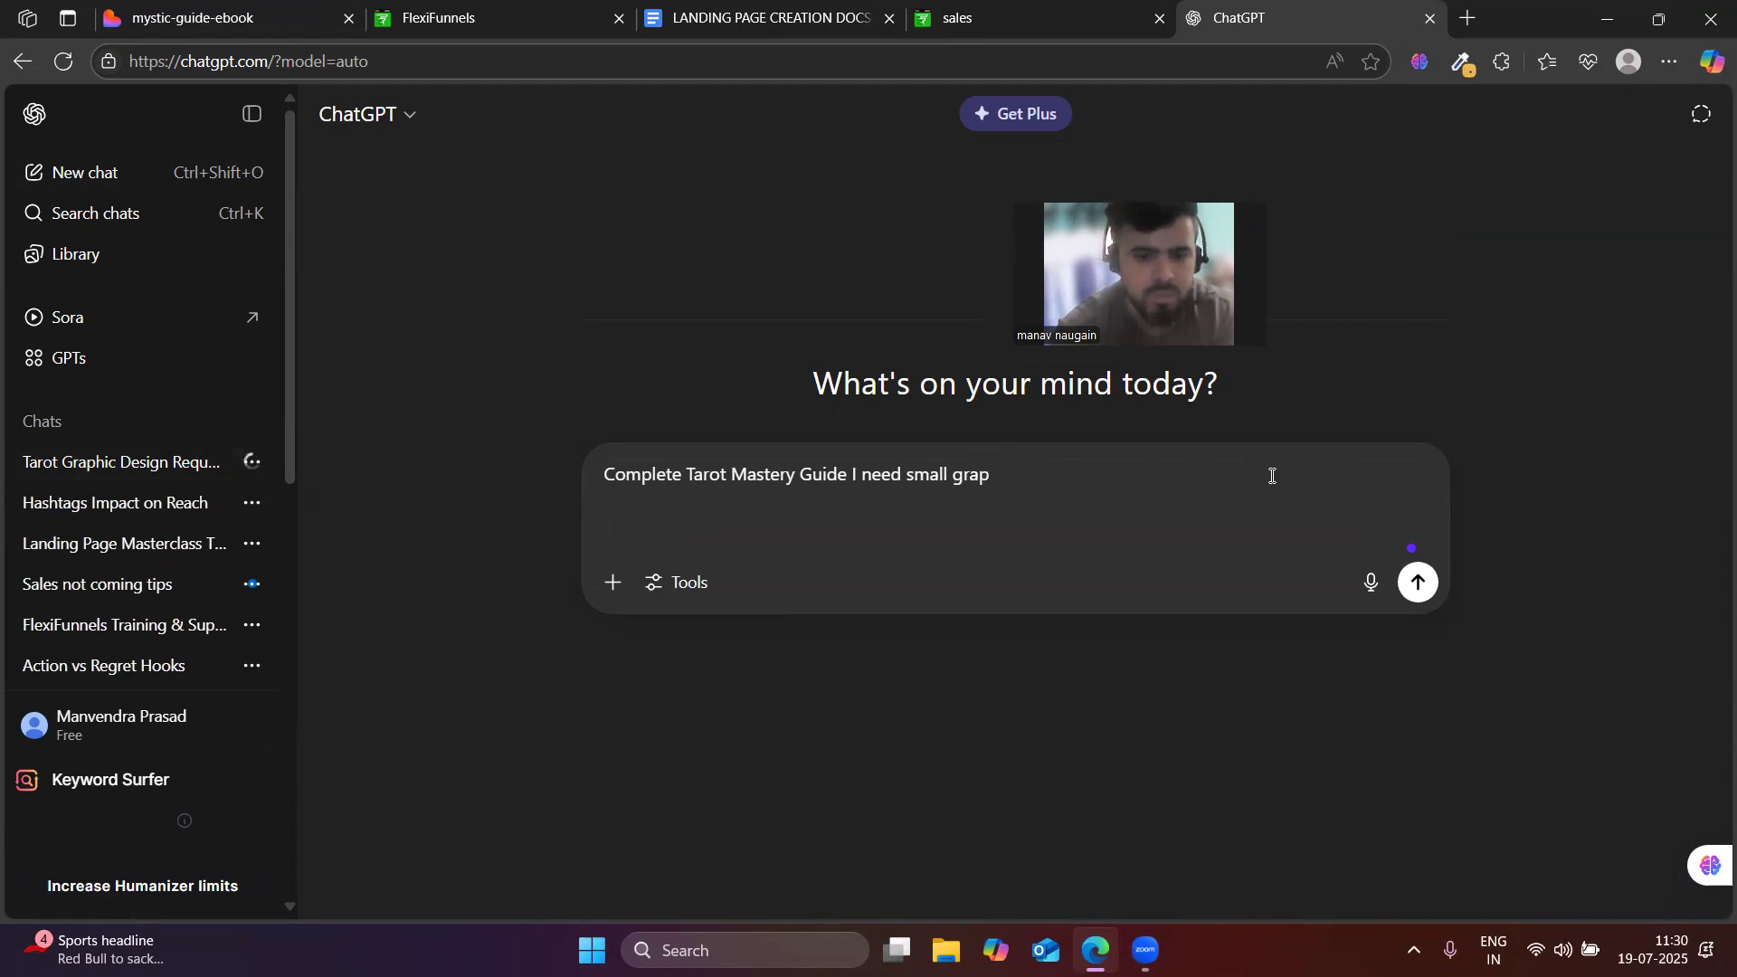
text(hic image)
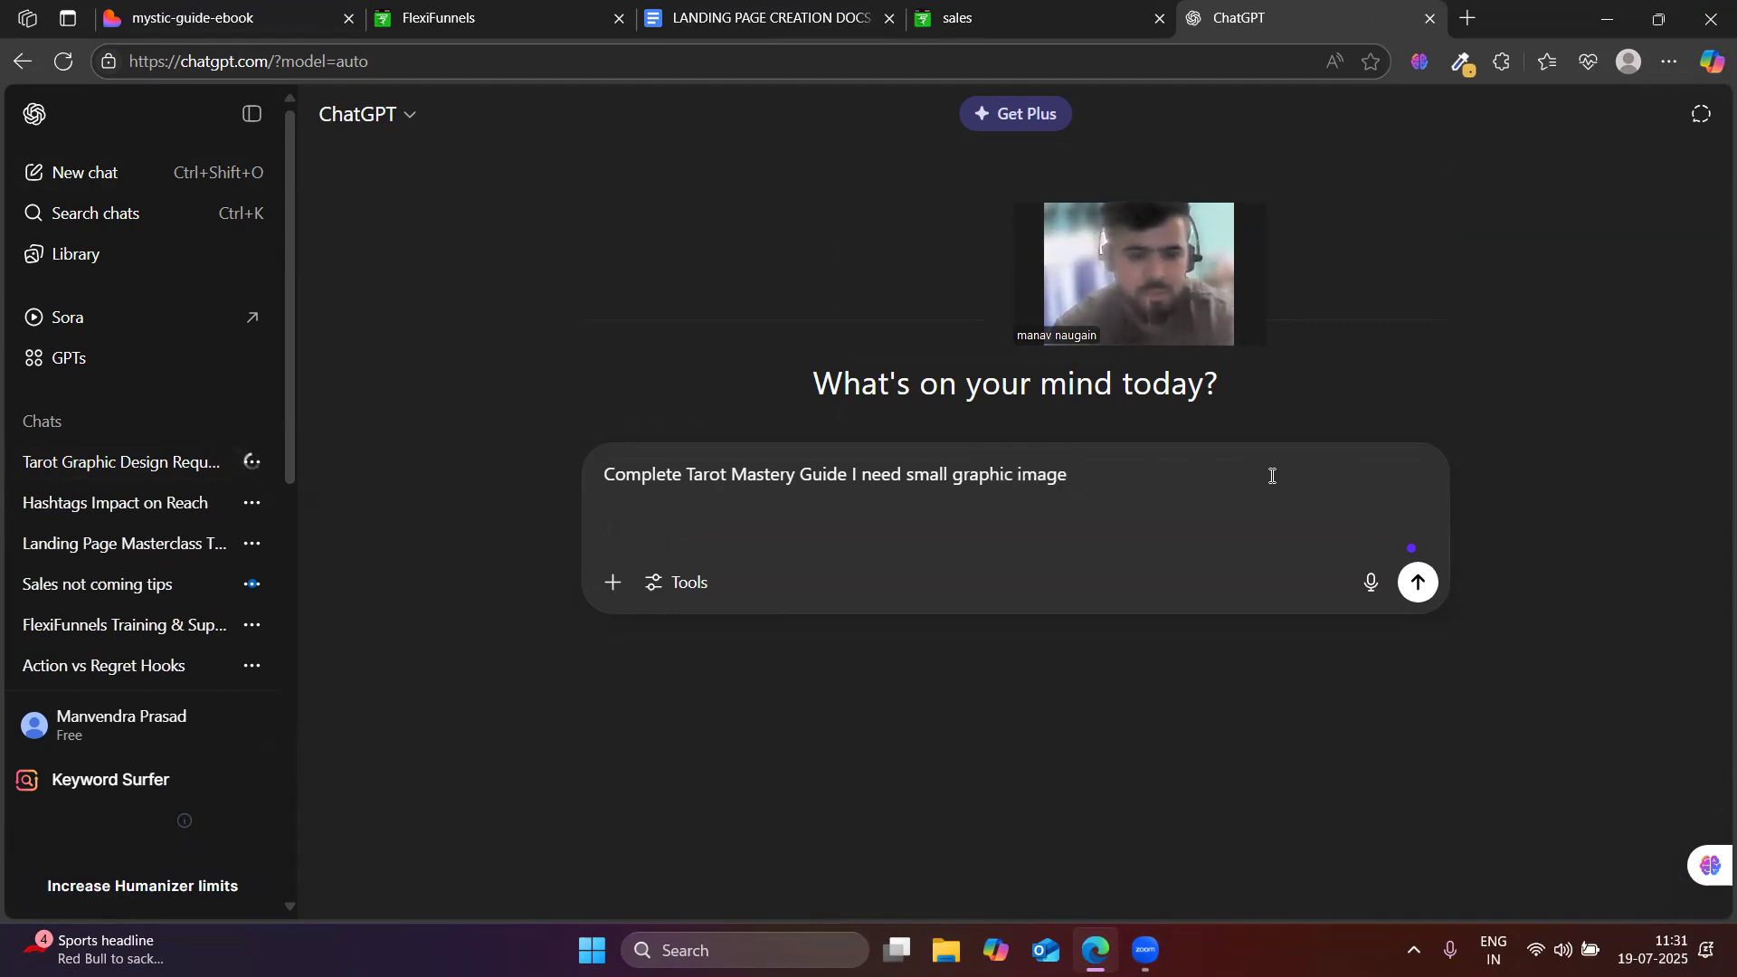
key(Return)
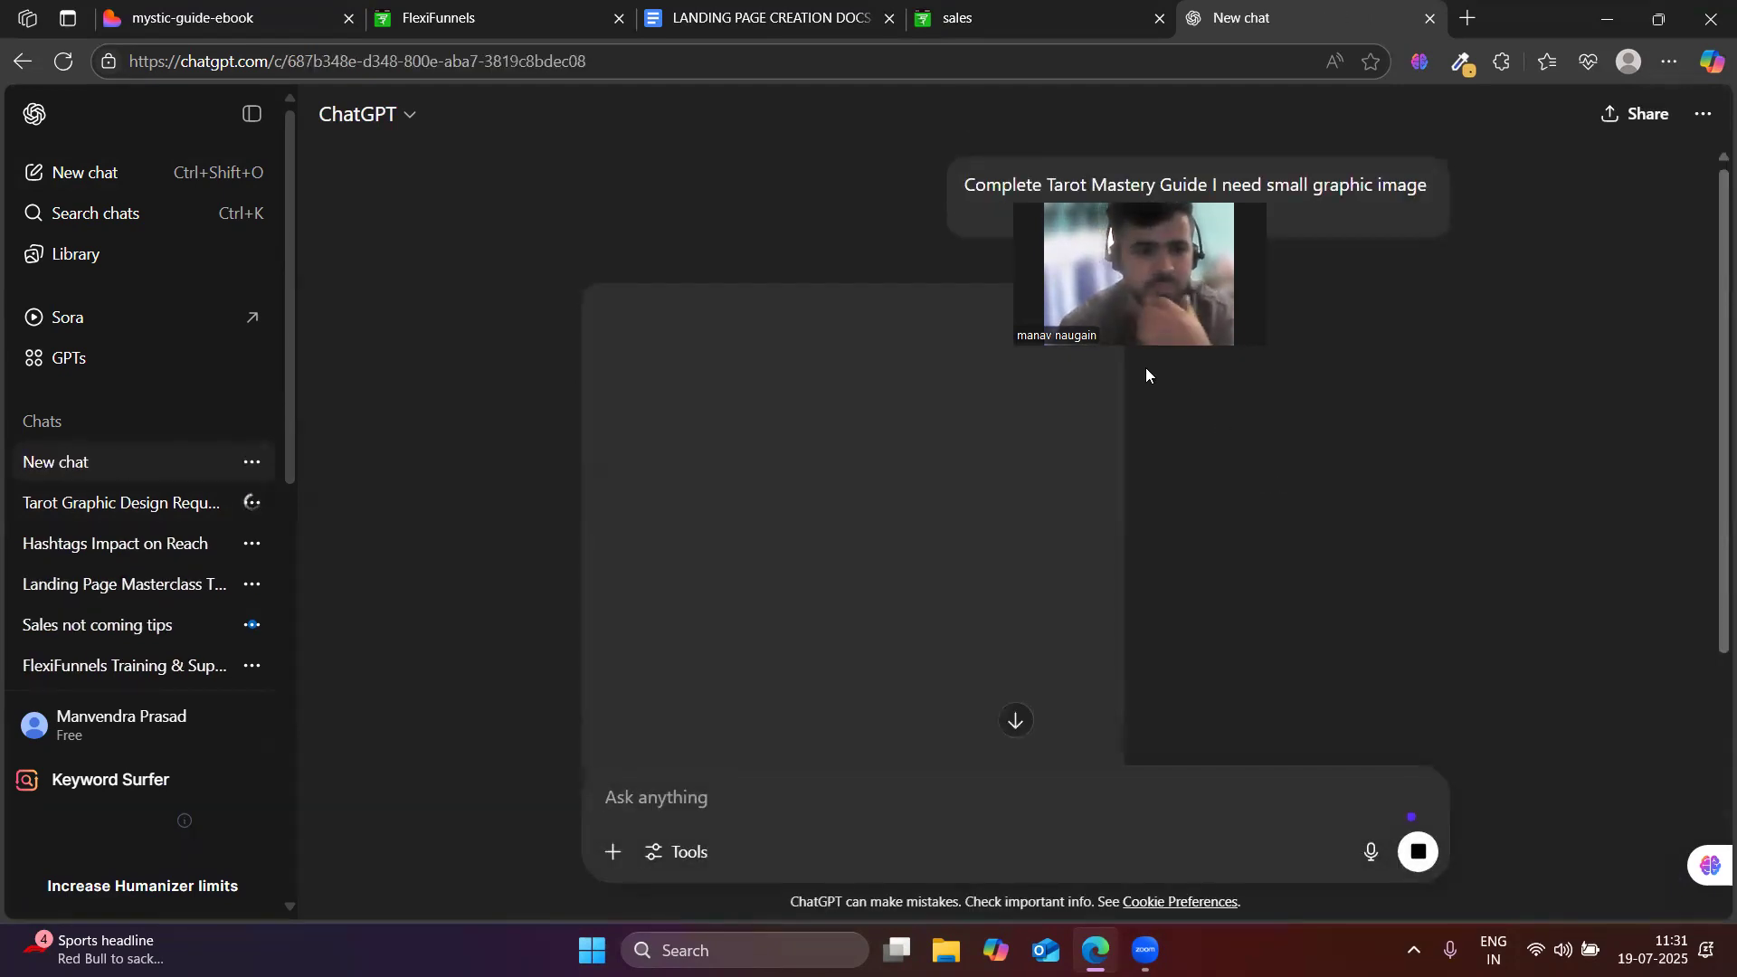
- Review the reference page's "Everything You Need to Succeed" cards and the editor page, and check the image generation in ChatGPT
click(287, 8)
click(439, 18)
click(226, 18)
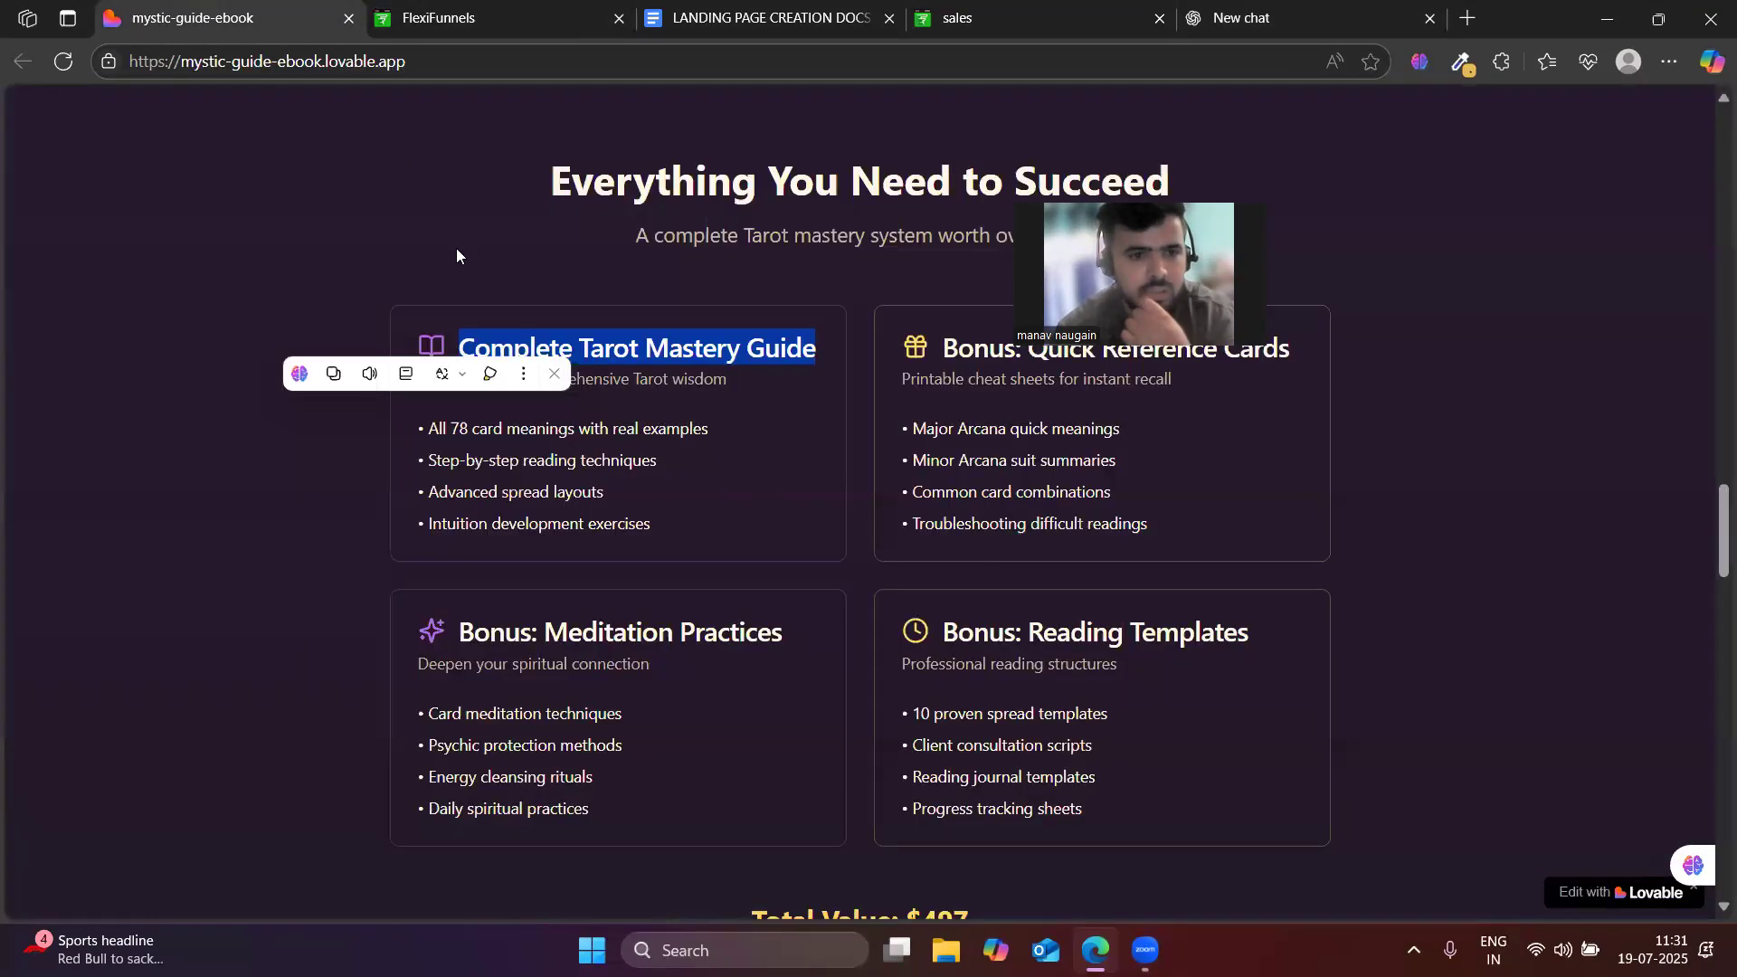
click(448, 335)
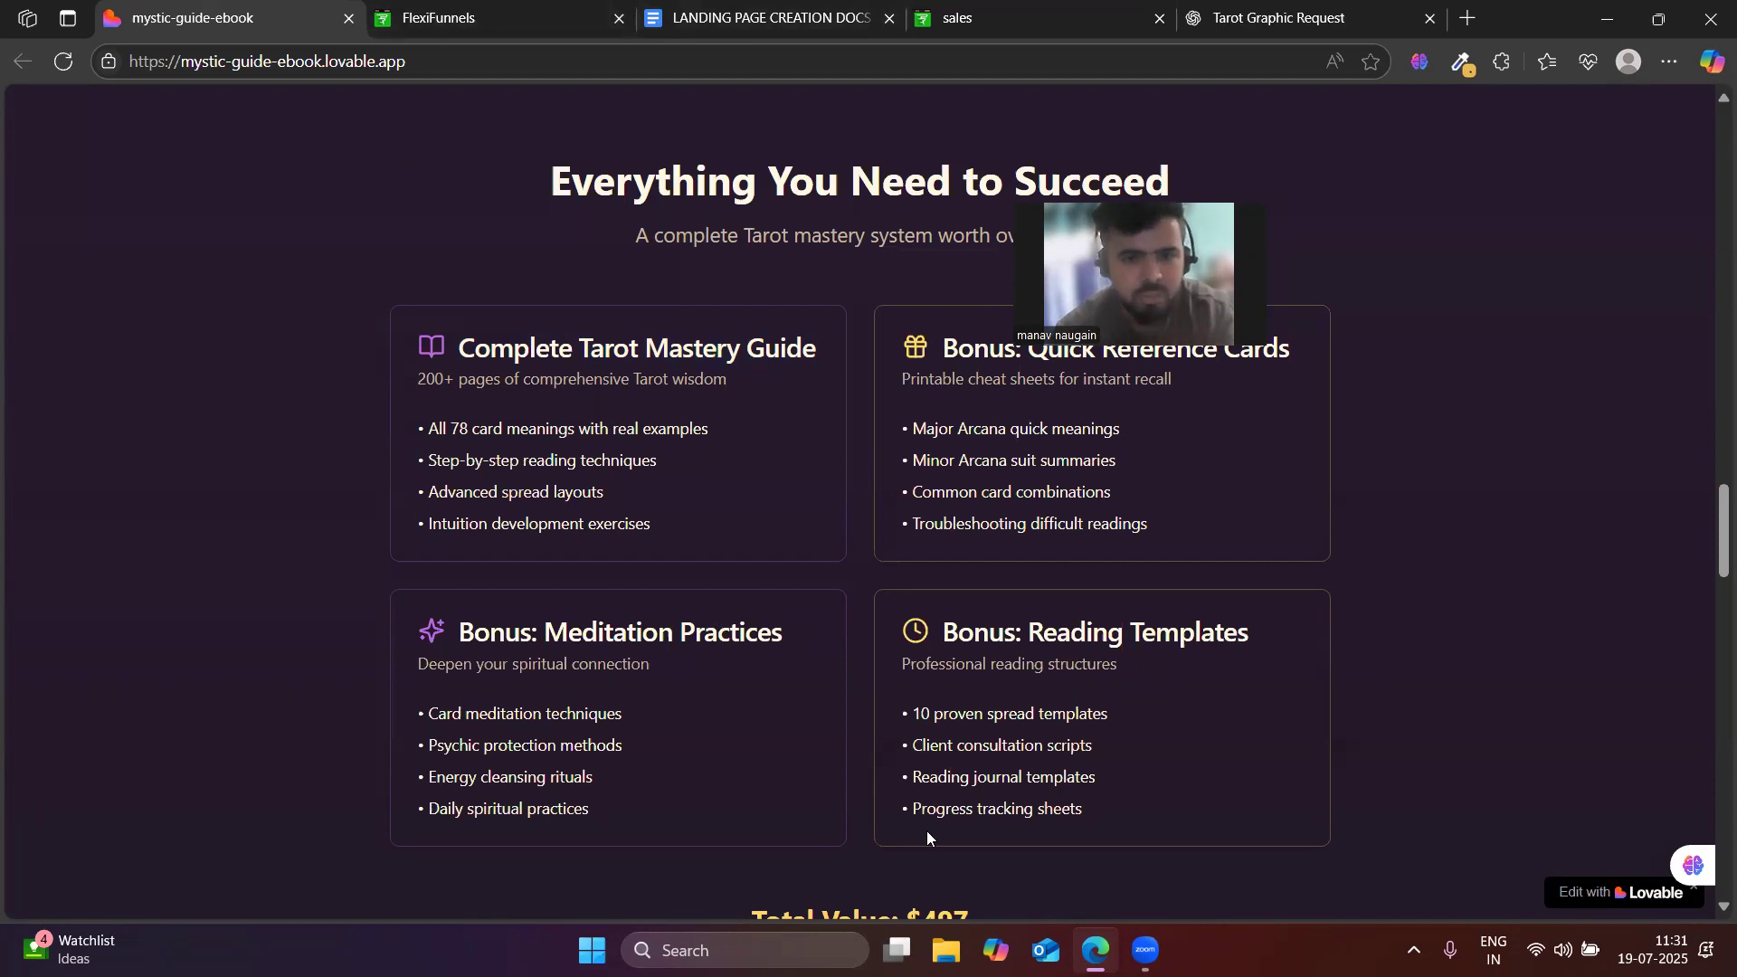
click(771, 16)
click(424, 9)
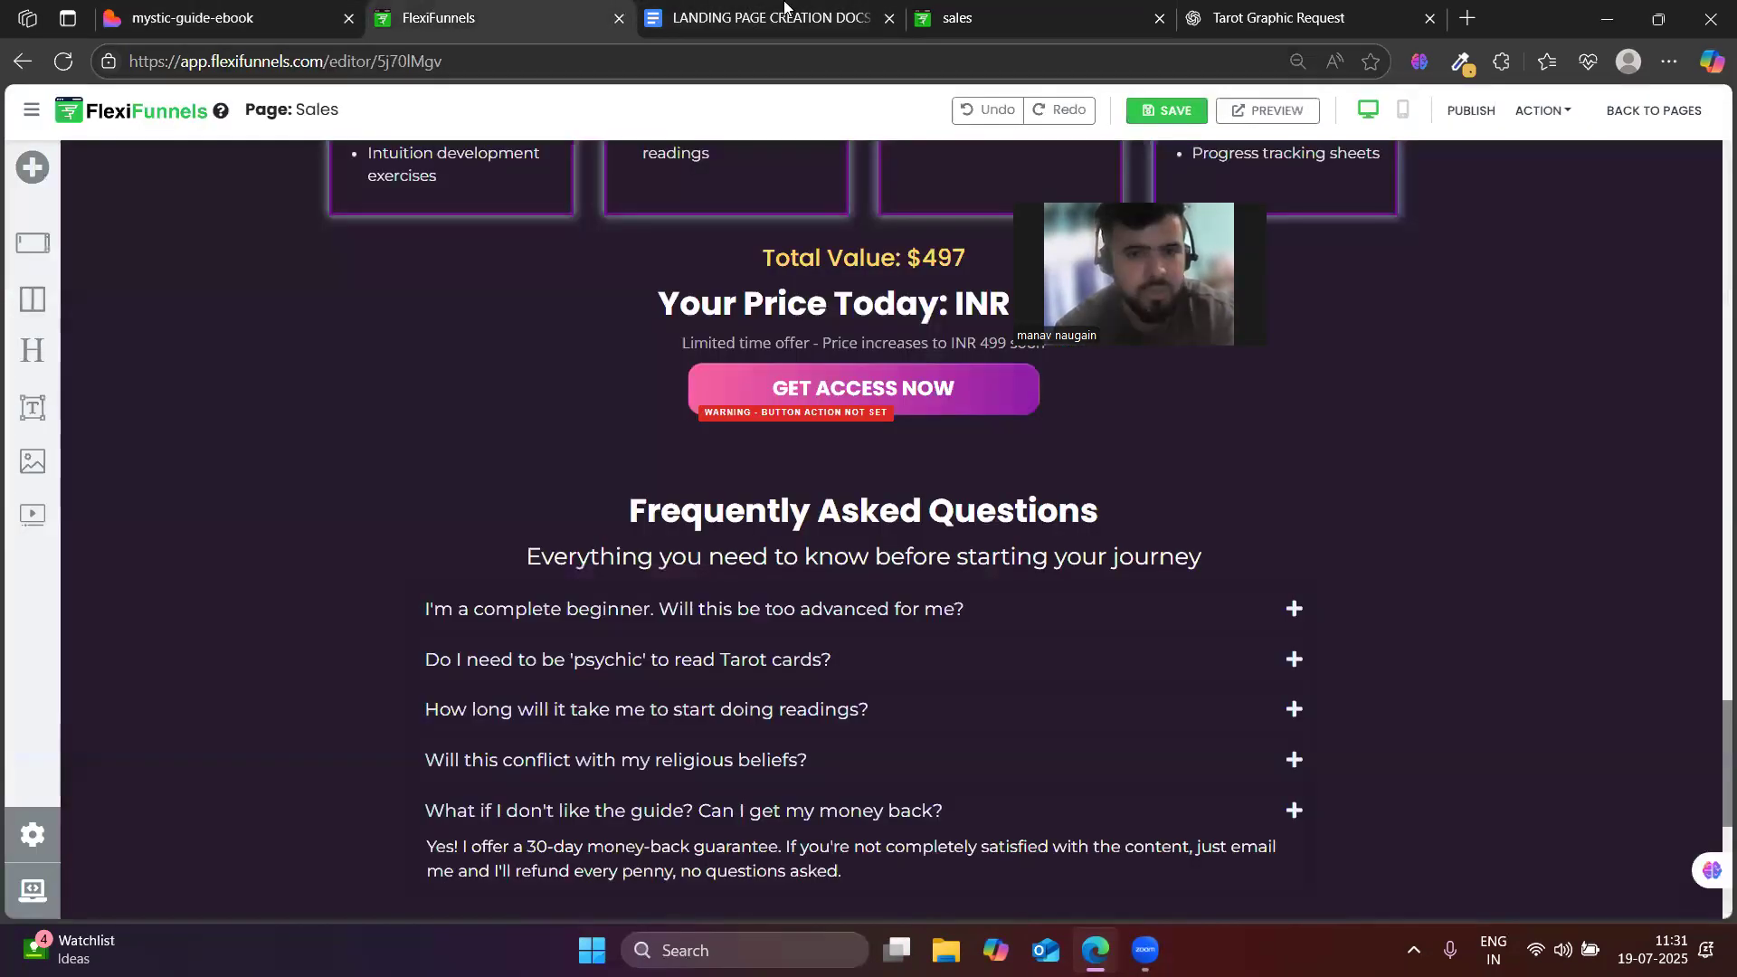
click(1289, 18)
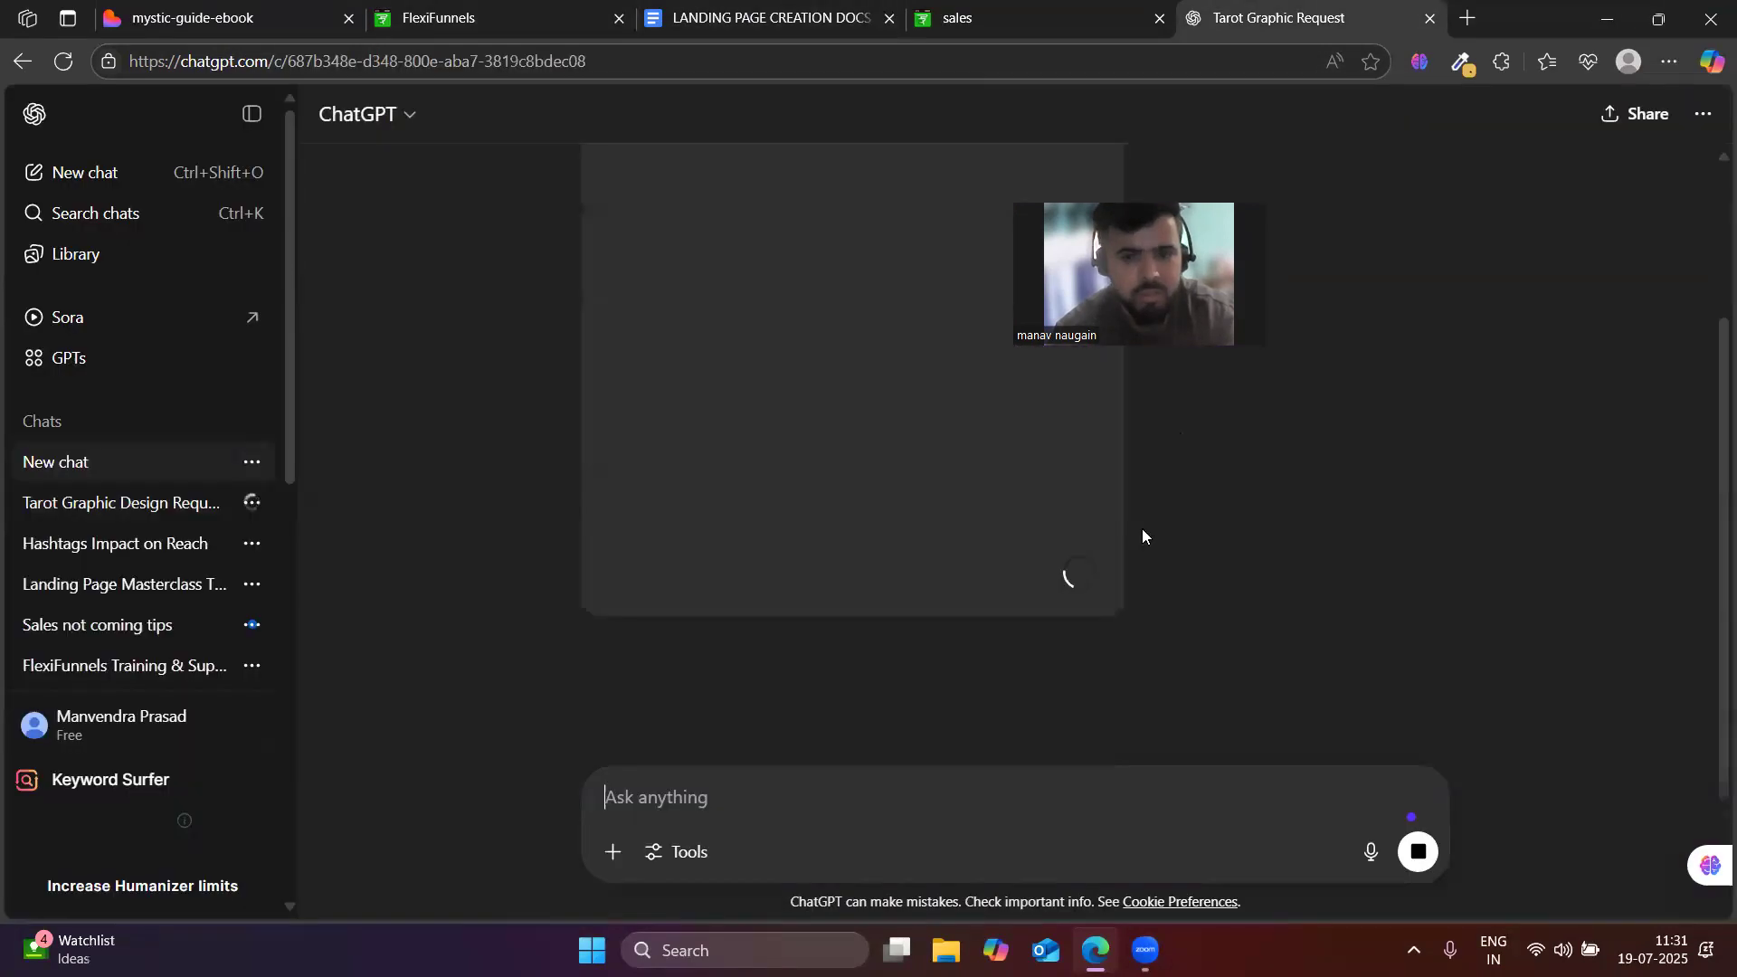
scroll(1142, 529, down, 2)
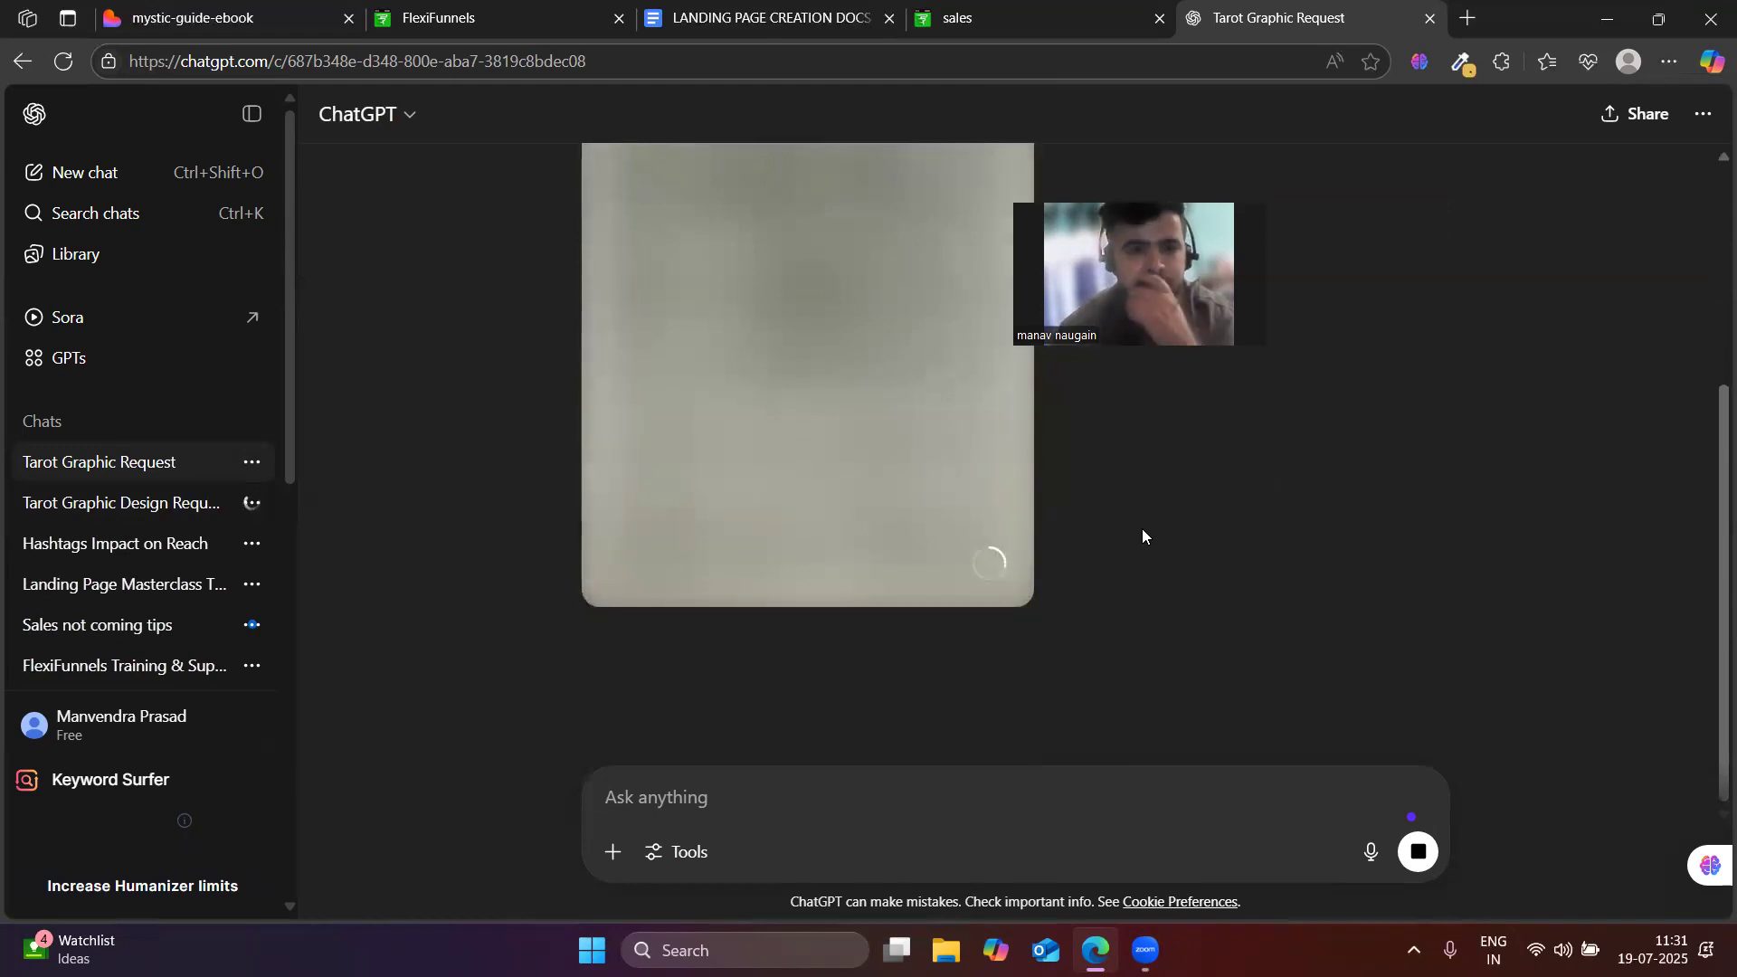
click(322, 4)
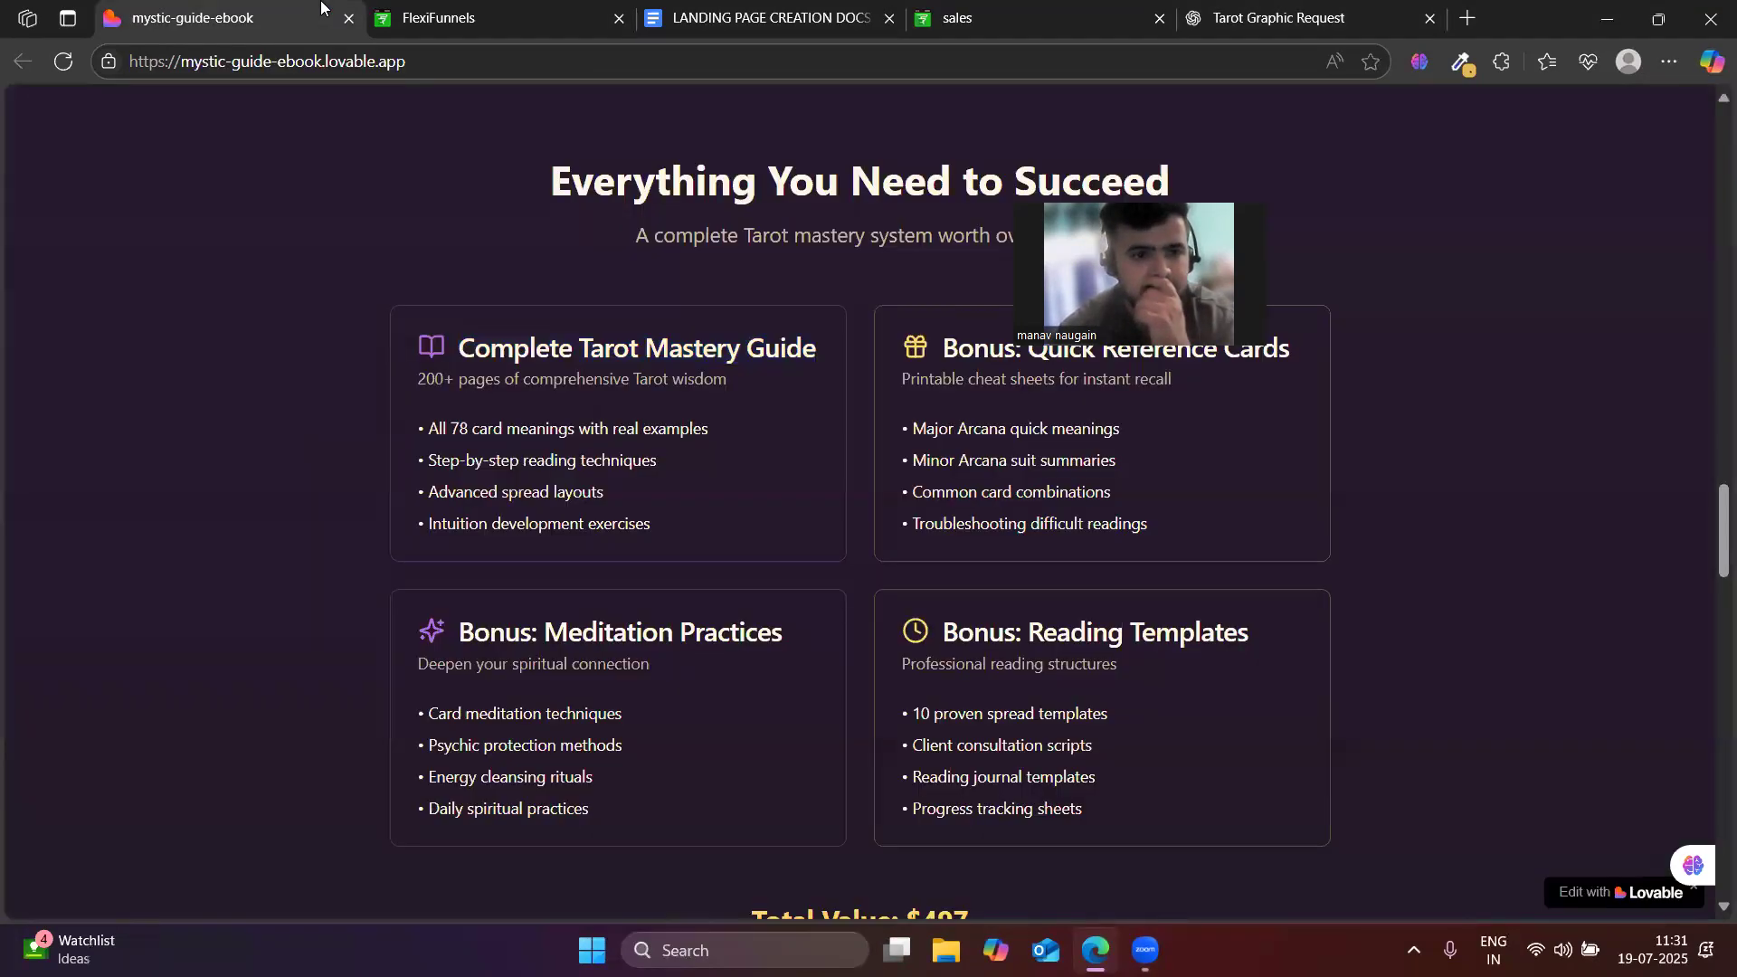
click(763, 10)
click(1350, 13)
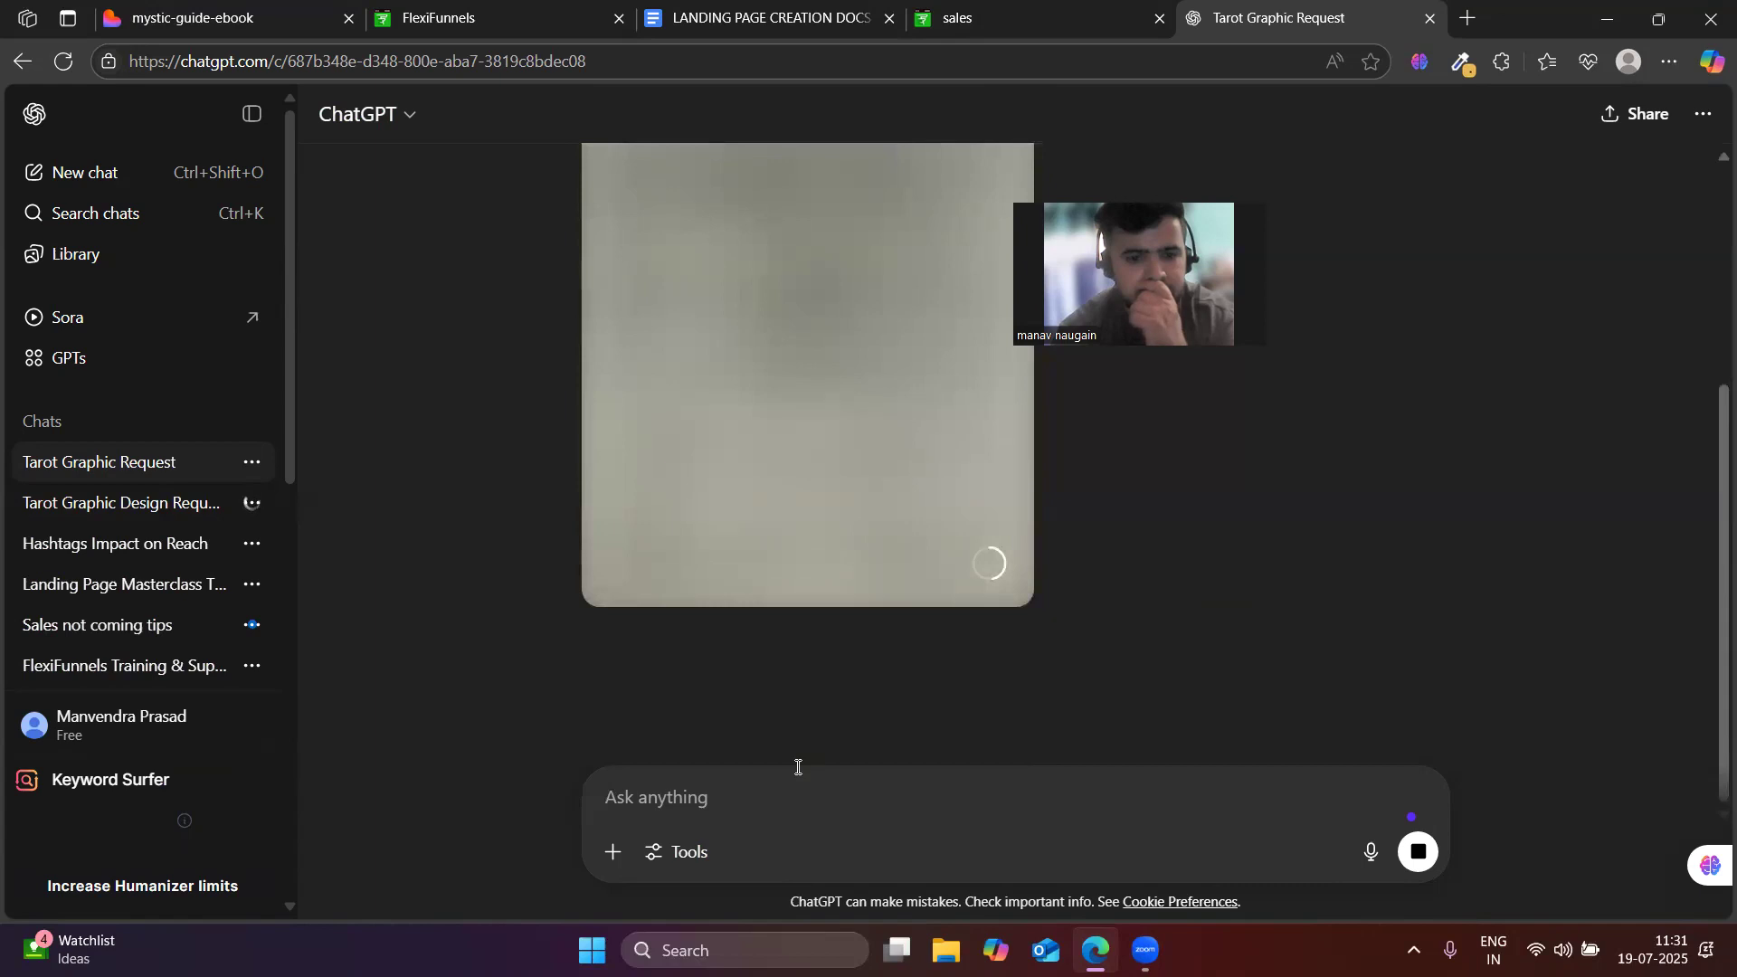
- Draft a follow-up ChatGPT prompt reading "i need Guide,bonus graphic image for my sales page" from the earlier prompt text
text(i need)
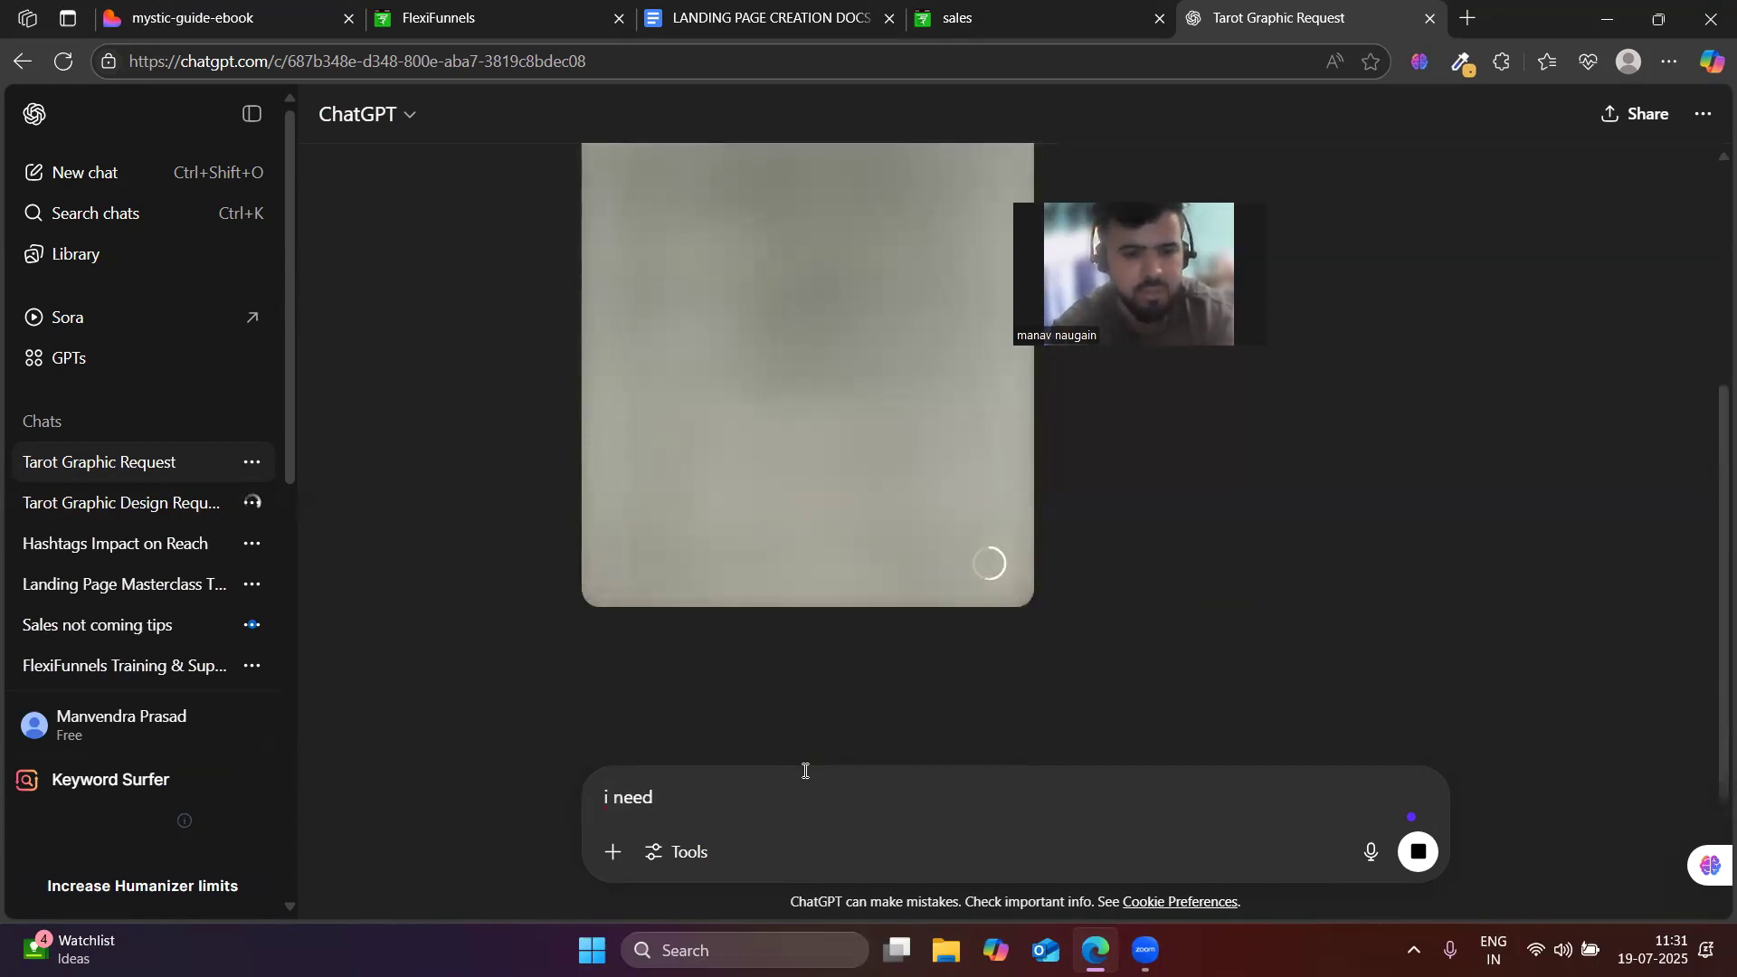
text(Complete Tarot Mastery Guide I need only graphic image for my sales page)
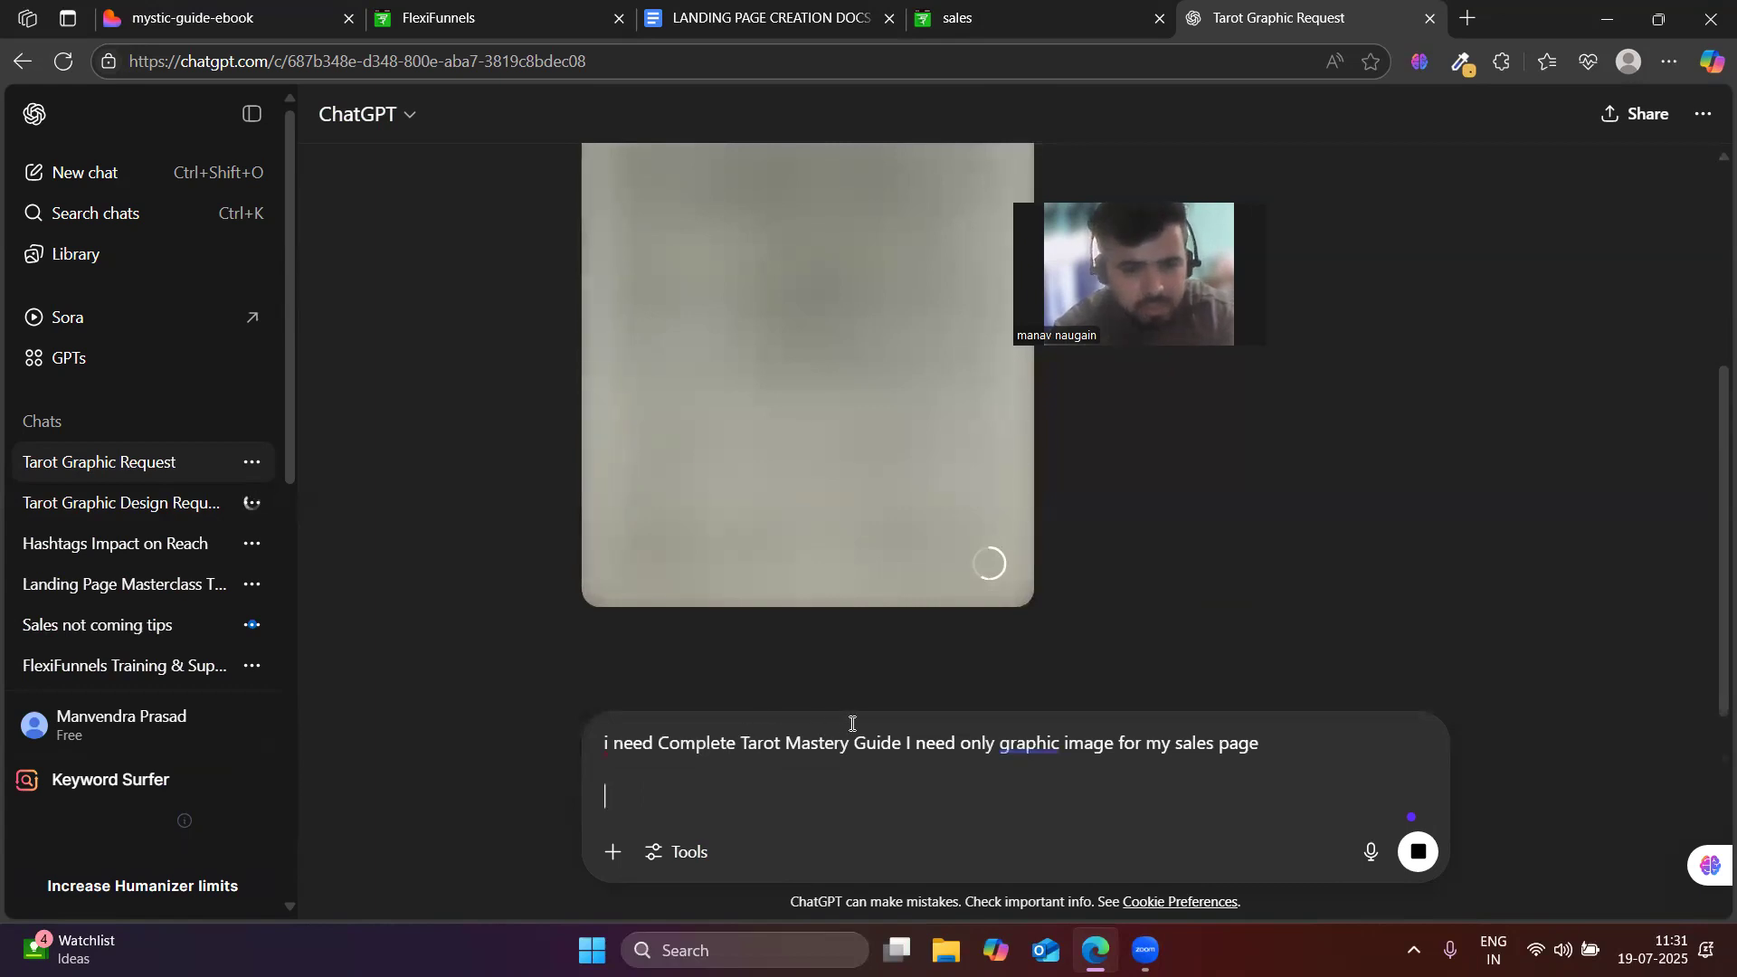
drag(822, 742, 702, 714)
key(BackSpace)
key(BackSpace)
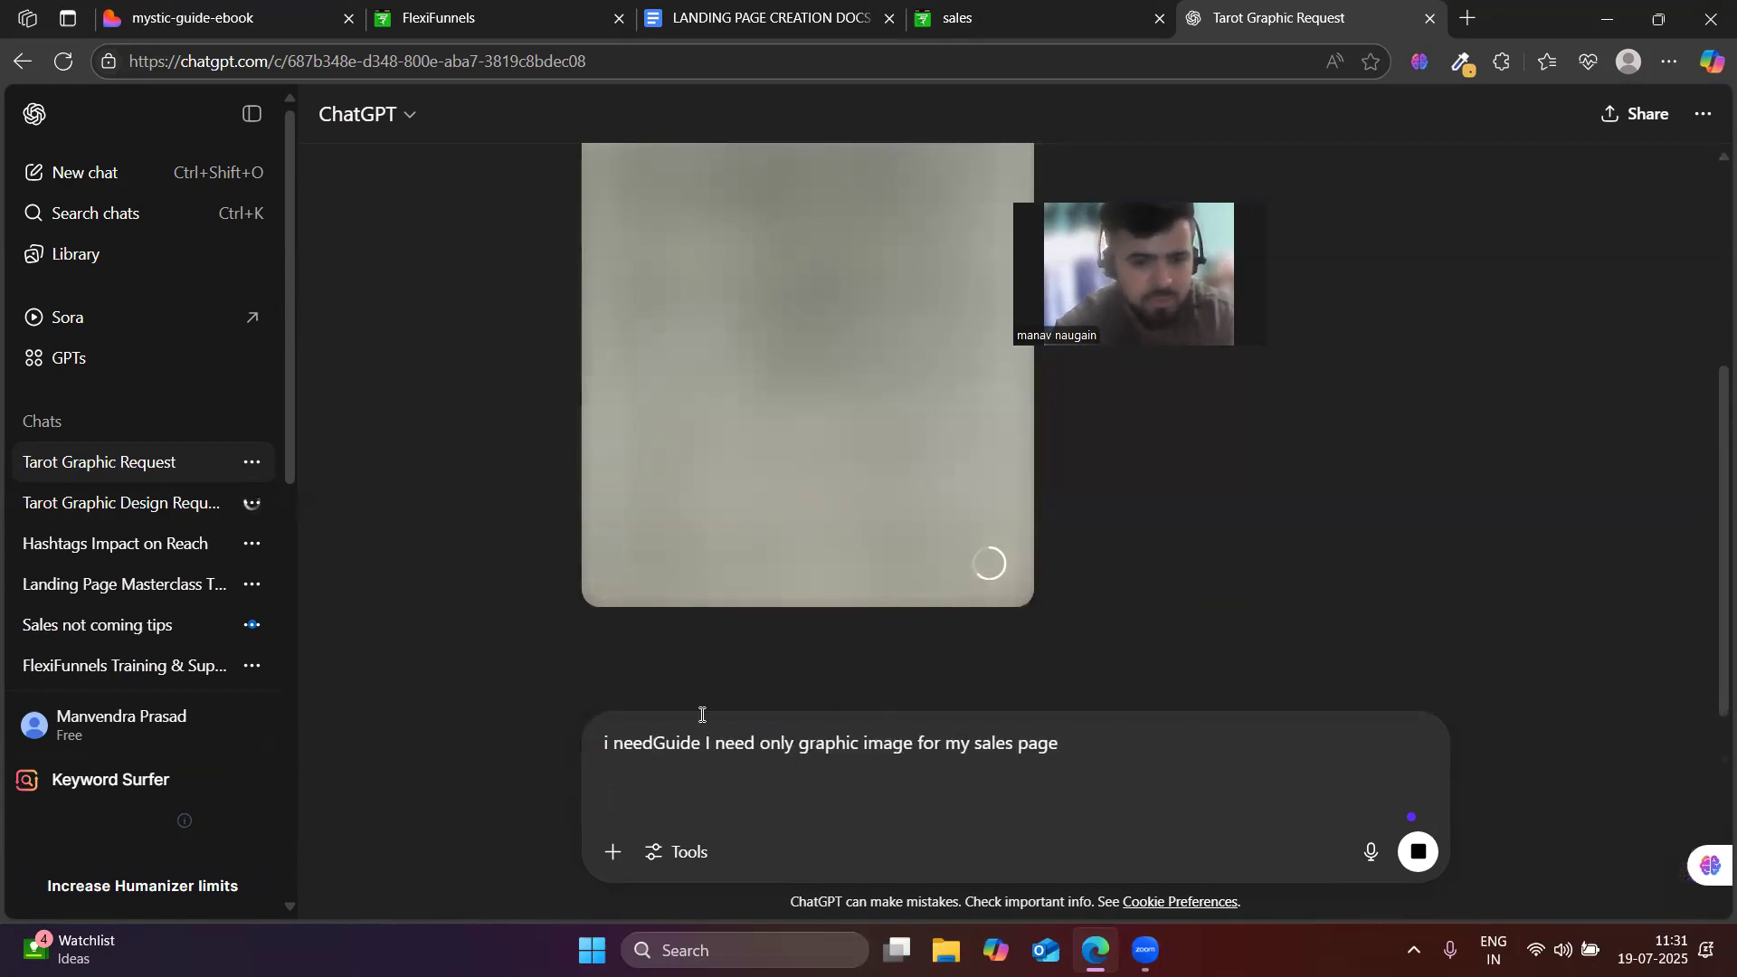
click(705, 744)
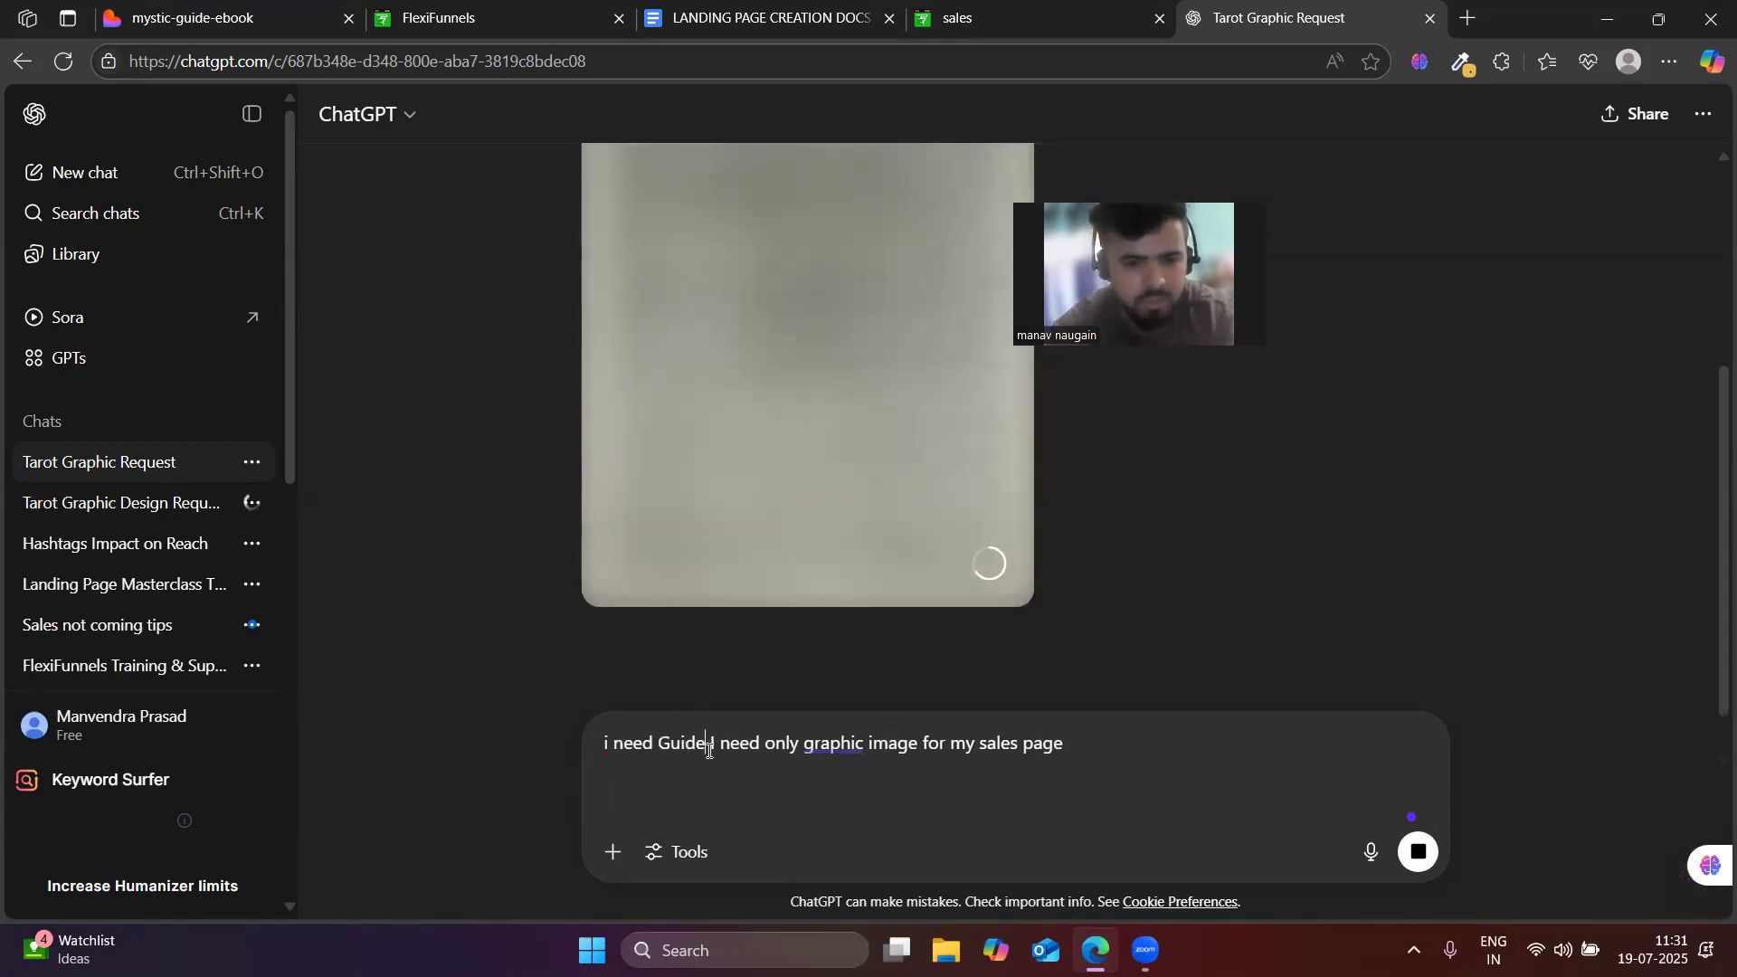
text(,bonus)
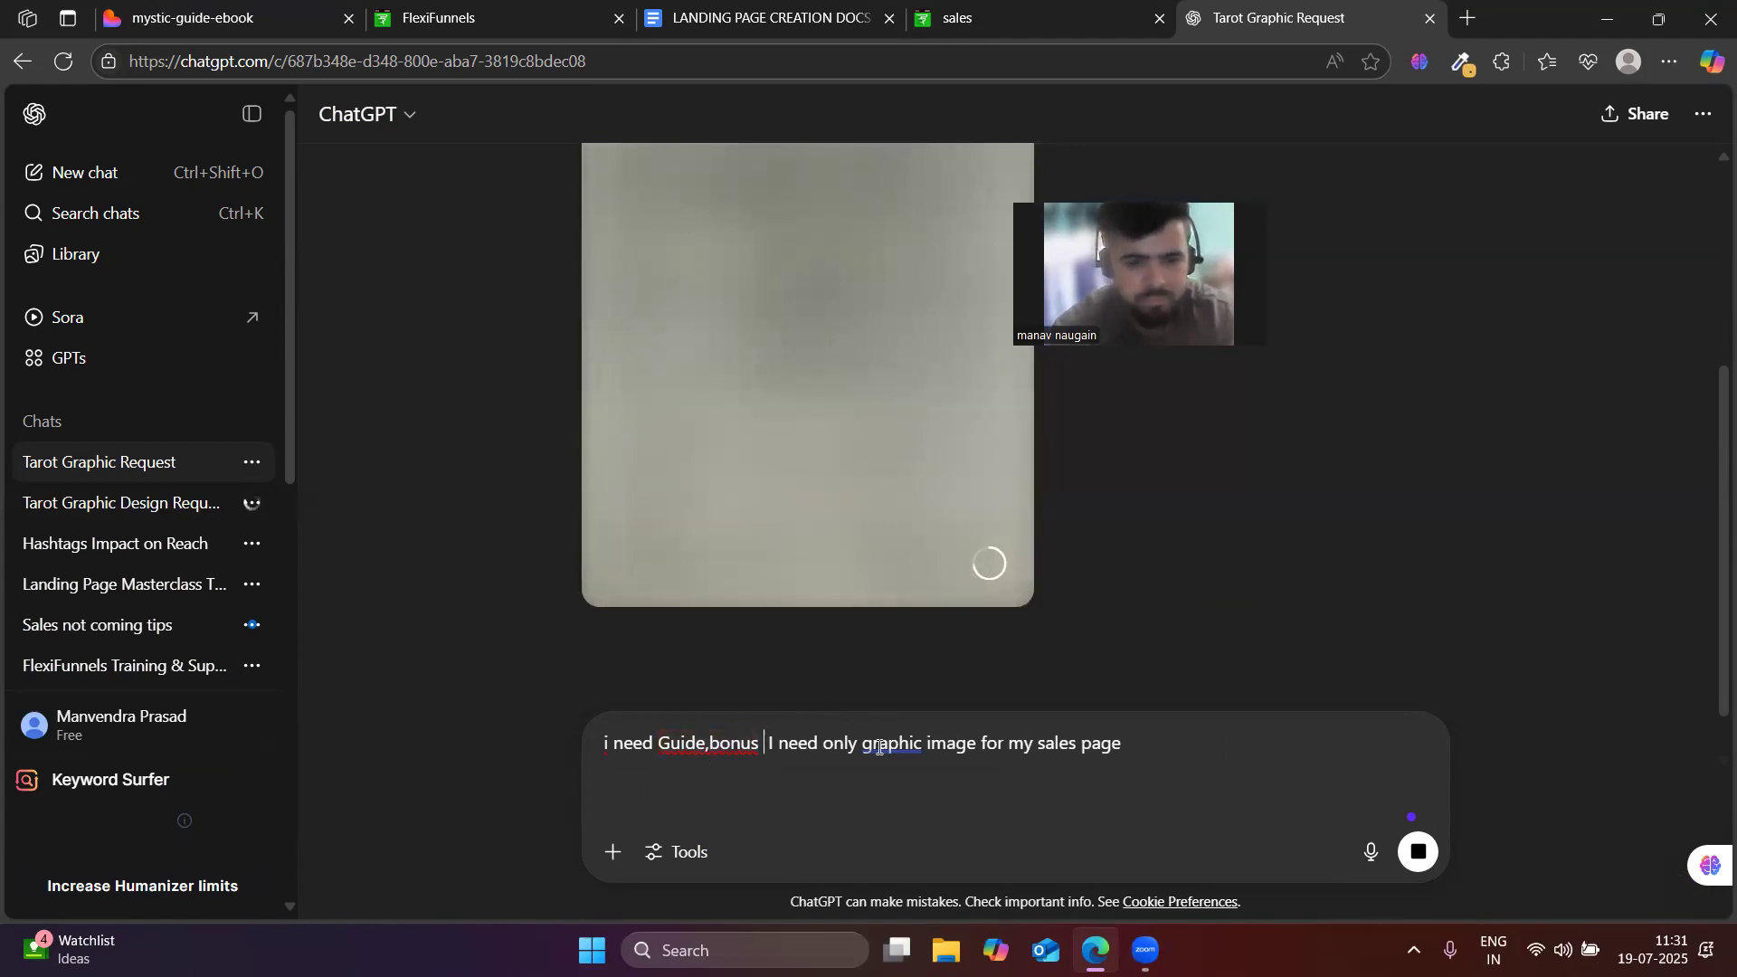
drag(766, 745, 764, 745)
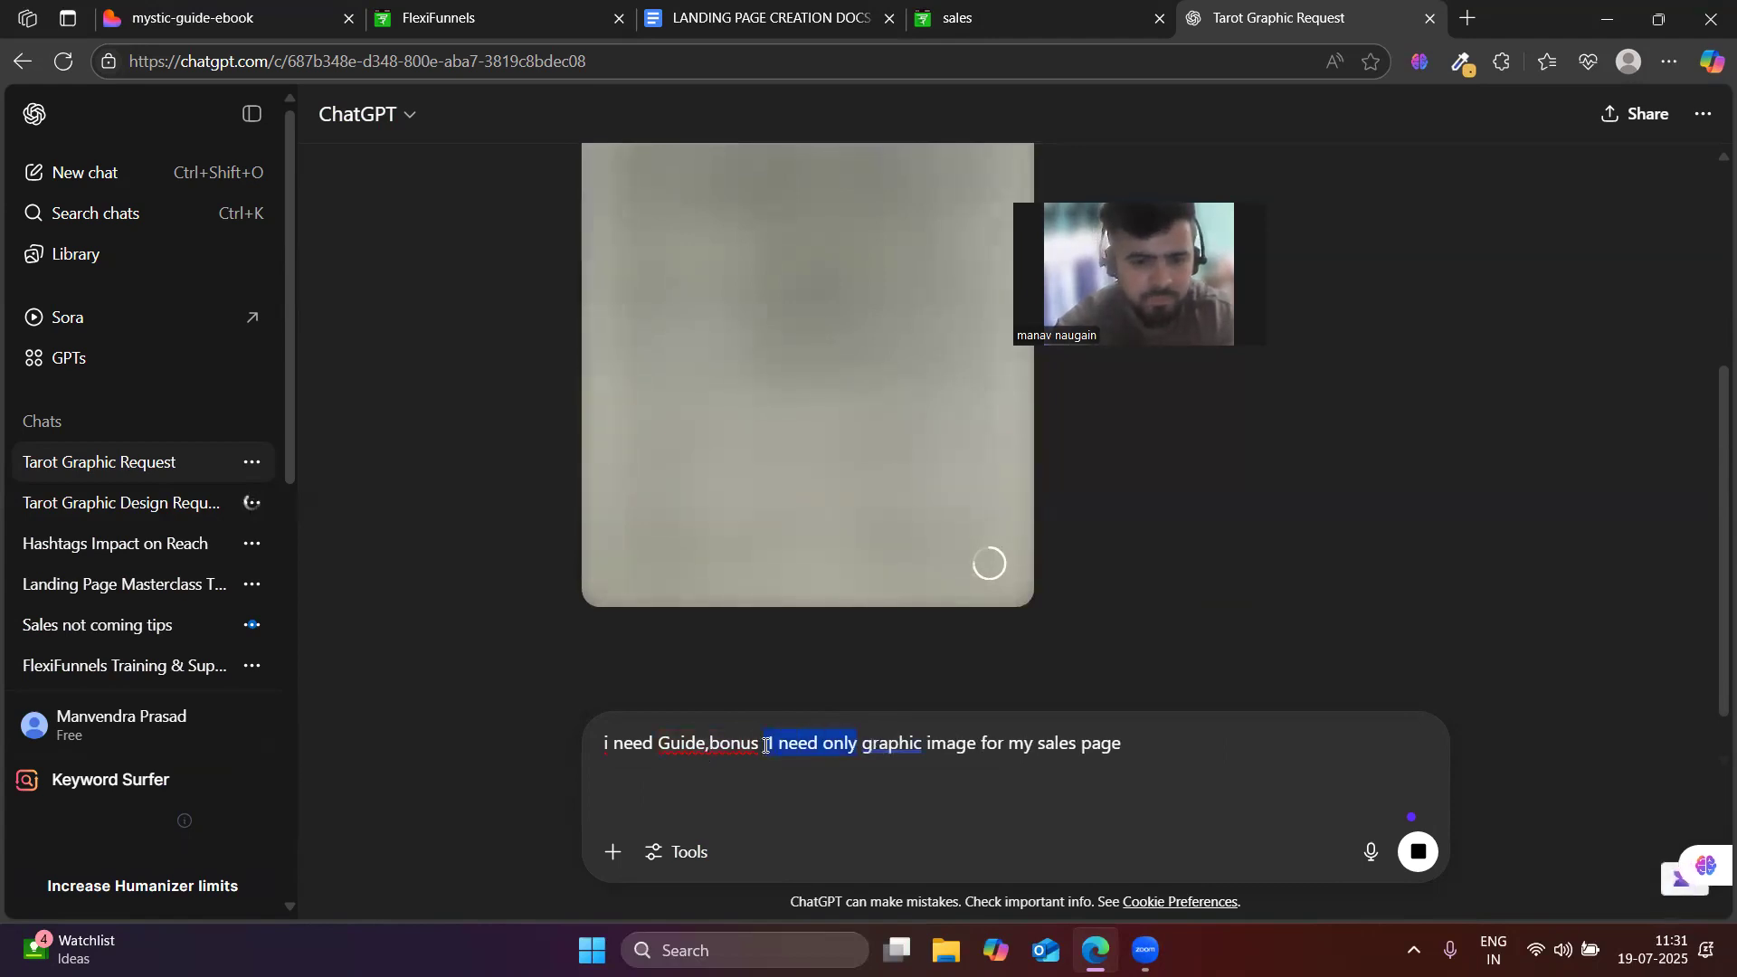
key(BackSpace)
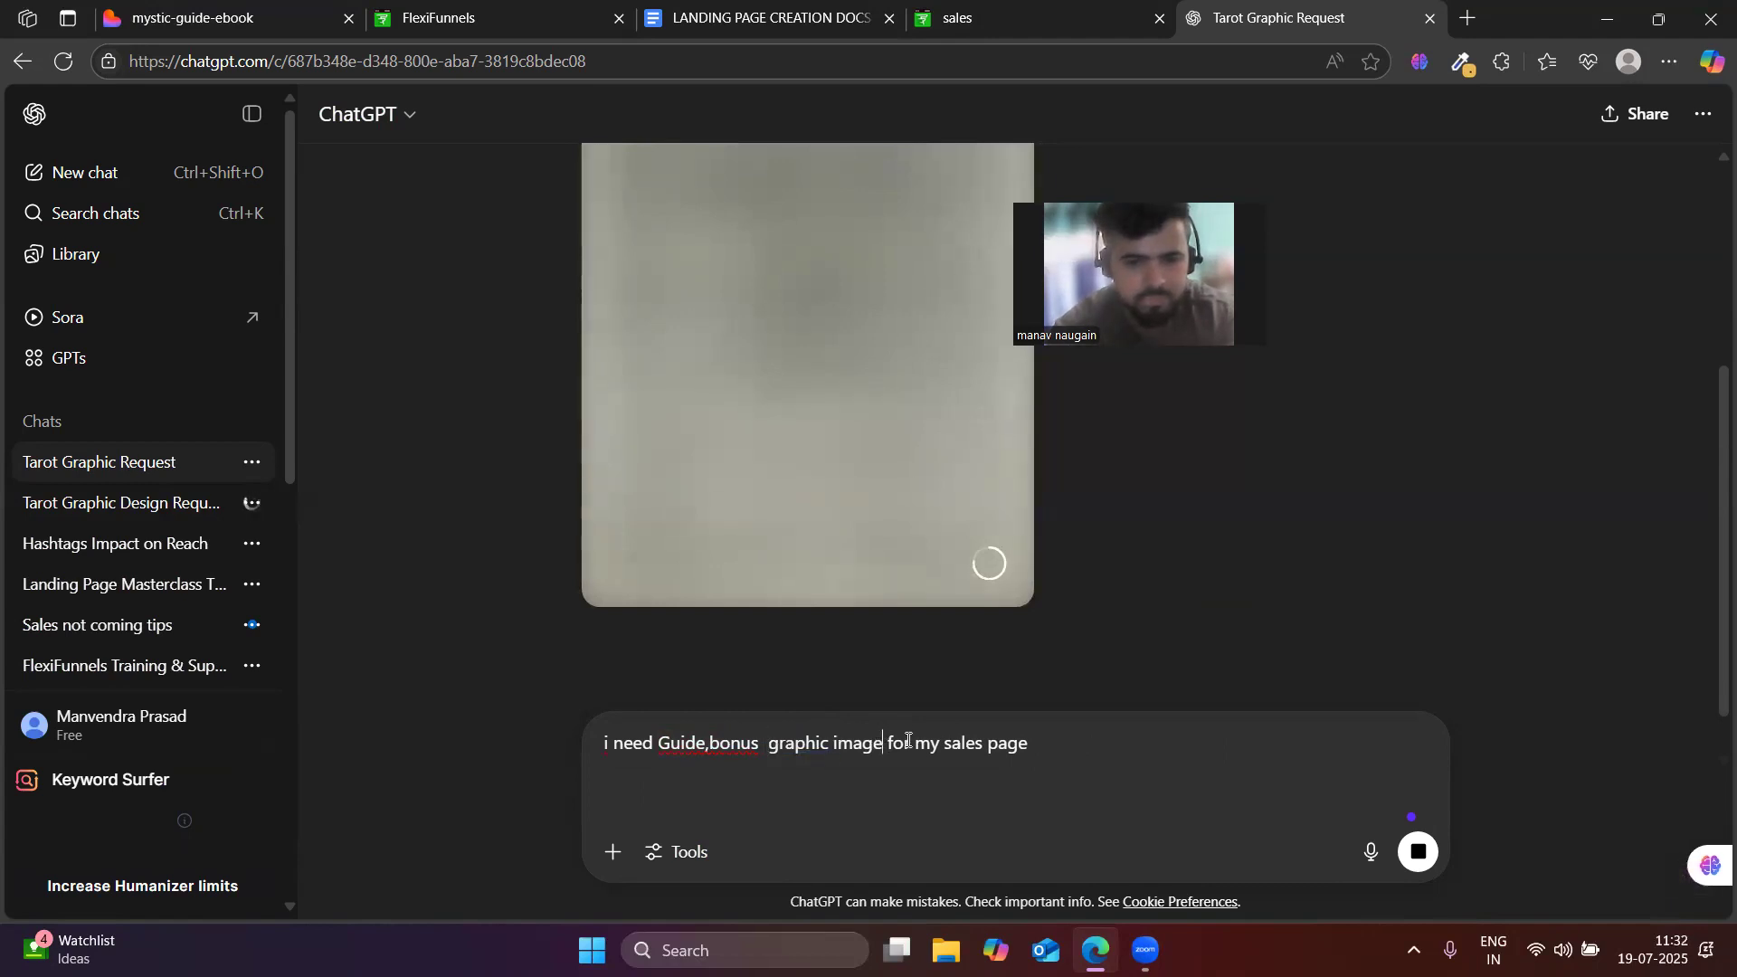
- Insert "small images" after "graphic image" in the draft prompt
text(small)
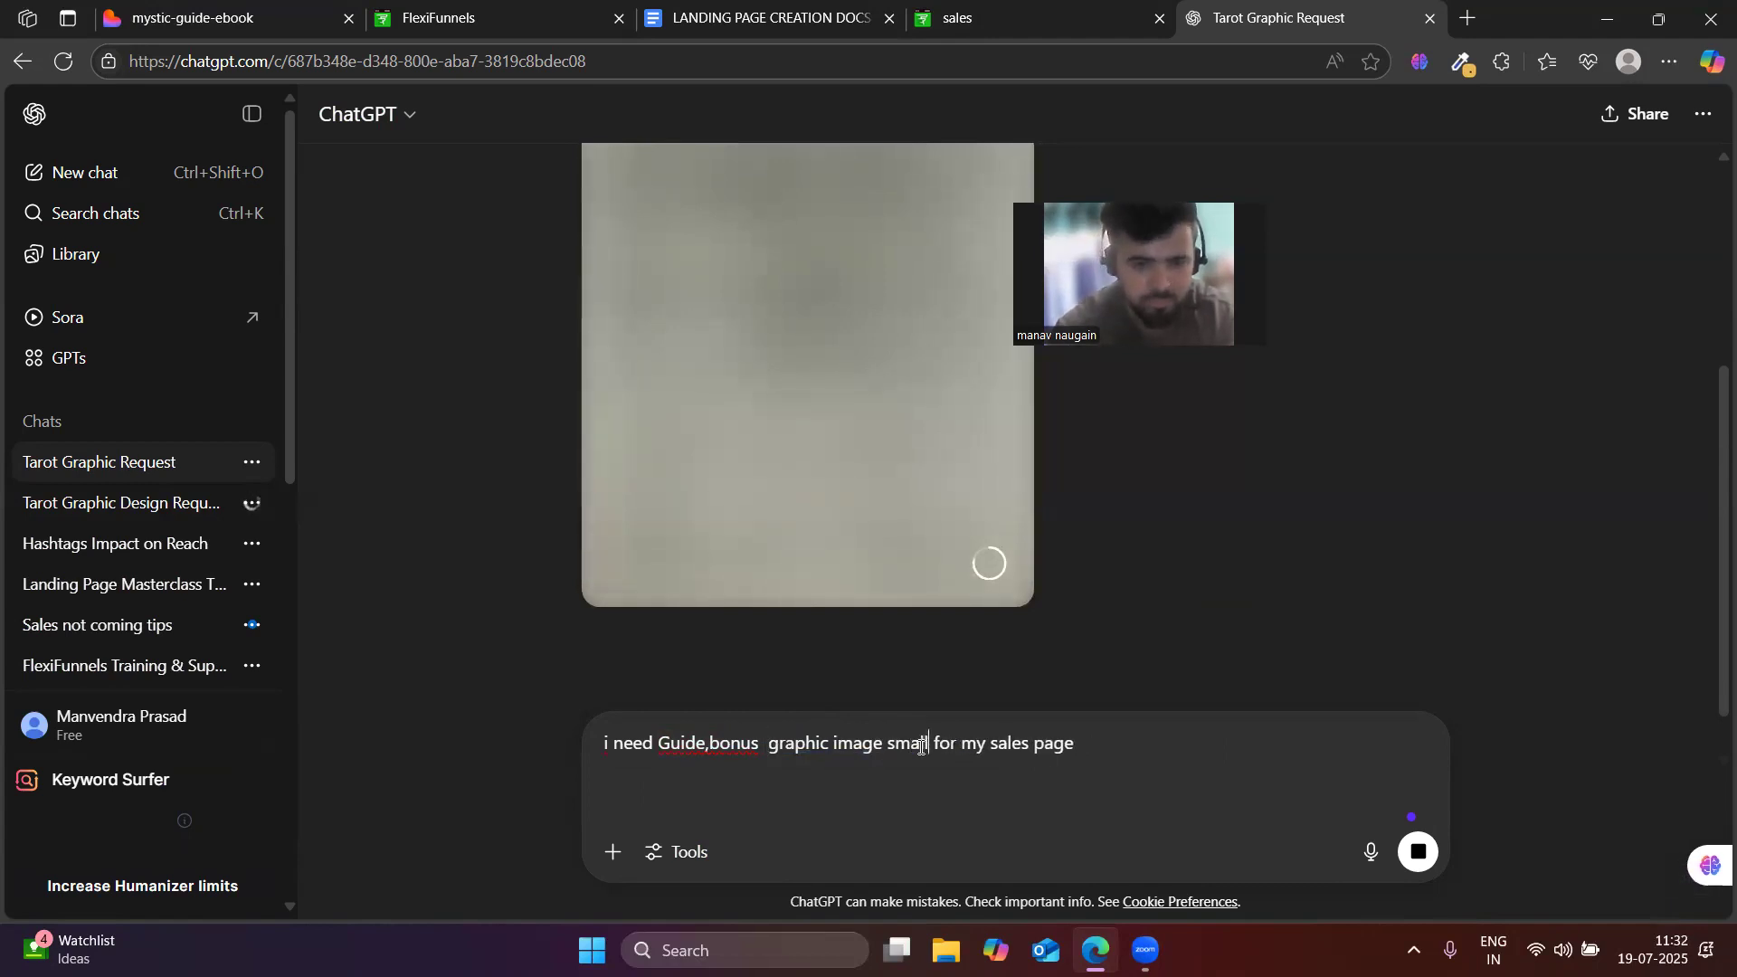
text( iamges)
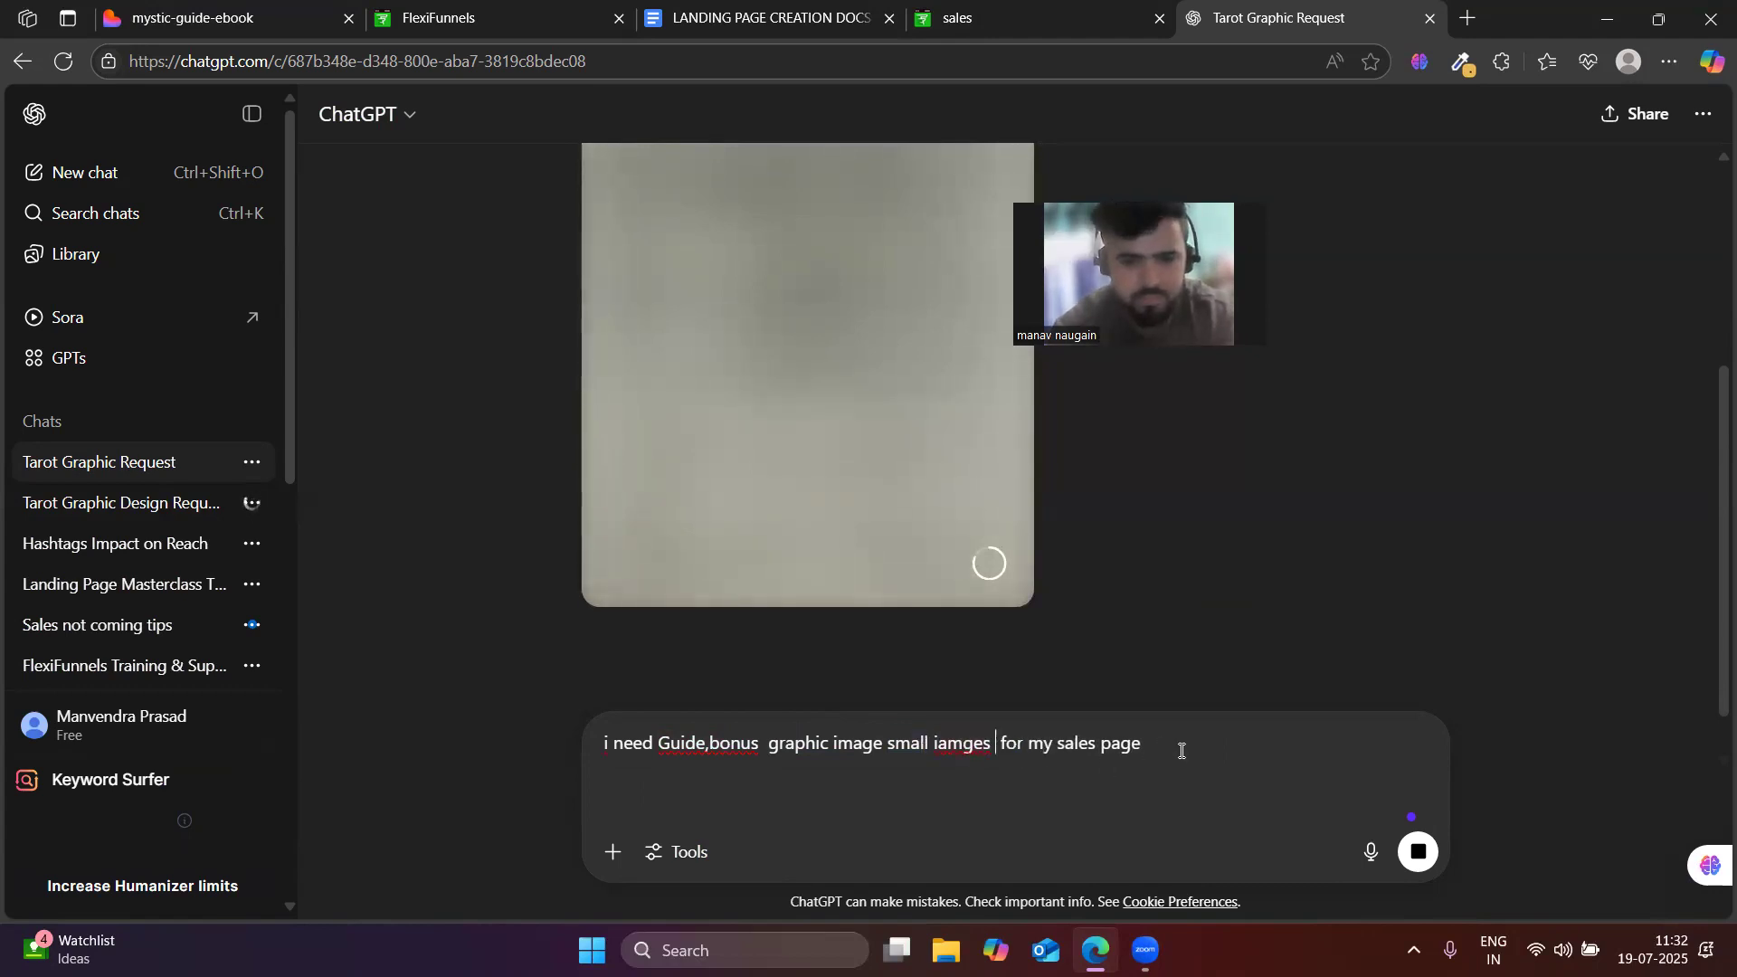
key(BackSpace)
key(BackSpace)
key(BackSpace)
key(BackSpace)
key(BackSpace)
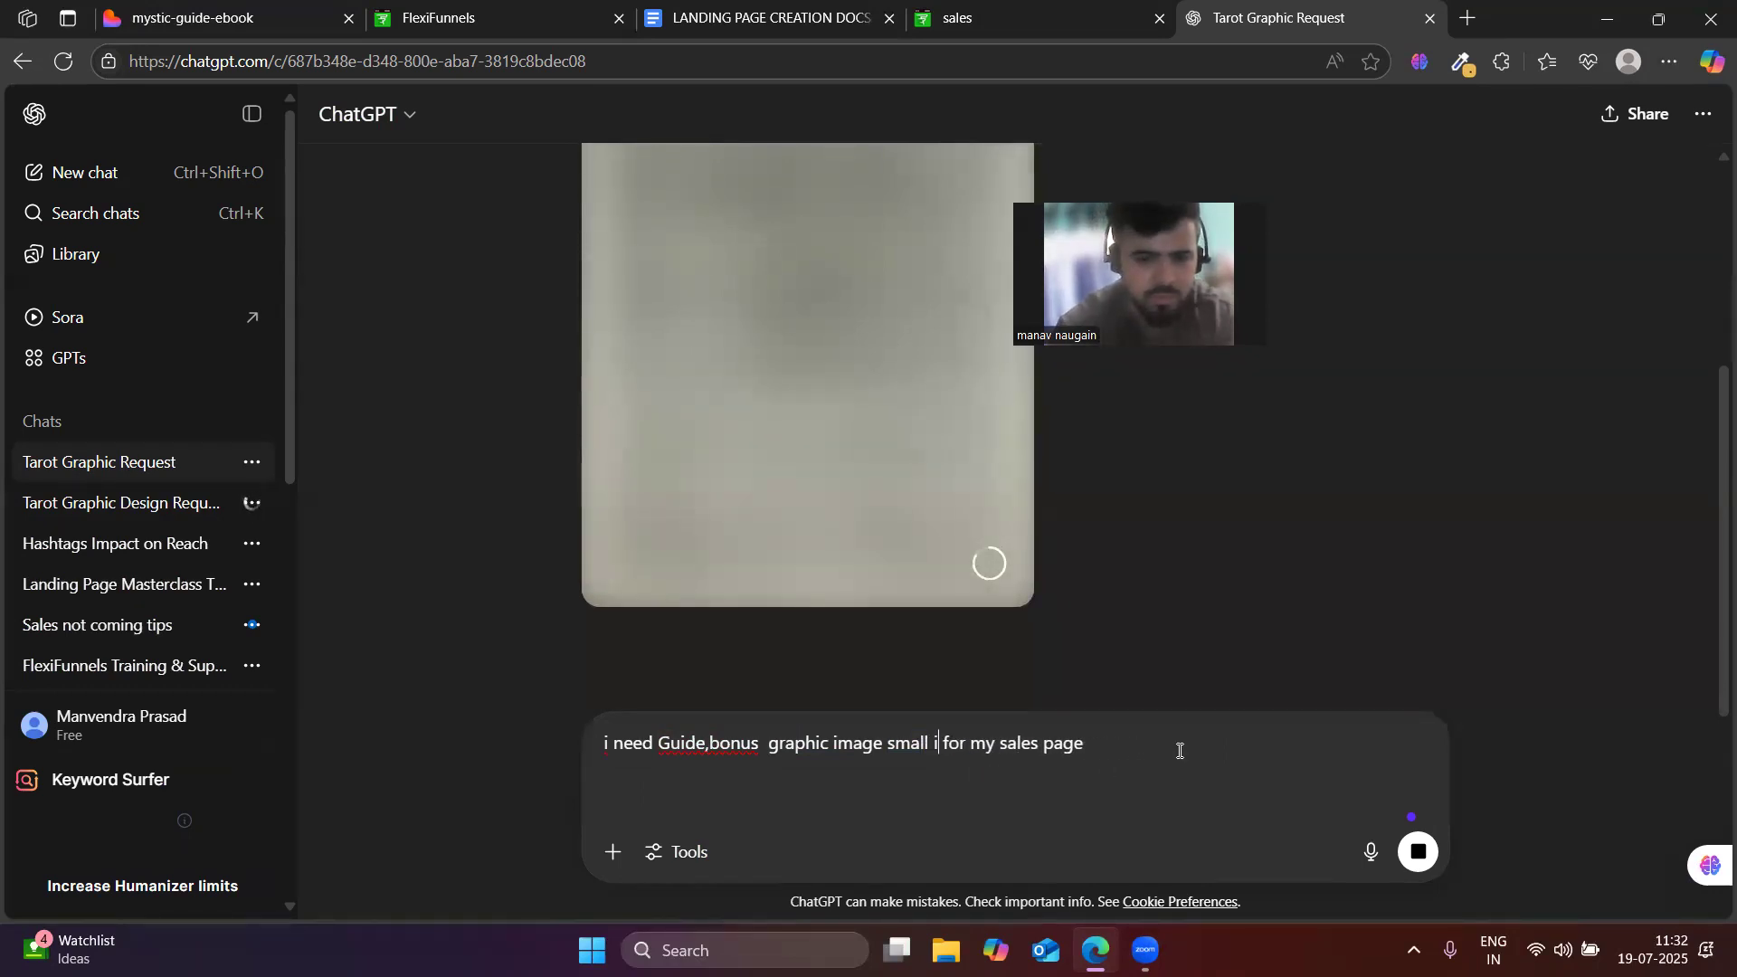
text(mages)
key(BackSpace)
key(BackSpace)
text(es)
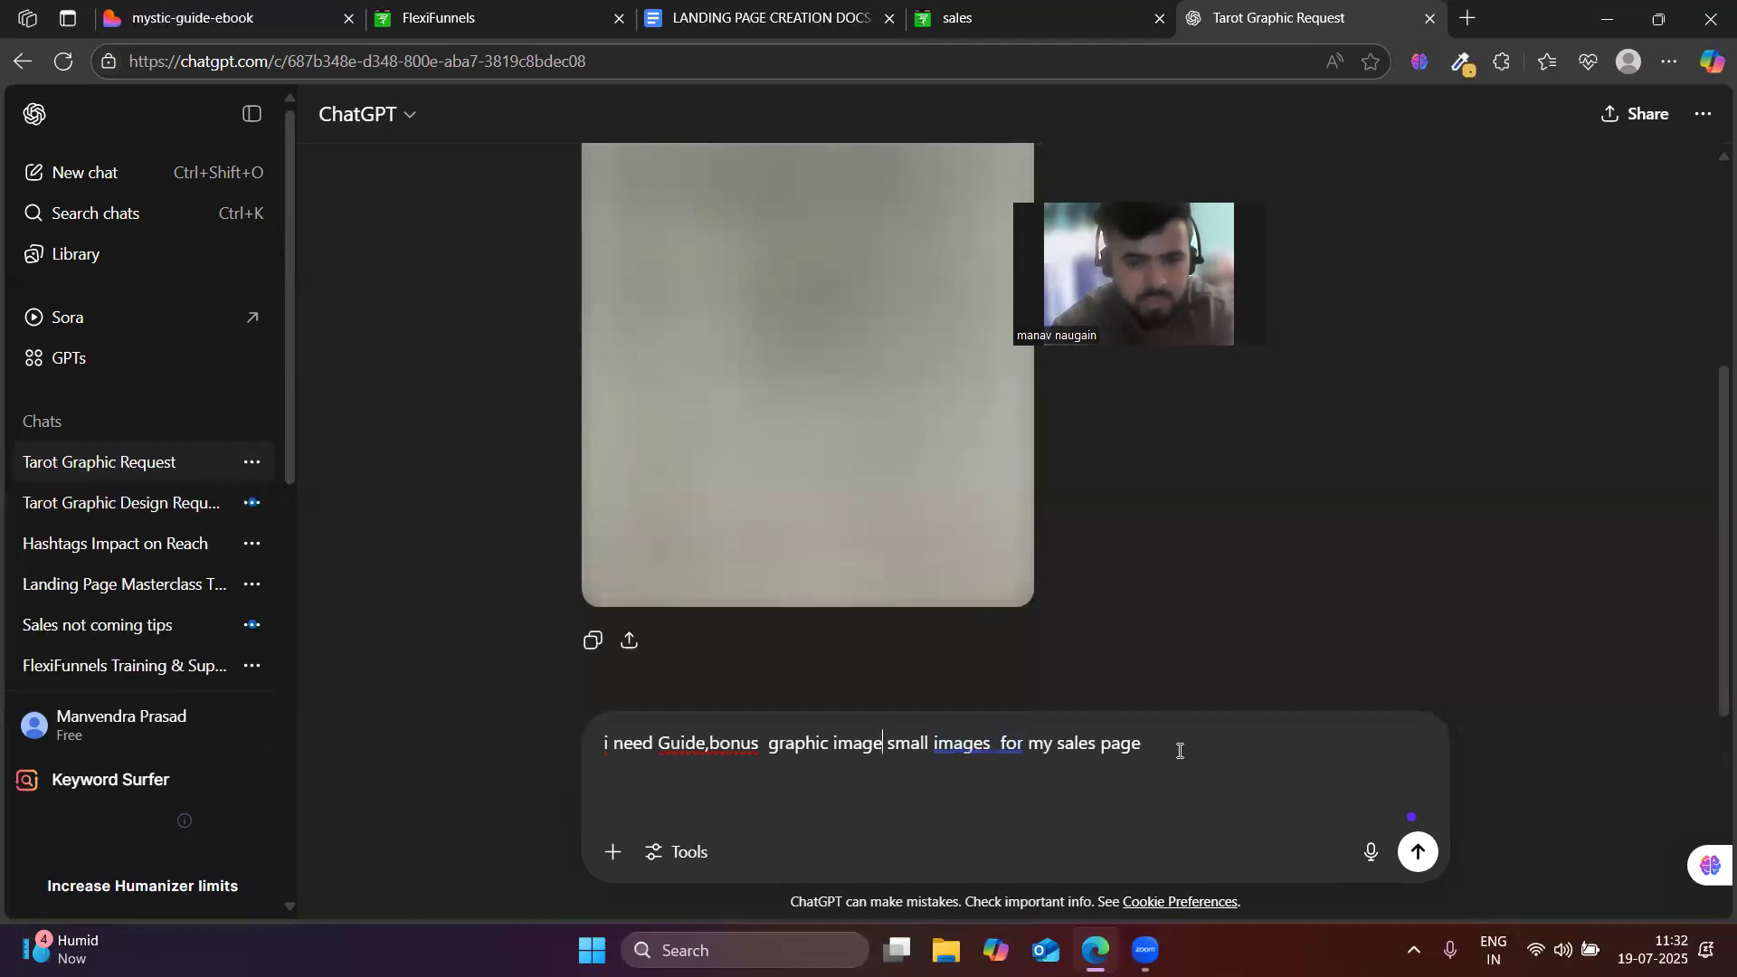
- Remove the redundant word "image" after "graphic" from the prompt and send it
text(0)
key(Right)
key(Right)
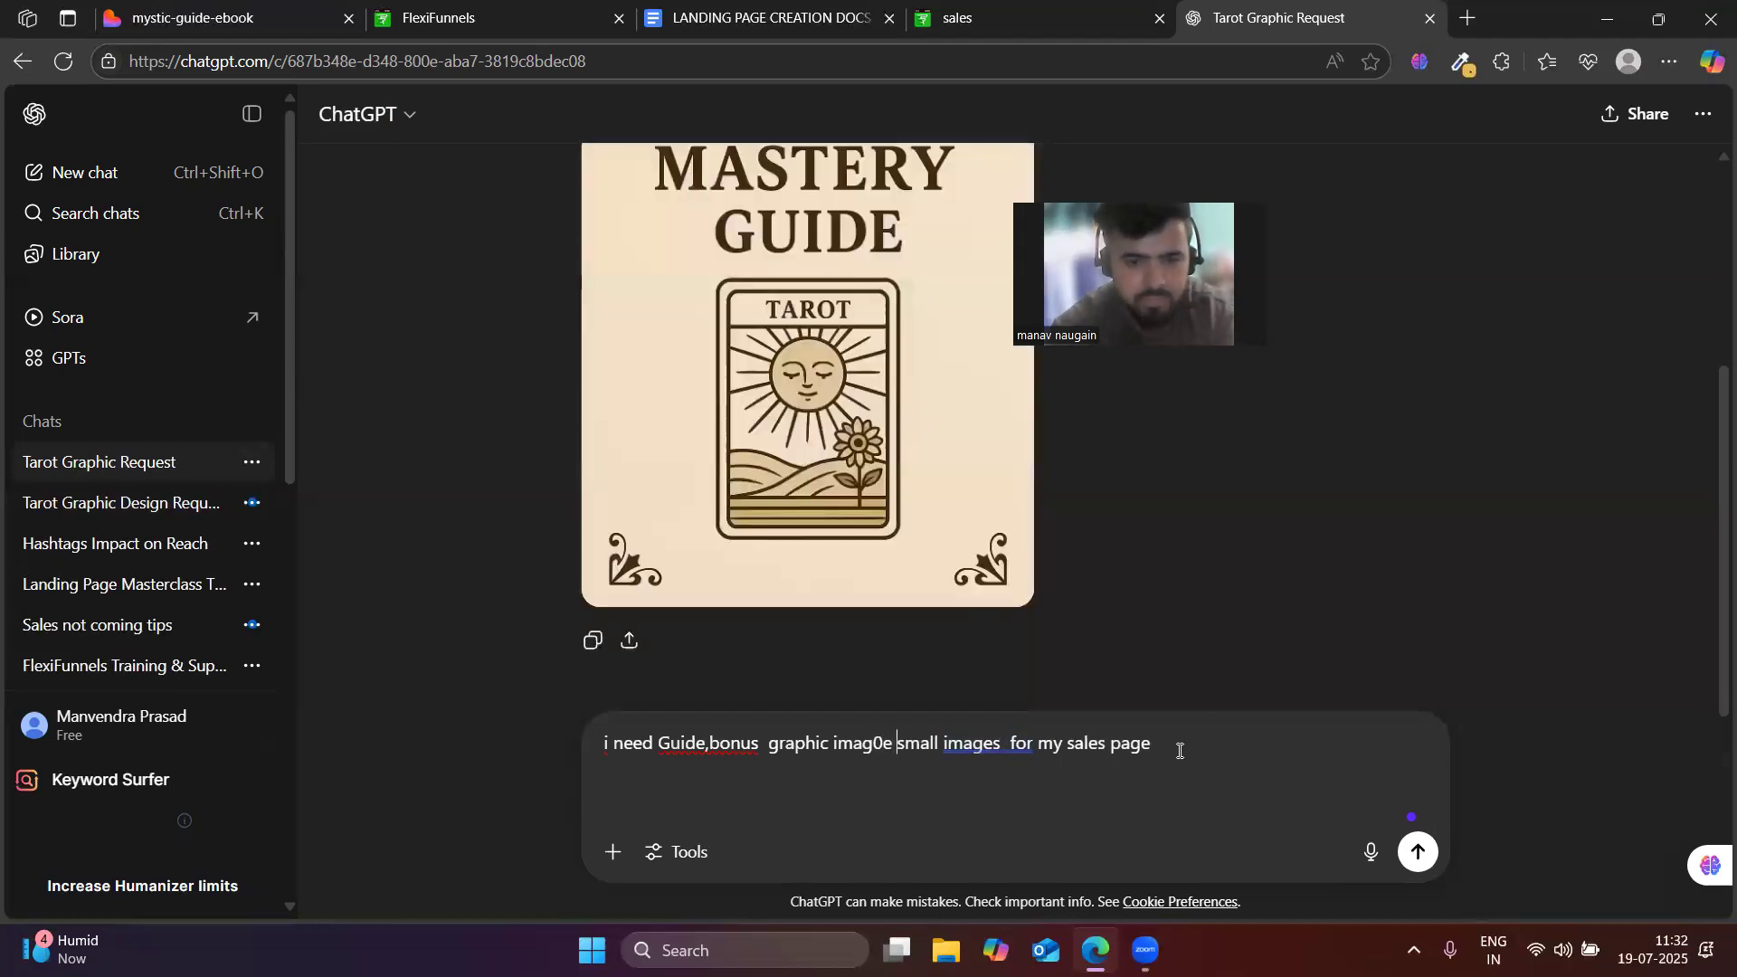
key(BackSpace)
key(BackSpace)
key(BackSpace)
key(BackSpace)
key(BackSpace)
key(BackSpace)
key(BackSpace)
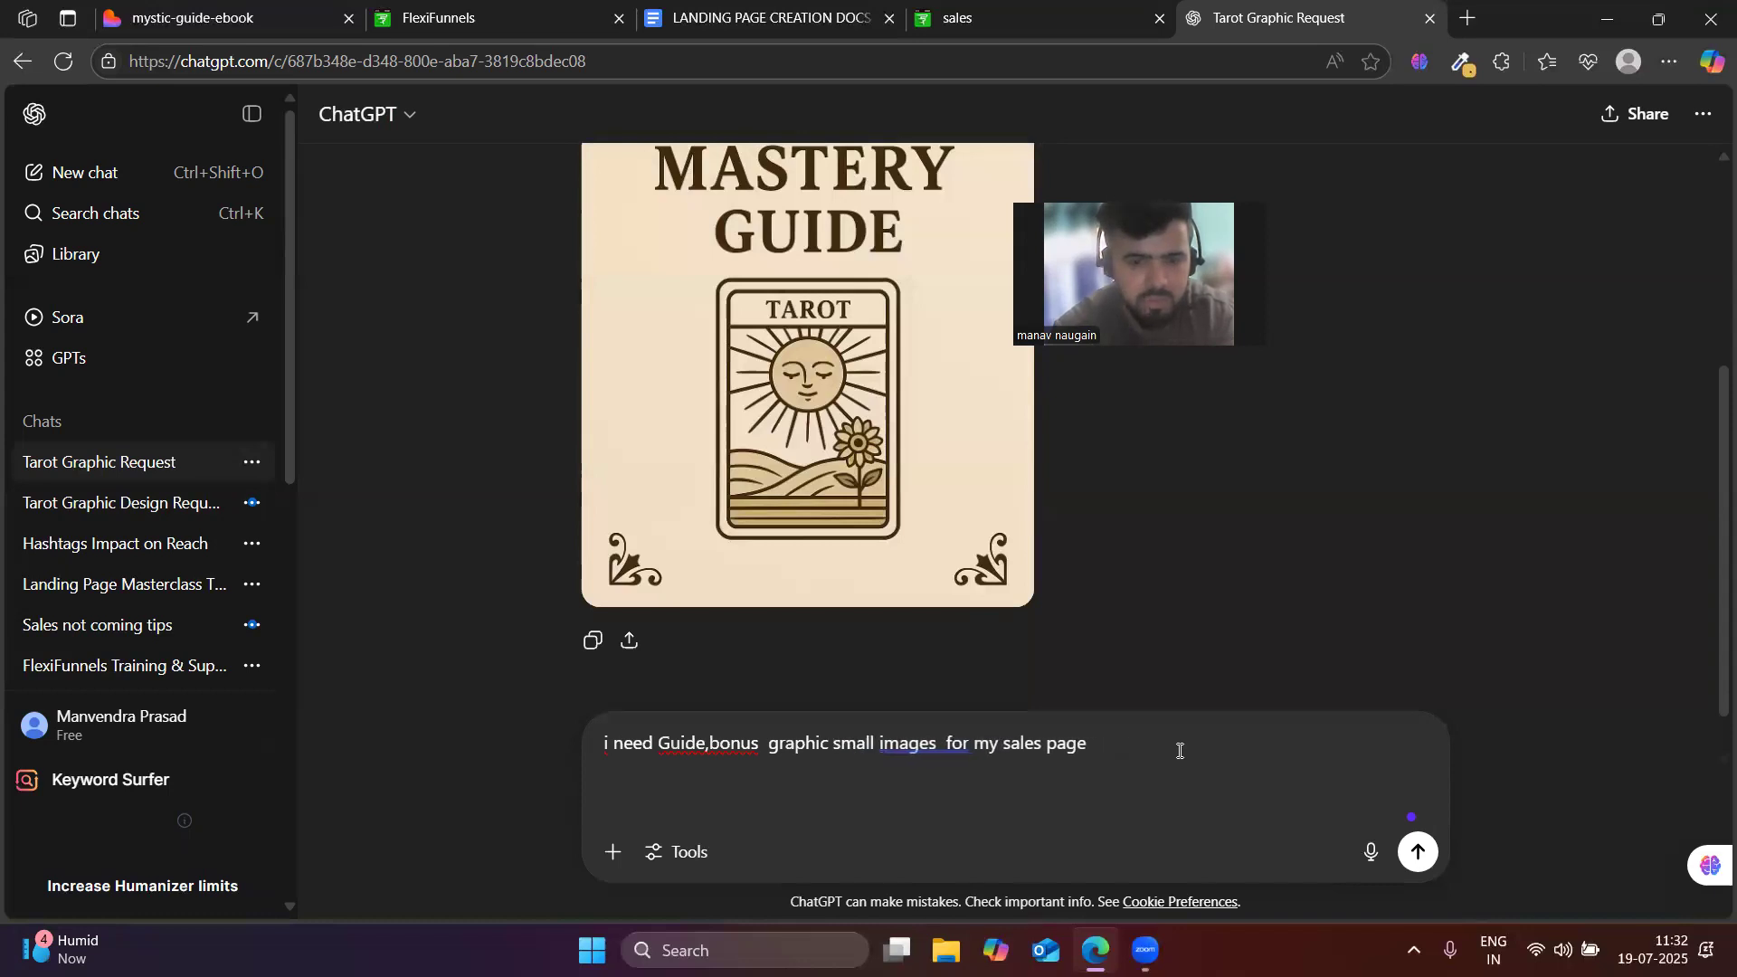
key(Return)
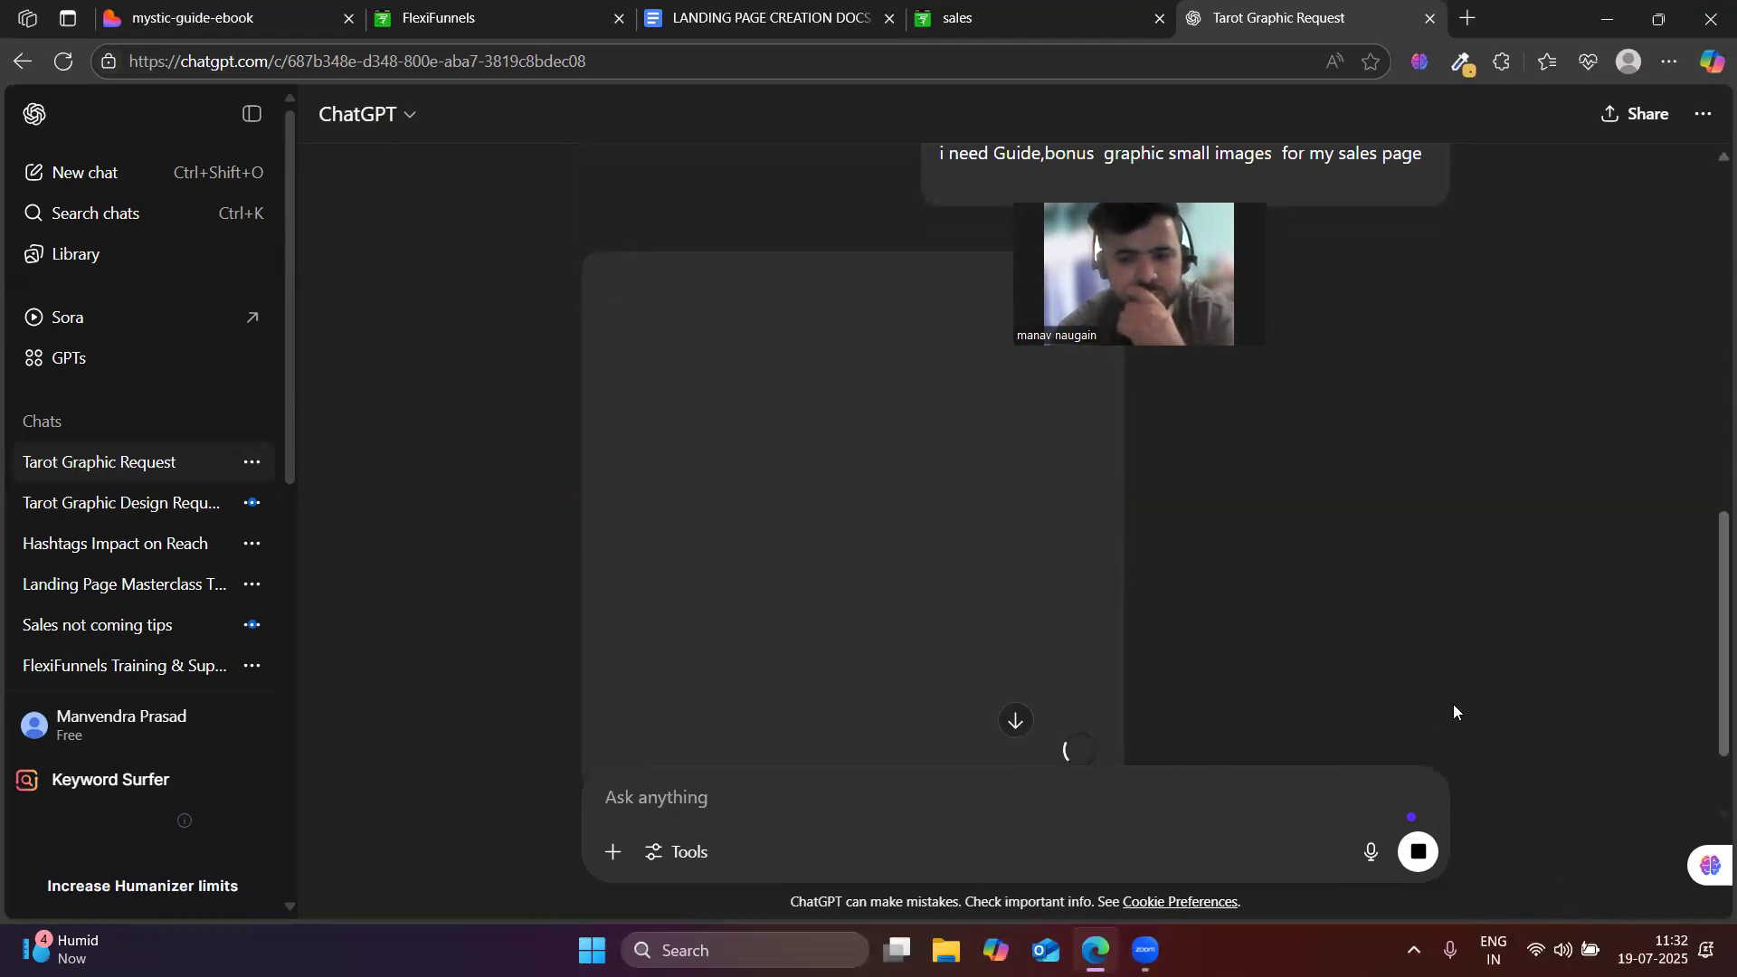
- Check the sent prompt and the Sales page editor, and return to the reference page's "Everything You Need to Succeed" cards
triple_click(1018, 605)
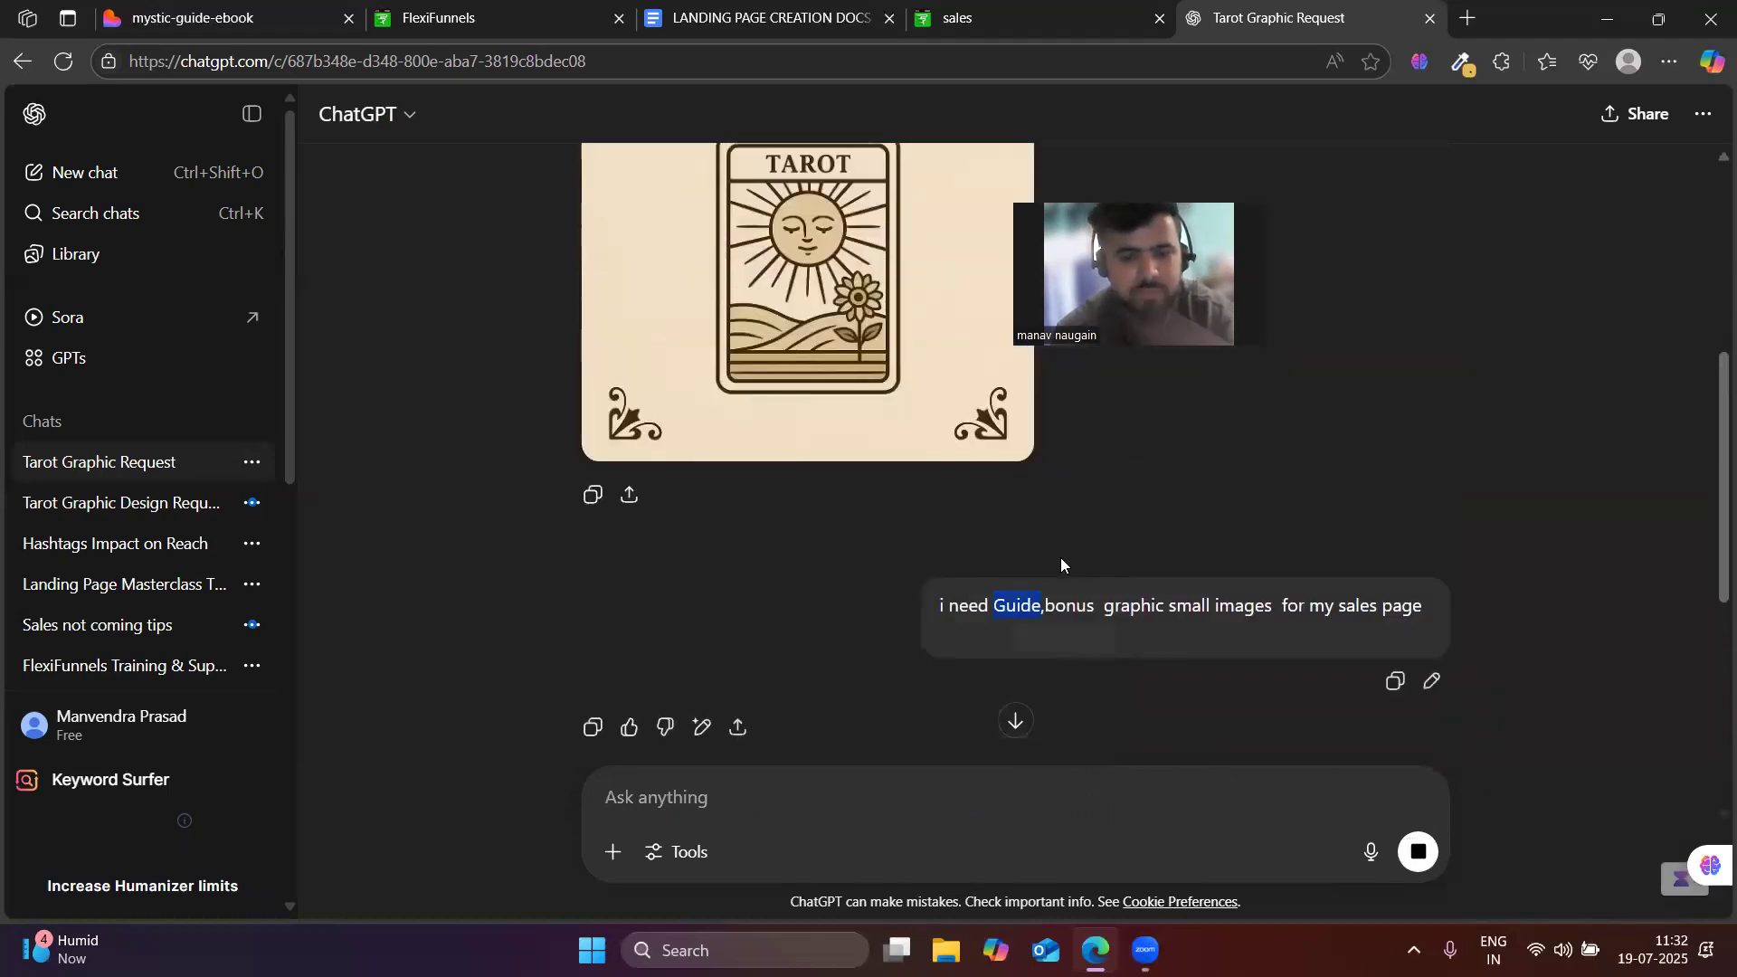
click(439, 18)
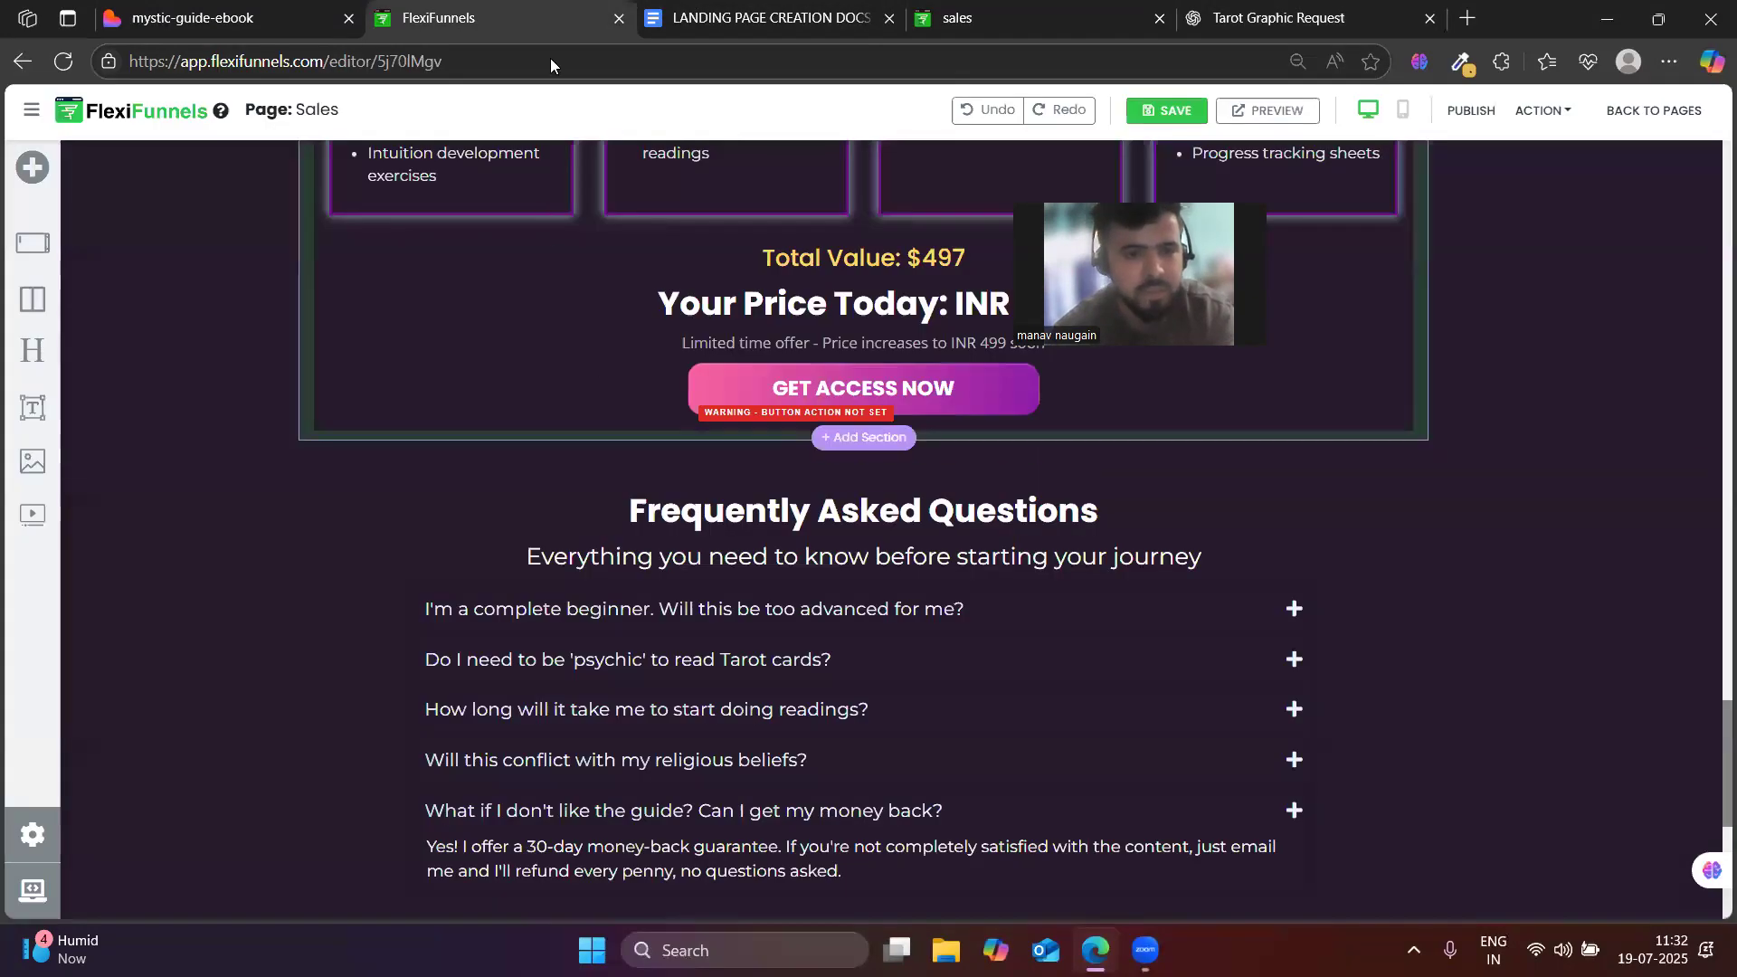
click(751, 18)
click(334, 7)
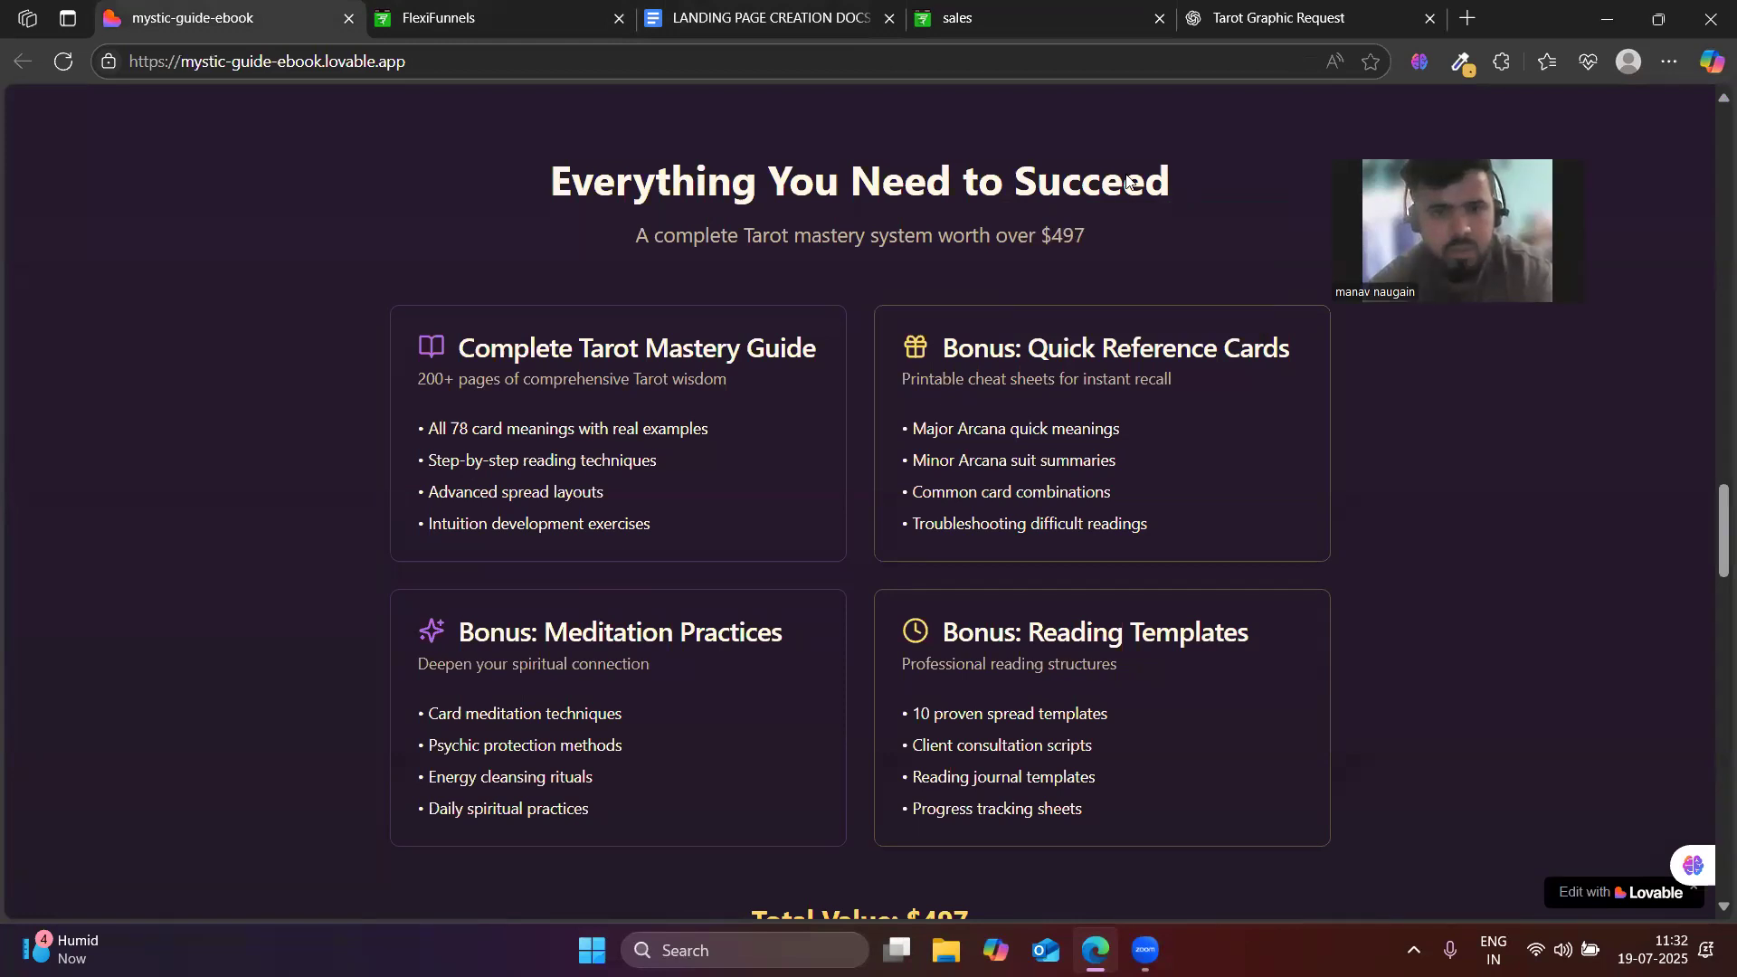
click(1472, 18)
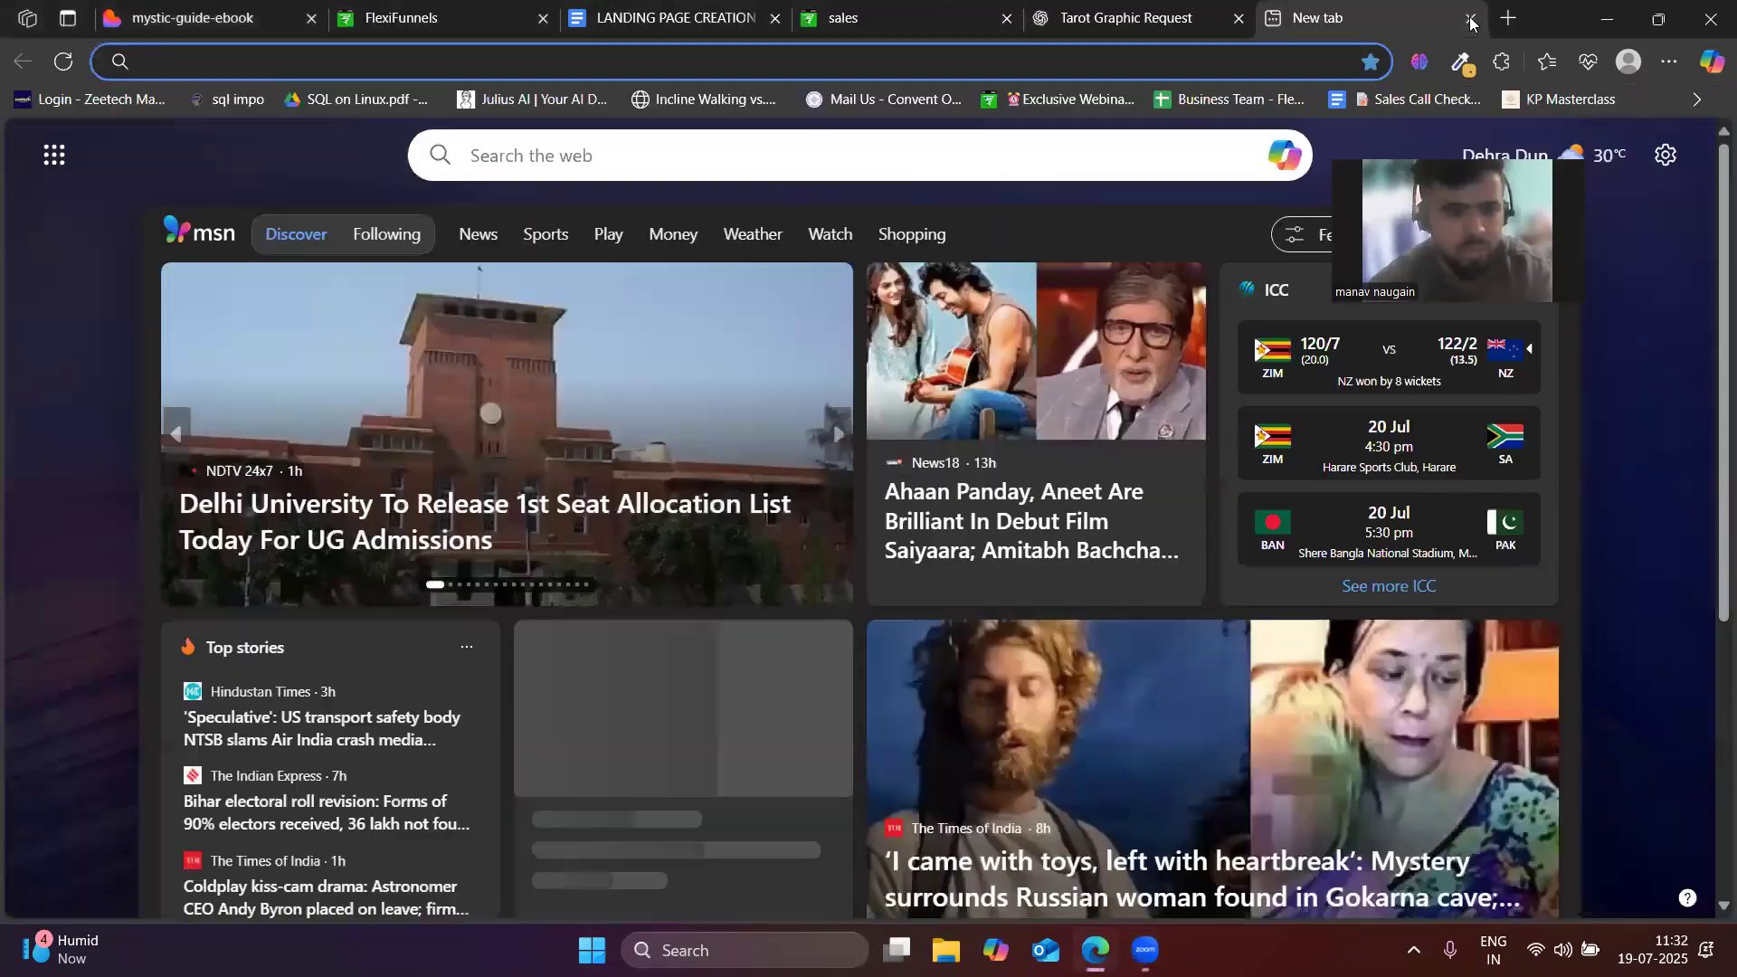
text(snip)
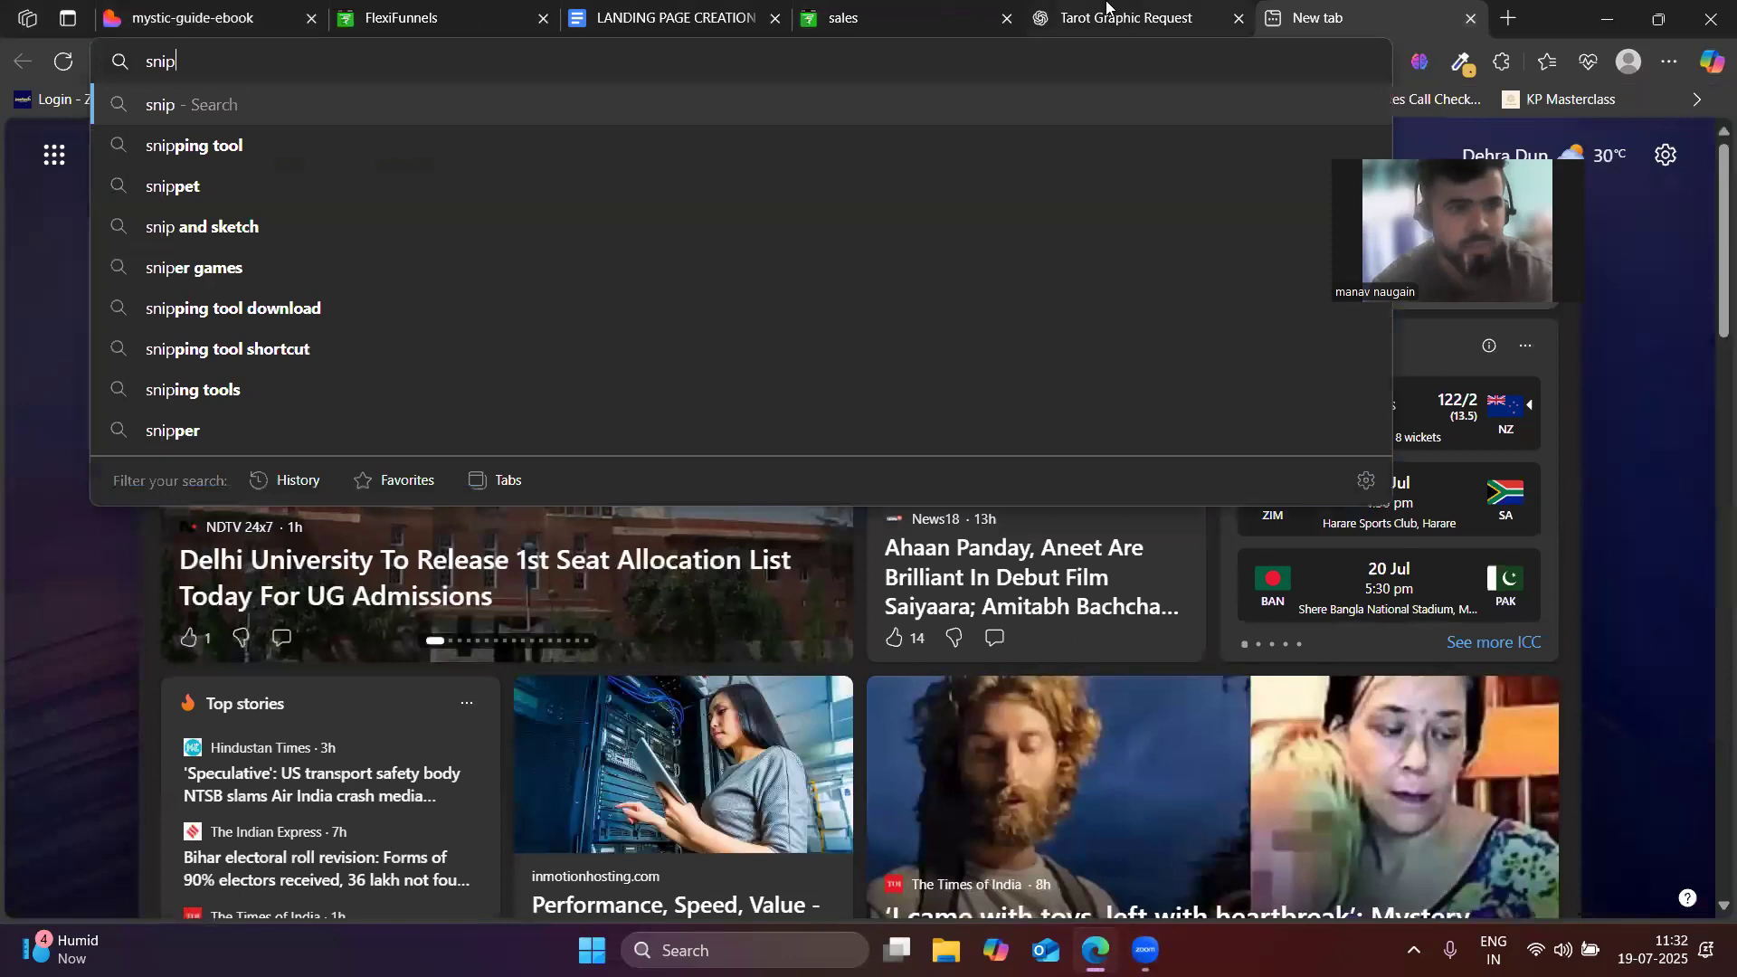
key(BackSpace)
key(BackSpace)
key(BackSpace)
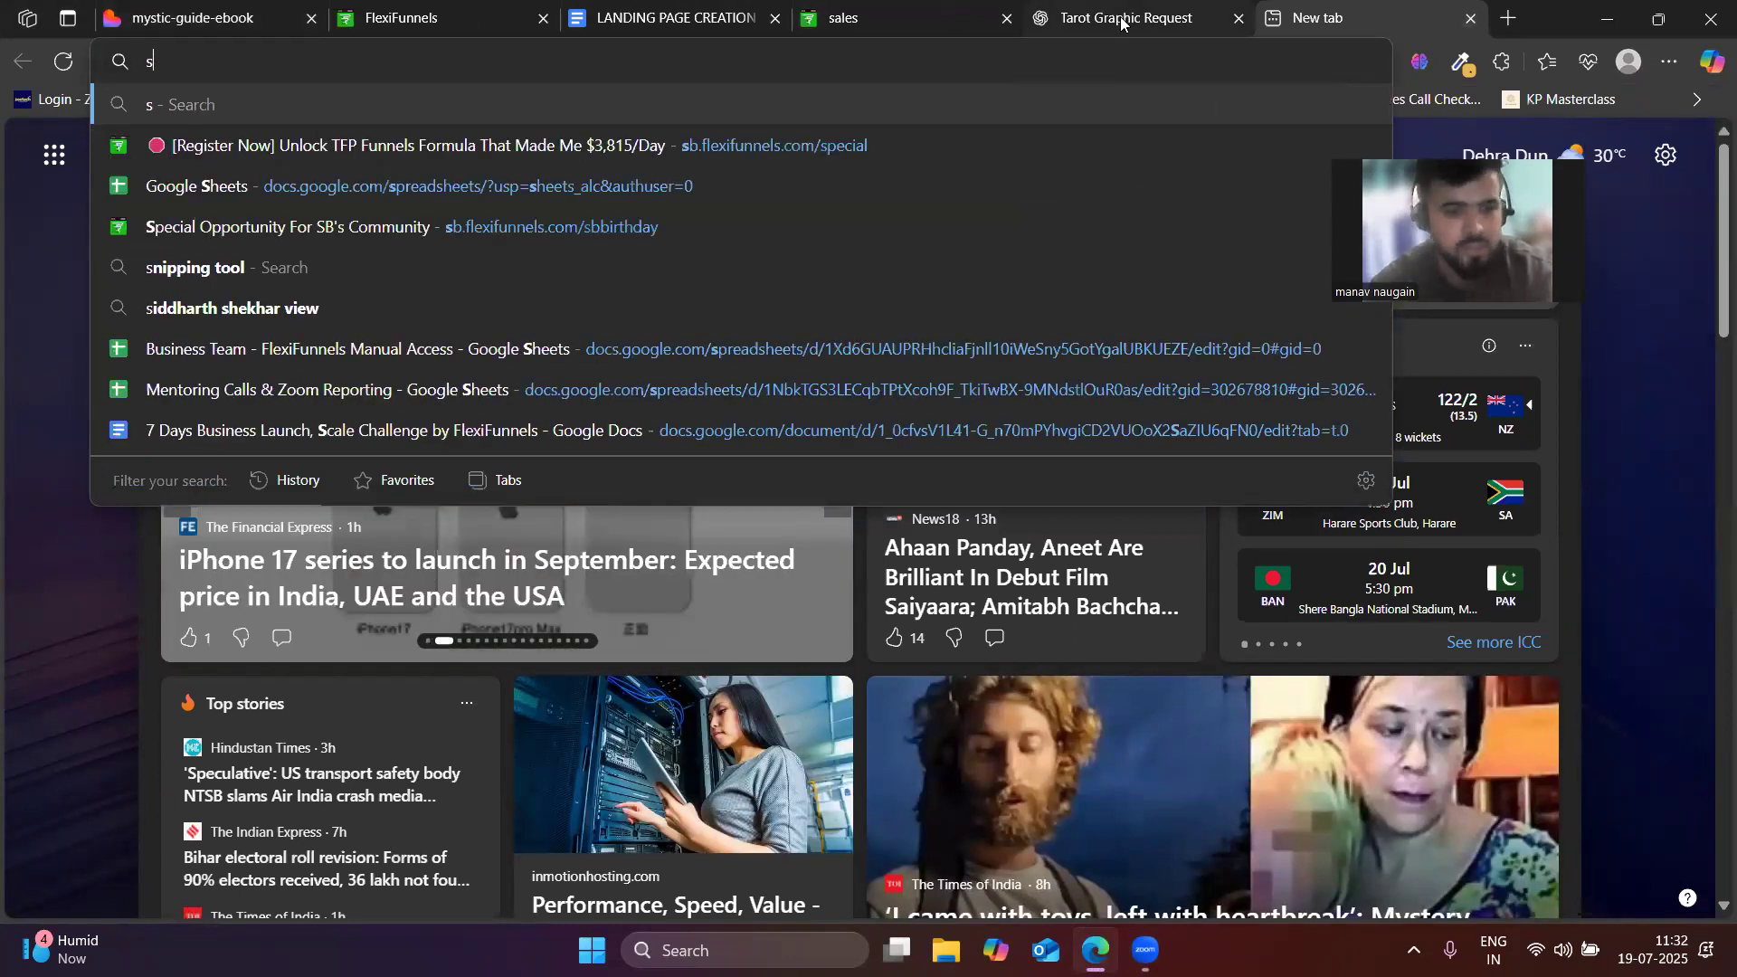
key(BackSpace)
- Find the Snipping Tool through the Windows search and launch it
key(super)
text(sn)
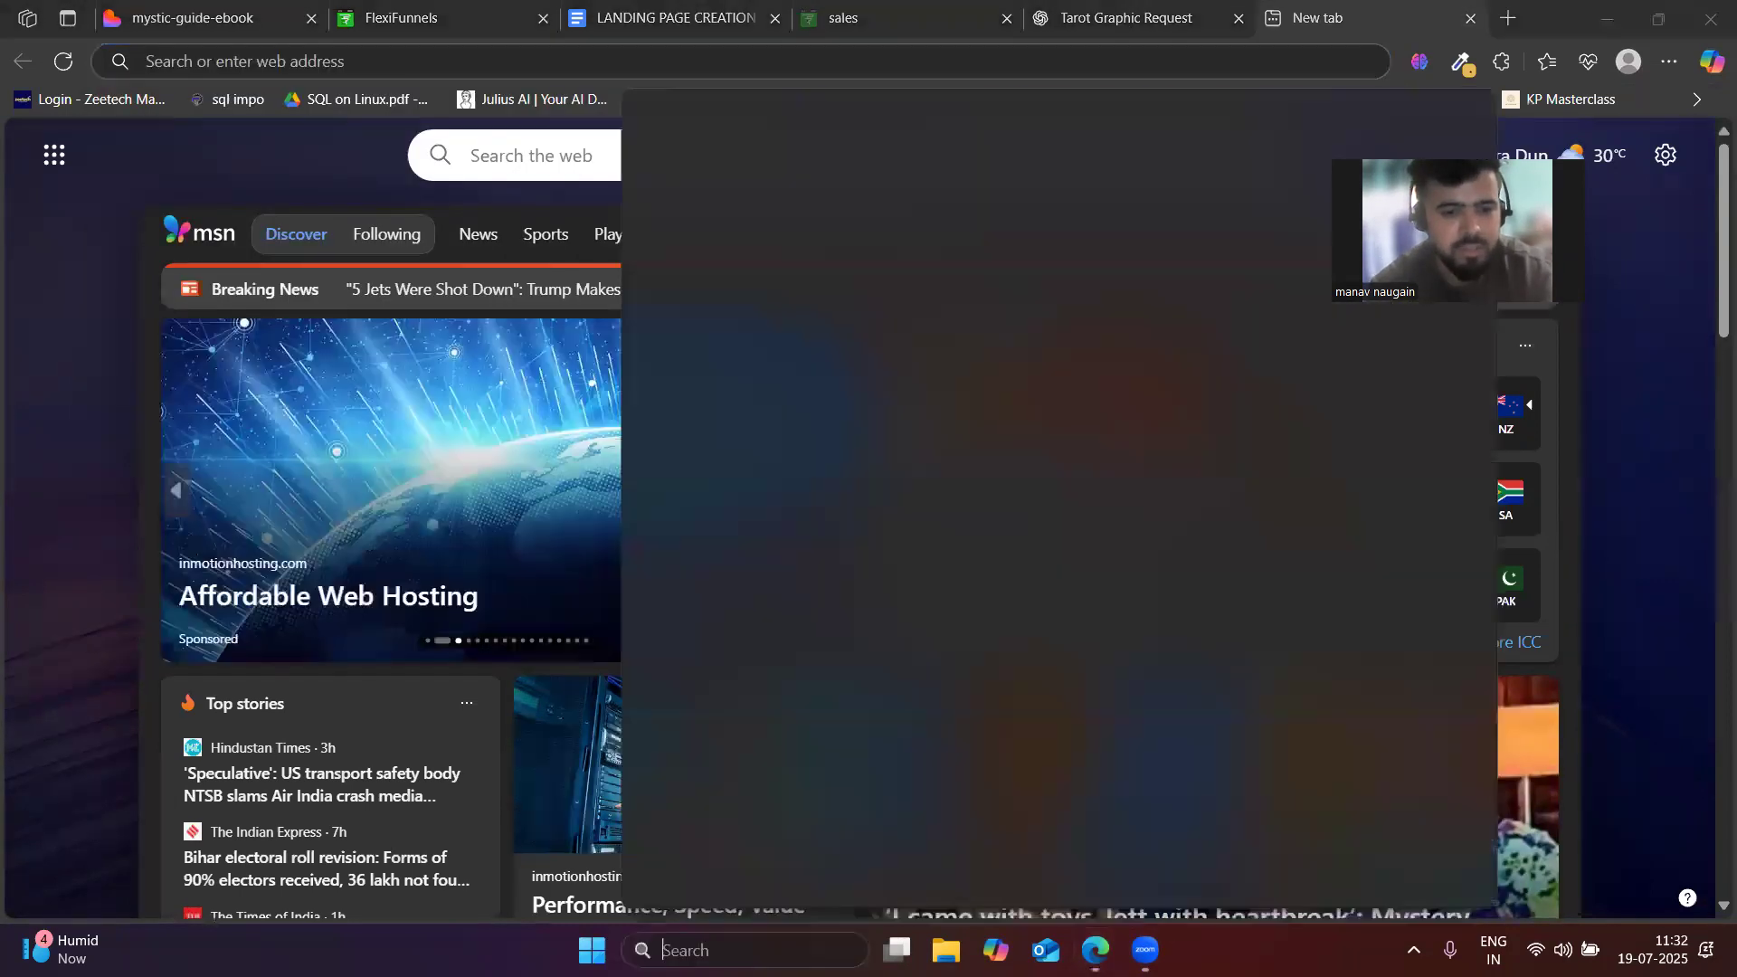
text(ipping Tool)
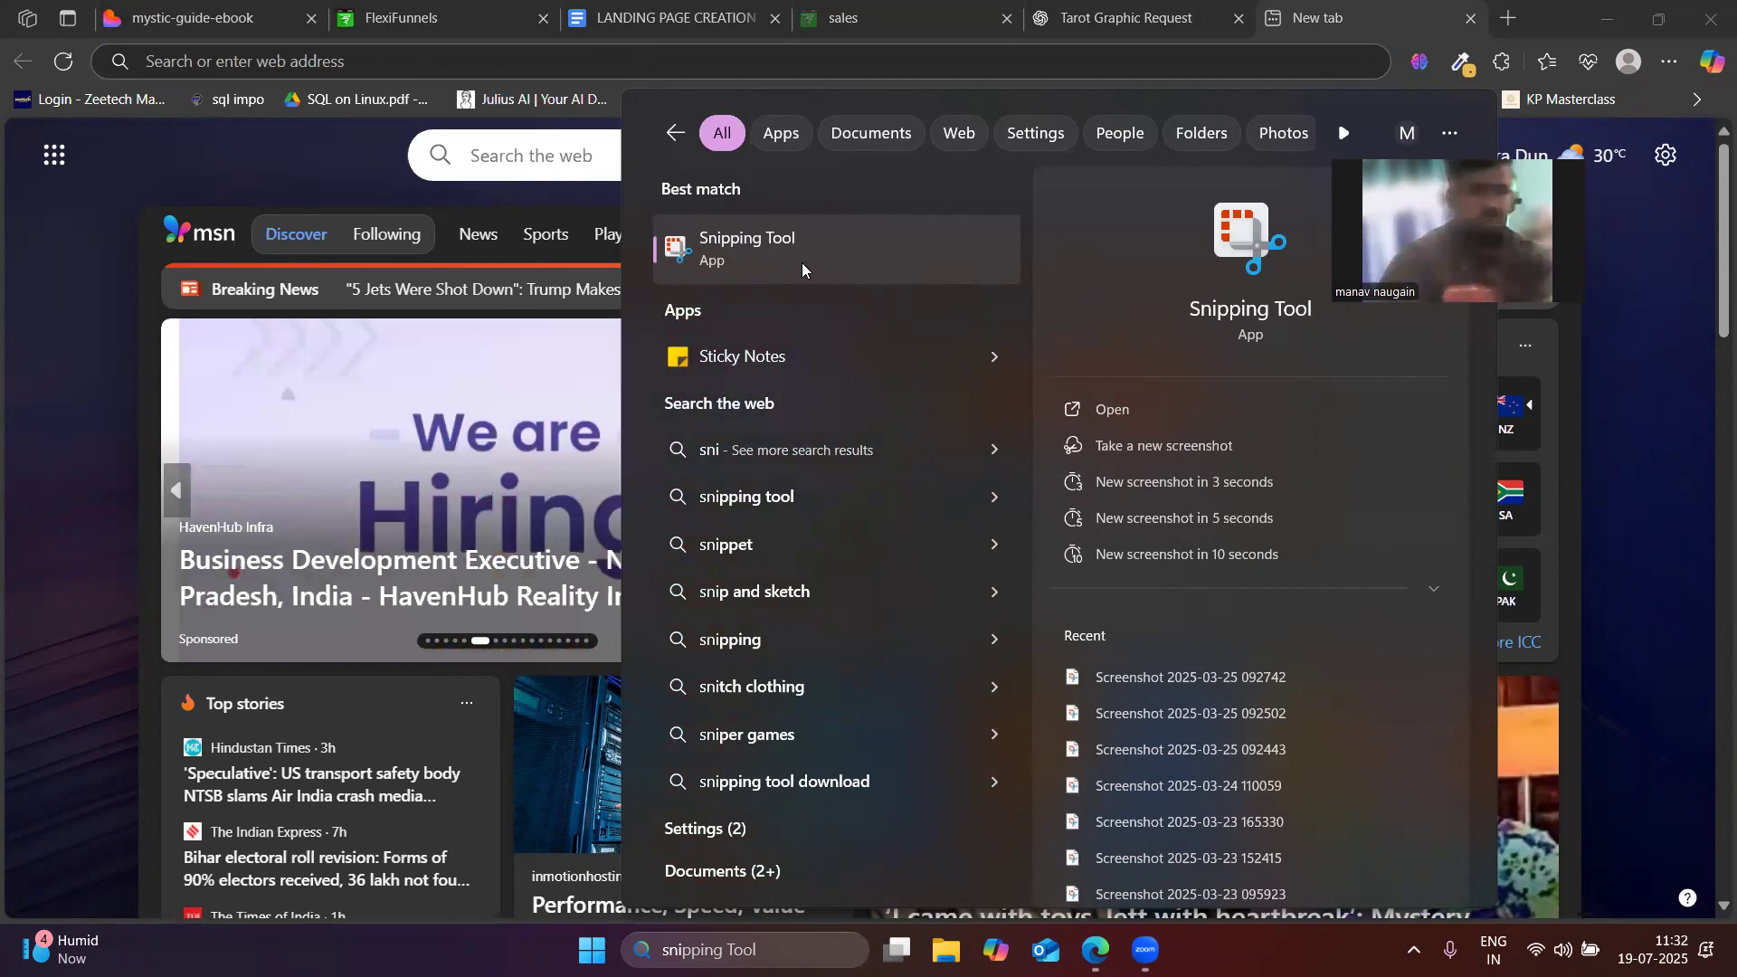
click(737, 261)
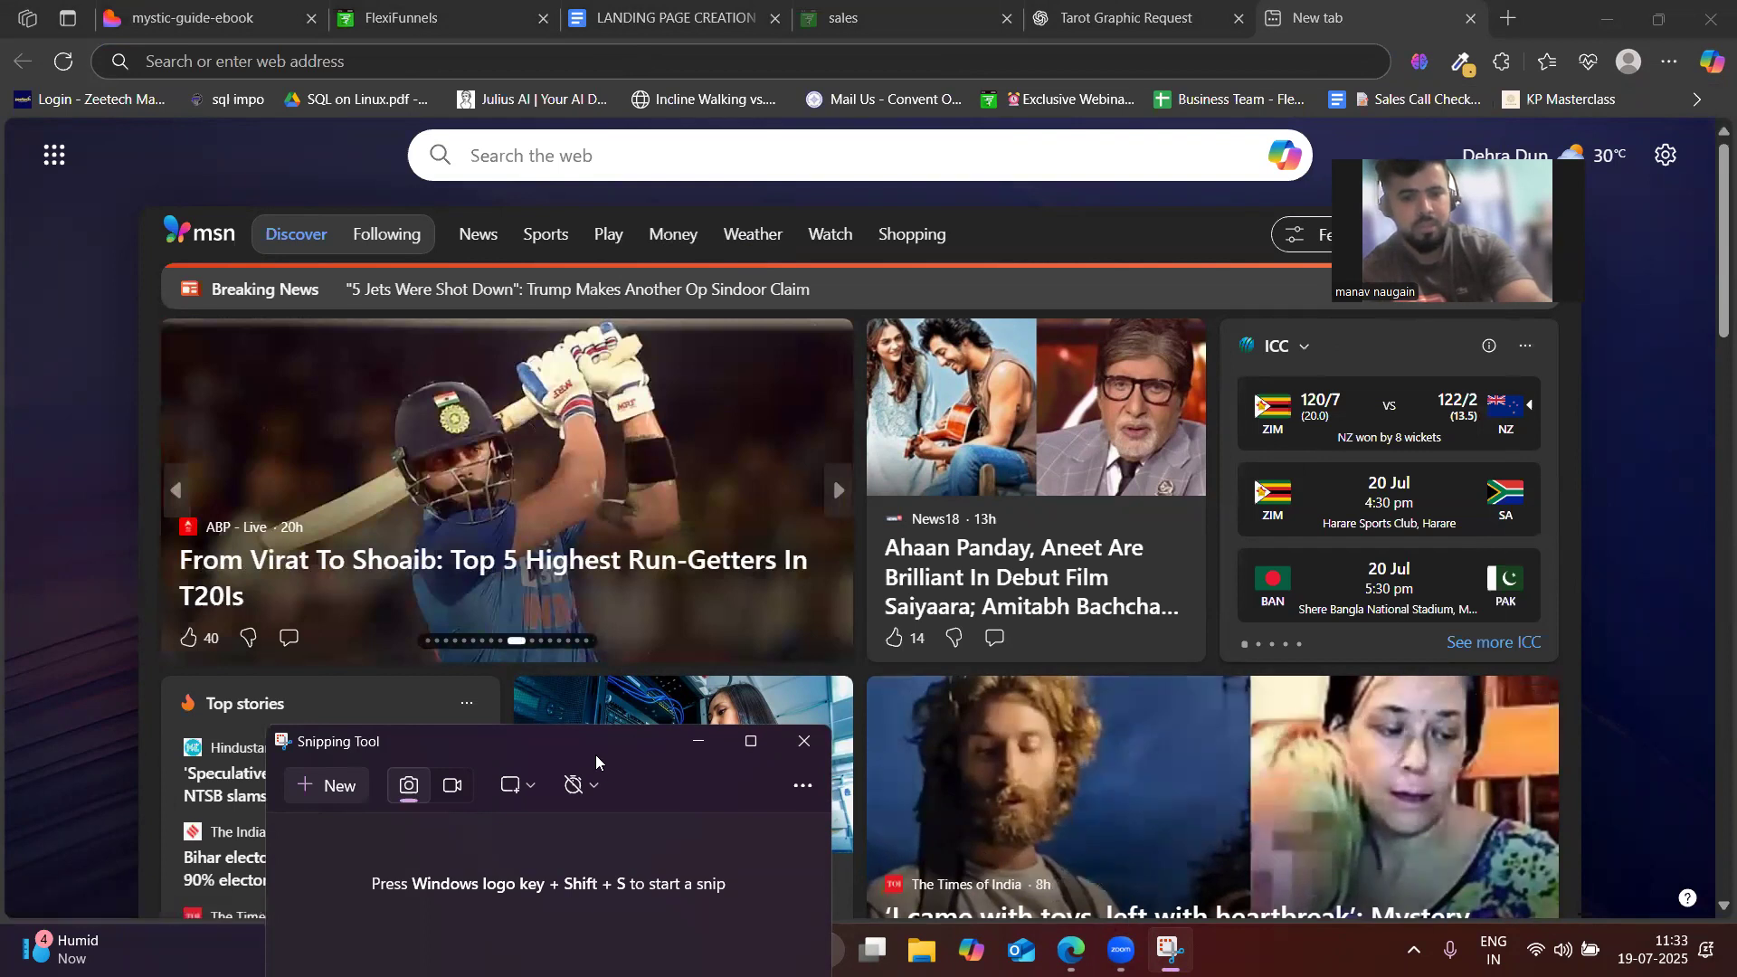
drag(596, 753, 851, 500)
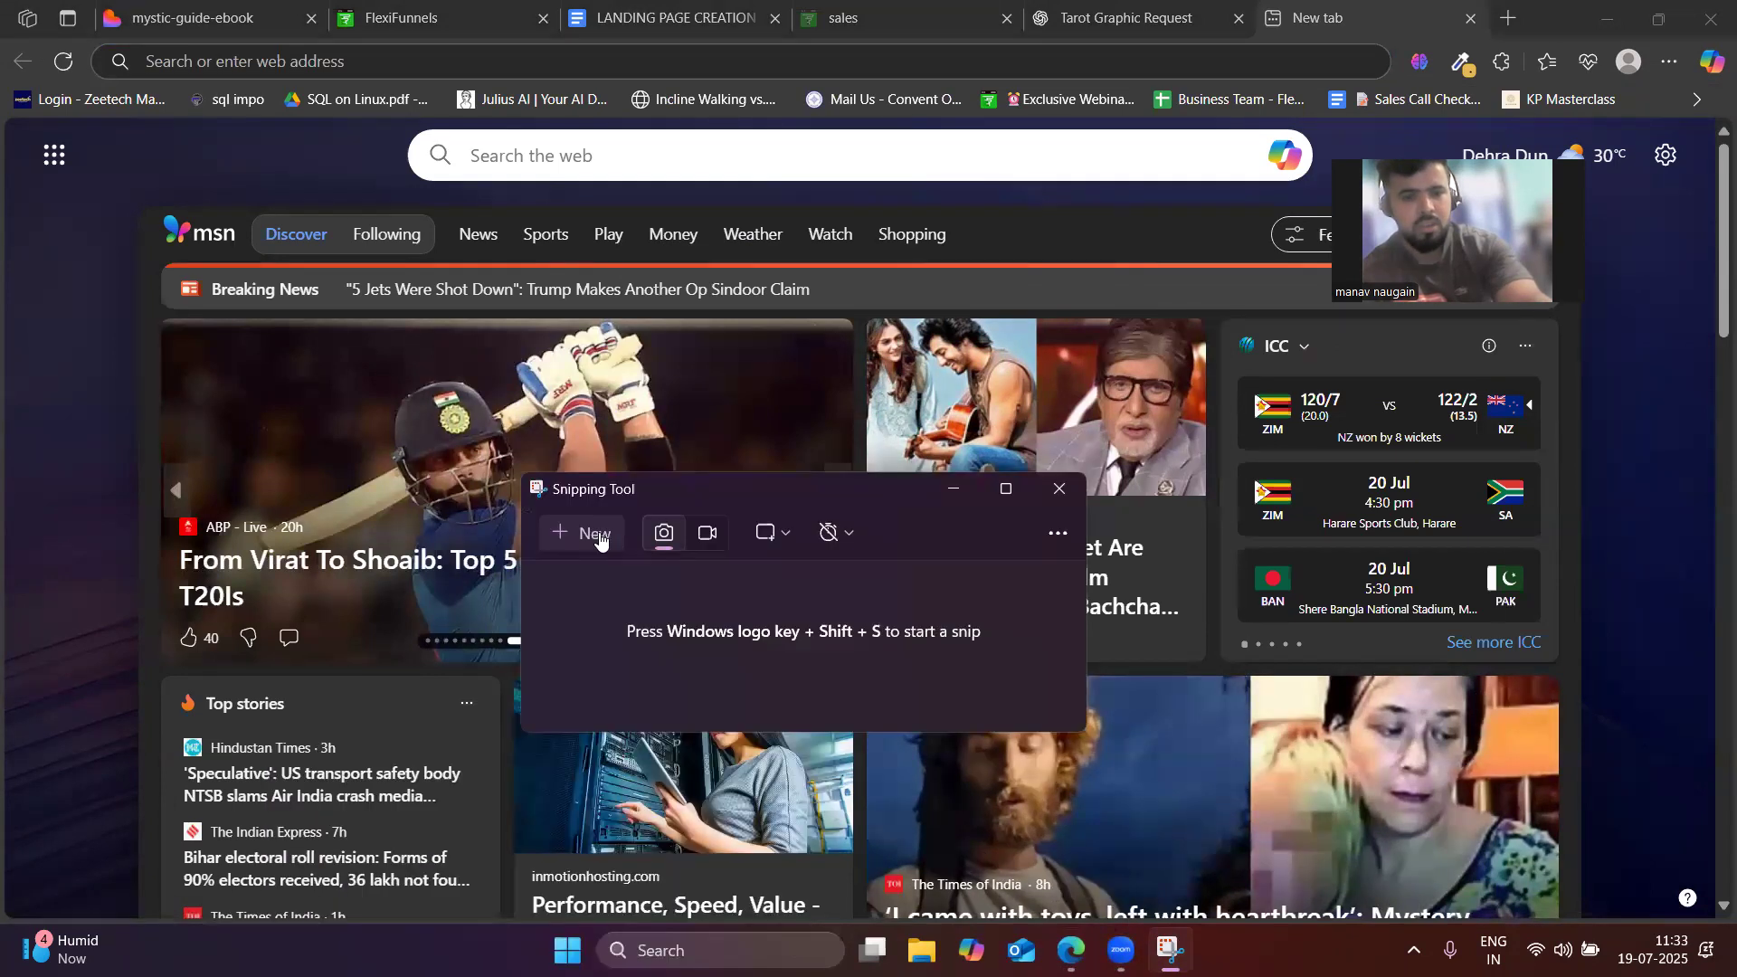
click(599, 536)
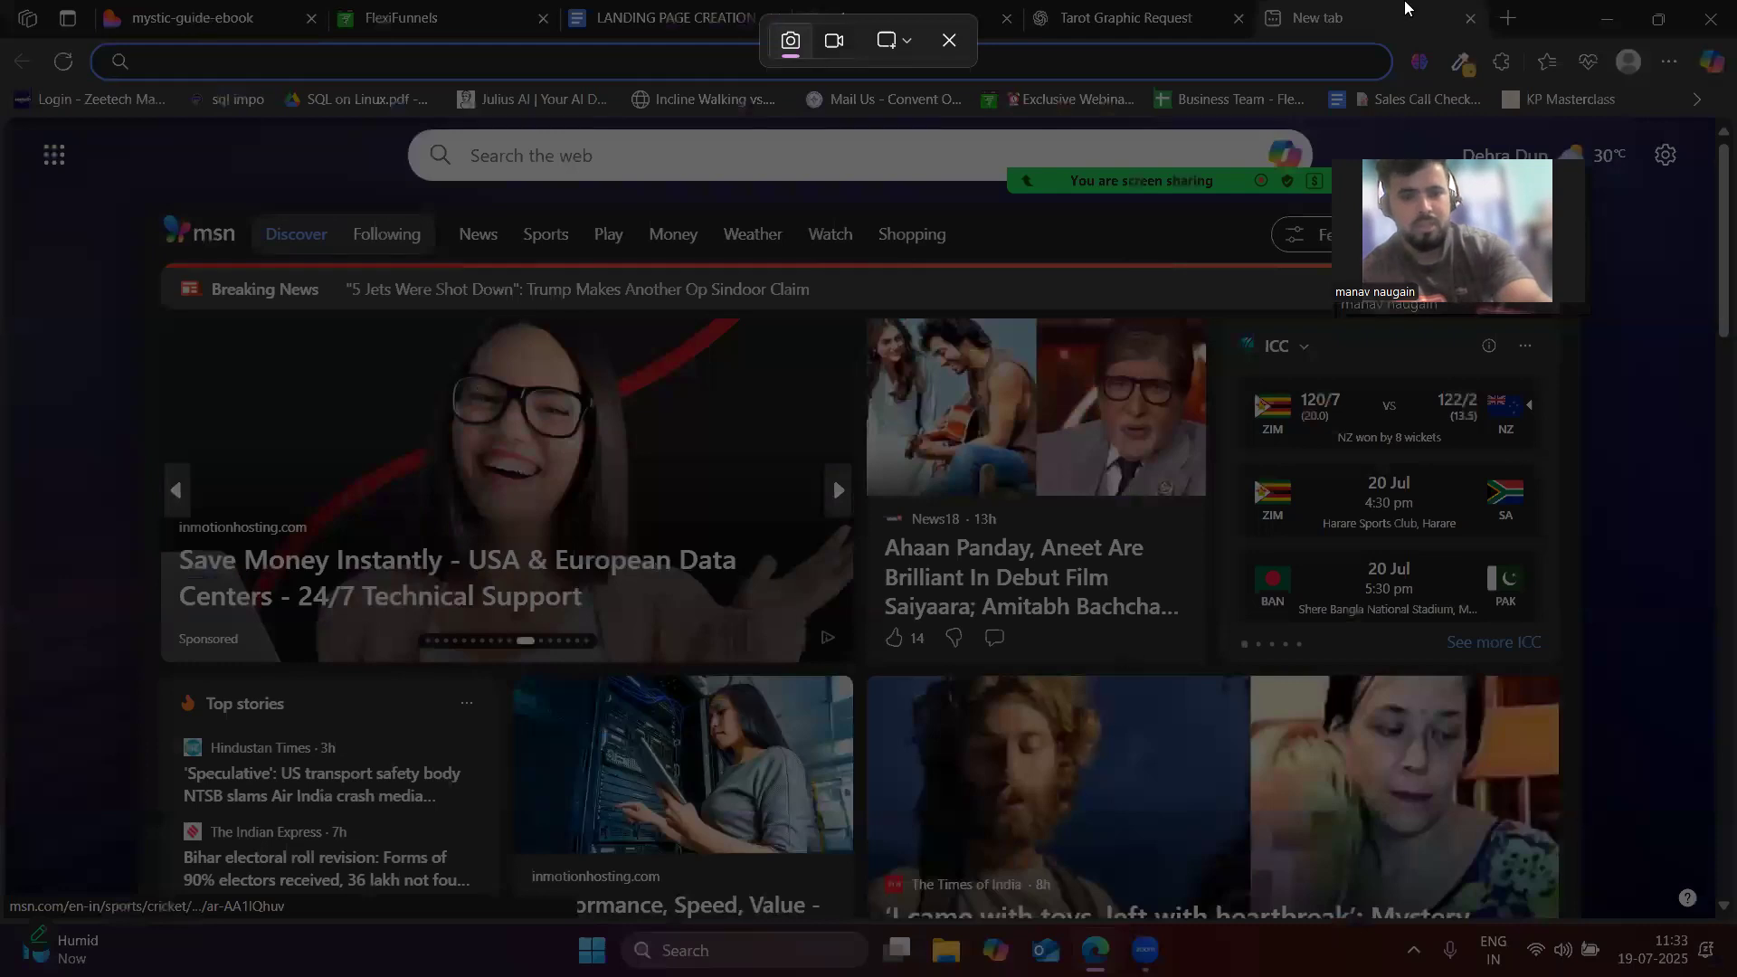
key(Escape)
- Capture a screenshot of the four "Everything You Need to Succeed" cards on the mystic-guide-ebook page with the Snipping Tool
click(233, 9)
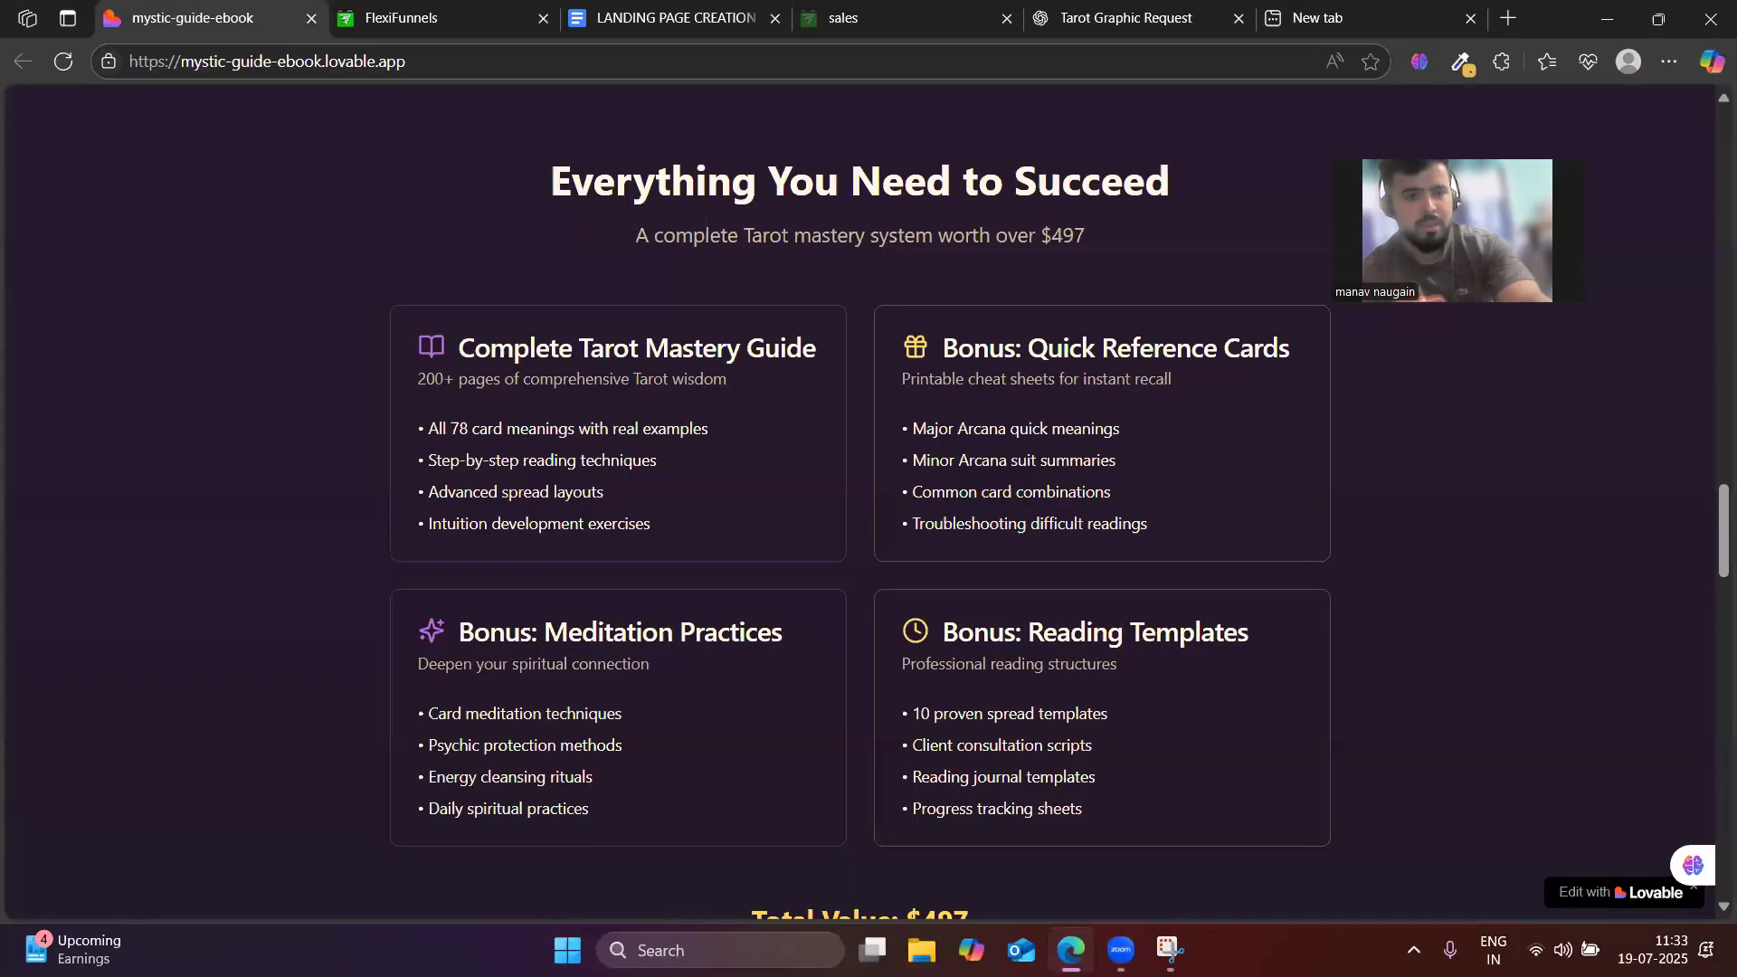
click(1170, 950)
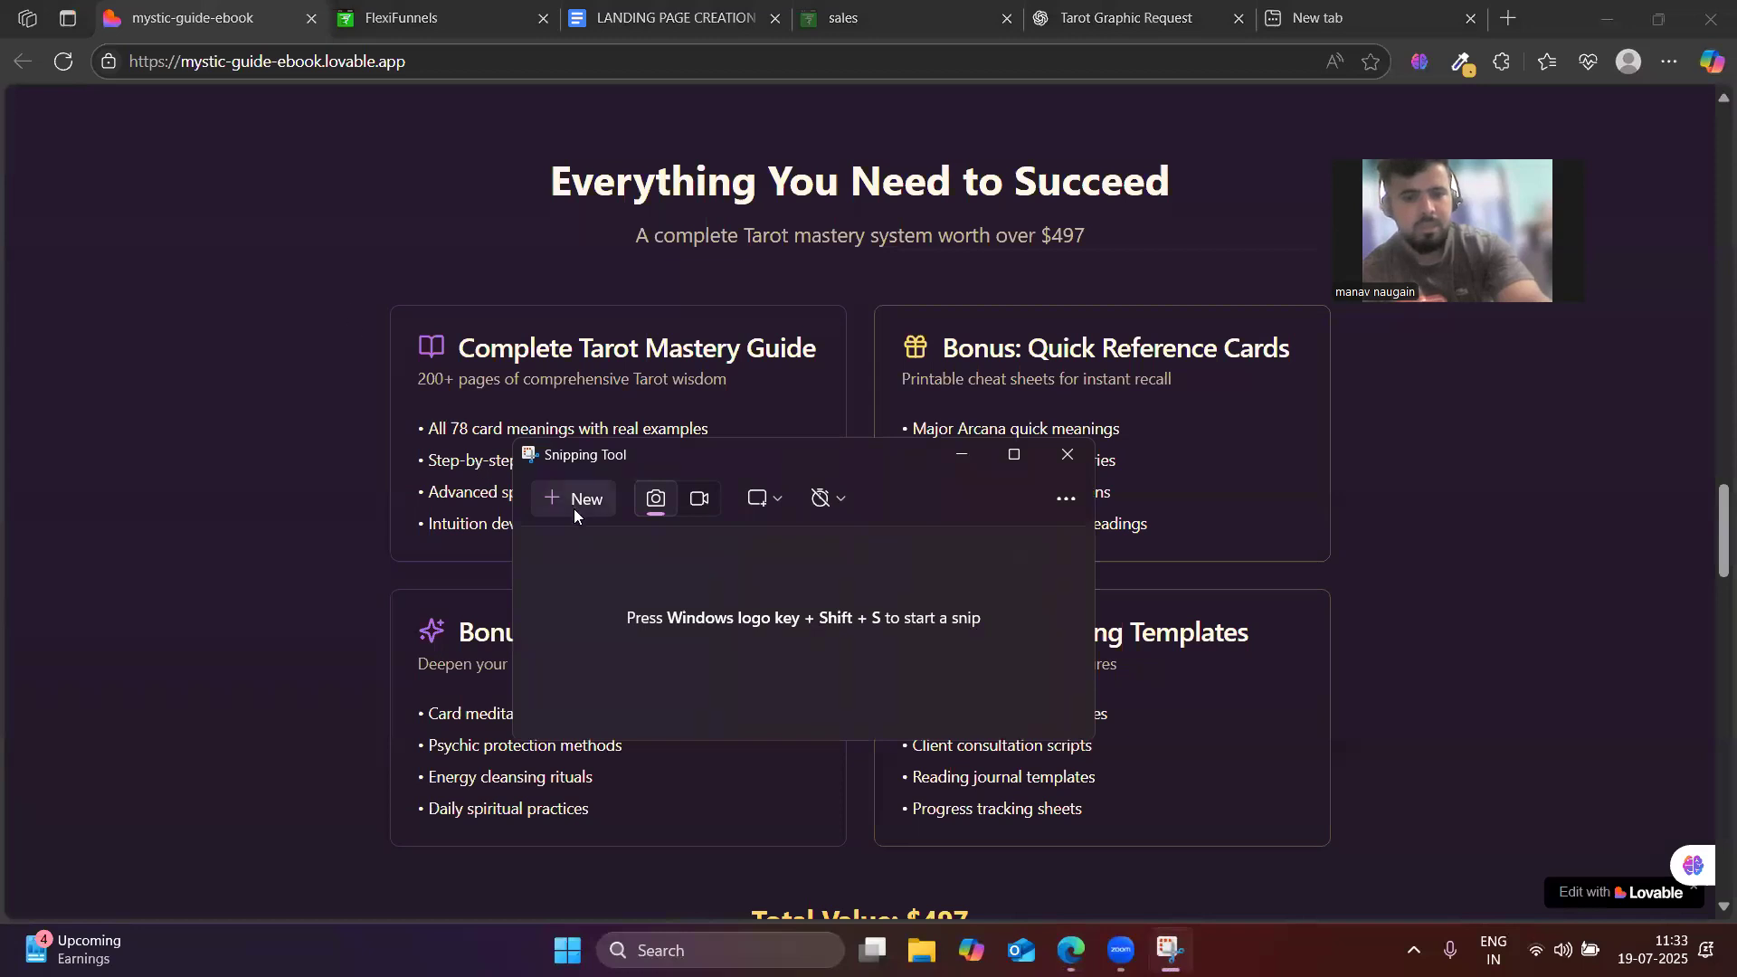
click(574, 508)
drag(379, 303, 1325, 856)
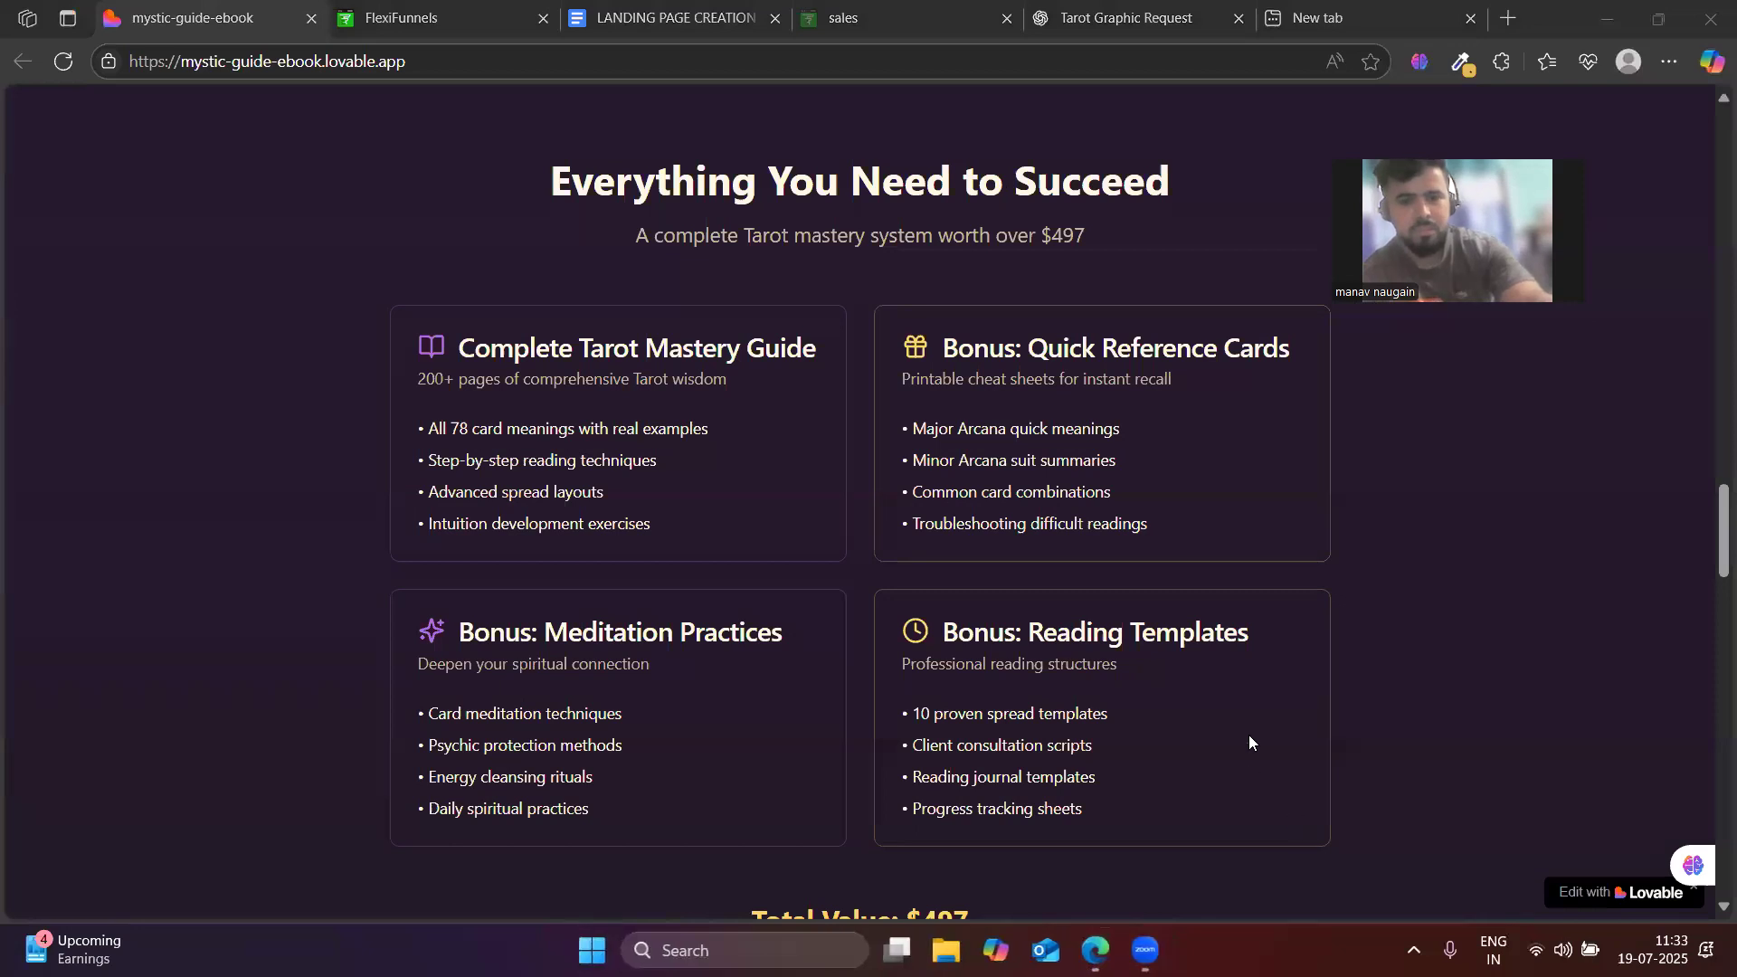
- Paste the cards screenshot into the ChatGPT conversation's message box and add the text "i need this kind of images only"
click(1126, 10)
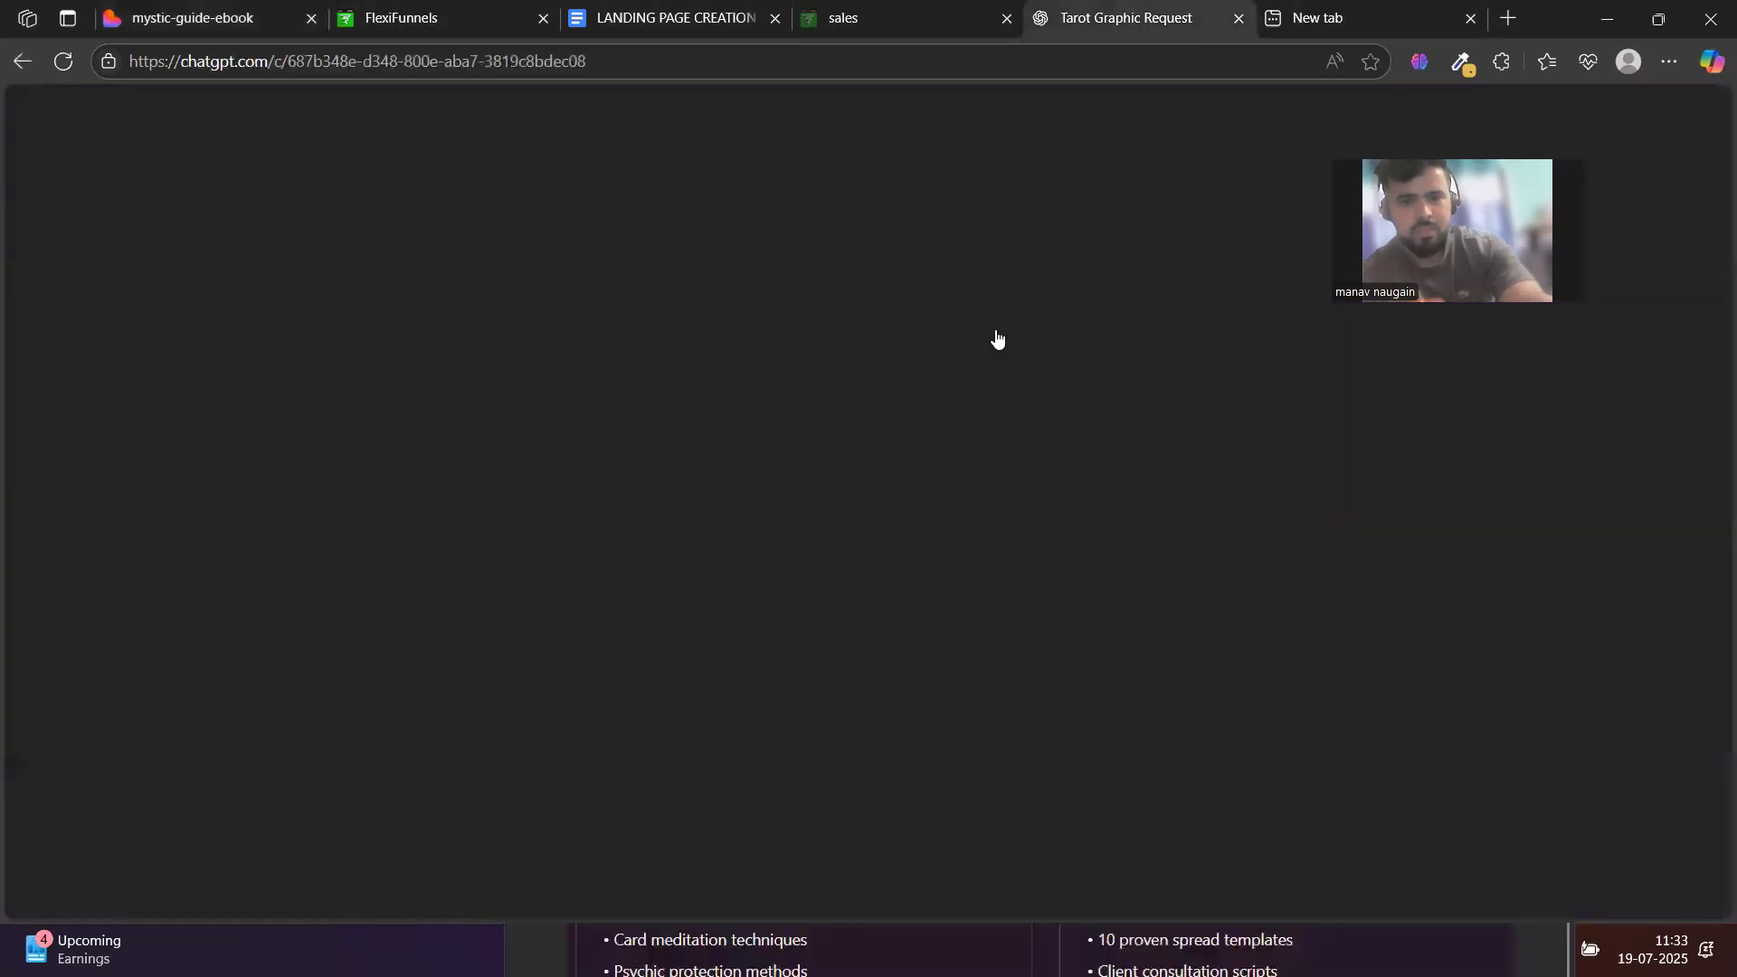
key(ctrl+v)
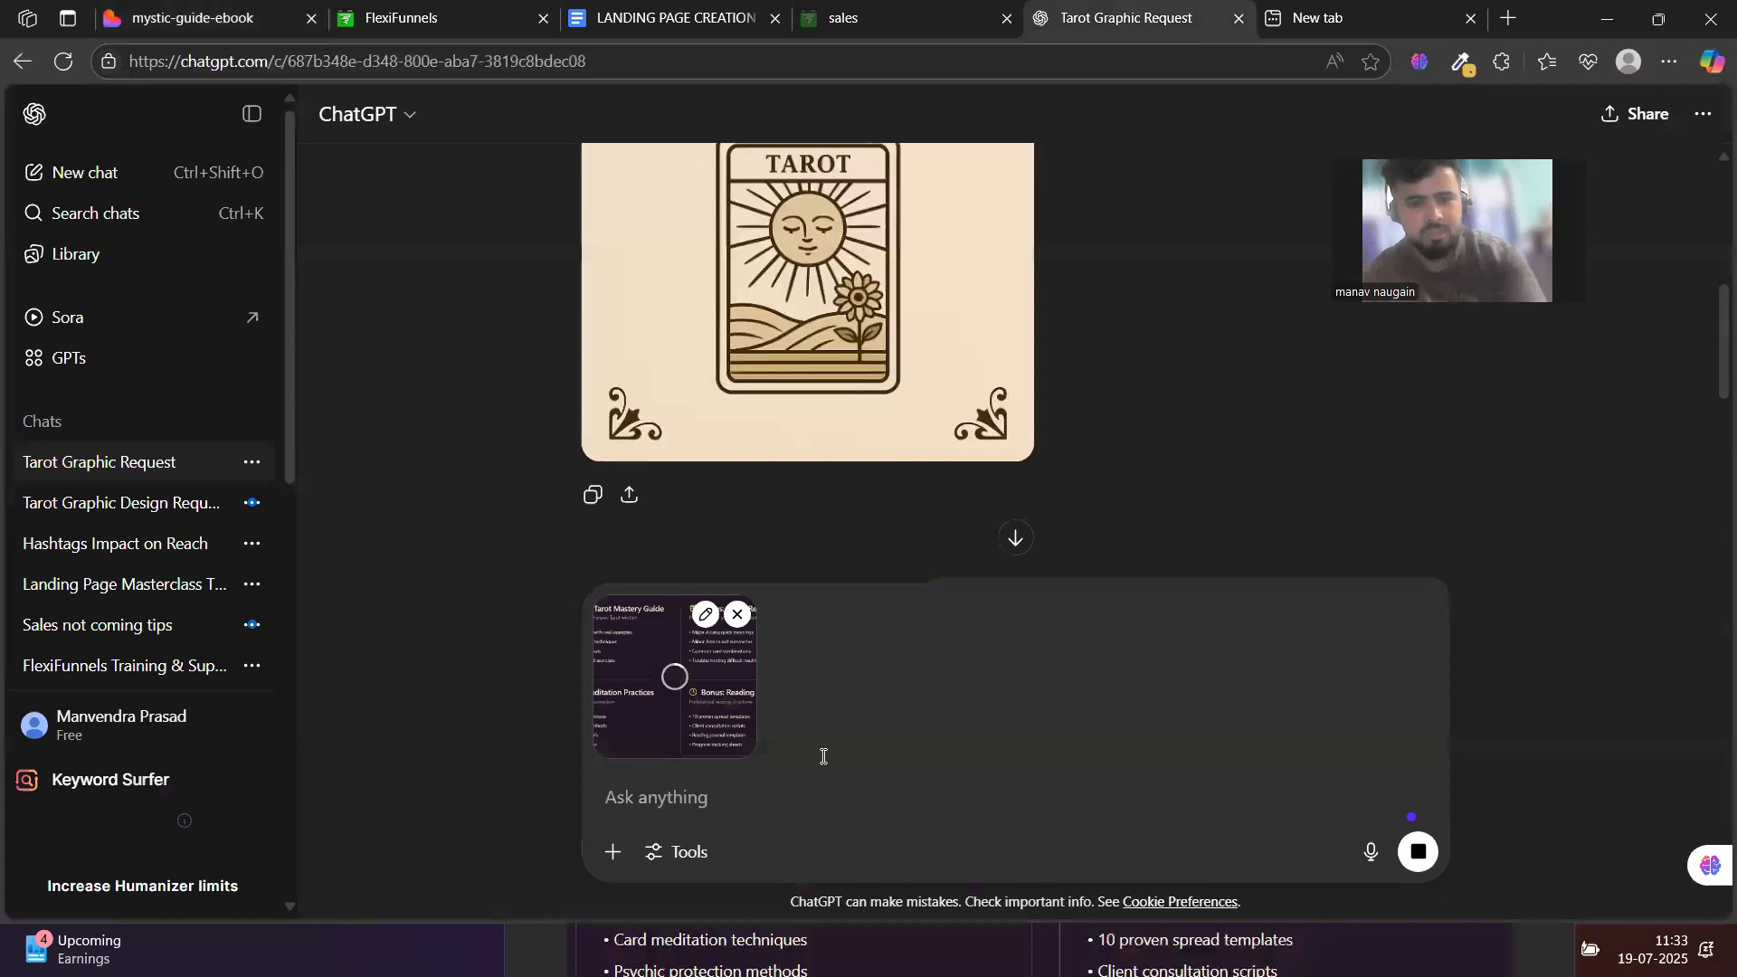
text(i need this kind oif )
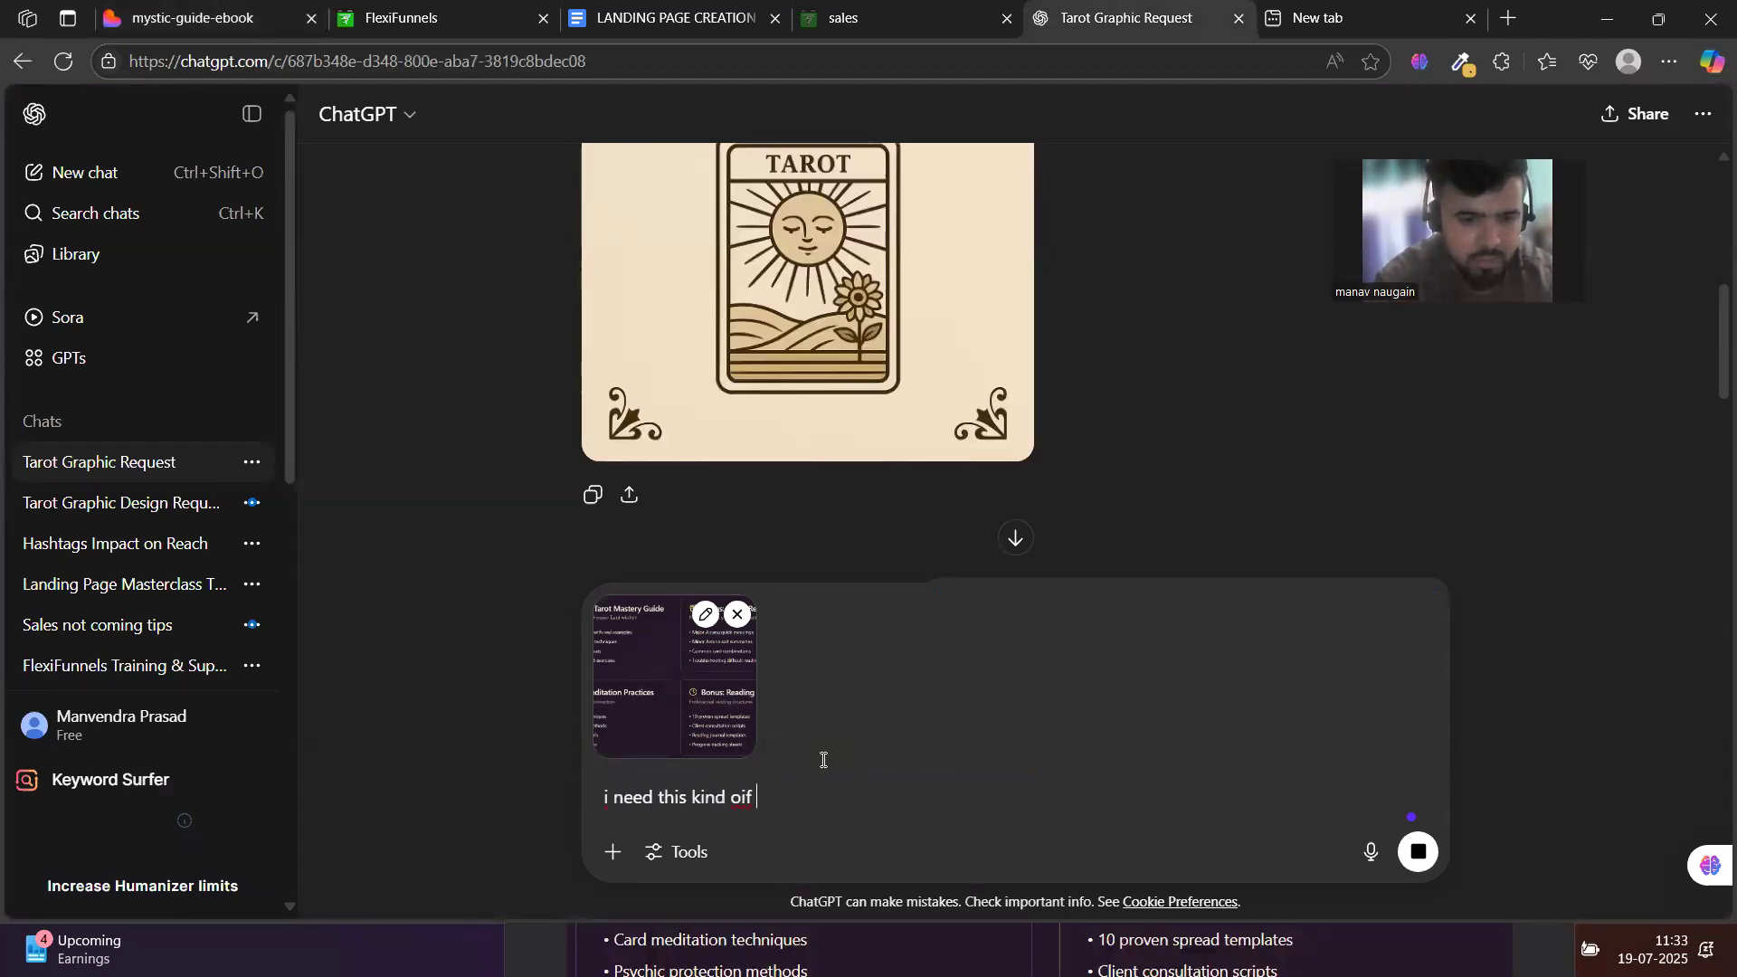
key(BackSpace)
key(BackSpace)
key(BackSpace)
text(f image)
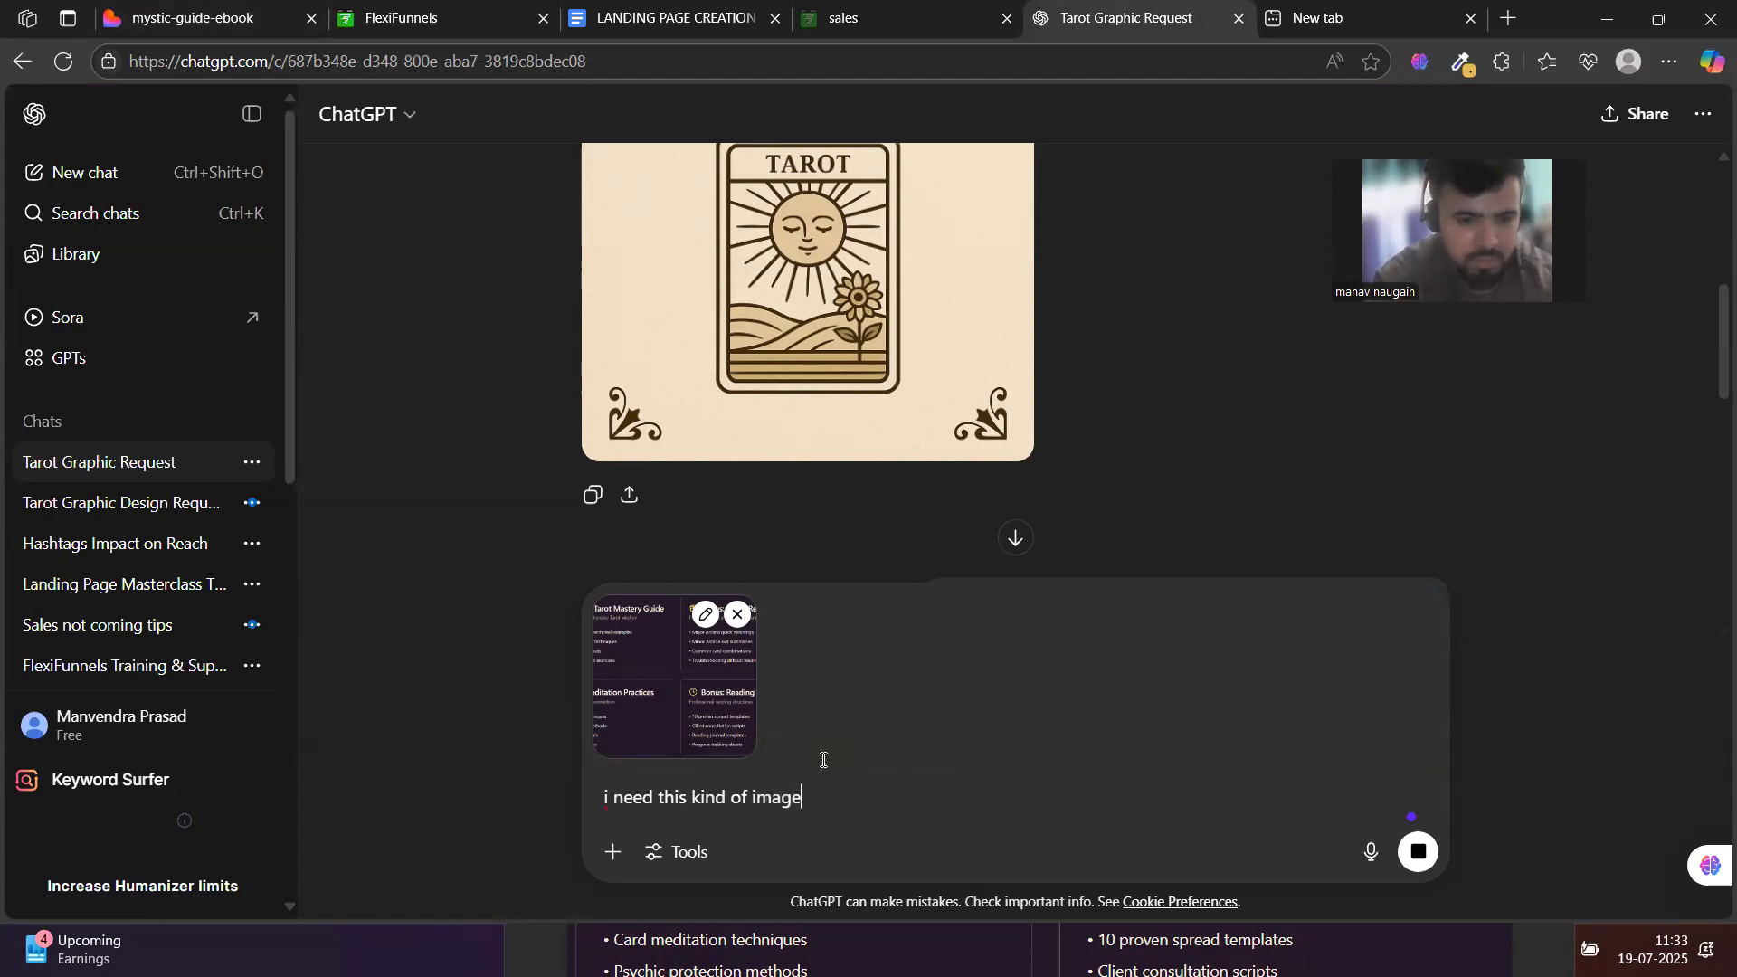
text(s only)
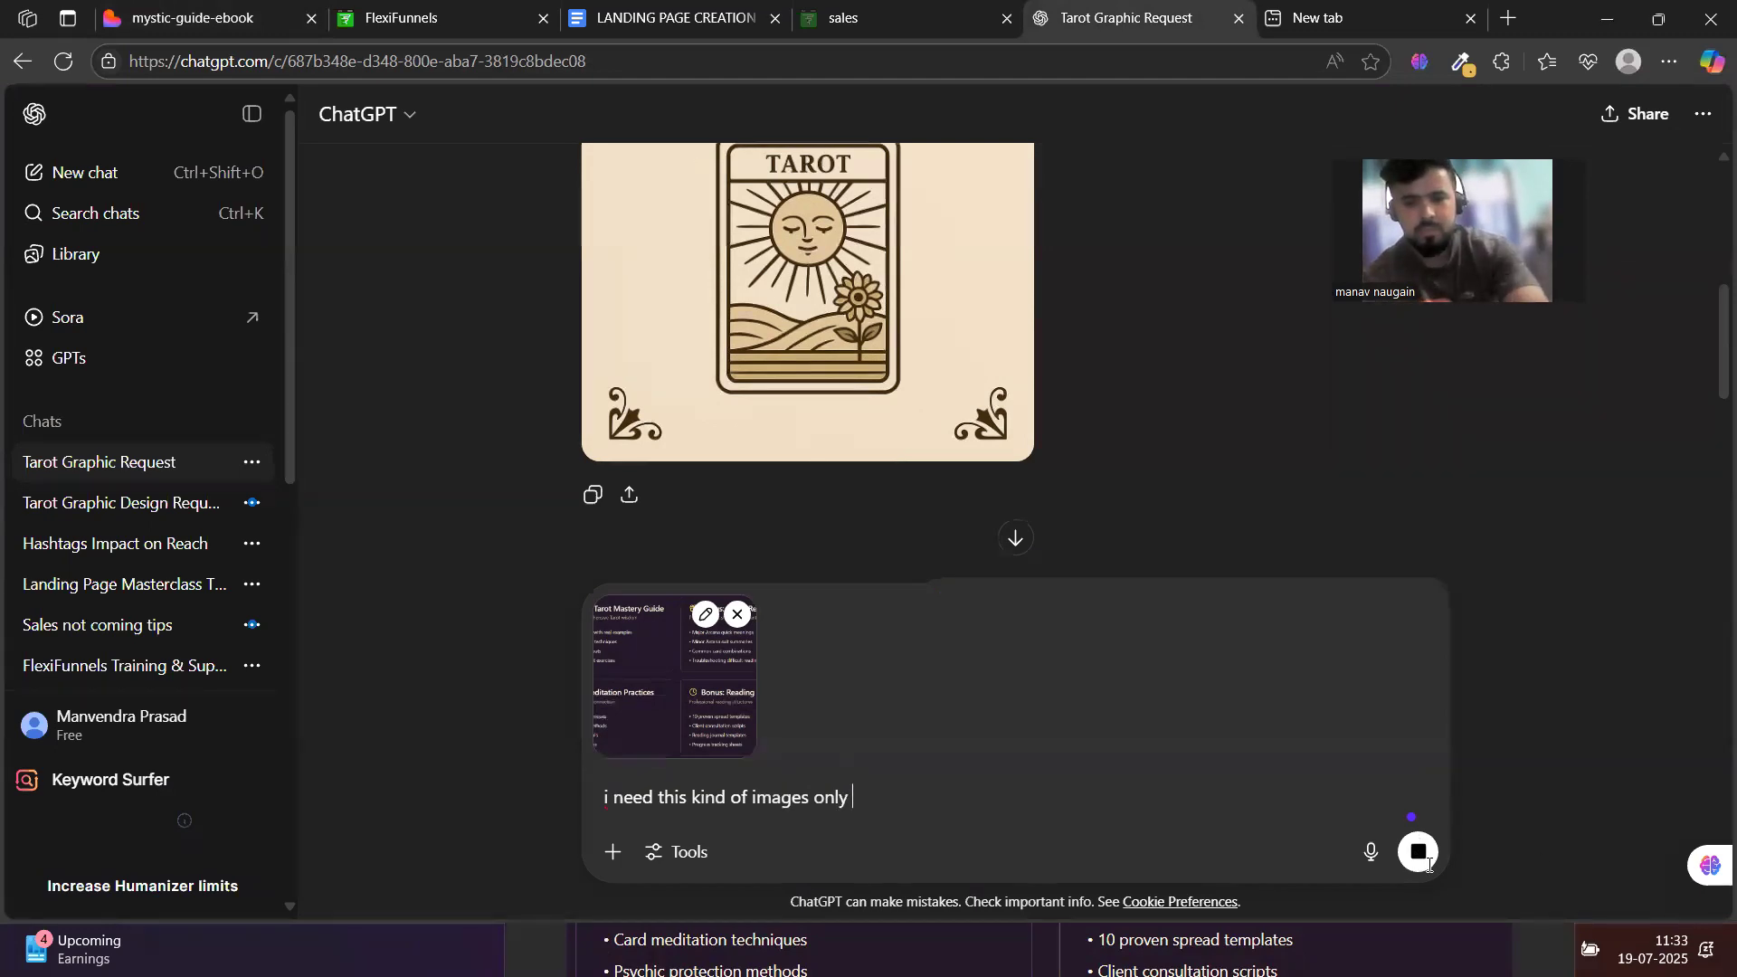
- Copy the prompt text into a new ChatGPT chat, send it with the cards screenshot, and check the image generation
triple_click(767, 800)
key(ctrl+c)
click(1017, 538)
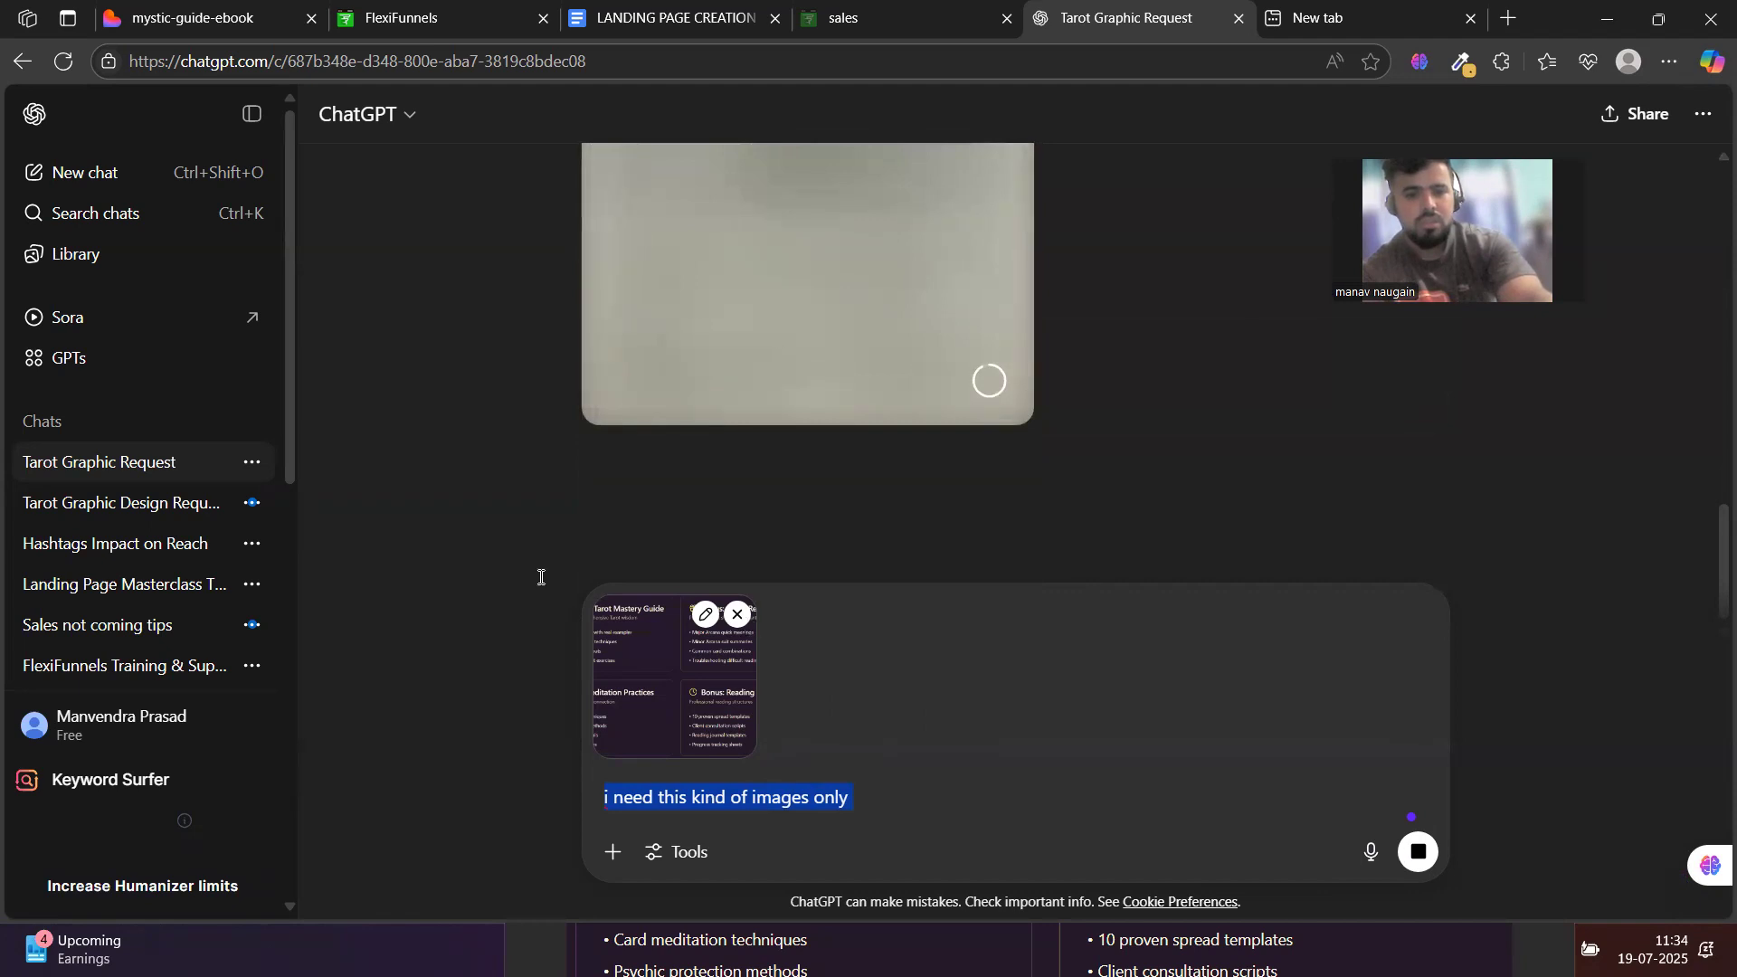
click(77, 172)
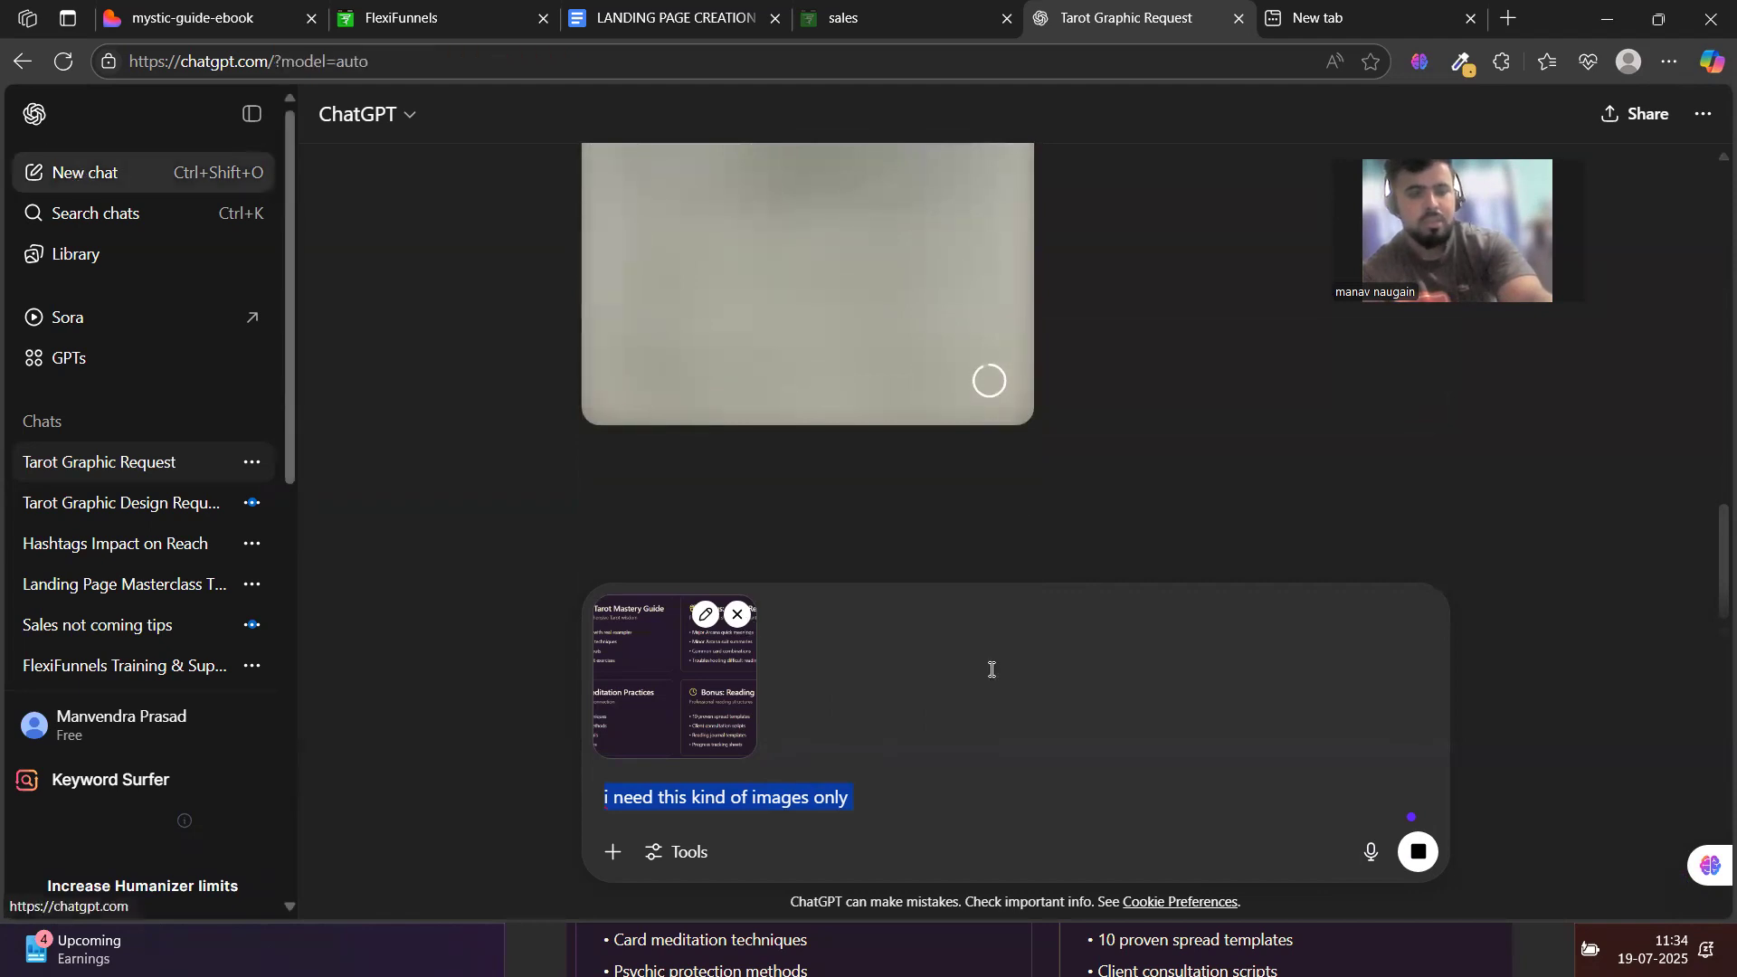
key(ctrl+v)
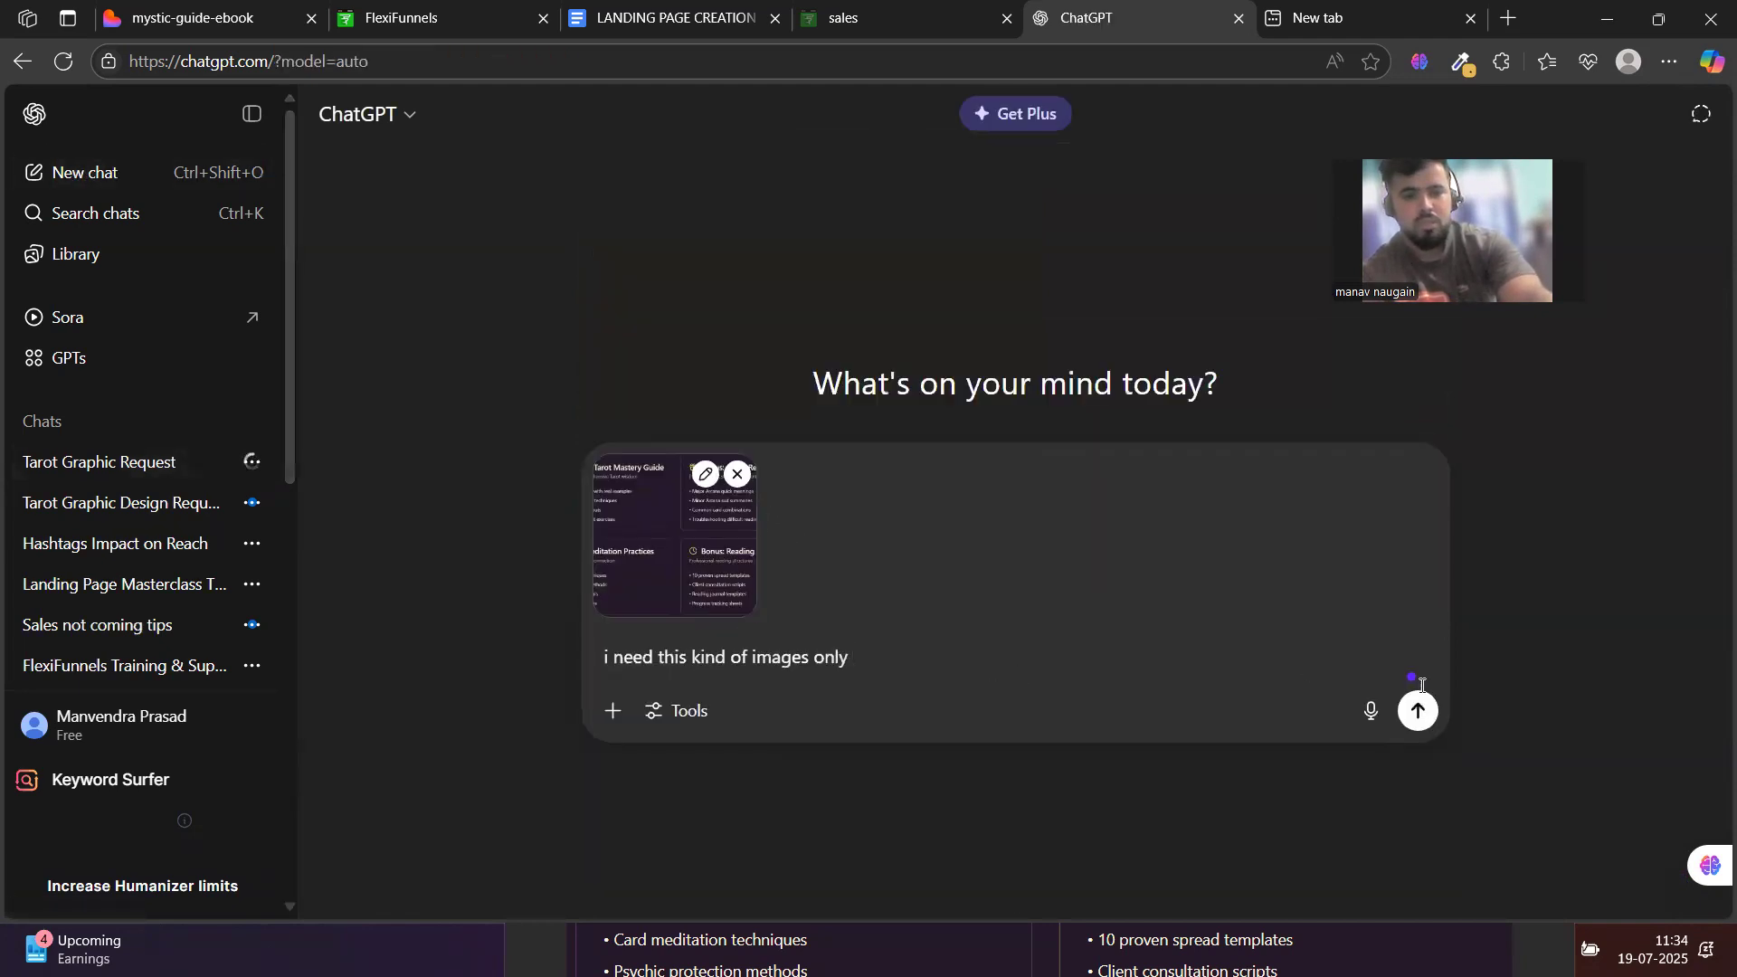
click(1407, 721)
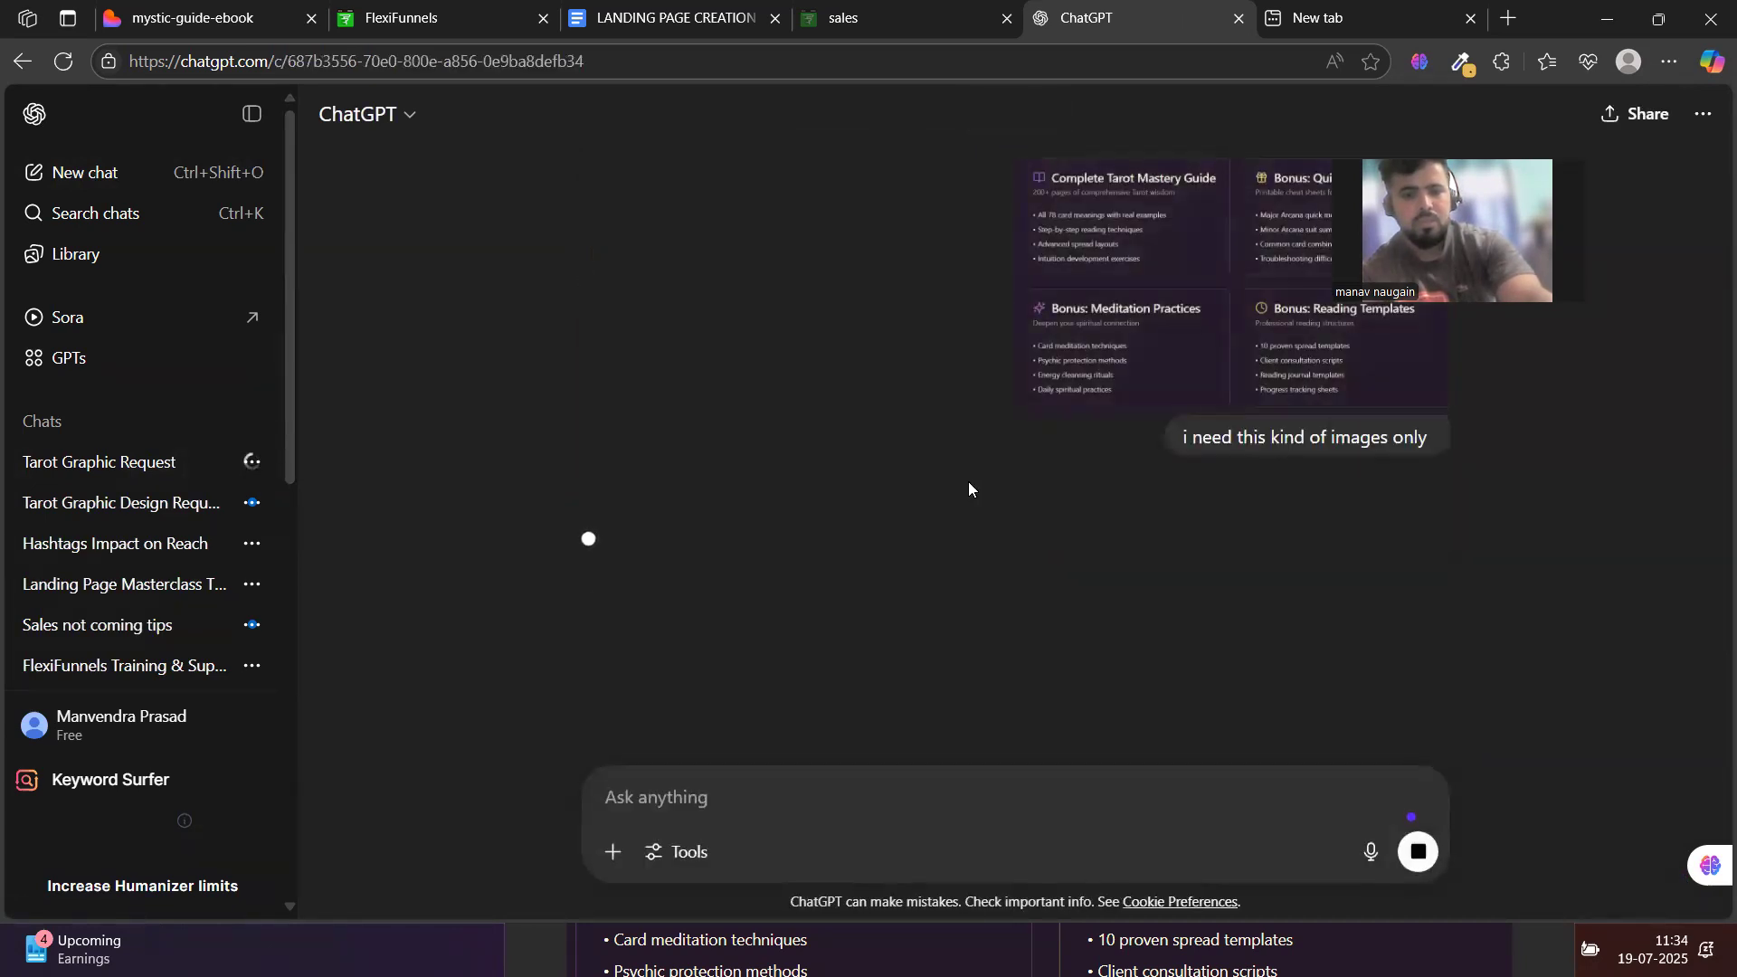
scroll(1016, 627, down, 5)
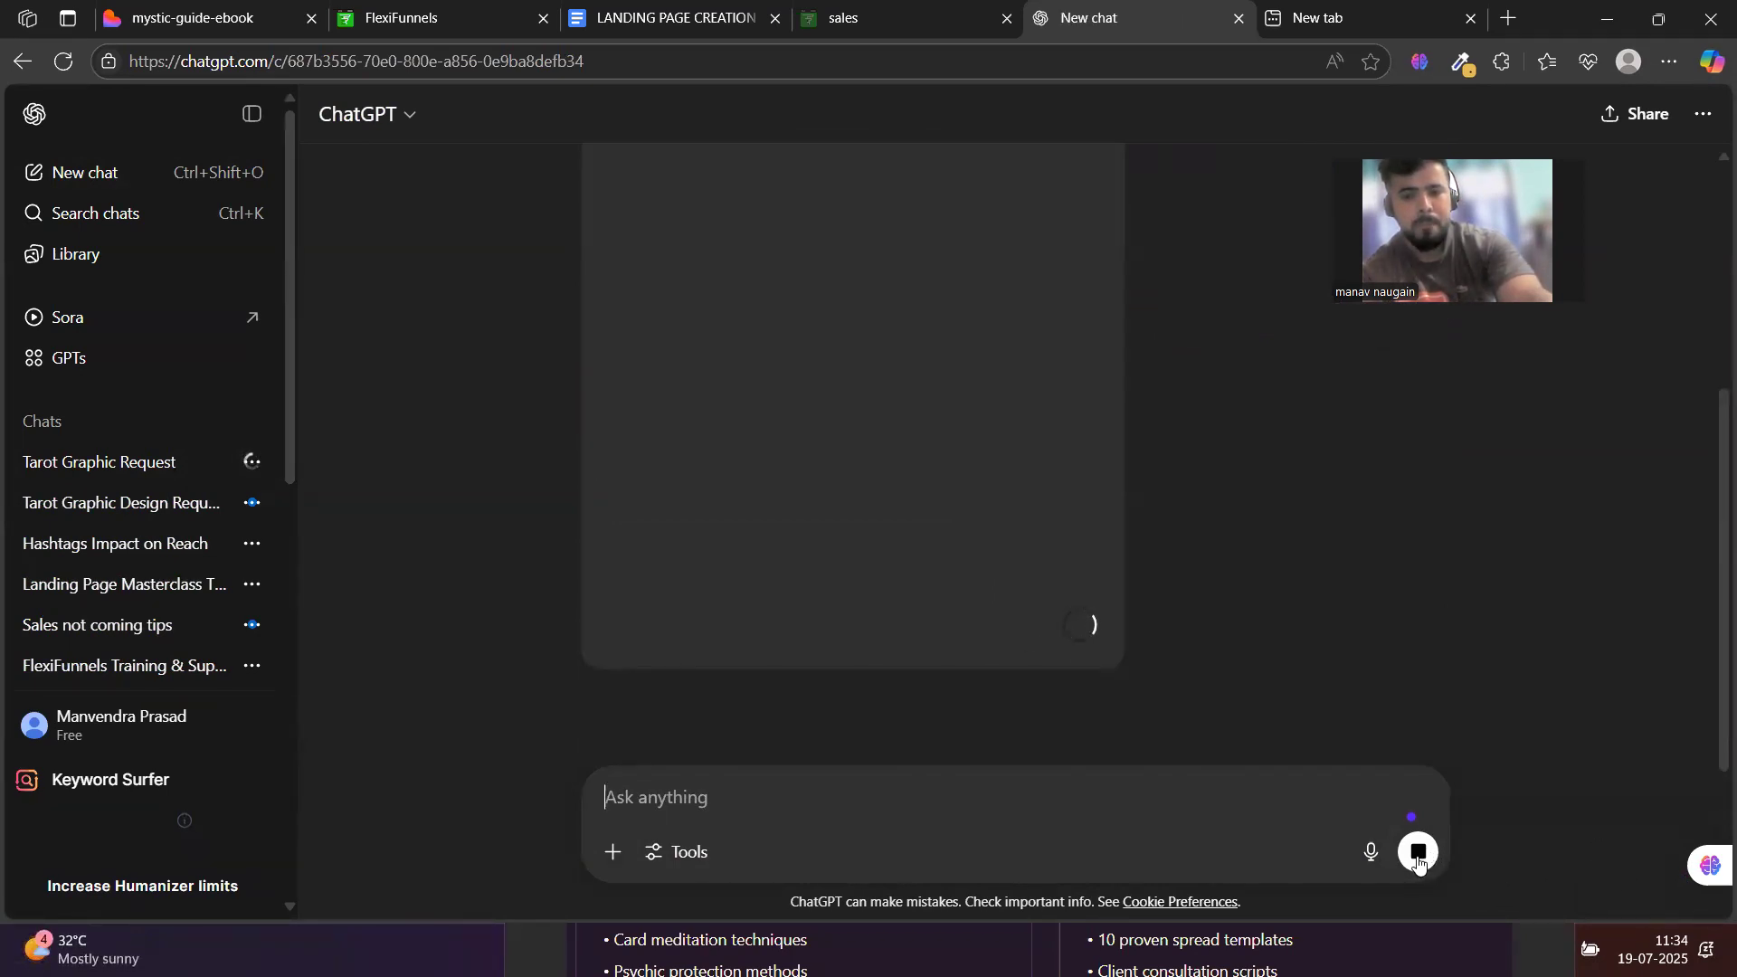
scroll(723, 679, up, 3)
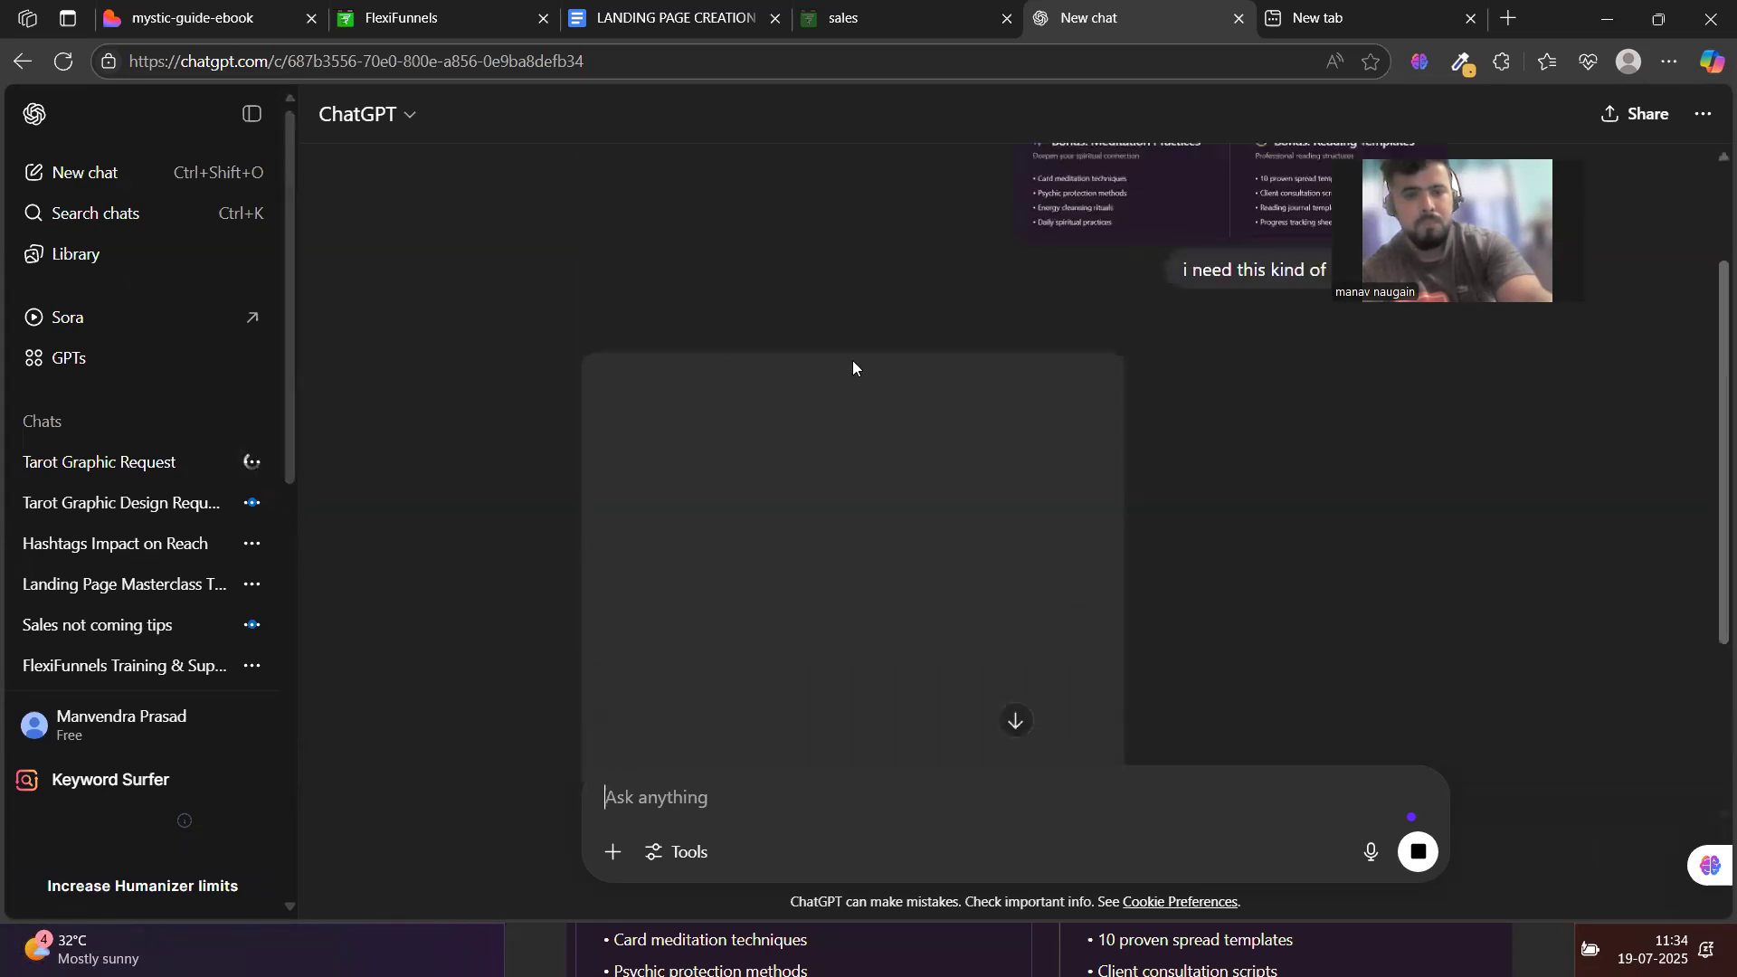
scroll(852, 361, up, 2)
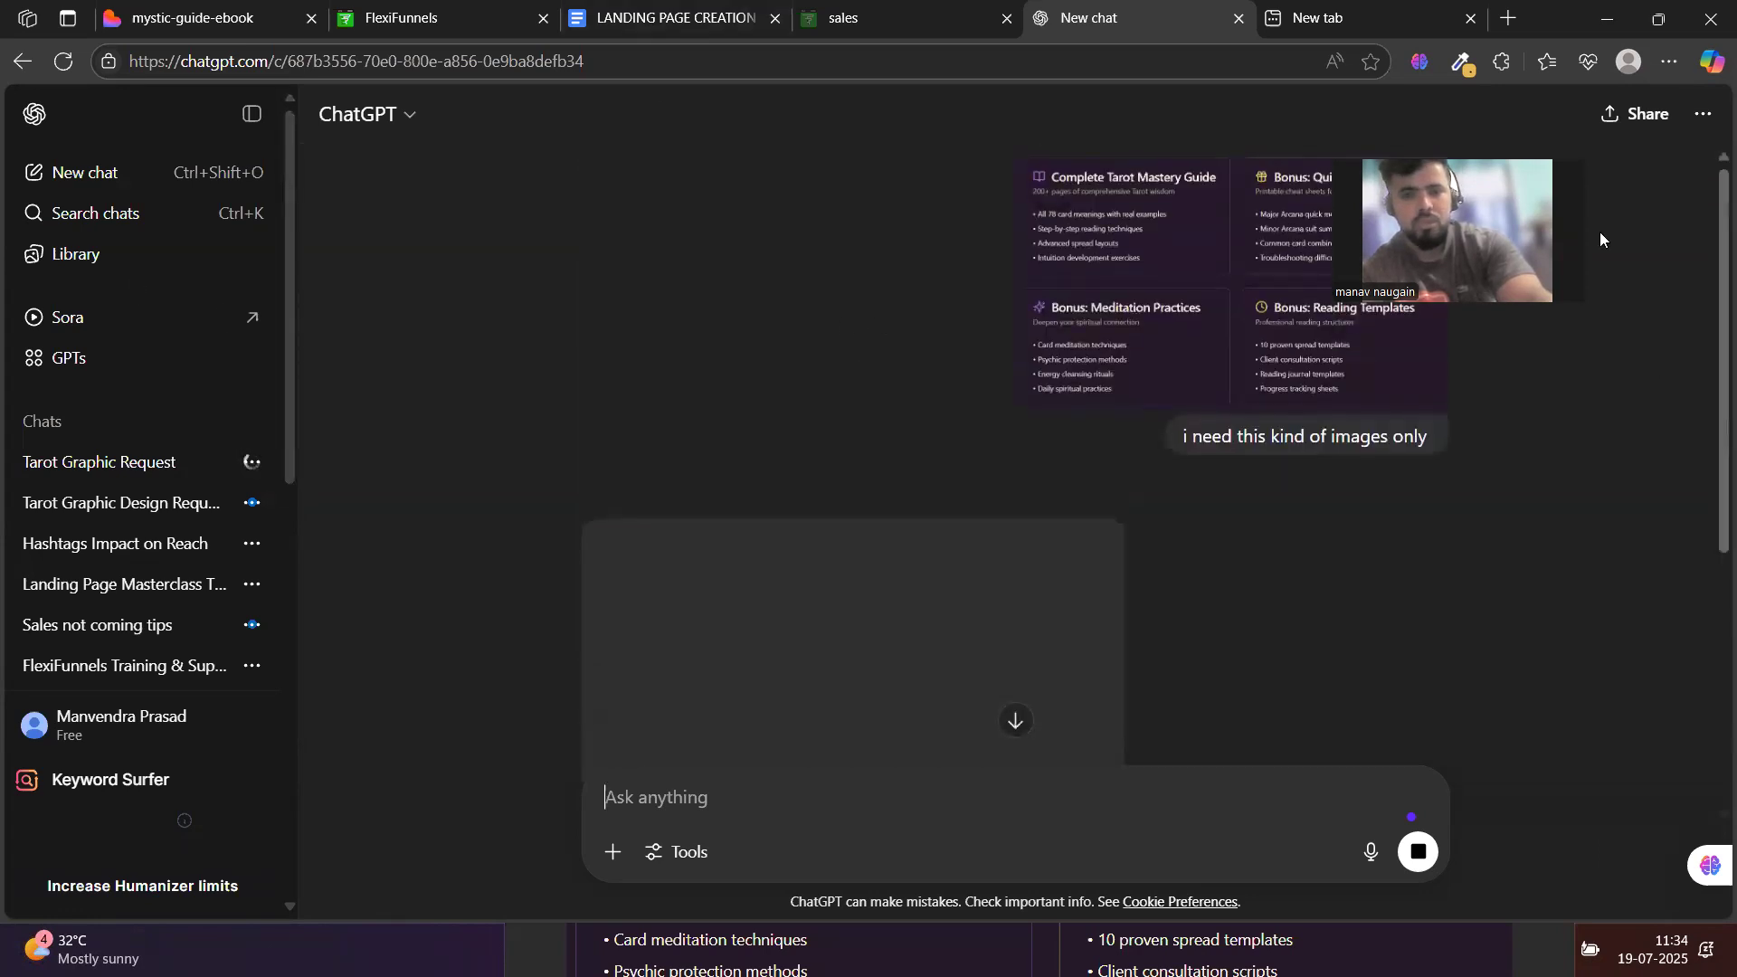